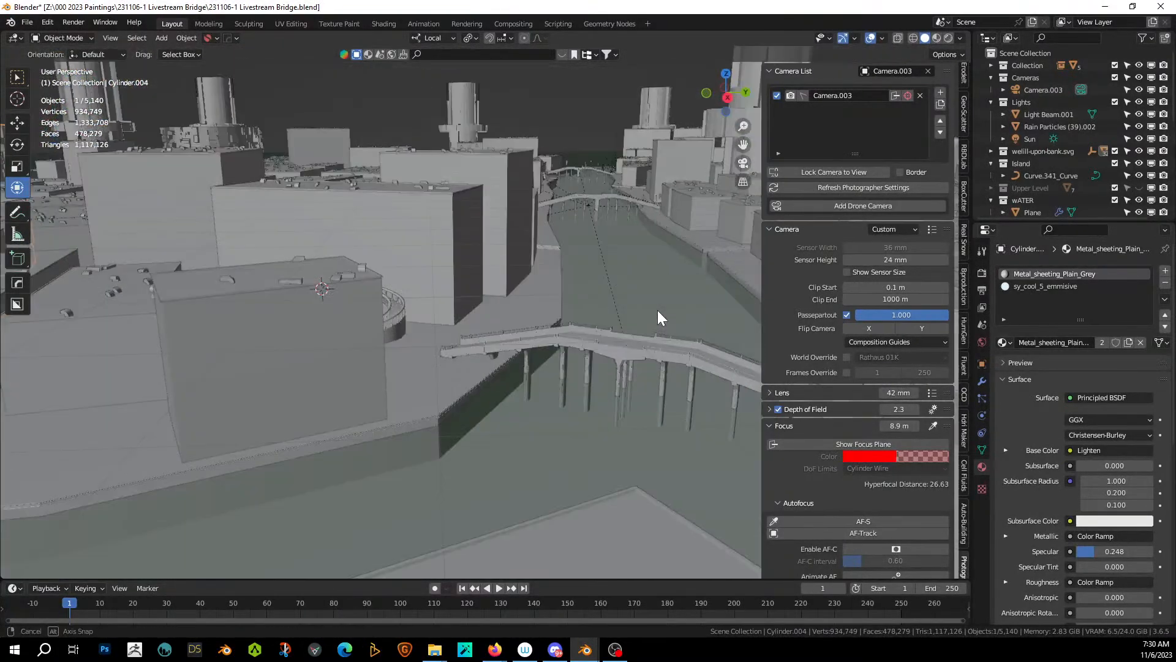
Examine the river bridge and the pair of curved staircases beside it, including their appearance through the scene camera.
{"action": "middle_click_drag", "start_coordinate": [691, 384], "coordinate": [475, 374], "text": "shift"}
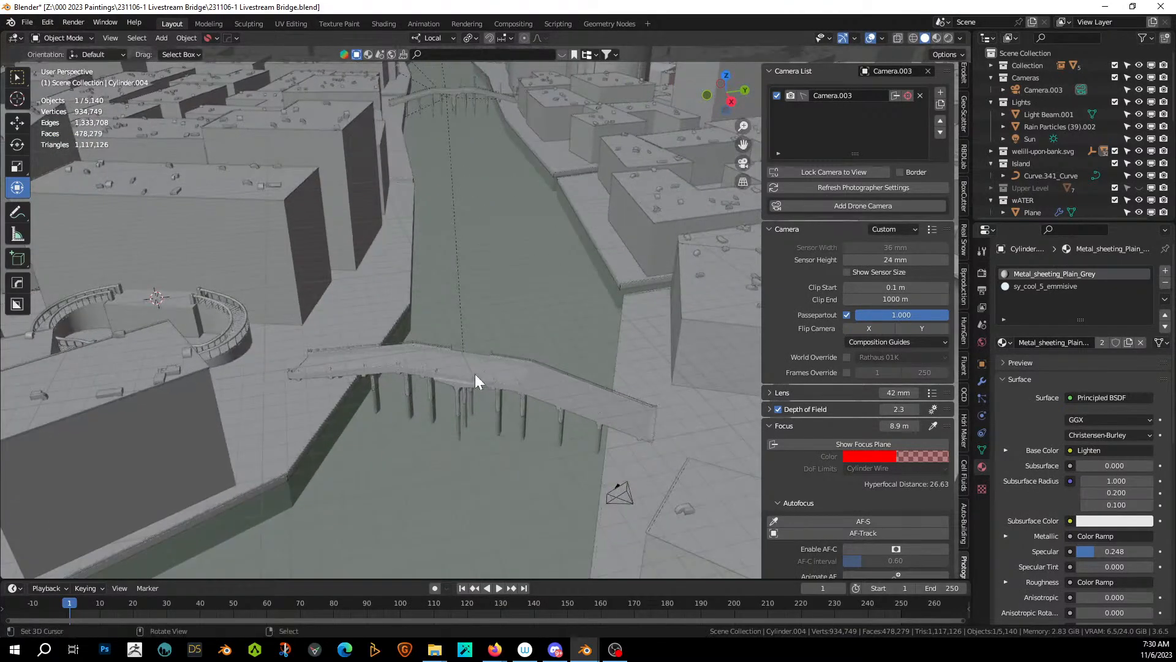
{"action": "left_click", "coordinate": [441, 367]}
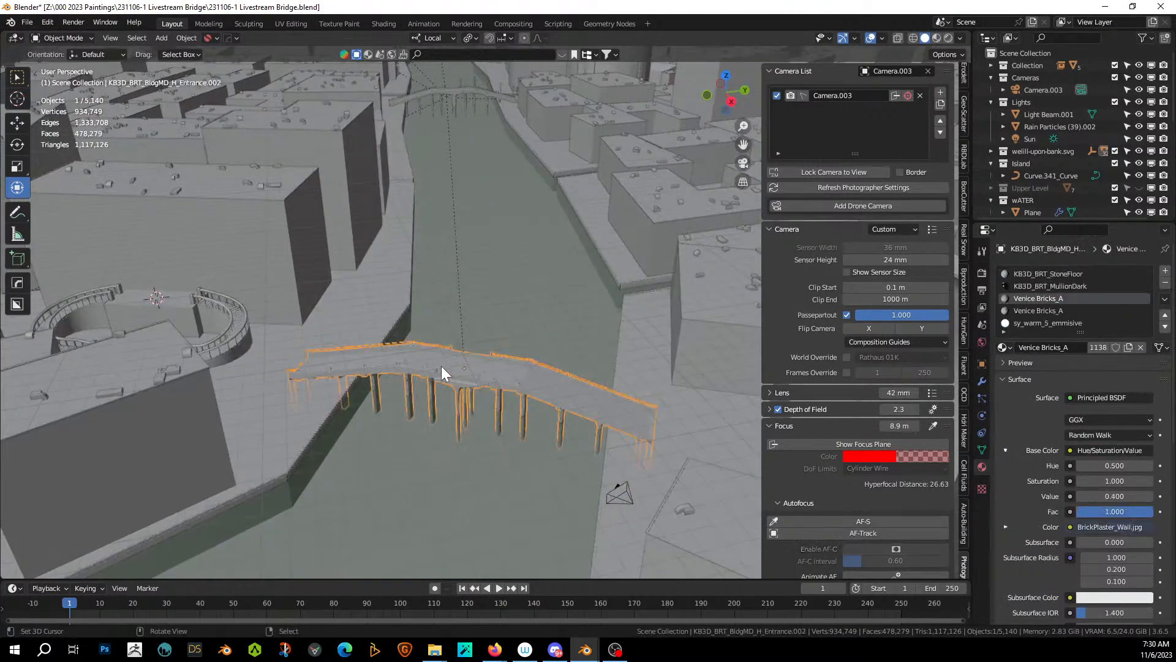
{"action": "middle_click_drag", "start_coordinate": [460, 368], "coordinate": [573, 383]}
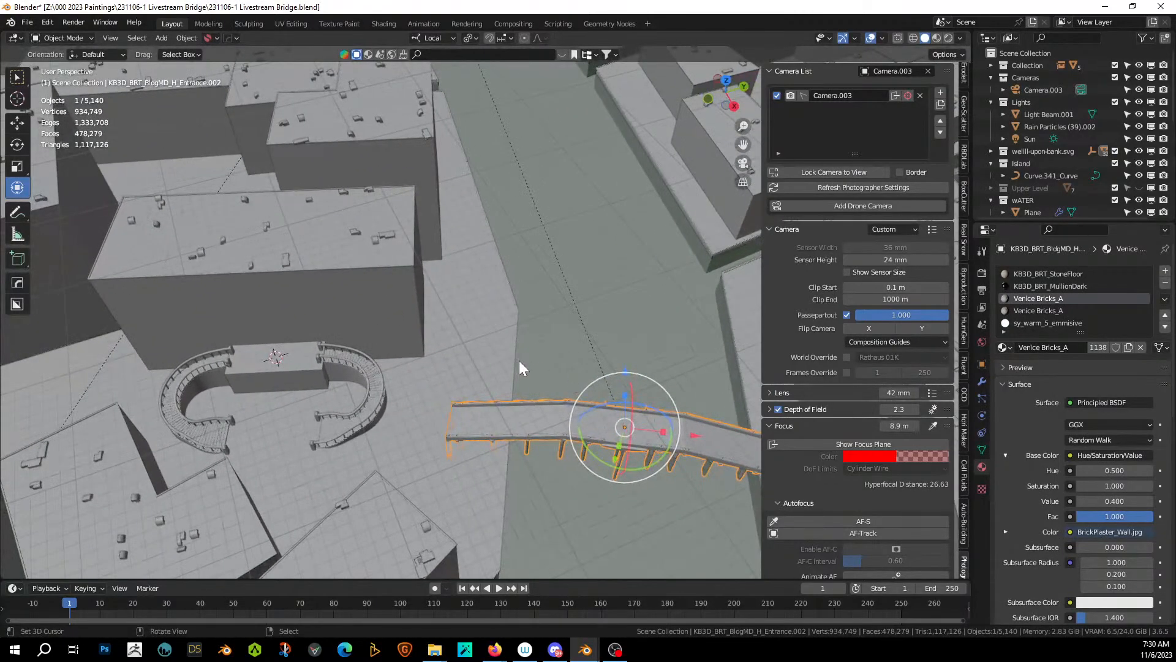
{"action": "right_click", "coordinate": [373, 357]}
{"action": "right_click", "coordinate": [208, 370]}
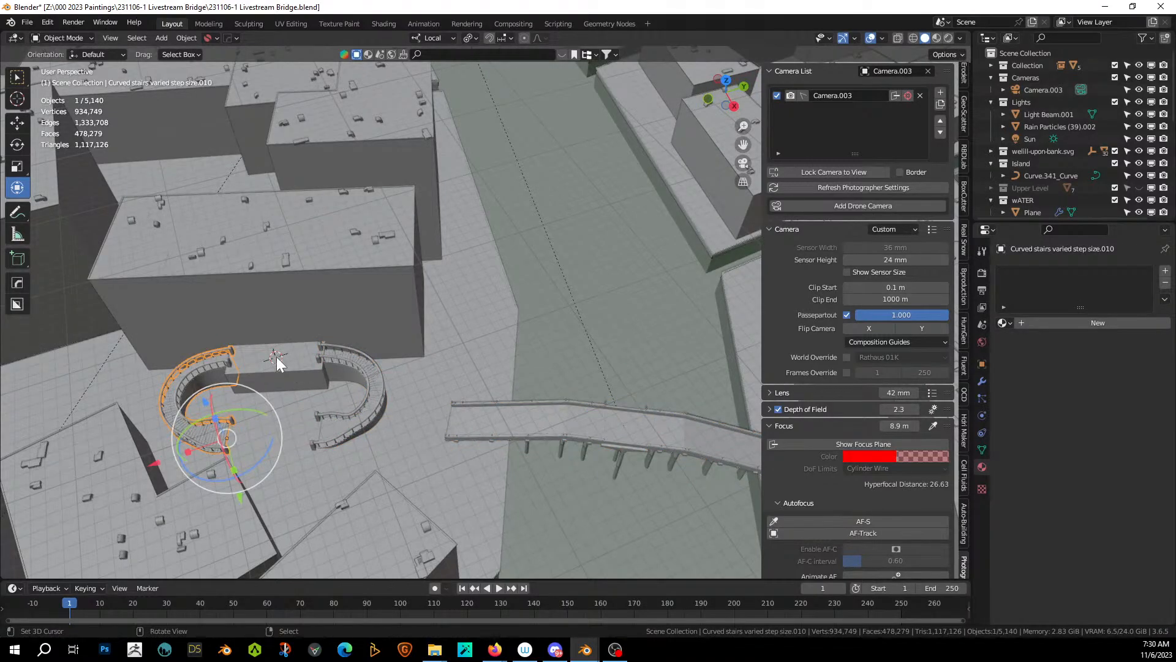
{"action": "right_click", "coordinate": [276, 357]}
{"action": "right_click", "coordinate": [193, 370]}
{"action": "middle_click_drag", "start_coordinate": [337, 288], "coordinate": [351, 262]}
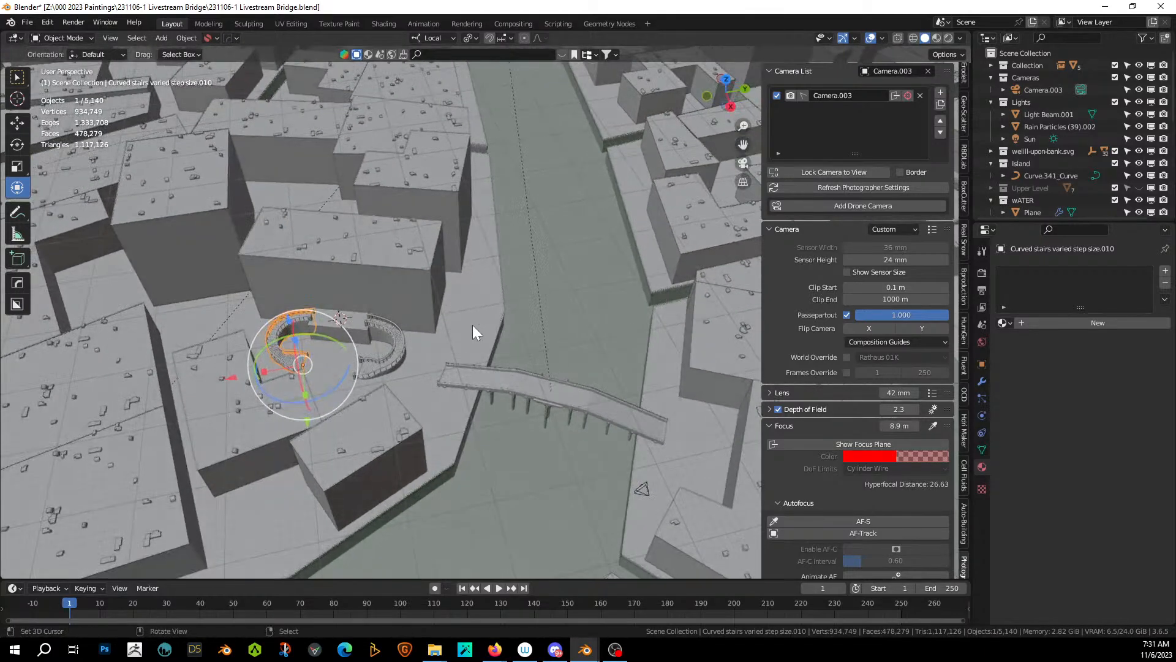
{"action": "key", "text": "KP_0"}
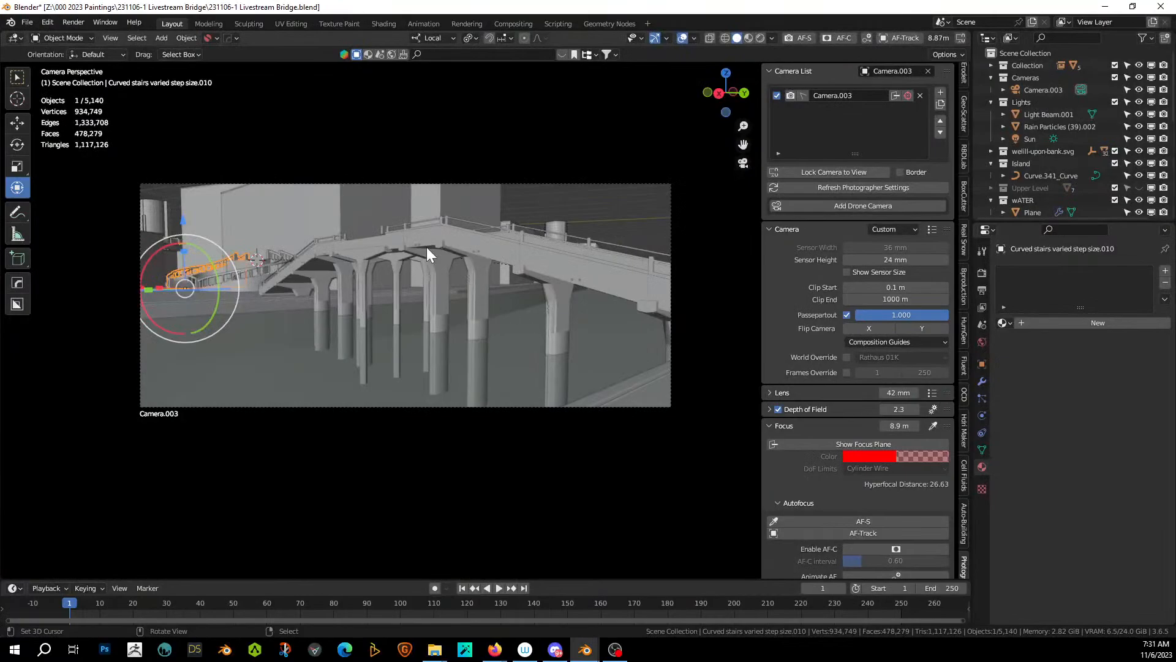
{"action": "key", "text": "alt+a"}
{"action": "middle_click_drag", "start_coordinate": [421, 230], "coordinate": [581, 240]}
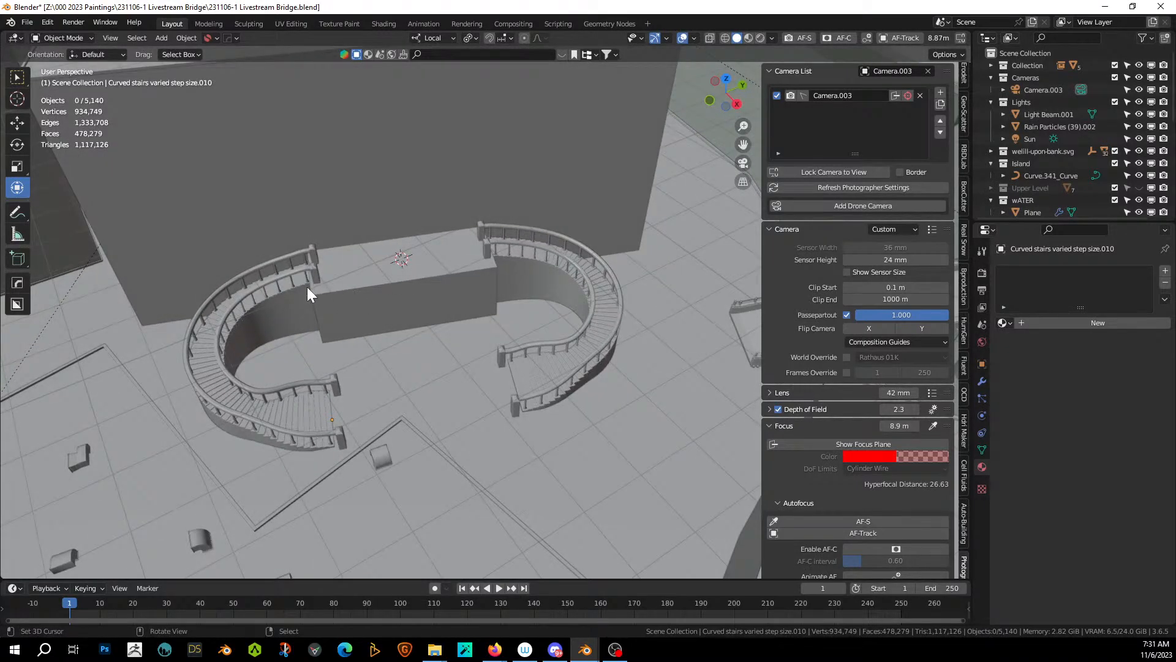
Toggle the viewport display of the two stair modifiers on the curved staircase farther from the bridge to compare its bare curve, narrow and widened forms.
{"action": "left_click", "coordinate": [253, 290]}
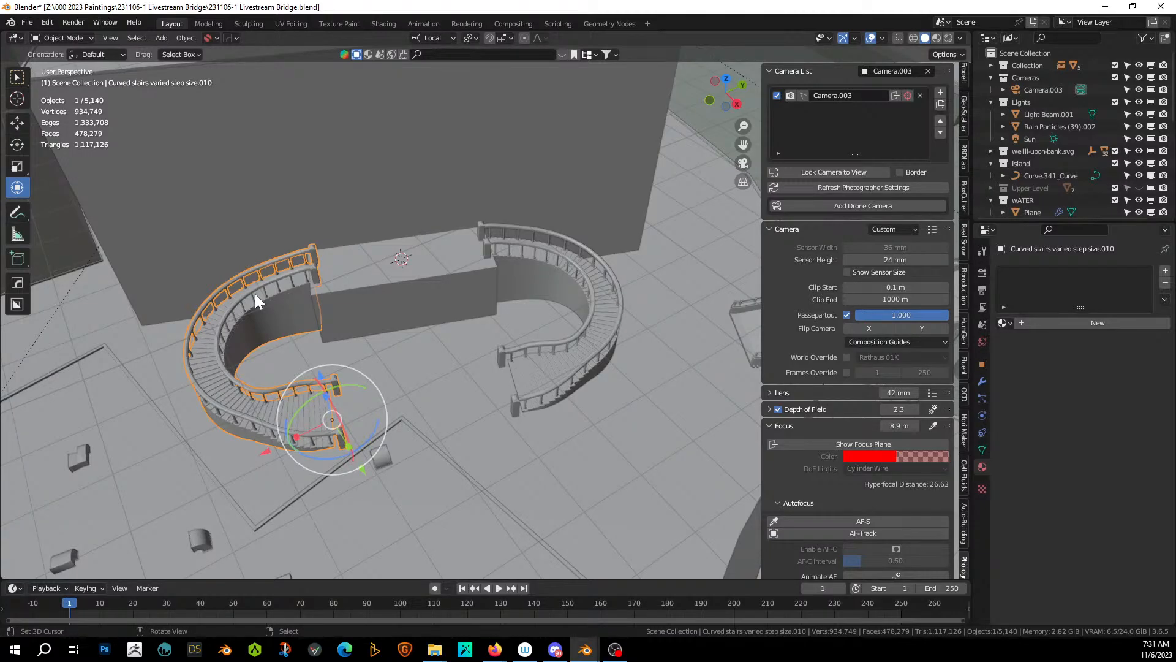
{"action": "middle_click_drag", "start_coordinate": [246, 315], "coordinate": [273, 347]}
{"action": "scroll", "coordinate": [266, 327], "scroll_direction": "up", "scroll_amount": 3}
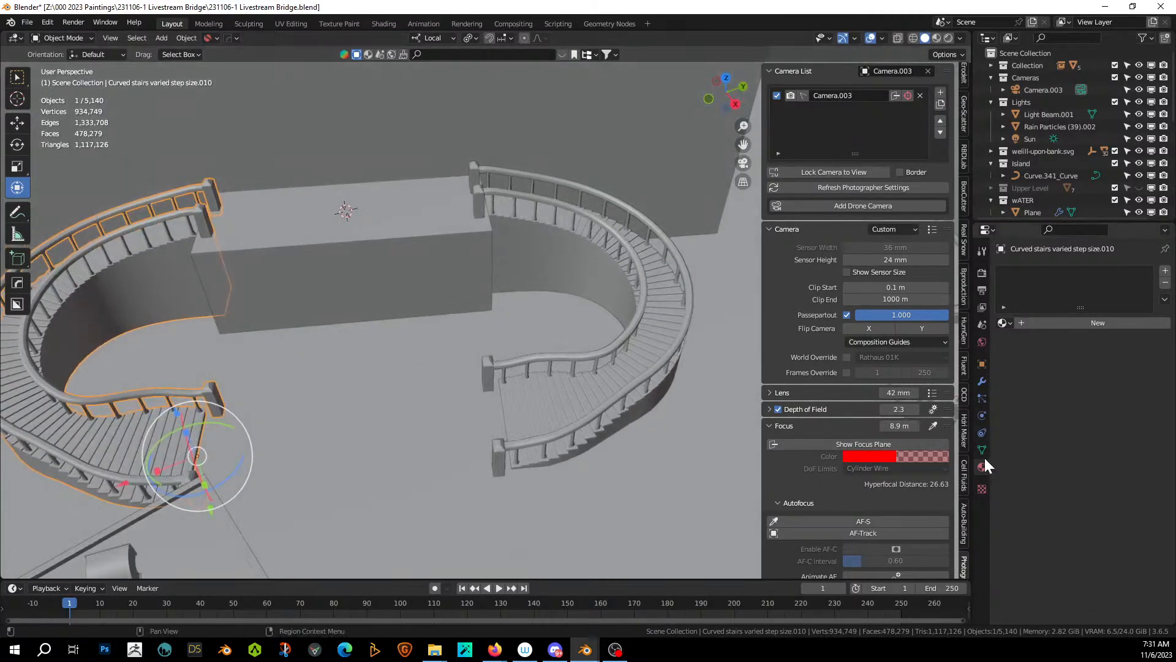
{"action": "left_click", "coordinate": [983, 381]}
{"action": "left_click", "coordinate": [1110, 291]}
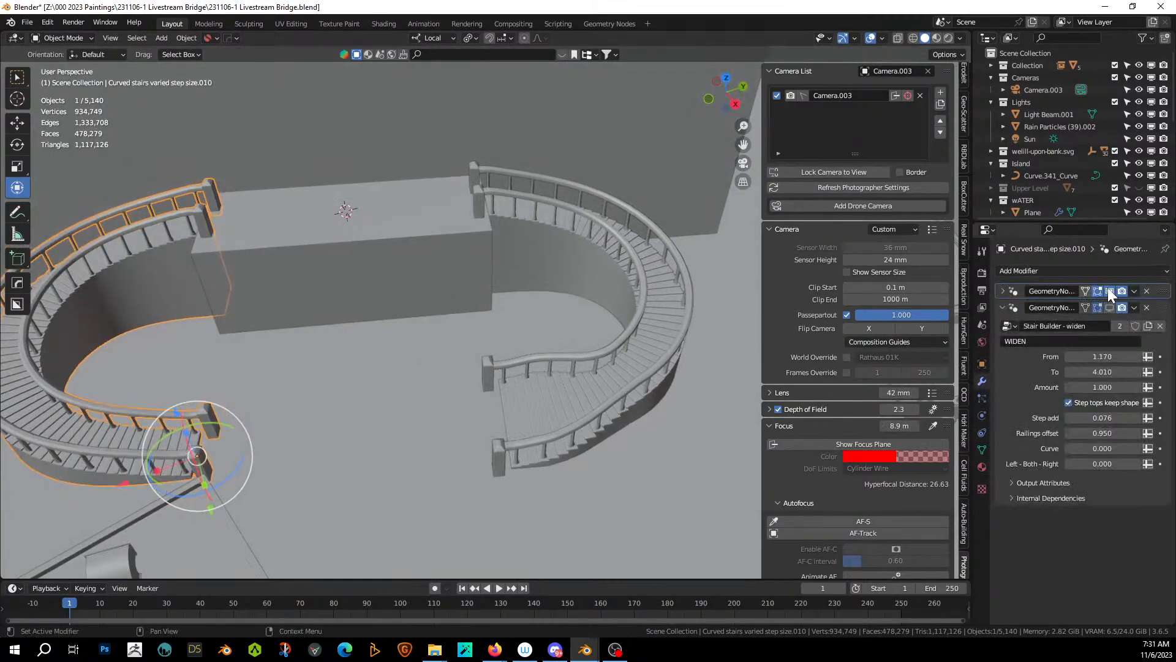
{"action": "scroll", "coordinate": [319, 376], "scroll_direction": "down", "scroll_amount": 4}
{"action": "middle_click_drag", "start_coordinate": [310, 378], "coordinate": [427, 398]}
{"action": "scroll", "coordinate": [258, 396], "scroll_direction": "up", "scroll_amount": 2}
{"action": "scroll", "coordinate": [428, 399], "scroll_direction": "up", "scroll_amount": 2}
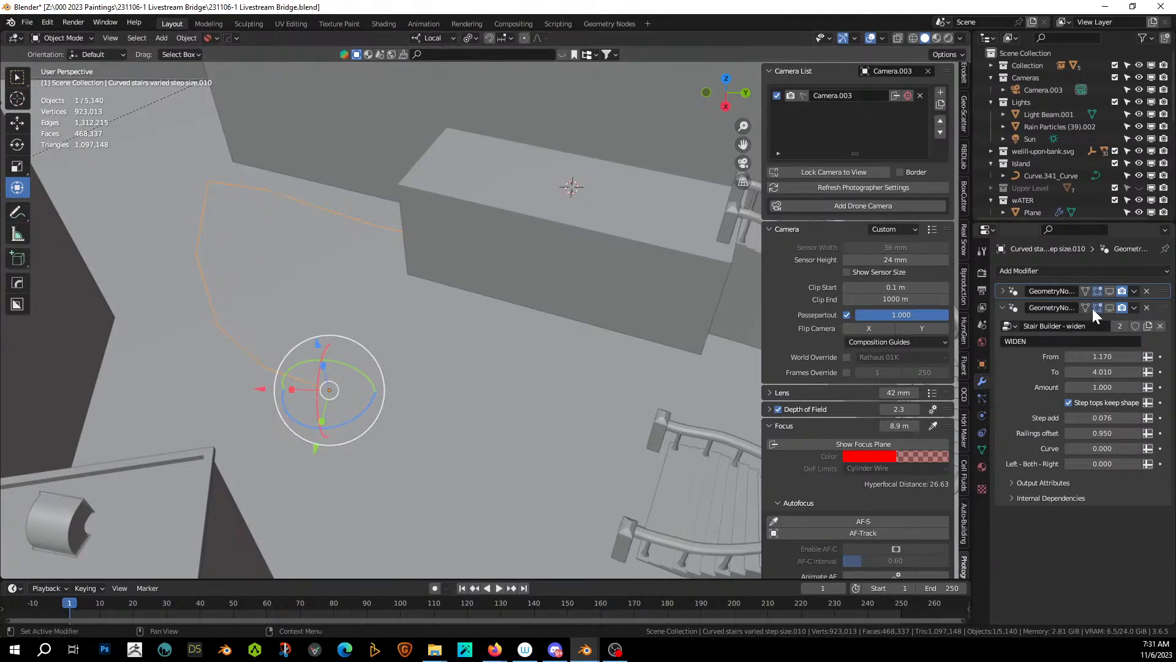
{"action": "left_click", "coordinate": [1106, 293]}
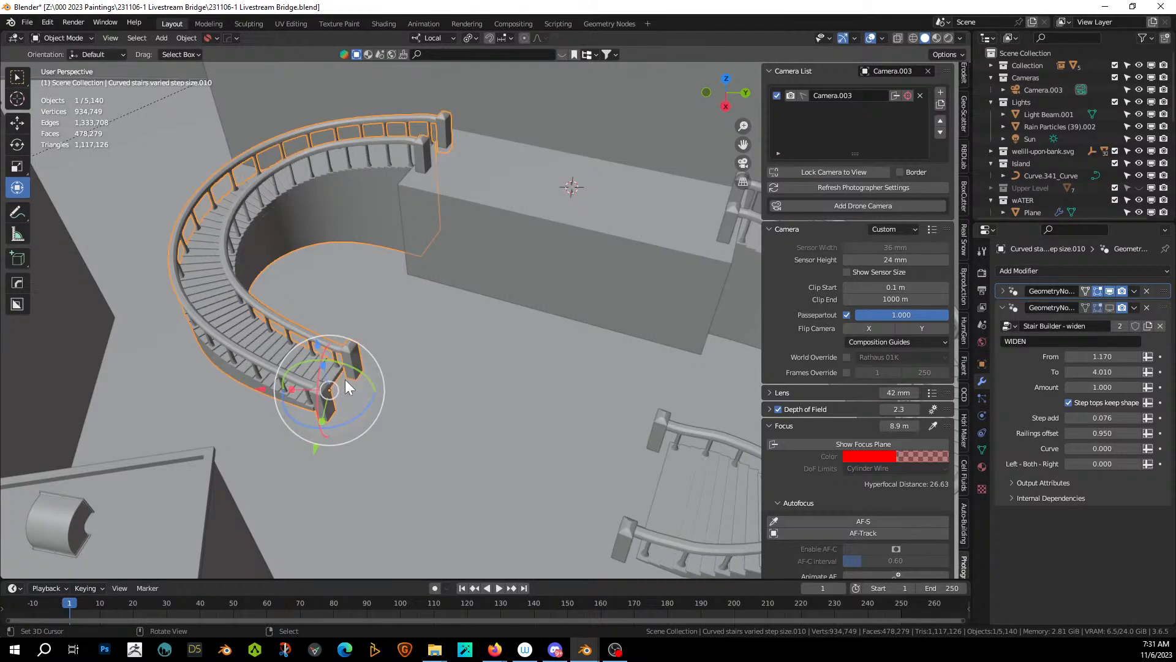
{"action": "left_click", "coordinate": [1109, 291]}
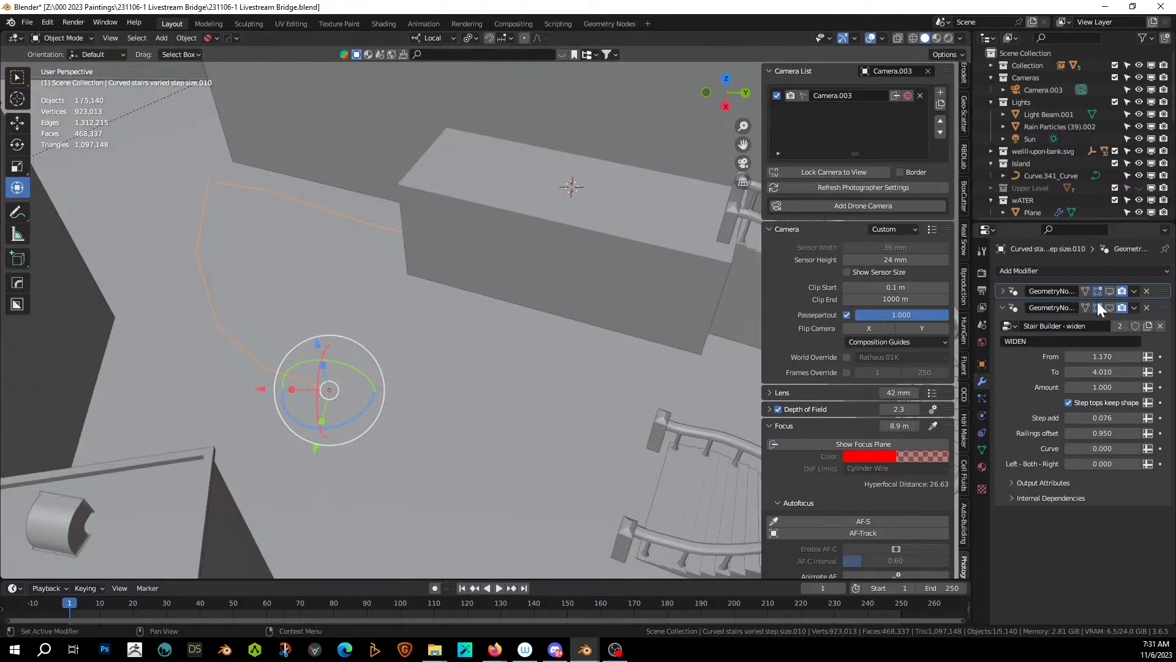
{"action": "left_click", "coordinate": [1113, 297]}
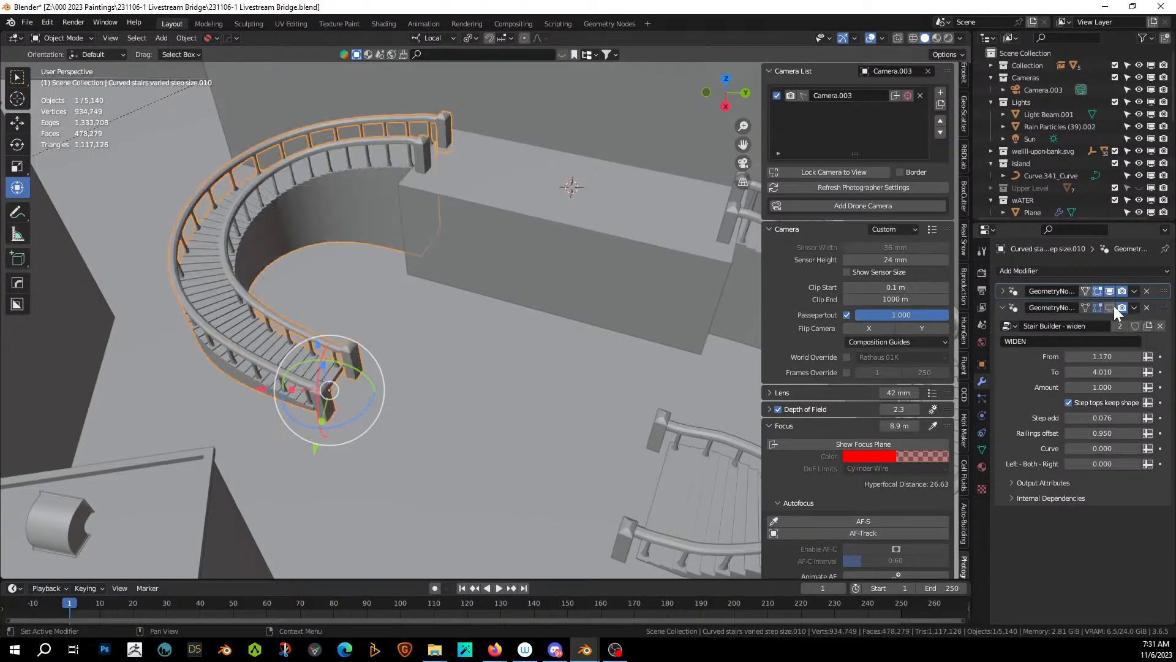
{"action": "left_click", "coordinate": [1111, 307]}
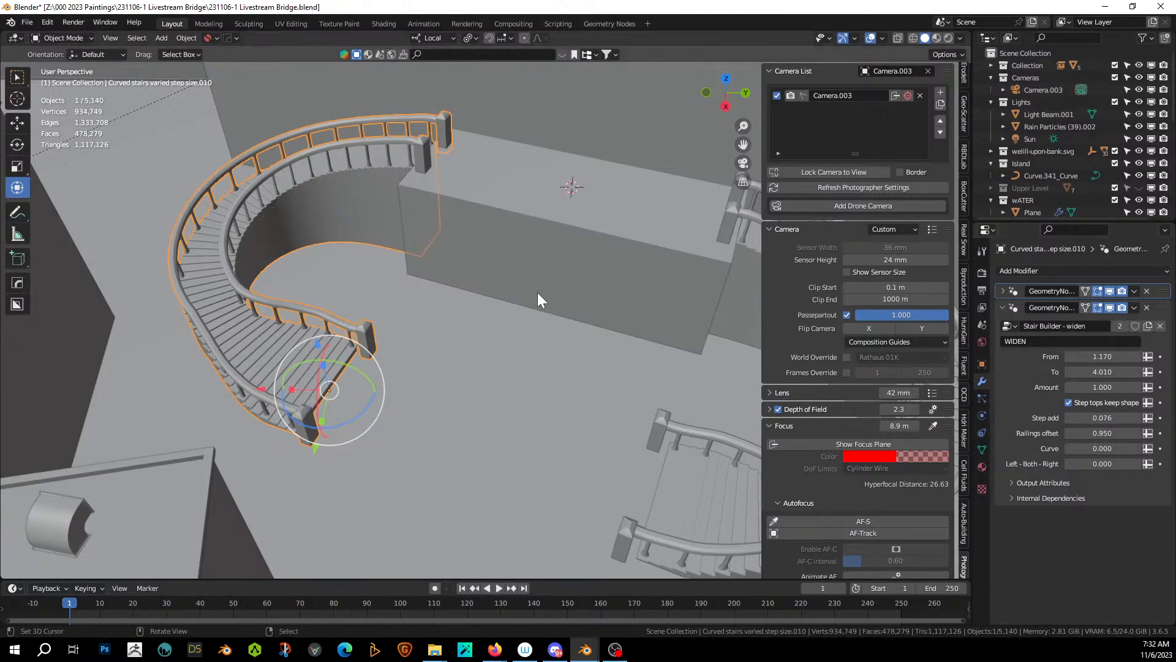
Examine the whole city island and the separate objects beyond its water plane, and return to a framed view of the selected staircase.
{"action": "scroll", "coordinate": [538, 293], "scroll_direction": "down", "scroll_amount": 4}
{"action": "middle_click_drag", "start_coordinate": [258, 285], "coordinate": [269, 261]}
{"action": "scroll", "coordinate": [270, 260], "scroll_direction": "down", "scroll_amount": 4}
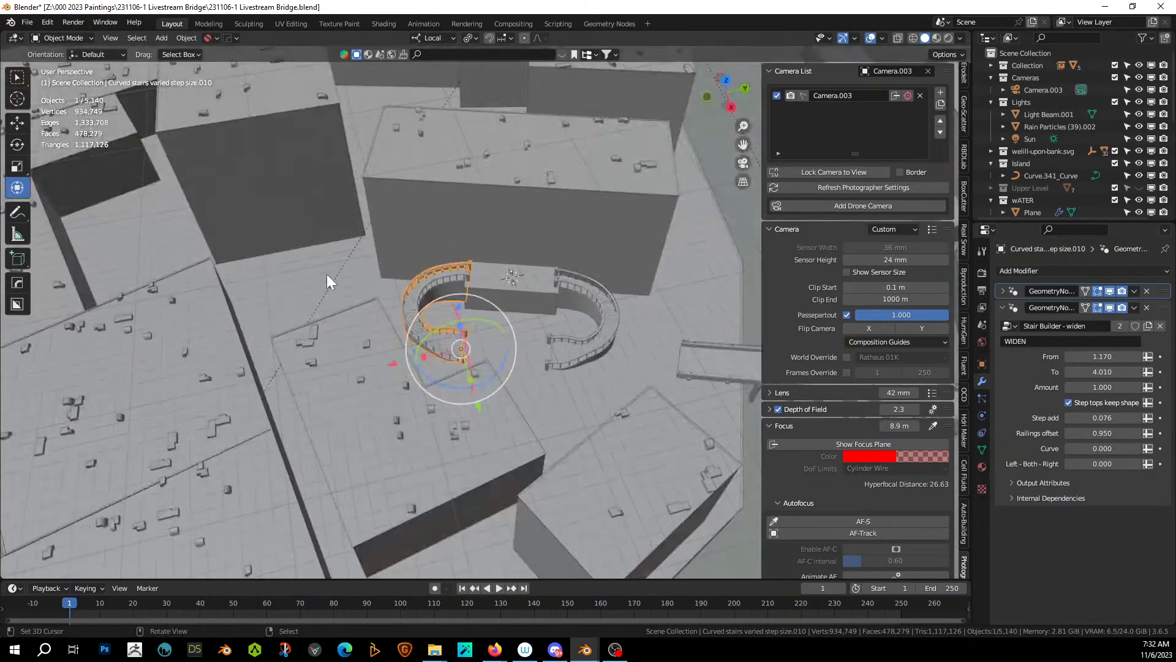
{"action": "middle_click_drag", "start_coordinate": [453, 288], "coordinate": [880, 473], "text": "shift"}
{"action": "scroll", "coordinate": [502, 258], "scroll_direction": "down", "scroll_amount": 5}
{"action": "scroll", "coordinate": [505, 259], "scroll_direction": "down", "scroll_amount": 7}
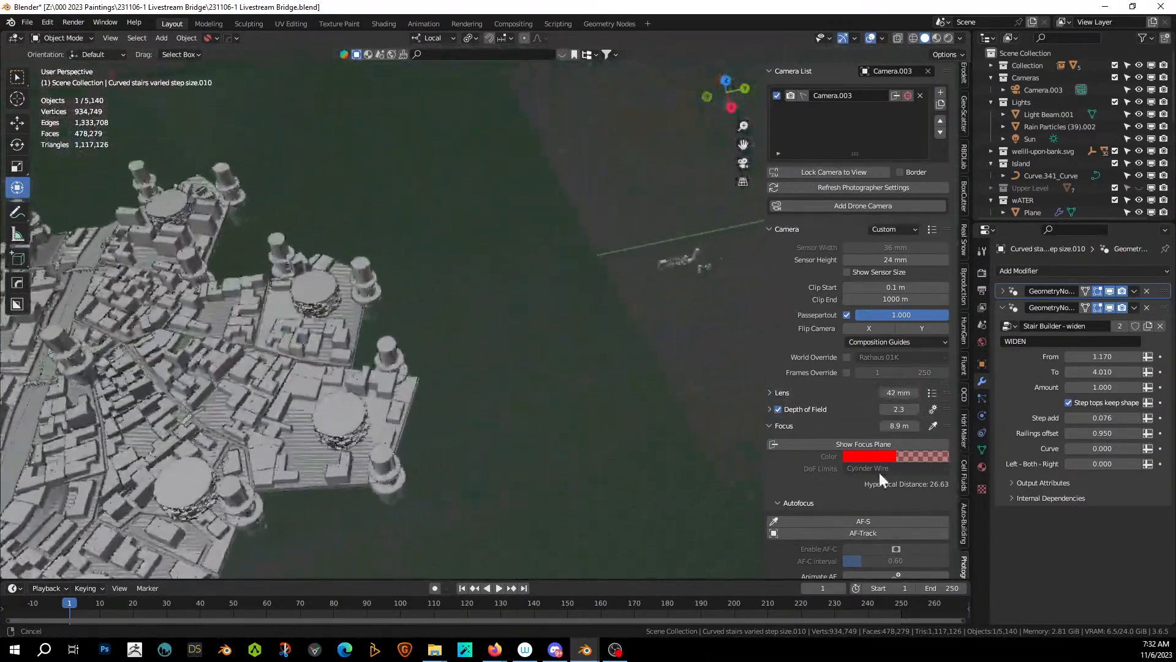
{"action": "scroll", "coordinate": [568, 348], "scroll_direction": "down", "scroll_amount": 3}
{"action": "mouse_move", "coordinate": [570, 348]}
{"action": "middle_mouse_down"}
{"action": "mouse_move", "coordinate": [630, 313]}
{"action": "mouse_move", "coordinate": [672, 263]}
{"action": "mouse_move", "coordinate": [656, 289]}
{"action": "mouse_move", "coordinate": [562, 343]}
{"action": "middle_mouse_up"}
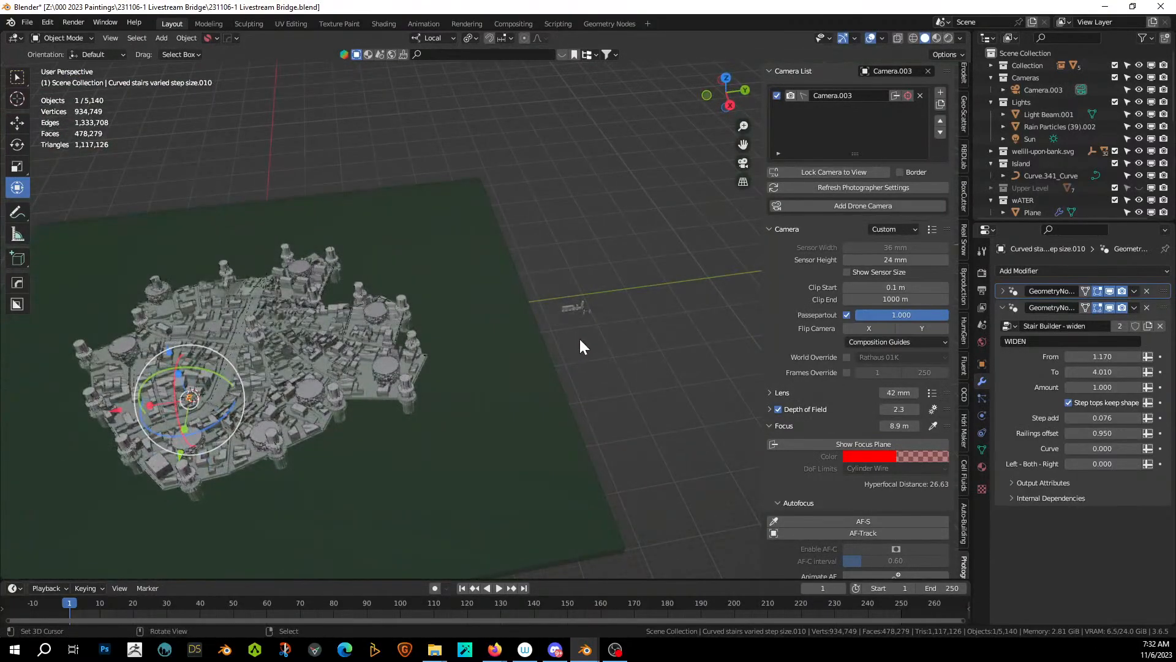
{"action": "key", "text": "KP_Decimal"}
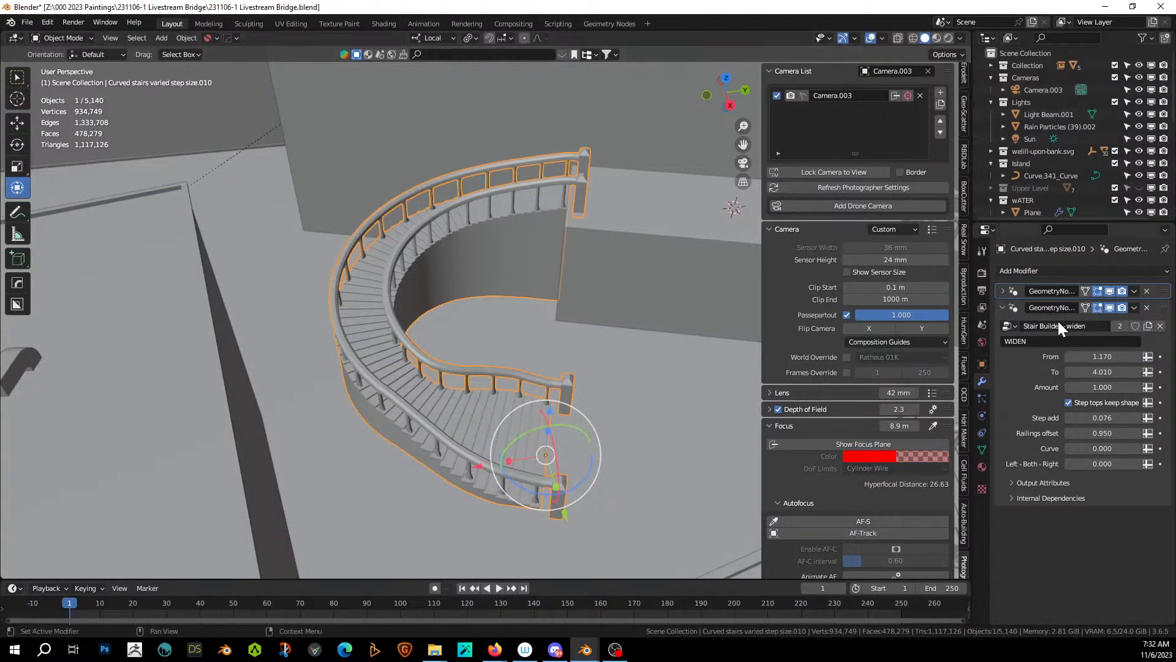
Expand the Stair Builder v2 modifier of the selected staircase and review its UV, trim and step base settings.
{"action": "left_click", "coordinate": [1003, 291]}
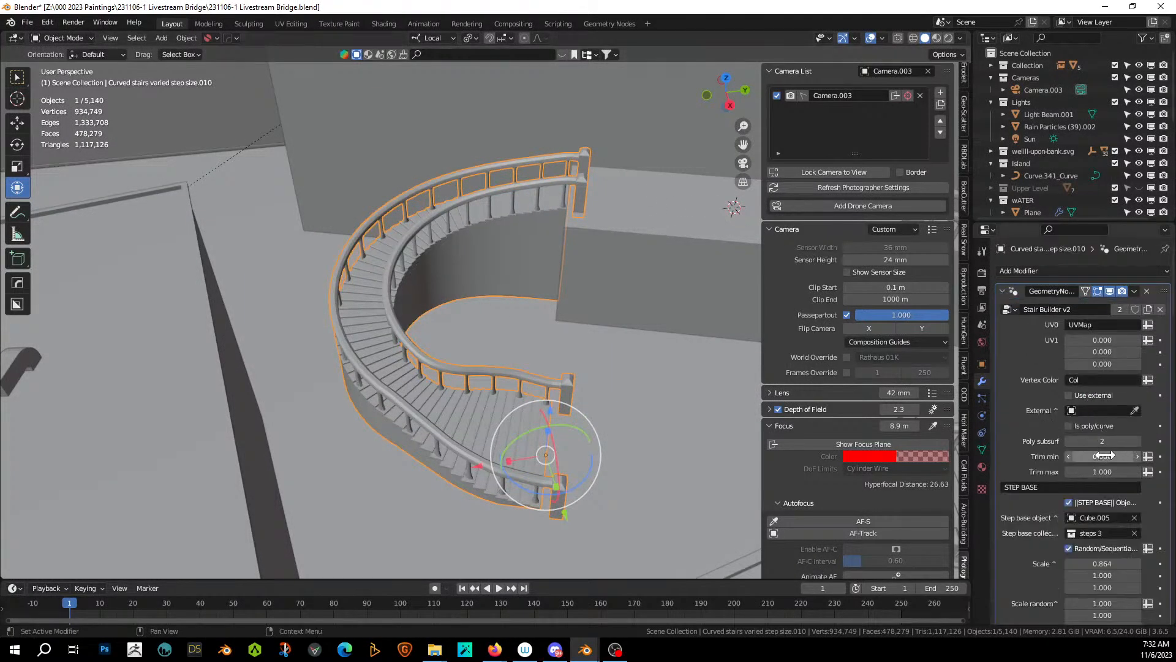
{"action": "scroll", "coordinate": [1104, 461], "scroll_direction": "down", "scroll_amount": 2}
{"action": "scroll", "coordinate": [1106, 464], "scroll_direction": "down", "scroll_amount": 1}
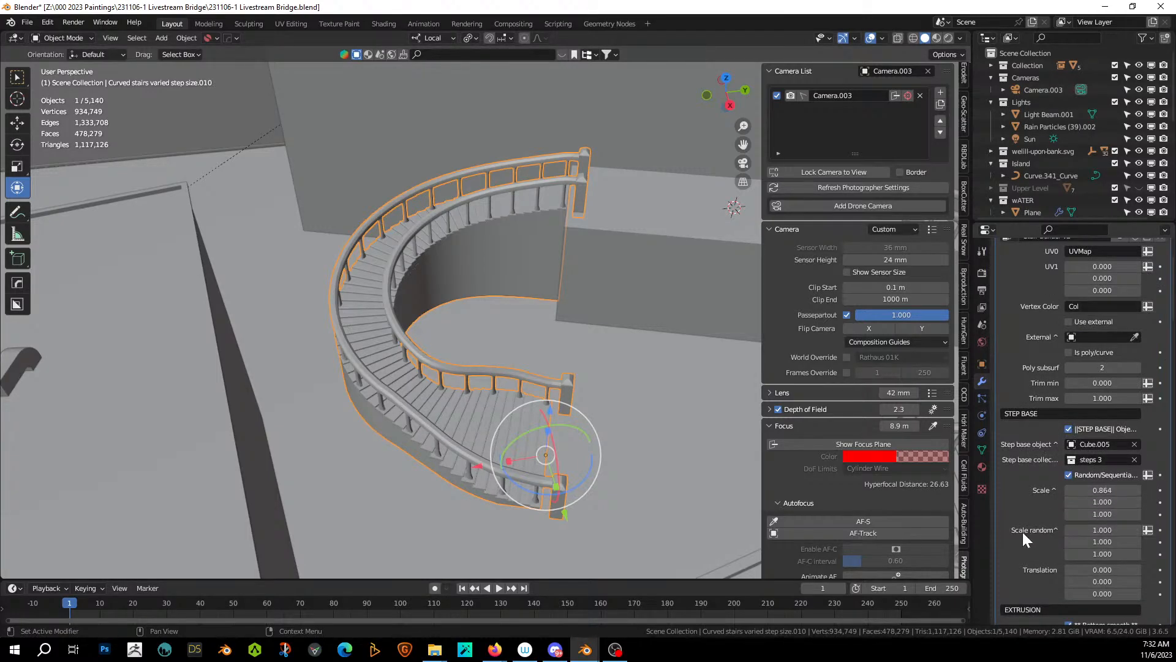
{"action": "scroll", "coordinate": [1026, 421], "scroll_direction": "up", "scroll_amount": 2}
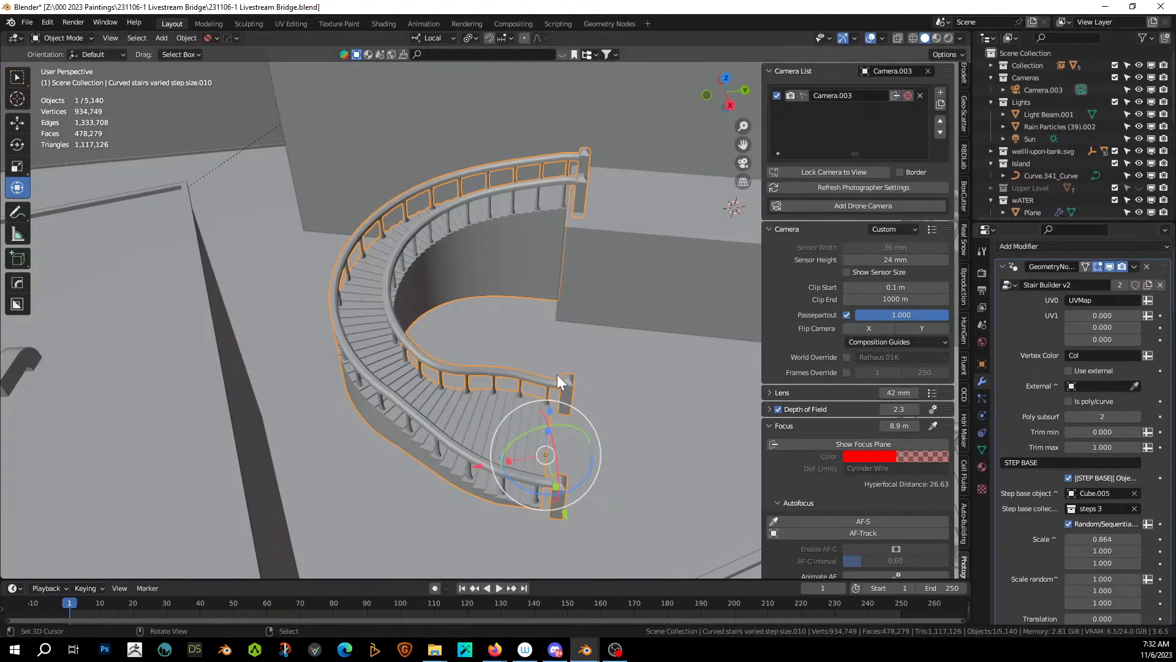
{"action": "middle_click_drag", "start_coordinate": [558, 375], "coordinate": [421, 362]}
{"action": "scroll", "coordinate": [562, 405], "scroll_direction": "down", "scroll_amount": 4}
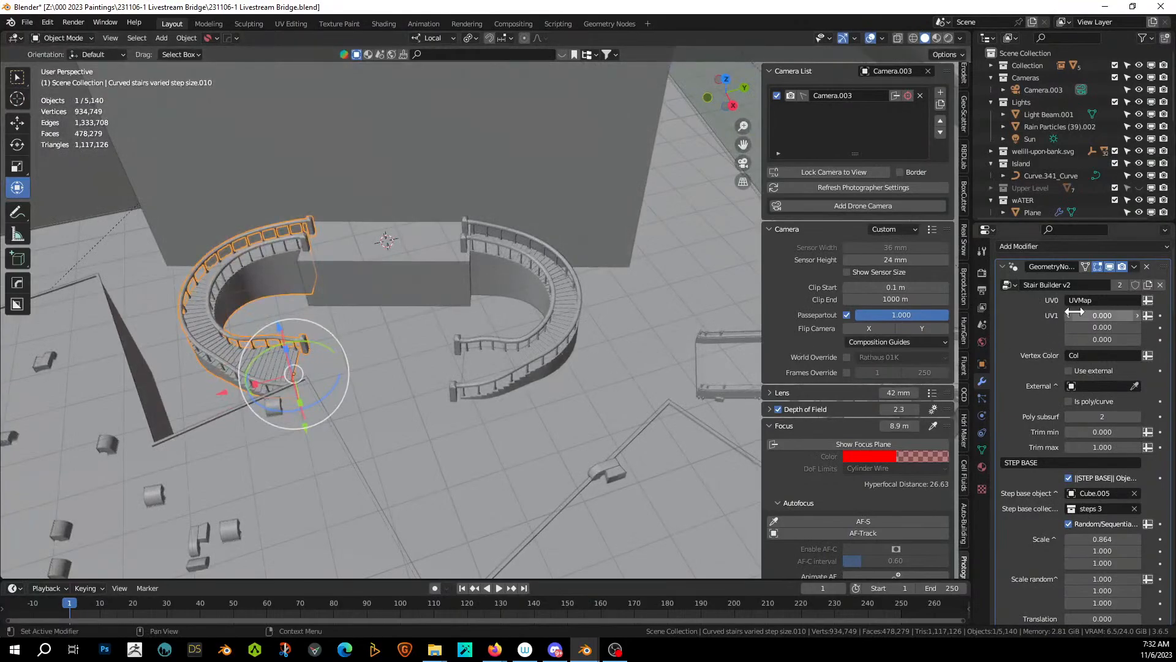
Apply all modifiers on both curved staircases using the HOps Apply Modifiers command.
{"action": "key", "text": "q"}
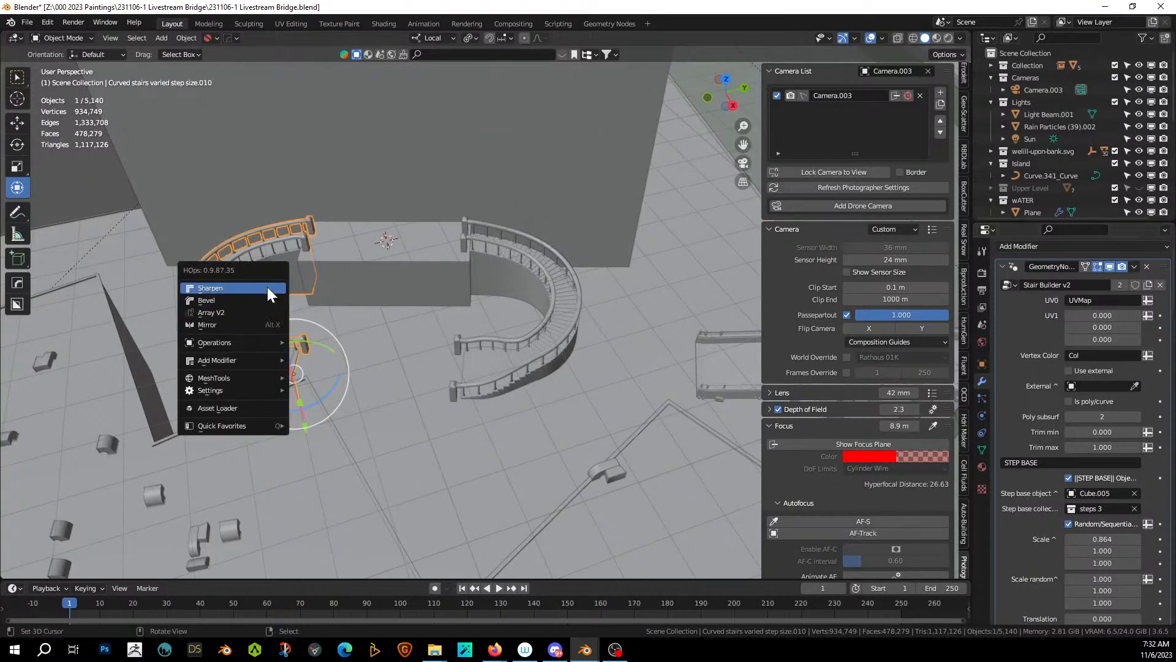
{"action": "mouse_move", "coordinate": [265, 360]}
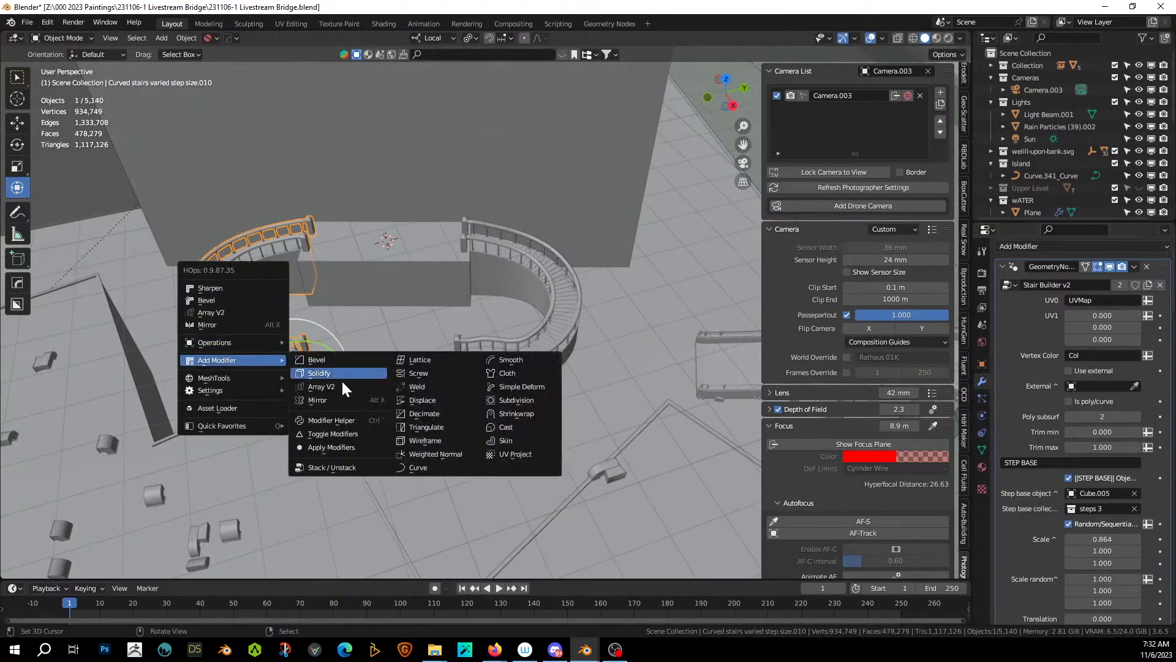
{"action": "left_click", "coordinate": [348, 449]}
{"action": "left_click", "coordinate": [494, 249]}
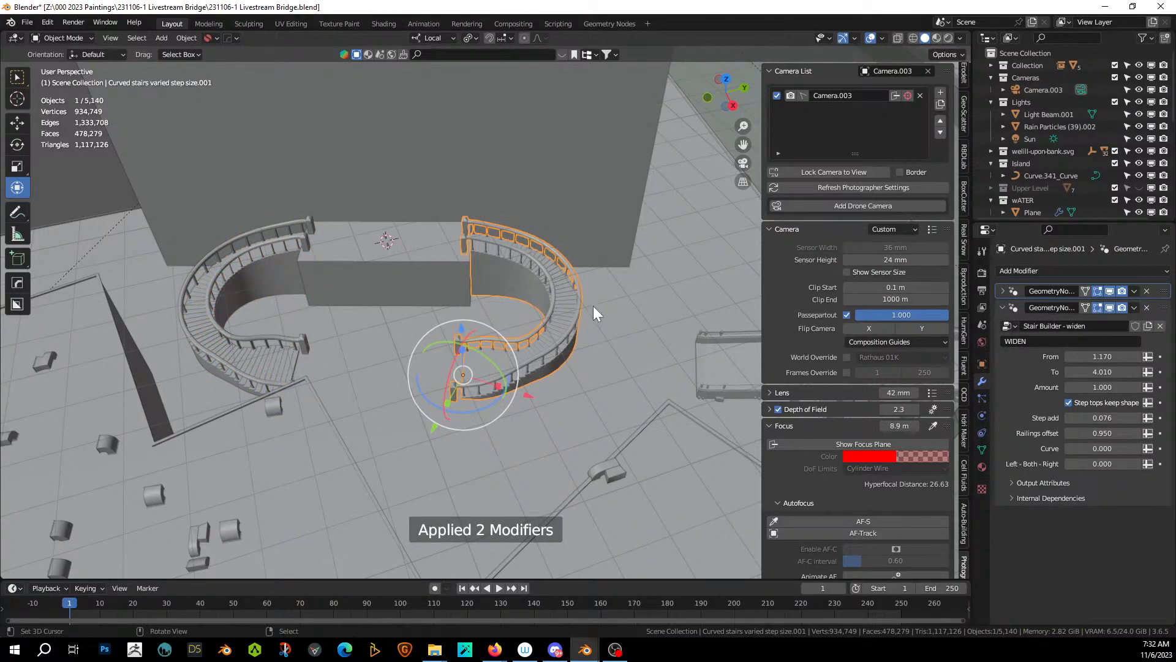
{"action": "key", "text": "q"}
{"action": "mouse_move", "coordinate": [513, 275]}
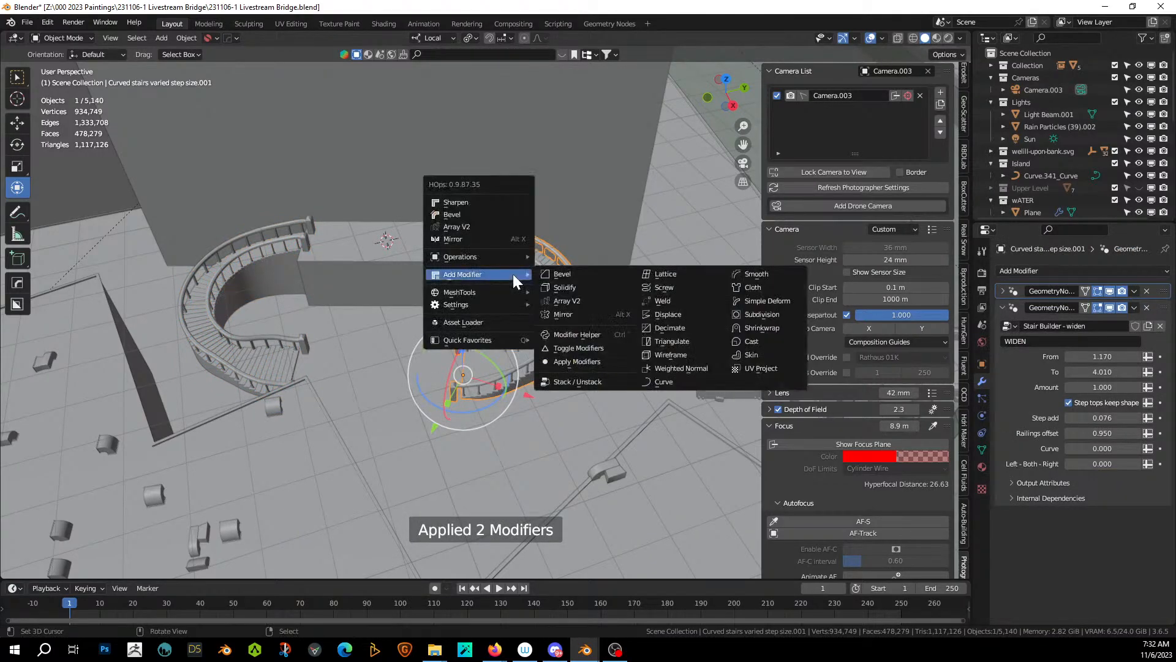
{"action": "left_click", "coordinate": [590, 363]}
{"action": "middle_click_drag", "start_coordinate": [590, 363], "coordinate": [548, 367]}
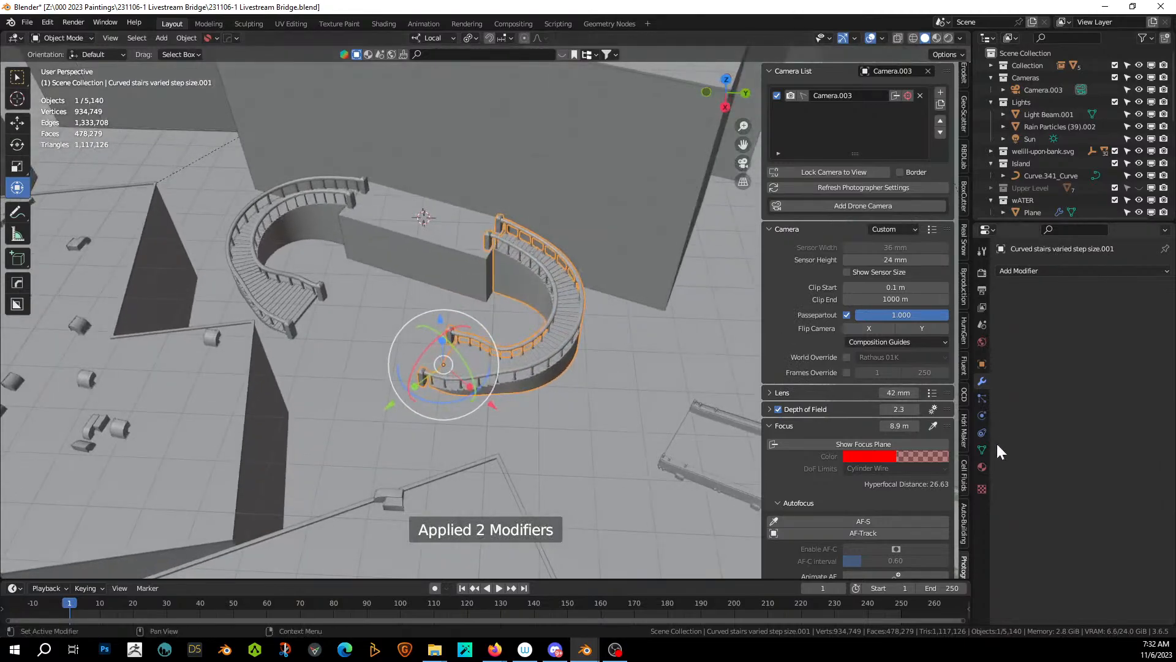
Show the material slots of the curved staircase nearer the bridge and view the stairs from the other side.
{"action": "left_click", "coordinate": [982, 466]}
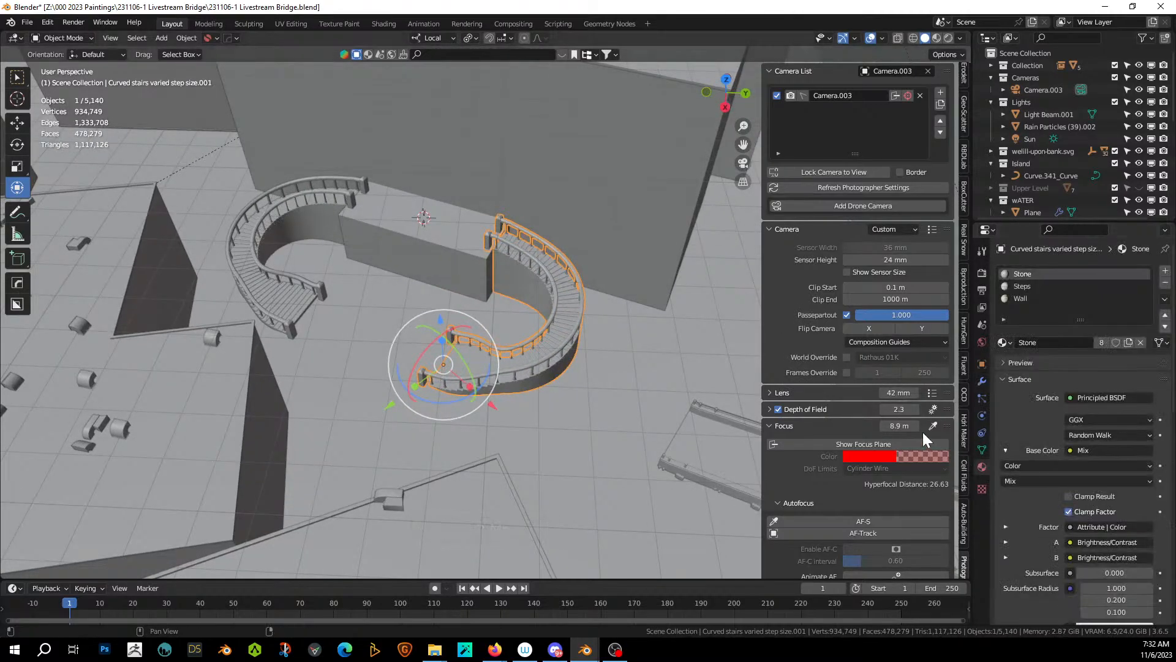
{"action": "scroll", "coordinate": [871, 182], "scroll_direction": "down", "scroll_amount": 1}
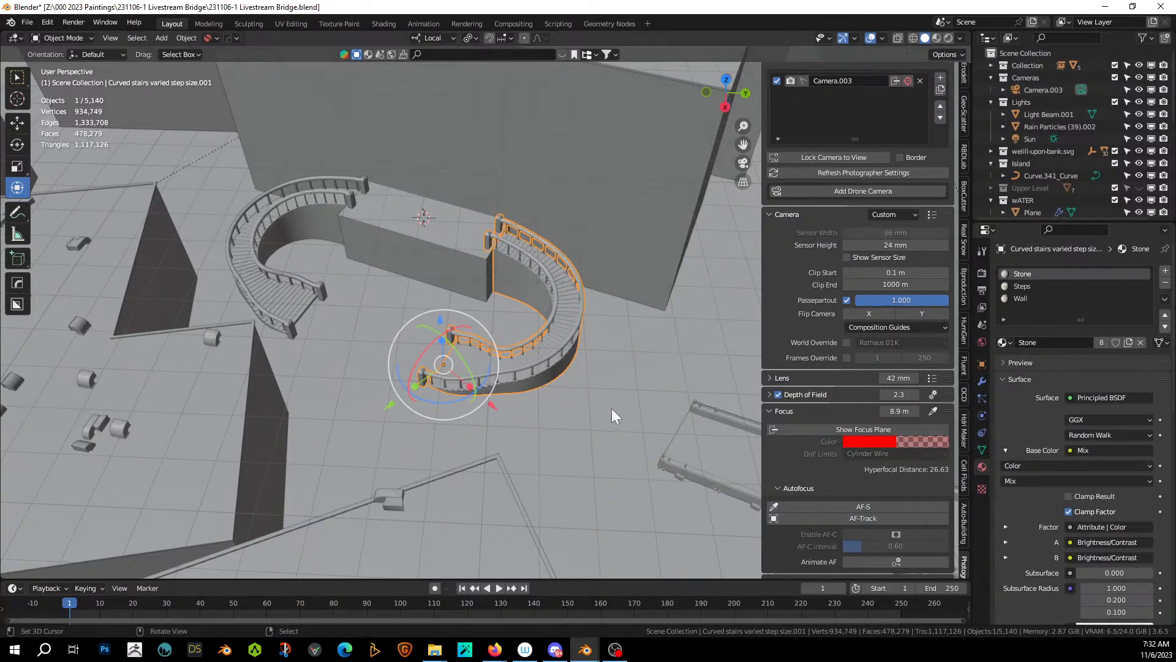
{"action": "middle_click_drag", "start_coordinate": [616, 415], "coordinate": [491, 279]}
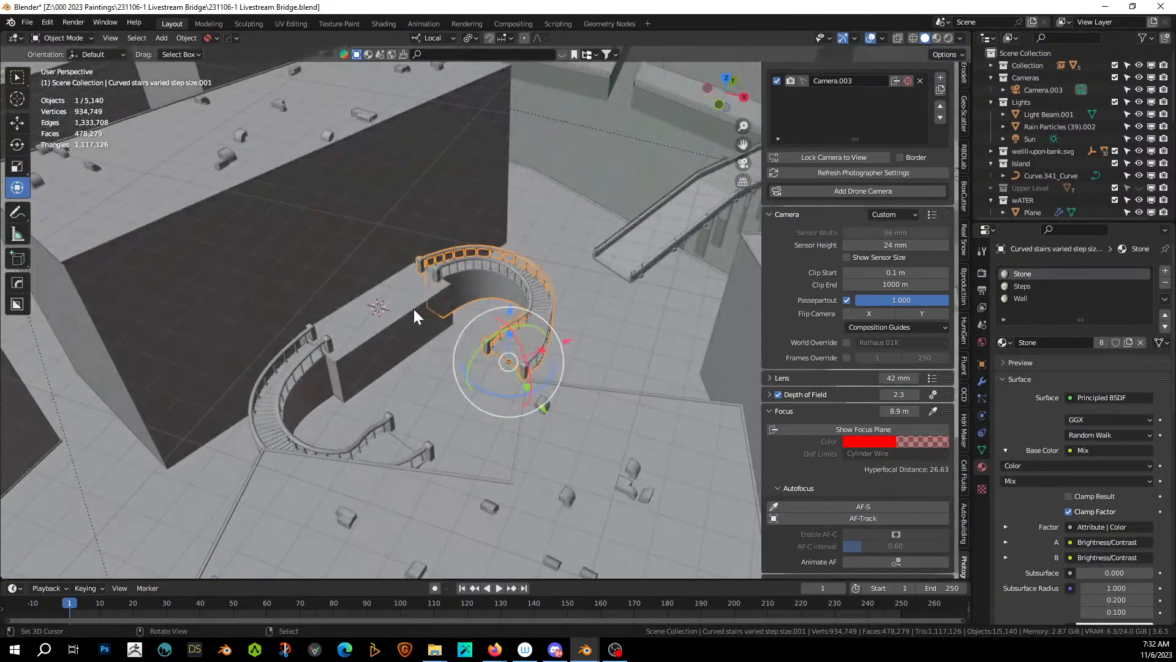
{"action": "scroll", "coordinate": [368, 311], "scroll_direction": "up", "scroll_amount": 2}
Inspect the mesh of the building with the stair platform in Edit Mode, return to Object Mode and save the file.
{"action": "right_click", "coordinate": [355, 312]}
{"action": "scroll", "coordinate": [355, 312], "scroll_direction": "down", "scroll_amount": 3}
{"action": "middle_click_drag", "start_coordinate": [355, 311], "coordinate": [338, 348]}
{"action": "scroll", "coordinate": [361, 287], "scroll_direction": "up", "scroll_amount": 2}
{"action": "key", "text": "Tab"}
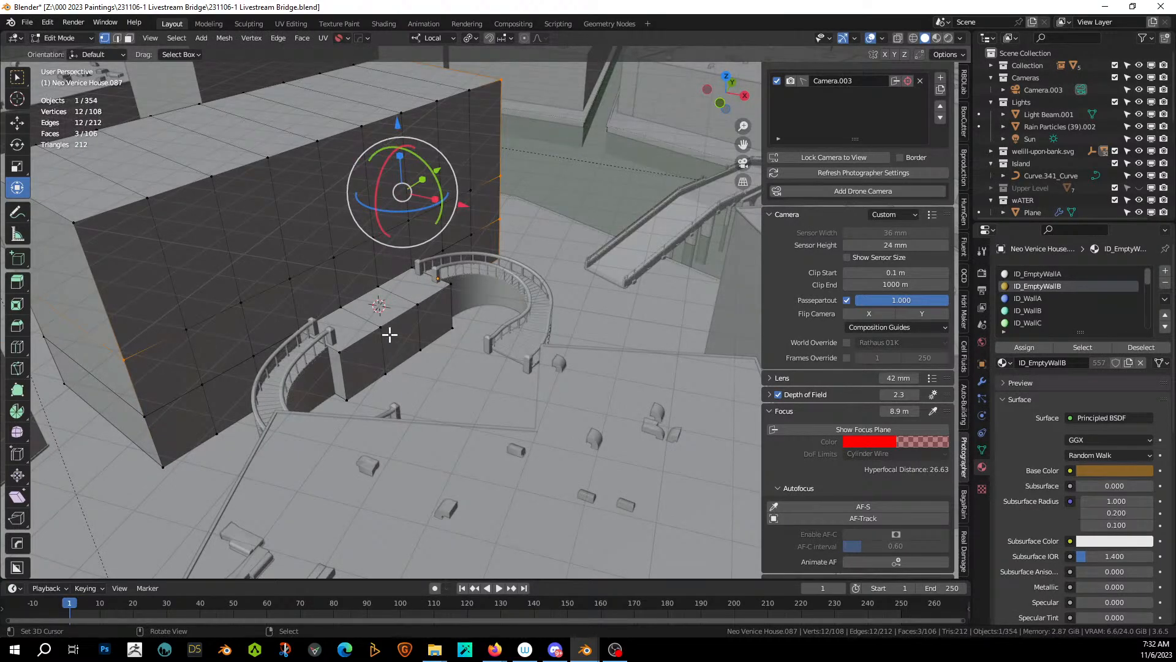
{"action": "middle_click_drag", "start_coordinate": [264, 343], "coordinate": [233, 360]}
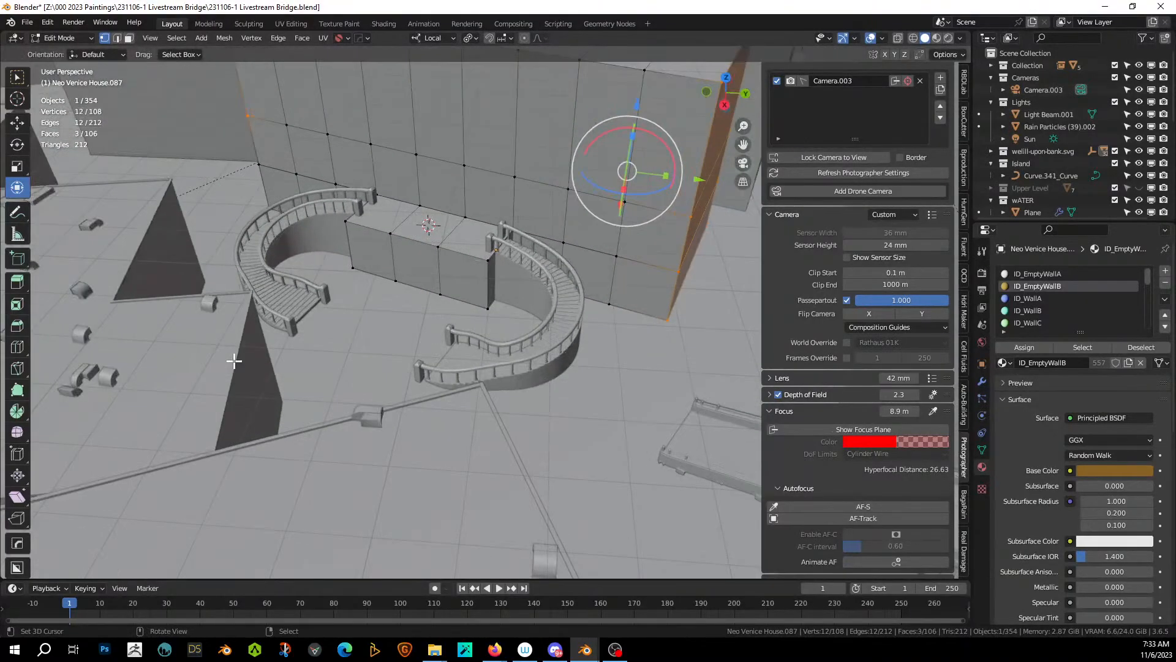
{"action": "key", "text": "Tab"}
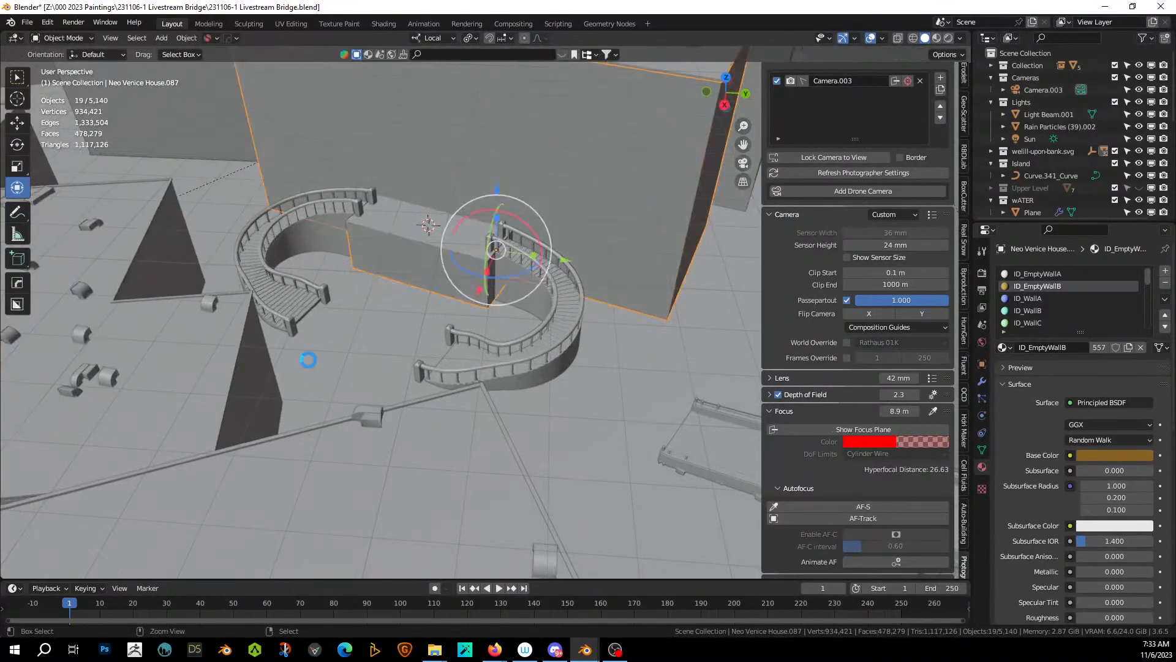
{"action": "middle_click_drag", "start_coordinate": [308, 359], "coordinate": [328, 336]}
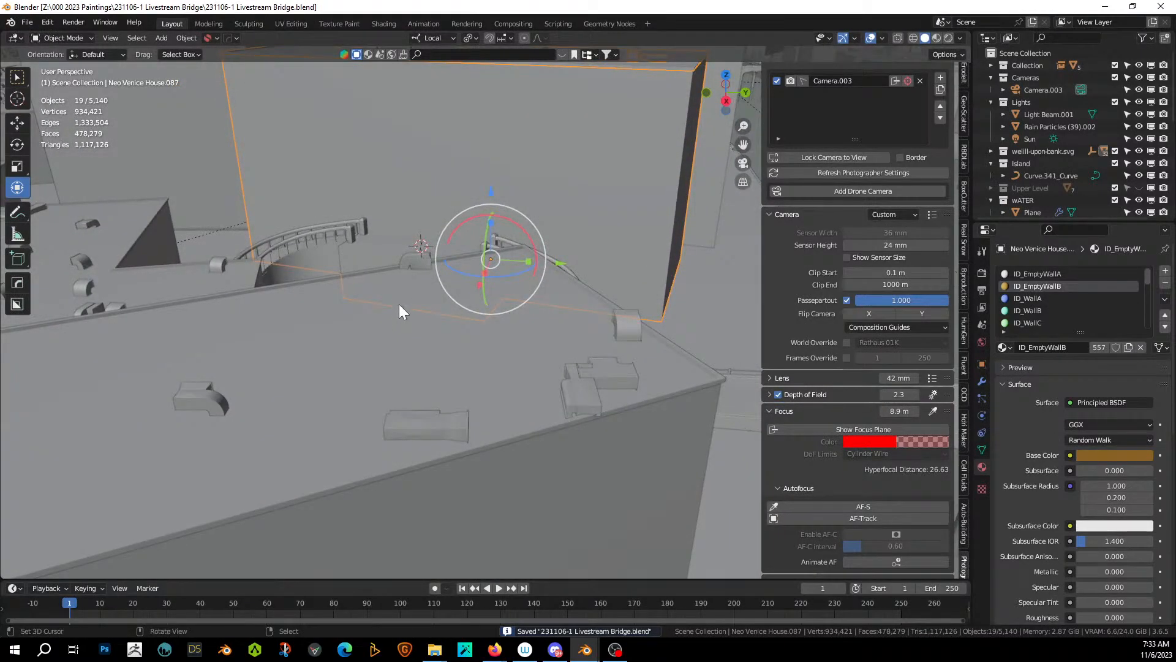
Assign the ID_WallF material to the middle facade face directly above the stair platform of the building.
{"action": "middle_click_drag", "start_coordinate": [399, 305], "coordinate": [435, 460]}
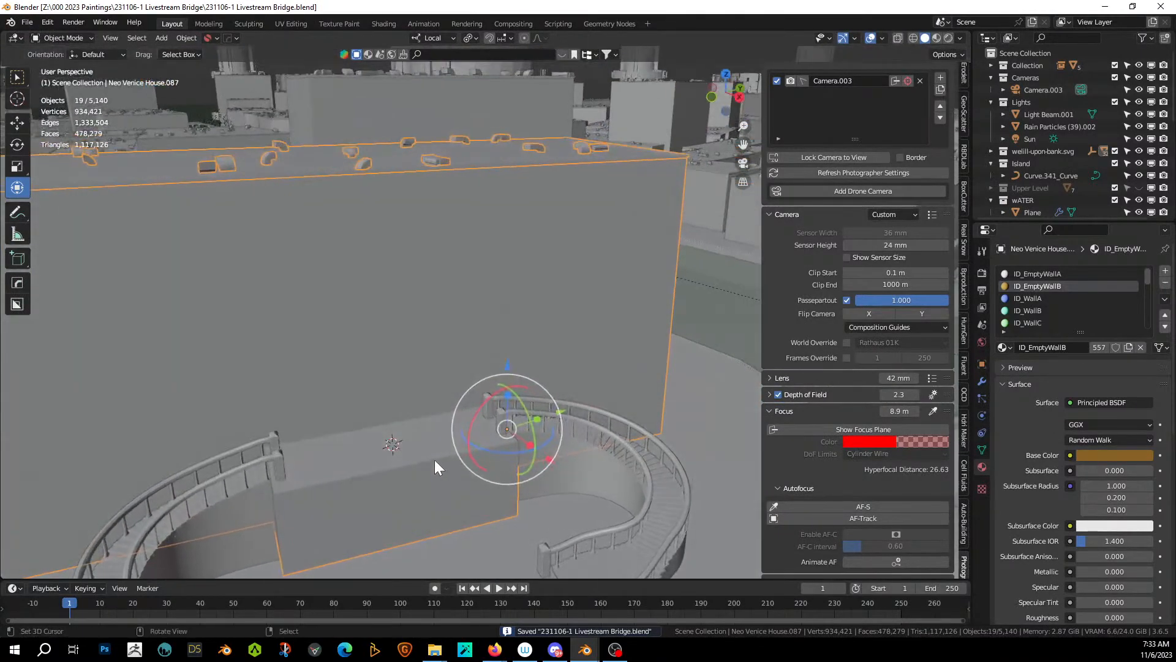
{"action": "scroll", "coordinate": [435, 459], "scroll_direction": "down", "scroll_amount": 3}
{"action": "scroll", "coordinate": [458, 422], "scroll_direction": "down", "scroll_amount": 3}
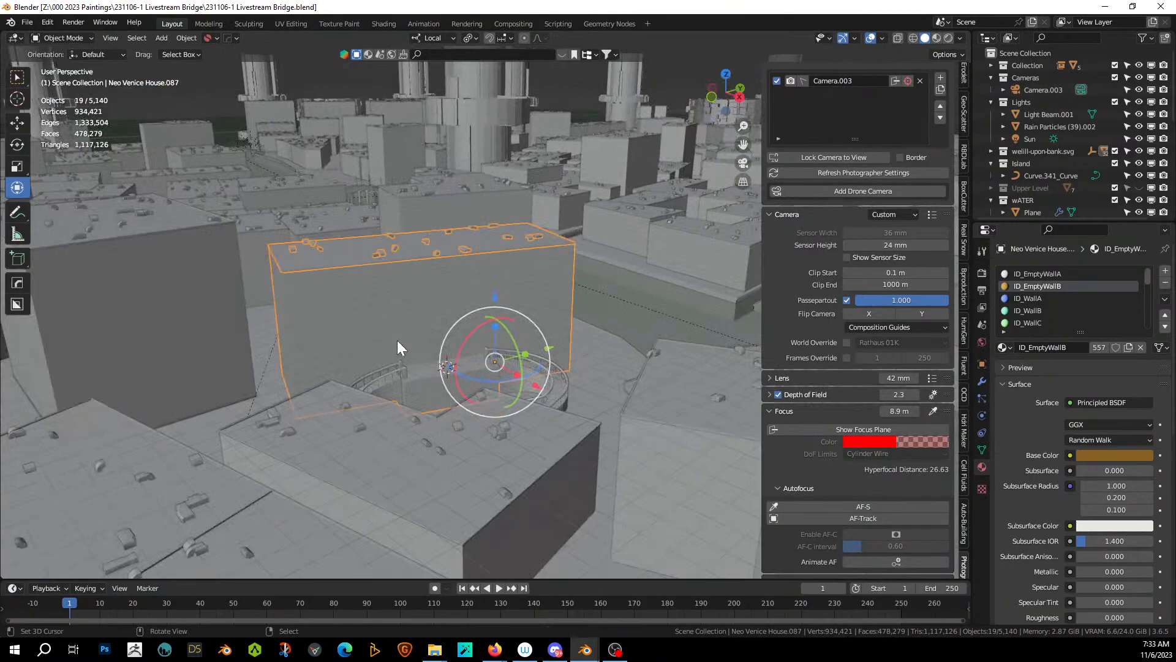
{"action": "middle_click_drag", "start_coordinate": [397, 340], "coordinate": [435, 355]}
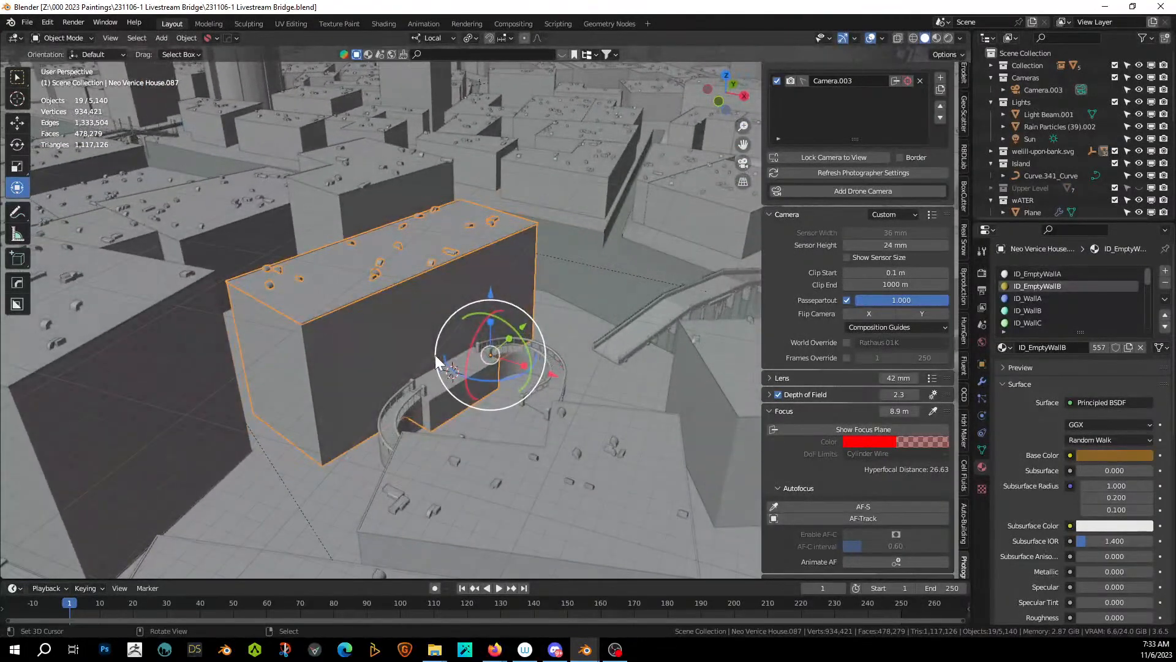
{"action": "scroll", "coordinate": [442, 373], "scroll_direction": "up", "scroll_amount": 3}
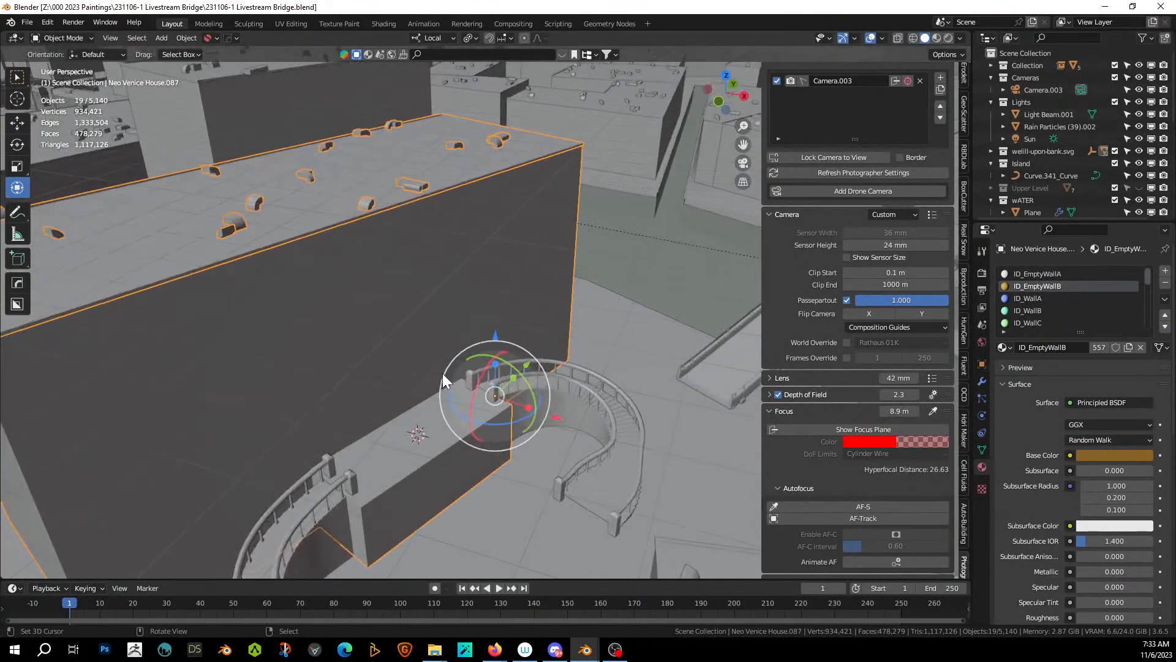
{"action": "scroll", "coordinate": [443, 373], "scroll_direction": "down", "scroll_amount": 3}
{"action": "middle_click_drag", "start_coordinate": [409, 369], "coordinate": [346, 320]}
{"action": "key", "text": "Tab"}
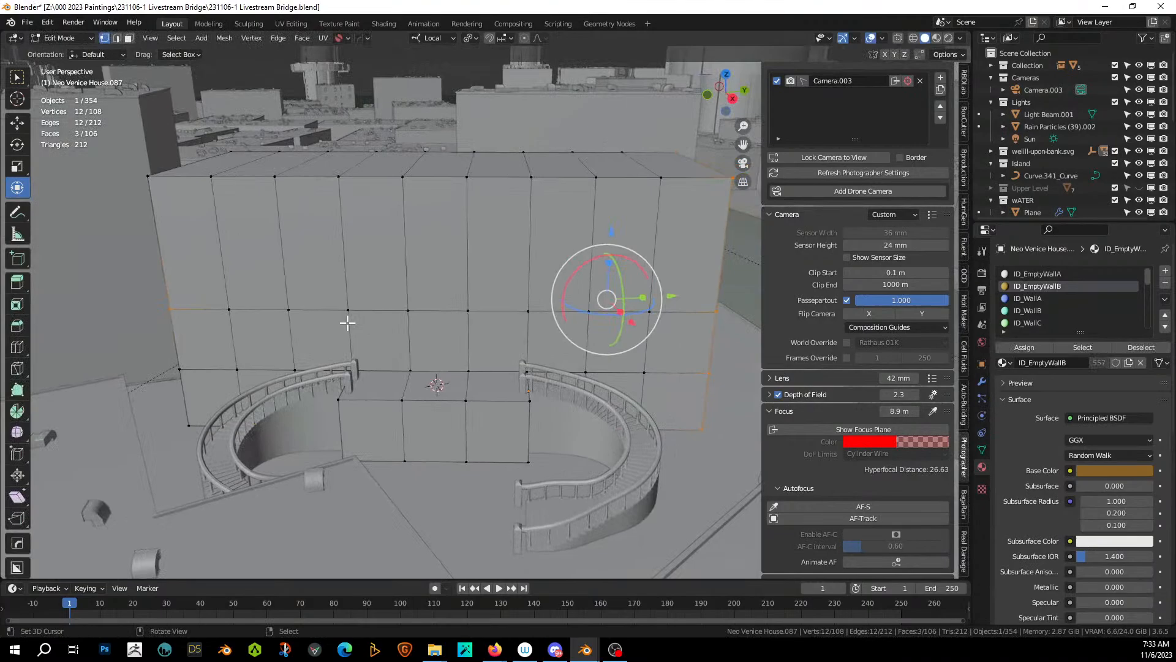
{"action": "key", "text": "3"}
{"action": "left_click", "coordinate": [438, 341]}
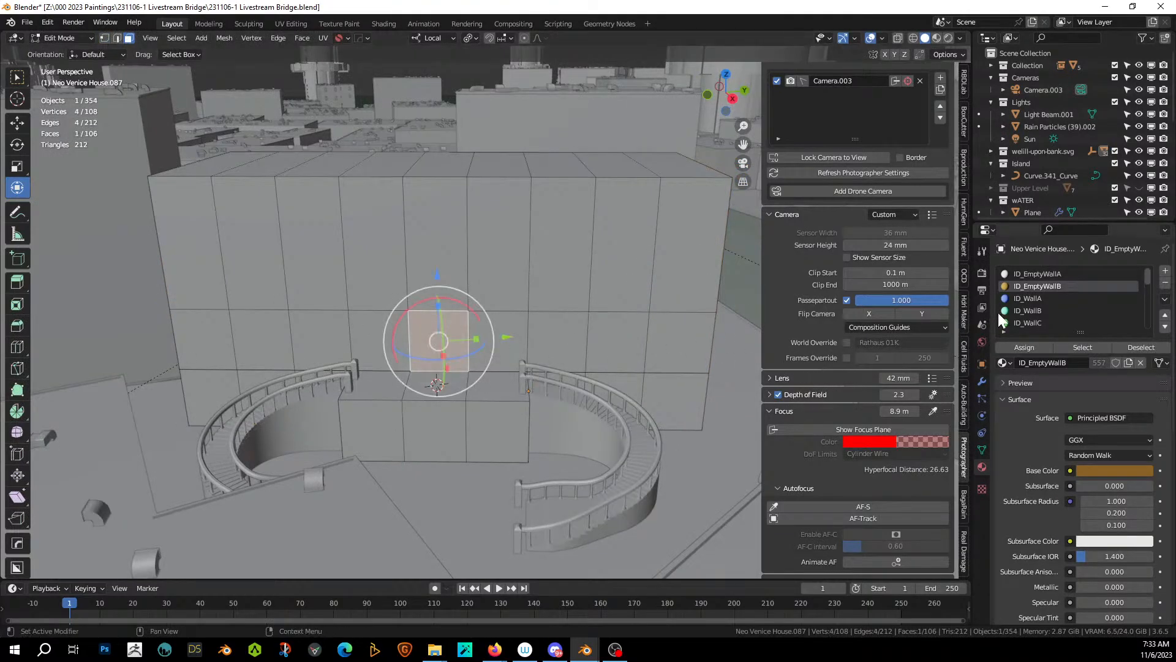
{"action": "scroll", "coordinate": [1027, 312], "scroll_direction": "down", "scroll_amount": 6}
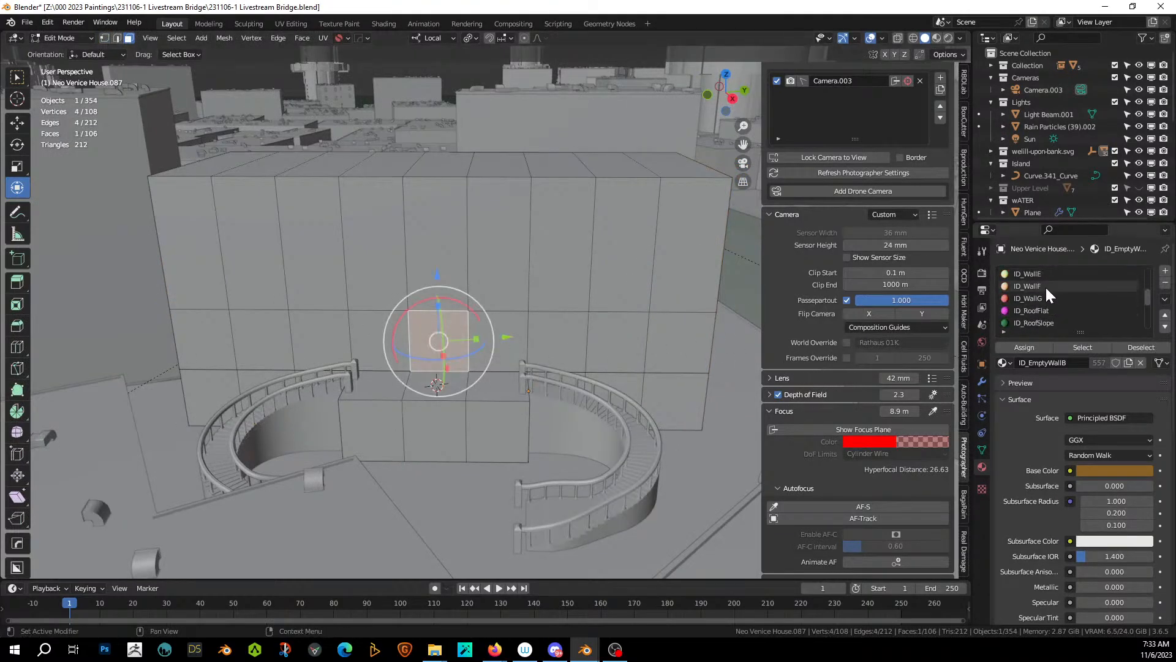
{"action": "left_click", "coordinate": [1036, 286]}
{"action": "left_click", "coordinate": [1025, 348]}
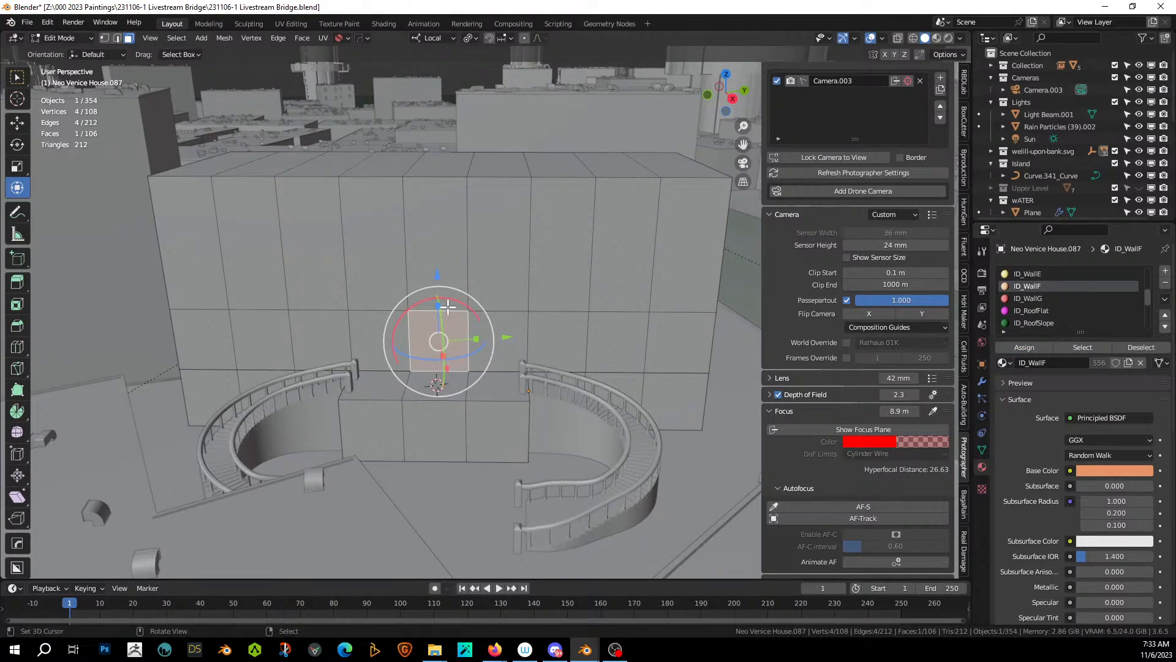
Assign the ID_WallB material to the whole upper row of nine faces on the stair-side facade.
{"action": "left_click", "coordinate": [184, 255]}
{"action": "left_click", "coordinate": [699, 276], "text": "ctrl"}
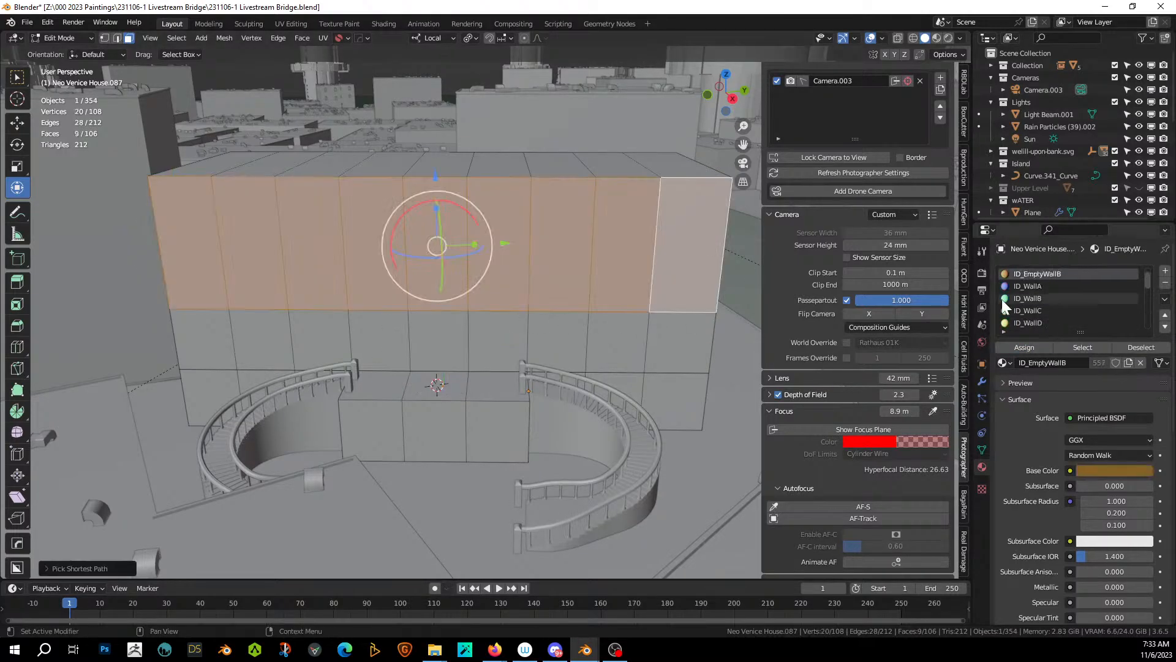
{"action": "left_click", "coordinate": [1029, 298]}
{"action": "left_click", "coordinate": [1014, 345]}
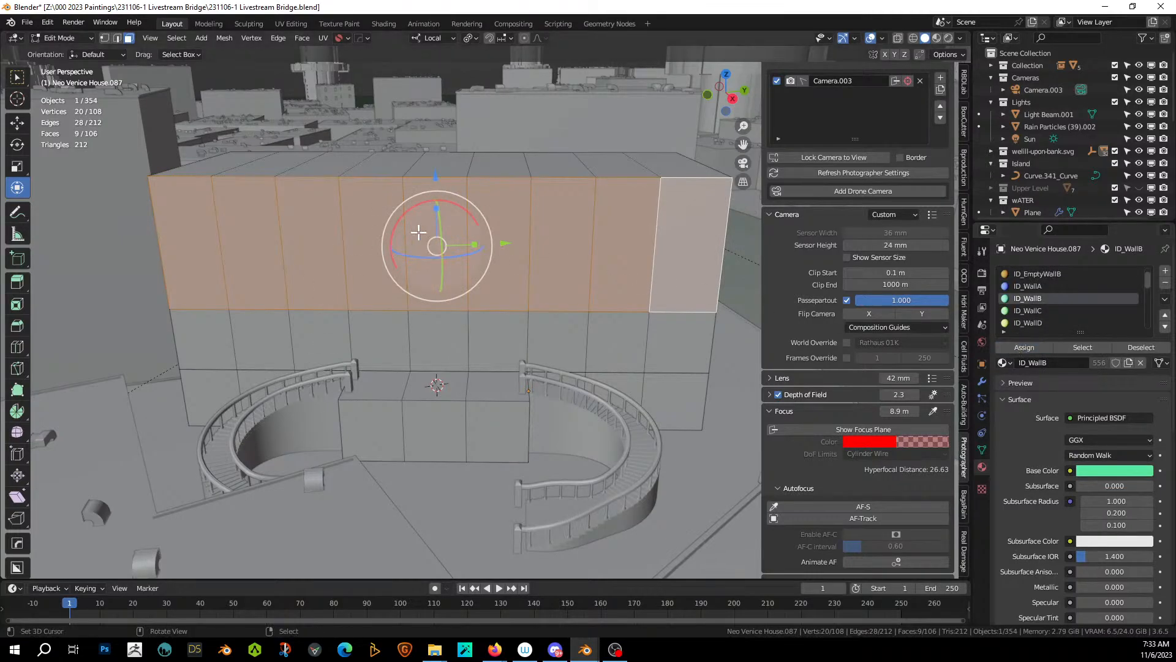
Set a 0.66 crease on the facade's corner edges, the vertical edges flanking the platform, and both horizontal floor lines, skipping the lower line along the platform.
{"action": "middle_click_drag", "start_coordinate": [294, 330], "coordinate": [333, 341]}
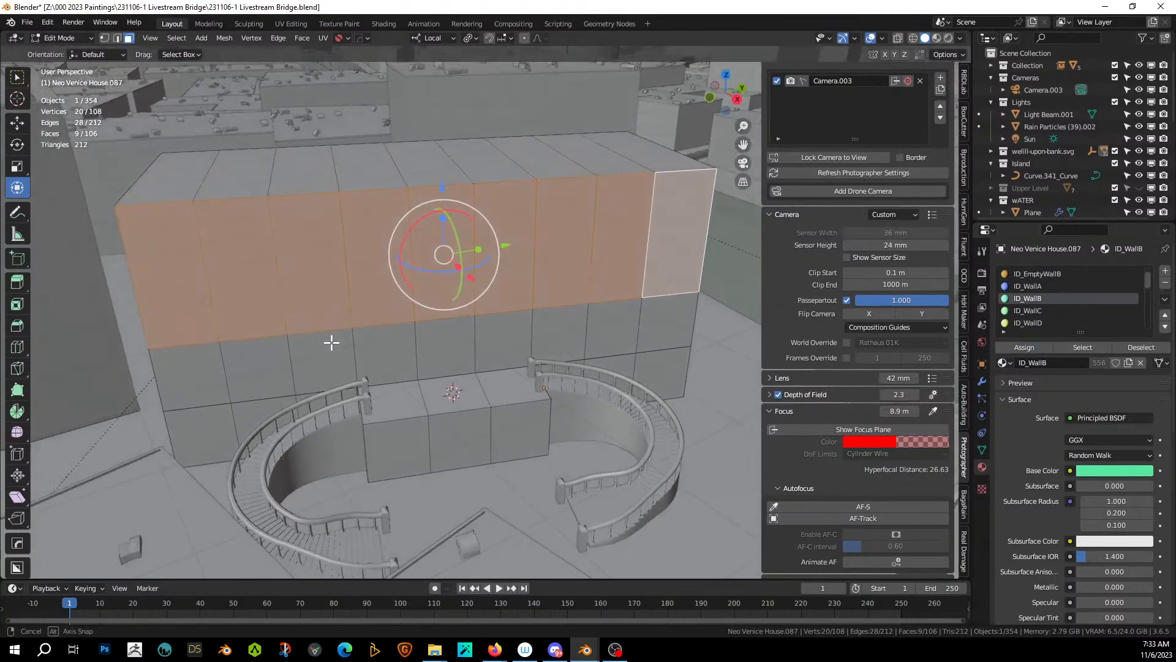
{"action": "key", "text": "2"}
{"action": "key", "text": "alt+a"}
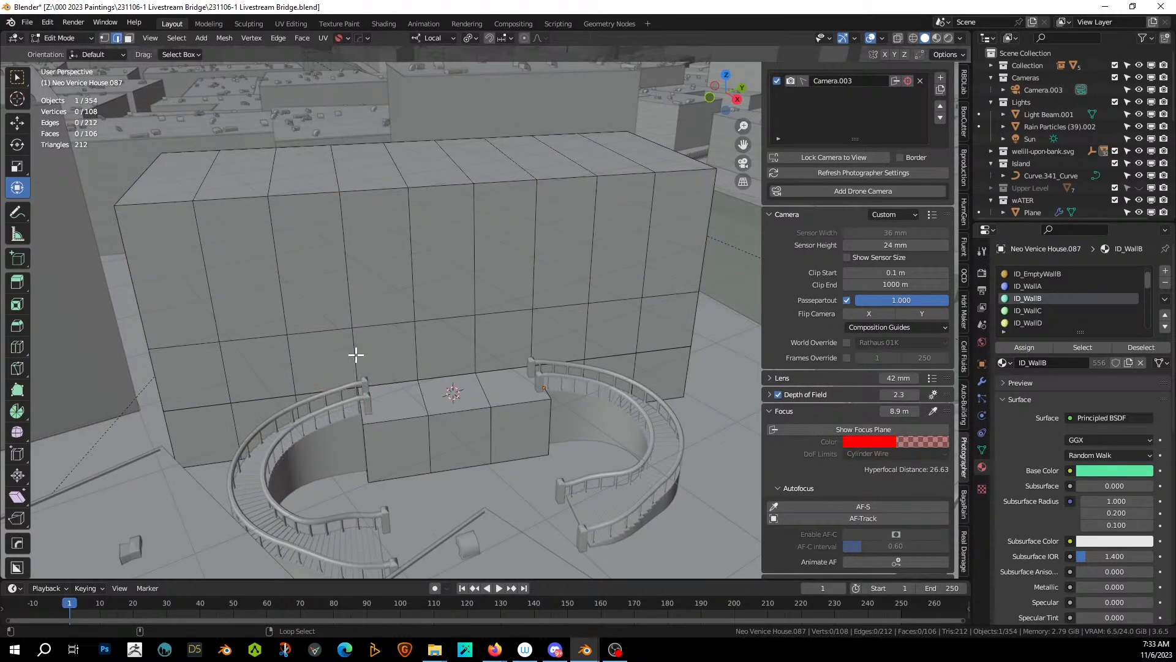
{"action": "left_click", "coordinate": [355, 354]}
{"action": "left_click", "coordinate": [349, 278], "text": "shift"}
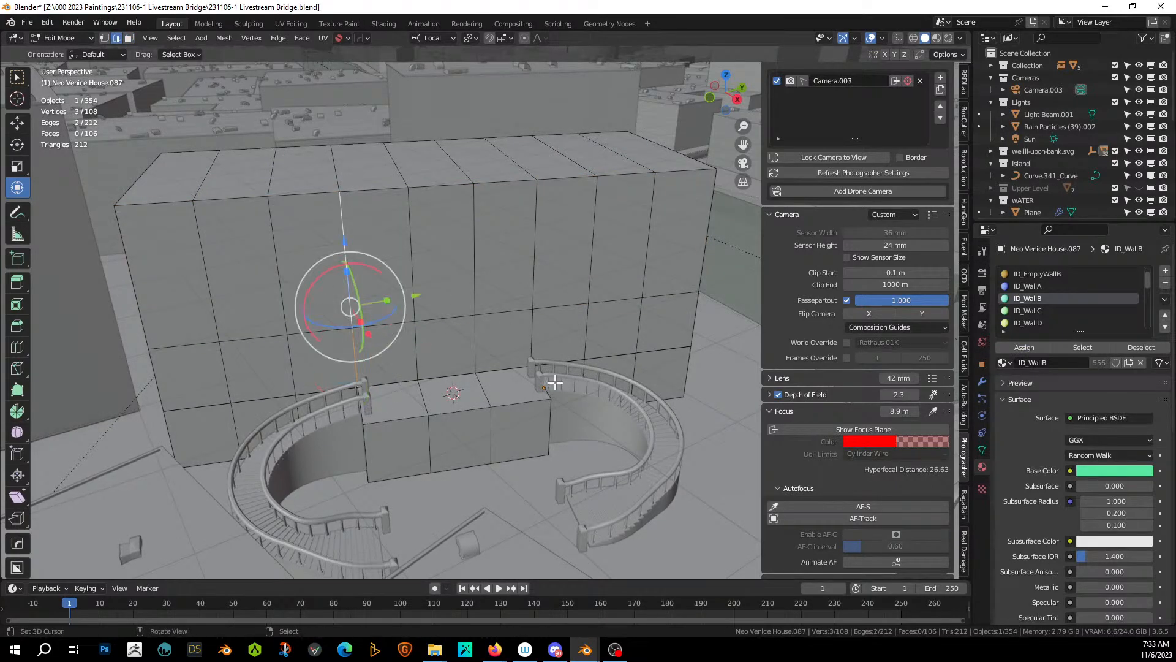
{"action": "left_click", "coordinate": [531, 337], "text": "shift"}
{"action": "left_click", "coordinate": [534, 273], "text": "shift"}
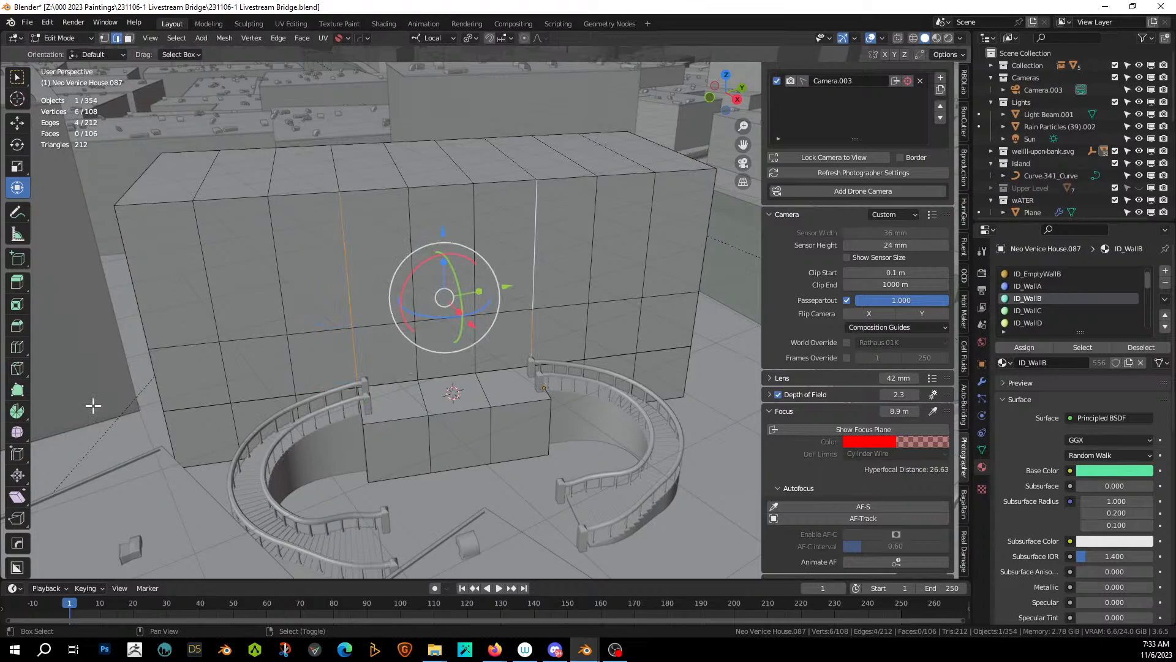
{"action": "left_click", "coordinate": [159, 381], "text": "alt+shift"}
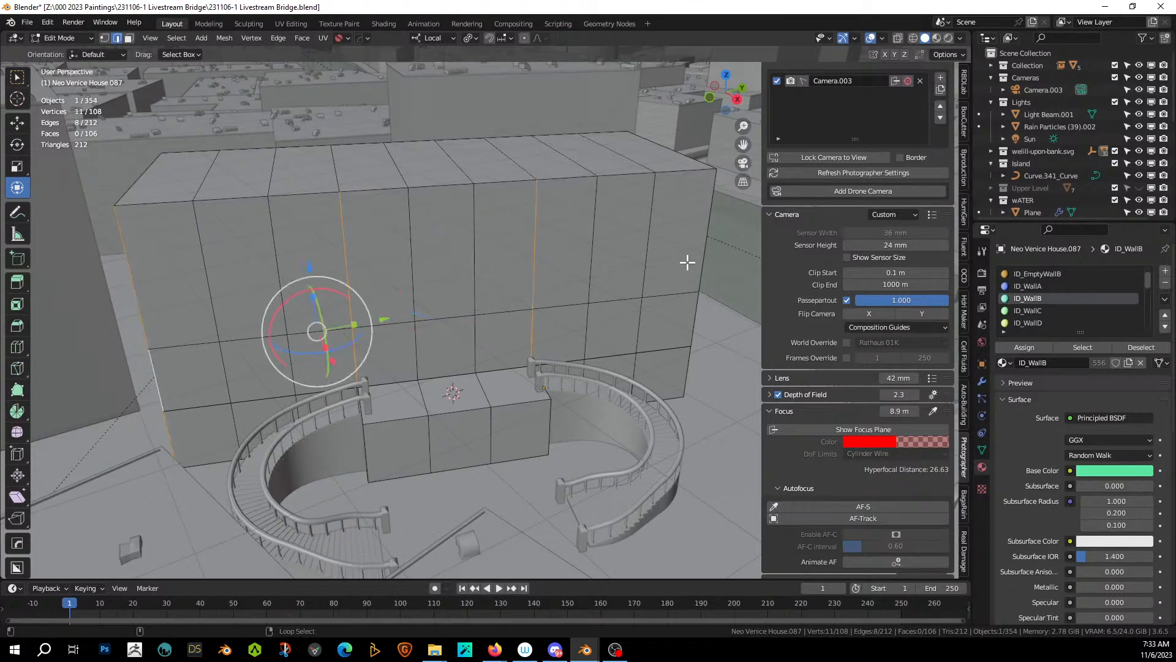
{"action": "left_click", "coordinate": [706, 256], "text": "alt+shift"}
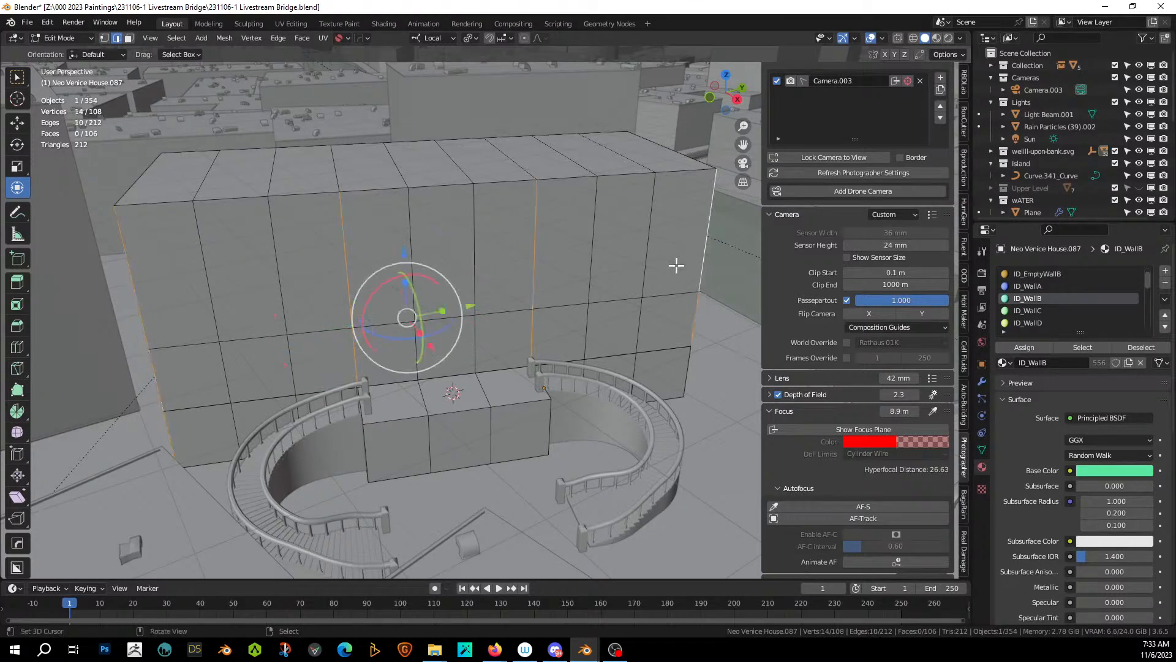
{"action": "left_click", "coordinate": [194, 345], "text": "alt+shift"}
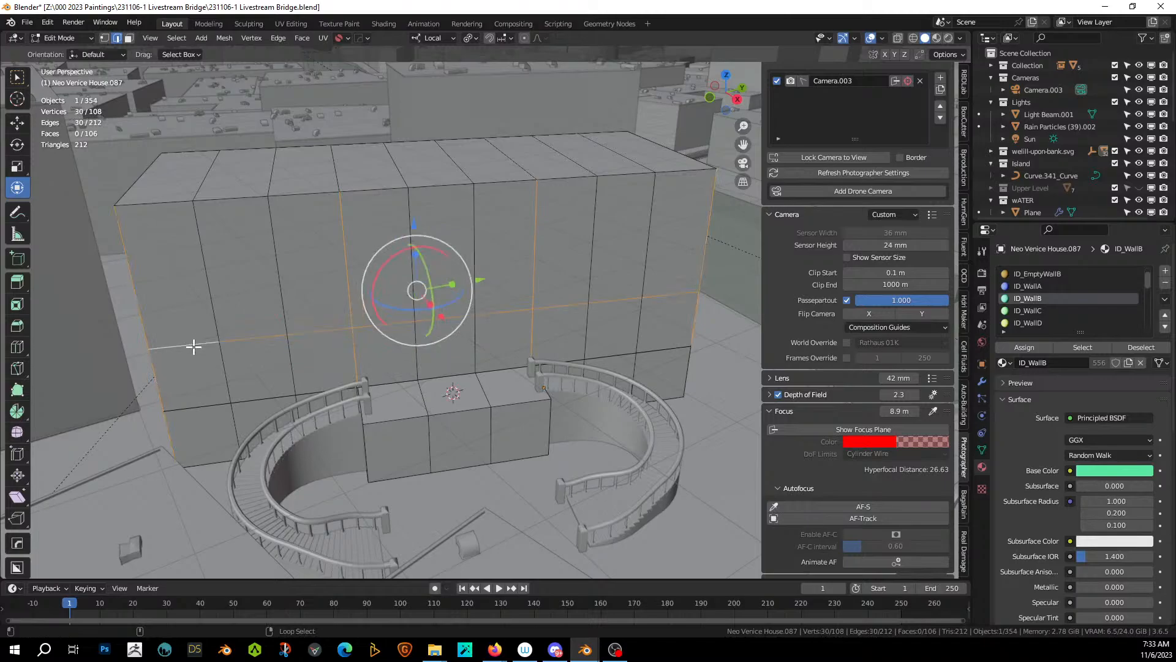
{"action": "left_click", "coordinate": [194, 407], "text": "alt+shift"}
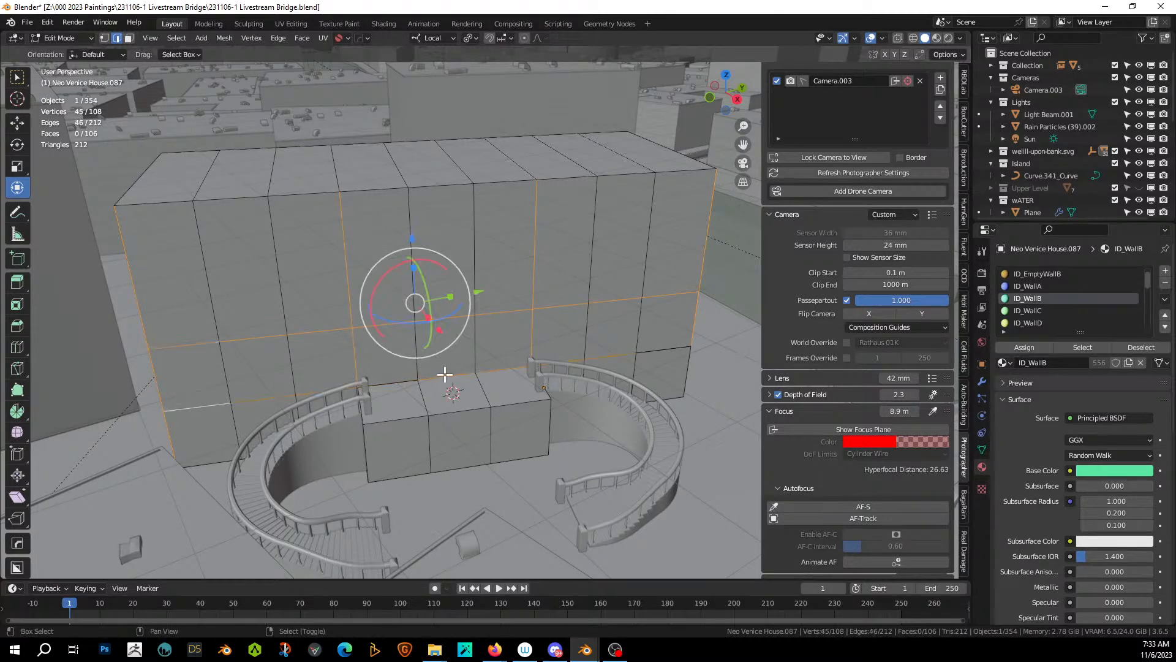
{"action": "left_click", "coordinate": [547, 362], "text": "shift"}
{"action": "left_click", "coordinate": [654, 349], "text": "shift"}
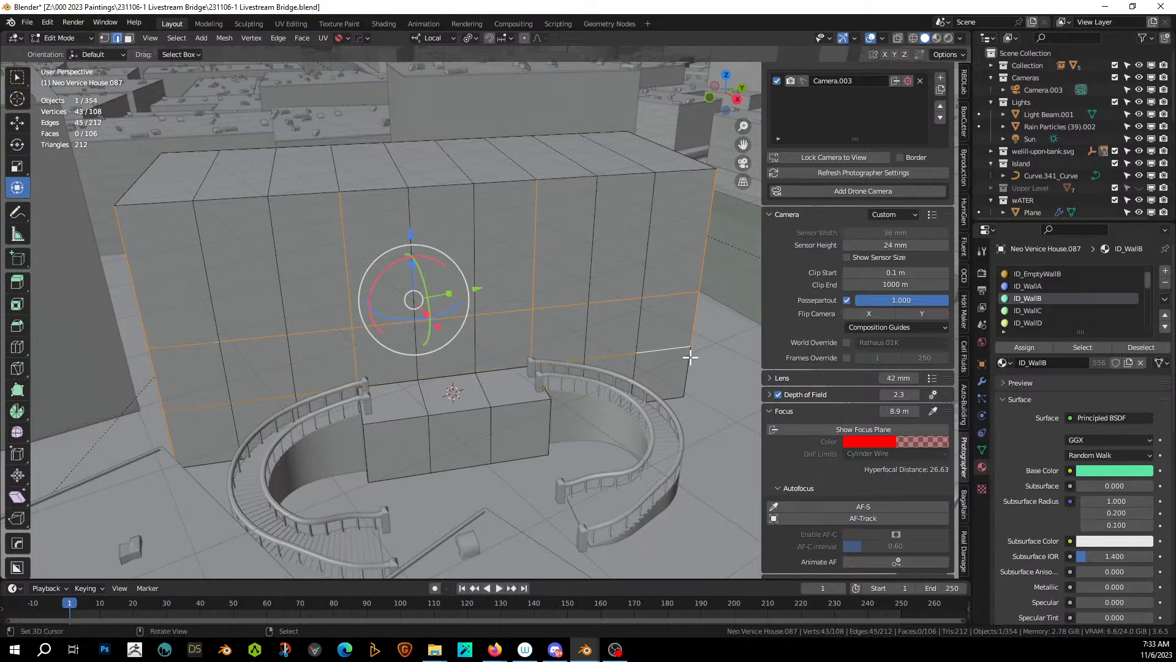
{"action": "middle_click_drag", "start_coordinate": [690, 354], "coordinate": [643, 388]}
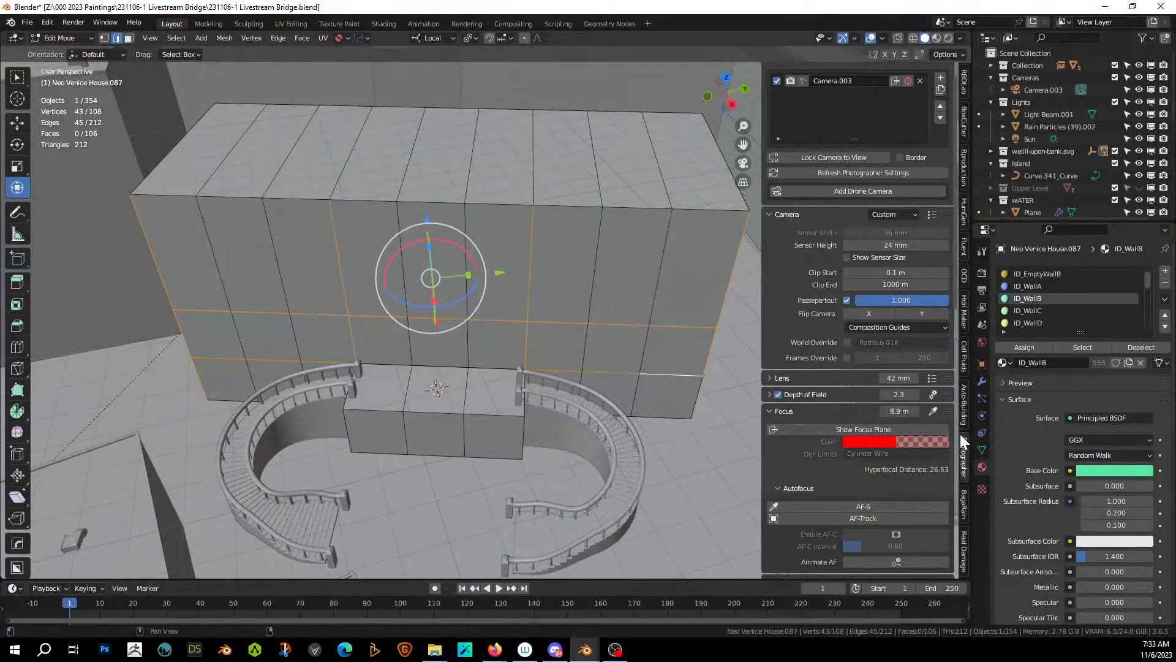
{"action": "left_click", "coordinate": [965, 407]}
{"action": "left_click", "coordinate": [895, 490]}
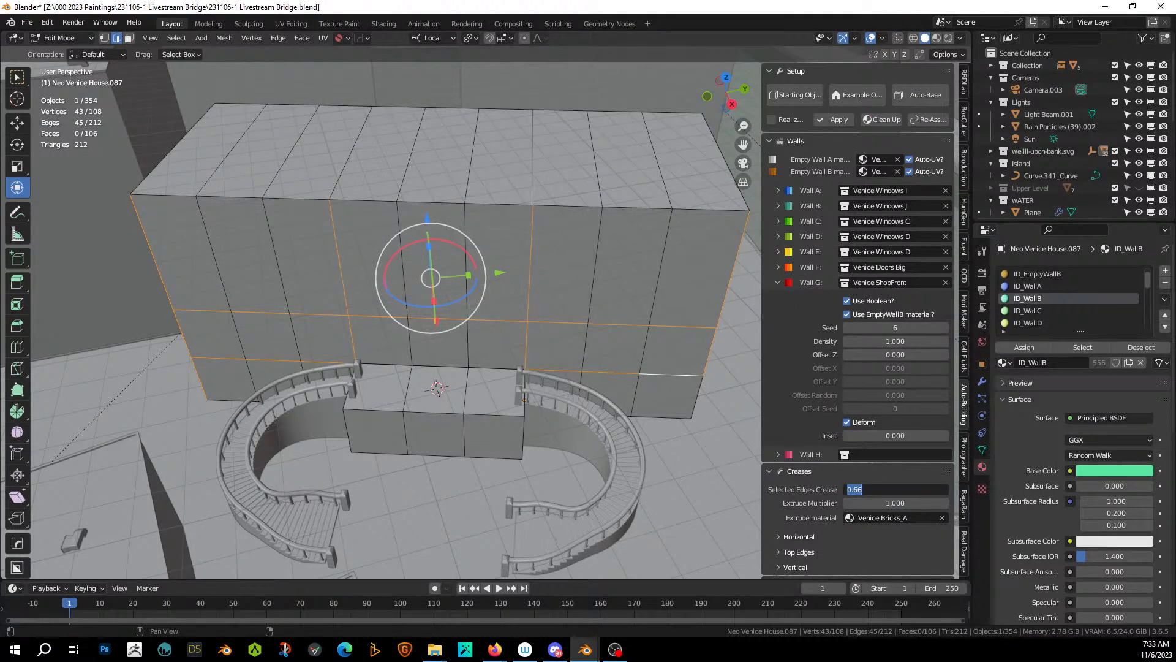
{"action": "key", "text": "Return"}
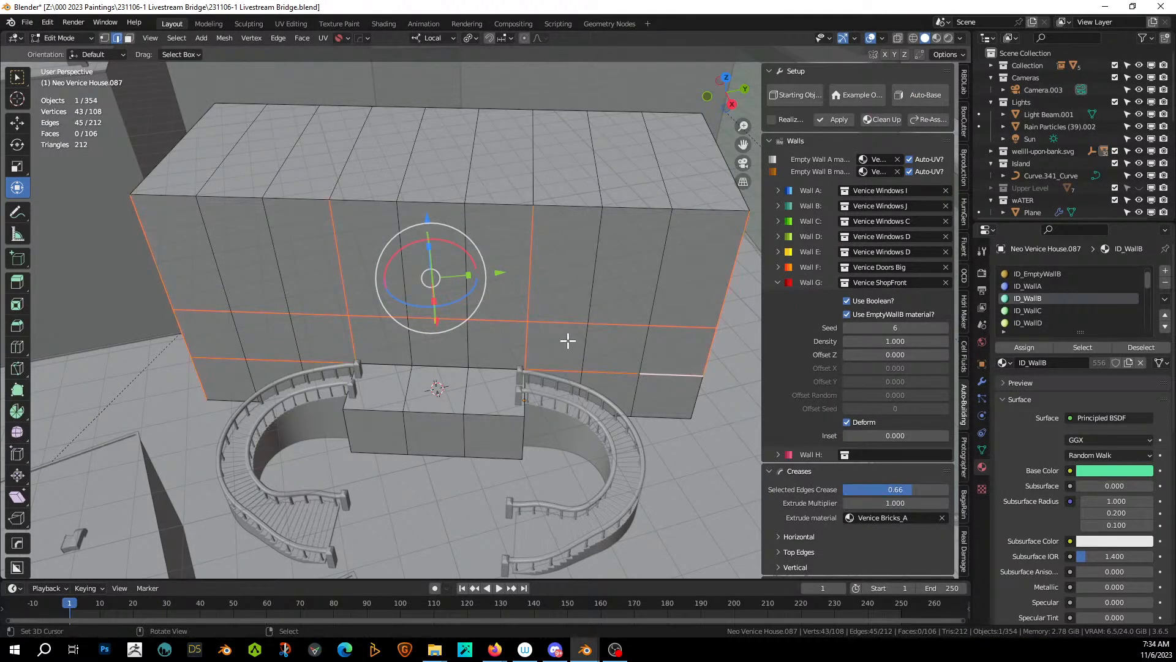
Return to Object Mode and inspect the generated door, windows, balcony and creased trim on the facade.
{"action": "middle_click_drag", "start_coordinate": [567, 339], "coordinate": [492, 306]}
{"action": "key", "text": "Tab"}
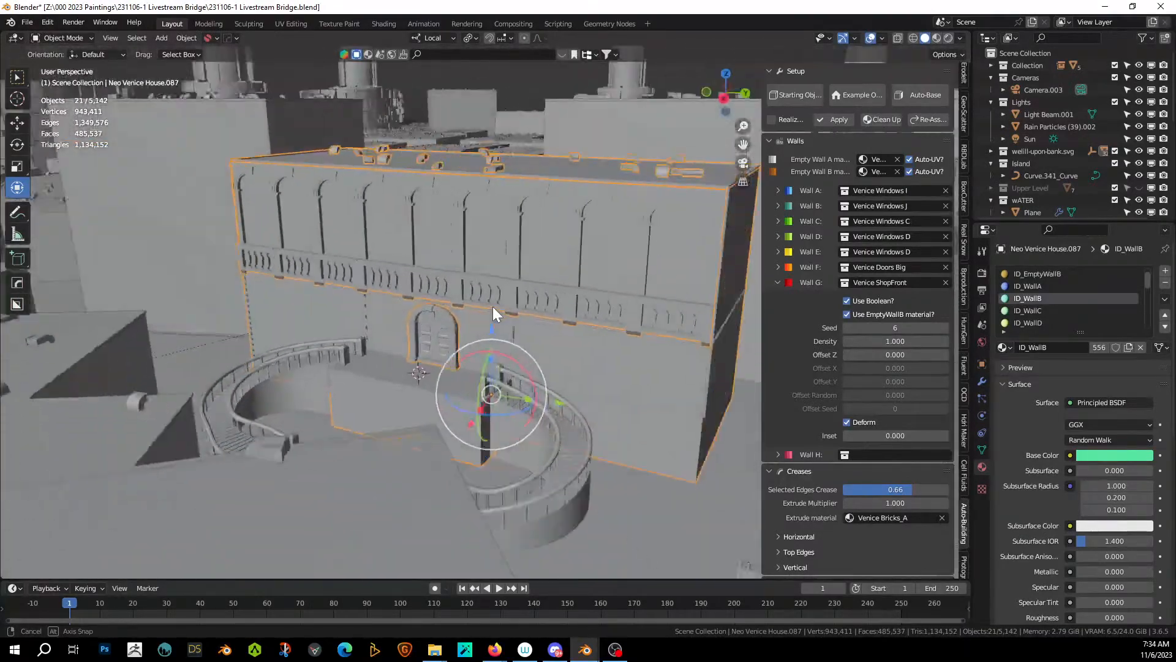
{"action": "scroll", "coordinate": [490, 306], "scroll_direction": "up", "scroll_amount": 4}
{"action": "scroll", "coordinate": [413, 238], "scroll_direction": "down", "scroll_amount": 3}
{"action": "middle_click_drag", "start_coordinate": [413, 236], "coordinate": [507, 236]}
{"action": "scroll", "coordinate": [256, 248], "scroll_direction": "up", "scroll_amount": 3}
{"action": "scroll", "coordinate": [404, 245], "scroll_direction": "down", "scroll_amount": 3}
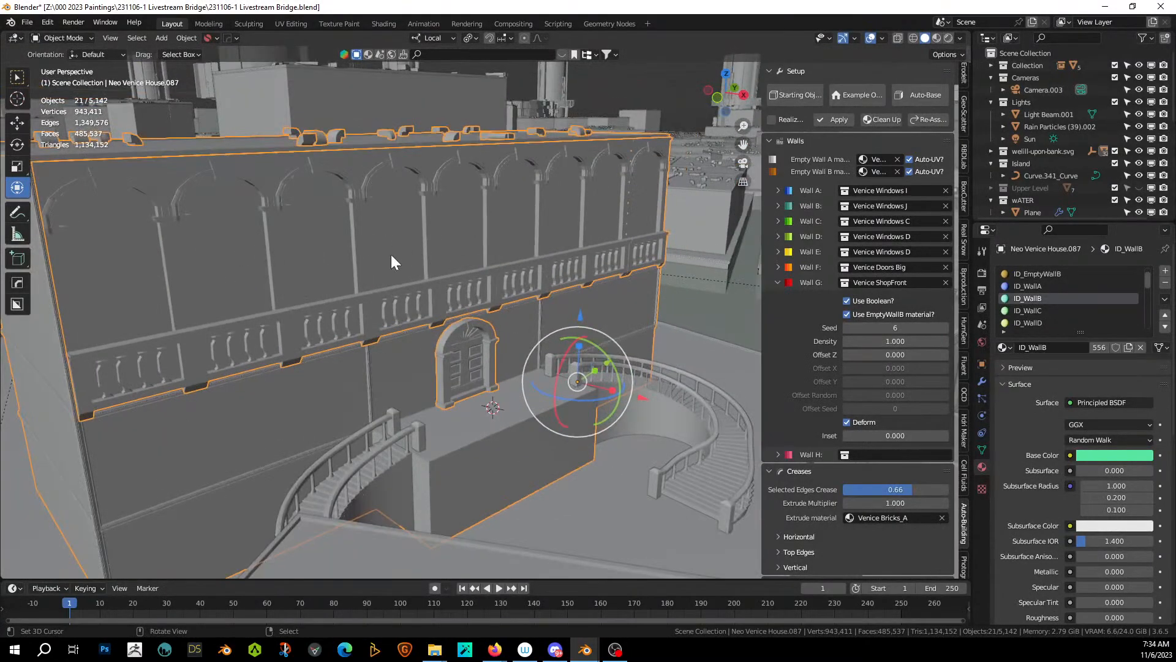
Assign the ID_WallA material to the two outermost faces at each end of the facade's door-level row and return to Object Mode.
{"action": "key", "text": "Tab"}
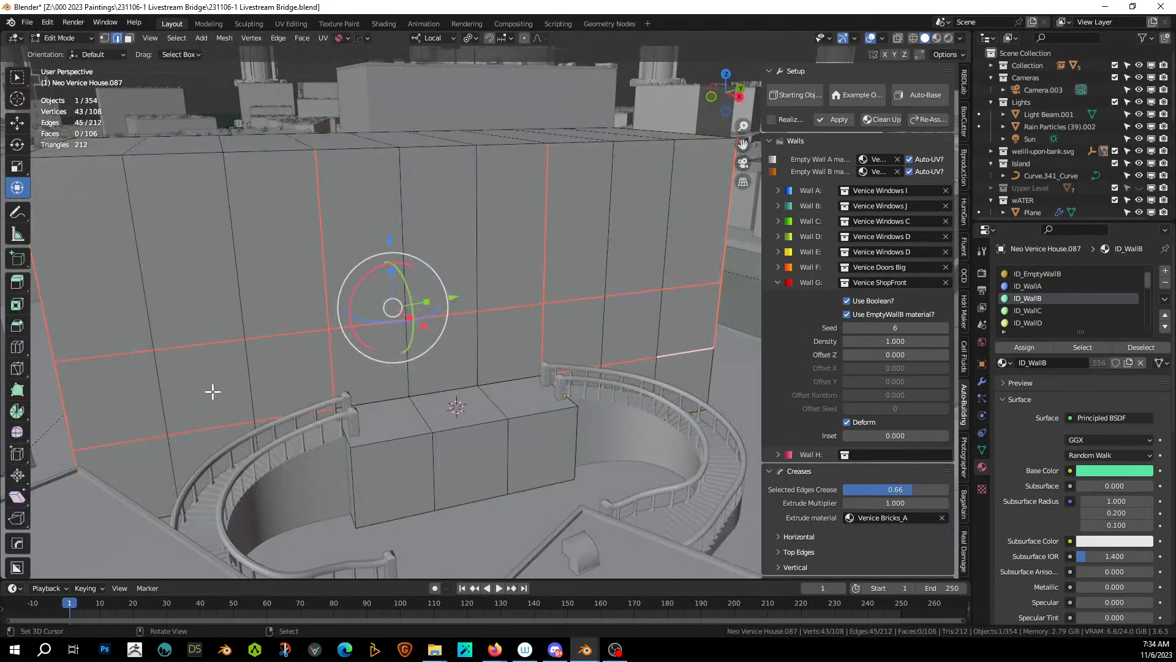
{"action": "key", "text": "3"}
{"action": "left_click", "coordinate": [208, 390]}
{"action": "left_click", "coordinate": [104, 392], "text": "shift"}
{"action": "left_click", "coordinate": [632, 328], "text": "shift"}
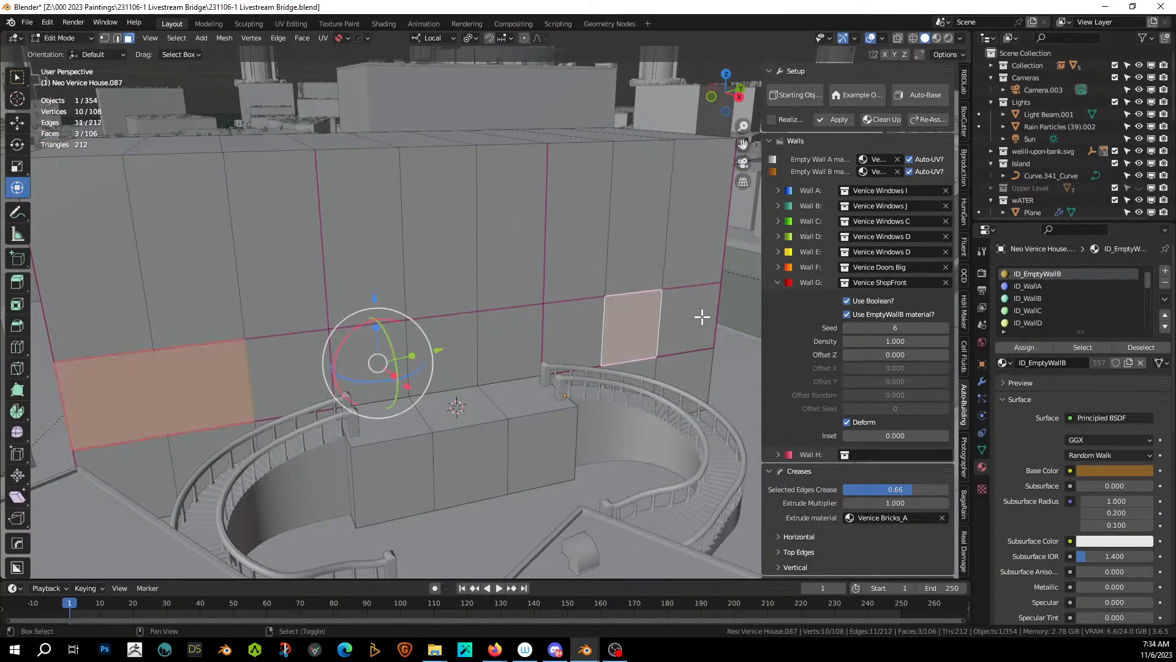
{"action": "left_click", "coordinate": [702, 316], "text": "shift"}
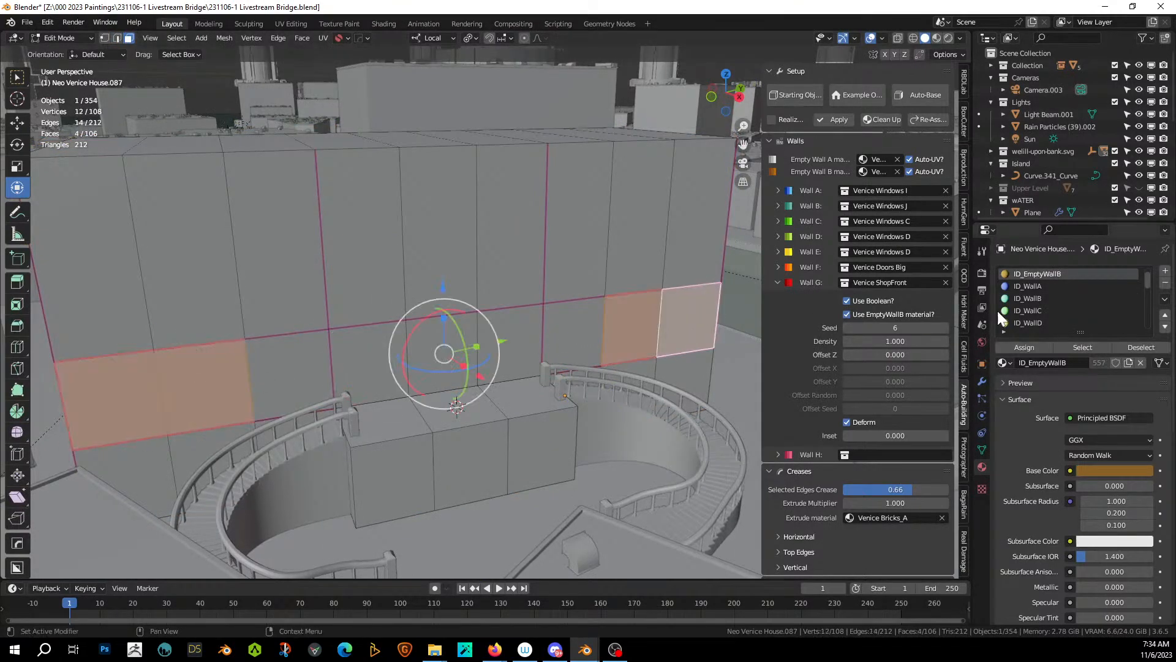
{"action": "left_click", "coordinate": [1030, 286]}
{"action": "left_click", "coordinate": [1024, 348]}
{"action": "key", "text": "Tab"}
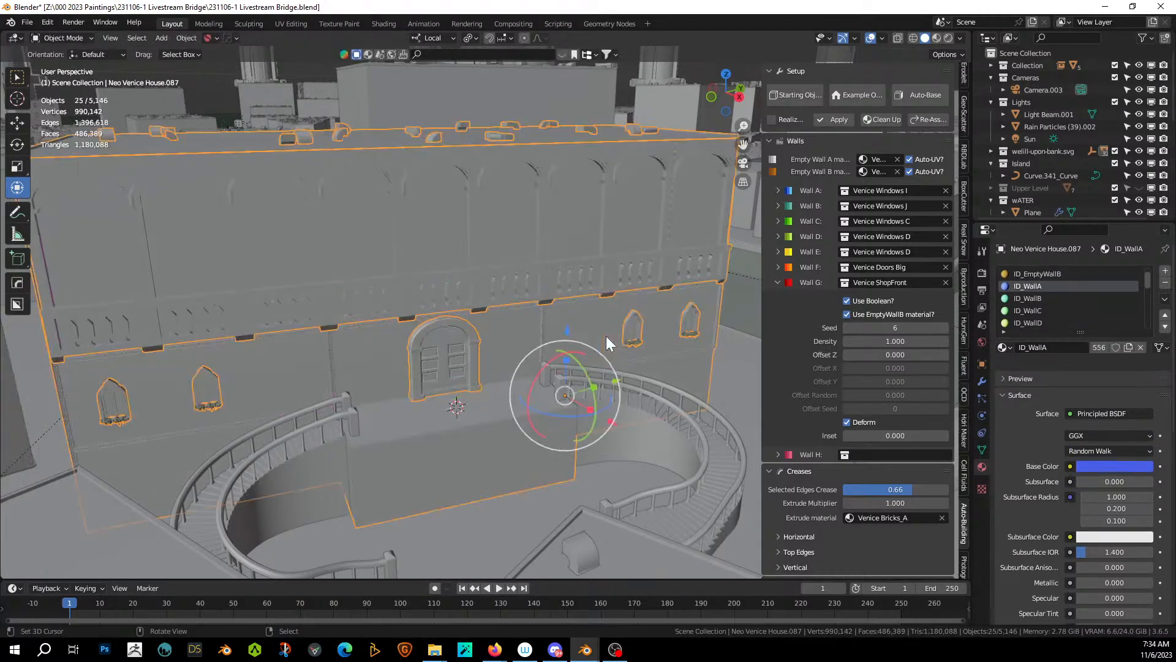
Assign ID_WallA also to the door-level face beside each stair top, return to Object Mode and save the file.
{"action": "middle_click_drag", "start_coordinate": [543, 326], "coordinate": [434, 341]}
{"action": "key", "text": "Tab"}
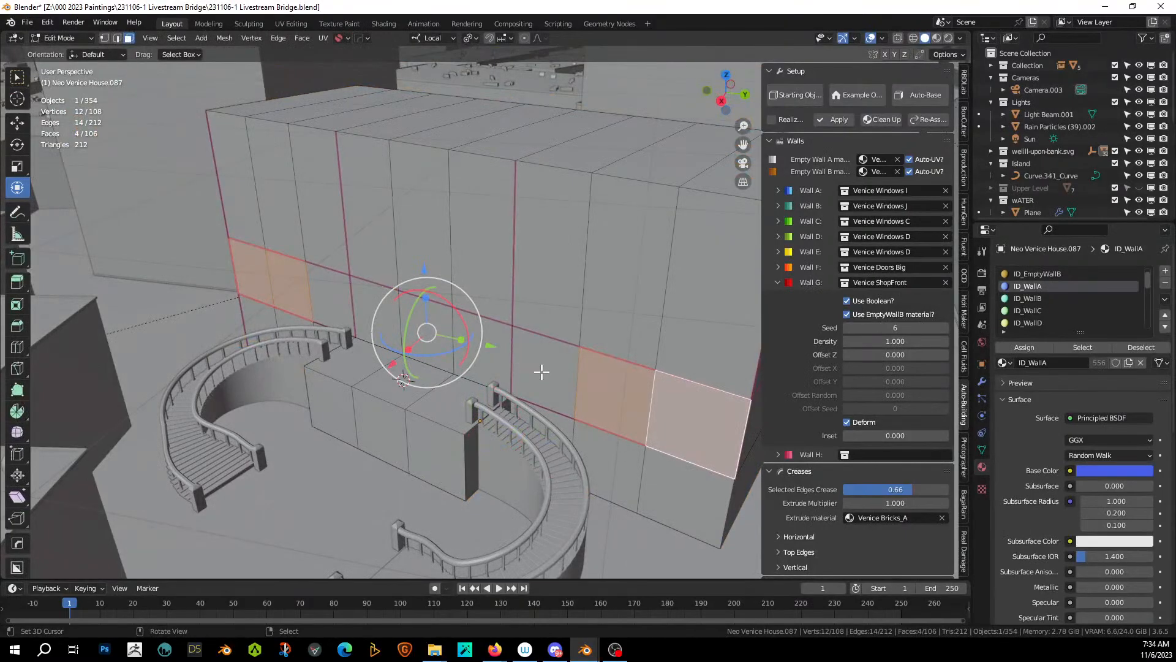
{"action": "left_click", "coordinate": [543, 371], "text": "shift"}
{"action": "left_click", "coordinate": [306, 291], "text": "shift"}
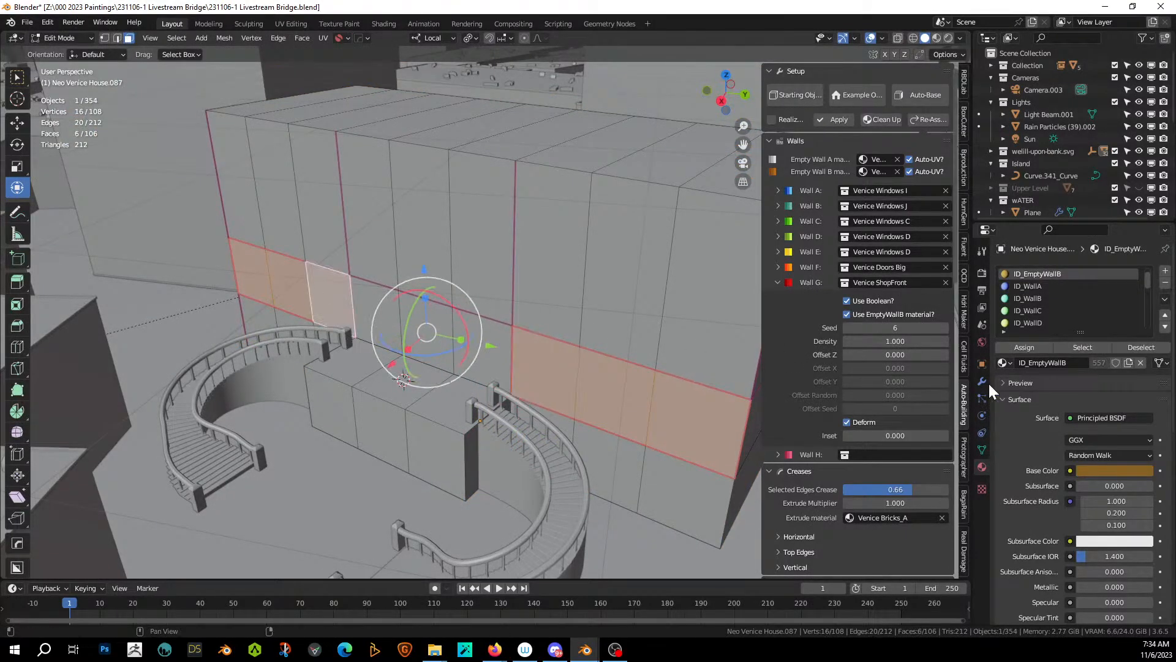
{"action": "left_click", "coordinate": [1029, 287]}
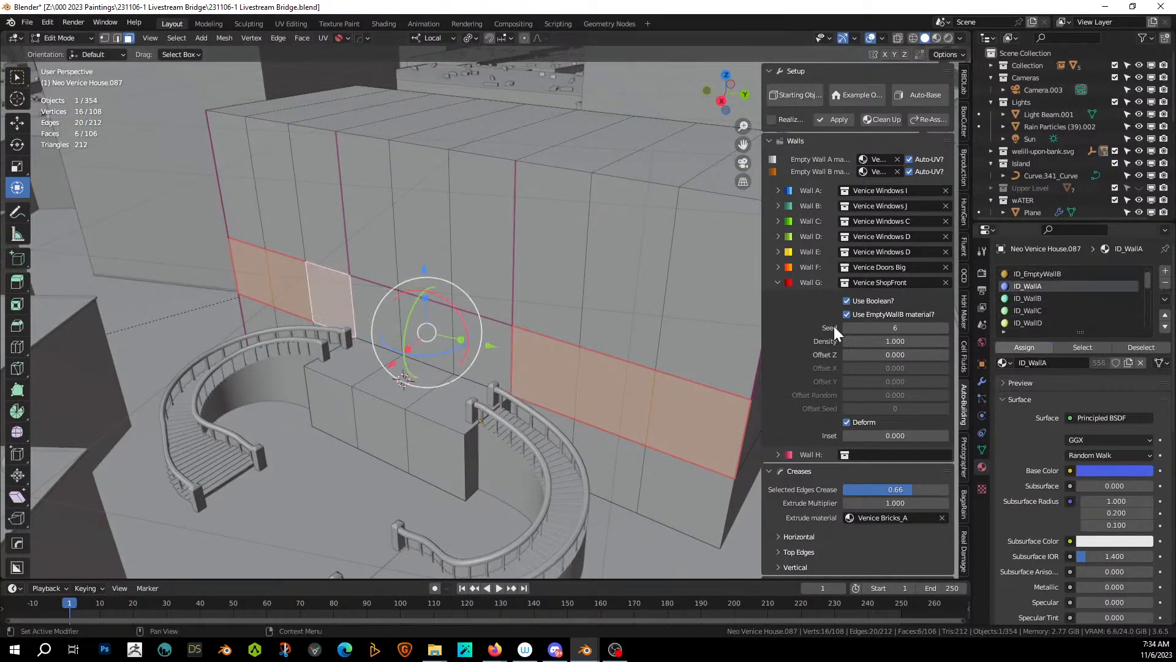
{"action": "key", "text": "Tab"}
{"action": "middle_click_drag", "start_coordinate": [560, 340], "coordinate": [635, 336]}
{"action": "key", "text": "ctrl+s"}
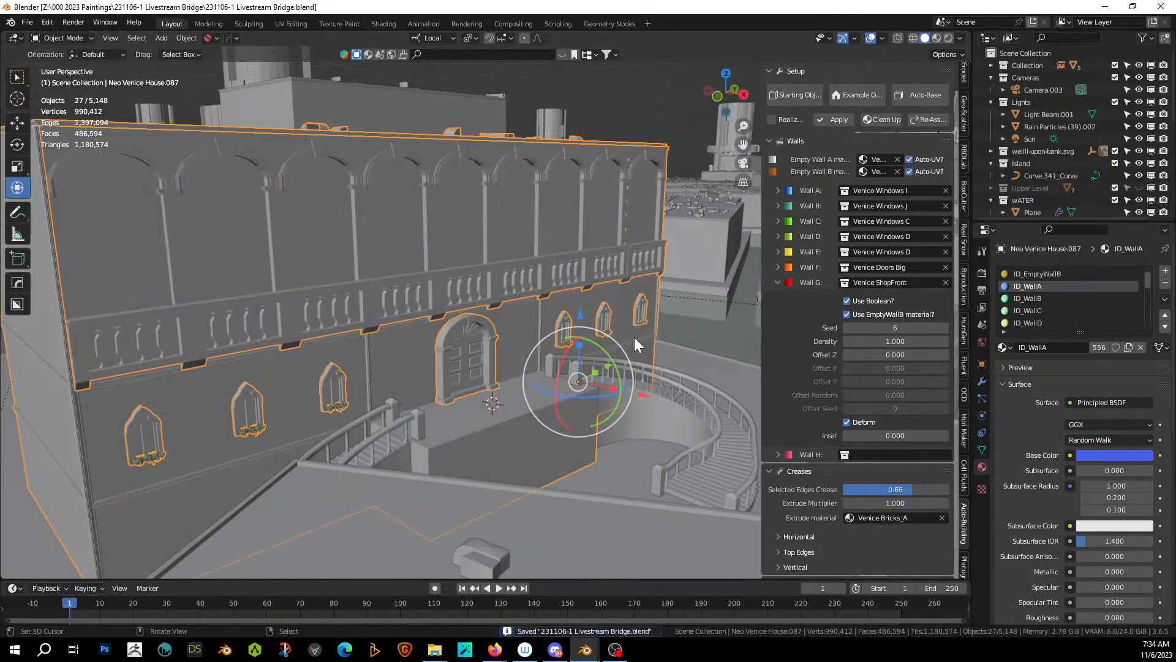
Divide the building's blank end wall into three equal bays with two evenly spaced vertical loop cuts.
{"action": "middle_click_drag", "start_coordinate": [575, 362], "coordinate": [270, 394]}
{"action": "key", "text": "KP_0"}
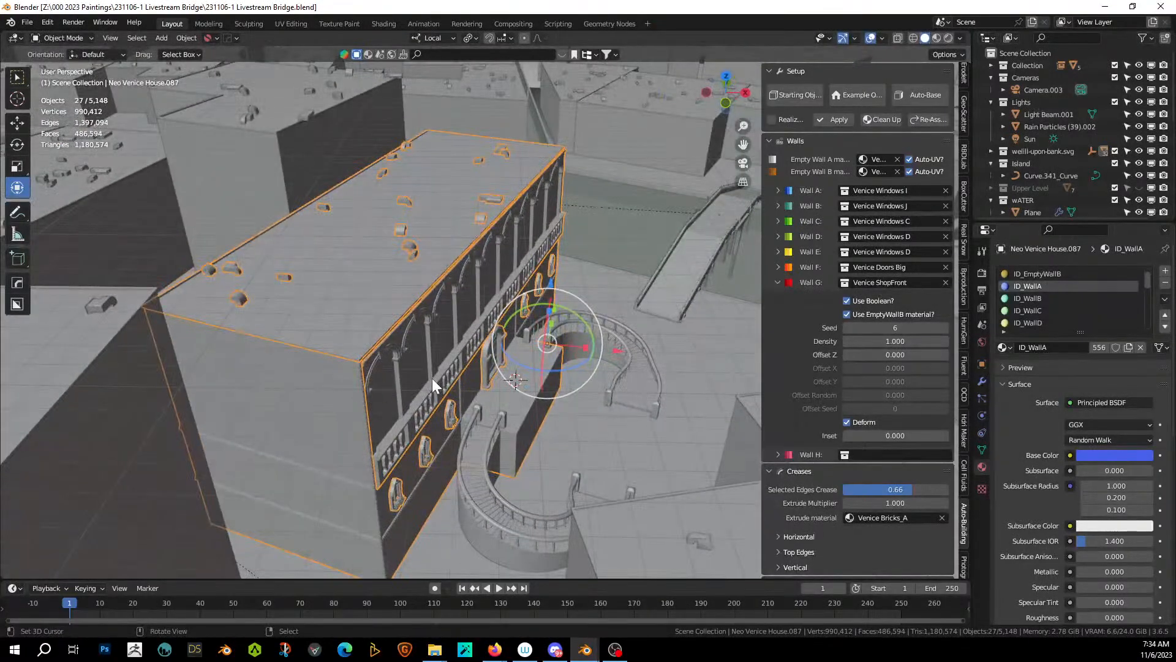
{"action": "middle_click_drag", "start_coordinate": [432, 377], "coordinate": [221, 371]}
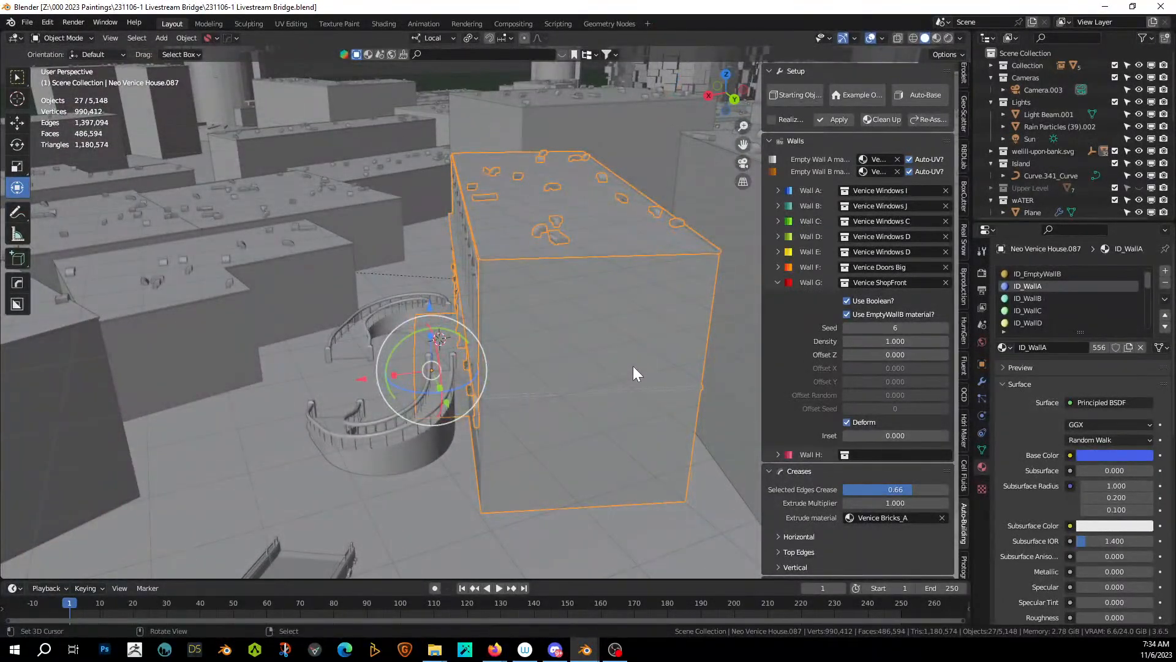
{"action": "key", "text": "Tab"}
{"action": "middle_click_drag", "start_coordinate": [589, 346], "coordinate": [631, 342]}
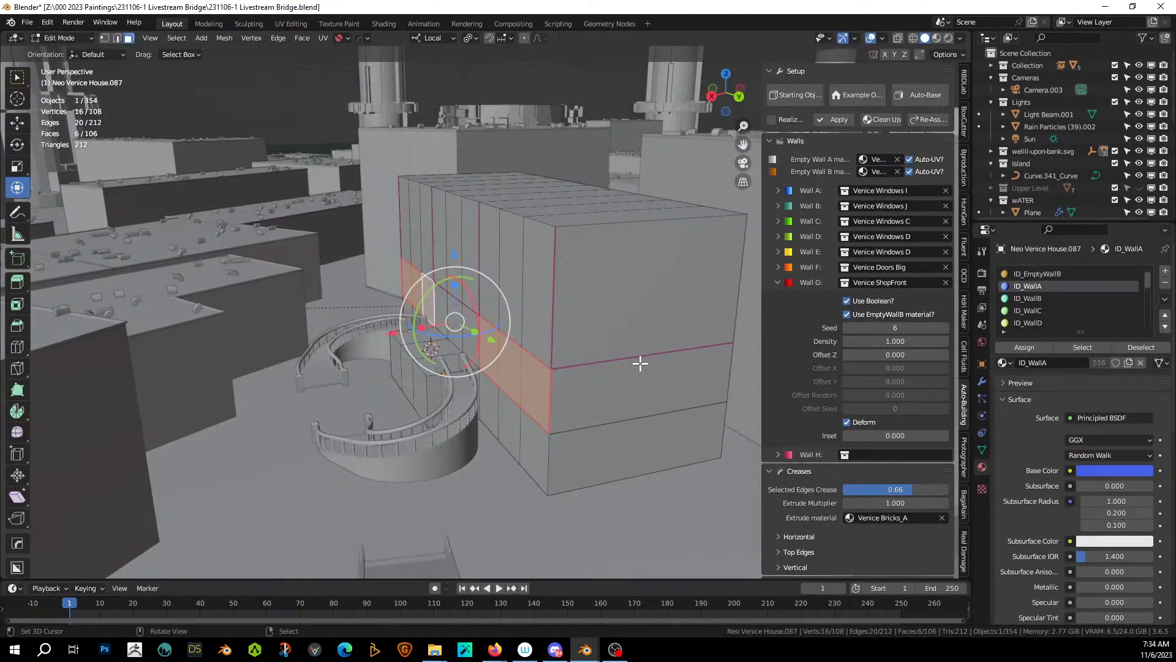
{"action": "left_click", "coordinate": [640, 363]}
{"action": "key", "text": "2"}
{"action": "left_click", "coordinate": [640, 363]}
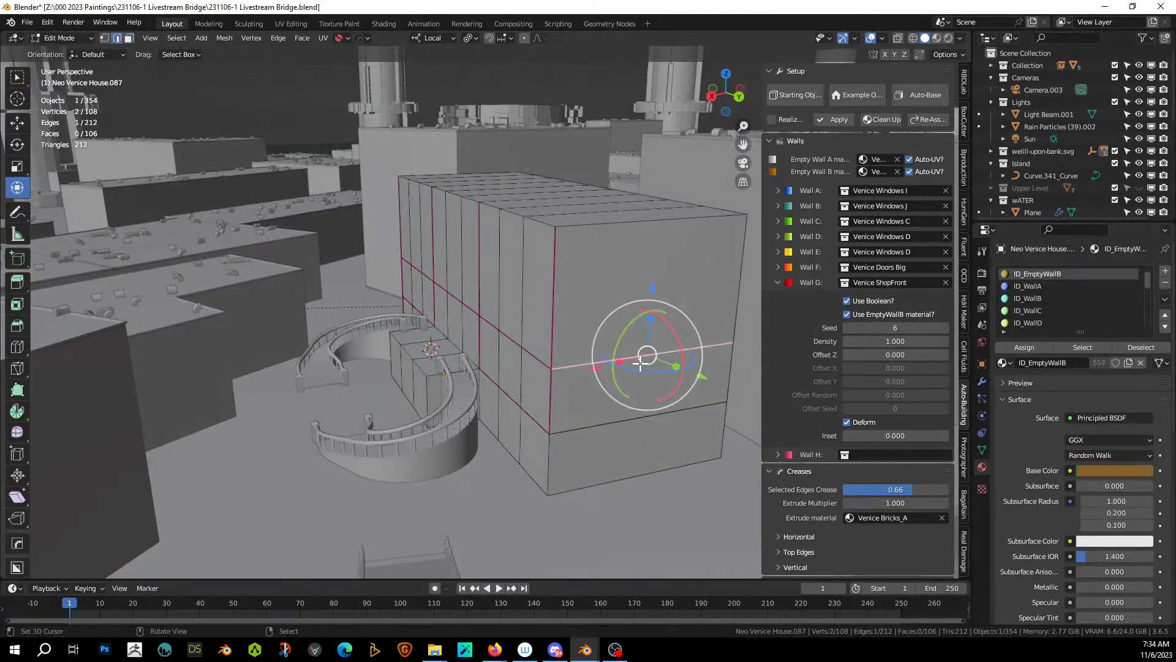
{"action": "key", "text": "ctrl+r"}
{"action": "scroll", "coordinate": [640, 364], "scroll_direction": "up", "scroll_amount": 1}
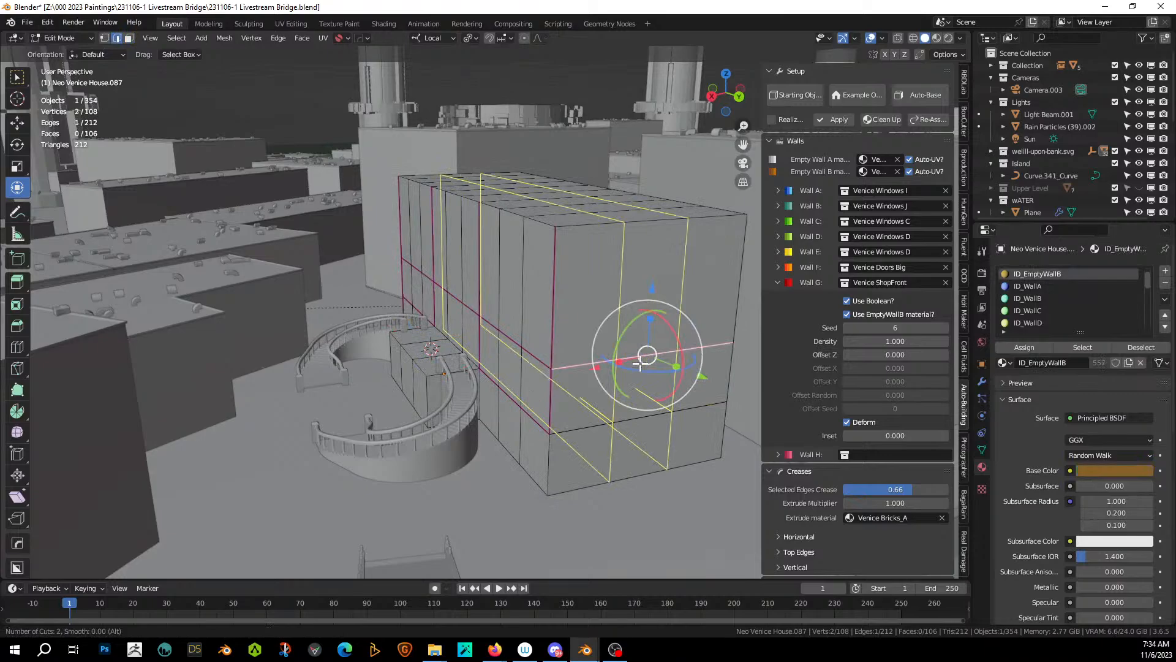
{"action": "left_click", "coordinate": [640, 363]}
{"action": "right_click", "coordinate": [639, 365]}
Assign the ID_WallB material to the end wall's three upper faces and the adjoining upper corner face of the facade.
{"action": "key", "text": "3"}
{"action": "left_click", "coordinate": [586, 333]}
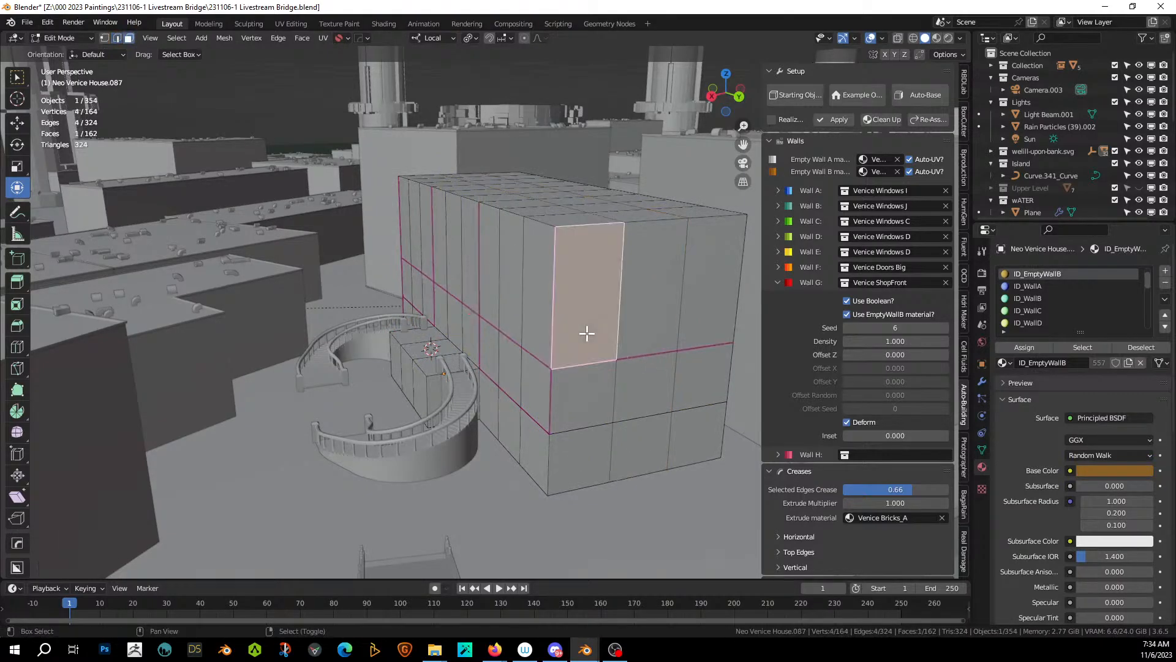
{"action": "left_click", "coordinate": [704, 288], "text": "ctrl"}
{"action": "left_click", "coordinate": [539, 276], "text": "shift"}
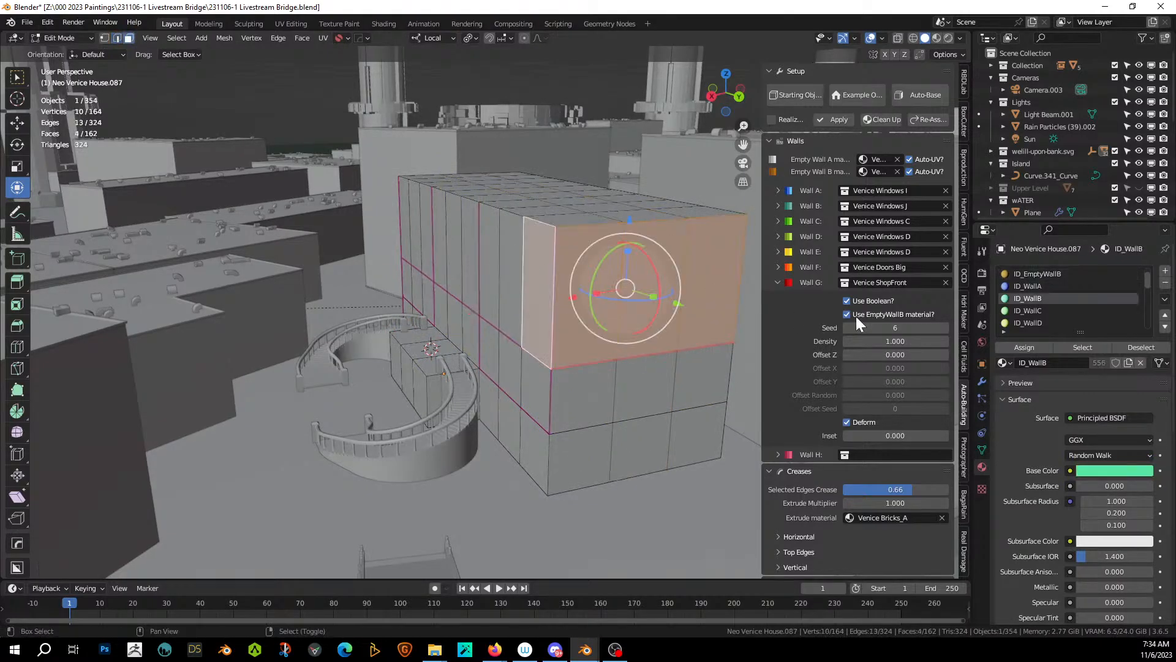
{"action": "left_click", "coordinate": [1029, 299]}
{"action": "left_click", "coordinate": [1028, 348]}
Assign ID_WallA to the end wall's three middle-row faces and the adjoining facade corner face, and return to Object Mode.
{"action": "left_click", "coordinate": [701, 398]}
{"action": "left_click", "coordinate": [638, 384], "text": "shift"}
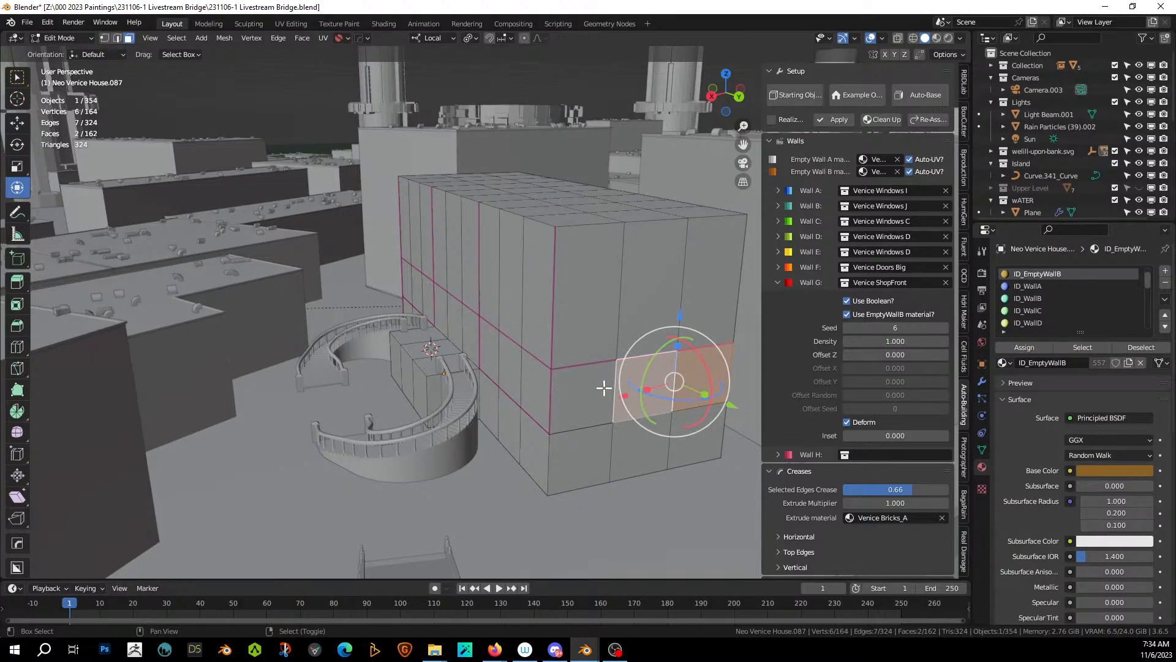
{"action": "left_click", "coordinate": [540, 388], "text": "shift"}
{"action": "left_click", "coordinate": [535, 392], "text": "shift"}
{"action": "left_click", "coordinate": [1028, 286]}
{"action": "left_click", "coordinate": [1021, 347]}
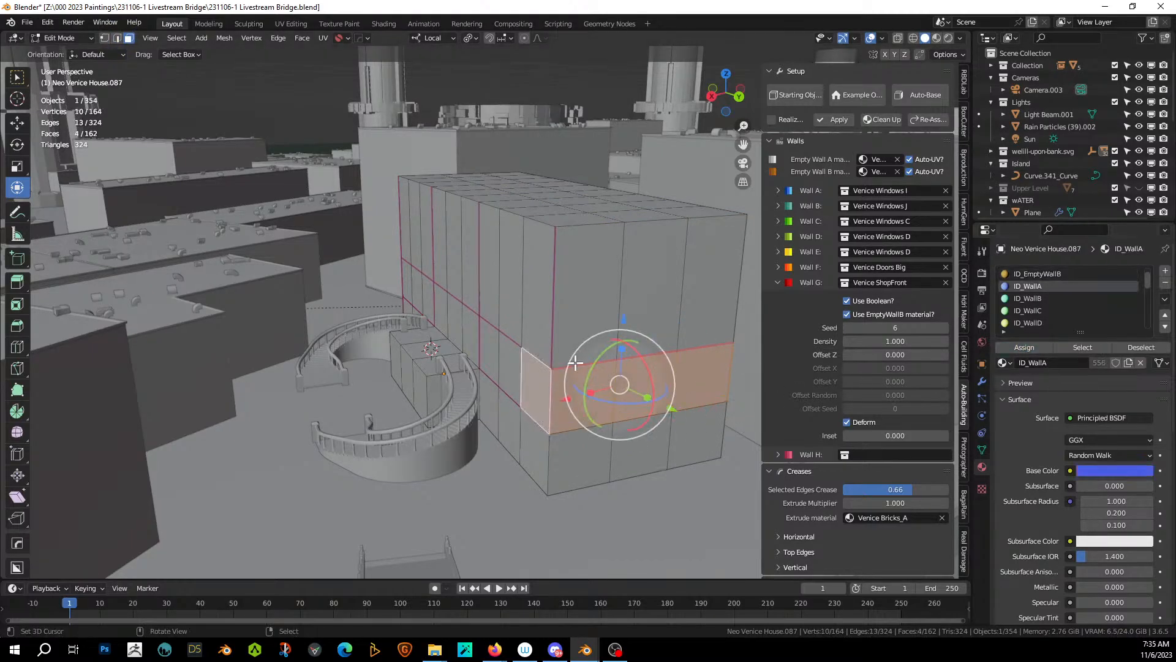
{"action": "key", "text": "Tab"}
{"action": "mouse_move", "coordinate": [575, 363]}
{"action": "middle_mouse_down"}
{"action": "mouse_move", "coordinate": [535, 341]}
{"action": "mouse_move", "coordinate": [573, 360]}
{"action": "middle_mouse_up"}
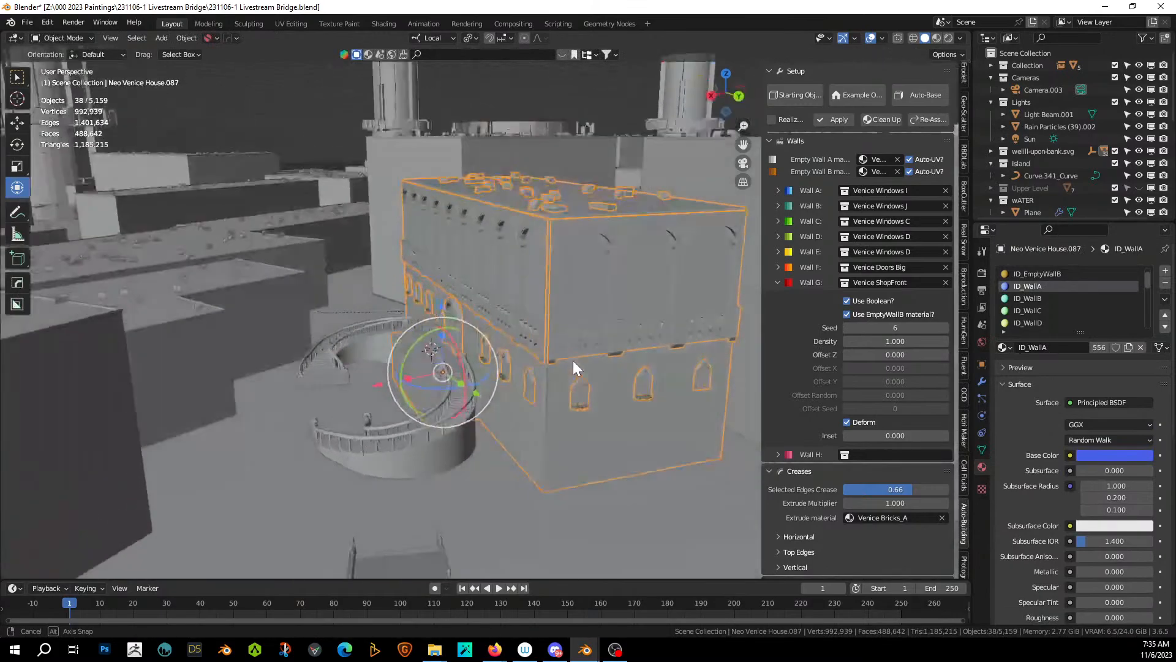
Set a 0.66 crease on the end wall's far vertical corner edges and its lower horizontal floor line.
{"action": "key", "text": "Tab"}
{"action": "middle_click_drag", "start_coordinate": [593, 414], "coordinate": [442, 416], "text": "shift"}
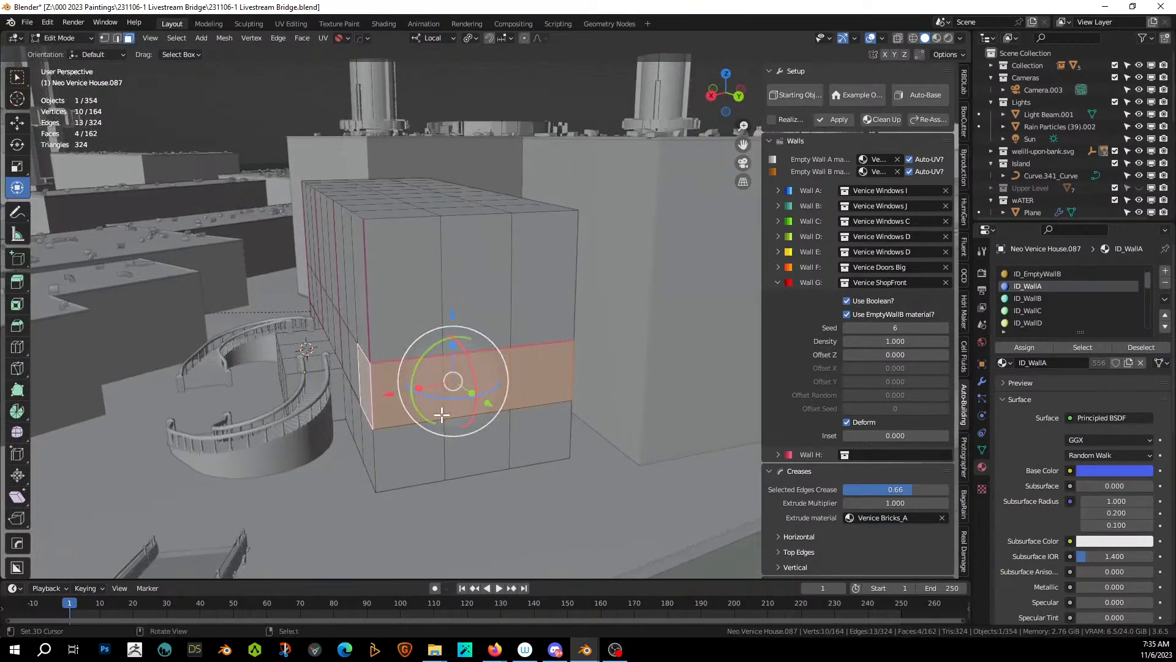
{"action": "key", "text": "2"}
{"action": "right_click", "coordinate": [574, 298]}
{"action": "right_click", "coordinate": [573, 297], "text": "alt+shift"}
{"action": "right_click", "coordinate": [574, 298], "text": "alt+shift"}
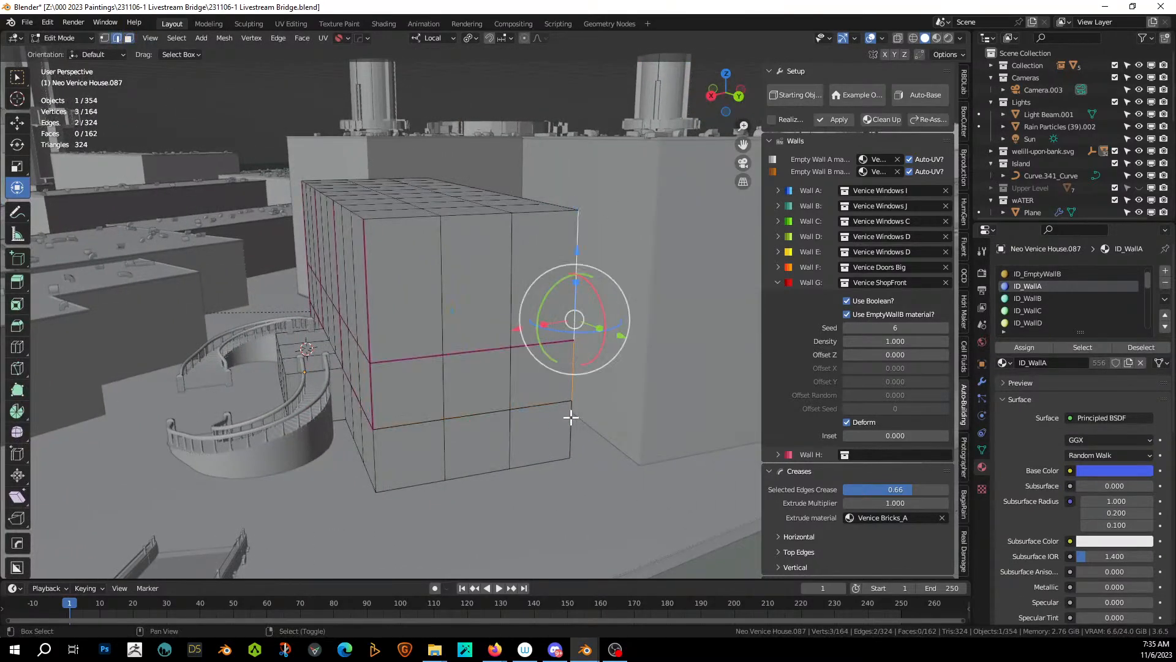
{"action": "right_click", "coordinate": [402, 423], "text": "alt+shift"}
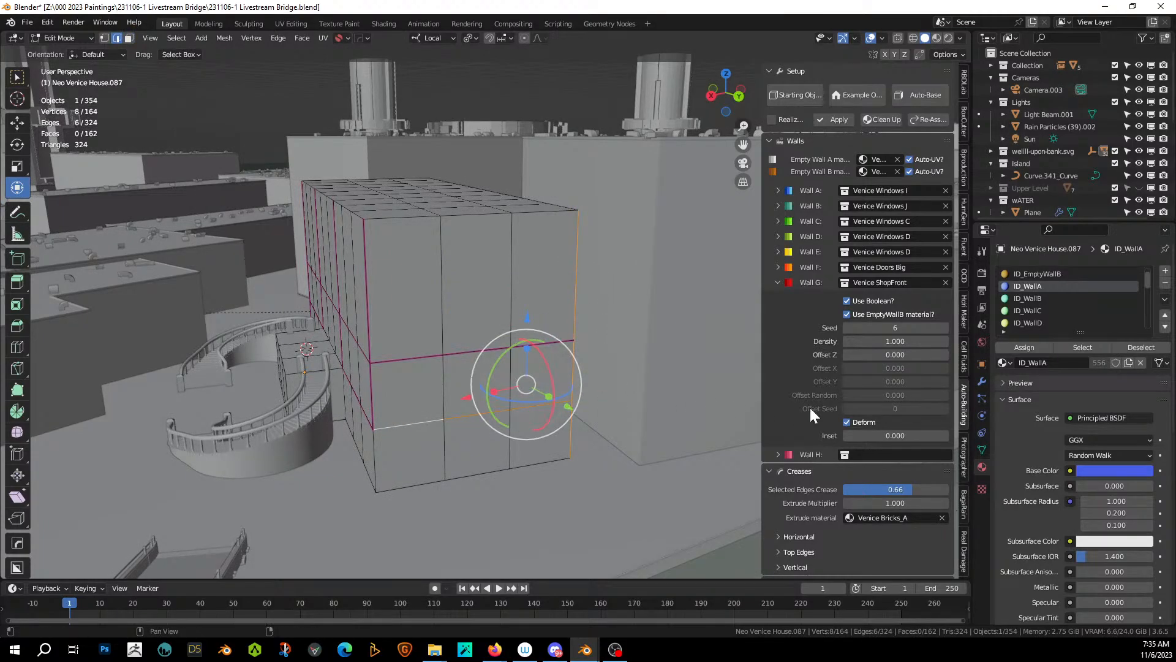
{"action": "left_click", "coordinate": [903, 494]}
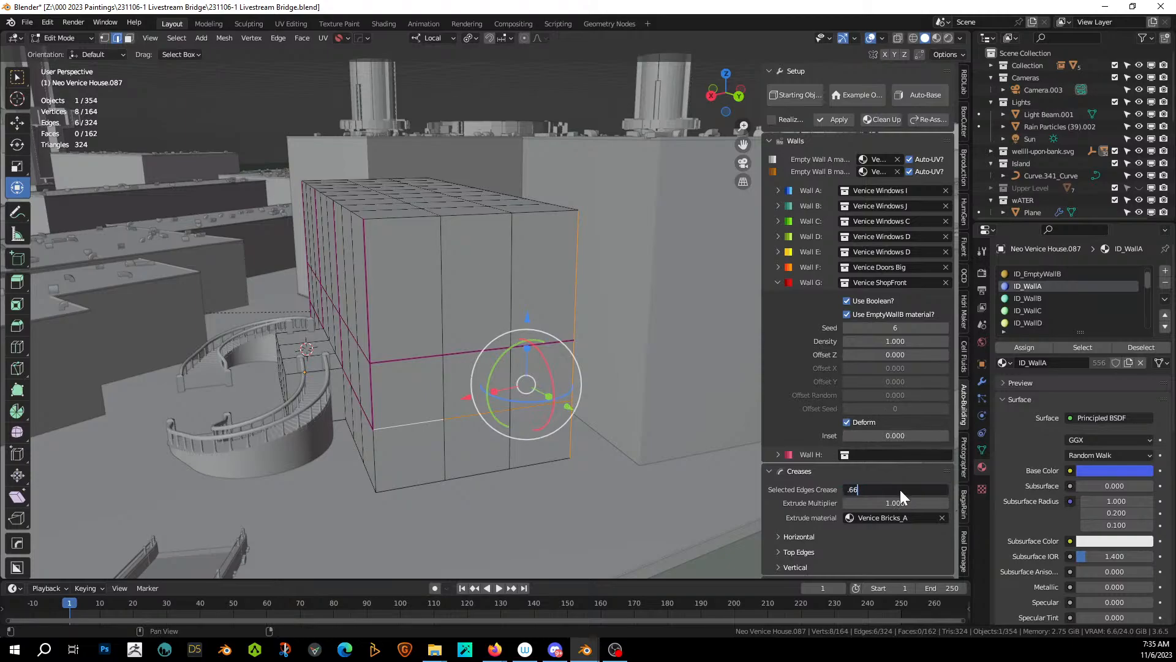
{"action": "type", "text": ".66"}
{"action": "key", "text": "Return"}
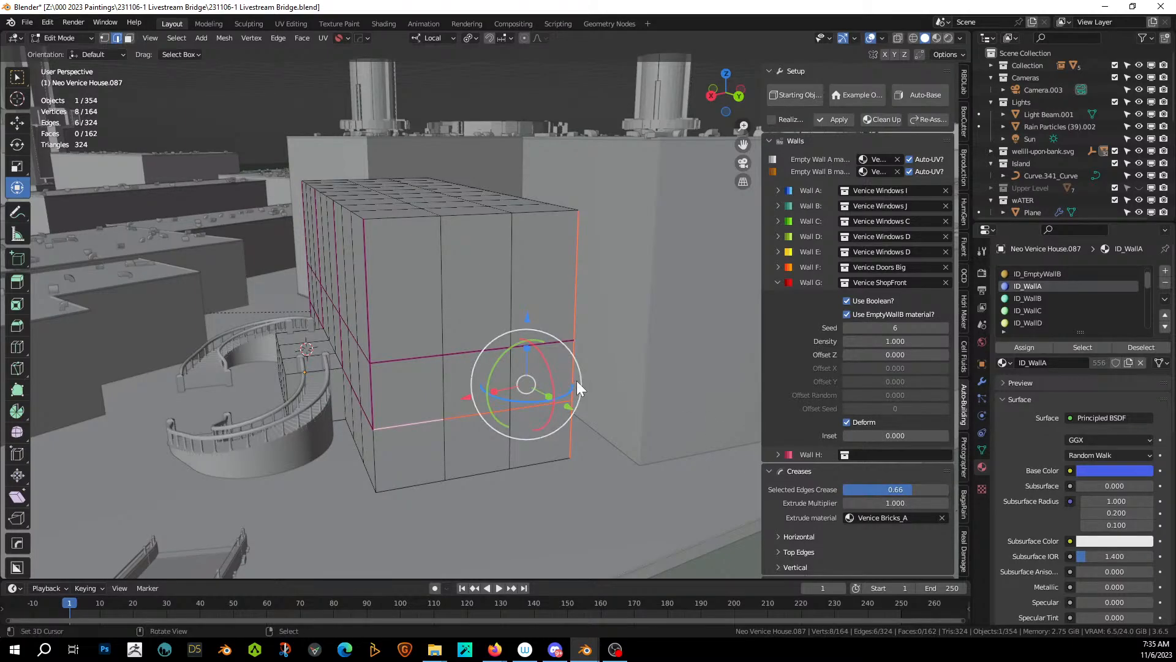
Return to Object Mode, check the building through Camera.003 and save the file.
{"action": "key", "text": "Tab"}
{"action": "middle_click_drag", "start_coordinate": [560, 376], "coordinate": [579, 350]}
{"action": "key", "text": "KP_0"}
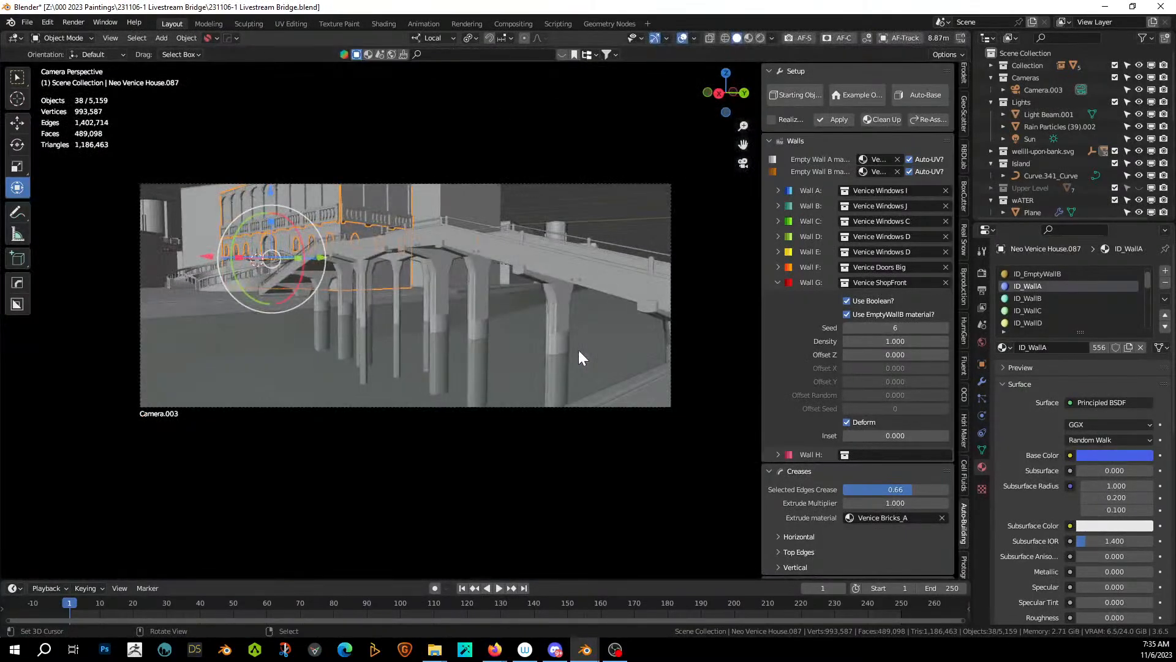
{"action": "key", "text": "ctrl+s"}
Add a lengthwise loop cut along the platform between the stairs, slid close to its front edge.
{"action": "middle_click_drag", "start_coordinate": [512, 294], "coordinate": [570, 330]}
{"action": "scroll", "coordinate": [469, 347], "scroll_direction": "up", "scroll_amount": 5}
{"action": "middle_click_drag", "start_coordinate": [491, 344], "coordinate": [555, 334]}
{"action": "middle_click_drag", "start_coordinate": [555, 334], "coordinate": [369, 266], "text": "shift"}
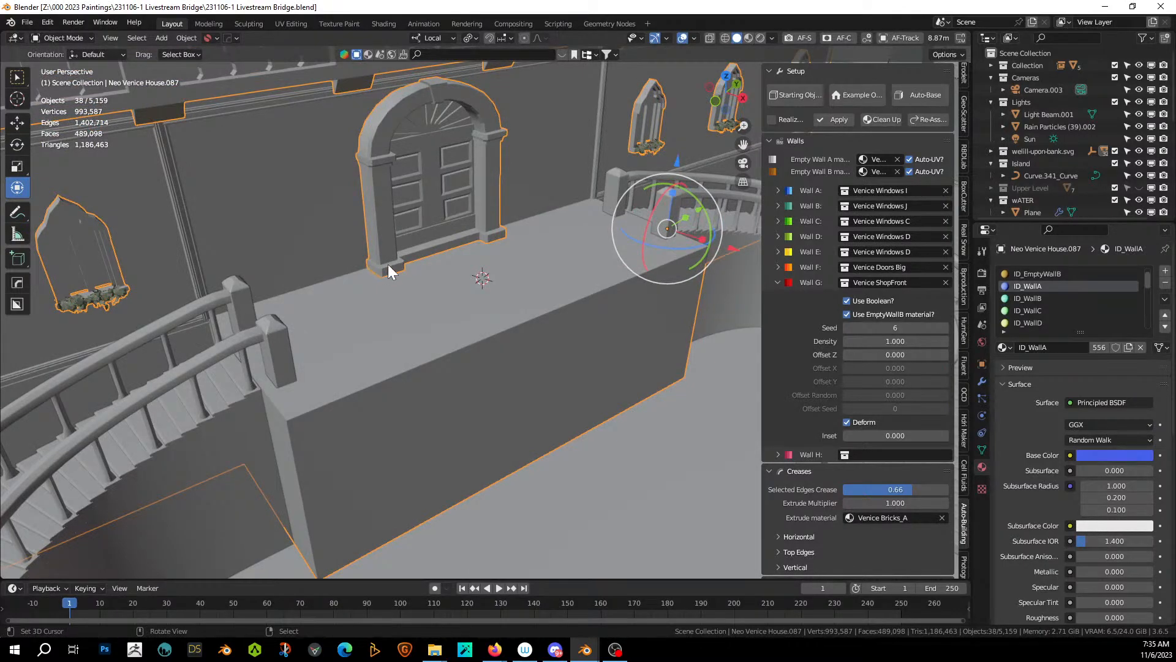
{"action": "scroll", "coordinate": [490, 251], "scroll_direction": "down", "scroll_amount": 4}
{"action": "middle_click_drag", "start_coordinate": [490, 251], "coordinate": [478, 292]}
{"action": "scroll", "coordinate": [476, 300], "scroll_direction": "up", "scroll_amount": 2}
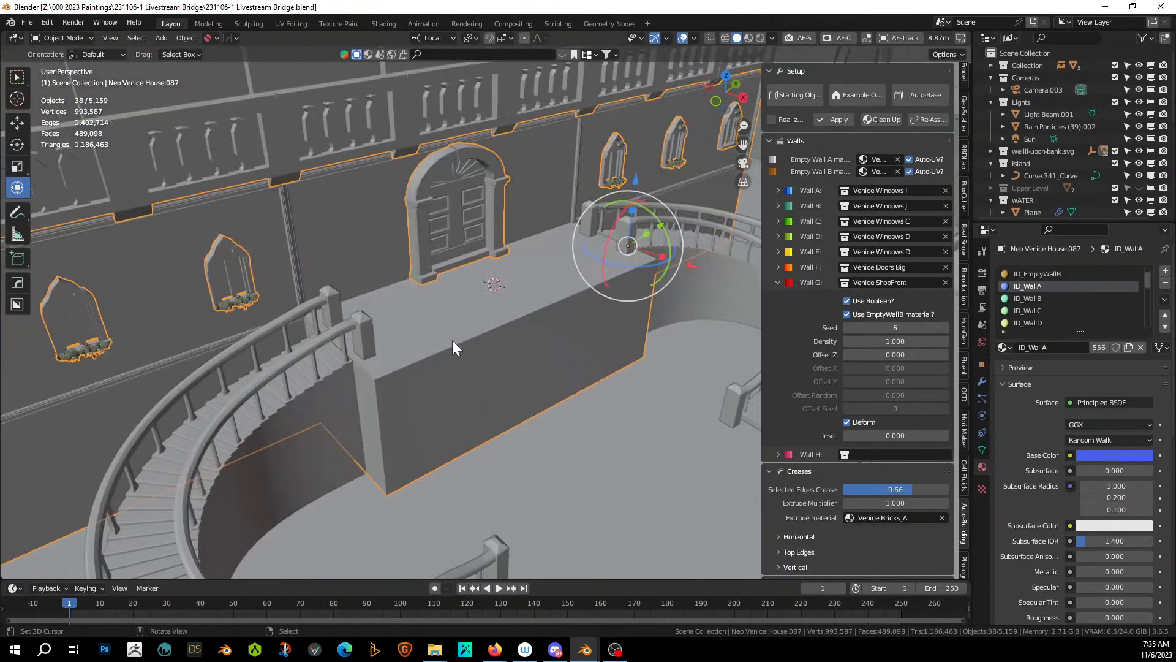
{"action": "key", "text": "Tab"}
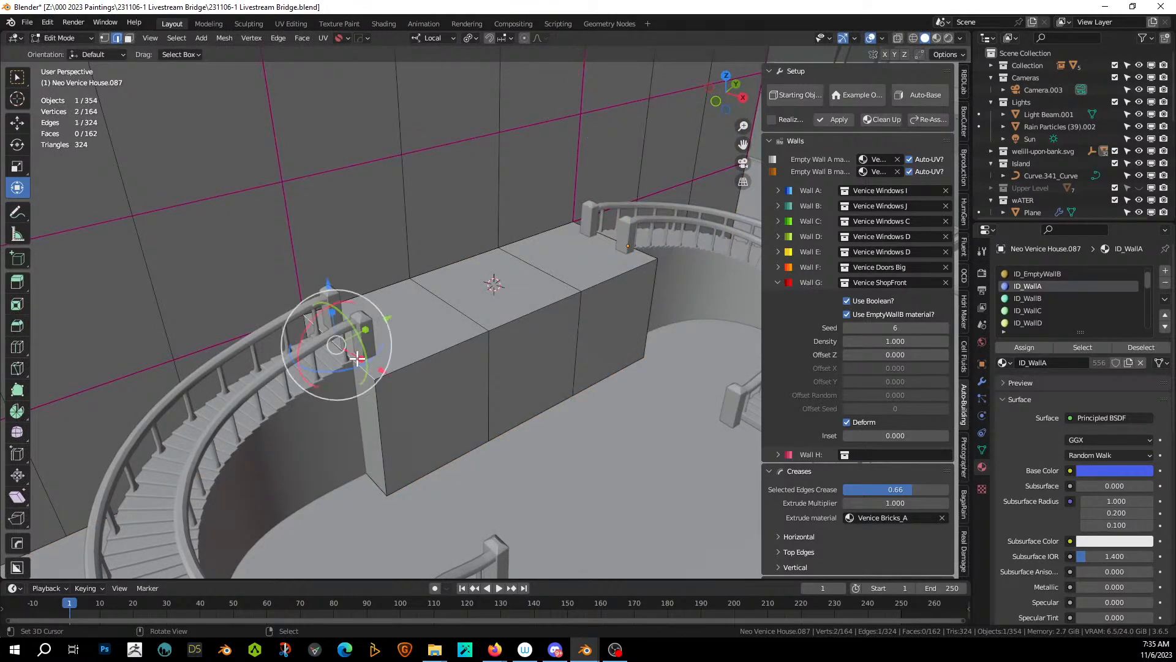
{"action": "key", "text": "ctrl+r"}
{"action": "left_click", "coordinate": [355, 359]}
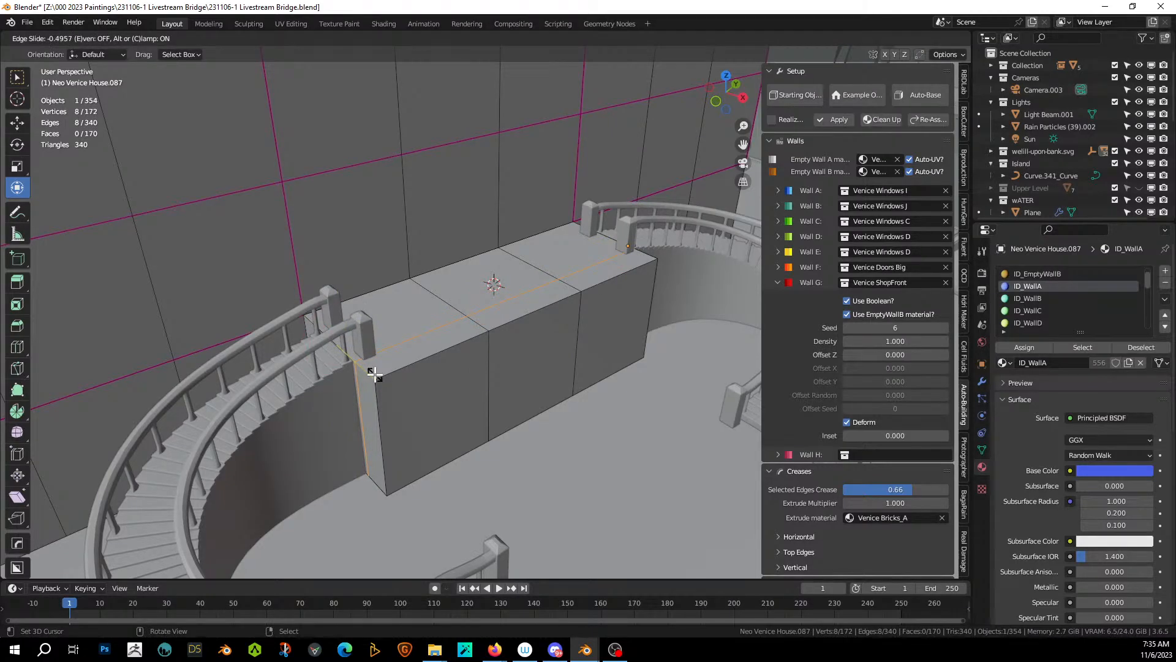
{"action": "left_click", "coordinate": [374, 373]}
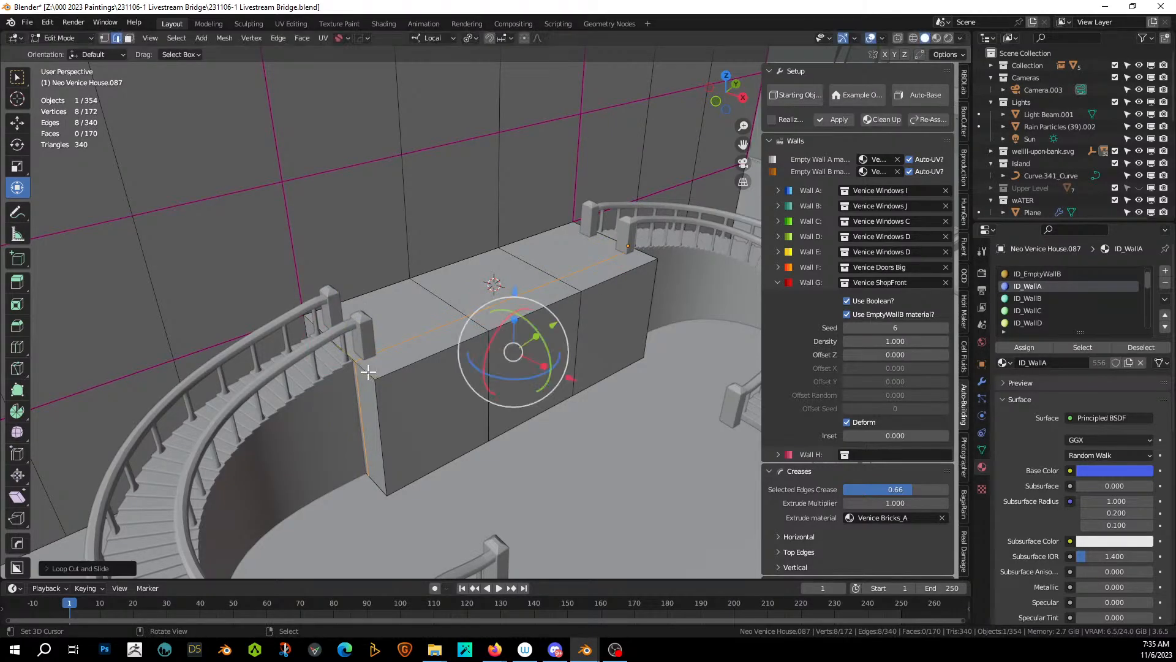
Set a 0.66 crease on the platform's front top edge, the short edges at its ends and both front vertical corners.
{"action": "right_click", "coordinate": [368, 372]}
{"action": "right_click", "coordinate": [424, 358], "text": "shift"}
{"action": "right_click", "coordinate": [522, 315], "text": "shift"}
{"action": "right_click", "coordinate": [601, 283], "text": "shift"}
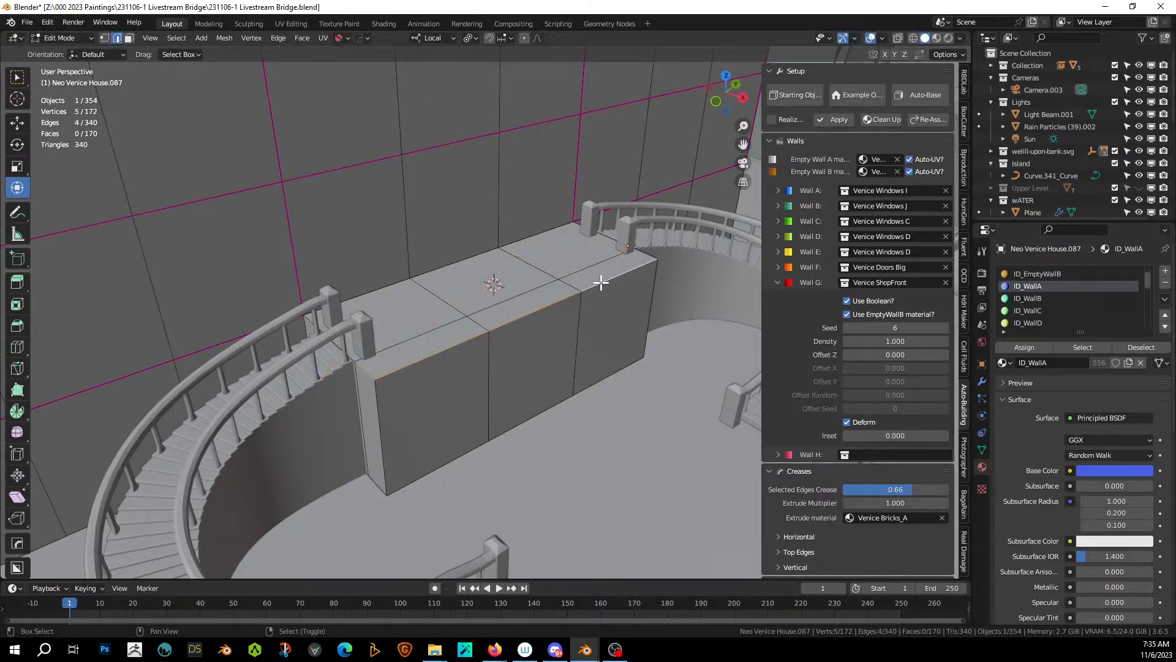
{"action": "right_click", "coordinate": [640, 276], "text": "shift"}
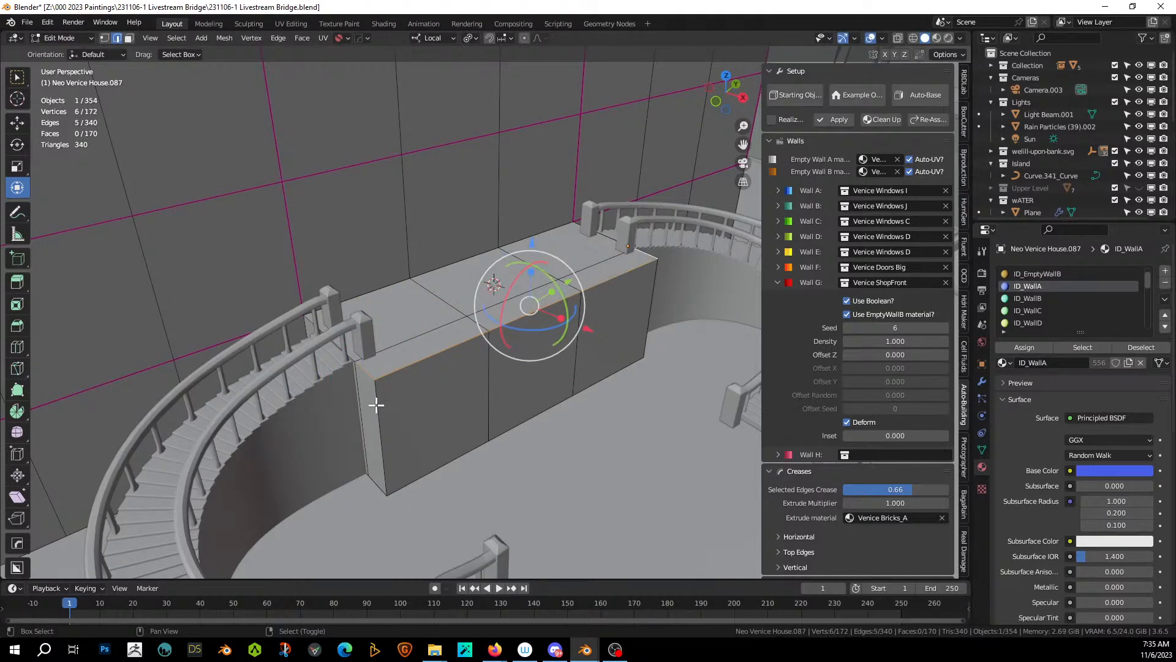
{"action": "right_click", "coordinate": [377, 405], "text": "shift"}
{"action": "right_click", "coordinate": [654, 296], "text": "shift"}
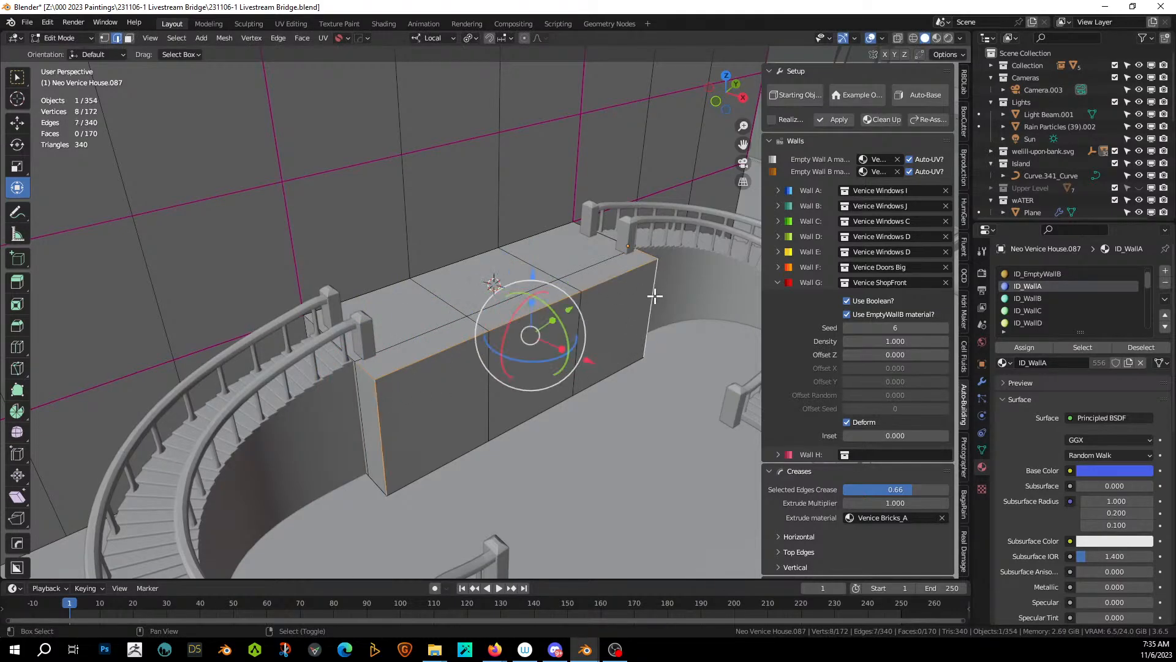
{"action": "left_click", "coordinate": [866, 489]}
{"action": "type", "text": ".66"}
{"action": "key", "text": "Return"}
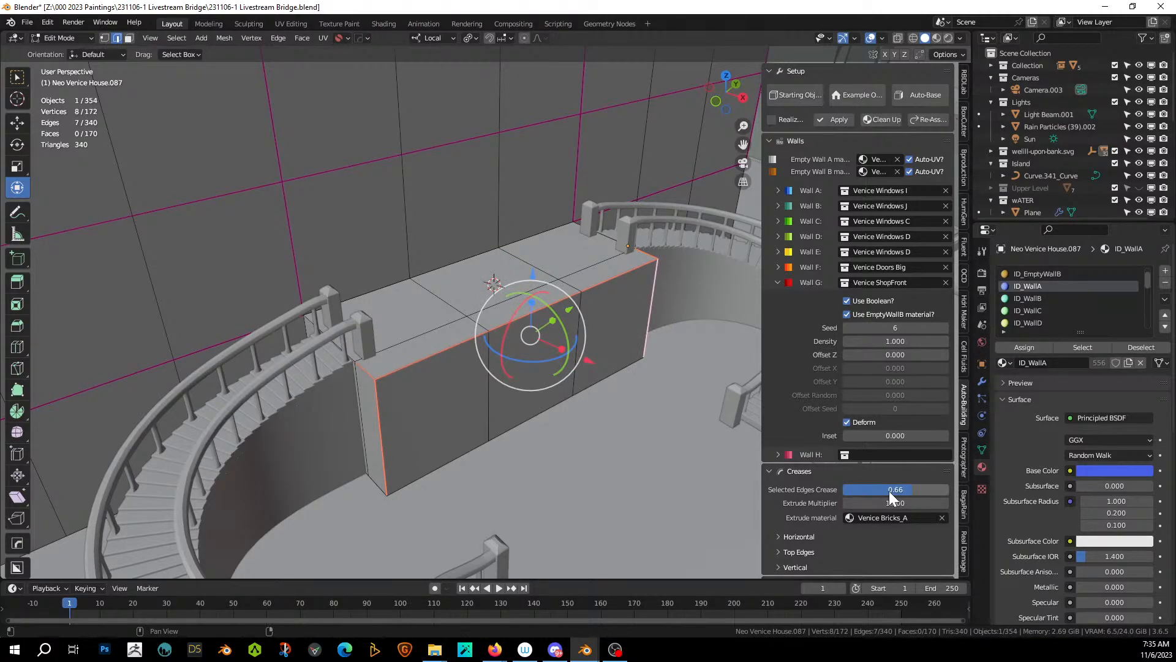
Add a second lengthwise loop cut along the platform top, slid toward the facade wall.
{"action": "key", "text": "Tab"}
{"action": "middle_click_drag", "start_coordinate": [376, 340], "coordinate": [375, 370]}
{"action": "scroll", "coordinate": [396, 321], "scroll_direction": "up", "scroll_amount": 1}
{"action": "key", "text": "Tab"}
{"action": "scroll", "coordinate": [443, 402], "scroll_direction": "up", "scroll_amount": 3}
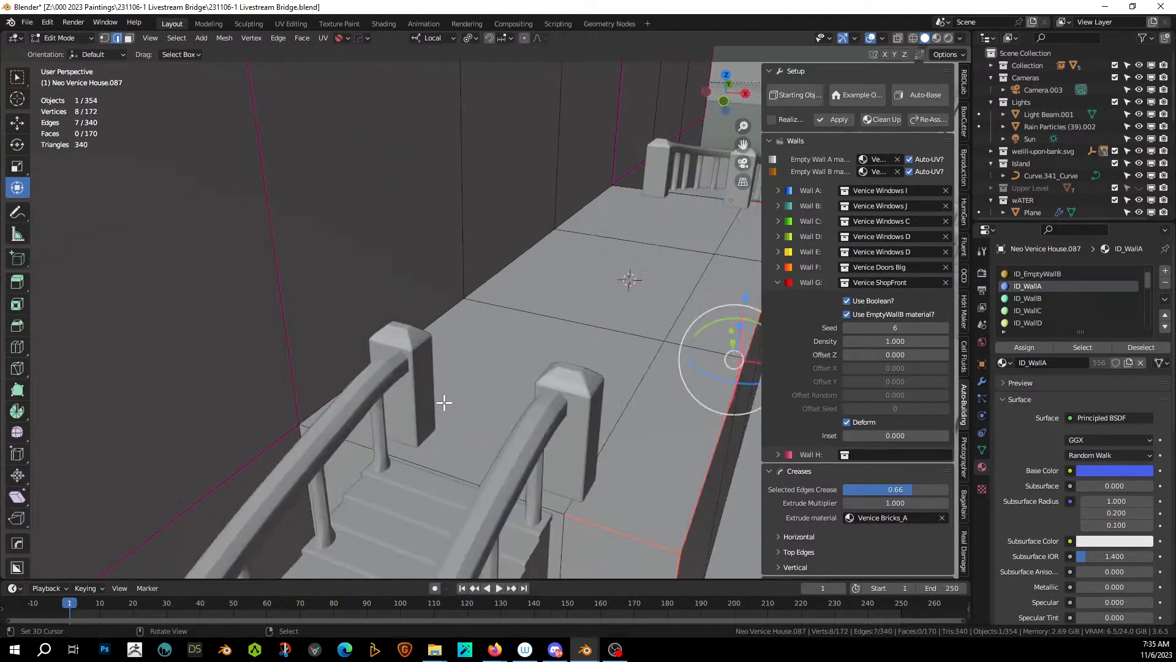
{"action": "left_click", "coordinate": [352, 437]}
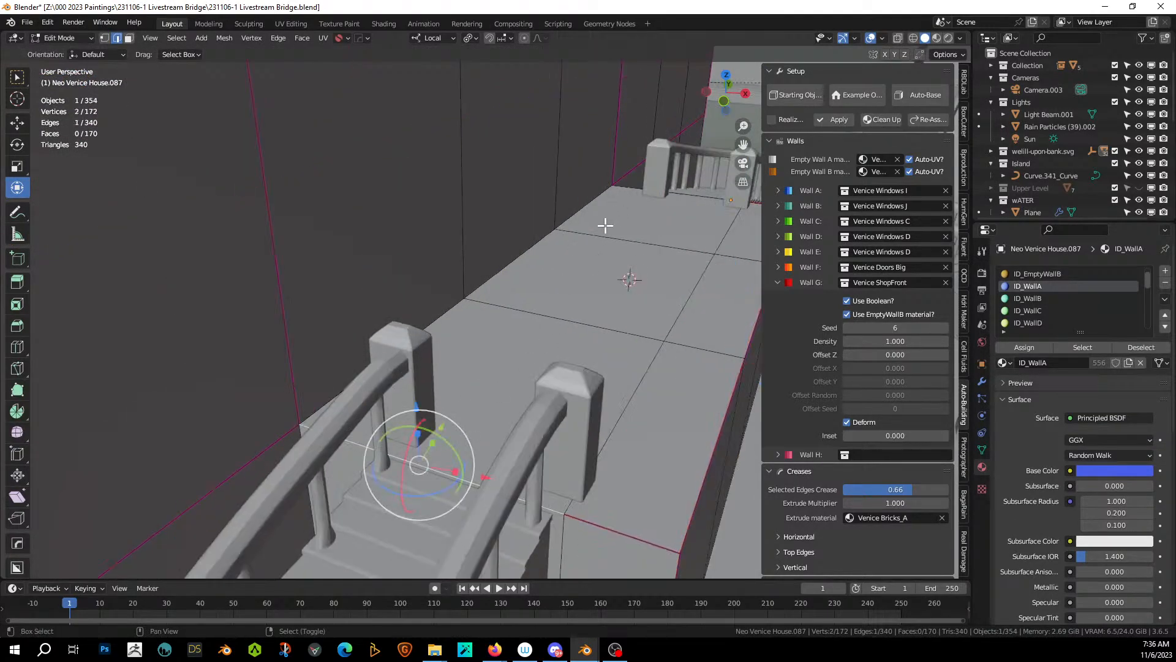
{"action": "key", "text": "ctrl+r"}
{"action": "left_click", "coordinate": [494, 308]}
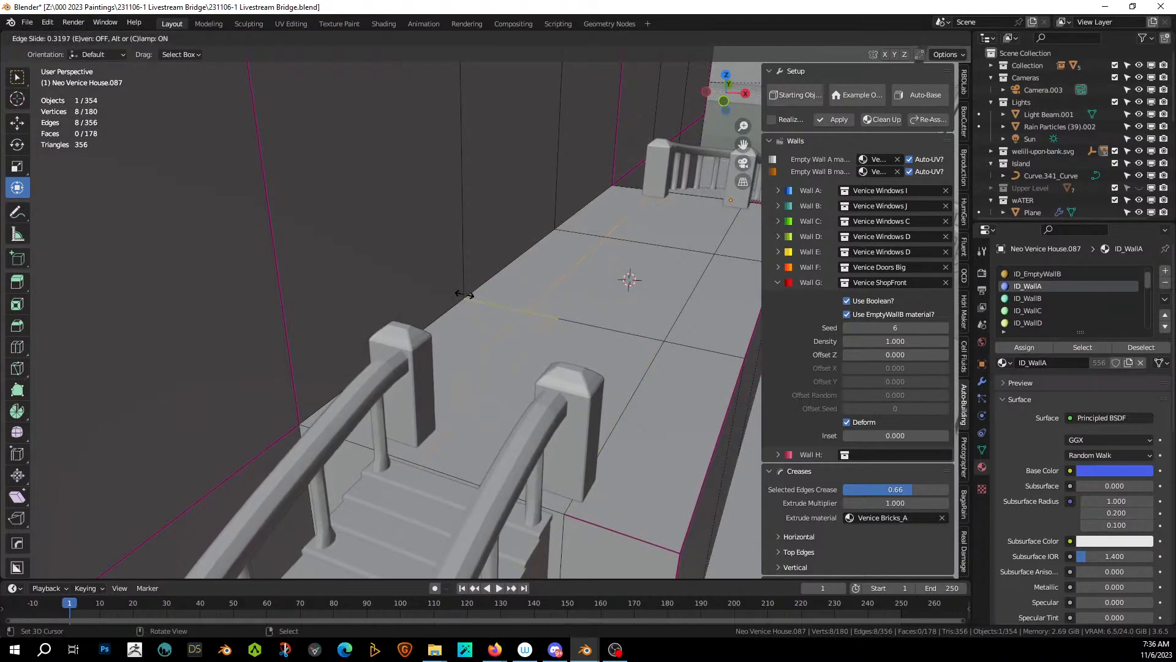
{"action": "left_click", "coordinate": [464, 293]}
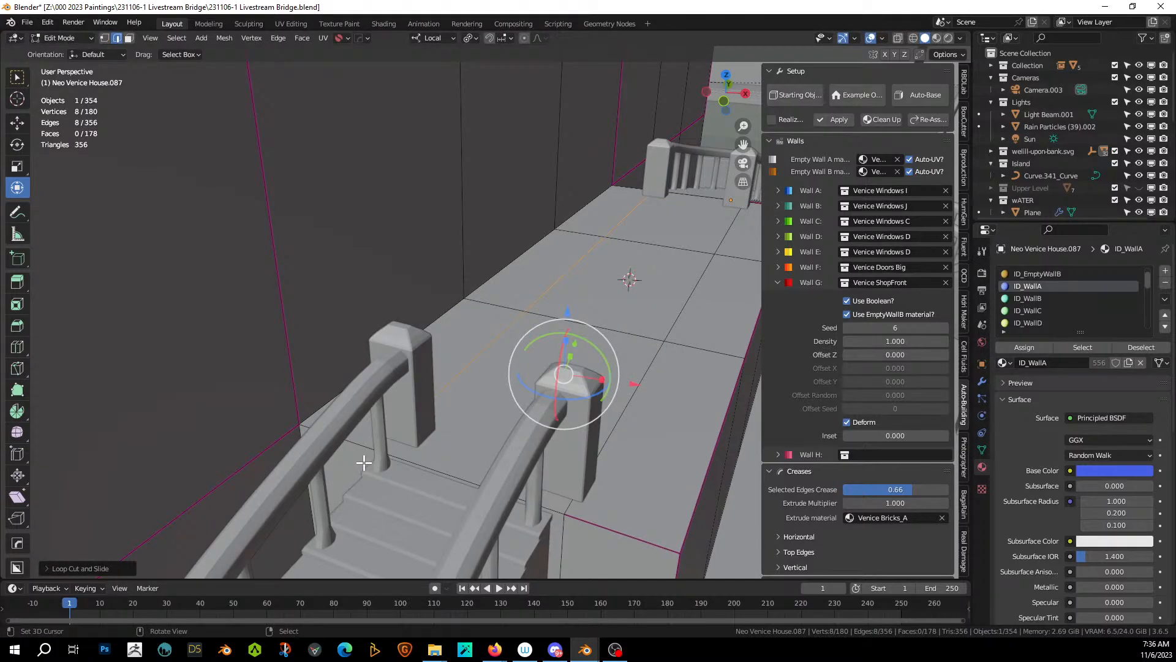
Set a 0.66 crease on the short platform edges beside the wall at both stair tops, and return to Object Mode.
{"action": "key", "text": "3"}
{"action": "left_click", "coordinate": [352, 428]}
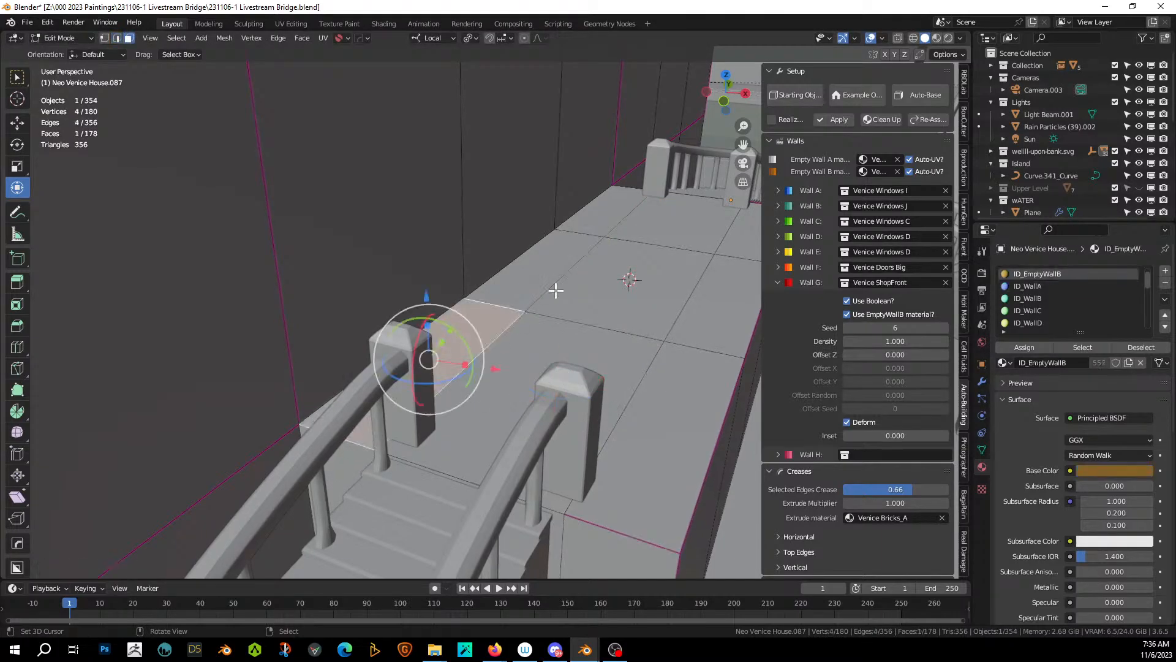
{"action": "key", "text": "2"}
{"action": "left_click", "coordinate": [366, 440]}
{"action": "left_click", "coordinate": [635, 193], "text": "shift"}
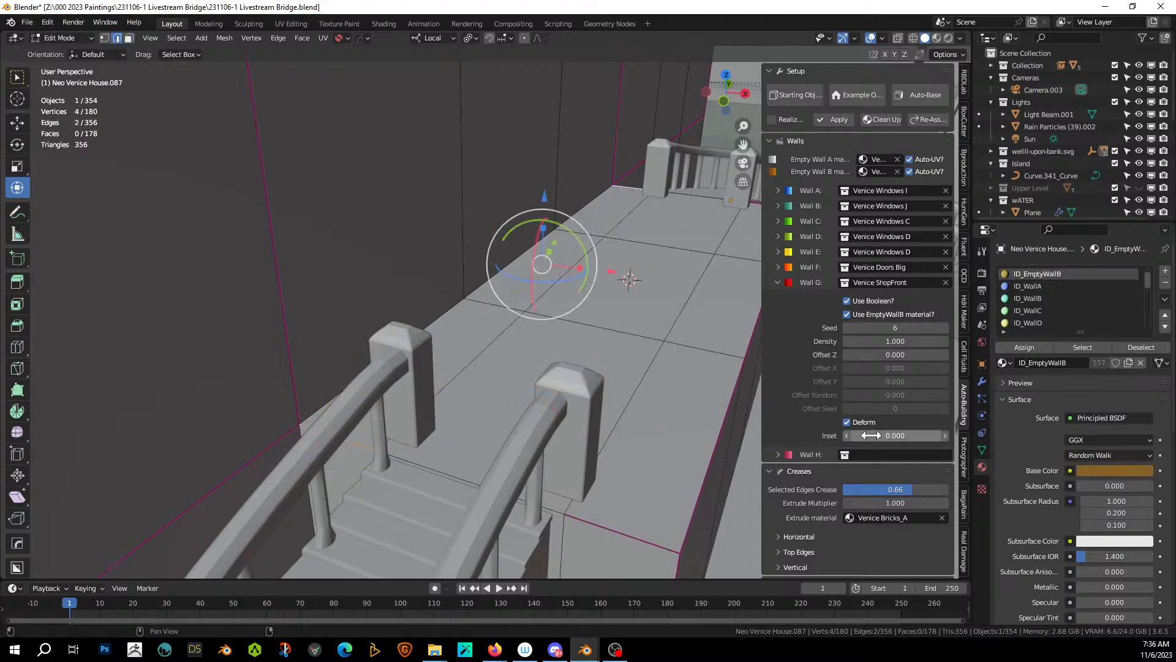
{"action": "left_click", "coordinate": [899, 490]}
{"action": "type", "text": ".6"}
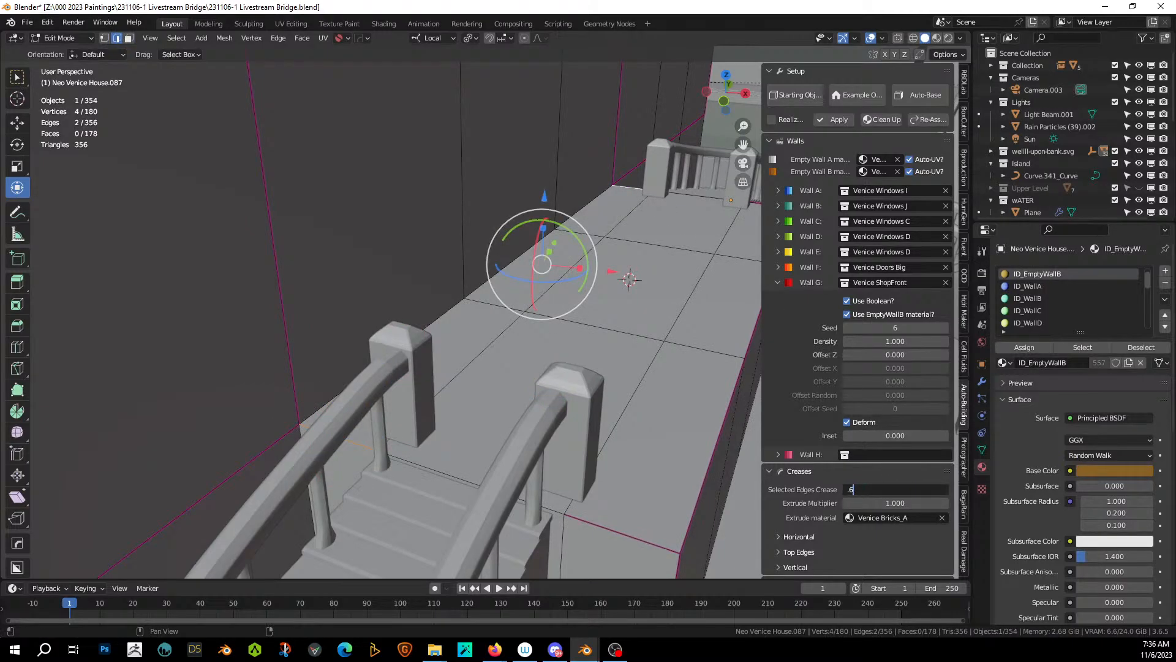
{"action": "type", "text": "6"}
{"action": "key", "text": "Return"}
{"action": "key", "text": "Tab"}
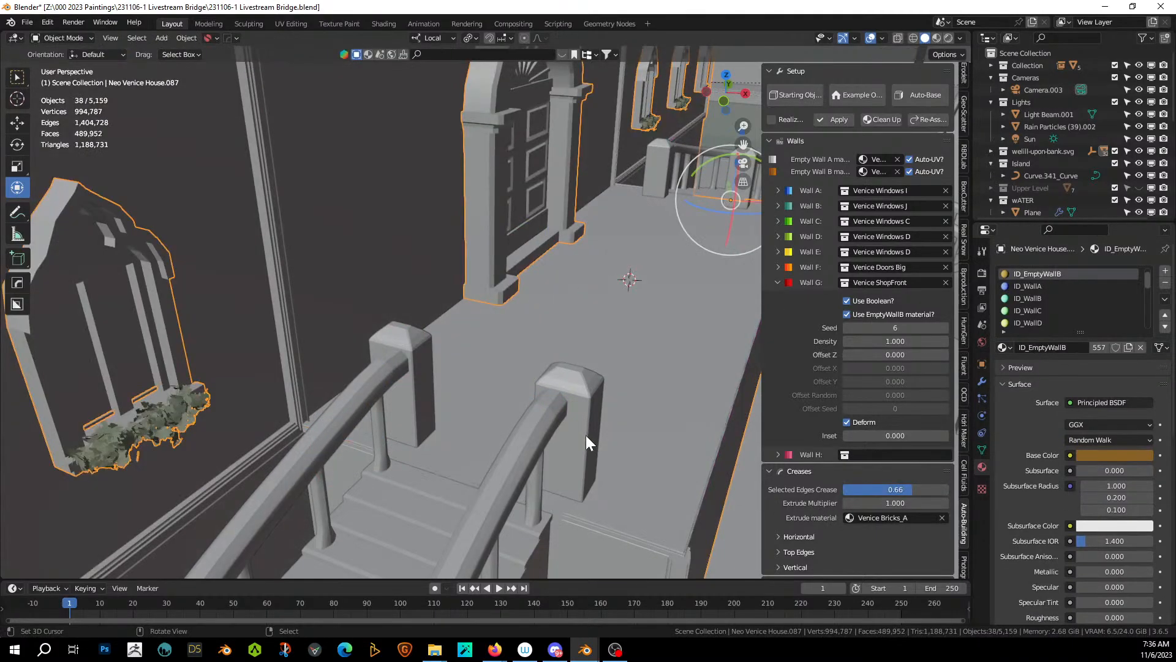
Save the file and select the curved staircase with the Stone, Steps and Wall materials beside the platform.
{"action": "scroll", "coordinate": [545, 438], "scroll_direction": "down", "scroll_amount": 8}
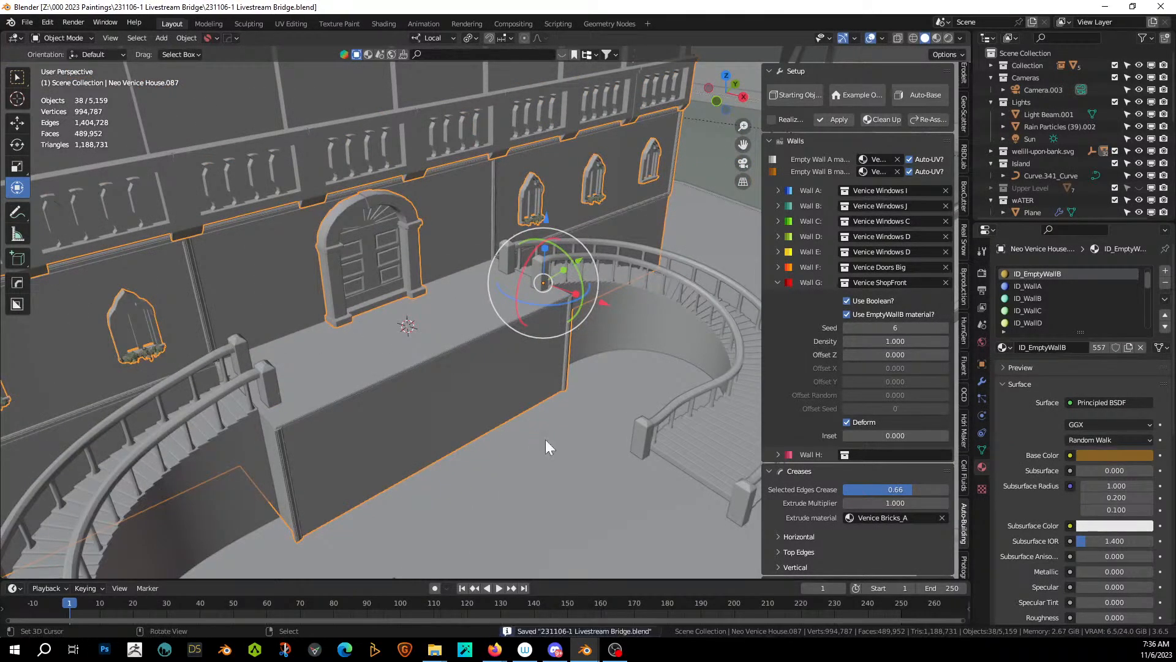
{"action": "middle_click_drag", "start_coordinate": [556, 248], "coordinate": [606, 357]}
{"action": "scroll", "coordinate": [521, 346], "scroll_direction": "up", "scroll_amount": 3}
{"action": "scroll", "coordinate": [477, 362], "scroll_direction": "up", "scroll_amount": 3}
{"action": "left_click", "coordinate": [483, 401]}
{"action": "left_click", "coordinate": [301, 332]}
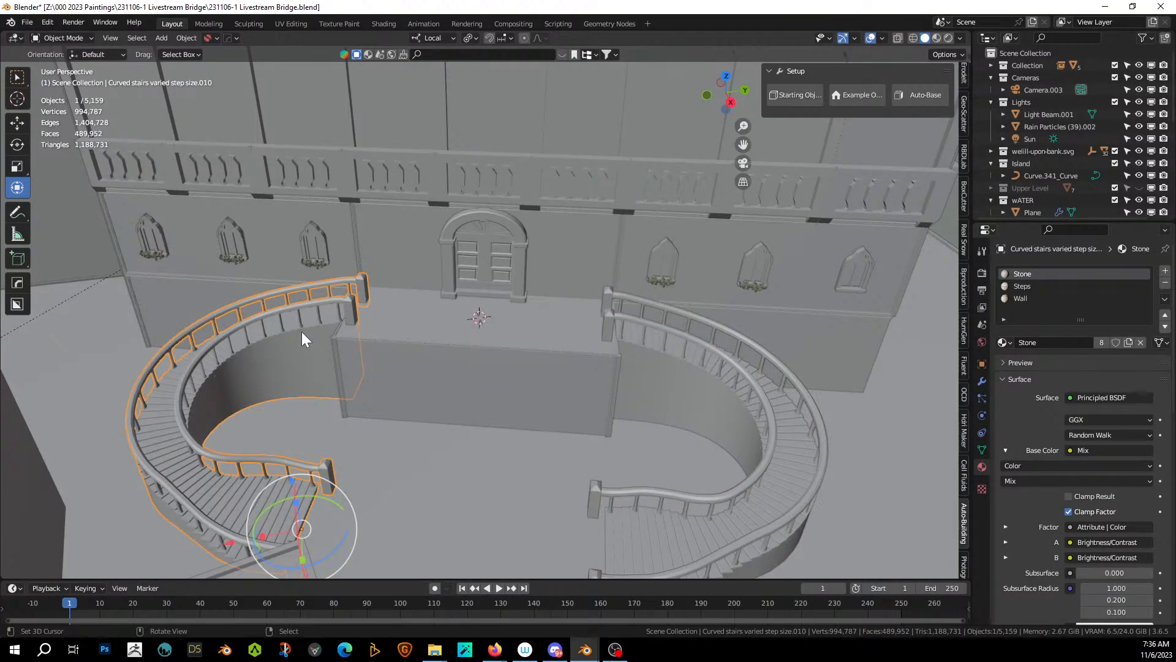
Enter Edit Mode on the other curved staircase and select a step face at its foot.
{"action": "middle_click_drag", "start_coordinate": [342, 381], "coordinate": [321, 377]}
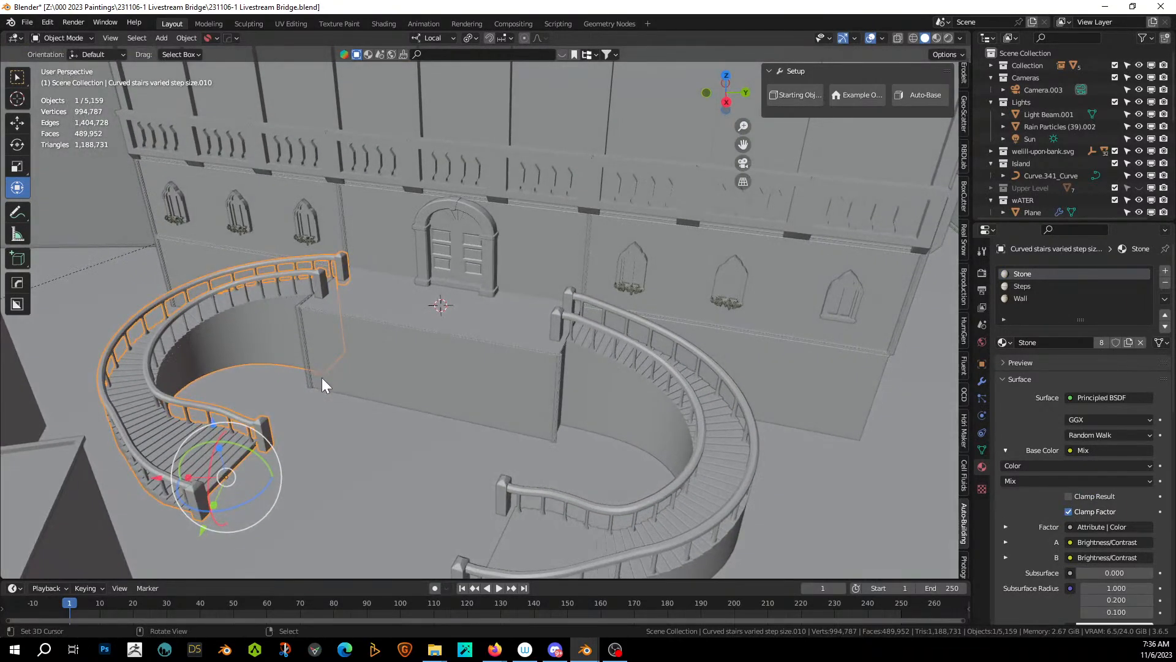
{"action": "mouse_move", "coordinate": [389, 361]}
{"action": "middle_mouse_down"}
{"action": "mouse_move", "coordinate": [391, 349]}
{"action": "mouse_move", "coordinate": [479, 369]}
{"action": "mouse_move", "coordinate": [419, 369]}
{"action": "mouse_move", "coordinate": [373, 344]}
{"action": "middle_mouse_up"}
{"action": "scroll", "coordinate": [391, 355], "scroll_direction": "up", "scroll_amount": 3}
{"action": "scroll", "coordinate": [427, 363], "scroll_direction": "down", "scroll_amount": 3}
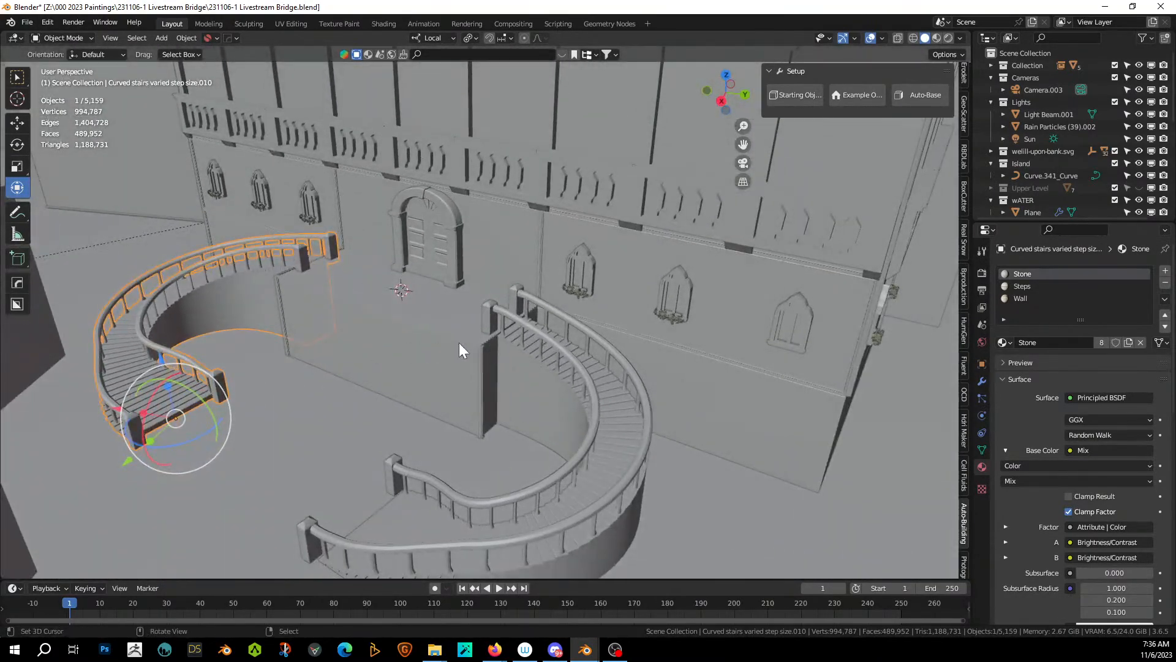
{"action": "scroll", "coordinate": [458, 343], "scroll_direction": "down", "scroll_amount": 2}
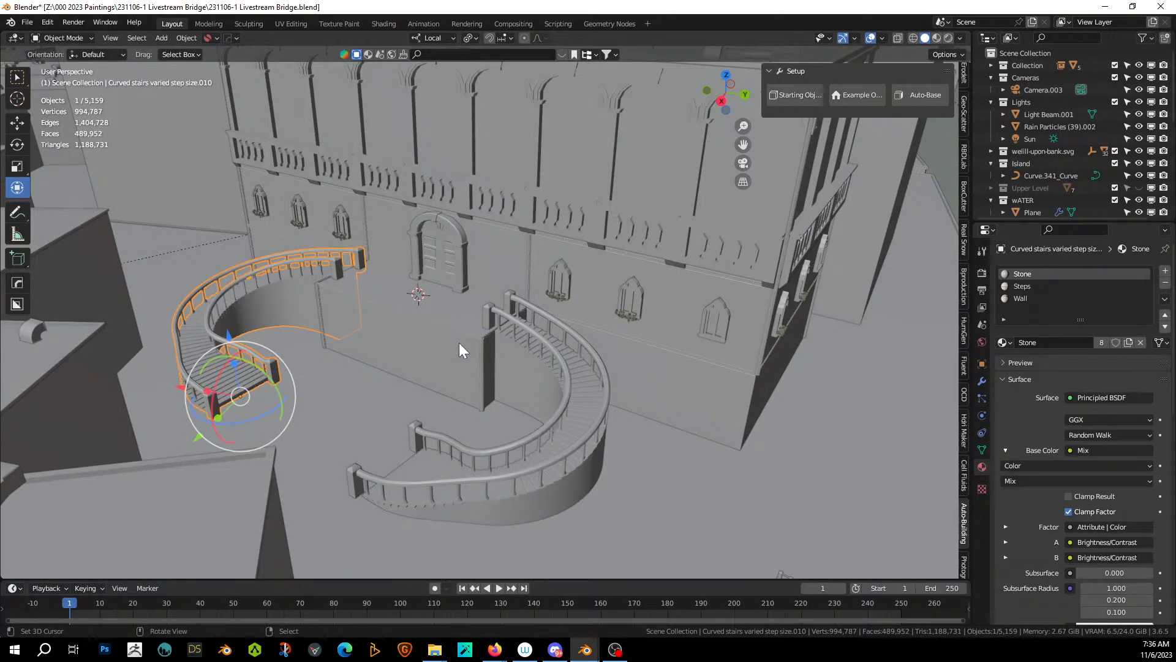
{"action": "middle_click_drag", "start_coordinate": [754, 472], "coordinate": [608, 458]}
{"action": "scroll", "coordinate": [608, 457], "scroll_direction": "up", "scroll_amount": 3}
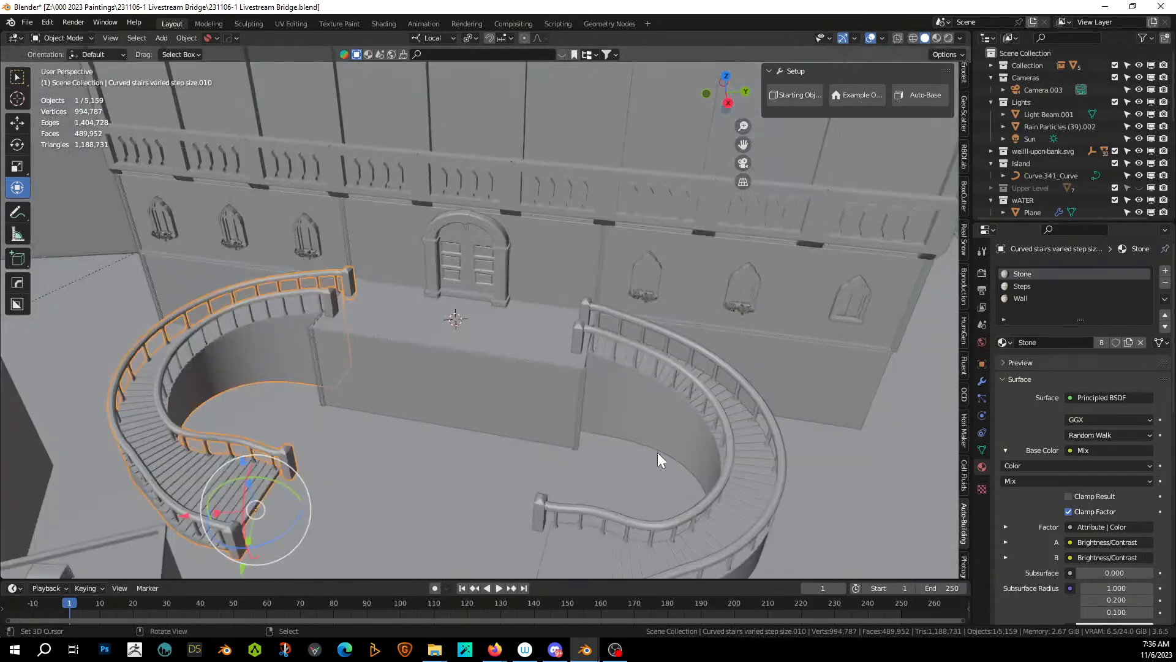
{"action": "middle_click_drag", "start_coordinate": [747, 472], "coordinate": [673, 410], "text": "shift"}
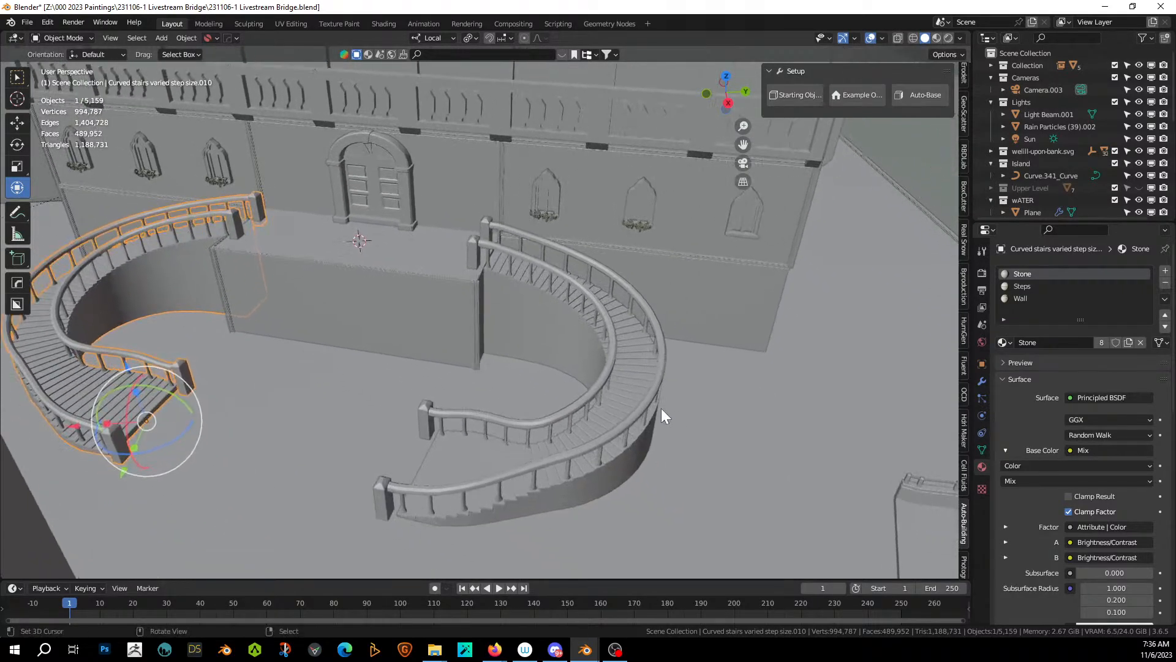
{"action": "left_click", "coordinate": [629, 399]}
{"action": "key", "text": "Tab"}
{"action": "left_click", "coordinate": [454, 456]}
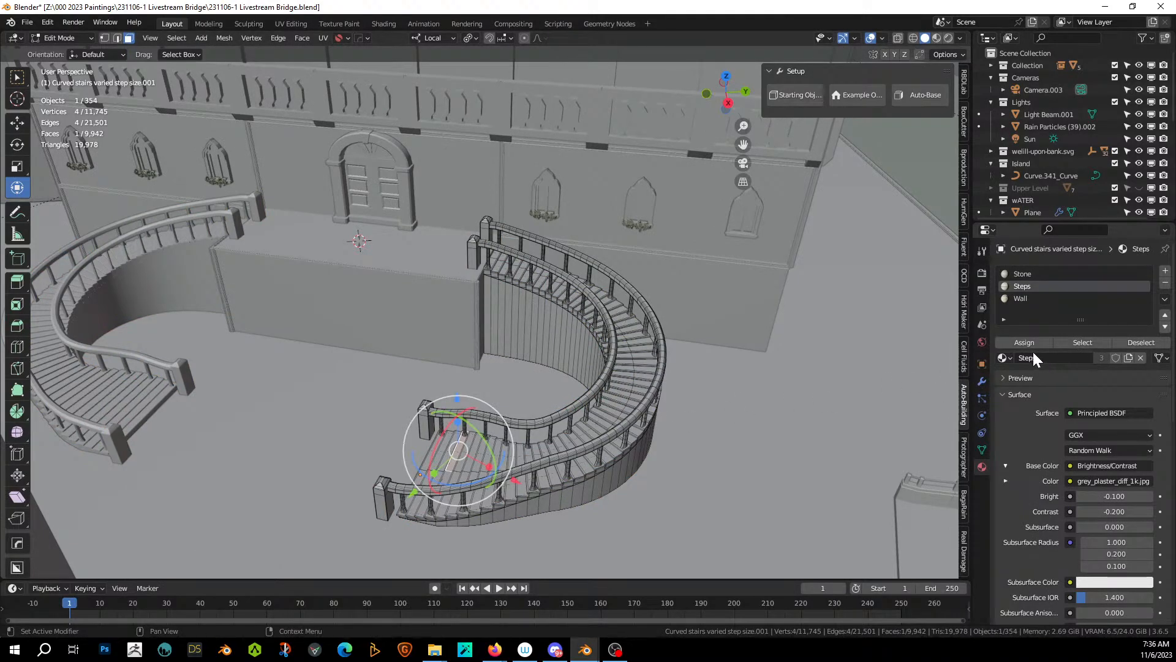
Replace the staircase's Steps material with a single-user copy of Venice Bricks_A and return to Object Mode.
{"action": "left_click", "coordinate": [1006, 358]}
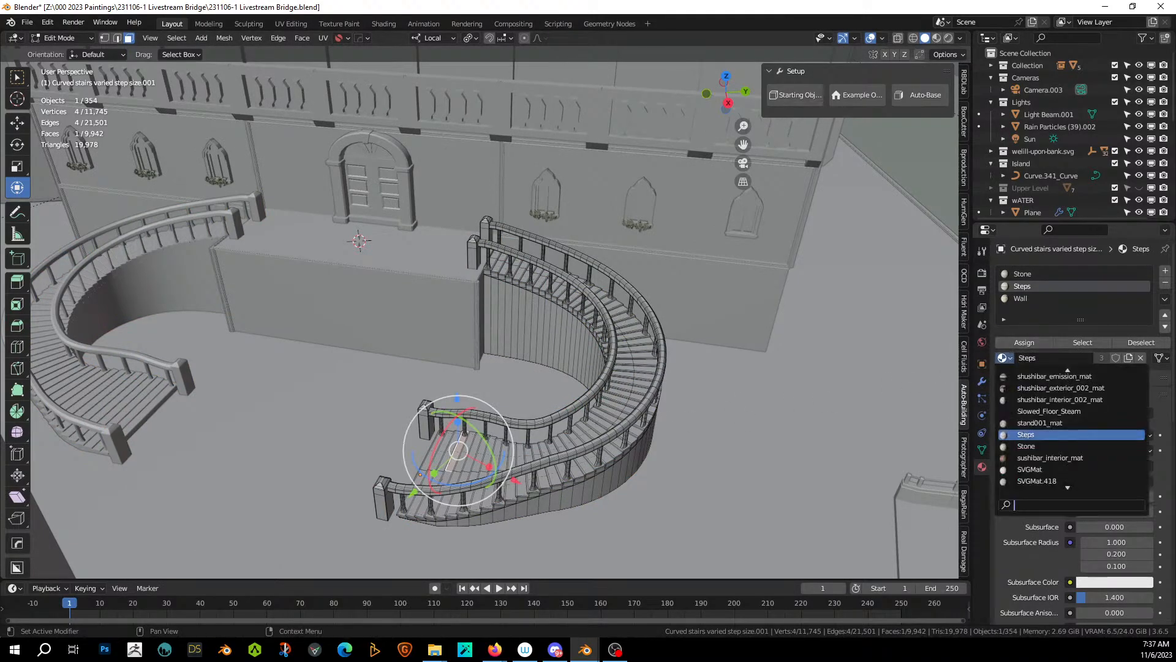
{"action": "type", "text": "veni"}
{"action": "key", "text": "Return"}
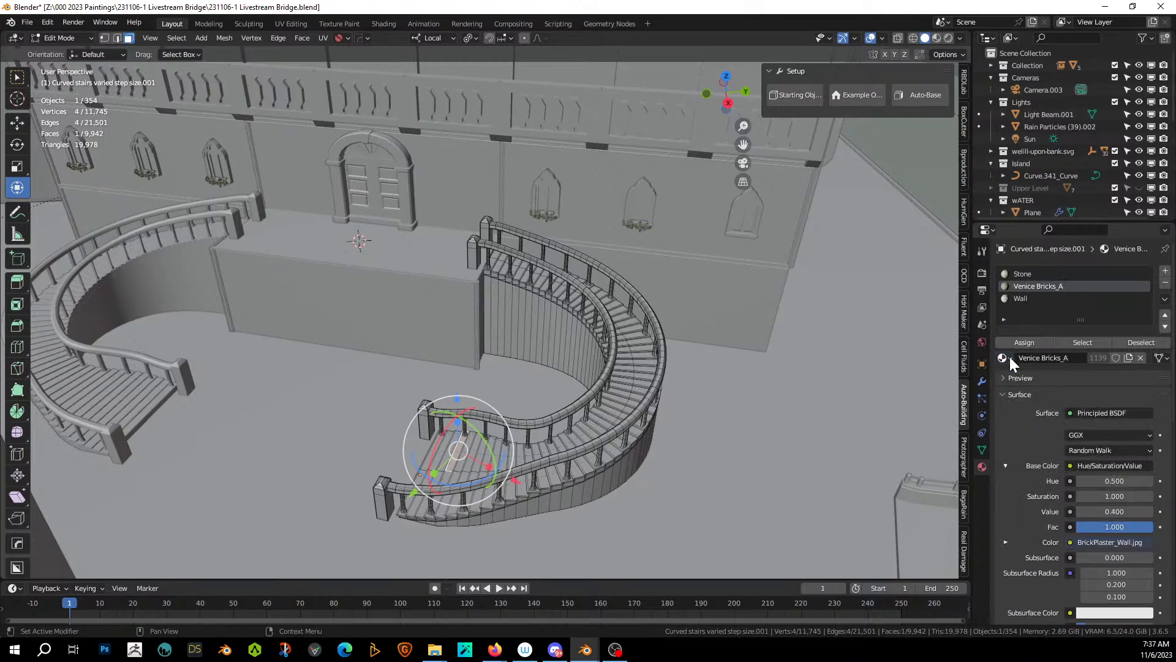
{"action": "left_click", "coordinate": [1128, 358]}
{"action": "left_click", "coordinate": [1005, 358]}
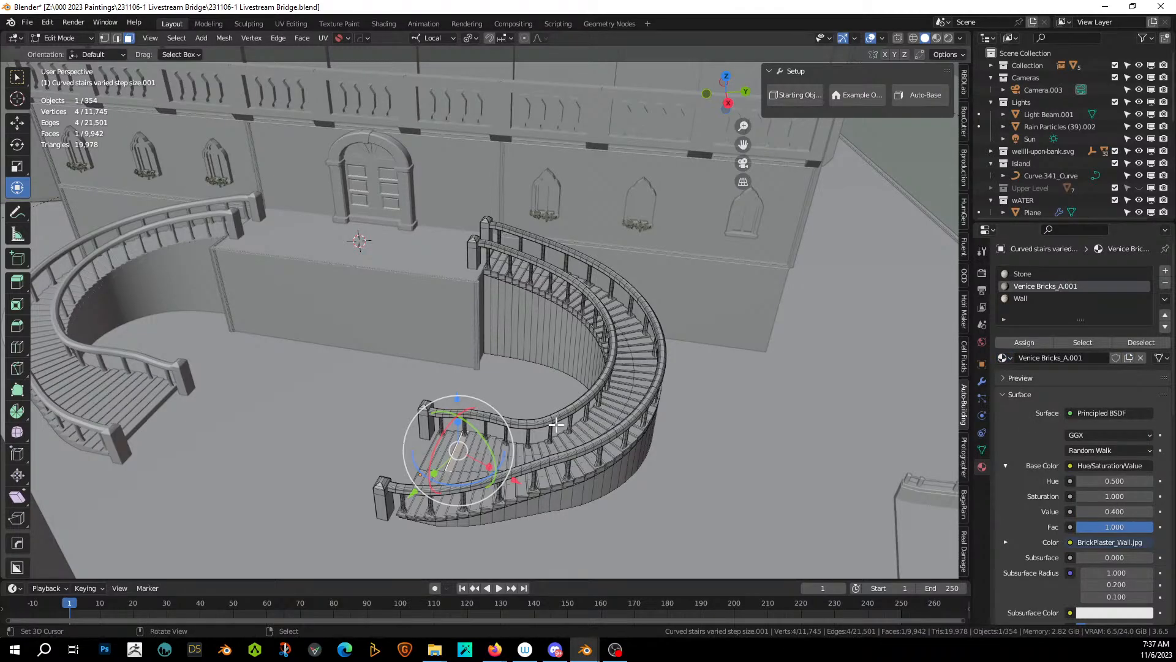
{"action": "key", "text": "Tab"}
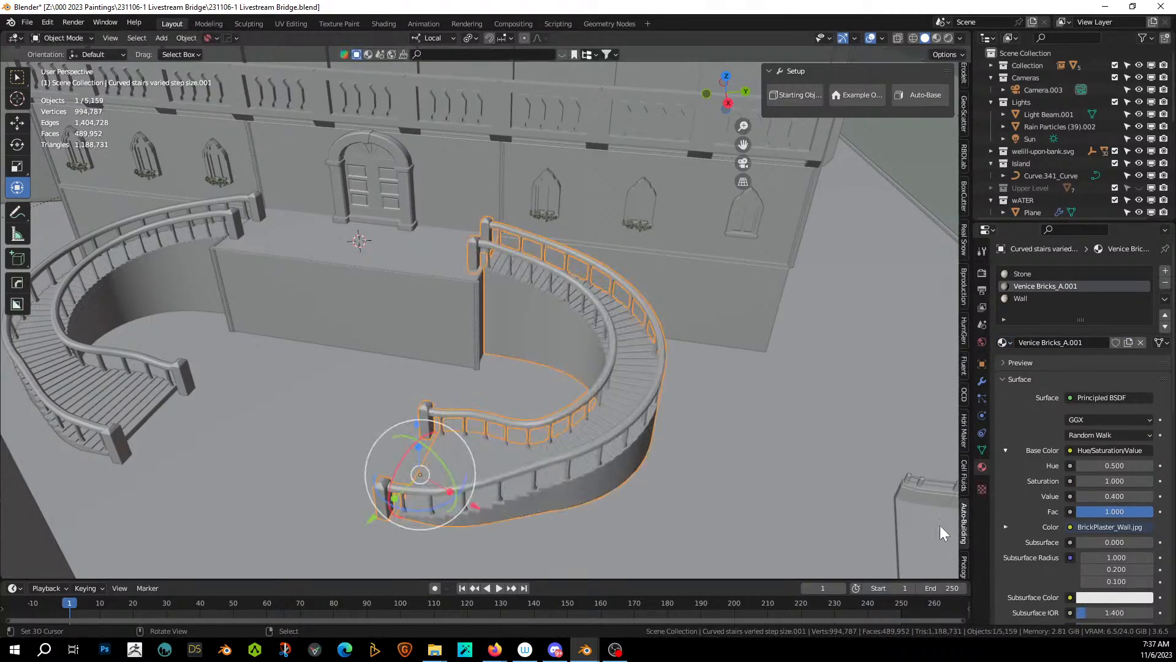
Add the Baga rain shader to the copied Venice Bricks_A.001 material and rename it Venice Bricks_A WET.
{"action": "scroll", "coordinate": [962, 488], "scroll_direction": "down", "scroll_amount": 2}
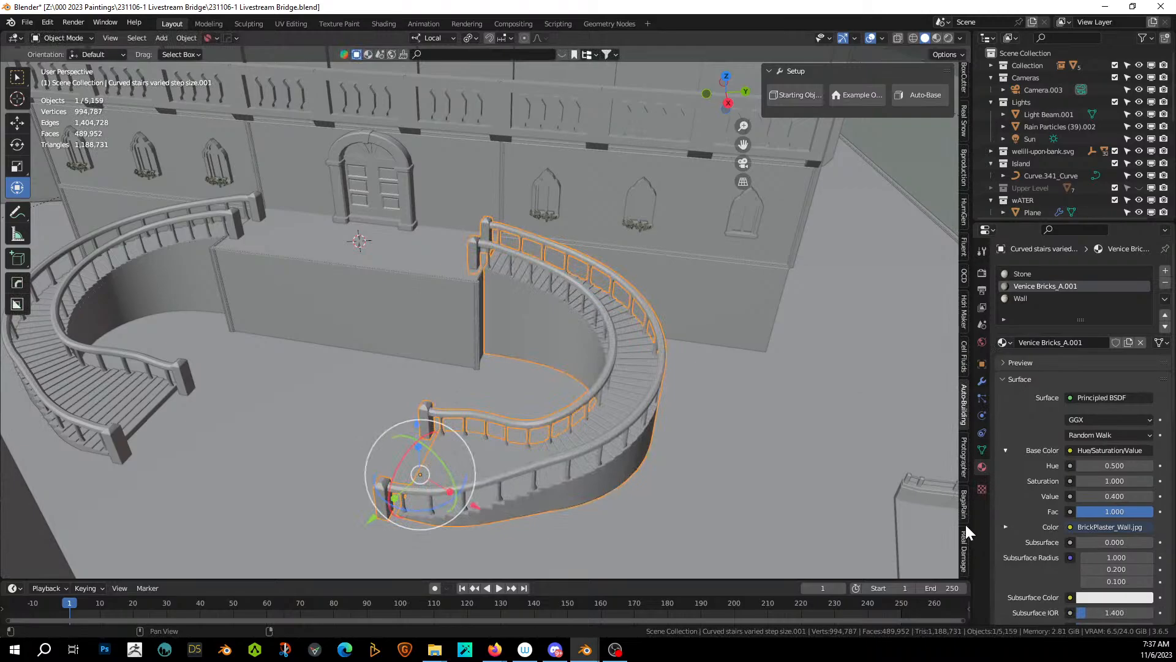
{"action": "left_click", "coordinate": [966, 520]}
{"action": "left_click", "coordinate": [870, 137]}
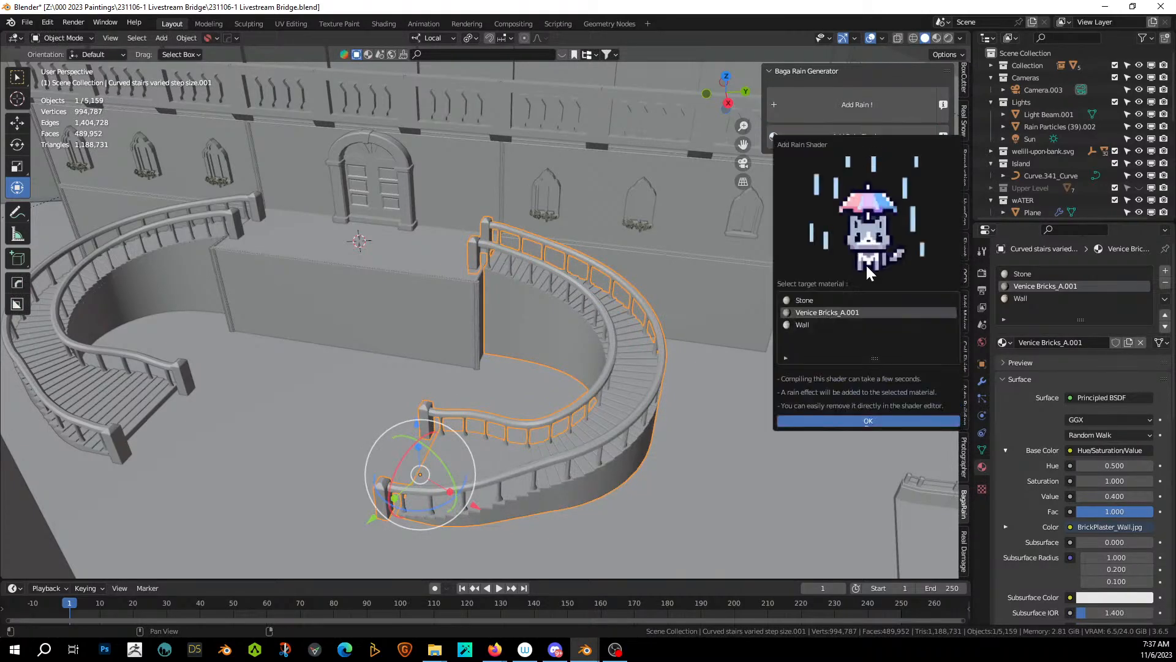
{"action": "left_click", "coordinate": [861, 421]}
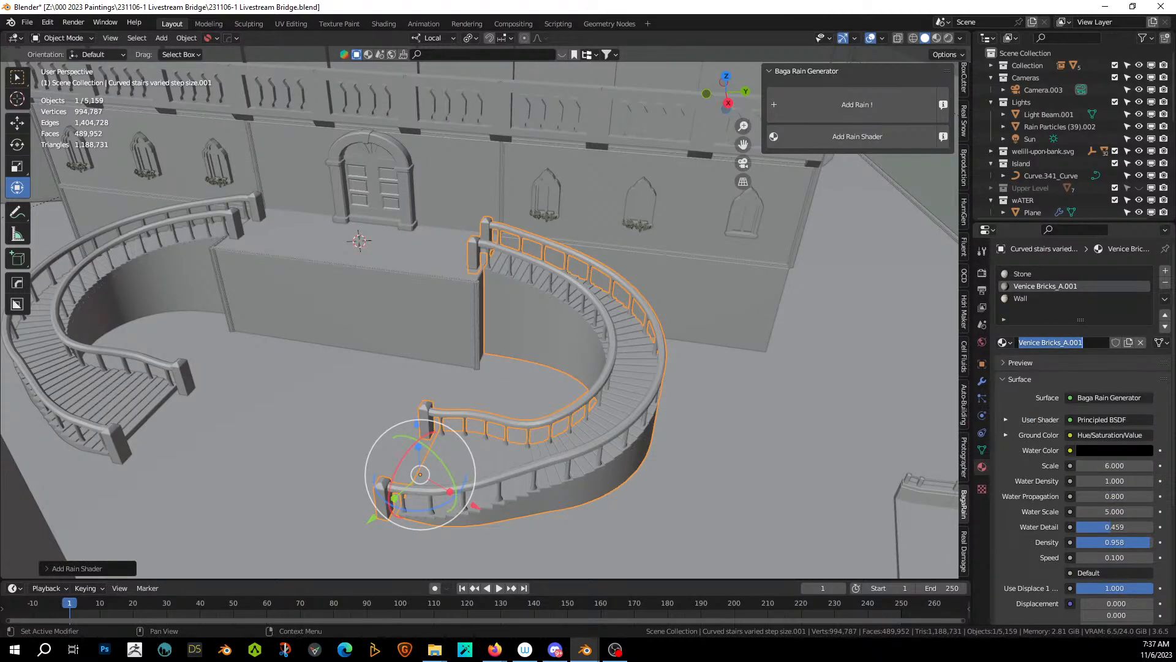
{"action": "left_click_drag", "start_coordinate": [1068, 343], "coordinate": [1086, 343]}
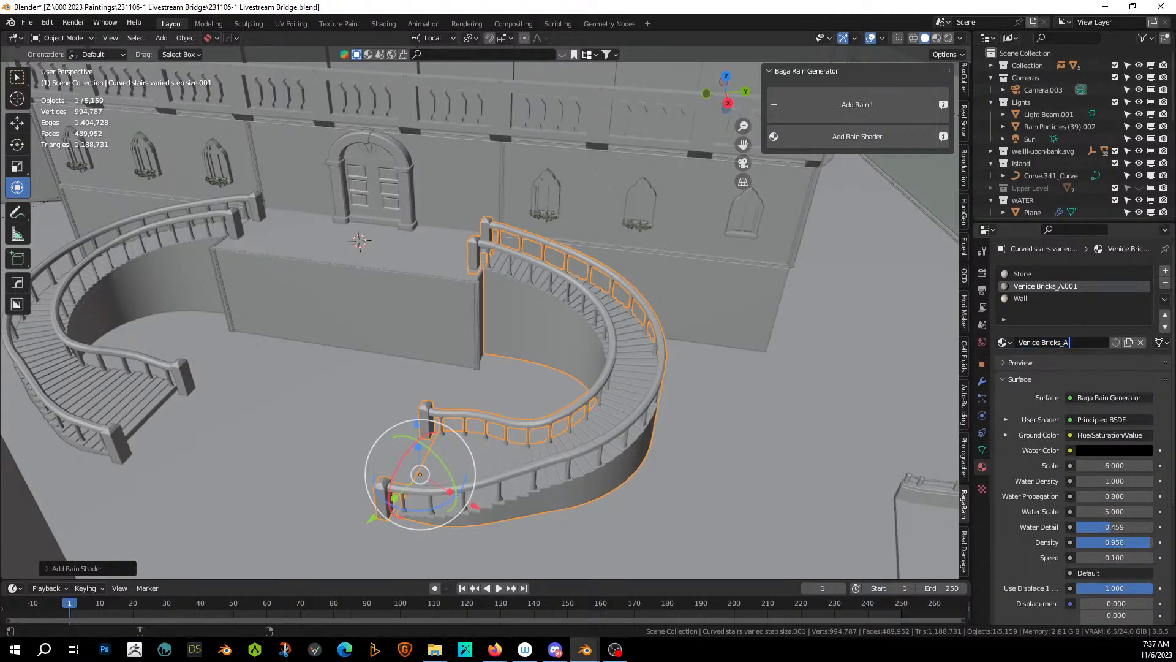
{"action": "key", "text": "Return"}
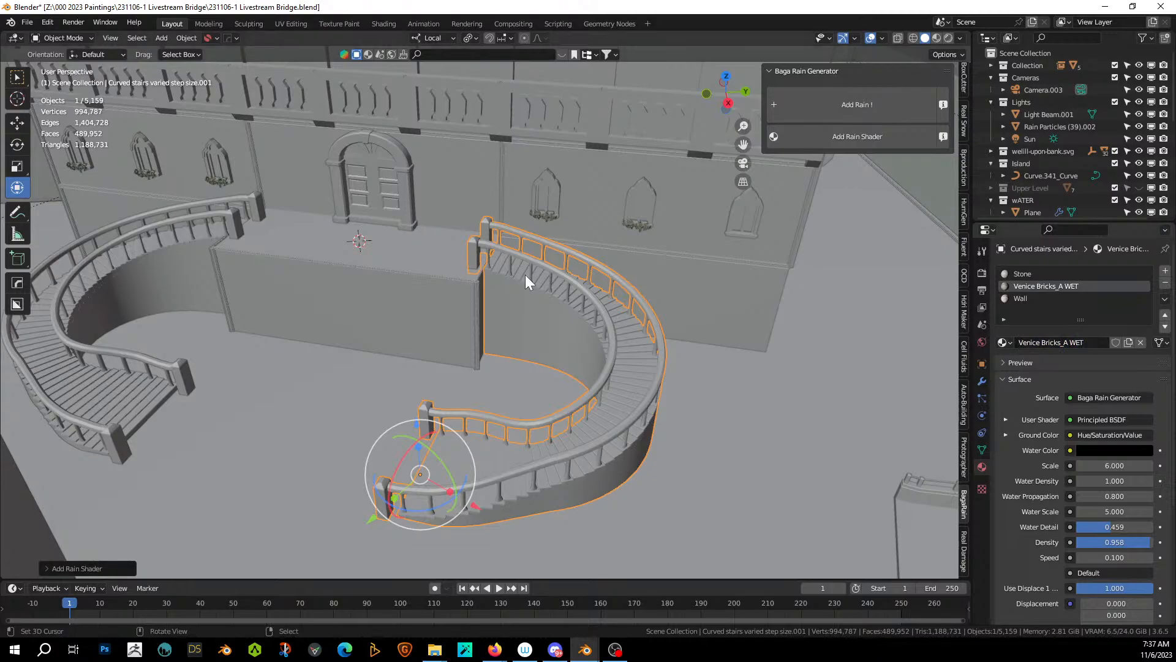
Replace the Venice Bricks_A material on the ground object around the stairs with Venice Bricks_A WET.
{"action": "key", "text": "Tab"}
{"action": "key", "text": "Tab"}
{"action": "left_click", "coordinate": [715, 403]}
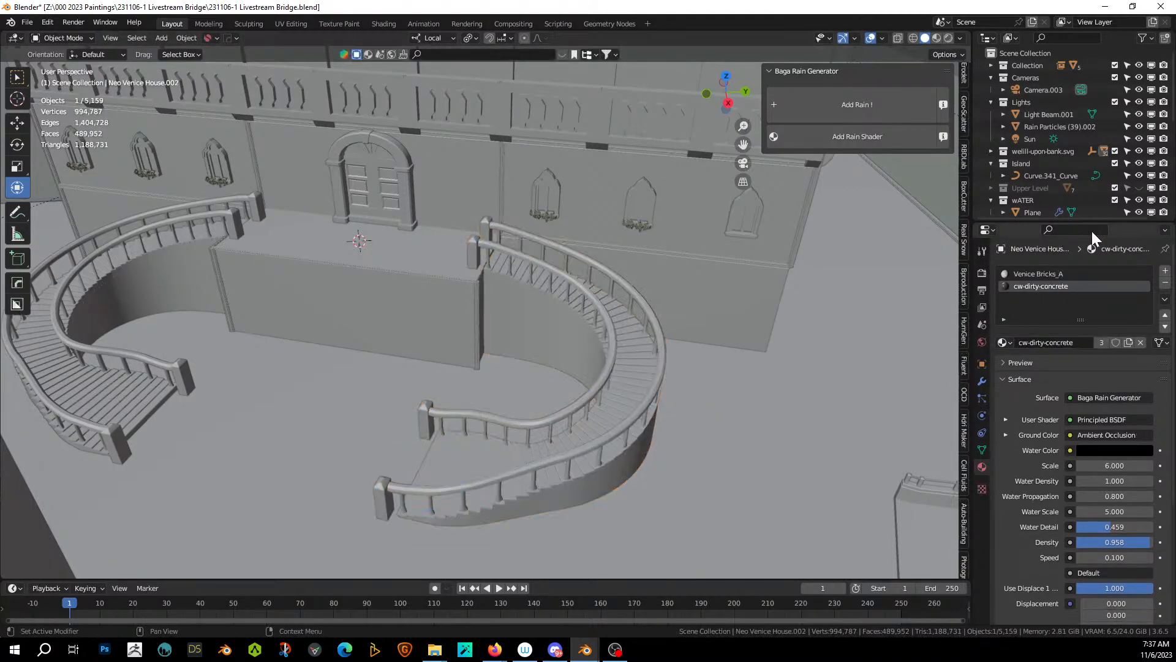
{"action": "key", "text": "Tab"}
{"action": "left_click", "coordinate": [761, 402]}
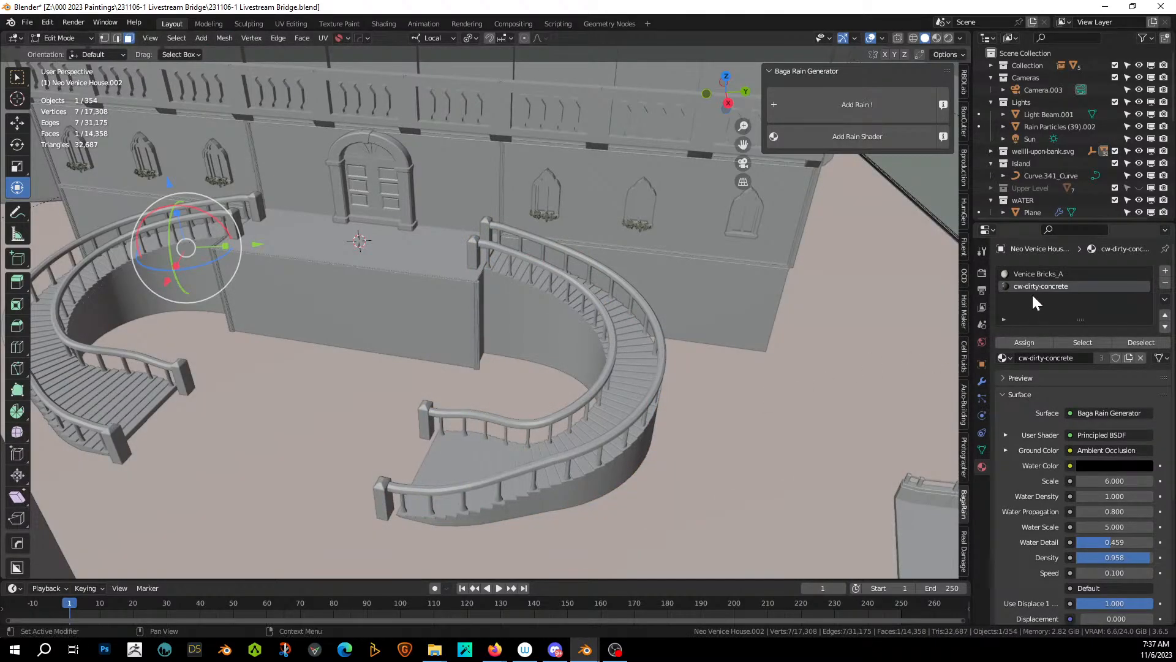
{"action": "left_click", "coordinate": [1029, 274]}
{"action": "left_click", "coordinate": [1005, 357]}
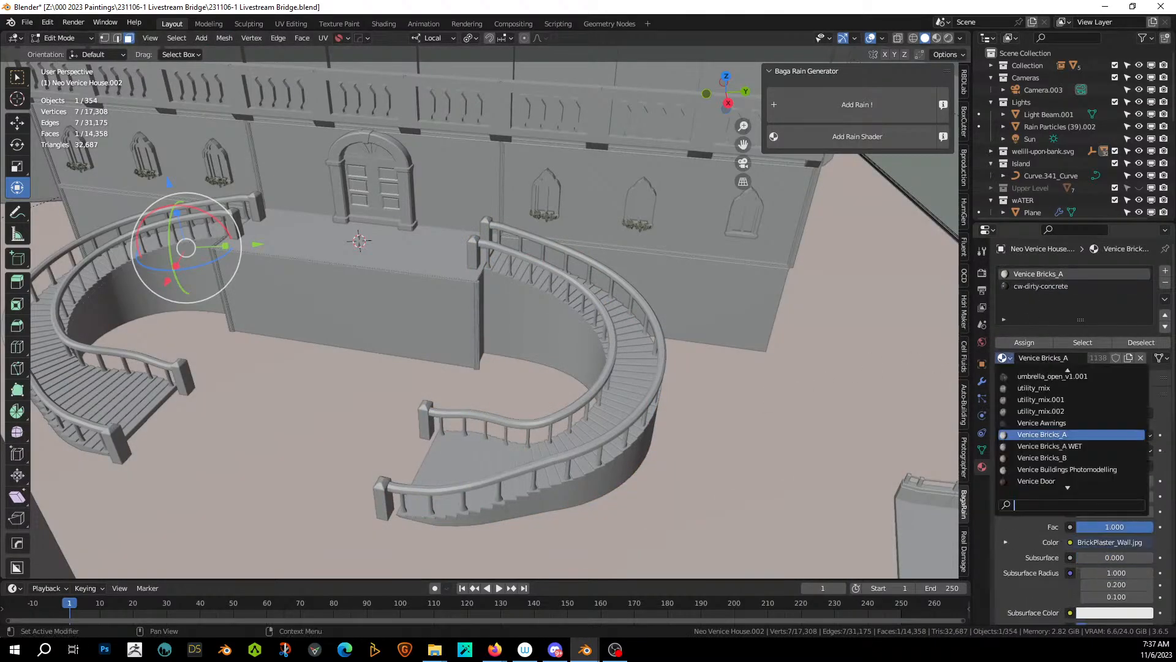
{"action": "left_click", "coordinate": [1051, 446]}
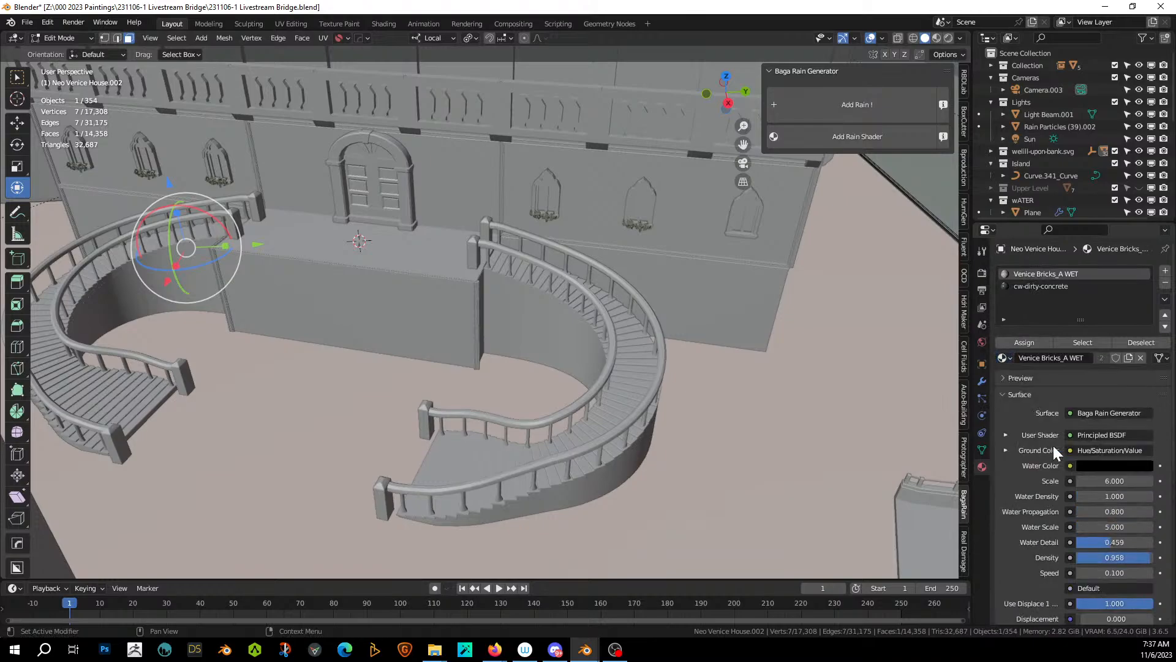
{"action": "key", "text": "Tab"}
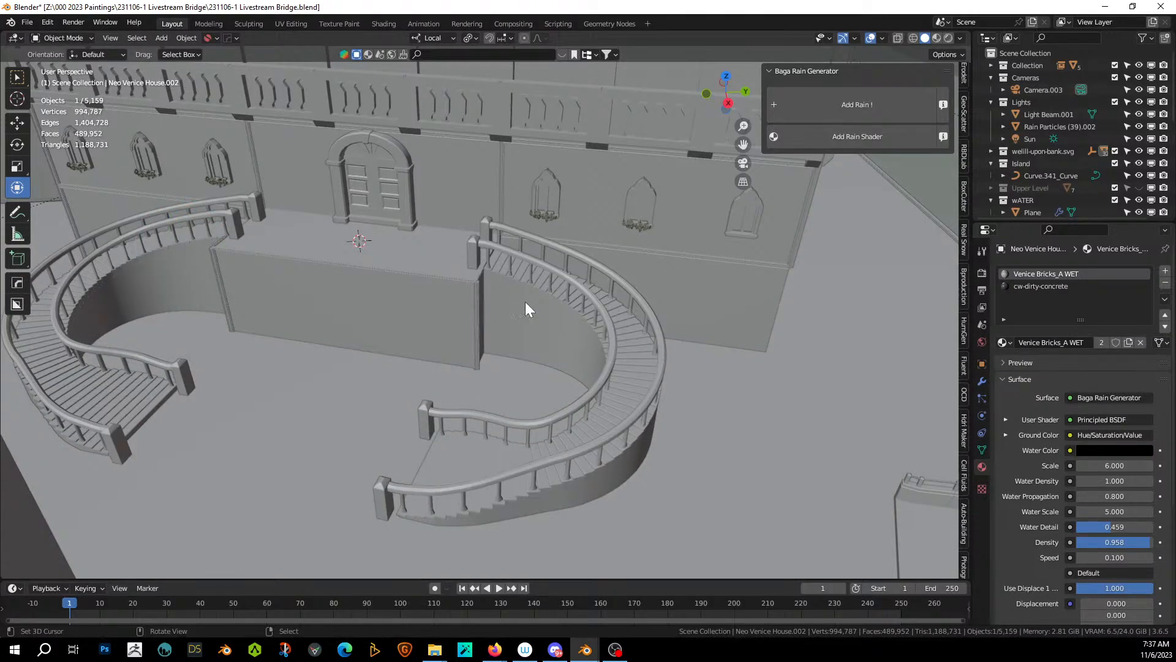
Save the file and switch the viewport to rendered shading to preview the building and stairs.
{"action": "middle_click_drag", "start_coordinate": [440, 290], "coordinate": [588, 481]}
{"action": "key", "text": "ctrl+s"}
{"action": "scroll", "coordinate": [523, 426], "scroll_direction": "down", "scroll_amount": 4}
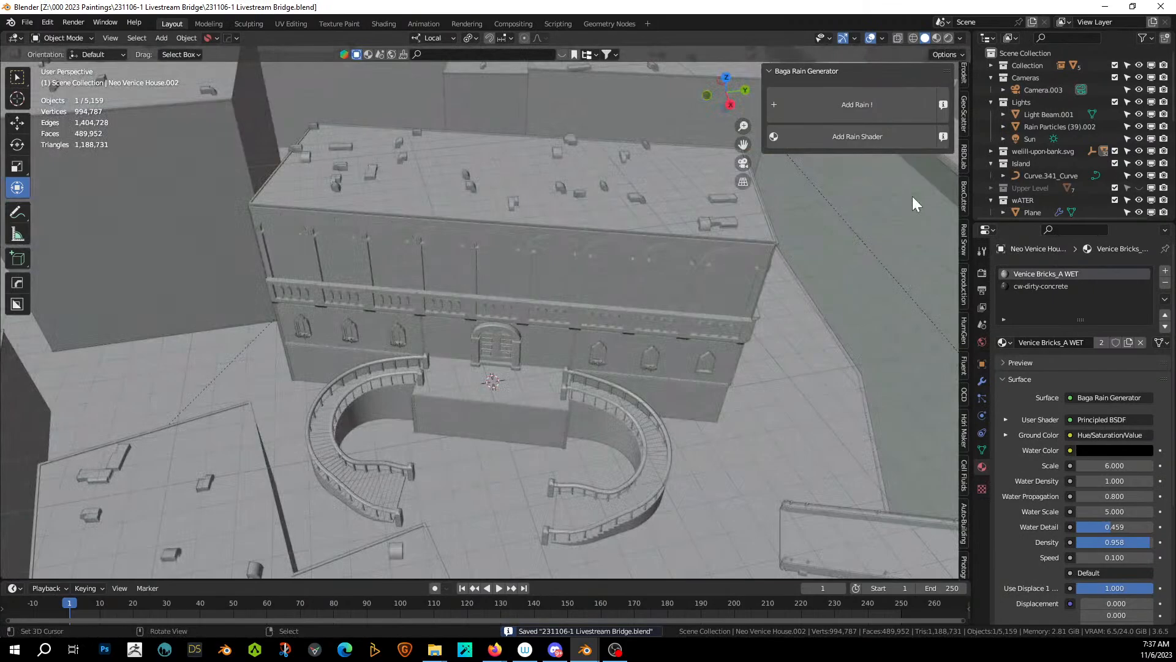
{"action": "left_click", "coordinate": [945, 40]}
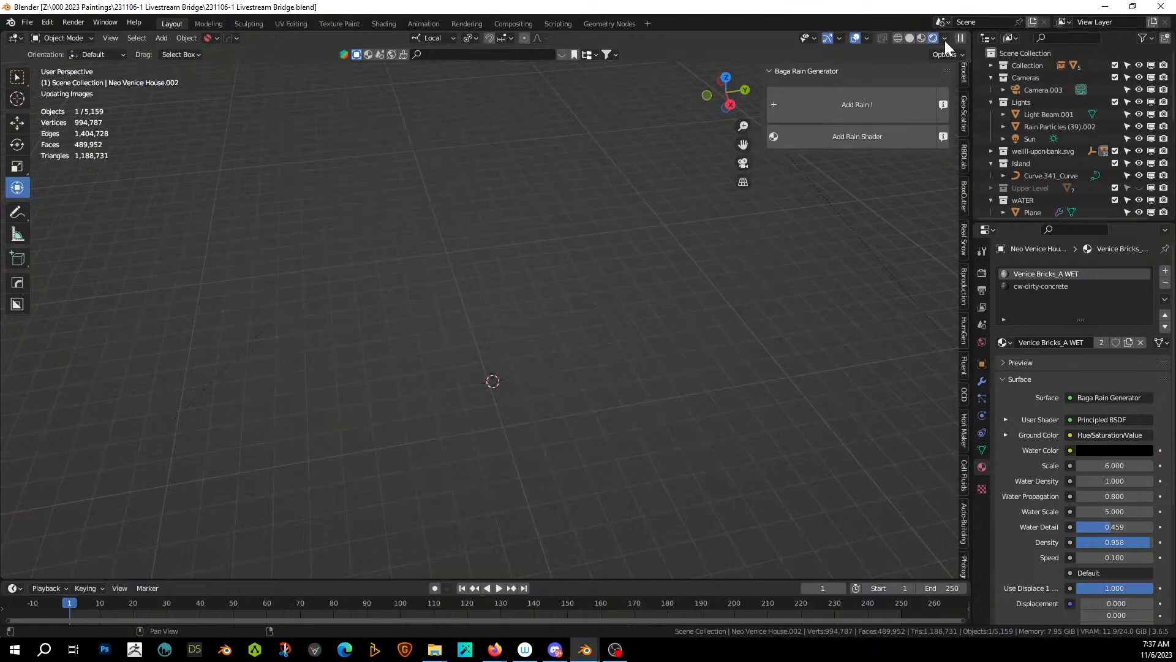
{"action": "scroll", "coordinate": [572, 446], "scroll_direction": "up", "scroll_amount": 4}
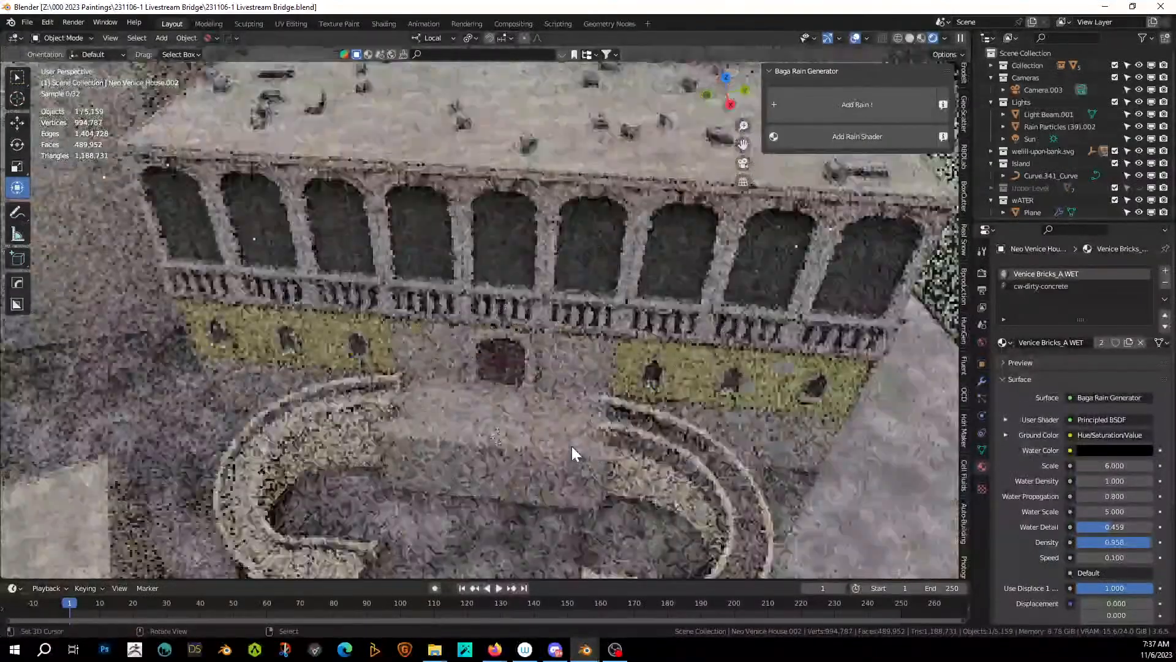
Replace the Wall material on the staircase that has the wet bricks with Venice Bricks_A WET.
{"action": "middle_click_drag", "start_coordinate": [564, 440], "coordinate": [657, 401]}
{"action": "left_click", "coordinate": [657, 401]}
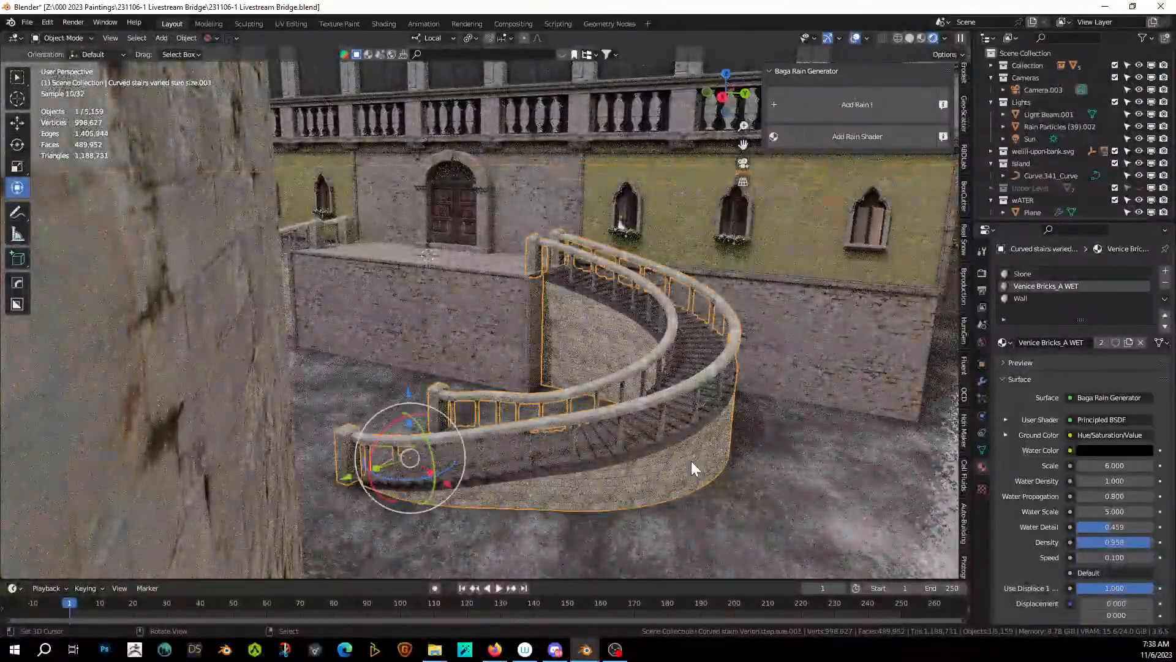
{"action": "left_click", "coordinate": [691, 461]}
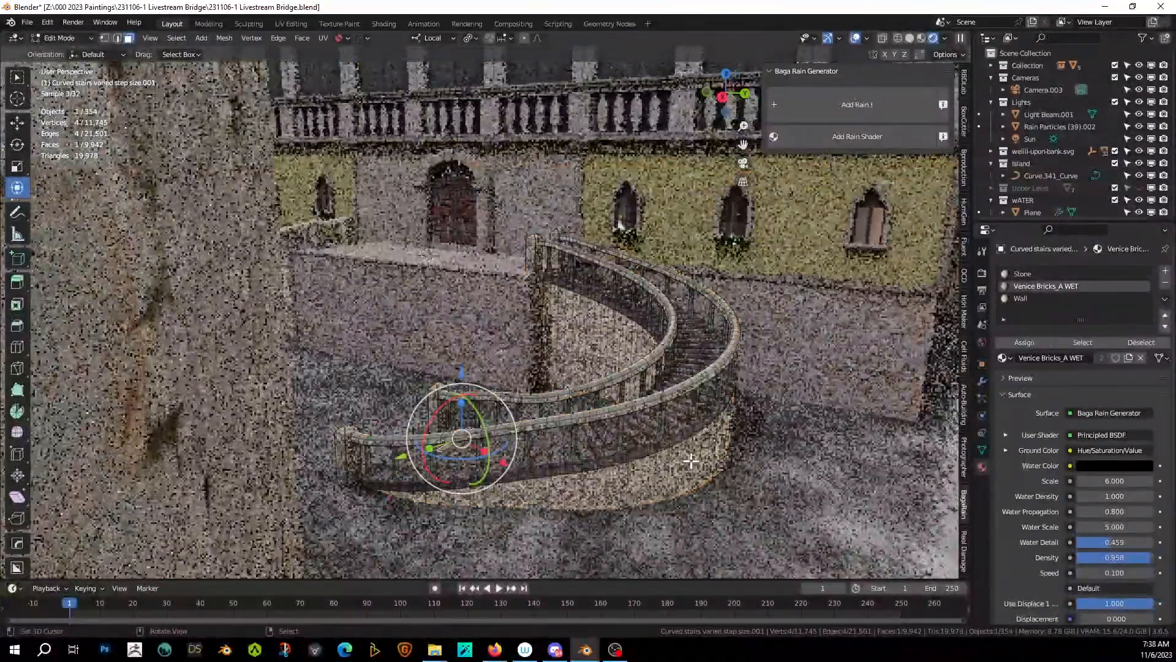
{"action": "key", "text": "Tab"}
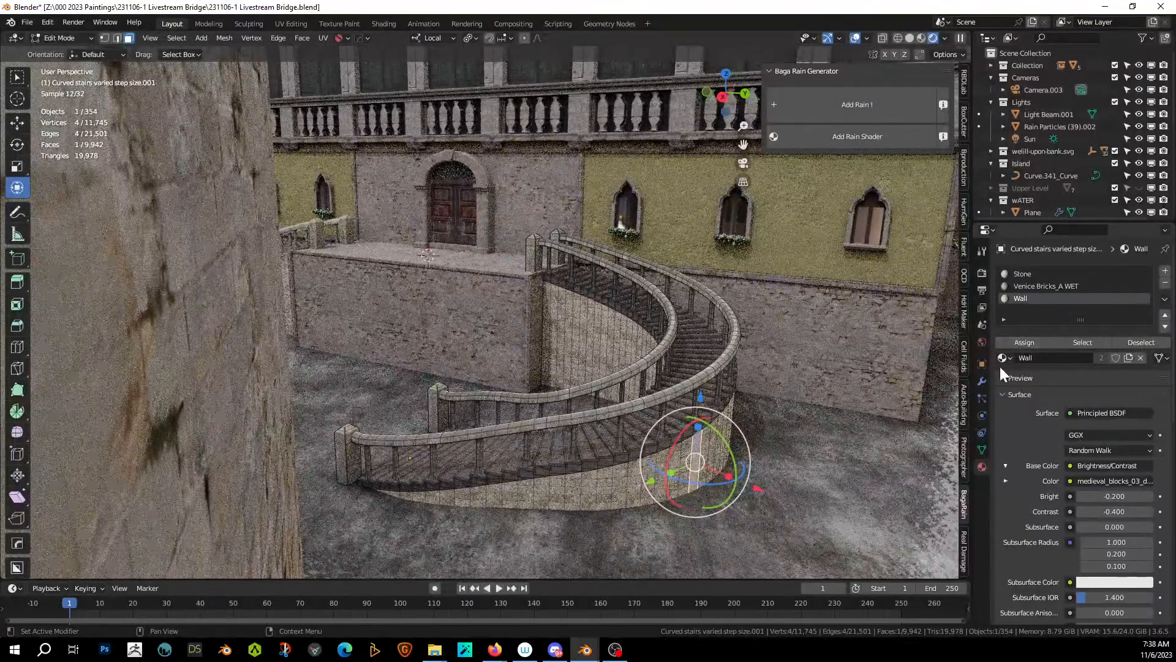
{"action": "left_click", "coordinate": [1005, 358]}
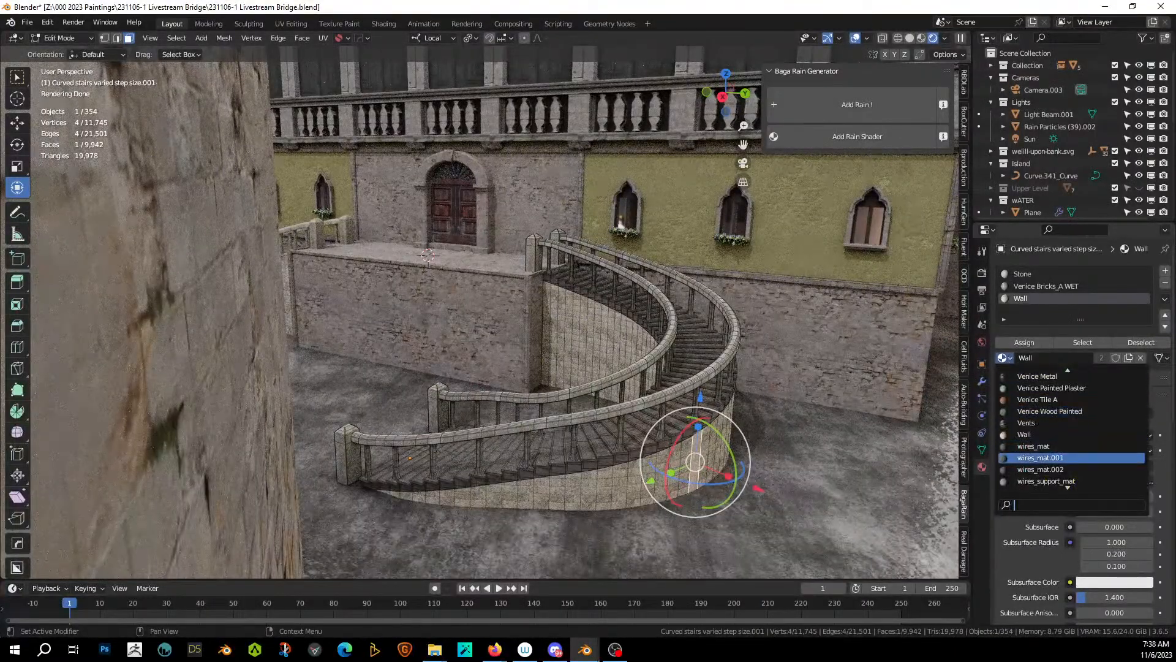
{"action": "type", "text": "wet"}
{"action": "key", "text": "Return"}
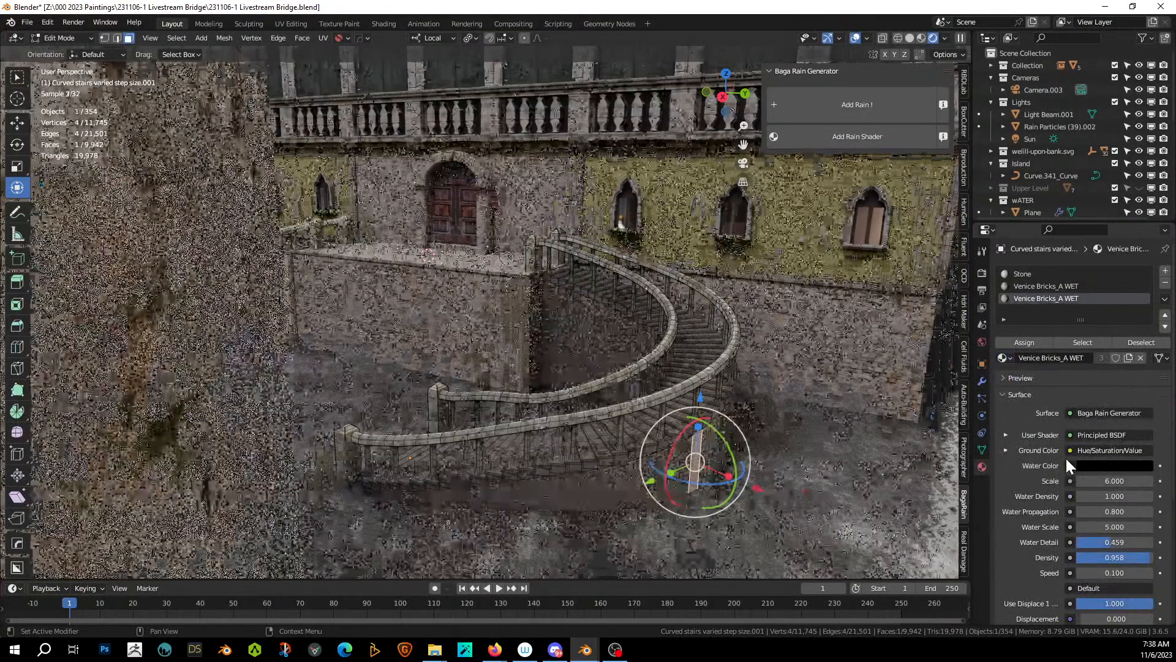
Replace the same staircase's Stone material with Venice Bricks_A WET and return to Object Mode.
{"action": "left_click", "coordinate": [1028, 274]}
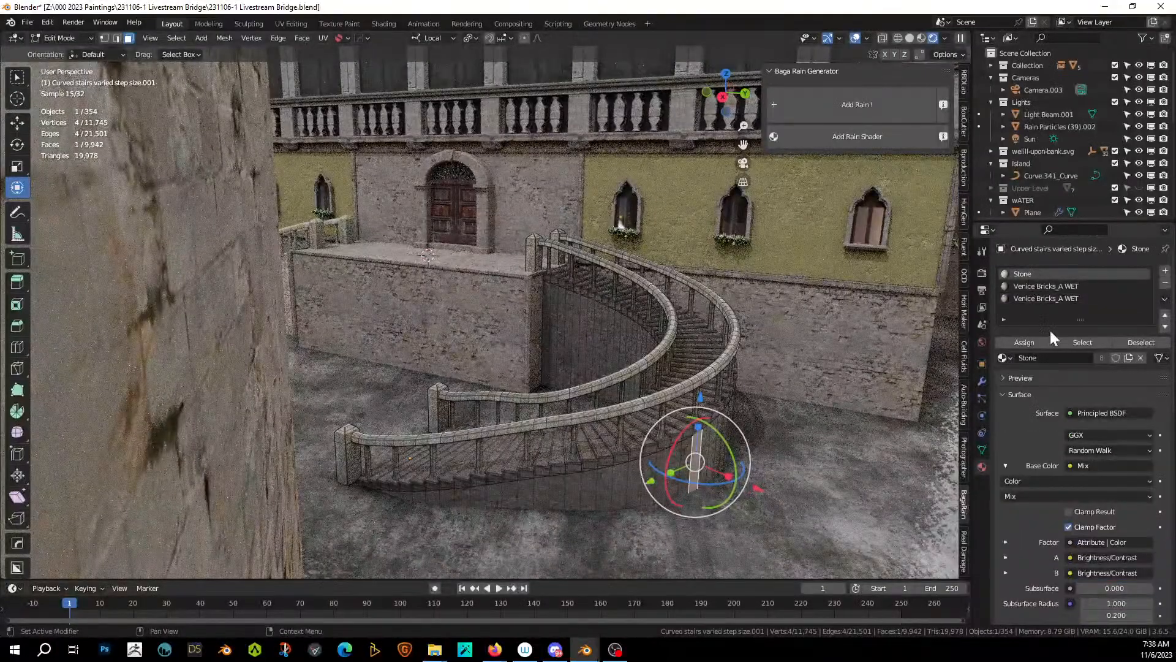
{"action": "left_click", "coordinate": [1005, 358]}
{"action": "type", "text": "wet"}
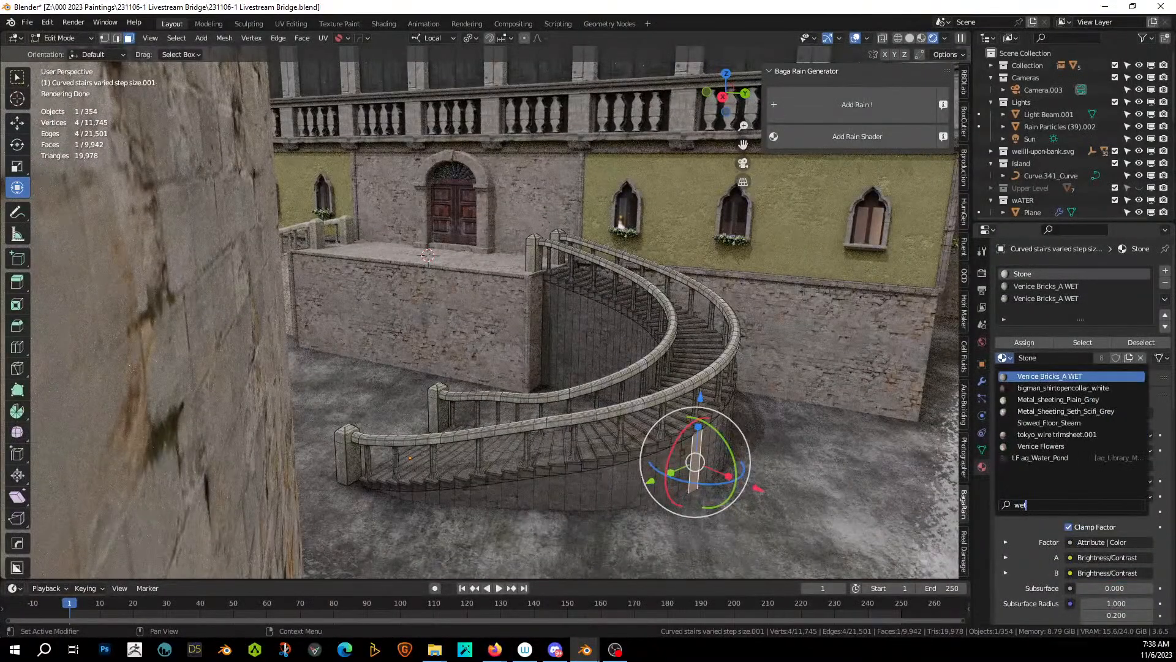
{"action": "key", "text": "Return"}
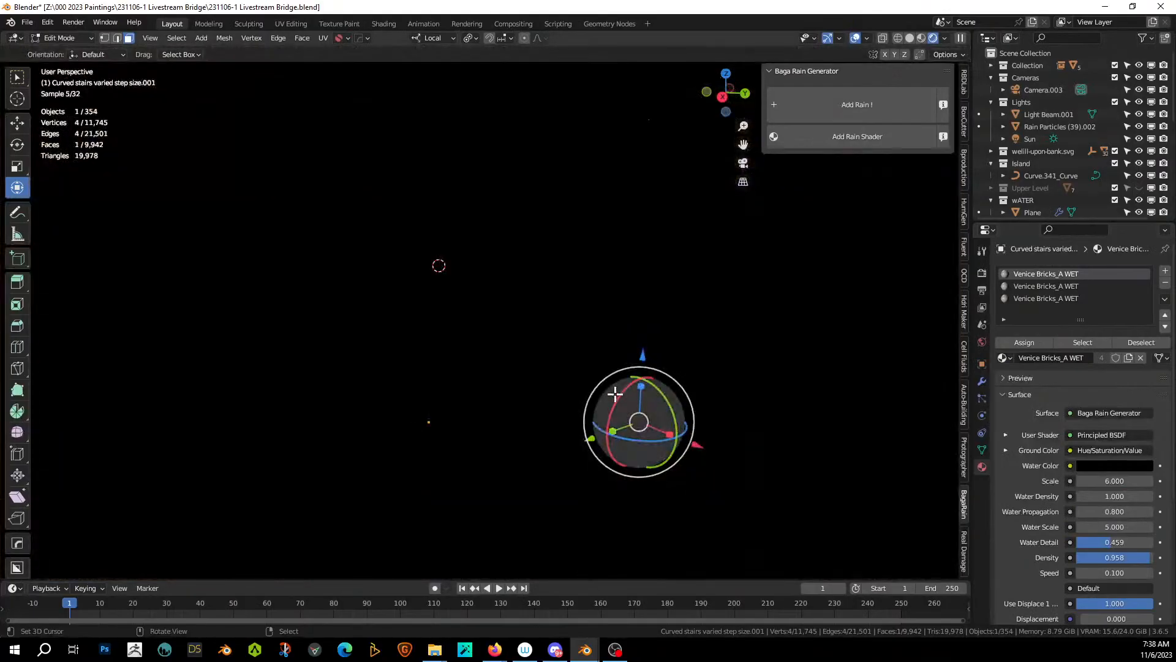
{"action": "scroll", "coordinate": [615, 394], "scroll_direction": "up", "scroll_amount": 2}
{"action": "middle_click_drag", "start_coordinate": [604, 392], "coordinate": [617, 402]}
{"action": "key", "text": "Tab"}
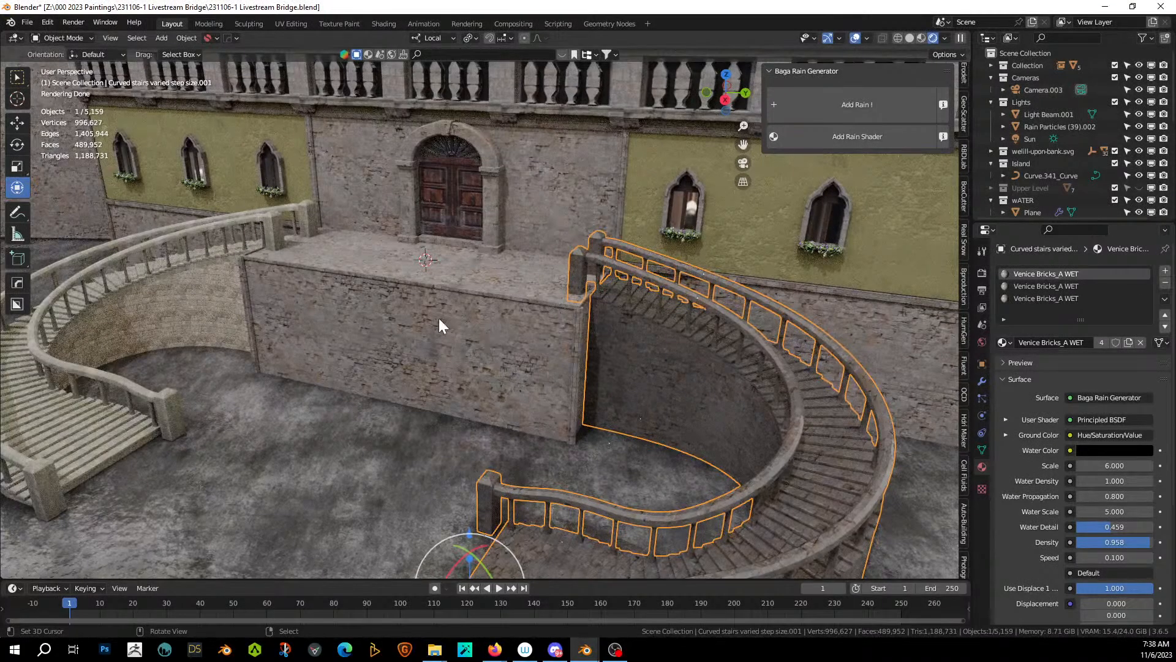
Separate the faces of the stair platform in front of the door from the building mesh into their own object.
{"action": "middle_click_drag", "start_coordinate": [418, 281], "coordinate": [440, 307]}
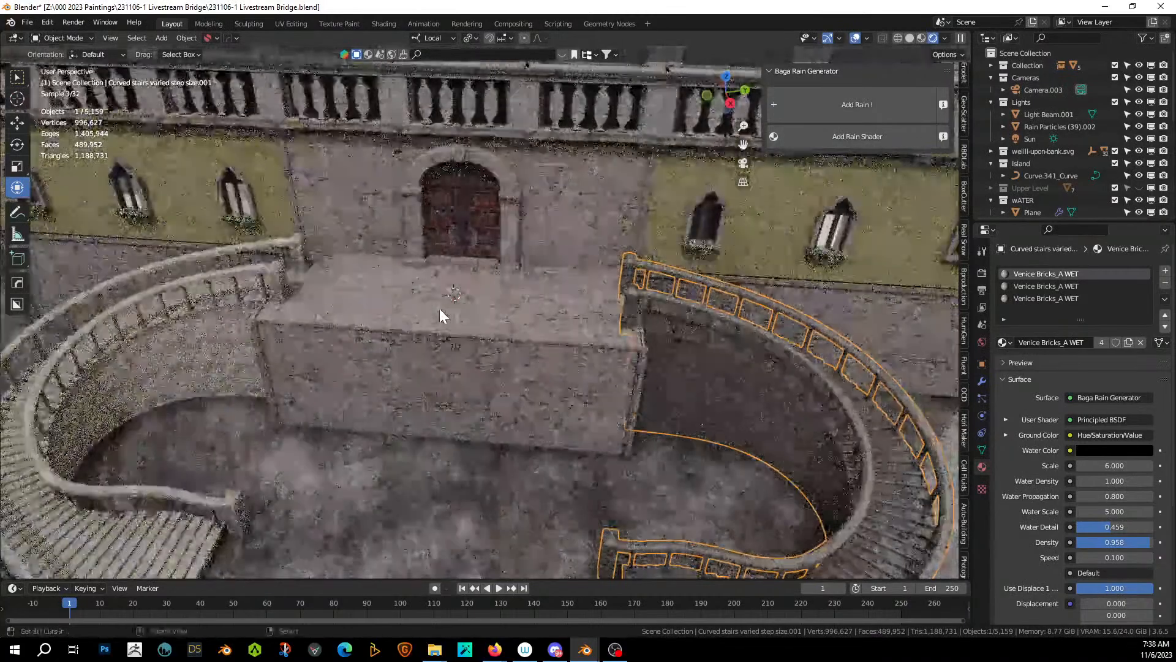
{"action": "left_click", "coordinate": [439, 307]}
{"action": "key", "text": "KP_Decimal"}
{"action": "key", "text": "Tab"}
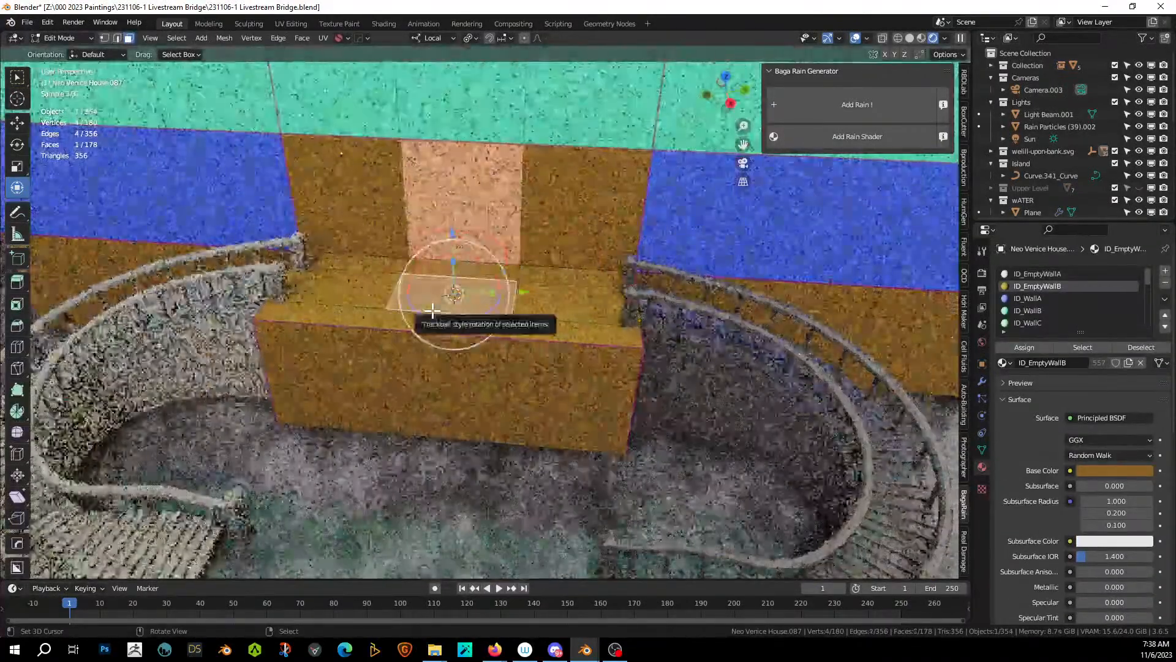
{"action": "left_click", "coordinate": [420, 366]}
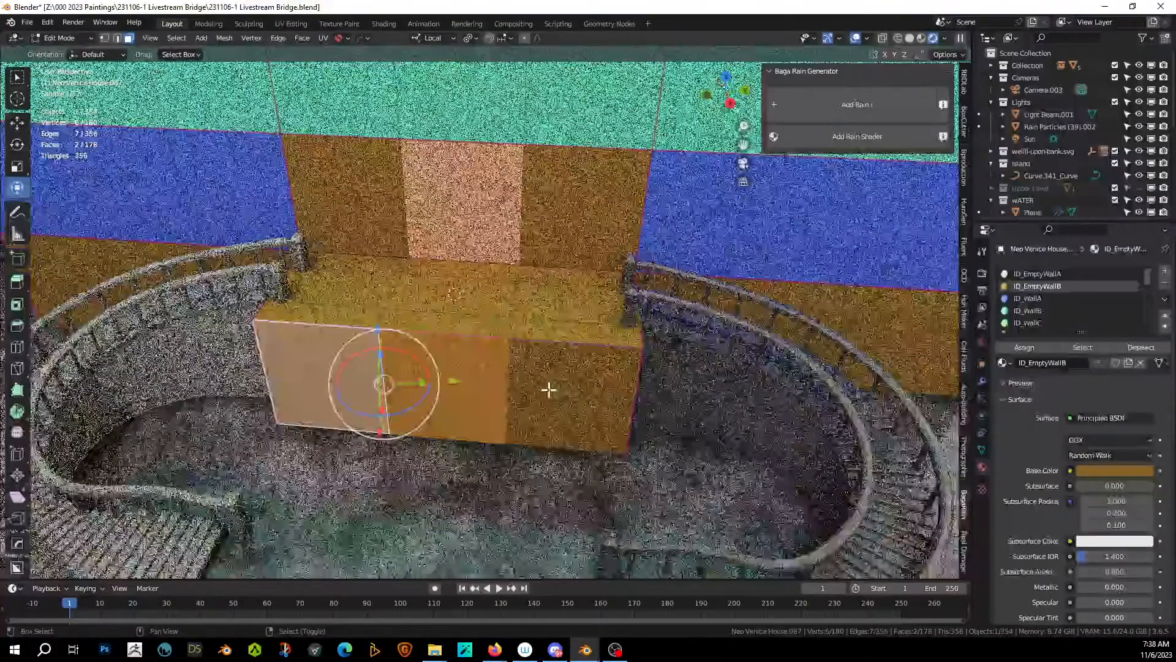
{"action": "left_click", "coordinate": [612, 389], "text": "shift"}
{"action": "key", "text": "ctrl+KP_Add"}
{"action": "key", "text": "ctrl+KP_Add"}
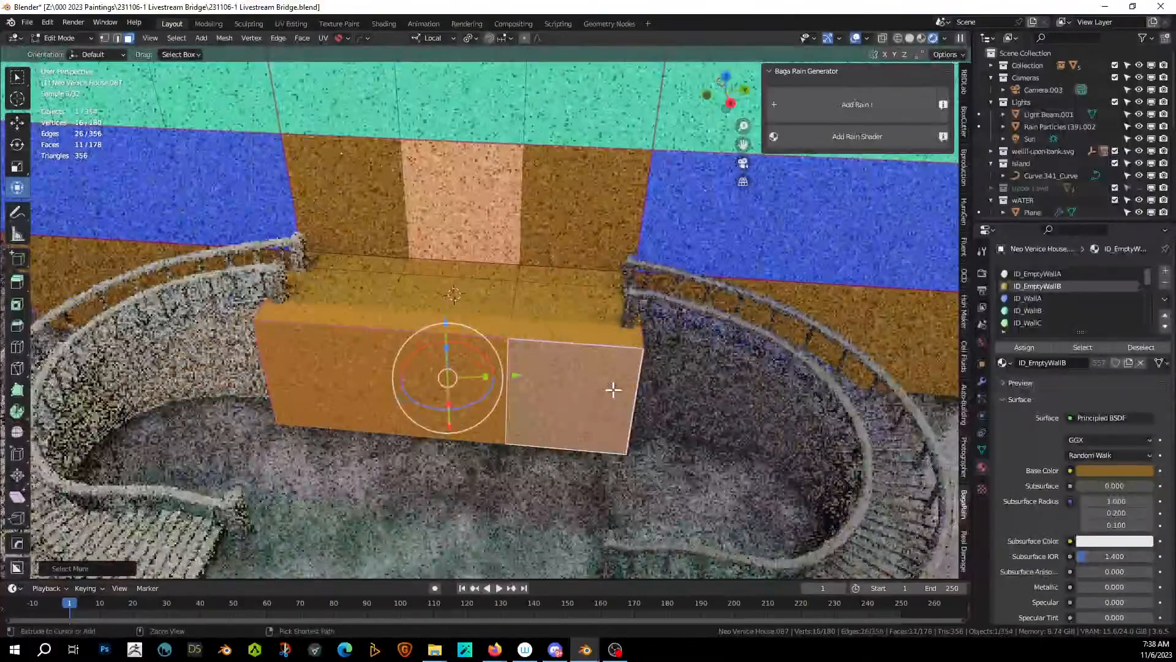
{"action": "key", "text": "x"}
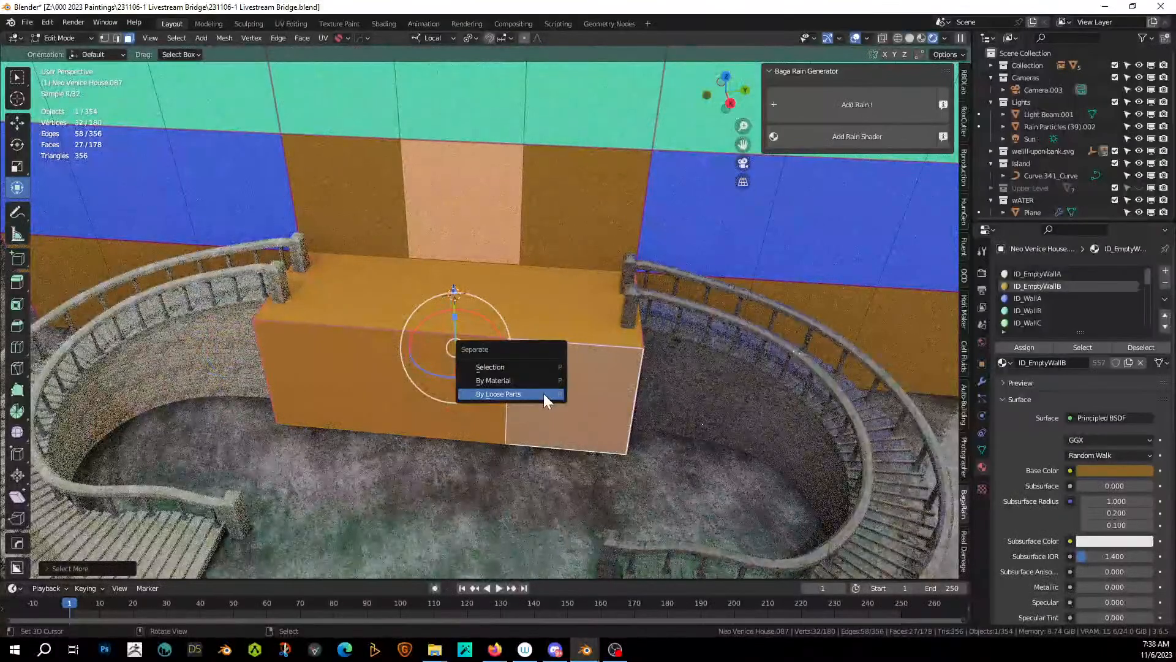
{"action": "left_click", "coordinate": [509, 370]}
{"action": "key", "text": "Tab"}
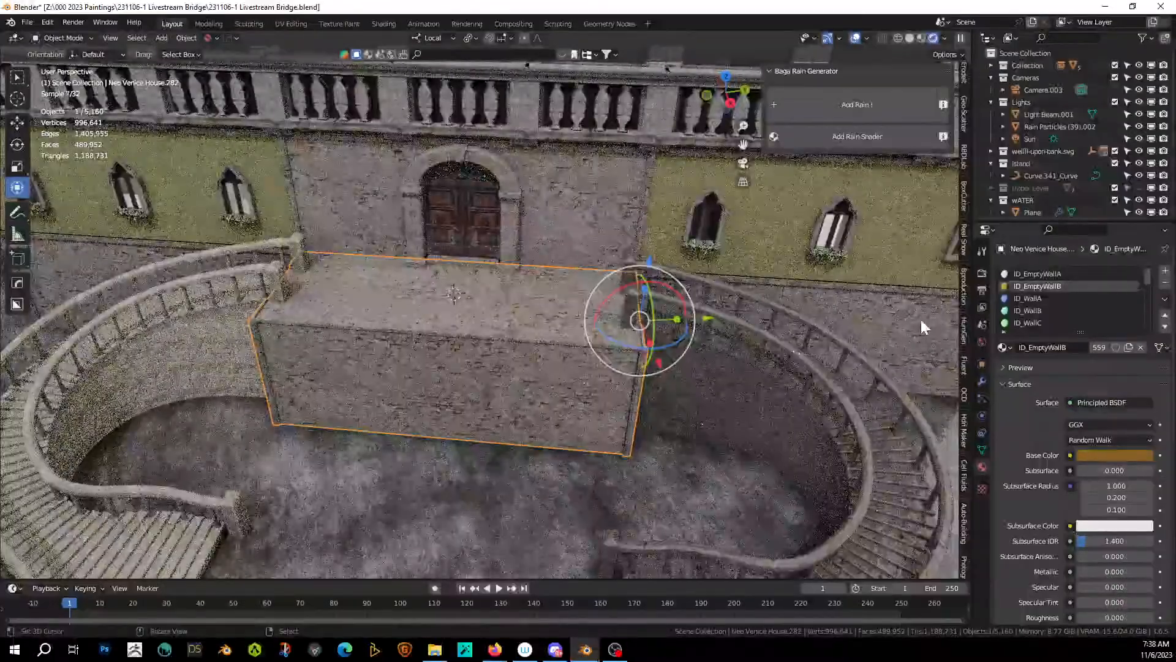
Apply the Auto-Building generator on the separated stair platform and save the file.
{"action": "left_click", "coordinate": [981, 380]}
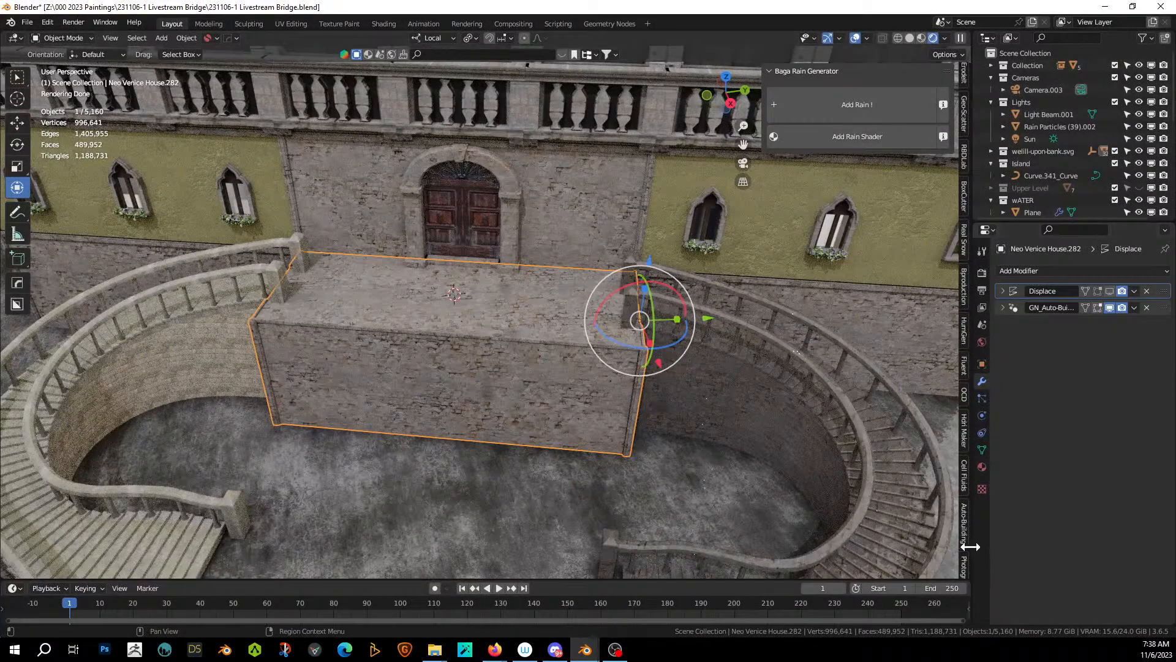
{"action": "left_click", "coordinate": [965, 520]}
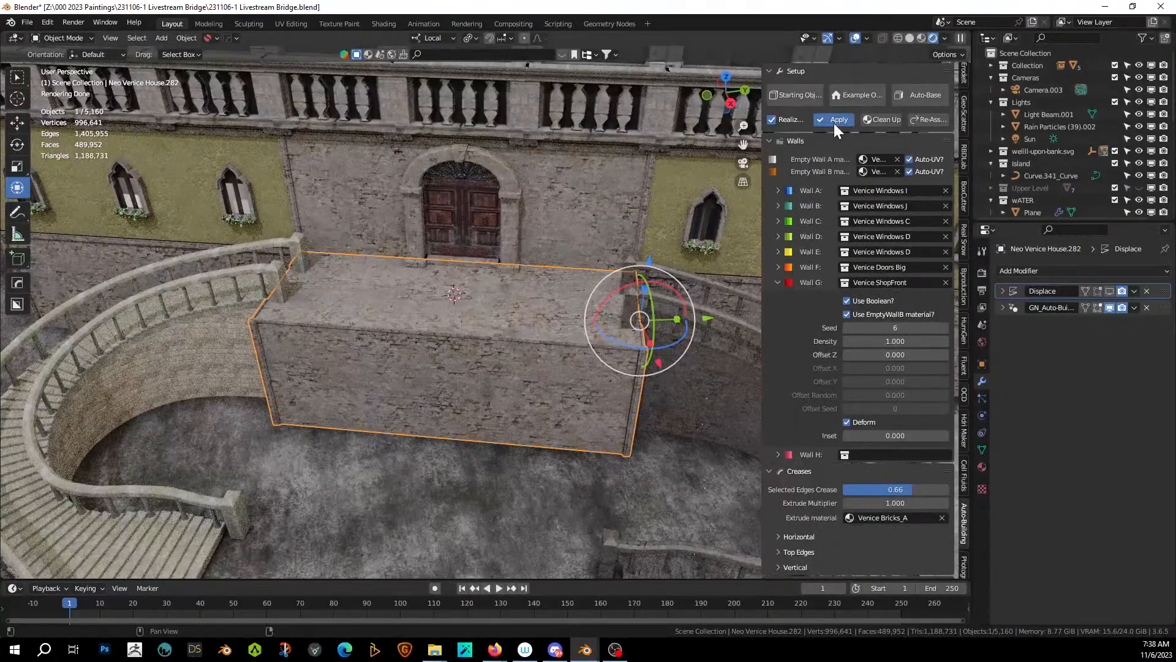
{"action": "left_click", "coordinate": [834, 122]}
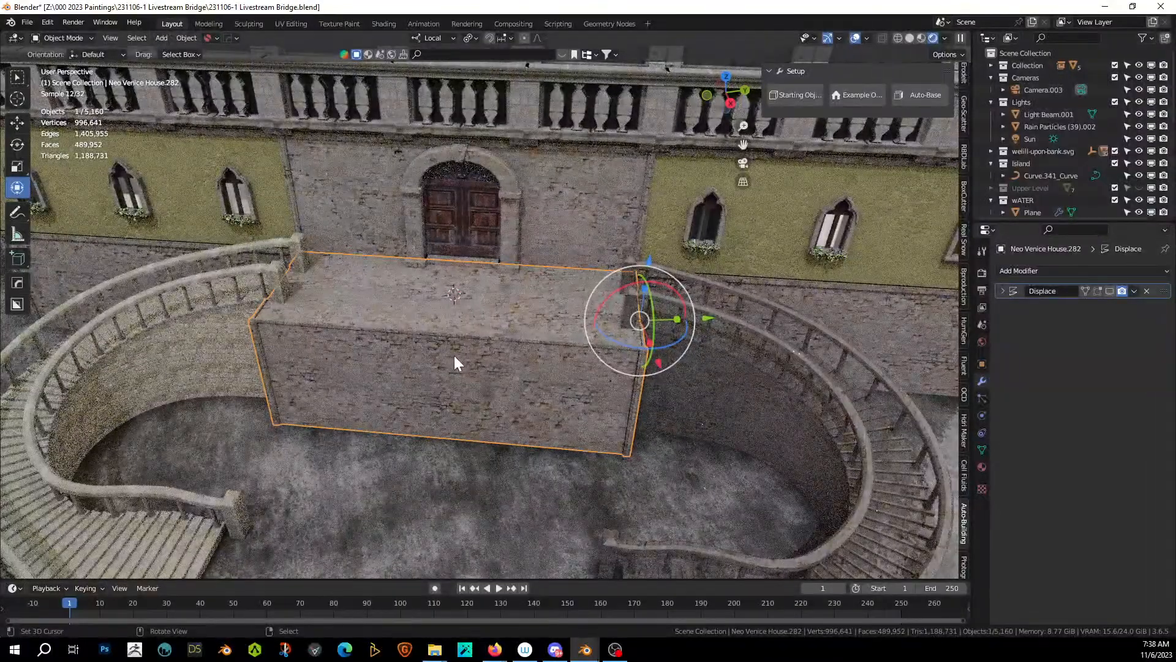
{"action": "key", "text": "ctrl+s"}
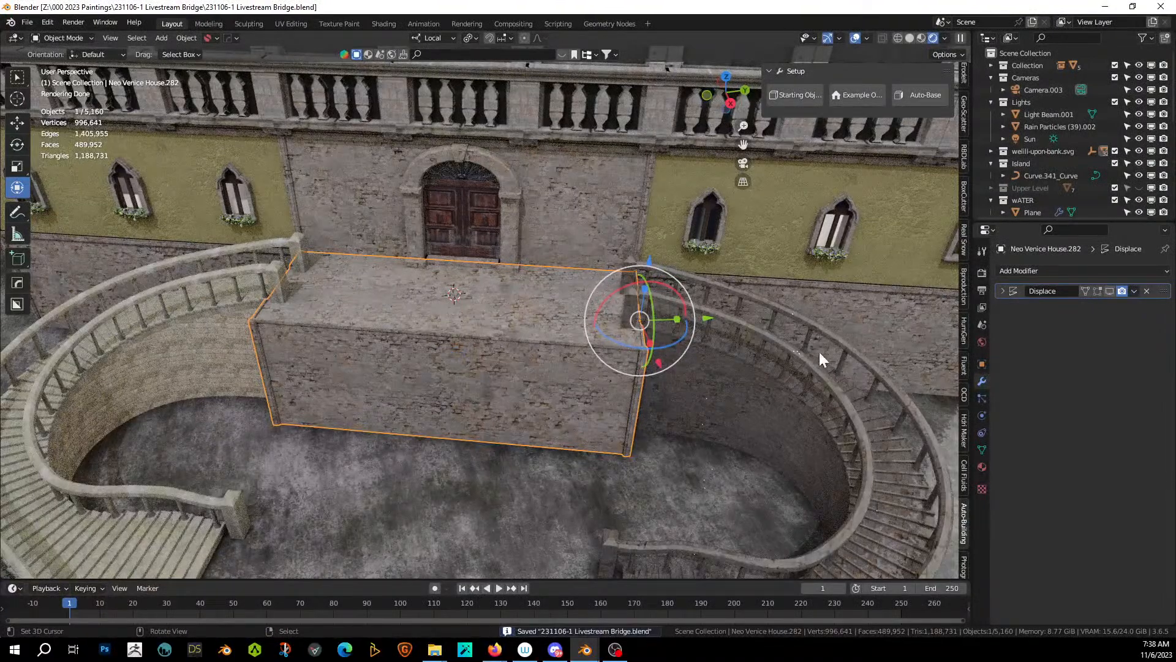
Replace the Venice Bricks_A material on the stair platform with Venice Bricks_A WET.
{"action": "left_click", "coordinate": [981, 467]}
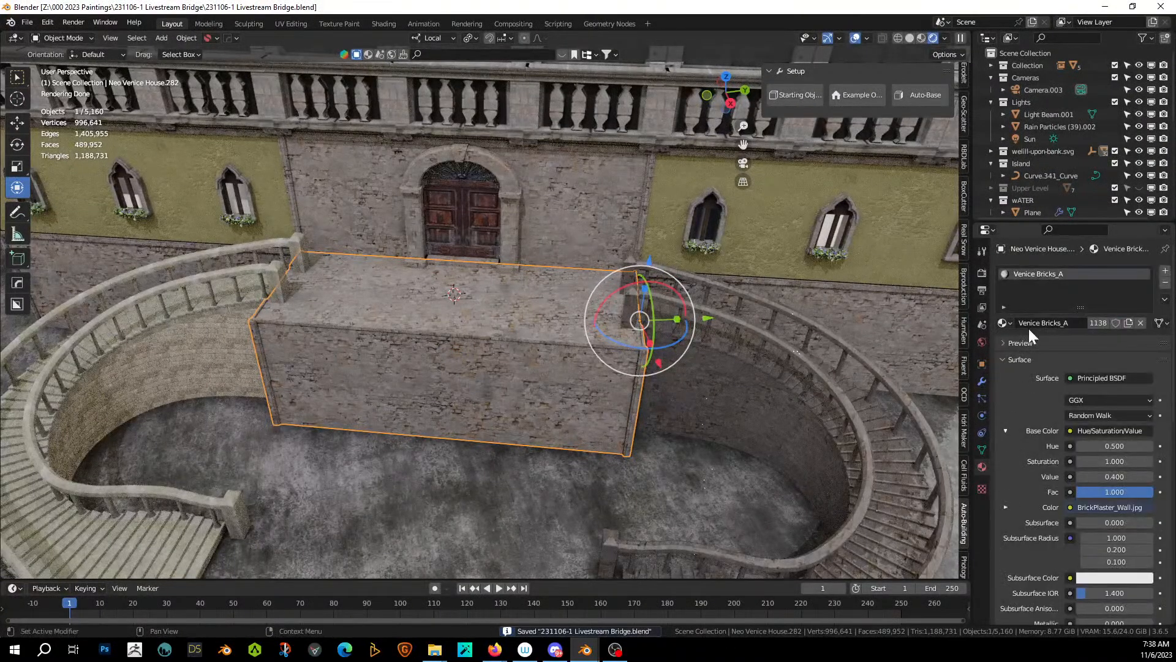
{"action": "left_click", "coordinate": [1006, 323]}
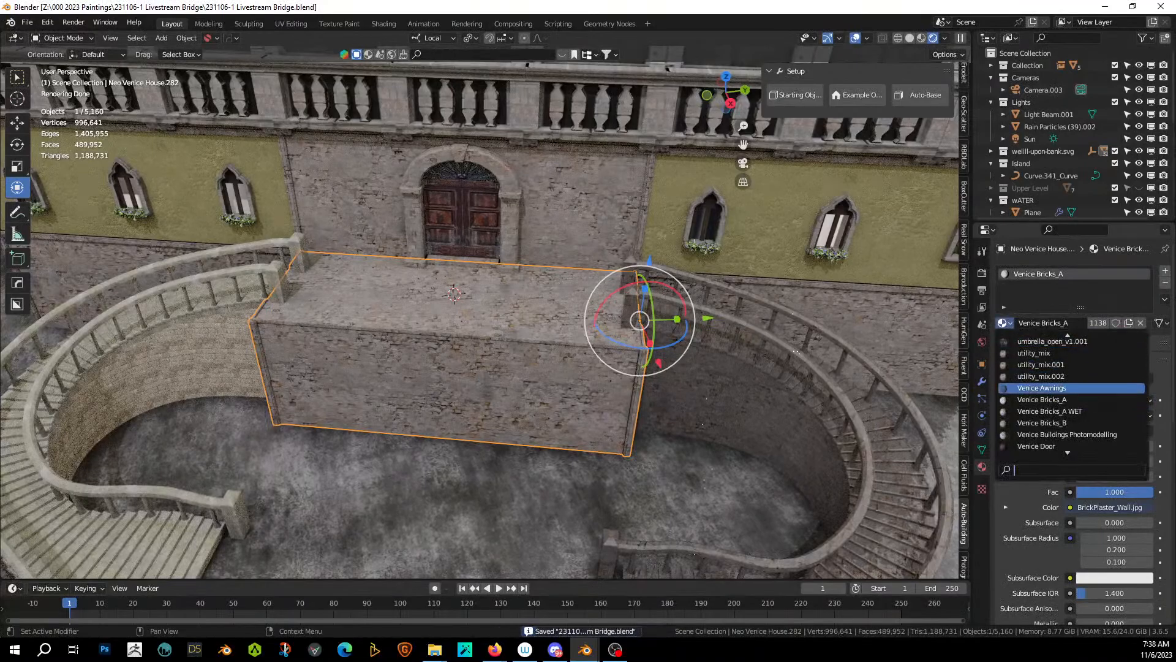
{"action": "left_click", "coordinate": [1057, 411]}
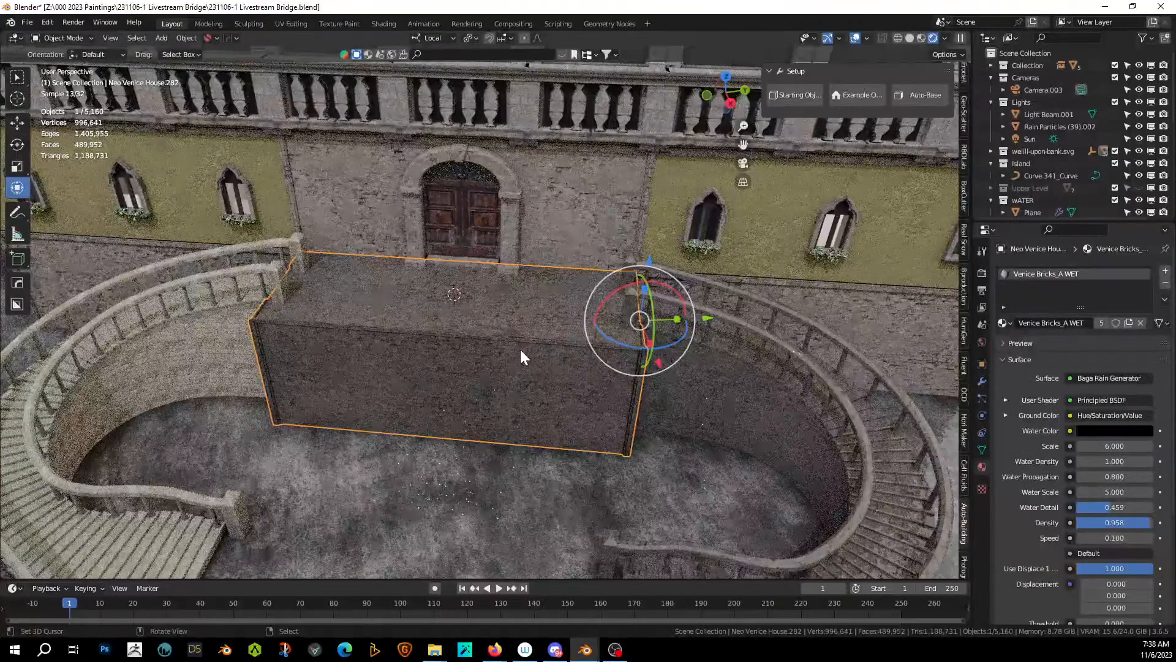
Replace the Stone material on the other curved staircase, still dry, with Venice Bricks_A WET.
{"action": "middle_click_drag", "start_coordinate": [520, 349], "coordinate": [141, 448]}
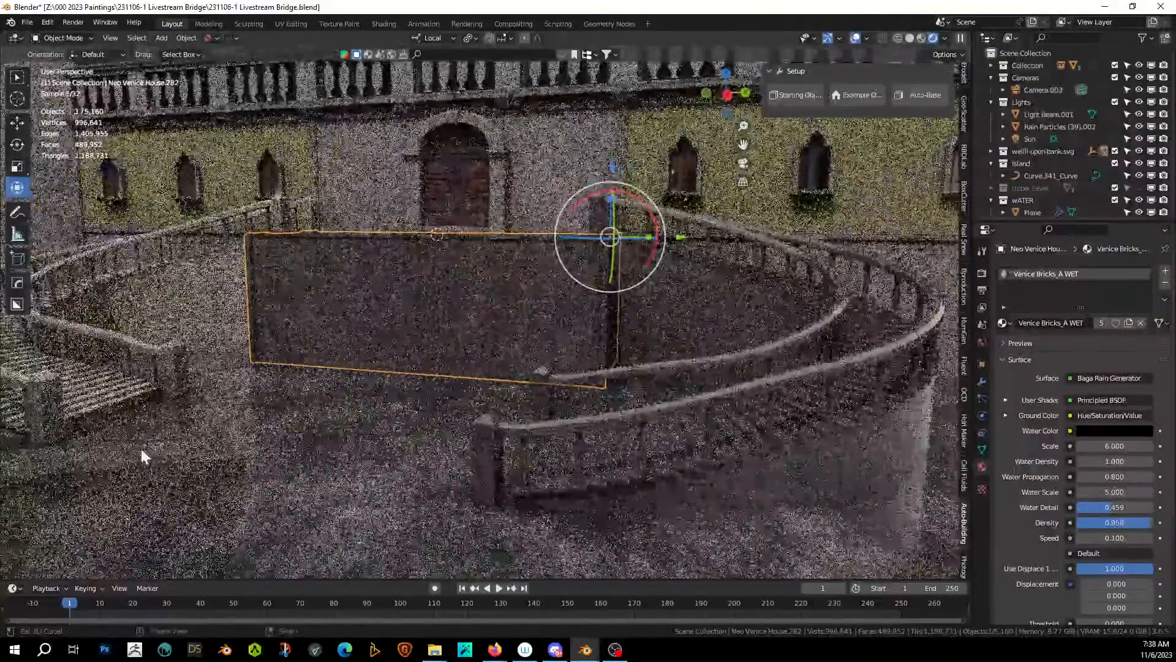
{"action": "left_click", "coordinate": [184, 346]}
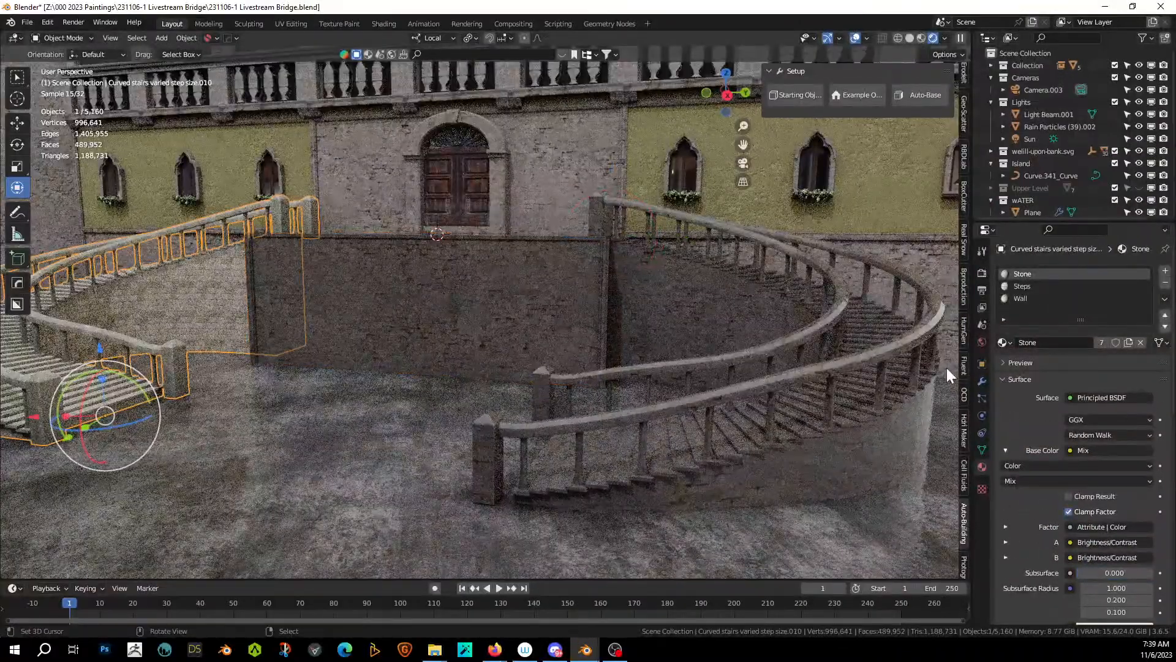
{"action": "left_click", "coordinate": [1011, 344]}
{"action": "type", "text": "wet"}
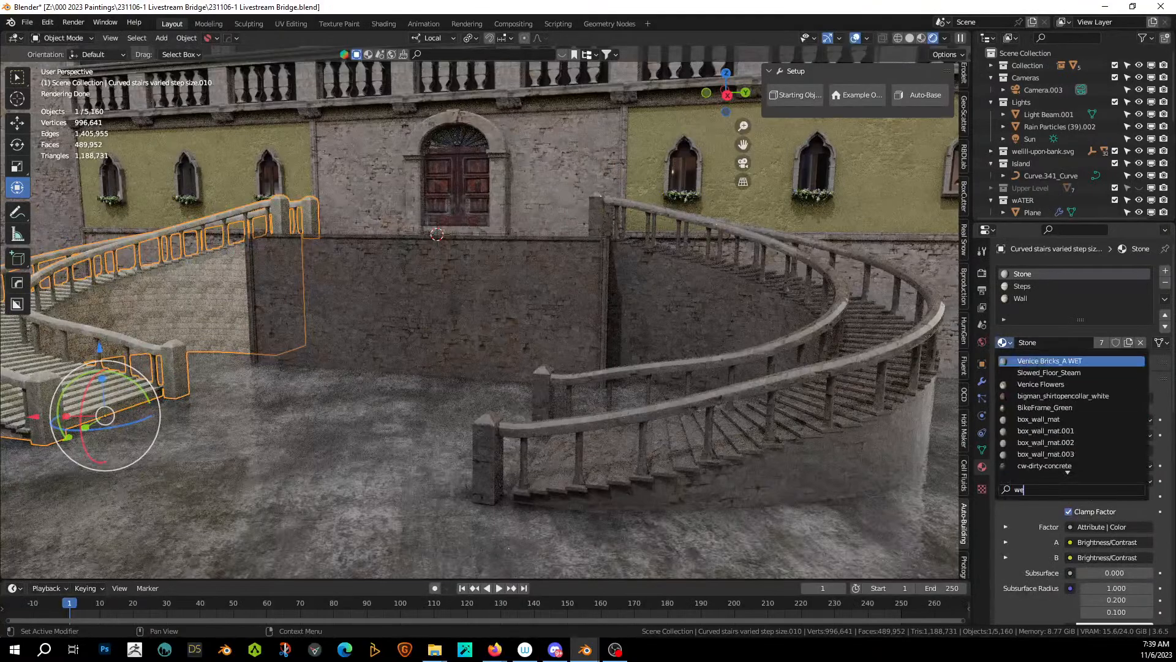
{"action": "left_click", "coordinate": [1037, 361]}
Replace the same staircase's Steps and Wall materials with Venice Bricks_A WET.
{"action": "left_click", "coordinate": [1013, 287]}
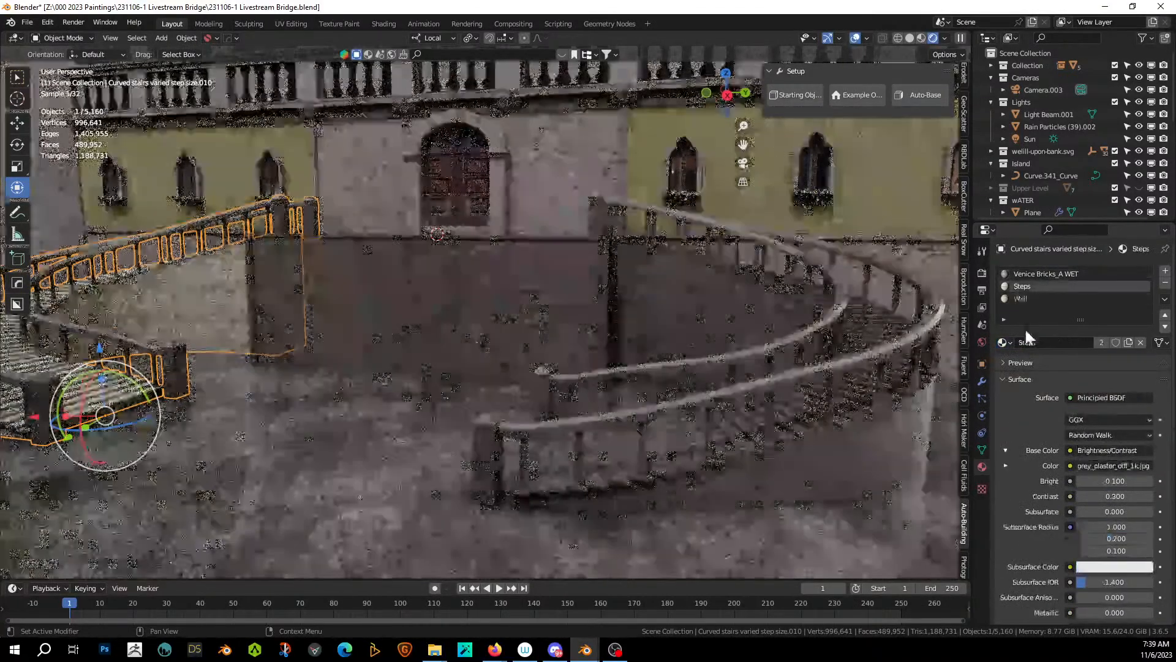
{"action": "left_click", "coordinate": [1002, 342]}
{"action": "type", "text": "wet"}
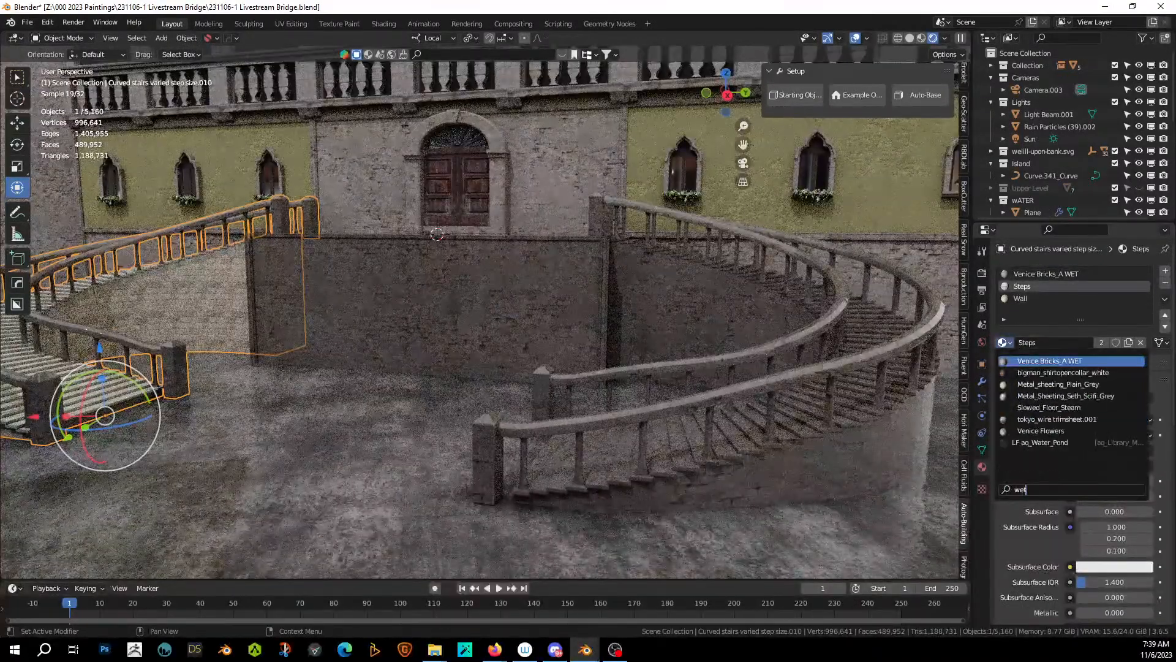
{"action": "left_click", "coordinate": [1021, 359]}
{"action": "left_click", "coordinate": [1010, 299]}
{"action": "left_click", "coordinate": [1002, 343]}
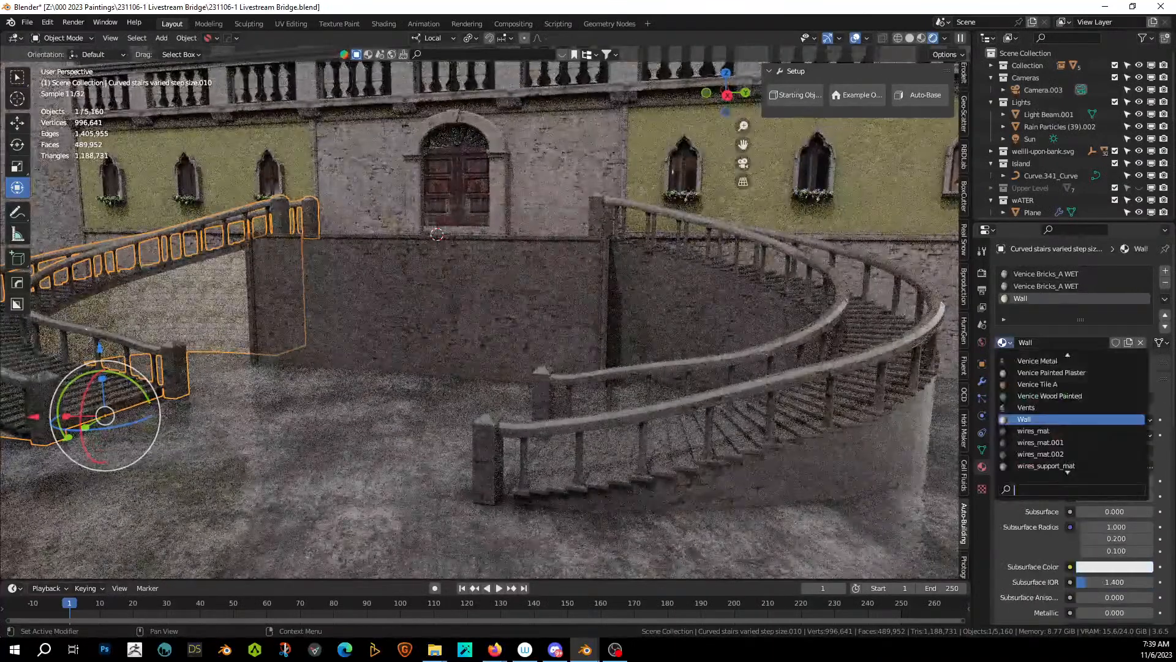
{"action": "type", "text": "wet"}
{"action": "left_click", "coordinate": [1018, 361]}
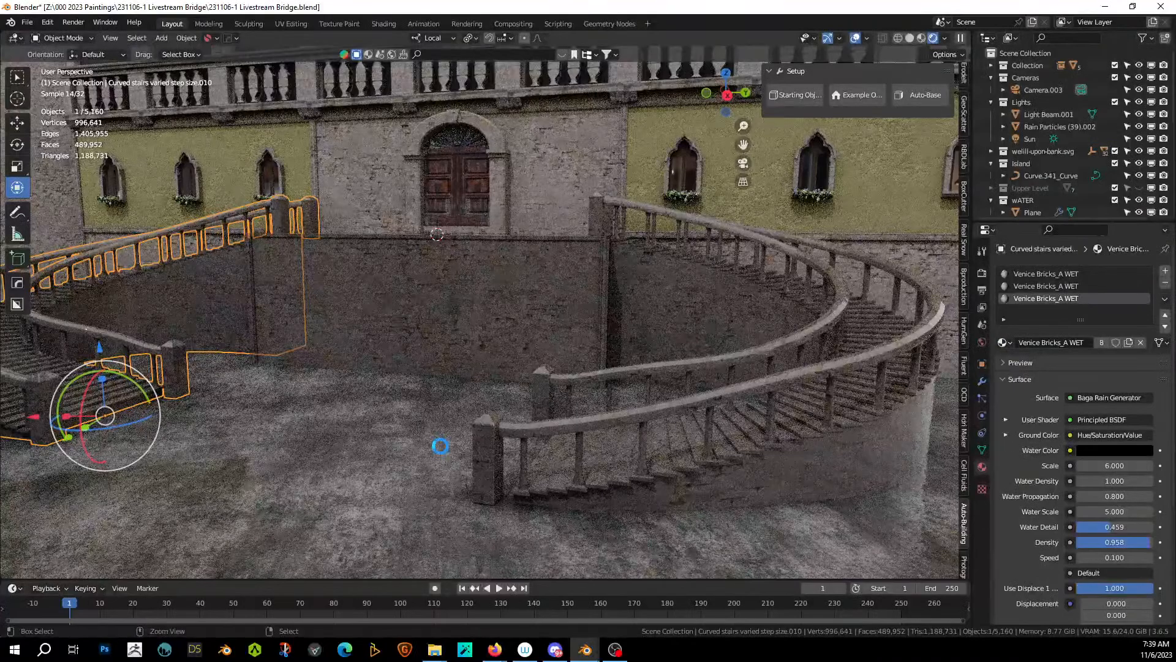
Examine the wet brick look of both staircases, the platform and the ground from several angles.
{"action": "middle_click_drag", "start_coordinate": [373, 429], "coordinate": [431, 418]}
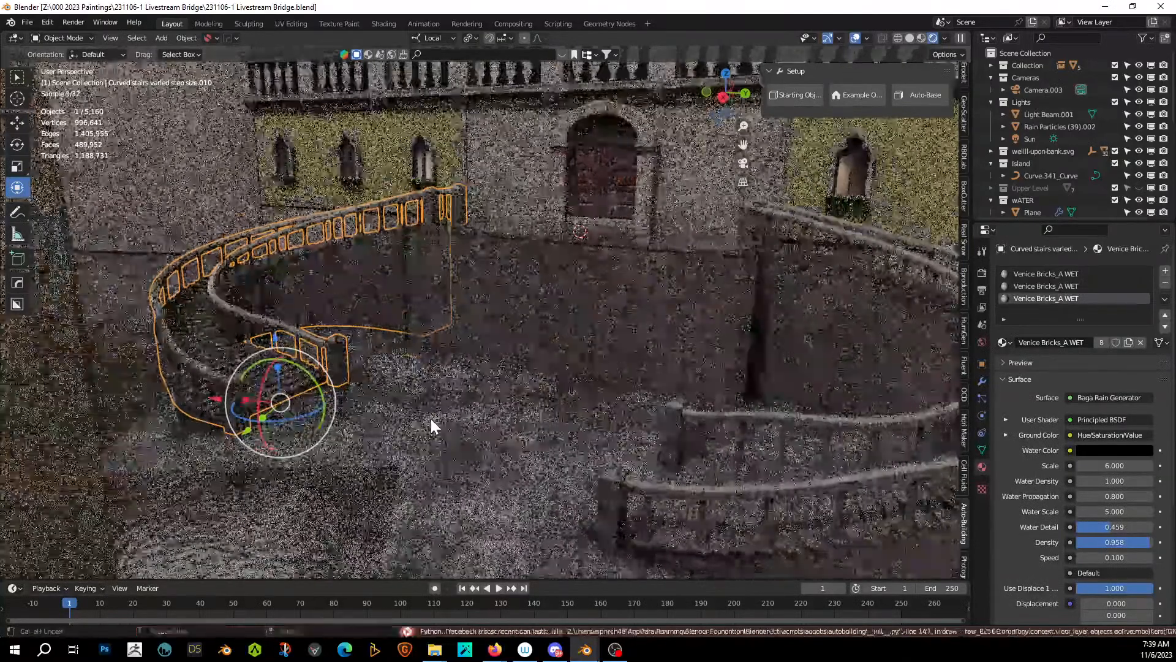
{"action": "scroll", "coordinate": [428, 417], "scroll_direction": "up", "scroll_amount": 1}
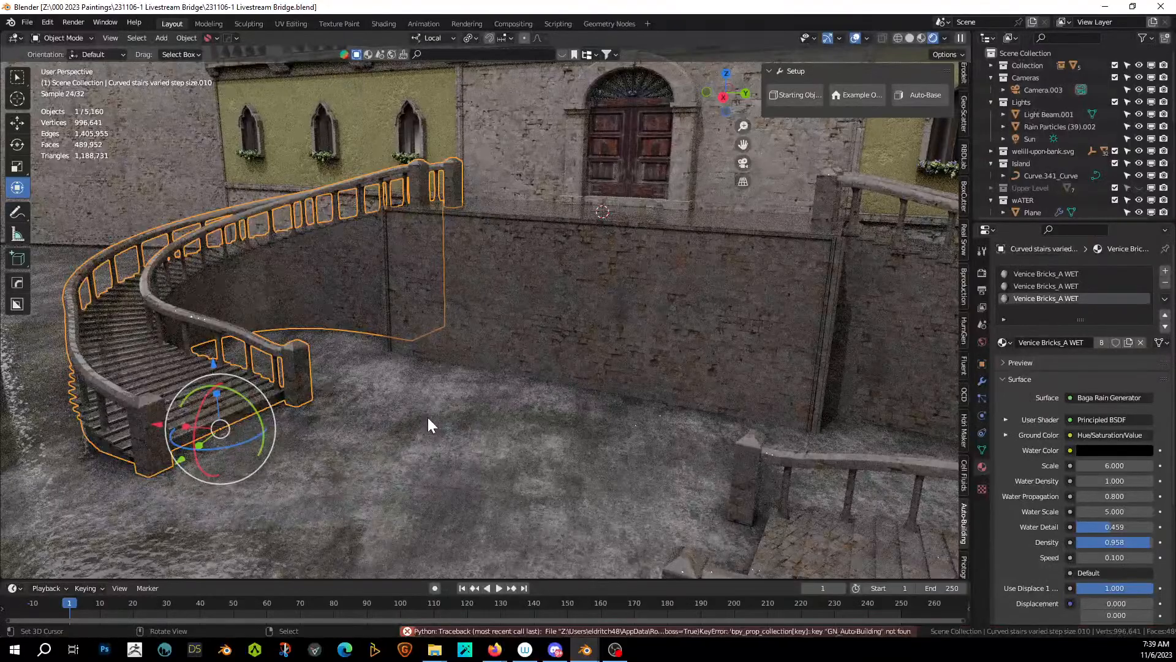
{"action": "mouse_move", "coordinate": [410, 420]}
{"action": "middle_mouse_down"}
{"action": "mouse_move", "coordinate": [435, 432]}
{"action": "mouse_move", "coordinate": [402, 438]}
{"action": "middle_mouse_up"}
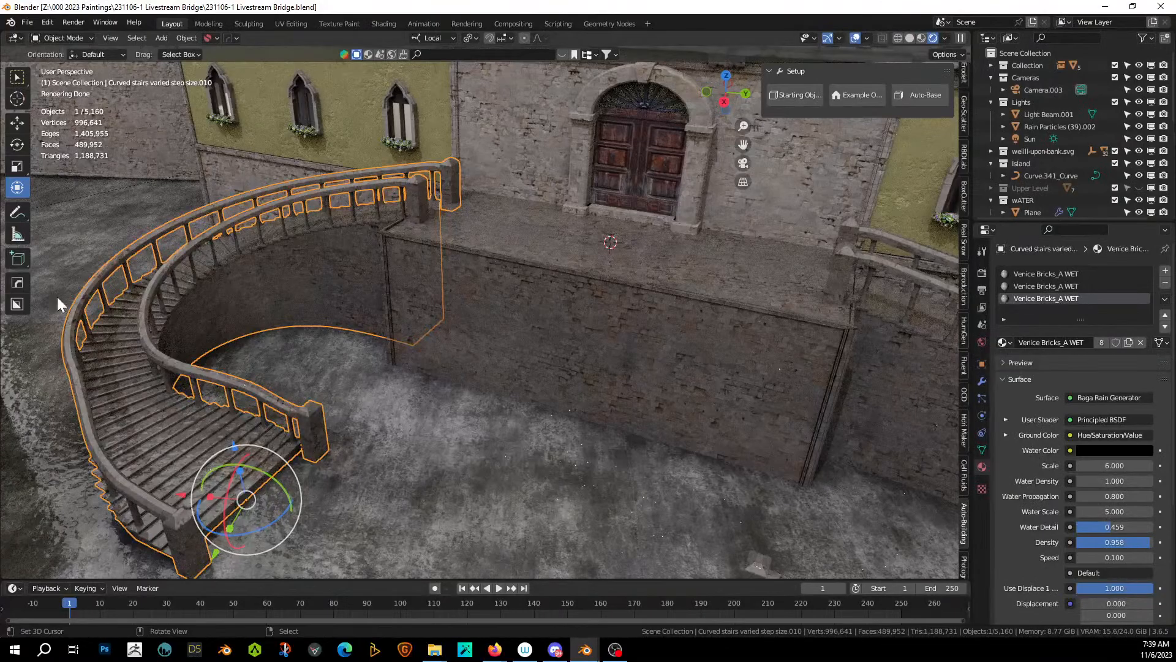
{"action": "middle_click_drag", "start_coordinate": [309, 351], "coordinate": [442, 423]}
{"action": "mouse_move", "coordinate": [337, 407]}
{"action": "middle_mouse_down"}
{"action": "mouse_move", "coordinate": [326, 400]}
{"action": "mouse_move", "coordinate": [343, 389]}
{"action": "middle_mouse_up"}
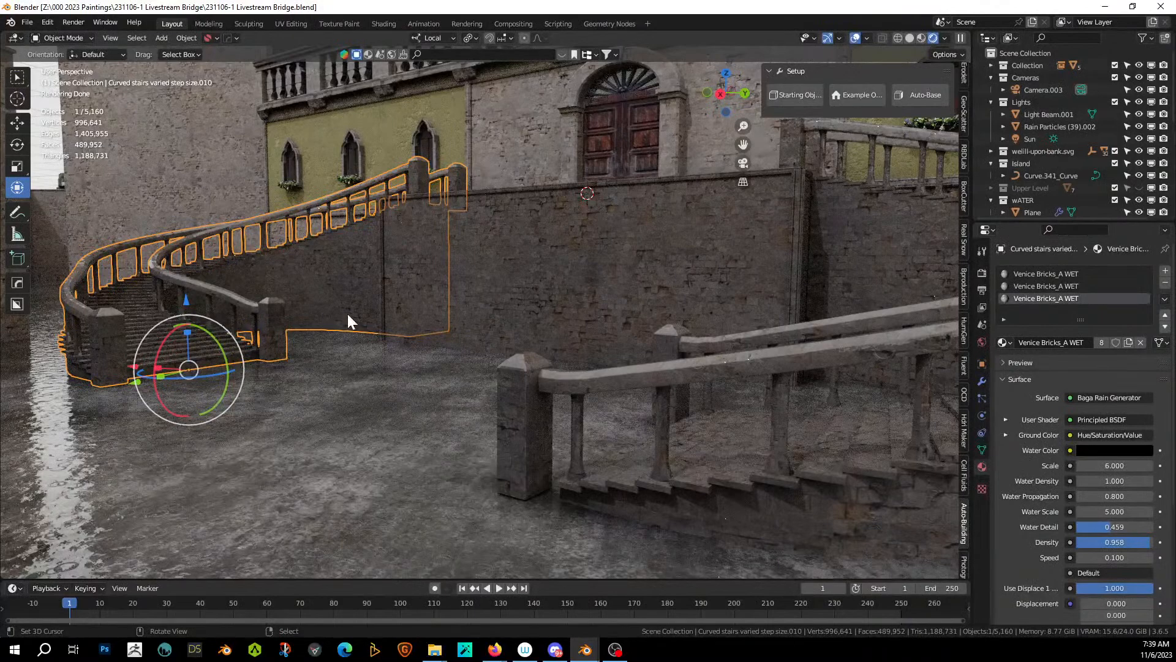
{"action": "left_click", "coordinate": [353, 371]}
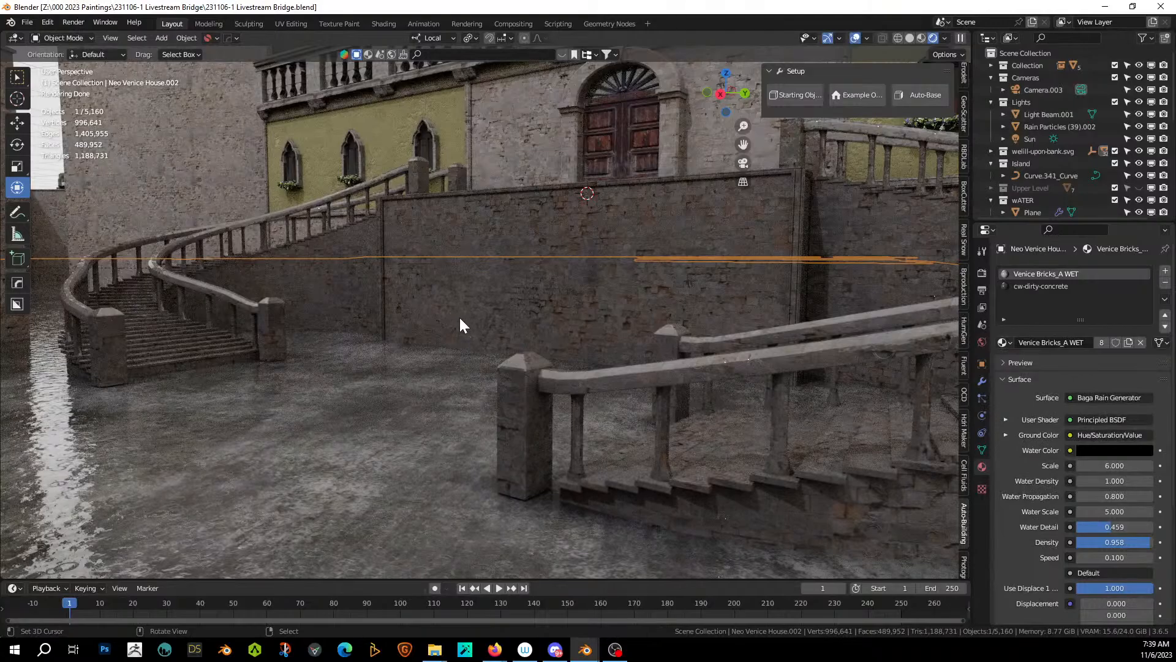
{"action": "middle_click_drag", "start_coordinate": [460, 318], "coordinate": [499, 344]}
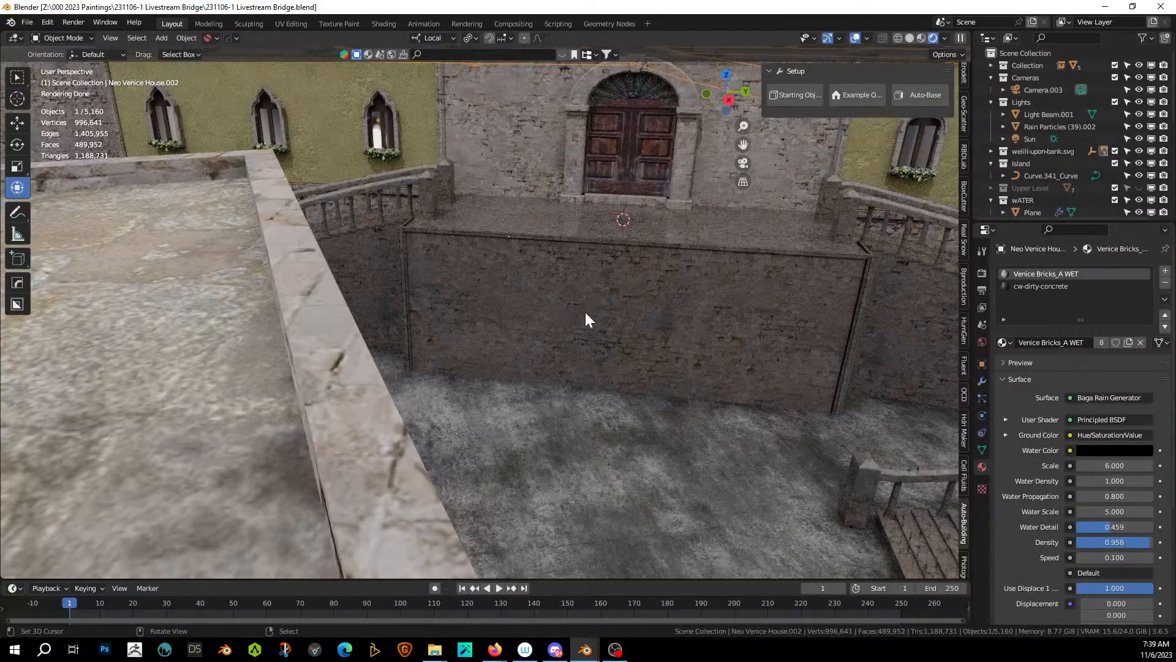
{"action": "middle_click_drag", "start_coordinate": [585, 310], "coordinate": [550, 329]}
{"action": "scroll", "coordinate": [552, 330], "scroll_direction": "down", "scroll_amount": 3}
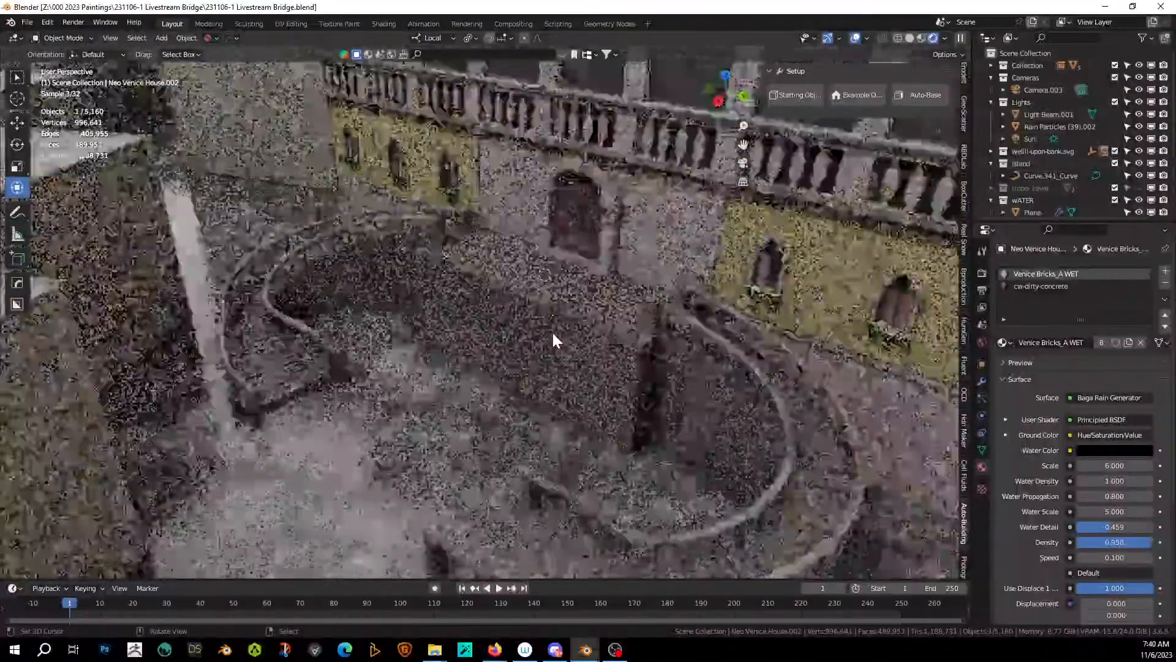
Switch to the scene camera's view and save the file.
{"action": "key", "text": "KP_0"}
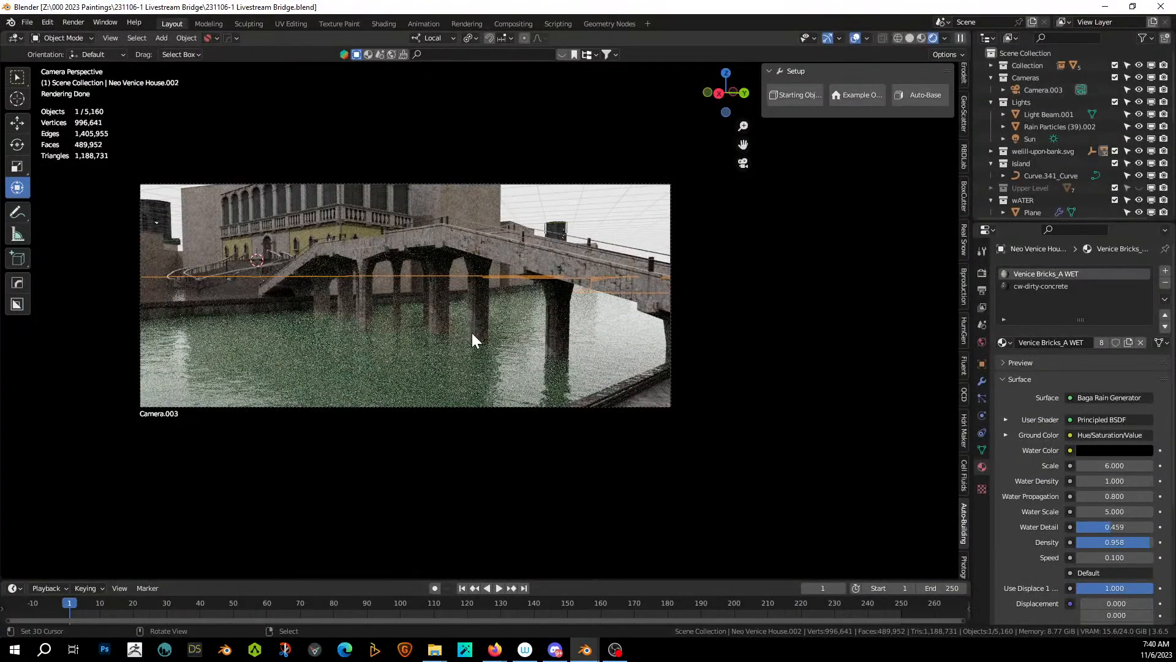
{"action": "key", "text": "ctrl+s"}
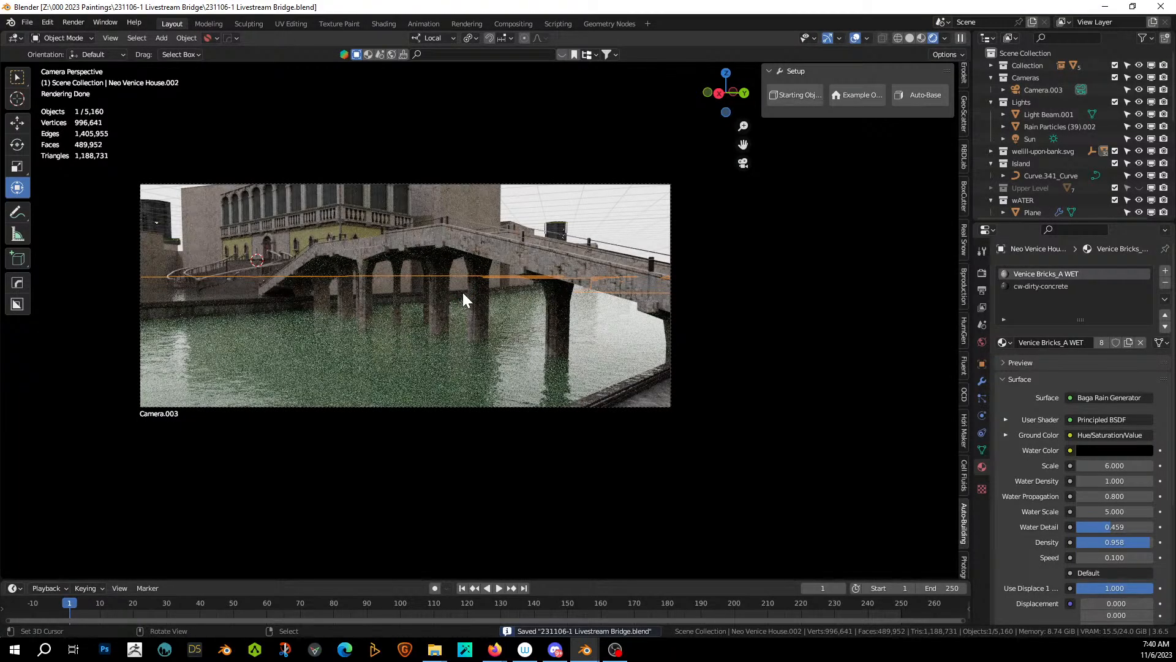
Add four evenly spaced vertical loop cuts to the canal-facing wall of the plain block beside the balustraded building.
{"action": "middle_click_drag", "start_coordinate": [412, 292], "coordinate": [441, 264]}
{"action": "middle_click_drag", "start_coordinate": [525, 236], "coordinate": [525, 334]}
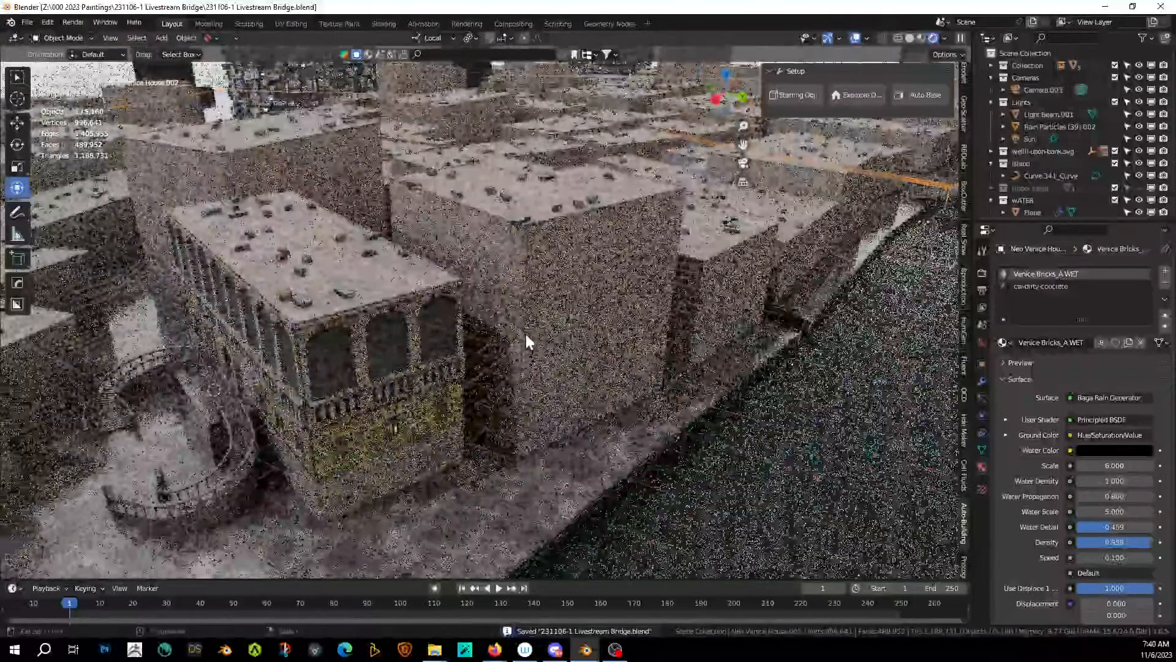
{"action": "right_click", "coordinate": [559, 285]}
{"action": "key", "text": "Tab"}
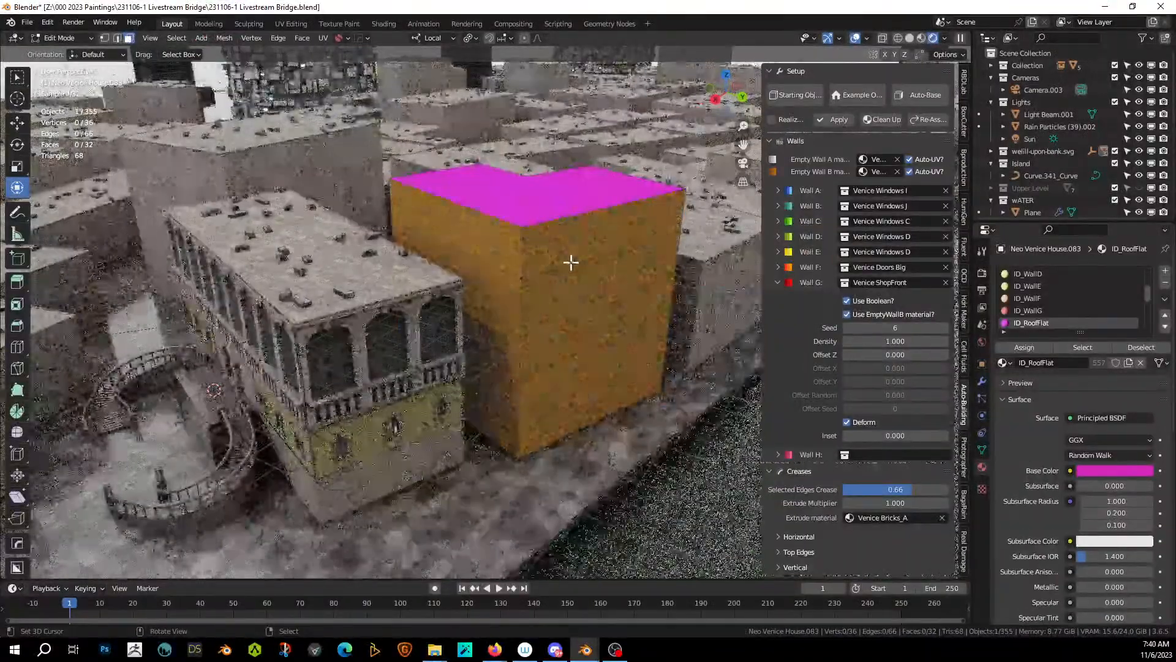
{"action": "right_click", "coordinate": [567, 264]}
{"action": "key", "text": "ctrl+r"}
{"action": "scroll", "coordinate": [564, 266], "scroll_direction": "up", "scroll_amount": 2}
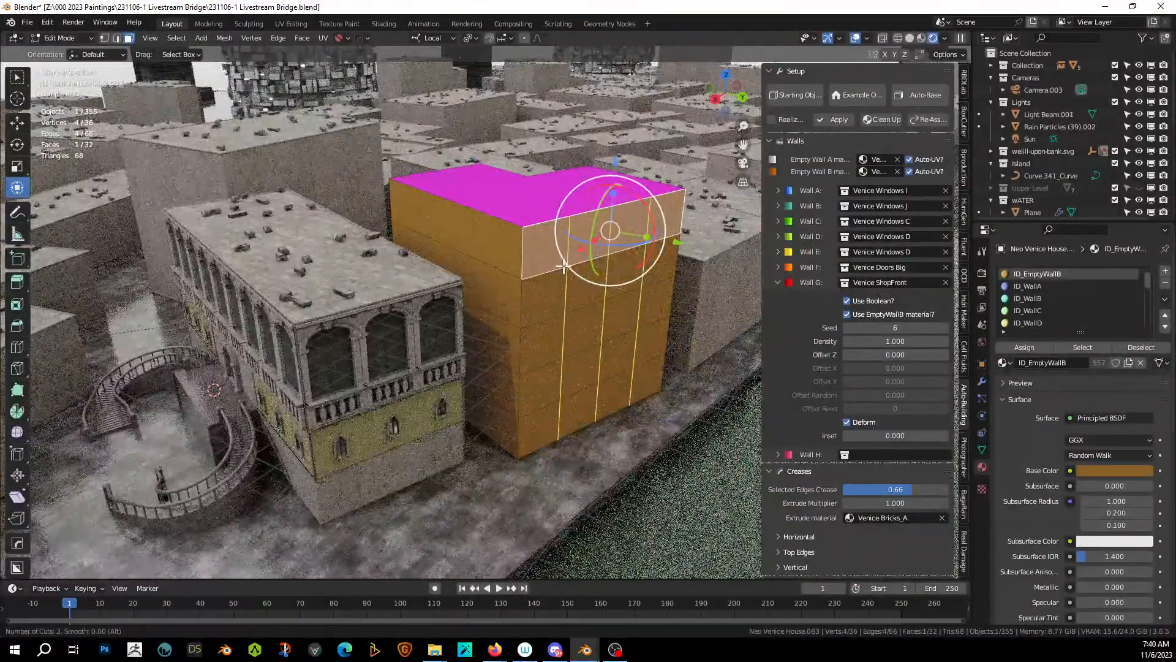
{"action": "scroll", "coordinate": [564, 266], "scroll_direction": "up", "scroll_amount": 1}
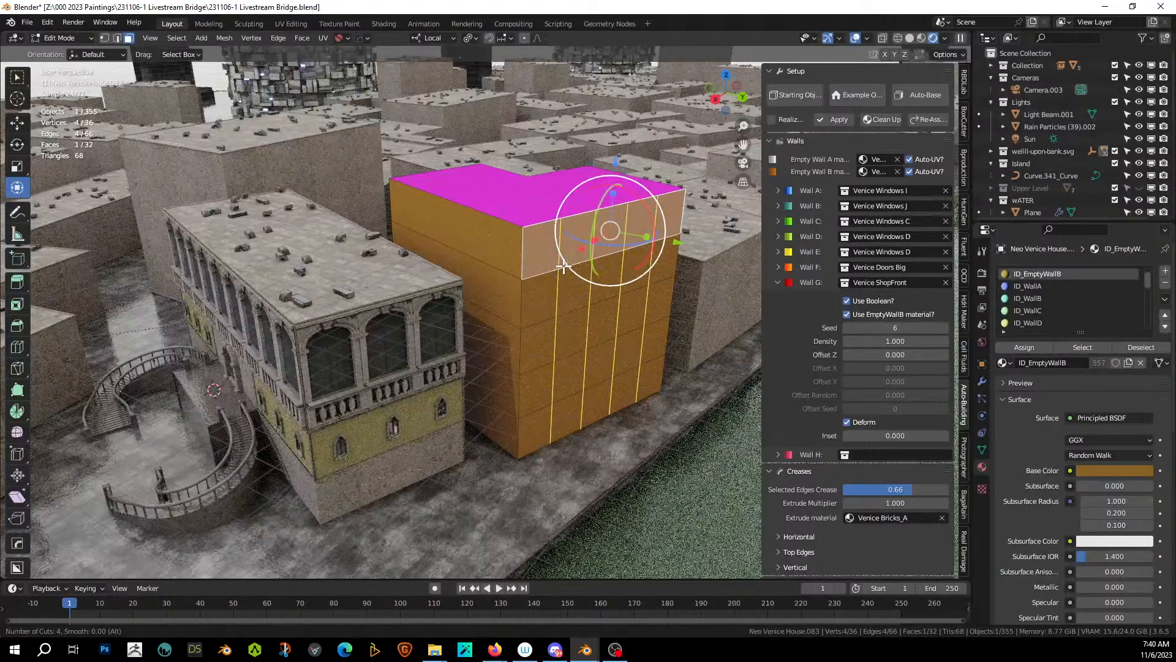
{"action": "left_click", "coordinate": [527, 266]}
{"action": "right_click", "coordinate": [527, 267]}
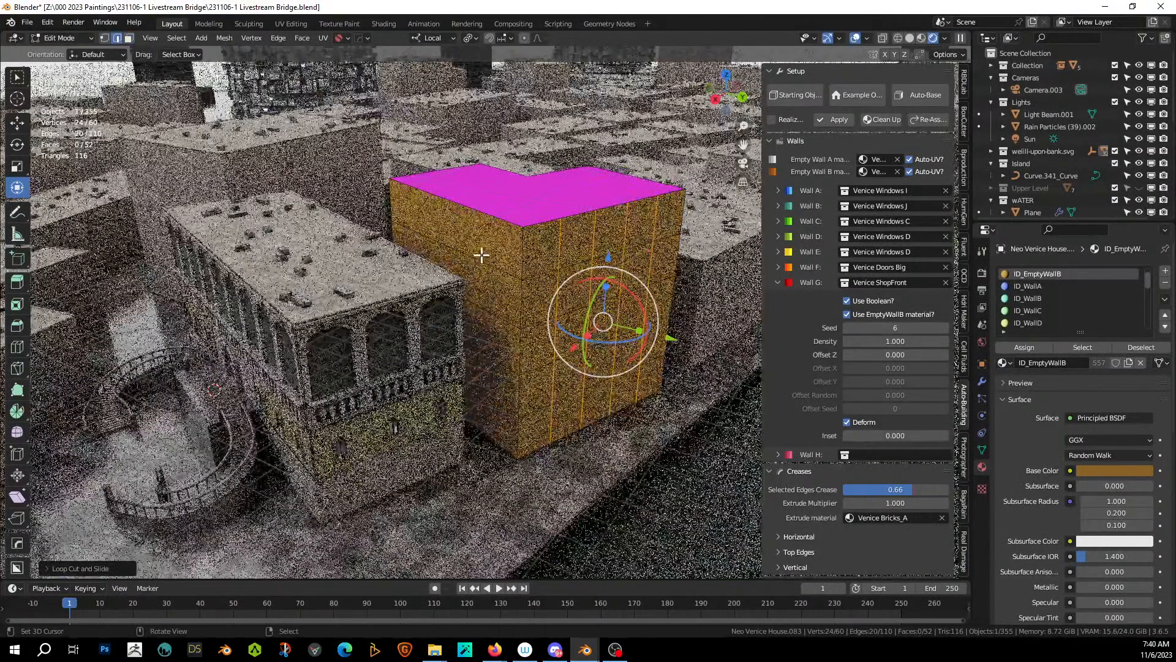
Add four evenly spaced vertical loop cuts to the plain block's side wall facing the balustraded building.
{"action": "left_click", "coordinate": [481, 255]}
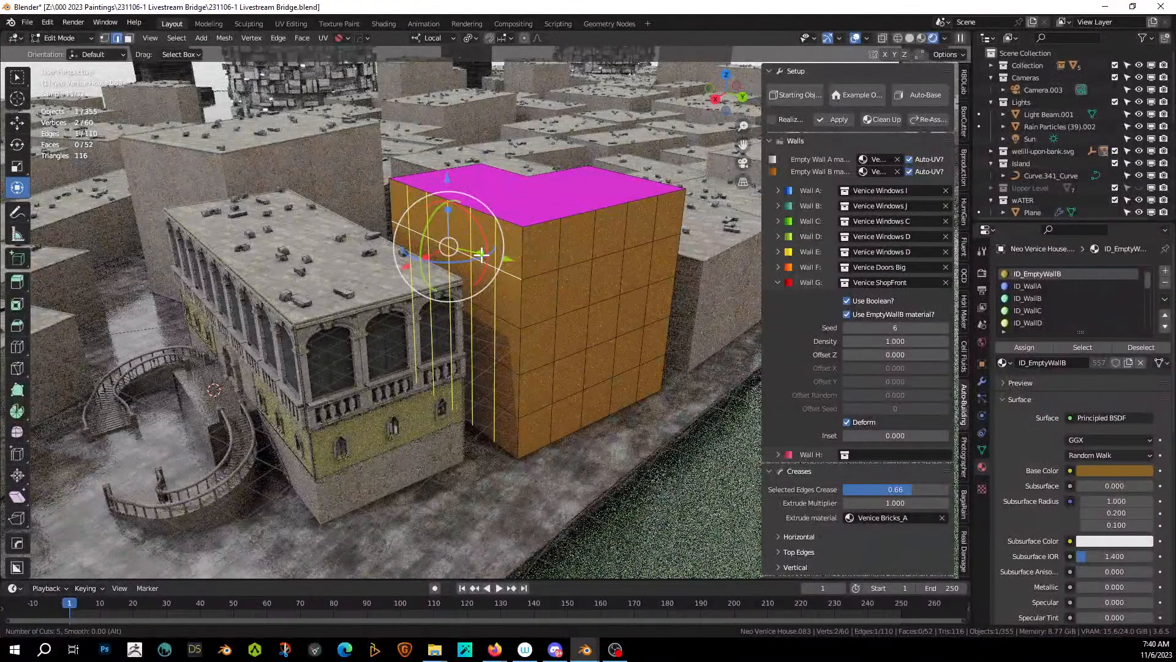
{"action": "left_click", "coordinate": [482, 255]}
{"action": "right_click", "coordinate": [481, 255]}
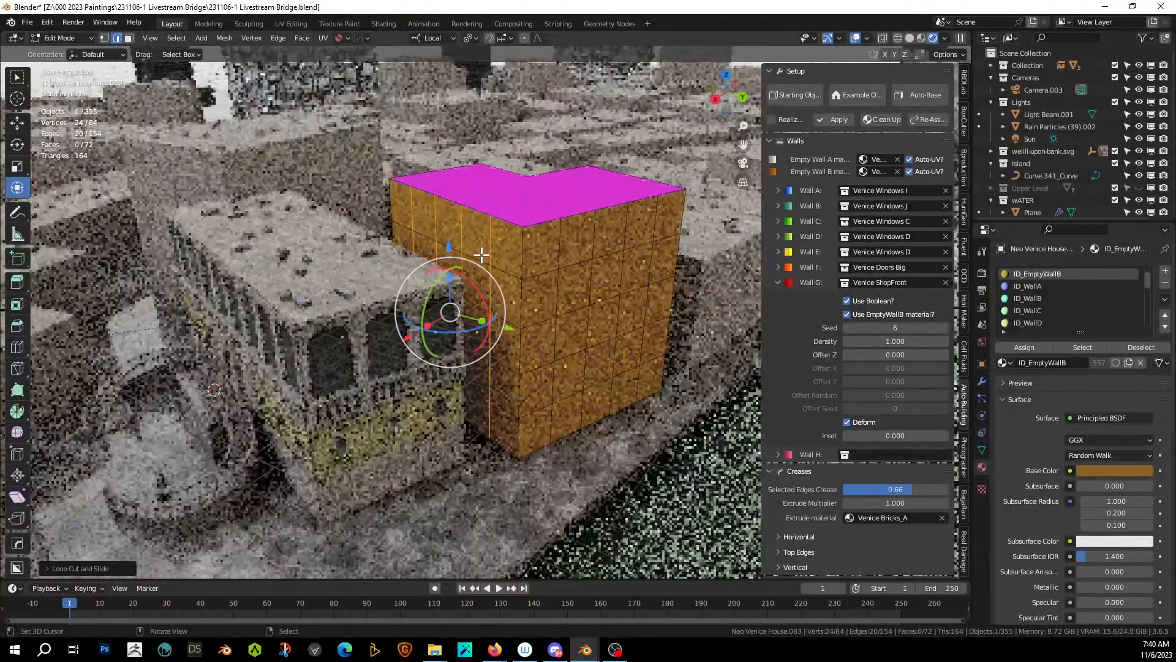
Assign the ID_WallD material to the upper two rows of wall faces around the plain block.
{"action": "key", "text": "3"}
{"action": "left_click", "coordinate": [405, 235]}
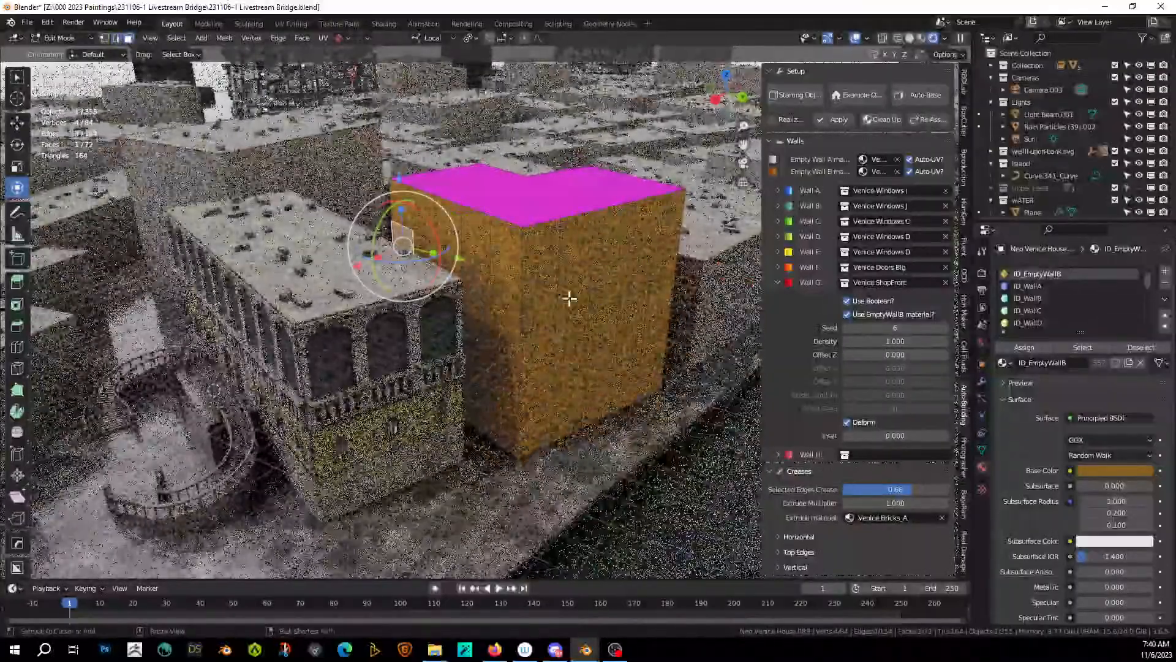
{"action": "left_click", "coordinate": [656, 259], "text": "ctrl"}
{"action": "left_click", "coordinate": [660, 216], "text": "shift"}
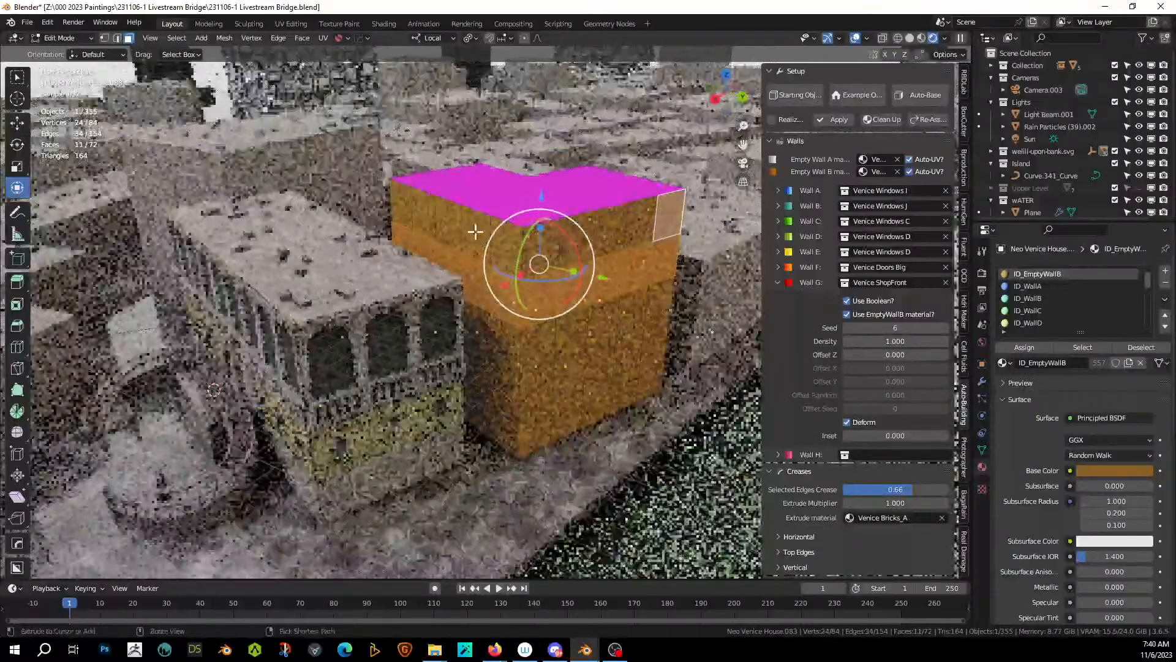
{"action": "left_click", "coordinate": [403, 198], "text": "ctrl"}
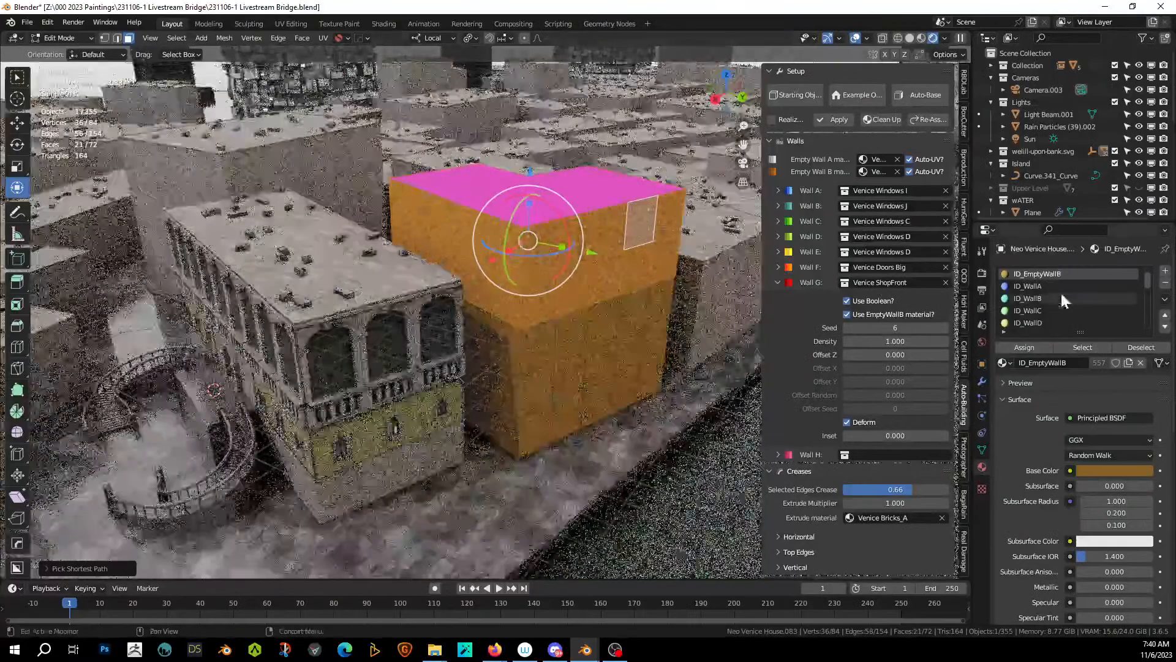
{"action": "left_click", "coordinate": [1036, 323]}
{"action": "left_click", "coordinate": [1033, 348]}
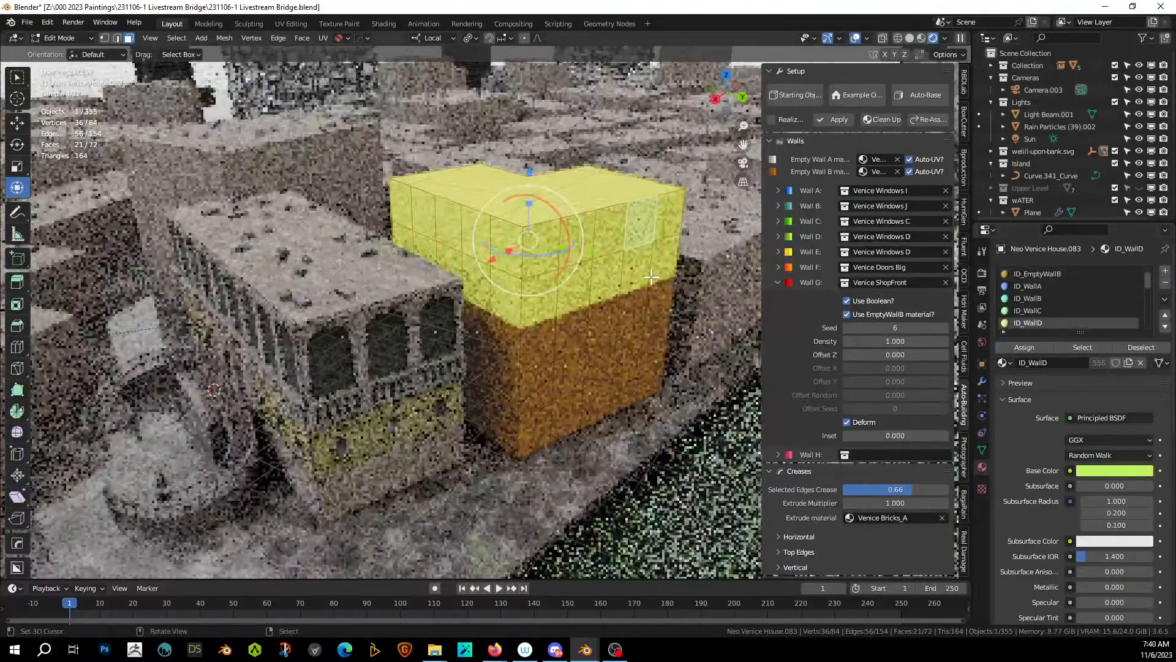
Assign ID_RoofFlat to the block's roof face, return to Object Mode and save the file.
{"action": "left_click", "coordinate": [594, 199]}
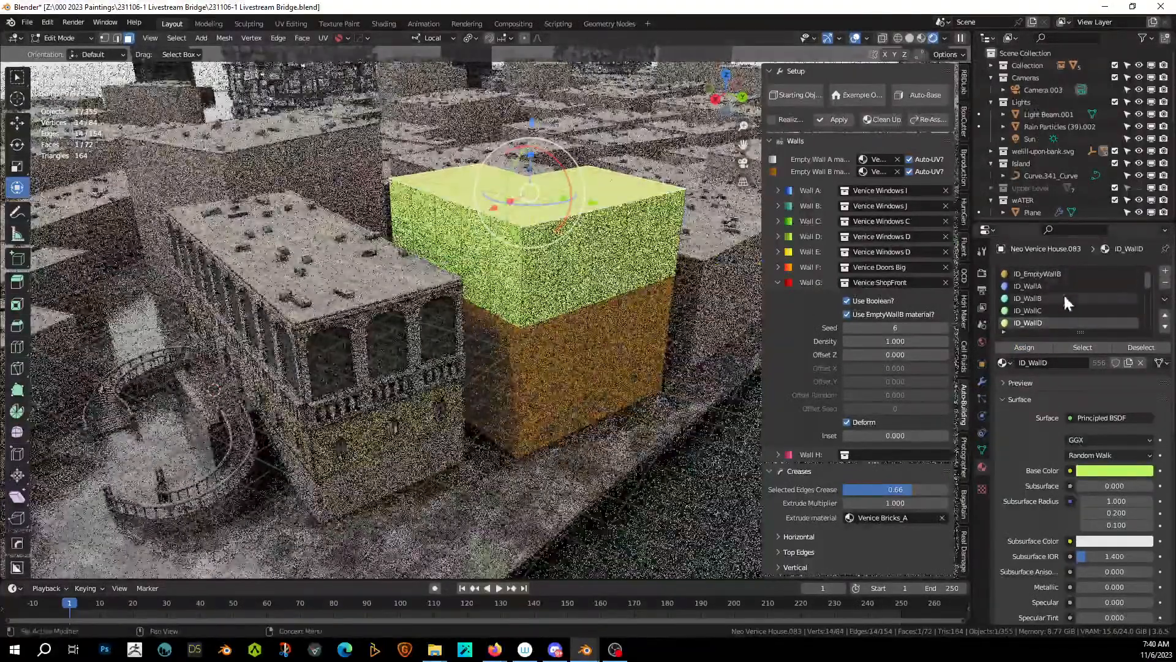
{"action": "scroll", "coordinate": [1068, 305], "scroll_direction": "down", "scroll_amount": 4}
{"action": "left_click", "coordinate": [1021, 321]}
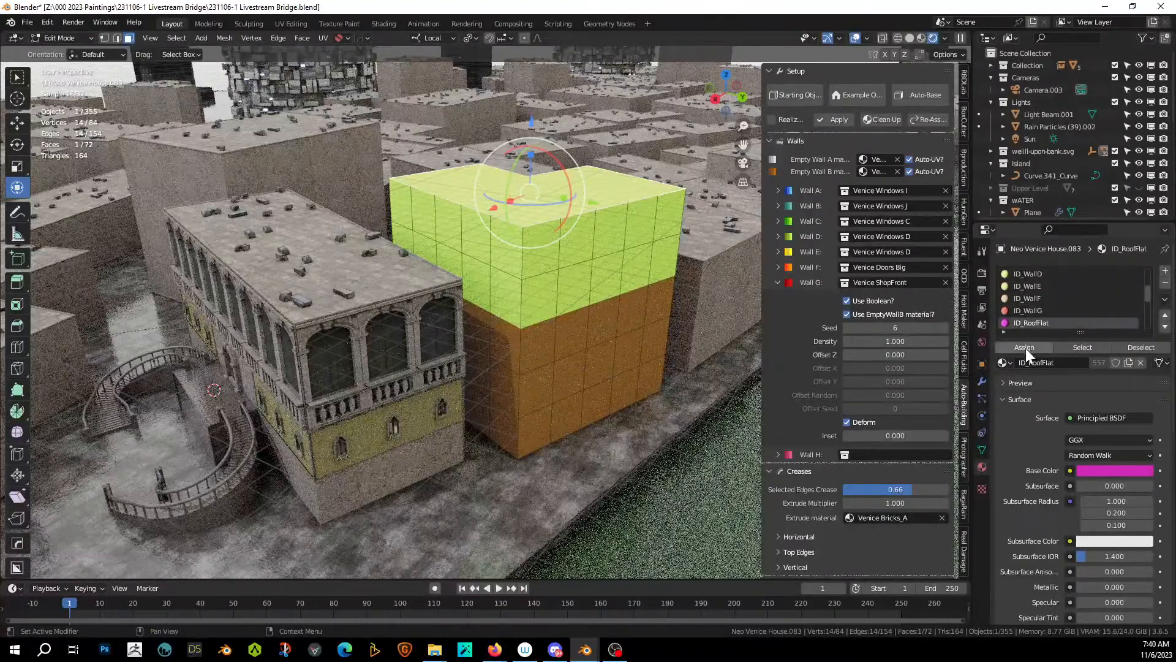
{"action": "left_click", "coordinate": [1025, 348]}
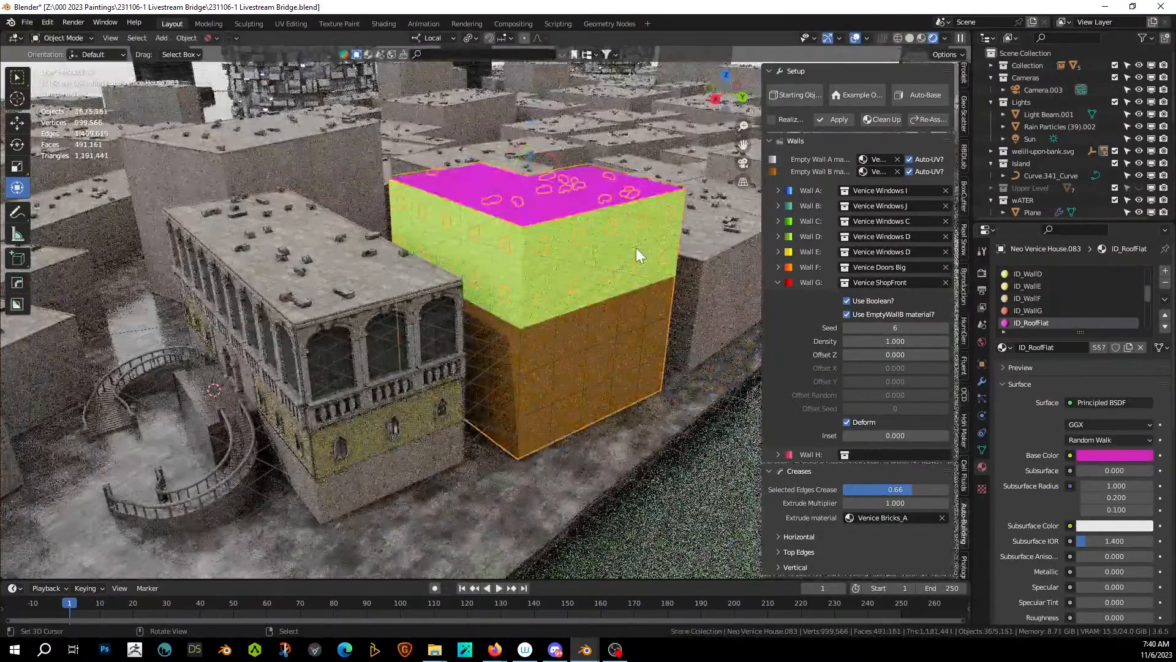
{"action": "key", "text": "Tab"}
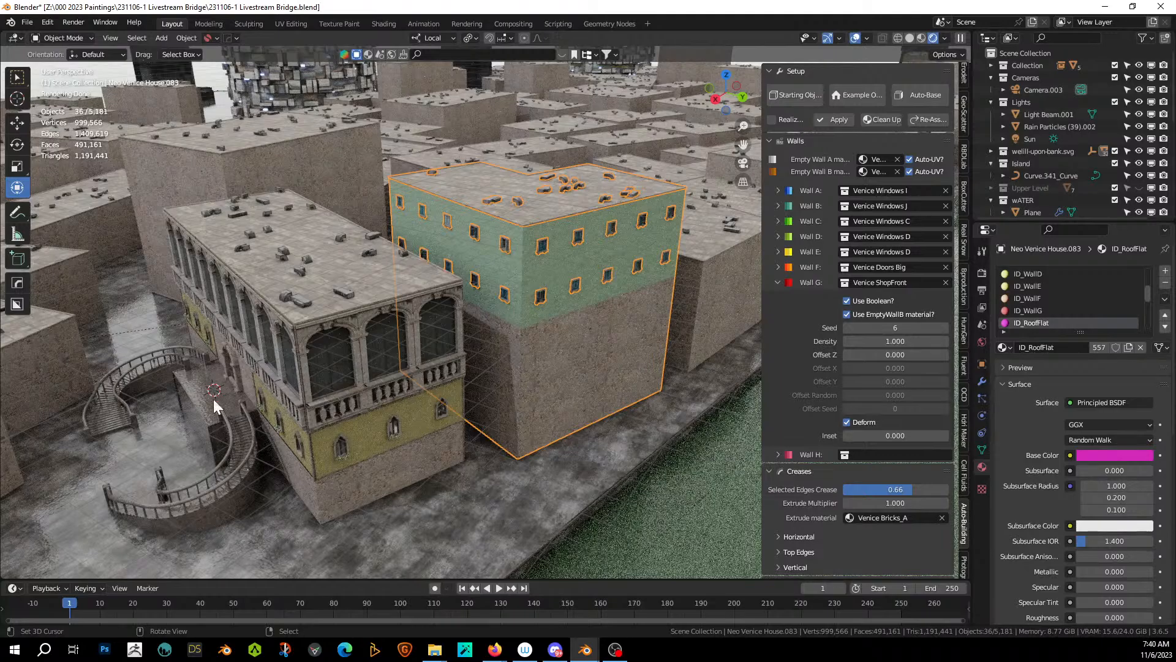
{"action": "scroll", "coordinate": [521, 317], "scroll_direction": "up", "scroll_amount": 3}
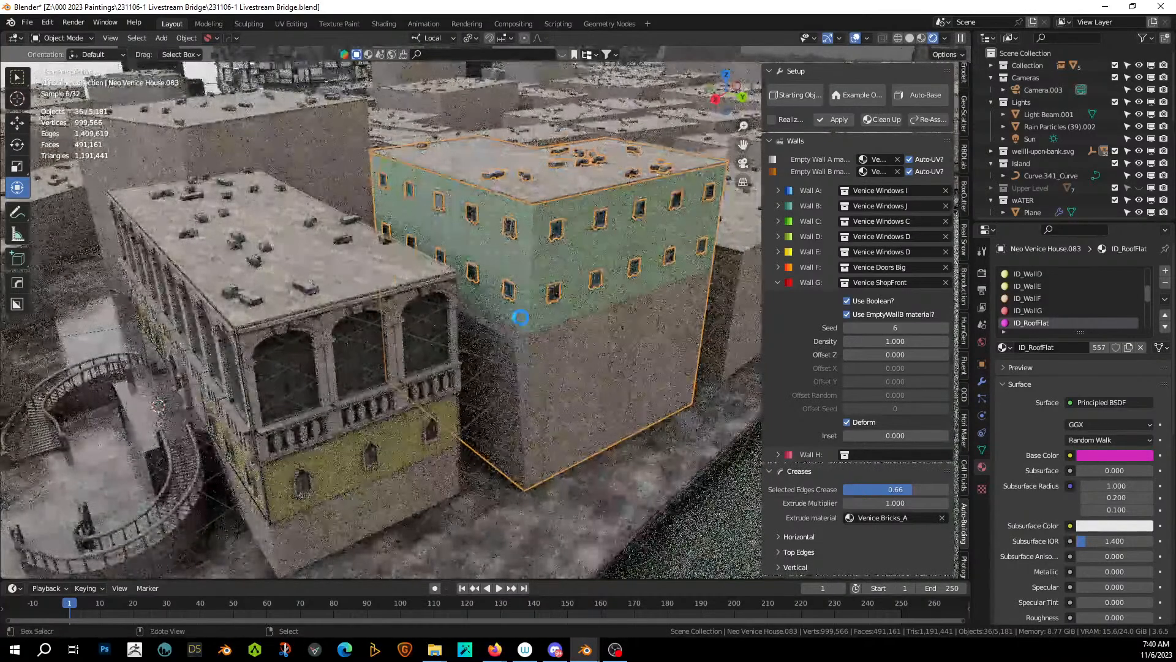
{"action": "key", "text": "ctrl+s"}
Crease the block's two vertical corner edges on the canal side and the horizontal edge loop beneath the ID_WallD rows.
{"action": "key", "text": "Tab"}
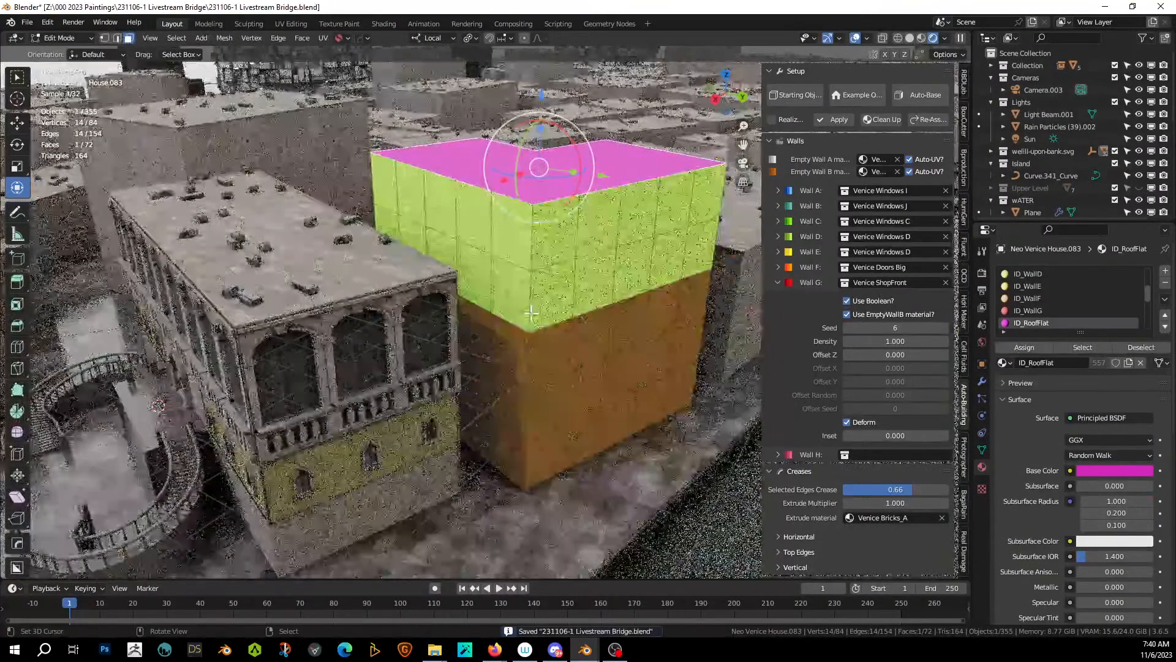
{"action": "key", "text": "2"}
{"action": "left_click", "coordinate": [531, 312], "text": "alt"}
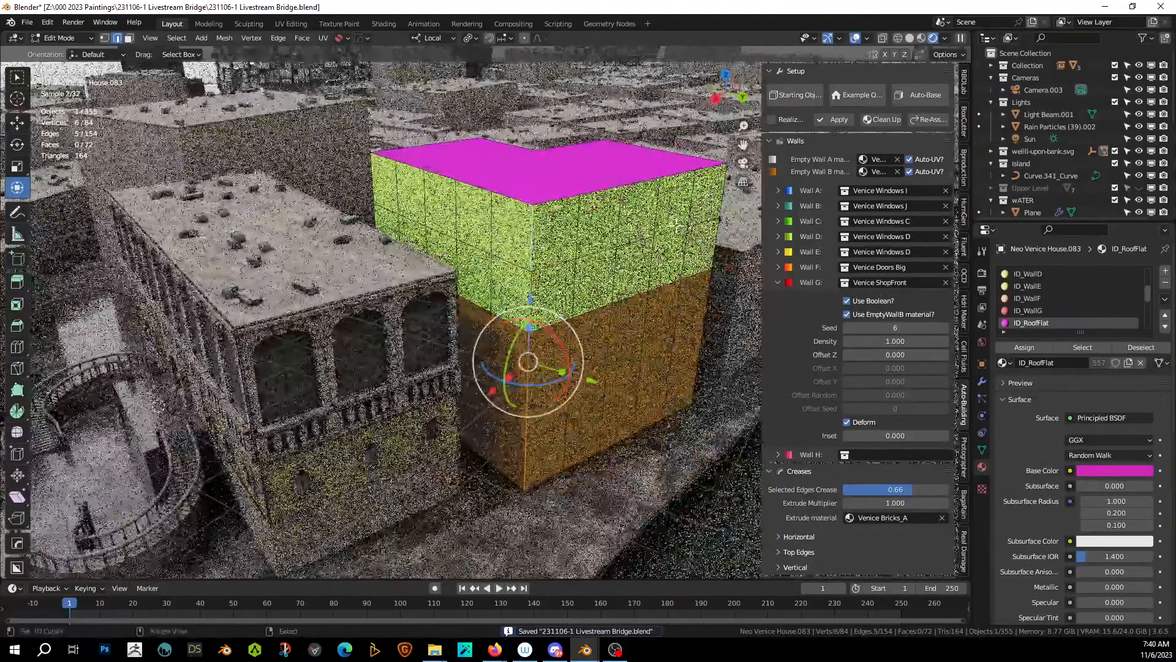
{"action": "left_click", "coordinate": [722, 257], "text": "alt+shift"}
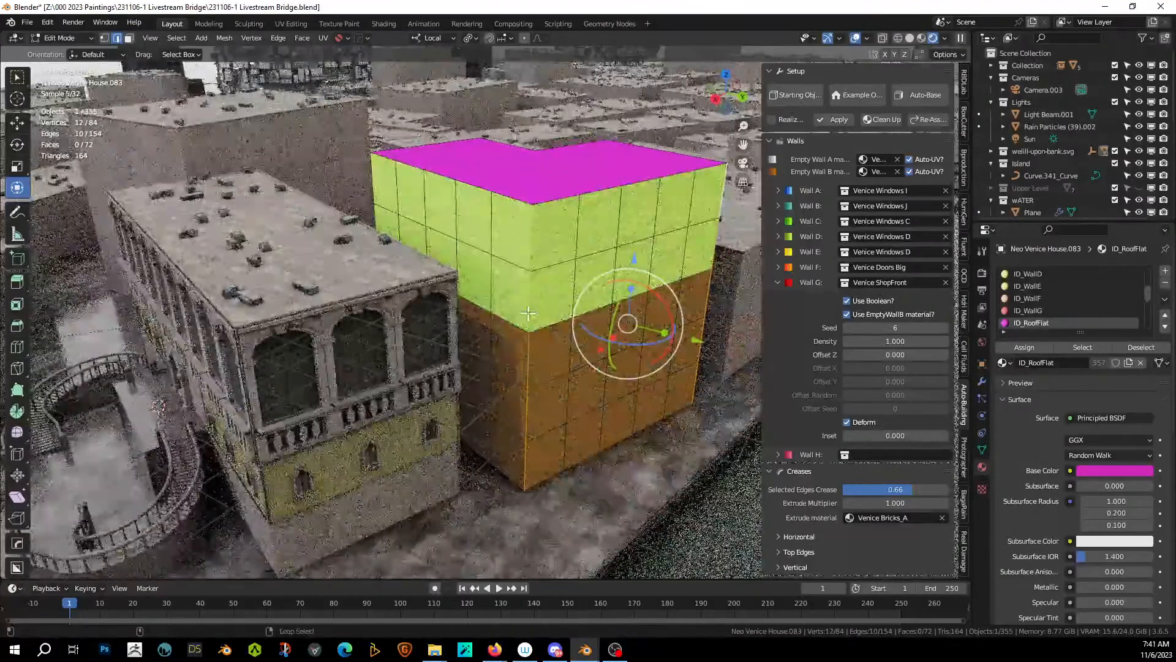
{"action": "left_click", "coordinate": [544, 209], "text": "alt+shift"}
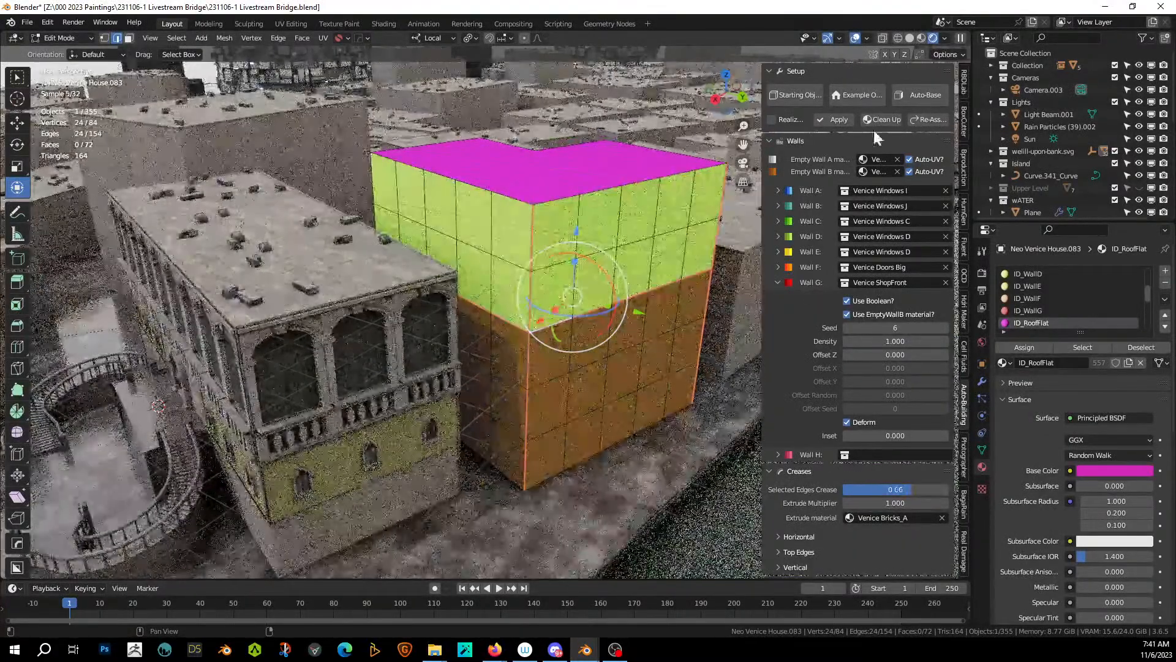
{"action": "key", "text": "Tab"}
Set a 0.66 crease on two inner vertical edge loops of both visible walls and on the block's far side corner.
{"action": "middle_click_drag", "start_coordinate": [661, 255], "coordinate": [626, 249]}
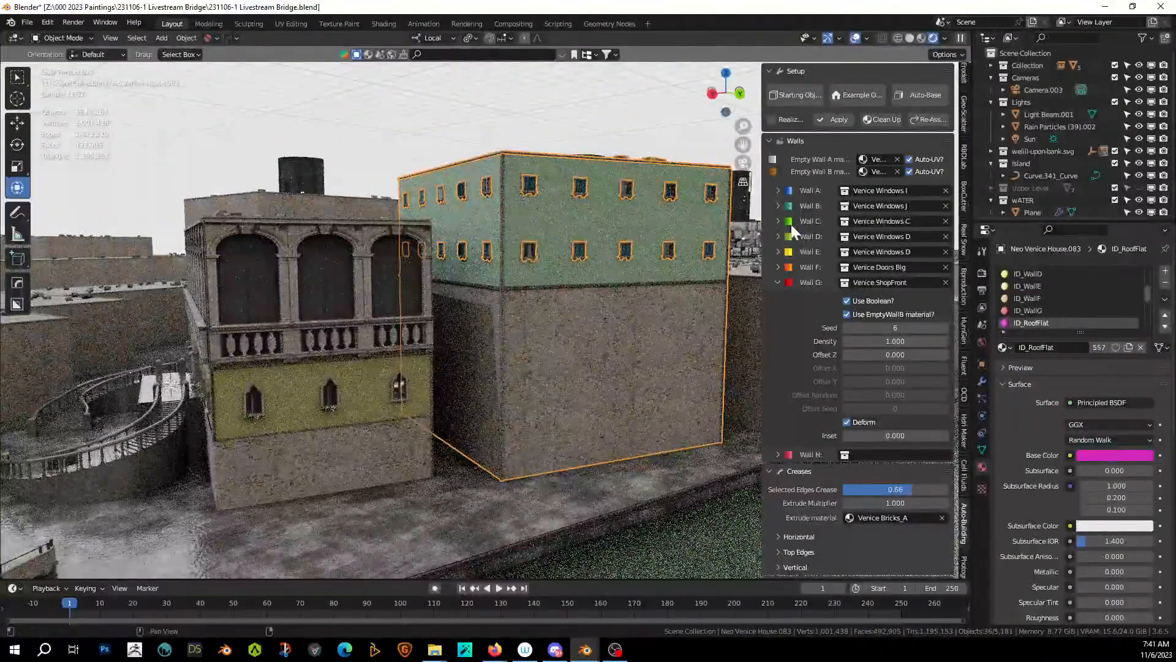
{"action": "key", "text": "Tab"}
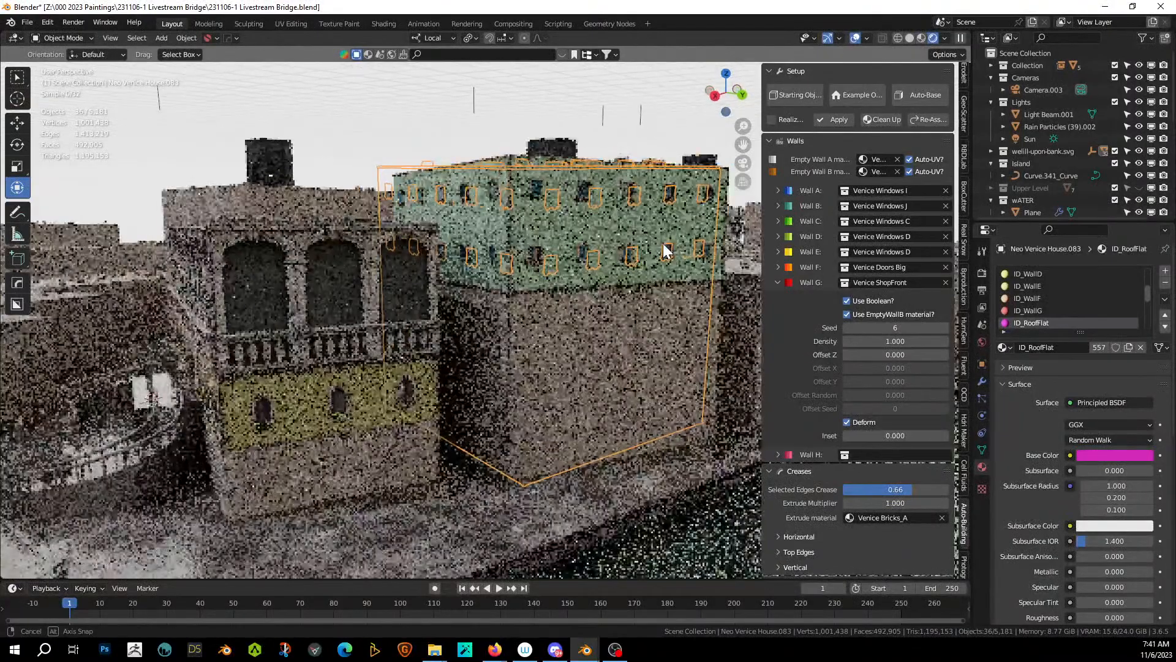
{"action": "middle_click_drag", "start_coordinate": [638, 231], "coordinate": [604, 218]}
{"action": "right_click", "coordinate": [604, 218], "text": "alt"}
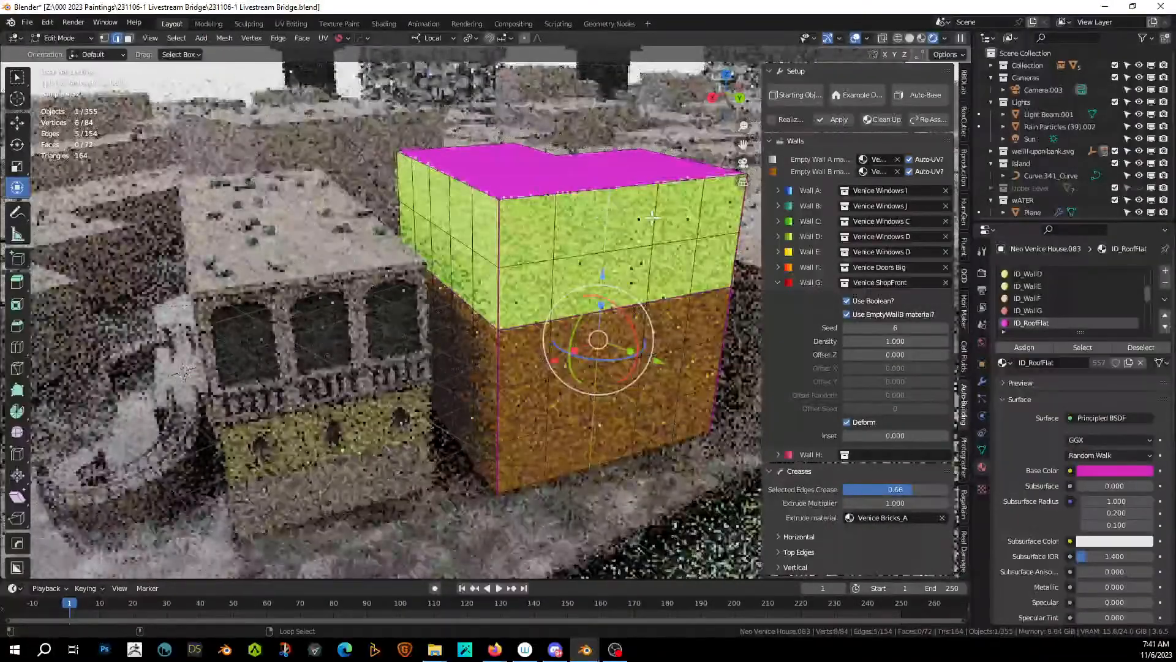
{"action": "right_click", "coordinate": [654, 215], "text": "alt+shift"}
{"action": "middle_click_drag", "start_coordinate": [578, 237], "coordinate": [621, 248]}
{"action": "right_click", "coordinate": [438, 213], "text": "alt+shift"}
{"action": "right_click", "coordinate": [346, 184], "text": "alt+shift"}
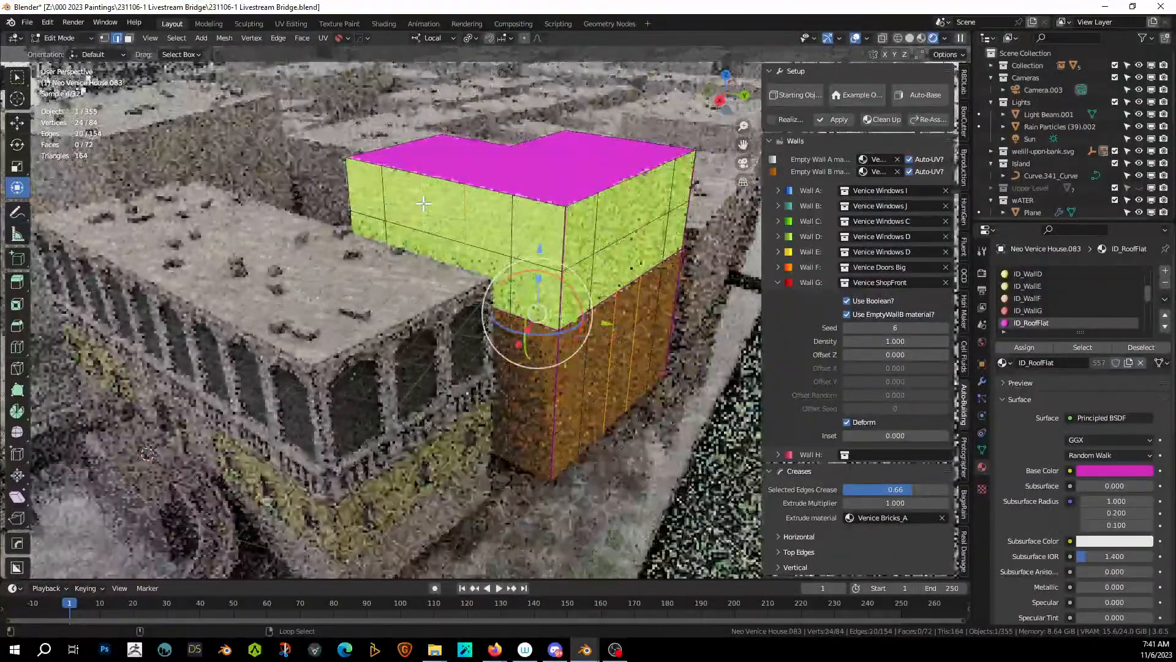
{"action": "right_click", "coordinate": [347, 182], "text": "alt+shift"}
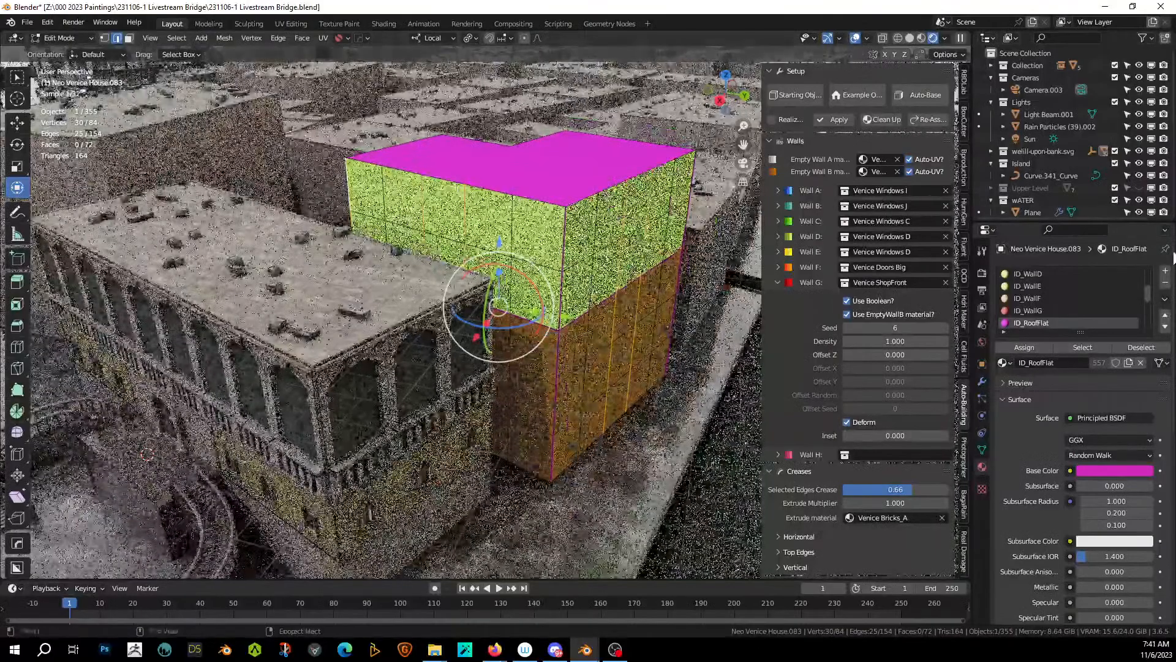
{"action": "left_click", "coordinate": [907, 490]}
{"action": "type", "text": ".6"}
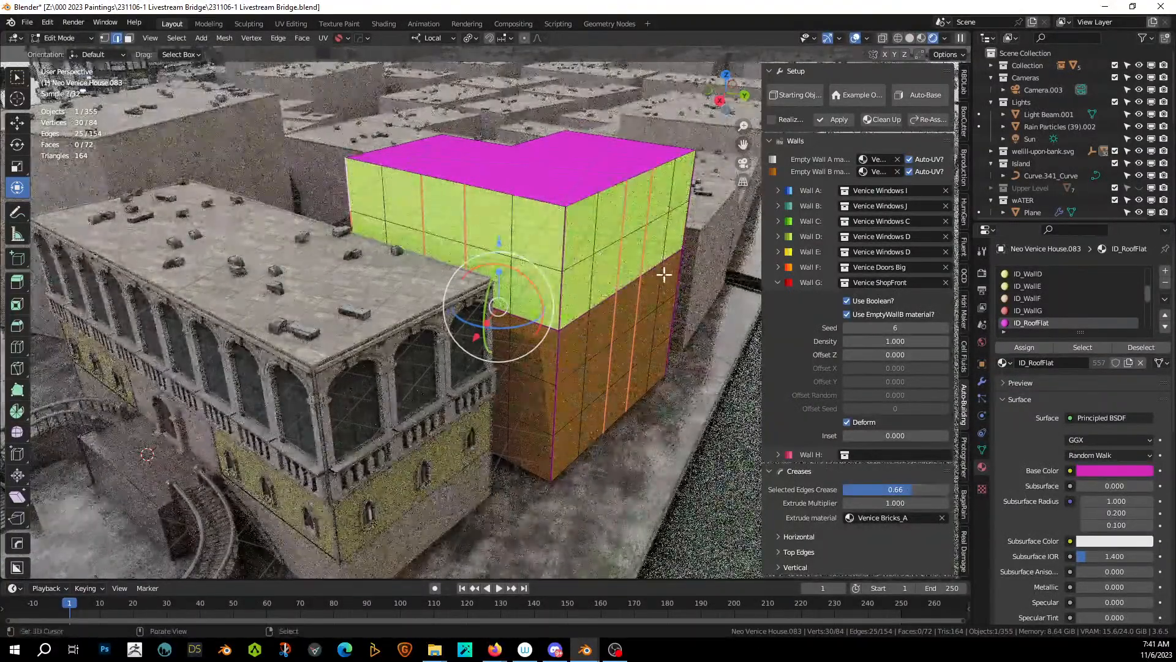
{"action": "key", "text": "Tab"}
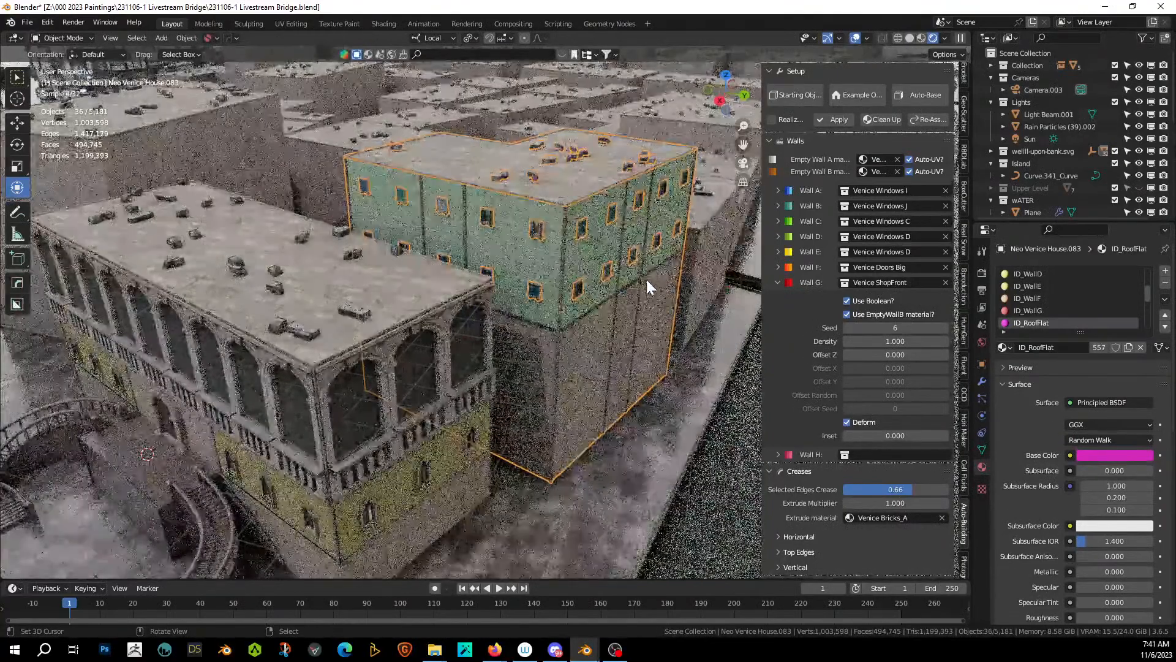
Return to the scene camera's view, clear the selection and save the file.
{"action": "middle_click_drag", "start_coordinate": [646, 277], "coordinate": [603, 259]}
{"action": "key", "text": "KP_0"}
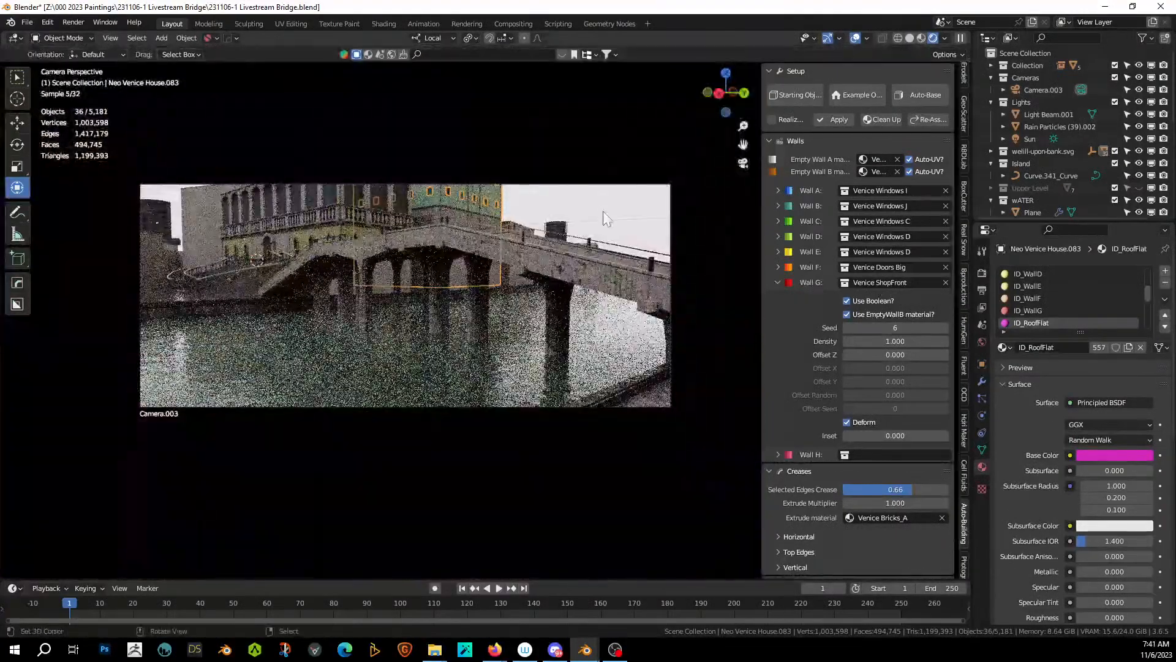
{"action": "left_click", "coordinate": [589, 222]}
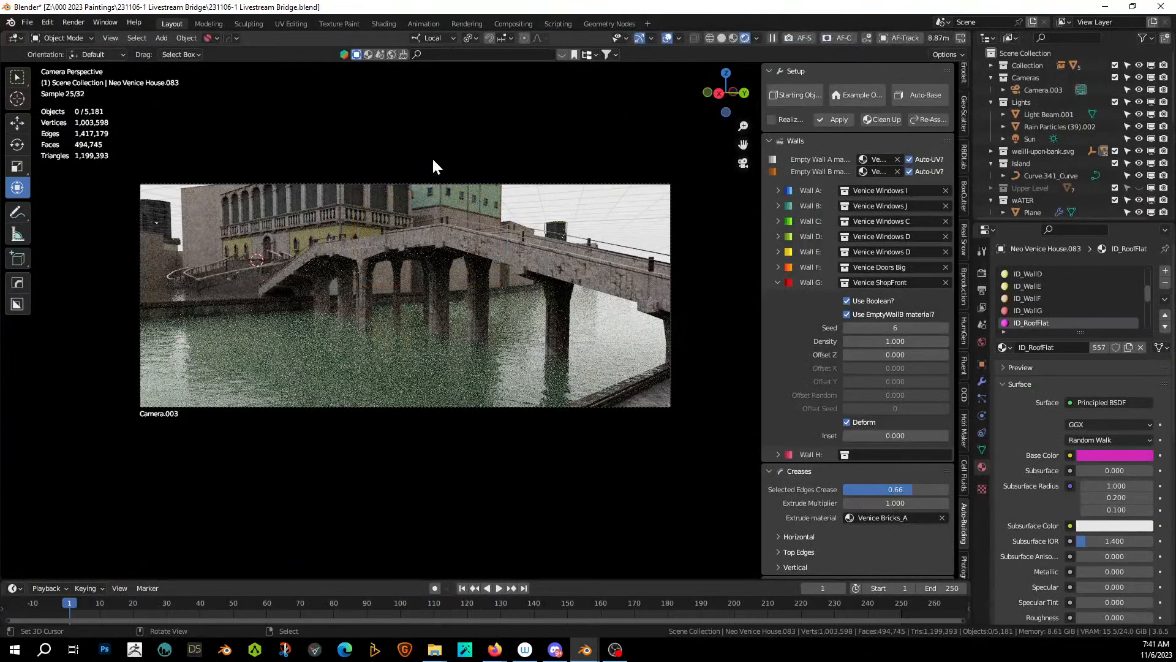
{"action": "key", "text": "ctrl+s"}
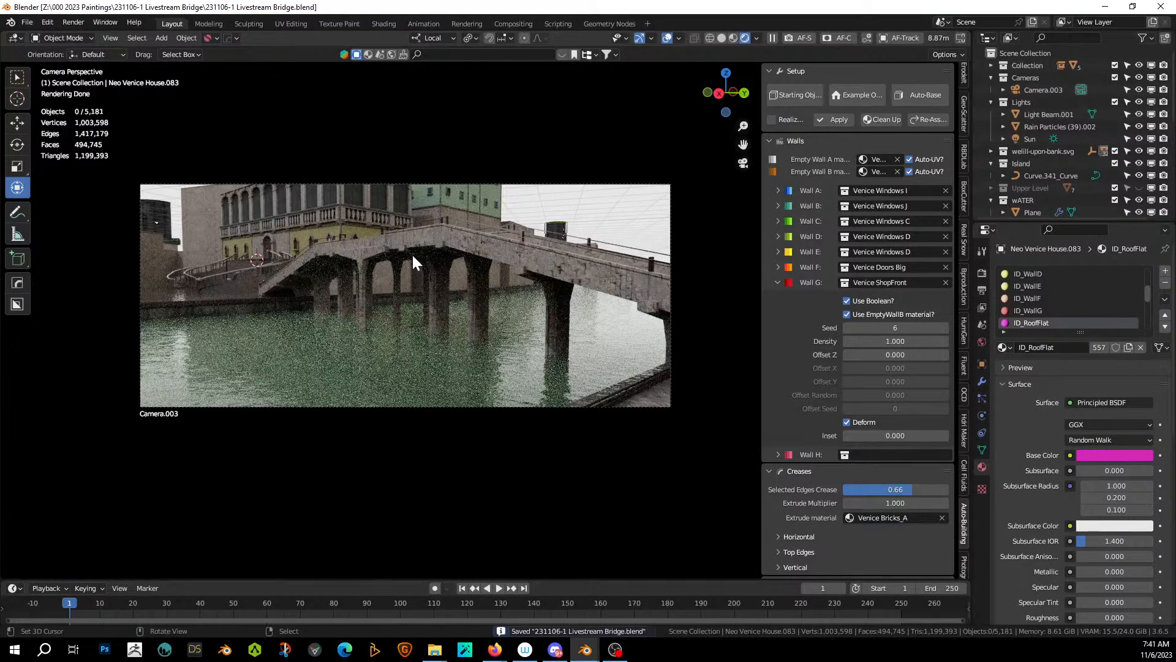
Enable the EmptyWallB material for Wall A of the balustraded building and save the file.
{"action": "middle_click_drag", "start_coordinate": [360, 259], "coordinate": [443, 318]}
{"action": "scroll", "coordinate": [407, 282], "scroll_direction": "up", "scroll_amount": 5}
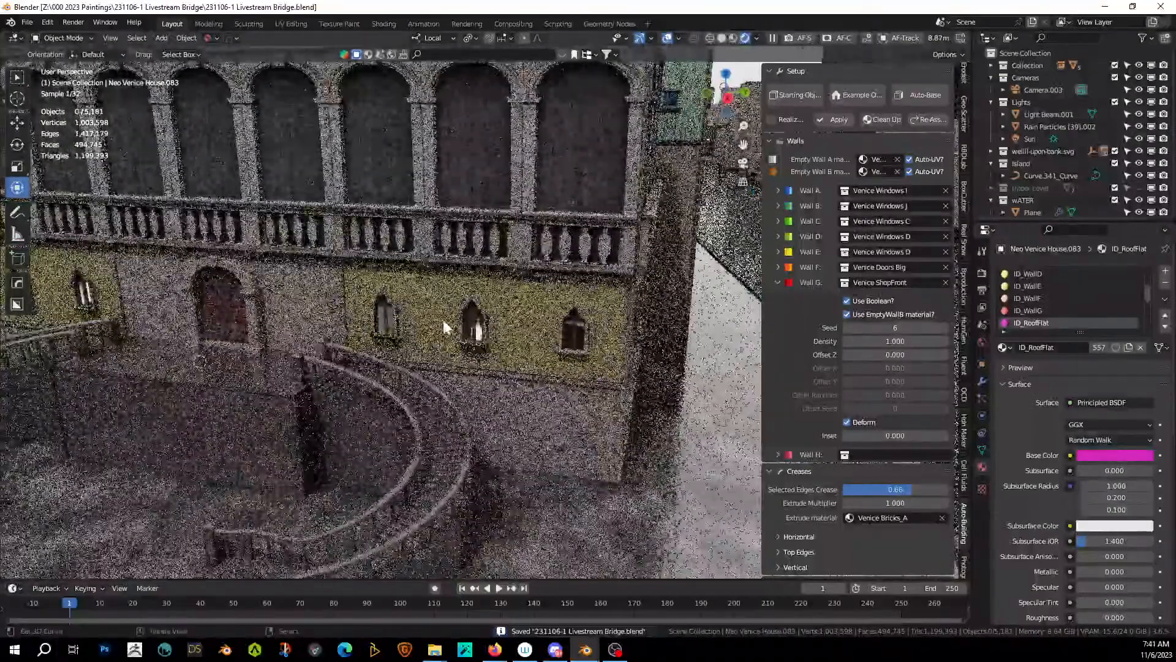
{"action": "left_click", "coordinate": [427, 313]}
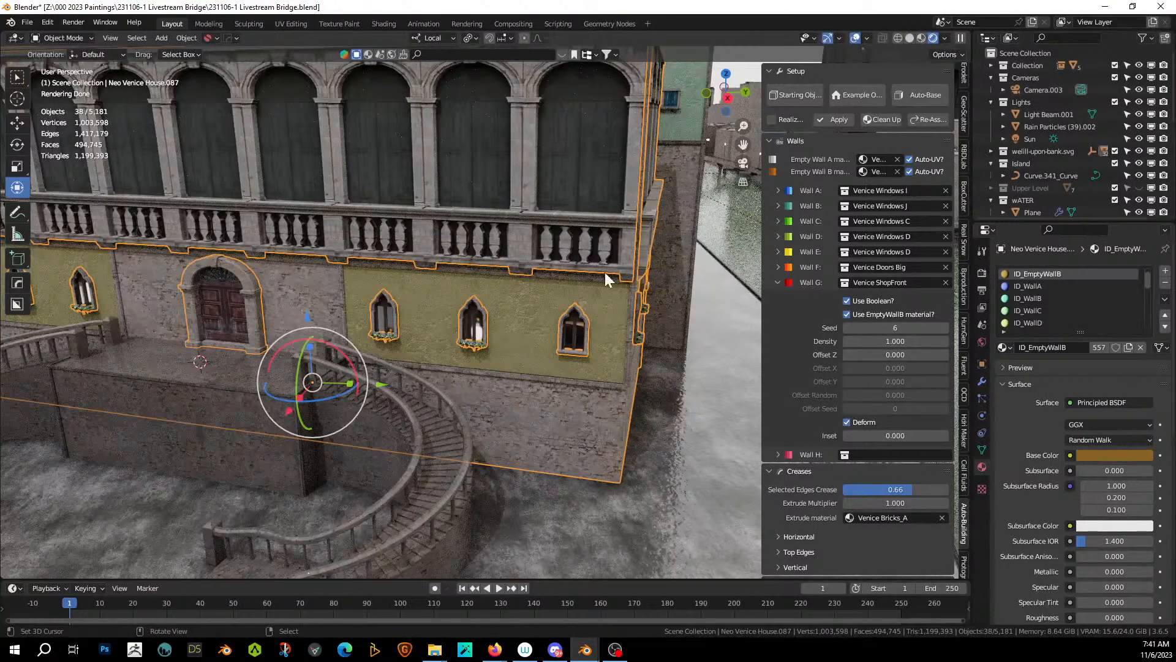
{"action": "left_click", "coordinate": [777, 191]}
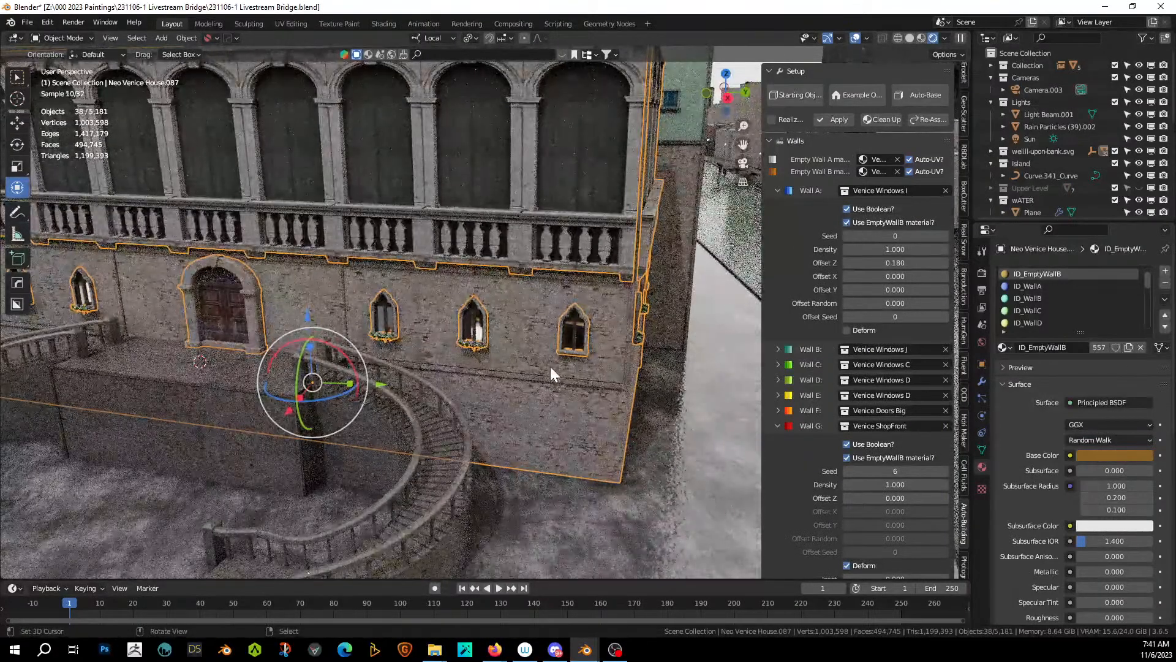
{"action": "middle_click_drag", "start_coordinate": [550, 367], "coordinate": [522, 350]}
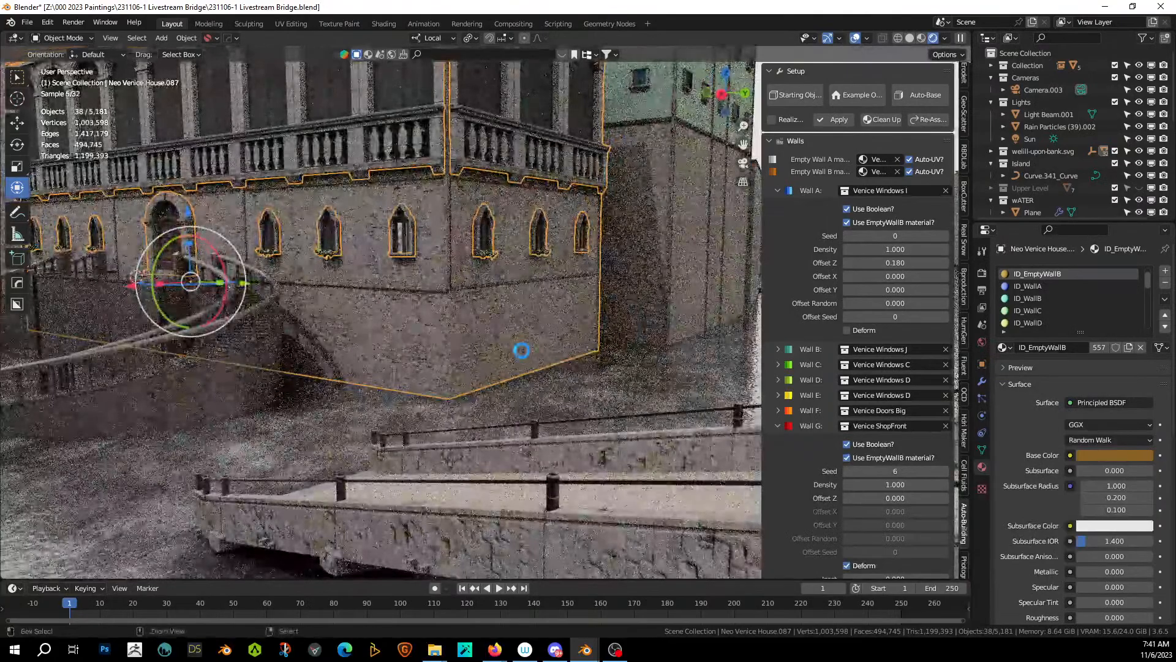
{"action": "key", "text": "ctrl+s"}
Examine the balustraded building's brick walls from the bridge side and through the scene camera.
{"action": "scroll", "coordinate": [522, 350], "scroll_direction": "down", "scroll_amount": 2}
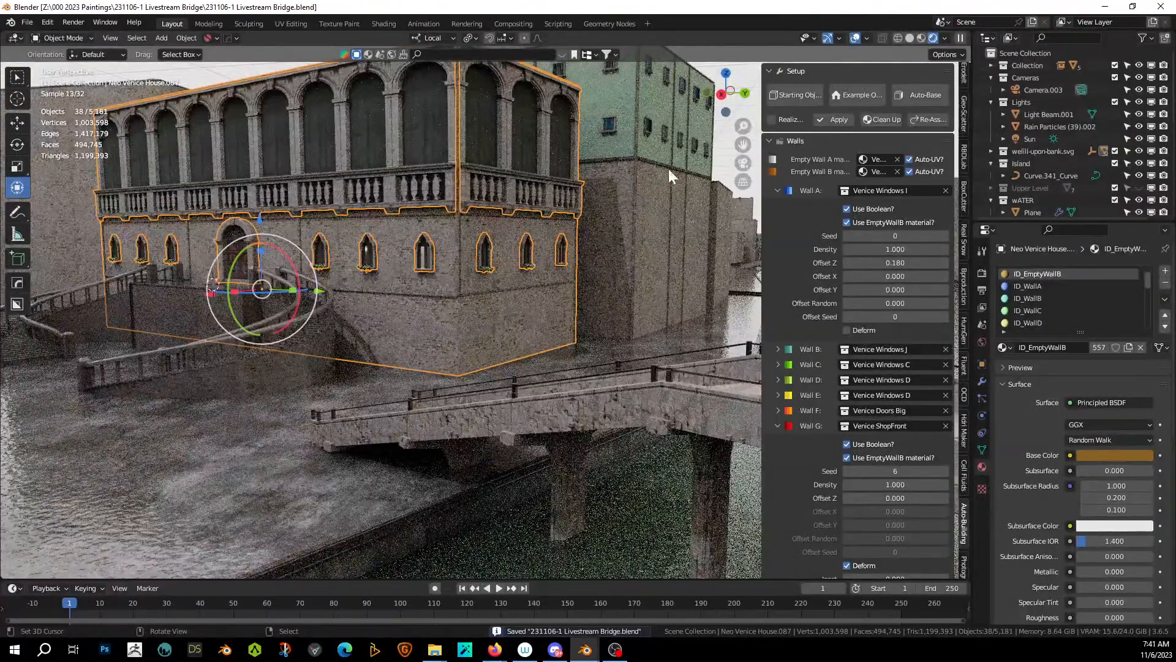
{"action": "middle_click_drag", "start_coordinate": [465, 283], "coordinate": [477, 285]}
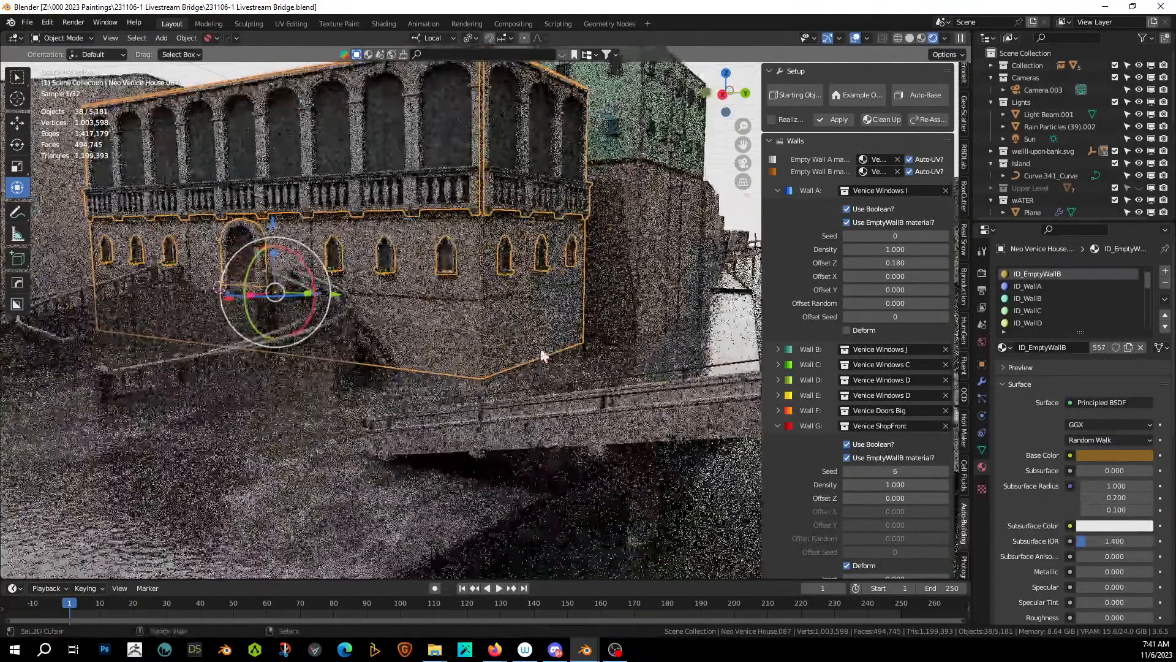
{"action": "left_click", "coordinate": [582, 372]}
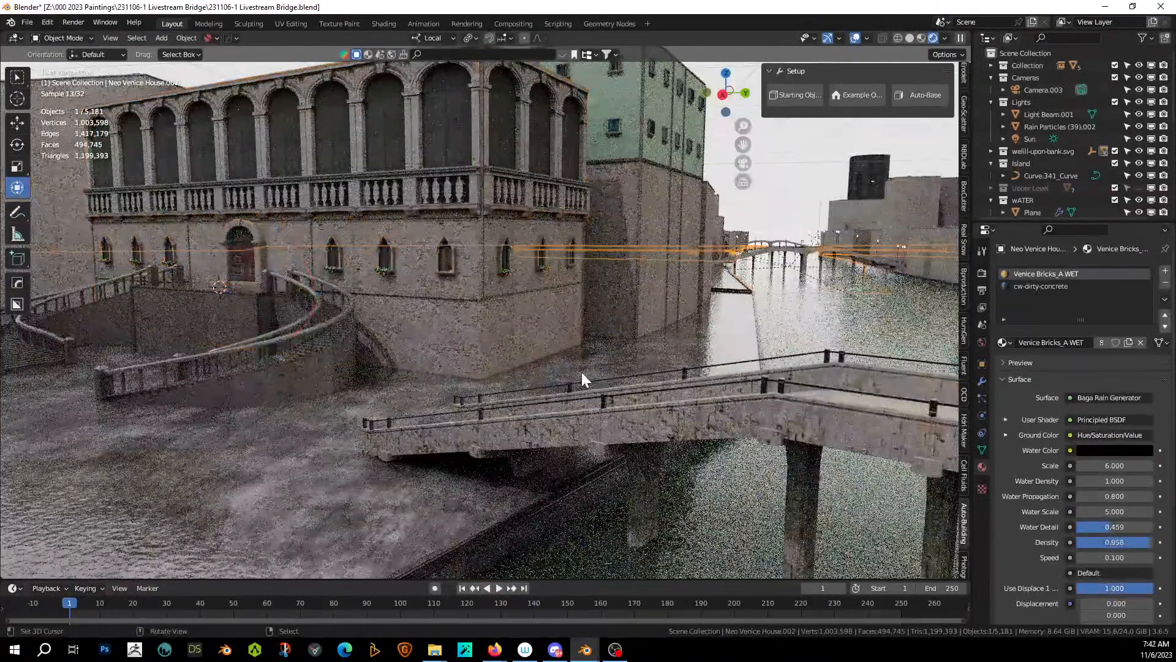
{"action": "key", "text": "KP_0"}
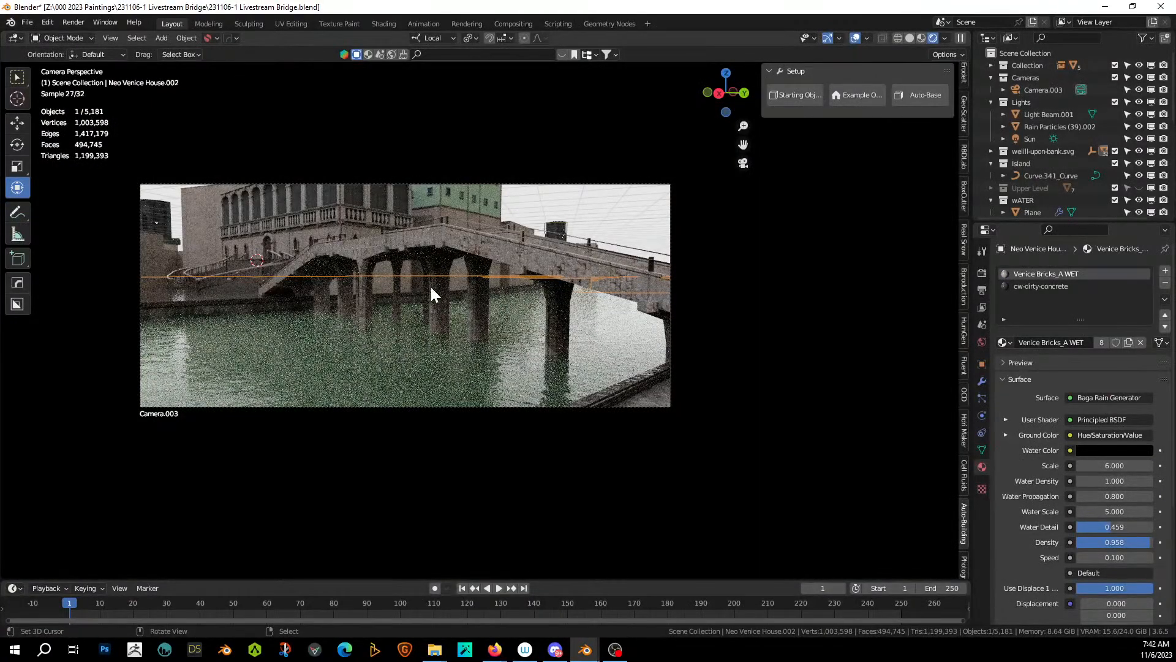
Add four evenly spaced vertical loop cuts to the tall plain block beside the balustraded building.
{"action": "middle_click_drag", "start_coordinate": [384, 241], "coordinate": [629, 445]}
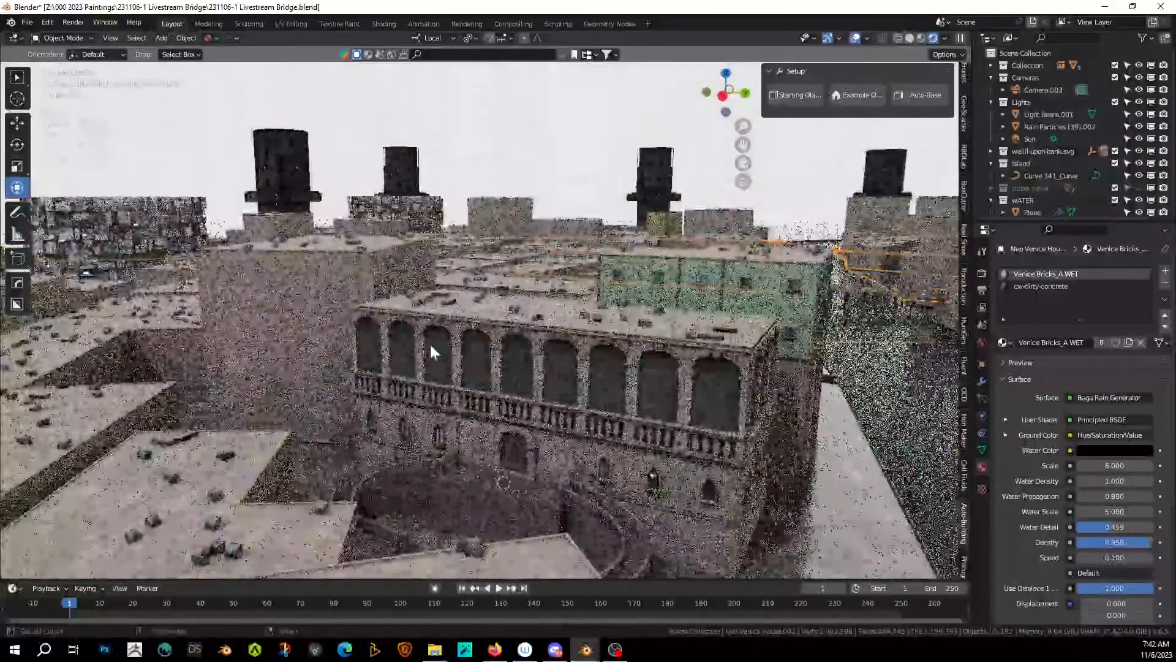
{"action": "left_click", "coordinate": [270, 291]}
{"action": "key", "text": "Tab"}
{"action": "middle_click_drag", "start_coordinate": [288, 299], "coordinate": [241, 344]}
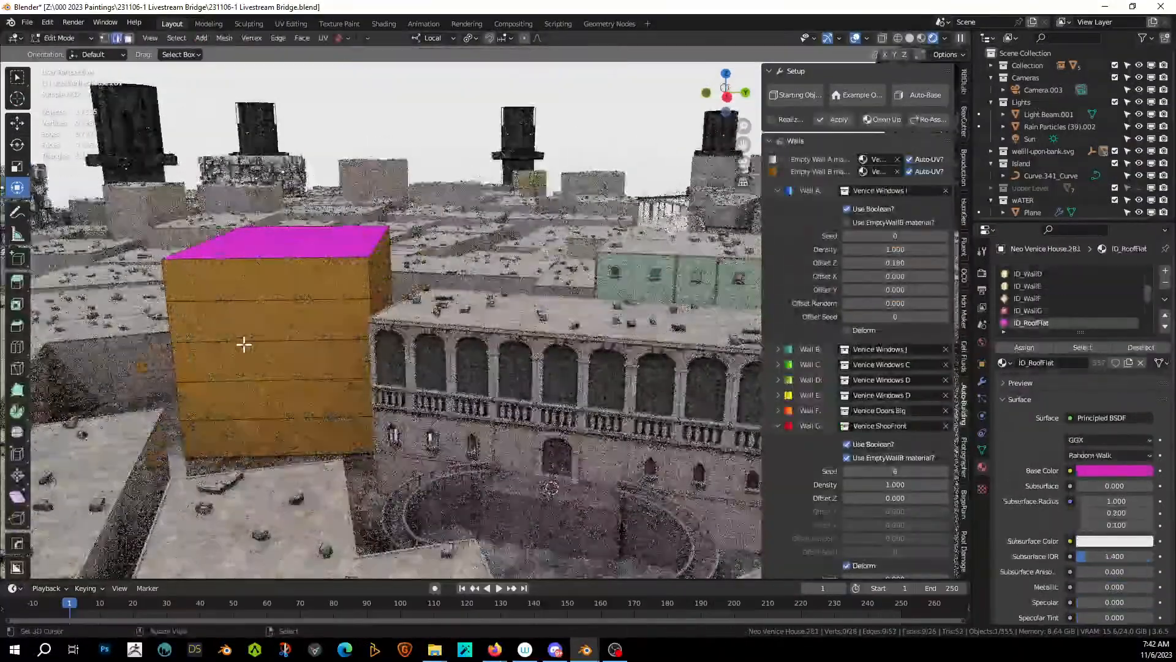
{"action": "left_click", "coordinate": [237, 340]}
{"action": "key", "text": "ctrl+r"}
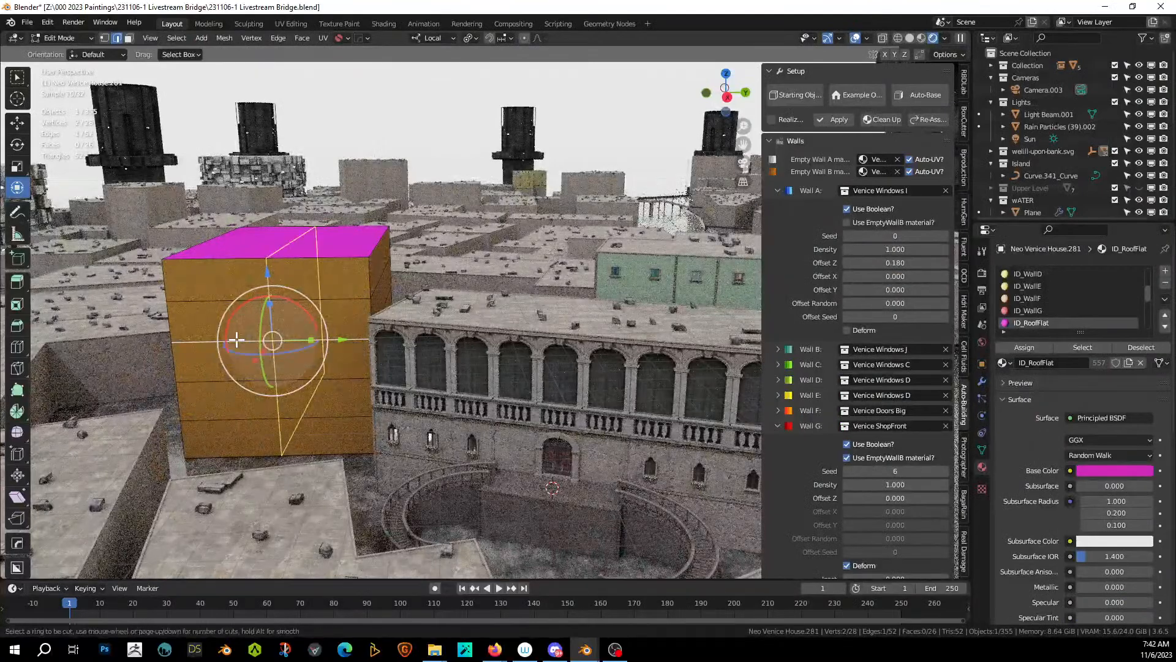
{"action": "scroll", "coordinate": [237, 340], "scroll_direction": "up", "scroll_amount": 4}
{"action": "scroll", "coordinate": [237, 341], "scroll_direction": "down", "scroll_amount": 1}
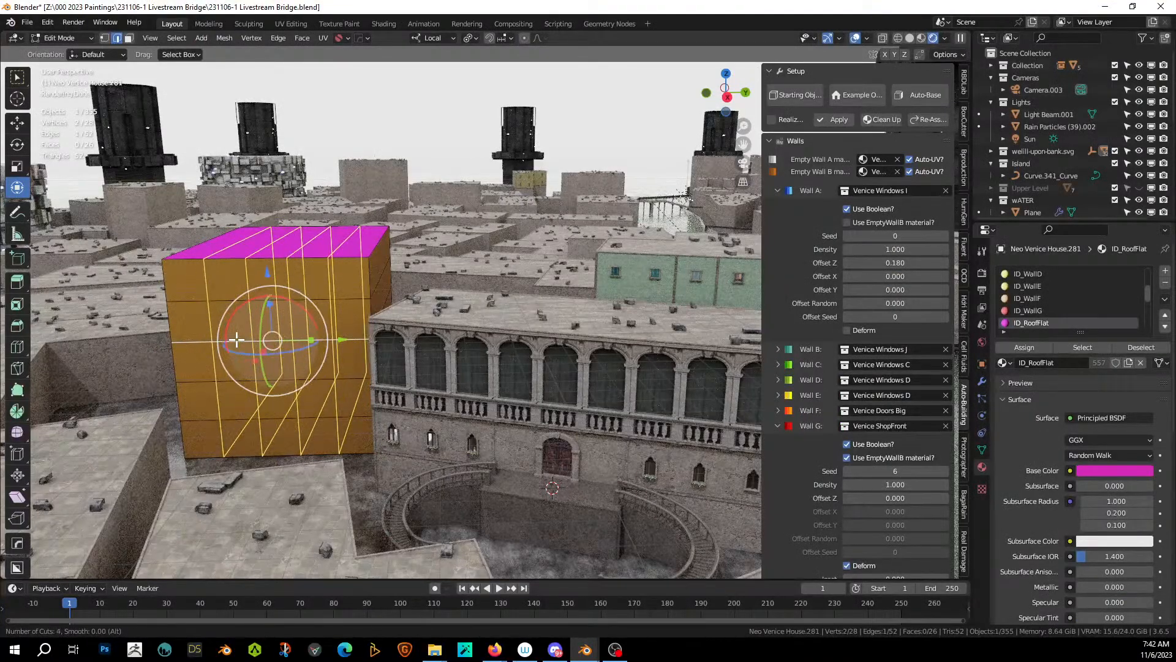
{"action": "left_click", "coordinate": [237, 340]}
{"action": "right_click", "coordinate": [240, 337]}
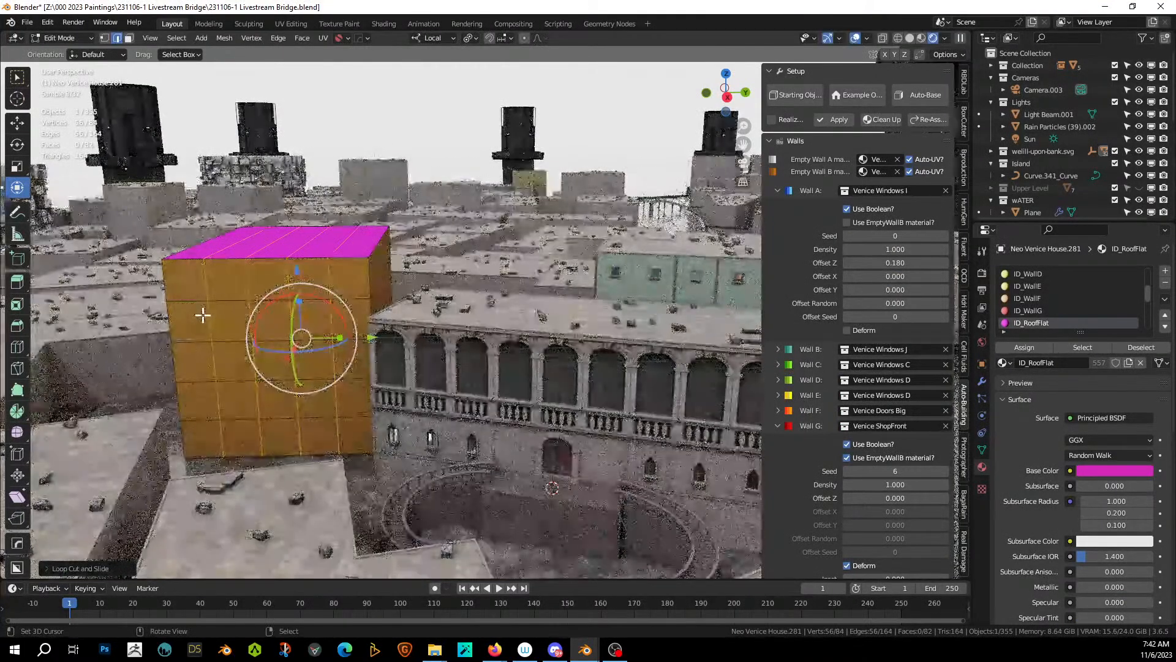
Dissolve the uppermost horizontal edge loop around the block's walls.
{"action": "right_click", "coordinate": [197, 301]}
{"action": "right_click", "coordinate": [198, 301], "text": "alt"}
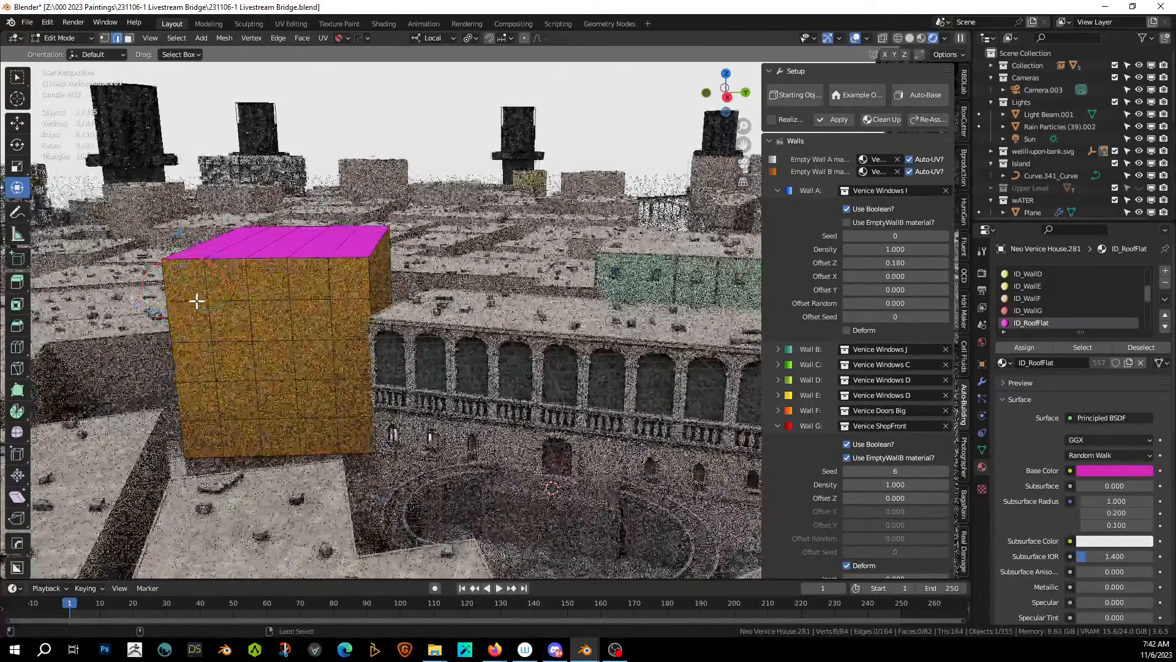
{"action": "key", "text": "x"}
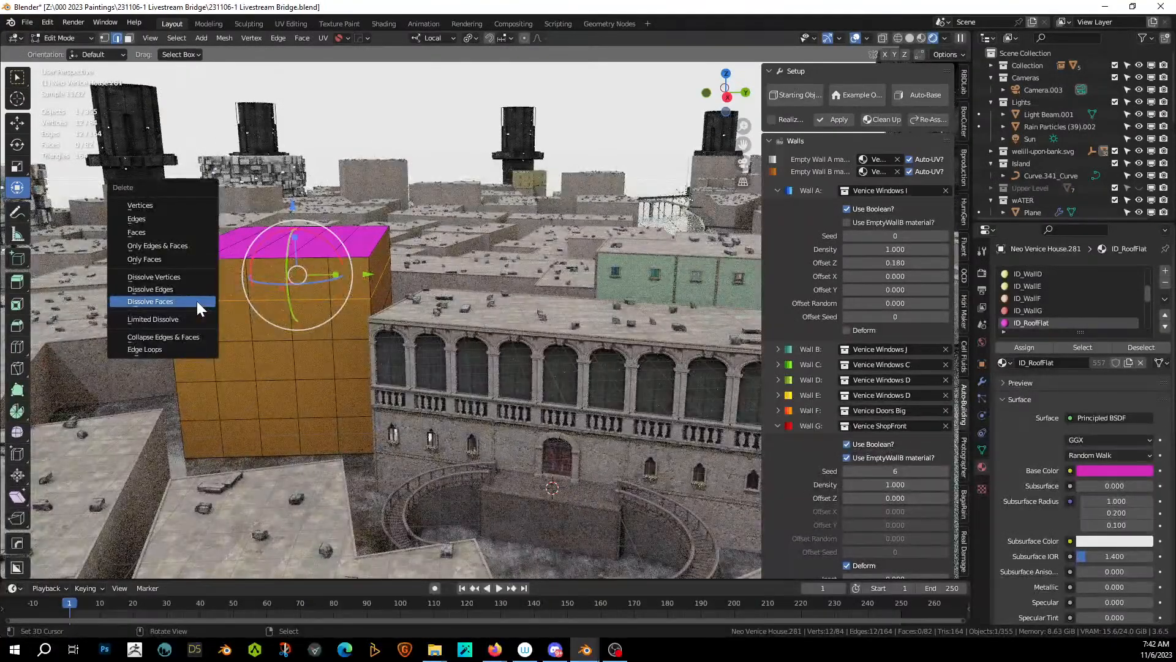
{"action": "left_click", "coordinate": [194, 290]}
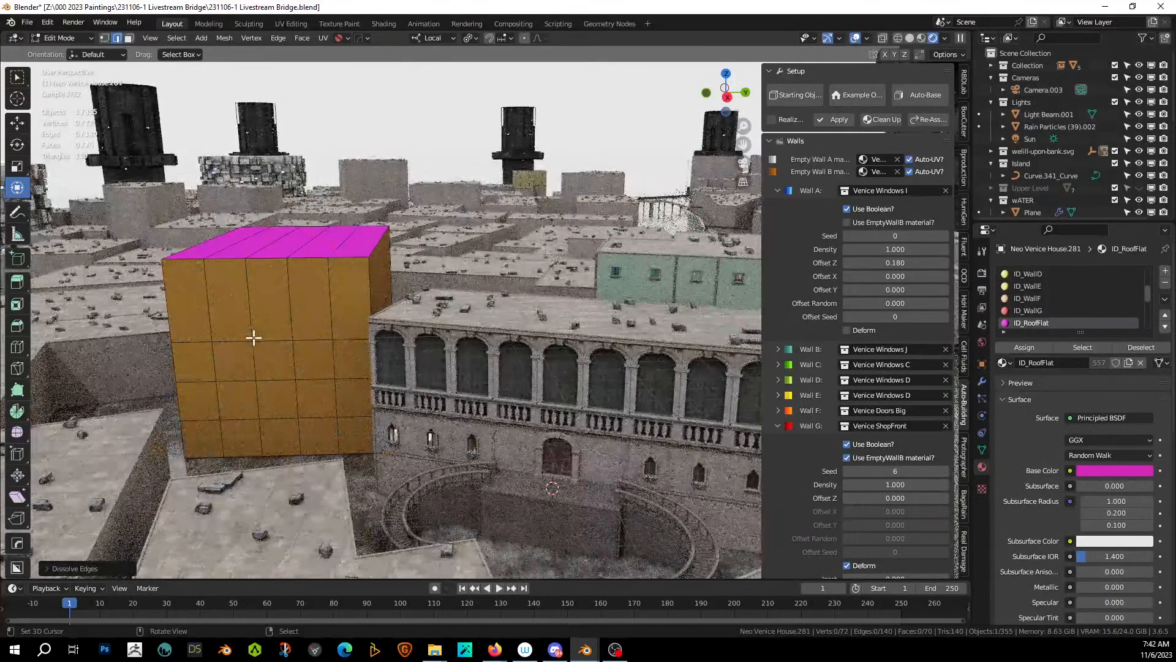
Assign the ID_WallB material to the five tall top-row faces of the block's front wall.
{"action": "key", "text": "3"}
{"action": "middle_click_drag", "start_coordinate": [204, 312], "coordinate": [424, 218]}
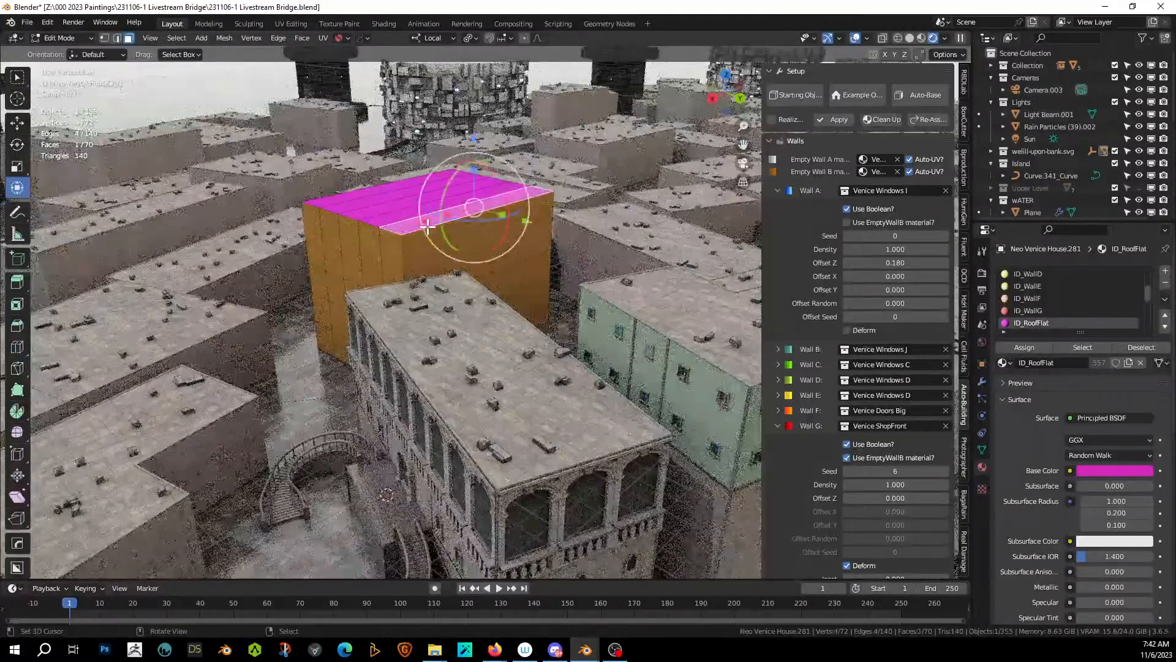
{"action": "key", "text": "2"}
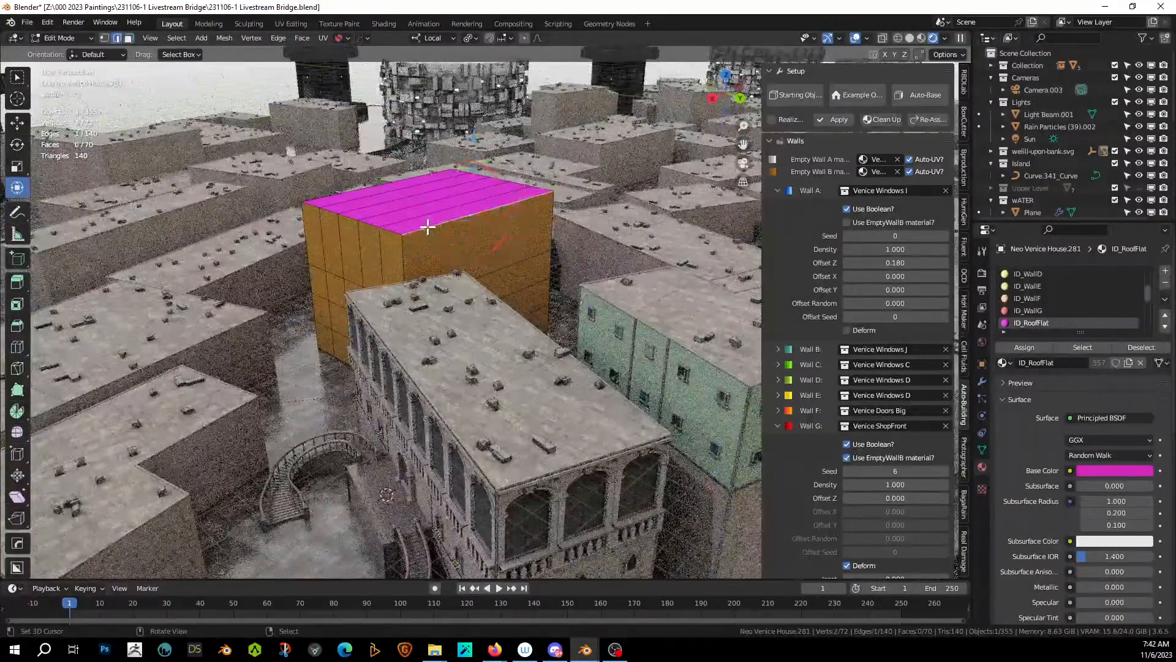
{"action": "right_click", "coordinate": [427, 227]}
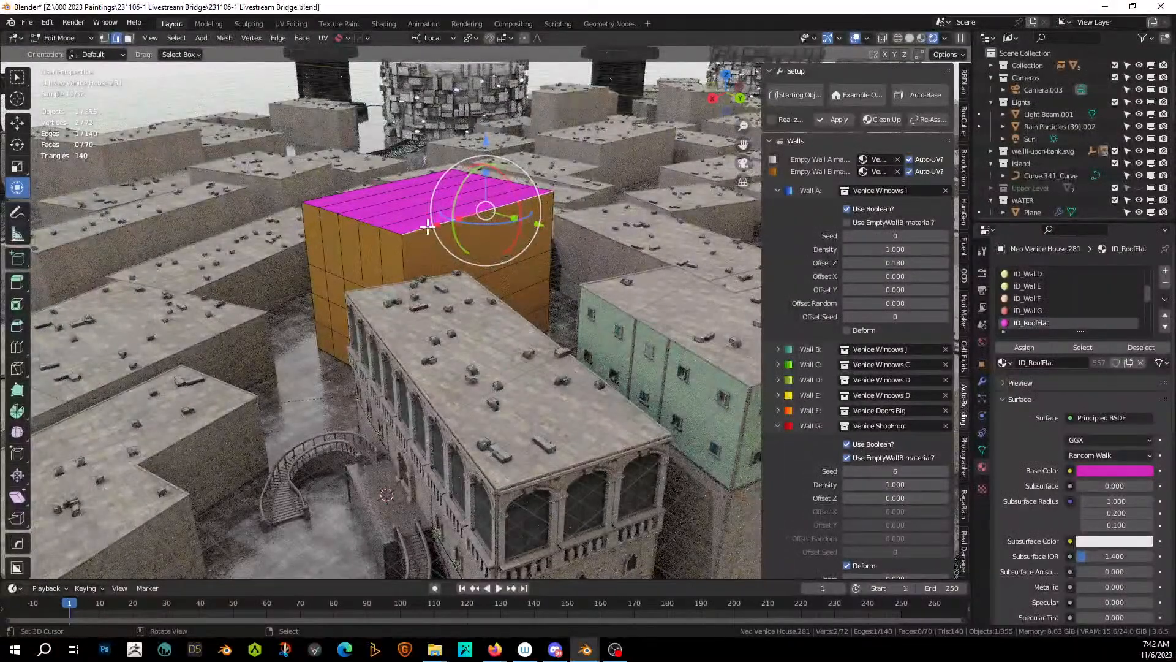
{"action": "key", "text": "KP_0"}
{"action": "key", "text": "KP_0"}
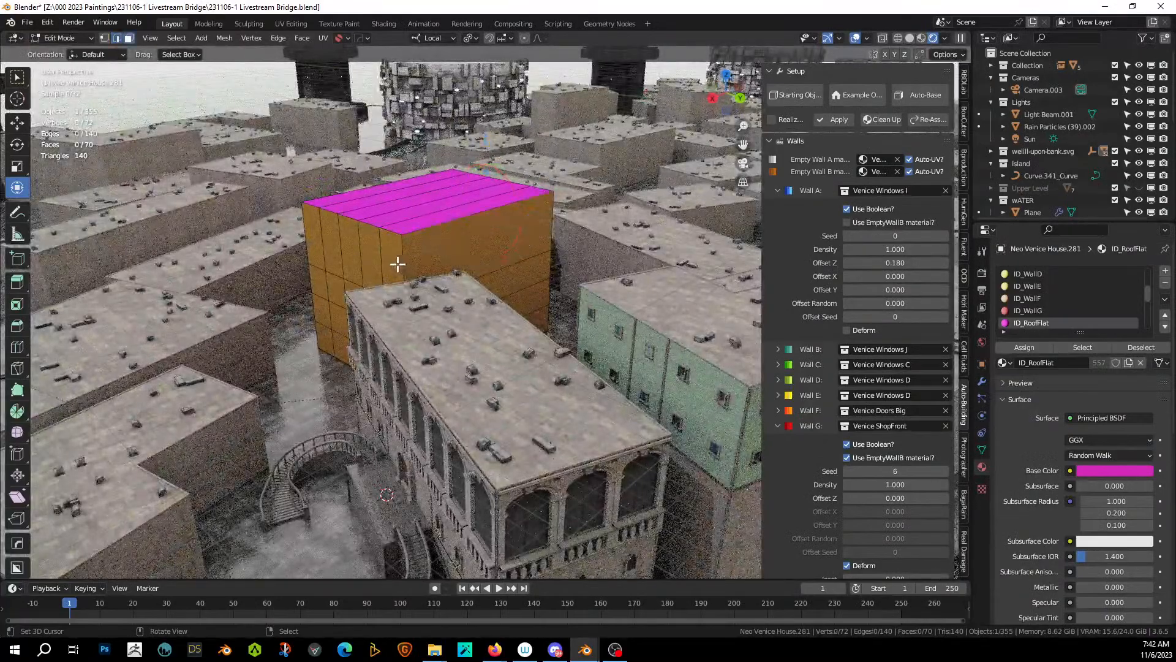
{"action": "right_click", "coordinate": [397, 264]}
{"action": "right_click", "coordinate": [316, 236], "text": "ctrl"}
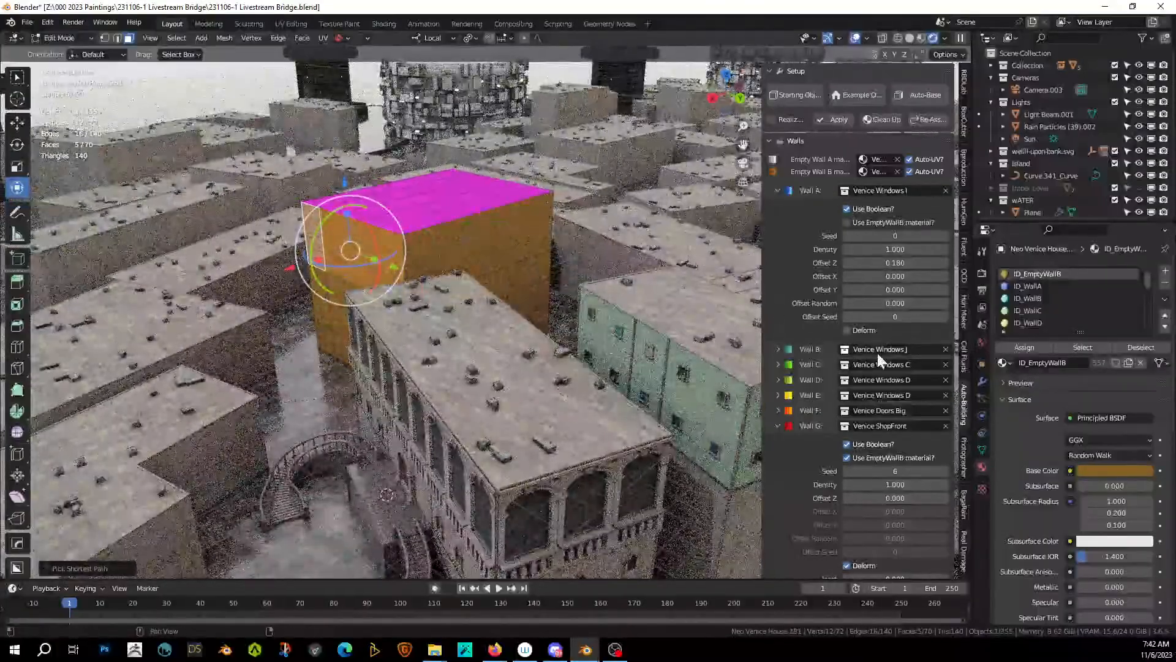
{"action": "left_click", "coordinate": [1045, 298]}
{"action": "left_click", "coordinate": [1035, 346]}
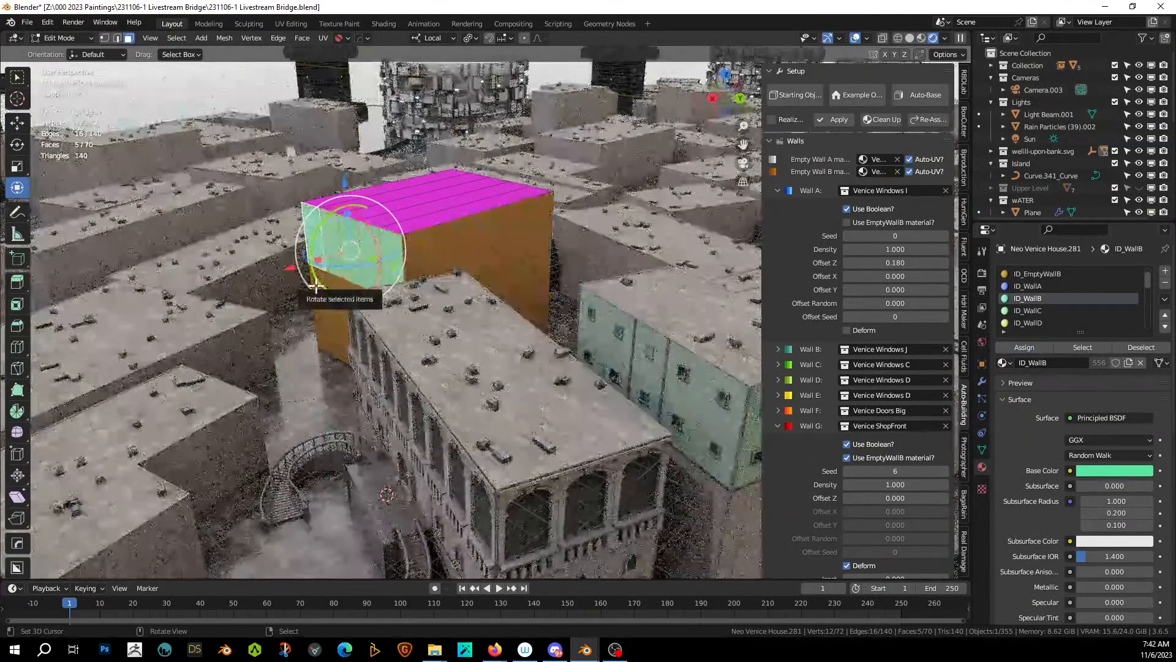
Assign the ID_WallG material to the second and fourth ground-floor faces of the block's front wall.
{"action": "key", "text": "KP_Decimal"}
{"action": "middle_click_drag", "start_coordinate": [482, 285], "coordinate": [567, 396]}
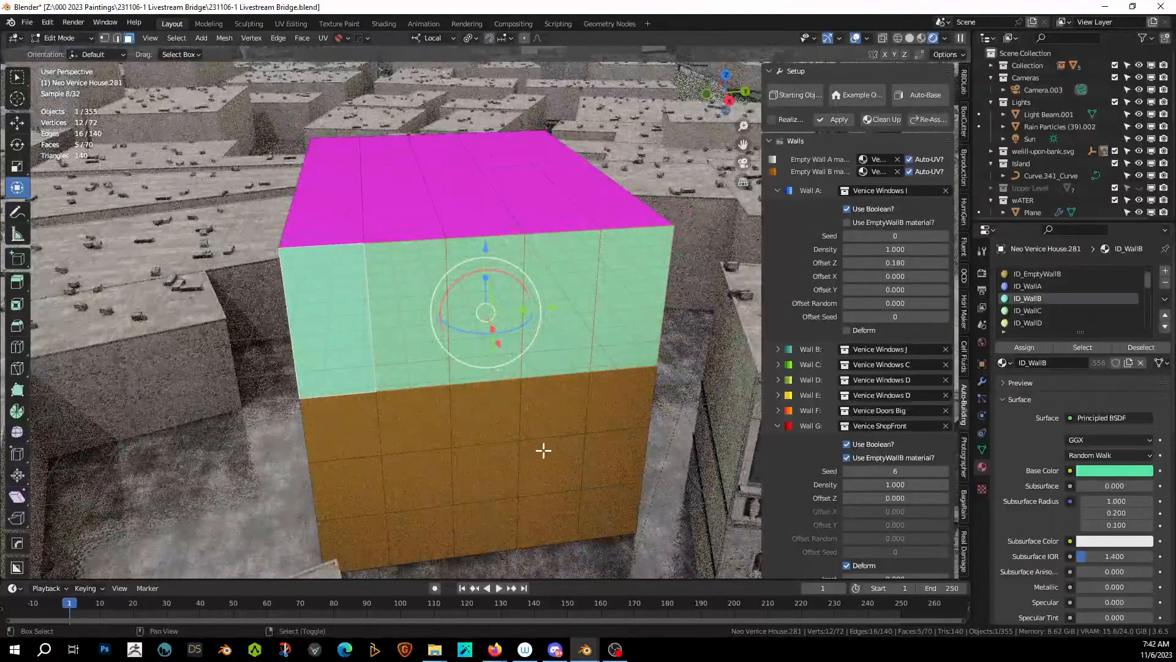
{"action": "mouse_move", "coordinate": [544, 450]}
{"action": "middle_mouse_down"}
{"action": "mouse_move", "coordinate": [554, 386]}
{"action": "mouse_move", "coordinate": [525, 444]}
{"action": "middle_mouse_up"}
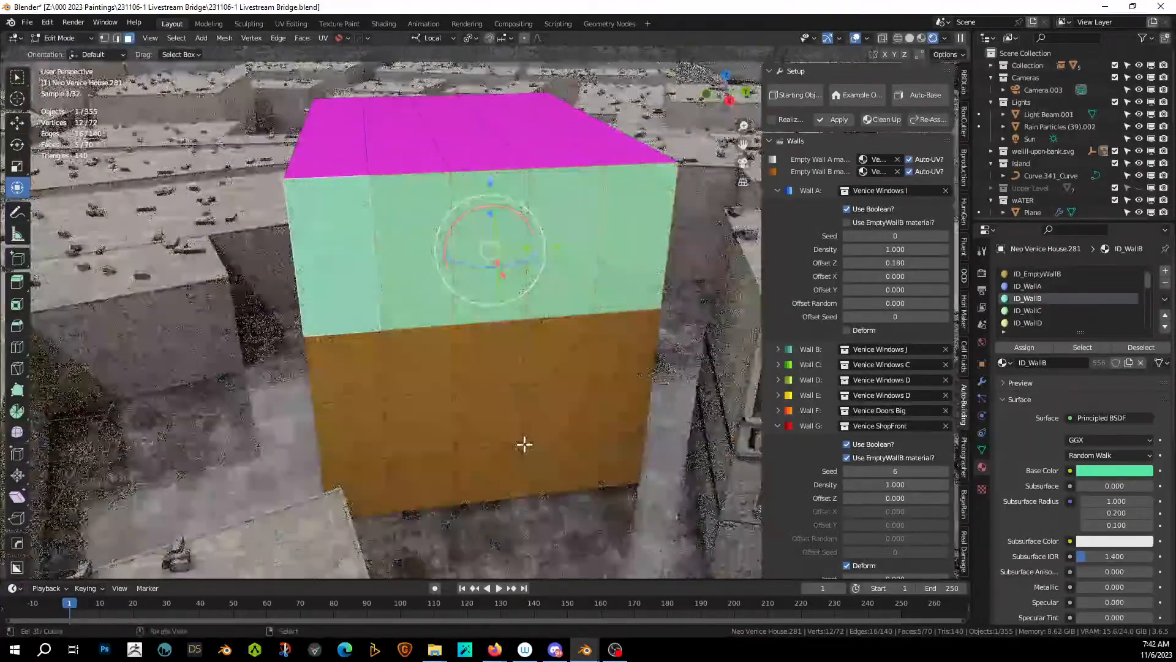
{"action": "left_click", "coordinate": [438, 478]}
{"action": "left_click", "coordinate": [553, 467], "text": "shift"}
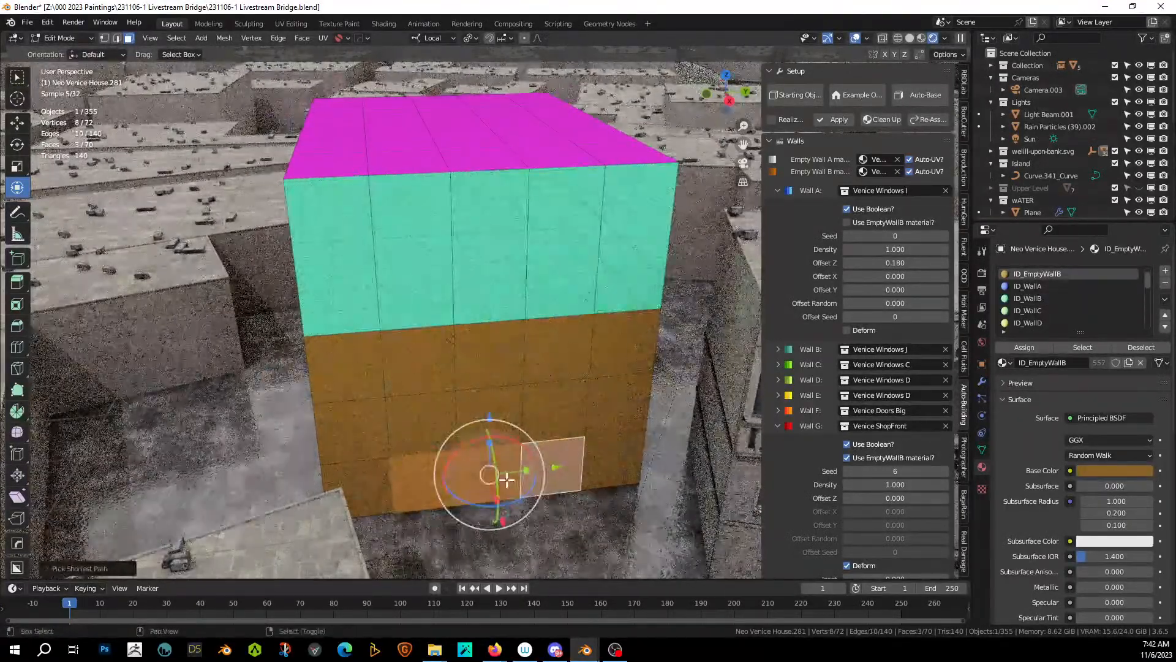
{"action": "scroll", "coordinate": [1028, 311], "scroll_direction": "down", "scroll_amount": 3}
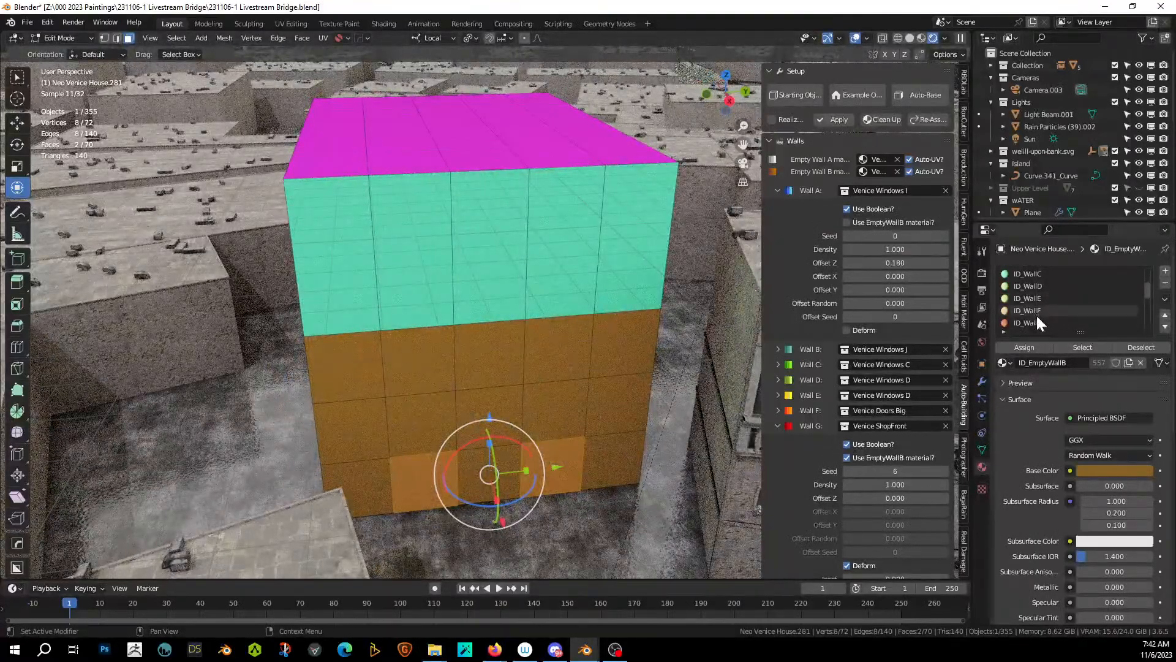
{"action": "left_click", "coordinate": [1034, 322]}
{"action": "left_click", "coordinate": [1020, 349]}
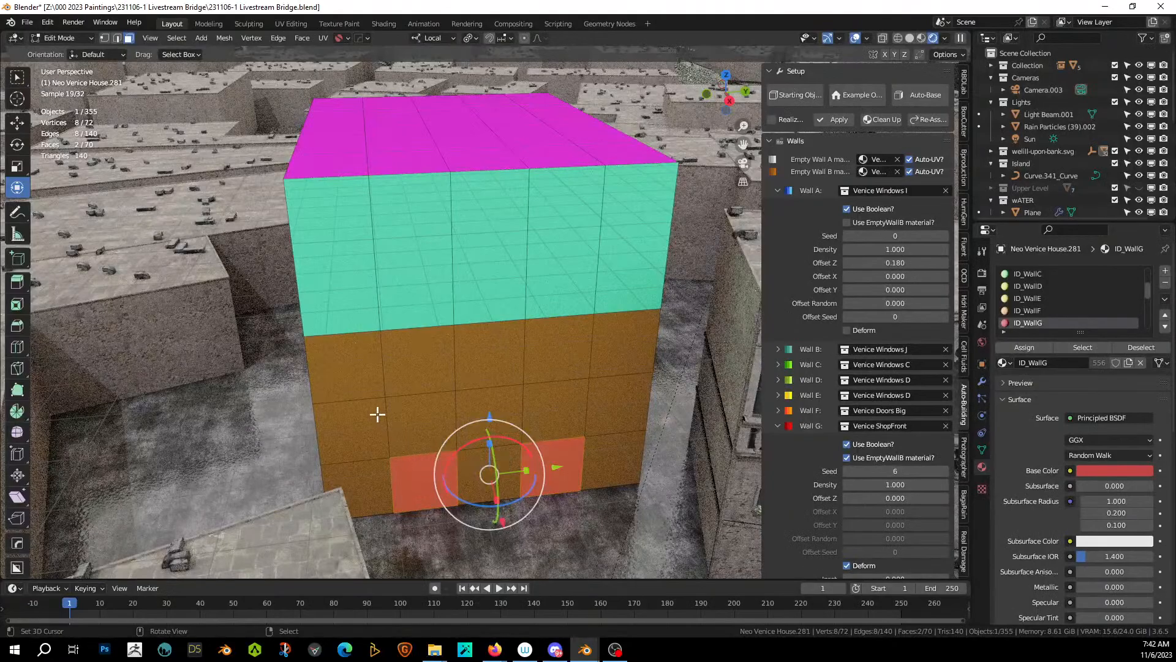
Set a 0.66 crease on the edges below the Wall B row, both front corners and the loop above the ground floor, and save the file.
{"action": "right_click", "coordinate": [353, 333]}
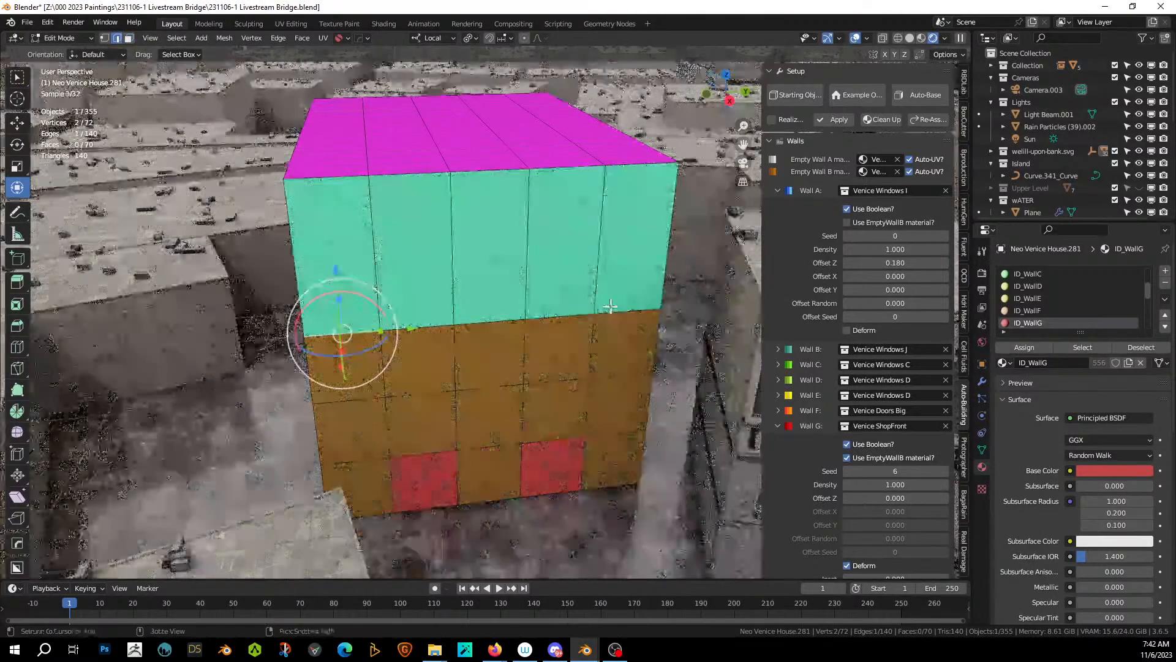
{"action": "right_click", "coordinate": [638, 311], "text": "ctrl"}
{"action": "middle_click_drag", "start_coordinate": [638, 313], "coordinate": [520, 381]}
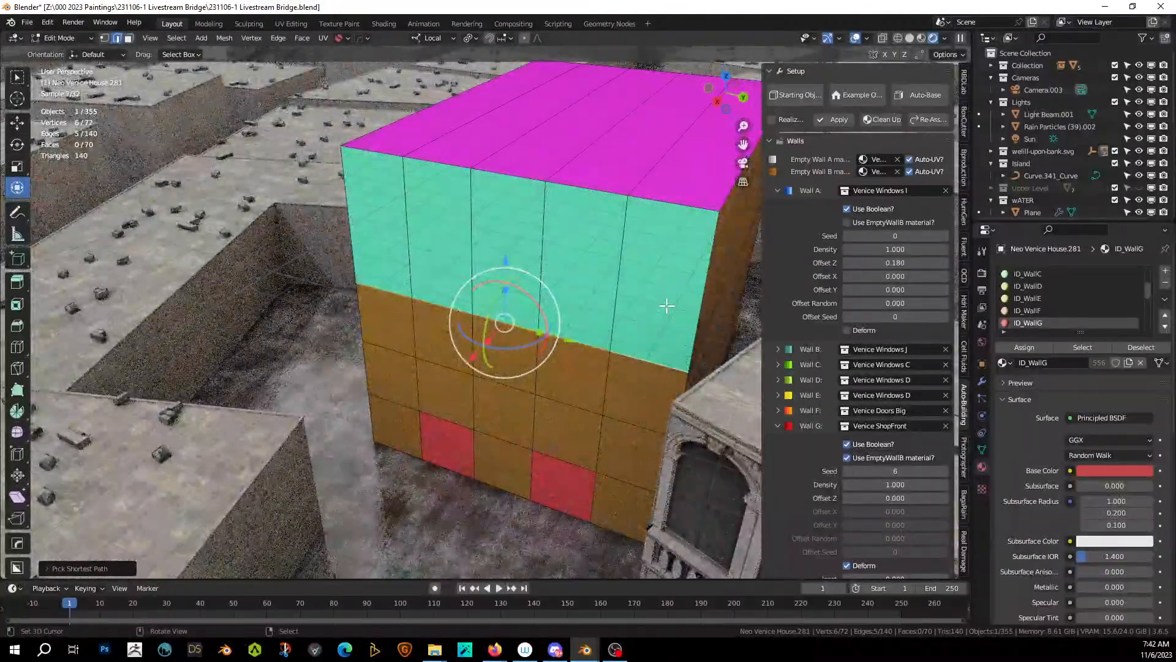
{"action": "right_click", "coordinate": [706, 267], "text": "alt+shift"}
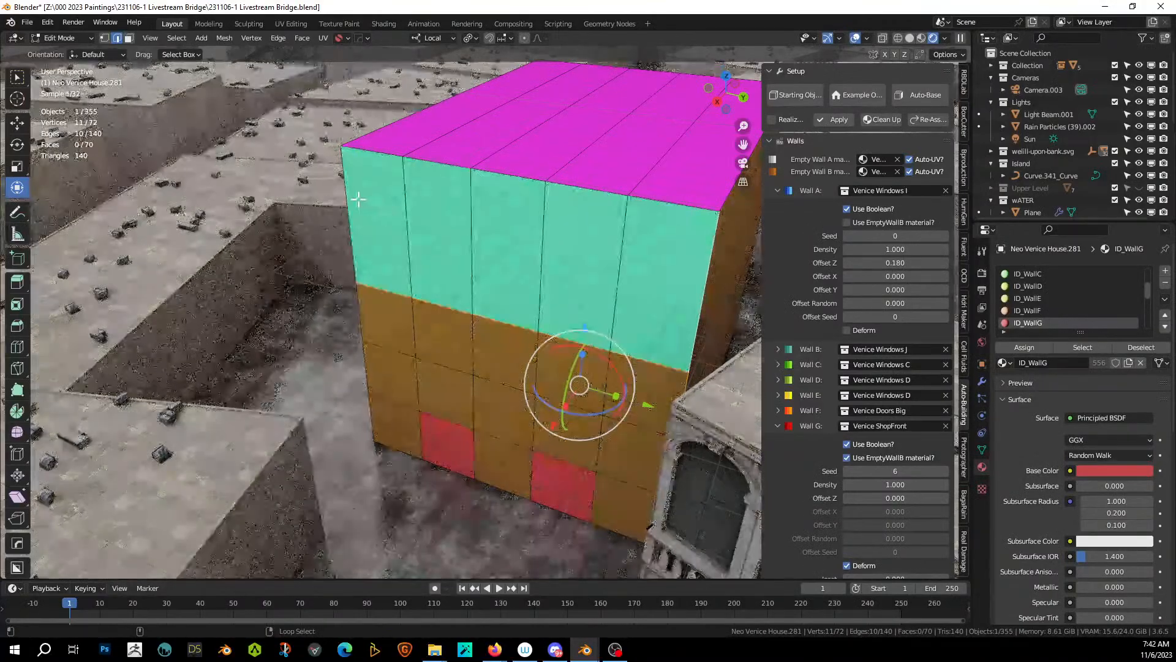
{"action": "right_click", "coordinate": [349, 202], "text": "alt+shift"}
{"action": "right_click", "coordinate": [392, 397], "text": "alt+shift"}
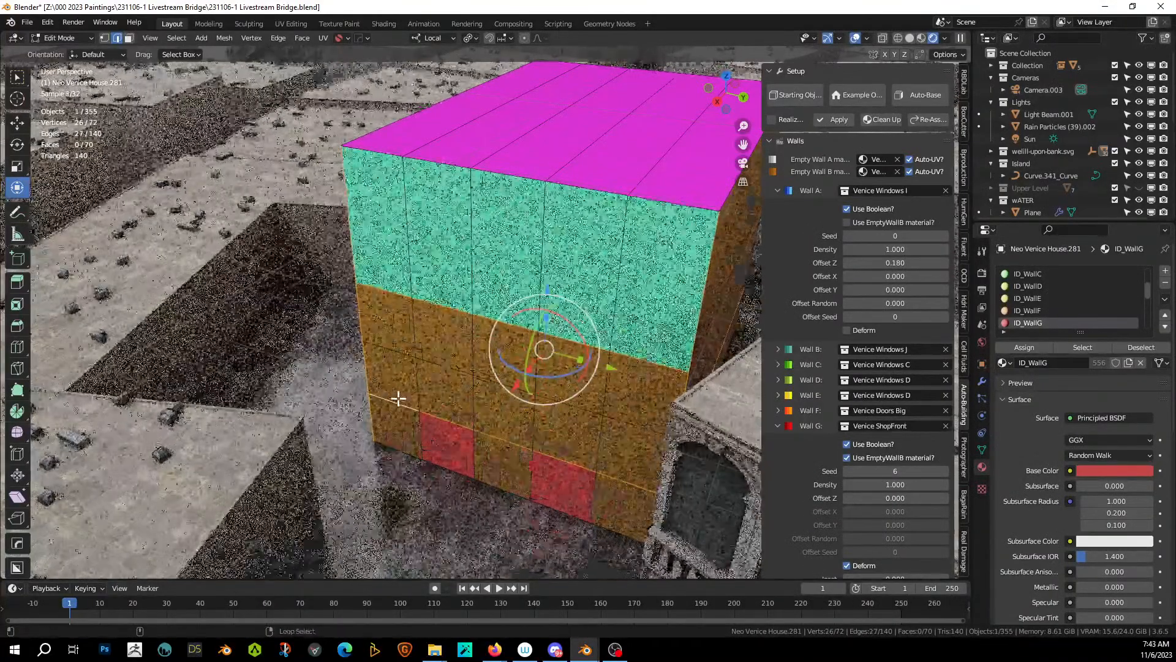
{"action": "scroll", "coordinate": [879, 509], "scroll_direction": "down", "scroll_amount": 8}
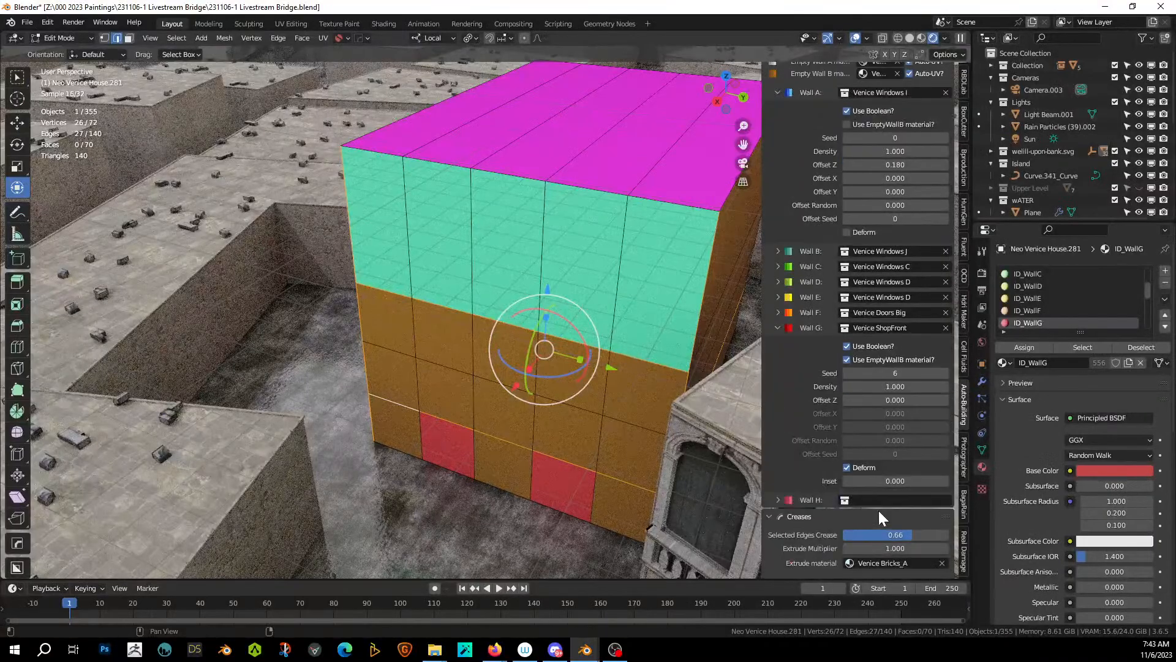
{"action": "left_click", "coordinate": [919, 437]}
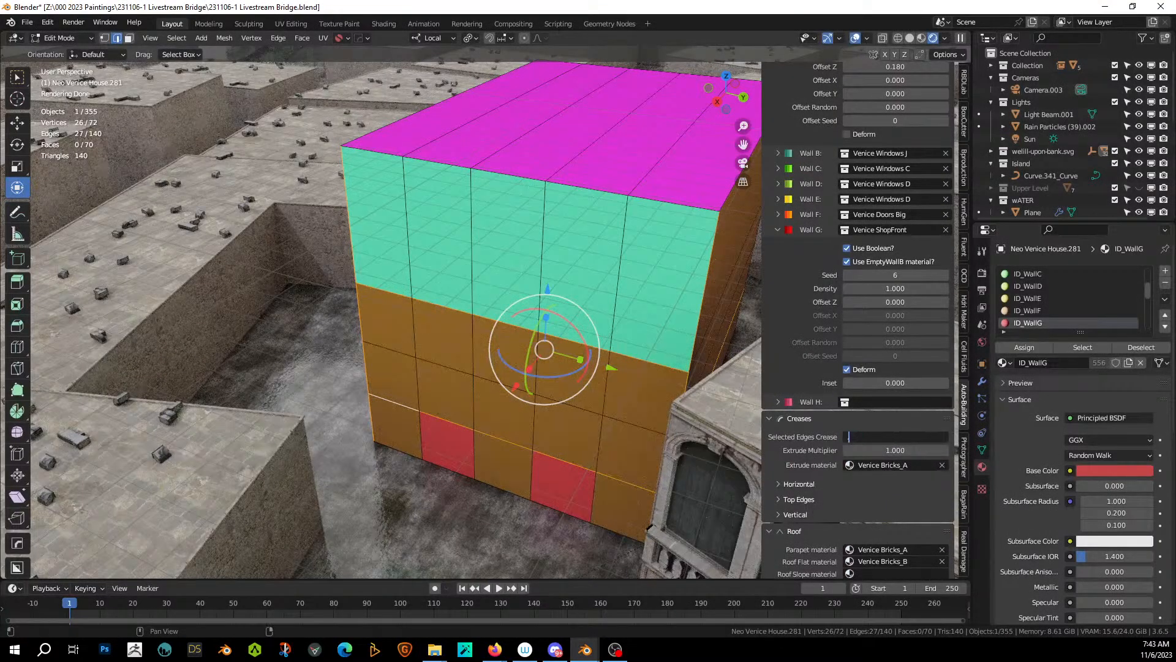
{"action": "type", "text": ".66"}
{"action": "key", "text": "Return"}
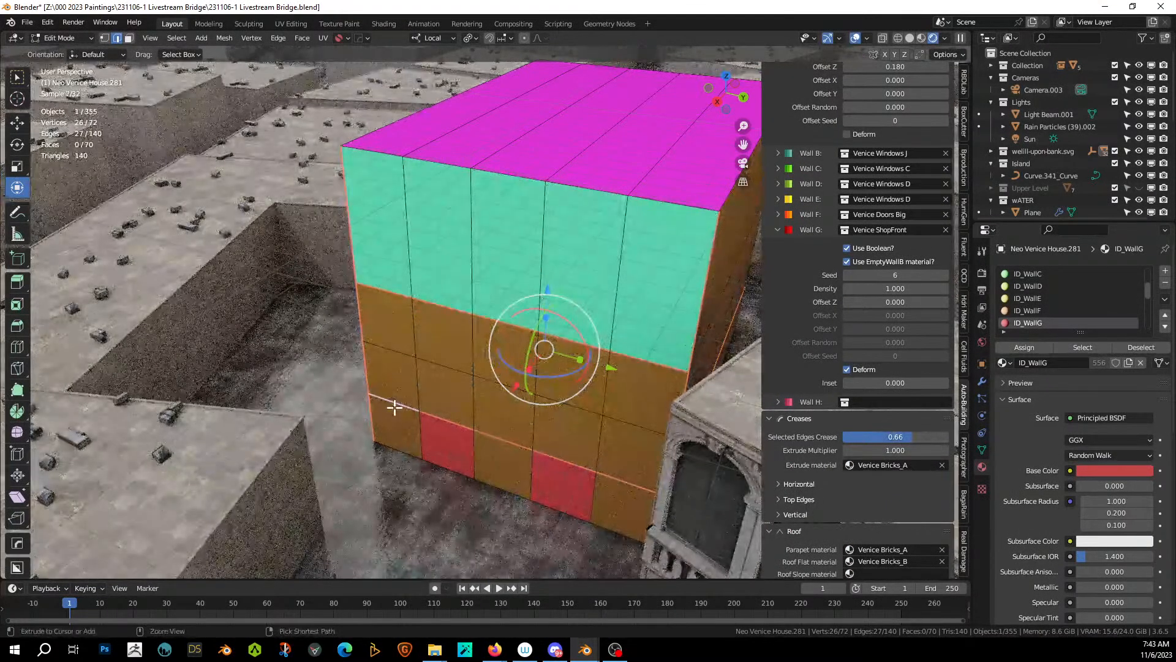
{"action": "key", "text": "ctrl+s"}
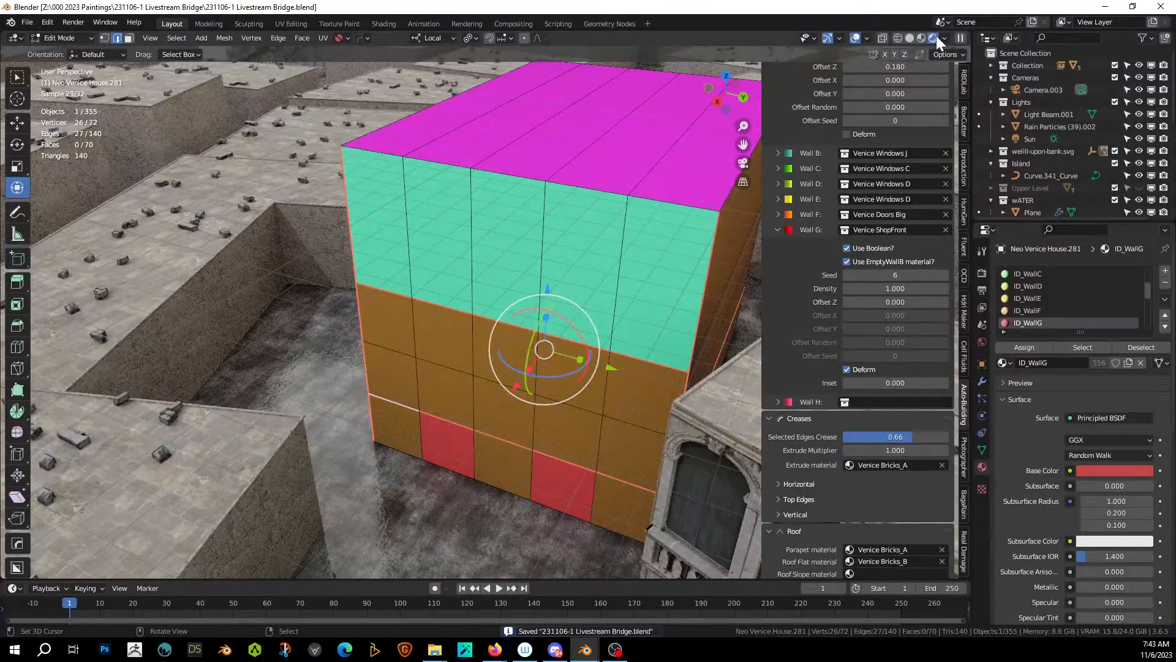
Examine the block's generated windows and shopfronts through the scene camera and up close from the front.
{"action": "key", "text": "Tab"}
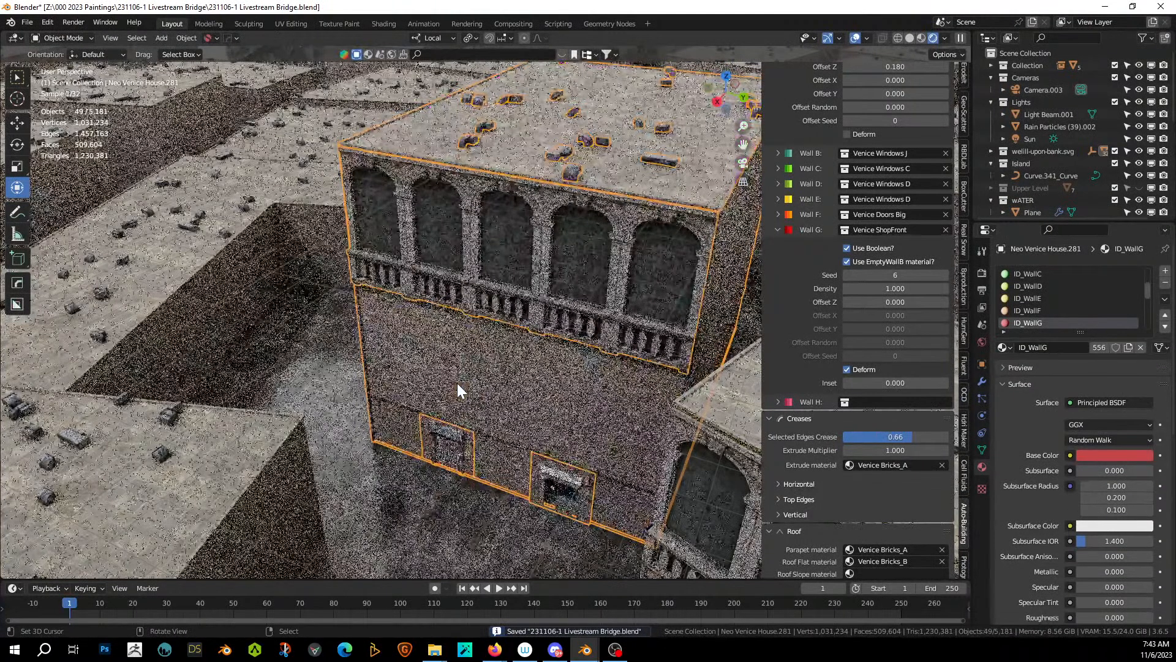
{"action": "key", "text": "KP_0"}
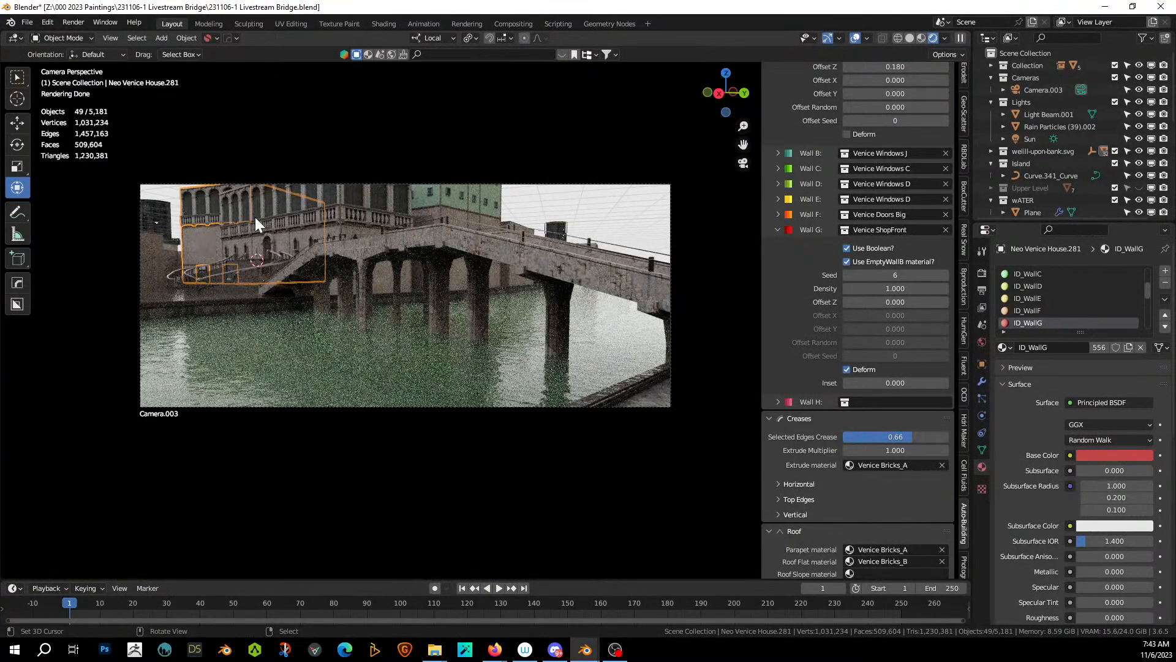
{"action": "key", "text": "KP_Decimal"}
{"action": "middle_click_drag", "start_coordinate": [391, 278], "coordinate": [427, 263]}
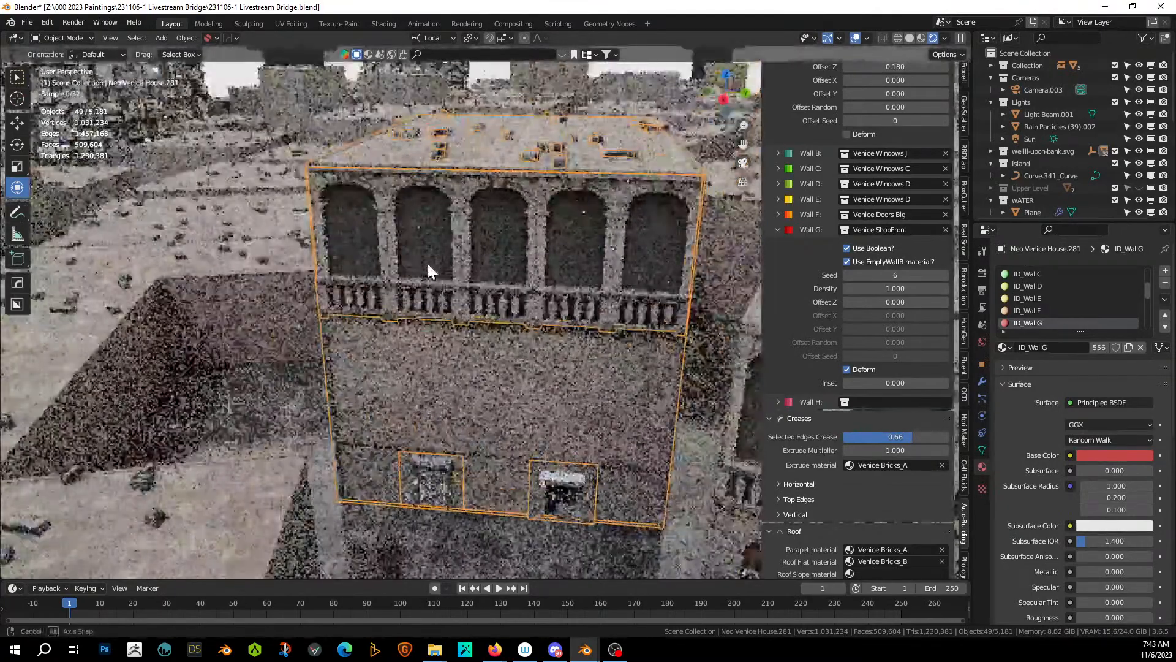
{"action": "middle_click_drag", "start_coordinate": [443, 348], "coordinate": [467, 352]}
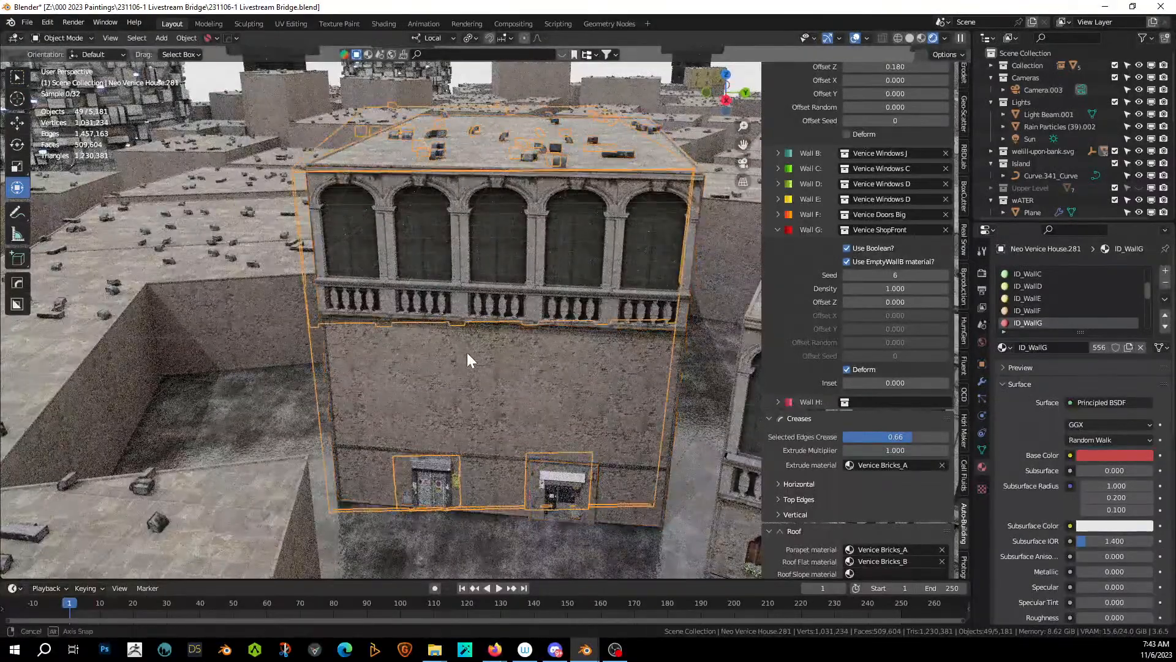
Try to dissolve the lower wall's middle horizontal edge loop with the creased edges still selected, and undo it.
{"action": "key", "text": "Tab"}
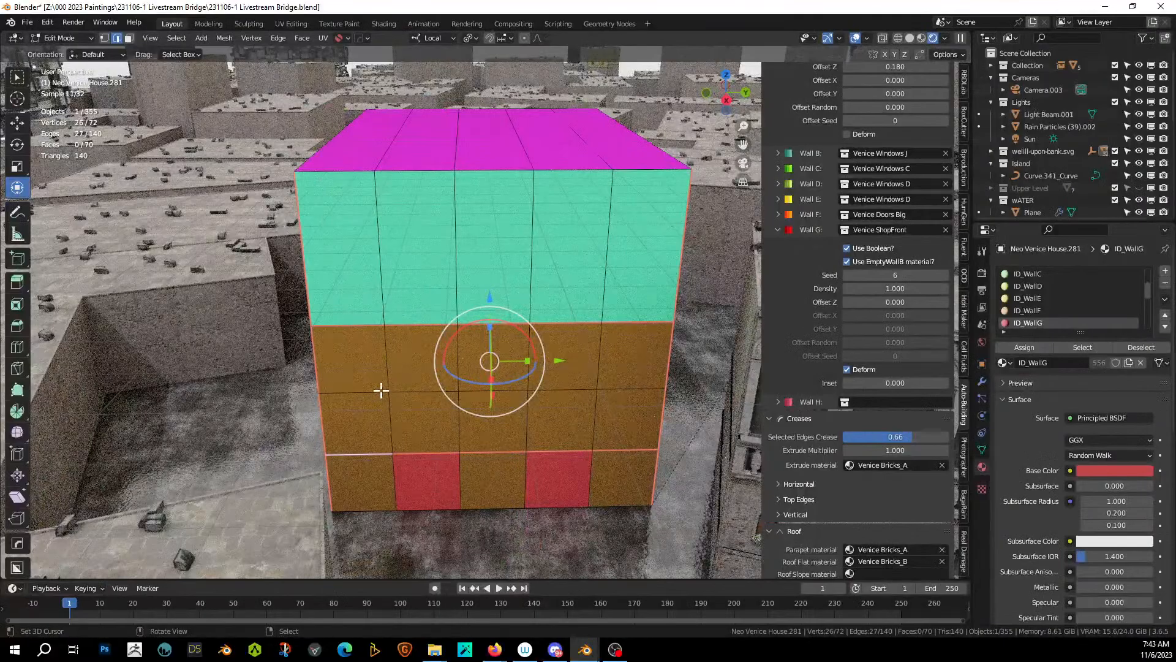
{"action": "left_click", "coordinate": [381, 390], "text": "alt+shift"}
{"action": "key", "text": "x"}
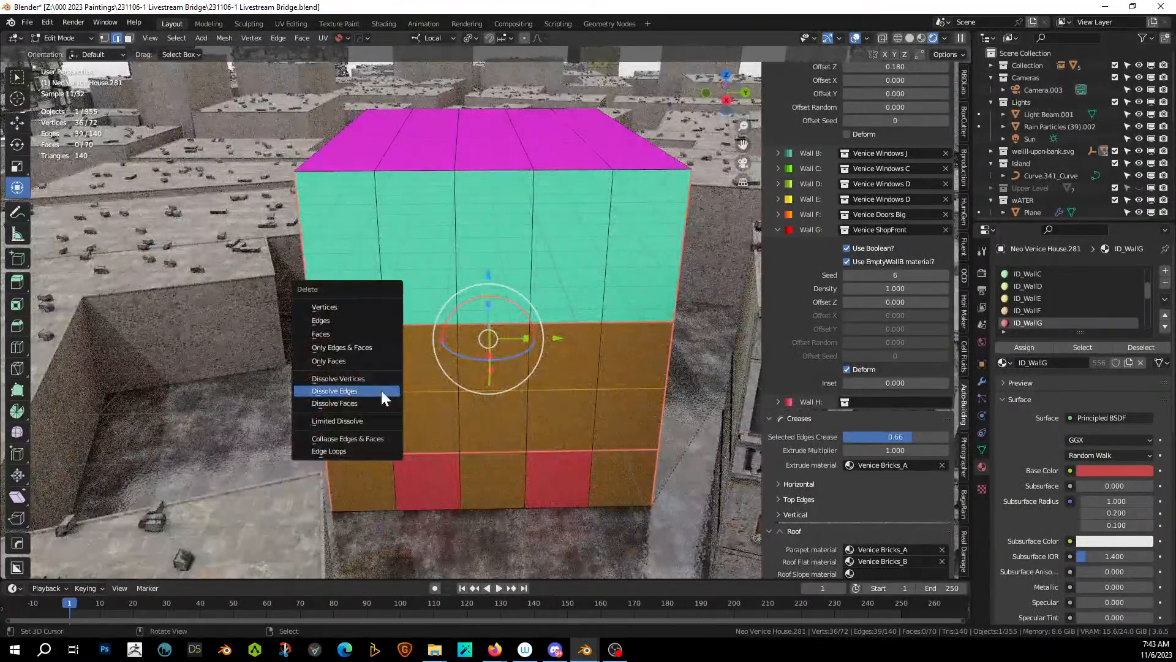
{"action": "left_click", "coordinate": [382, 391]}
{"action": "key", "text": "ctrl+z"}
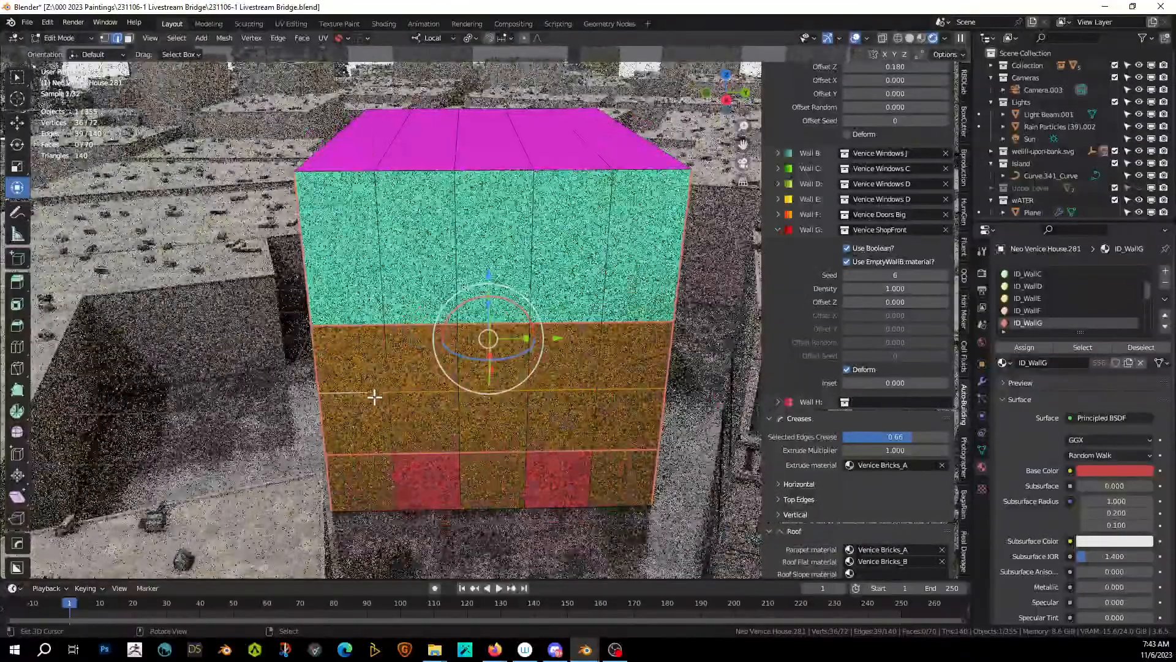
Dissolve only the middle horizontal edge loop of the block's lower wall, with all other edges deselected.
{"action": "right_click", "coordinate": [374, 396]}
{"action": "key", "text": "alt+a"}
{"action": "right_click", "coordinate": [373, 394], "text": "alt"}
{"action": "key", "text": "x"}
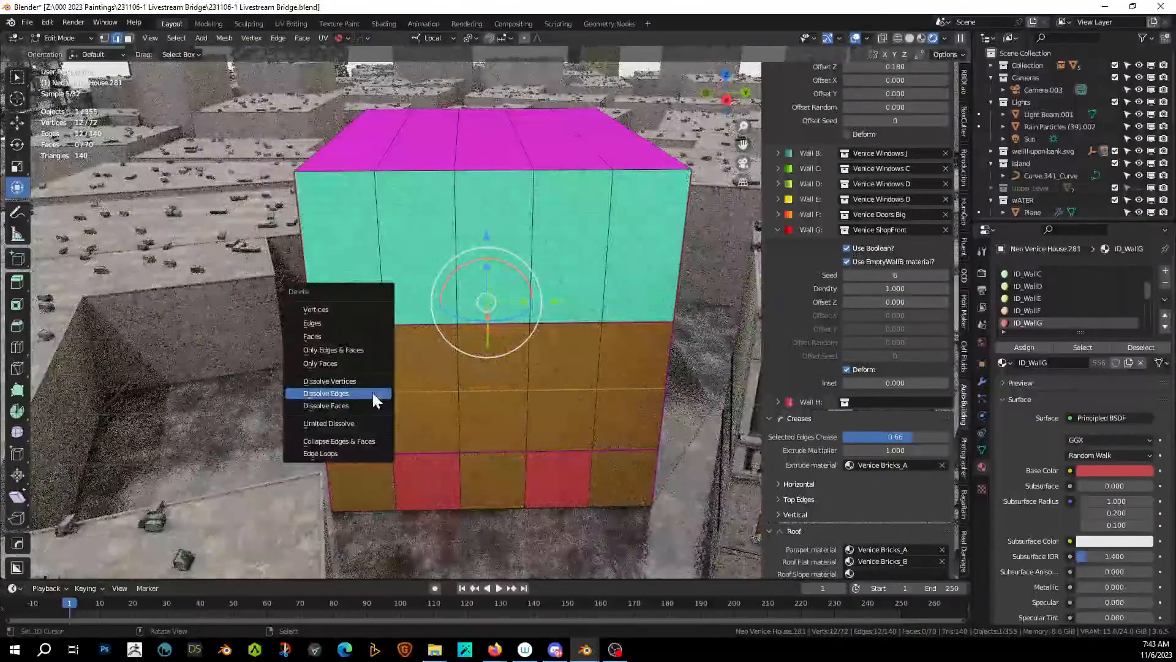
{"action": "left_click", "coordinate": [373, 394]}
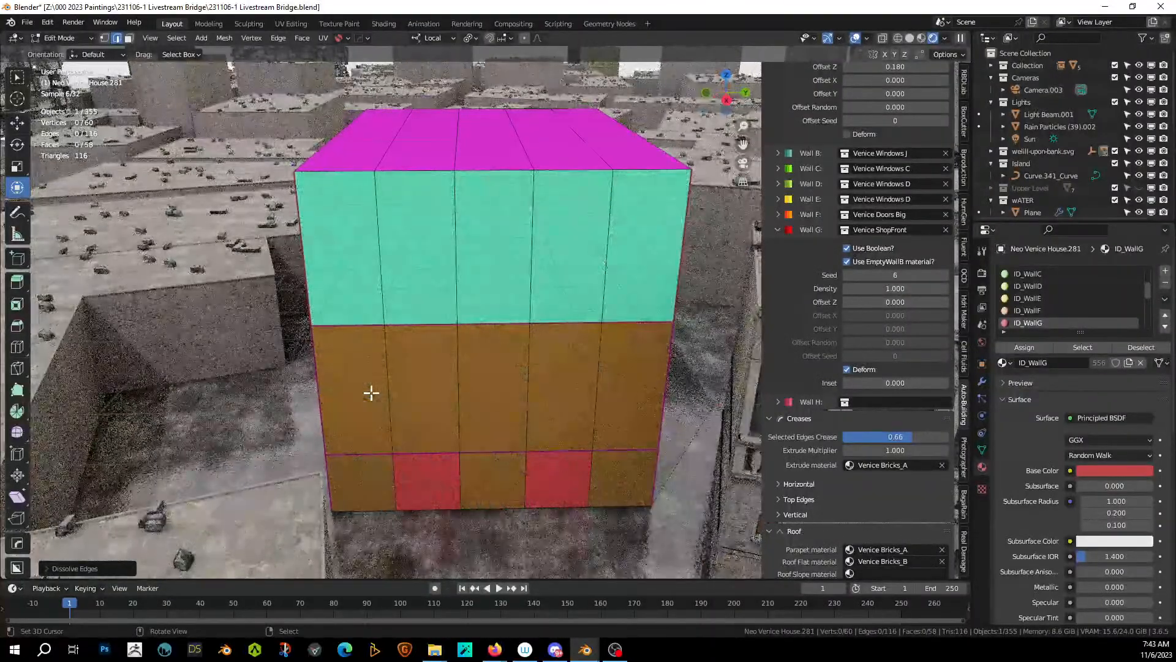
Assign the ID_WallB material to the five merged faces of the block's middle row and save the file.
{"action": "key", "text": "3"}
{"action": "right_click", "coordinate": [370, 389]}
{"action": "right_click", "coordinate": [619, 347], "text": "ctrl"}
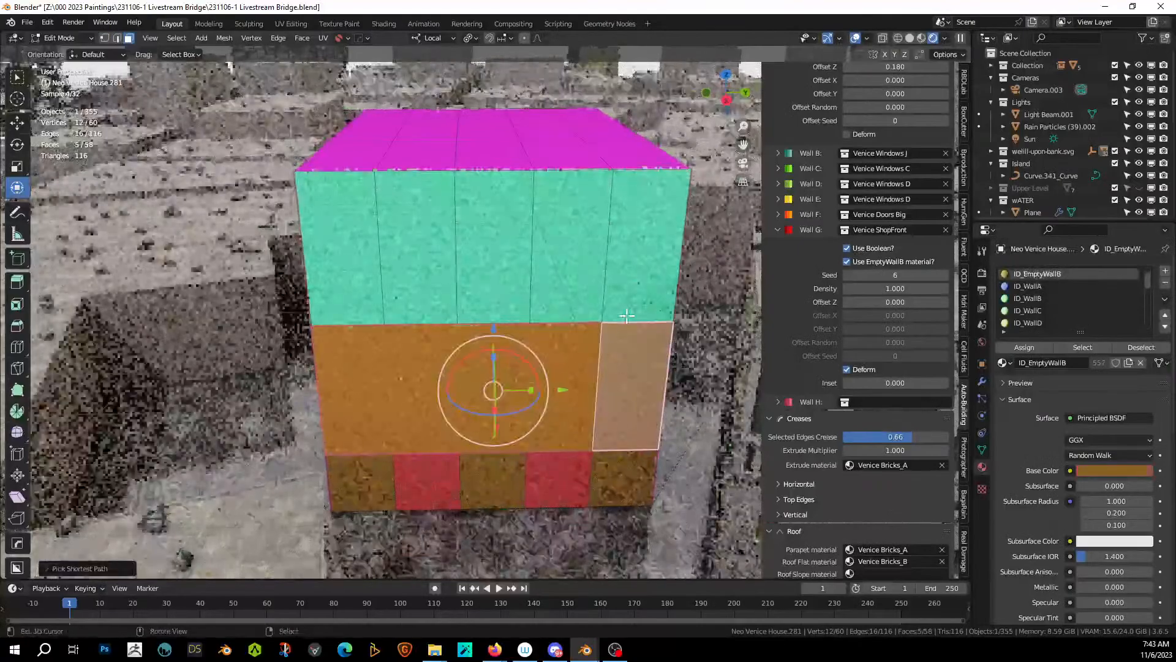
{"action": "right_click", "coordinate": [627, 314], "text": "shift"}
{"action": "left_click", "coordinate": [1028, 298]}
{"action": "left_click", "coordinate": [1024, 348]}
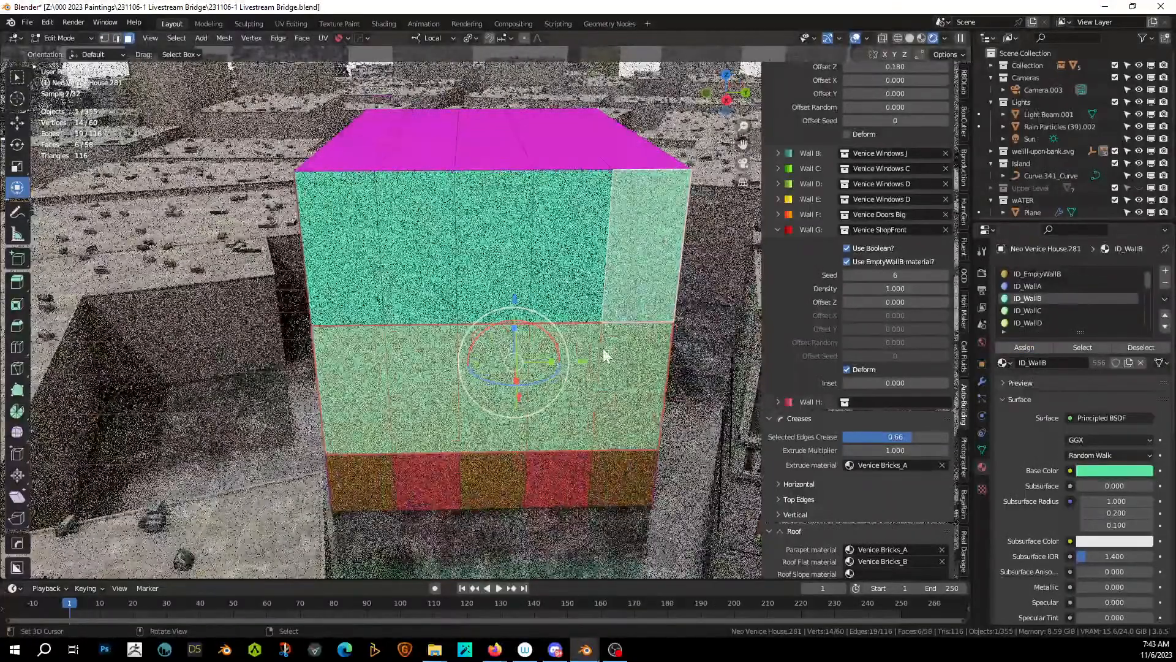
{"action": "key", "text": "Tab"}
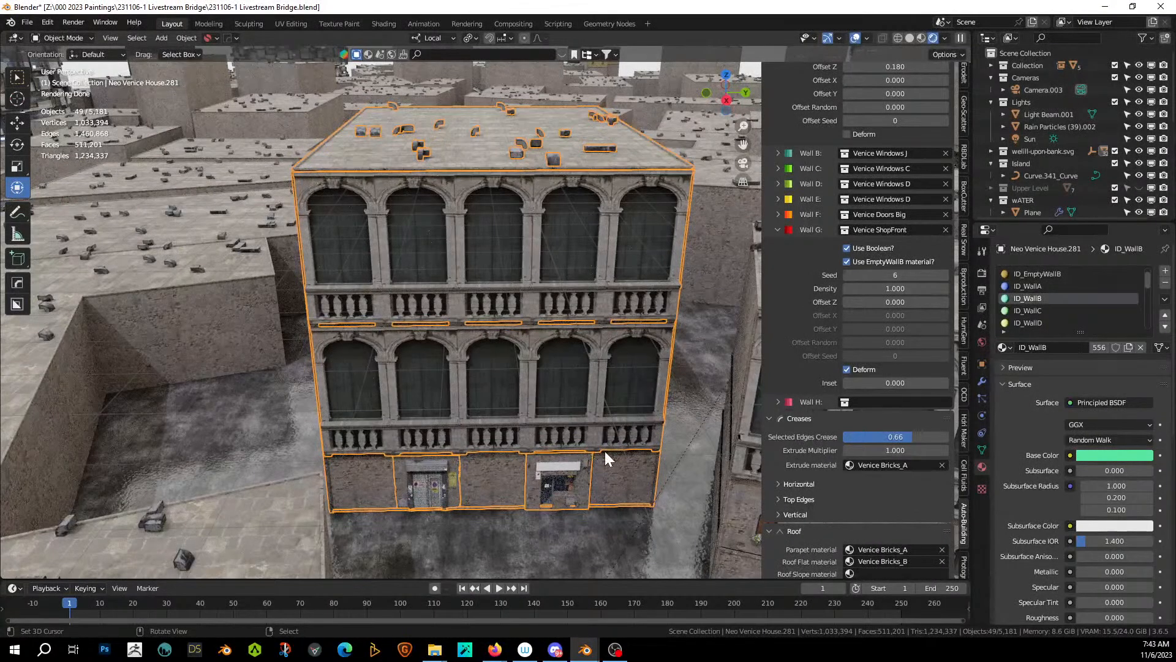
{"action": "key", "text": "KP_0"}
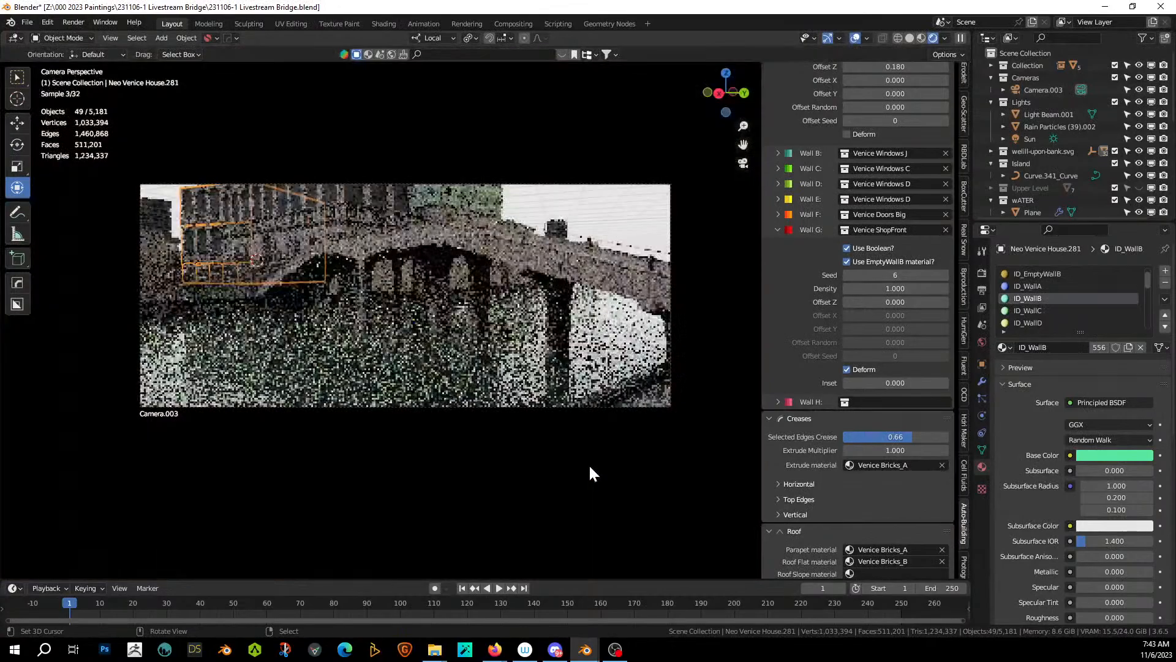
{"action": "left_click", "coordinate": [624, 208]}
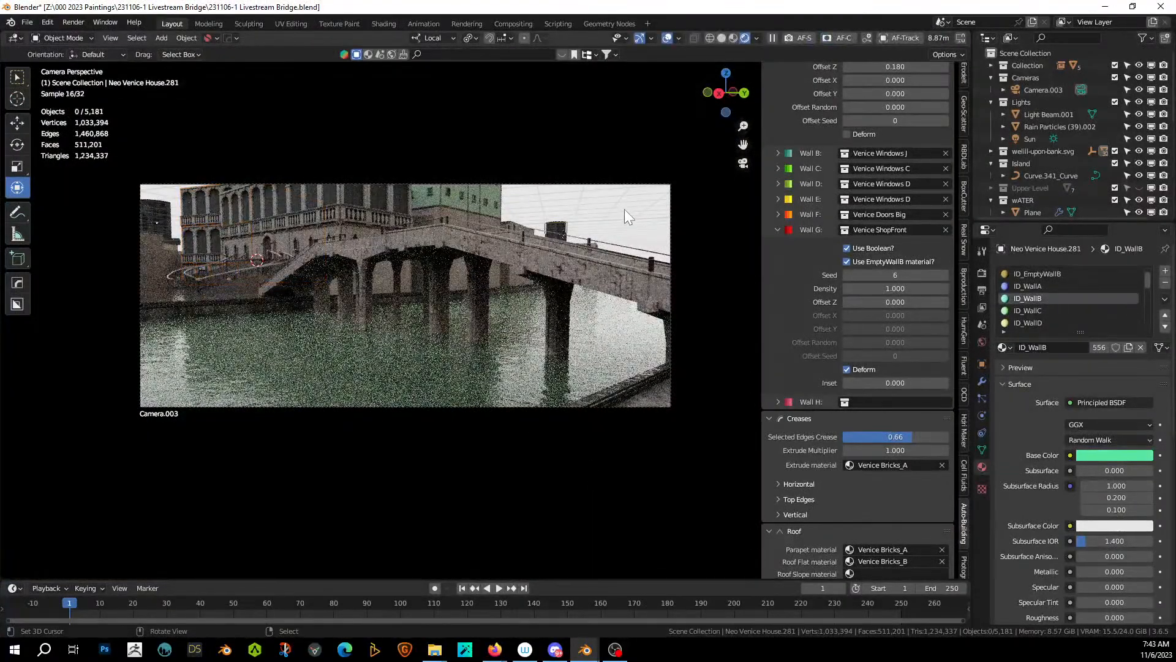
{"action": "key", "text": "ctrl+s"}
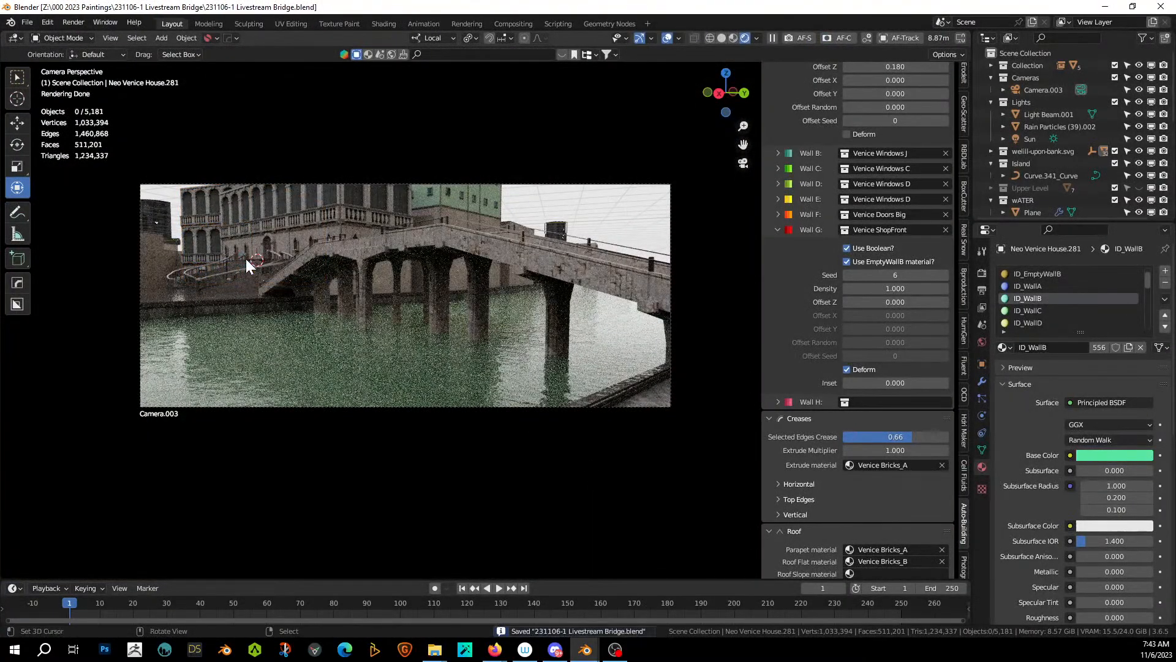
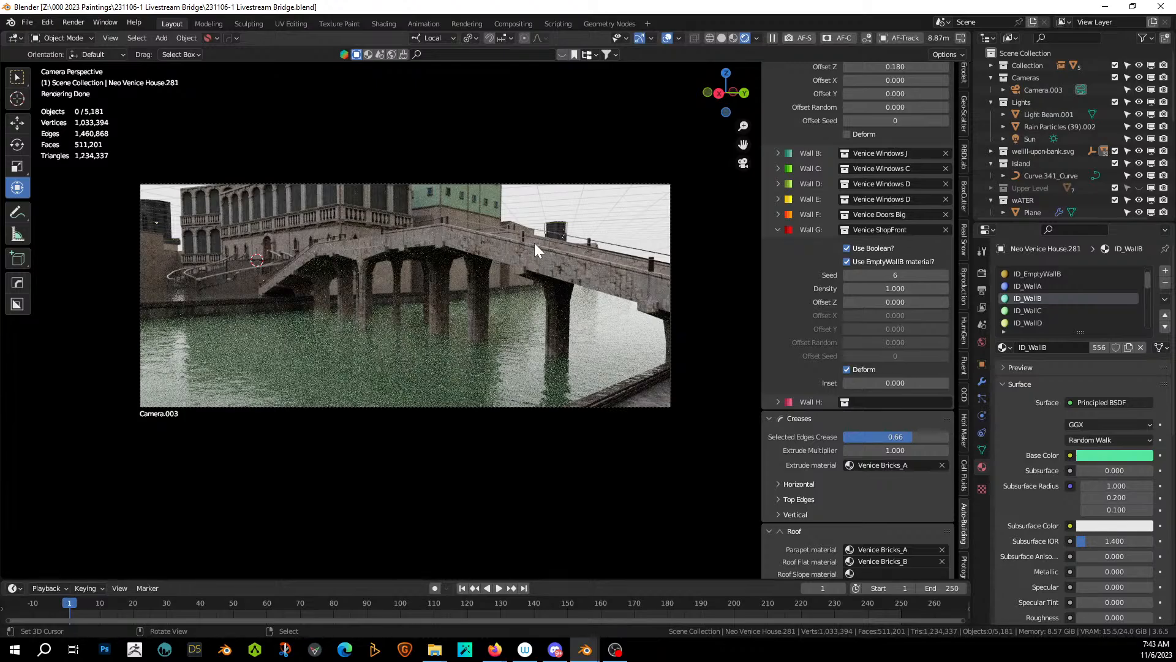
Assign the ID_WallG material to the middle ground-floor face on the end wall of the house beside the curved stairs.
{"action": "middle_click_drag", "start_coordinate": [480, 256], "coordinate": [480, 323]}
{"action": "scroll", "coordinate": [478, 266], "scroll_direction": "up", "scroll_amount": 3}
{"action": "scroll", "coordinate": [479, 271], "scroll_direction": "up", "scroll_amount": 2}
{"action": "scroll", "coordinate": [482, 340], "scroll_direction": "up", "scroll_amount": 5}
{"action": "right_click", "coordinate": [363, 363]}
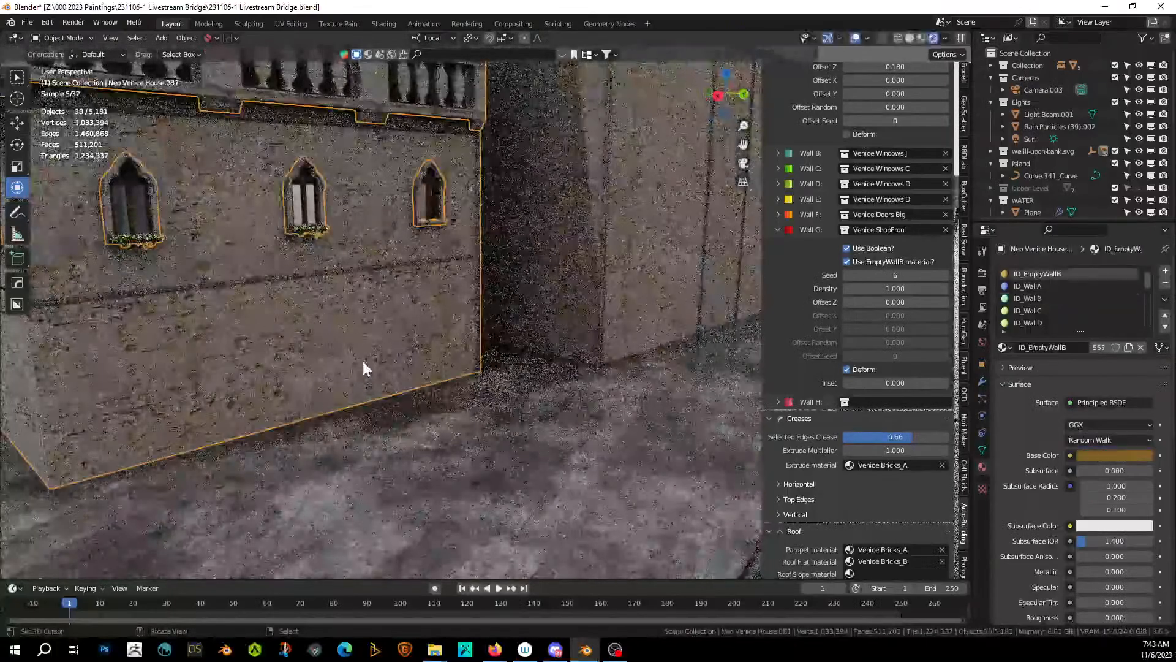
{"action": "key", "text": "Tab"}
{"action": "right_click", "coordinate": [338, 348]}
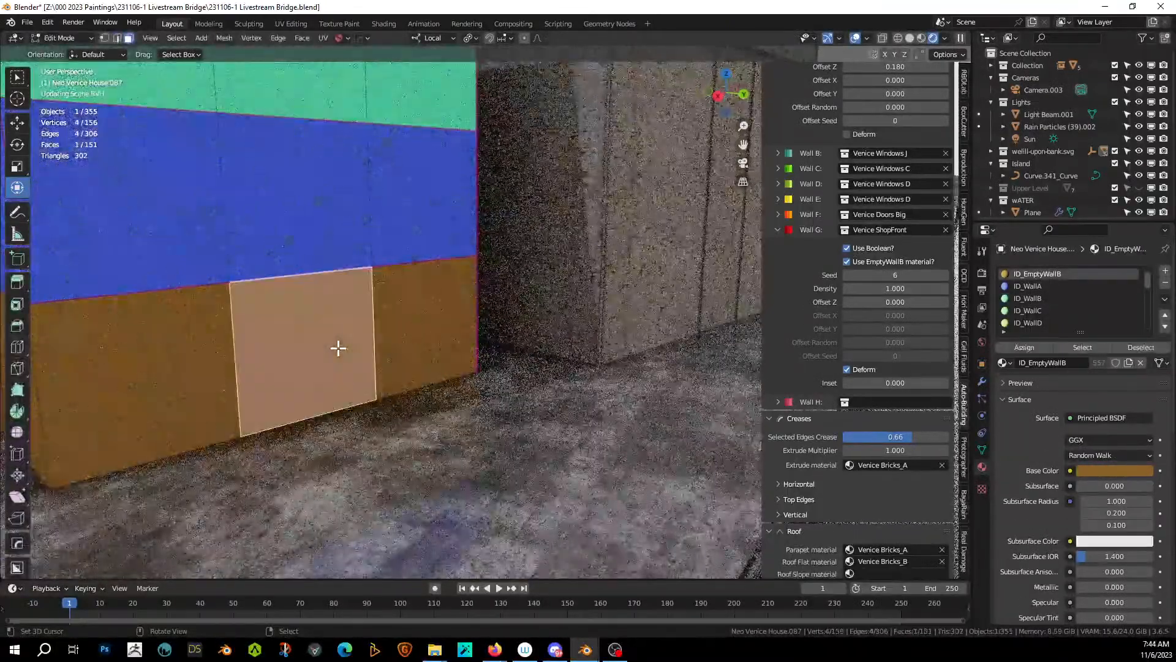
{"action": "scroll", "coordinate": [1066, 308], "scroll_direction": "down", "scroll_amount": 3}
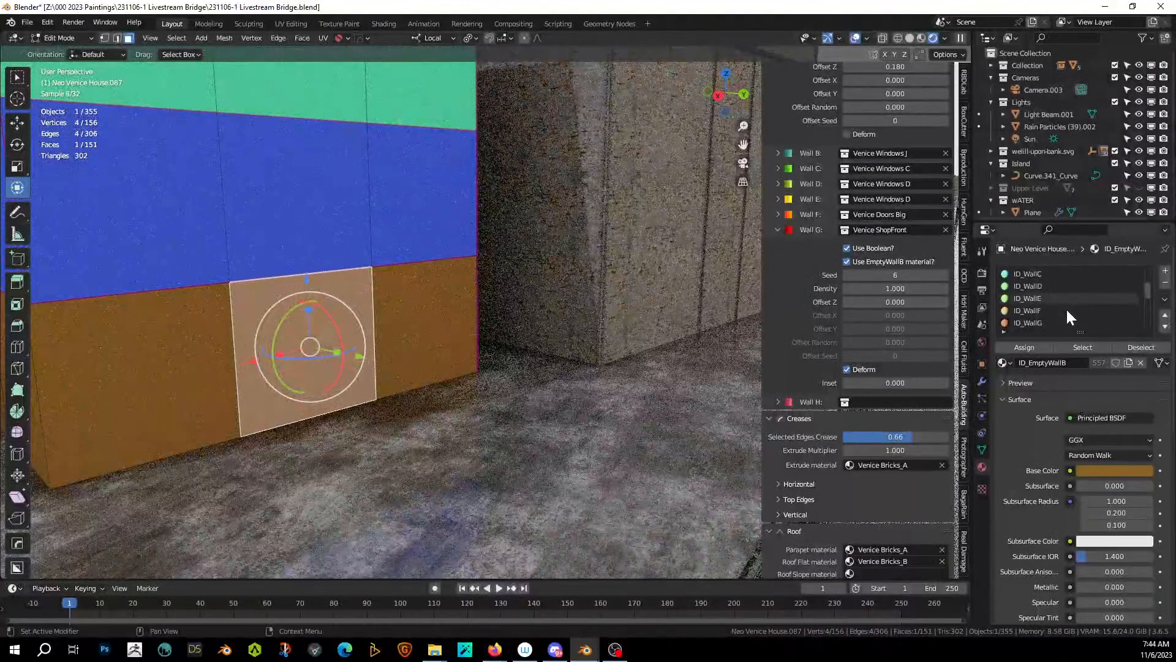
{"action": "left_click", "coordinate": [1033, 321]}
{"action": "left_click", "coordinate": [1035, 350]}
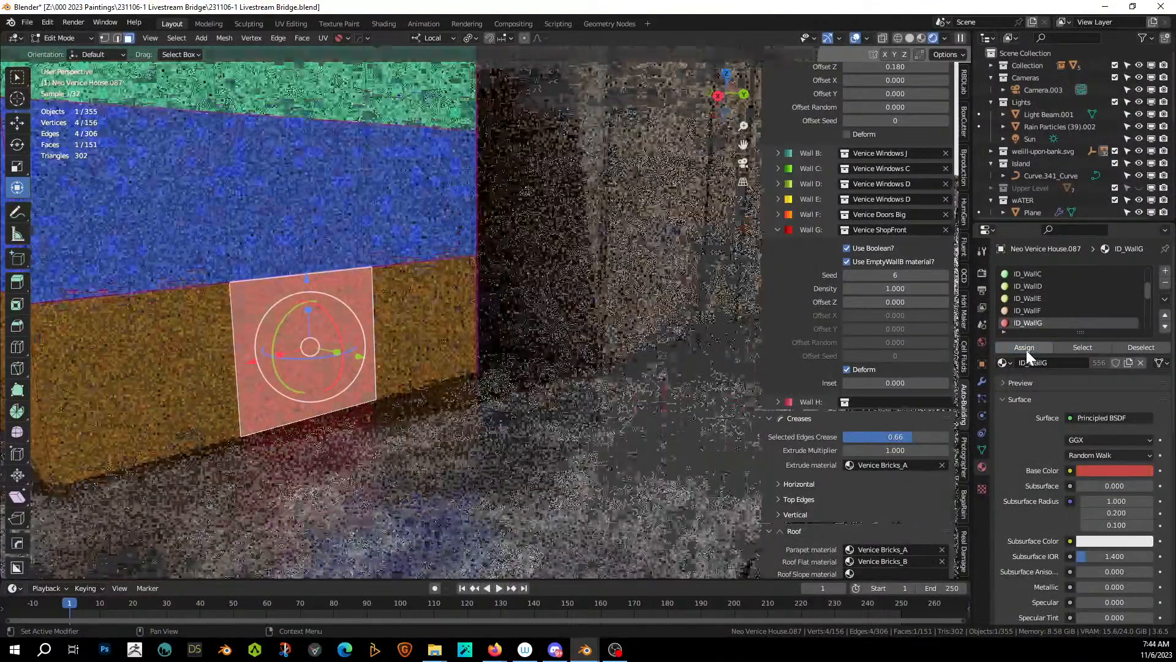
Set a 0.66 crease on the two vertical edge loops flanking the house's shopfront face and save the file.
{"action": "middle_click_drag", "start_coordinate": [633, 333], "coordinate": [363, 329]}
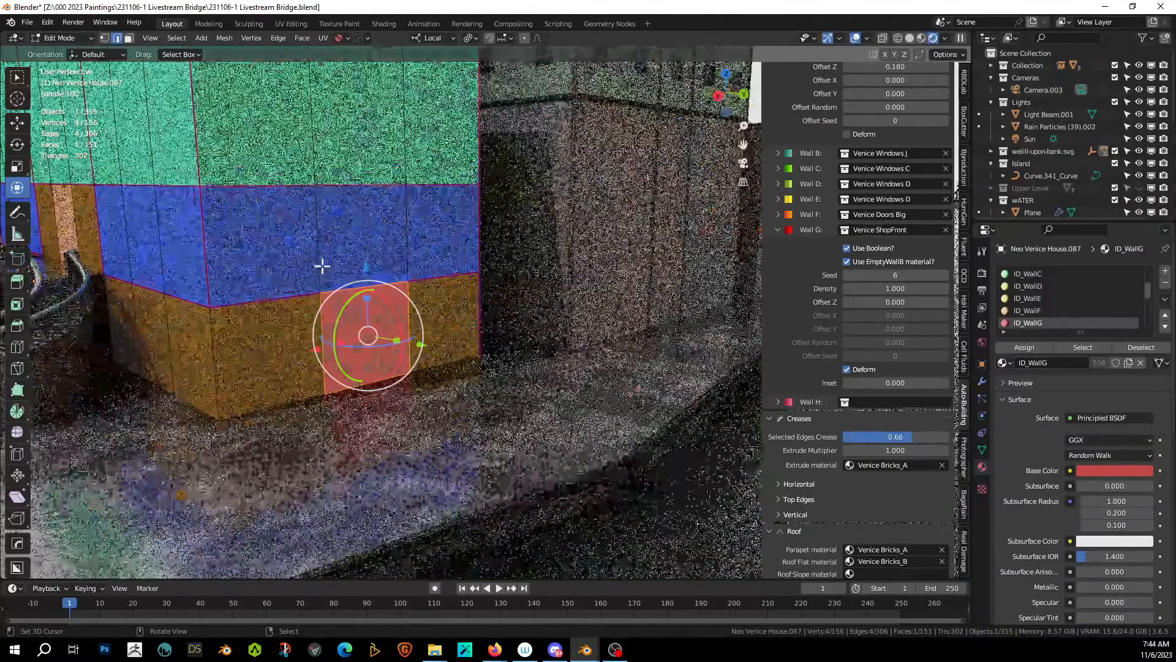
{"action": "left_click", "coordinate": [316, 249]}
{"action": "right_click", "coordinate": [317, 247], "text": "alt"}
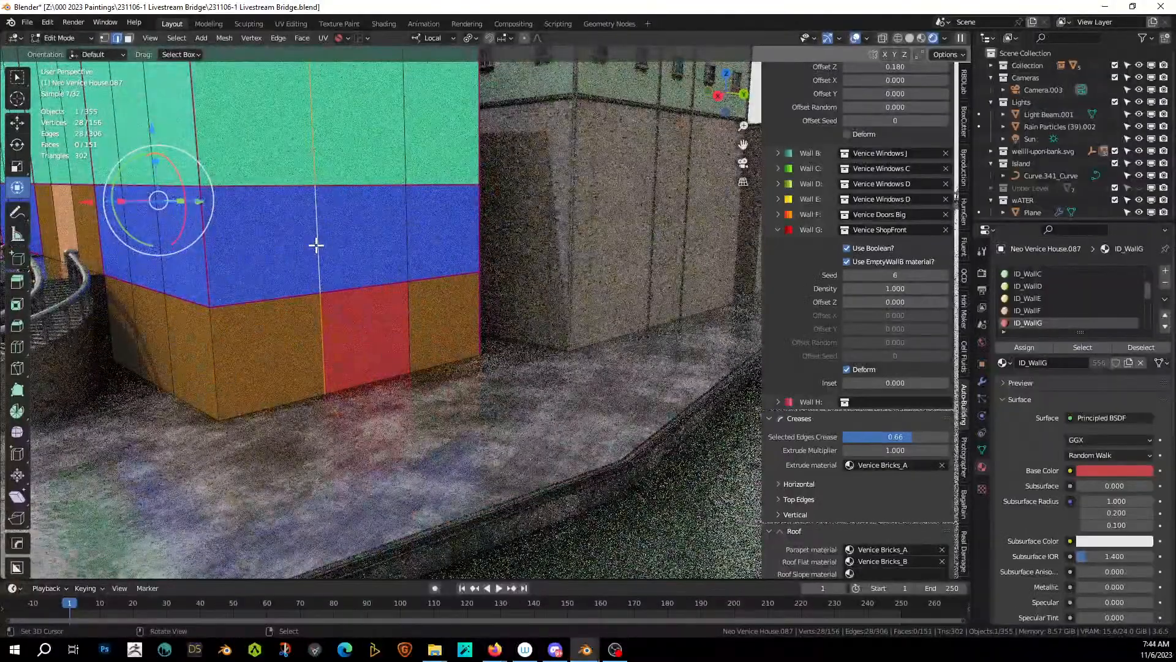
{"action": "middle_click_drag", "start_coordinate": [318, 213], "coordinate": [416, 253]}
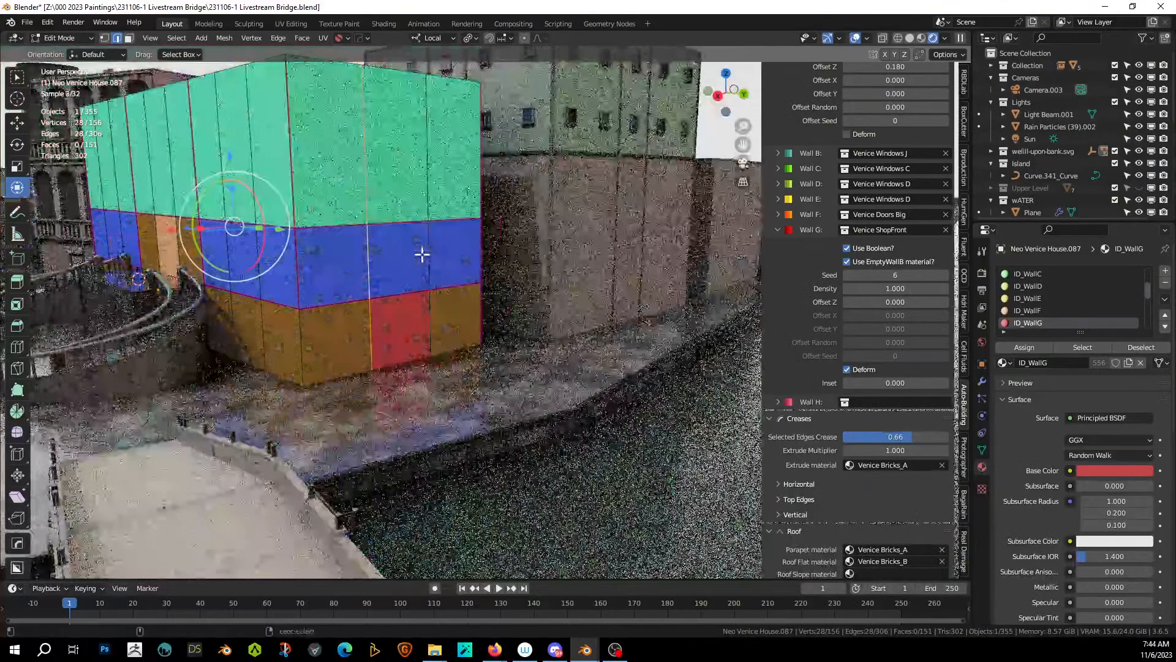
{"action": "right_click", "coordinate": [428, 247], "text": "alt+shift"}
{"action": "left_click", "coordinate": [895, 436]}
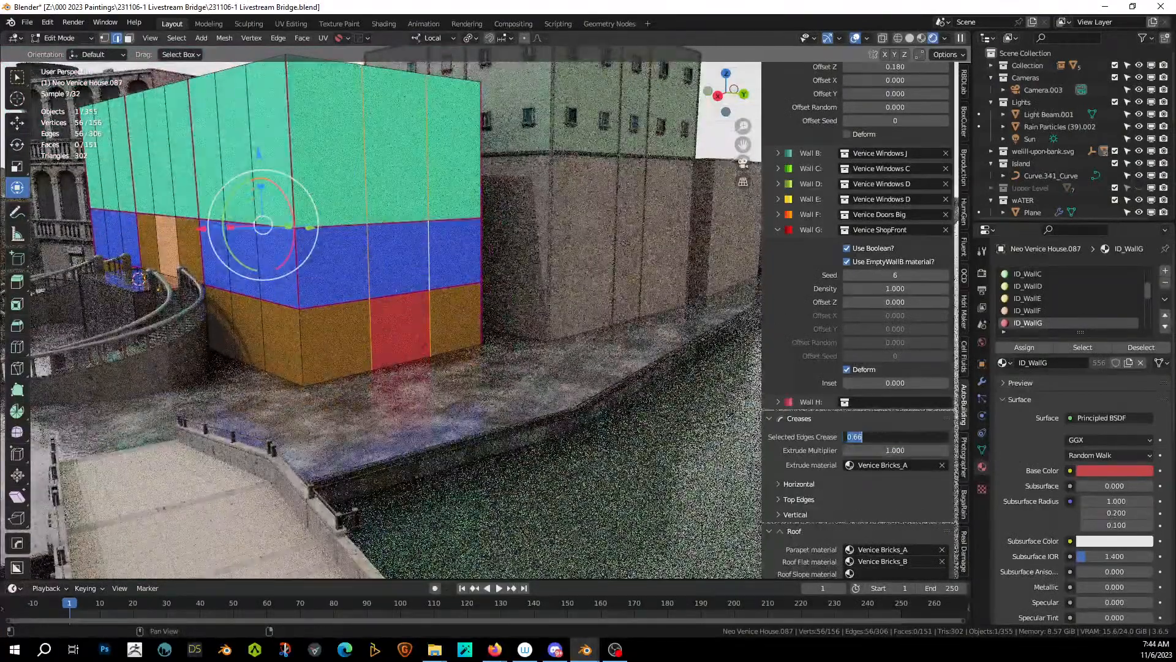
{"action": "type", "text": ".66"}
{"action": "key", "text": "Return"}
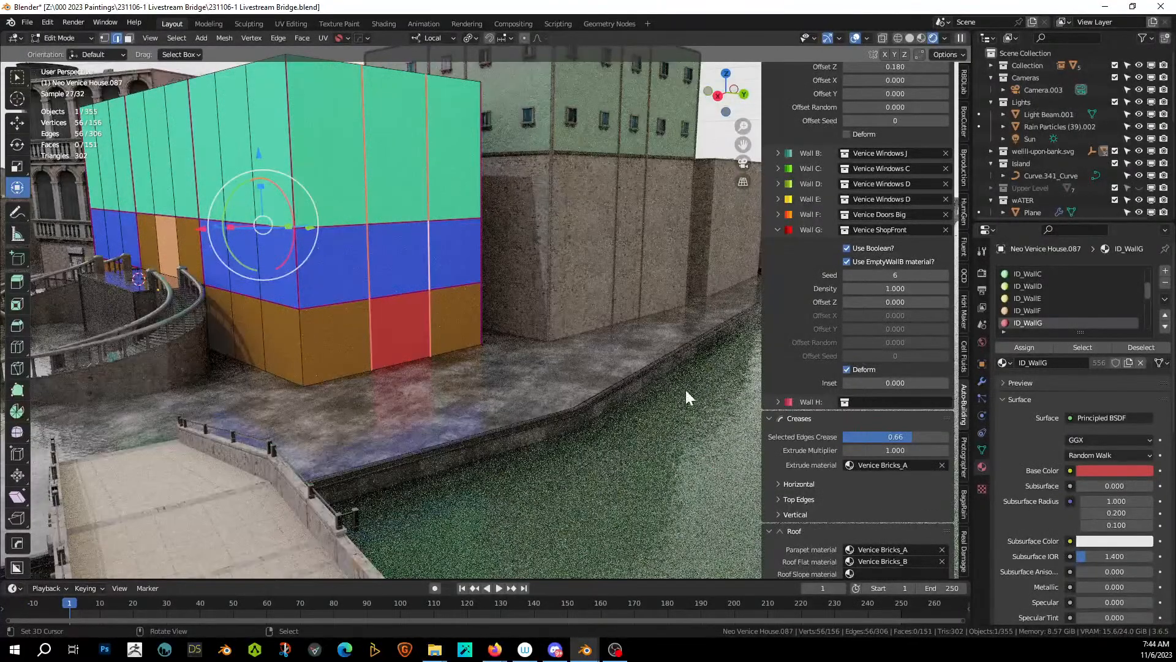
{"action": "key", "text": "Tab"}
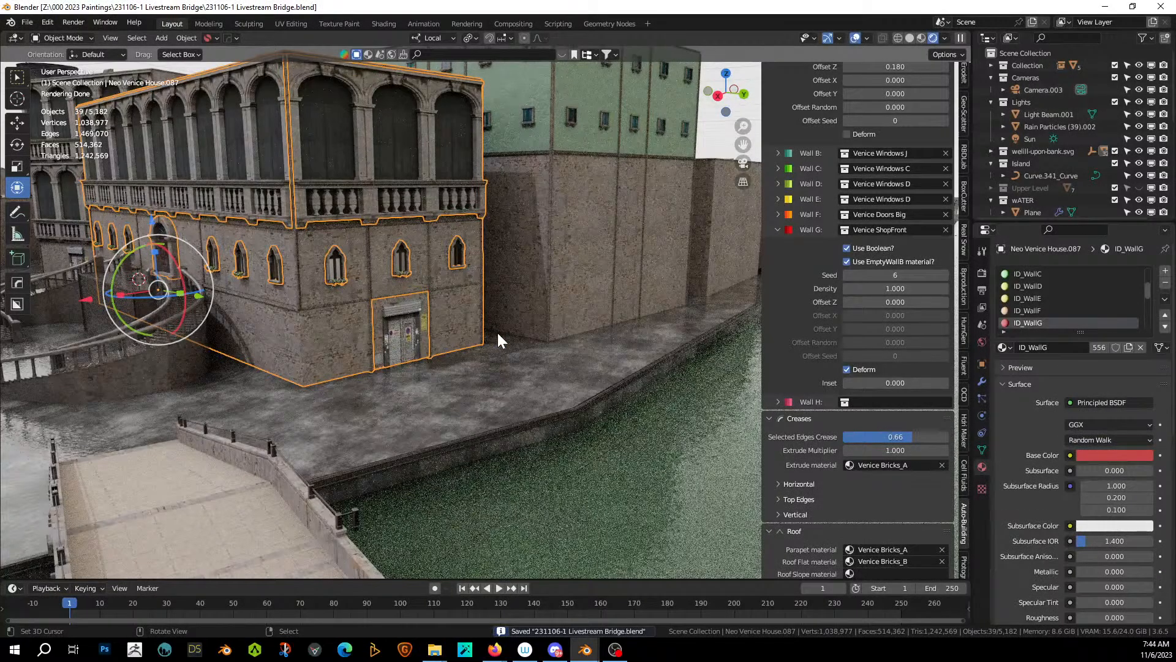
Assign the ID_WallA material to the outermost ground-floor face at each end of the house's long front wall and save the file.
{"action": "middle_click_drag", "start_coordinate": [468, 338], "coordinate": [509, 357]}
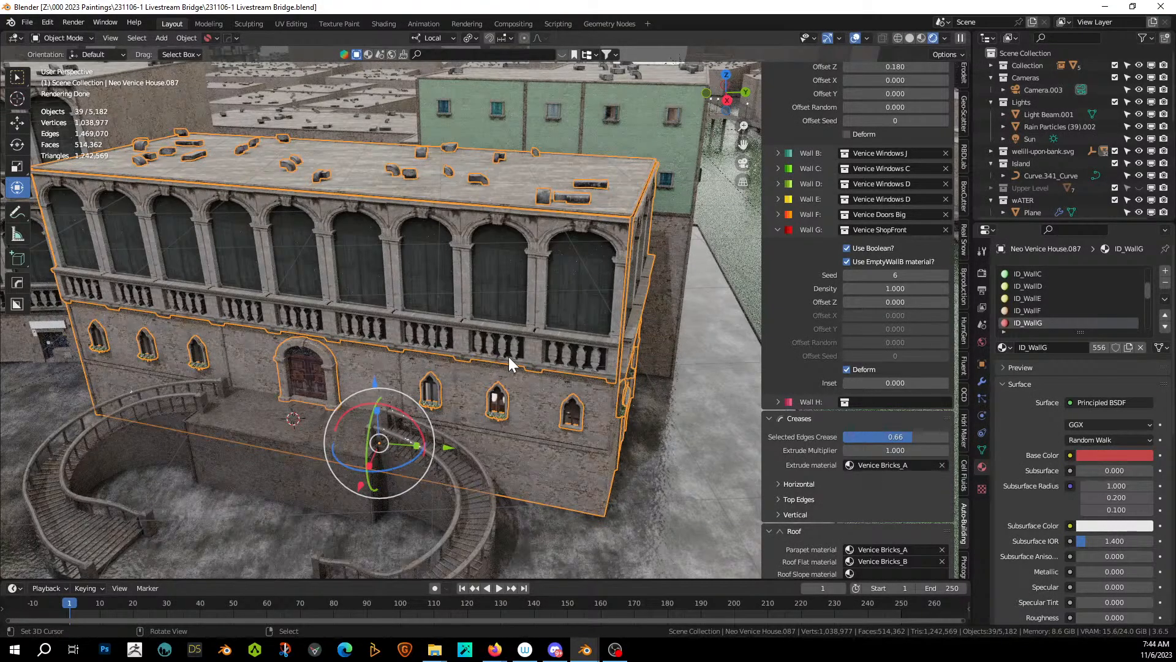
{"action": "key", "text": "Tab"}
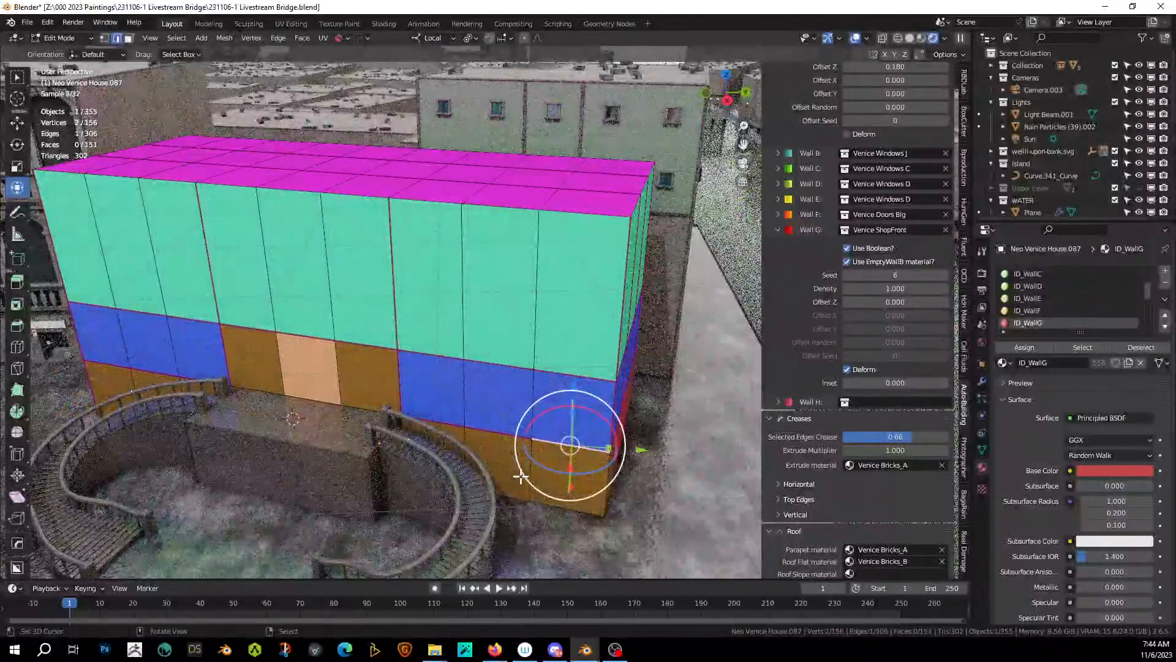
{"action": "key", "text": "3"}
{"action": "right_click", "coordinate": [515, 475]}
{"action": "right_click", "coordinate": [549, 475]}
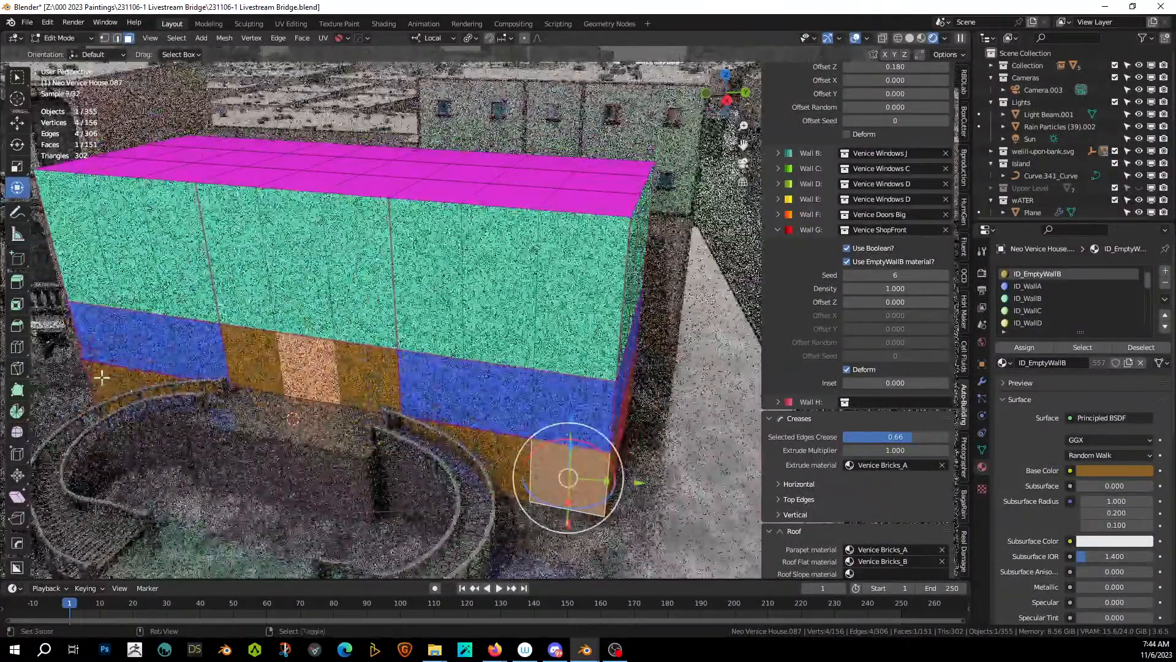
{"action": "right_click", "coordinate": [102, 377], "text": "shift"}
{"action": "right_click", "coordinate": [103, 352], "text": "shift"}
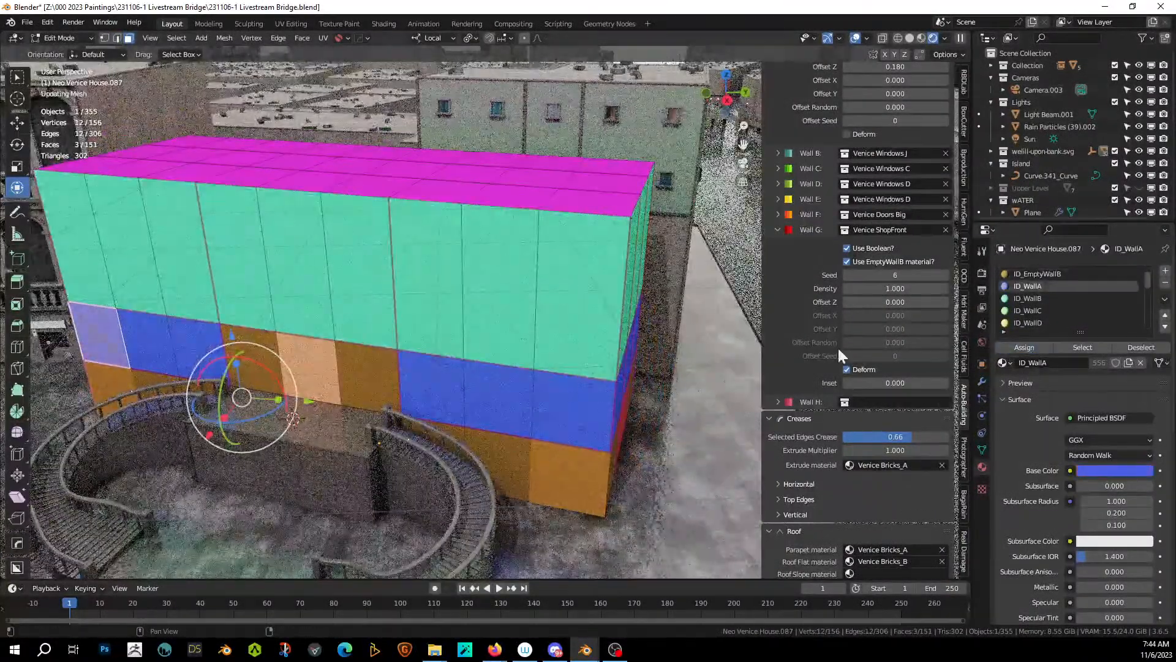
{"action": "key", "text": "Tab"}
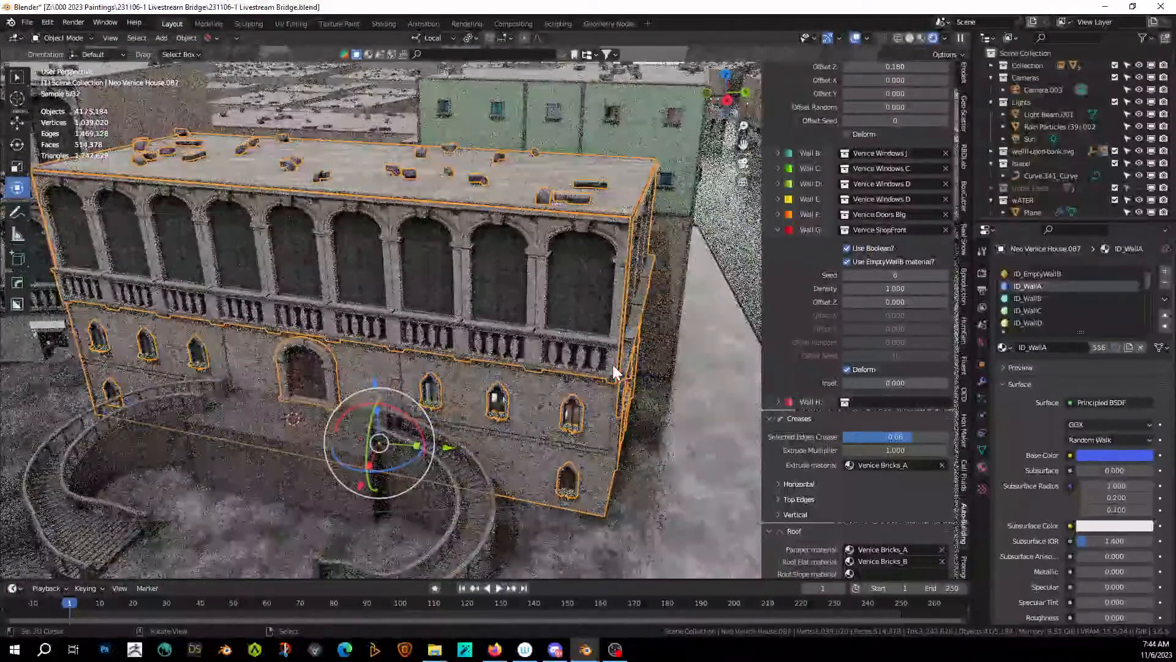
{"action": "key", "text": "KP_0"}
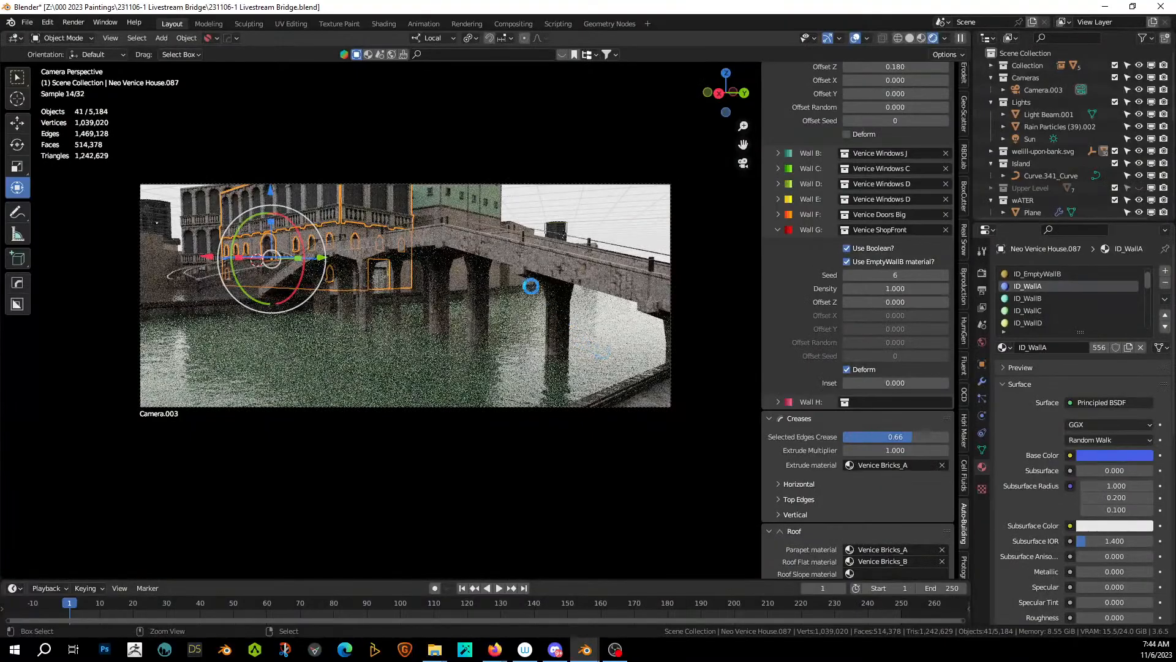
{"action": "key", "text": "ctrl+s"}
Assign ID_WallA to the second ground-floor face from each end of the long front and to both faces beside the shopfront, and save.
{"action": "key", "text": "KP_0"}
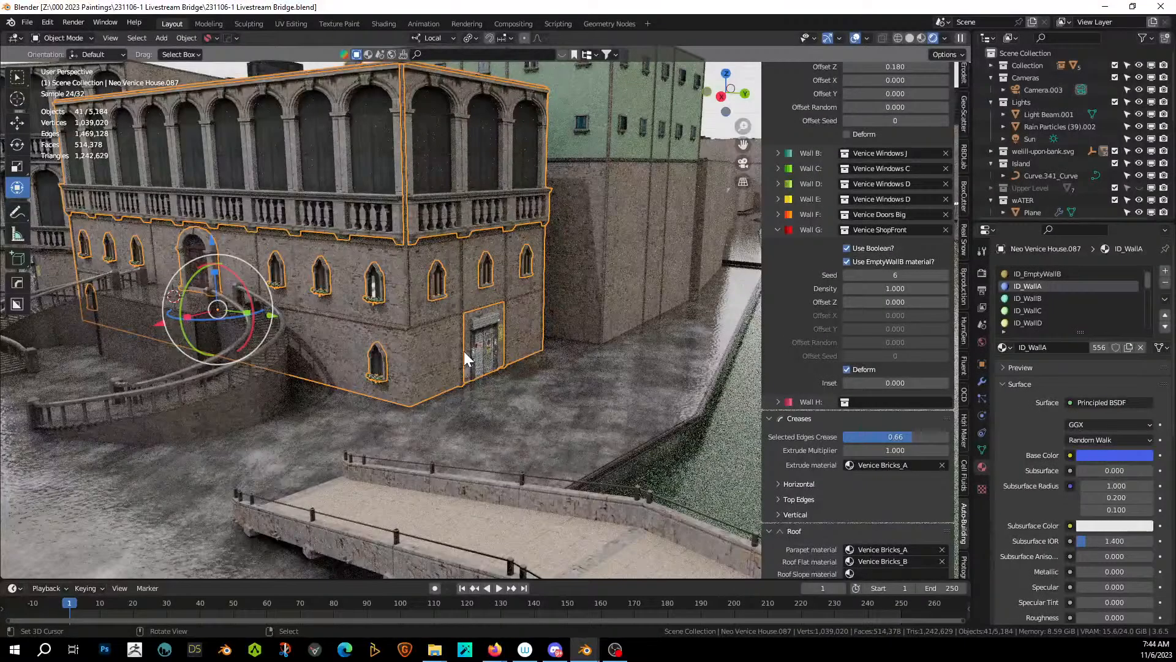
{"action": "key", "text": "Tab"}
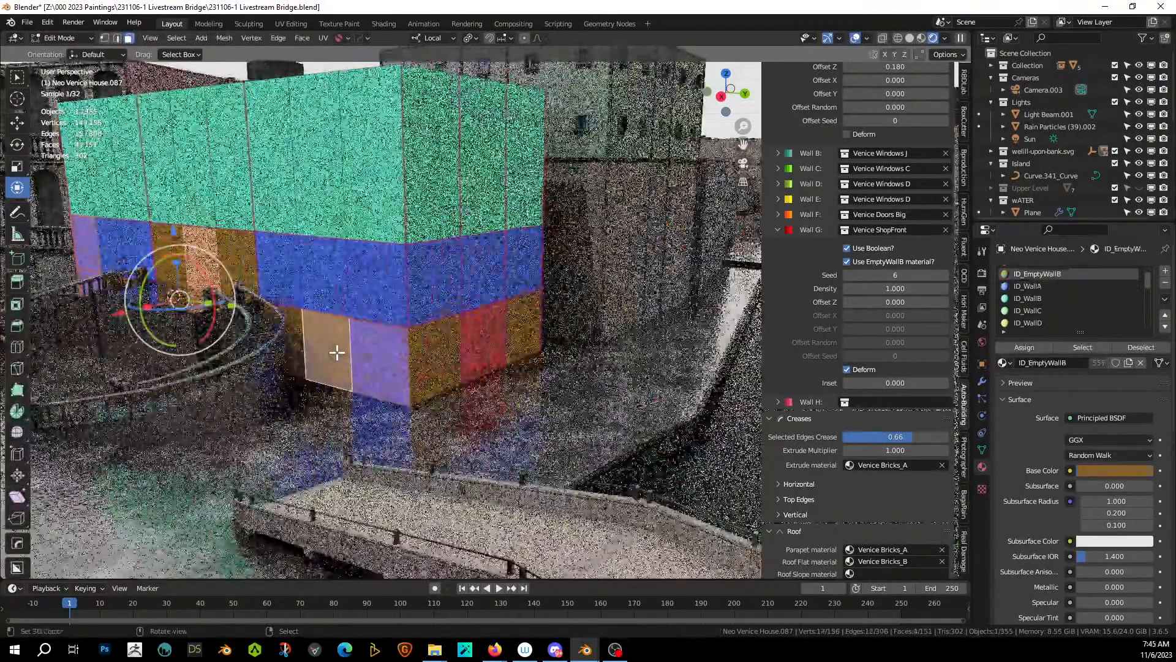
{"action": "middle_click_drag", "start_coordinate": [337, 352], "coordinate": [423, 347]}
{"action": "middle_click_drag", "start_coordinate": [221, 329], "coordinate": [257, 367]}
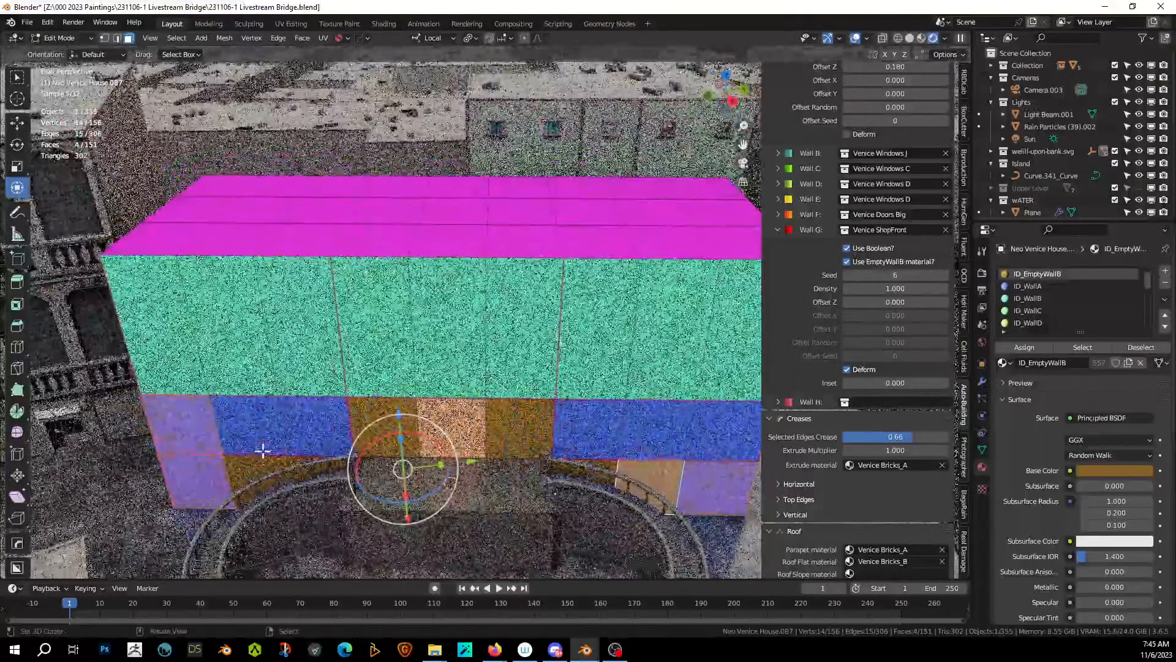
{"action": "middle_click_drag", "start_coordinate": [258, 474], "coordinate": [359, 456]}
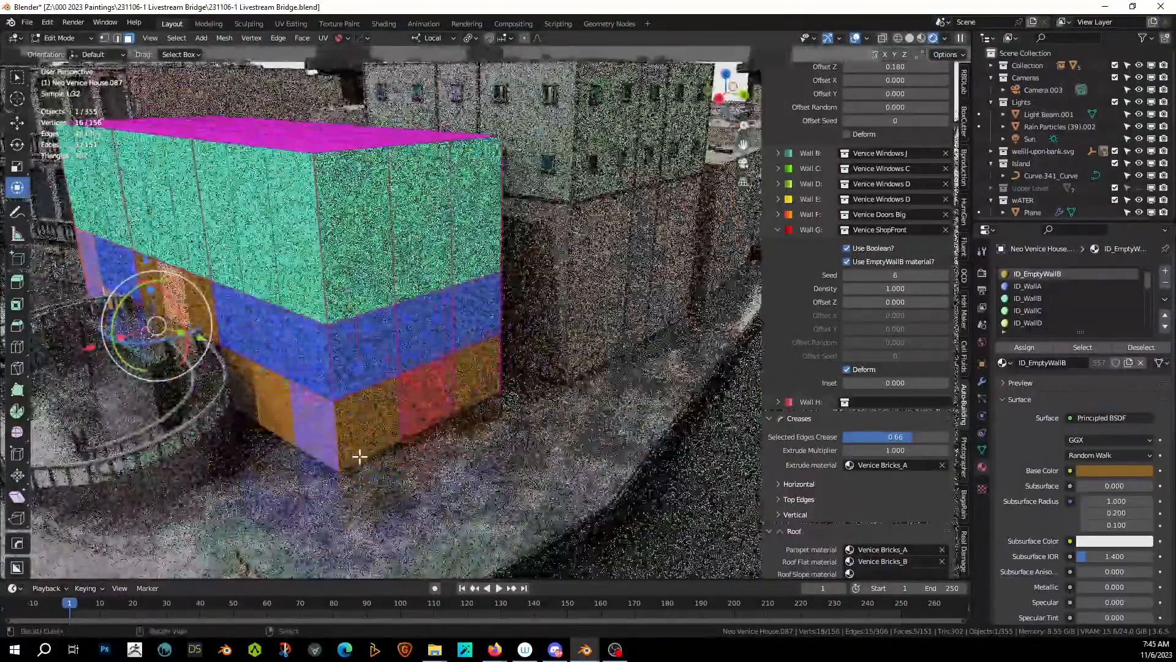
{"action": "right_click", "coordinate": [361, 425], "text": "shift"}
{"action": "right_click", "coordinate": [474, 377], "text": "shift"}
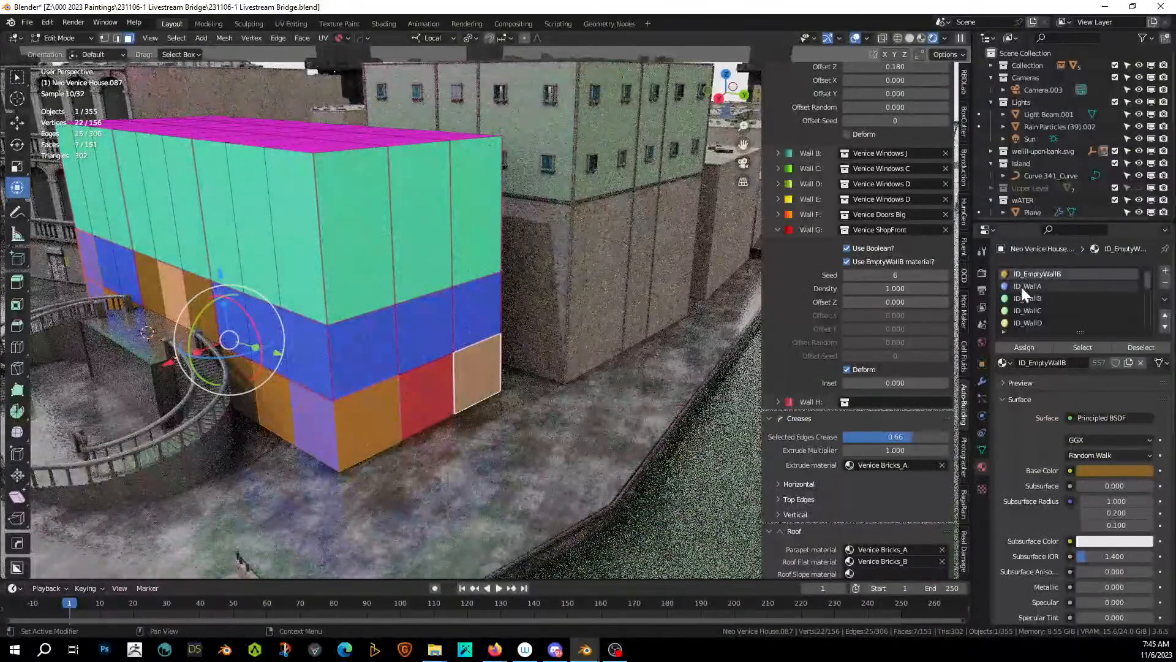
{"action": "left_click", "coordinate": [1021, 286]}
{"action": "left_click", "coordinate": [1024, 348]}
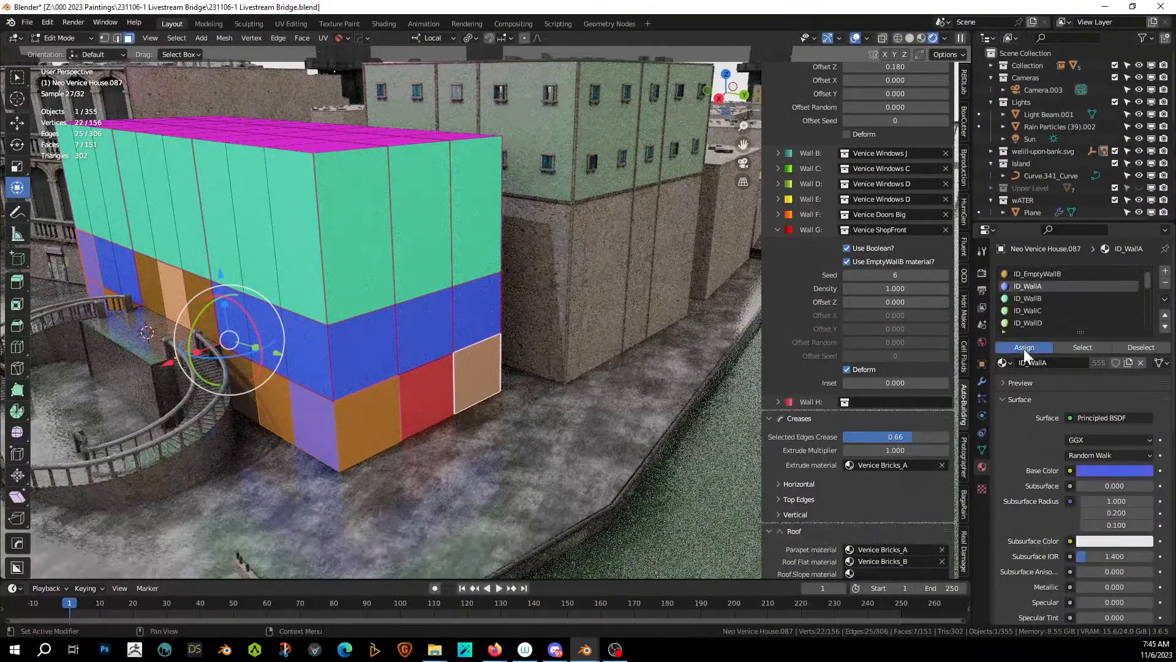
{"action": "key", "text": "Tab"}
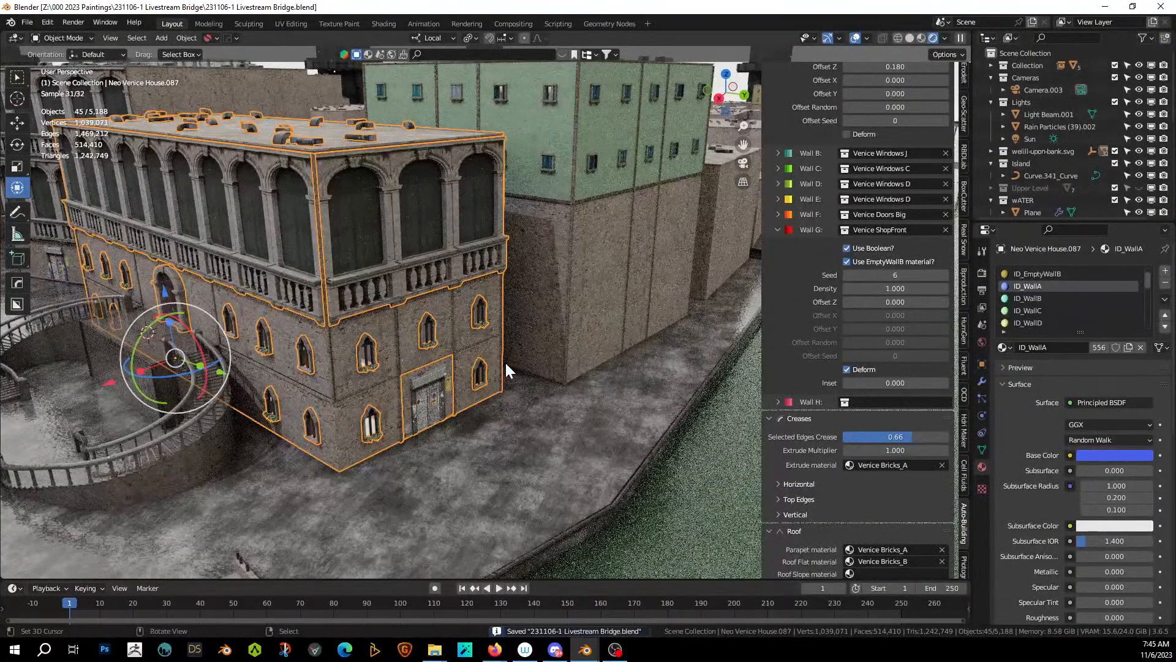
Examine the house's ground-floor windows and shopfront through the scene camera with nothing selected, and view the surrounding blocks.
{"action": "key", "text": "KP_0"}
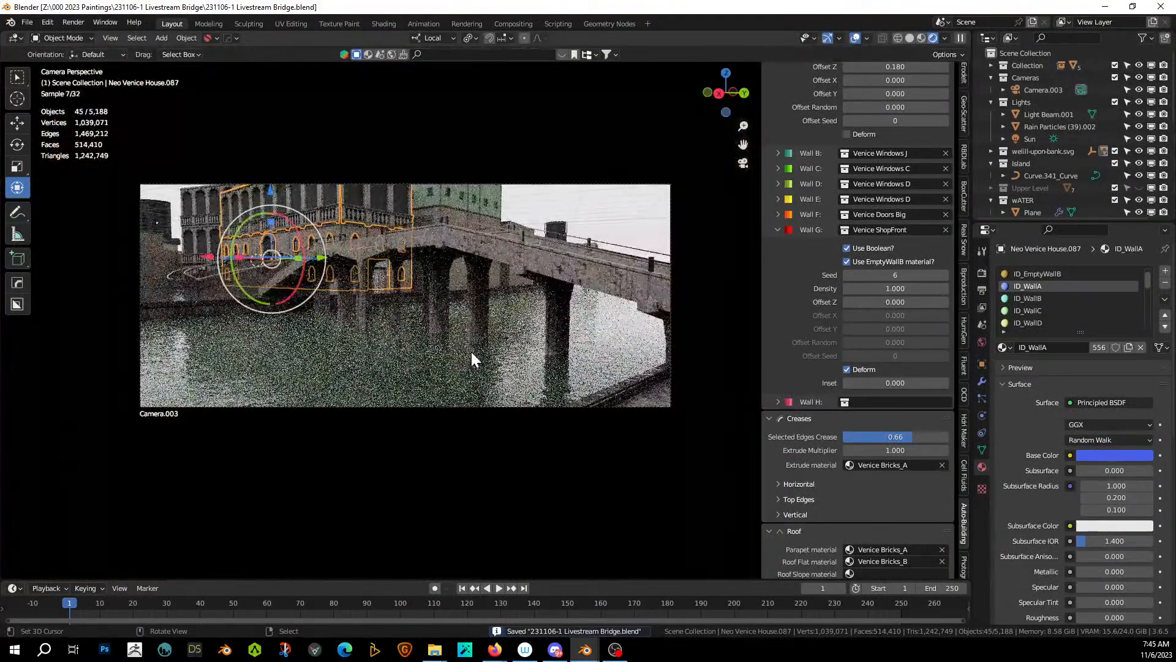
{"action": "left_click", "coordinate": [565, 204]}
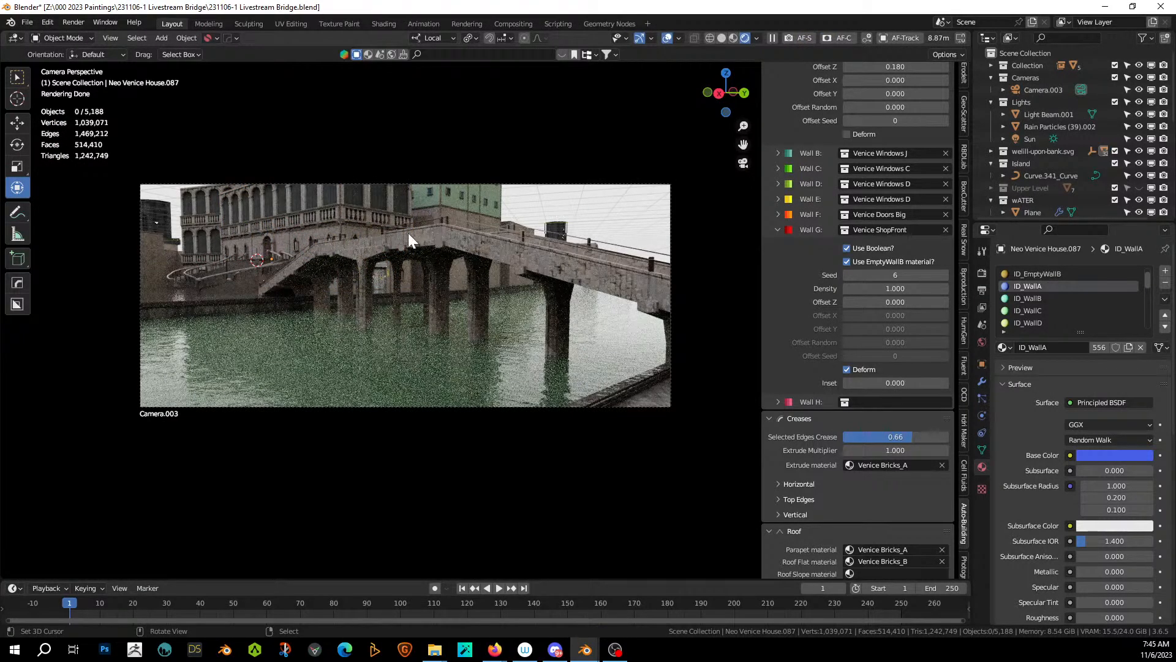
{"action": "middle_click_drag", "start_coordinate": [385, 240], "coordinate": [372, 273]}
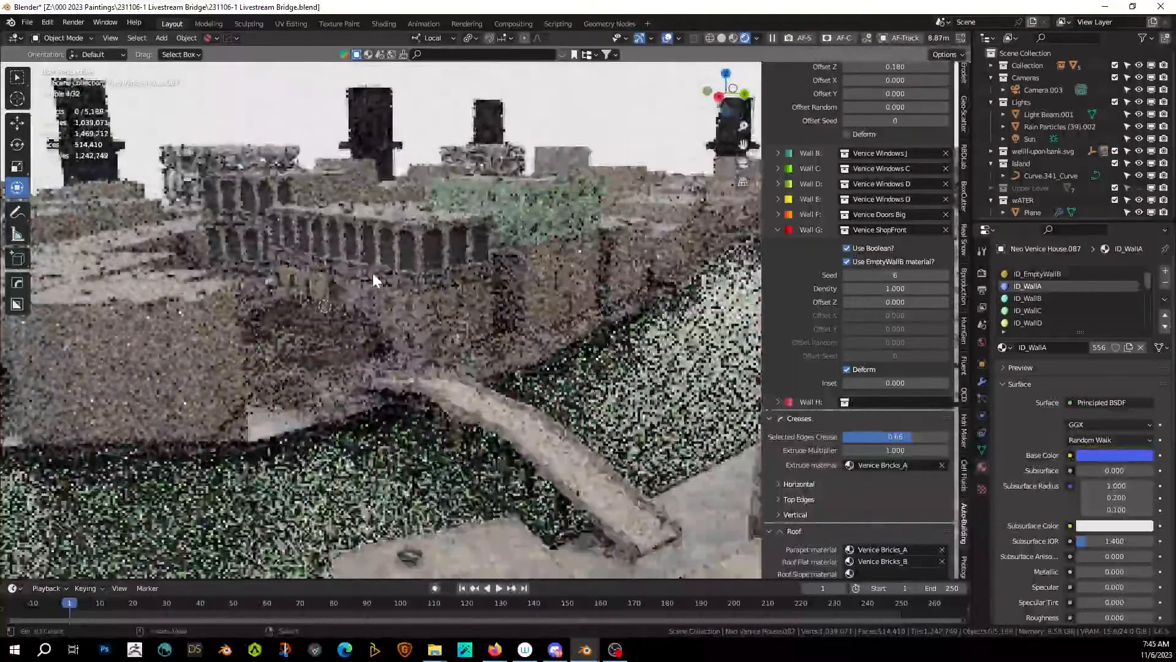
Cut five evenly spaced vertical edge loops across the long canal-facing front of the plain block beside the bridge.
{"action": "right_click", "coordinate": [199, 326]}
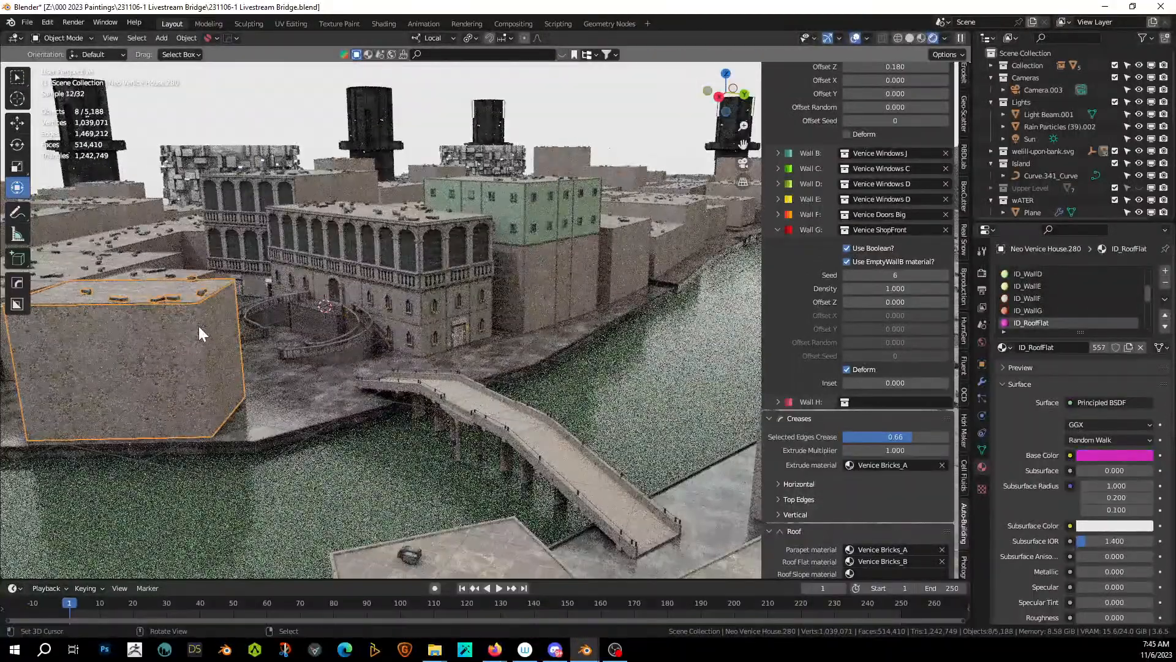
{"action": "key", "text": "Tab"}
{"action": "middle_click_drag", "start_coordinate": [264, 342], "coordinate": [255, 343]}
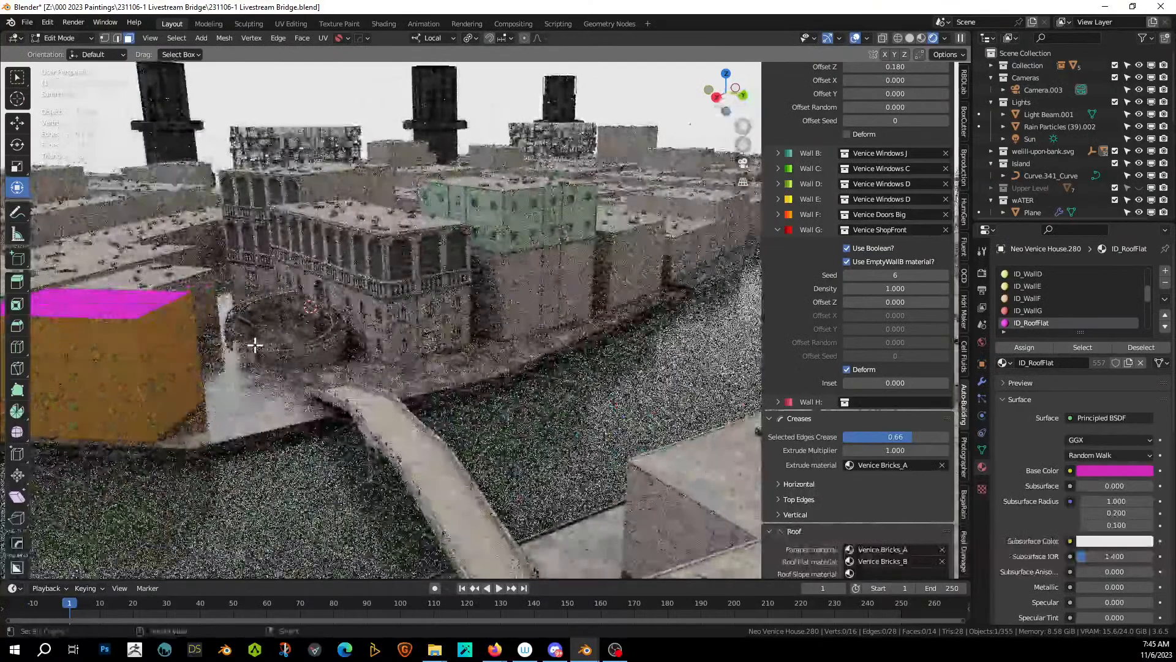
{"action": "scroll", "coordinate": [344, 353], "scroll_direction": "up", "scroll_amount": 3}
{"action": "middle_click_drag", "start_coordinate": [457, 323], "coordinate": [630, 329], "text": "shift"}
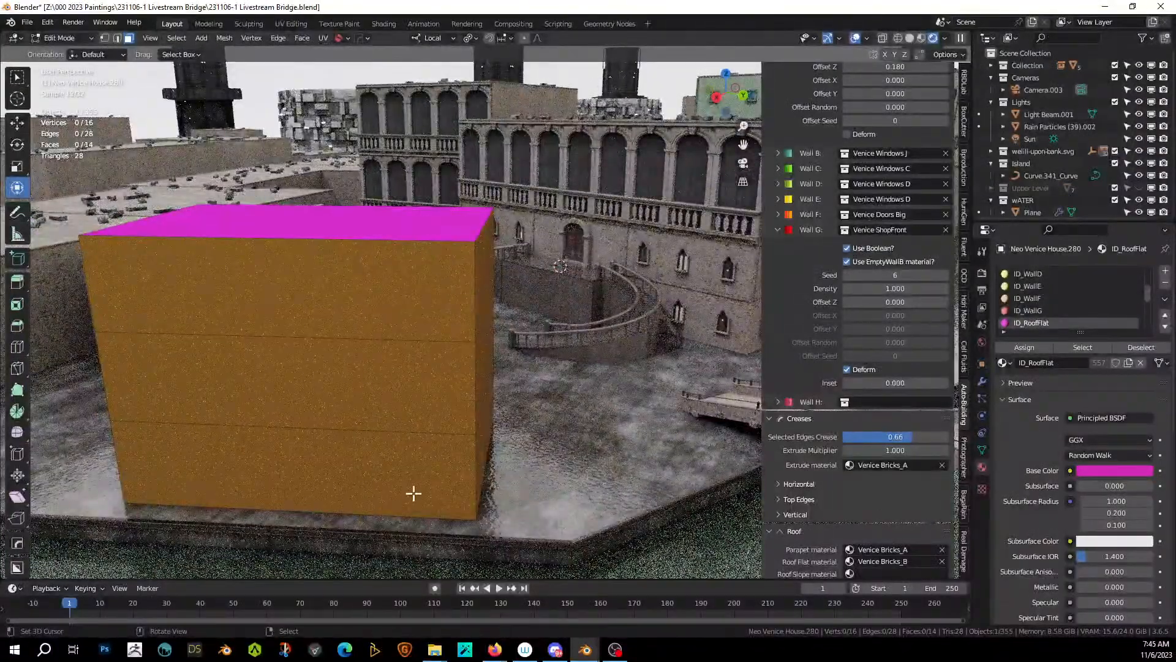
{"action": "left_click", "coordinate": [315, 425]}
{"action": "key", "text": "ctrl+r"}
{"action": "scroll", "coordinate": [315, 425], "scroll_direction": "up", "scroll_amount": 2}
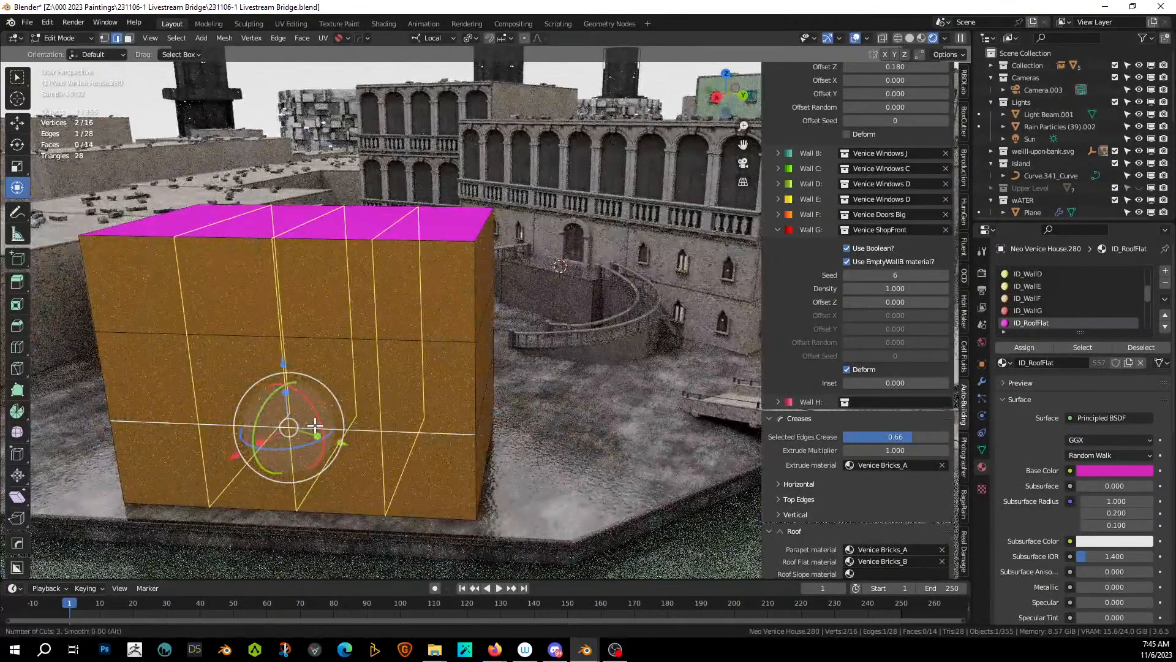
{"action": "scroll", "coordinate": [315, 425], "scroll_direction": "up", "scroll_amount": 2}
{"action": "left_click", "coordinate": [315, 425]}
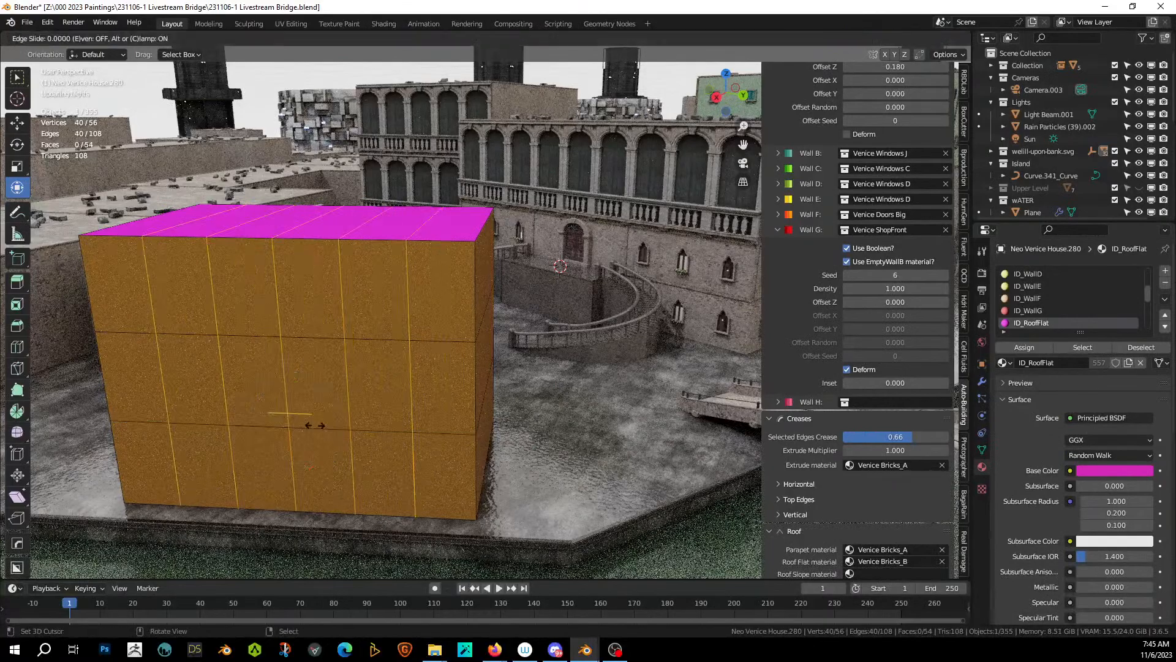
{"action": "right_click", "coordinate": [315, 425]}
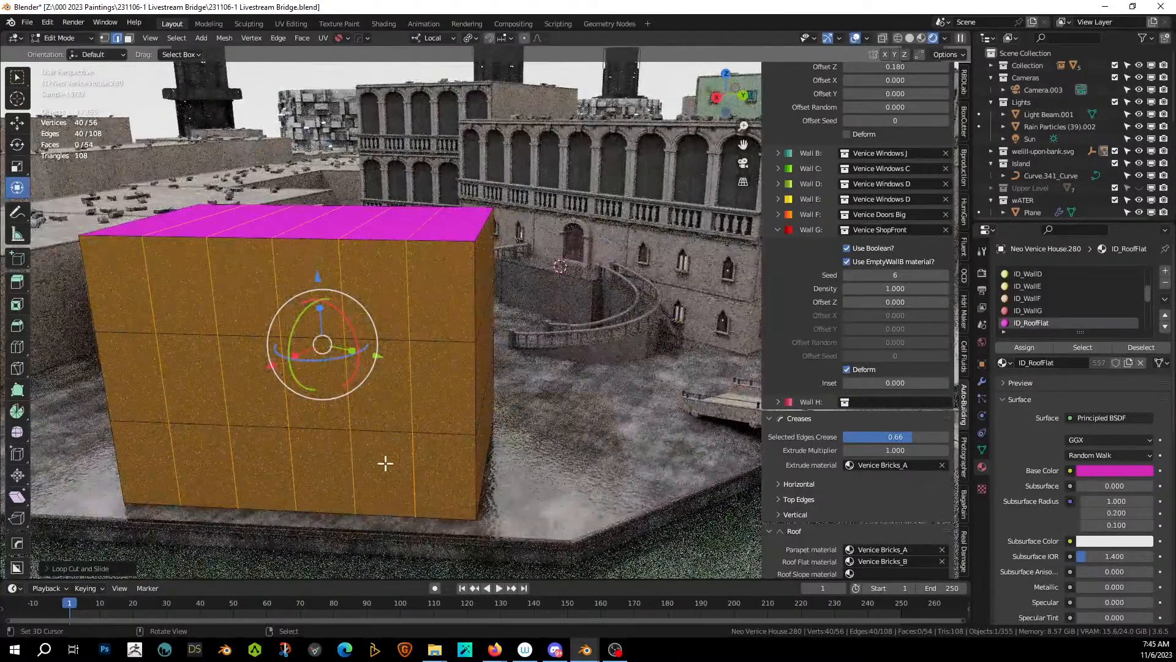
Assign the ID_WallD material to all 18 faces of the block's long canal-facing wall.
{"action": "left_click", "coordinate": [139, 465]}
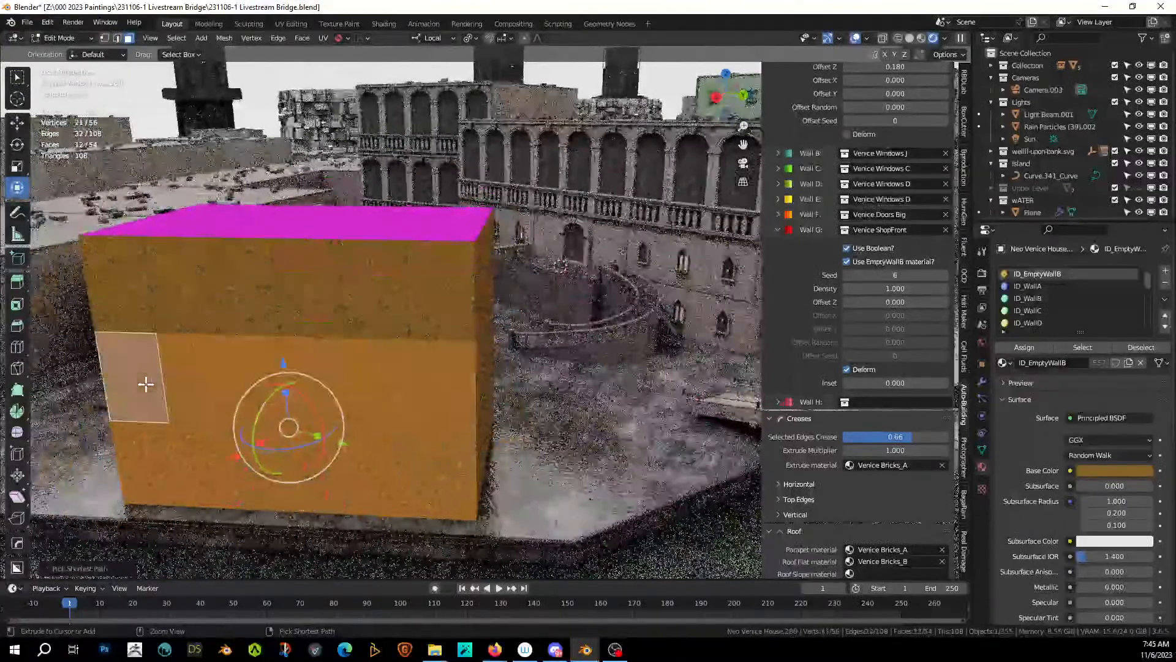
{"action": "left_click", "coordinate": [131, 310], "text": "ctrl"}
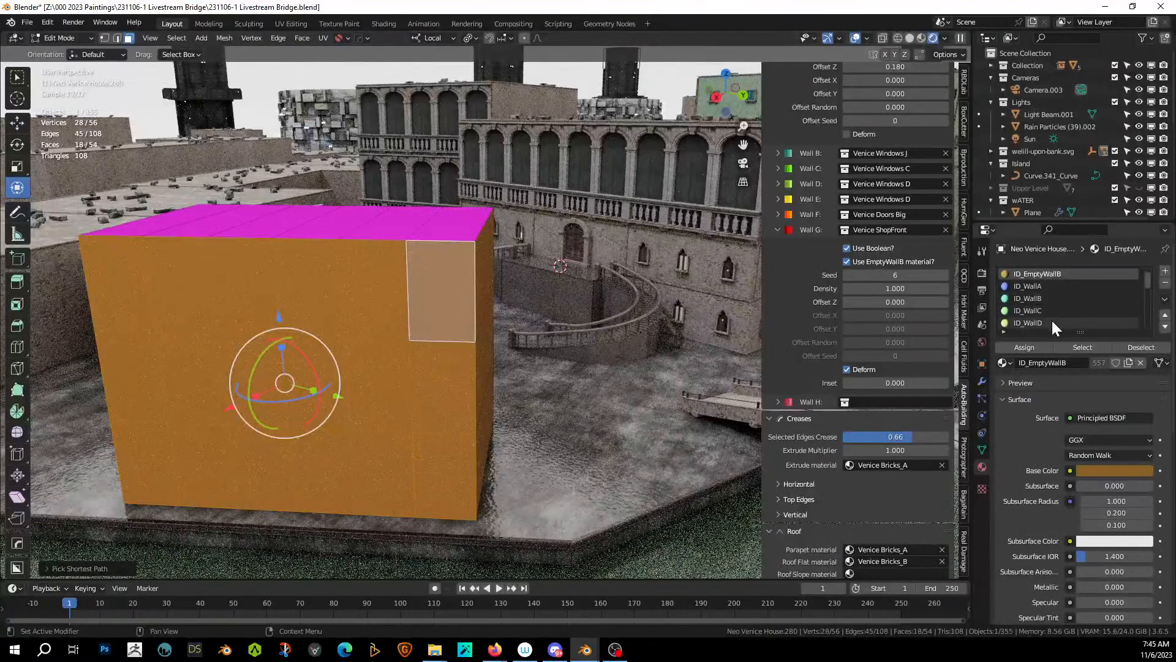
{"action": "left_click", "coordinate": [1035, 323]}
{"action": "left_click", "coordinate": [1030, 347]}
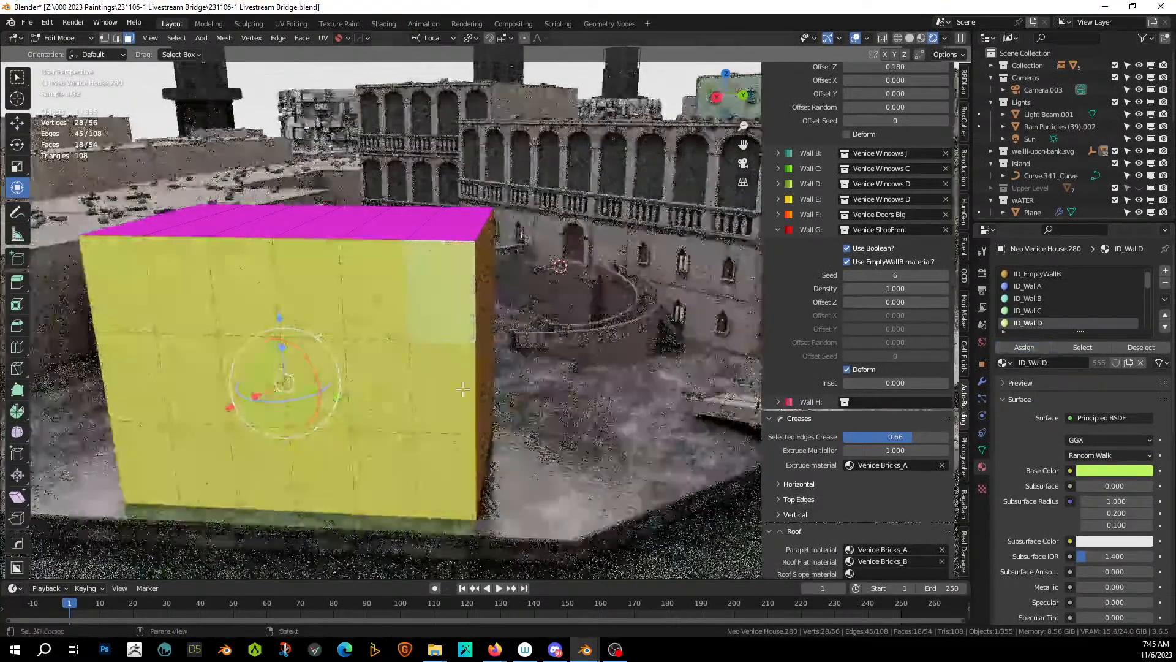
Set a 0.66 crease on the block's vertical corner edges and its two horizontal floor loops, and check it through the camera.
{"action": "key", "text": "2"}
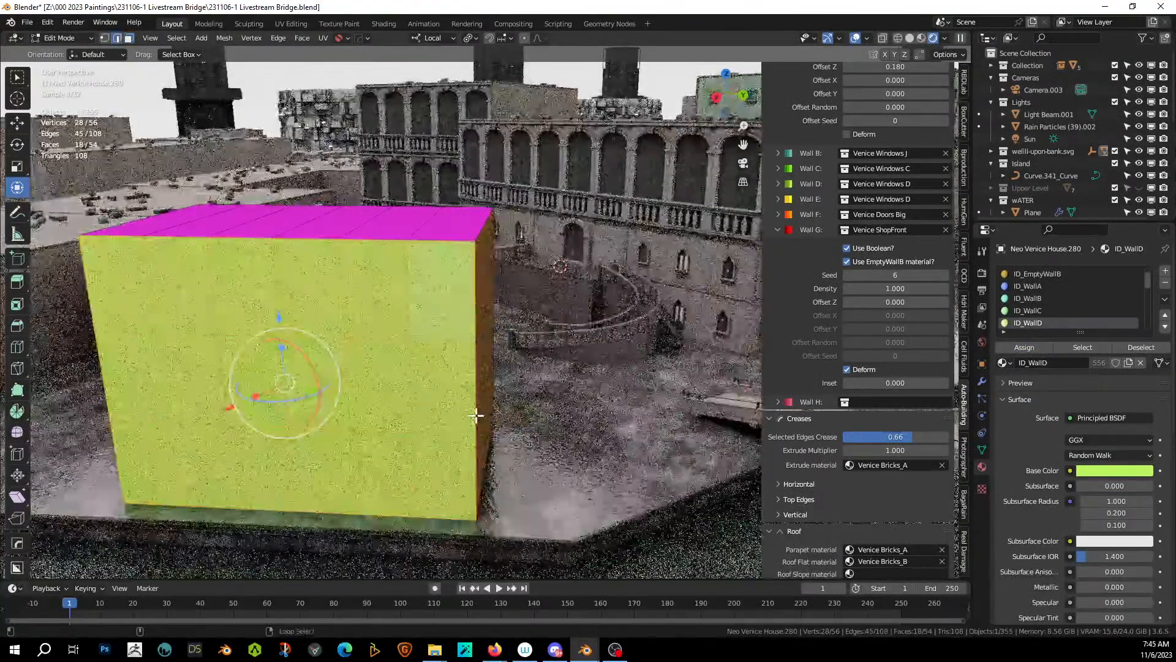
{"action": "right_click", "coordinate": [477, 410]}
{"action": "right_click", "coordinate": [477, 418], "text": "alt"}
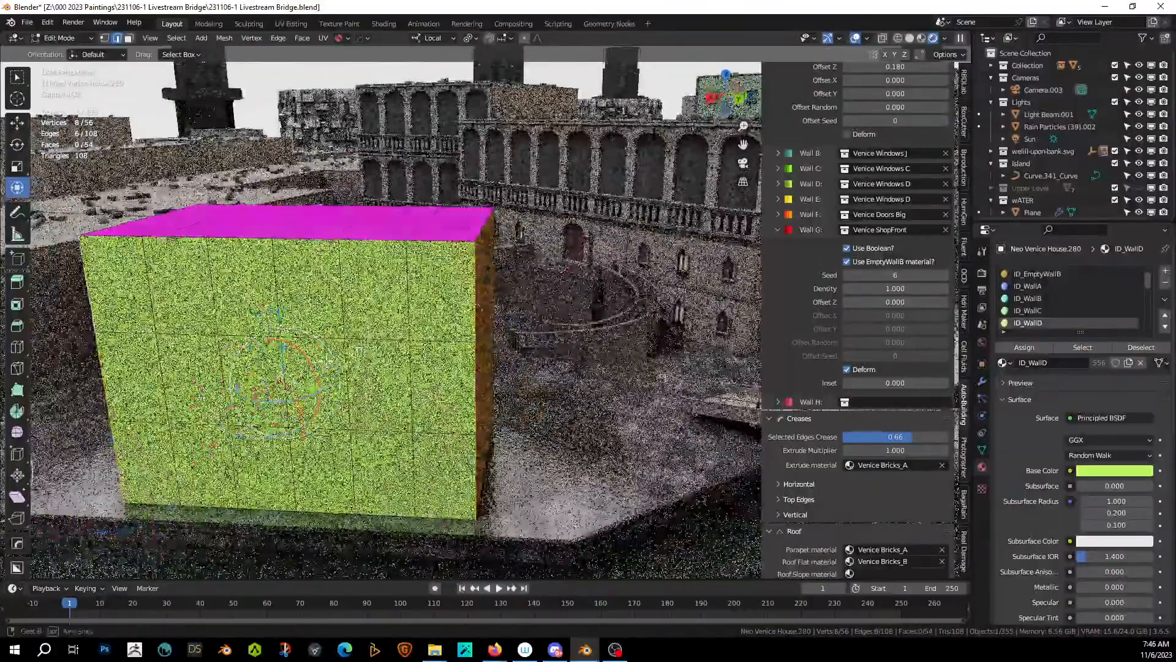
{"action": "middle_click_drag", "start_coordinate": [318, 321], "coordinate": [248, 385]}
{"action": "right_click", "coordinate": [171, 365], "text": "alt+shift"}
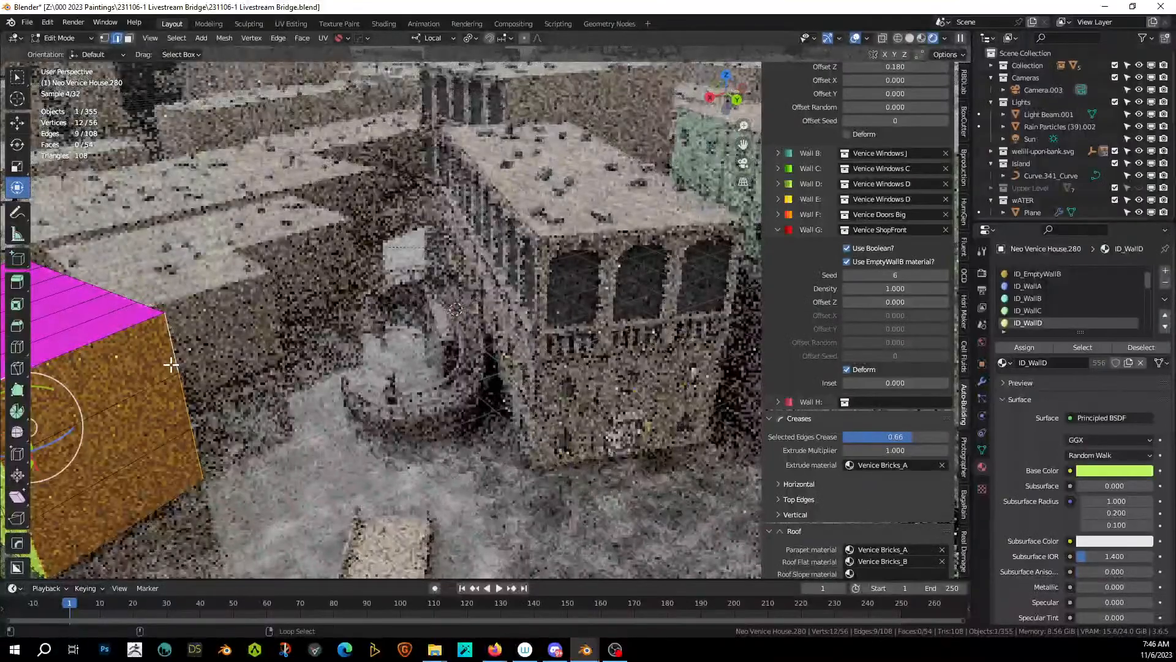
{"action": "middle_click_drag", "start_coordinate": [171, 363], "coordinate": [333, 318], "text": "shift"}
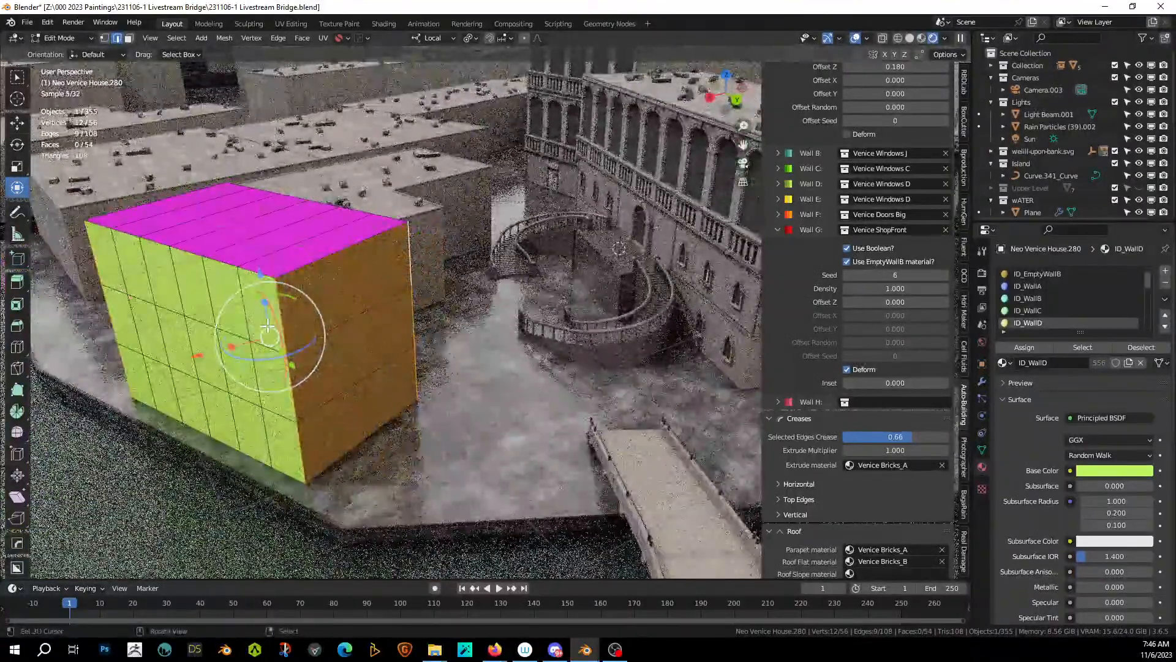
{"action": "right_click", "coordinate": [258, 347], "text": "alt+shift"}
{"action": "right_click", "coordinate": [273, 415], "text": "alt+shift"}
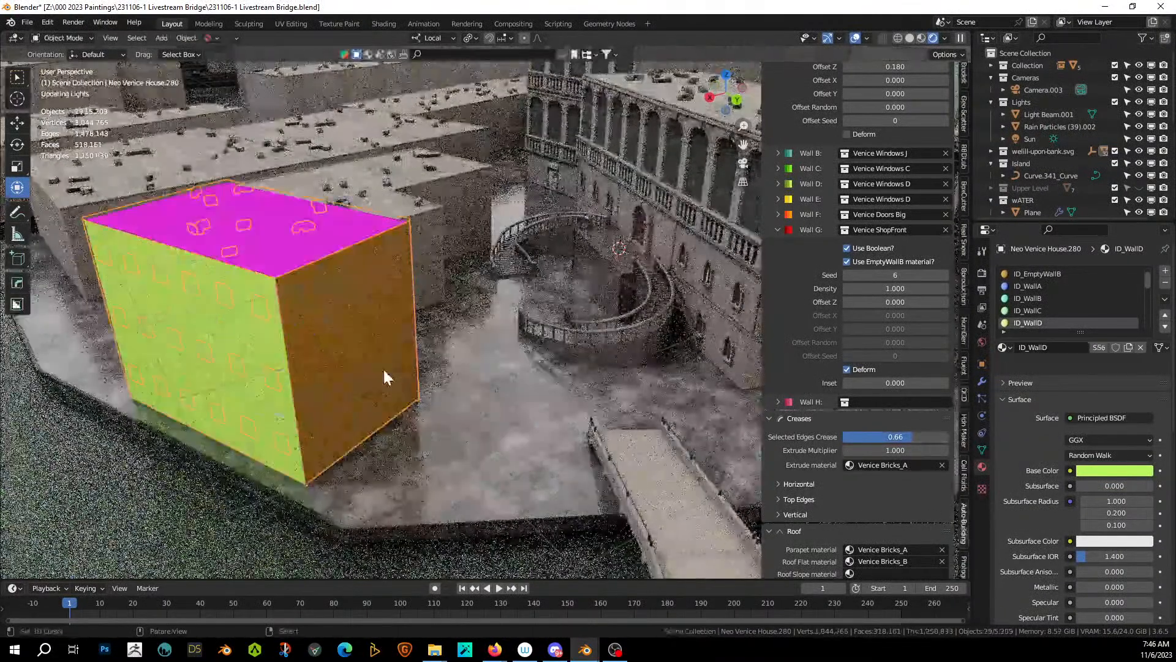
{"action": "key", "text": "Tab"}
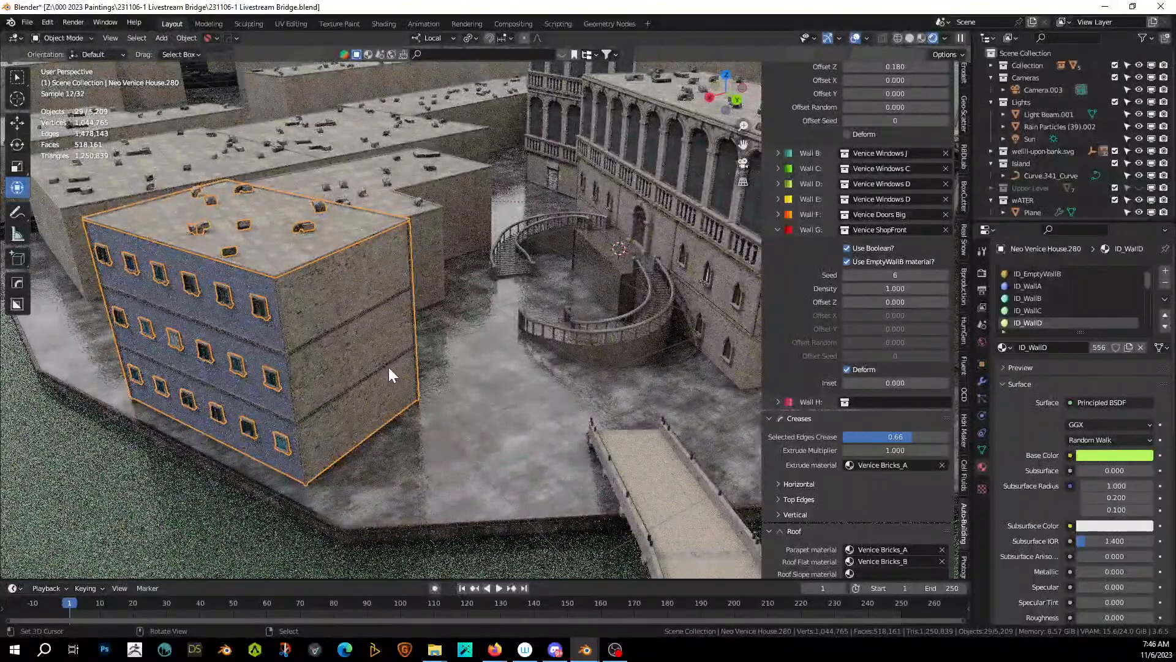
{"action": "key", "text": "KP_0"}
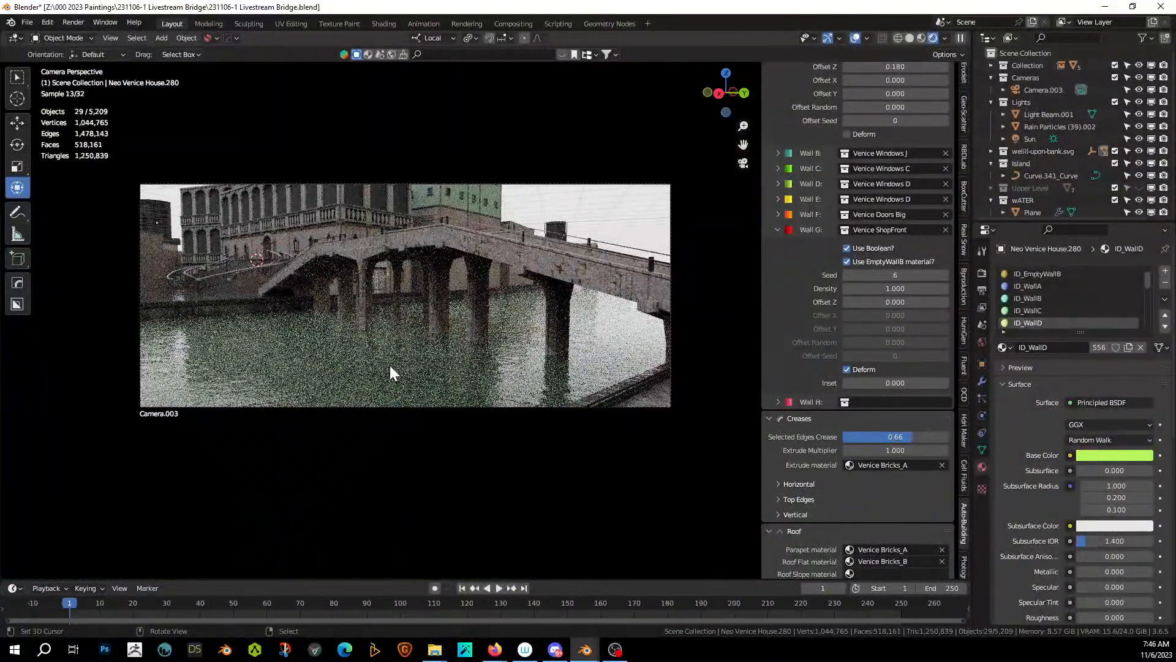
{"action": "middle_click_drag", "start_coordinate": [389, 365], "coordinate": [409, 344]}
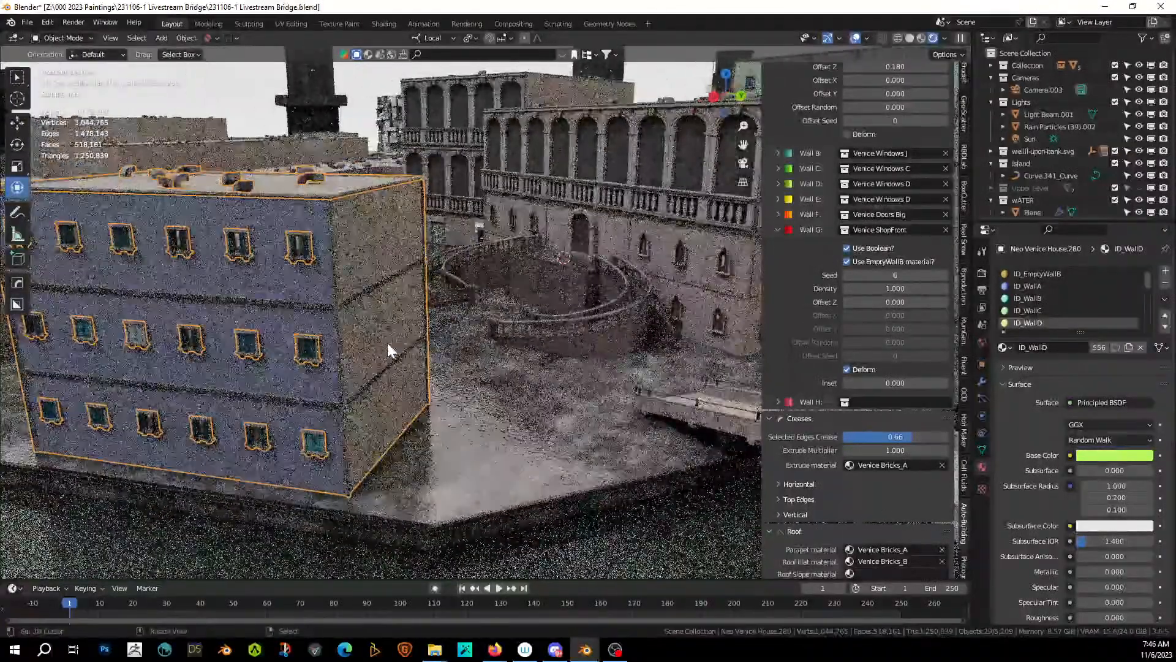
Cut two evenly spaced vertical edge loops into the block's short side wall, dividing it into three columns.
{"action": "key", "text": "Tab"}
{"action": "left_click", "coordinate": [362, 191]}
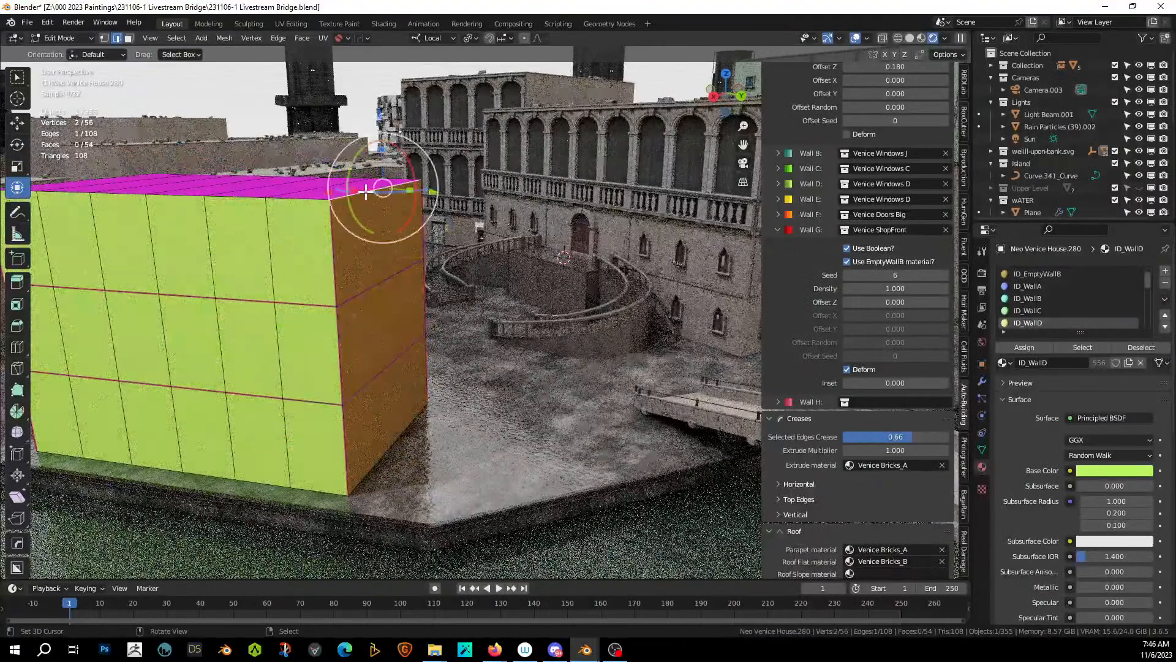
{"action": "scroll", "coordinate": [429, 232], "scroll_direction": "up", "scroll_amount": 4}
{"action": "middle_click_drag", "start_coordinate": [412, 279], "coordinate": [341, 293]}
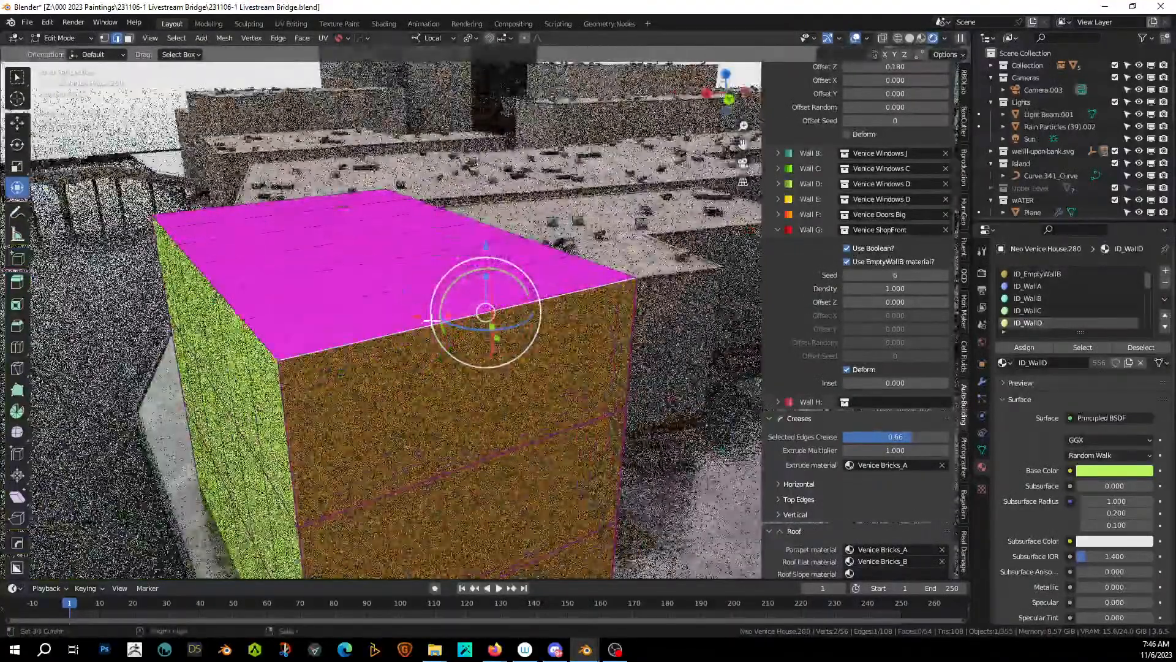
{"action": "key", "text": "ctrl+r"}
{"action": "scroll", "coordinate": [431, 320], "scroll_direction": "up", "scroll_amount": 1}
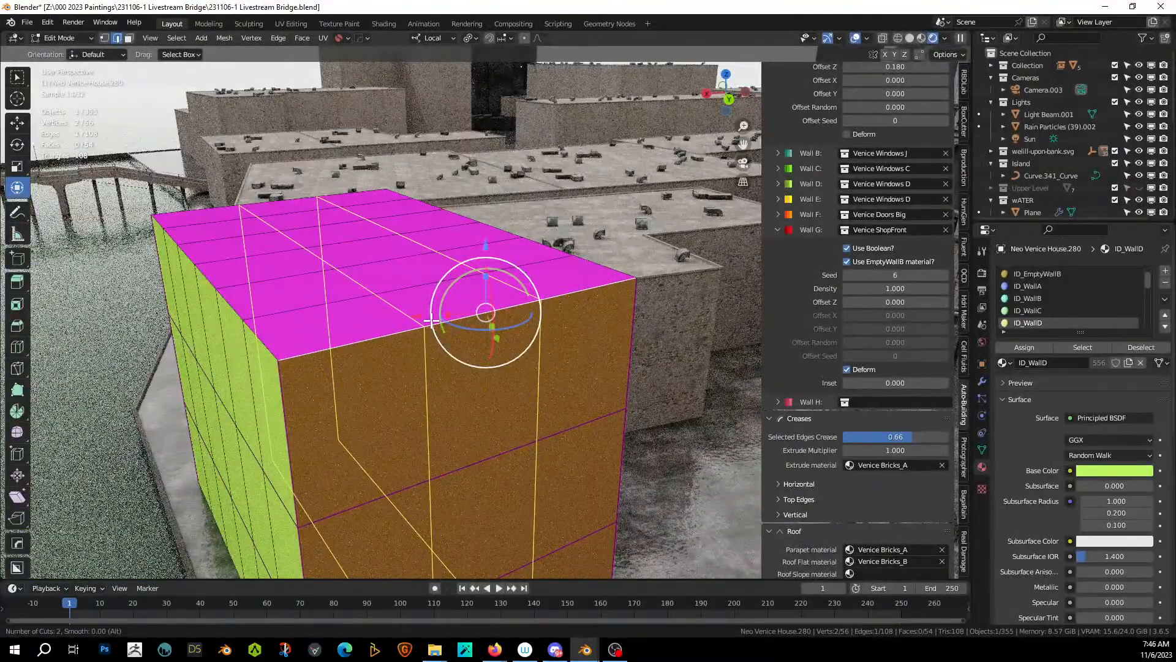
{"action": "left_click", "coordinate": [431, 320]}
{"action": "middle_click_drag", "start_coordinate": [433, 321], "coordinate": [501, 417]}
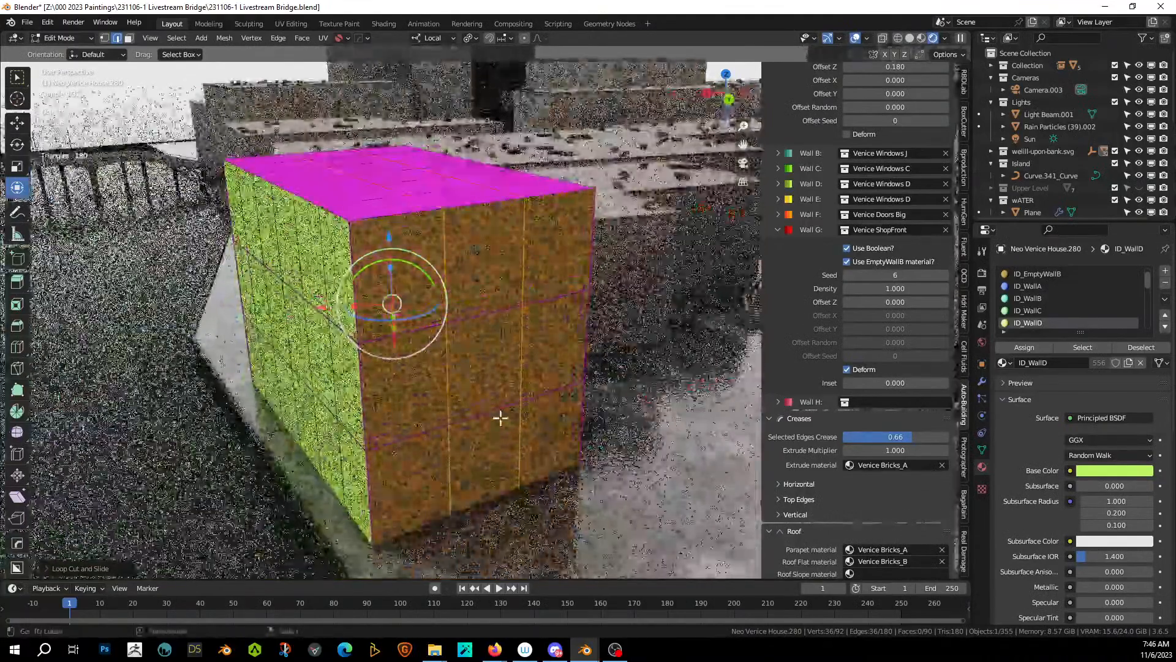
Assign the ID_WallF door material to the middle ground-floor face of the block's short side wall.
{"action": "key", "text": "3"}
{"action": "left_click", "coordinate": [499, 464]}
{"action": "scroll", "coordinate": [1048, 305], "scroll_direction": "down", "scroll_amount": 2}
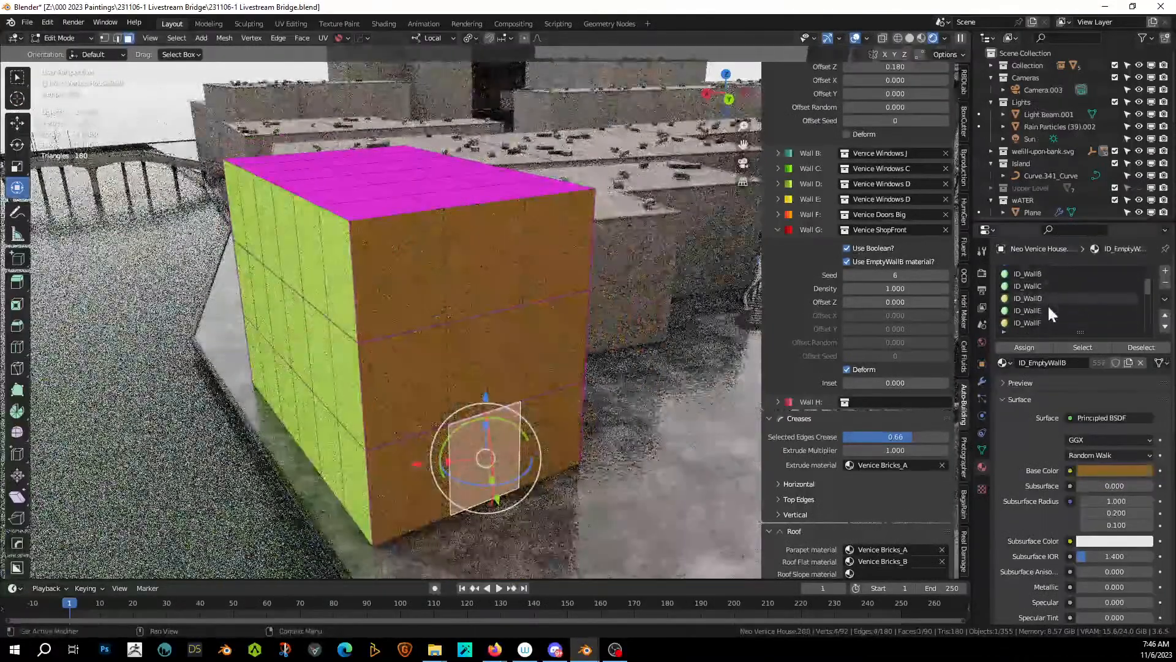
{"action": "left_click", "coordinate": [1038, 321]}
{"action": "left_click", "coordinate": [1037, 345]}
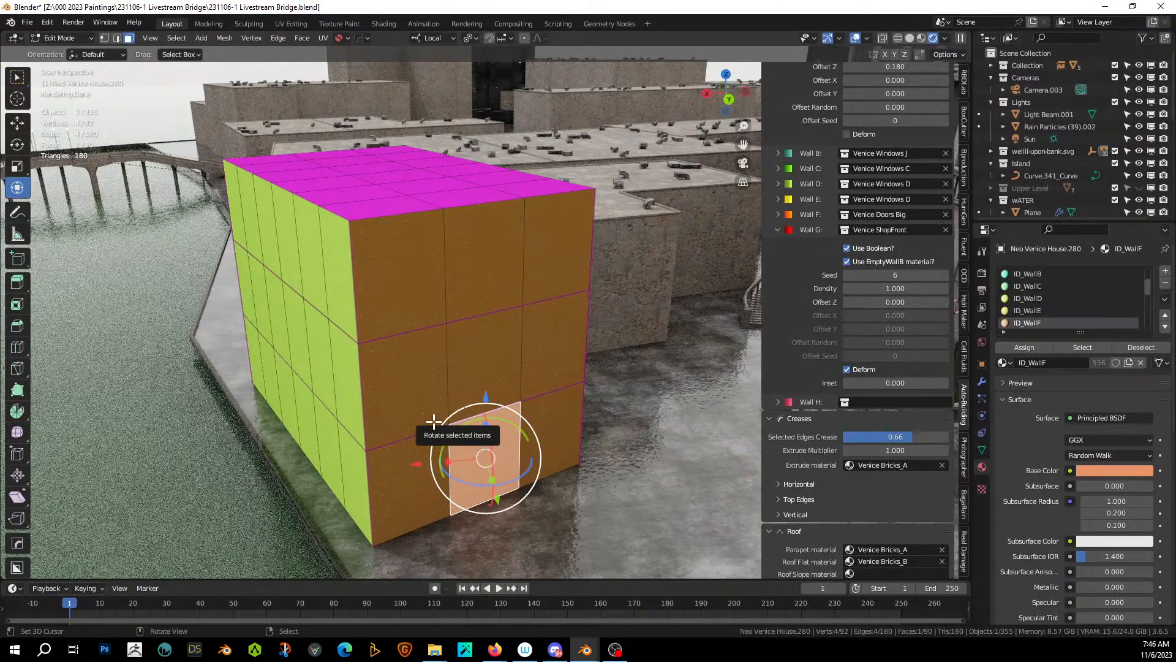
Assign the ID_WallD material to all six faces of the two upper floors on the block's short side wall.
{"action": "right_click", "coordinate": [386, 390]}
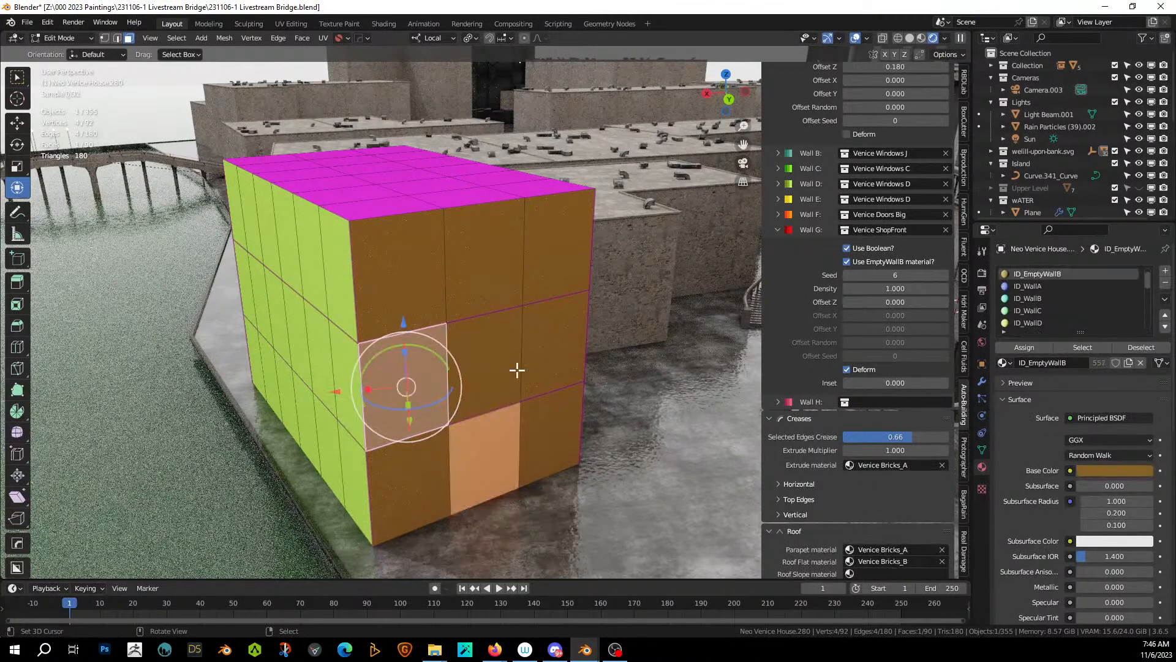
{"action": "right_click", "coordinate": [555, 345], "text": "shift"}
{"action": "right_click", "coordinate": [504, 357], "text": "ctrl"}
{"action": "right_click", "coordinate": [414, 275], "text": "ctrl"}
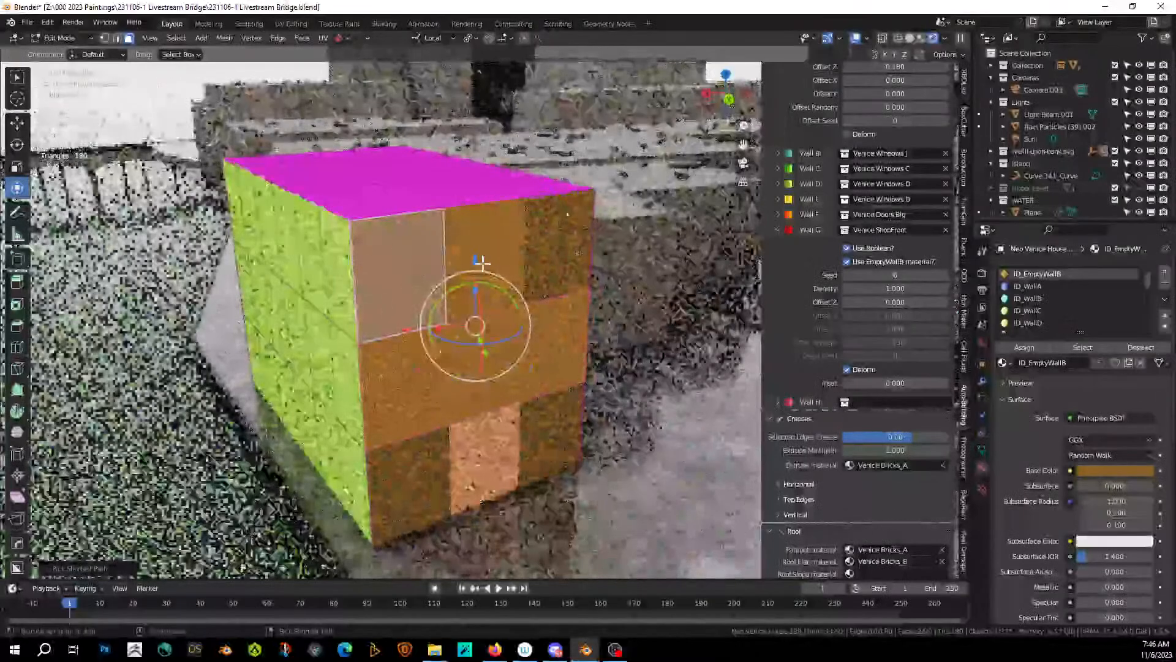
{"action": "key", "text": "ctrl+z"}
{"action": "right_click", "coordinate": [557, 248], "text": "shift"}
{"action": "right_click", "coordinate": [416, 263], "text": "shift"}
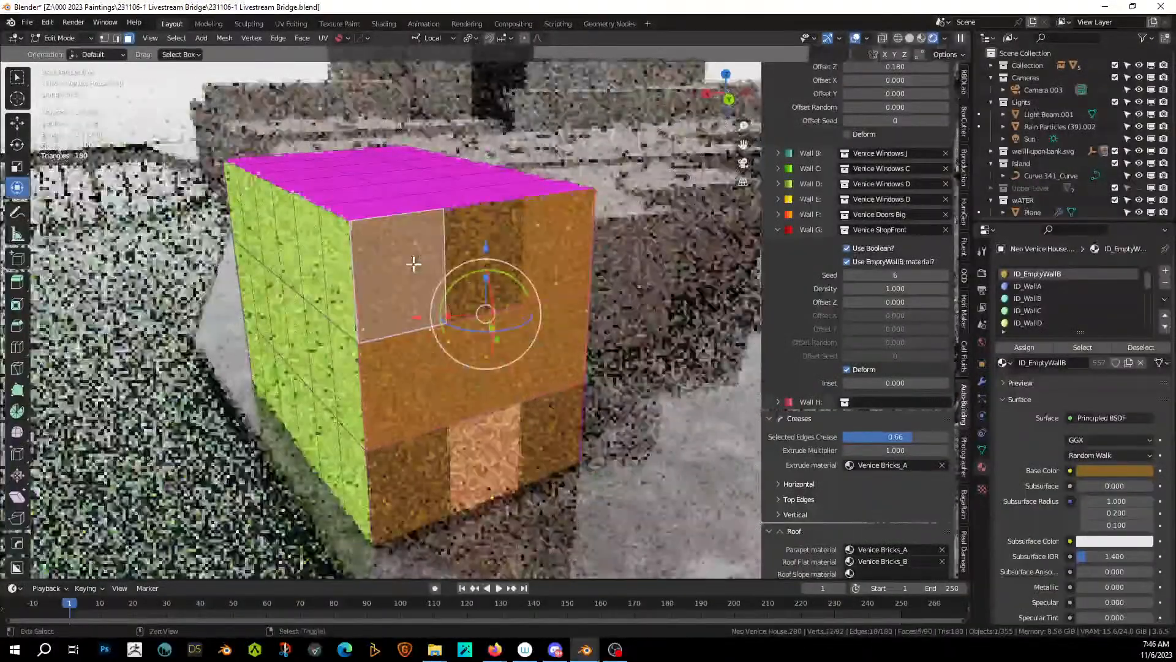
{"action": "right_click", "coordinate": [476, 255], "text": "shift"}
{"action": "right_click", "coordinate": [332, 275], "text": "shift"}
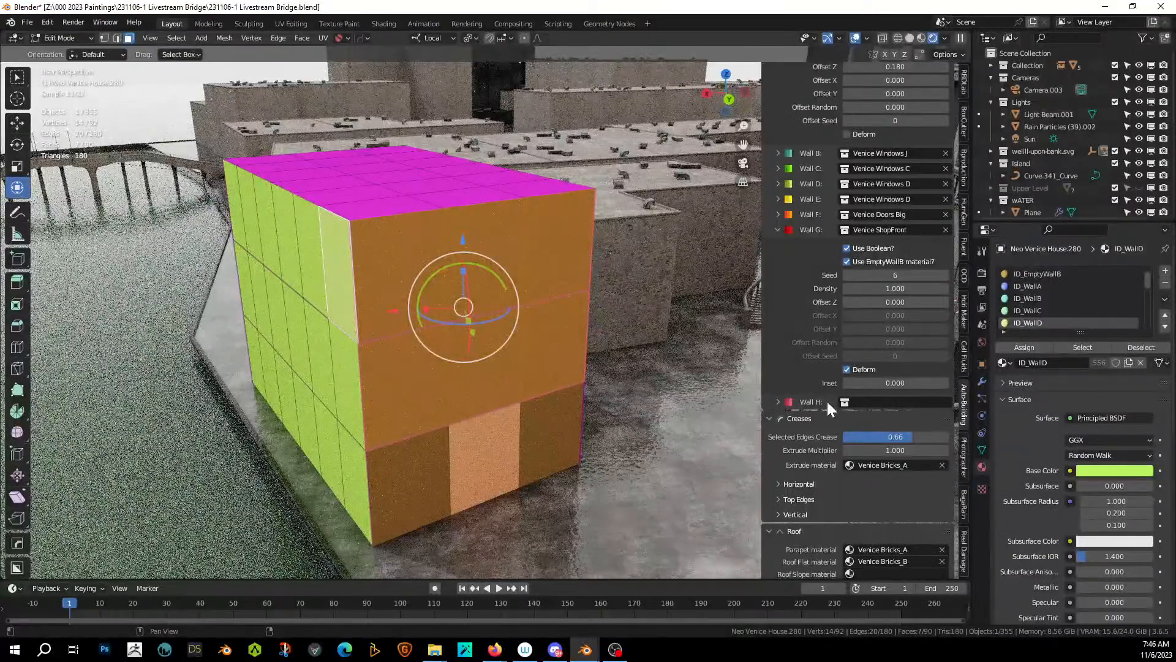
{"action": "left_click", "coordinate": [1025, 347]}
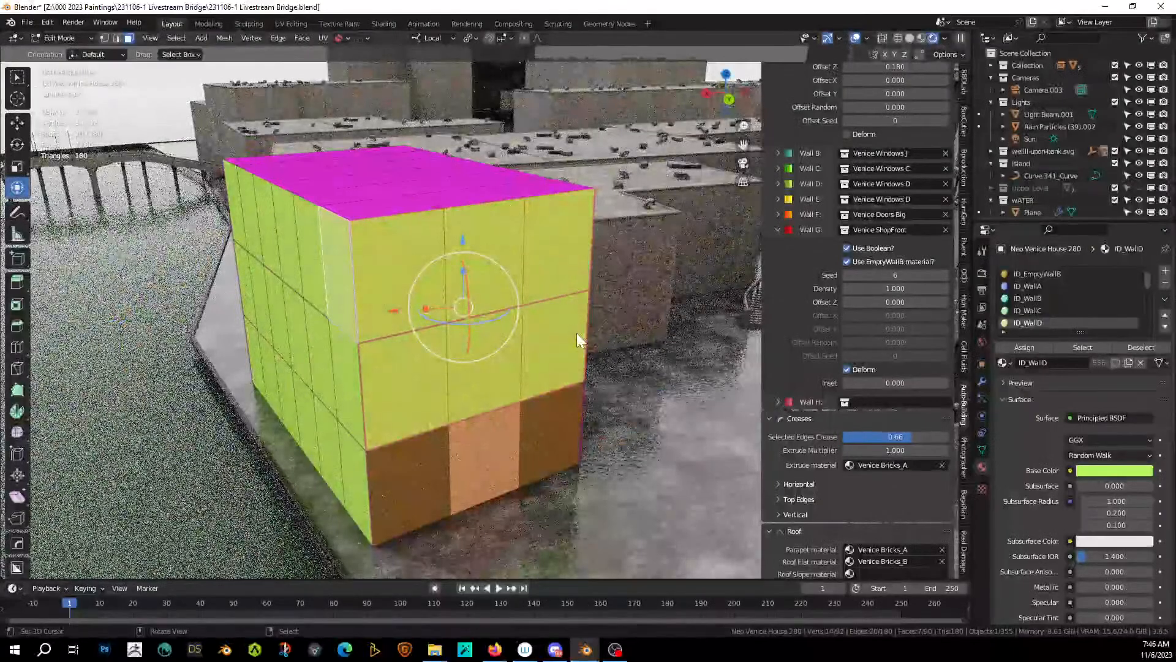
{"action": "key", "text": "Tab"}
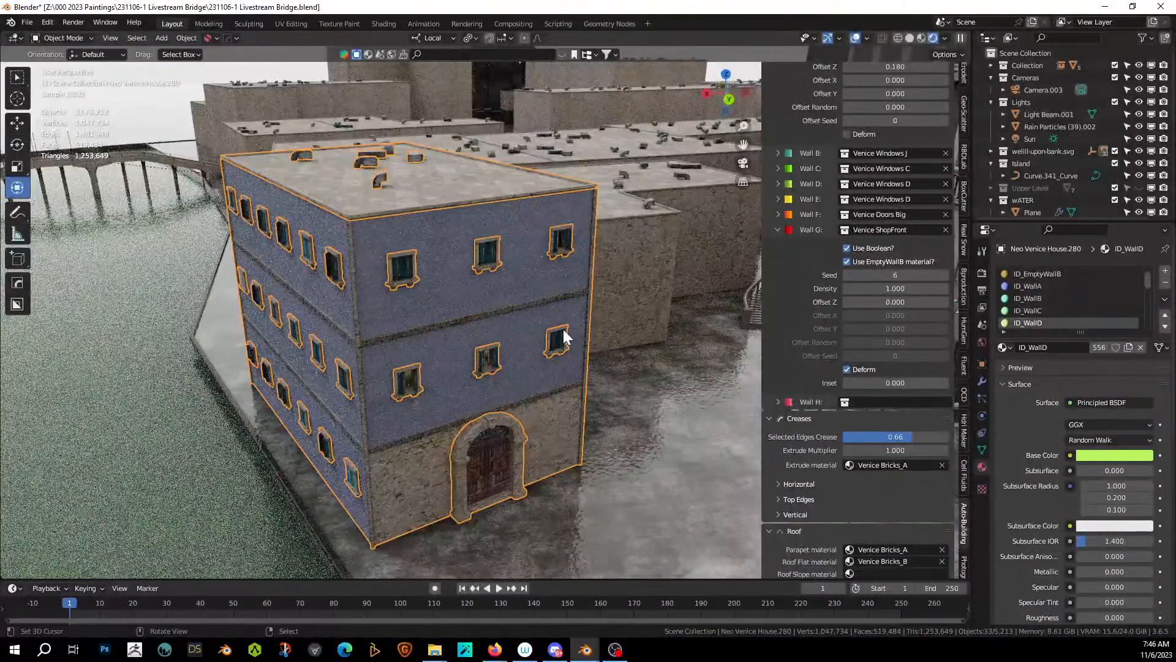
From the camera view, switch to solid shading and open the neighbouring L-shaped block for mesh editing.
{"action": "key", "text": "KP_0"}
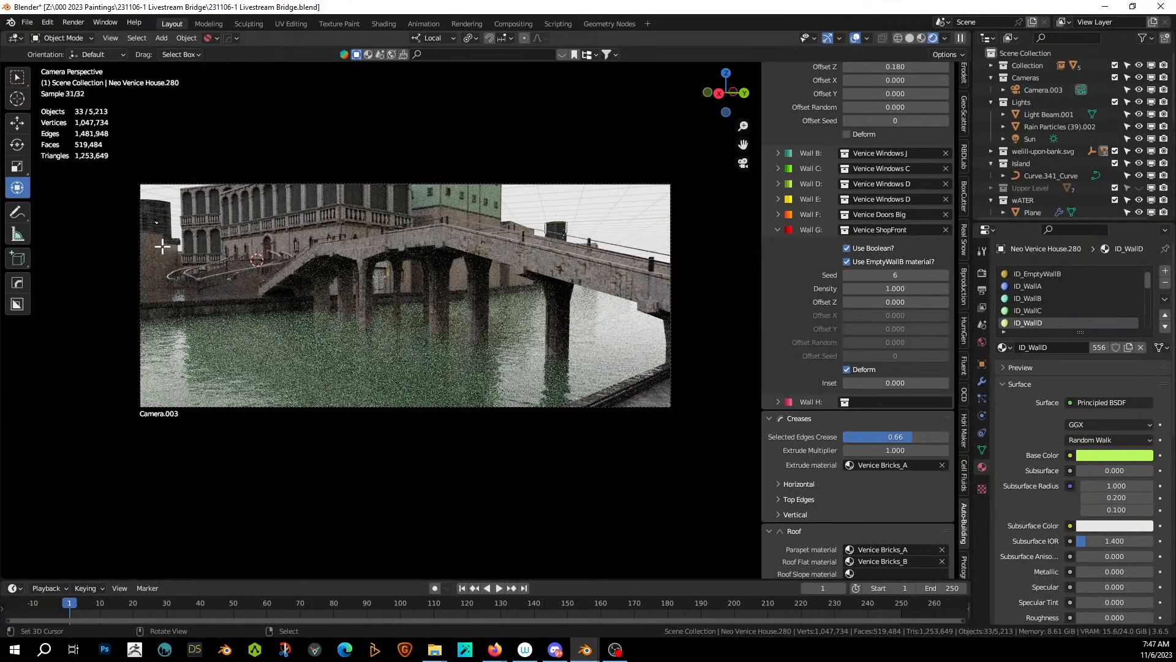
{"action": "key", "text": "Tab"}
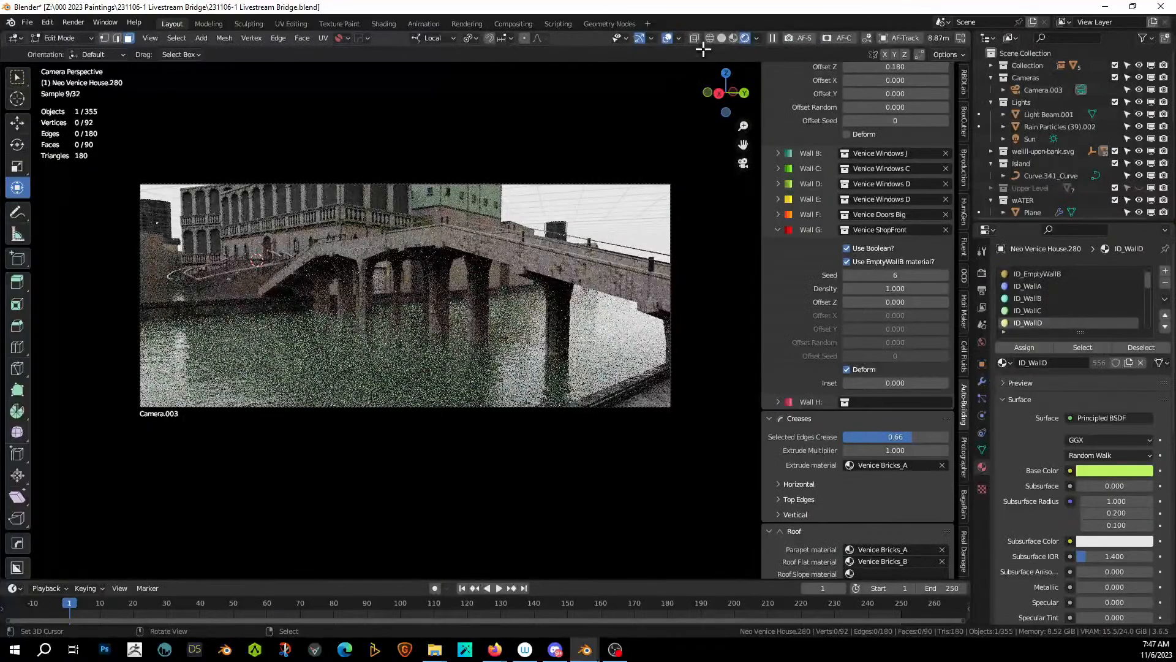
{"action": "left_click", "coordinate": [721, 38]}
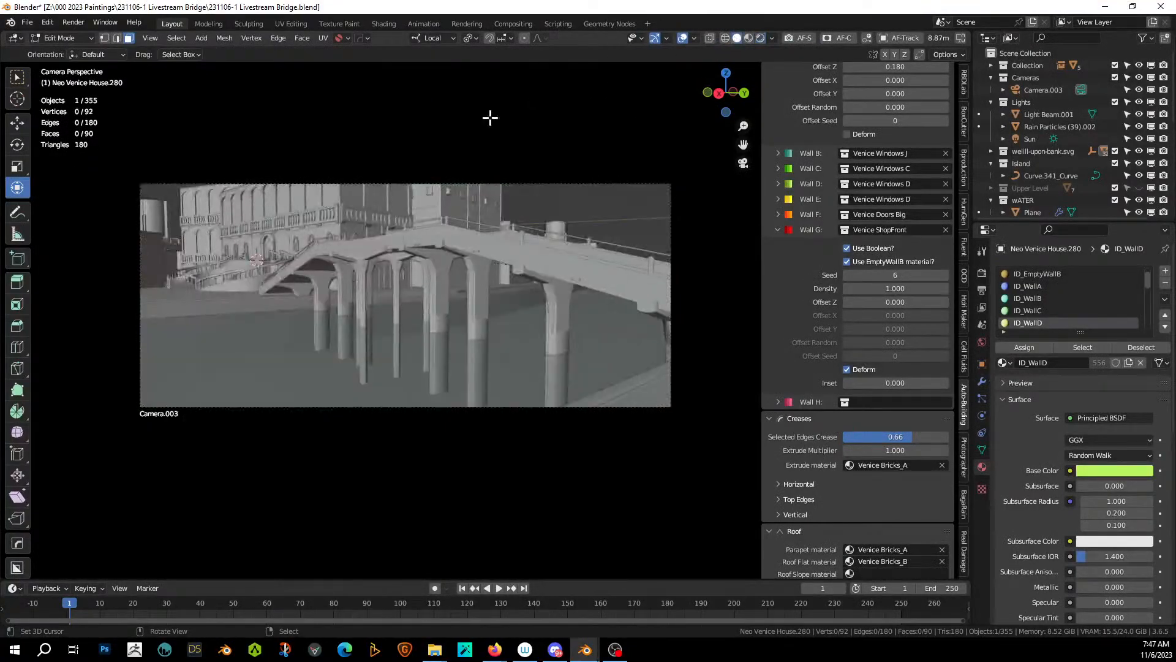
{"action": "key", "text": "Tab"}
{"action": "left_click", "coordinate": [155, 256]}
{"action": "key", "text": "Tab"}
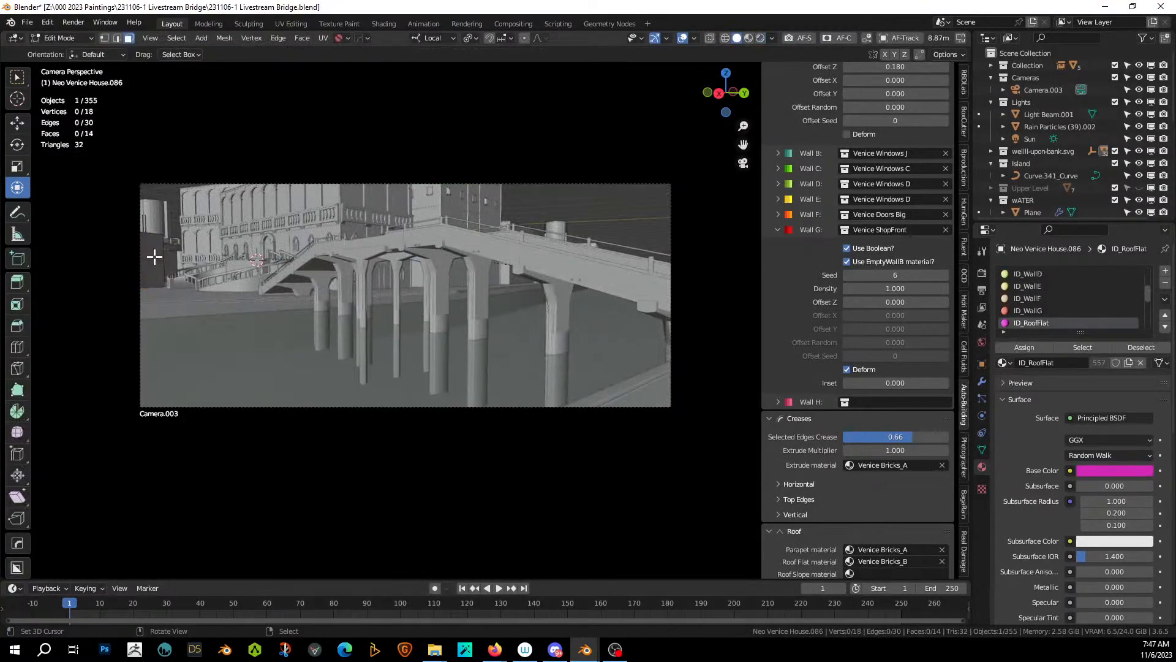
Cut two evenly spaced vertical edge loops into the L-shaped block's recessed wall, dividing it into three columns.
{"action": "middle_click_drag", "start_coordinate": [310, 289], "coordinate": [565, 374]}
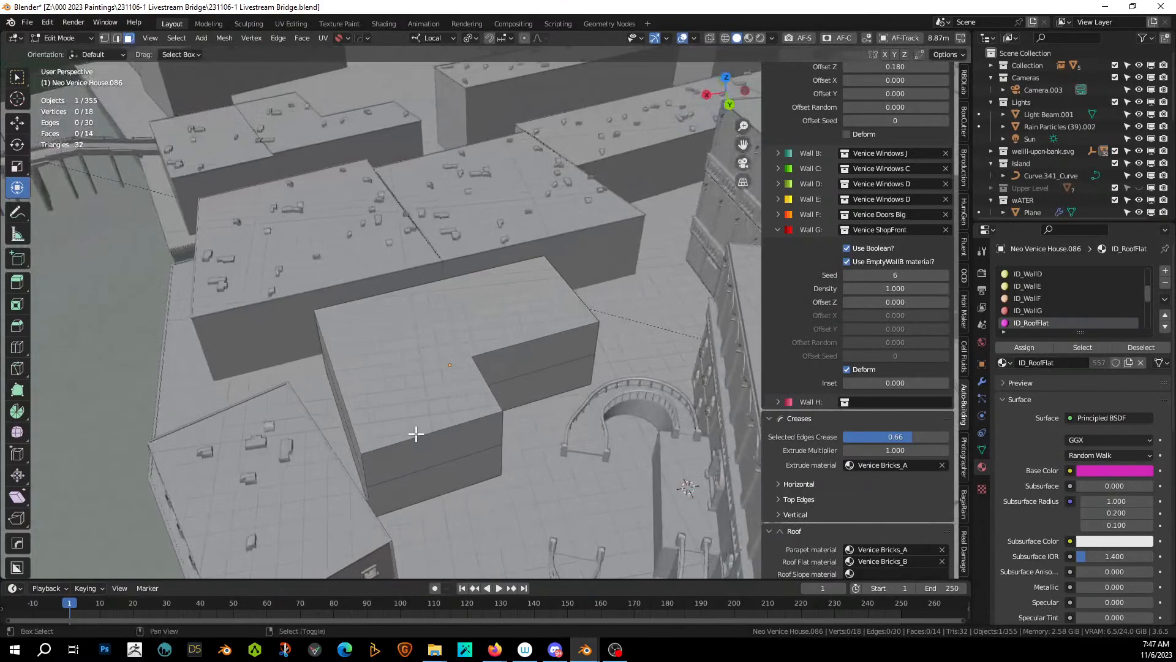
{"action": "left_click", "coordinate": [526, 342]}
{"action": "left_click", "coordinate": [537, 341]}
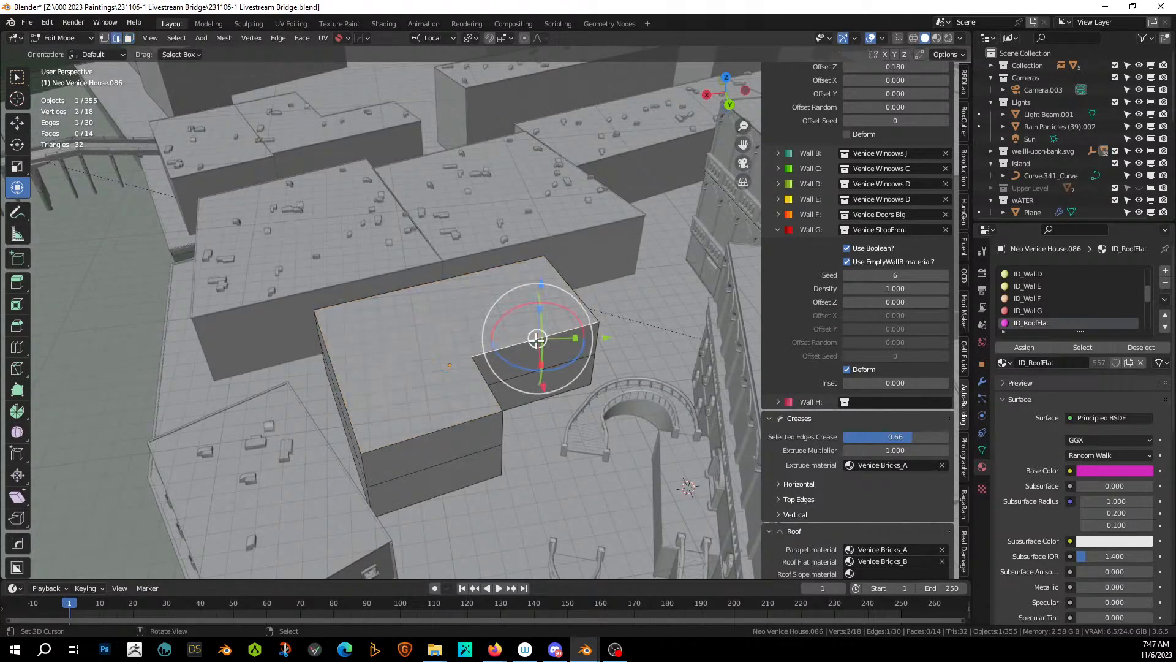
{"action": "key", "text": "ctrl+r"}
{"action": "scroll", "coordinate": [537, 339], "scroll_direction": "up", "scroll_amount": 1}
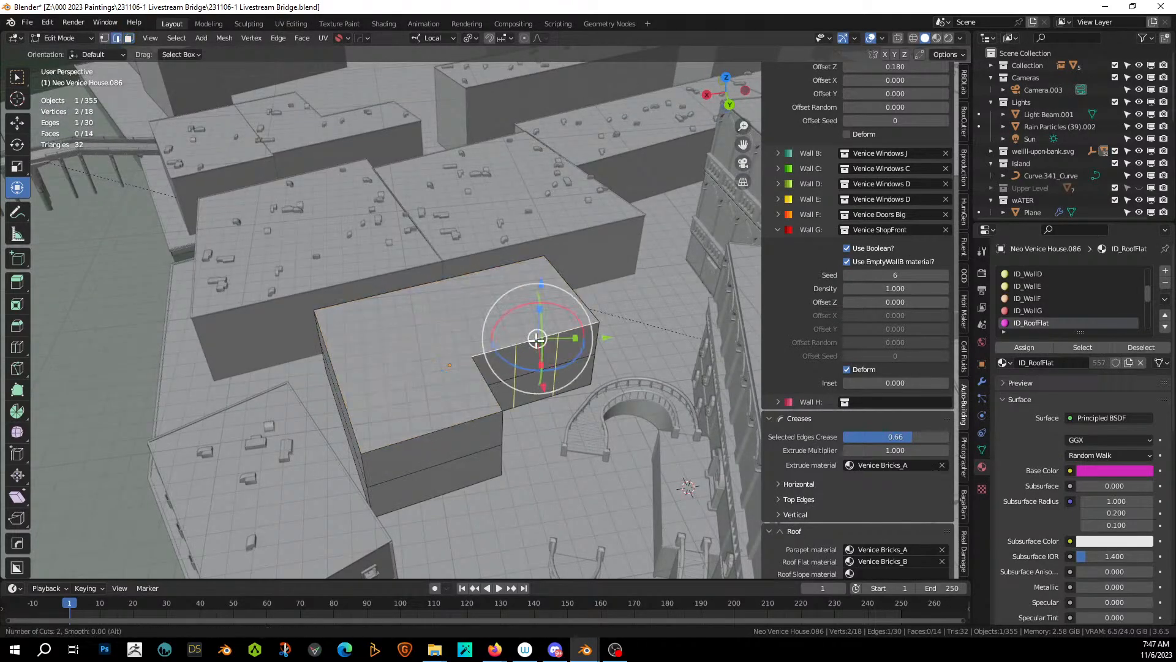
{"action": "left_click", "coordinate": [536, 338]}
{"action": "right_click", "coordinate": [536, 336]}
Cut two evenly spaced vertical edge loops into the end wall of the L-shaped block's protruding wing.
{"action": "left_click", "coordinate": [422, 427]}
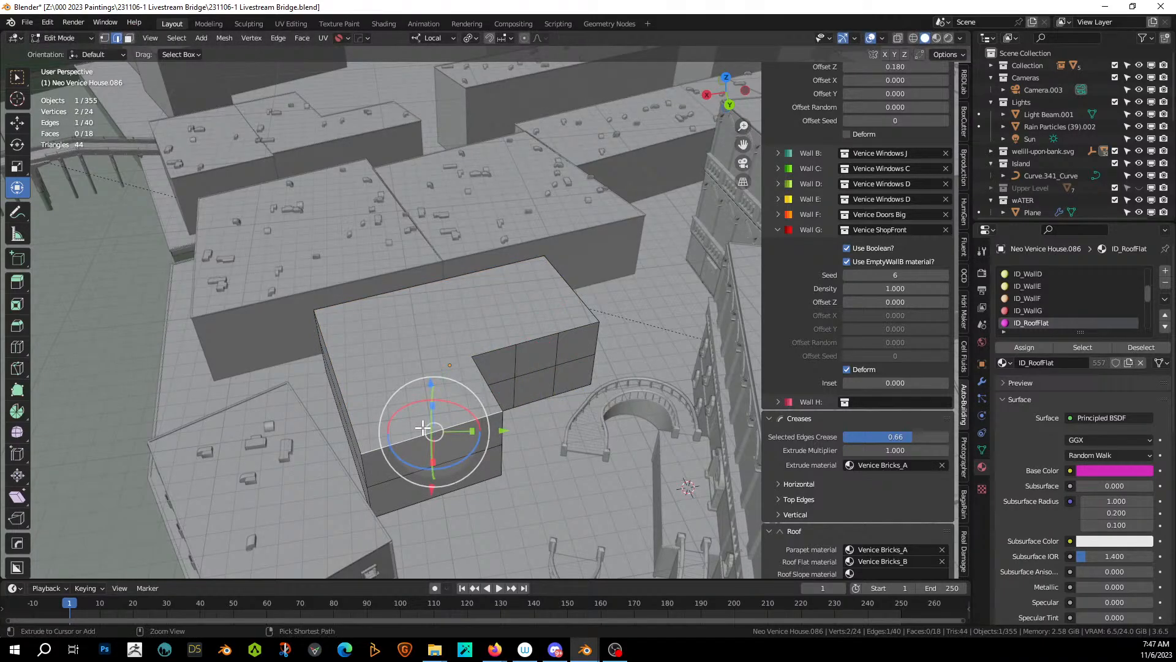
{"action": "key", "text": "ctrl+r"}
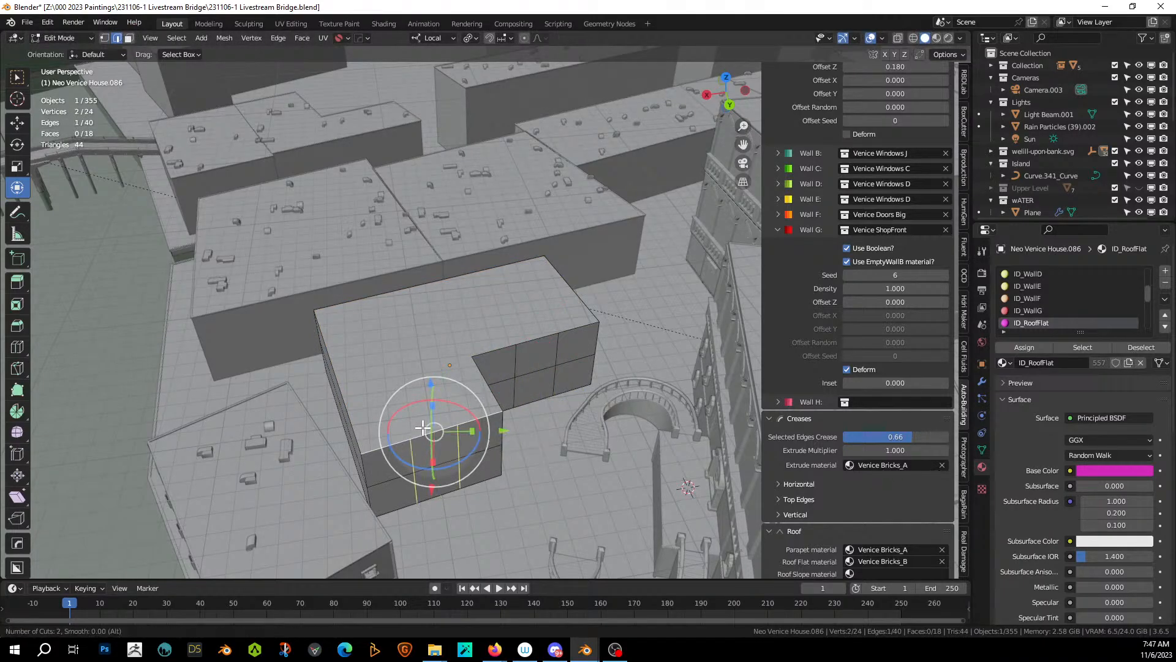
{"action": "left_click", "coordinate": [422, 427]}
{"action": "right_click", "coordinate": [423, 427]}
Assign the ID_WallG shopfront material to the middle ground-floor faces of the wing's end wall and the recessed wall.
{"action": "middle_click_drag", "start_coordinate": [423, 427], "coordinate": [332, 297]}
{"action": "key", "text": "3"}
{"action": "left_click", "coordinate": [401, 449]}
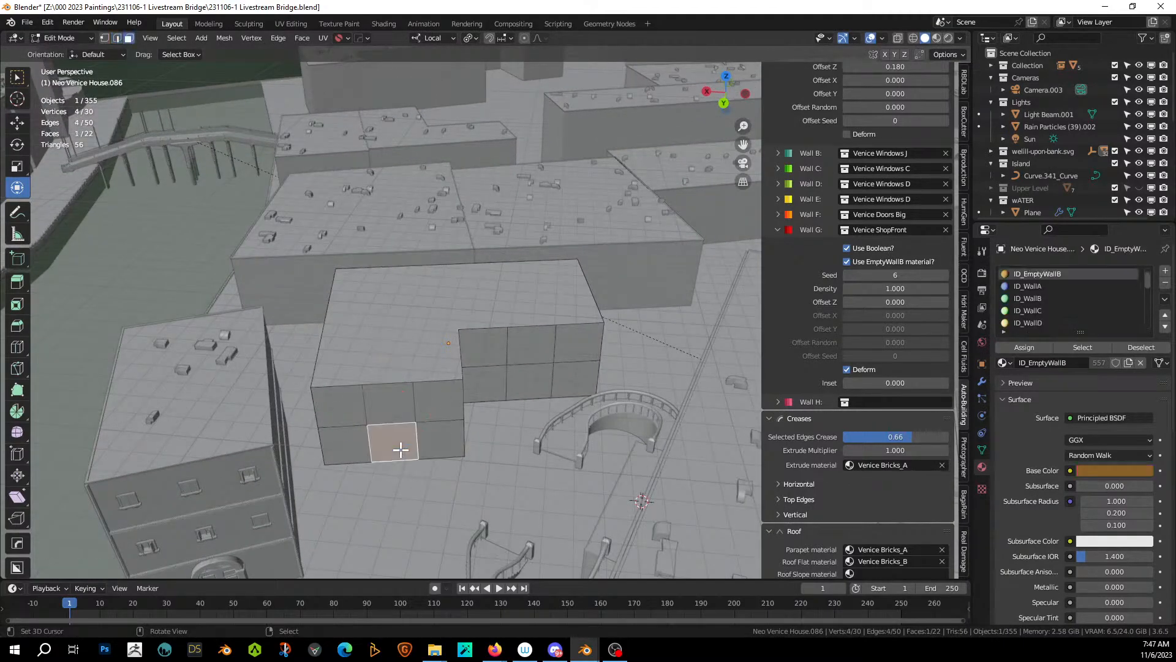
{"action": "left_click", "coordinate": [531, 380], "text": "shift"}
{"action": "scroll", "coordinate": [1042, 306], "scroll_direction": "down", "scroll_amount": 2}
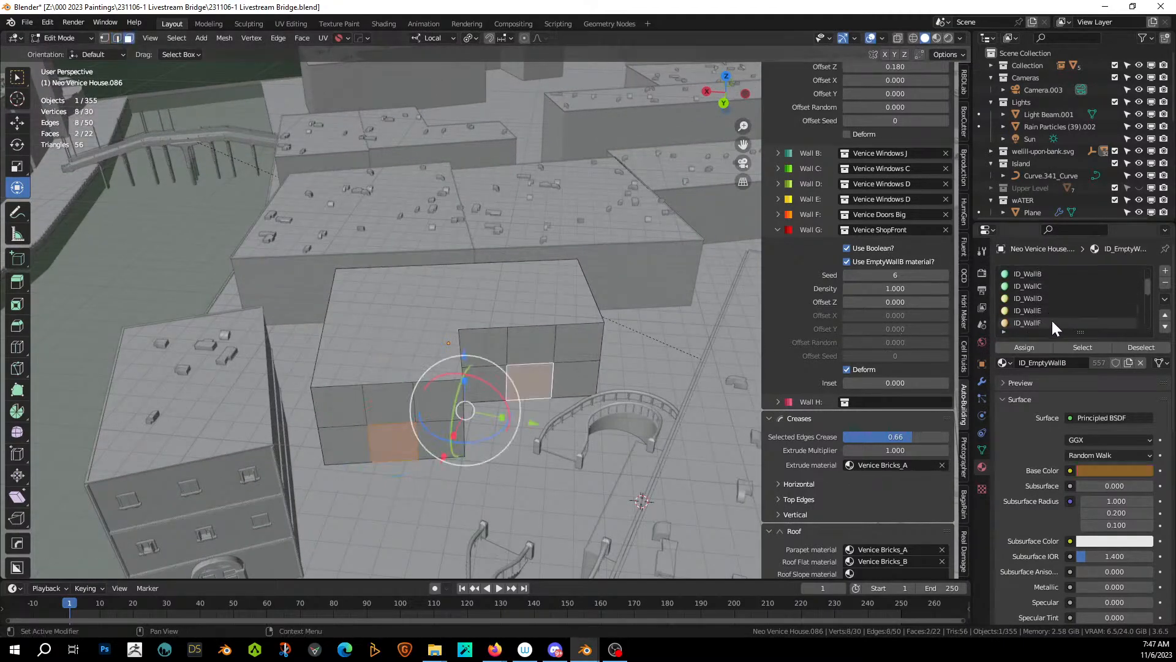
{"action": "scroll", "coordinate": [1049, 319], "scroll_direction": "down", "scroll_amount": 2}
{"action": "left_click", "coordinate": [1035, 310]}
{"action": "left_click", "coordinate": [1027, 347]}
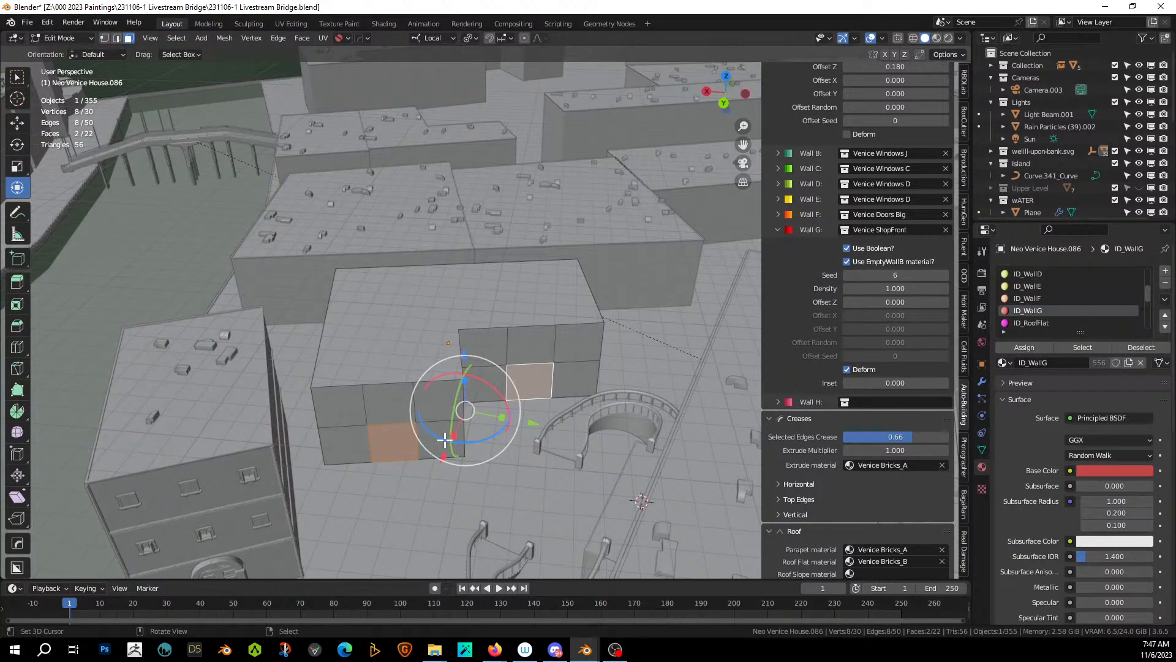
Assign the ID_WallD material to the upper-floor faces on the walls around the block's inner corner.
{"action": "left_click", "coordinate": [359, 410]}
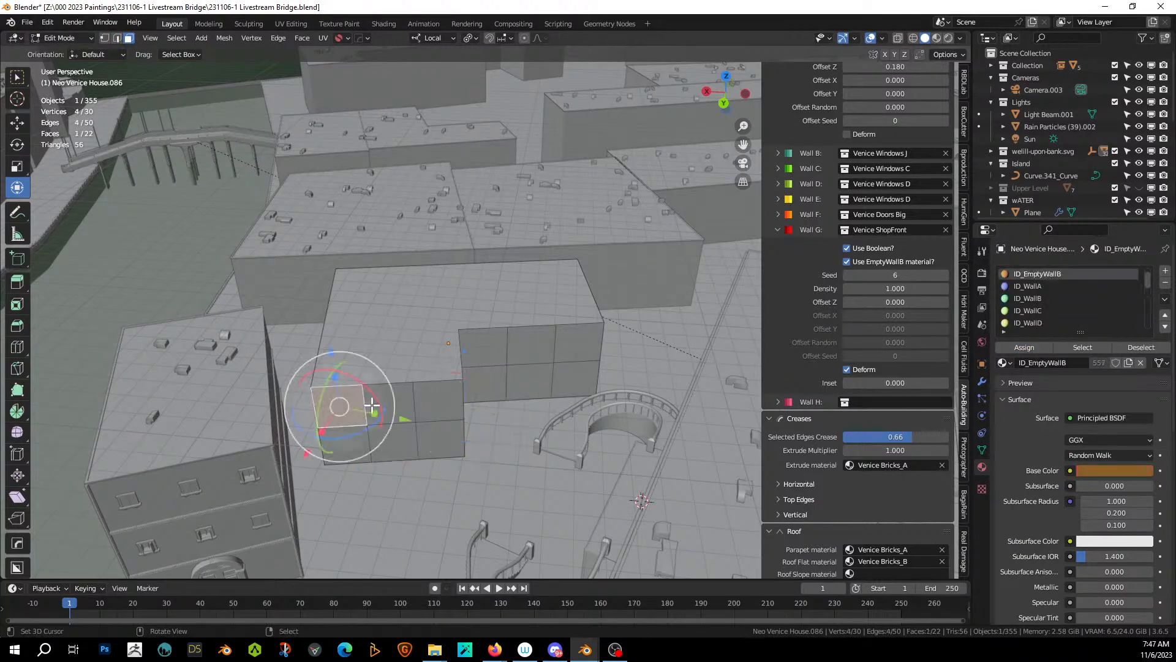
{"action": "left_click", "coordinate": [463, 395], "text": "alt"}
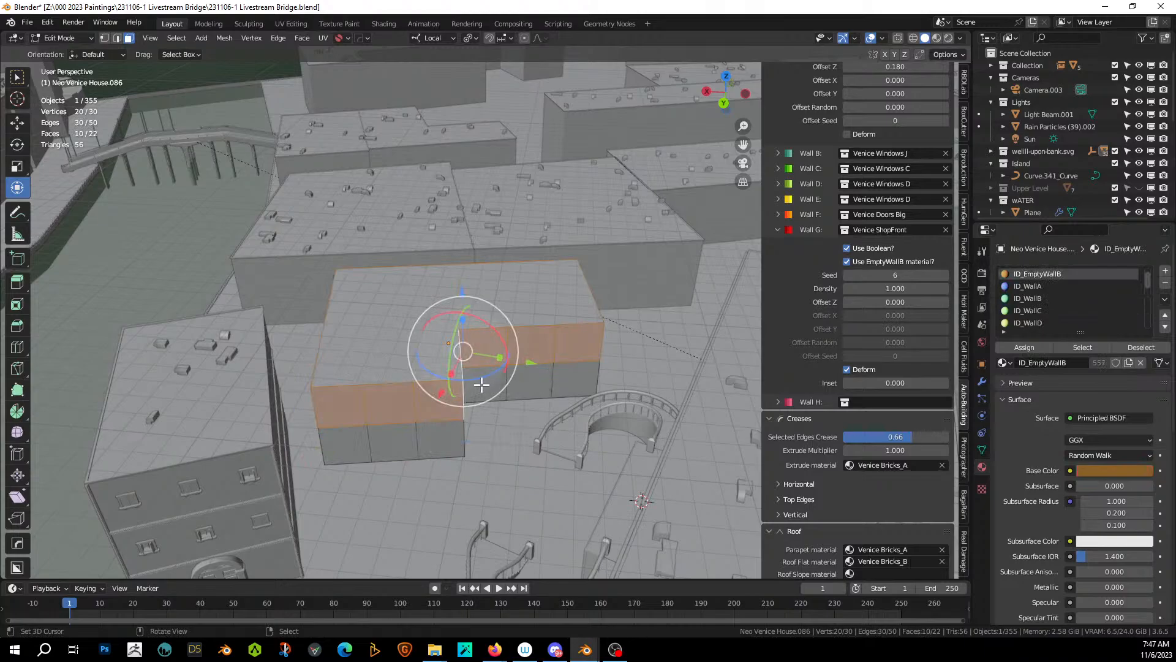
{"action": "middle_click_drag", "start_coordinate": [481, 384], "coordinate": [515, 391]}
{"action": "middle_click_drag", "start_coordinate": [304, 386], "coordinate": [890, 57]}
{"action": "right_click", "coordinate": [329, 434], "text": "shift"}
{"action": "middle_click_drag", "start_coordinate": [328, 434], "coordinate": [943, 401]}
{"action": "right_click", "coordinate": [107, 563], "text": "shift"}
{"action": "scroll", "coordinate": [1054, 310], "scroll_direction": "down", "scroll_amount": 1}
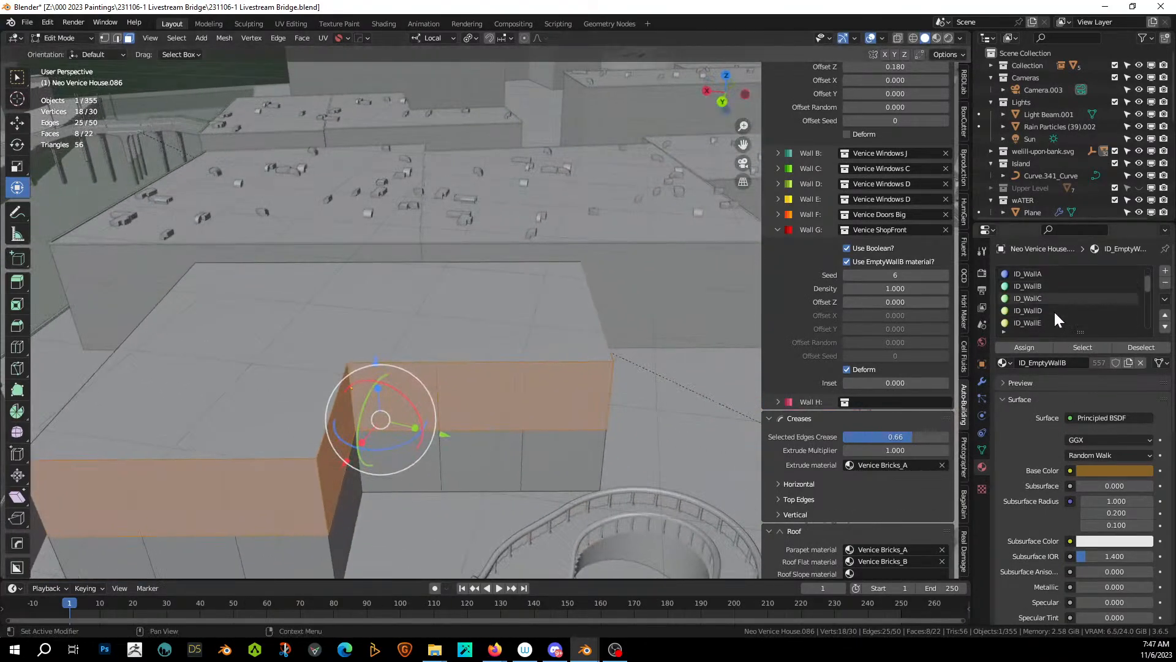
{"action": "left_click", "coordinate": [1043, 310]}
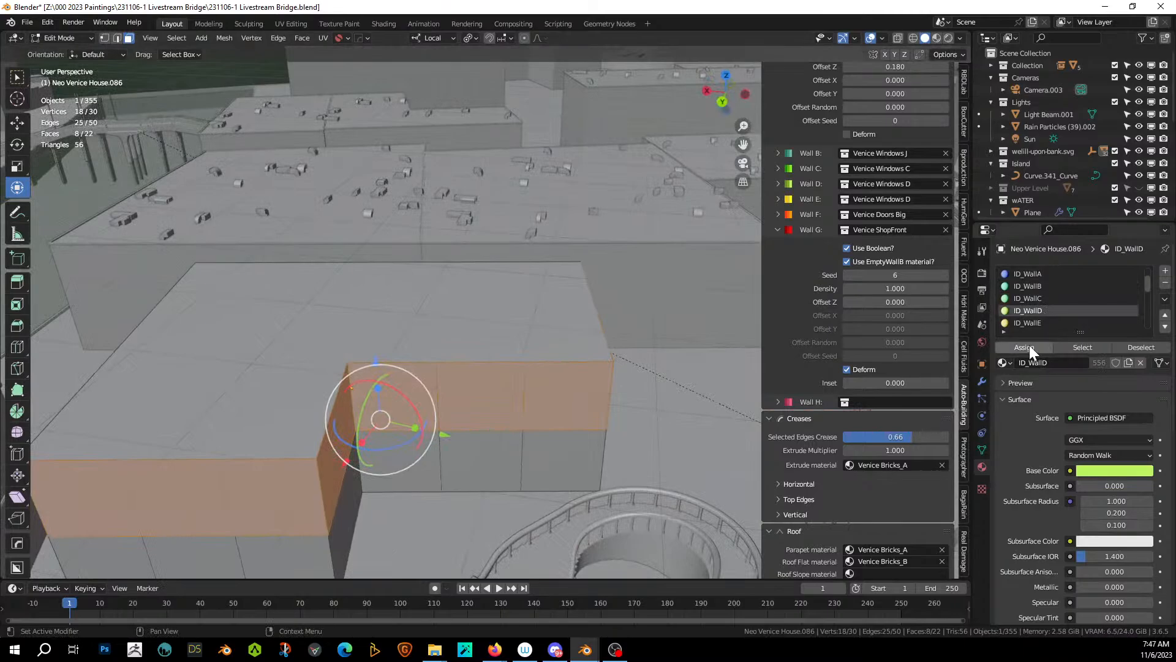
{"action": "left_click", "coordinate": [1029, 348]}
Enable Use EmptyWallB material for Wall D and preview the block in object mode with rendered shading.
{"action": "left_click", "coordinate": [779, 184]}
{"action": "left_click", "coordinate": [847, 216]}
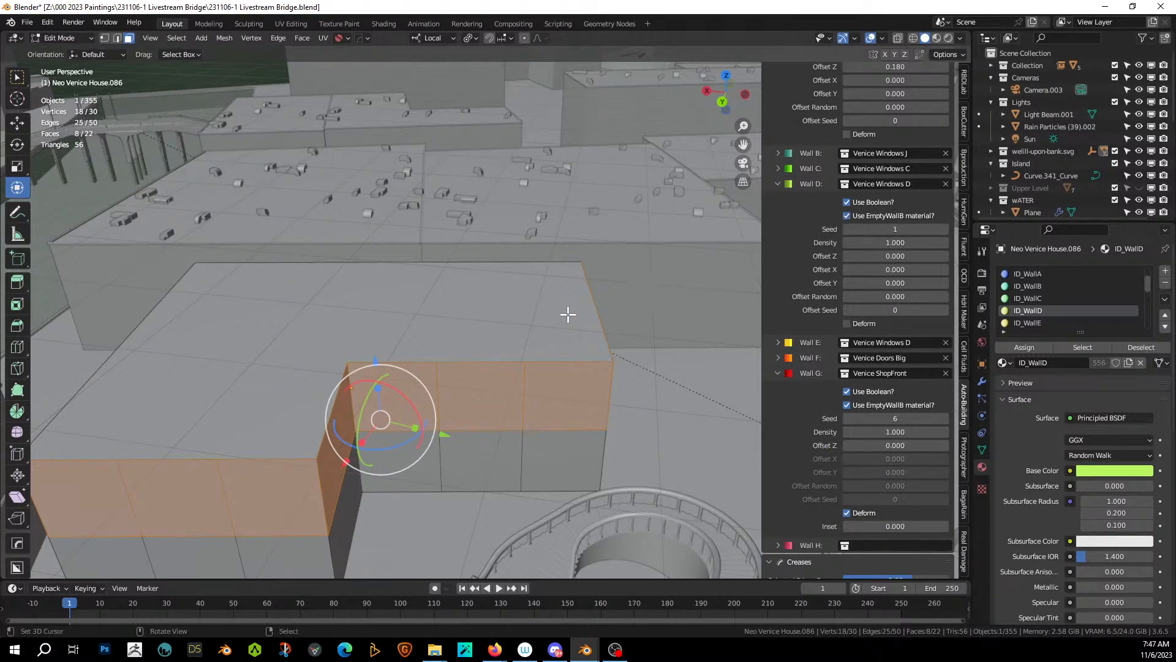
{"action": "key", "text": "Tab"}
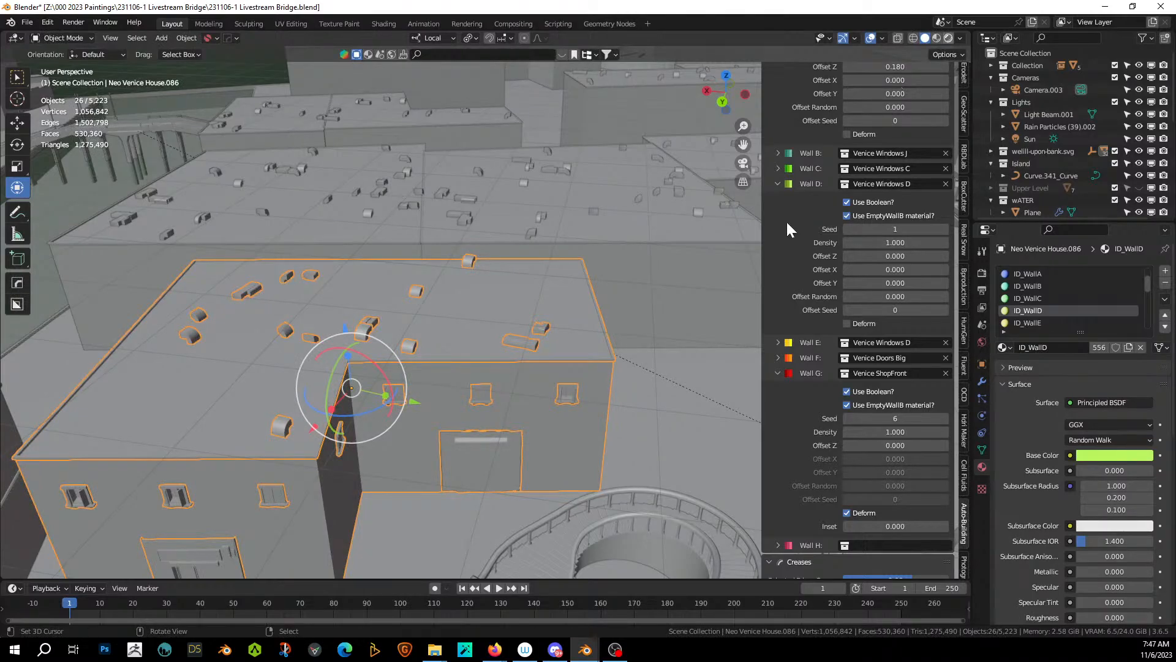
{"action": "key", "text": "shift+z"}
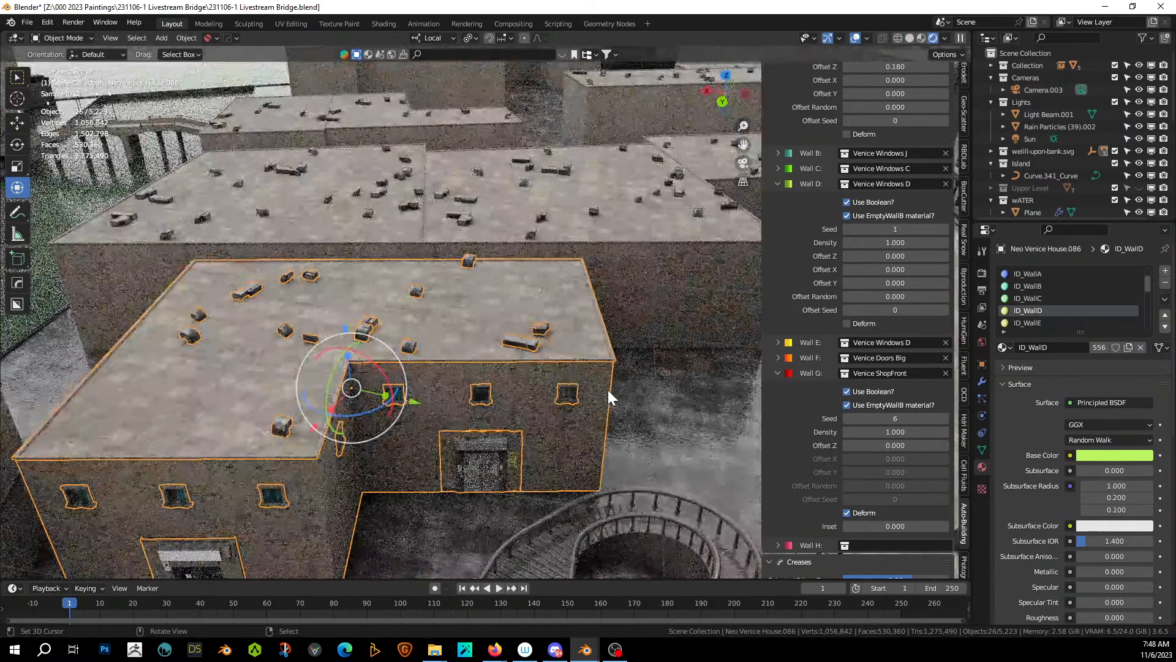
{"action": "middle_click_drag", "start_coordinate": [581, 404], "coordinate": [571, 385]}
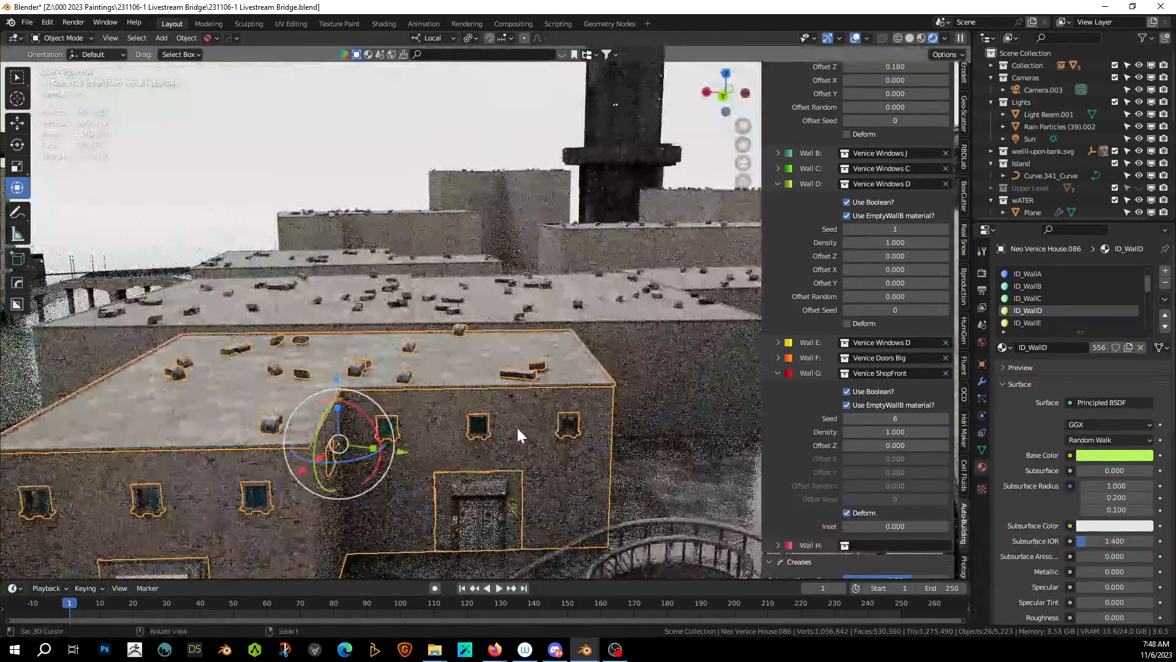
Set a crease of 0.66 on the vertical edges at the wing's corners, the inner corner and across the recessed wall.
{"action": "key", "text": "Tab"}
{"action": "middle_click_drag", "start_coordinate": [496, 445], "coordinate": [557, 370], "text": "shift"}
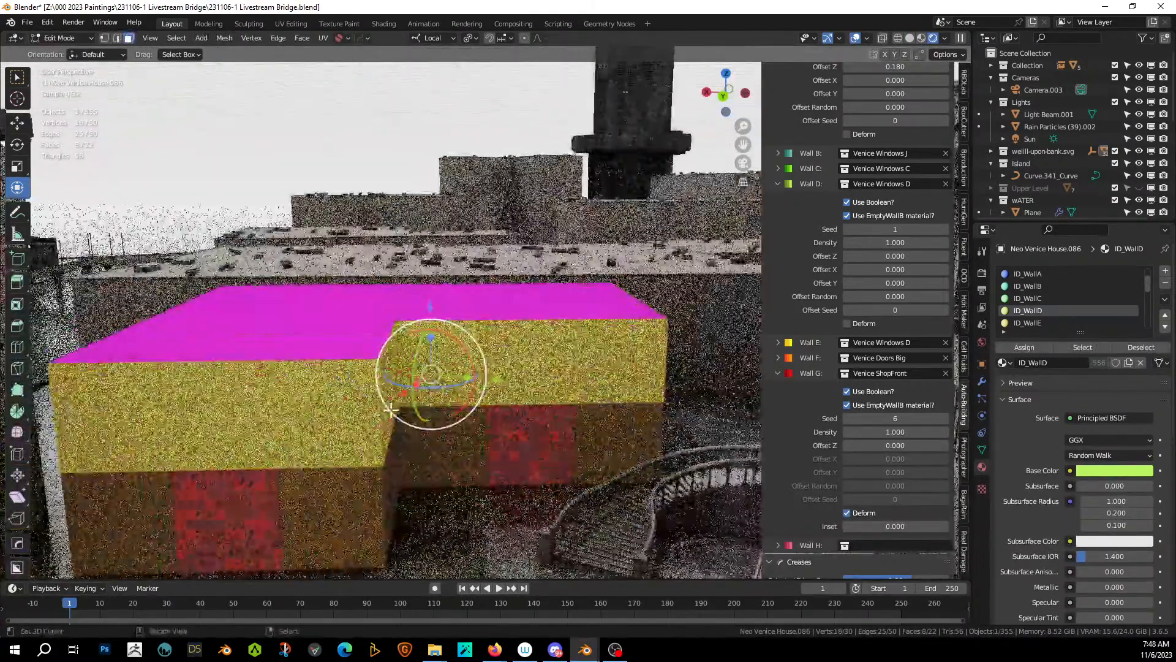
{"action": "key", "text": "2"}
{"action": "left_click", "coordinate": [64, 471], "text": "alt"}
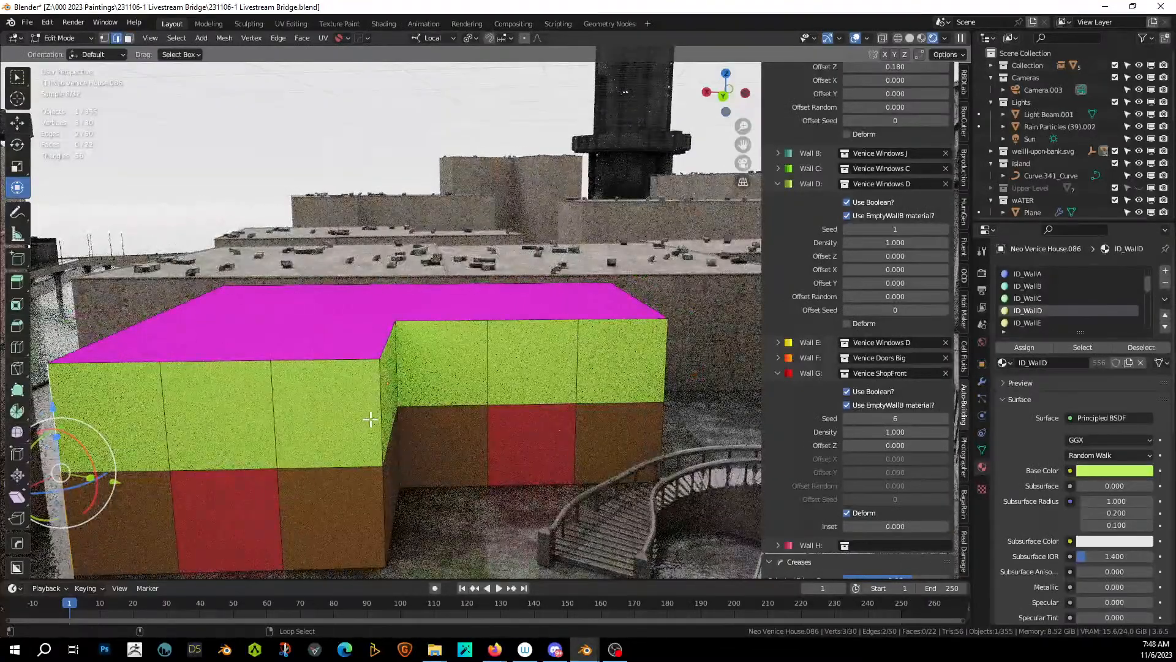
{"action": "left_click", "coordinate": [487, 368], "text": "alt+shift"}
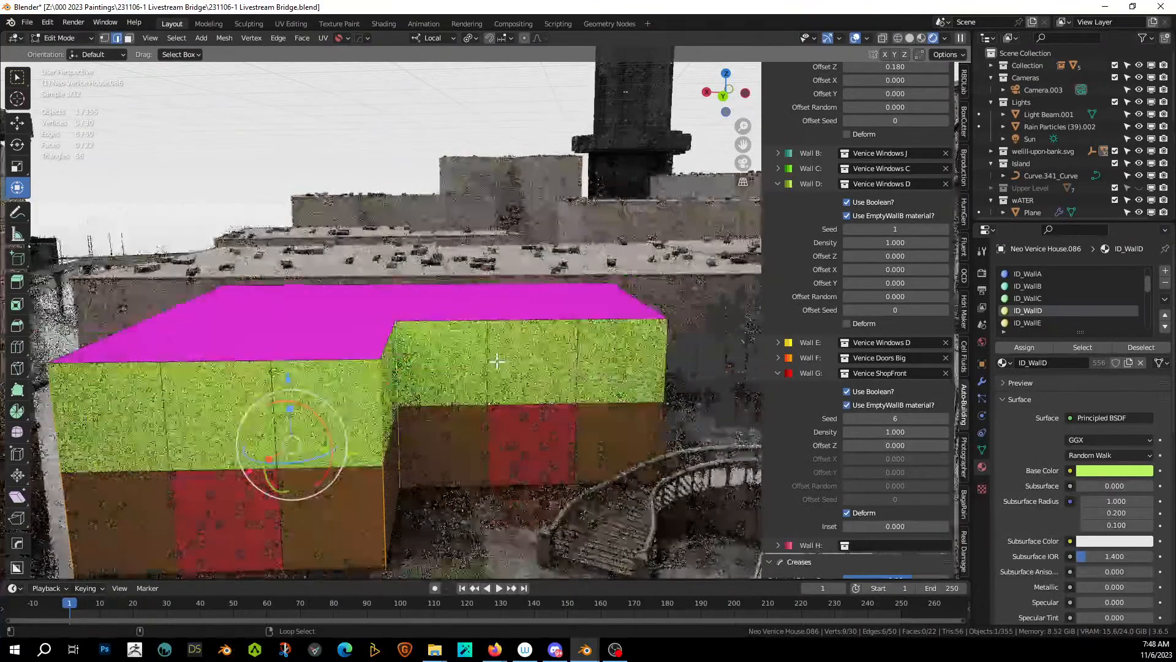
{"action": "left_click", "coordinate": [576, 365], "text": "alt+shift"}
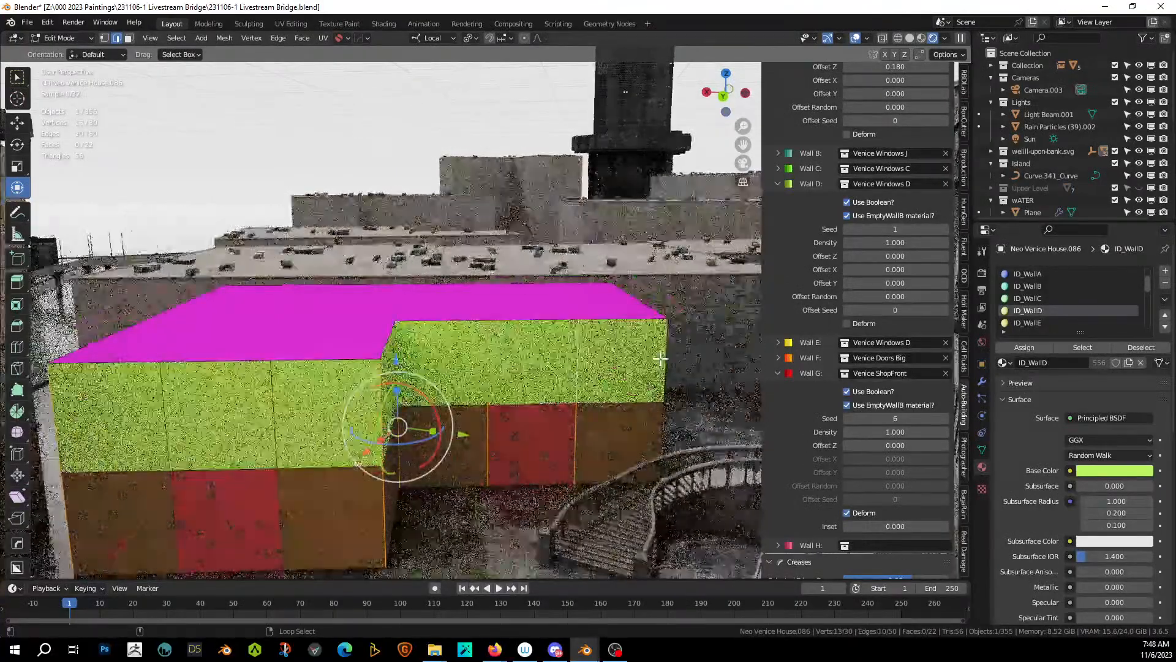
{"action": "left_click", "coordinate": [664, 358], "text": "alt+shift"}
{"action": "scroll", "coordinate": [567, 383], "scroll_direction": "up", "scroll_amount": 3}
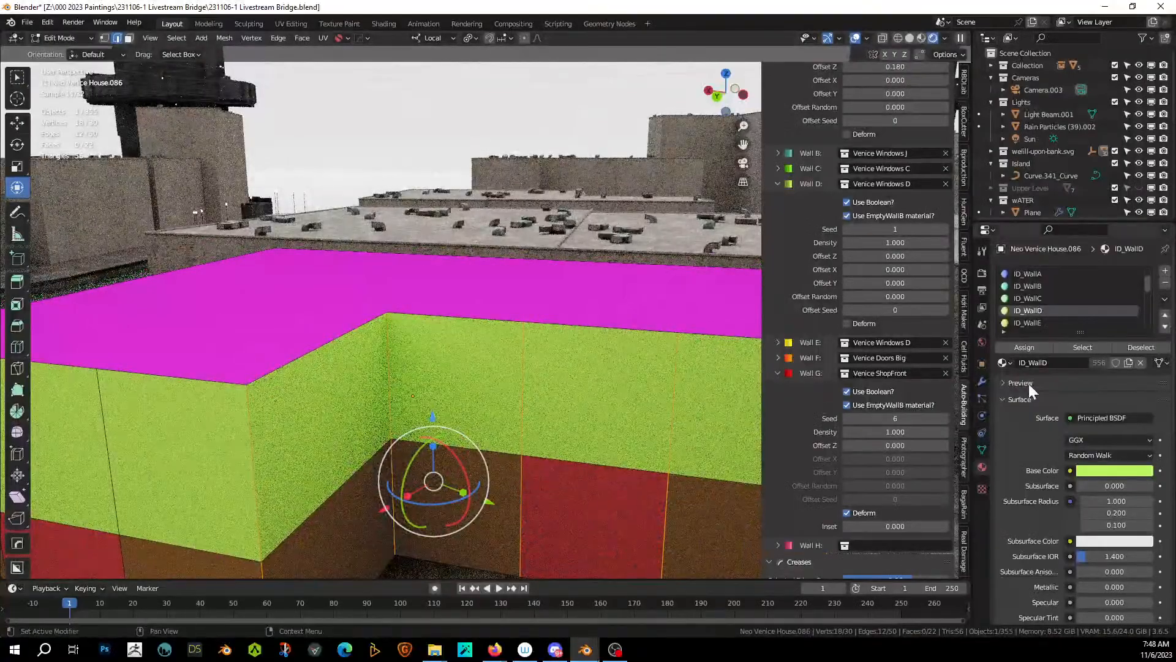
{"action": "scroll", "coordinate": [907, 472], "scroll_direction": "down", "scroll_amount": 3}
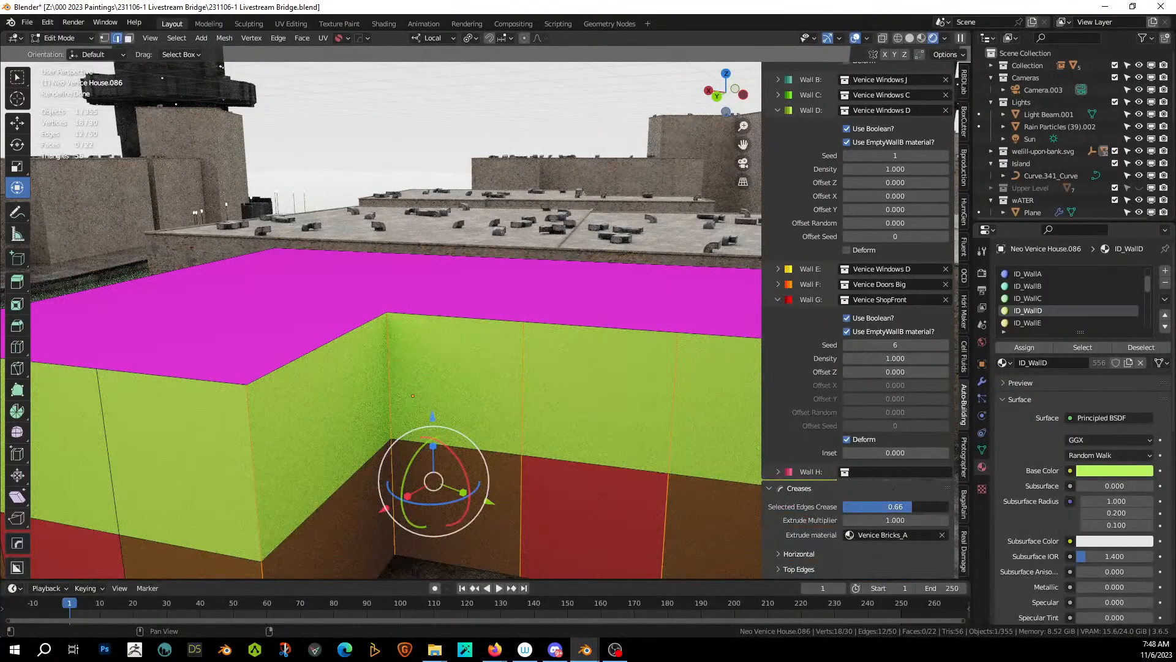
{"action": "left_click", "coordinate": [895, 506]}
{"action": "type", "text": ".66"}
{"action": "key", "text": "Return"}
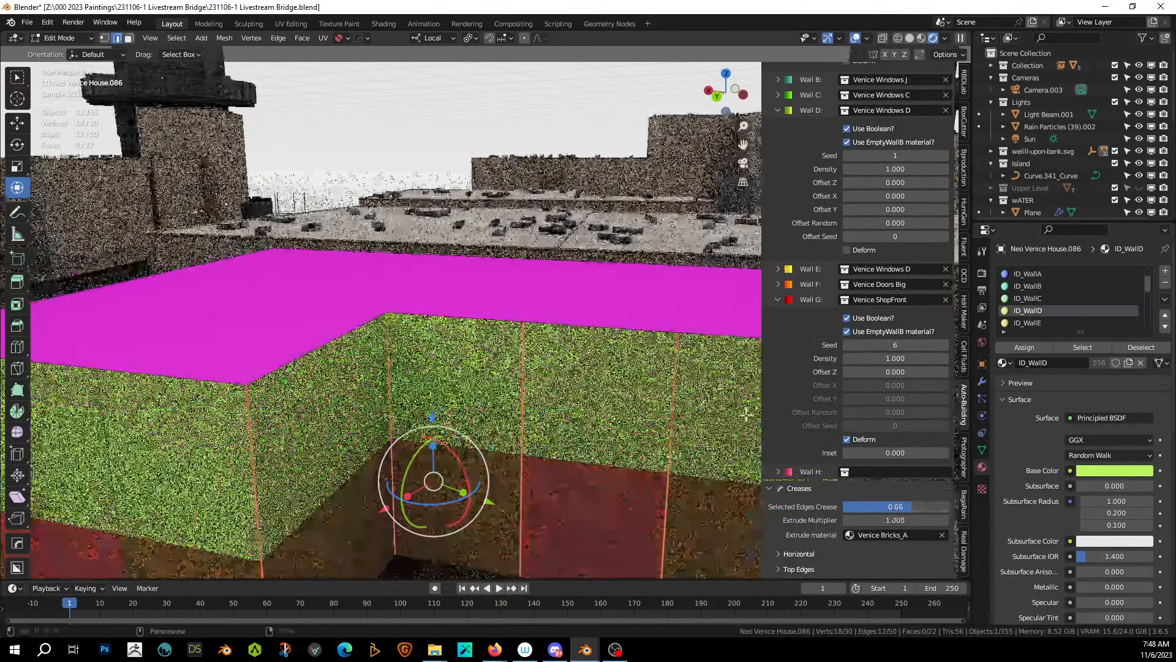
Save the file and check the finished block in object mode and from the camera, leaving nothing selected.
{"action": "key", "text": "ctrl+s"}
{"action": "scroll", "coordinate": [345, 348], "scroll_direction": "down", "scroll_amount": 3}
{"action": "middle_click_drag", "start_coordinate": [345, 348], "coordinate": [399, 371]}
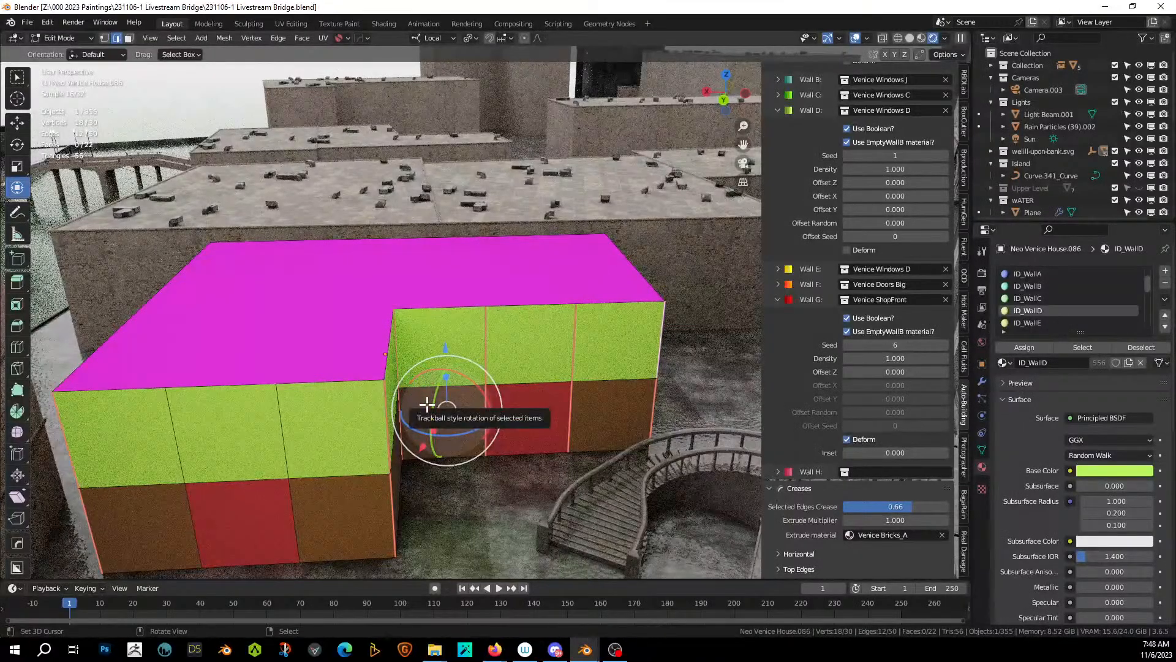
{"action": "key", "text": "Tab"}
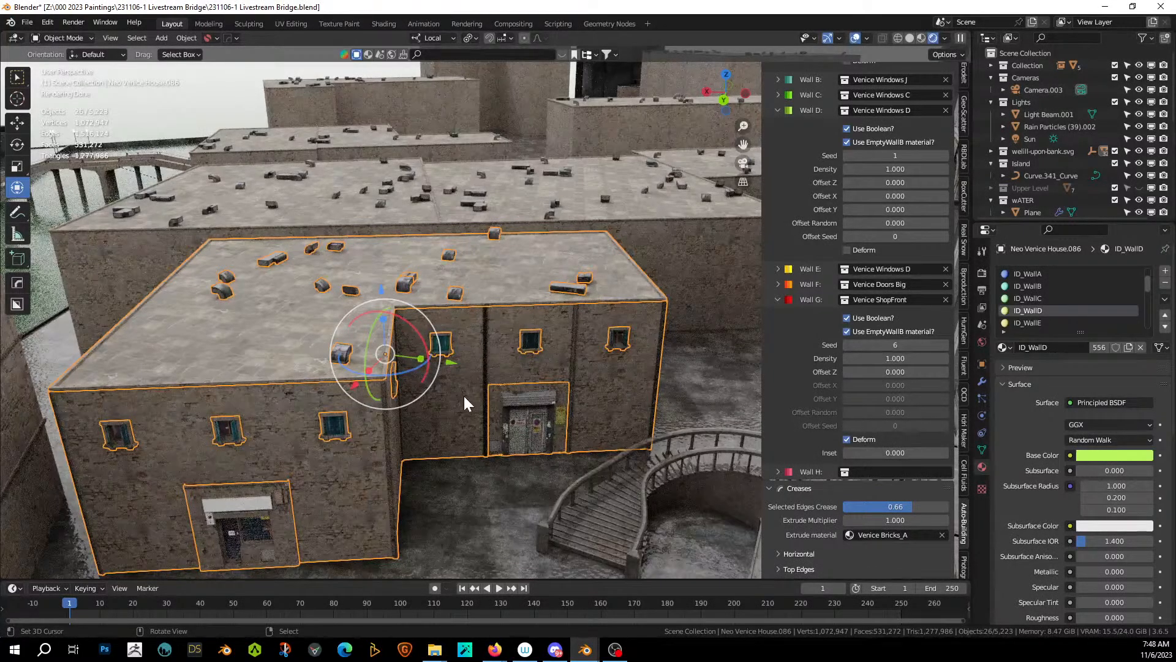
{"action": "key", "text": "KP_0"}
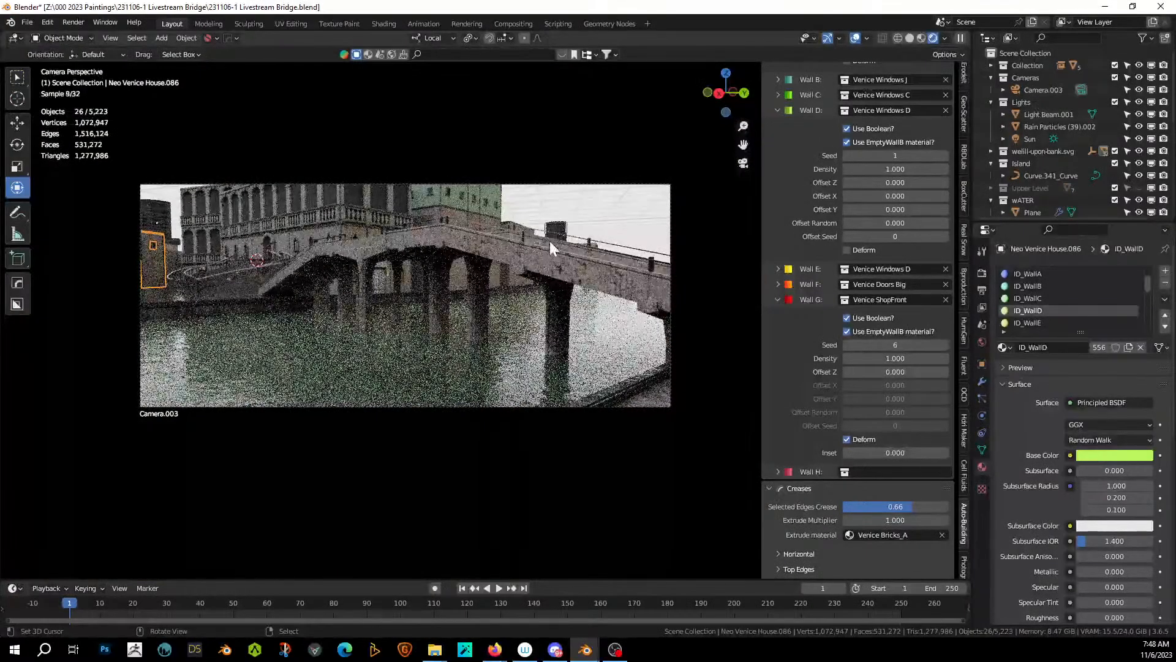
{"action": "left_click", "coordinate": [565, 201]}
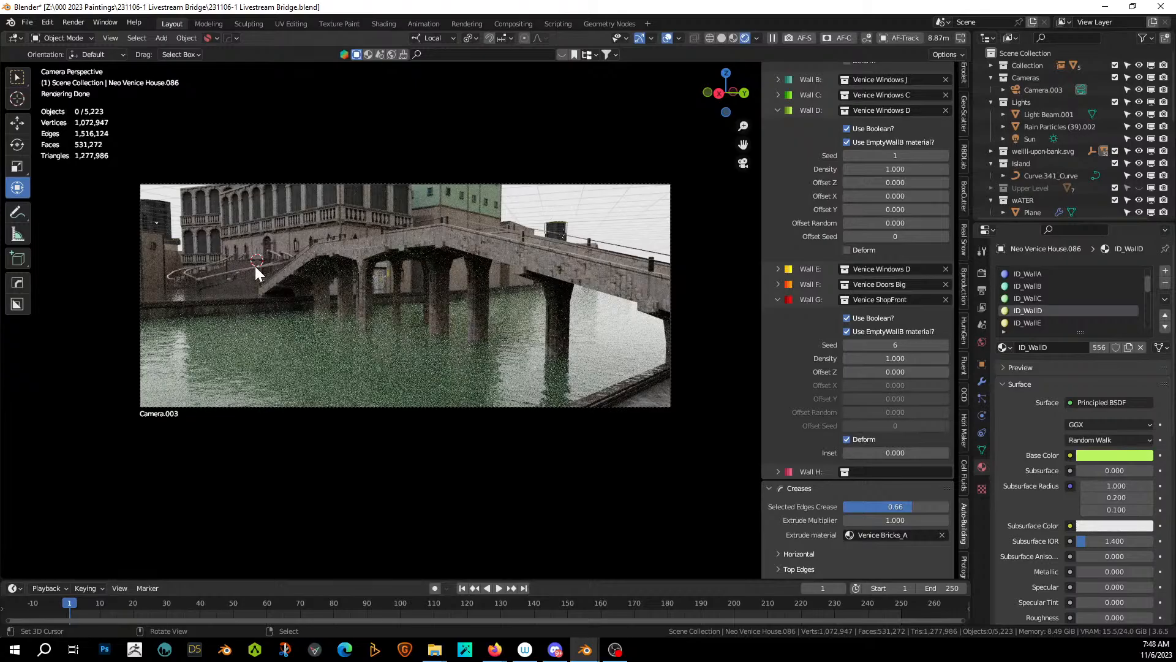
Return to solid shading and open the next undetailed block at the edge of the camera frame for mesh editing.
{"action": "key", "text": "KP_0"}
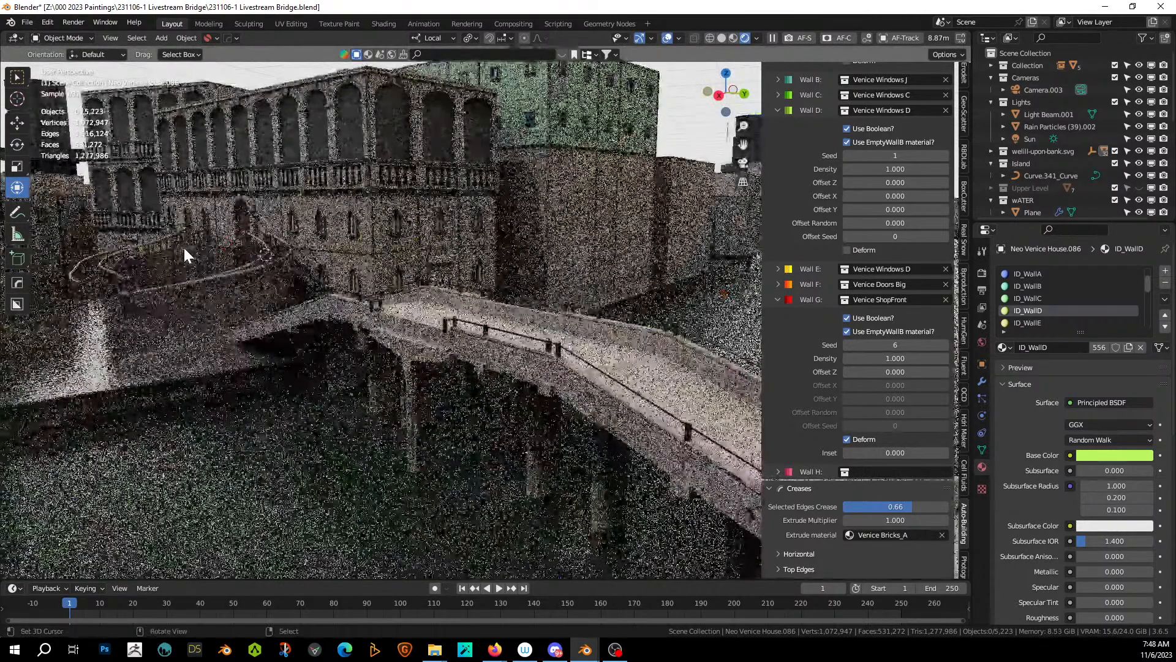
{"action": "scroll", "coordinate": [184, 248], "scroll_direction": "down", "scroll_amount": 3}
{"action": "scroll", "coordinate": [196, 252], "scroll_direction": "up", "scroll_amount": 4}
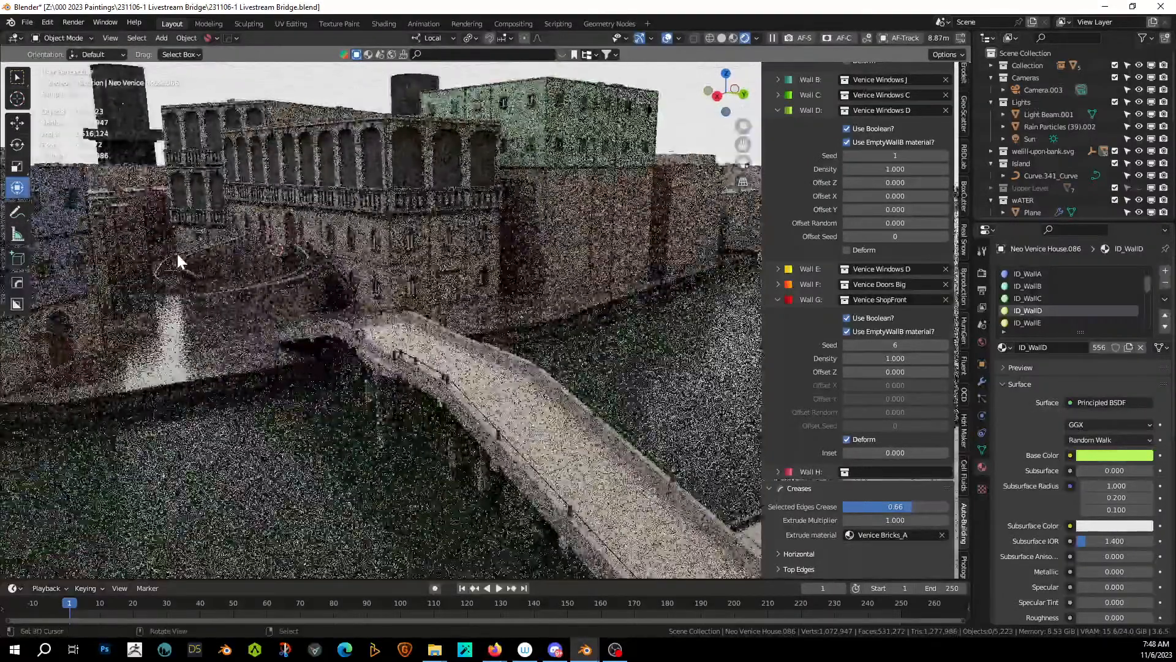
{"action": "key", "text": "KP_0"}
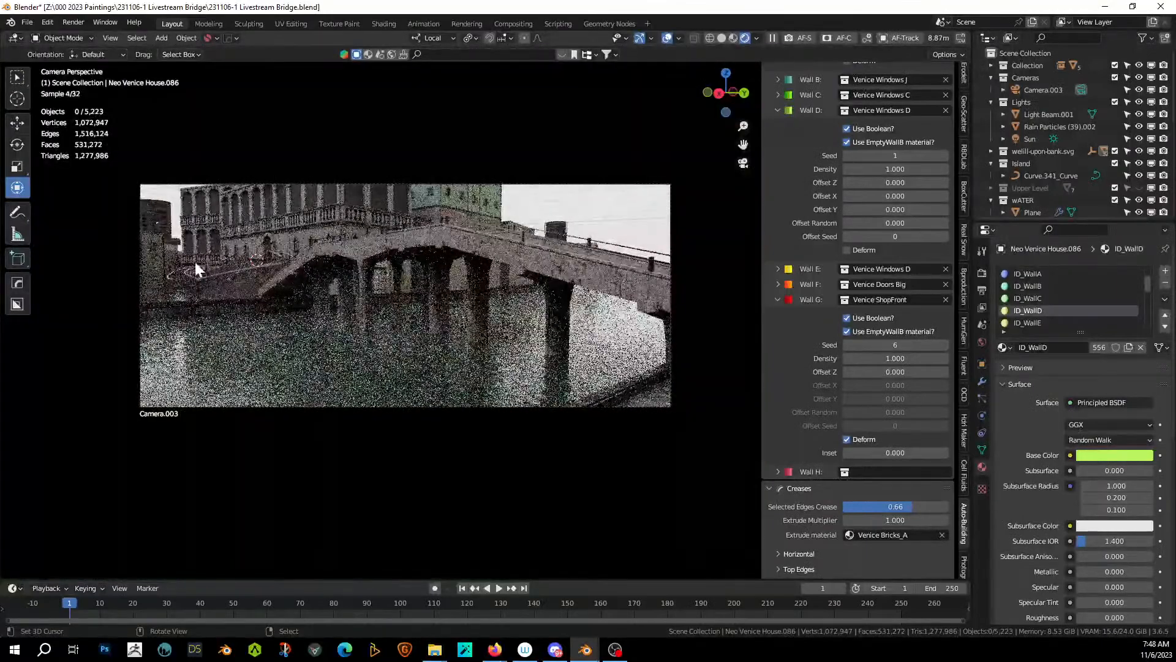
{"action": "left_click", "coordinate": [722, 38]}
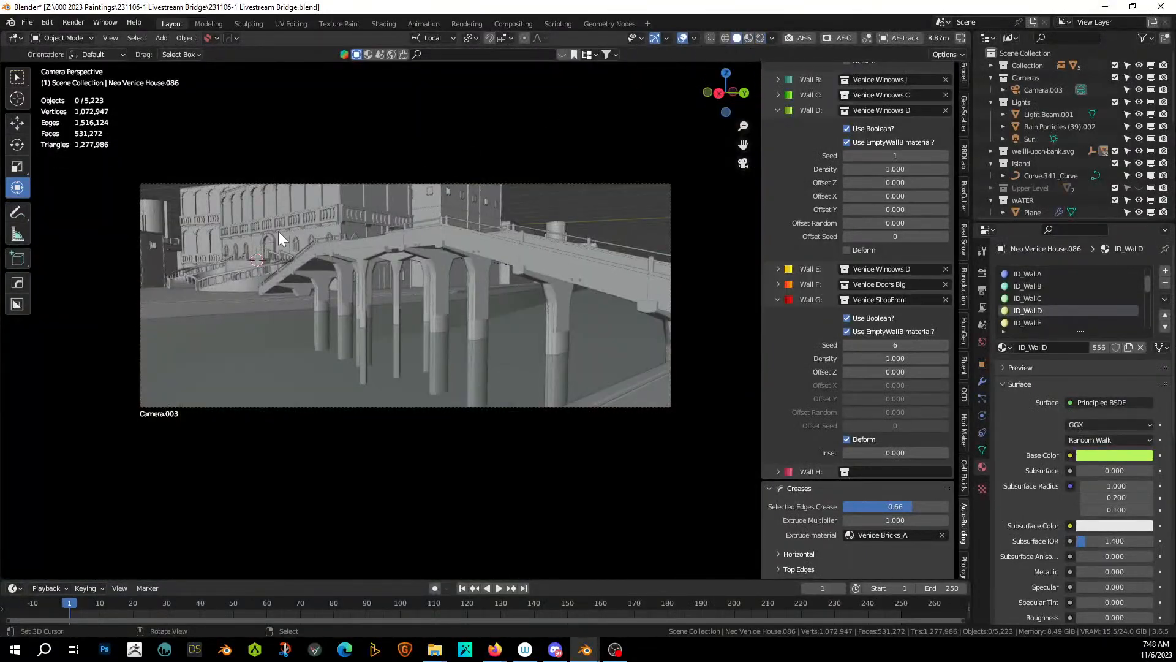
{"action": "left_click", "coordinate": [176, 263]}
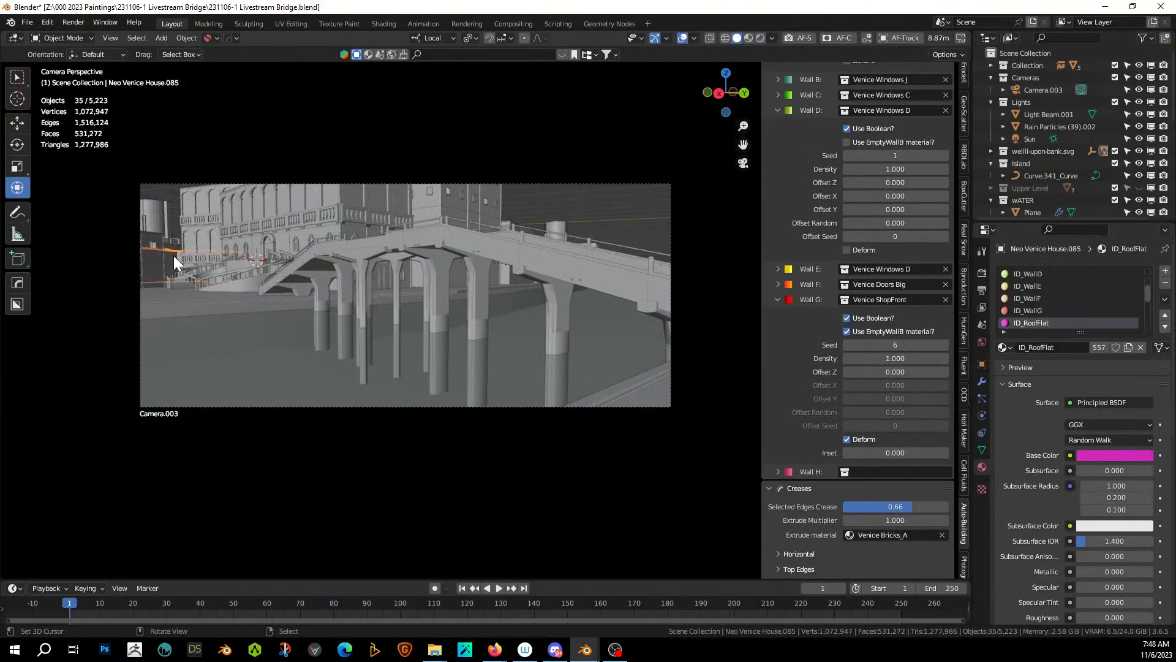
{"action": "key", "text": "Tab"}
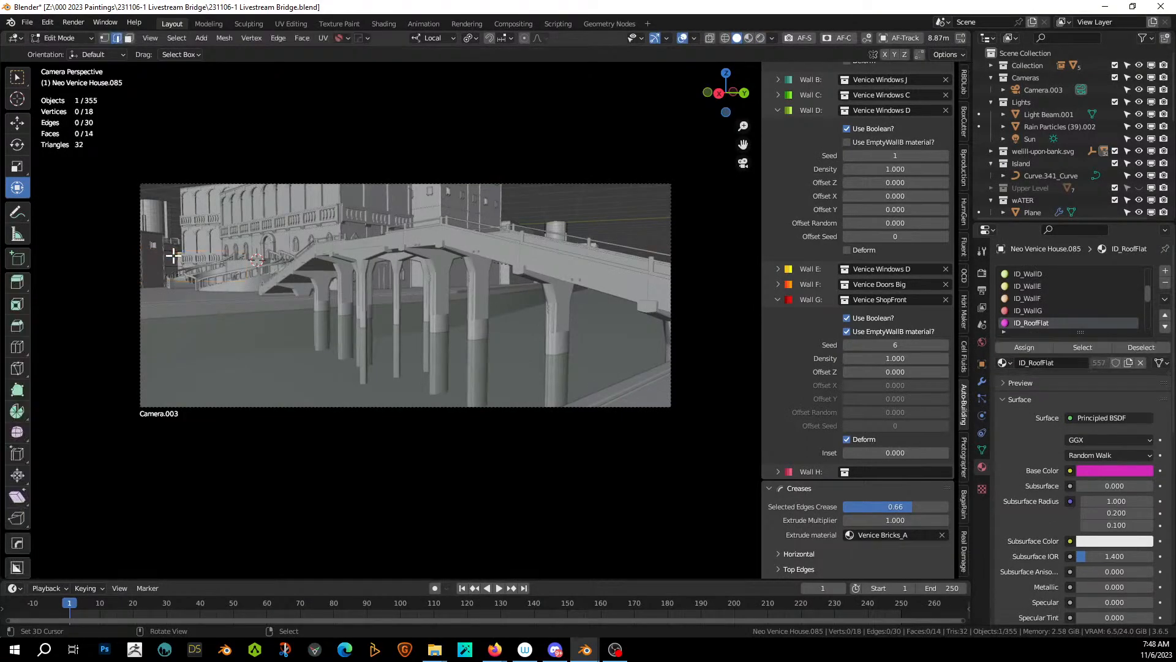
{"action": "middle_click_drag", "start_coordinate": [247, 258], "coordinate": [239, 290]}
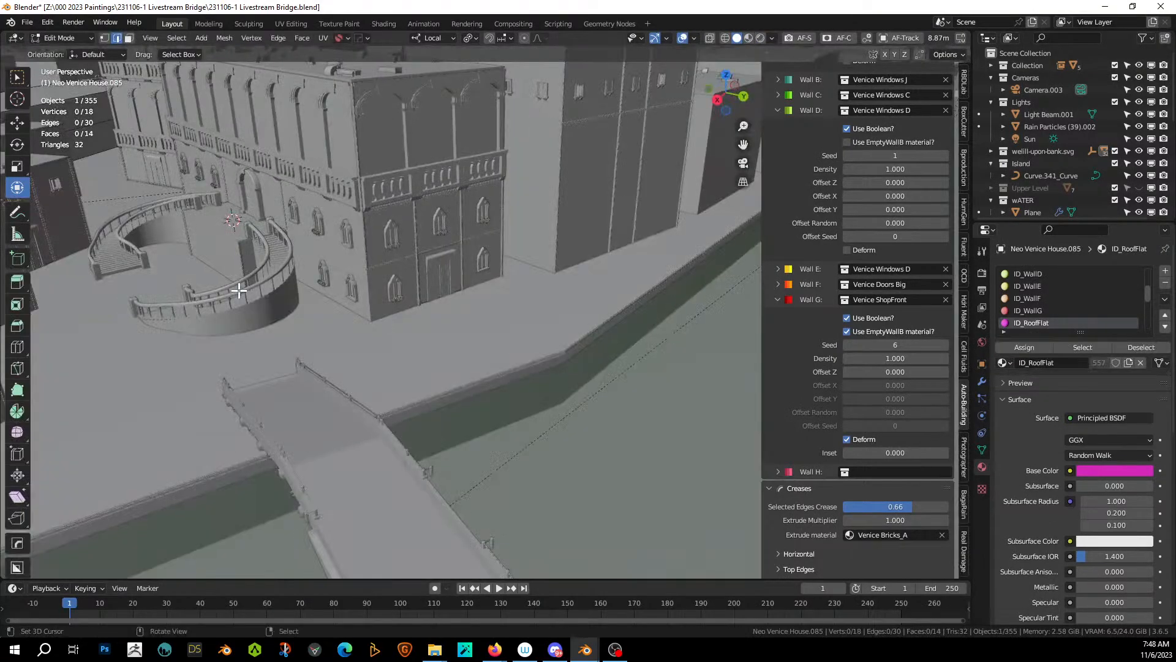
{"action": "scroll", "coordinate": [216, 289], "scroll_direction": "down", "scroll_amount": 6}
{"action": "scroll", "coordinate": [216, 289], "scroll_direction": "up", "scroll_amount": 5}
{"action": "middle_click_drag", "start_coordinate": [220, 287], "coordinate": [643, 486], "text": "shift"}
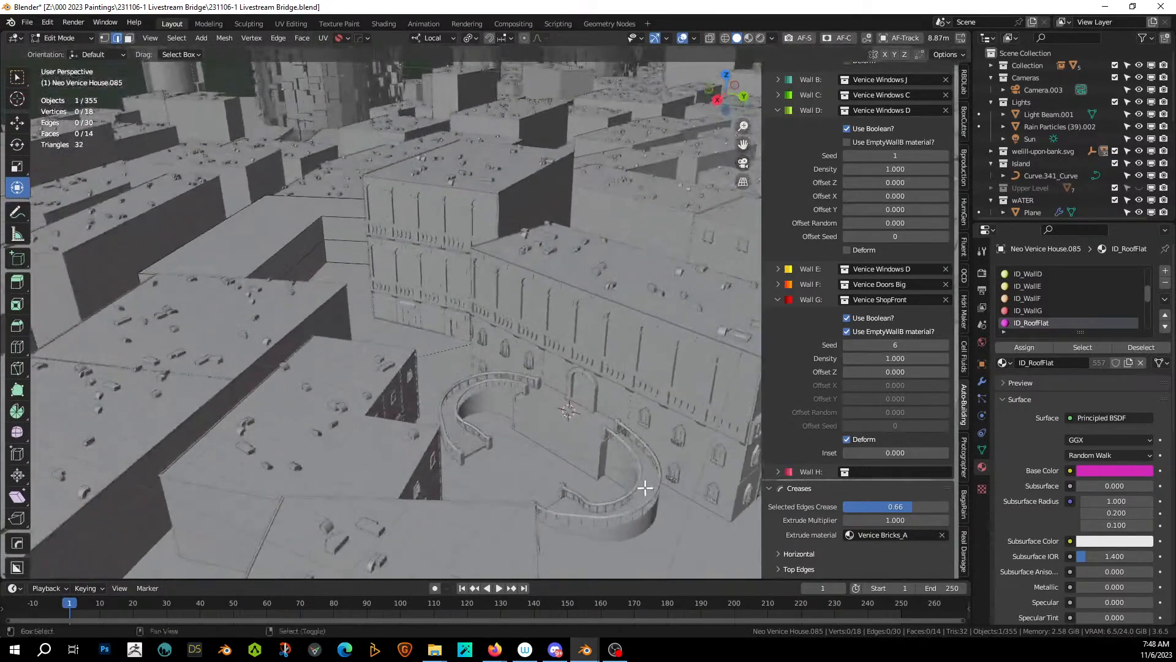
Select the horizontal mid-height edge of the block's recessed wall, check it from the camera and frame it up close.
{"action": "left_click", "coordinate": [306, 246]}
{"action": "key", "text": "KP_Decimal"}
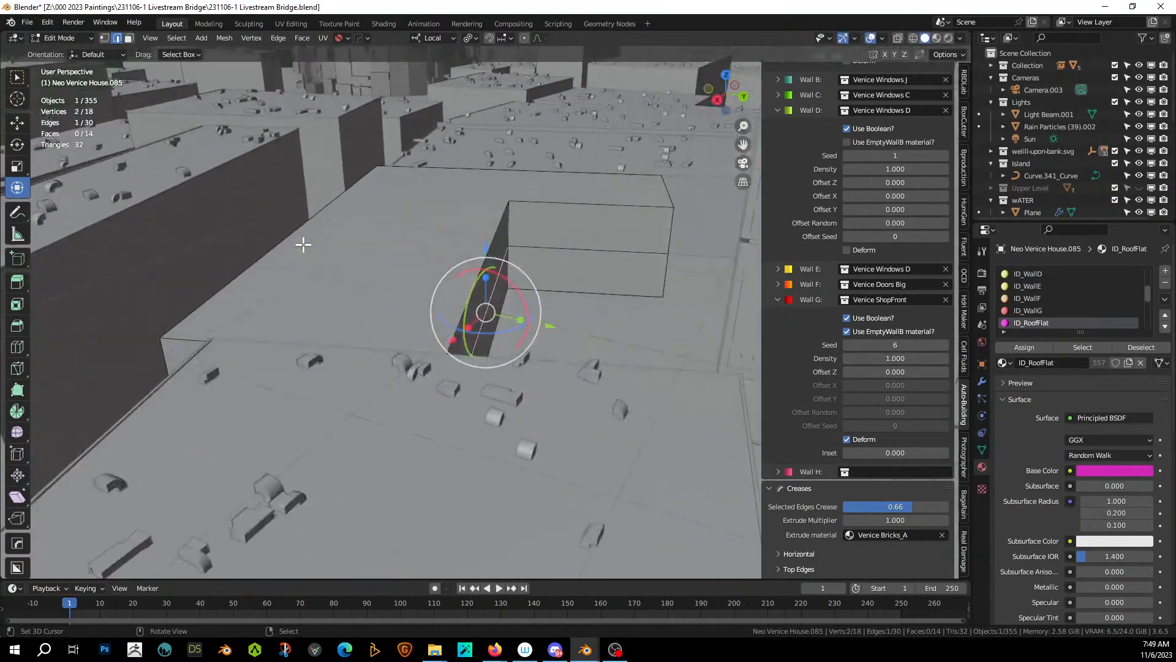
{"action": "middle_click_drag", "start_coordinate": [304, 244], "coordinate": [330, 248]}
{"action": "key", "text": "KP_0"}
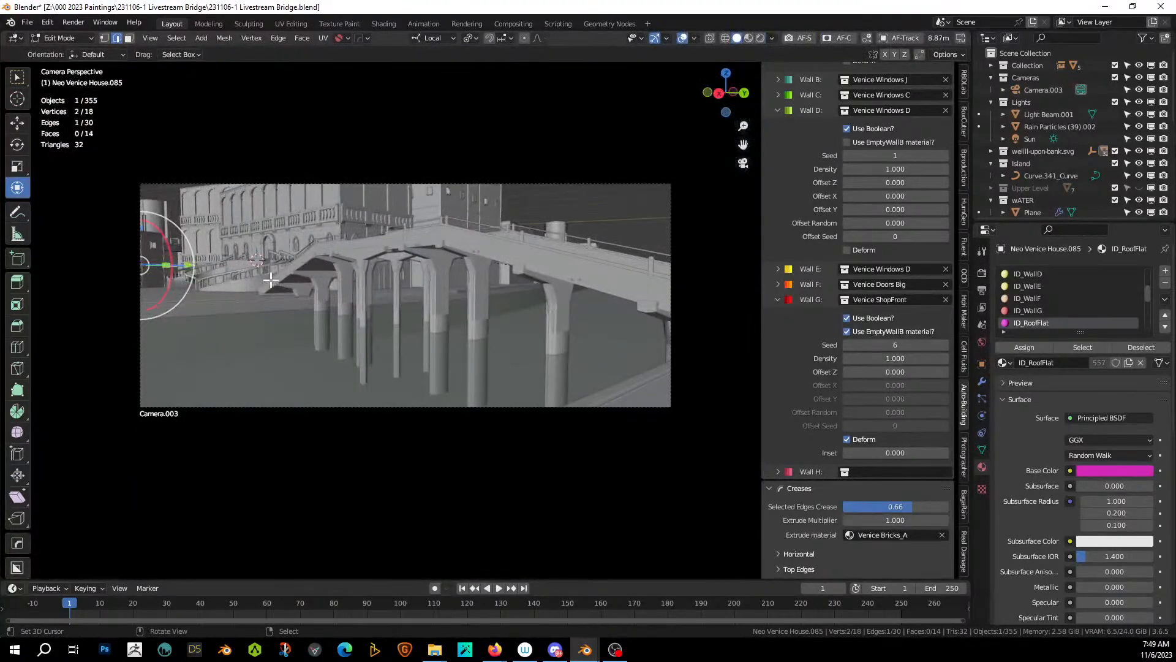
{"action": "right_click", "coordinate": [171, 249]}
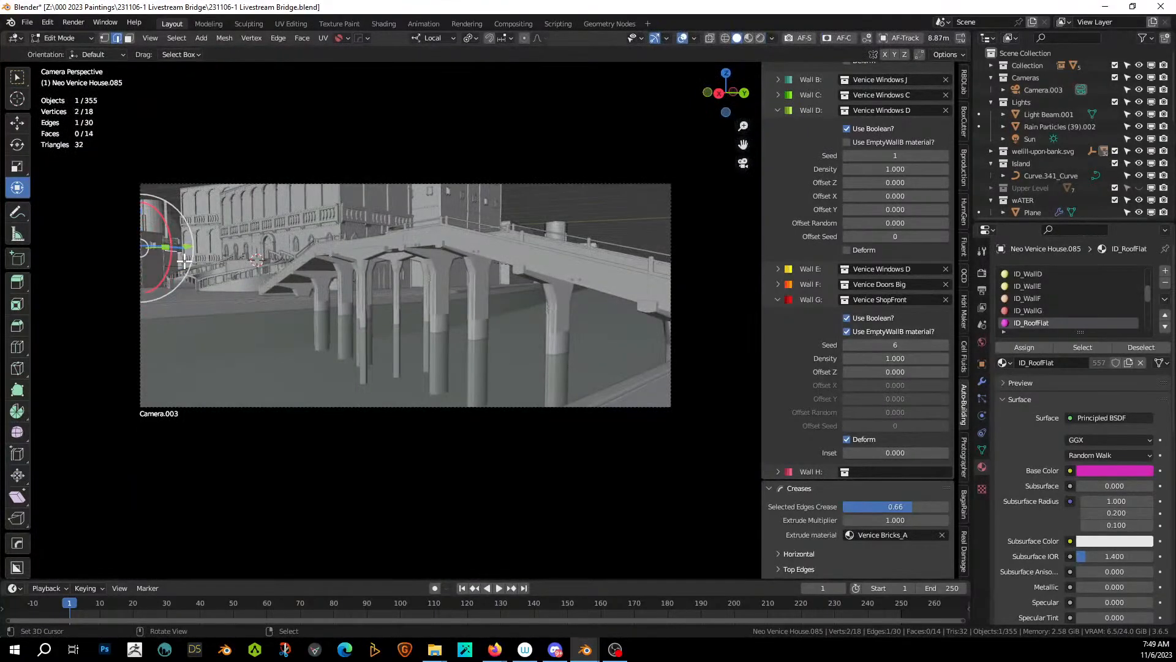
{"action": "middle_click_drag", "start_coordinate": [208, 261], "coordinate": [166, 289]}
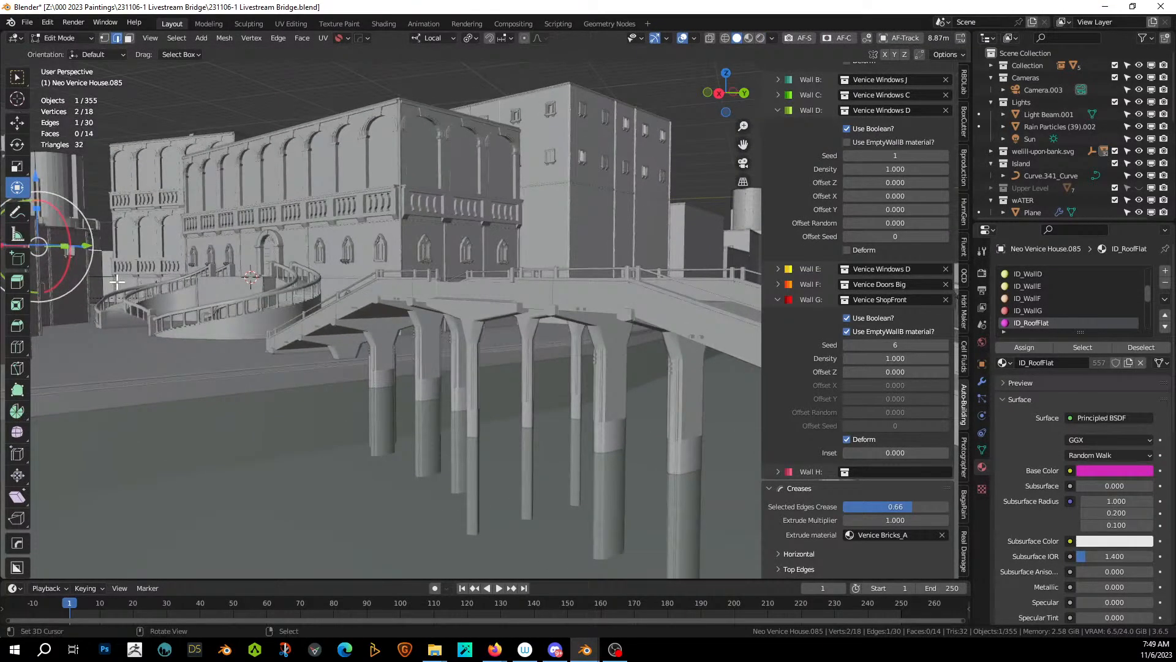
{"action": "right_click", "coordinate": [99, 275]}
{"action": "key", "text": "KP_Decimal"}
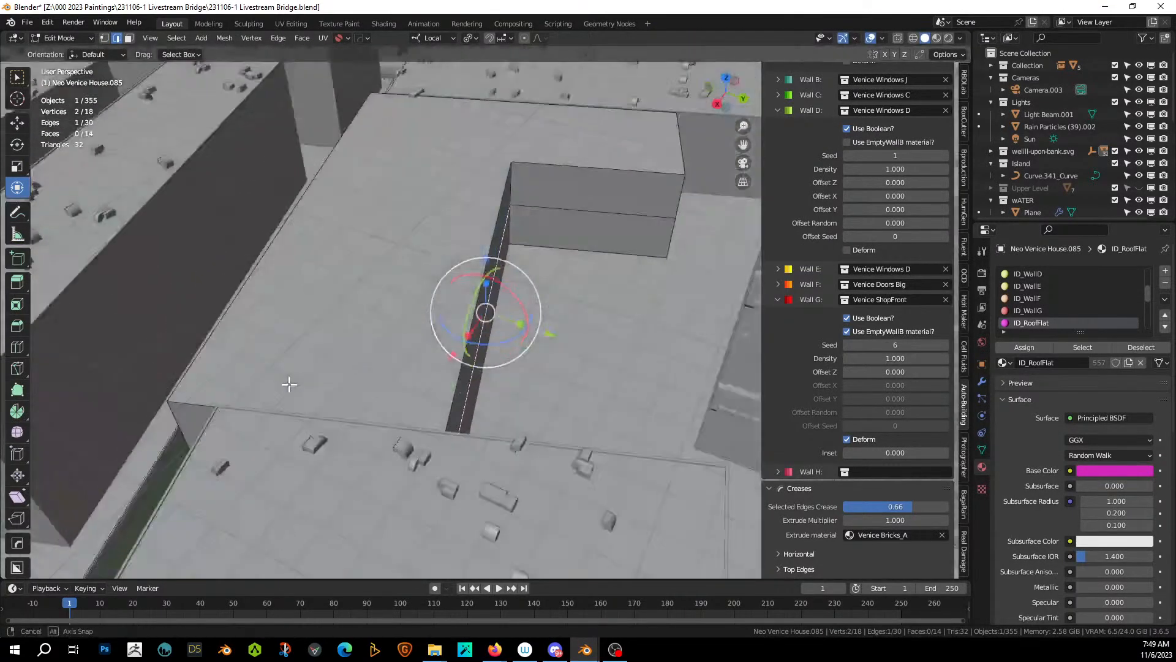
{"action": "middle_click_drag", "start_coordinate": [289, 386], "coordinate": [195, 393]}
{"action": "scroll", "coordinate": [446, 368], "scroll_direction": "up", "scroll_amount": 2}
{"action": "middle_click_drag", "start_coordinate": [447, 368], "coordinate": [504, 362]}
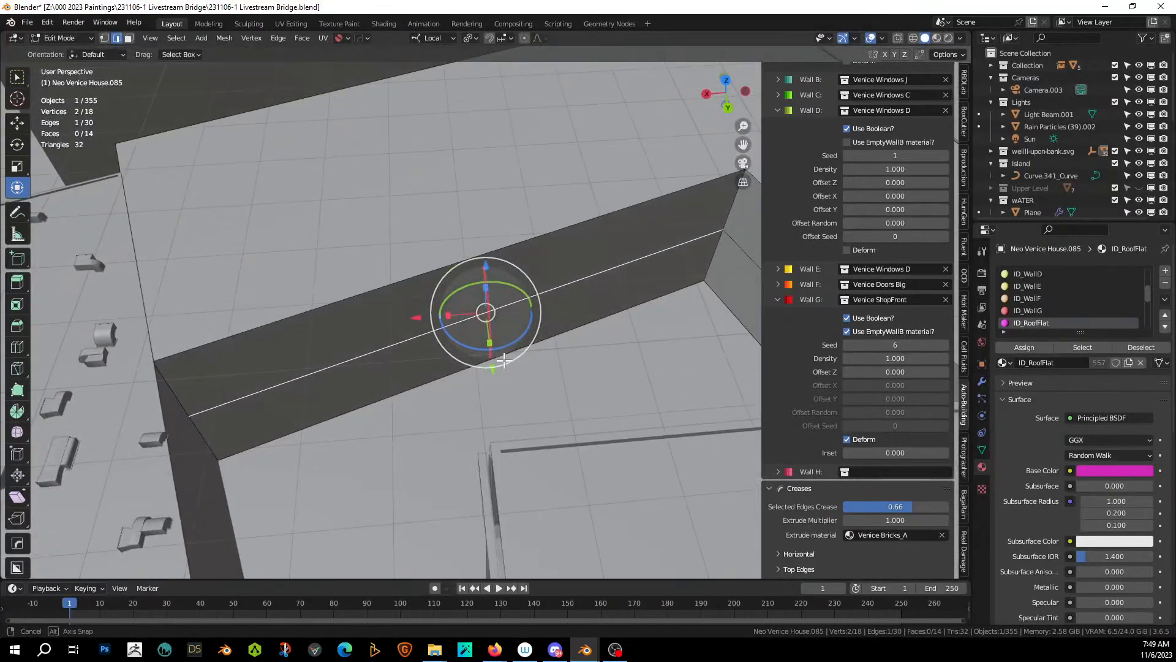
Add eight evenly spaced vertical loop cuts across the recessed wall and clear the selection.
{"action": "key", "text": "ctrl+r"}
{"action": "scroll", "coordinate": [521, 308], "scroll_direction": "up", "scroll_amount": 7}
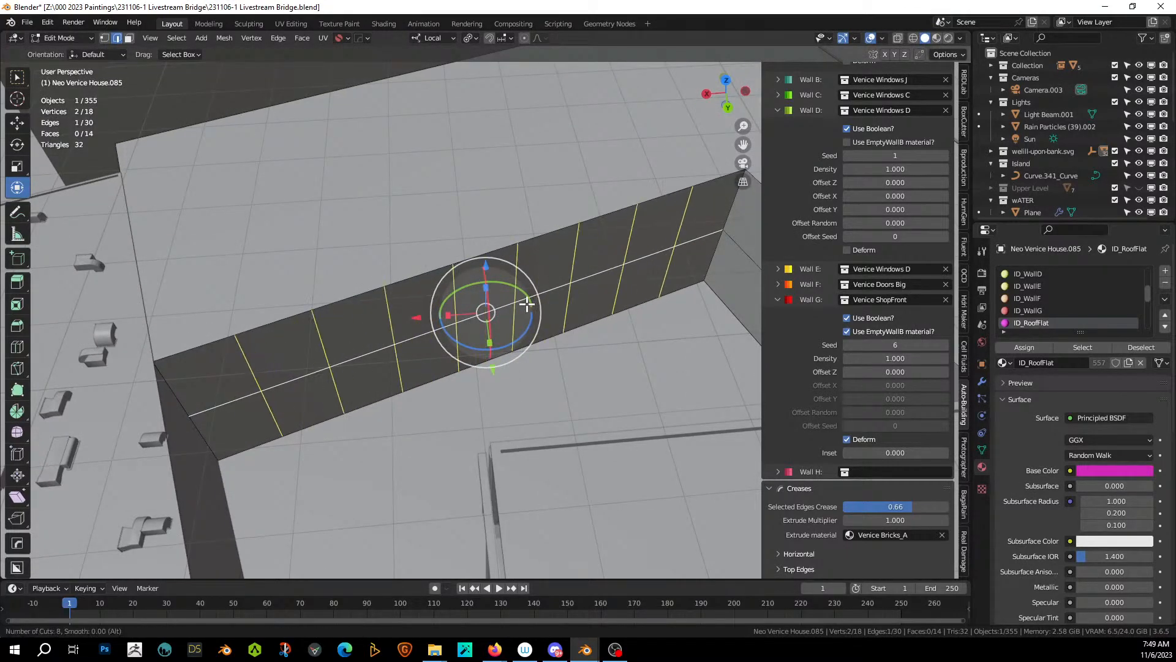
{"action": "left_click", "coordinate": [527, 303]}
{"action": "right_click", "coordinate": [528, 304]}
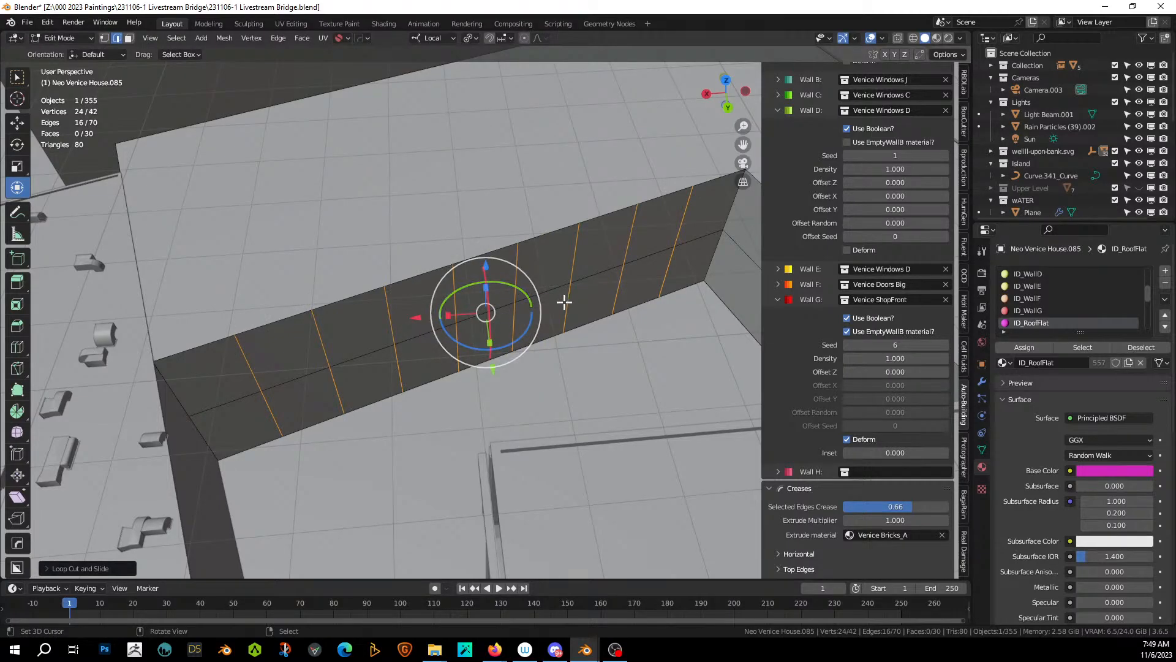
{"action": "key", "text": "alt+a"}
Locate the lower wall panels beside the inner corner from the camera and select the second panel from the corner.
{"action": "left_click", "coordinate": [686, 265]}
{"action": "key", "text": "KP_0"}
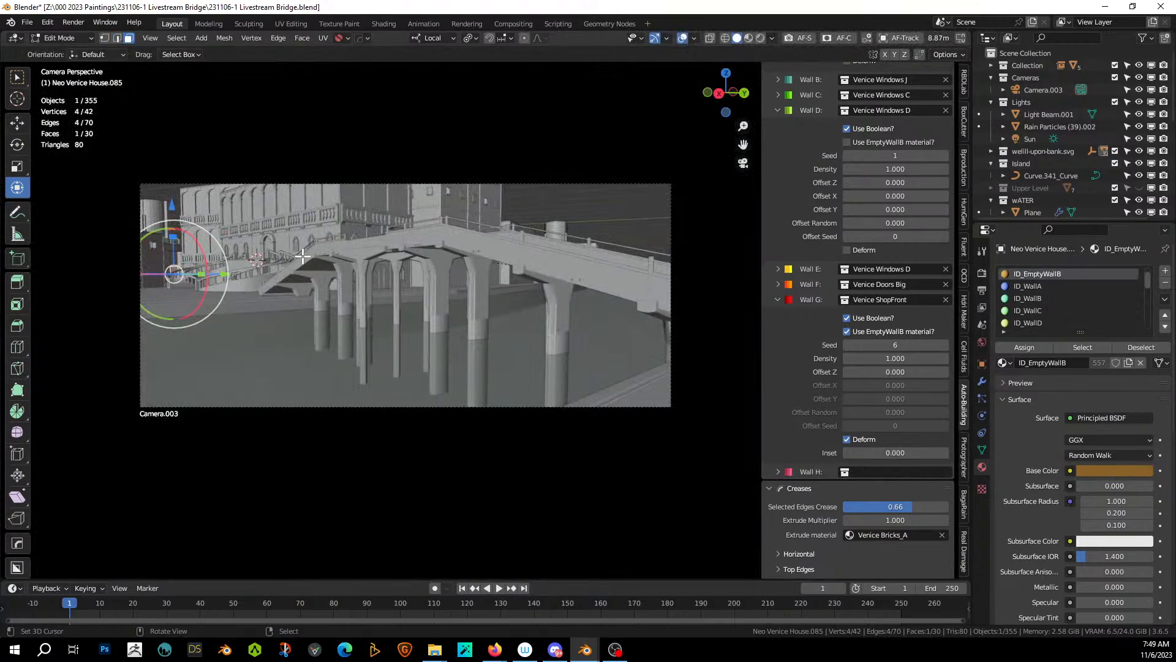
{"action": "key", "text": "KP_Decimal"}
{"action": "middle_click_drag", "start_coordinate": [357, 262], "coordinate": [284, 330]}
{"action": "right_click", "coordinate": [379, 324], "text": "shift"}
{"action": "right_click", "coordinate": [379, 324]}
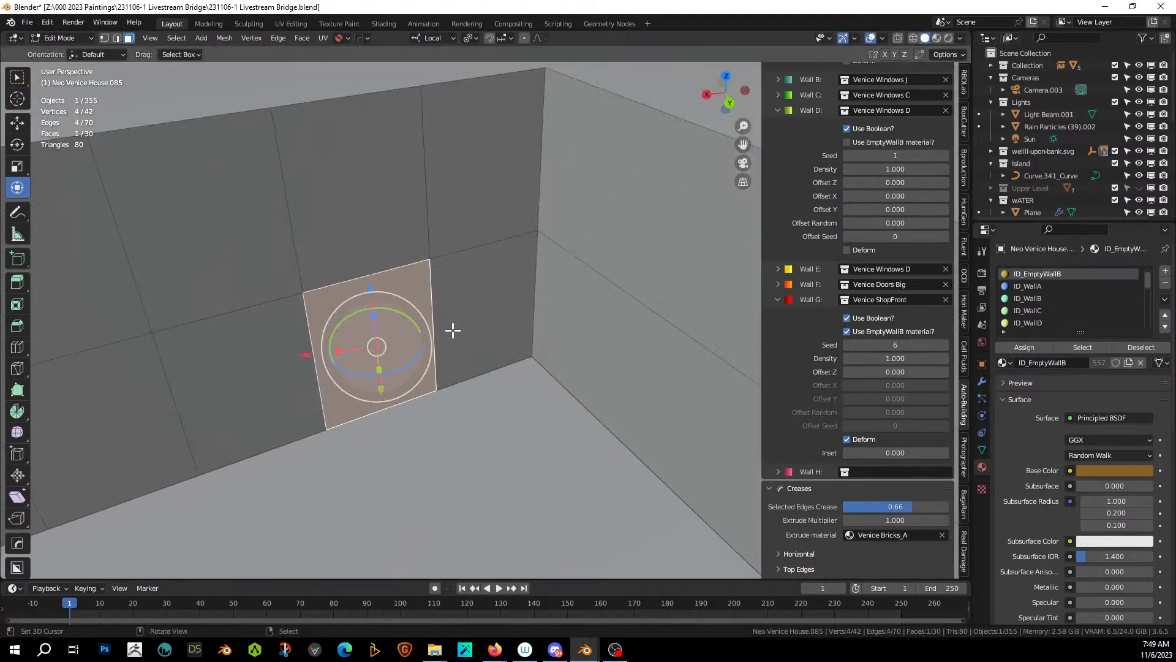
Choose the ID_WallG material for the selected lower panel and pick the neighbouring panel at the inner corner.
{"action": "scroll", "coordinate": [1081, 315], "scroll_direction": "down", "scroll_amount": 5}
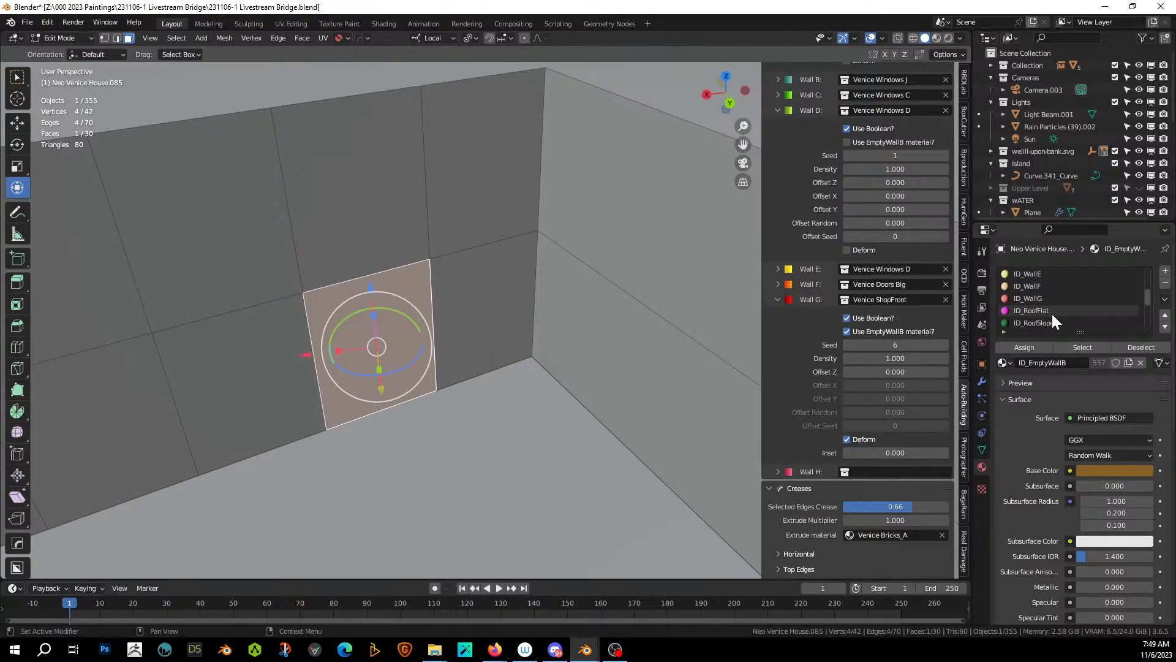
{"action": "scroll", "coordinate": [1049, 309], "scroll_direction": "down", "scroll_amount": 1}
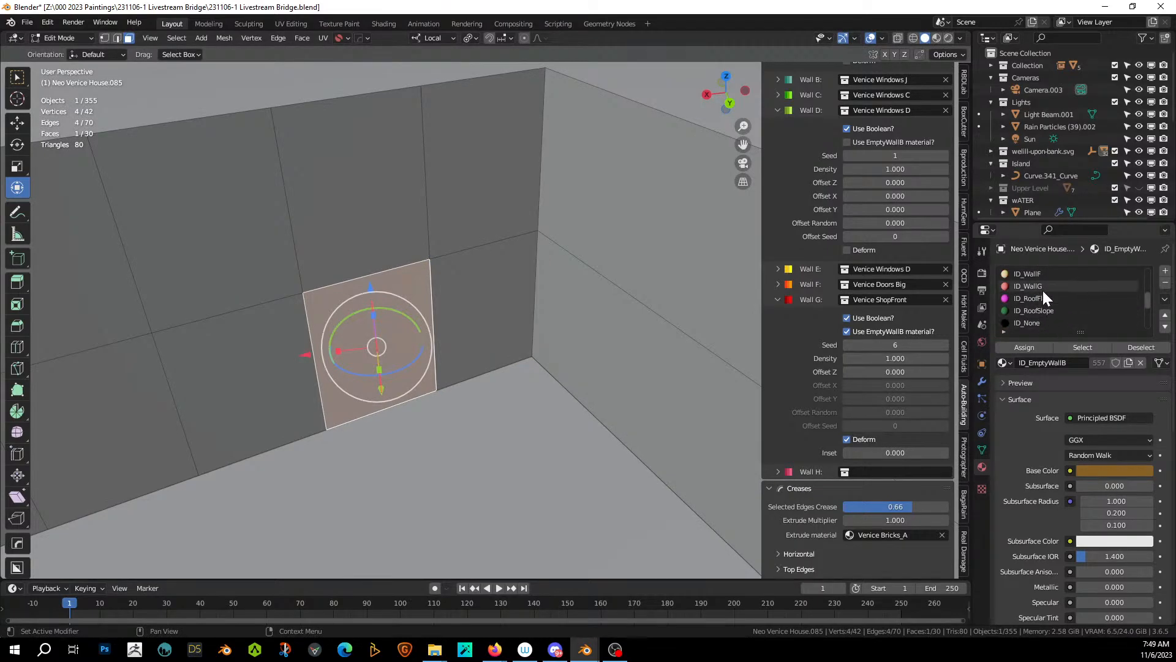
{"action": "left_click", "coordinate": [1043, 289]}
{"action": "right_click", "coordinate": [484, 317]}
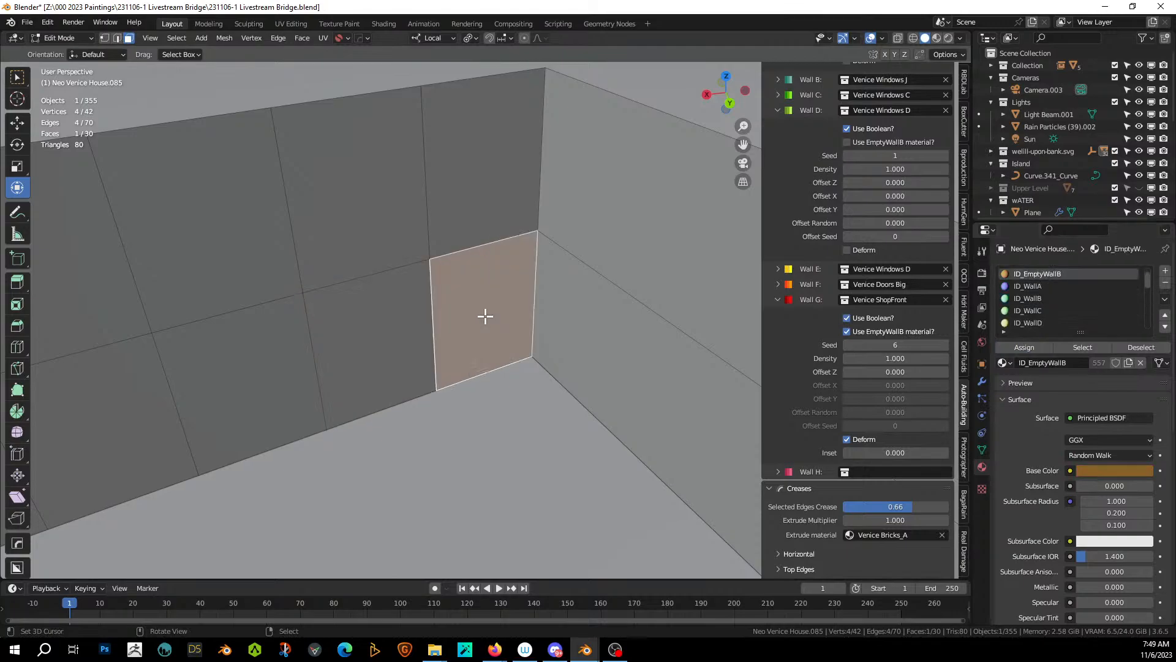
Assign ID_WallD to the selected lower corner wall face and enable the EmptyWallB material option for Wall D.
{"action": "left_click", "coordinate": [1036, 321]}
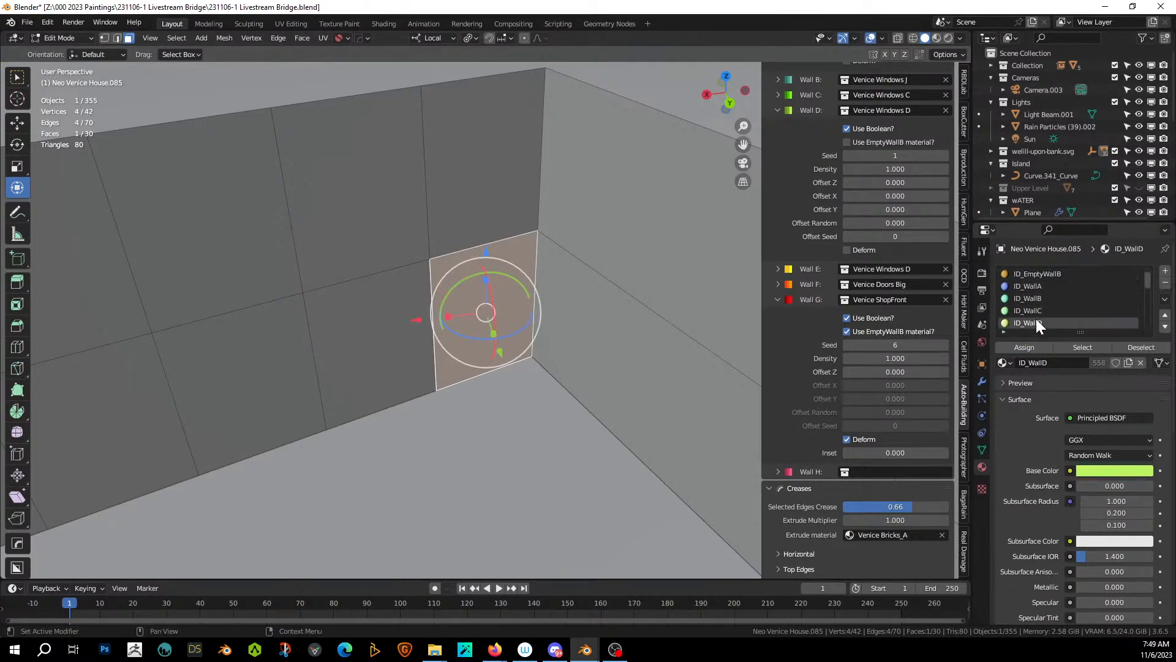
{"action": "left_click", "coordinate": [1032, 347]}
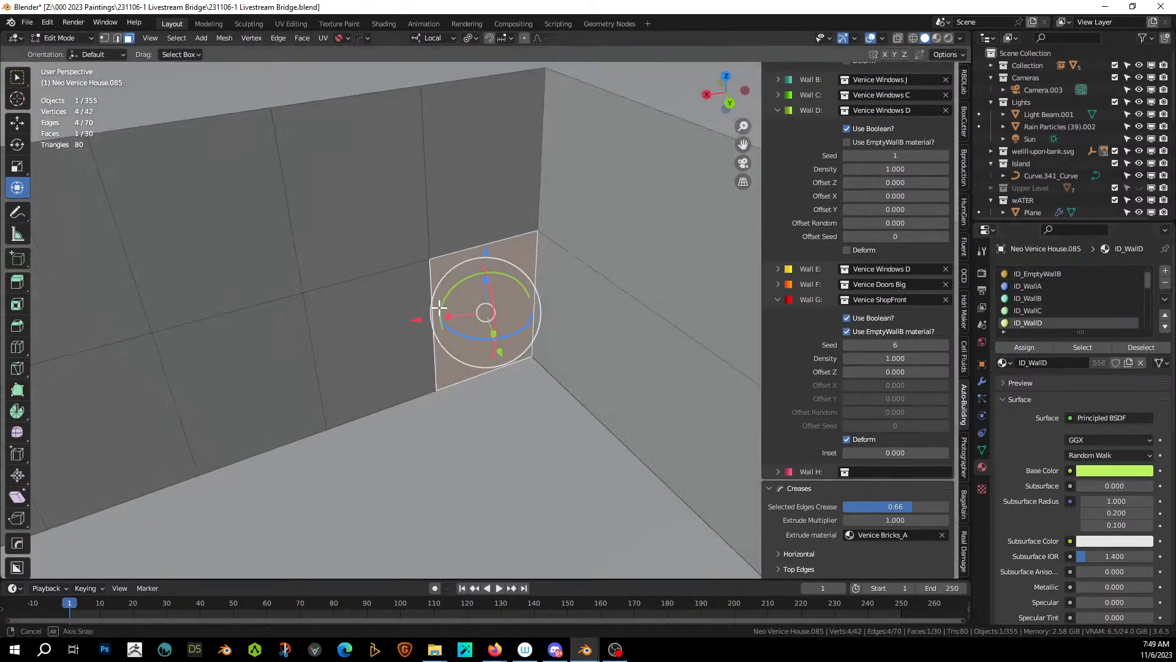
{"action": "middle_click_drag", "start_coordinate": [428, 312], "coordinate": [468, 302]}
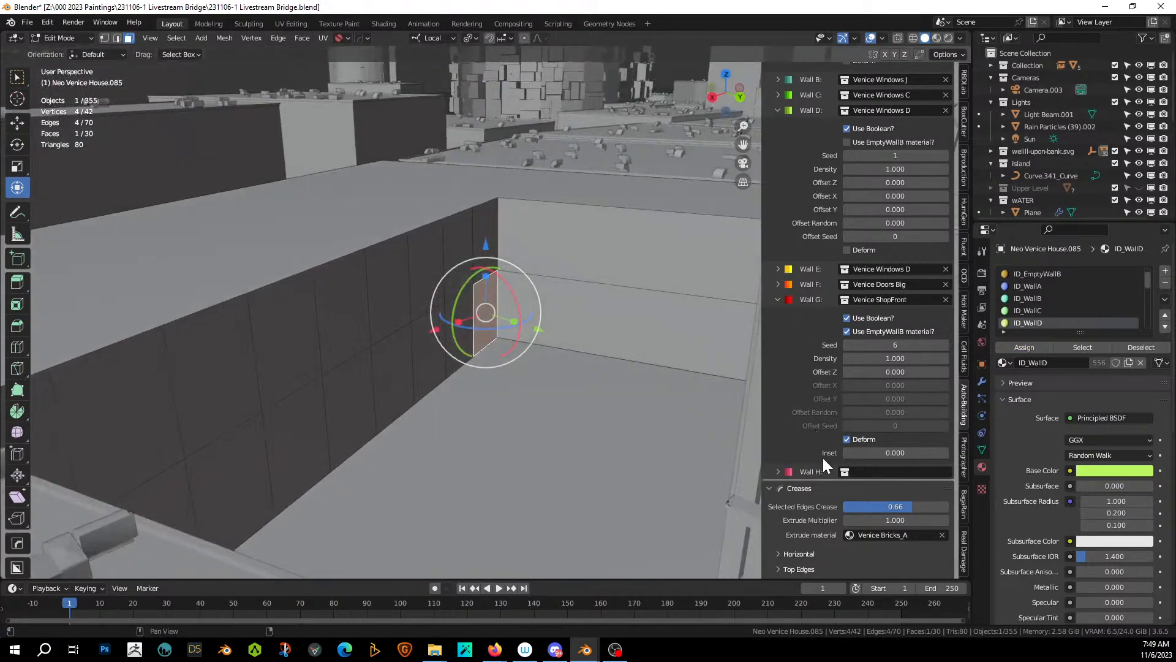
{"action": "left_click", "coordinate": [848, 142]}
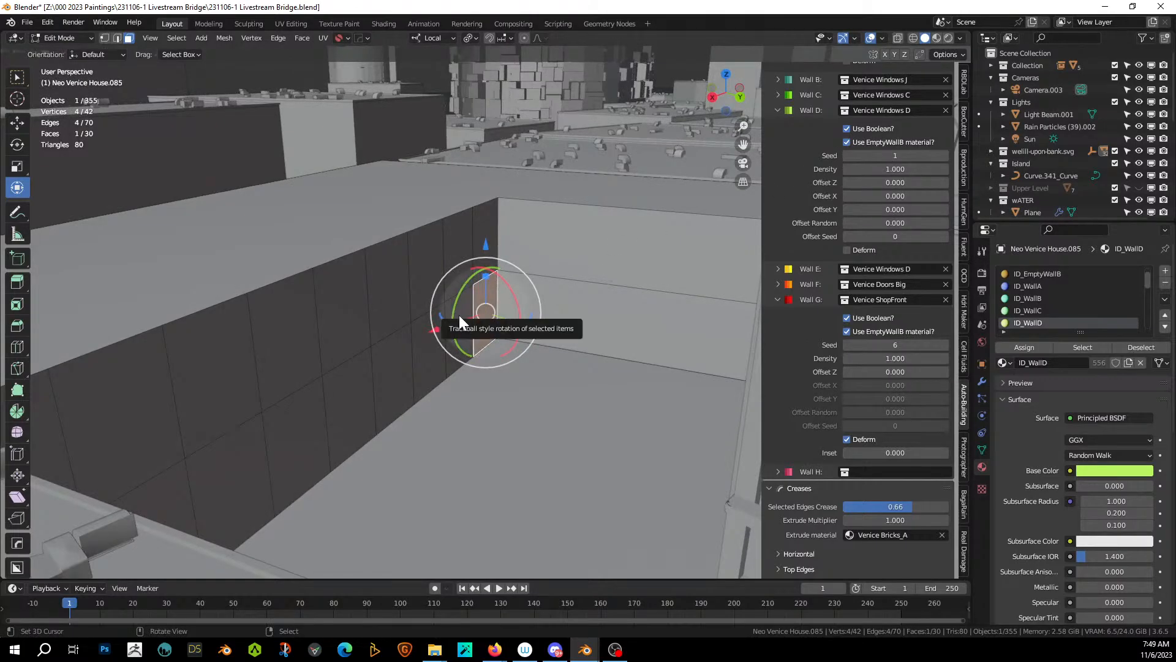
{"action": "key", "text": "Tab"}
{"action": "key", "text": "Tab"}
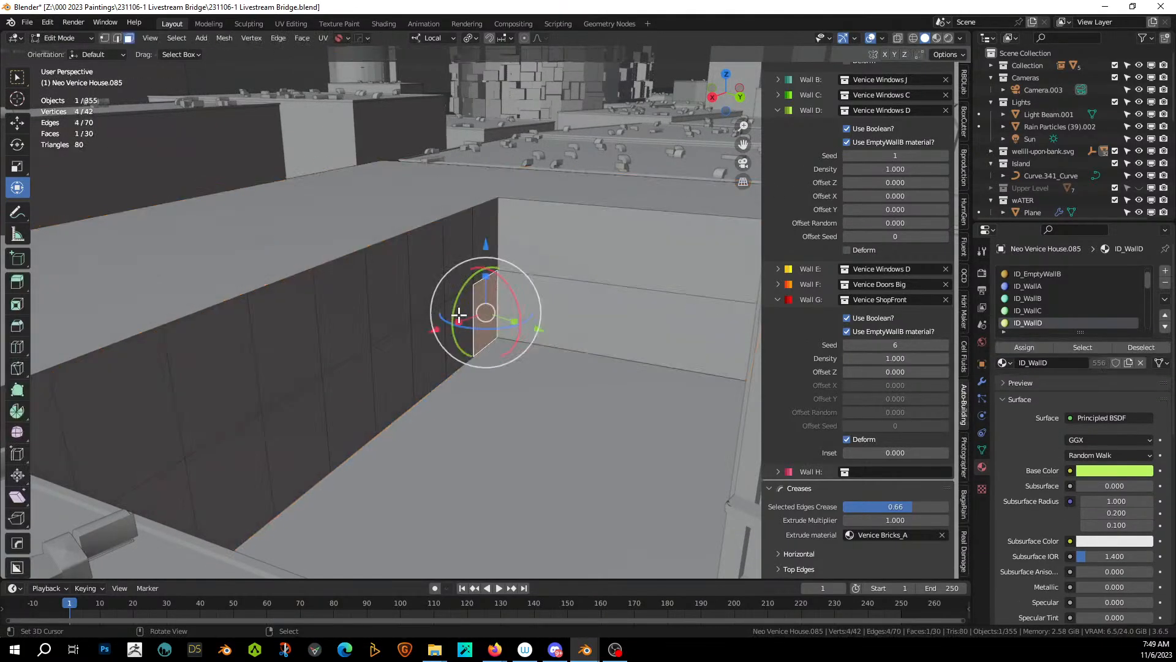
Set the crease of the horizontal edge loop halfway up the house walls to 0.66 and return to Object Mode.
{"action": "right_click", "coordinate": [431, 312]}
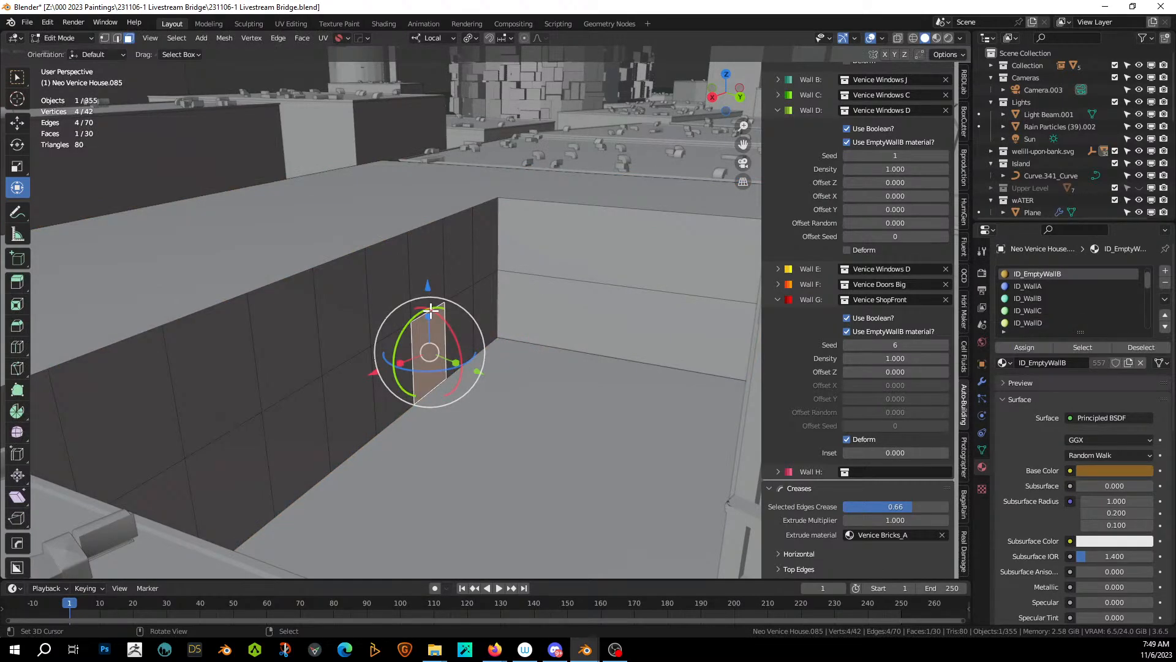
{"action": "key", "text": "2"}
{"action": "right_click", "coordinate": [429, 311]}
{"action": "key", "text": "alt+a"}
{"action": "right_click", "coordinate": [429, 311], "text": "alt"}
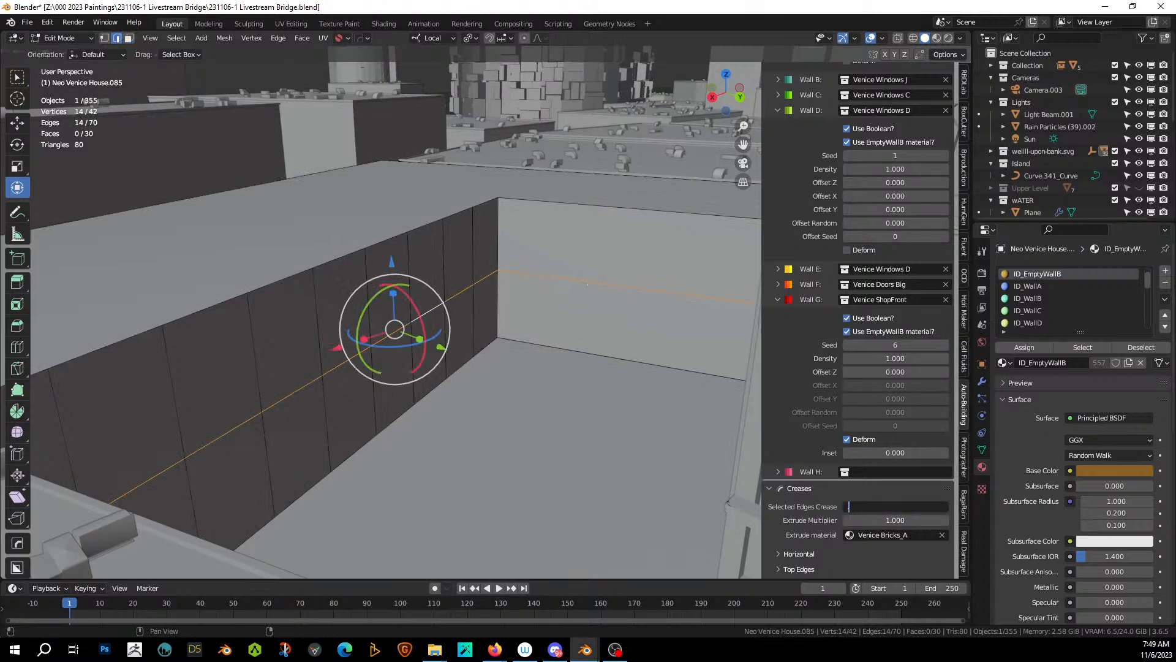
{"action": "type", "text": "0.66"}
{"action": "key", "text": "Return"}
{"action": "key", "text": "Tab"}
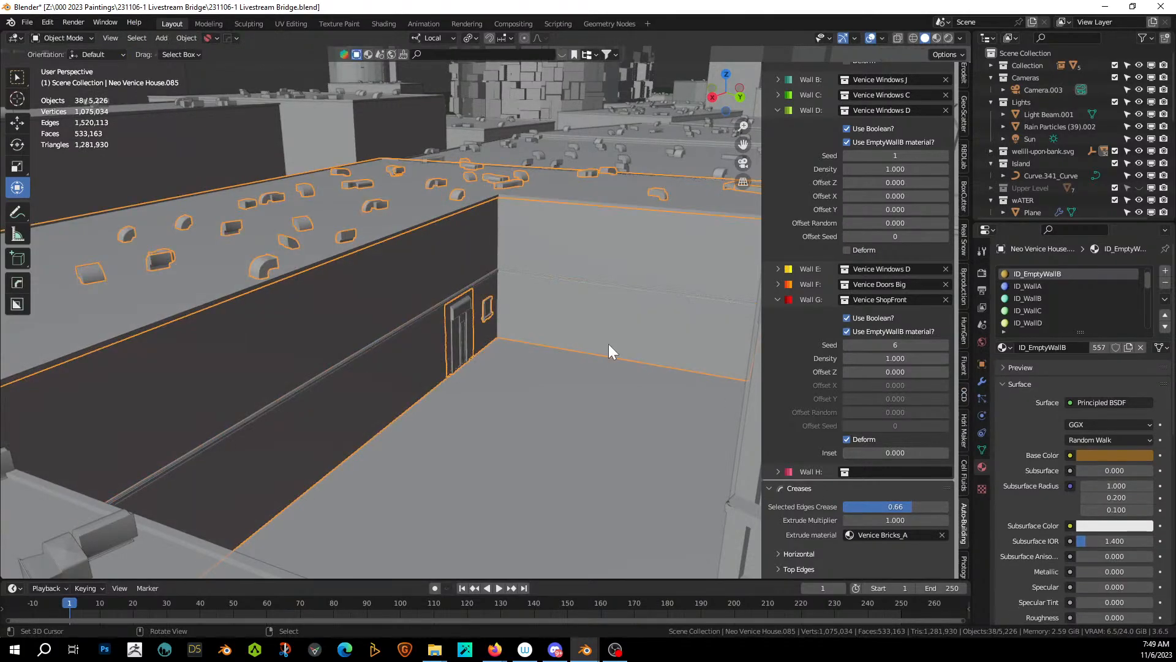
Deselect the house after a camera view check, isolate the bridge in local view and open its mesh for editing.
{"action": "key", "text": "KP_0"}
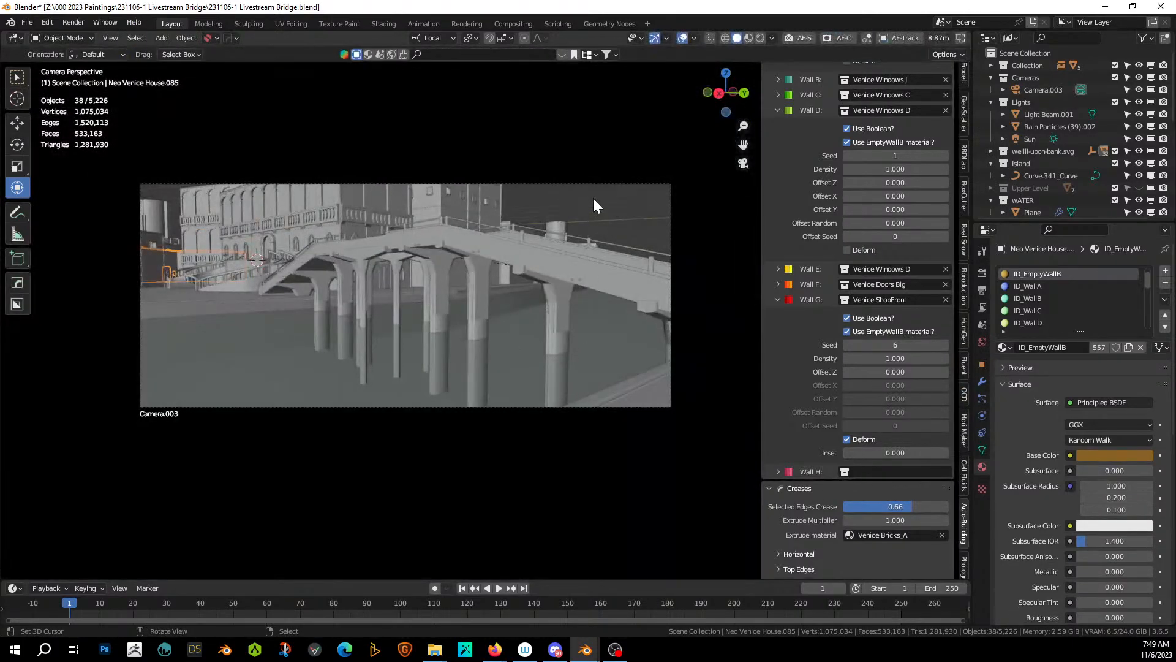
{"action": "key", "text": "alt+a"}
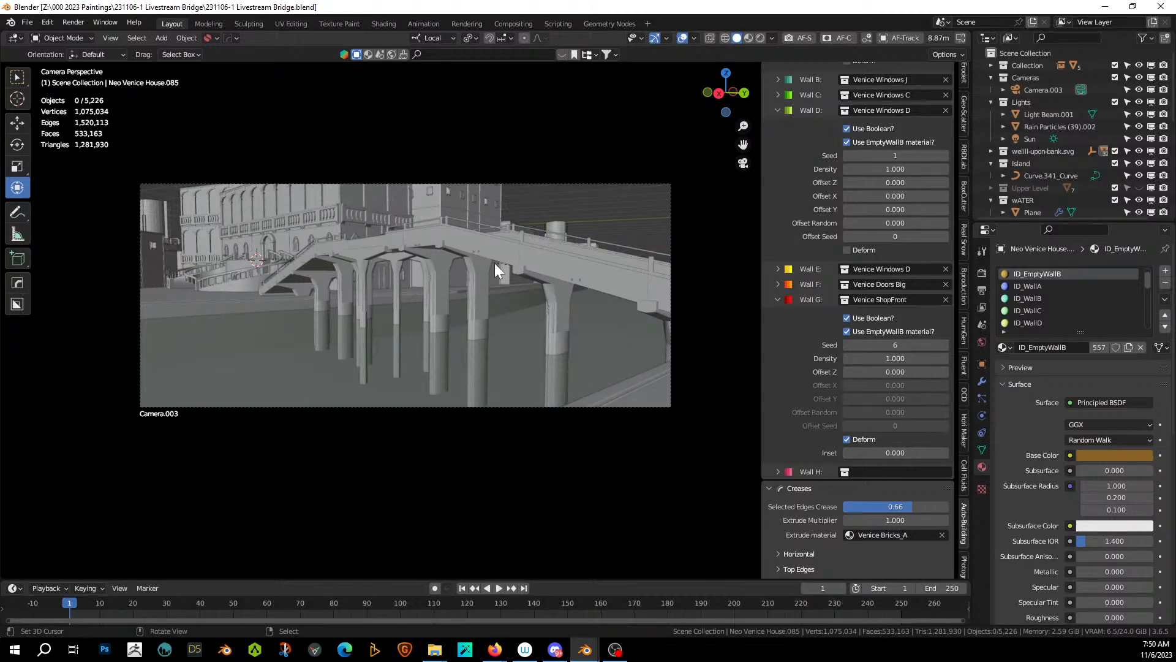
{"action": "middle_click_drag", "start_coordinate": [466, 283], "coordinate": [426, 195]}
{"action": "left_click", "coordinate": [281, 371]}
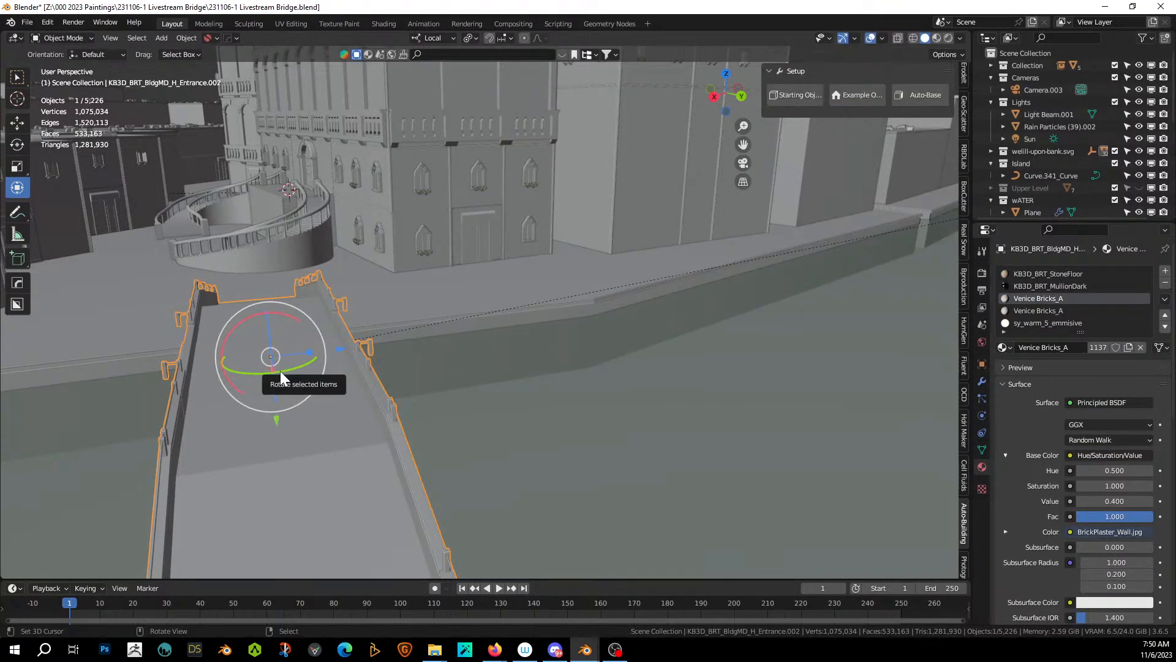
{"action": "key", "text": "KP_Decimal"}
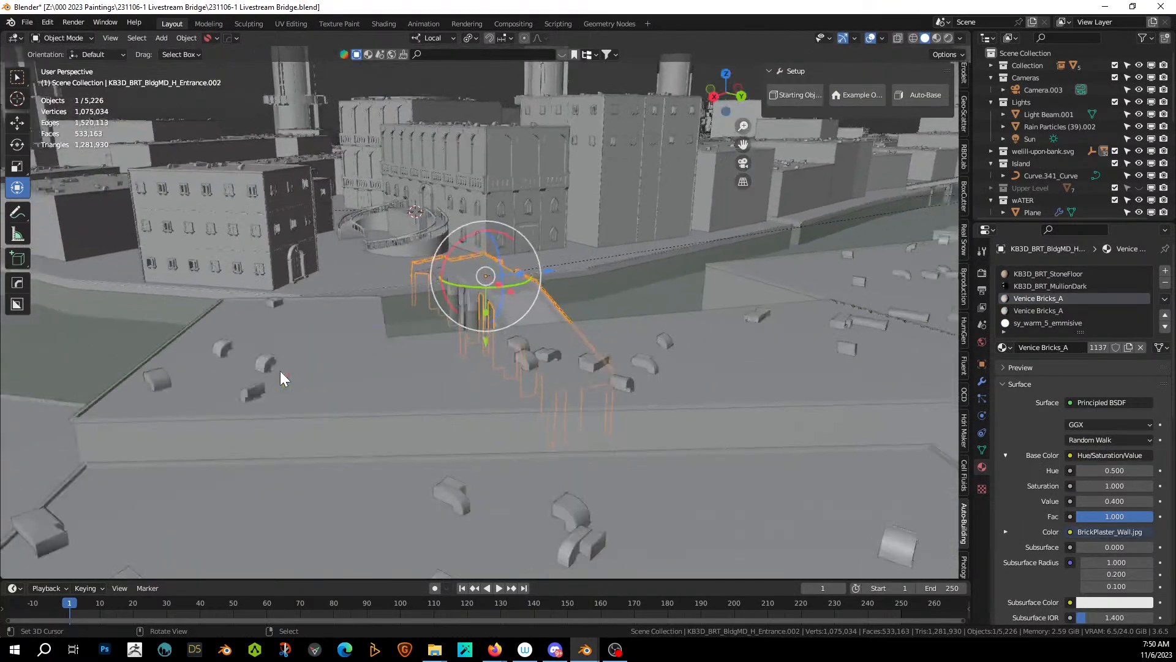
{"action": "key", "text": "KP_Divide"}
{"action": "middle_click_drag", "start_coordinate": [336, 397], "coordinate": [486, 370]}
{"action": "scroll", "coordinate": [458, 397], "scroll_direction": "up", "scroll_amount": 4}
{"action": "scroll", "coordinate": [483, 425], "scroll_direction": "up", "scroll_amount": 4}
{"action": "middle_click_drag", "start_coordinate": [484, 426], "coordinate": [521, 391]}
{"action": "key", "text": "Tab"}
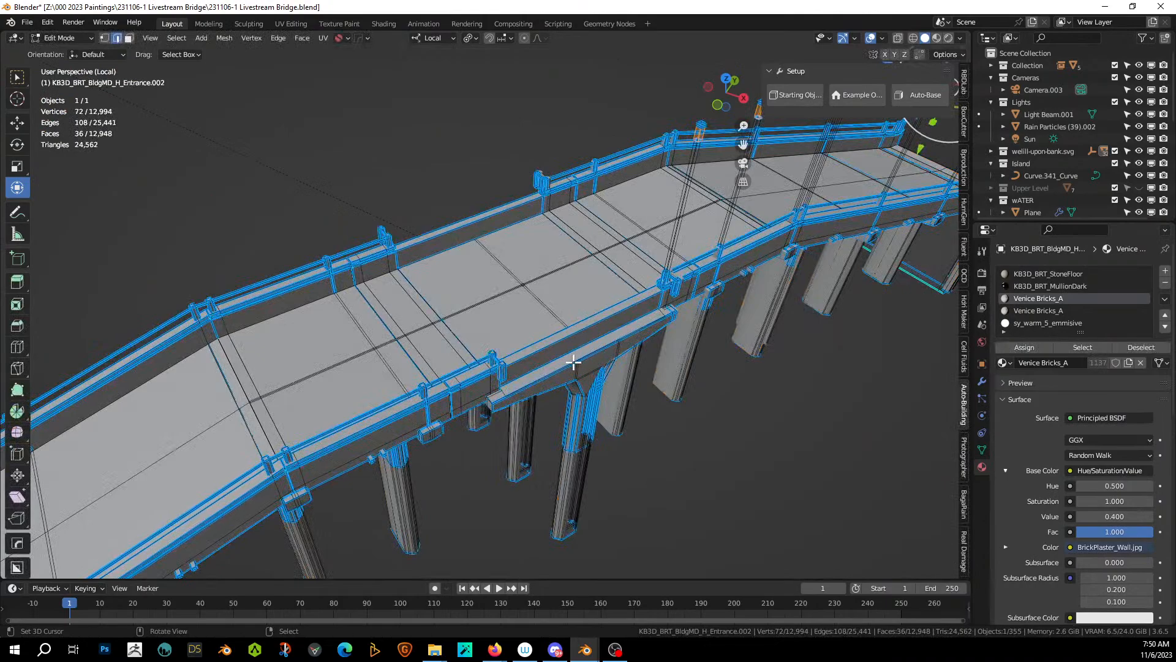
{"action": "middle_click_drag", "start_coordinate": [573, 363], "coordinate": [483, 310]}
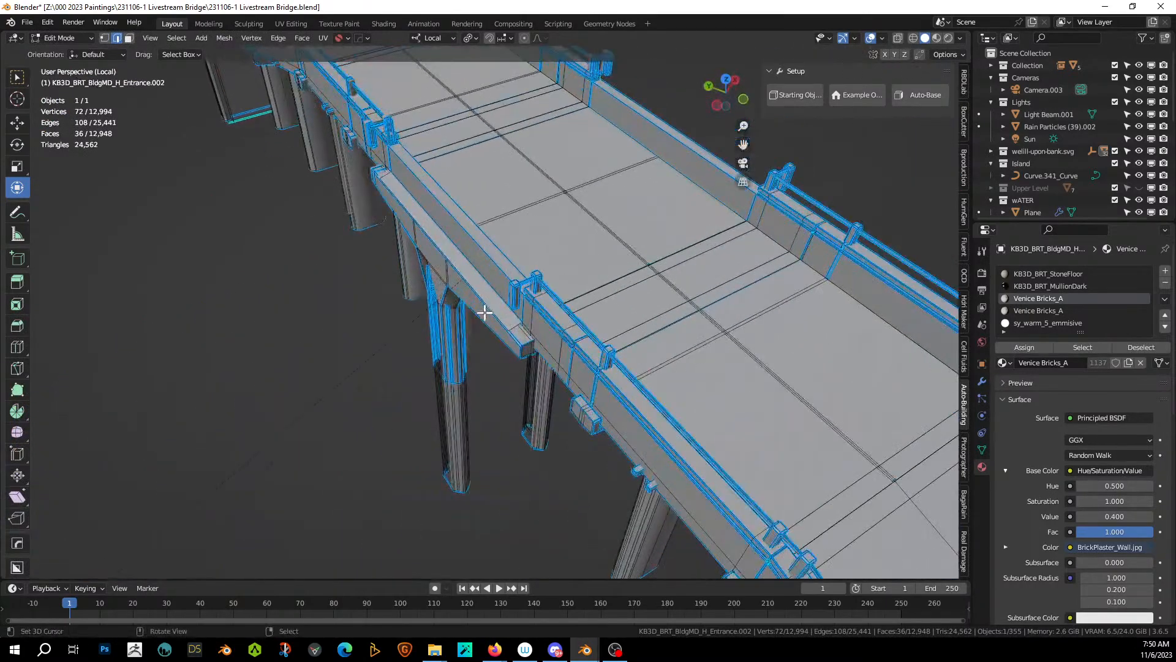
{"action": "left_click", "coordinate": [452, 260]}
{"action": "middle_click_drag", "start_coordinate": [525, 260], "coordinate": [481, 238]}
{"action": "scroll", "coordinate": [525, 273], "scroll_direction": "down", "scroll_amount": 2}
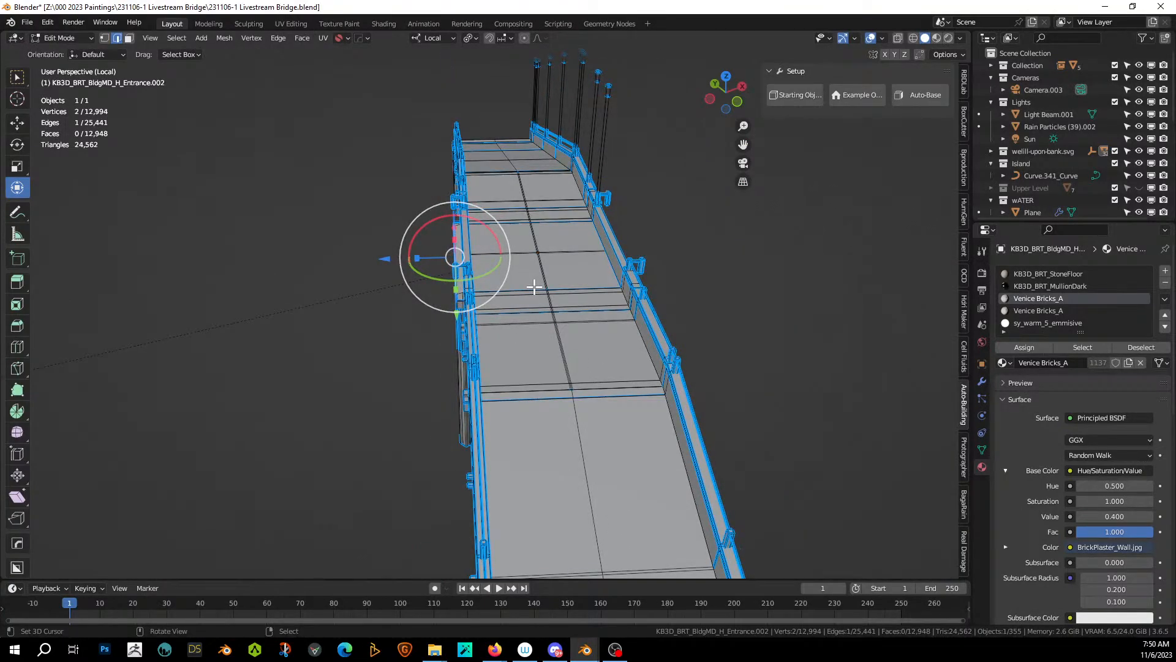
{"action": "key", "text": "e"}
{"action": "right_click", "coordinate": [533, 286]}
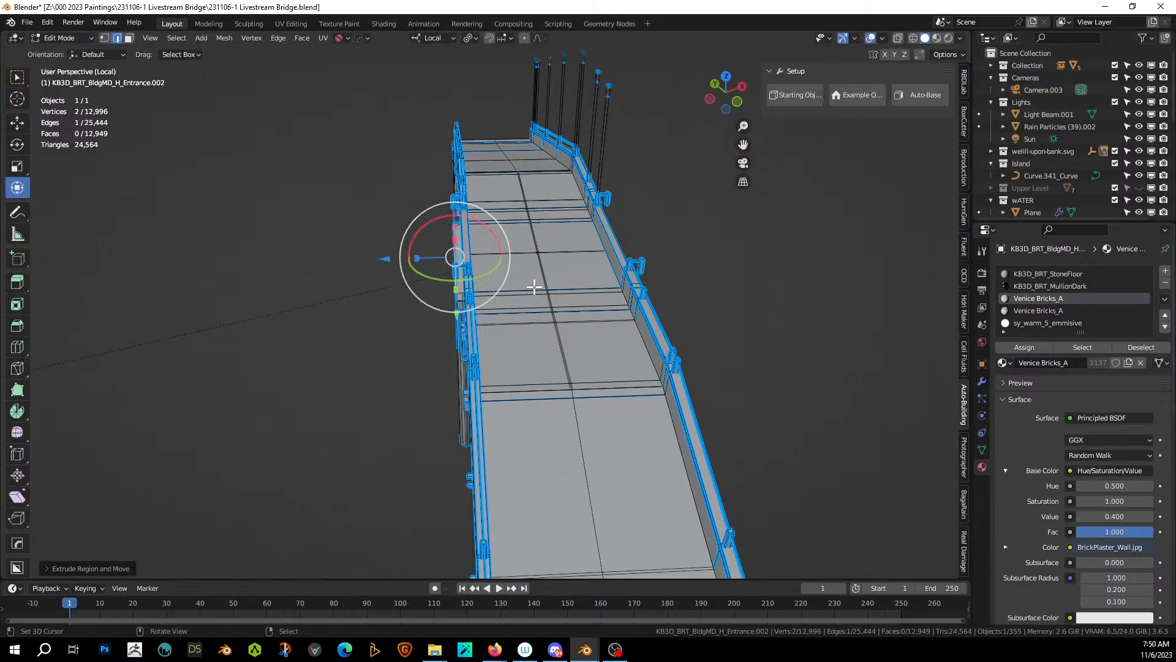
{"action": "key", "text": "ctrl+z"}
{"action": "key", "text": "ctrl+z"}
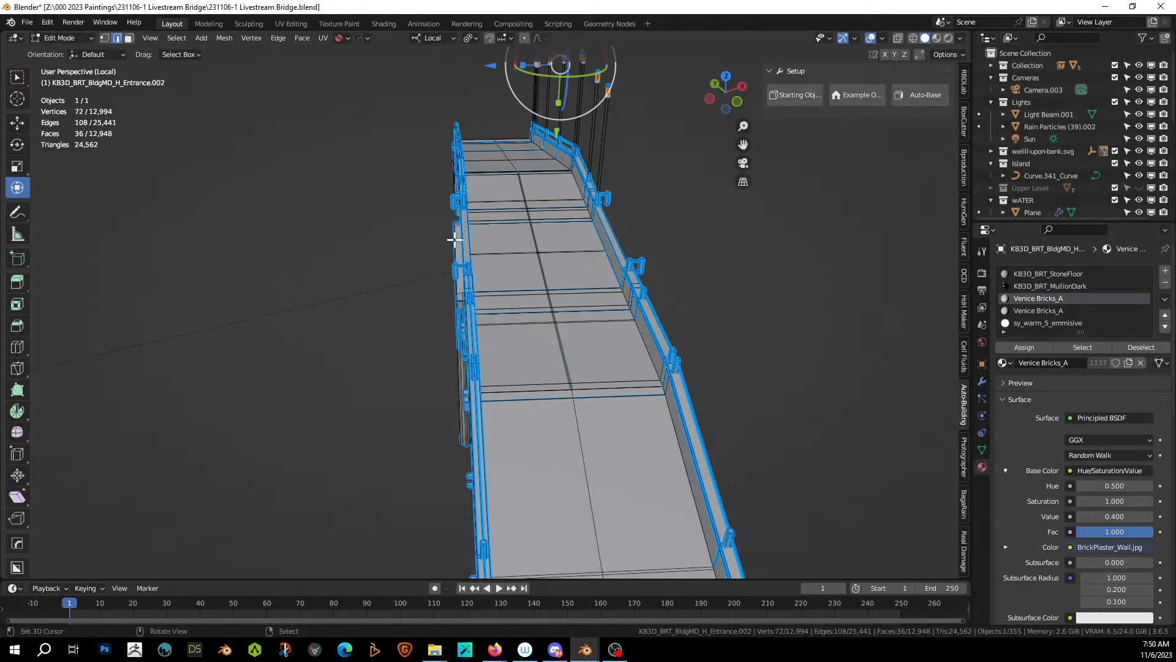
Extrude the edge of the bridge's side ledge and move the new edge -4 m along local Y.
{"action": "left_click", "coordinate": [453, 239]}
{"action": "type", "text": "e"}
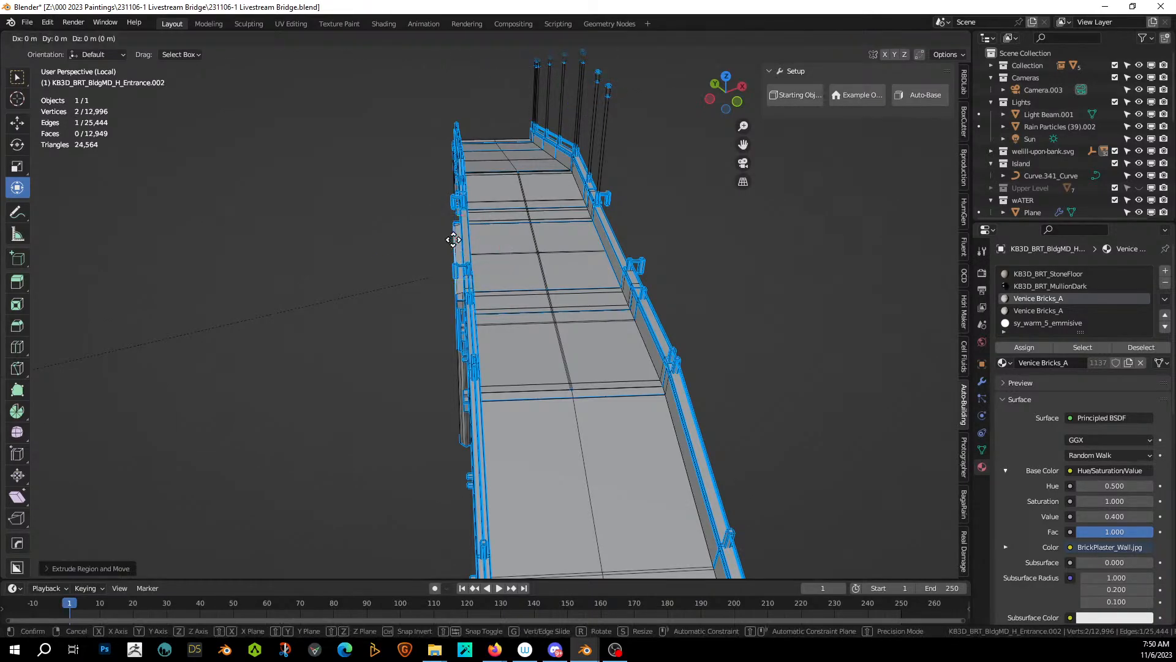
{"action": "type", "text": "z5"}
{"action": "key", "text": "Return"}
{"action": "key", "text": "ctrl+z"}
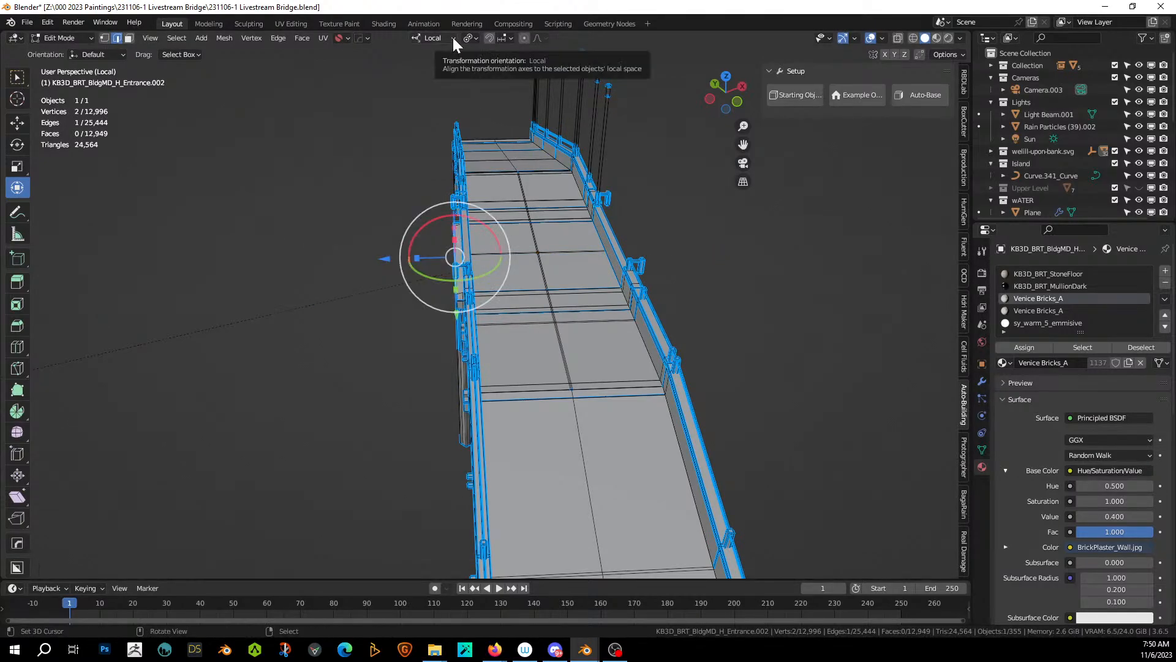
{"action": "middle_click_drag", "start_coordinate": [483, 196], "coordinate": [581, 192]}
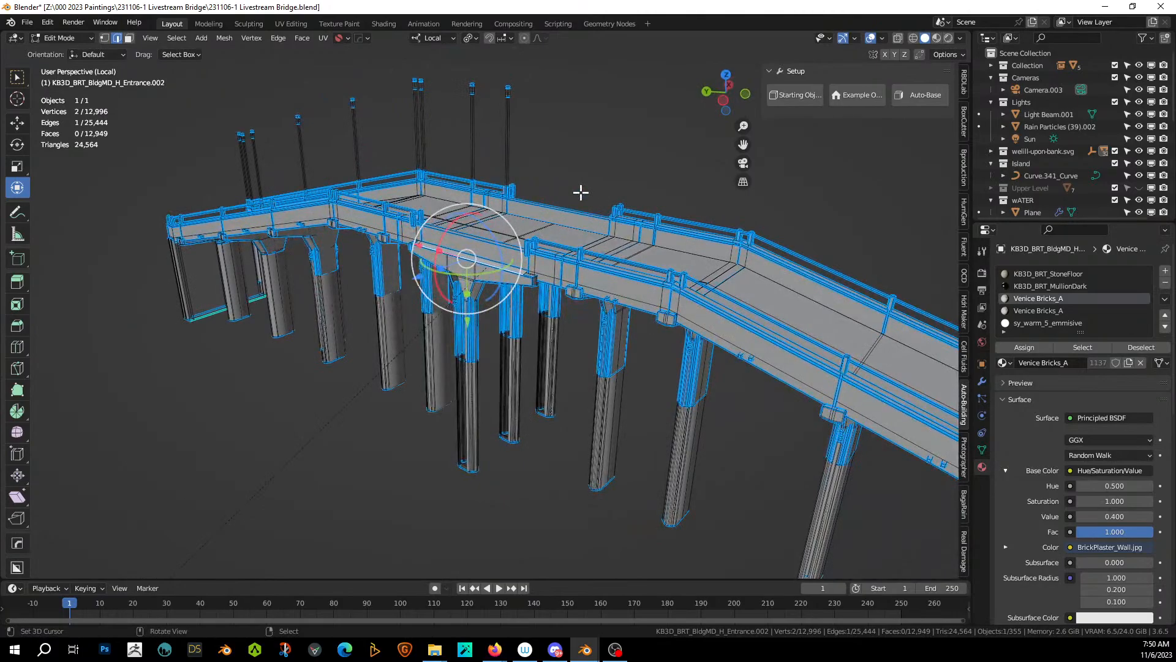
{"action": "type", "text": "gy-10"}
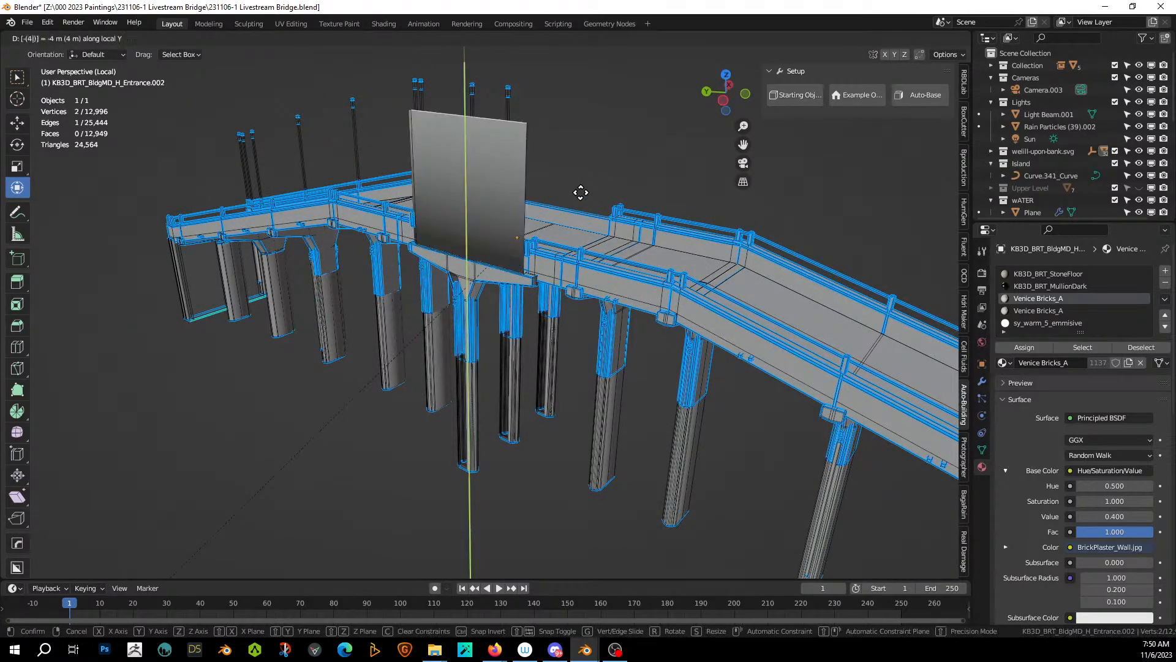
{"action": "key", "text": "Return"}
Return to Object Mode and turn on the Face Orientation overlay to check the bridge's normals.
{"action": "middle_click_drag", "start_coordinate": [537, 187], "coordinate": [561, 193]}
{"action": "key", "text": "Tab"}
{"action": "key", "text": "alt+v"}
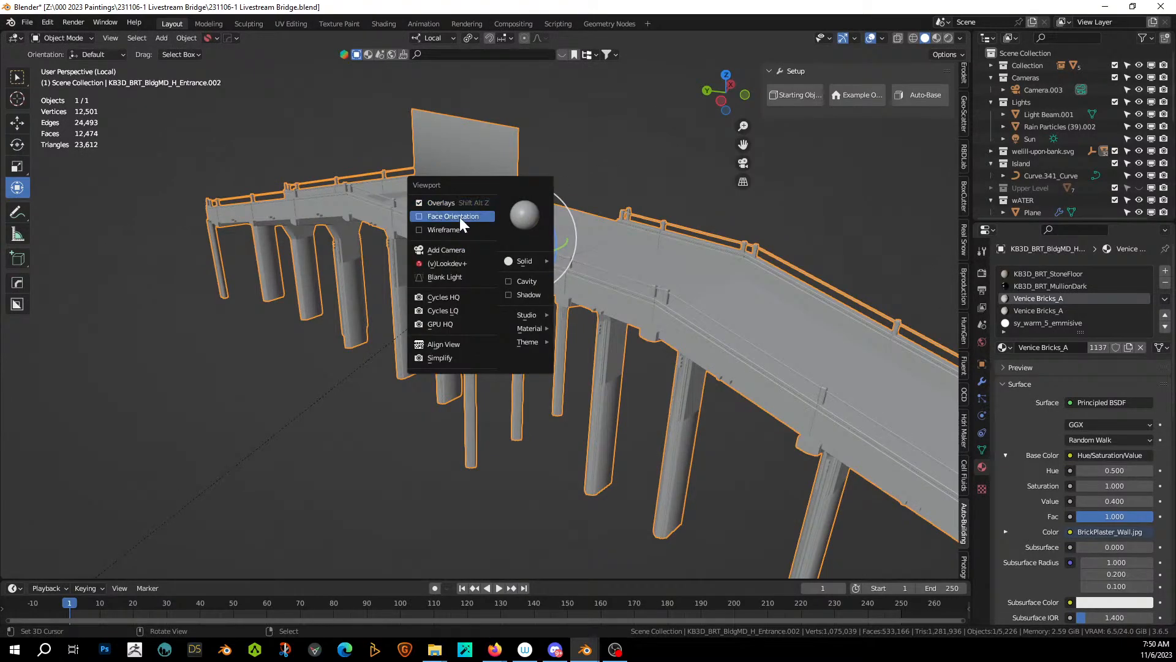
{"action": "left_click", "coordinate": [460, 217]}
{"action": "middle_click_drag", "start_coordinate": [460, 217], "coordinate": [610, 245]}
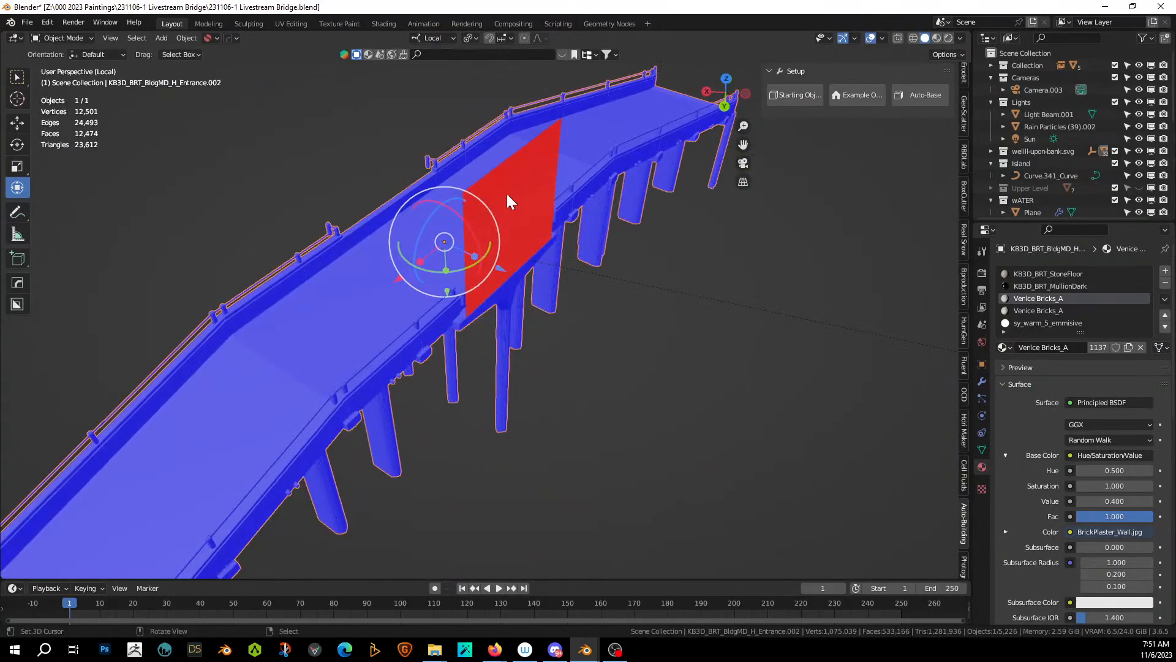
Revert to the history state from before the collections were hidden.
{"action": "key", "text": "3"}
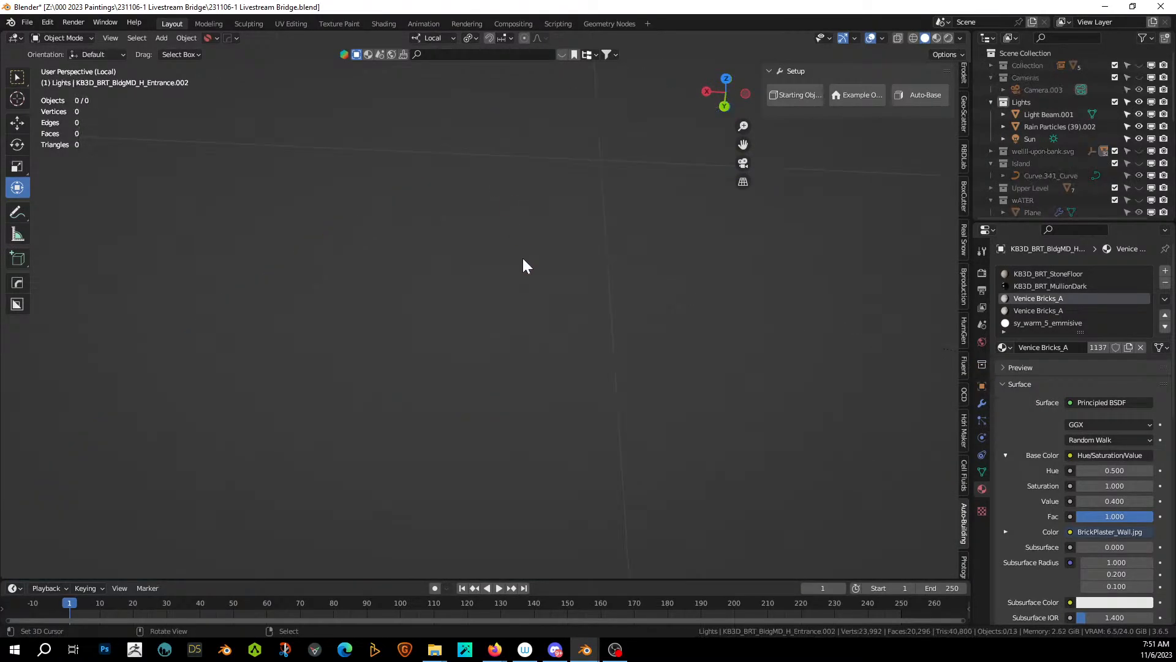
{"action": "left_click", "coordinate": [47, 22]}
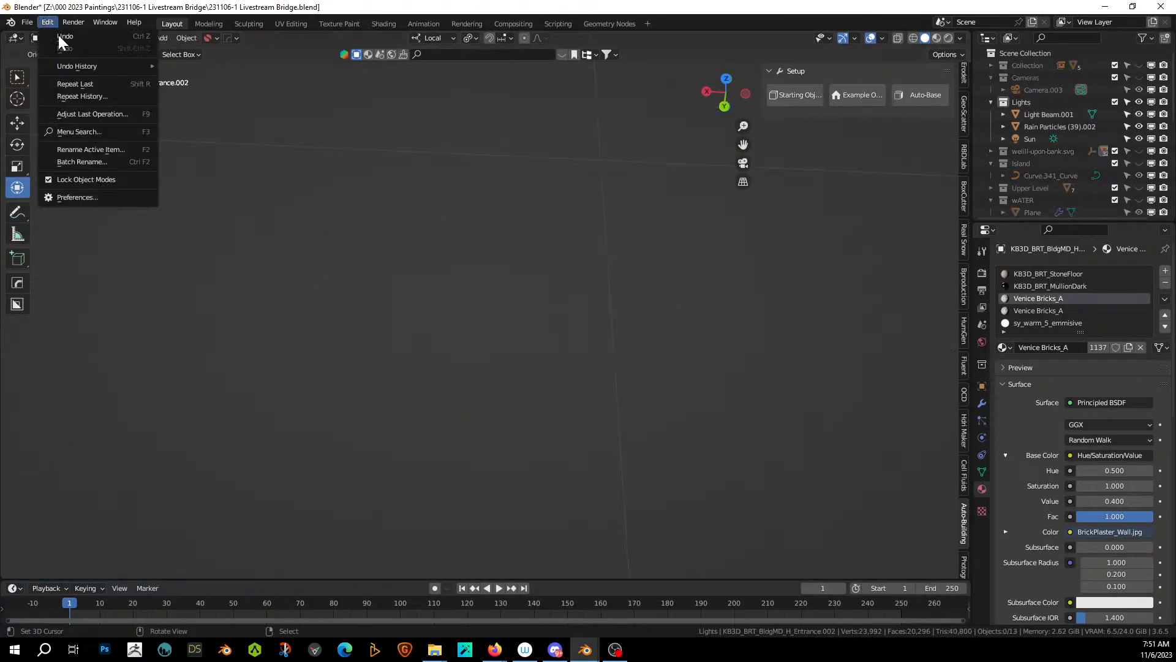
{"action": "mouse_move", "coordinate": [76, 68]}
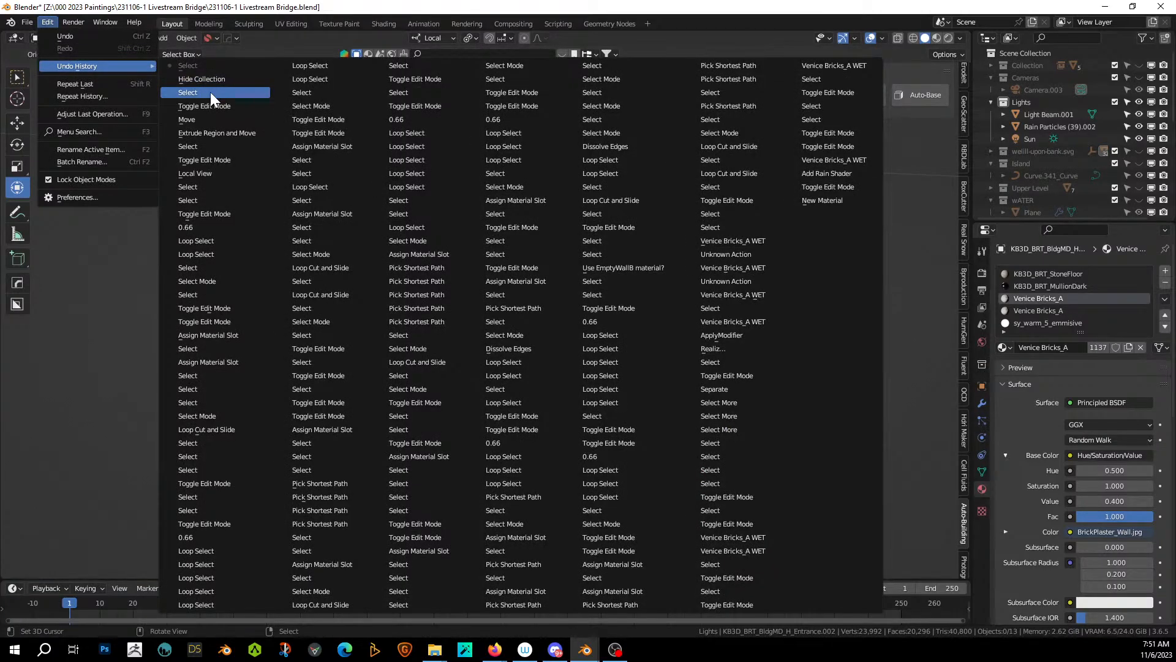
{"action": "left_click", "coordinate": [210, 92]}
Select the extruded panel's face in Edit Mode and examine its orientation and thickness up close.
{"action": "key", "text": "Tab"}
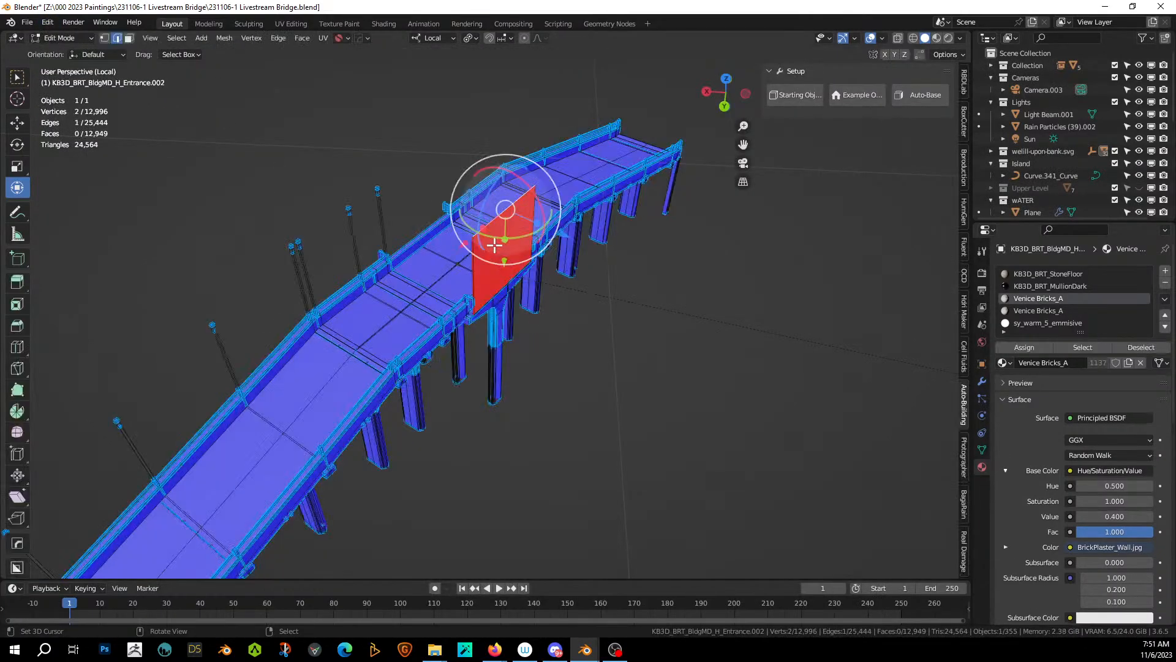
{"action": "key", "text": "3"}
{"action": "right_click", "coordinate": [493, 245]}
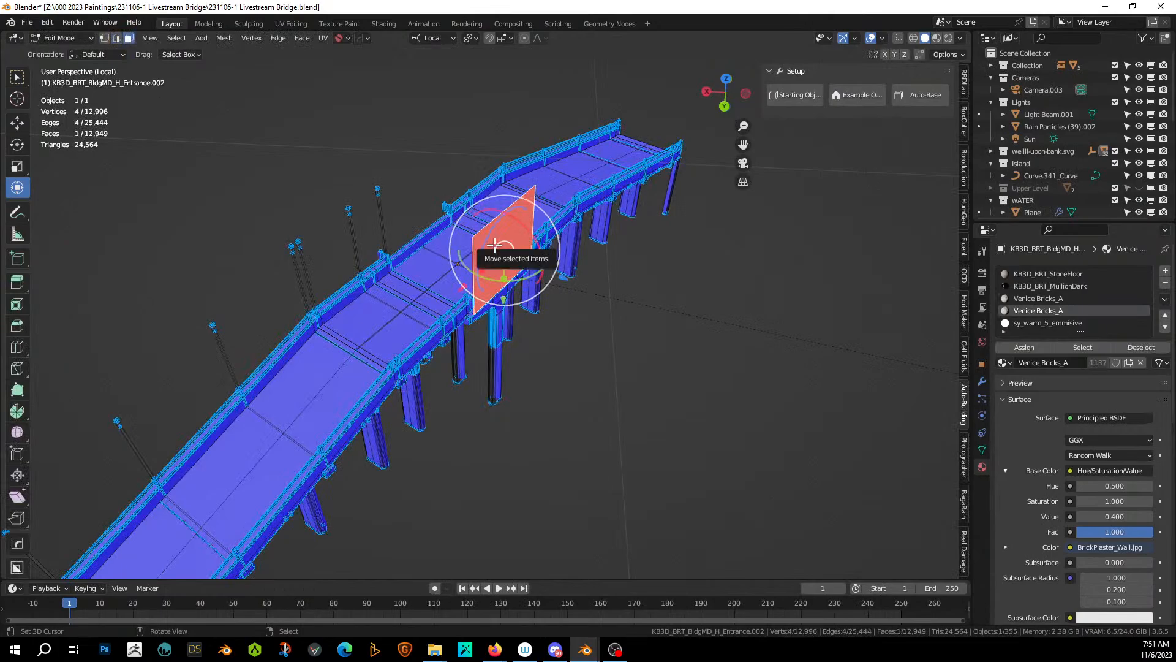
{"action": "key", "text": "KP_Decimal"}
{"action": "middle_click_drag", "start_coordinate": [494, 245], "coordinate": [562, 229]}
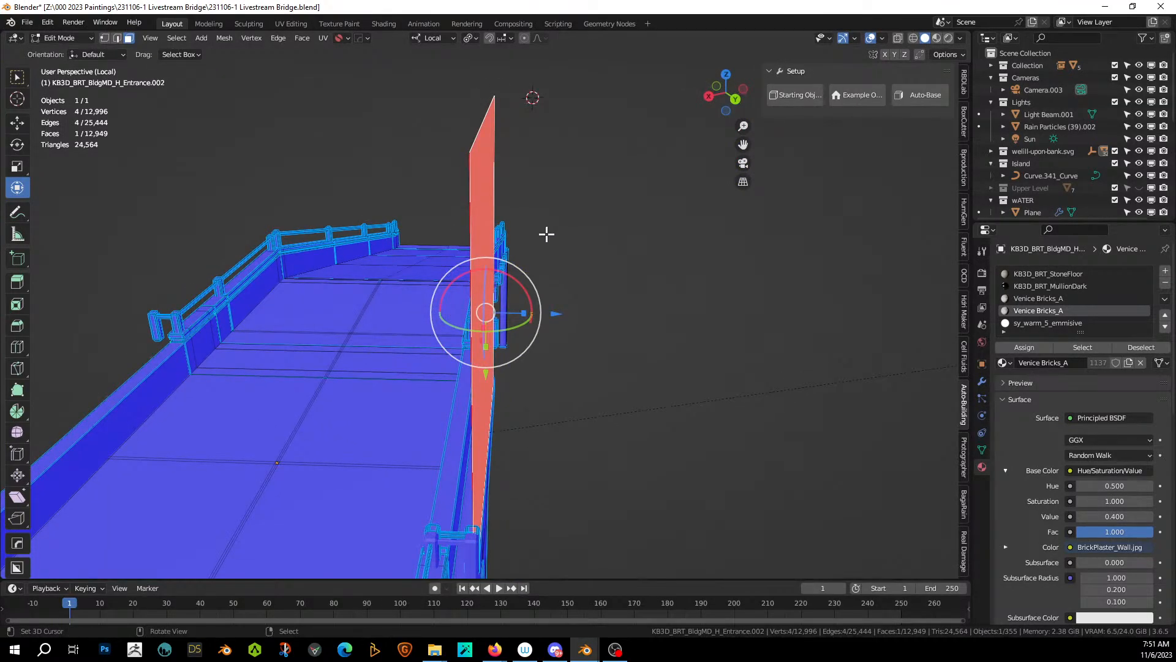
Undo the panel face selection and the extrusion and move of the ledge edge.
{"action": "key", "text": "ctrl+z"}
{"action": "key", "text": "ctrl+z"}
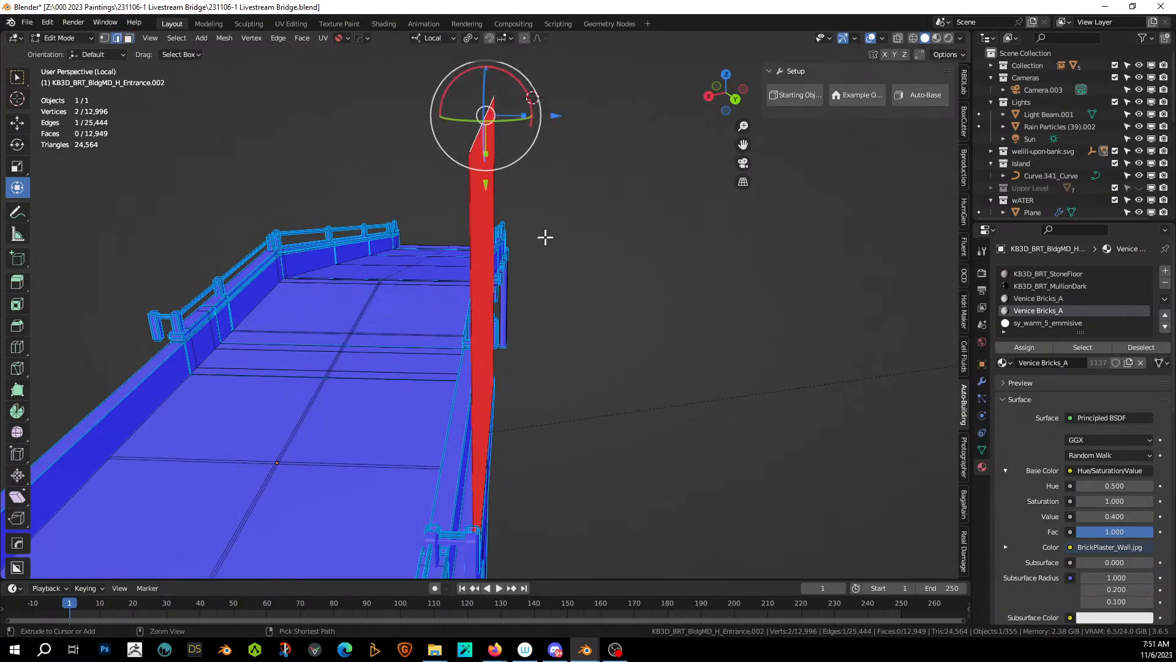
{"action": "key", "text": "ctrl+z"}
{"action": "key", "text": "ctrl+z"}
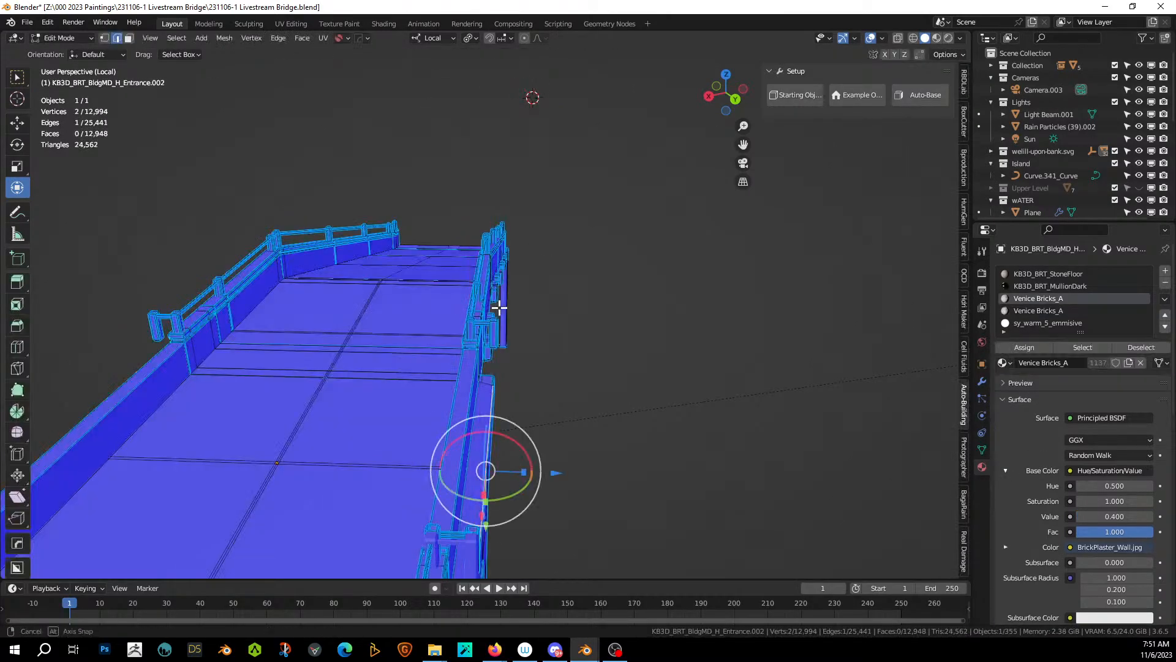
Select the bridge side ledge's top face in face select mode and set the transform orientation to Global.
{"action": "middle_click_drag", "start_coordinate": [499, 307], "coordinate": [492, 371]}
{"action": "key", "text": "3"}
{"action": "right_click", "coordinate": [488, 390]}
{"action": "scroll", "coordinate": [489, 389], "scroll_direction": "down", "scroll_amount": 2}
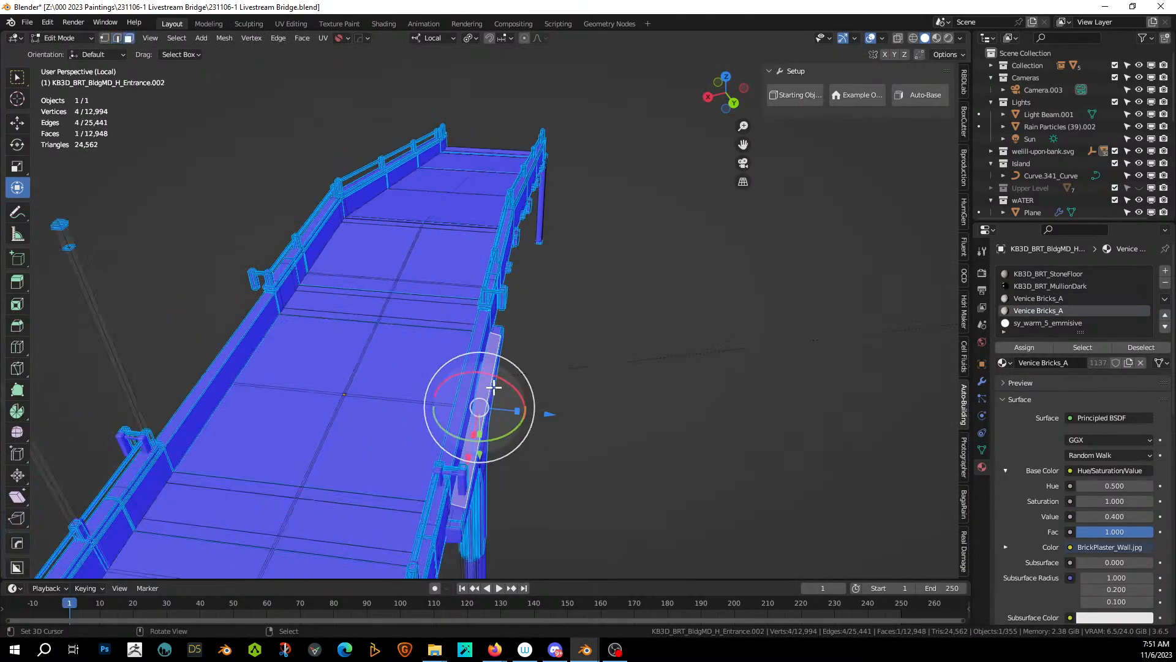
{"action": "left_click", "coordinate": [452, 39]}
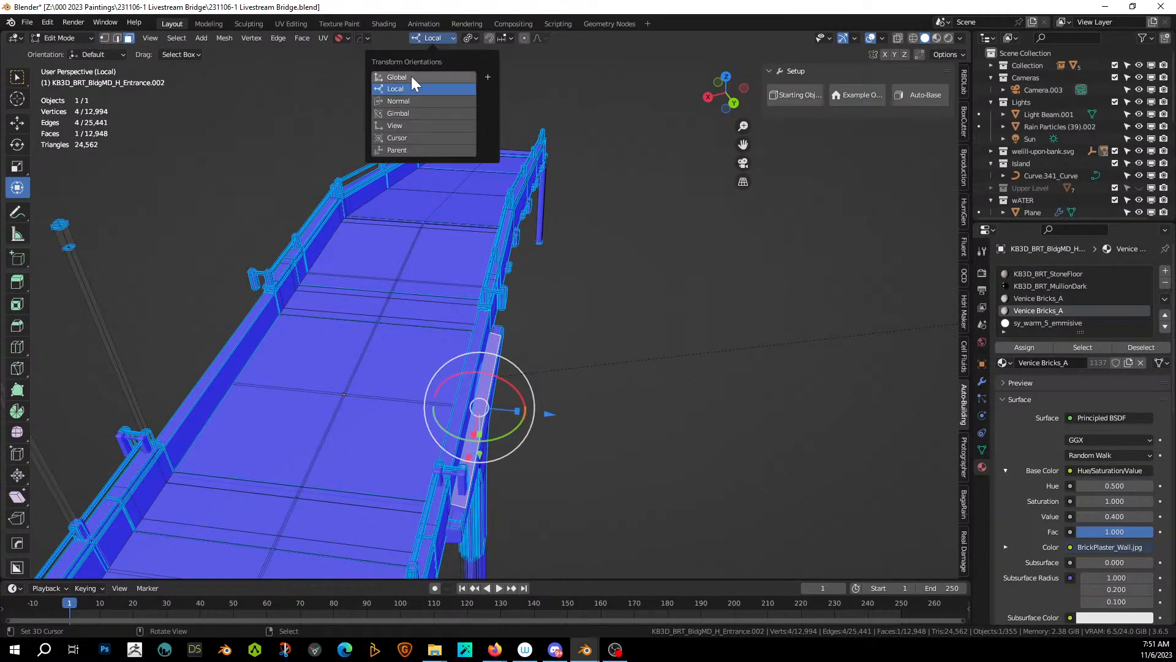
{"action": "left_click", "coordinate": [411, 77]}
Extrude the ledge's top face and raise it 4 m along the global Z axis to form a wall.
{"action": "middle_click_drag", "start_coordinate": [453, 245], "coordinate": [520, 340]}
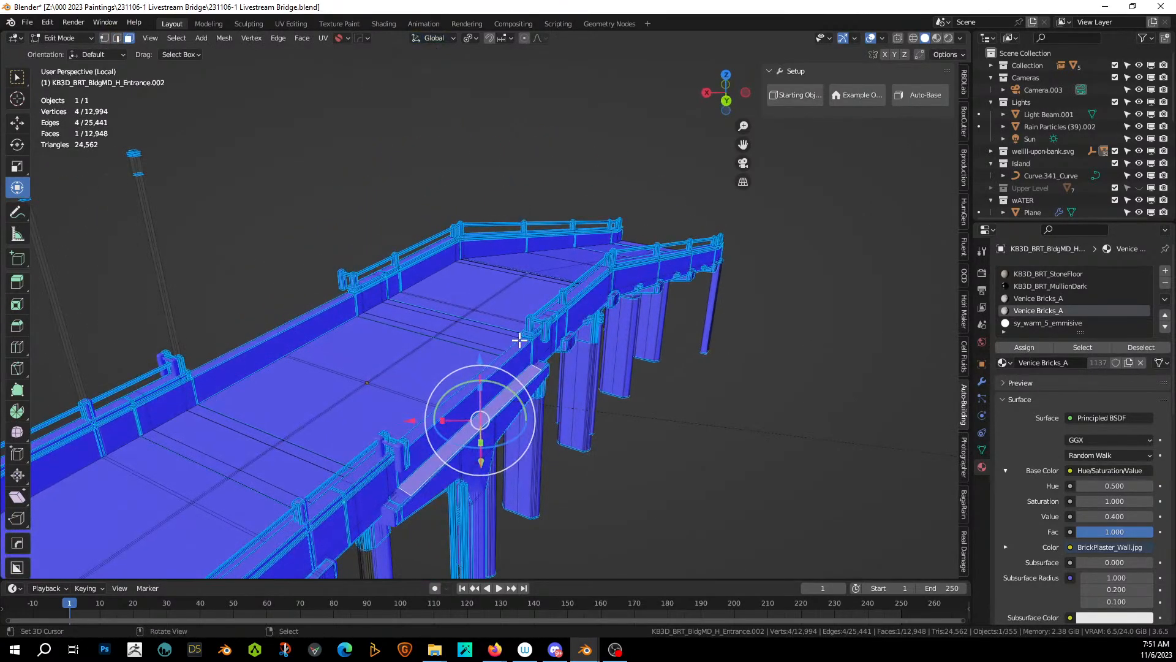
{"action": "key", "text": "e"}
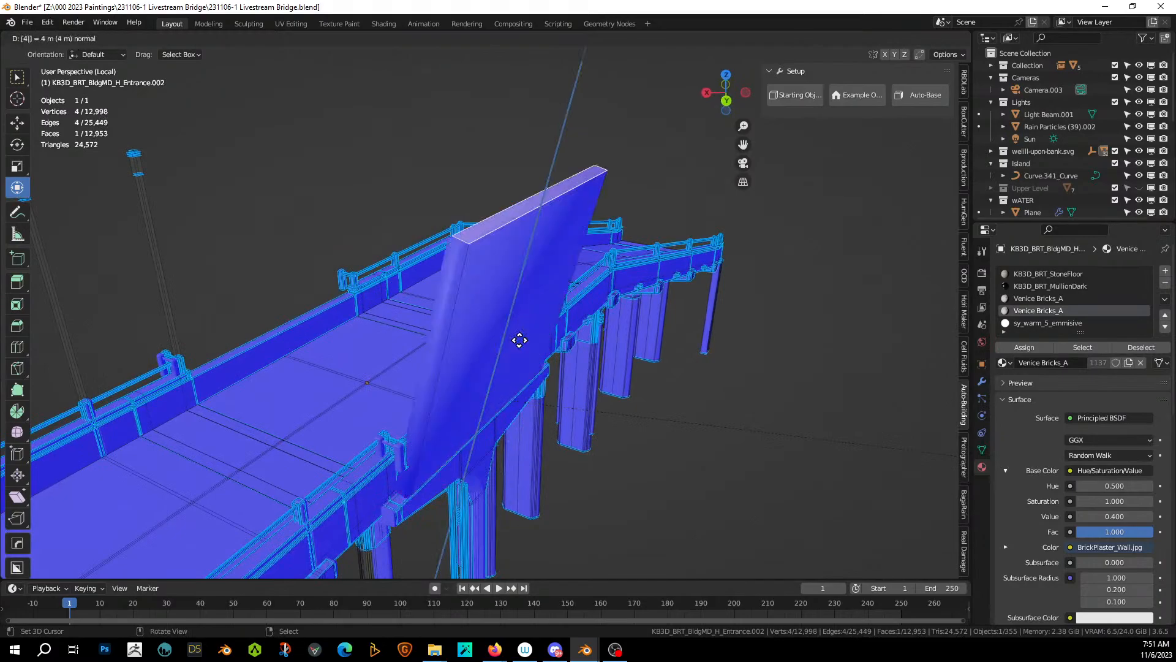
{"action": "right_click", "coordinate": [520, 341]}
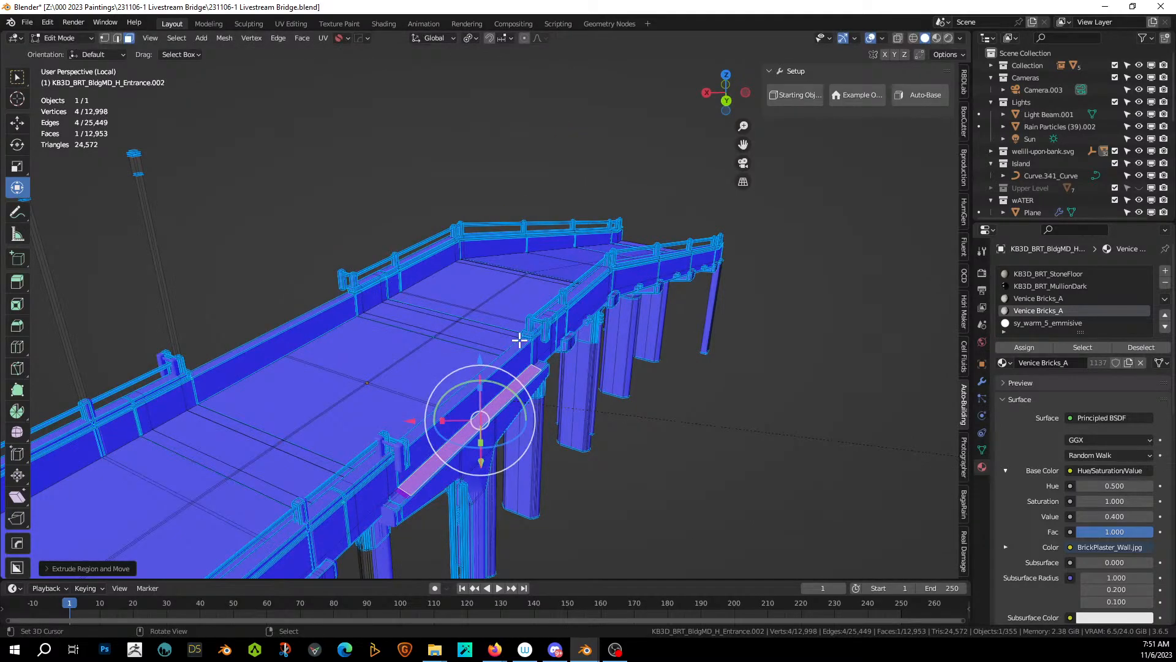
{"action": "key", "text": "g"}
{"action": "key", "text": "z"}
{"action": "key", "text": "4"}
{"action": "key", "text": "Return"}
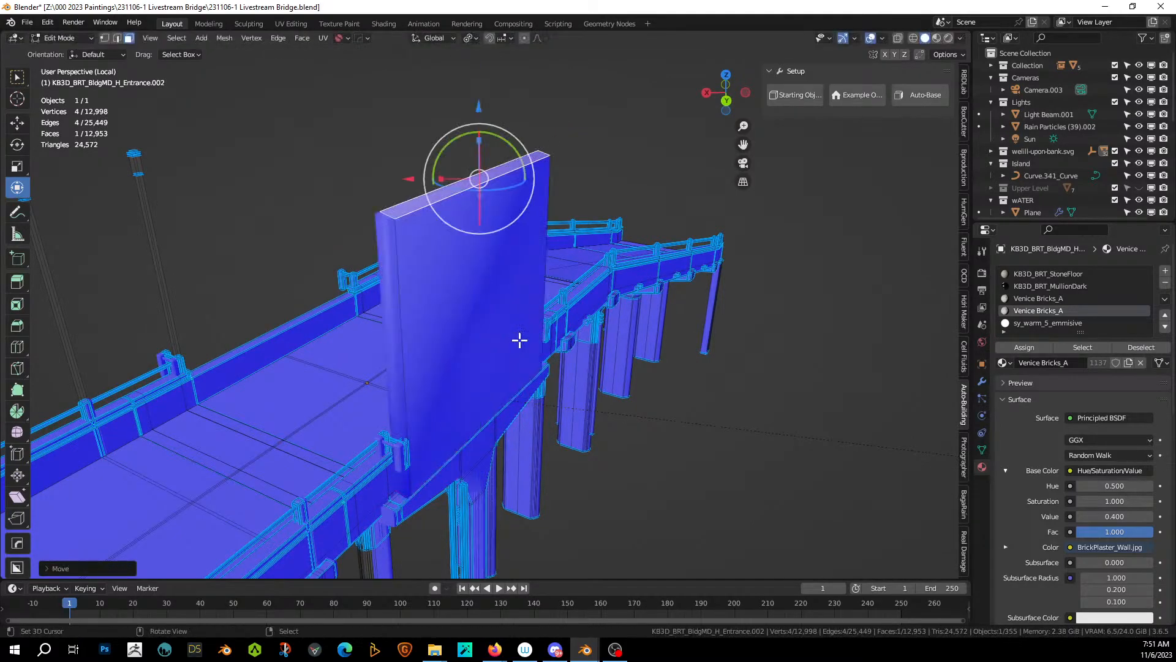
Flatten the wall's top face by scaling it to 0 along Z, and check it from both sides.
{"action": "middle_click_drag", "start_coordinate": [518, 339], "coordinate": [574, 337]}
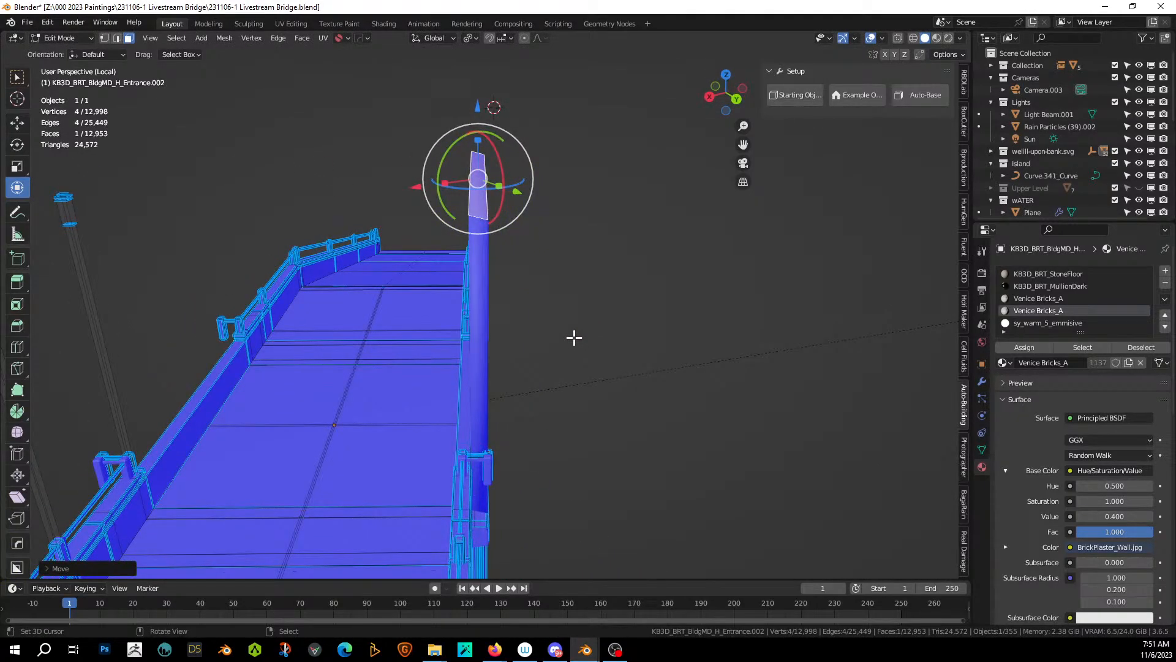
{"action": "key", "text": "s"}
{"action": "key", "text": "z"}
{"action": "key", "text": "0"}
{"action": "key", "text": "Return"}
{"action": "middle_click_drag", "start_coordinate": [459, 325], "coordinate": [92, 314]}
{"action": "scroll", "coordinate": [202, 348], "scroll_direction": "up", "scroll_amount": 2}
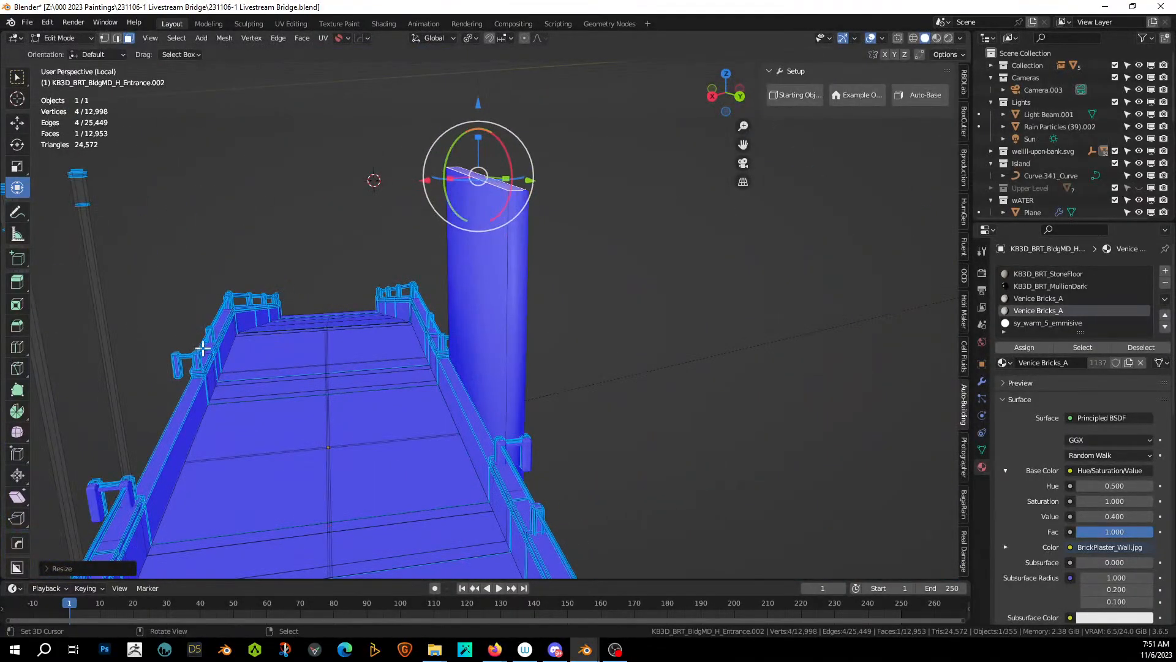
{"action": "middle_click_drag", "start_coordinate": [203, 348], "coordinate": [149, 369]}
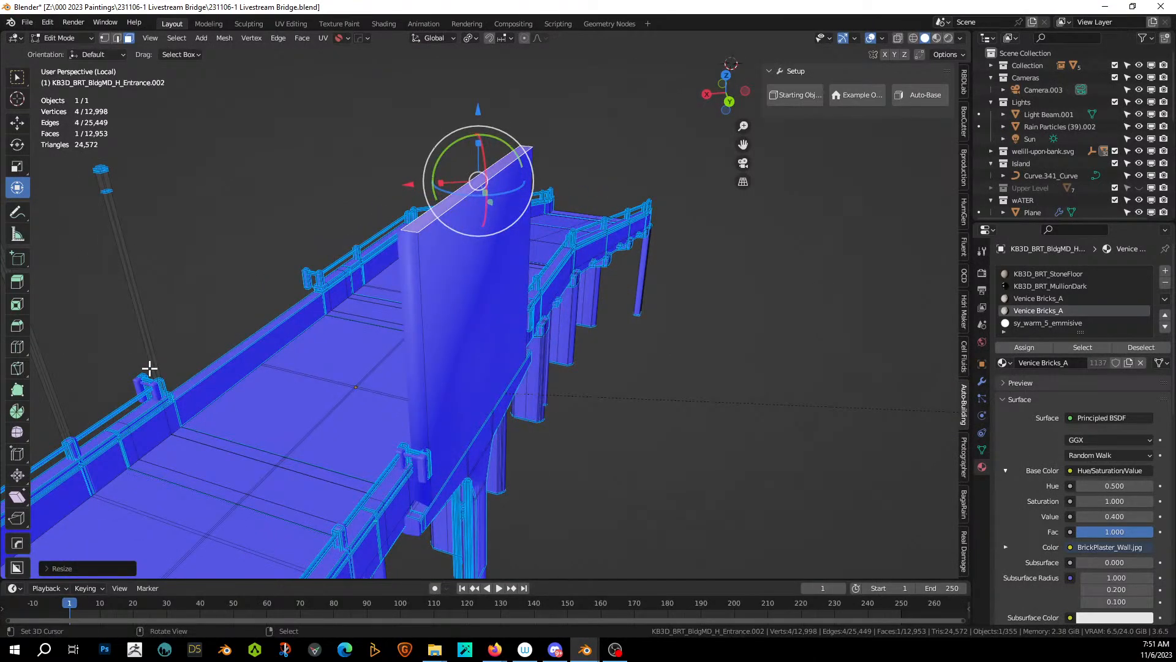
{"action": "middle_click_drag", "start_coordinate": [313, 376], "coordinate": [404, 362]}
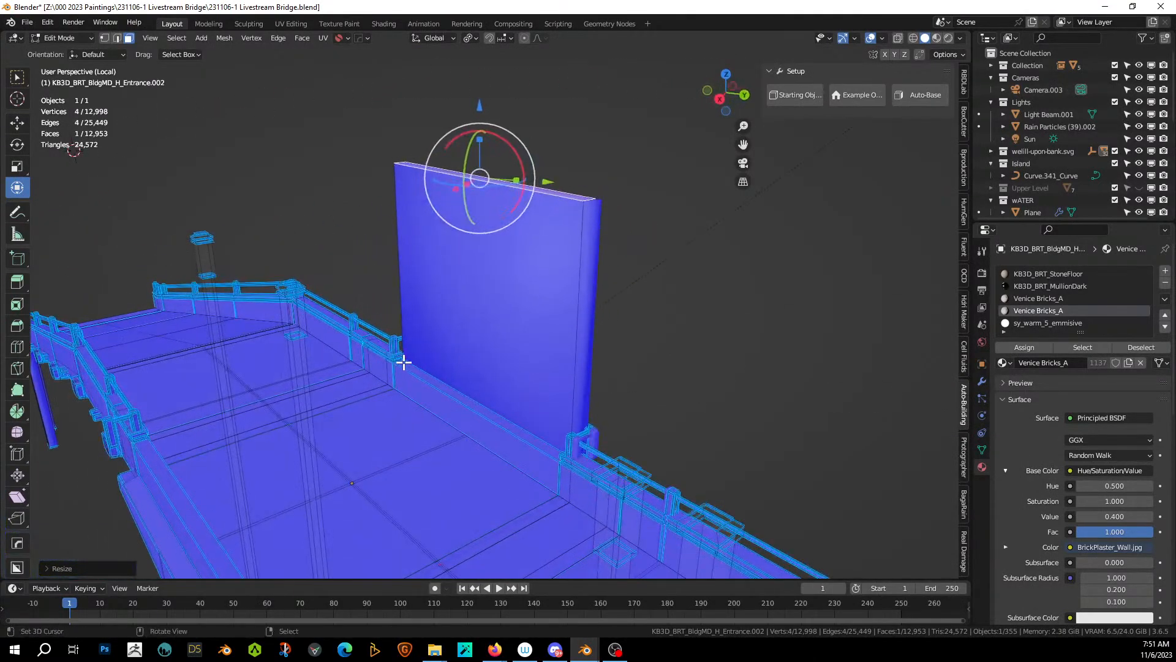
Return to Object Mode and turn off the Face Orientation overlay.
{"action": "key", "text": "v"}
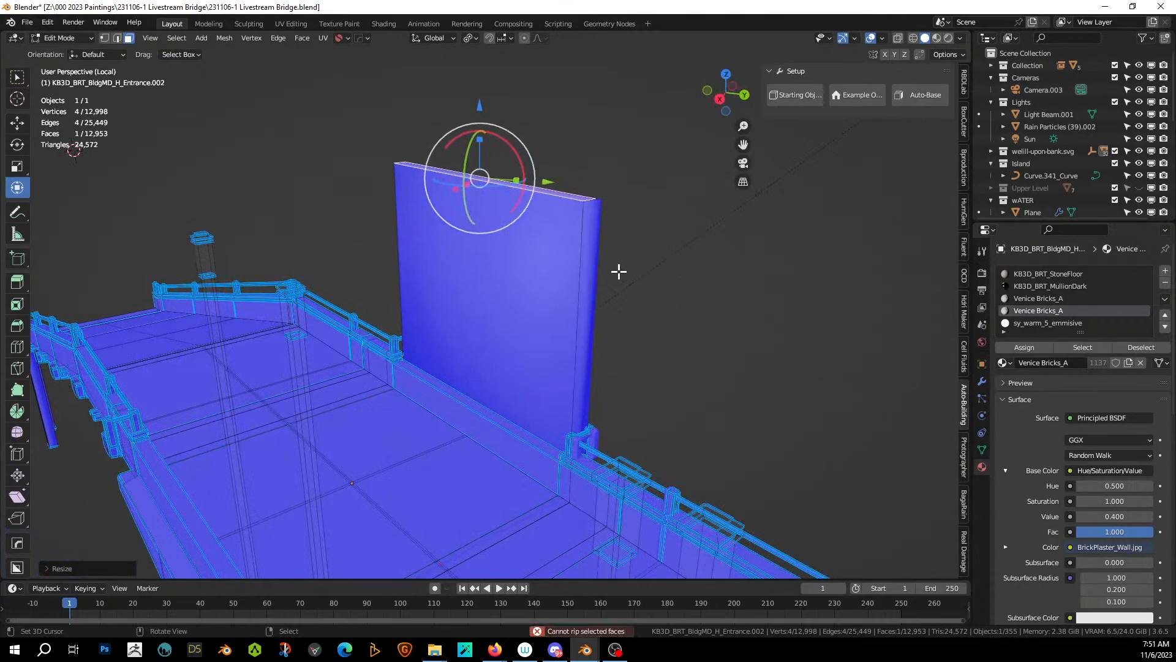
{"action": "key", "text": "Tab"}
{"action": "key", "text": "q"}
{"action": "left_click", "coordinate": [552, 292]}
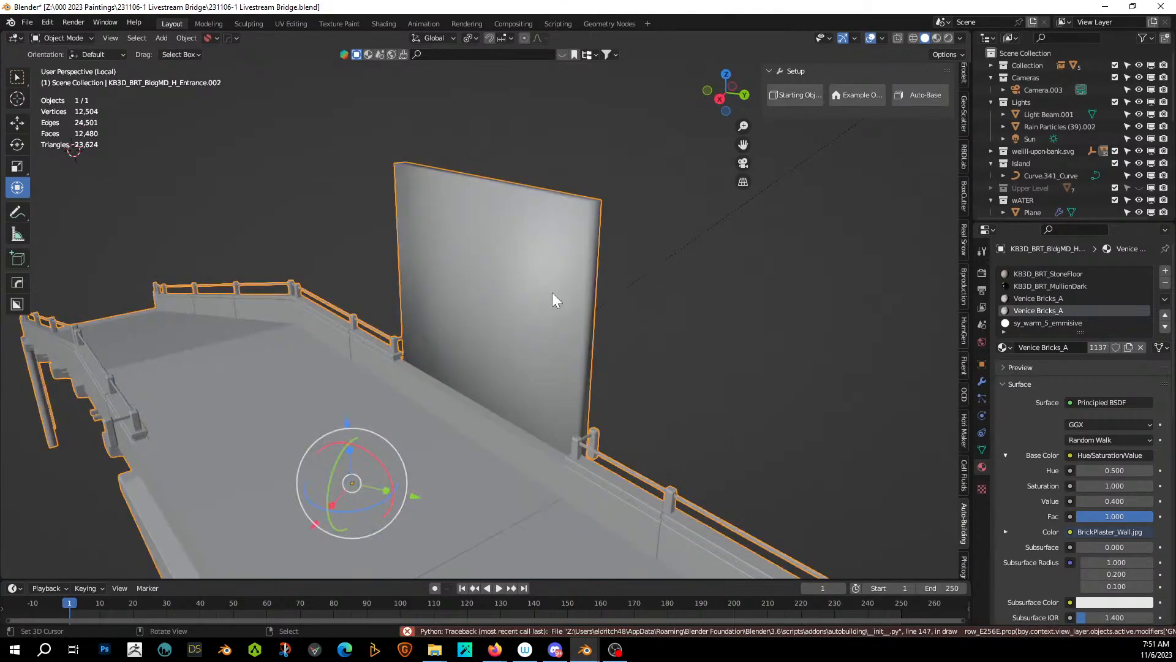
Clear the bridge mesh's custom split normals data and check the wall's shading from several angles.
{"action": "middle_click_drag", "start_coordinate": [553, 292], "coordinate": [416, 300]}
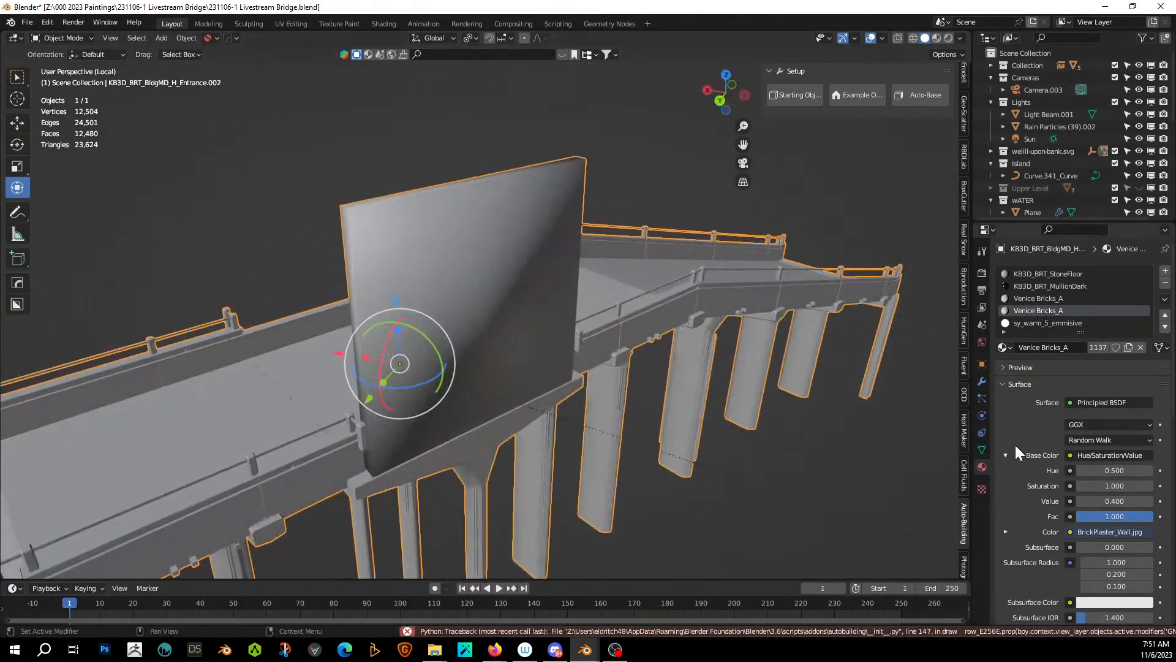
{"action": "left_click", "coordinate": [982, 449]}
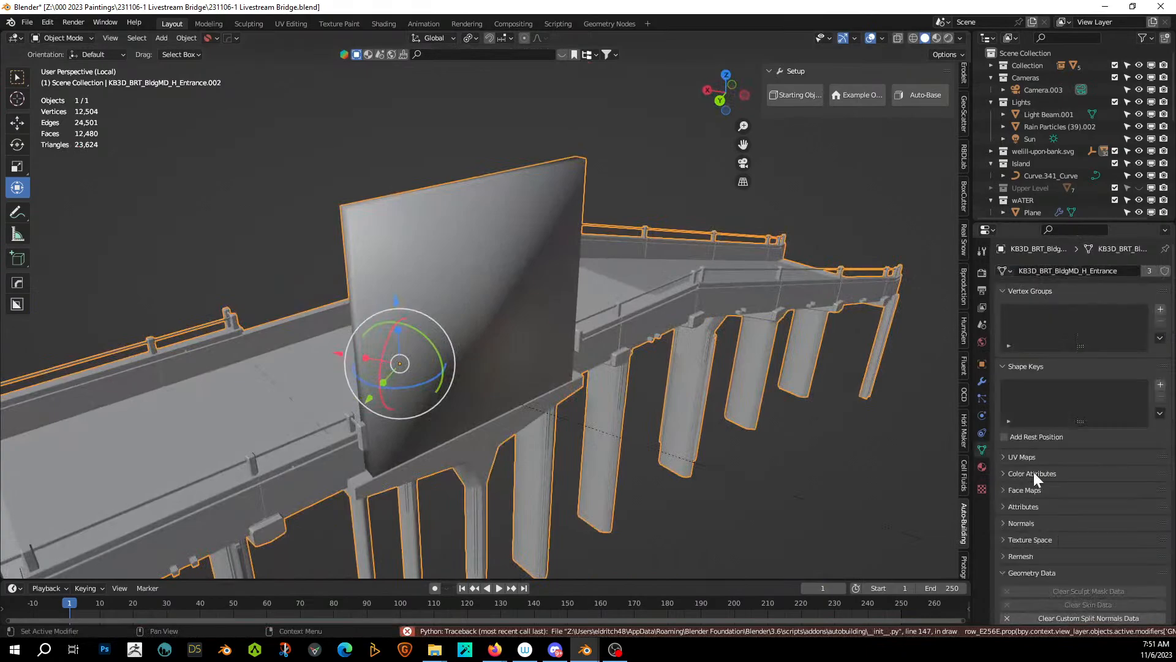
{"action": "left_click", "coordinate": [1064, 616]}
{"action": "middle_click_drag", "start_coordinate": [480, 407], "coordinate": [642, 379]}
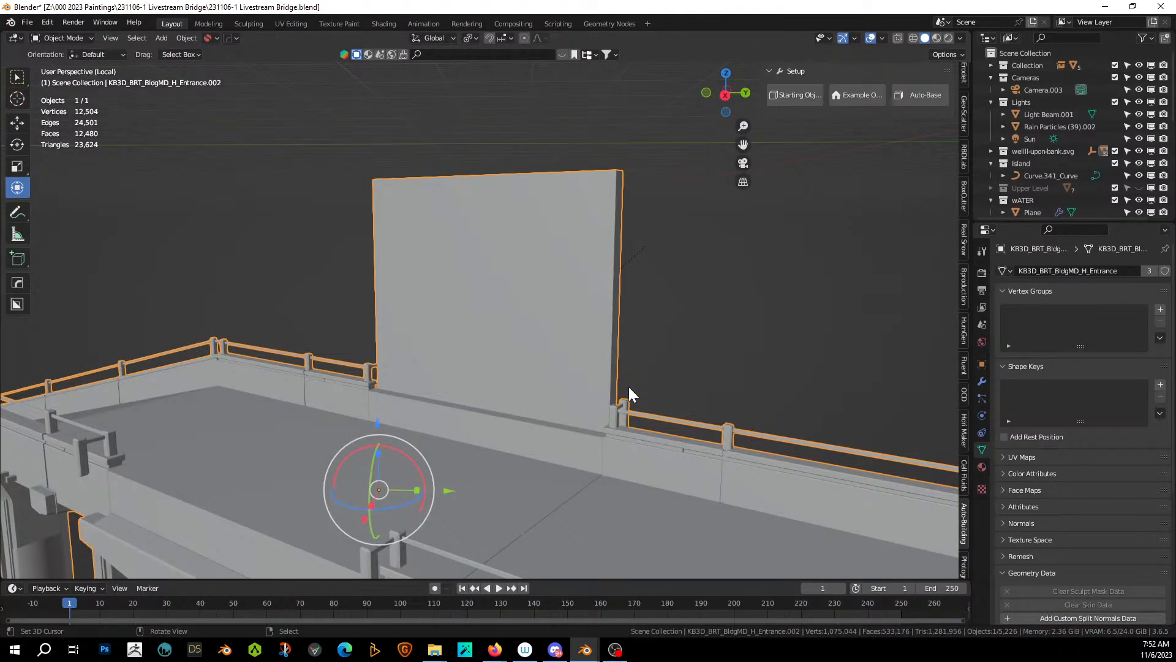
{"action": "middle_click_drag", "start_coordinate": [629, 387], "coordinate": [425, 399]}
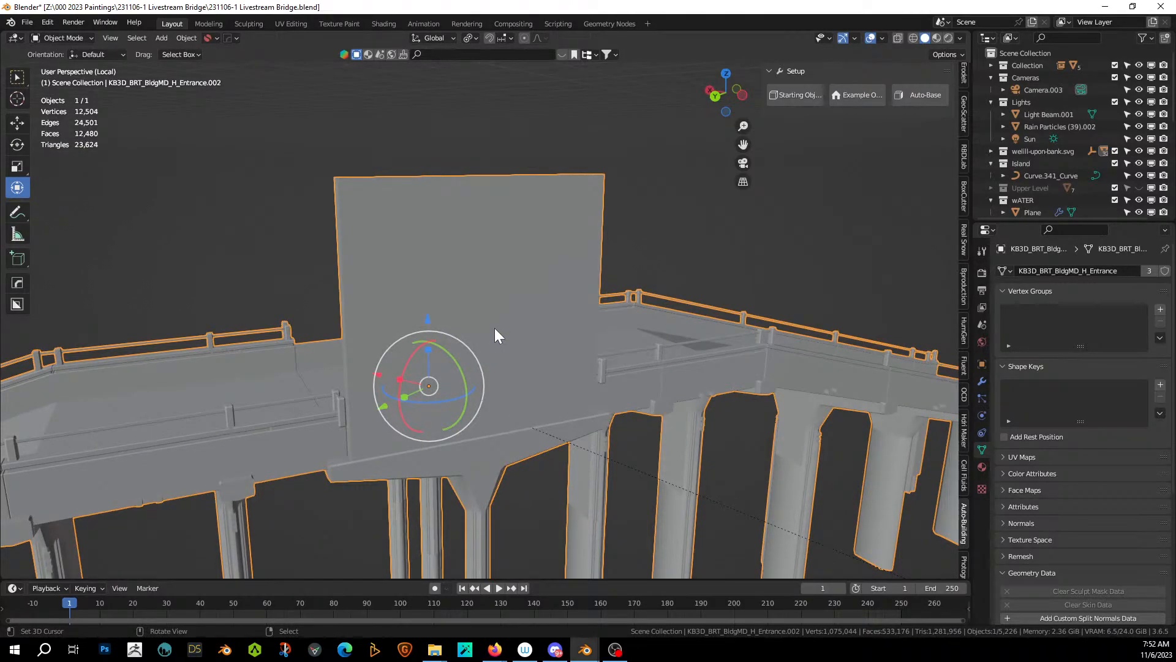
{"action": "mouse_move", "coordinate": [495, 312]}
{"action": "middle_mouse_down"}
{"action": "mouse_move", "coordinate": [503, 363]}
{"action": "mouse_move", "coordinate": [481, 328]}
{"action": "middle_mouse_up"}
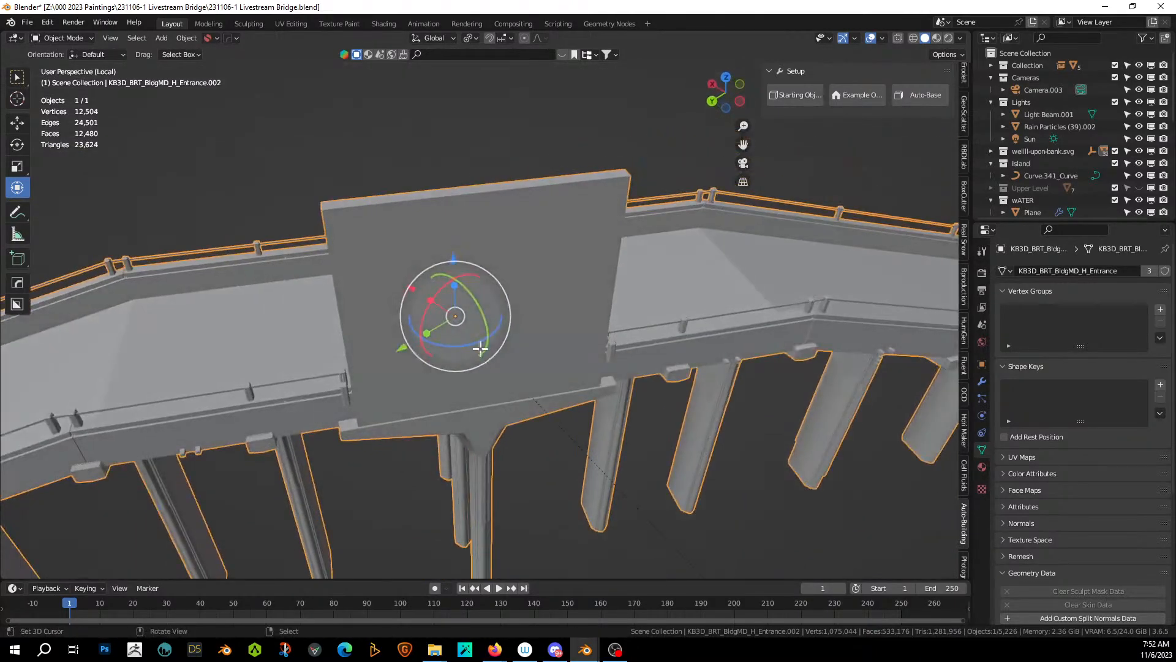
Start Grid Modeler on the wall's outer face in Edit Mode and set the number of grids to 6.
{"action": "key", "text": "Tab"}
{"action": "left_click", "coordinate": [481, 327]}
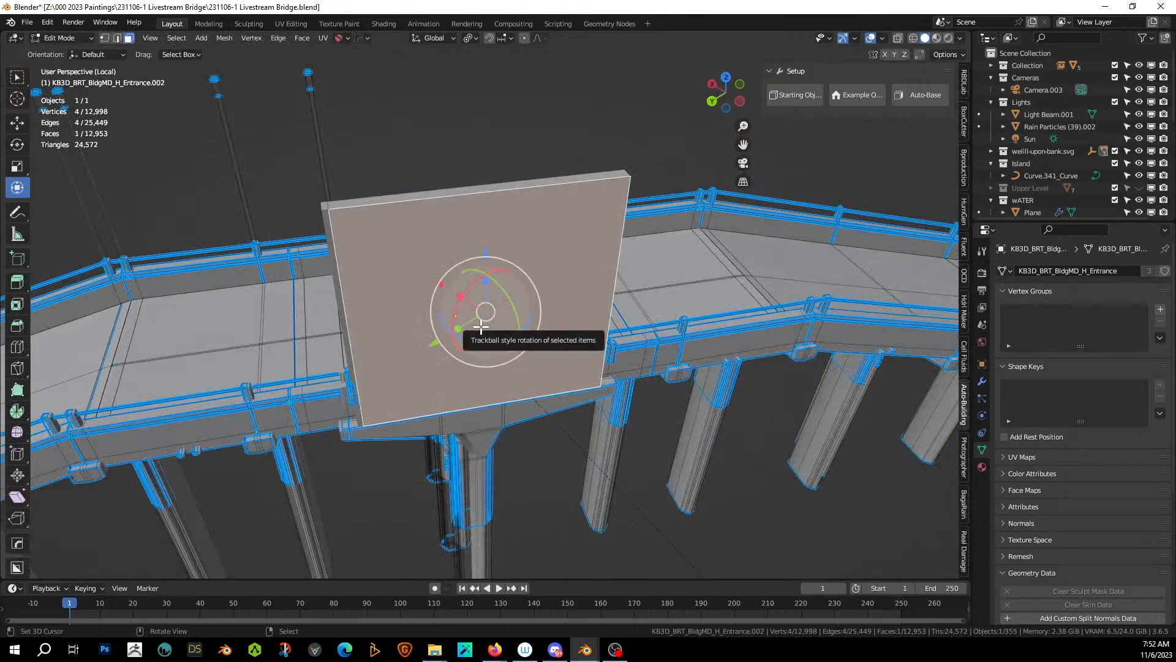
{"action": "right_click", "coordinate": [480, 329]}
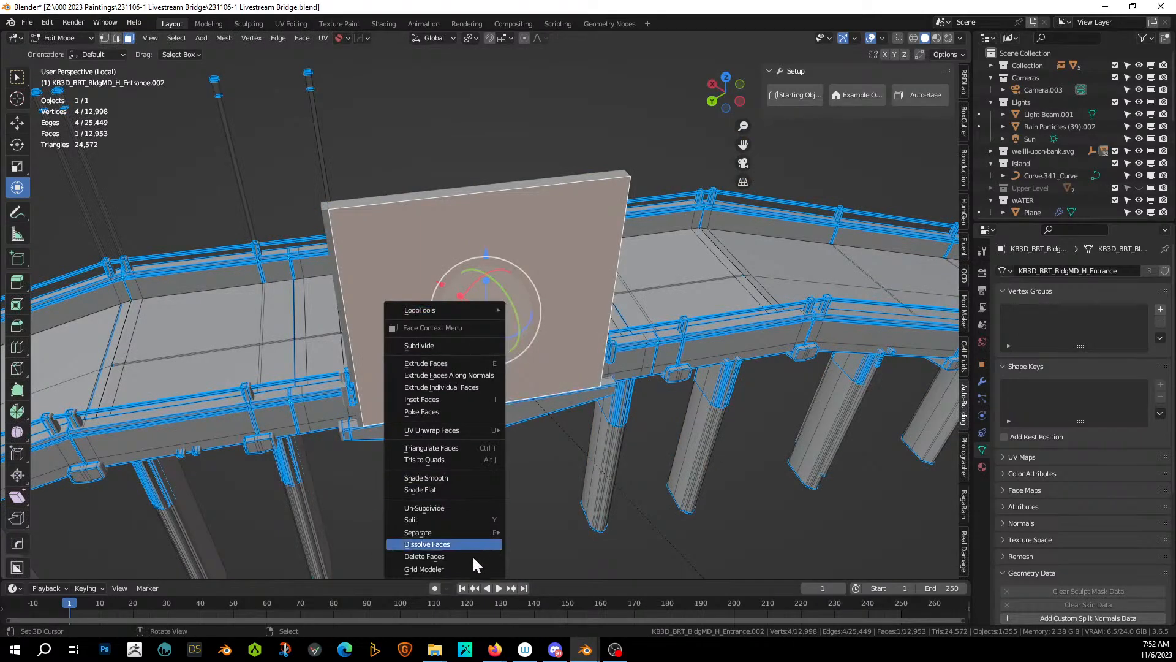
{"action": "left_click", "coordinate": [457, 569]}
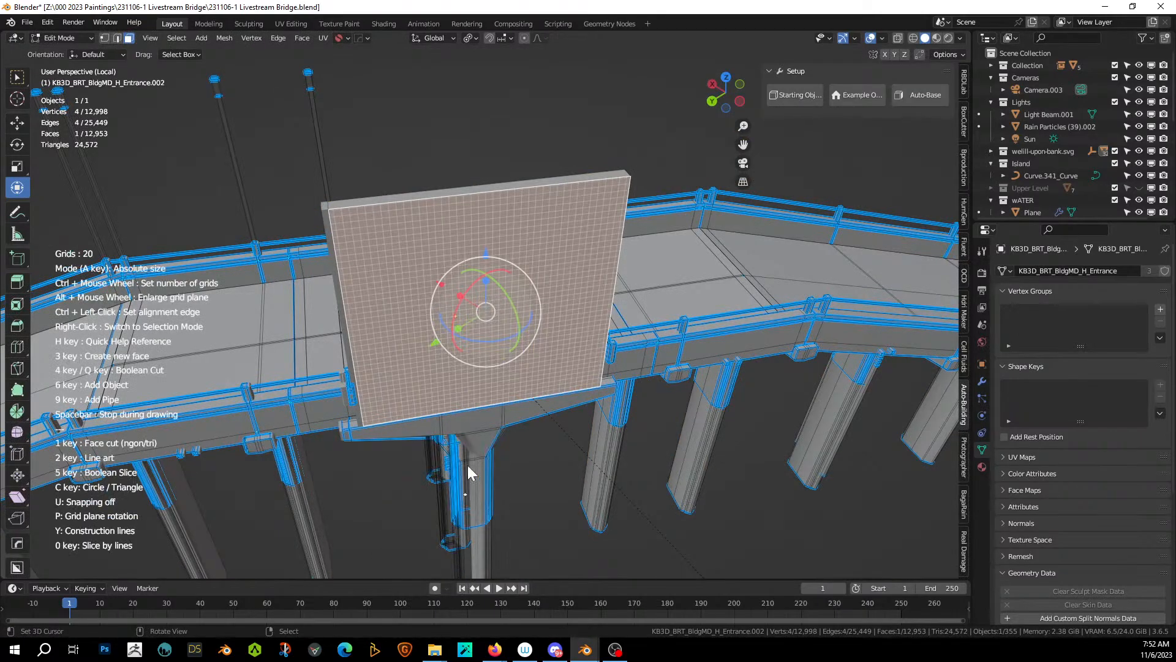
{"action": "scroll", "coordinate": [481, 432], "scroll_direction": "up", "scroll_amount": 5}
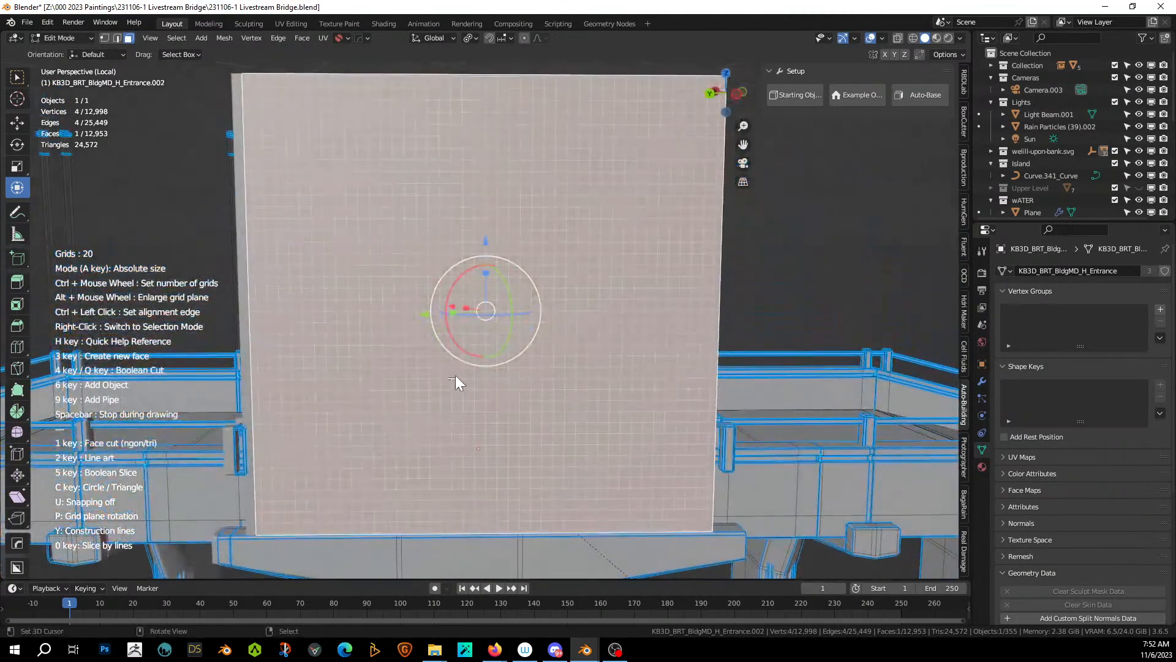
{"action": "scroll", "coordinate": [455, 376], "scroll_direction": "down", "scroll_amount": 4, "text": "ctrl"}
Draw a house-shaped pentagon centred on the wall's grid and create a new face from it.
{"action": "left_click", "coordinate": [598, 423]}
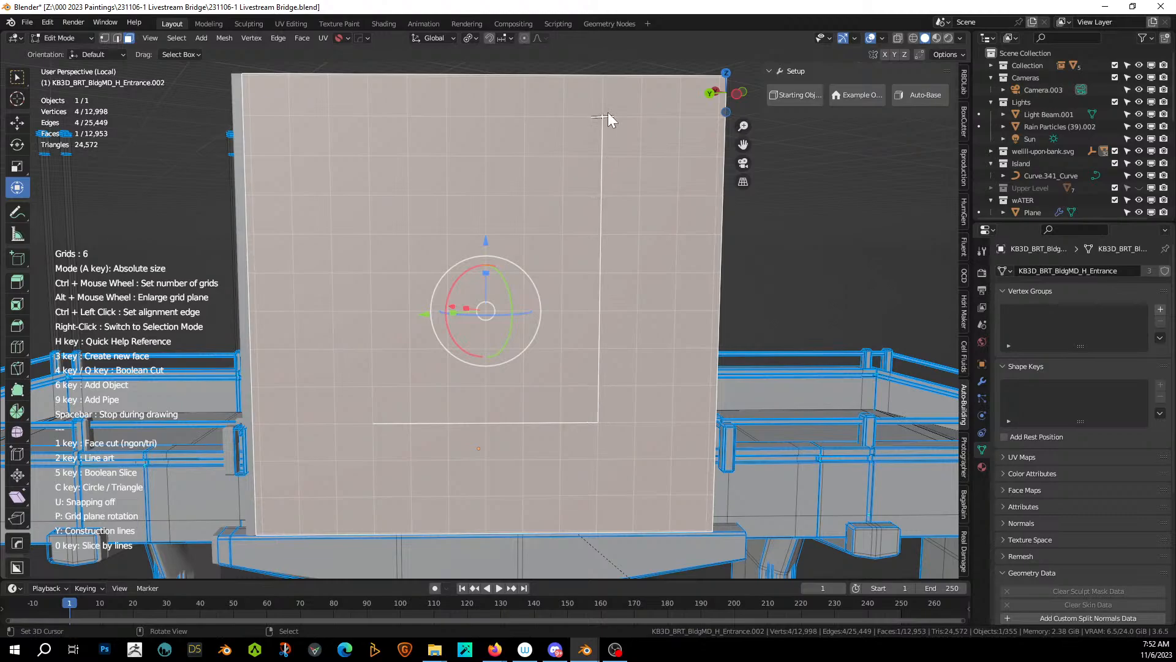
{"action": "left_click", "coordinate": [619, 224]}
{"action": "left_click", "coordinate": [498, 113]}
{"action": "left_click", "coordinate": [370, 235]}
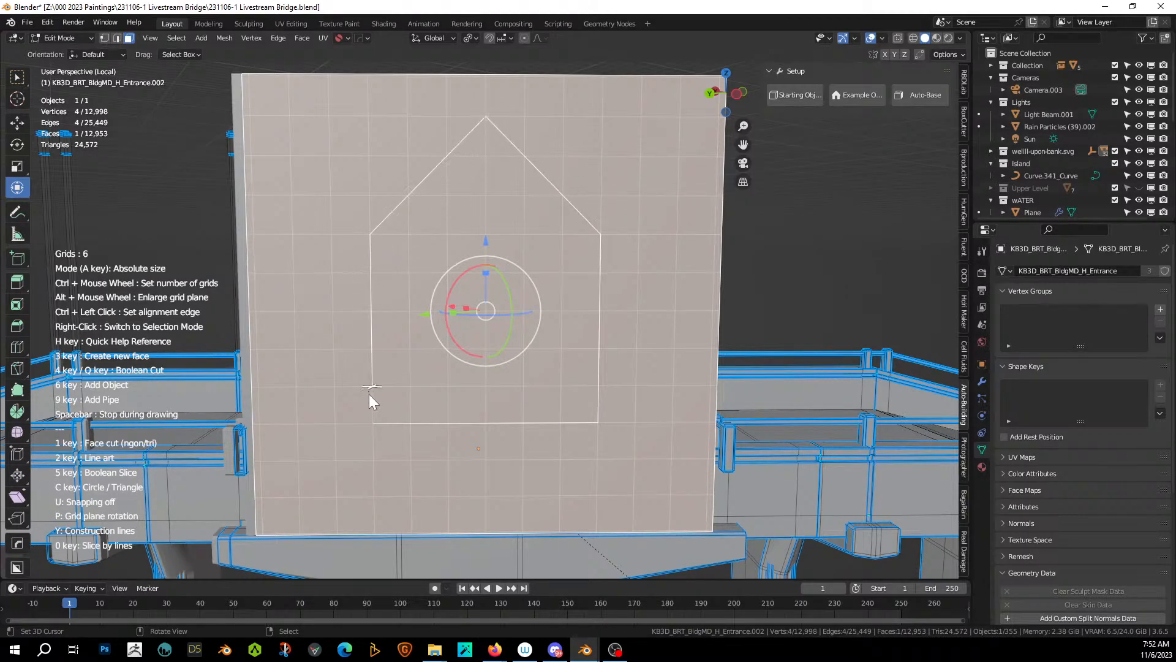
{"action": "left_click", "coordinate": [371, 422]}
{"action": "mouse_move", "coordinate": [468, 418]}
{"action": "middle_mouse_down"}
{"action": "mouse_move", "coordinate": [527, 449]}
{"action": "mouse_move", "coordinate": [498, 415]}
{"action": "middle_mouse_up"}
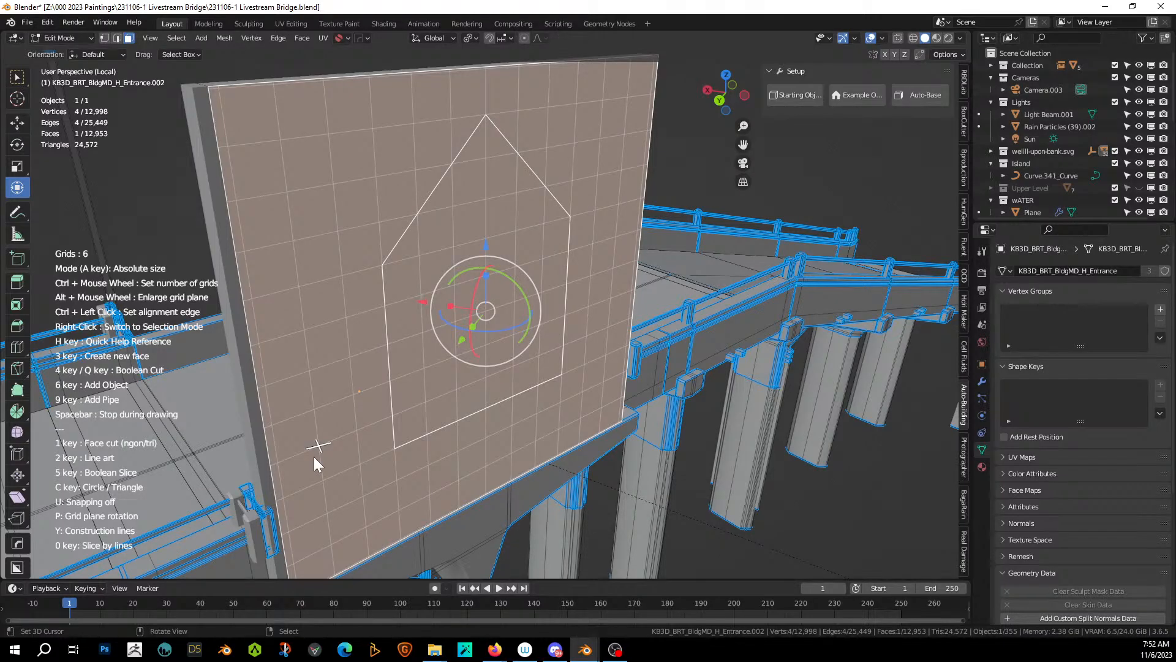
{"action": "key", "text": "3"}
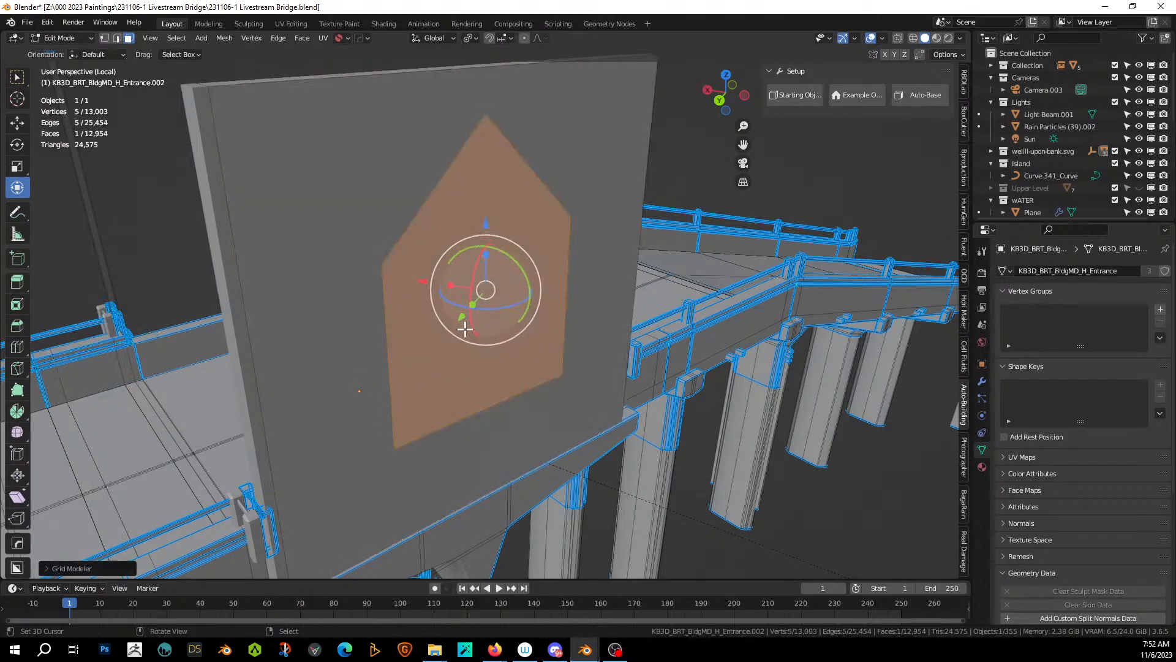
Set the transform orientation to Normal for the pentagon face.
{"action": "middle_click_drag", "start_coordinate": [499, 321], "coordinate": [535, 354]}
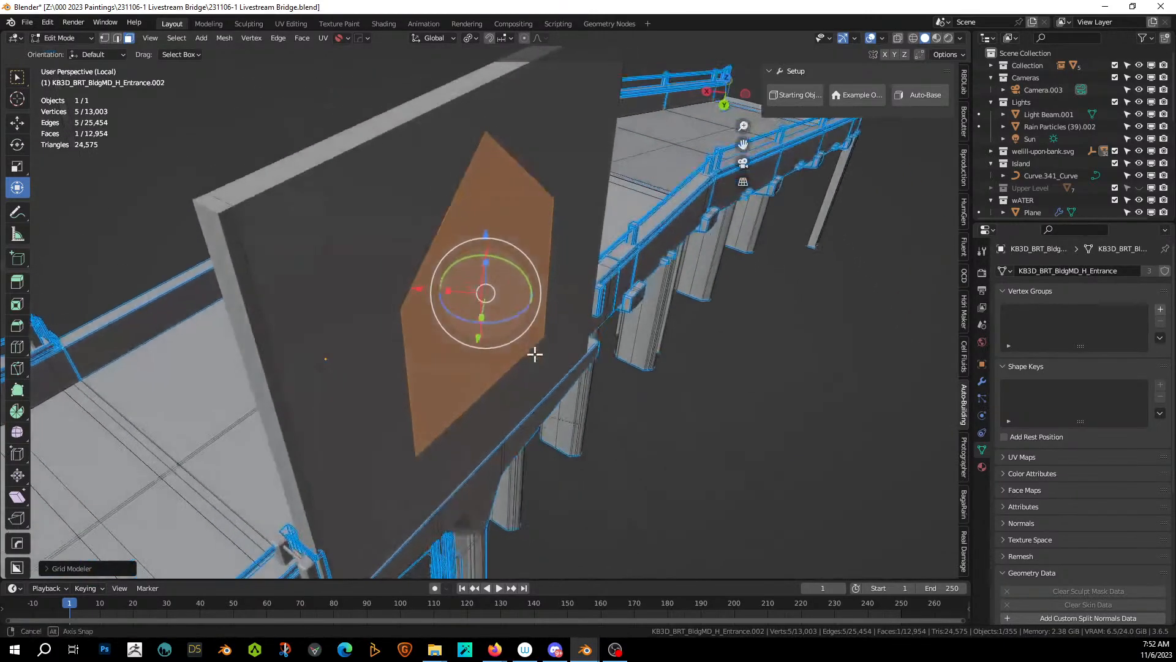
{"action": "left_click", "coordinate": [433, 39]}
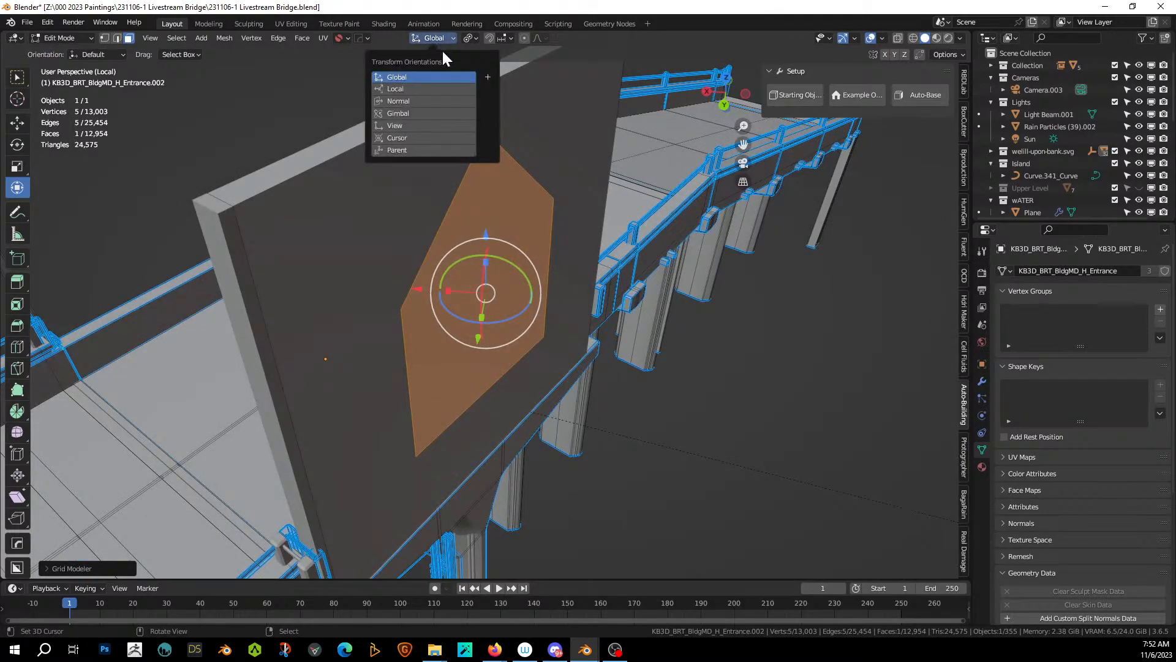
{"action": "left_click", "coordinate": [410, 103]}
{"action": "key", "text": "g"}
{"action": "key", "text": "x"}
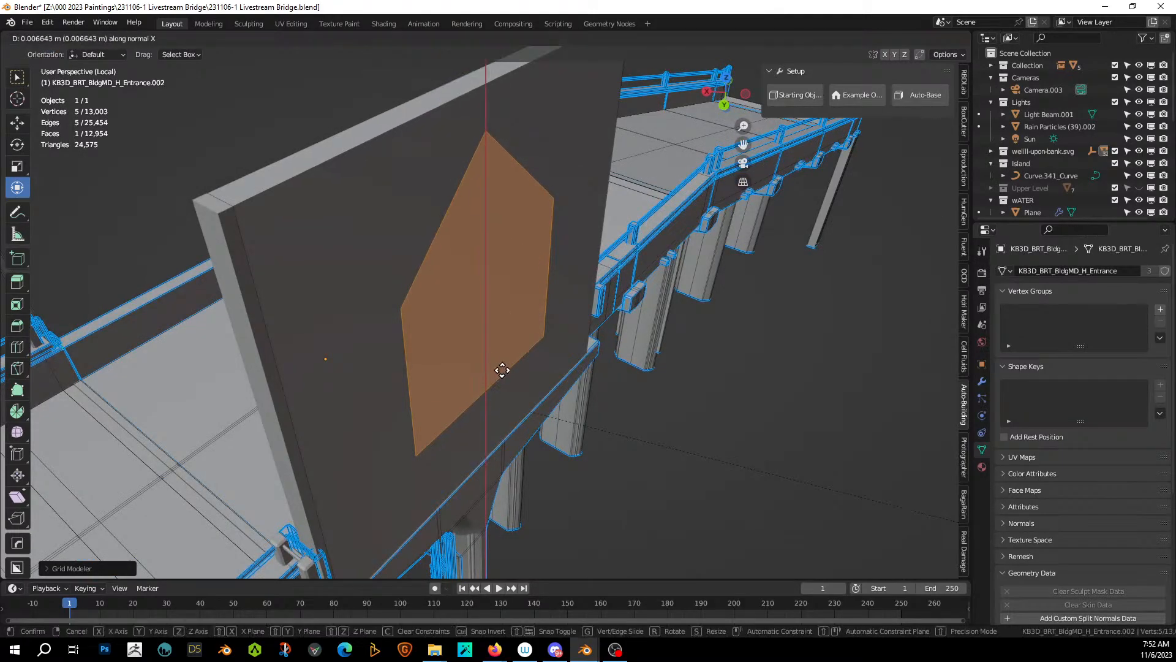
{"action": "right_click", "coordinate": [513, 379]}
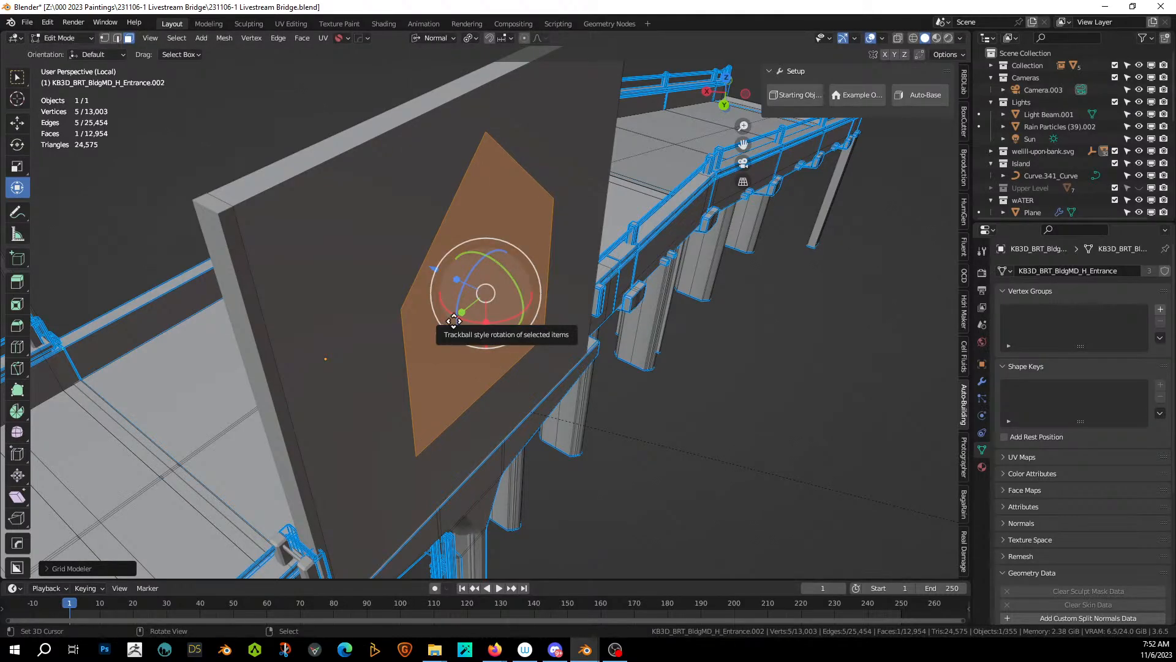
Move the pentagon face outward from the wall along its normal Z axis and separate it into its own object.
{"action": "key", "text": "g"}
{"action": "key", "text": "z"}
{"action": "left_click", "coordinate": [515, 350]}
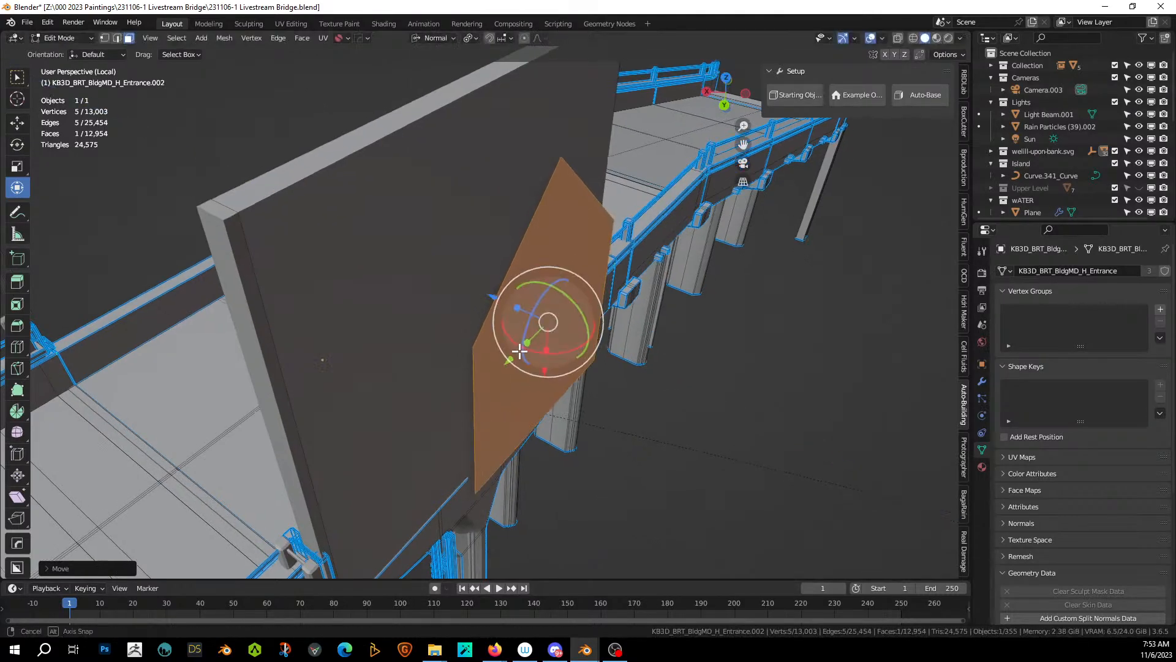
{"action": "middle_click_drag", "start_coordinate": [517, 347], "coordinate": [552, 346]}
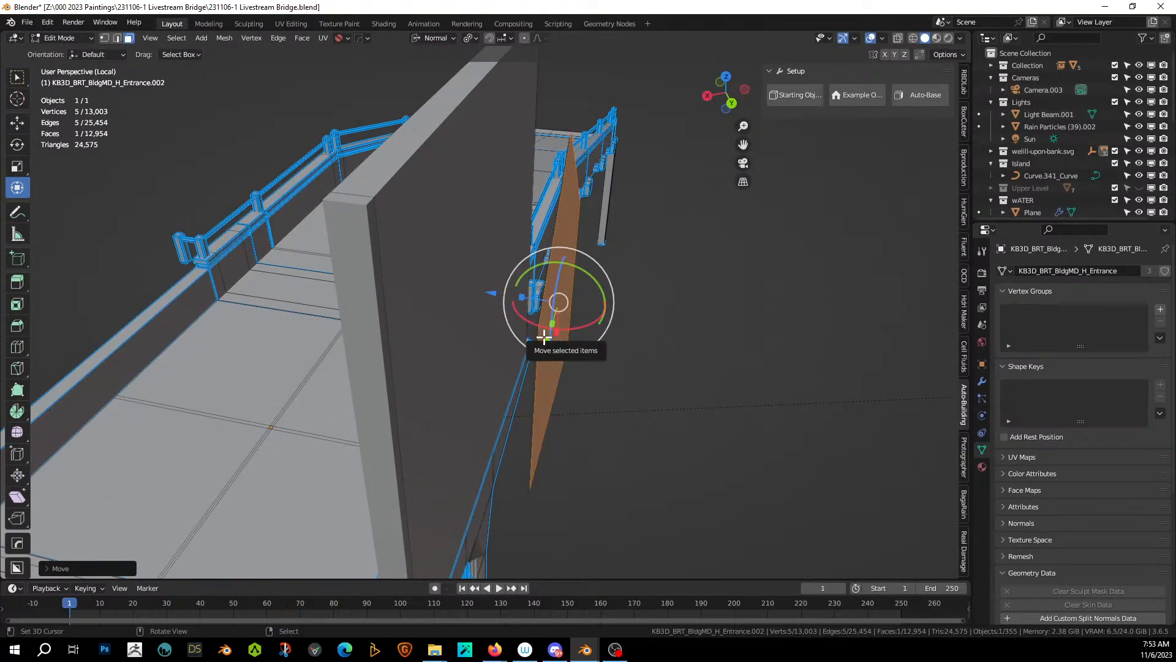
{"action": "key", "text": "p"}
{"action": "left_click", "coordinate": [547, 338]}
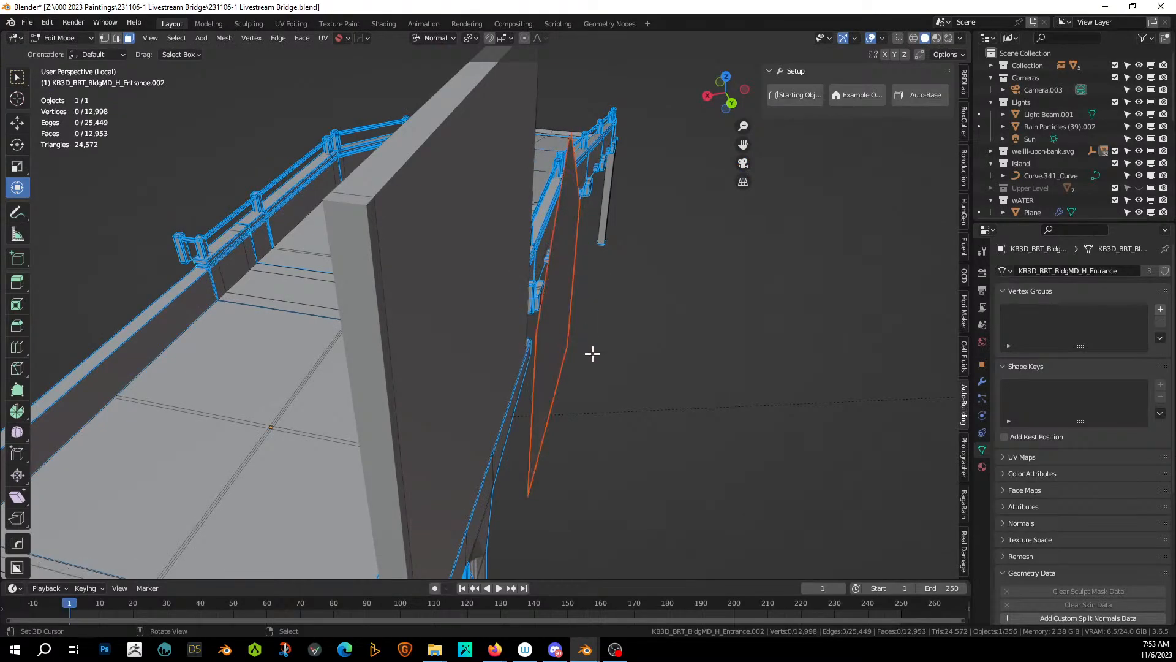
Remove the Hops_Mirror modifier from the bridge object.
{"action": "middle_click_drag", "start_coordinate": [591, 350], "coordinate": [475, 337]}
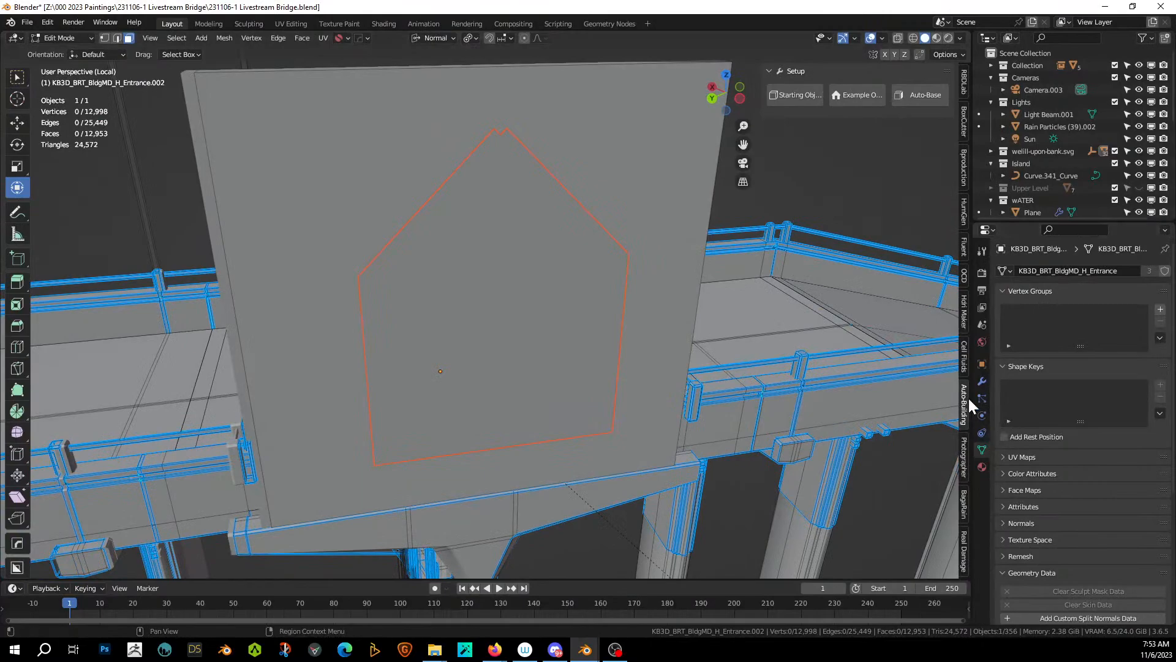
{"action": "left_click", "coordinate": [982, 381]}
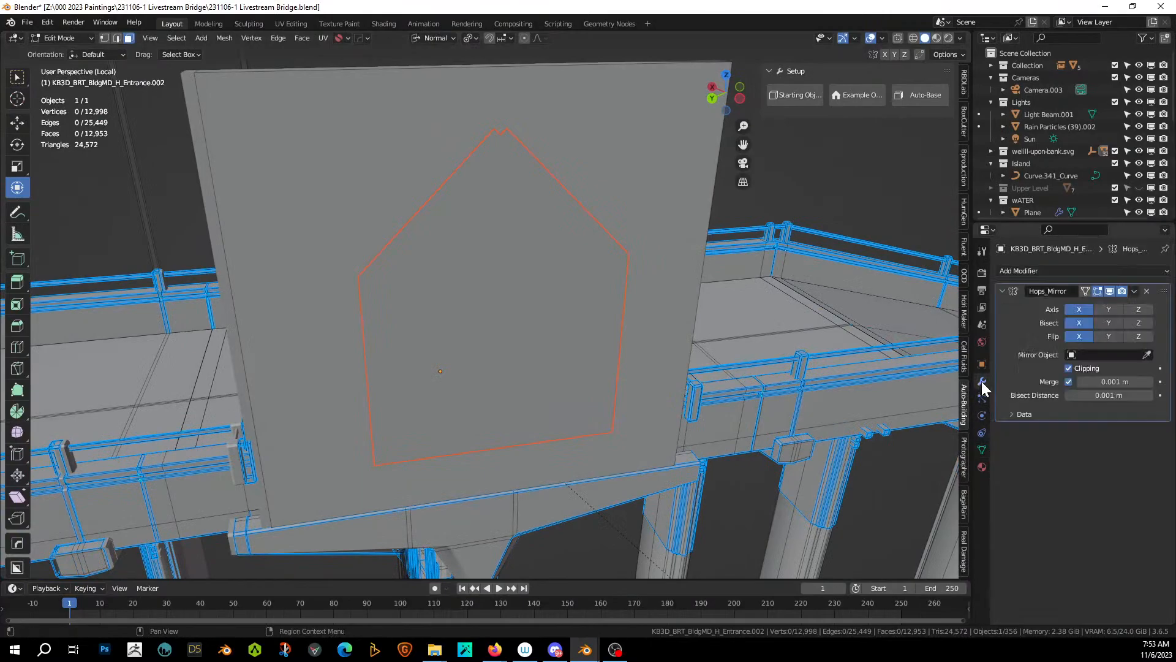
{"action": "left_click", "coordinate": [1147, 291]}
{"action": "scroll", "coordinate": [580, 317], "scroll_direction": "down", "scroll_amount": 2}
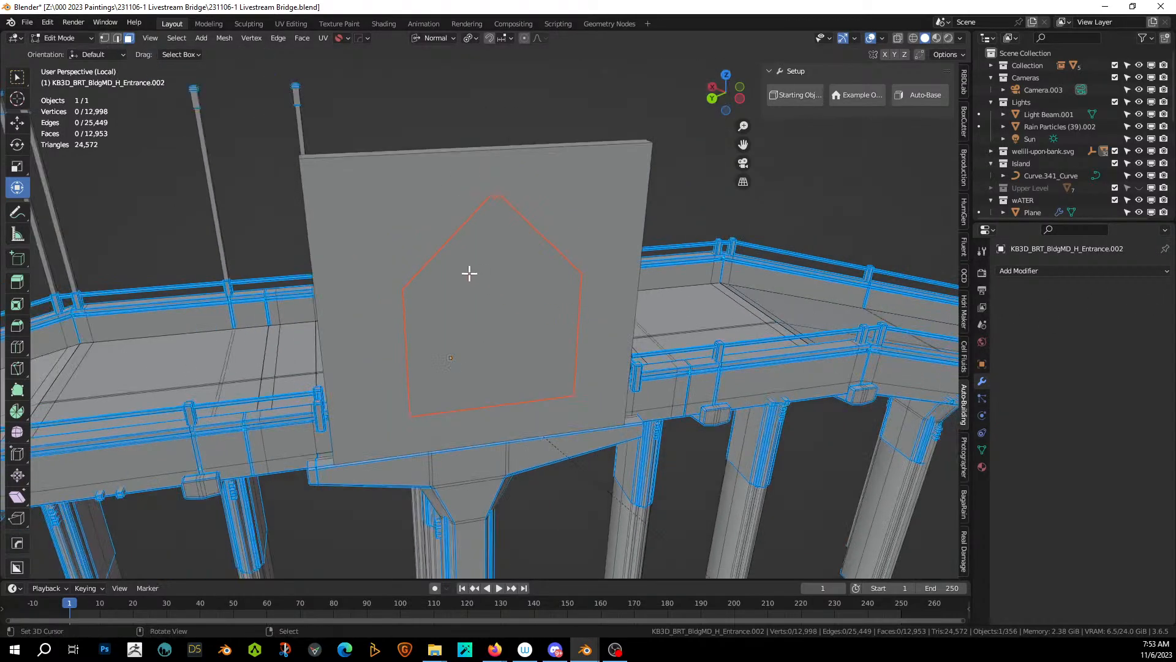
Revert through the undo history to the Move state before the pentagon face was separated.
{"action": "left_click", "coordinate": [48, 22]}
{"action": "mouse_move", "coordinate": [75, 69]}
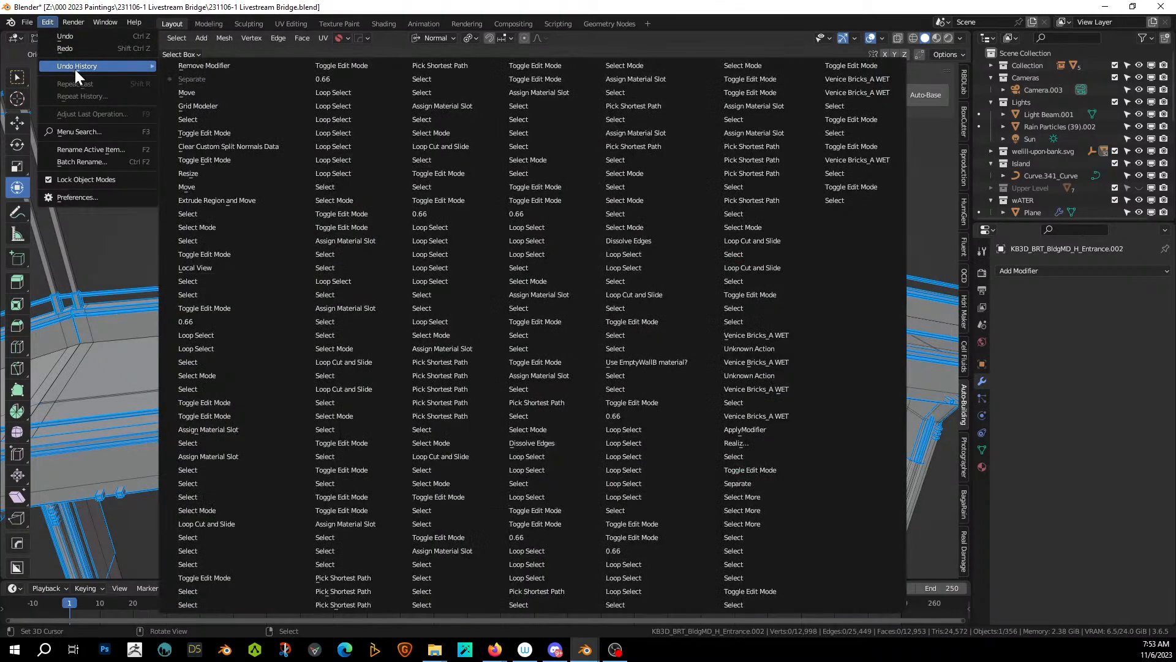
{"action": "left_click", "coordinate": [249, 94]}
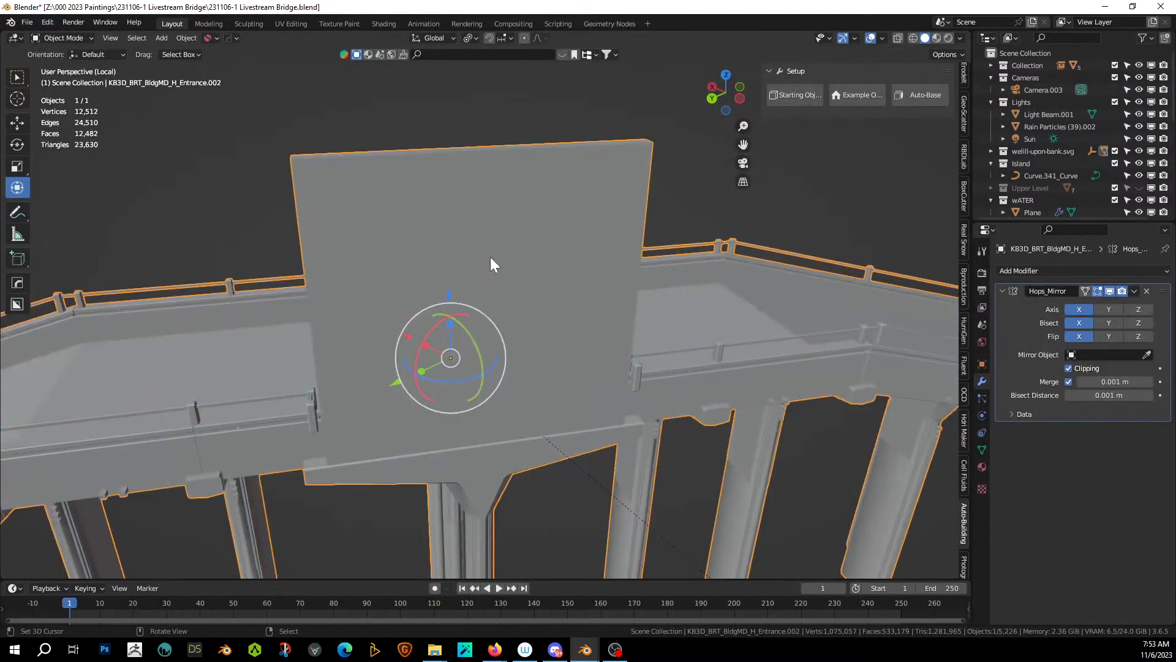
{"action": "middle_click_drag", "start_coordinate": [494, 276], "coordinate": [560, 297]}
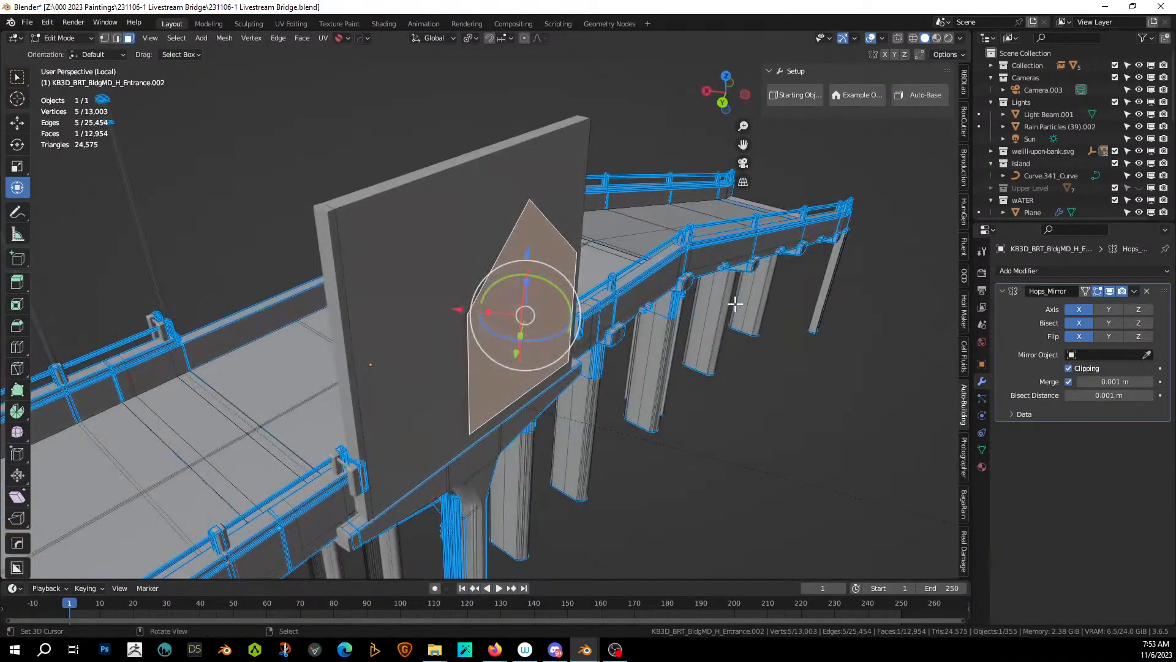
Separate the selected pentagon face into its own object again and remove that object's Hops_Mirror modifier.
{"action": "key", "text": "p"}
{"action": "left_click", "coordinate": [575, 307]}
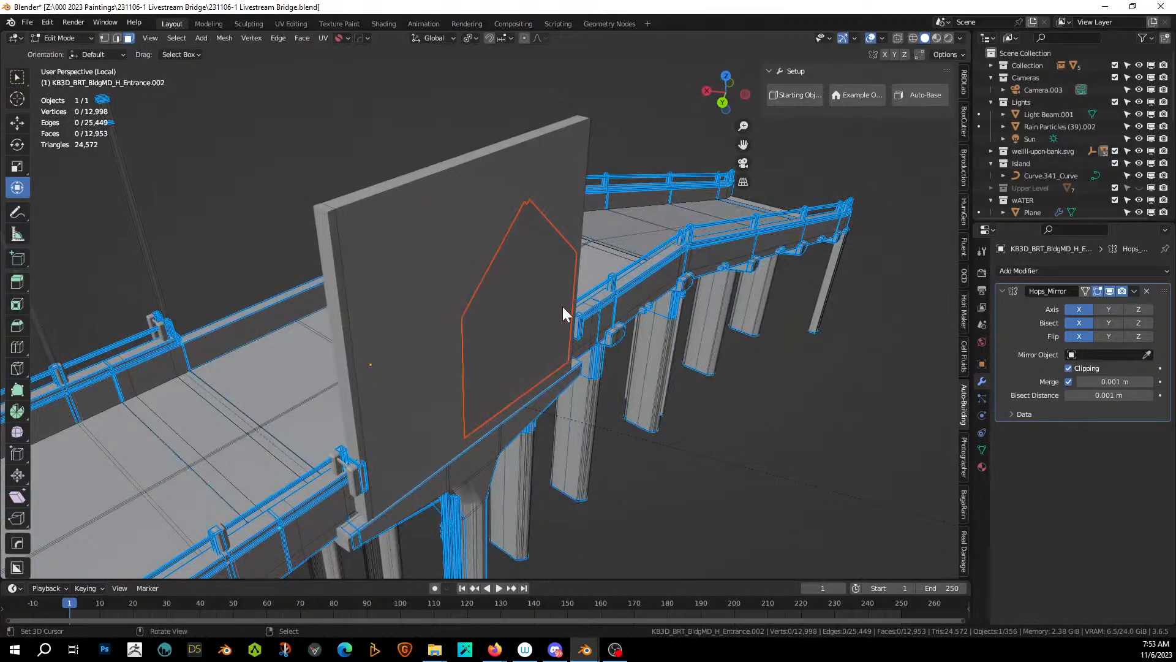
{"action": "key", "text": "Tab"}
{"action": "left_click", "coordinate": [532, 292]}
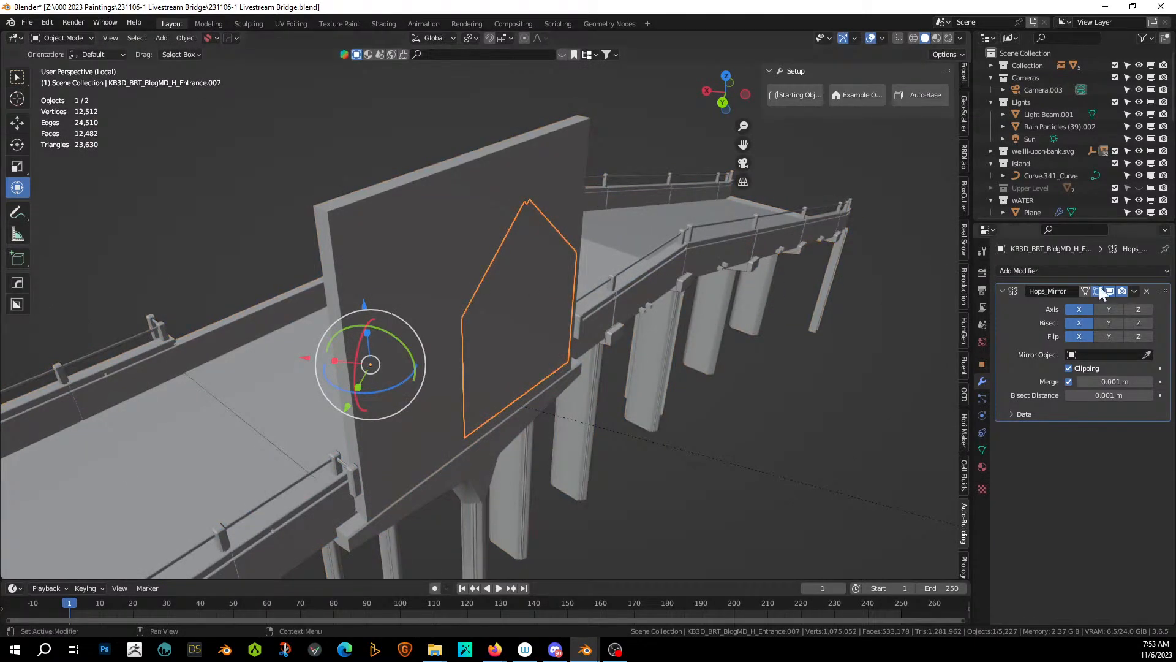
{"action": "left_click", "coordinate": [1147, 291]}
{"action": "middle_click_drag", "start_coordinate": [889, 300], "coordinate": [575, 338]}
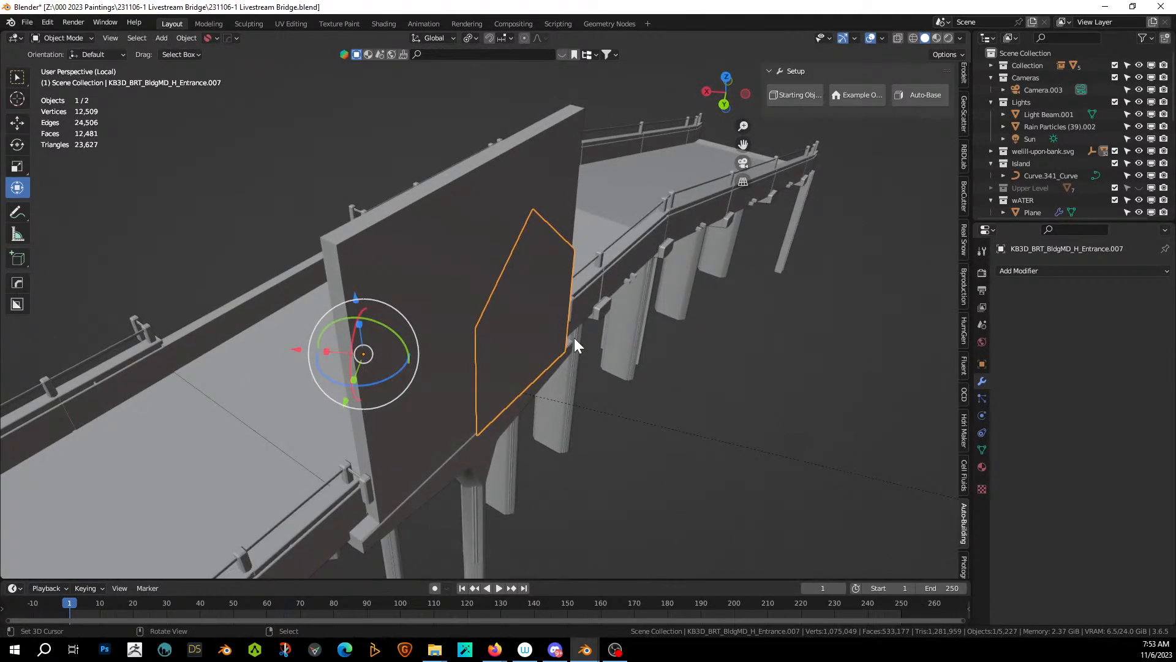
Check the undo steps limit in the System preferences.
{"action": "left_click", "coordinate": [48, 23]}
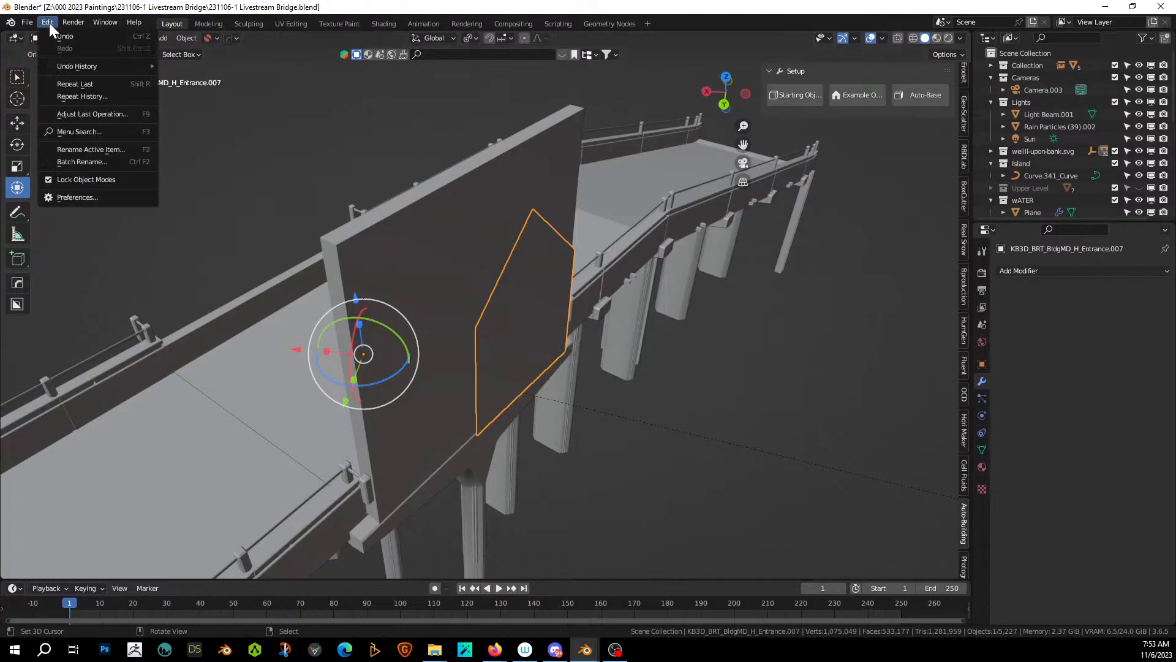
{"action": "left_click", "coordinate": [116, 196]}
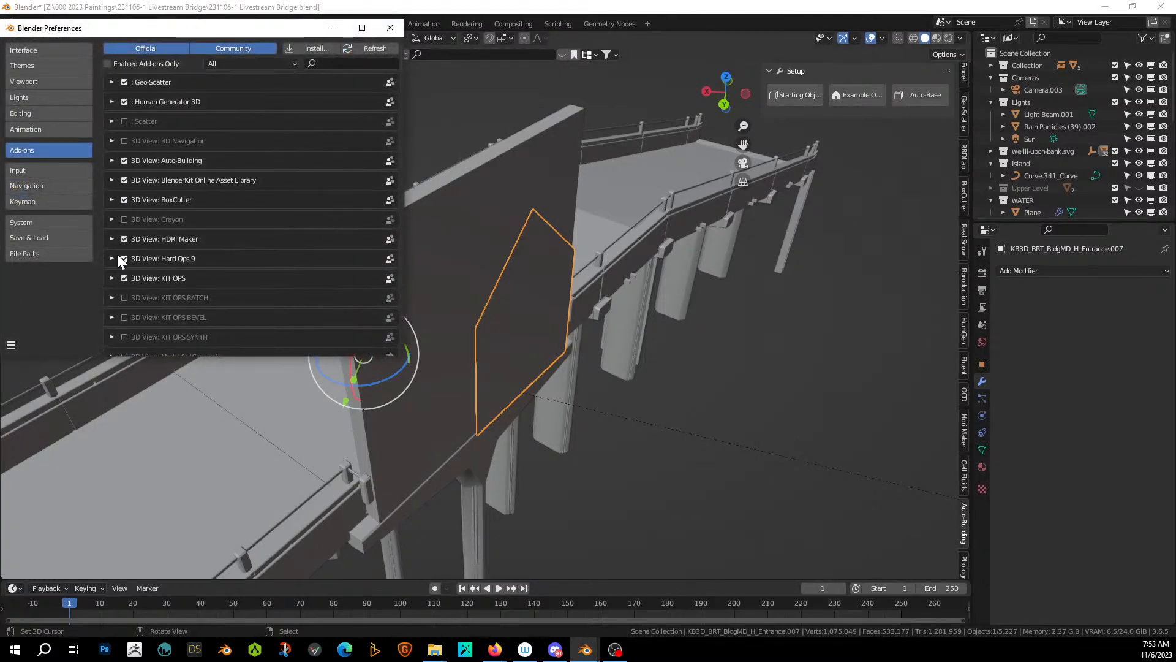
{"action": "left_click", "coordinate": [45, 224]}
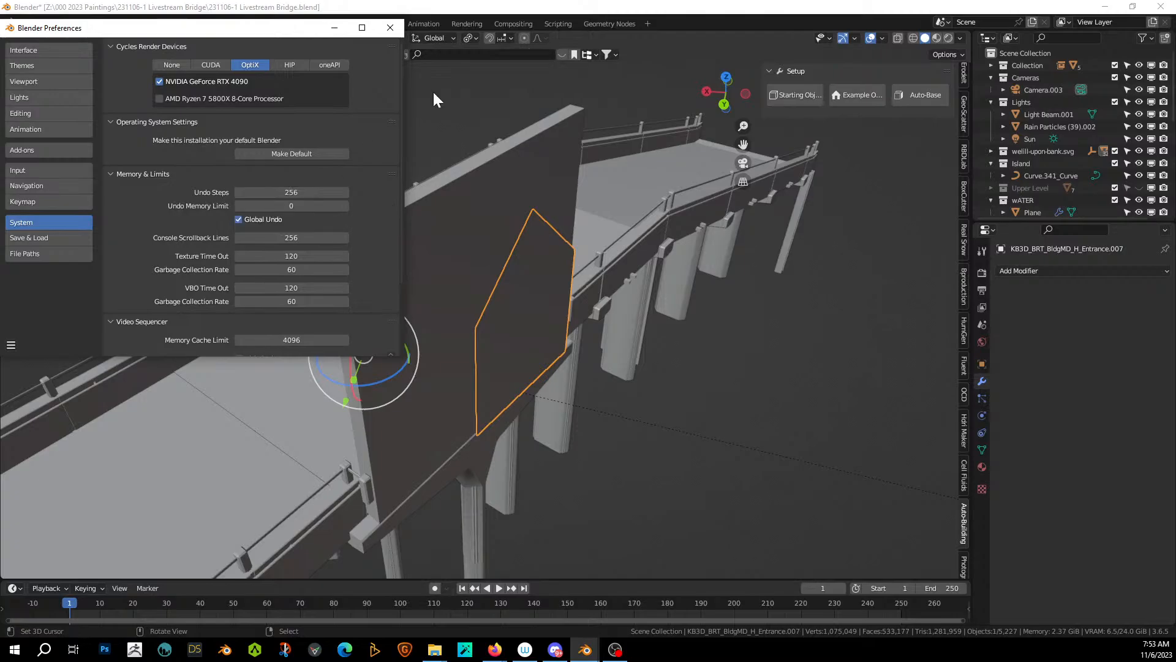
{"action": "left_click", "coordinate": [385, 29]}
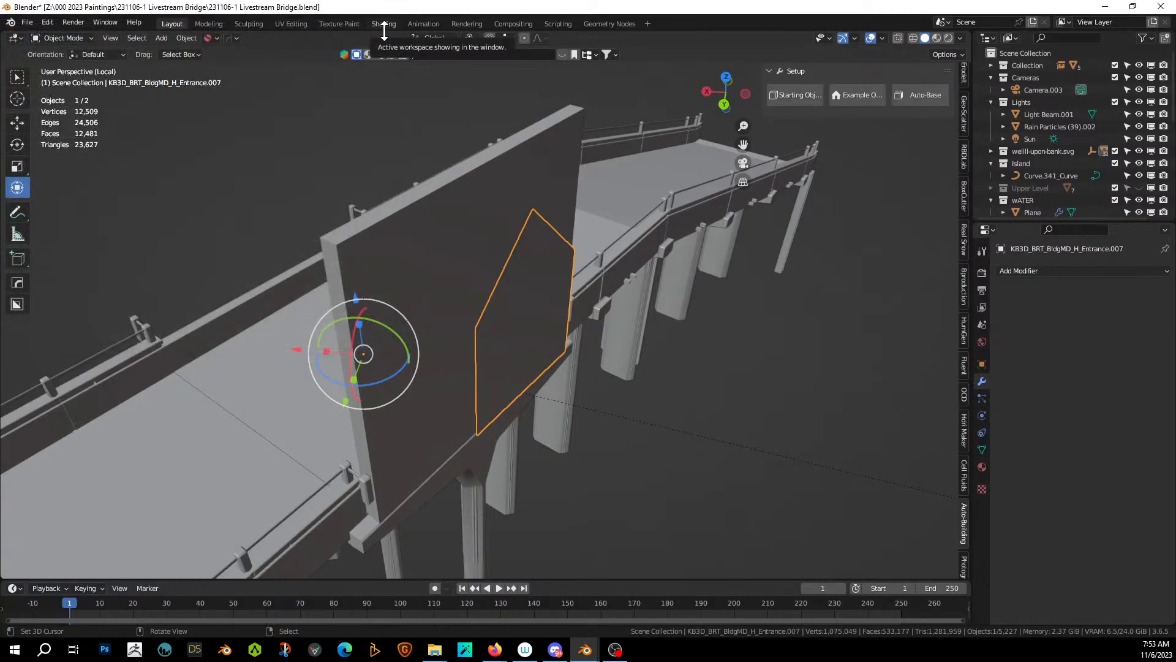
Thicken the pentagon into a solid reaching through the wall with a HardOps Solidify modifier and apply the modifier.
{"action": "middle_click_drag", "start_coordinate": [660, 258], "coordinate": [616, 260]}
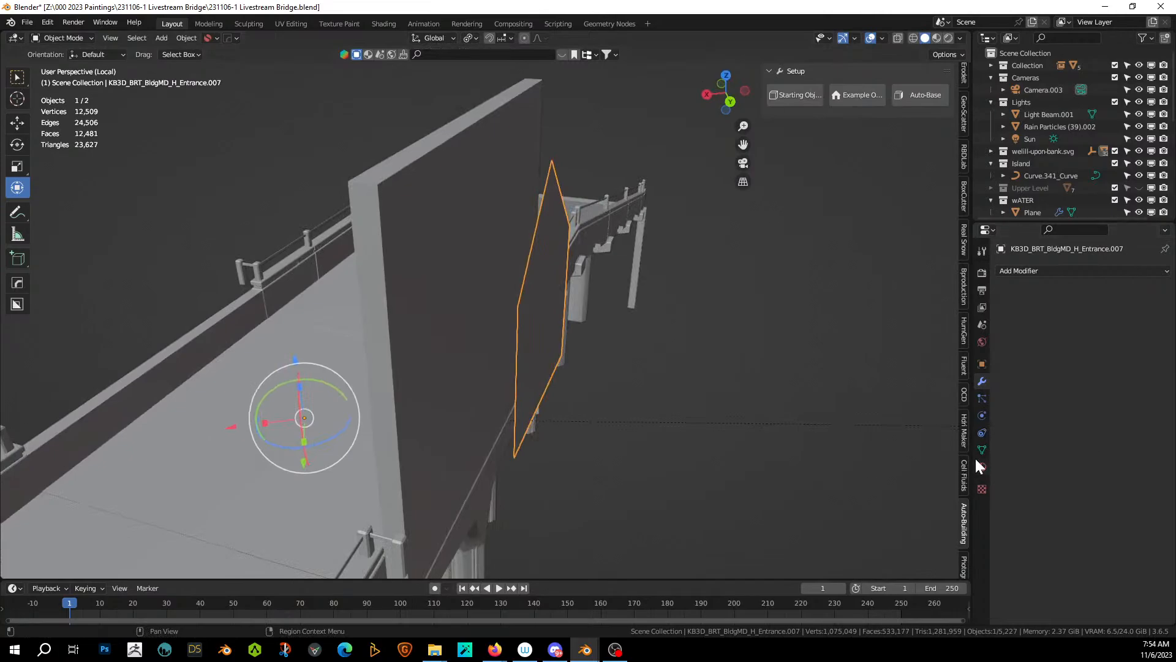
{"action": "key", "text": "q"}
{"action": "mouse_move", "coordinate": [540, 306]}
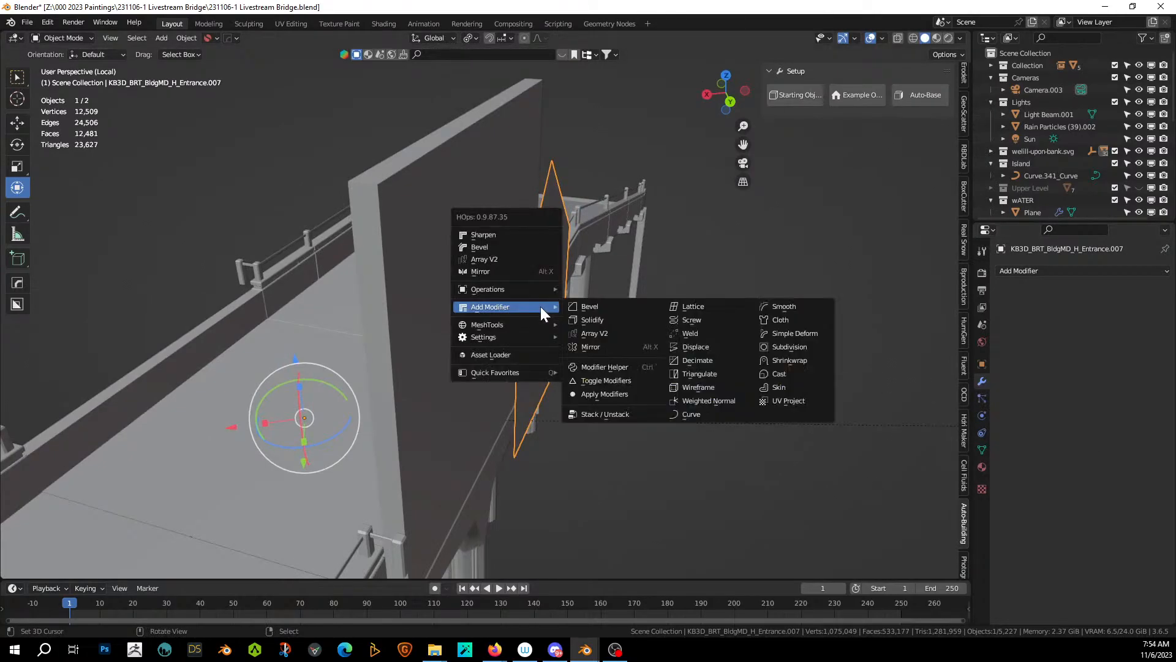
{"action": "left_click", "coordinate": [586, 319]}
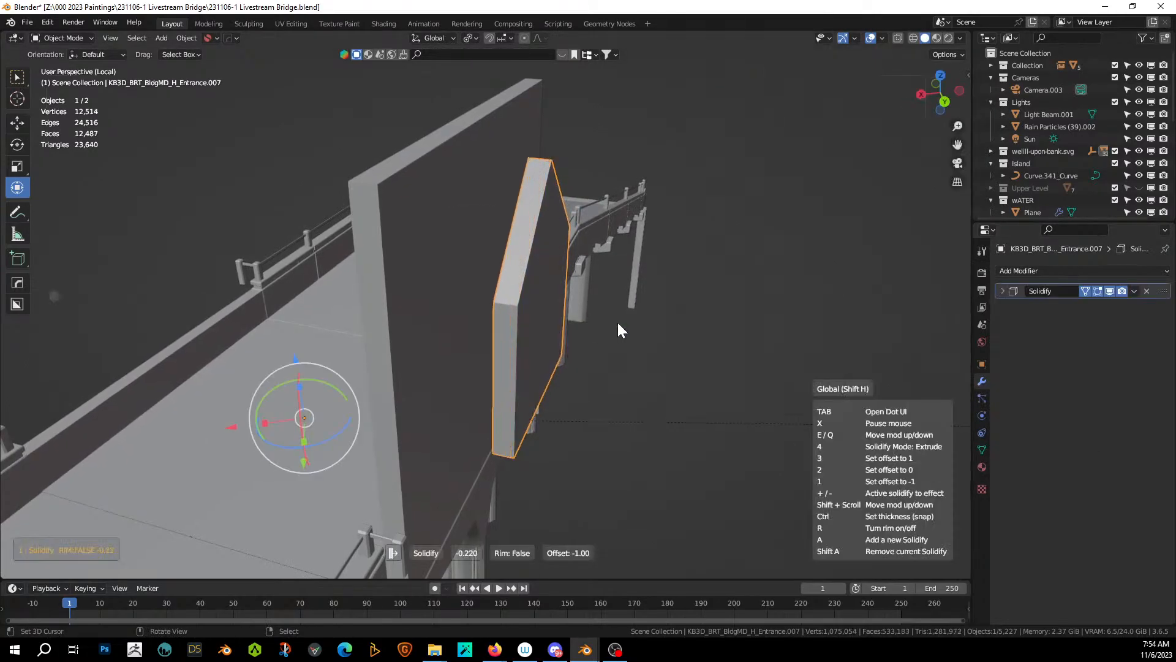
{"action": "left_click", "coordinate": [719, 343]}
{"action": "middle_click_drag", "start_coordinate": [718, 343], "coordinate": [882, 337]}
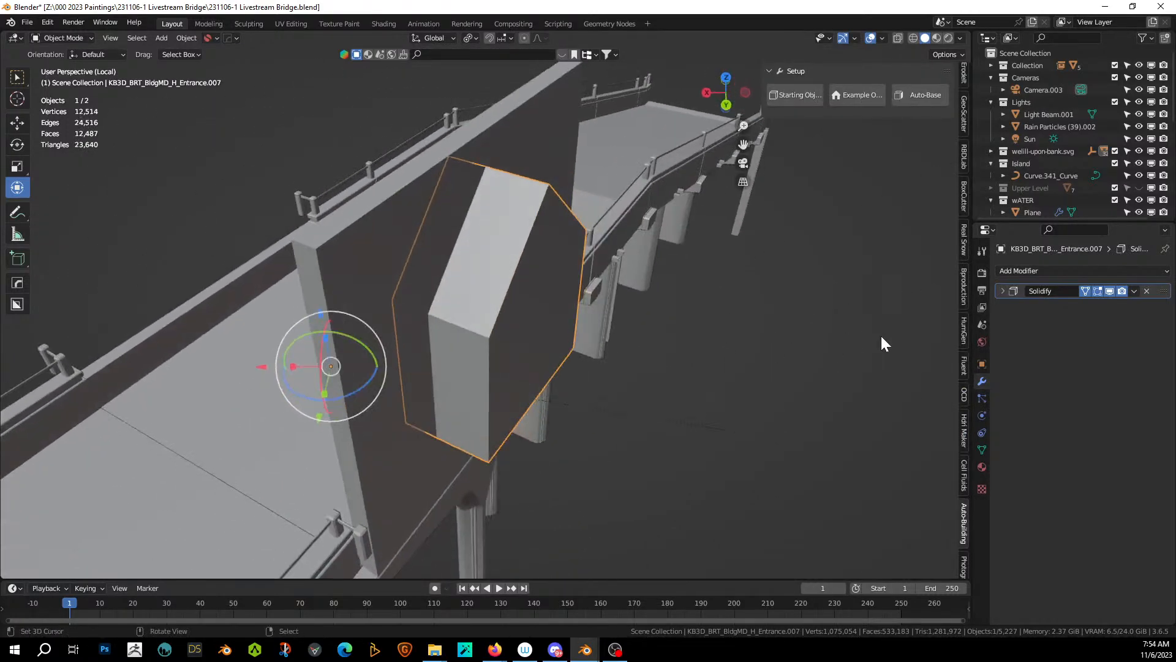
{"action": "key", "text": "Delete"}
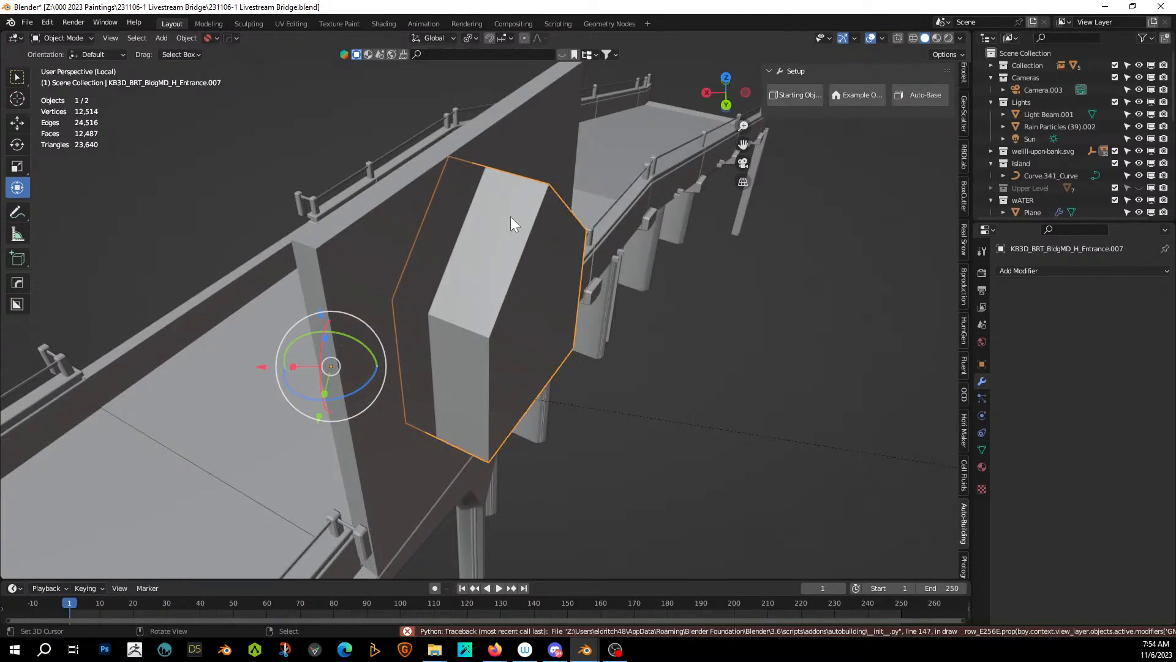
Bevel the peak edge of the house-shaped solid with 8 segments to round its apex.
{"action": "key", "text": "Tab"}
{"action": "key", "text": "2"}
{"action": "right_click", "coordinate": [517, 175]}
{"action": "middle_click_drag", "start_coordinate": [516, 175], "coordinate": [500, 160]}
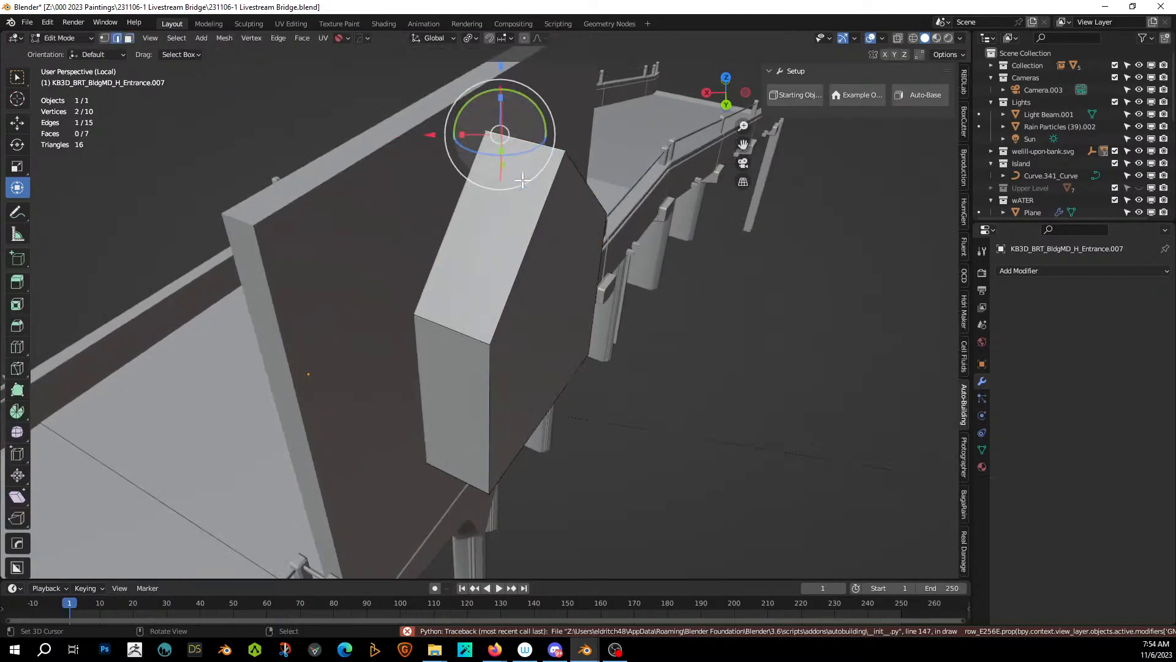
{"action": "middle_click_drag", "start_coordinate": [605, 245], "coordinate": [538, 219]}
{"action": "key", "text": "ctrl+b"}
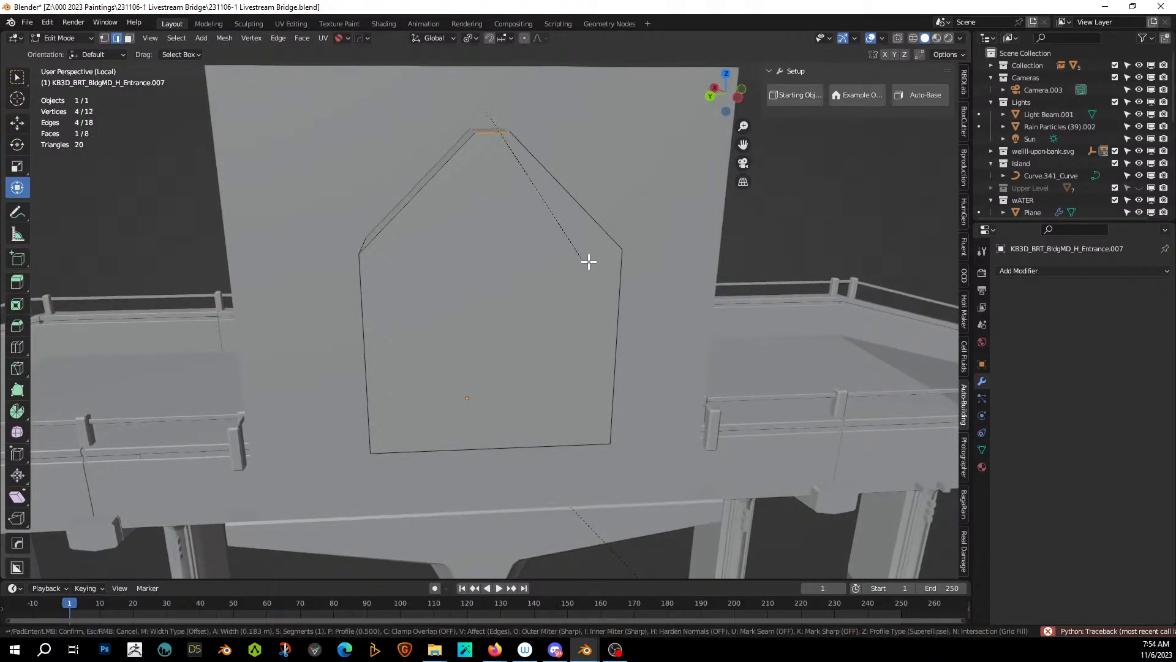
{"action": "scroll", "coordinate": [599, 268], "scroll_direction": "up", "scroll_amount": 3}
{"action": "scroll", "coordinate": [615, 275], "scroll_direction": "up", "scroll_amount": 4}
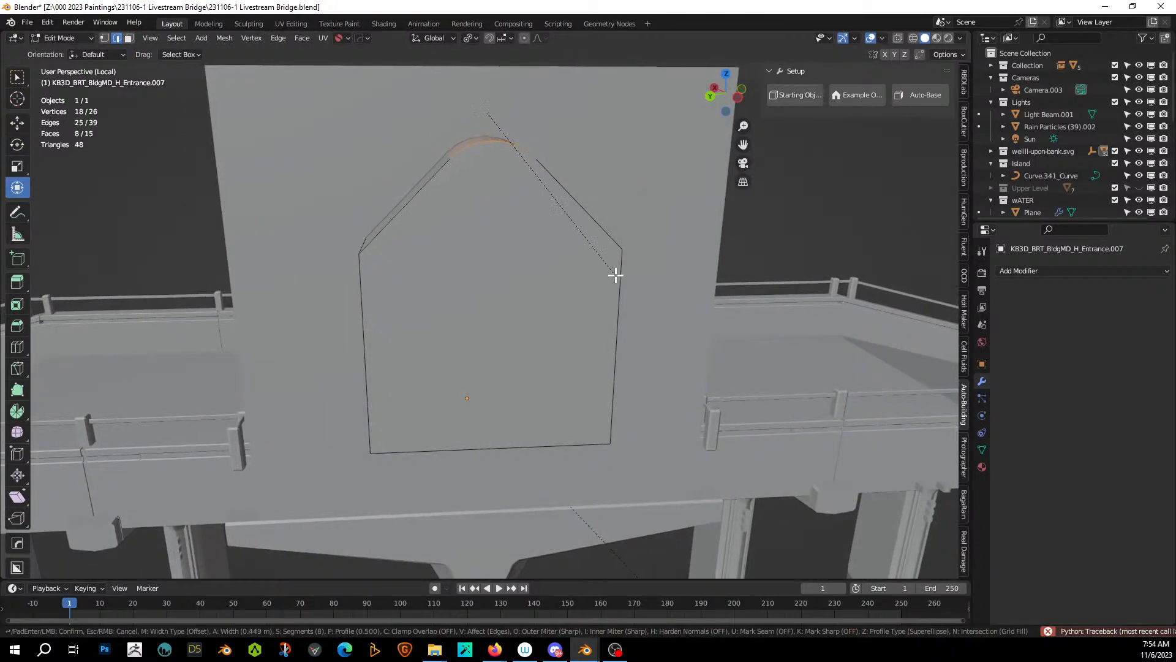
{"action": "left_click", "coordinate": [652, 295]}
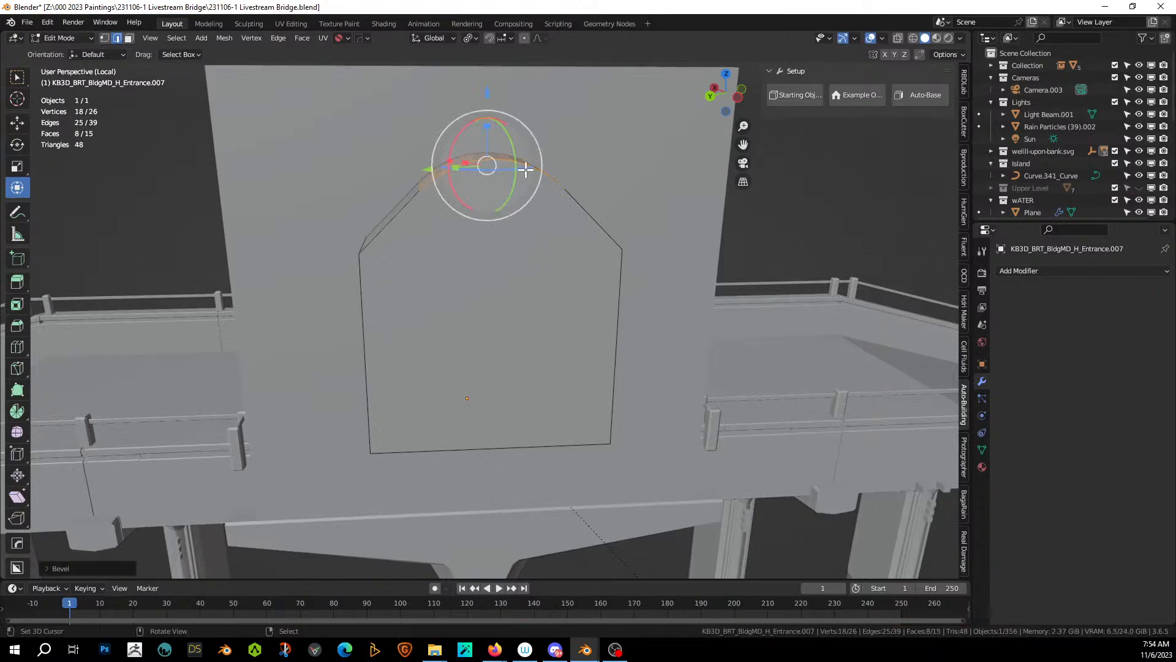
Raise the rounded apex of the solid along the global Z axis.
{"action": "key", "text": "g"}
{"action": "key", "text": "z"}
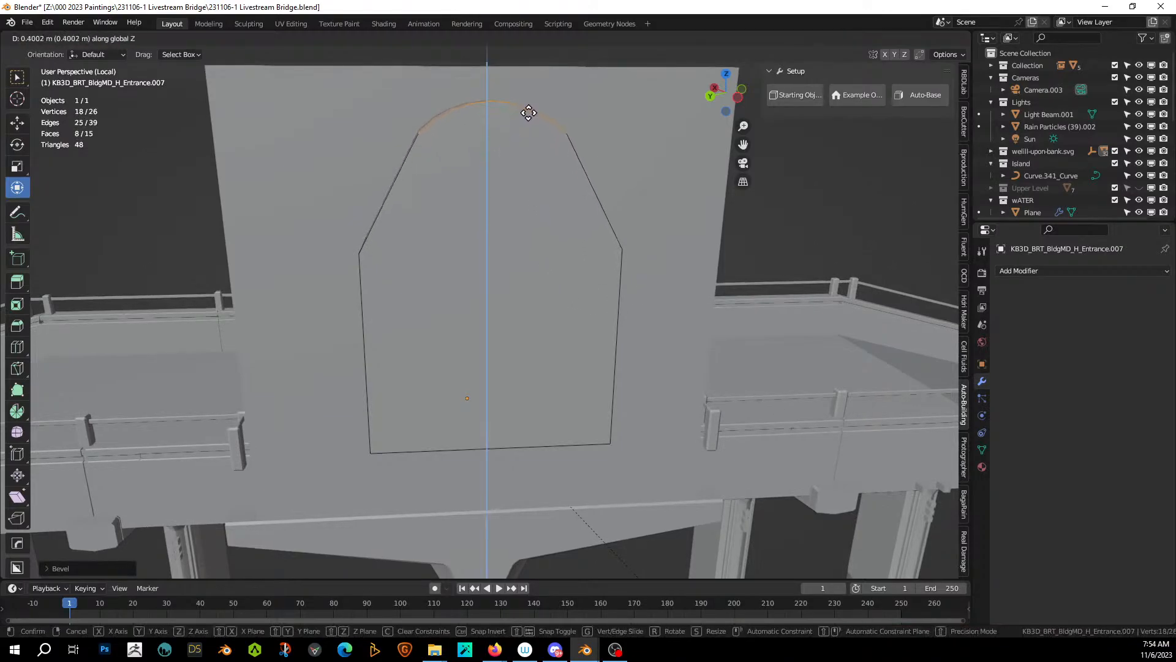
{"action": "left_click", "coordinate": [529, 102]}
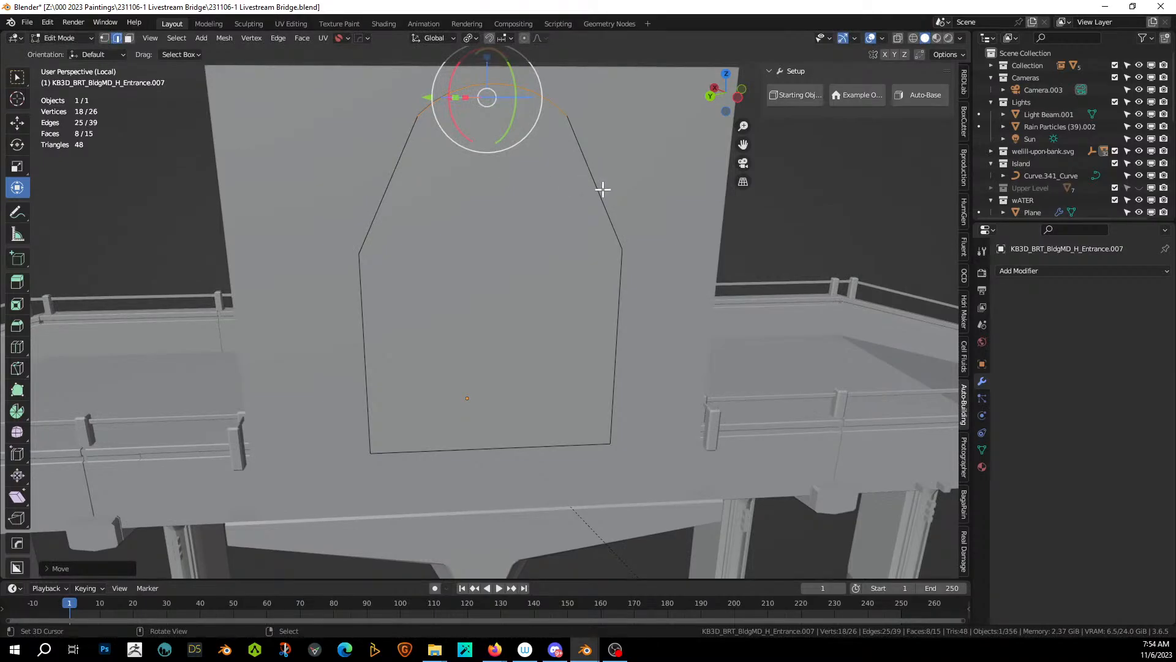
Set the transform orientation to Normal and narrow the rounded apex by scaling it along the X axis.
{"action": "left_click", "coordinate": [439, 39]}
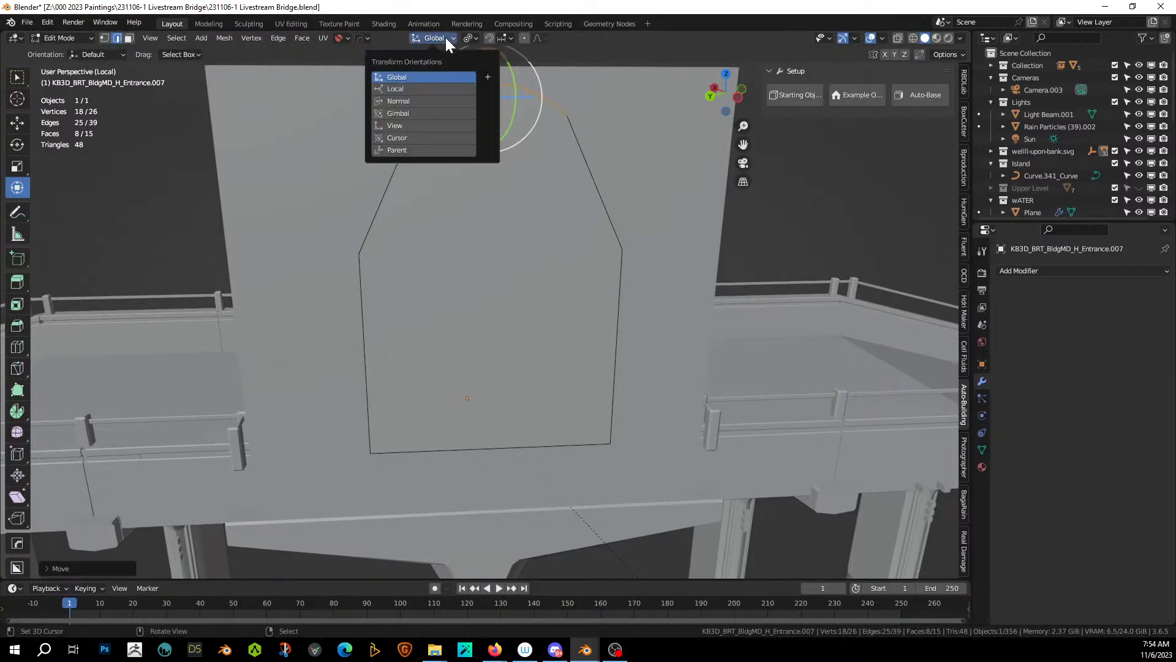
{"action": "left_click", "coordinate": [411, 101]}
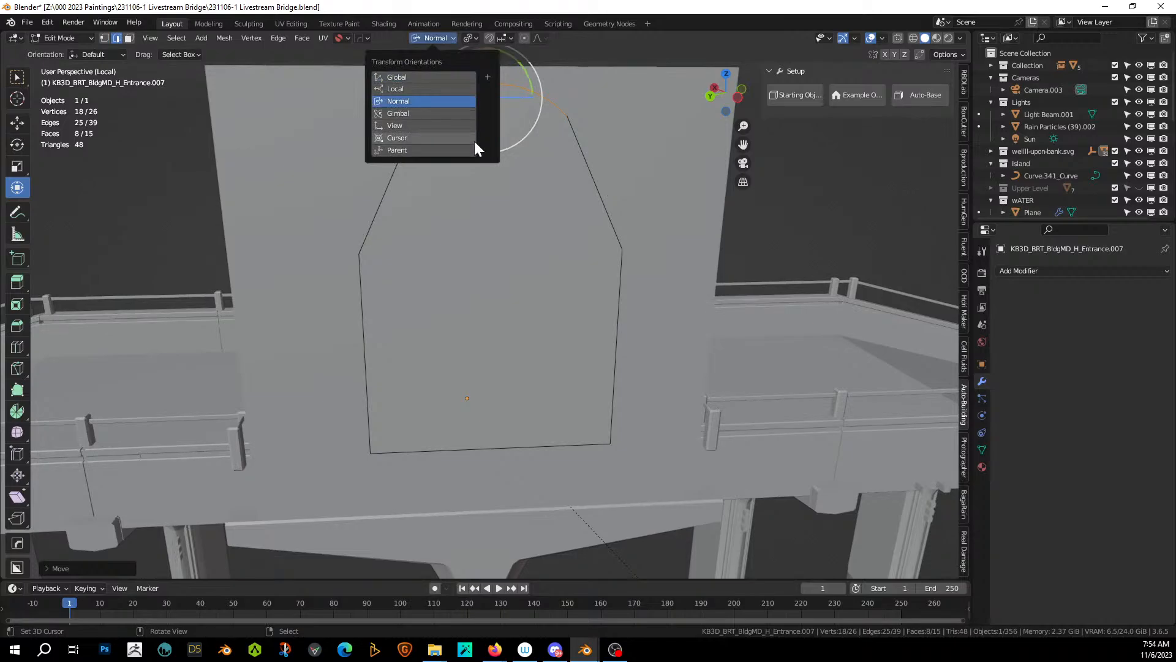
{"action": "key", "text": "s"}
{"action": "key", "text": "x"}
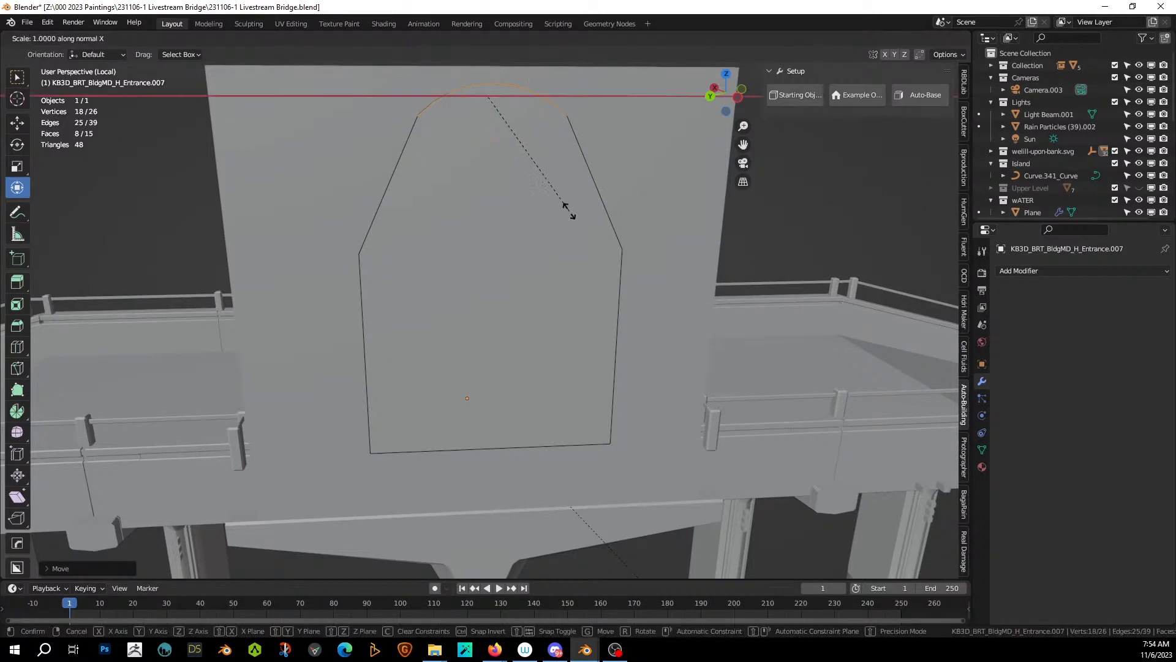
{"action": "left_click", "coordinate": [516, 187]}
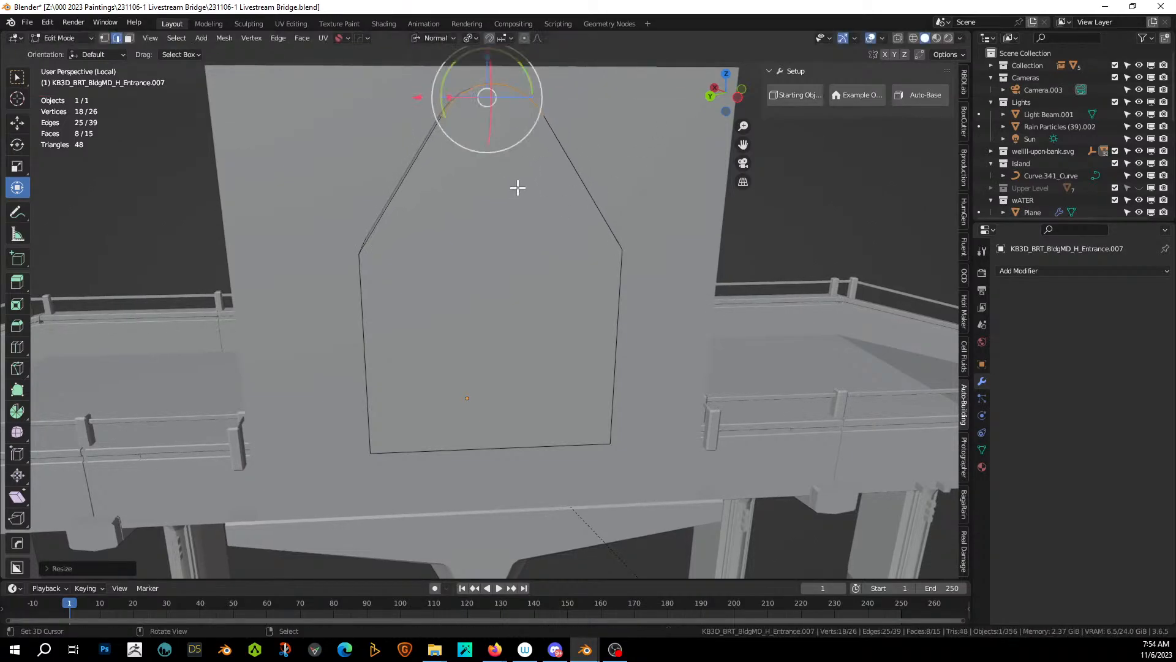
{"action": "middle_click_drag", "start_coordinate": [517, 189], "coordinate": [575, 194]}
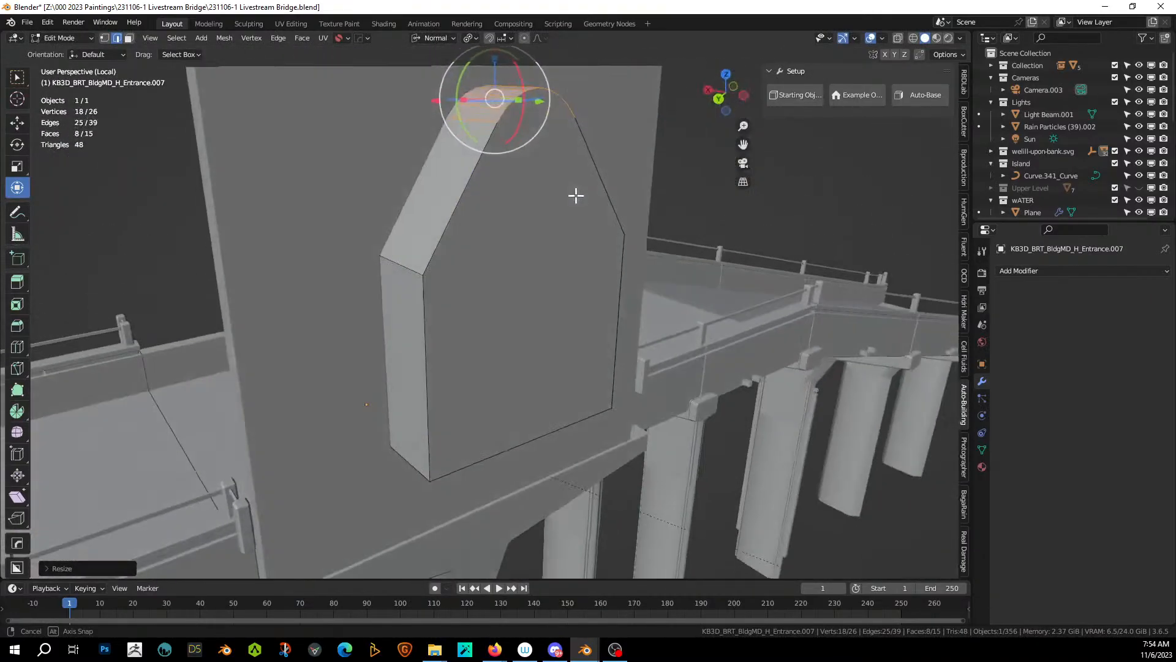
Bevel both shoulder edges of the solid with 8 segments to form a smooth pointed arch.
{"action": "left_click", "coordinate": [408, 271]}
{"action": "middle_click_drag", "start_coordinate": [408, 270], "coordinate": [599, 255]}
{"action": "left_click", "coordinate": [604, 253], "text": "shift"}
{"action": "key", "text": "ctrl+b"}
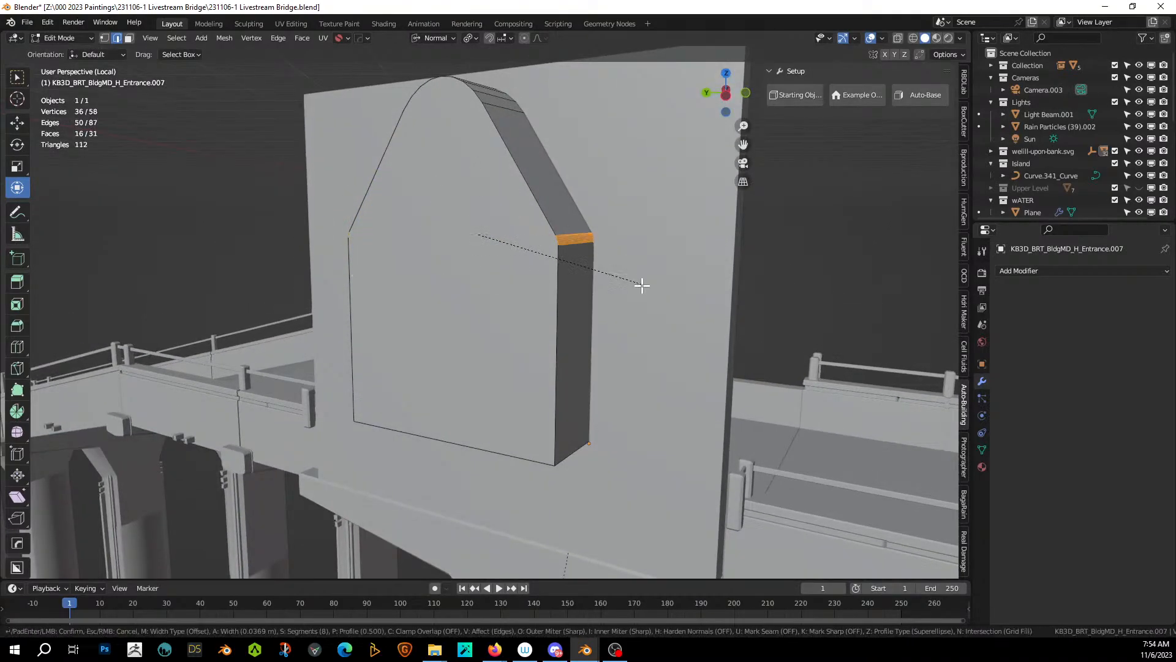
{"action": "scroll", "coordinate": [643, 302], "scroll_direction": "up", "scroll_amount": 7}
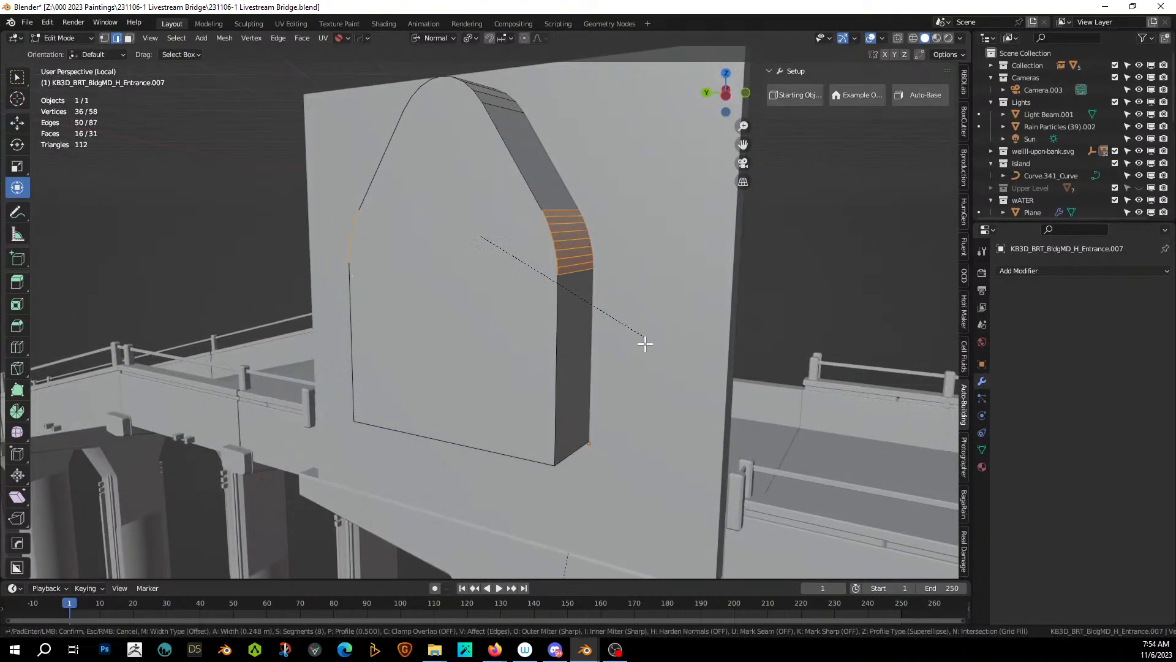
{"action": "left_click", "coordinate": [646, 374]}
Bevel the two bottom corner edges of the arch solid slightly with 8 segments and return to Object Mode.
{"action": "middle_click_drag", "start_coordinate": [557, 357], "coordinate": [552, 402]}
{"action": "right_click", "coordinate": [412, 396]}
{"action": "right_click", "coordinate": [597, 388], "text": "shift"}
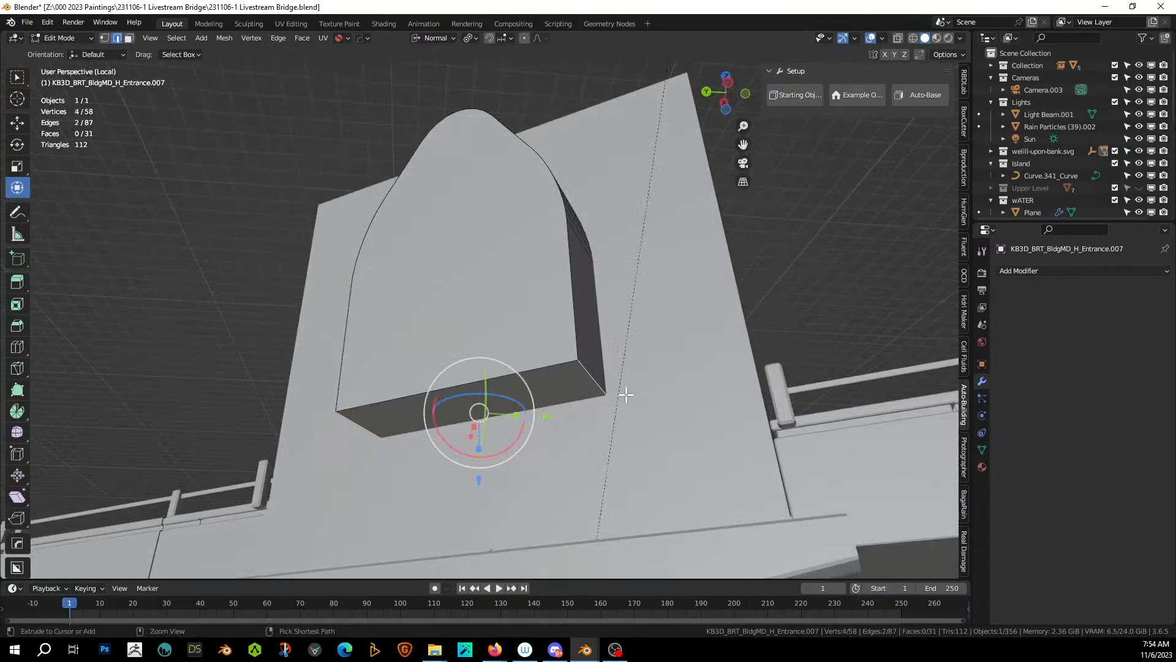
{"action": "key", "text": "ctrl+b"}
{"action": "left_click", "coordinate": [641, 412]}
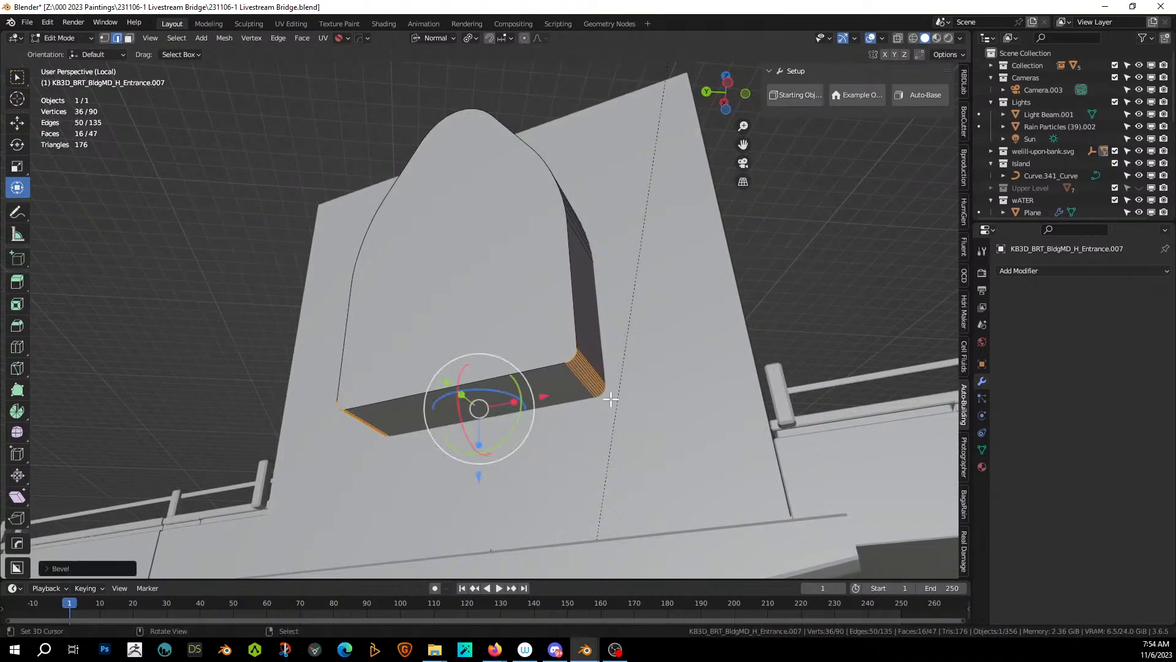
{"action": "middle_click_drag", "start_coordinate": [591, 396], "coordinate": [645, 441]}
{"action": "key", "text": "Tab"}
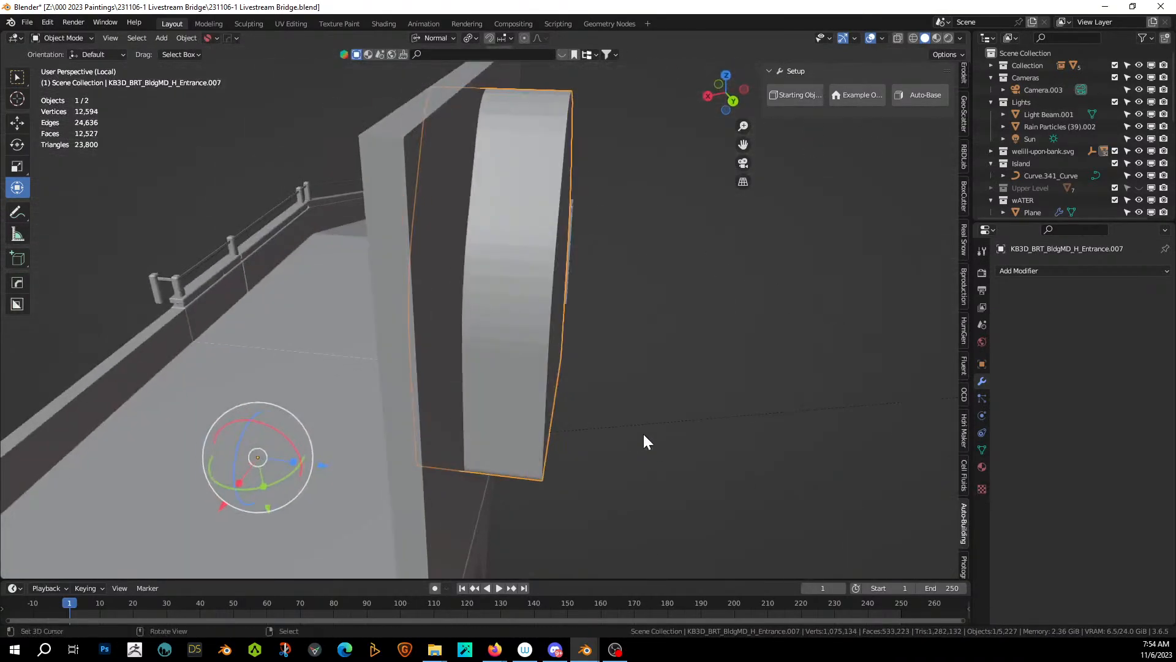
Slash the bridge wall with the arch solid using the HardOps boolean.
{"action": "left_click", "coordinate": [377, 222], "text": "shift"}
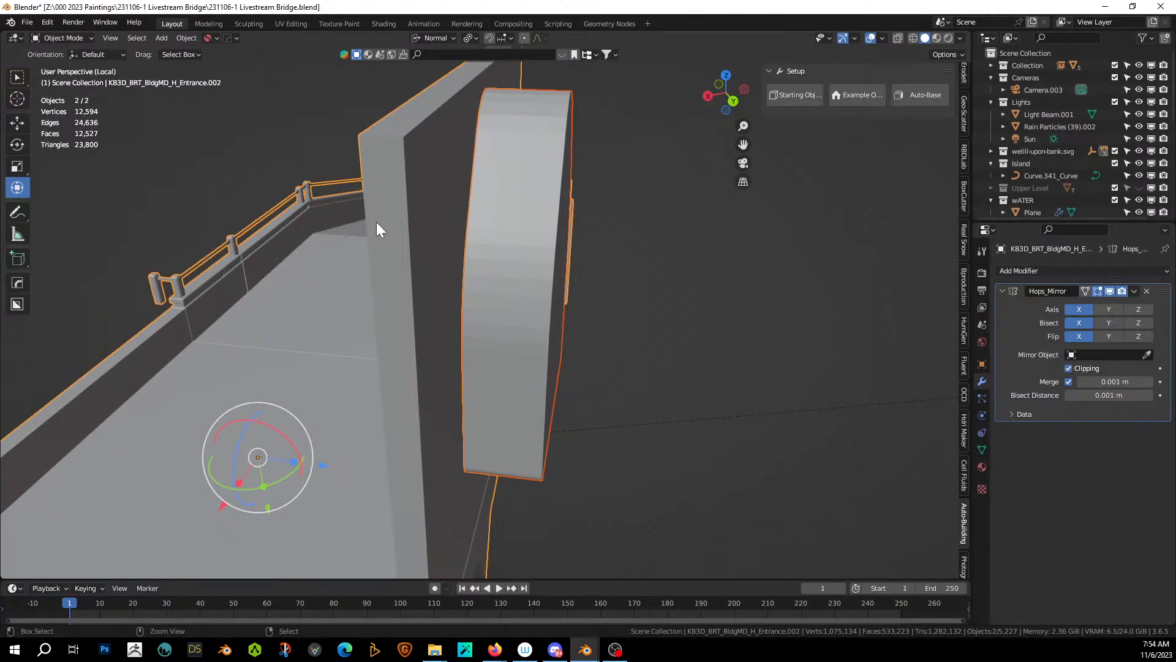
{"action": "key", "text": "ctrl+KP_Divide"}
{"action": "middle_click_drag", "start_coordinate": [376, 230], "coordinate": [451, 230]}
Set the solver of the wall object's Boolean modifier to Exact.
{"action": "left_click", "coordinate": [638, 147]}
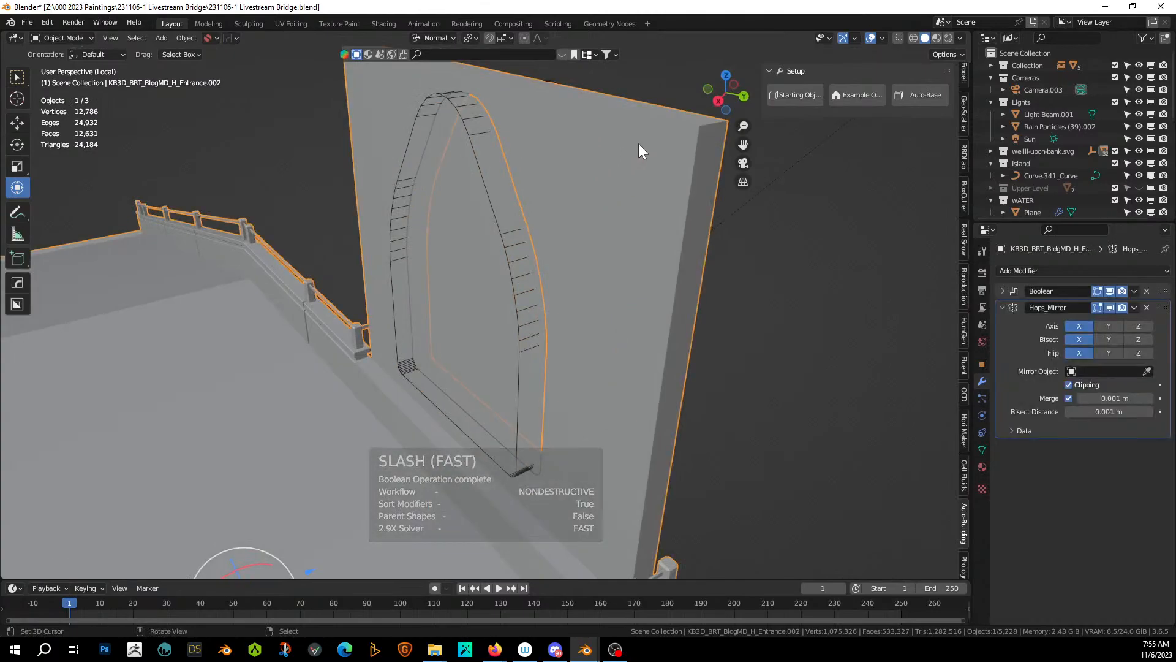
{"action": "left_click", "coordinate": [1003, 290]}
{"action": "left_click", "coordinate": [1128, 356]}
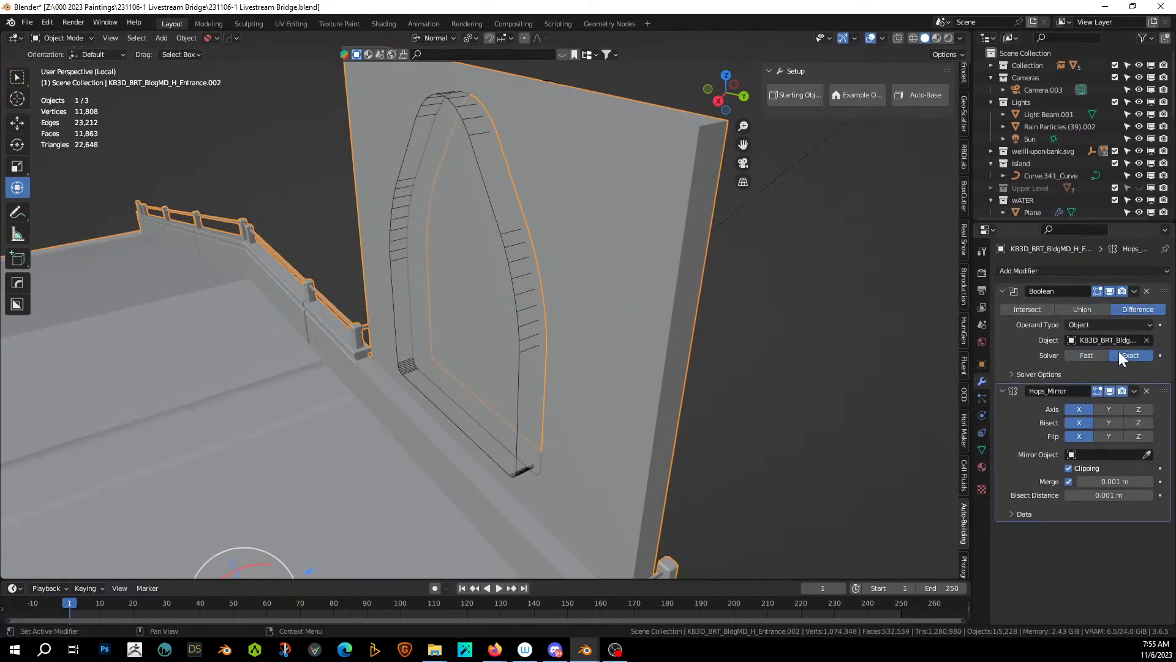
{"action": "middle_click_drag", "start_coordinate": [673, 364], "coordinate": [886, 363]}
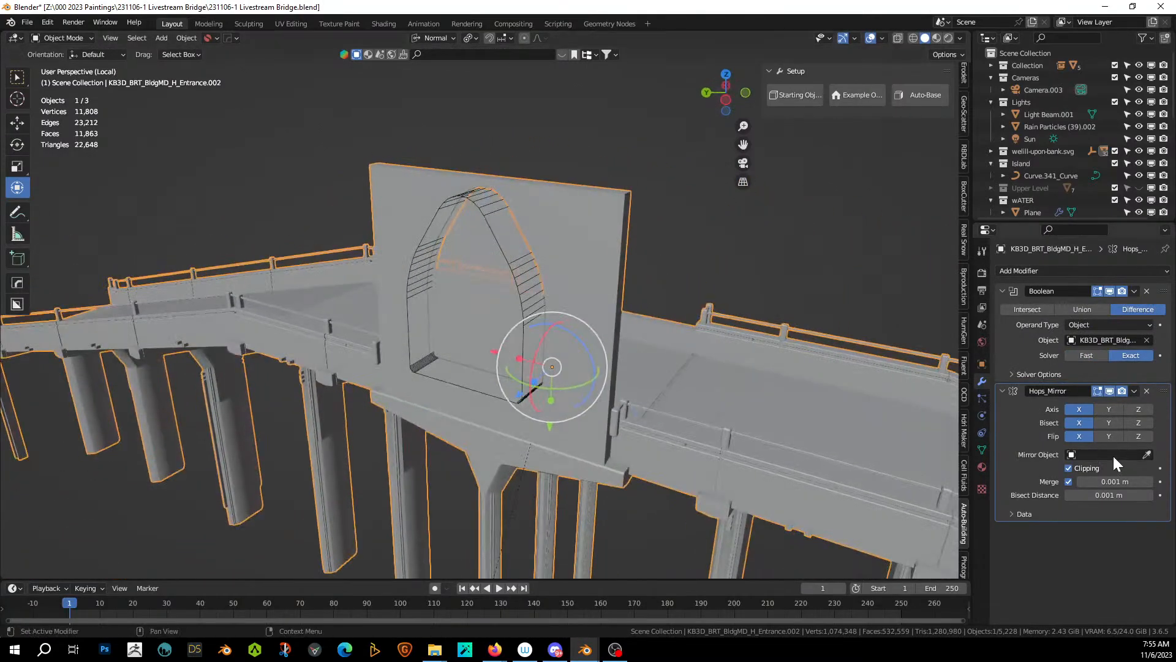
Enable Self Intersection and Hole Tolerant for the wall's Boolean modifier and move it below the Hops_Mirror modifier.
{"action": "left_click", "coordinate": [1016, 375]}
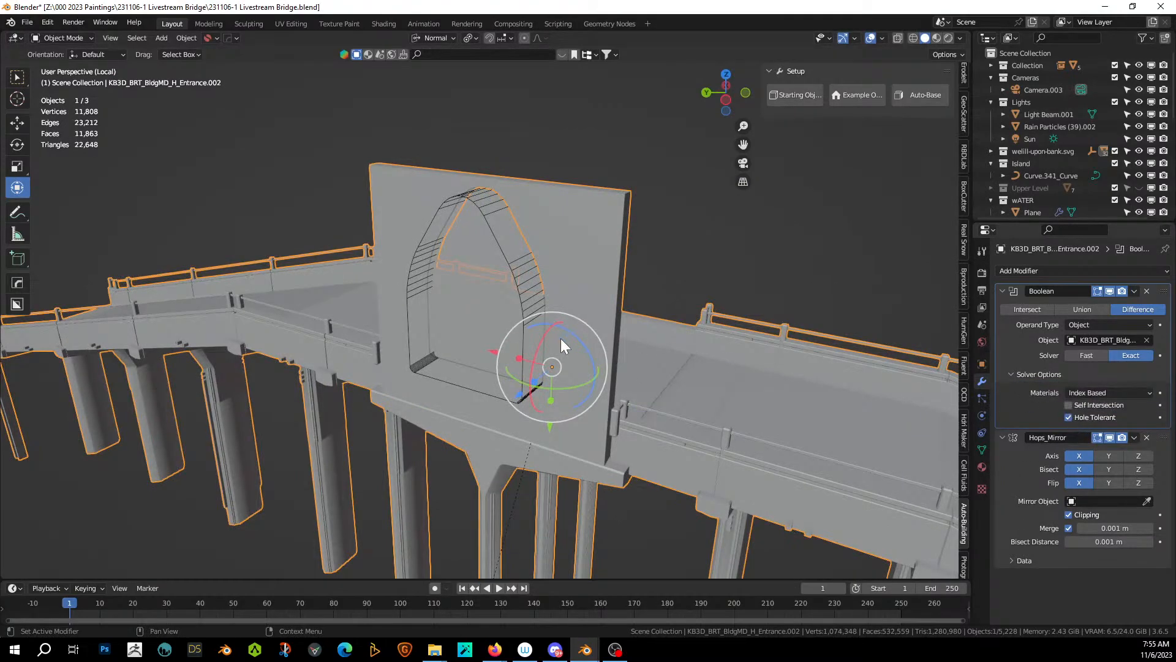
{"action": "middle_click_drag", "start_coordinate": [561, 338], "coordinate": [552, 346]}
{"action": "left_click_drag", "start_coordinate": [1162, 292], "coordinate": [1146, 448]}
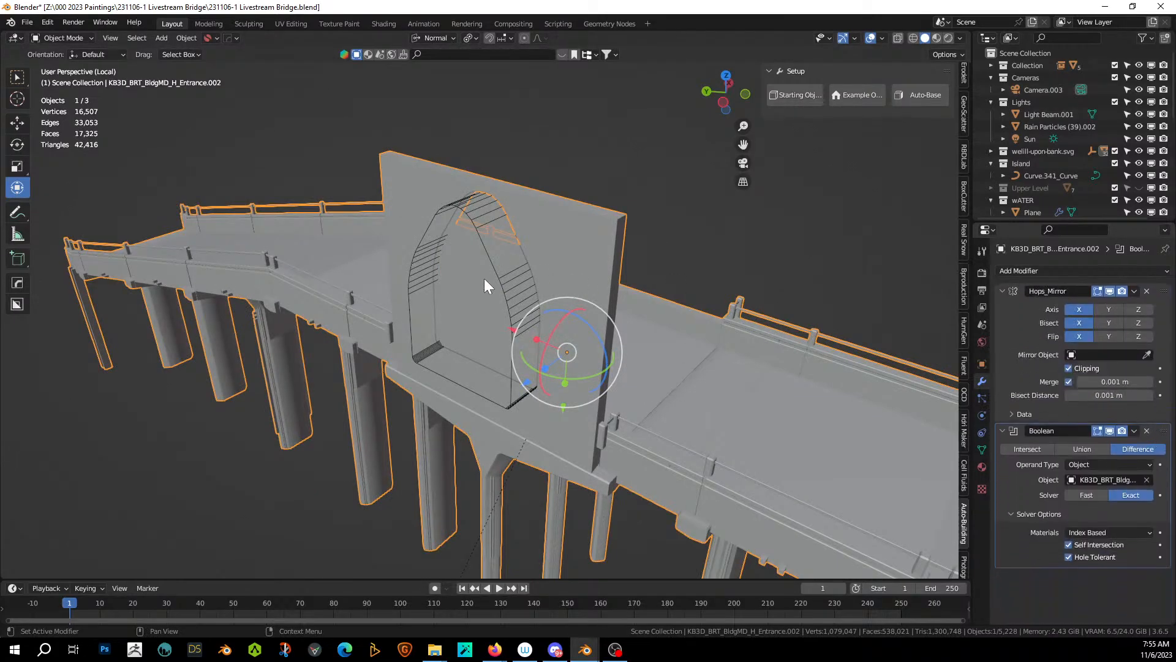
{"action": "middle_click_drag", "start_coordinate": [570, 288], "coordinate": [719, 270]}
{"action": "scroll", "coordinate": [547, 298], "scroll_direction": "up", "scroll_amount": 3}
{"action": "middle_click_drag", "start_coordinate": [547, 299], "coordinate": [678, 331]}
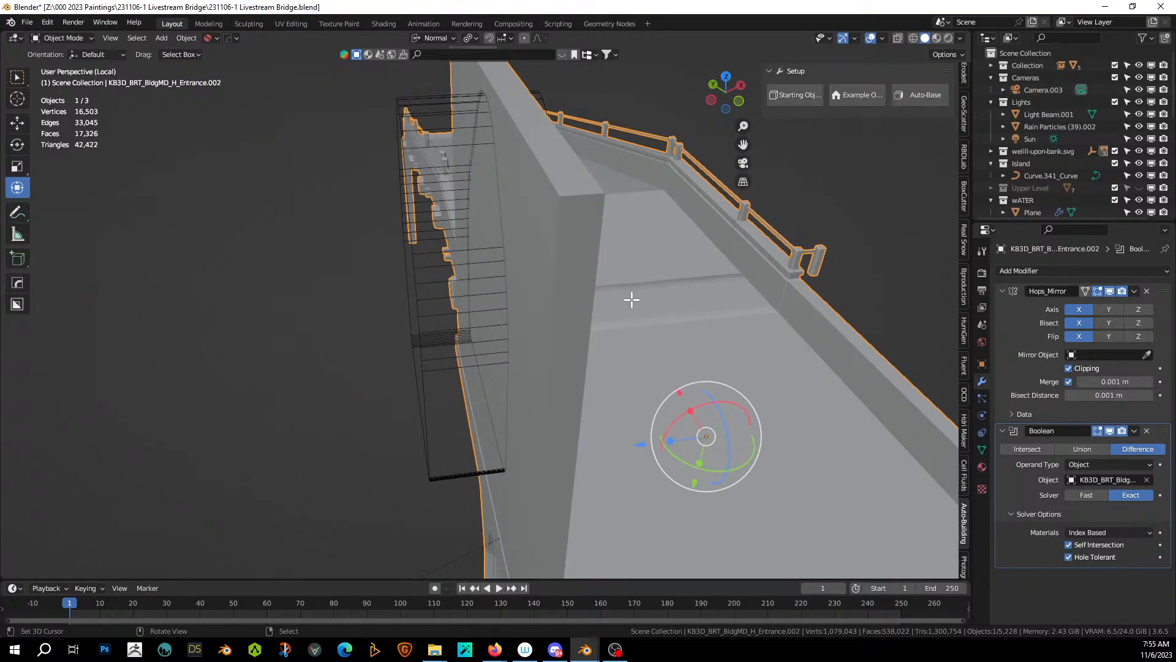
Examine the bridge wall's mesh around the arch in Edit Mode and again in Object Mode.
{"action": "key", "text": "Tab"}
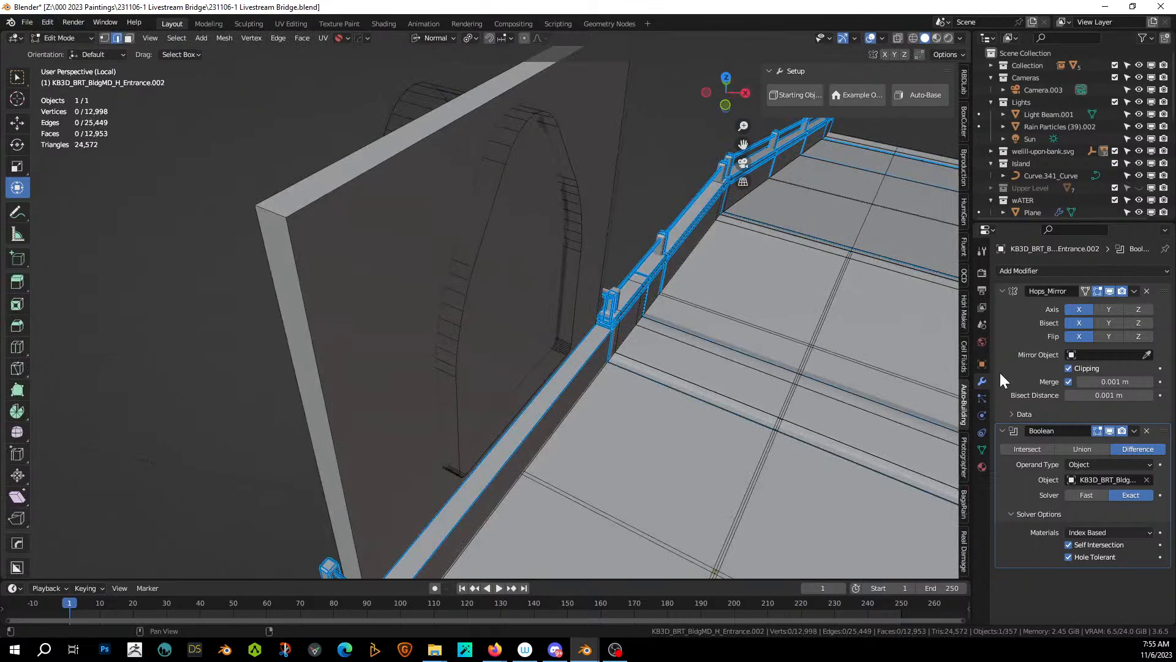
{"action": "left_click", "coordinate": [94, 38]}
{"action": "left_click", "coordinate": [71, 43]}
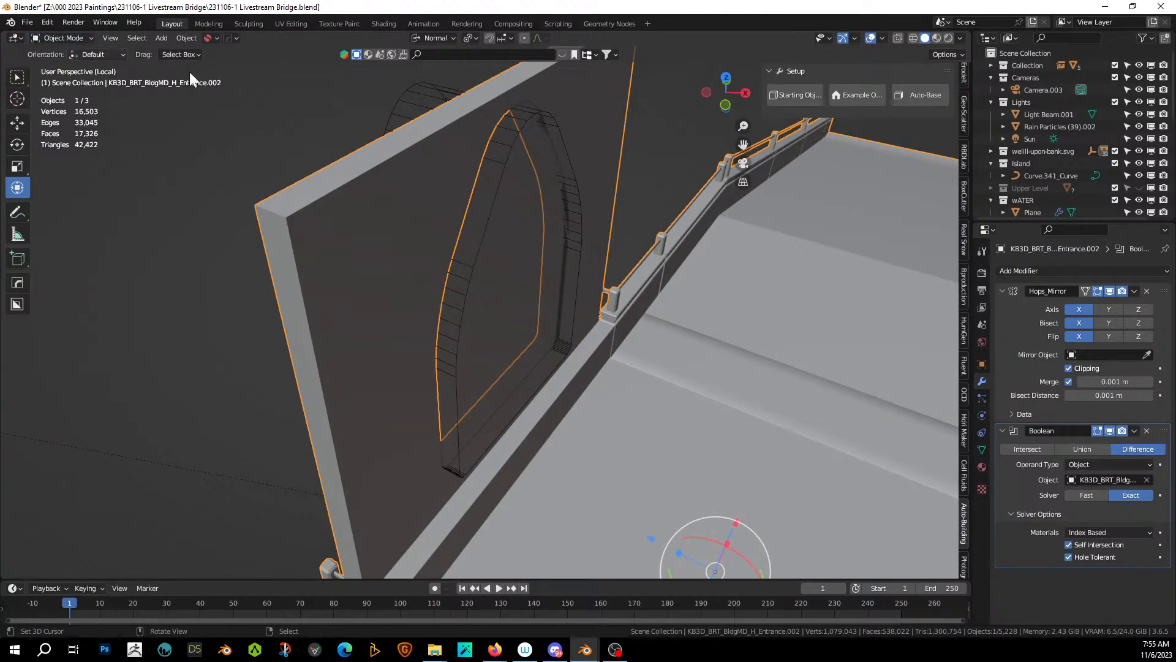
{"action": "middle_click_drag", "start_coordinate": [189, 72], "coordinate": [484, 252]}
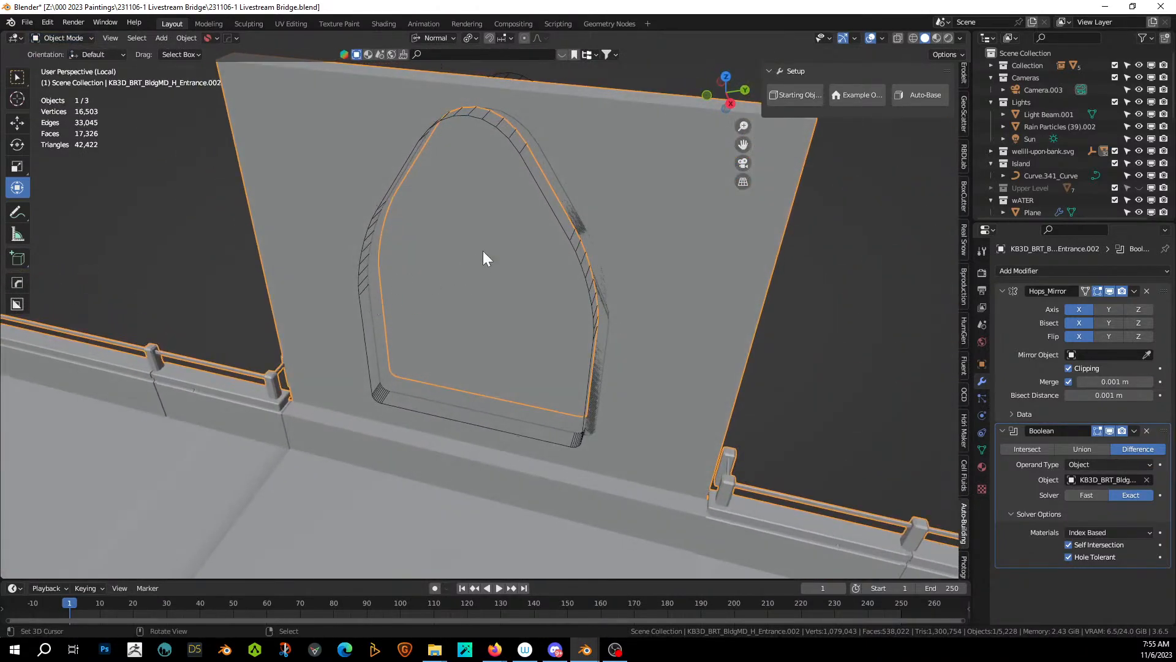
{"action": "left_click", "coordinate": [483, 124], "text": "shift"}
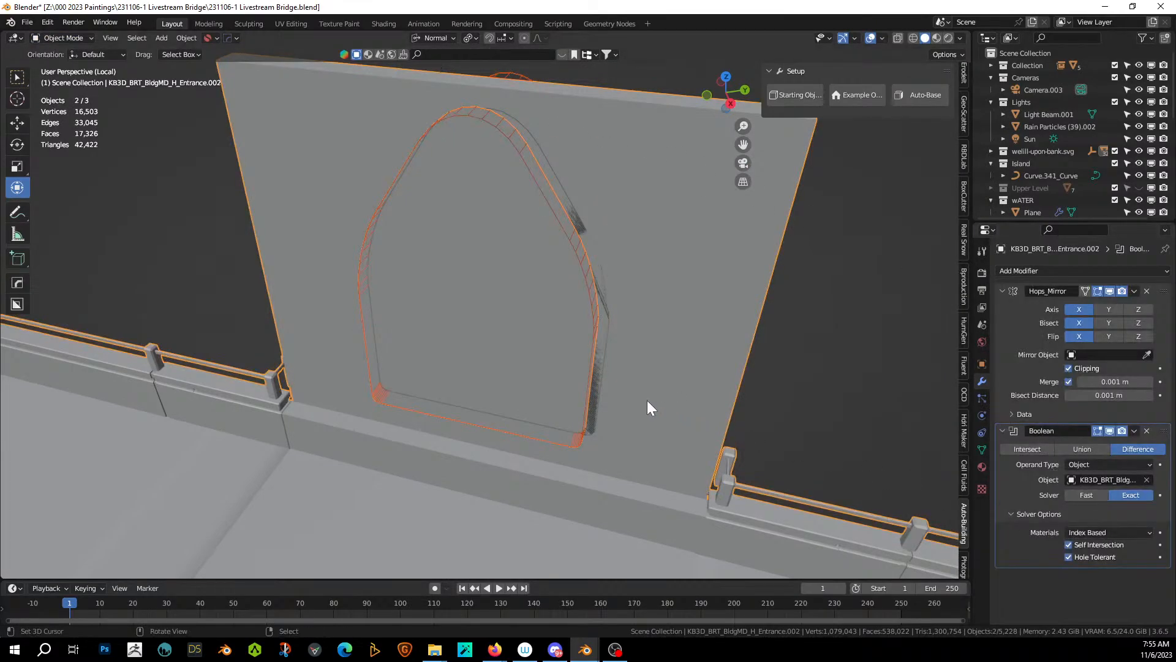
{"action": "middle_click_drag", "start_coordinate": [647, 400], "coordinate": [843, 333]}
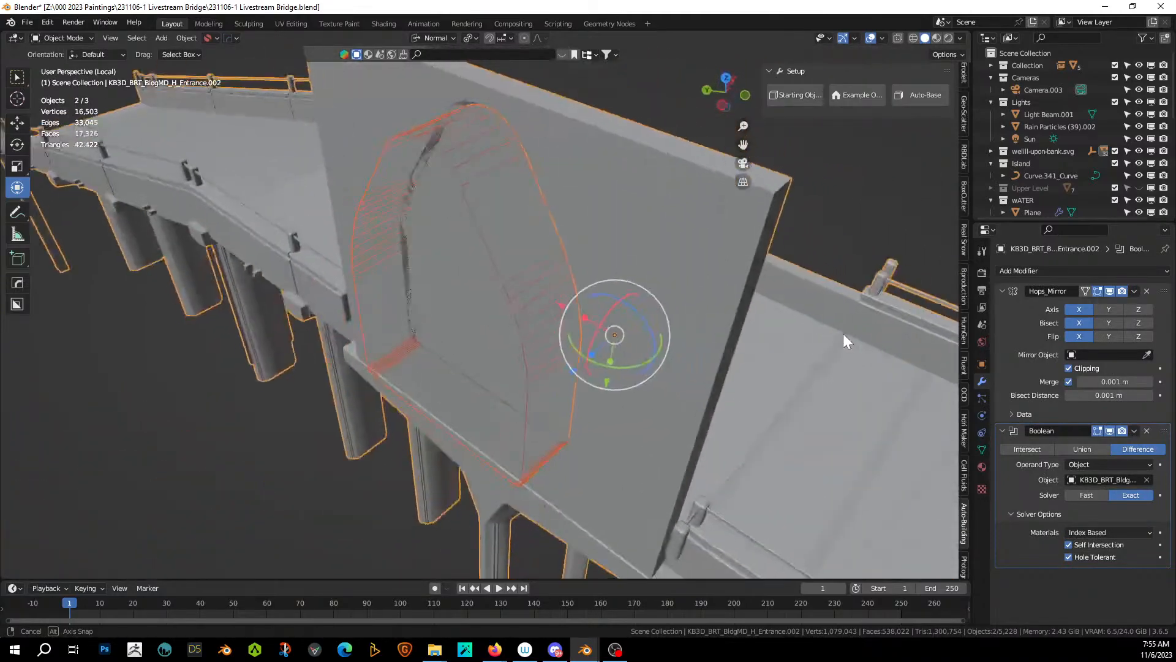
Turn on the Face Orientation overlay and check the normals of the wall pieces and the arch cutter.
{"action": "left_click", "coordinate": [446, 170]}
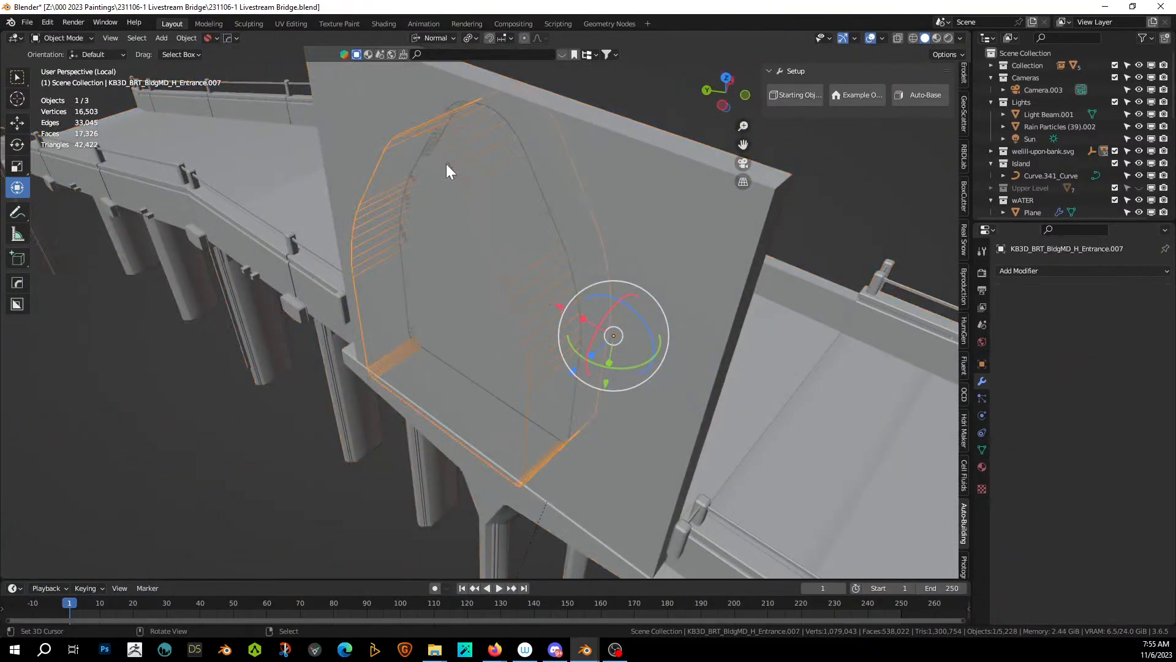
{"action": "key", "text": "alt+v"}
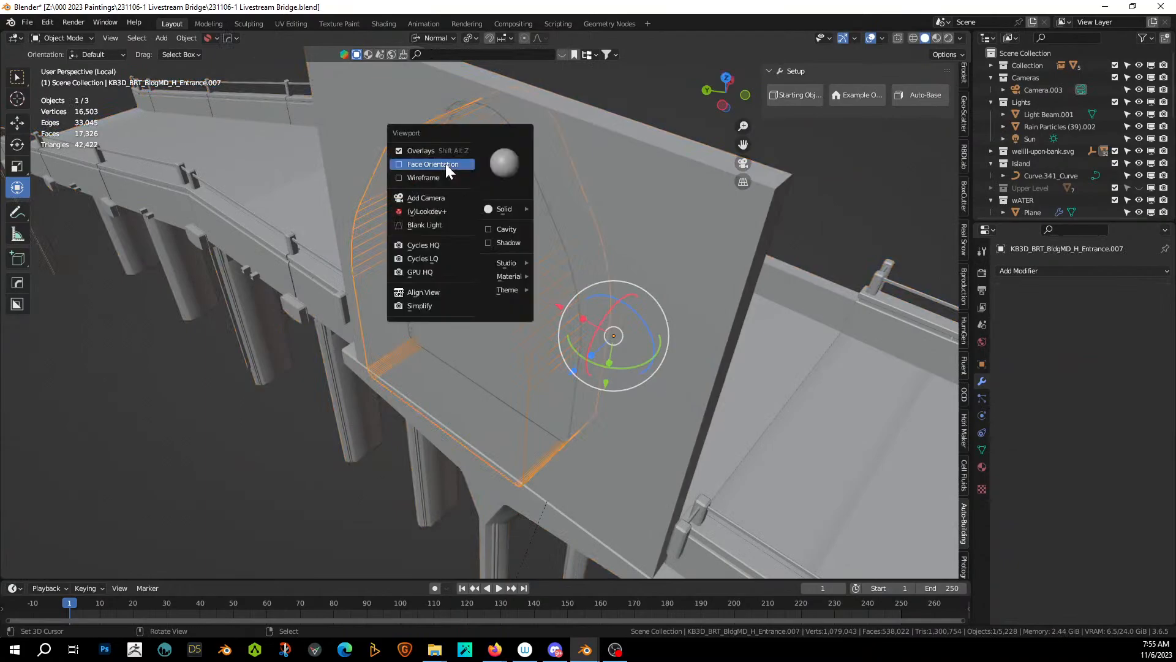
{"action": "left_click", "coordinate": [439, 165]}
{"action": "middle_click_drag", "start_coordinate": [456, 183], "coordinate": [482, 125]}
{"action": "left_click", "coordinate": [476, 152]}
{"action": "key", "text": "a"}
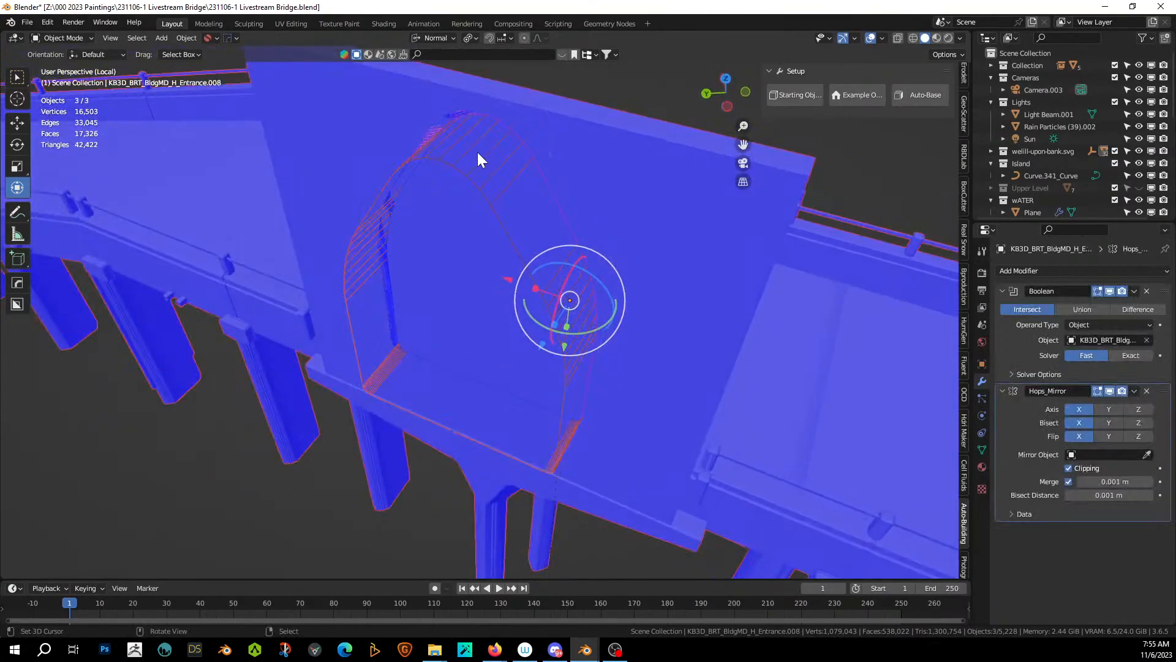
{"action": "left_click", "coordinate": [474, 164]}
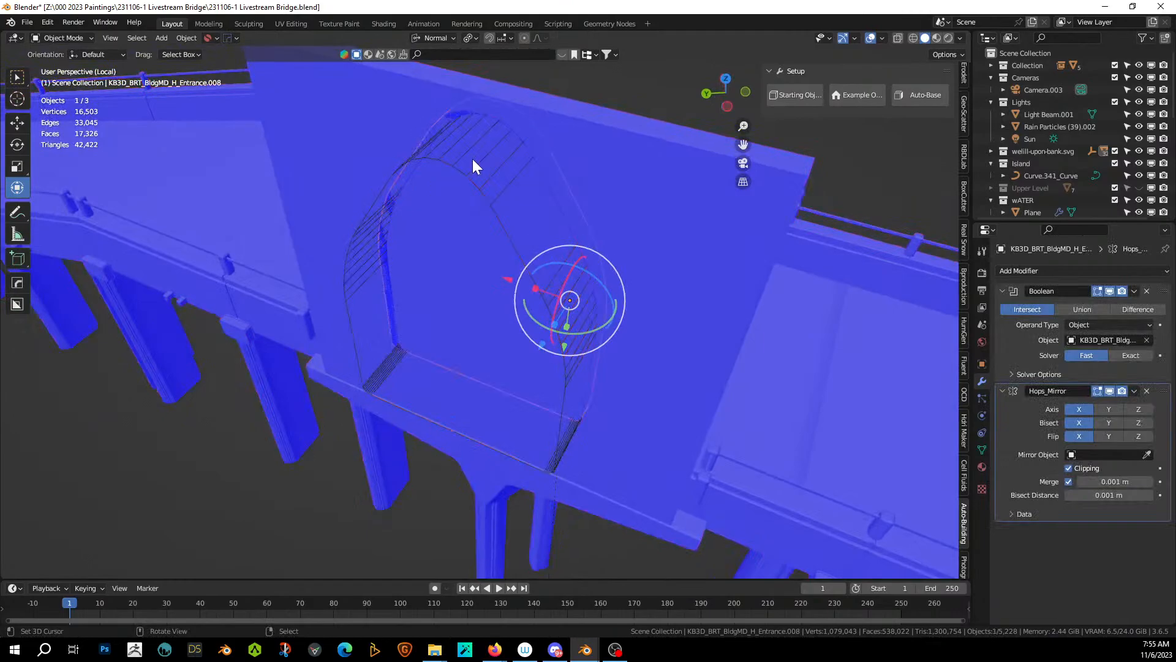
{"action": "left_click", "coordinate": [87, 39]}
{"action": "left_click", "coordinate": [488, 179]}
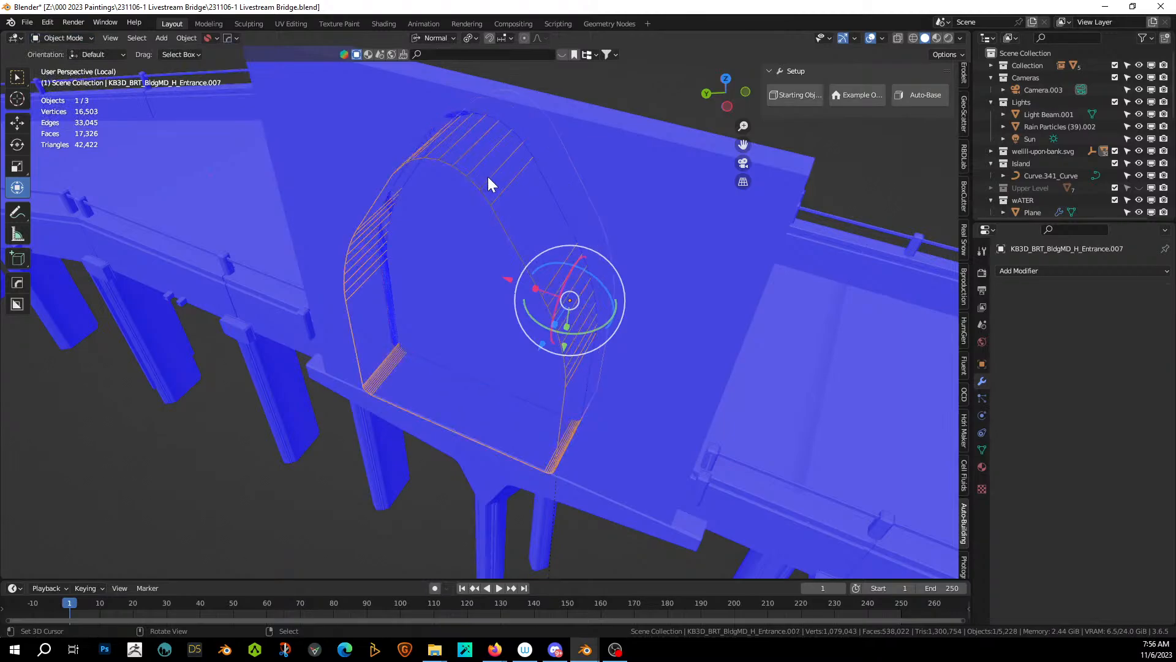
Isolate the arch cutter, recalculate the normals on its whole mesh in Edit Mode, and return to the full scene.
{"action": "key", "text": "KP_Divide"}
{"action": "key", "text": "KP_Divide"}
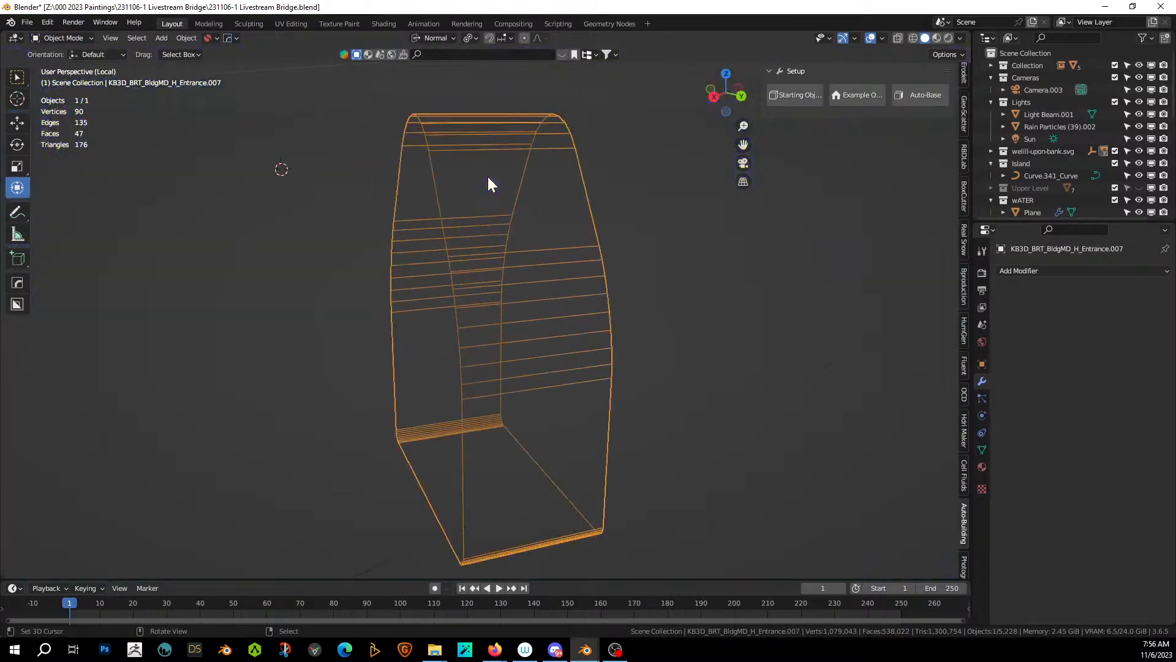
{"action": "middle_click_drag", "start_coordinate": [527, 167], "coordinate": [582, 190]}
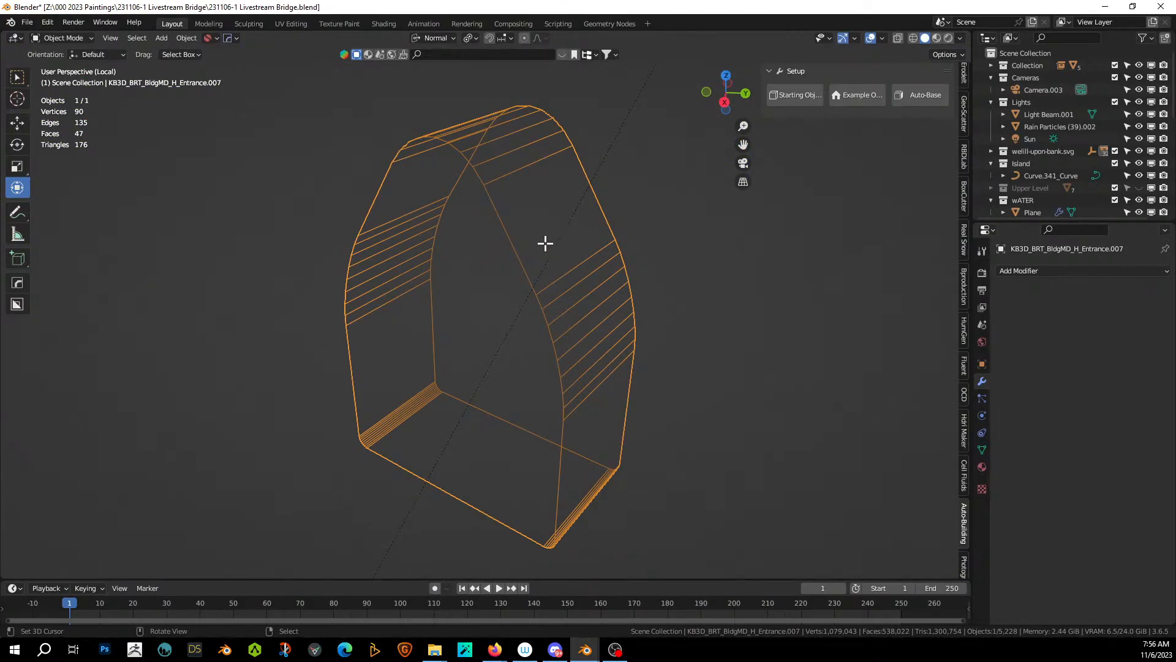
{"action": "key", "text": "Tab"}
{"action": "middle_click_drag", "start_coordinate": [545, 243], "coordinate": [505, 241]}
{"action": "key", "text": "a"}
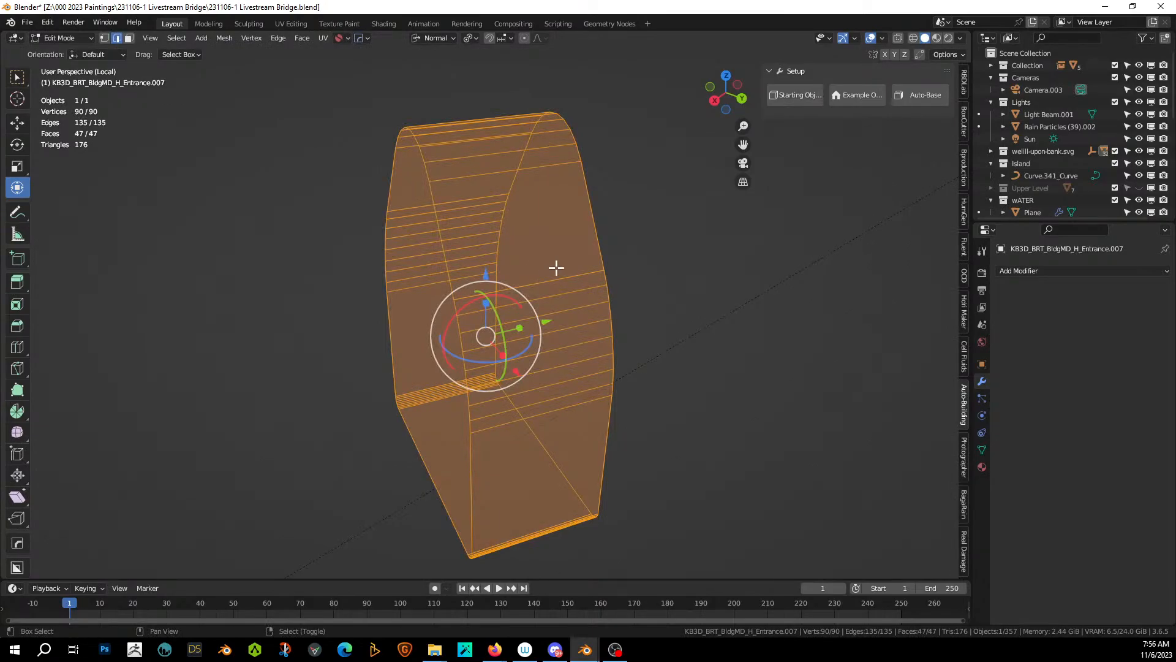
{"action": "key", "text": "shift+n"}
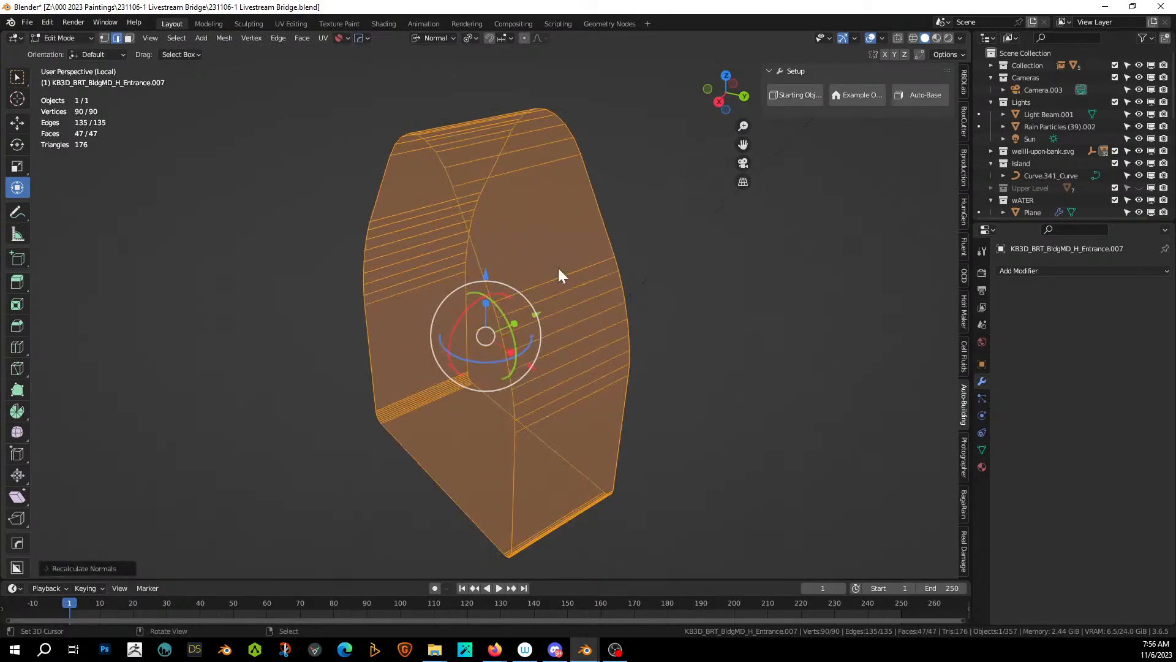
{"action": "key", "text": "Tab"}
{"action": "key", "text": "KP_Divide"}
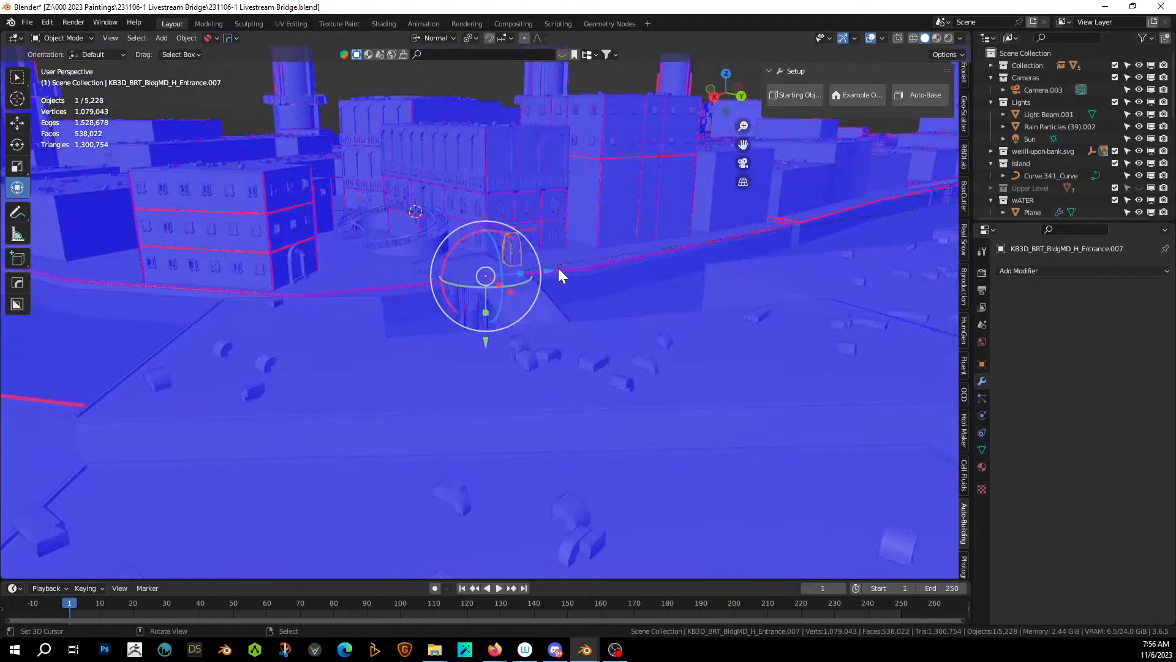
Examine the arch cutter against the wall from several sides and turn off the Face Orientation overlay.
{"action": "key", "text": "KP_Decimal"}
{"action": "middle_click_drag", "start_coordinate": [558, 269], "coordinate": [734, 295]}
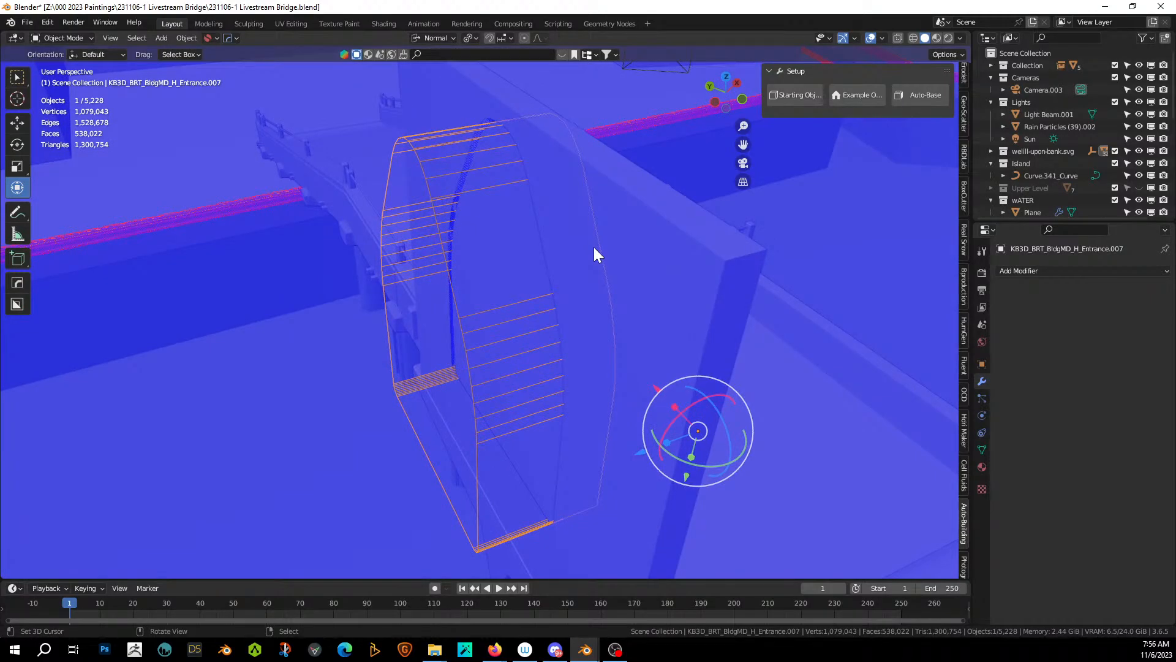
{"action": "middle_click_drag", "start_coordinate": [599, 394], "coordinate": [780, 415]}
{"action": "key", "text": "alt+v"}
{"action": "left_click", "coordinate": [619, 414]}
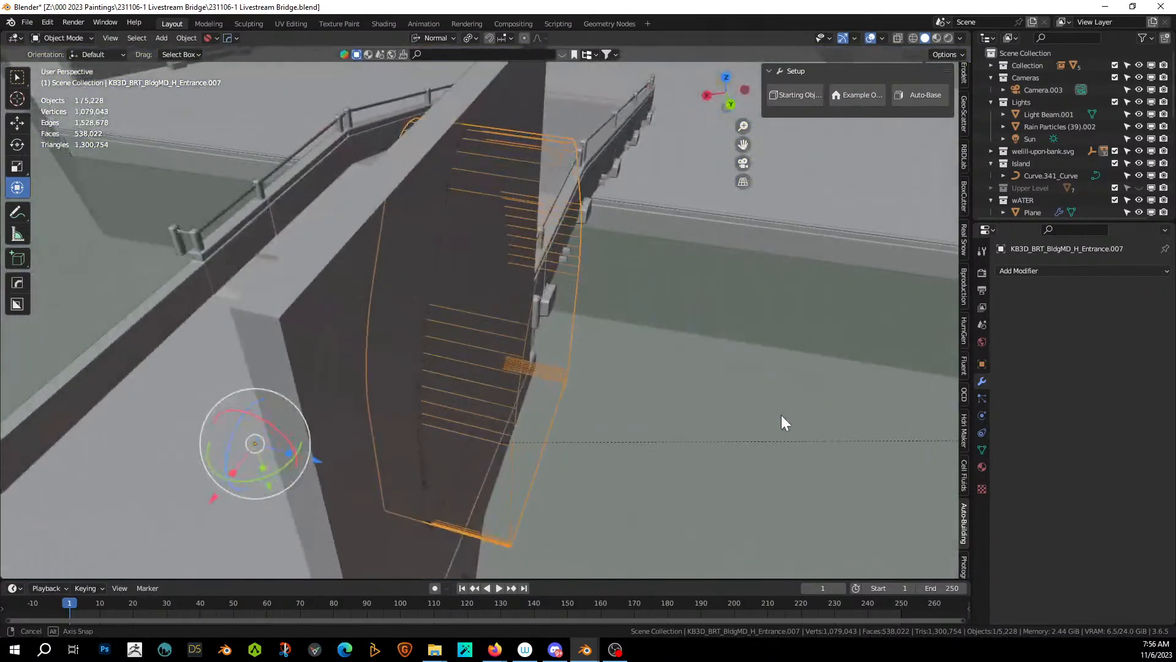
{"action": "left_click", "coordinate": [540, 172]}
{"action": "left_click", "coordinate": [549, 152]}
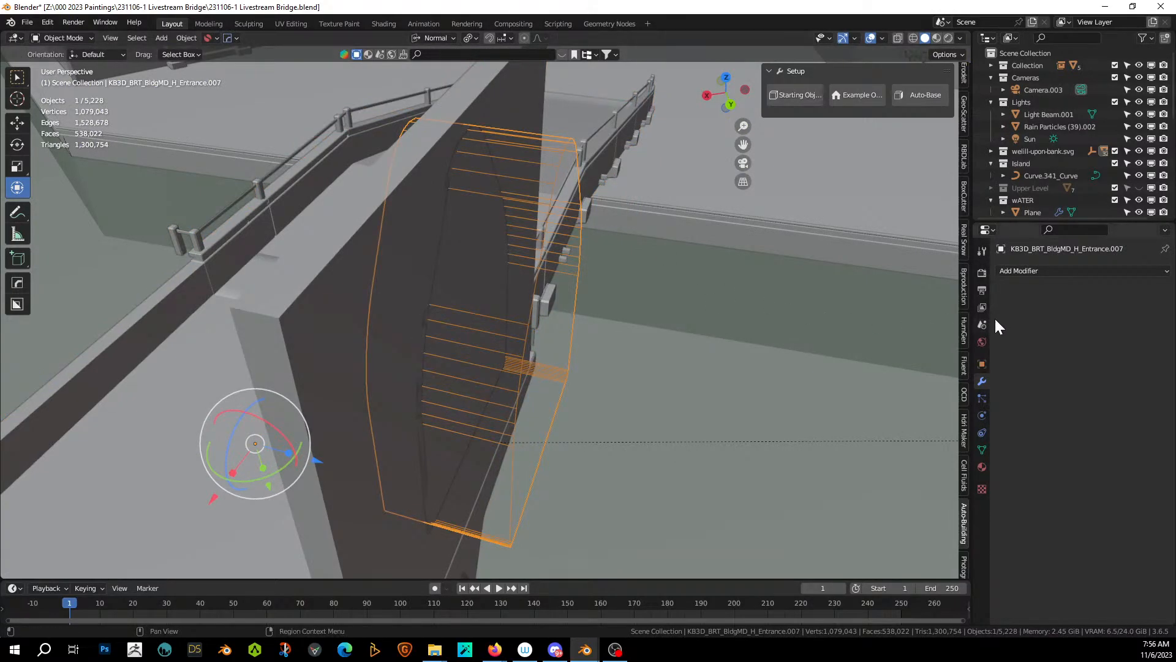
Apply the Hops_Mirror modifier on the bridge wall object, making its data single-user, and save the file.
{"action": "left_click", "coordinate": [313, 248]}
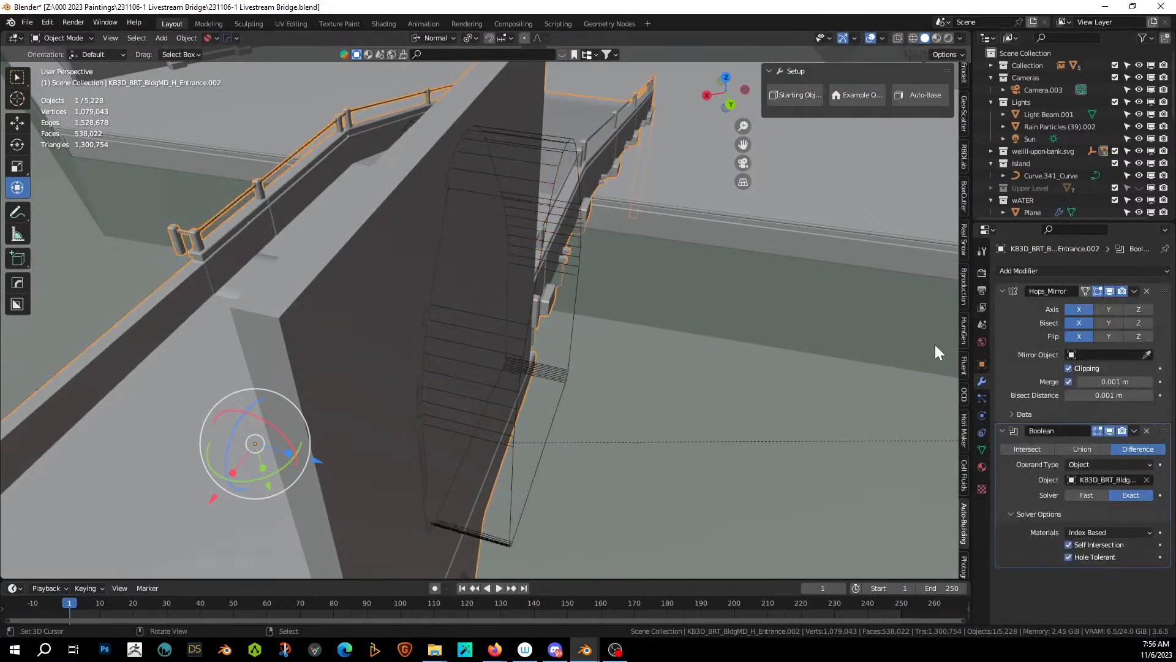
{"action": "middle_click_drag", "start_coordinate": [623, 320], "coordinate": [542, 320]}
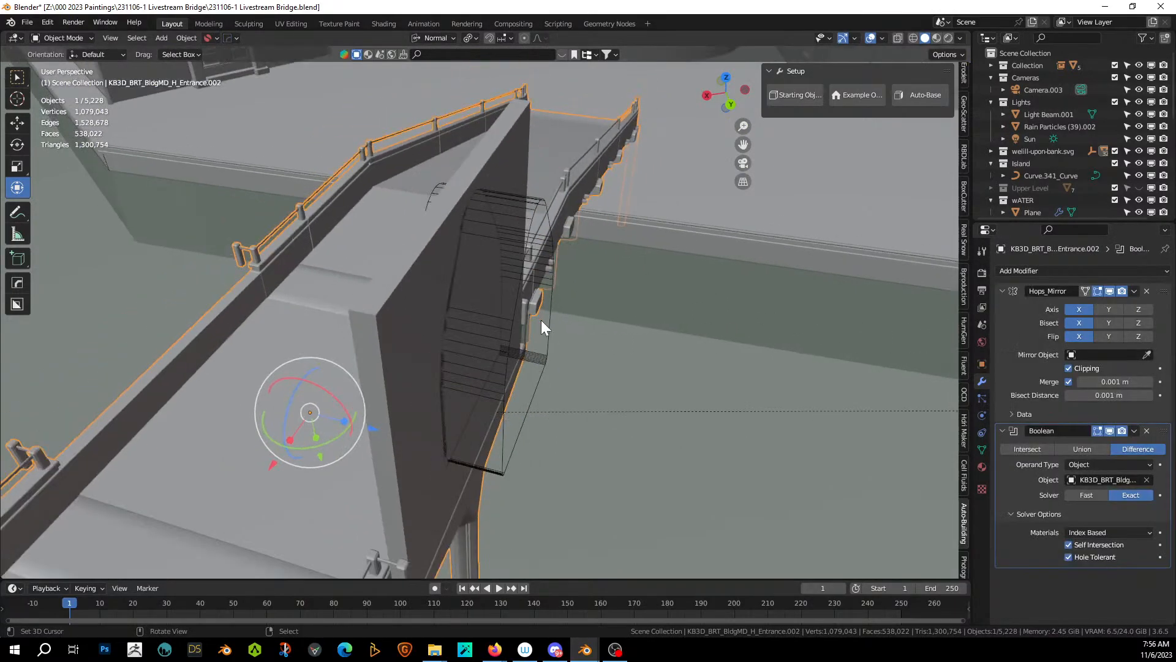
{"action": "left_click", "coordinate": [1135, 290]}
{"action": "left_click", "coordinate": [1095, 302]}
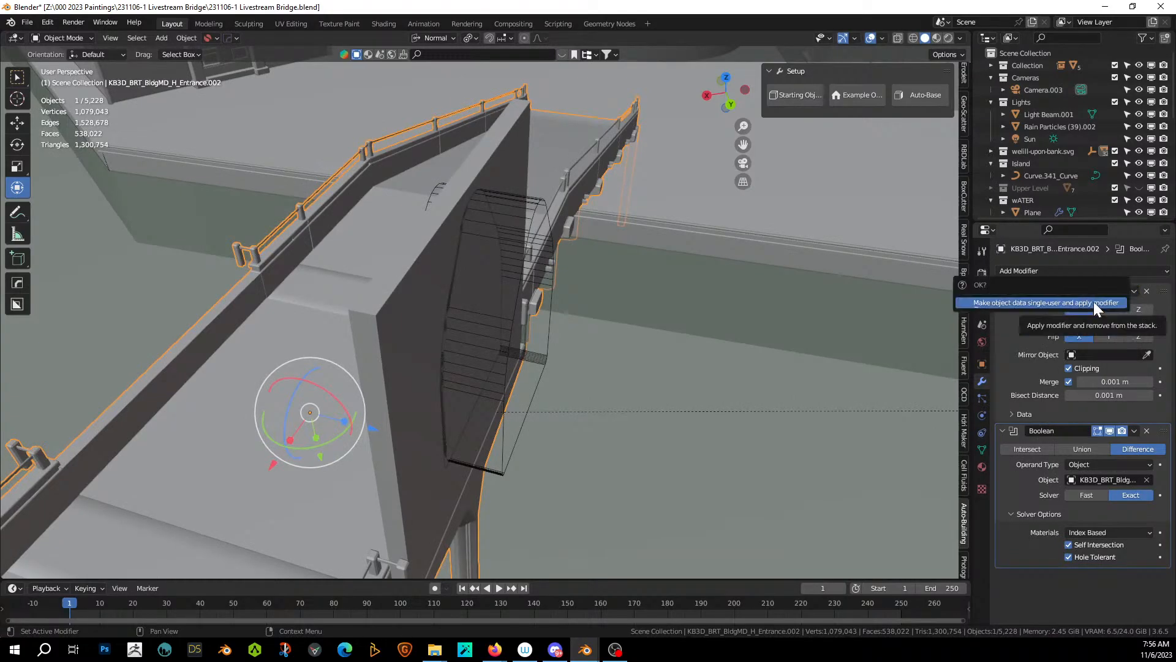
{"action": "left_click", "coordinate": [1028, 302]}
{"action": "mouse_move", "coordinate": [620, 367]}
{"action": "middle_mouse_down"}
{"action": "mouse_move", "coordinate": [674, 361]}
{"action": "mouse_move", "coordinate": [636, 365]}
{"action": "middle_mouse_up"}
{"action": "key", "text": "ctrl+s"}
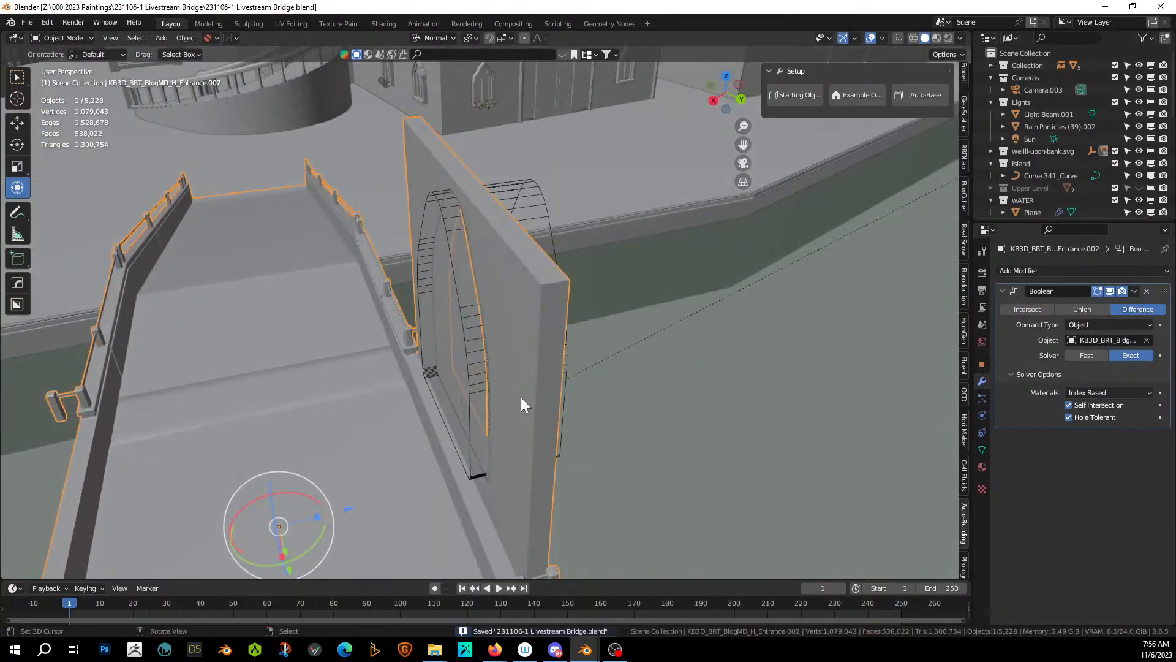
Apply the Boolean modifier on the bridge wall object and reselect the wall.
{"action": "middle_click_drag", "start_coordinate": [521, 397], "coordinate": [579, 383]}
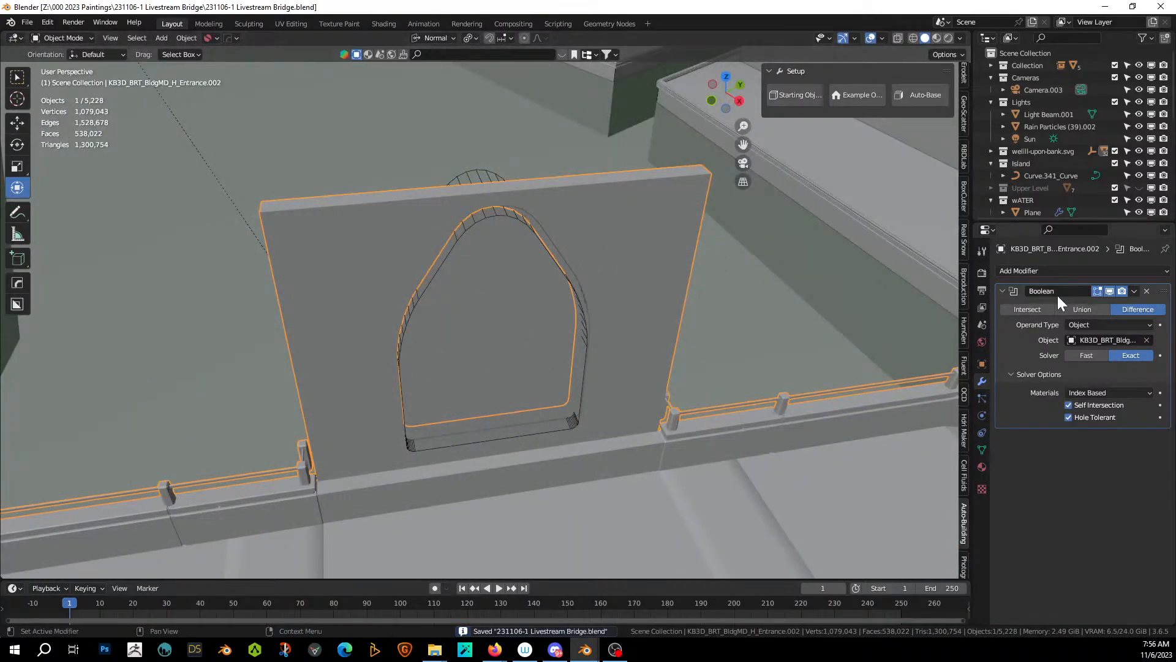
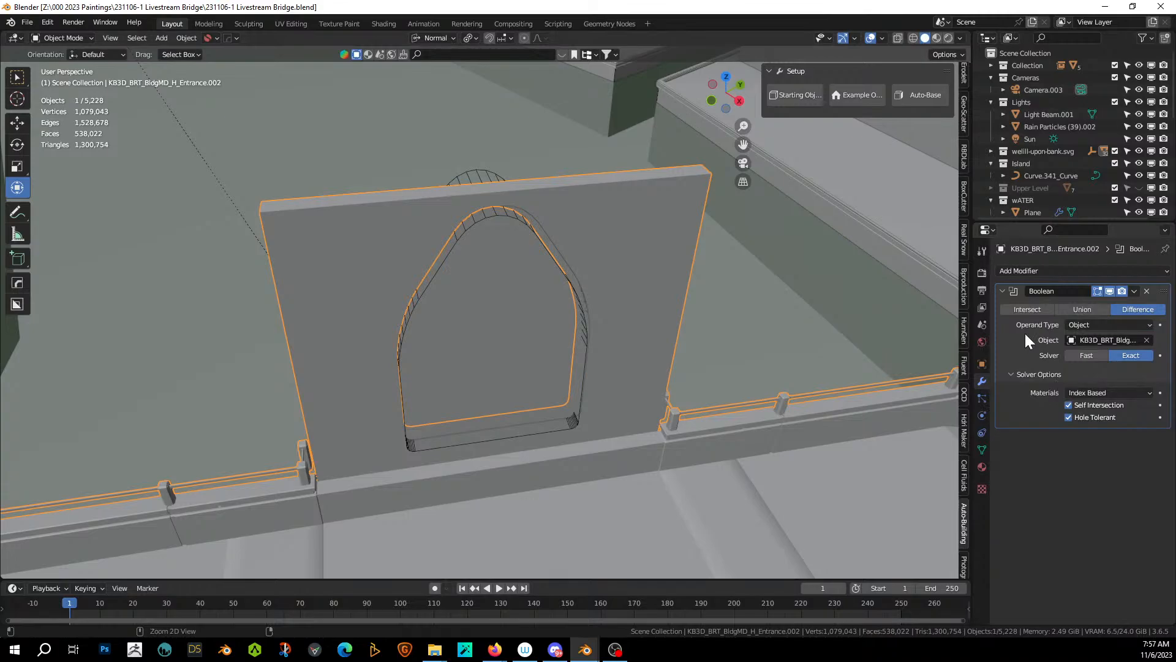
{"action": "left_click", "coordinate": [535, 244]}
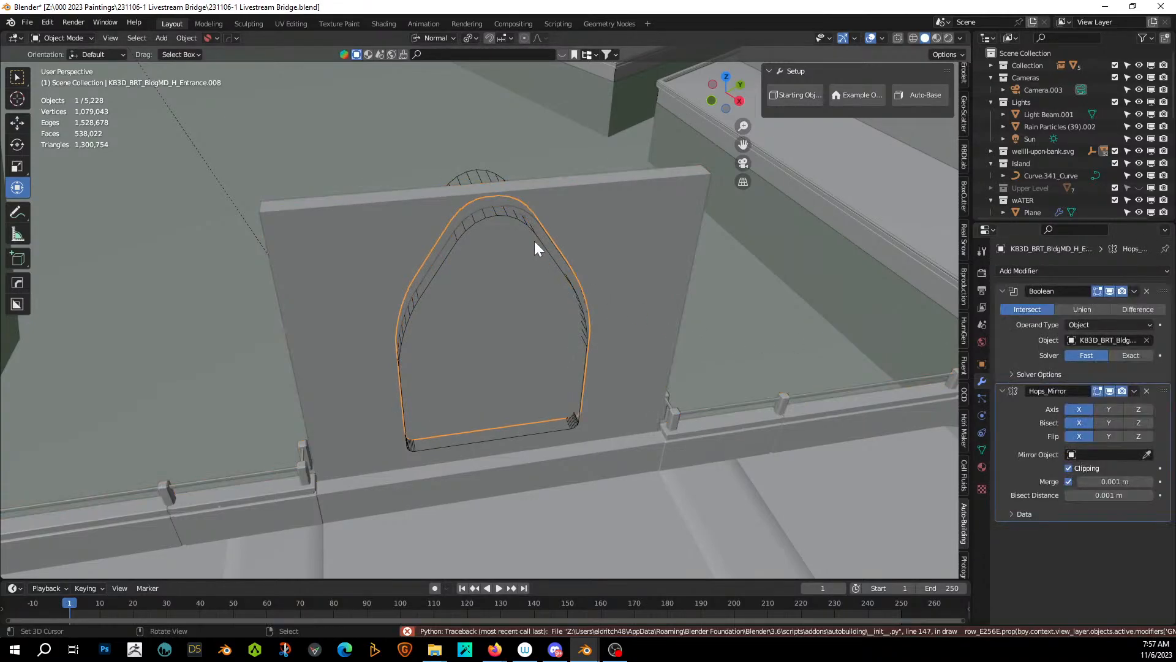
{"action": "left_click", "coordinate": [588, 229]}
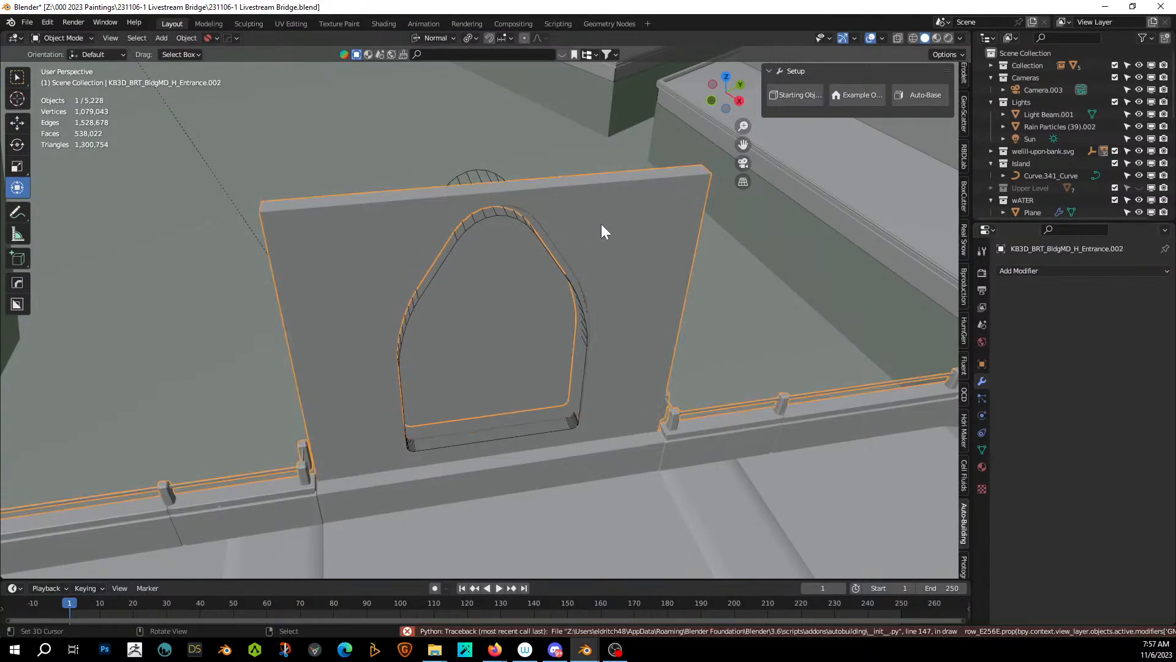
Isolate the bridge to check the arch opening in the wall, and return to the full scene.
{"action": "key", "text": "KP_Divide"}
{"action": "key", "text": "KP_Divide"}
{"action": "key", "text": "KP_Divide"}
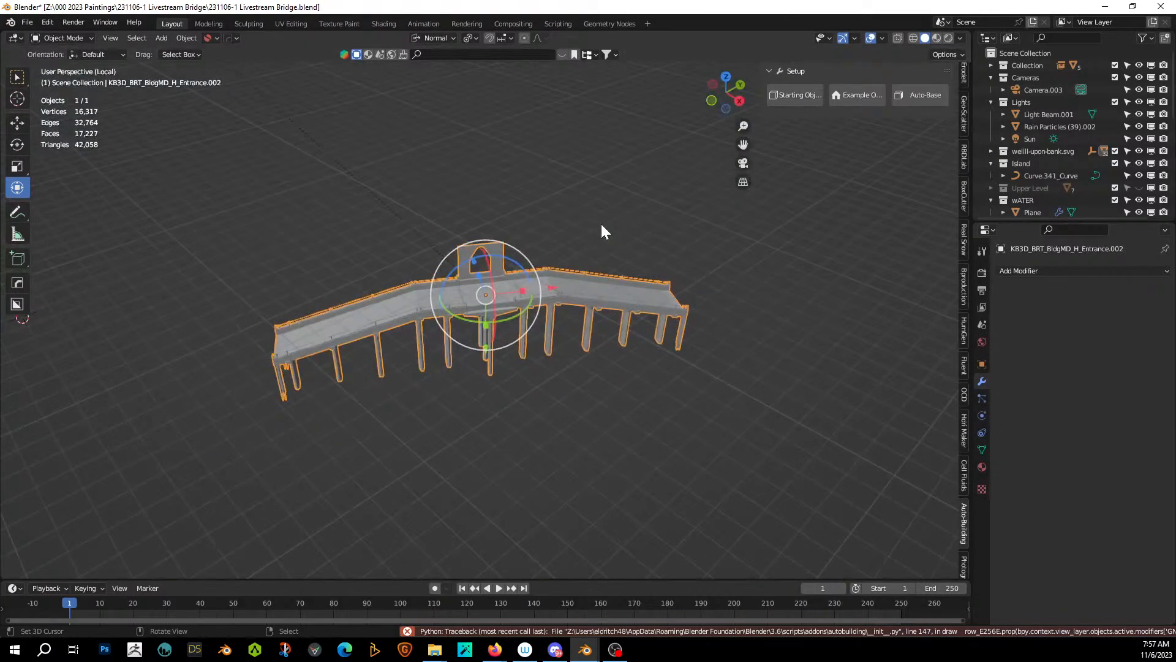
{"action": "scroll", "coordinate": [601, 223], "scroll_direction": "up", "scroll_amount": 3}
{"action": "middle_click_drag", "start_coordinate": [601, 223], "coordinate": [821, 211]}
{"action": "scroll", "coordinate": [438, 269], "scroll_direction": "up", "scroll_amount": 3}
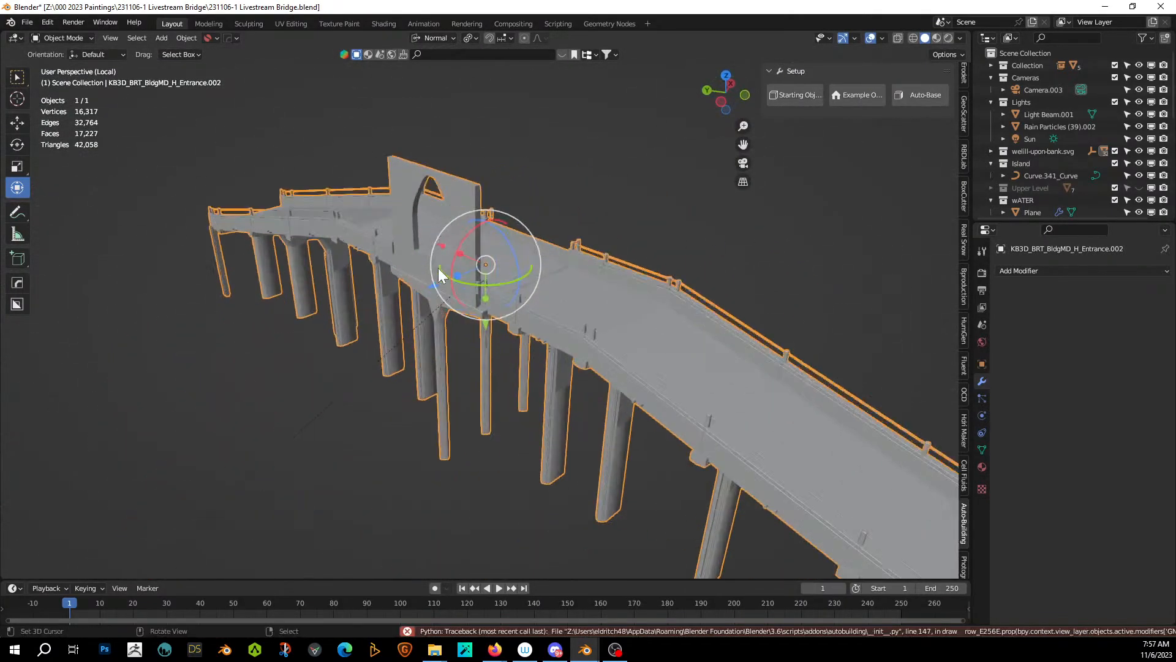
{"action": "scroll", "coordinate": [439, 274], "scroll_direction": "up", "scroll_amount": 2}
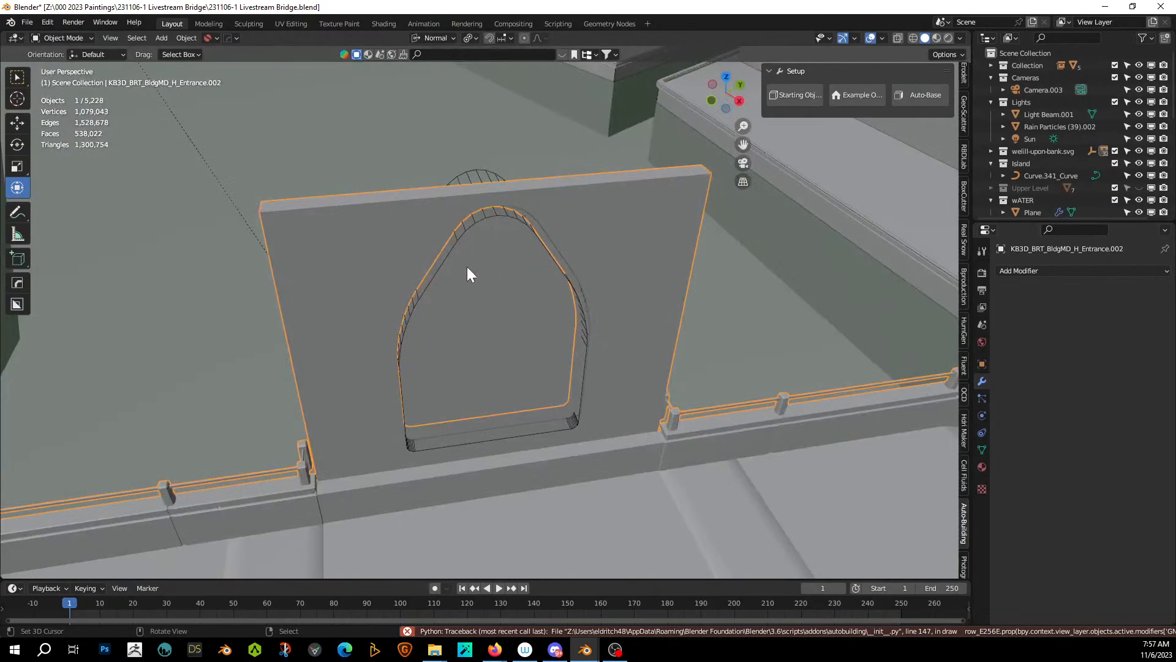
Try deleting the arch cutter object from the wall opening, and undo the deletion.
{"action": "left_click", "coordinate": [478, 223]}
{"action": "key", "text": "x"}
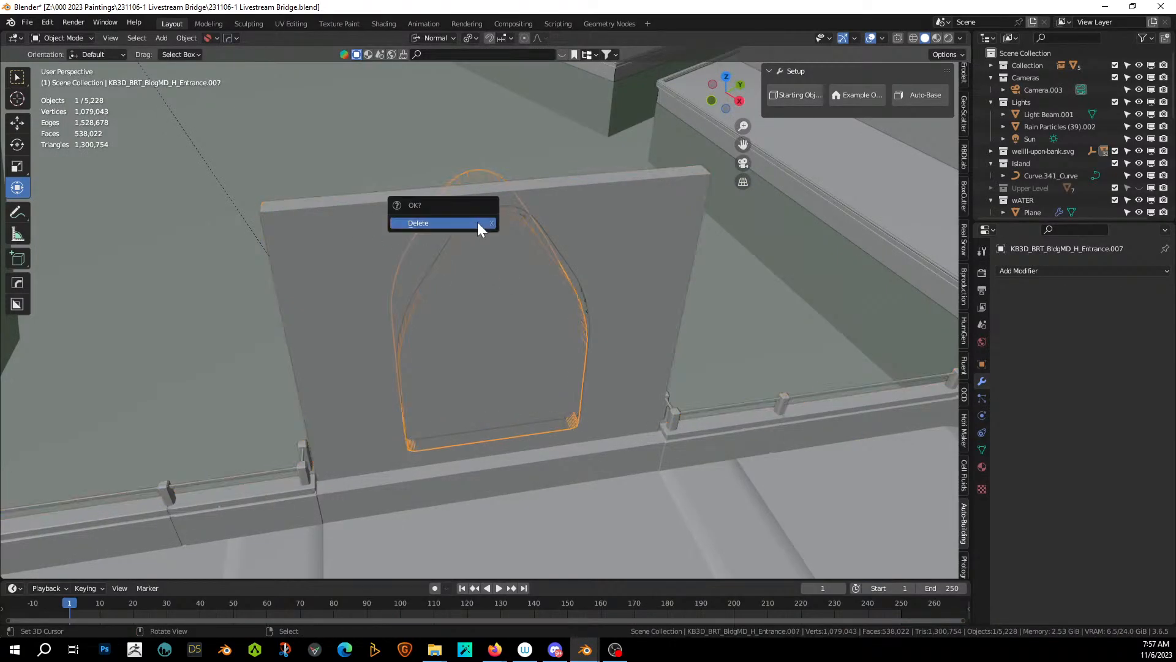
{"action": "left_click", "coordinate": [476, 222]}
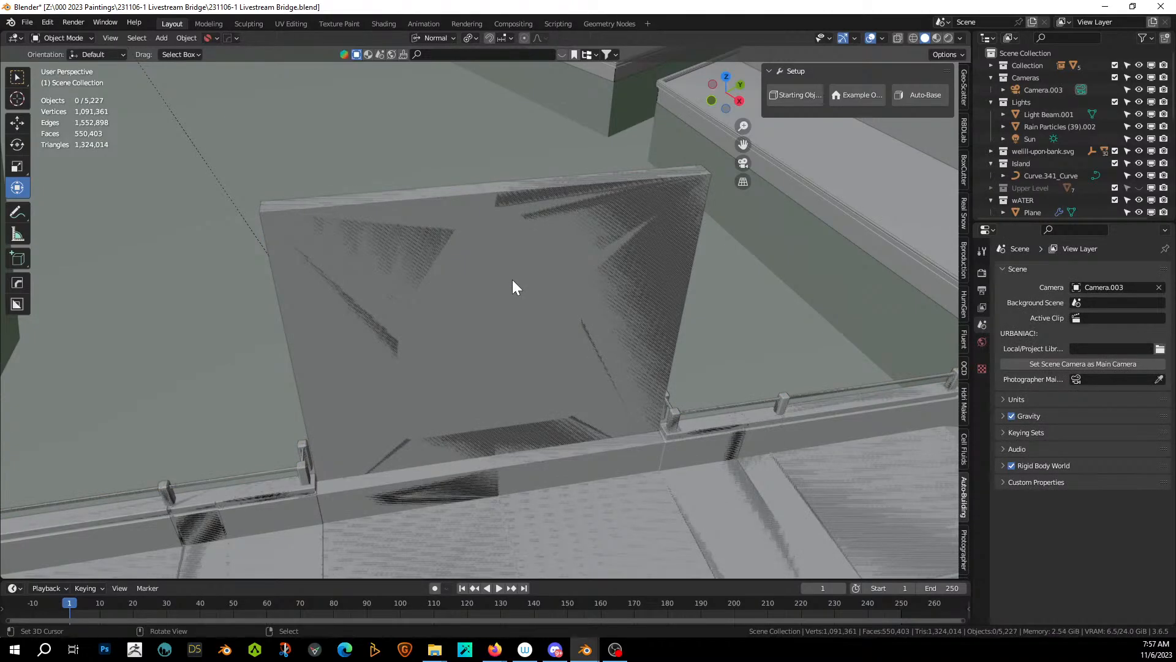
{"action": "left_click", "coordinate": [513, 287]}
{"action": "key", "text": "ctrl+z"}
{"action": "key", "text": "ctrl+z"}
{"action": "middle_click_drag", "start_coordinate": [513, 278], "coordinate": [681, 288]}
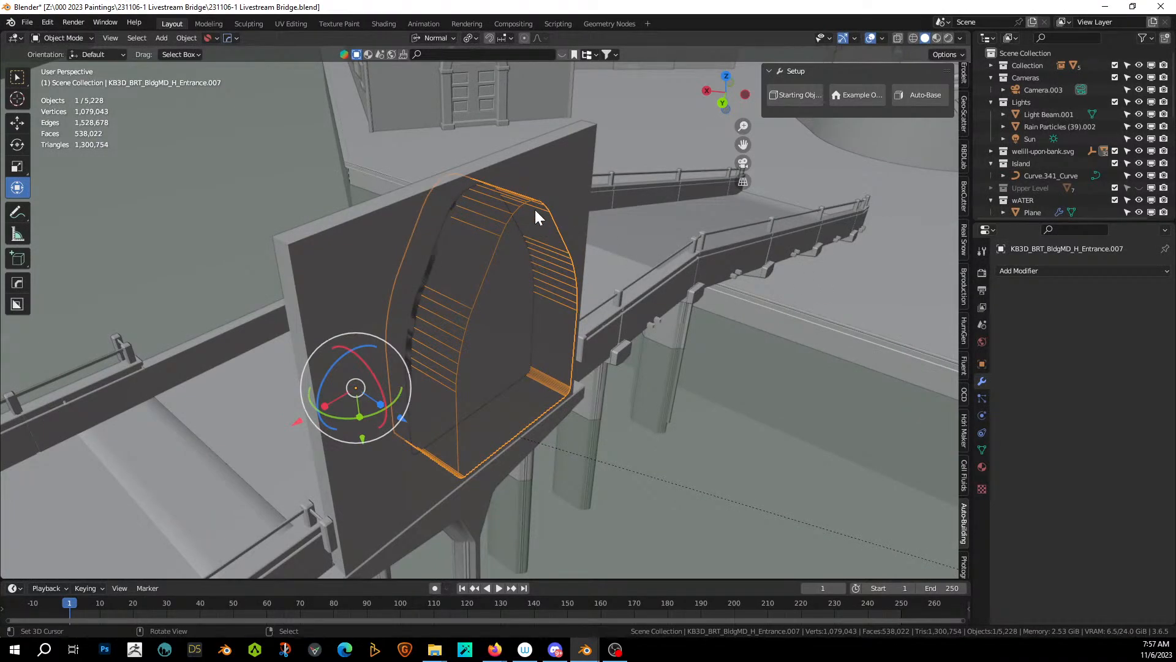
Isolate the bridge object to inspect the arch opening in its wall, and return to the full scene.
{"action": "left_click", "coordinate": [387, 238]}
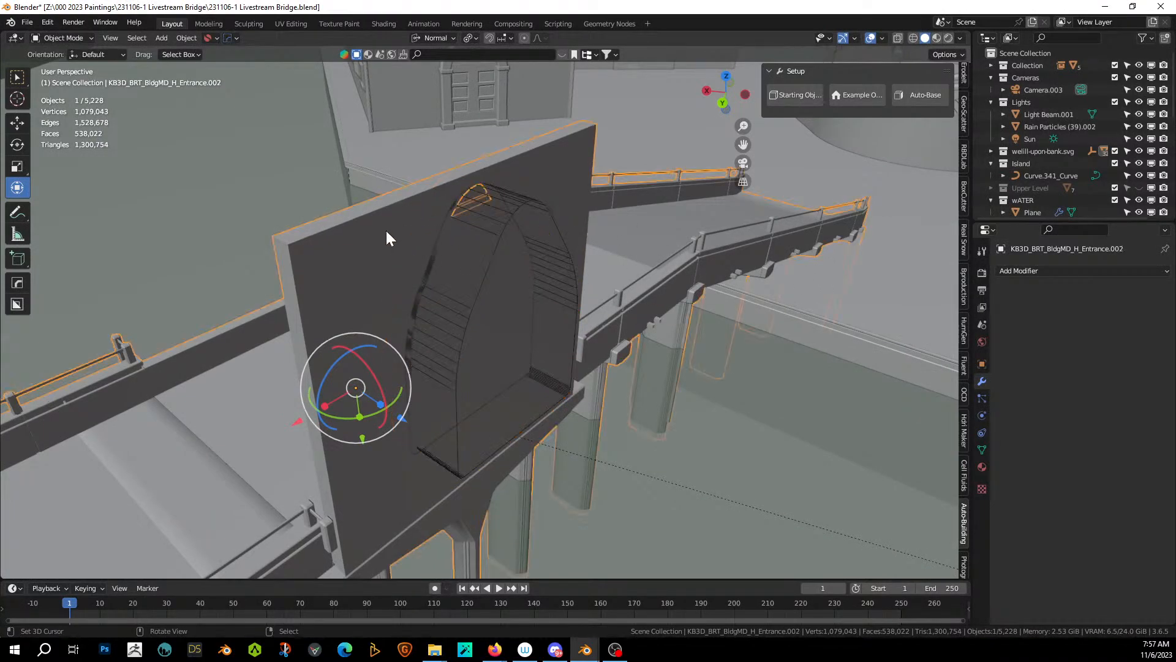
{"action": "key", "text": "KP_Divide"}
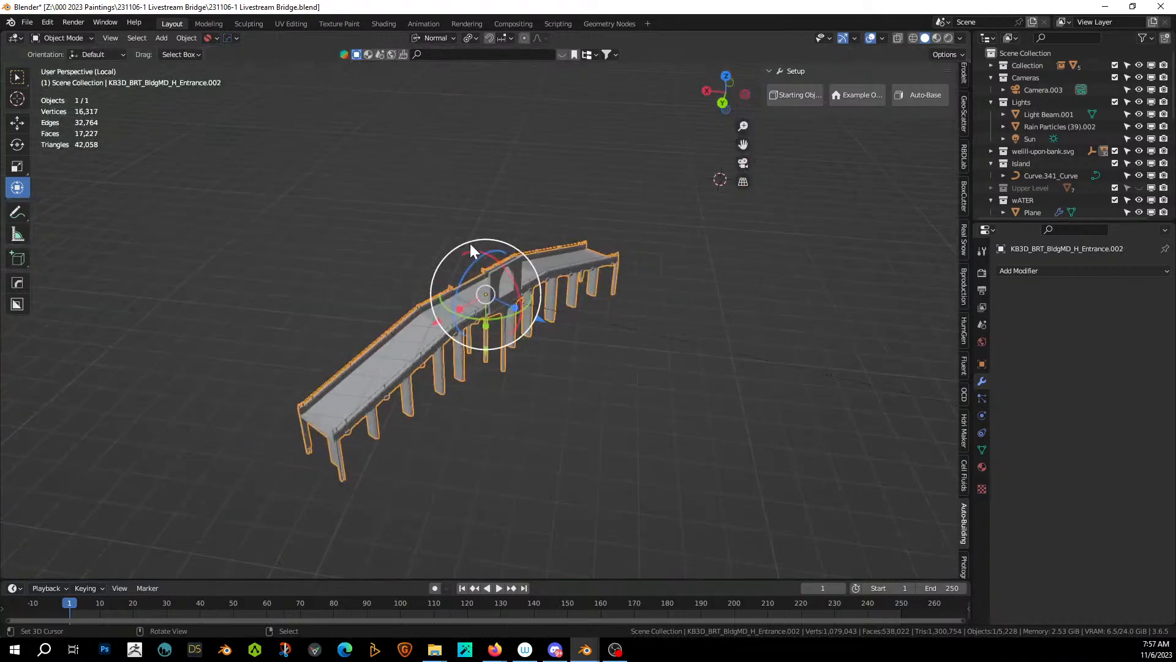
{"action": "scroll", "coordinate": [470, 250], "scroll_direction": "up", "scroll_amount": 4}
{"action": "middle_click_drag", "start_coordinate": [469, 244], "coordinate": [392, 269]}
{"action": "key", "text": "KP_Divide"}
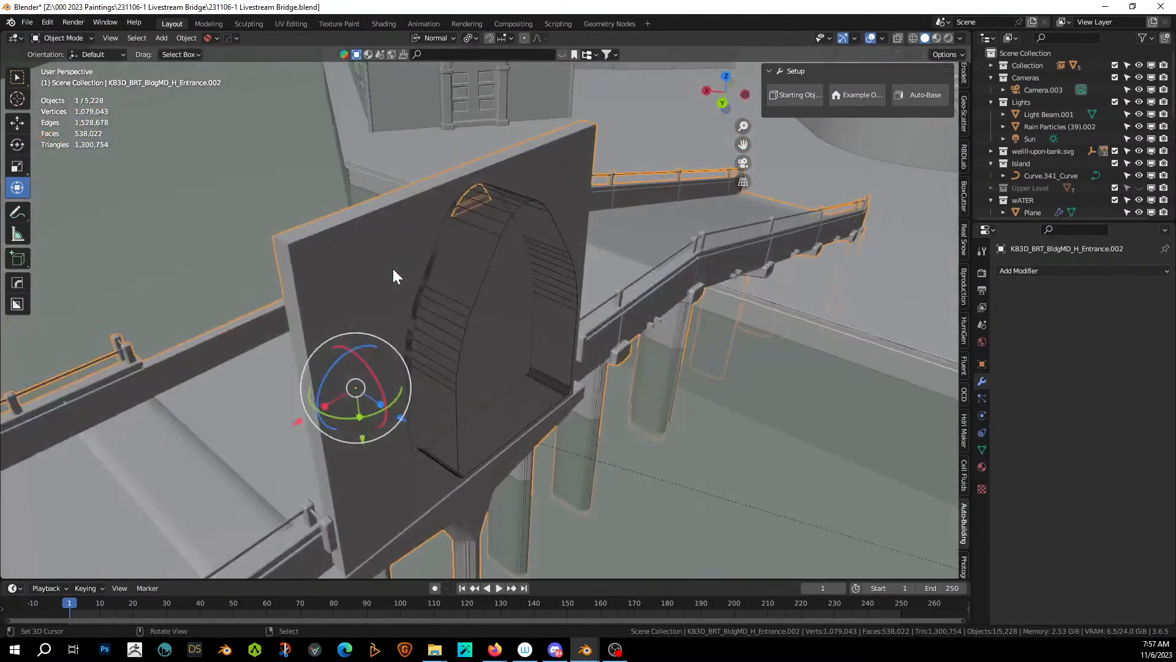
Delete the arch cutter object and the duplicate bridge object that covers the wall's arch opening.
{"action": "left_click", "coordinate": [500, 224]}
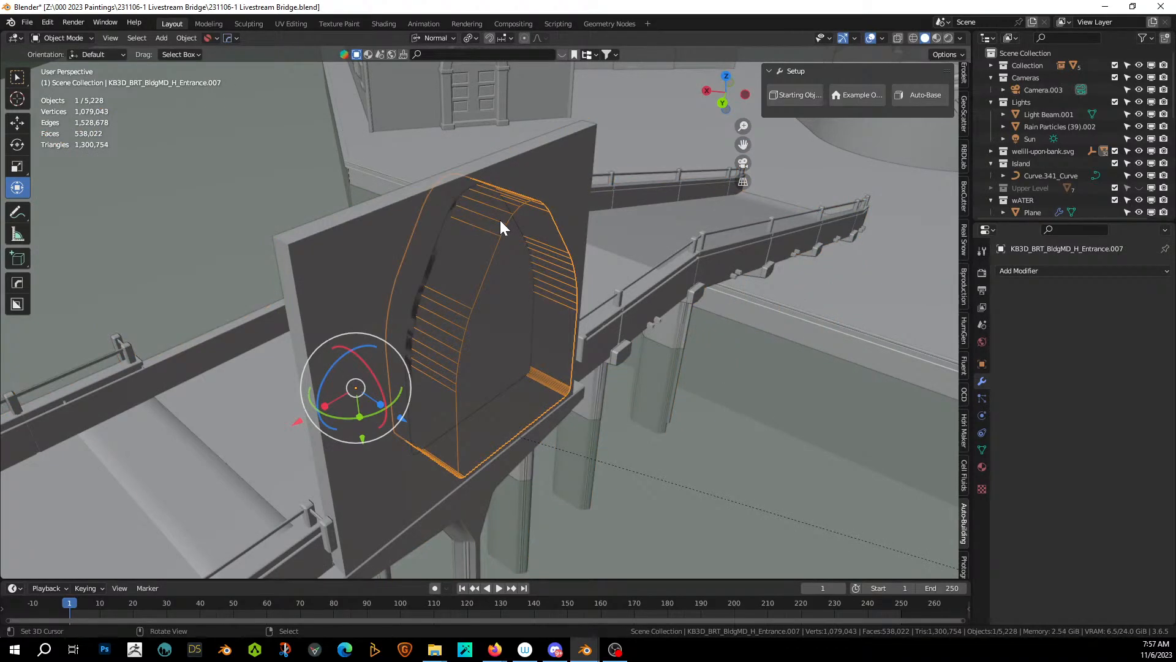
{"action": "key", "text": "x"}
{"action": "left_click", "coordinate": [500, 223]}
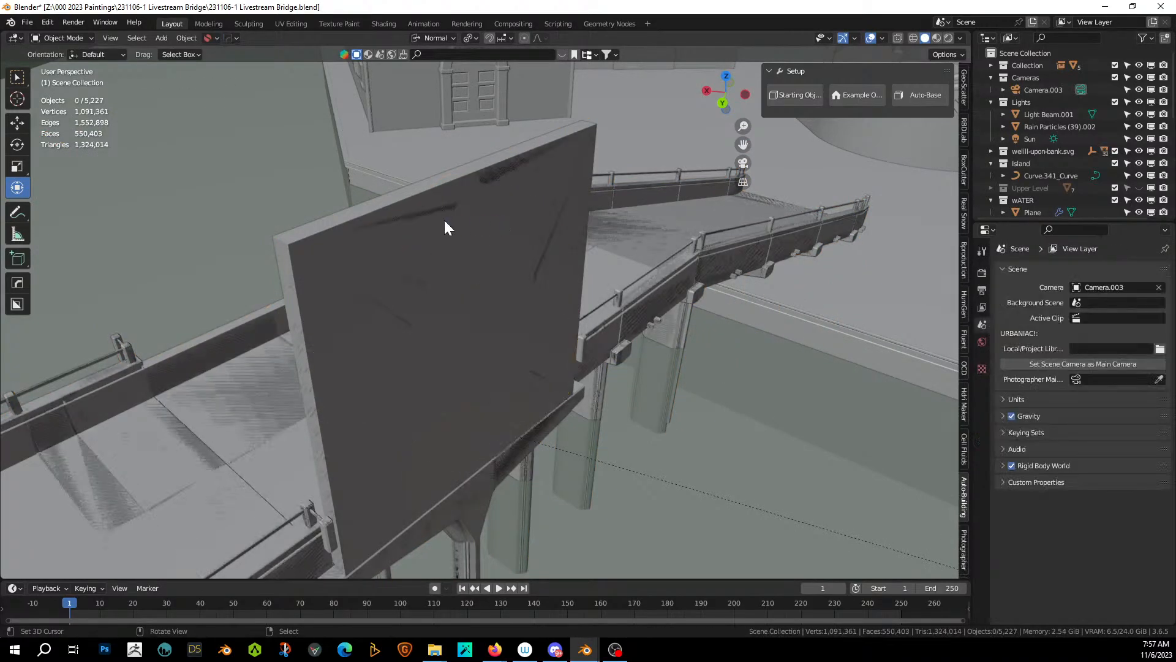
{"action": "left_click", "coordinate": [375, 204]}
{"action": "left_click", "coordinate": [375, 204]}
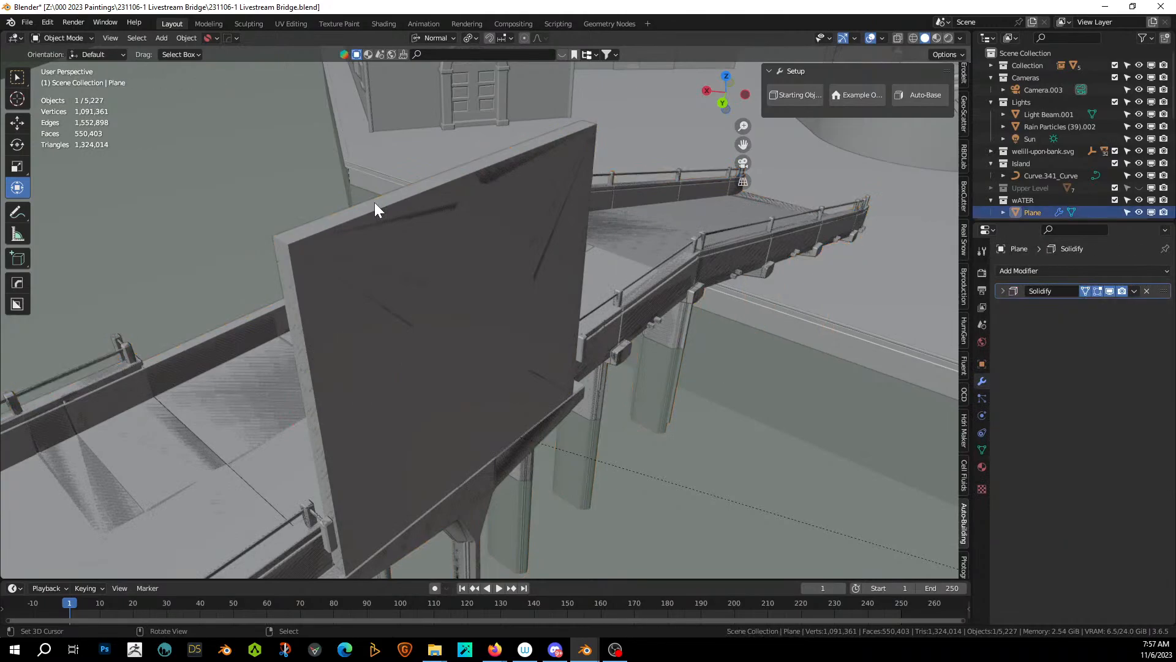
{"action": "left_click", "coordinate": [475, 300]}
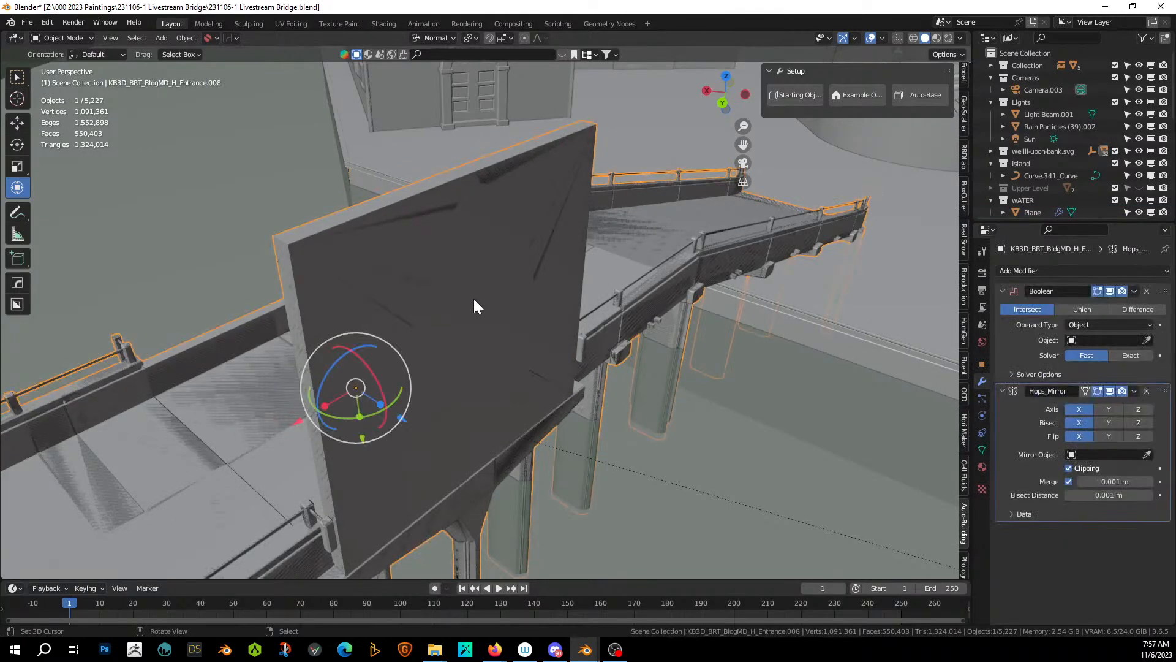
{"action": "key", "text": "x"}
{"action": "left_click", "coordinate": [474, 303]}
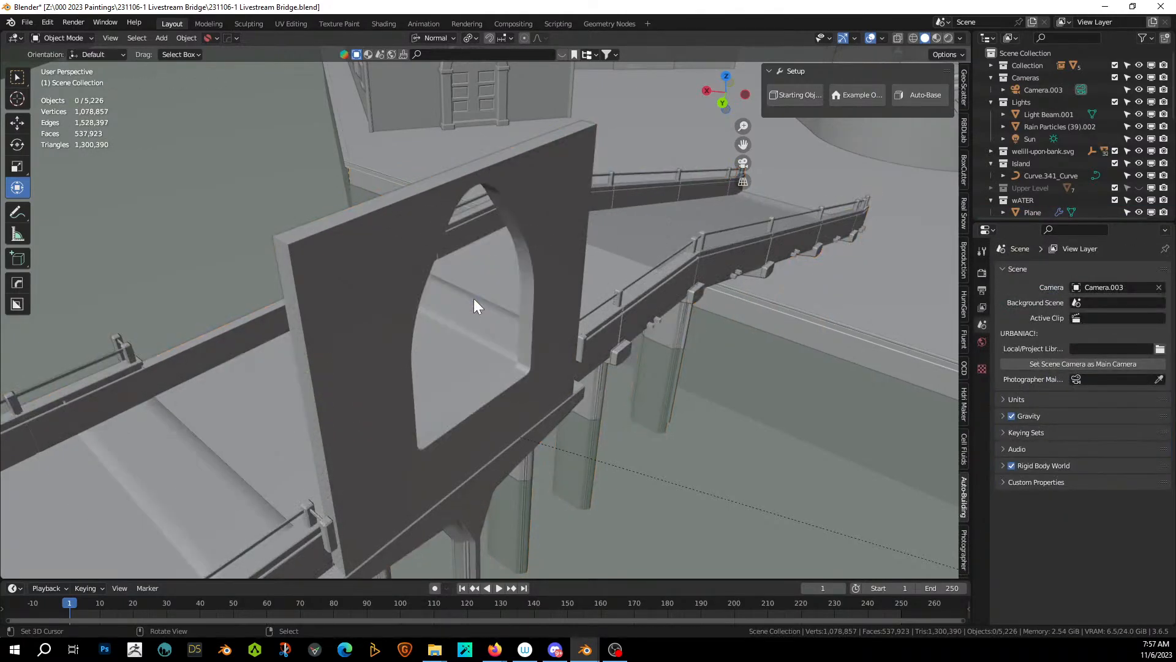
Mirror the bridge along its Z axis with the Hops mirror modifier so the arched wall is copied to the opposite side.
{"action": "scroll", "coordinate": [473, 299], "scroll_direction": "down", "scroll_amount": 5}
{"action": "middle_click_drag", "start_coordinate": [491, 312], "coordinate": [664, 291]}
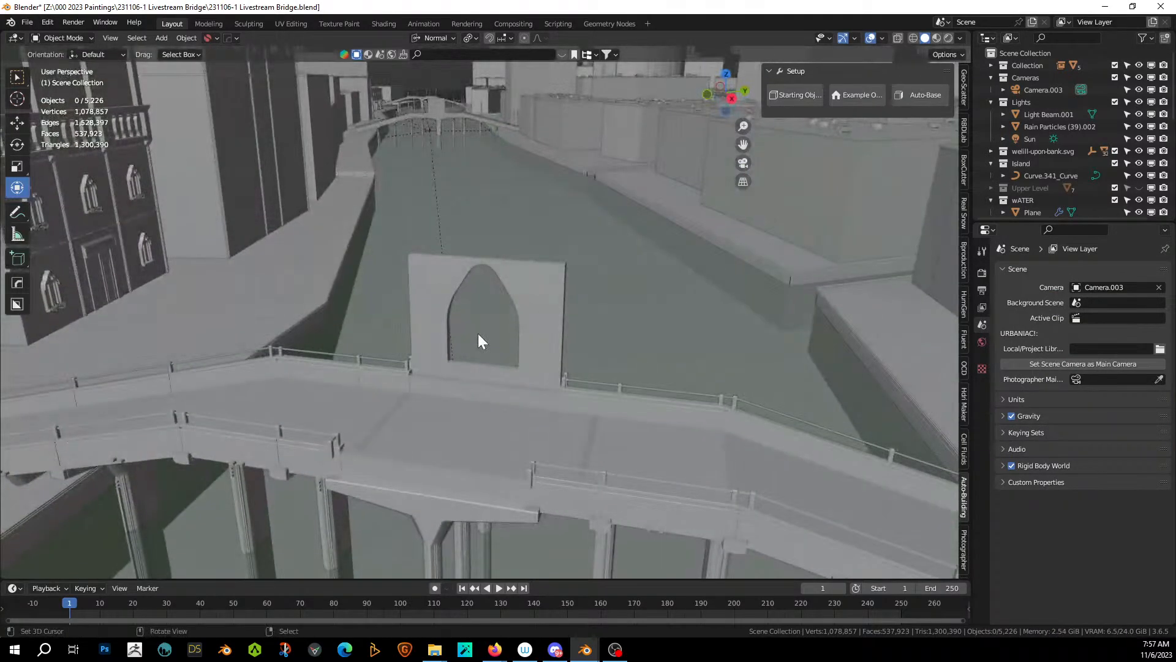
{"action": "middle_click_drag", "start_coordinate": [479, 335], "coordinate": [549, 354]}
{"action": "left_click", "coordinate": [543, 359]}
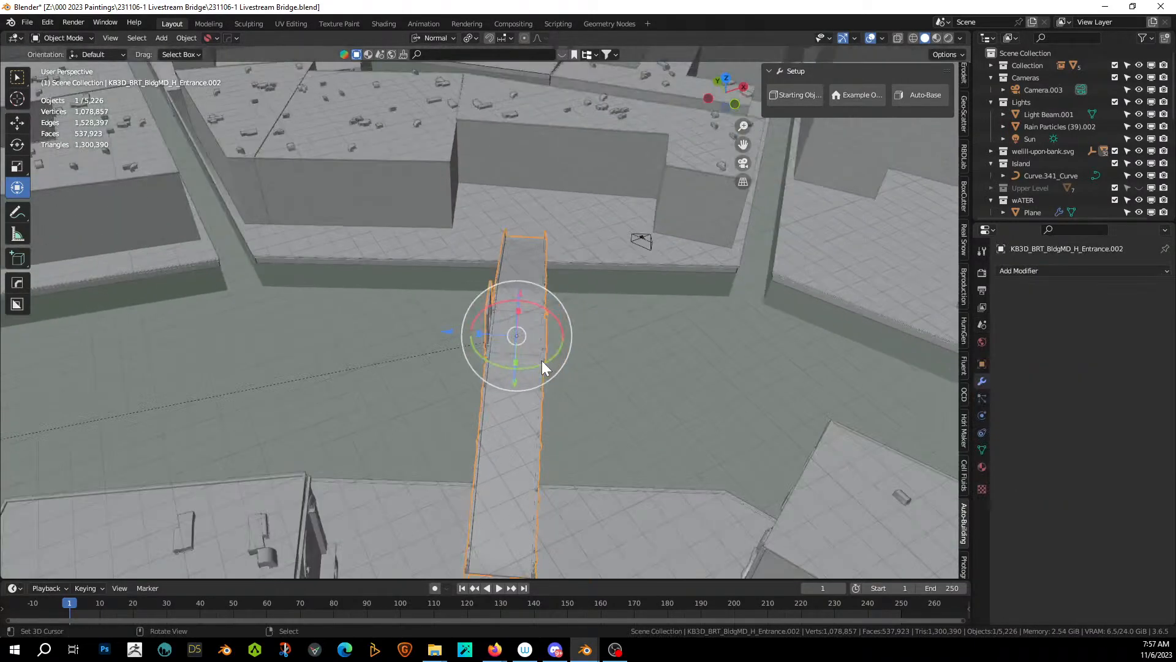
{"action": "scroll", "coordinate": [541, 371], "scroll_direction": "up", "scroll_amount": 2}
{"action": "key", "text": "alt+x"}
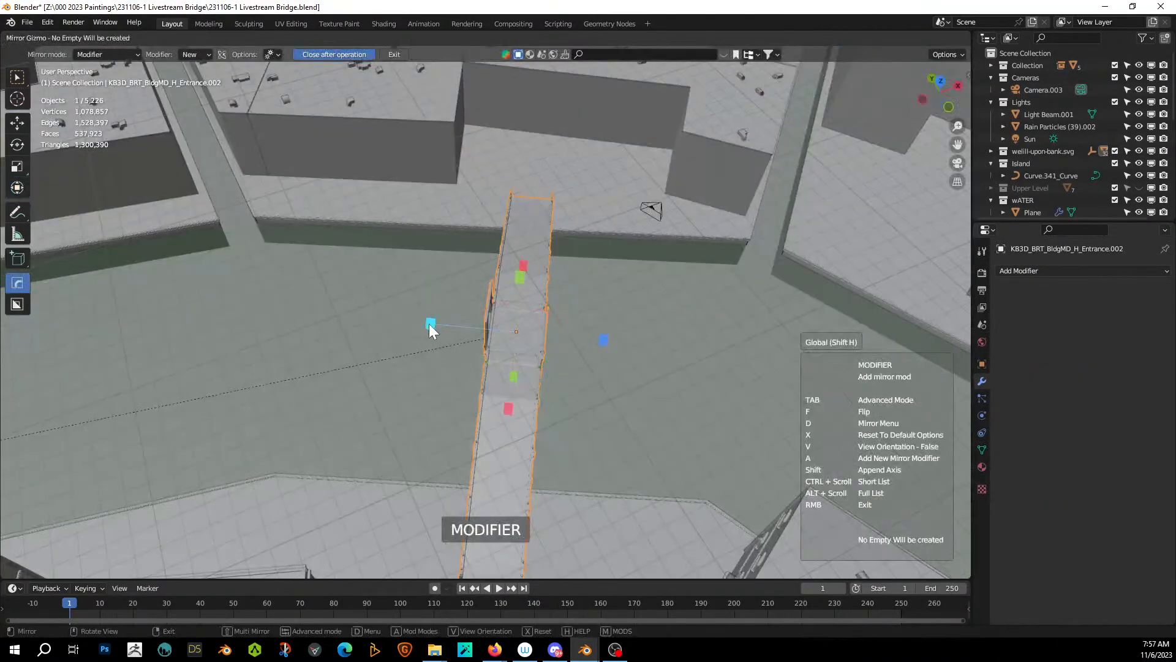
{"action": "left_click", "coordinate": [428, 323]}
Extrude the two top faces of the arched wall upward by a short distance in face edit mode.
{"action": "middle_click_drag", "start_coordinate": [544, 350], "coordinate": [475, 296]}
{"action": "key", "text": "Tab"}
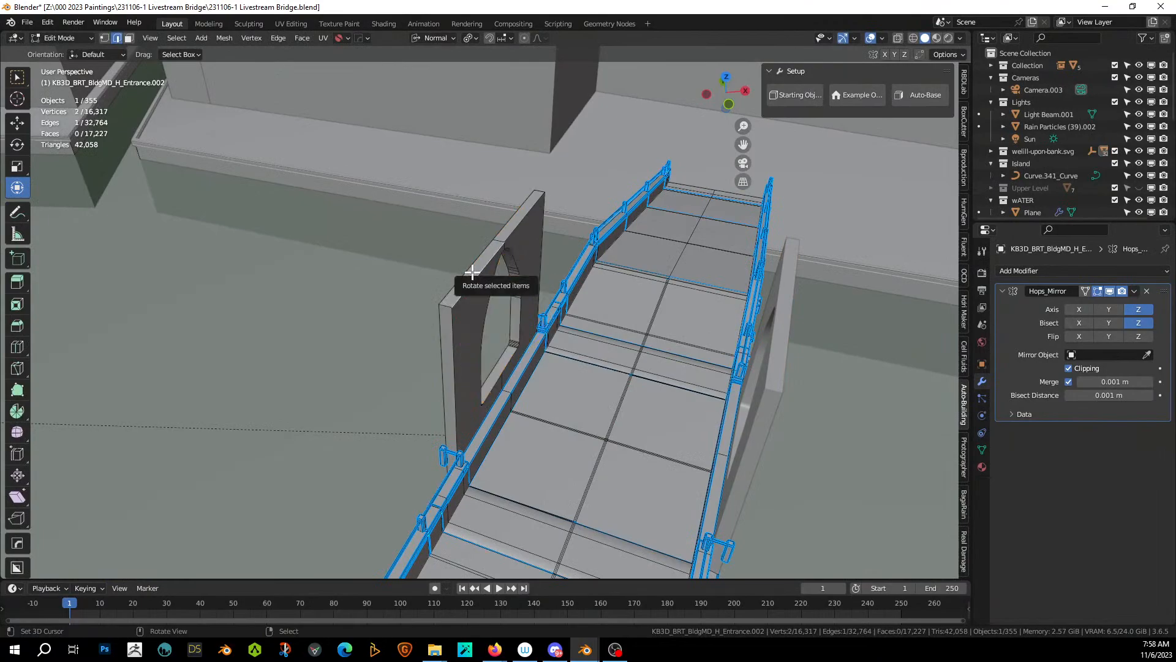
{"action": "key", "text": "3"}
{"action": "right_click", "coordinate": [513, 228]}
{"action": "right_click", "coordinate": [473, 279], "text": "shift"}
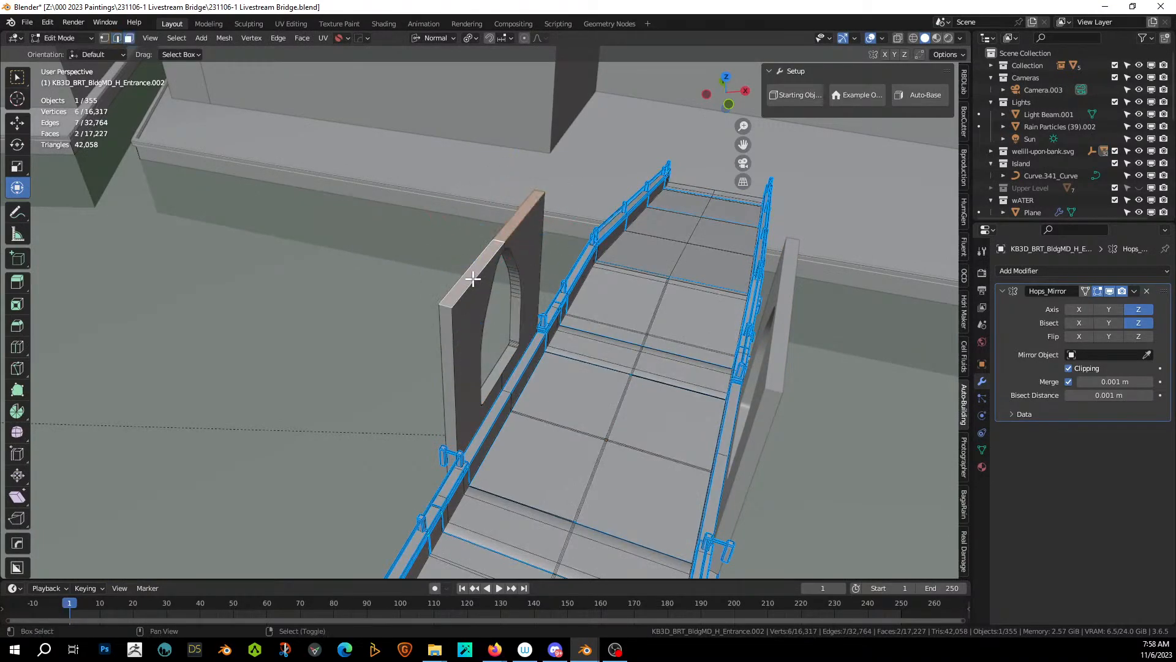
{"action": "key", "text": "e"}
{"action": "left_click", "coordinate": [556, 299]}
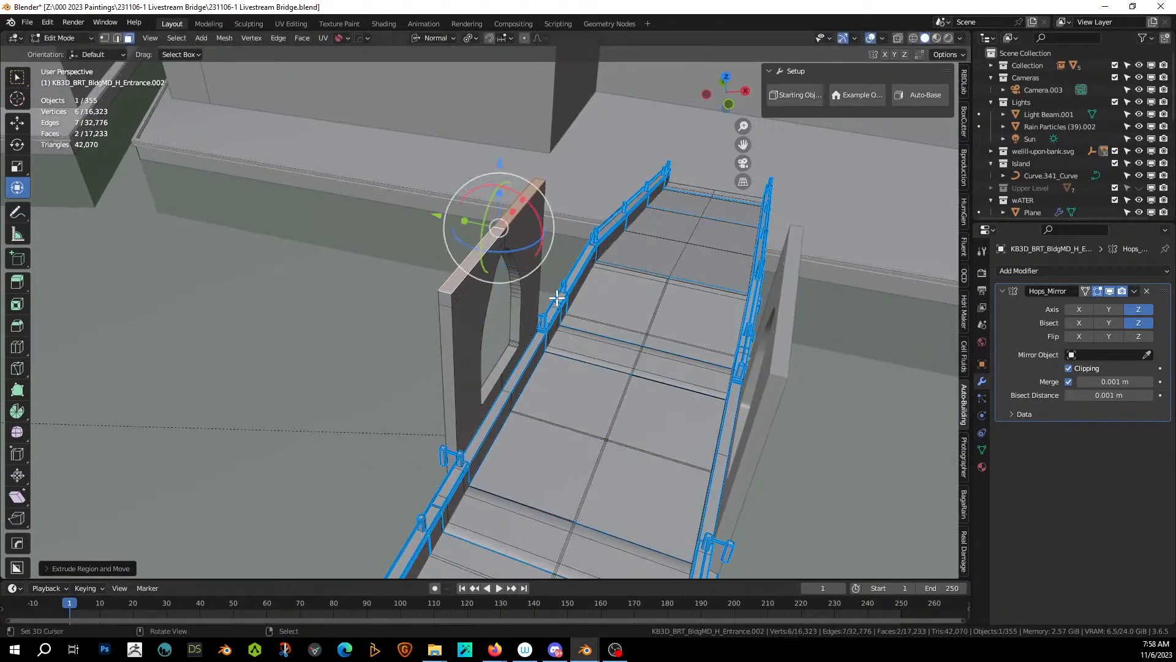
Extrude the inner faces of the wall's new top strip across the bridge to the mirror centre, forming a flat roof.
{"action": "middle_click_drag", "start_coordinate": [557, 299], "coordinate": [549, 261]}
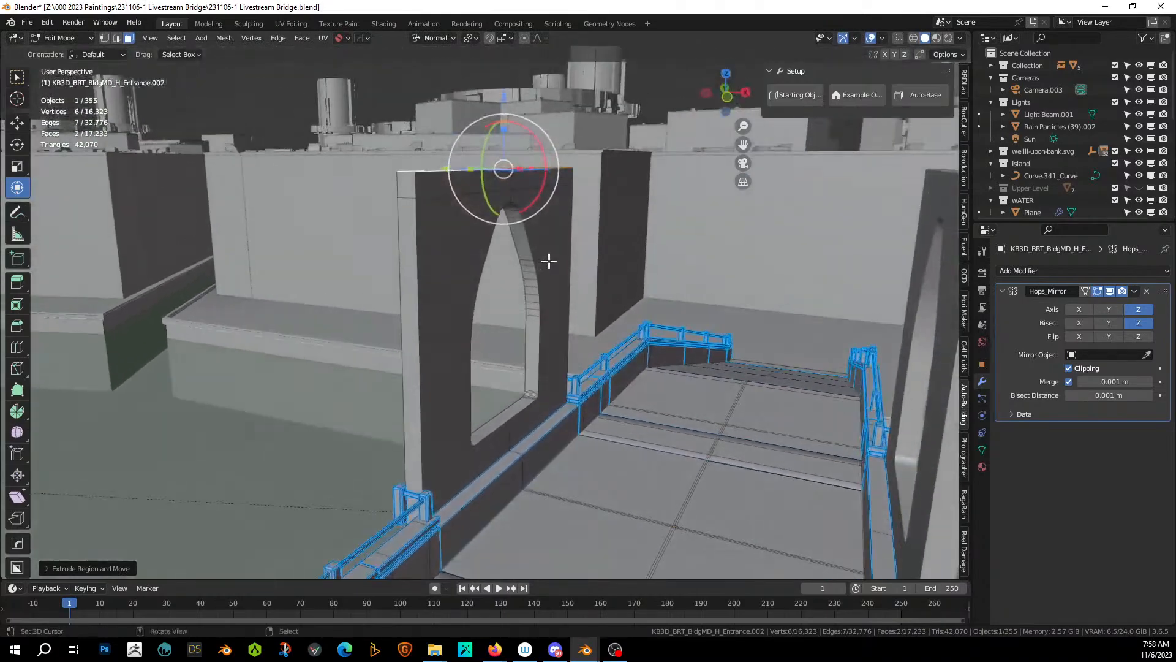
{"action": "right_click", "coordinate": [456, 189]}
{"action": "right_click", "coordinate": [539, 177], "text": "shift"}
{"action": "middle_click_drag", "start_coordinate": [543, 179], "coordinate": [635, 202]}
{"action": "key", "text": "e"}
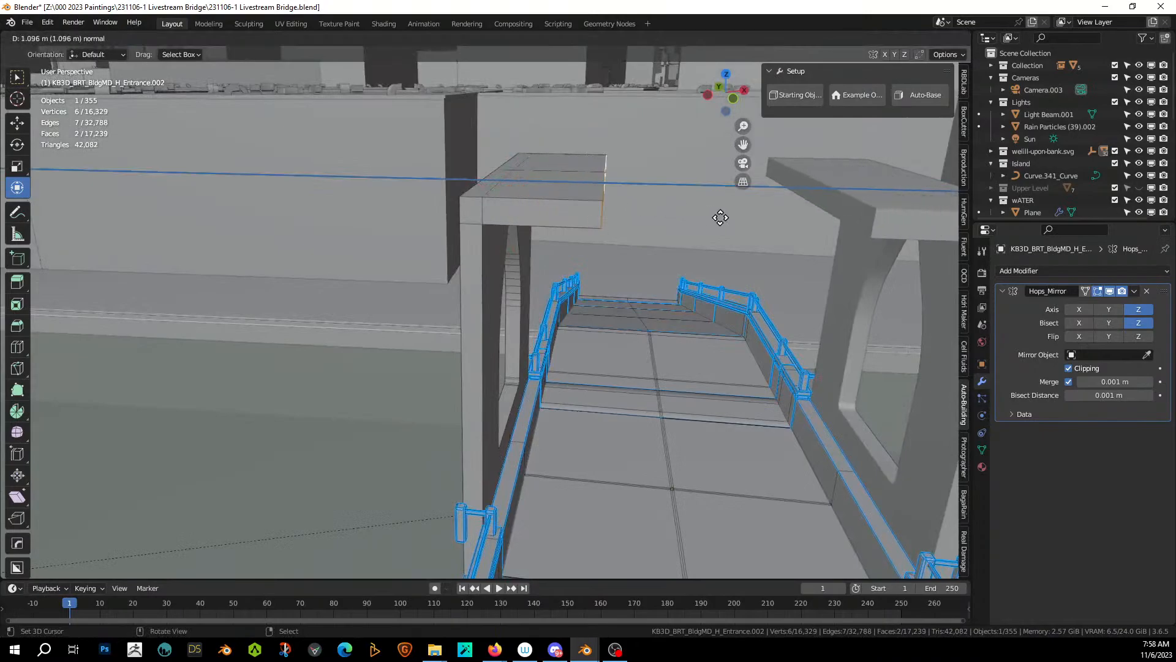
{"action": "left_click", "coordinate": [802, 228]}
{"action": "key", "text": "KP_Decimal"}
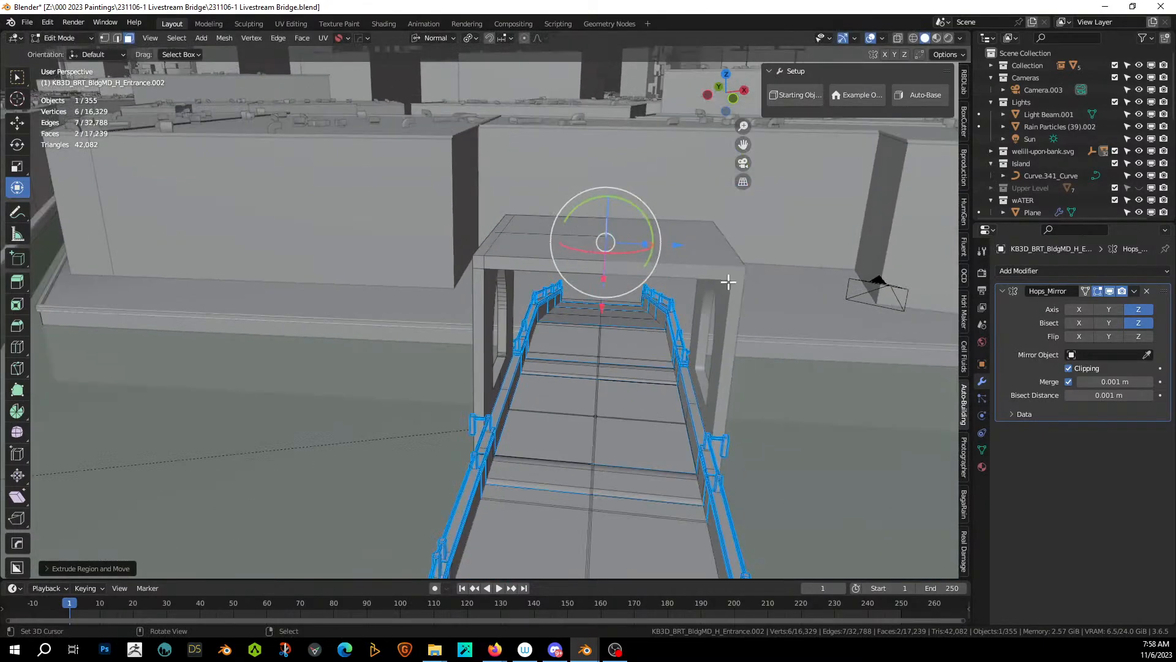
Leave mesh editing, save the file, and apply the Hops_Mirror modifier on the bridge.
{"action": "middle_click_drag", "start_coordinate": [728, 282], "coordinate": [593, 302]}
{"action": "key", "text": "Tab"}
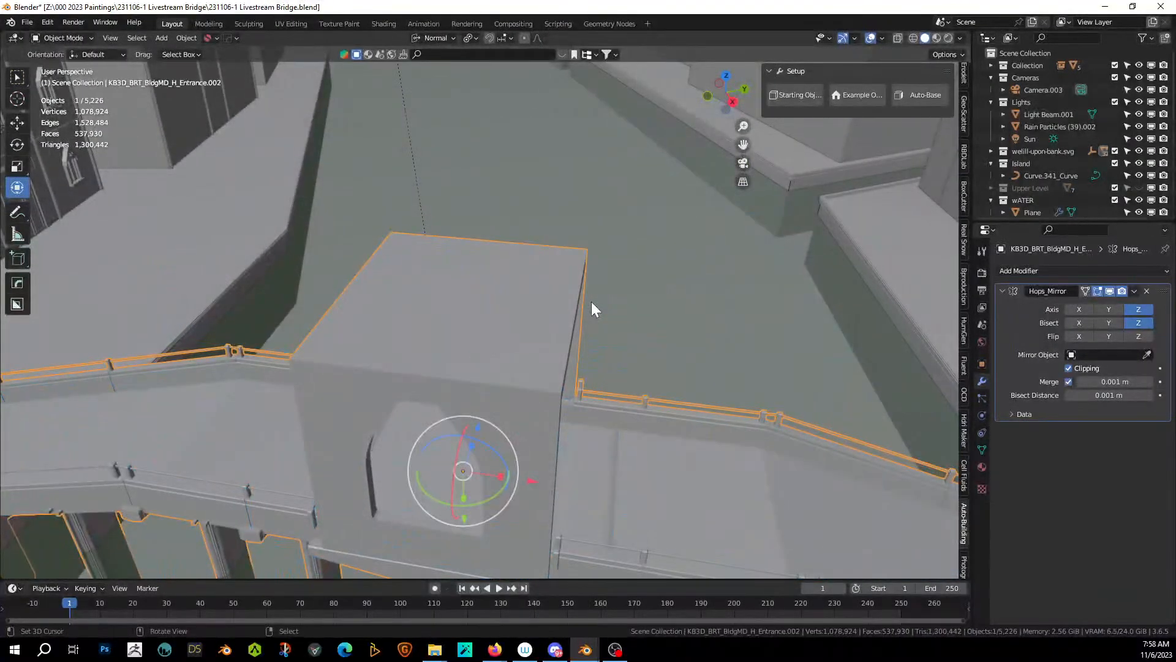
{"action": "key", "text": "ctrl+s"}
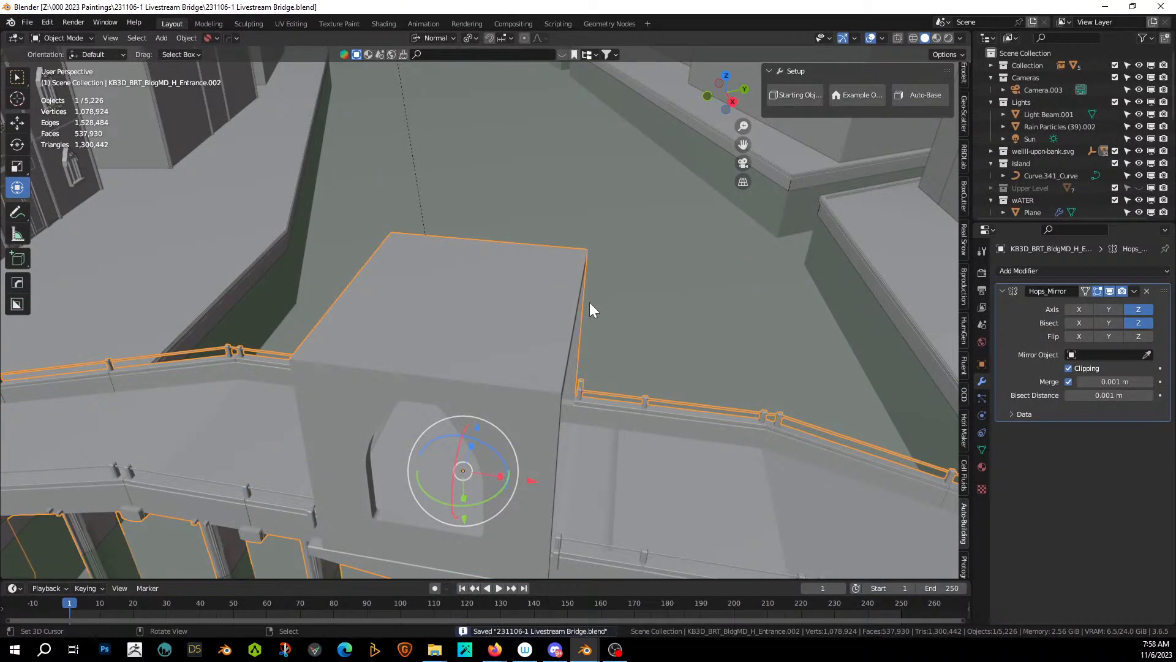
{"action": "middle_click_drag", "start_coordinate": [589, 303], "coordinate": [681, 294]}
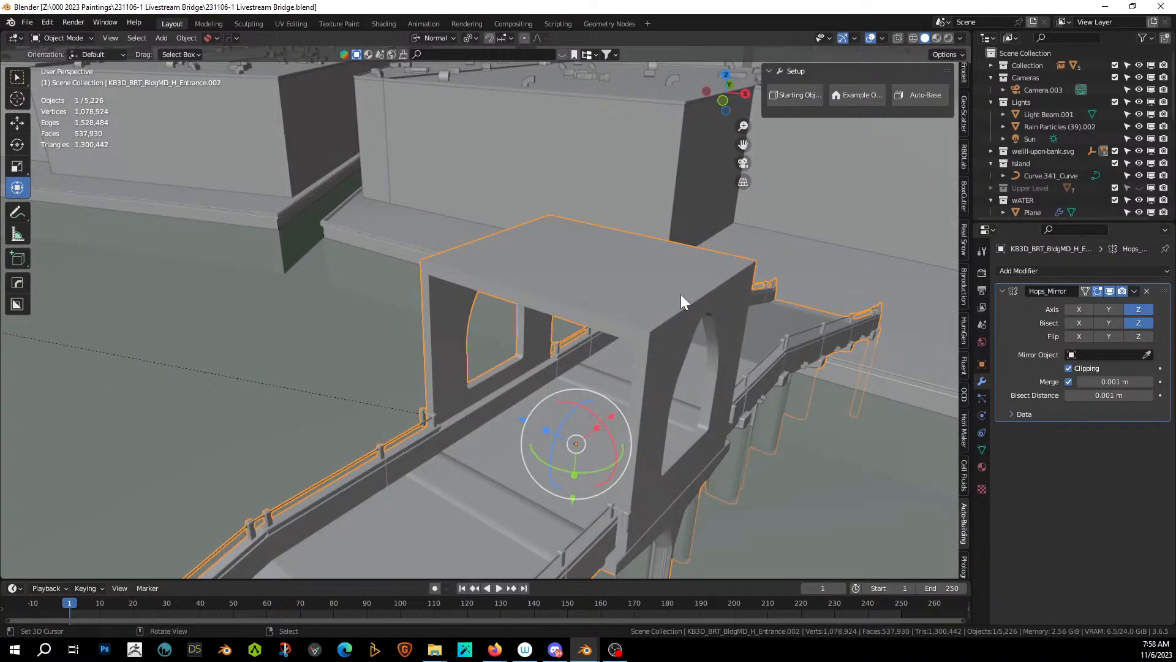
{"action": "key", "text": "ctrl+a"}
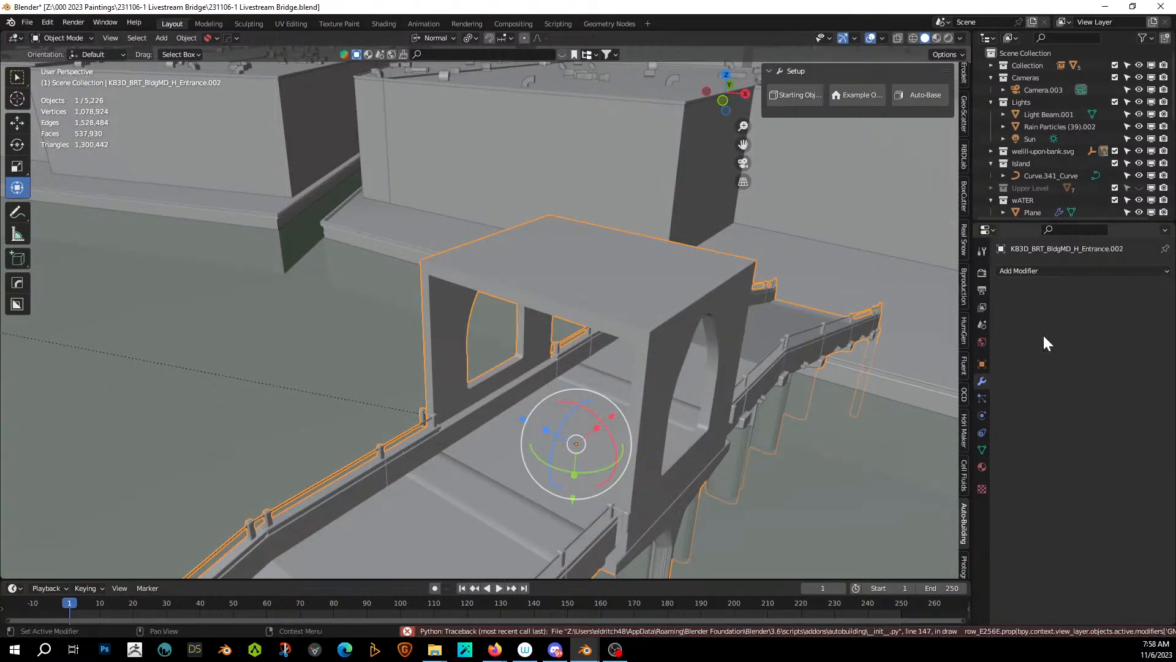
Extrude the four small end faces at the roof's corners outward along their normals to form projecting beams.
{"action": "middle_click_drag", "start_coordinate": [693, 302], "coordinate": [610, 340]}
{"action": "key", "text": "Tab"}
{"action": "left_click", "coordinate": [633, 354]}
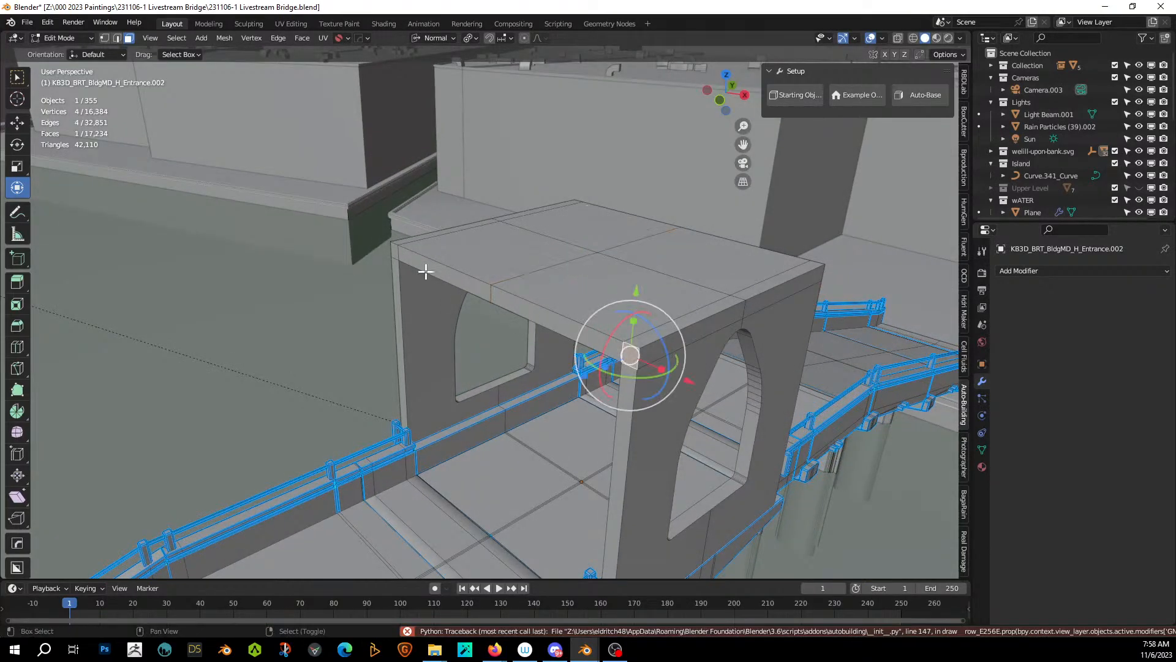
{"action": "left_click", "coordinate": [397, 247], "text": "shift"}
{"action": "middle_click_drag", "start_coordinate": [577, 300], "coordinate": [474, 321]}
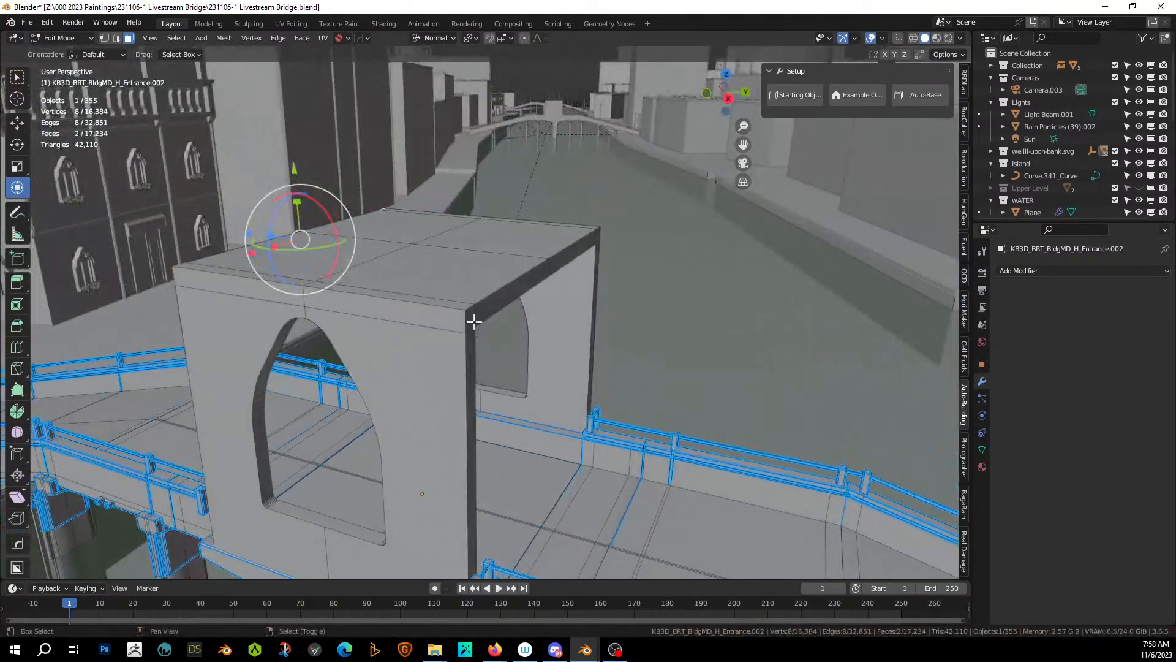
{"action": "left_click", "coordinate": [472, 319], "text": "shift"}
{"action": "left_click", "coordinate": [598, 235], "text": "shift"}
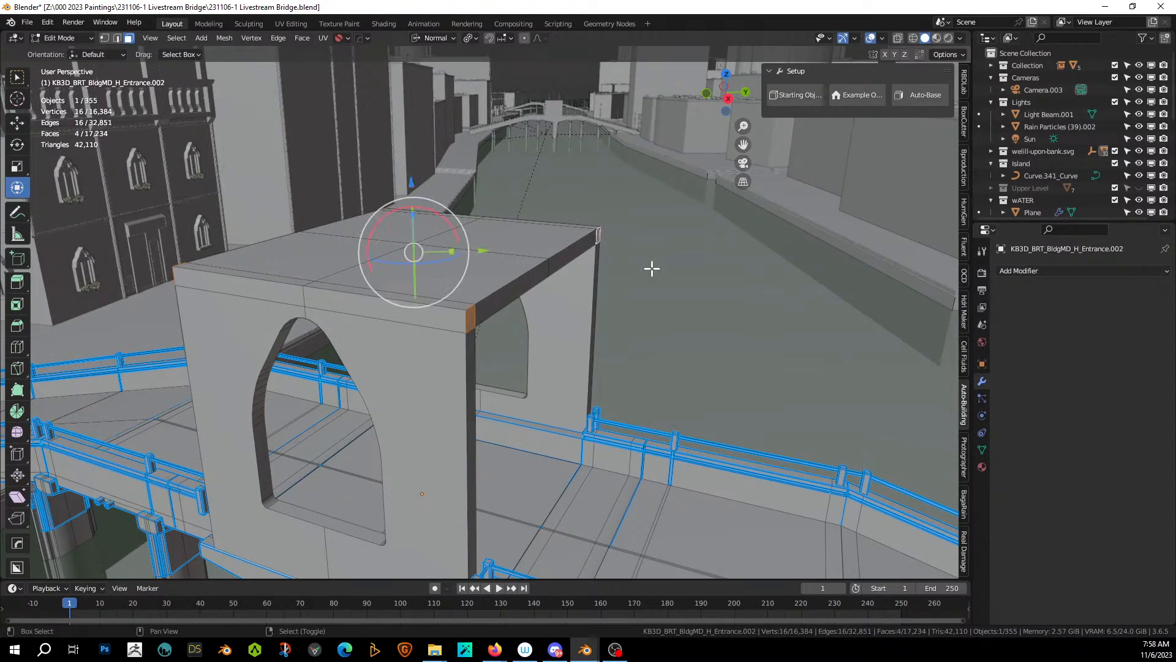
{"action": "key", "text": "alt+e"}
{"action": "left_click", "coordinate": [659, 314]}
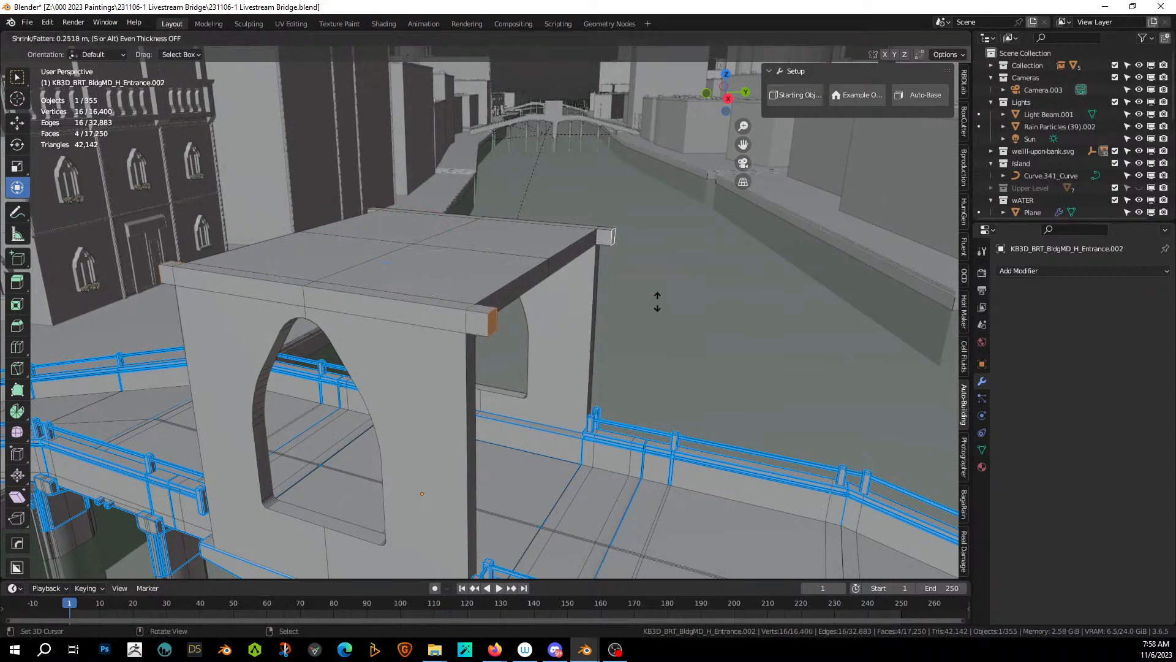
{"action": "left_click", "coordinate": [657, 297]}
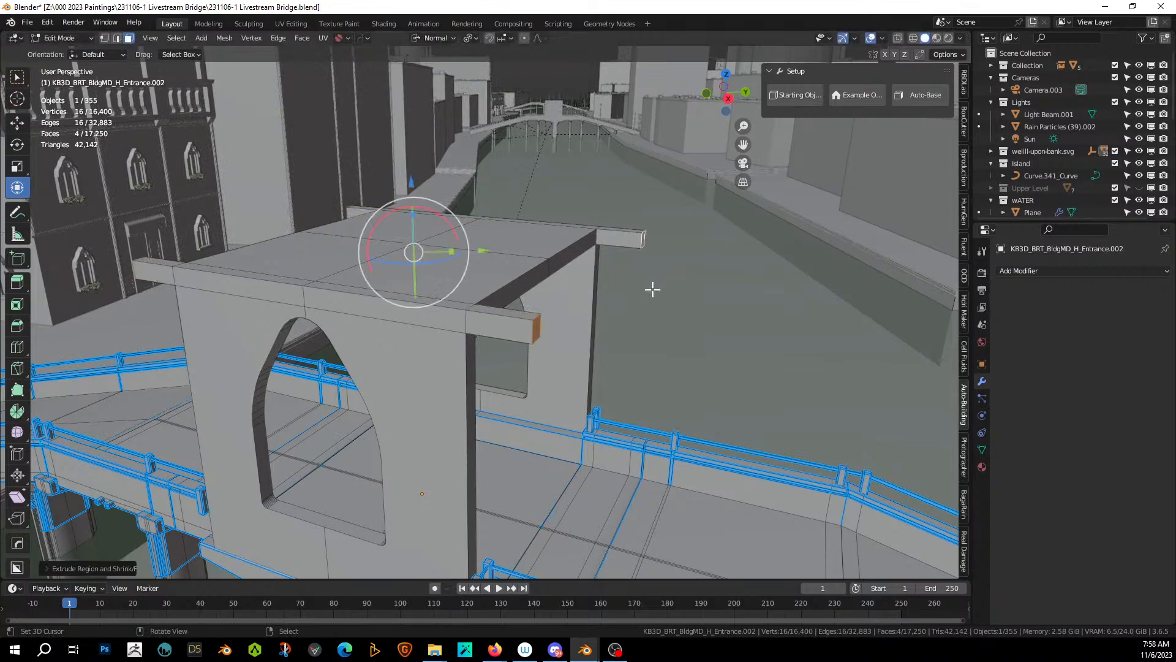
Extrude the four beam end faces along their normals again by about 0.31 m to add end segments.
{"action": "middle_click_drag", "start_coordinate": [651, 289], "coordinate": [688, 311]}
{"action": "key", "text": "alt+e"}
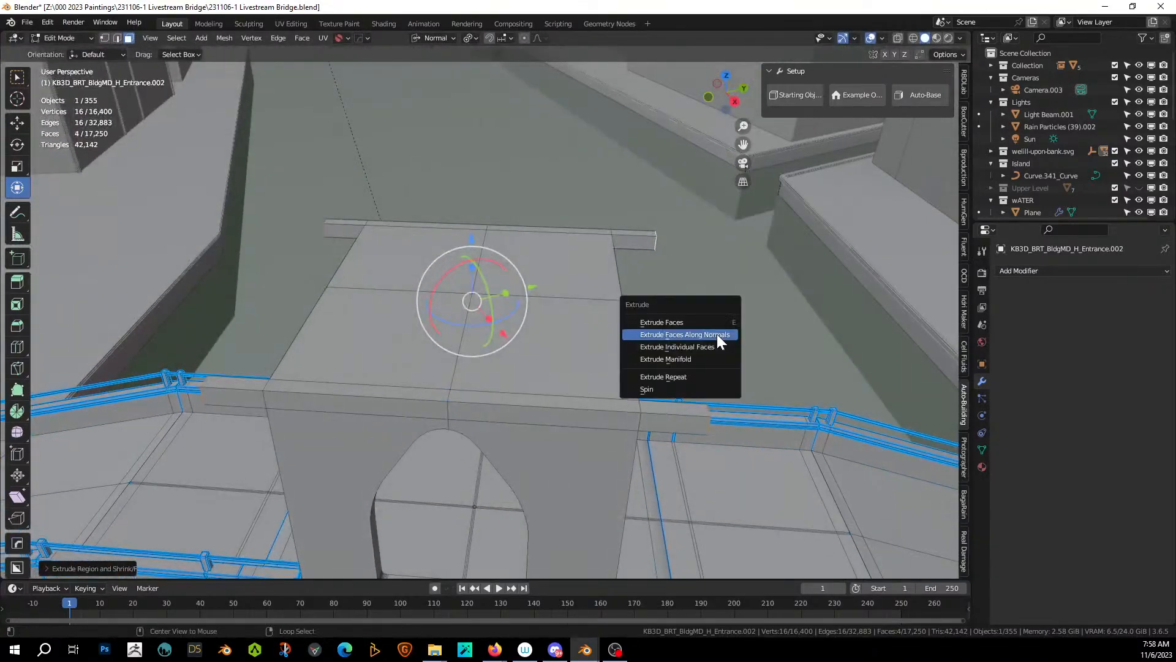
{"action": "left_click", "coordinate": [717, 333]}
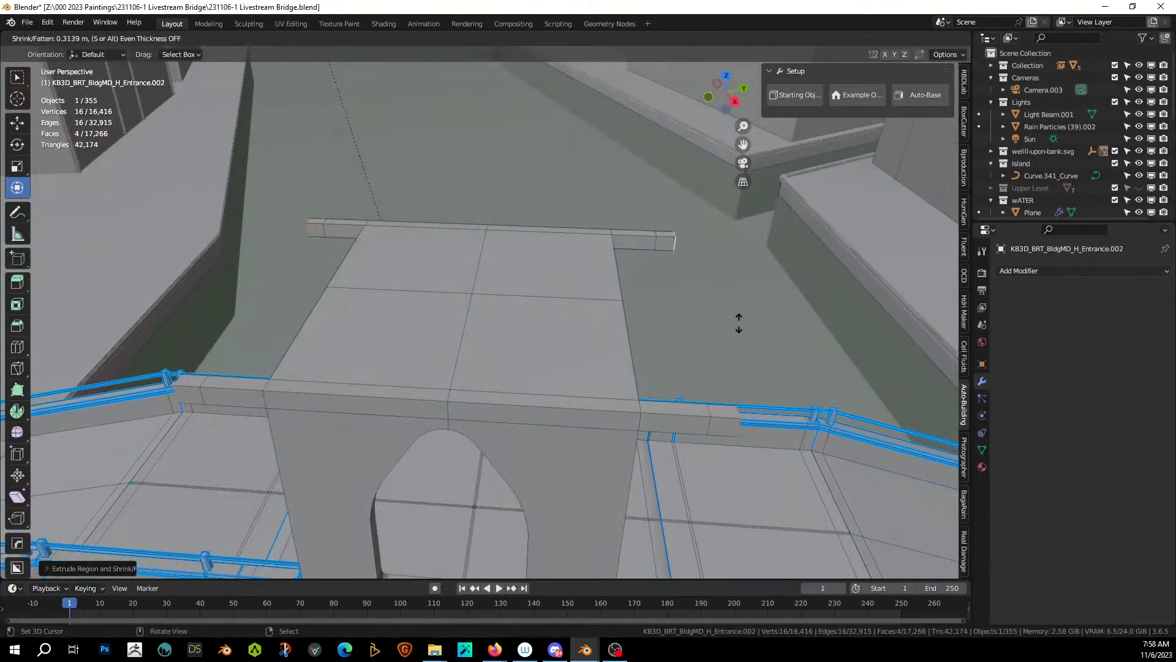
{"action": "left_click", "coordinate": [738, 323]}
Extrude the top faces of the four beam end segments upward by about 0.26 m to form upturned posts.
{"action": "middle_click_drag", "start_coordinate": [730, 323], "coordinate": [693, 310]}
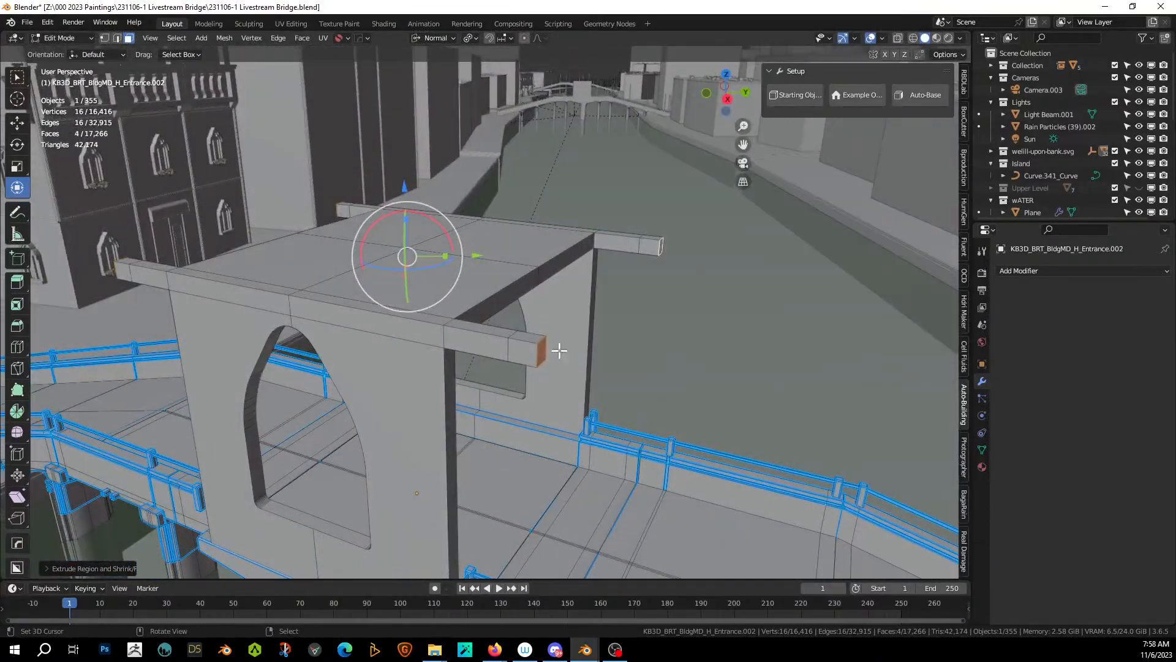
{"action": "left_click", "coordinate": [533, 333]}
{"action": "left_click", "coordinate": [651, 246], "text": "shift"}
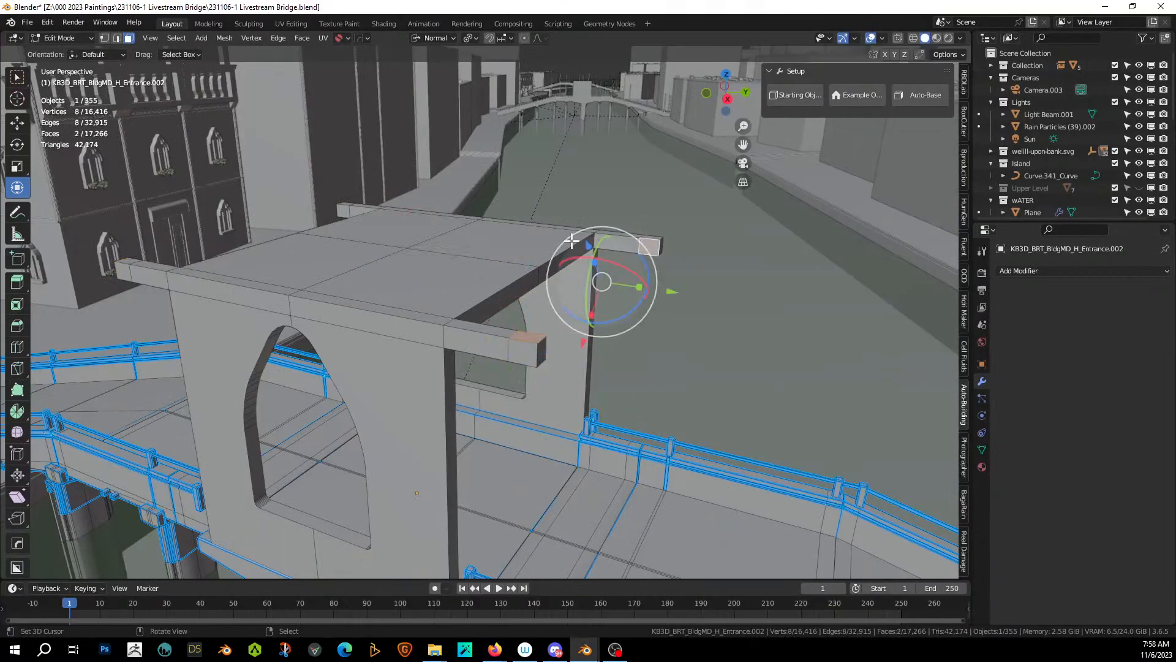
{"action": "right_click", "coordinate": [647, 247], "text": "shift"}
{"action": "right_click", "coordinate": [653, 236], "text": "shift"}
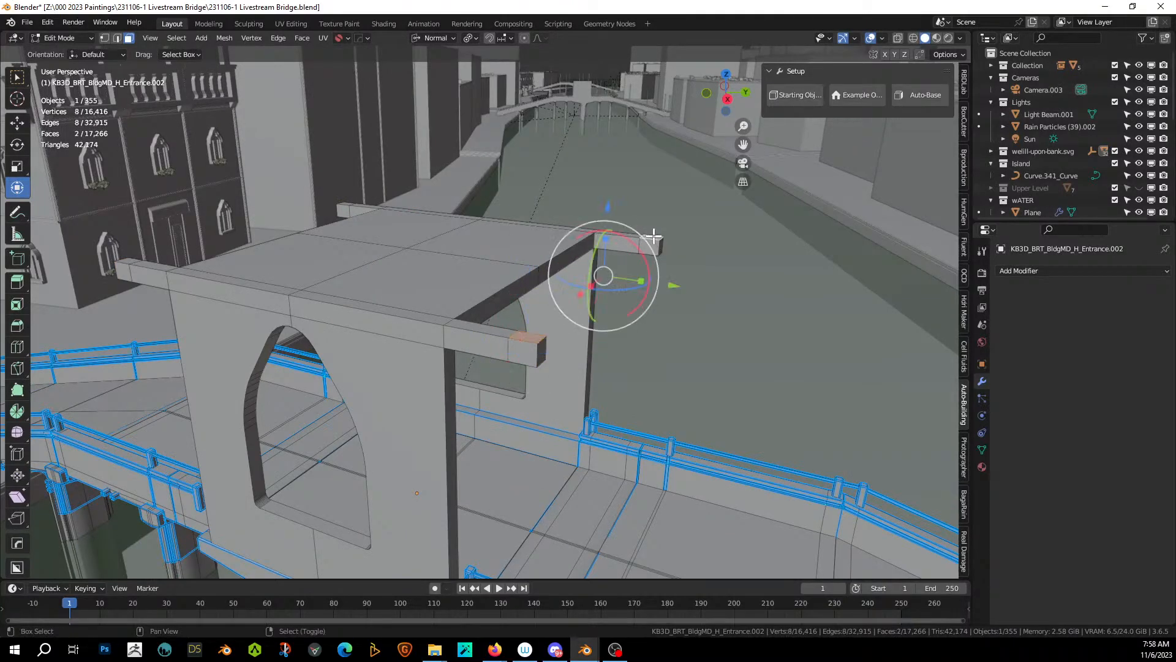
{"action": "middle_click_drag", "start_coordinate": [613, 291], "coordinate": [643, 300]}
{"action": "right_click", "coordinate": [169, 319], "text": "shift"}
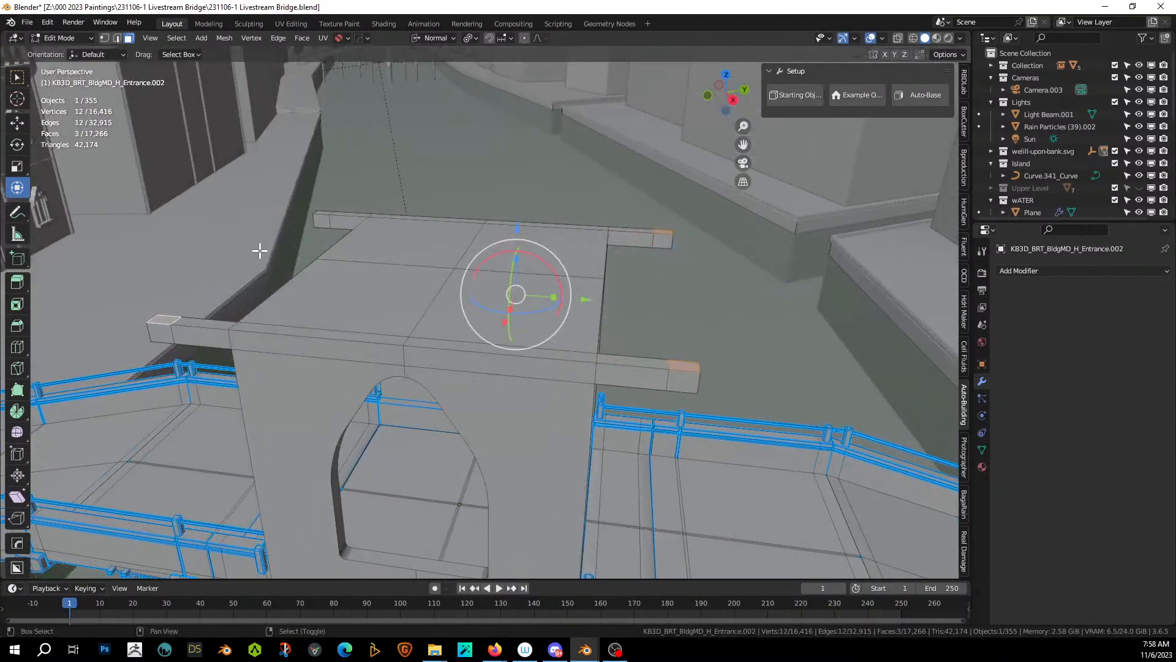
{"action": "right_click", "coordinate": [324, 212], "text": "shift"}
{"action": "key", "text": "e"}
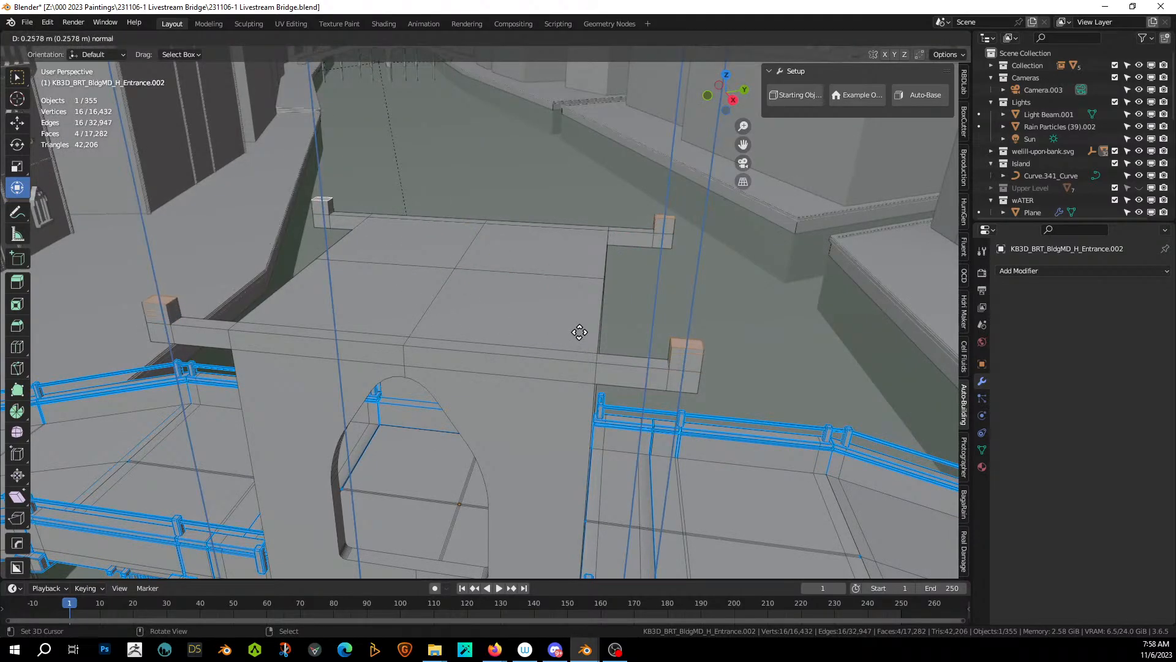
{"action": "left_click", "coordinate": [575, 326]}
Add a UV sphere at the centre of one corner post's top face and scale it down to about half size.
{"action": "middle_click_drag", "start_coordinate": [567, 317], "coordinate": [465, 313]}
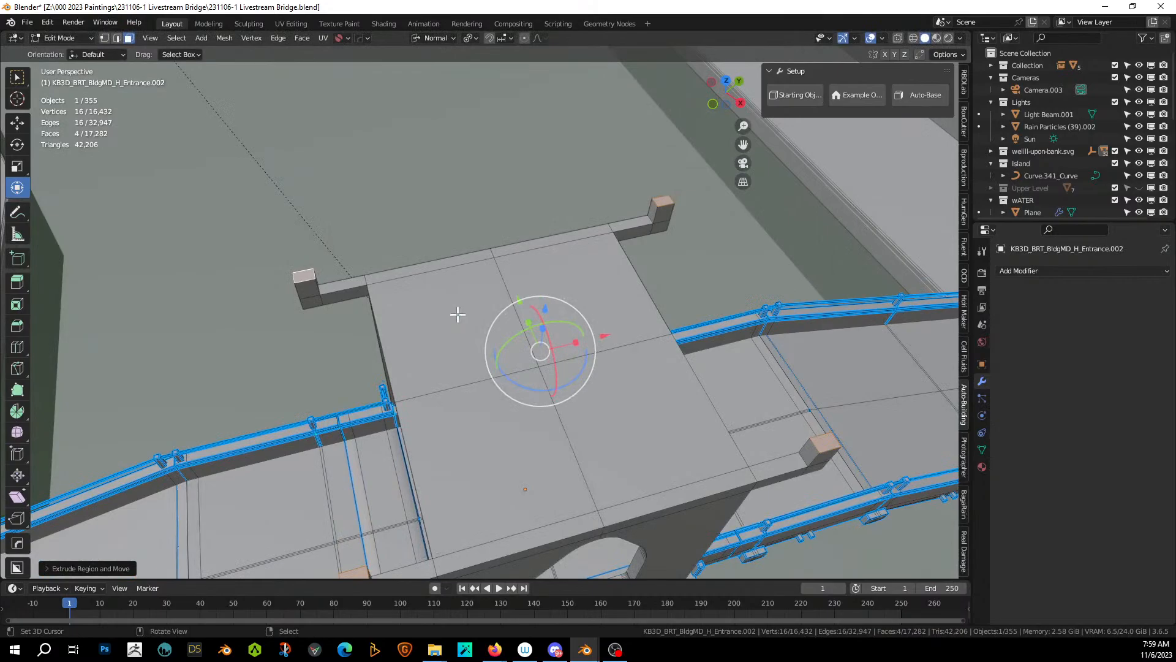
{"action": "right_click", "coordinate": [301, 279]}
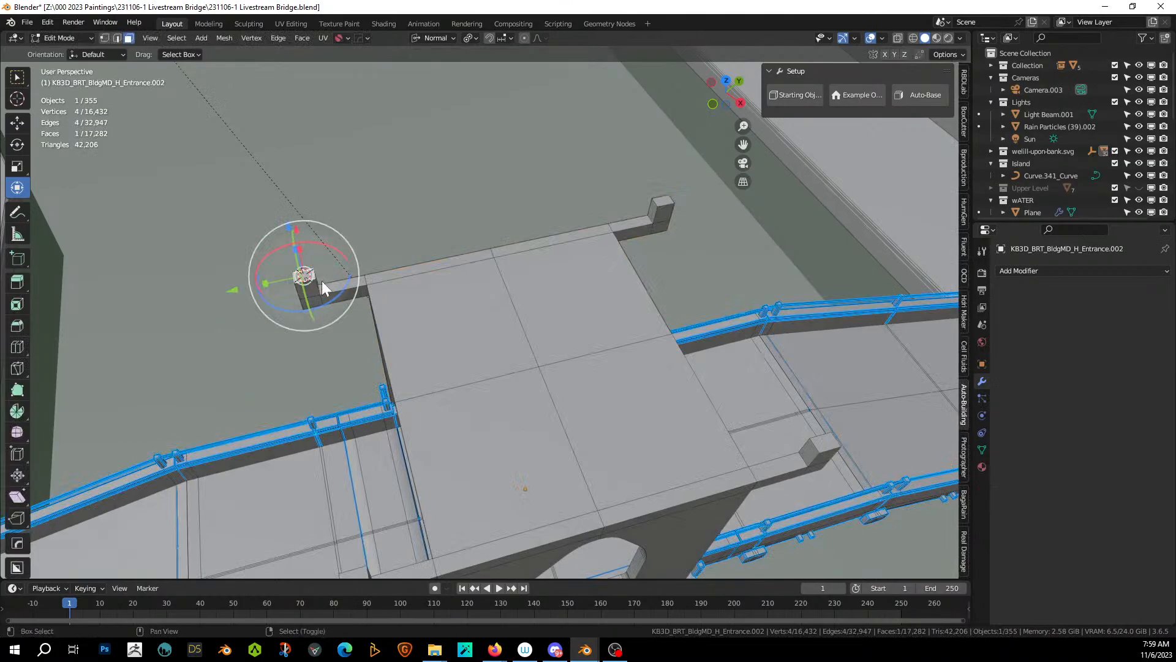
{"action": "key", "text": "shift+a"}
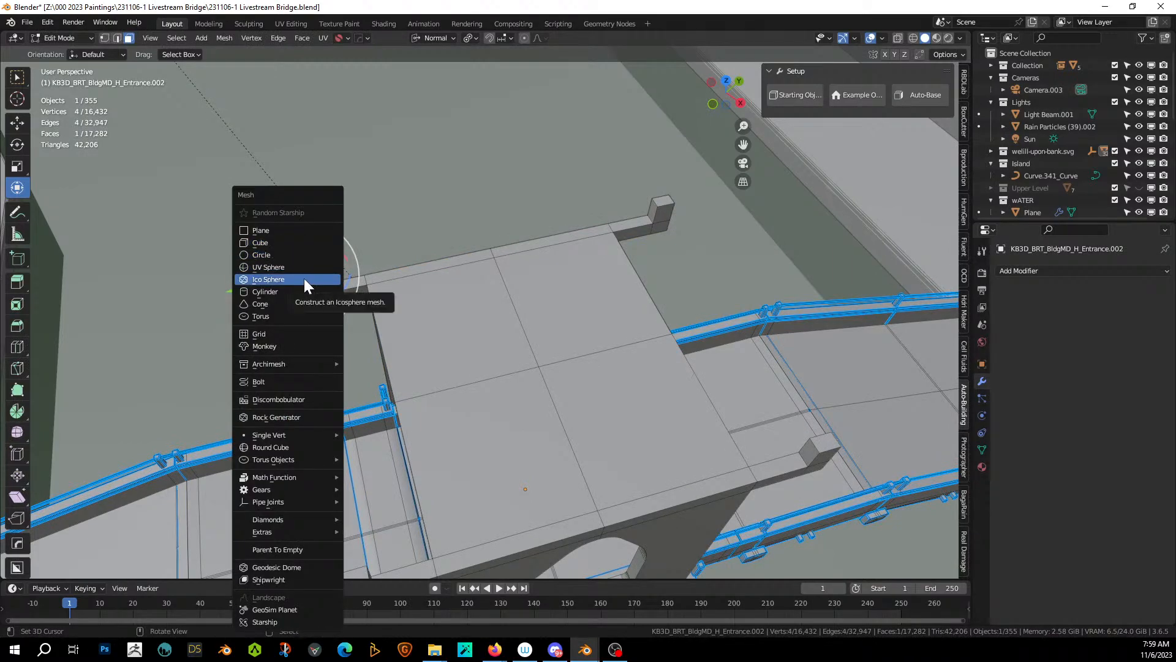
{"action": "left_click", "coordinate": [303, 268]}
{"action": "middle_click_drag", "start_coordinate": [303, 274], "coordinate": [457, 282]}
{"action": "key", "text": "s"}
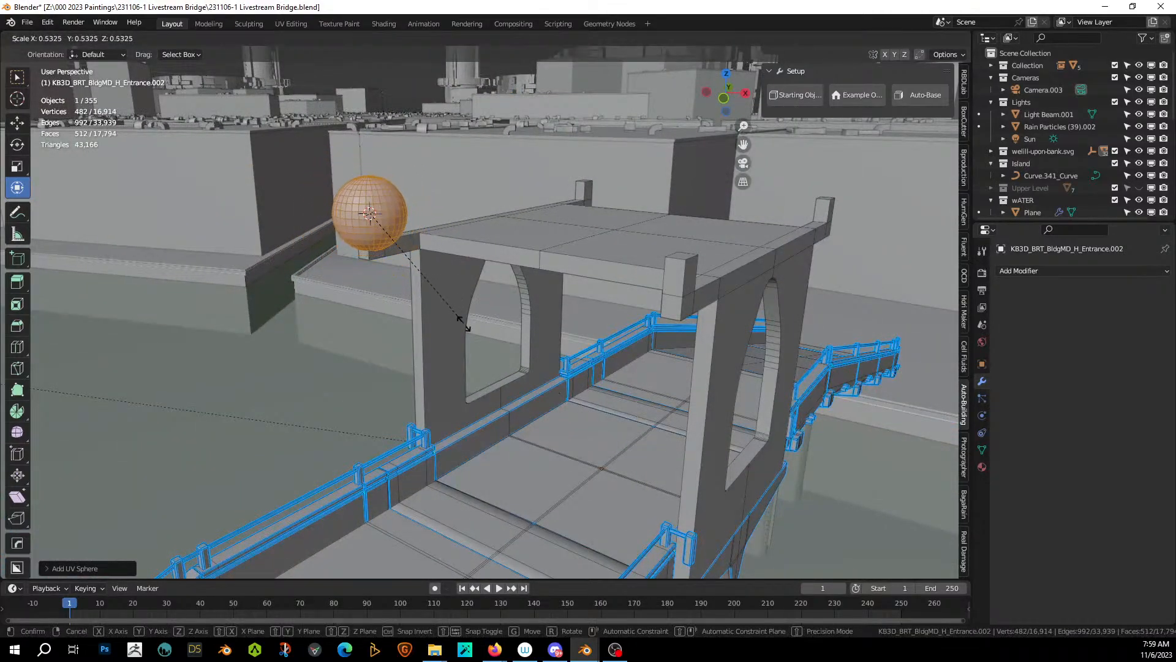
{"action": "left_click", "coordinate": [435, 286]}
{"action": "key", "text": "KP_Decimal"}
{"action": "middle_click_drag", "start_coordinate": [452, 299], "coordinate": [465, 263]}
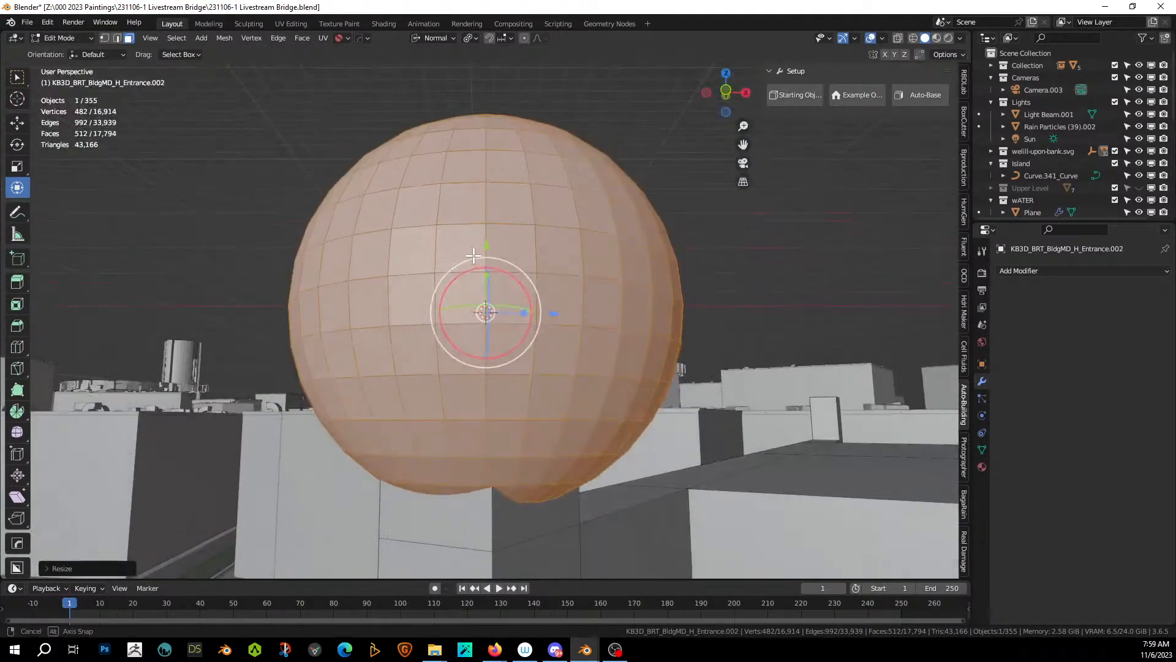
{"action": "key", "text": "g"}
{"action": "key", "text": "z"}
{"action": "key", "text": "Escape"}
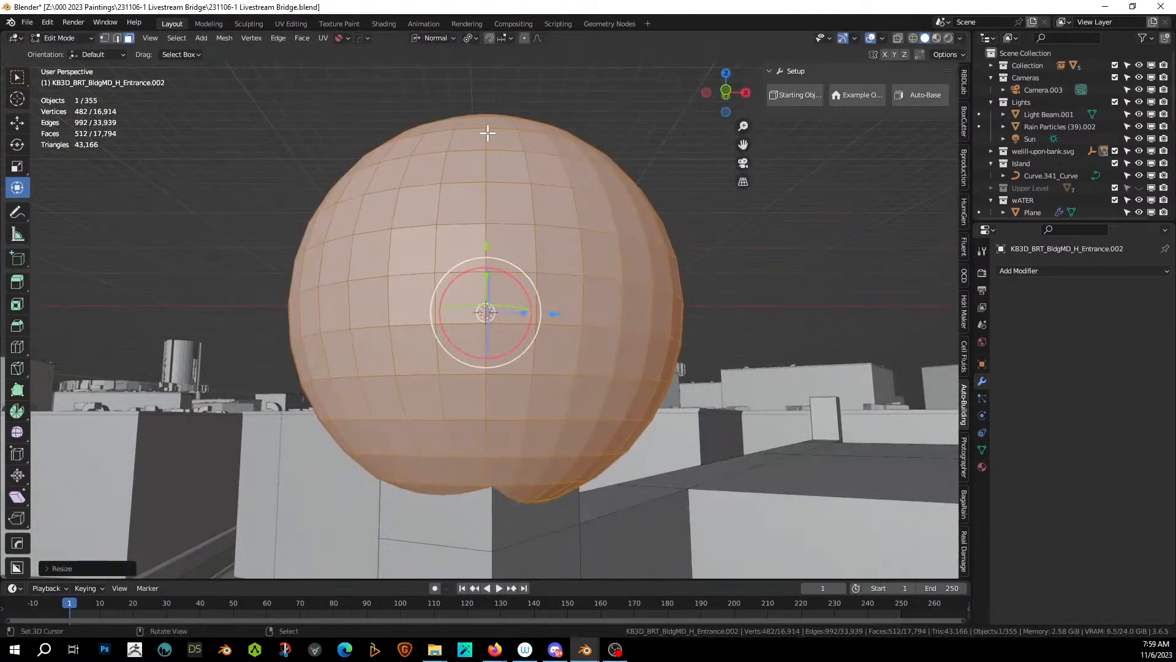
Switch the transform orientation to Global and raise the sphere along Z until it rests on top of the post.
{"action": "left_click", "coordinate": [447, 39]}
{"action": "left_click", "coordinate": [411, 74]}
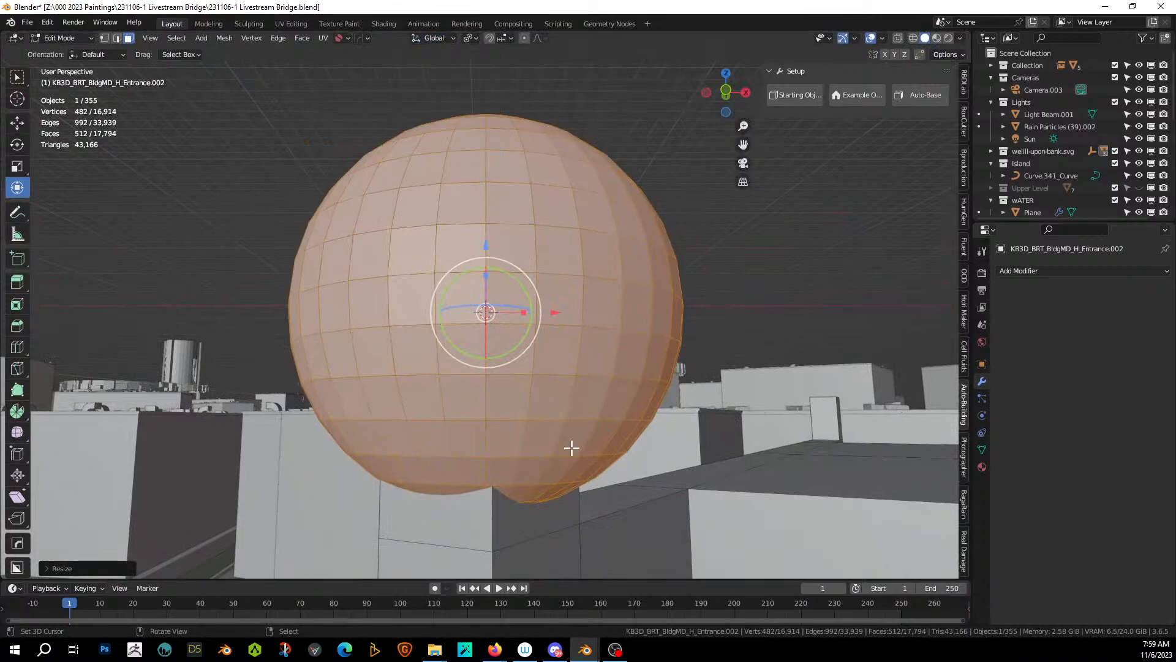
{"action": "key", "text": "g"}
{"action": "key", "text": "z"}
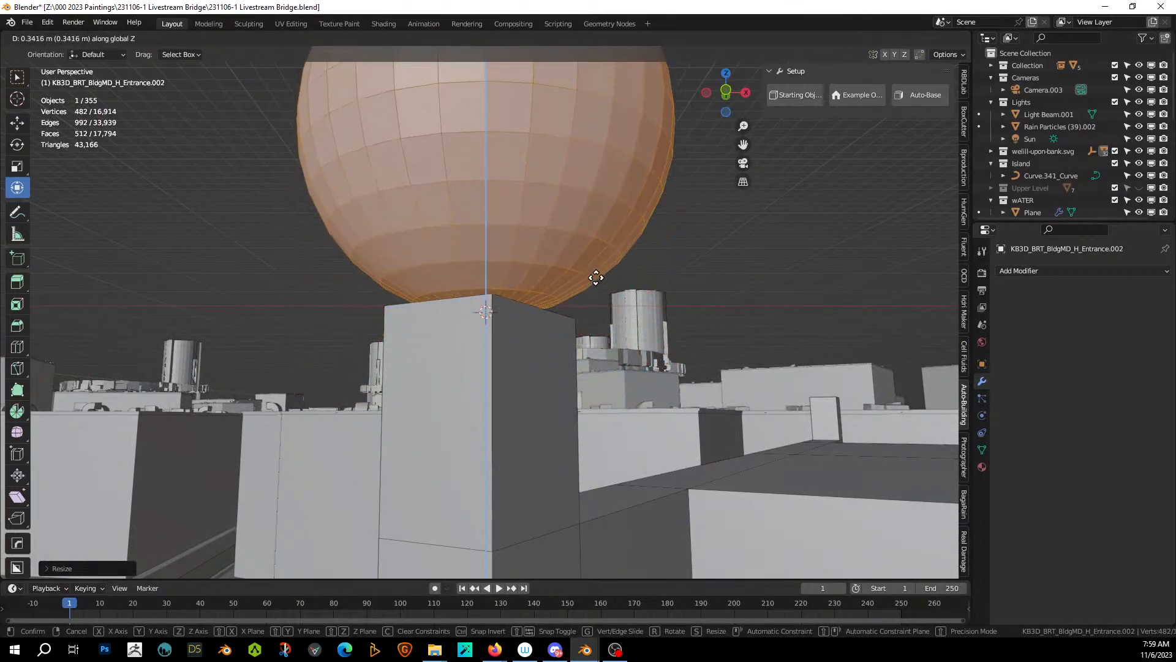
{"action": "left_click", "coordinate": [588, 306]}
Leave mesh editing, set the orientation to Normal, and mirror the bridge across Z and X to repeat the sphere on all posts.
{"action": "middle_click_drag", "start_coordinate": [591, 307], "coordinate": [324, 362]}
{"action": "scroll", "coordinate": [325, 360], "scroll_direction": "down", "scroll_amount": 15}
{"action": "key", "text": "Tab"}
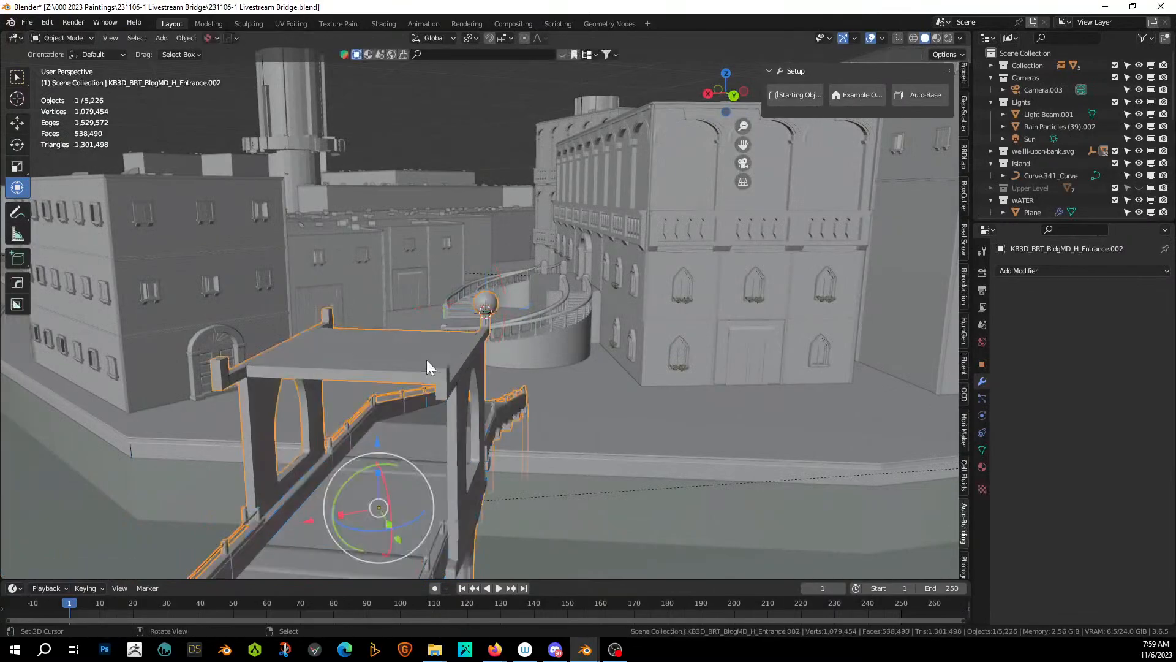
{"action": "middle_click_drag", "start_coordinate": [427, 359], "coordinate": [466, 422]}
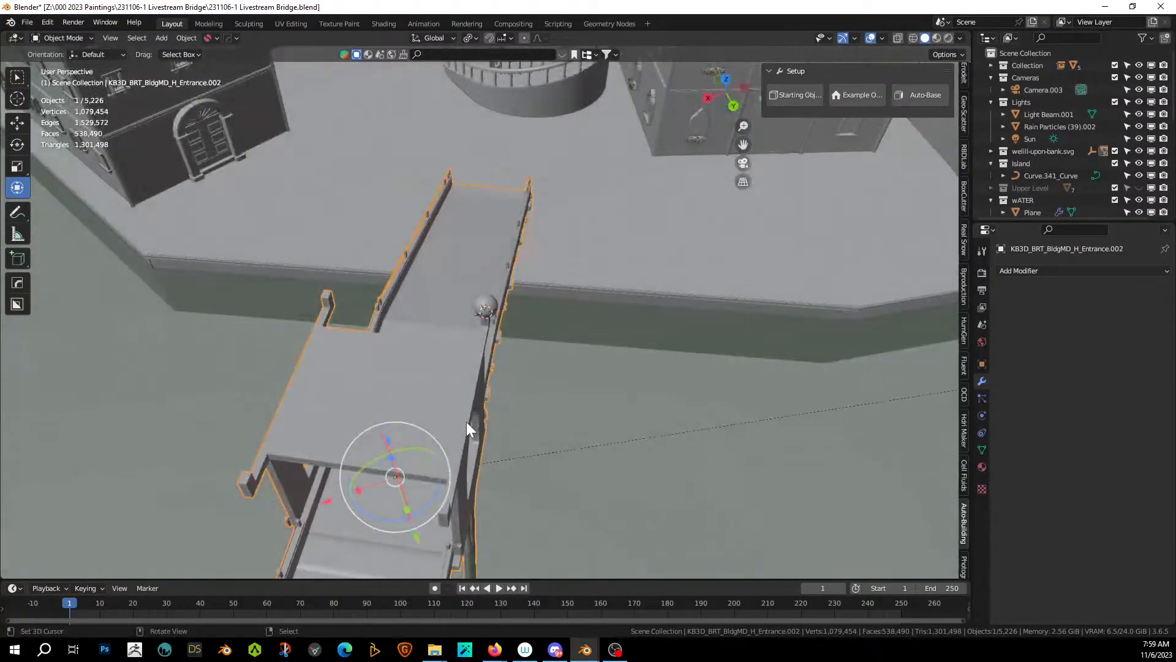
{"action": "left_click", "coordinate": [439, 38]}
{"action": "left_click", "coordinate": [414, 101]}
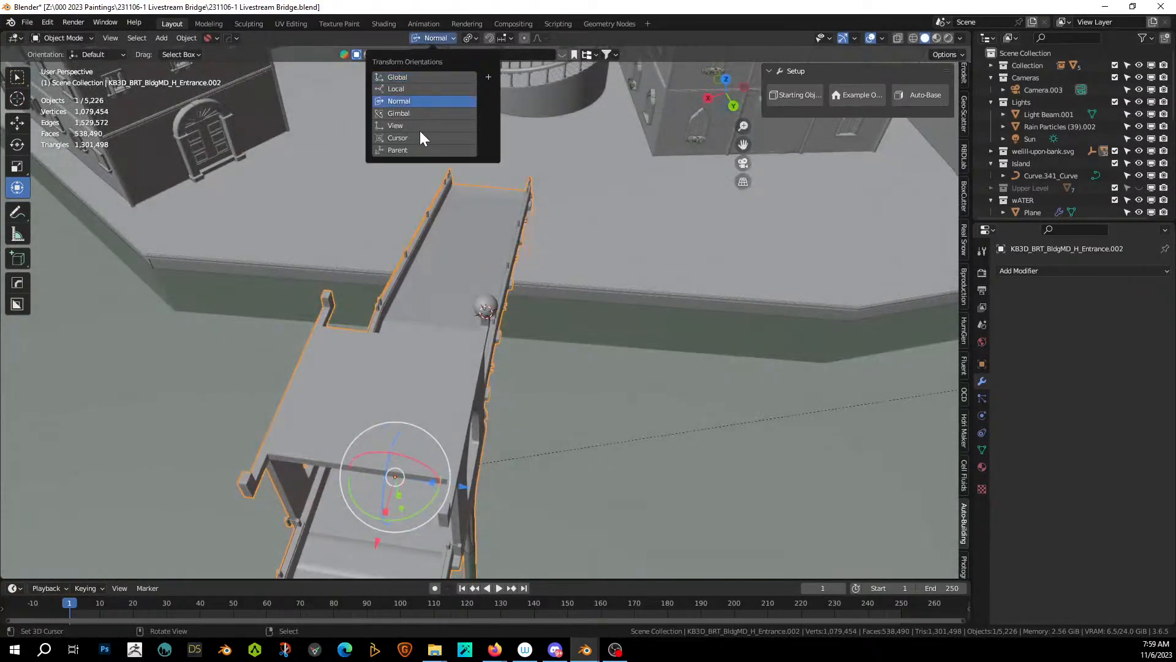
{"action": "key", "text": "alt+x"}
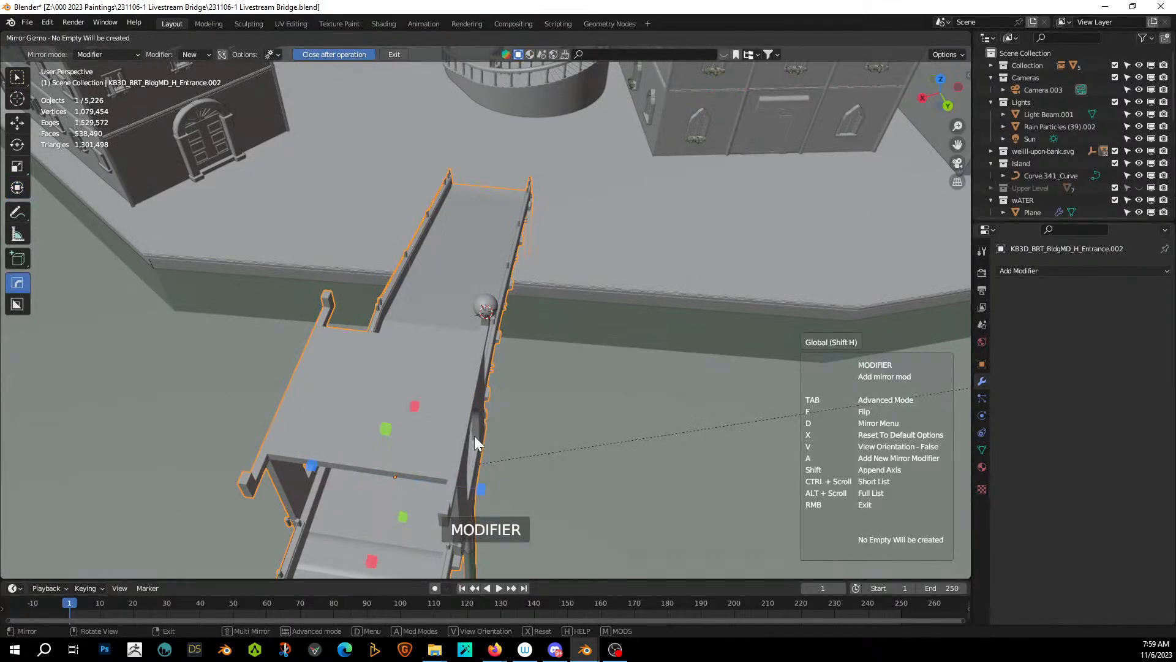
{"action": "left_click", "coordinate": [481, 490]}
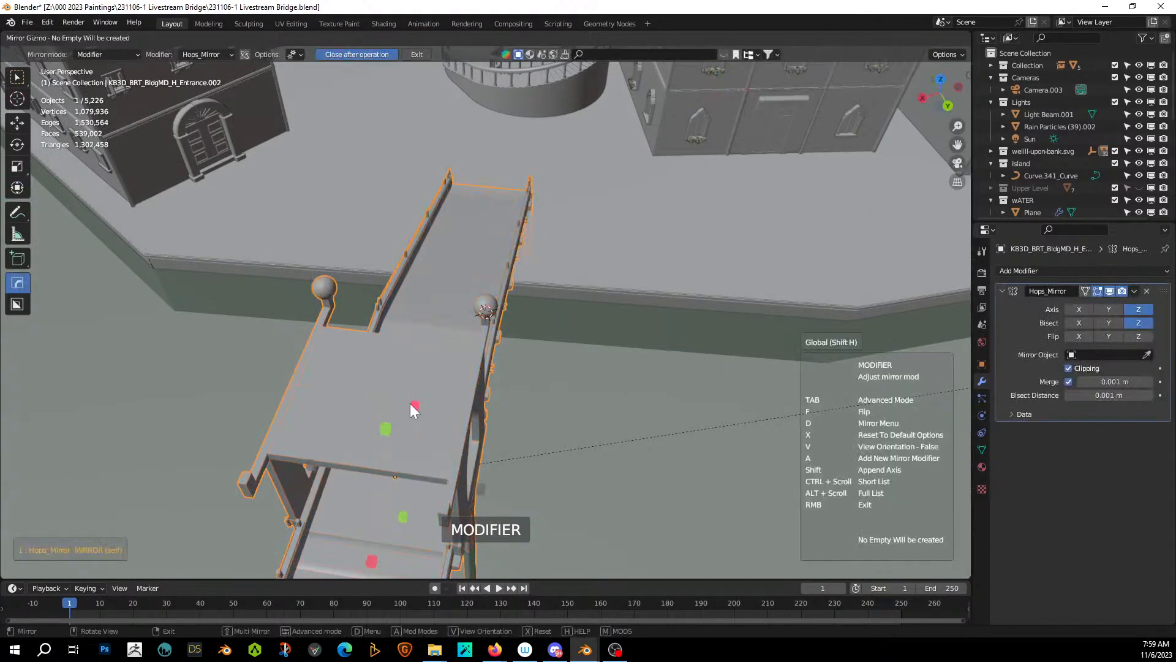
{"action": "left_click", "coordinate": [411, 404]}
Select the corner edges of the original sphere's upturned post and bevel them about 0.144 m wide with 8 segments.
{"action": "middle_click_drag", "start_coordinate": [410, 403], "coordinate": [441, 363]}
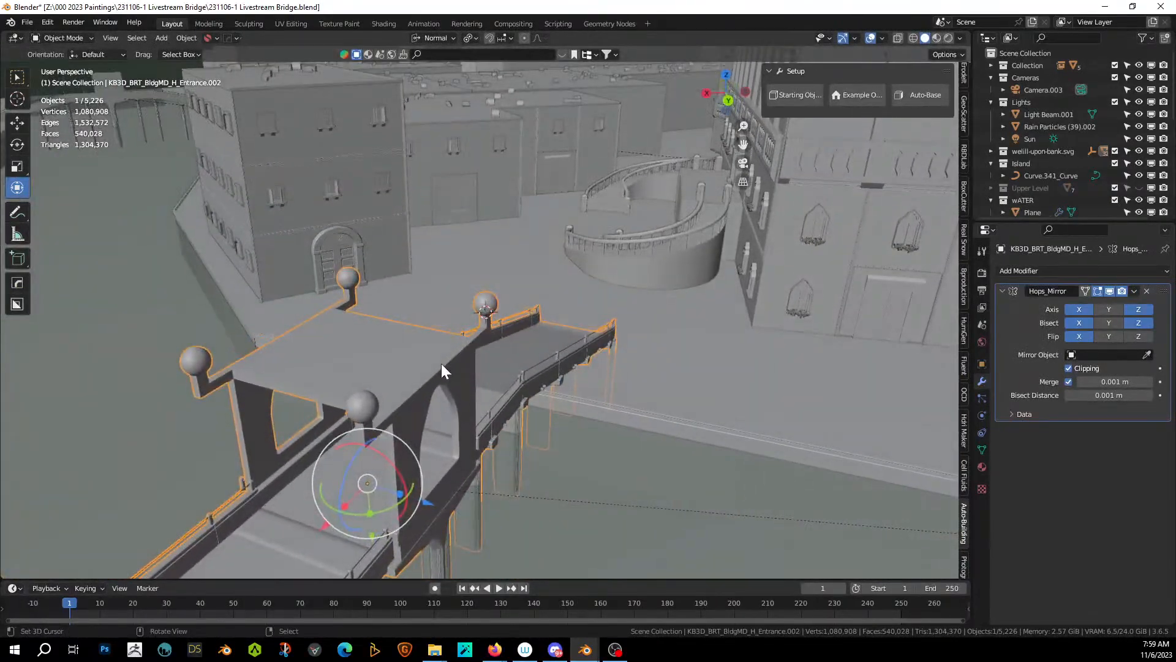
{"action": "scroll", "coordinate": [441, 363], "scroll_direction": "up", "scroll_amount": 2}
{"action": "scroll", "coordinate": [668, 412], "scroll_direction": "up", "scroll_amount": 4}
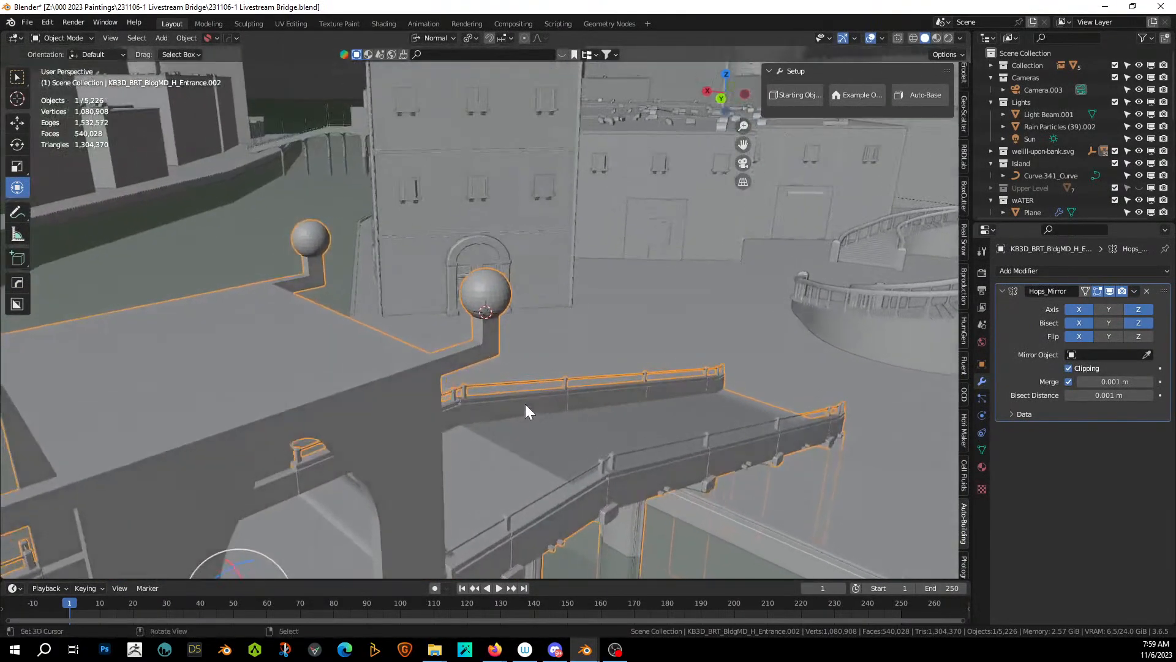
{"action": "key", "text": "Tab"}
{"action": "left_click", "coordinate": [390, 378]}
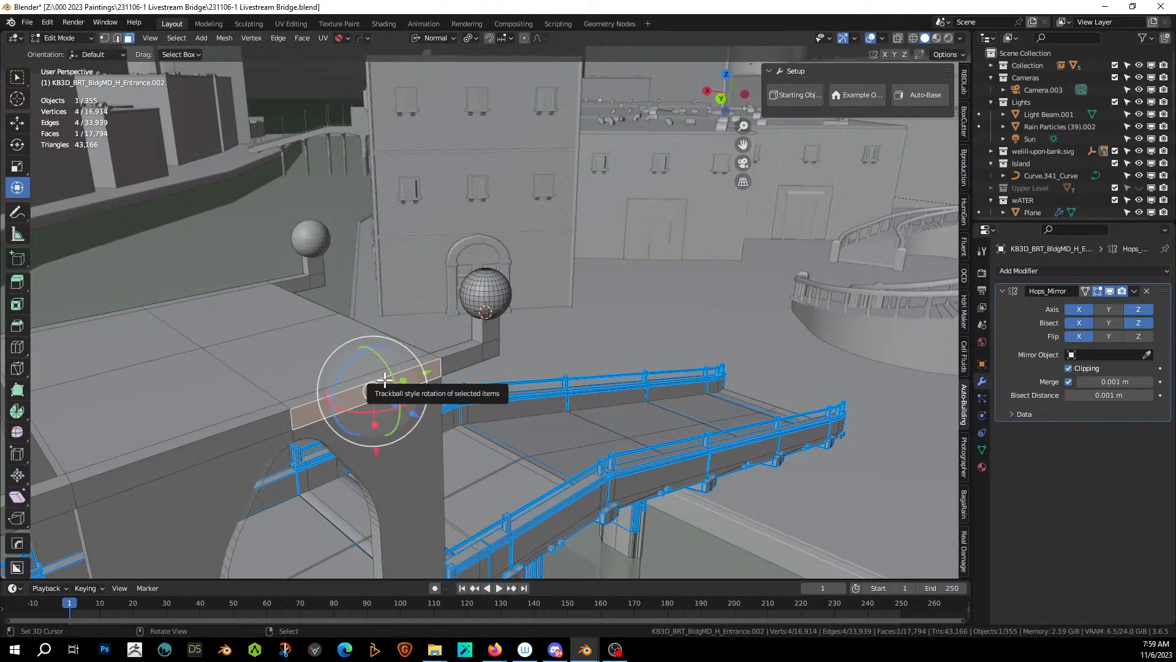
{"action": "left_click", "coordinate": [394, 373]}
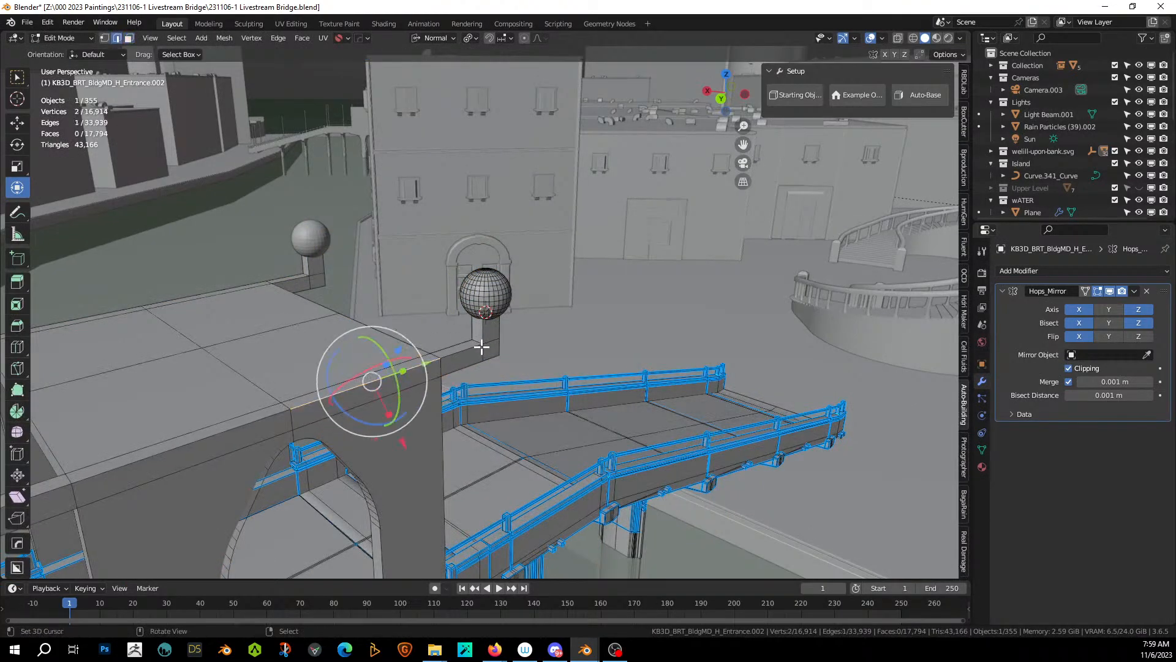
{"action": "middle_click_drag", "start_coordinate": [508, 337], "coordinate": [382, 310]}
{"action": "scroll", "coordinate": [475, 347], "scroll_direction": "up", "scroll_amount": 3}
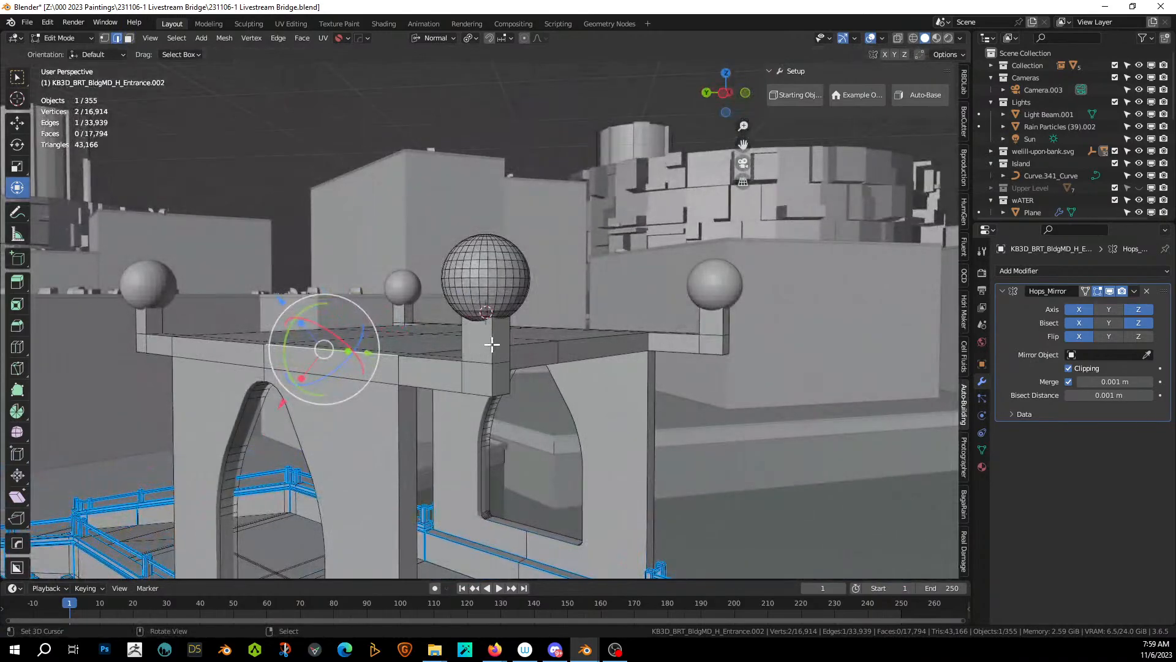
{"action": "right_click", "coordinate": [492, 345]}
{"action": "right_click", "coordinate": [492, 344], "text": "alt+shift"}
{"action": "right_click", "coordinate": [492, 344], "text": "alt+shift"}
{"action": "right_click", "coordinate": [460, 334], "text": "alt+shift"}
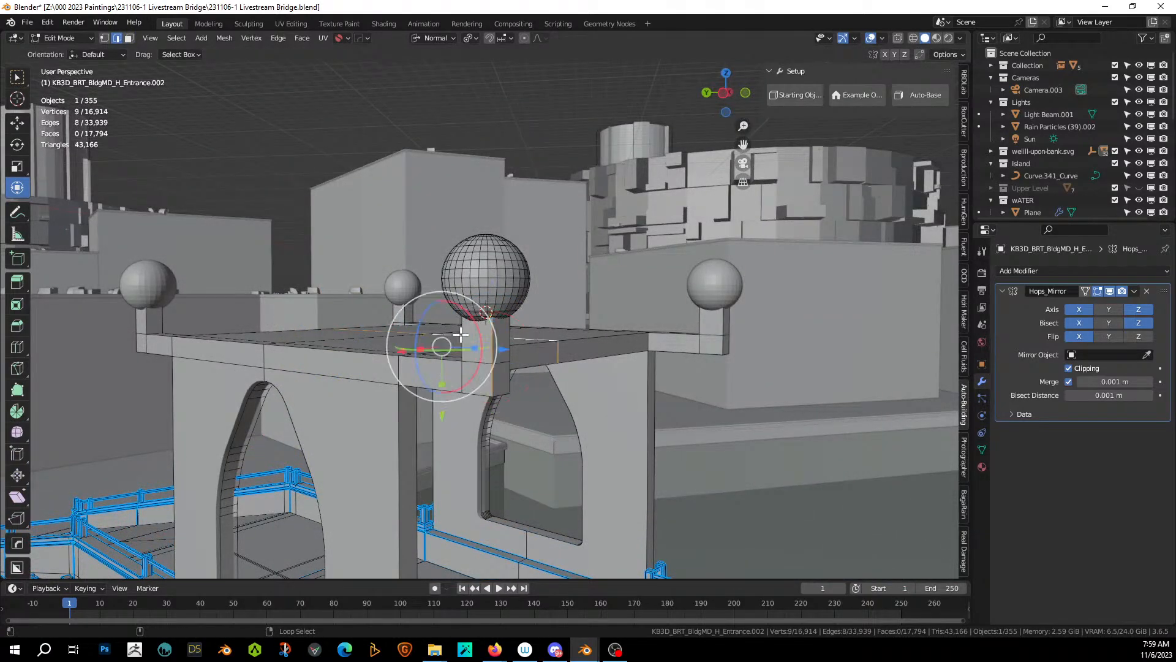
{"action": "key", "text": "ctrl+z"}
{"action": "middle_click_drag", "start_coordinate": [513, 362], "coordinate": [436, 350]}
{"action": "right_click", "coordinate": [506, 338], "text": "alt+shift"}
{"action": "right_click", "coordinate": [467, 332], "text": "alt+shift"}
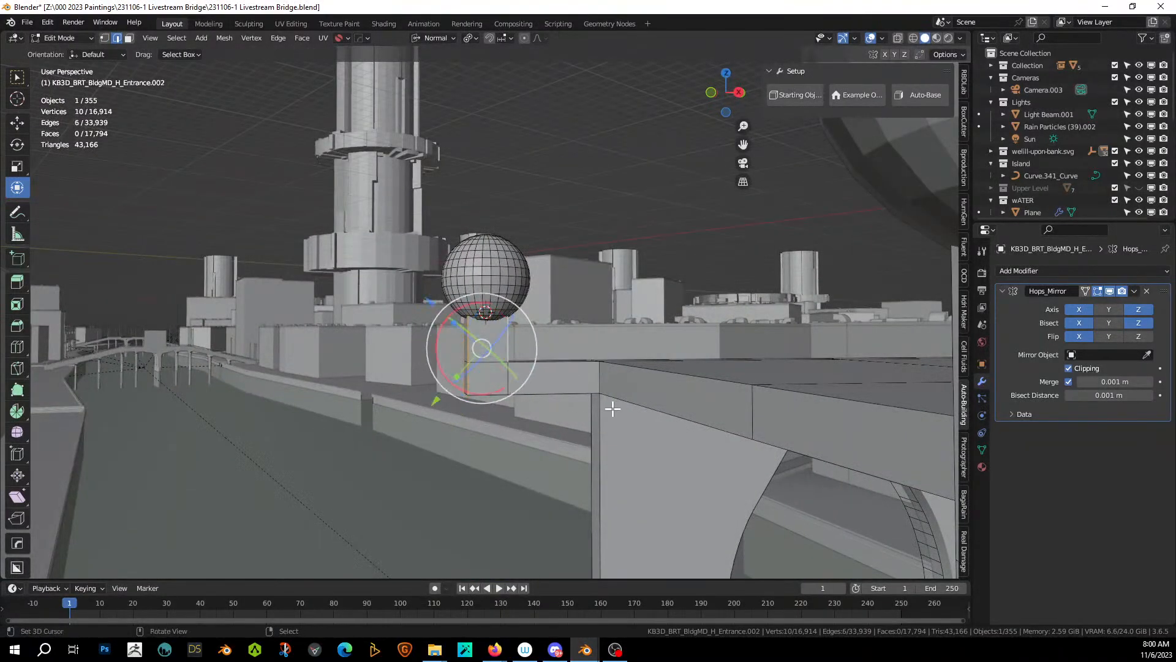
{"action": "key", "text": "ctrl+b"}
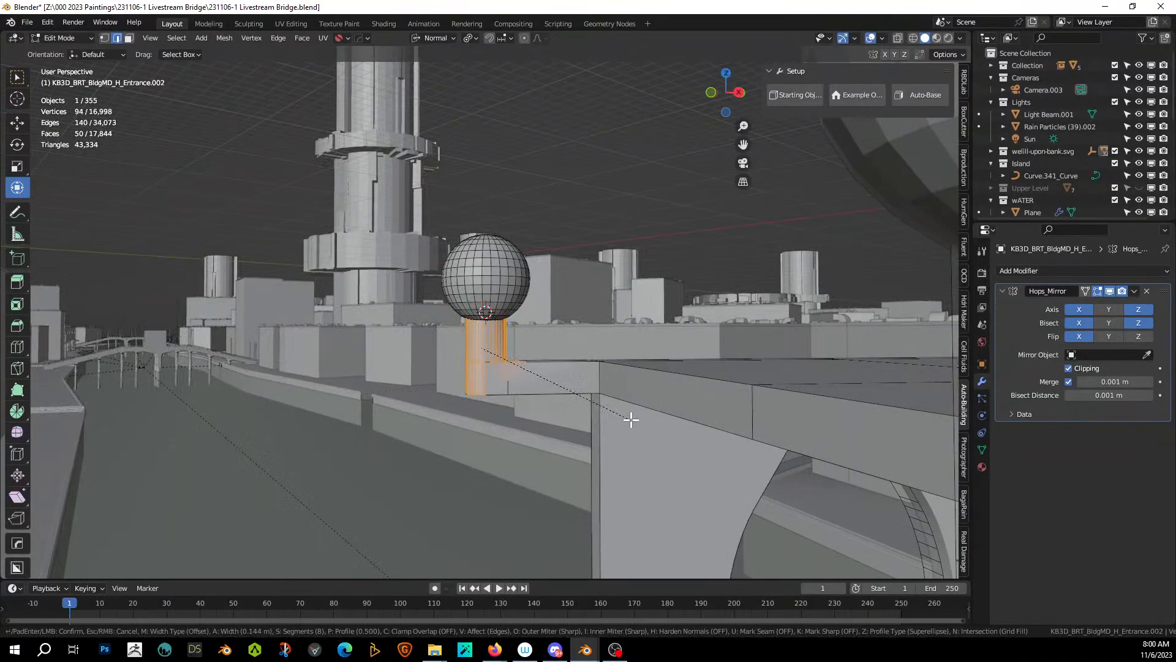
{"action": "left_click", "coordinate": [631, 420]}
Leave mesh editing, check the bridge through the scene camera, and apply the Hops_Mirror modifier.
{"action": "mouse_move", "coordinate": [599, 412]}
{"action": "middle_mouse_down"}
{"action": "mouse_move", "coordinate": [638, 394]}
{"action": "mouse_move", "coordinate": [684, 401]}
{"action": "mouse_move", "coordinate": [527, 402]}
{"action": "mouse_move", "coordinate": [553, 420]}
{"action": "mouse_move", "coordinate": [656, 431]}
{"action": "mouse_move", "coordinate": [670, 421]}
{"action": "mouse_move", "coordinate": [612, 421]}
{"action": "mouse_move", "coordinate": [553, 391]}
{"action": "mouse_move", "coordinate": [594, 410]}
{"action": "middle_mouse_up"}
{"action": "key", "text": "Tab"}
{"action": "scroll", "coordinate": [620, 432], "scroll_direction": "down", "scroll_amount": 6}
{"action": "key", "text": "KP_0"}
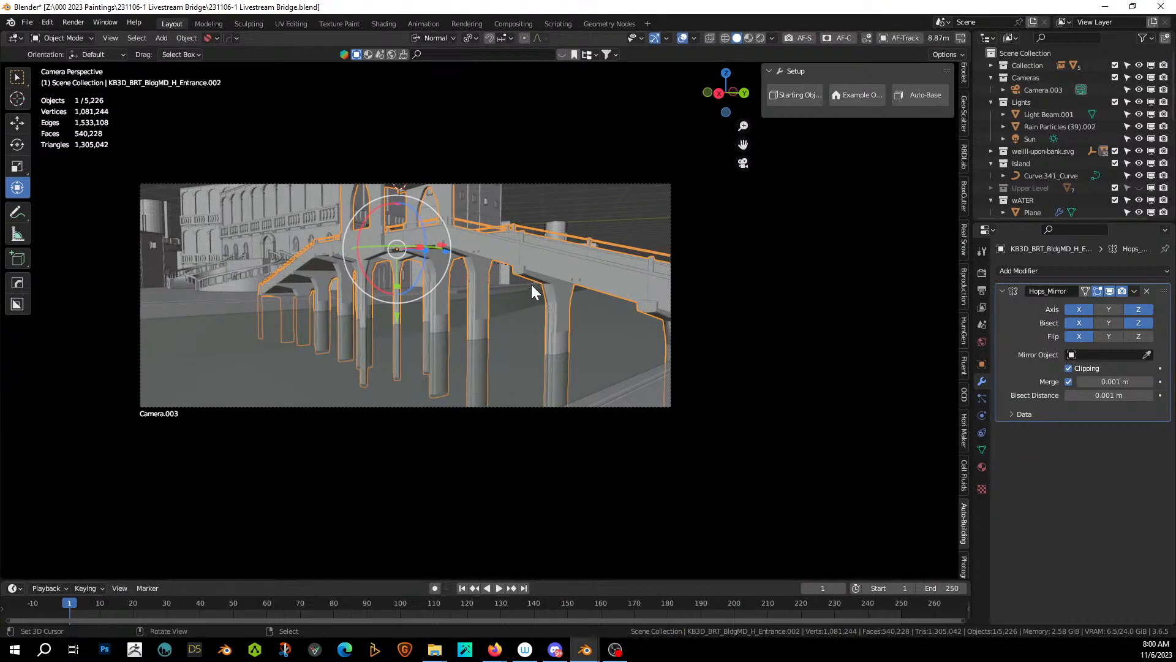
{"action": "middle_click_drag", "start_coordinate": [531, 284], "coordinate": [527, 258]}
{"action": "scroll", "coordinate": [429, 225], "scroll_direction": "up", "scroll_amount": 5}
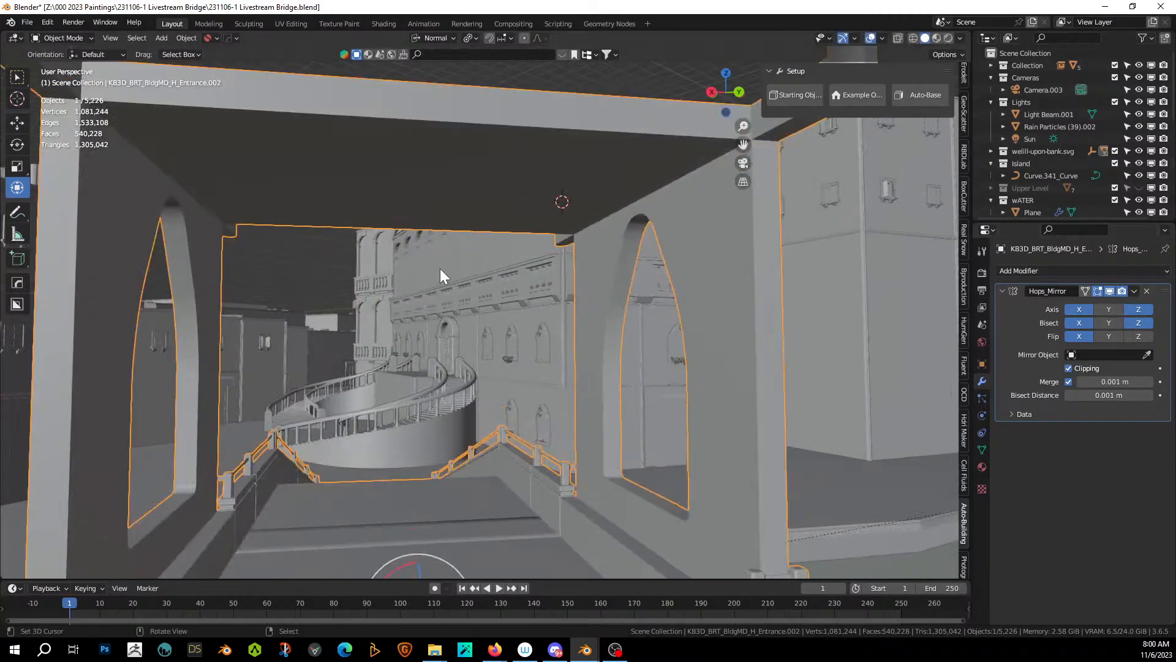
{"action": "key", "text": "ctrl+a"}
Convert the centre vertex of the roof's underside into a wide circular face with the HOps Circle tool.
{"action": "key", "text": "Tab"}
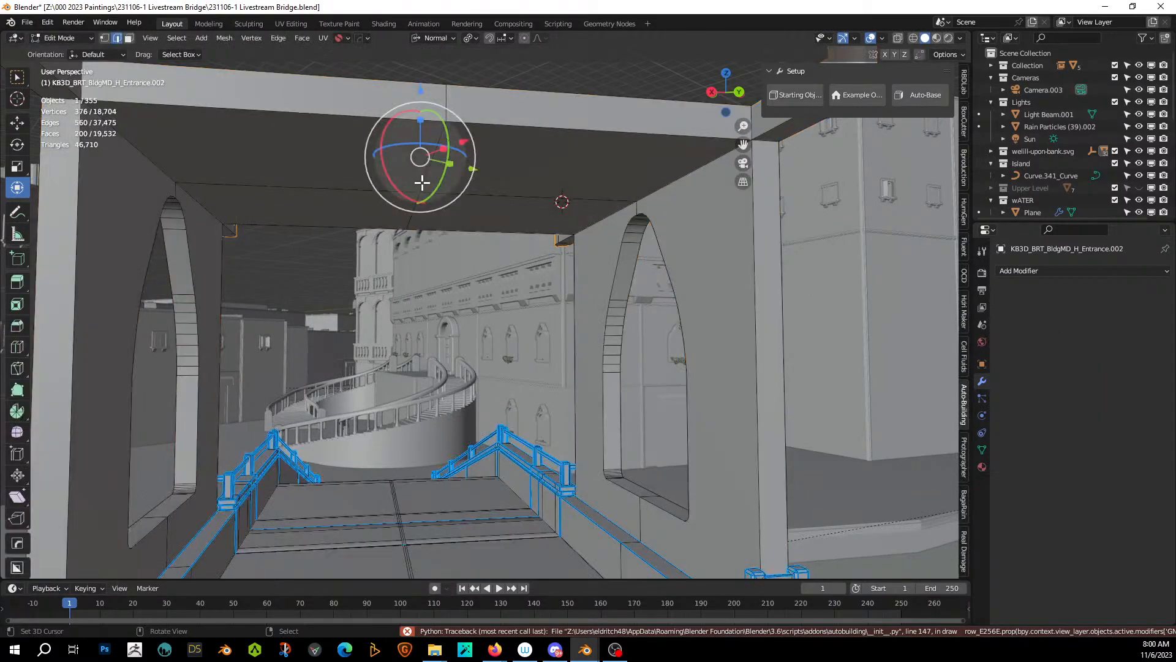
{"action": "middle_click_drag", "start_coordinate": [436, 197], "coordinate": [441, 174]}
{"action": "key", "text": "1"}
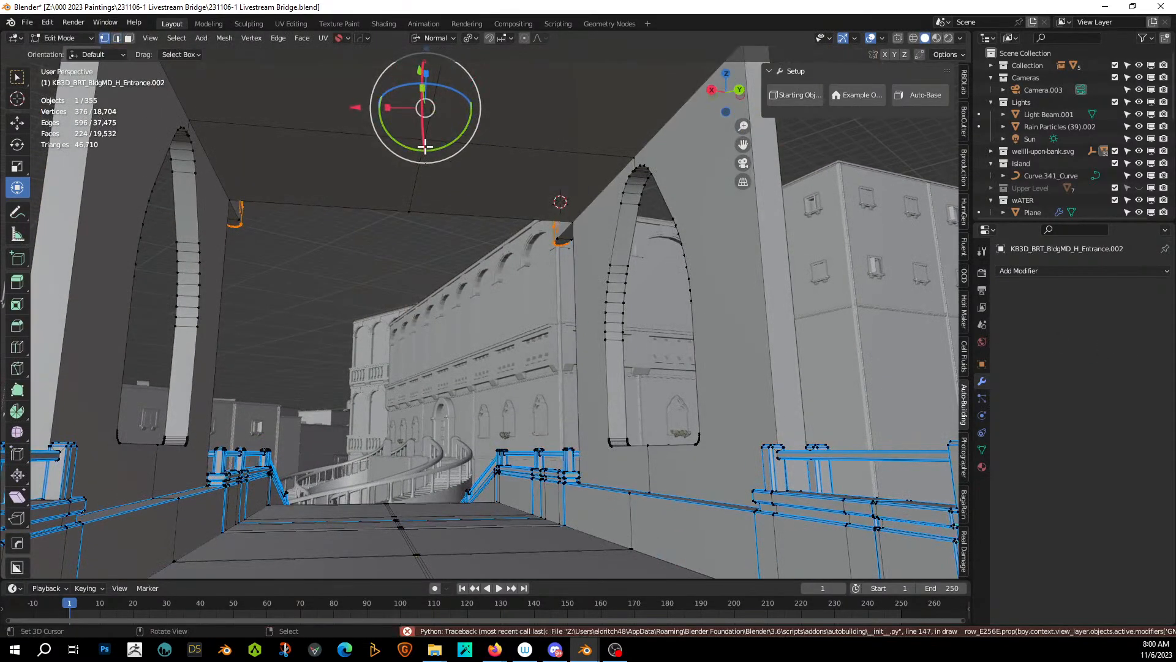
{"action": "right_click", "coordinate": [425, 140]}
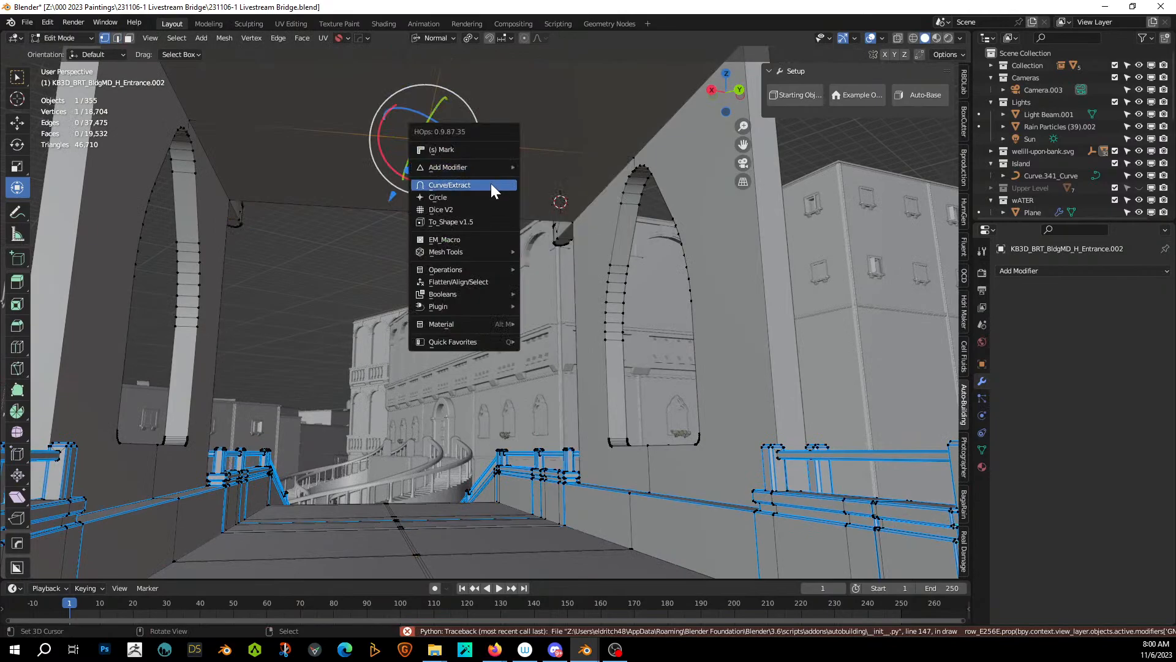
{"action": "left_click", "coordinate": [488, 197]}
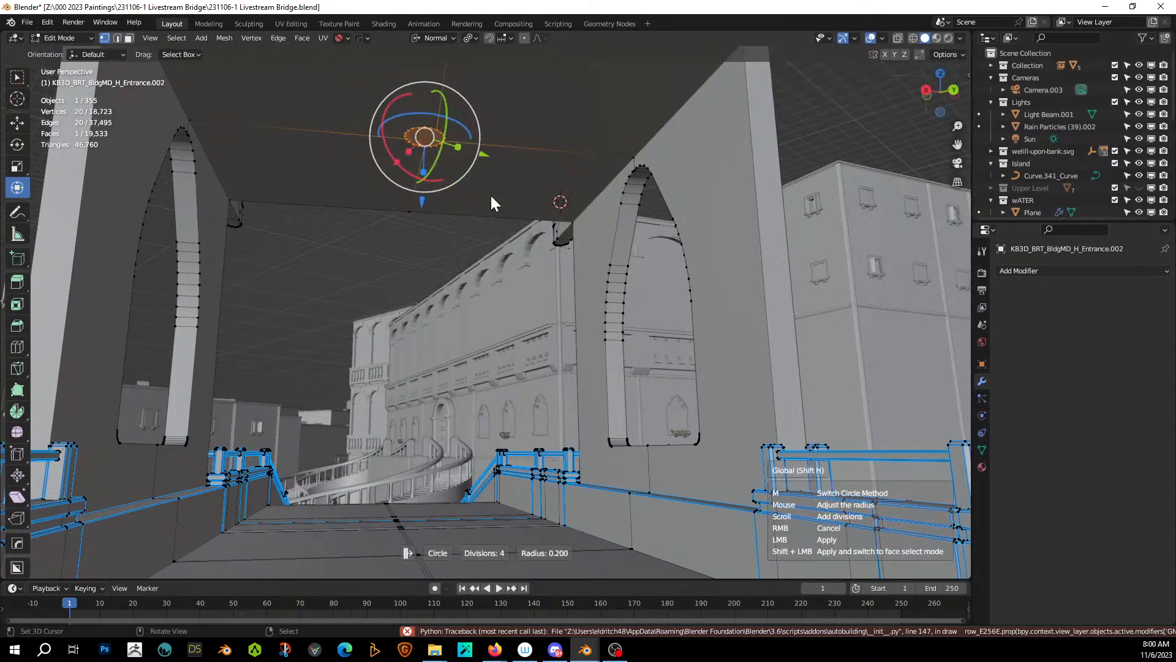
{"action": "left_click", "coordinate": [580, 227]}
{"action": "key", "text": "n"}
Extrude the circular ceiling face slightly downward along its normal to form a thin disc.
{"action": "mouse_move", "coordinate": [579, 226]}
{"action": "middle_mouse_down"}
{"action": "mouse_move", "coordinate": [551, 242]}
{"action": "mouse_move", "coordinate": [557, 255]}
{"action": "mouse_move", "coordinate": [563, 233]}
{"action": "middle_mouse_up"}
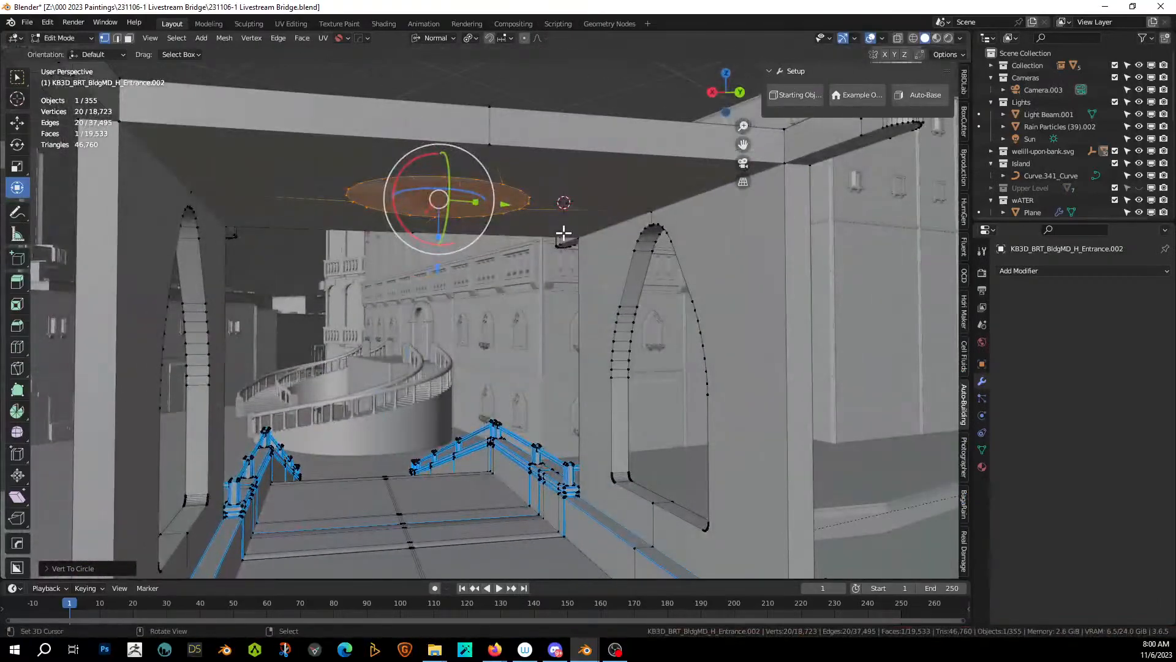
{"action": "key", "text": "e"}
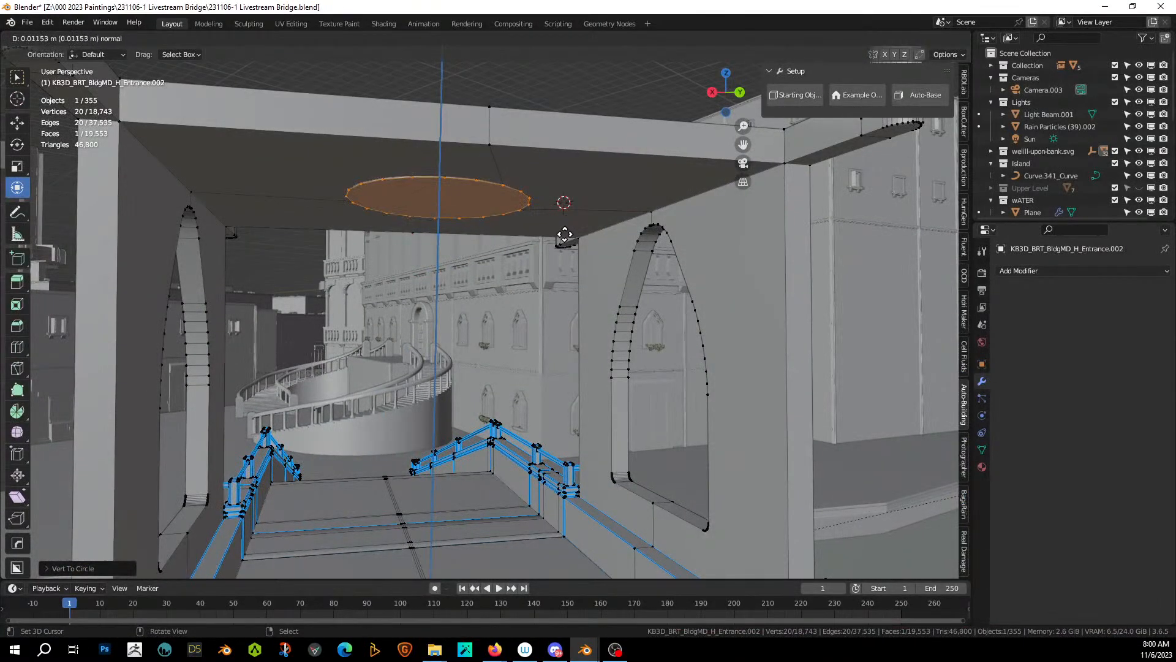
{"action": "left_click", "coordinate": [564, 238]}
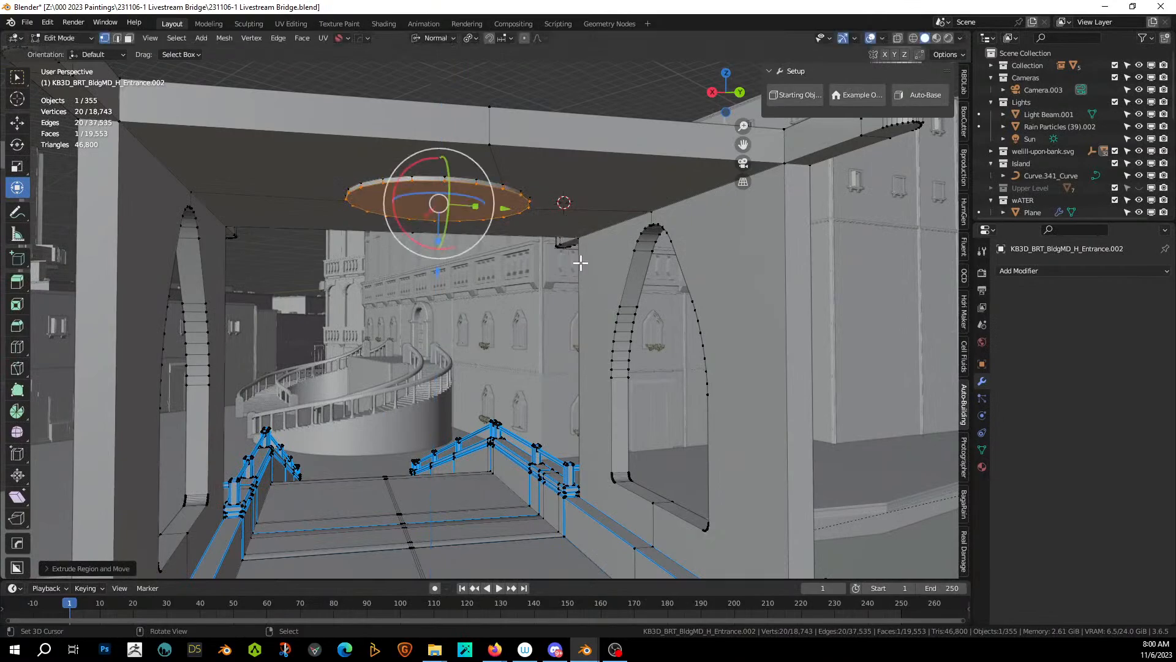
Inset the disc's bottom face and push the inner face back up by about 0.02 m to recess it.
{"action": "key", "text": "i"}
{"action": "left_click", "coordinate": [561, 254]}
{"action": "key", "text": "e"}
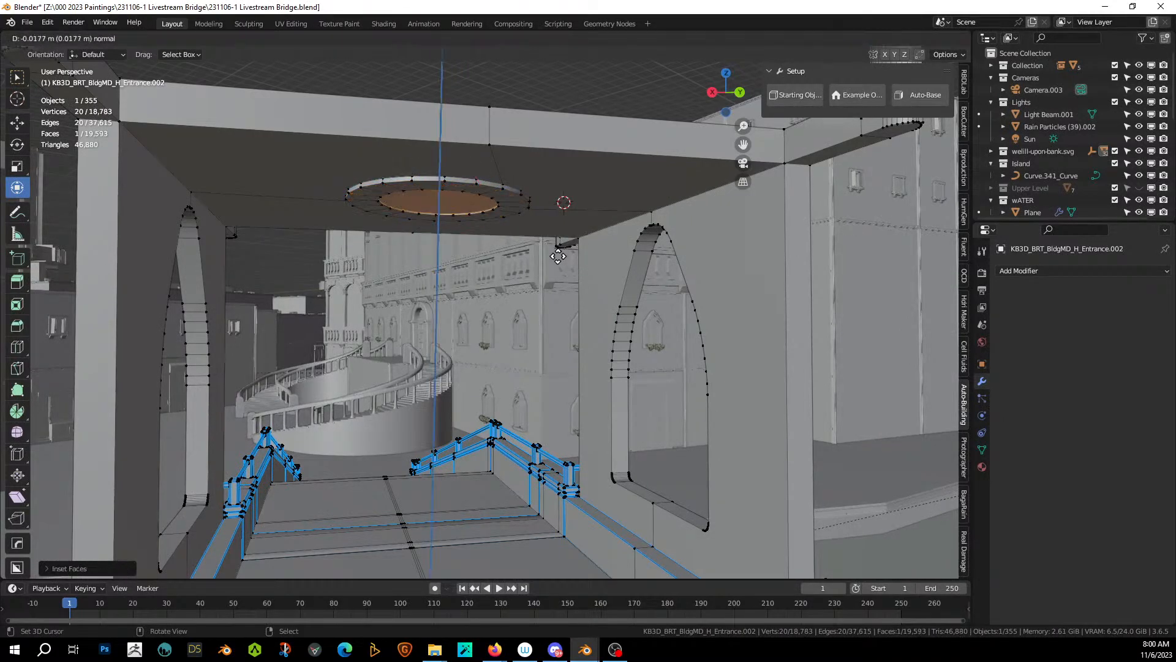
{"action": "left_click", "coordinate": [560, 254]}
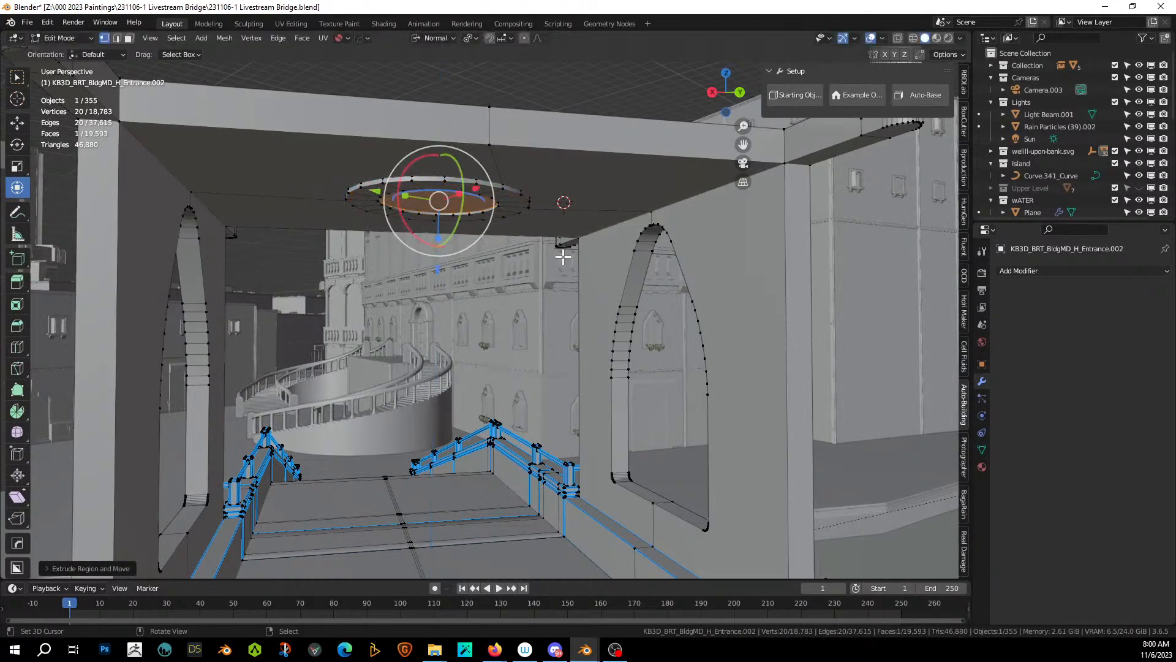
Assign the sy_warm_5_emmisive material to the recessed circular face on the bridge roof's underside.
{"action": "mouse_move", "coordinate": [561, 255]}
{"action": "middle_mouse_down"}
{"action": "mouse_move", "coordinate": [537, 257]}
{"action": "mouse_move", "coordinate": [558, 245]}
{"action": "middle_mouse_up"}
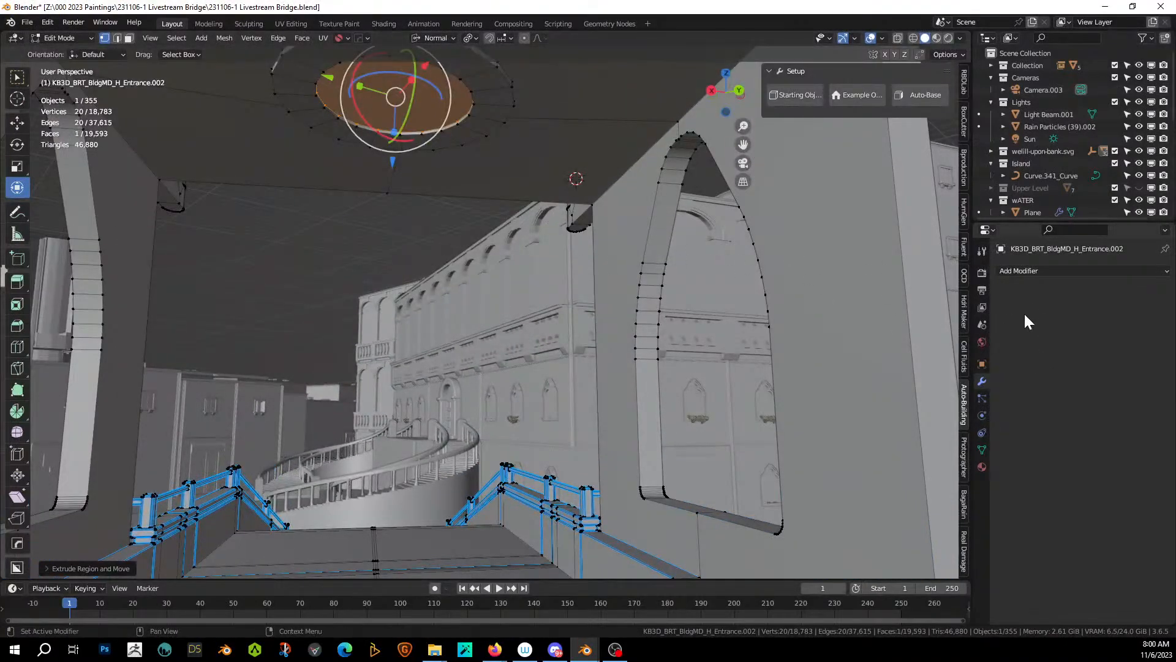
{"action": "key", "text": "Tab"}
{"action": "left_click", "coordinate": [981, 466]}
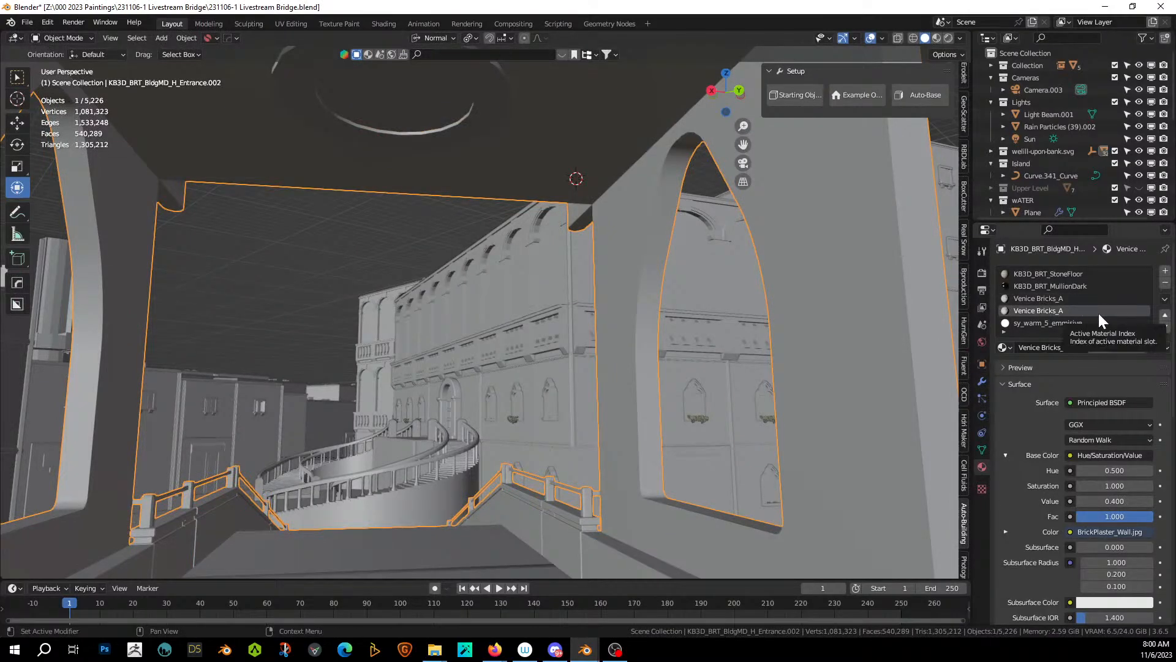
{"action": "key", "text": "Tab"}
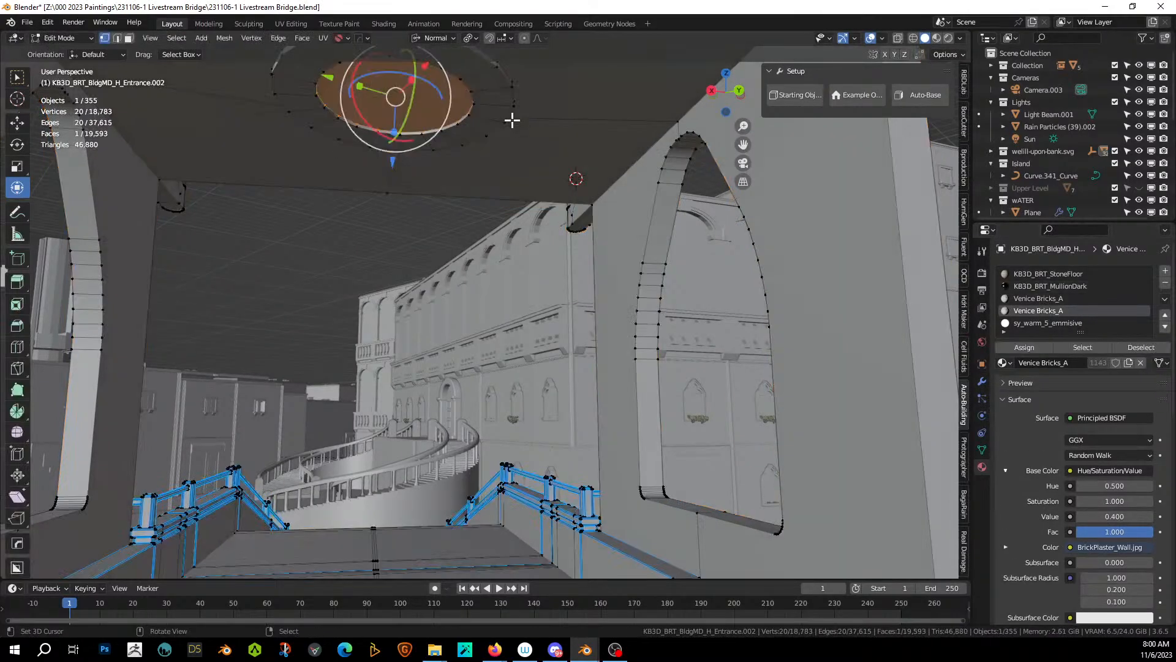
{"action": "left_click", "coordinate": [1064, 323]}
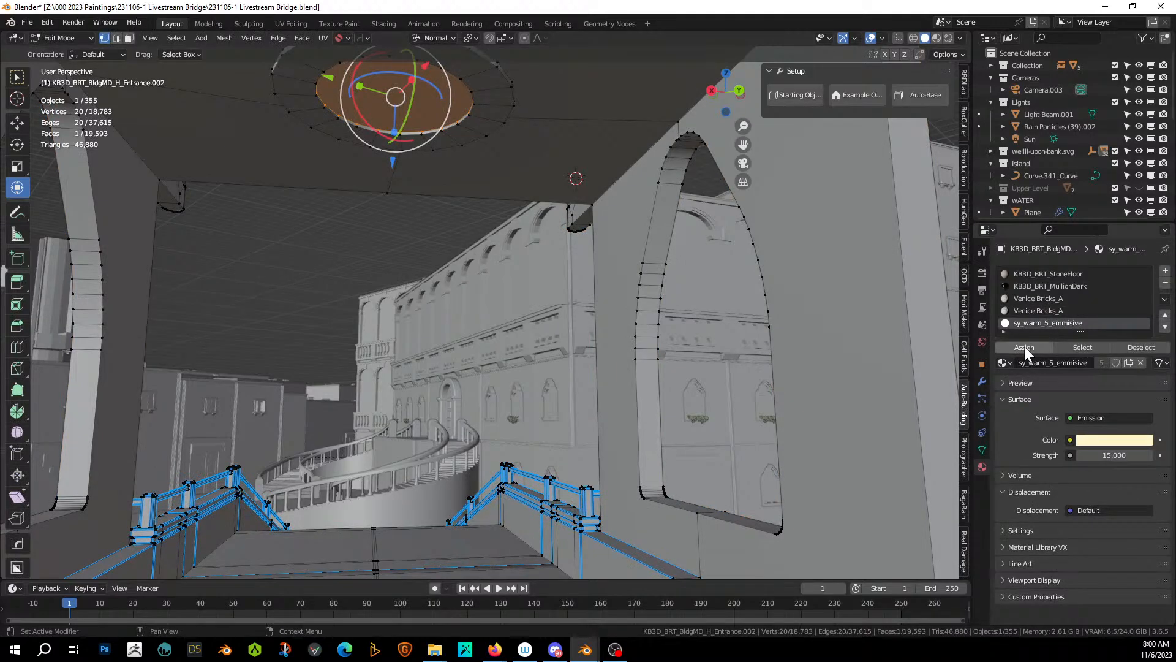
{"action": "left_click", "coordinate": [1025, 347]}
Select the four corner-post spheres, assign the sy_warm_5_emmisive material to them, and save the file.
{"action": "scroll", "coordinate": [538, 190], "scroll_direction": "down", "scroll_amount": 4}
{"action": "middle_click_drag", "start_coordinate": [538, 190], "coordinate": [542, 253]}
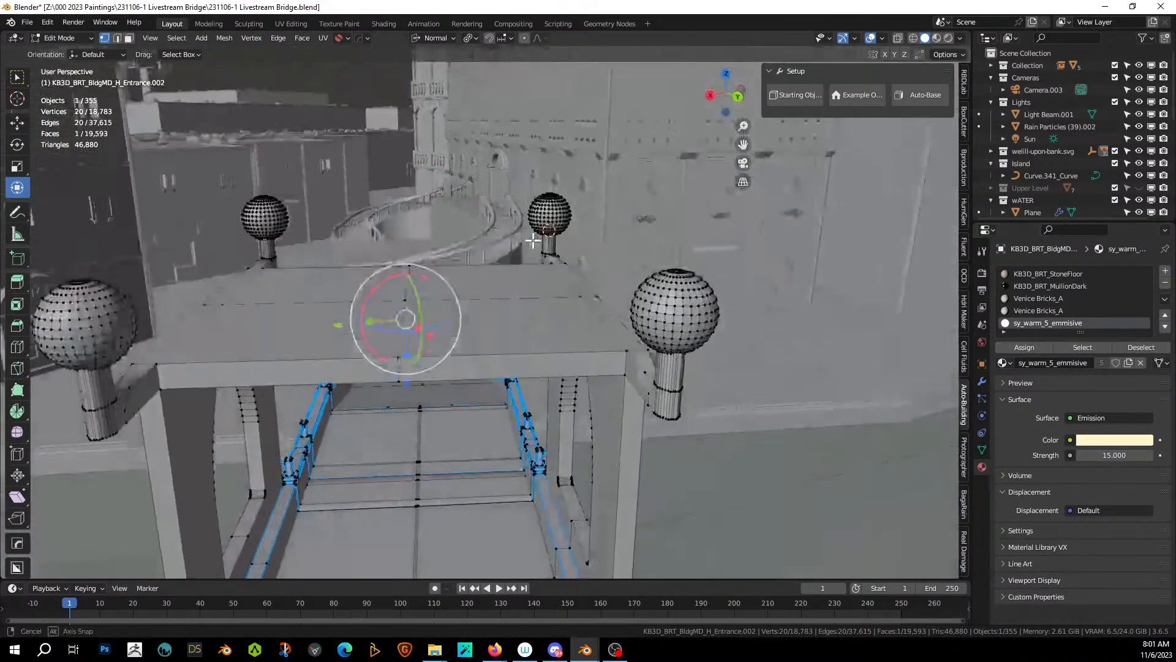
{"action": "left_click", "coordinate": [671, 288]}
{"action": "key", "text": "3"}
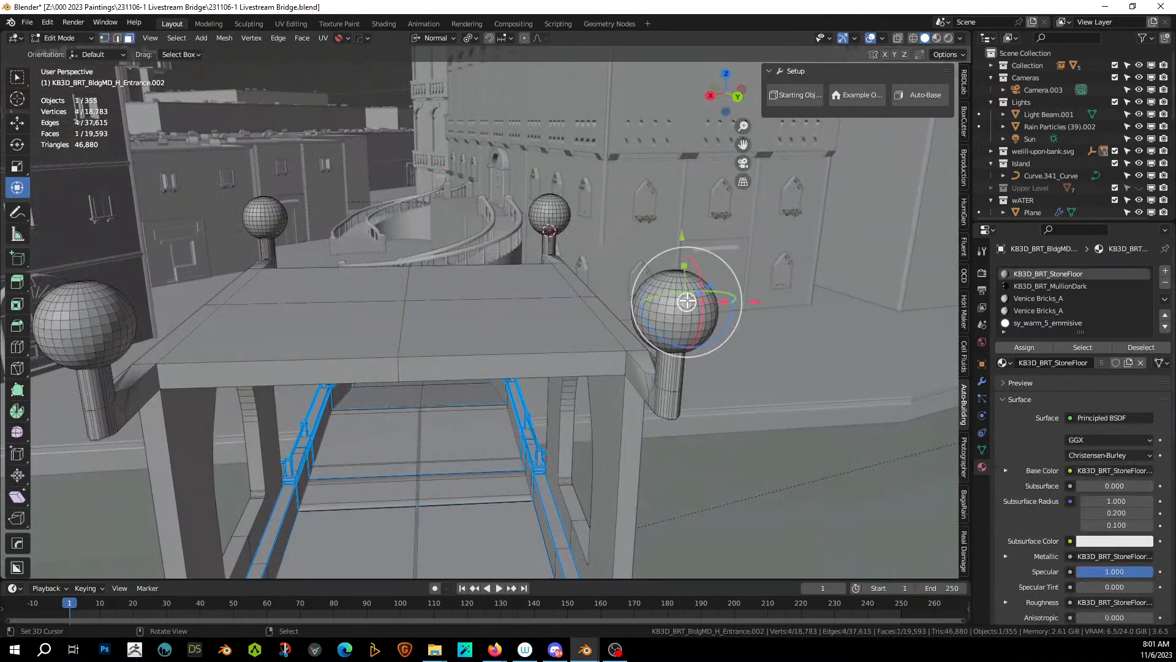
{"action": "key", "text": "l"}
{"action": "key", "text": "l"}
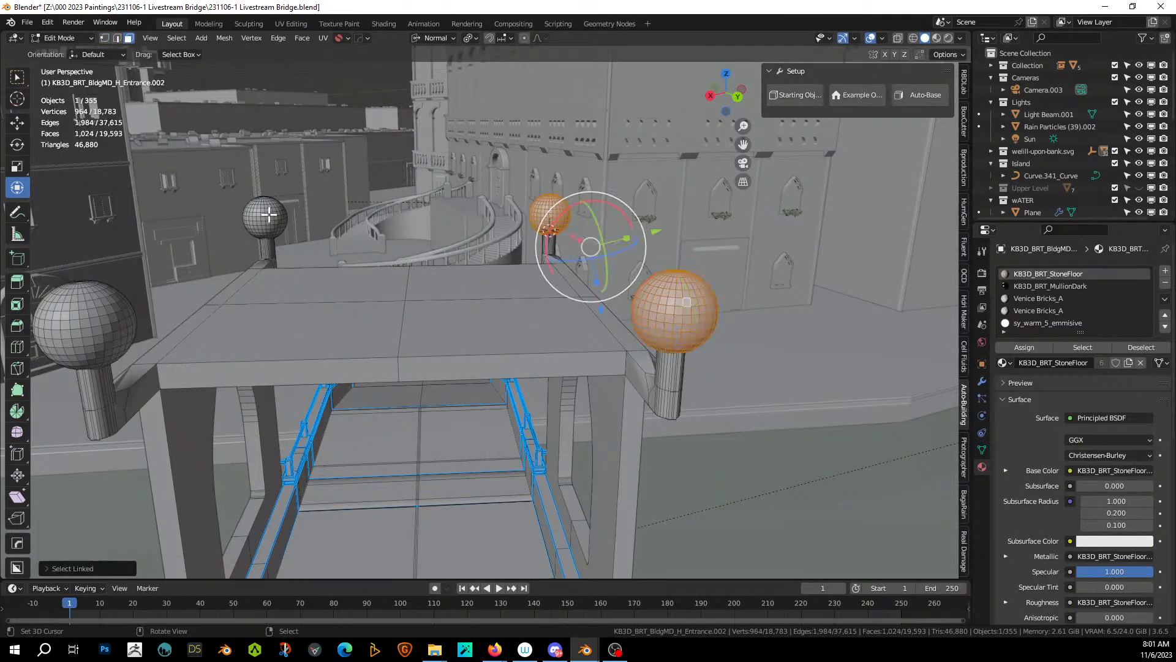
{"action": "key", "text": "l"}
{"action": "key", "text": "l"}
{"action": "left_click", "coordinate": [1060, 324]}
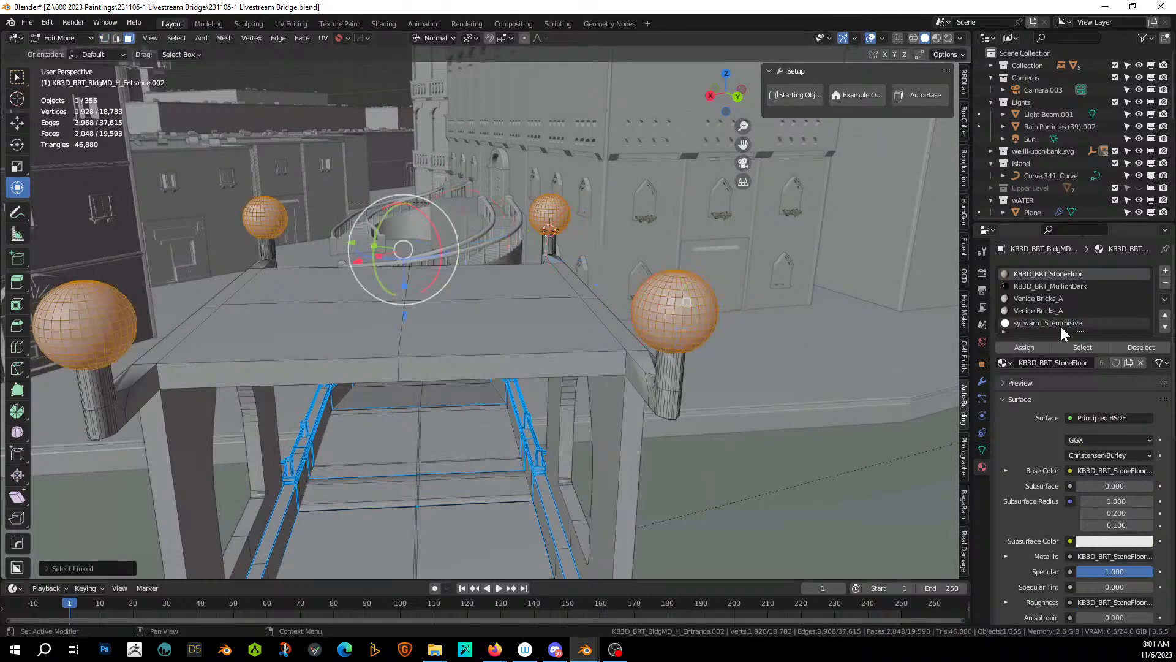
{"action": "left_click", "coordinate": [1031, 347]}
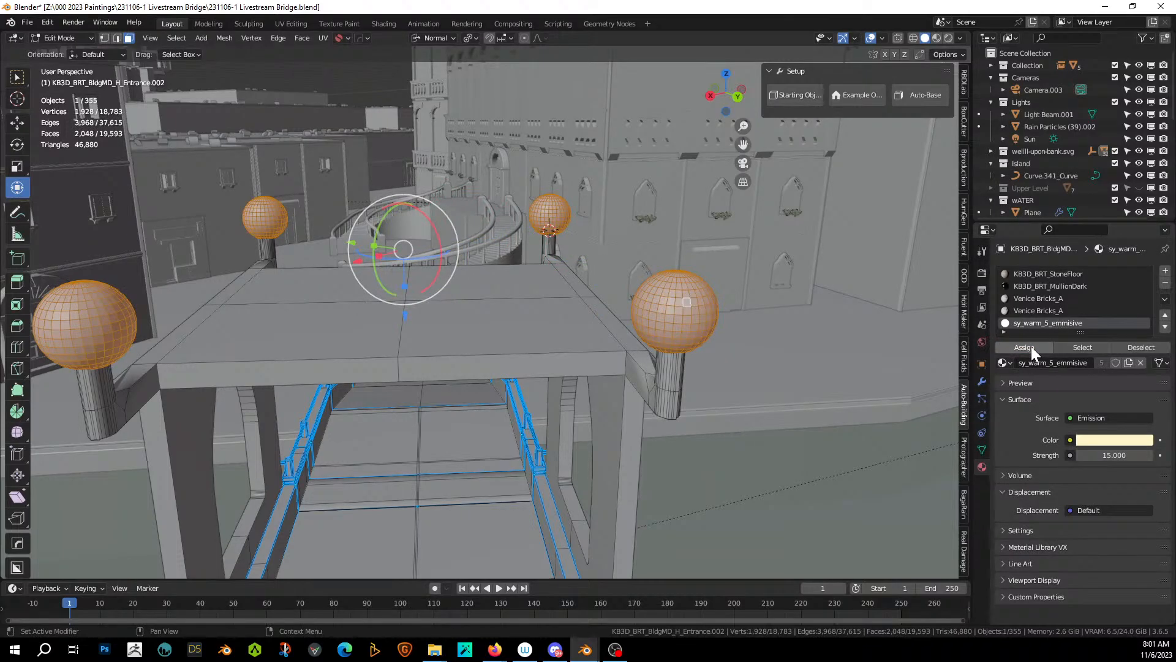
{"action": "key", "text": "ctrl+s"}
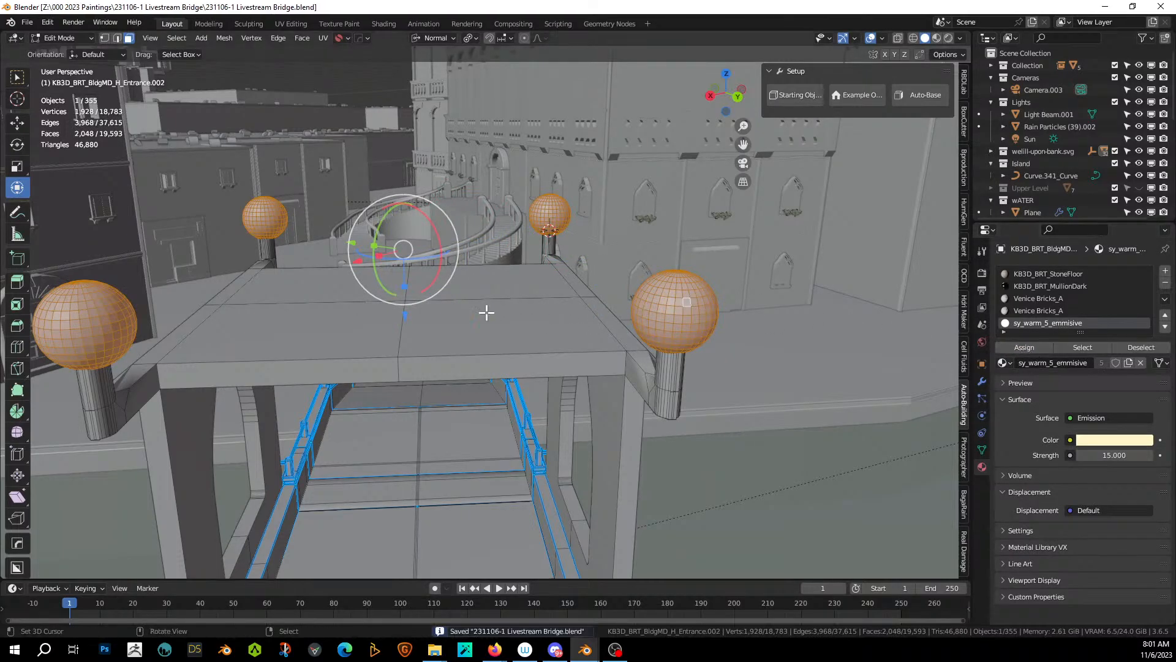
Leave mesh editing and preview the emissive spheres and the roof with rendered viewport shading.
{"action": "key", "text": "Tab"}
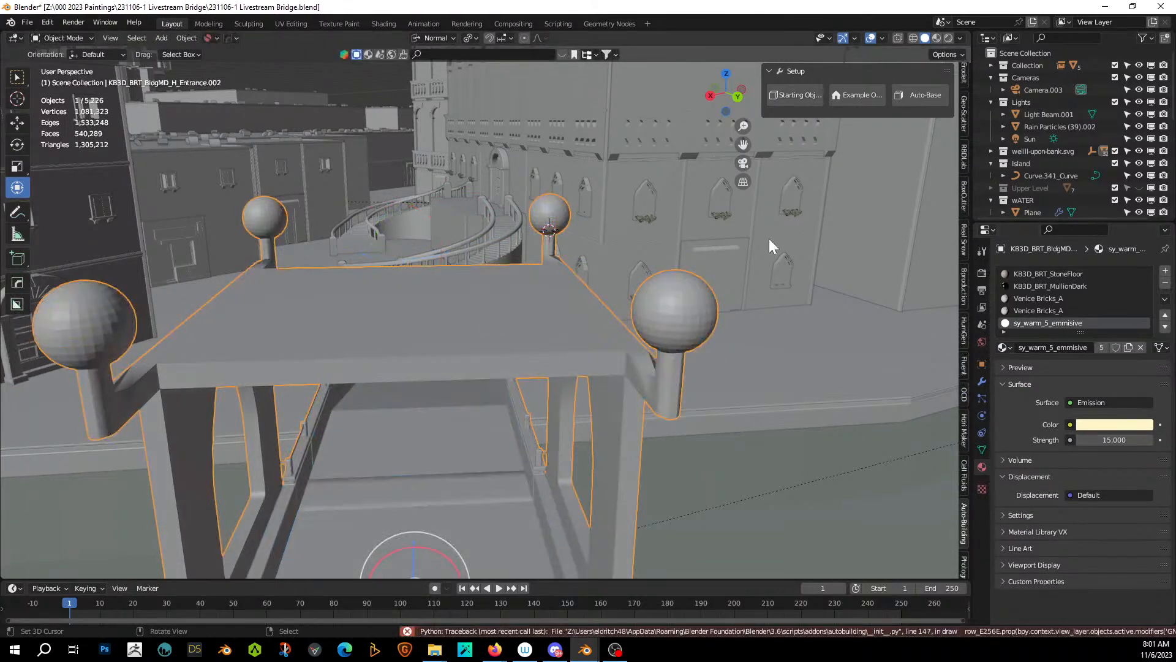
{"action": "left_click", "coordinate": [949, 38]}
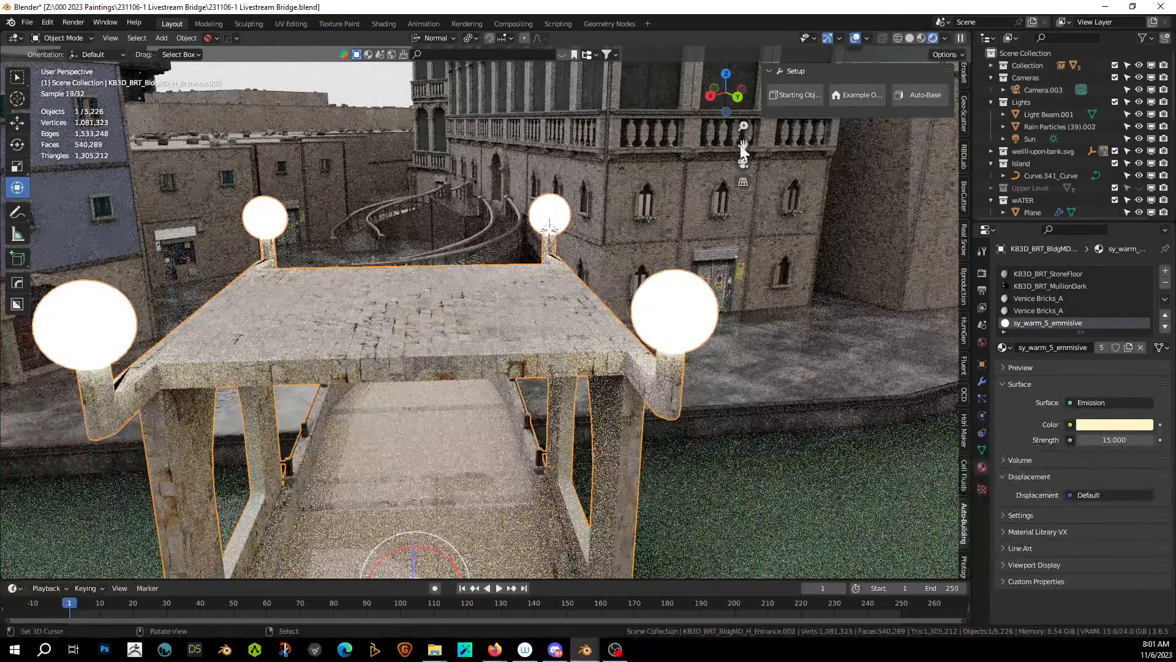
{"action": "middle_click_drag", "start_coordinate": [571, 357], "coordinate": [481, 375]}
{"action": "scroll", "coordinate": [529, 367], "scroll_direction": "up", "scroll_amount": 3}
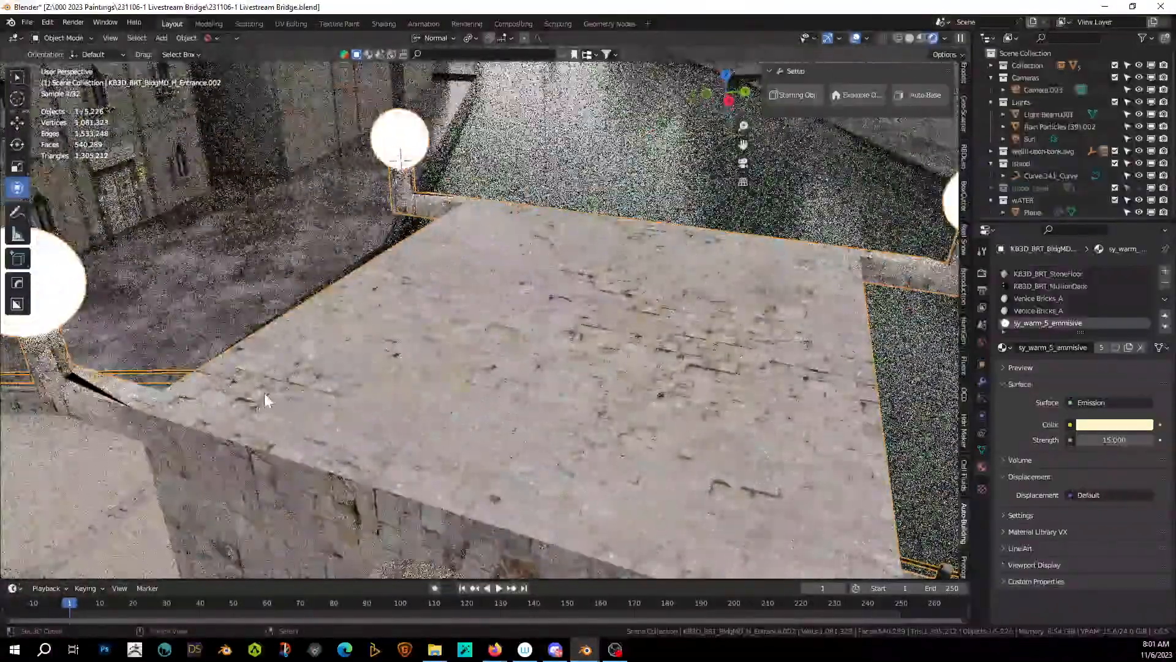
Reopen the bridge mesh for editing and return the viewport to solid shading after checking wireframe and material preview.
{"action": "key", "text": "Tab"}
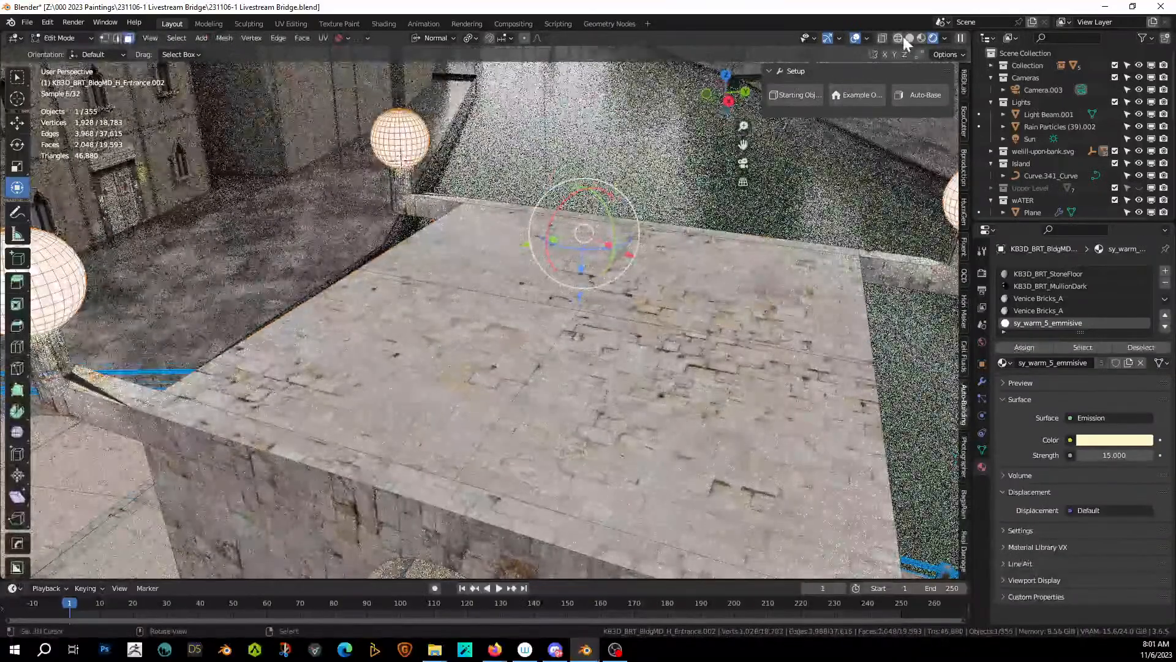
{"action": "key", "text": "shift+z"}
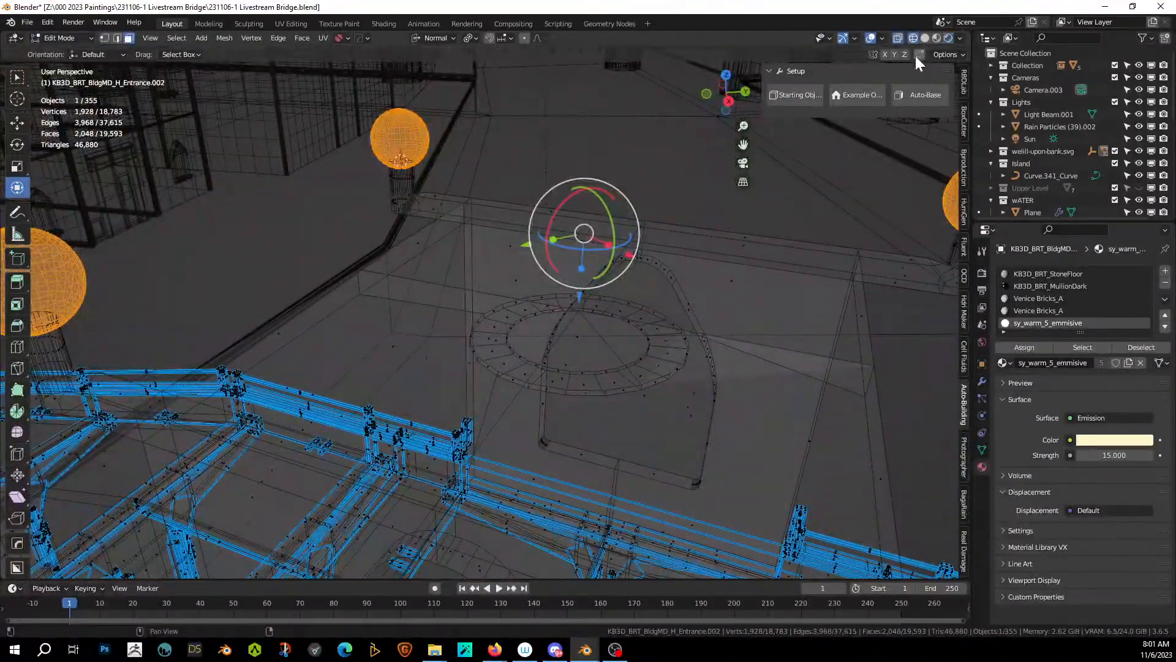
{"action": "left_click", "coordinate": [936, 38]}
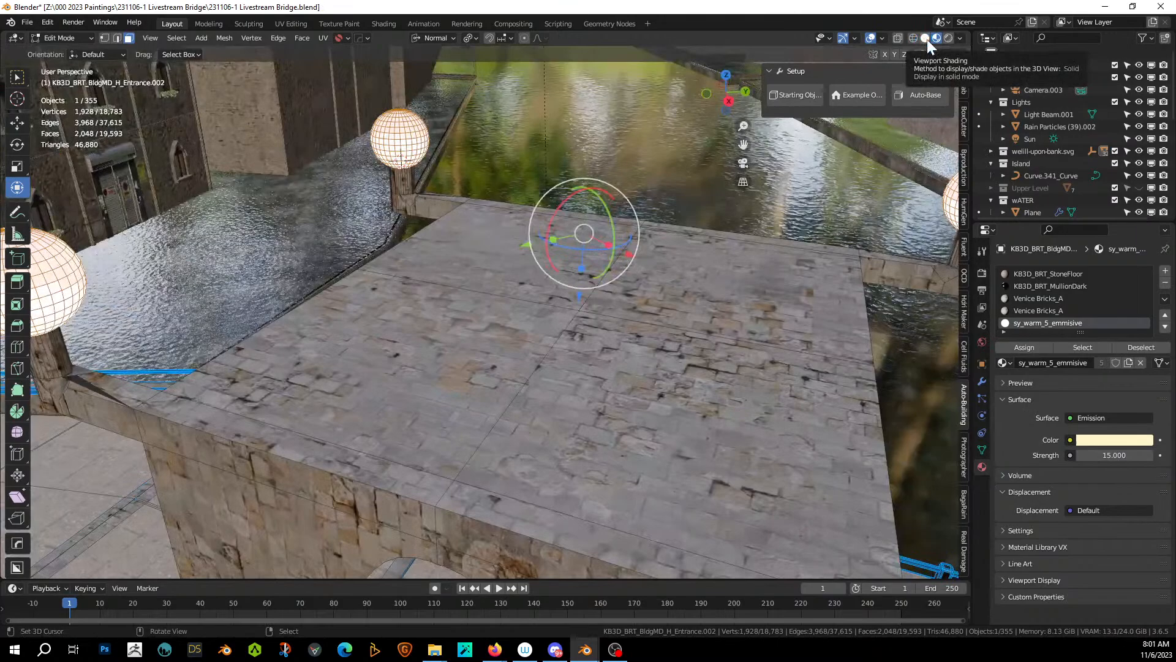
{"action": "left_click", "coordinate": [925, 38]}
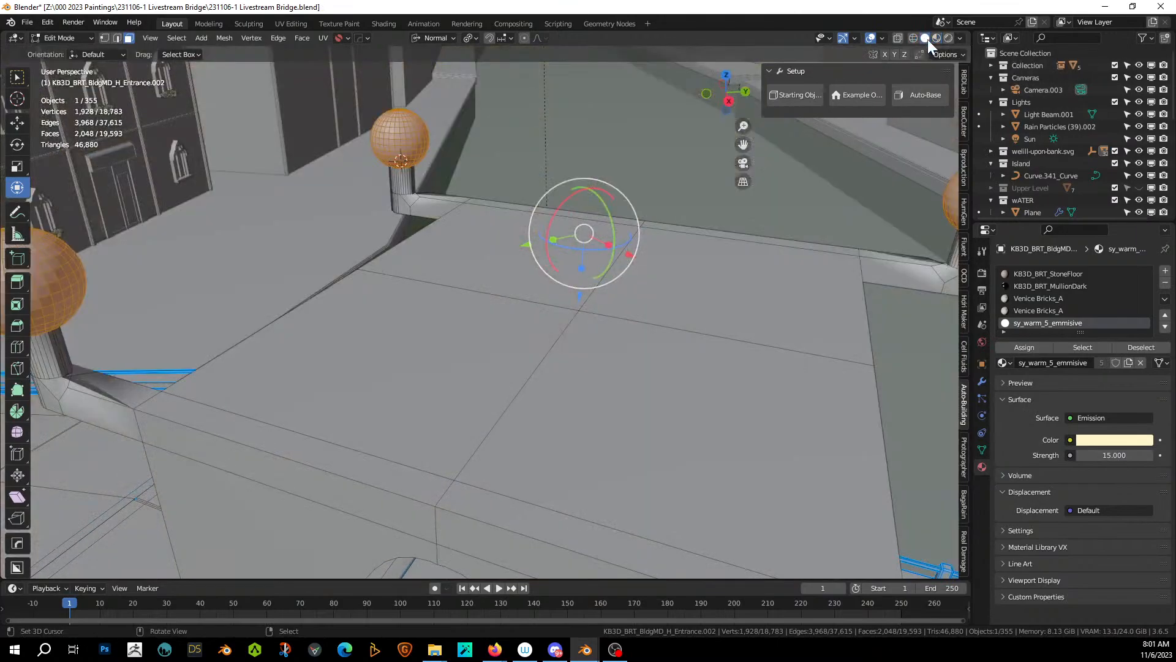
Examine the top faces of the arms joining the roof corners to the sphere posts for distorted geometry.
{"action": "middle_click_drag", "start_coordinate": [219, 361], "coordinate": [375, 409], "text": "shift"}
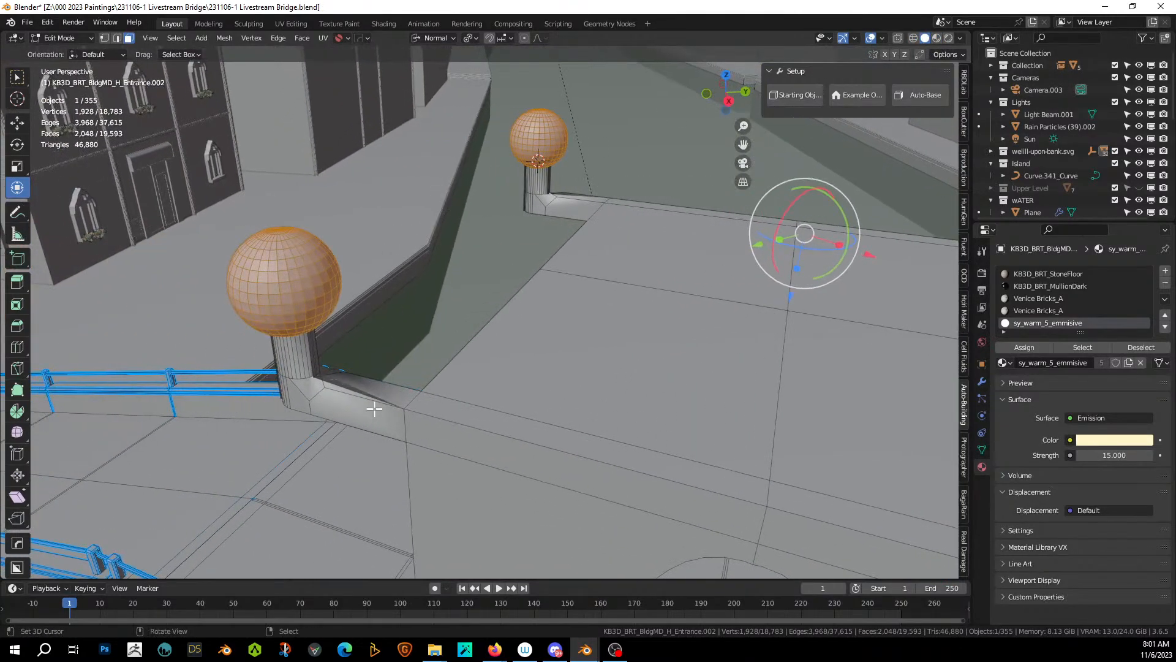
{"action": "left_click", "coordinate": [379, 392]}
{"action": "scroll", "coordinate": [383, 390], "scroll_direction": "up", "scroll_amount": 3}
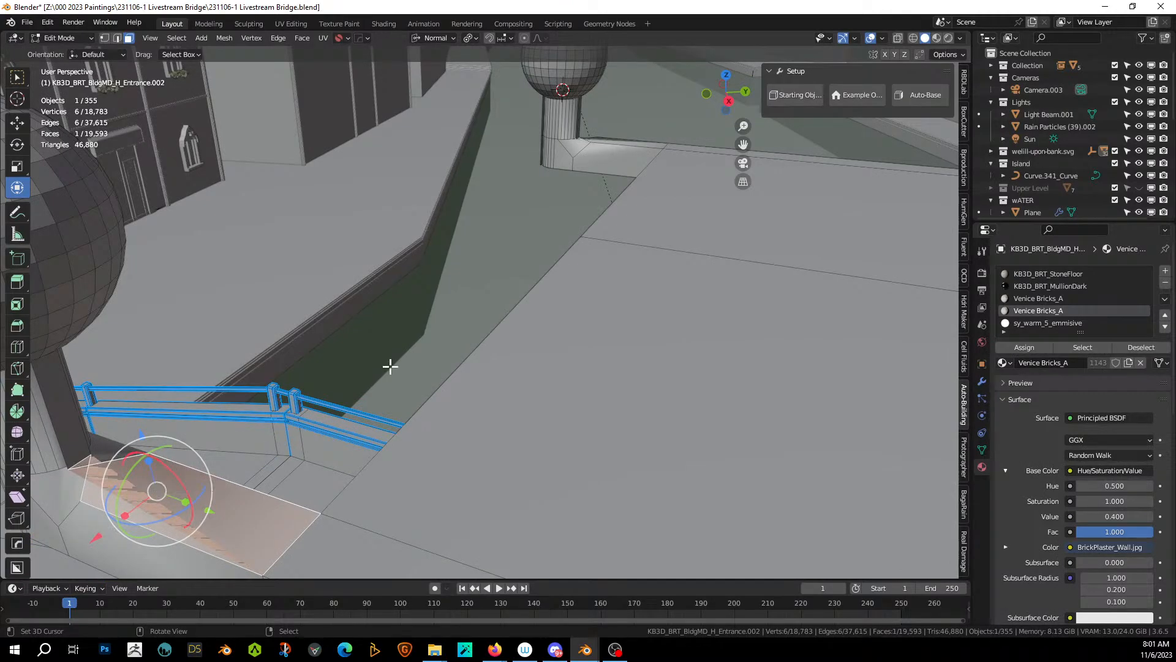
{"action": "left_click", "coordinate": [633, 145]}
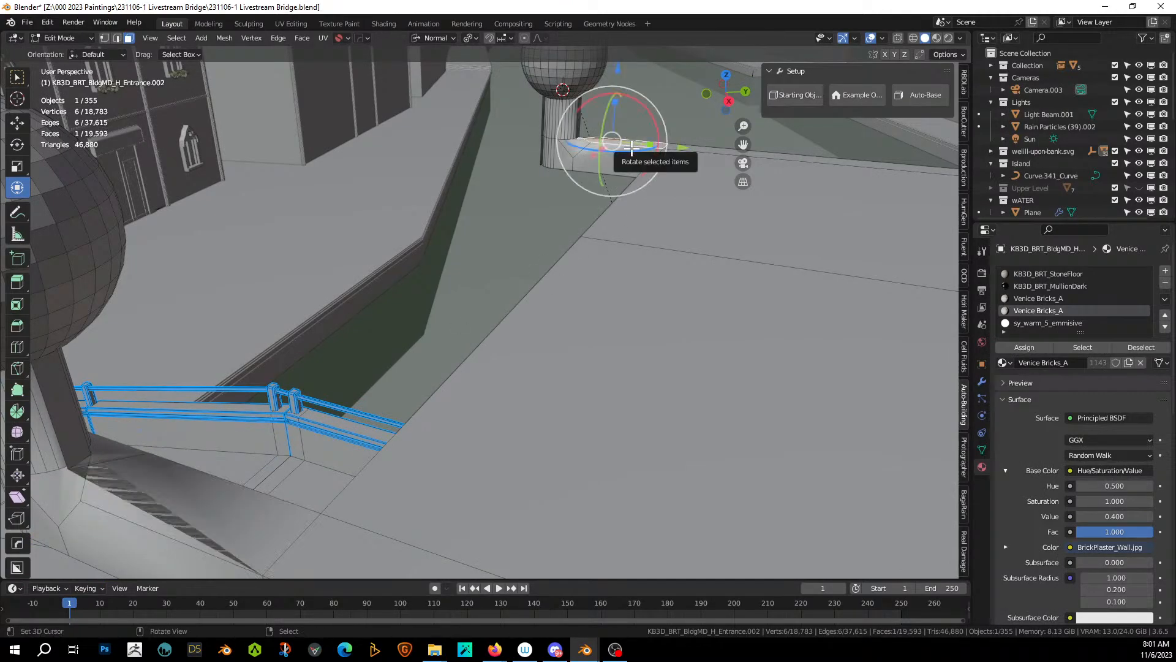
{"action": "key", "text": "KP_Decimal"}
{"action": "middle_click_drag", "start_coordinate": [609, 220], "coordinate": [386, 260]}
{"action": "key", "text": "ctrl+KP_Add"}
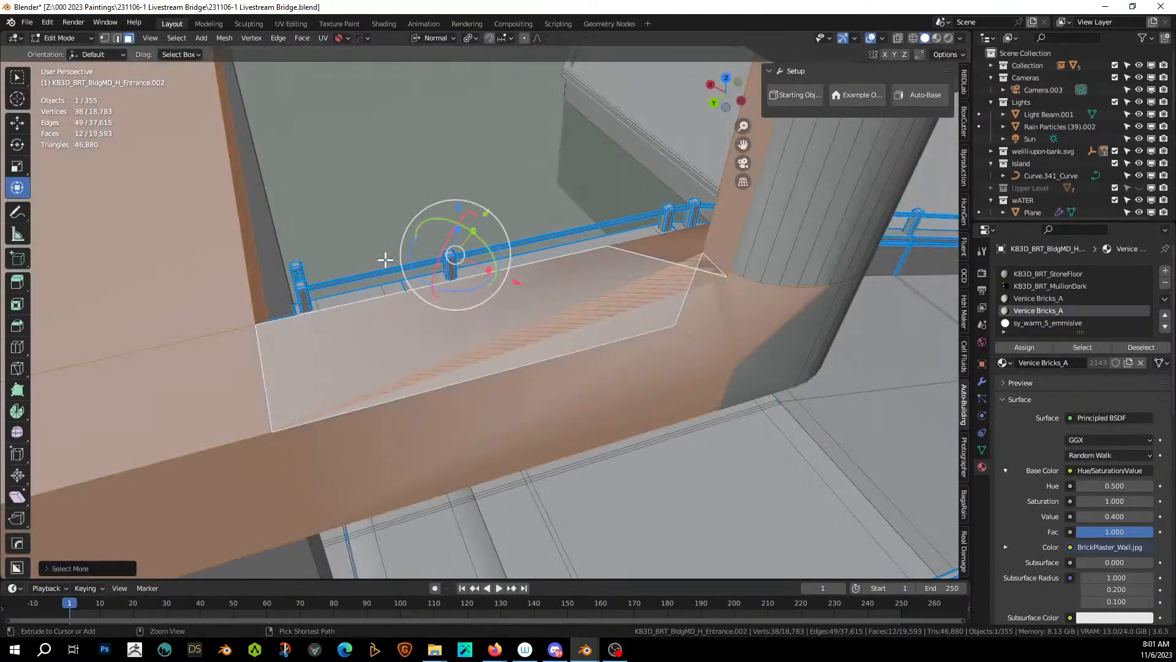
{"action": "left_click", "coordinate": [697, 270]}
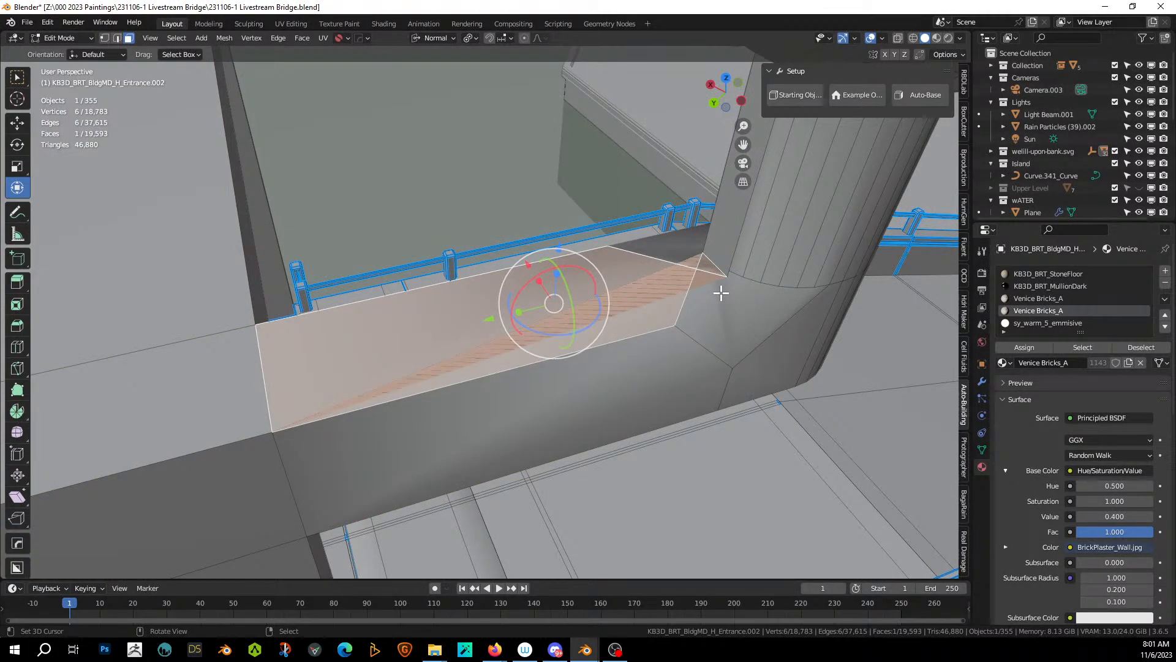
{"action": "middle_click_drag", "start_coordinate": [721, 293], "coordinate": [618, 336]}
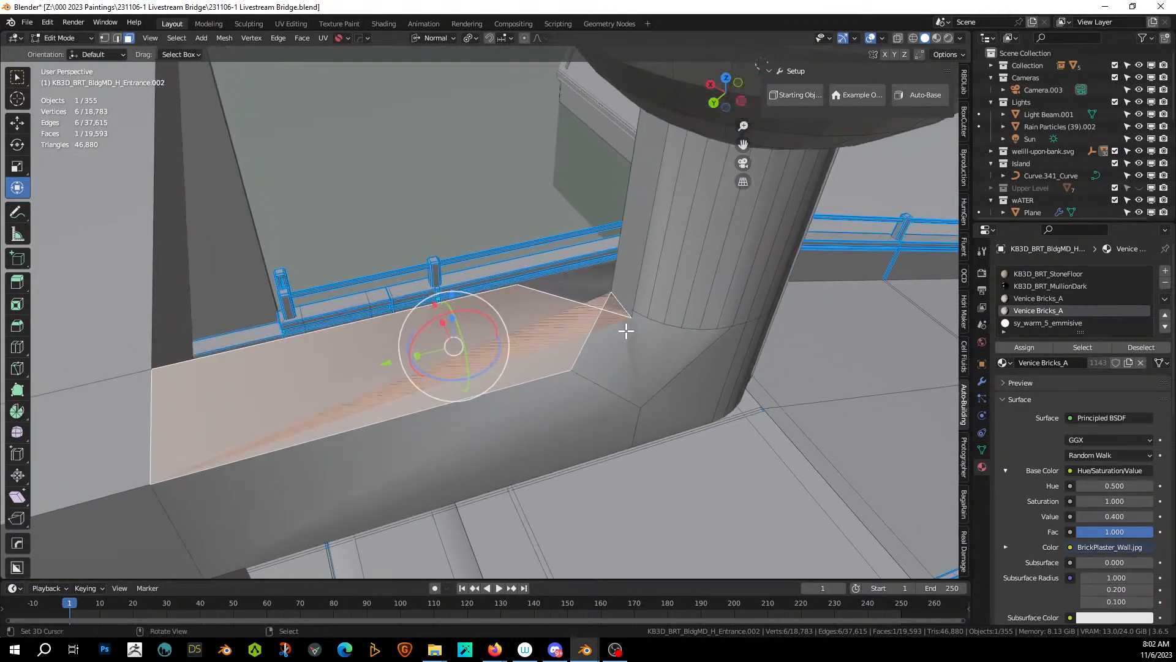
Merge the two neighbouring vertices where the arm's distorted top face meets the post base at their center.
{"action": "key", "text": "1"}
{"action": "right_click", "coordinate": [628, 317]}
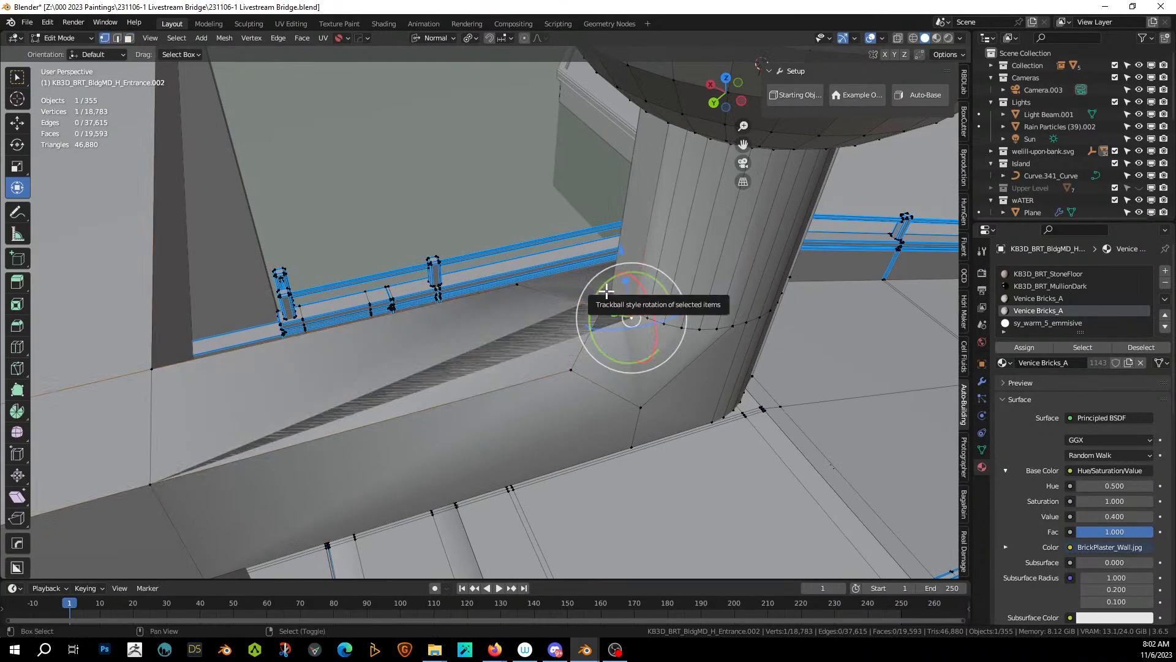
{"action": "right_click", "coordinate": [607, 291], "text": "shift"}
{"action": "key", "text": "m"}
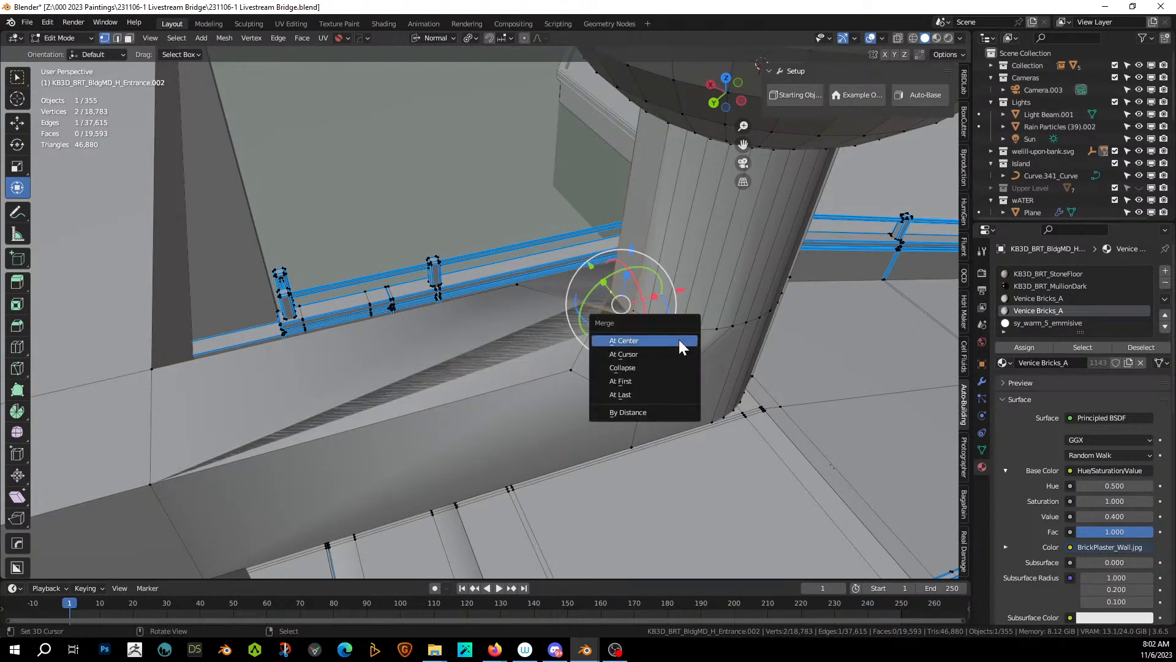
{"action": "left_click", "coordinate": [646, 340]}
Select the narrow triangular face on the side of the post and pull it outward along its normal.
{"action": "middle_click_drag", "start_coordinate": [646, 340], "coordinate": [362, 564]}
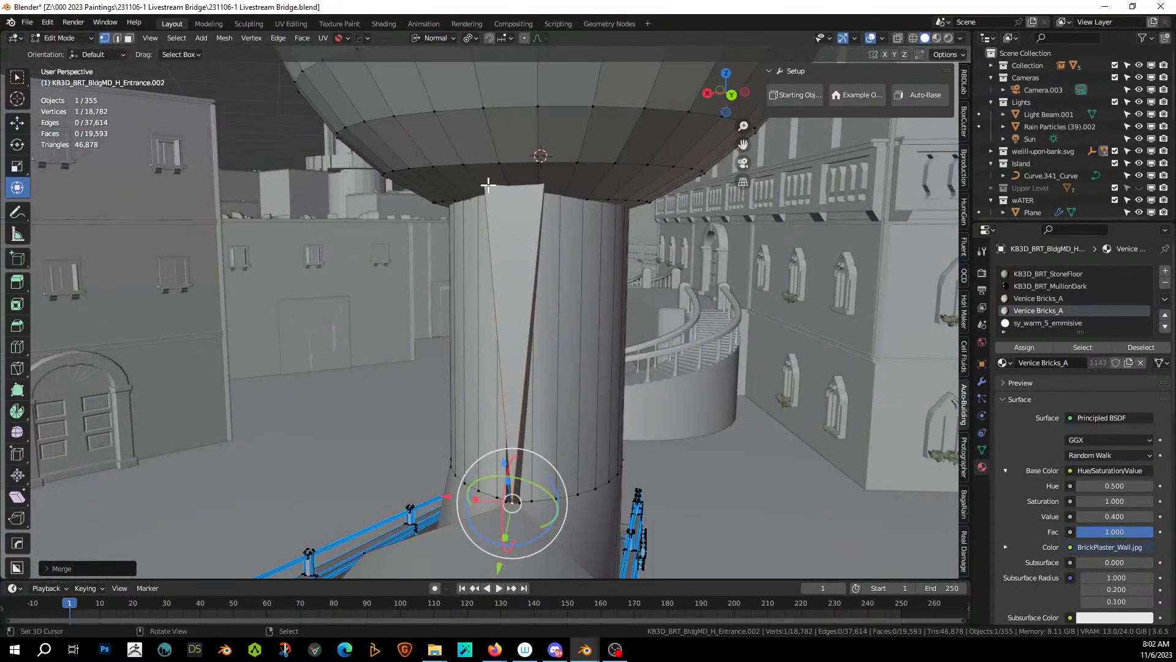
{"action": "key", "text": "slash"}
{"action": "key", "text": "slash"}
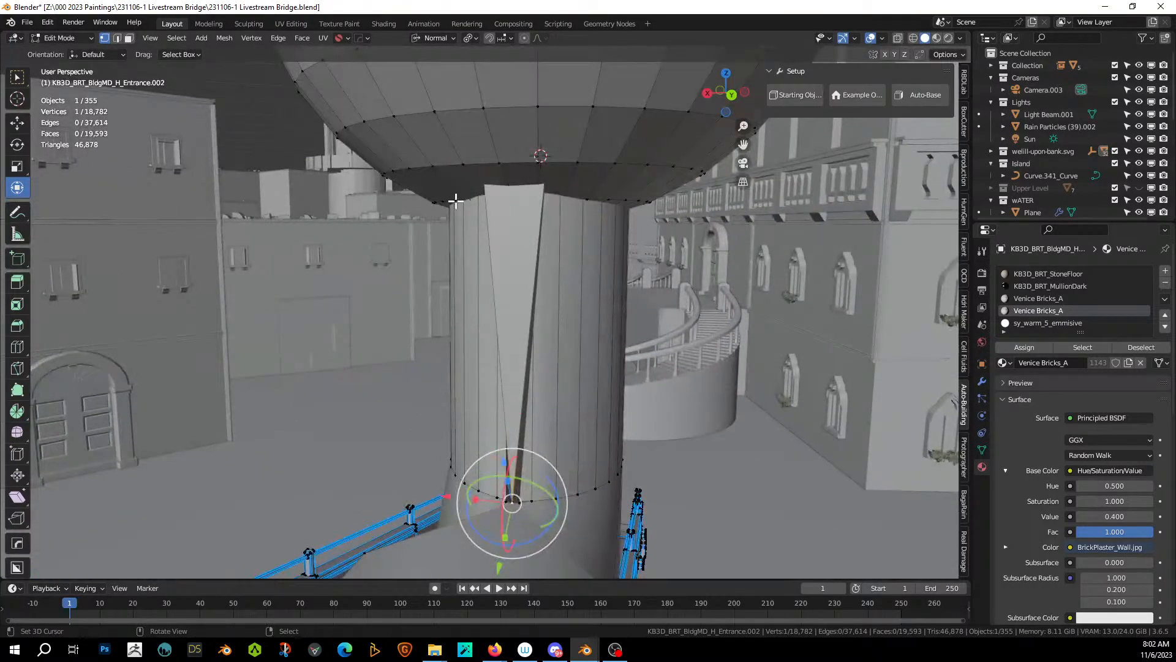
{"action": "key", "text": "3"}
{"action": "left_click", "coordinate": [526, 200]}
{"action": "middle_click_drag", "start_coordinate": [526, 199], "coordinate": [429, 222]}
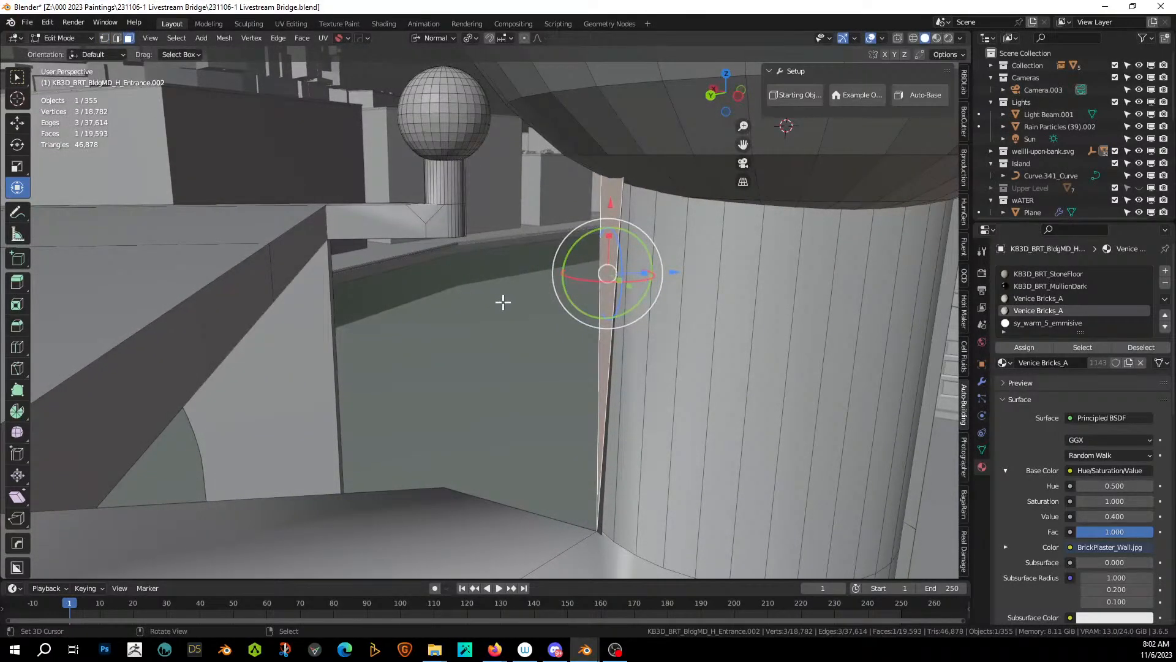
{"action": "key", "text": "g"}
{"action": "key", "text": "x"}
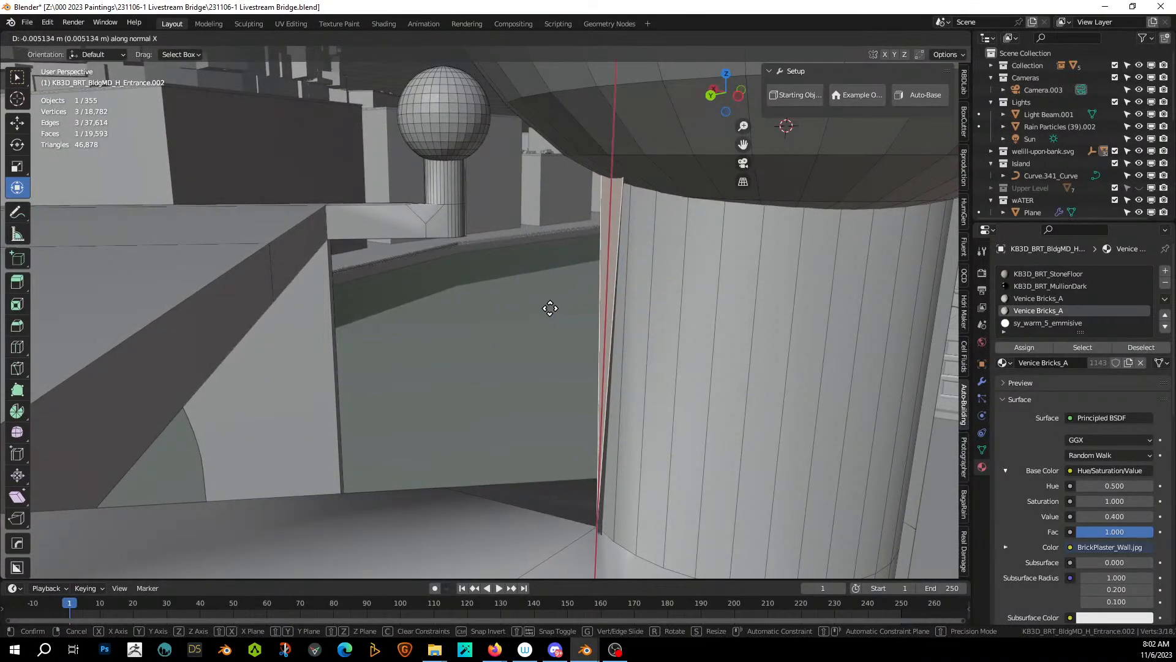
{"action": "right_click", "coordinate": [549, 307]}
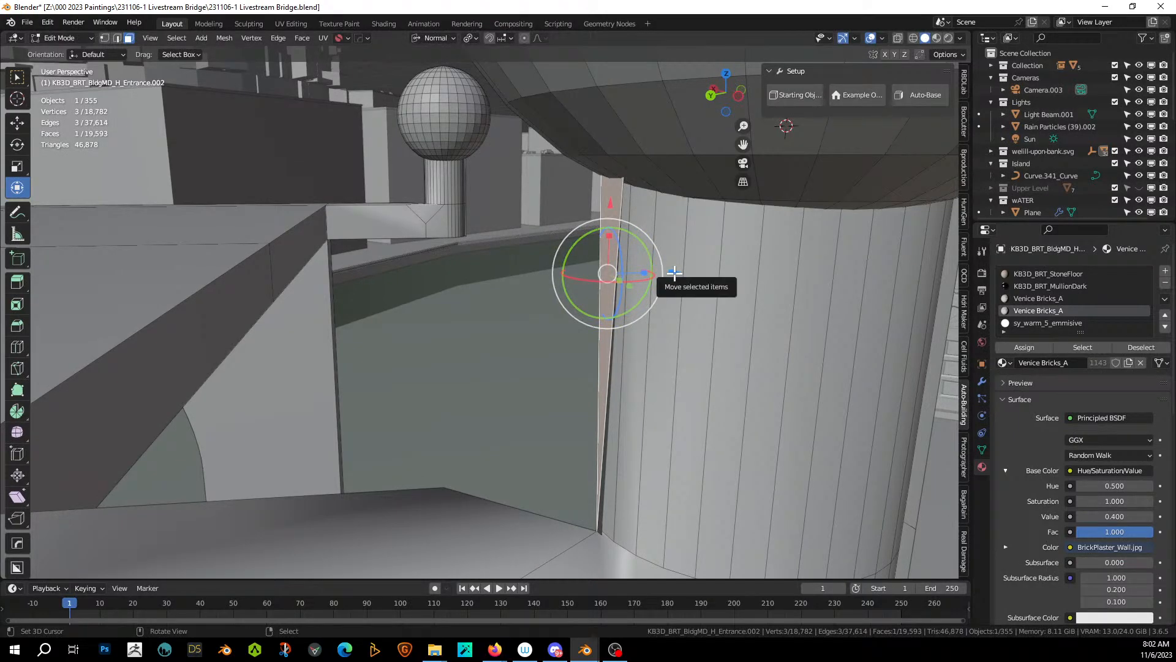
{"action": "left_click_drag", "start_coordinate": [667, 270], "coordinate": [539, 289]}
Knife-cut an edge across the arm's joint face from its corner vertex to the base of the post.
{"action": "middle_click_drag", "start_coordinate": [538, 289], "coordinate": [442, 202]}
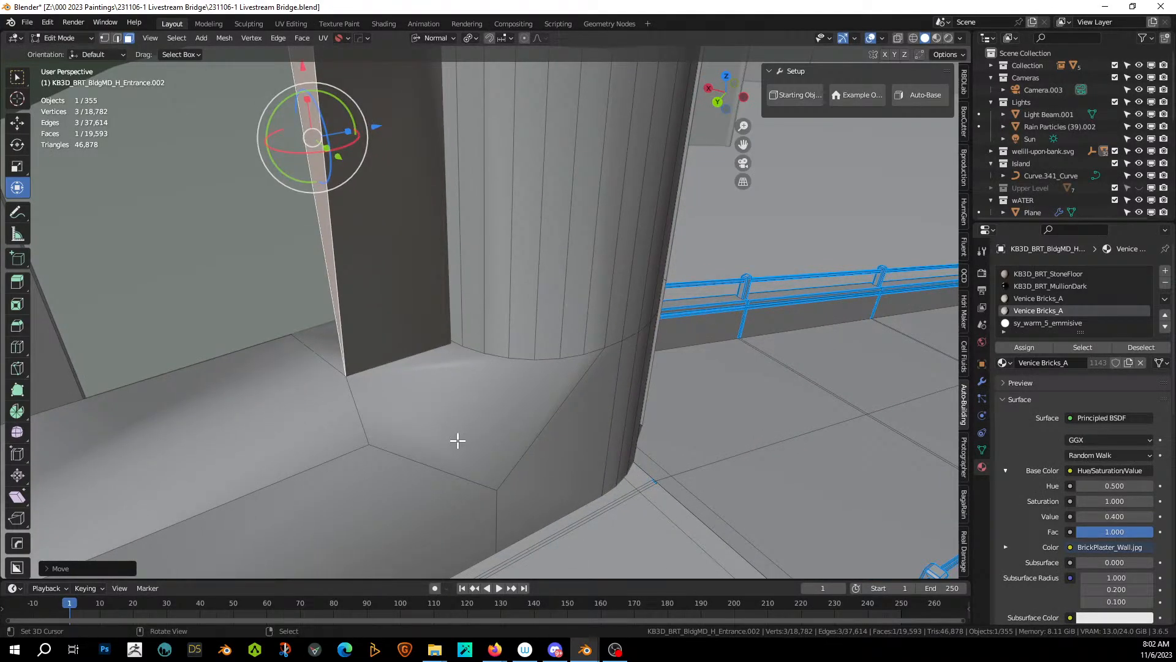
{"action": "key", "text": "k"}
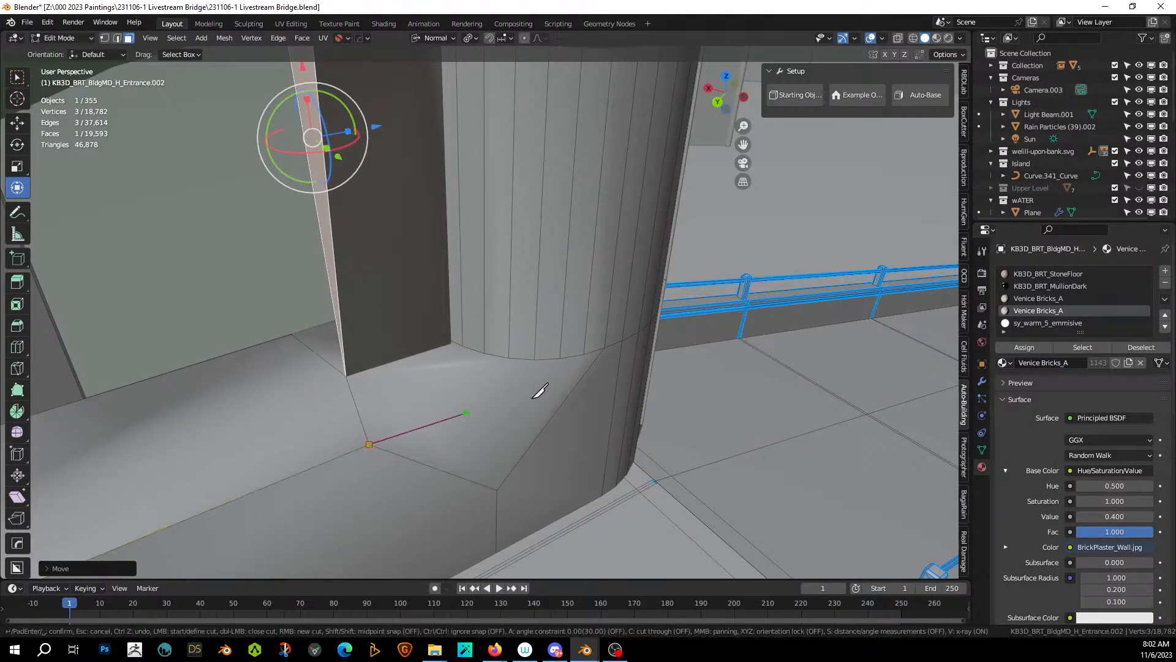
{"action": "key", "text": "Return"}
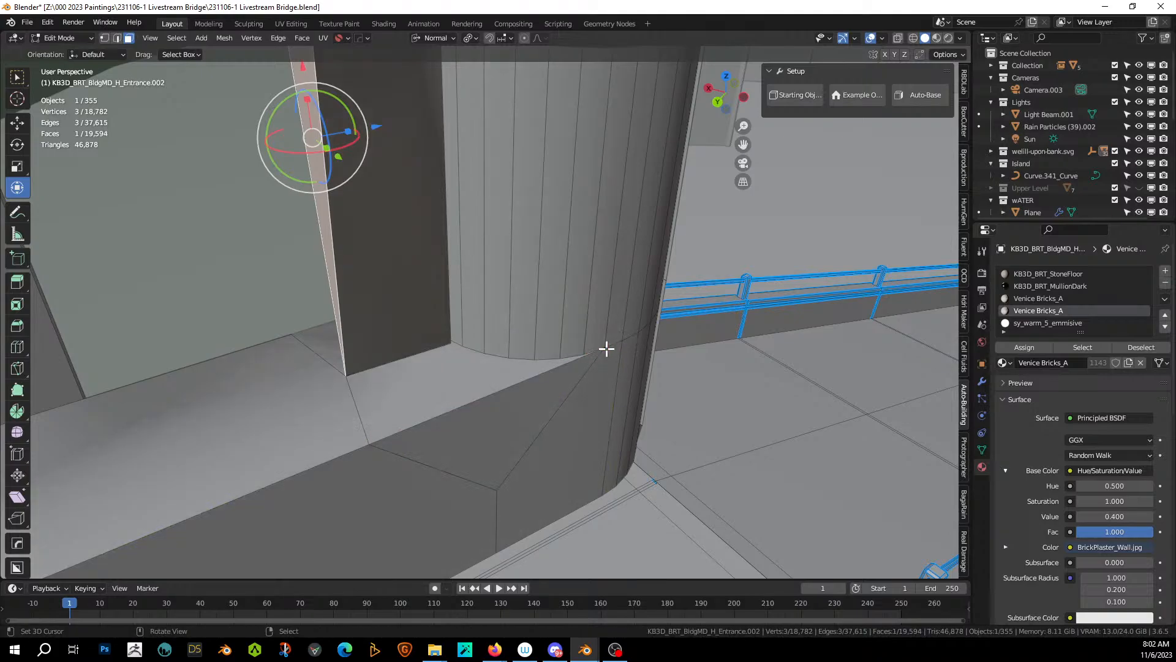
{"action": "middle_click_drag", "start_coordinate": [607, 347], "coordinate": [456, 370]}
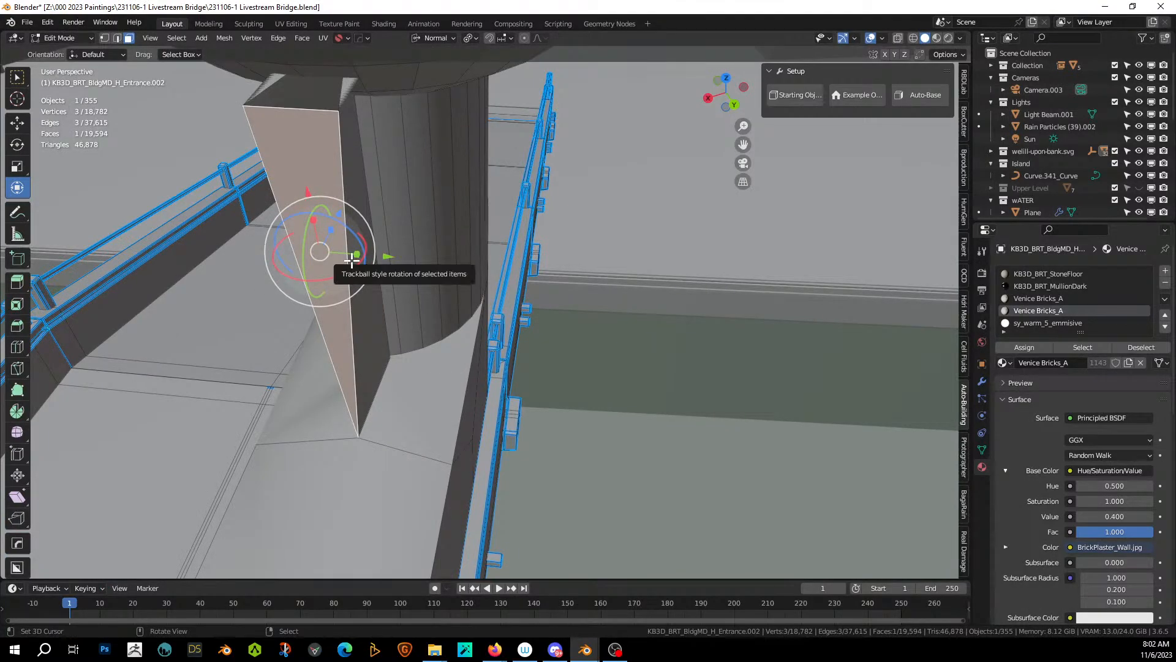
{"action": "key", "text": "ctrl+KP_Add"}
{"action": "key", "text": "ctrl+z"}
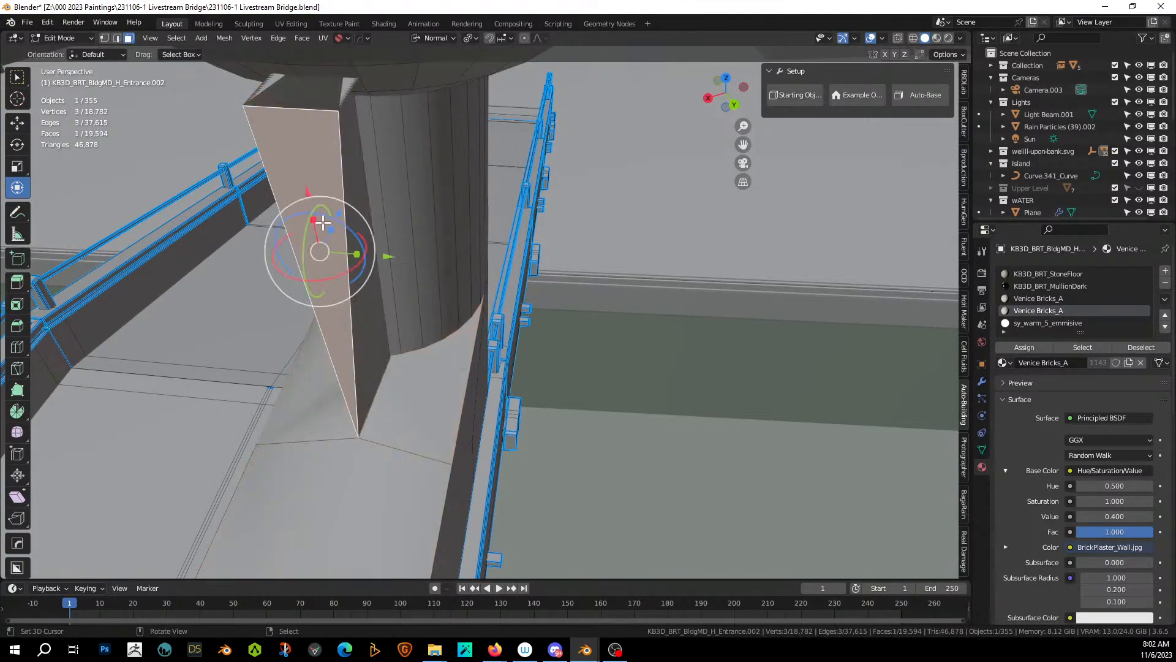
Select the adjoining side and top faces of the wedge on the post and dissolve them into a single face.
{"action": "left_click", "coordinate": [357, 186], "text": "shift"}
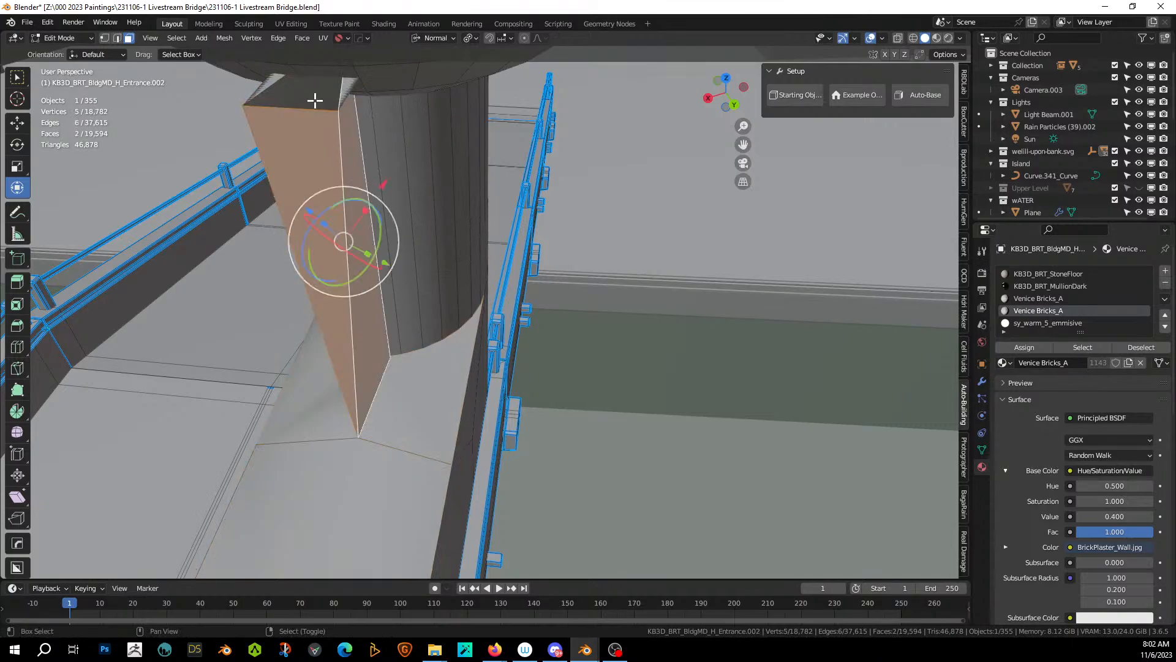
{"action": "left_click", "coordinate": [315, 99], "text": "shift"}
{"action": "middle_click_drag", "start_coordinate": [339, 94], "coordinate": [444, 94]}
{"action": "left_click", "coordinate": [437, 242], "text": "shift"}
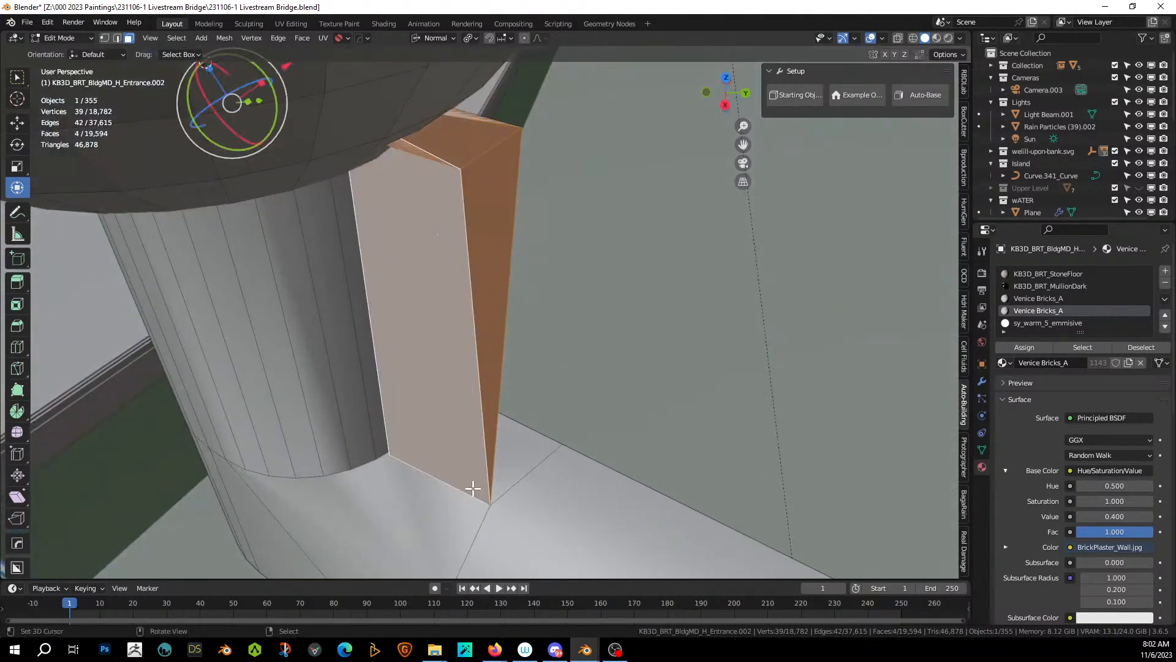
{"action": "key", "text": "x"}
{"action": "left_click", "coordinate": [454, 497]}
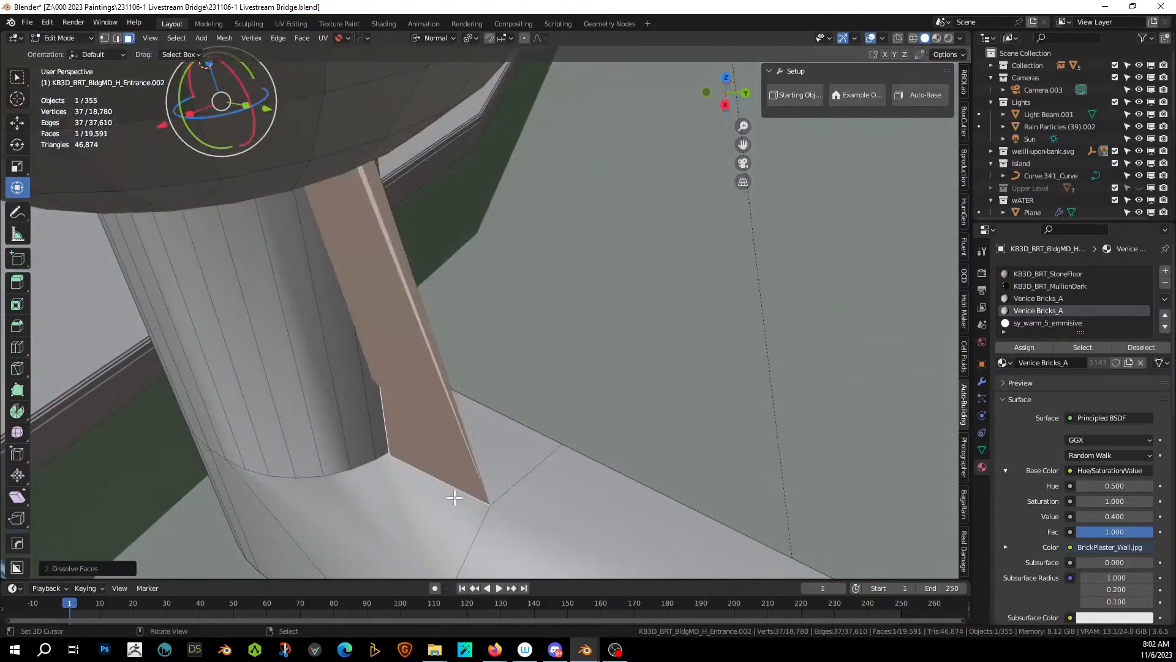
Try dissolving the edges of the combined face on the side of the post, and undo it.
{"action": "middle_click_drag", "start_coordinate": [454, 491], "coordinate": [433, 468]}
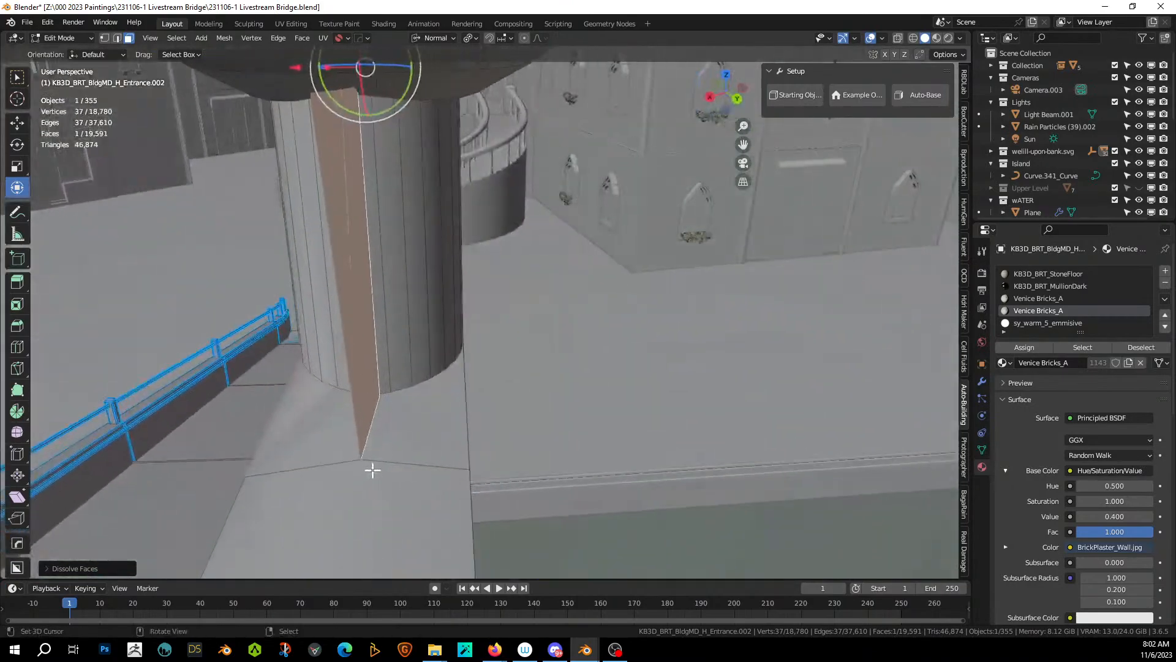
{"action": "key", "text": "x"}
{"action": "left_click", "coordinate": [366, 456]}
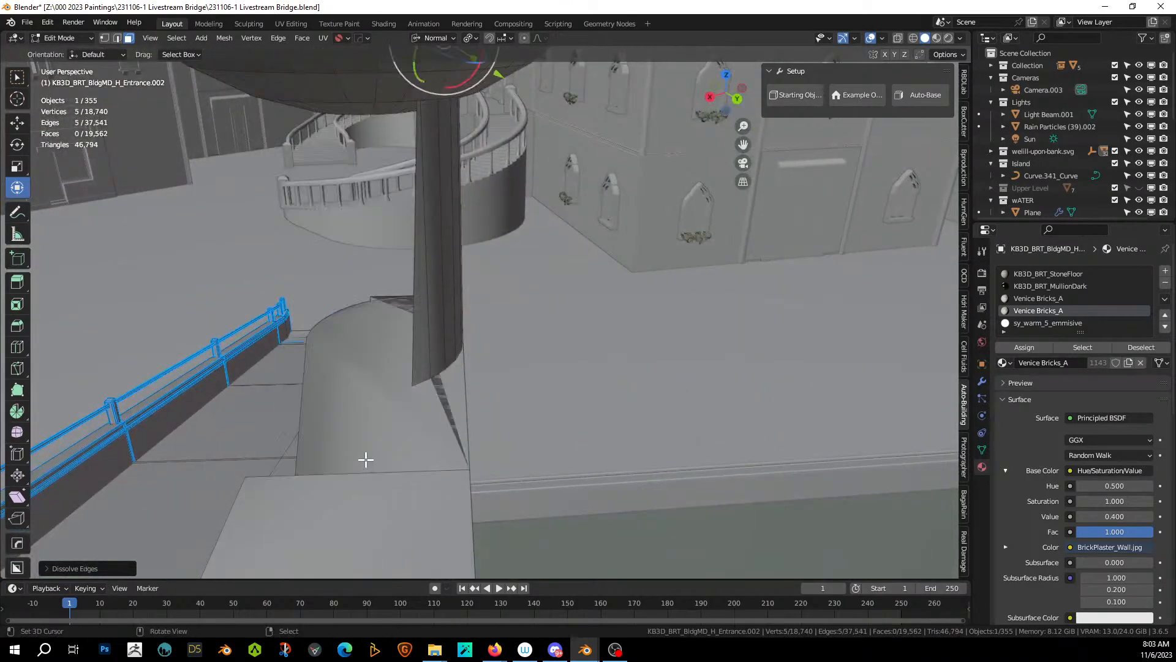
{"action": "key", "text": "ctrl+z"}
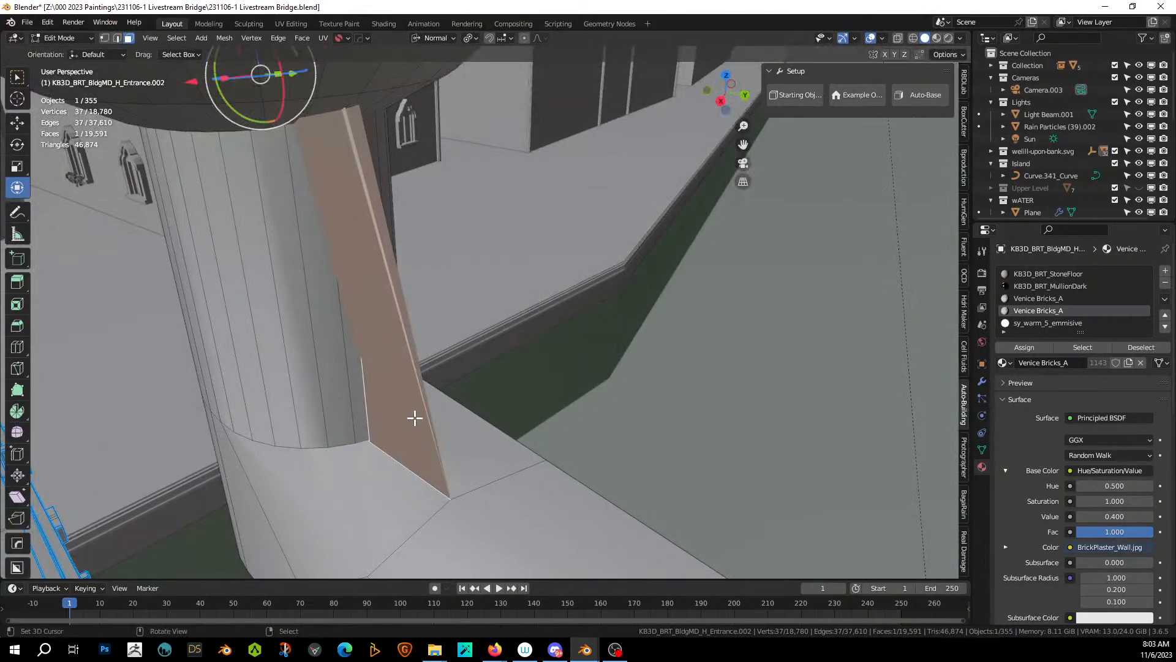
Isolate the combined face by hiding everything else, and merge the two outlying corner vertices beside its circular rim at their center.
{"action": "middle_click_drag", "start_coordinate": [415, 417], "coordinate": [454, 415]}
{"action": "key", "text": "shift+h"}
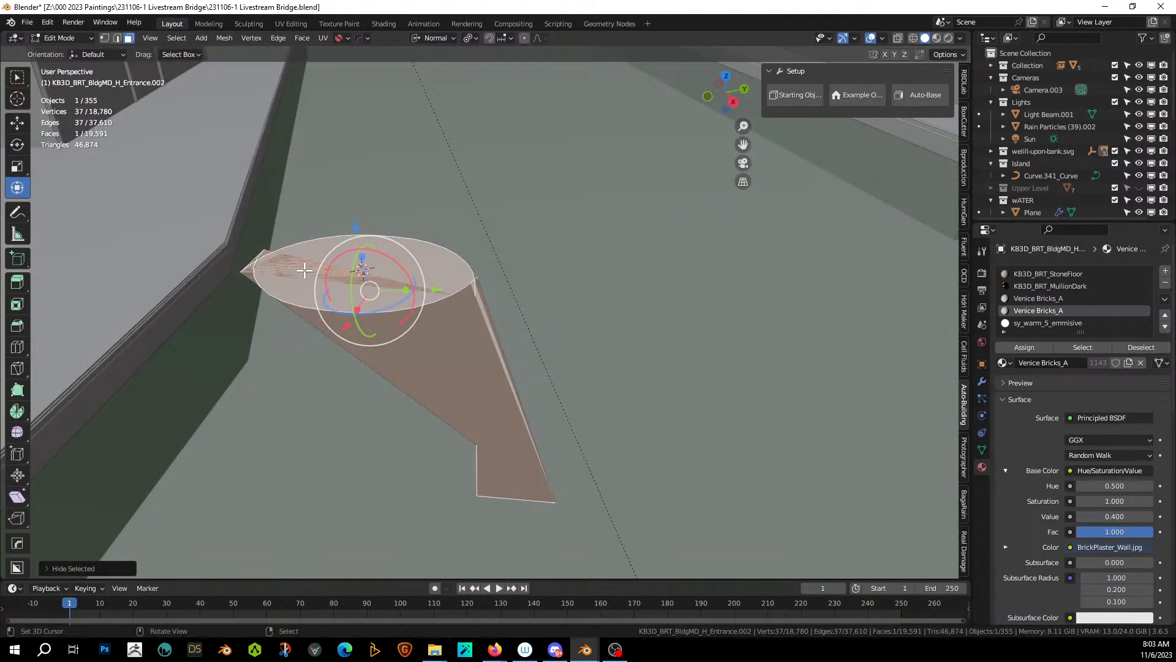
{"action": "key", "text": "1"}
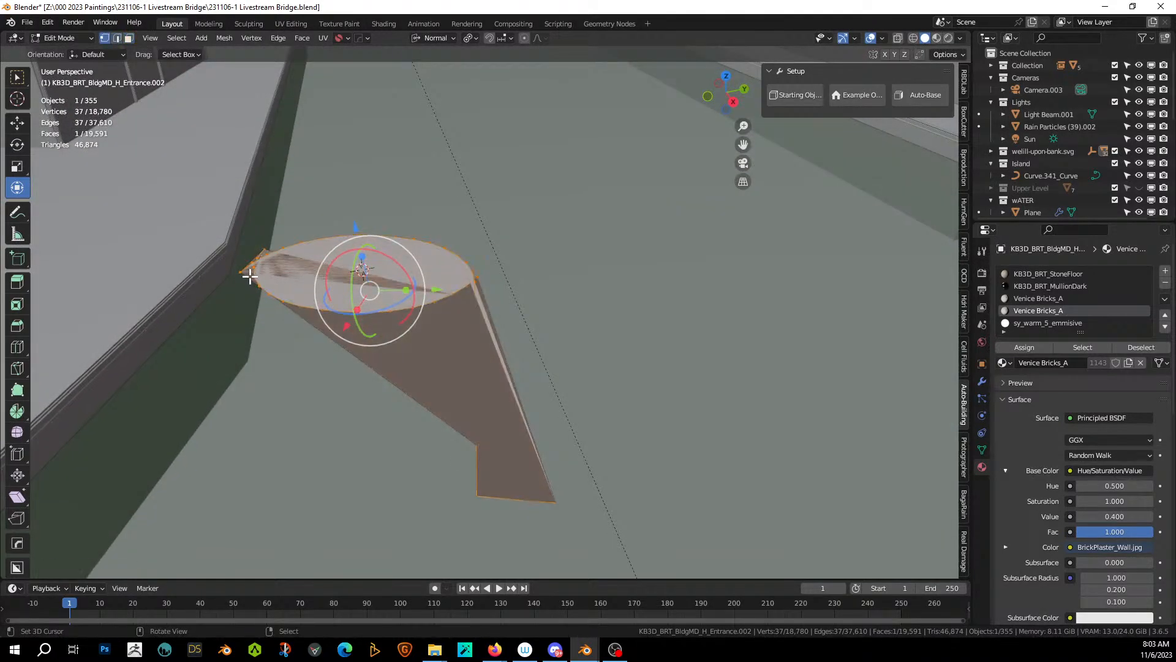
{"action": "left_click", "coordinate": [240, 272]}
{"action": "key", "text": "KP_Decimal"}
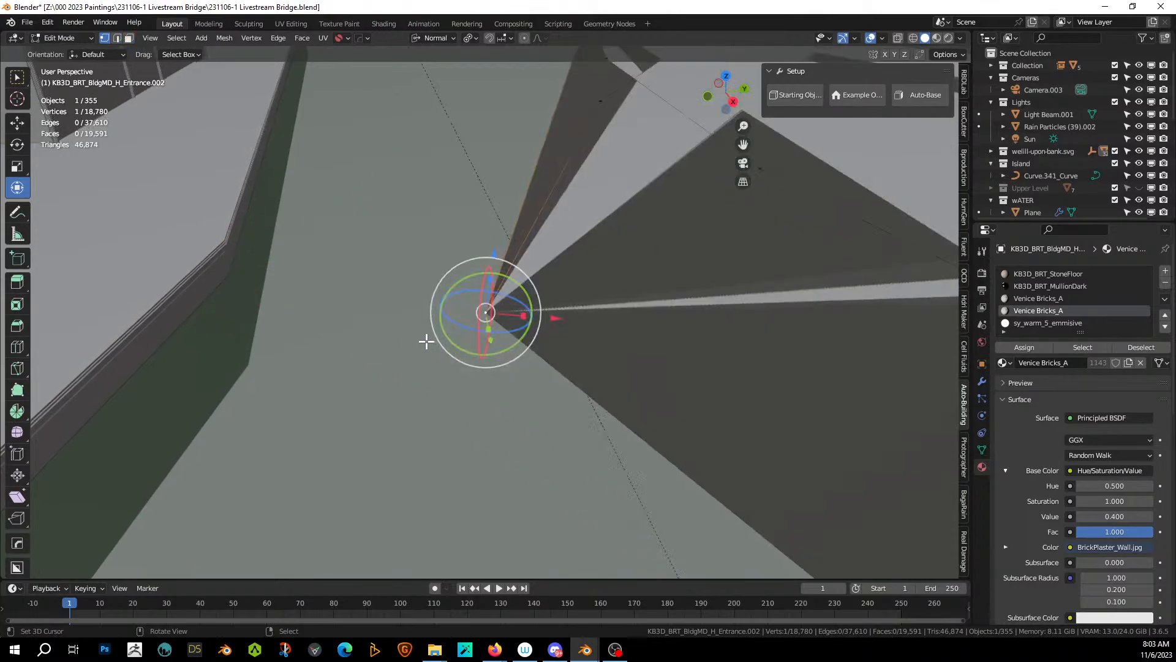
{"action": "scroll", "coordinate": [468, 368], "scroll_direction": "down", "scroll_amount": 6}
{"action": "middle_click_drag", "start_coordinate": [467, 367], "coordinate": [654, 407]}
{"action": "left_click", "coordinate": [182, 324], "text": "shift"}
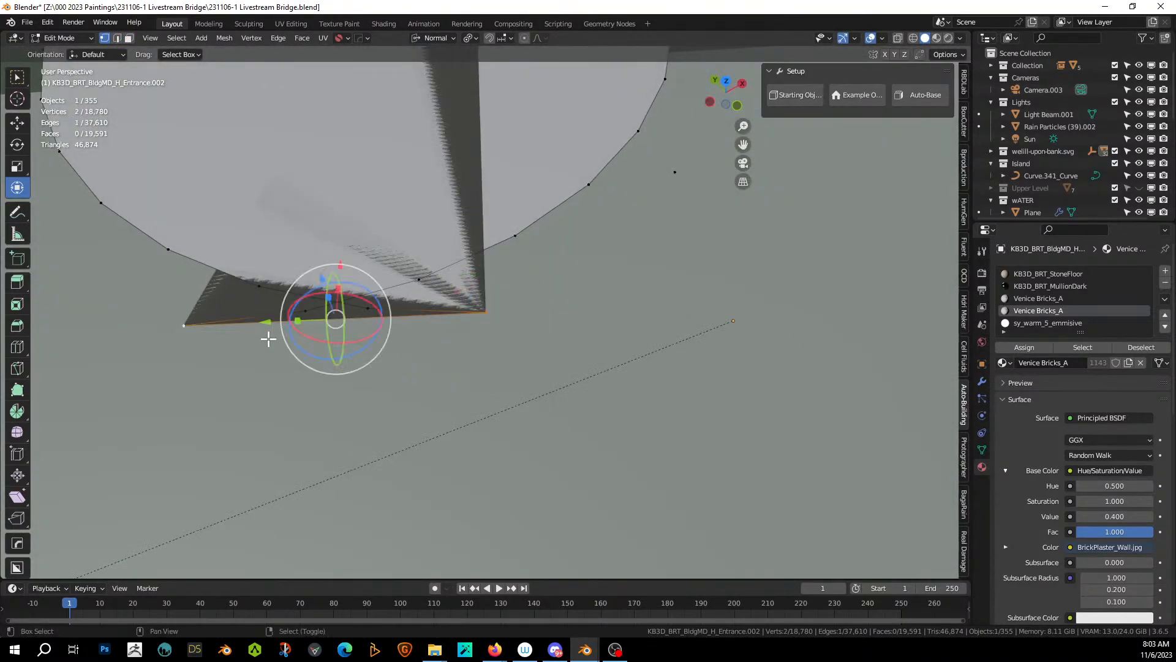
{"action": "key", "text": "m"}
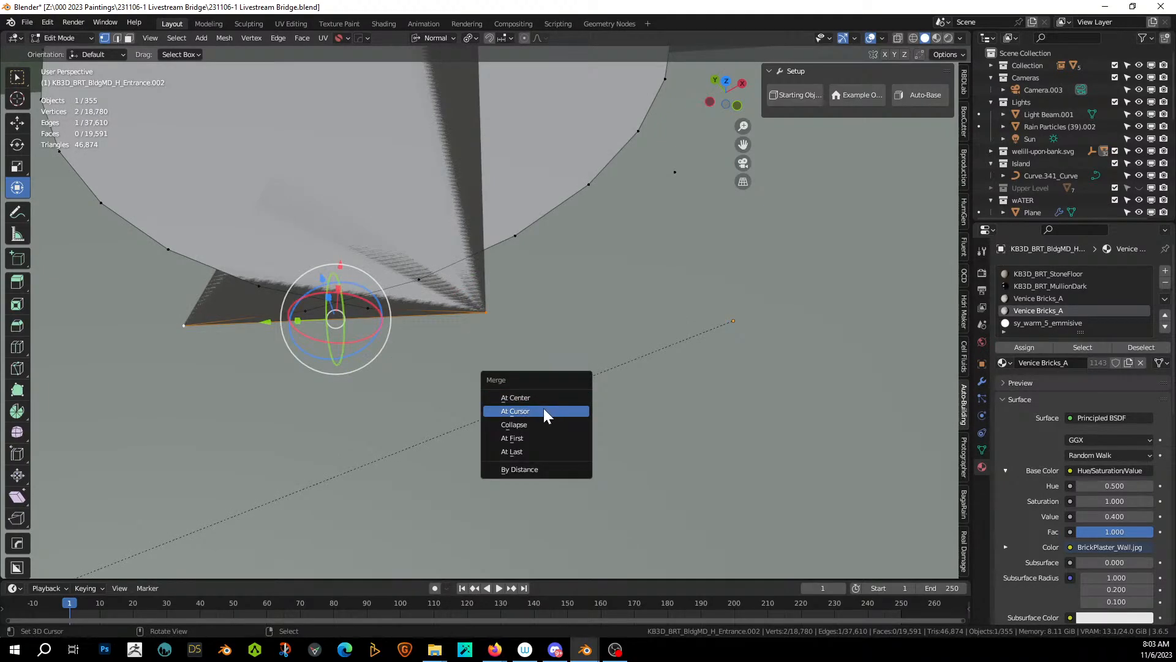
{"action": "left_click", "coordinate": [541, 398]}
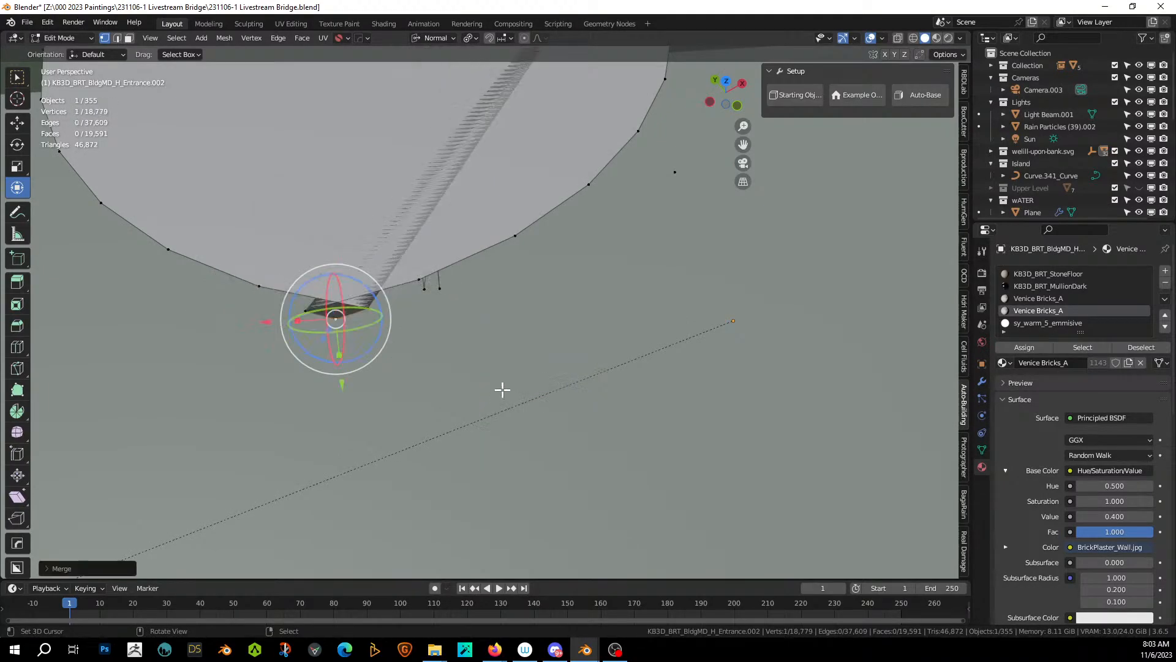
Merge the three neighbouring vertices protruding from the isolated face's circular rim at their center.
{"action": "middle_click_drag", "start_coordinate": [502, 388], "coordinate": [440, 282]}
{"action": "scroll", "coordinate": [392, 300], "scroll_direction": "up", "scroll_amount": 2}
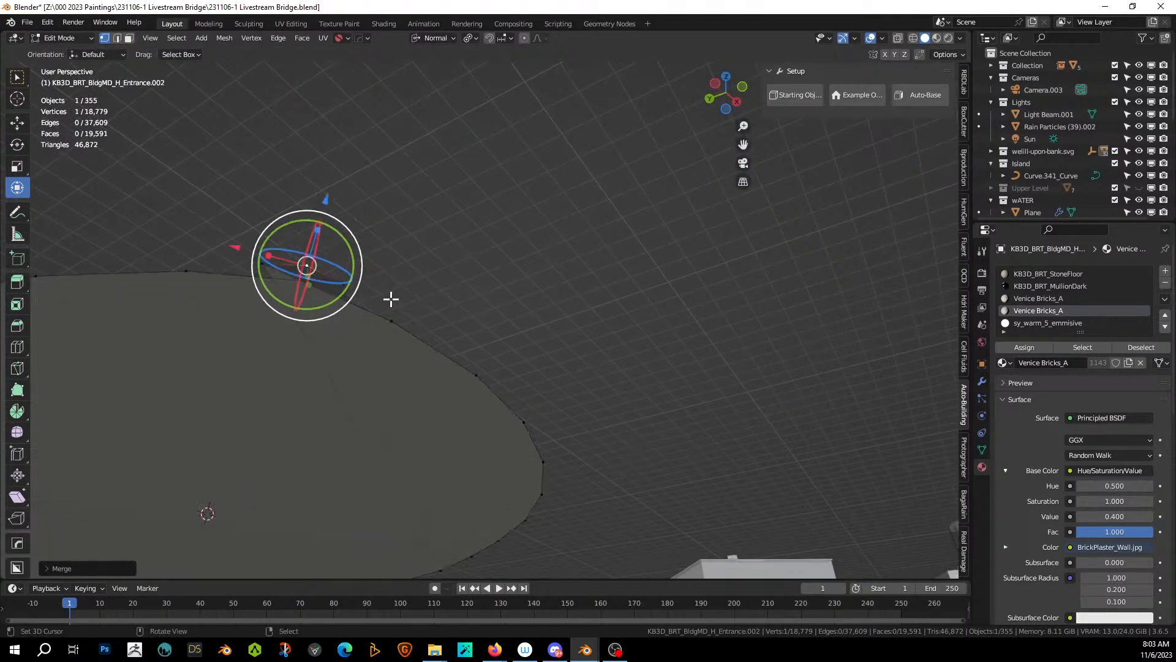
{"action": "right_click", "coordinate": [311, 277], "text": "shift"}
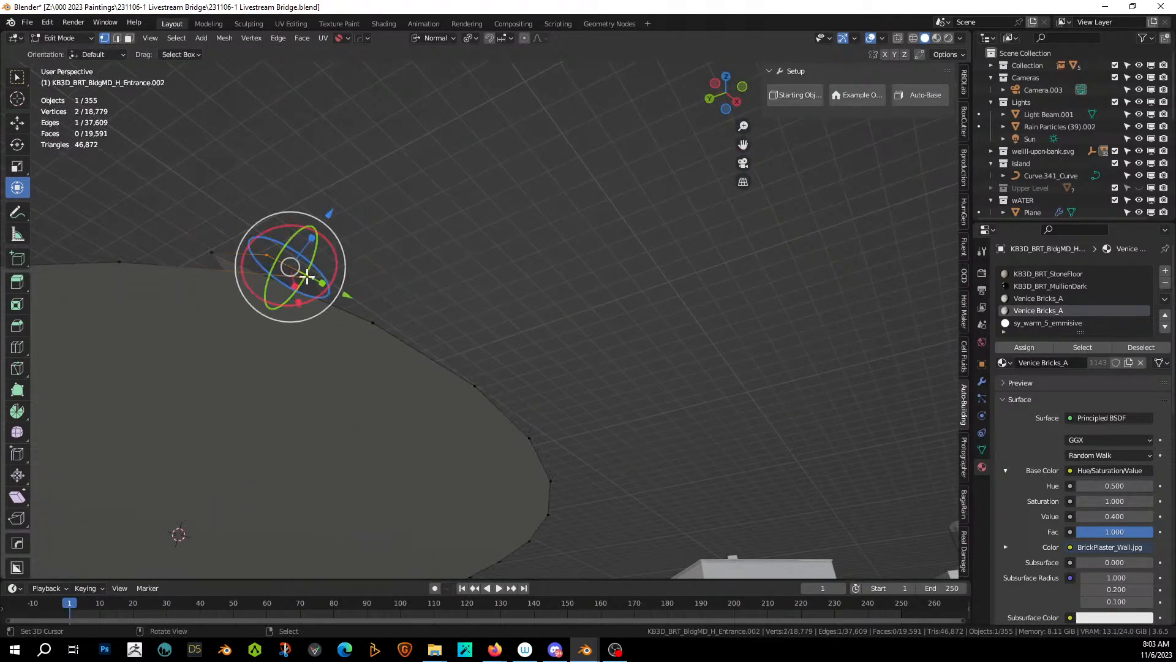
{"action": "right_click", "coordinate": [211, 251], "text": "shift"}
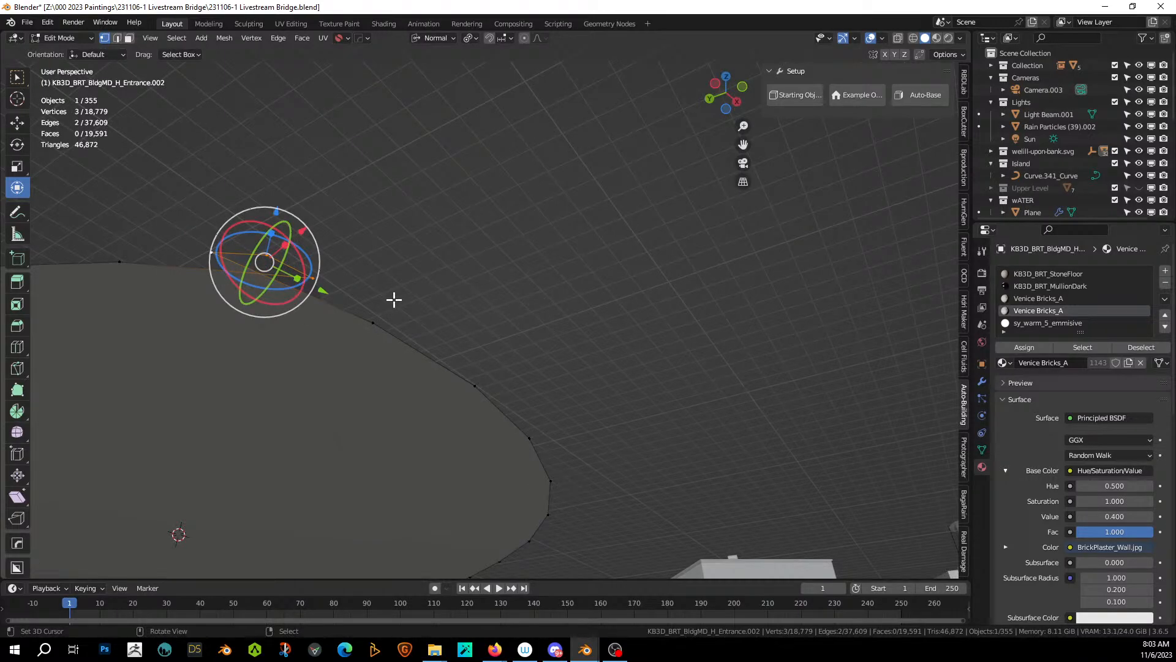
{"action": "key", "text": "x"}
{"action": "key", "text": "m"}
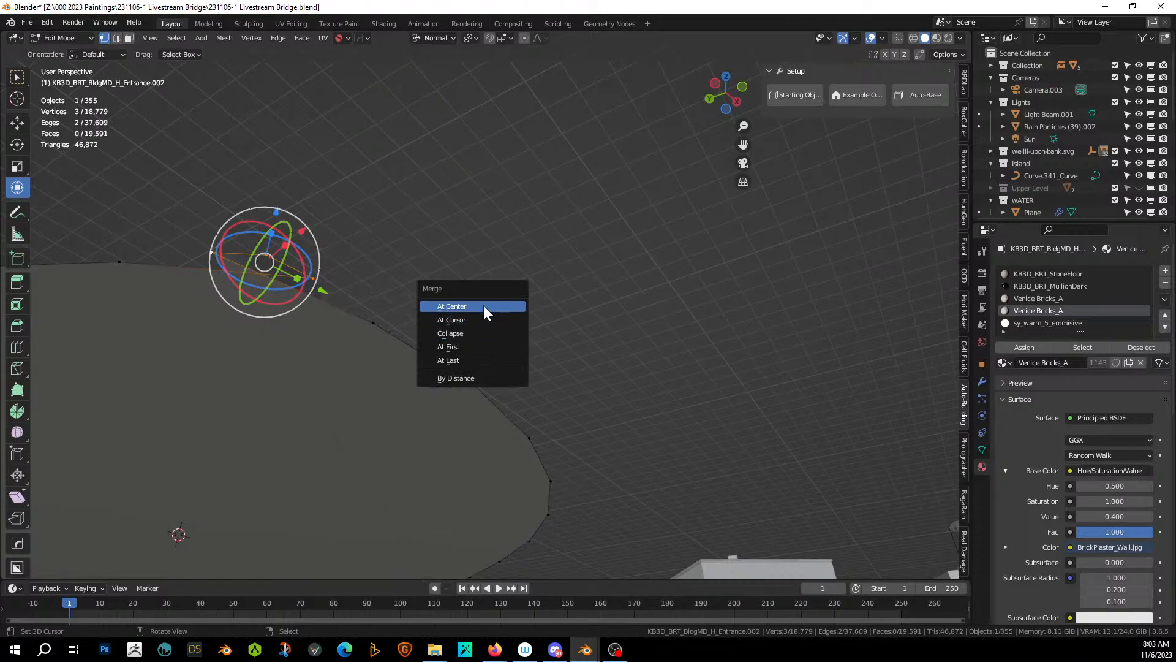
{"action": "left_click", "coordinate": [483, 305]}
Delete the isolated stray face that spans the post's side and the circle under the sphere.
{"action": "middle_click_drag", "start_coordinate": [484, 305], "coordinate": [305, 197]}
{"action": "key", "text": "Tab"}
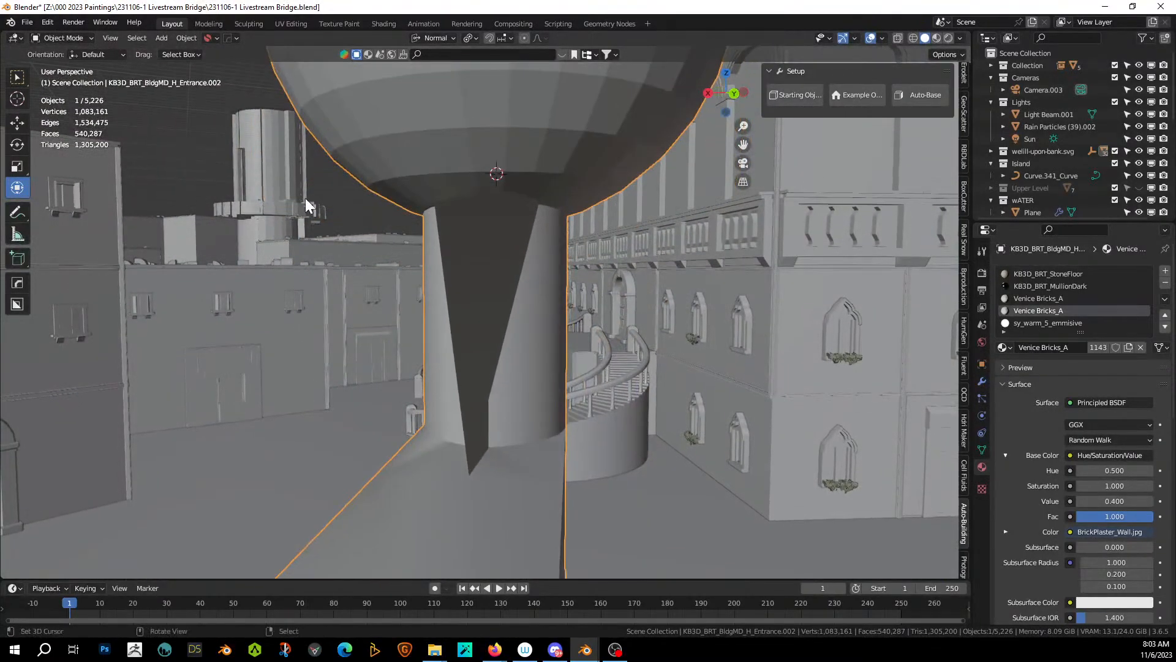
{"action": "key", "text": "Tab"}
{"action": "middle_click_drag", "start_coordinate": [402, 307], "coordinate": [389, 270]}
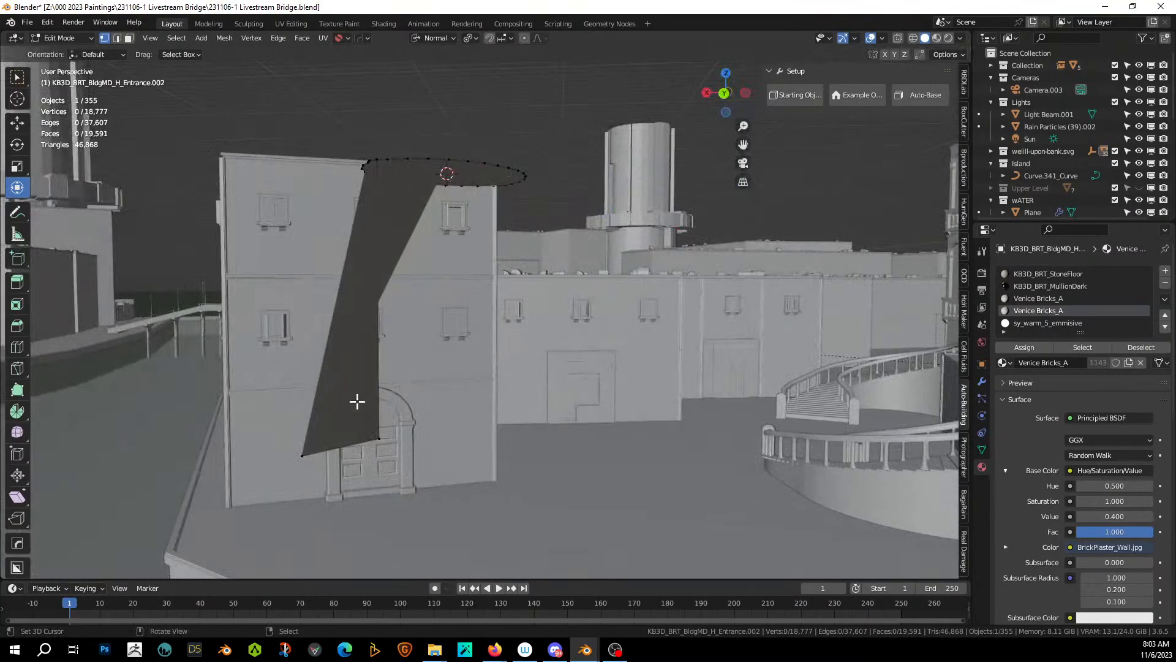
{"action": "key", "text": "3"}
{"action": "left_click", "coordinate": [350, 429]}
{"action": "middle_click_drag", "start_coordinate": [418, 308], "coordinate": [588, 368]}
{"action": "key", "text": "x"}
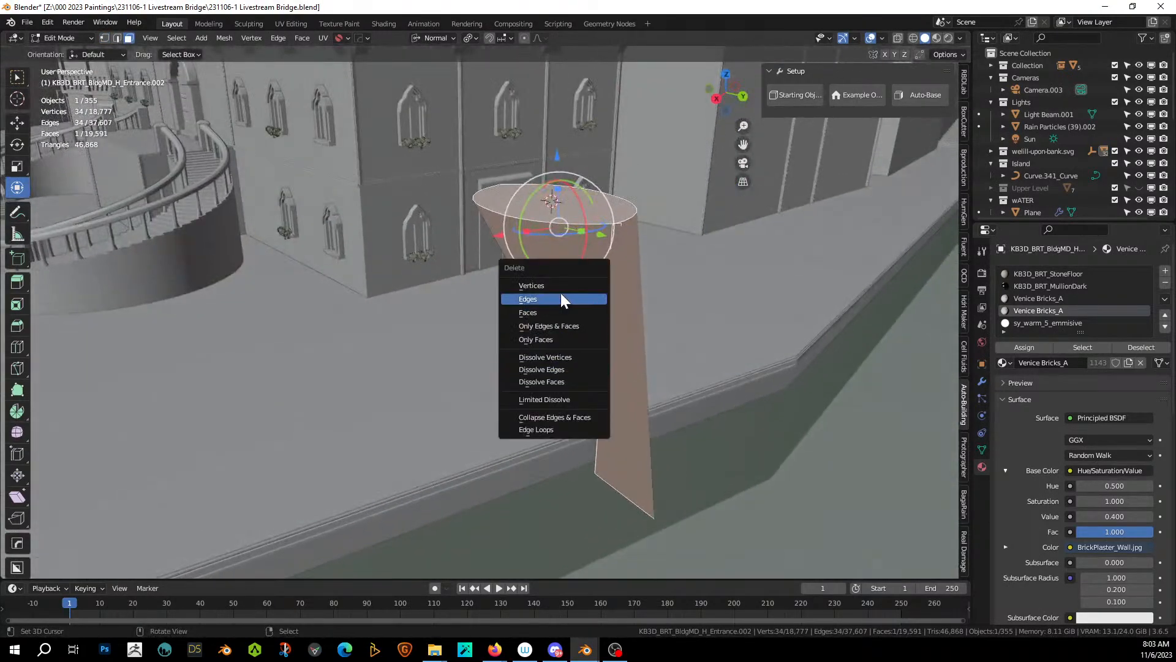
{"action": "left_click", "coordinate": [552, 312]}
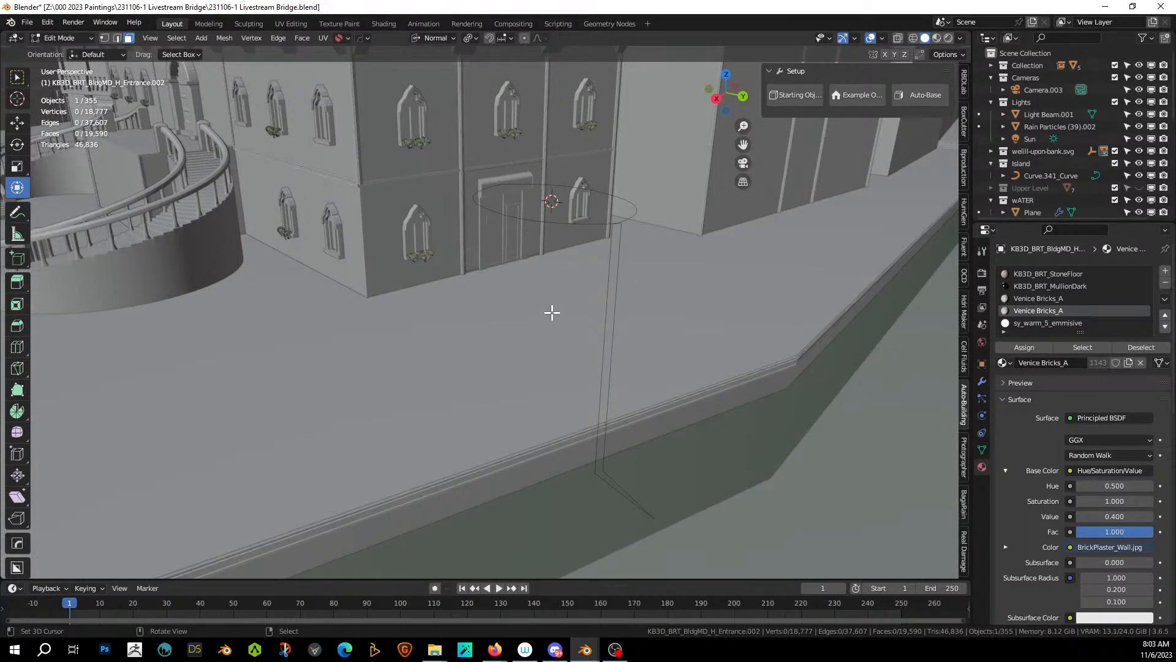
Reveal the hidden geometry and return to Object Mode.
{"action": "key", "text": "alt+h"}
{"action": "middle_click_drag", "start_coordinate": [551, 313], "coordinate": [264, 315]}
{"action": "middle_click_drag", "start_coordinate": [190, 299], "coordinate": [391, 301]}
{"action": "scroll", "coordinate": [391, 301], "scroll_direction": "down", "scroll_amount": 5}
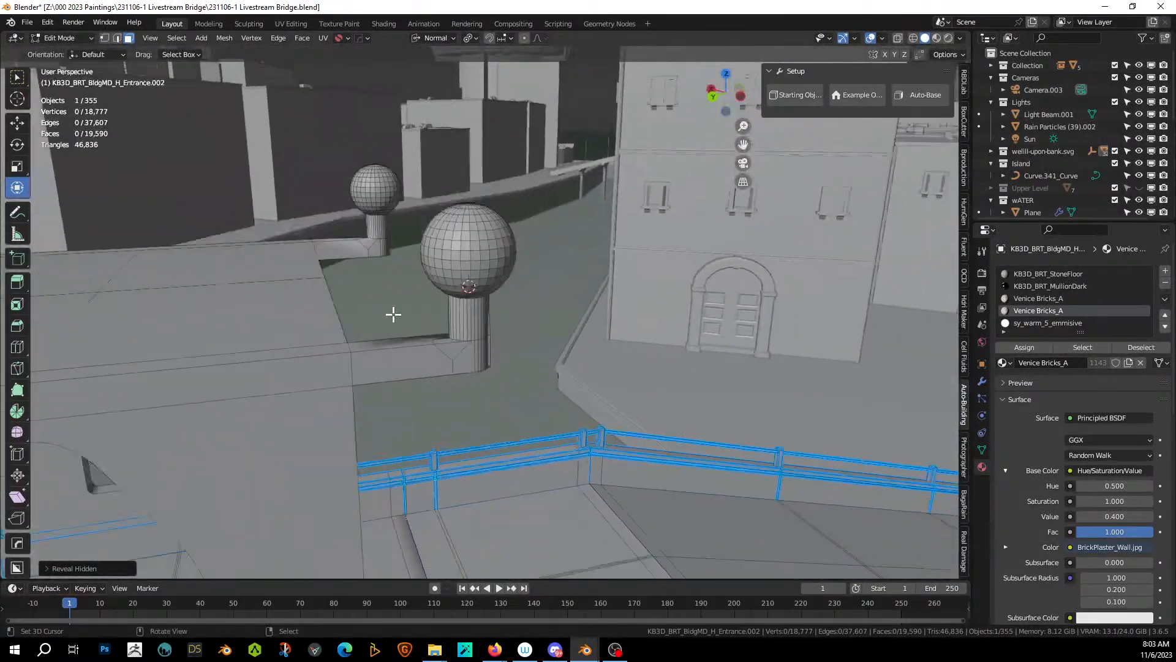
{"action": "key", "text": "Tab"}
{"action": "scroll", "coordinate": [394, 314], "scroll_direction": "down", "scroll_amount": 3}
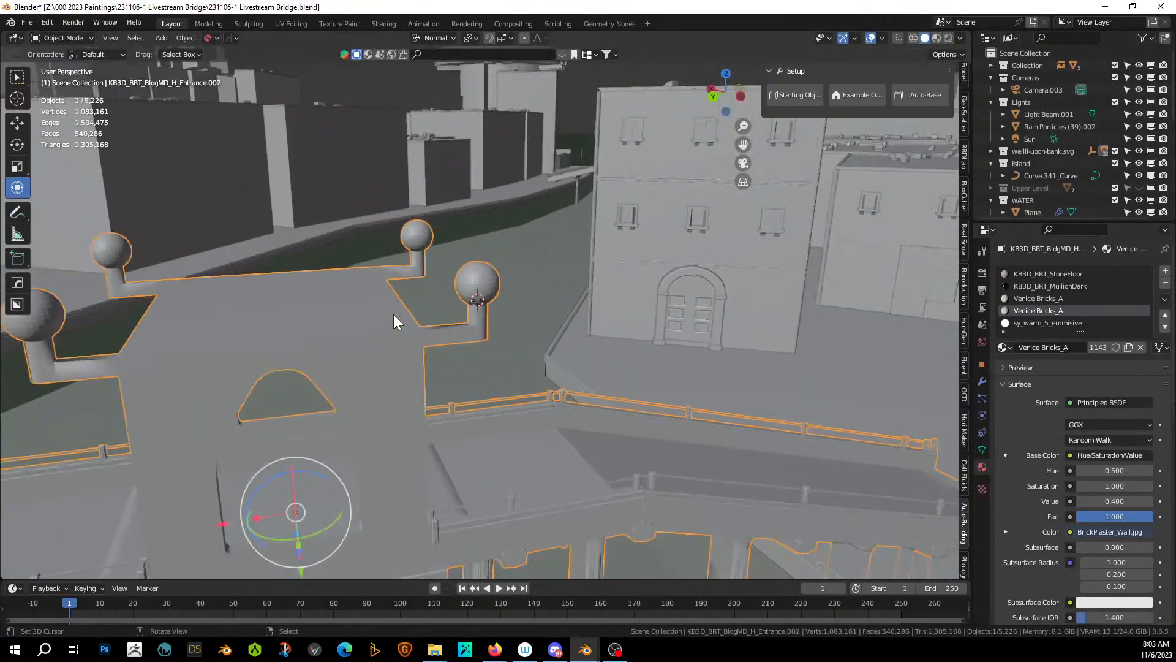
Mirror the bridge object across its X and Z axes with bisect, and apply the mirror modifier.
{"action": "middle_click_drag", "start_coordinate": [394, 315], "coordinate": [389, 346]}
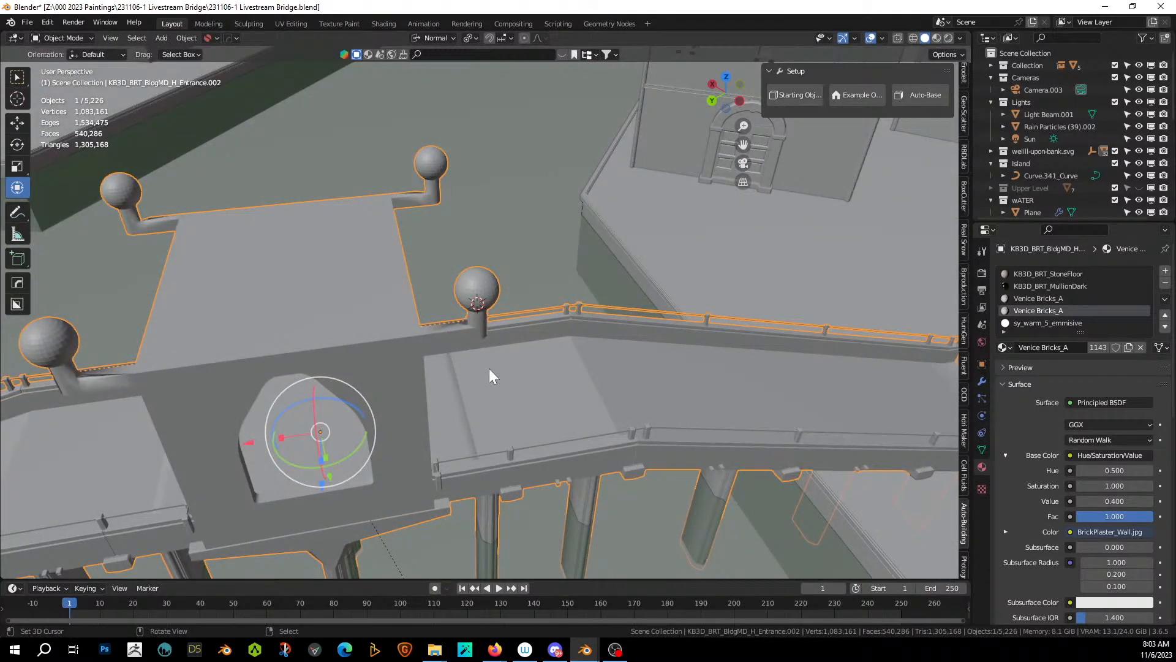
{"action": "key", "text": "alt+x"}
{"action": "left_click", "coordinate": [408, 418]}
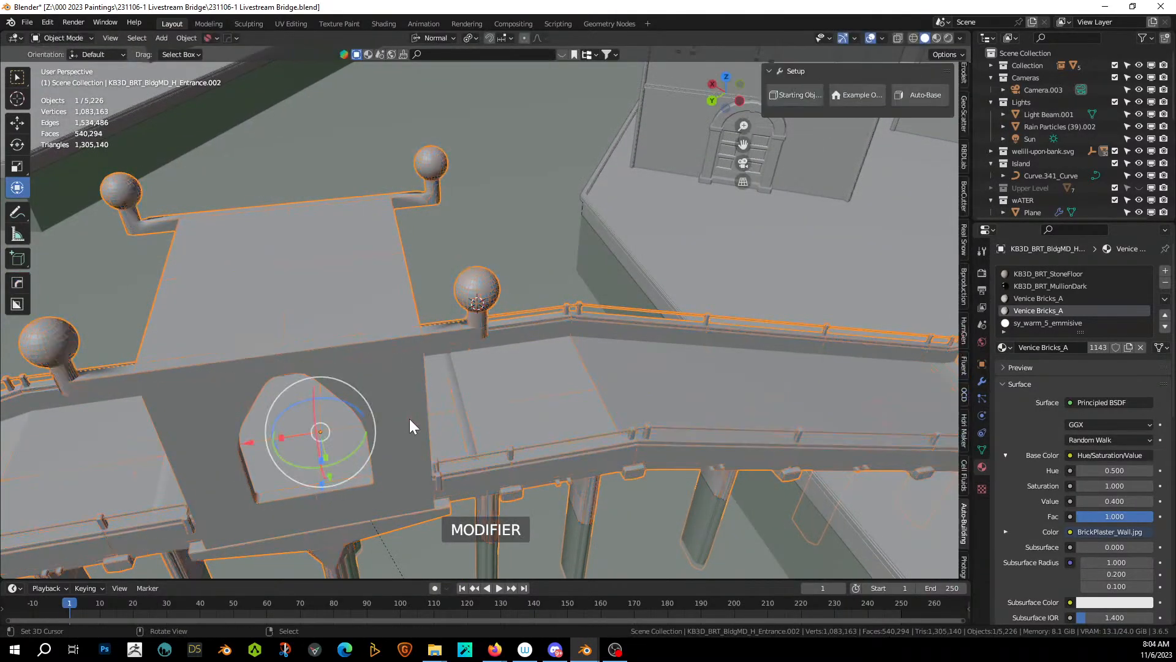
{"action": "middle_click_drag", "start_coordinate": [340, 502], "coordinate": [465, 513]}
{"action": "scroll", "coordinate": [535, 429], "scroll_direction": "down", "scroll_amount": 2}
{"action": "right_click", "coordinate": [453, 511]}
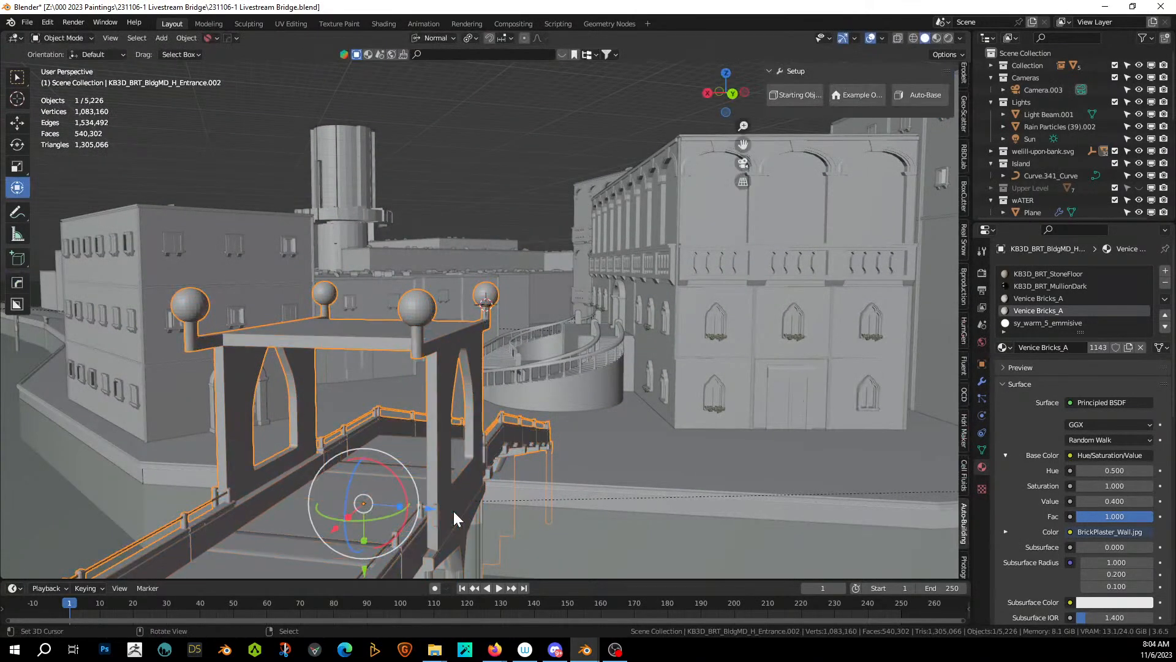
{"action": "left_click", "coordinate": [982, 382]}
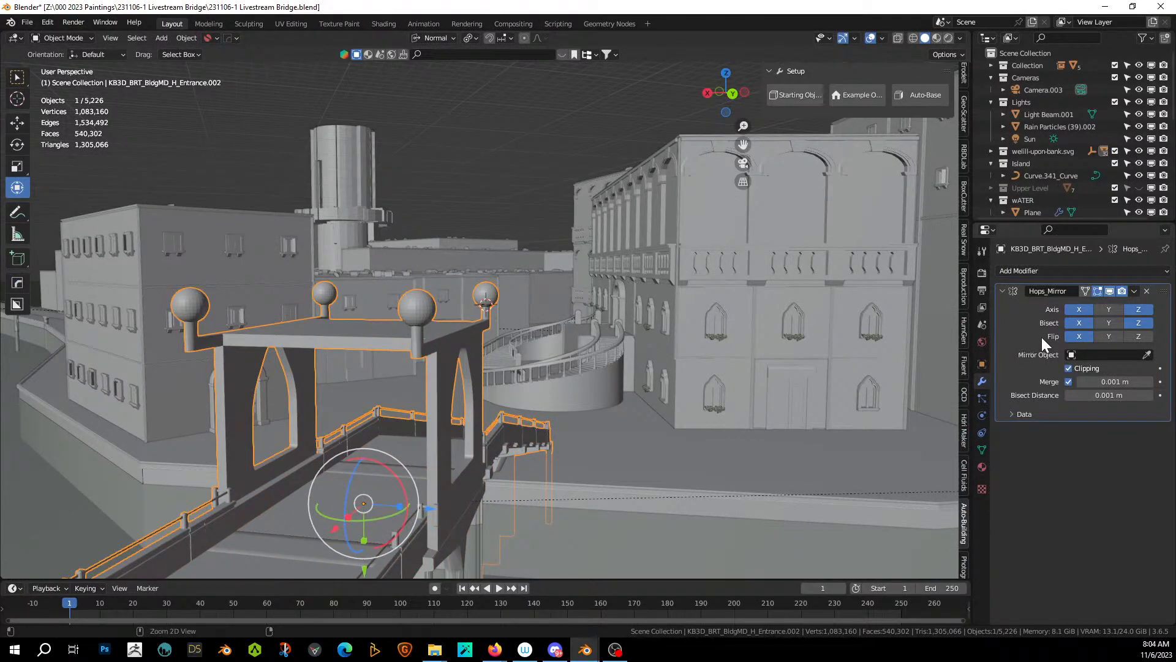
{"action": "key", "text": "ctrl+a"}
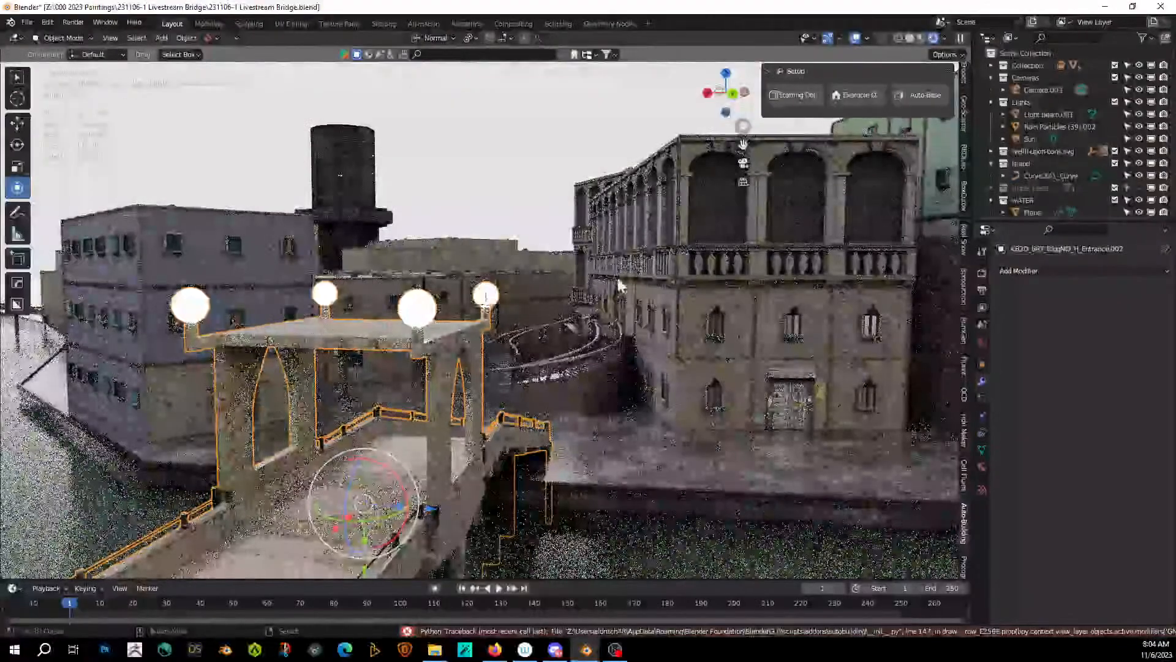
Inspect the roofed bridge and its glowing spheres in the rendered preview, and save the file.
{"action": "middle_click_drag", "start_coordinate": [614, 299], "coordinate": [706, 300]}
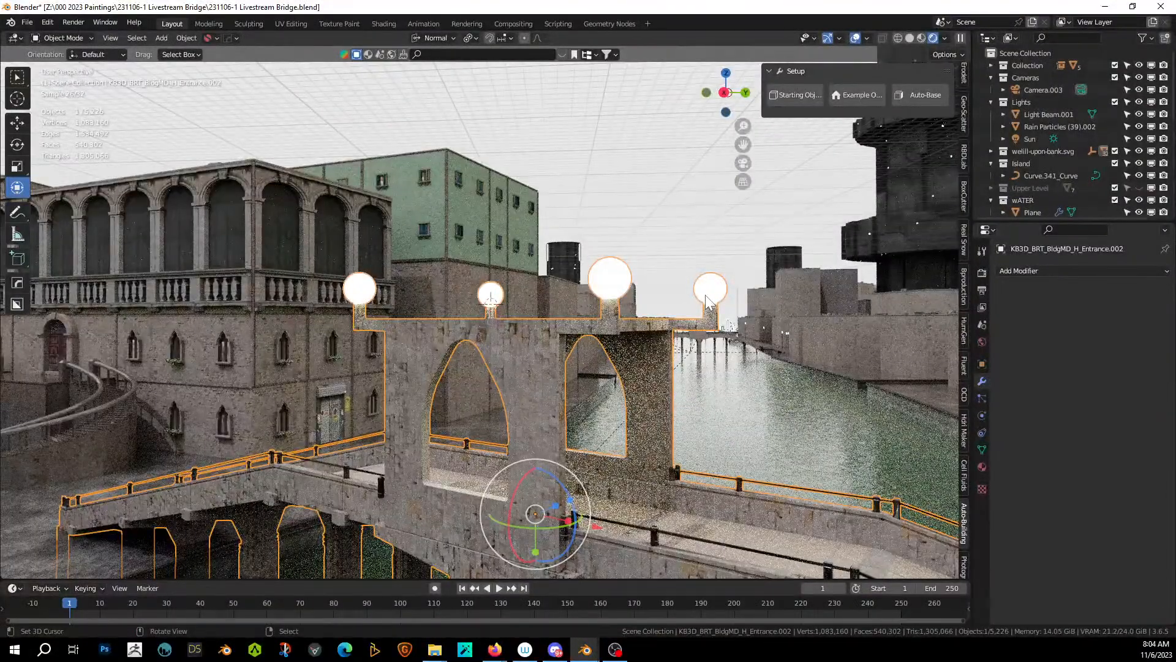
{"action": "middle_click_drag", "start_coordinate": [678, 373], "coordinate": [682, 376]}
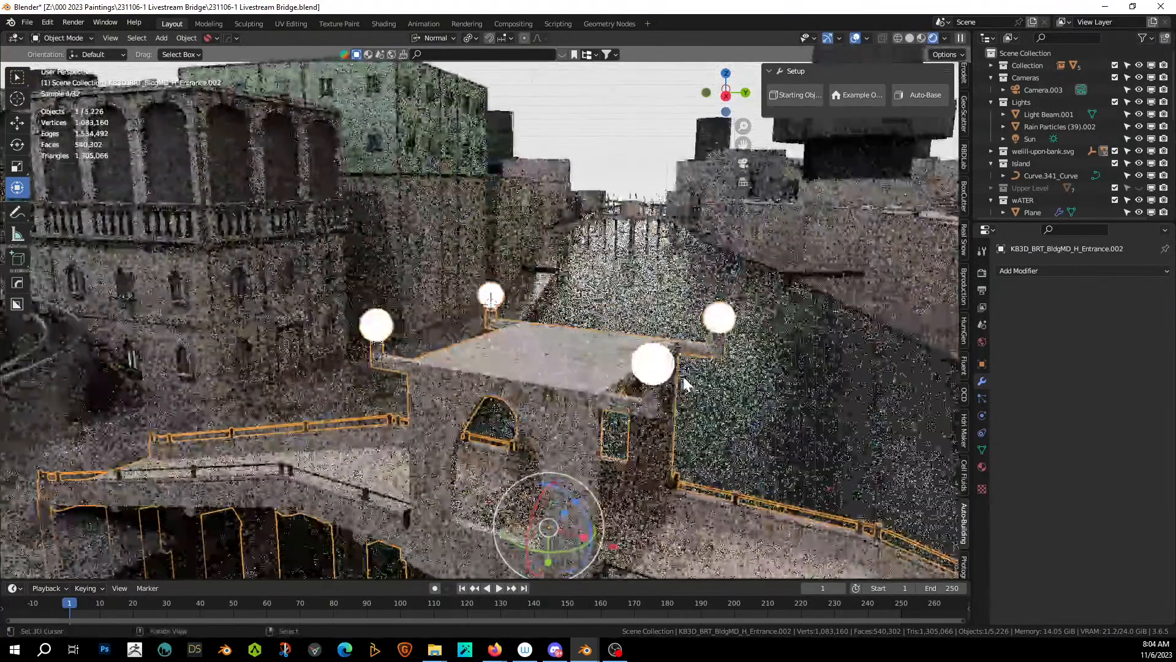
{"action": "key", "text": "ctrl+s"}
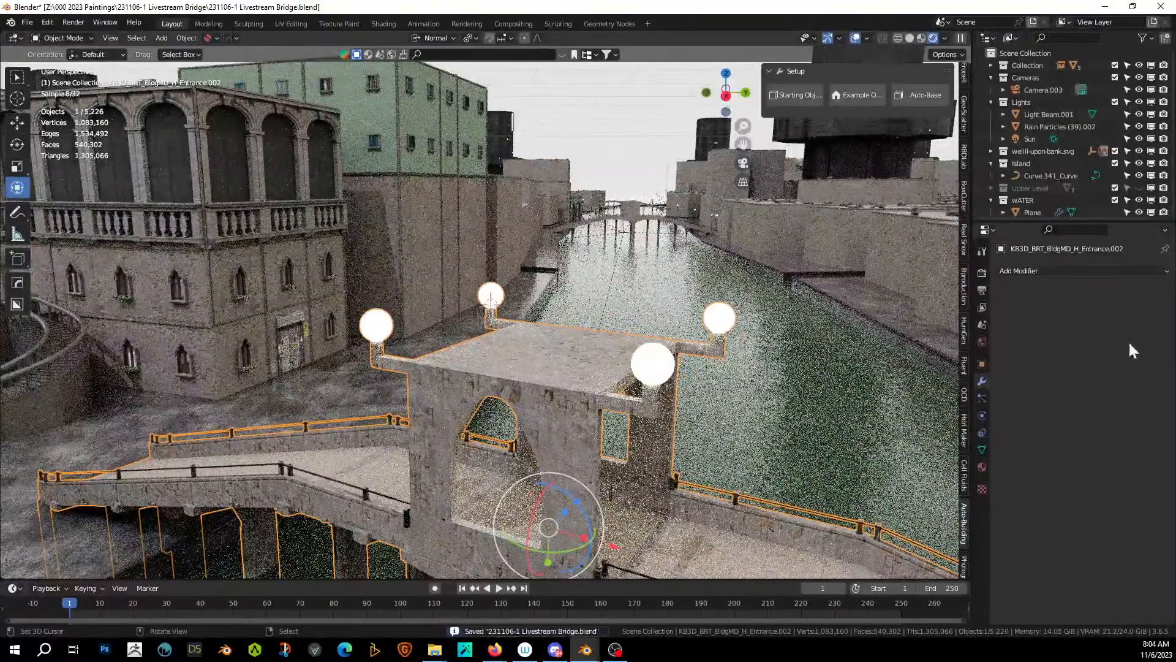
Replace the material in both Venice Bricks_A slots of the bridge object with Venice Bricks_A WET.
{"action": "left_click", "coordinate": [982, 467]}
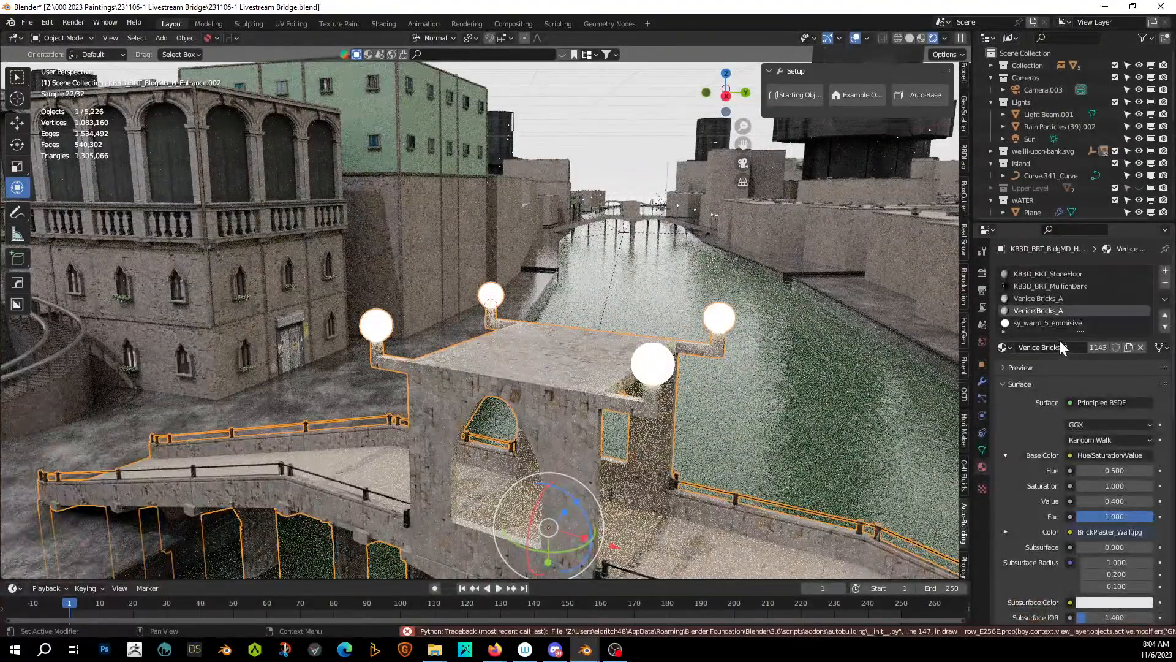
{"action": "left_click", "coordinate": [1007, 347]}
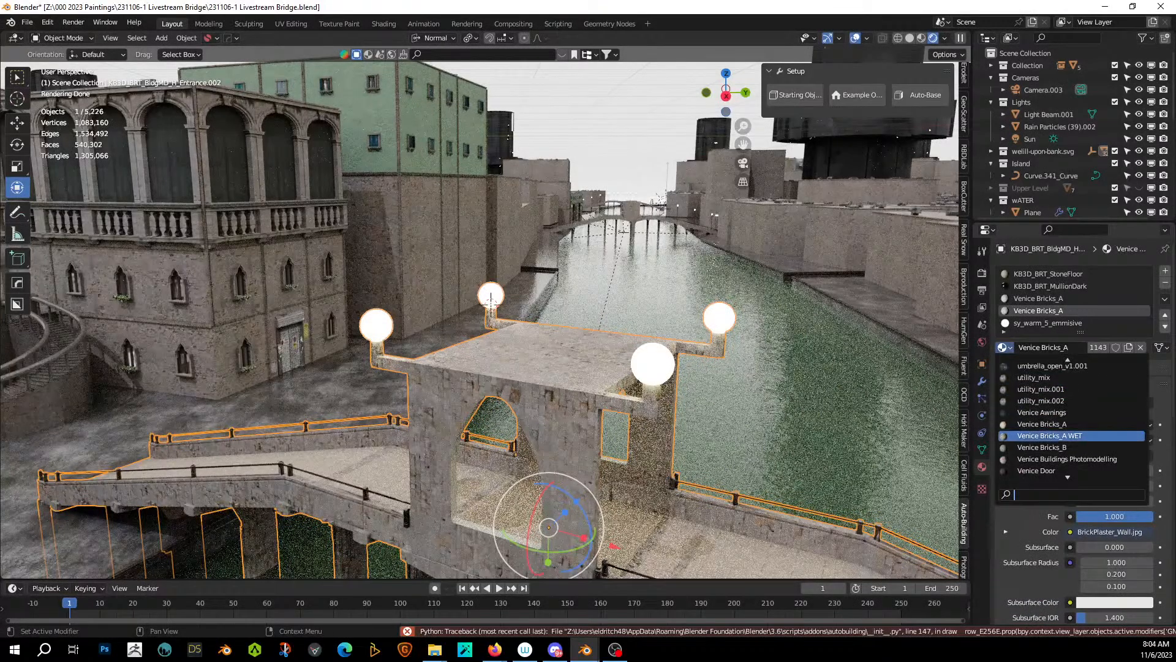
{"action": "left_click", "coordinate": [1050, 435]}
{"action": "left_click", "coordinate": [1053, 299]}
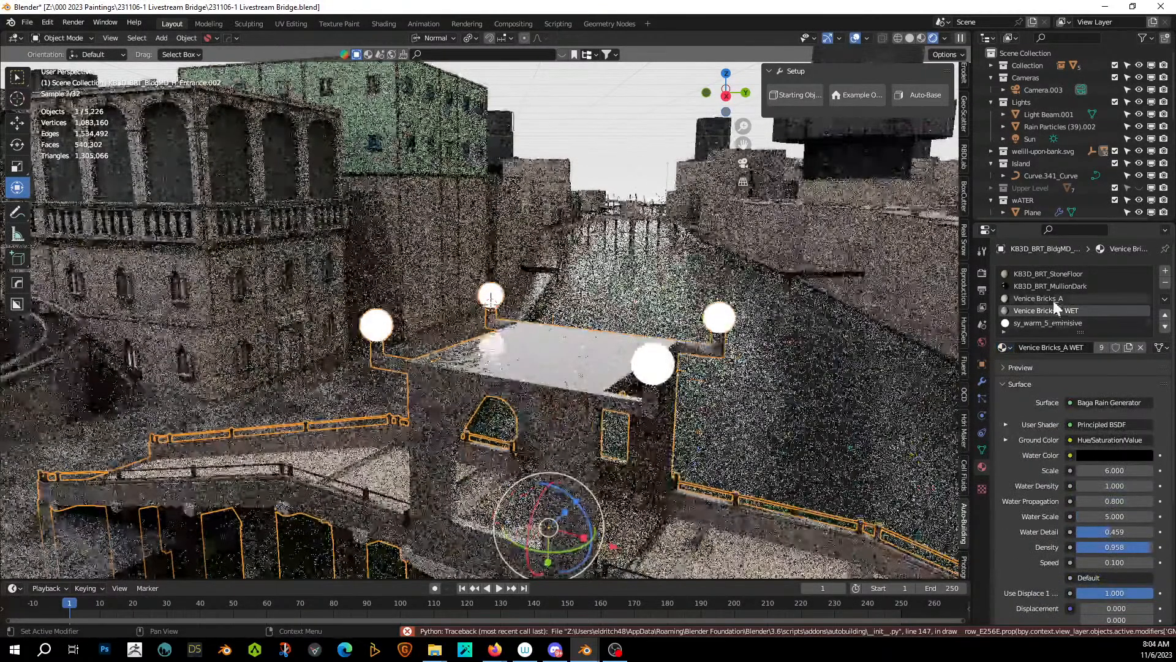
{"action": "left_click", "coordinate": [1006, 347]}
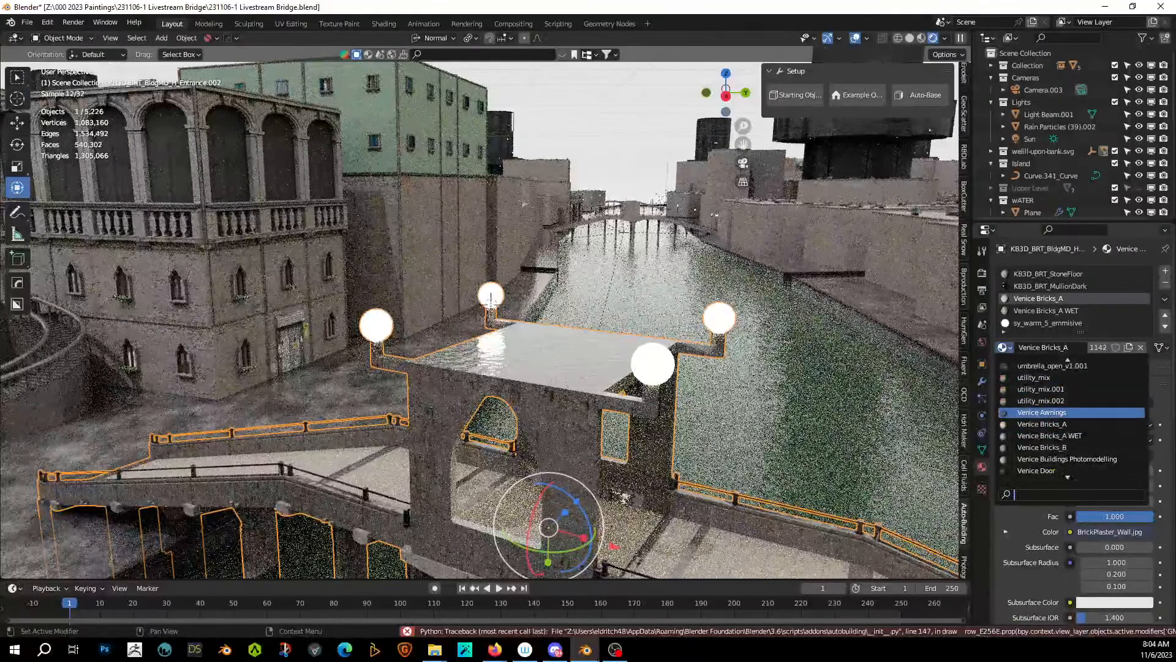
{"action": "left_click", "coordinate": [1050, 436]}
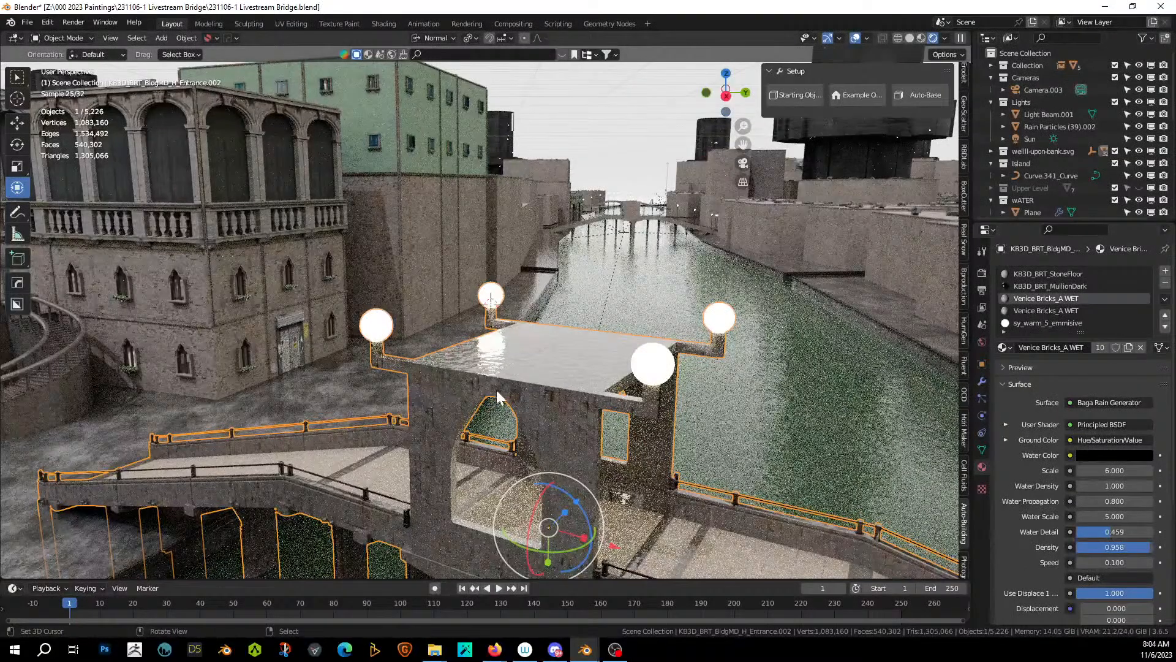
Replace the KB3D_BRT_StoneFloor material in the bridge's first slot with Venice Bricks_A WET and save the file.
{"action": "middle_click_drag", "start_coordinate": [496, 390], "coordinate": [436, 392]}
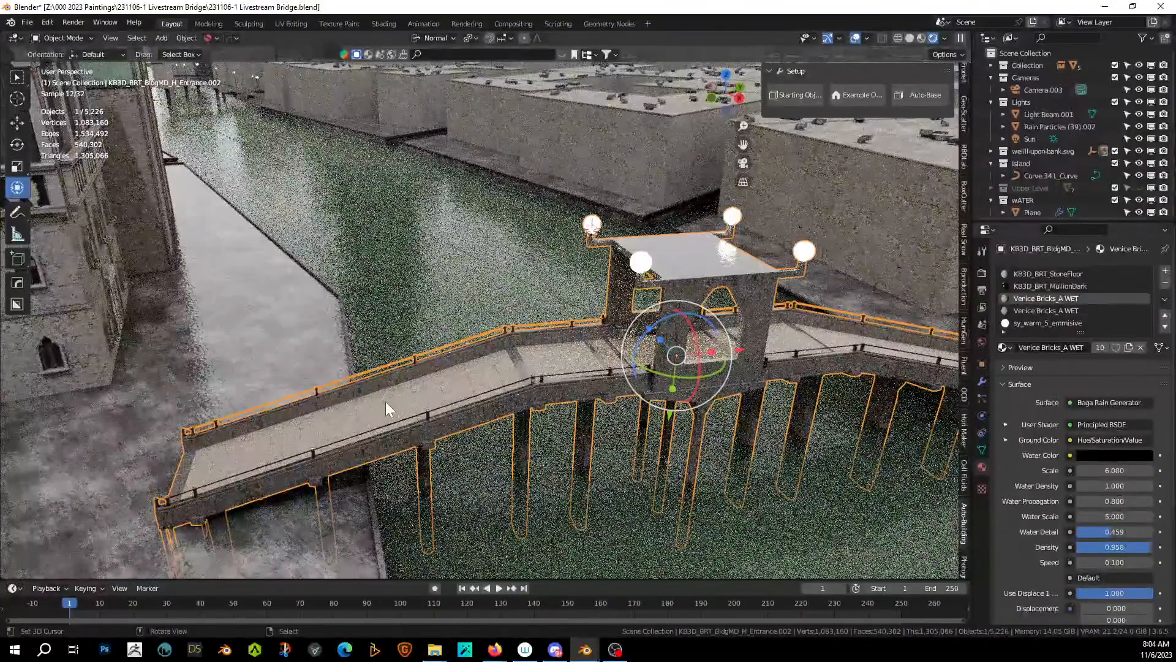
{"action": "left_click", "coordinate": [1068, 274]}
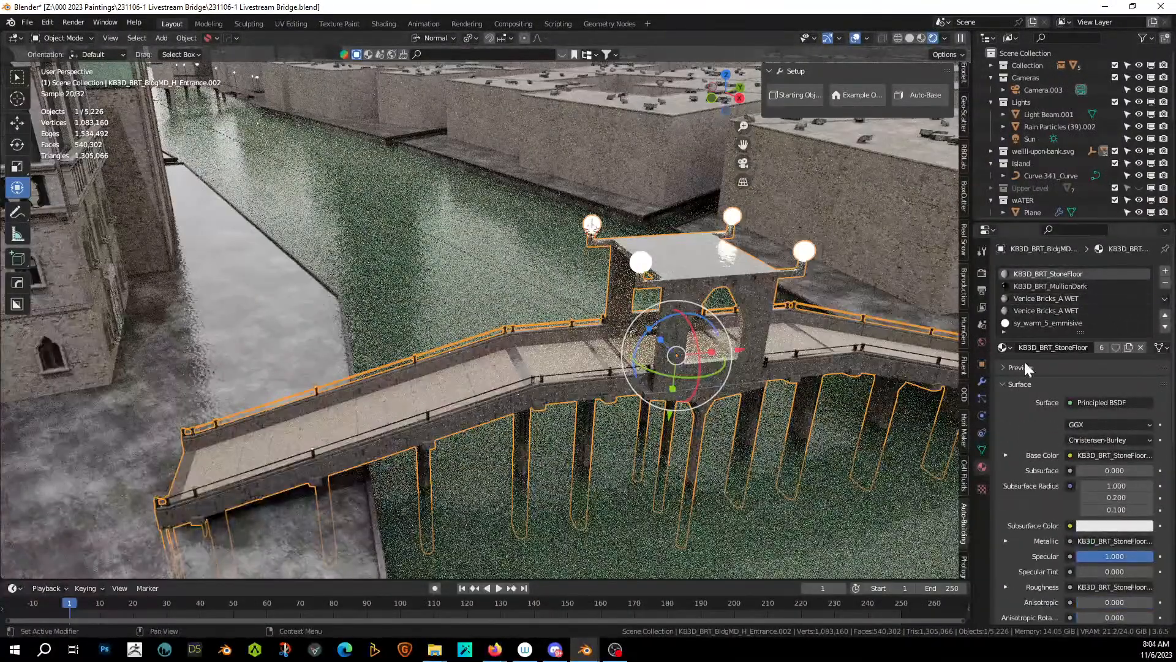
{"action": "left_click", "coordinate": [1005, 347]}
{"action": "type", "text": "wet"}
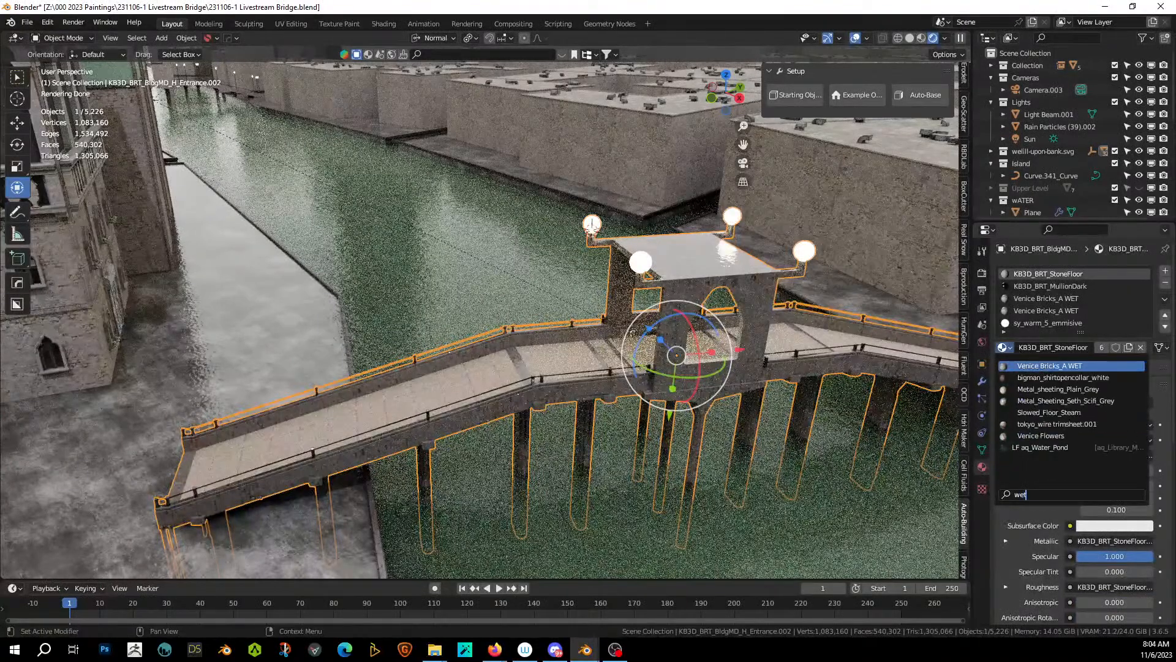
{"action": "key", "text": "Return"}
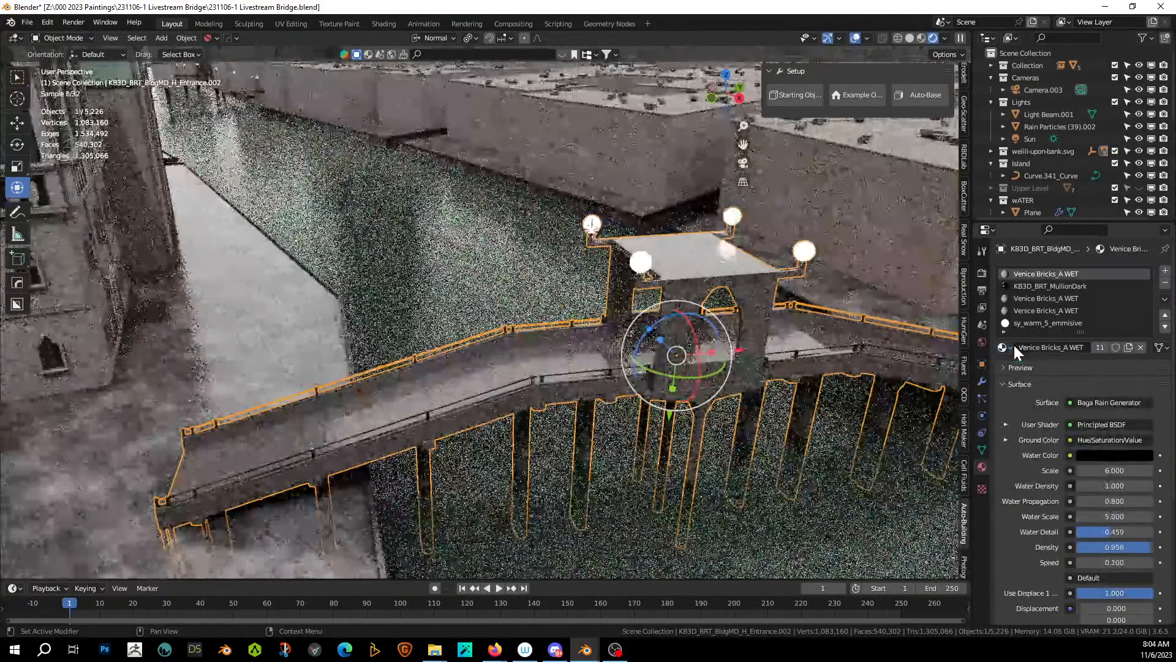
{"action": "key", "text": "ctrl+s"}
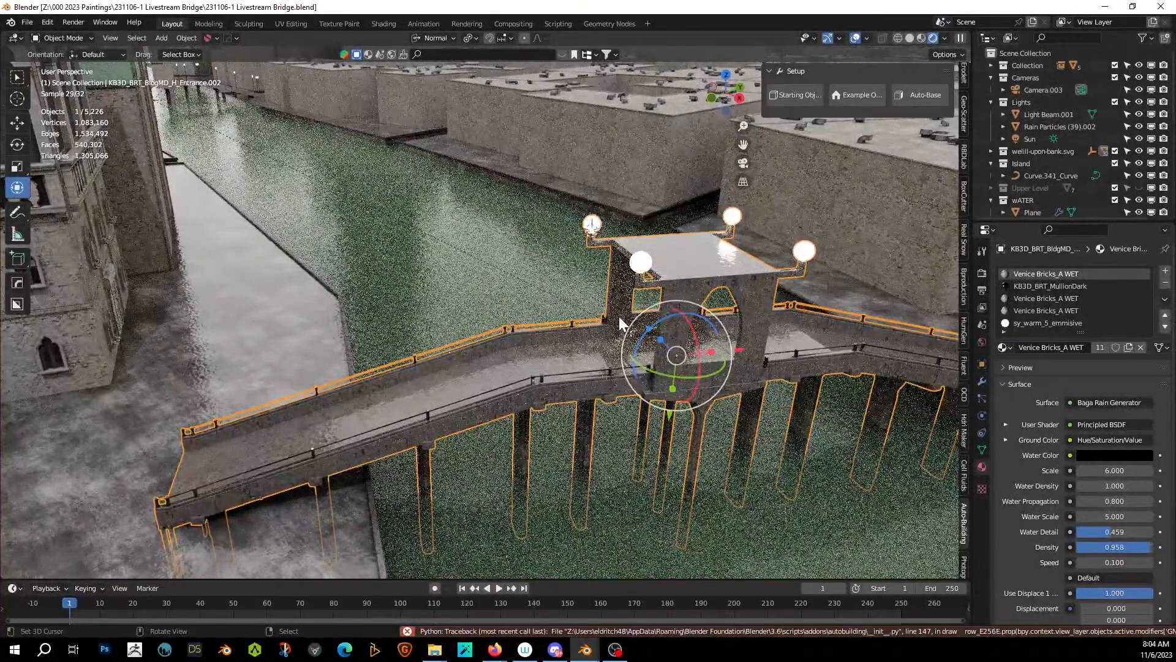
Deselect the bridge, look through Camera.003, and slightly adjust the camera's framing with walk navigation.
{"action": "key", "text": "KP_0"}
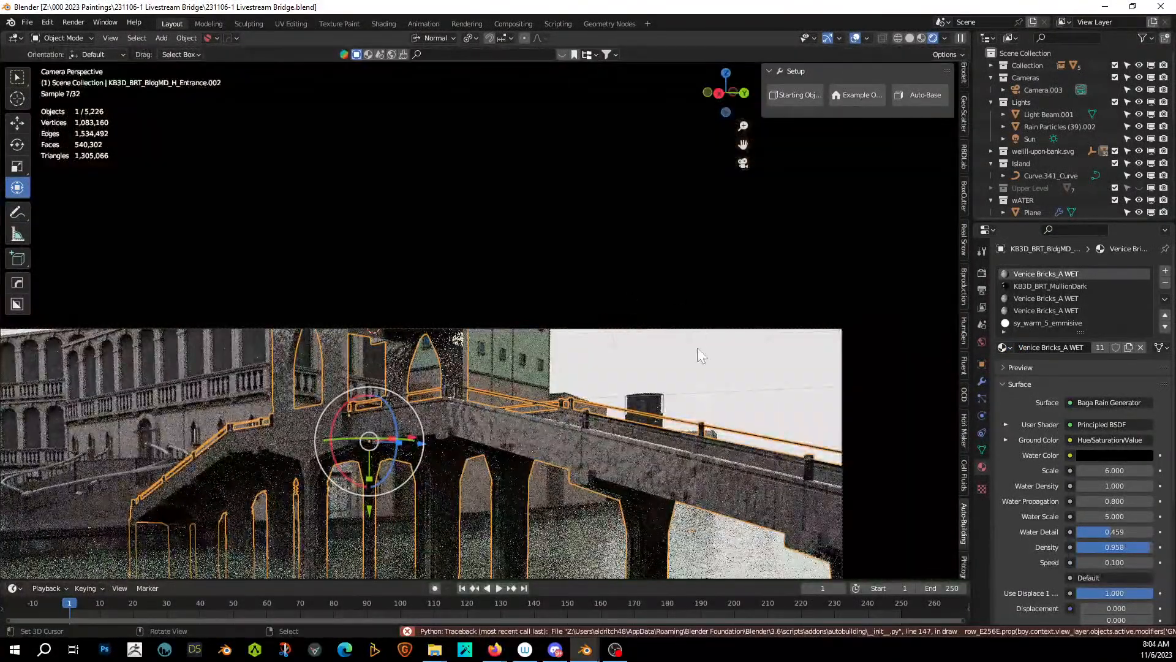
{"action": "left_click", "coordinate": [695, 364]}
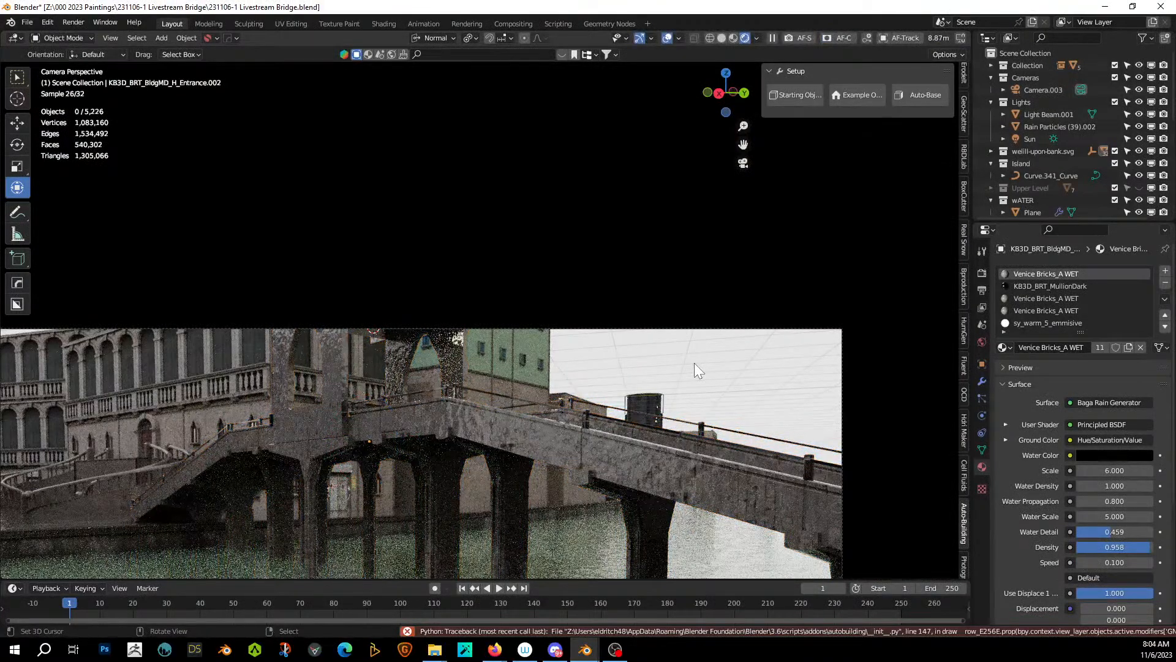
{"action": "scroll", "coordinate": [694, 363], "scroll_direction": "down", "scroll_amount": 2}
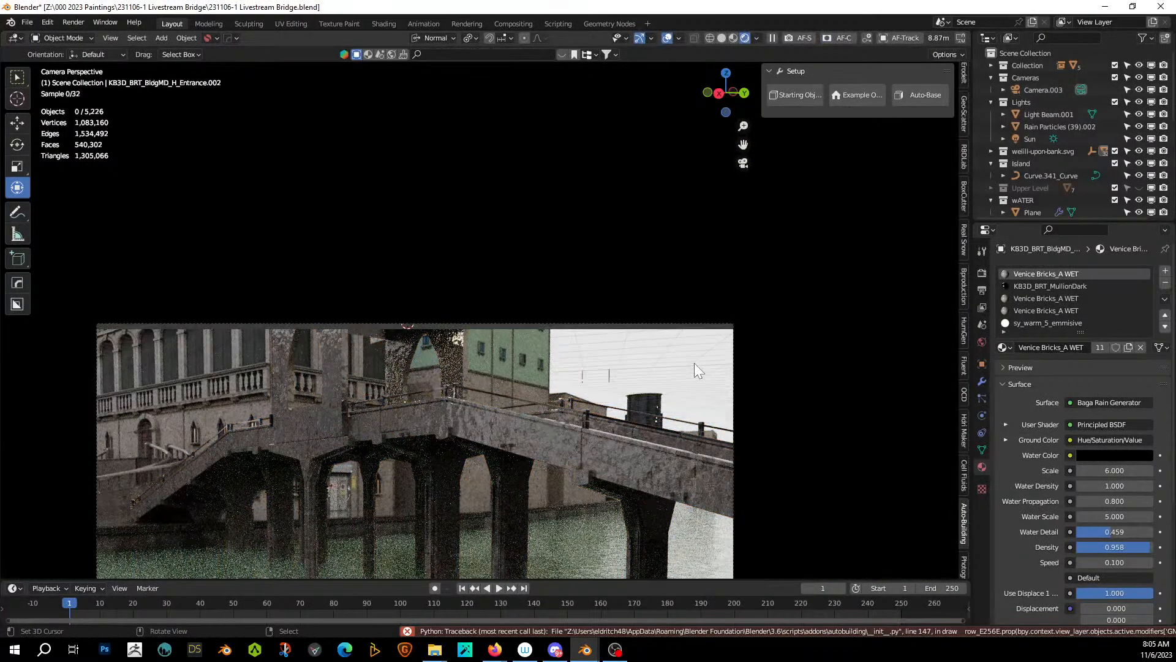
{"action": "middle_click_drag", "start_coordinate": [592, 366], "coordinate": [668, 288], "text": "shift"}
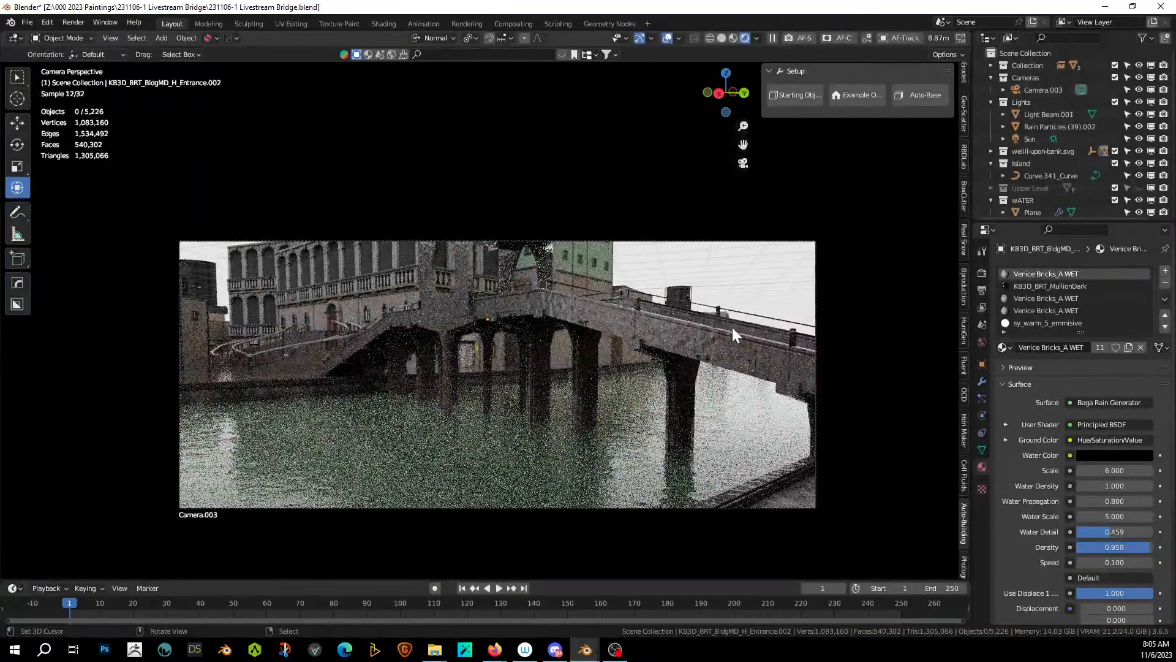
{"action": "key", "text": "shift+grave"}
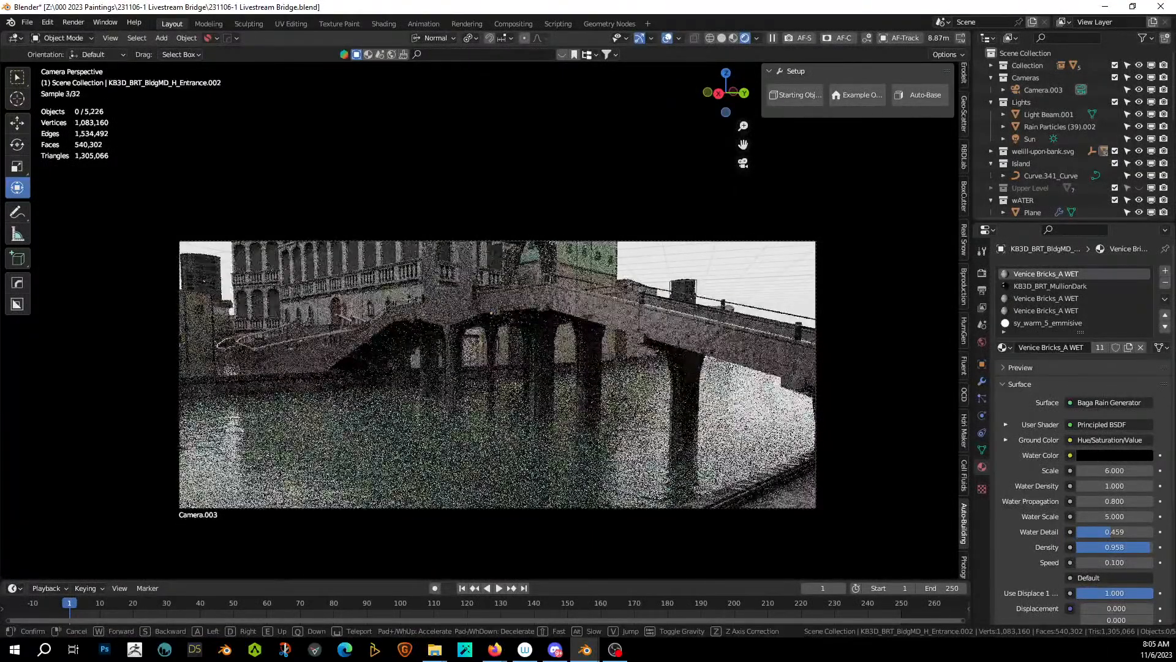
{"action": "left_click", "coordinate": [737, 368]}
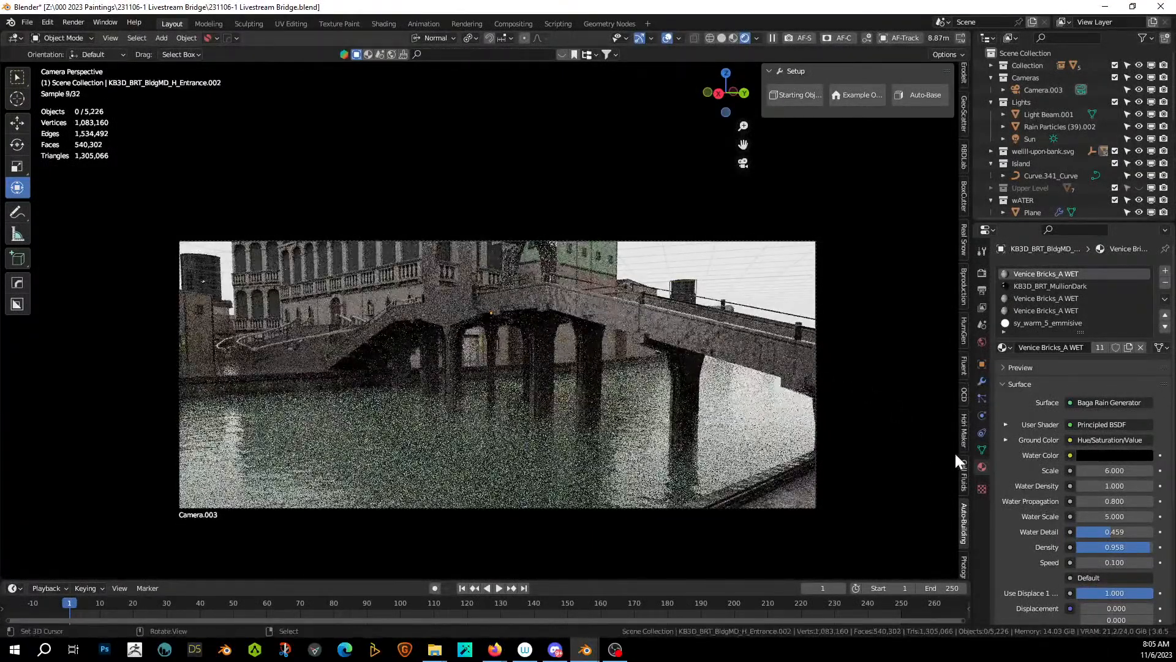
Set the lens focal length of Camera.003 to 35 mm in the Photographer settings.
{"action": "scroll", "coordinate": [965, 484], "scroll_direction": "down", "scroll_amount": 2}
{"action": "left_click", "coordinate": [962, 498]}
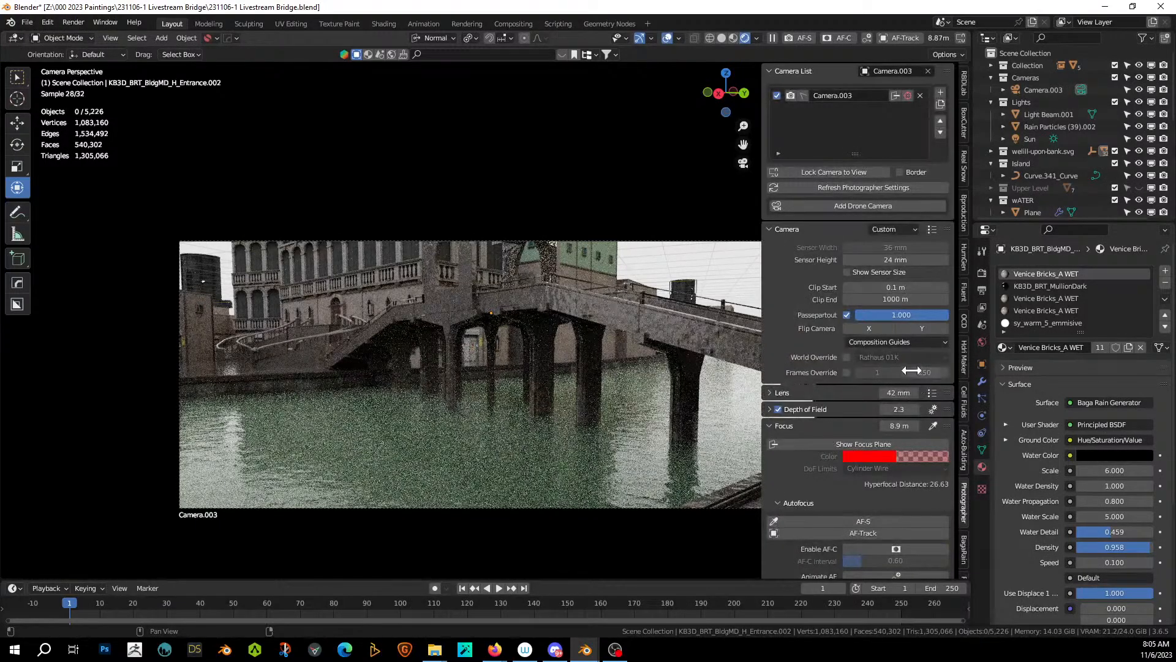
{"action": "left_click", "coordinate": [898, 392]}
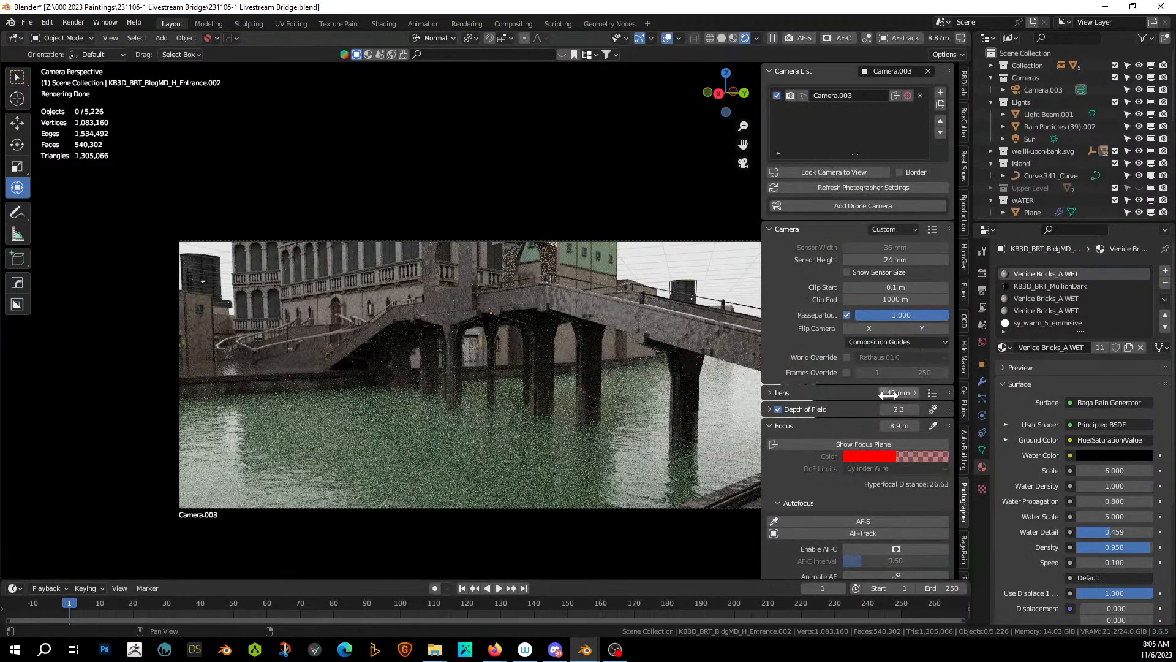
{"action": "type", "text": "35"}
{"action": "key", "text": "Return"}
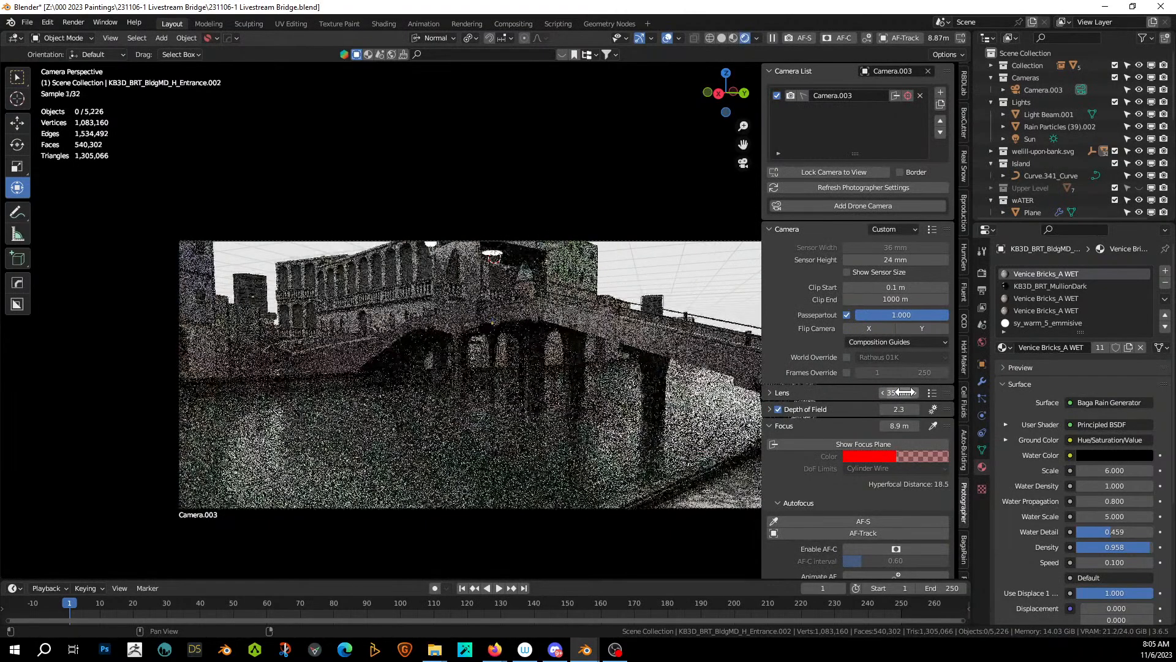
Move Camera.003 back with walk navigation to frame the roofed bridge with its glowing spheres, and save the file.
{"action": "scroll", "coordinate": [611, 369], "scroll_direction": "down", "scroll_amount": 3}
{"action": "key", "text": "shift+grave"}
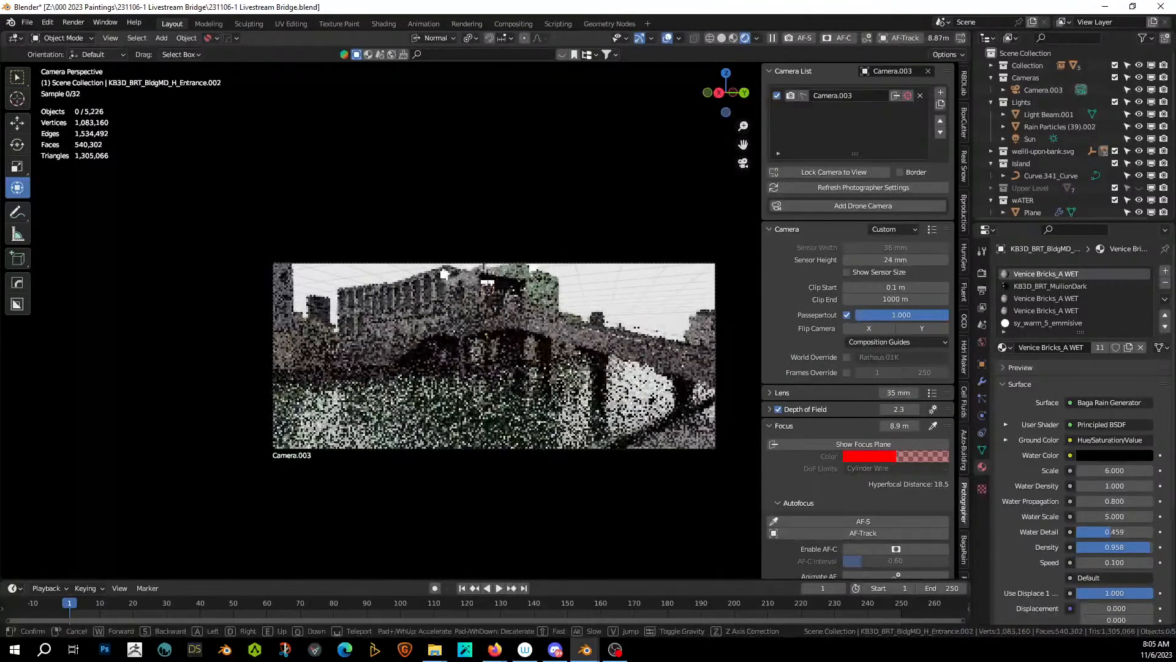
{"action": "left_click", "coordinate": [613, 375]}
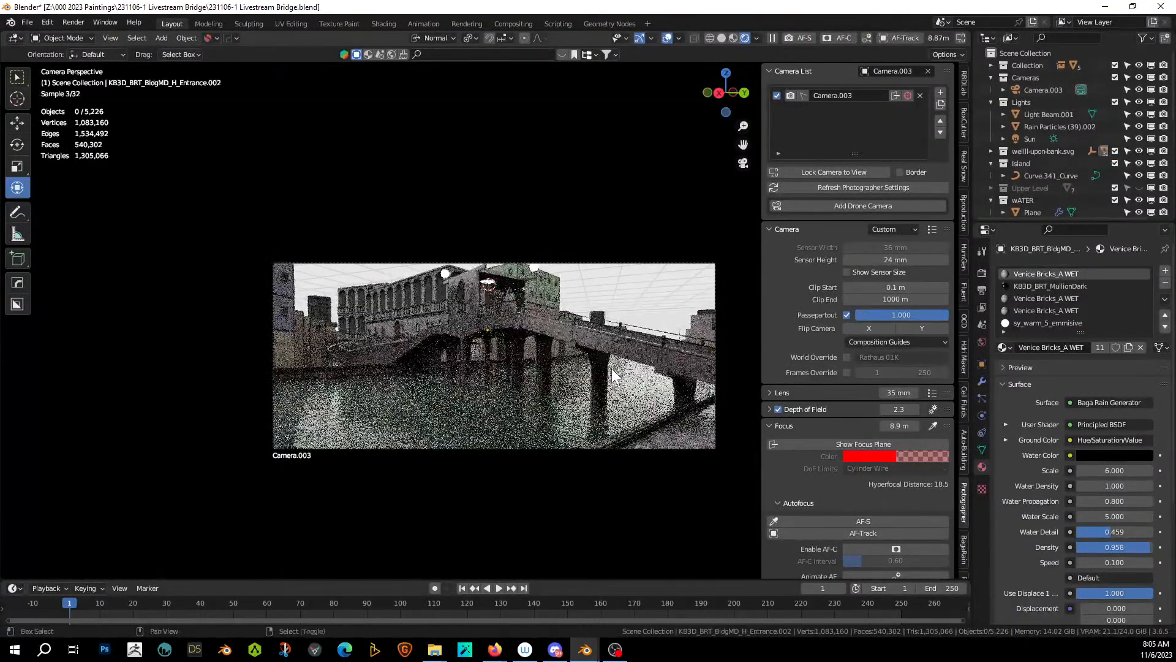
{"action": "key", "text": "shift+grave"}
{"action": "key", "text": "s"}
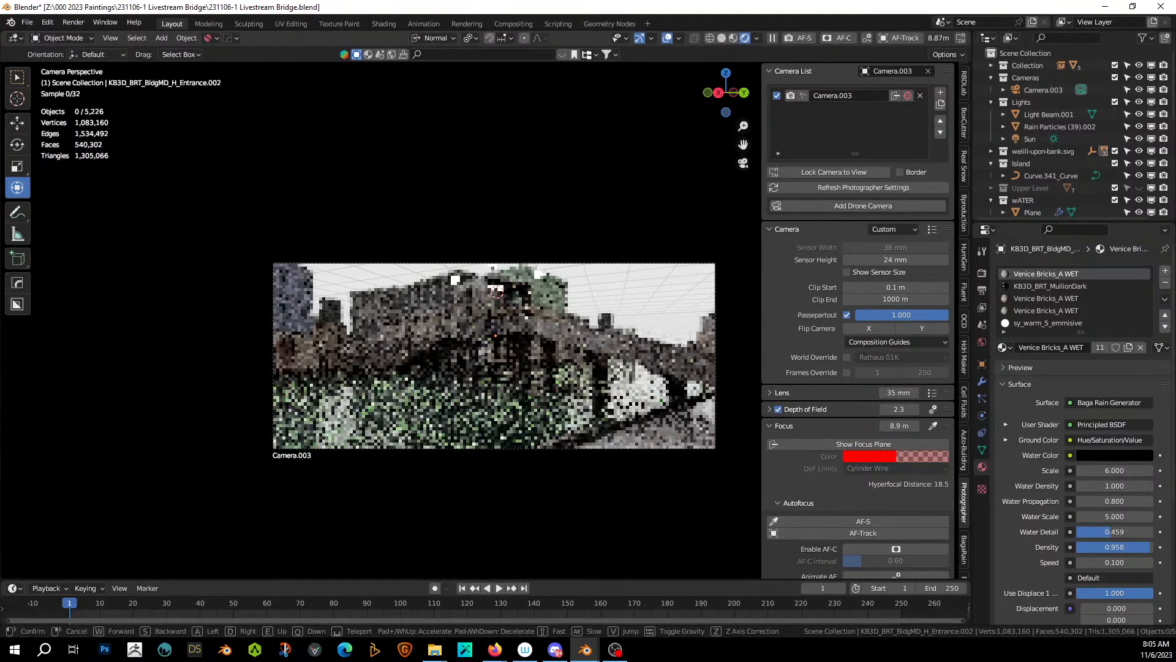
{"action": "left_click", "coordinate": [617, 355]}
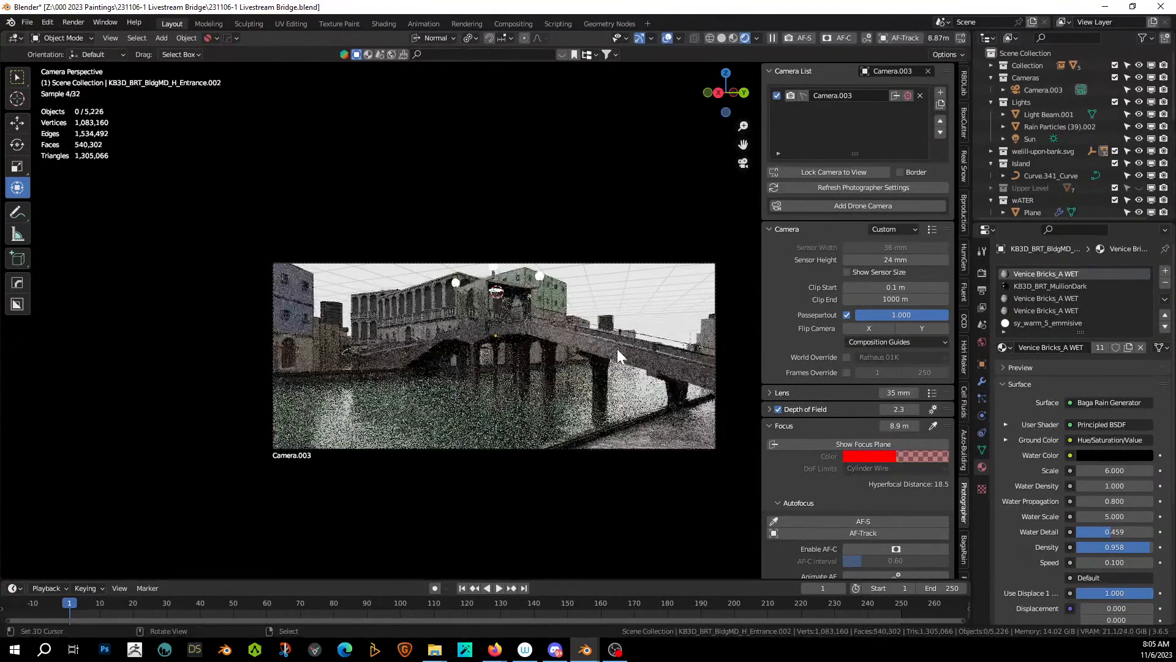
{"action": "key", "text": "ctrl+s"}
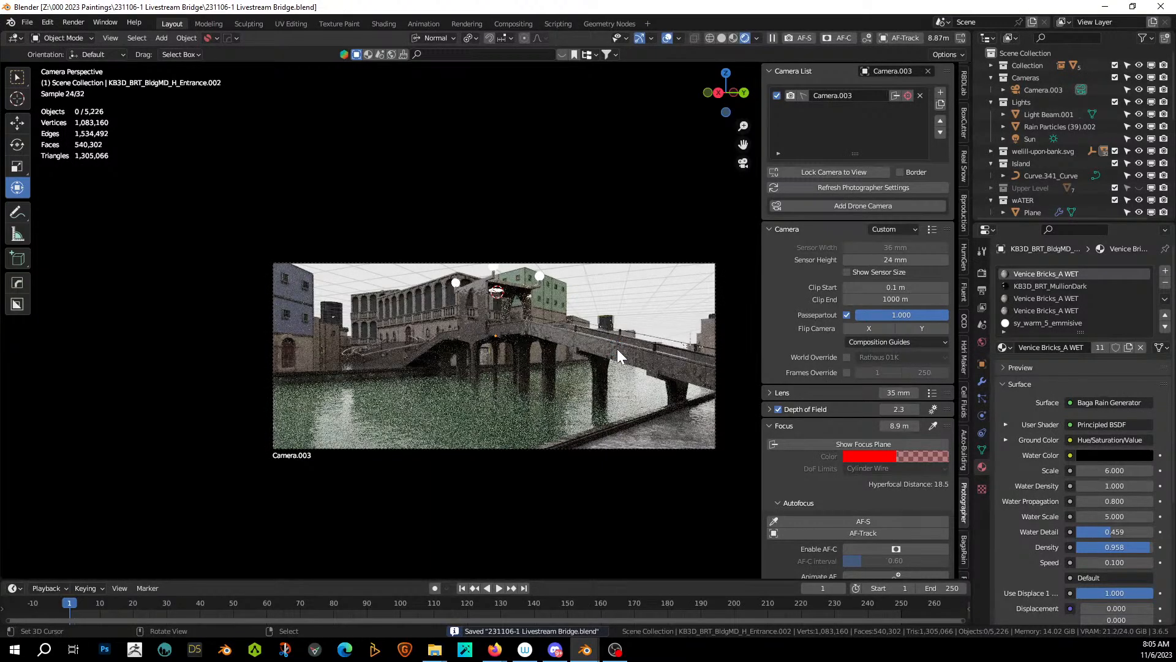
Show the Upper Level collection in the viewport and enable denoising for the viewport render.
{"action": "left_click", "coordinate": [1139, 188]}
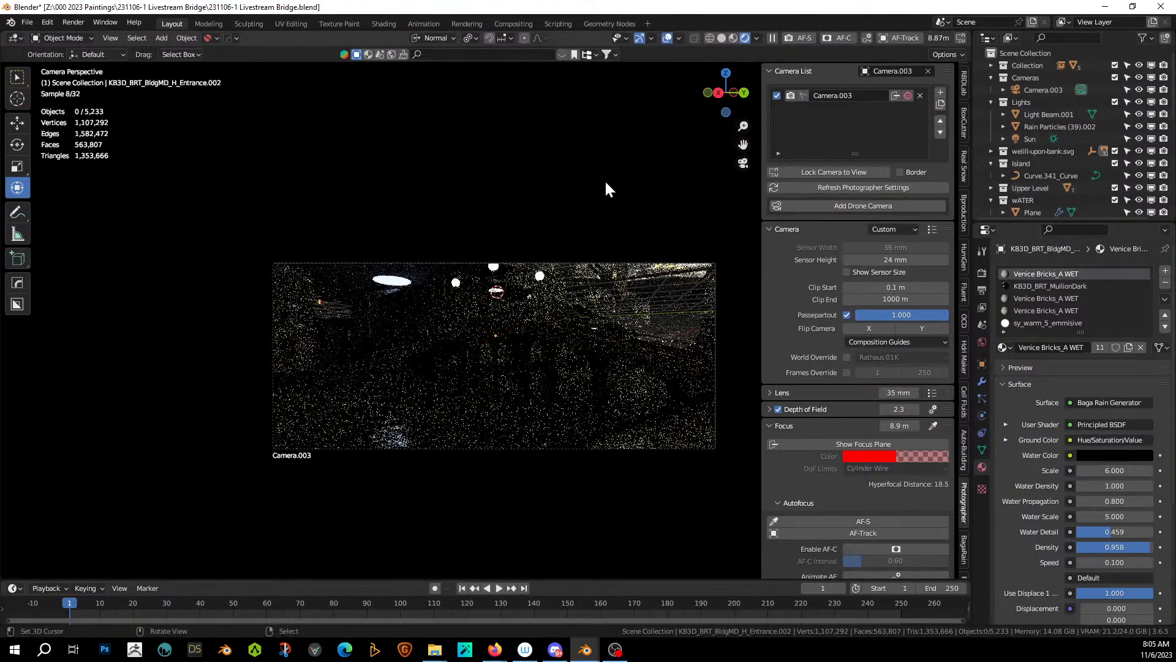
{"action": "left_click", "coordinate": [606, 183]}
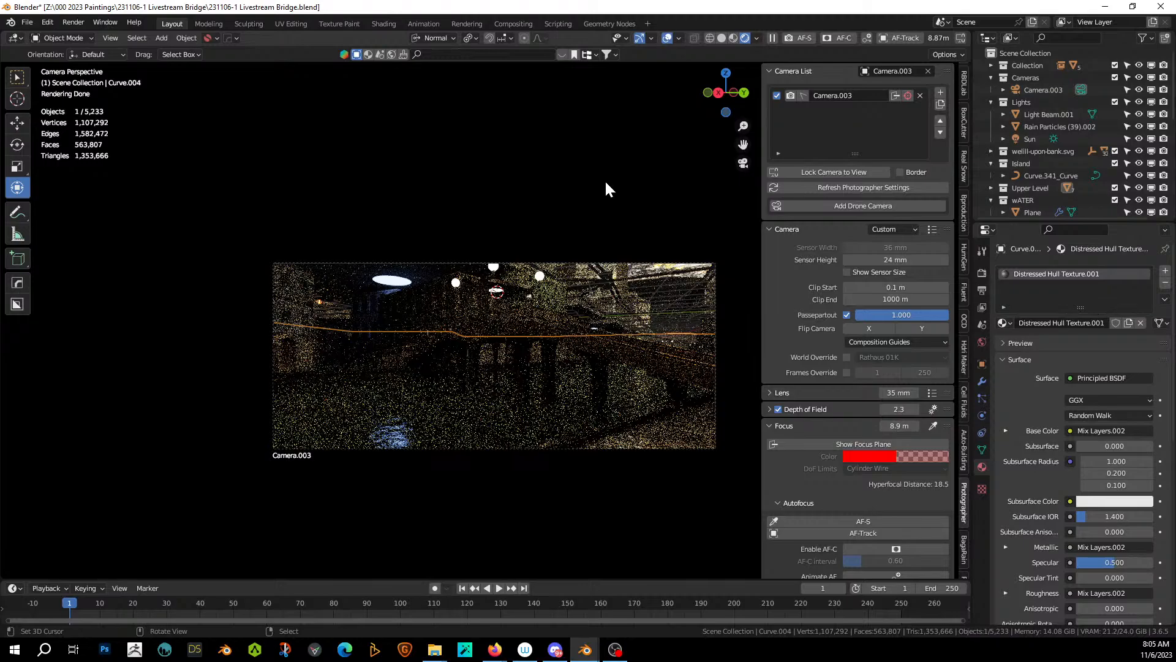
{"action": "key", "text": "ctrl+s"}
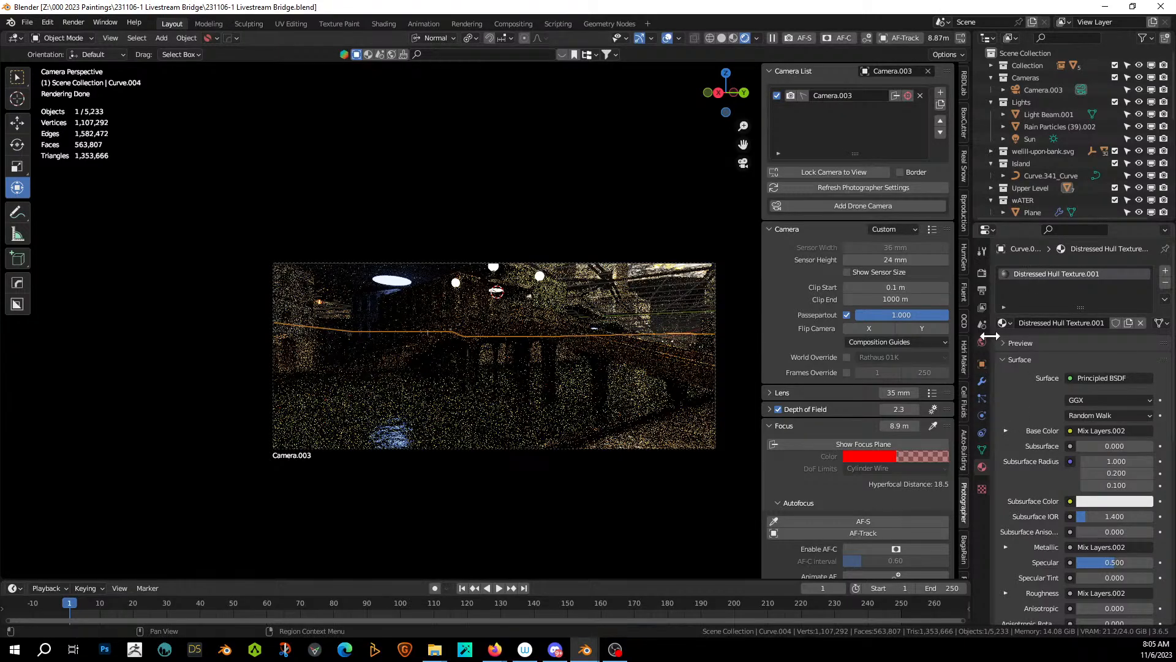
{"action": "left_click", "coordinate": [984, 280]}
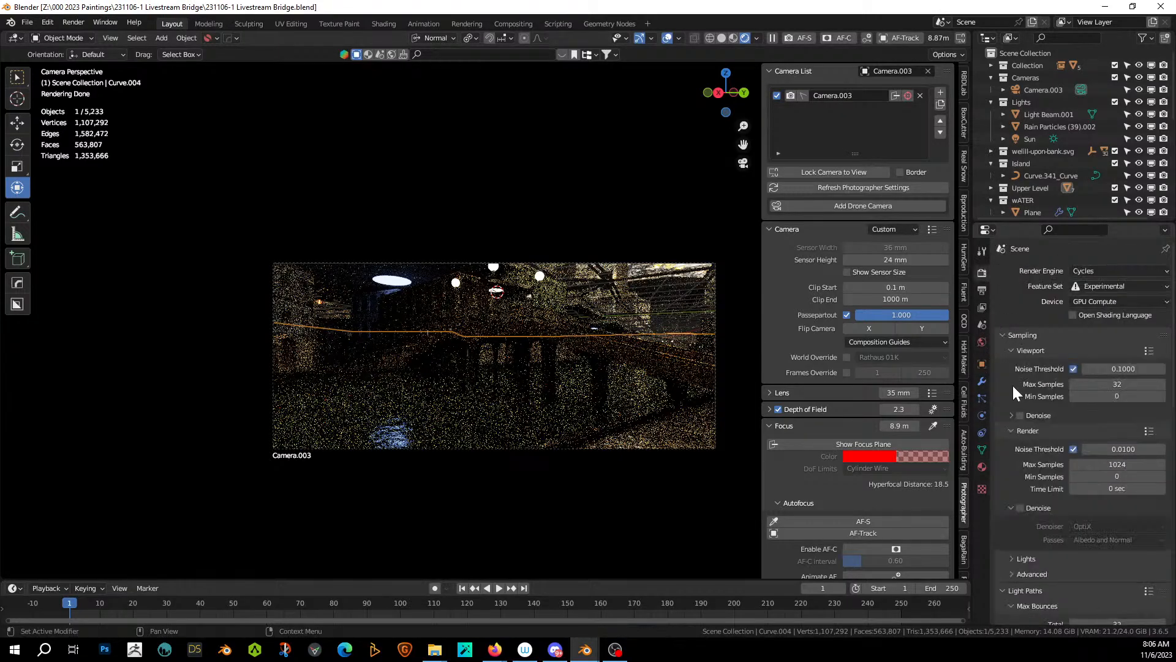
{"action": "left_click", "coordinate": [1020, 416]}
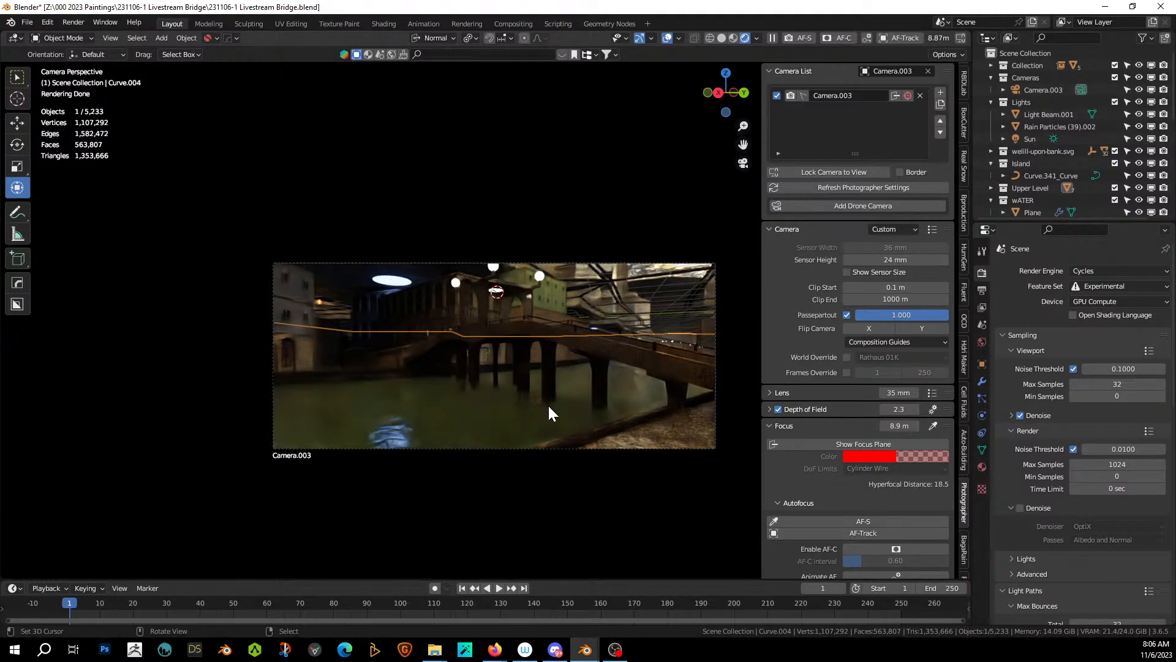
Hide the Upper Level collection in the viewport and save the file.
{"action": "left_click", "coordinate": [1138, 188]}
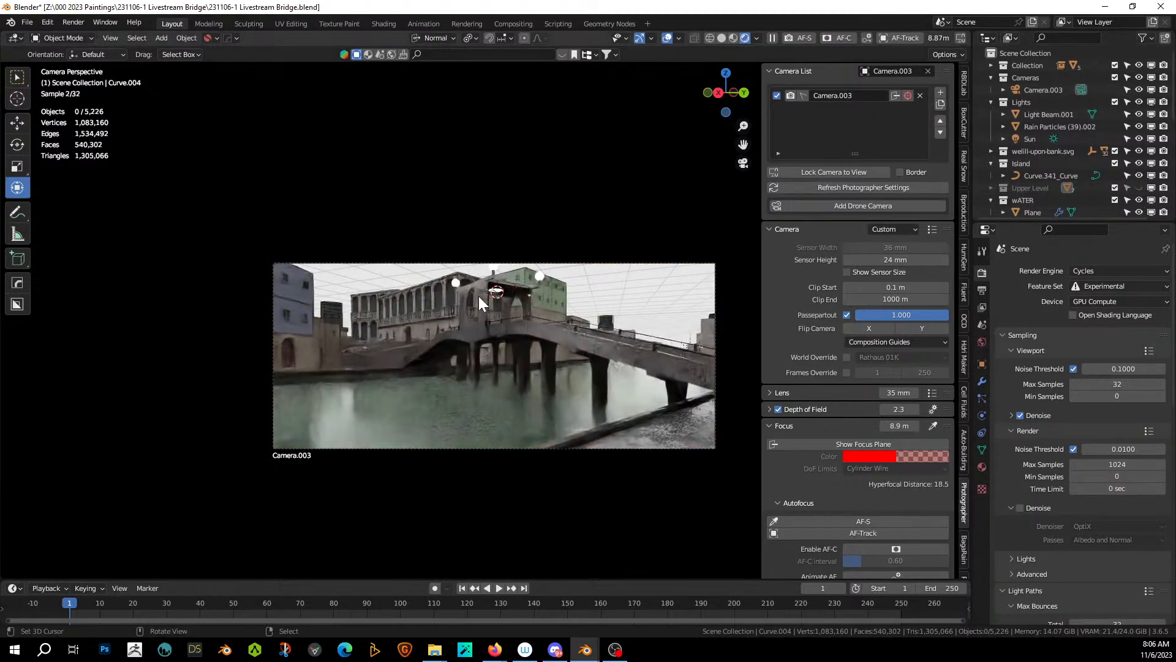
{"action": "key", "text": "ctrl+s"}
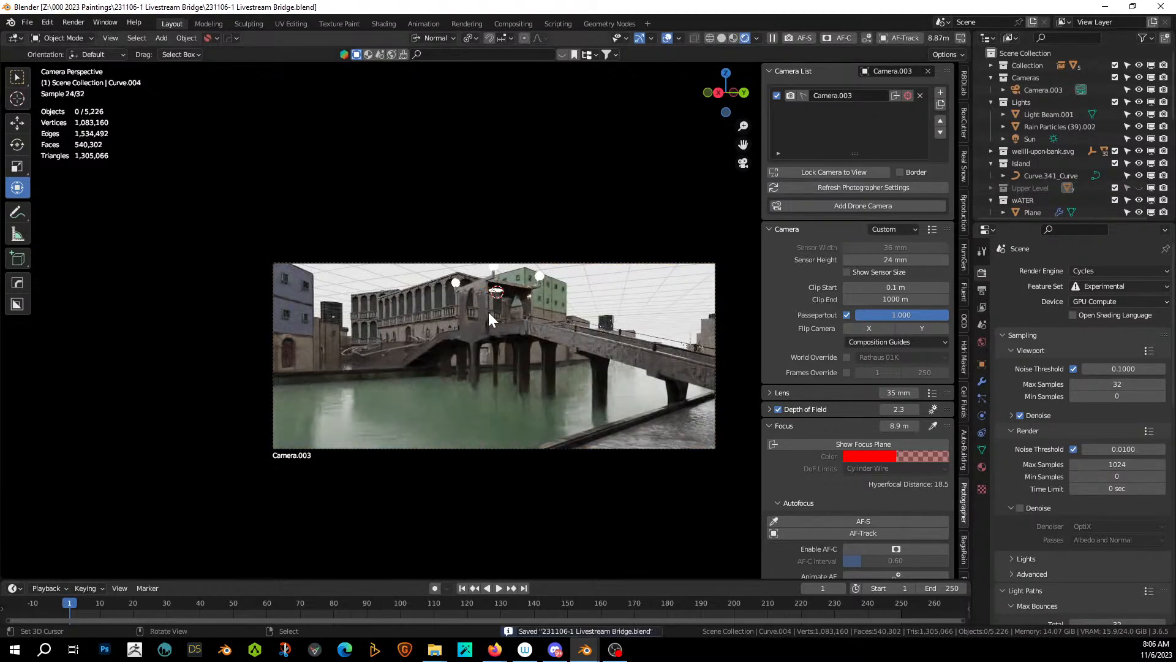
{"action": "middle_click_drag", "start_coordinate": [488, 311], "coordinate": [436, 315]}
{"action": "scroll", "coordinate": [518, 326], "scroll_direction": "up", "scroll_amount": 4}
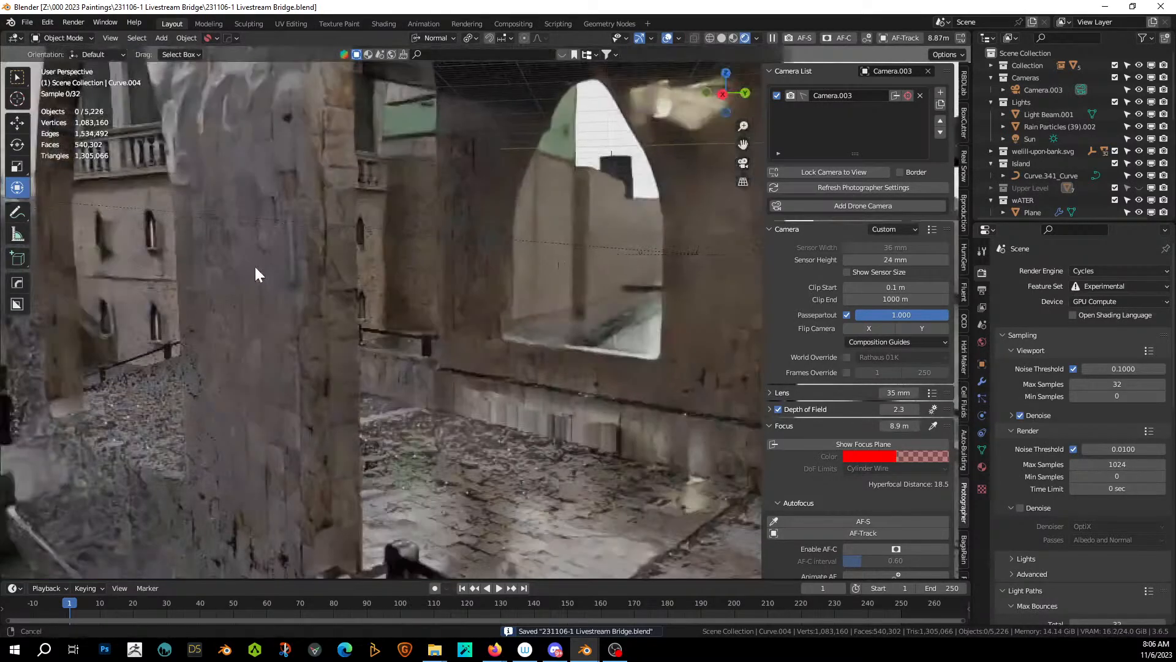
{"action": "scroll", "coordinate": [252, 266], "scroll_direction": "down", "scroll_amount": 4}
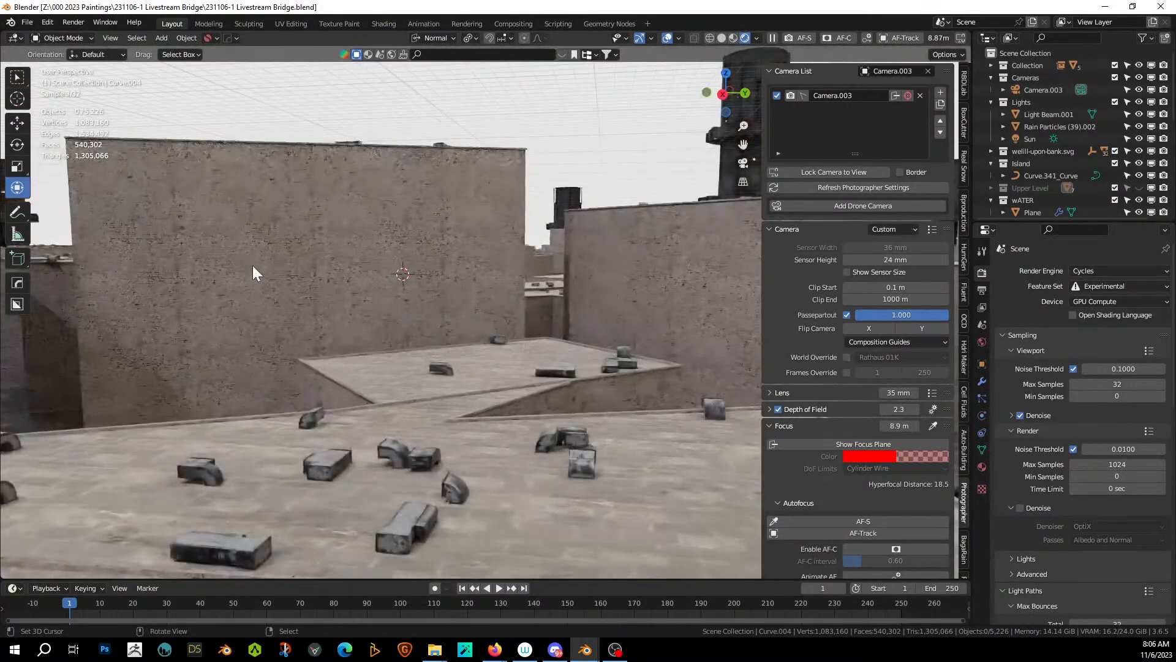
{"action": "key", "text": "KP_0"}
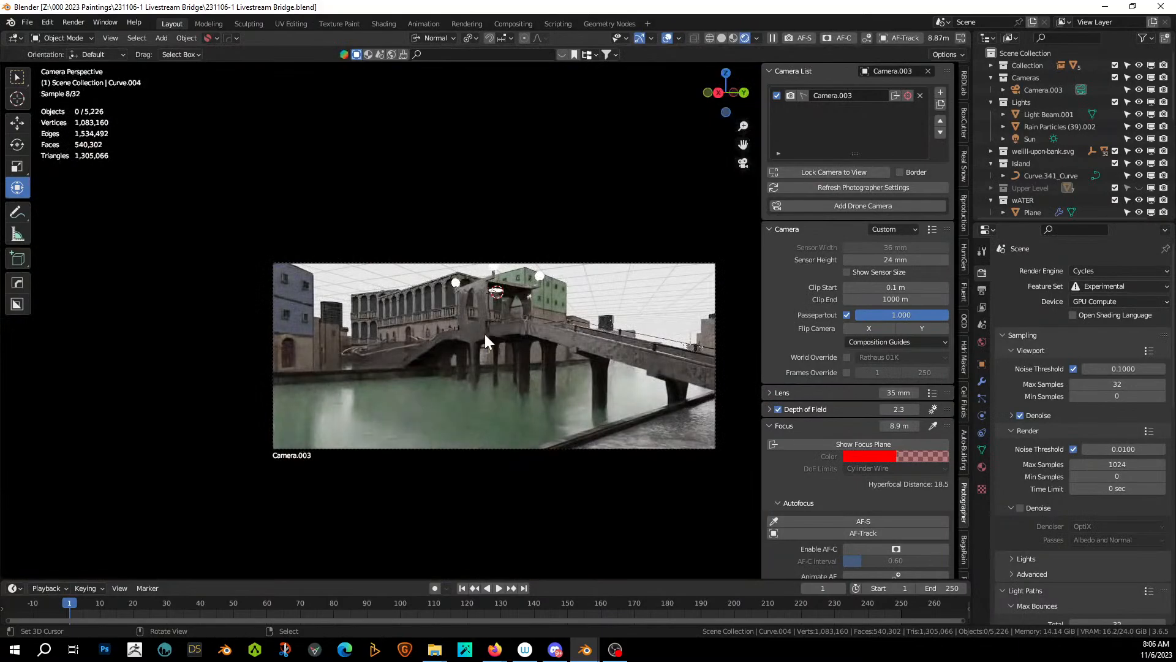
Isolate the roofed bridge object in local view and enter Edit Mode.
{"action": "left_click", "coordinate": [484, 333]}
{"action": "scroll", "coordinate": [484, 333], "scroll_direction": "up", "scroll_amount": 6}
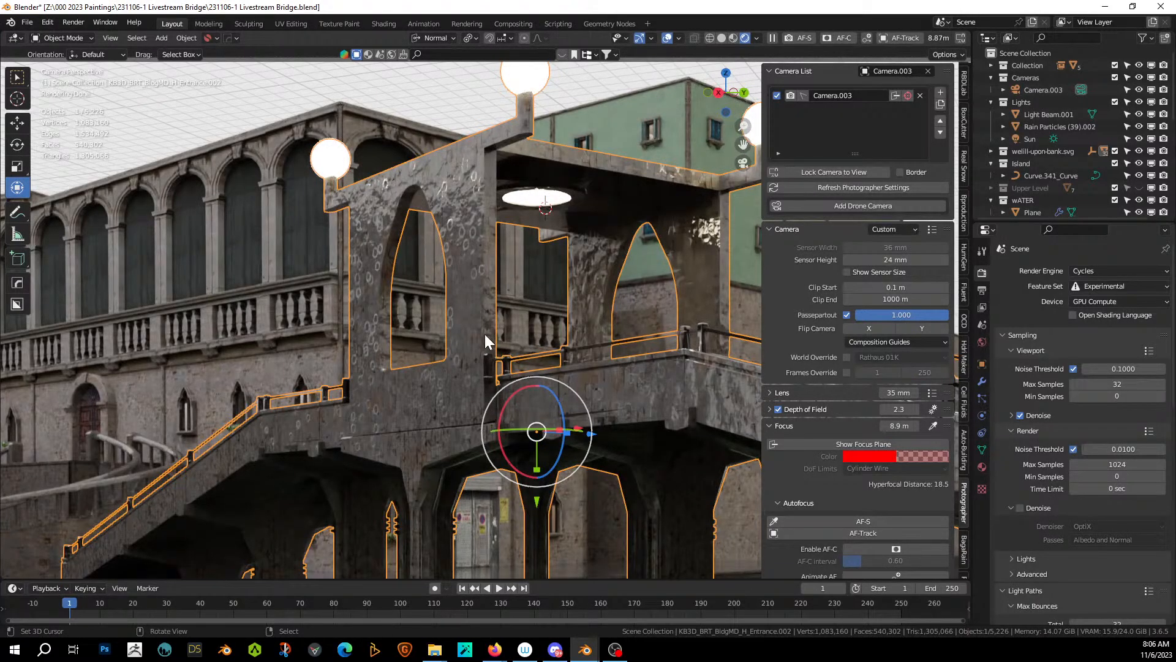
{"action": "key", "text": "KP_0"}
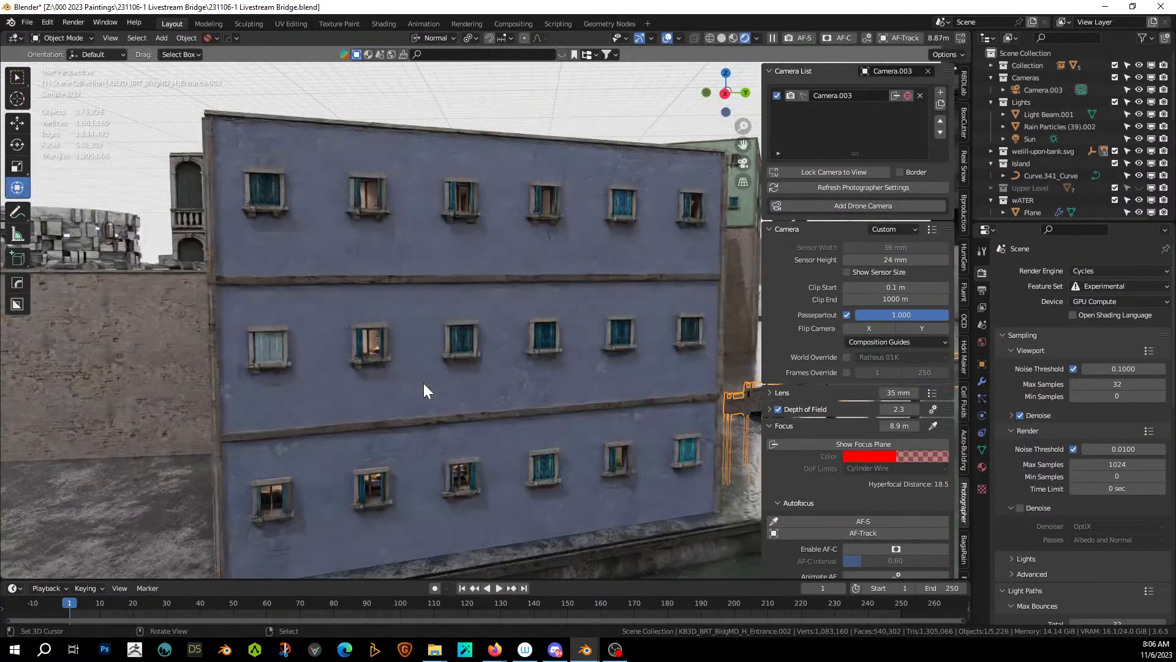
{"action": "key", "text": "KP_Divide"}
{"action": "middle_click_drag", "start_coordinate": [424, 384], "coordinate": [539, 385]}
{"action": "key", "text": "Tab"}
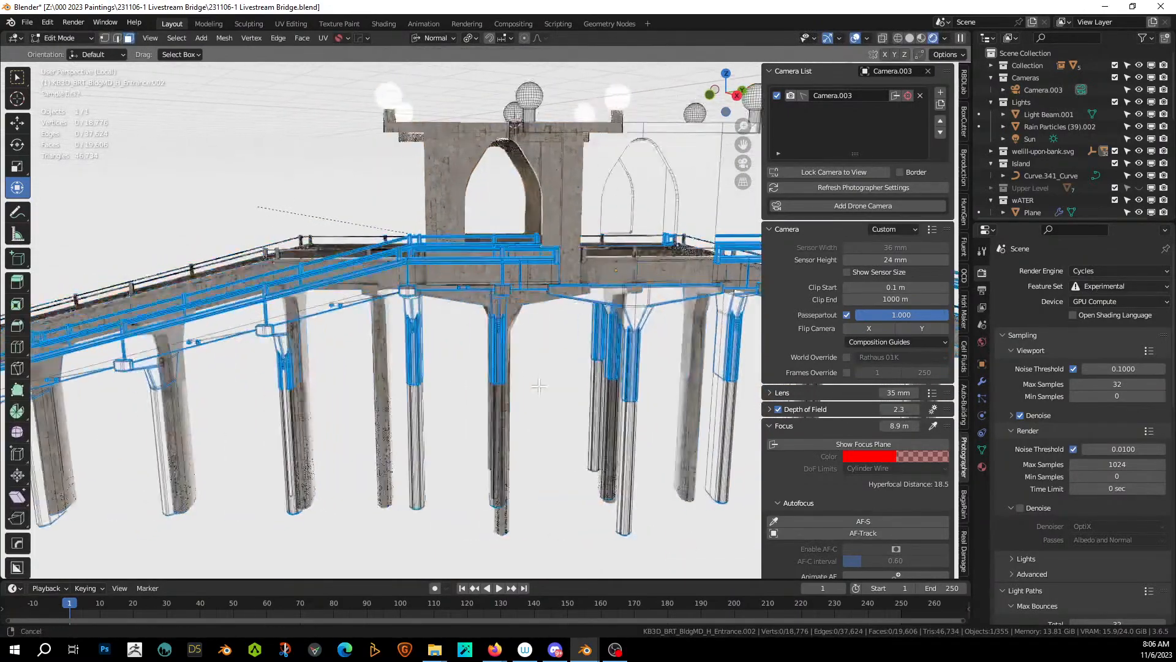
Add a centred loop cut running lengthwise along the side wall of the bridge ramp, using edge selection.
{"action": "scroll", "coordinate": [306, 325], "scroll_direction": "up", "scroll_amount": 1}
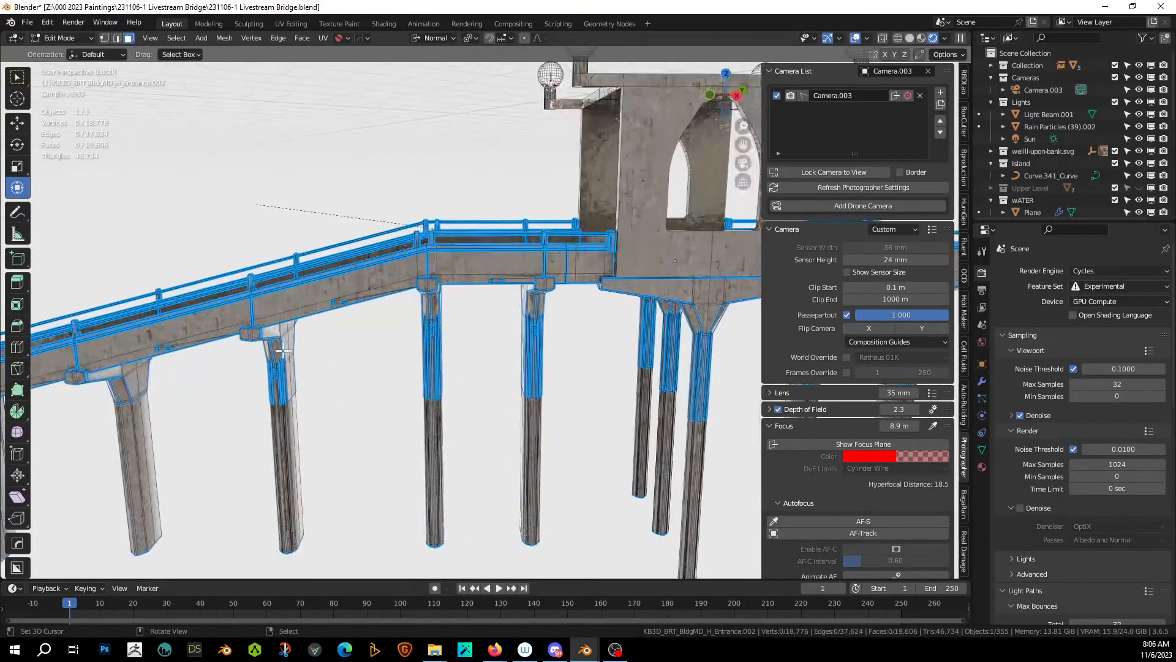
{"action": "key", "text": "2"}
{"action": "left_click", "coordinate": [248, 306]}
{"action": "key", "text": "ctrl+r"}
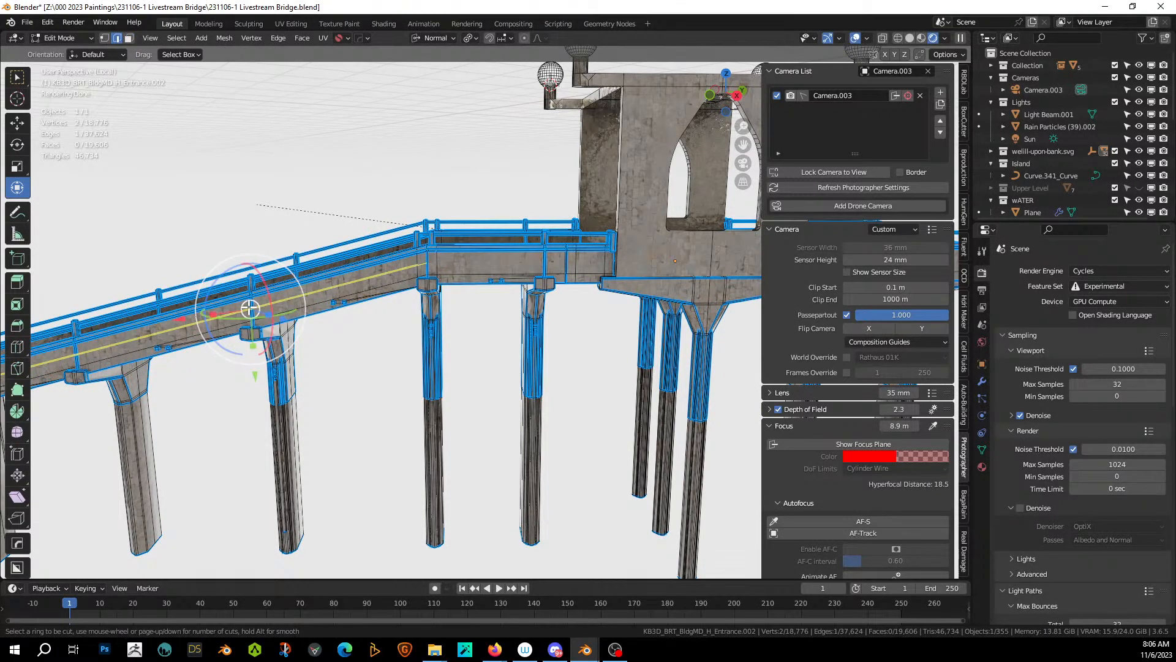
{"action": "left_click", "coordinate": [250, 308]}
{"action": "right_click", "coordinate": [250, 308]}
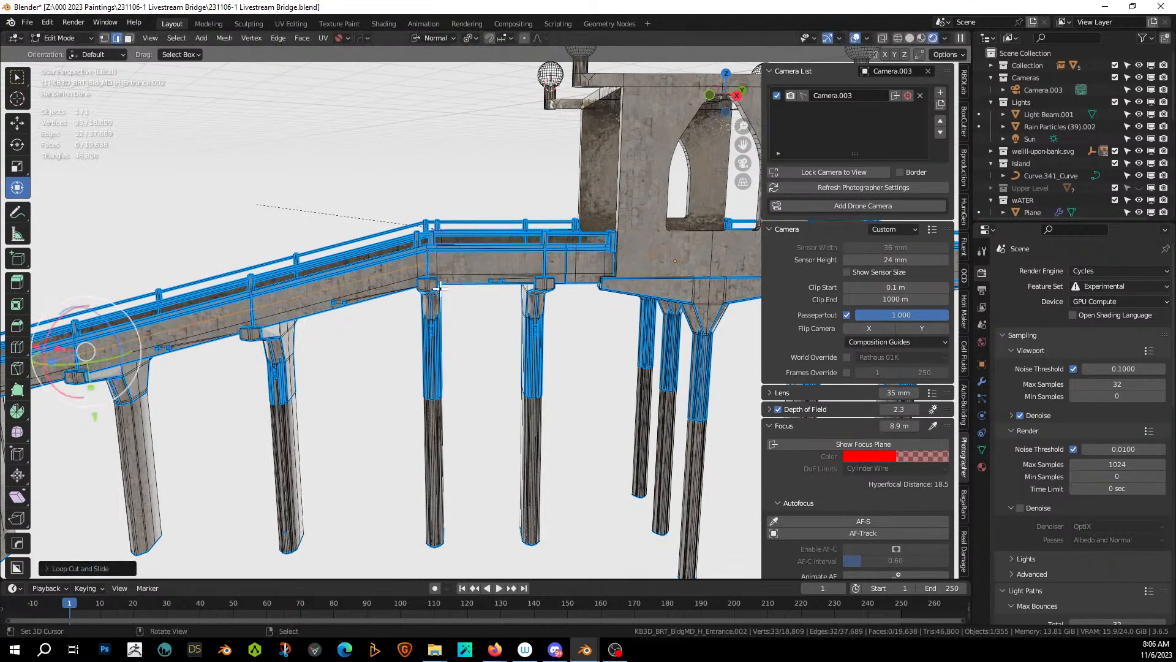
Add a centred loop cut running lengthwise along the level section of the bridge's side wall beyond the ramp bend.
{"action": "key", "text": "KP_Decimal"}
{"action": "scroll", "coordinate": [453, 283], "scroll_direction": "up", "scroll_amount": 6}
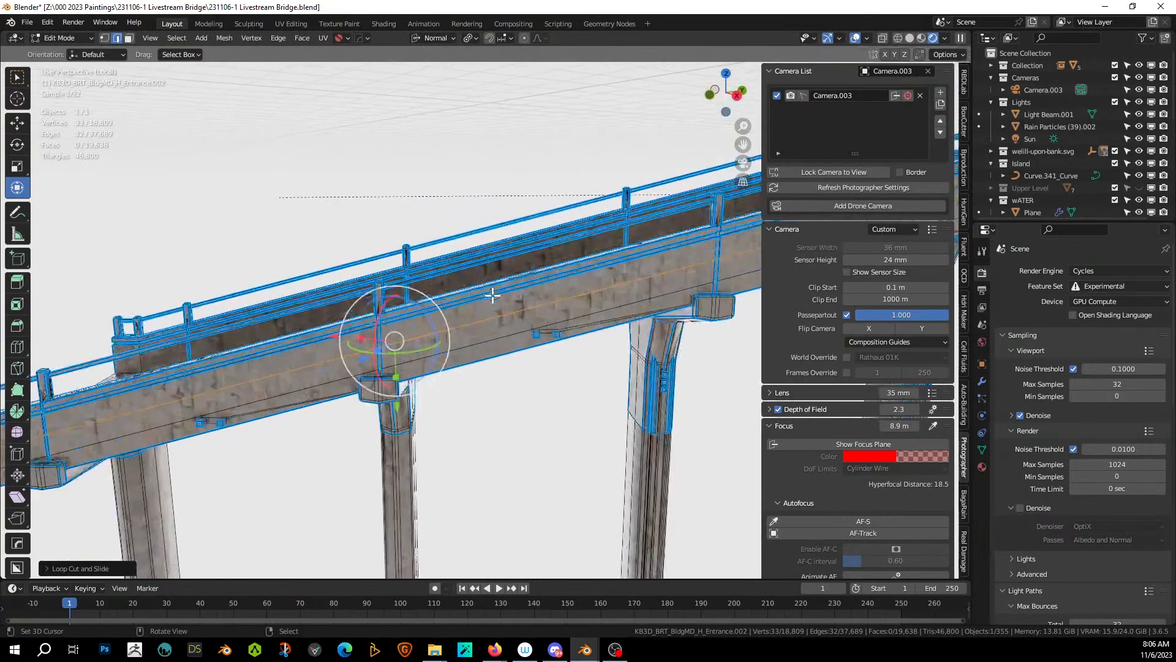
{"action": "middle_click_drag", "start_coordinate": [491, 294], "coordinate": [15, 370], "text": "shift"}
{"action": "left_click_drag", "start_coordinate": [16, 369], "coordinate": [832, 407], "text": "shift"}
{"action": "scroll", "coordinate": [963, 398], "scroll_direction": "up", "scroll_amount": 2}
{"action": "scroll", "coordinate": [465, 281], "scroll_direction": "up", "scroll_amount": 3}
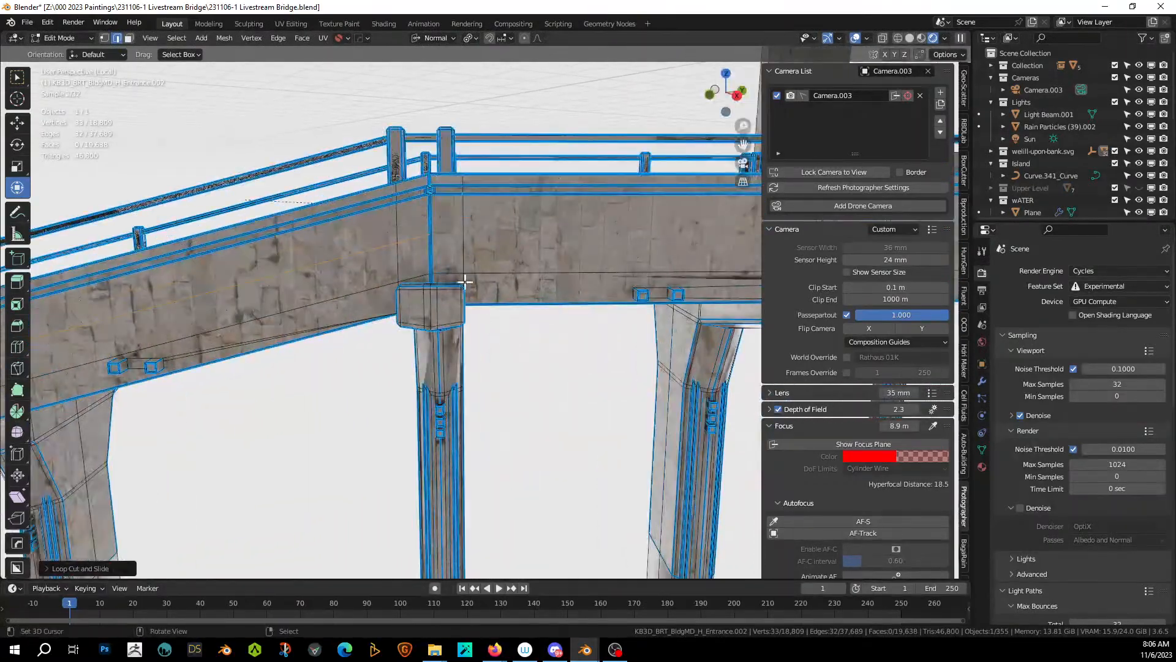
{"action": "left_click", "coordinate": [467, 232]}
{"action": "key", "text": "ctrl+r"}
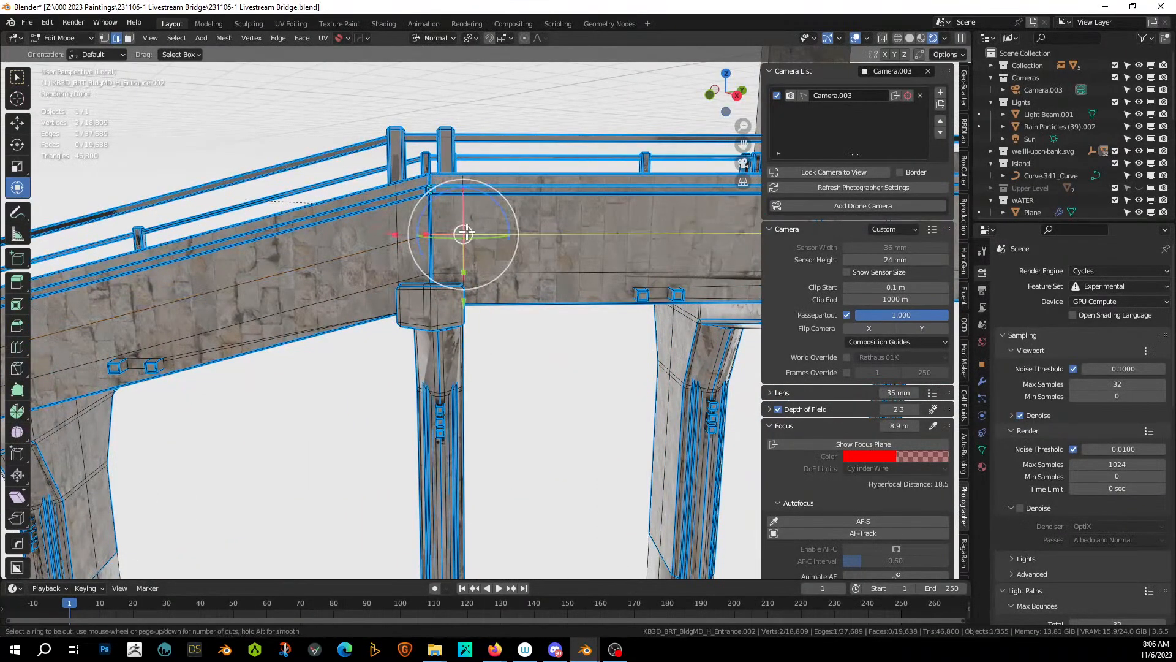
{"action": "left_click", "coordinate": [467, 232]}
{"action": "right_click", "coordinate": [467, 231]}
{"action": "scroll", "coordinate": [610, 303], "scroll_direction": "down", "scroll_amount": 2}
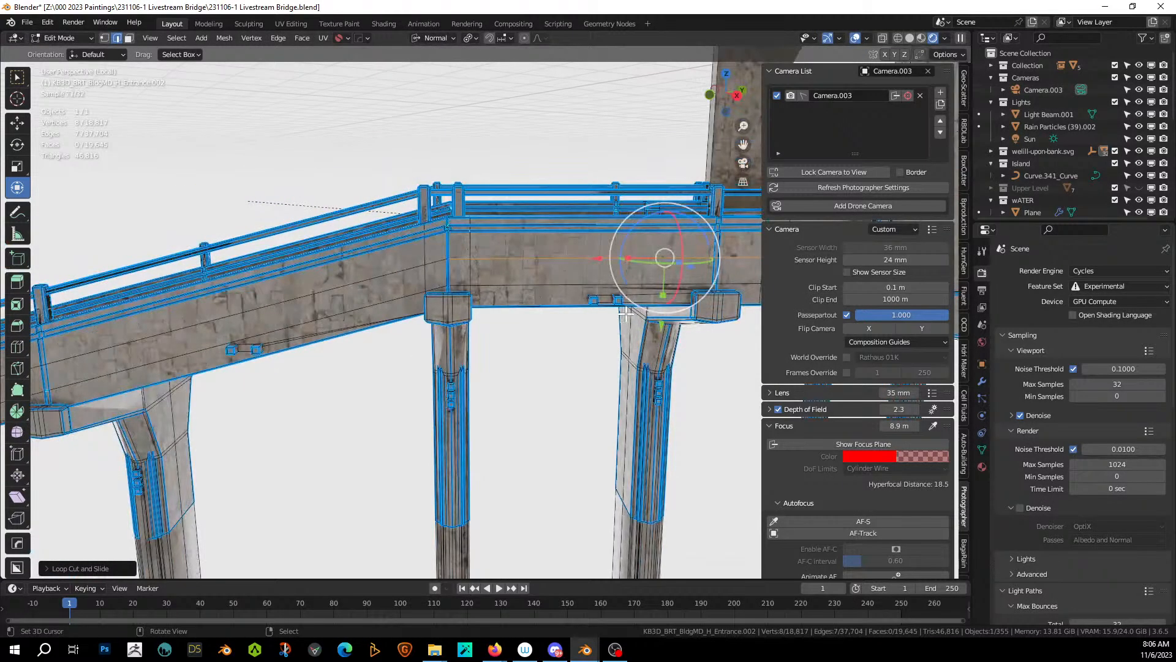
Add a centred lengthwise loop cut to the short wall section next to the bridge tower.
{"action": "middle_click_drag", "start_coordinate": [622, 312], "coordinate": [158, 305], "text": "shift"}
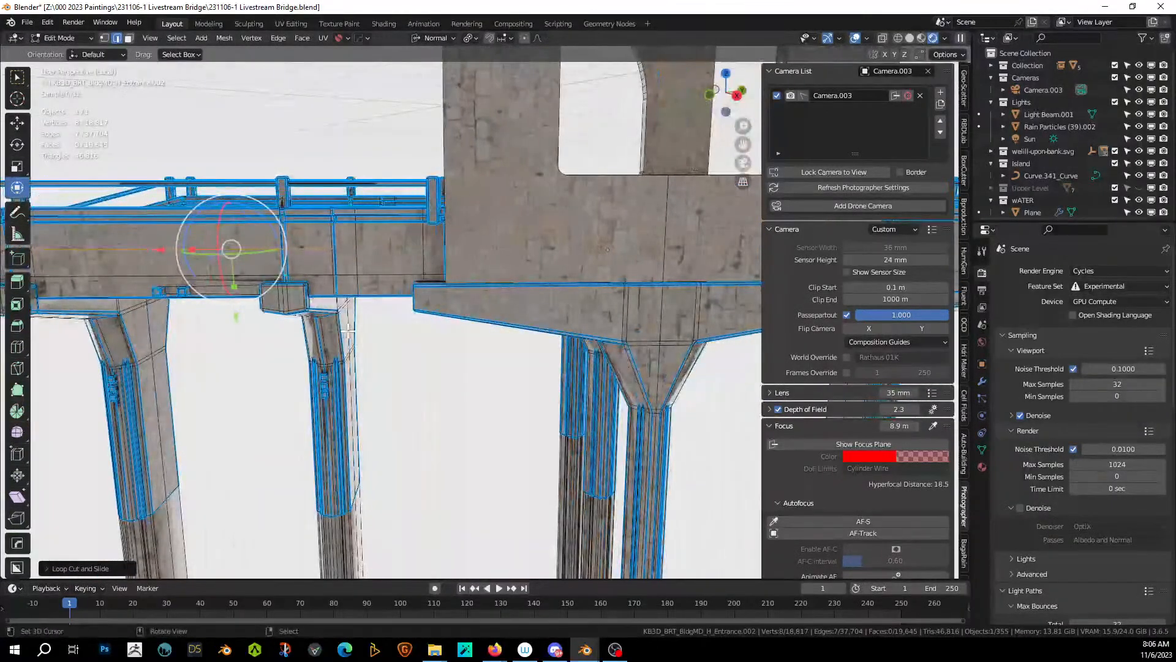
{"action": "left_click", "coordinate": [356, 251]}
{"action": "key", "text": "ctrl+r"}
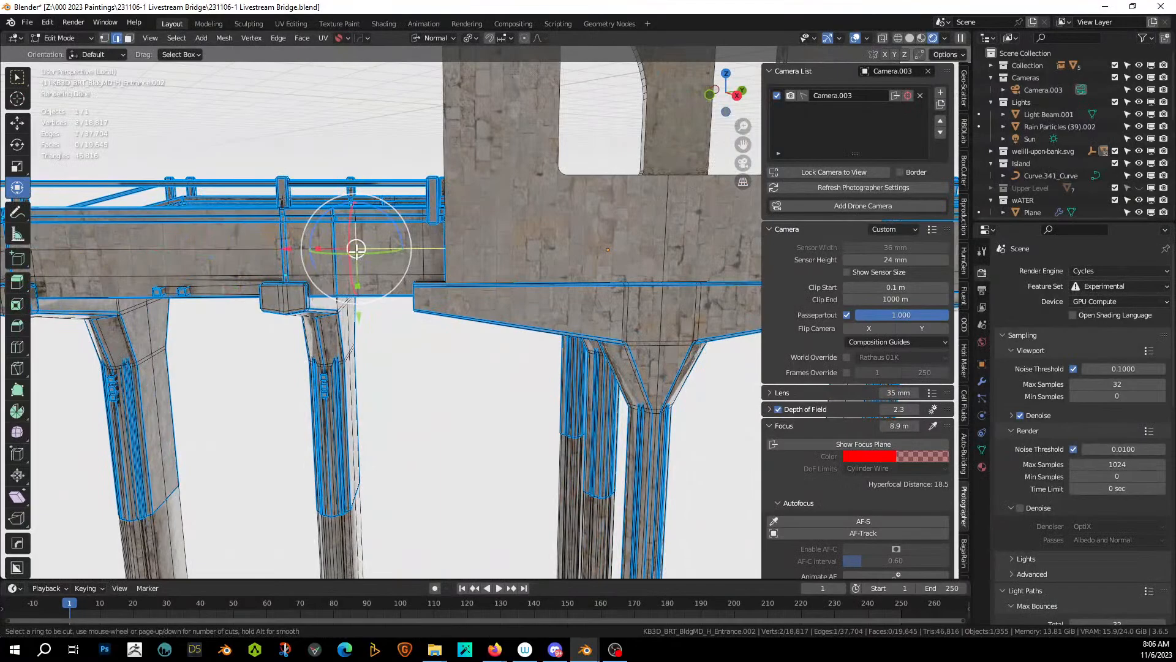
{"action": "left_click", "coordinate": [357, 249]}
{"action": "right_click", "coordinate": [356, 249]}
{"action": "scroll", "coordinate": [323, 242], "scroll_direction": "down", "scroll_amount": 2}
{"action": "scroll", "coordinate": [323, 242], "scroll_direction": "up", "scroll_amount": 4}
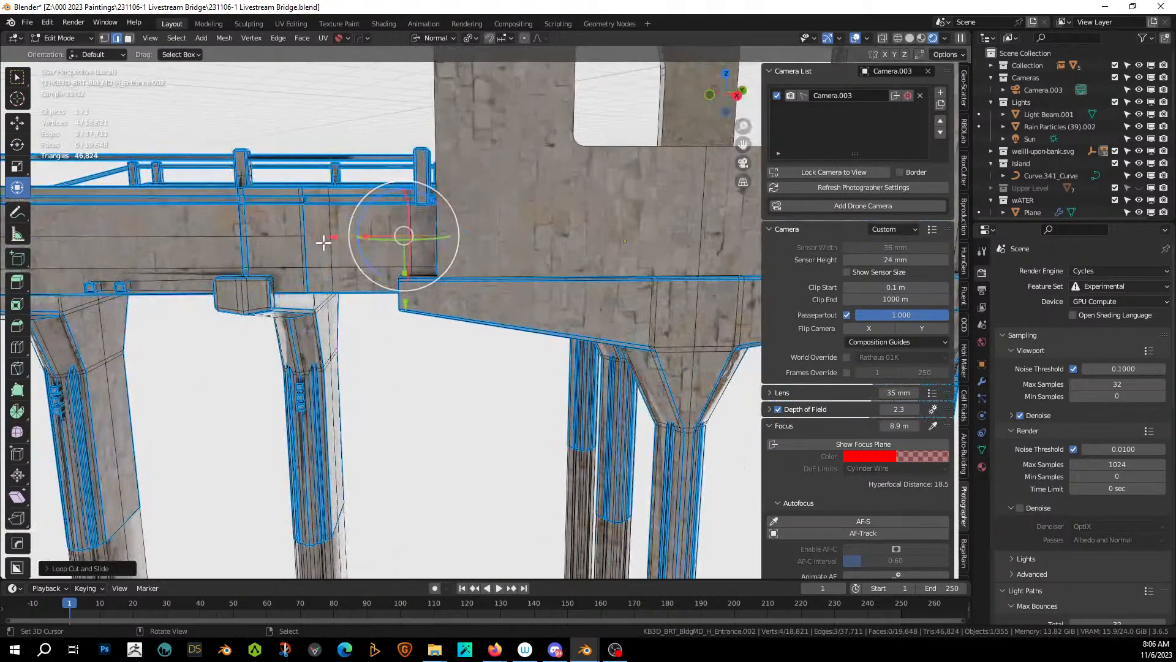
Knife-cut across the uncut wall panel near the tower to join the lengthwise edges on both sides.
{"action": "left_click", "coordinate": [307, 237]}
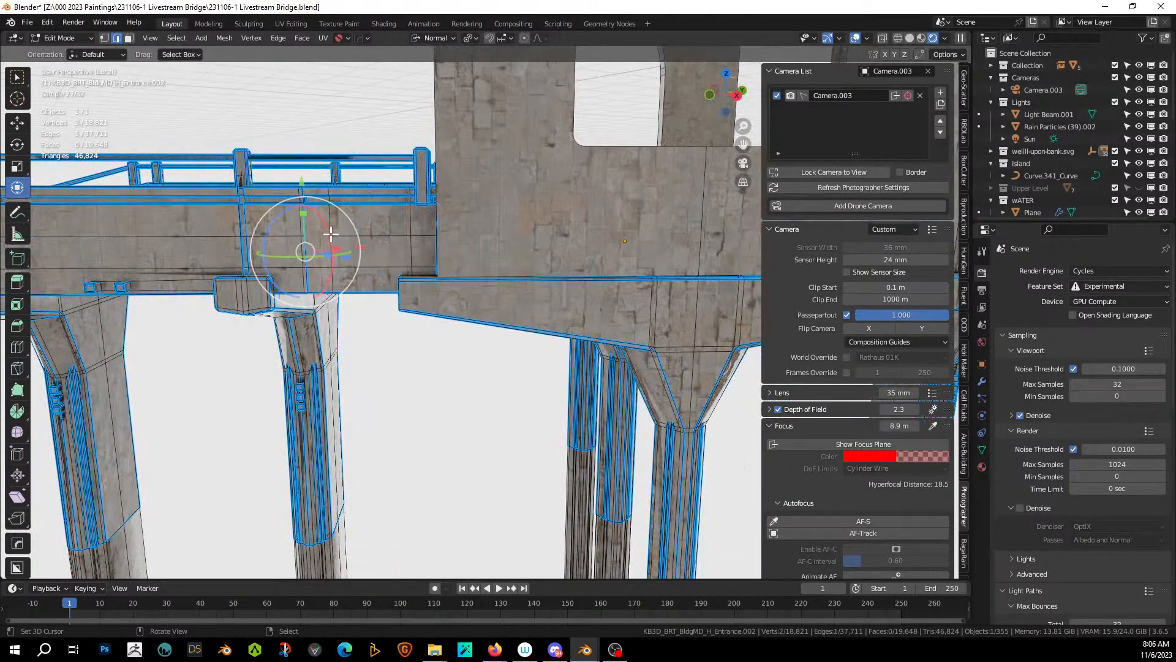
{"action": "left_click", "coordinate": [328, 224]}
{"action": "scroll", "coordinate": [339, 242], "scroll_direction": "up", "scroll_amount": 3}
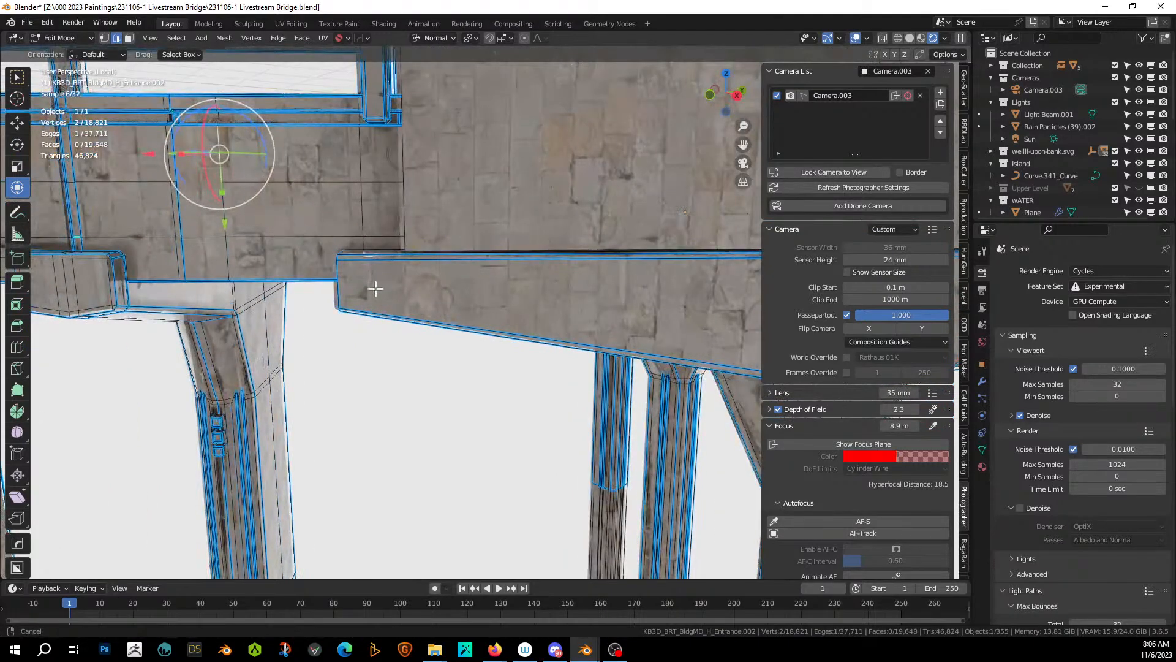
{"action": "middle_click_drag", "start_coordinate": [376, 288], "coordinate": [494, 355], "text": "shift"}
{"action": "scroll", "coordinate": [463, 349], "scroll_direction": "up", "scroll_amount": 2}
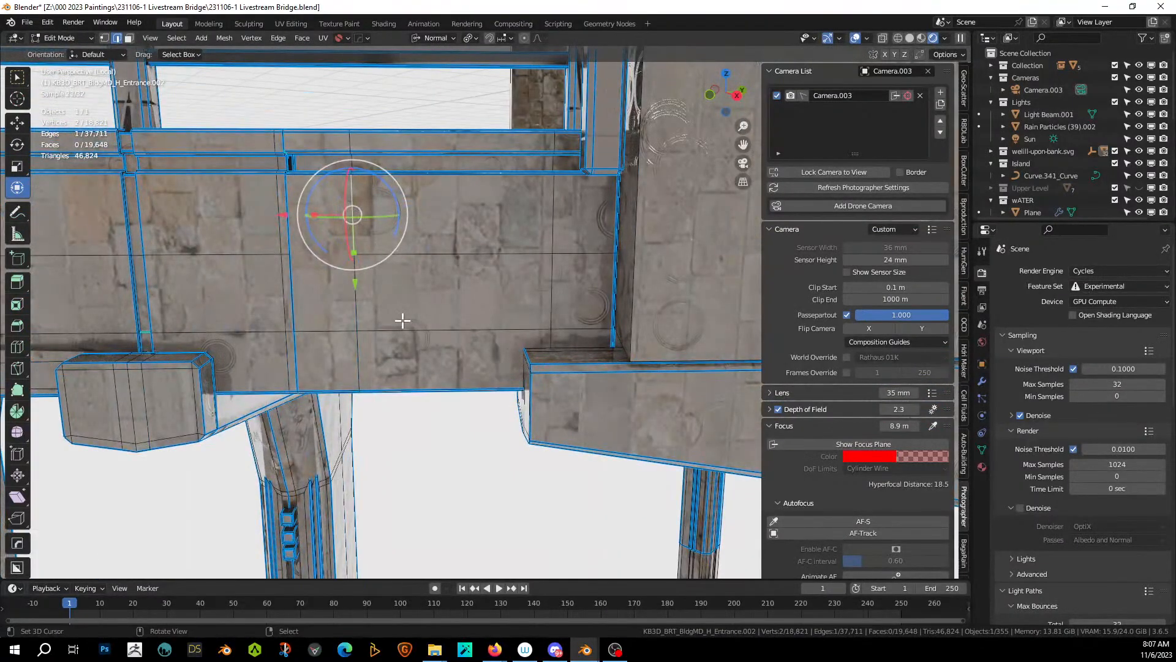
{"action": "key", "text": "k"}
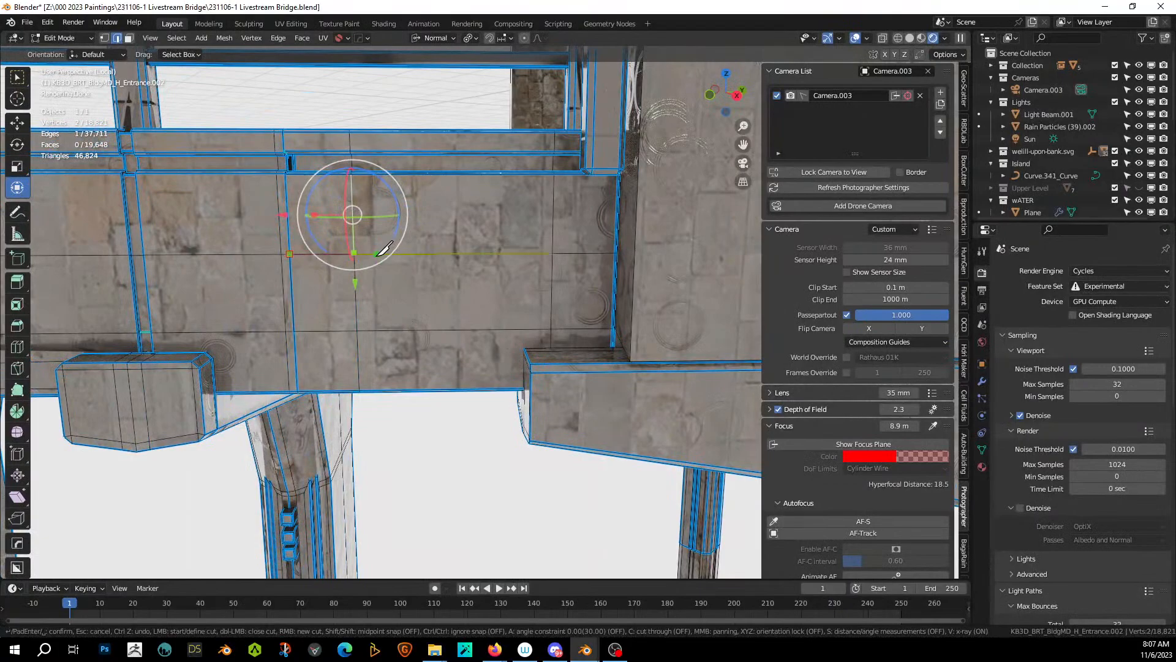
{"action": "left_click", "coordinate": [354, 253]}
{"action": "key", "text": "Return"}
{"action": "scroll", "coordinate": [368, 262], "scroll_direction": "down", "scroll_amount": 2}
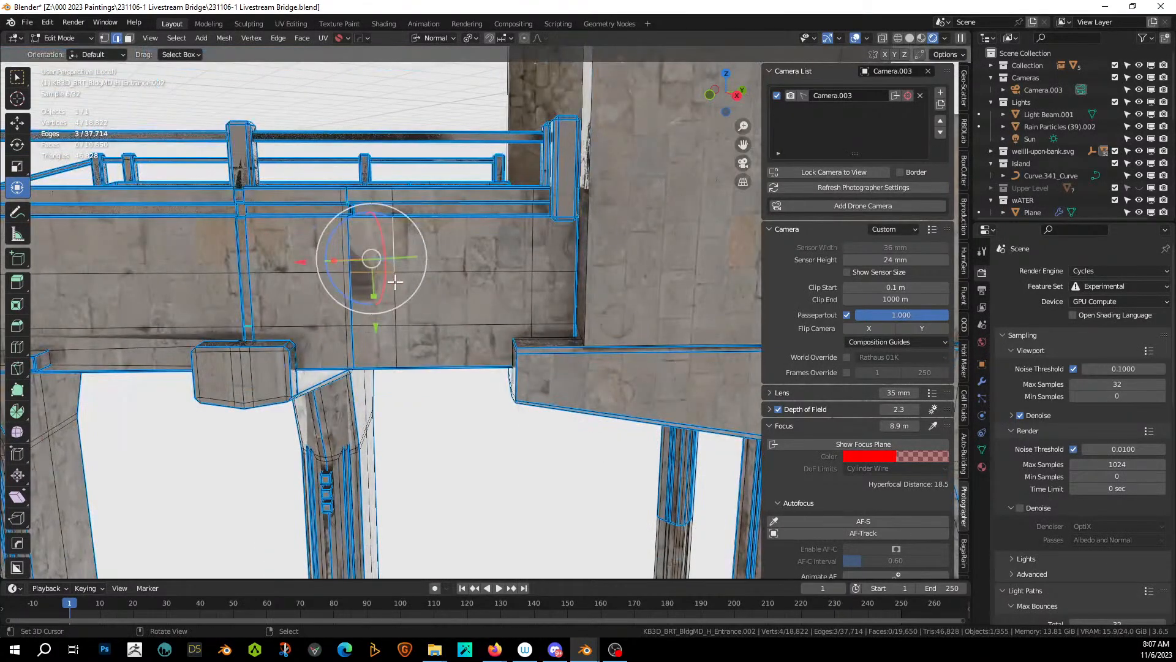
Select the lengthwise centre edge loops of the side wall along the tower section, level section and ramp.
{"action": "right_click", "coordinate": [549, 271]}
{"action": "right_click", "coordinate": [498, 271], "text": "alt"}
{"action": "right_click", "coordinate": [325, 273], "text": "alt+shift"}
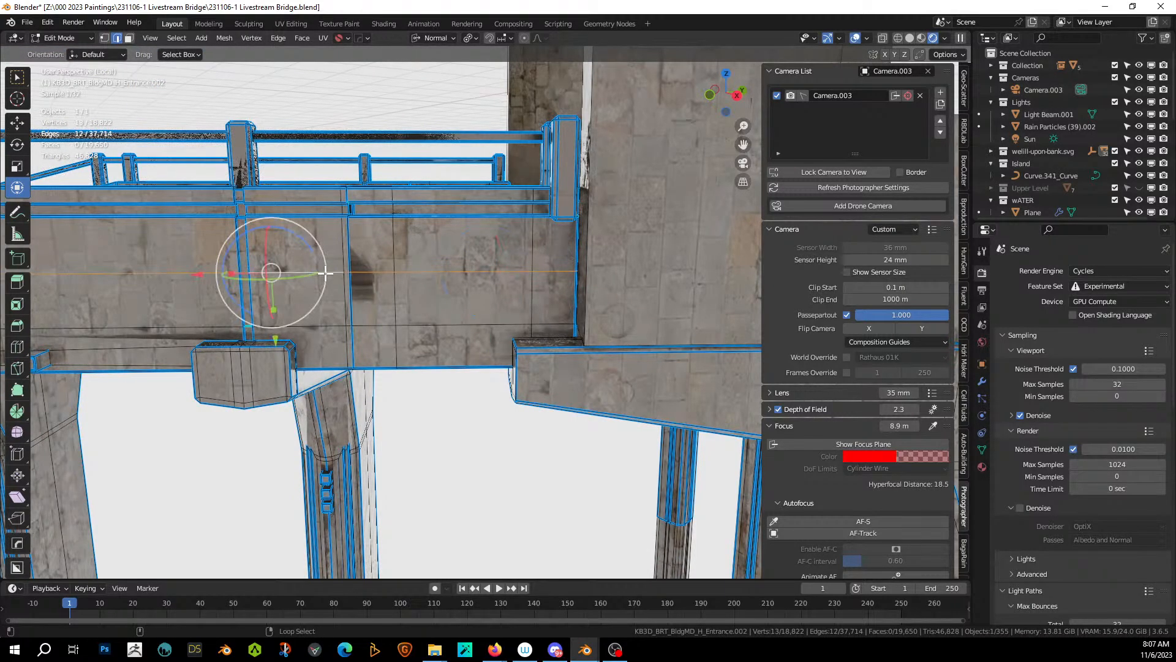
{"action": "scroll", "coordinate": [319, 273], "scroll_direction": "down", "scroll_amount": 3}
{"action": "middle_click_drag", "start_coordinate": [247, 276], "coordinate": [714, 236], "text": "shift"}
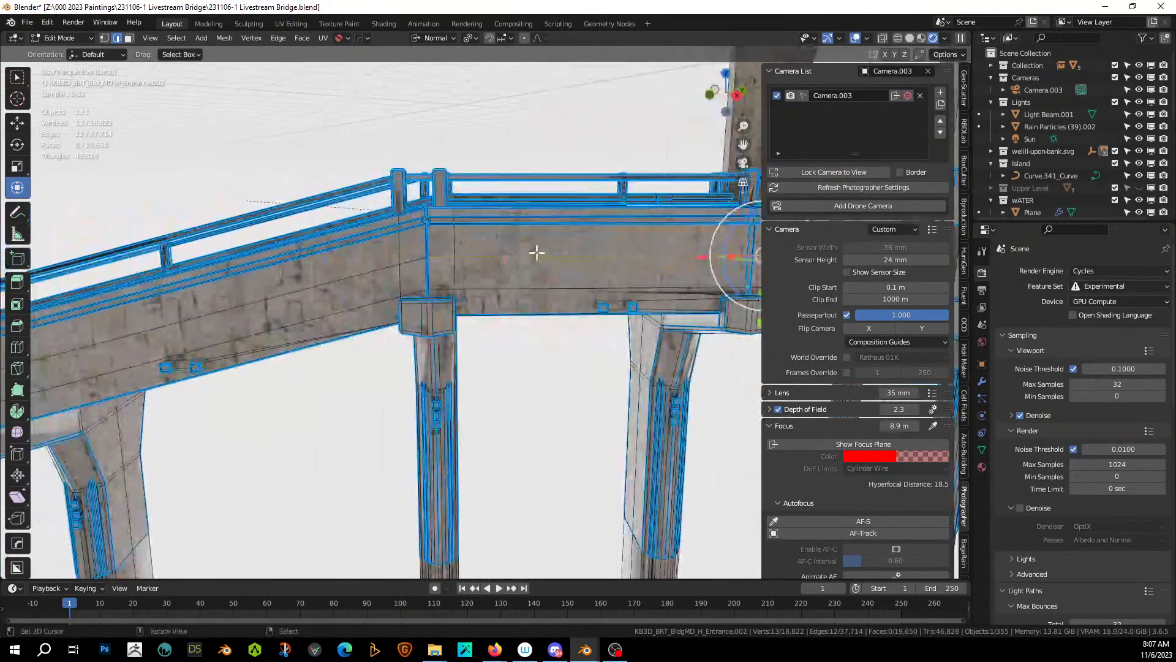
{"action": "right_click", "coordinate": [417, 257], "text": "alt+shift"}
Extract the selected wall edges as a separate thick curve with HardOps Curve/Extract, at a width of 0.063.
{"action": "scroll", "coordinate": [388, 291], "scroll_direction": "down", "scroll_amount": 3}
{"action": "middle_click_drag", "start_coordinate": [626, 297], "coordinate": [184, 341], "text": "shift"}
{"action": "scroll", "coordinate": [299, 327], "scroll_direction": "up", "scroll_amount": 3}
{"action": "middle_click_drag", "start_coordinate": [345, 329], "coordinate": [445, 355]}
{"action": "key", "text": "q"}
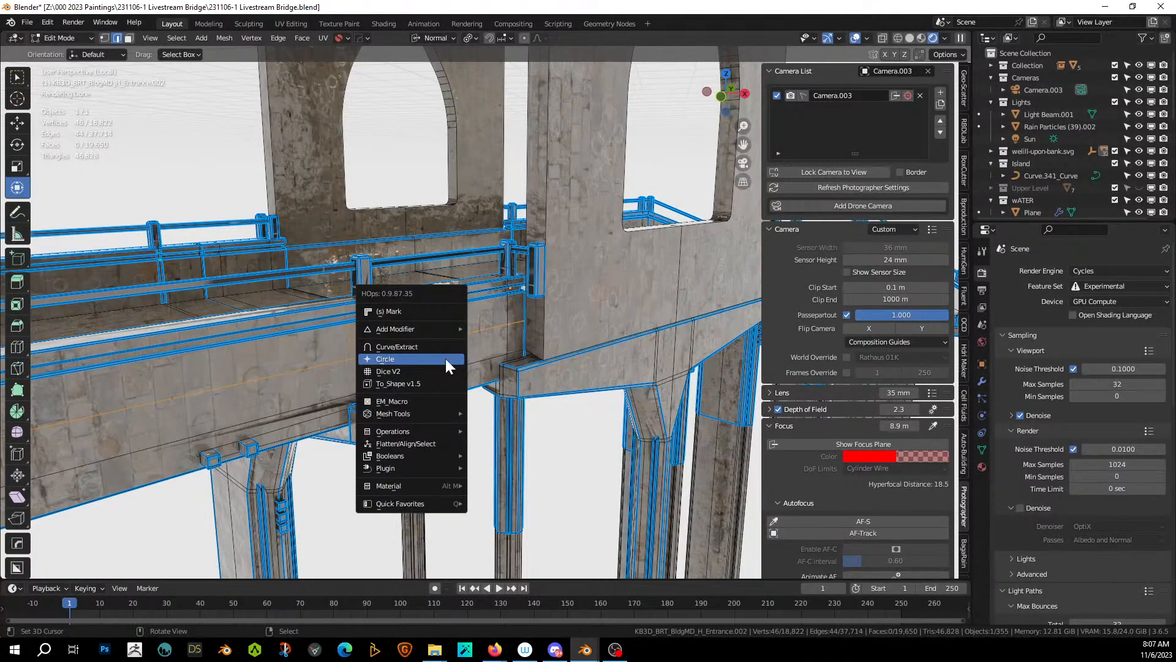
{"action": "left_click", "coordinate": [435, 348]}
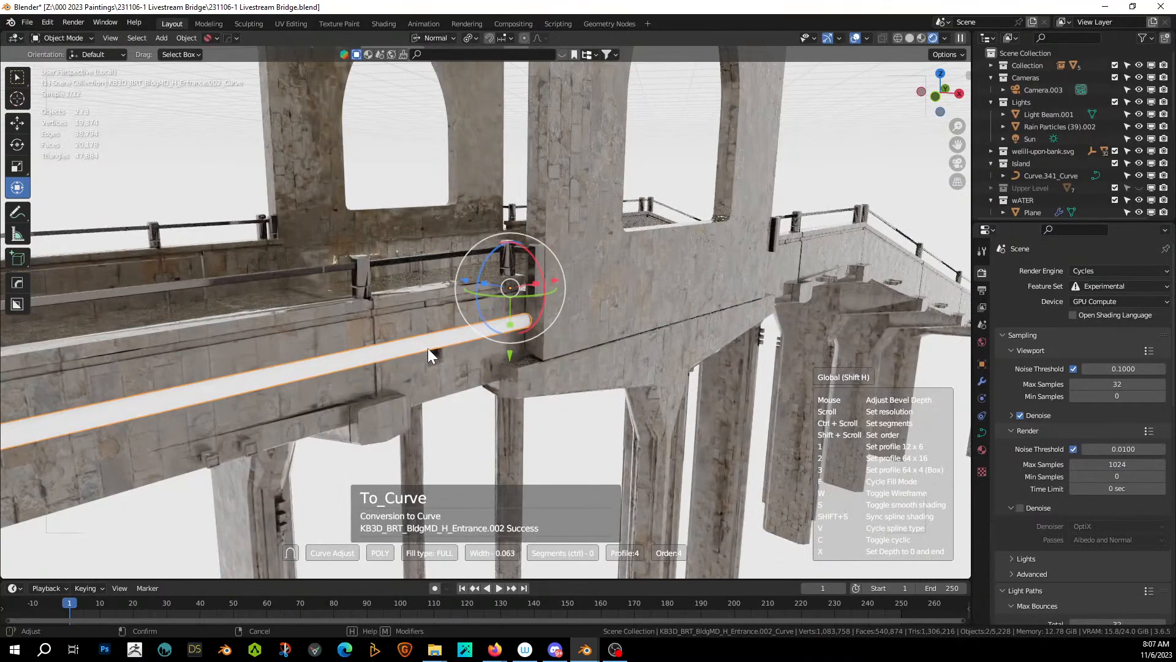
{"action": "left_click", "coordinate": [428, 348]}
Raise the extracted curve slightly on the side wall and place a linked duplicate directly below it as a parallel strip.
{"action": "key", "text": "n"}
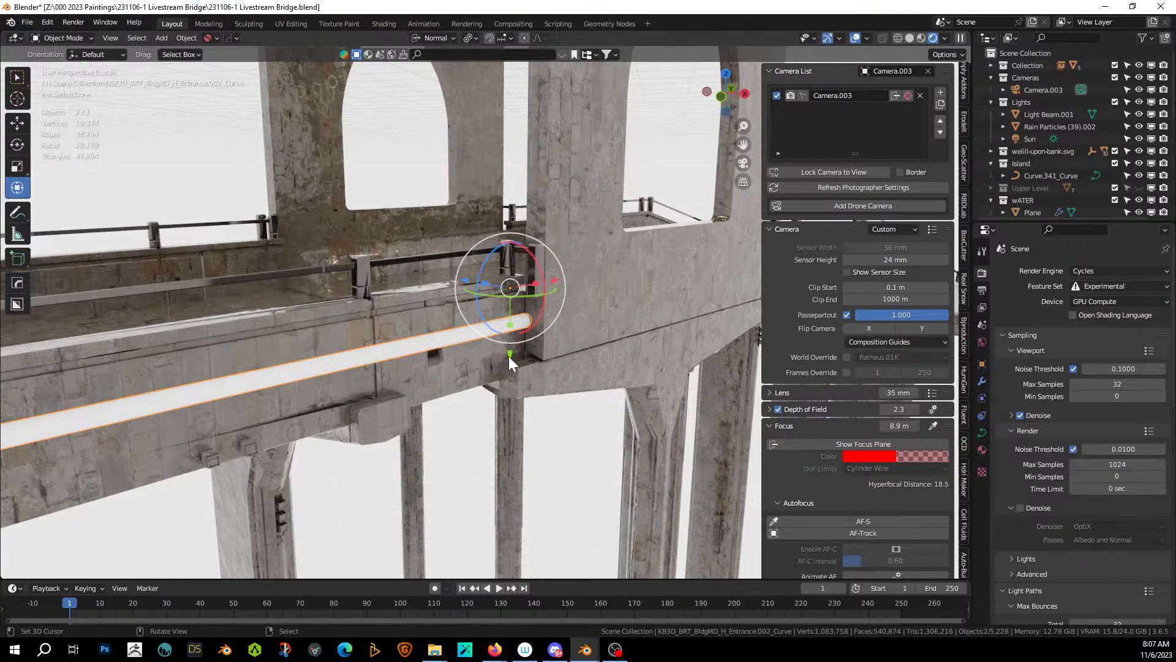
{"action": "middle_click_drag", "start_coordinate": [509, 355], "coordinate": [496, 358]}
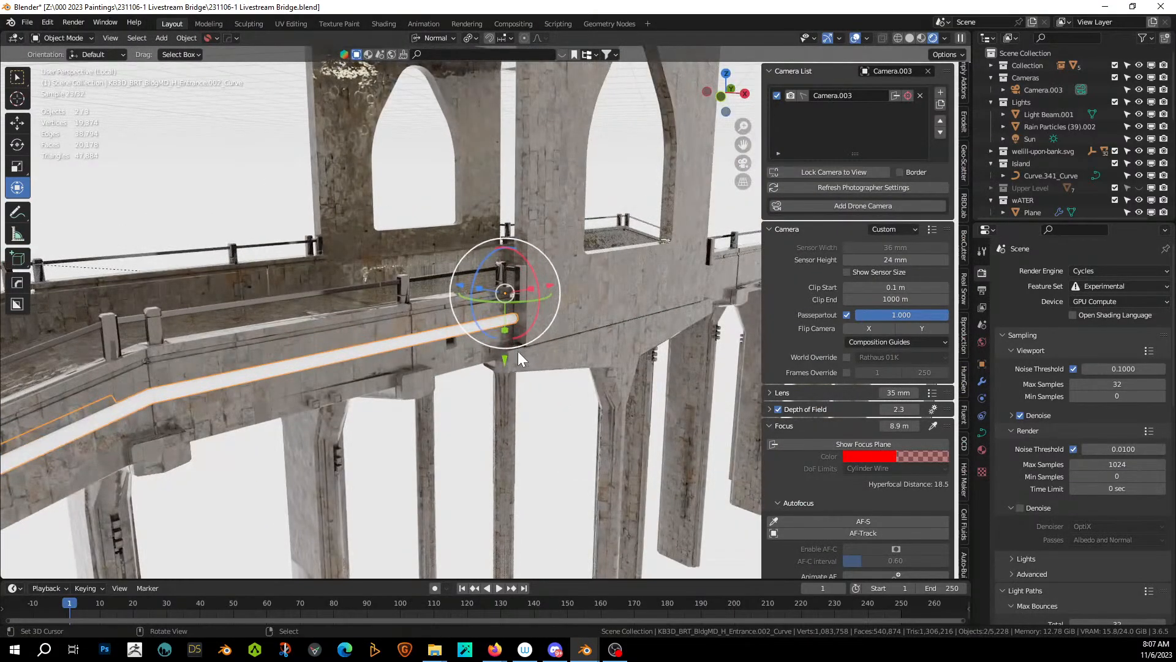
{"action": "left_click_drag", "start_coordinate": [504, 359], "coordinate": [502, 349]}
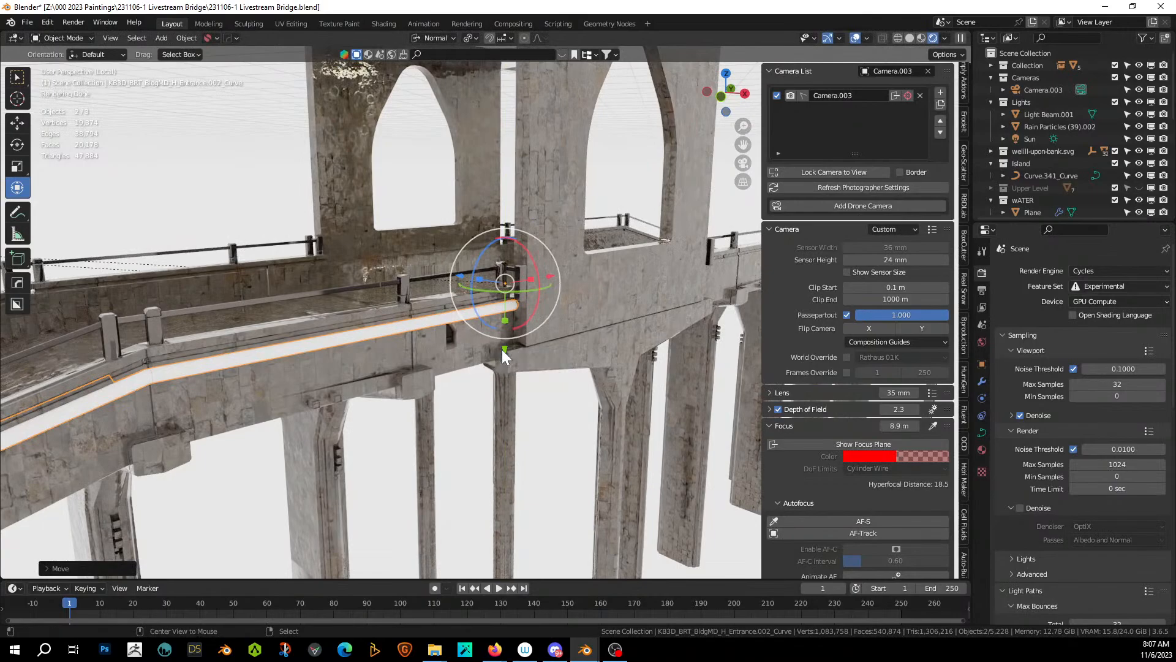
{"action": "key", "text": "alt+d"}
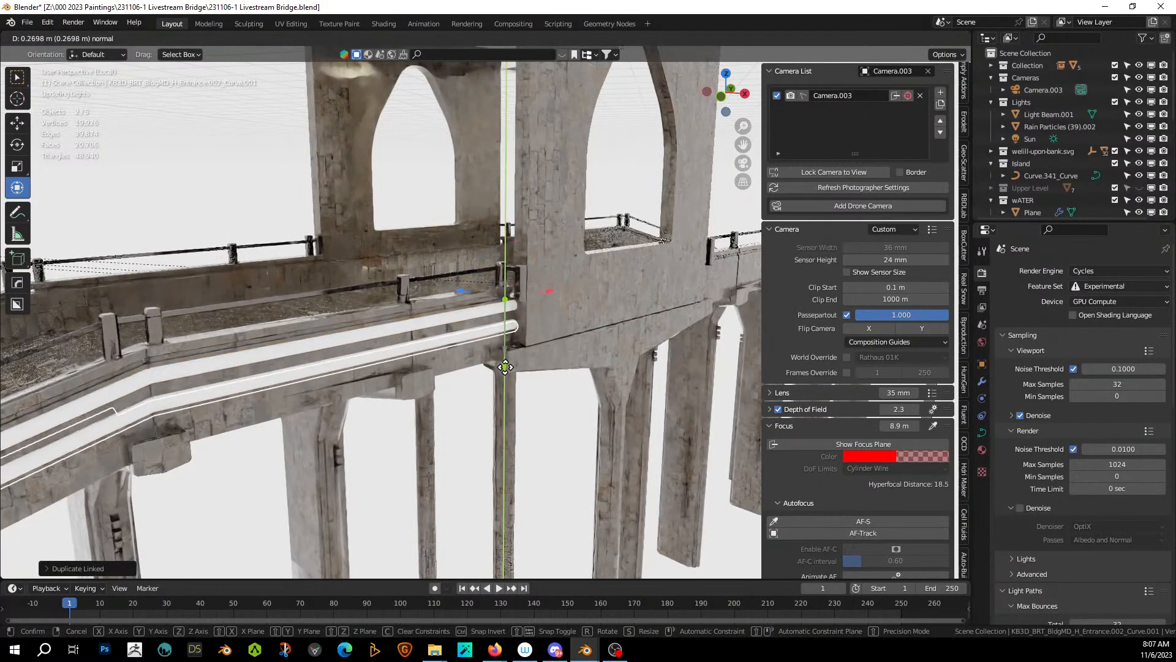
{"action": "left_click", "coordinate": [502, 364]}
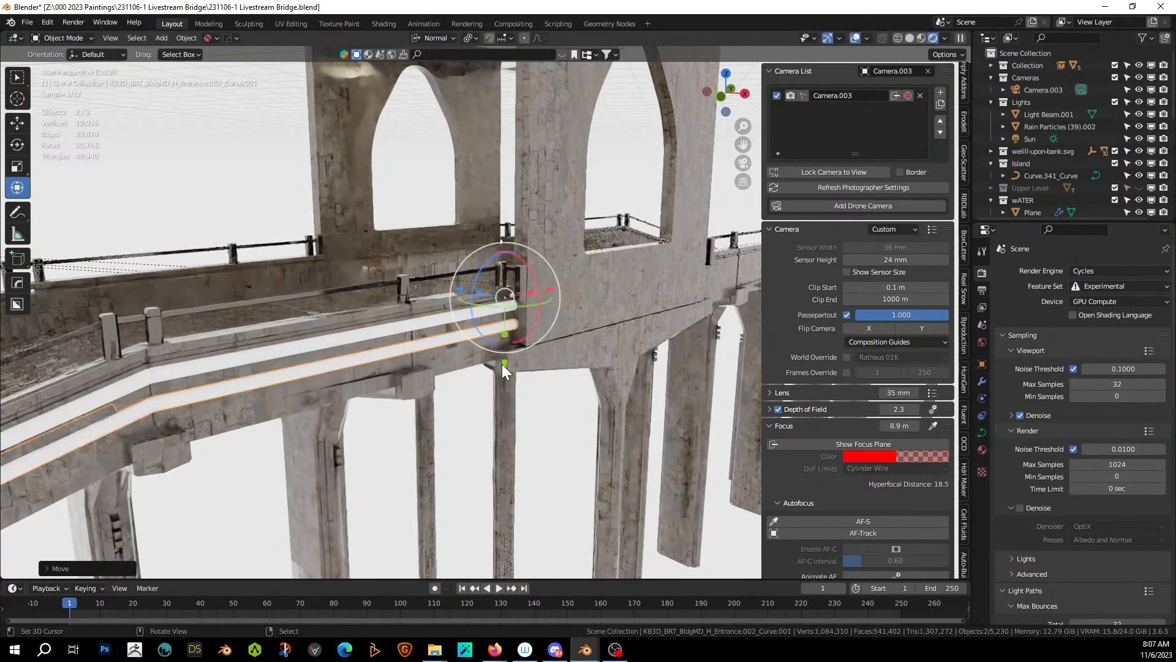
{"action": "middle_click_drag", "start_coordinate": [501, 364], "coordinate": [523, 503]}
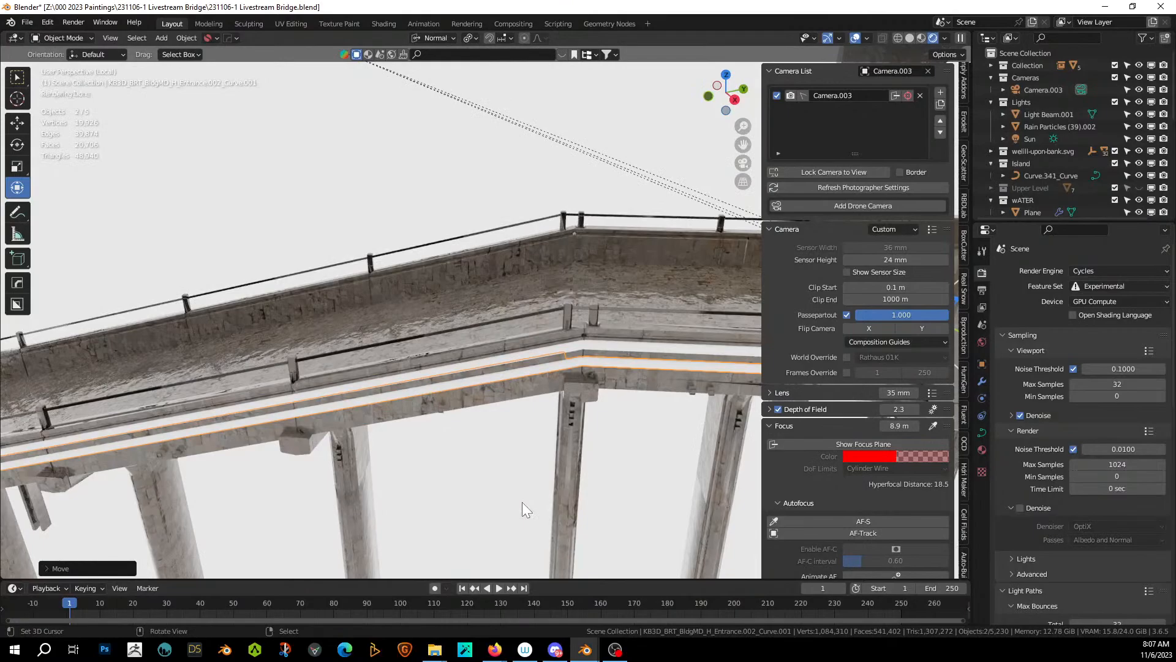
Join the two parallel curve strips on the bridge wall into one object.
{"action": "scroll", "coordinate": [579, 475], "scroll_direction": "up", "scroll_amount": 2}
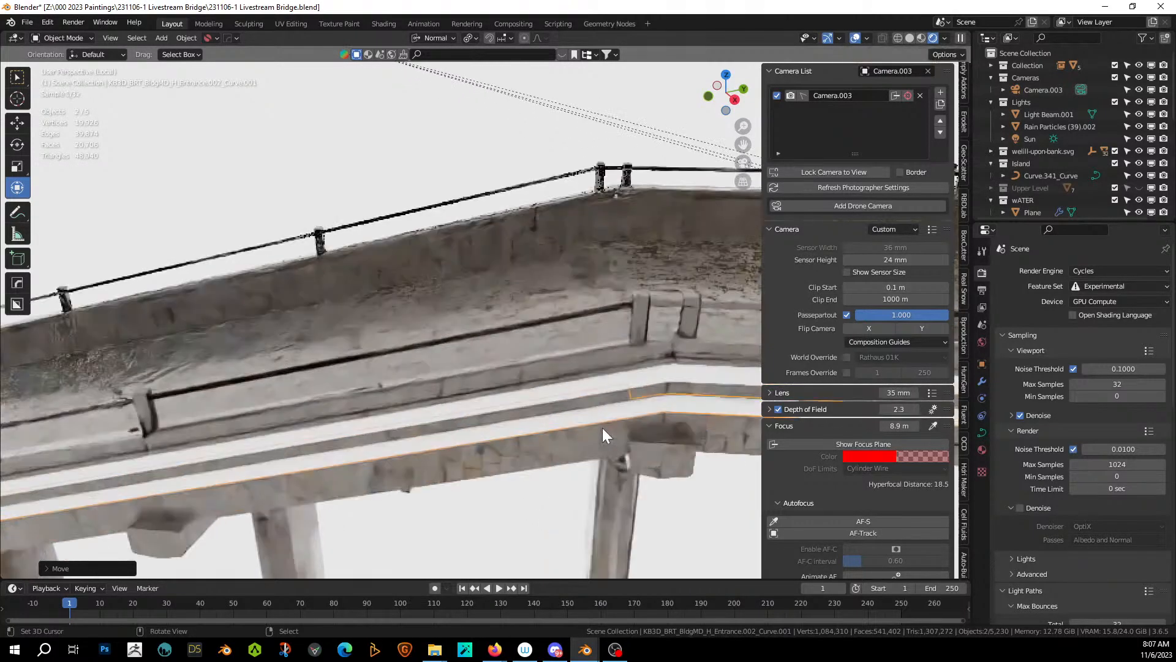
{"action": "left_click", "coordinate": [658, 381], "text": "shift"}
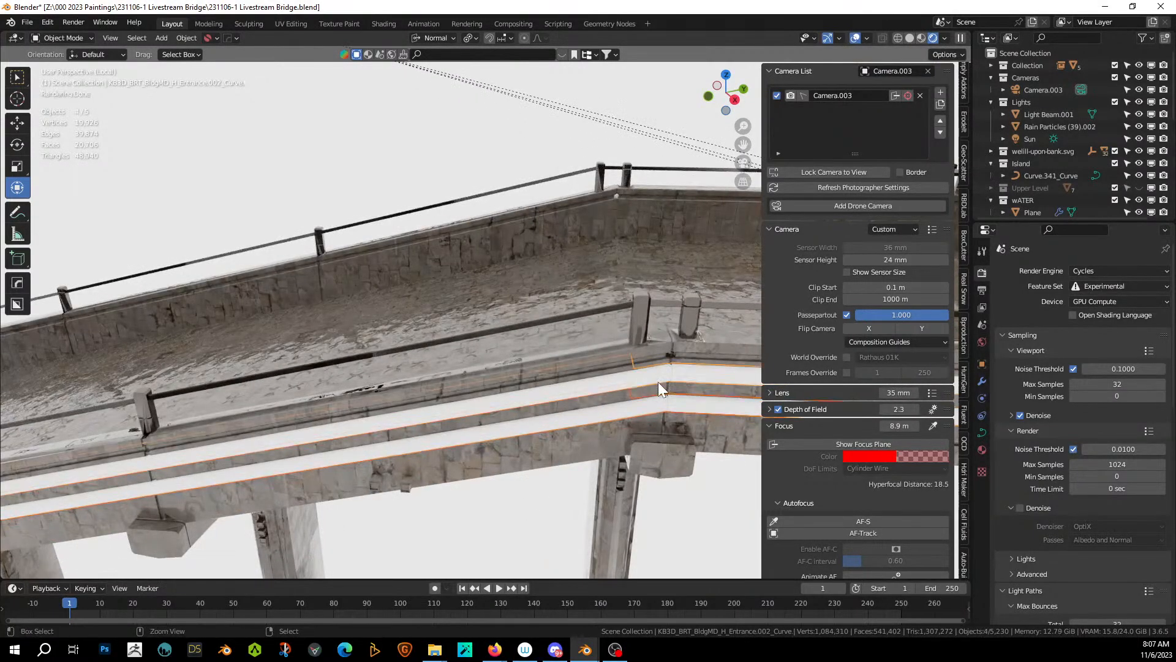
{"action": "key", "text": "ctrl+j"}
{"action": "middle_click_drag", "start_coordinate": [658, 381], "coordinate": [440, 369], "text": "shift"}
{"action": "scroll", "coordinate": [439, 370], "scroll_direction": "down", "scroll_amount": 2}
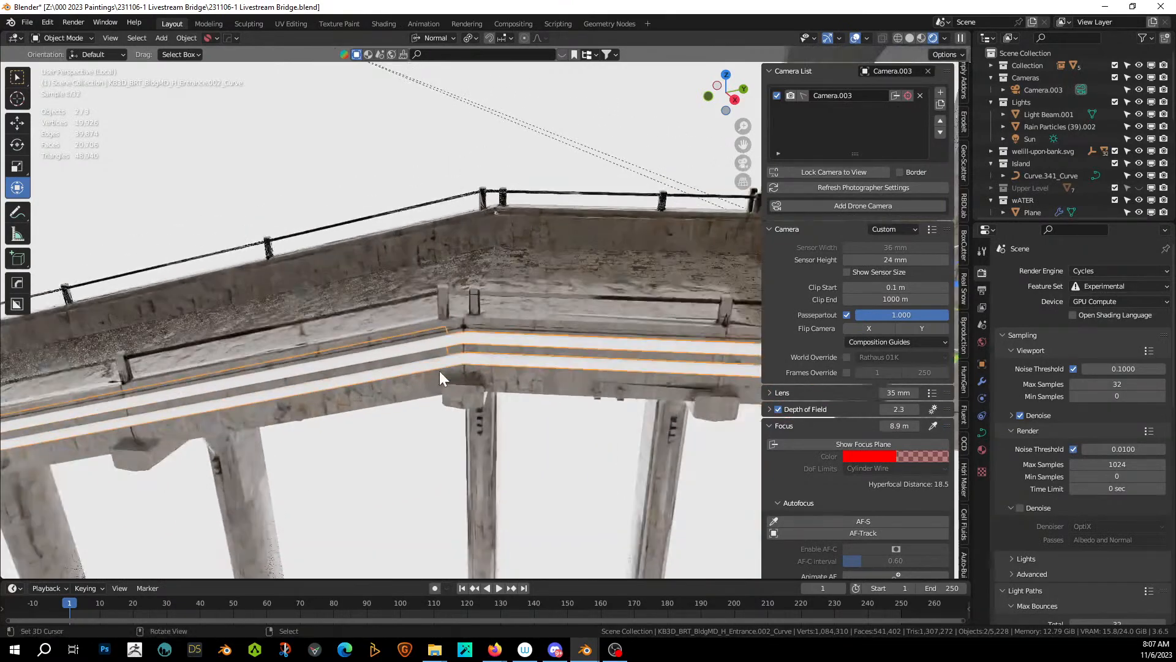
Isolate the joined curve in local view, enter Edit Mode and use solid viewport shading.
{"action": "key", "text": "KP_Divide"}
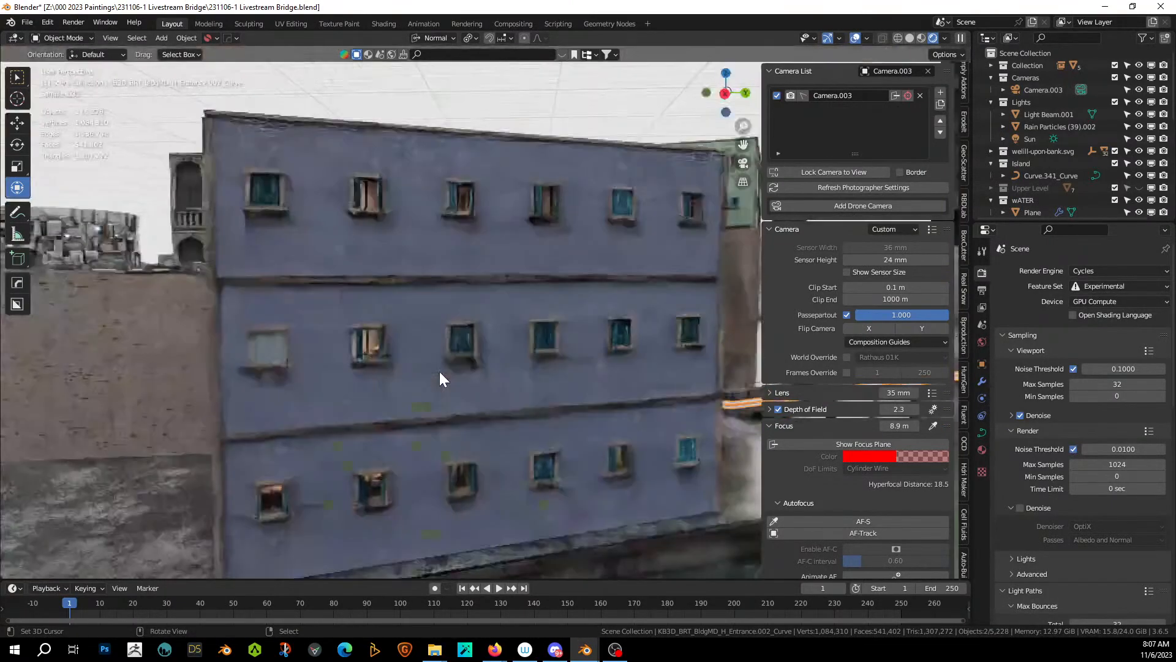
{"action": "key", "text": "KP_Divide"}
{"action": "middle_click_drag", "start_coordinate": [458, 374], "coordinate": [542, 415]}
{"action": "key", "text": "Tab"}
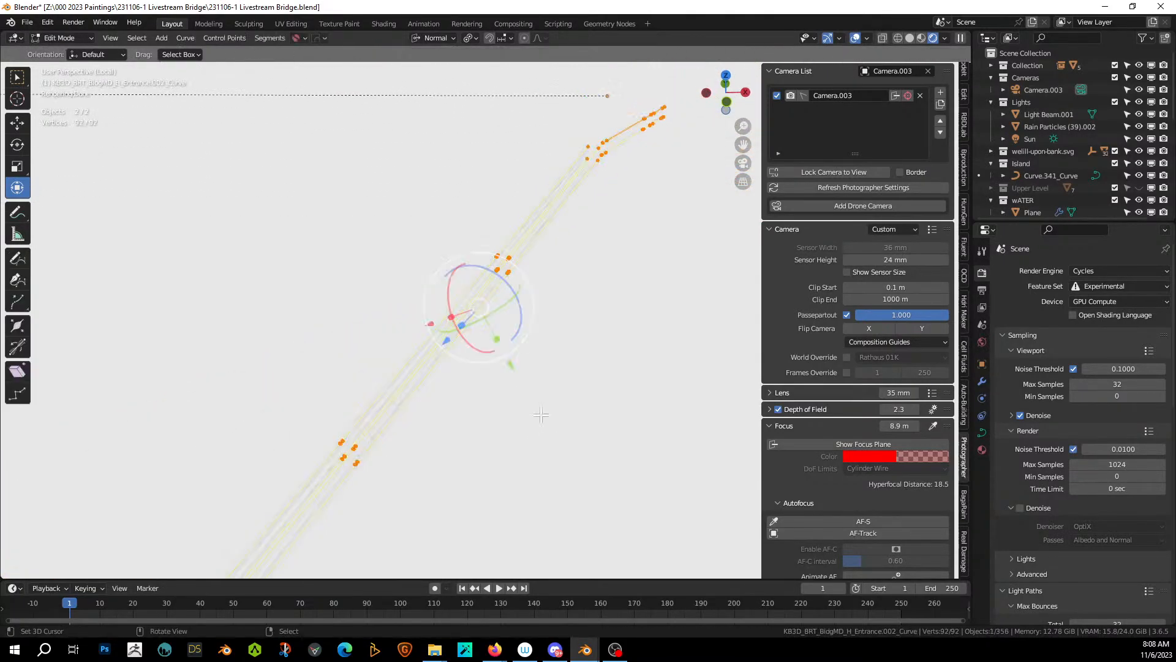
{"action": "left_click", "coordinate": [910, 38]}
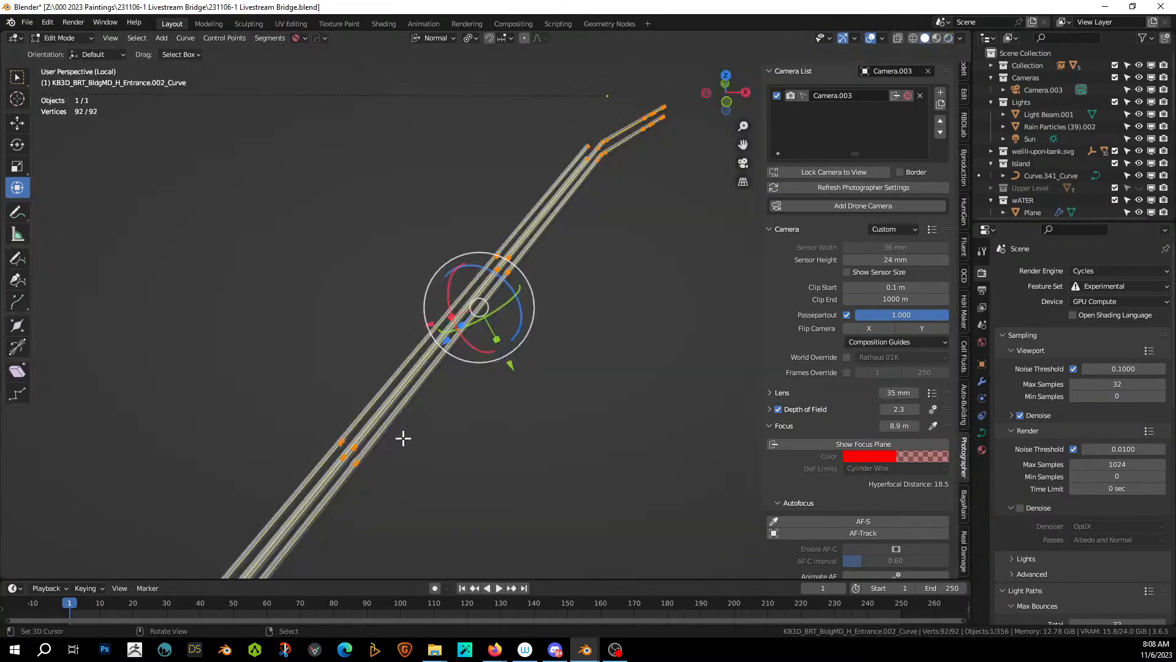
Grow a point selection along the extra parallel run of both curve strips and delete its points.
{"action": "mouse_move", "coordinate": [401, 440]}
{"action": "middle_mouse_down"}
{"action": "mouse_move", "coordinate": [462, 433]}
{"action": "mouse_move", "coordinate": [557, 460]}
{"action": "mouse_move", "coordinate": [610, 440]}
{"action": "mouse_move", "coordinate": [215, 358]}
{"action": "mouse_move", "coordinate": [386, 370]}
{"action": "mouse_move", "coordinate": [322, 350]}
{"action": "middle_mouse_up"}
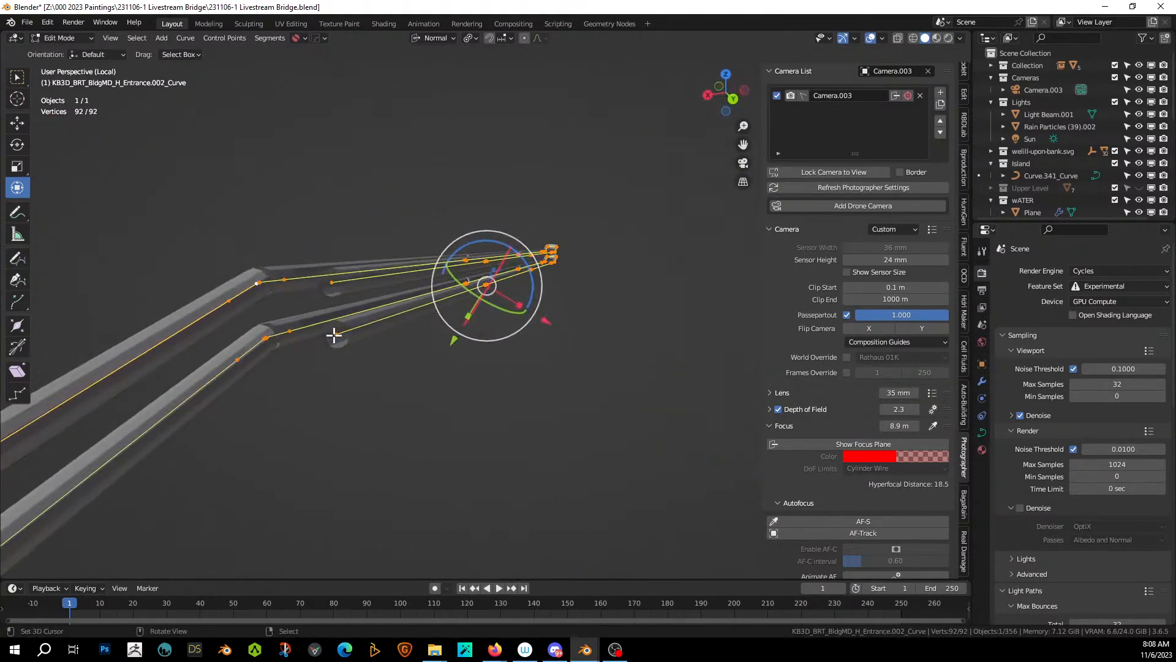
{"action": "right_click", "coordinate": [334, 335]}
{"action": "right_click", "coordinate": [333, 282], "text": "shift"}
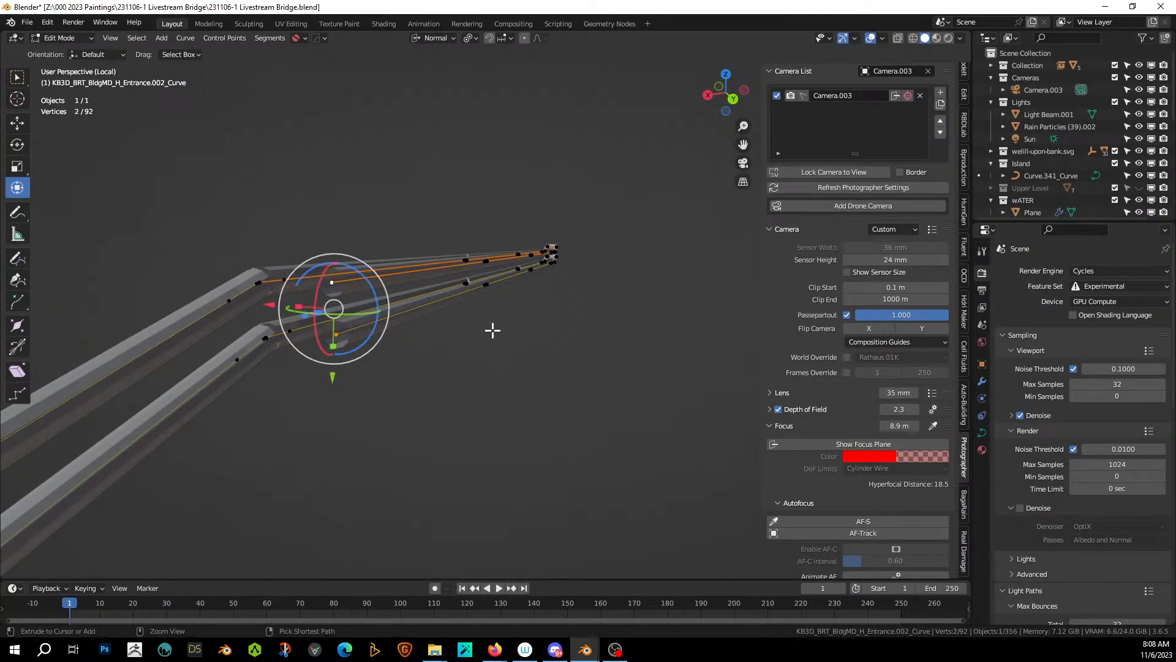
{"action": "key", "text": "ctrl+KP_Add"}
{"action": "key", "text": "ctrl+KP_Add"}
{"action": "key", "text": "ctrl+KP_Add"}
{"action": "key", "text": "ctrl+KP_Add"}
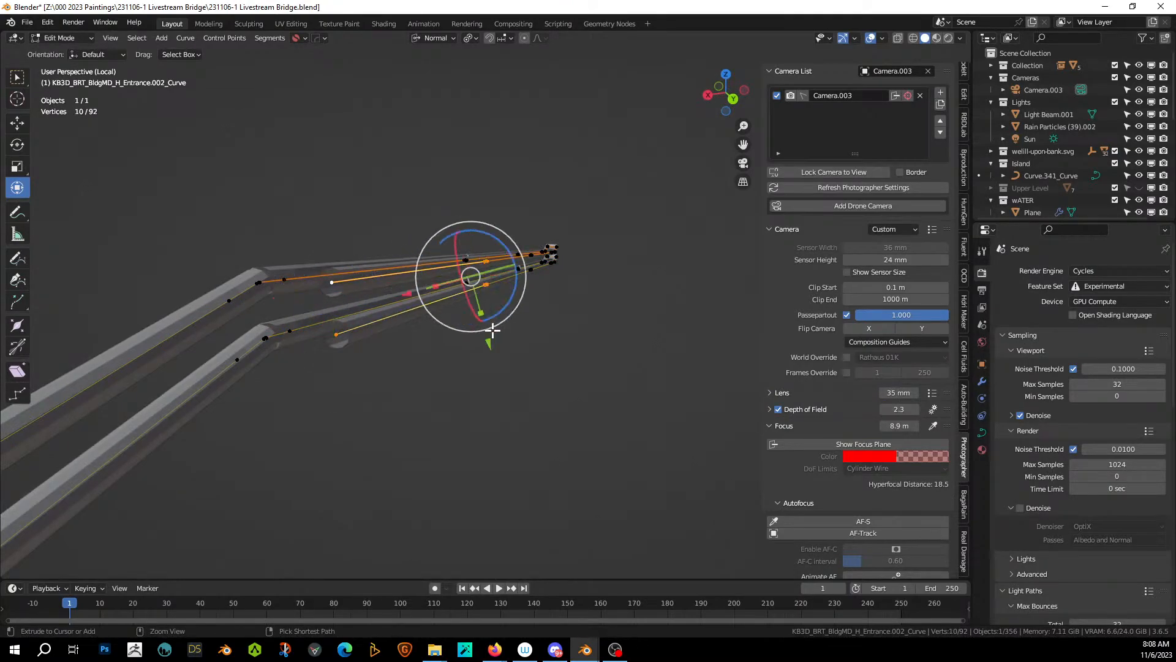
{"action": "key", "text": "ctrl+KP_Add"}
{"action": "key", "text": "ctrl+KP_Add"}
{"action": "key", "text": "ctrl+KP_Add"}
{"action": "key", "text": "ctrl+KP_Add"}
{"action": "key", "text": "ctrl+KP_Add"}
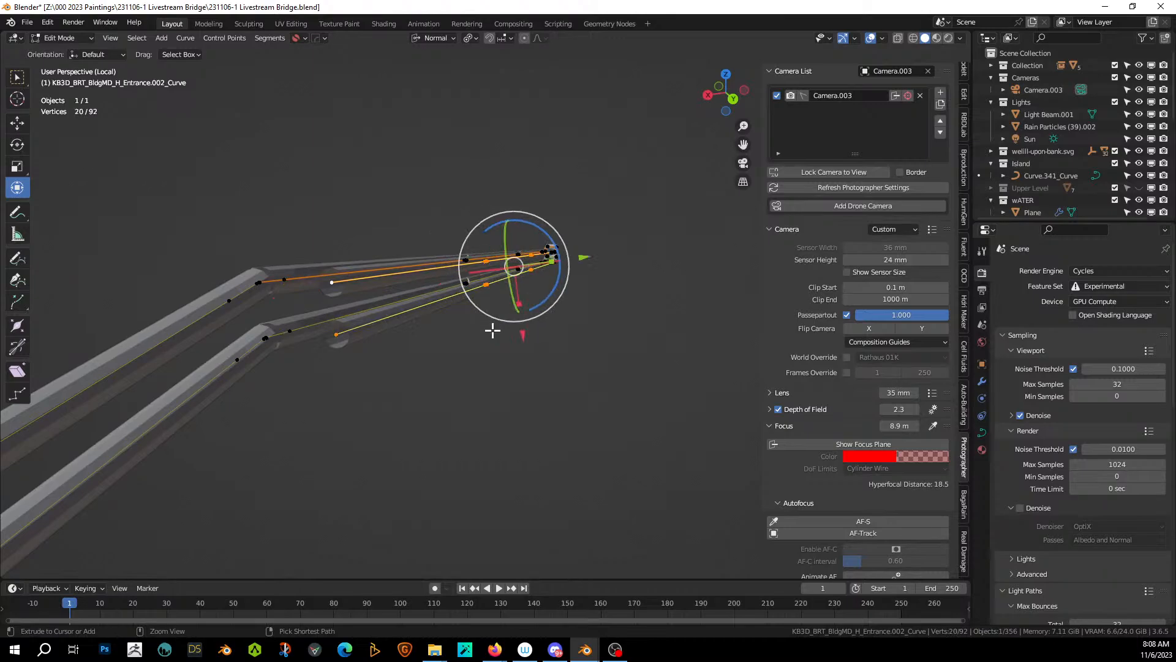
{"action": "key", "text": "ctrl+KP_Add"}
{"action": "middle_click_drag", "start_coordinate": [512, 328], "coordinate": [754, 50]}
{"action": "scroll", "coordinate": [708, 257], "scroll_direction": "up", "scroll_amount": 2}
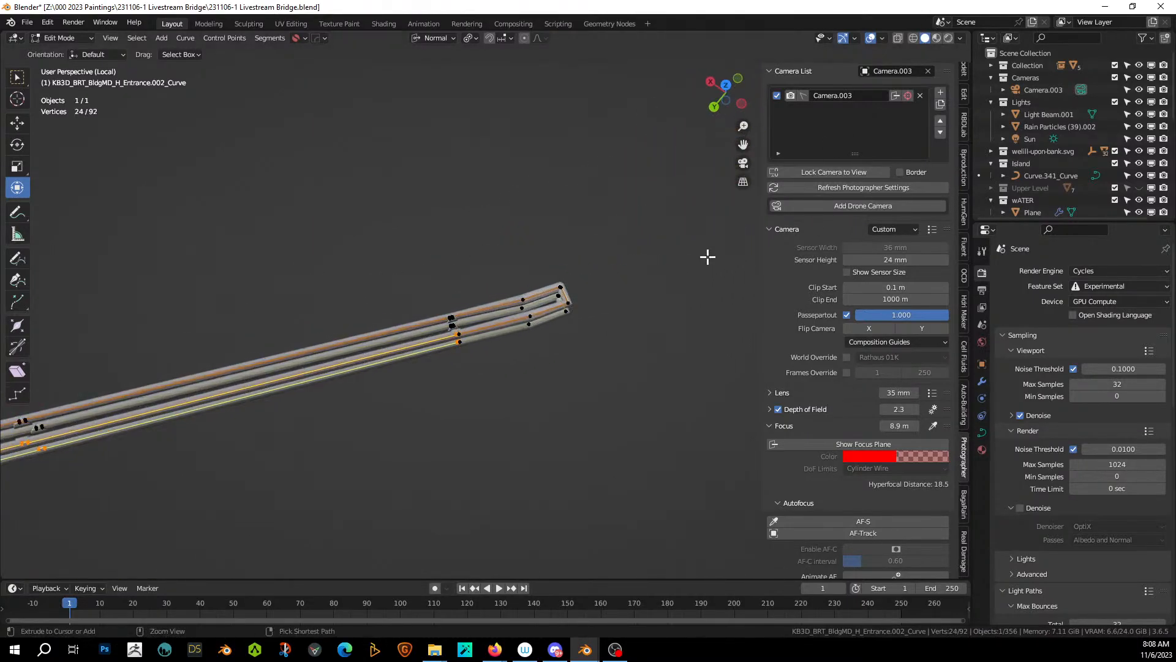
{"action": "key", "text": "ctrl+KP_Add"}
{"action": "key", "text": "ctrl+KP_Add"}
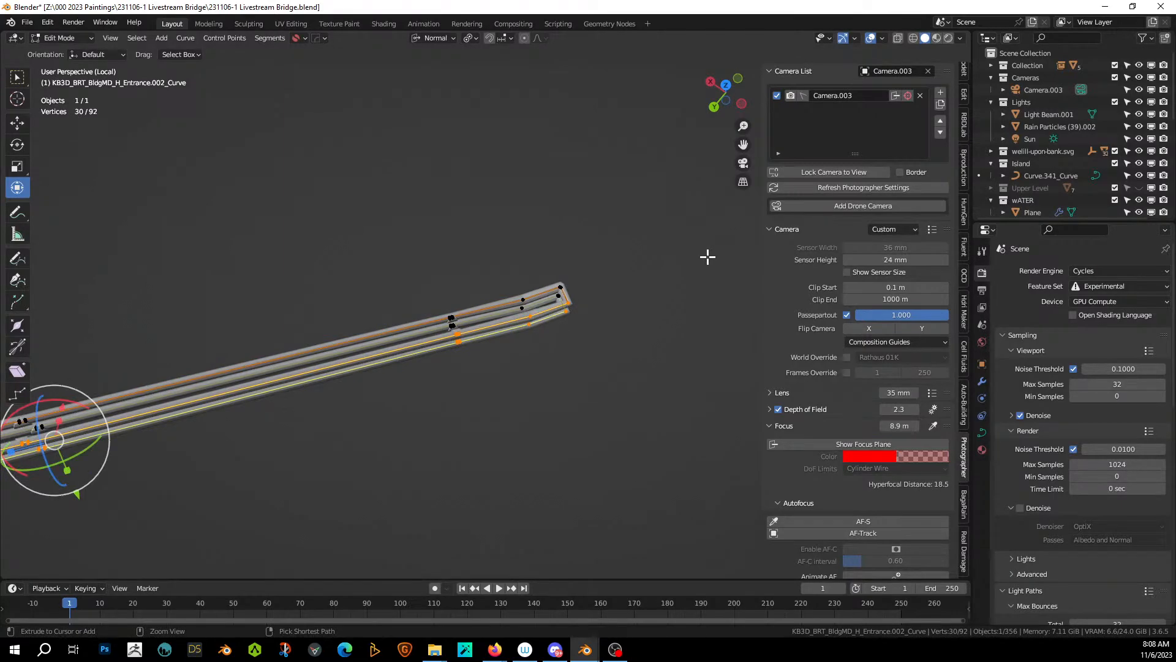
{"action": "key", "text": "x"}
{"action": "left_click", "coordinate": [708, 256]}
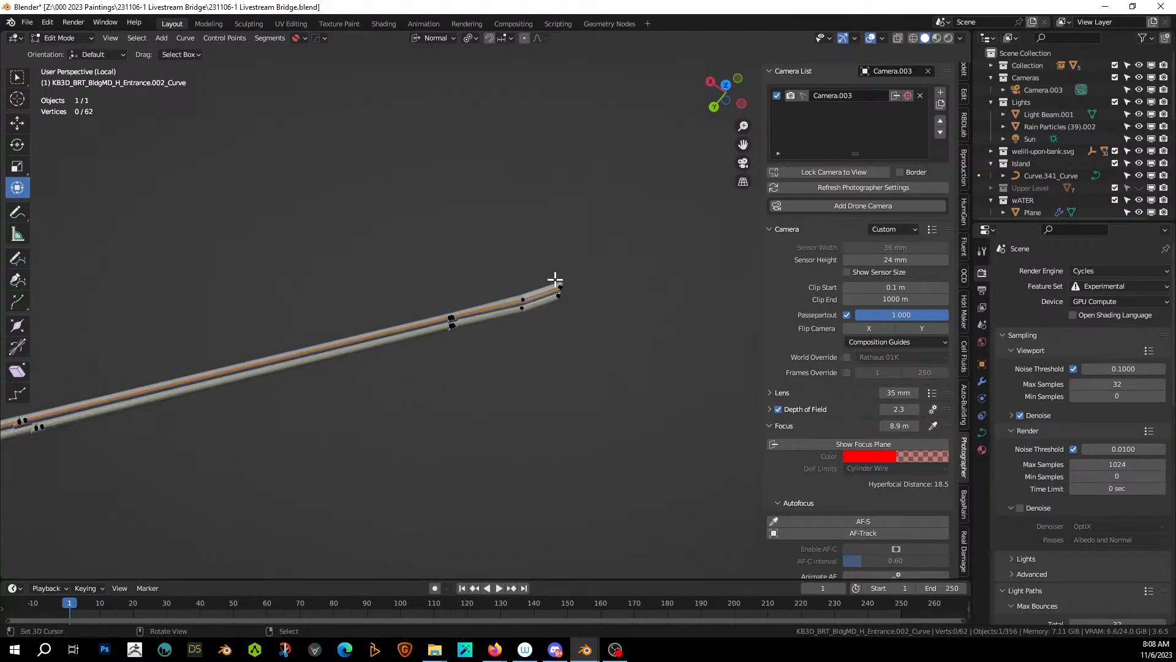
Undo the last point deletion, delete the previously selected points of the extra curve run instead, and save the file from Object Mode.
{"action": "middle_click_drag", "start_coordinate": [555, 280], "coordinate": [438, 273]}
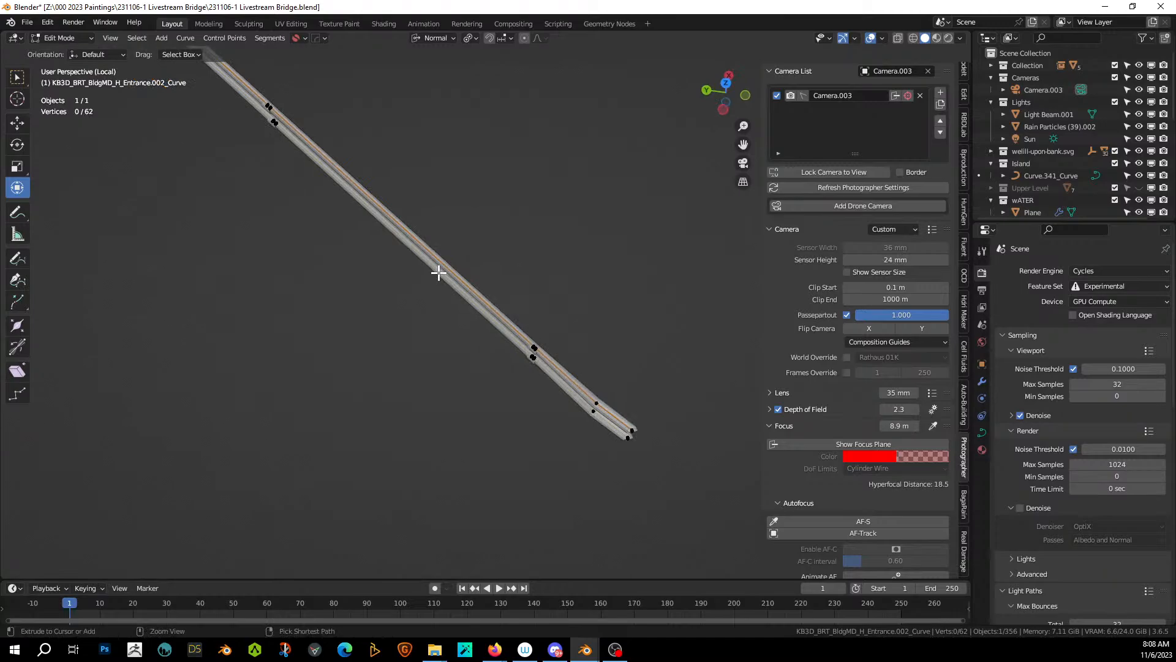
{"action": "key", "text": "ctrl+z"}
{"action": "key", "text": "ctrl+z"}
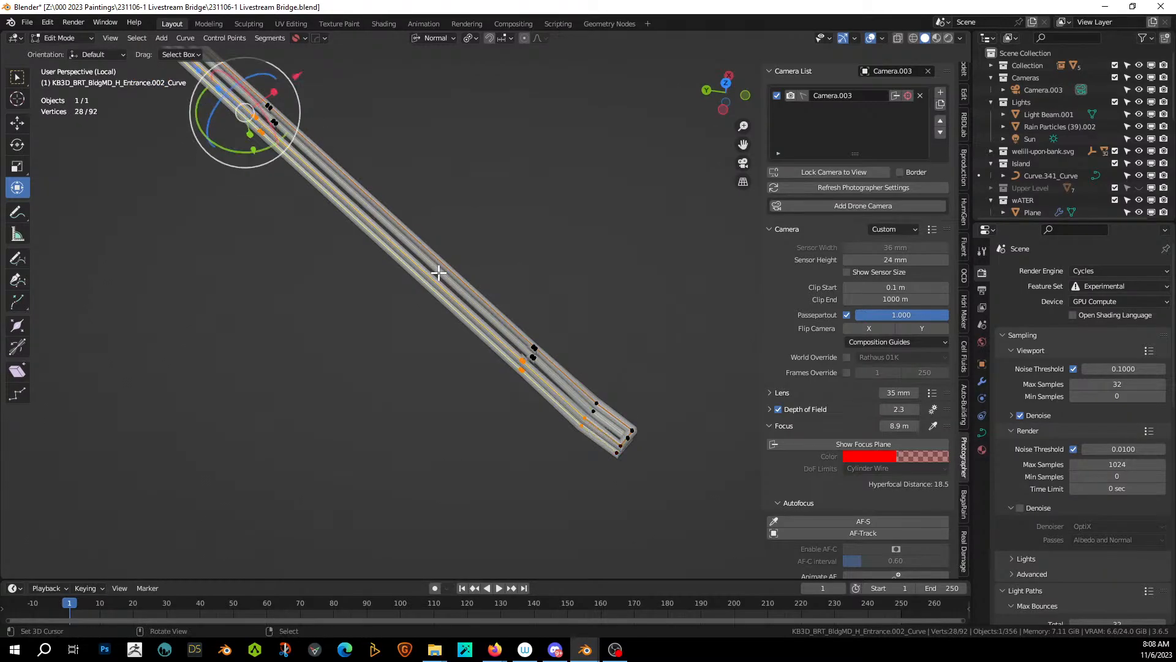
{"action": "key", "text": "x"}
{"action": "left_click", "coordinate": [439, 273]}
{"action": "middle_click_drag", "start_coordinate": [439, 274], "coordinate": [274, 105]}
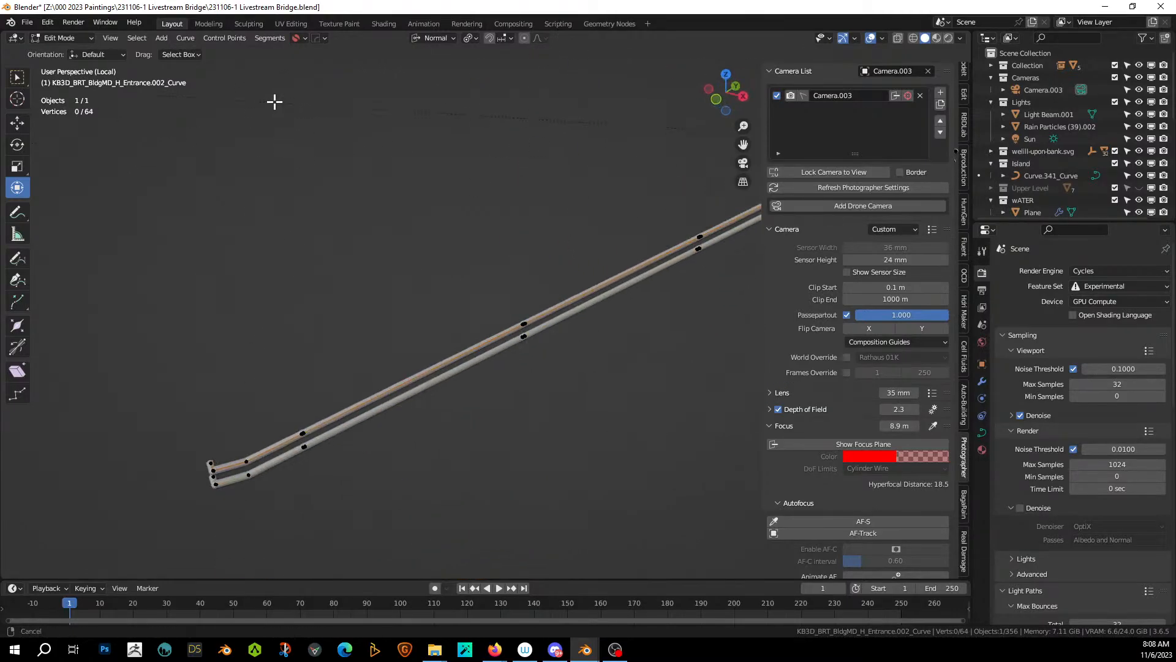
{"action": "key", "text": "Tab"}
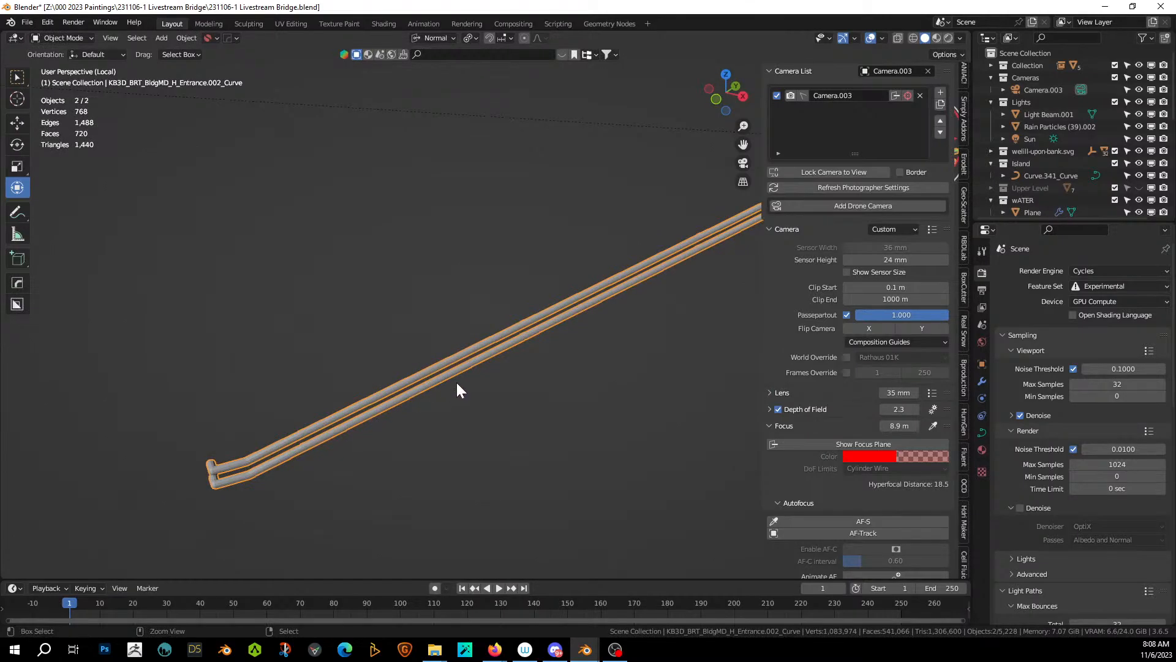
{"action": "key", "text": "ctrl+s"}
Start Random Flow's Flanges/Couplings utility on the two curve strips with the Custom type and open the import mesh choices.
{"action": "key", "text": "ctrl+alt+x"}
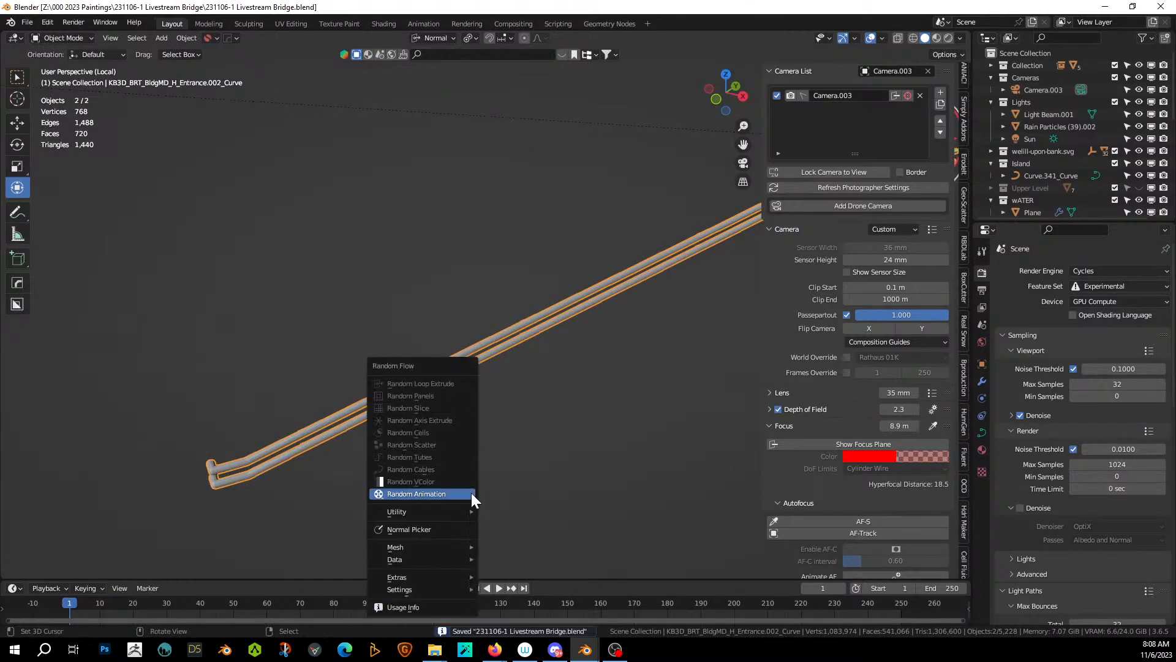
{"action": "mouse_move", "coordinate": [446, 511]}
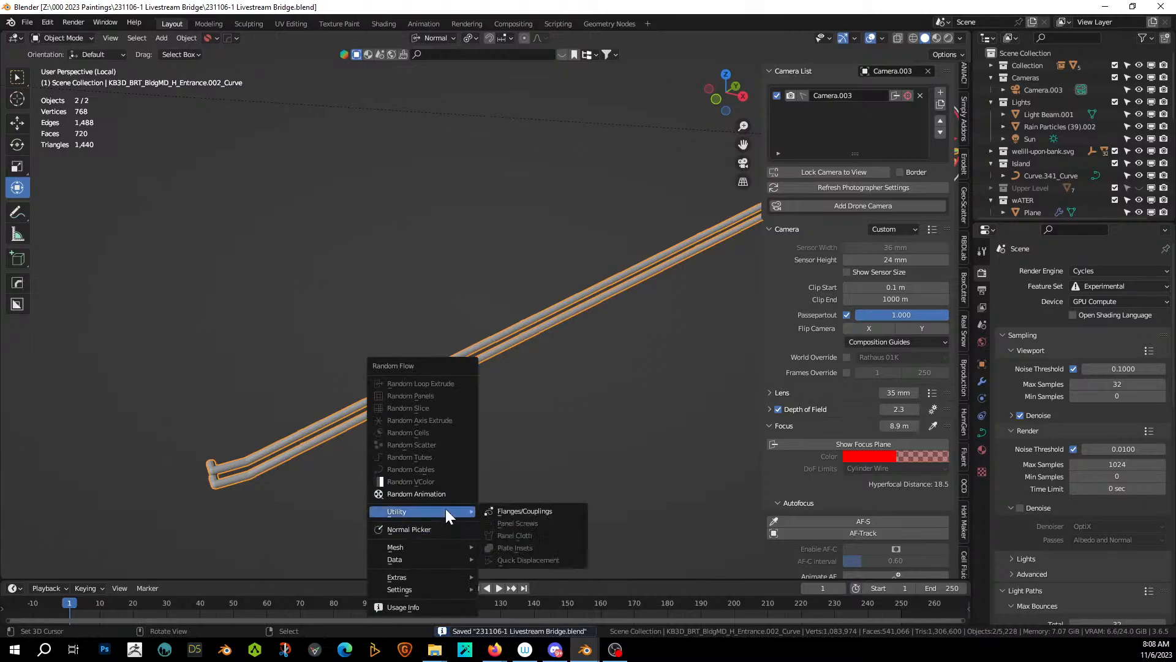
{"action": "left_click", "coordinate": [547, 512]}
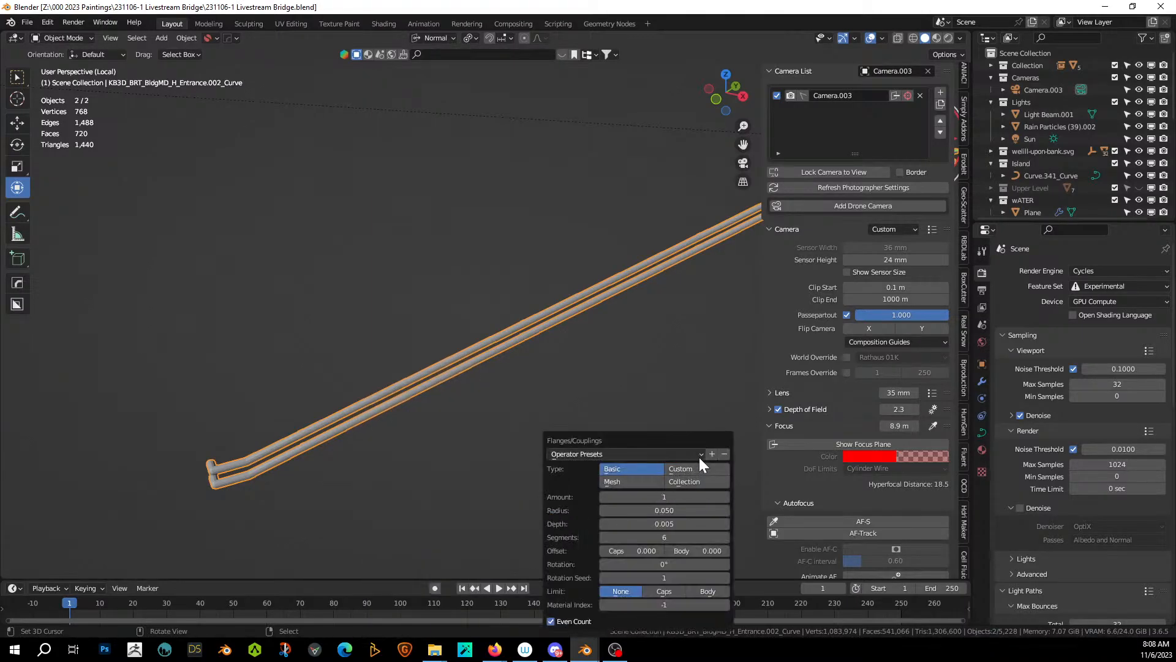
{"action": "left_click", "coordinate": [670, 474]}
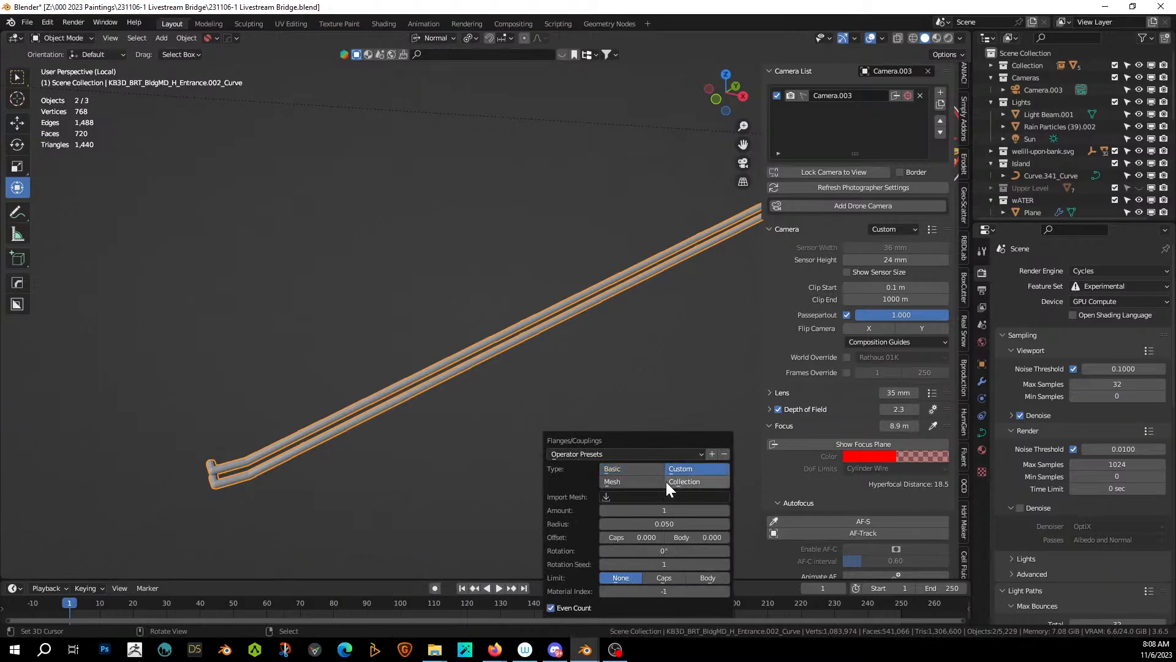
{"action": "left_click", "coordinate": [606, 498]}
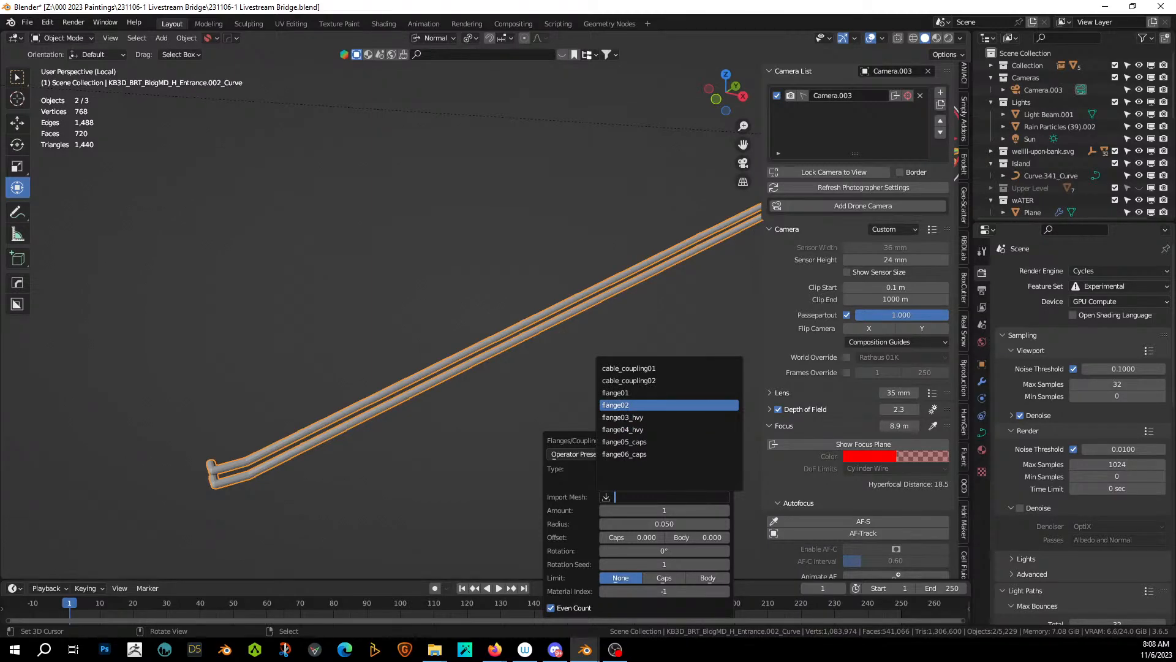
Use the flange02 mesh for the custom flanges on the pipes and set their radius to 0.1.
{"action": "left_click", "coordinate": [630, 404]}
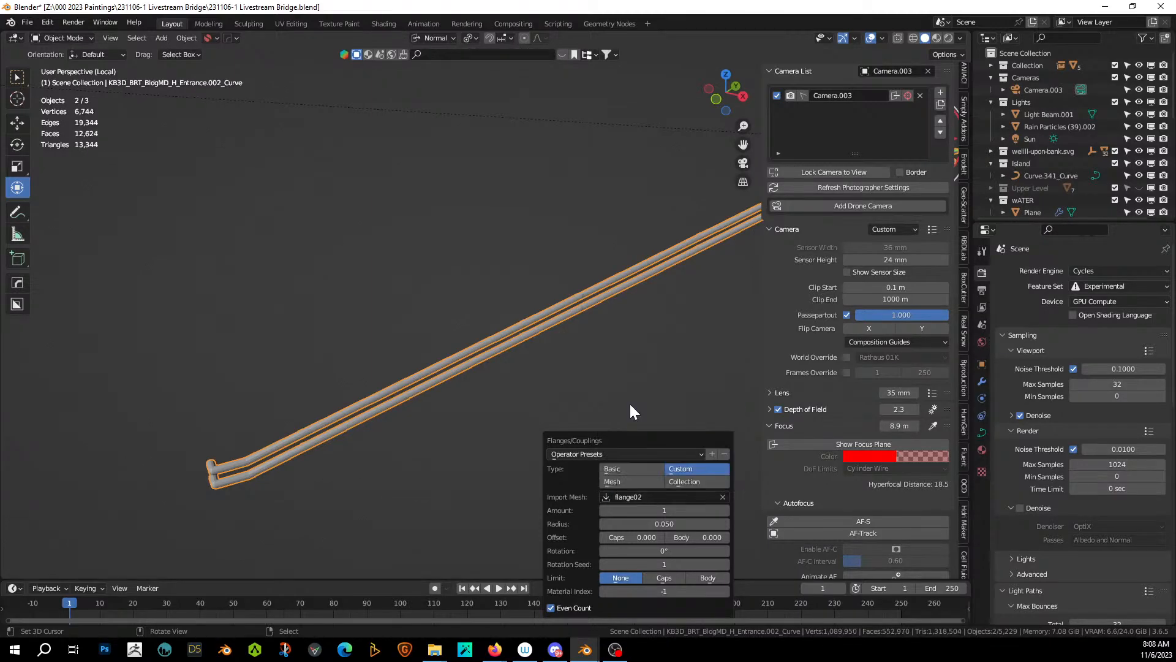
{"action": "left_click", "coordinate": [664, 523]}
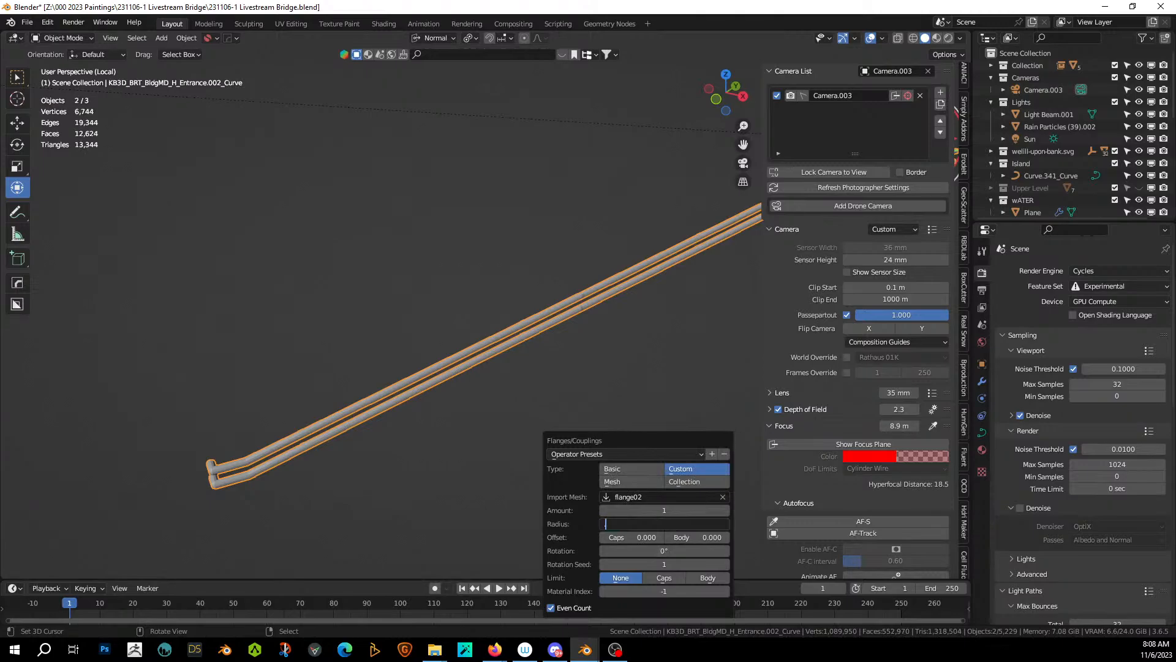
{"action": "key", "text": "Return"}
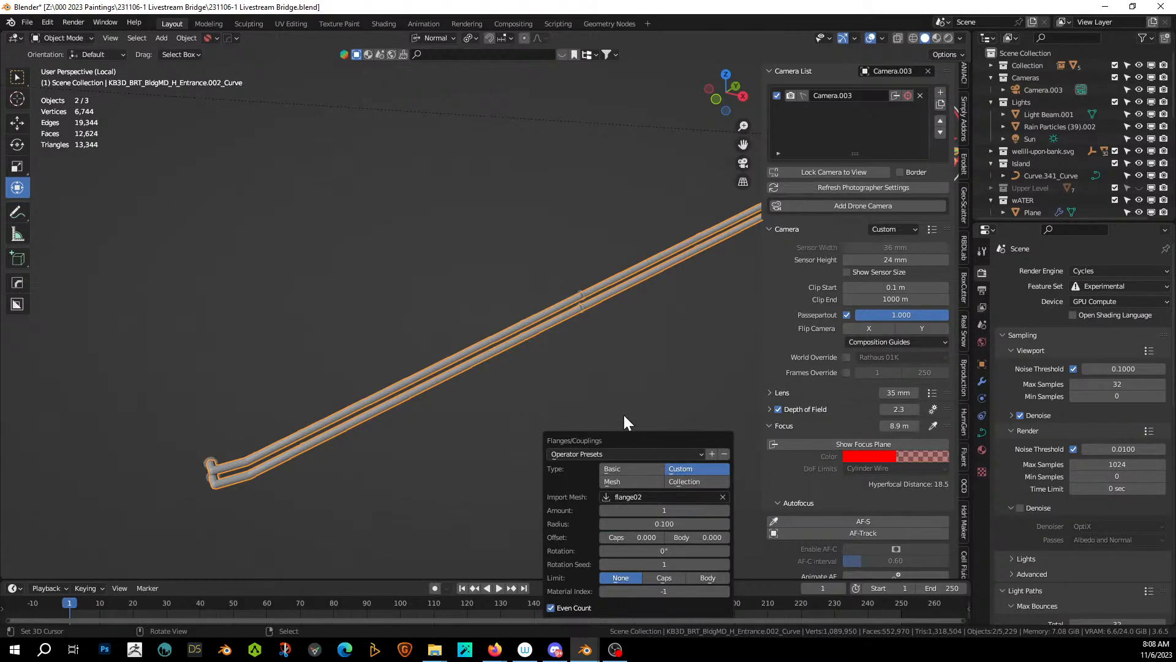
{"action": "scroll", "coordinate": [636, 372], "scroll_direction": "up", "scroll_amount": 3}
{"action": "scroll", "coordinate": [521, 406], "scroll_direction": "up", "scroll_amount": 4}
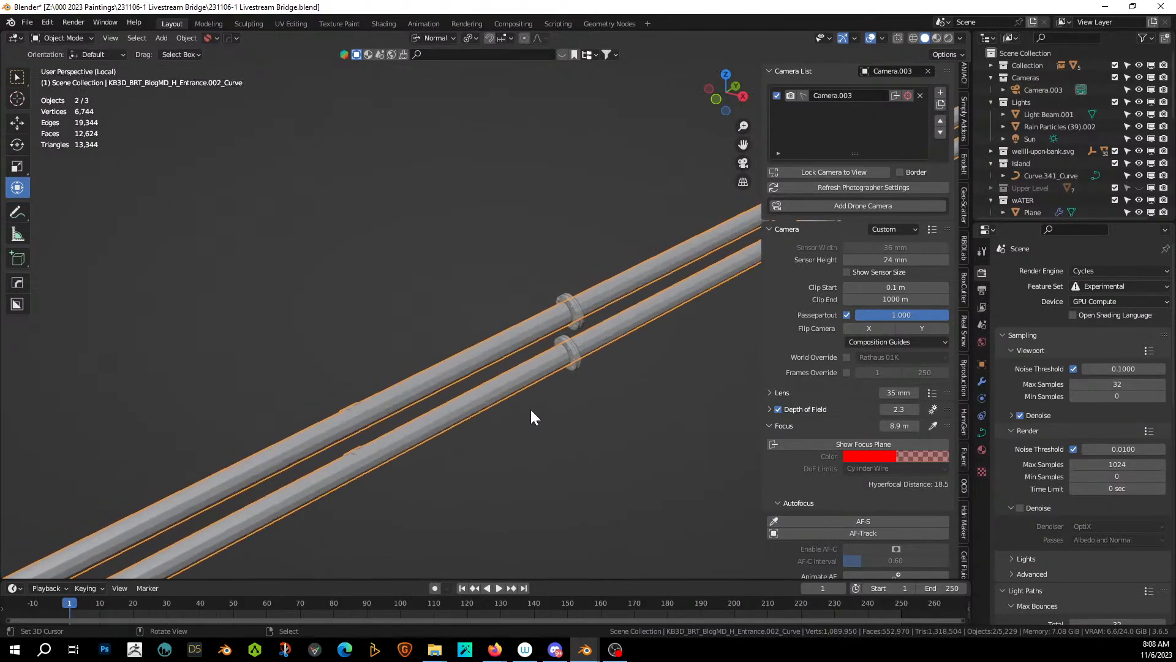
{"action": "scroll", "coordinate": [576, 419], "scroll_direction": "down", "scroll_amount": 8}
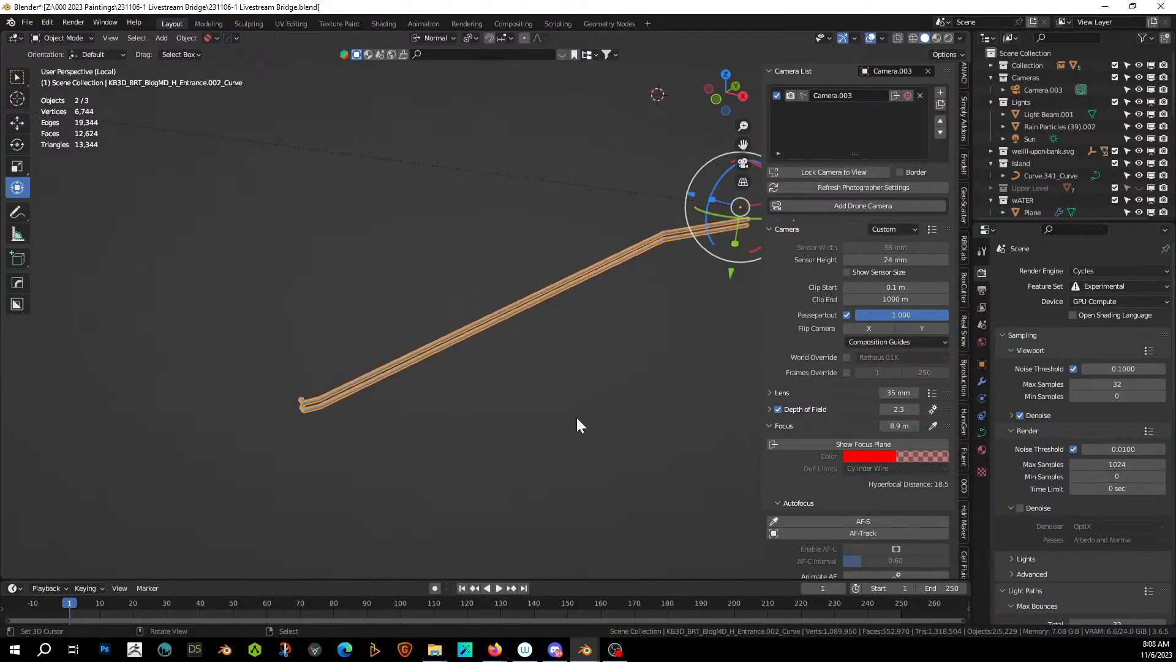
Set the flange amount to 3 and the flange radius to 0.15 on both pipes.
{"action": "key", "text": "F9"}
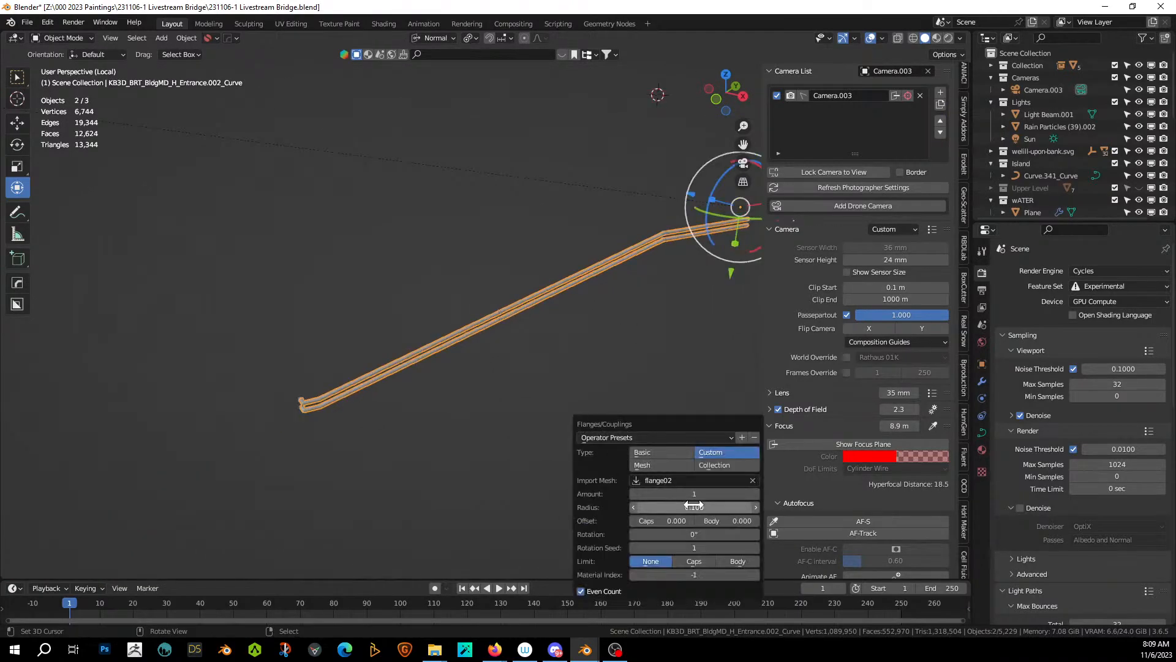
{"action": "left_click", "coordinate": [756, 494]}
{"action": "left_click", "coordinate": [756, 494]}
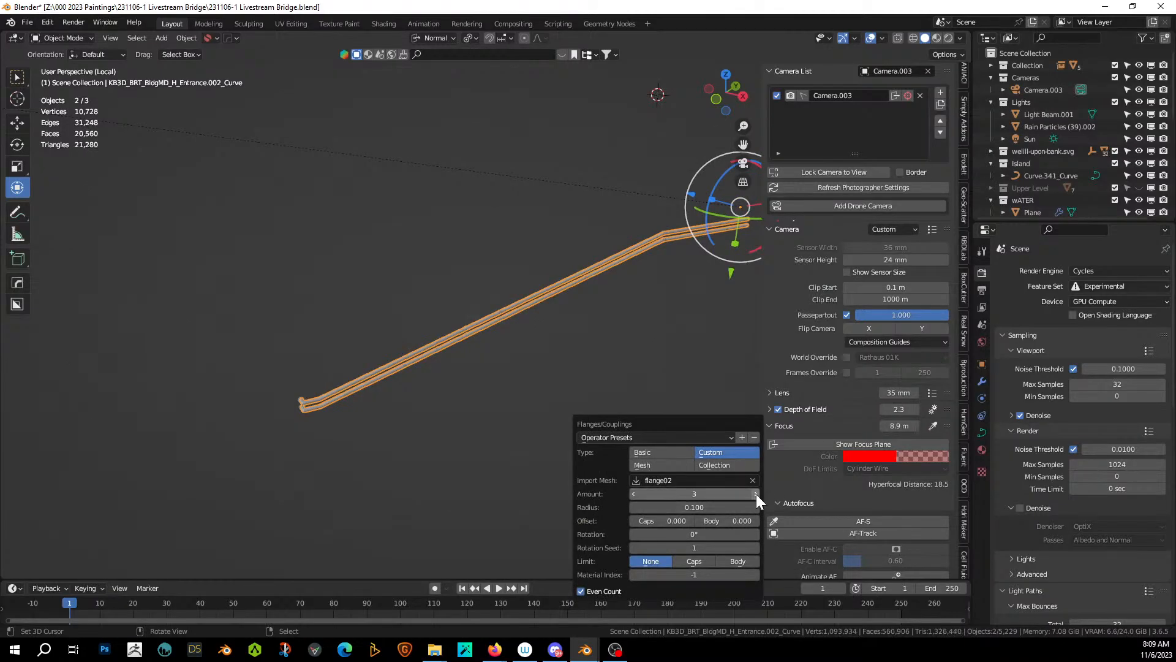
{"action": "left_click", "coordinate": [711, 508]}
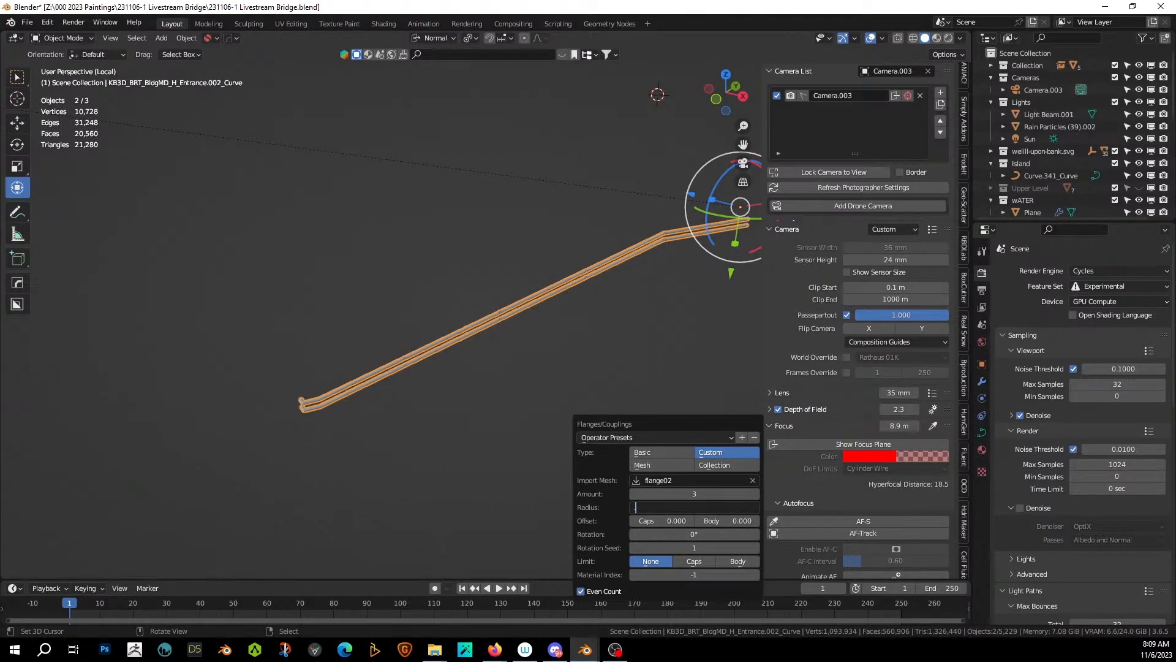
{"action": "type", "text": ".15"}
{"action": "key", "text": "Return"}
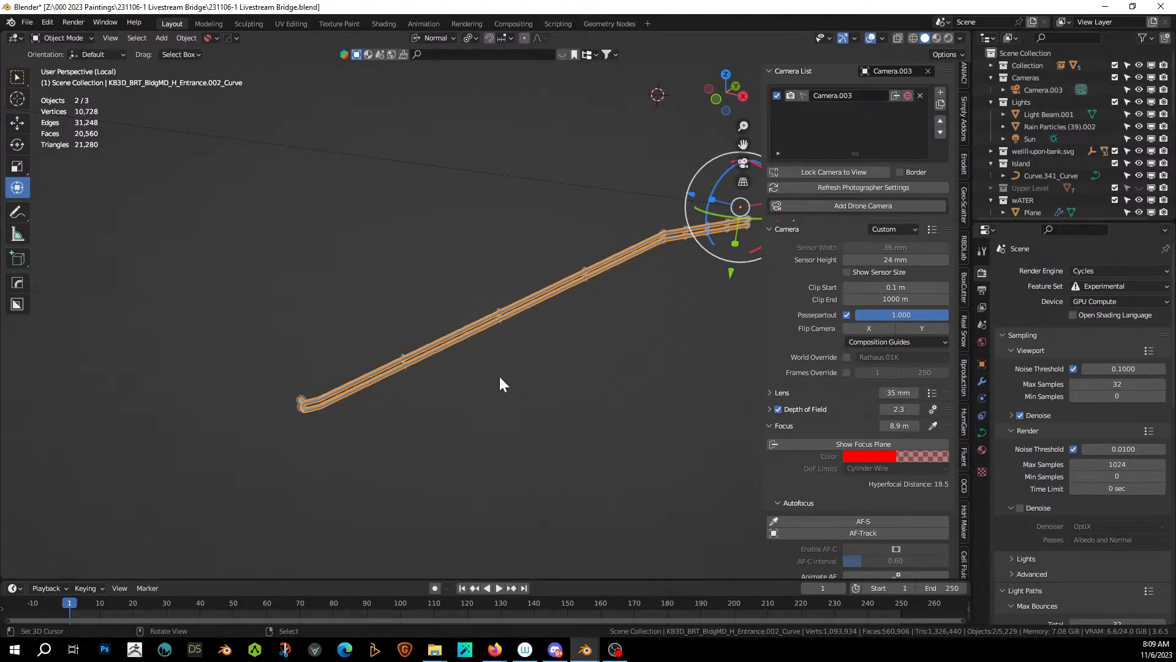
Examine the size, shape and placement of the flanges along the two pipes from several angles.
{"action": "middle_click_drag", "start_coordinate": [498, 374], "coordinate": [572, 338]}
{"action": "scroll", "coordinate": [572, 354], "scroll_direction": "up", "scroll_amount": 3}
{"action": "middle_click_drag", "start_coordinate": [500, 338], "coordinate": [551, 348], "text": "shift"}
{"action": "scroll", "coordinate": [565, 312], "scroll_direction": "up", "scroll_amount": 4}
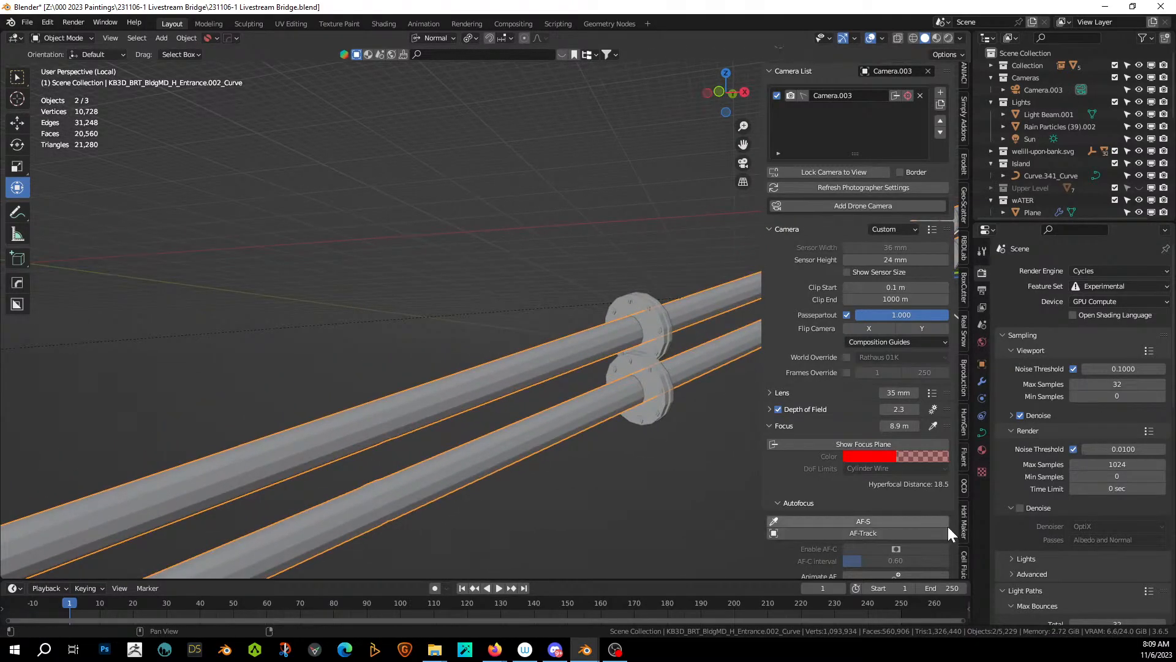
{"action": "right_click", "coordinate": [644, 370]}
{"action": "middle_click_drag", "start_coordinate": [693, 391], "coordinate": [587, 385]}
{"action": "scroll", "coordinate": [587, 384], "scroll_direction": "down", "scroll_amount": 2}
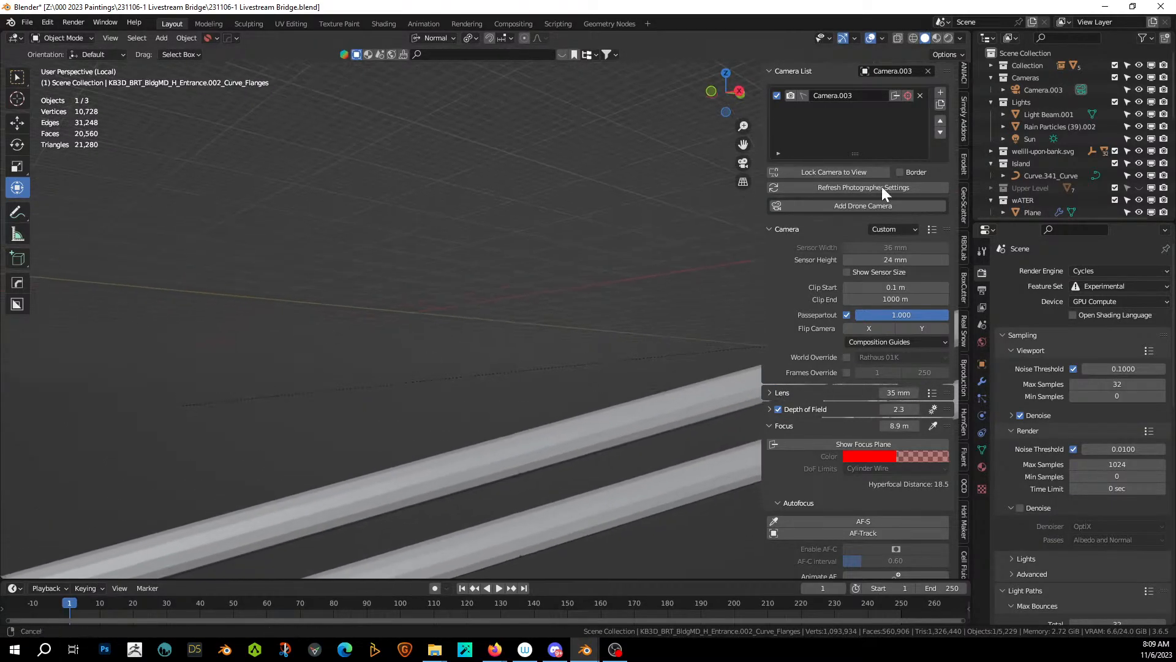
{"action": "scroll", "coordinate": [857, 80], "scroll_direction": "down", "scroll_amount": 4}
{"action": "scroll", "coordinate": [593, 292], "scroll_direction": "down", "scroll_amount": 2}
{"action": "middle_click_drag", "start_coordinate": [593, 291], "coordinate": [907, 203], "text": "shift"}
{"action": "scroll", "coordinate": [240, 230], "scroll_direction": "down", "scroll_amount": 1}
{"action": "middle_click_drag", "start_coordinate": [240, 231], "coordinate": [649, 344]}
{"action": "left_click", "coordinate": [593, 299]}
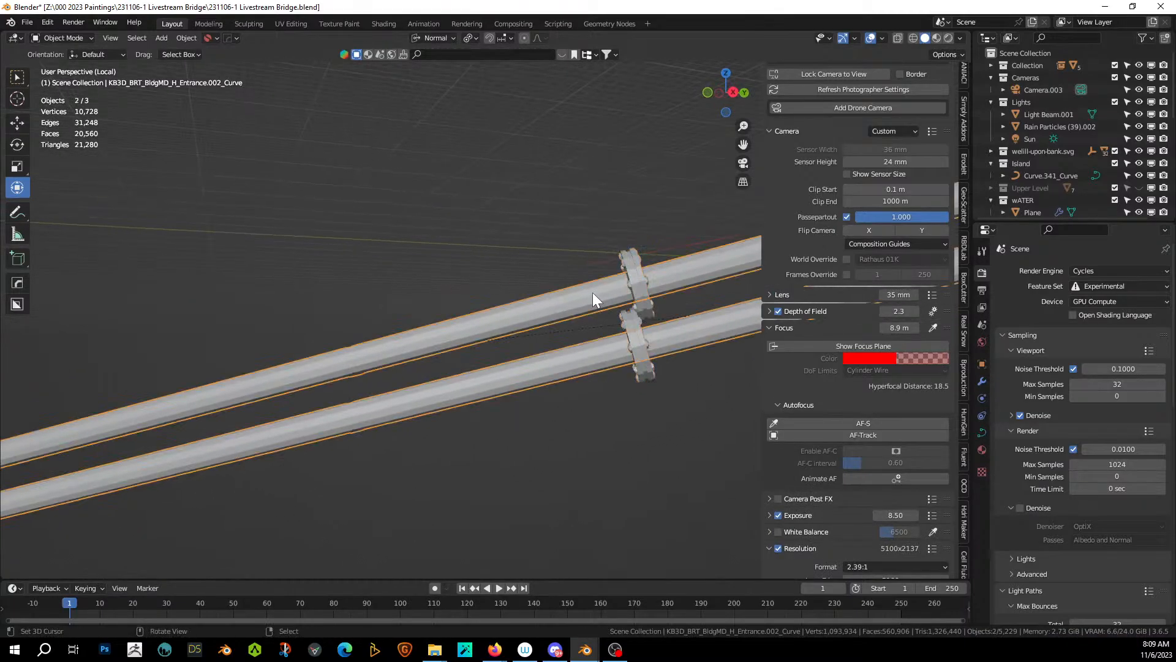
Try a flange body offset of 0.013 and reset it to 0.
{"action": "key", "text": "F9"}
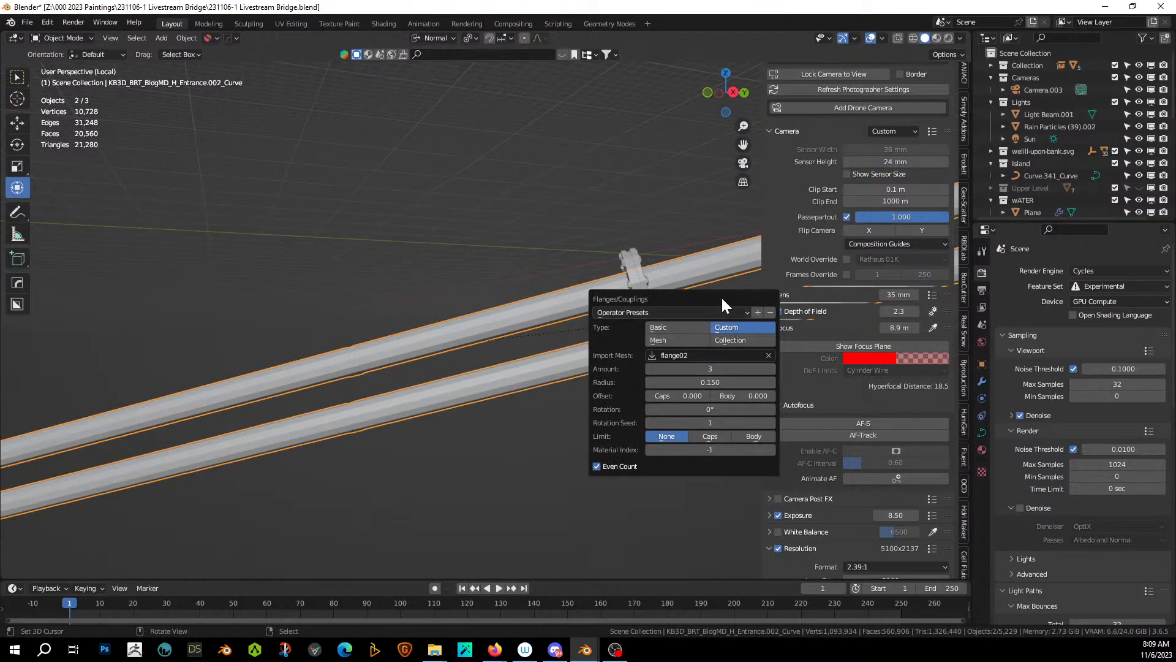
{"action": "left_click_drag", "start_coordinate": [722, 296], "coordinate": [586, 422]}
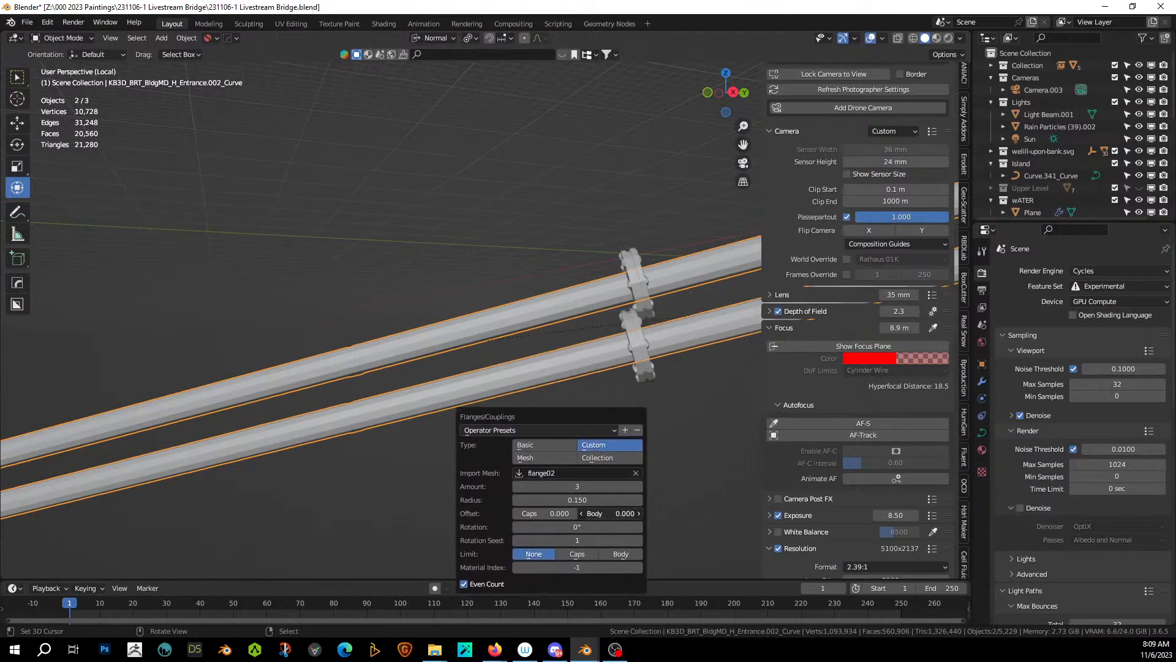
{"action": "mouse_move", "coordinate": [610, 513]}
{"action": "left_mouse_down"}
{"action": "mouse_move", "coordinate": [629, 513]}
{"action": "mouse_move", "coordinate": [613, 518]}
{"action": "left_mouse_up"}
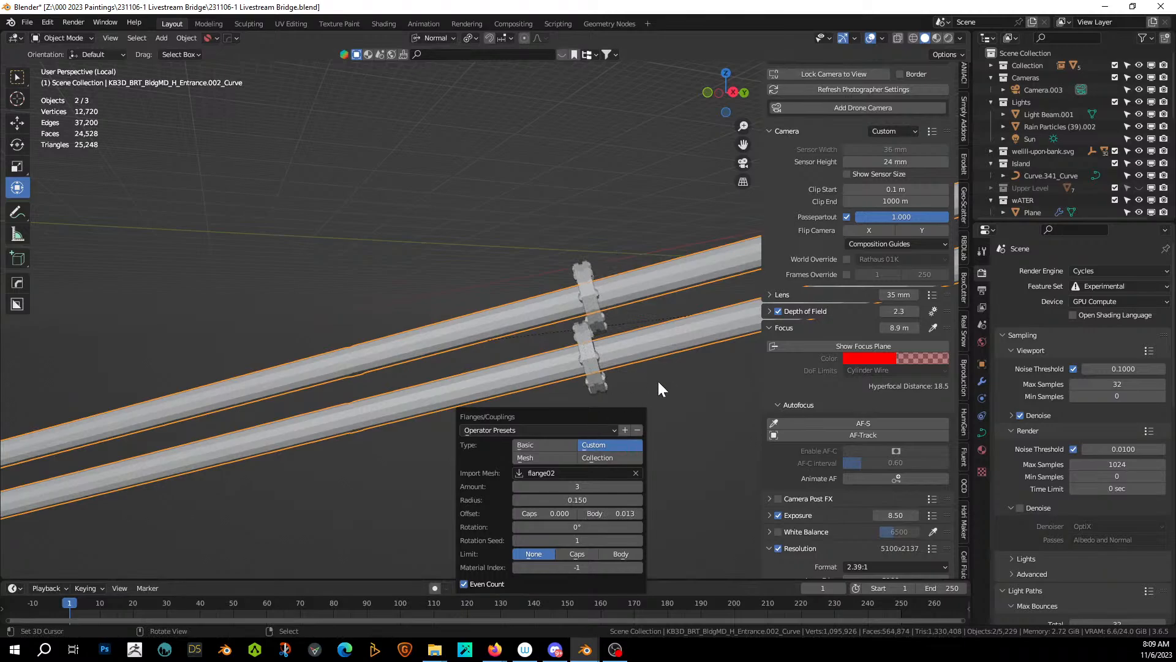
{"action": "left_click", "coordinate": [617, 515]}
{"action": "type", "text": "0"}
{"action": "key", "text": "Return"}
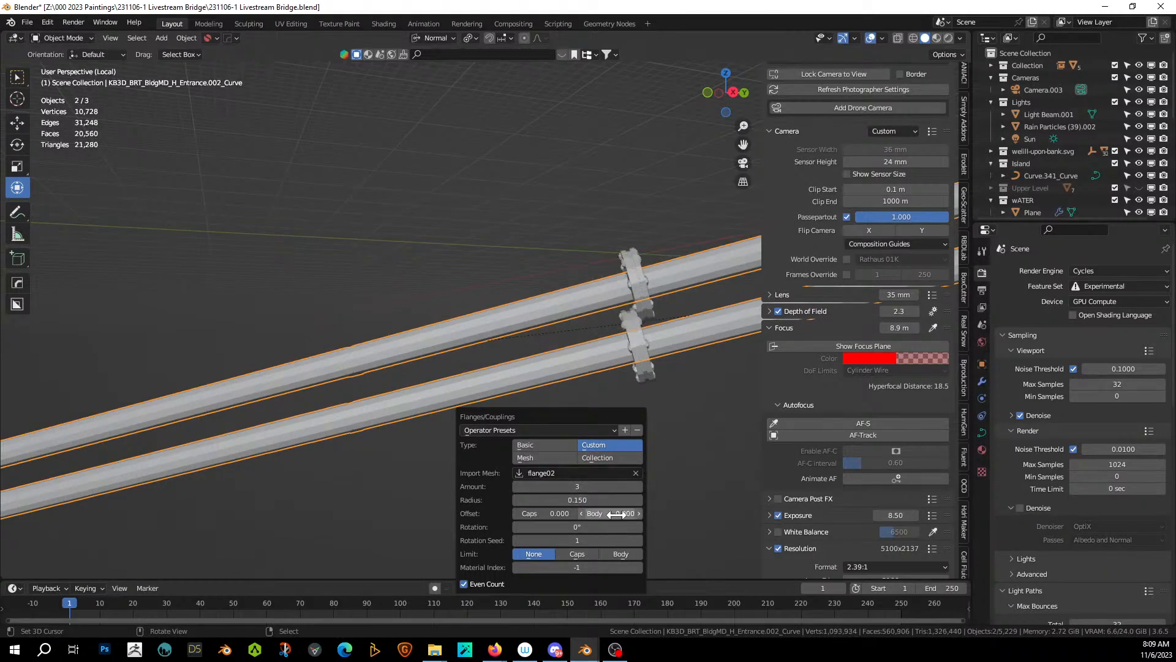
Exit local view and check the flanged pipes on the bridge from the camera.
{"action": "key", "text": "KP_Divide"}
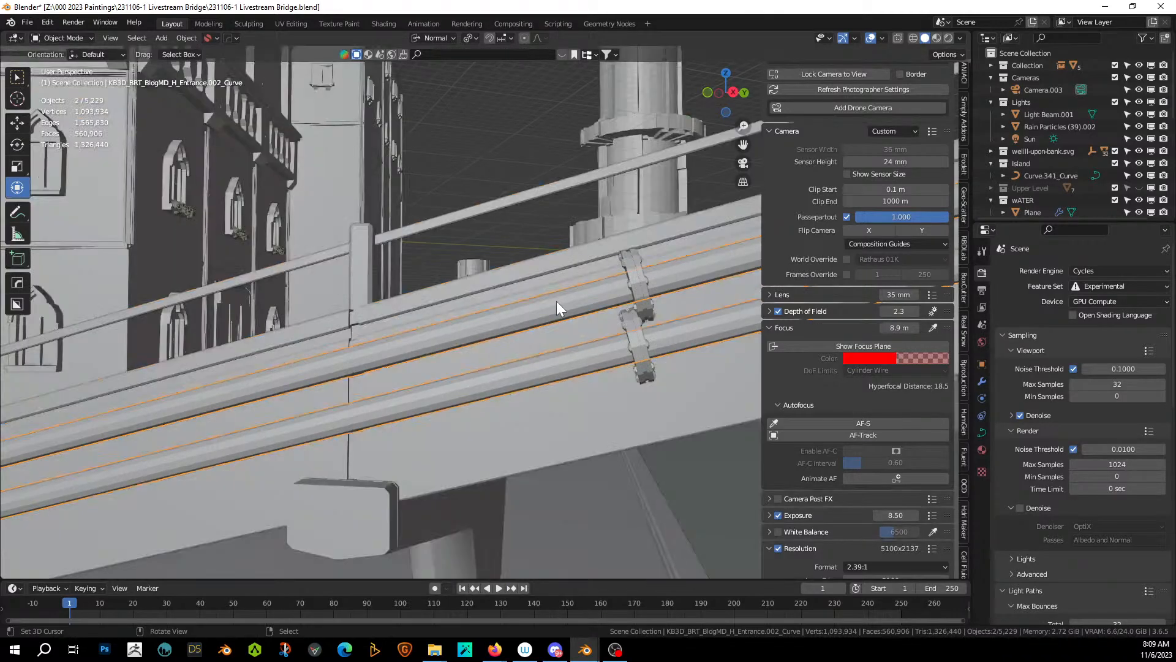
{"action": "key", "text": "KP_0"}
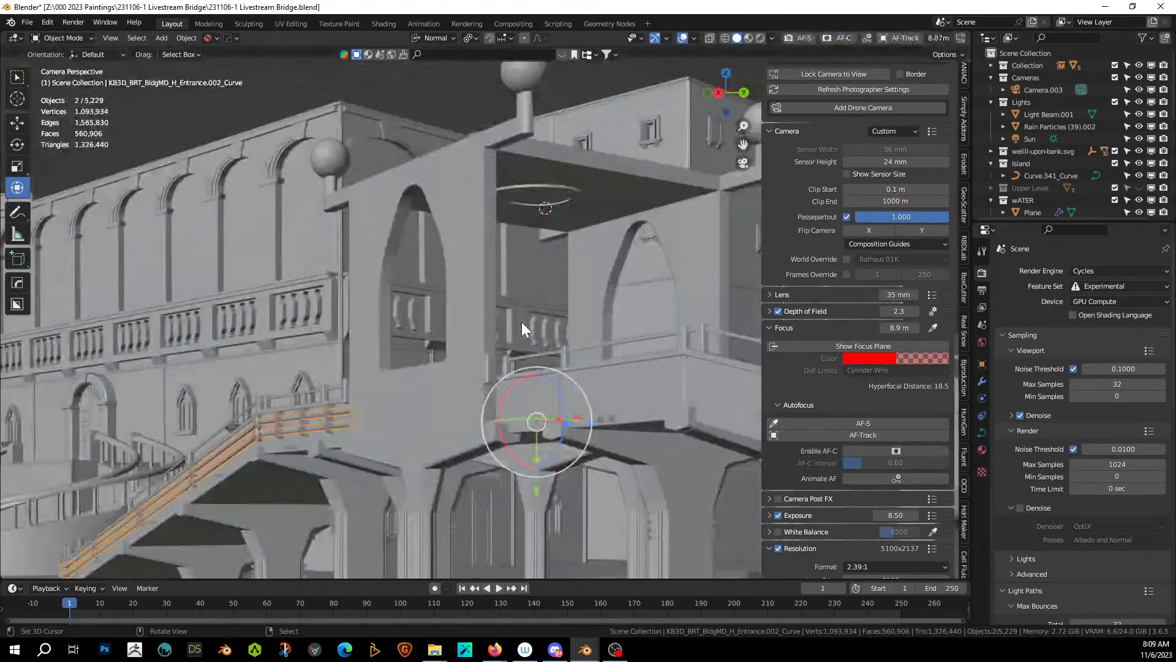
{"action": "middle_click_drag", "start_coordinate": [411, 354], "coordinate": [456, 269], "text": "shift"}
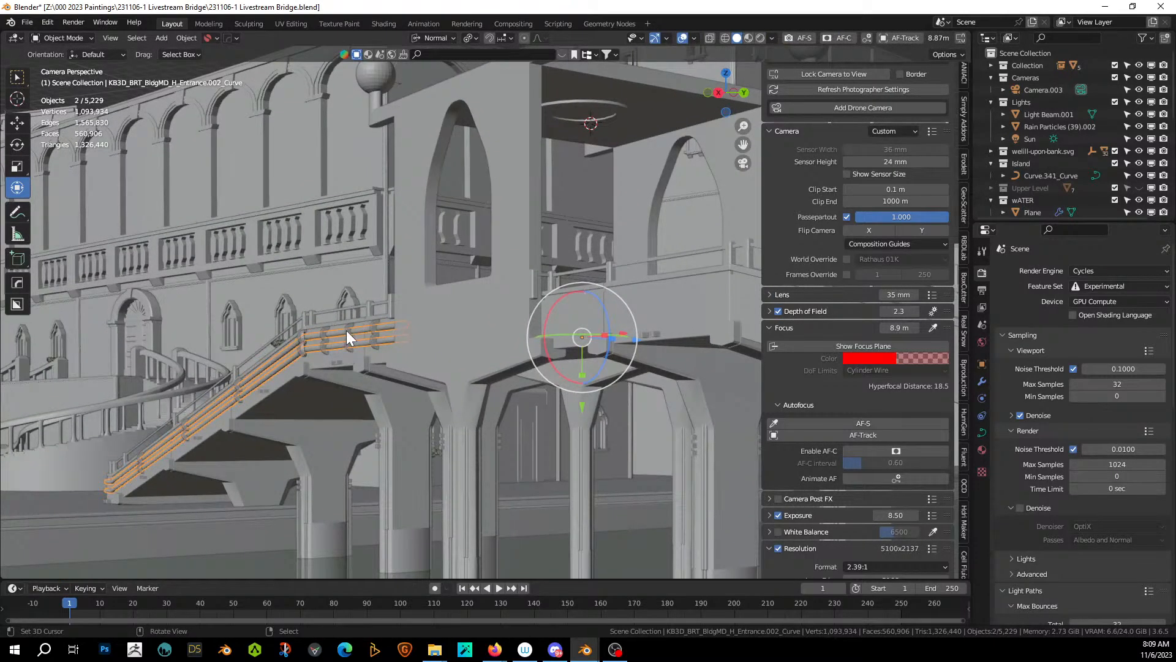
Convert the pipe curves along the side of the bridge to a mesh.
{"action": "left_click", "coordinate": [347, 330]}
{"action": "key", "text": "KP_0"}
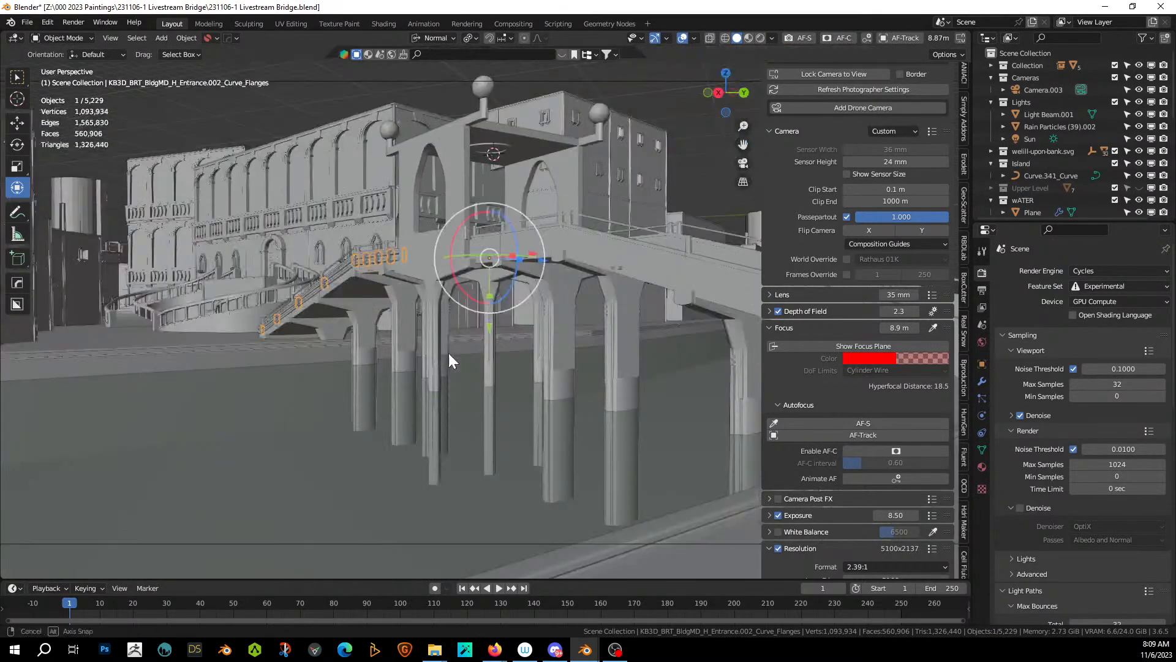
{"action": "key", "text": "KP_Decimal"}
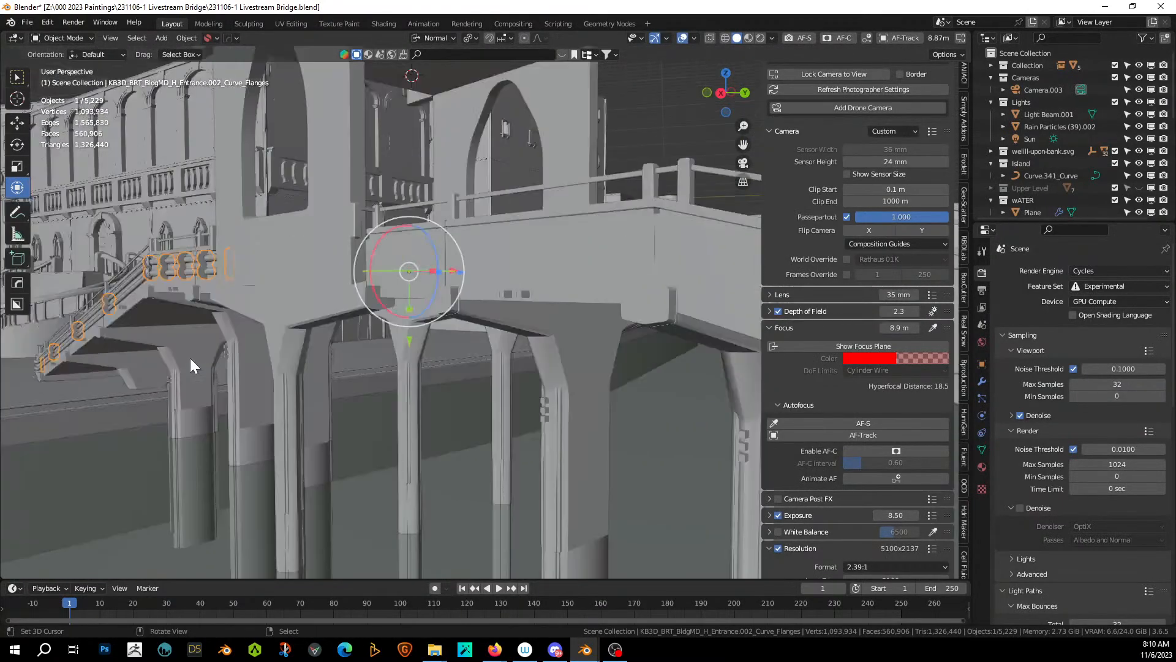
{"action": "scroll", "coordinate": [190, 358], "scroll_direction": "down", "scroll_amount": 3}
{"action": "middle_click_drag", "start_coordinate": [190, 358], "coordinate": [399, 361], "text": "shift"}
{"action": "scroll", "coordinate": [466, 337], "scroll_direction": "up", "scroll_amount": 2}
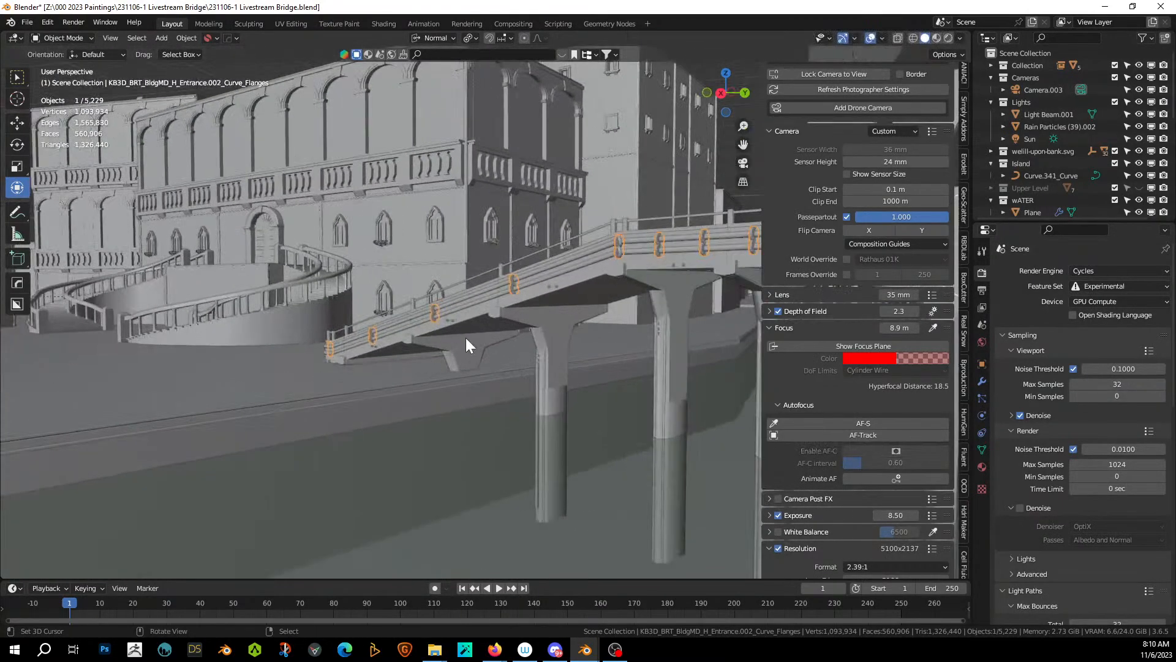
{"action": "left_click", "coordinate": [542, 274], "text": "shift"}
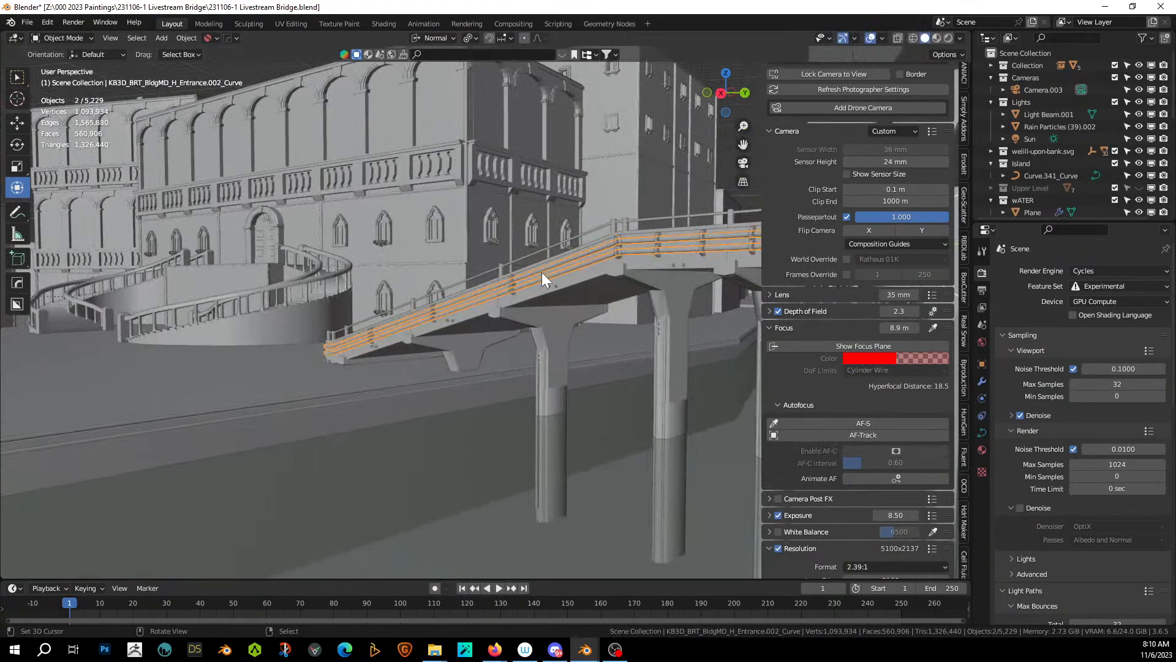
{"action": "left_click", "coordinate": [983, 432]}
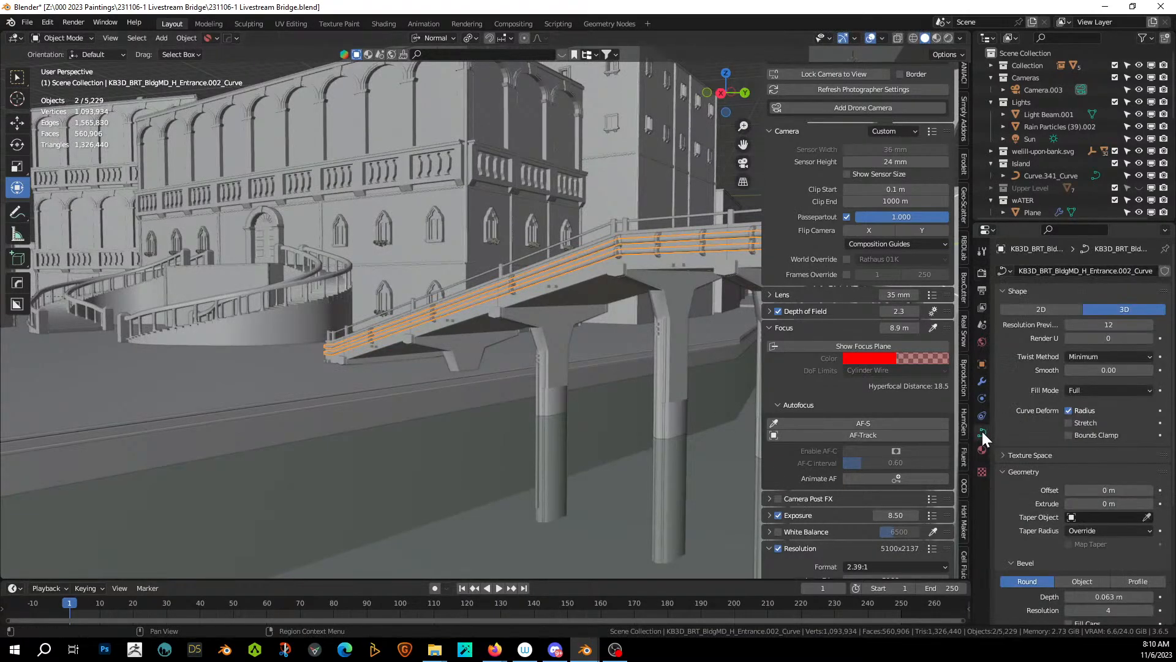
{"action": "scroll", "coordinate": [1094, 540], "scroll_direction": "down", "scroll_amount": 7}
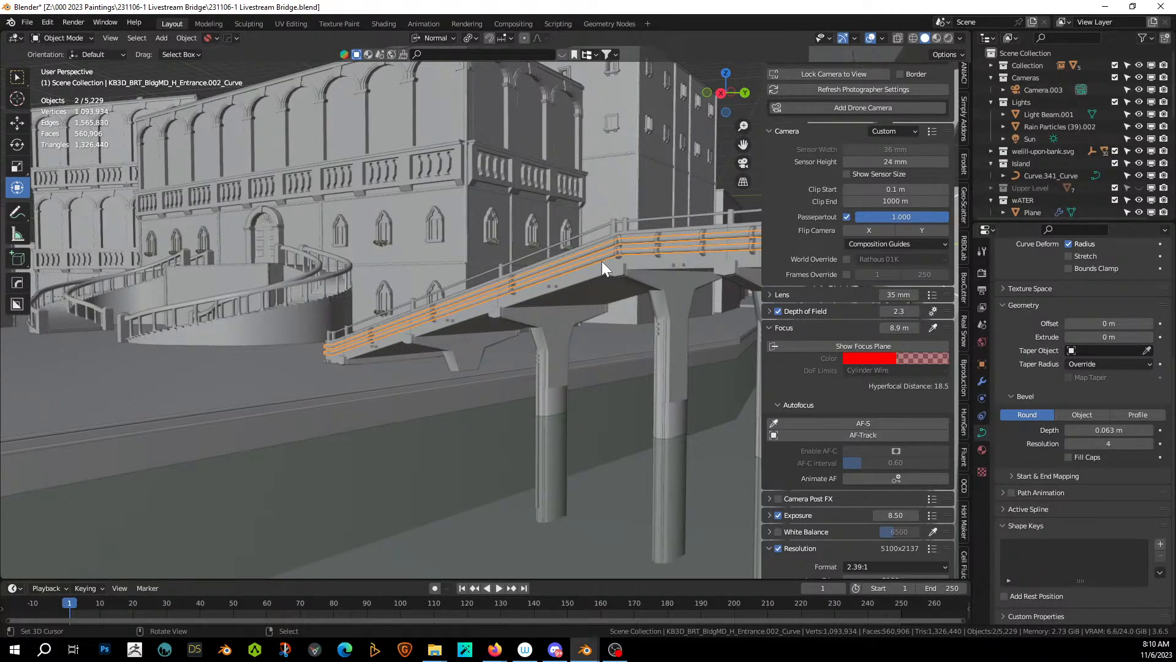
{"action": "key", "text": "q"}
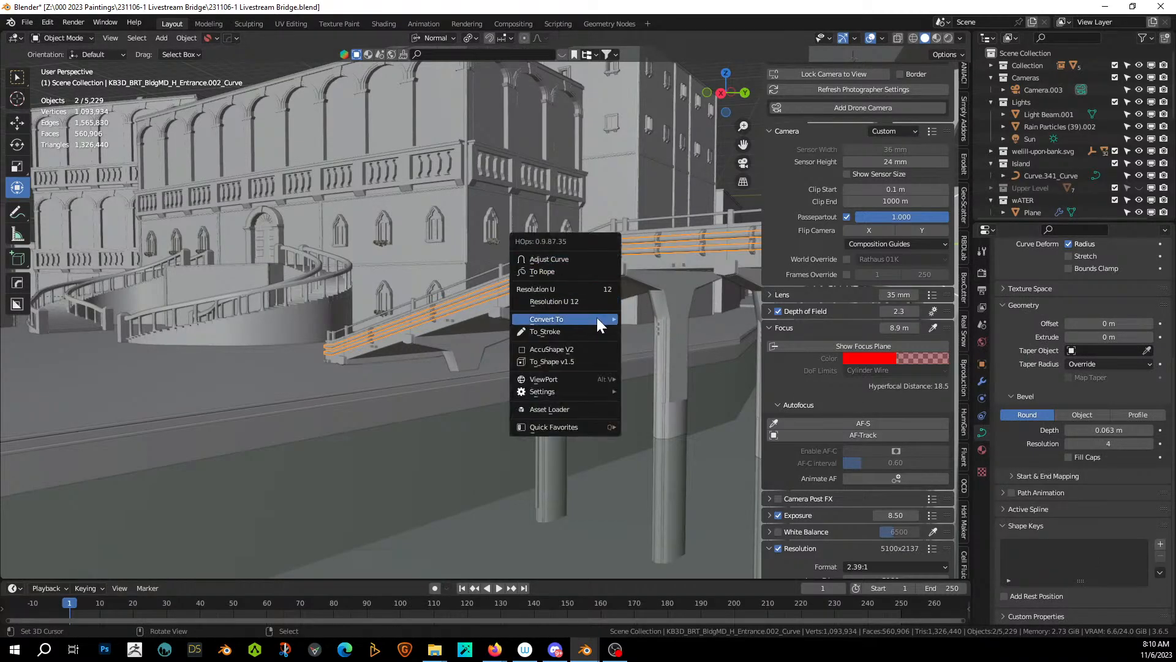
{"action": "mouse_move", "coordinate": [596, 319]}
{"action": "left_click", "coordinate": [694, 335]}
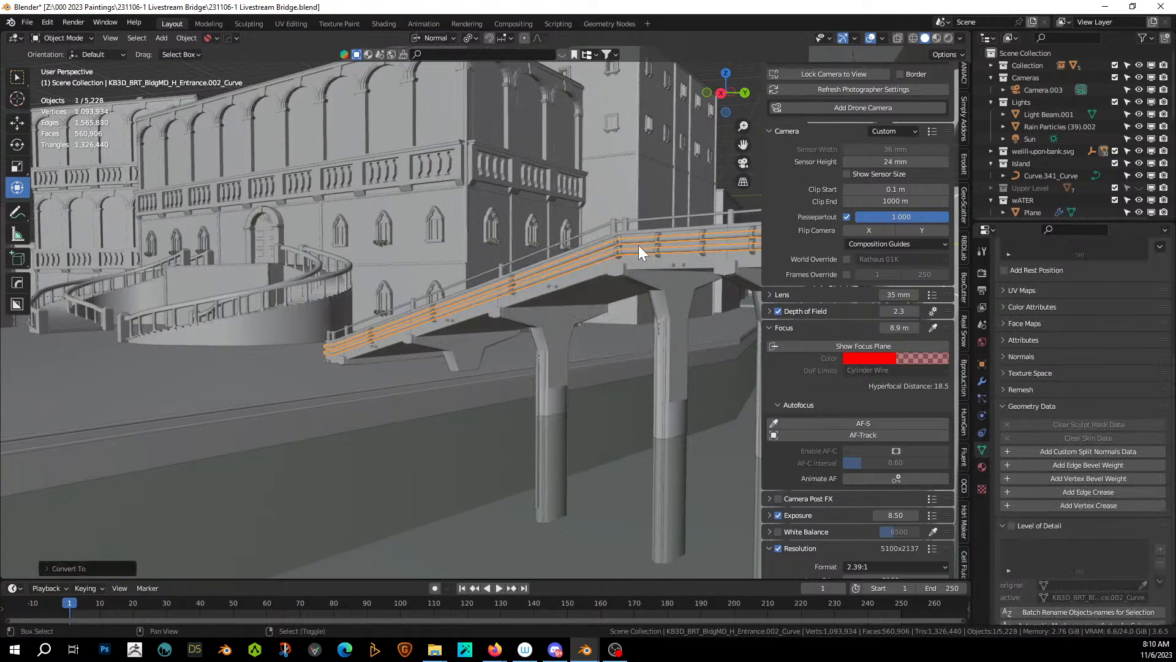
Mirror the pipe mesh and flanges to the other half of the bridge, using the bridge as the mirror object, and clear the selection.
{"action": "right_click", "coordinate": [657, 237], "text": "shift"}
{"action": "right_click", "coordinate": [668, 229], "text": "shift"}
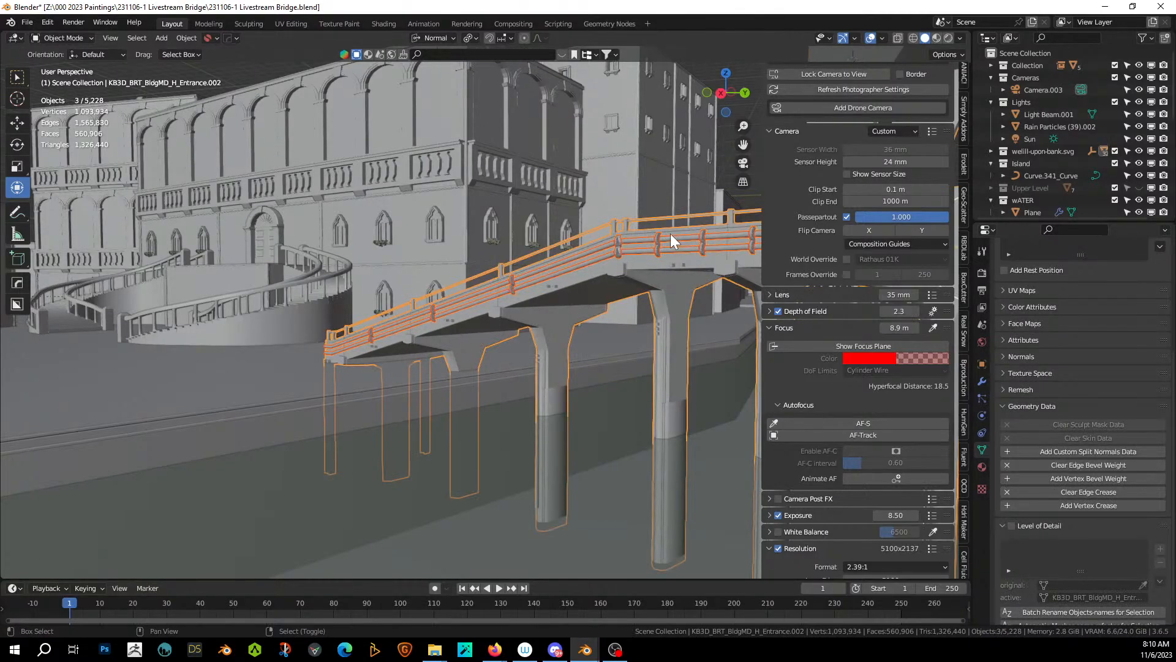
{"action": "scroll", "coordinate": [670, 233], "scroll_direction": "down", "scroll_amount": 4}
{"action": "middle_click_drag", "start_coordinate": [682, 287], "coordinate": [724, 392]}
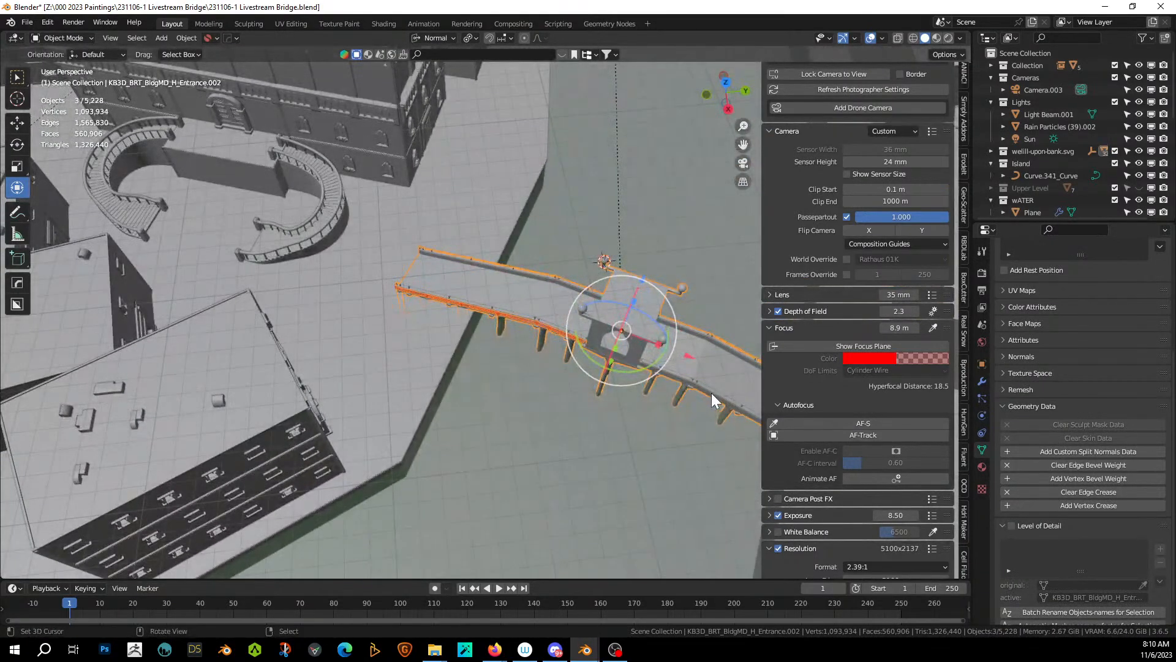
{"action": "key", "text": "alt+x"}
{"action": "left_click", "coordinate": [539, 299]}
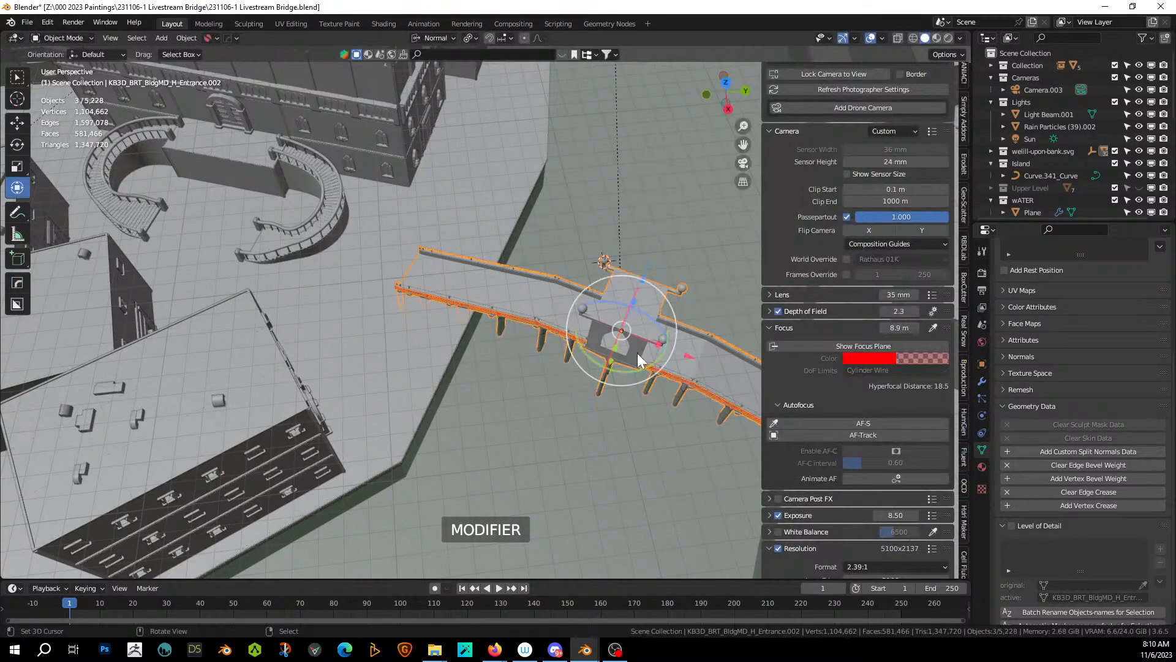
{"action": "key", "text": "KP_0"}
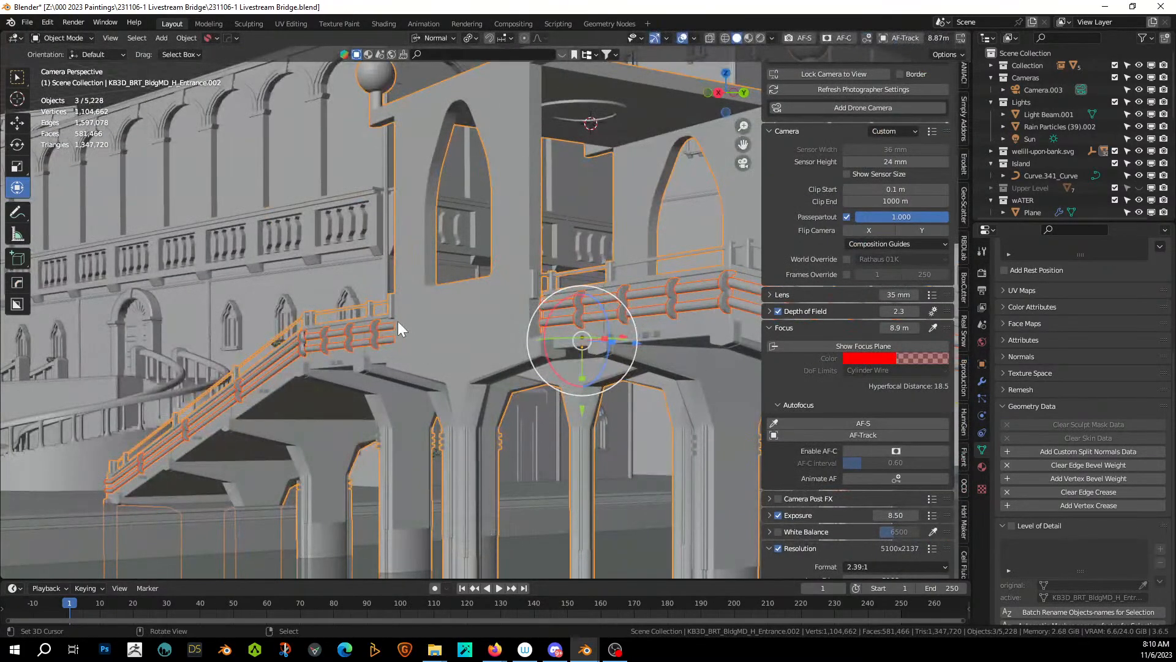
{"action": "middle_click_drag", "start_coordinate": [485, 403], "coordinate": [462, 369], "text": "shift"}
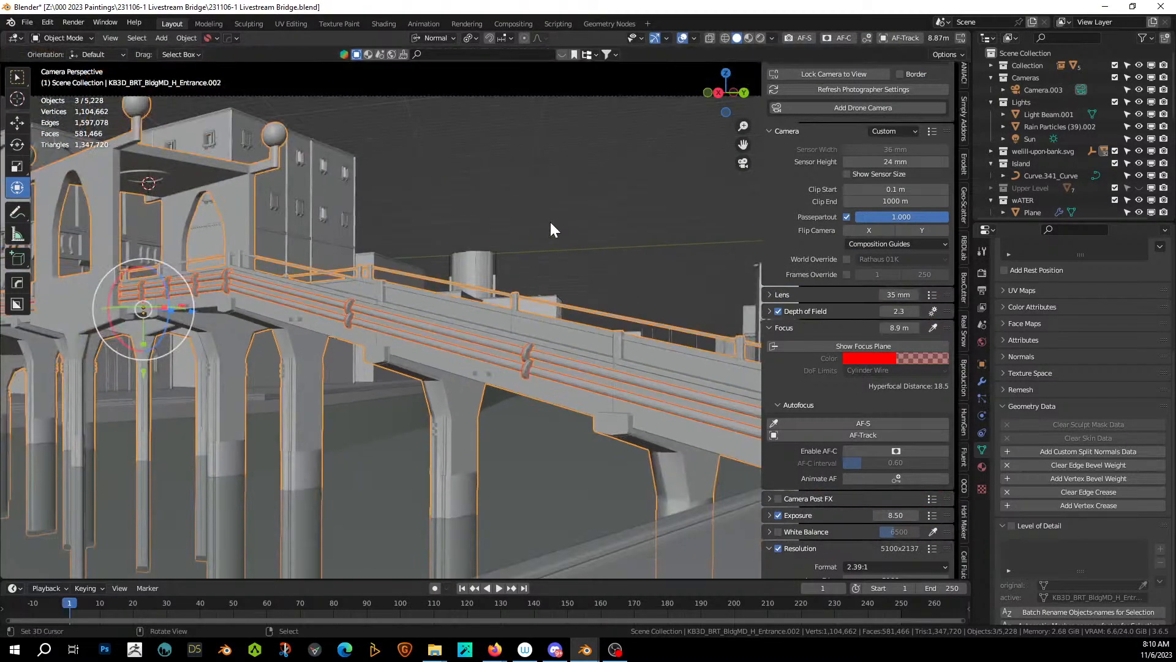
{"action": "left_click", "coordinate": [550, 219]}
Open the bridge mesh for editing and select the four large faces on top of the pavilion roof.
{"action": "middle_click_drag", "start_coordinate": [545, 237], "coordinate": [490, 301]}
{"action": "scroll", "coordinate": [466, 288], "scroll_direction": "up", "scroll_amount": 4}
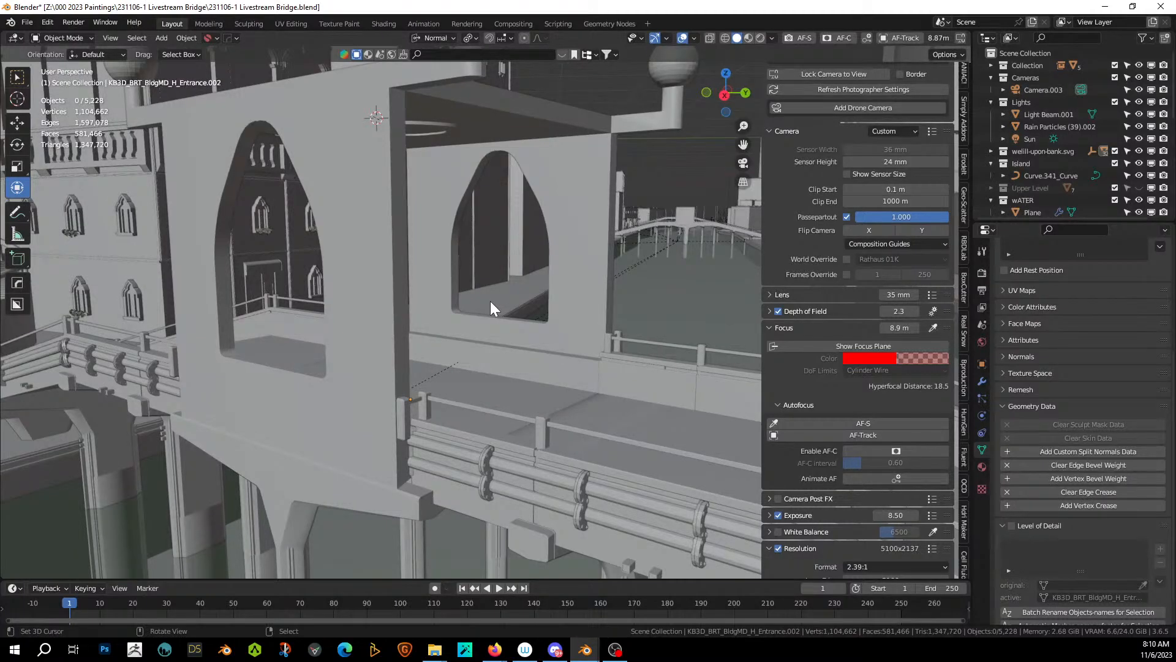
{"action": "middle_click_drag", "start_coordinate": [582, 127], "coordinate": [543, 204]}
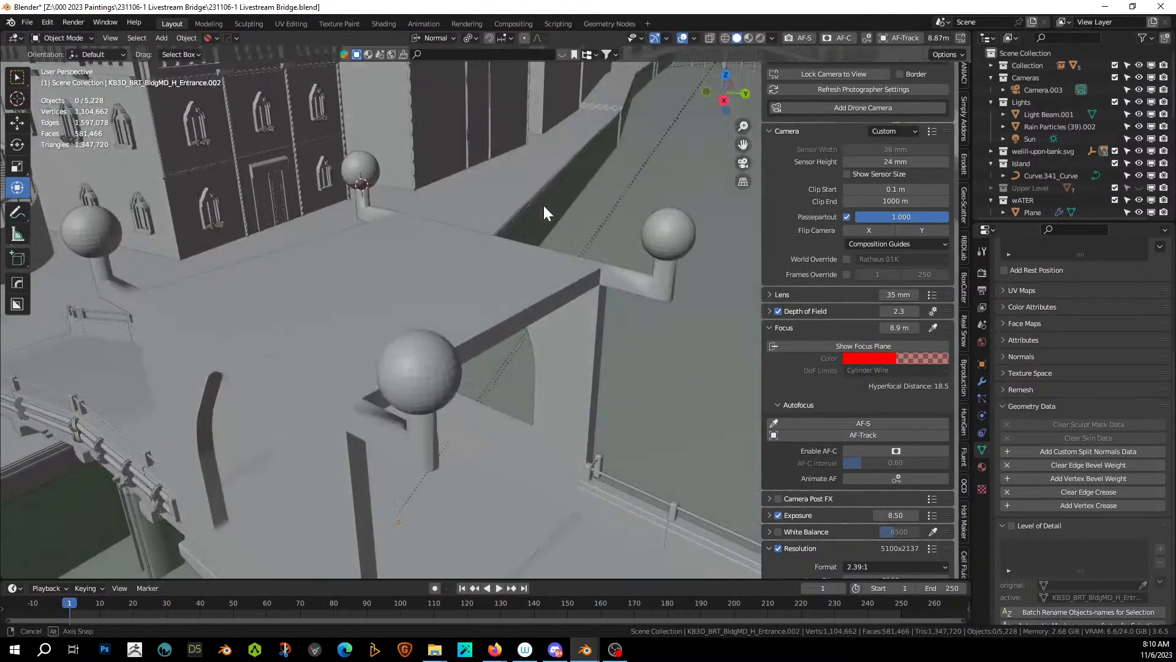
{"action": "left_click", "coordinate": [293, 315]}
{"action": "key", "text": "Tab"}
{"action": "left_click", "coordinate": [288, 289]}
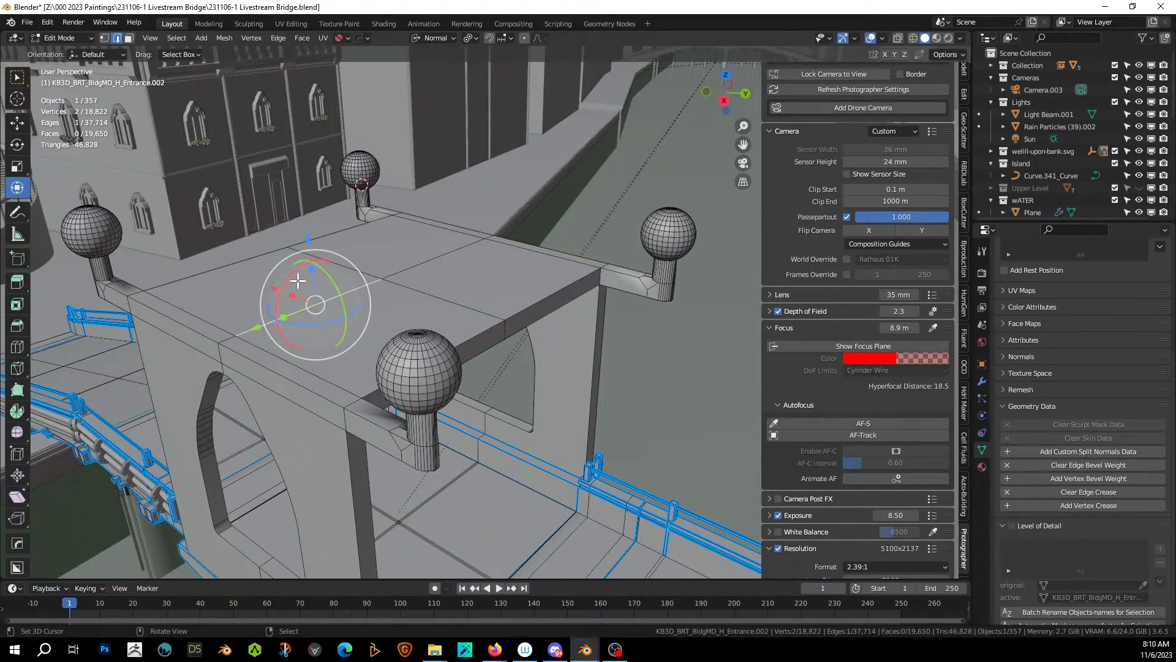
{"action": "right_click", "coordinate": [336, 318], "text": "shift"}
{"action": "right_click", "coordinate": [457, 280], "text": "shift"}
{"action": "right_click", "coordinate": [396, 242], "text": "shift"}
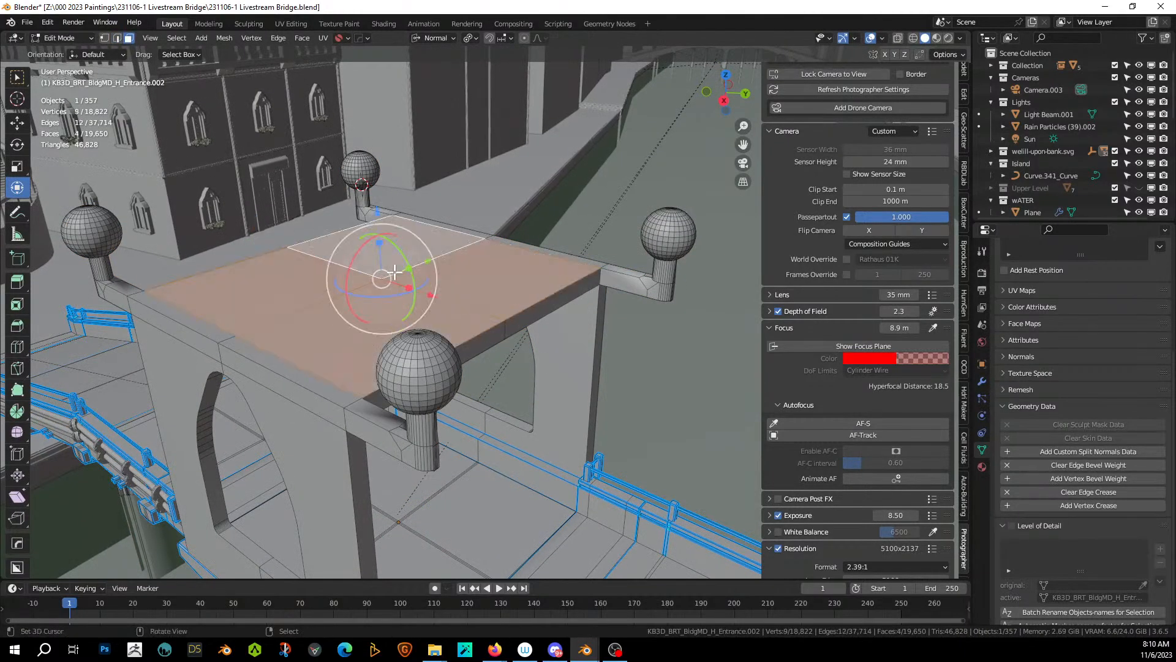
Extend the face selection to the narrow border strips and edge faces around the pavilion roof.
{"action": "middle_click_drag", "start_coordinate": [392, 283], "coordinate": [441, 283]}
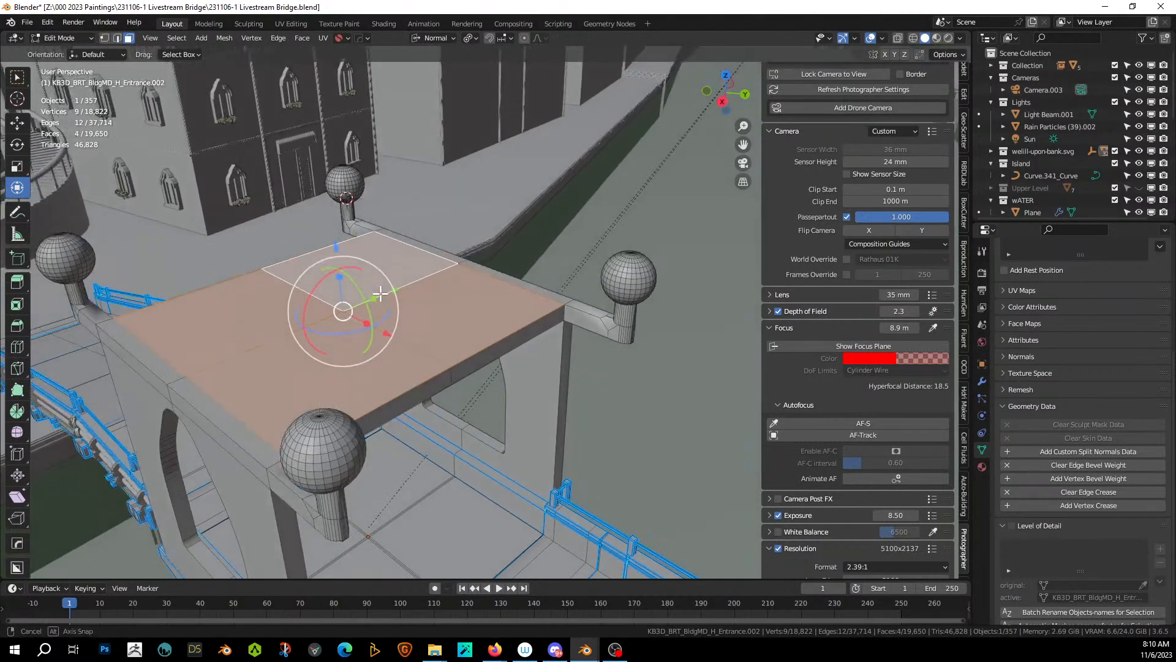
{"action": "right_click", "coordinate": [507, 281], "text": "shift"}
{"action": "right_click", "coordinate": [455, 253], "text": "shift"}
{"action": "right_click", "coordinate": [166, 364], "text": "shift"}
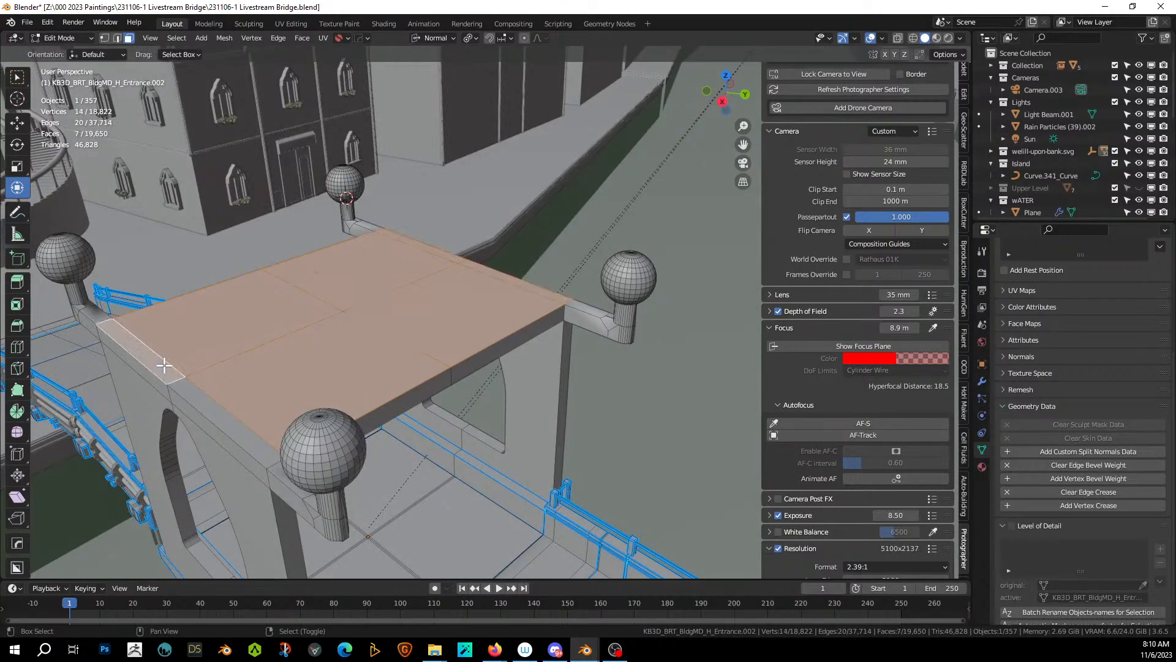
{"action": "right_click", "coordinate": [207, 408], "text": "shift"}
{"action": "right_click", "coordinate": [196, 415], "text": "shift"}
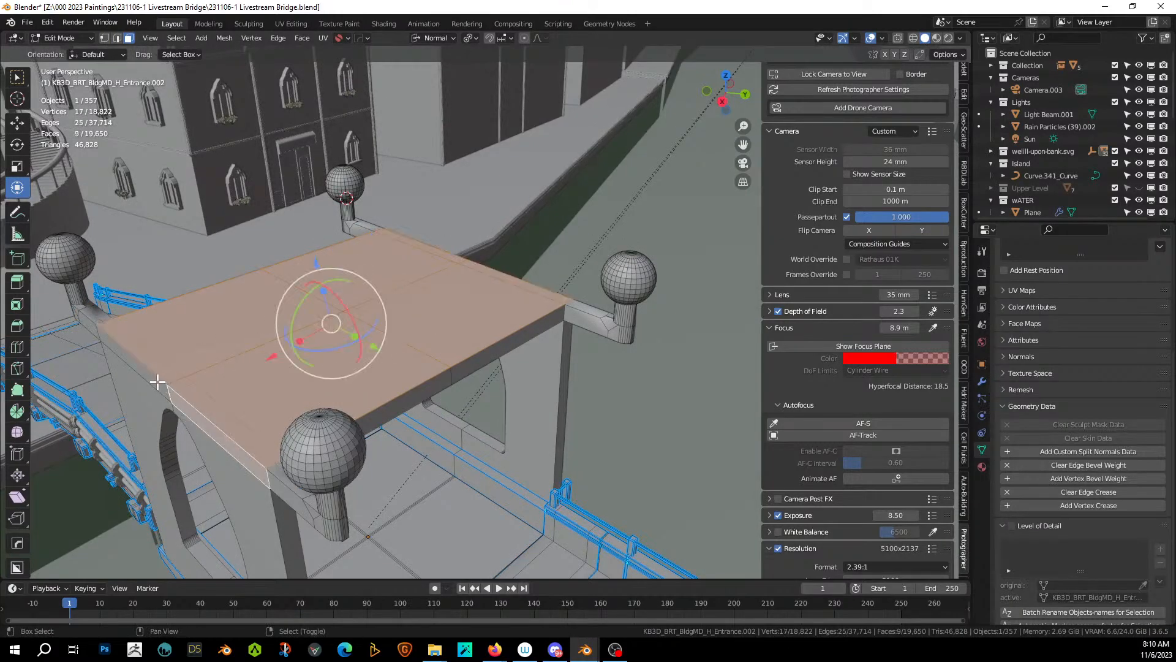
{"action": "right_click", "coordinate": [158, 382], "text": "shift"}
{"action": "middle_click_drag", "start_coordinate": [458, 331], "coordinate": [215, 263]}
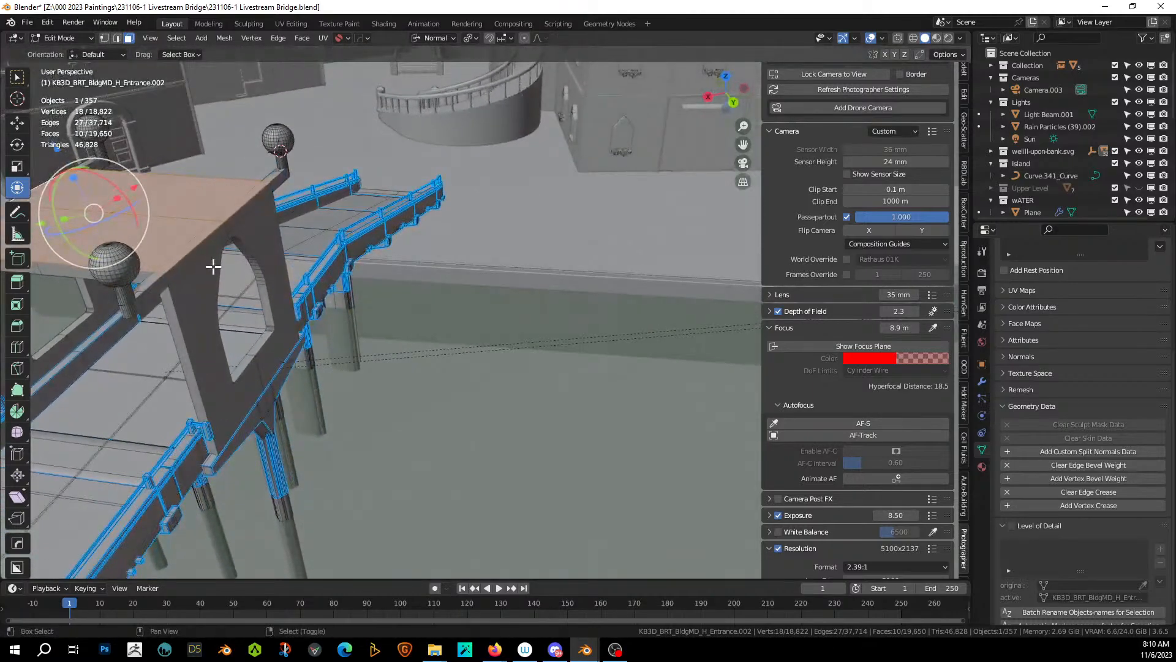
{"action": "right_click", "coordinate": [194, 257], "text": "shift"}
{"action": "key", "text": "KP_Decimal"}
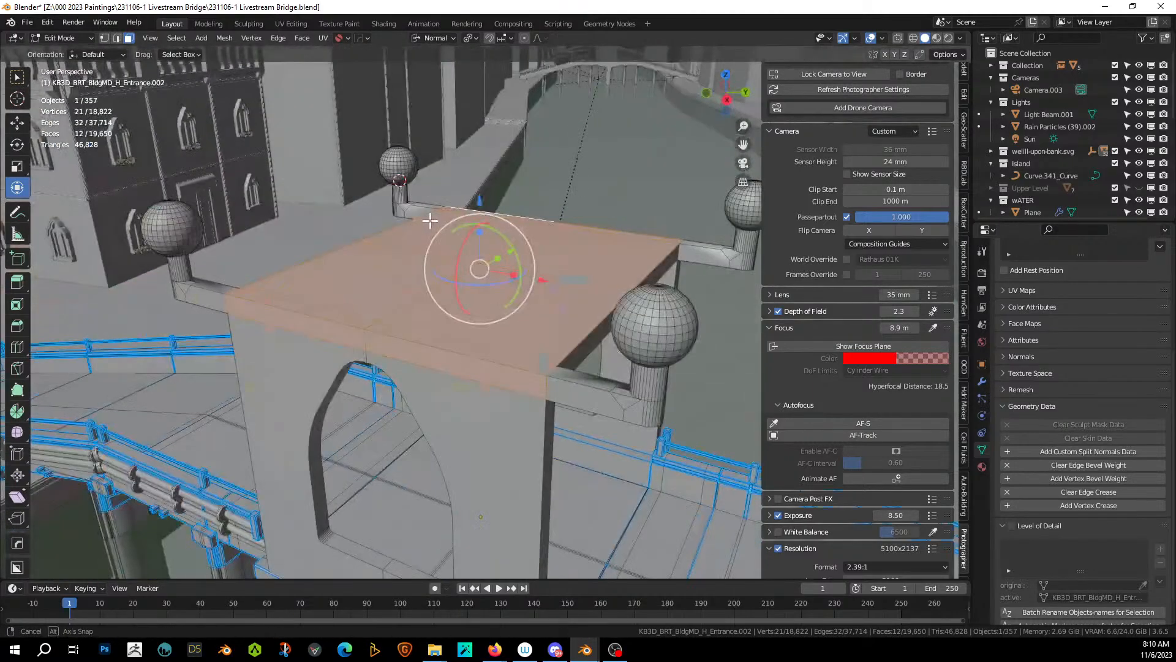
Leave mesh editing and run Random Slice on the selected roof faces with a cut amount of 100 and thickness of 0.
{"action": "key", "text": "Tab"}
{"action": "key", "text": "shift+v"}
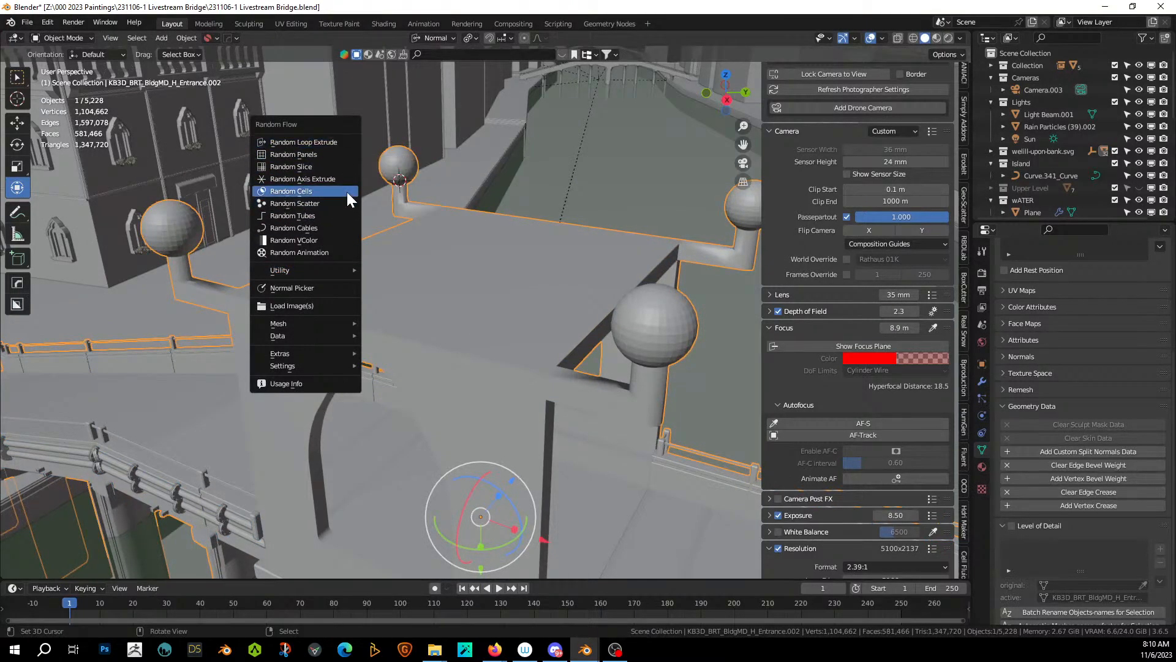
{"action": "left_click", "coordinate": [342, 167]}
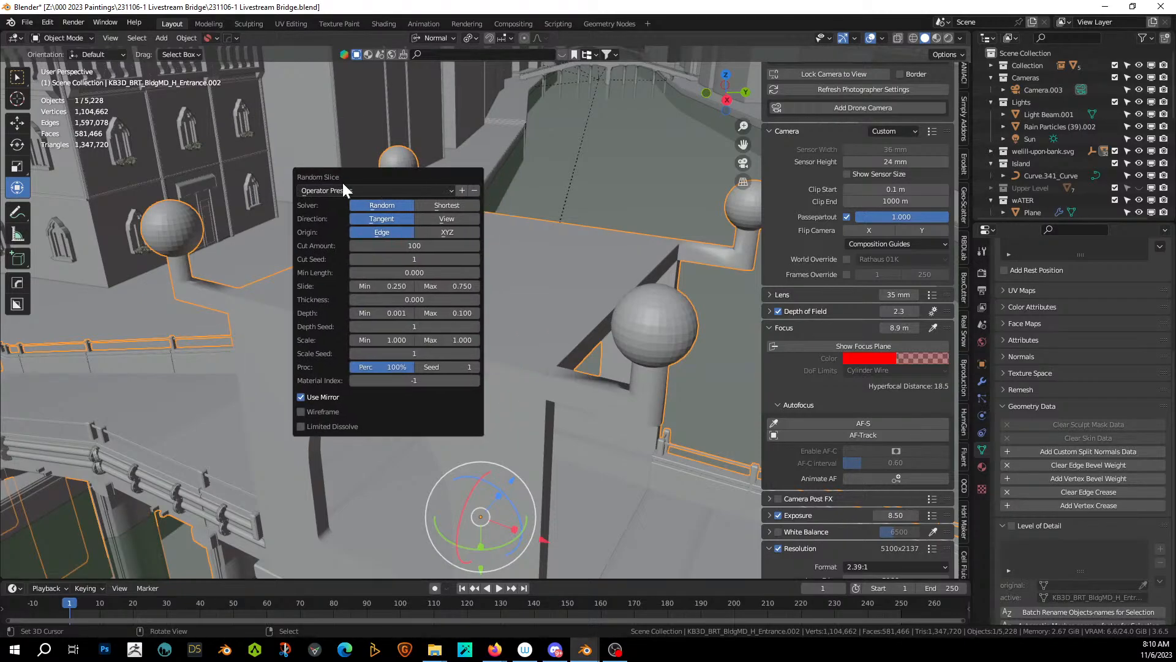
{"action": "left_click_drag", "start_coordinate": [473, 178], "coordinate": [208, 259]}
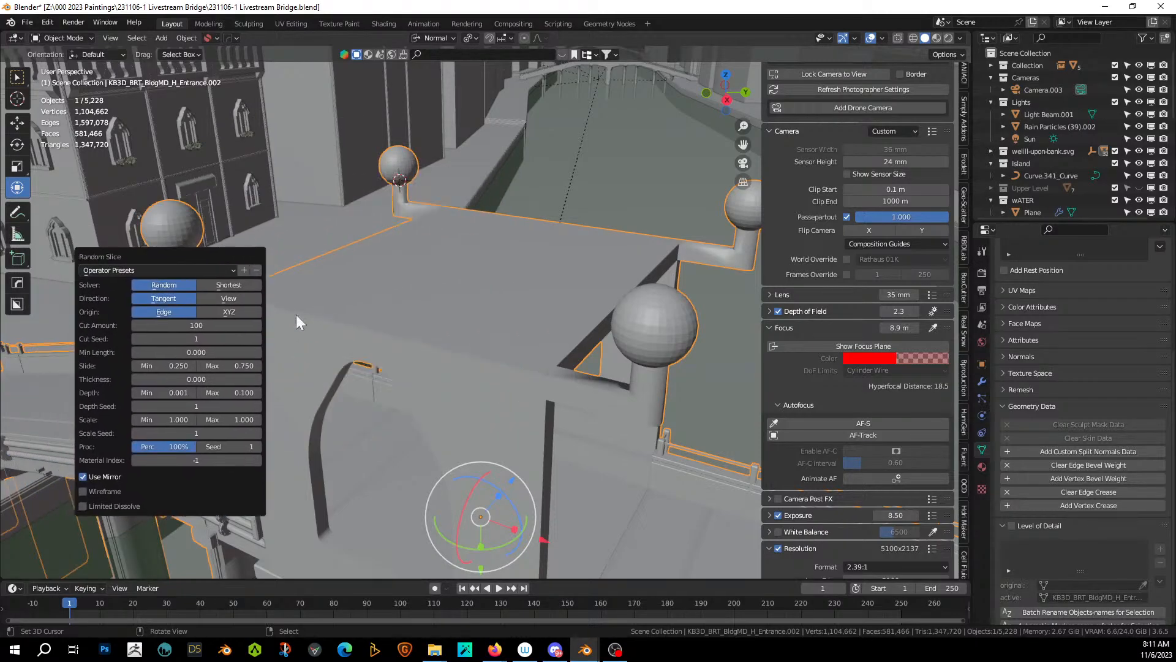
{"action": "left_click", "coordinate": [256, 340]}
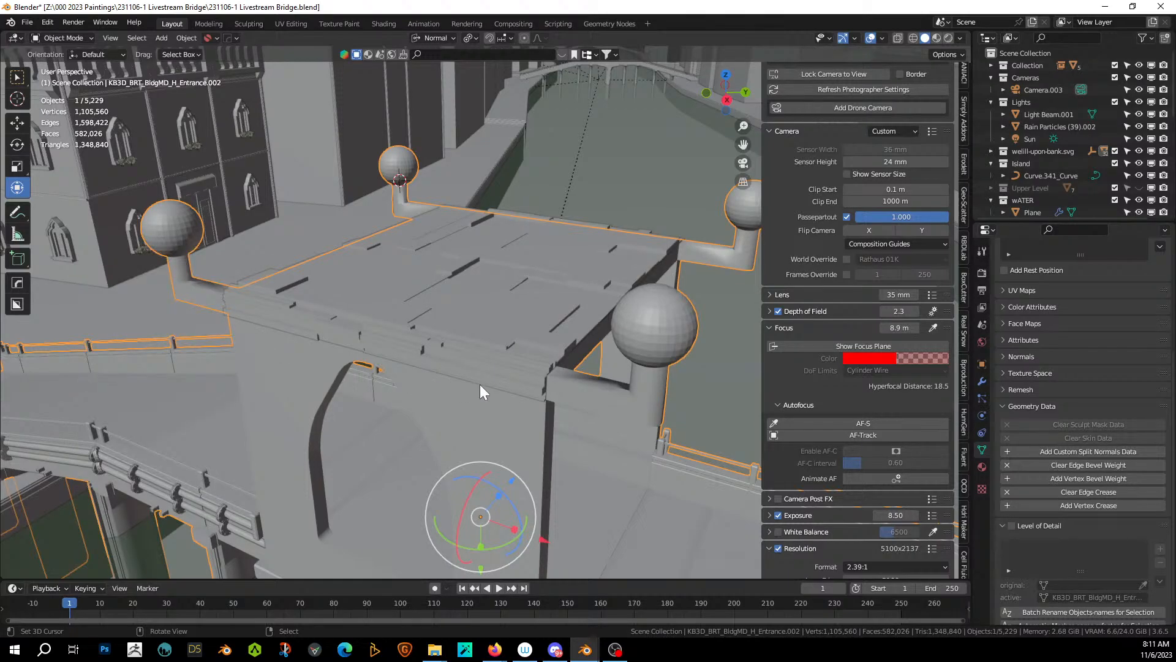
Assign the Distressed Hull Texture material to the sliced roof panels and save the file.
{"action": "middle_click_drag", "start_coordinate": [506, 385], "coordinate": [413, 413]}
{"action": "left_click", "coordinate": [281, 365]}
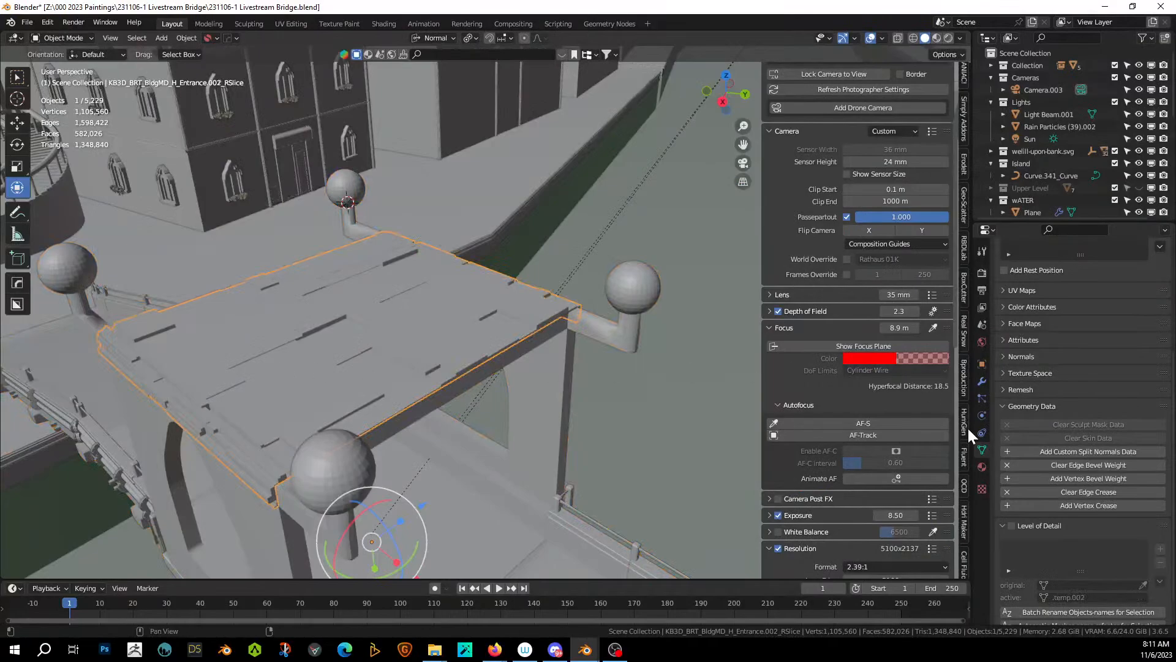
{"action": "left_click", "coordinate": [982, 467]}
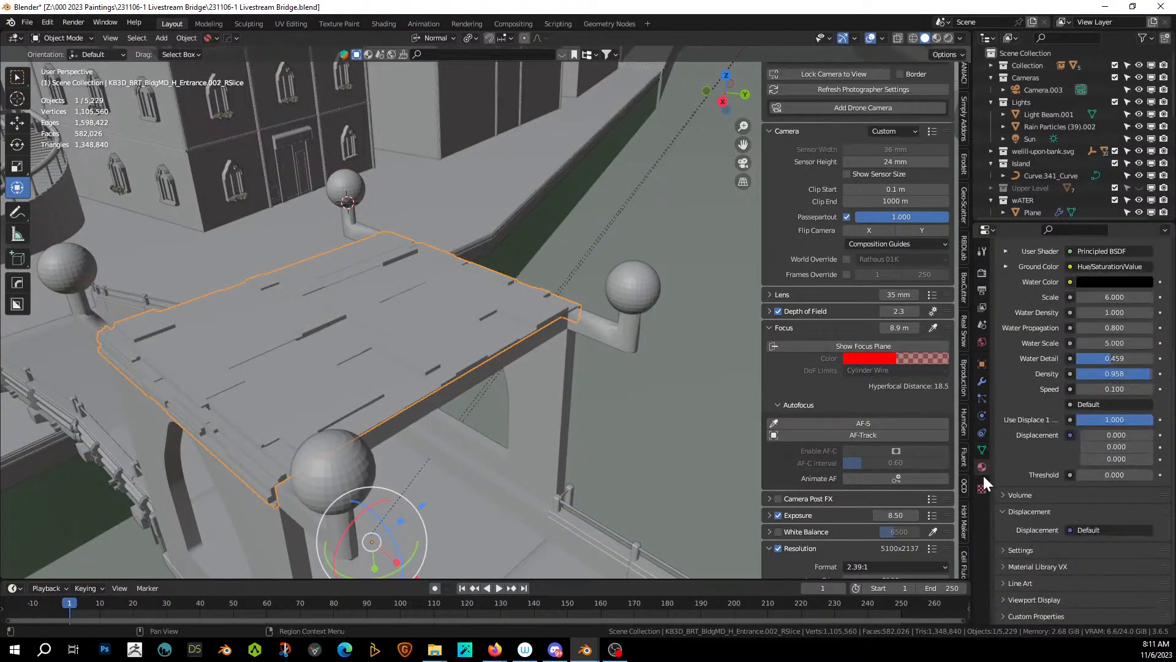
{"action": "scroll", "coordinate": [1029, 426], "scroll_direction": "up", "scroll_amount": 5}
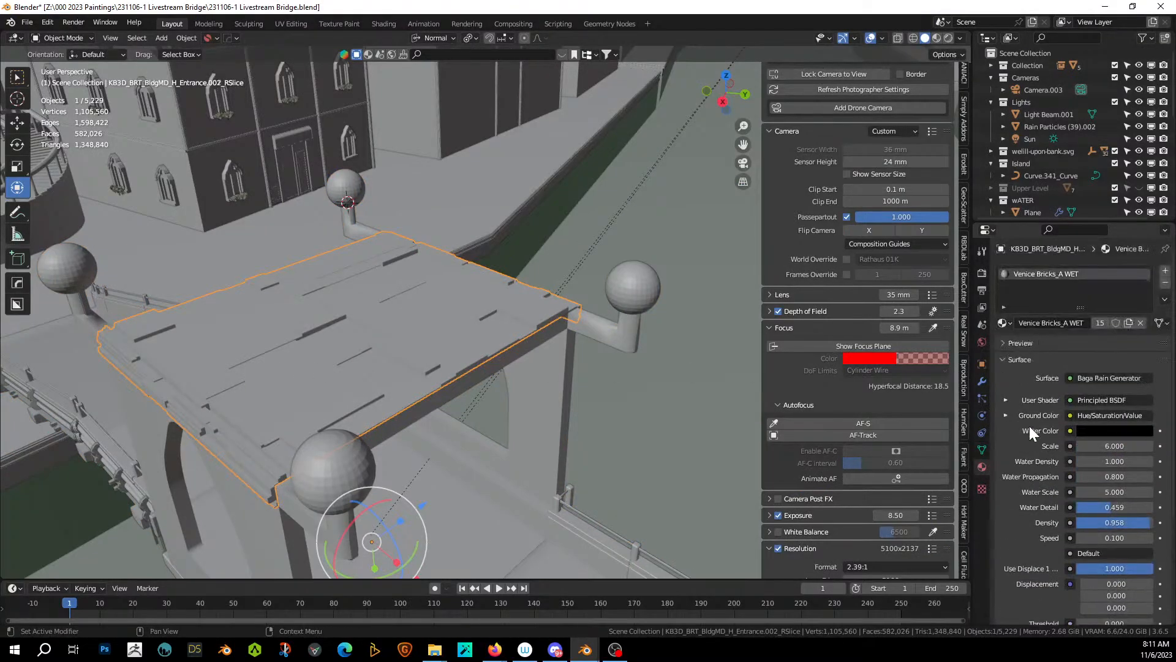
{"action": "left_click", "coordinate": [1005, 323]}
{"action": "type", "text": "hul"}
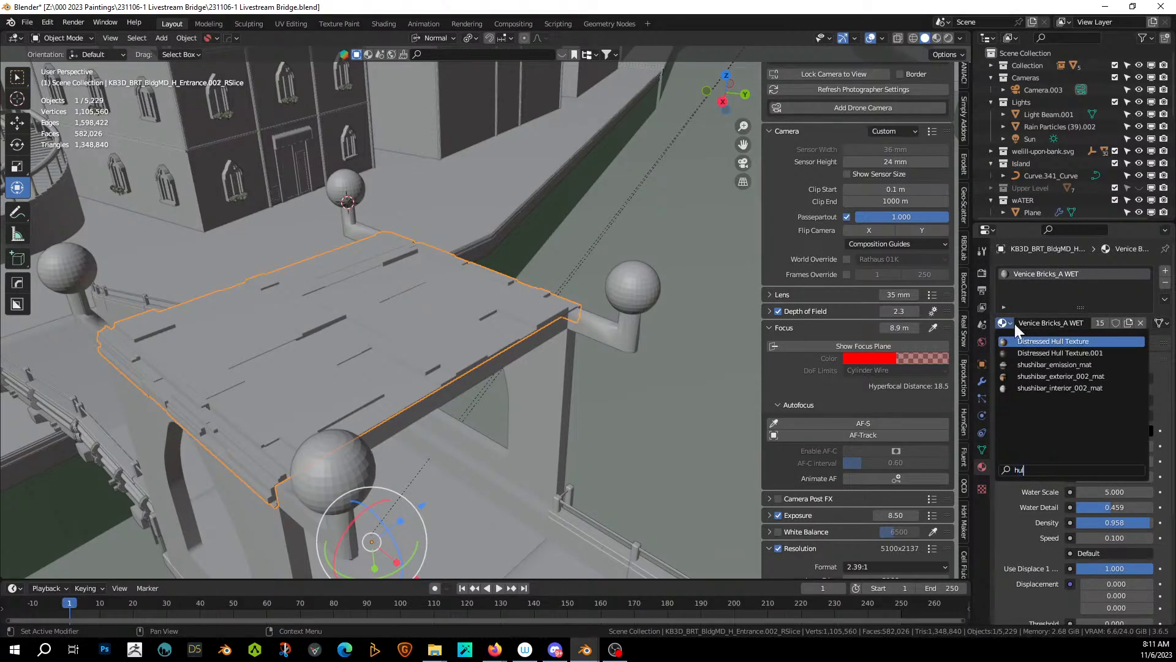
{"action": "key", "text": "Return"}
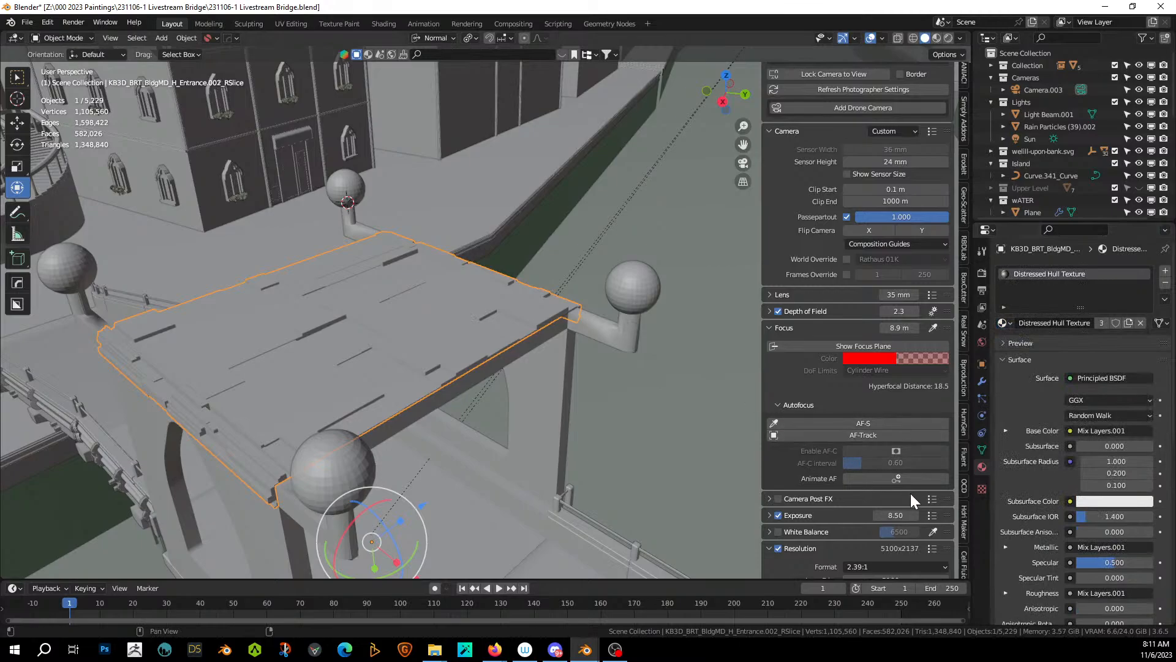
{"action": "key", "text": "ctrl+s"}
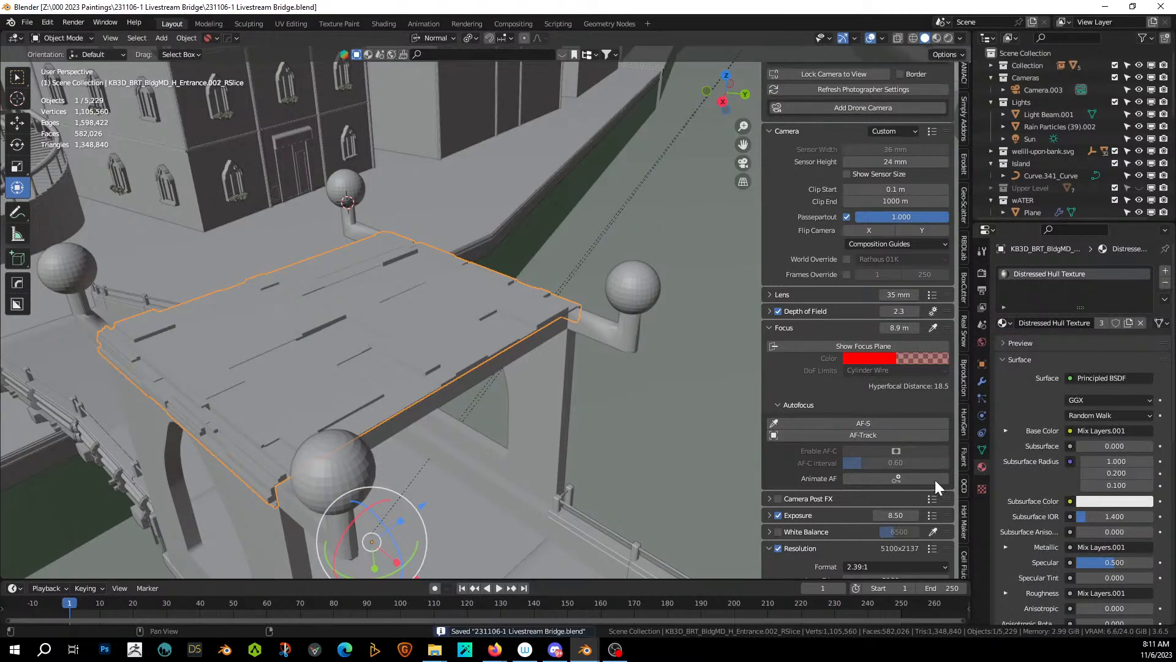
Add the Baga Rain Generator's rain shader to the roof panels' hull material.
{"action": "scroll", "coordinate": [964, 518], "scroll_direction": "down", "scroll_amount": 5}
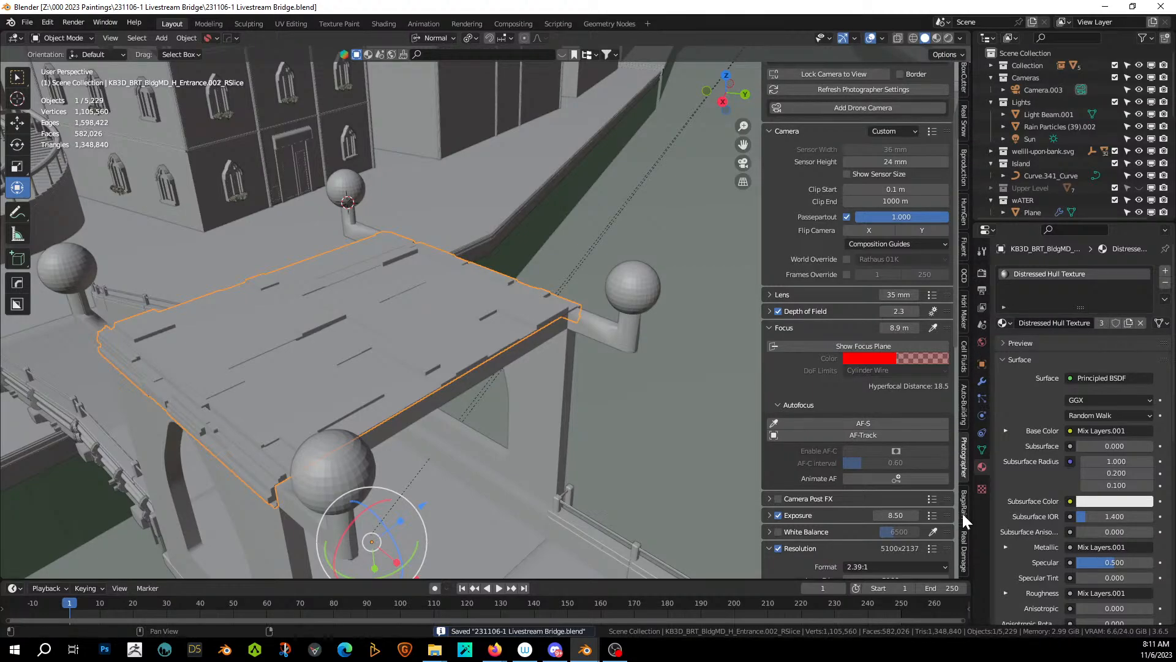
{"action": "left_click", "coordinate": [966, 503]}
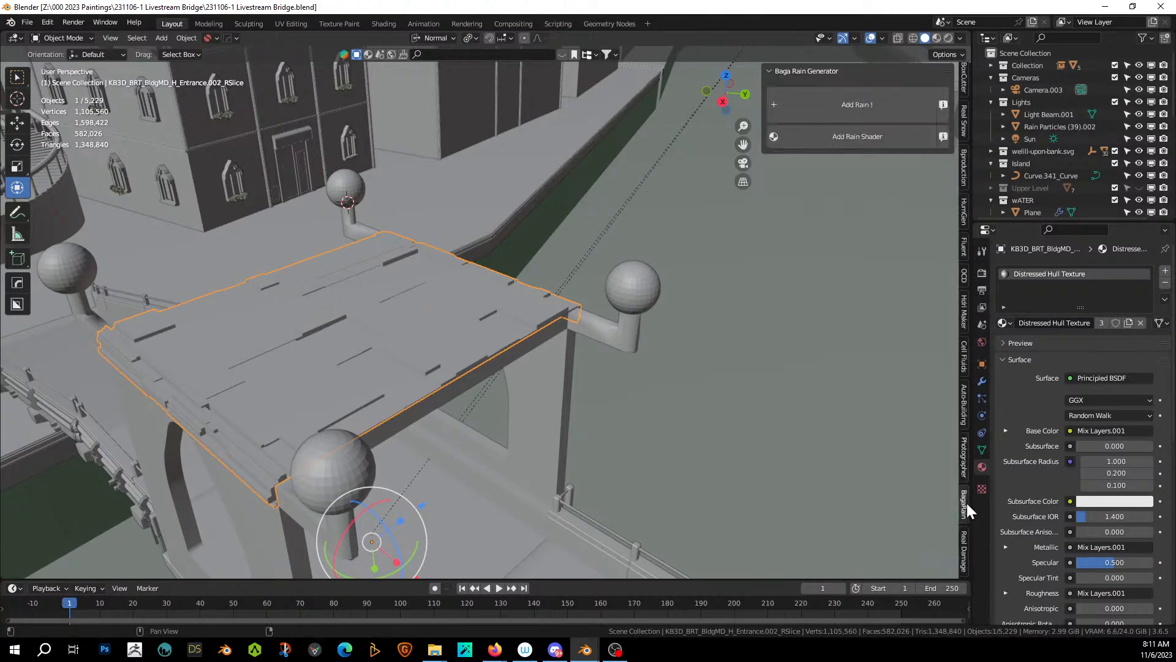
{"action": "left_click", "coordinate": [858, 137]}
{"action": "left_click", "coordinate": [875, 421]}
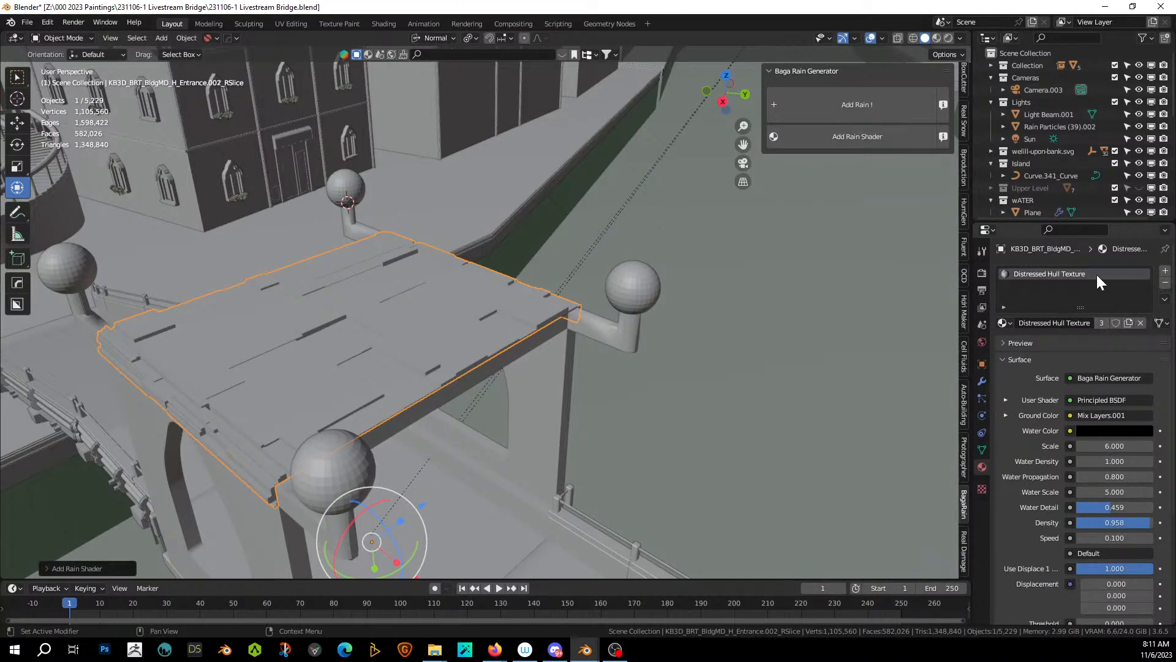
Rename the roof panels' material to Distressed Hull Texture WET and save the file.
{"action": "left_click", "coordinate": [1078, 325]}
{"action": "key", "text": "End"}
{"action": "type", "text": "WET"}
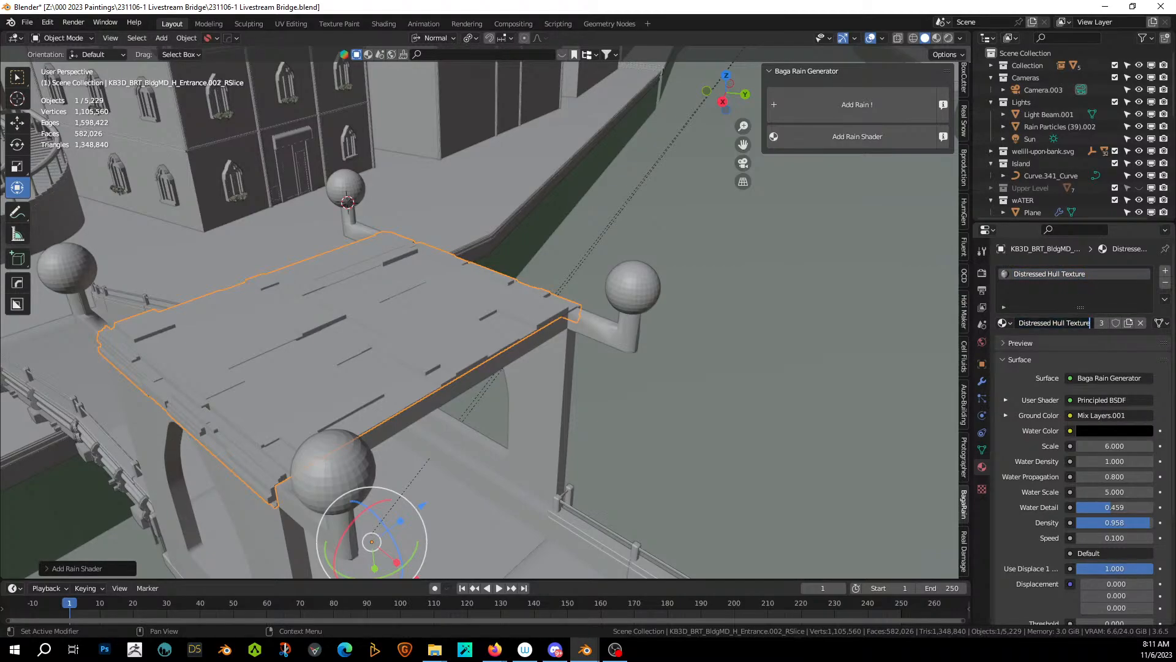
{"action": "key", "text": "Return"}
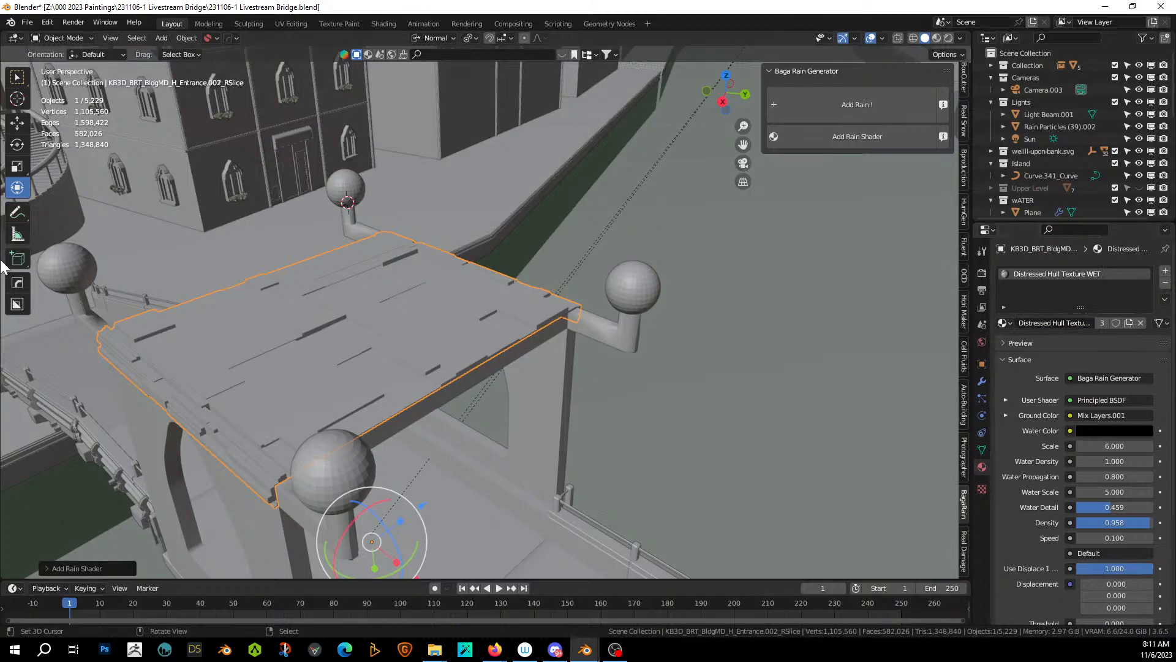
{"action": "key", "text": "ctrl+s"}
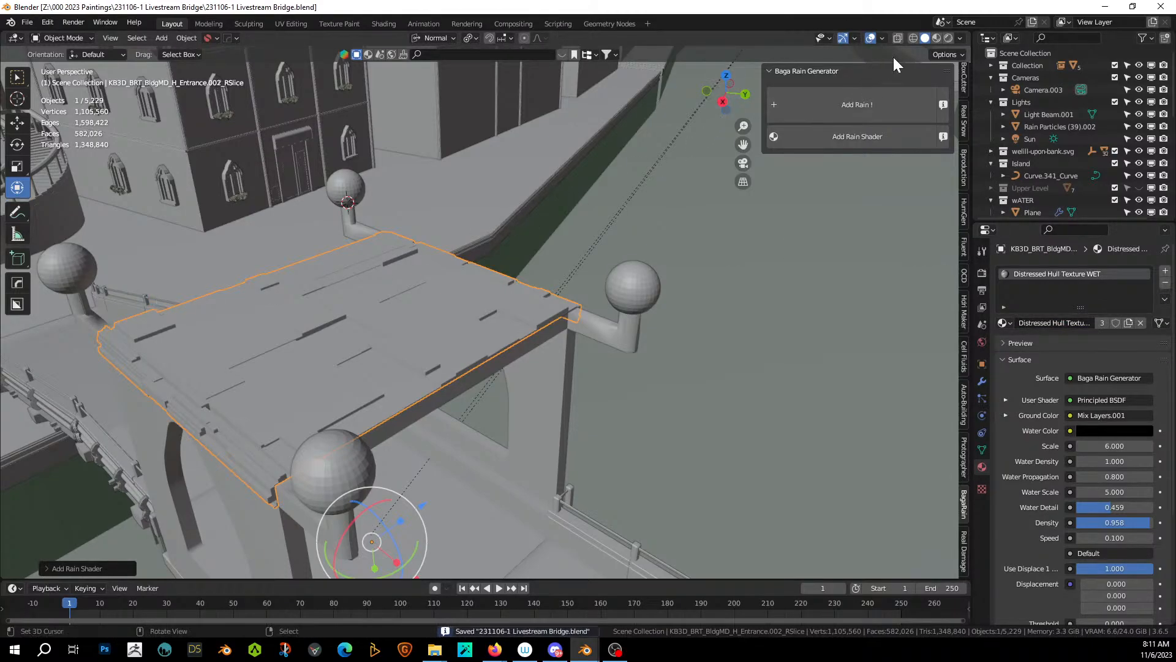
Switch the viewport to rendered shading and inspect the wet paneled roof of the pavilion.
{"action": "left_click", "coordinate": [947, 38]}
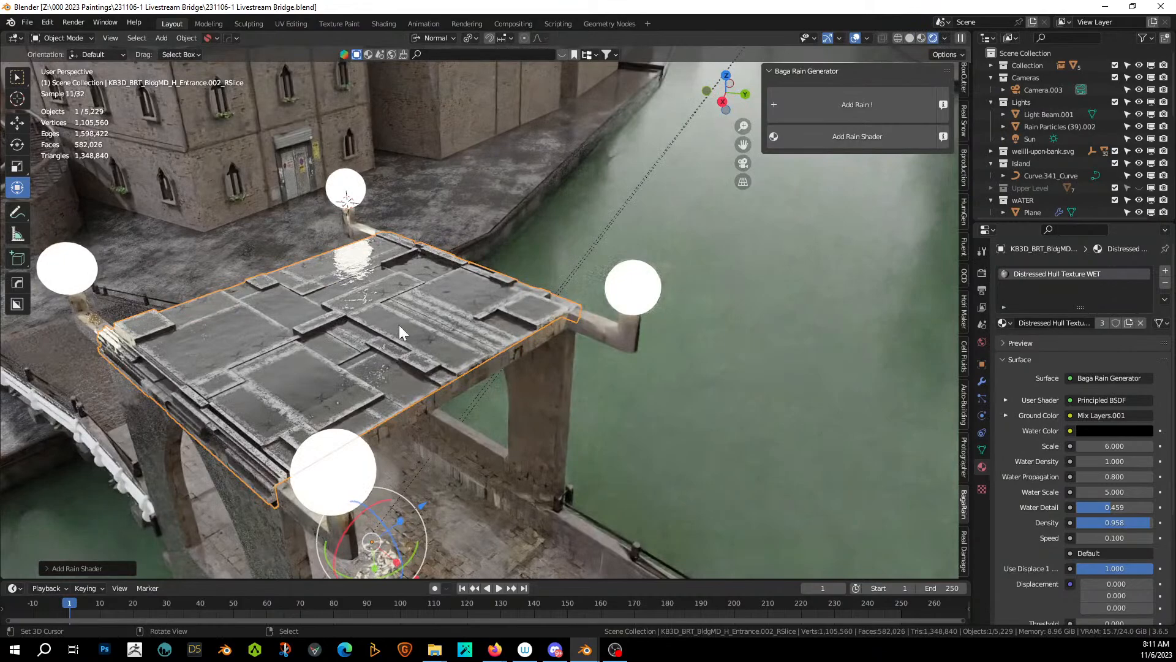
{"action": "middle_click_drag", "start_coordinate": [399, 325], "coordinate": [413, 315]}
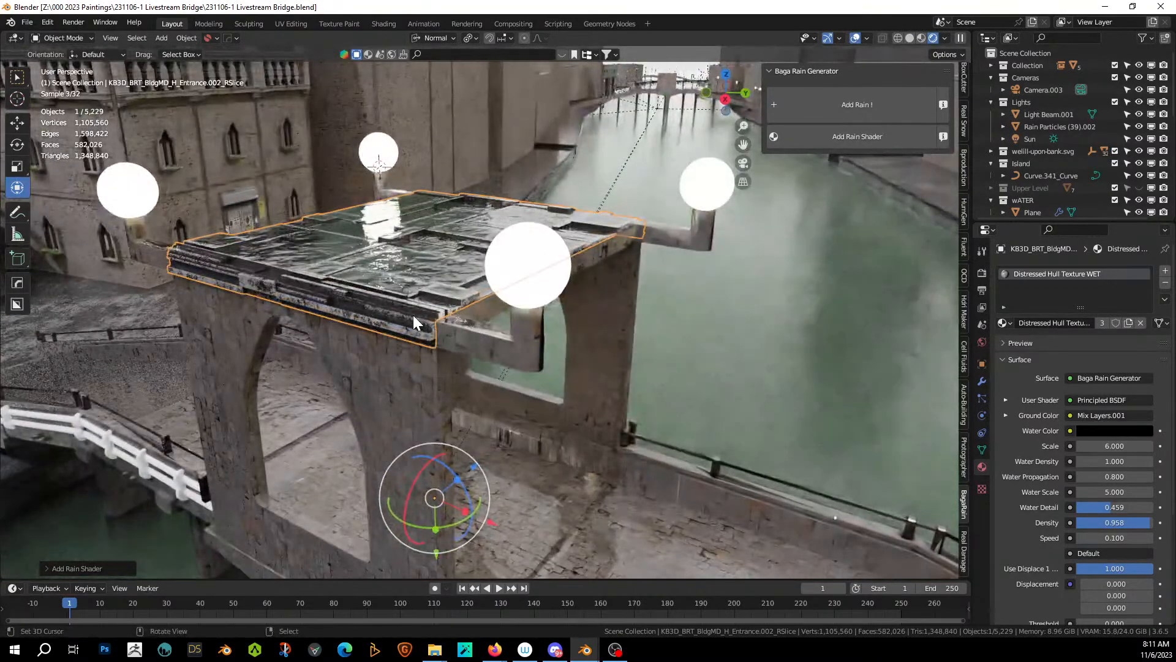
{"action": "left_click", "coordinate": [515, 341]}
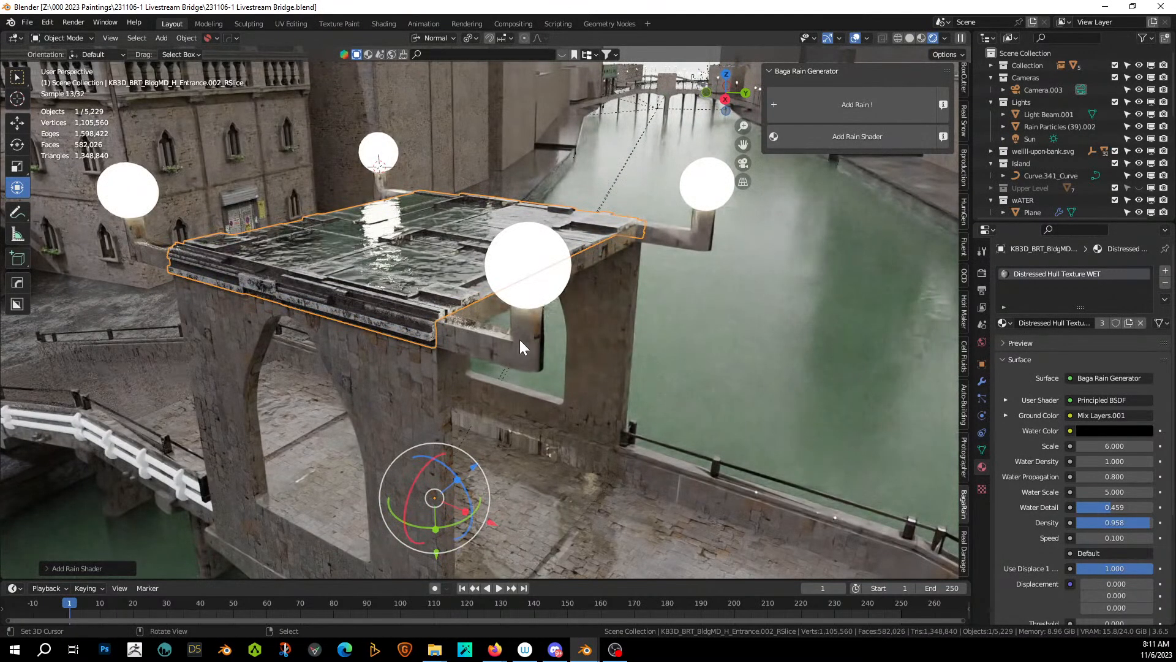
Try joining the sliced roof panels into the bridge object, inspect the roof material, and undo the join.
{"action": "left_click", "coordinate": [389, 305], "text": "shift"}
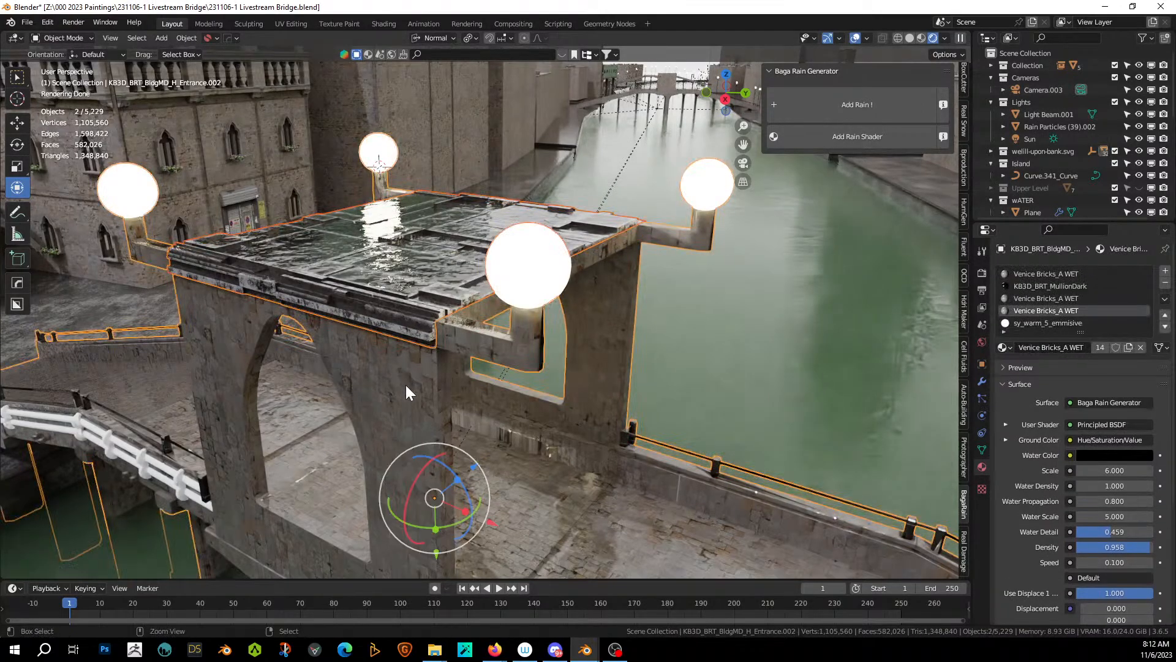
{"action": "key", "text": "ctrl+j"}
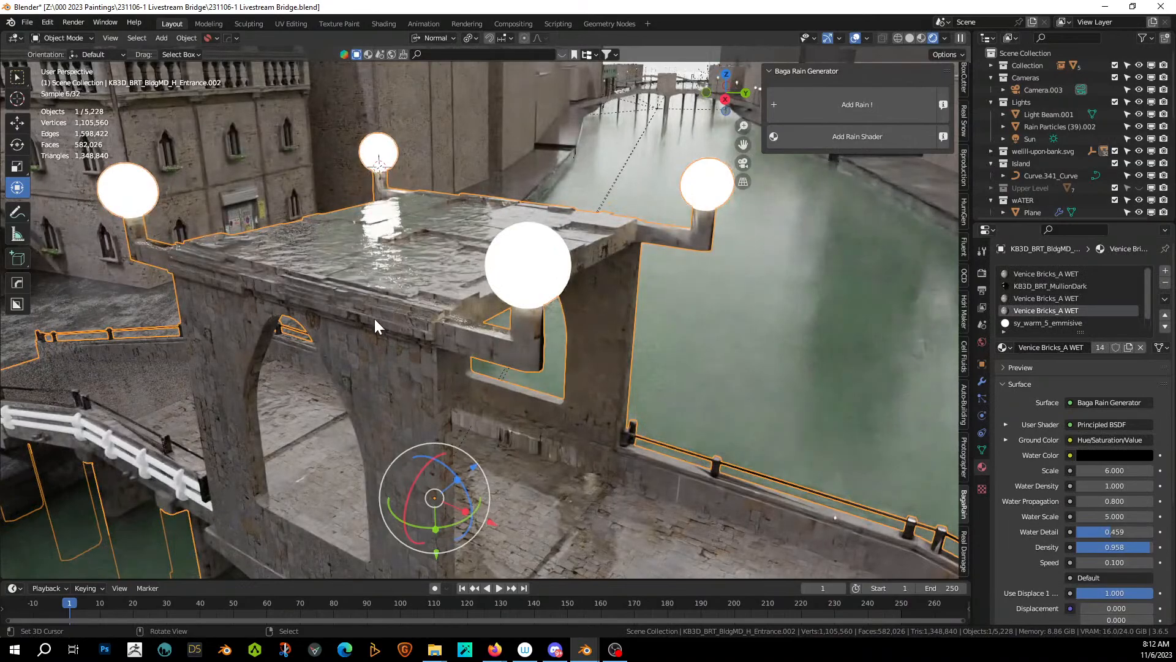
{"action": "scroll", "coordinate": [387, 316], "scroll_direction": "up", "scroll_amount": 4}
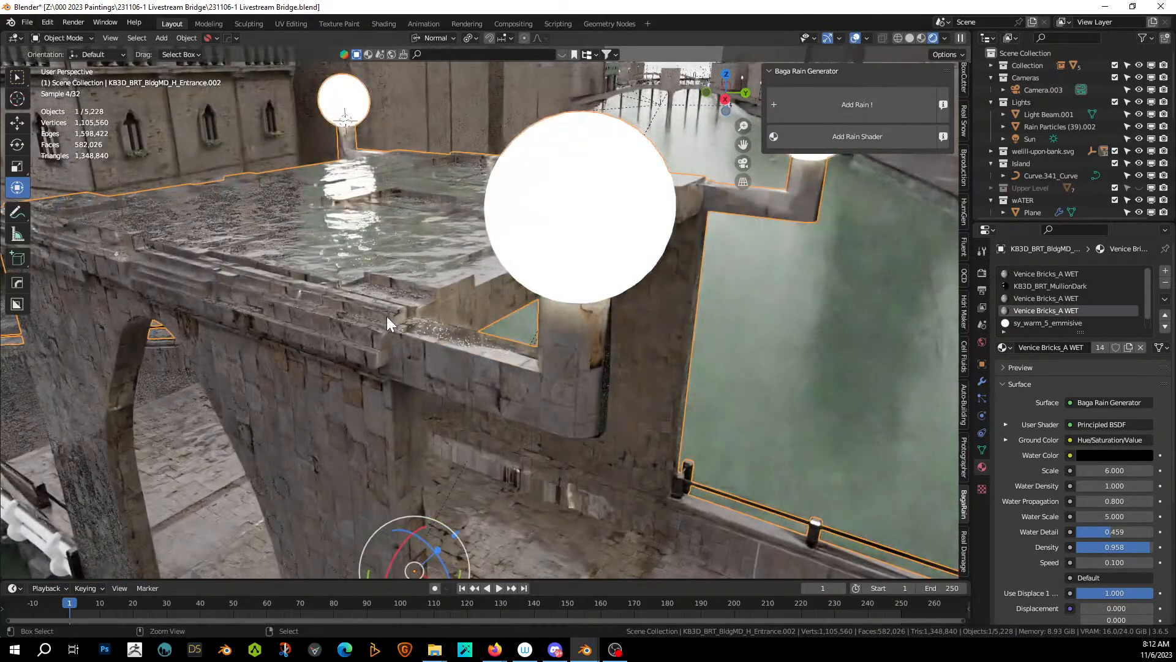
{"action": "key", "text": "ctrl+z"}
Check the modifiers of the roof panels and the bridge, leaving only the roof panels selected.
{"action": "left_click", "coordinate": [307, 269]}
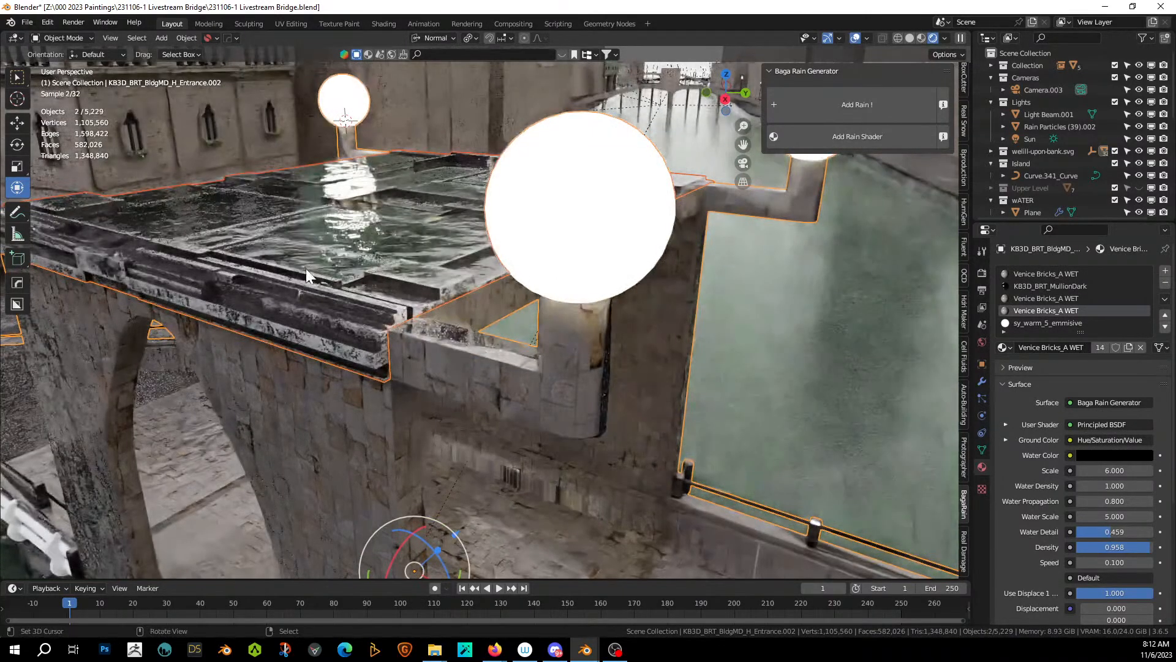
{"action": "left_click", "coordinate": [982, 381]}
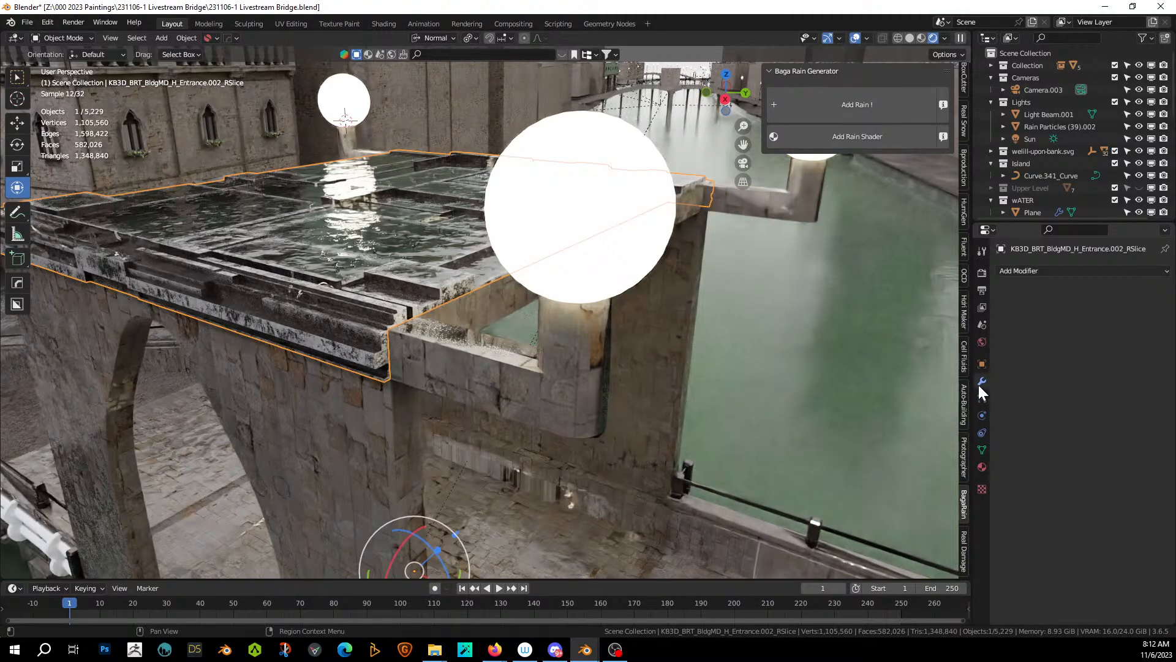
{"action": "left_click", "coordinate": [350, 387]}
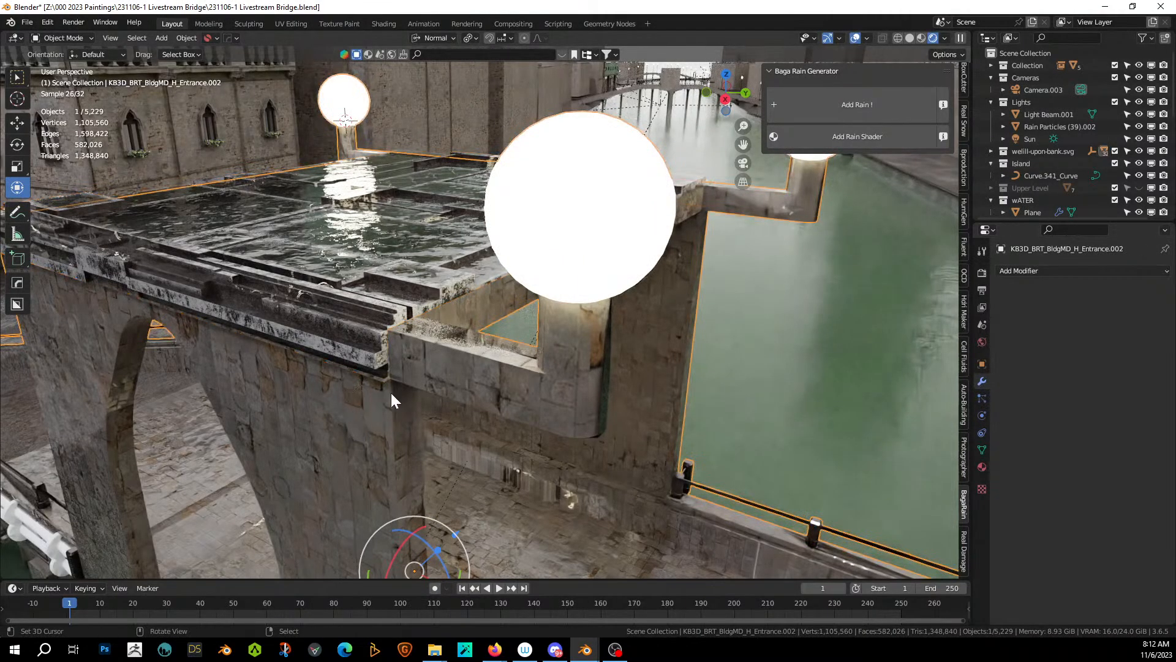
{"action": "scroll", "coordinate": [339, 407], "scroll_direction": "down", "scroll_amount": 5}
{"action": "left_click", "coordinate": [373, 300]}
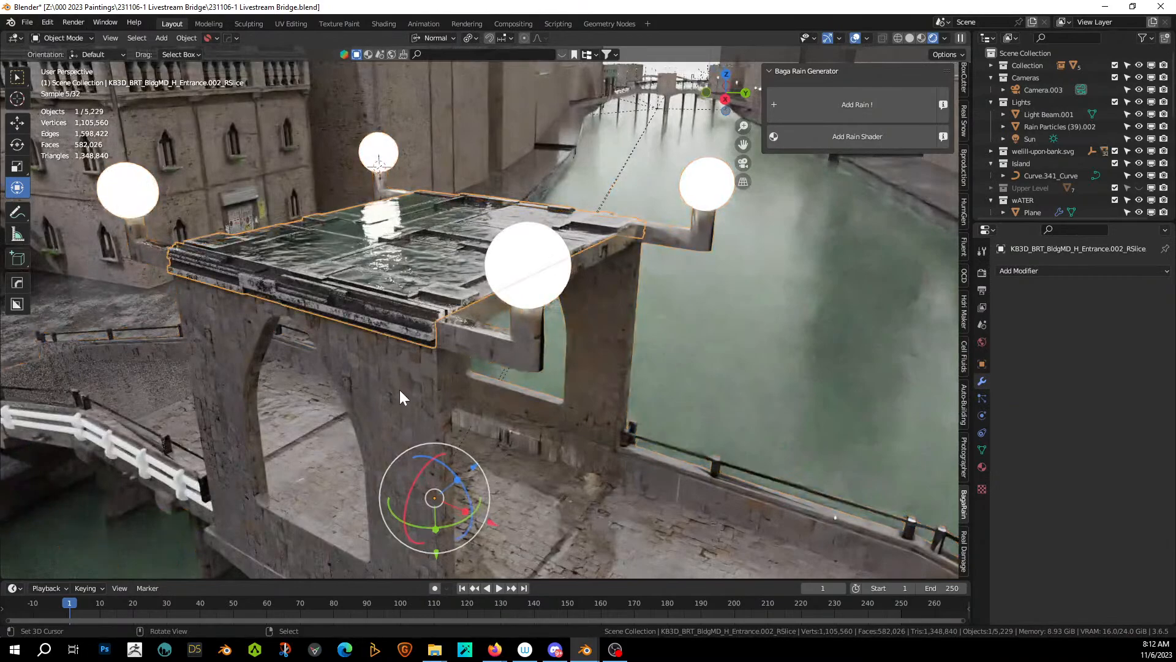
Try joining the roof panels into the bridge object, check the resulting material slots, and undo the join.
{"action": "left_click", "coordinate": [401, 397], "text": "shift"}
{"action": "key", "text": "ctrl+j"}
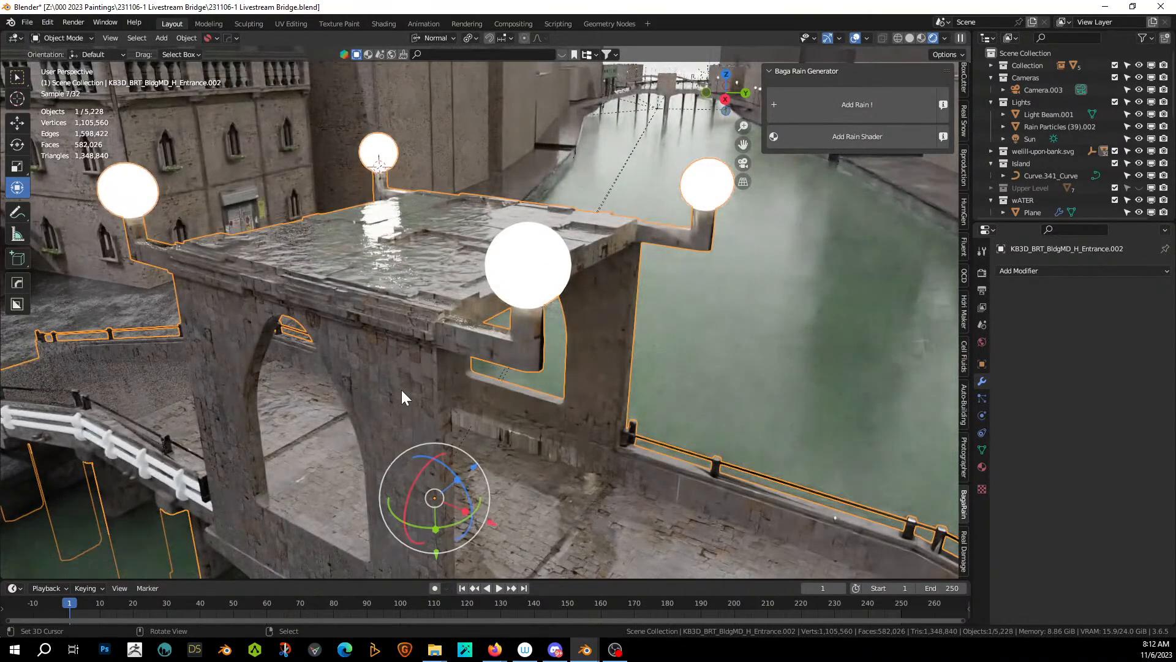
{"action": "left_click", "coordinate": [982, 467]}
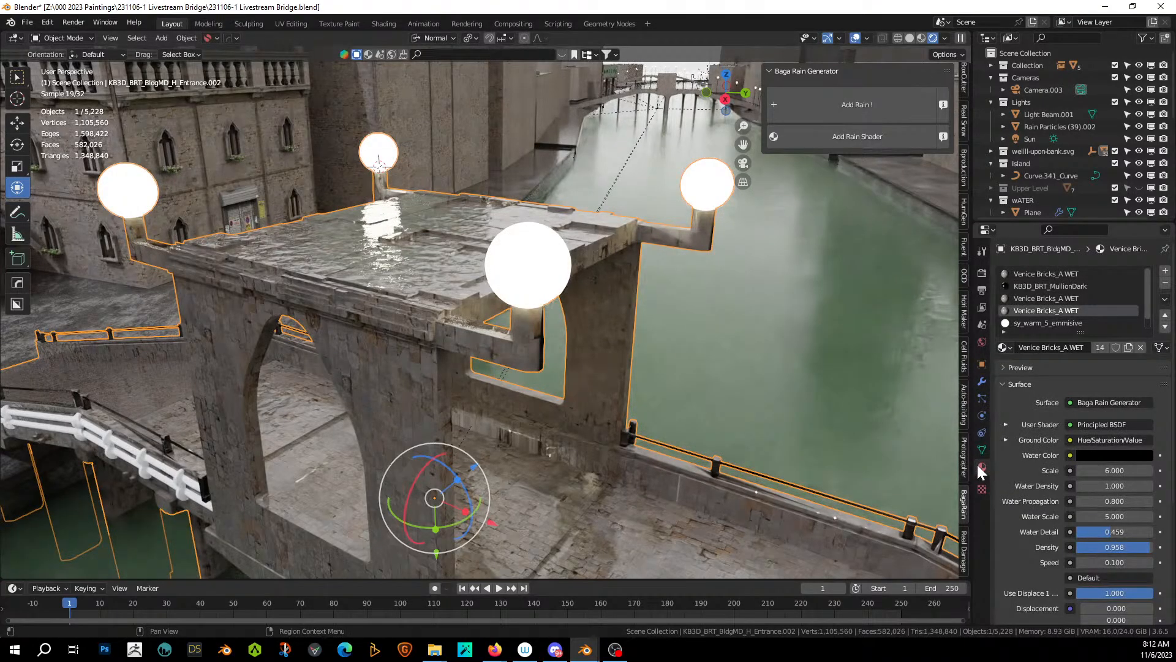
{"action": "key", "text": "ctrl+z"}
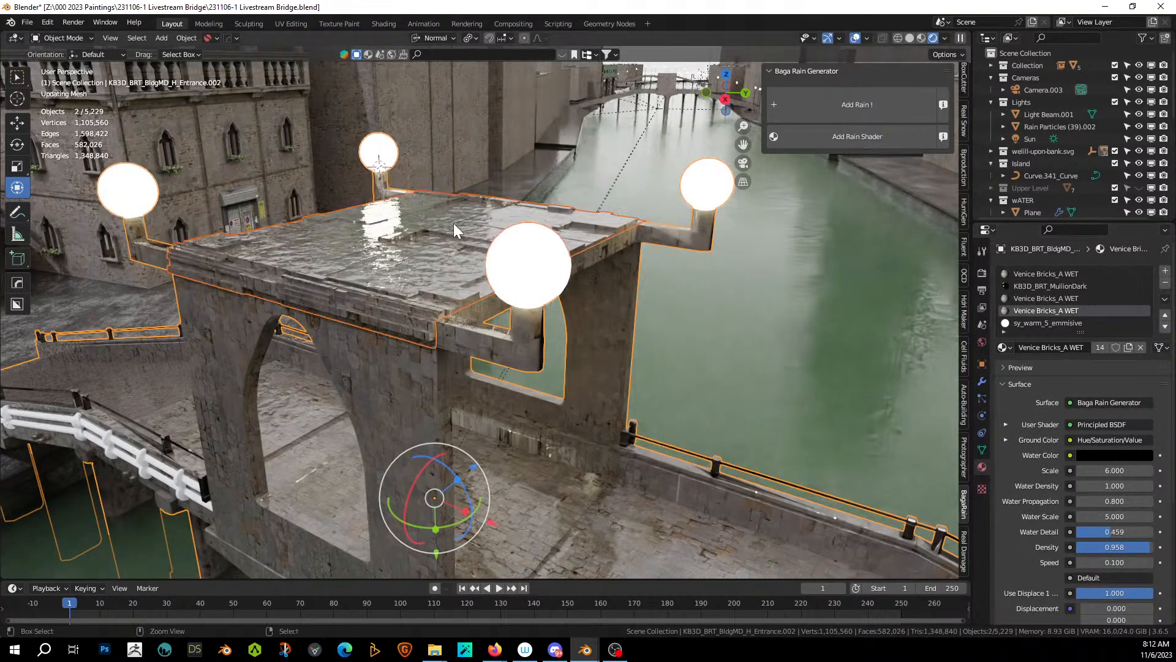
Join the bridge object into the sliced roof panels, keeping the panels as the active object.
{"action": "left_click", "coordinate": [348, 260]}
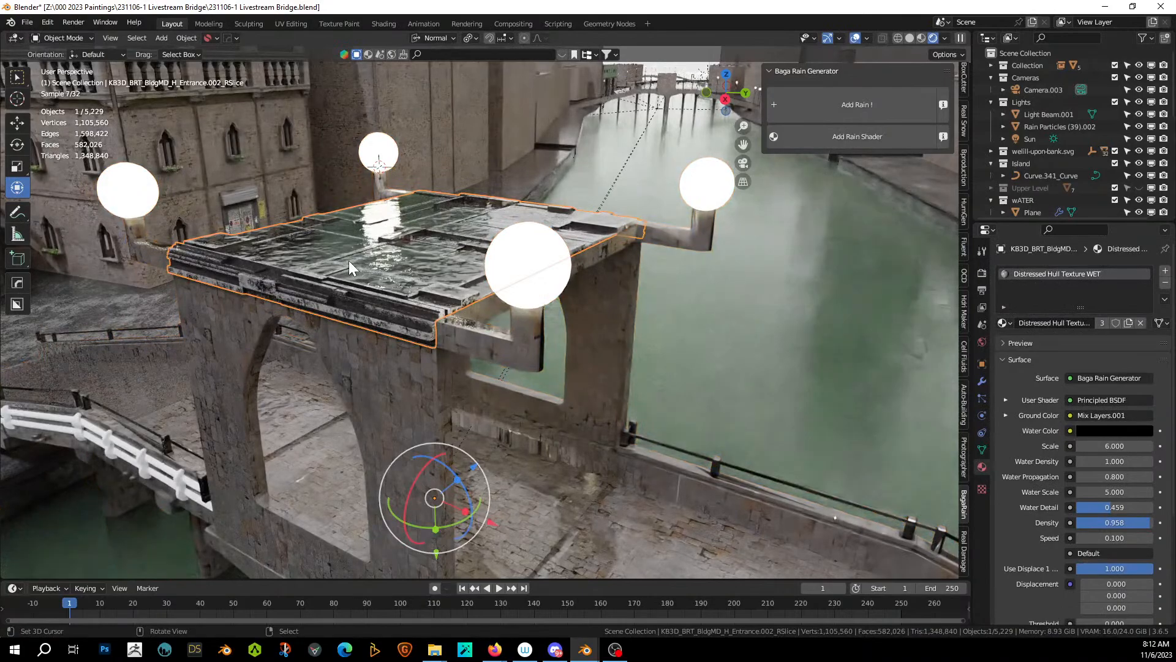
{"action": "left_click", "coordinate": [265, 280]}
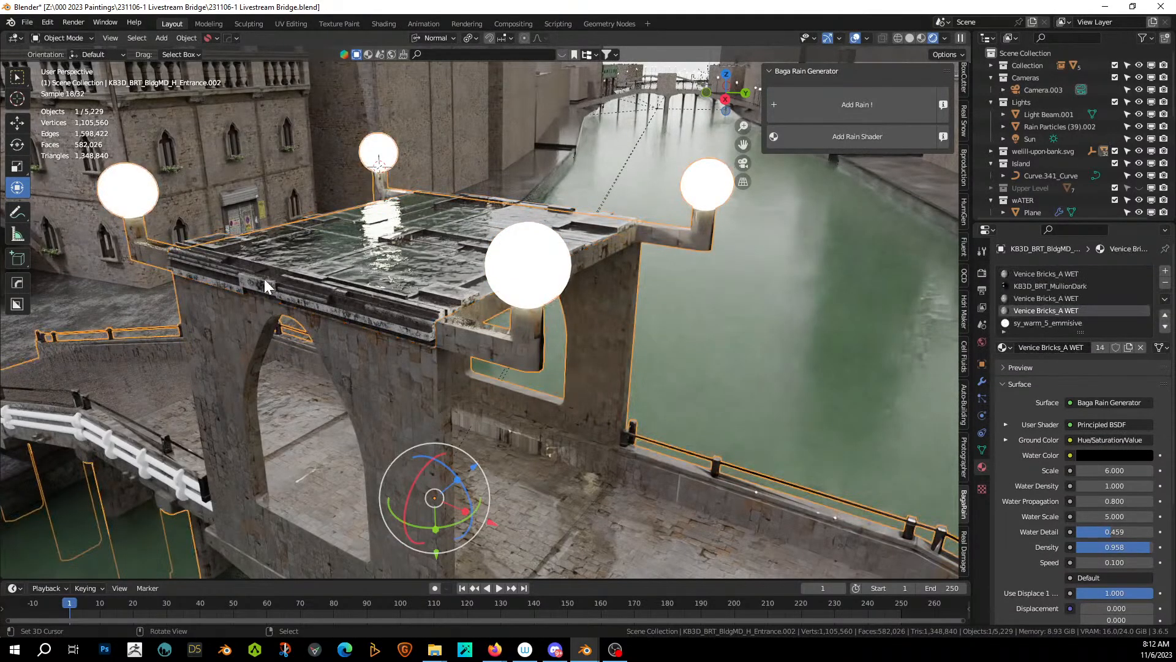
{"action": "left_click", "coordinate": [274, 266], "text": "shift"}
{"action": "key", "text": "ctrl+j"}
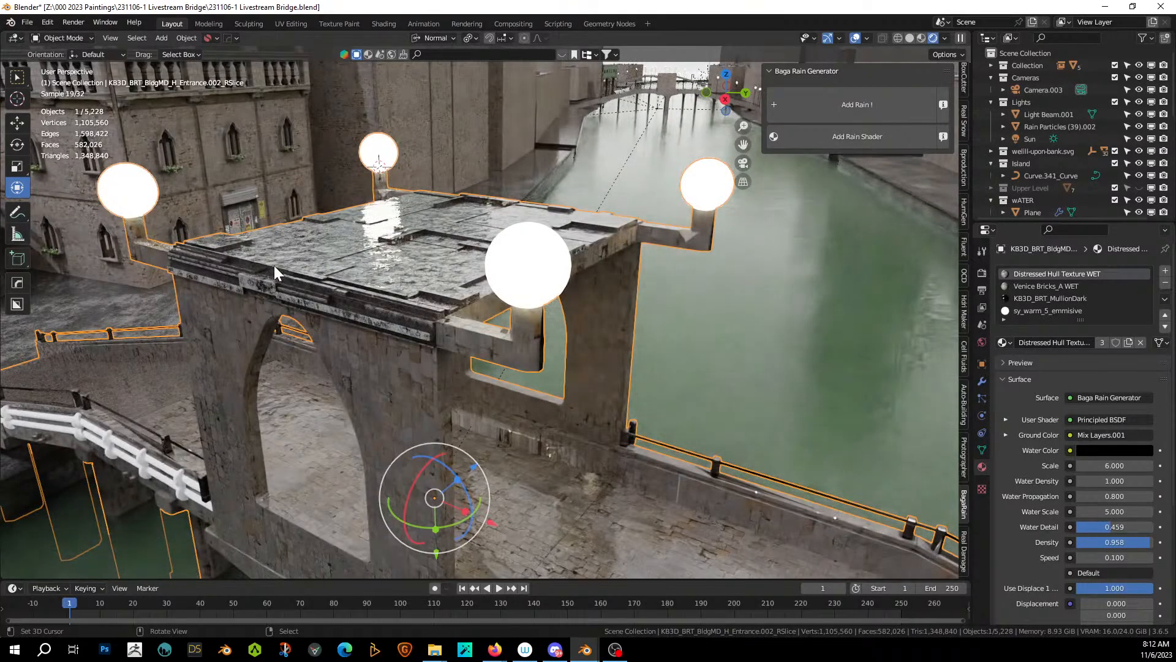
Isolate the joined bridge in Edit Mode and hide every face except those using the Venice Bricks_A WET material.
{"action": "key", "text": "Tab"}
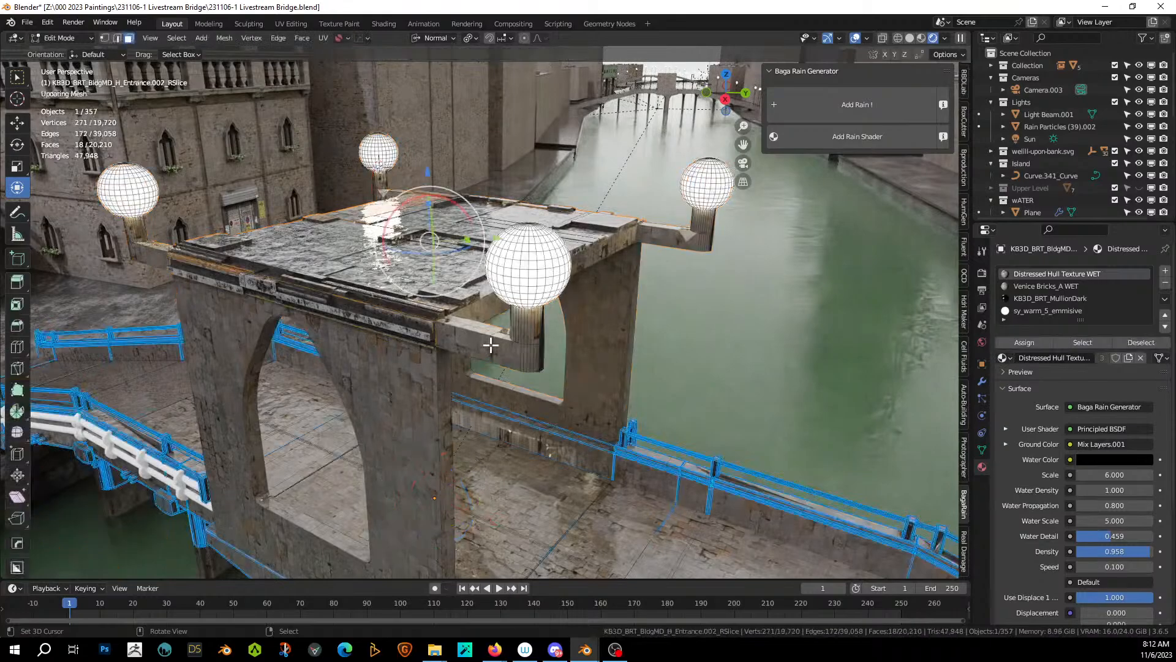
{"action": "left_click", "coordinate": [528, 326]}
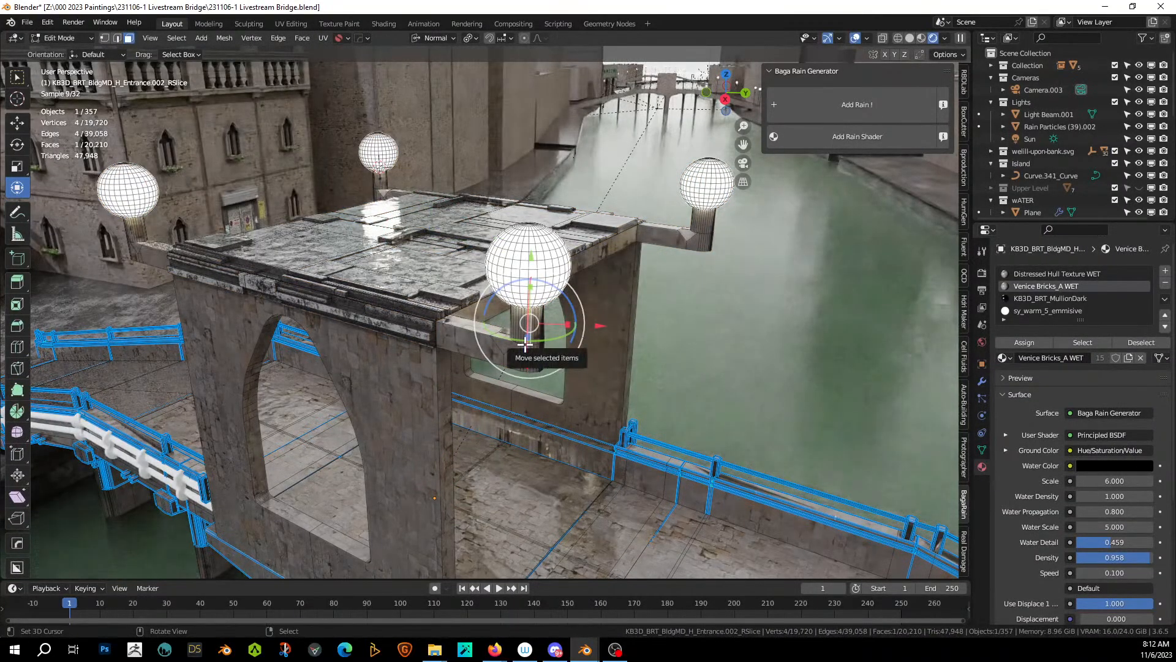
{"action": "key", "text": "KP_Divide"}
{"action": "scroll", "coordinate": [426, 331], "scroll_direction": "up", "scroll_amount": 5}
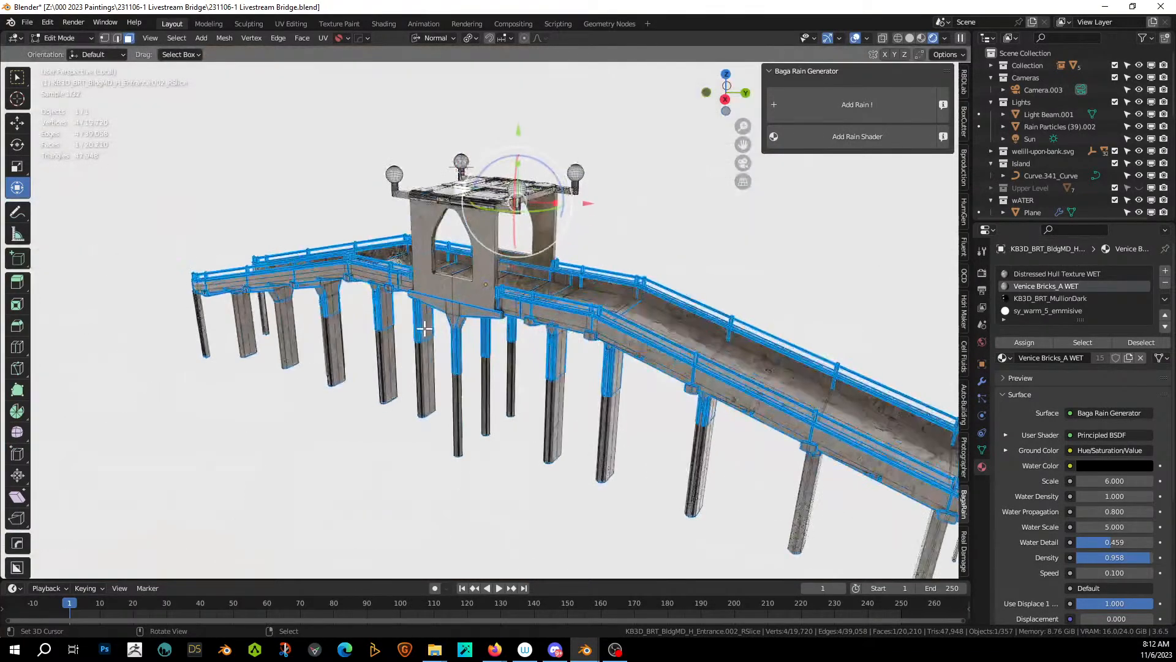
{"action": "middle_click_drag", "start_coordinate": [429, 331], "coordinate": [604, 457]}
{"action": "scroll", "coordinate": [499, 247], "scroll_direction": "up", "scroll_amount": 3}
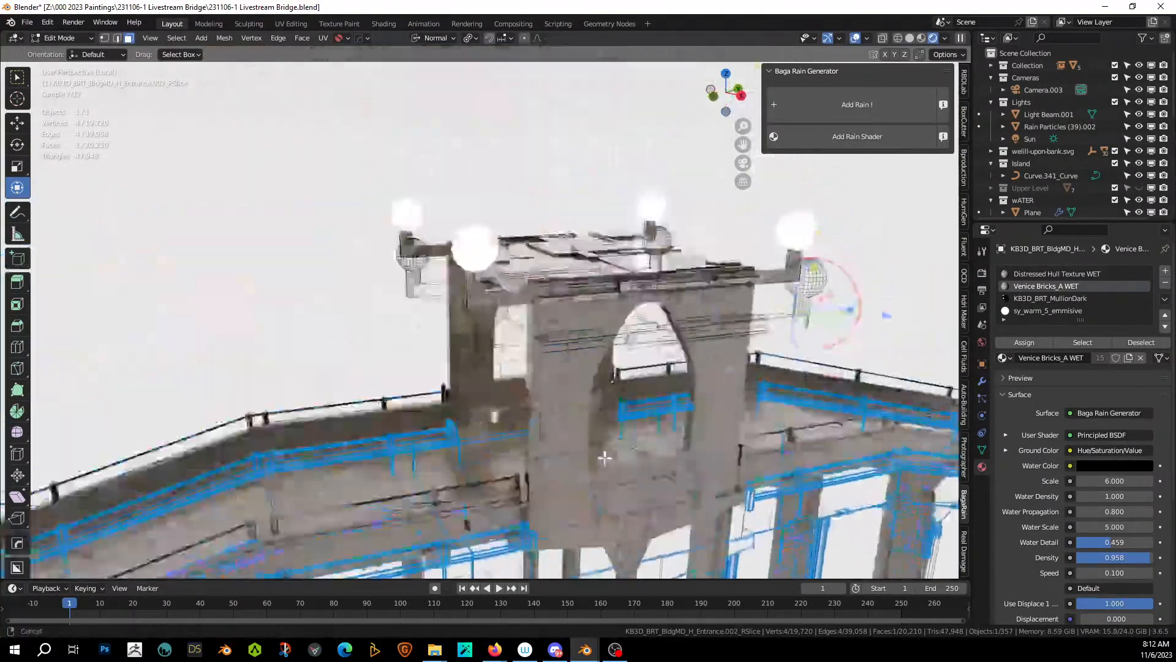
{"action": "scroll", "coordinate": [604, 457], "scroll_direction": "up", "scroll_amount": 4}
{"action": "middle_click_drag", "start_coordinate": [552, 423], "coordinate": [515, 402]}
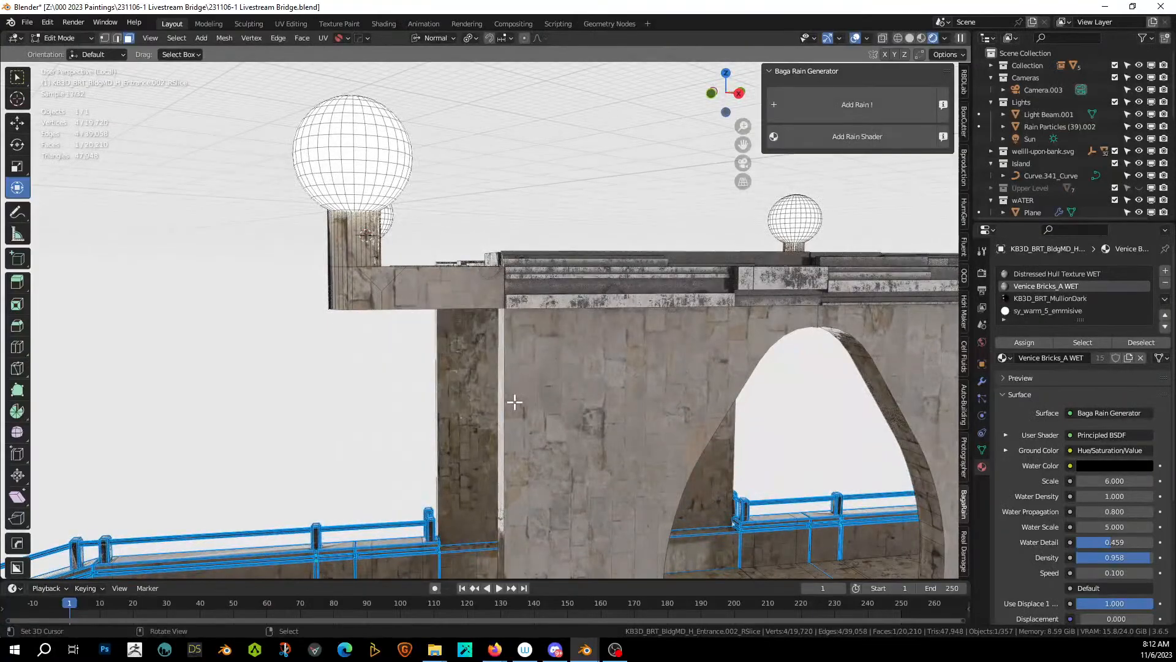
{"action": "left_click", "coordinate": [1083, 342]}
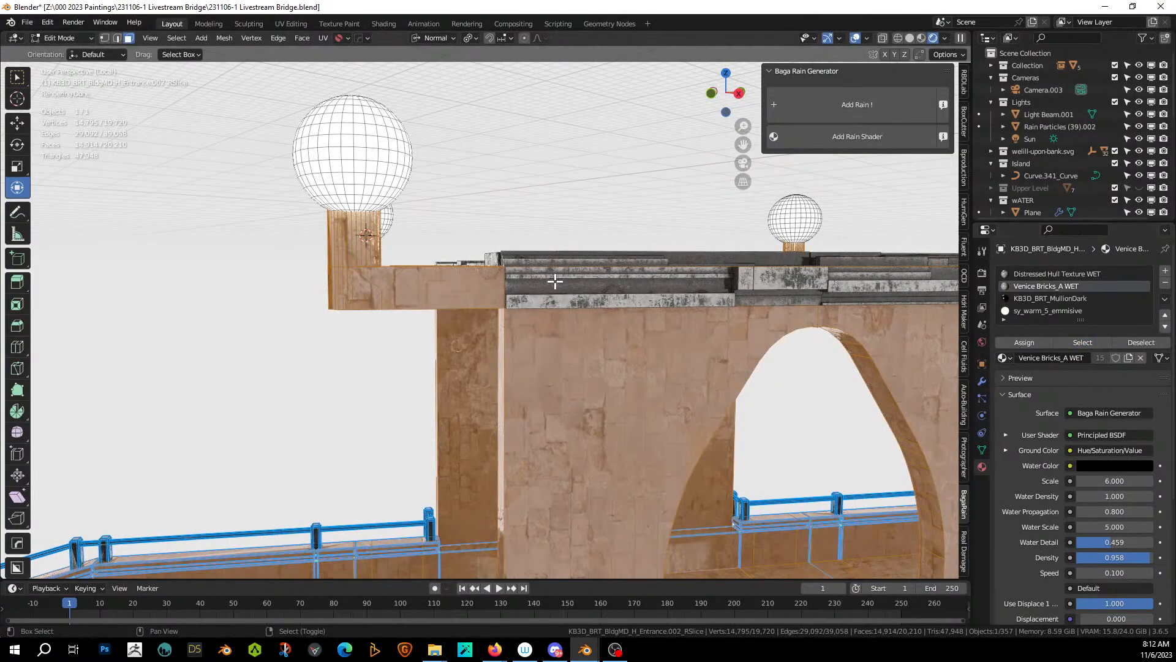
{"action": "key", "text": "h"}
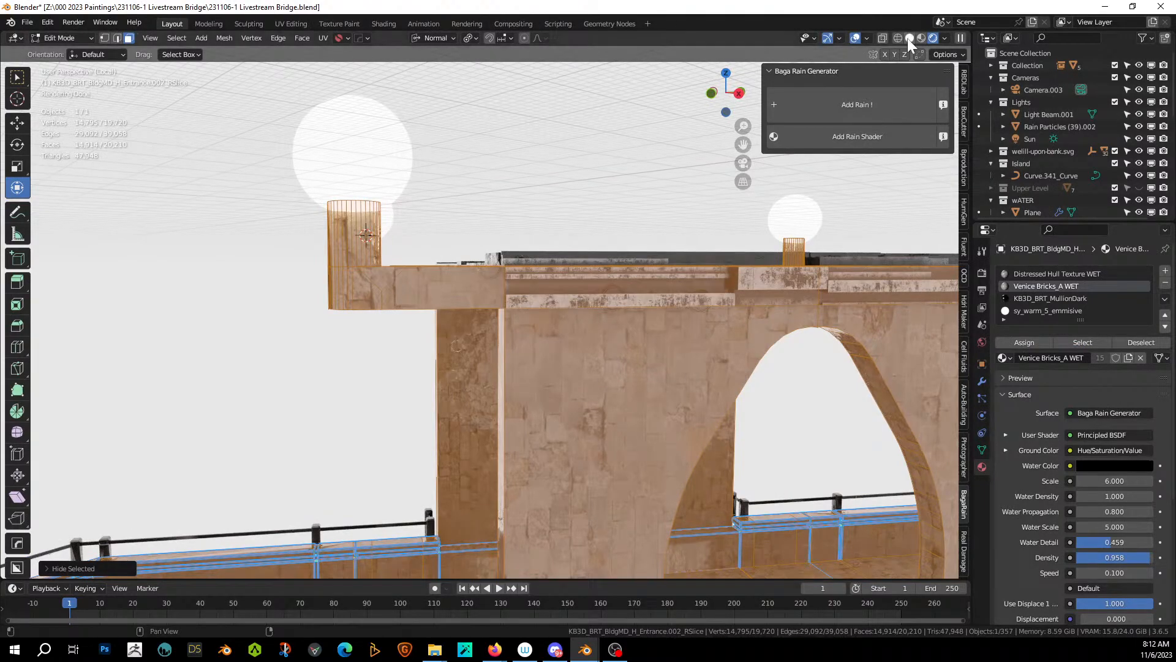
Switch to solid X-ray shading and select all four L-shaped lamp brackets at the pavilion roof's corners.
{"action": "left_click", "coordinate": [909, 38]}
{"action": "middle_click_drag", "start_coordinate": [653, 191], "coordinate": [486, 238]}
{"action": "key", "text": "alt+z"}
{"action": "key", "text": "alt+a"}
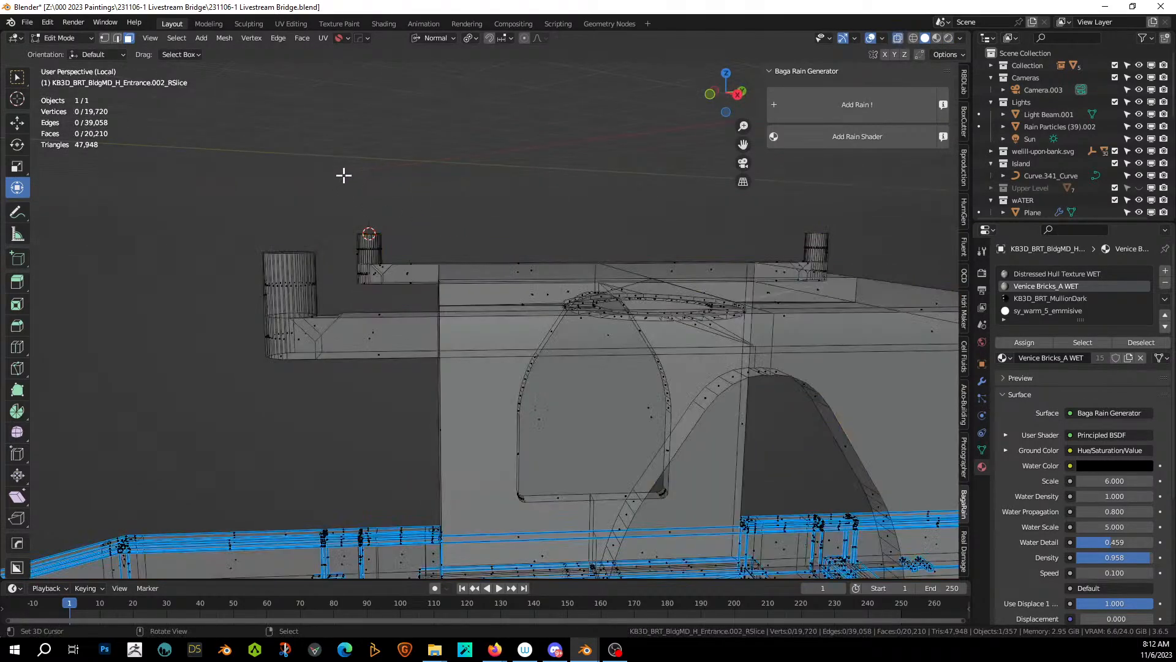
{"action": "middle_click_drag", "start_coordinate": [344, 176], "coordinate": [304, 202]}
{"action": "key", "text": "b"}
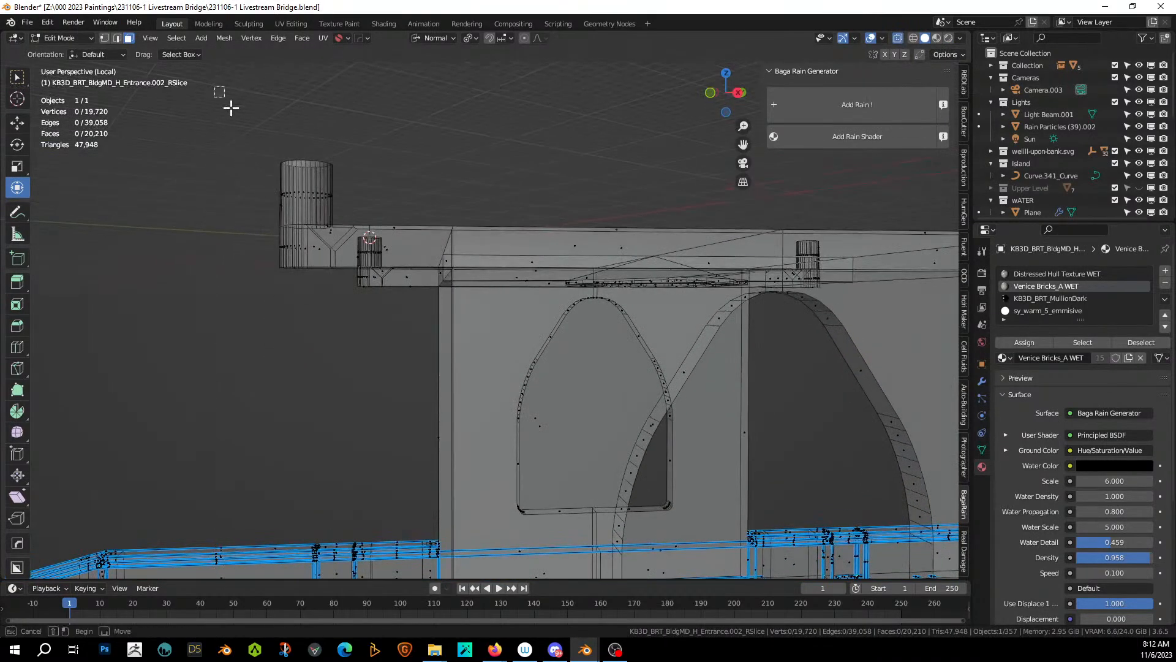
{"action": "left_click_drag", "start_coordinate": [214, 87], "coordinate": [426, 320]}
{"action": "middle_click_drag", "start_coordinate": [552, 281], "coordinate": [175, 257]}
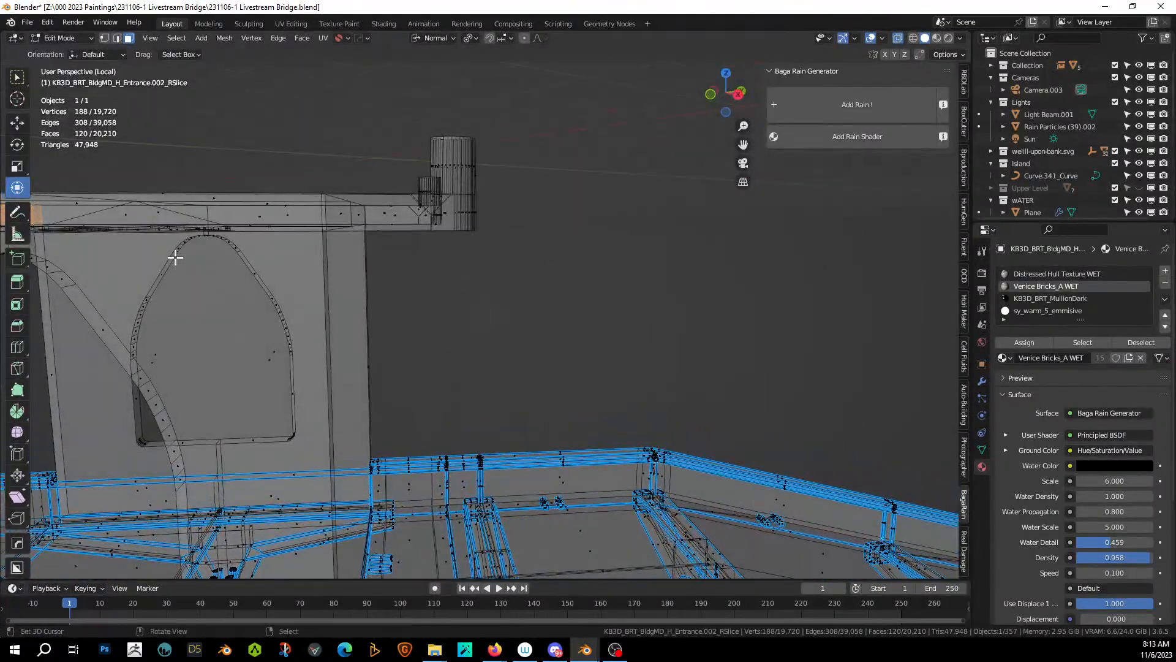
{"action": "key", "text": "b"}
{"action": "left_click_drag", "start_coordinate": [358, 94], "coordinate": [538, 178]}
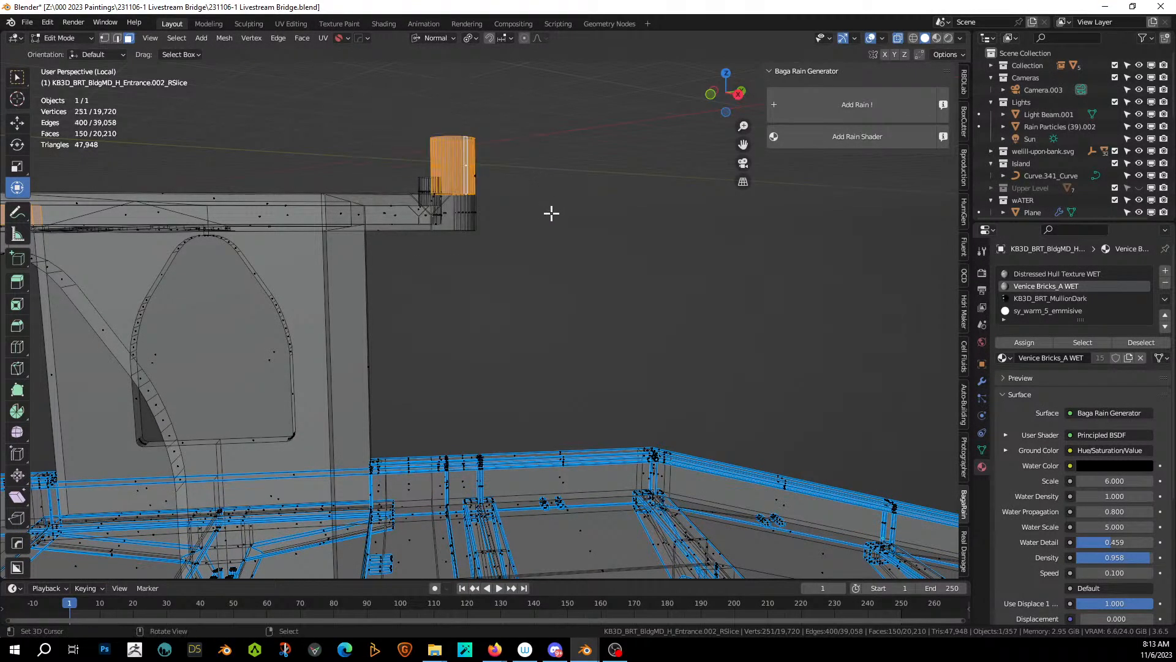
{"action": "middle_click_drag", "start_coordinate": [551, 211], "coordinate": [562, 213]}
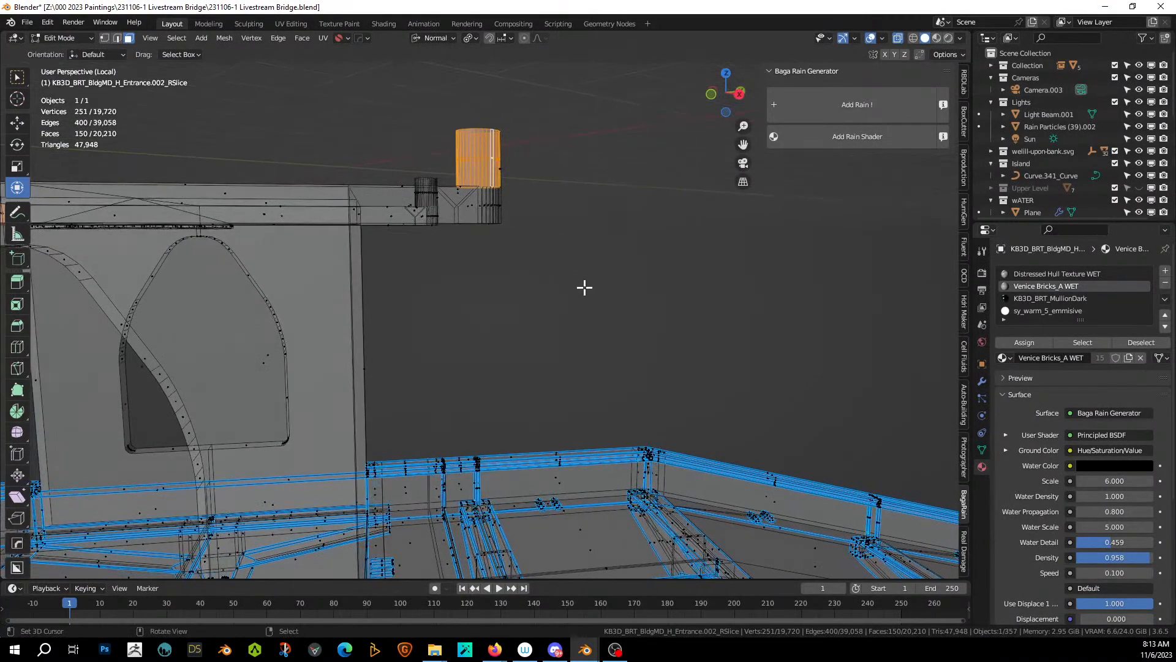
{"action": "left_click_drag", "start_coordinate": [588, 315], "coordinate": [380, 76], "text": "shift"}
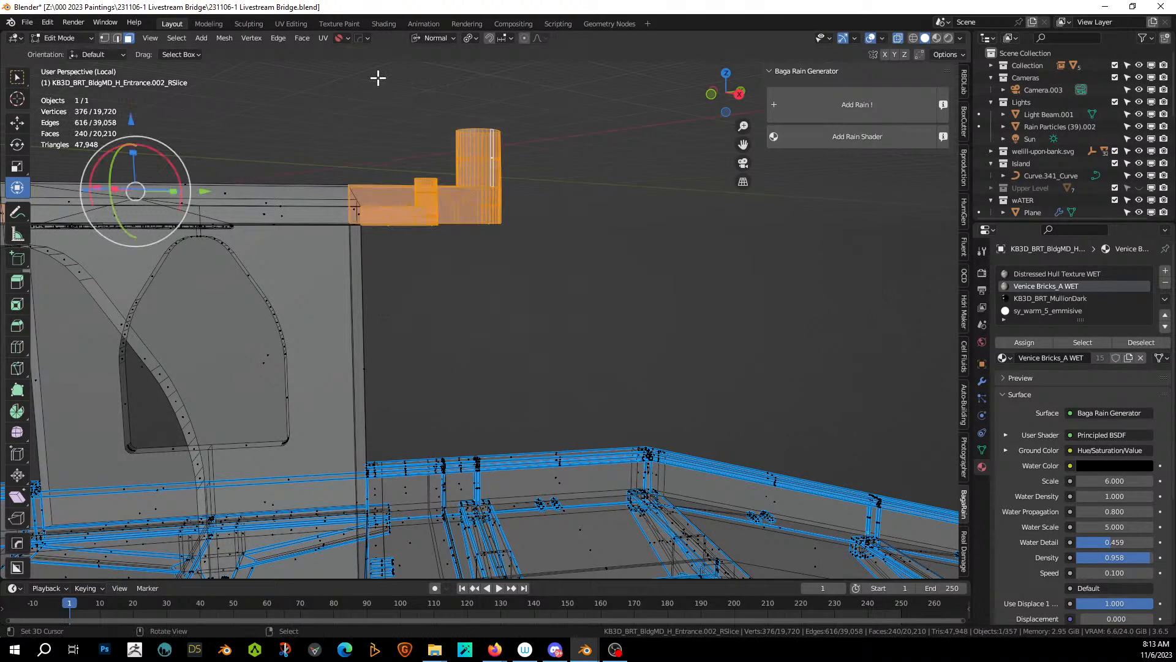
Assign the Distressed Hull Texture WET material to the selected lamp brackets and return to Object Mode.
{"action": "middle_click_drag", "start_coordinate": [459, 238], "coordinate": [426, 251]}
{"action": "key", "text": "alt+z"}
{"action": "scroll", "coordinate": [426, 251], "scroll_direction": "down", "scroll_amount": 4}
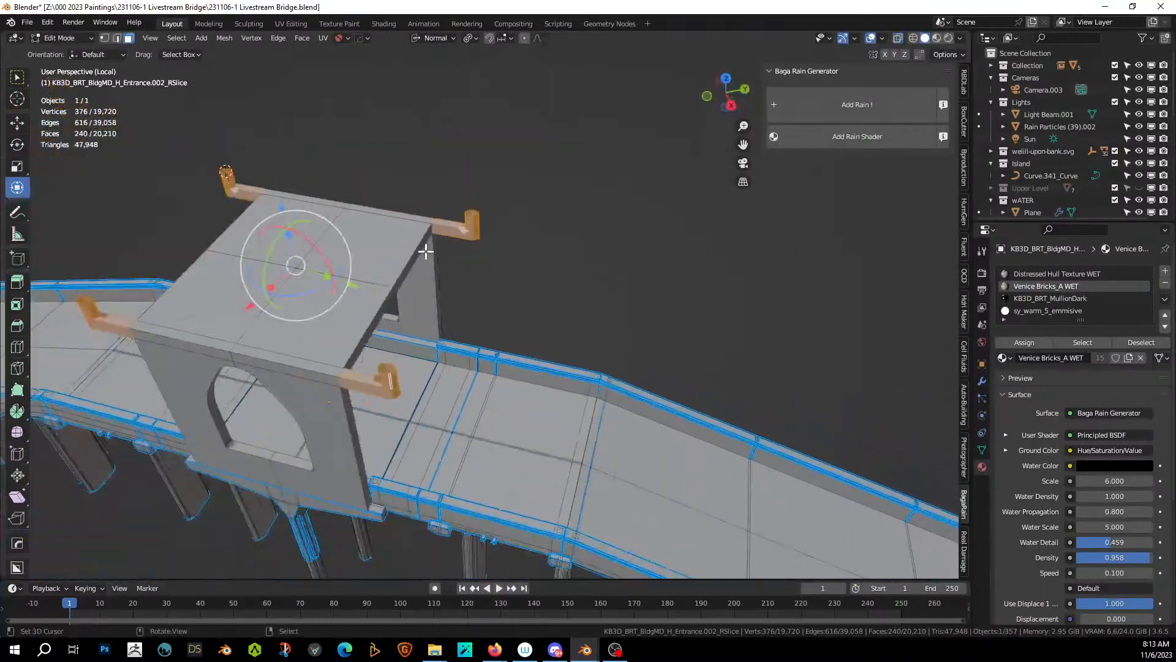
{"action": "left_click", "coordinate": [1074, 274]}
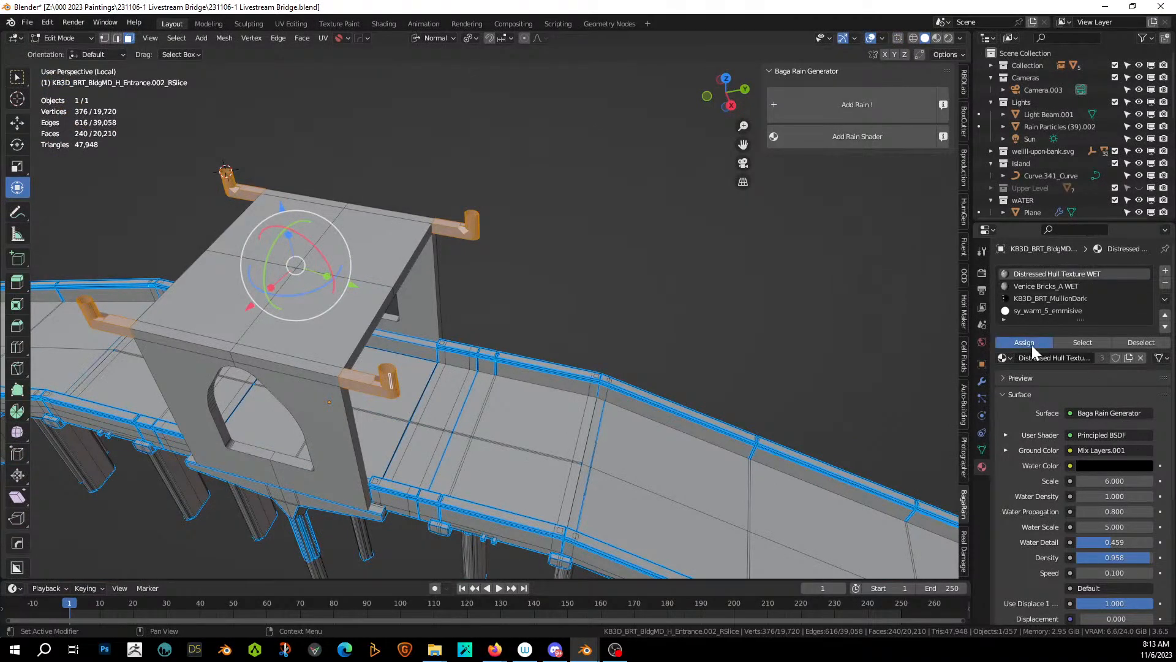
{"action": "left_click", "coordinate": [1032, 344]}
{"action": "key", "text": "Tab"}
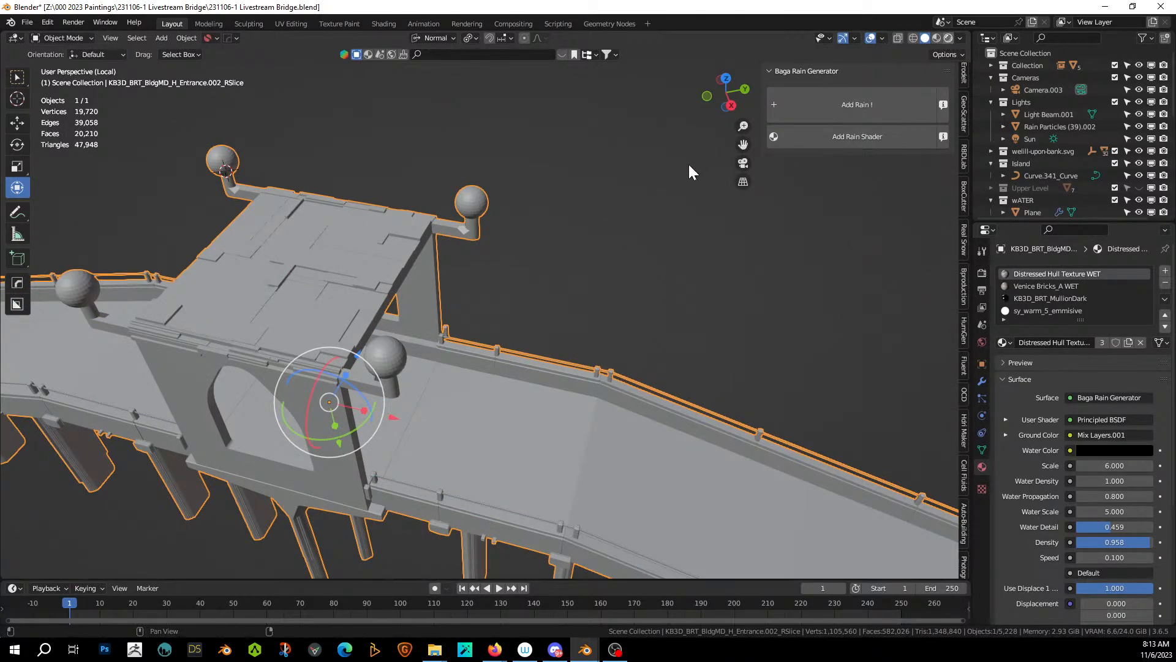
Inspect the retextured lamp brackets in rendered shading and save the file.
{"action": "key", "text": "shift+z"}
{"action": "middle_click_drag", "start_coordinate": [569, 227], "coordinate": [596, 161]}
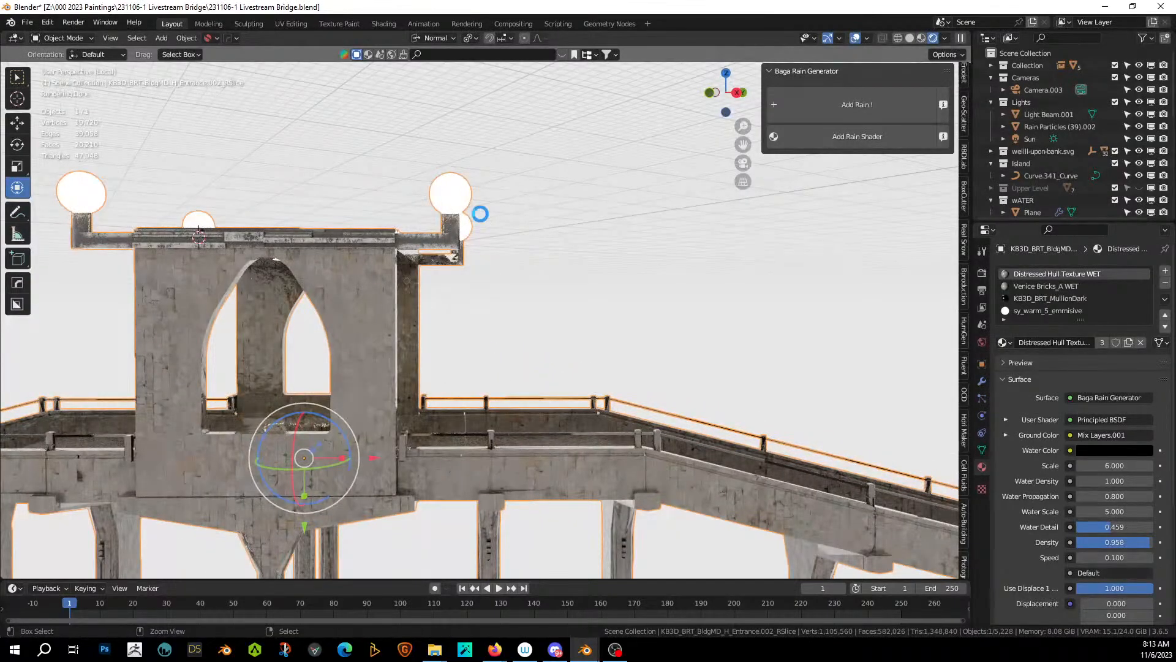
{"action": "key", "text": "ctrl+s"}
{"action": "middle_click_drag", "start_coordinate": [480, 214], "coordinate": [435, 248]}
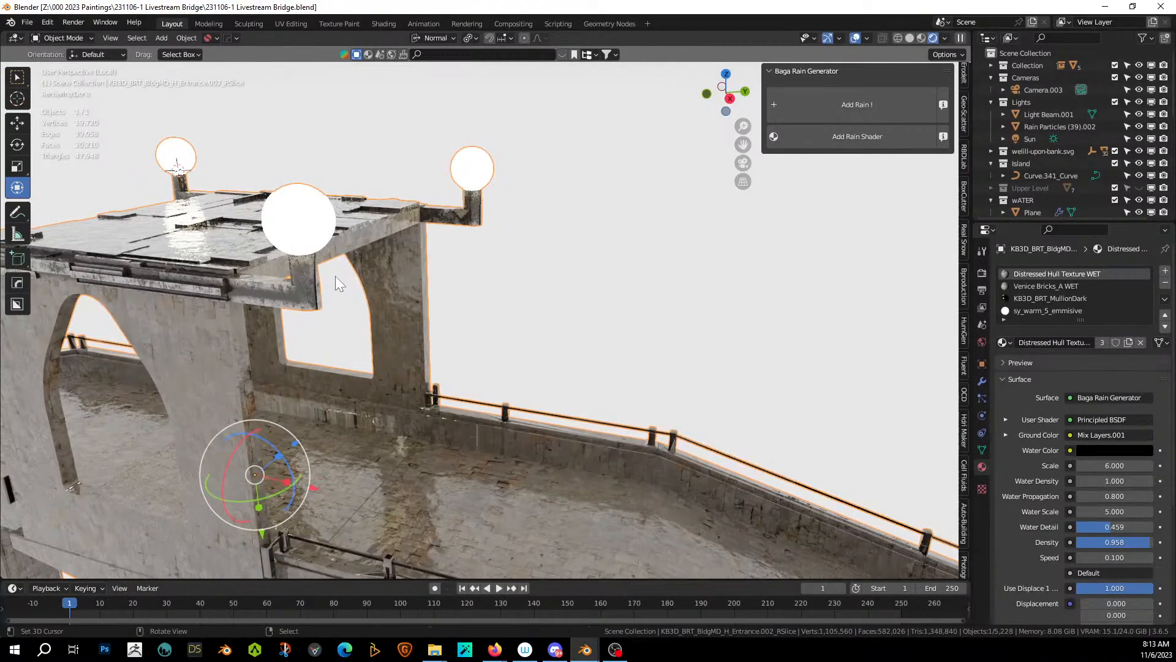
{"action": "middle_click_drag", "start_coordinate": [350, 281], "coordinate": [353, 280]}
Return to solid shading and apply Random Slice to the selected lamp bracket faces to generate surface panels.
{"action": "key", "text": "Tab"}
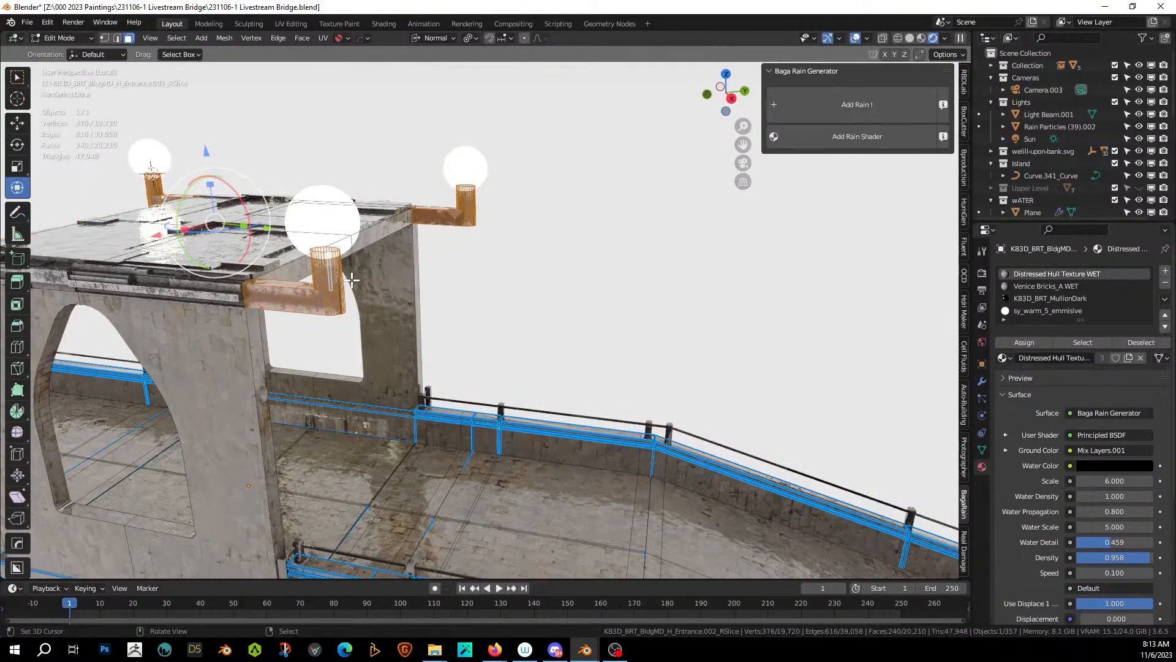
{"action": "left_click", "coordinate": [911, 39]}
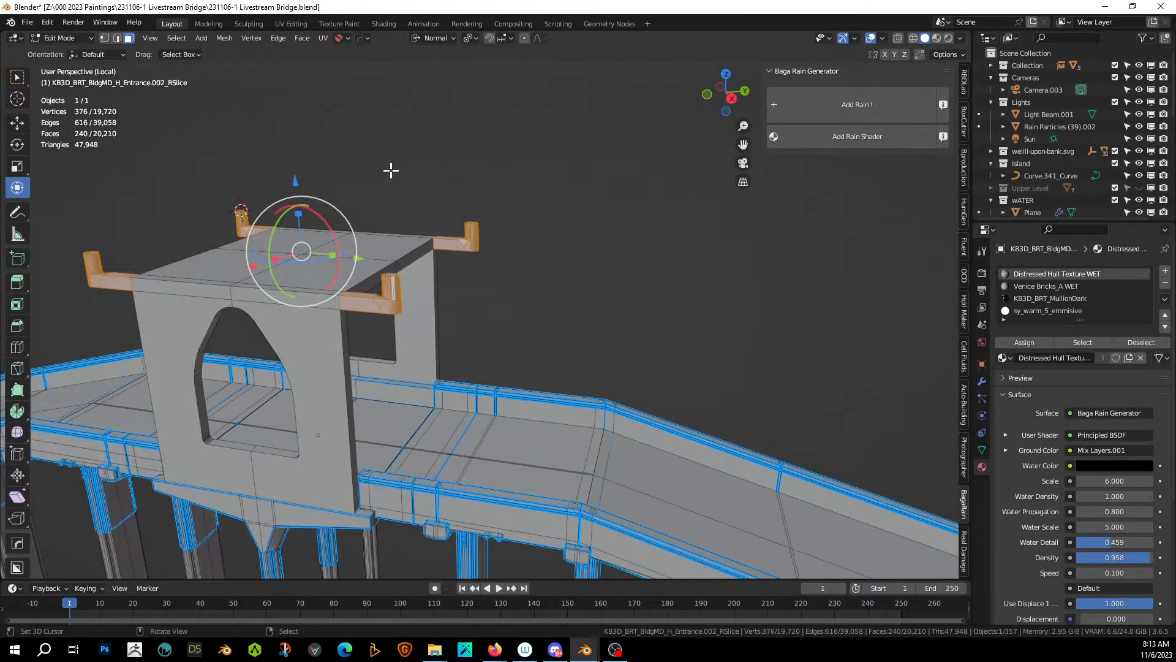
{"action": "middle_click_drag", "start_coordinate": [390, 171], "coordinate": [434, 170]}
{"action": "key", "text": "Tab"}
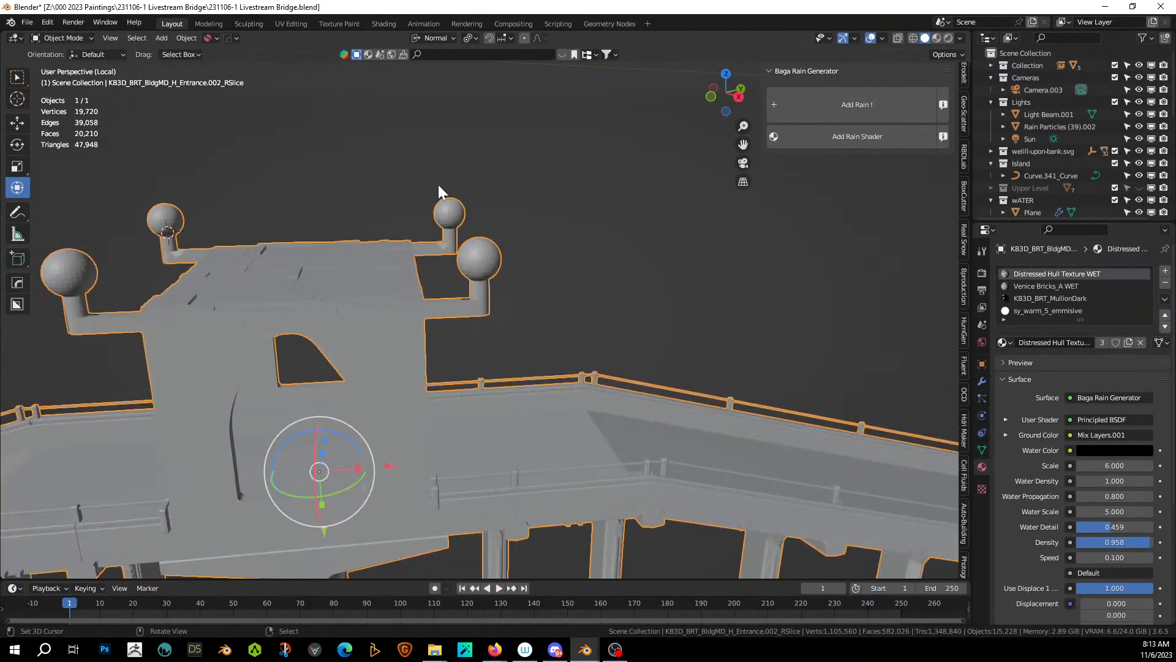
{"action": "key", "text": "shift+q"}
{"action": "left_click", "coordinate": [438, 259]}
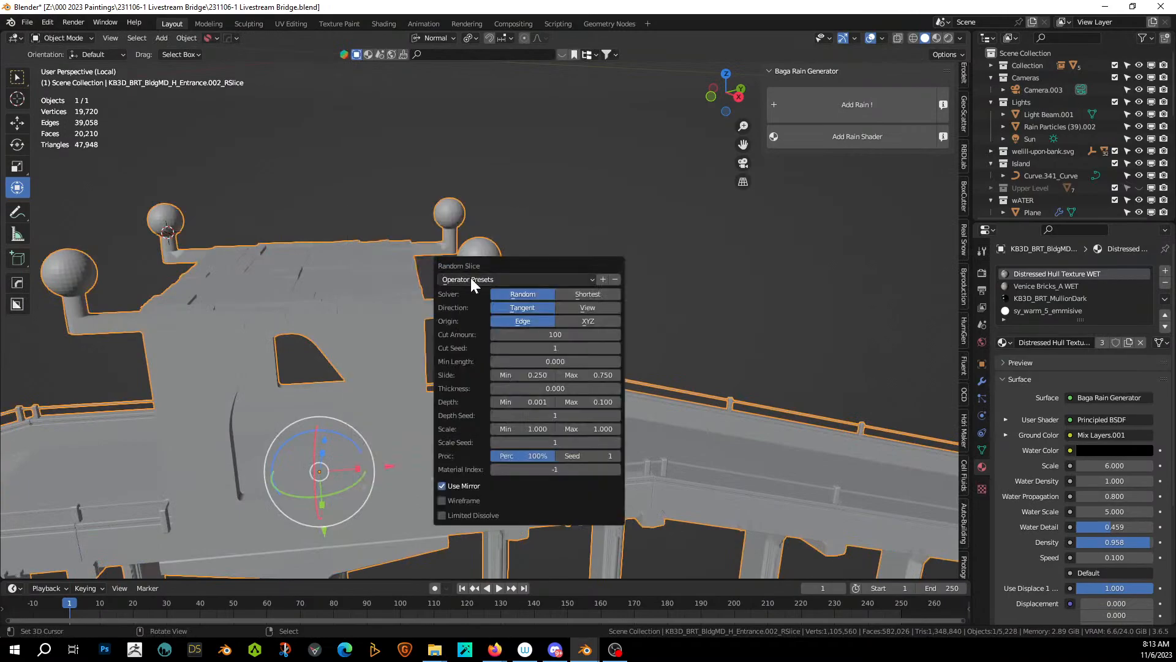
{"action": "left_click", "coordinate": [515, 334]}
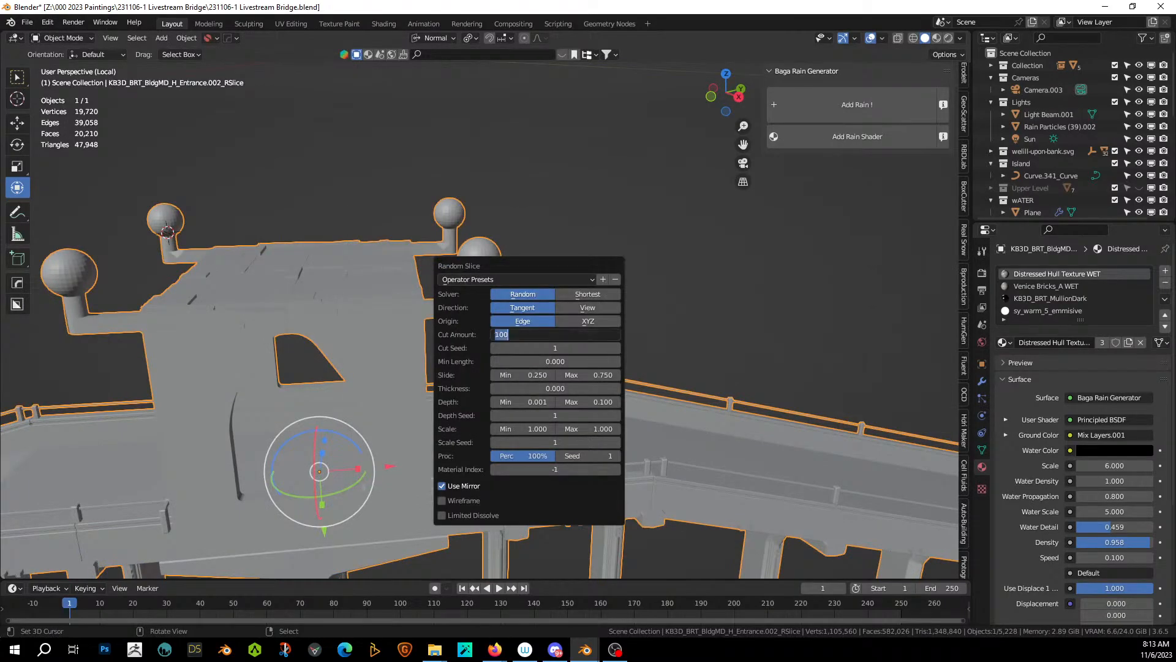
{"action": "key", "text": "Return"}
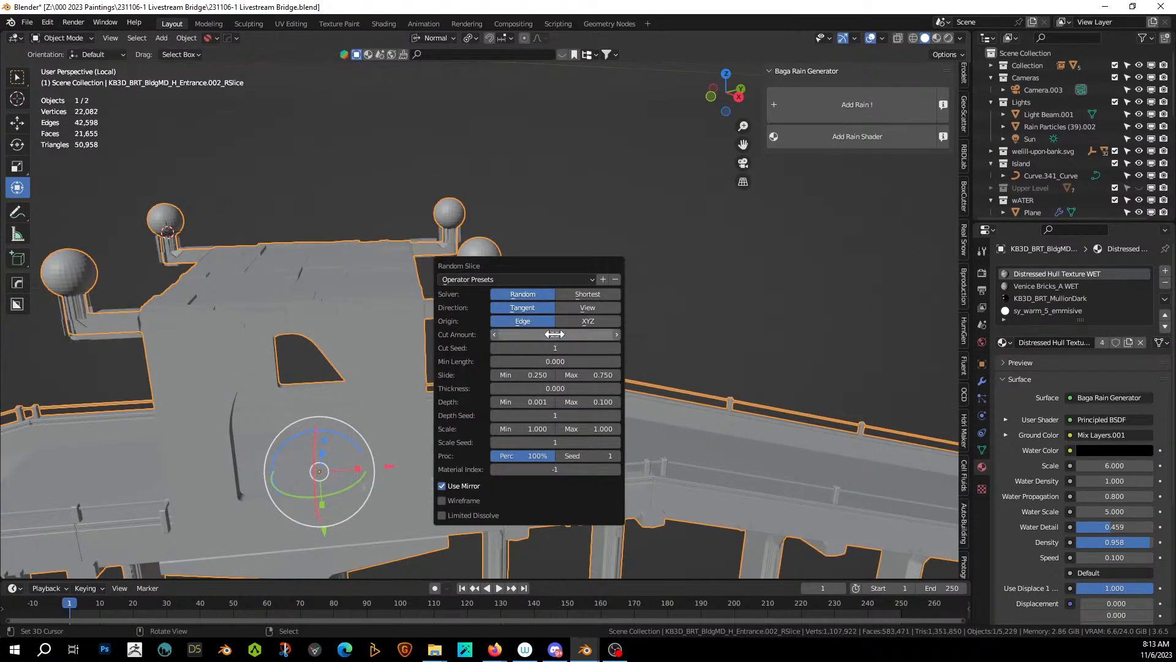
{"action": "middle_click_drag", "start_coordinate": [586, 294], "coordinate": [476, 241]}
Join the new lamp bracket slices and the bridge into a single object.
{"action": "left_click", "coordinate": [467, 224]}
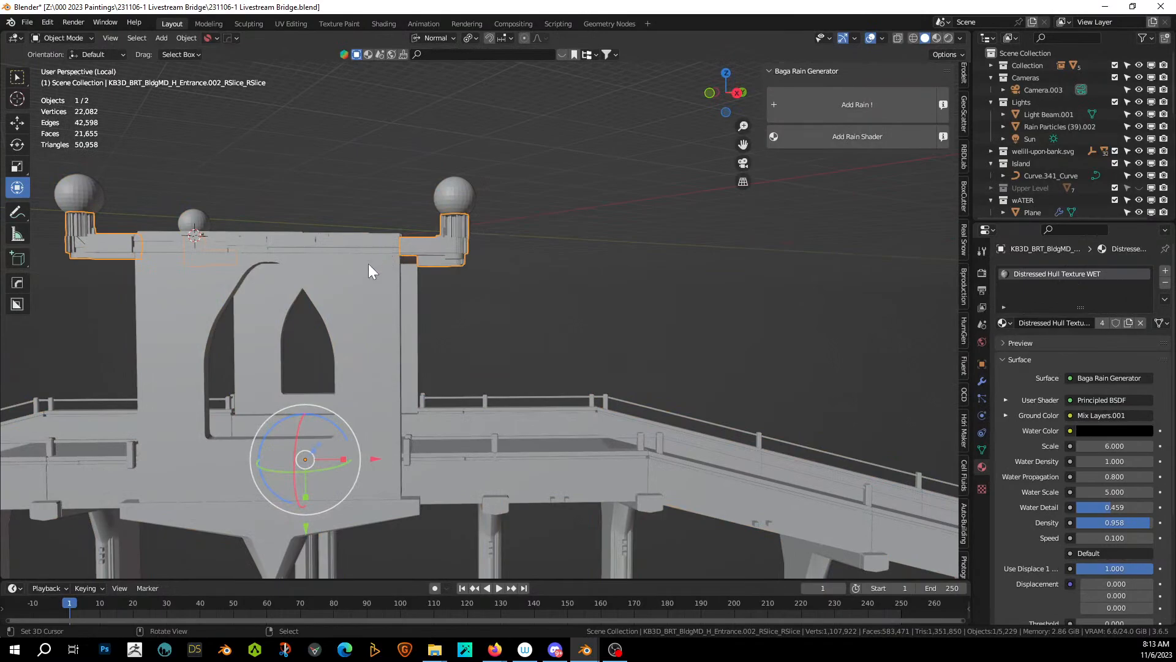
{"action": "left_click", "coordinate": [364, 243]}
{"action": "key", "text": "alt+a"}
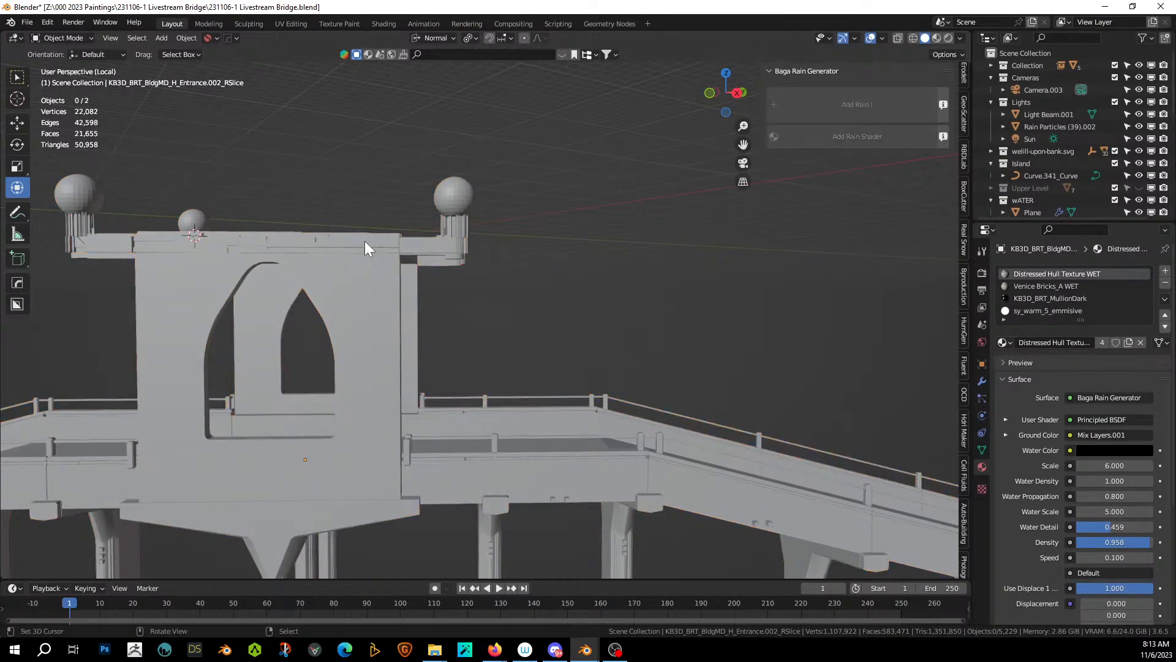
{"action": "key", "text": "ctrl+j"}
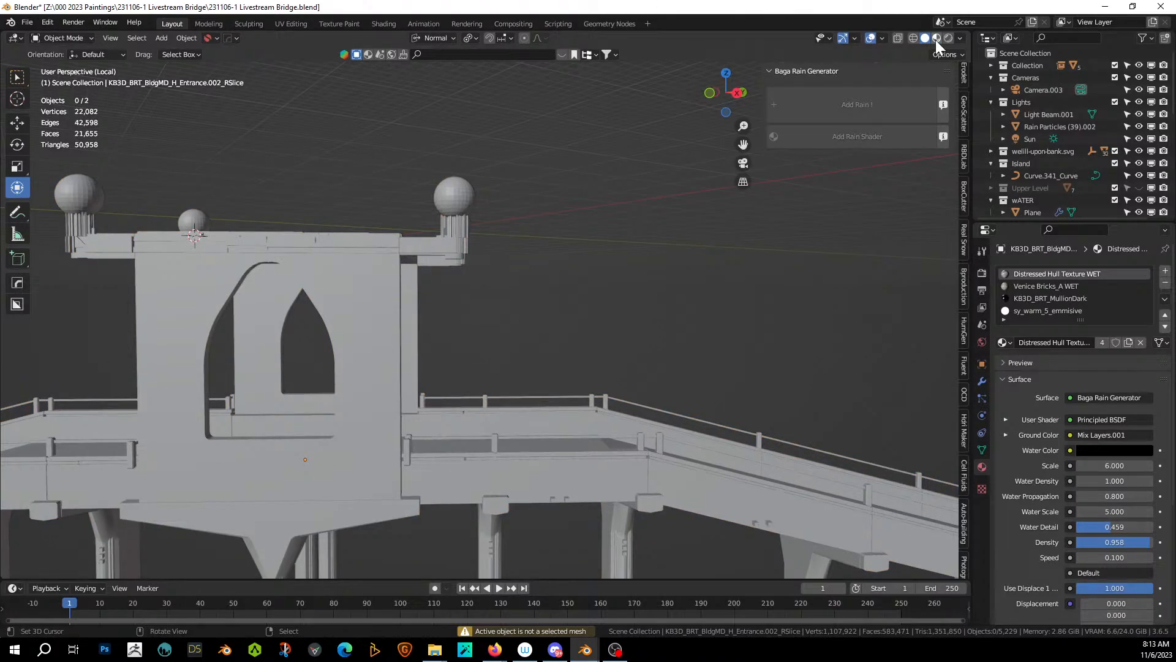
{"action": "key", "text": "a"}
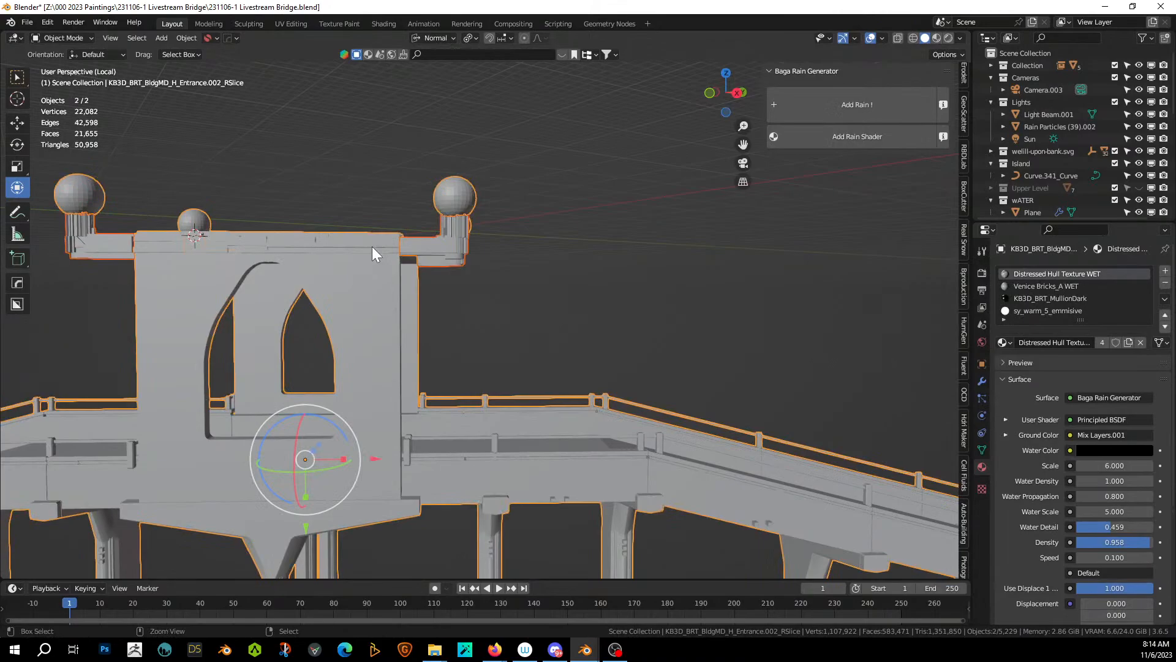
{"action": "key", "text": "ctrl+j"}
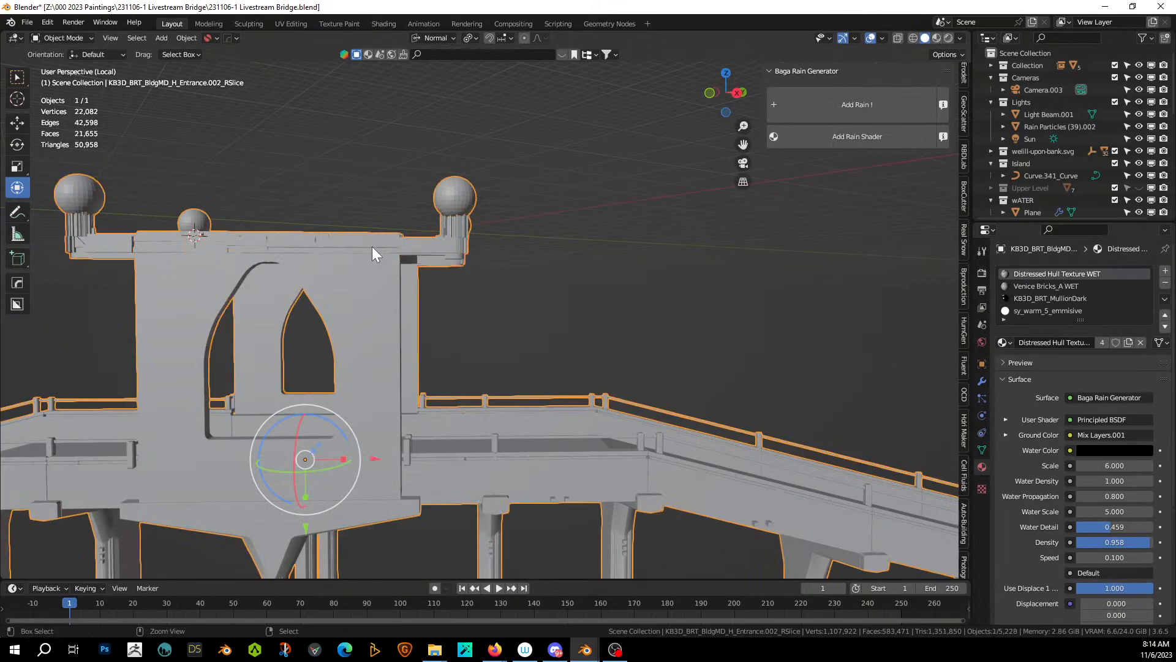
Inspect the joined bridge and its wet deck in rendered shading and save the file.
{"action": "left_click", "coordinate": [945, 38]}
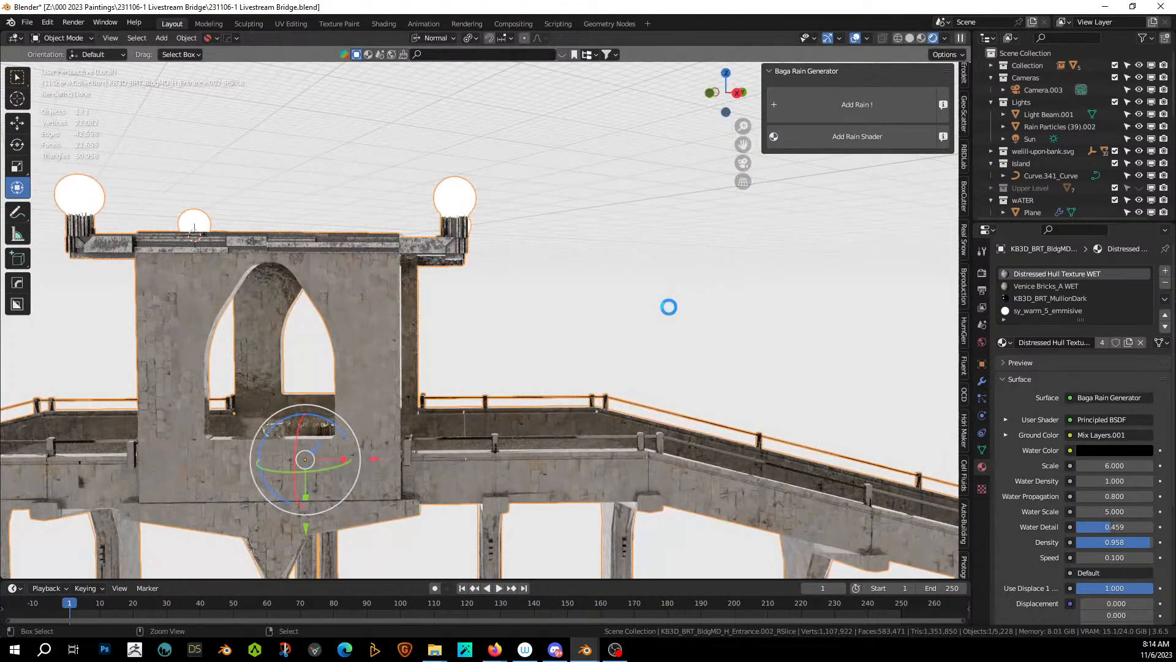
{"action": "key", "text": "ctrl+s"}
{"action": "middle_click_drag", "start_coordinate": [657, 333], "coordinate": [565, 276]}
{"action": "scroll", "coordinate": [475, 344], "scroll_direction": "up", "scroll_amount": 2}
{"action": "scroll", "coordinate": [440, 370], "scroll_direction": "up", "scroll_amount": 2}
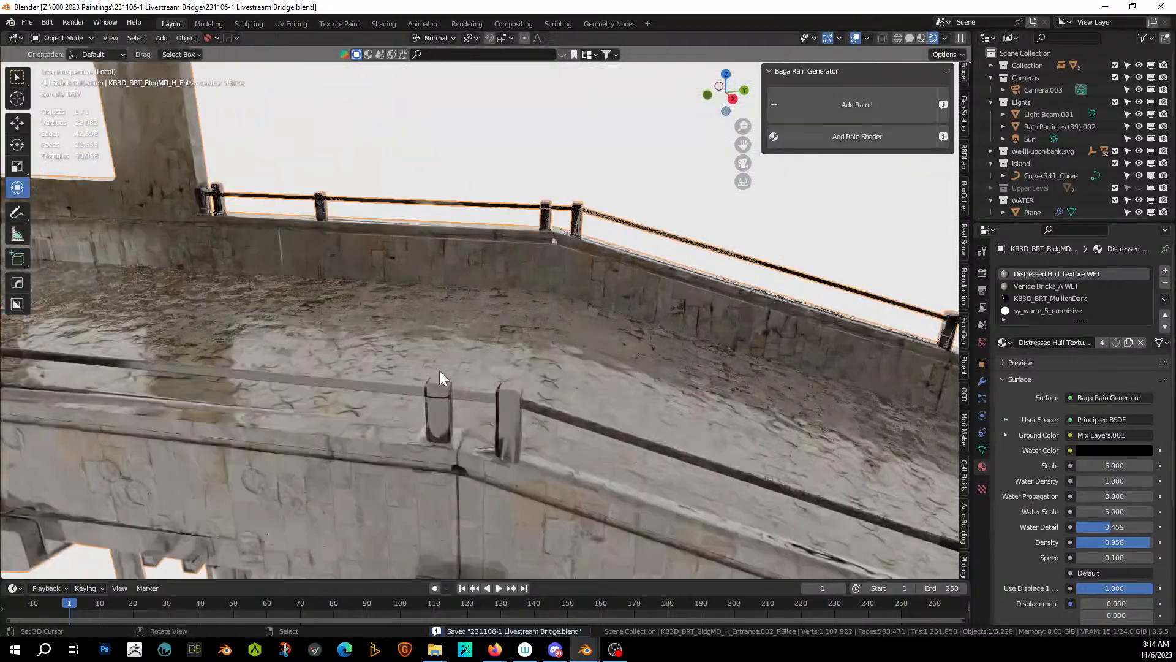
{"action": "key", "text": "Tab"}
{"action": "left_click", "coordinate": [385, 389]}
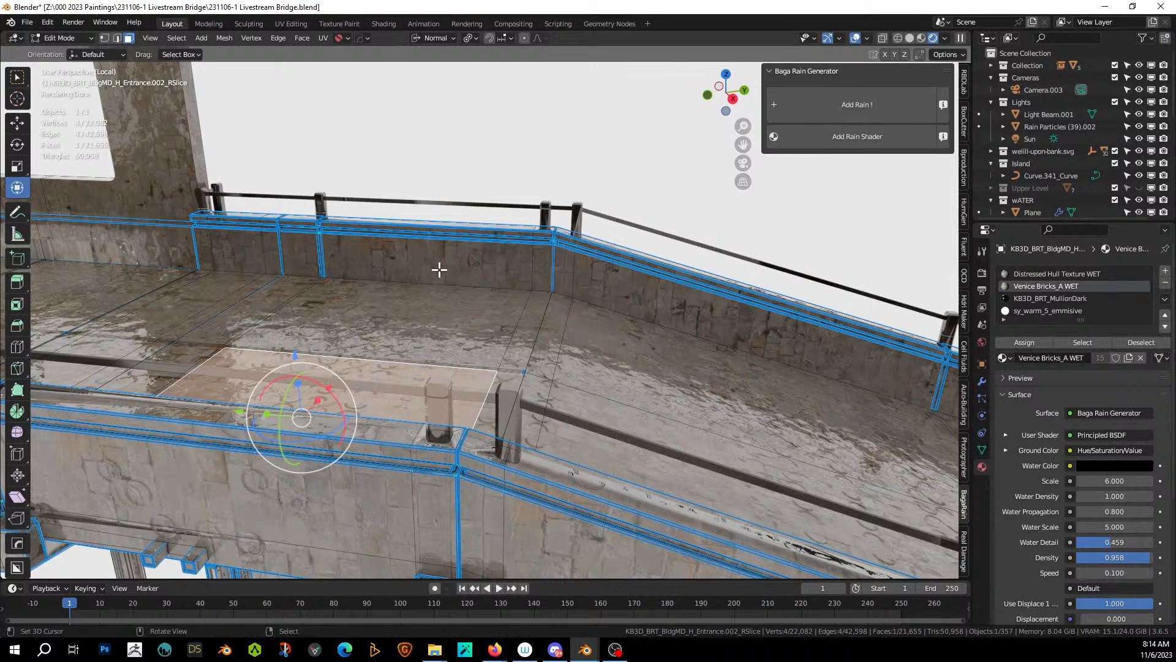
{"action": "middle_click_drag", "start_coordinate": [439, 269], "coordinate": [440, 222]}
{"action": "right_click", "coordinate": [428, 192]}
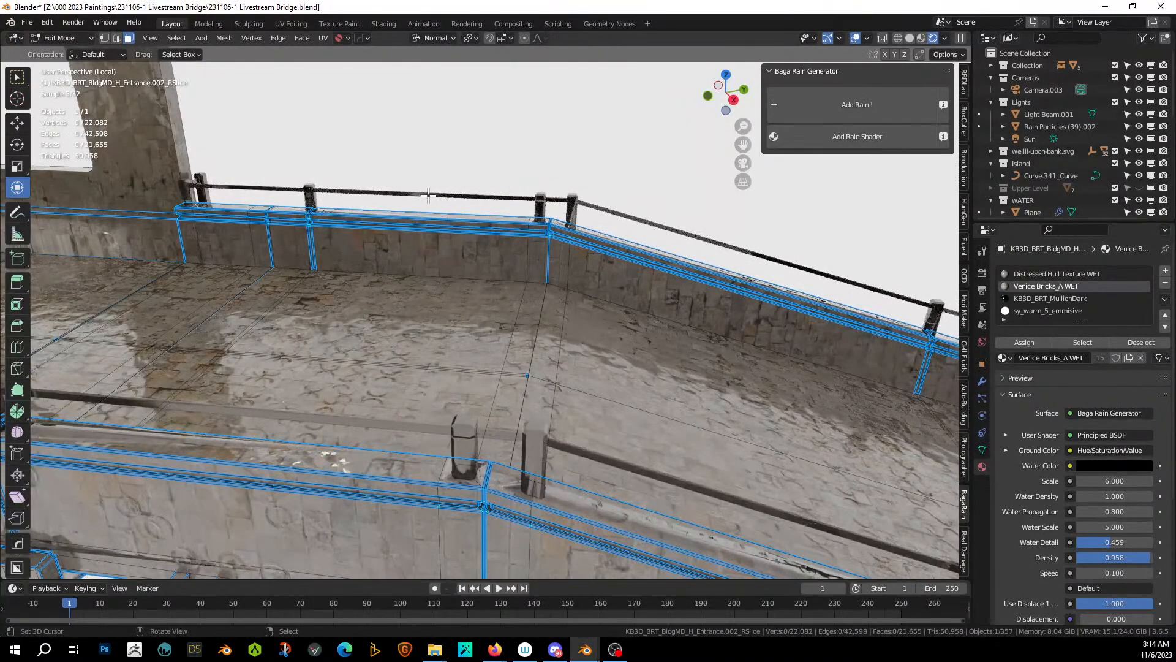
{"action": "key", "text": "Tab"}
{"action": "key", "text": "KP_Decimal"}
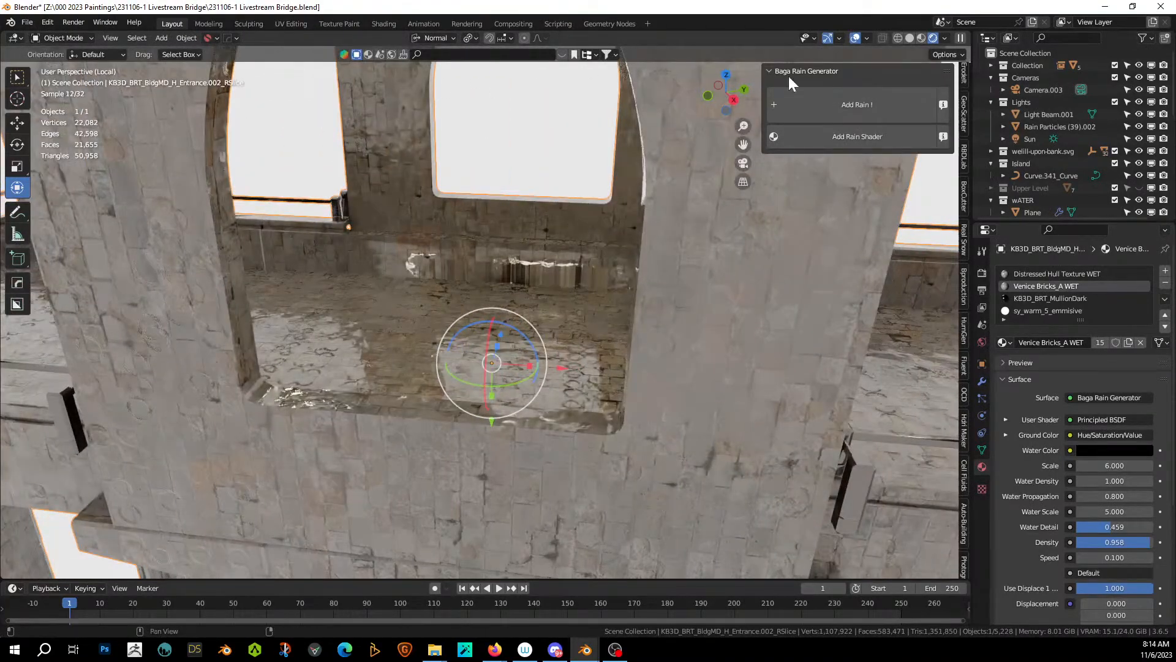
Return to solid shading and reveal the bridge's hidden railing geometry in Edit Mode.
{"action": "left_click", "coordinate": [910, 38]}
{"action": "middle_click_drag", "start_coordinate": [365, 267], "coordinate": [418, 245]}
{"action": "key", "text": "Tab"}
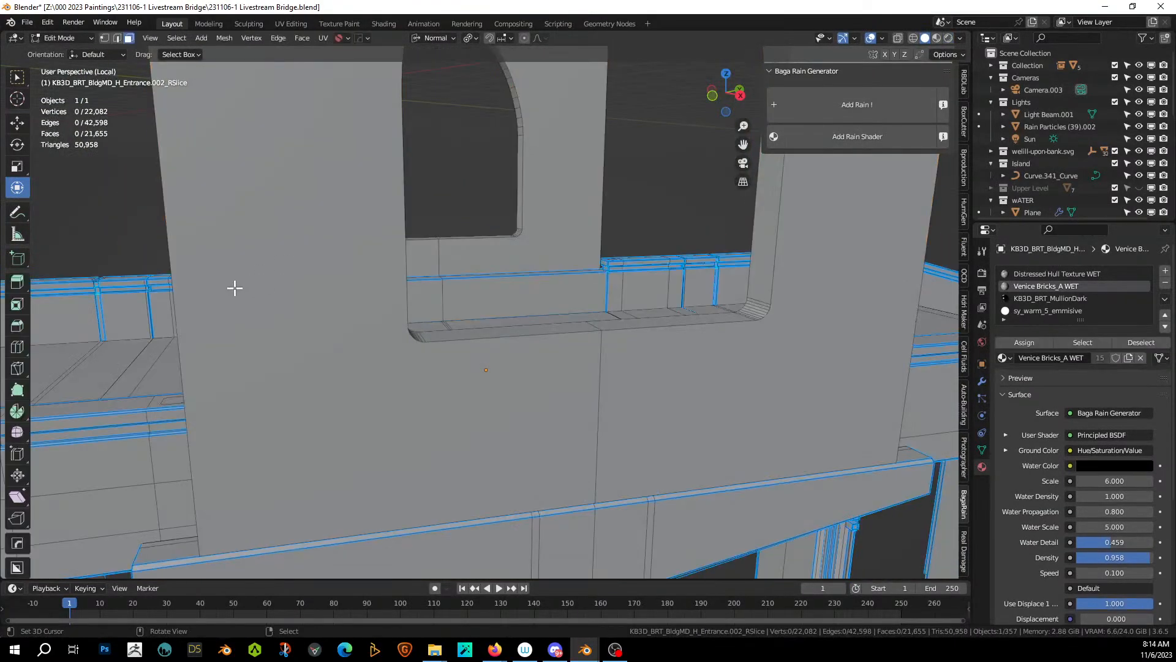
{"action": "key", "text": "alt+h"}
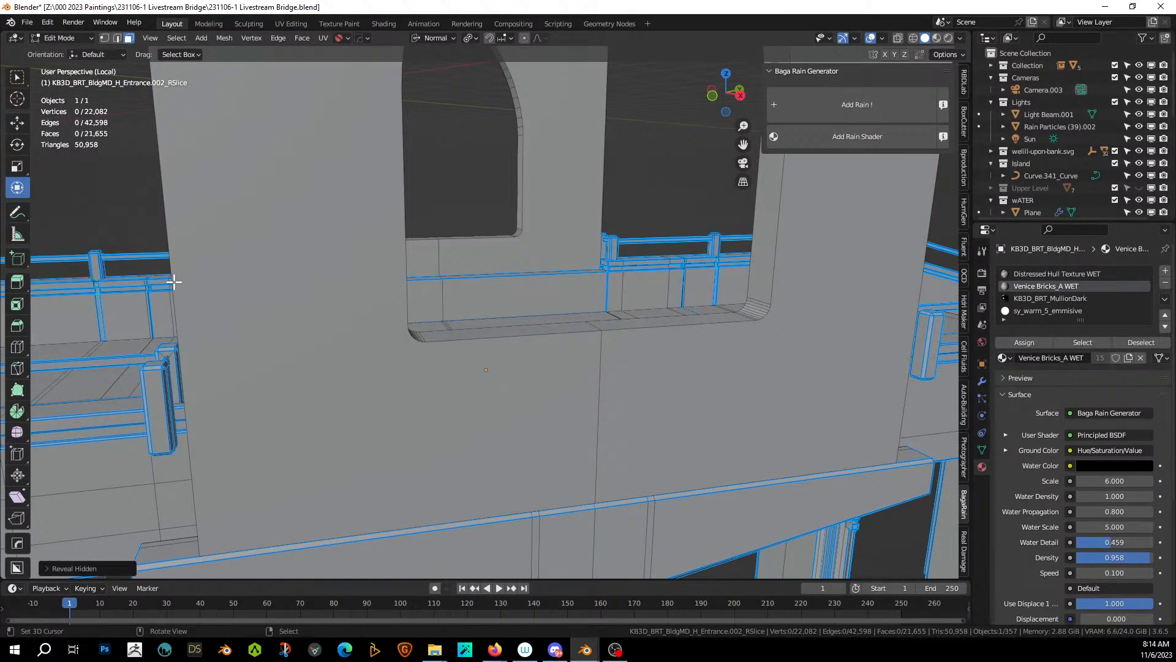
{"action": "middle_click_drag", "start_coordinate": [174, 281], "coordinate": [370, 257], "text": "shift"}
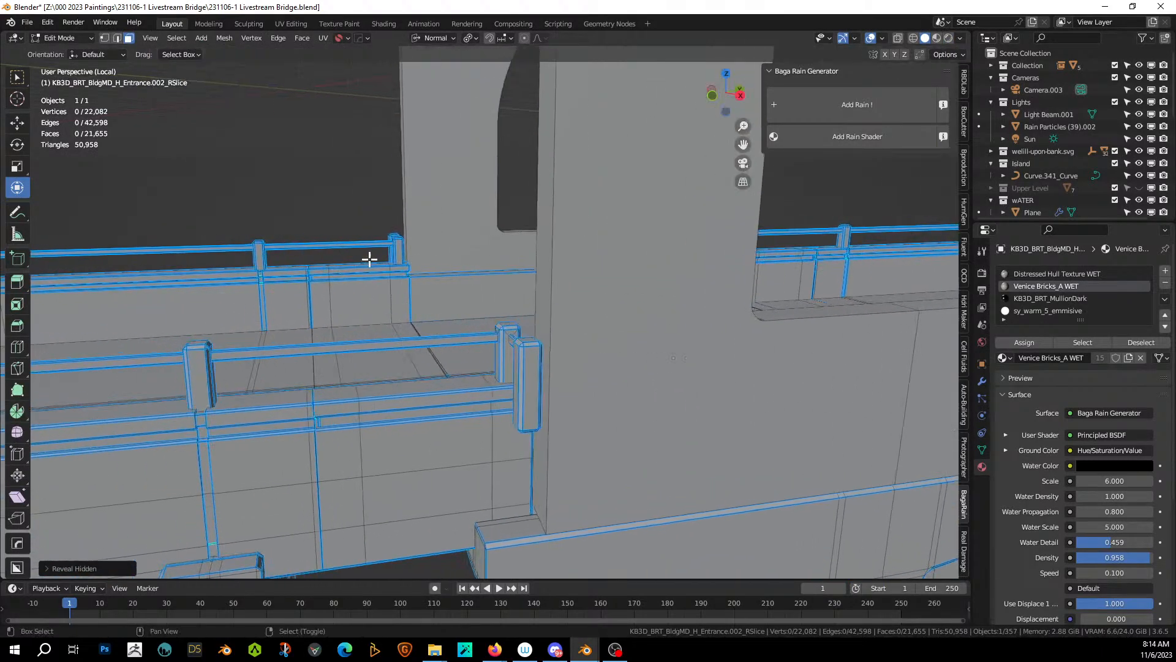
Replace the railing's KB3D_BRT_MullionDark material with Distressed Hull Texture WET and return to Object Mode.
{"action": "left_click", "coordinate": [274, 246]}
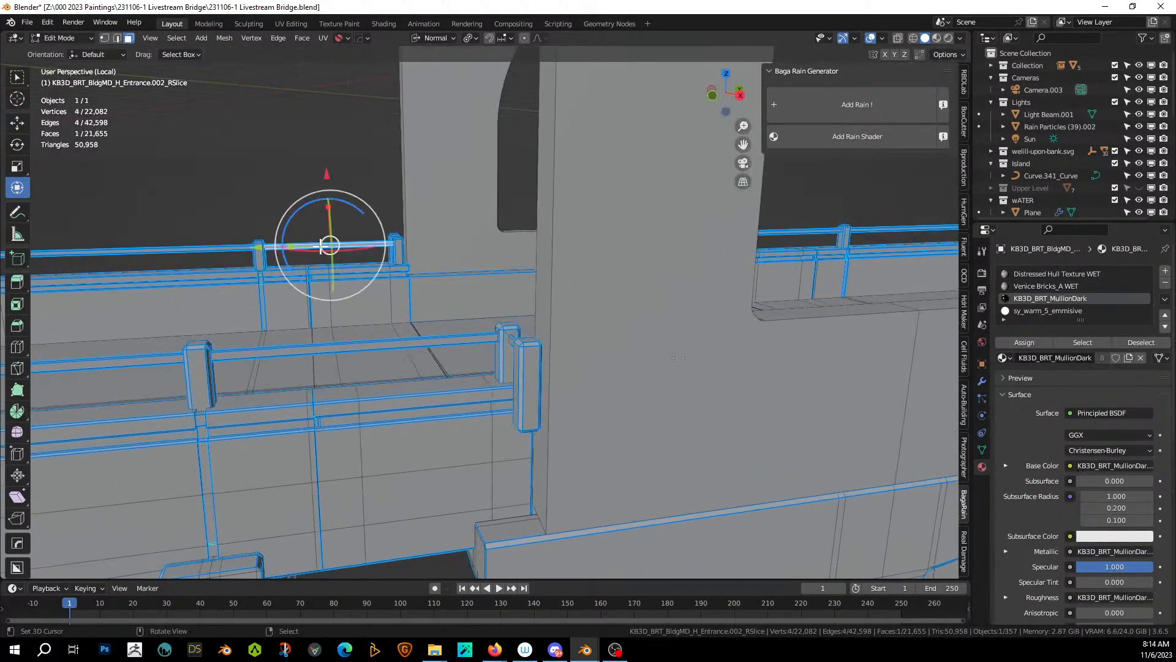
{"action": "left_click", "coordinate": [1005, 357]}
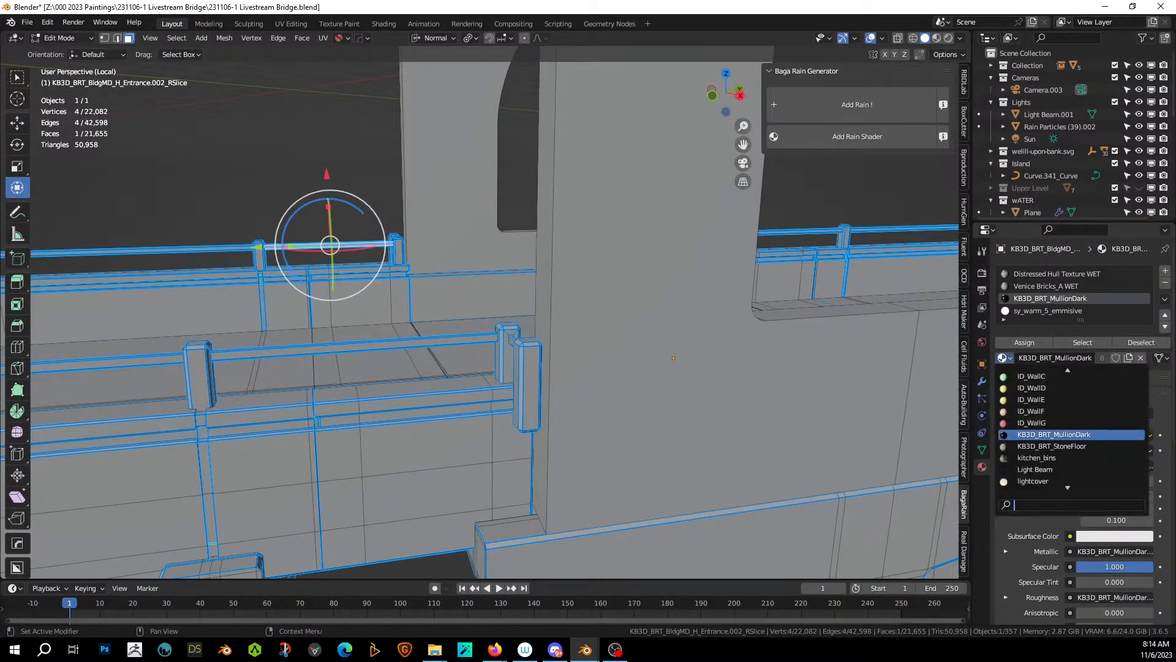
{"action": "type", "text": "wet"}
{"action": "key", "text": "Down"}
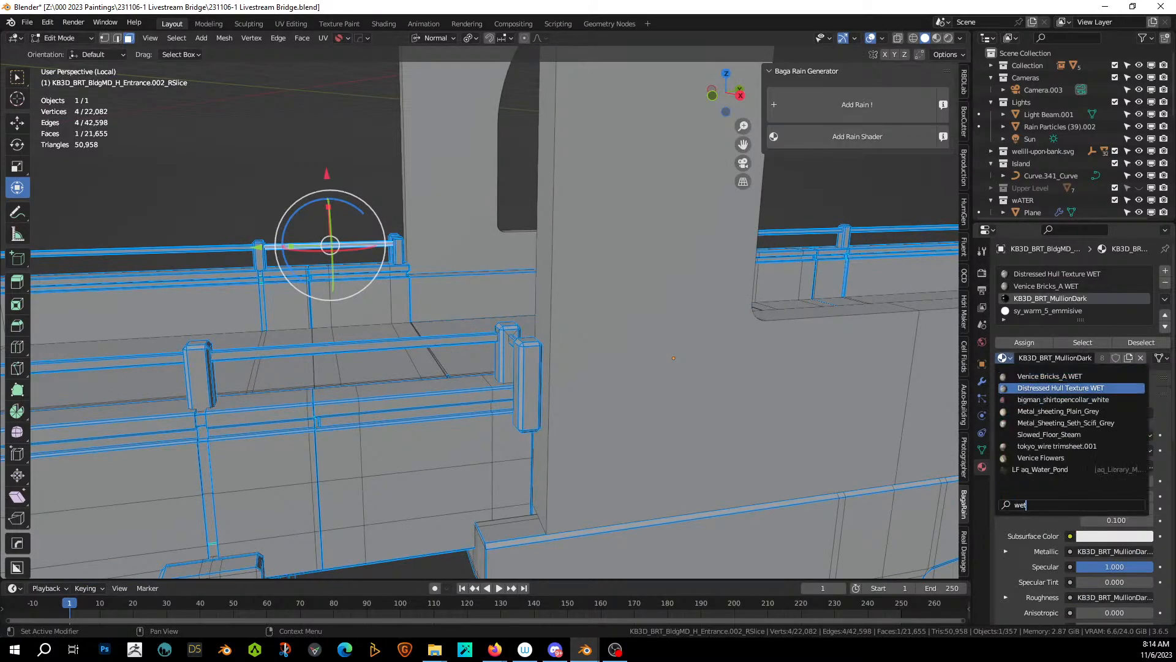
{"action": "left_click", "coordinate": [1078, 390]}
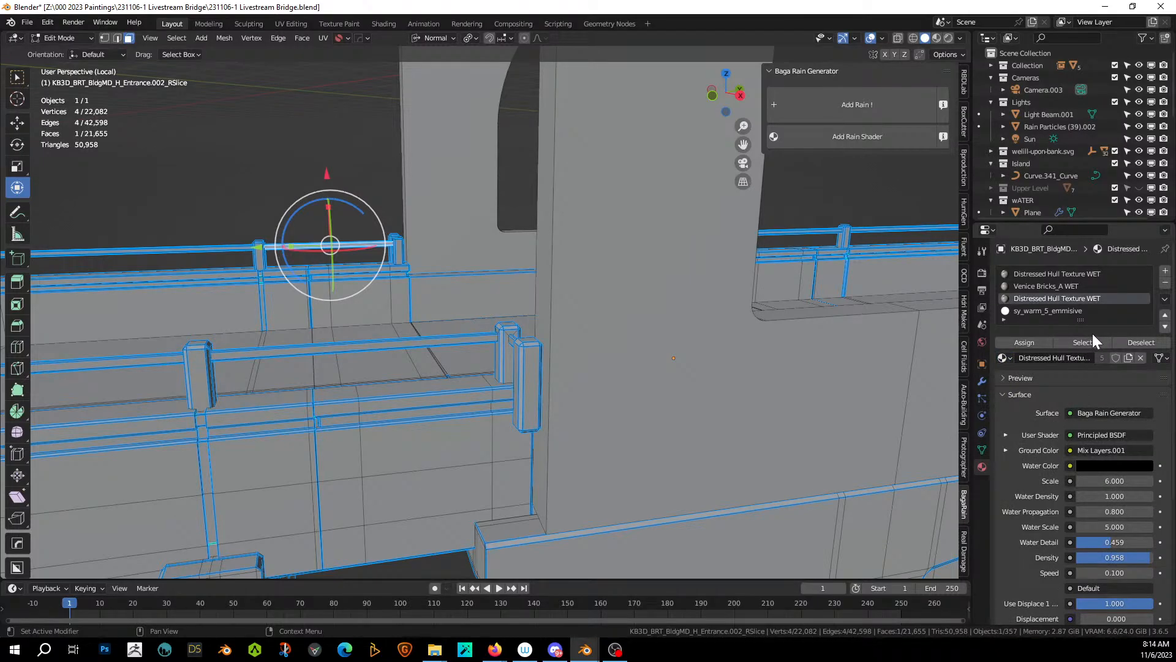
{"action": "key", "text": "Tab"}
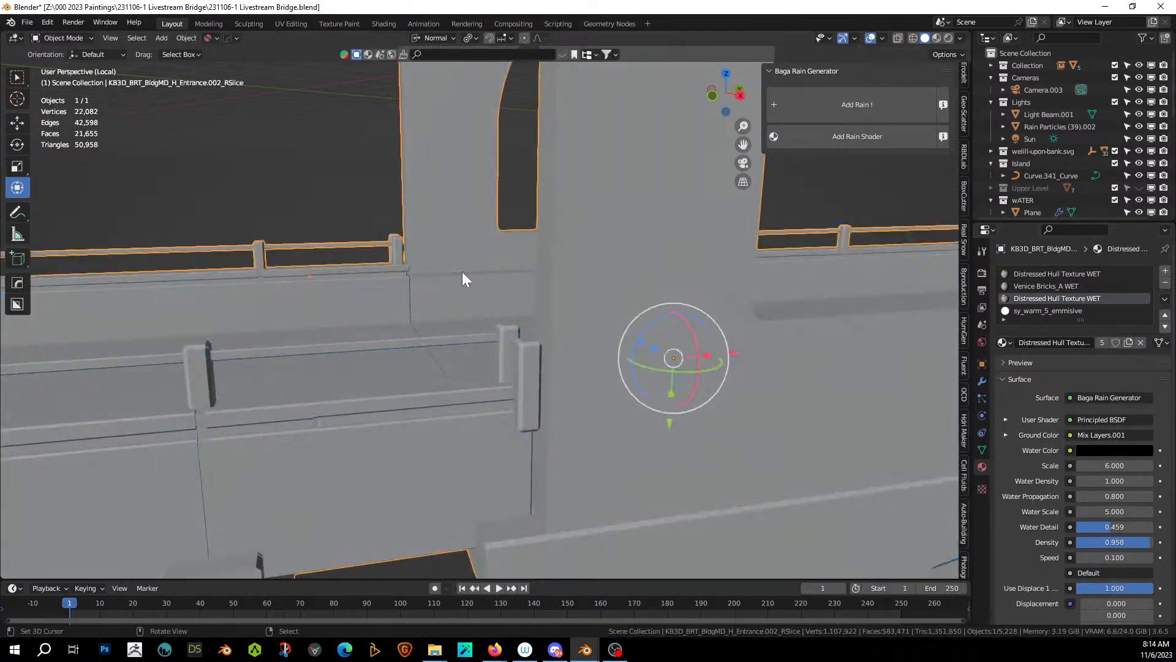
Inspect the retextured railings around the whole bridge in rendered shading and save the file.
{"action": "left_click", "coordinate": [948, 38]}
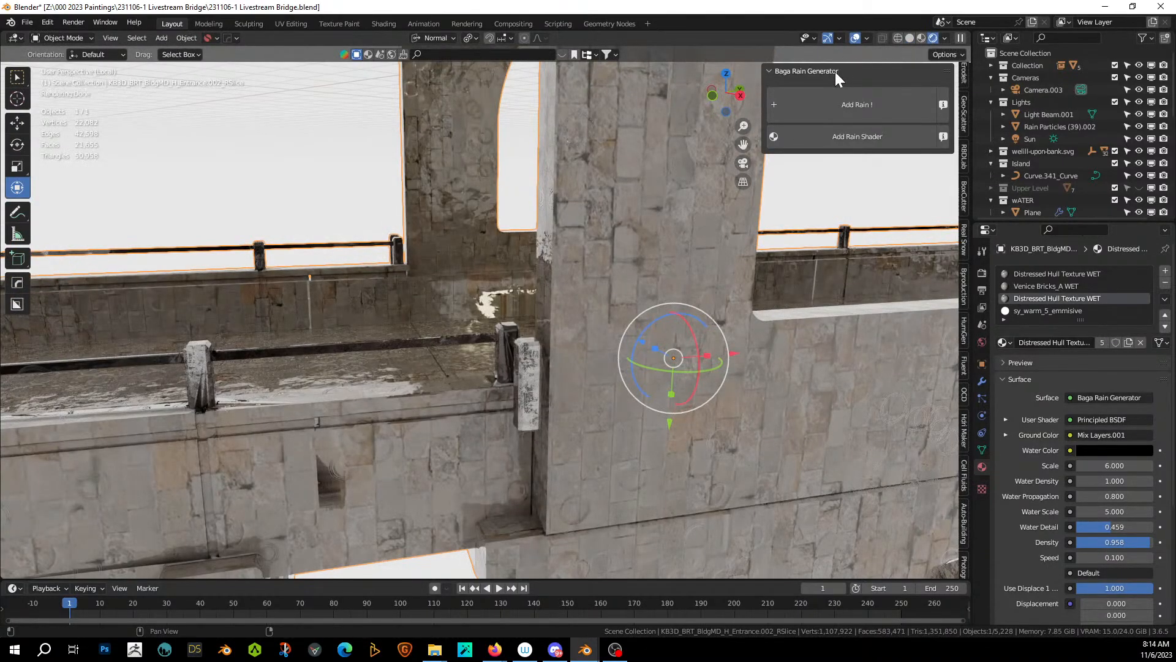
{"action": "scroll", "coordinate": [729, 333], "scroll_direction": "down", "scroll_amount": 4}
{"action": "middle_click_drag", "start_coordinate": [723, 355], "coordinate": [404, 350]}
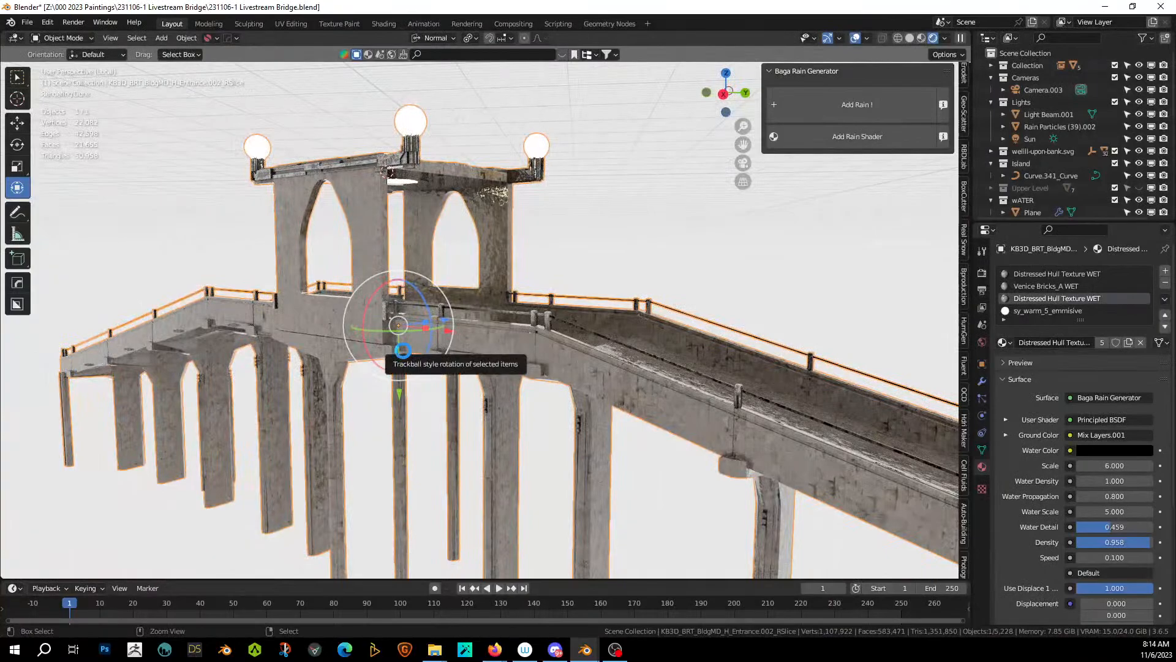
{"action": "key", "text": "ctrl+s"}
Leave local view to bring back the full scene and view the bridge through the scene camera.
{"action": "key", "text": "KP_0"}
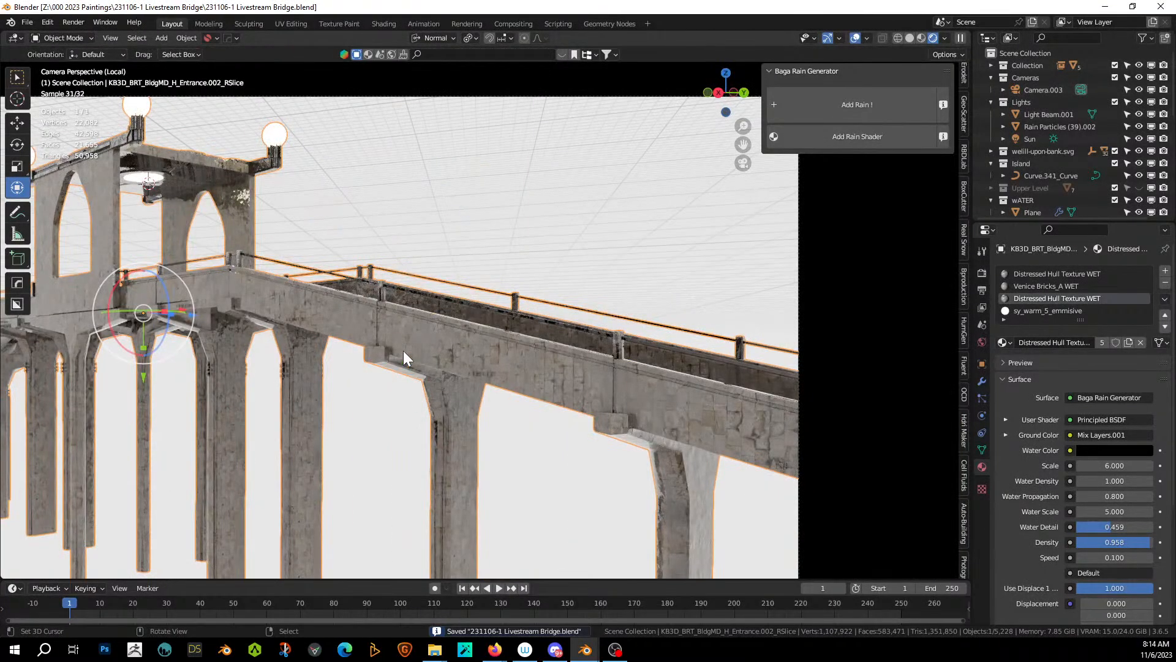
{"action": "key", "text": "KP_Divide"}
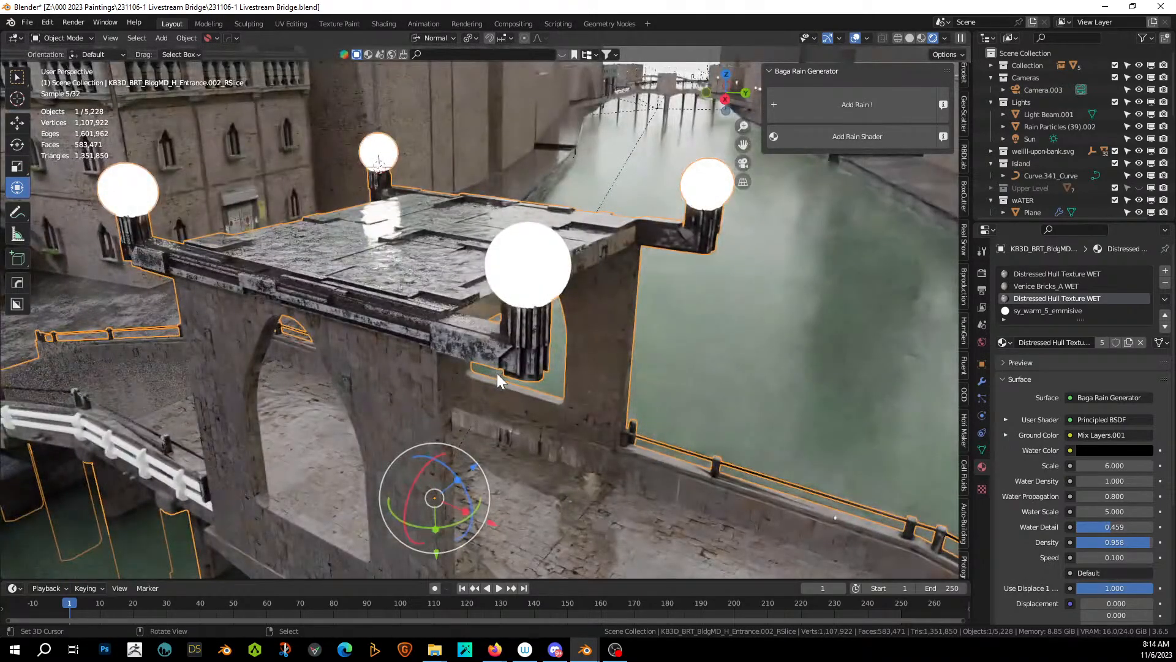
{"action": "key", "text": "KP_0"}
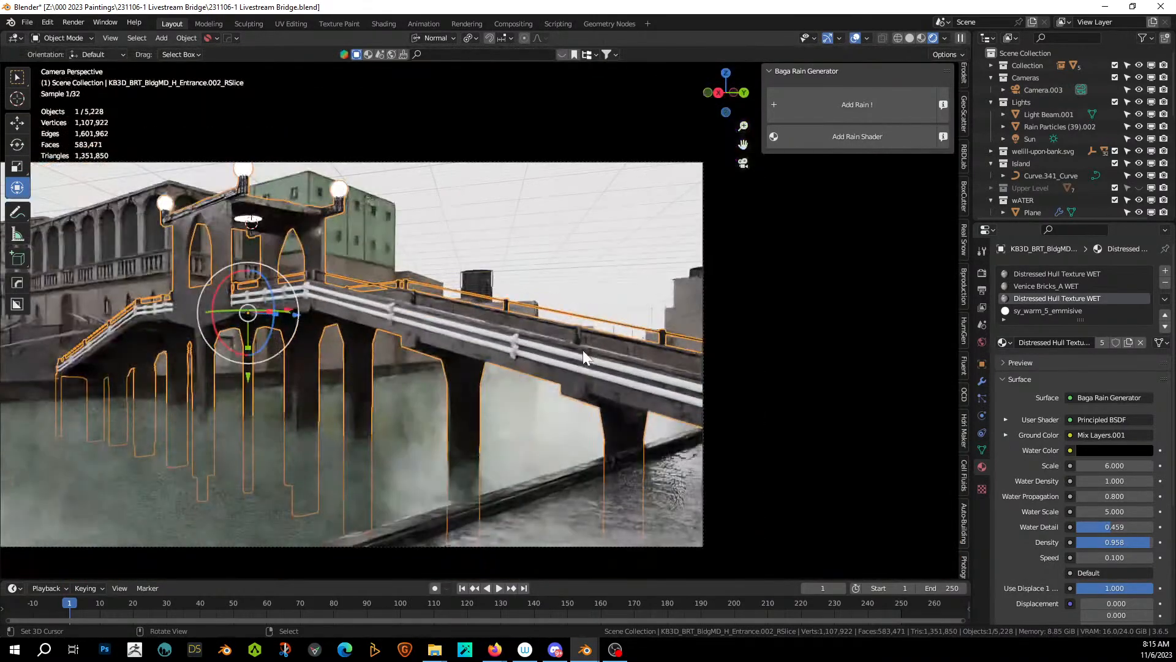
{"action": "scroll", "coordinate": [526, 361], "scroll_direction": "up", "scroll_amount": 2}
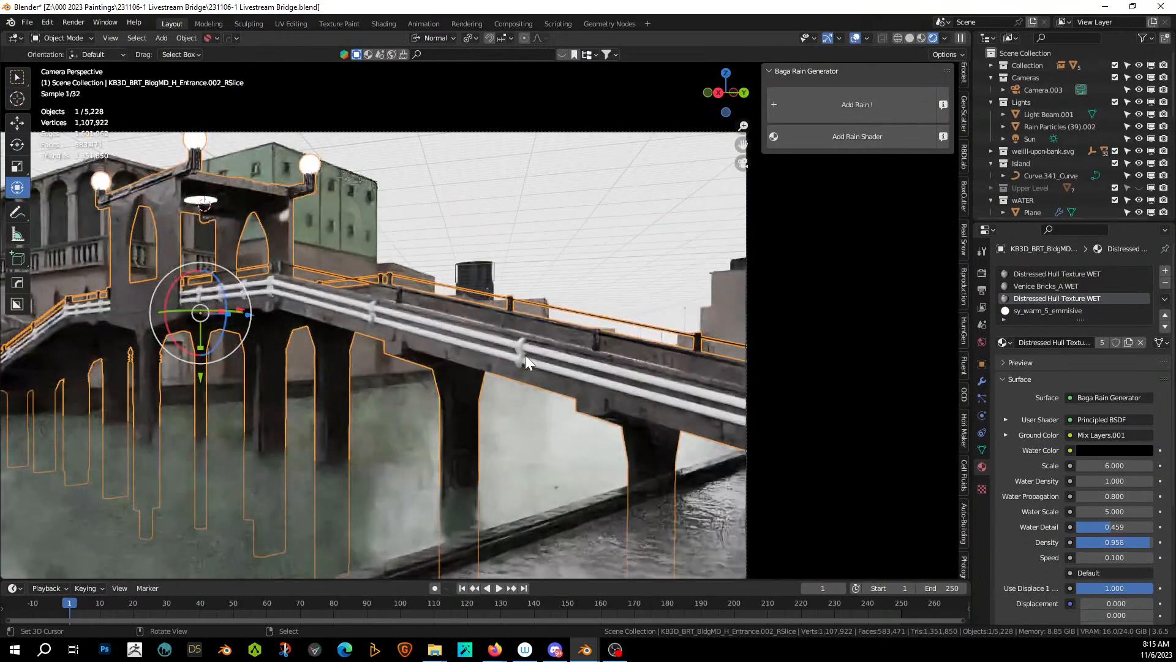
Select the white bridge pipes and open an Asset Browser beside the viewport showing the Seth Created catalog of 00 Blender Shaders.
{"action": "left_click", "coordinate": [531, 360]}
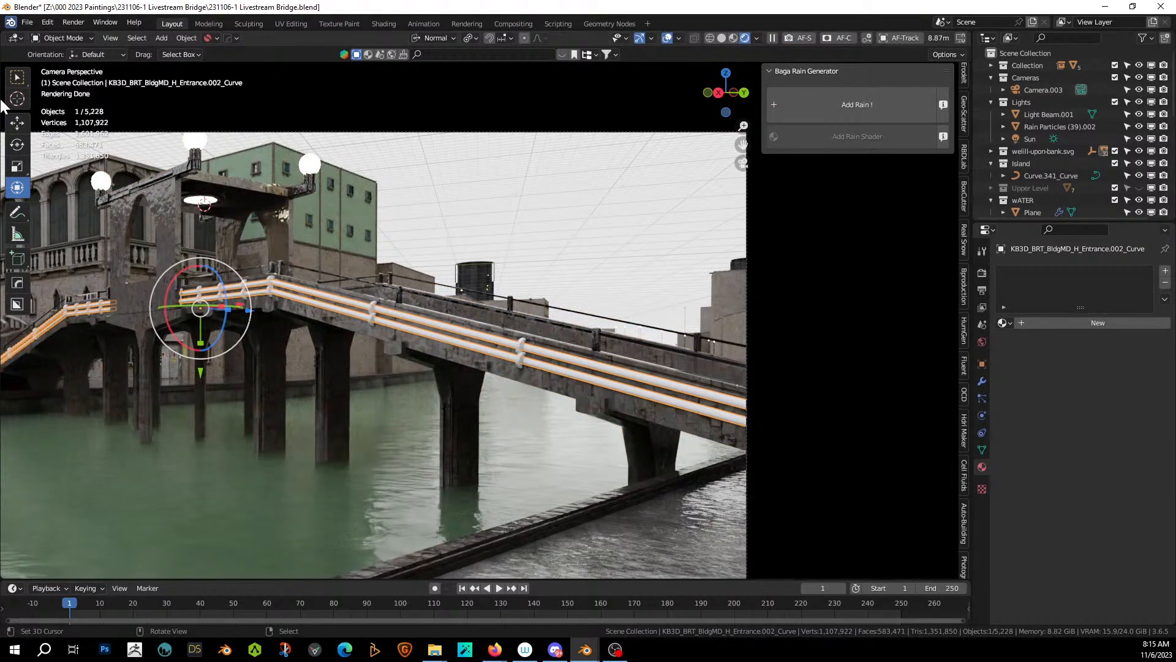
{"action": "left_click_drag", "start_coordinate": [2, 34], "coordinate": [322, 62]}
{"action": "key", "text": "shift+F1"}
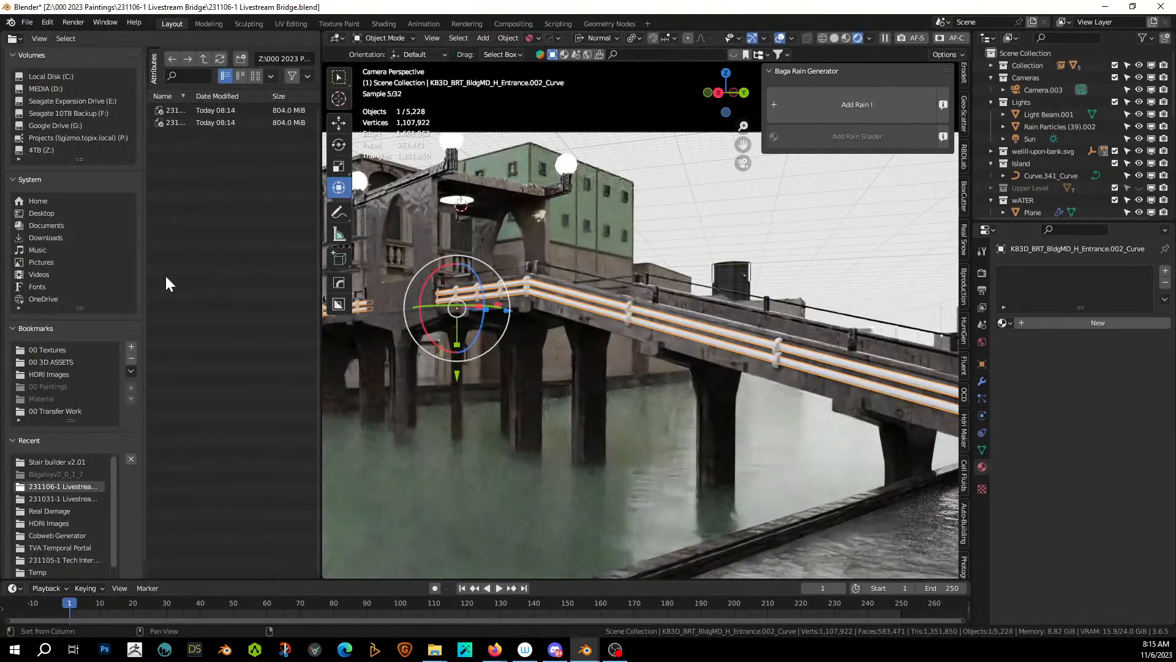
{"action": "left_click", "coordinate": [61, 55]}
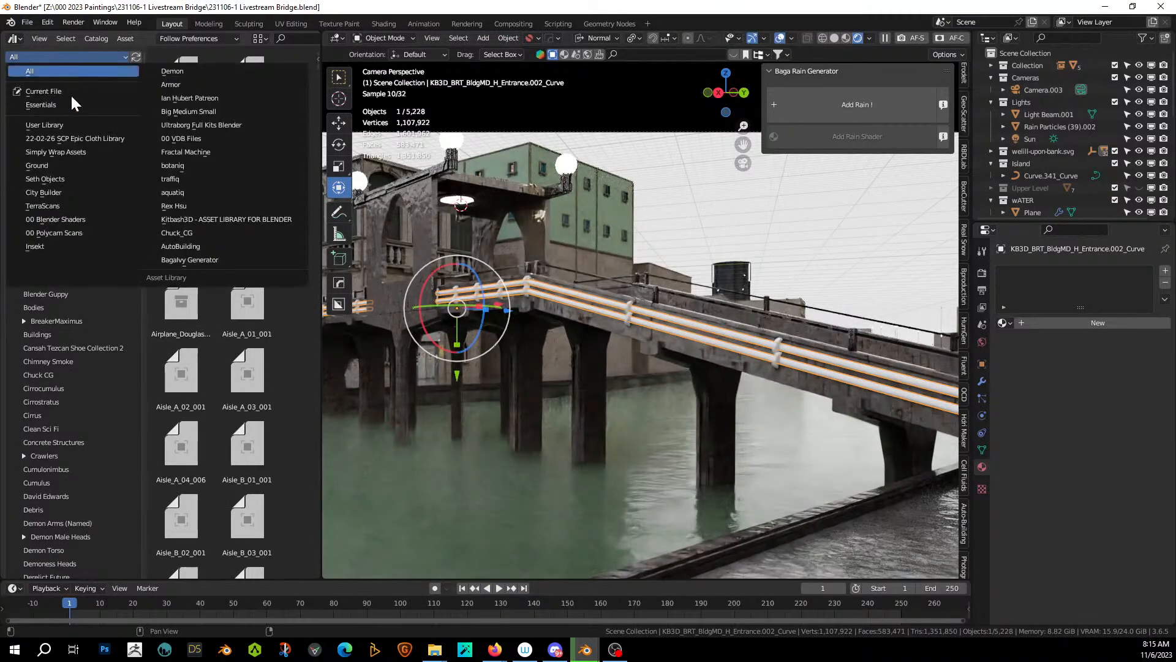
{"action": "left_click", "coordinate": [79, 219]}
{"action": "left_click", "coordinate": [45, 146]}
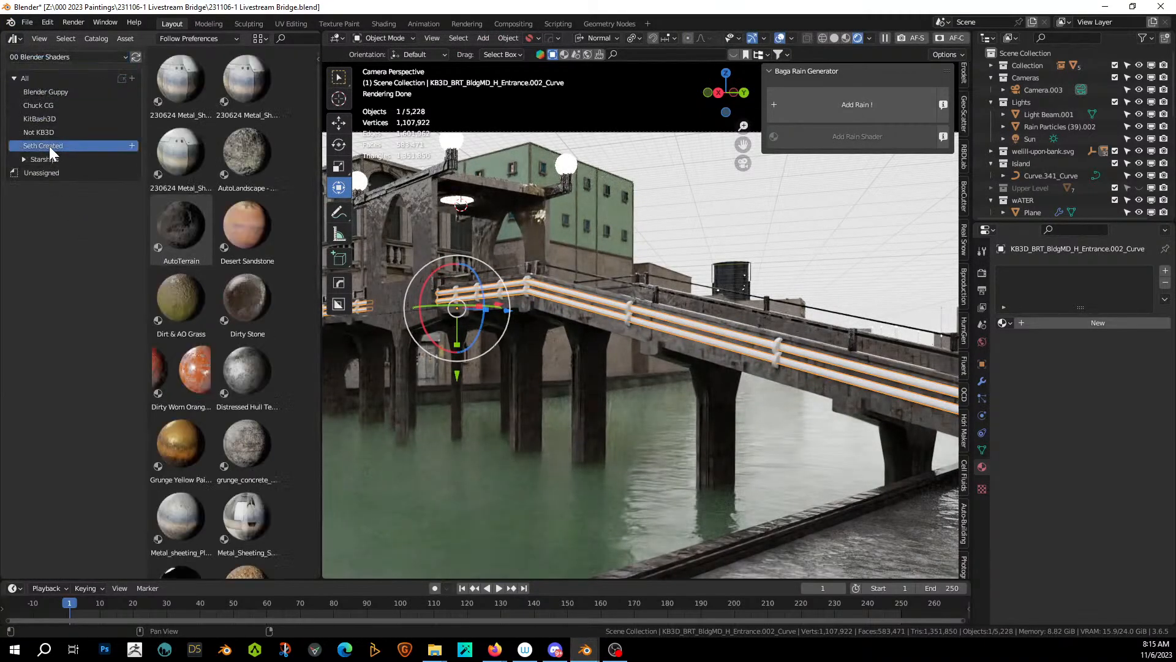
Apply the Dirty Worn Orange Paint material to the bridge pipes and add the Baga rain shader to it.
{"action": "mouse_move", "coordinate": [184, 368]}
{"action": "left_mouse_down"}
{"action": "mouse_move", "coordinate": [597, 313]}
{"action": "mouse_move", "coordinate": [835, 320]}
{"action": "mouse_move", "coordinate": [847, 341]}
{"action": "mouse_move", "coordinate": [829, 356]}
{"action": "left_mouse_up"}
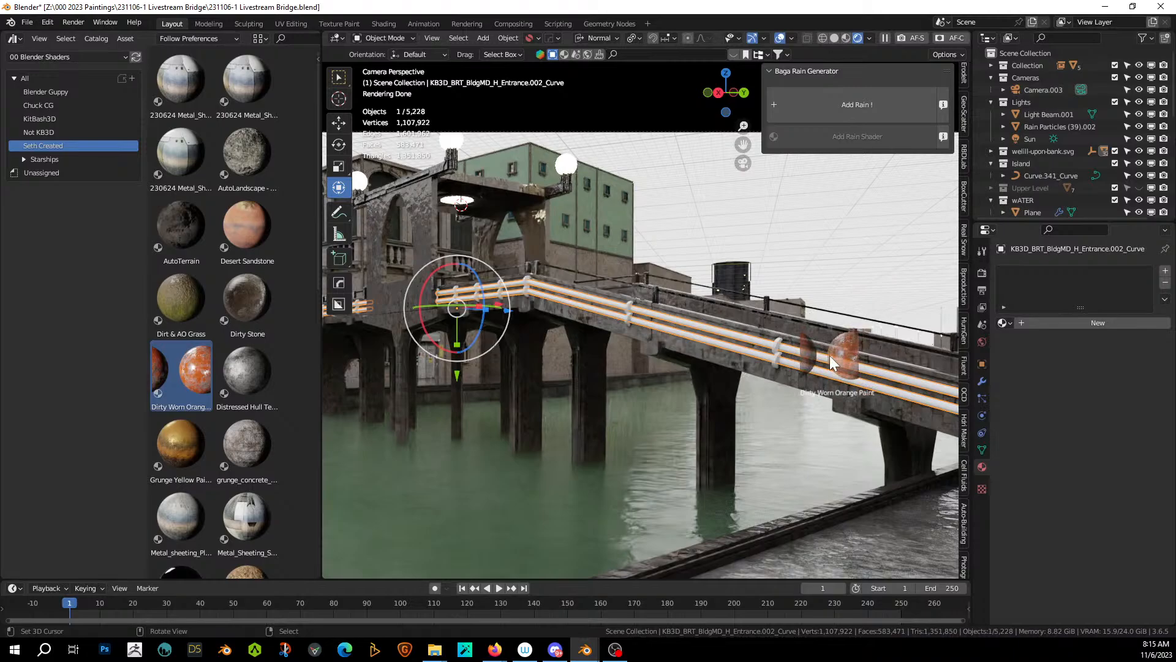
{"action": "left_click_drag", "start_coordinate": [829, 355], "coordinate": [830, 355]}
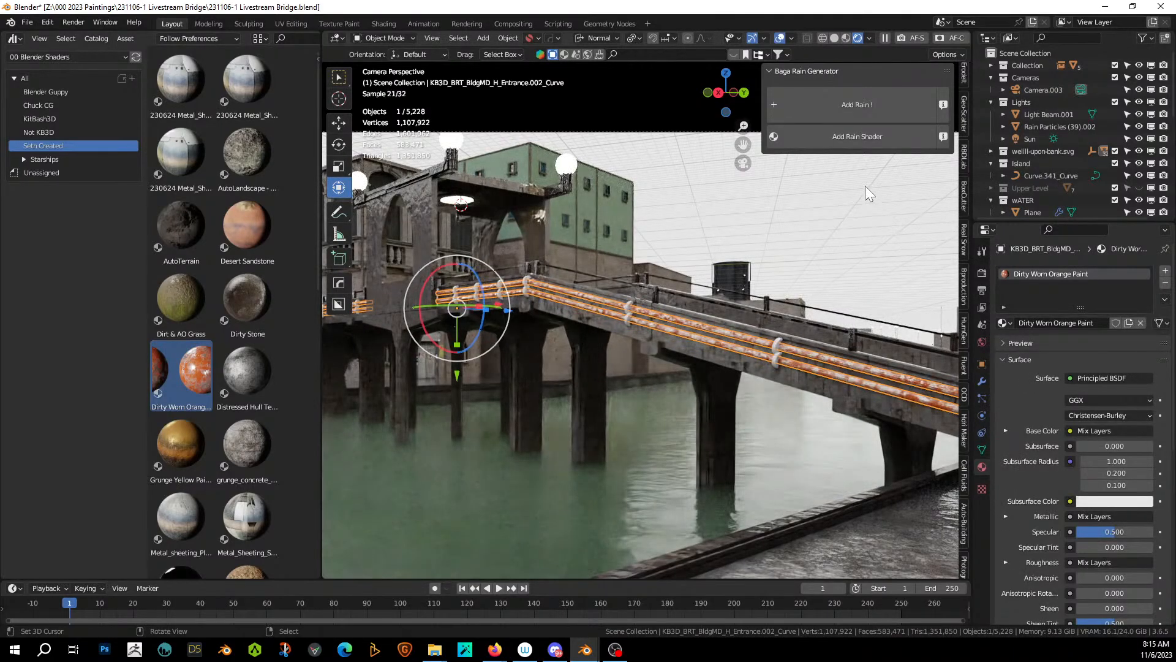
{"action": "left_click", "coordinate": [849, 134]}
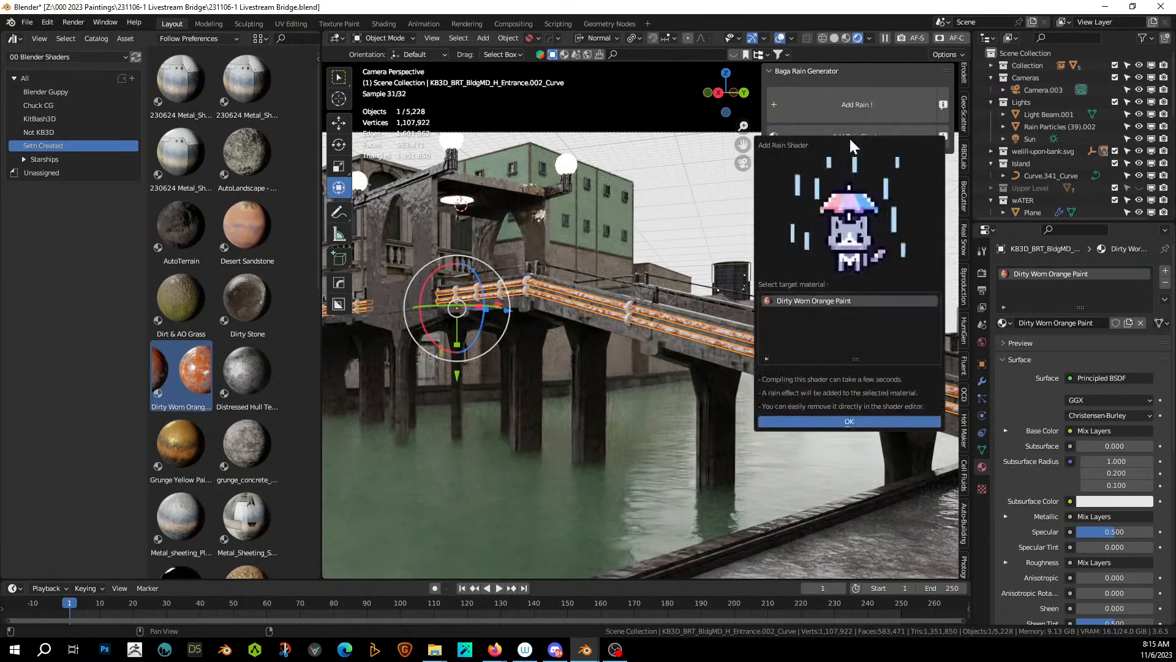
{"action": "left_click", "coordinate": [846, 419]}
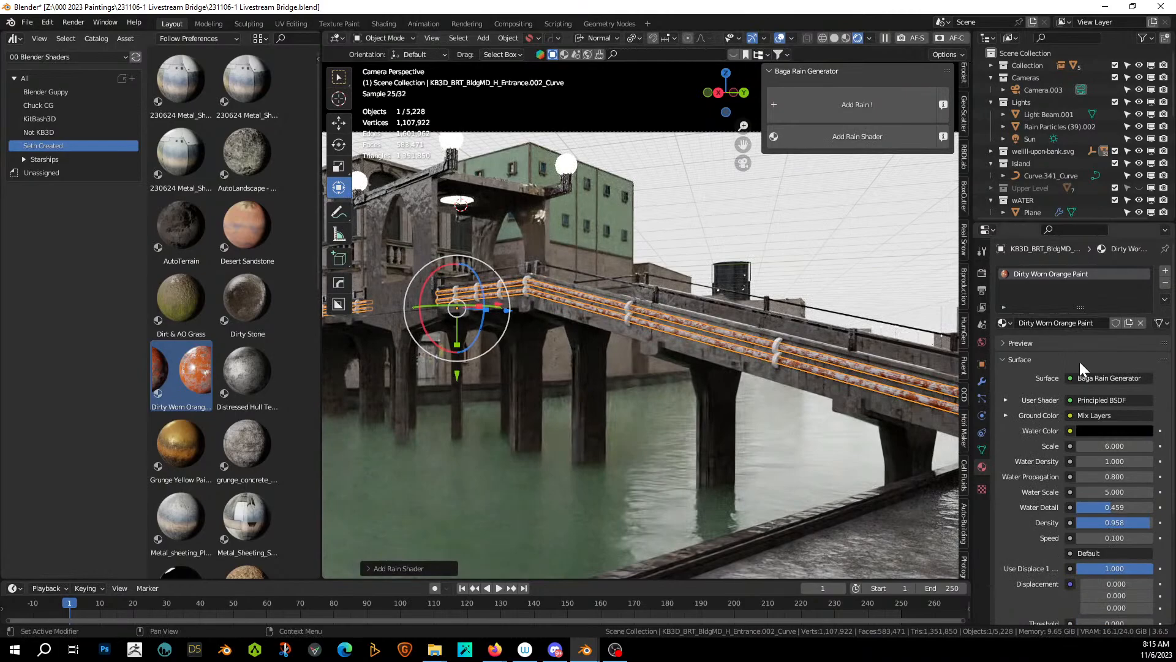
Rename the pipe material as Dirty Worn Orange Paint WET.
{"action": "double_click", "coordinate": [1082, 322]}
{"action": "left_click", "coordinate": [1095, 323]}
{"action": "type", "text": "WET"}
{"action": "key", "text": "Return"}
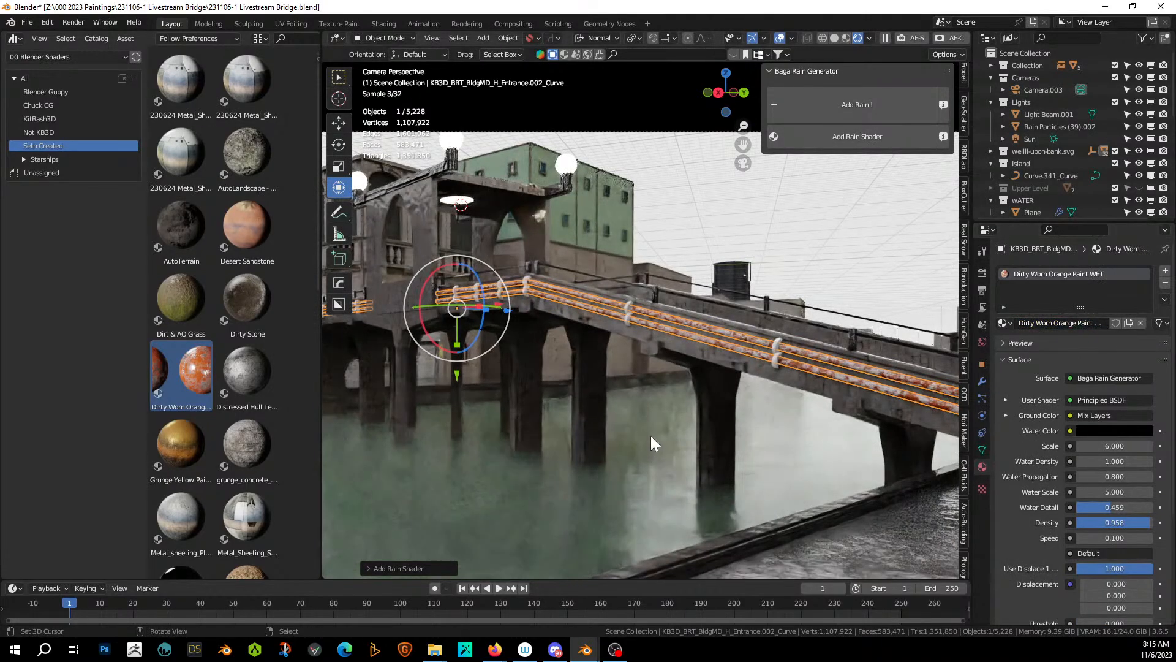
Examine the wet orange paint on the pipes up close and from the side of the bridge.
{"action": "scroll", "coordinate": [671, 438], "scroll_direction": "up", "scroll_amount": 6}
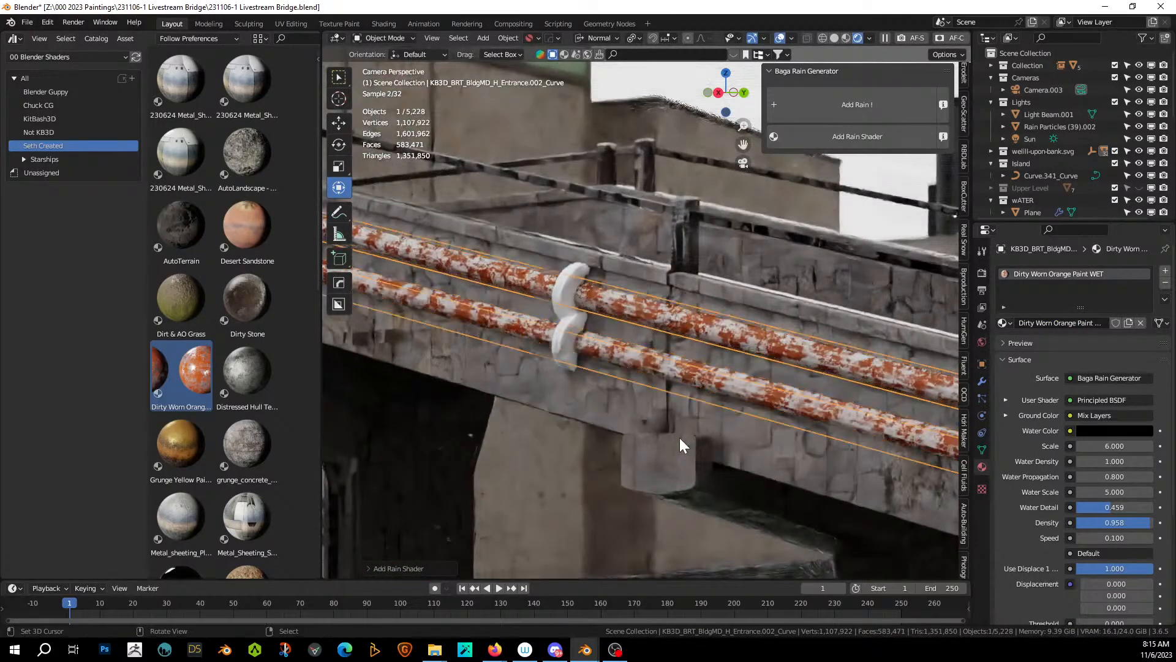
{"action": "scroll", "coordinate": [679, 437], "scroll_direction": "up", "scroll_amount": 2}
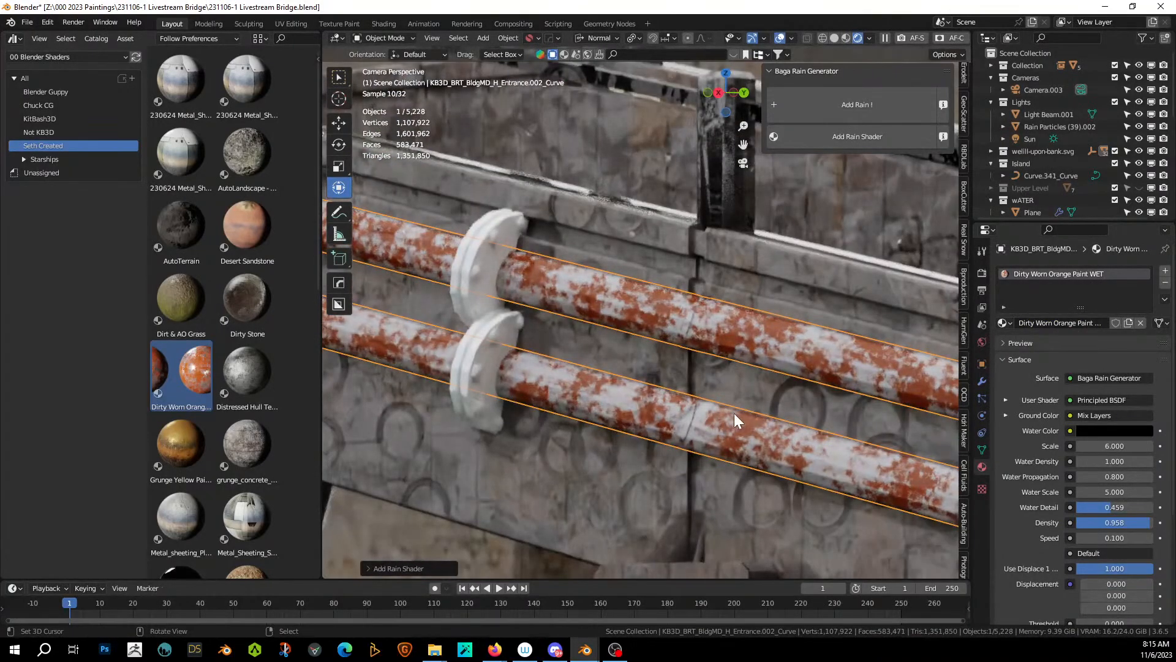
{"action": "middle_click_drag", "start_coordinate": [734, 413], "coordinate": [855, 381]}
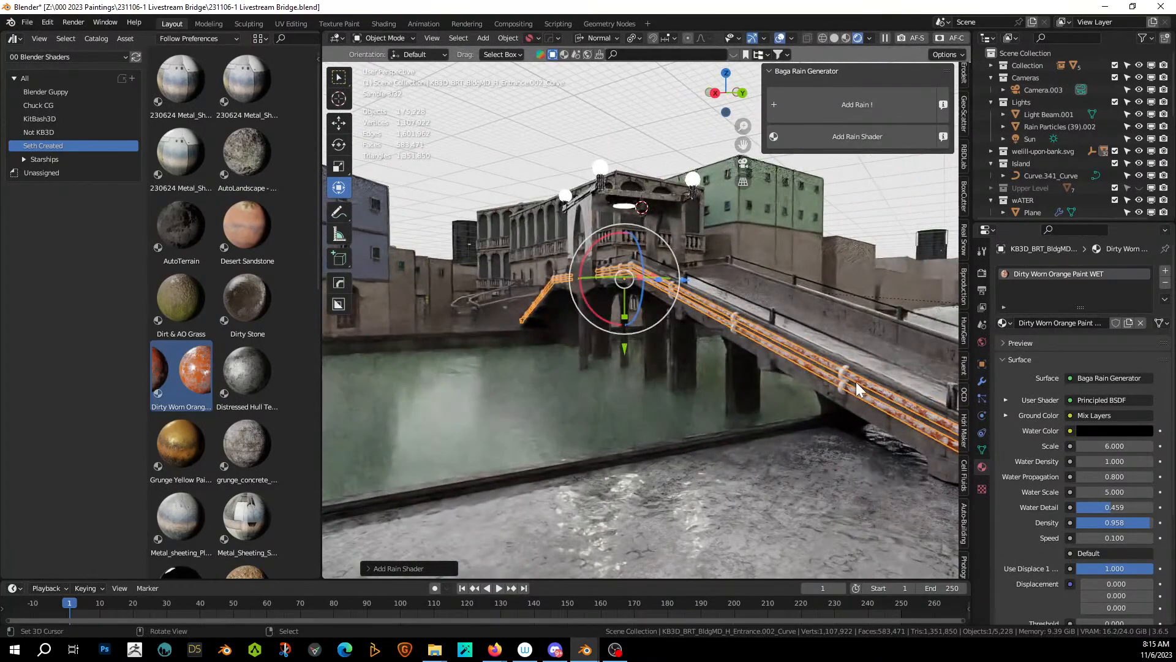
Give the pipe flanges the Grunge Yellow Painted Metal material and add the Baga rain shader to it.
{"action": "left_click", "coordinate": [842, 375]}
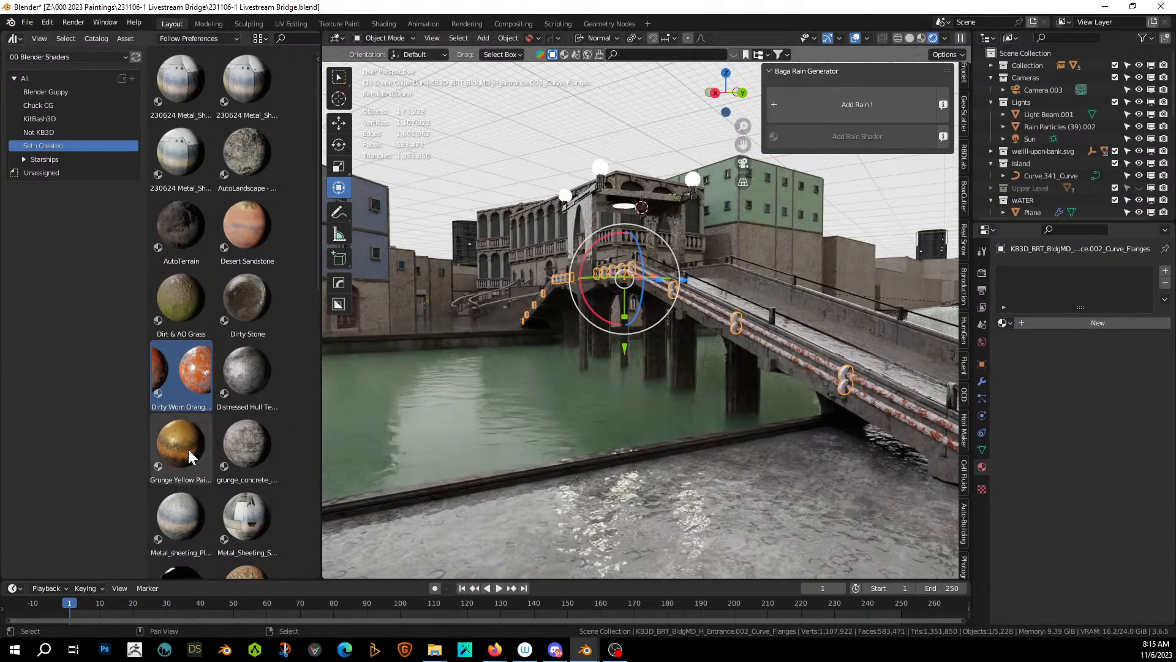
{"action": "left_click_drag", "start_coordinate": [189, 450], "coordinate": [849, 376]}
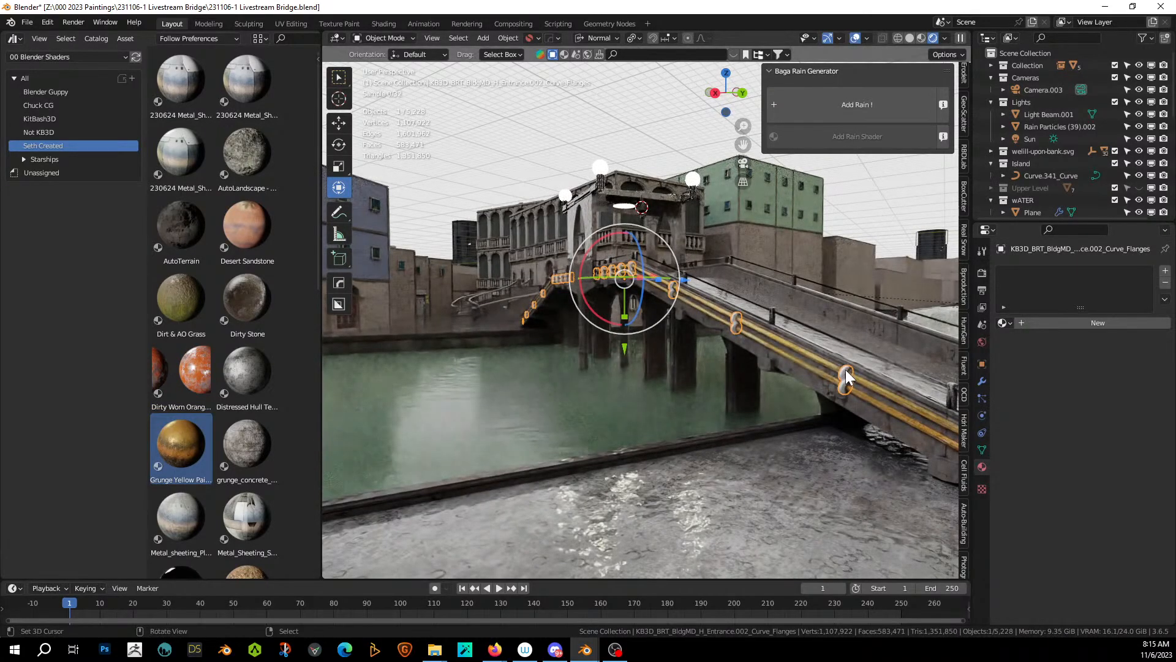
{"action": "key", "text": "ctrl+z"}
{"action": "left_click", "coordinate": [1049, 325]}
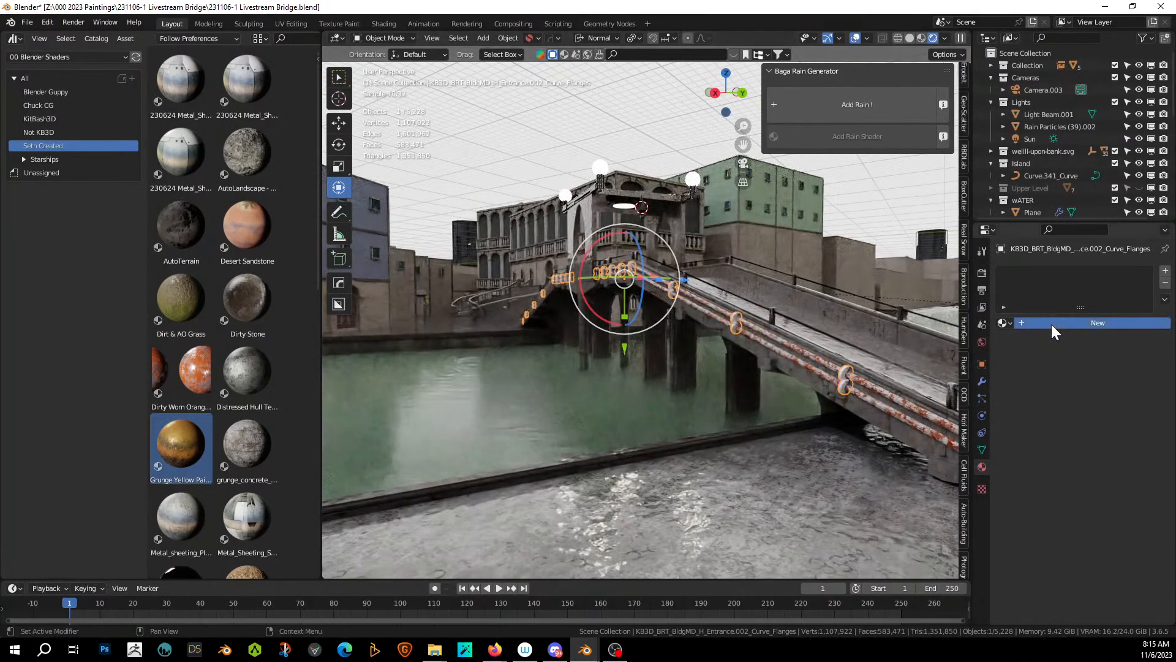
{"action": "left_click_drag", "start_coordinate": [176, 449], "coordinate": [1041, 294]}
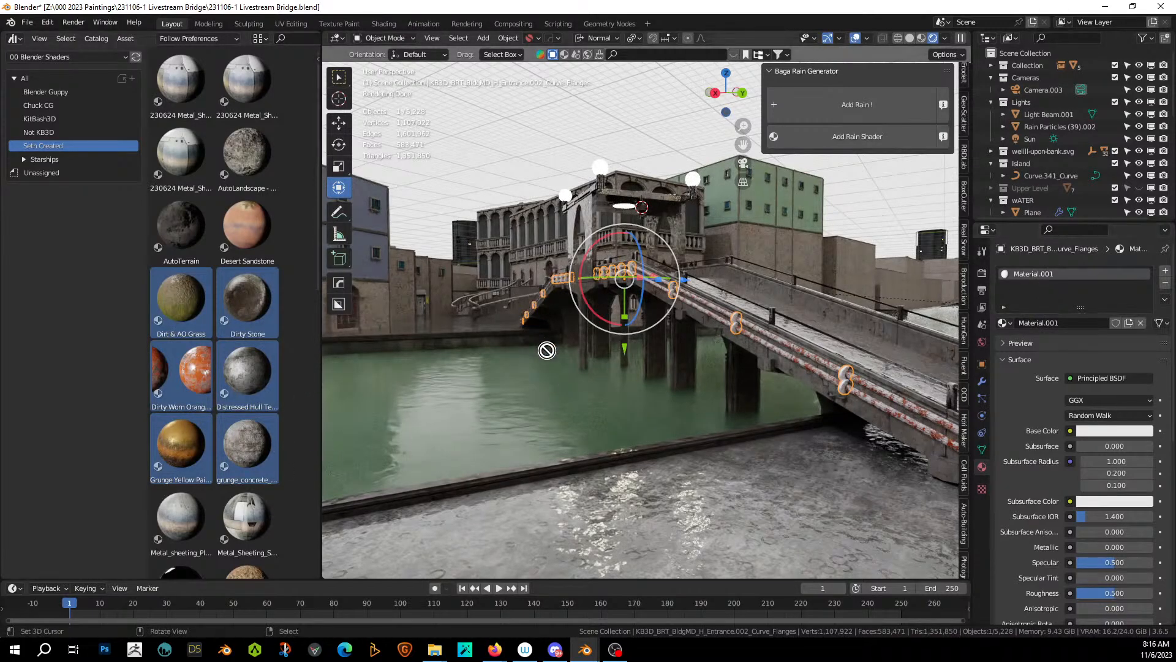
{"action": "middle_click_drag", "start_coordinate": [556, 350], "coordinate": [547, 357]}
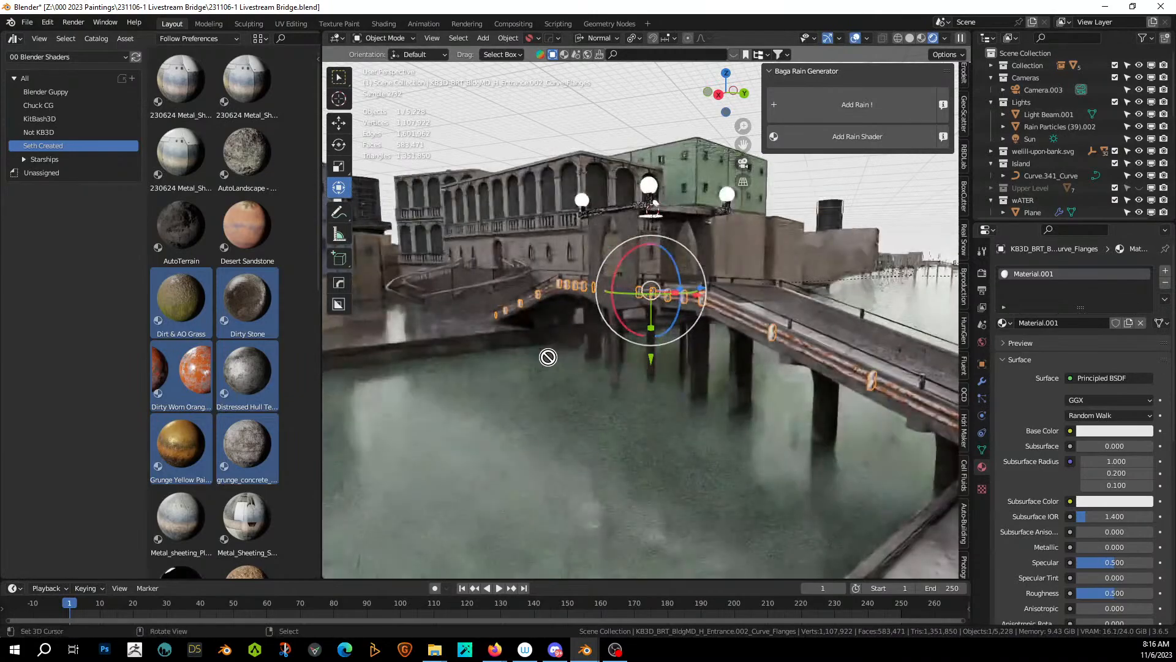
{"action": "left_click", "coordinate": [187, 458]}
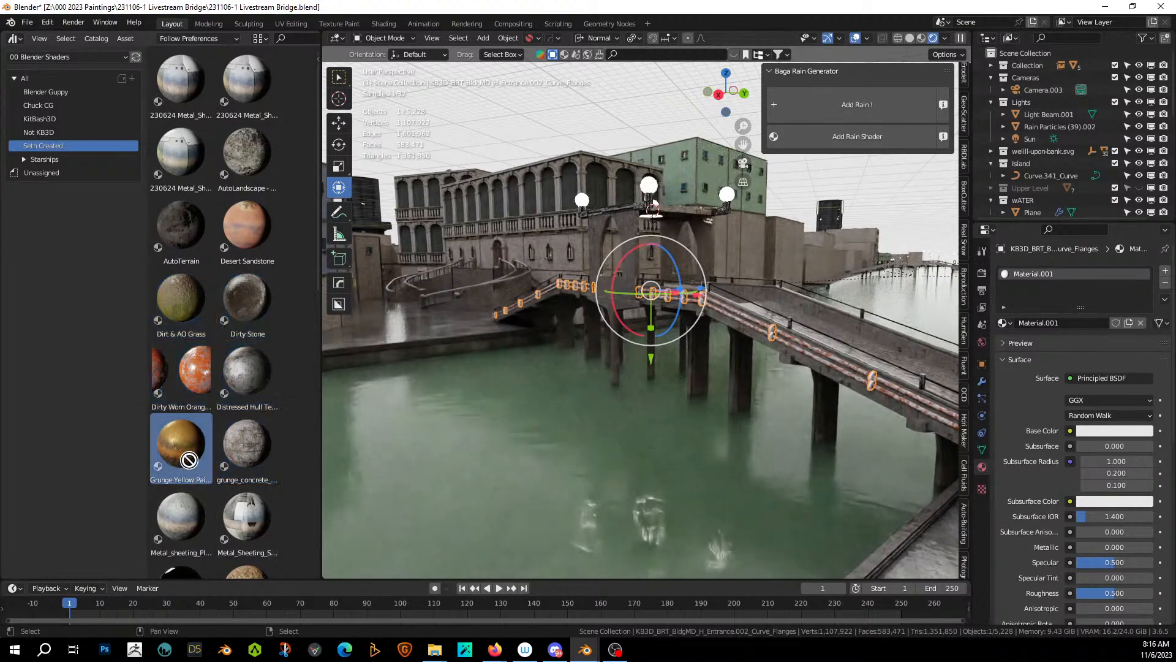
{"action": "mouse_move", "coordinate": [189, 460]}
{"action": "left_mouse_down"}
{"action": "mouse_move", "coordinate": [320, 421]}
{"action": "mouse_move", "coordinate": [1133, 294]}
{"action": "mouse_move", "coordinate": [1110, 307]}
{"action": "left_mouse_up"}
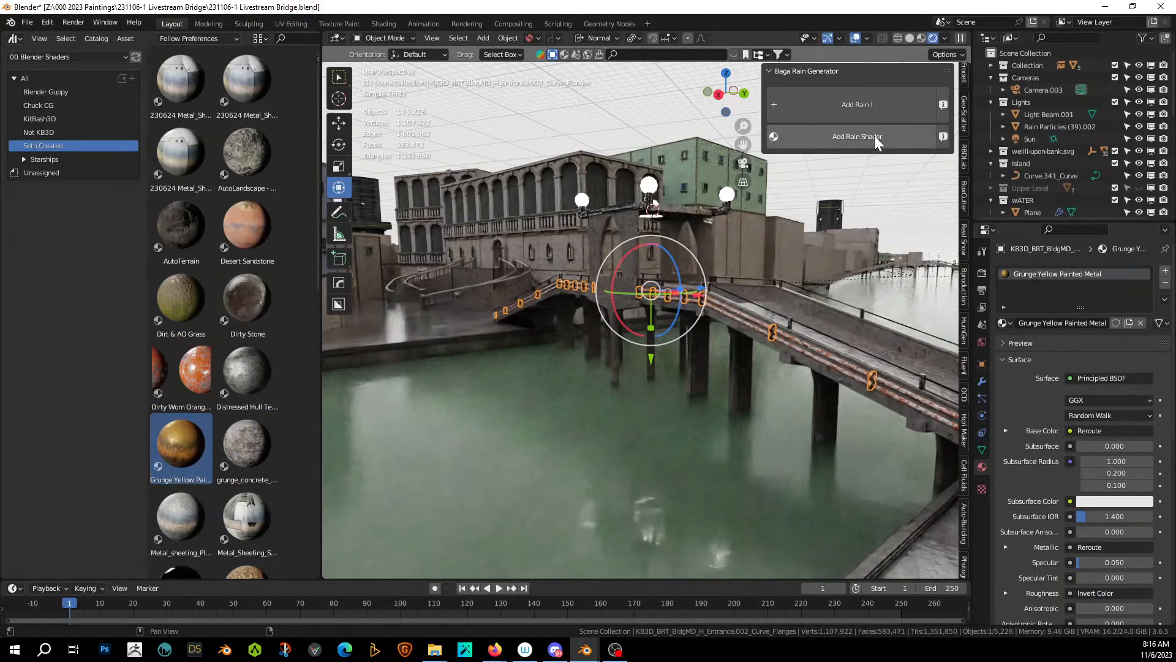
{"action": "left_click", "coordinate": [866, 136]}
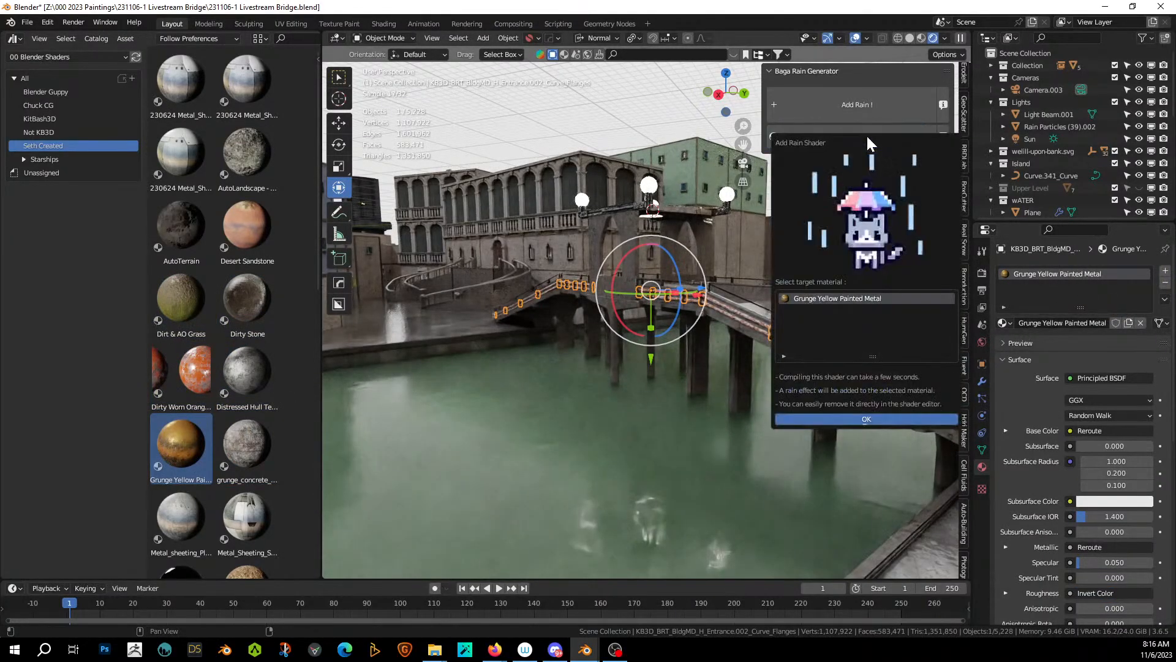
{"action": "left_click", "coordinate": [888, 419]}
Rename the flange material as Grunge Yellow Painted Metal WET and save the file.
{"action": "left_click", "coordinate": [1055, 323]}
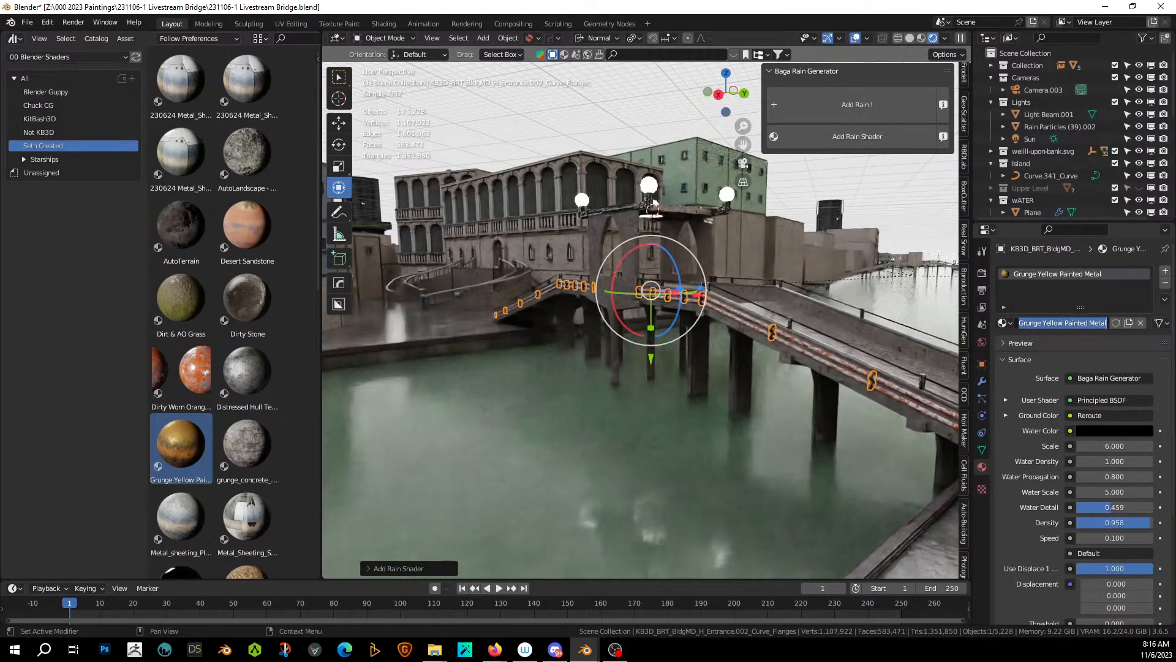
{"action": "left_click_drag", "start_coordinate": [1107, 323], "coordinate": [1101, 323]}
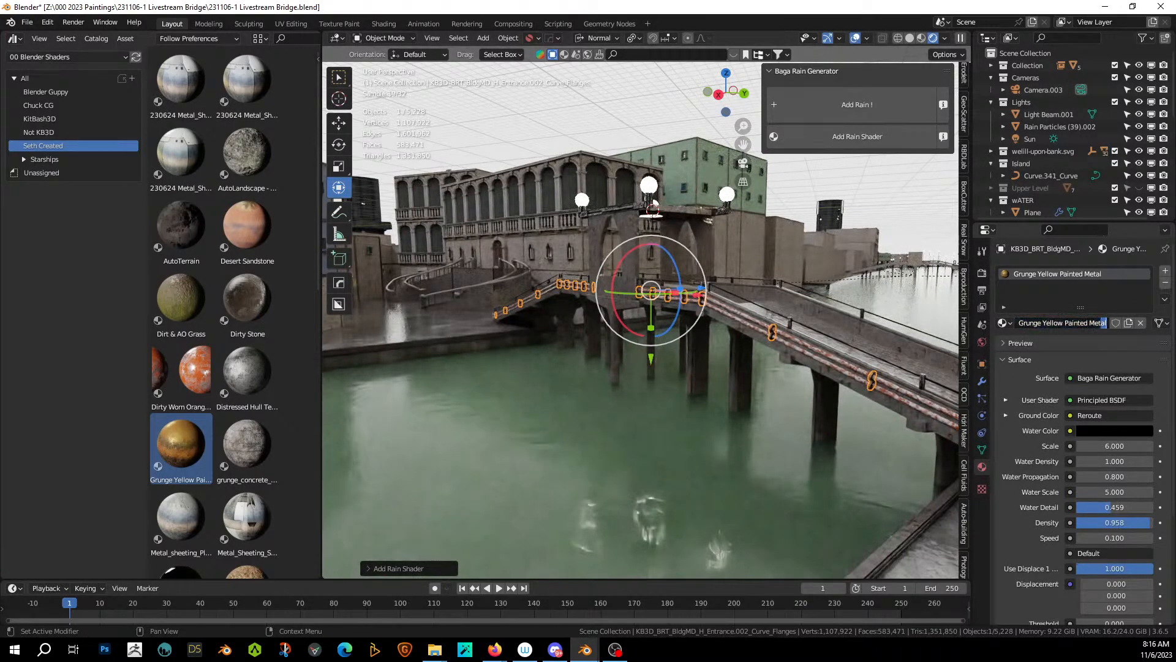
{"action": "type", "text": "="}
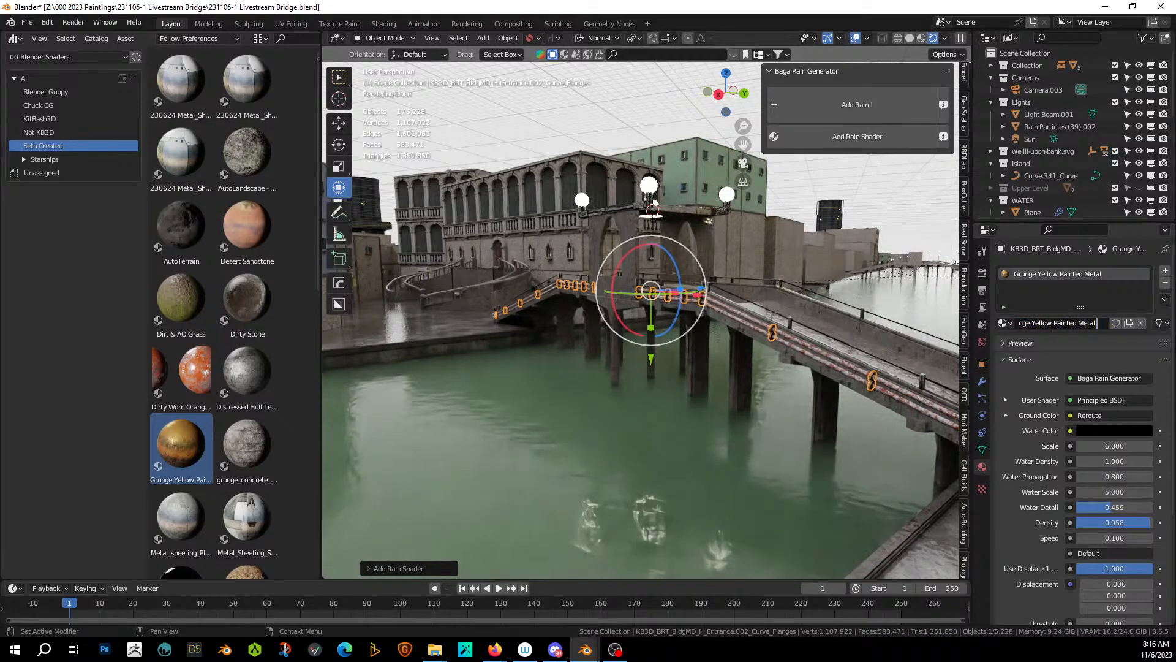
{"action": "type", "text": "WET"}
{"action": "key", "text": "Return"}
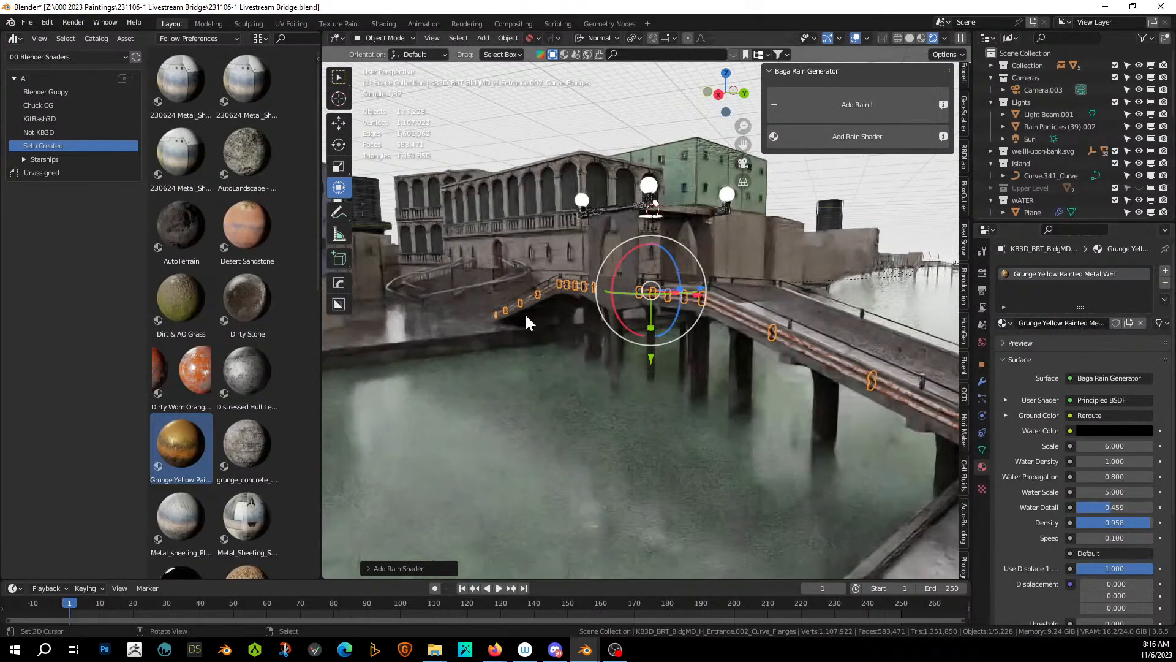
{"action": "key", "text": "ctrl+s"}
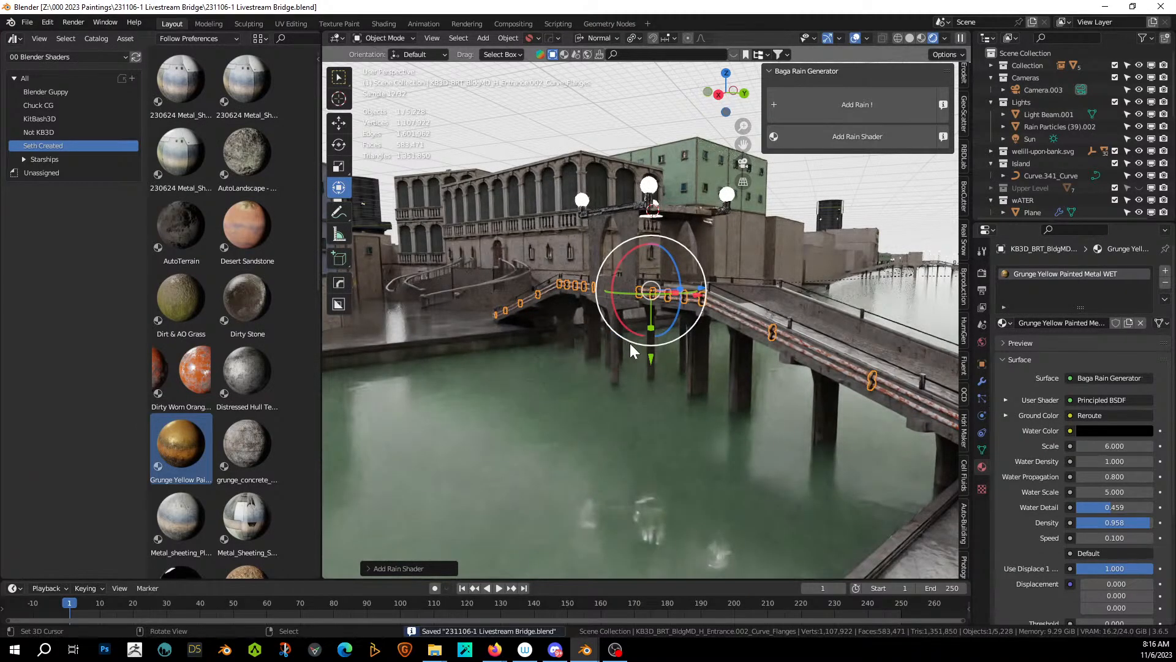
Examine the pipe flanges and their yellow paint up close, including from the scene camera.
{"action": "scroll", "coordinate": [743, 385], "scroll_direction": "up", "scroll_amount": 5}
{"action": "middle_click_drag", "start_coordinate": [730, 344], "coordinate": [637, 373], "text": "shift"}
{"action": "scroll", "coordinate": [638, 372], "scroll_direction": "down", "scroll_amount": 3}
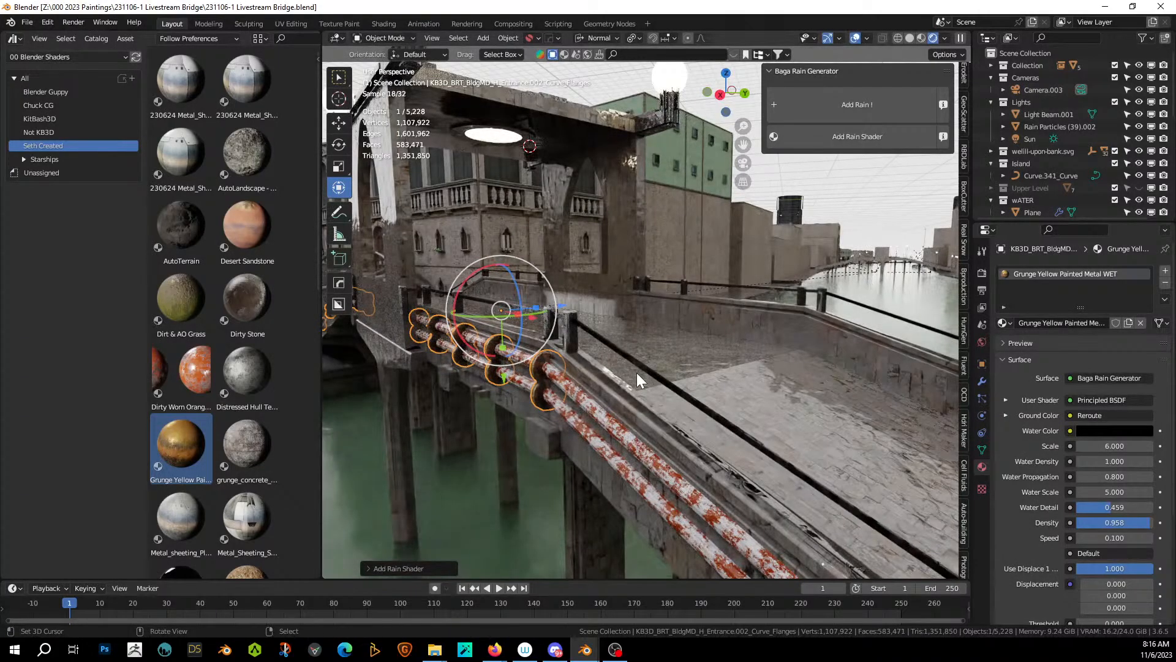
{"action": "key", "text": "KP_0"}
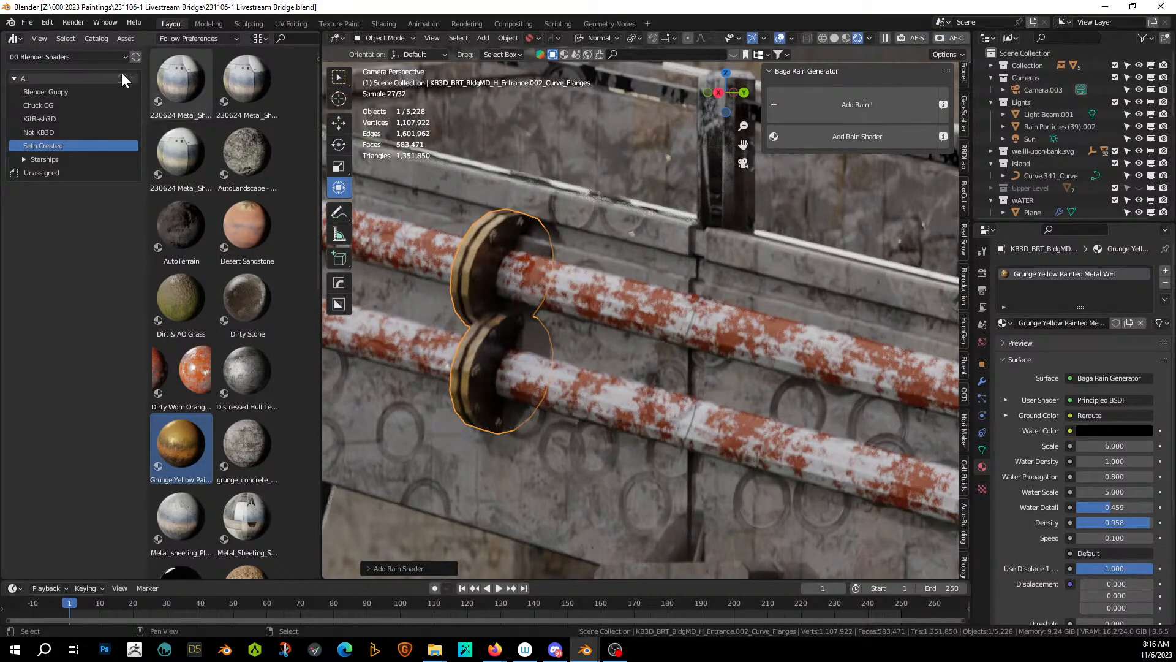
{"action": "right_click", "coordinate": [144, 38]}
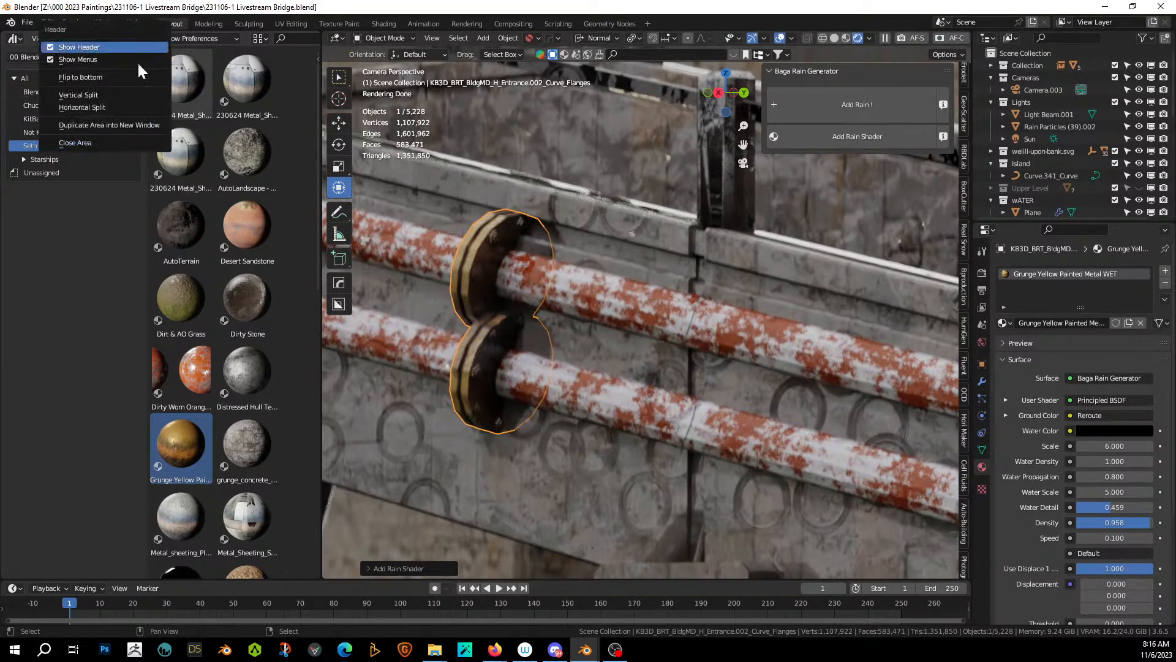
{"action": "left_click", "coordinate": [122, 125]}
{"action": "left_click_drag", "start_coordinate": [126, 25], "coordinate": [491, 0]}
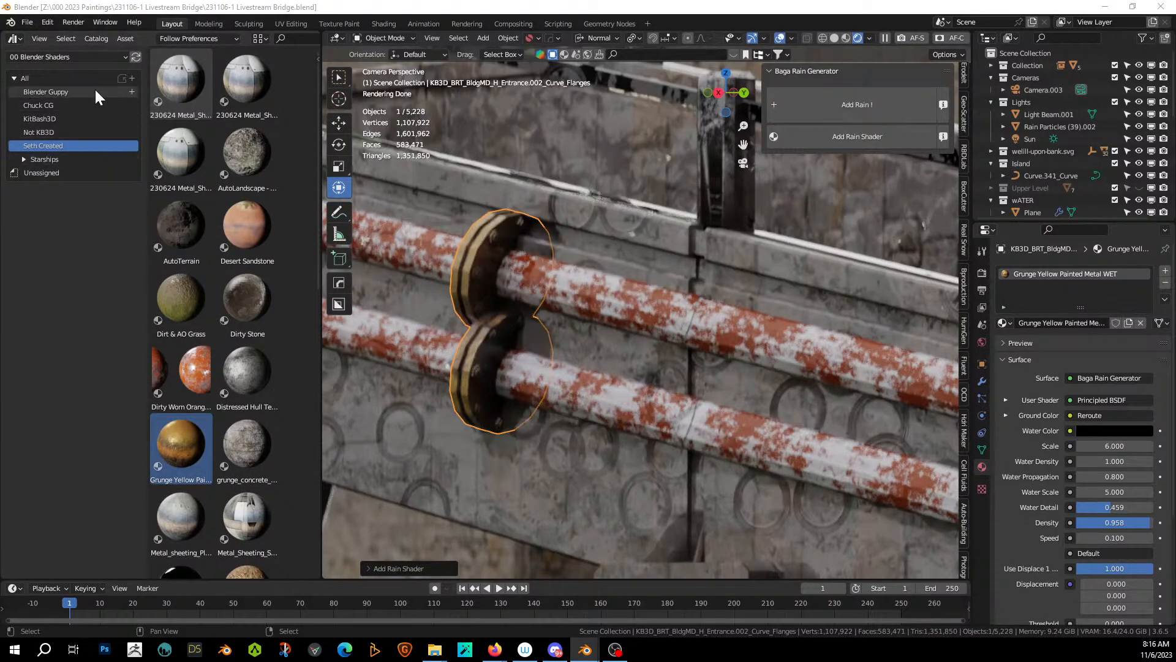
Close the Asset Browser area and frame the whole bridge in the camera view.
{"action": "right_click", "coordinate": [145, 37]}
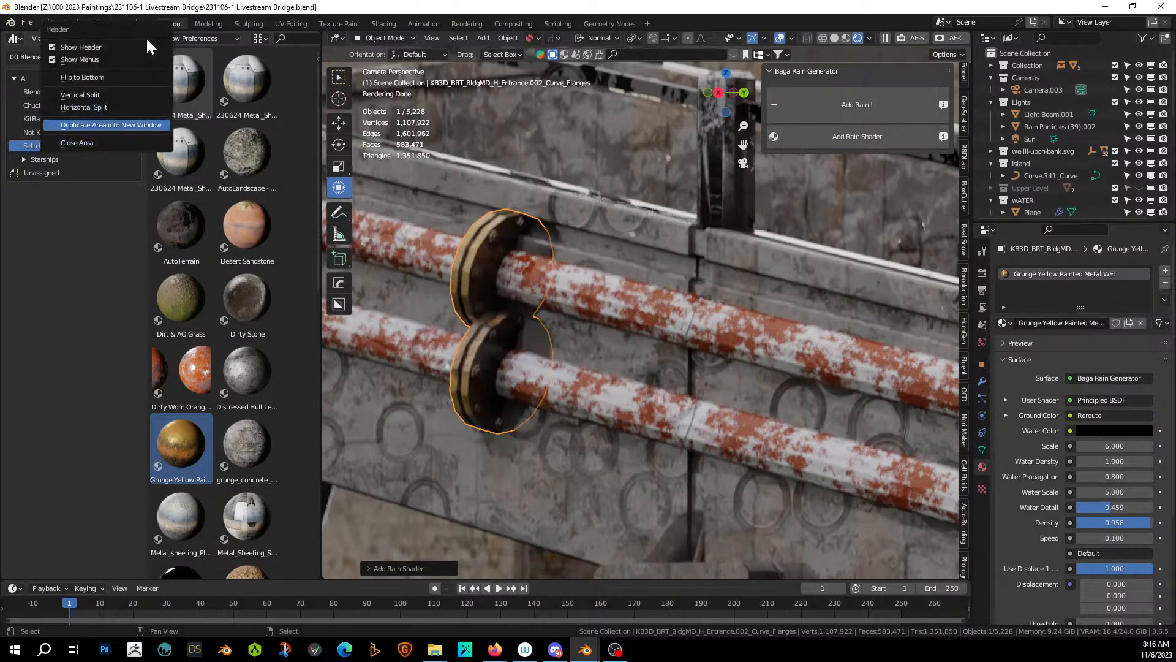
{"action": "left_click", "coordinate": [115, 141]}
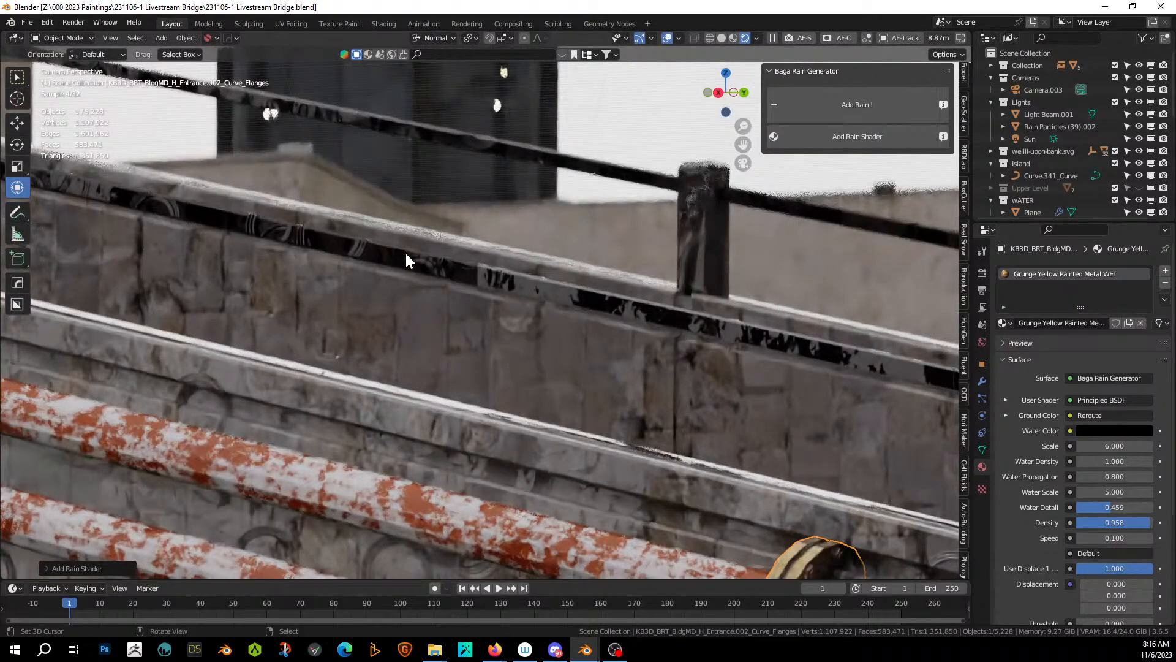
{"action": "key", "text": "KP_Decimal"}
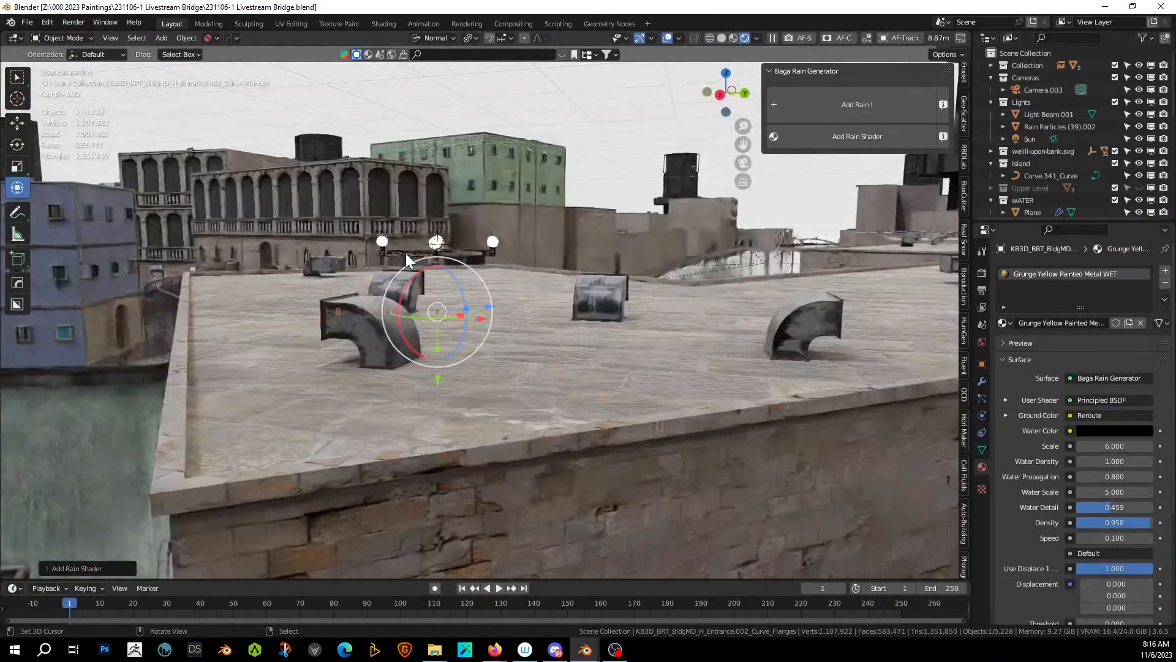
{"action": "key", "text": "KP_0"}
{"action": "scroll", "coordinate": [405, 253], "scroll_direction": "down", "scroll_amount": 8}
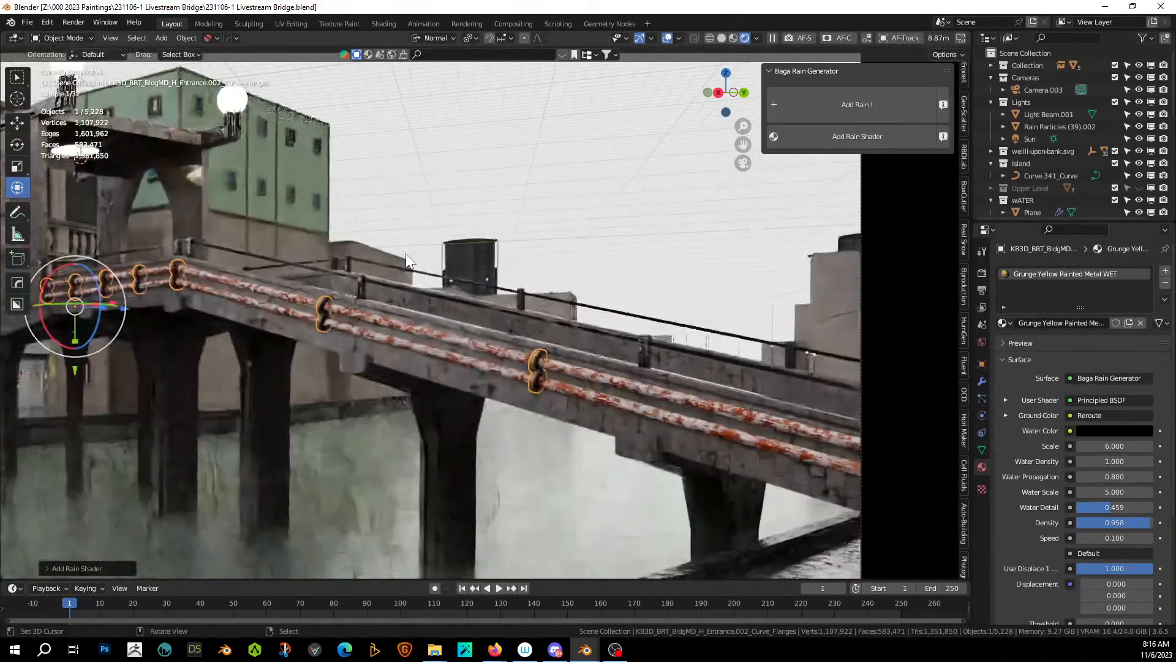
{"action": "scroll", "coordinate": [405, 253], "scroll_direction": "down", "scroll_amount": 6}
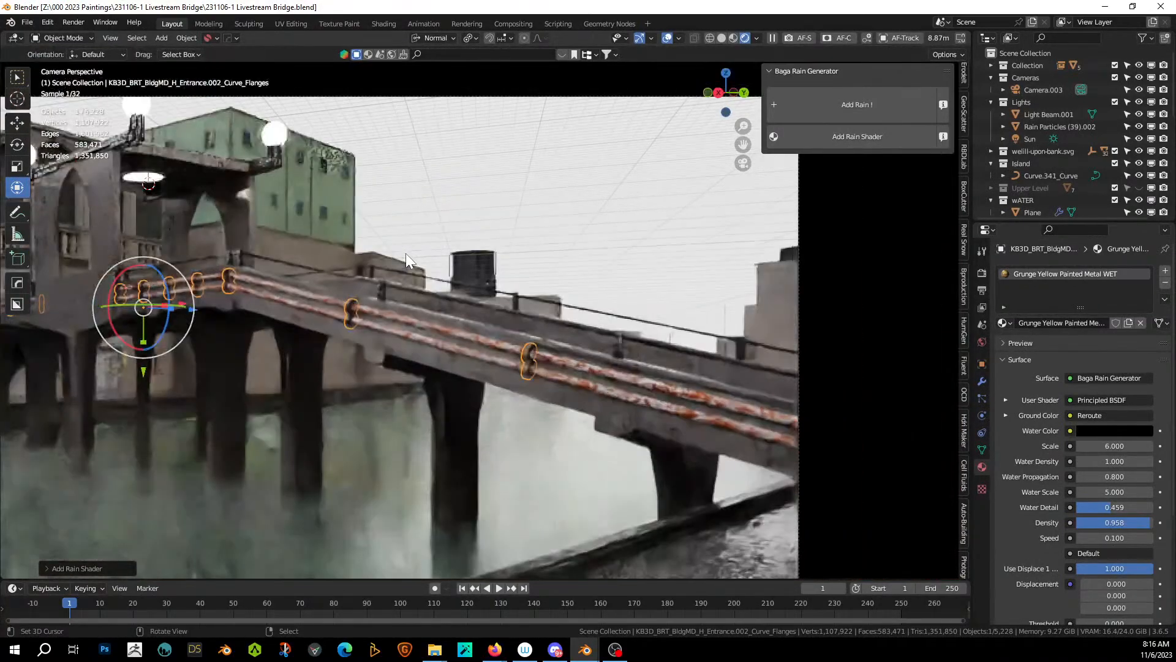
{"action": "middle_click_drag", "start_coordinate": [415, 254], "coordinate": [639, 251], "text": "shift"}
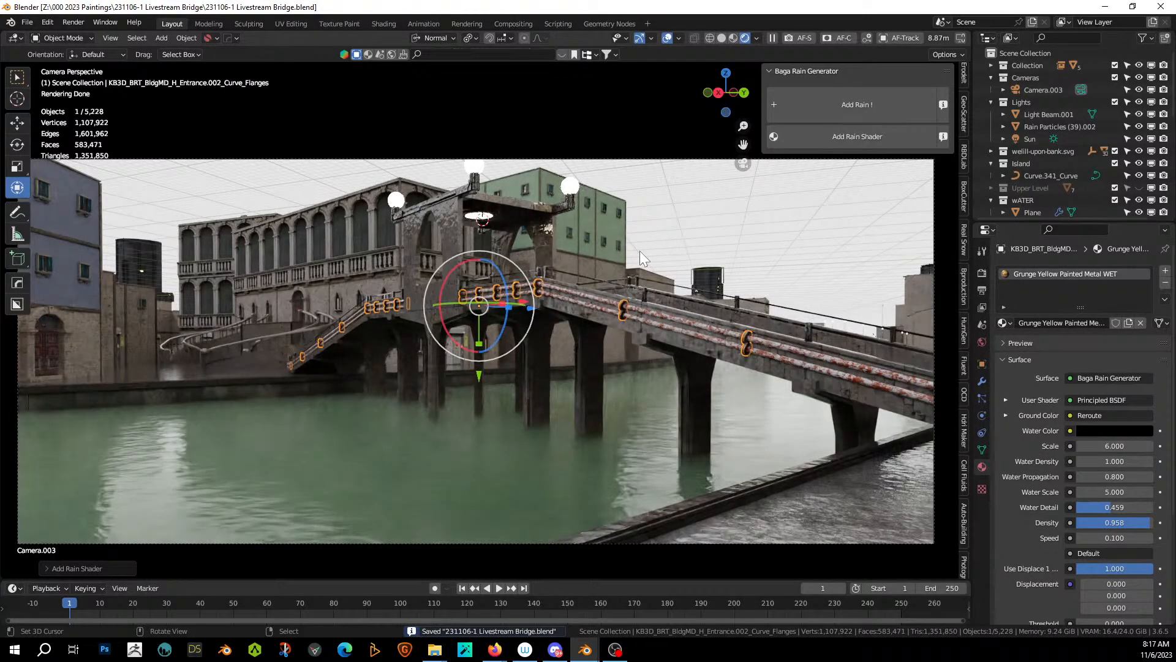
Isolate the main bridge structure in local view with solid shading and bring its underside into view.
{"action": "scroll", "coordinate": [493, 343], "scroll_direction": "up", "scroll_amount": 4}
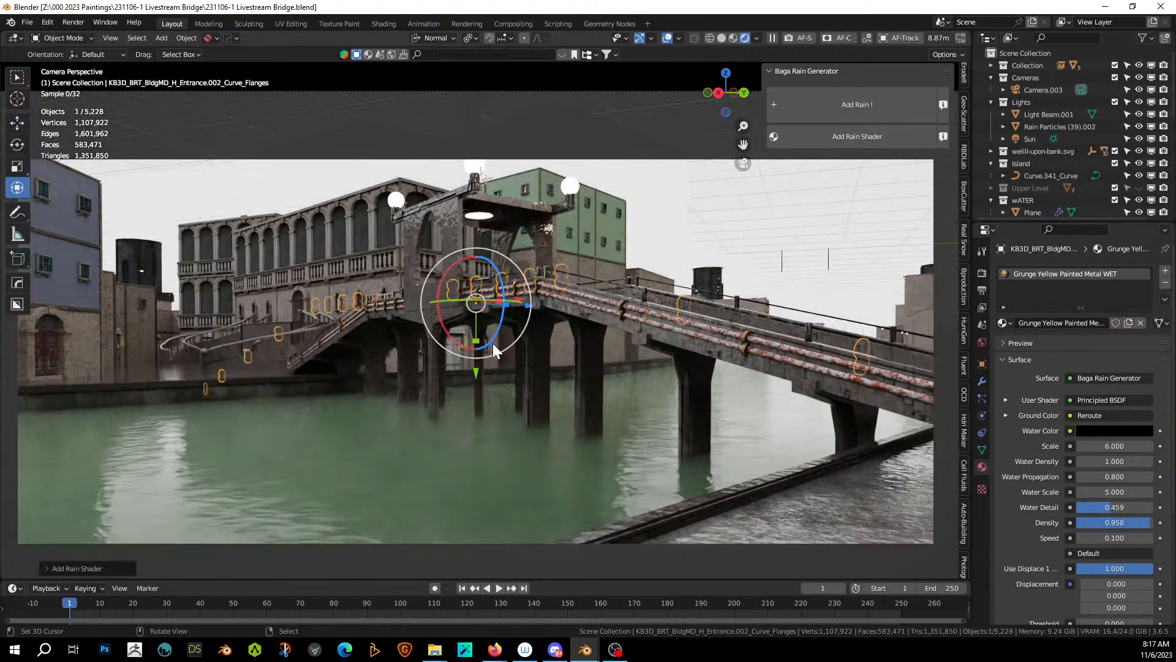
{"action": "left_click", "coordinate": [403, 293]}
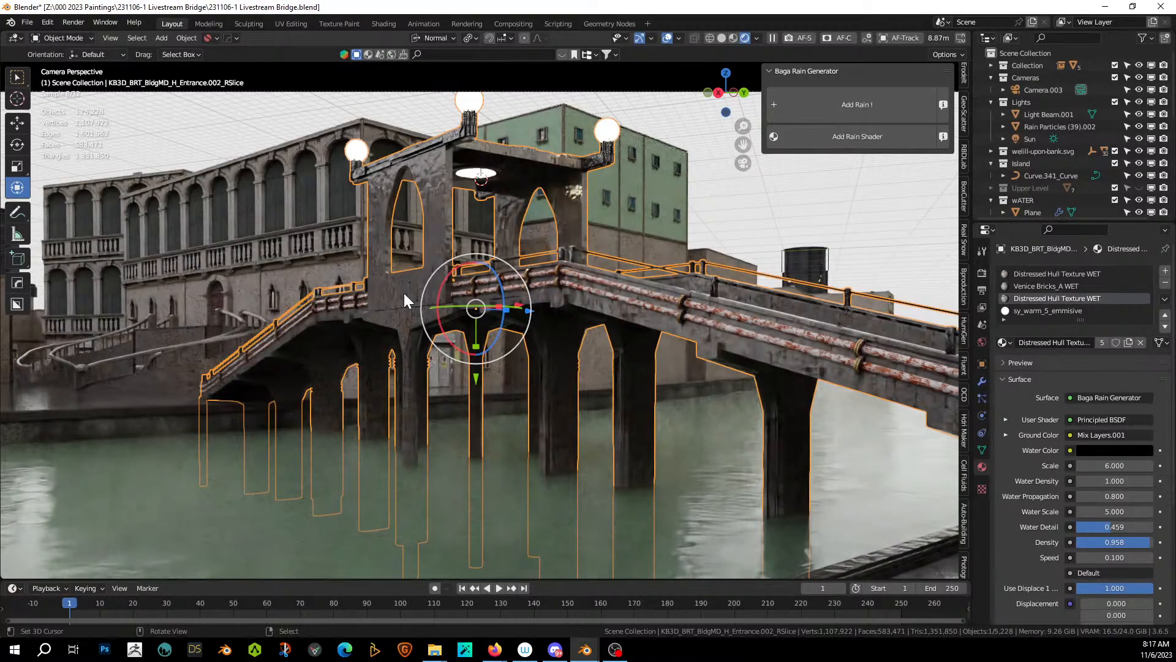
{"action": "key", "text": "KP_Divide"}
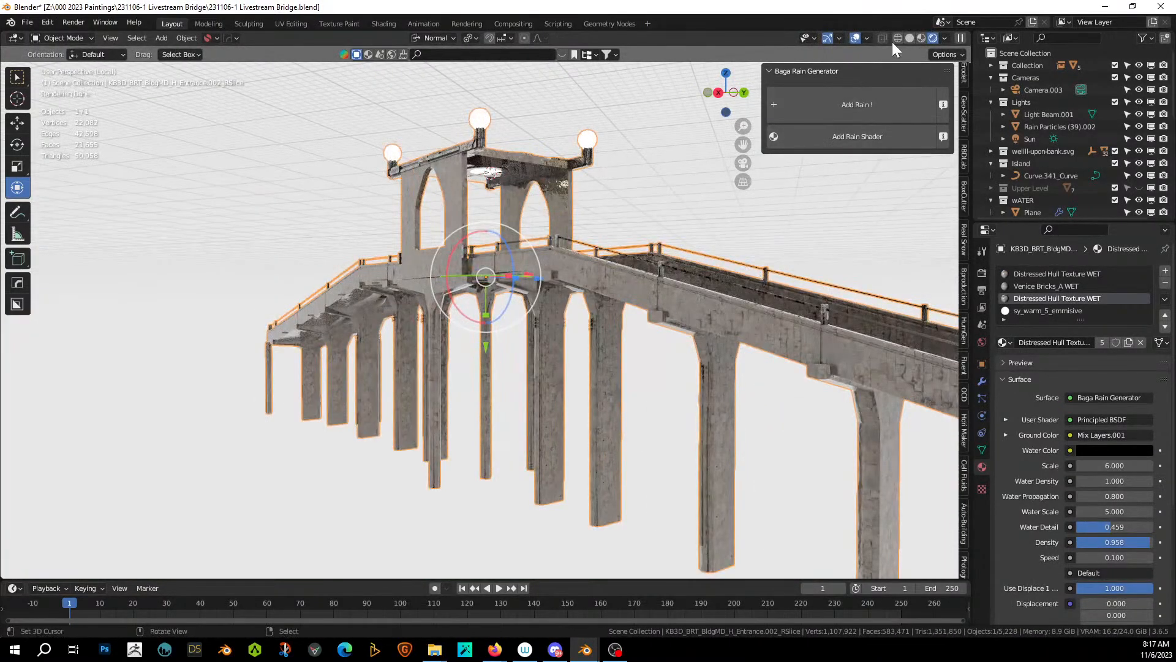
{"action": "left_click", "coordinate": [910, 38]}
{"action": "scroll", "coordinate": [490, 262], "scroll_direction": "up", "scroll_amount": 2}
{"action": "middle_click_drag", "start_coordinate": [479, 255], "coordinate": [510, 206]}
{"action": "scroll", "coordinate": [603, 247], "scroll_direction": "up", "scroll_amount": 2}
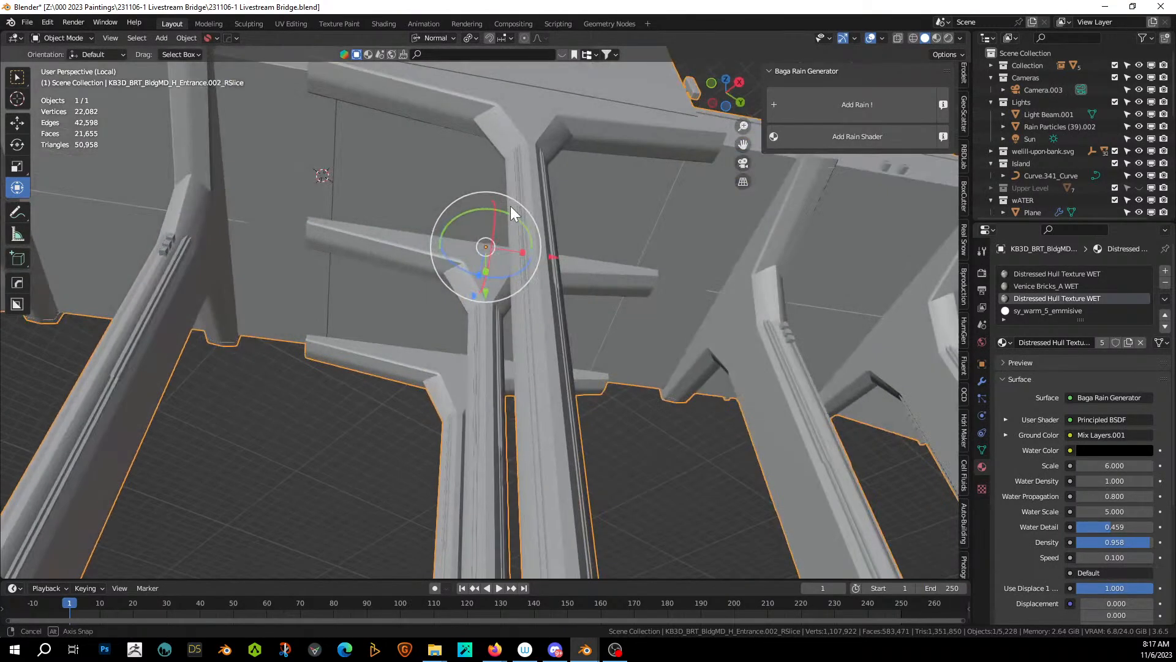
Select eight flat panel faces on the bridge's underside around the central support beams in Edit Mode.
{"action": "key", "text": "Tab"}
{"action": "left_click", "coordinate": [382, 177]}
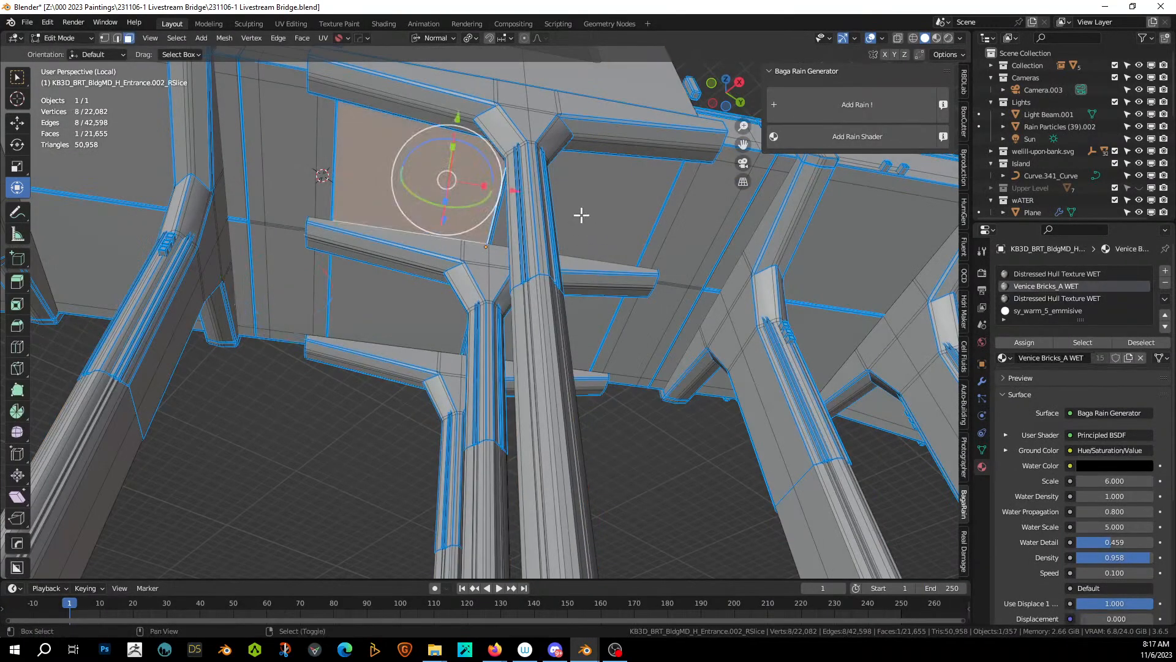
{"action": "left_click", "coordinate": [580, 215], "text": "shift"}
{"action": "left_click", "coordinate": [573, 329], "text": "shift"}
{"action": "left_click", "coordinate": [407, 304], "text": "shift"}
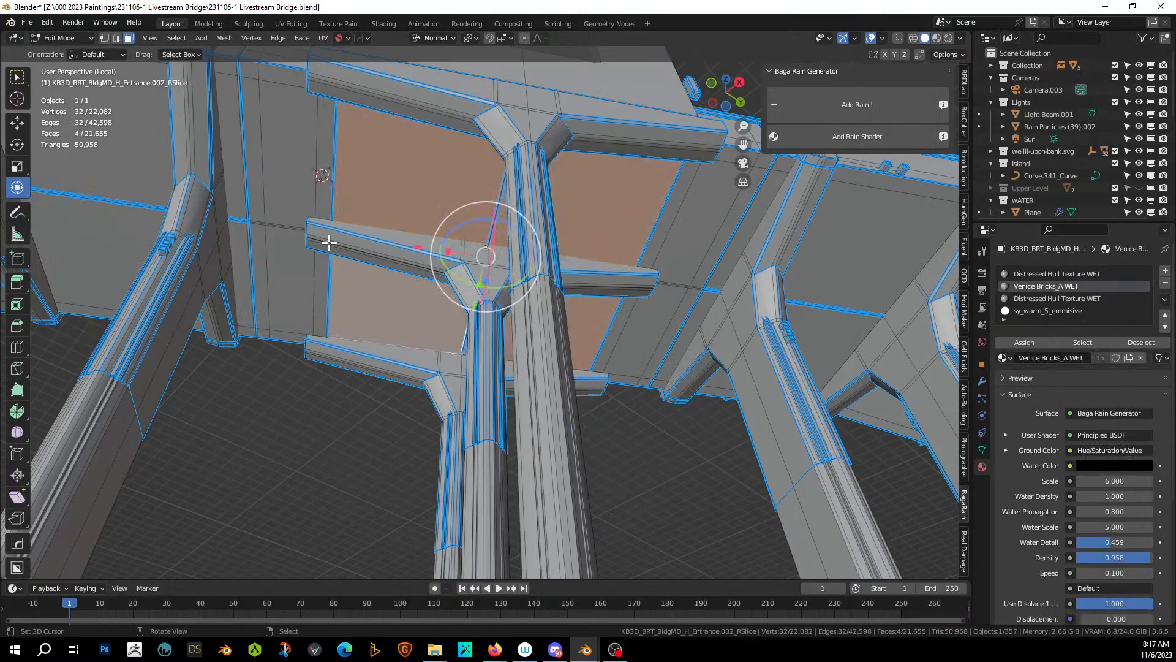
{"action": "mouse_move", "coordinate": [329, 243]}
{"action": "middle_mouse_down"}
{"action": "mouse_move", "coordinate": [297, 241]}
{"action": "mouse_move", "coordinate": [315, 245]}
{"action": "middle_mouse_up"}
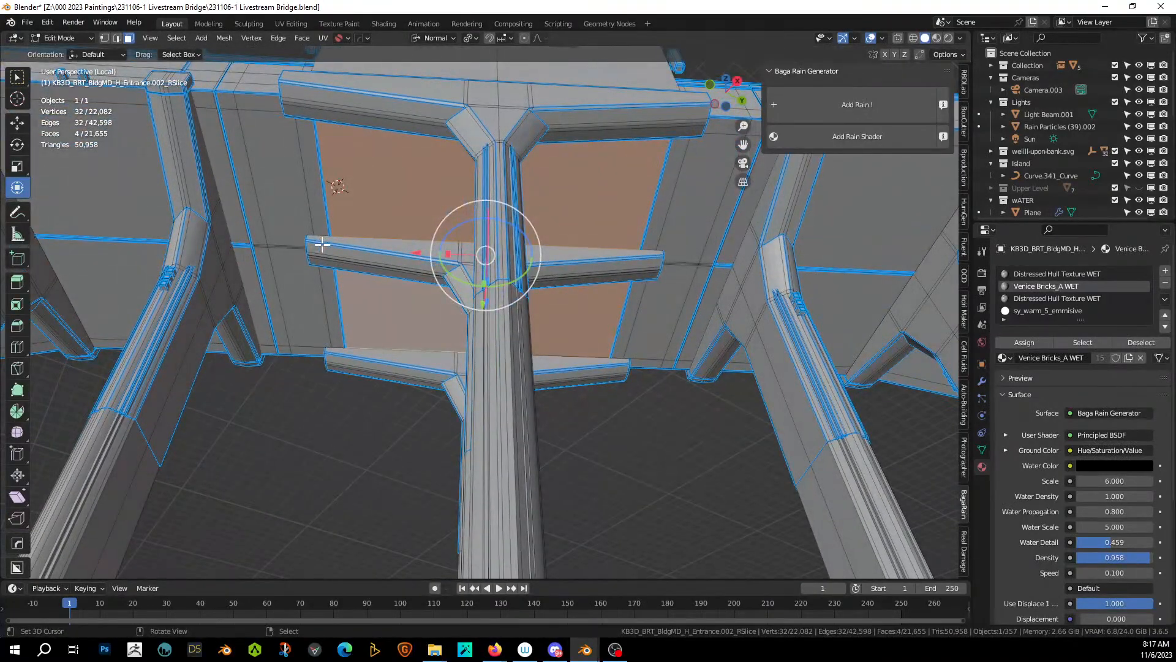
{"action": "left_click", "coordinate": [282, 196], "text": "shift"}
{"action": "left_click", "coordinate": [308, 279], "text": "shift"}
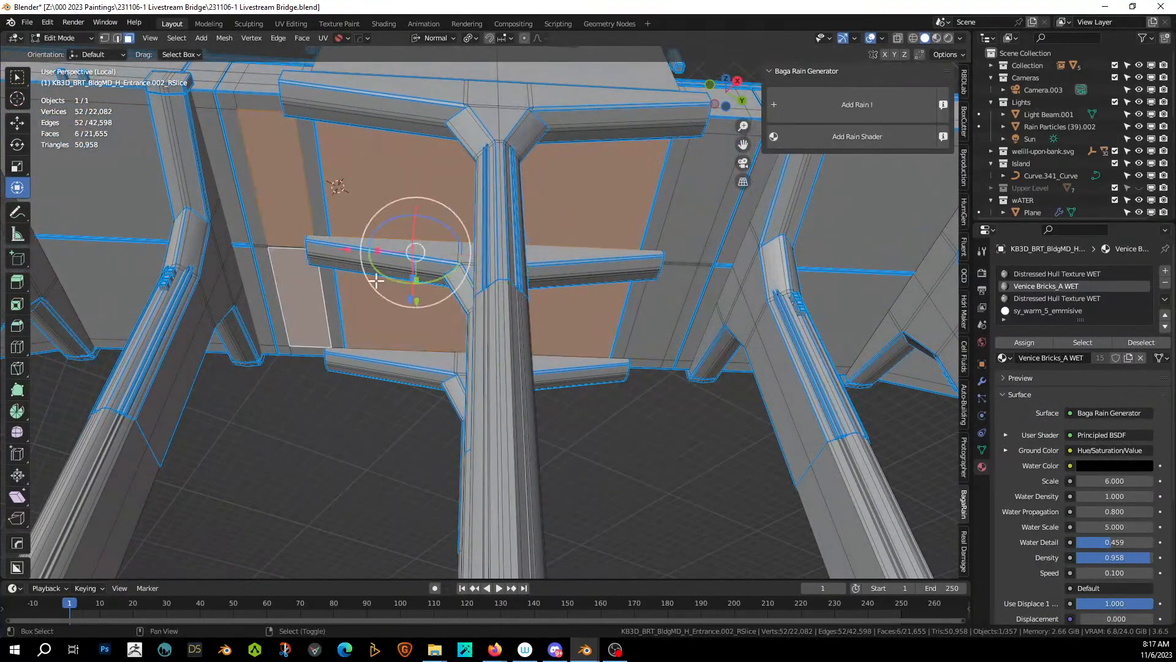
{"action": "left_click", "coordinate": [713, 193], "text": "shift"}
{"action": "left_click", "coordinate": [652, 317], "text": "shift"}
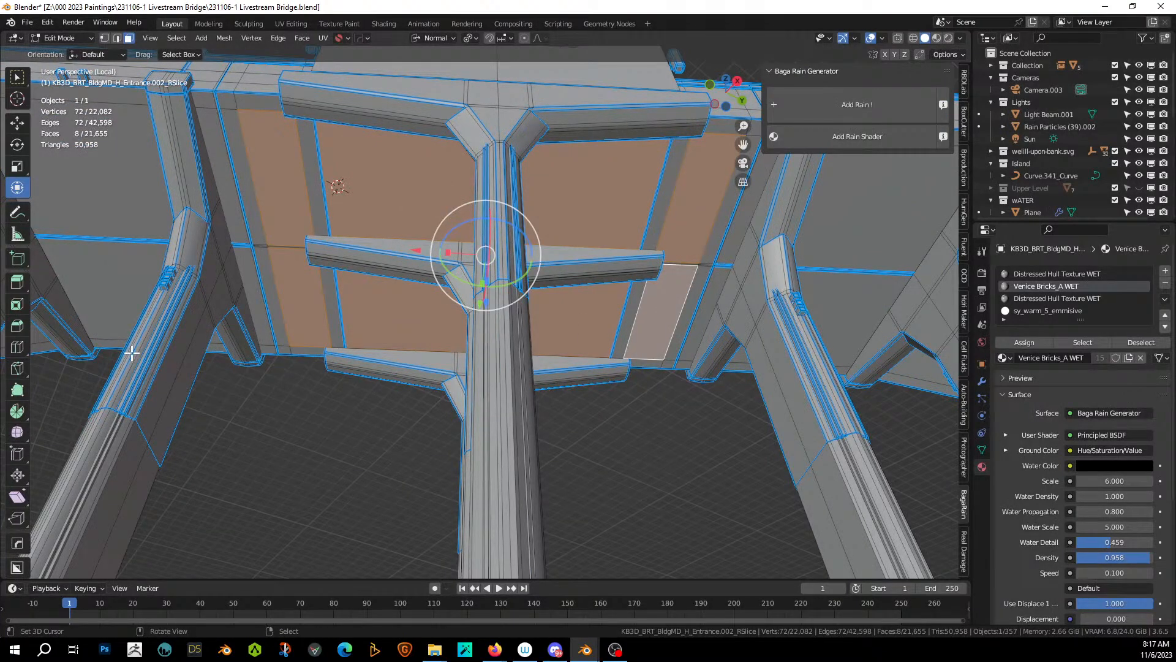
{"action": "middle_click_drag", "start_coordinate": [52, 344], "coordinate": [312, 400]}
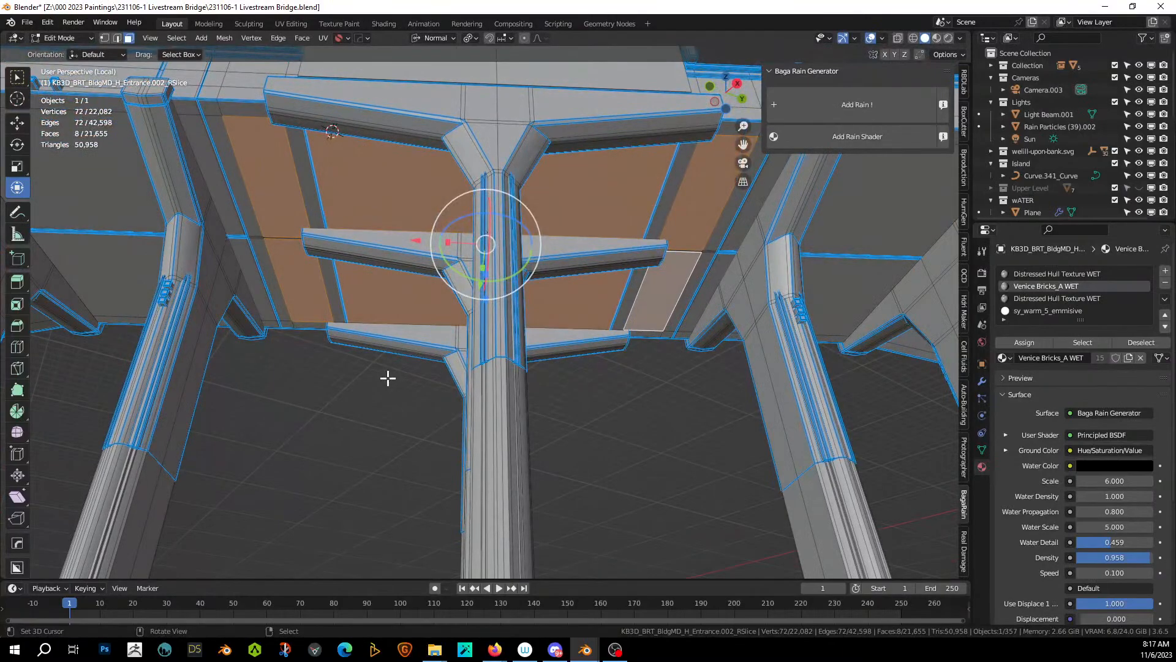
Generate Random Cables of the Catenary type from the selected underside faces with No Overlap enabled.
{"action": "key", "text": "Tab"}
{"action": "key", "text": "shift+alt+f"}
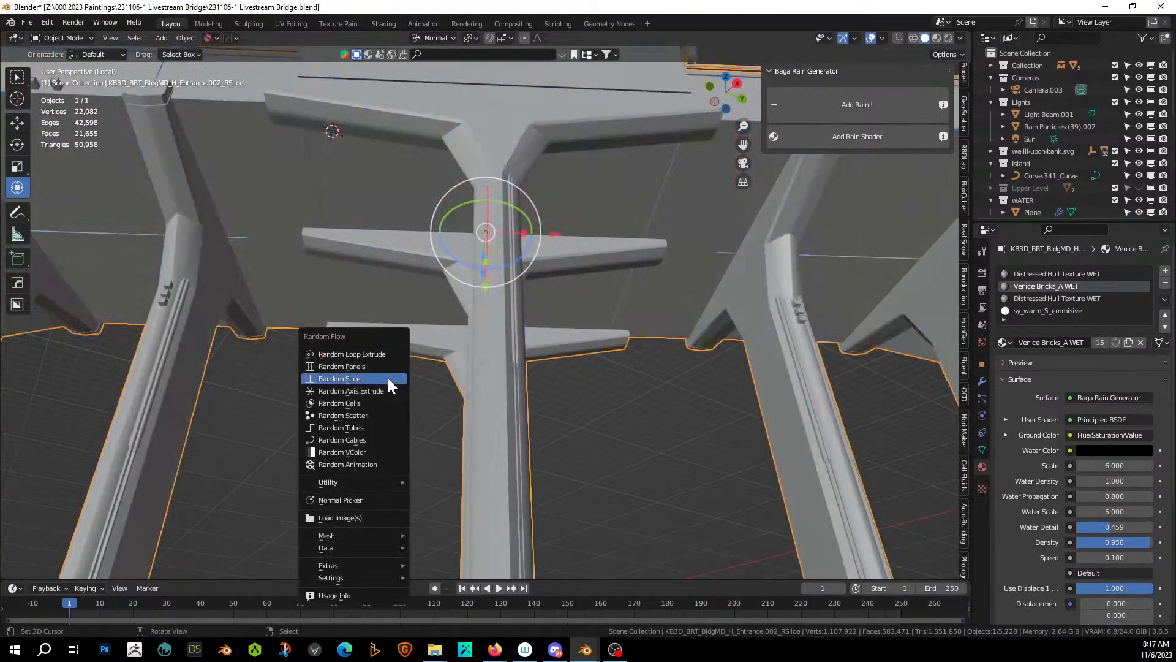
{"action": "left_click", "coordinate": [381, 437]}
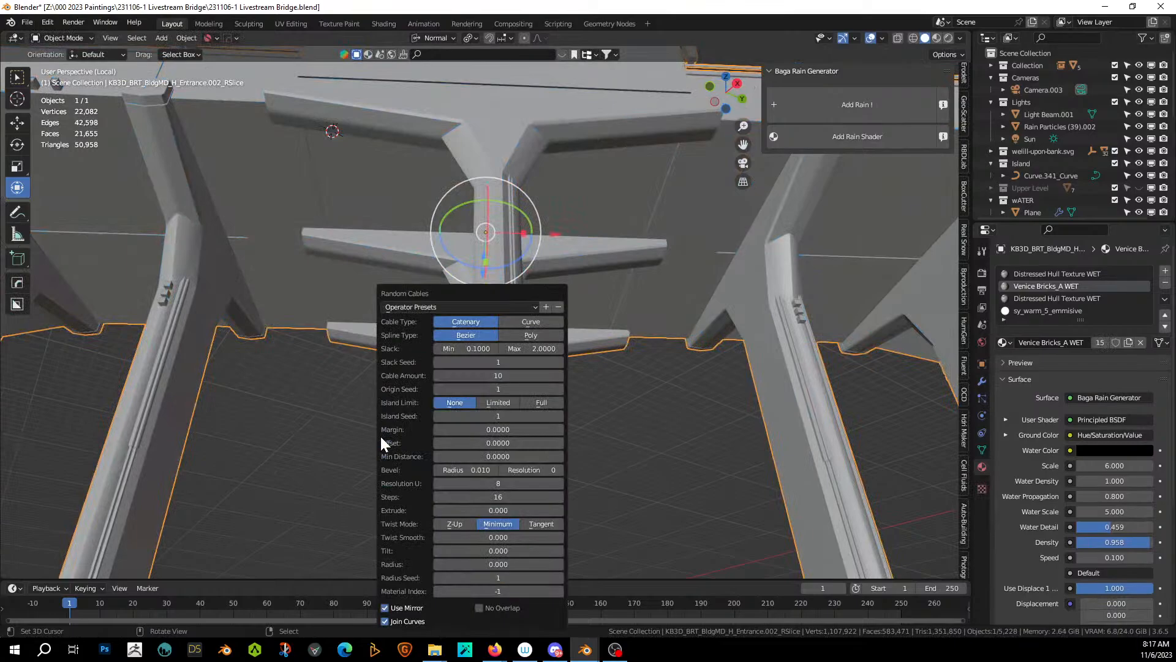
{"action": "left_click", "coordinate": [478, 607]}
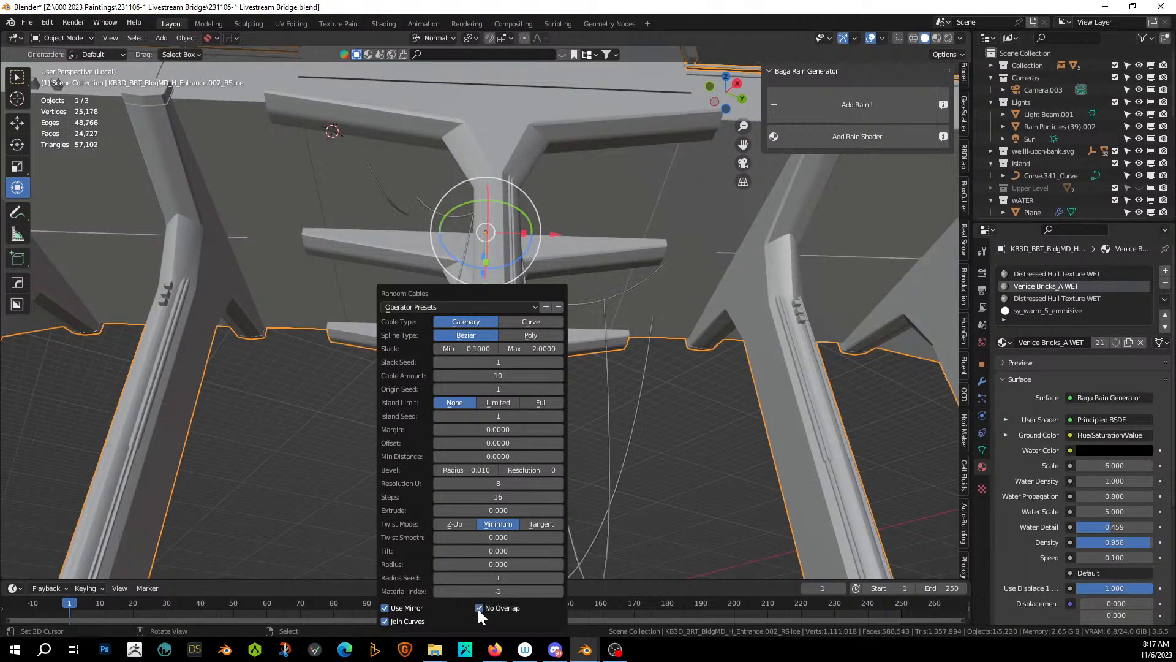
{"action": "middle_click_drag", "start_coordinate": [674, 438], "coordinate": [628, 495]}
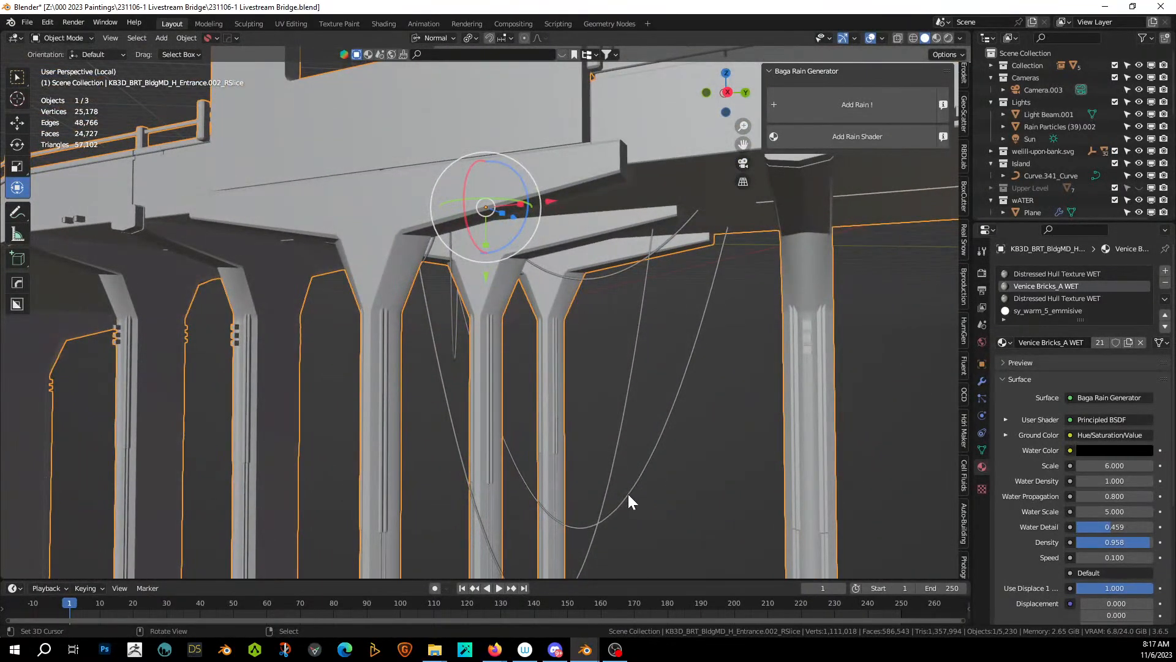
Set the cable amount to 20, increase the cables' bevel radius, and check them from the scene camera.
{"action": "key", "text": "F9"}
{"action": "left_click", "coordinate": [754, 376]}
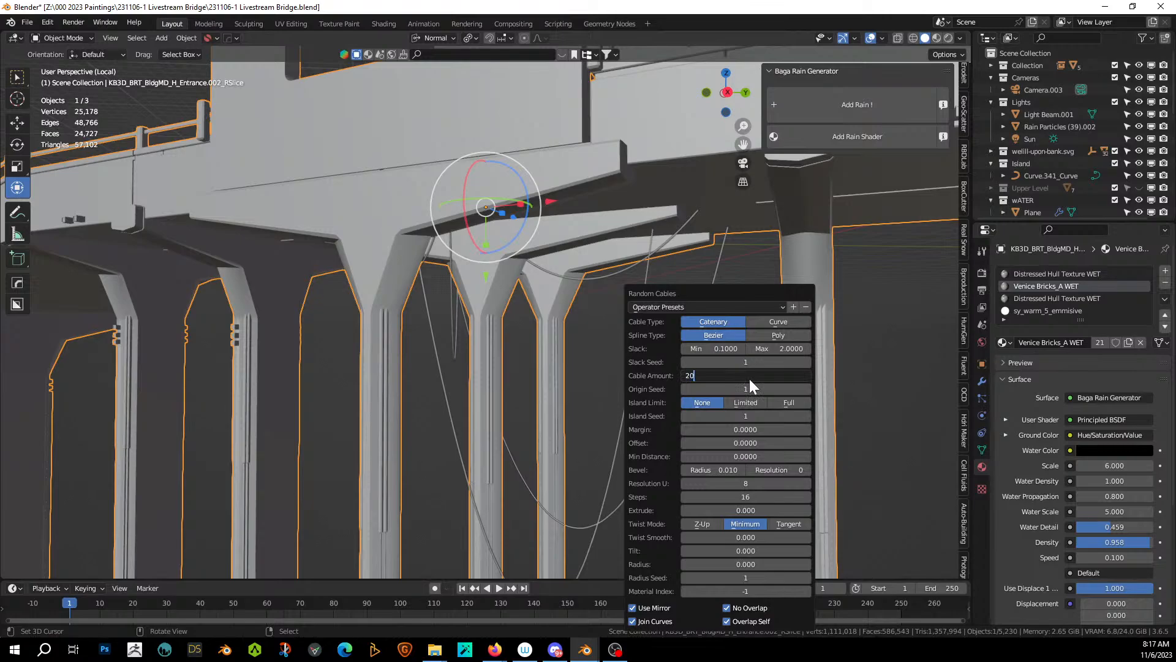
{"action": "key", "text": "Return"}
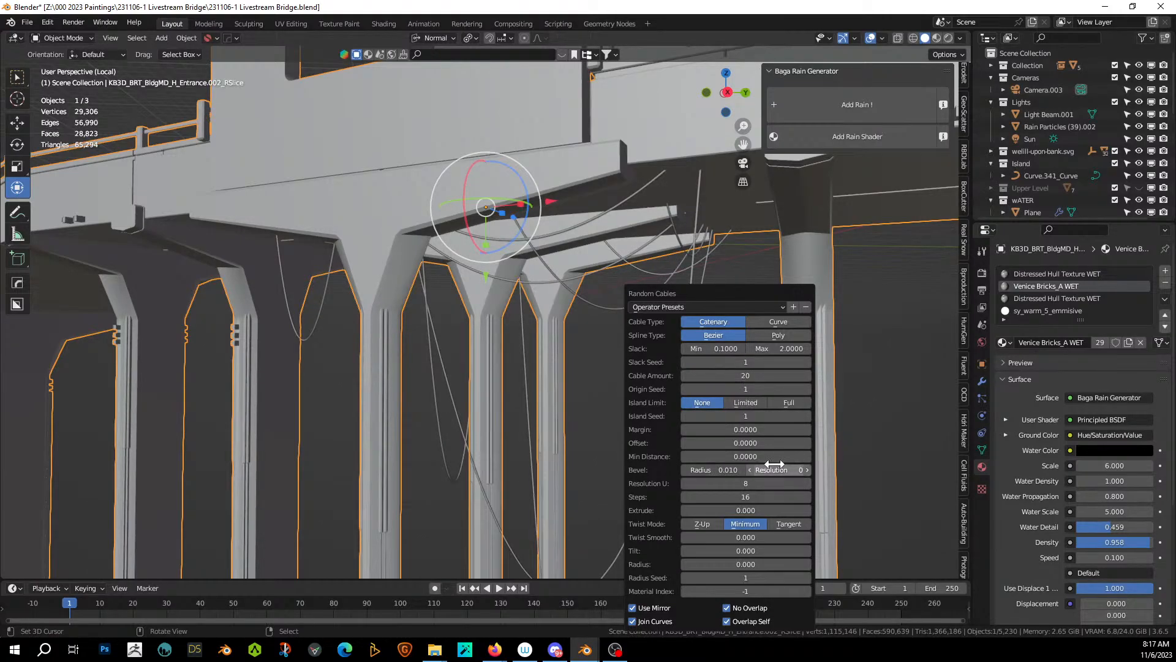
{"action": "left_click", "coordinate": [743, 471]}
{"action": "key", "text": "Return"}
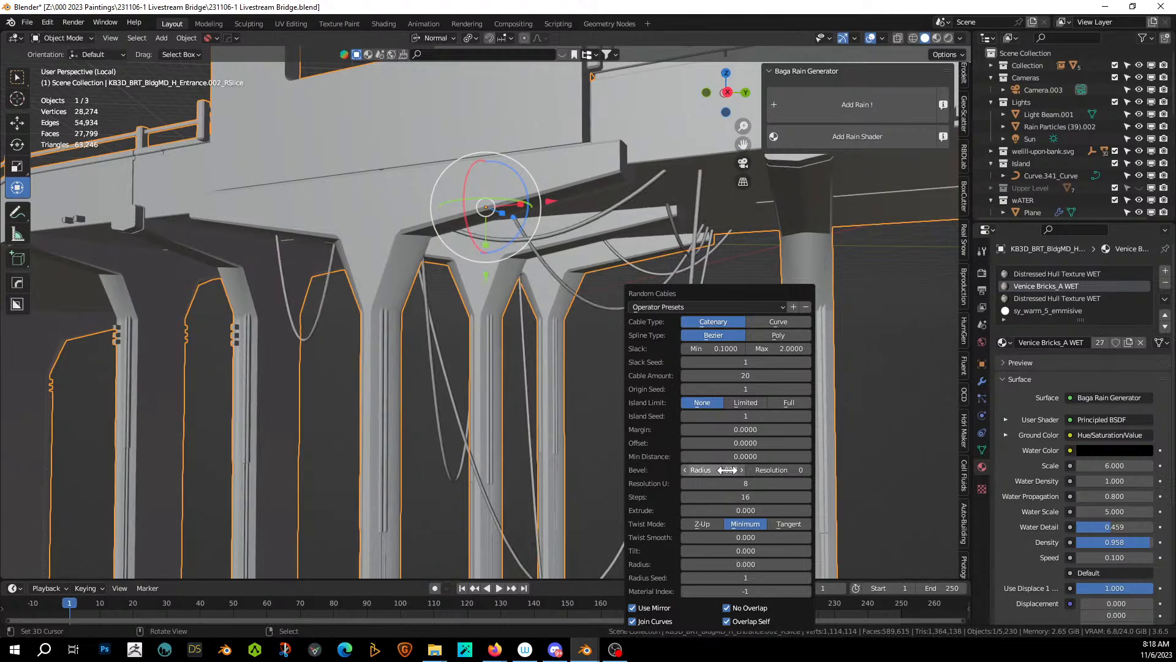
{"action": "scroll", "coordinate": [460, 463], "scroll_direction": "down", "scroll_amount": 6}
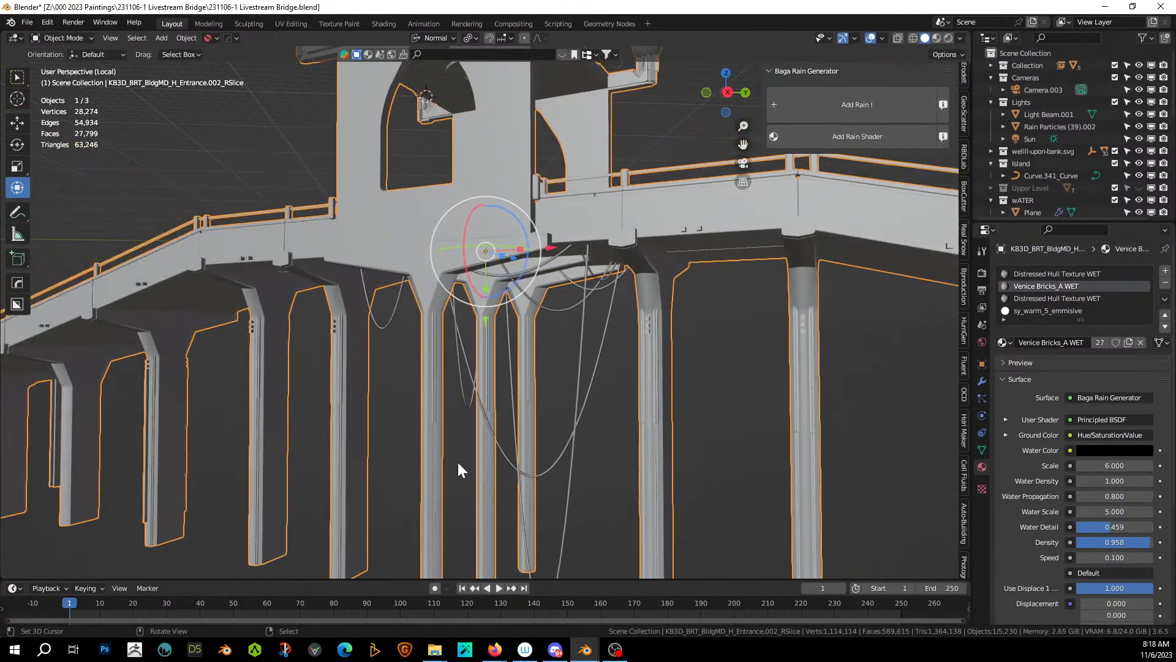
{"action": "middle_click_drag", "start_coordinate": [461, 464], "coordinate": [470, 447]}
{"action": "key", "text": "KP_0"}
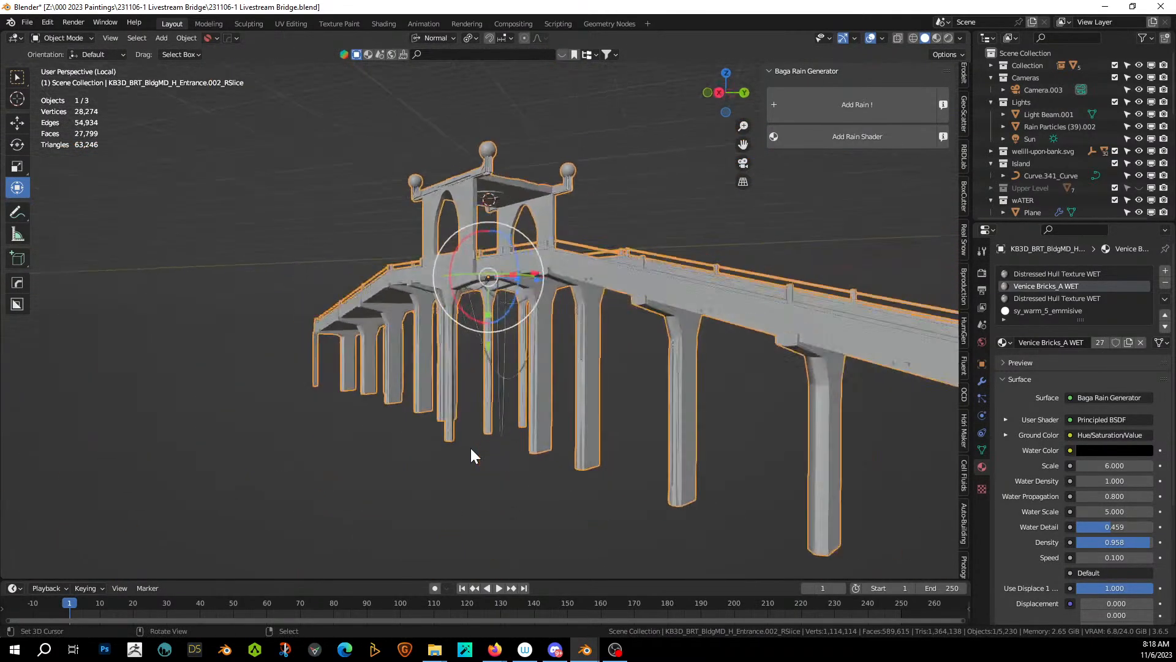
{"action": "key", "text": "KP_0"}
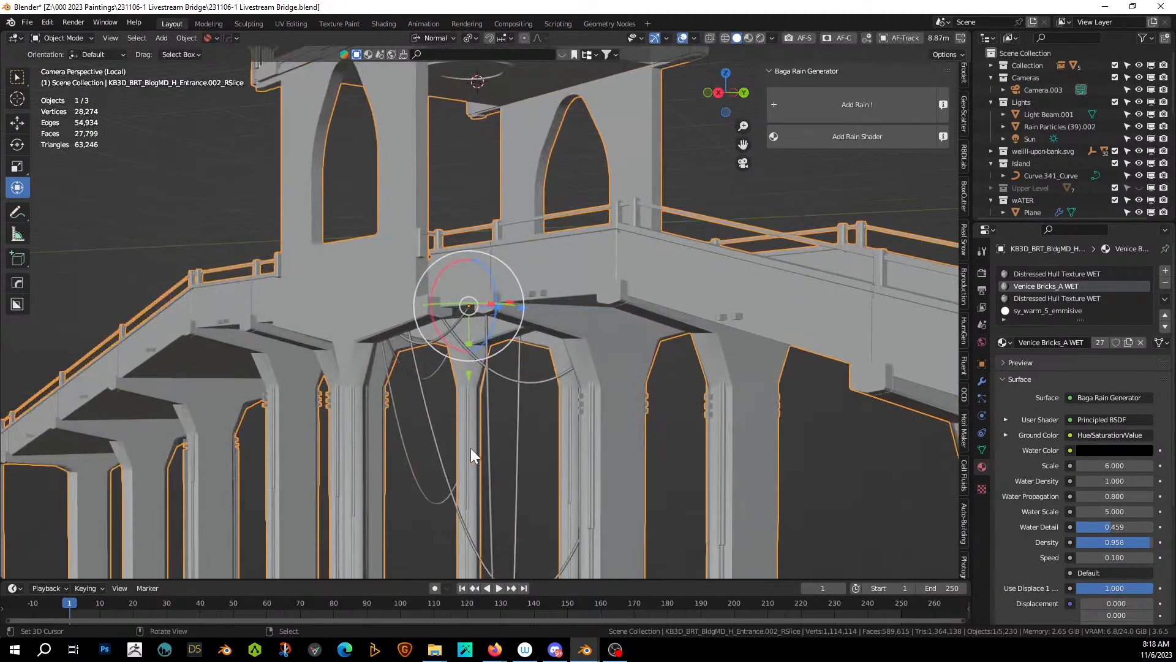
Add Custom flanges/couplings to the hanging cables using the cable_coupling01 mesh.
{"action": "middle_click_drag", "start_coordinate": [470, 453], "coordinate": [551, 475]}
{"action": "scroll", "coordinate": [550, 472], "scroll_direction": "up", "scroll_amount": 2}
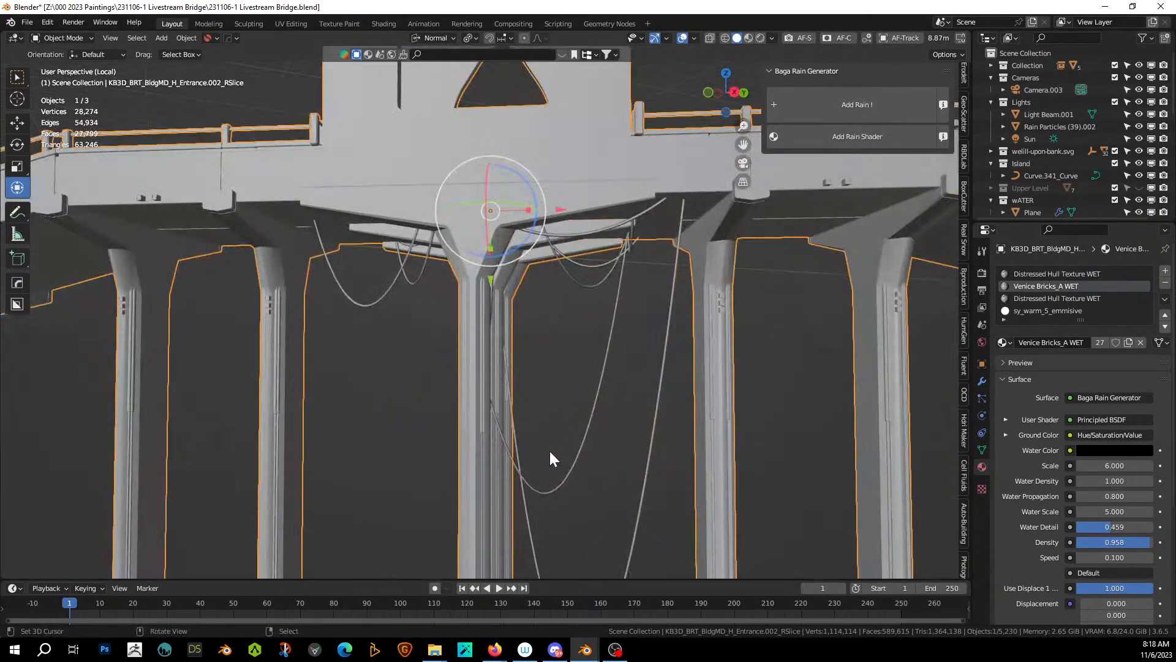
{"action": "left_click", "coordinate": [580, 452], "text": "shift"}
{"action": "key", "text": "shift+q"}
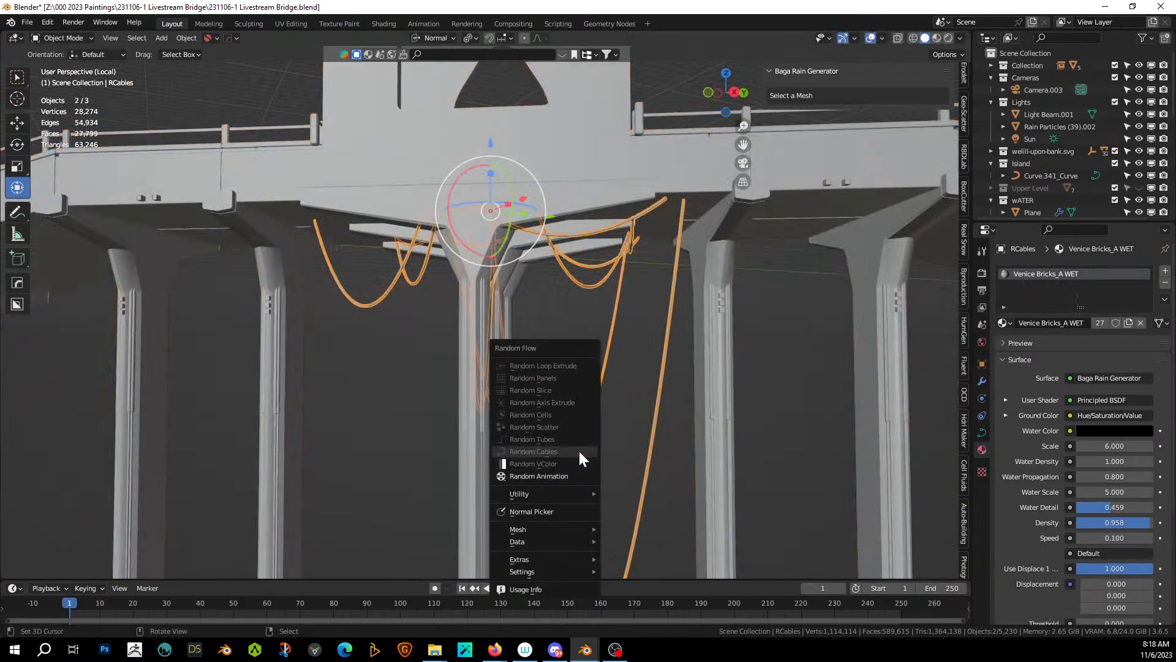
{"action": "mouse_move", "coordinate": [563, 495]}
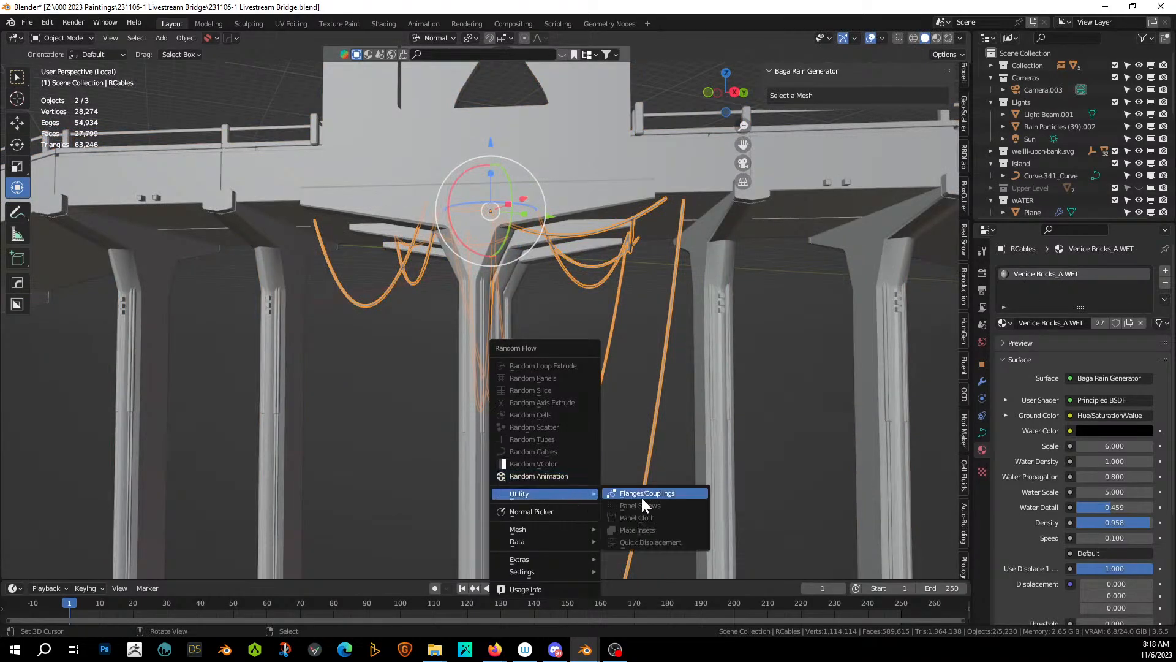
{"action": "left_click", "coordinate": [682, 494]}
{"action": "left_click", "coordinate": [778, 510]}
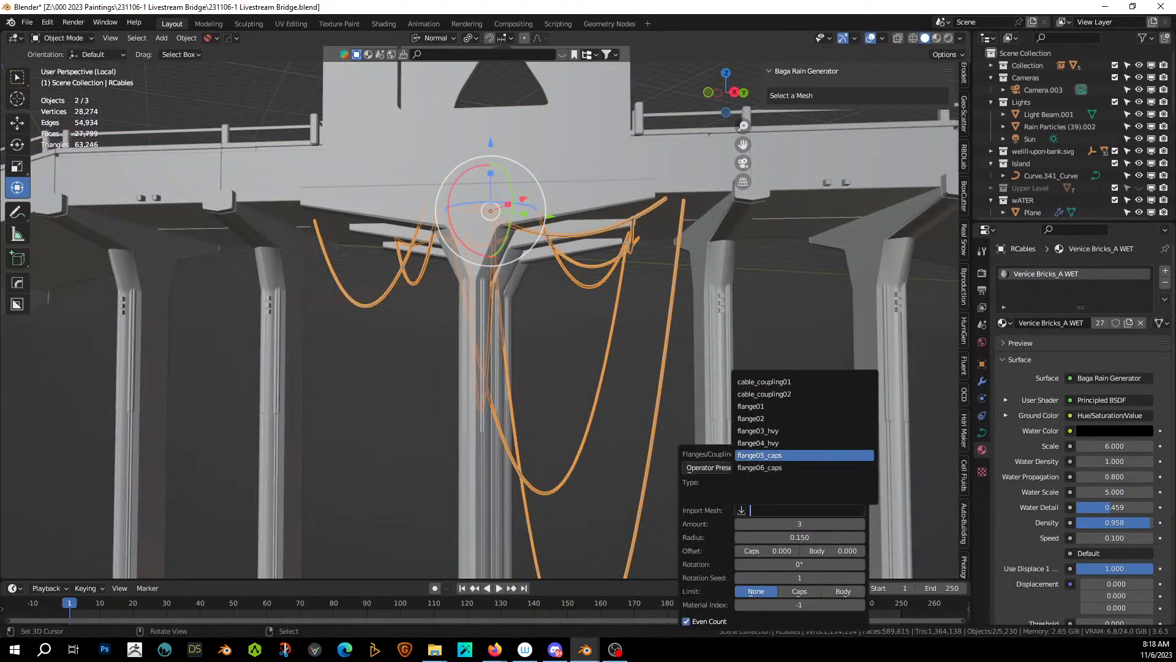
{"action": "left_click", "coordinate": [781, 381]}
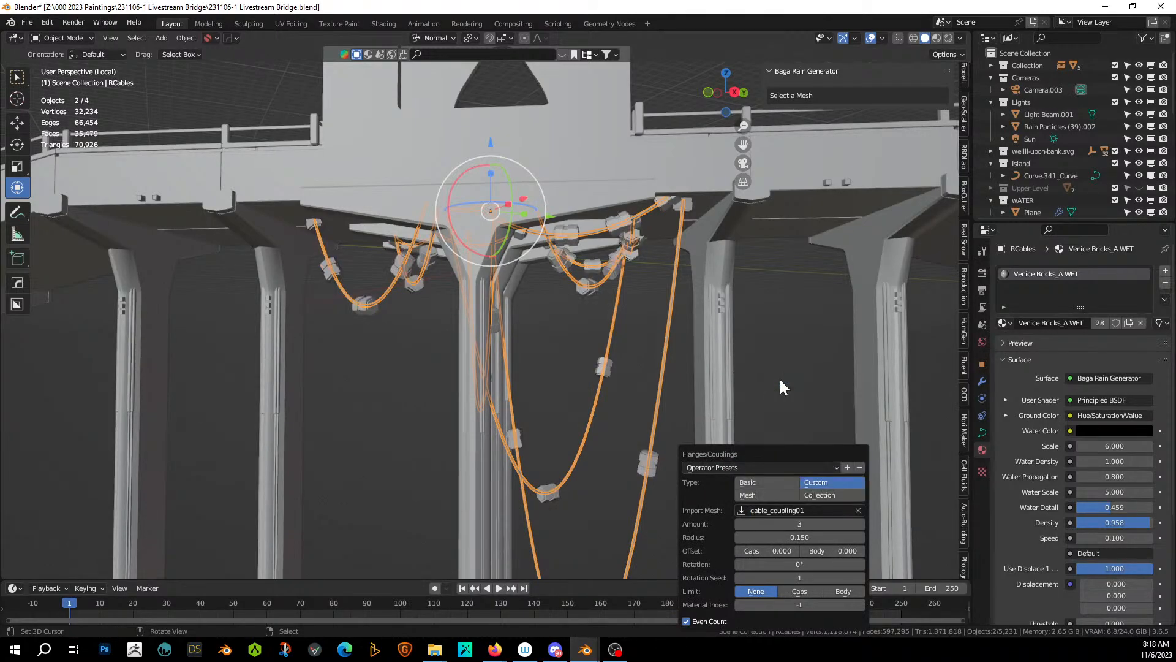
Set the cable couplings' radius to 0.075 and their amount to 2.
{"action": "left_click", "coordinate": [800, 537]}
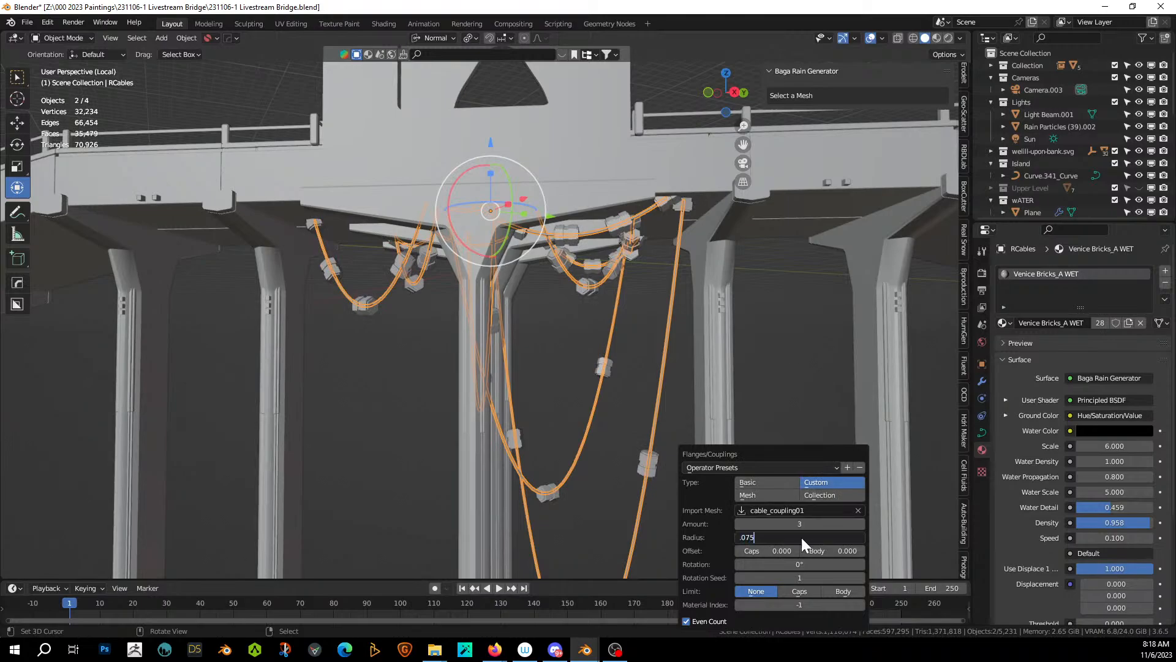
{"action": "type", "text": ".075"}
{"action": "key", "text": "Return"}
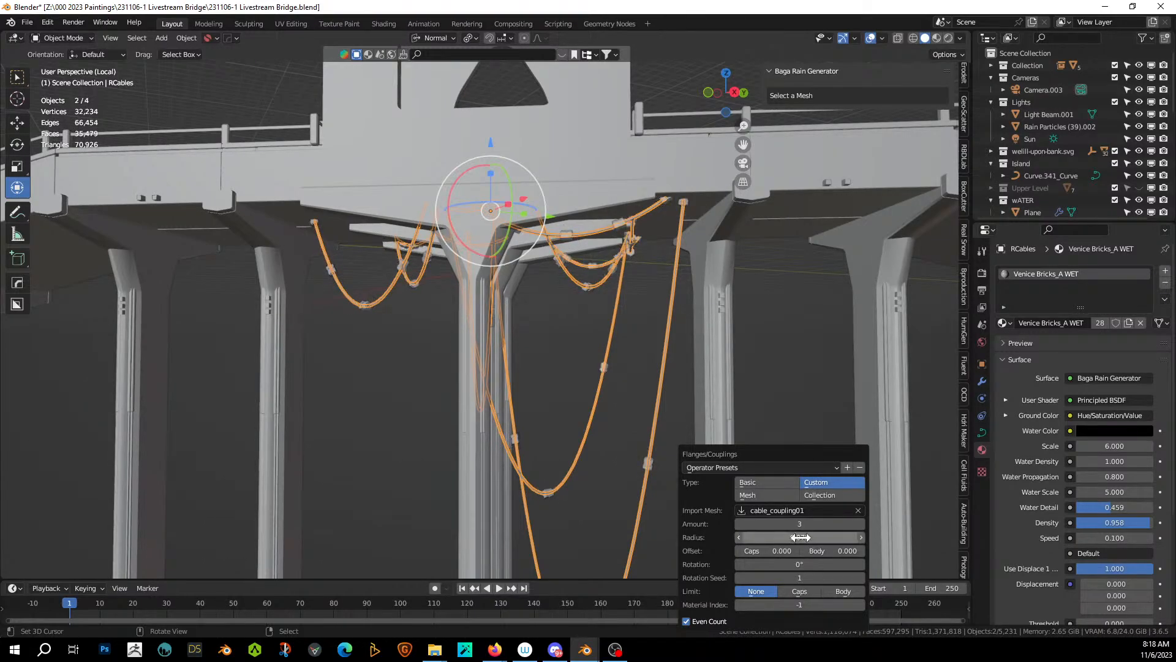
{"action": "middle_click_drag", "start_coordinate": [594, 385], "coordinate": [595, 441]}
{"action": "key", "text": "F9"}
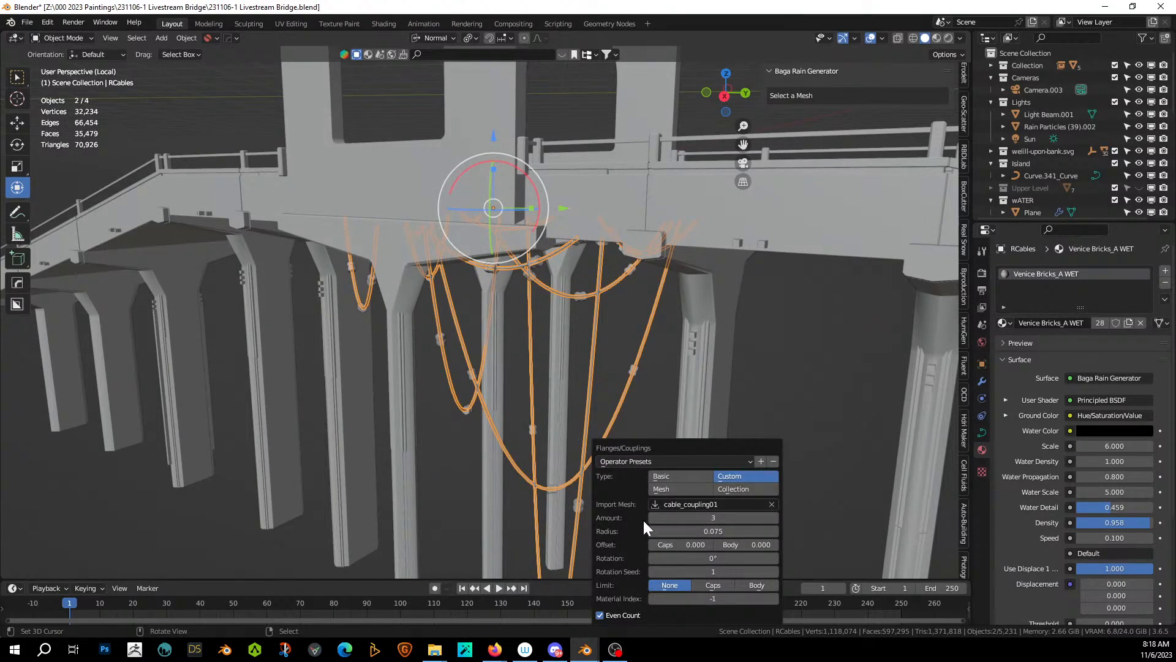
{"action": "left_click", "coordinate": [651, 518]}
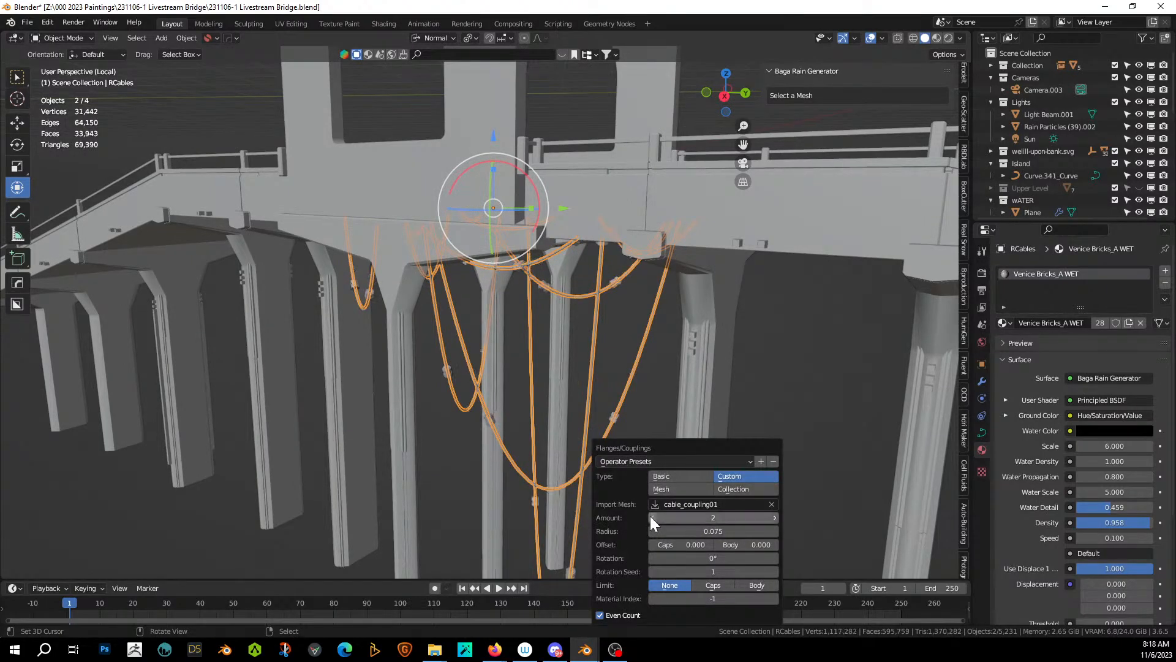
{"action": "left_click", "coordinate": [651, 518]}
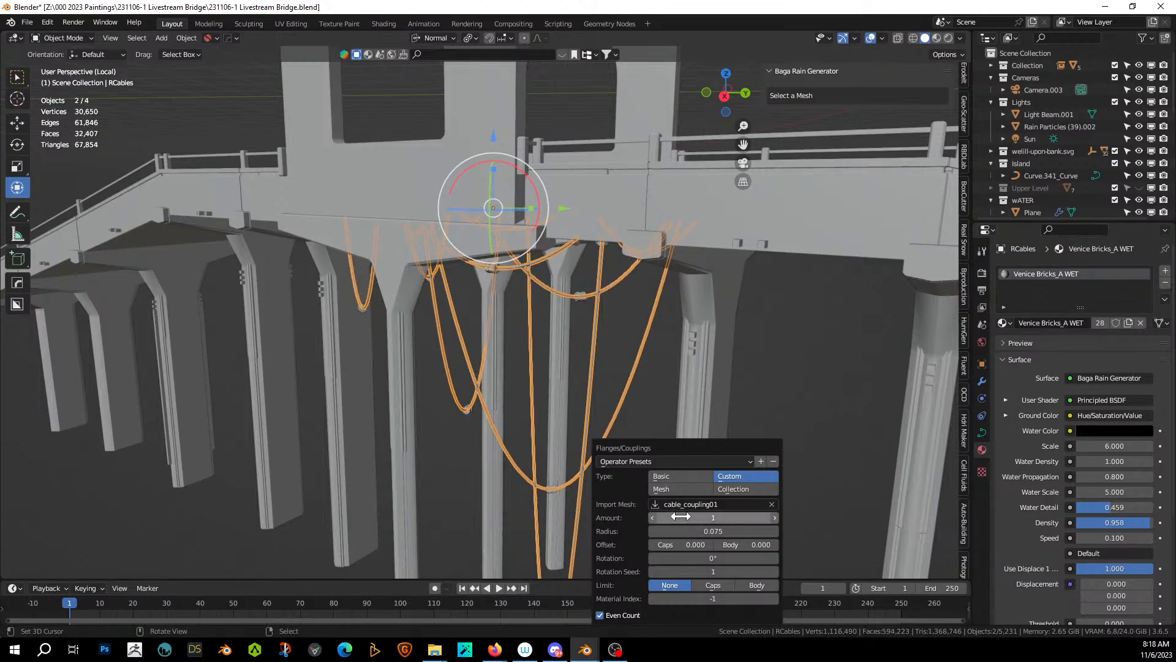
{"action": "left_click", "coordinate": [776, 517]}
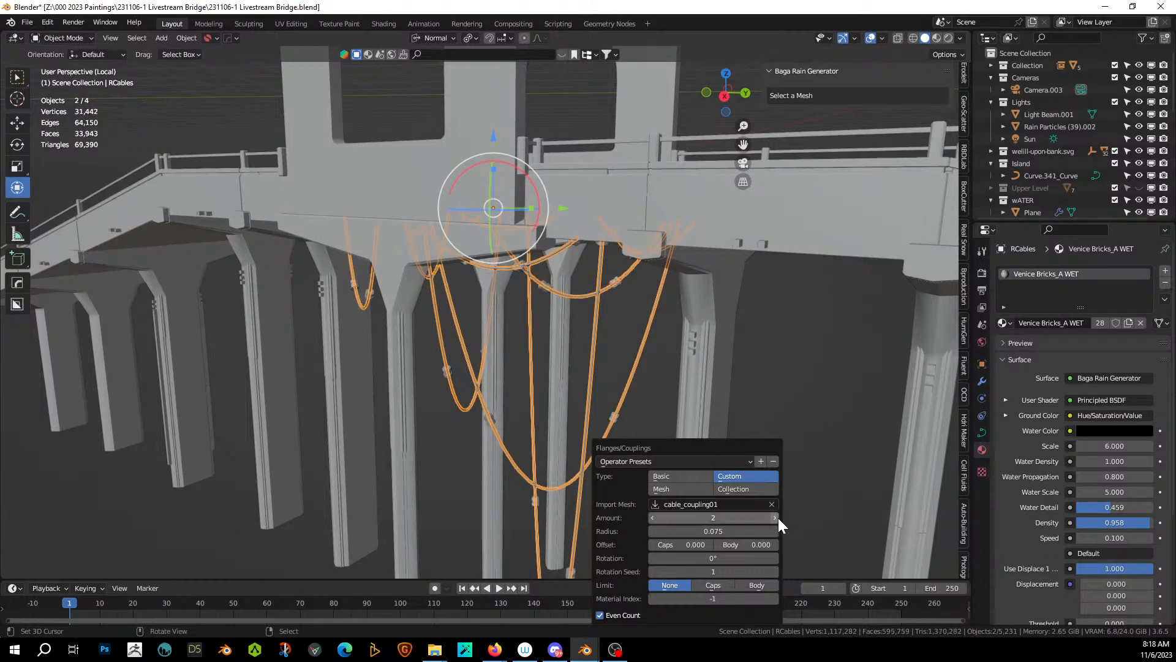
Assign the Grunge Yellow Painted Metal WET material to the cable couplings.
{"action": "mouse_move", "coordinate": [507, 404]}
{"action": "middle_mouse_down"}
{"action": "mouse_move", "coordinate": [529, 384]}
{"action": "mouse_move", "coordinate": [601, 394]}
{"action": "mouse_move", "coordinate": [509, 408]}
{"action": "middle_mouse_up"}
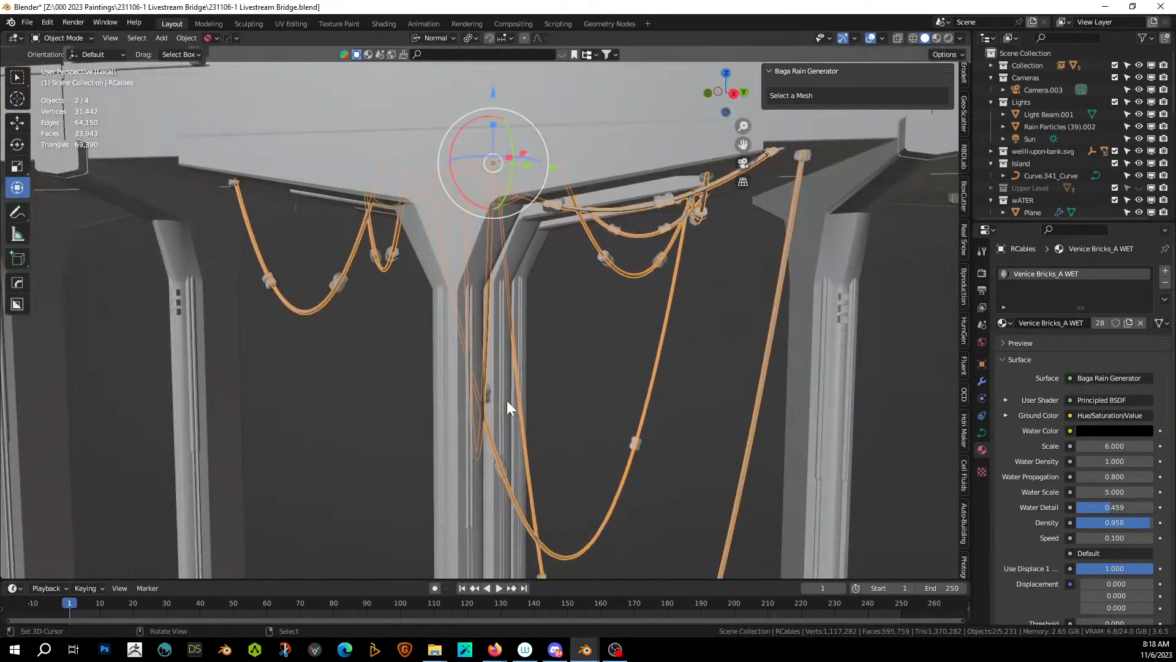
{"action": "left_click", "coordinate": [337, 274]}
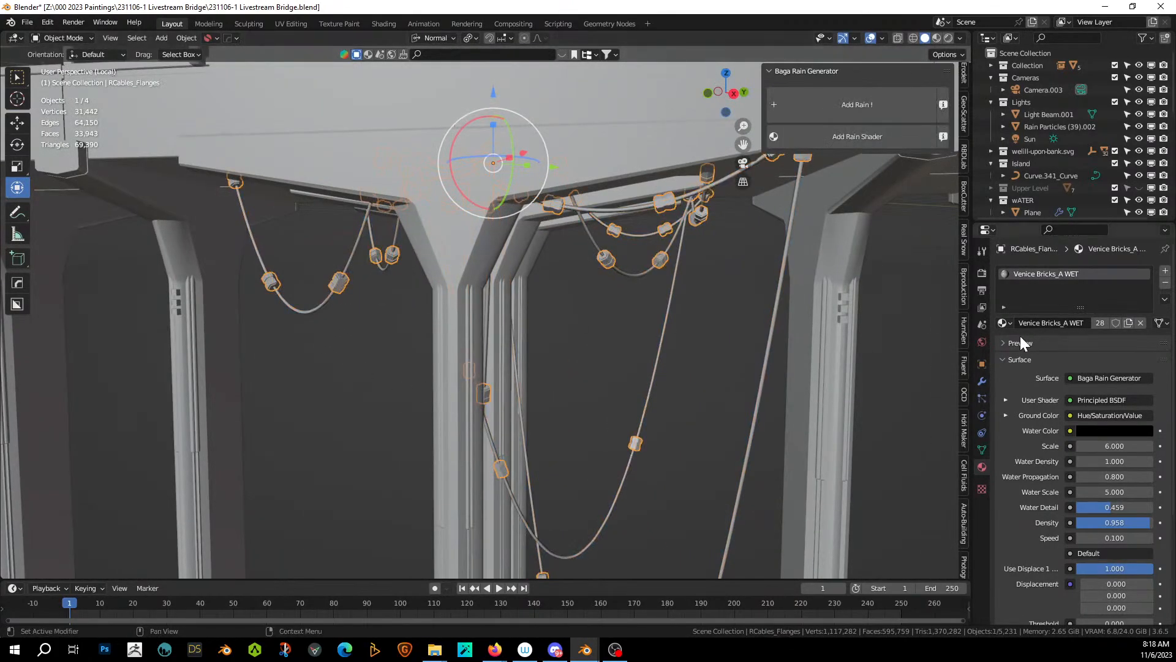
{"action": "left_click", "coordinate": [1004, 323]}
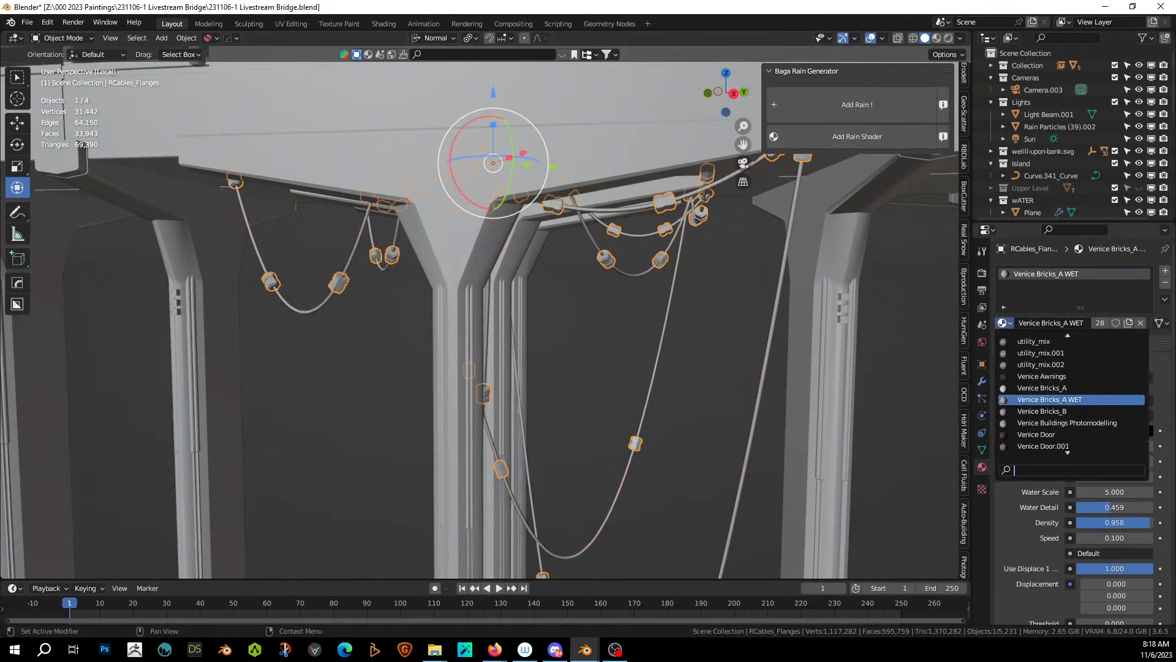
{"action": "type", "text": "yell"}
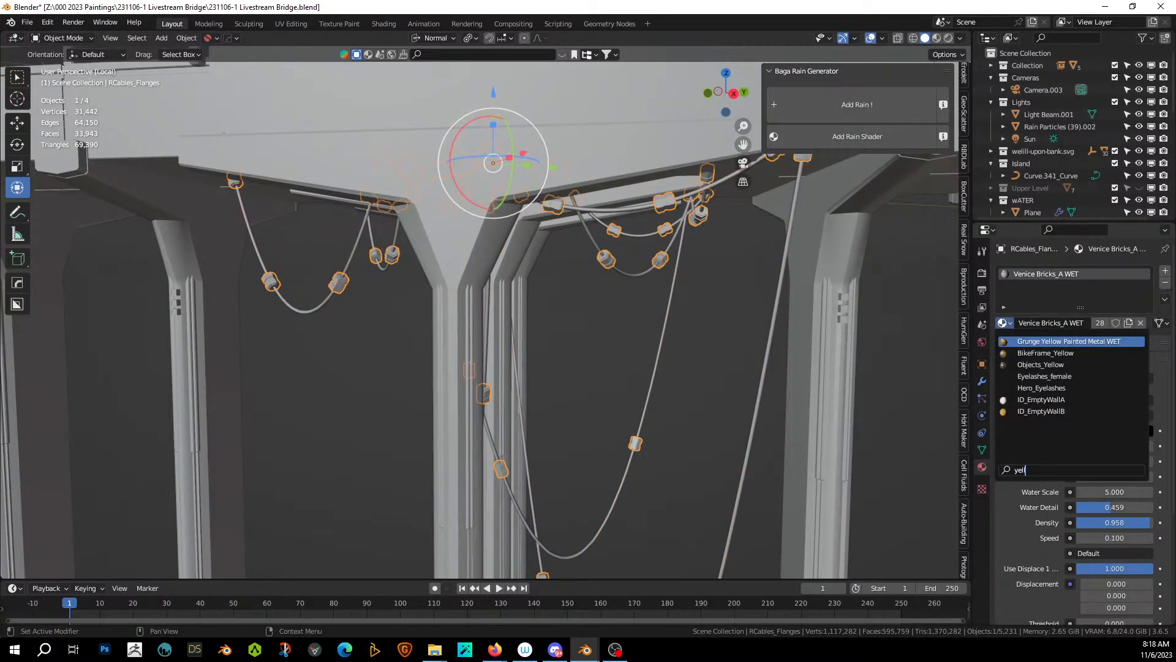
{"action": "key", "text": "Return"}
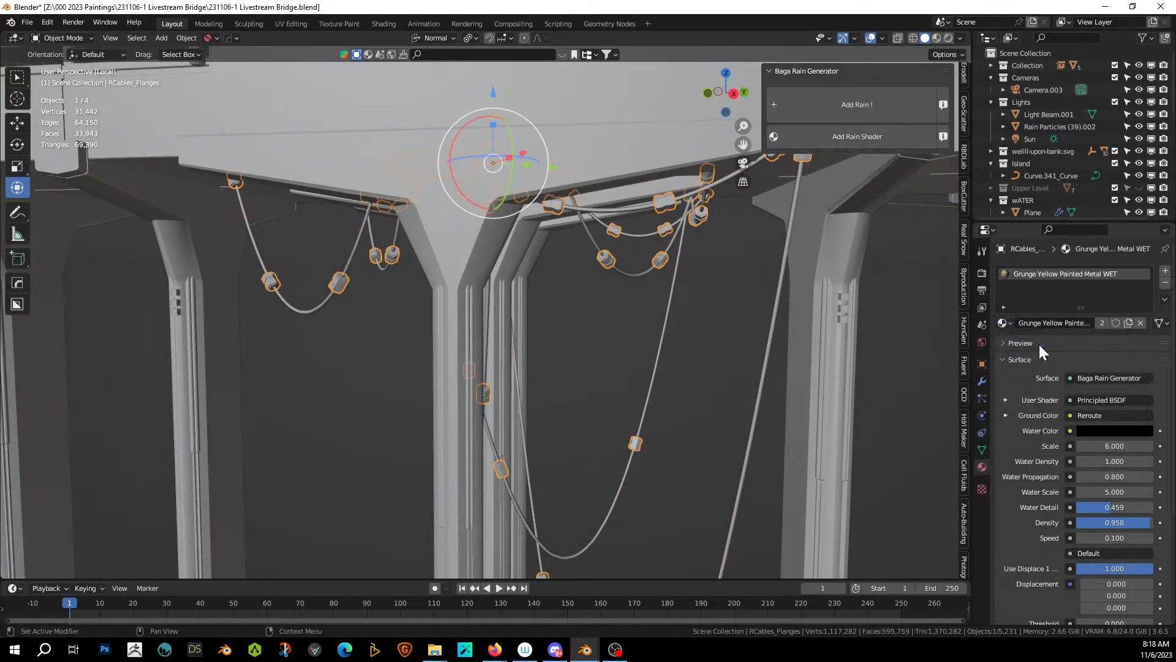
Assign the wires_mat material to the hanging cables.
{"action": "left_click", "coordinate": [666, 345], "text": "shift"}
{"action": "left_click", "coordinate": [1008, 324]}
{"action": "type", "text": "w"}
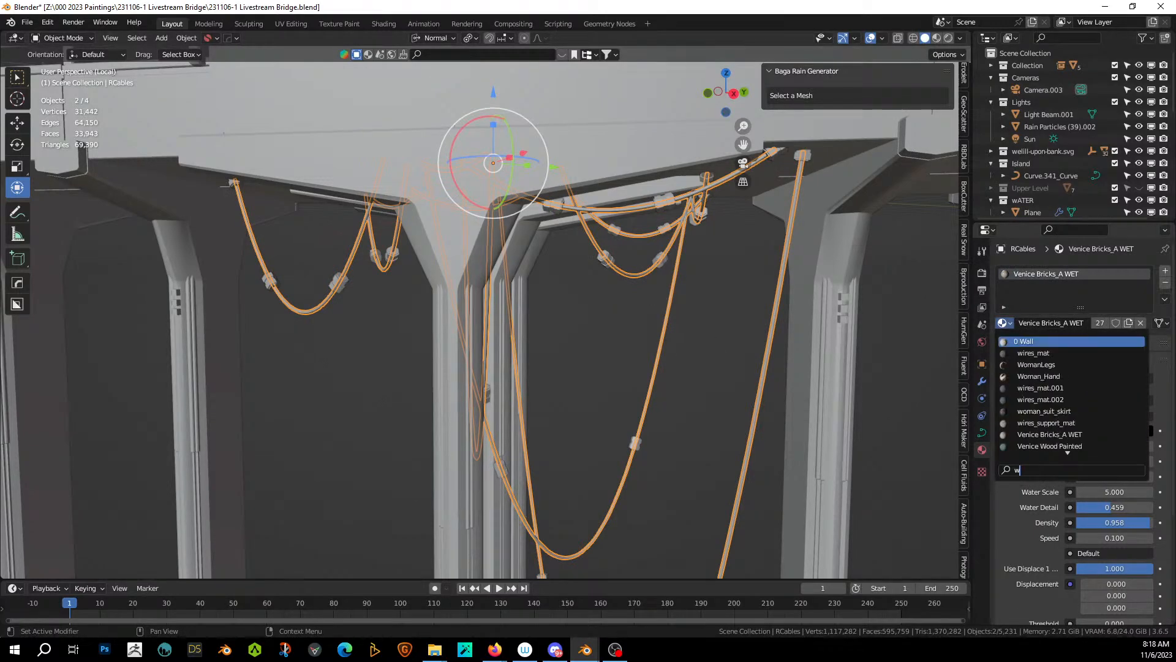
{"action": "type", "text": "ire"}
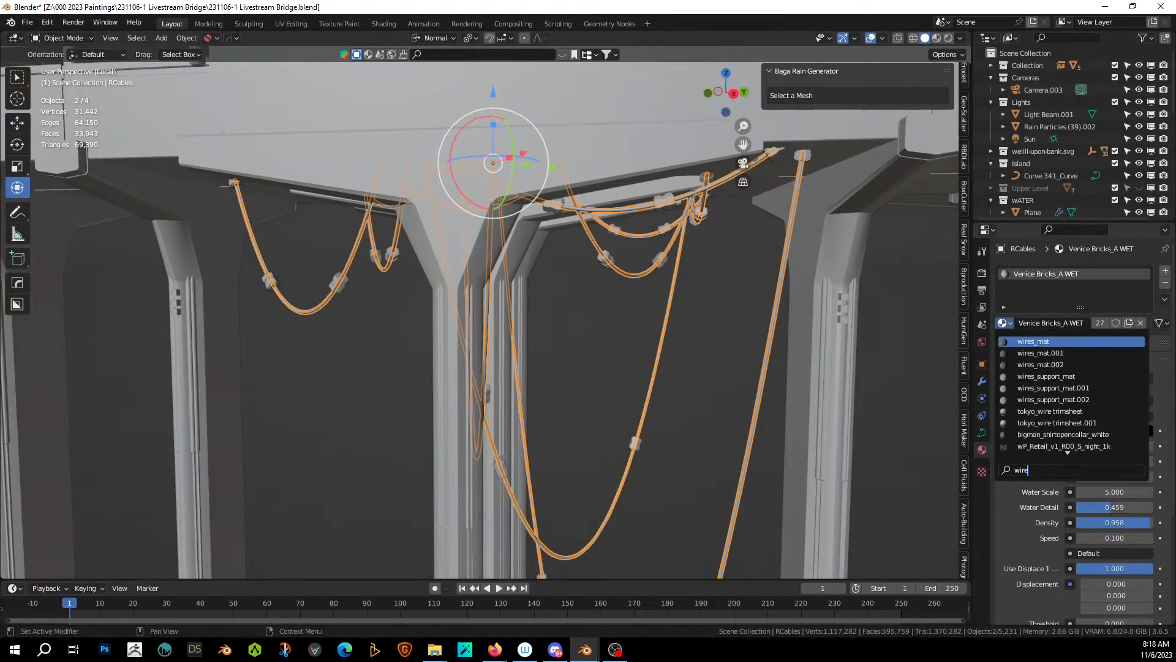
{"action": "key", "text": "Return"}
Switch to rendered shading, exit local view to bring back the full scene, and inspect the hanging cables under the bridge.
{"action": "middle_click_drag", "start_coordinate": [769, 343], "coordinate": [670, 365]}
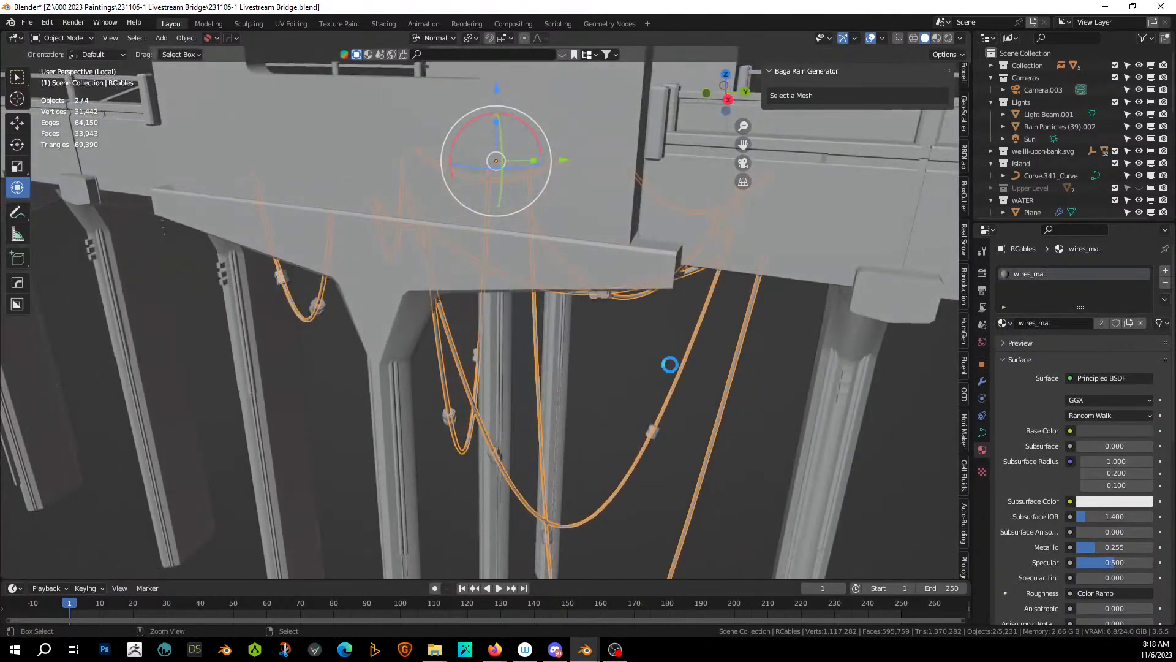
{"action": "key", "text": "KP_0"}
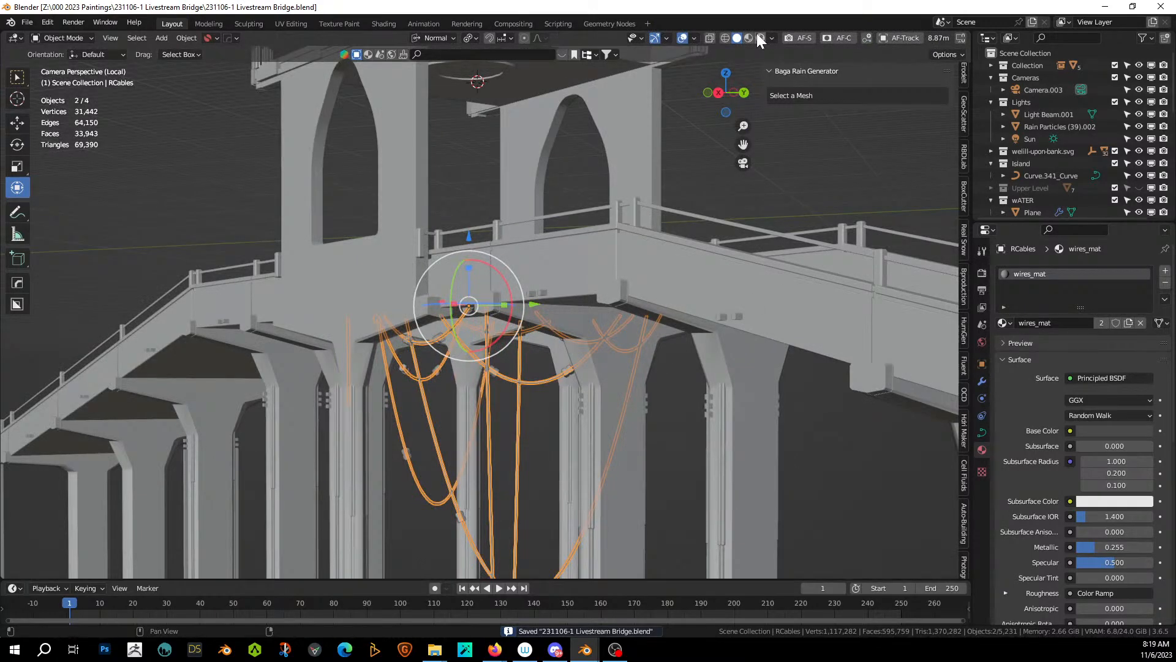
{"action": "left_click", "coordinate": [759, 36]}
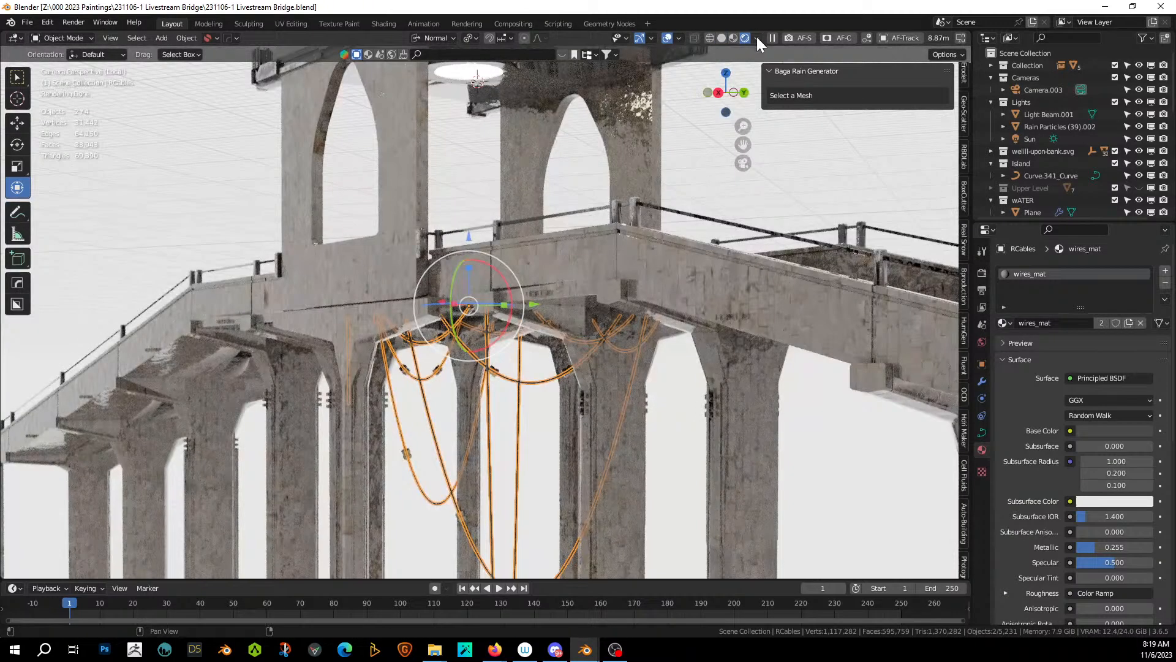
{"action": "scroll", "coordinate": [585, 288], "scroll_direction": "down", "scroll_amount": 3}
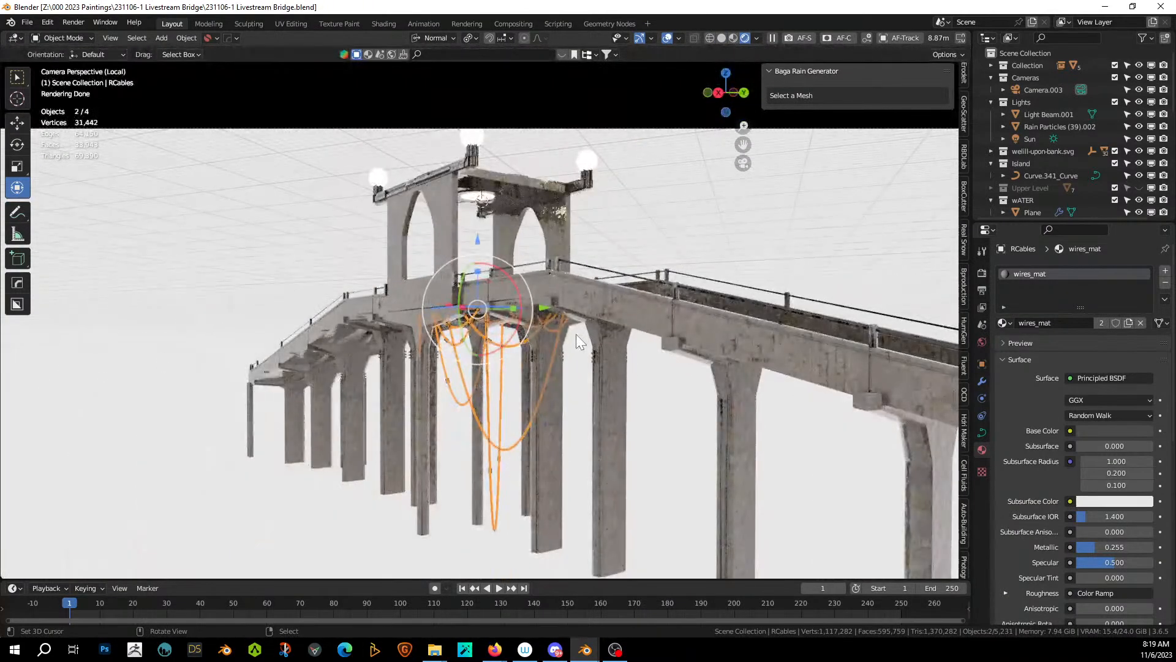
{"action": "key", "text": "KP_Divide"}
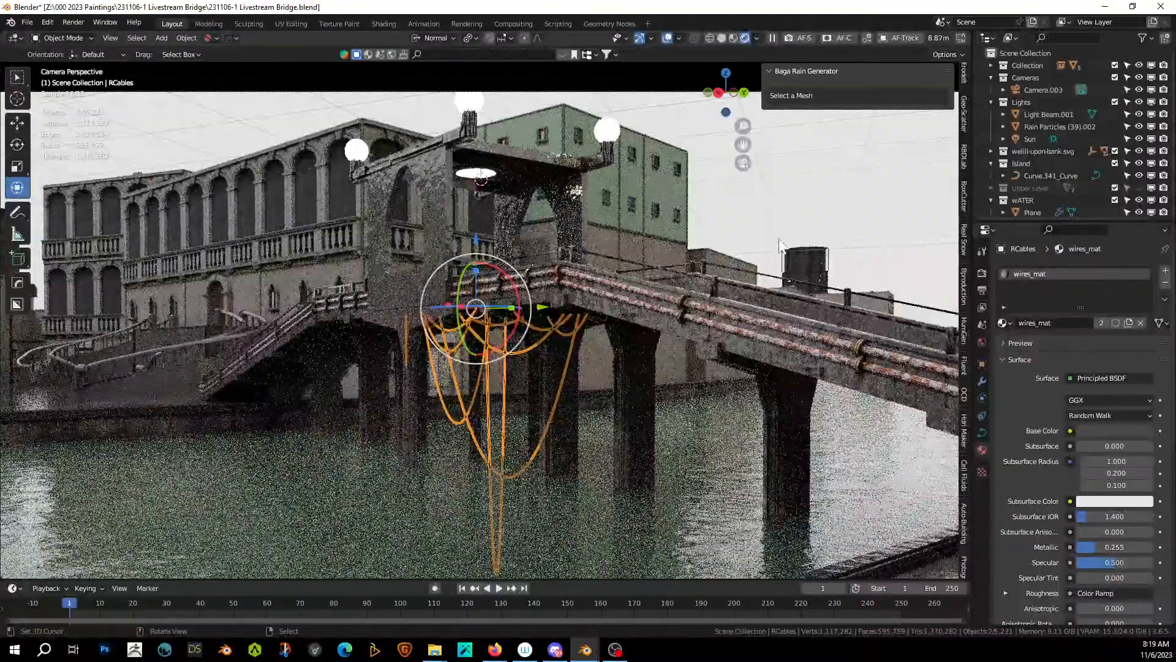
{"action": "key", "text": "alt+a"}
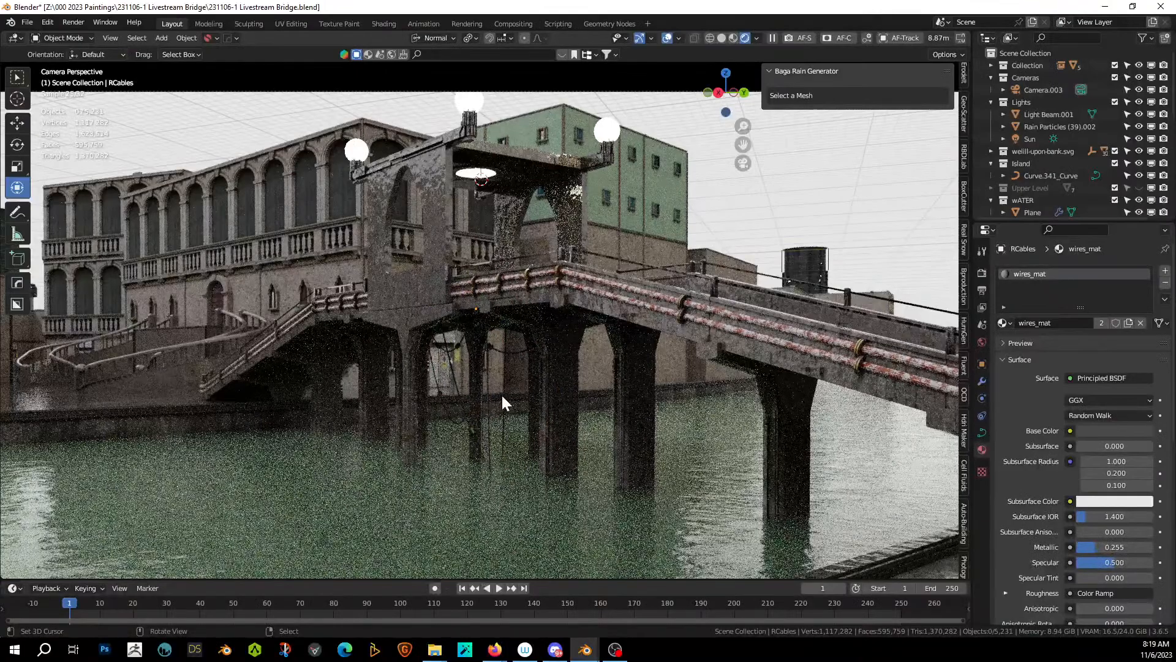
{"action": "middle_click_drag", "start_coordinate": [502, 395], "coordinate": [521, 398]}
{"action": "scroll", "coordinate": [521, 398], "scroll_direction": "up", "scroll_amount": 3}
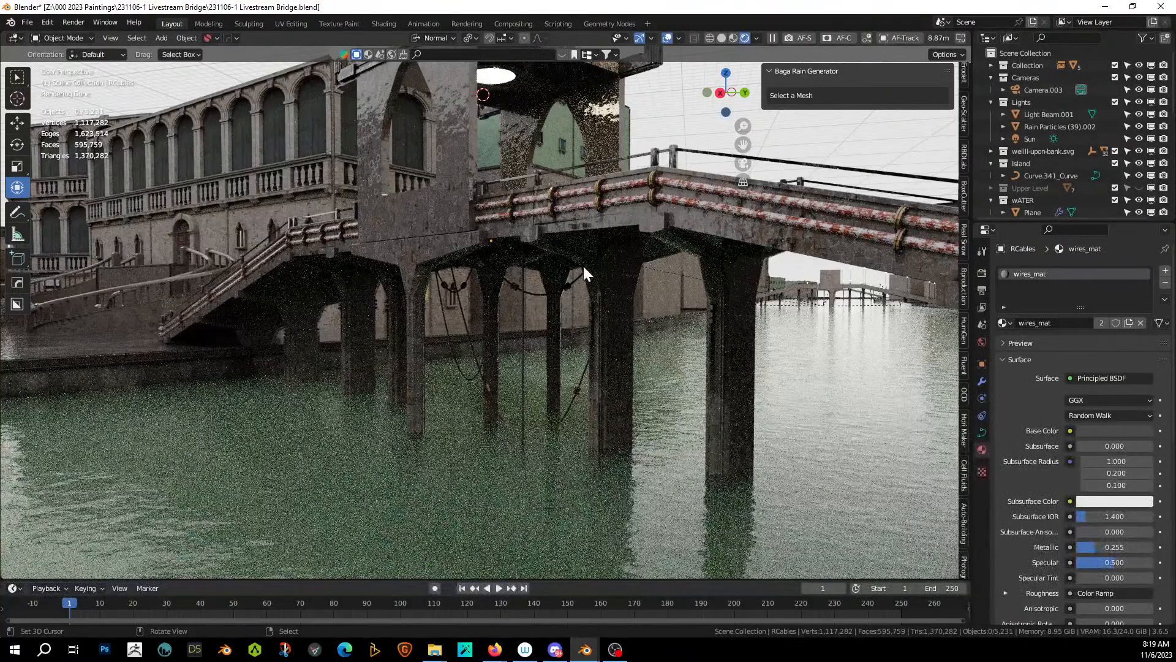
Enter edit mode on the arched gatehouse above the bridge, select its inner arch wall faces, and switch to solid shading.
{"action": "middle_click_drag", "start_coordinate": [576, 268], "coordinate": [653, 287], "text": "shift"}
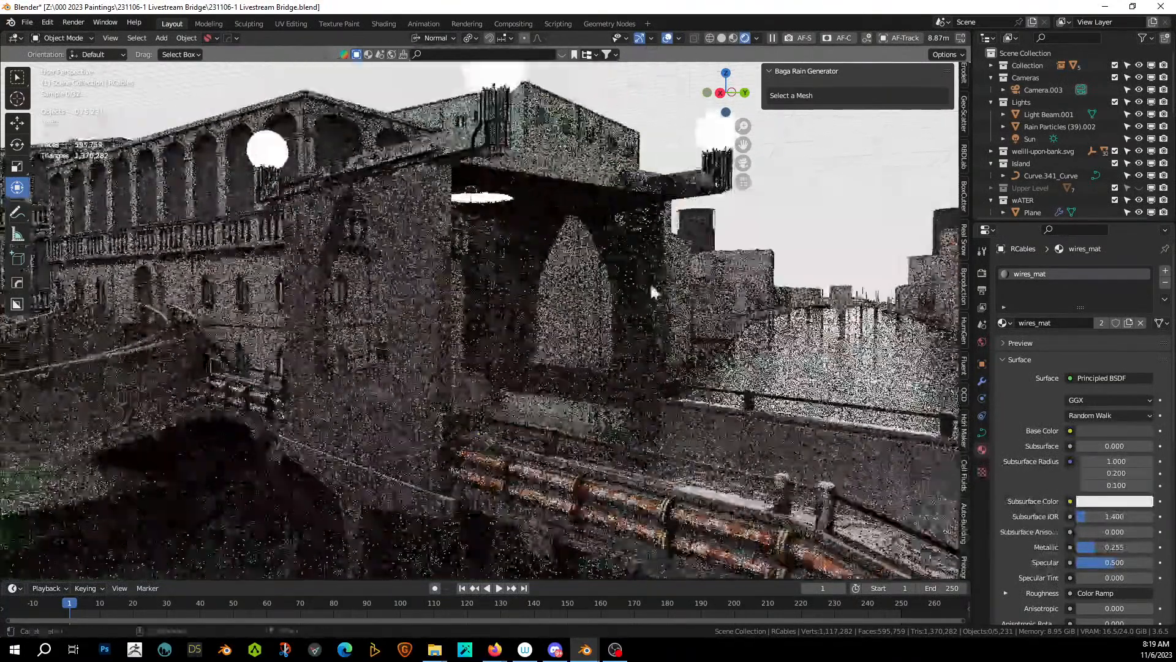
{"action": "left_click", "coordinate": [642, 261]}
{"action": "key", "text": "Tab"}
{"action": "left_click", "coordinate": [614, 244]}
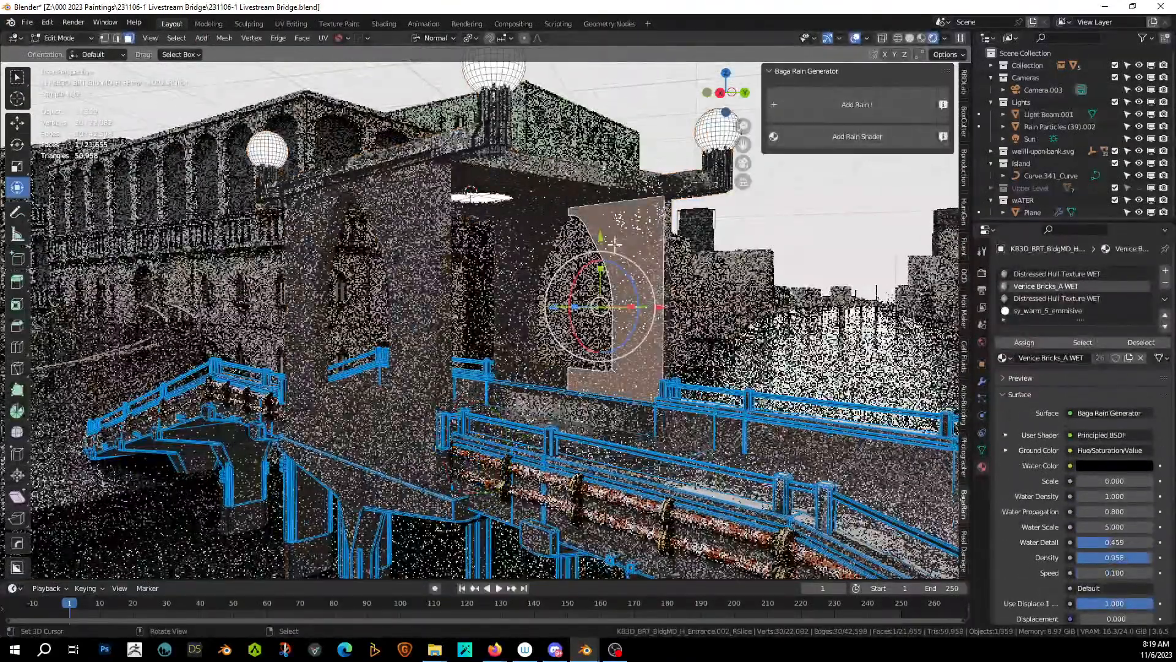
{"action": "left_click", "coordinate": [527, 244], "text": "shift"}
{"action": "middle_click_drag", "start_coordinate": [528, 245], "coordinate": [458, 183]}
{"action": "left_click", "coordinate": [319, 224], "text": "shift"}
{"action": "left_click", "coordinate": [368, 226], "text": "shift"}
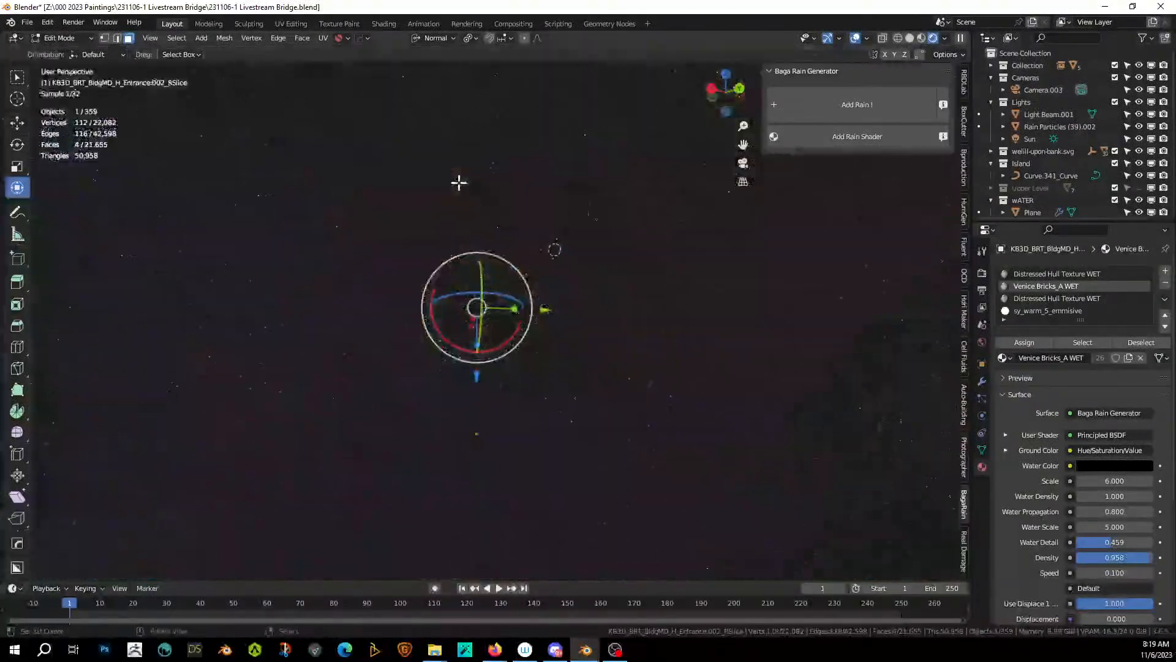
{"action": "left_click", "coordinate": [911, 38]}
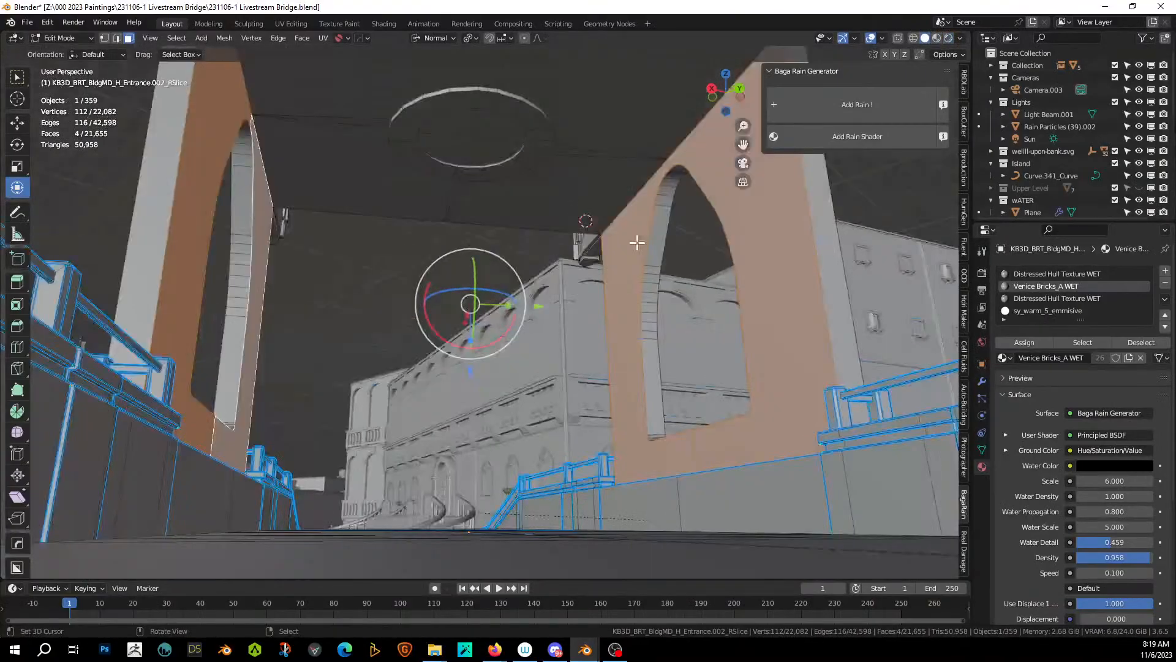
Add the gatehouse's ceiling panels to the wall selection and extend it to similar faces by perimeter.
{"action": "left_click", "coordinate": [612, 142], "text": "shift"}
{"action": "left_click", "coordinate": [604, 126], "text": "shift"}
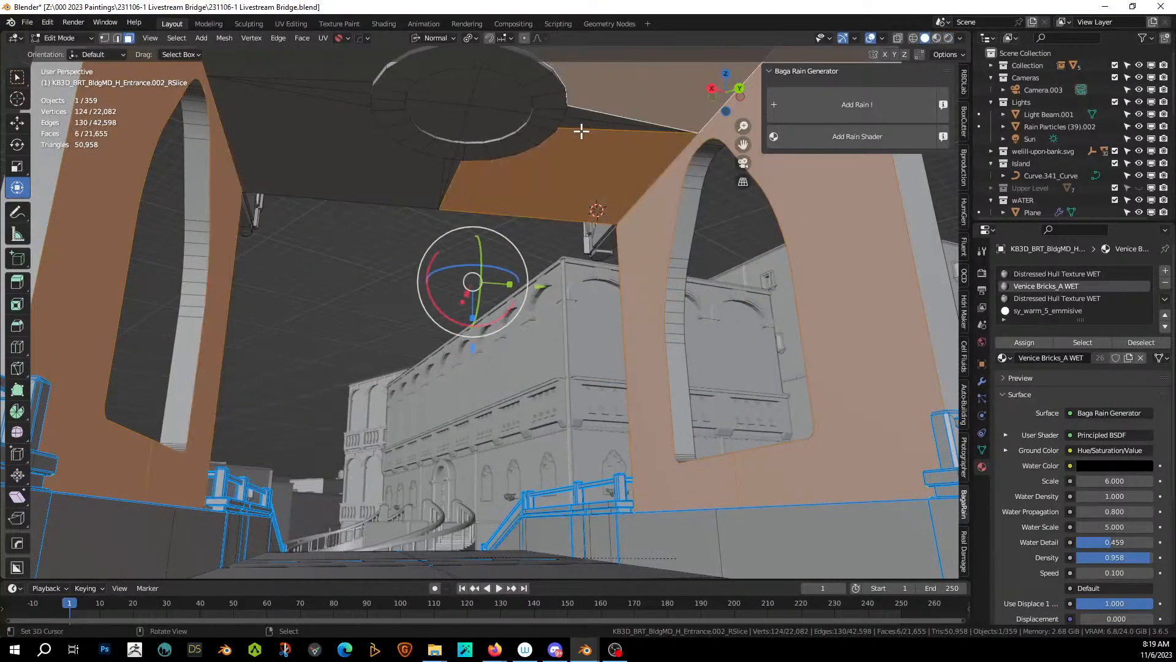
{"action": "left_click", "coordinate": [581, 131], "text": "shift"}
{"action": "key", "text": "c"}
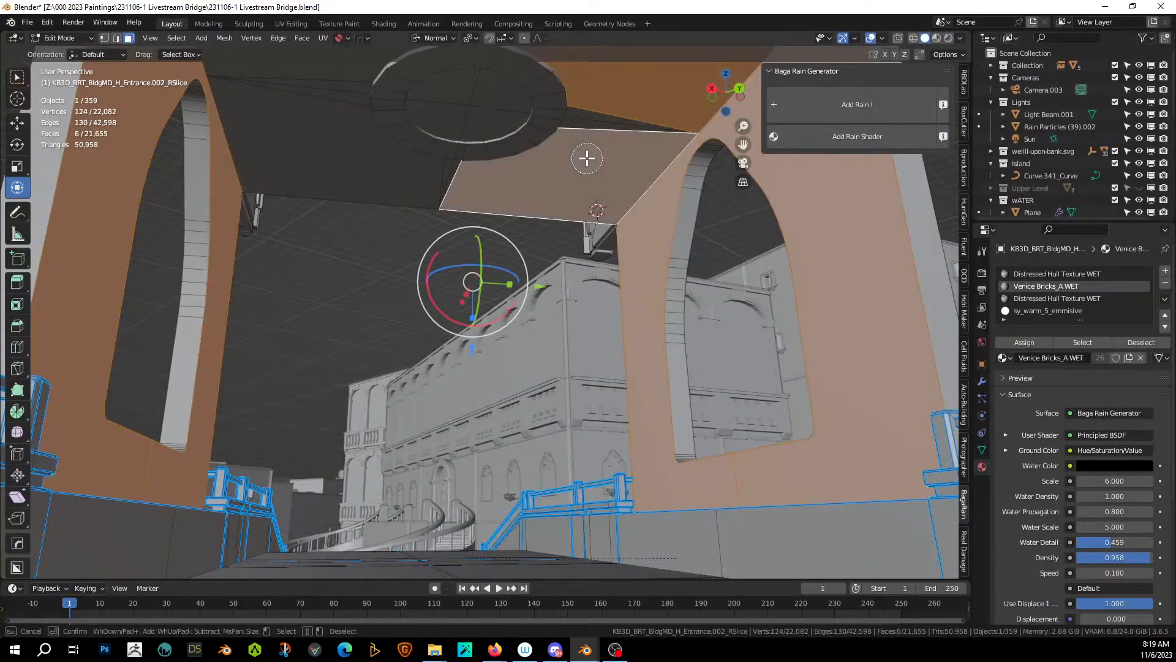
{"action": "key", "text": "Escape"}
{"action": "key", "text": "shift+g"}
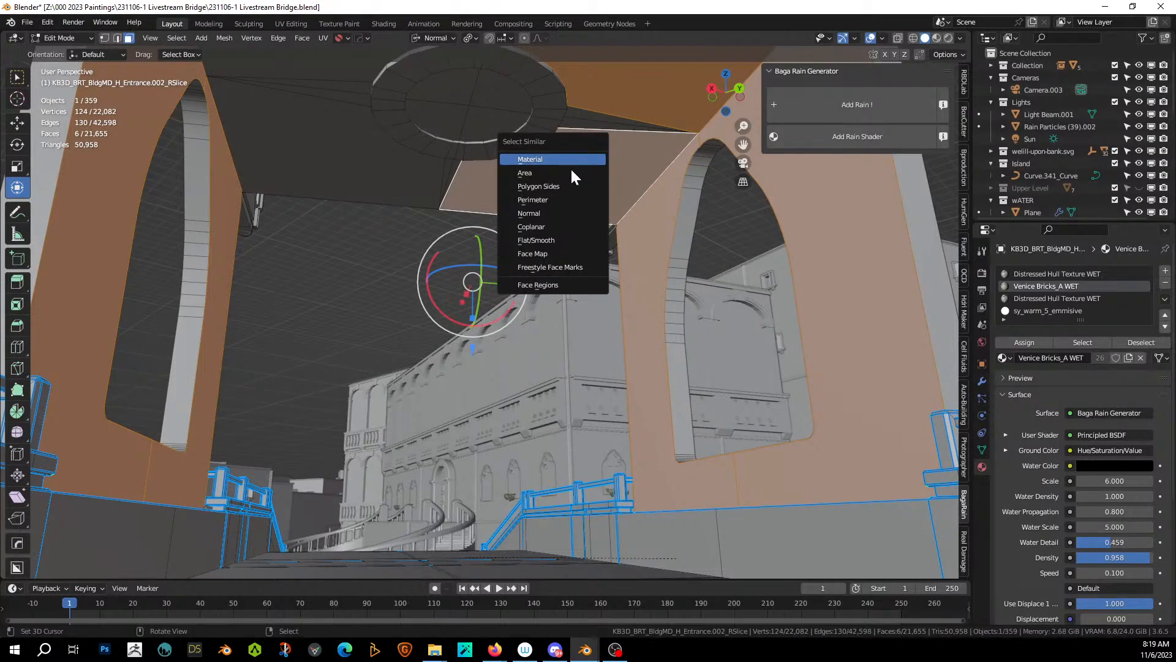
{"action": "left_click", "coordinate": [559, 202]}
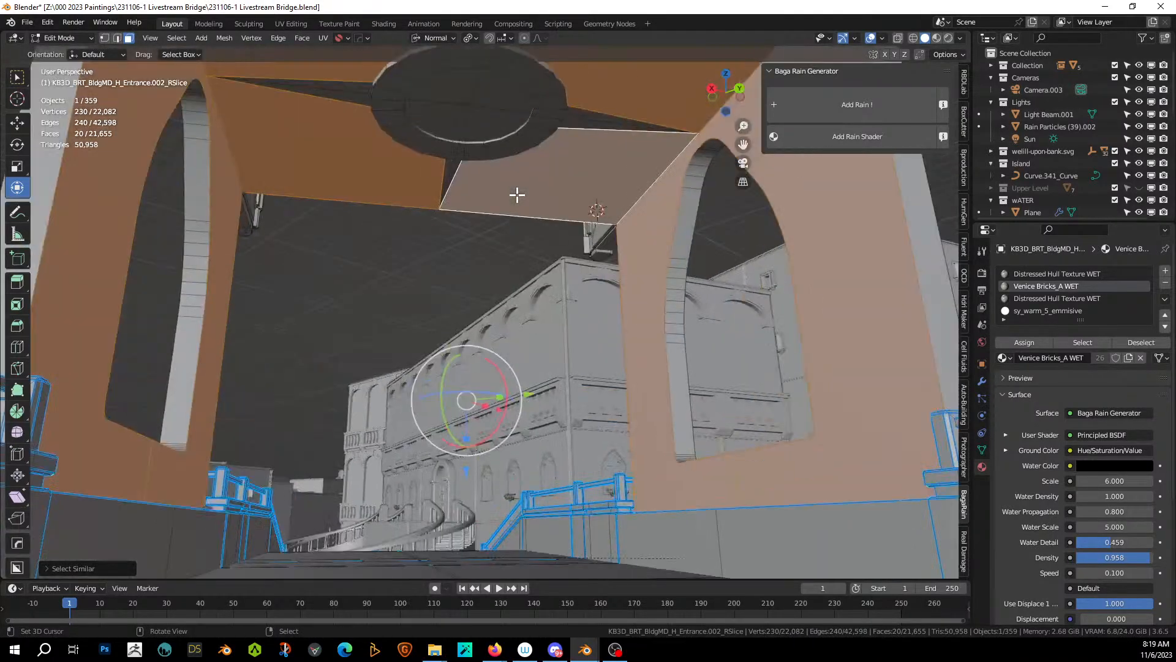
Add the remaining narrow triangular ceiling faces around the round lamp to the wall and ceiling selection.
{"action": "left_click", "coordinate": [450, 169], "text": "shift"}
{"action": "left_click", "coordinate": [454, 170], "text": "shift"}
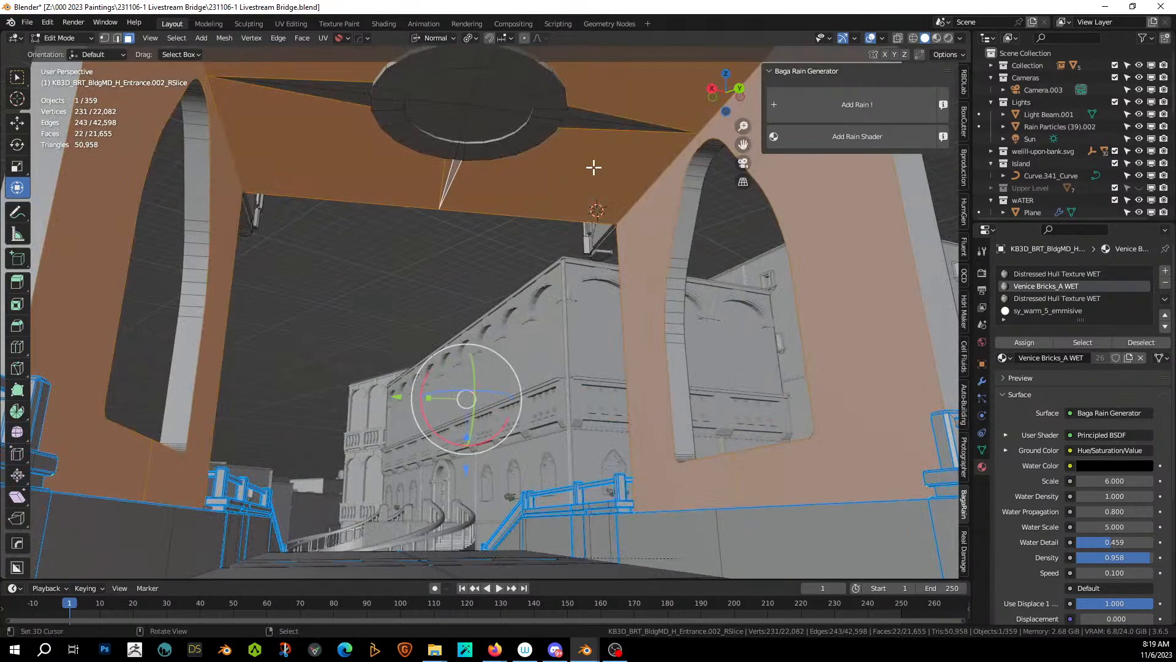
{"action": "key", "text": "c"}
{"action": "mouse_move", "coordinate": [598, 160]}
{"action": "left_mouse_down", "text": "shift"}
{"action": "mouse_move", "coordinate": [604, 117]}
{"action": "mouse_move", "coordinate": [596, 152]}
{"action": "left_mouse_up", "text": "shift"}
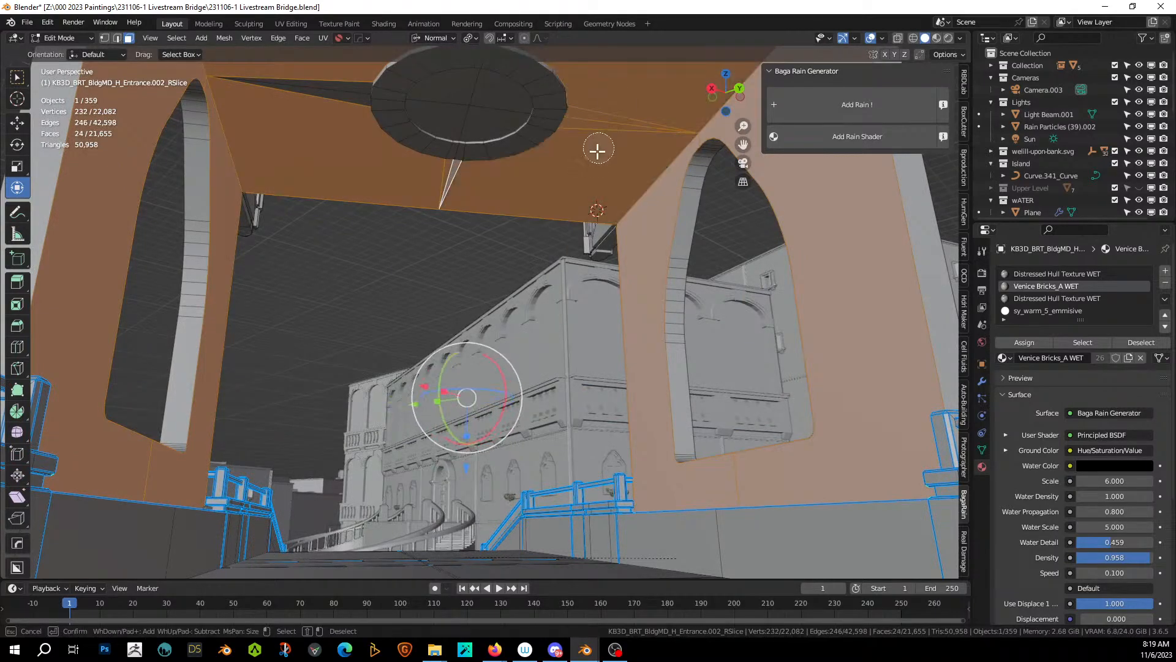
{"action": "left_click", "coordinate": [329, 86]}
{"action": "key", "text": "Escape"}
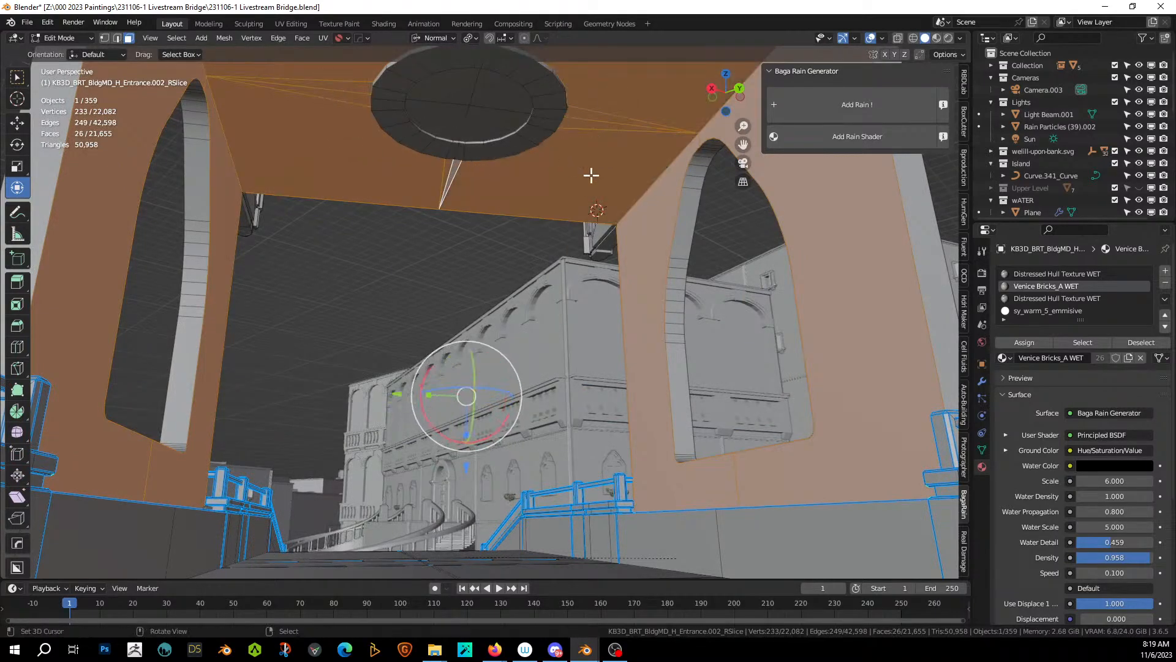
{"action": "scroll", "coordinate": [590, 176], "scroll_direction": "down", "scroll_amount": 1}
{"action": "mouse_move", "coordinate": [586, 188]}
{"action": "middle_mouse_down"}
{"action": "mouse_move", "coordinate": [565, 255]}
{"action": "mouse_move", "coordinate": [500, 210]}
{"action": "middle_mouse_up"}
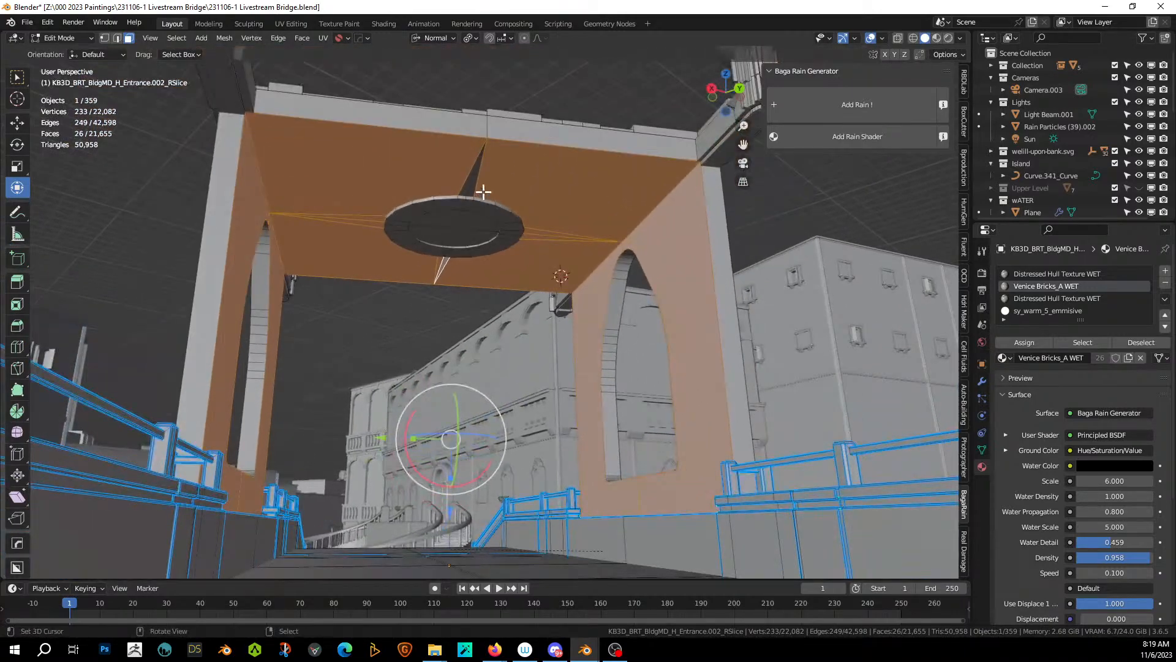
{"action": "key", "text": "c"}
{"action": "left_click_drag", "start_coordinate": [457, 165], "coordinate": [488, 168]}
{"action": "key", "text": "Escape"}
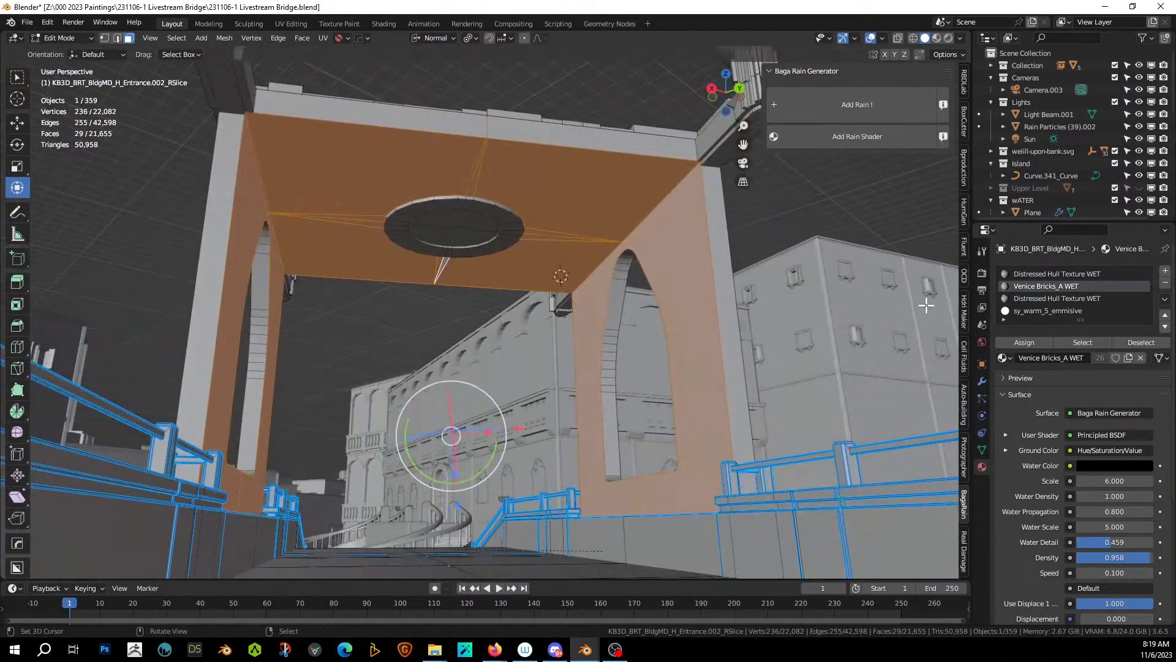
Add a material slot with the dry Venice Bricks_A material for the selected inner wall and ceiling faces.
{"action": "left_click", "coordinate": [1166, 270]}
{"action": "left_click", "coordinate": [1003, 363]}
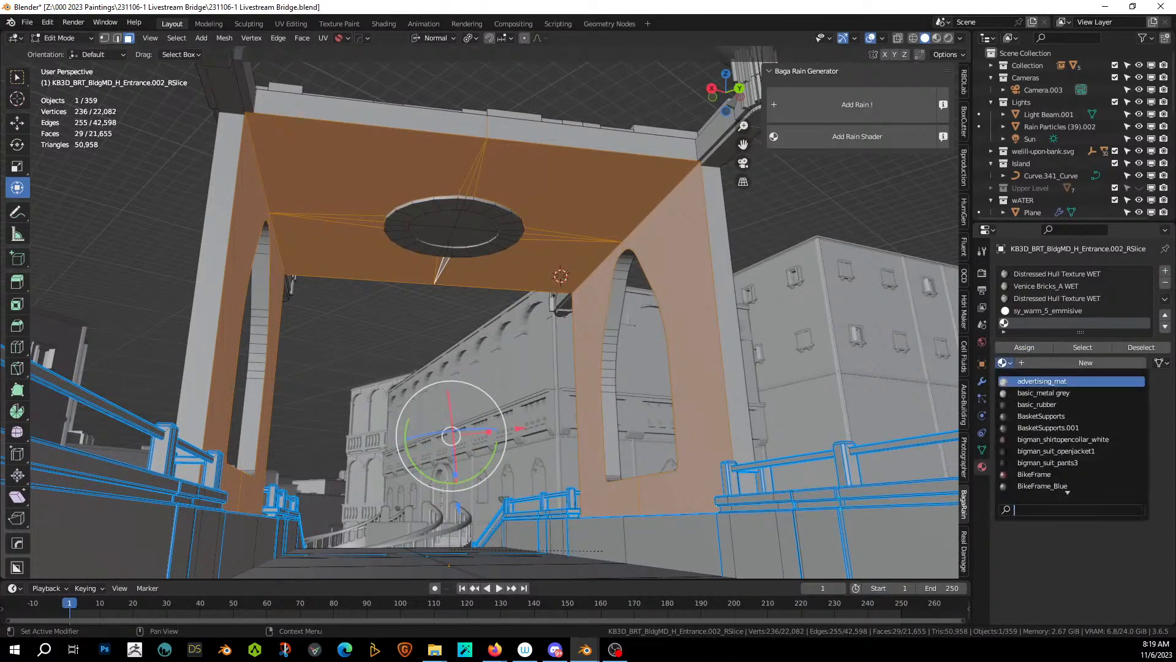
{"action": "type", "text": "brick"}
{"action": "key", "text": "Return"}
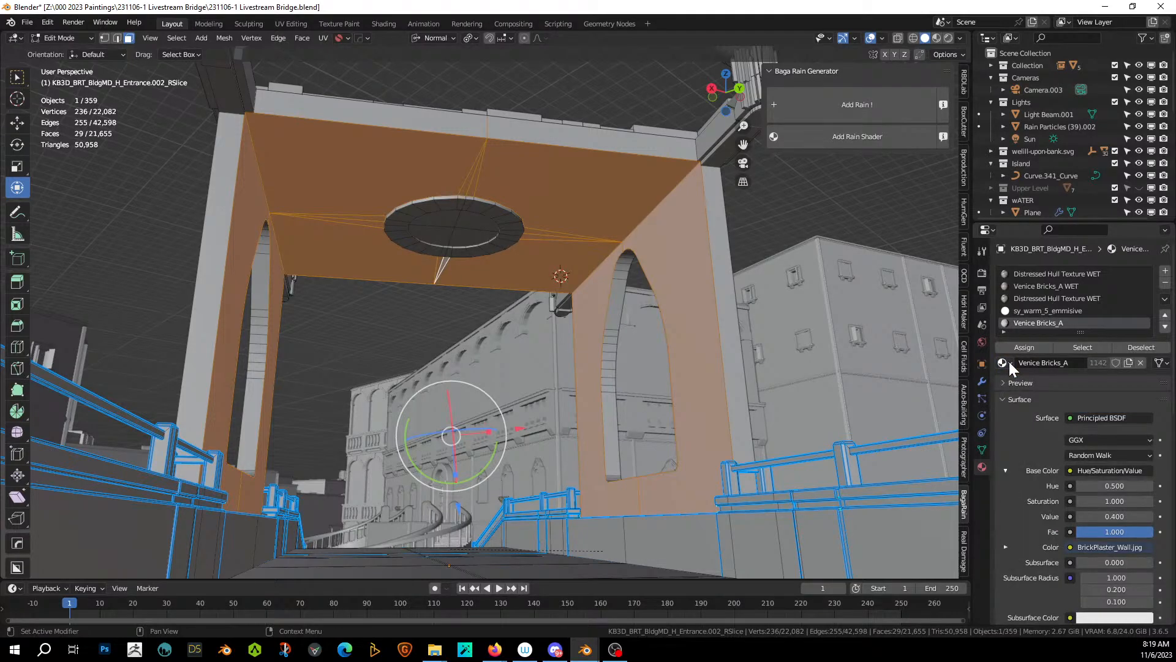
Select the round ceiling lamp's faces and deselect those using sy_warm_5_emmisive, leaving only the outer ring selected.
{"action": "scroll", "coordinate": [525, 369], "scroll_direction": "up", "scroll_amount": 2}
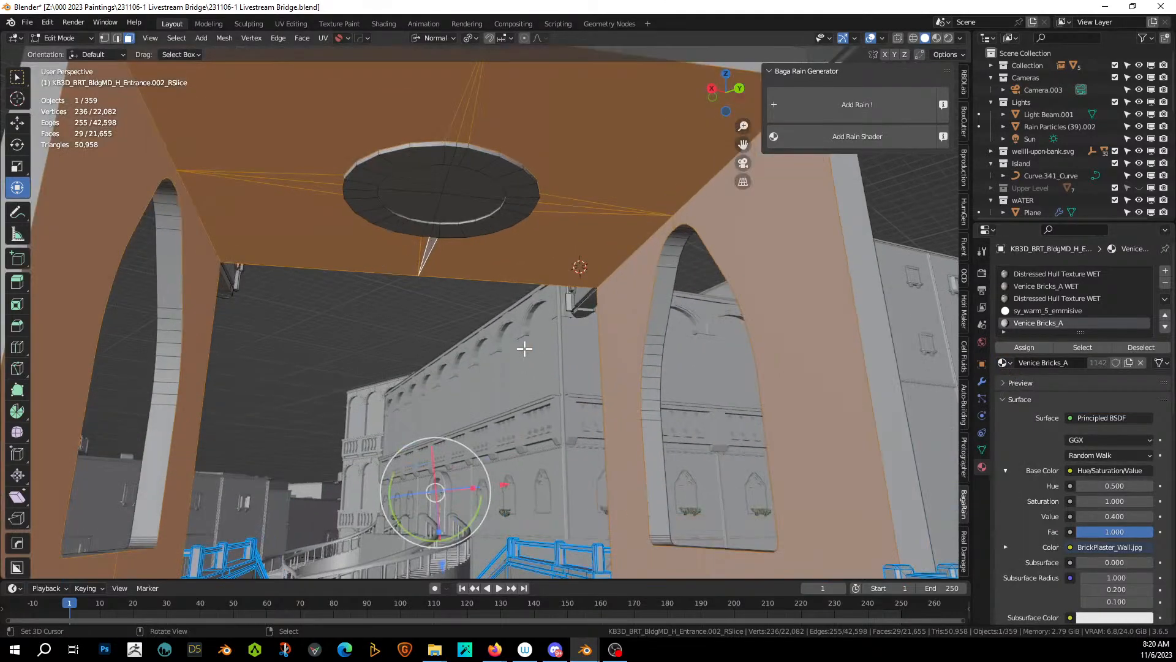
{"action": "left_click", "coordinate": [505, 219]}
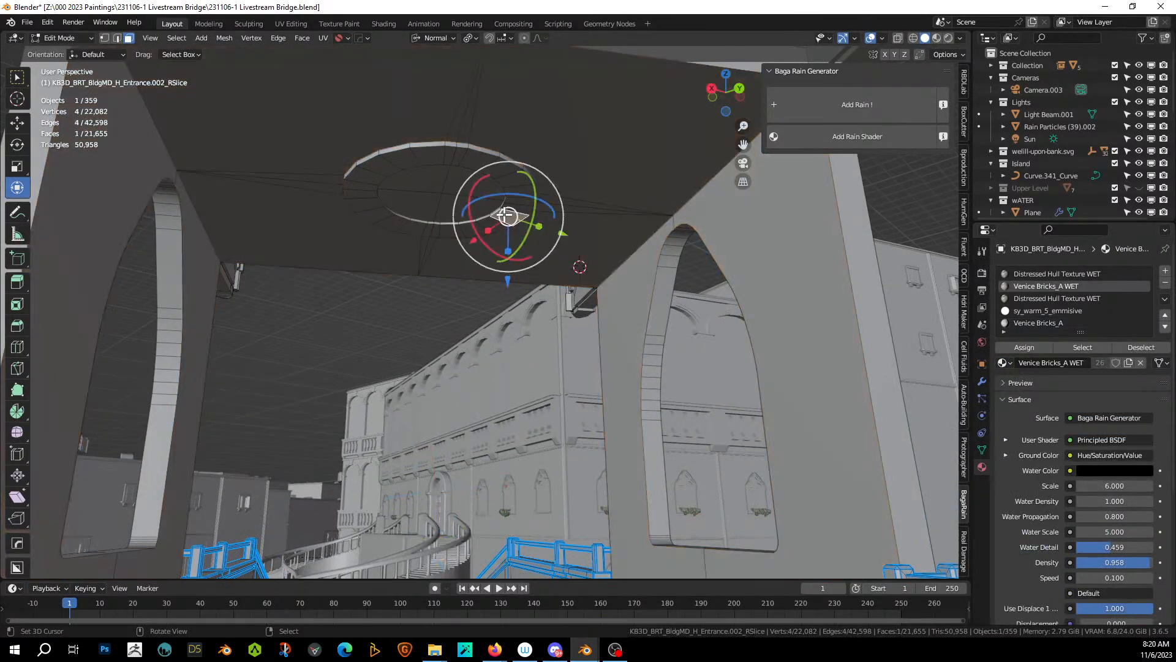
{"action": "left_click", "coordinate": [463, 213]}
{"action": "key", "text": "c"}
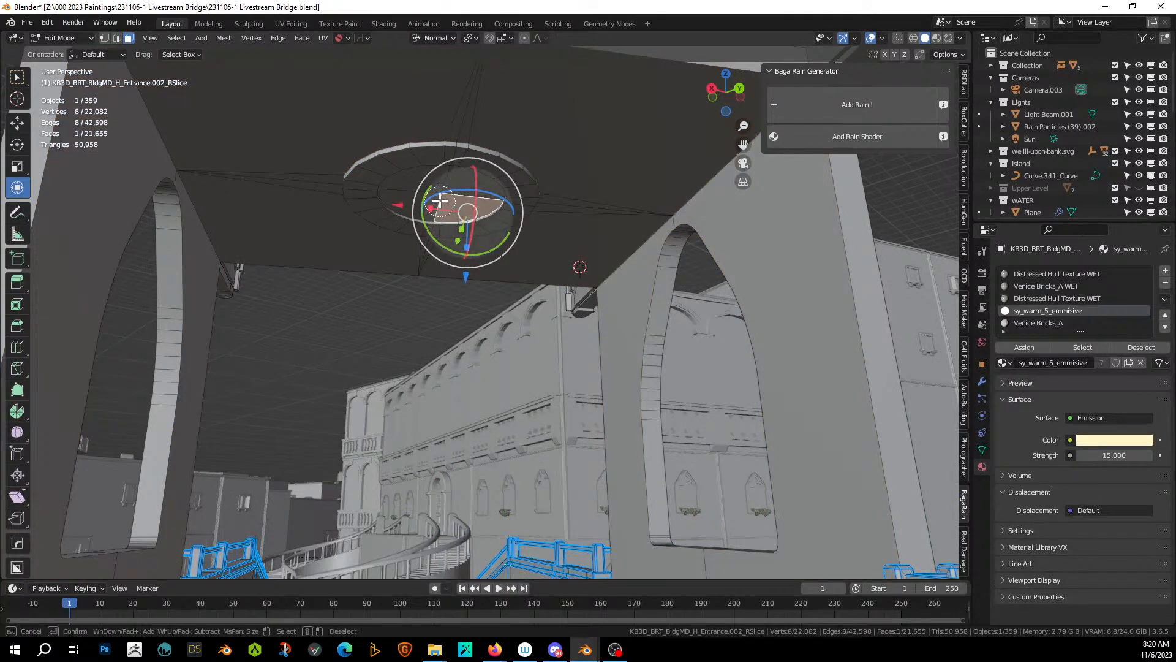
{"action": "left_click_drag", "start_coordinate": [454, 205], "coordinate": [432, 195]}
{"action": "right_click", "coordinate": [431, 195]}
{"action": "key", "text": "ctrl+KP_Add"}
{"action": "key", "text": "ctrl+KP_Add"}
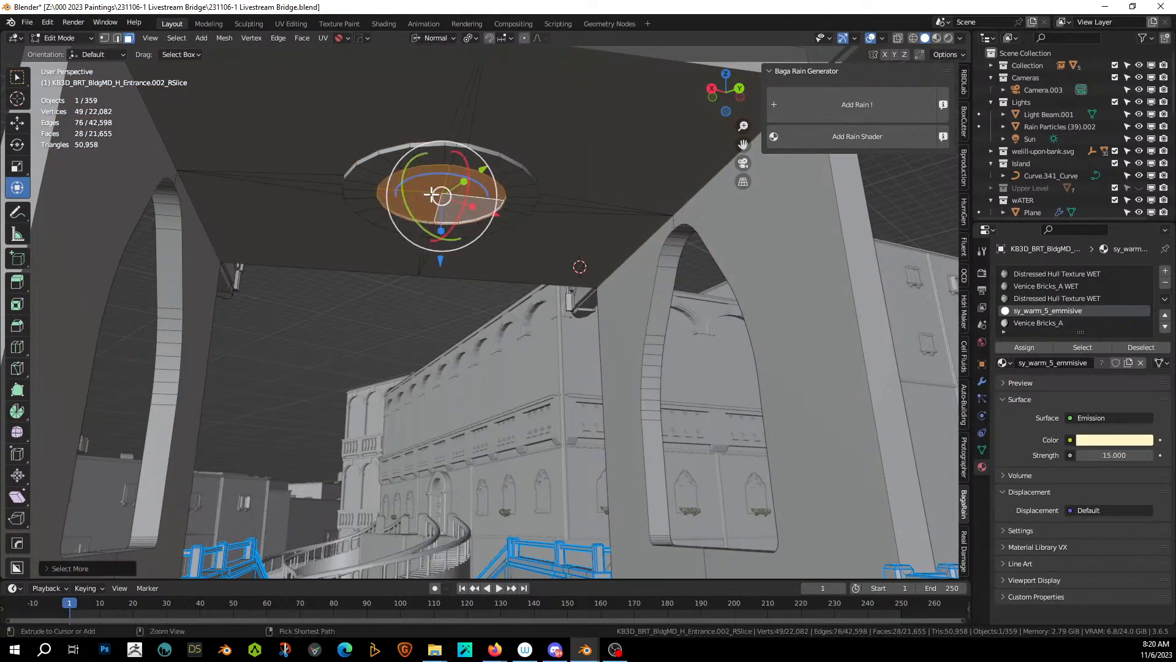
{"action": "key", "text": "ctrl+KP_Add"}
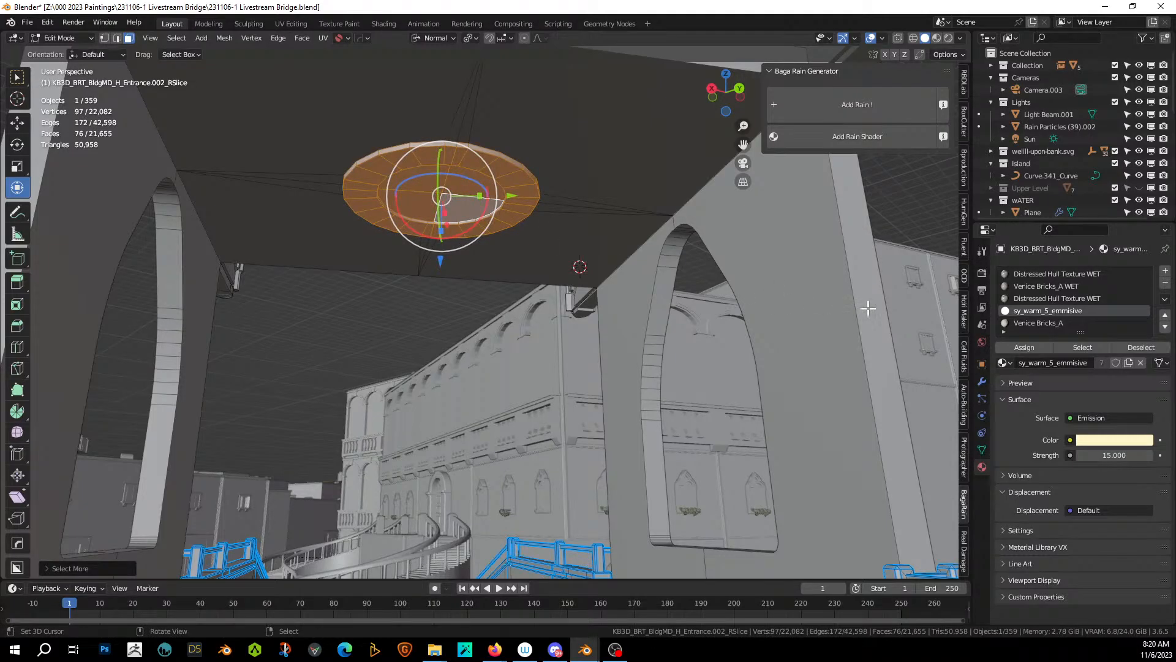
{"action": "left_click", "coordinate": [1138, 347]}
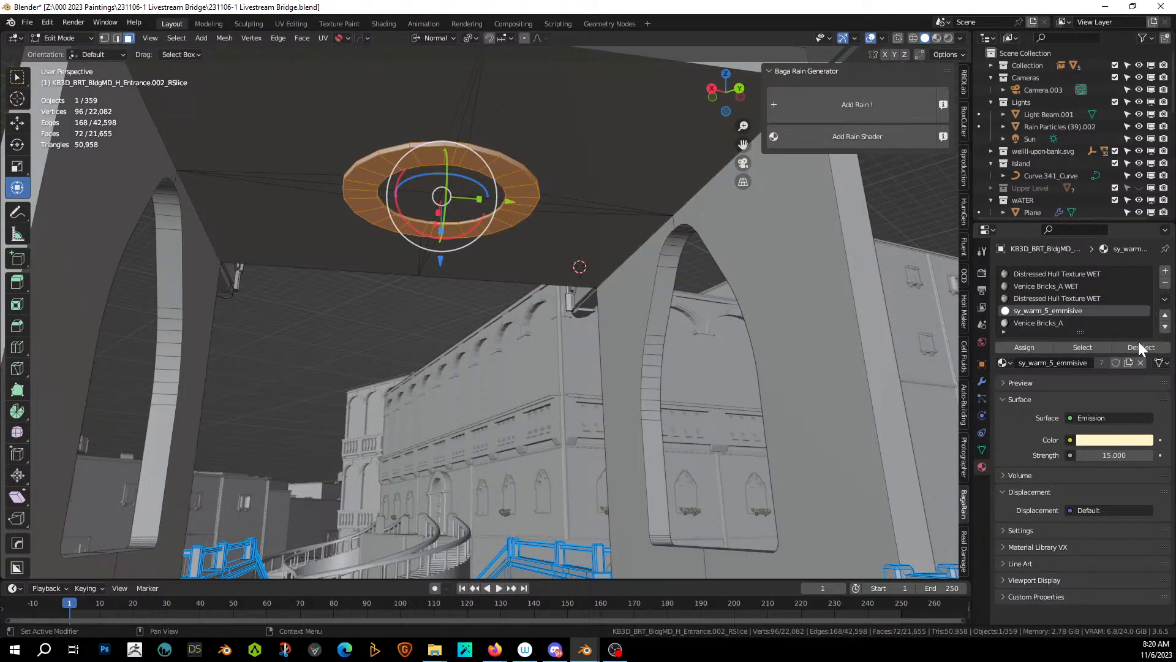
Add a material slot with Distressed Hull Texture for the lamp ring faces and save the file.
{"action": "left_click", "coordinate": [1165, 271]}
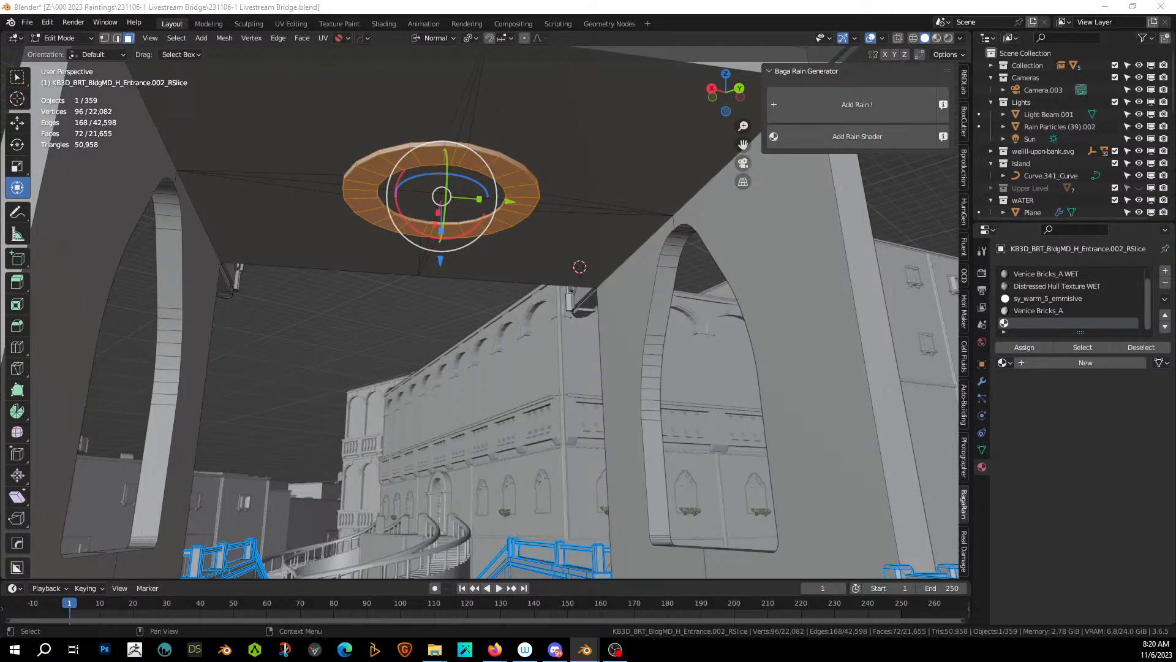
{"action": "left_click_drag", "start_coordinate": [1021, 64], "coordinate": [1049, 336]}
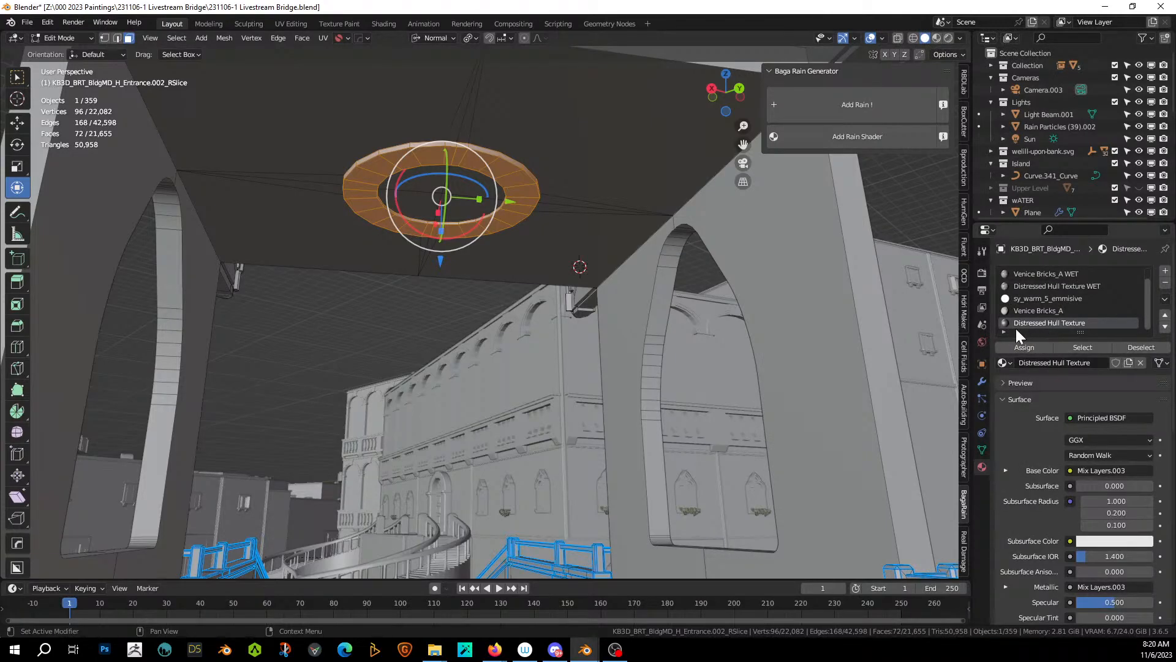
{"action": "key", "text": "ctrl+s"}
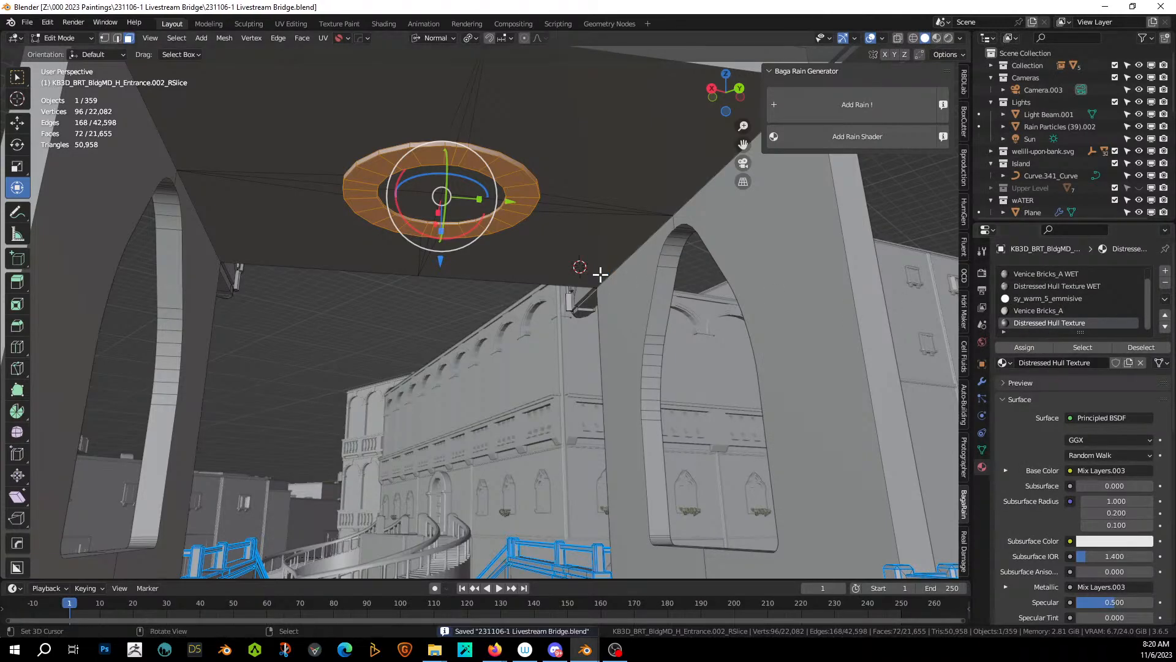
Leave edit mode and inspect the gatehouse ceiling, inner walls and lamp in rendered shading.
{"action": "key", "text": "Tab"}
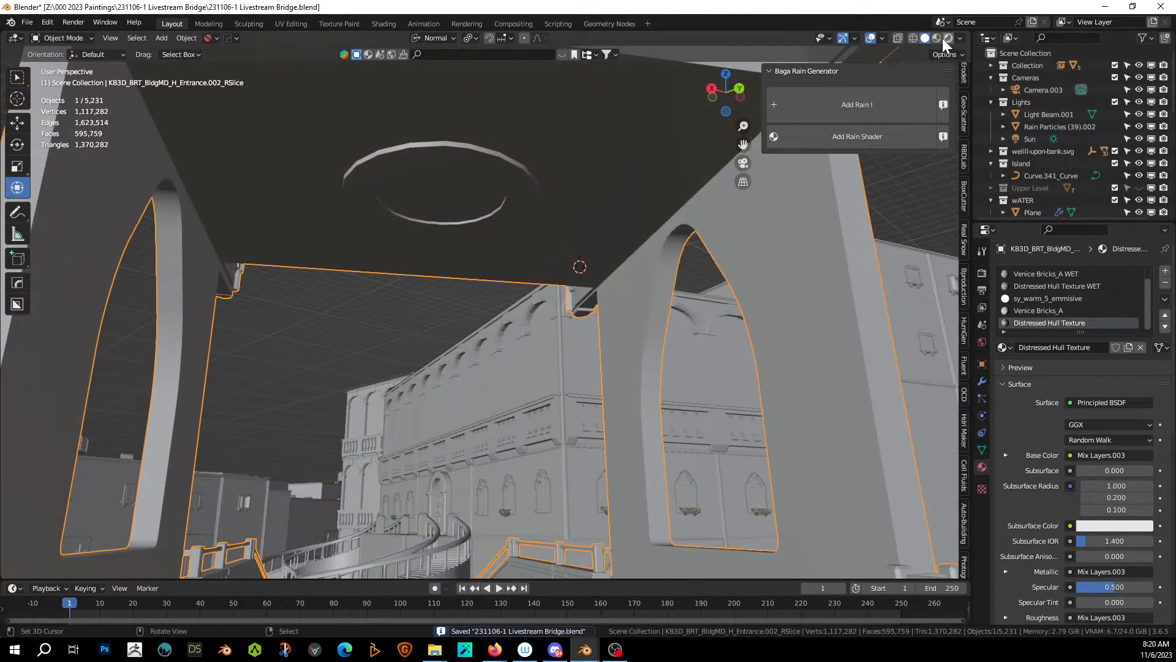
{"action": "left_click", "coordinate": [944, 38]}
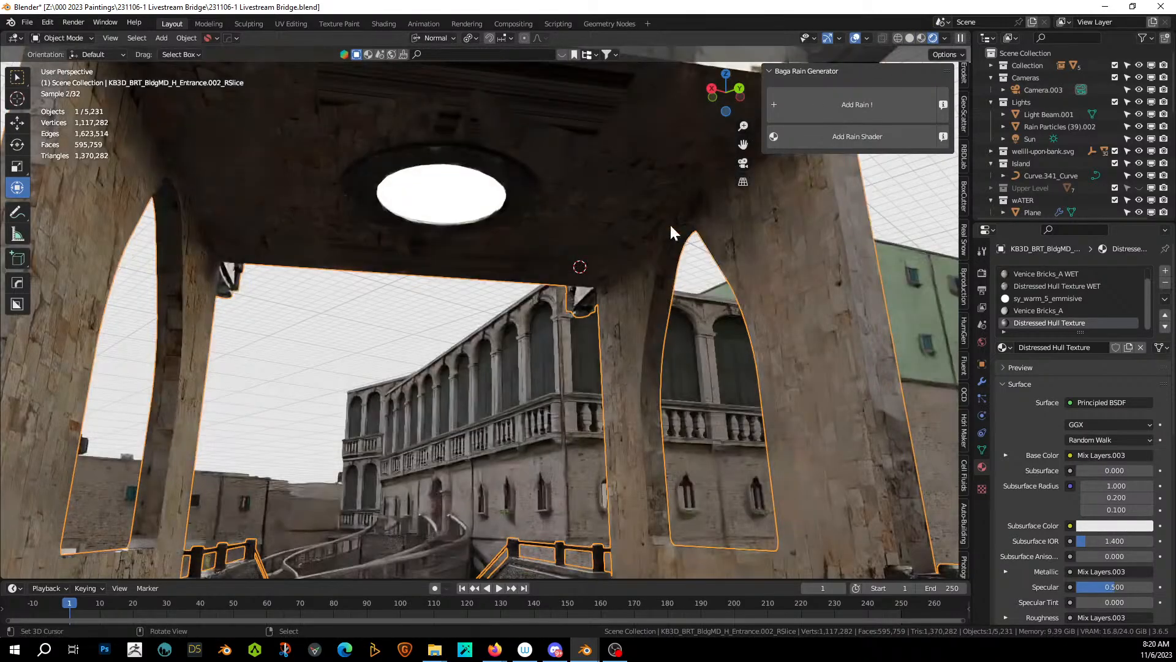
{"action": "middle_click_drag", "start_coordinate": [553, 308], "coordinate": [595, 307]}
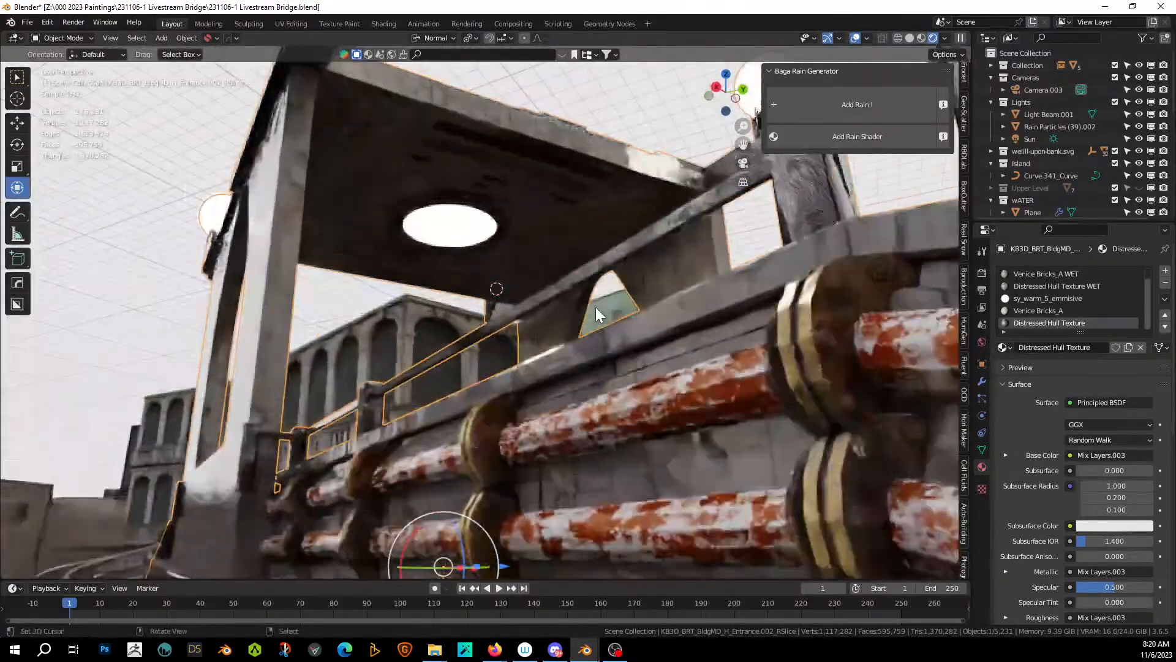
{"action": "scroll", "coordinate": [596, 307], "scroll_direction": "up", "scroll_amount": 3}
Run Random Slice on the selected lamp ring faces with Cut Seed 3 and Inset enabled.
{"action": "key", "text": "Tab"}
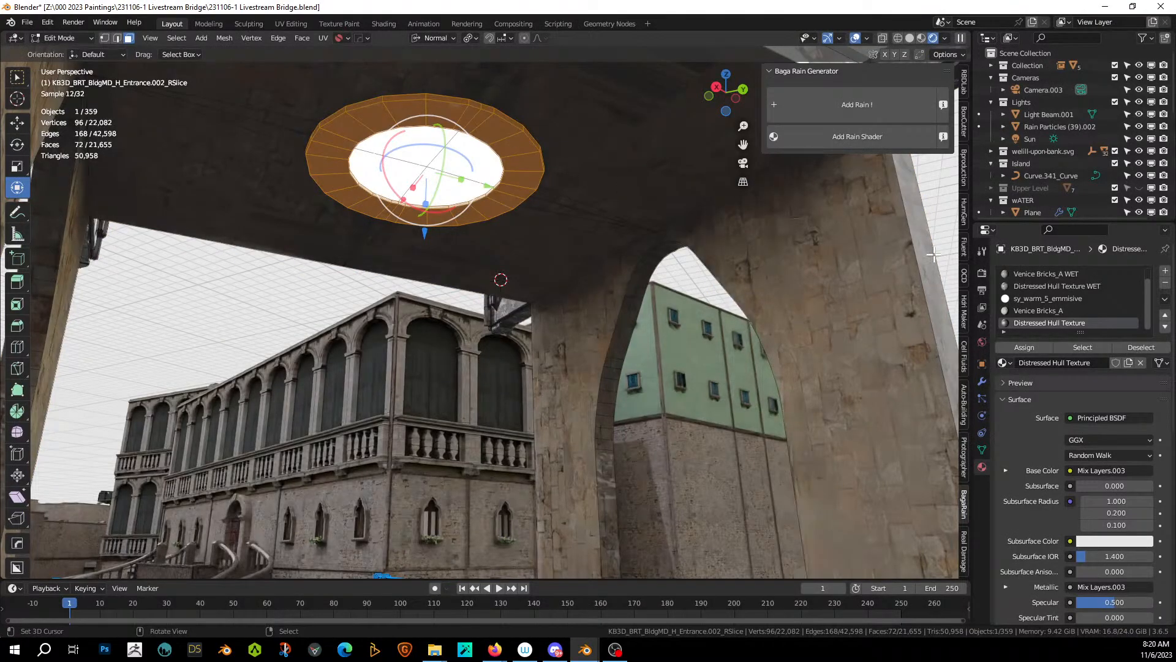
{"action": "left_click", "coordinate": [912, 38]}
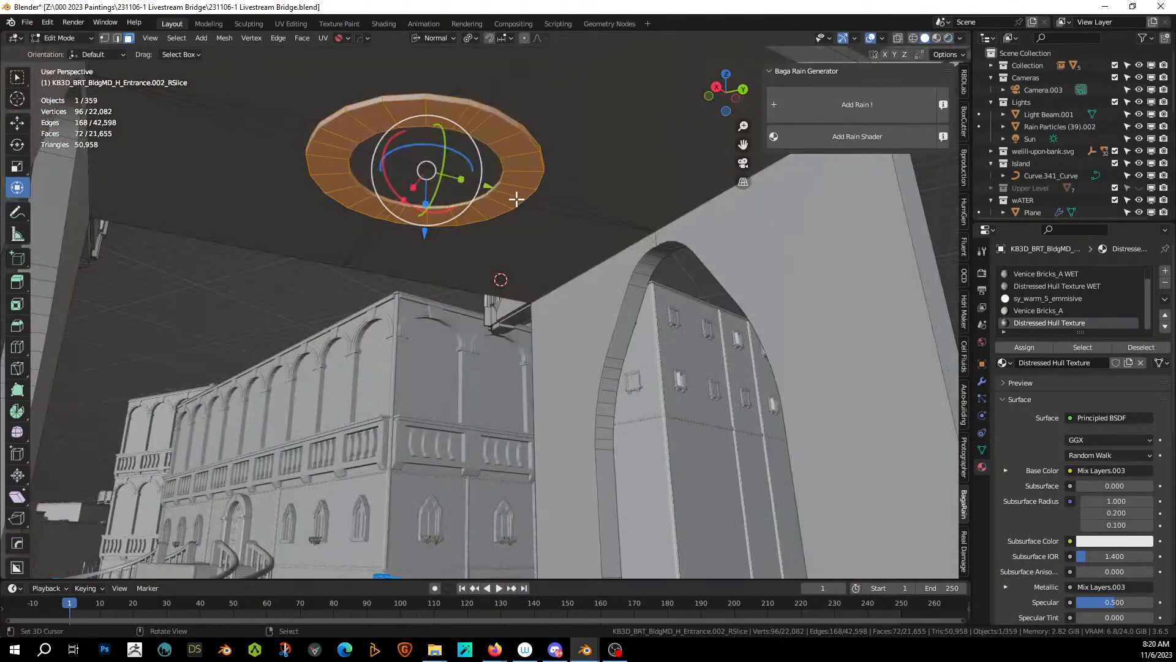
{"action": "key", "text": "shift+q"}
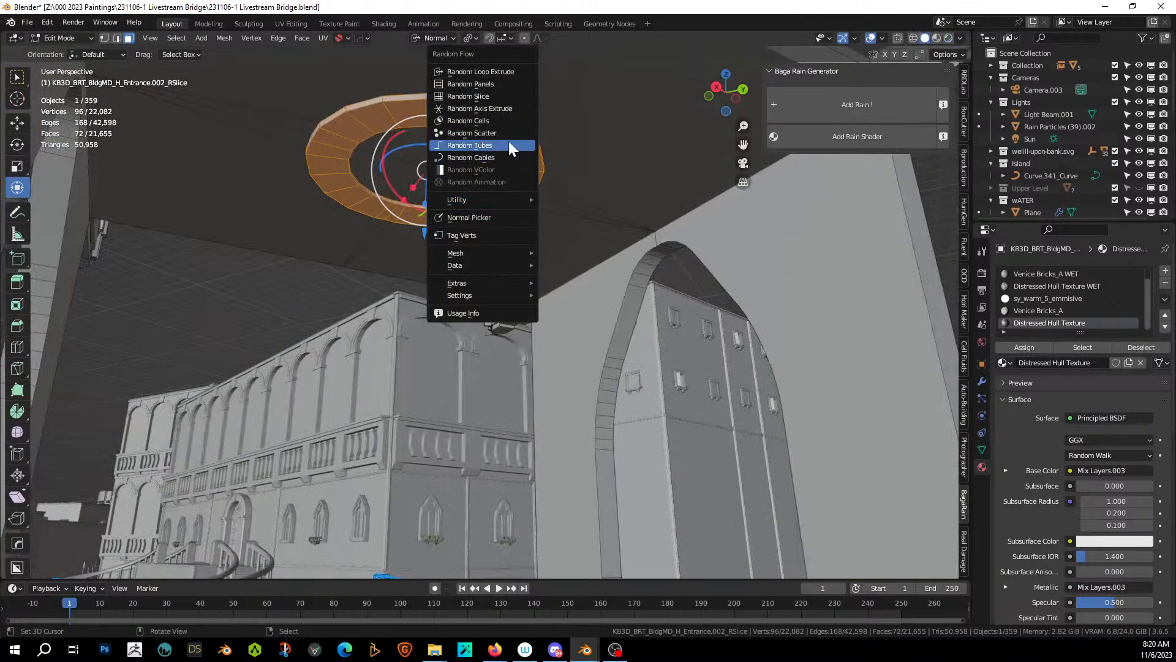
{"action": "left_click", "coordinate": [506, 97]}
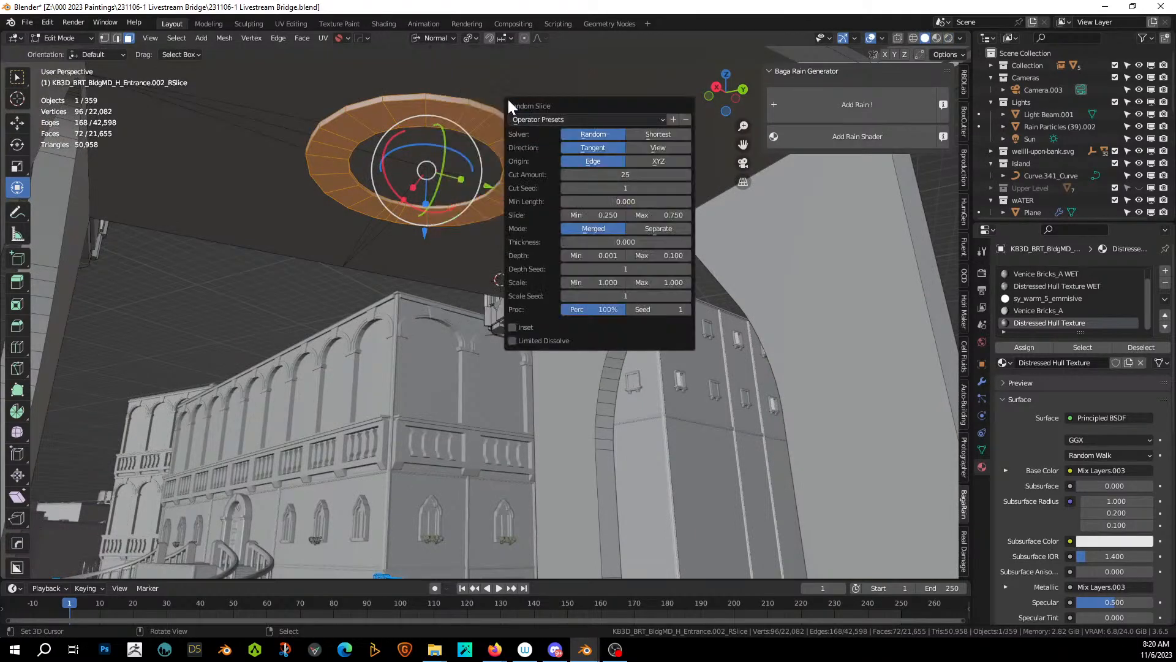
{"action": "left_click", "coordinate": [688, 187]}
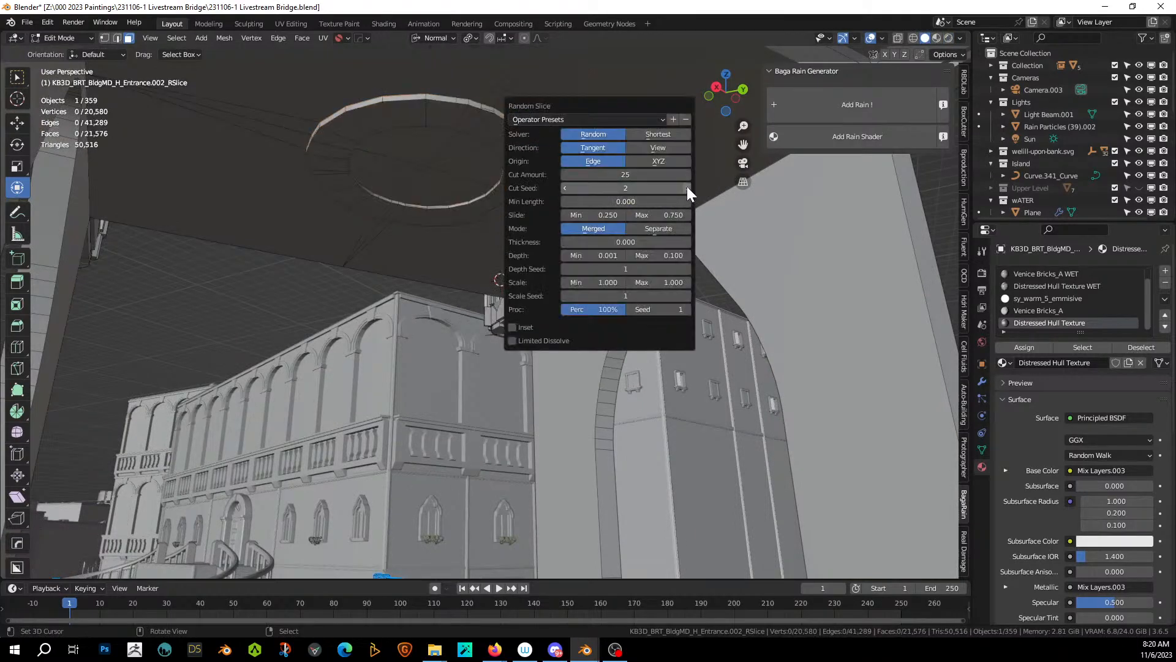
{"action": "left_click", "coordinate": [687, 188]}
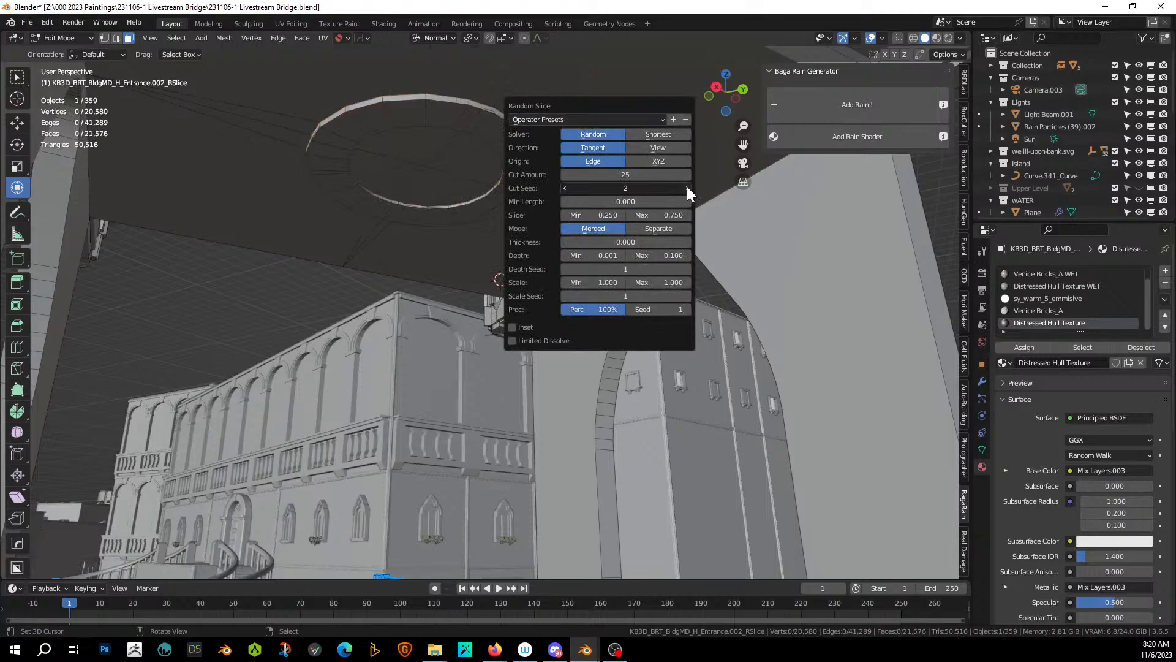
{"action": "left_click", "coordinate": [512, 327]}
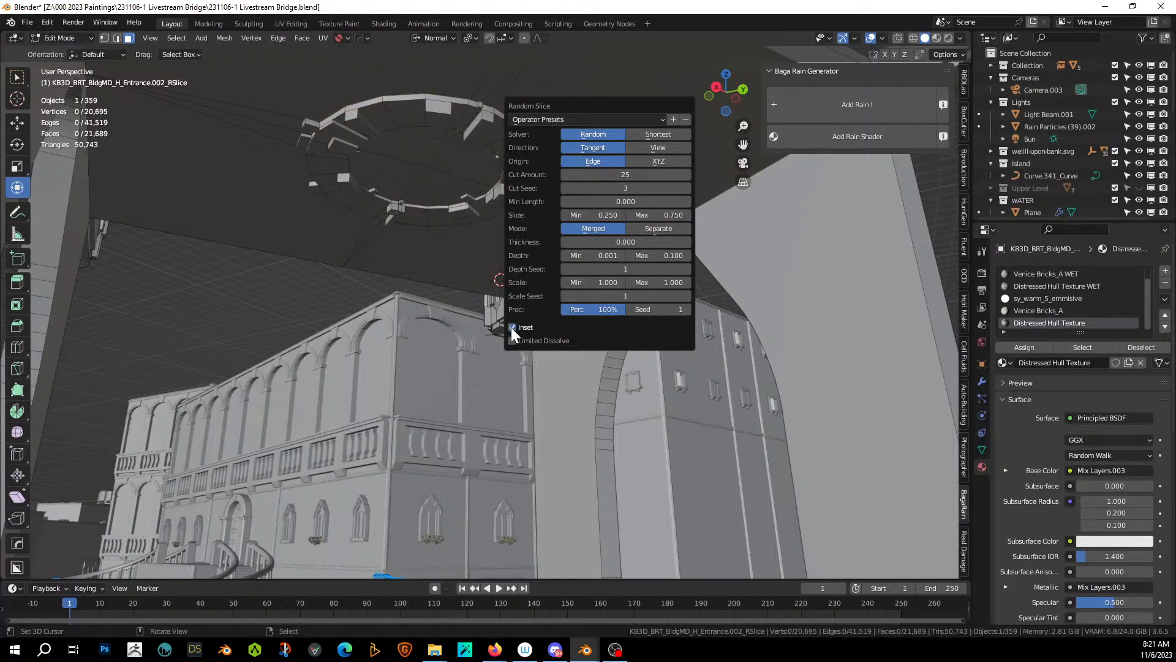
Set the Random Slice Cut Amount to 100 for the lamp ring.
{"action": "left_click", "coordinate": [625, 177]}
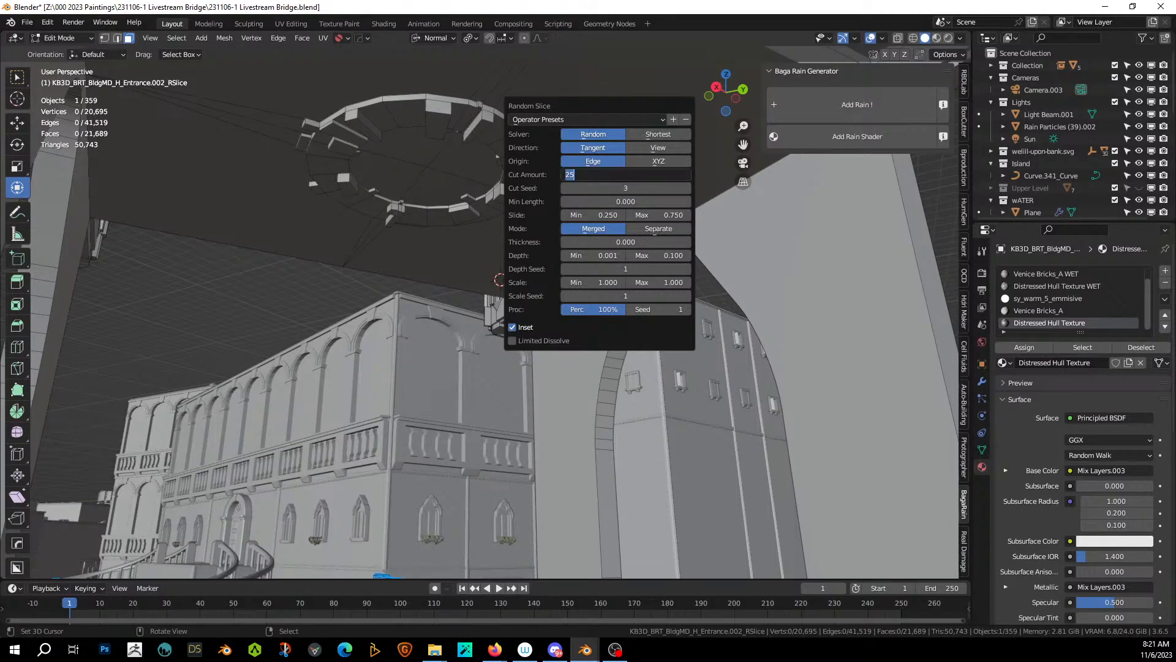
{"action": "type", "text": "100"}
{"action": "key", "text": "Return"}
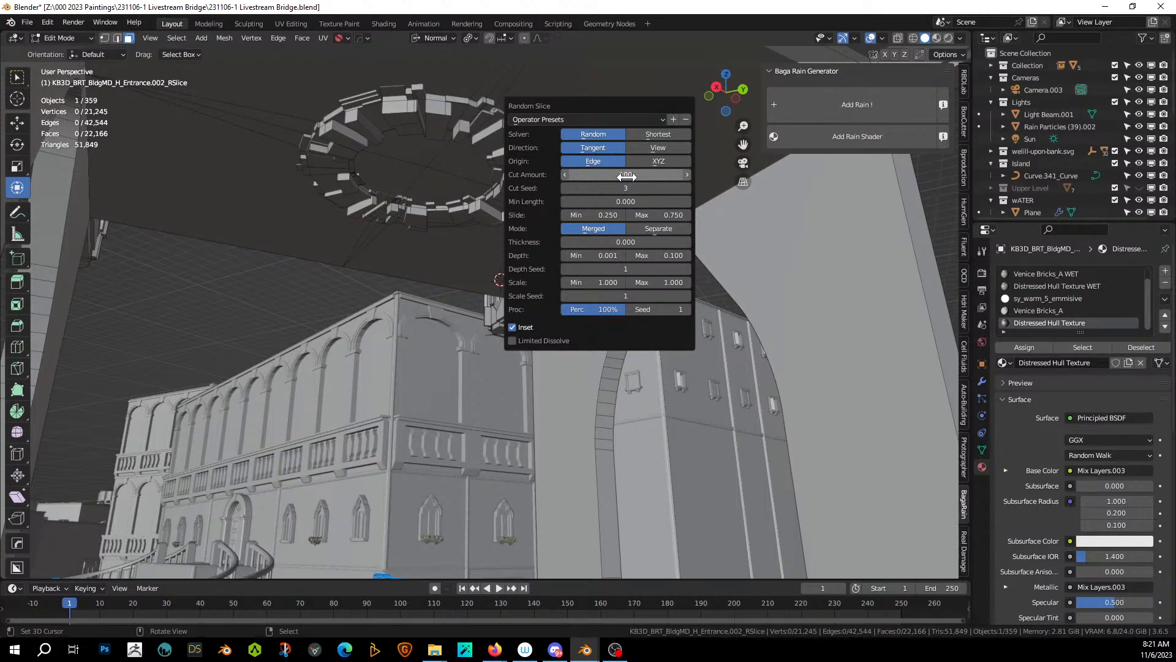
{"action": "middle_click_drag", "start_coordinate": [392, 191], "coordinate": [427, 240]}
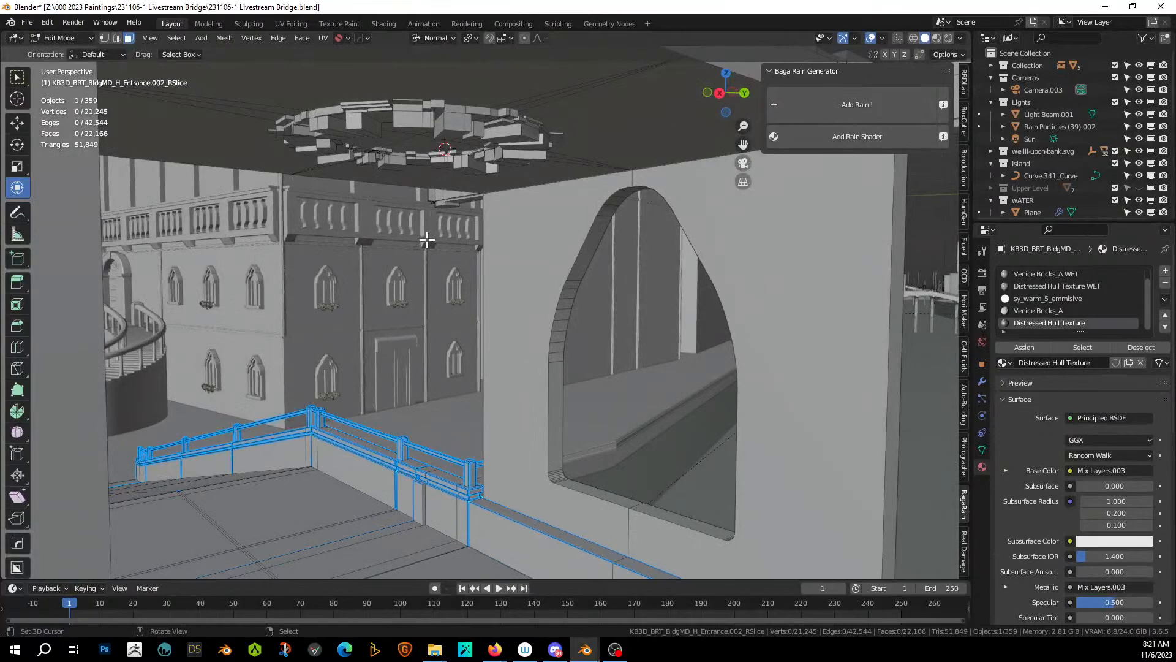
Leave edit mode, check the sliced lamp ring in the rendered camera view with nothing selected, and save the file.
{"action": "key", "text": "Tab"}
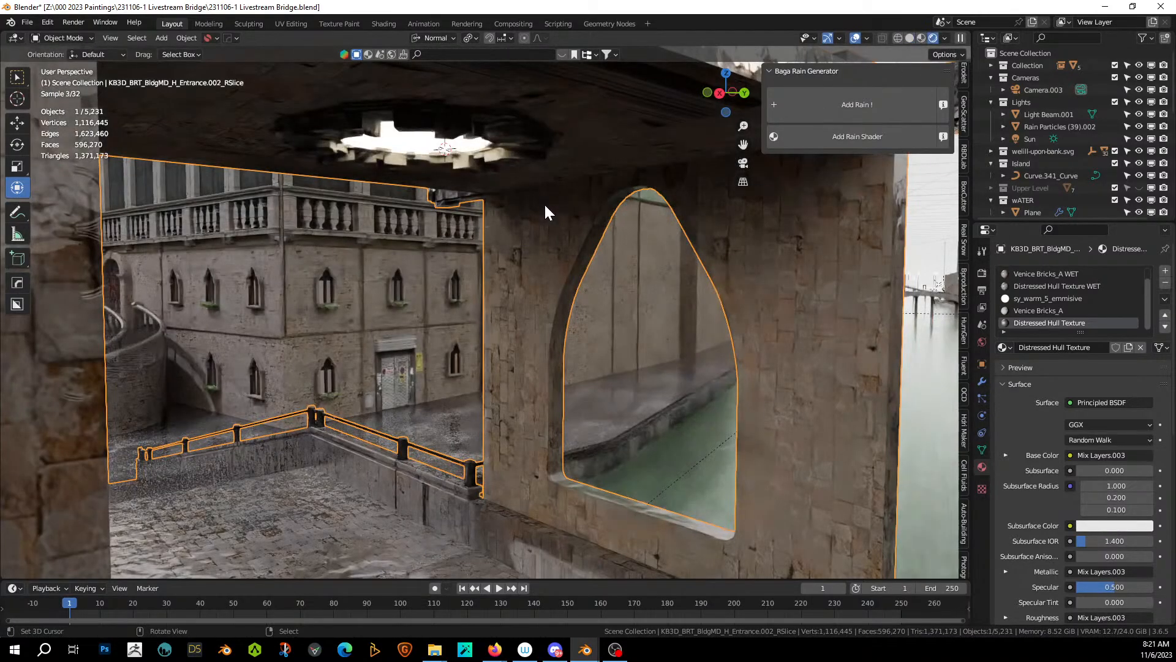
{"action": "key", "text": "KP_0"}
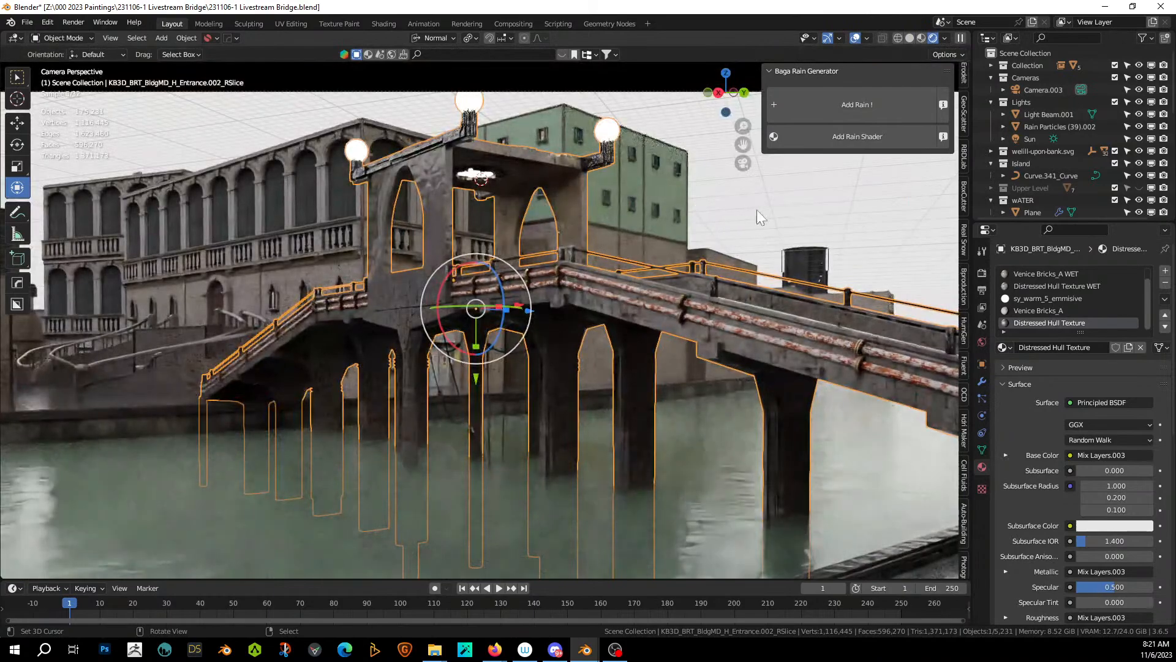
{"action": "left_click", "coordinate": [784, 209]}
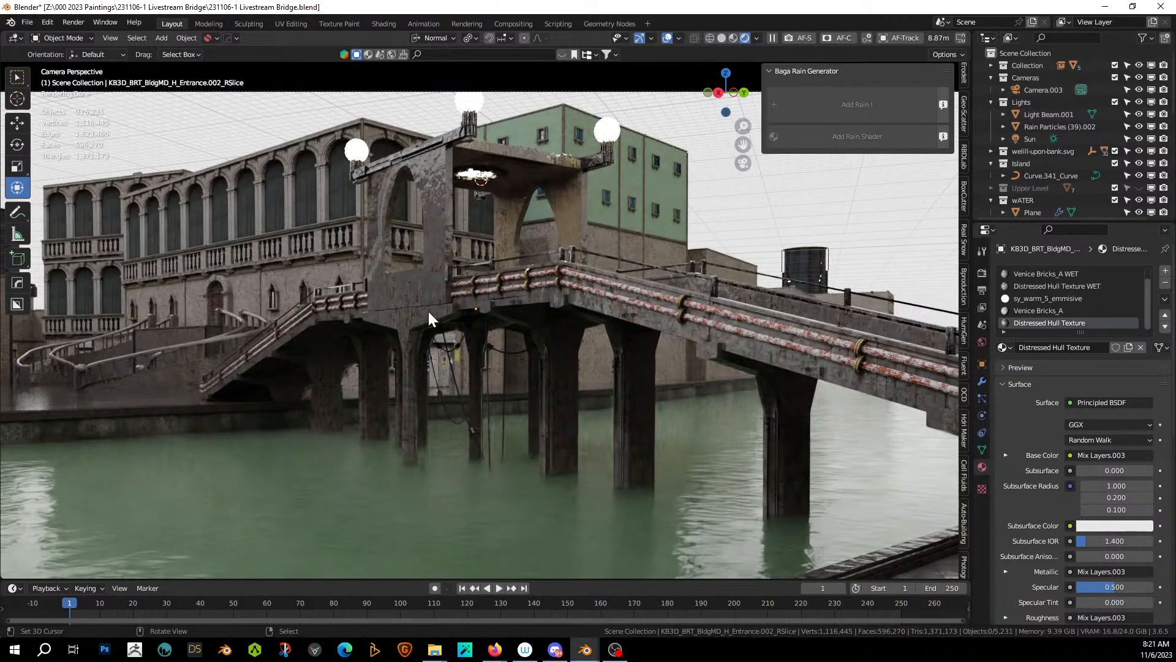
{"action": "key", "text": "ctrl+s"}
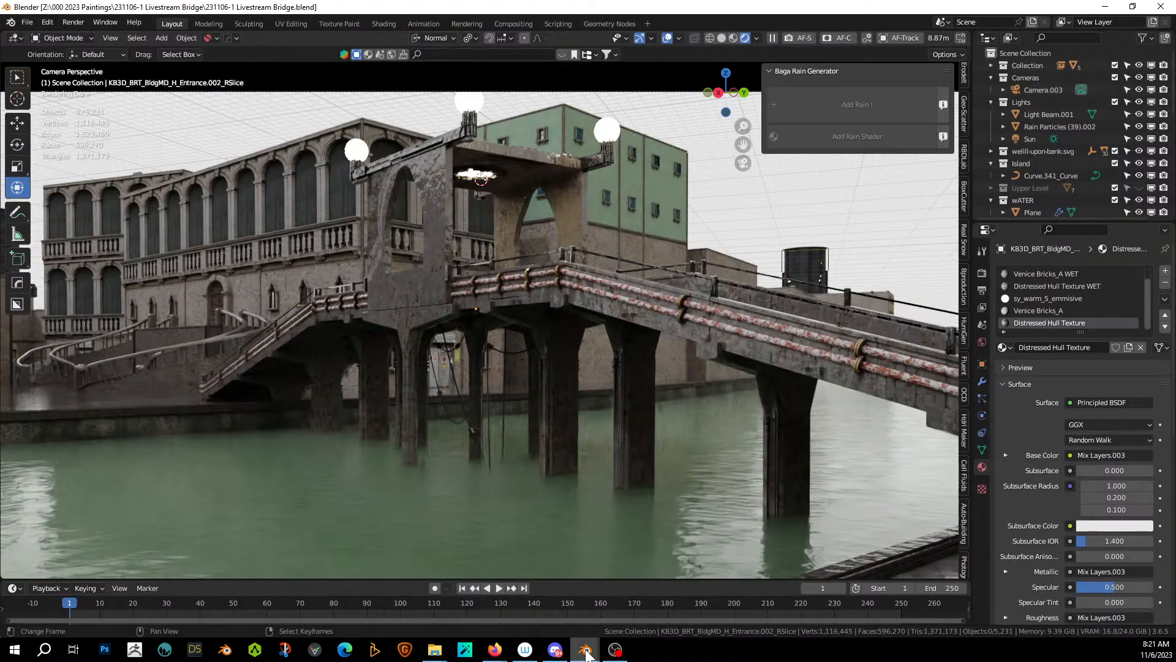
Switch to the Tokyo_STREET_ASSETS_2K_Blender file and copy the Utility - Electrical Meter_001 object.
{"action": "mouse_move", "coordinate": [587, 653]}
{"action": "left_click", "coordinate": [570, 620]}
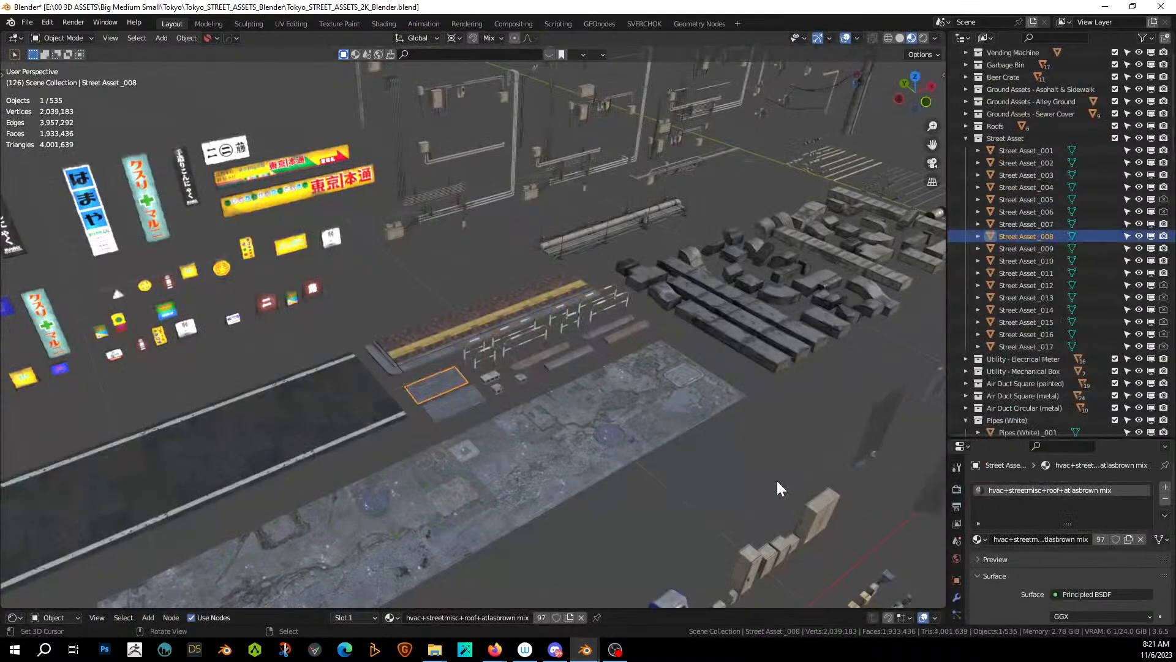
{"action": "middle_click_drag", "start_coordinate": [777, 480], "coordinate": [679, 396]}
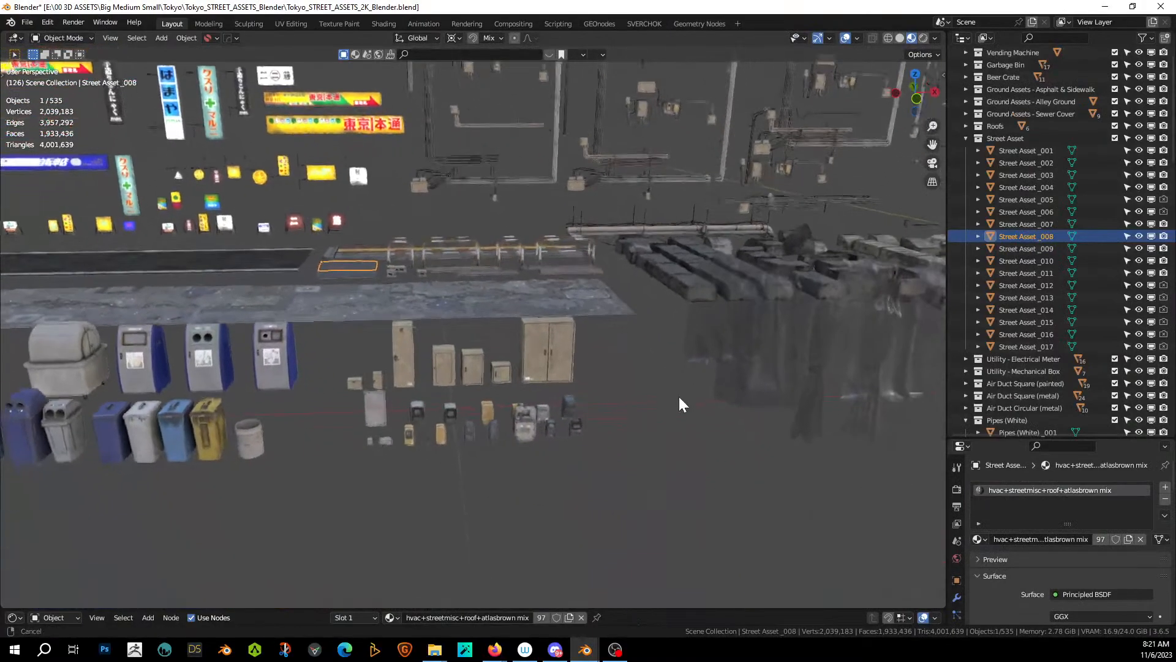
{"action": "left_click", "coordinate": [517, 423]}
{"action": "key", "text": "KP_Decimal"}
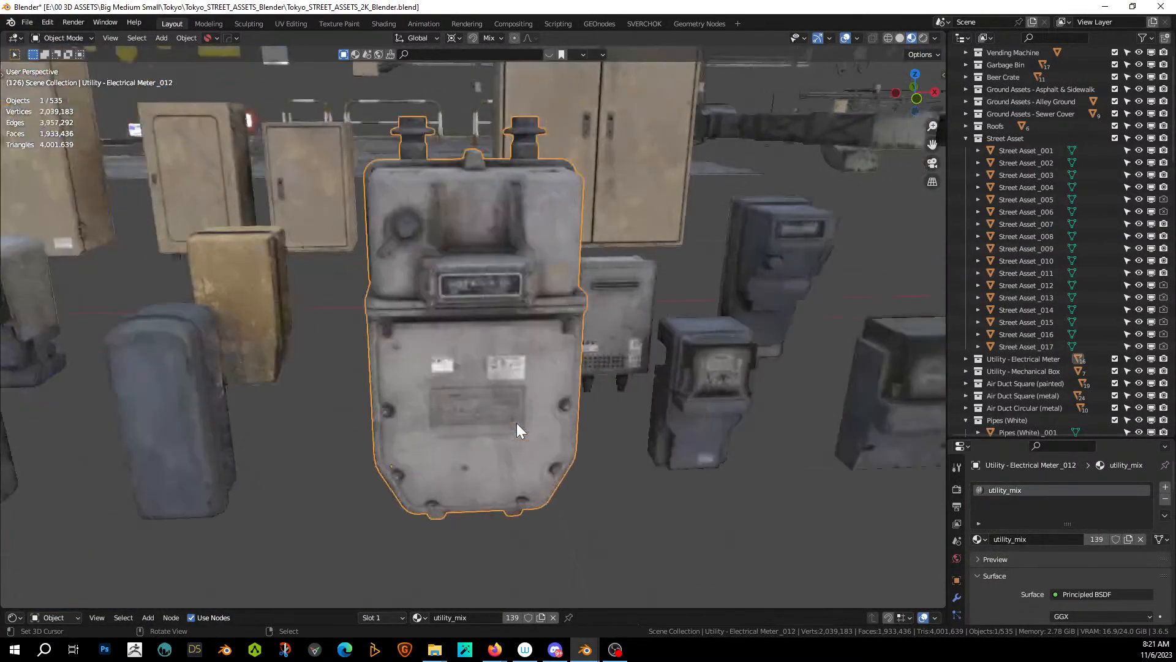
{"action": "scroll", "coordinate": [517, 424], "scroll_direction": "down", "scroll_amount": 3}
{"action": "middle_click_drag", "start_coordinate": [517, 424], "coordinate": [413, 329]}
{"action": "scroll", "coordinate": [467, 408], "scroll_direction": "down", "scroll_amount": 2}
{"action": "left_click", "coordinate": [313, 318]}
{"action": "key", "text": "KP_Decimal"}
{"action": "key", "text": "ctrl+c"}
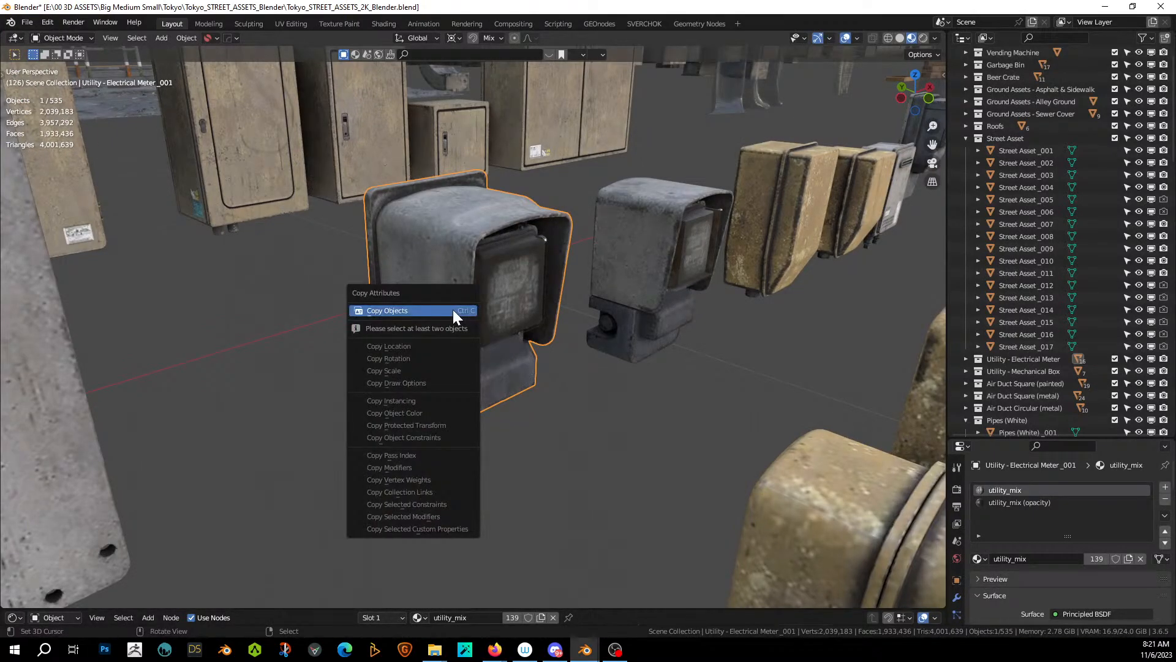
{"action": "left_click", "coordinate": [454, 311]}
Return to the bridge file, place the 3D cursor on the gatehouse wall in solid shading, and paste the meter.
{"action": "key", "text": "alt+Tab"}
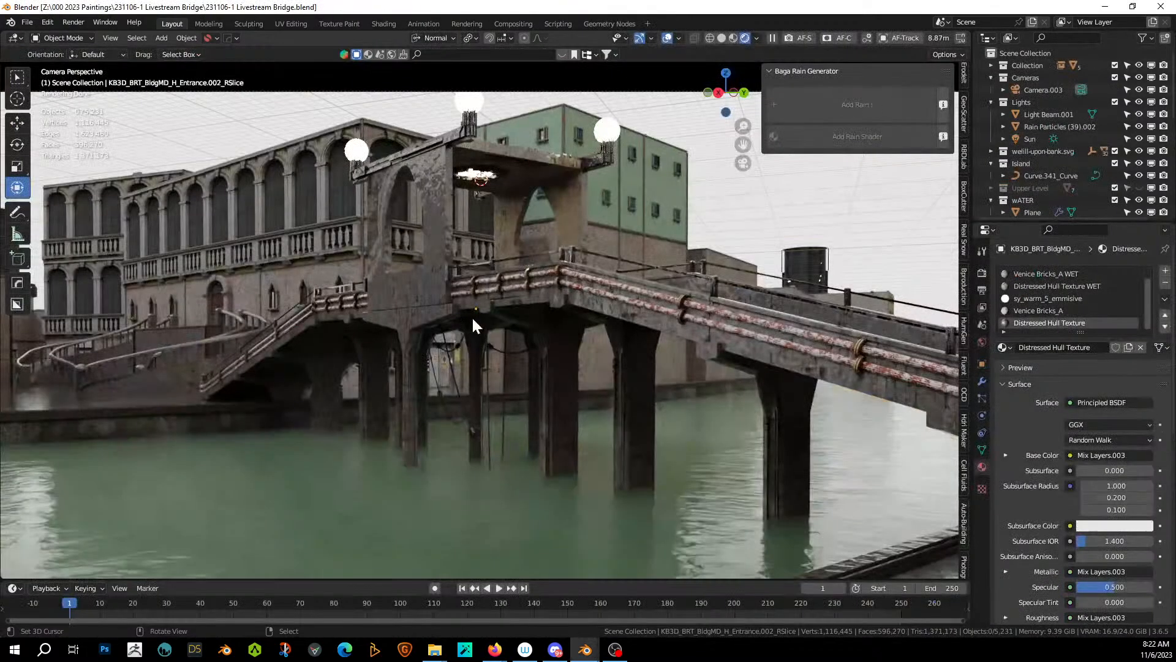
{"action": "scroll", "coordinate": [515, 347], "scroll_direction": "up", "scroll_amount": 3}
{"action": "scroll", "coordinate": [516, 348], "scroll_direction": "up", "scroll_amount": 2}
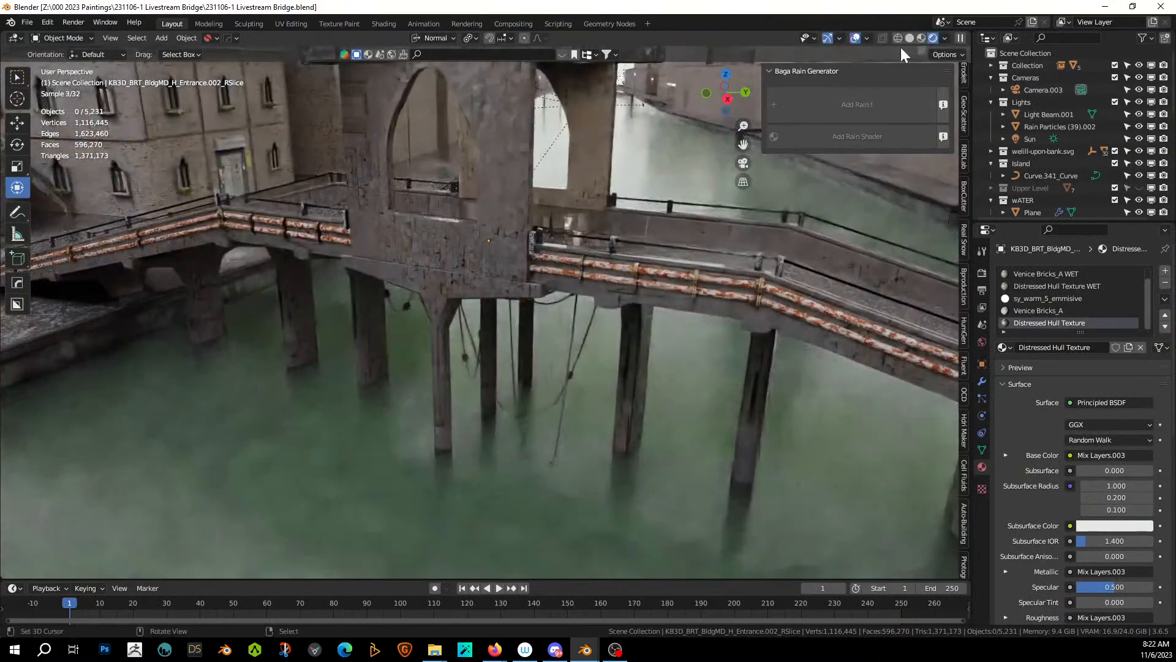
{"action": "left_click", "coordinate": [910, 38]}
{"action": "mouse_move", "coordinate": [444, 137]}
{"action": "middle_mouse_down"}
{"action": "mouse_move", "coordinate": [484, 141]}
{"action": "mouse_move", "coordinate": [499, 238]}
{"action": "mouse_move", "coordinate": [486, 277]}
{"action": "middle_mouse_up"}
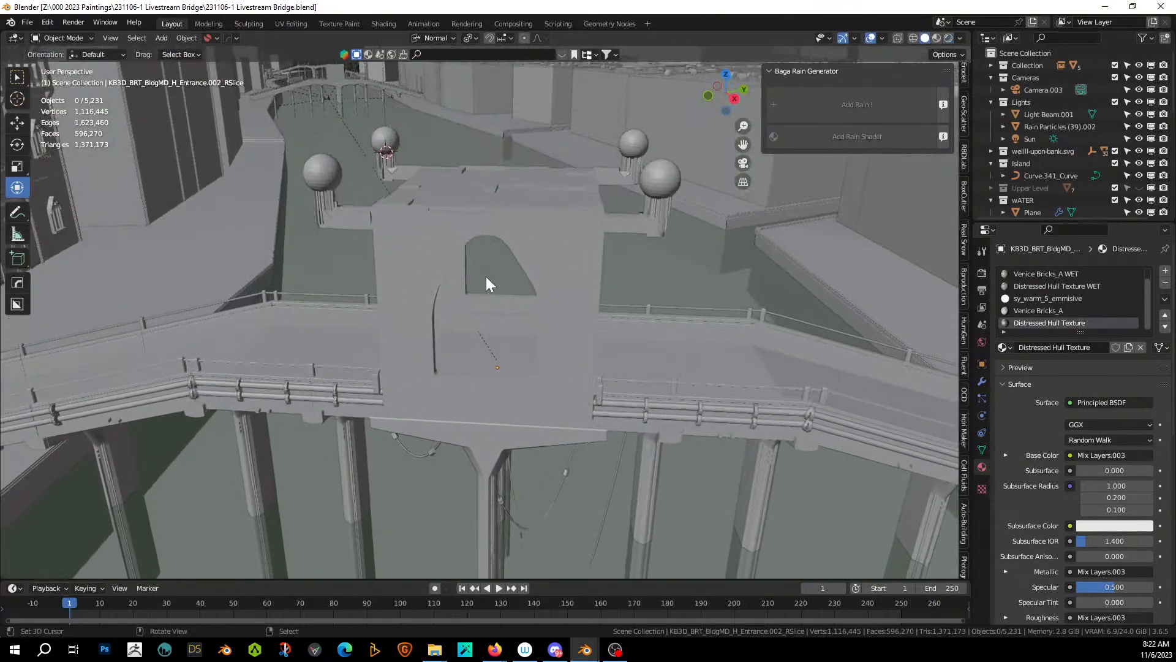
{"action": "right_click", "coordinate": [402, 254], "text": "shift"}
{"action": "key", "text": "ctrl+v"}
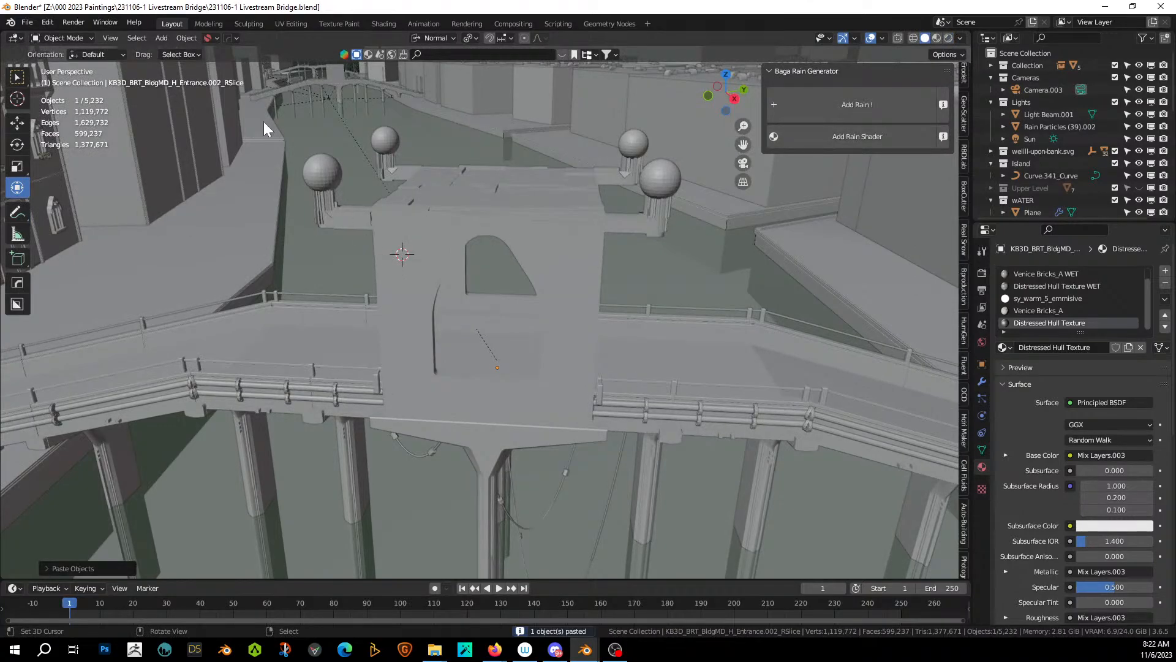
Set the pasted meter's origin to the 3D cursor and move its geometry to that origin.
{"action": "left_click", "coordinate": [195, 38]}
{"action": "mouse_move", "coordinate": [214, 65]}
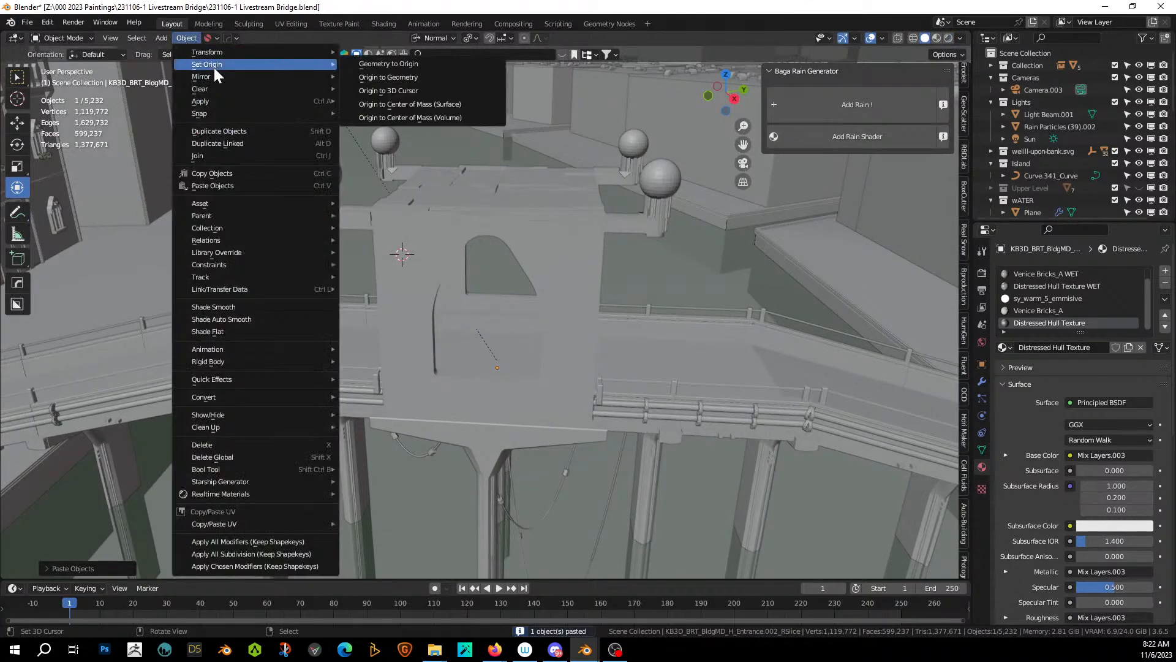
{"action": "left_click", "coordinate": [417, 91]}
{"action": "left_click", "coordinate": [186, 39]}
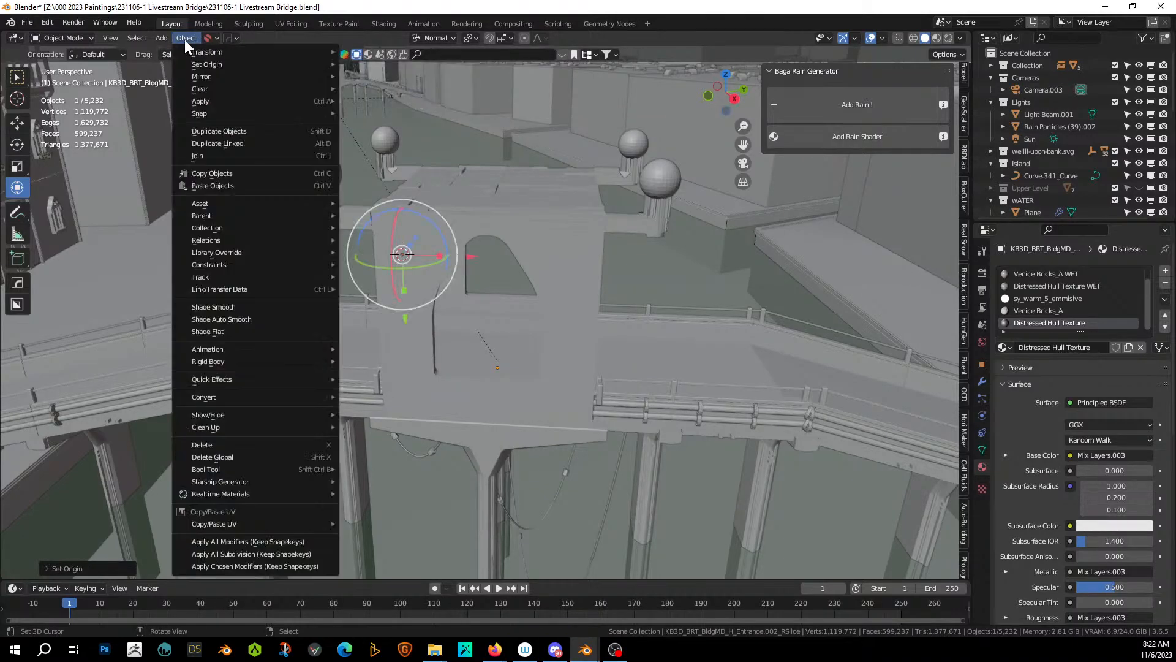
{"action": "mouse_move", "coordinate": [200, 62]}
{"action": "left_click", "coordinate": [371, 63]}
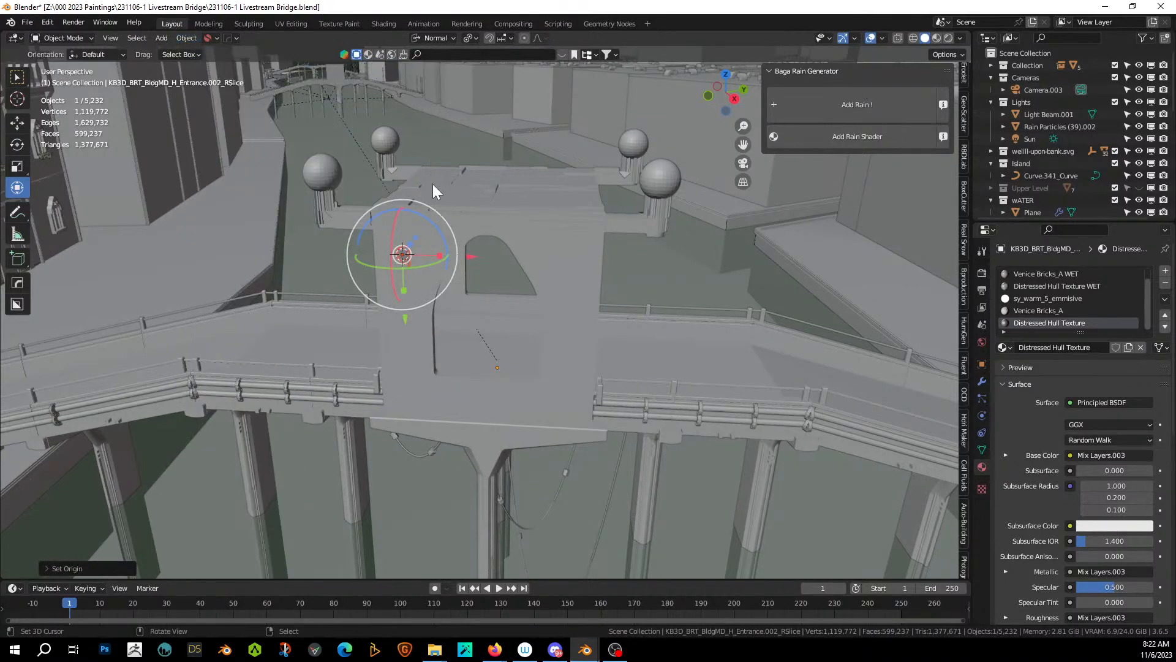
Select the electrical meter, use Global transform orientation, and rotate it about 57° around Z to align with the gatehouse wall.
{"action": "key", "text": "KP_Decimal"}
{"action": "middle_click_drag", "start_coordinate": [504, 281], "coordinate": [511, 362]}
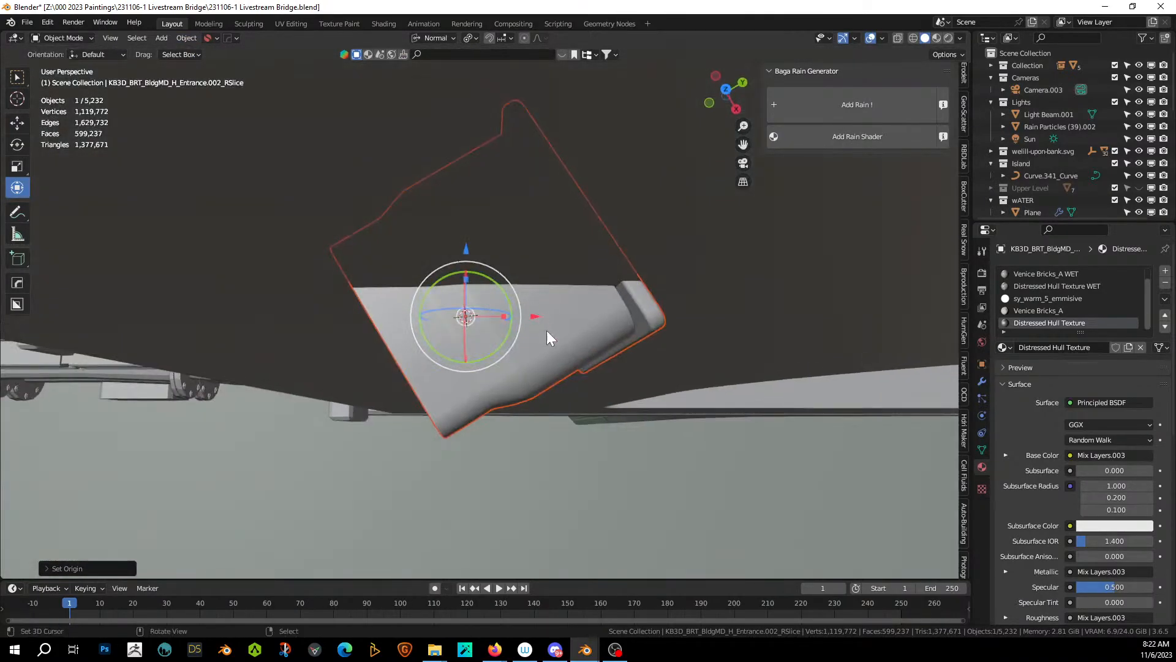
{"action": "left_click", "coordinate": [582, 399]}
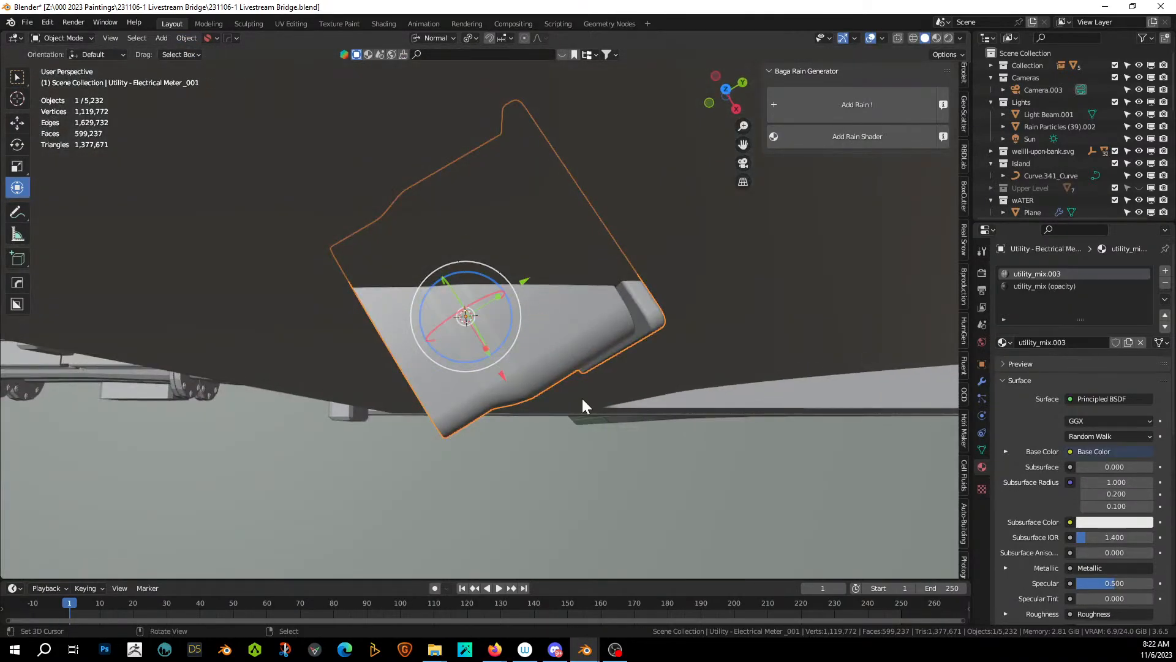
{"action": "left_click", "coordinate": [450, 39]}
{"action": "left_click", "coordinate": [422, 80]}
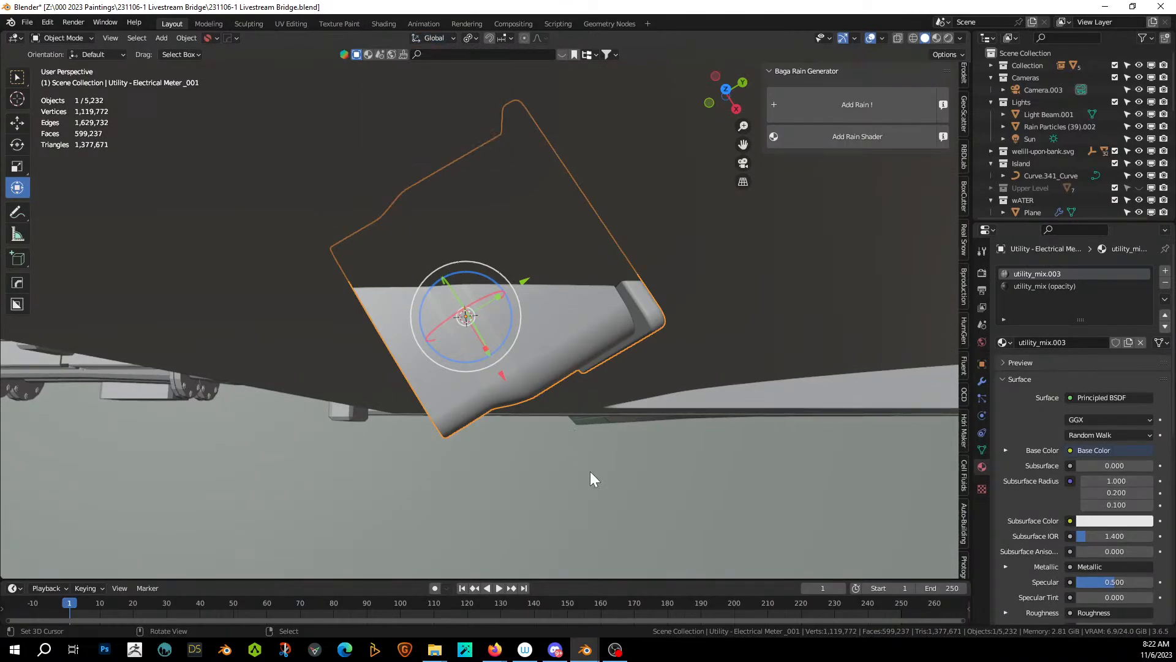
{"action": "key", "text": "r"}
{"action": "key", "text": "z"}
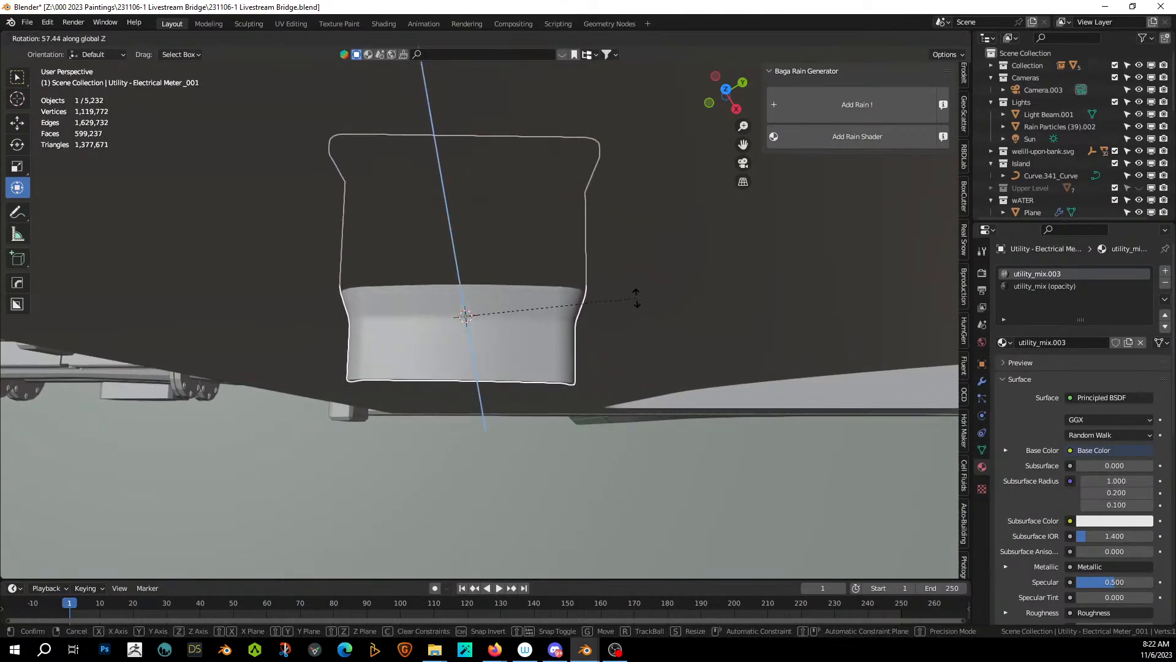
{"action": "left_click", "coordinate": [630, 294]}
Move the meter so its back sits against the outer gatehouse wall and raise it to just below the roof edge.
{"action": "key", "text": "KP_7"}
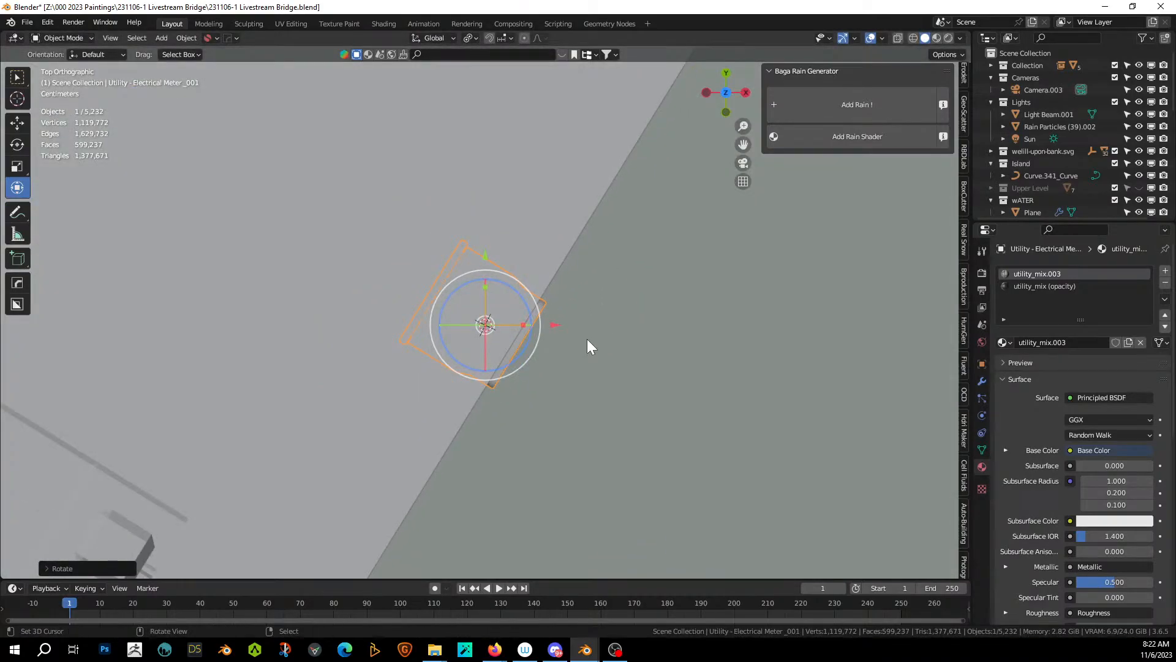
{"action": "key", "text": "g"}
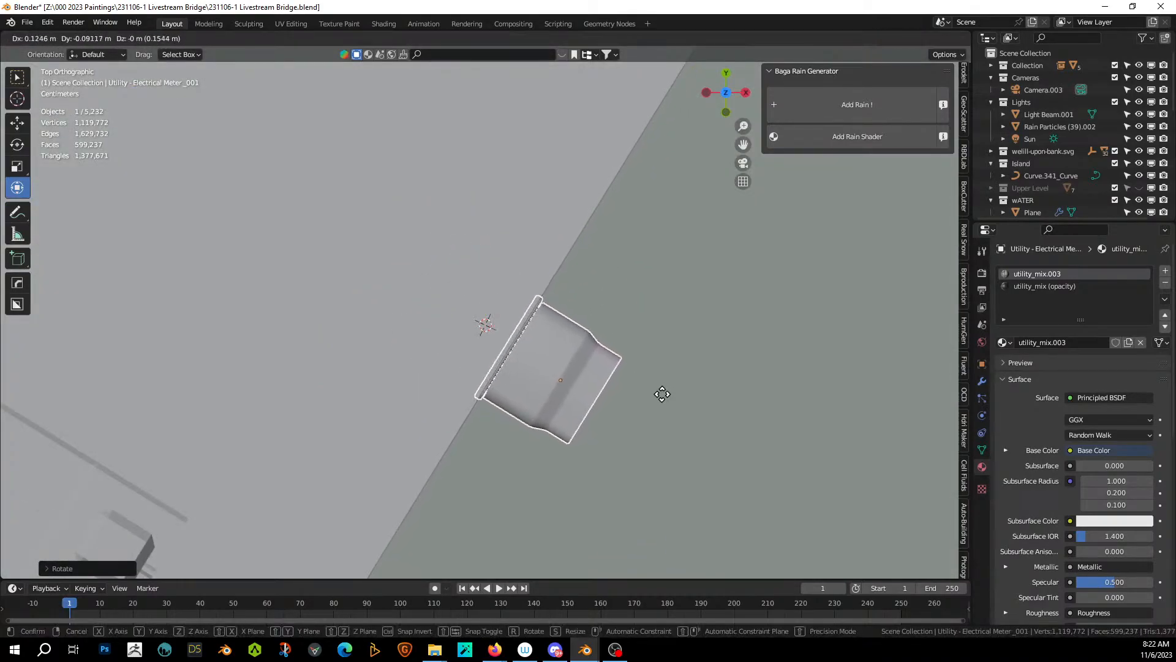
{"action": "left_click", "coordinate": [662, 394]}
{"action": "middle_click_drag", "start_coordinate": [663, 394], "coordinate": [429, 255]}
{"action": "scroll", "coordinate": [498, 237], "scroll_direction": "up", "scroll_amount": 3}
{"action": "key", "text": "g"}
{"action": "key", "text": "z"}
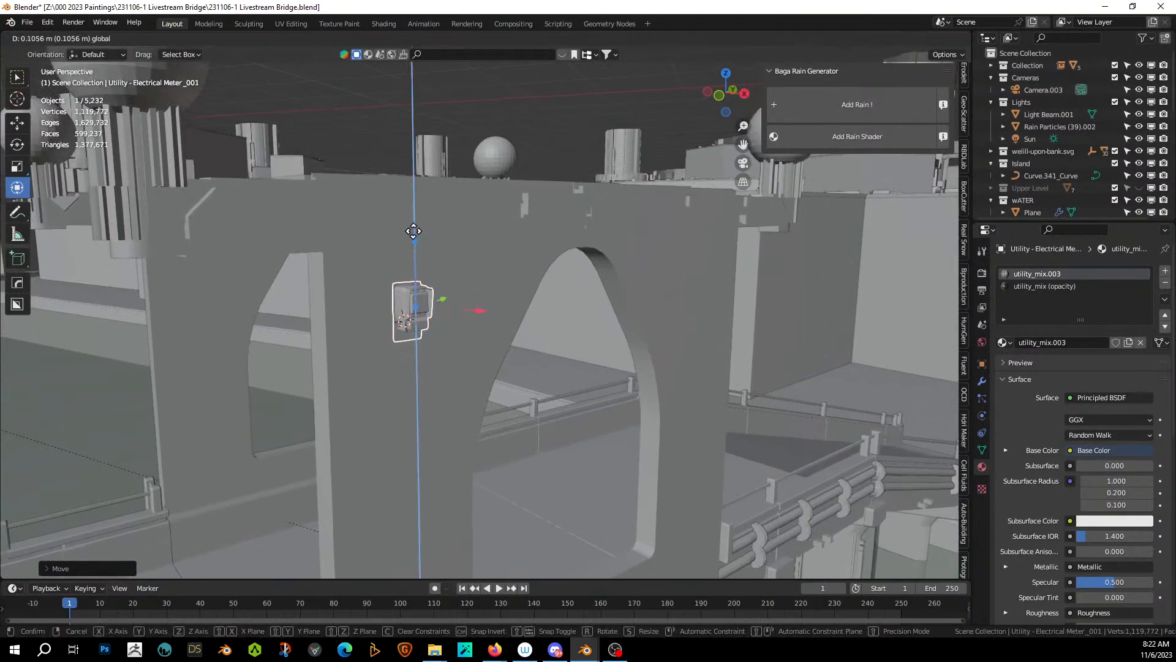
{"action": "left_click", "coordinate": [416, 211]}
{"action": "middle_click_drag", "start_coordinate": [446, 313], "coordinate": [466, 296]}
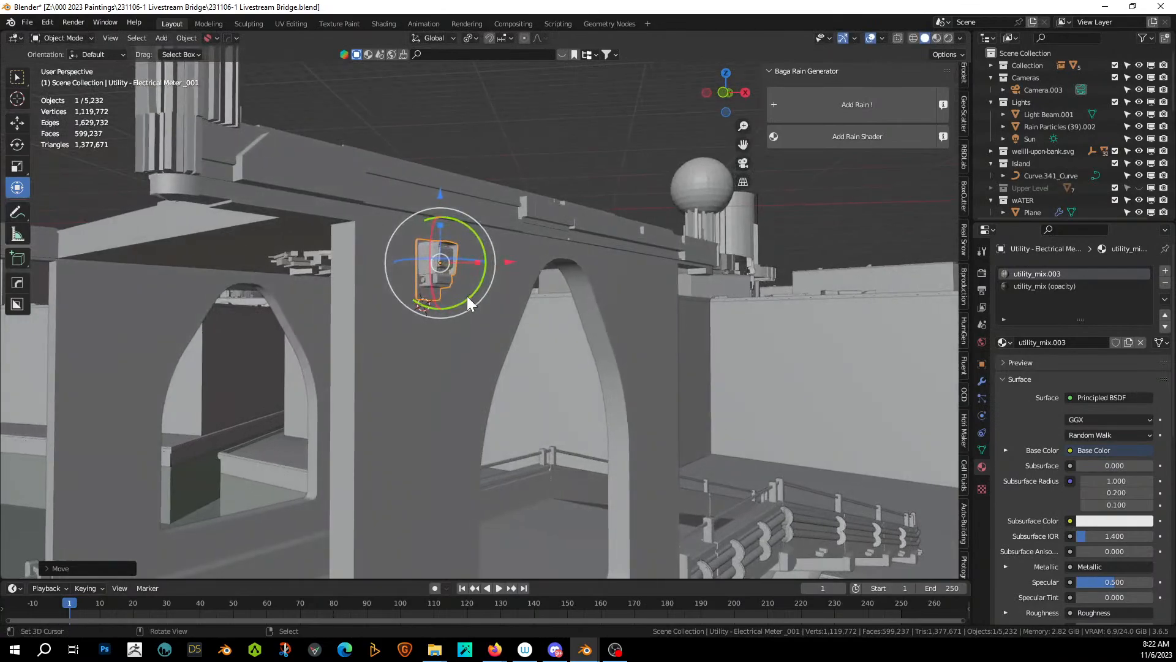
Make a linked duplicate of the electrical meter and place it directly below the first on the wall.
{"action": "key", "text": "alt+d"}
{"action": "key", "text": "Escape"}
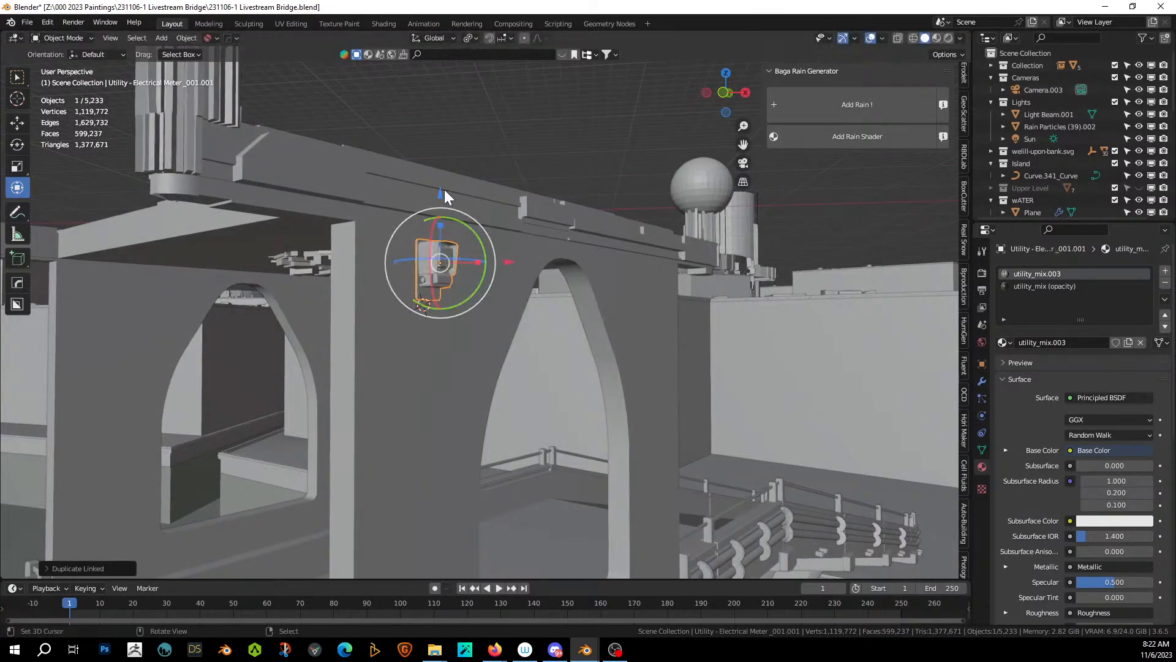
{"action": "left_click_drag", "start_coordinate": [440, 188], "coordinate": [443, 295]}
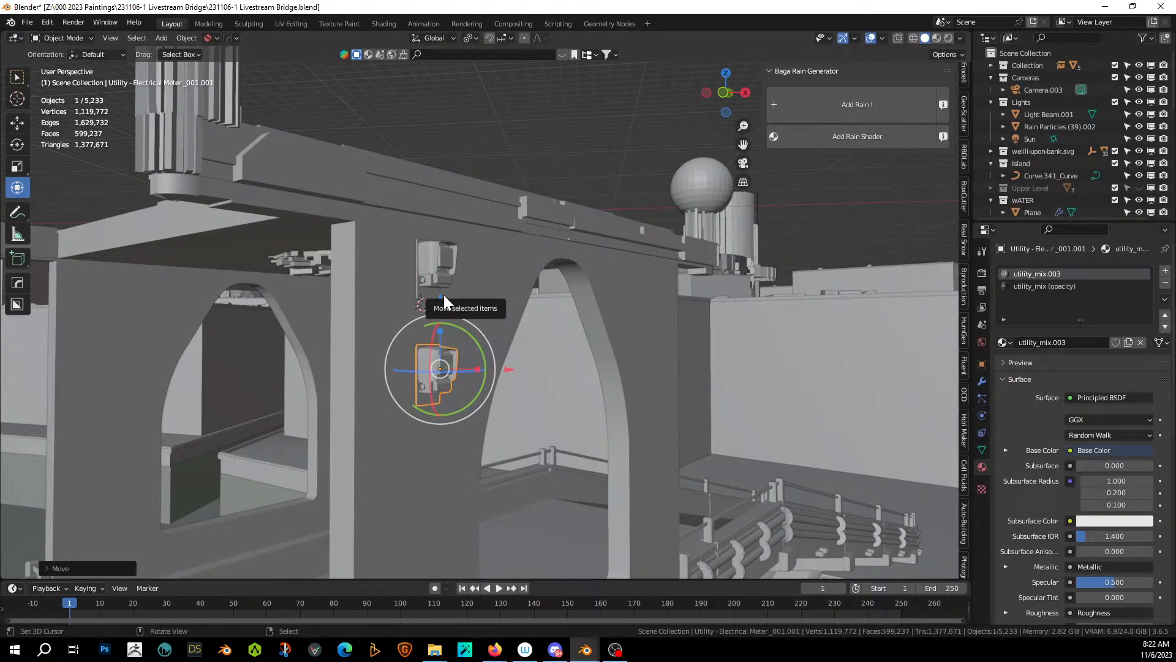
Undo the downward moves of the duplicated electrical meter on the gatehouse wall.
{"action": "key", "text": "shift+r"}
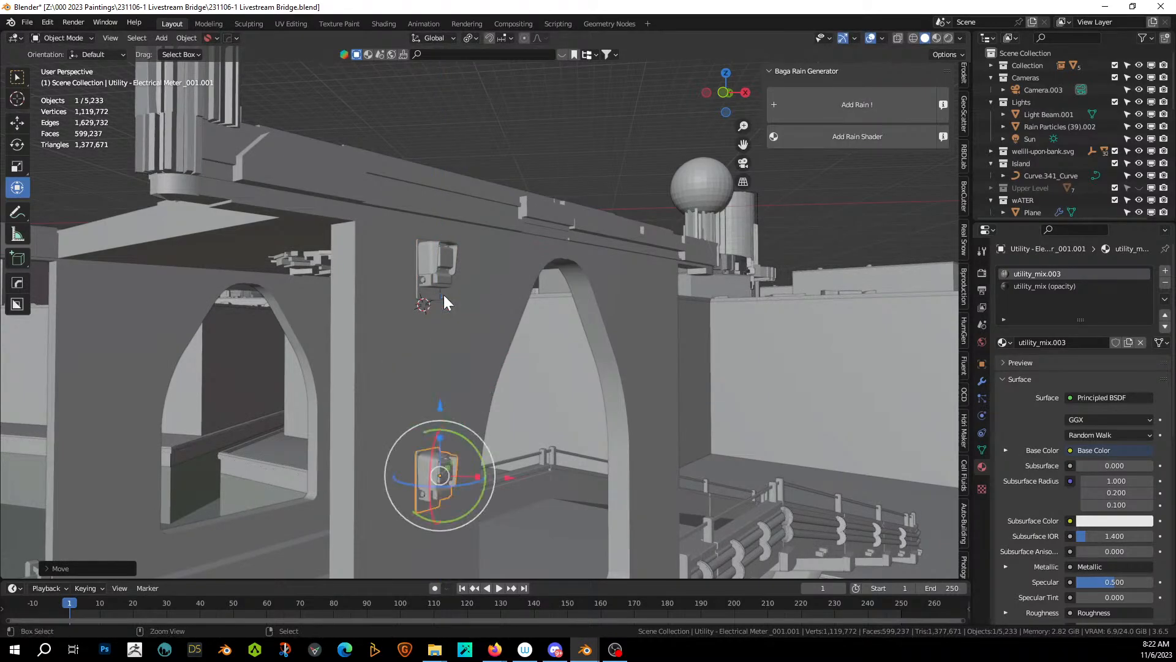
{"action": "key", "text": "ctrl+z"}
{"action": "middle_click_drag", "start_coordinate": [444, 295], "coordinate": [422, 305]}
{"action": "key", "text": "ctrl+z"}
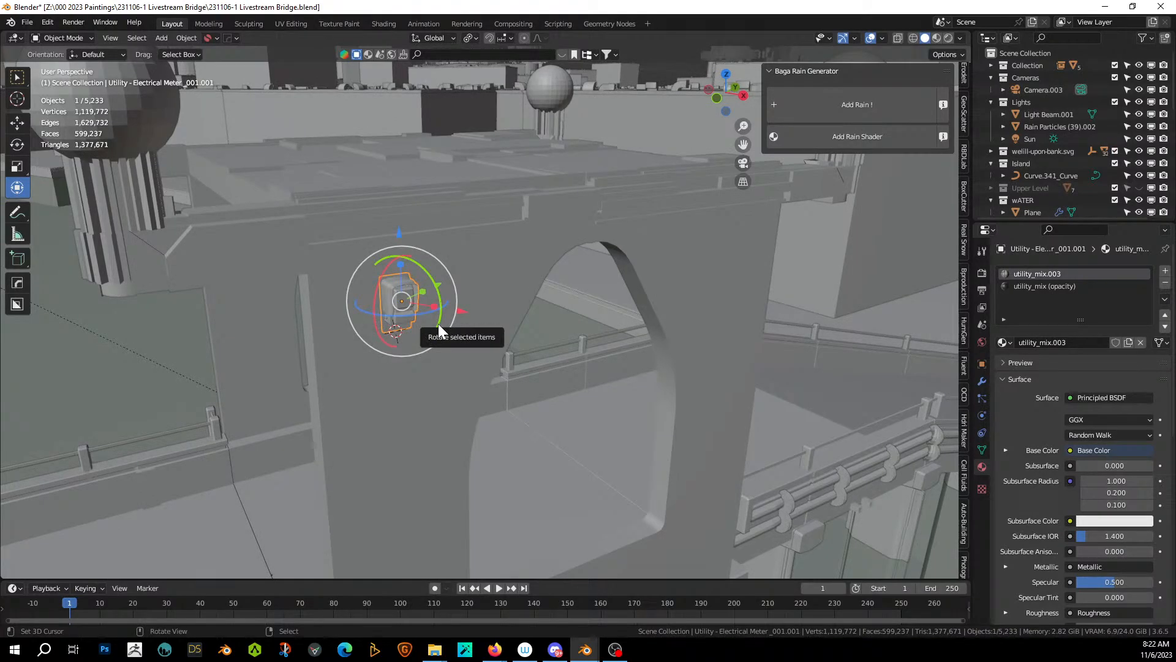
Move the duplicated electrical meter -0.75 m along global Z so it sits below the first one.
{"action": "key", "text": "shift+d"}
{"action": "key", "text": "z"}
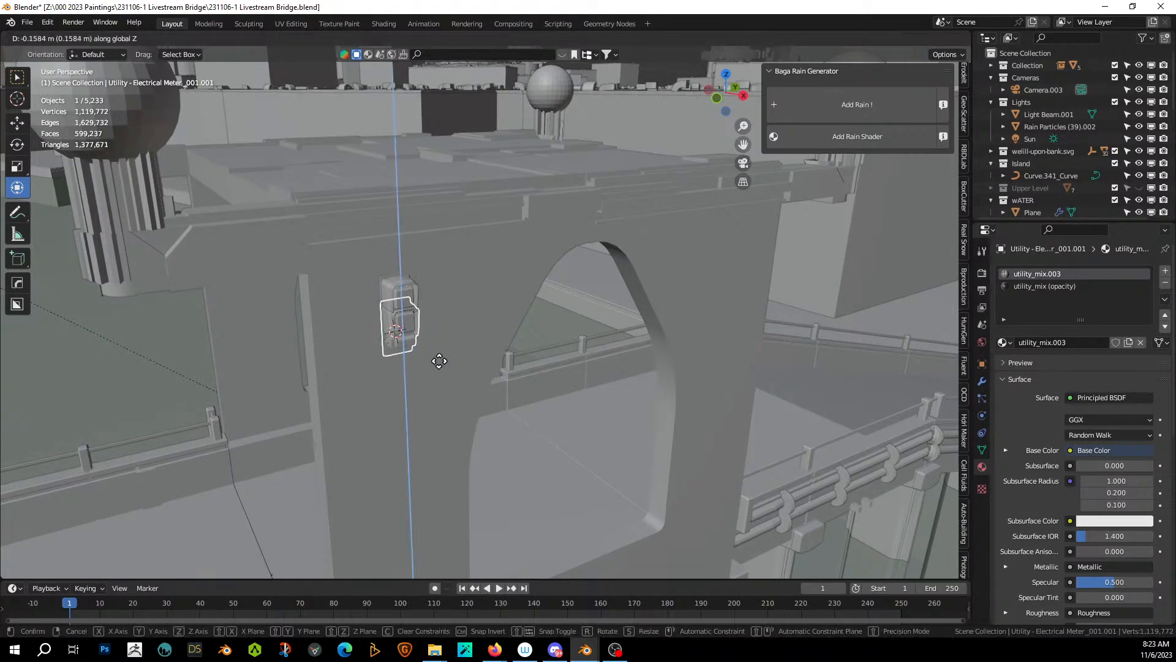
{"action": "left_click", "coordinate": [443, 404]}
{"action": "left_click", "coordinate": [46, 567]}
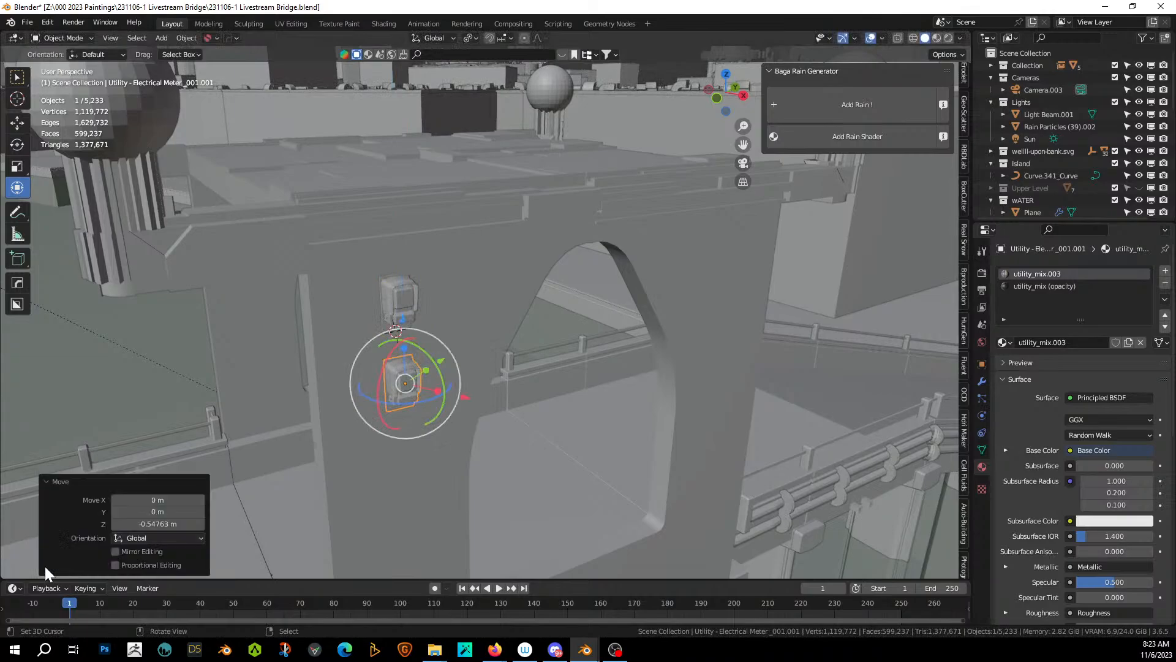
{"action": "left_click", "coordinate": [183, 524]}
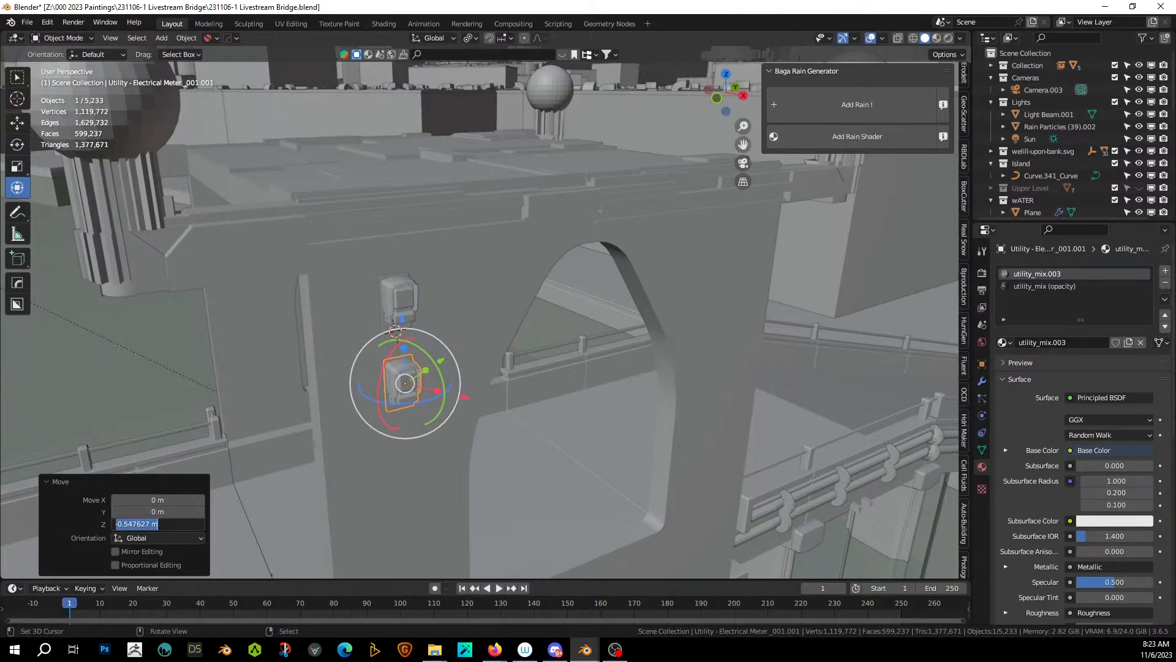
{"action": "key", "text": "BackSpace"}
{"action": "type", "text": "-0.75"}
{"action": "key", "text": "Return"}
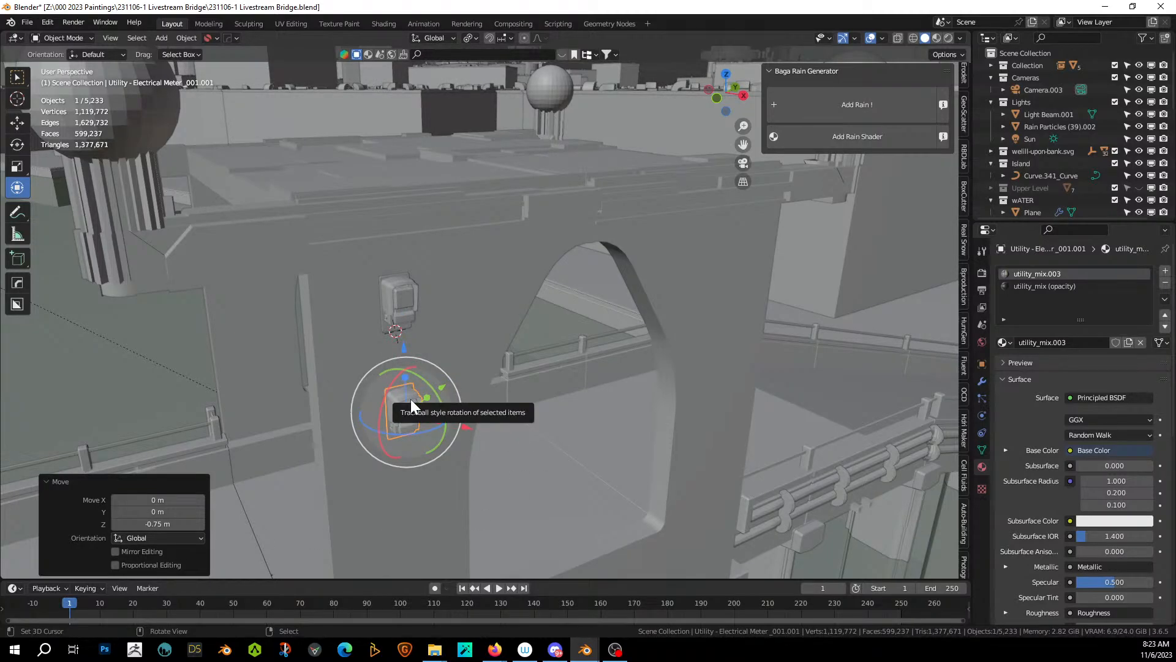
Make a linked duplicate of the lower meter offset -0.75 m in Z, and repeat until five meters form a vertical column.
{"action": "key", "text": "shift+d"}
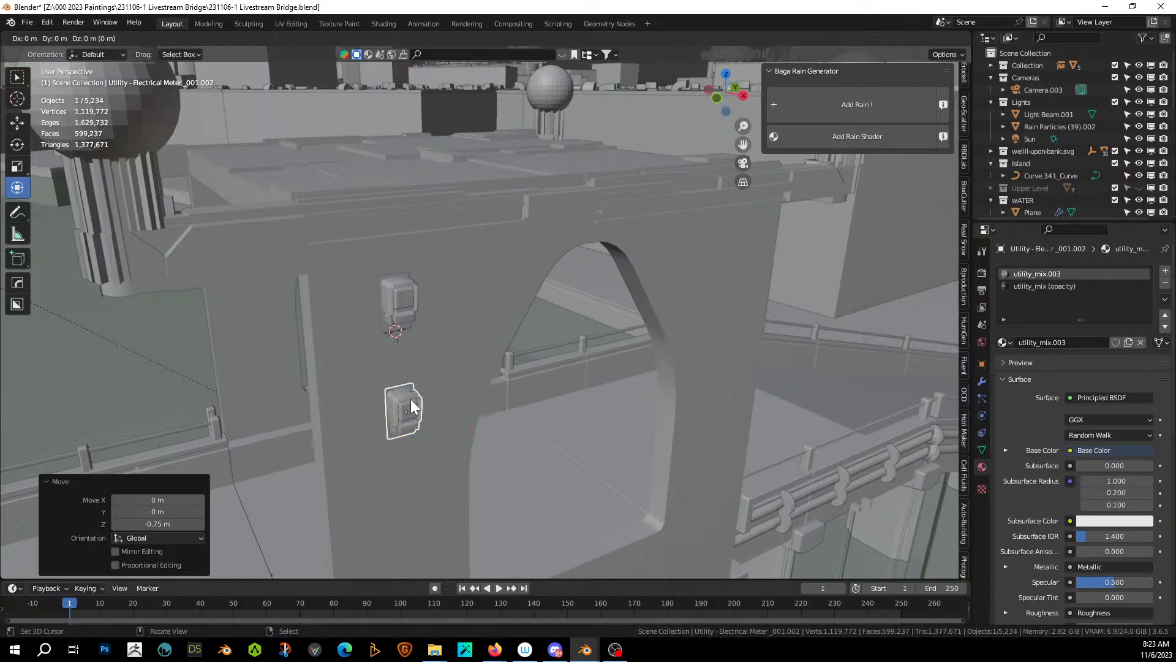
{"action": "right_click", "coordinate": [412, 406]}
{"action": "double_click", "coordinate": [158, 524]}
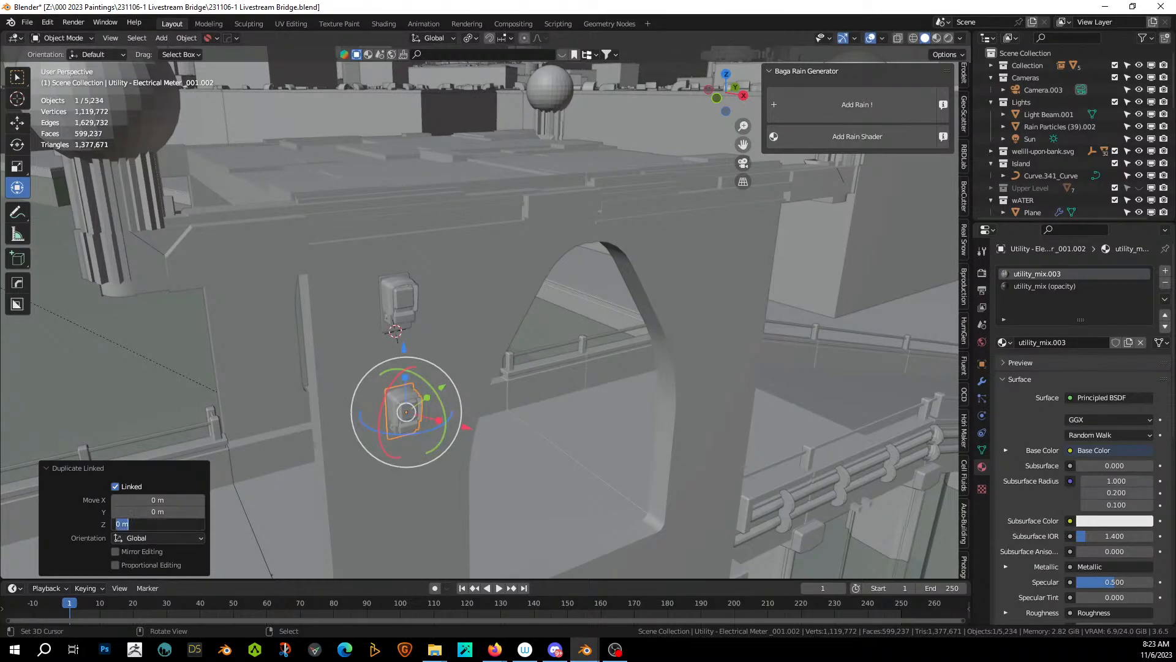
{"action": "key", "text": "BackSpace"}
{"action": "type", "text": "-.75"}
{"action": "key", "text": "Return"}
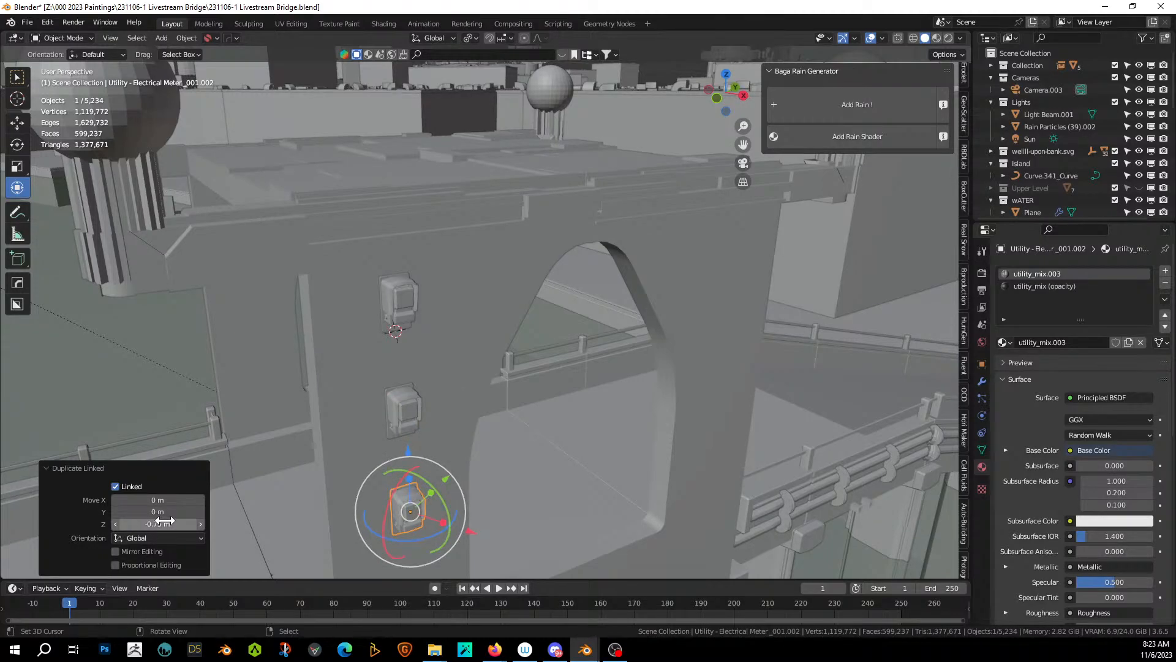
{"action": "scroll", "coordinate": [399, 479], "scroll_direction": "down", "scroll_amount": 3}
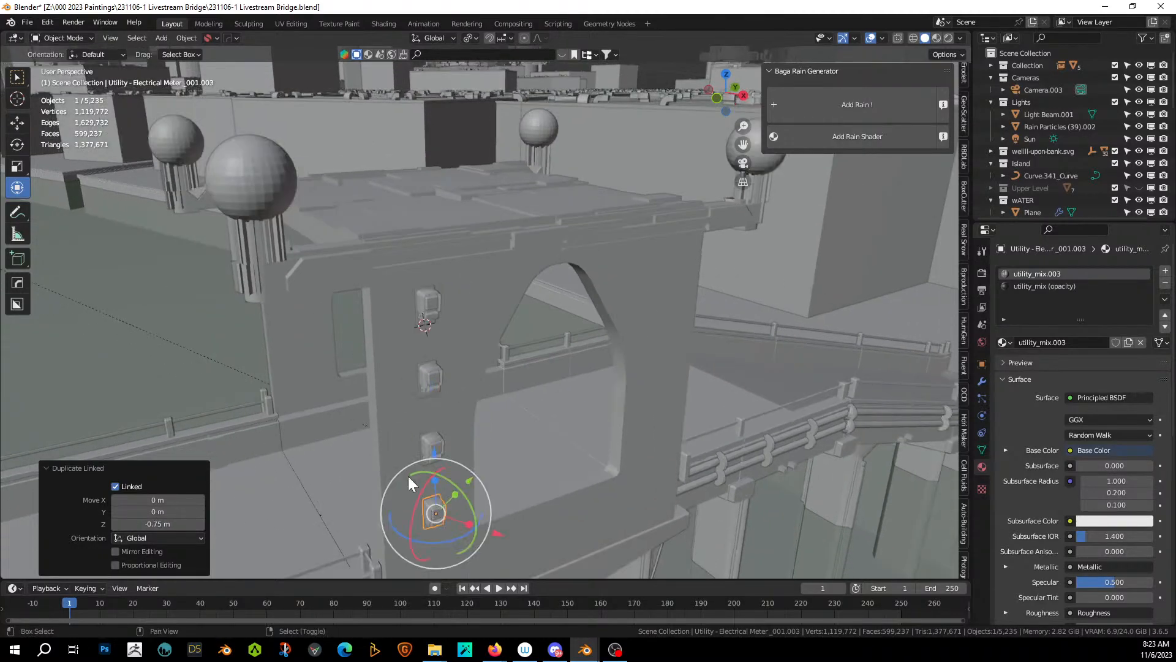
{"action": "mouse_move", "coordinate": [422, 474]}
{"action": "middle_mouse_down"}
{"action": "mouse_move", "coordinate": [458, 453]}
{"action": "mouse_move", "coordinate": [427, 440]}
{"action": "mouse_move", "coordinate": [439, 322]}
{"action": "mouse_move", "coordinate": [494, 354]}
{"action": "mouse_move", "coordinate": [432, 456]}
{"action": "middle_mouse_up"}
{"action": "key", "text": "shift+r"}
Select all five meters, set the transform orientation to Normal, and mirror them across the gatehouse mesh along X.
{"action": "left_click", "coordinate": [429, 429], "text": "shift"}
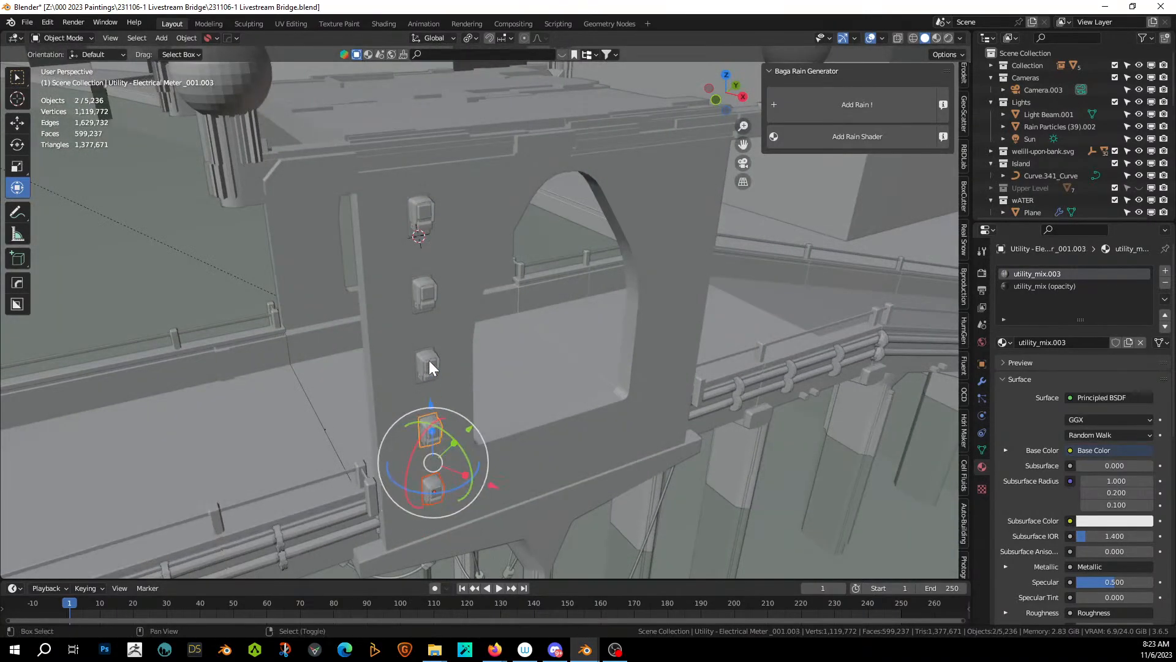
{"action": "left_click", "coordinate": [429, 366], "text": "shift"}
{"action": "left_click", "coordinate": [425, 293], "text": "shift"}
{"action": "left_click", "coordinate": [420, 212], "text": "shift"}
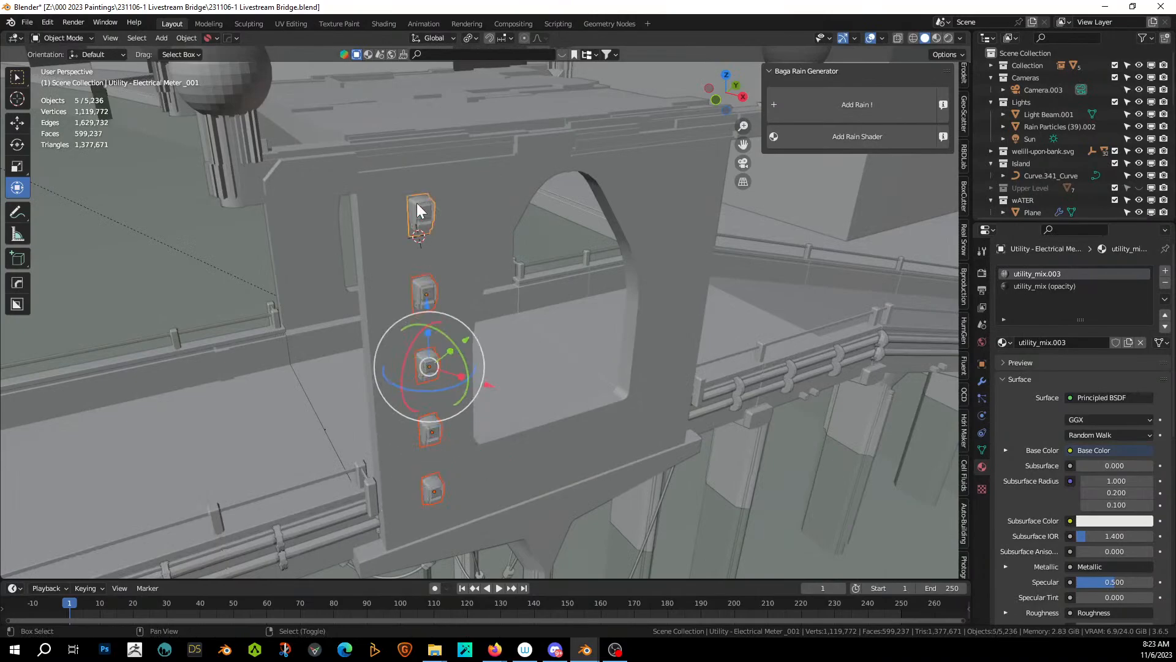
{"action": "left_click", "coordinate": [449, 38]}
{"action": "left_click", "coordinate": [407, 101]}
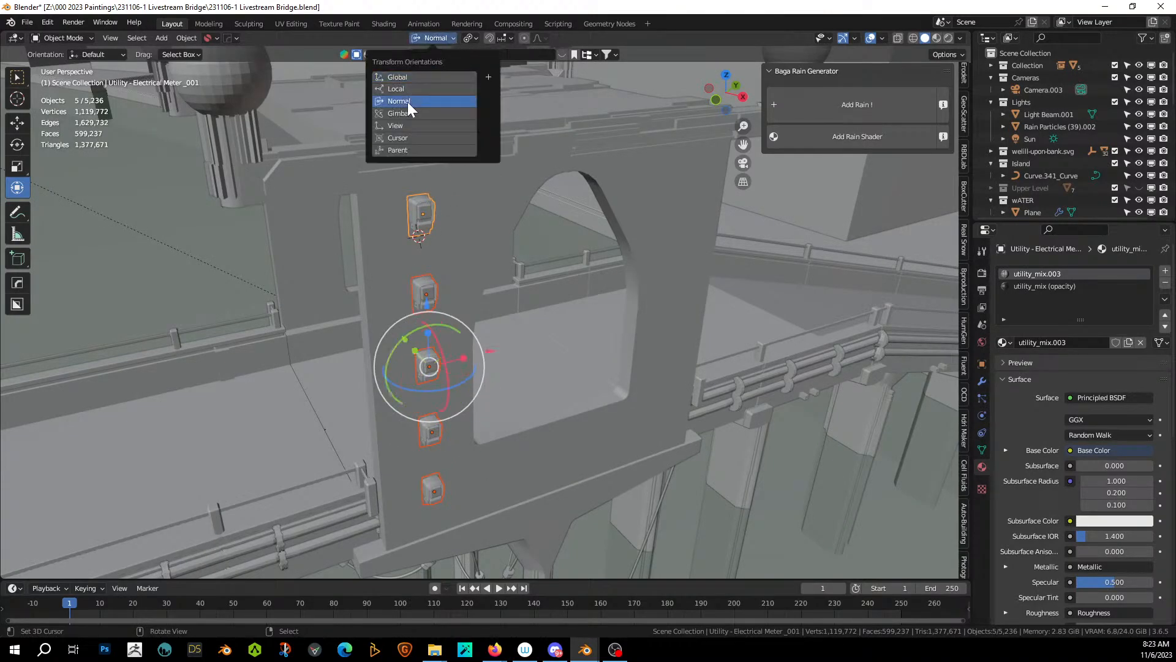
{"action": "left_click", "coordinate": [381, 249], "text": "shift"}
{"action": "key", "text": "alt+x"}
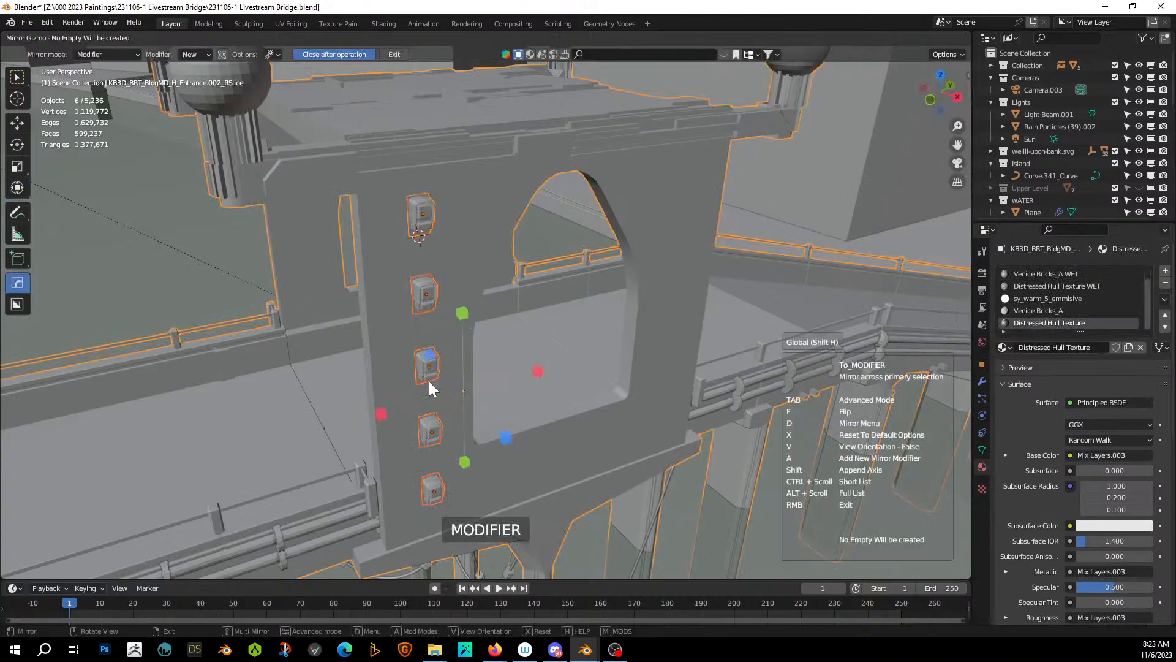
{"action": "left_click", "coordinate": [380, 414]}
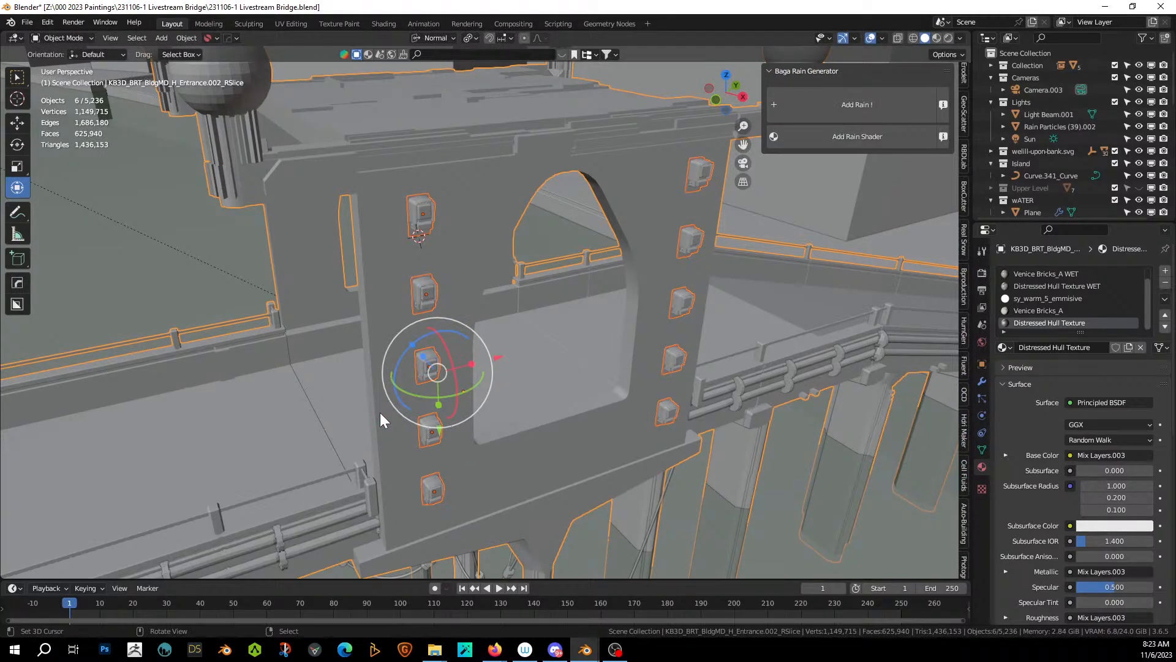
Save the file and preview the bridge with its meters from the camera in rendered shading.
{"action": "key", "text": "ctrl+s"}
{"action": "middle_click_drag", "start_coordinate": [400, 449], "coordinate": [375, 429]}
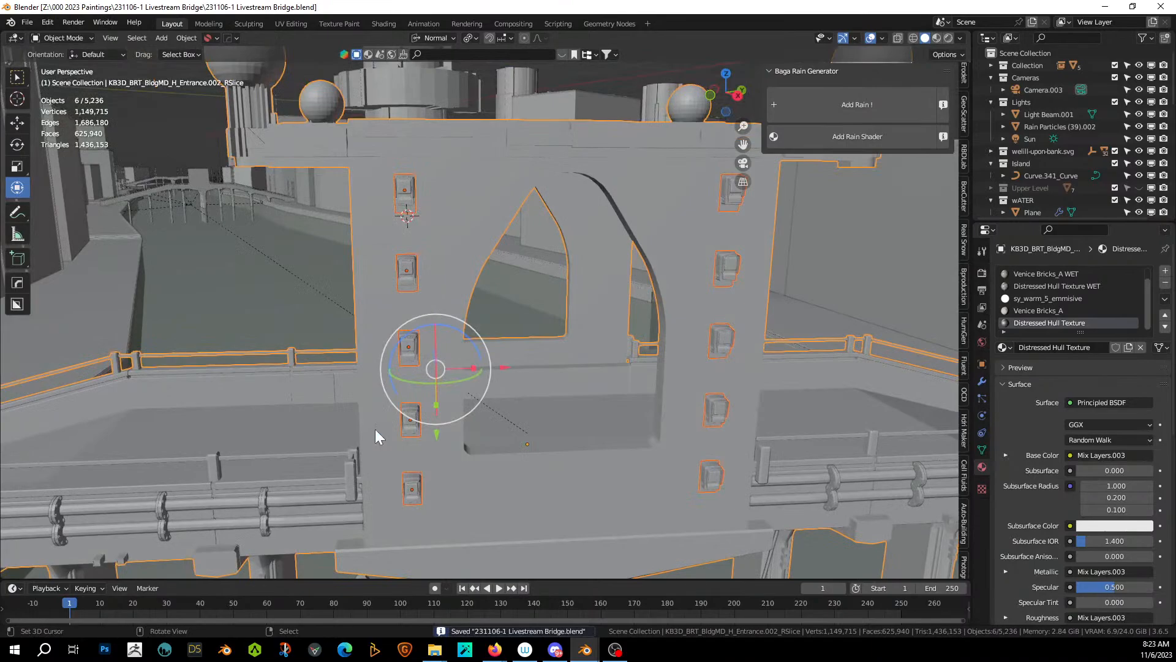
{"action": "key", "text": "KP_0"}
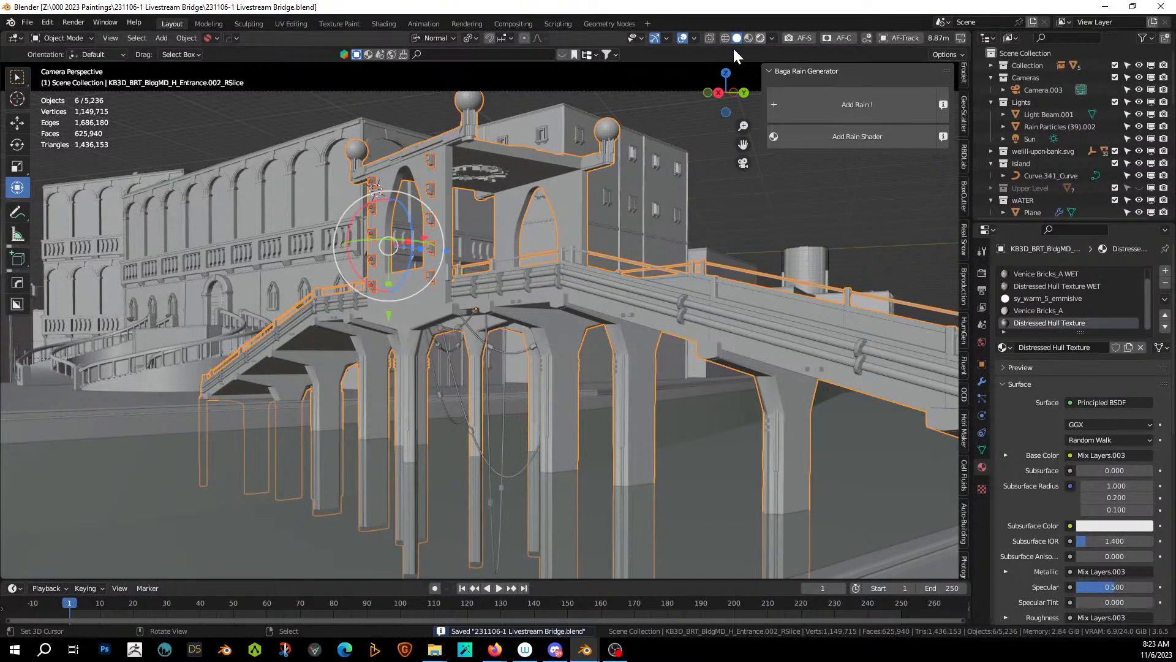
{"action": "key", "text": "shift+z"}
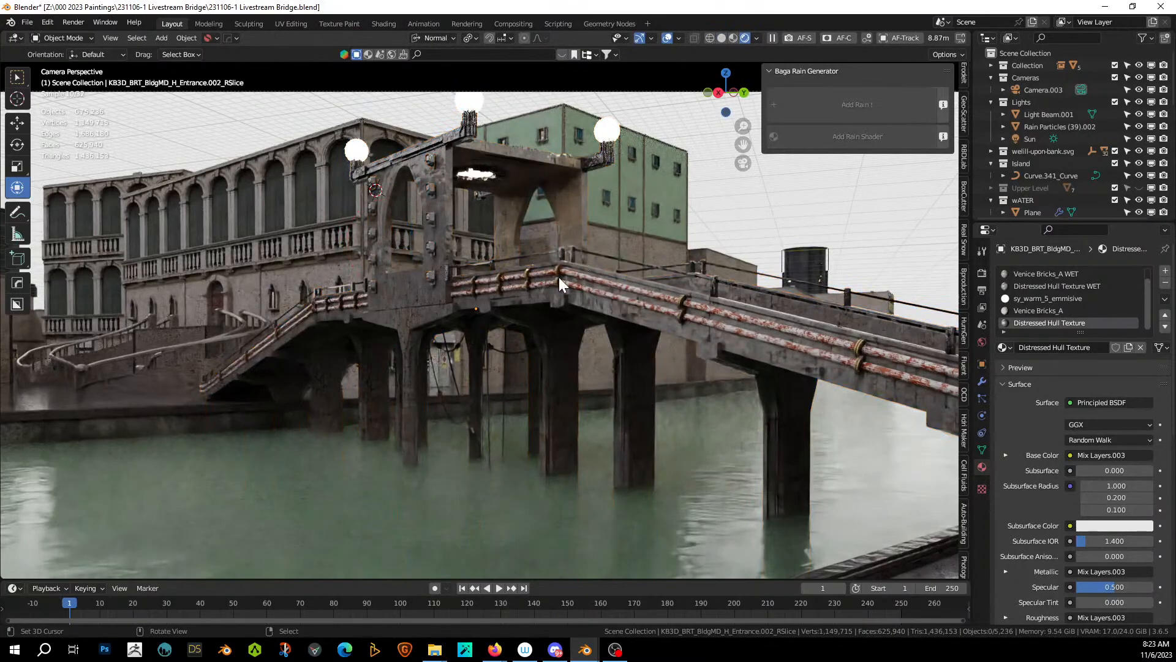
{"action": "scroll", "coordinate": [558, 277], "scroll_direction": "up", "scroll_amount": 3}
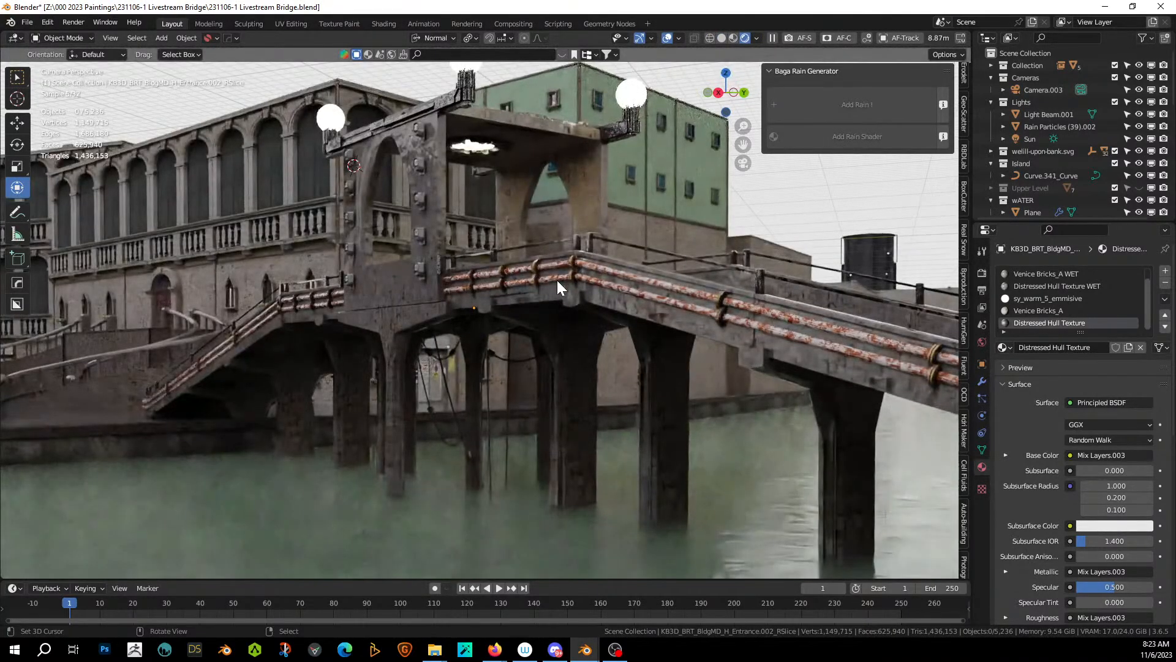
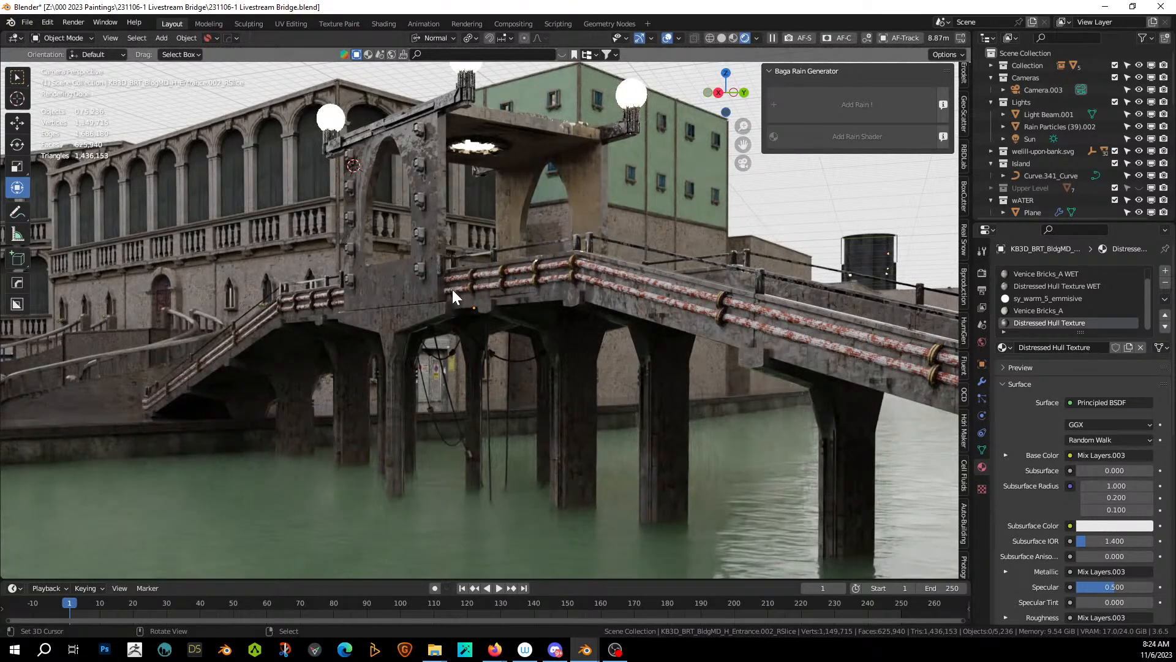
{"action": "middle_click_drag", "start_coordinate": [463, 381], "coordinate": [470, 385]}
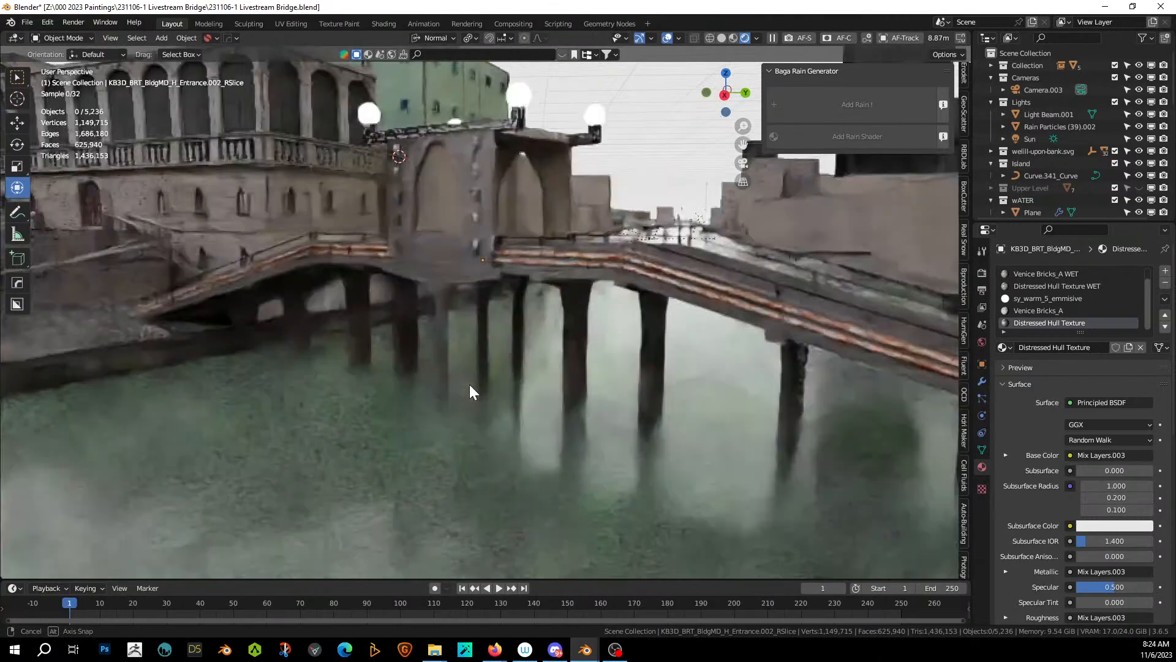
Switch to the Tokyo street assets file and examine the electrical meters, boxes and flat panel as further wall details.
{"action": "mouse_move", "coordinate": [585, 650]}
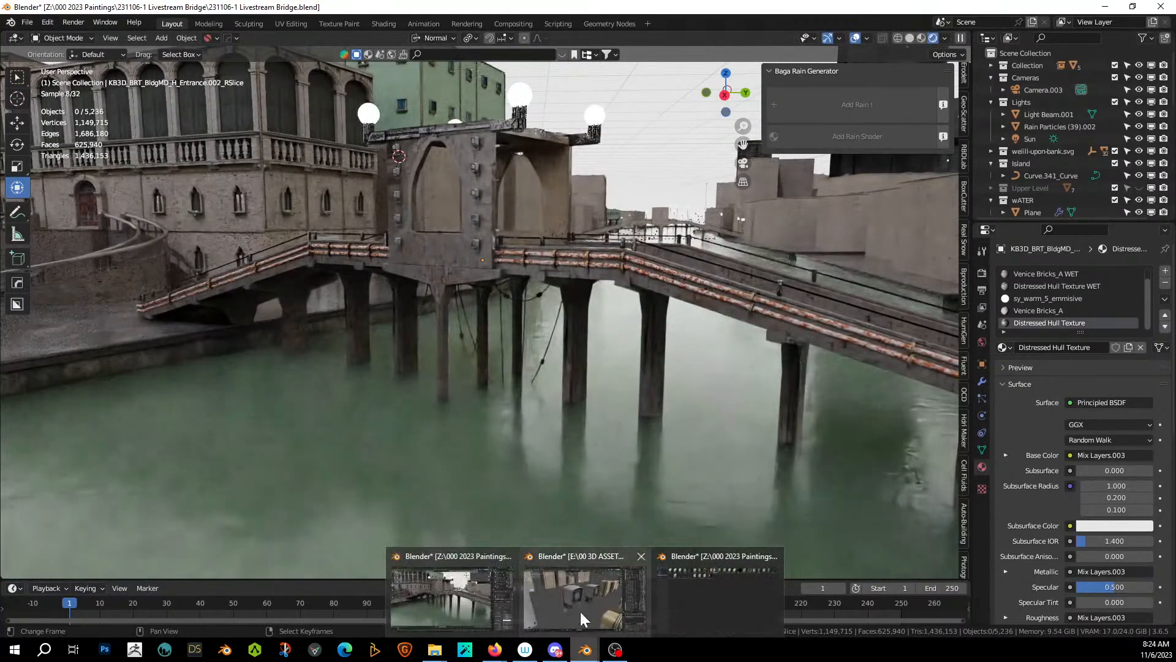
{"action": "left_click", "coordinate": [580, 611]}
{"action": "scroll", "coordinate": [534, 422], "scroll_direction": "down", "scroll_amount": 6}
{"action": "middle_click_drag", "start_coordinate": [534, 422], "coordinate": [215, 436]}
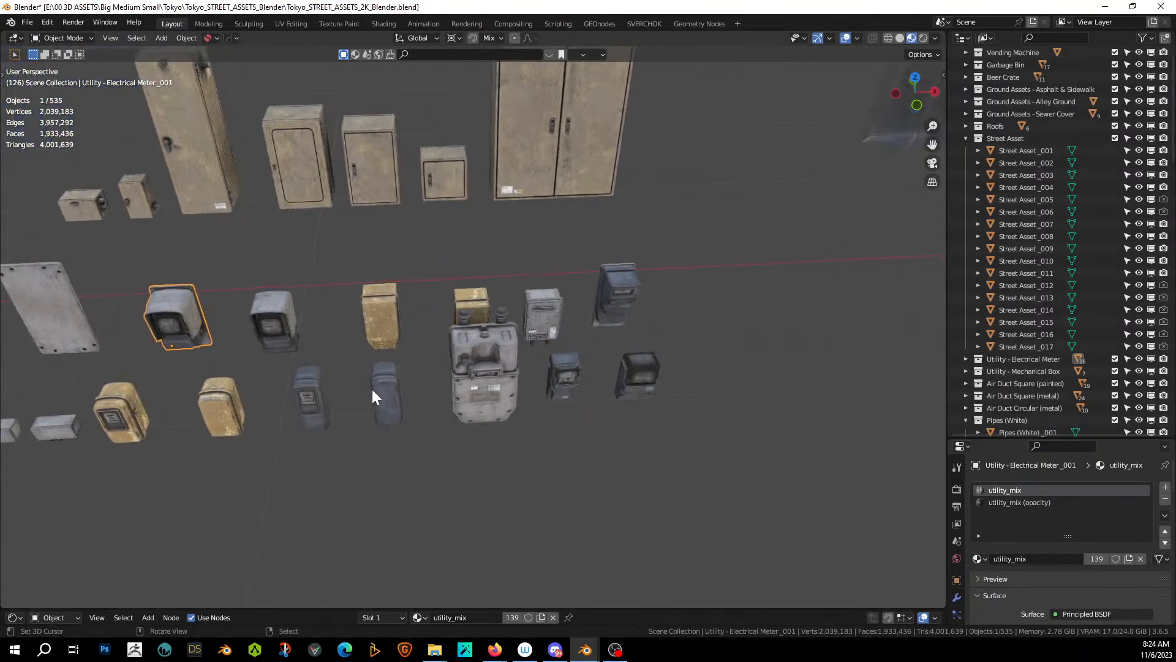
{"action": "left_click", "coordinate": [625, 293]}
{"action": "middle_click_drag", "start_coordinate": [625, 293], "coordinate": [920, 412]}
{"action": "scroll", "coordinate": [540, 380], "scroll_direction": "down", "scroll_amount": 6}
{"action": "middle_click_drag", "start_coordinate": [574, 344], "coordinate": [606, 349]}
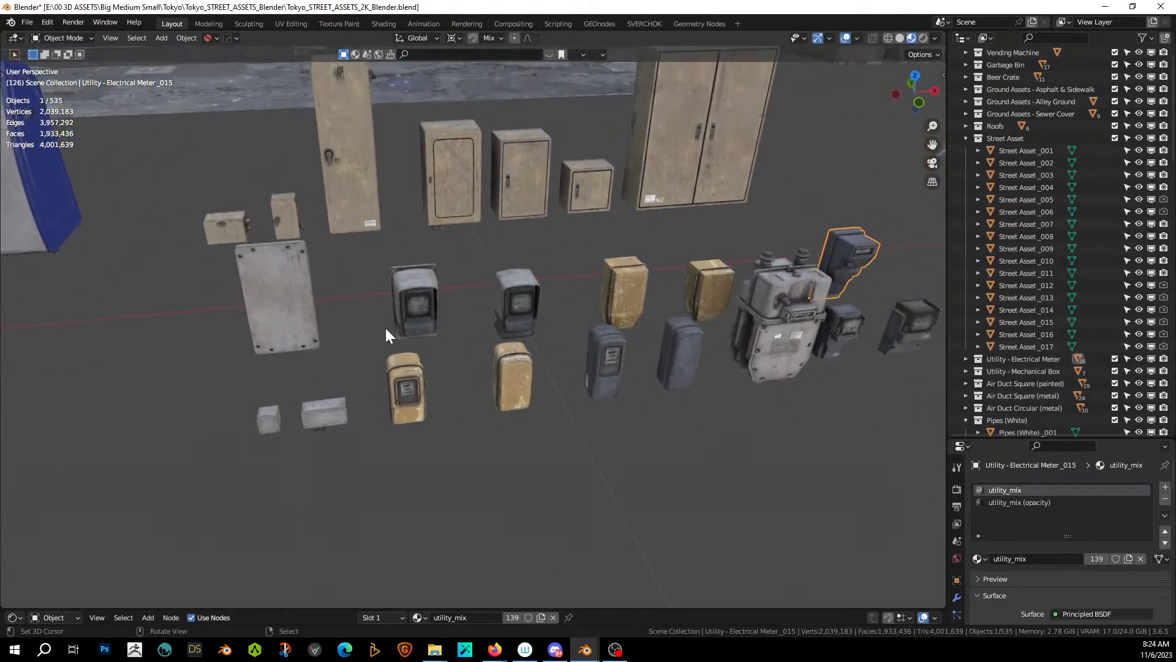
{"action": "left_click", "coordinate": [287, 289]}
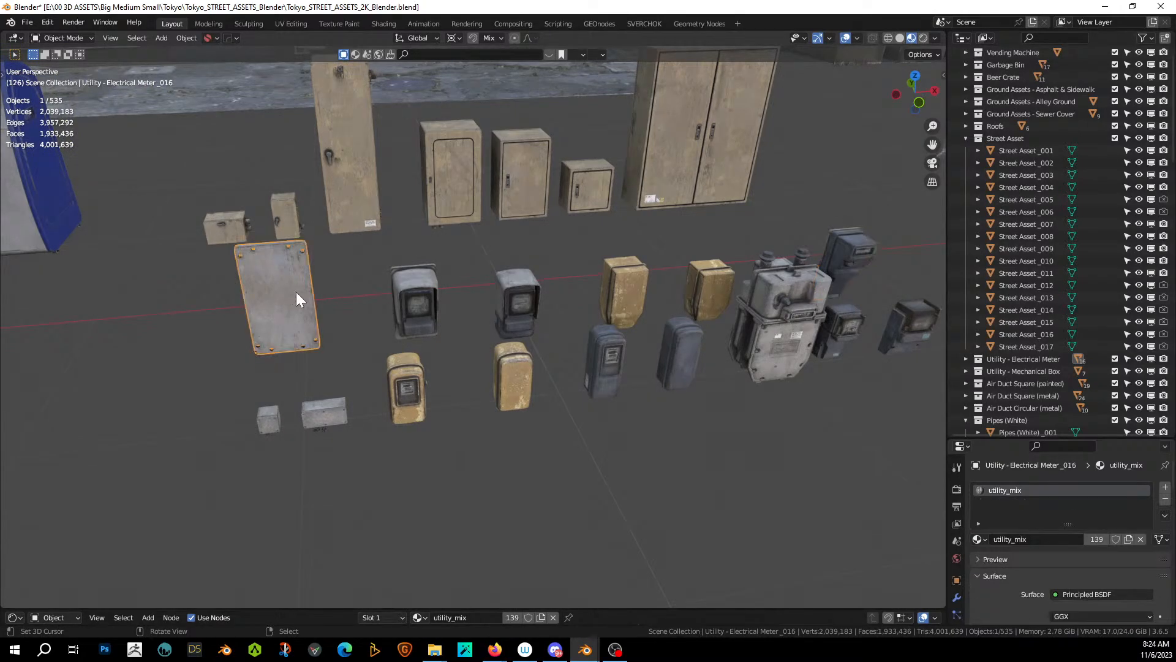
{"action": "left_click", "coordinate": [631, 298]}
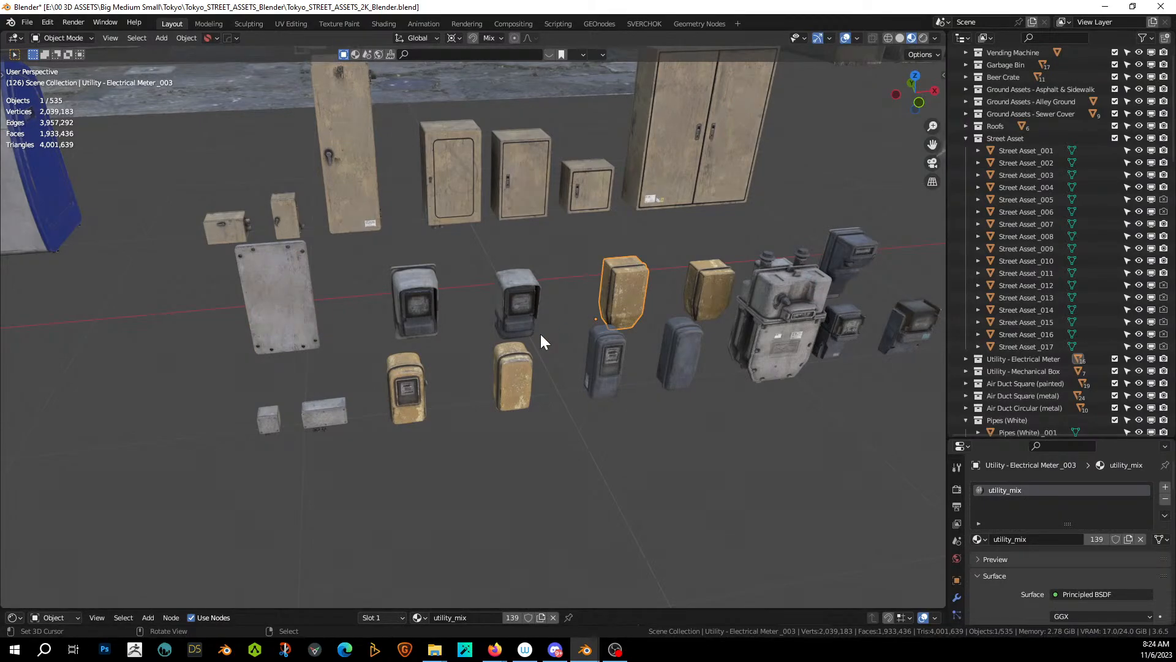
Back in the bridge file, make a linked duplicate of the lowest meter and move it about 1.22 m inward along its normal X axis.
{"action": "key", "text": "alt+Tab"}
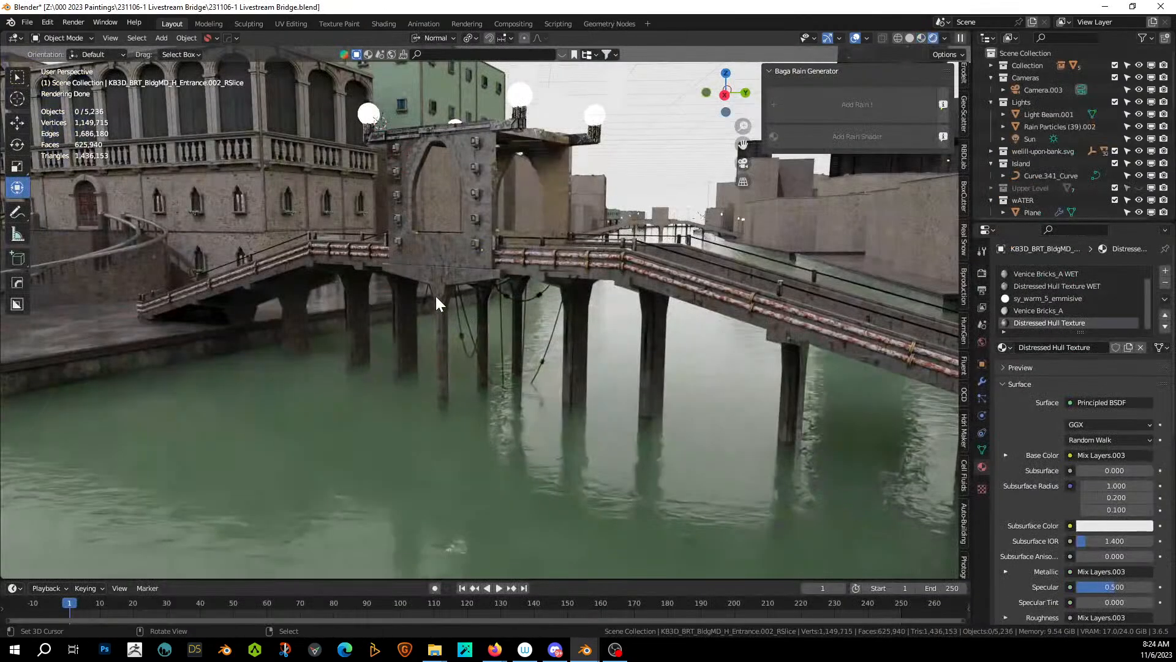
{"action": "scroll", "coordinate": [447, 274], "scroll_direction": "up", "scroll_amount": 3}
{"action": "middle_click_drag", "start_coordinate": [469, 275], "coordinate": [486, 275]}
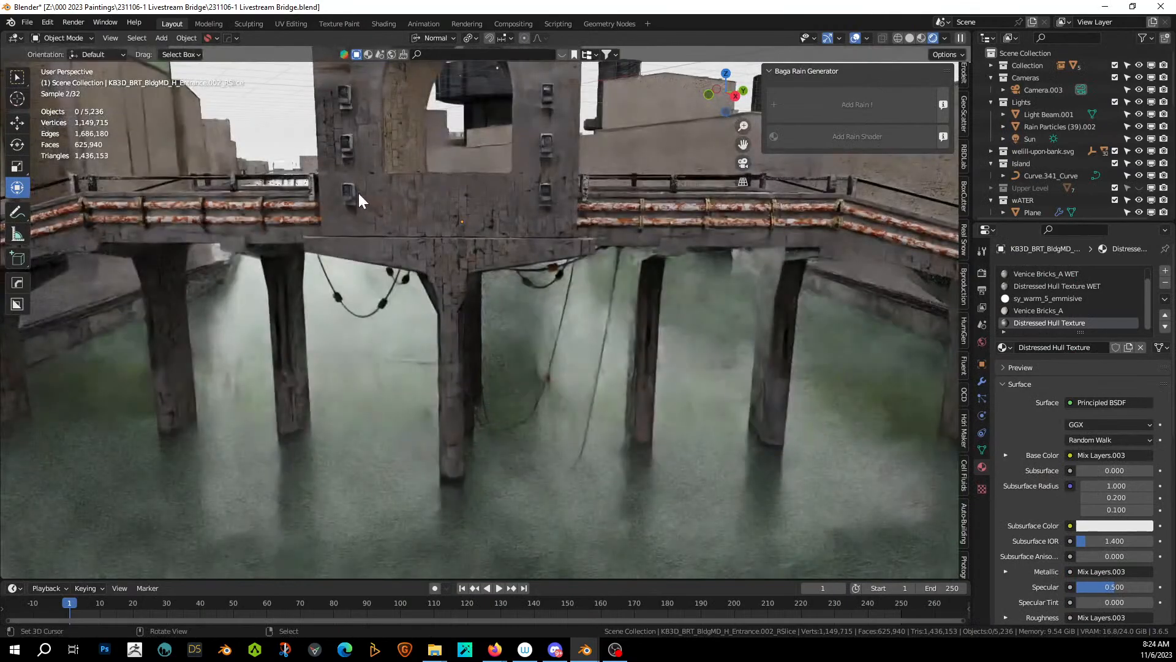
{"action": "left_click", "coordinate": [357, 194]}
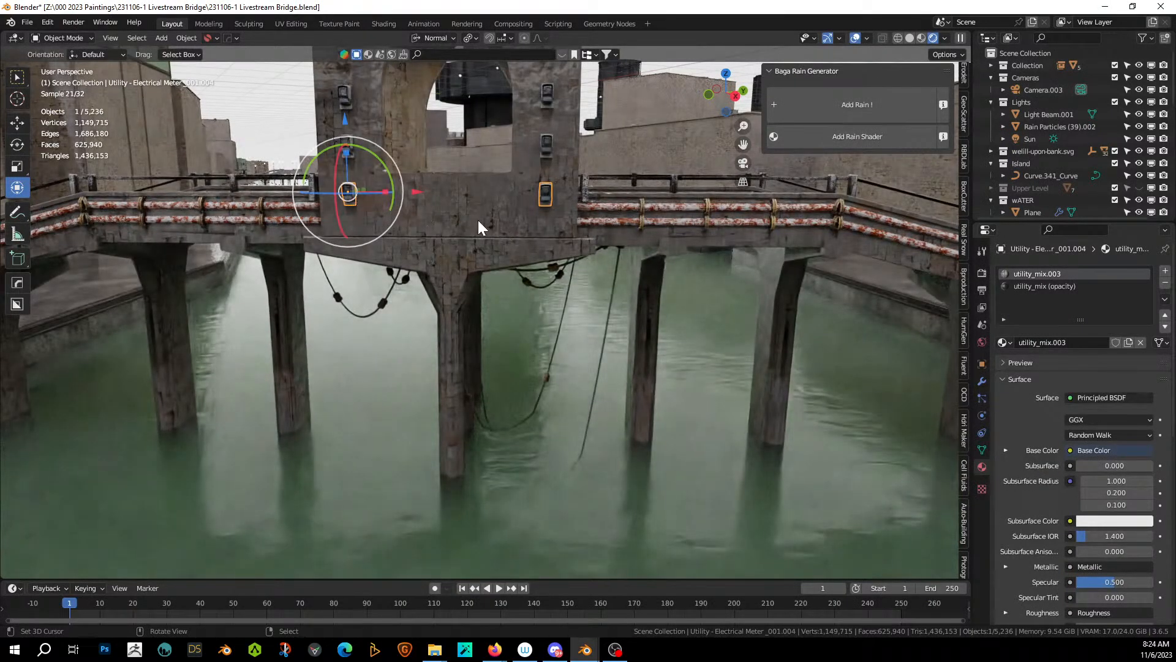
{"action": "key", "text": "alt+d"}
{"action": "key", "text": "Escape"}
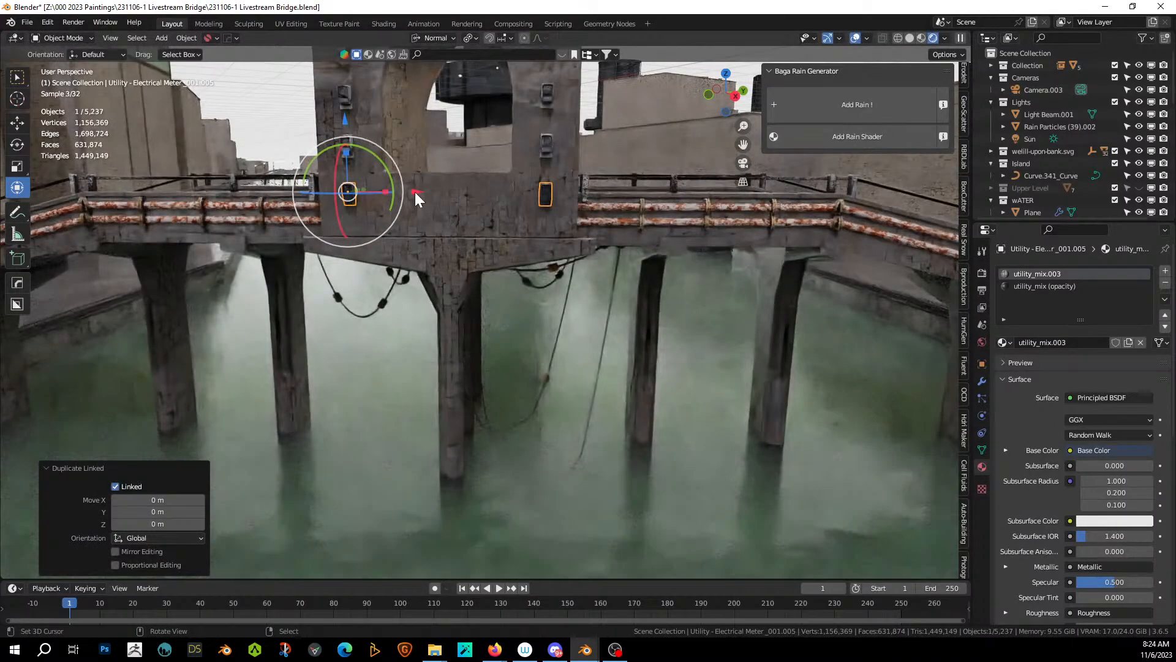
{"action": "key", "text": "g"}
{"action": "key", "text": "x"}
{"action": "key", "text": "x"}
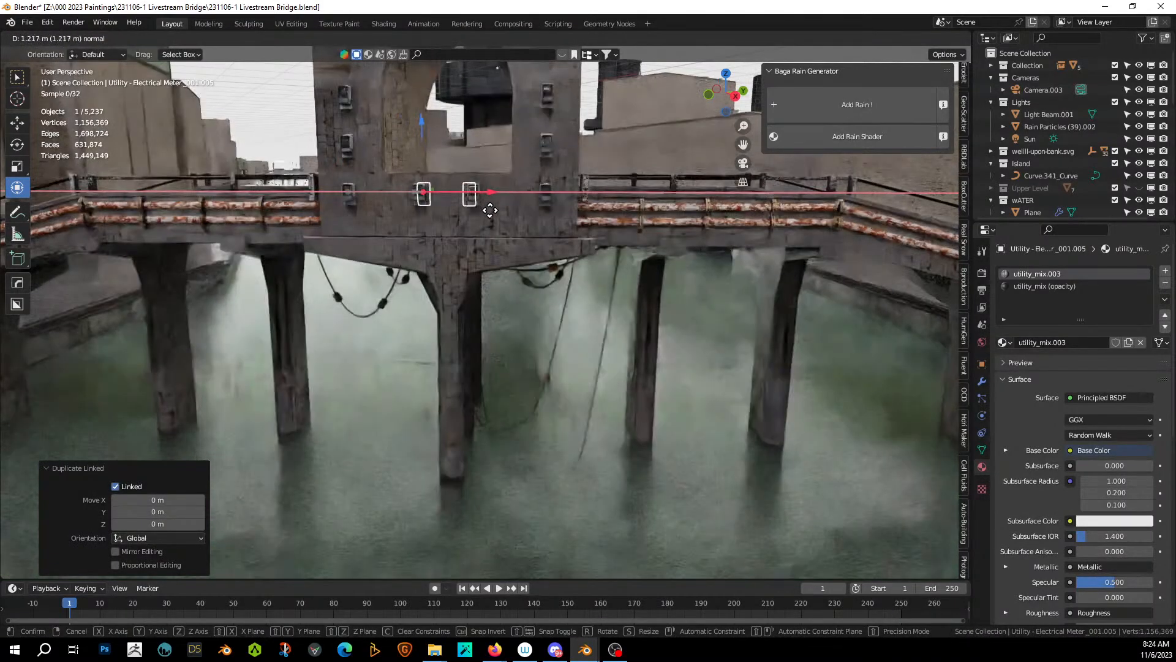
{"action": "left_click", "coordinate": [490, 211]}
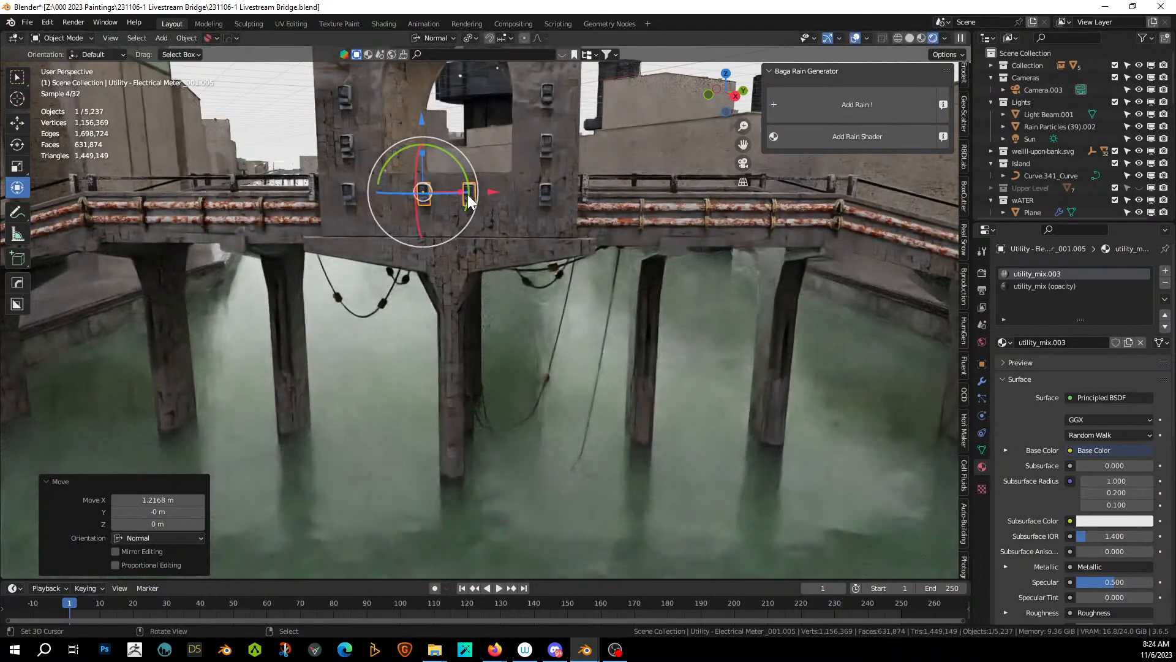
Scale the new duplicate to about 2.03 along its normal X axis and shift it about 0.26 m back outward along that axis.
{"action": "key", "text": "s"}
{"action": "key", "text": "x"}
{"action": "key", "text": "x"}
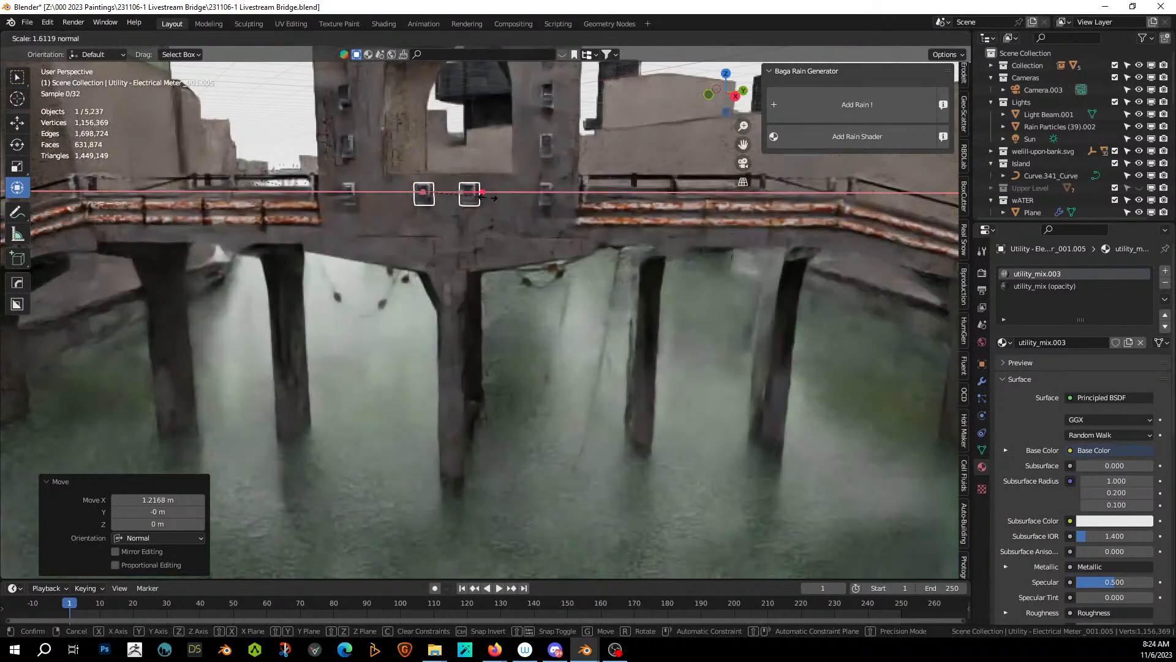
{"action": "left_click", "coordinate": [506, 203]}
{"action": "key", "text": "g"}
{"action": "key", "text": "x"}
{"action": "key", "text": "x"}
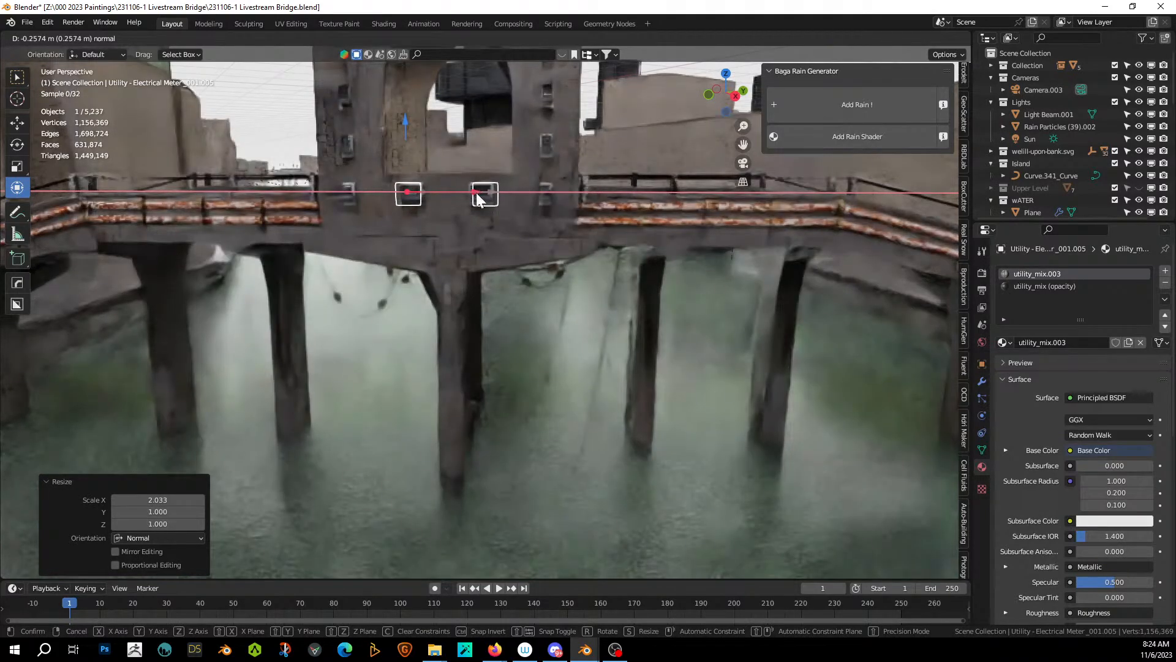
{"action": "left_click", "coordinate": [478, 200]}
{"action": "left_click", "coordinate": [539, 379]}
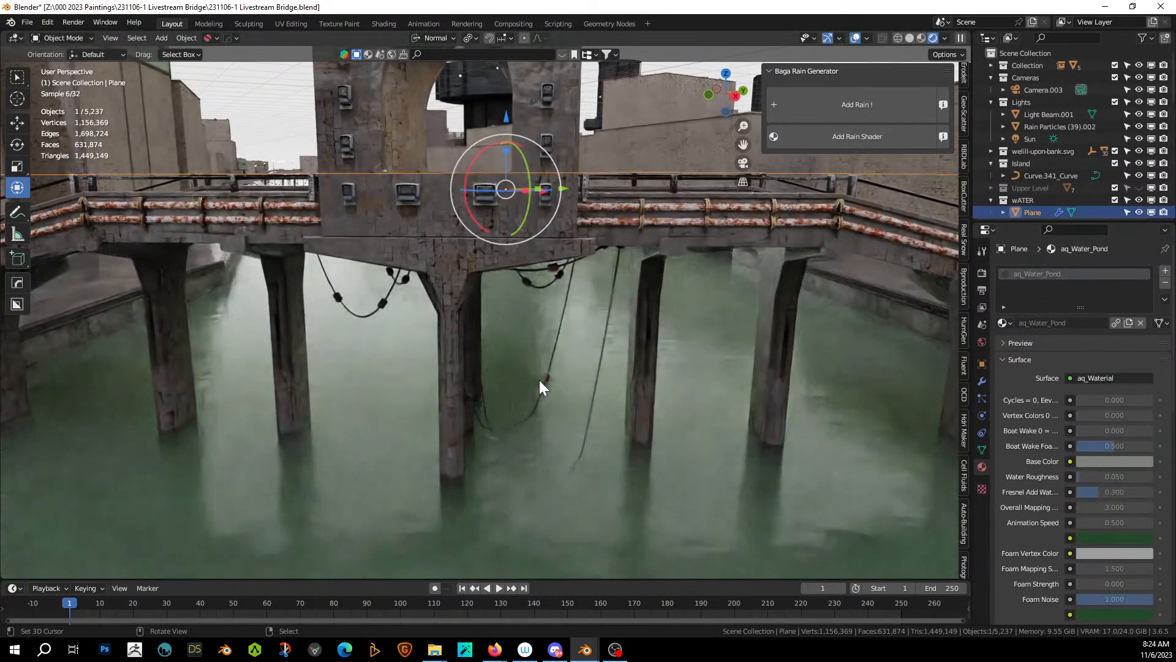
From the camera view, delete the second and fourth mirrored meters from the gatehouse columns, then save the file.
{"action": "key", "text": "KP_0"}
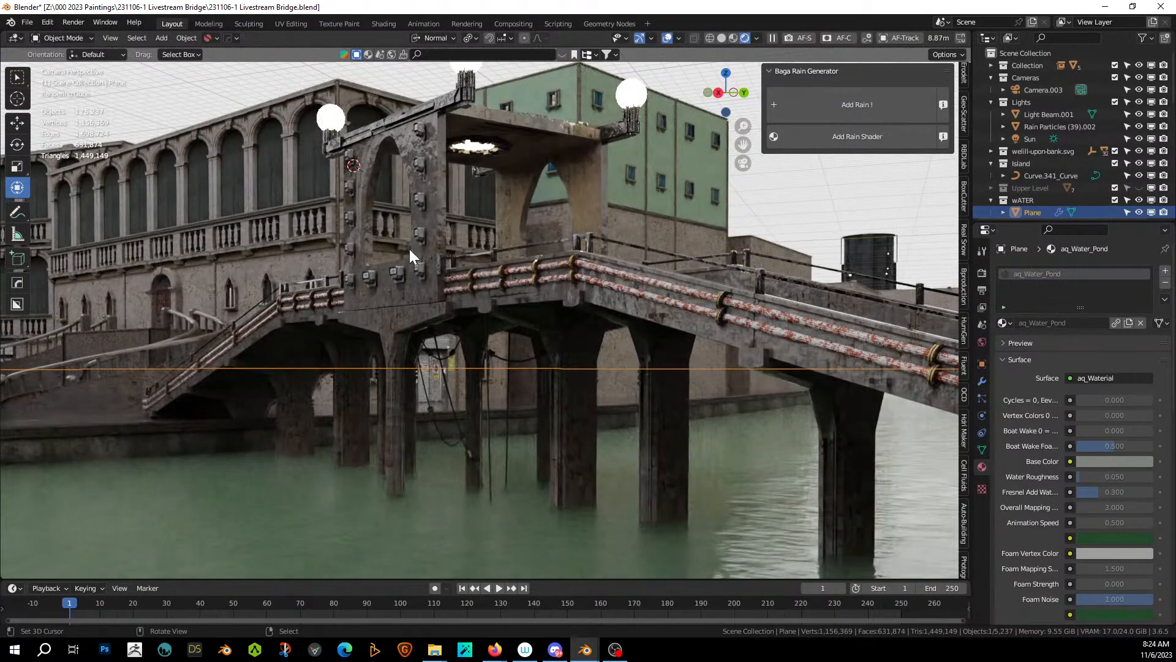
{"action": "left_click", "coordinate": [347, 191]}
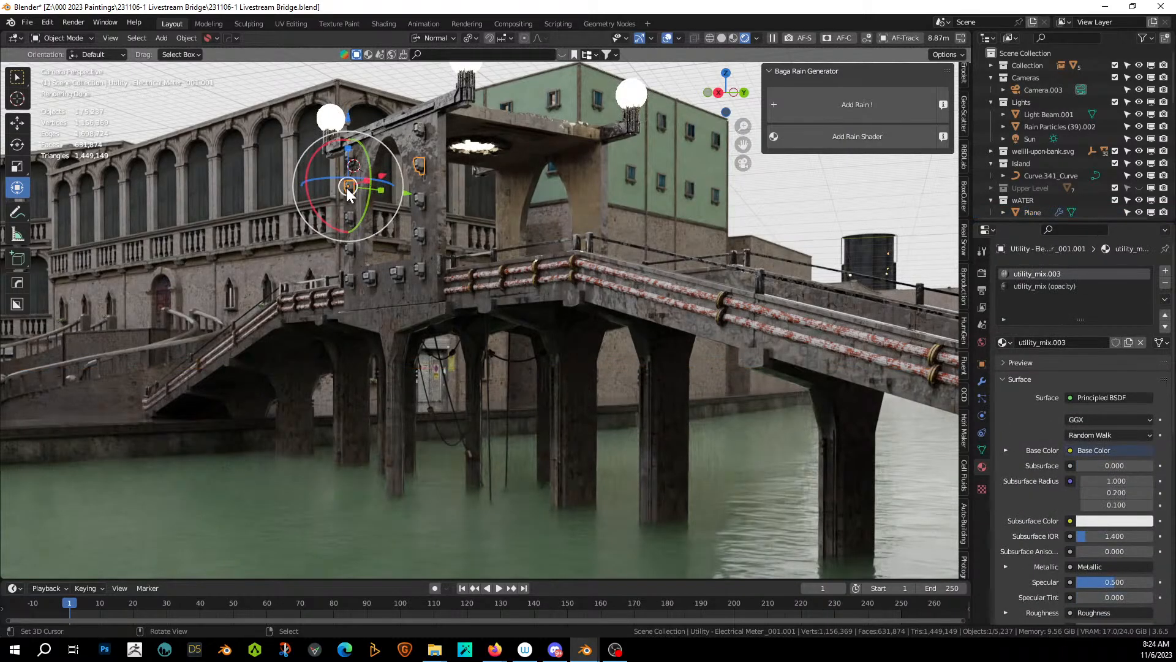
{"action": "key", "text": "x"}
{"action": "left_click", "coordinate": [376, 183]}
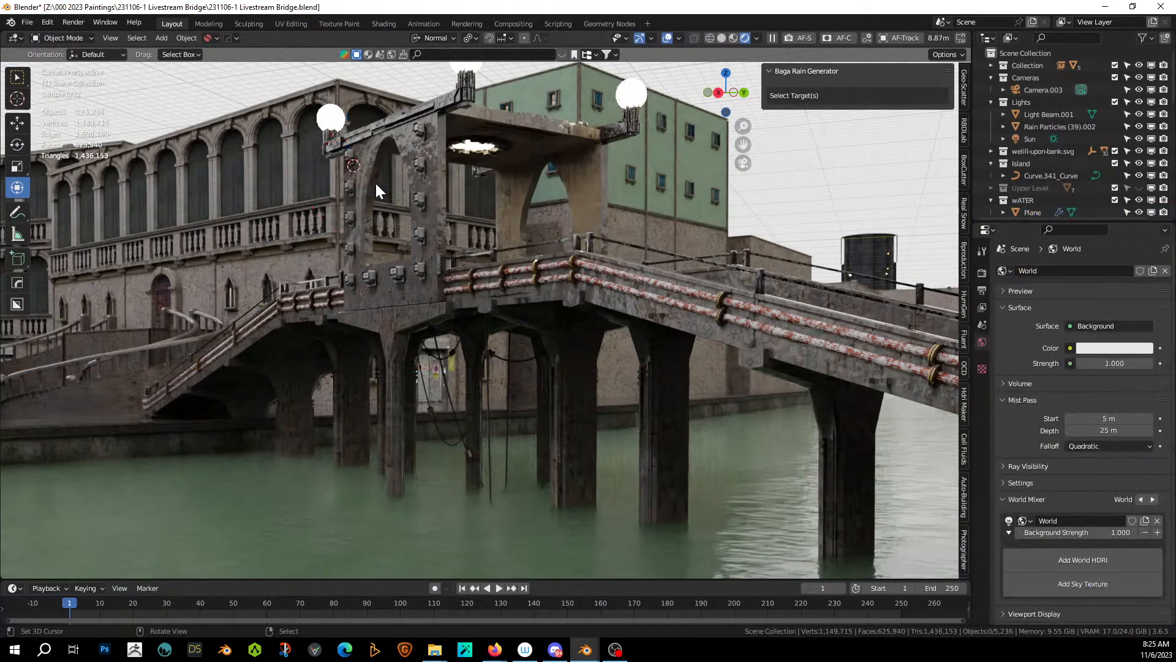
{"action": "left_click", "coordinate": [353, 246]}
{"action": "key", "text": "x"}
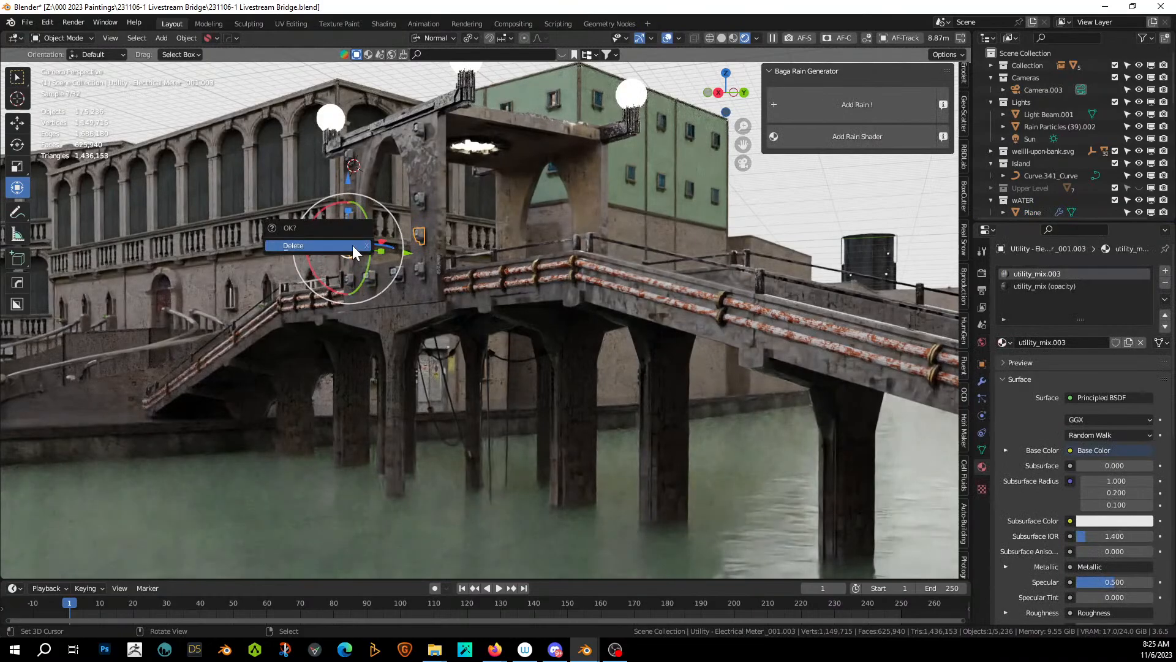
{"action": "left_click", "coordinate": [352, 246]}
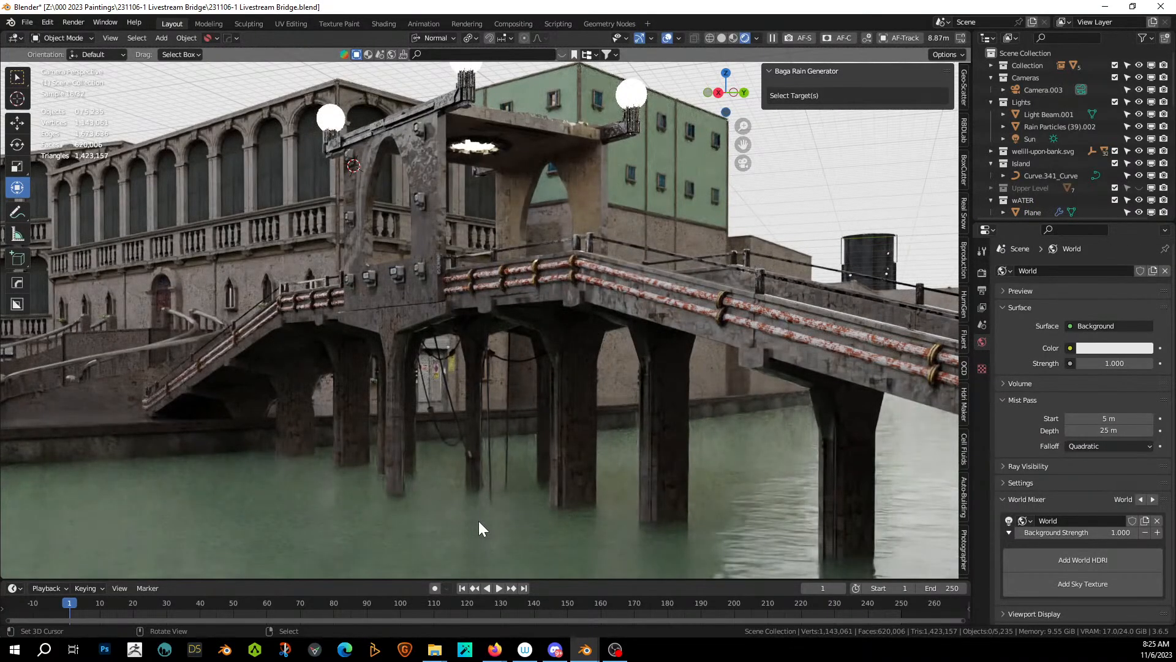
{"action": "key", "text": "ctrl+s"}
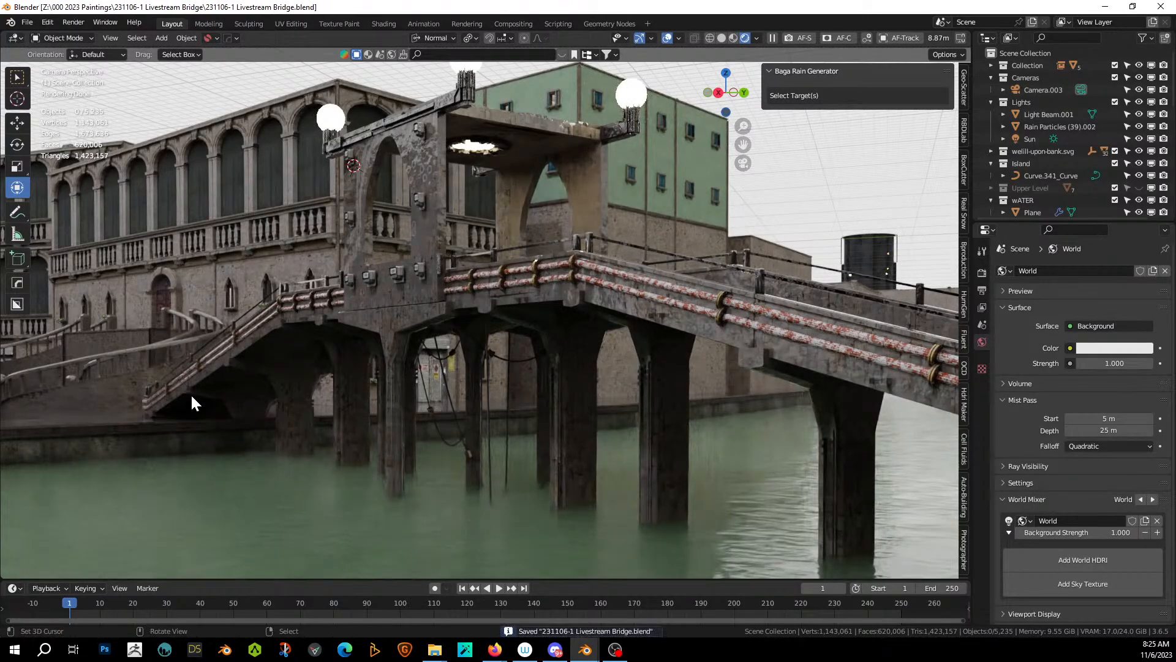
In solid shading, create a cable joining the left column's top and middle meters, with width 0.009 and tension about 0.33.
{"action": "left_click", "coordinate": [721, 39]}
{"action": "mouse_move", "coordinate": [313, 195]}
{"action": "middle_mouse_down"}
{"action": "mouse_move", "coordinate": [400, 258]}
{"action": "mouse_move", "coordinate": [447, 504]}
{"action": "mouse_move", "coordinate": [413, 508]}
{"action": "mouse_move", "coordinate": [455, 468]}
{"action": "mouse_move", "coordinate": [438, 374]}
{"action": "mouse_move", "coordinate": [452, 468]}
{"action": "mouse_move", "coordinate": [431, 479]}
{"action": "mouse_move", "coordinate": [371, 470]}
{"action": "mouse_move", "coordinate": [430, 472]}
{"action": "middle_mouse_up"}
{"action": "scroll", "coordinate": [399, 258], "scroll_direction": "up", "scroll_amount": 4}
{"action": "middle_click_drag", "start_coordinate": [430, 472], "coordinate": [491, 407], "text": "shift"}
{"action": "key", "text": "shift+alt+c"}
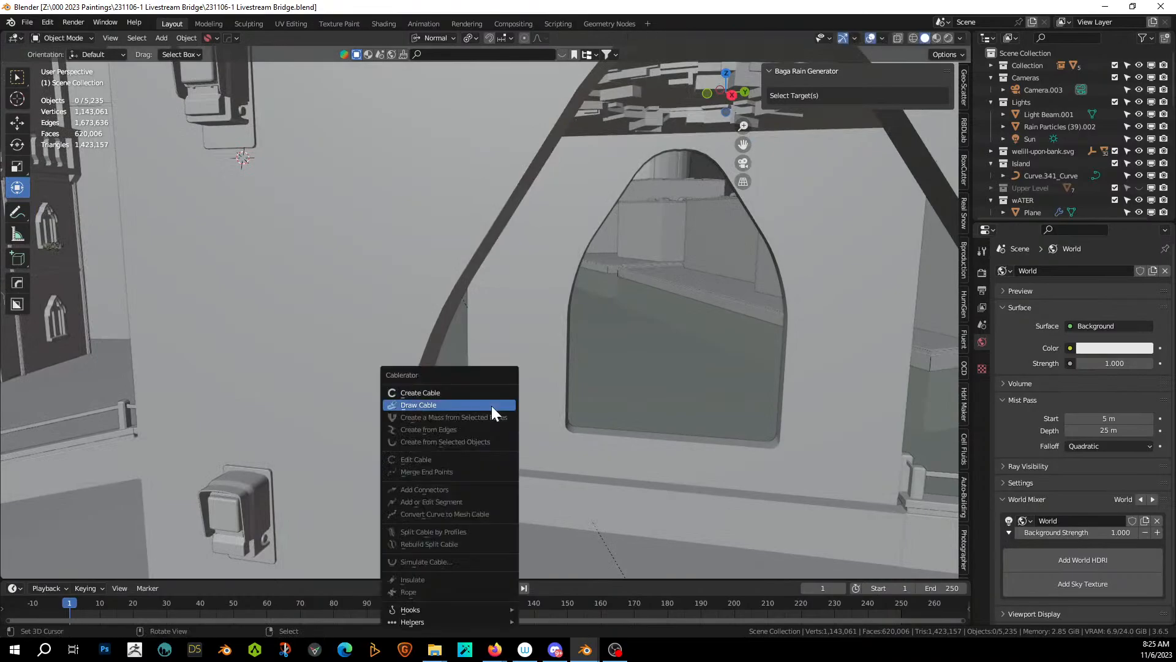
{"action": "left_click", "coordinate": [470, 394]}
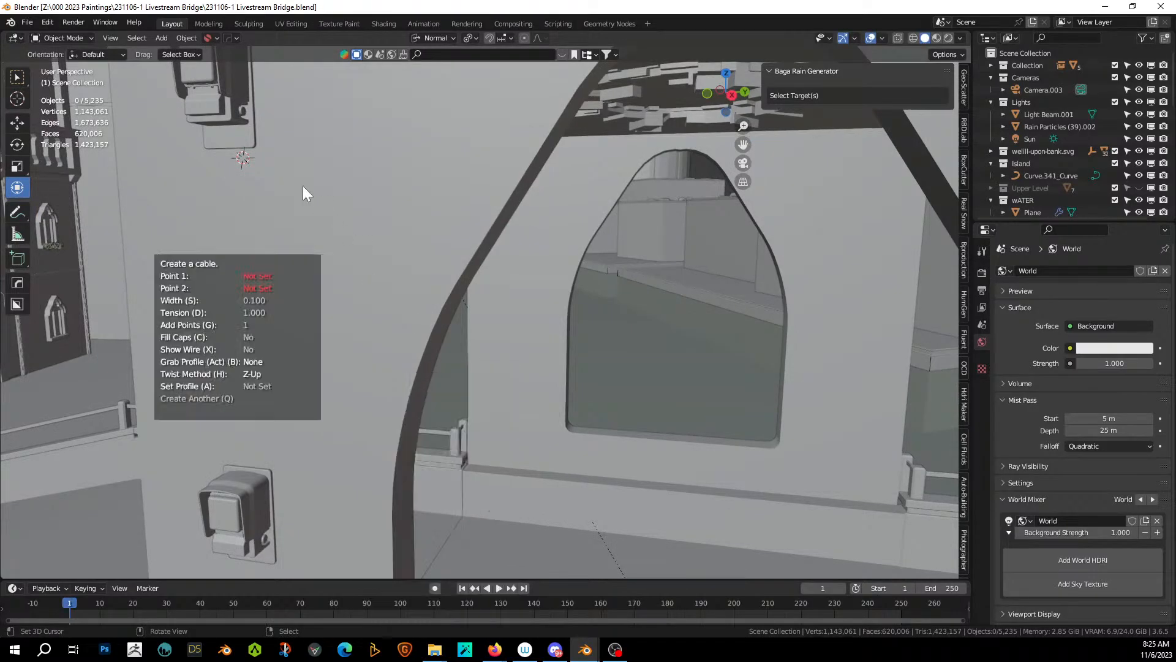
{"action": "left_click", "coordinate": [244, 109]}
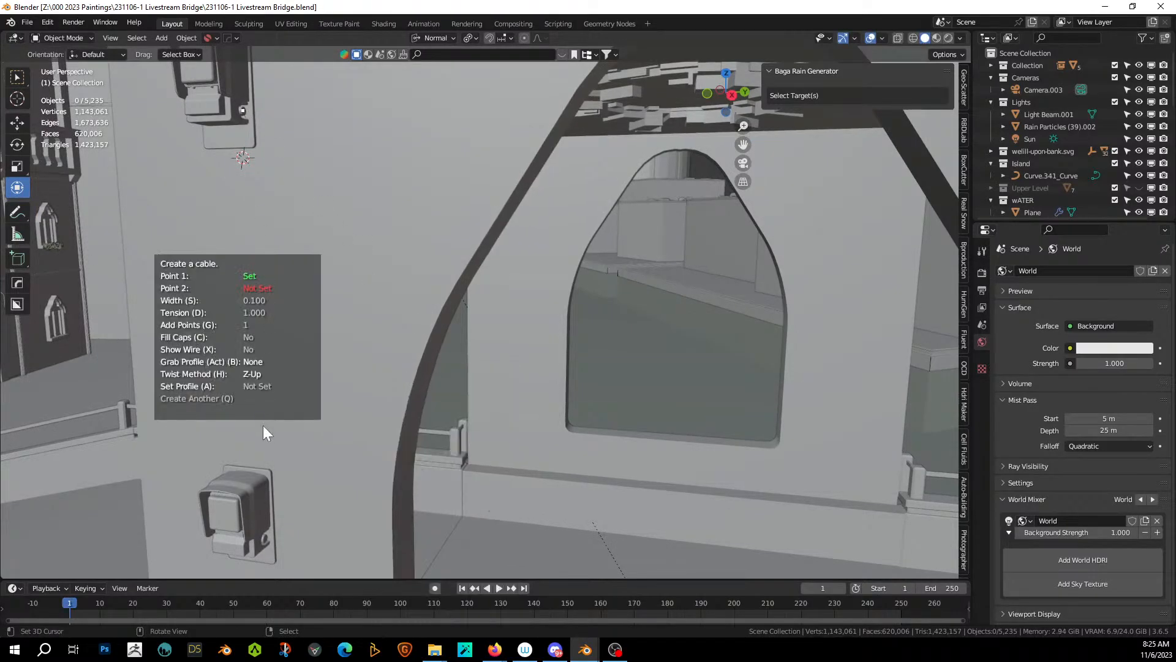
{"action": "left_click", "coordinate": [265, 539]}
{"action": "key", "text": "s"}
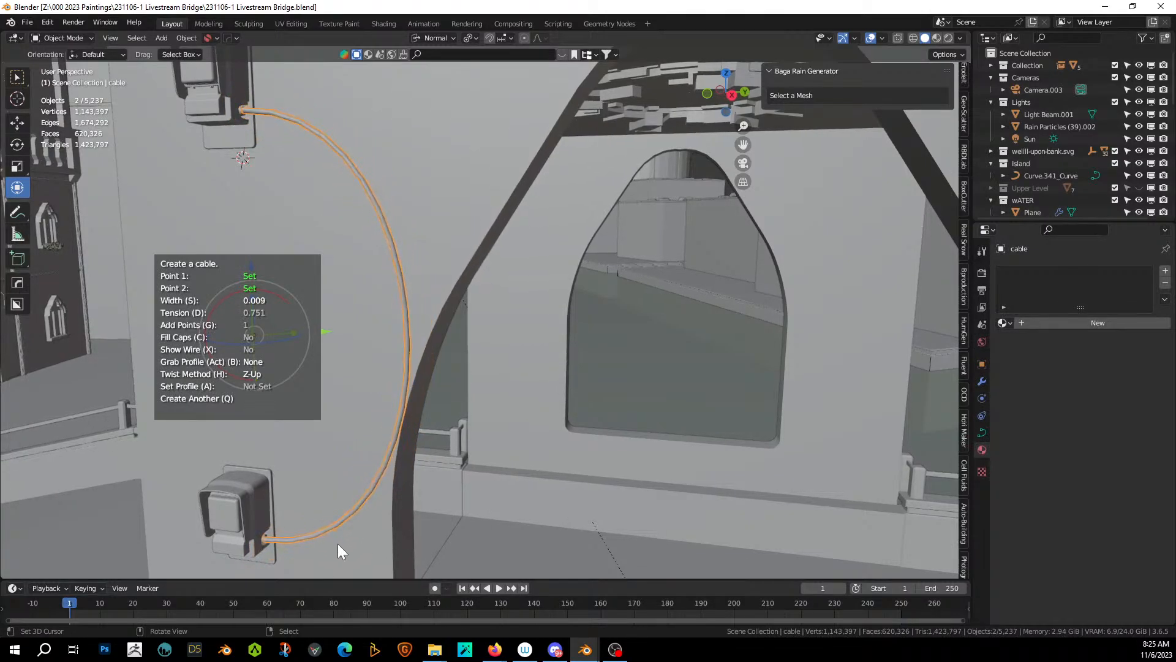
{"action": "scroll", "coordinate": [353, 525], "scroll_direction": "down", "scroll_amount": 4}
{"action": "key", "text": "d"}
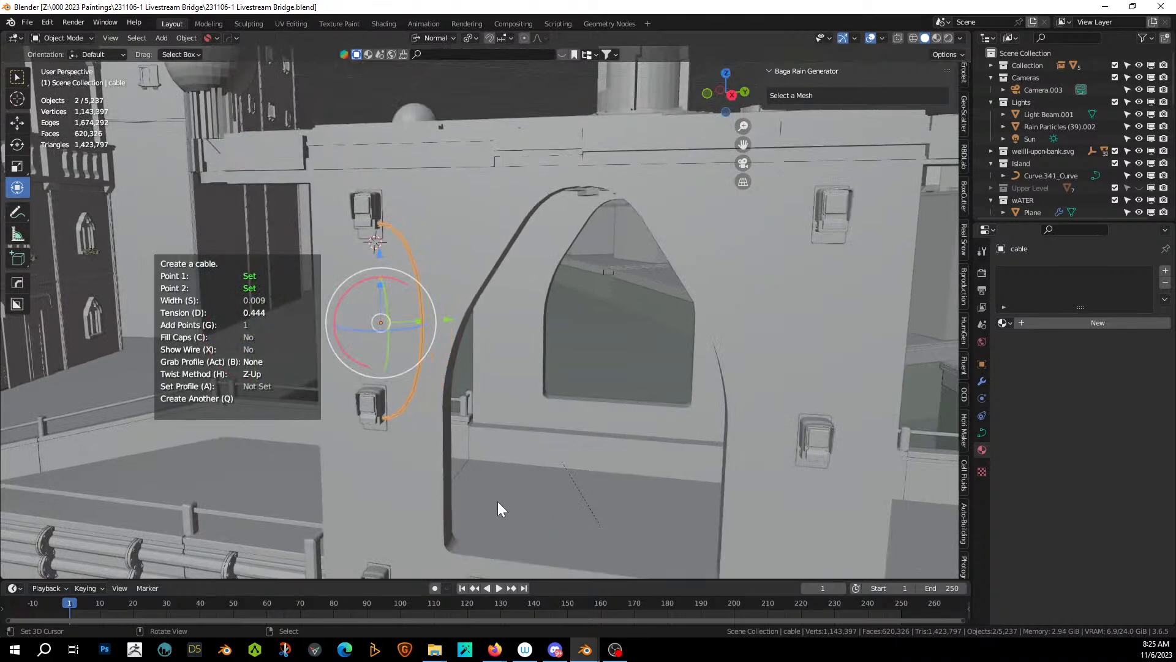
{"action": "middle_click_drag", "start_coordinate": [486, 499], "coordinate": [481, 403]}
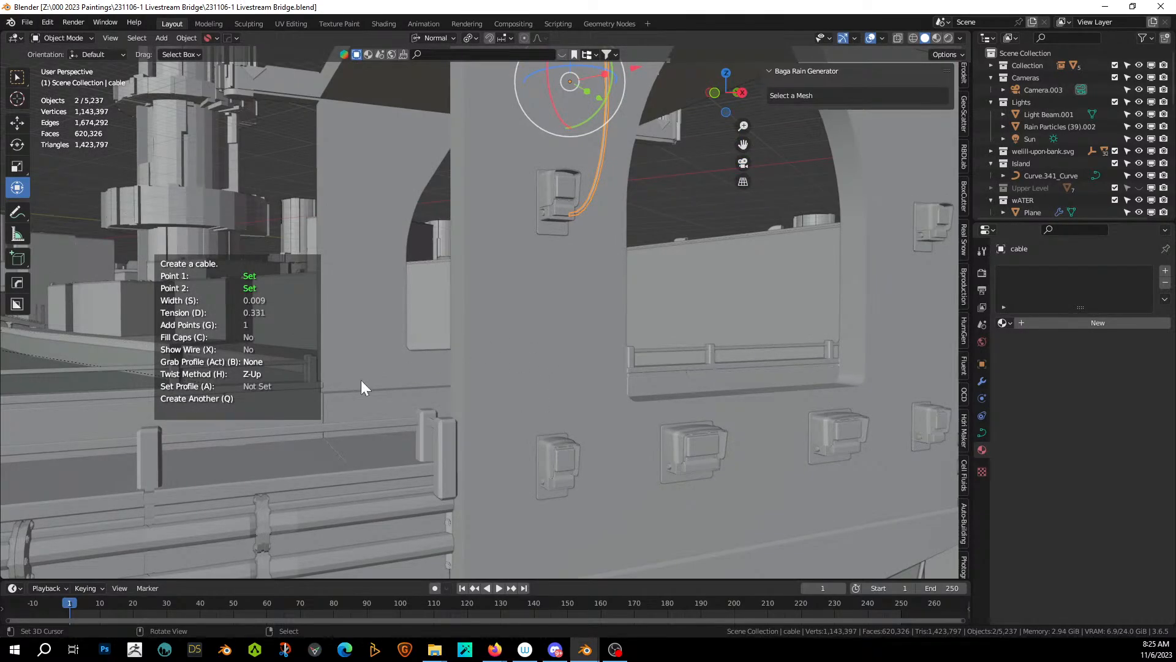
Create another cable looping outward from the left column's middle meter down to its lowest meter.
{"action": "key", "text": "q"}
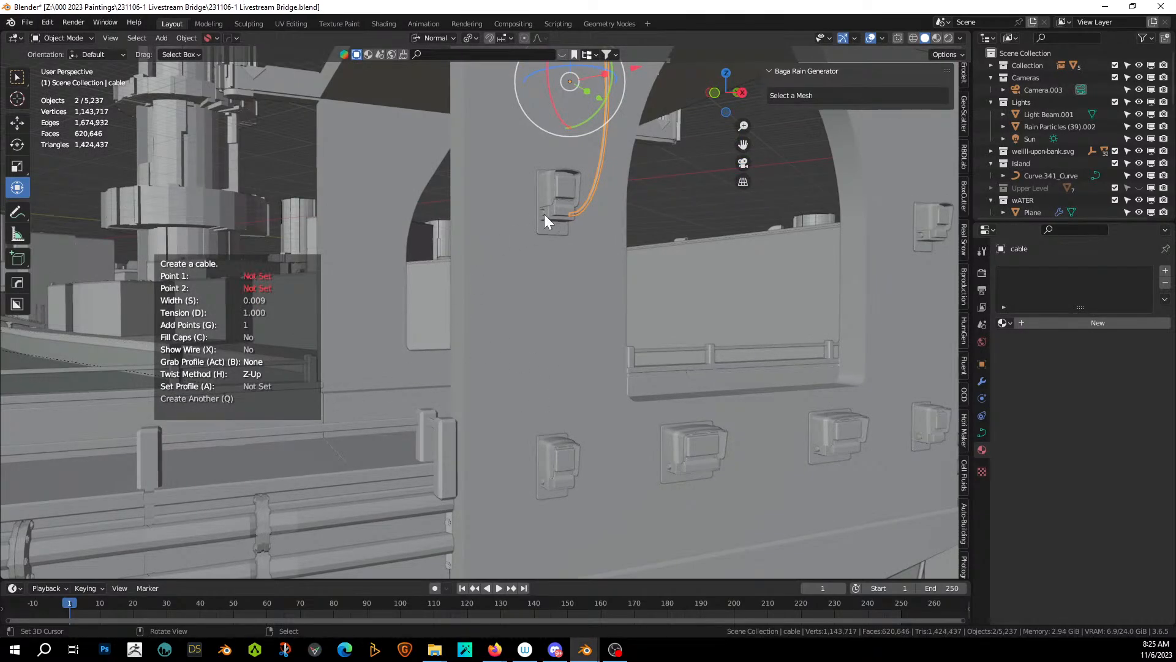
{"action": "left_click", "coordinate": [543, 212]}
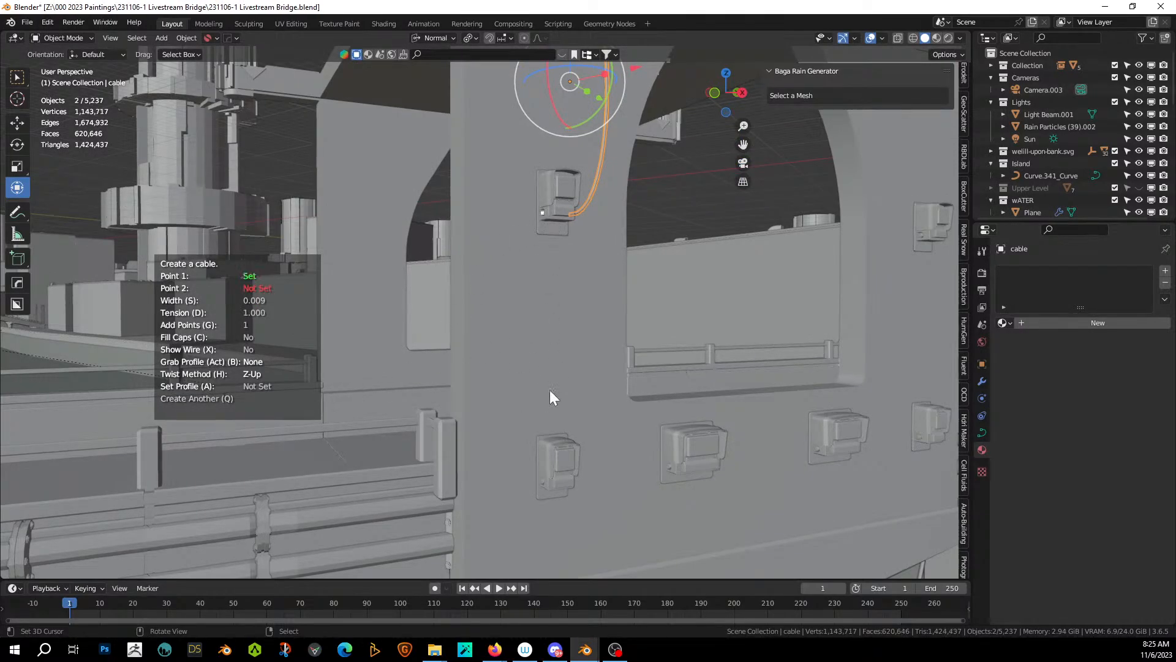
{"action": "left_click", "coordinate": [543, 484]}
{"action": "middle_click_drag", "start_coordinate": [550, 490], "coordinate": [537, 504]}
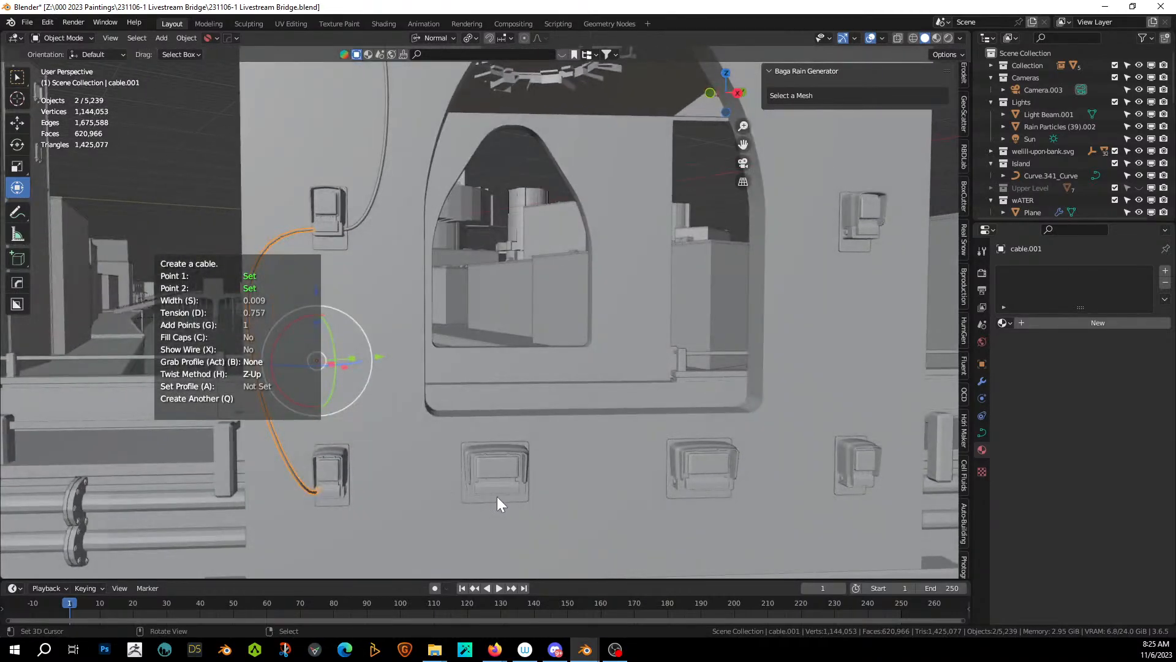
Create a nearly straight cable from the left column's lowest meter to the next meter along the bottom row.
{"action": "key", "text": "q"}
{"action": "middle_click_drag", "start_coordinate": [424, 497], "coordinate": [600, 391]}
{"action": "scroll", "coordinate": [390, 466], "scroll_direction": "up", "scroll_amount": 4}
{"action": "middle_click_drag", "start_coordinate": [539, 343], "coordinate": [641, 370]}
{"action": "left_click", "coordinate": [391, 357]}
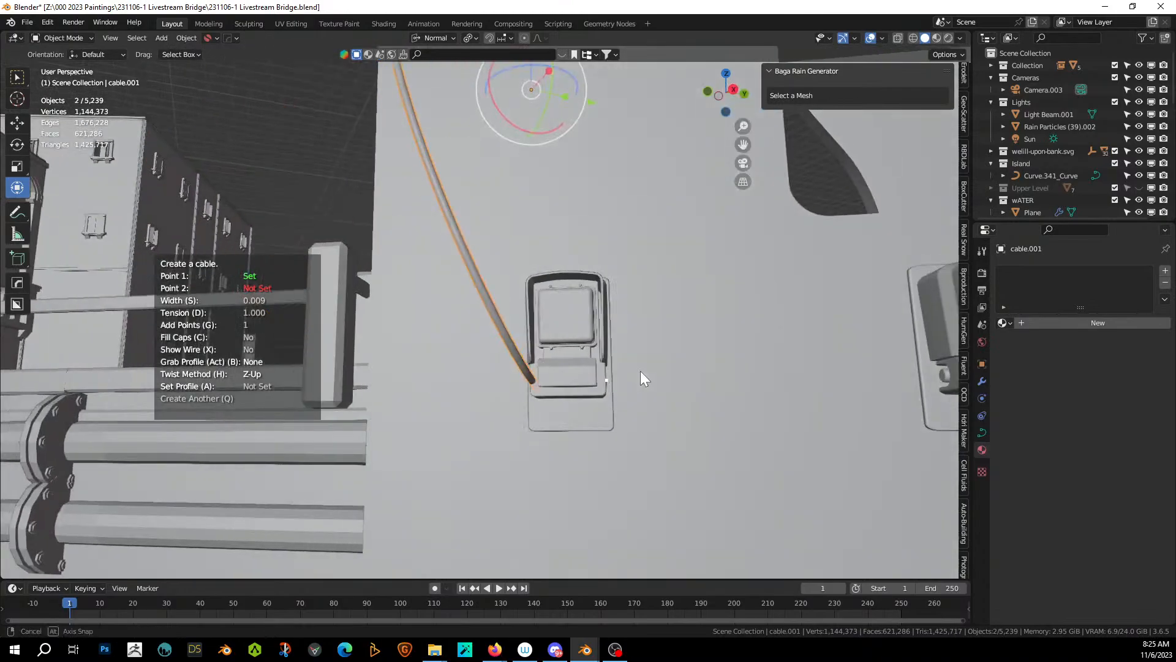
{"action": "middle_click_drag", "start_coordinate": [797, 376], "coordinate": [636, 382]}
{"action": "middle_click_drag", "start_coordinate": [472, 379], "coordinate": [670, 380]}
{"action": "middle_click_drag", "start_coordinate": [772, 396], "coordinate": [512, 382]}
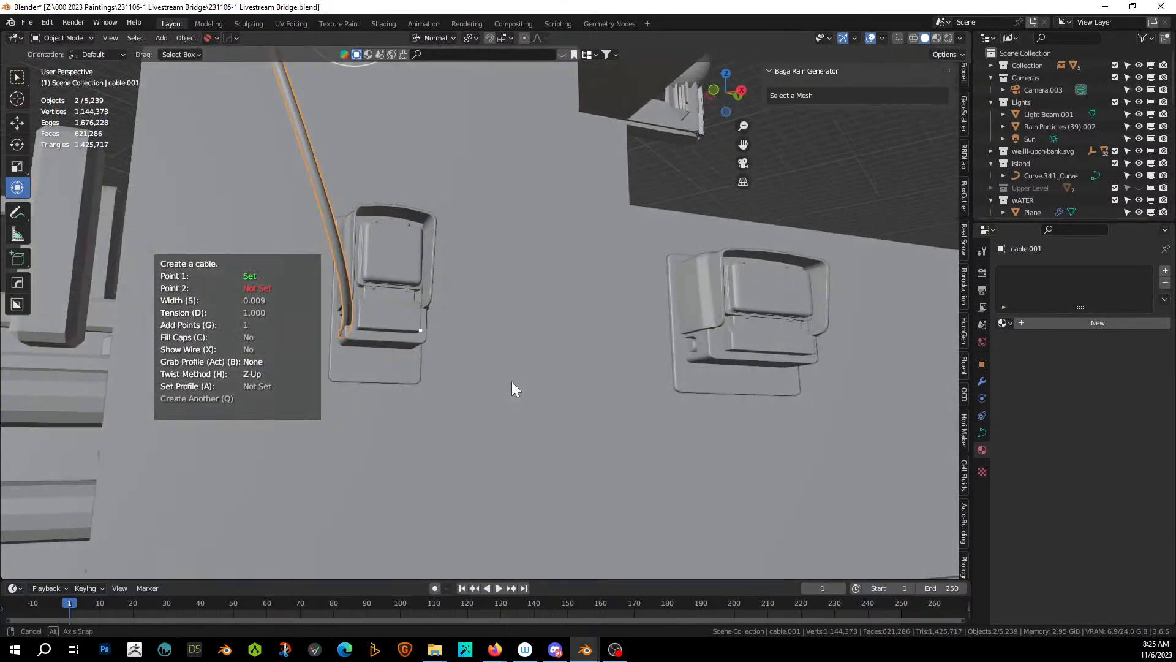
{"action": "left_click", "coordinate": [692, 344]}
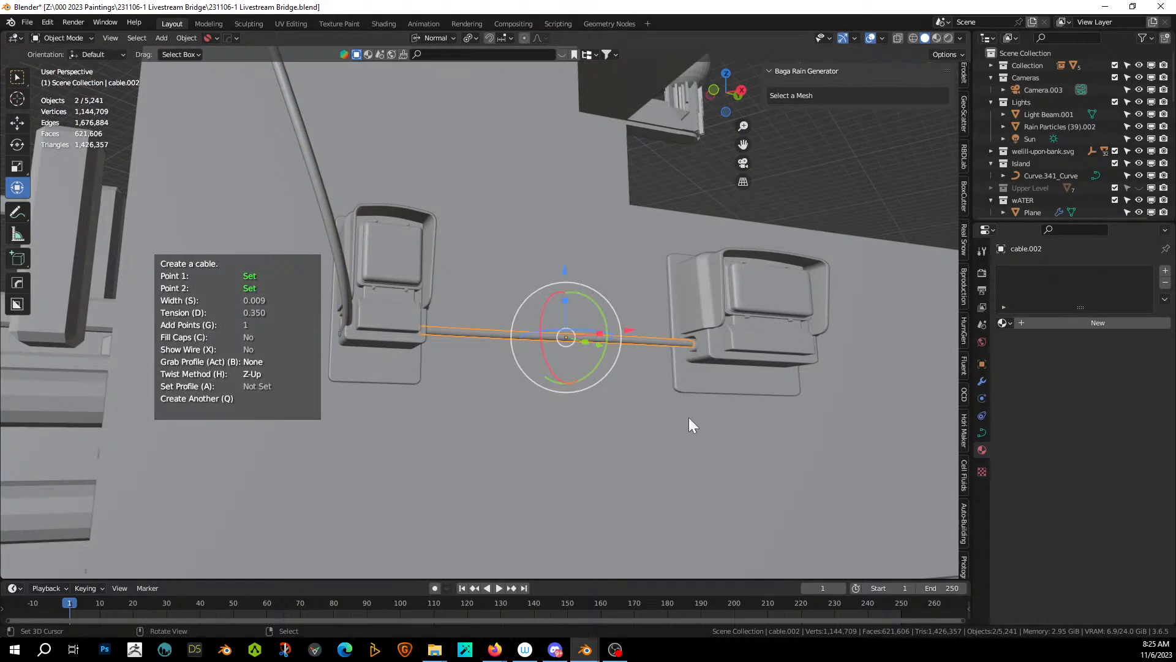
{"action": "key", "text": "d"}
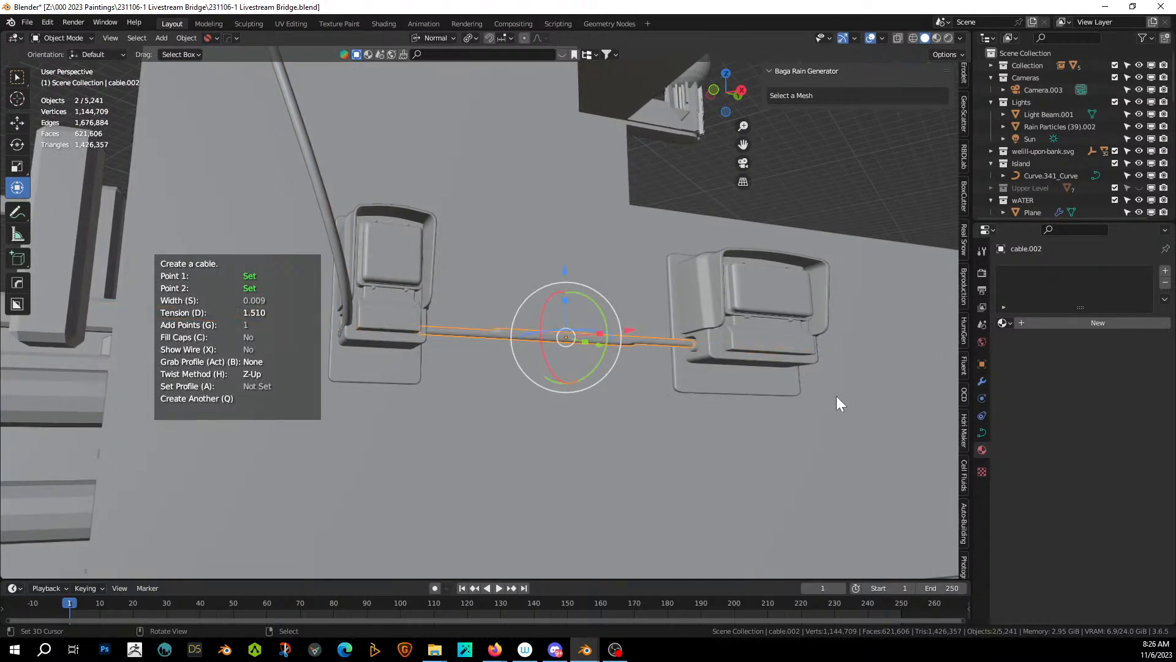
{"action": "right_click", "coordinate": [814, 374]}
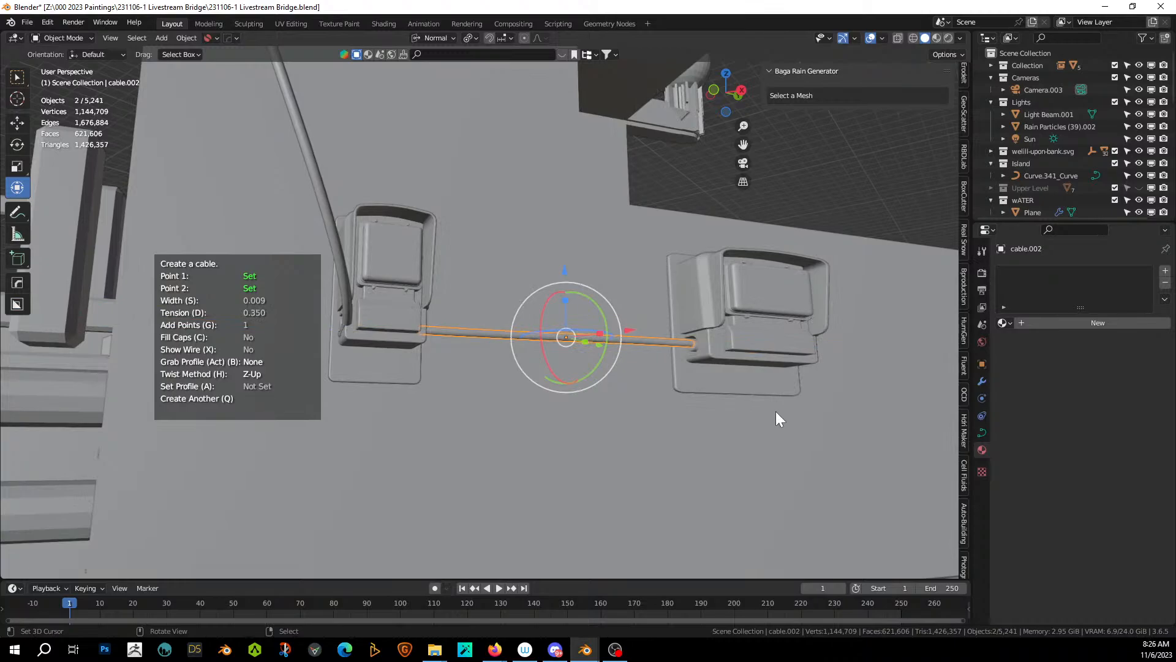
Create another cable linking the two middle meters of the bottom row.
{"action": "key", "text": "q"}
{"action": "middle_click_drag", "start_coordinate": [815, 425], "coordinate": [799, 397], "text": "shift"}
{"action": "middle_click_drag", "start_coordinate": [400, 386], "coordinate": [620, 422]}
{"action": "left_click", "coordinate": [355, 390]}
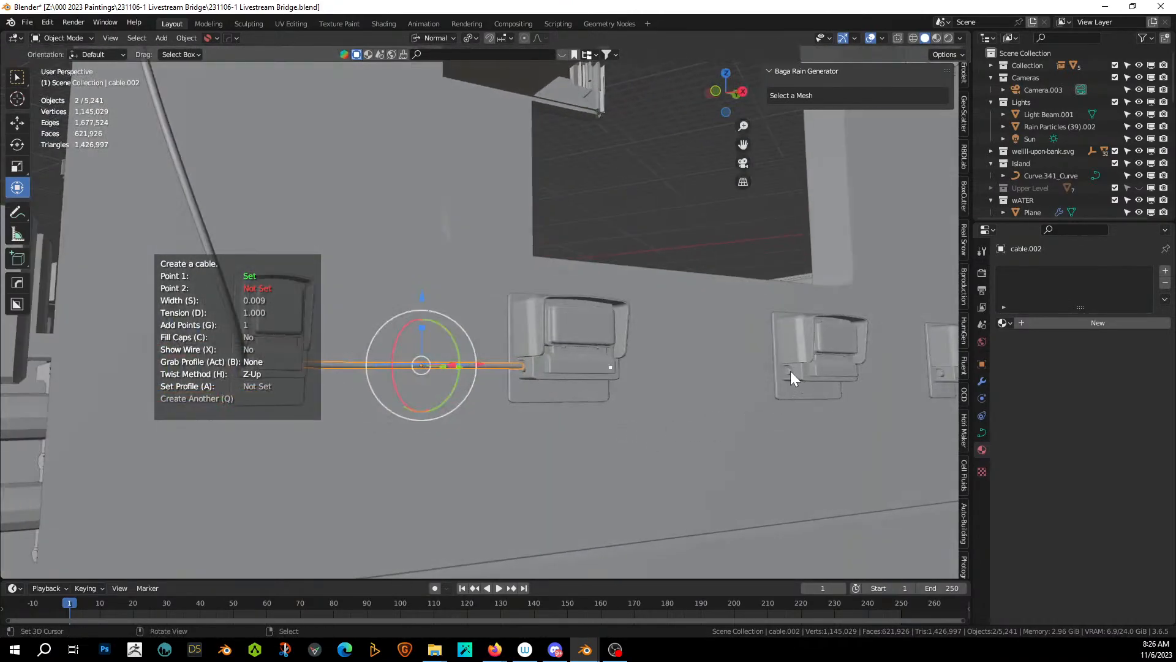
{"action": "left_click", "coordinate": [789, 371]}
{"action": "middle_click_drag", "start_coordinate": [816, 393], "coordinate": [668, 364]}
{"action": "scroll", "coordinate": [875, 434], "scroll_direction": "up", "scroll_amount": 3}
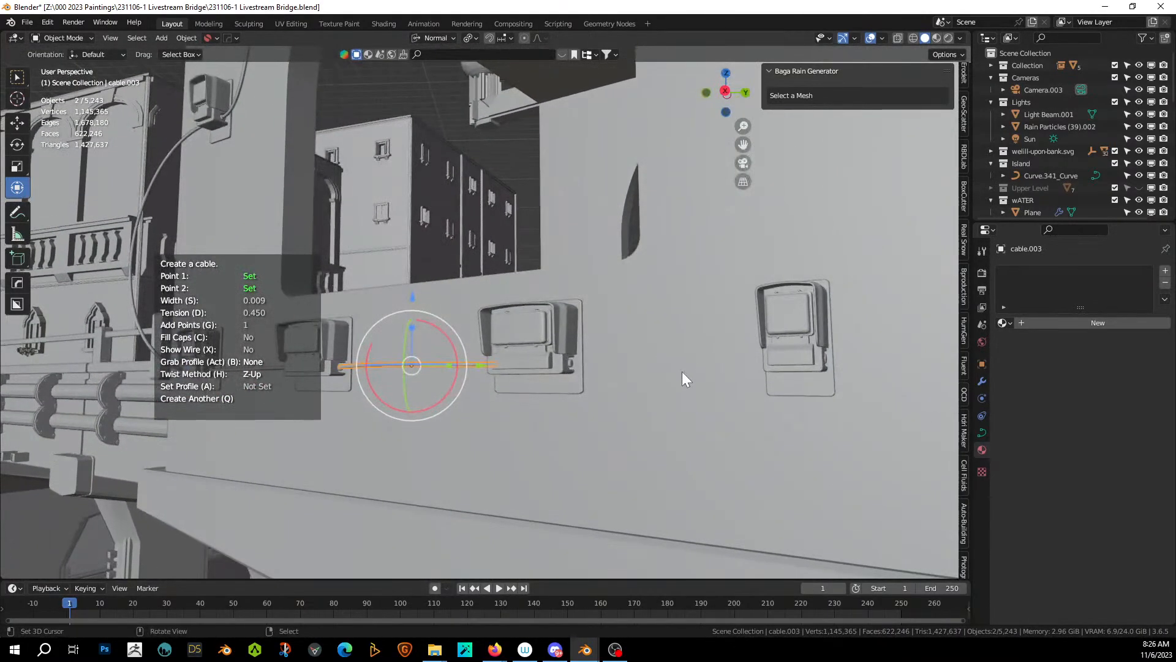
Create a cable from the third bottom-row meter to the right column's lowest meter.
{"action": "key", "text": "q"}
{"action": "left_click", "coordinate": [573, 362]}
{"action": "middle_click_drag", "start_coordinate": [571, 362], "coordinate": [701, 527]}
{"action": "scroll", "coordinate": [857, 378], "scroll_direction": "up", "scroll_amount": 2}
{"action": "left_click", "coordinate": [753, 384]}
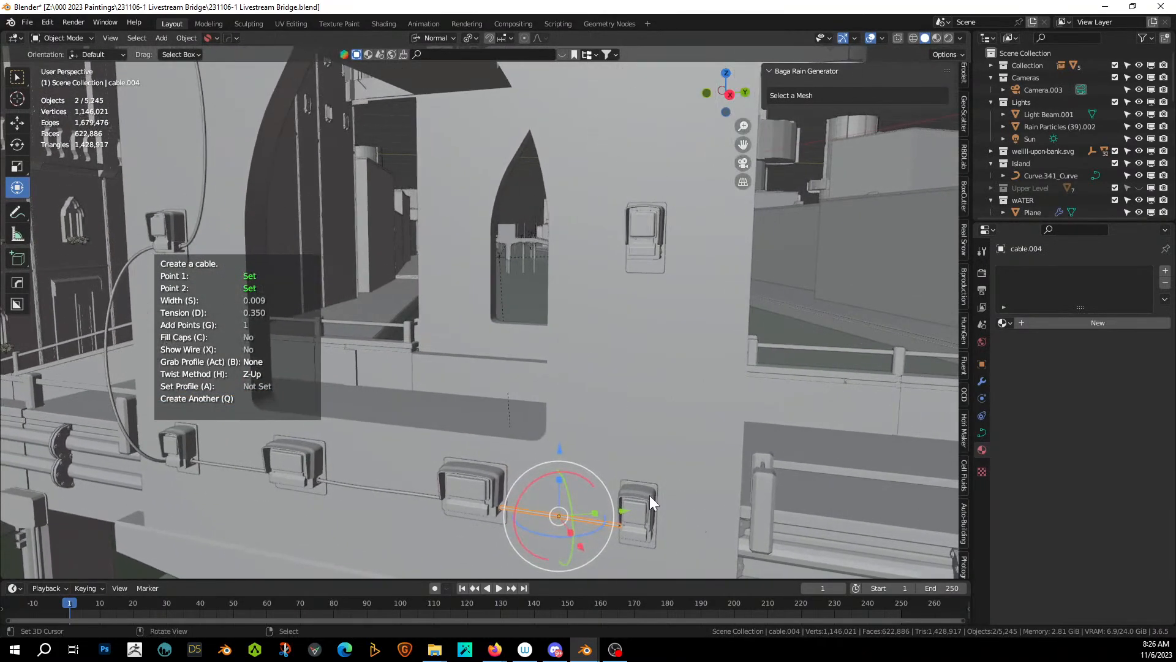
{"action": "mouse_move", "coordinate": [650, 495]}
{"action": "middle_mouse_down"}
{"action": "mouse_move", "coordinate": [686, 494]}
{"action": "mouse_move", "coordinate": [629, 485]}
{"action": "middle_mouse_up"}
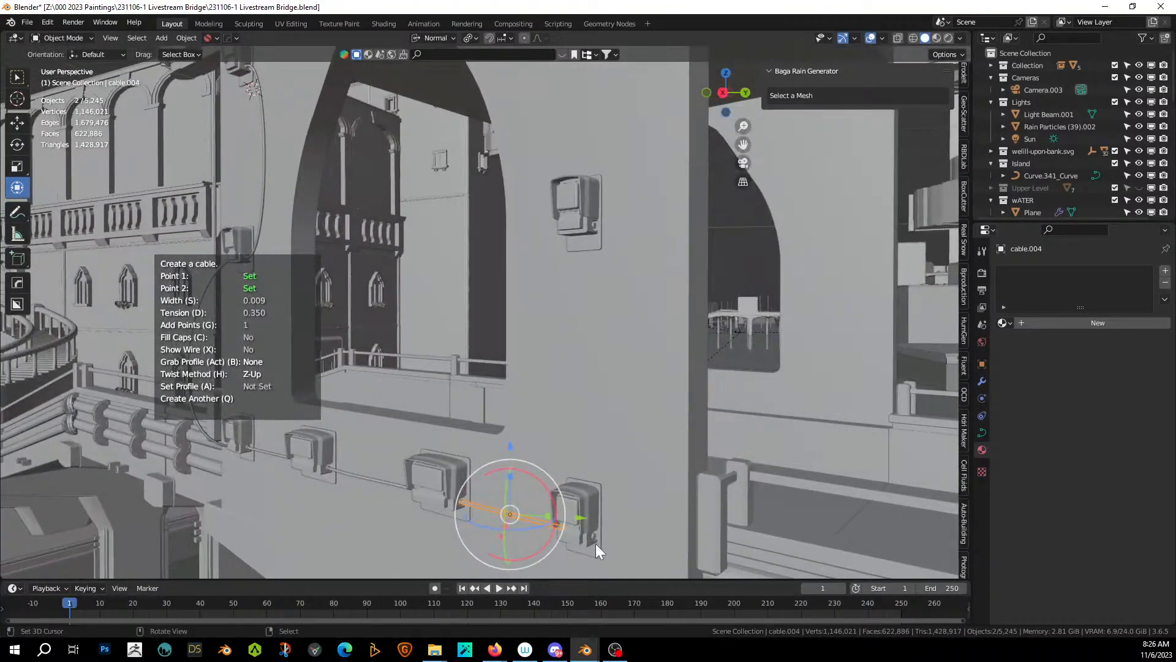
Create a cable curving outward from the right column's lowest meter up to its middle meter.
{"action": "key", "text": "q"}
{"action": "left_click", "coordinate": [594, 535]}
{"action": "left_click", "coordinate": [595, 225]}
{"action": "middle_click_drag", "start_coordinate": [586, 258], "coordinate": [787, 454]}
Create a cable from the right column's middle meter to its top meter and set its tension to about 0.317.
{"action": "key", "text": "q"}
{"action": "scroll", "coordinate": [704, 453], "scroll_direction": "up", "scroll_amount": 3}
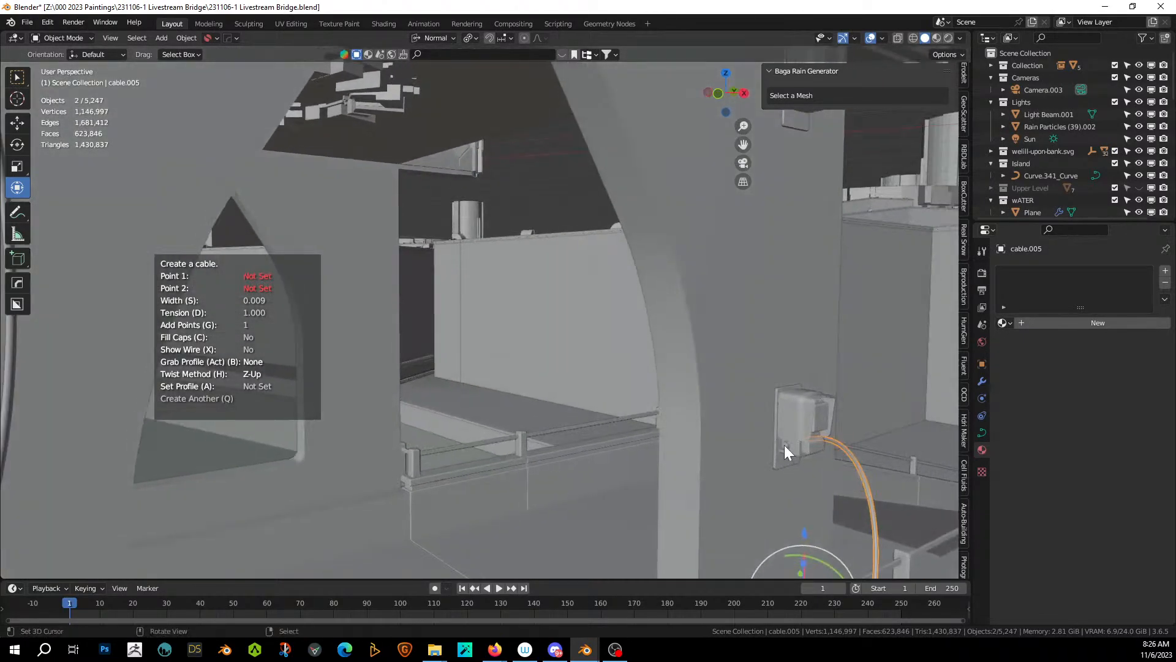
{"action": "left_click", "coordinate": [785, 444]}
{"action": "middle_click_drag", "start_coordinate": [813, 354], "coordinate": [795, 472]}
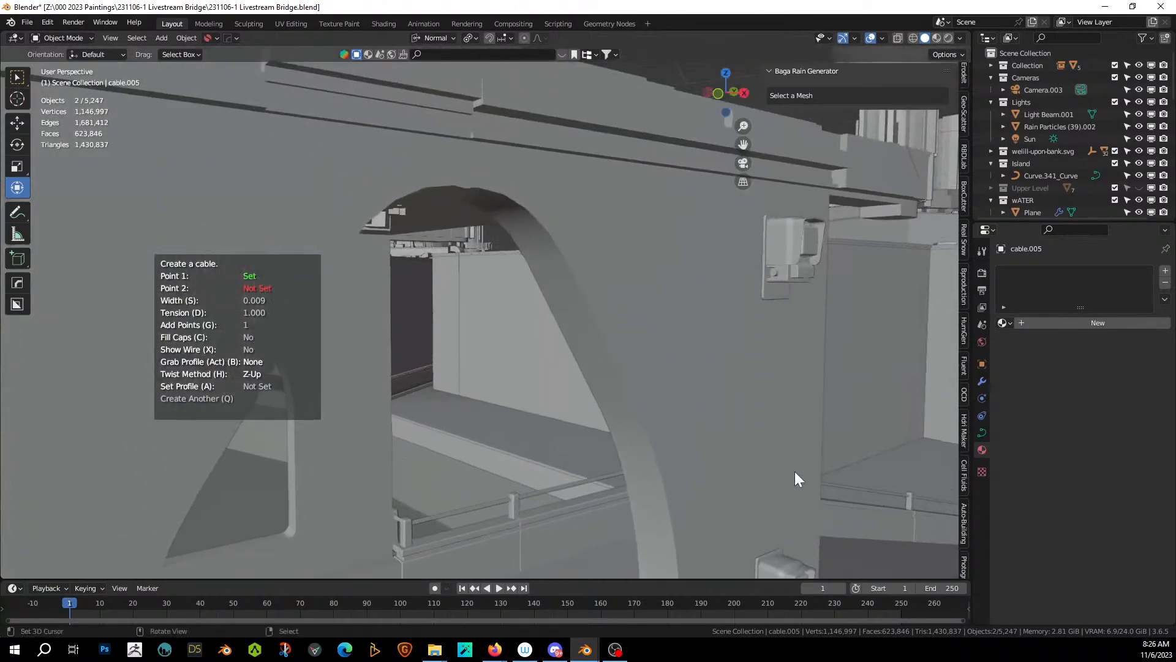
{"action": "left_click", "coordinate": [772, 272]}
{"action": "middle_click_drag", "start_coordinate": [772, 271], "coordinate": [712, 344]}
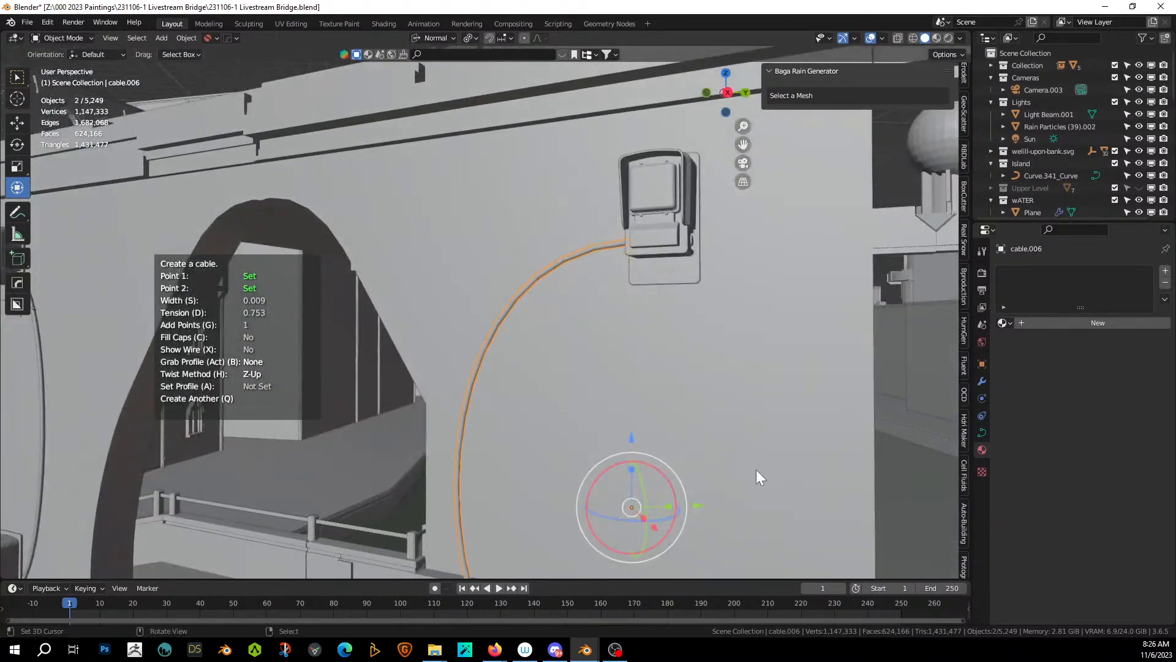
{"action": "scroll", "coordinate": [759, 476], "scroll_direction": "down", "scroll_amount": 4}
{"action": "key", "text": "d"}
{"action": "left_click", "coordinate": [695, 470]}
{"action": "scroll", "coordinate": [710, 475], "scroll_direction": "down", "scroll_amount": 4}
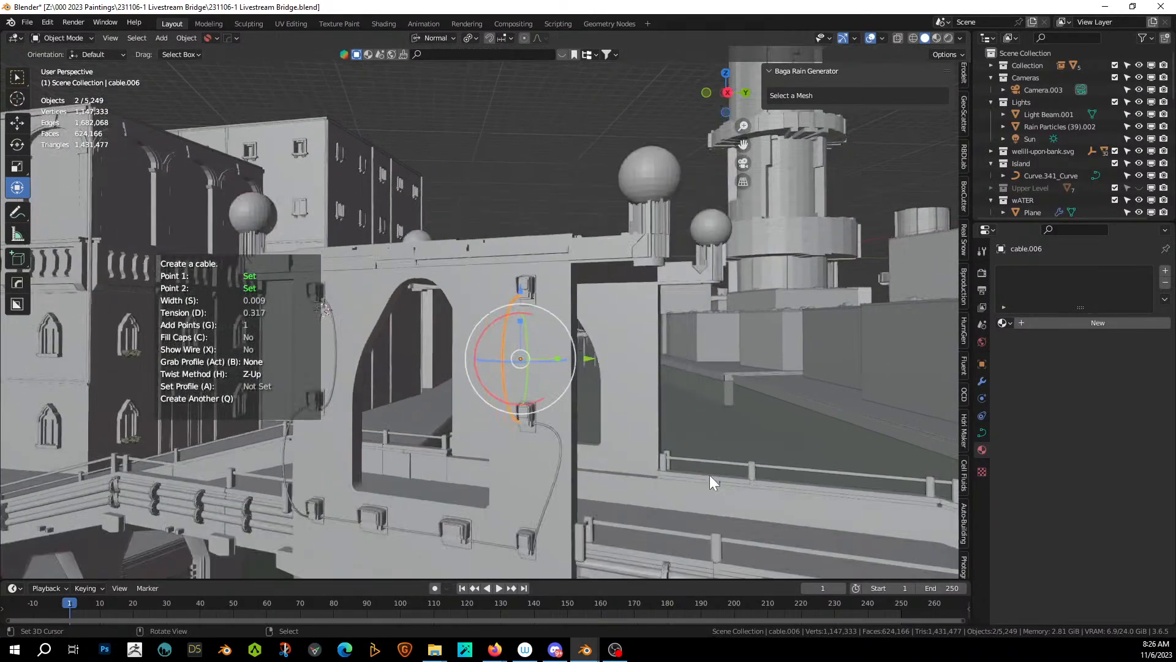
Replace the looping cable between the left column's lowest and middle meters with a new one attached at their side sockets.
{"action": "middle_click_drag", "start_coordinate": [721, 476], "coordinate": [575, 395]}
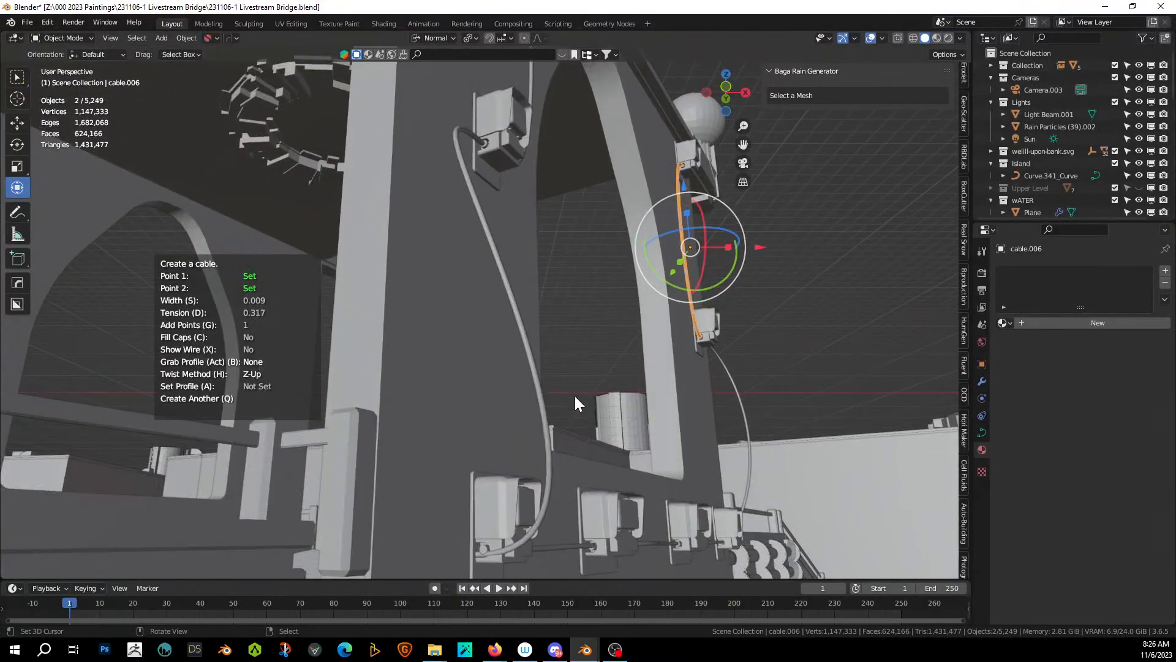
{"action": "left_click", "coordinate": [486, 547]}
{"action": "left_click", "coordinate": [483, 548]}
{"action": "left_click", "coordinate": [484, 142]}
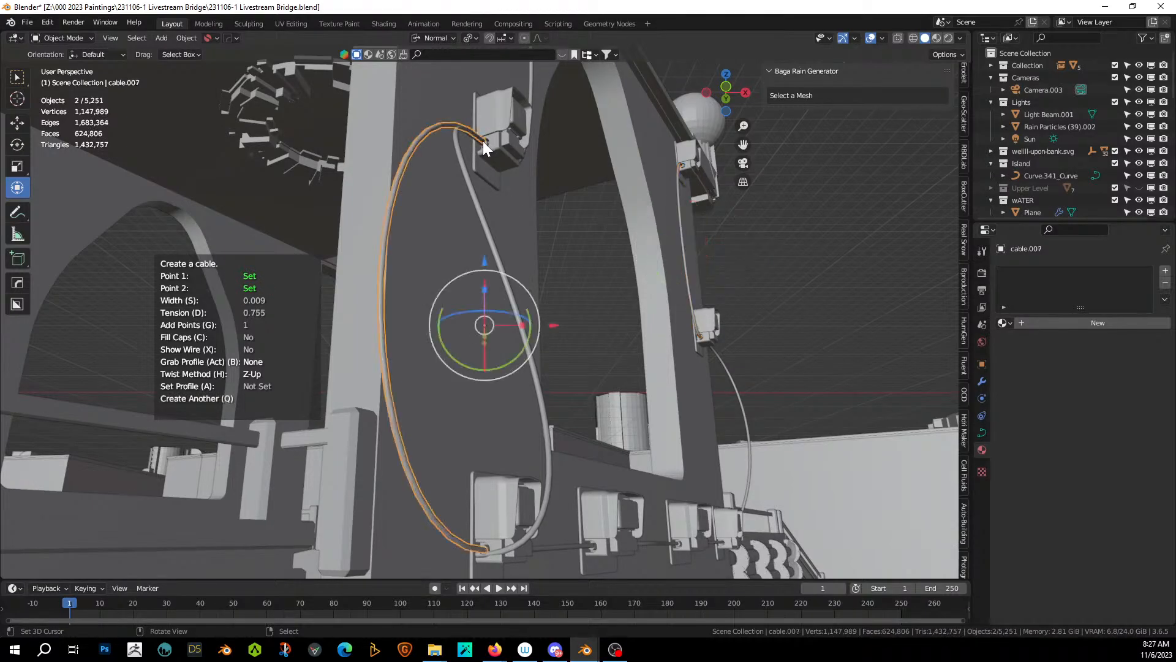
{"action": "key", "text": "Return"}
{"action": "left_click", "coordinate": [543, 413]}
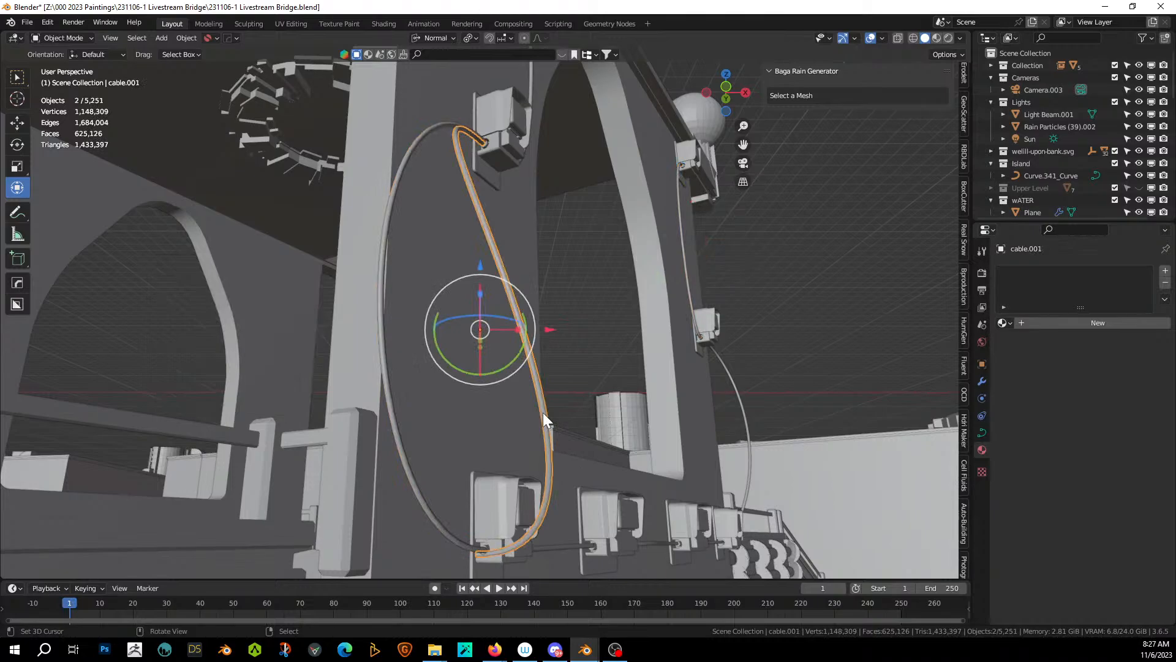
{"action": "key", "text": "x"}
{"action": "left_click", "coordinate": [544, 413]}
Simulate the cable between the left column's lowest and middle meters with Cablerator, leaving Expand Length at 0.
{"action": "middle_click_drag", "start_coordinate": [543, 413], "coordinate": [448, 468]}
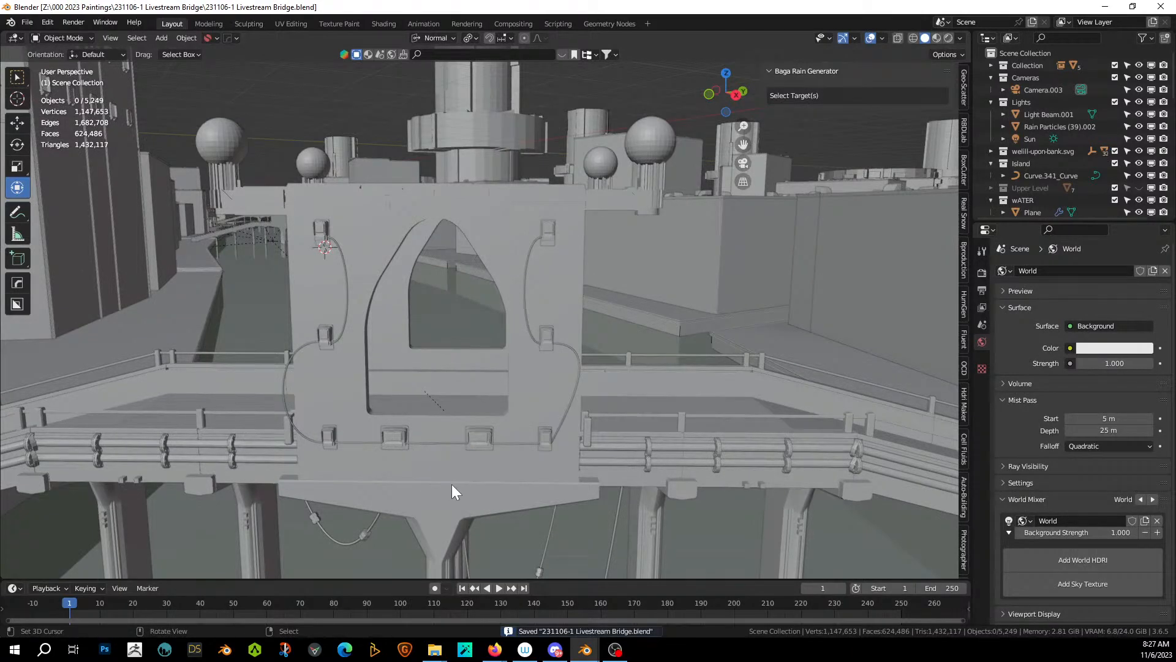
{"action": "middle_click_drag", "start_coordinate": [457, 474], "coordinate": [354, 380]}
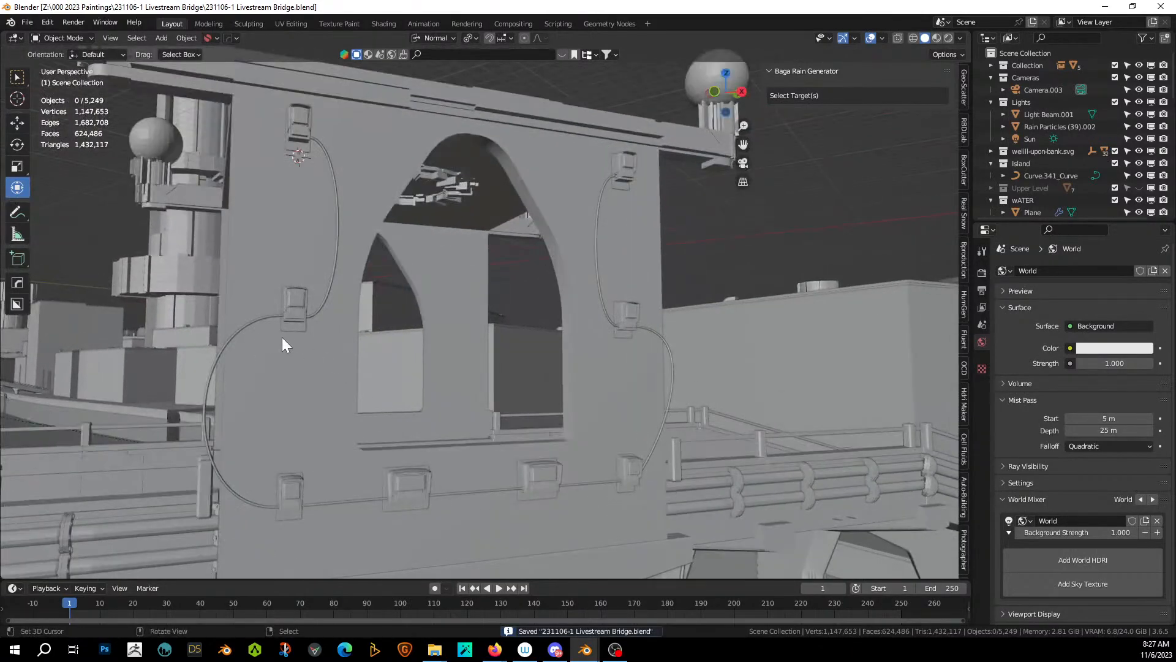
{"action": "middle_click_drag", "start_coordinate": [282, 338], "coordinate": [344, 334]}
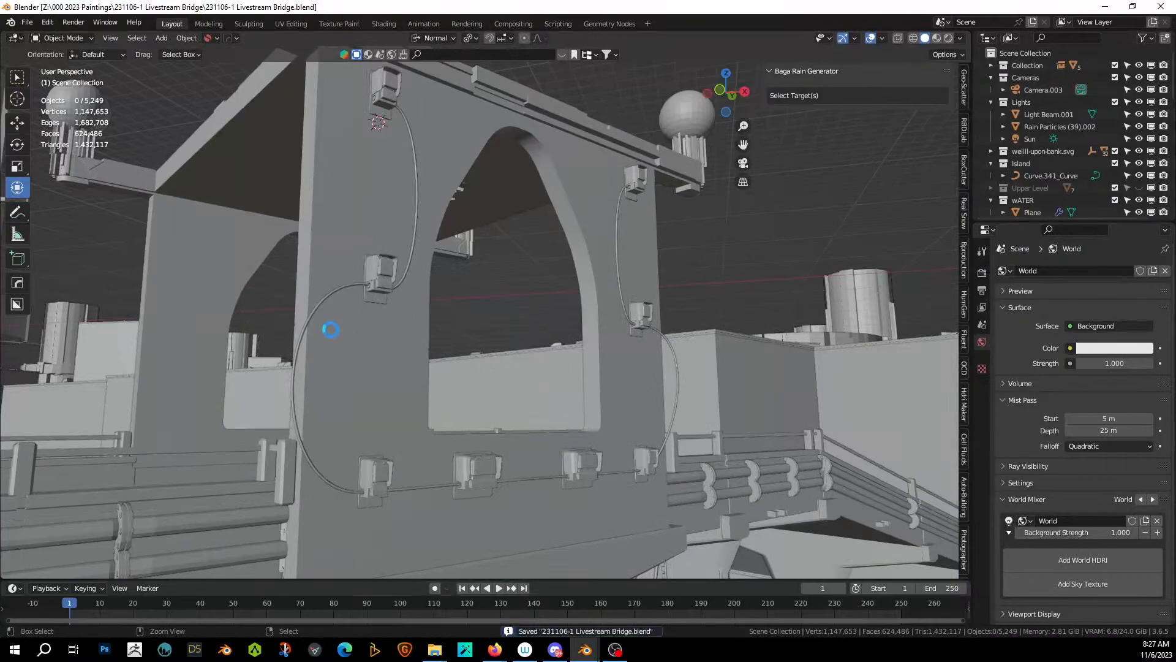
{"action": "left_click", "coordinate": [316, 310]}
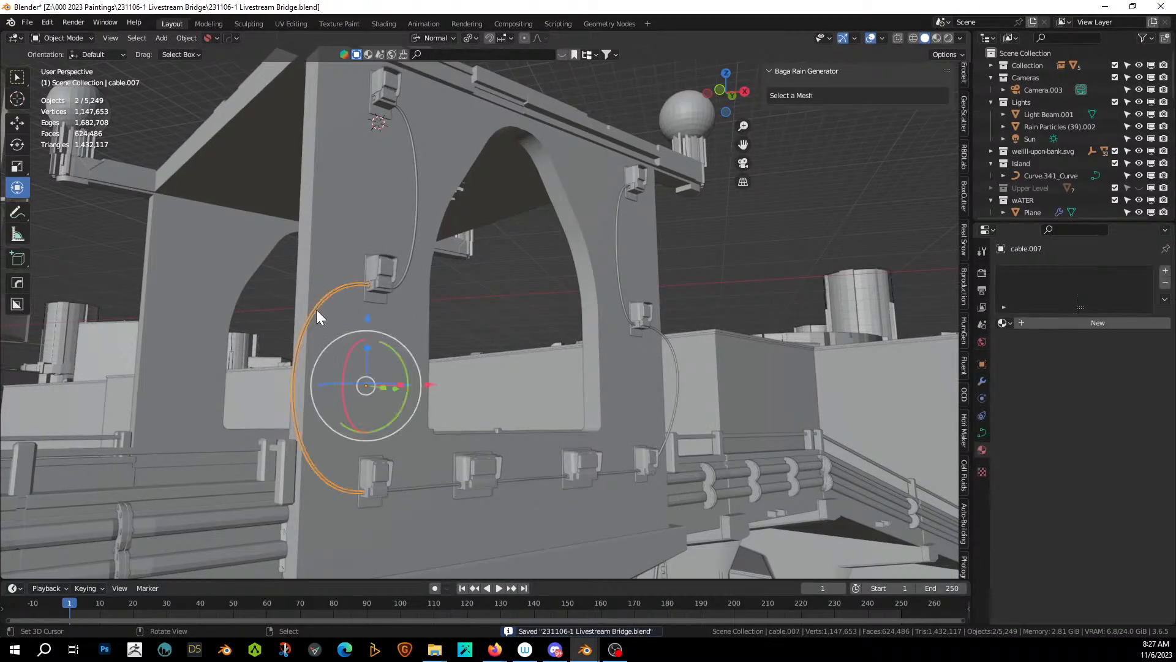
{"action": "key", "text": "alt+v"}
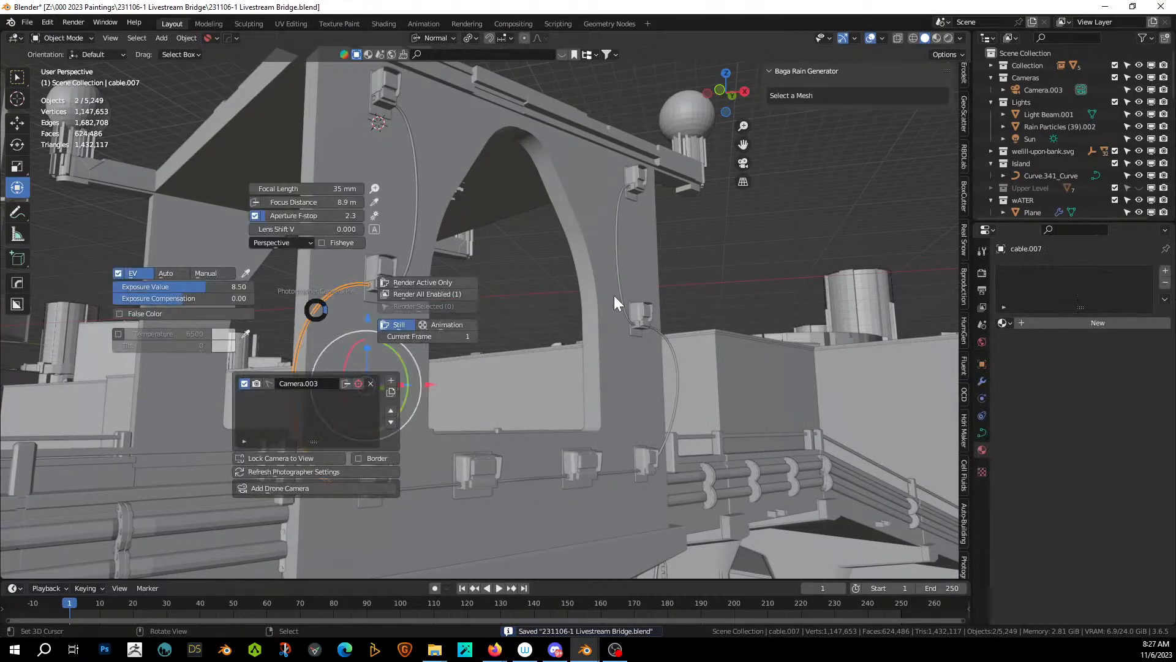
{"action": "key", "text": "Escape"}
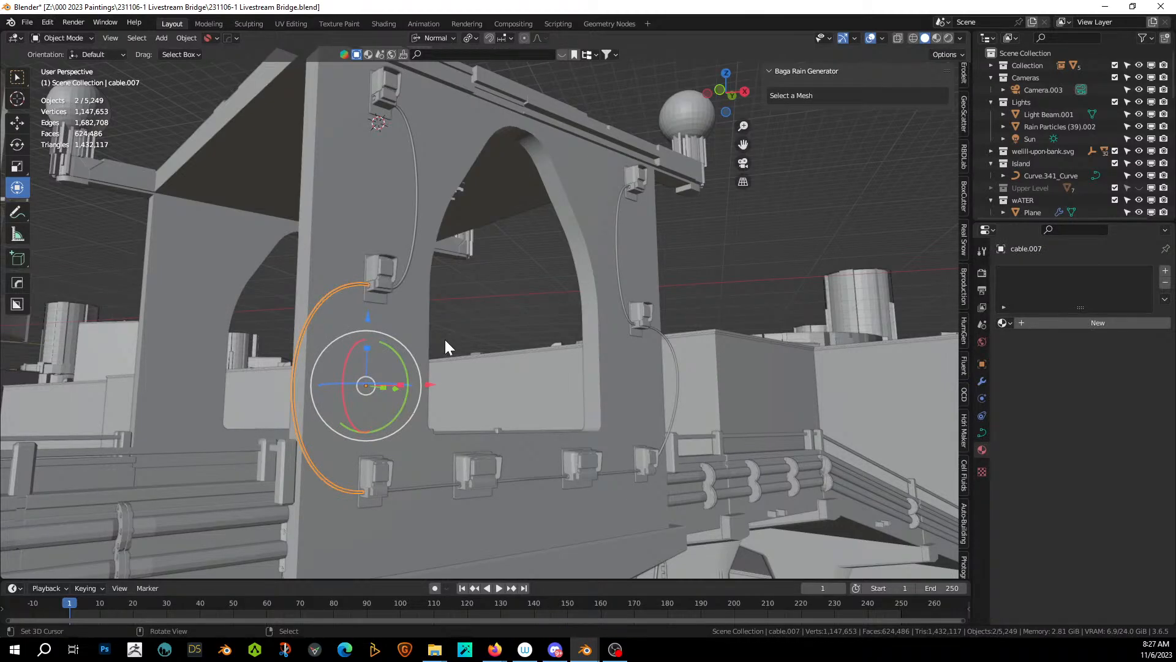
{"action": "key", "text": "shift+alt+c"}
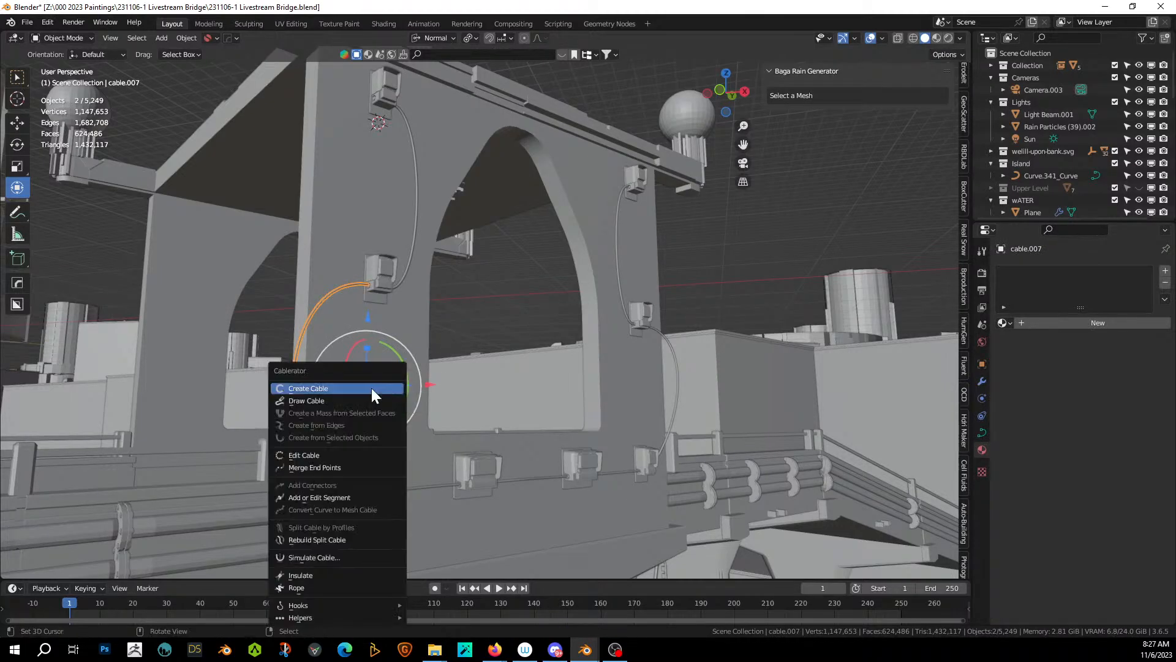
{"action": "left_click", "coordinate": [341, 558]}
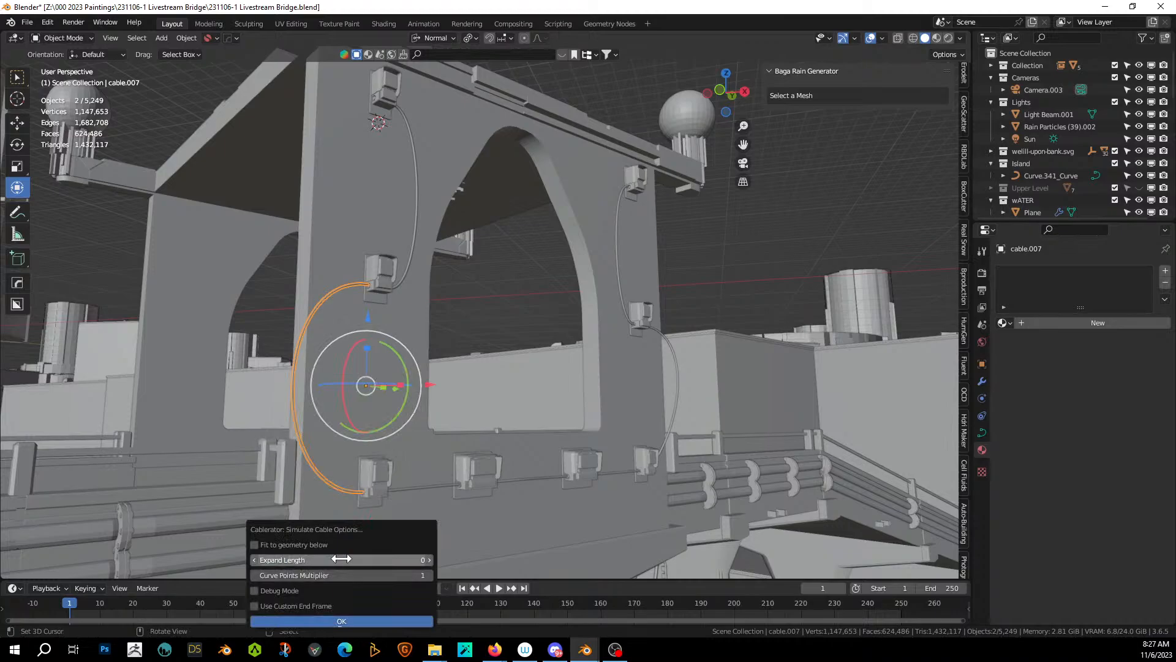
{"action": "left_click", "coordinate": [349, 621]}
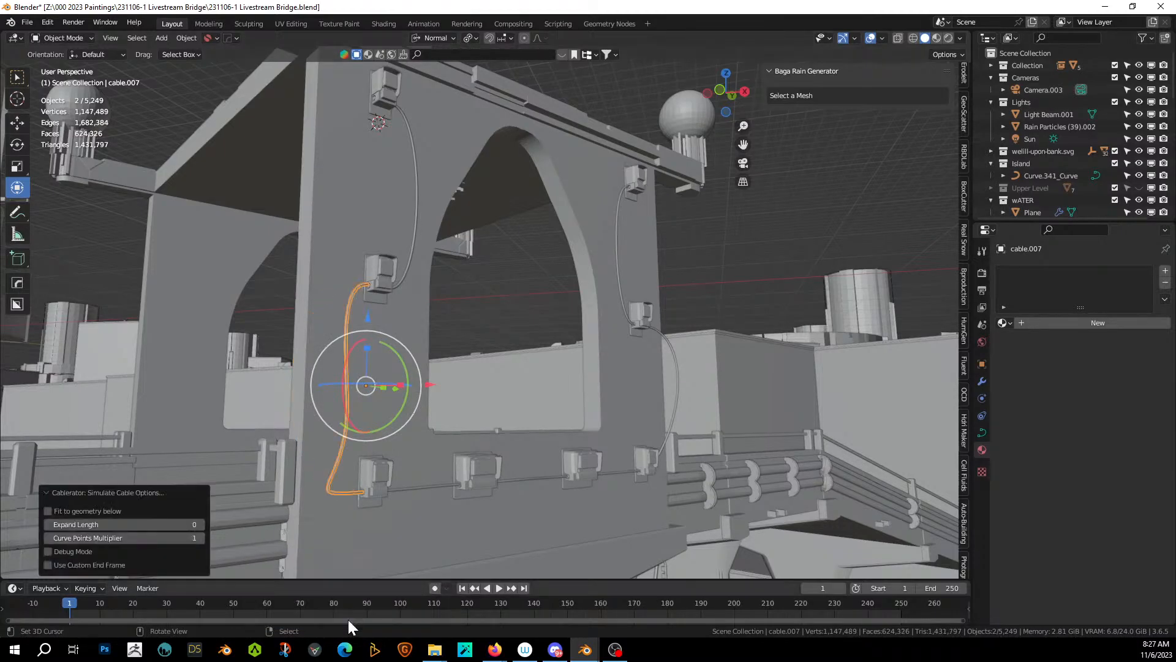
Simulate the cable between the right column's lowest and middle meters with the default simulation options.
{"action": "middle_click_drag", "start_coordinate": [589, 504], "coordinate": [609, 489]}
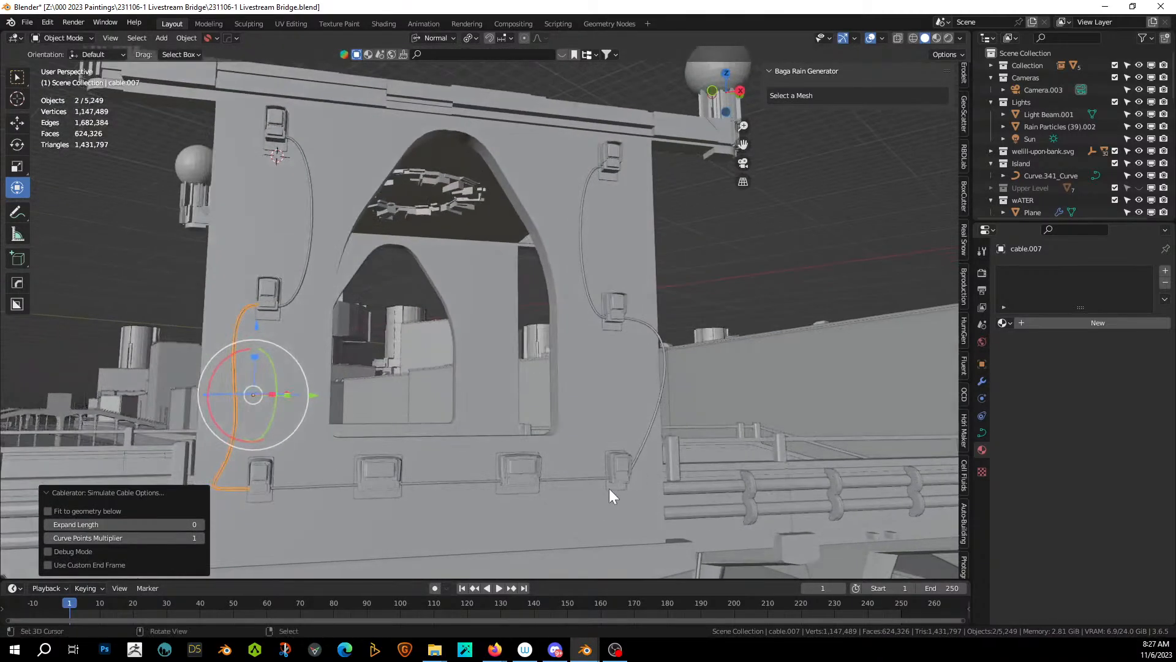
{"action": "left_click", "coordinate": [666, 383]}
{"action": "key", "text": "shift+alt+c"}
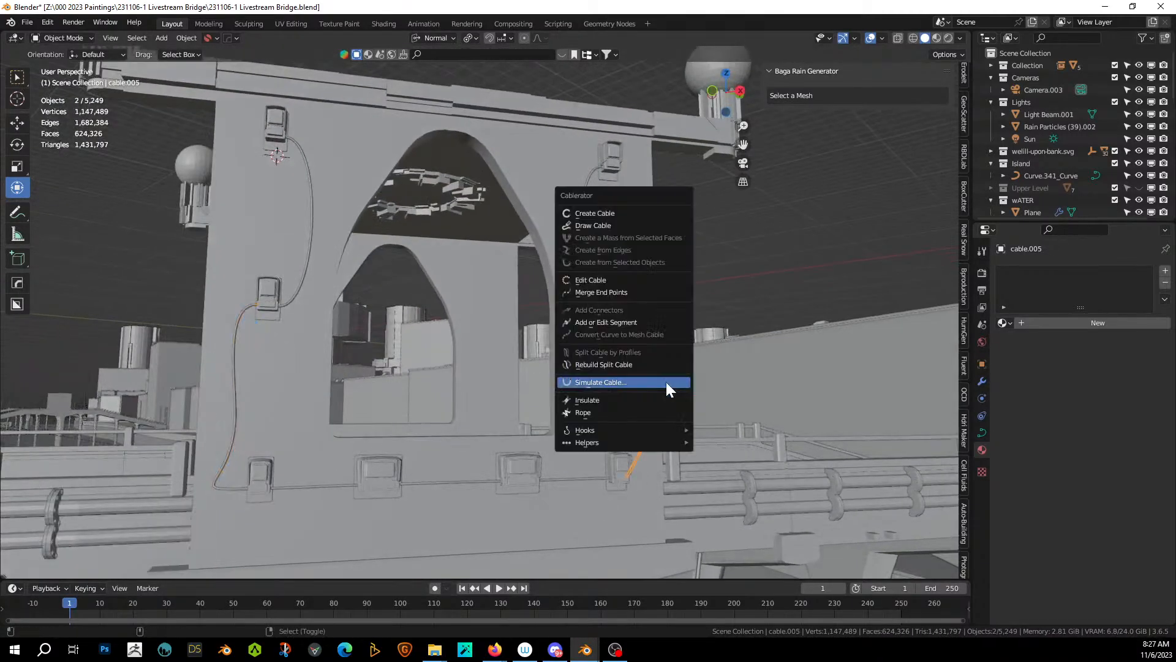
{"action": "left_click", "coordinate": [666, 381]}
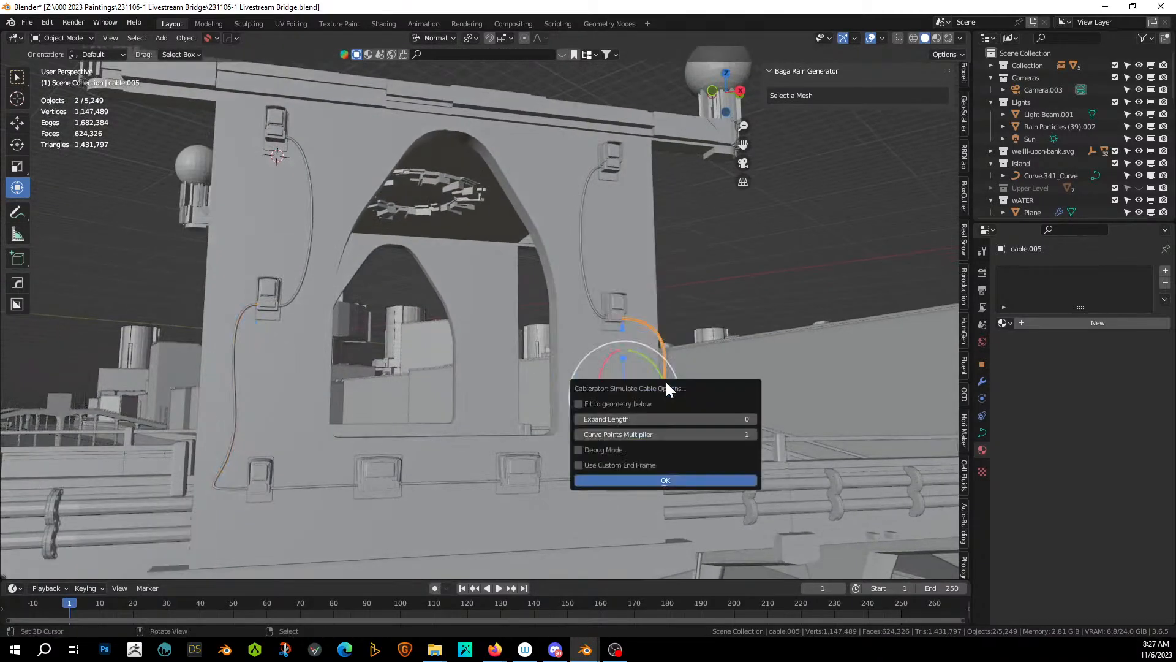
{"action": "left_click", "coordinate": [648, 482]}
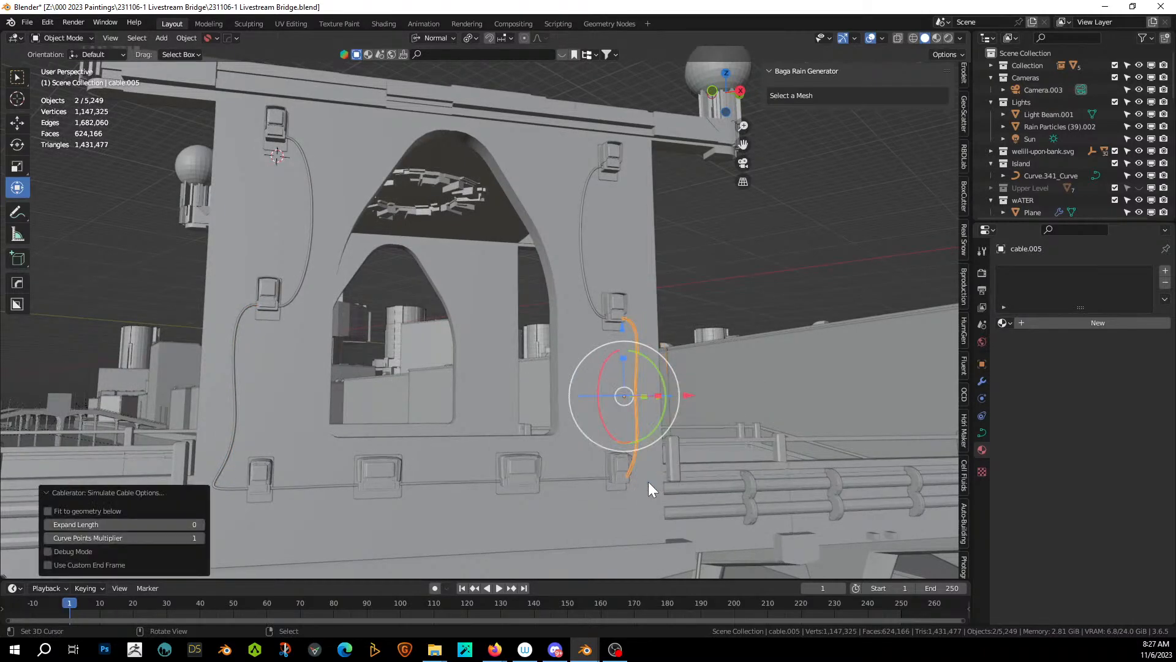
Simulate the cable between the left column's middle and top meters with the default simulation options.
{"action": "left_click", "coordinate": [313, 196]}
{"action": "key", "text": "shift+alt+c"}
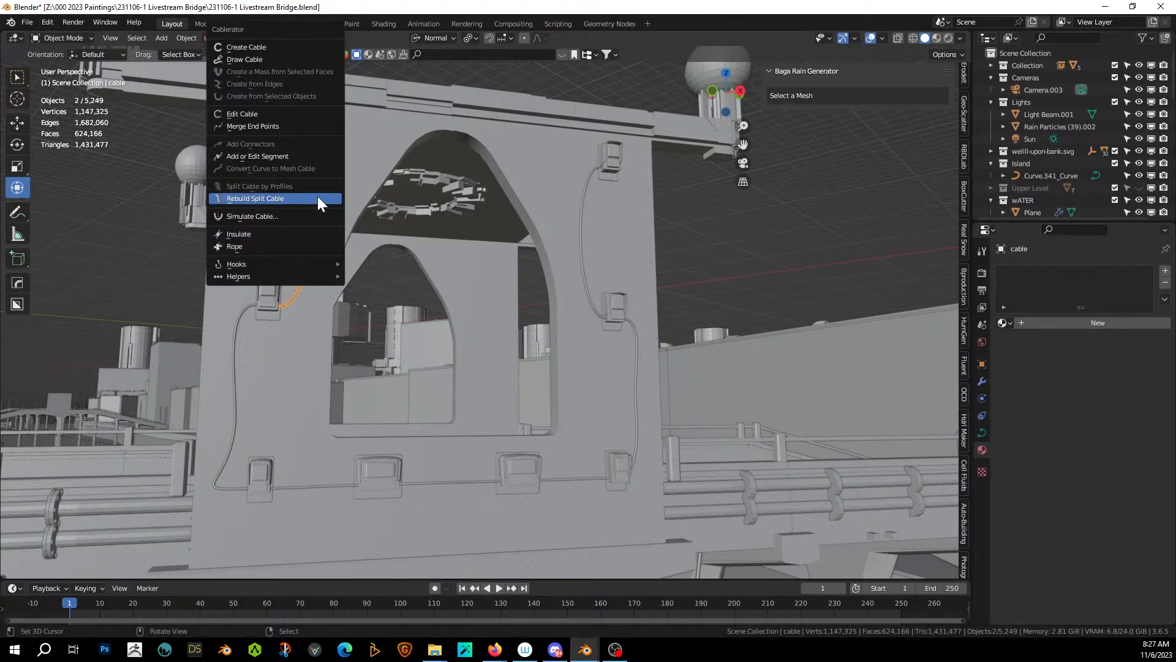
{"action": "left_click", "coordinate": [265, 216]}
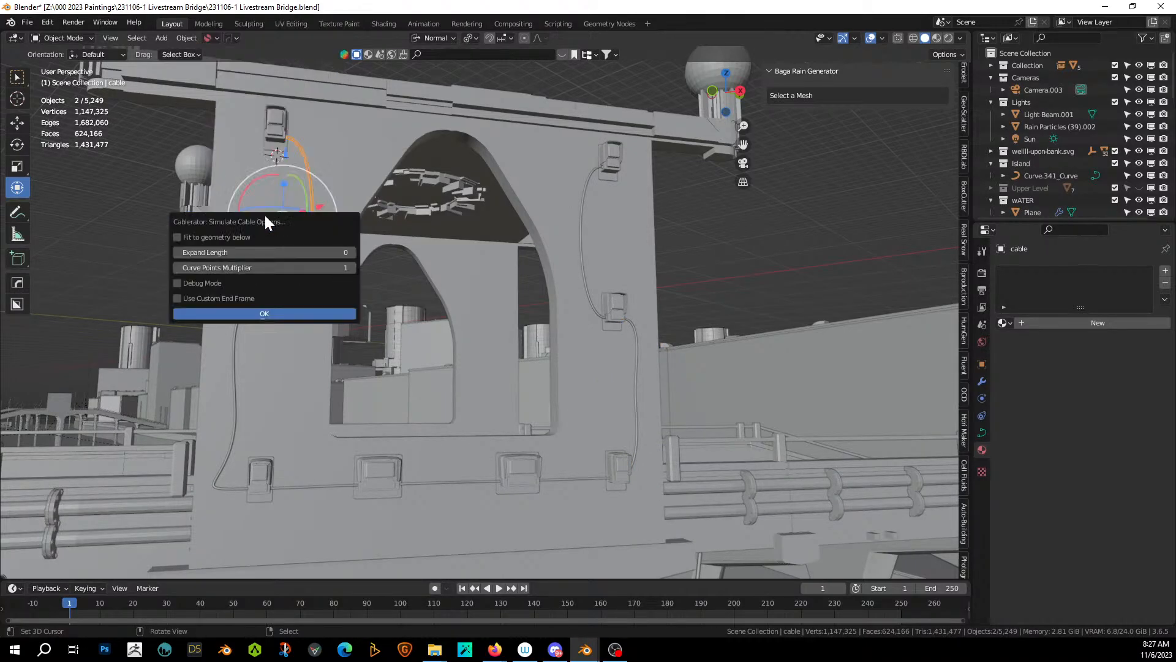
{"action": "left_click", "coordinate": [295, 313]}
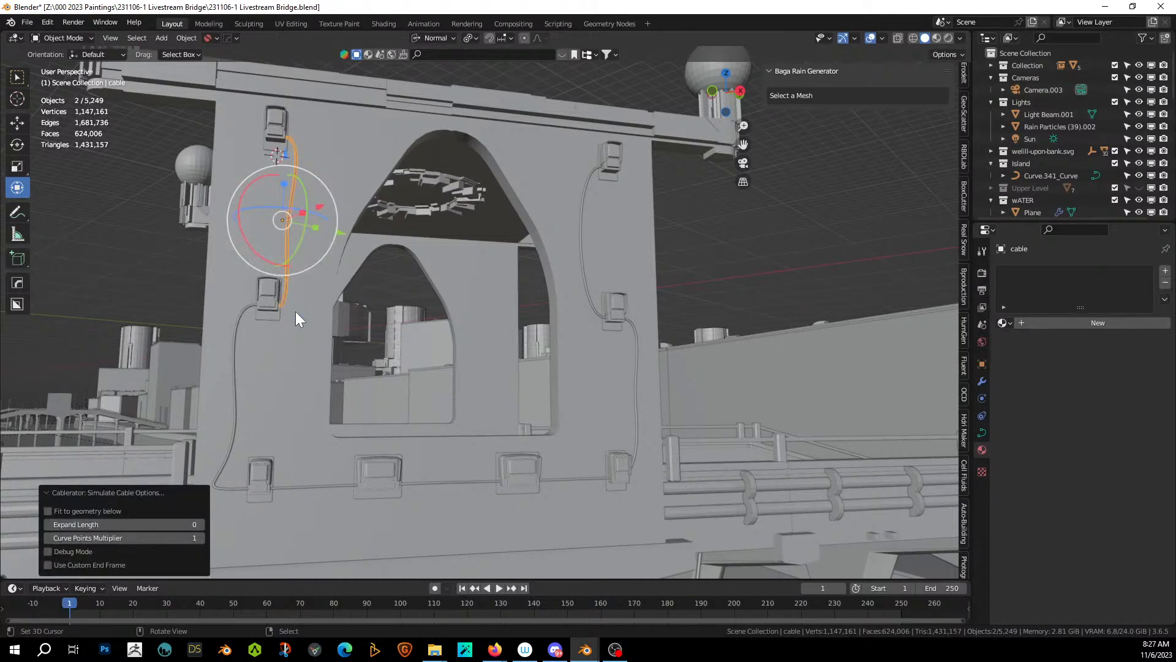
Simulate the cable between the right column's middle and top meters with the default simulation options.
{"action": "left_click", "coordinate": [582, 206]}
{"action": "key", "text": "shift+alt+c"}
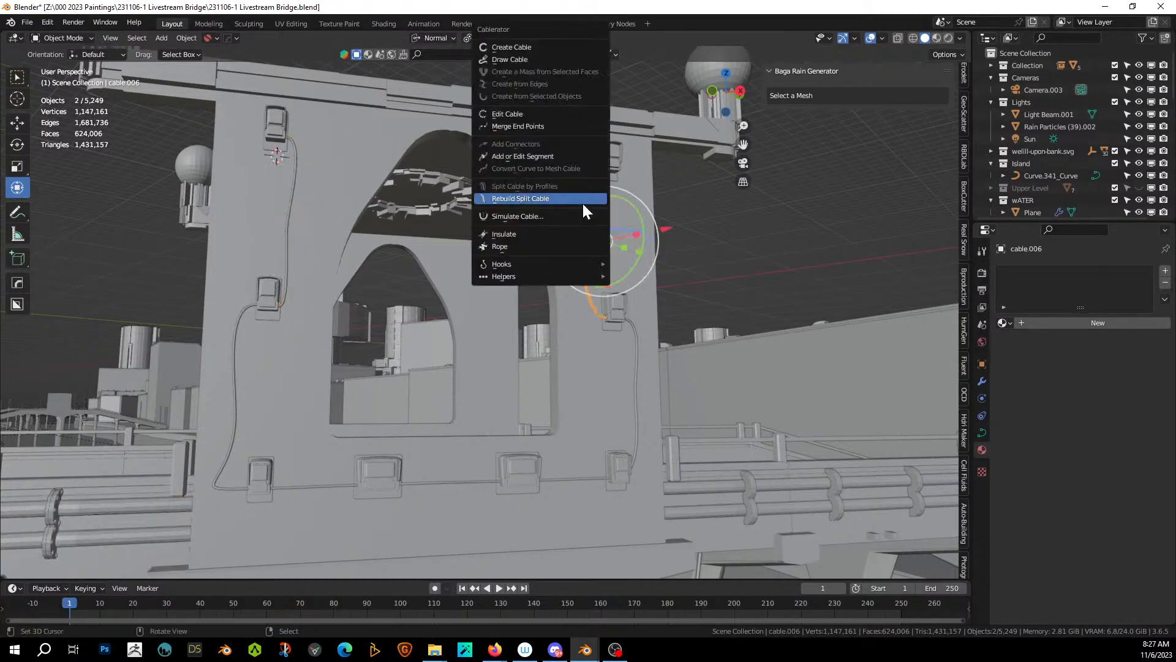
{"action": "left_click", "coordinate": [561, 216]}
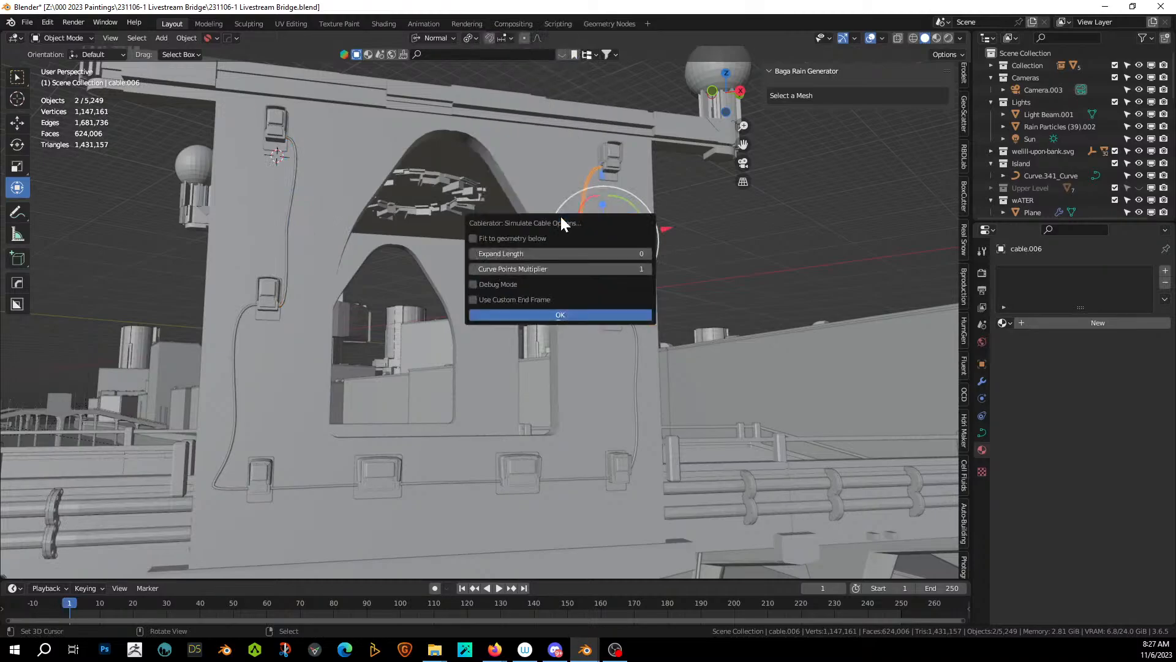
{"action": "left_click", "coordinate": [548, 316]}
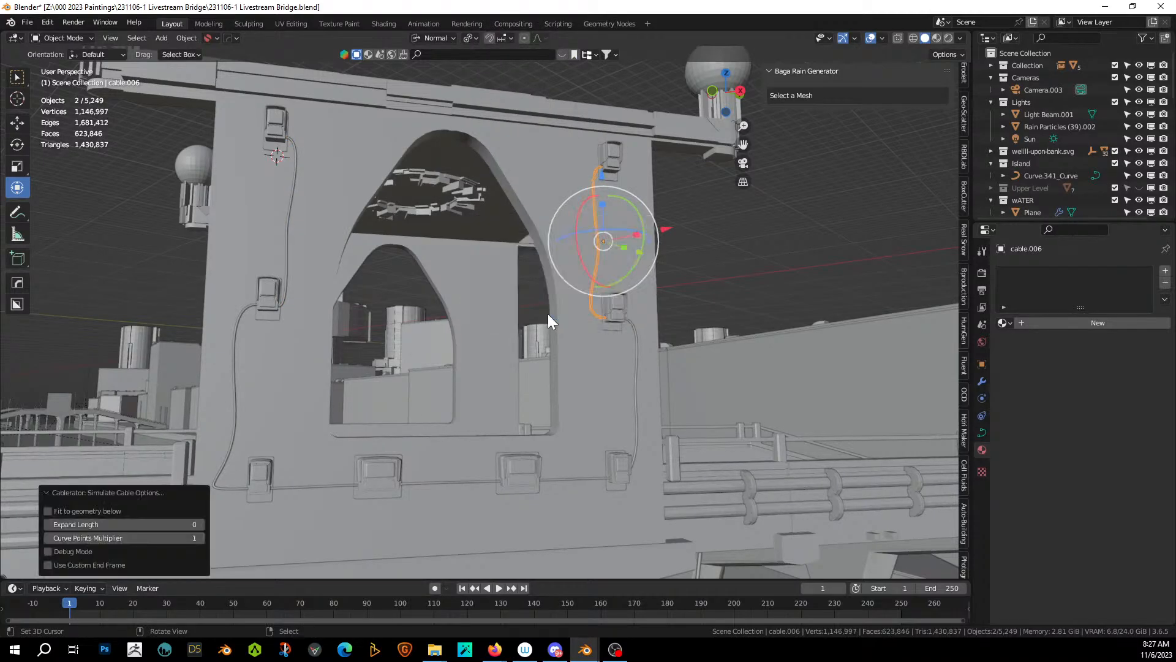
Set up a cable simulation with Expand Length 2 for the cable between the first and second bottom-row meters.
{"action": "left_click", "coordinate": [315, 488]}
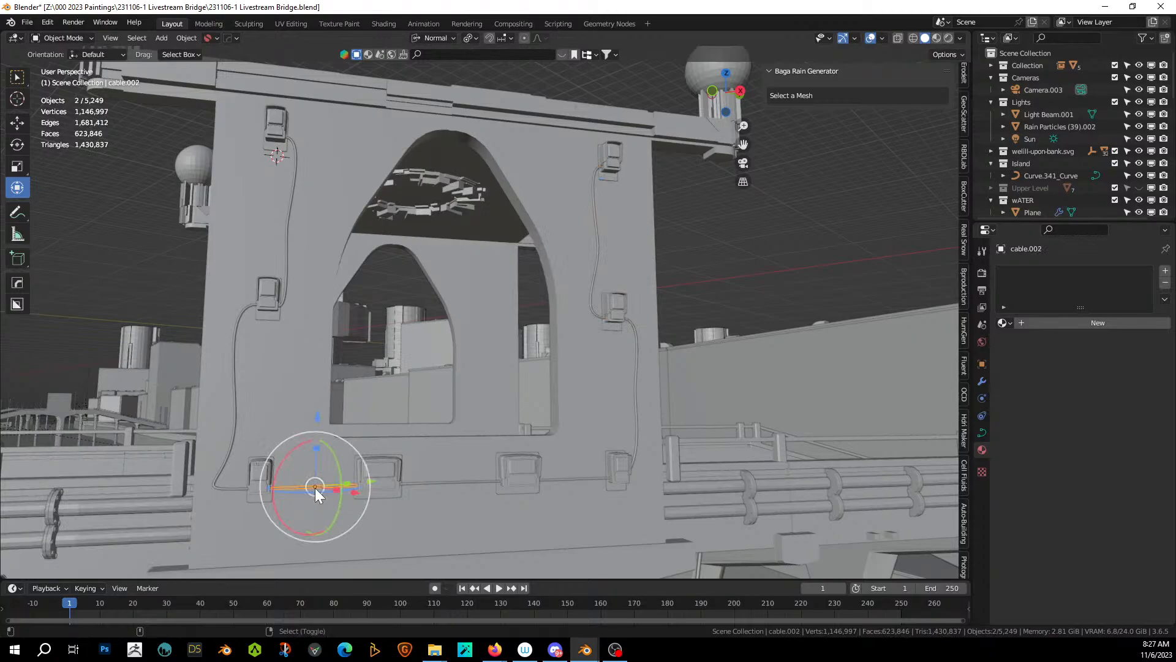
{"action": "key", "text": "shift+alt+c"}
{"action": "left_click", "coordinate": [315, 488]}
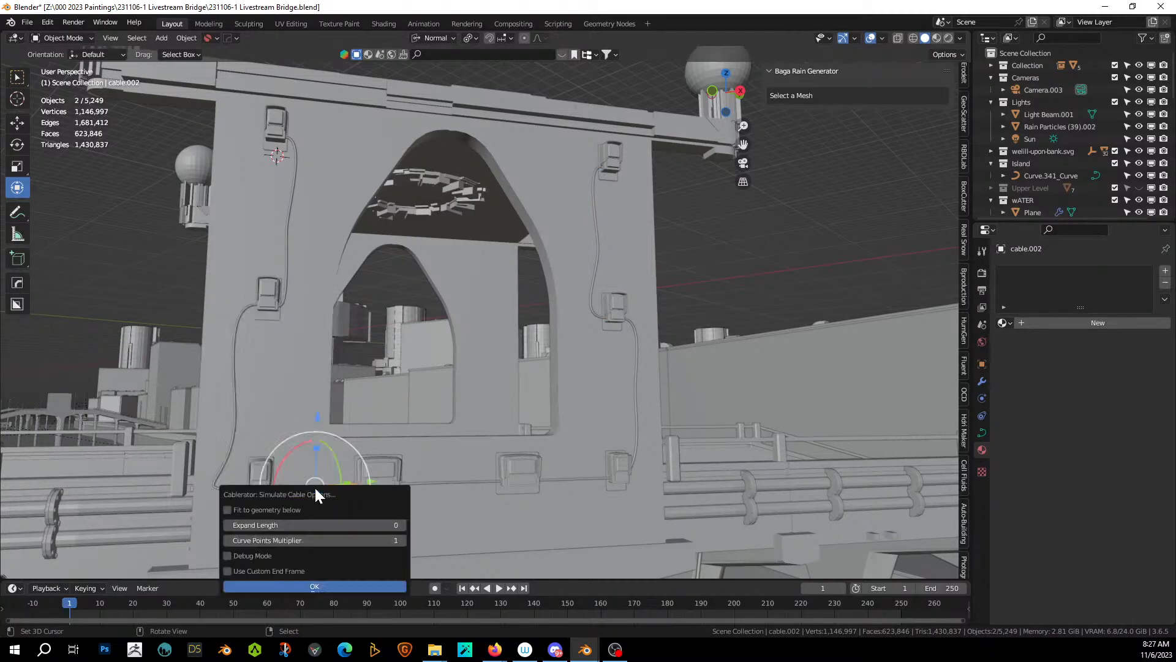
{"action": "left_click", "coordinate": [402, 524]}
{"action": "left_click", "coordinate": [402, 524]}
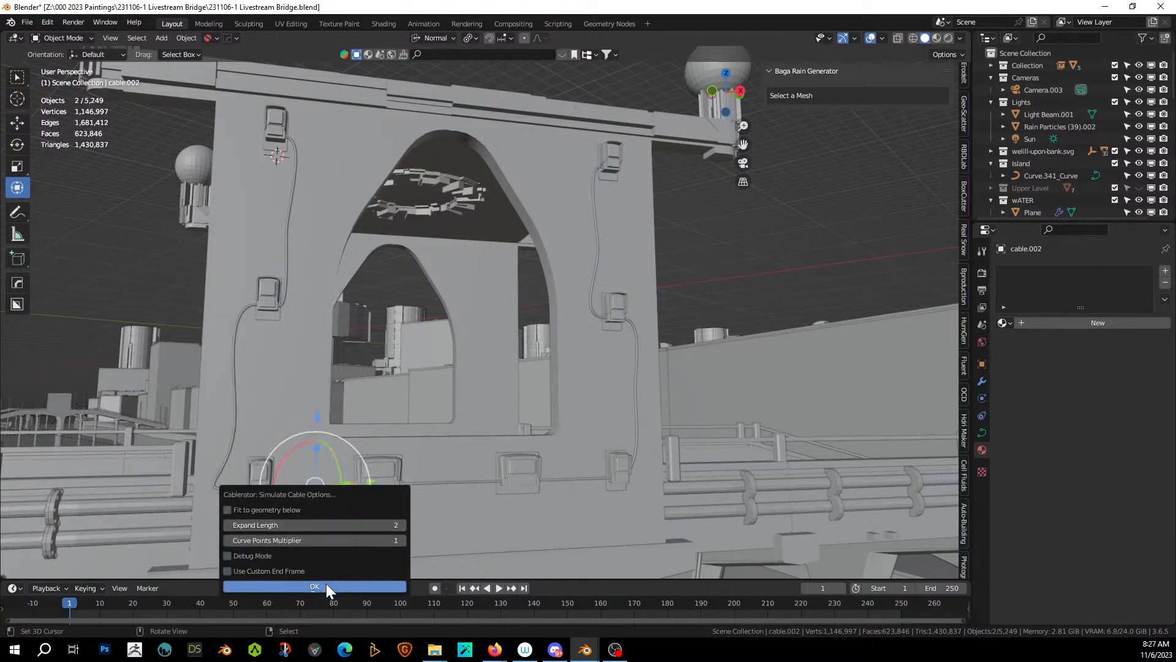
Simulate the lower-left and lower-middle cables between the wall boxes with Cablerator, using expand length 2 and curve points multiplier 1.
{"action": "left_click", "coordinate": [328, 585]}
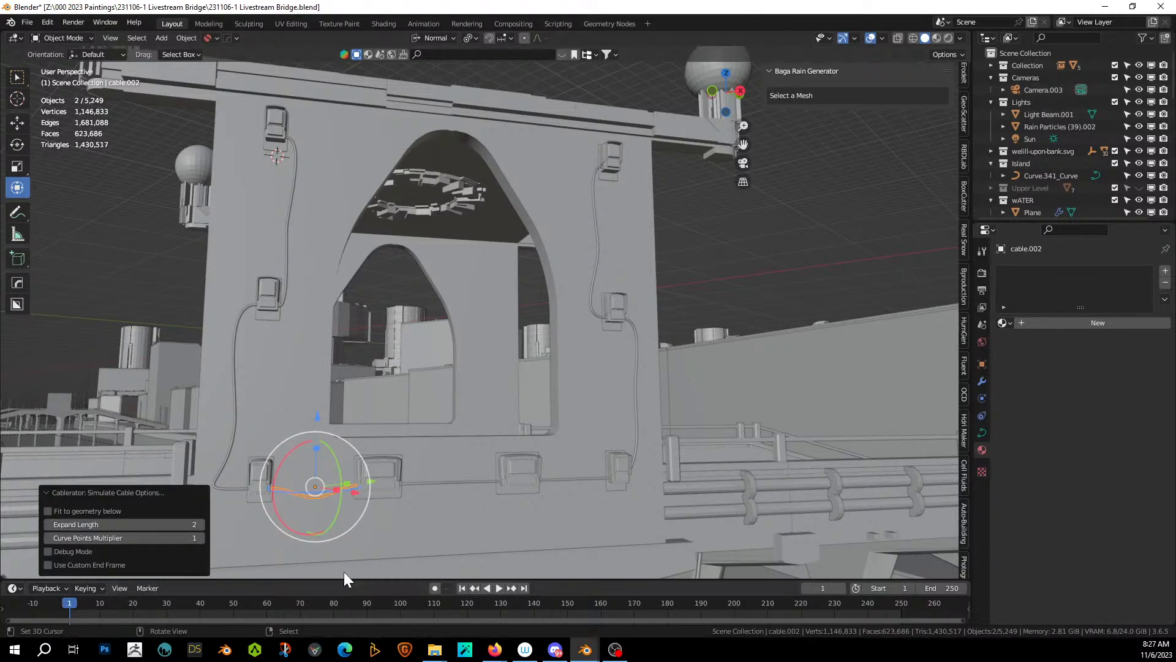
{"action": "middle_click_drag", "start_coordinate": [488, 503], "coordinate": [429, 475]}
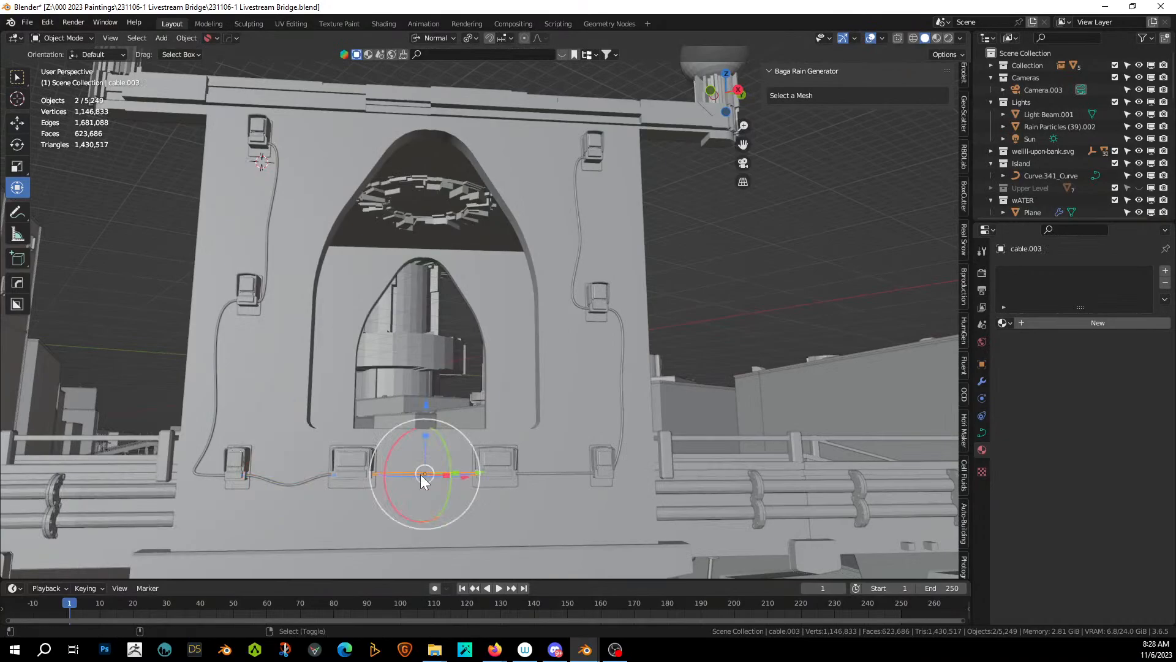
{"action": "key", "text": "shift+alt+c"}
{"action": "left_click", "coordinate": [423, 475]}
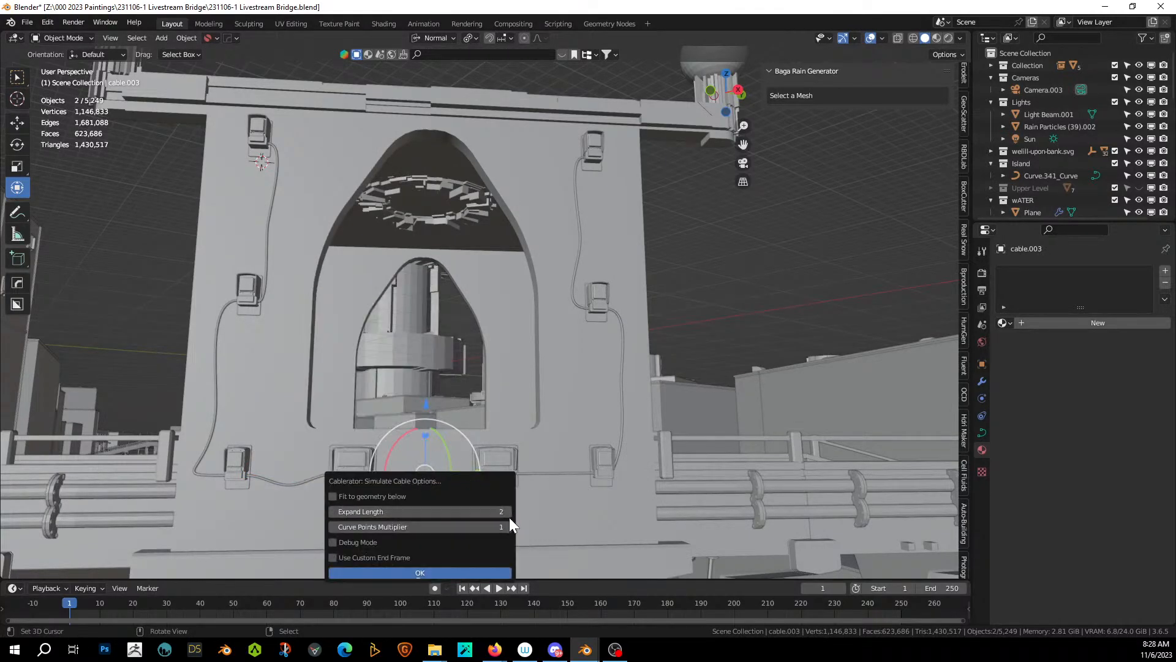
{"action": "left_click", "coordinate": [442, 571]}
Simulate the lower-right cable between the wall boxes with expand length 2 and curve points multiplier 1, and save the file.
{"action": "left_click", "coordinate": [563, 472]}
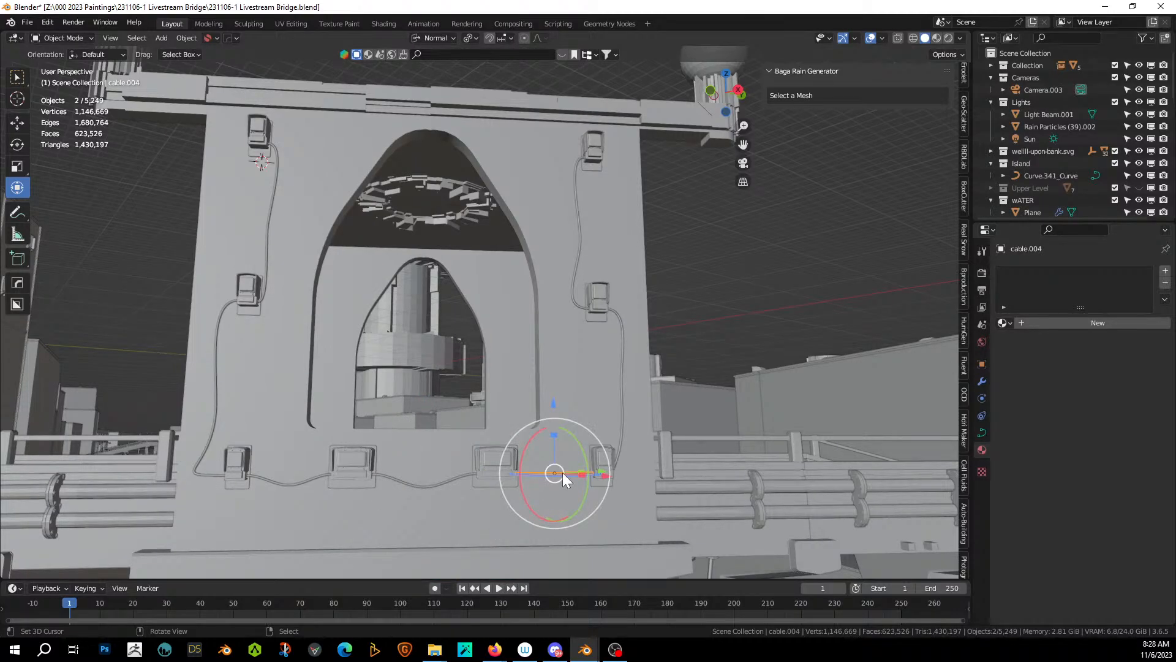
{"action": "key", "text": "shift+alt+c"}
{"action": "left_click", "coordinate": [563, 473]}
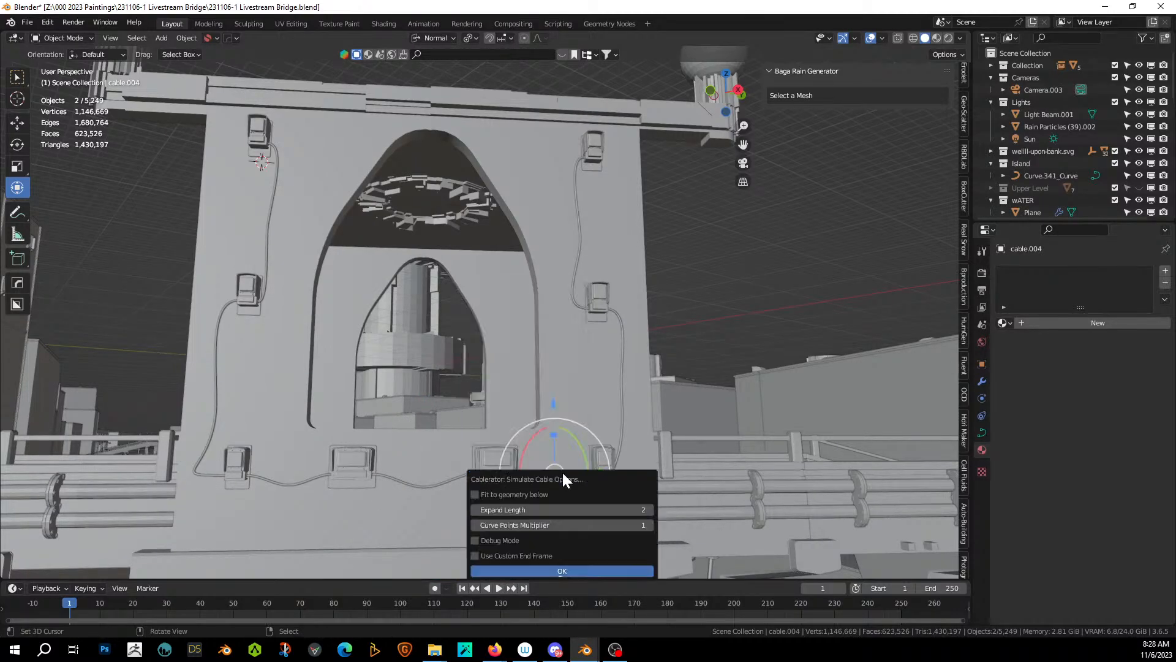
{"action": "left_click", "coordinate": [611, 571]}
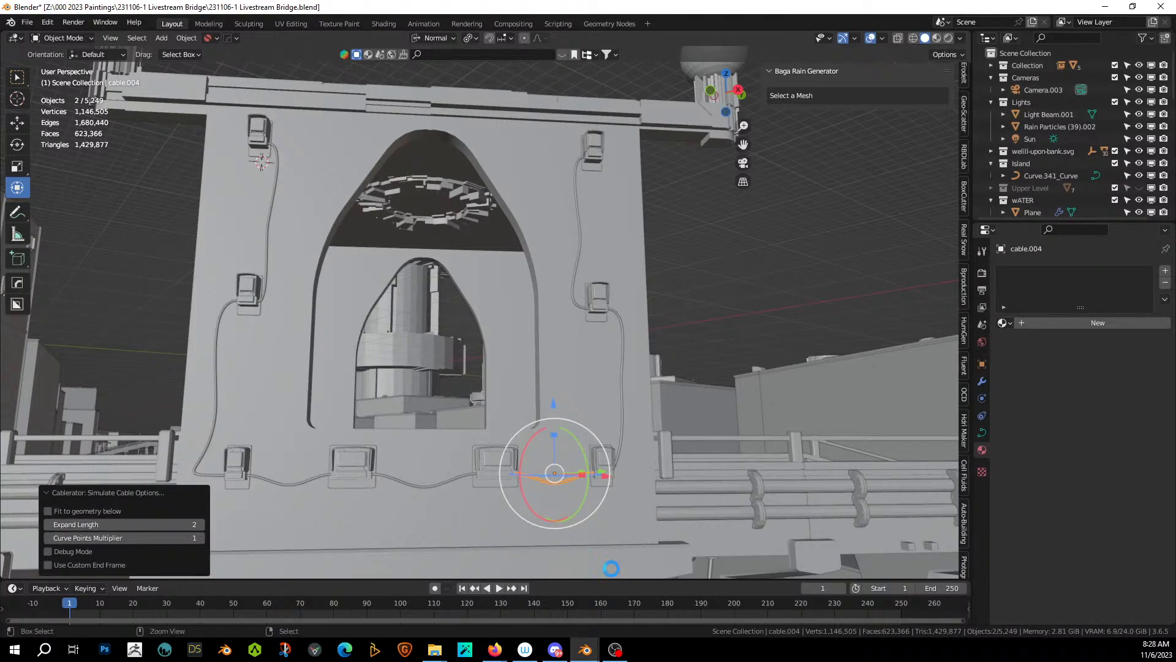
{"action": "key", "text": "ctrl+s"}
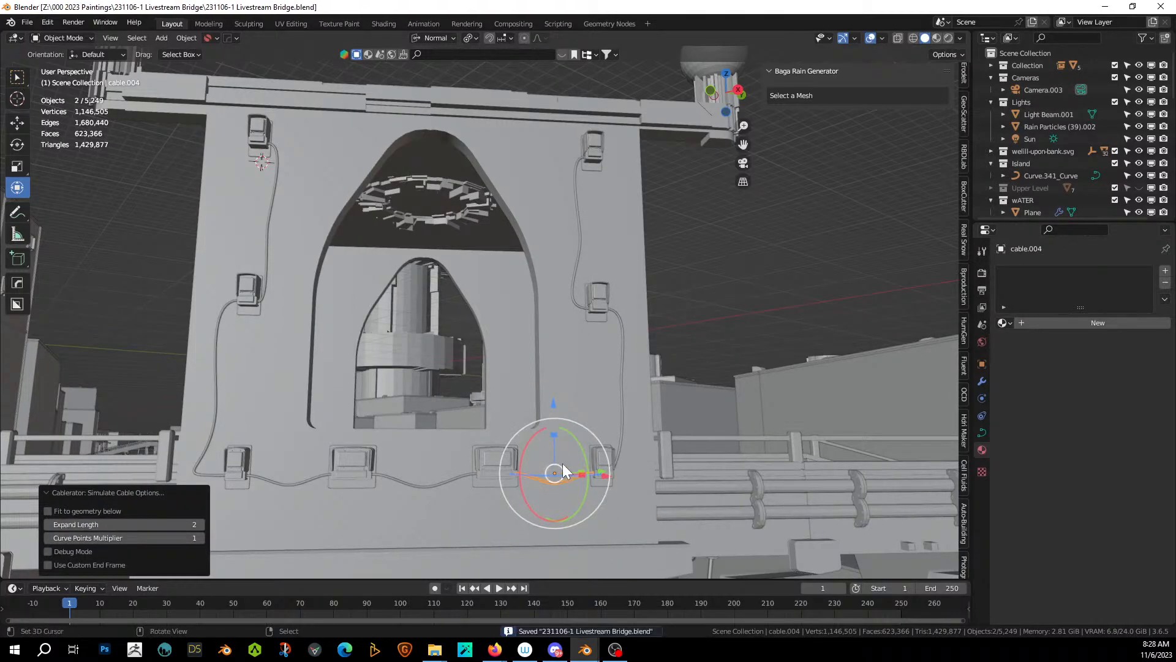
Join all seven cables running between the electrical boxes around the arch into one object.
{"action": "left_click", "coordinate": [620, 415], "text": "shift"}
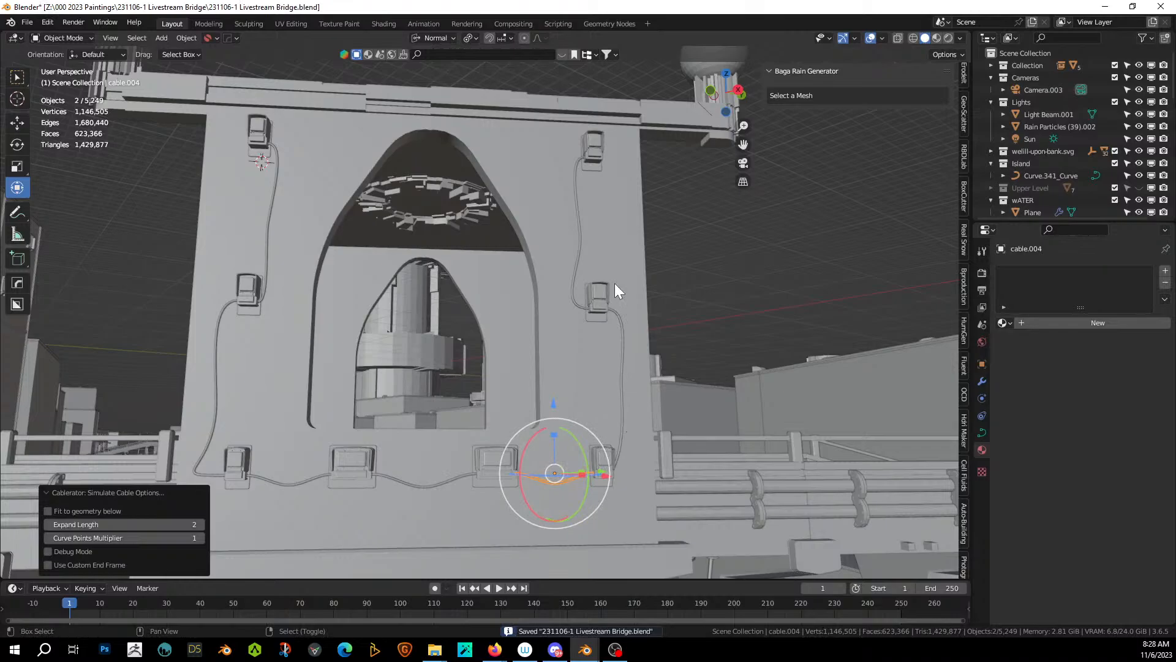
{"action": "left_click", "coordinate": [582, 245], "text": "shift"}
{"action": "left_click", "coordinate": [433, 484], "text": "shift"}
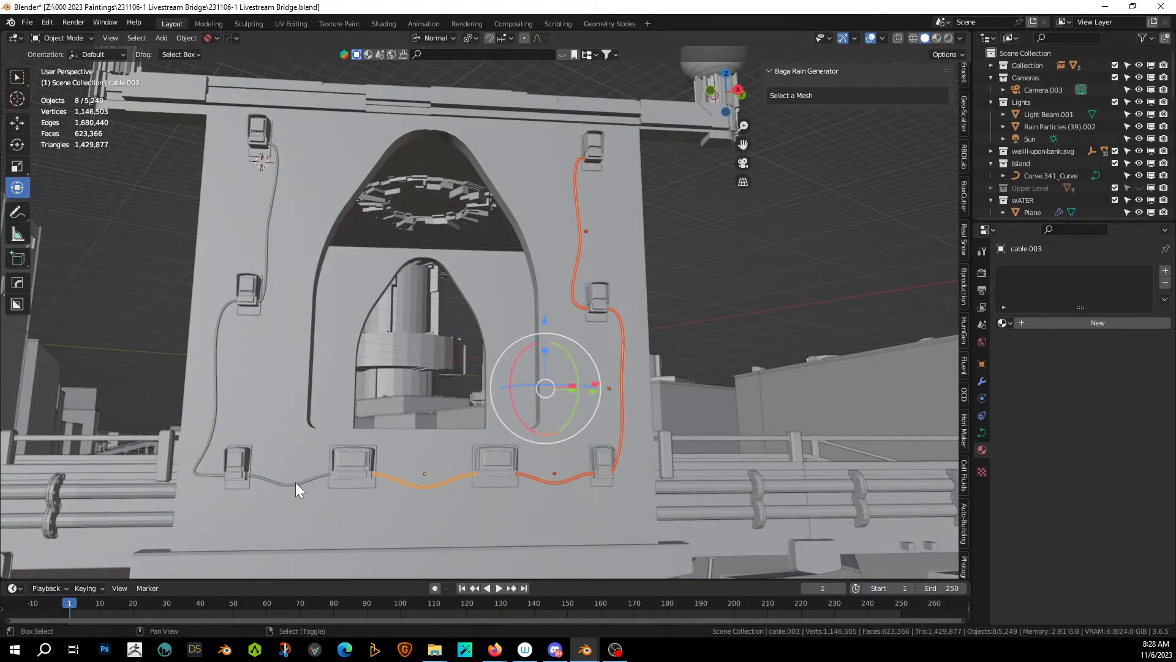
{"action": "left_click", "coordinate": [296, 483], "text": "shift"}
{"action": "left_click", "coordinate": [216, 406], "text": "shift"}
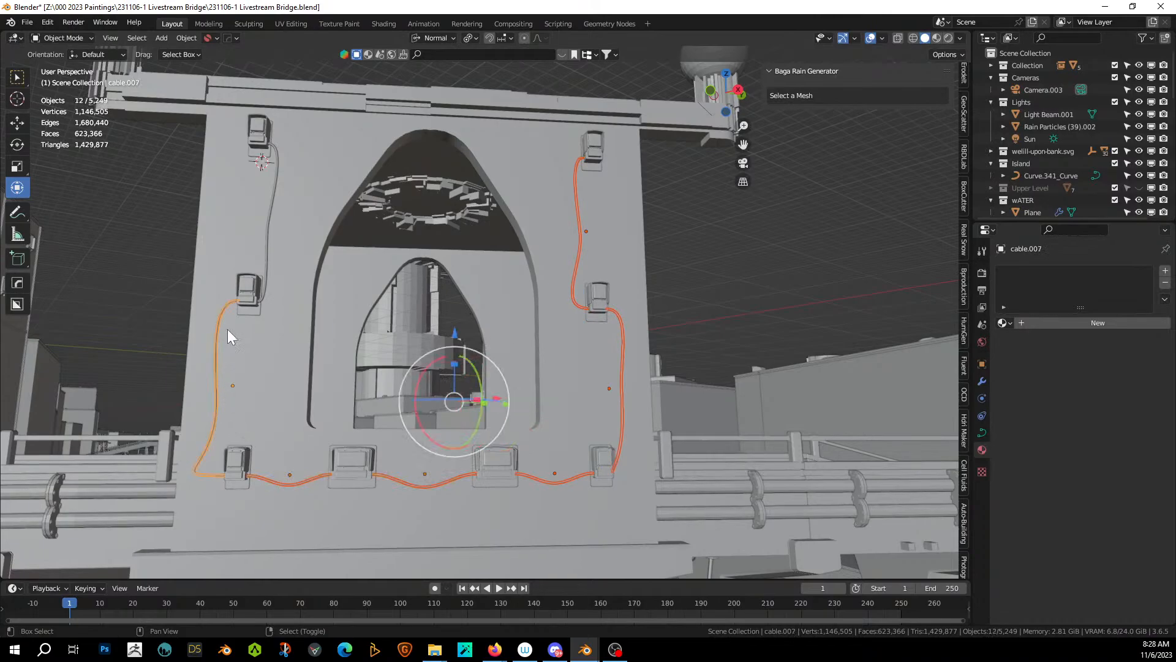
{"action": "left_click", "coordinate": [267, 244], "text": "shift"}
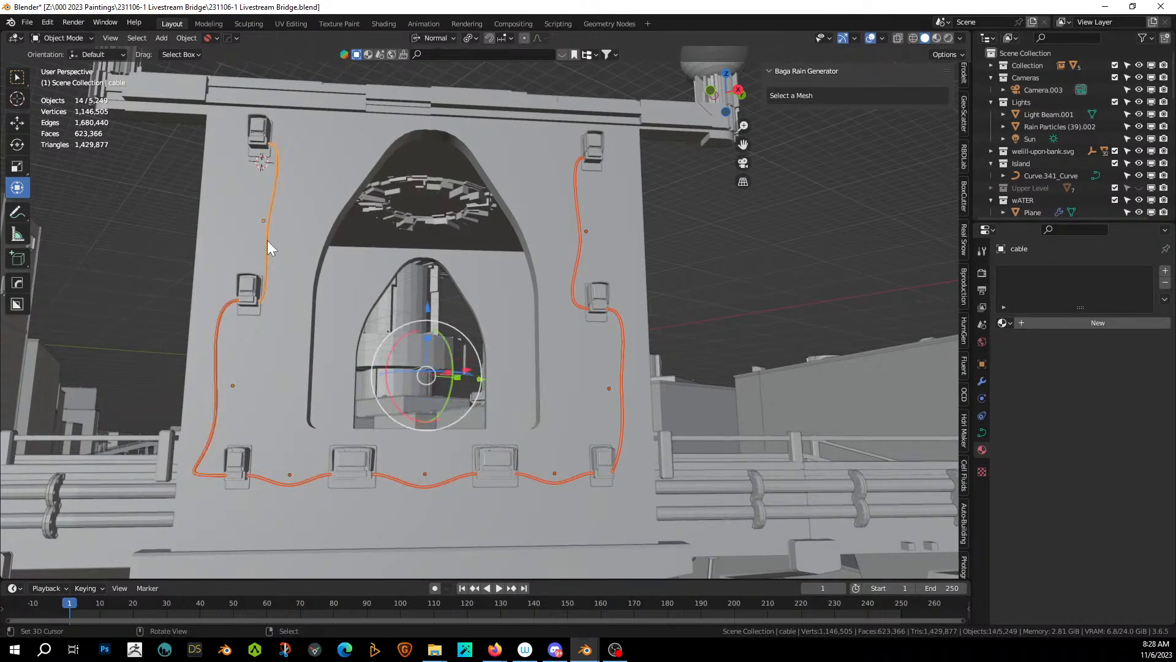
{"action": "key", "text": "ctrl+j"}
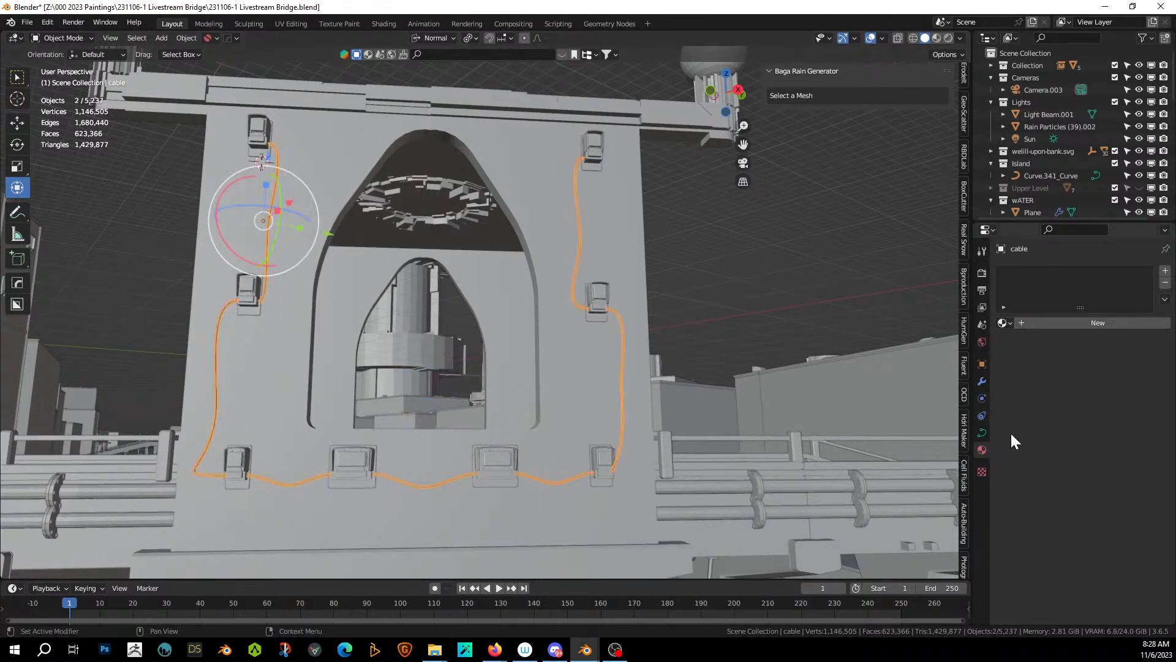
Assign the existing wires_mat material to the joined cable object and save the file.
{"action": "left_click", "coordinate": [1004, 323]}
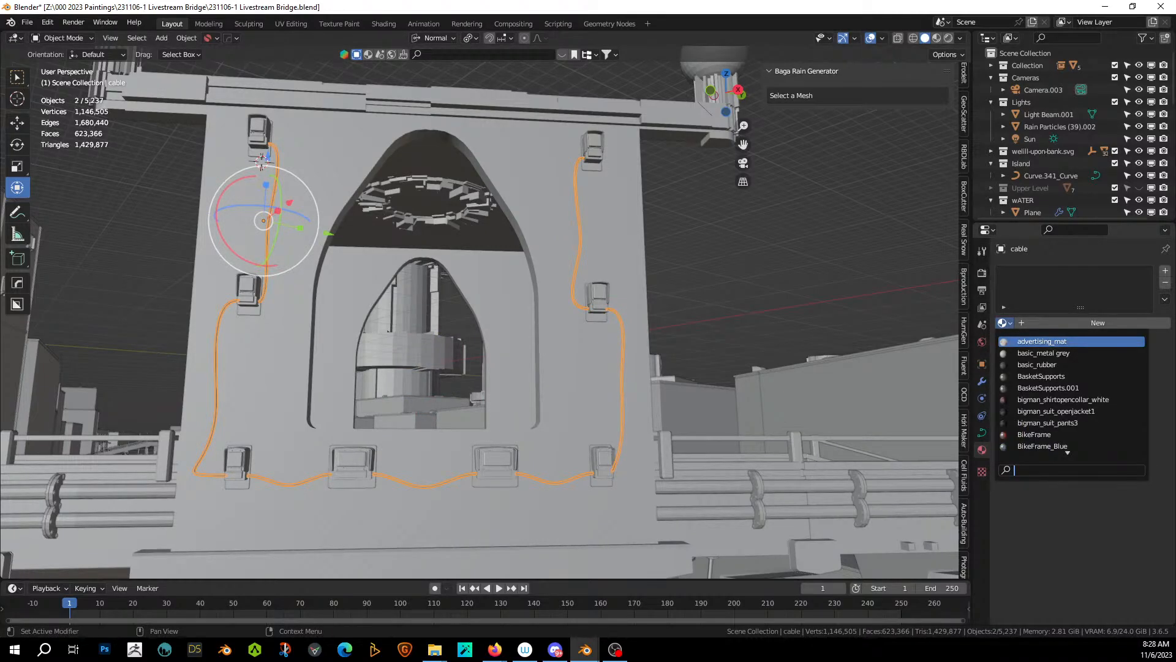
{"action": "type", "text": "wire"}
{"action": "key", "text": "Return"}
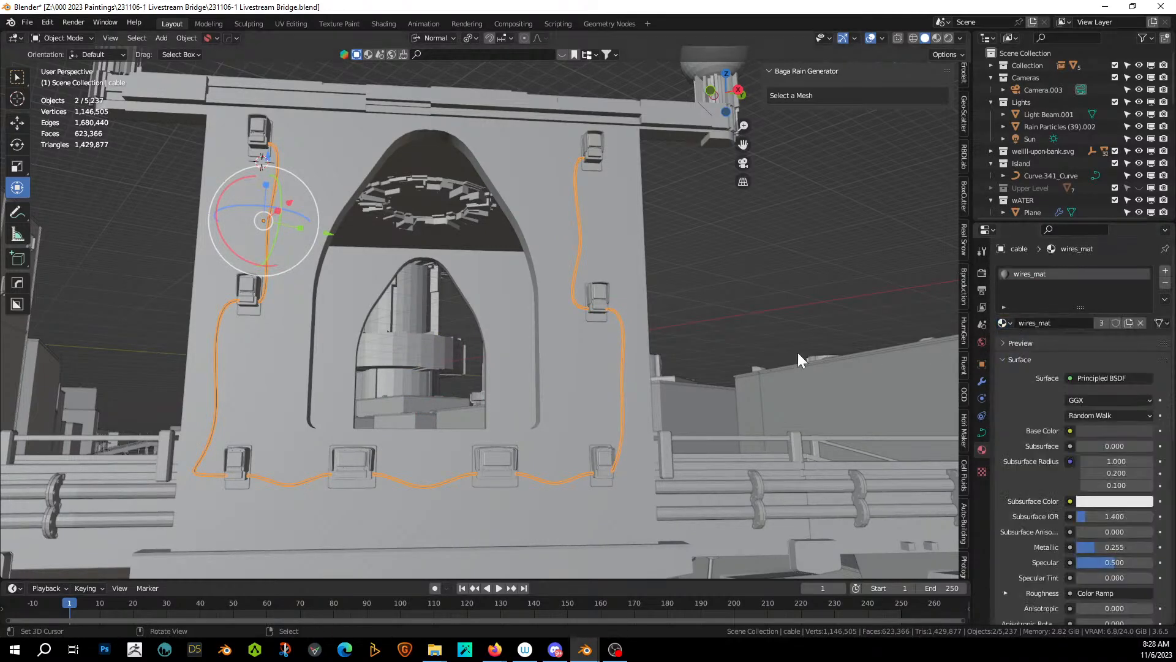
{"action": "key", "text": "ctrl+s"}
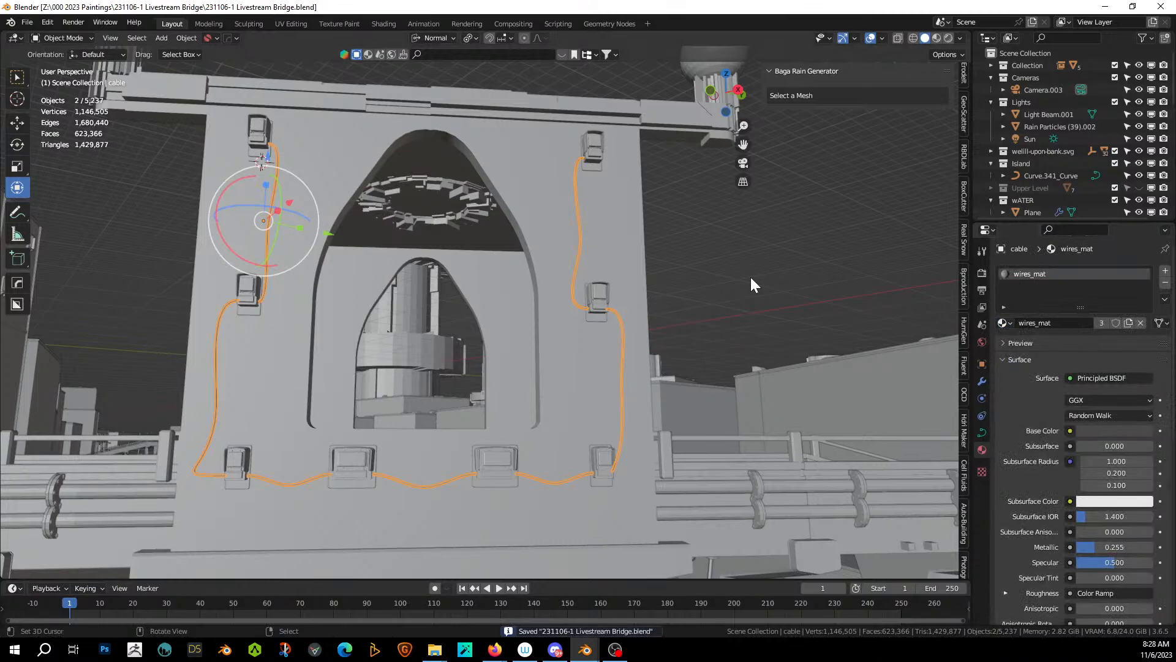
Show the bridge in rendered viewport shading and select the middle electrical meter on the near pillar.
{"action": "left_click", "coordinate": [950, 37]}
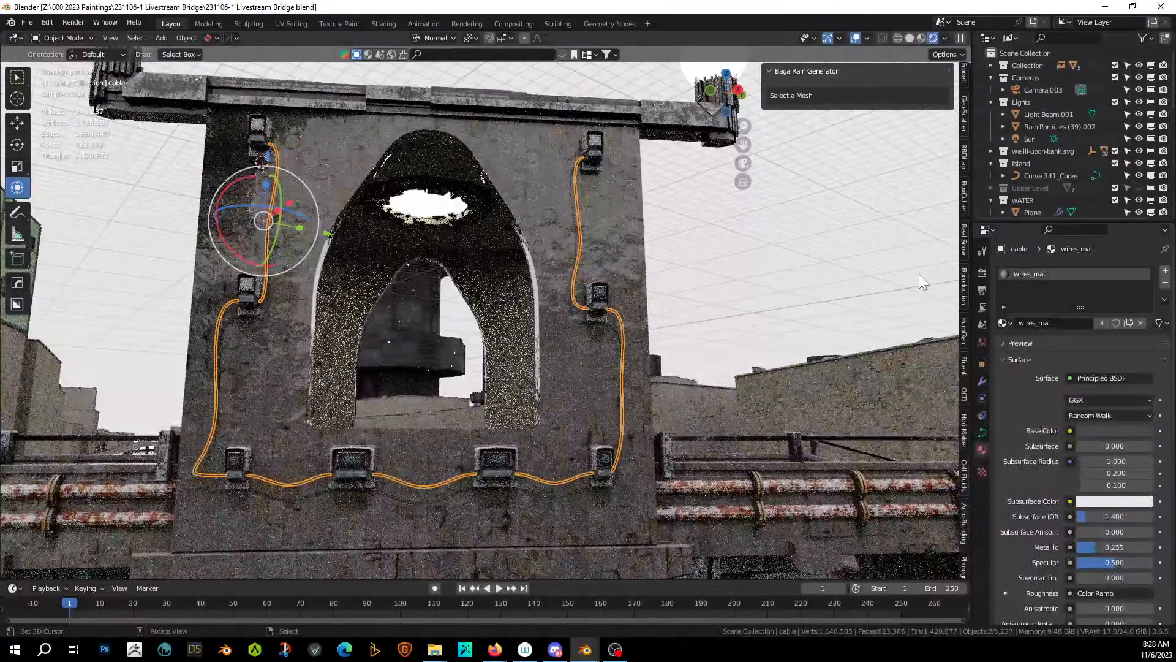
{"action": "left_click", "coordinate": [800, 279]}
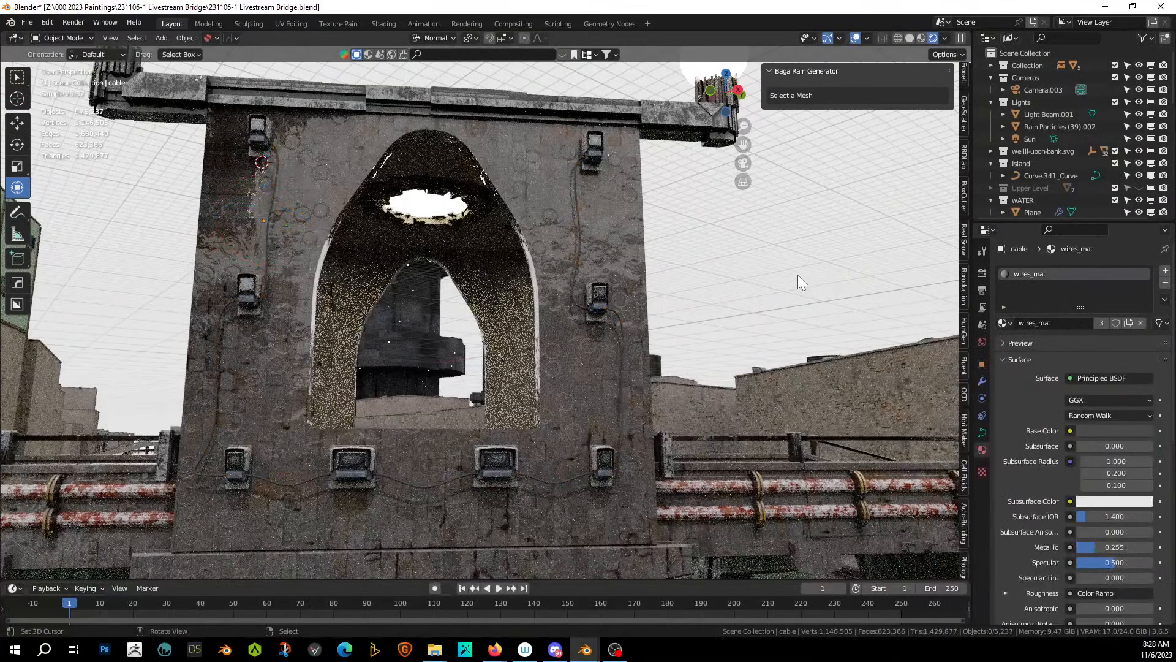
{"action": "middle_click_drag", "start_coordinate": [798, 275], "coordinate": [746, 299]}
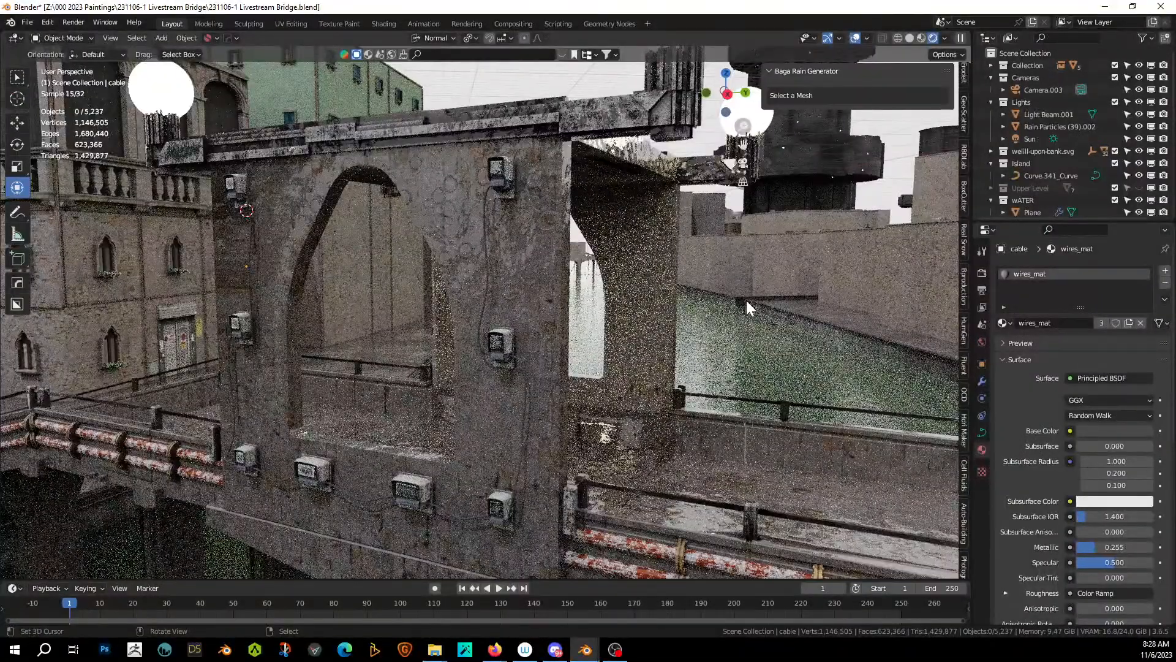
{"action": "left_click", "coordinate": [498, 337]}
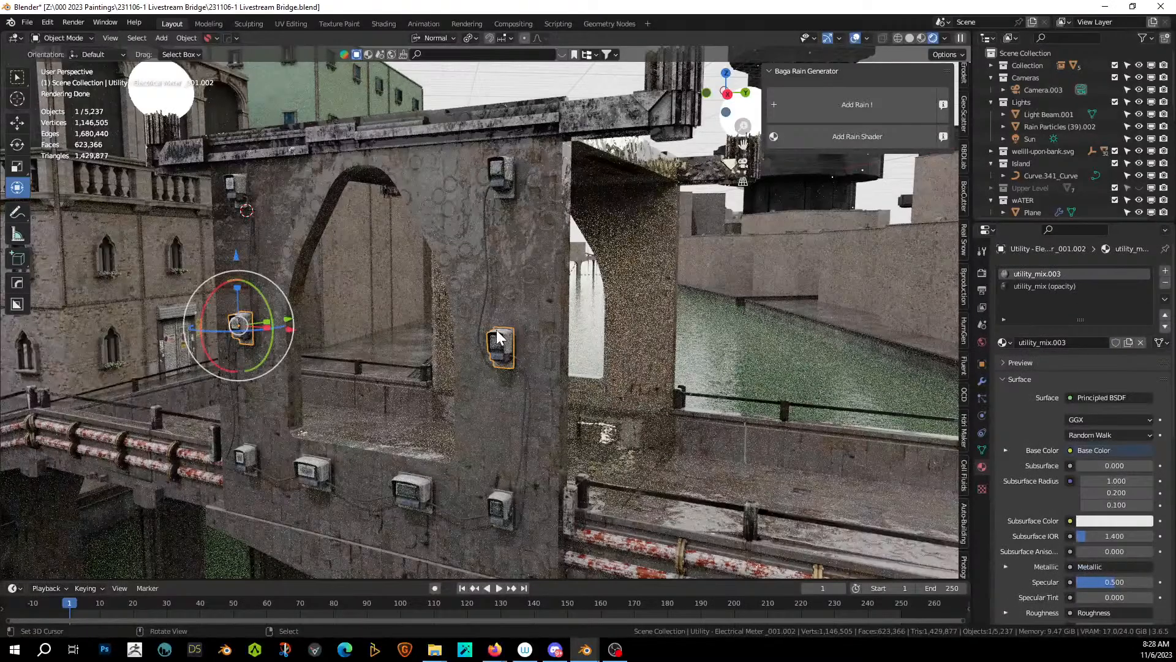
{"action": "scroll", "coordinate": [500, 339], "scroll_direction": "up", "scroll_amount": 5}
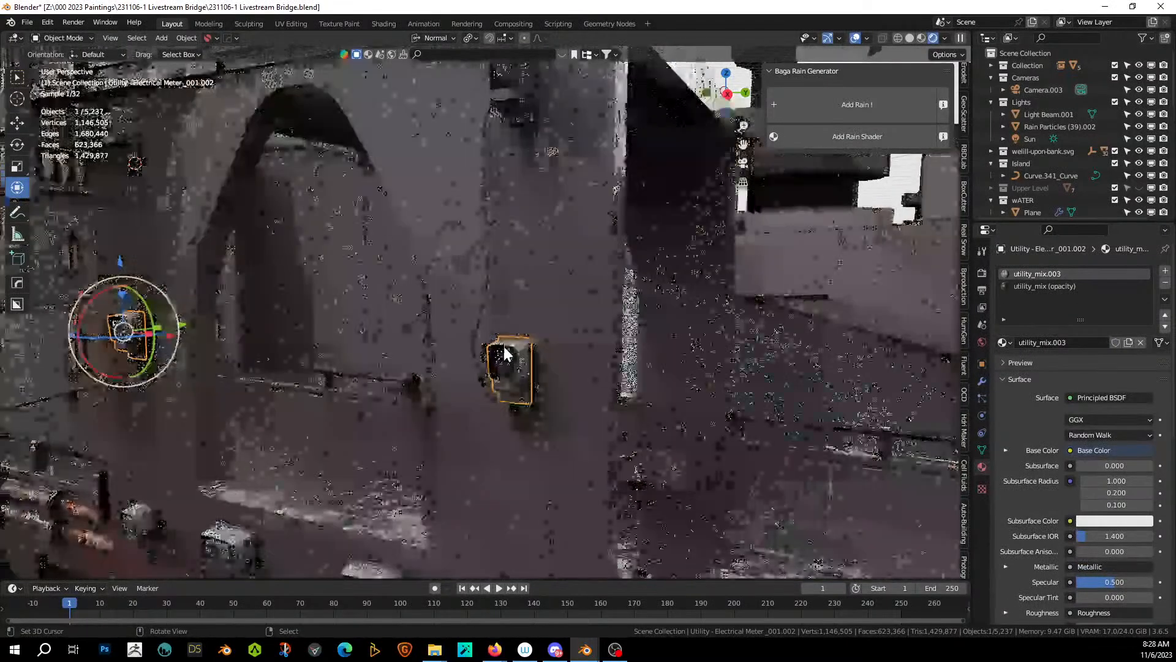
{"action": "key", "text": "Tab"}
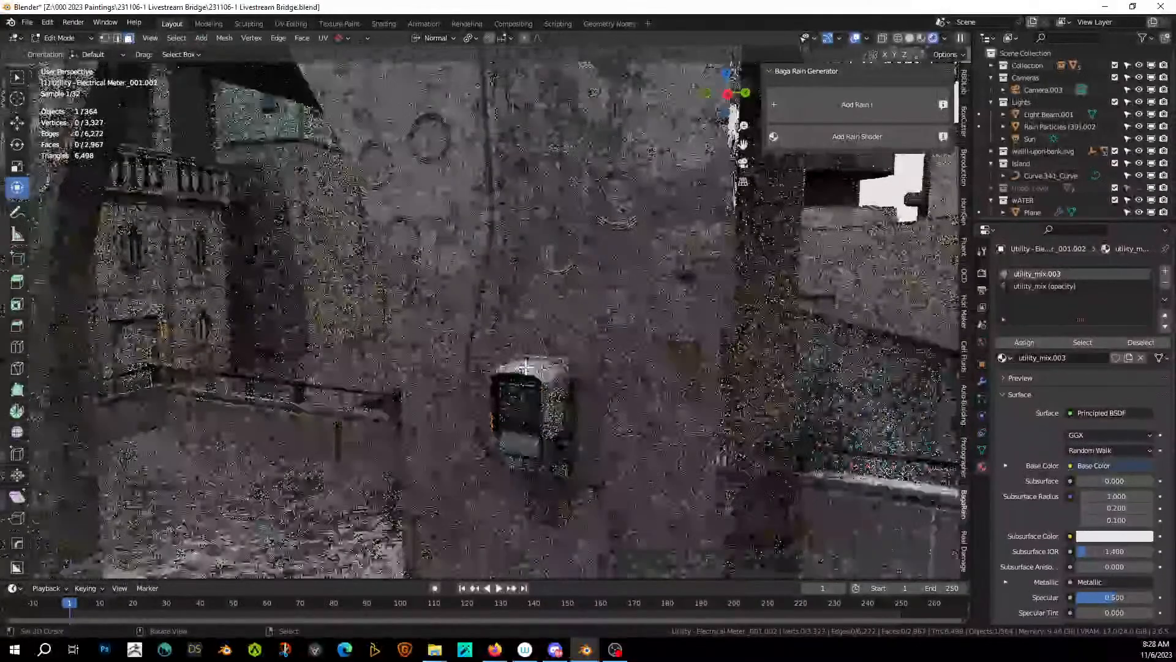
{"action": "scroll", "coordinate": [532, 369], "scroll_direction": "down", "scroll_amount": 3}
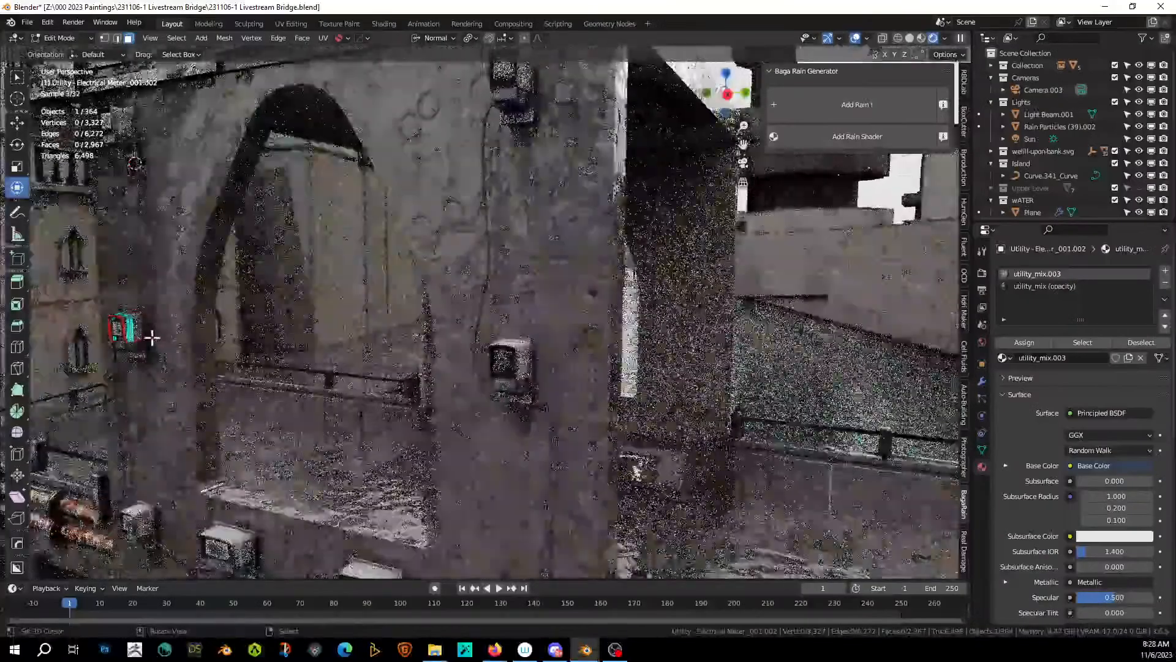
{"action": "right_click", "coordinate": [140, 330]}
{"action": "key", "text": "Tab"}
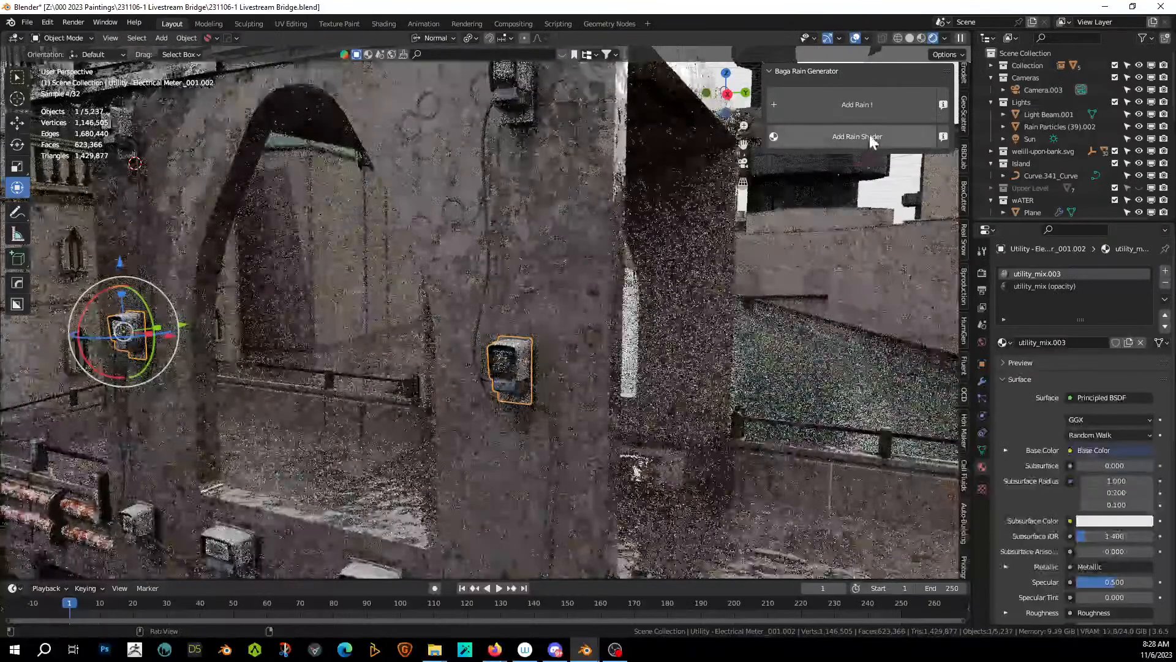
Add the Baga rain shader to the electrical meter's utility_mix.003 material and save the file.
{"action": "left_click", "coordinate": [869, 136]}
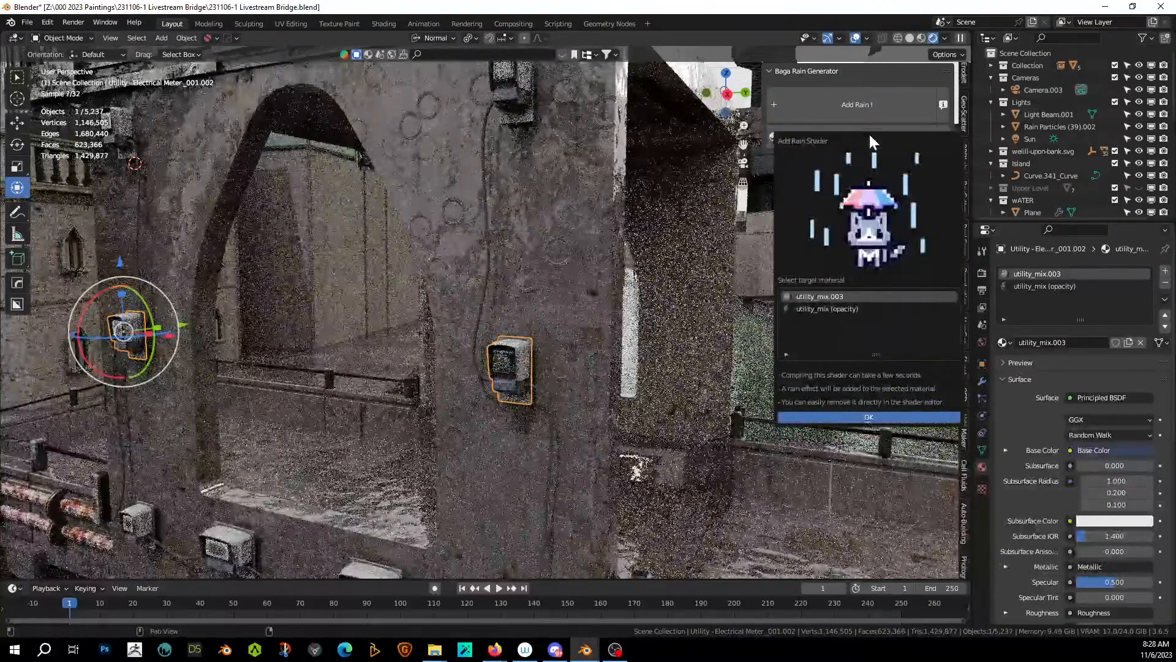
{"action": "left_click", "coordinate": [844, 418]}
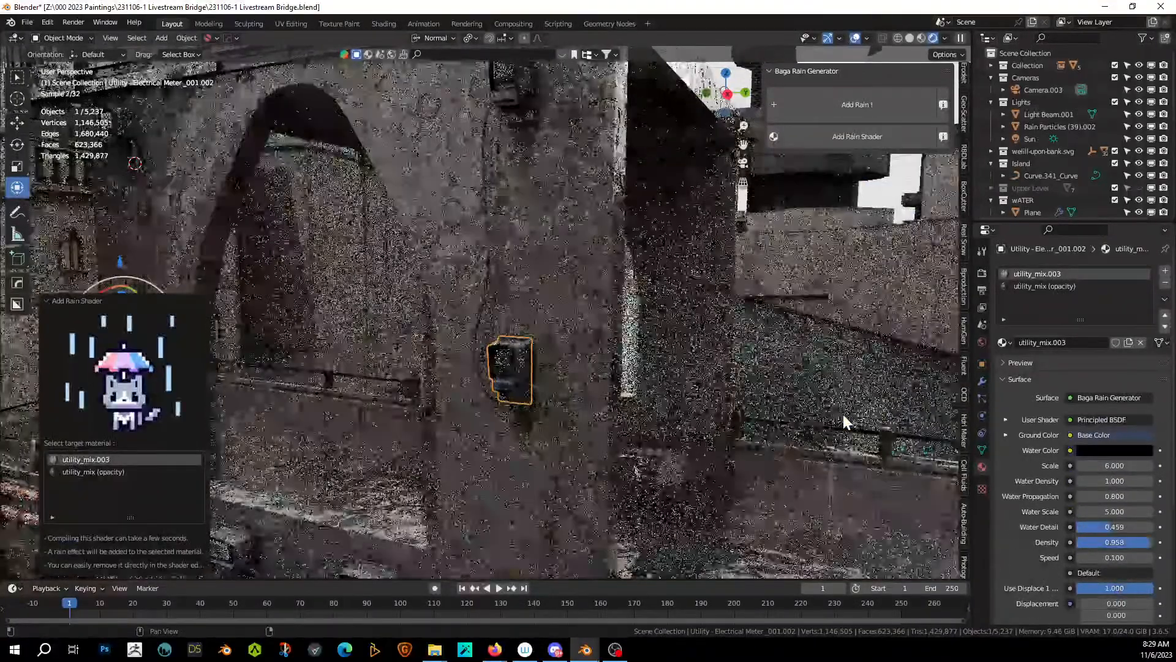
{"action": "middle_click_drag", "start_coordinate": [612, 383], "coordinate": [620, 395]}
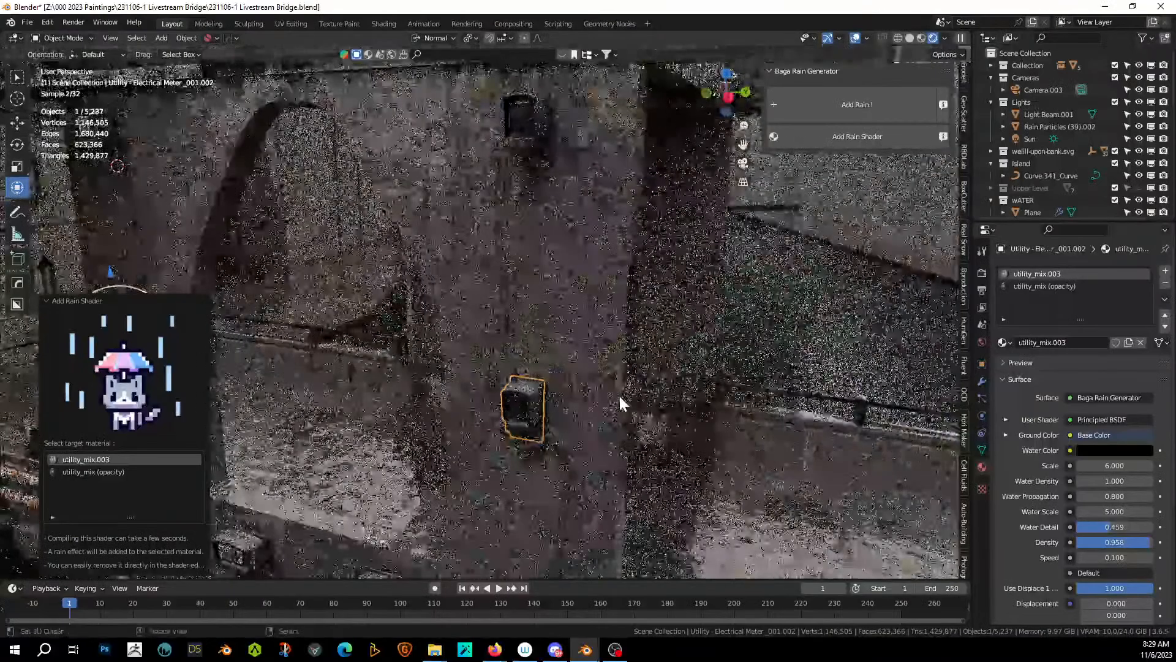
{"action": "key", "text": "ctrl+s"}
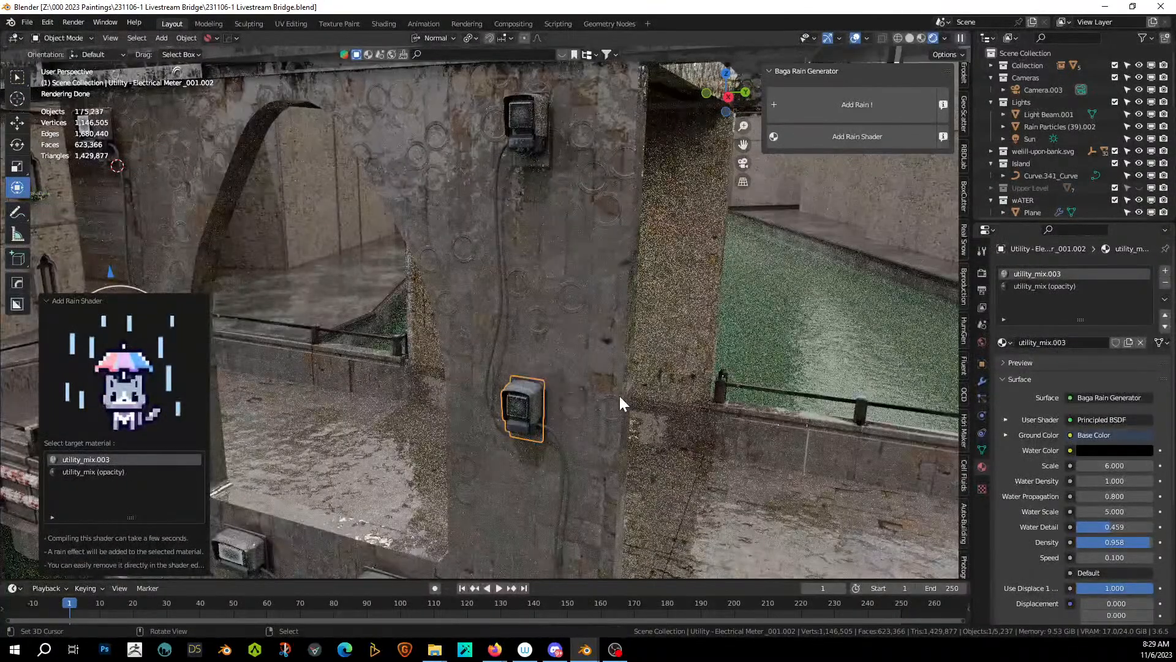
{"action": "middle_click_drag", "start_coordinate": [623, 310], "coordinate": [579, 447], "text": "shift"}
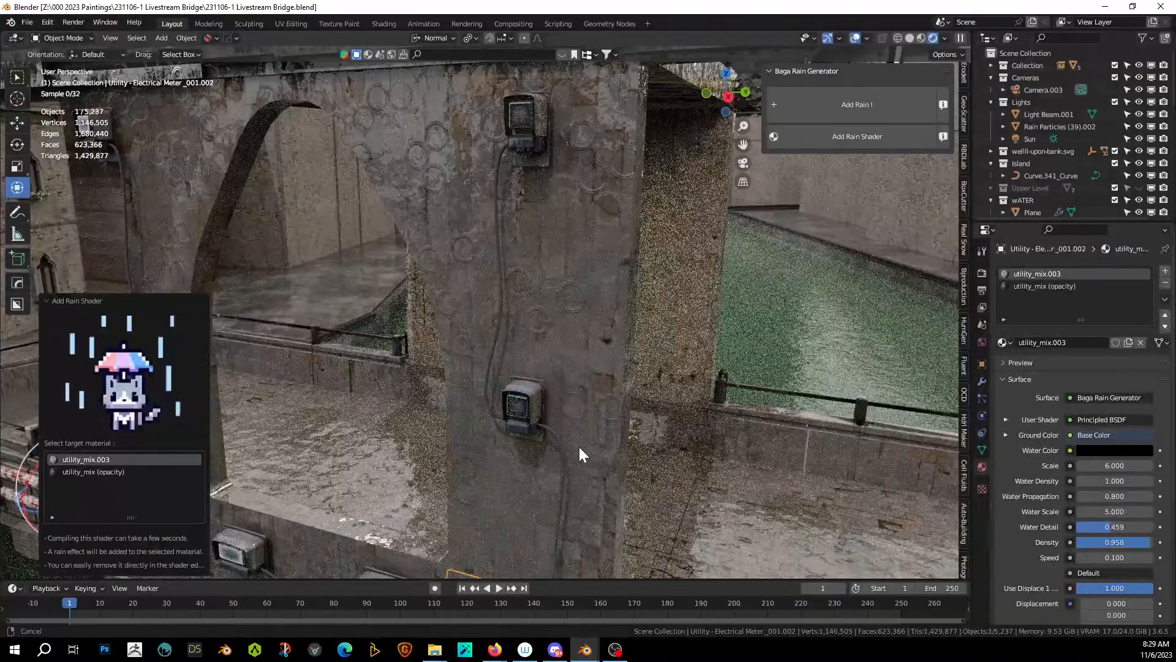
{"action": "scroll", "coordinate": [640, 340], "scroll_direction": "up", "scroll_amount": 5}
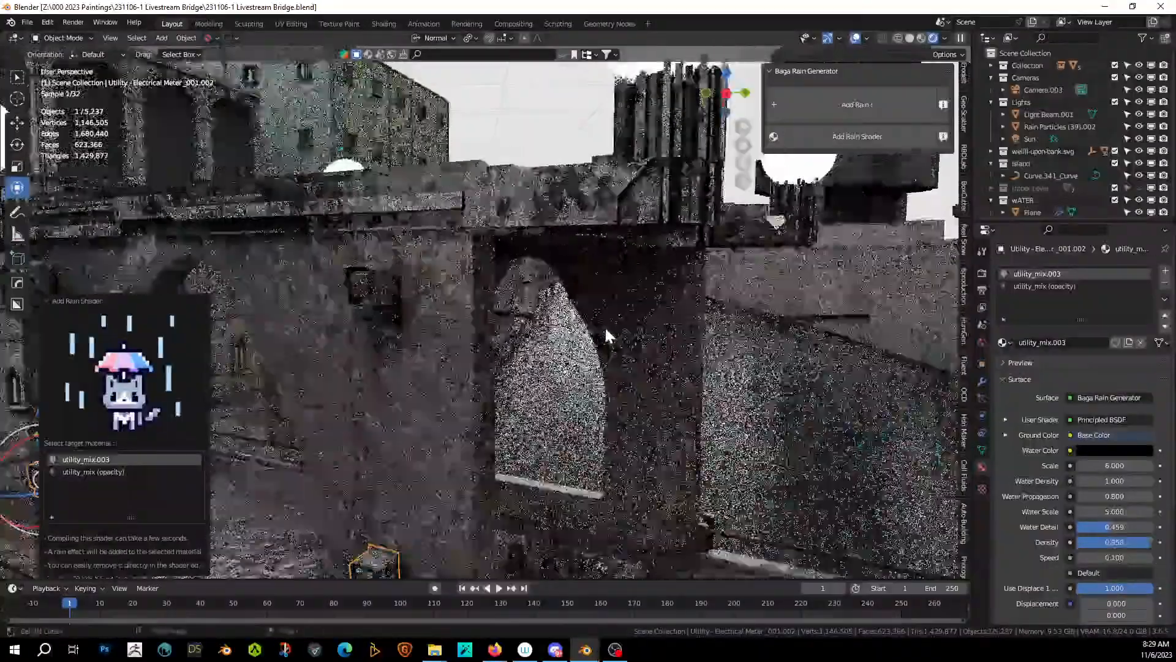
{"action": "middle_click_drag", "start_coordinate": [606, 328], "coordinate": [605, 319]}
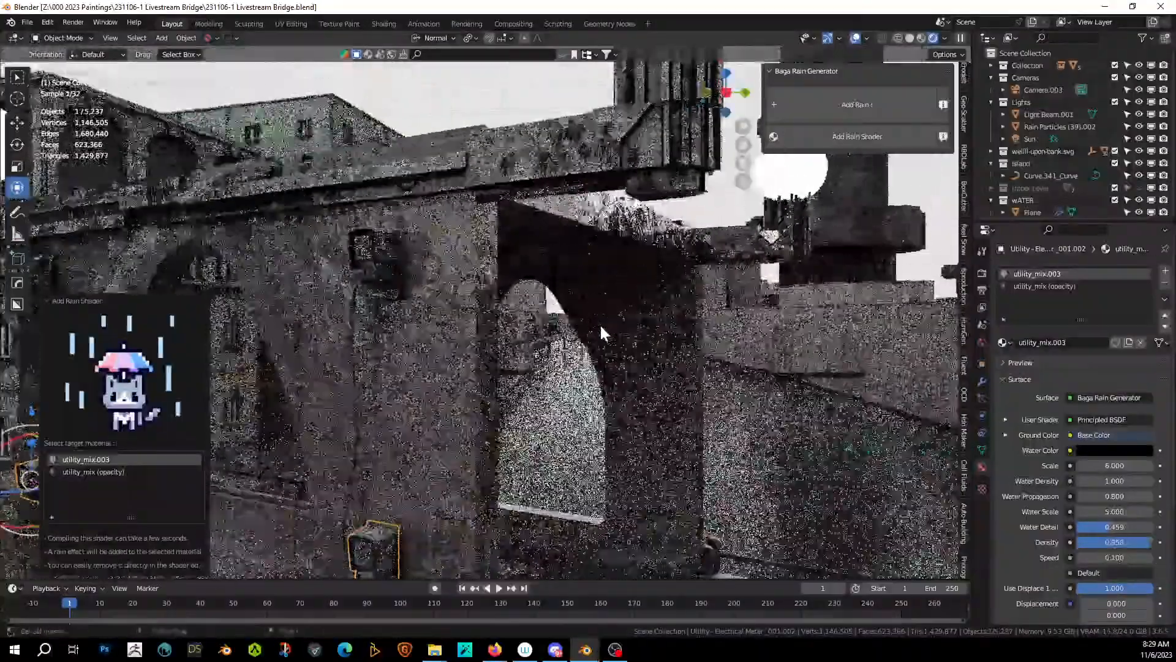
{"action": "key", "text": "shift+alt+c"}
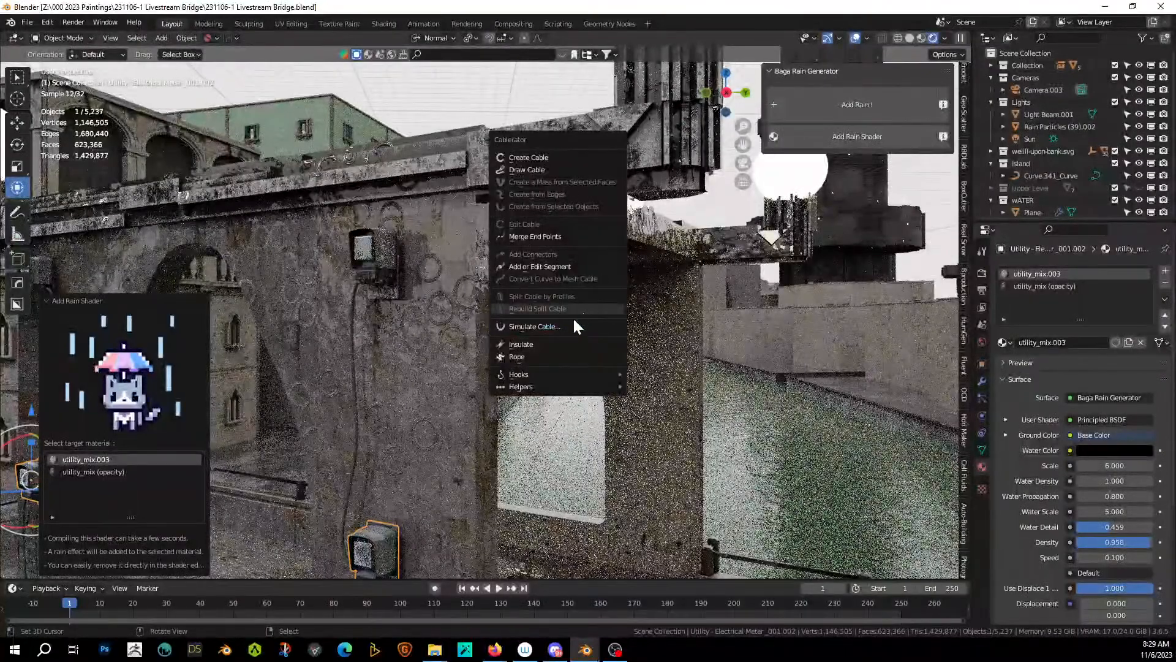
{"action": "left_click", "coordinate": [539, 157]}
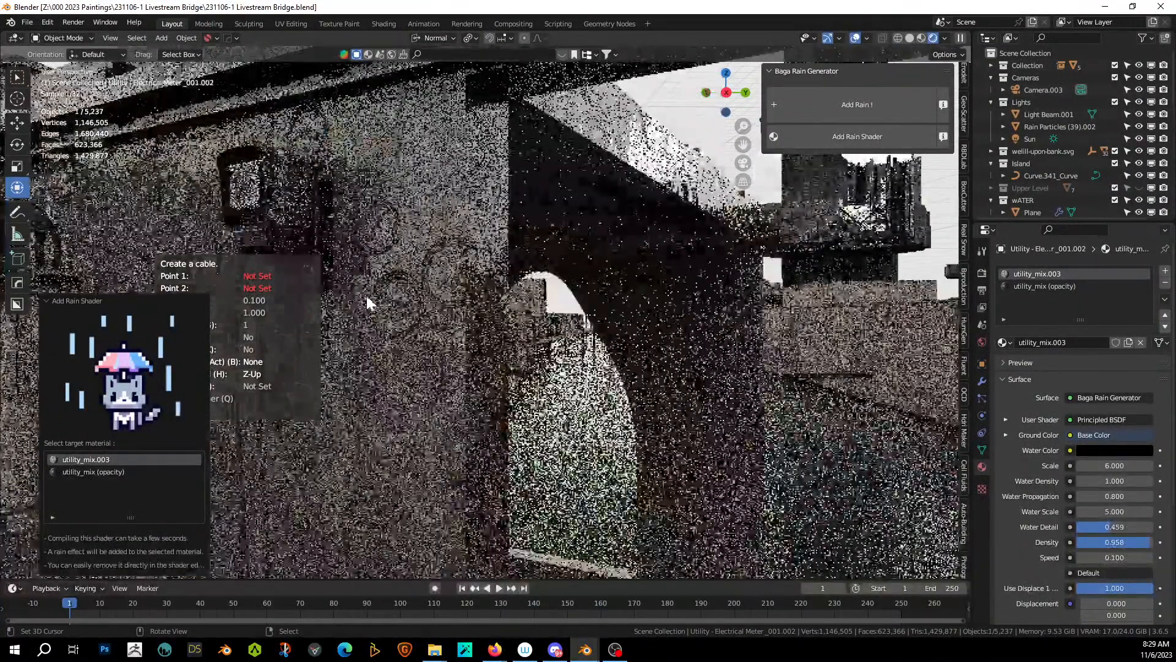
{"action": "left_click", "coordinate": [367, 296]}
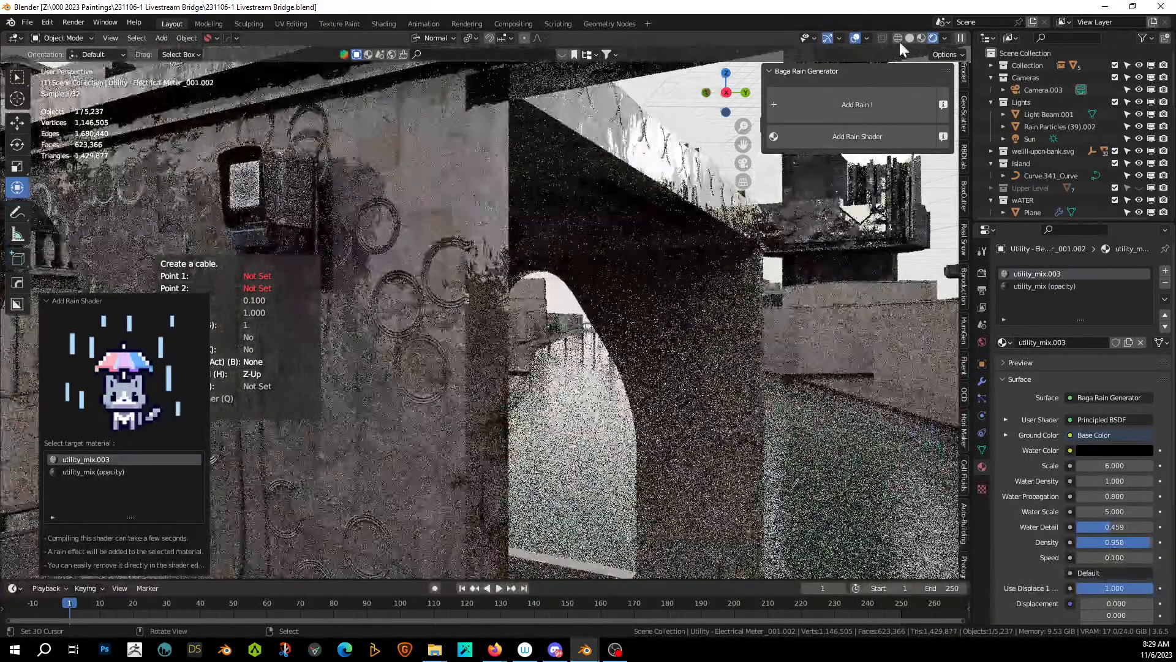
{"action": "left_click", "coordinate": [455, 213]}
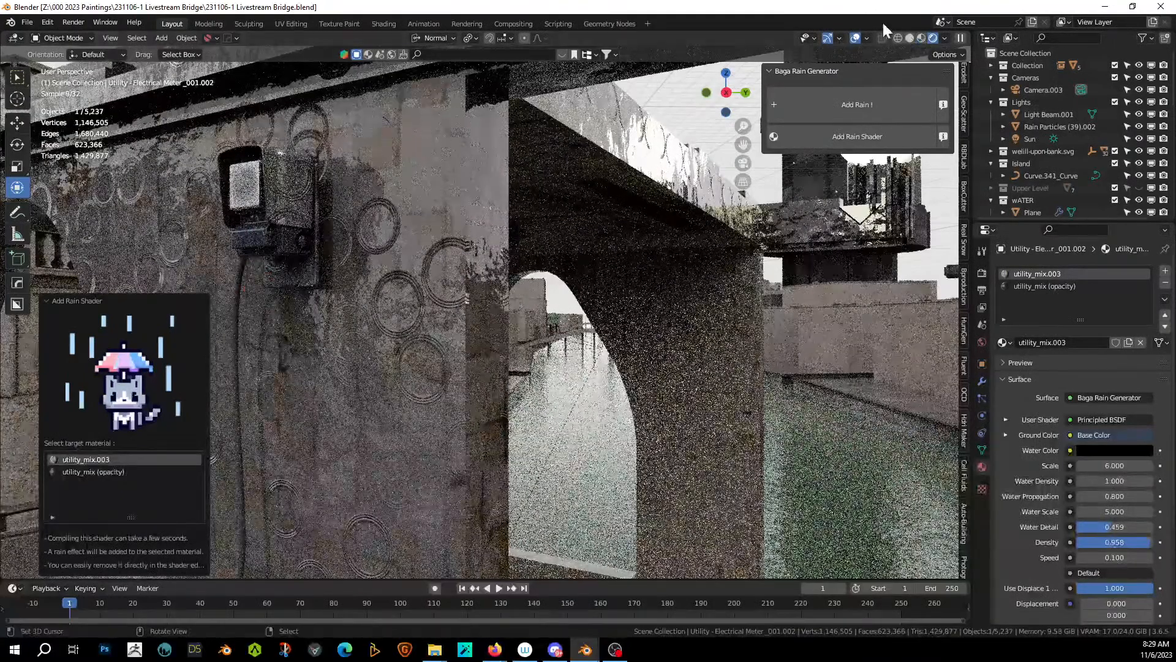
Set the viewport to solid shading.
{"action": "left_click", "coordinate": [910, 38]}
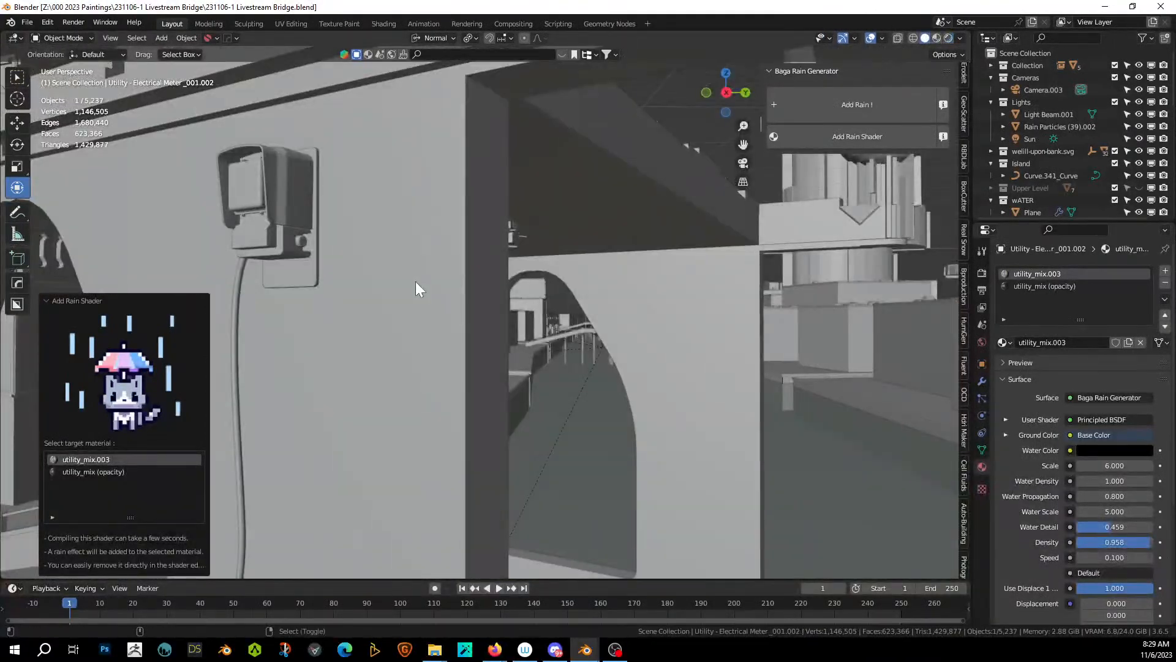
Create a simulated cable from the upper electrical meter to the underside of the rounded bridge ledge, with width 0.014.
{"action": "key", "text": "shift+alt+c"}
{"action": "key", "text": "Return"}
{"action": "left_click", "coordinate": [303, 241]}
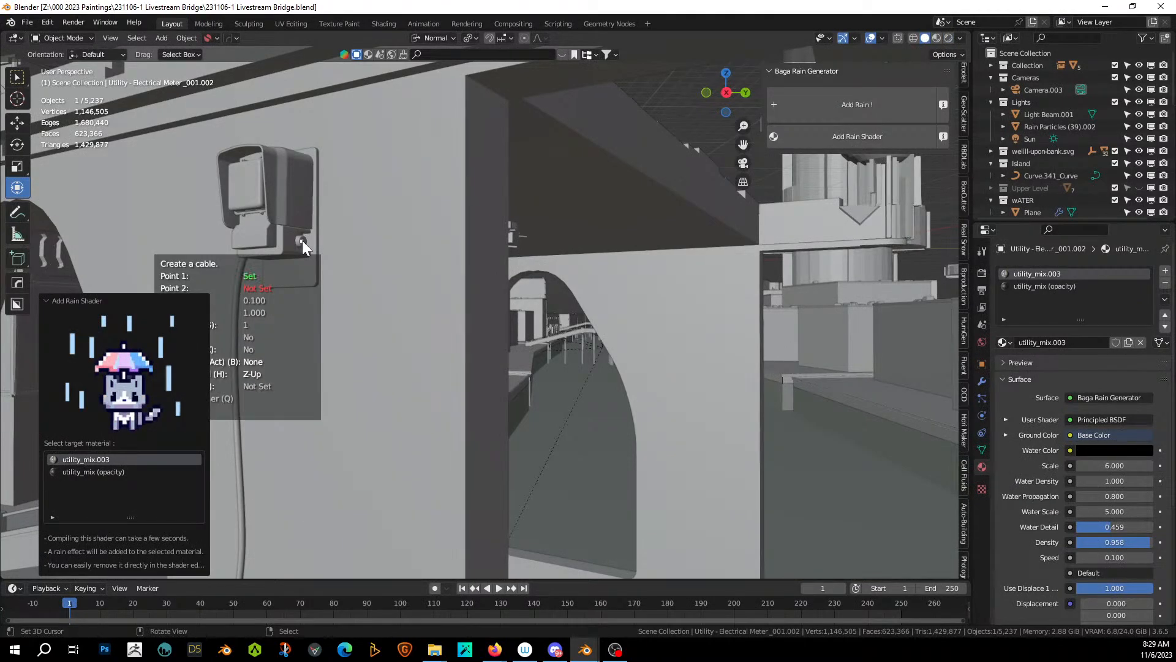
{"action": "middle_click_drag", "start_coordinate": [670, 293], "coordinate": [586, 359]}
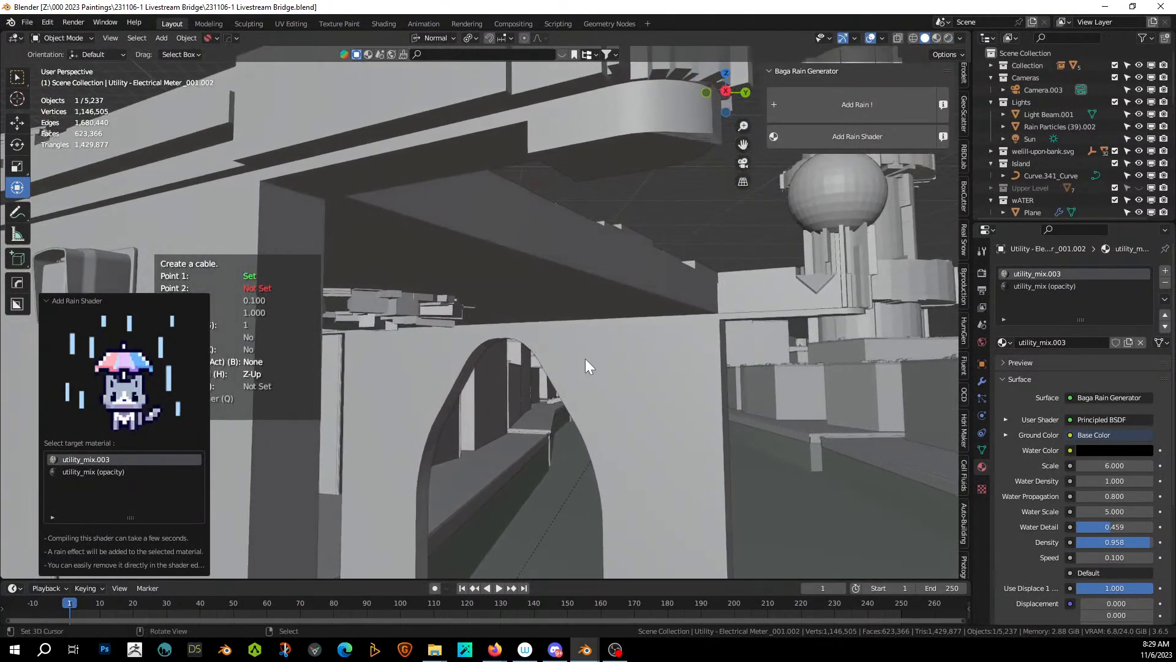
{"action": "left_click", "coordinate": [643, 151]}
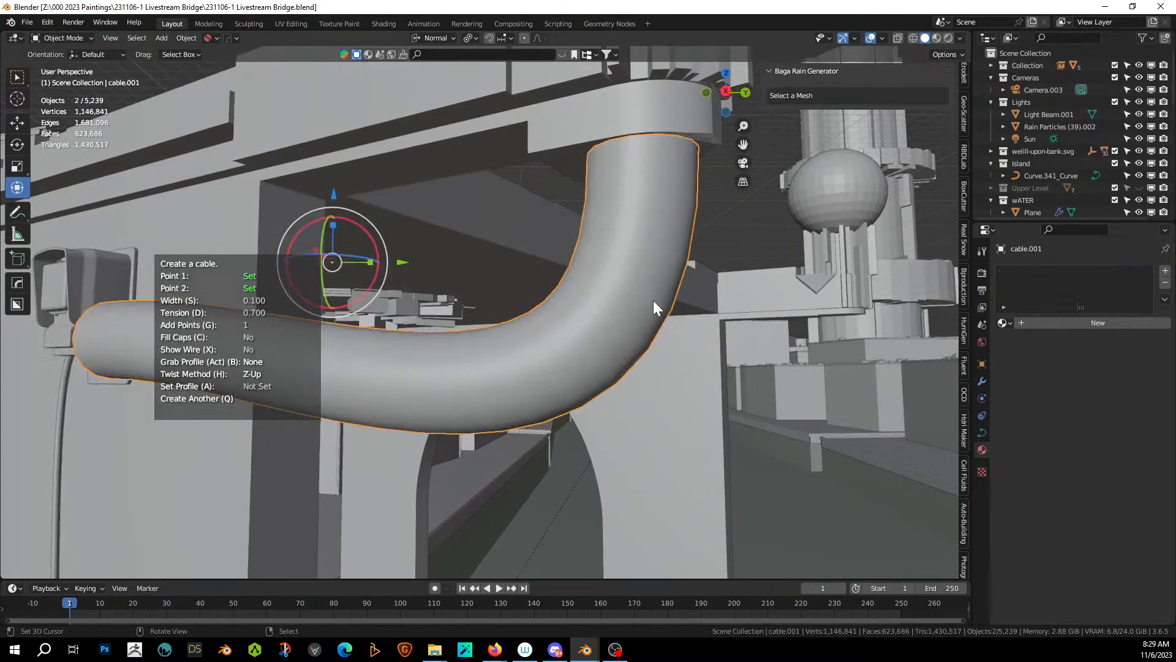
{"action": "key", "text": "s"}
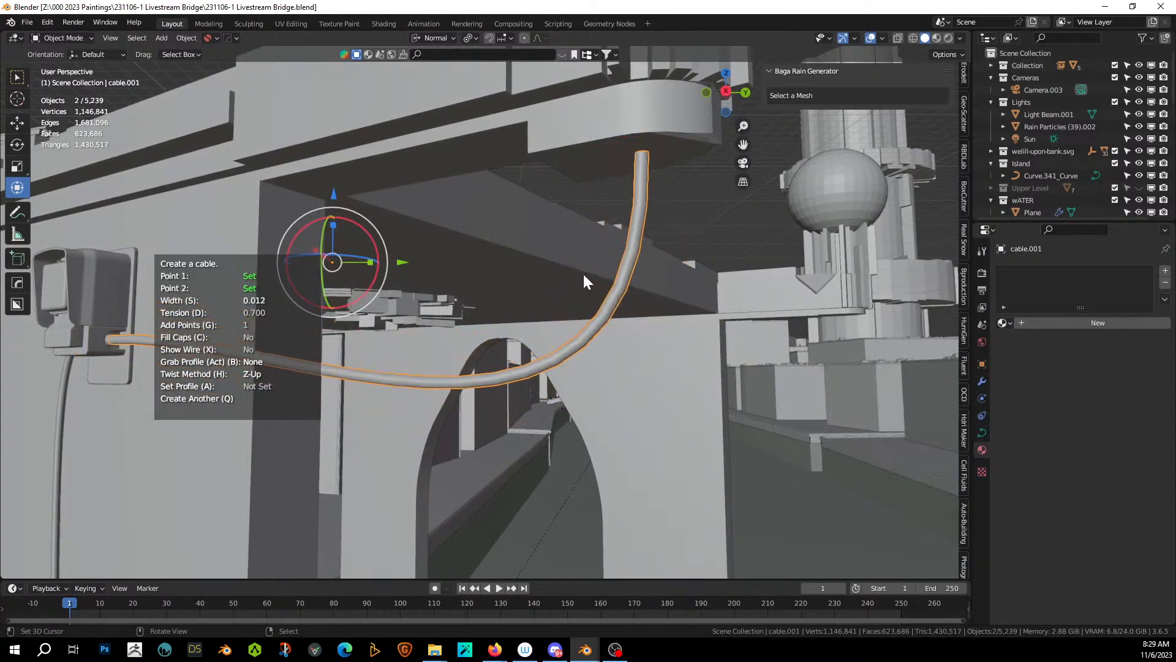
{"action": "left_click", "coordinate": [585, 273]}
{"action": "middle_click_drag", "start_coordinate": [586, 272], "coordinate": [515, 278]}
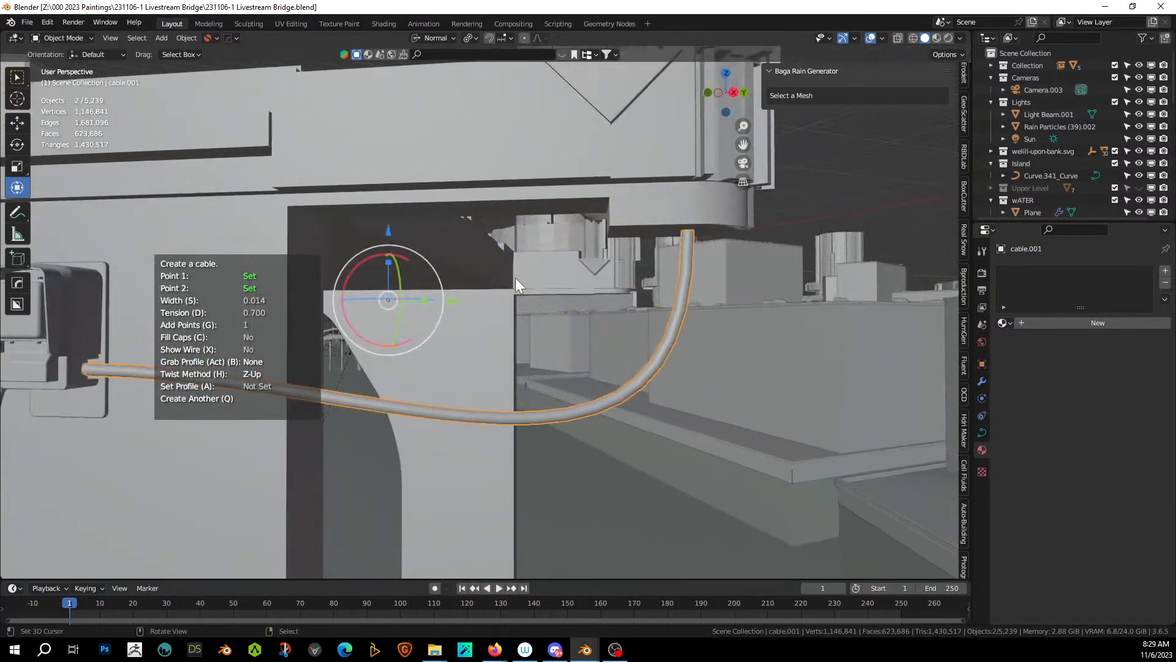
{"action": "left_click", "coordinate": [424, 398]}
Assign the existing wires_mat material to the new cable and save the file.
{"action": "scroll", "coordinate": [627, 398], "scroll_direction": "down", "scroll_amount": 4}
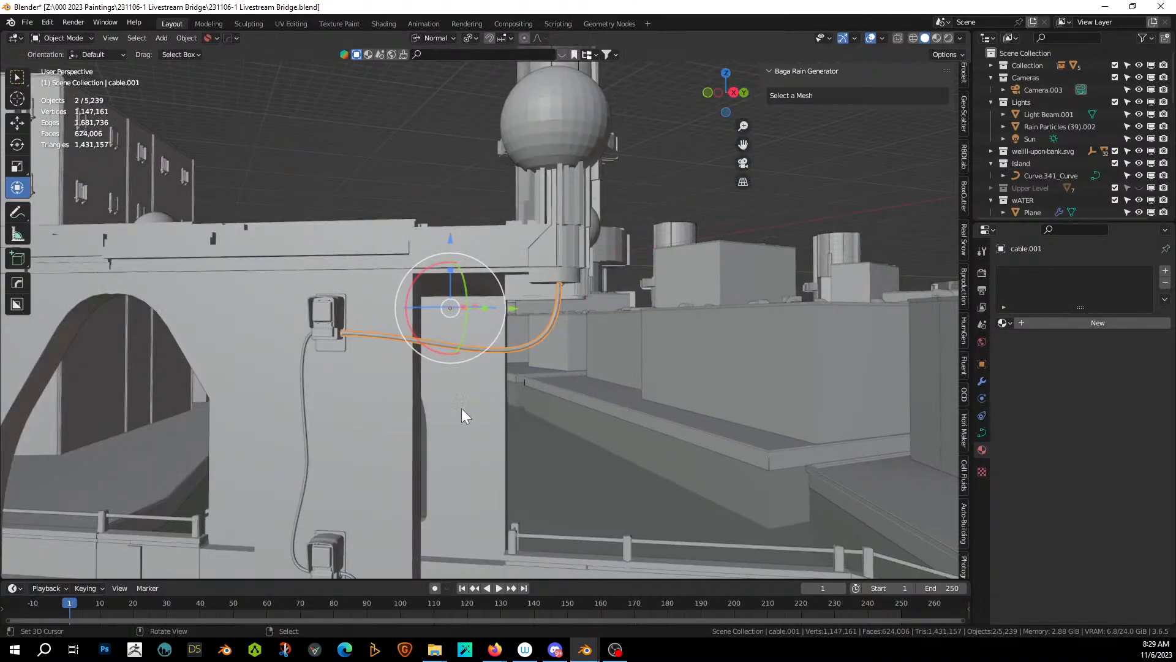
{"action": "left_click", "coordinate": [1004, 322]}
{"action": "type", "text": "wire"}
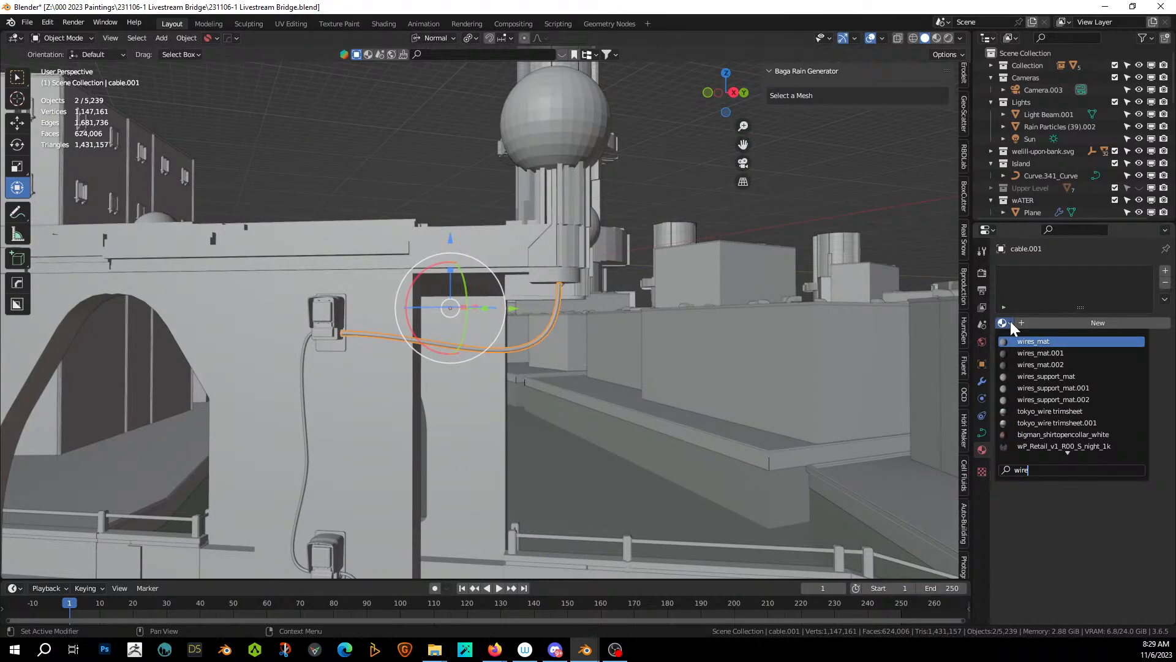
{"action": "key", "text": "Return"}
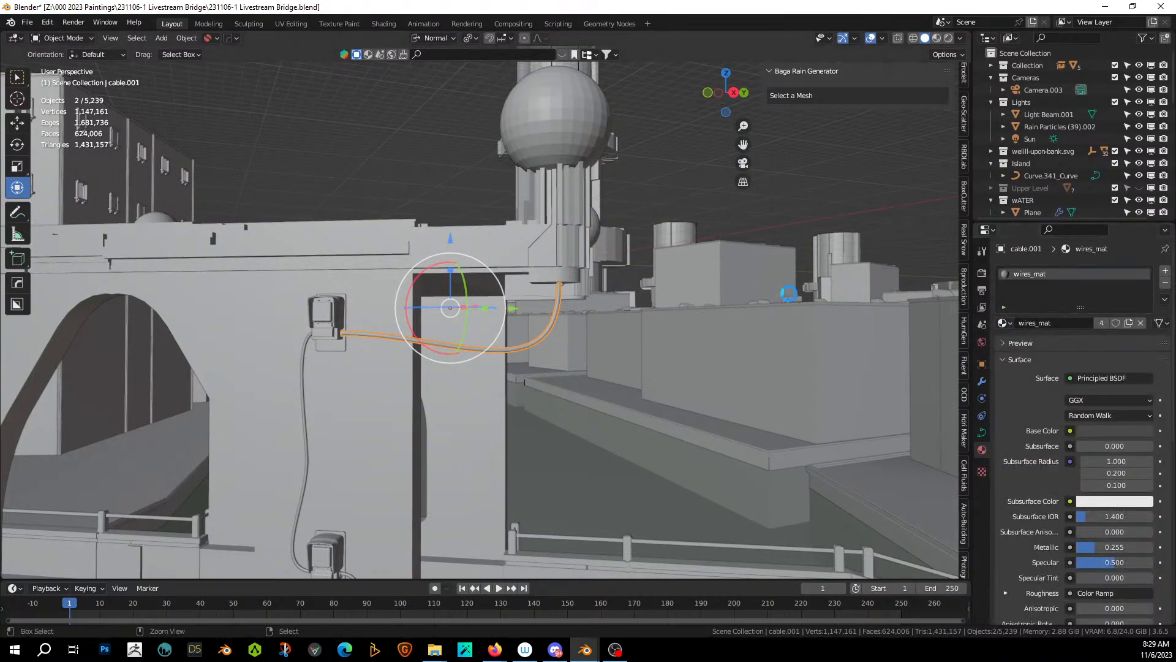
{"action": "key", "text": "KP_0"}
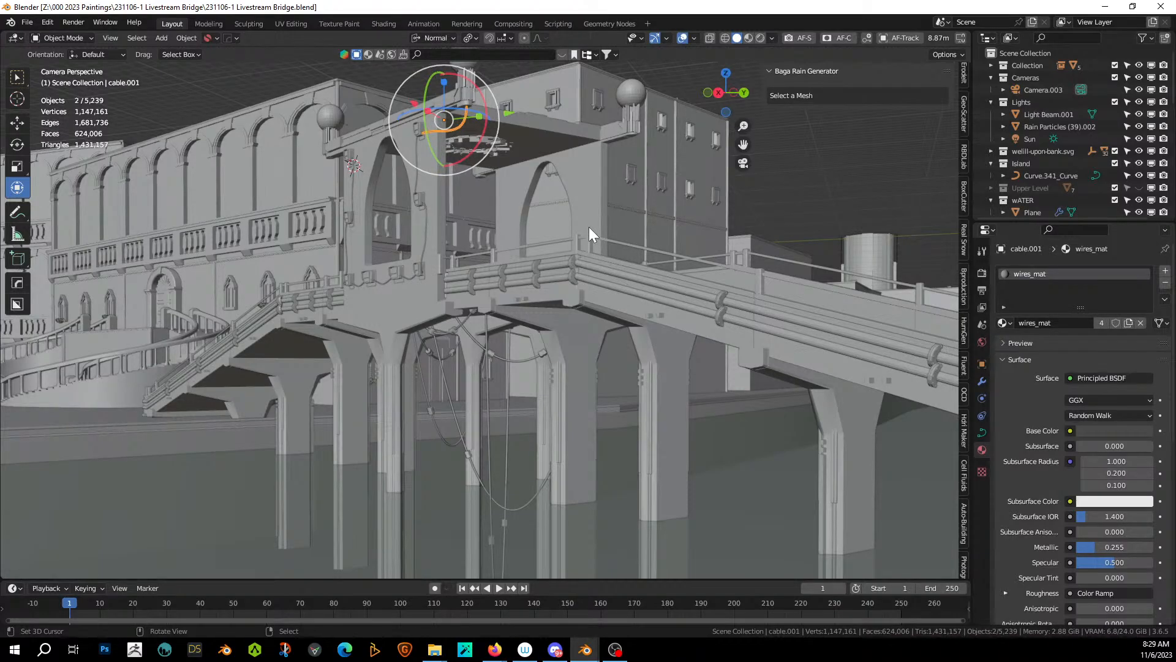
{"action": "key", "text": "ctrl+s"}
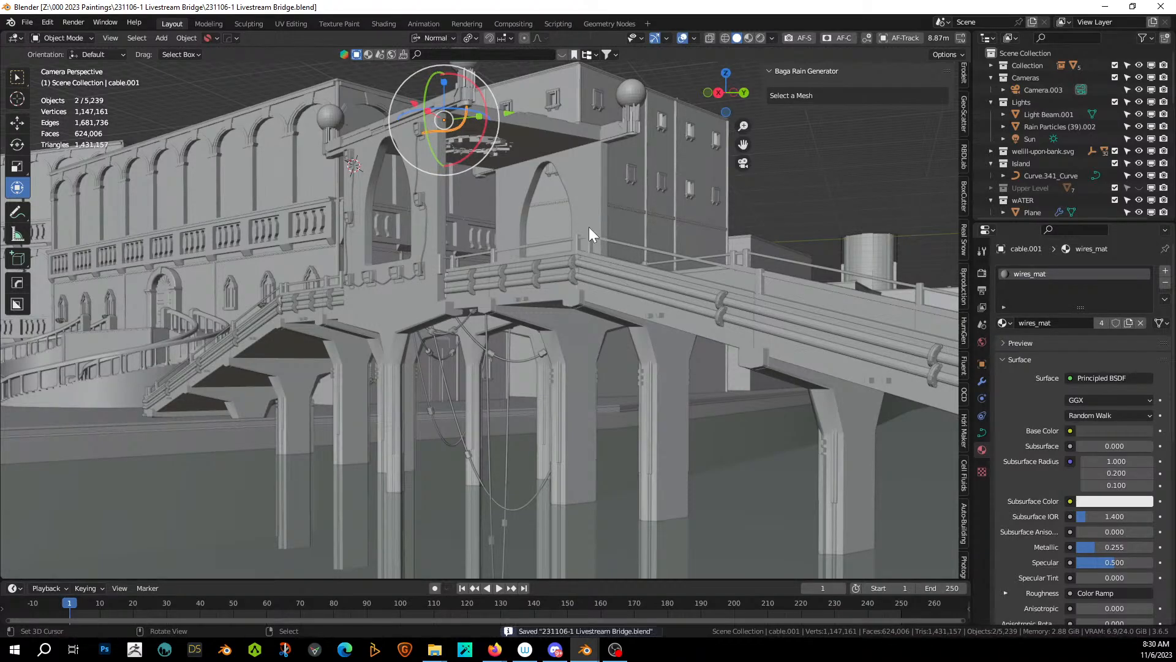
Switch to the Tokyo street assets file, copy the Alley Ground _001 object, and return to the bridge file.
{"action": "scroll", "coordinate": [645, 358], "scroll_direction": "down", "scroll_amount": 3}
{"action": "middle_click_drag", "start_coordinate": [652, 360], "coordinate": [566, 310]}
{"action": "scroll", "coordinate": [663, 381], "scroll_direction": "down", "scroll_amount": 4}
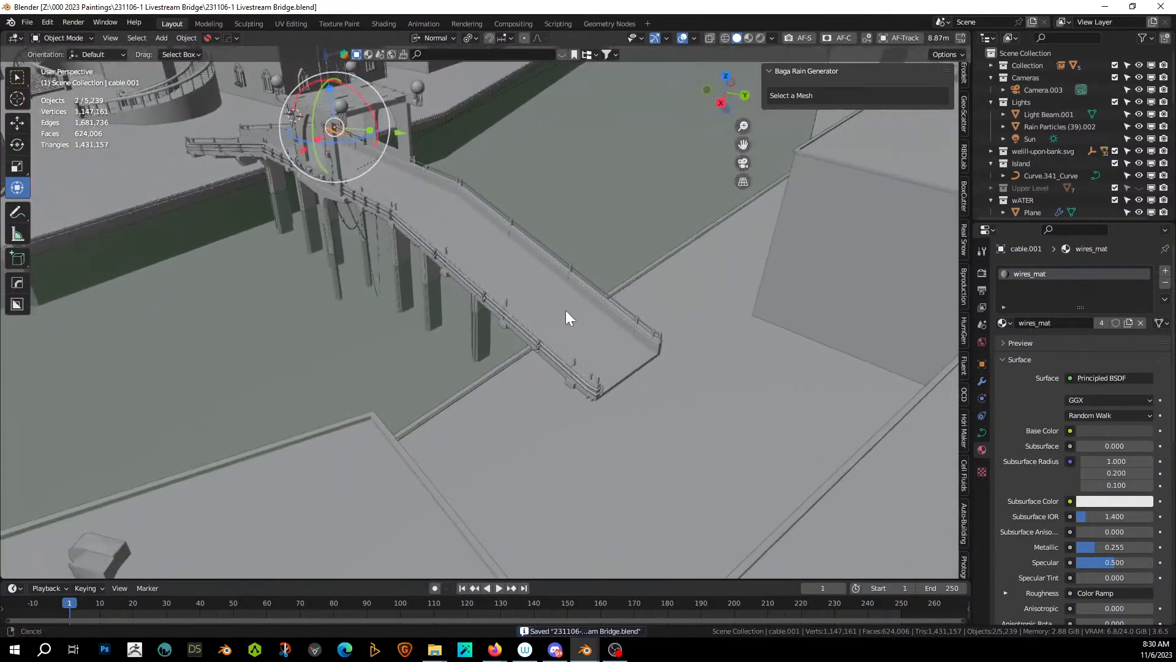
{"action": "middle_click_drag", "start_coordinate": [643, 356], "coordinate": [650, 380]}
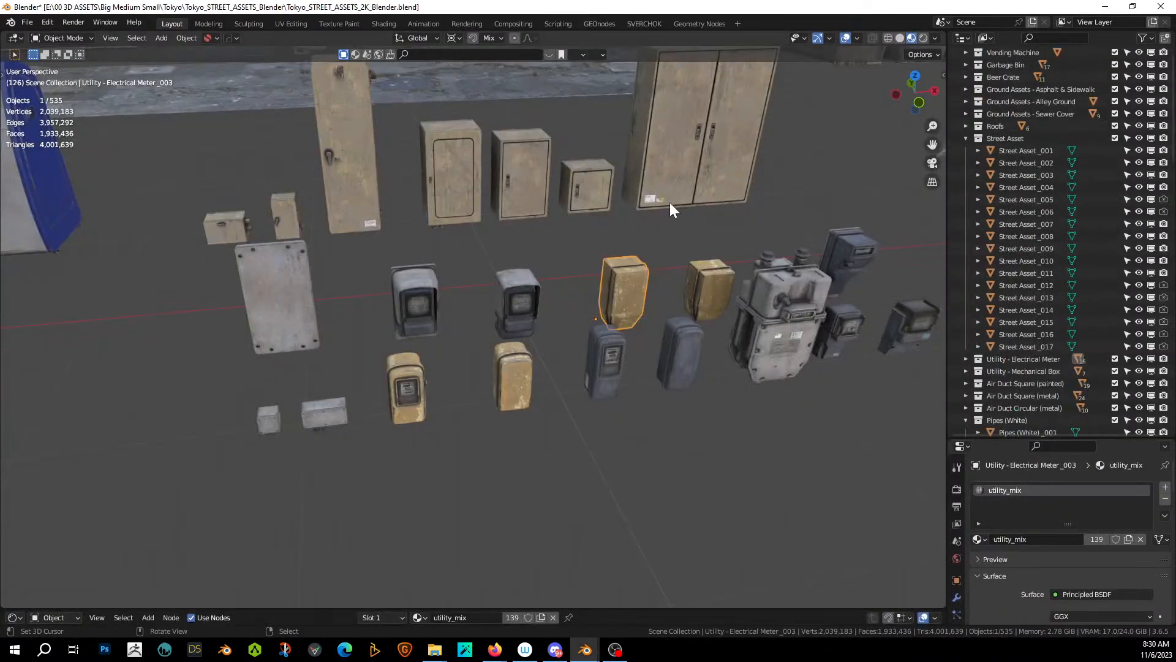
{"action": "scroll", "coordinate": [561, 246], "scroll_direction": "down", "scroll_amount": 3}
{"action": "left_click", "coordinate": [437, 143]}
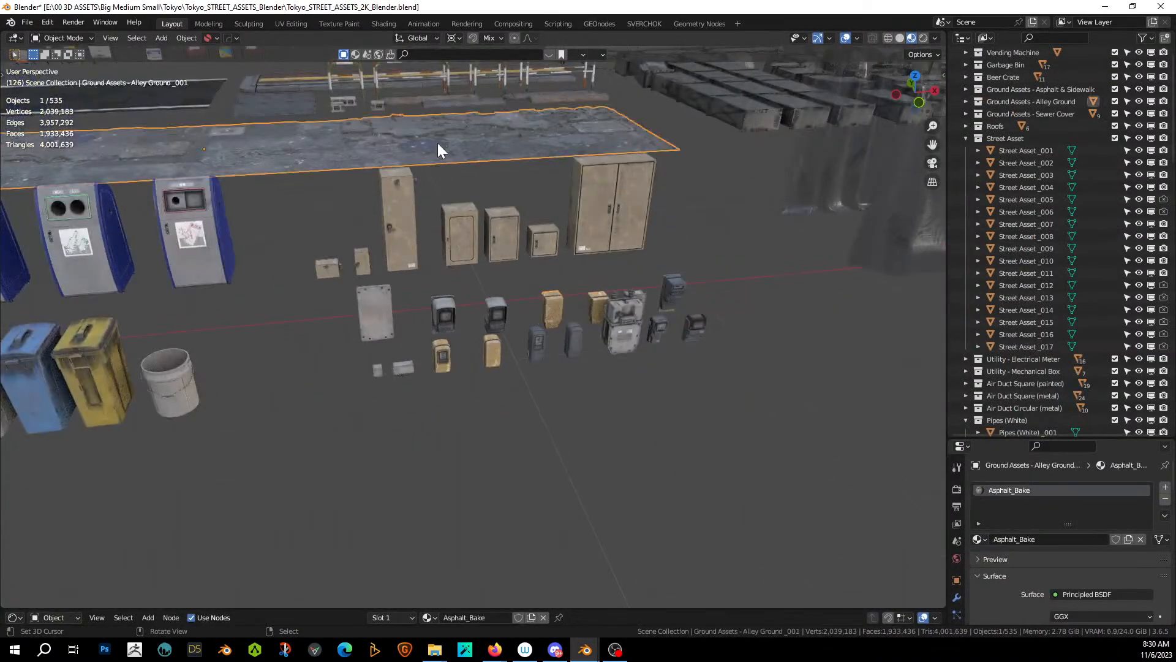
{"action": "key", "text": "ctrl+c"}
{"action": "left_click", "coordinate": [439, 150]}
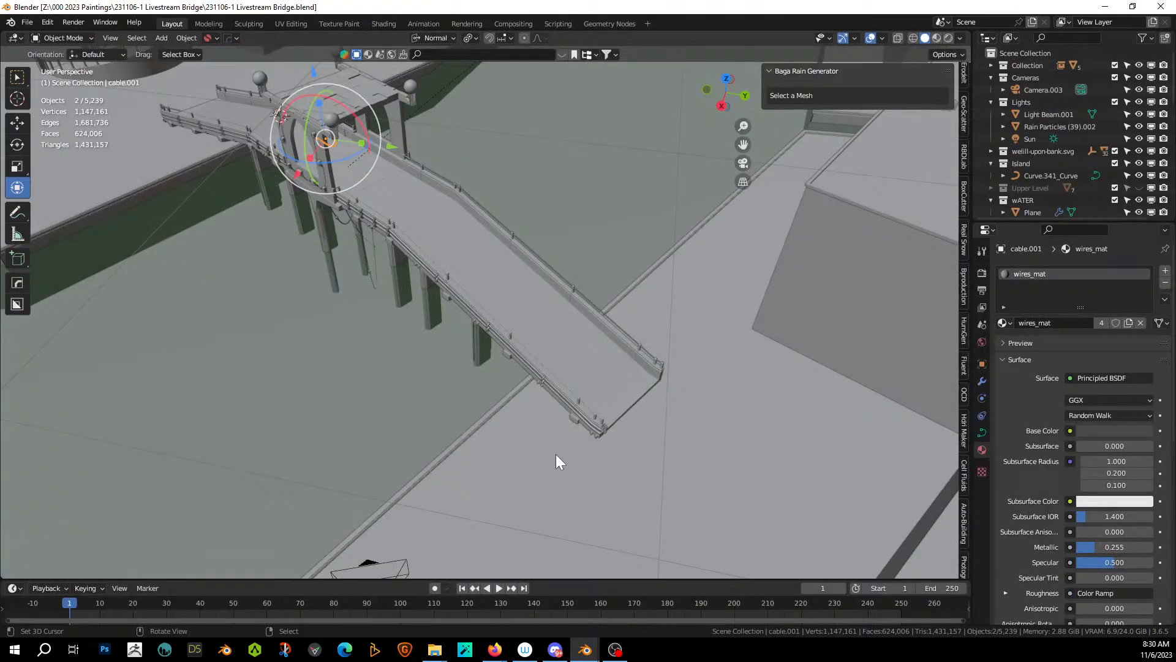
Place the 3D cursor on the quay beside the bridge ramp, paste the alley ground and set its origin to the cursor.
{"action": "right_click", "coordinate": [539, 447], "text": "shift"}
{"action": "key", "text": "ctrl+v"}
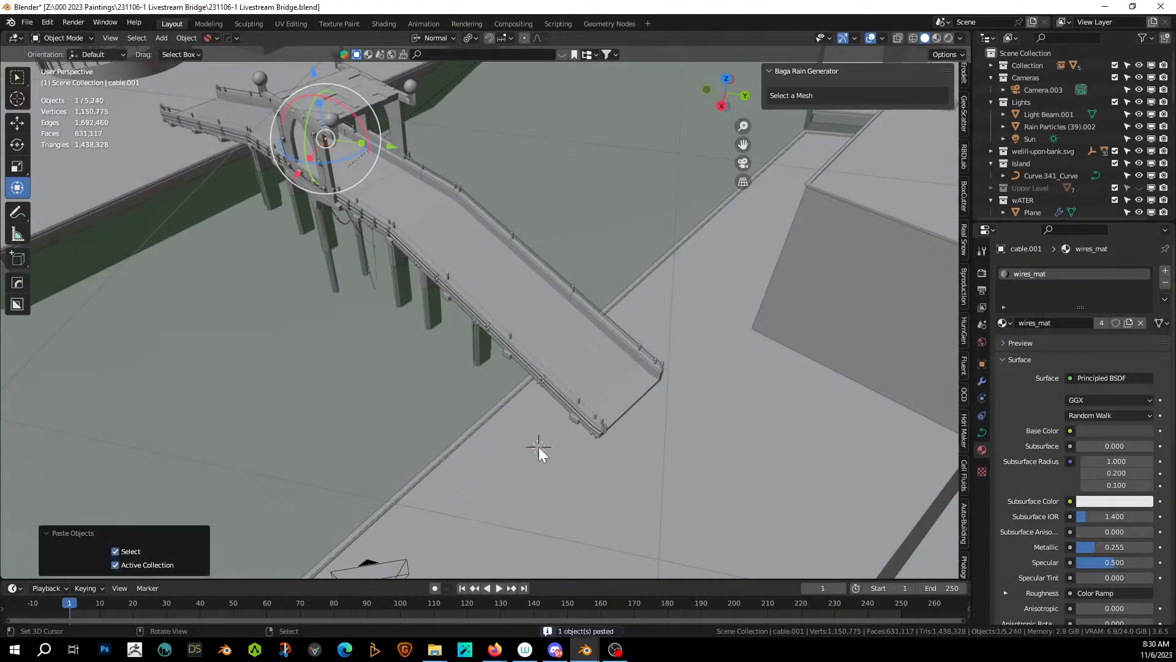
{"action": "left_click", "coordinate": [193, 37]}
{"action": "mouse_move", "coordinate": [201, 63]}
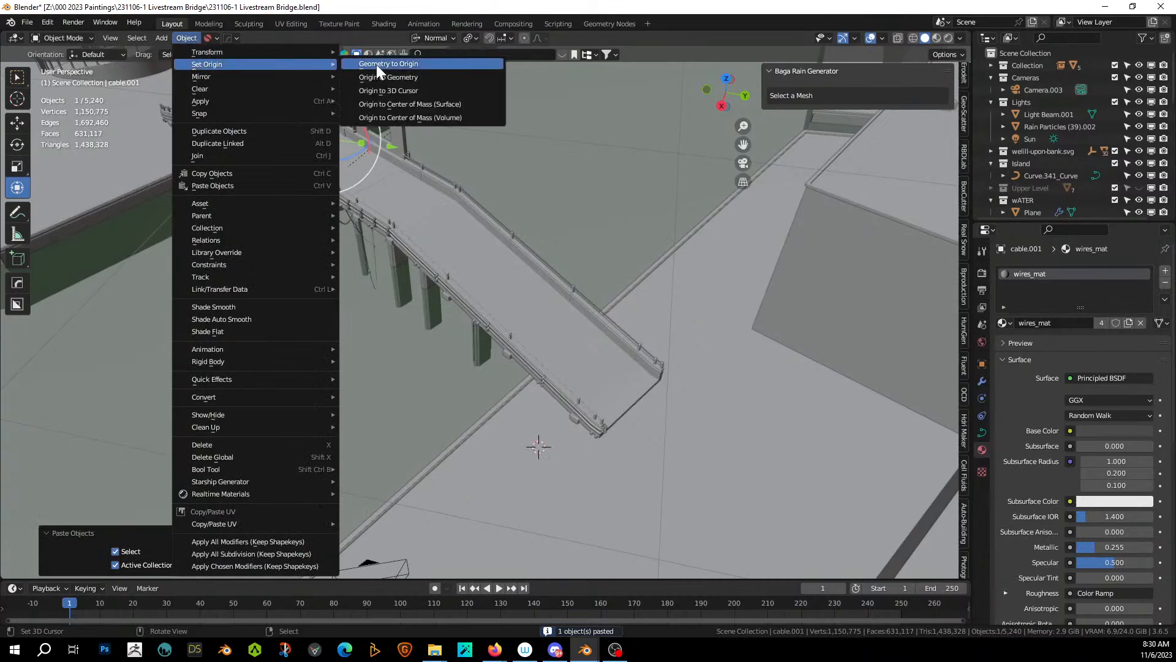
{"action": "left_click", "coordinate": [411, 91]}
Move the pasted alley ground's geometry to its origin.
{"action": "left_click", "coordinate": [198, 38]}
{"action": "left_click", "coordinate": [199, 35]}
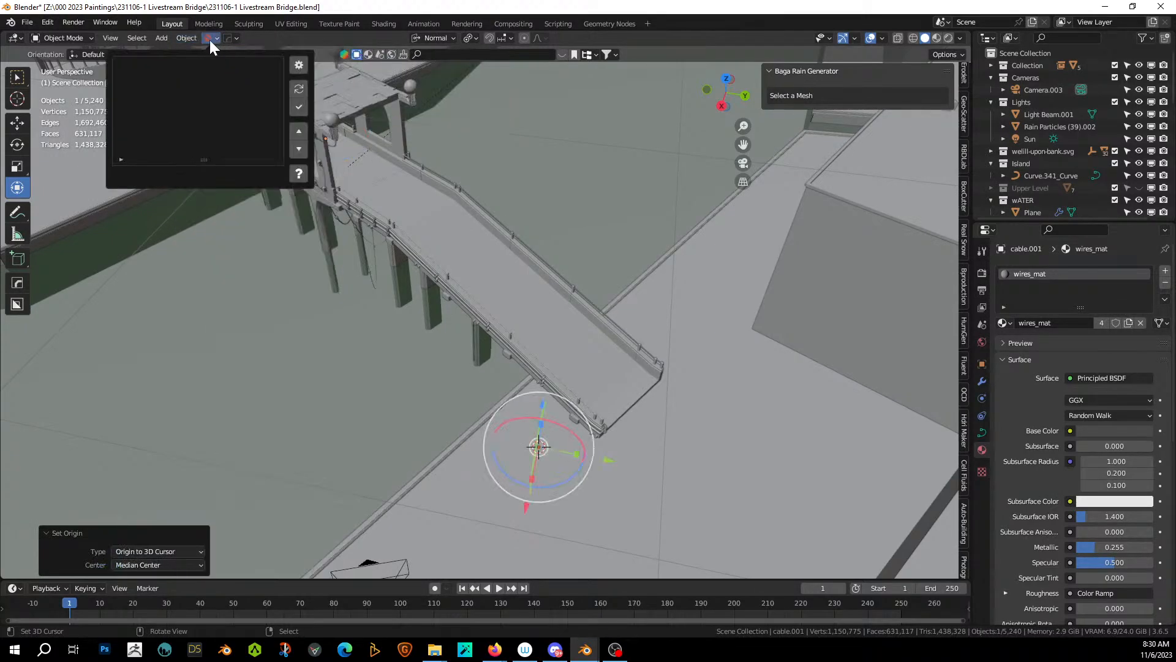
{"action": "left_click", "coordinate": [191, 38]}
{"action": "mouse_move", "coordinate": [207, 64]}
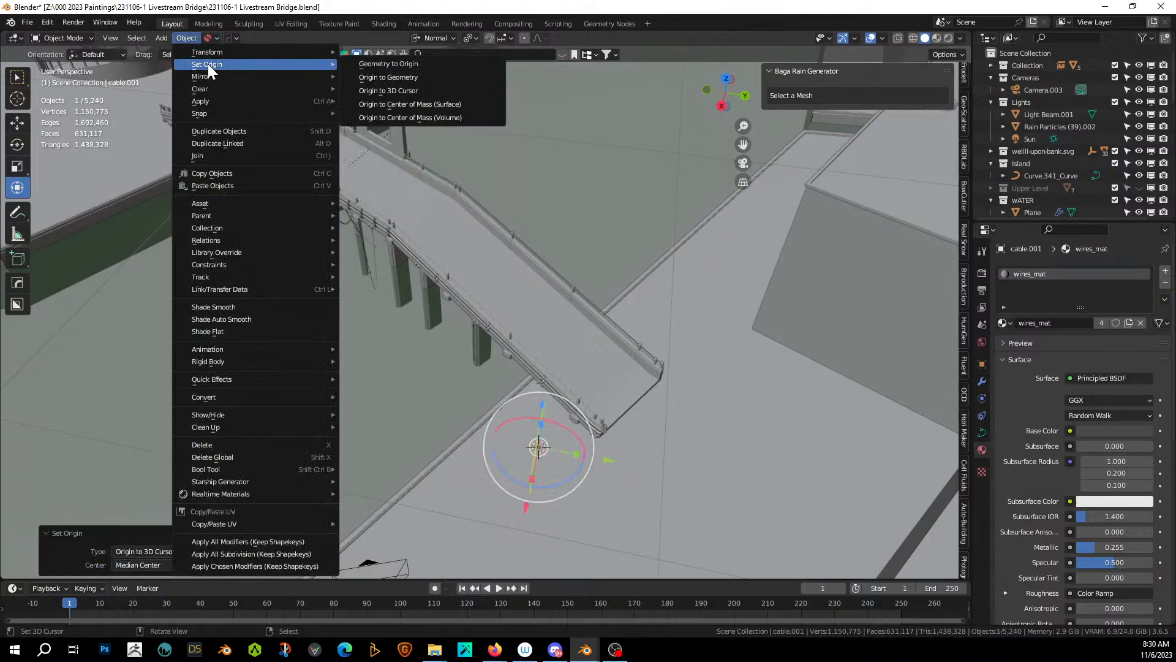
{"action": "left_click", "coordinate": [390, 65]}
From the top view, rotate the alley ground about 28.3° and move it about 3.01 m in X and -2.64 m in Y.
{"action": "key", "text": "KP_7"}
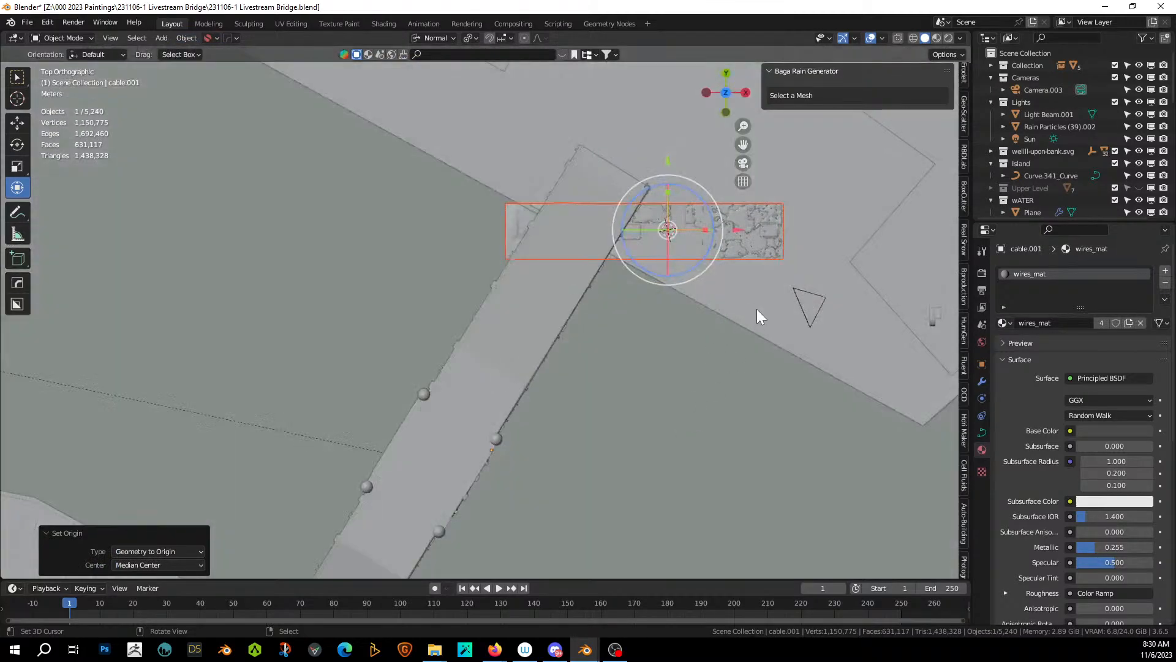
{"action": "key", "text": "r"}
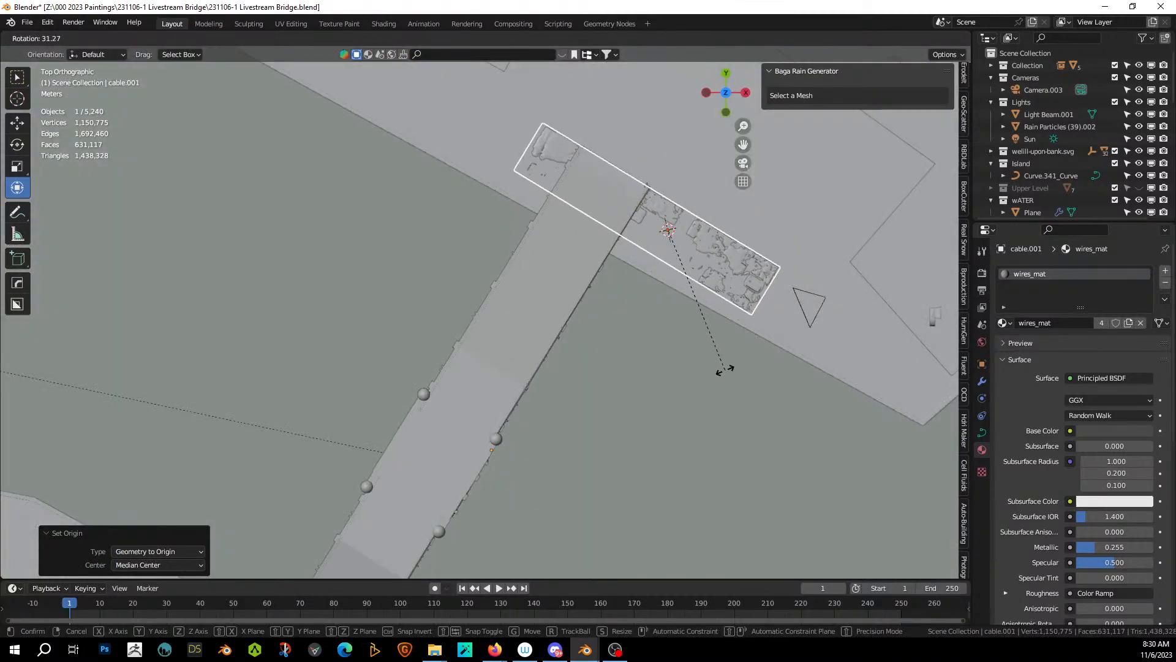
{"action": "left_click", "coordinate": [735, 367]}
{"action": "key", "text": "g"}
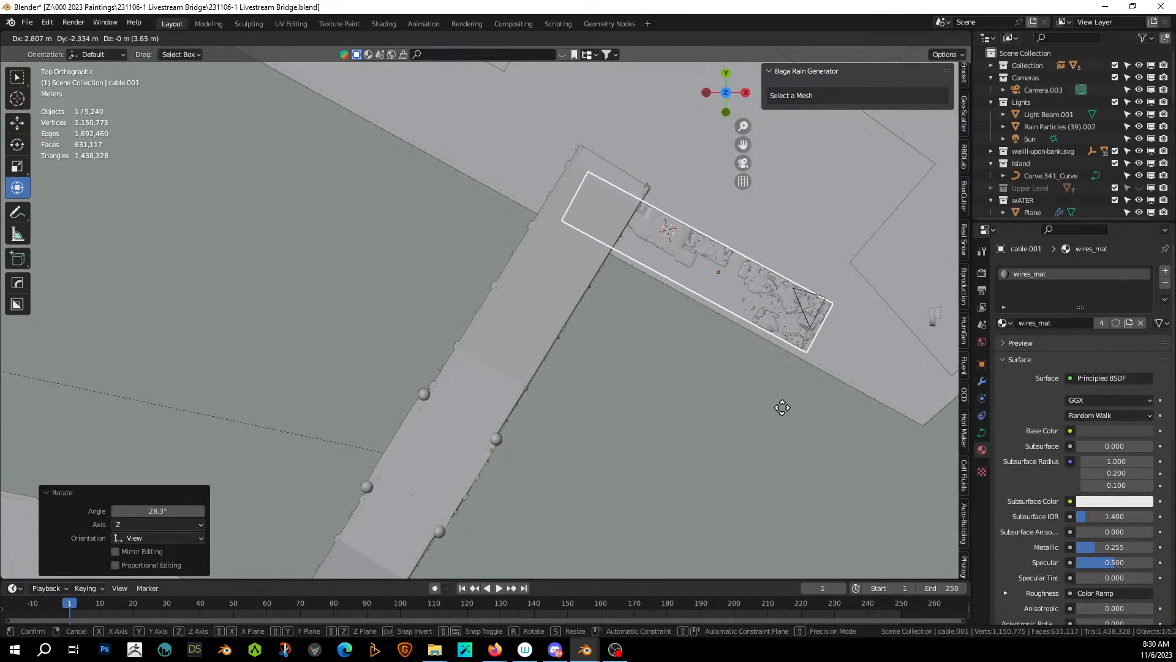
{"action": "left_click", "coordinate": [790, 409]}
Align the alley ground with the quay edge by rotating it about 0.41° and moving it about -0.057 m in X and -0.085 m in Y.
{"action": "scroll", "coordinate": [793, 408], "scroll_direction": "up", "scroll_amount": 4}
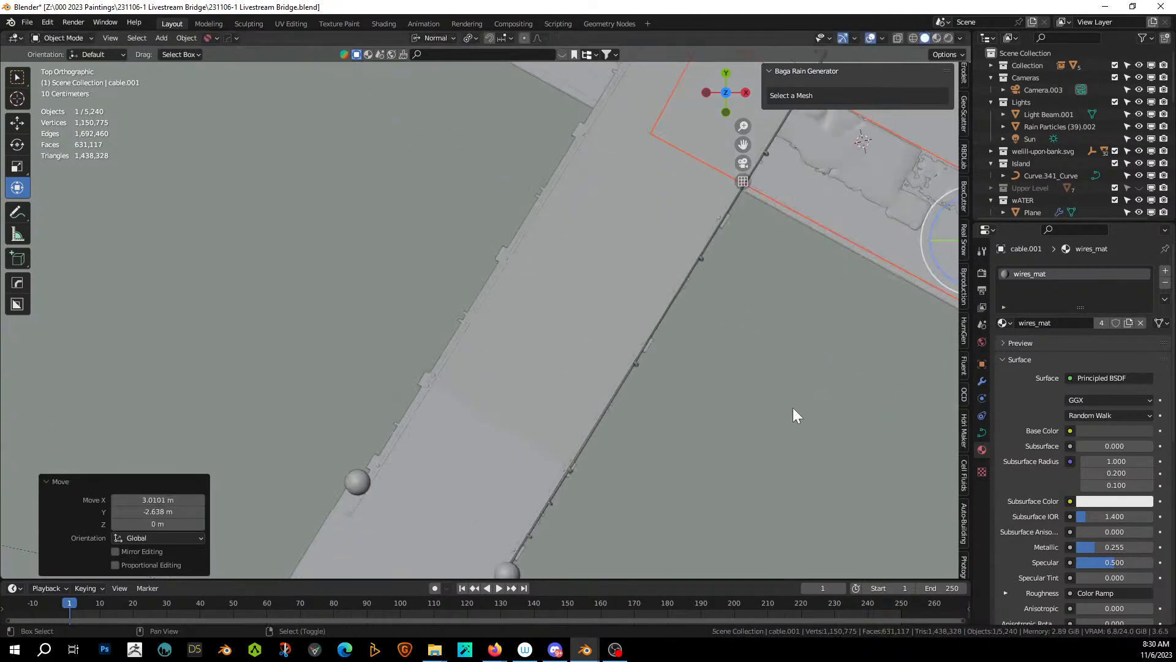
{"action": "middle_click_drag", "start_coordinate": [793, 408], "coordinate": [429, 354], "text": "shift"}
{"action": "scroll", "coordinate": [722, 369], "scroll_direction": "up", "scroll_amount": 3}
{"action": "middle_click_drag", "start_coordinate": [589, 430], "coordinate": [606, 435], "text": "shift"}
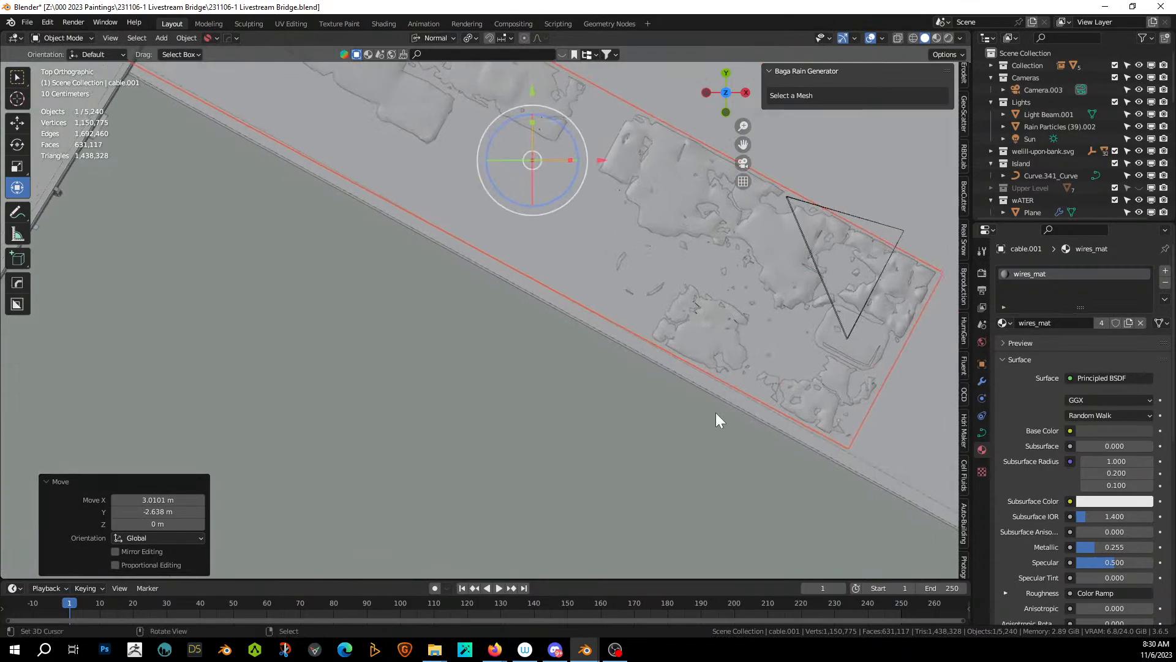
{"action": "key", "text": "r"}
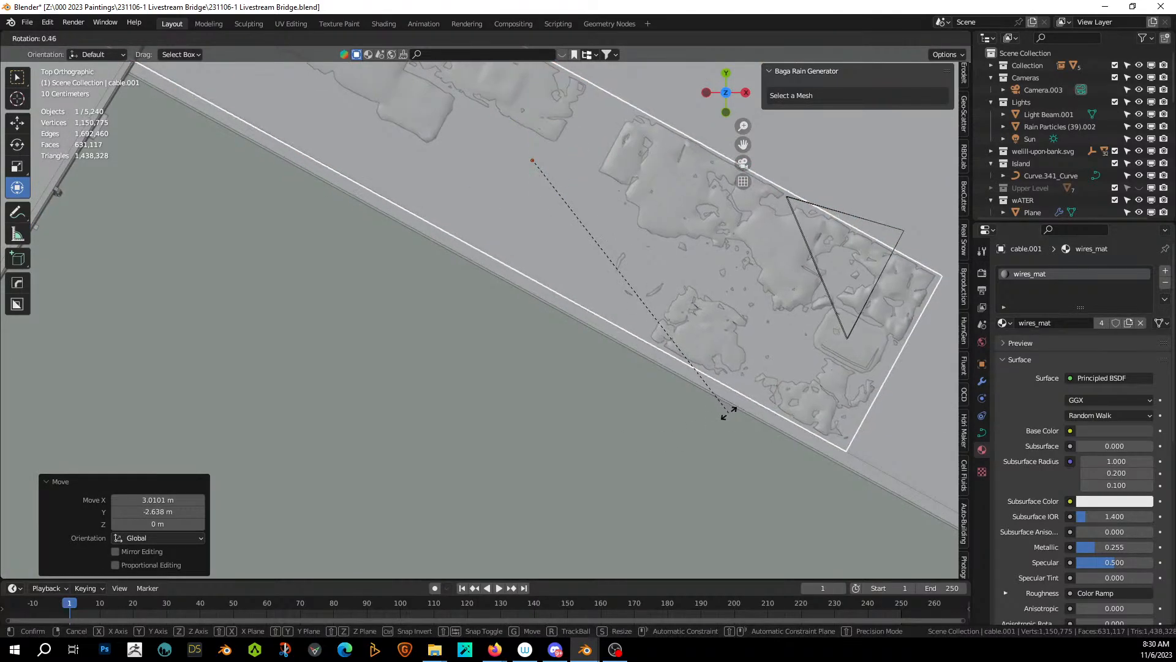
{"action": "left_click", "coordinate": [728, 411]}
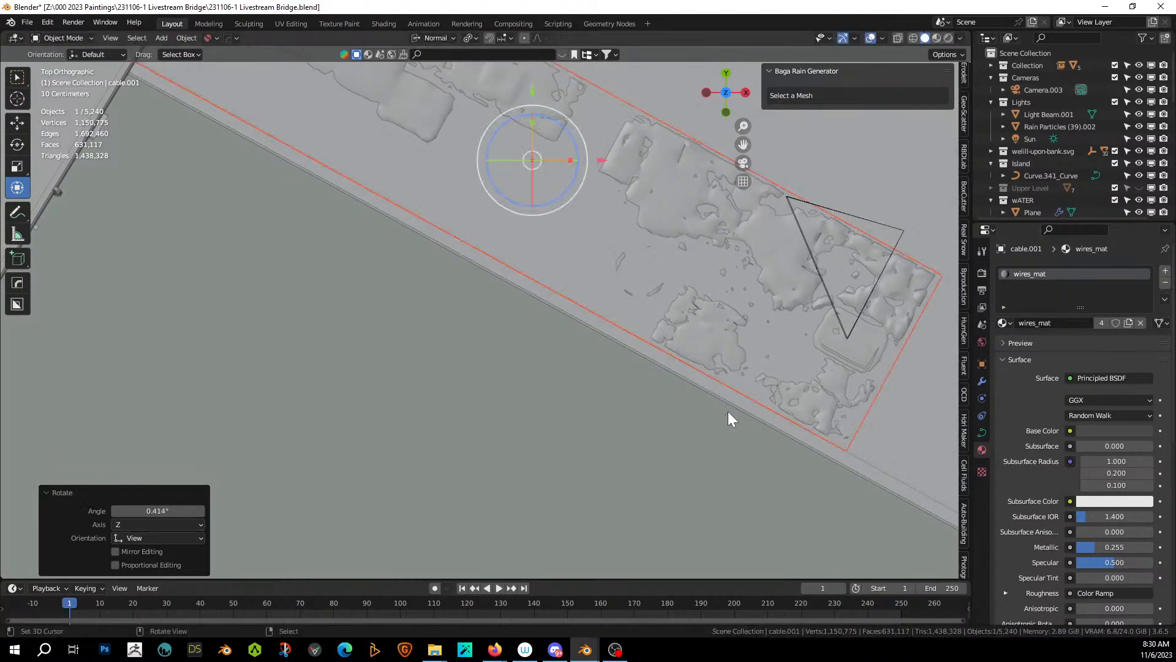
{"action": "key", "text": "g"}
{"action": "left_click", "coordinate": [724, 416]}
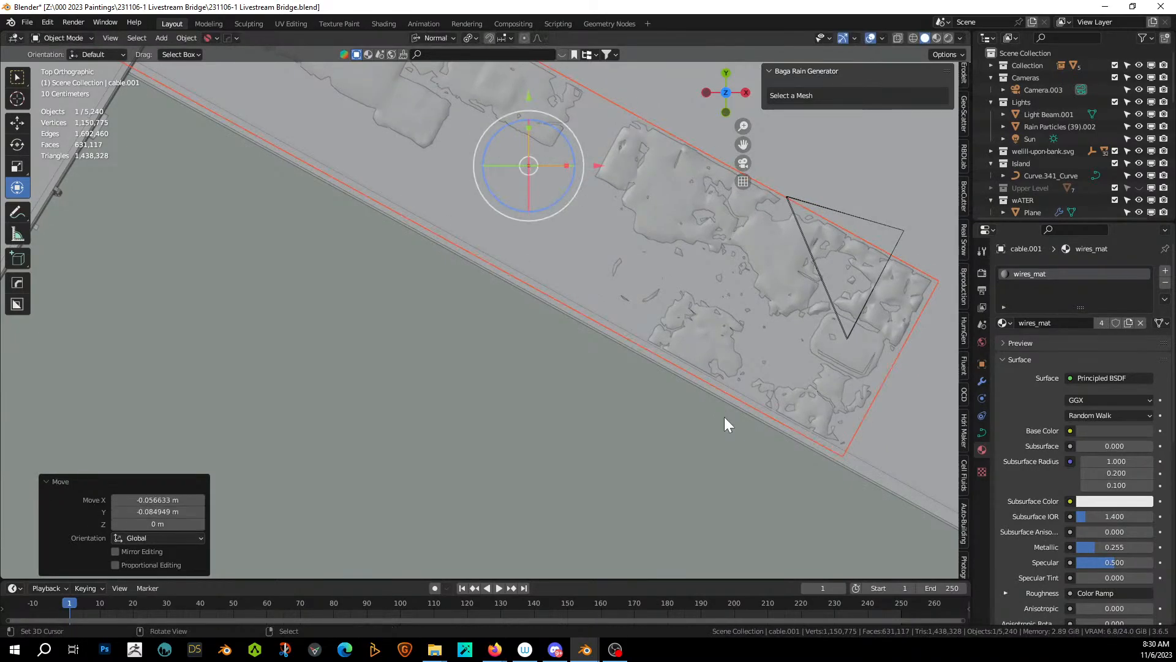
Select the alley ground and mirror it along its own Y axis with a scale of -1.
{"action": "key", "text": "KP_0"}
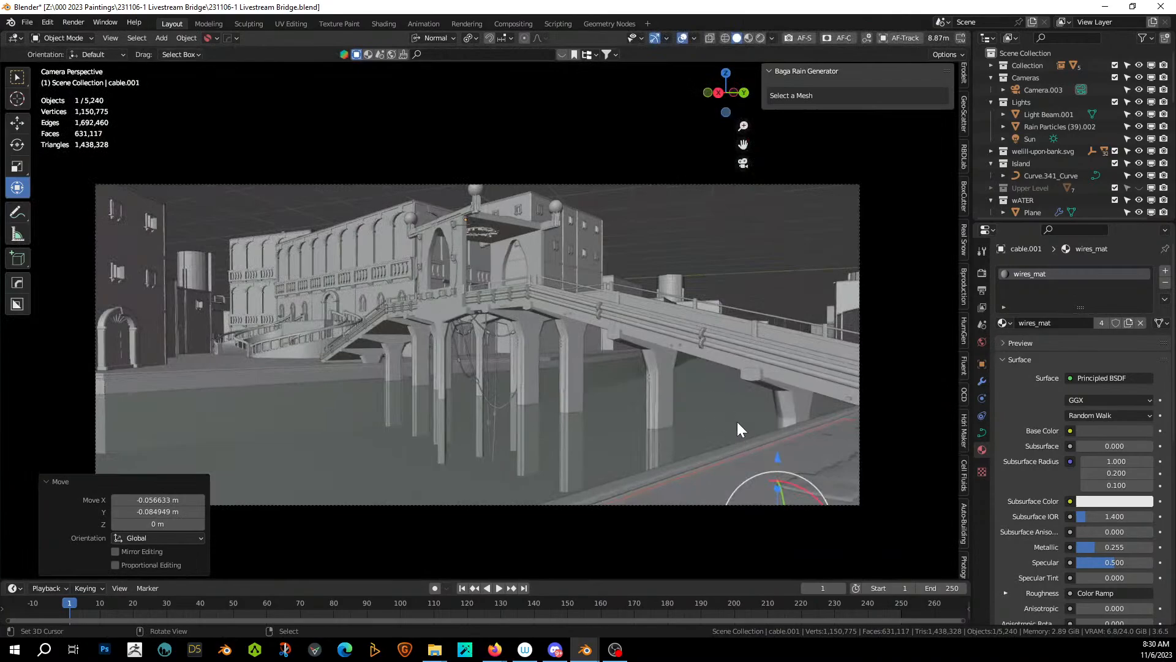
{"action": "middle_click_drag", "start_coordinate": [754, 440], "coordinate": [831, 469]}
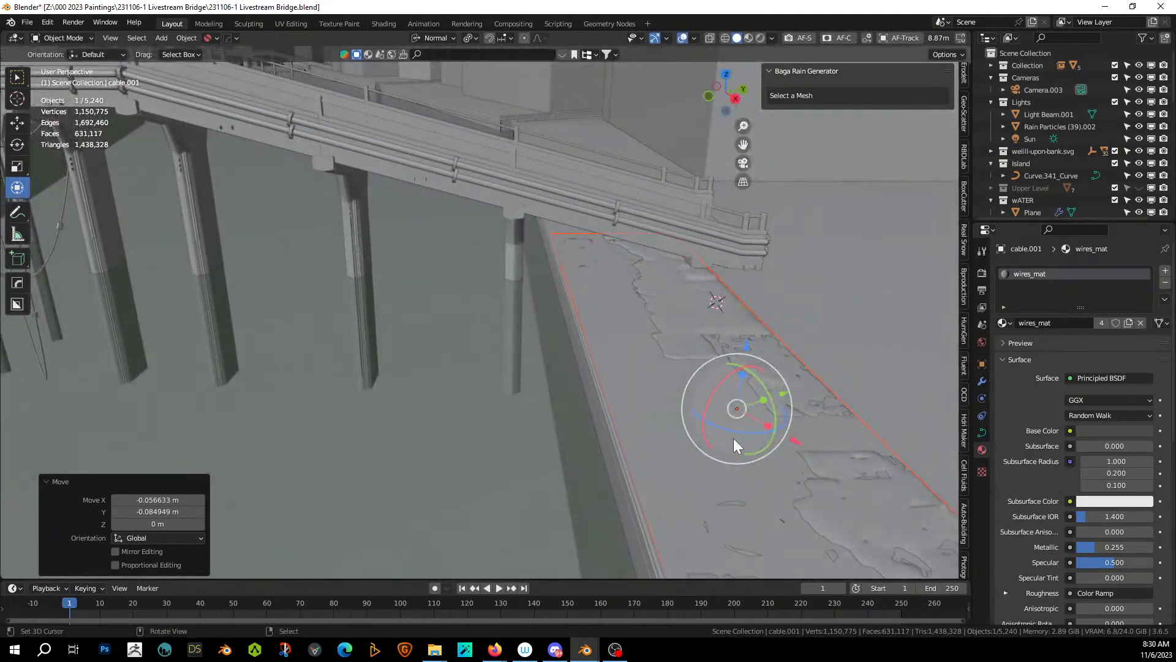
{"action": "key", "text": "KP_7"}
{"action": "middle_click_drag", "start_coordinate": [767, 311], "coordinate": [571, 626], "text": "shift"}
{"action": "left_click", "coordinate": [473, 218]}
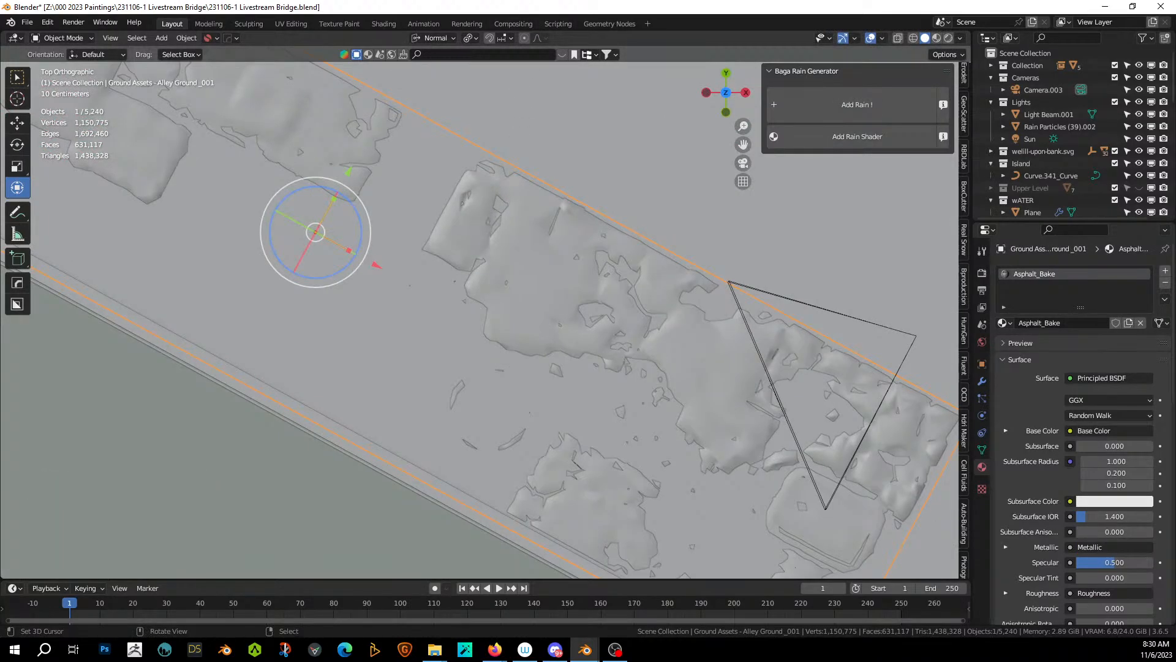
{"action": "type", "text": "sy-1"}
{"action": "key", "text": "Return"}
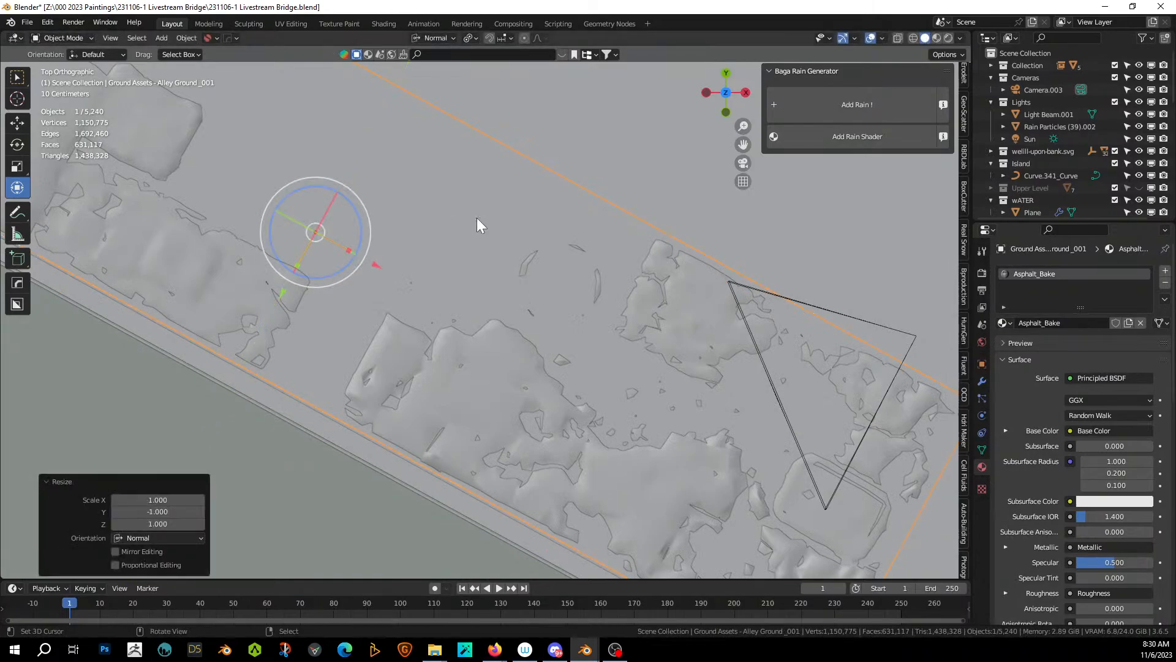
Move the mirrored alley ground about 0.072 m along its own Y axis towards the quay edge.
{"action": "key", "text": "g"}
{"action": "key", "text": "y"}
{"action": "left_click", "coordinate": [318, 288]}
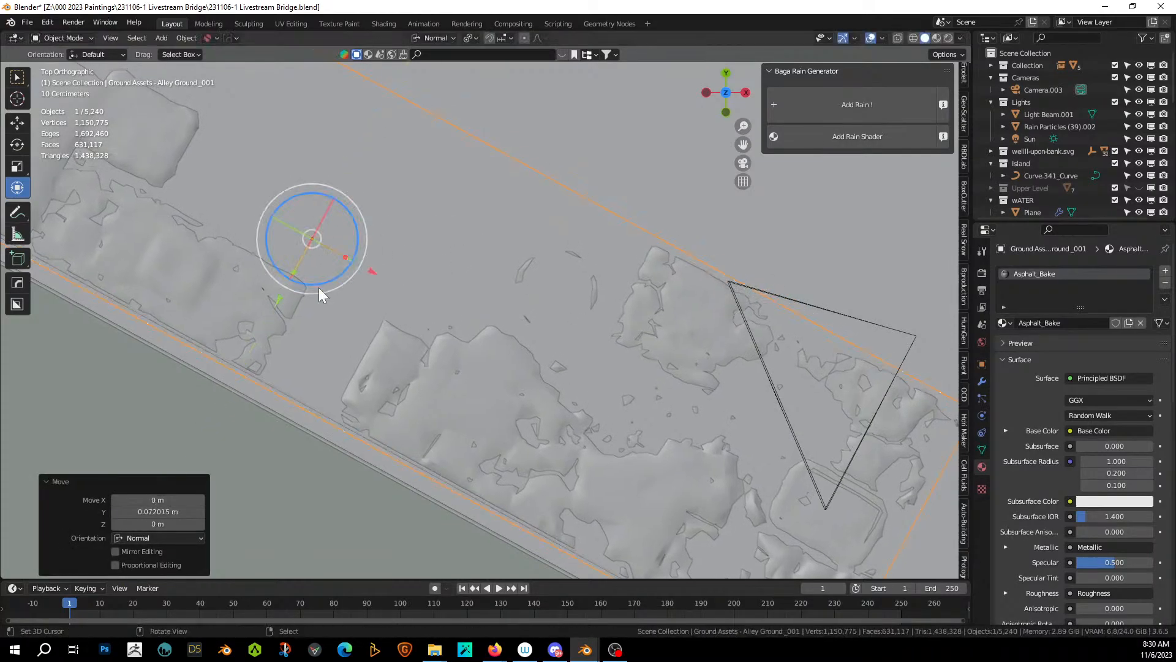
Save the file from the camera view and add the Baga rain shader to the alley ground's Asphalt_Bake material.
{"action": "key", "text": "KP_0"}
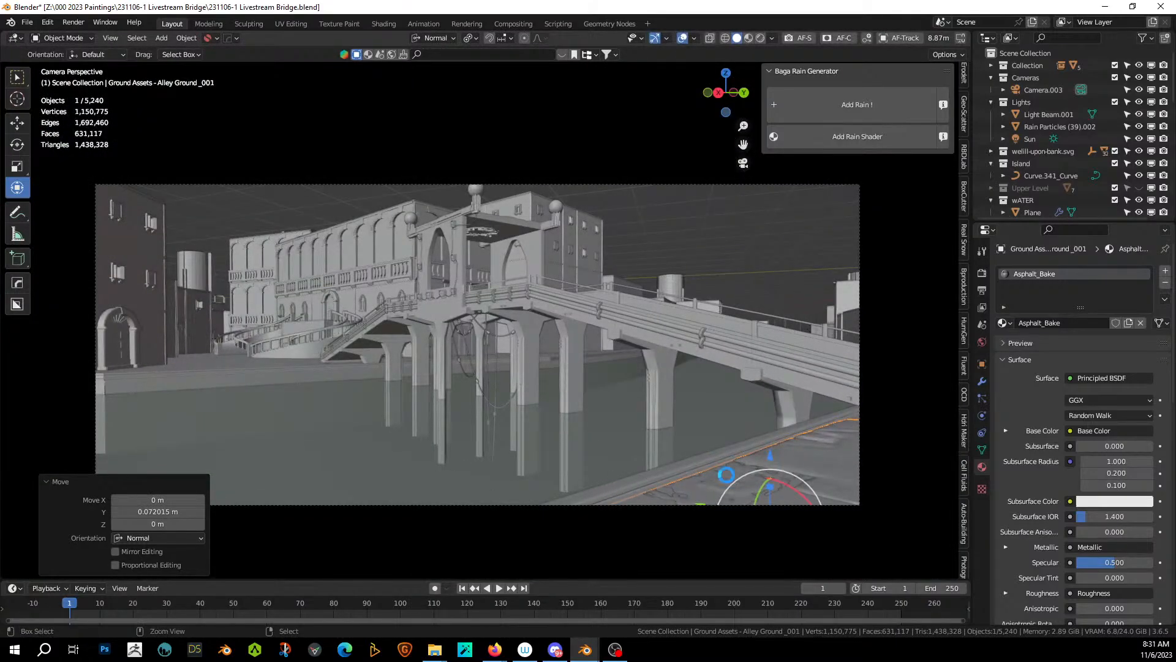
{"action": "key", "text": "ctrl+s"}
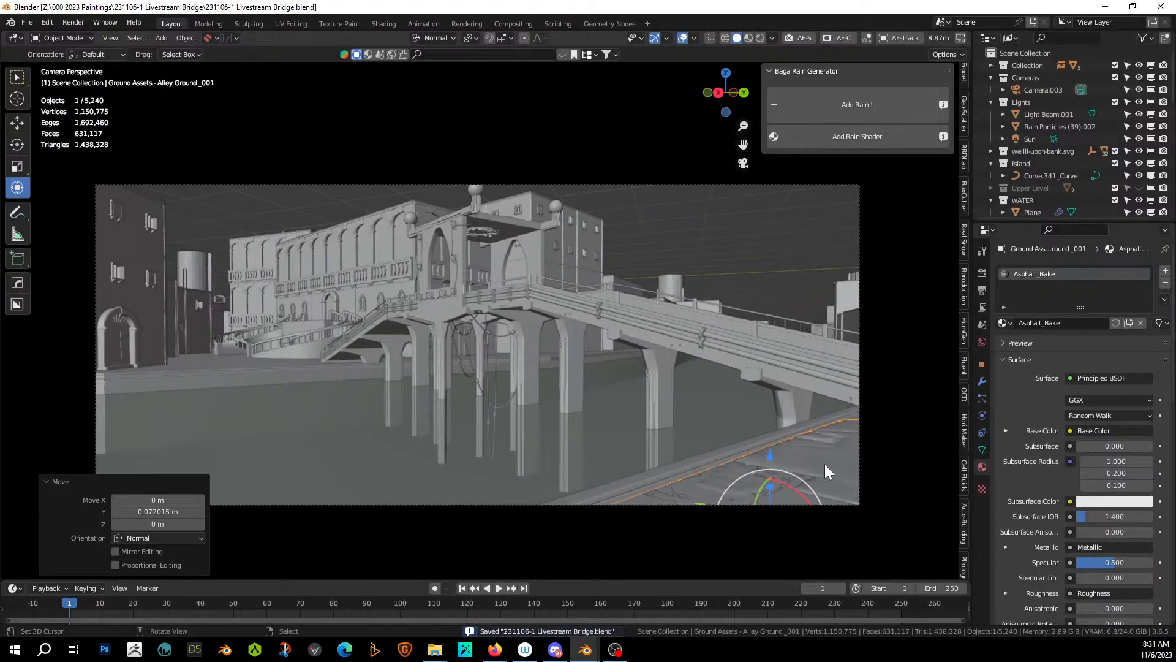
{"action": "left_click", "coordinate": [877, 141]}
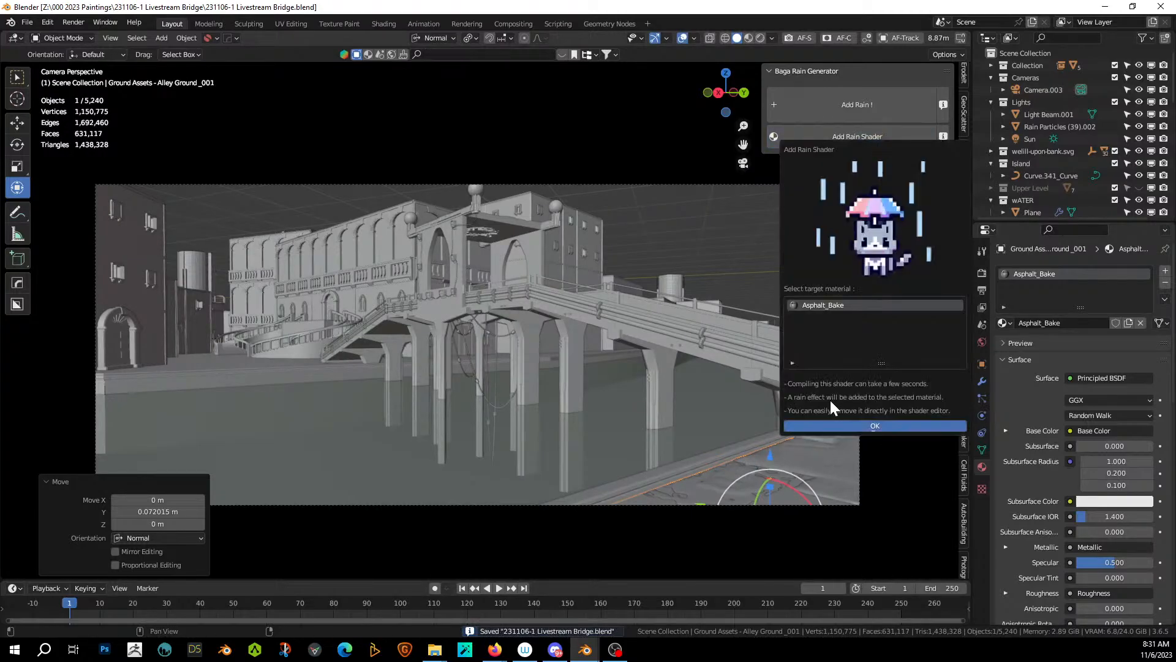
{"action": "left_click", "coordinate": [843, 427]}
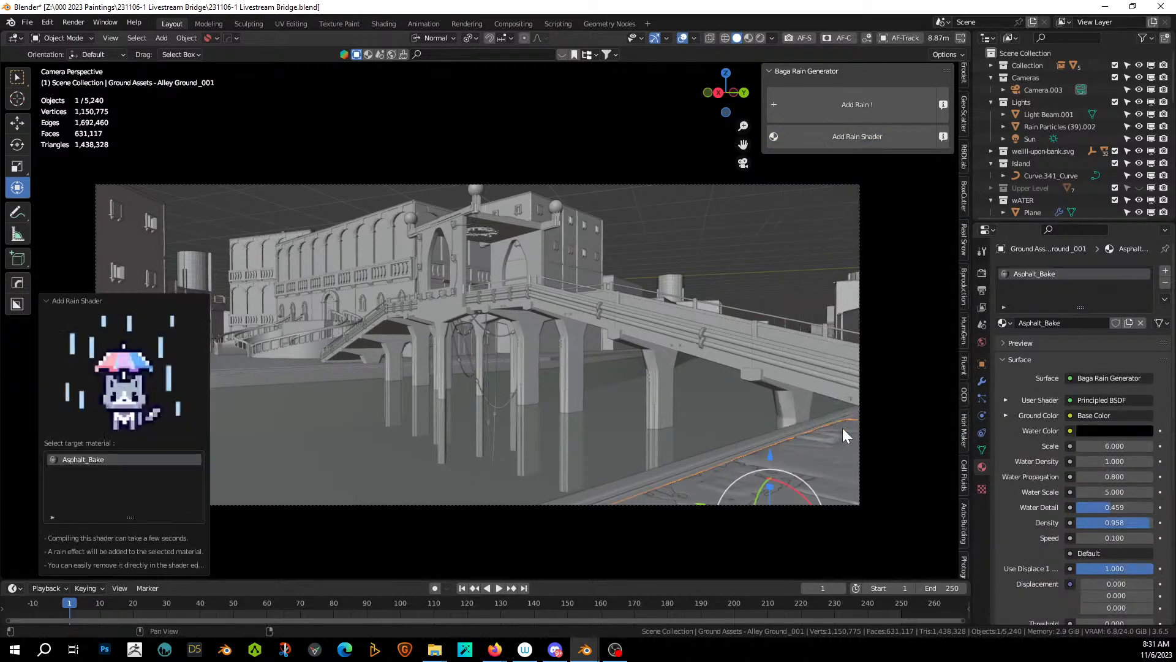
Save the file and place a linked duplicate of the alley ground on the opposite quay, about -16.32 m in X and -25.83 m in Y.
{"action": "key", "text": "ctrl+s"}
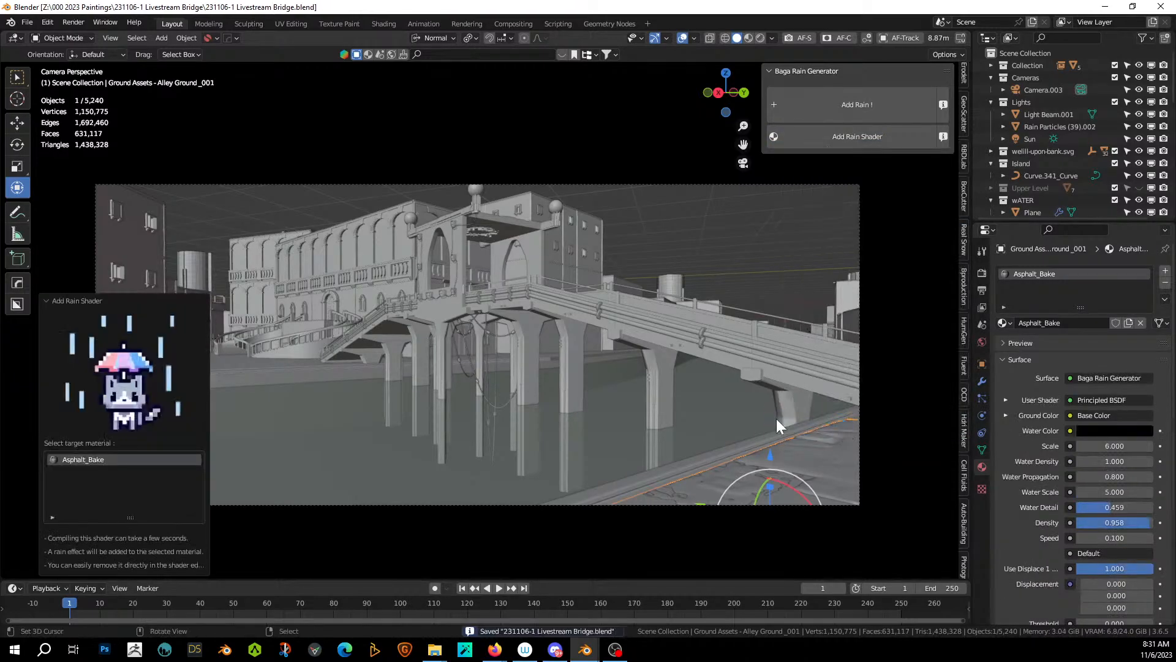
{"action": "middle_click_drag", "start_coordinate": [600, 181], "coordinate": [961, 461]}
{"action": "scroll", "coordinate": [786, 396], "scroll_direction": "down", "scroll_amount": 3}
{"action": "middle_click_drag", "start_coordinate": [783, 387], "coordinate": [700, 357]}
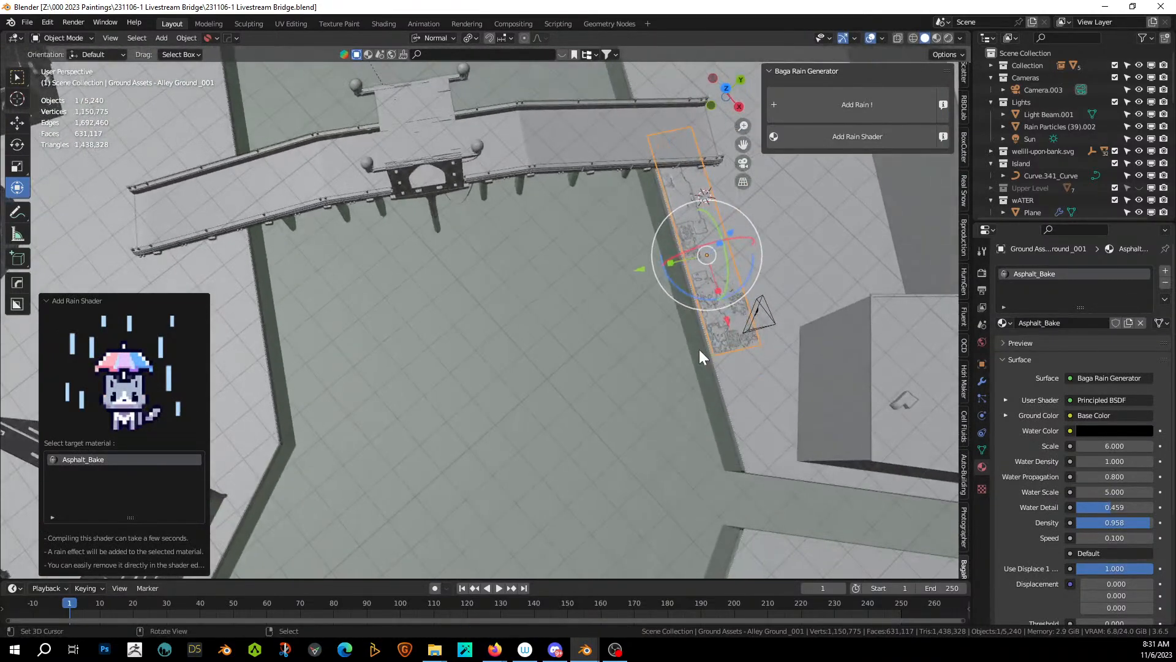
{"action": "key", "text": "KP_7"}
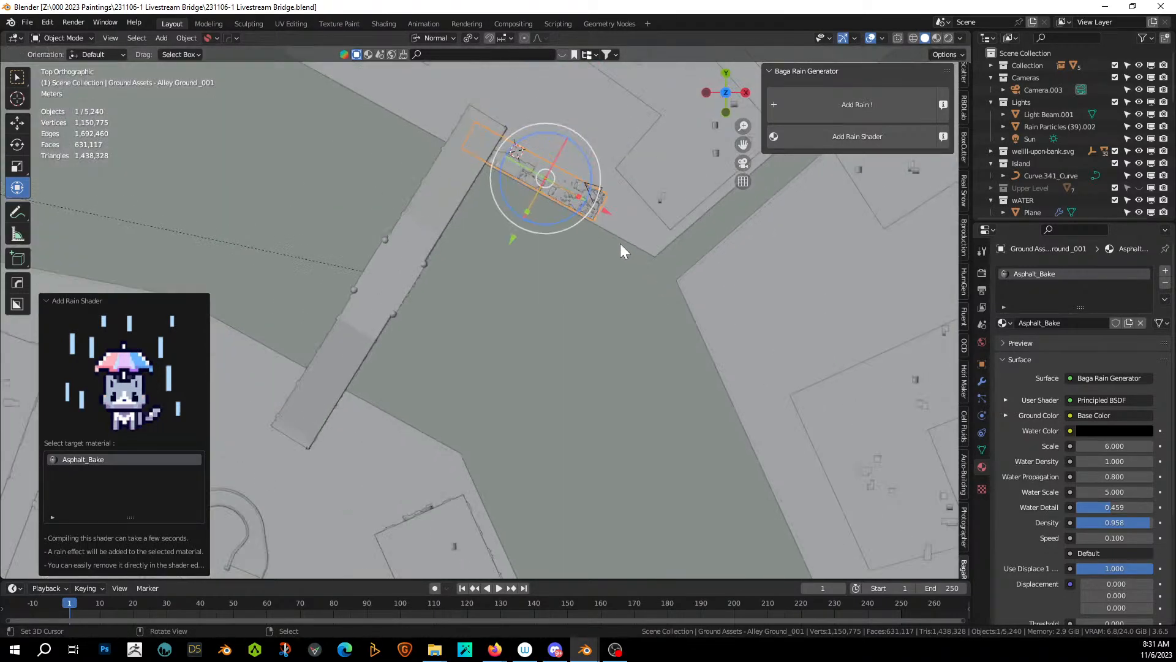
{"action": "key", "text": "shift+d"}
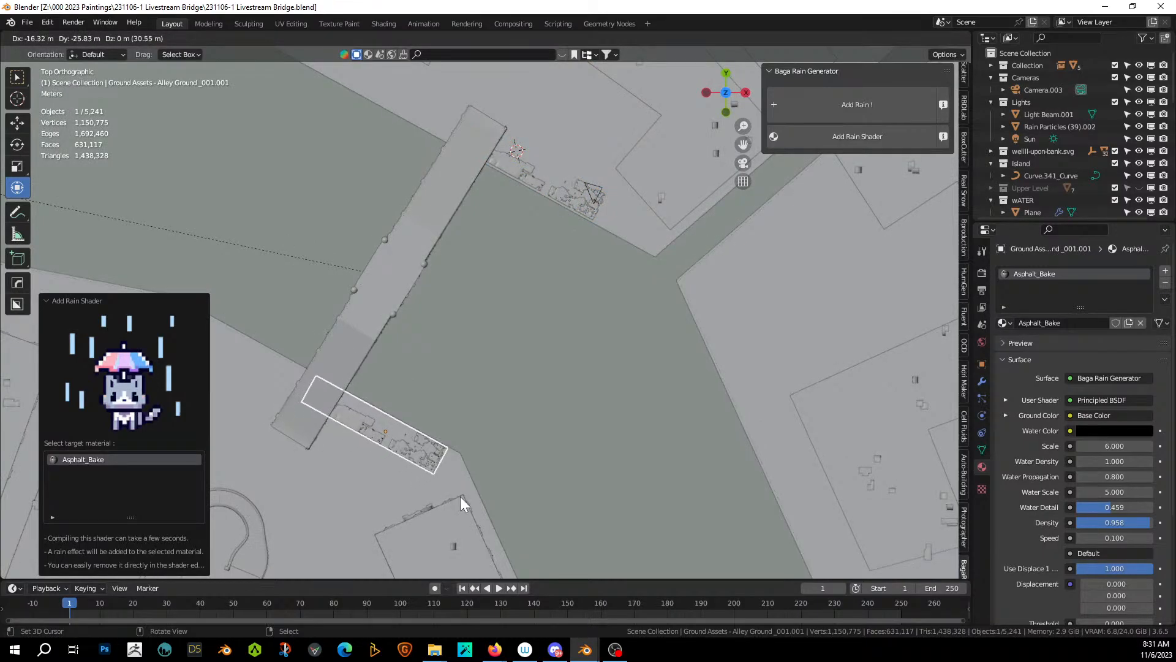
{"action": "left_click", "coordinate": [460, 497]}
Mirror the duplicated alley ground along its own Y axis with a scale of -1.
{"action": "scroll", "coordinate": [443, 466], "scroll_direction": "up", "scroll_amount": 3}
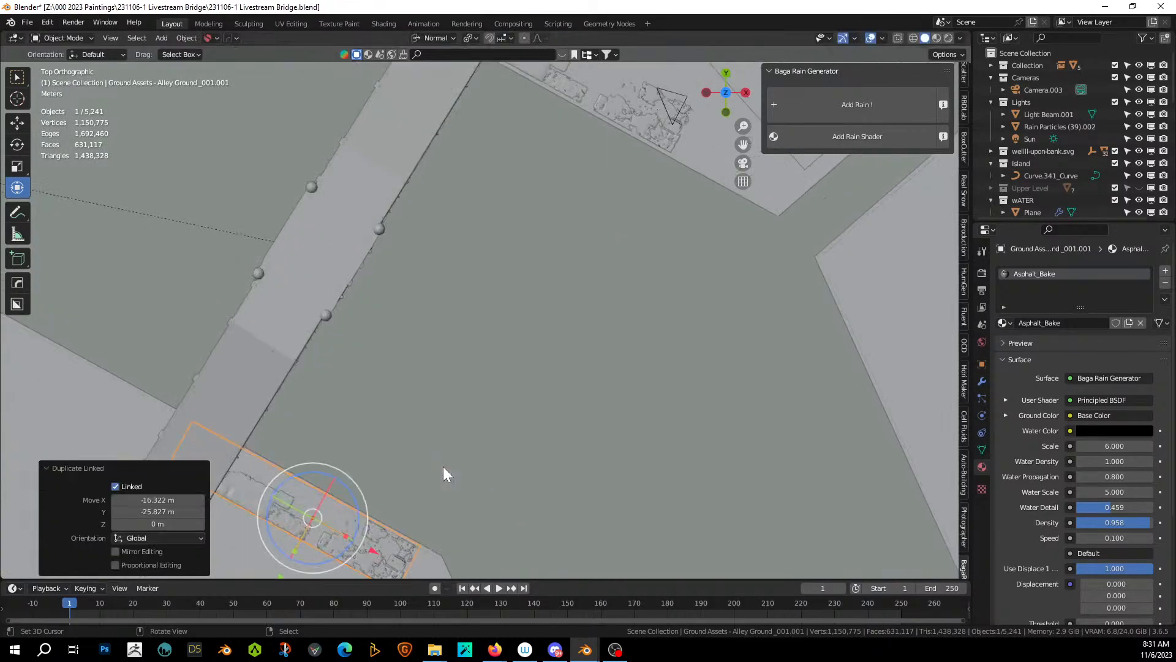
{"action": "key", "text": "s"}
{"action": "key", "text": "y"}
{"action": "key", "text": "y"}
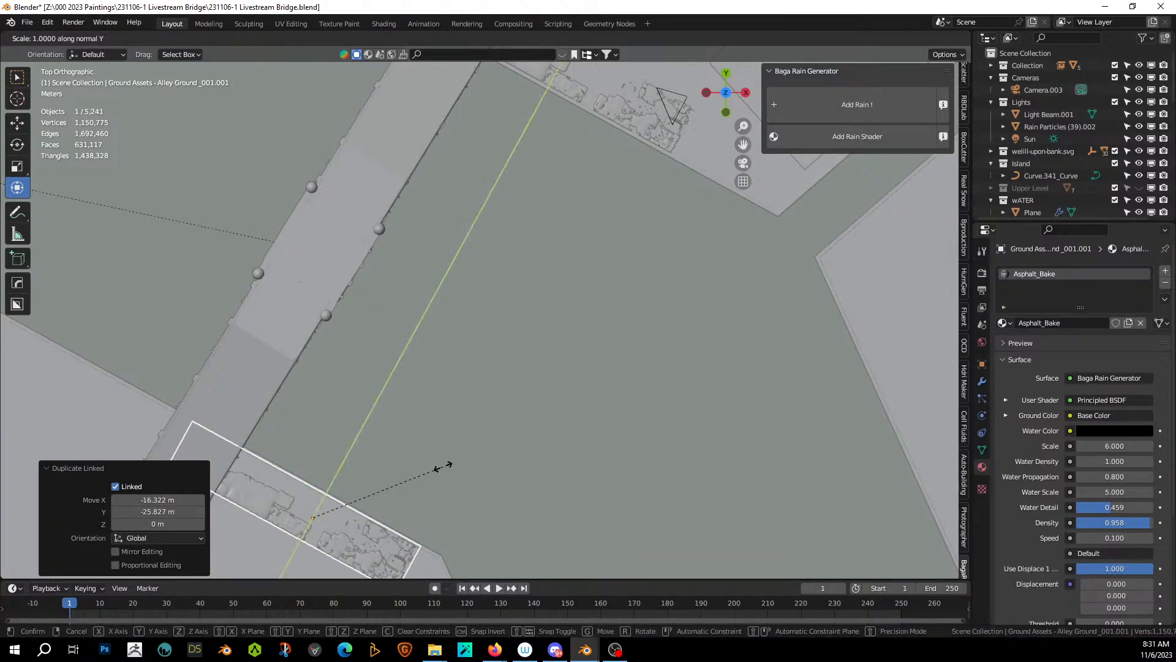
{"action": "key", "text": "minus"}
{"action": "key", "text": "Return"}
{"action": "key", "text": "KP_Decimal"}
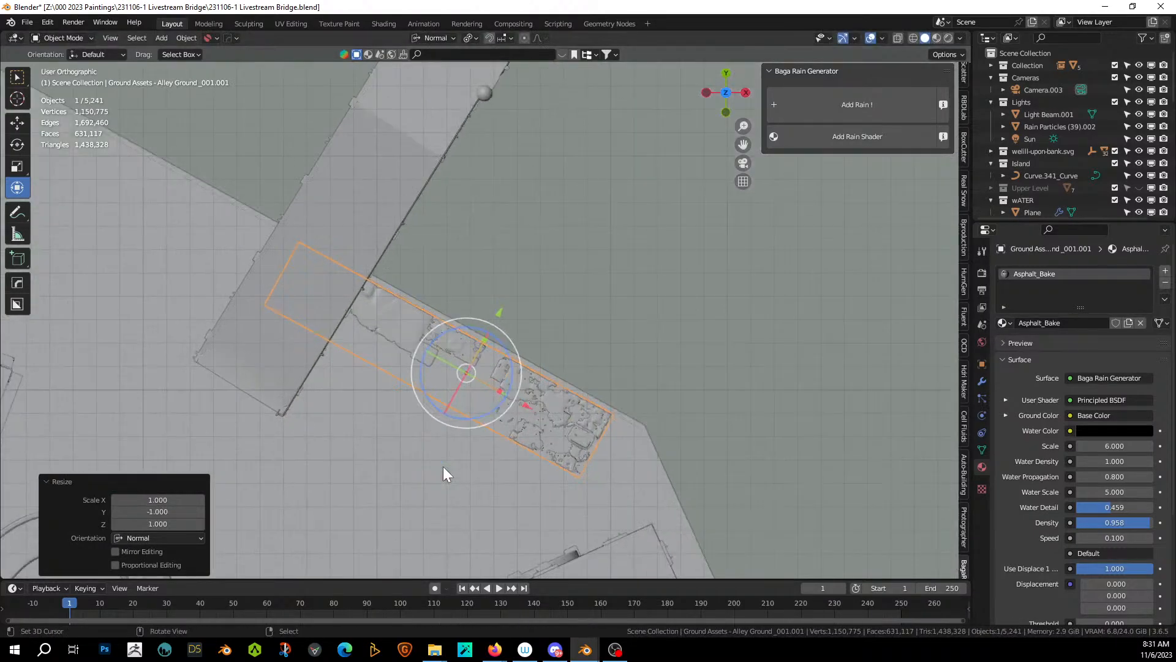
Align the mirrored duplicate with the quay corner by moving it about 1.37 m along its own X and 0.085 m along its own Y.
{"action": "middle_click_drag", "start_coordinate": [653, 423], "coordinate": [421, 321], "text": "shift"}
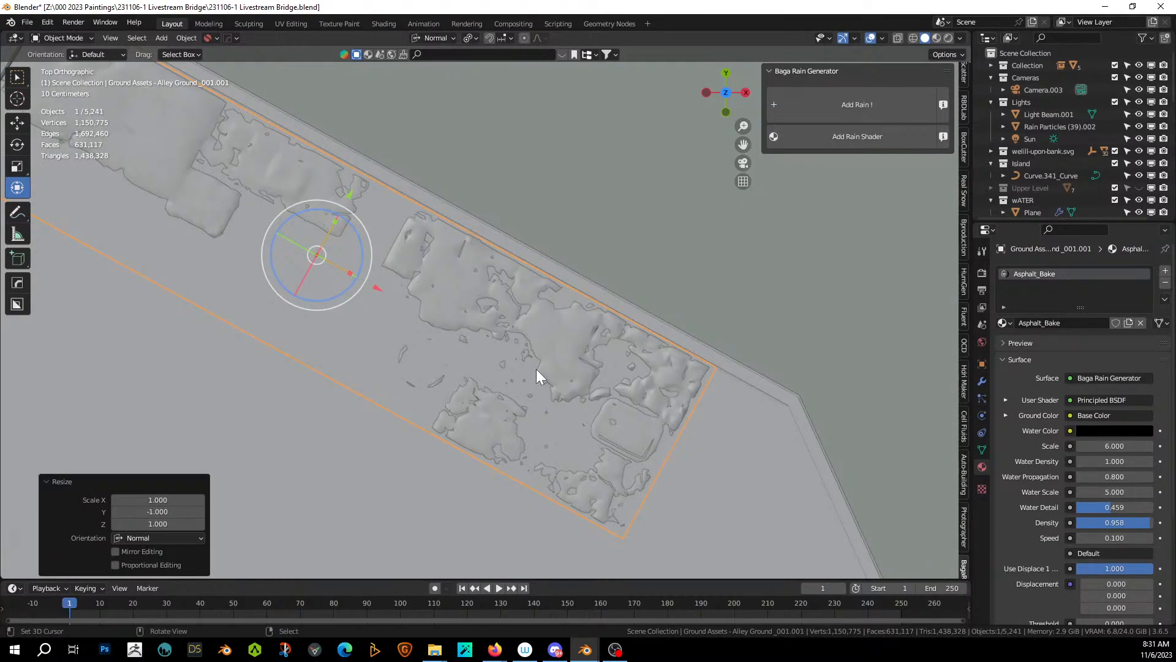
{"action": "key", "text": "g"}
{"action": "key", "text": "shift+z"}
{"action": "key", "text": "shift+z"}
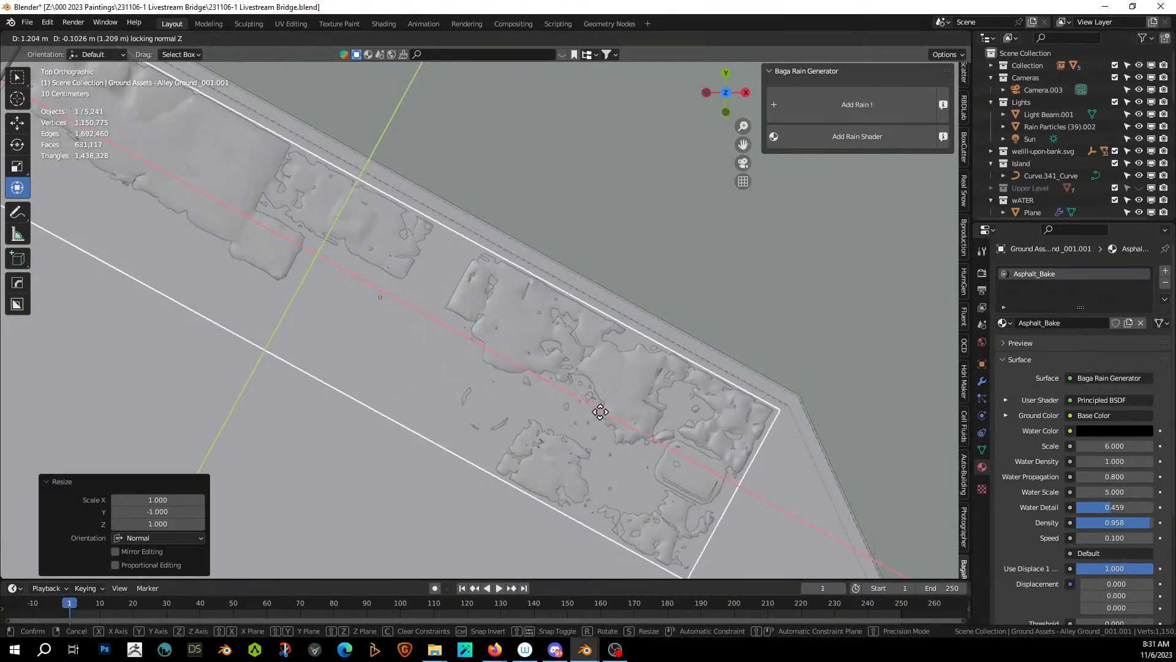
{"action": "left_click", "coordinate": [611, 411]}
{"action": "scroll", "coordinate": [612, 411], "scroll_direction": "down", "scroll_amount": 2}
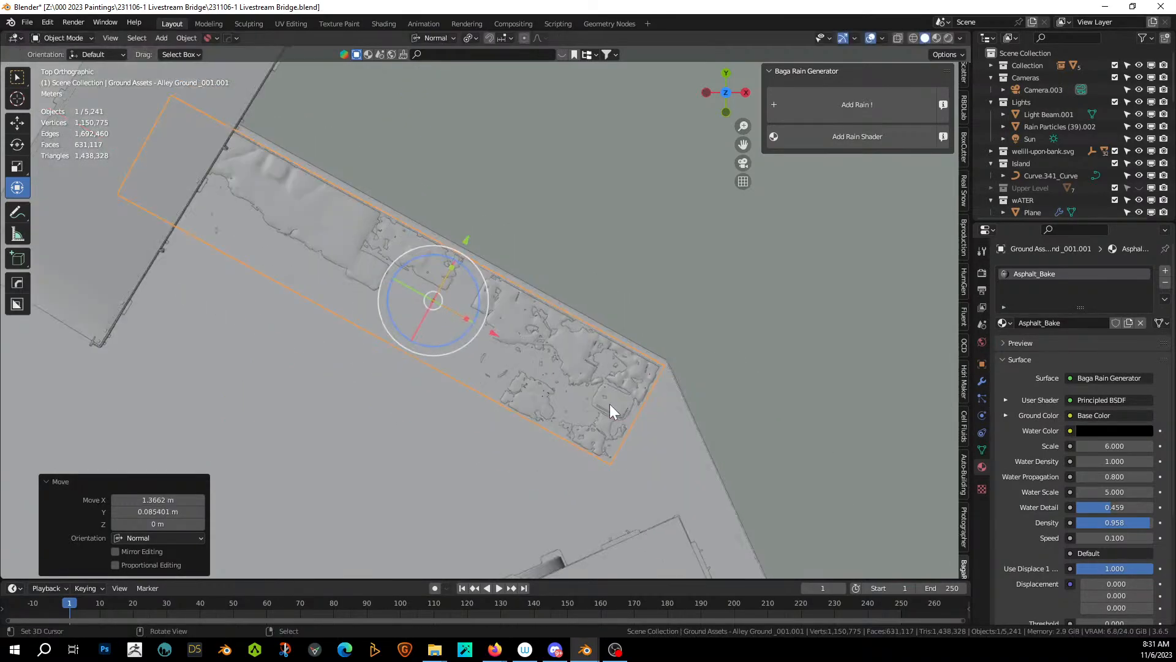
Make another linked duplicate of the alley ground and move it about -17.91 m along its own X axis, past the bridge.
{"action": "middle_click_drag", "start_coordinate": [609, 404], "coordinate": [776, 114], "text": "shift"}
{"action": "scroll", "coordinate": [648, 292], "scroll_direction": "down", "scroll_amount": 6}
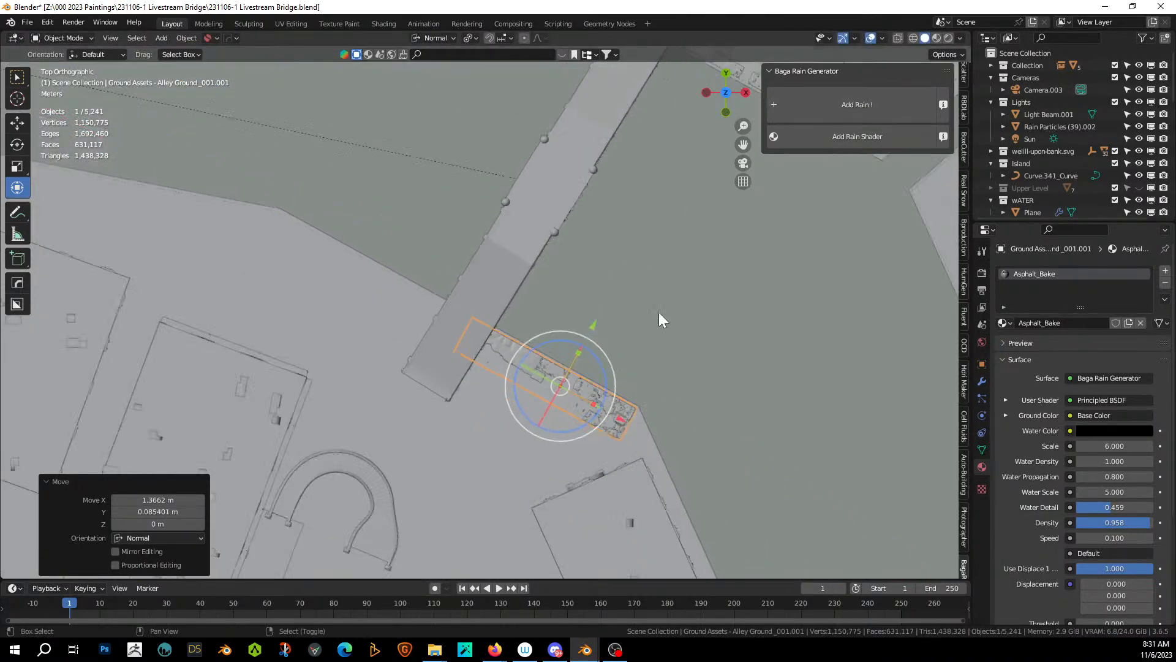
{"action": "middle_click_drag", "start_coordinate": [658, 312], "coordinate": [658, 356], "text": "shift"}
{"action": "key", "text": "alt+d"}
{"action": "key", "text": "Escape"}
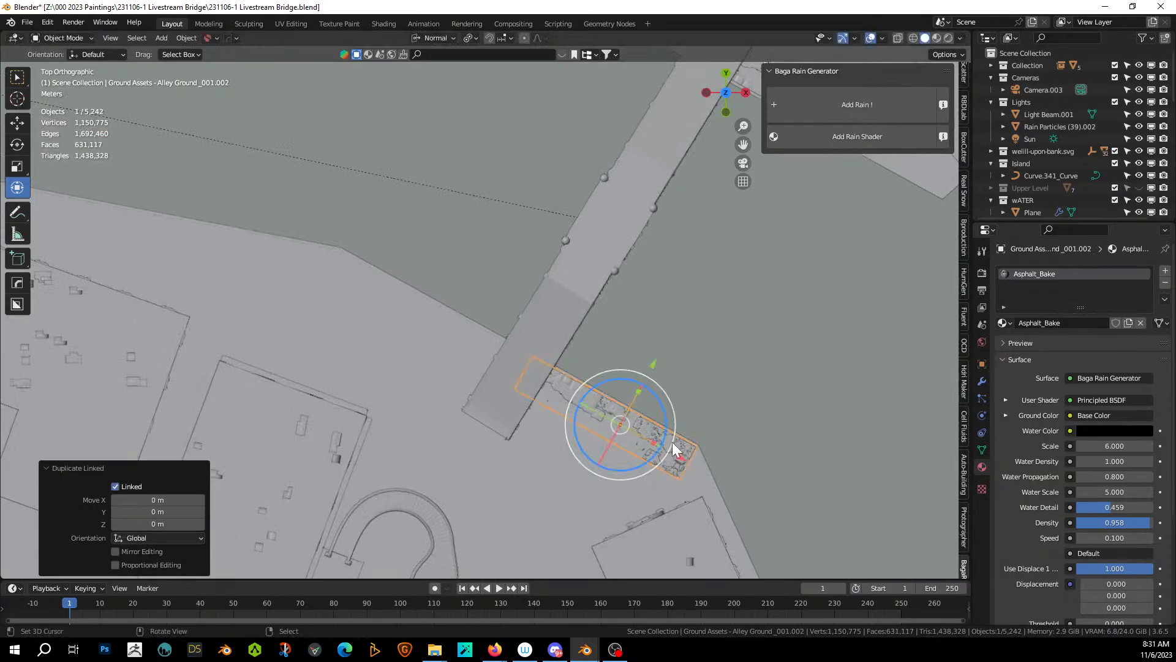
{"action": "left_click_drag", "start_coordinate": [674, 463], "coordinate": [466, 385]}
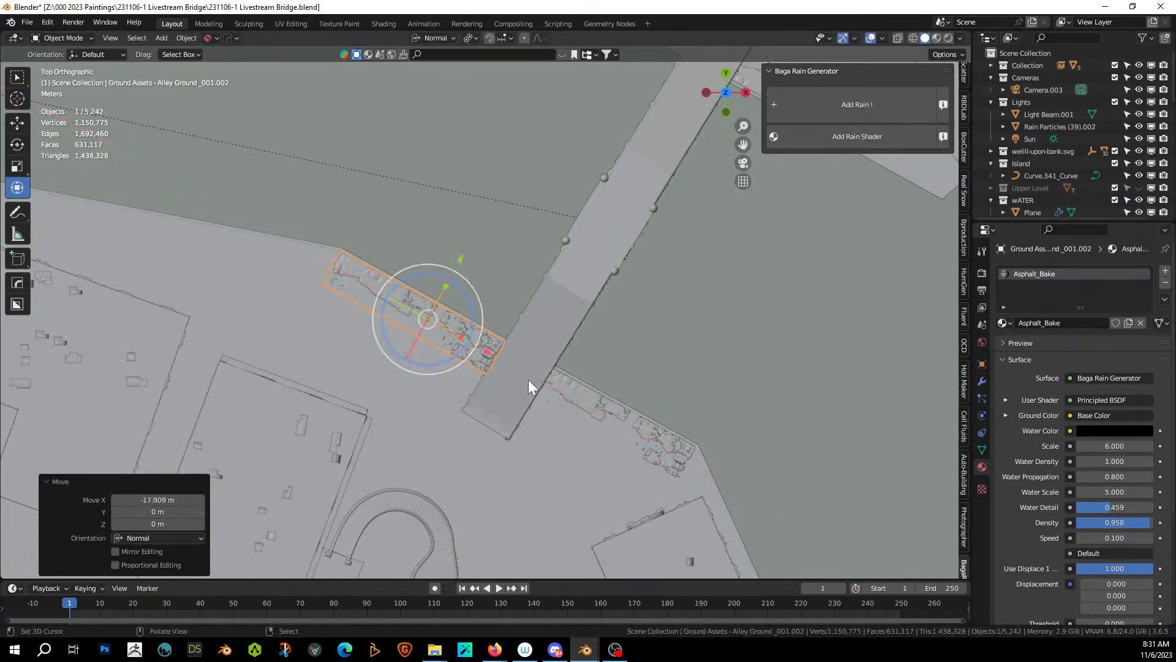
Select the alley ground on the near side of the bridge and move a linked duplicate of it inland towards the curved stairs.
{"action": "key", "text": "KP_0"}
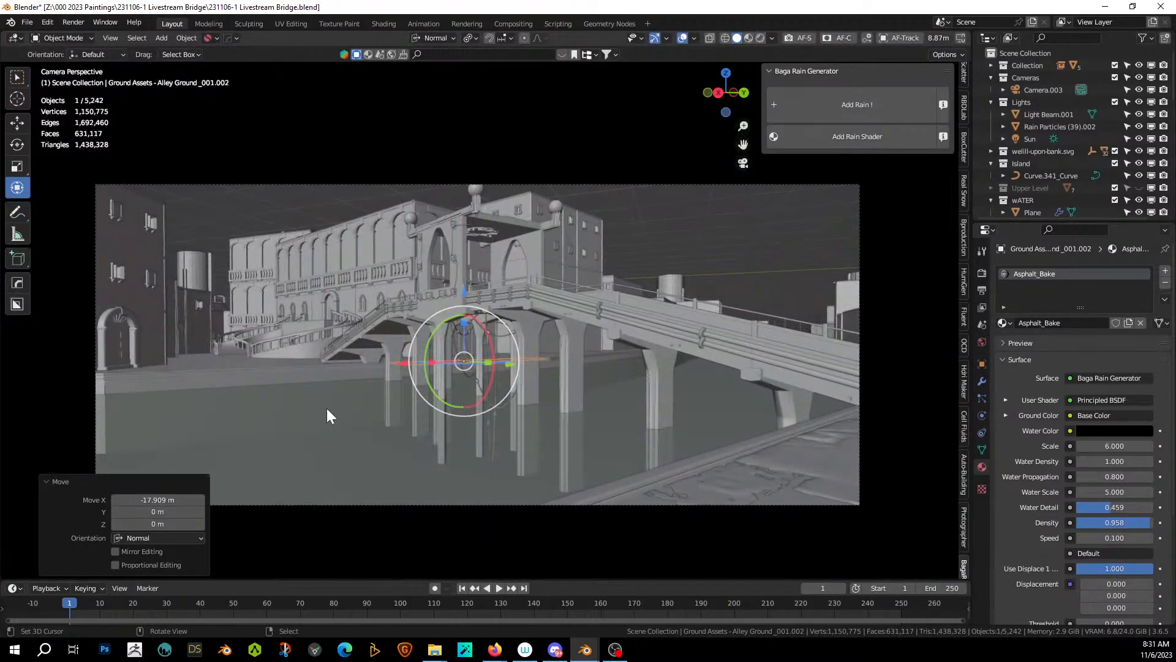
{"action": "middle_click_drag", "start_coordinate": [333, 427], "coordinate": [391, 440]}
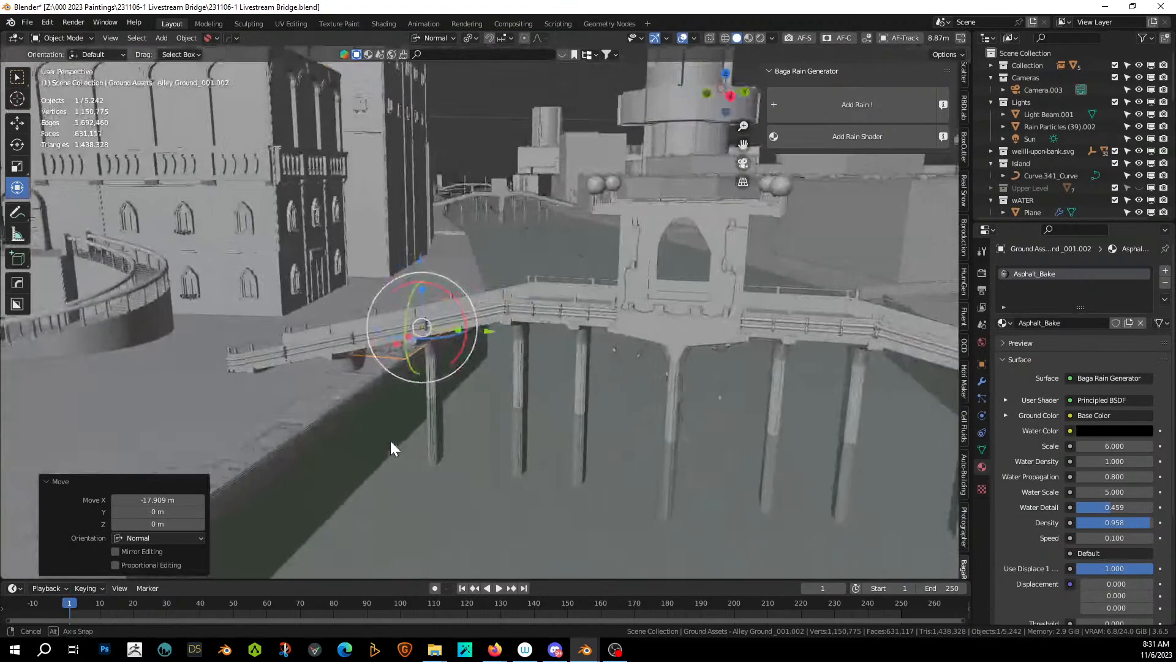
{"action": "left_click", "coordinate": [315, 408]}
{"action": "middle_click_drag", "start_coordinate": [316, 408], "coordinate": [380, 482]}
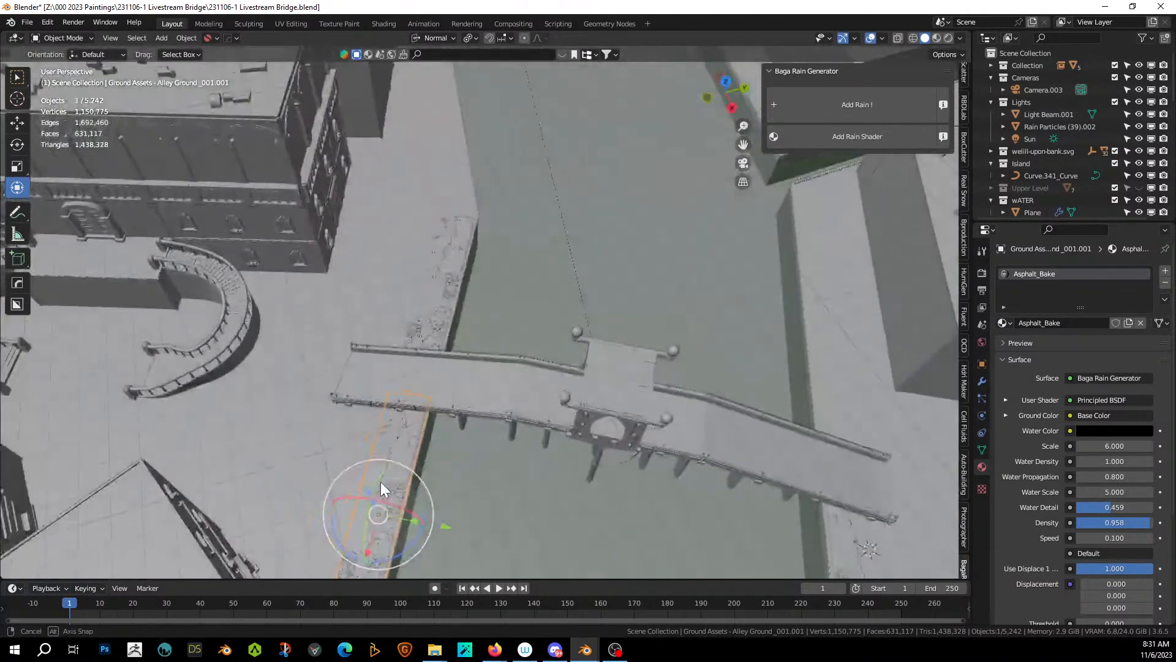
{"action": "key", "text": "KP_7"}
{"action": "scroll", "coordinate": [381, 482], "scroll_direction": "down", "scroll_amount": 2}
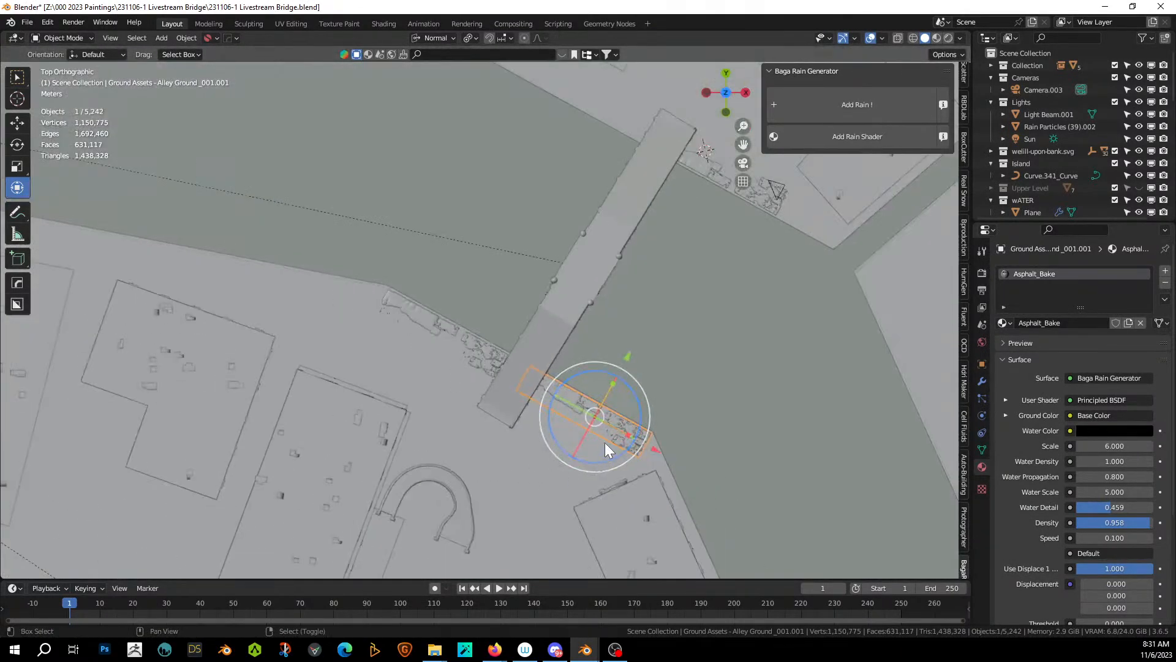
{"action": "middle_click_drag", "start_coordinate": [605, 441], "coordinate": [640, 266], "text": "shift"}
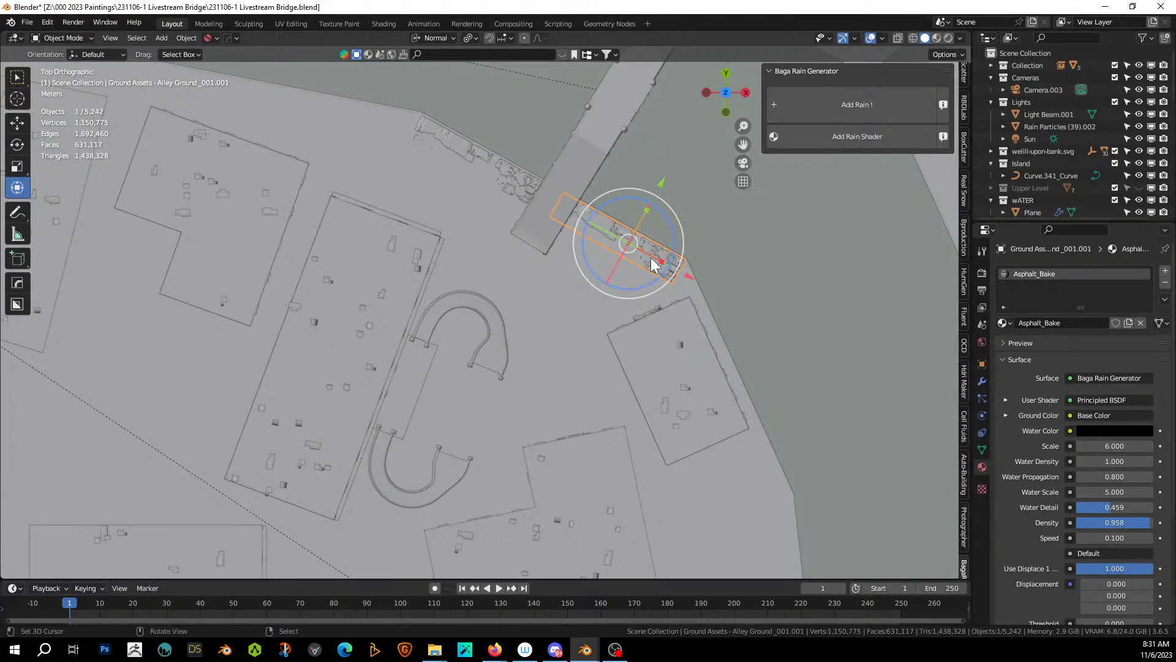
{"action": "key", "text": "alt+d"}
{"action": "right_click", "coordinate": [652, 258]}
{"action": "left_click_drag", "start_coordinate": [662, 183], "coordinate": [590, 346]}
Fit the enlarged duplicate beside the curved stairs, rotating it about -6.17° and moving it about -0.067 m in X and 1.41 m in Y.
{"action": "left_click_drag", "start_coordinate": [556, 459], "coordinate": [577, 466]}
{"action": "key", "text": "r"}
{"action": "left_click", "coordinate": [629, 471]}
{"action": "key", "text": "g"}
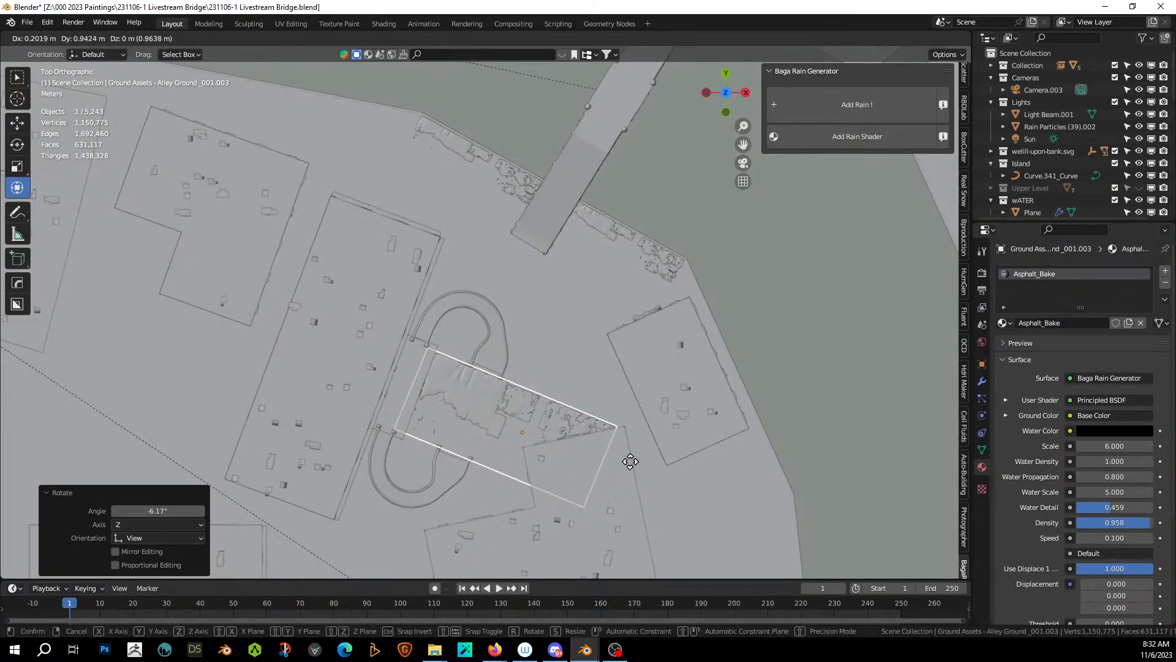
{"action": "left_click", "coordinate": [628, 459]}
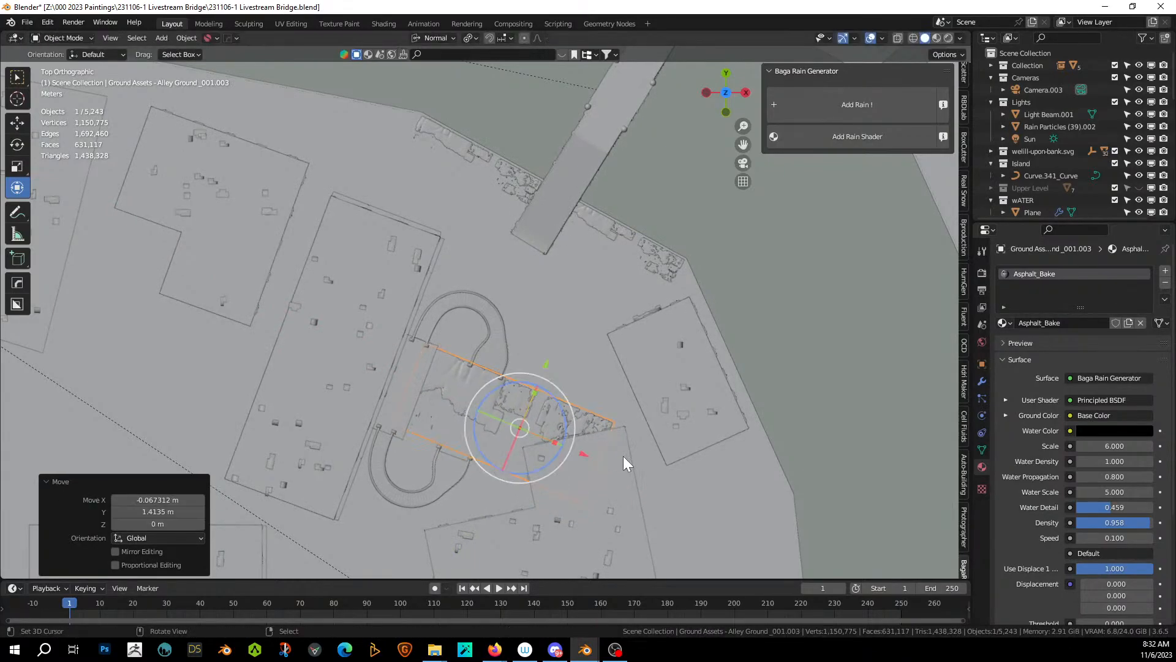
Frame the alley ground by the curved stairs up close and save the file.
{"action": "key", "text": "KP_0"}
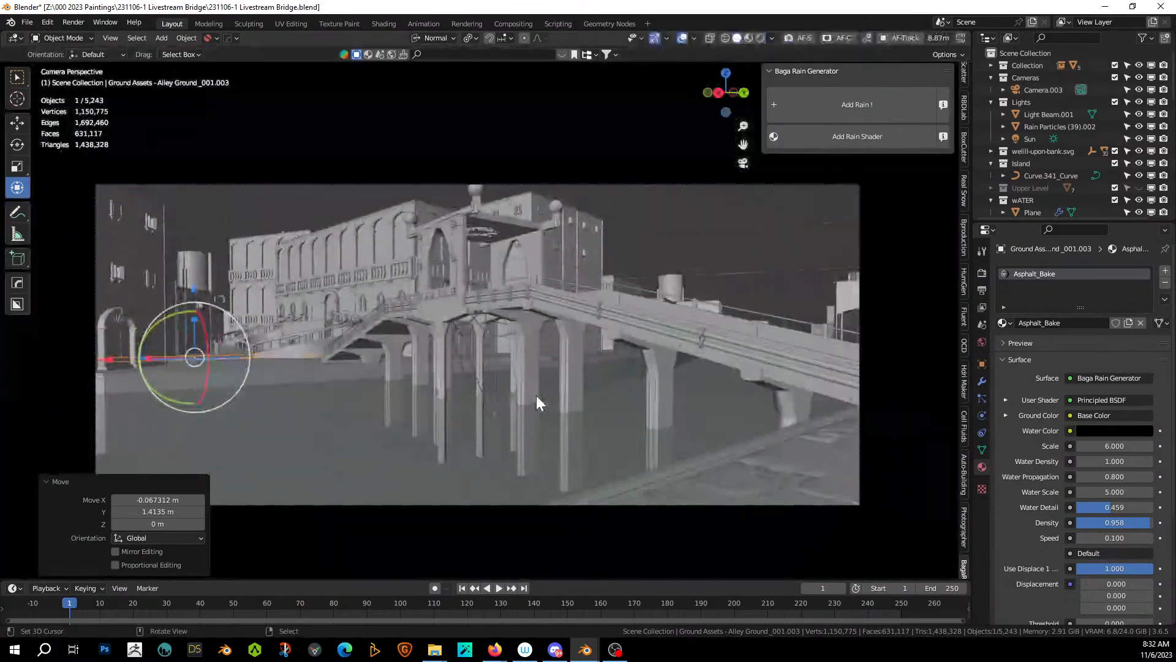
{"action": "key", "text": "KP_Decimal"}
{"action": "middle_click_drag", "start_coordinate": [431, 389], "coordinate": [705, 384]}
{"action": "scroll", "coordinate": [552, 384], "scroll_direction": "up", "scroll_amount": 4}
{"action": "key", "text": "ctrl+s"}
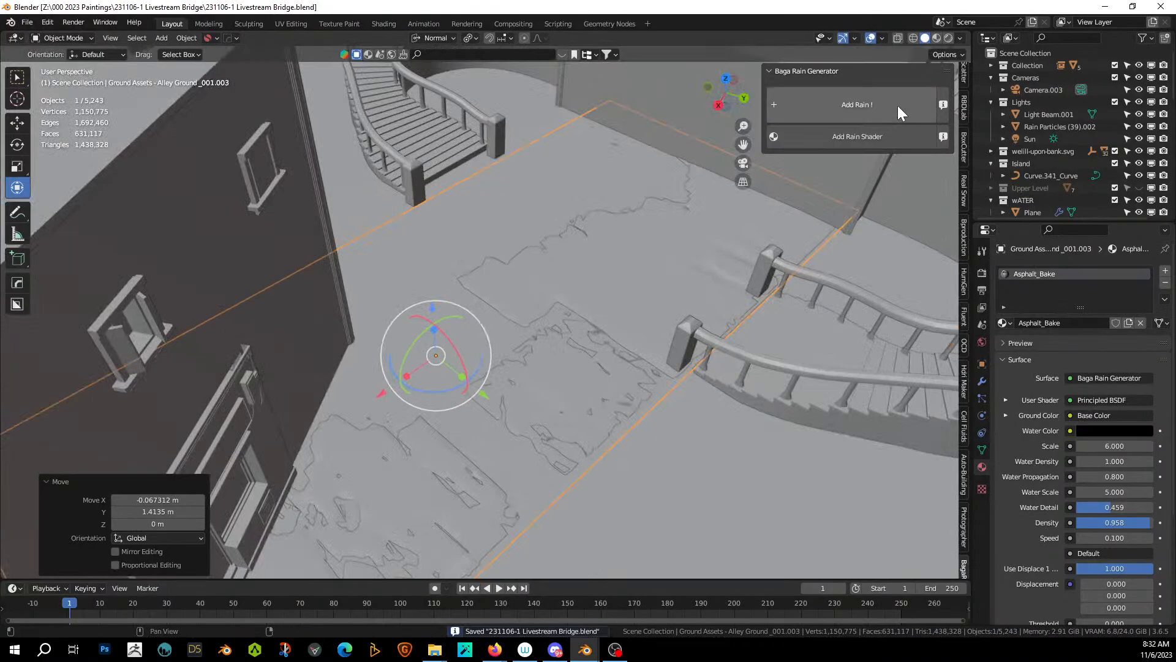
Preview the alley ground in rendered shading, first close up and then through the scene camera.
{"action": "left_click", "coordinate": [947, 37]}
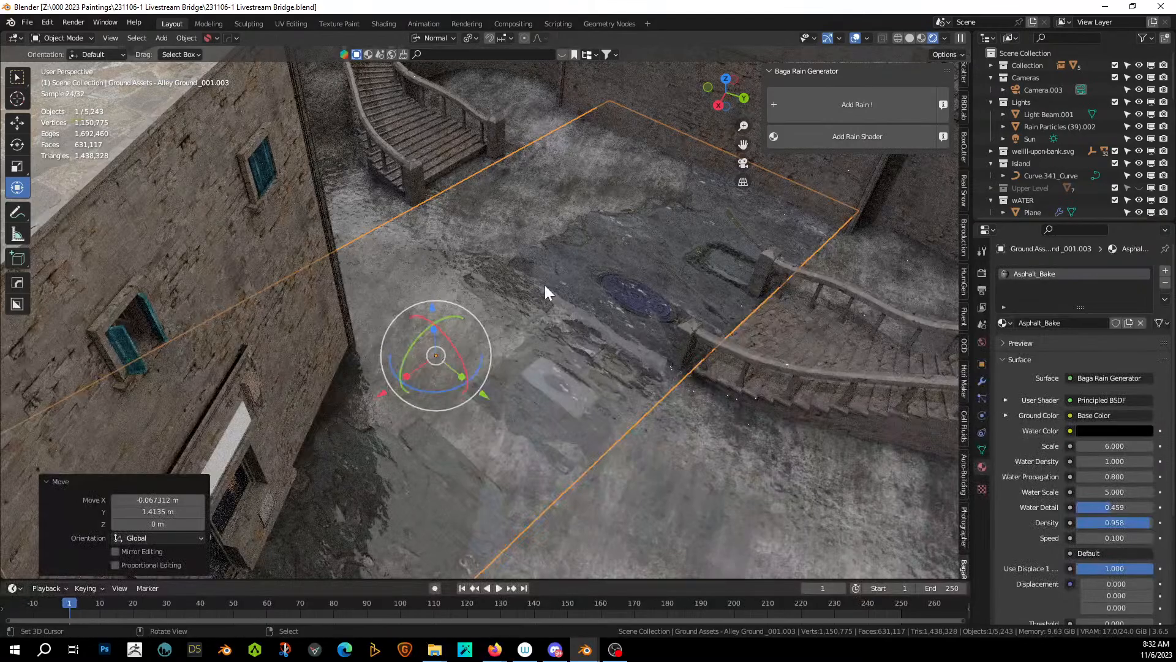
{"action": "mouse_move", "coordinate": [594, 276]}
{"action": "middle_mouse_down"}
{"action": "mouse_move", "coordinate": [587, 252]}
{"action": "mouse_move", "coordinate": [604, 293]}
{"action": "middle_mouse_up"}
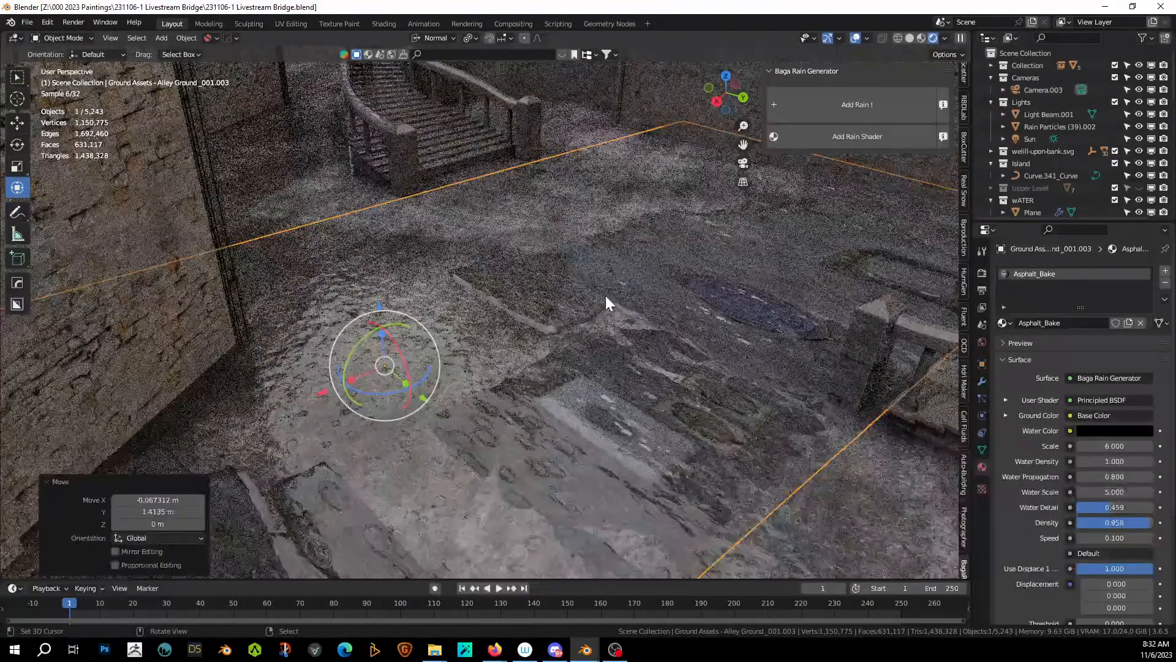
{"action": "middle_click_drag", "start_coordinate": [647, 334], "coordinate": [662, 359]}
{"action": "key", "text": "KP_0"}
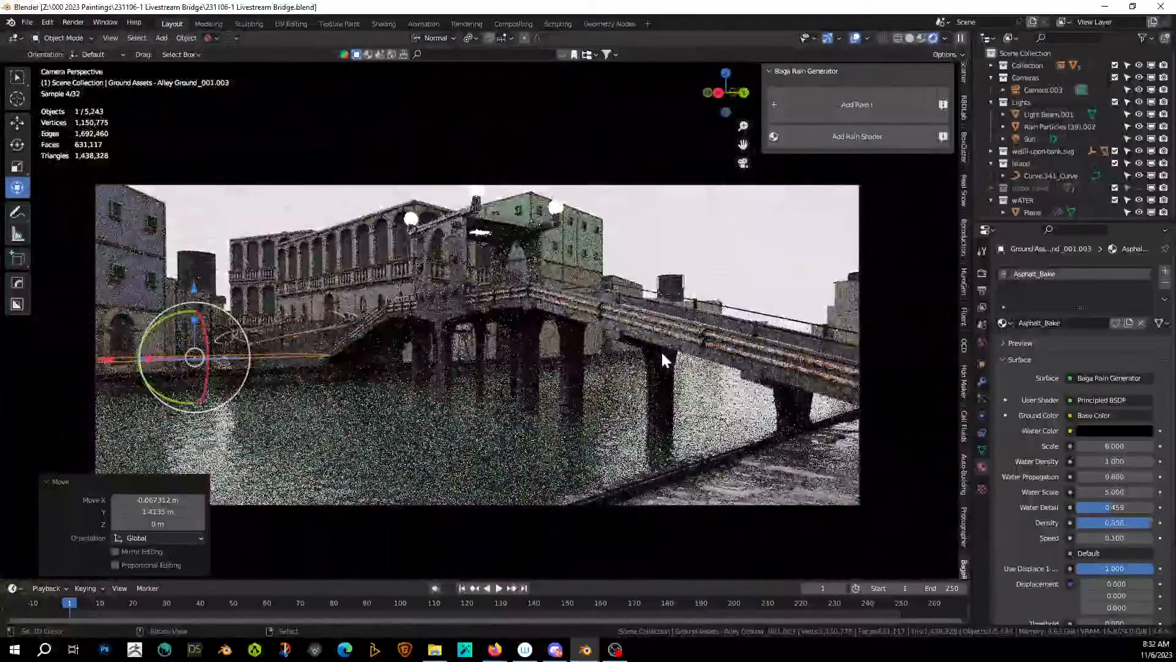
Stretch the alley ground by the curved stairs along its own X axis to a scale of about 1.64.
{"action": "key", "text": "KP_0"}
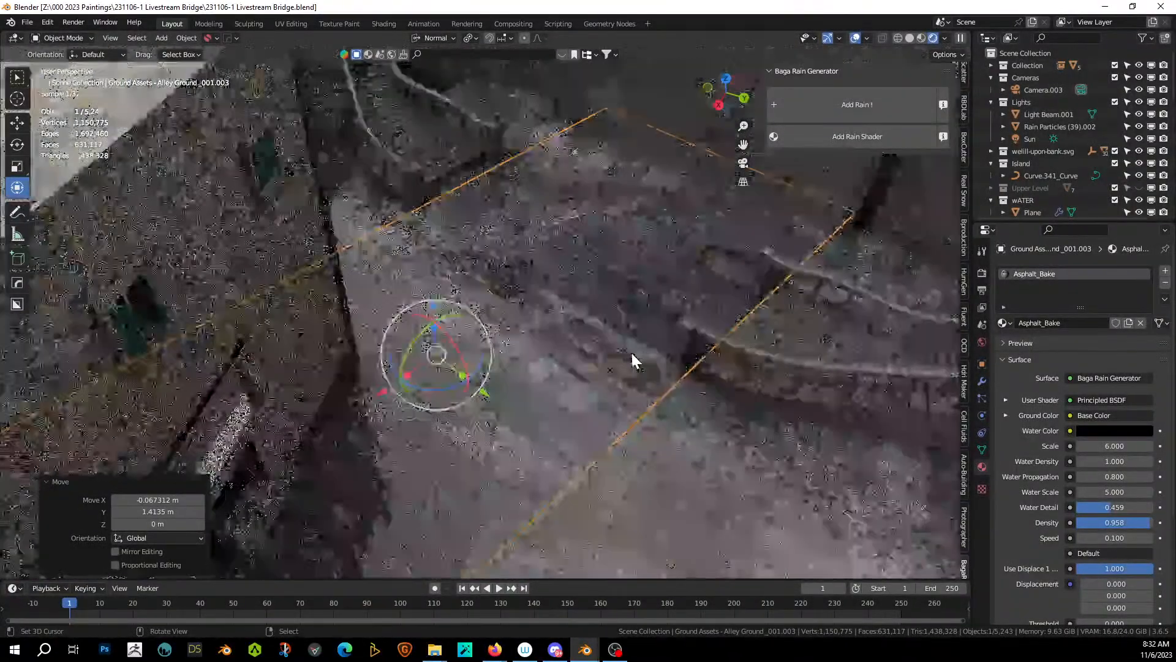
{"action": "scroll", "coordinate": [632, 354], "scroll_direction": "down", "scroll_amount": 3}
{"action": "middle_click_drag", "start_coordinate": [631, 354], "coordinate": [616, 397]}
{"action": "key", "text": "s"}
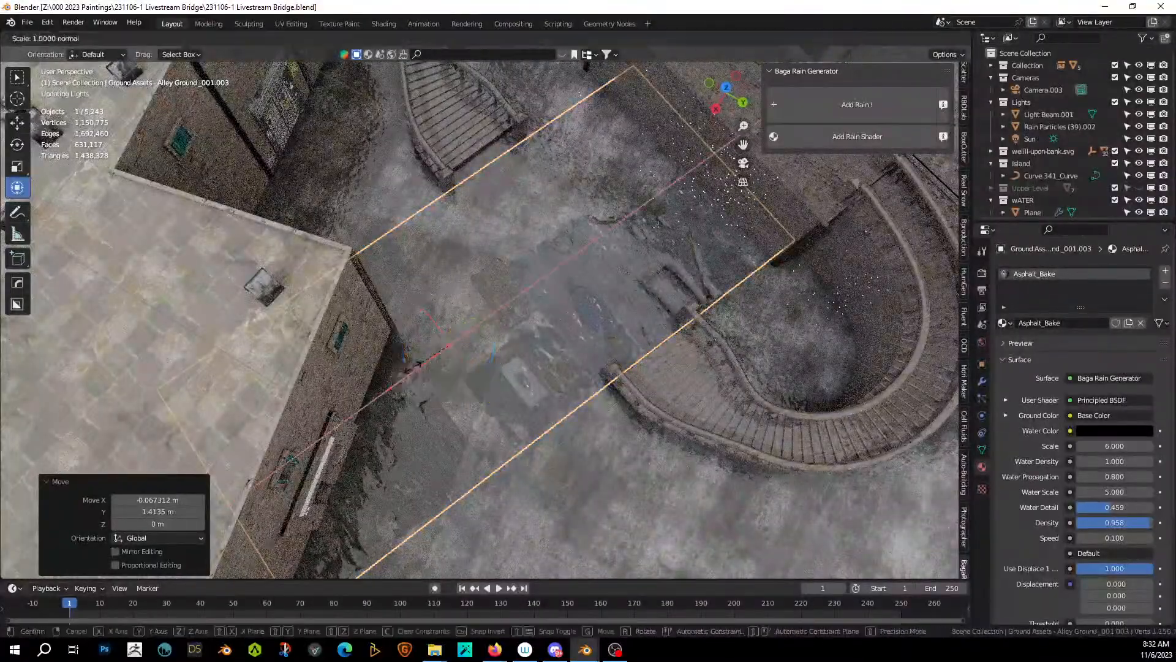
{"action": "key", "text": "x"}
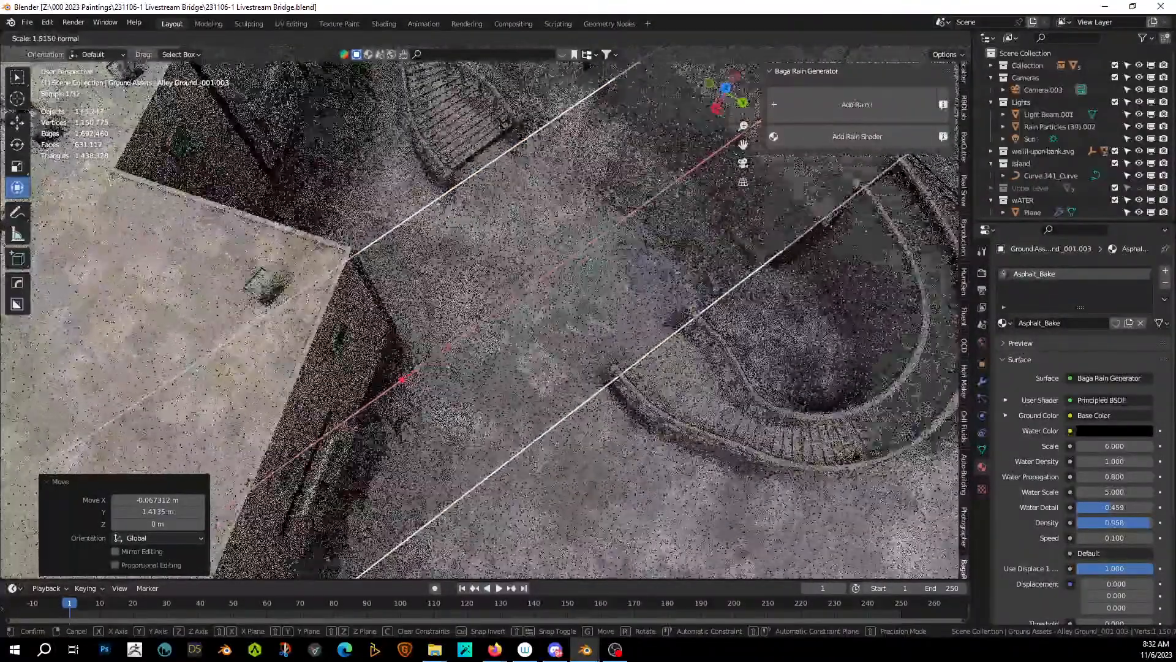
{"action": "left_click", "coordinate": [438, 386]}
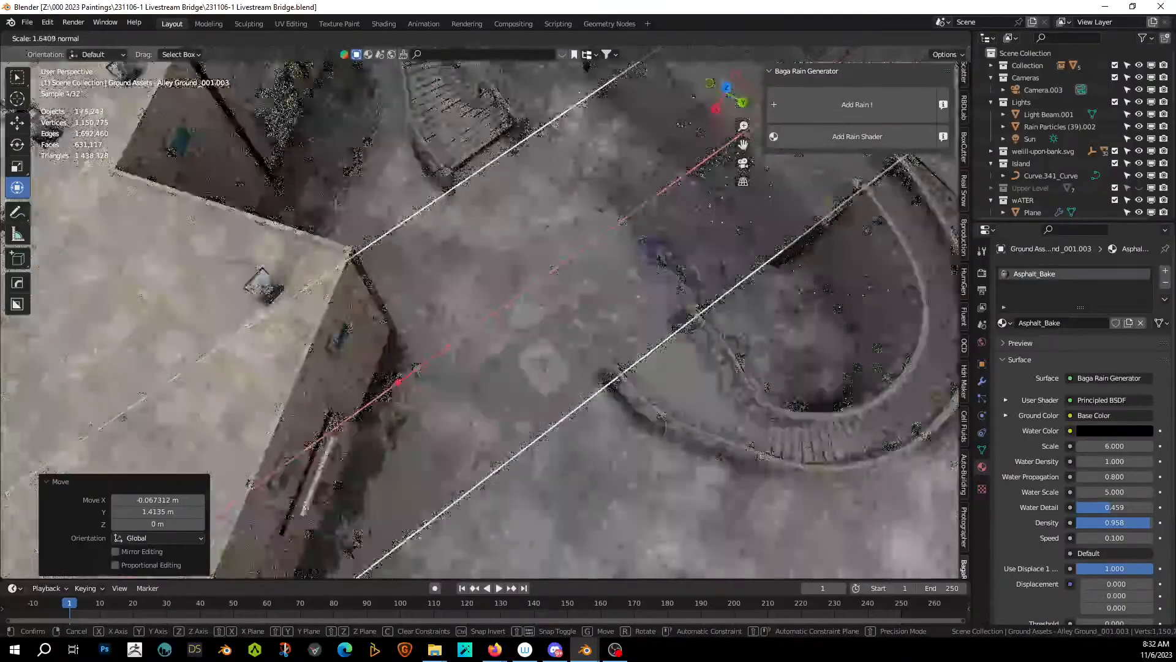
Return to the camera view, select the water plane and save the file.
{"action": "key", "text": "KP_0"}
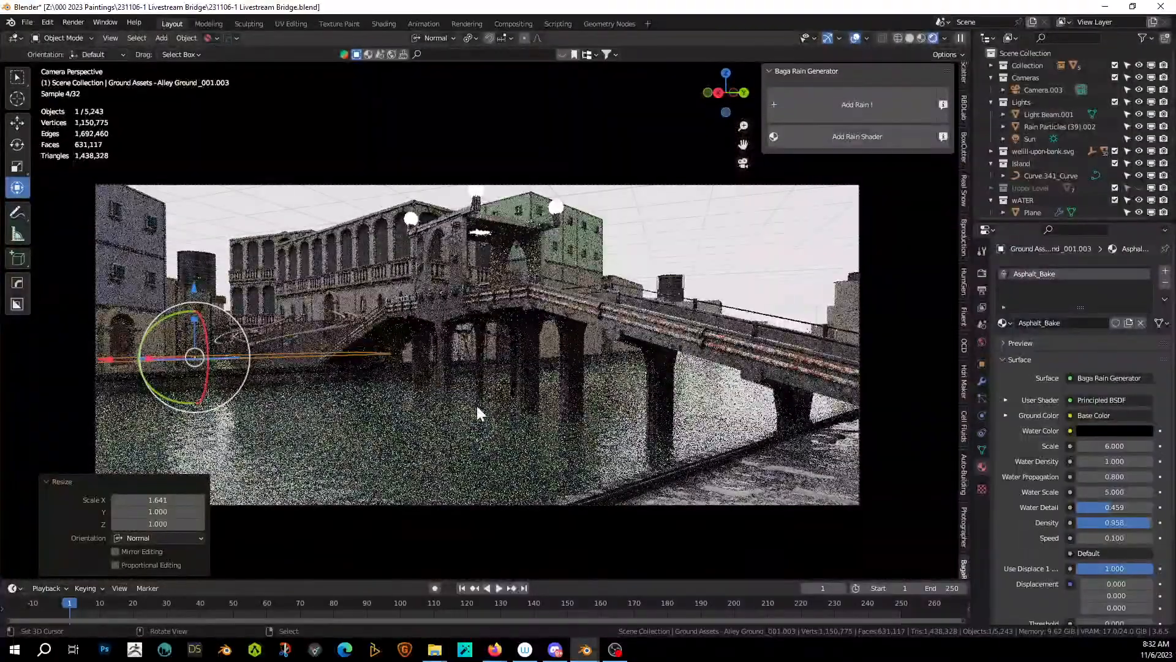
{"action": "left_click", "coordinate": [473, 409]}
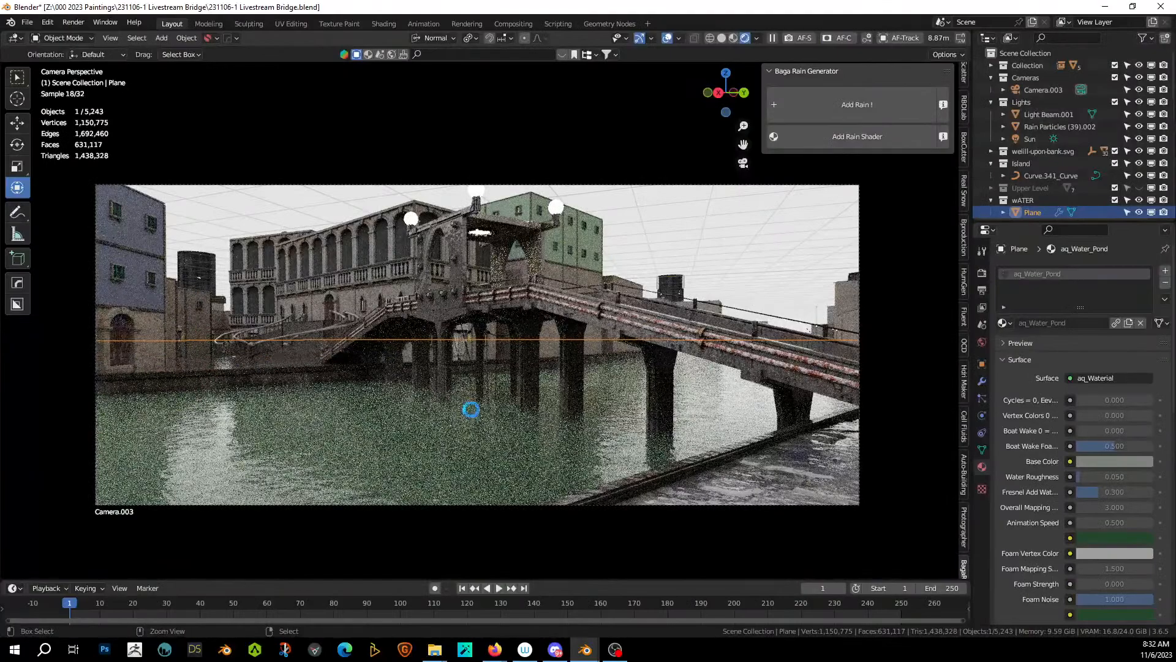
{"action": "key", "text": "ctrl+s"}
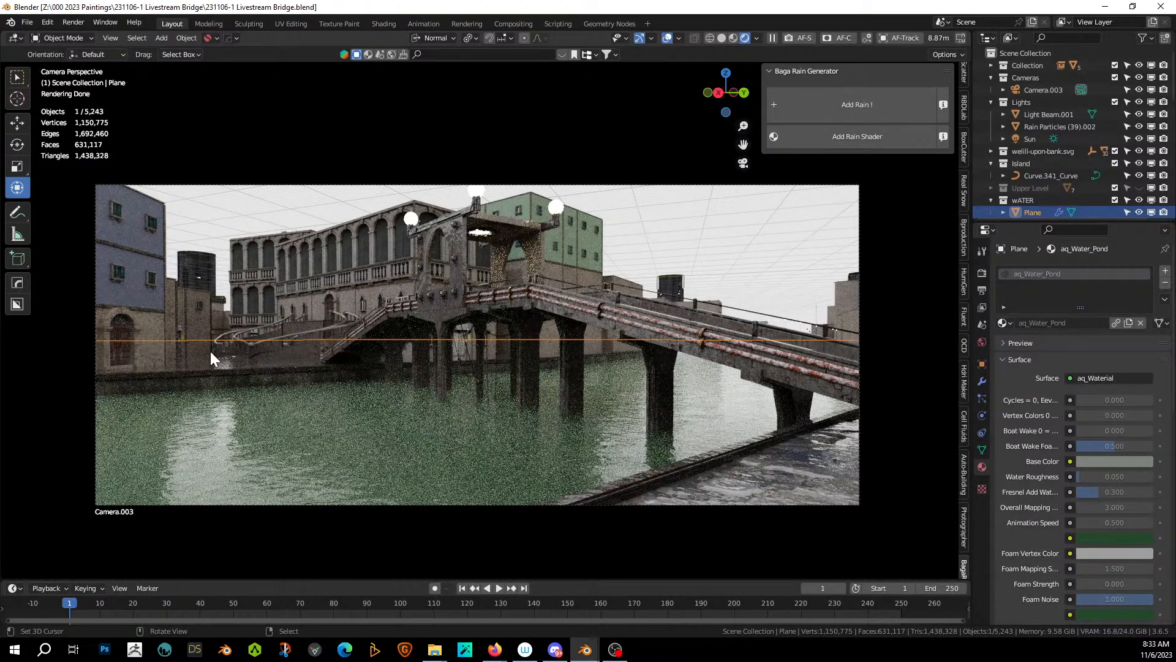
Select the alley ground piece on the quay in front of the balustraded building and switch the viewport to solid shading.
{"action": "middle_click_drag", "start_coordinate": [298, 352], "coordinate": [332, 378]}
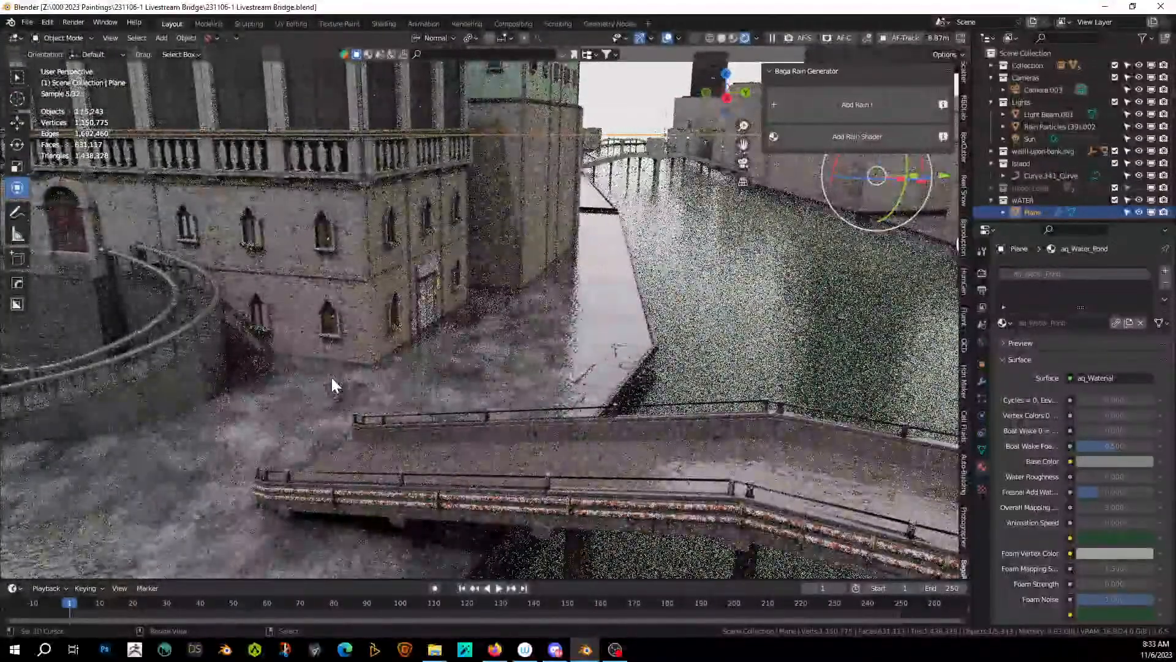
{"action": "middle_click_drag", "start_coordinate": [393, 420], "coordinate": [371, 454]}
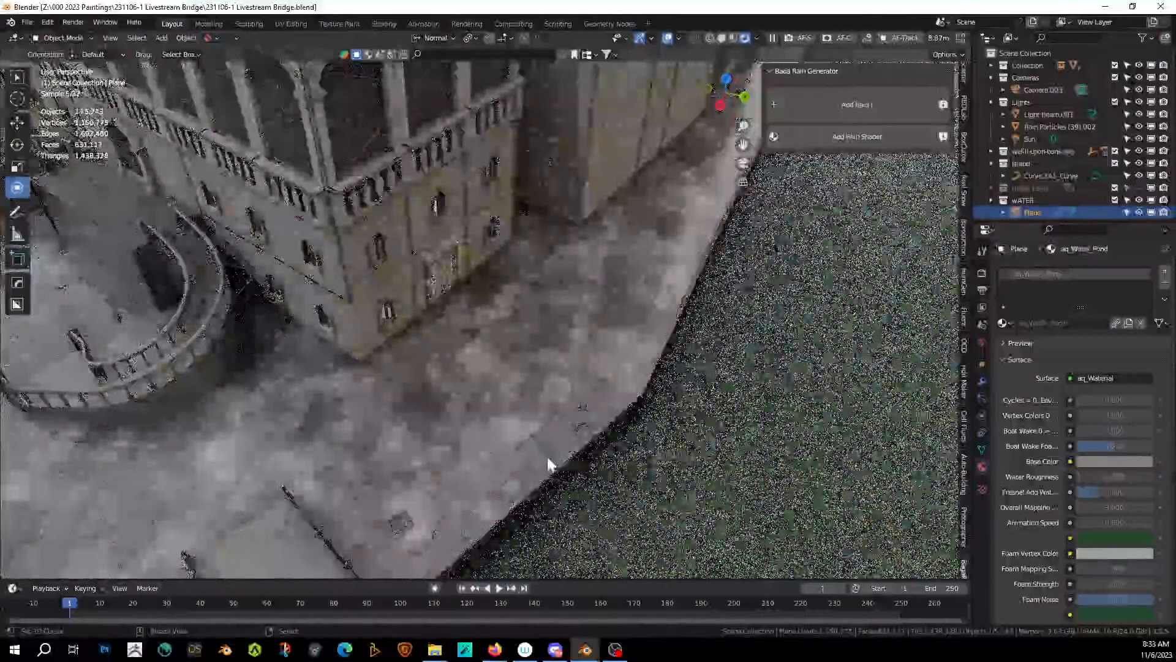
{"action": "left_click", "coordinate": [546, 464]}
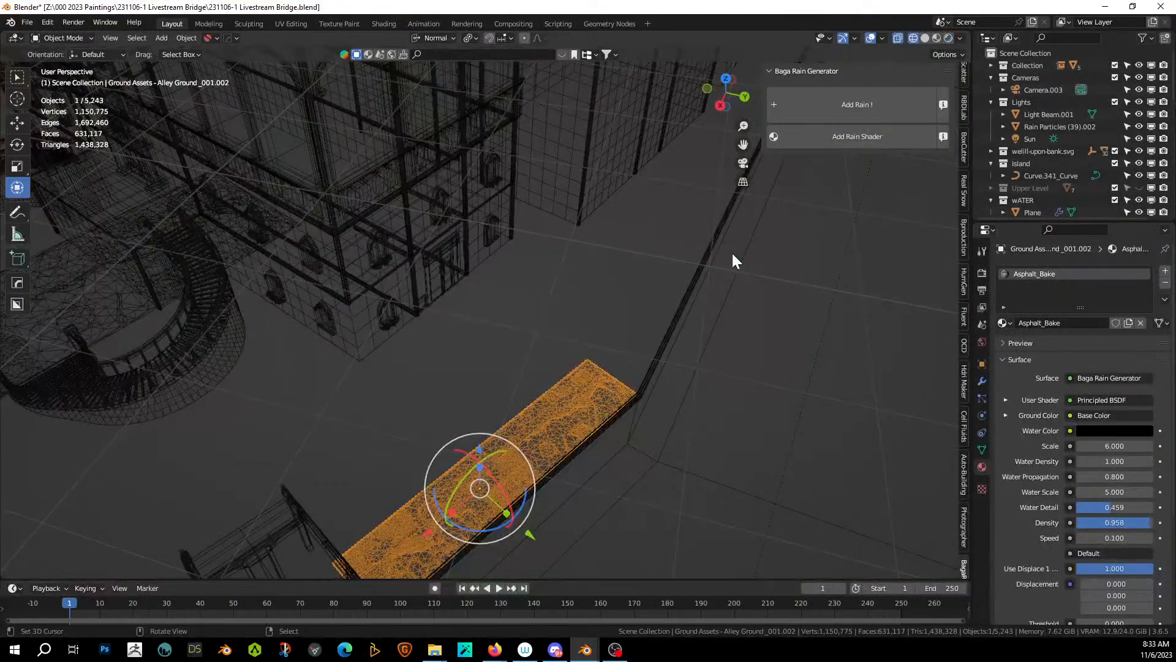
{"action": "left_click", "coordinate": [926, 38]}
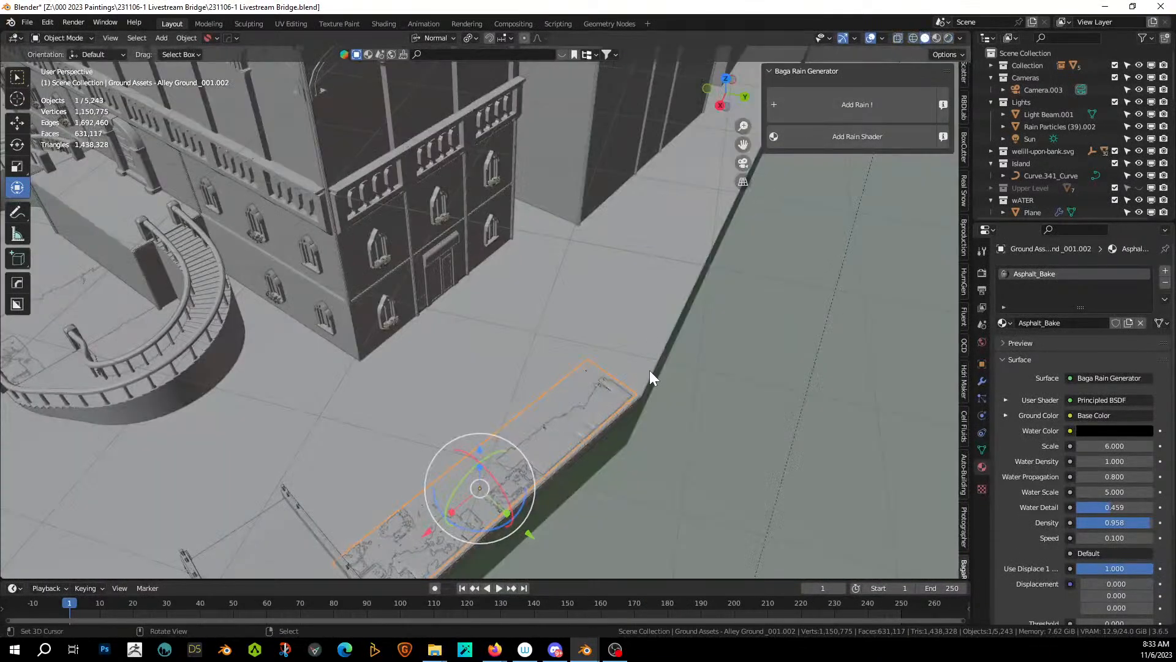
Place a linked duplicate of the quay ground piece along the building's canal-facing front, rotated about -8° to follow the facade.
{"action": "key", "text": "KP_7"}
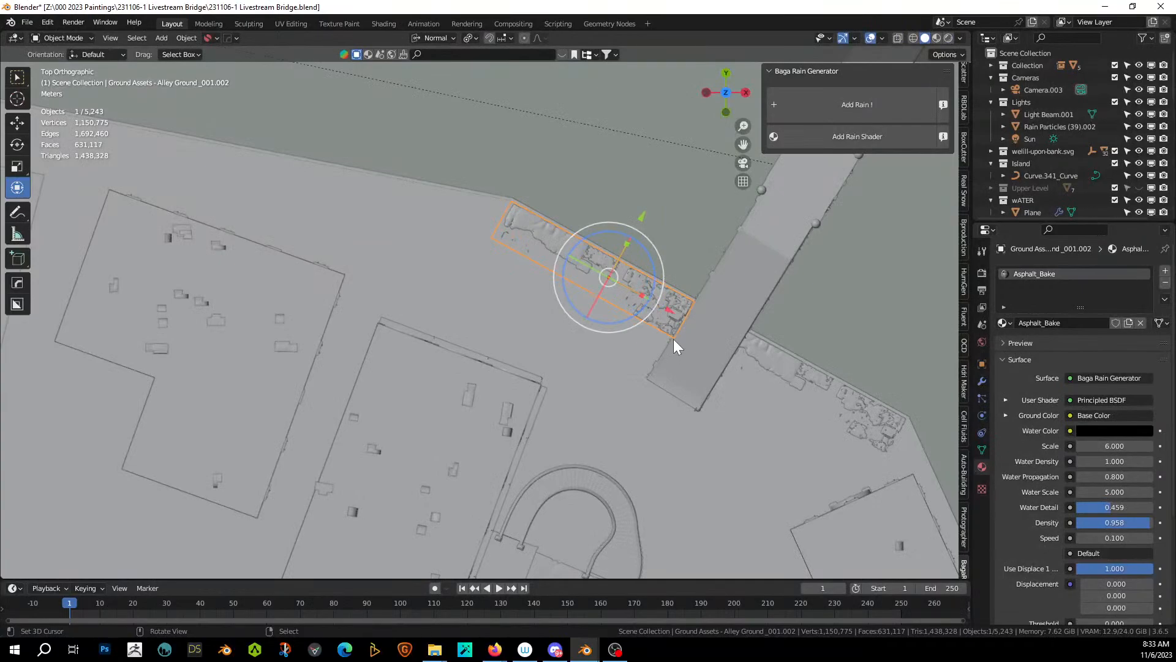
{"action": "key", "text": "shift+d"}
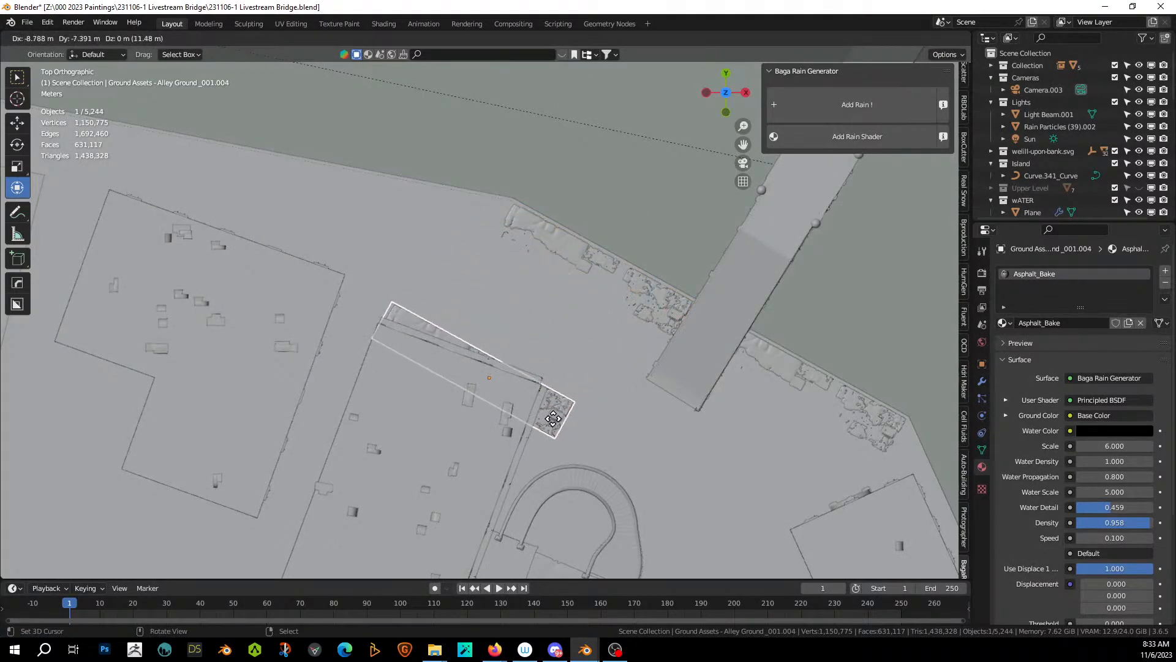
{"action": "left_click", "coordinate": [553, 419]}
{"action": "key", "text": "r"}
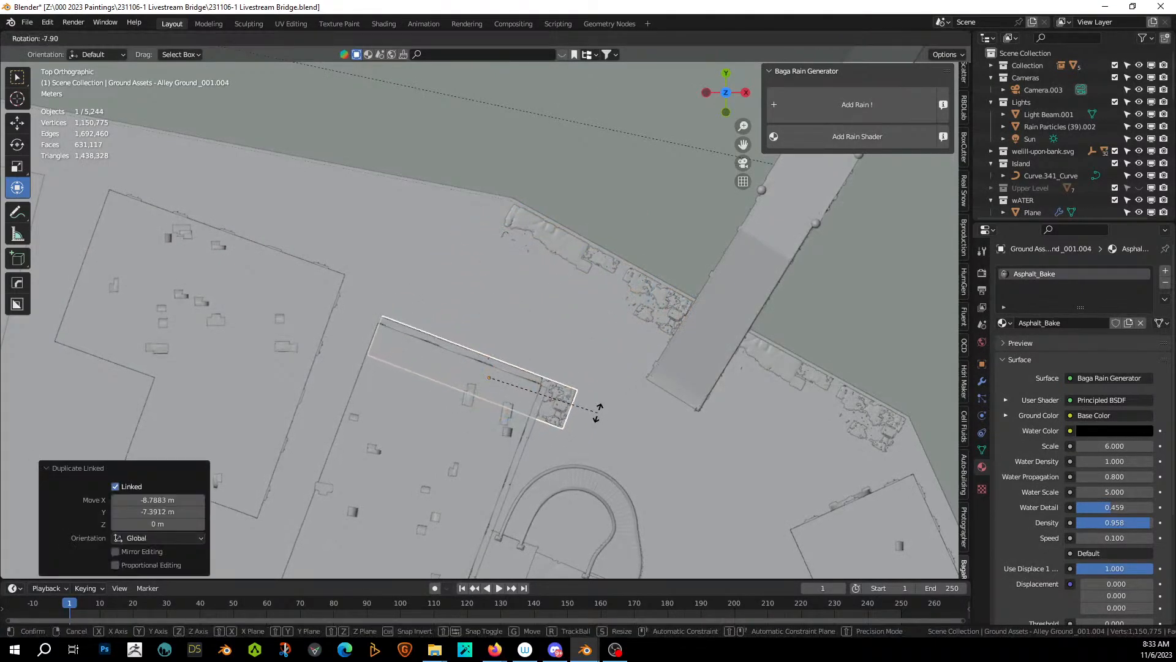
{"action": "left_click", "coordinate": [599, 414]}
{"action": "key", "text": "g"}
{"action": "left_click", "coordinate": [599, 408]}
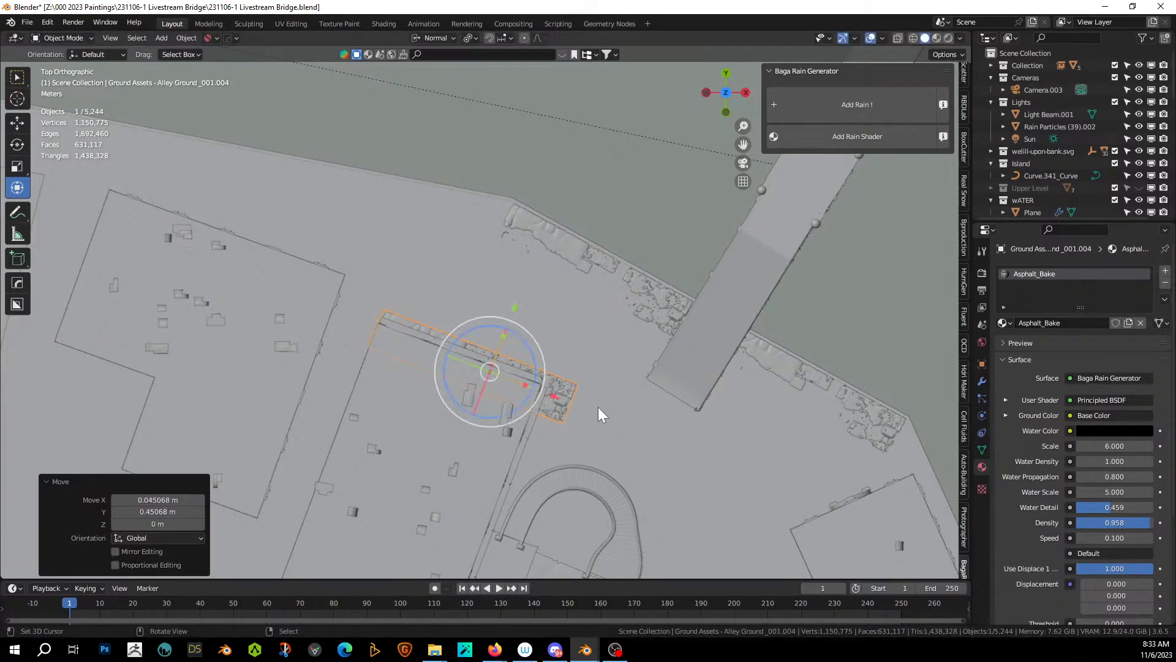
{"action": "middle_click_drag", "start_coordinate": [598, 408], "coordinate": [317, 423]}
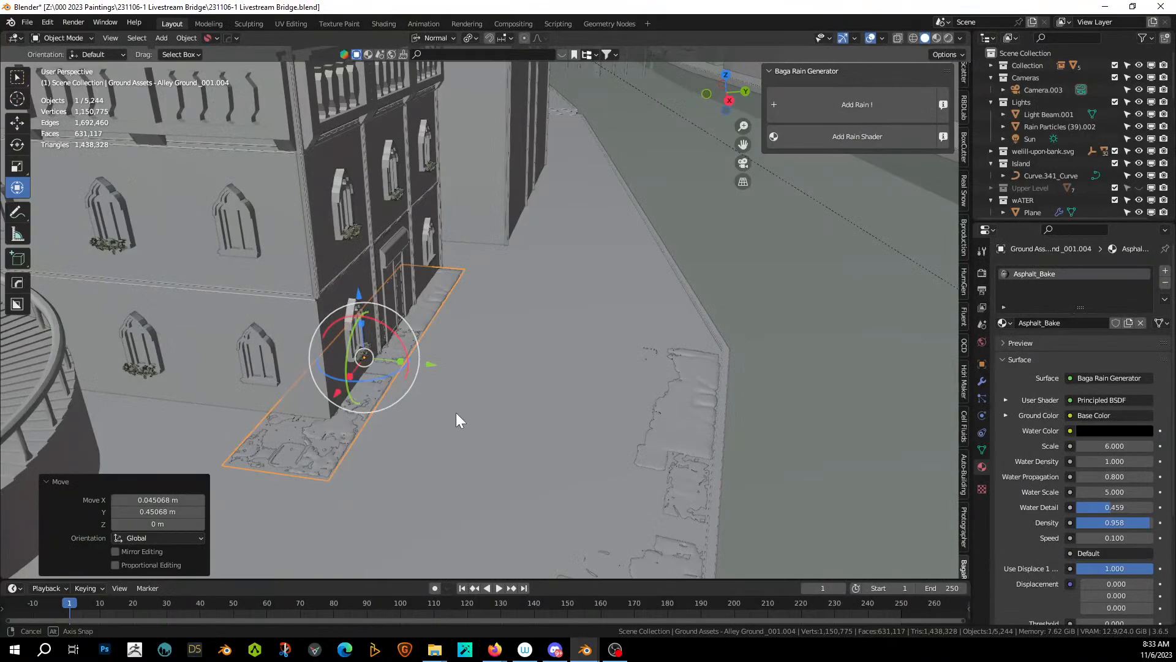
{"action": "middle_click_drag", "start_coordinate": [545, 419], "coordinate": [336, 426]}
Make a linked duplicate of the facade ground piece, rotate it 90° and place it along the building's side wall by the curved stairs.
{"action": "key", "text": "KP_7"}
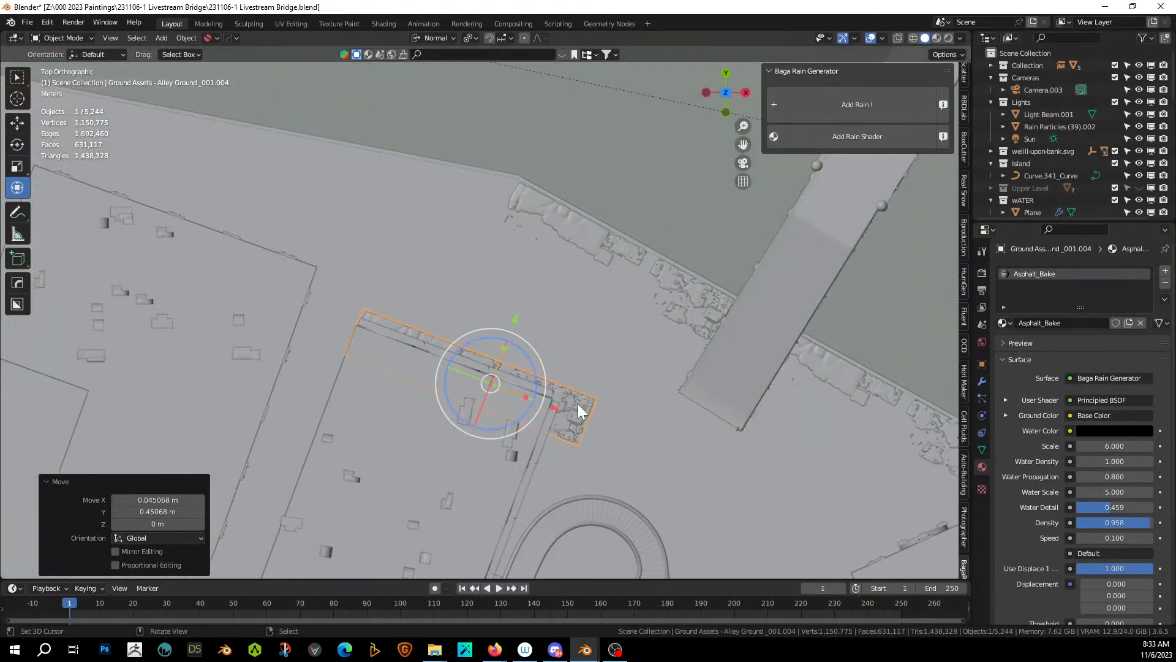
{"action": "middle_click_drag", "start_coordinate": [577, 403], "coordinate": [523, 194], "text": "shift"}
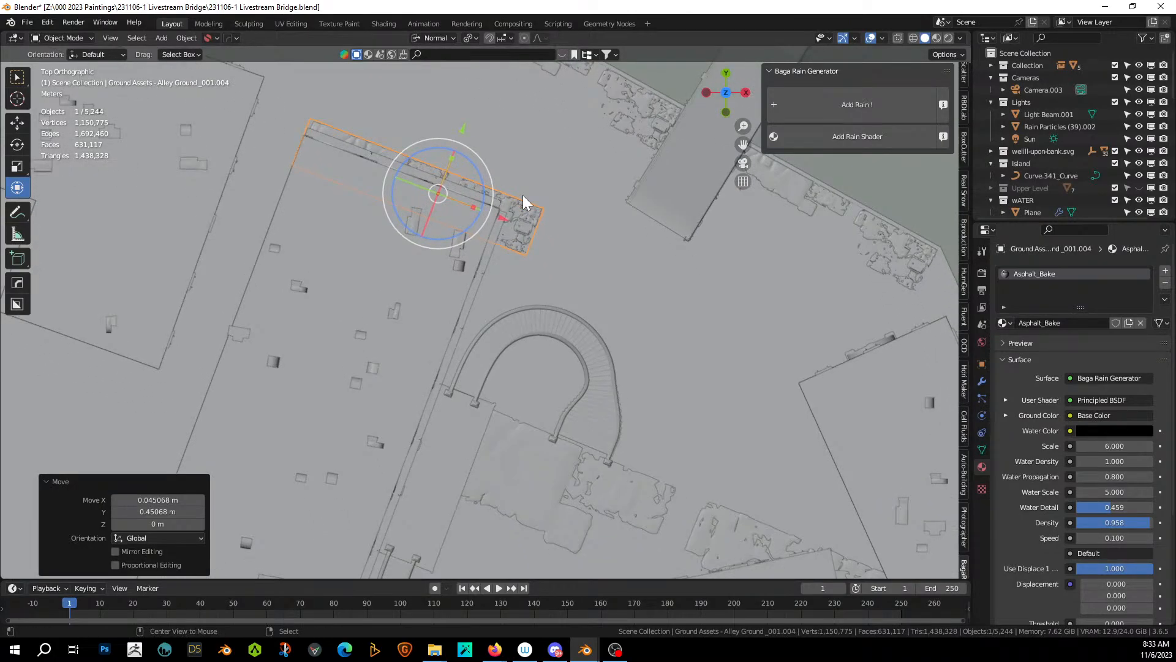
{"action": "key", "text": "alt+d"}
{"action": "key", "text": "Escape"}
{"action": "type", "text": "r"}
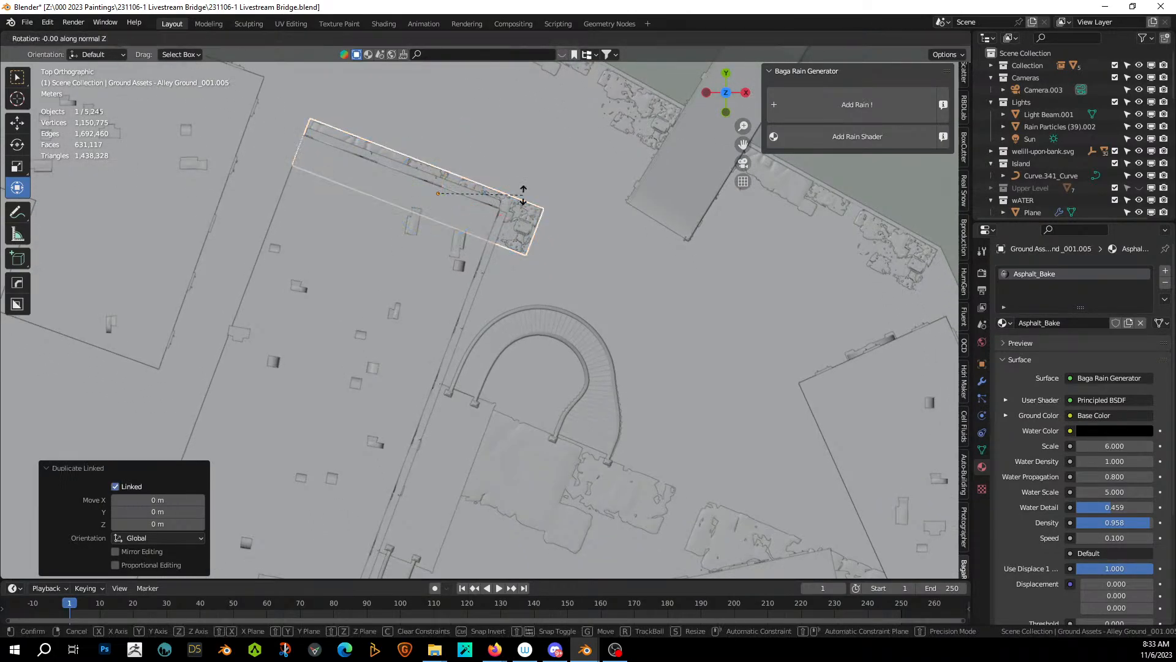
{"action": "type", "text": "90"}
{"action": "key", "text": "Return"}
{"action": "key", "text": "g"}
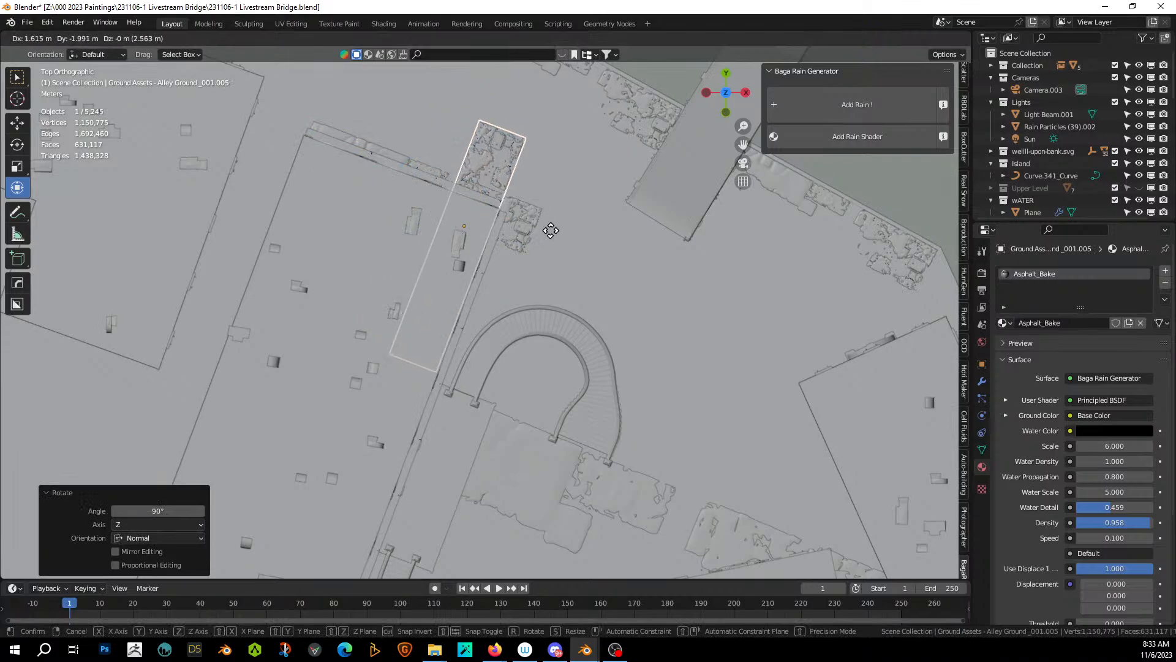
{"action": "left_click", "coordinate": [581, 254]}
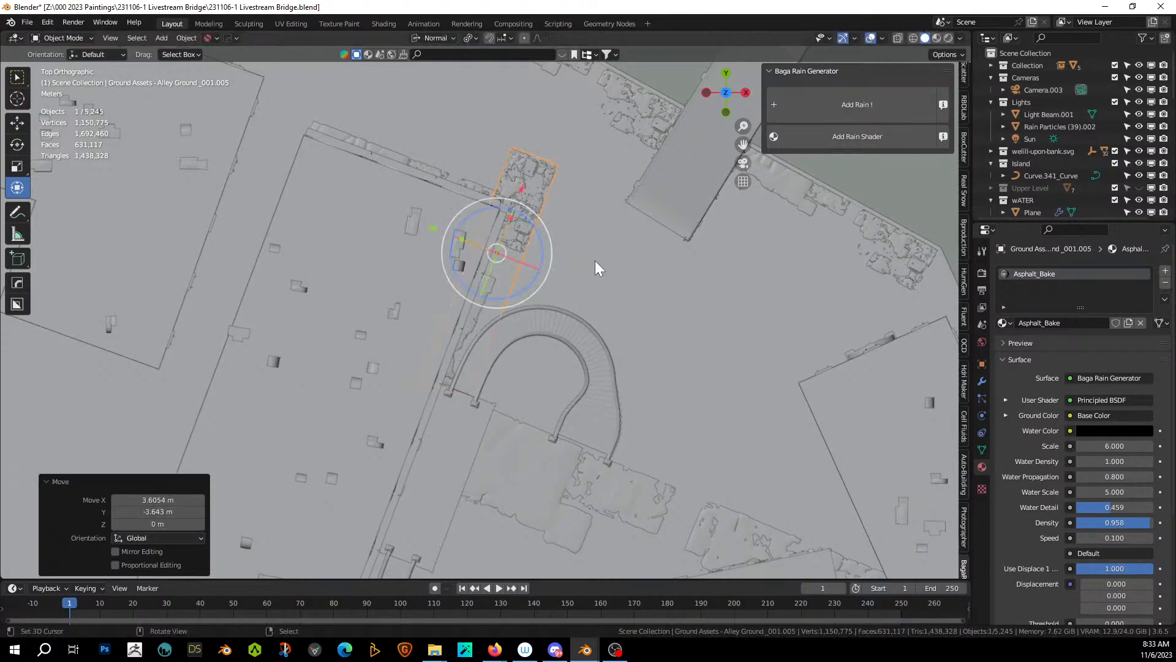
Examine the ground pieces around the building corner and curved stairs through the scene camera, at ground level and from above.
{"action": "key", "text": "KP_0"}
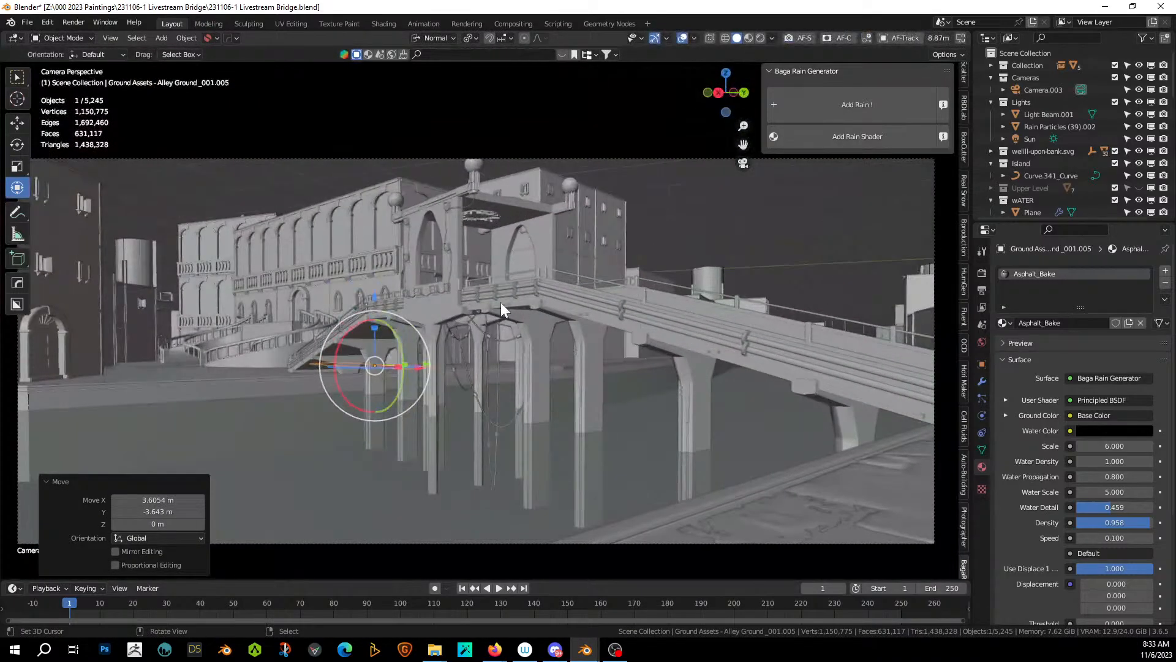
{"action": "key", "text": "KP_Decimal"}
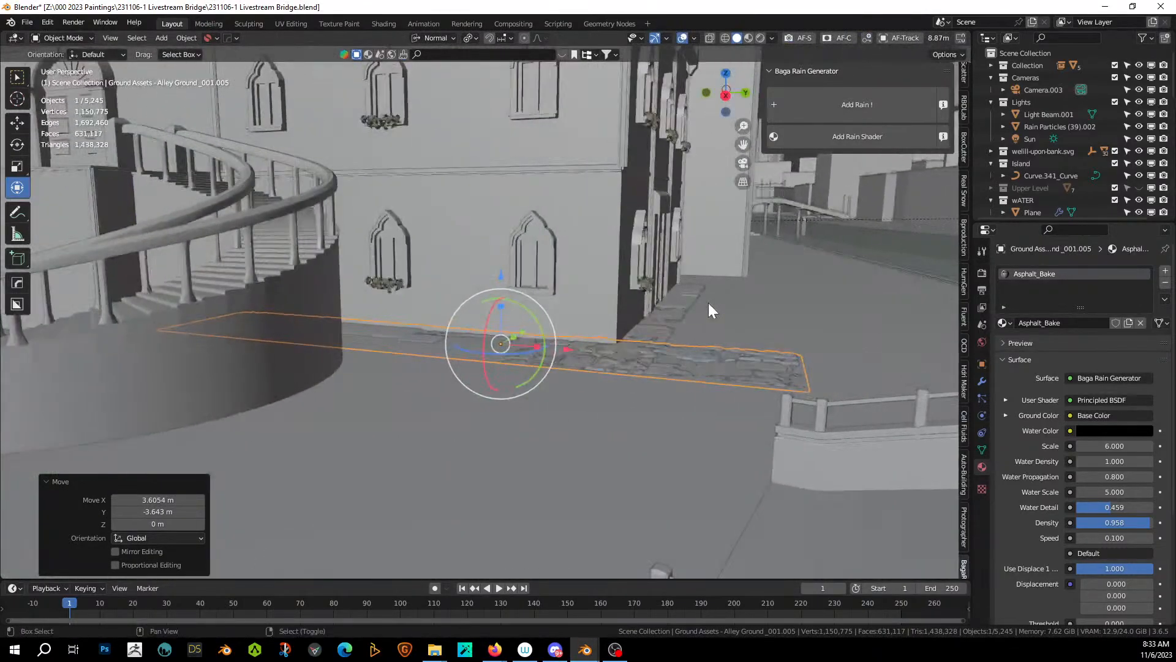
{"action": "middle_click_drag", "start_coordinate": [709, 304], "coordinate": [670, 303]}
{"action": "middle_click_drag", "start_coordinate": [669, 299], "coordinate": [734, 259]}
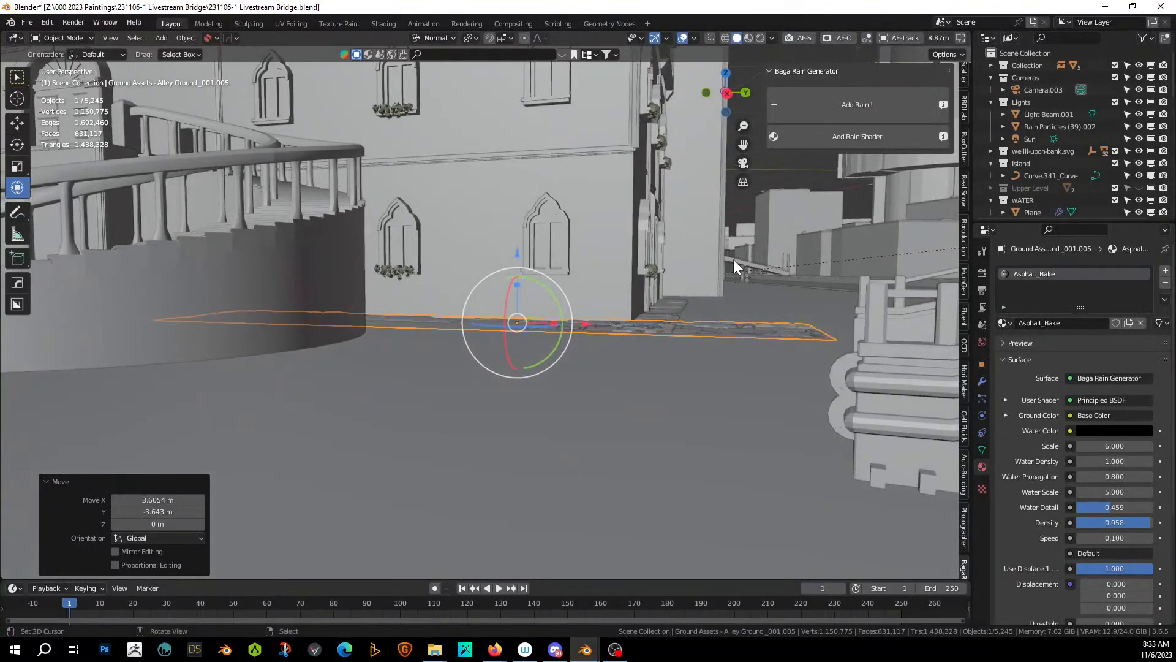
{"action": "left_click", "coordinate": [724, 206]}
{"action": "middle_click_drag", "start_coordinate": [604, 282], "coordinate": [757, 299]}
{"action": "scroll", "coordinate": [757, 291], "scroll_direction": "down", "scroll_amount": 4}
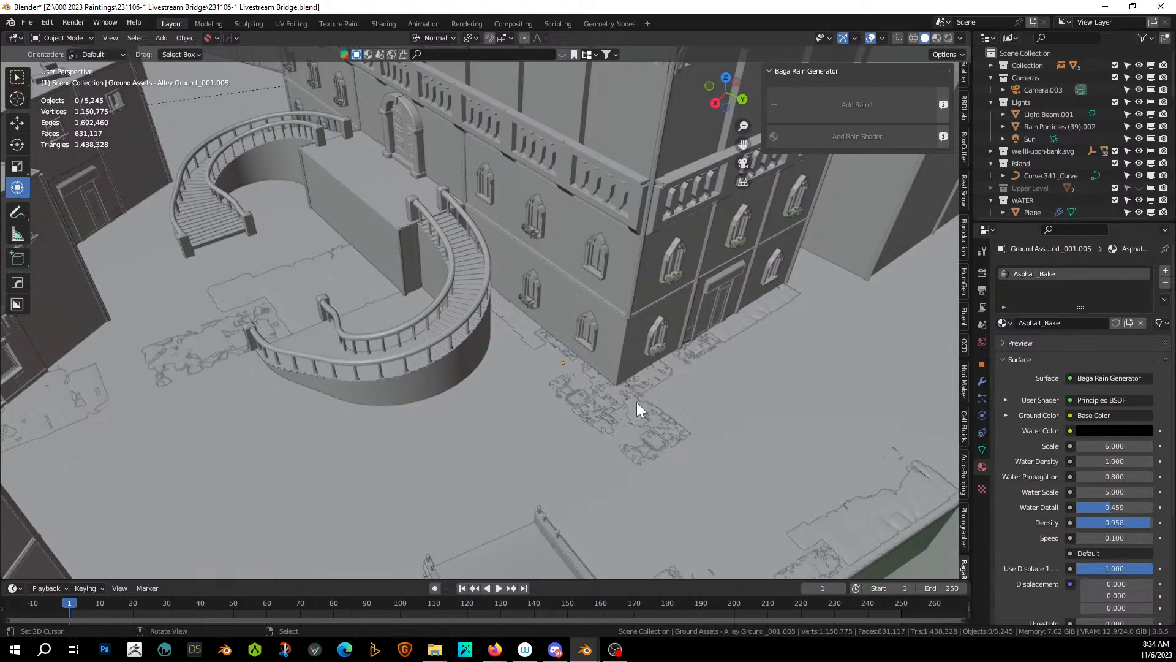
{"action": "middle_click_drag", "start_coordinate": [636, 402], "coordinate": [571, 356]}
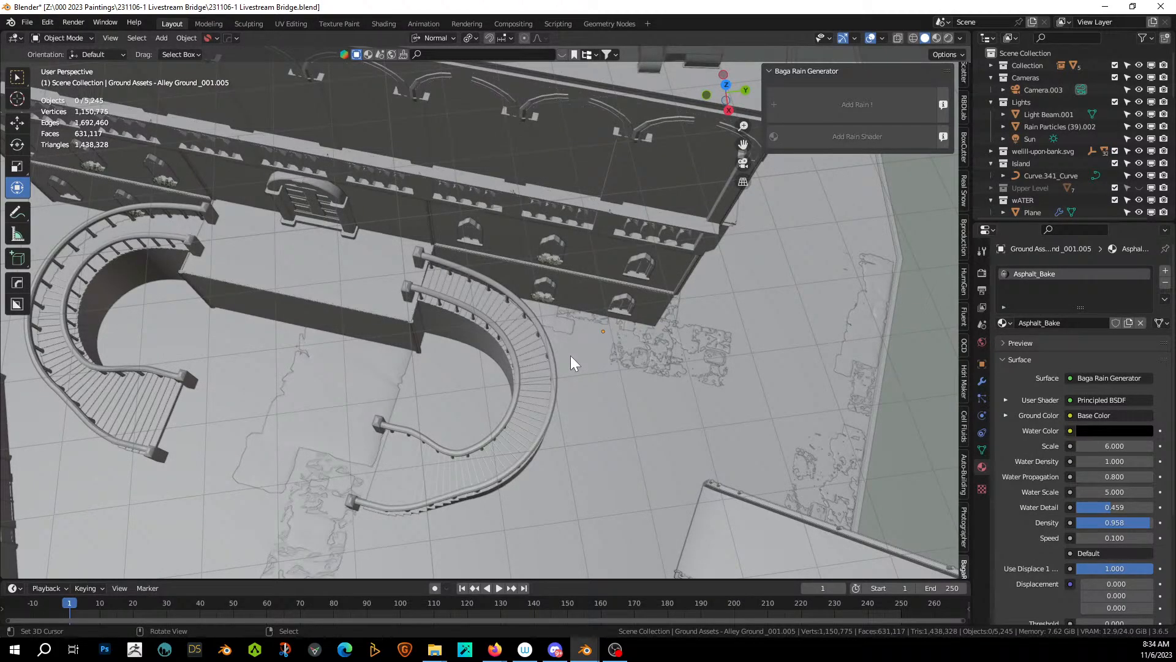
{"action": "scroll", "coordinate": [570, 355], "scroll_direction": "down", "scroll_amount": 1}
{"action": "middle_click_drag", "start_coordinate": [571, 356], "coordinate": [504, 328]}
{"action": "scroll", "coordinate": [520, 337], "scroll_direction": "up", "scroll_amount": 3}
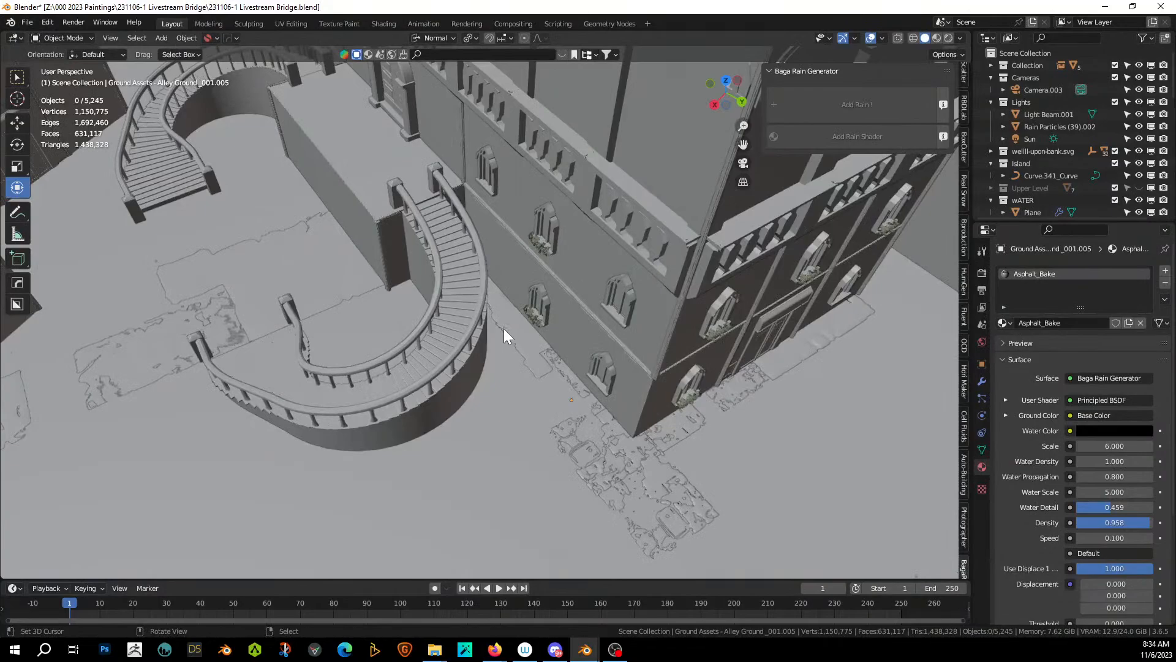
{"action": "scroll", "coordinate": [504, 328], "scroll_direction": "down", "scroll_amount": 5}
{"action": "mouse_move", "coordinate": [502, 329]}
{"action": "middle_mouse_down"}
{"action": "mouse_move", "coordinate": [489, 319]}
{"action": "mouse_move", "coordinate": [486, 337]}
{"action": "middle_mouse_up"}
Place a linked duplicate of the side-wall ground piece, rotated 43.8°, along the front of the building across the plaza and save the file.
{"action": "key", "text": "KP_7"}
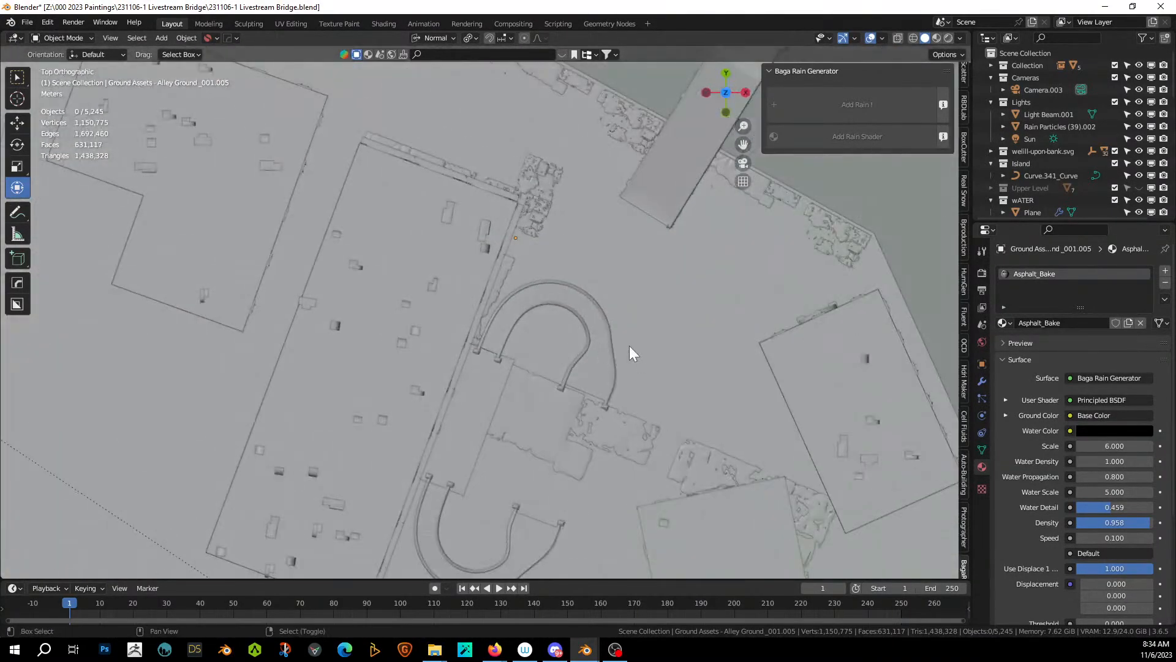
{"action": "middle_click_drag", "start_coordinate": [631, 348], "coordinate": [472, 343], "text": "shift"}
{"action": "left_click", "coordinate": [432, 185]}
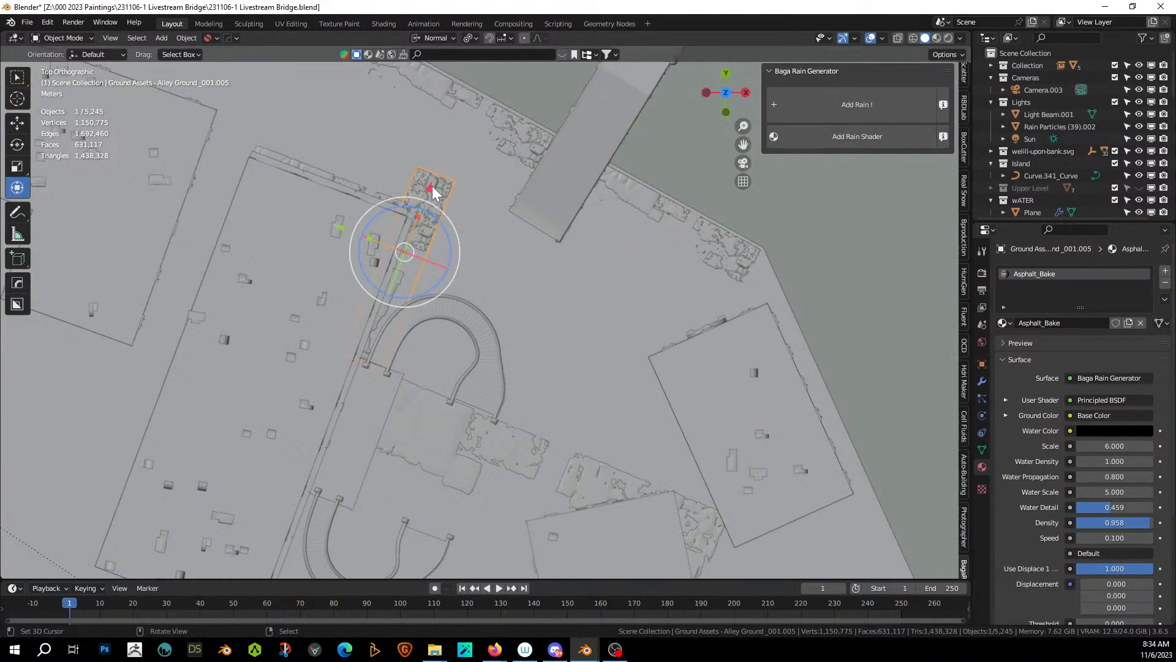
{"action": "key", "text": "shift+d"}
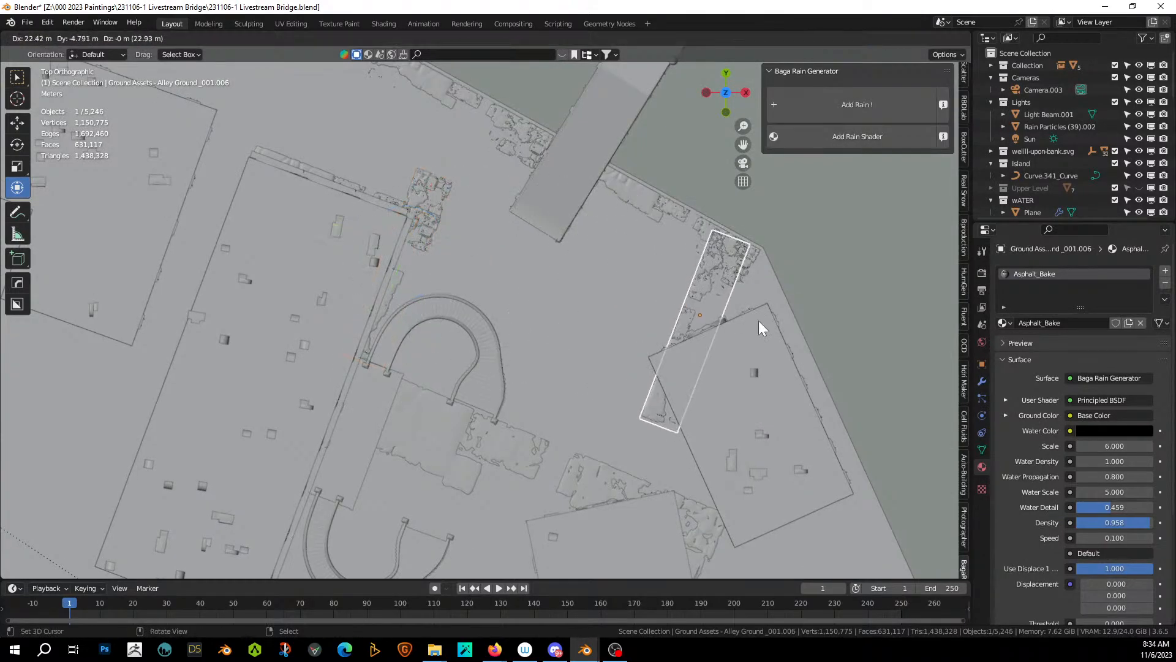
{"action": "left_click", "coordinate": [759, 322]}
{"action": "key", "text": "r"}
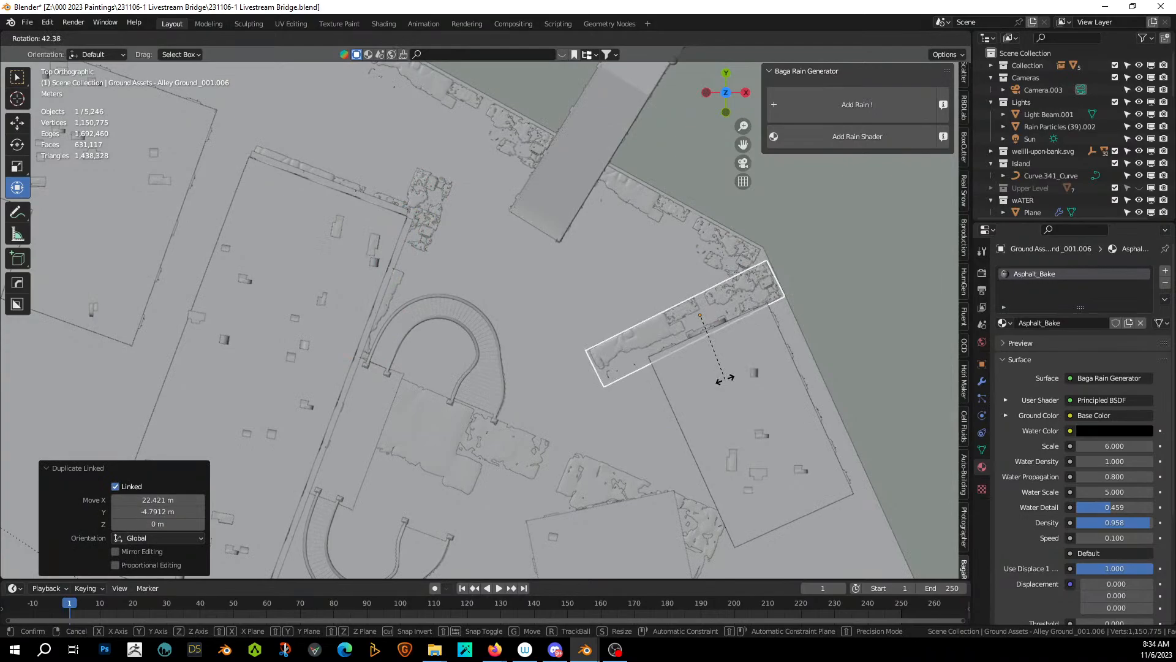
{"action": "left_click", "coordinate": [723, 379]}
{"action": "key", "text": "g"}
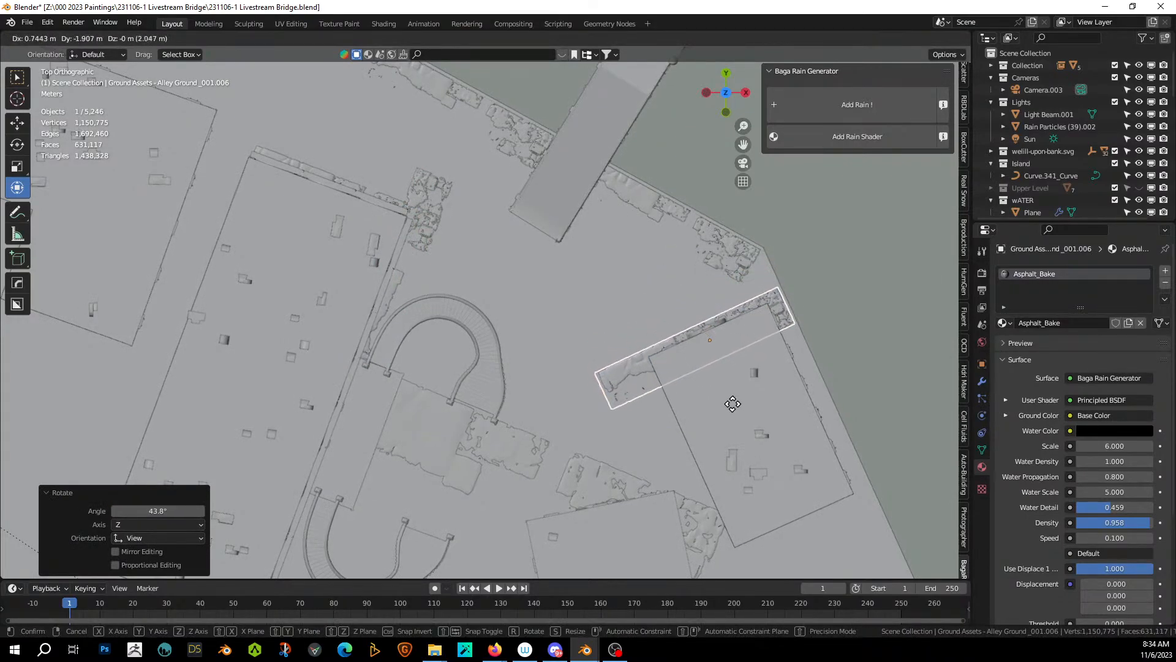
{"action": "left_click", "coordinate": [732, 403]}
{"action": "middle_click_drag", "start_coordinate": [711, 387], "coordinate": [481, 291]}
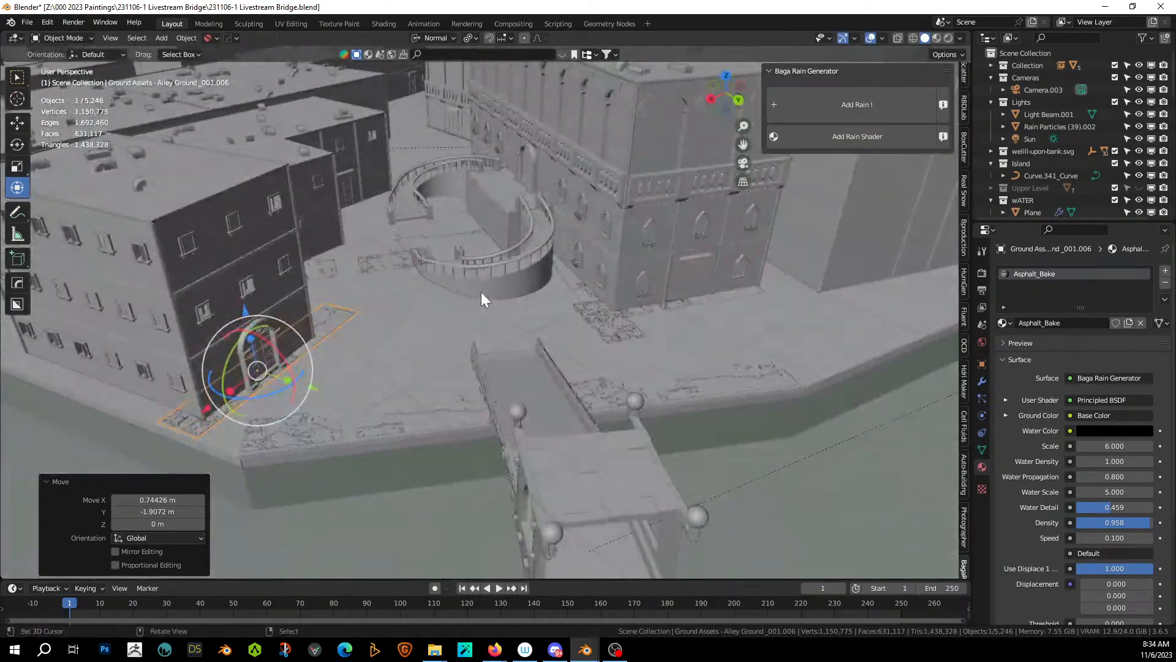
{"action": "key", "text": "ctrl+s"}
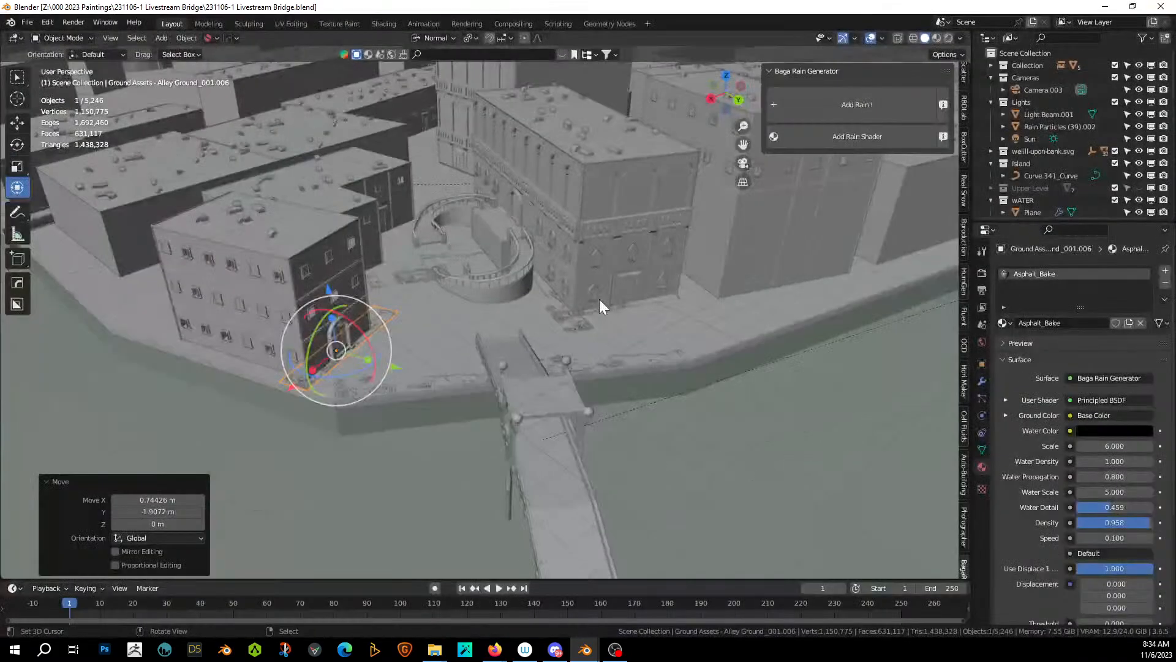
Check the scene through the camera and from above, then switch to the Tokyo_STREET_ASSETS_2K_Blender file and select the utility pole with its wires.
{"action": "key", "text": "KP_0"}
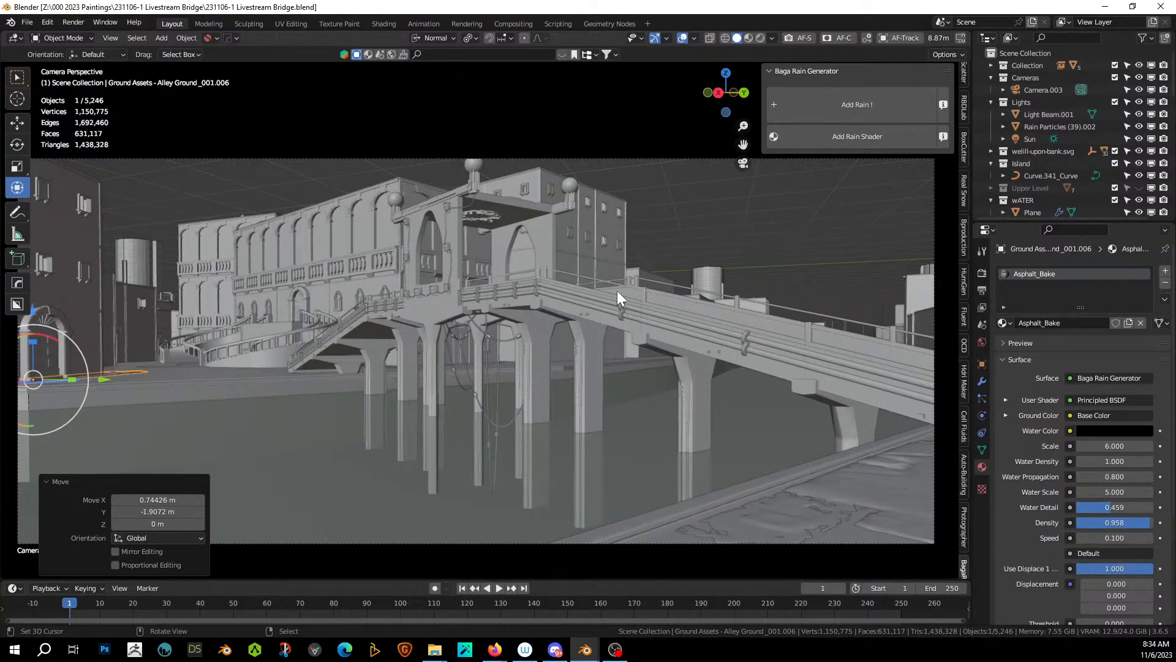
{"action": "middle_click_drag", "start_coordinate": [617, 316], "coordinate": [607, 360]}
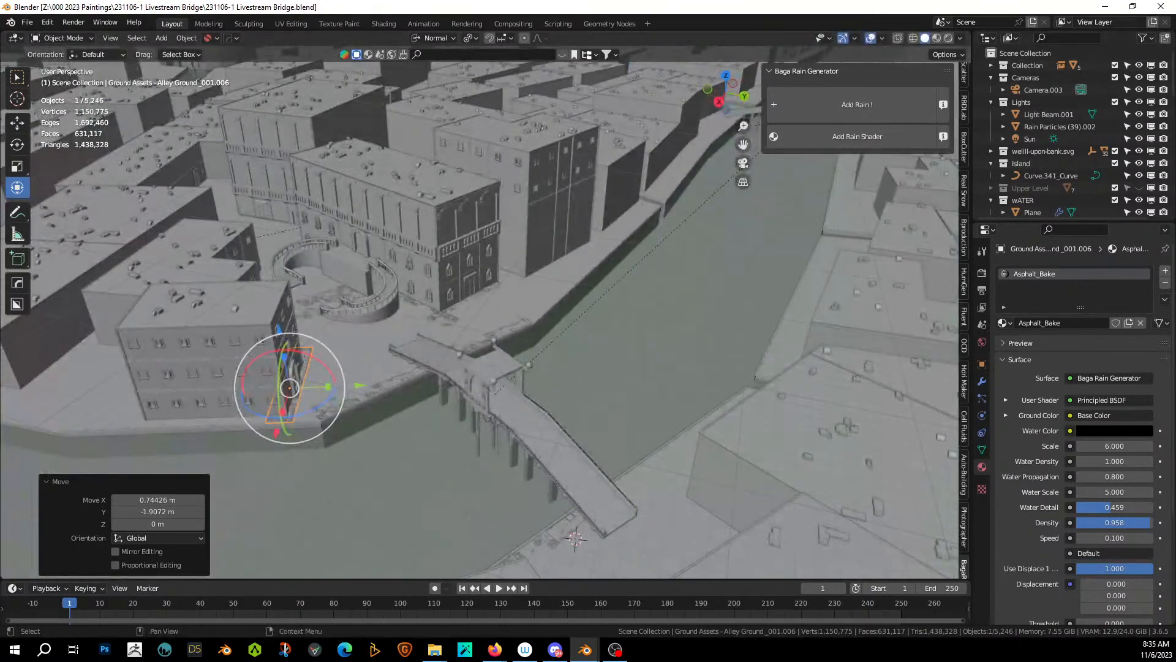
{"action": "key", "text": "alt+Tab"}
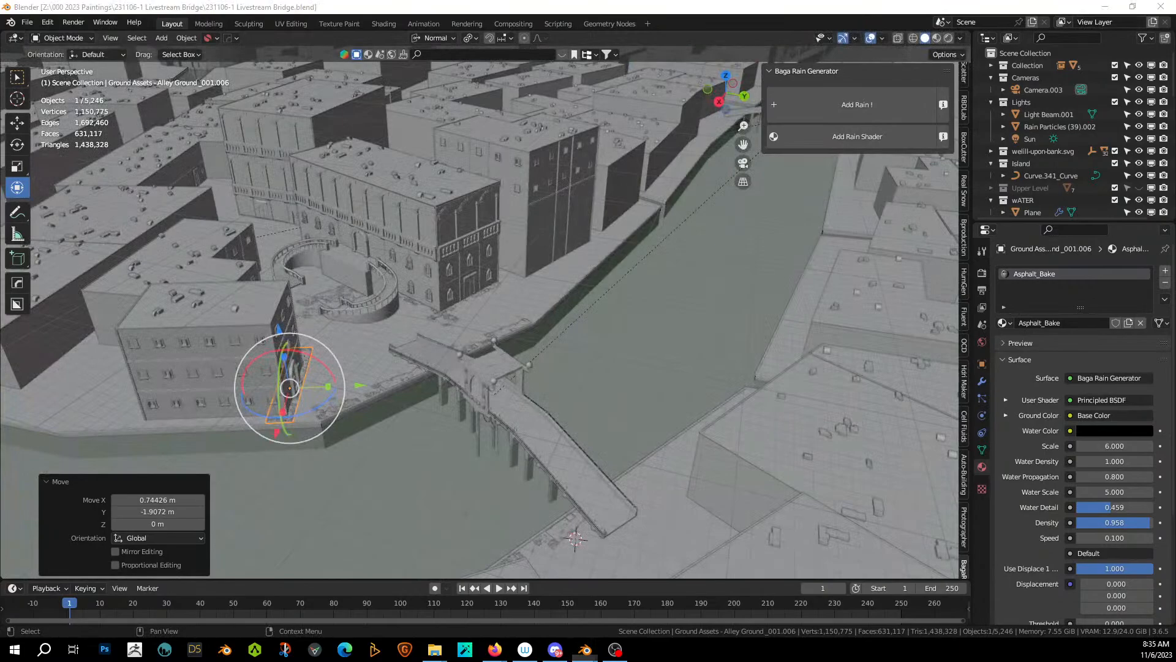
{"action": "scroll", "coordinate": [608, 210], "scroll_direction": "down", "scroll_amount": 7}
{"action": "middle_click_drag", "start_coordinate": [608, 210], "coordinate": [470, 244]}
{"action": "left_click", "coordinate": [682, 165]}
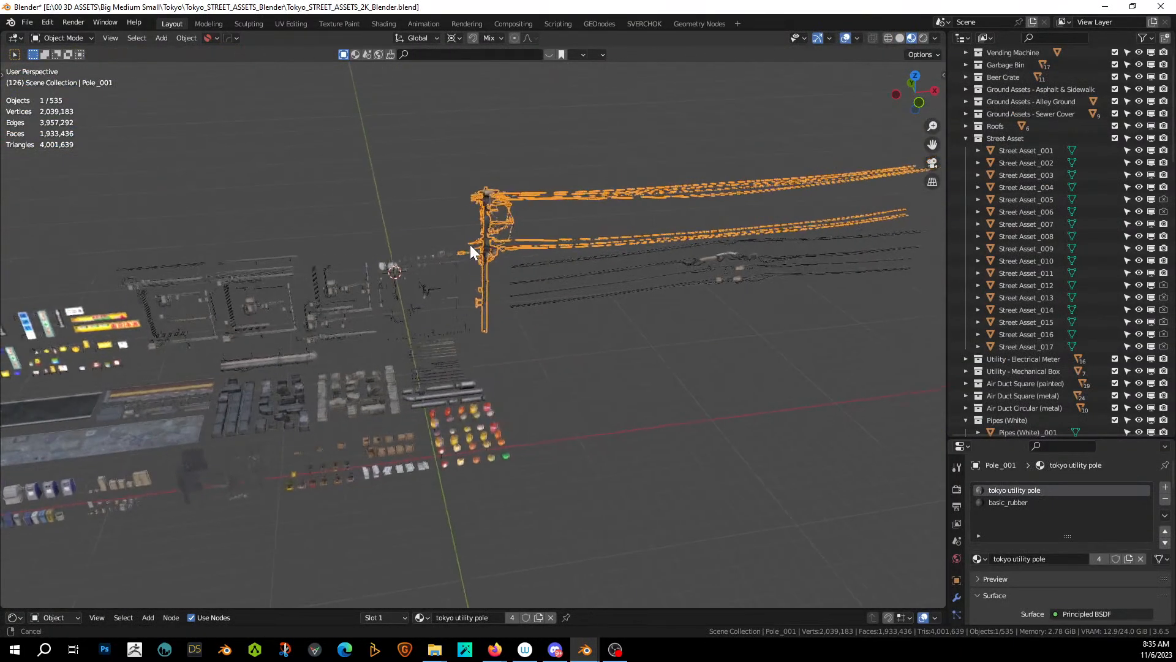
Examine the wire assets up close, framing Wires _004 and selecting Wires _003.
{"action": "scroll", "coordinate": [470, 244], "scroll_direction": "up", "scroll_amount": 3}
{"action": "right_click", "coordinate": [829, 228]}
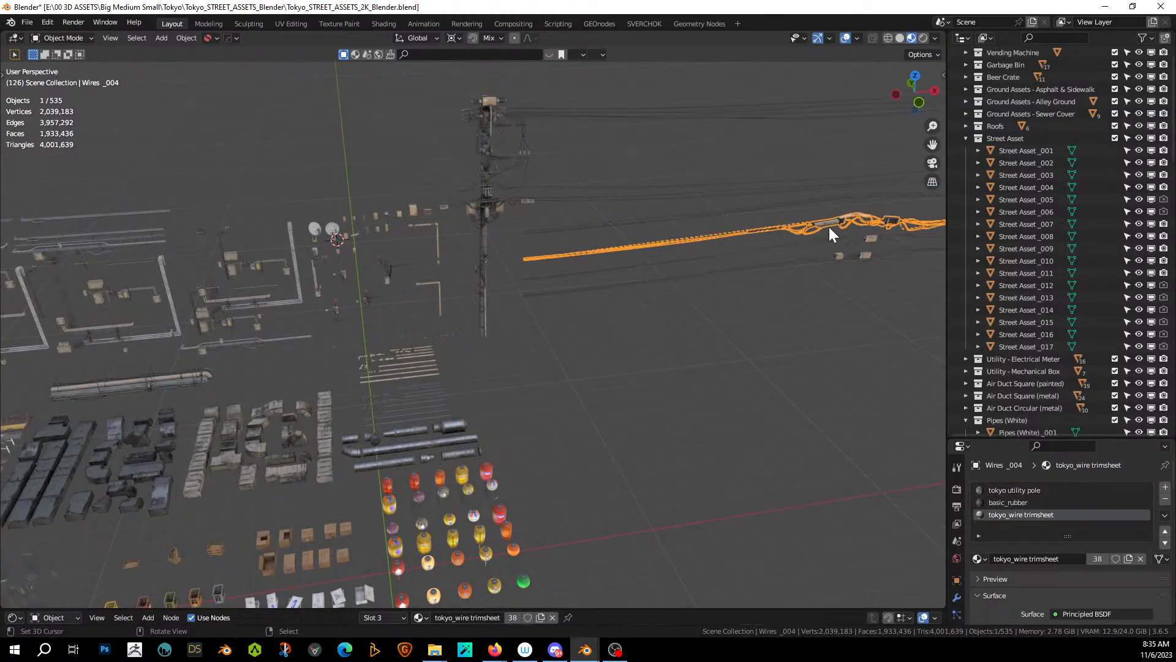
{"action": "key", "text": "KP_Decimal"}
{"action": "scroll", "coordinate": [640, 334], "scroll_direction": "up", "scroll_amount": 5}
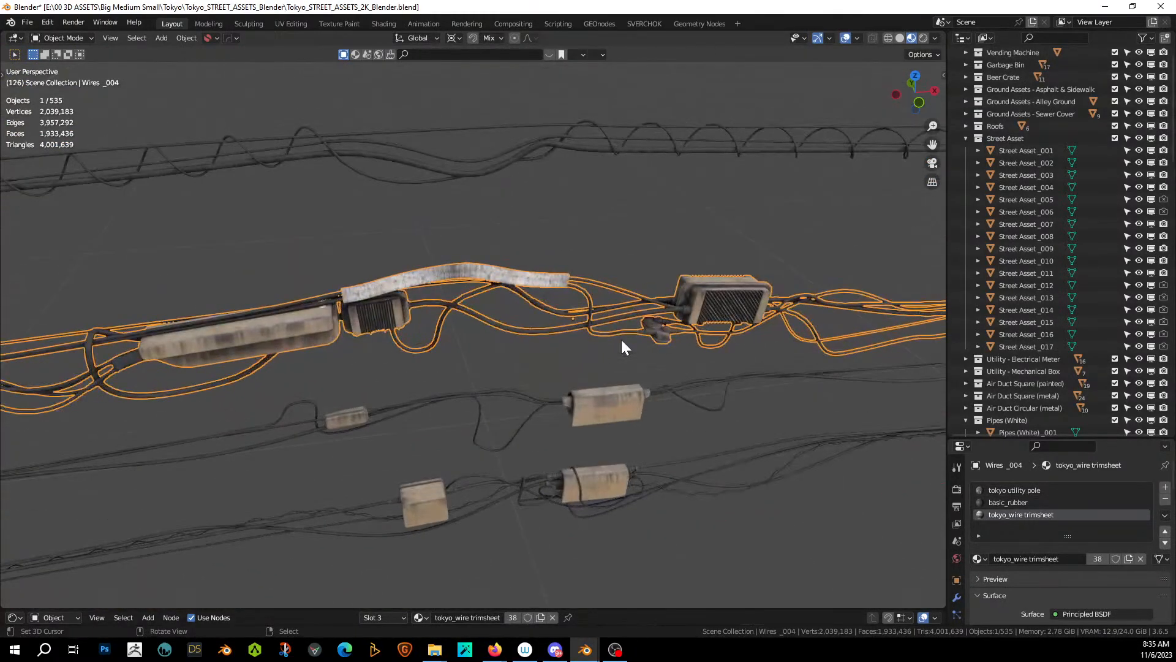
{"action": "mouse_move", "coordinate": [622, 341]}
{"action": "middle_mouse_down"}
{"action": "mouse_move", "coordinate": [608, 320]}
{"action": "mouse_move", "coordinate": [638, 296]}
{"action": "mouse_move", "coordinate": [663, 301]}
{"action": "mouse_move", "coordinate": [601, 331]}
{"action": "middle_mouse_up"}
{"action": "left_click", "coordinate": [612, 419]}
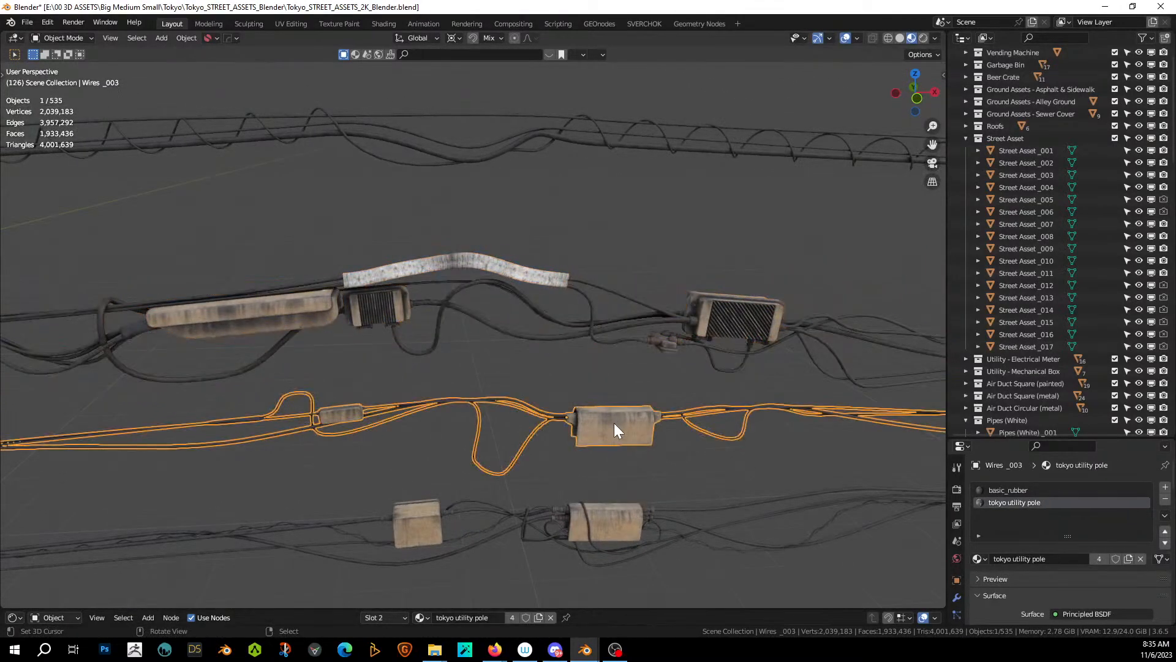
{"action": "scroll", "coordinate": [614, 424], "scroll_direction": "down", "scroll_amount": 6}
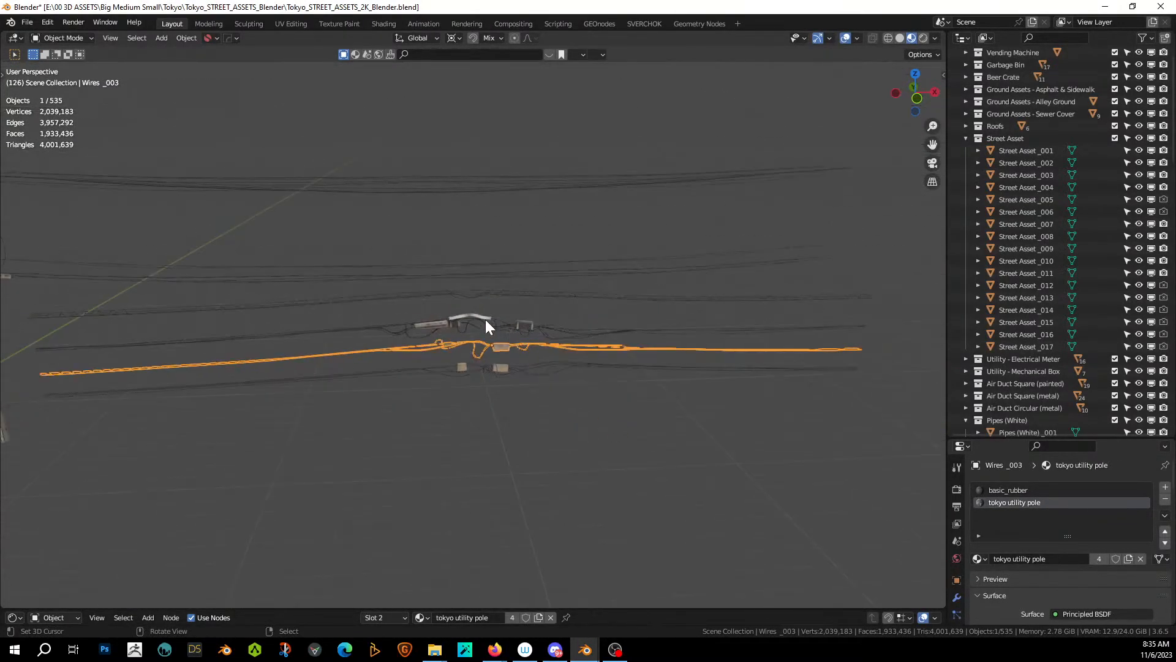
Copy Wires _004 from the Tokyo street assets file and paste it into the 231106-1 Livestream Bridge file, with the 3D cursor at the roof corner.
{"action": "left_click", "coordinate": [470, 318]}
{"action": "right_click", "coordinate": [470, 319]}
{"action": "left_click", "coordinate": [469, 319]}
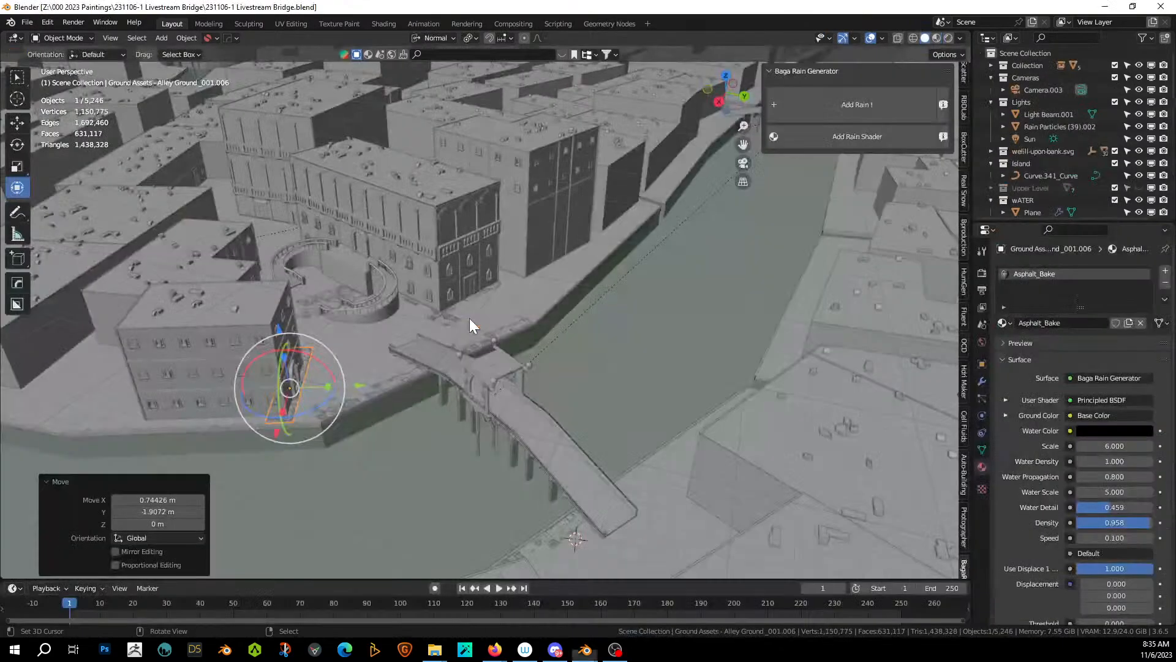
{"action": "scroll", "coordinate": [575, 352], "scroll_direction": "up", "scroll_amount": 5}
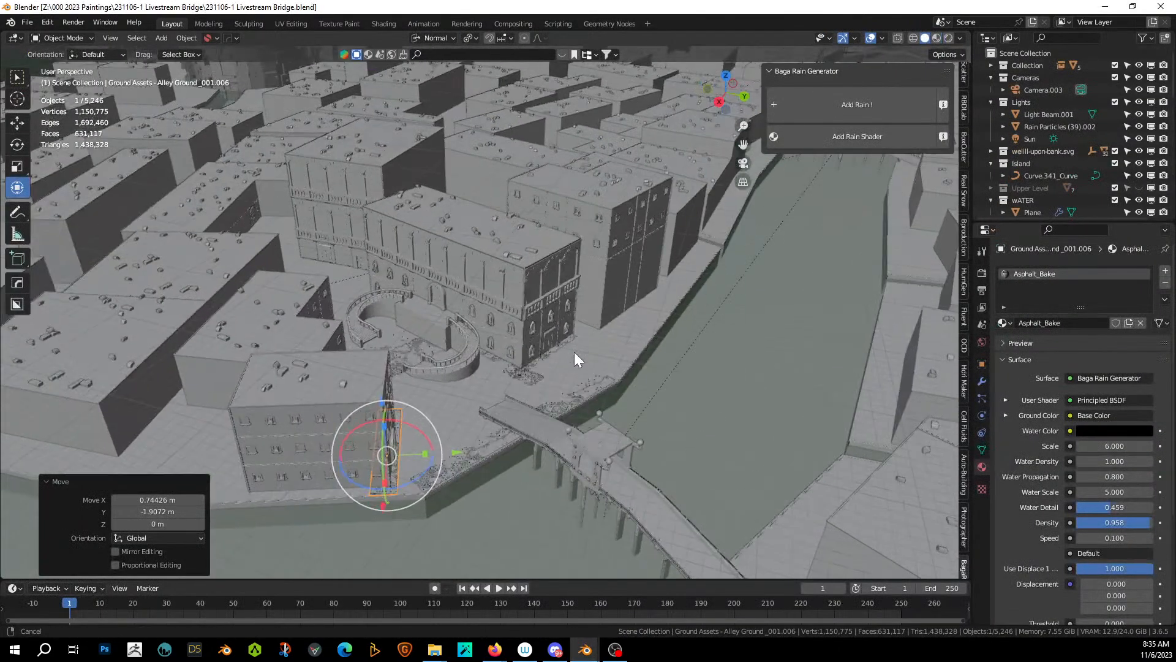
{"action": "middle_click_drag", "start_coordinate": [574, 337], "coordinate": [362, 359]}
{"action": "scroll", "coordinate": [492, 344], "scroll_direction": "up", "scroll_amount": 2}
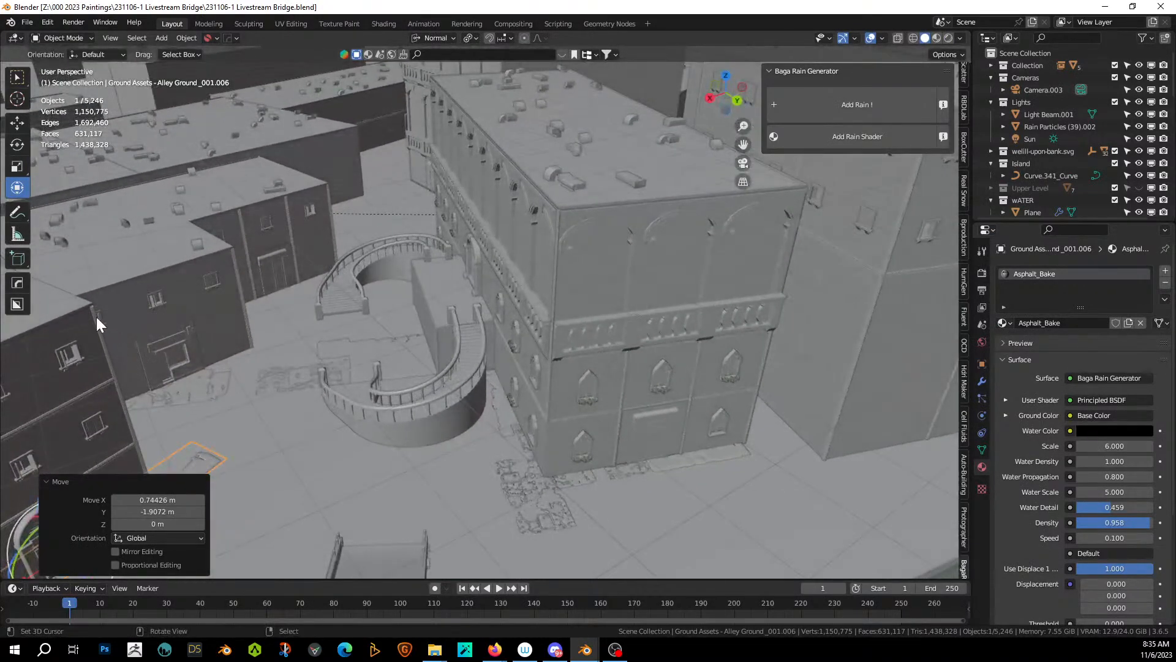
{"action": "key", "text": "ctrl+v"}
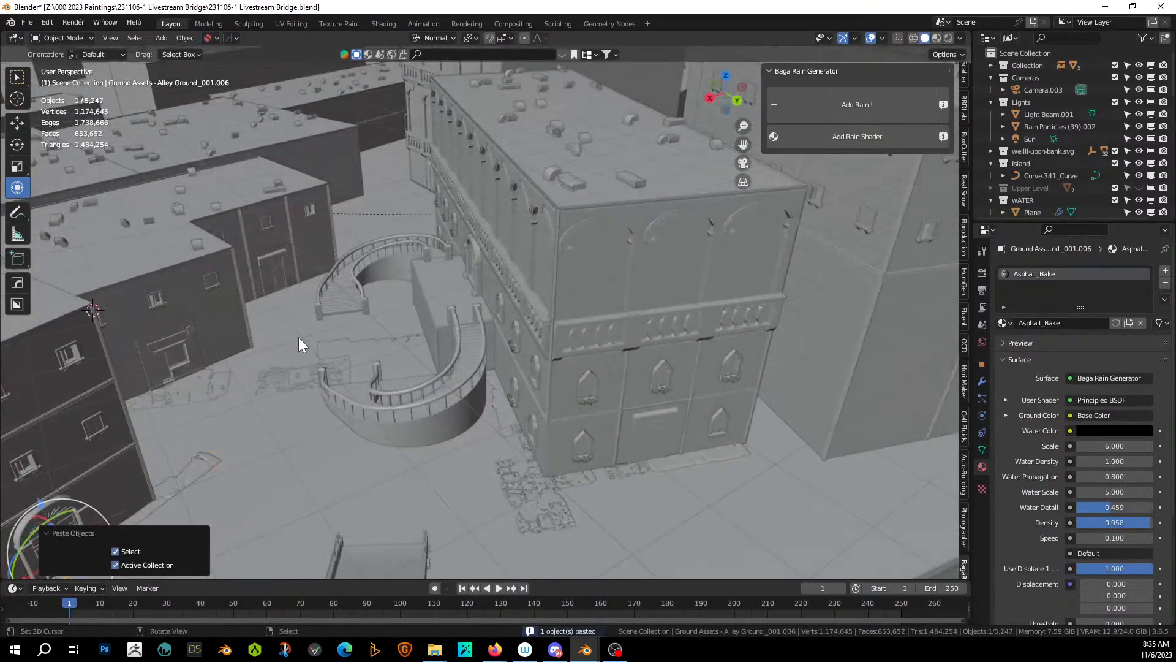
Set the pasted wires' origin to the 3D cursor at the roof corner and bring their geometry to that origin.
{"action": "left_click", "coordinate": [190, 36]}
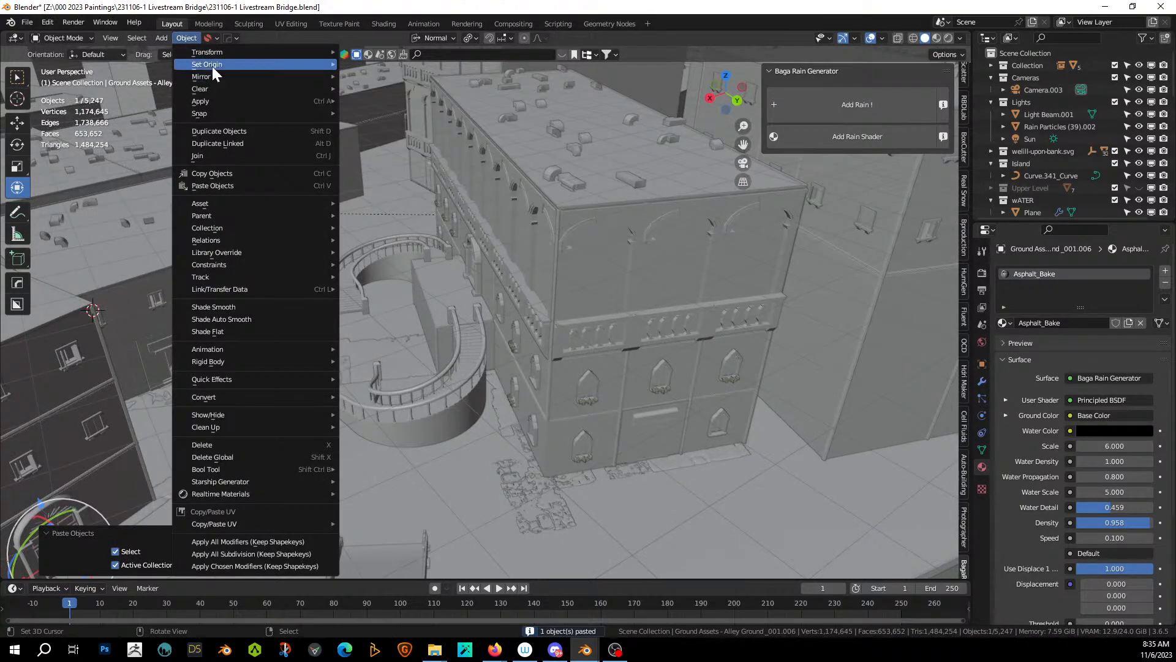
{"action": "mouse_move", "coordinate": [212, 66]}
{"action": "left_click", "coordinate": [432, 91]}
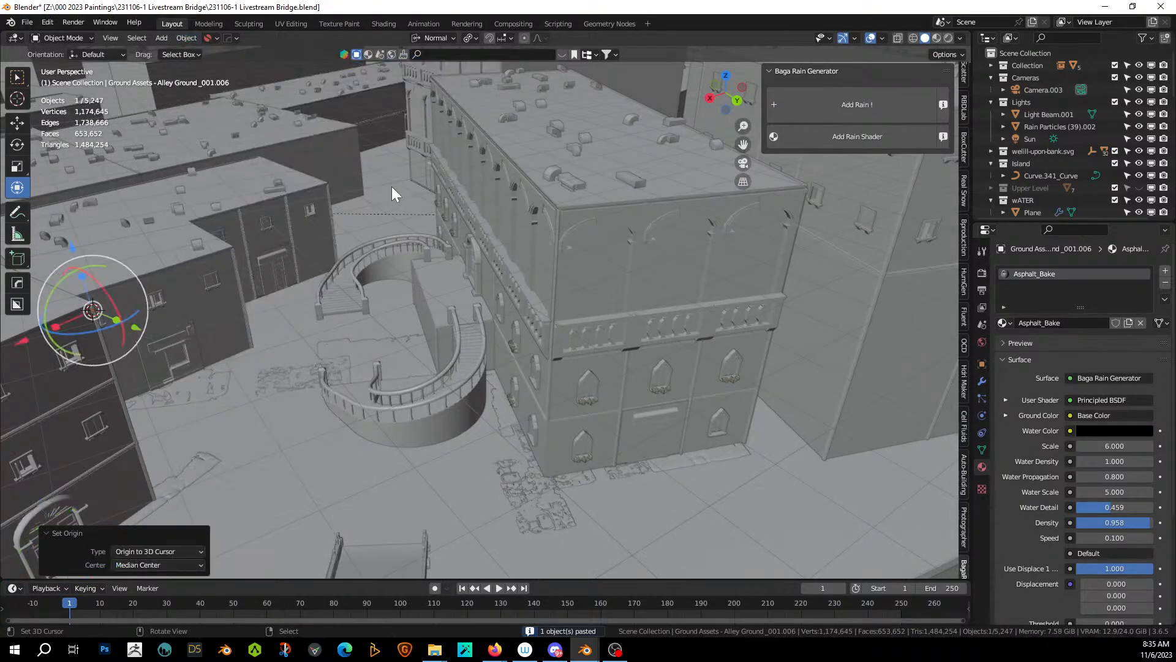
{"action": "left_click", "coordinate": [188, 38]}
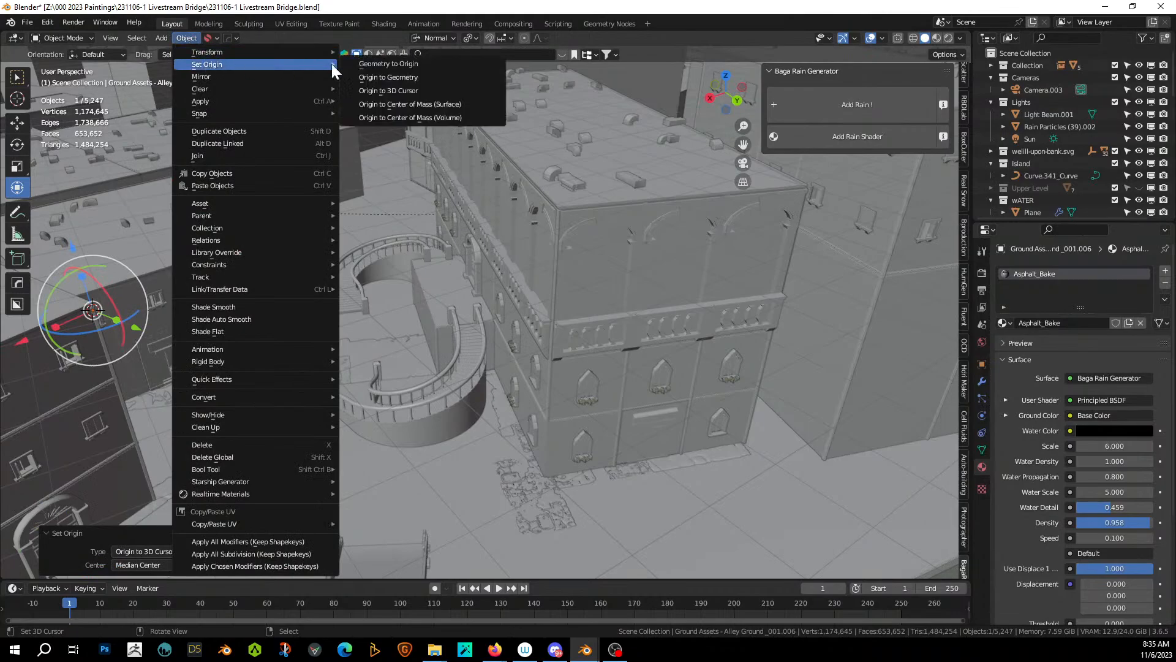
{"action": "left_click", "coordinate": [358, 64]}
{"action": "middle_click_drag", "start_coordinate": [328, 135], "coordinate": [340, 250]}
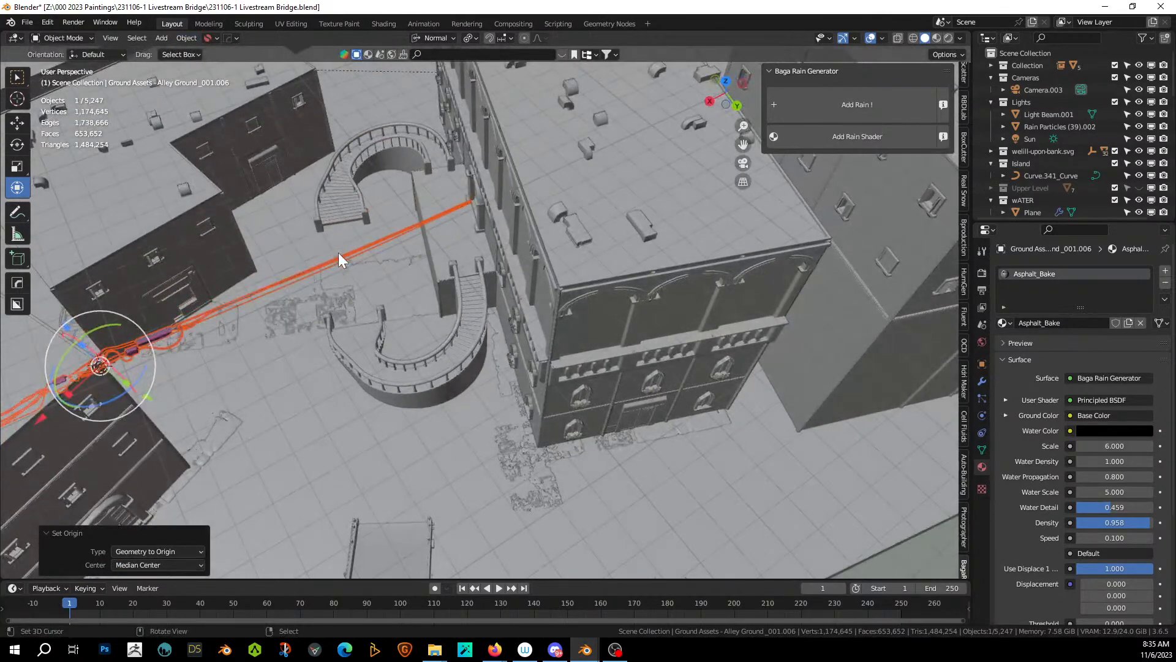
Rotate the wires 38.8° about Z in top view and move them about -14.7 m in X and 11.6 m in Y, with one end at the building corner.
{"action": "key", "text": "KP_7"}
{"action": "scroll", "coordinate": [339, 253], "scroll_direction": "down", "scroll_amount": 3}
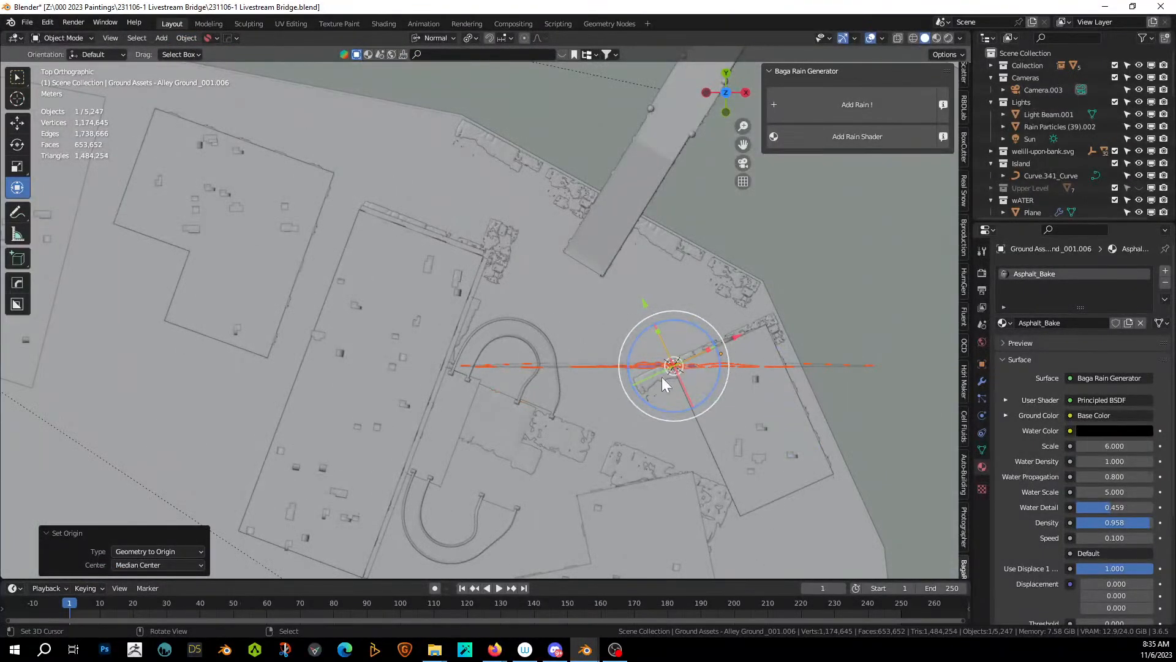
{"action": "left_click", "coordinate": [641, 367]}
{"action": "key", "text": "r"}
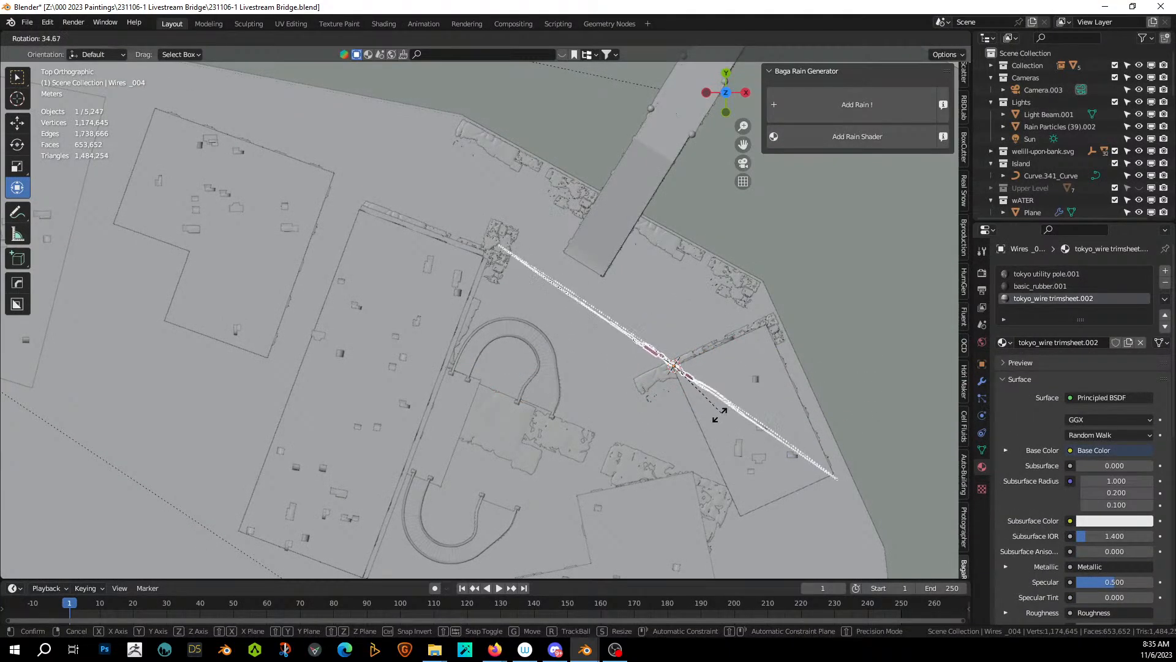
{"action": "left_click", "coordinate": [718, 416]}
{"action": "key", "text": "g"}
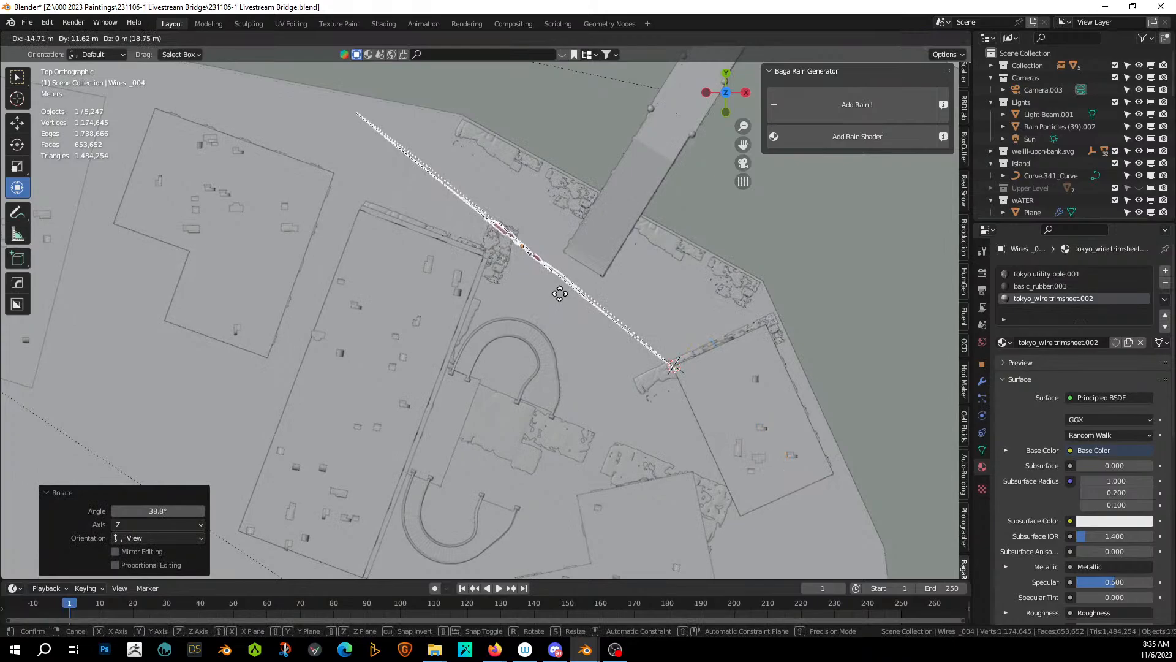
{"action": "left_click", "coordinate": [560, 292]}
Raise the wires about 0.32 m along Z at the roof corner of the building beside the curved stairs.
{"action": "middle_click_drag", "start_coordinate": [575, 294], "coordinate": [669, 82]}
{"action": "scroll", "coordinate": [423, 326], "scroll_direction": "up", "scroll_amount": 2}
{"action": "scroll", "coordinate": [623, 140], "scroll_direction": "up", "scroll_amount": 4}
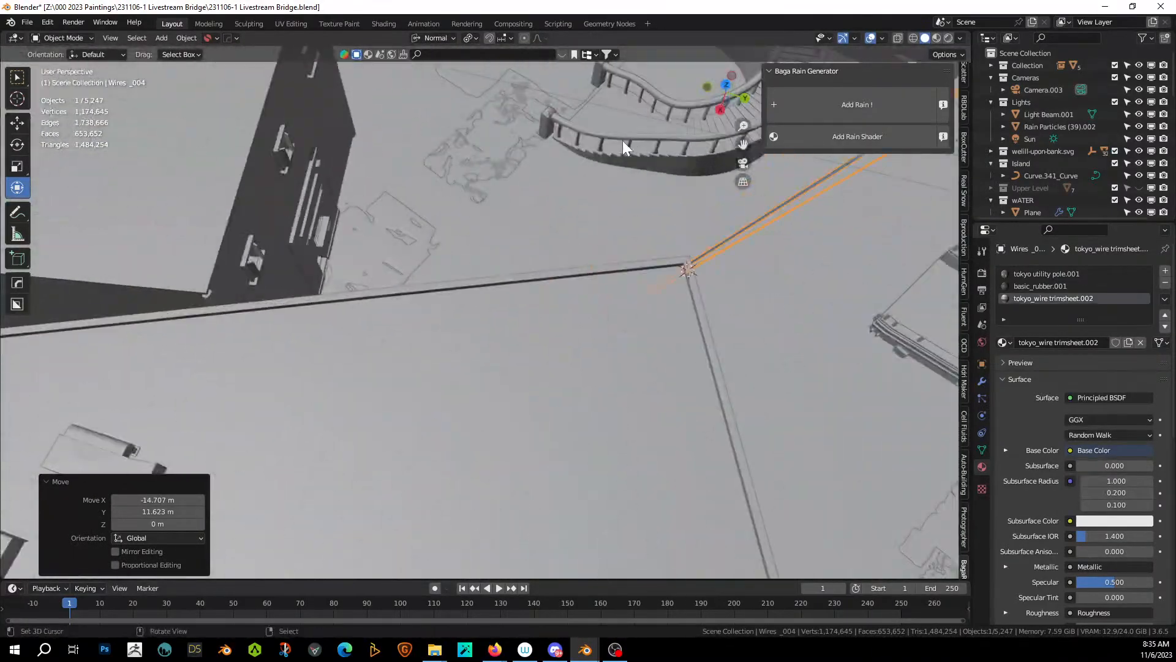
{"action": "middle_click_drag", "start_coordinate": [622, 141], "coordinate": [531, 90]}
{"action": "middle_click_drag", "start_coordinate": [531, 89], "coordinate": [409, 269], "text": "shift"}
{"action": "key", "text": "Tab"}
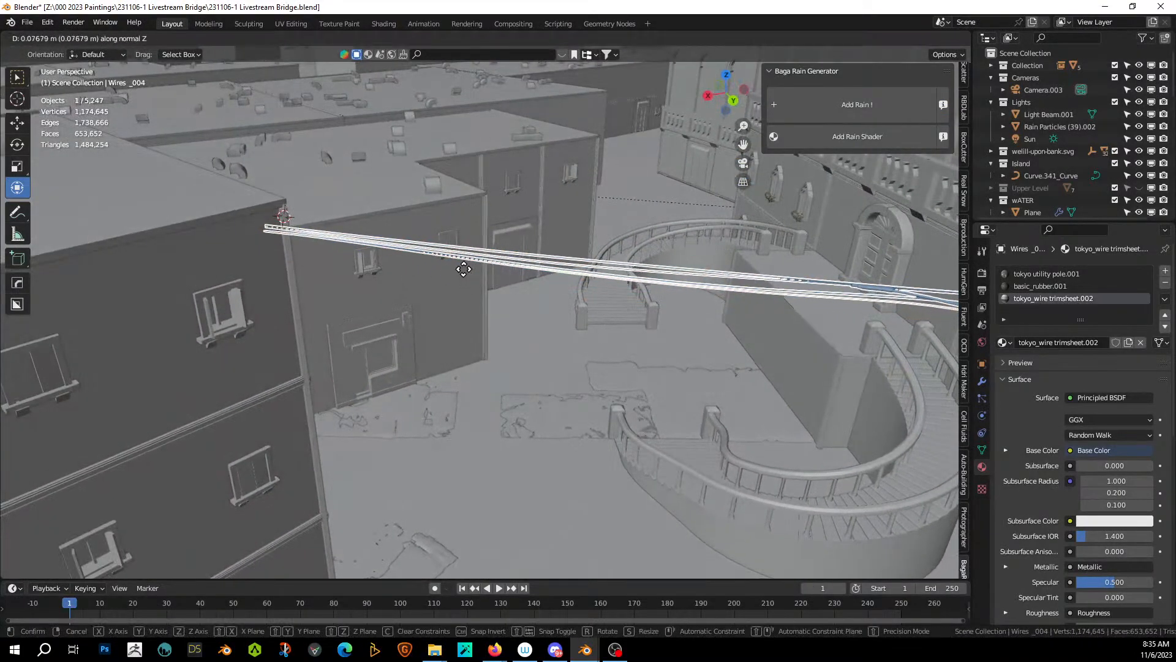
{"action": "key", "text": "g"}
{"action": "key", "text": "z"}
{"action": "key", "text": "z"}
{"action": "left_click", "coordinate": [467, 251]}
In the camera view, slide the wires about 11.95 m along their local X axis past the building corner and deselect them.
{"action": "key", "text": "KP_0"}
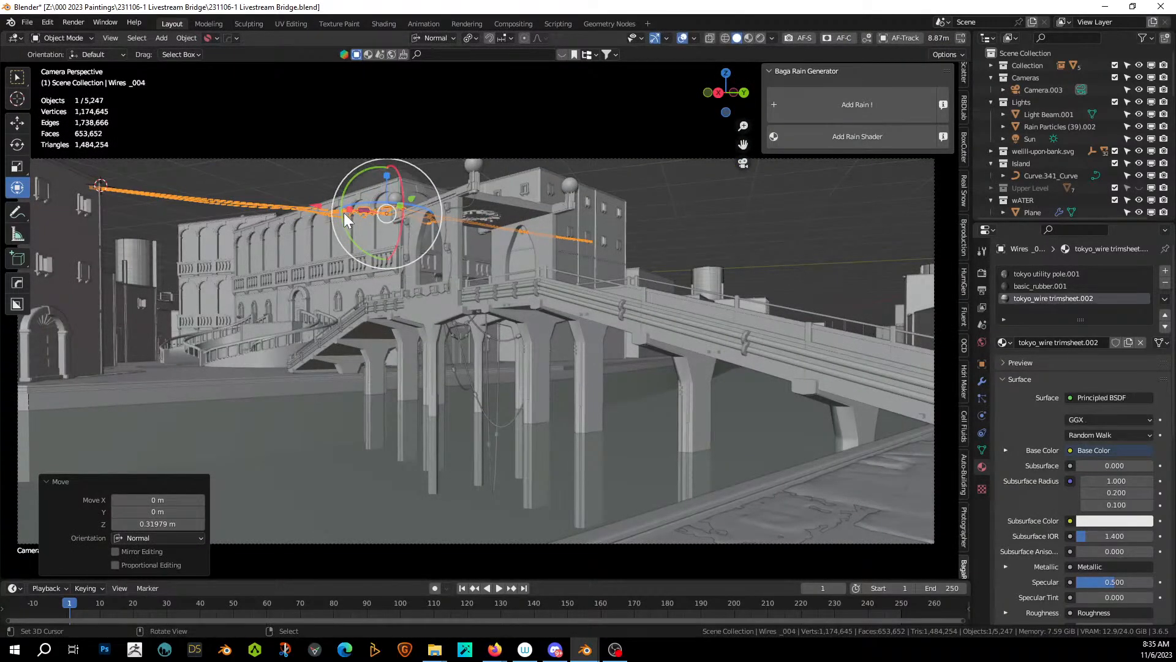
{"action": "left_click_drag", "start_coordinate": [315, 212], "coordinate": [154, 218]}
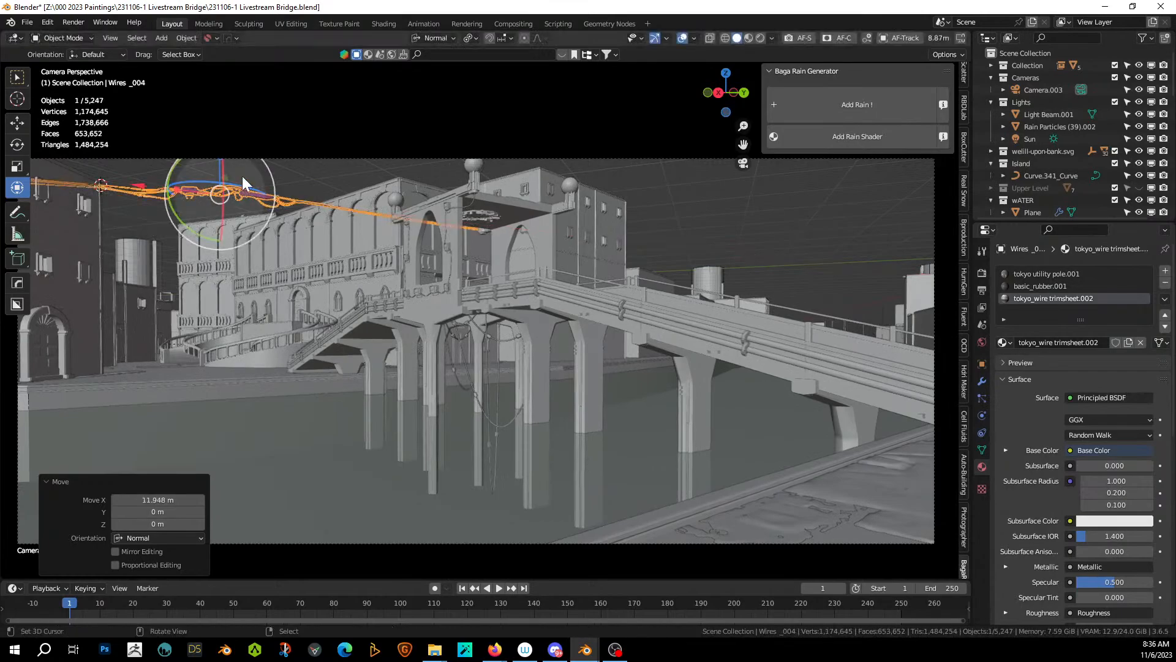
{"action": "left_click", "coordinate": [324, 172]}
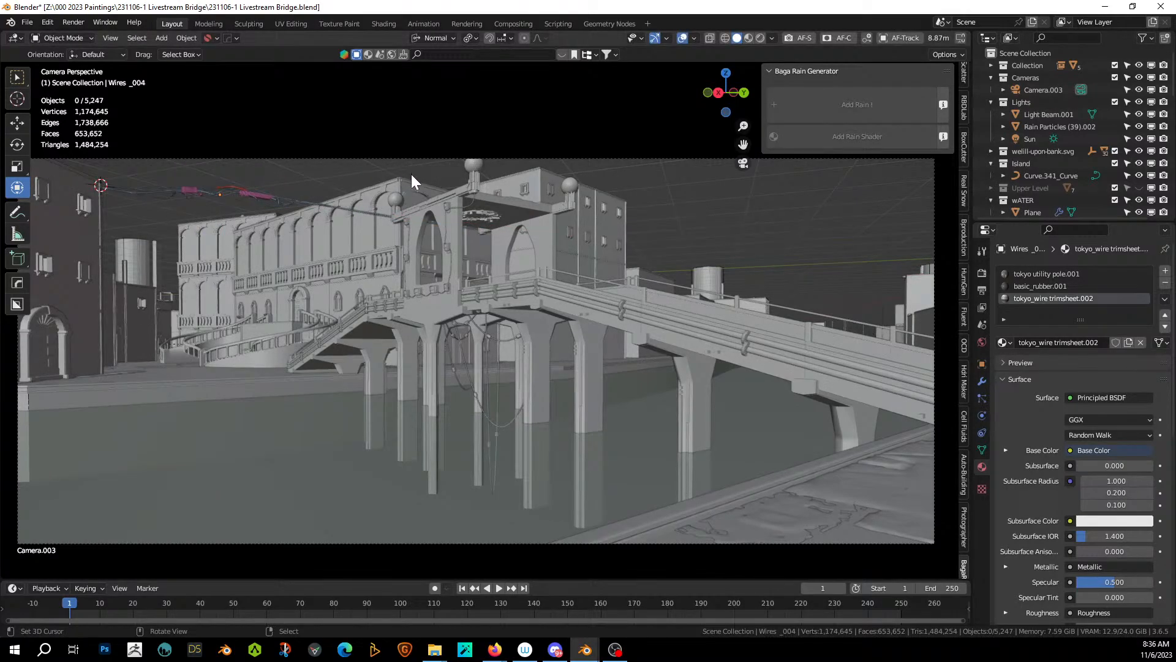
{"action": "middle_click_drag", "start_coordinate": [412, 174], "coordinate": [416, 402]}
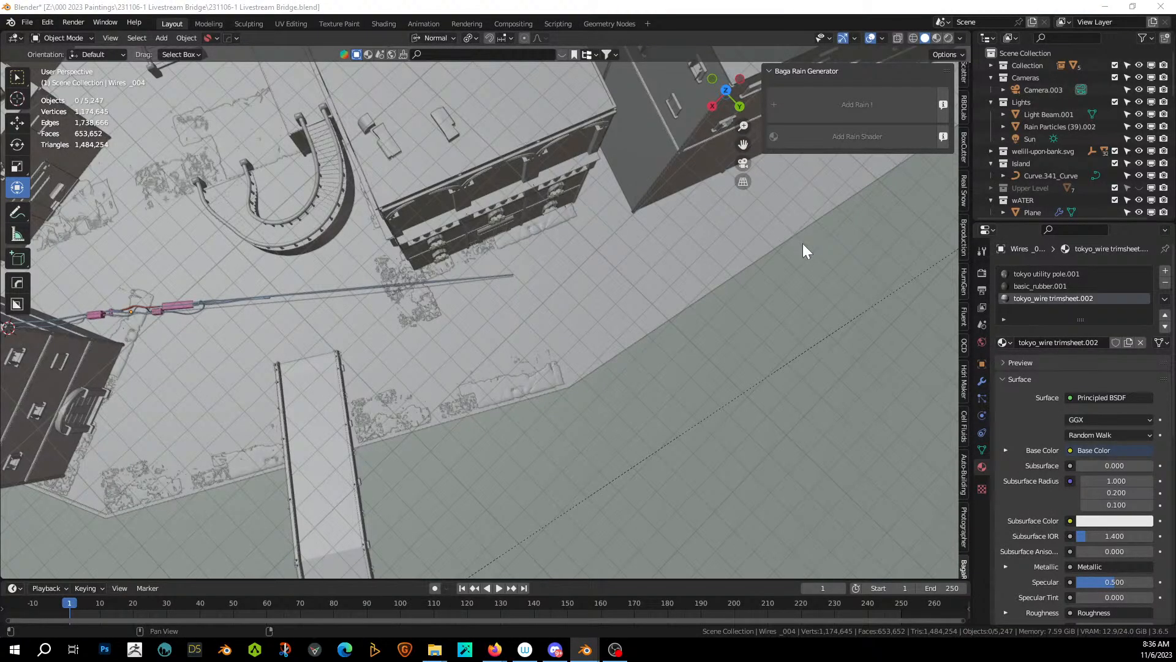
{"action": "scroll", "coordinate": [726, 260], "scroll_direction": "down", "scroll_amount": 2}
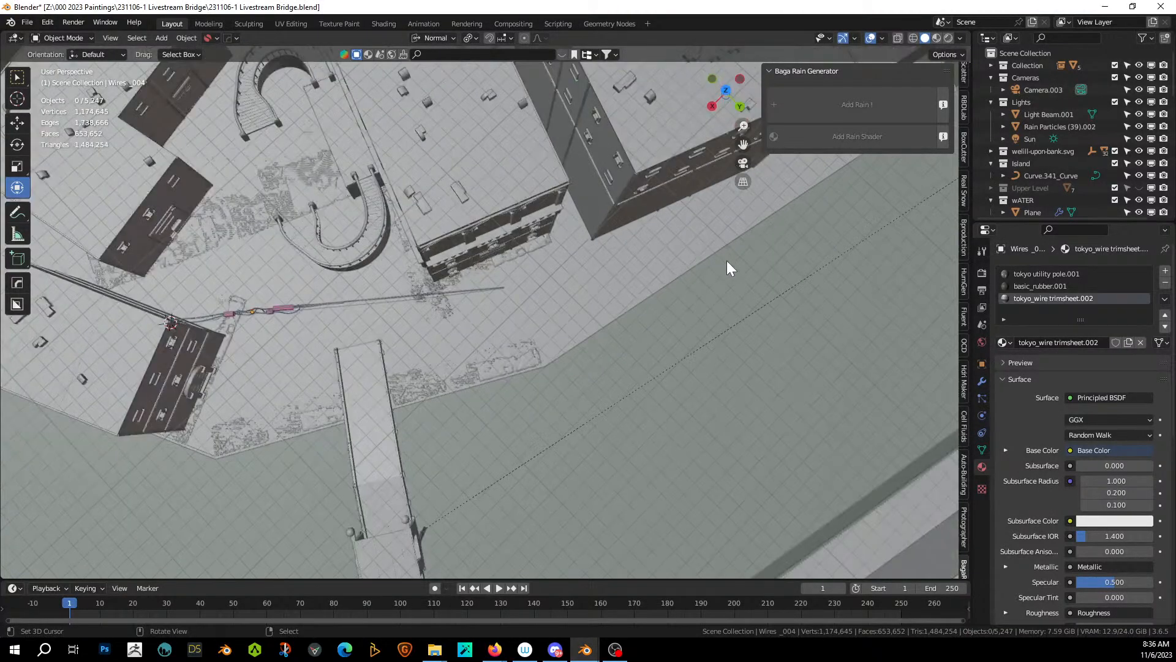
Switch to the Tokyo street assets file, copy the utility pole Pole_001 with its wires, and return to the bridge file.
{"action": "key", "text": "alt+Tab"}
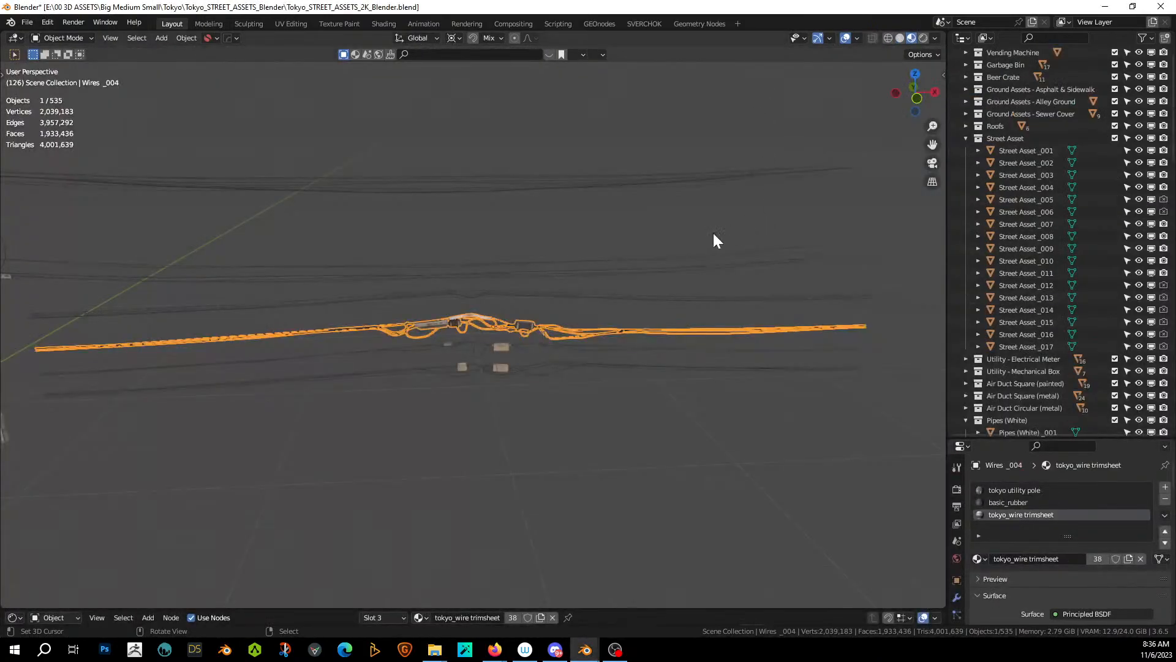
{"action": "scroll", "coordinate": [713, 232], "scroll_direction": "down", "scroll_amount": 1}
{"action": "scroll", "coordinate": [713, 233], "scroll_direction": "down", "scroll_amount": 3}
{"action": "left_click", "coordinate": [233, 258]}
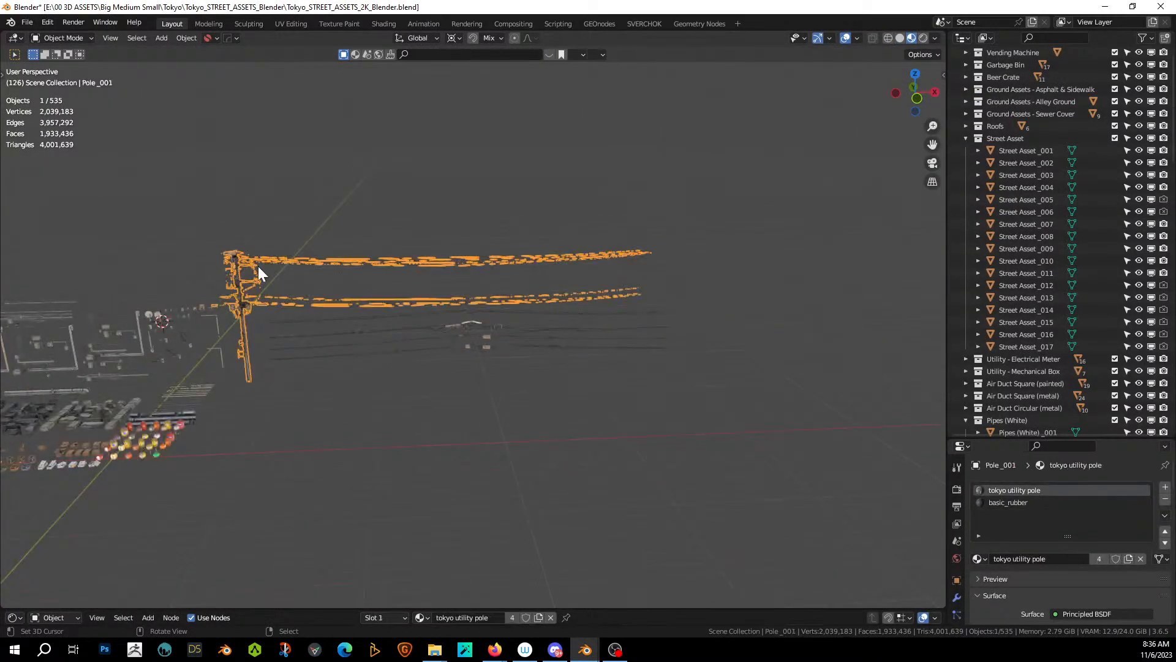
{"action": "key", "text": "ctrl+c"}
{"action": "left_click", "coordinate": [290, 272]}
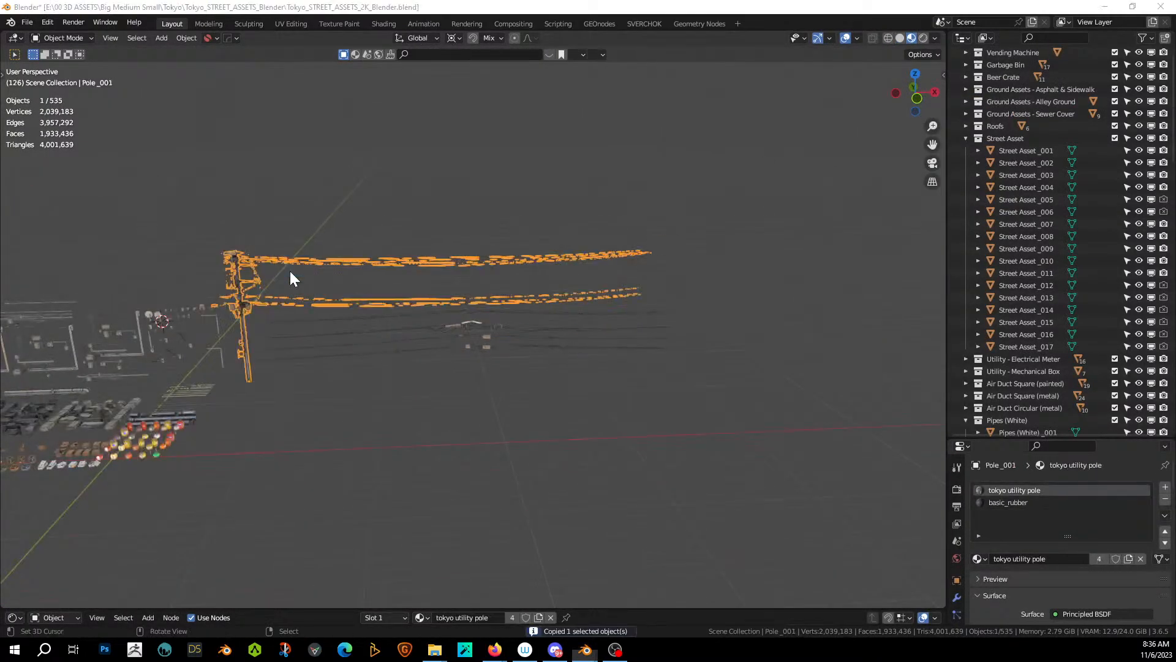
{"action": "key", "text": "alt+Tab"}
{"action": "scroll", "coordinate": [503, 302], "scroll_direction": "up", "scroll_amount": 1}
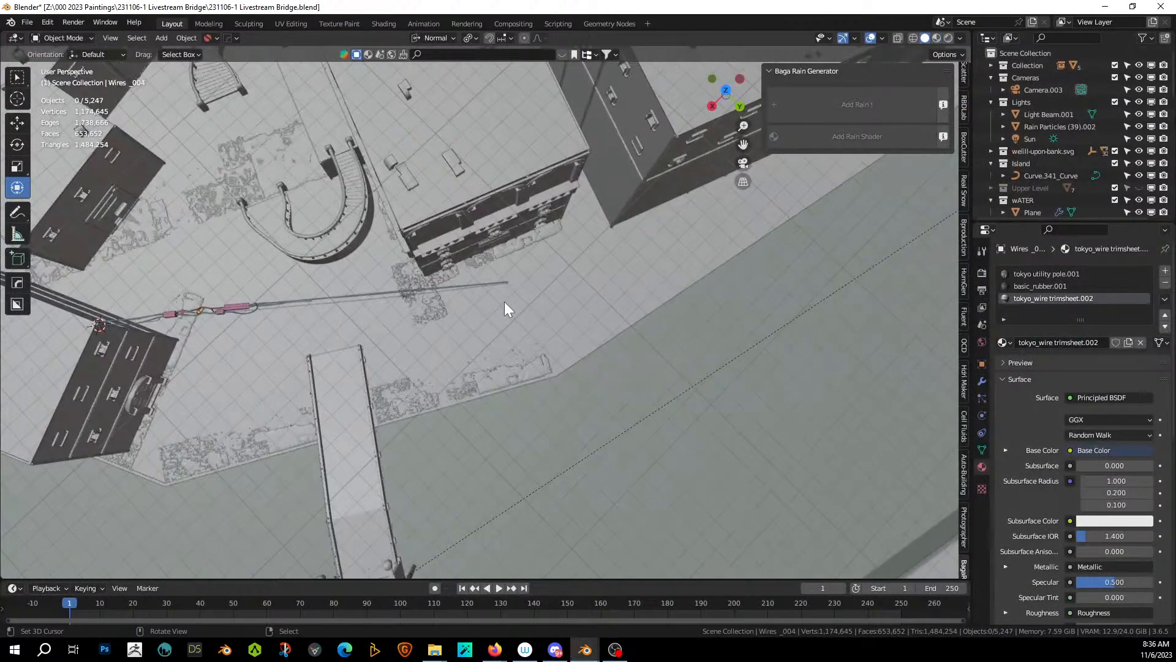
Paste the utility pole, set its origin to the 3D cursor at the wires' free end, and bring its geometry to that origin.
{"action": "key", "text": "KP_7"}
{"action": "scroll", "coordinate": [493, 312], "scroll_direction": "up", "scroll_amount": 3}
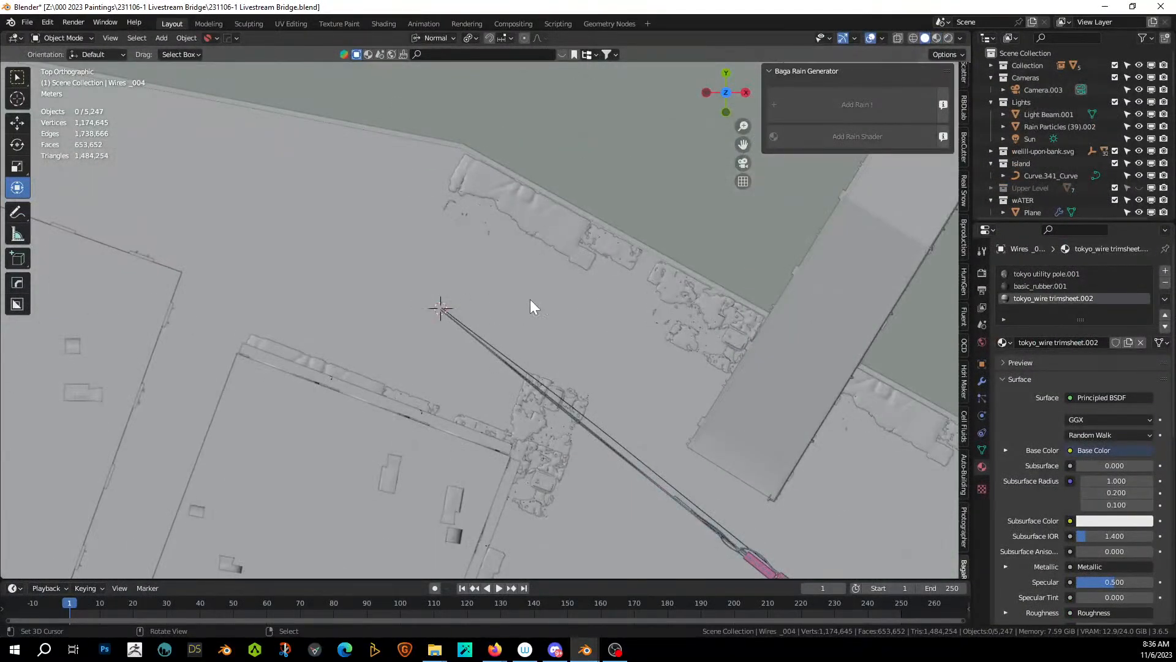
{"action": "key", "text": "ctrl+v"}
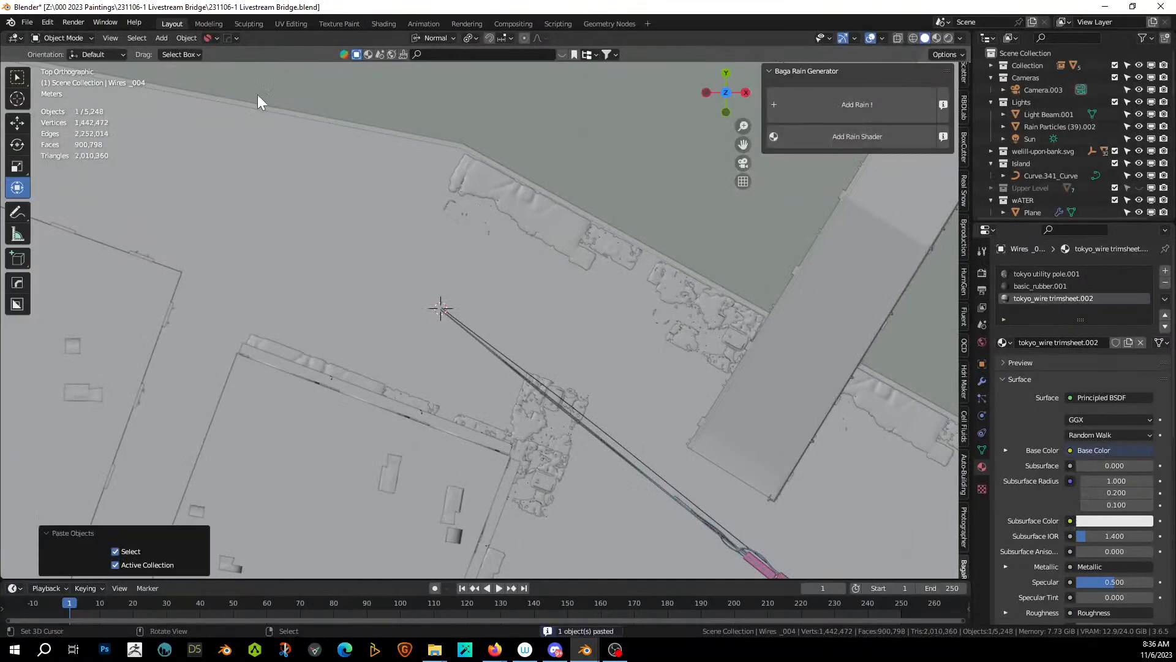
{"action": "left_click", "coordinate": [187, 38]}
{"action": "mouse_move", "coordinate": [202, 63]}
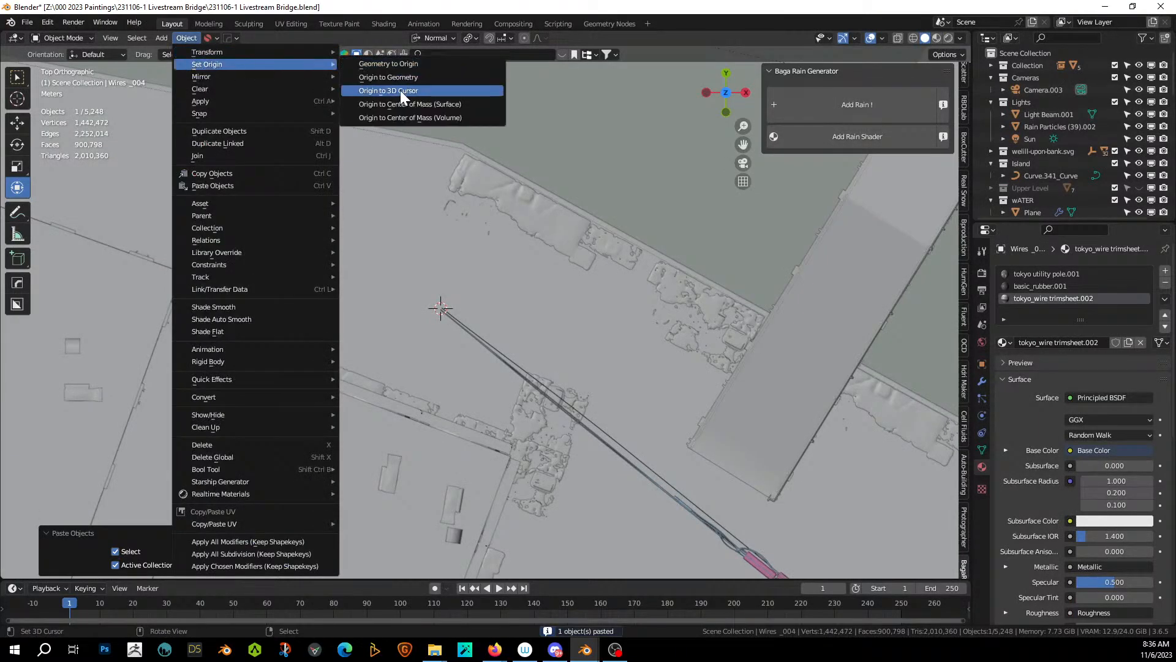
{"action": "left_click", "coordinate": [399, 90]}
{"action": "left_click", "coordinate": [185, 38]}
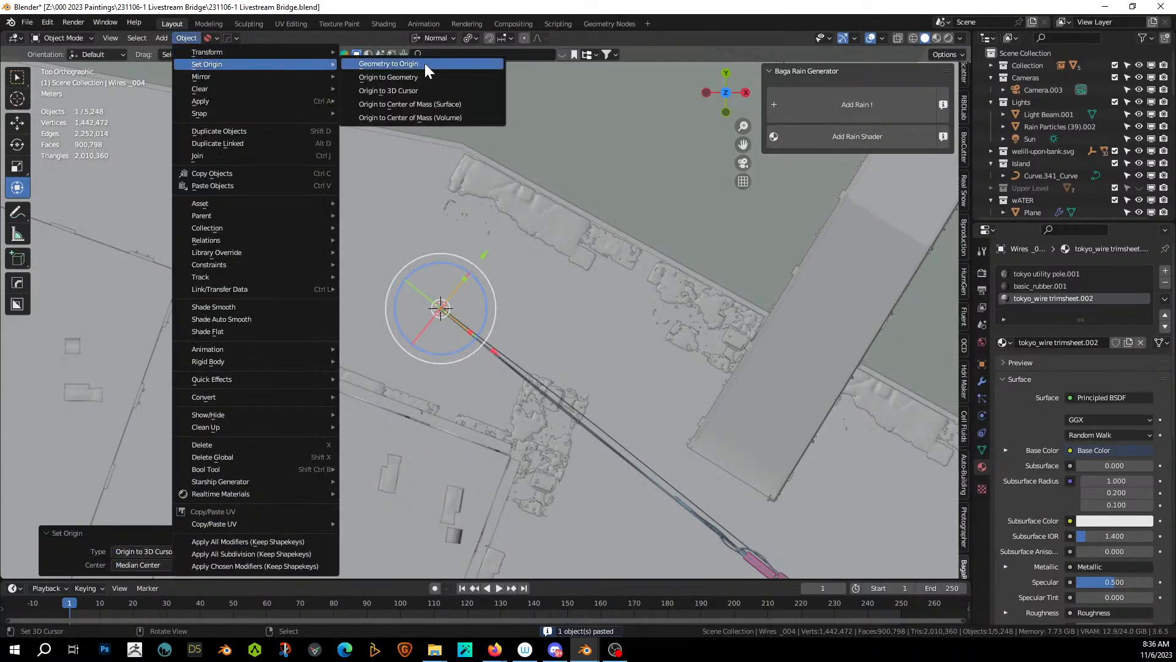
{"action": "left_click", "coordinate": [424, 63]}
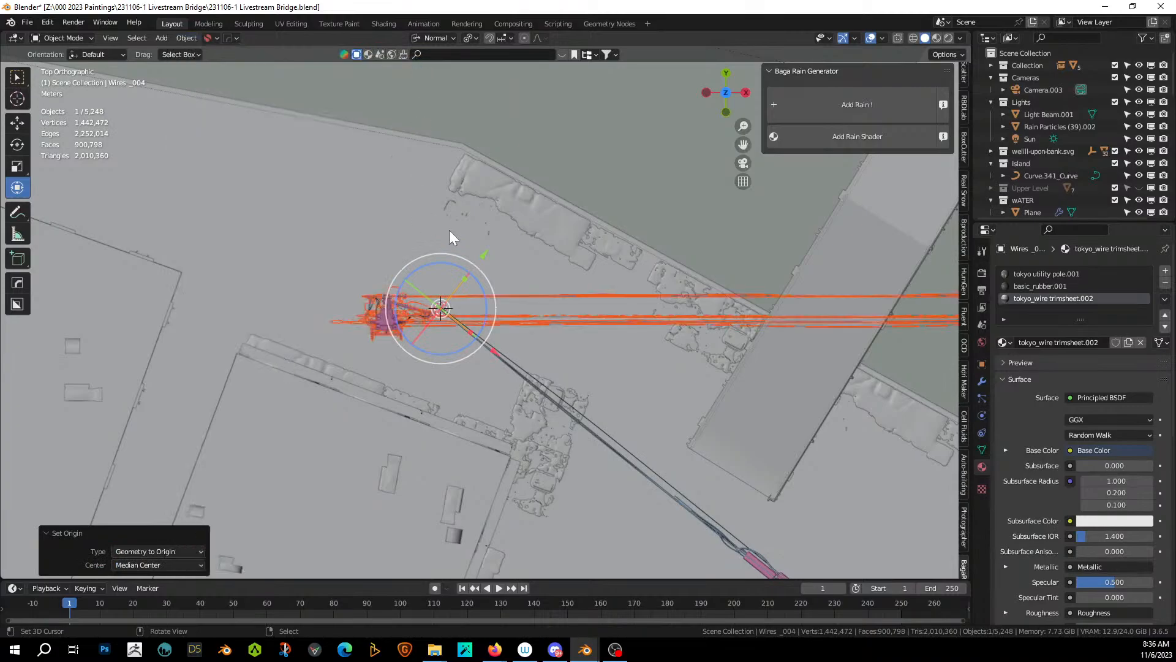
Rotate the utility pole 160° about Z, running its wires along the quay, and raise it about 9 m to stand on the ground.
{"action": "left_click", "coordinate": [394, 315]}
{"action": "key", "text": "r"}
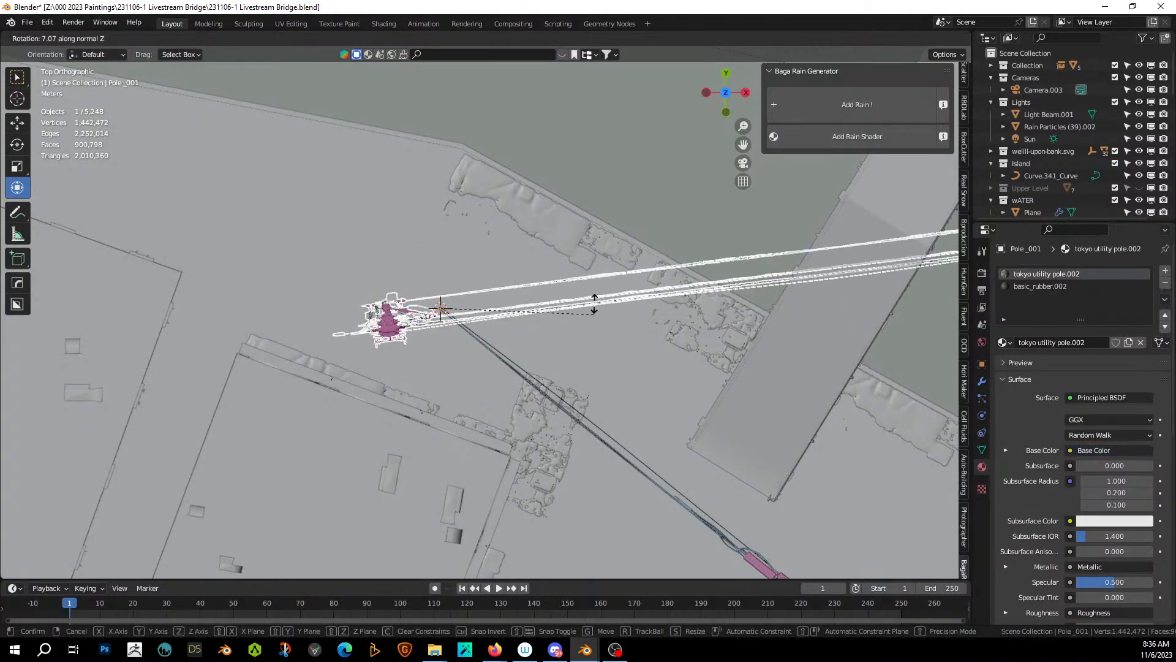
{"action": "left_click", "coordinate": [303, 220]}
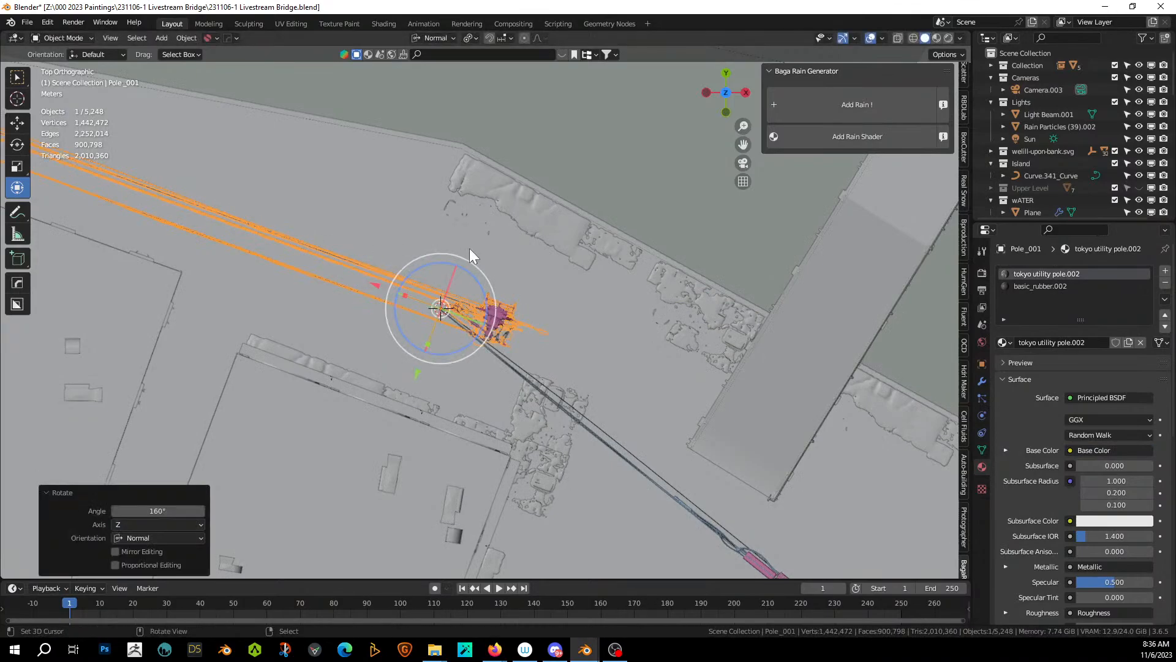
{"action": "middle_click_drag", "start_coordinate": [470, 248], "coordinate": [263, 152]}
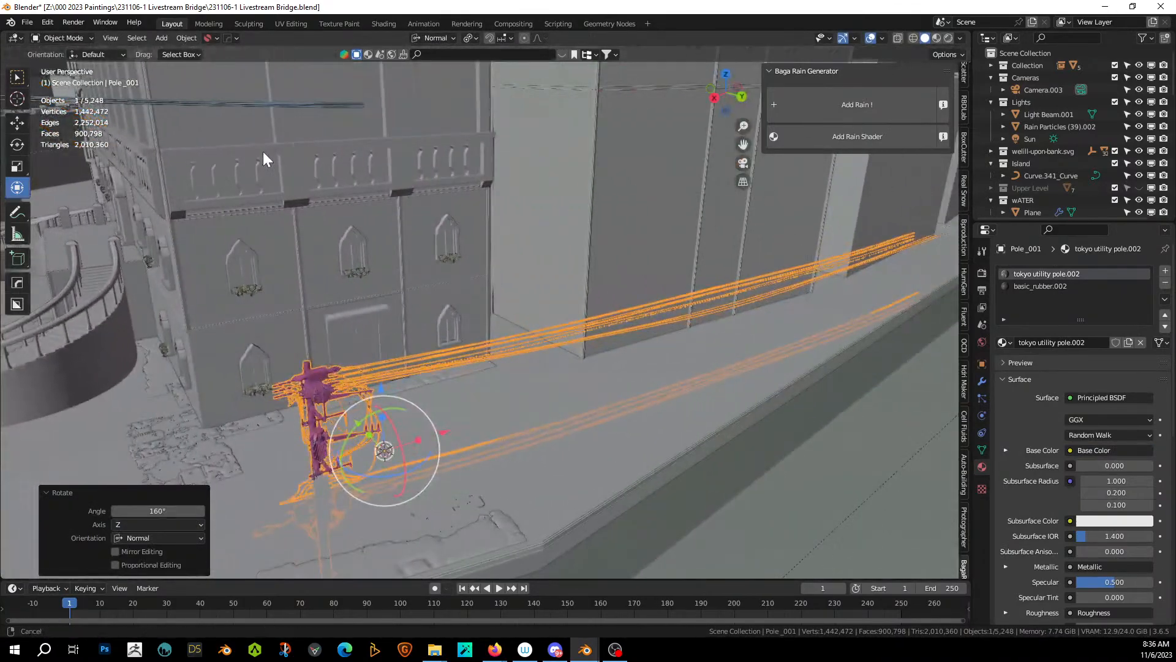
{"action": "key", "text": "g"}
{"action": "key", "text": "z"}
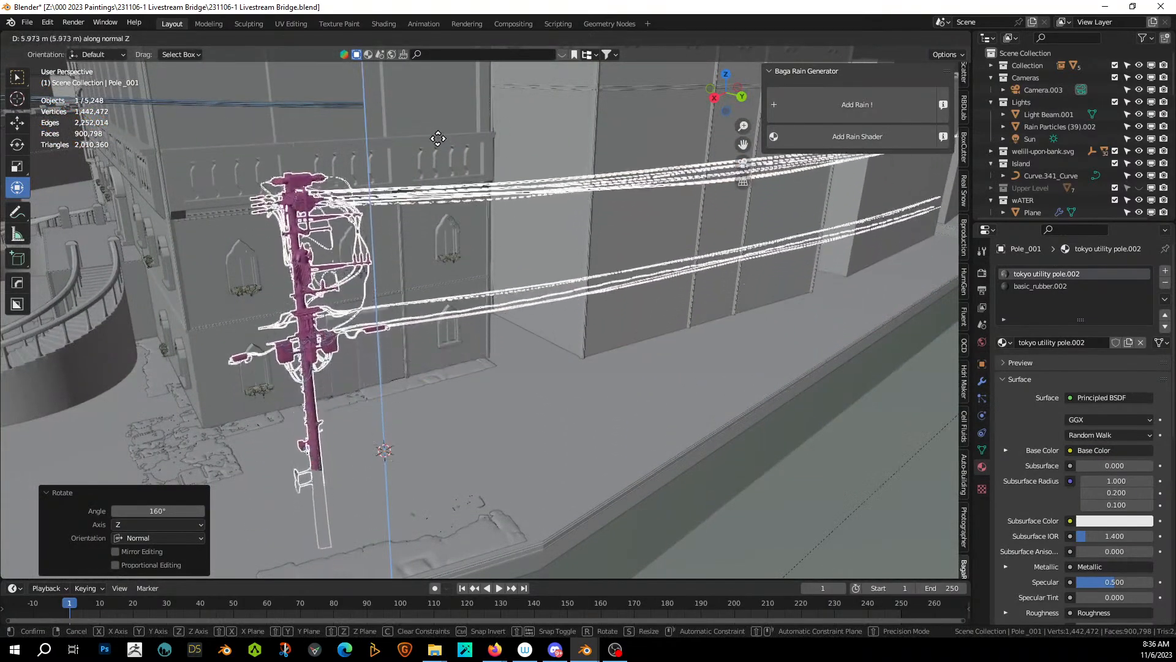
{"action": "left_click", "coordinate": [418, 68]}
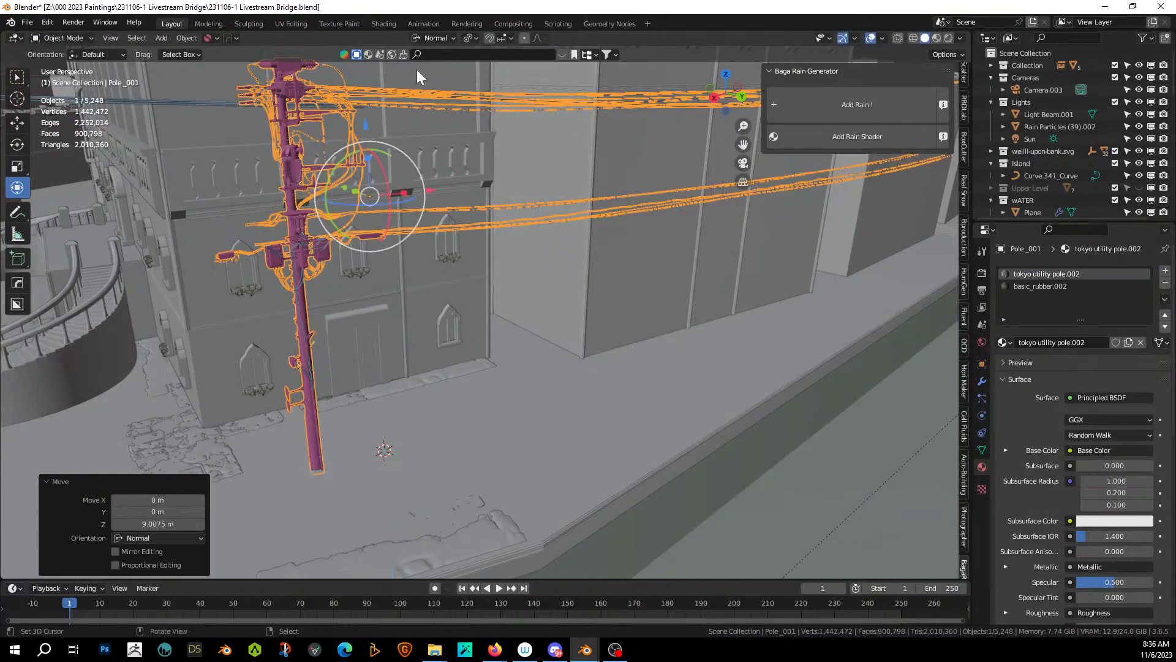
Move the pole in top view about -2.4 m in X and 0.49 m in Y, lining it up with the end of the hanging wires.
{"action": "middle_click_drag", "start_coordinate": [416, 69], "coordinate": [404, 200]}
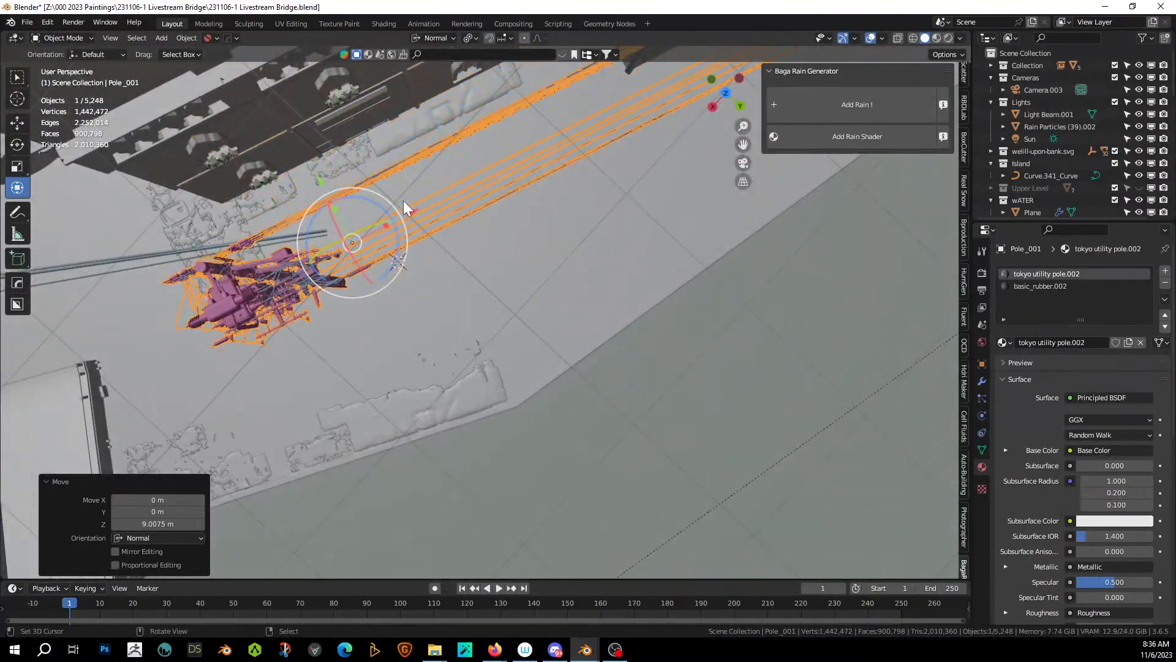
{"action": "key", "text": "KP_7"}
{"action": "key", "text": "g"}
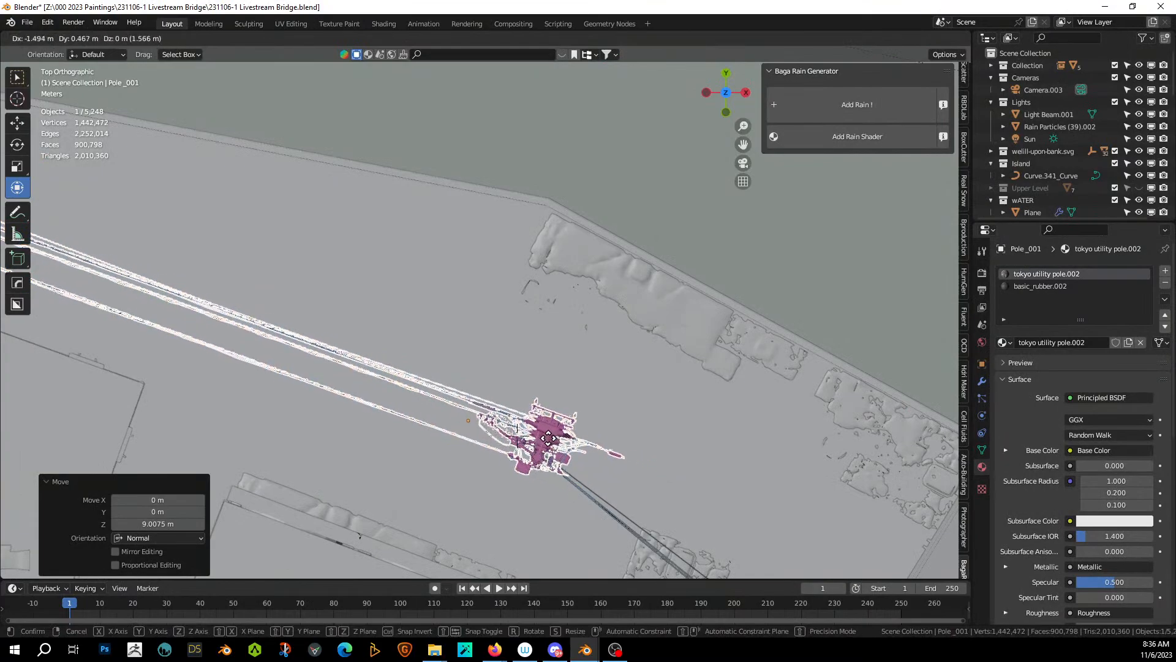
{"action": "left_click", "coordinate": [528, 437]}
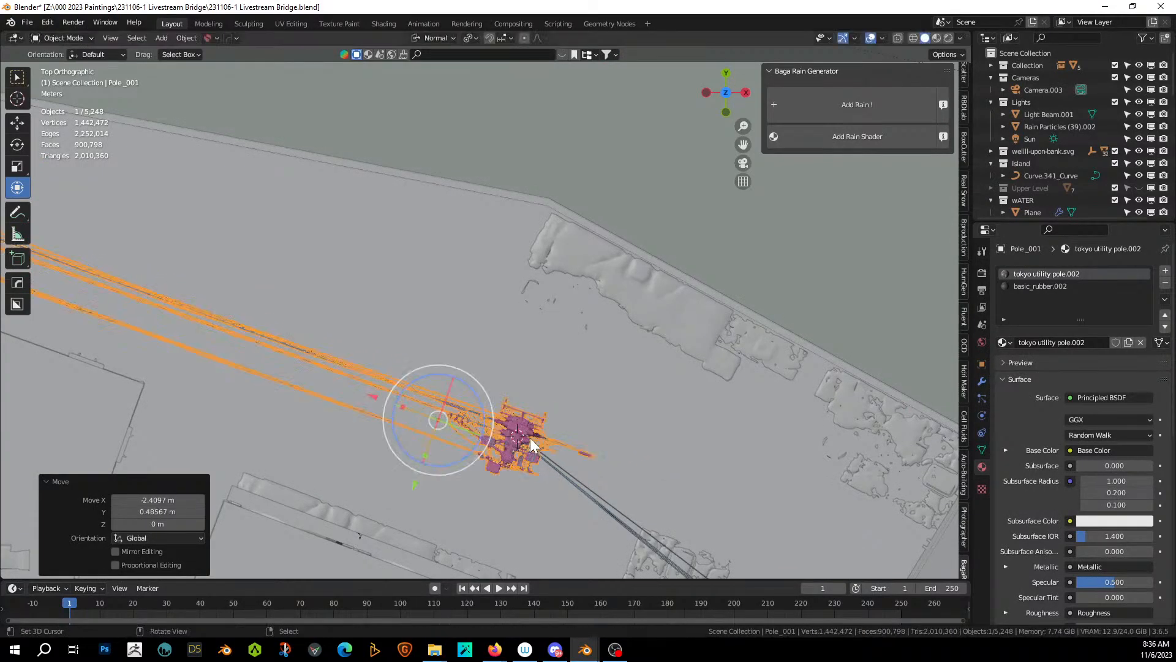
Move the utility pole about -0.62 m along its normal Y axis to meet the hanging wires.
{"action": "middle_click_drag", "start_coordinate": [531, 437], "coordinate": [420, 318]}
{"action": "key", "text": "g"}
{"action": "key", "text": "y"}
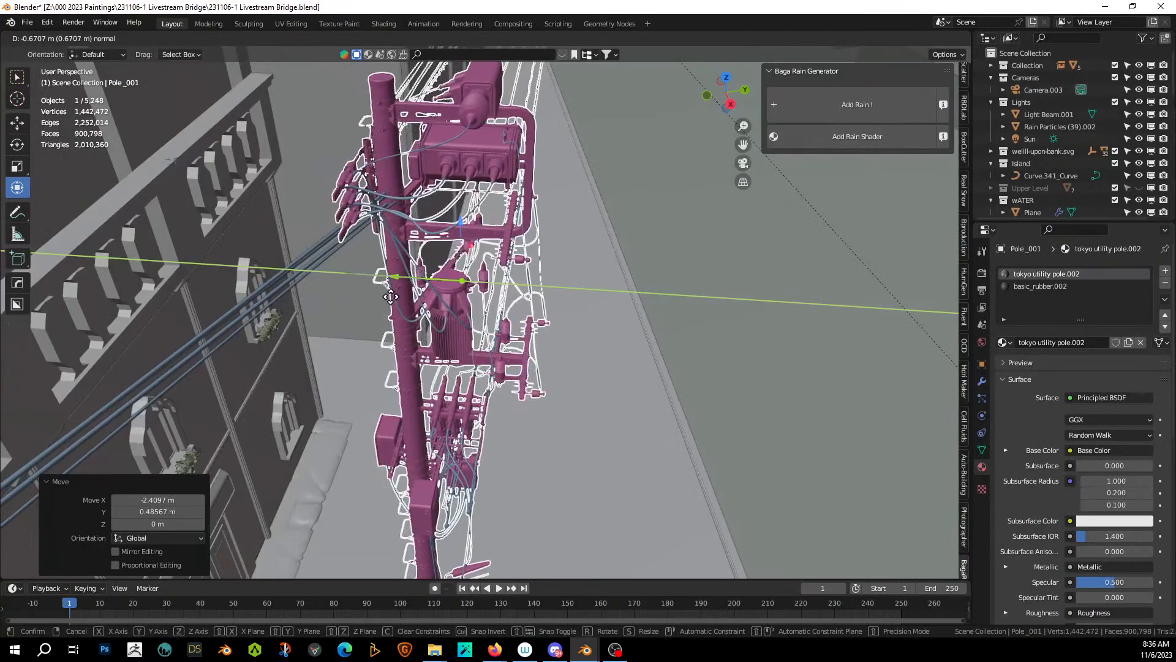
{"action": "left_click", "coordinate": [388, 296]}
{"action": "middle_click_drag", "start_coordinate": [388, 295], "coordinate": [282, 255]}
{"action": "key", "text": "KP_0"}
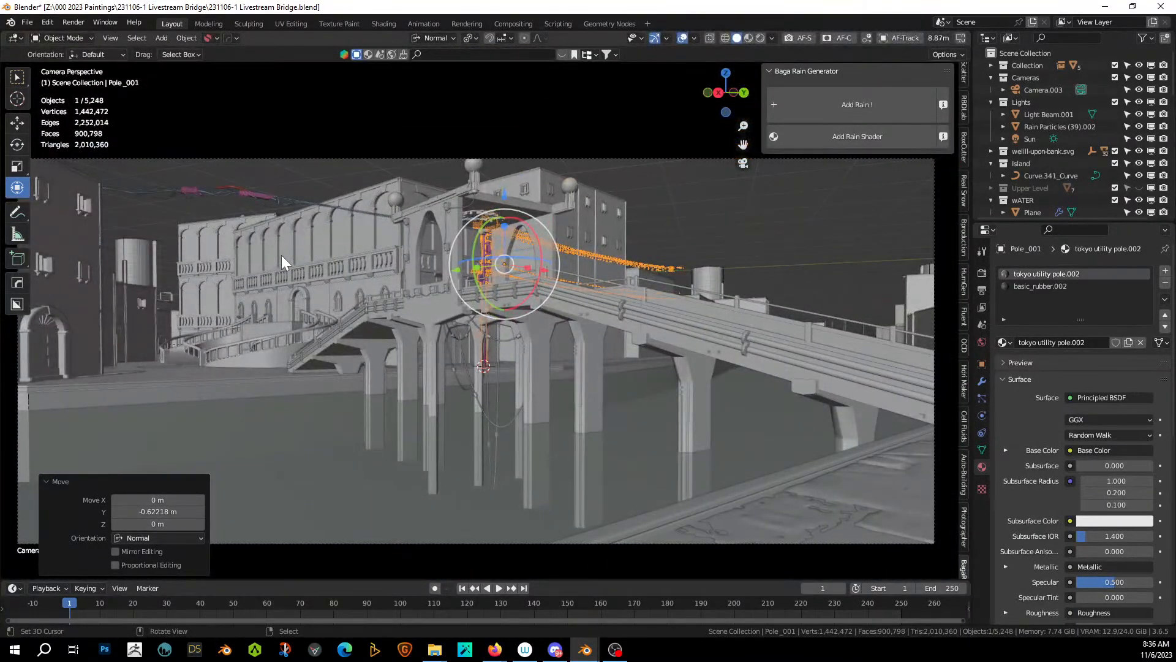
{"action": "left_click", "coordinate": [658, 169]}
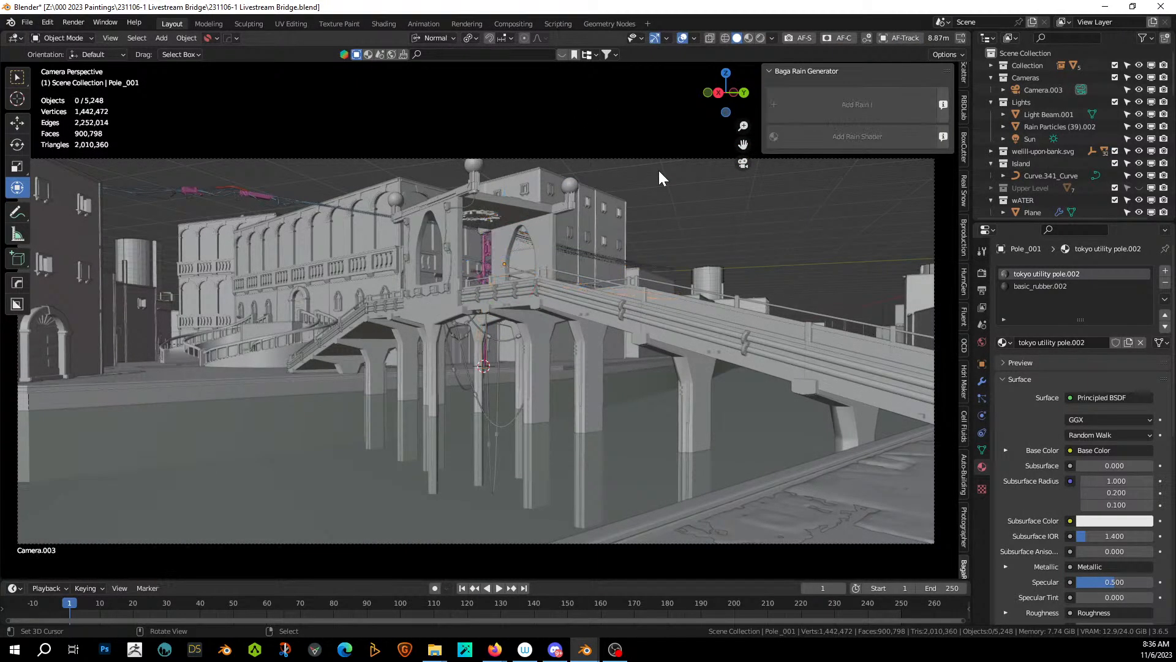
Make a linked duplicate of the utility pole in top view, about -36.72 m in X and 13.32 m in Y, at its wires' far end.
{"action": "middle_click_drag", "start_coordinate": [659, 175], "coordinate": [448, 484]}
{"action": "key", "text": "KP_7"}
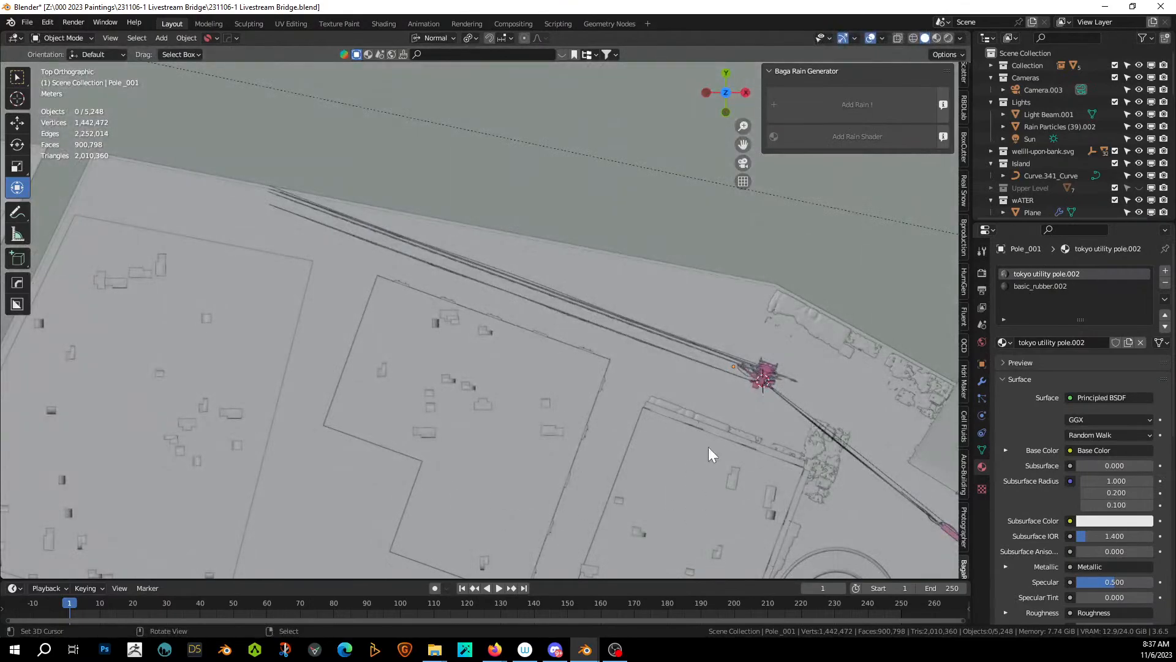
{"action": "left_click", "coordinate": [771, 375]}
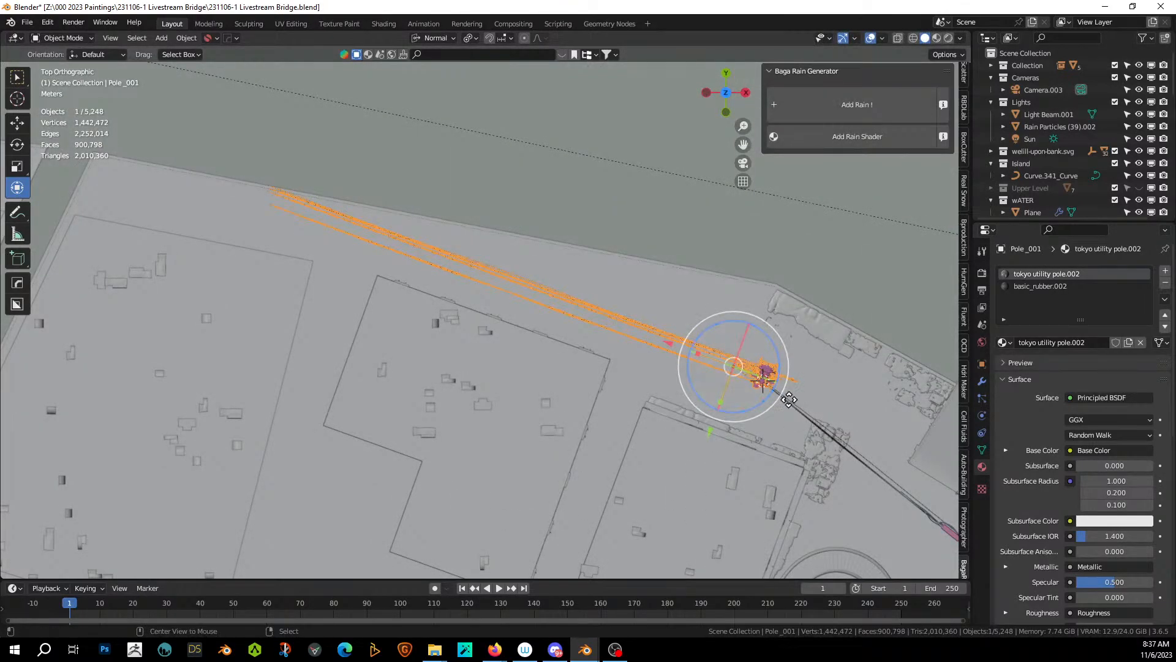
{"action": "key", "text": "shift+d"}
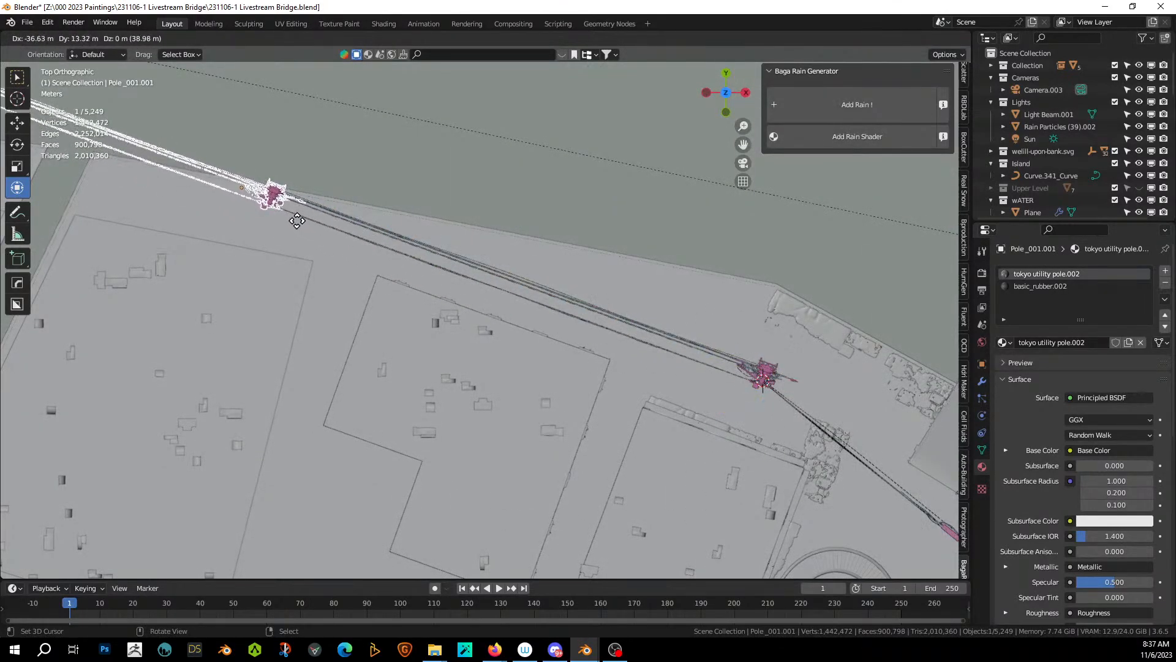
{"action": "left_click", "coordinate": [296, 221]}
{"action": "scroll", "coordinate": [387, 224], "scroll_direction": "down", "scroll_amount": 2}
{"action": "scroll", "coordinate": [388, 227], "scroll_direction": "down", "scroll_amount": 3}
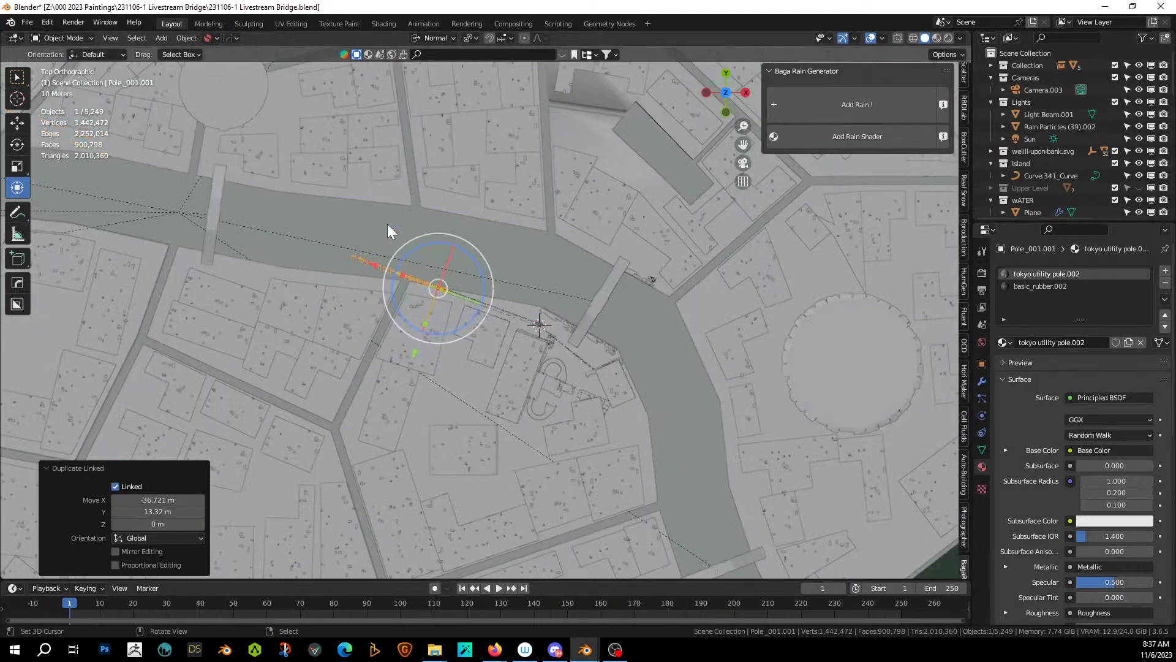
Rotate the duplicated pole 11.7° about Z, align it with a move of about -0.15 m in X and -0.46 m in Y, and save the file.
{"action": "scroll", "coordinate": [379, 266], "scroll_direction": "up", "scroll_amount": 5}
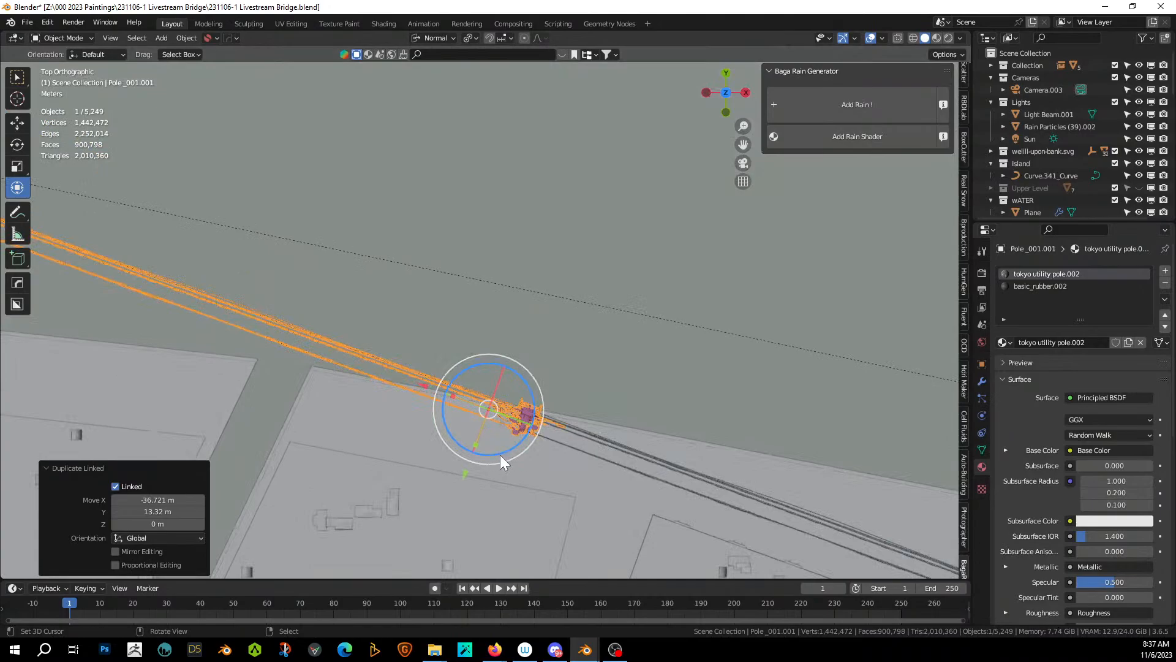
{"action": "left_click_drag", "start_coordinate": [500, 454], "coordinate": [510, 452]}
{"action": "key", "text": "g"}
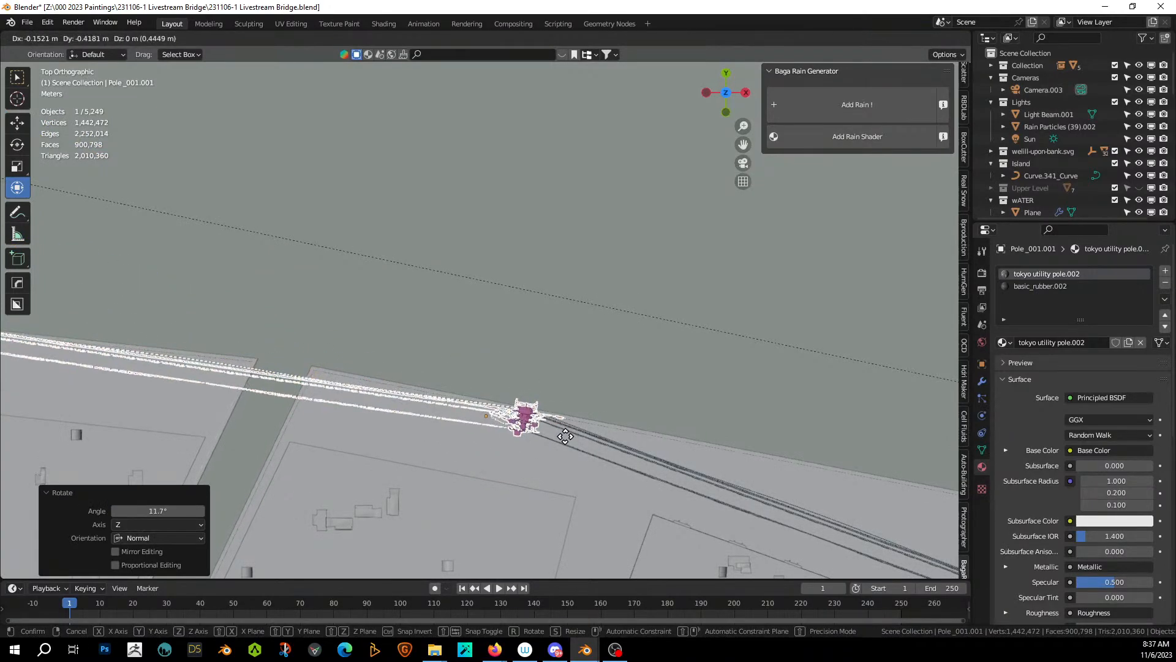
{"action": "left_click", "coordinate": [566, 437]}
{"action": "scroll", "coordinate": [565, 436], "scroll_direction": "down", "scroll_amount": 1}
{"action": "scroll", "coordinate": [661, 406], "scroll_direction": "up", "scroll_amount": 2}
{"action": "middle_click_drag", "start_coordinate": [566, 436], "coordinate": [814, 294], "text": "shift"}
{"action": "key", "text": "KP_0"}
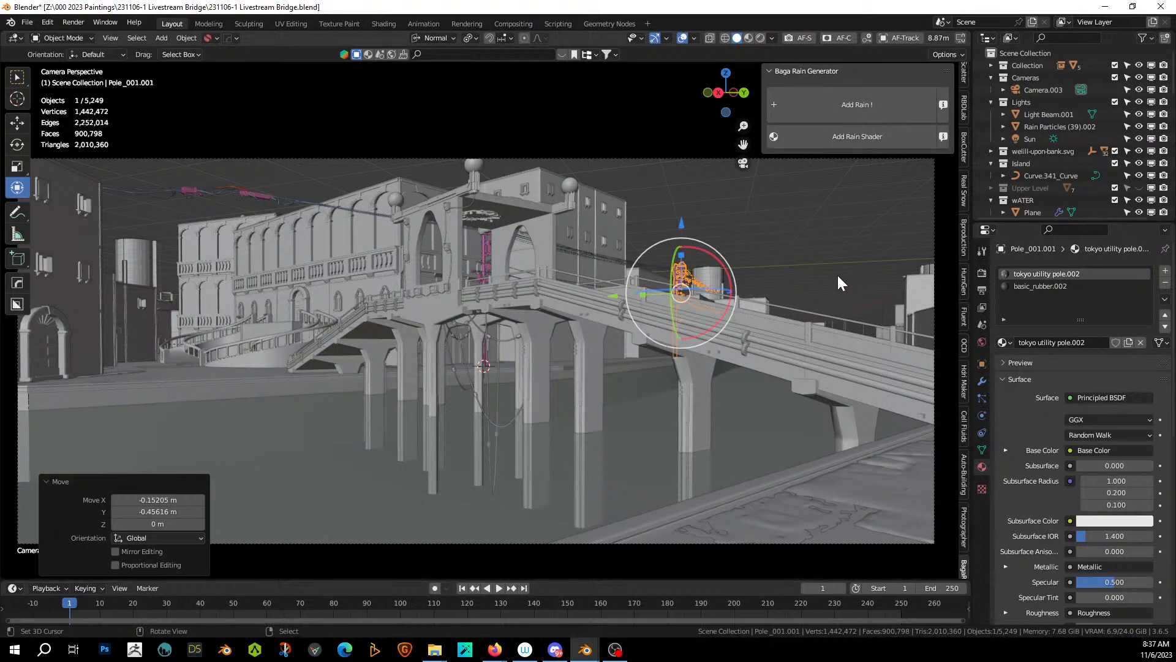
{"action": "middle_click_drag", "start_coordinate": [808, 268], "coordinate": [479, 436]}
{"action": "key", "text": "ctrl+s"}
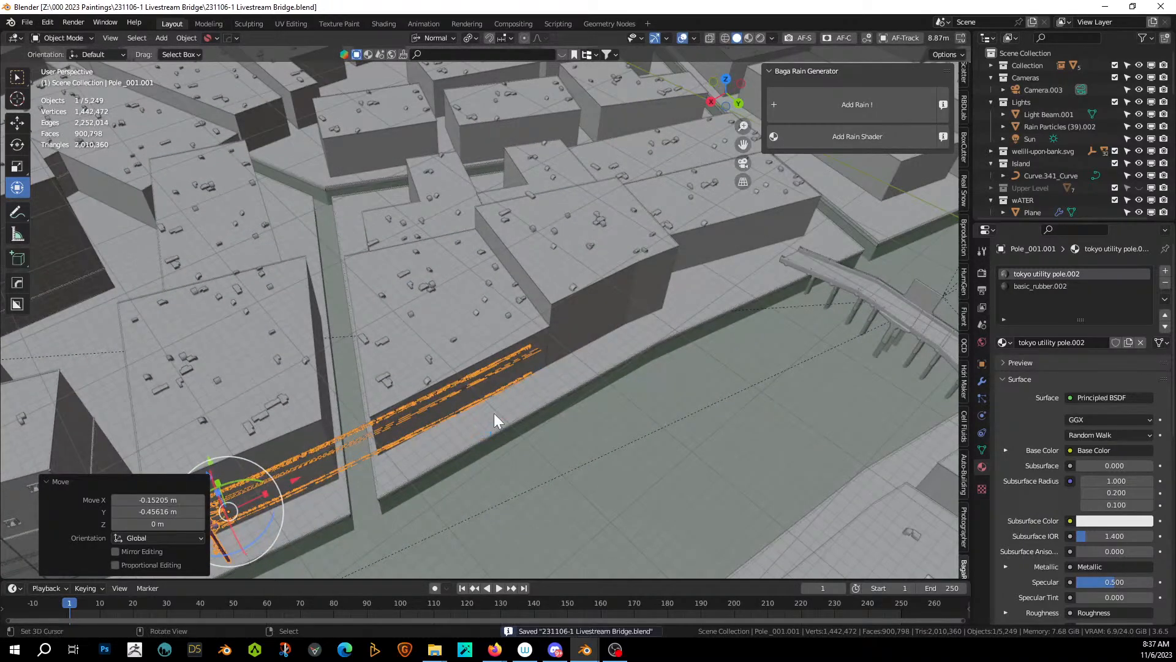
Add another linked pole duplicate about -38.49 m in X and 5.26 m in Y, and rotate it about 10.3° about Z to follow the quay.
{"action": "key", "text": "KP_7"}
{"action": "left_click", "coordinate": [799, 268]}
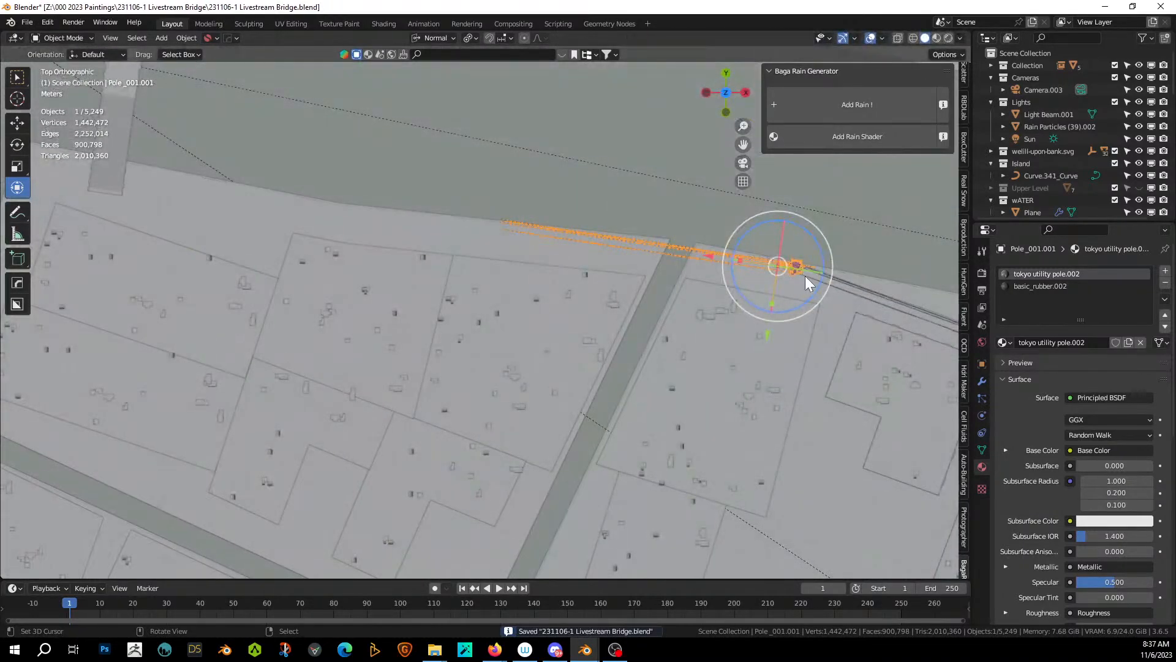
{"action": "key", "text": "shift+d"}
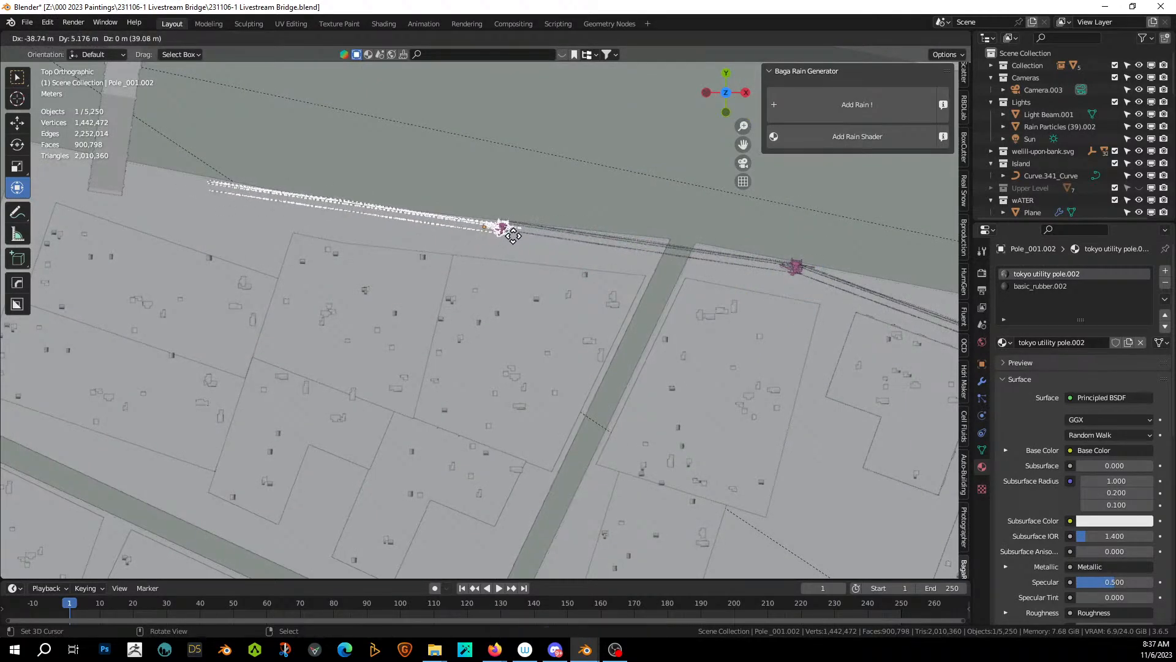
{"action": "left_click", "coordinate": [559, 263]}
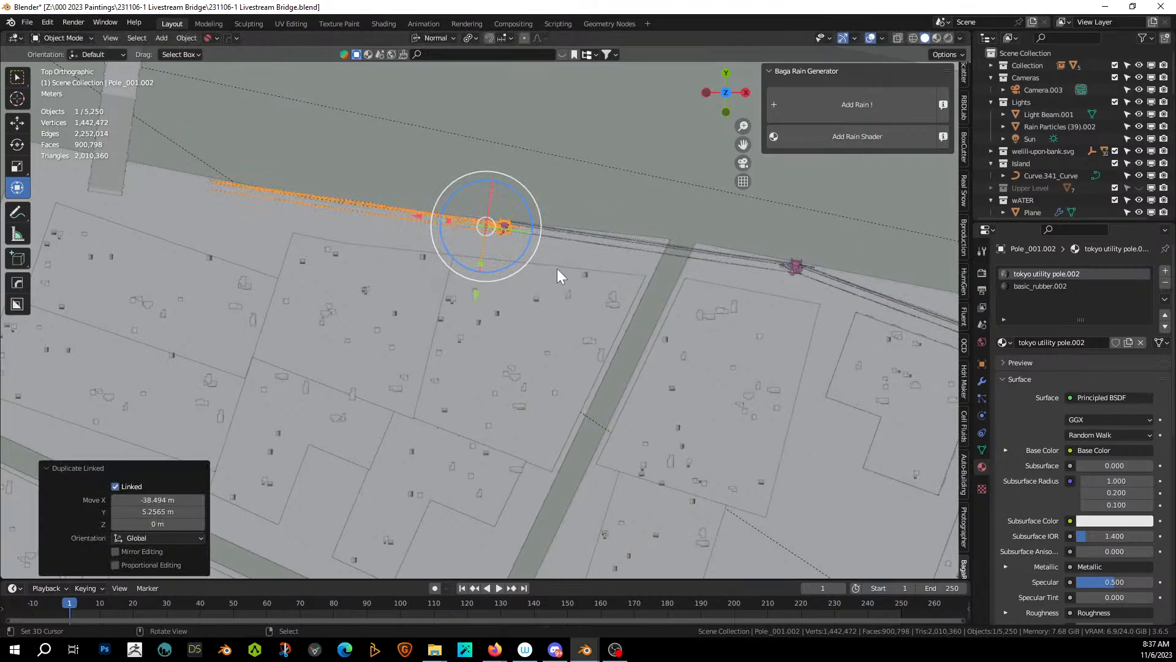
{"action": "key", "text": "r"}
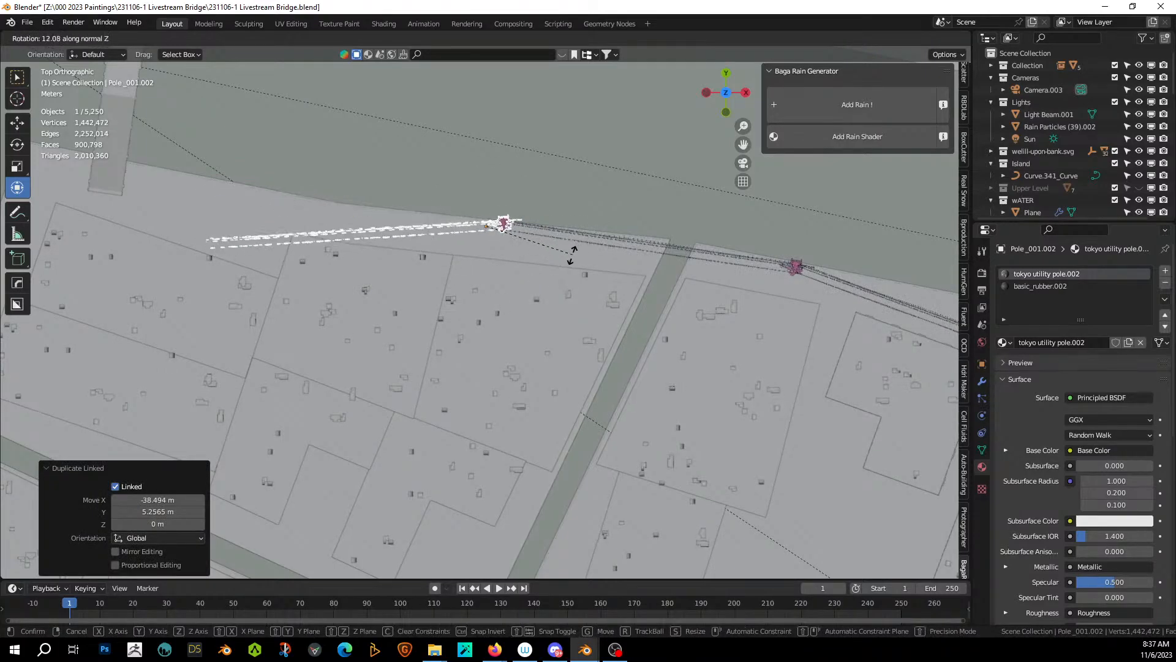
{"action": "left_click", "coordinate": [569, 257]}
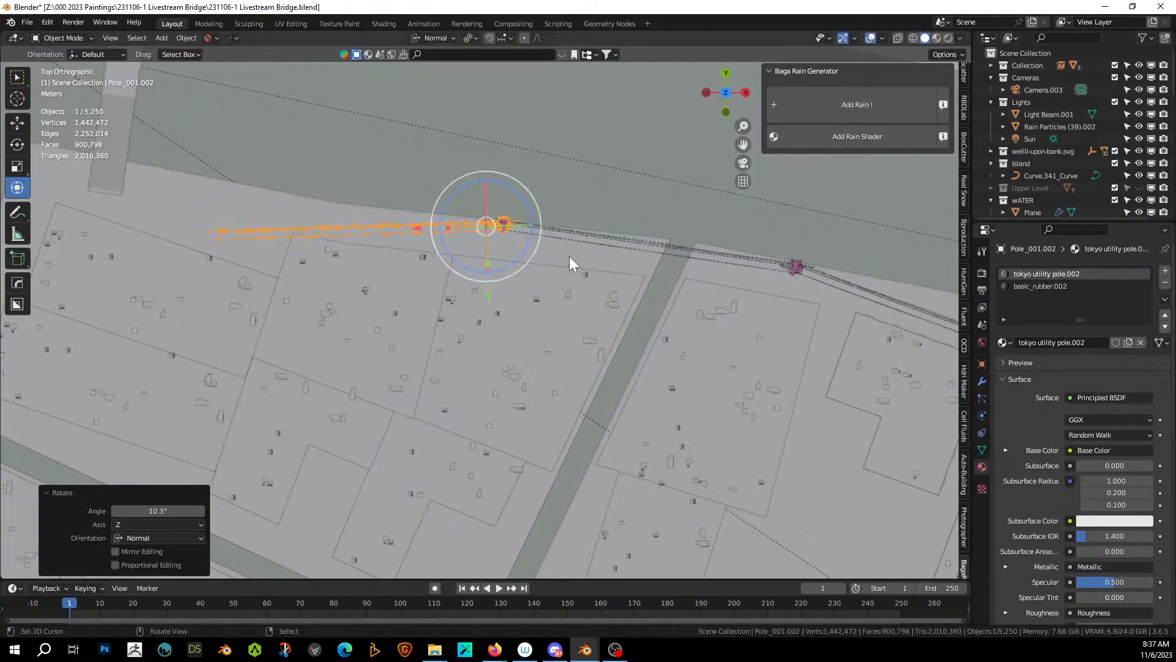
{"action": "key", "text": "KP_0"}
{"action": "right_click", "coordinate": [757, 186]}
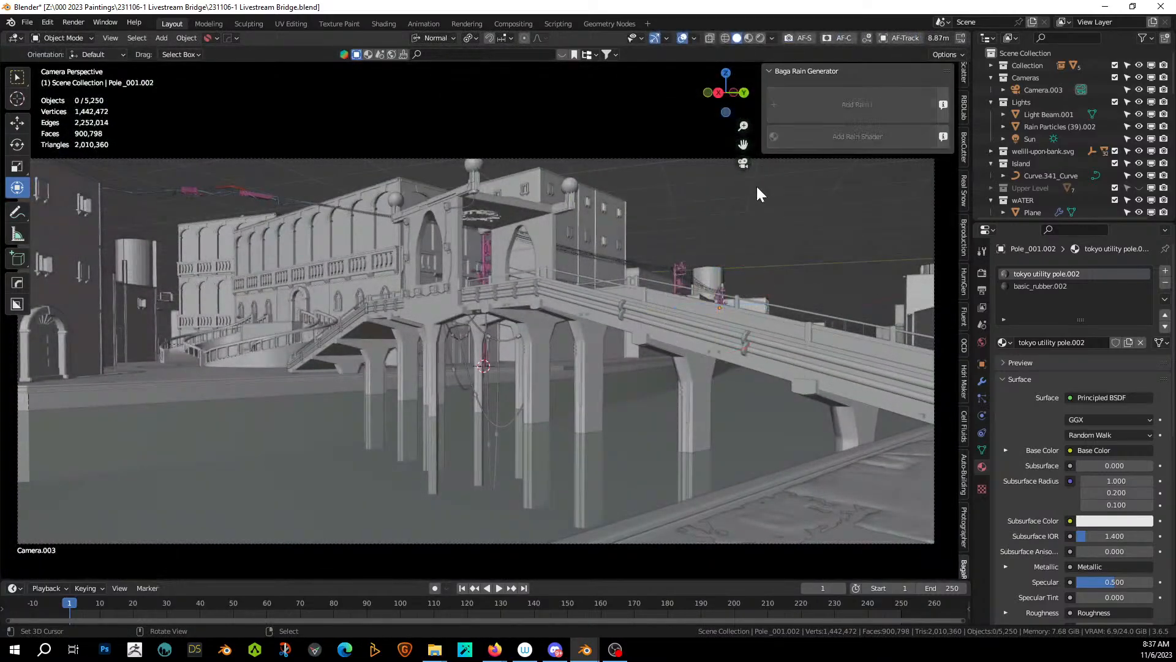
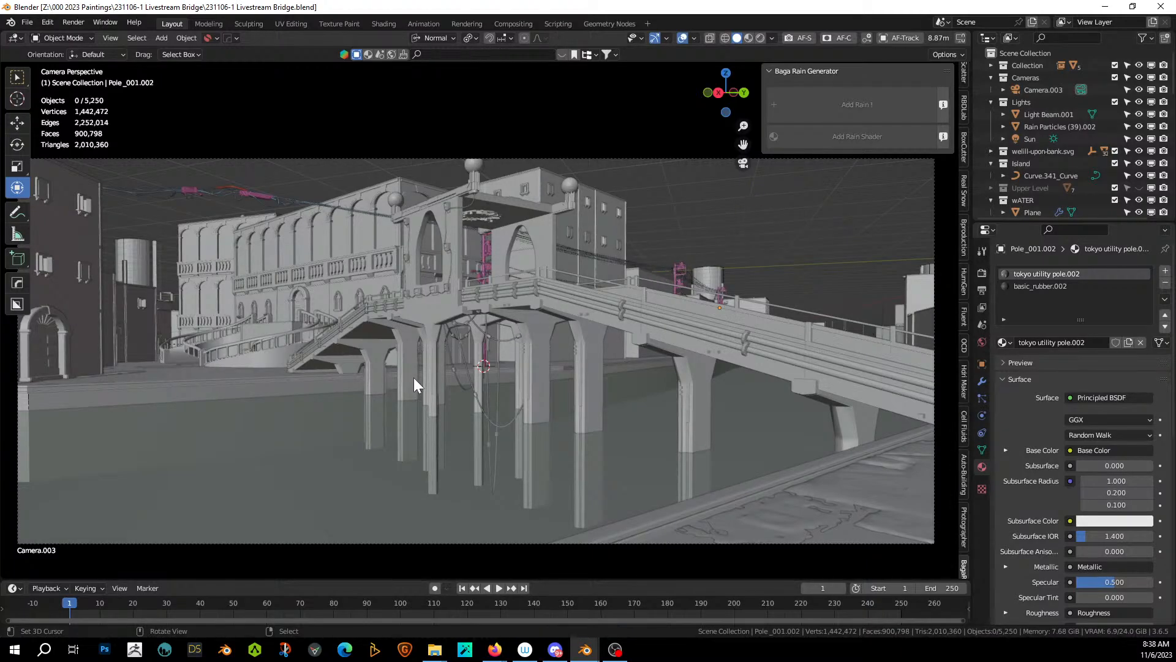
Switch to the Tokyo street assets file and examine the wall-mounted cable assets around Wall Misc - Cable Mount _002.
{"action": "middle_click_drag", "start_coordinate": [435, 373], "coordinate": [483, 368]}
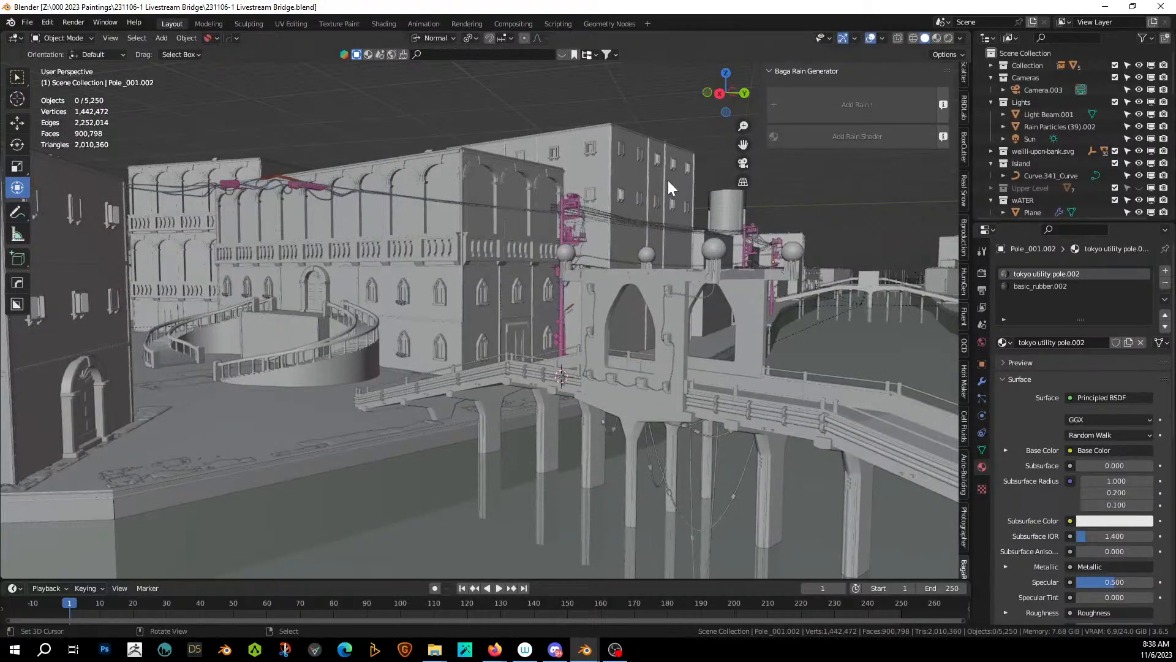
{"action": "key", "text": "alt+Tab"}
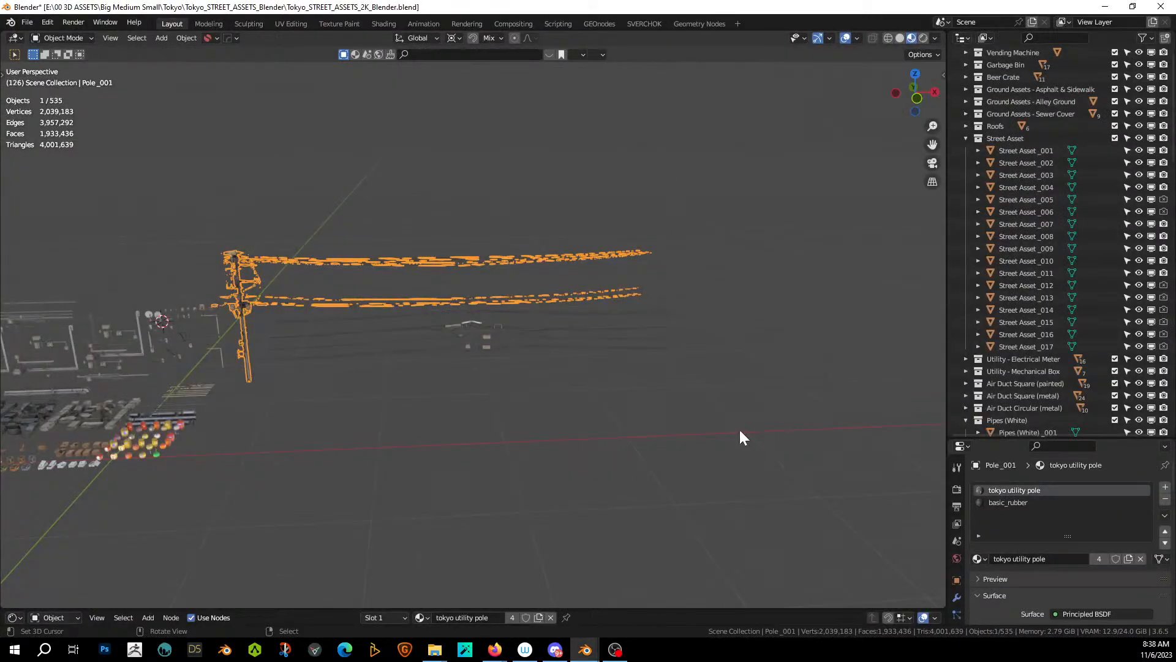
{"action": "scroll", "coordinate": [405, 325], "scroll_direction": "up", "scroll_amount": 3}
{"action": "middle_click_drag", "start_coordinate": [392, 330], "coordinate": [216, 209]}
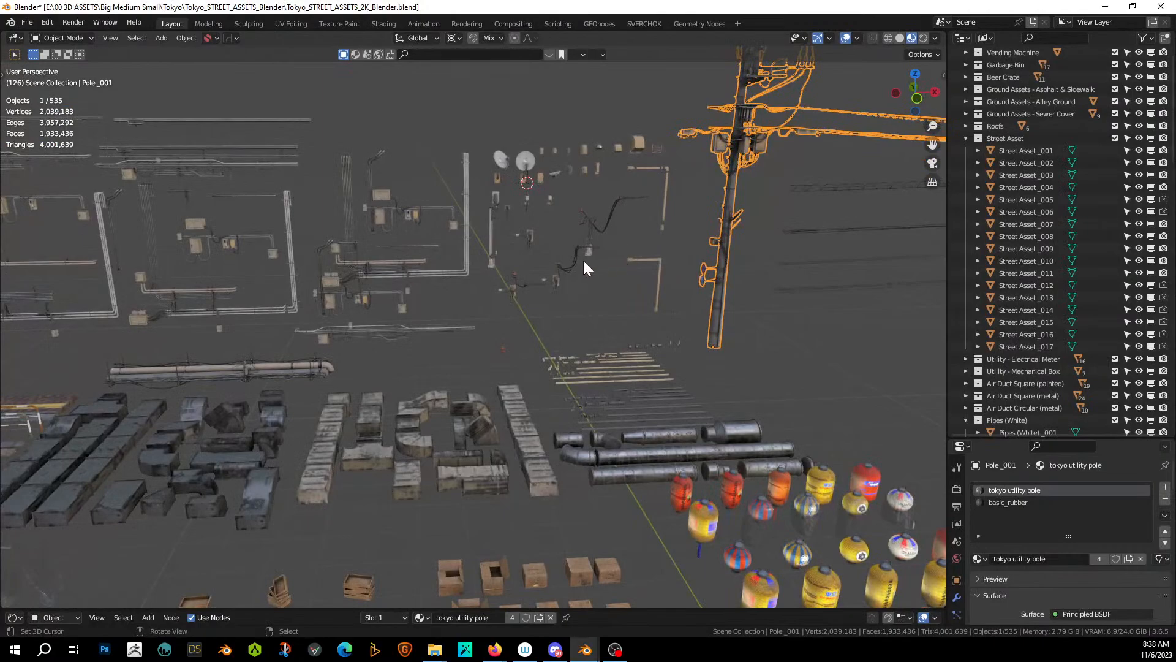
{"action": "left_click", "coordinate": [555, 282]}
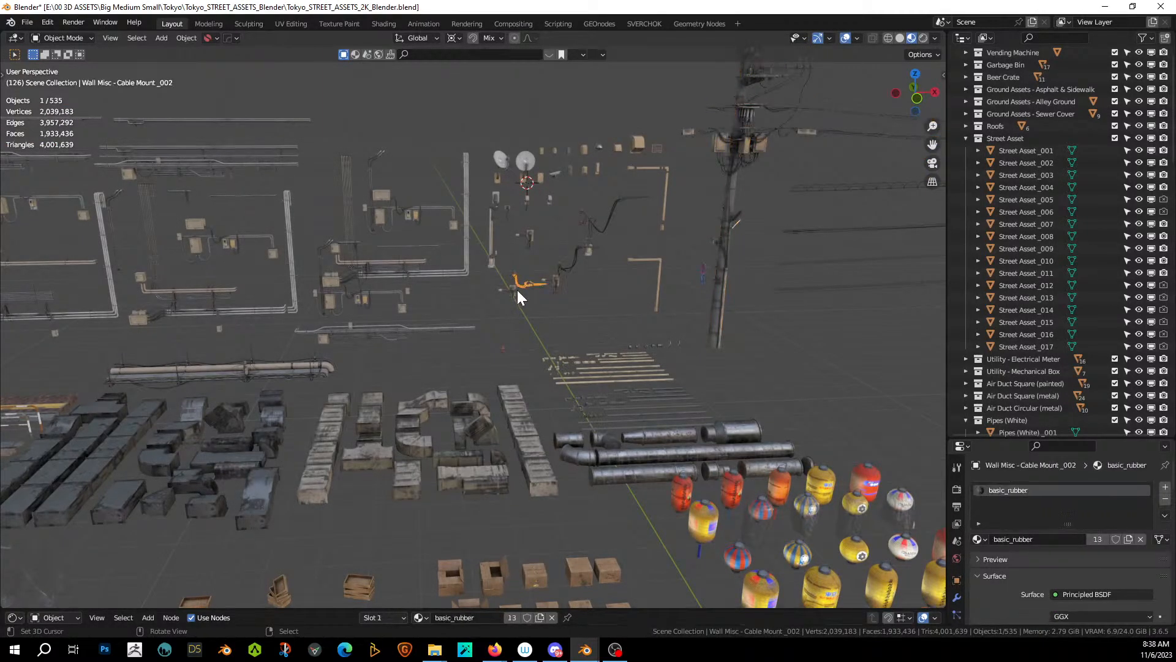
{"action": "scroll", "coordinate": [517, 289], "scroll_direction": "up", "scroll_amount": 2}
{"action": "scroll", "coordinate": [565, 291], "scroll_direction": "up", "scroll_amount": 4}
{"action": "middle_click_drag", "start_coordinate": [565, 292], "coordinate": [581, 356]}
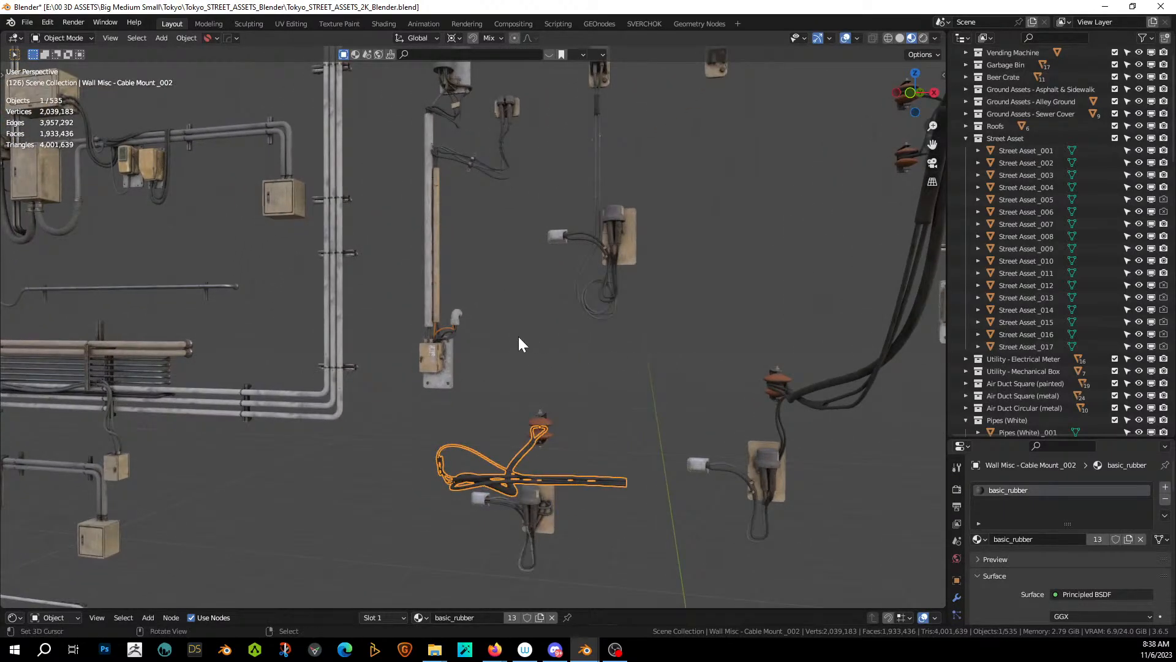
Copy Wall Misc - Wire Assembly _010 from the wall conduit assets and return to the bridge file.
{"action": "middle_click_drag", "start_coordinate": [518, 337], "coordinate": [182, 219]}
{"action": "scroll", "coordinate": [348, 333], "scroll_direction": "down", "scroll_amount": 5}
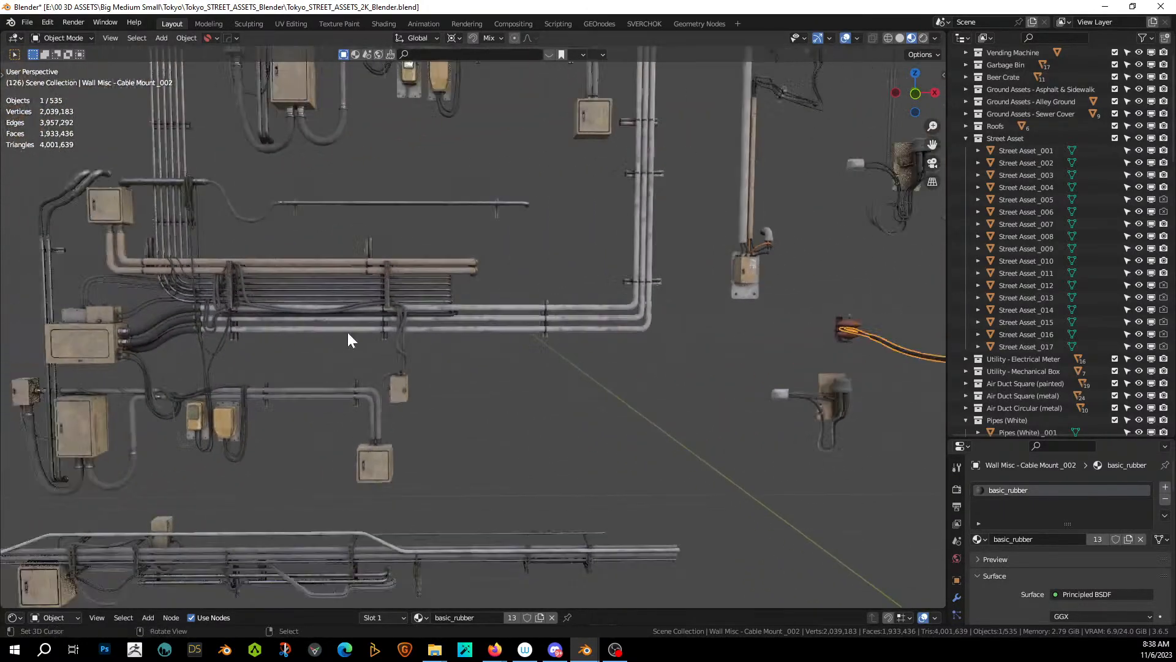
{"action": "middle_click_drag", "start_coordinate": [455, 317], "coordinate": [698, 325], "text": "shift"}
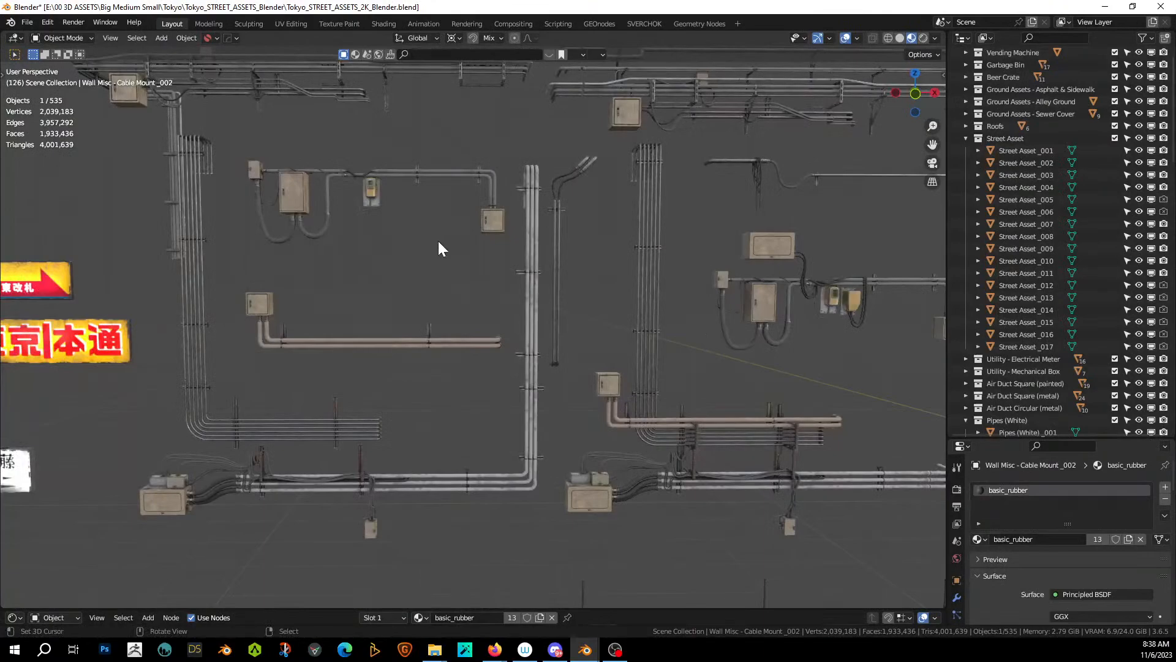
{"action": "scroll", "coordinate": [417, 269], "scroll_direction": "down", "scroll_amount": 1}
{"action": "middle_click_drag", "start_coordinate": [416, 281], "coordinate": [464, 362], "text": "shift"}
{"action": "left_click", "coordinate": [386, 299]}
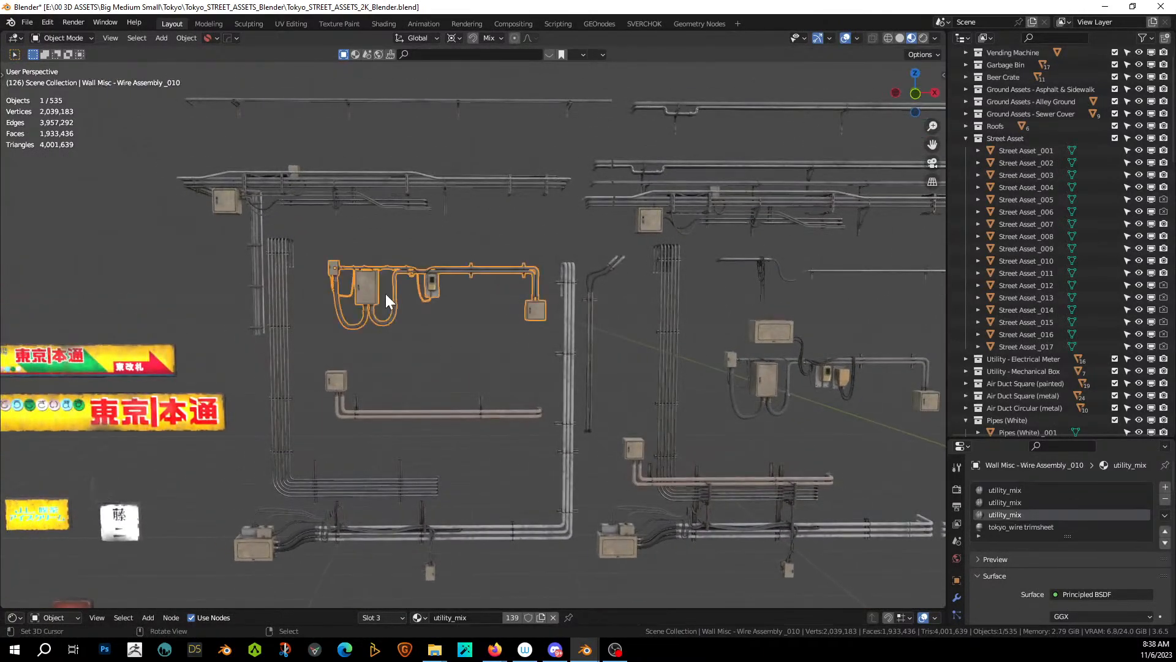
{"action": "key", "text": "ctrl+c"}
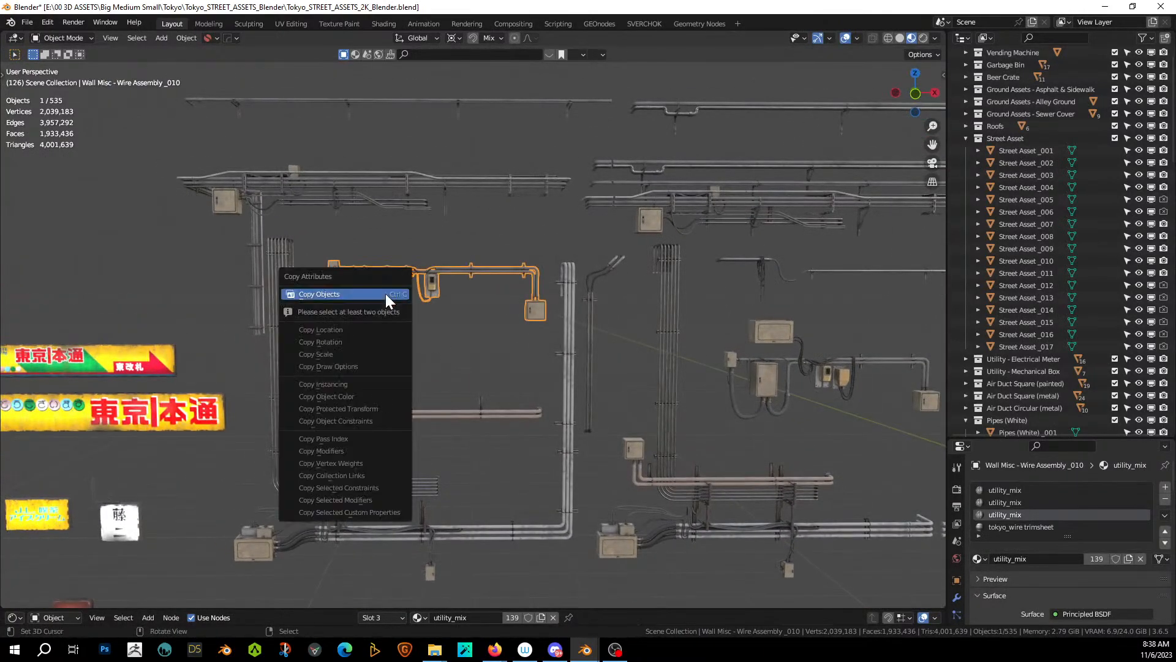
{"action": "left_click", "coordinate": [385, 293]}
{"action": "key", "text": "alt+Tab"}
Paste the wire assembly into the bridge scene, with the building behind the curved stairs in view.
{"action": "scroll", "coordinate": [717, 413], "scroll_direction": "up", "scroll_amount": 5}
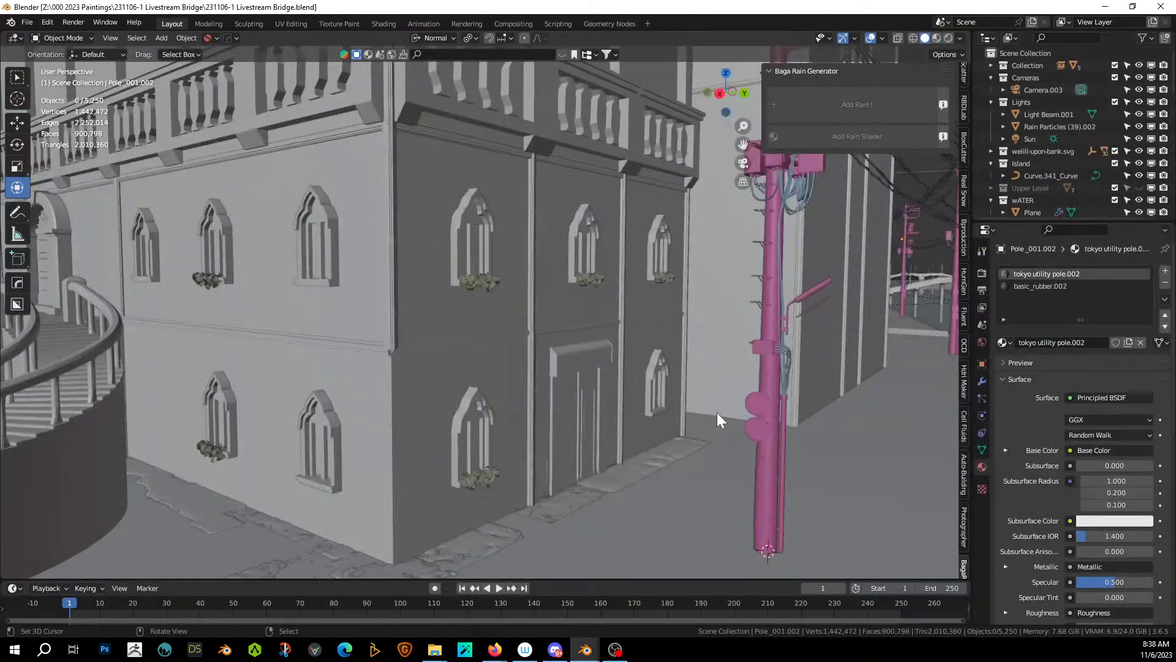
{"action": "middle_click_drag", "start_coordinate": [716, 413], "coordinate": [554, 359]}
{"action": "scroll", "coordinate": [555, 359], "scroll_direction": "down", "scroll_amount": 6}
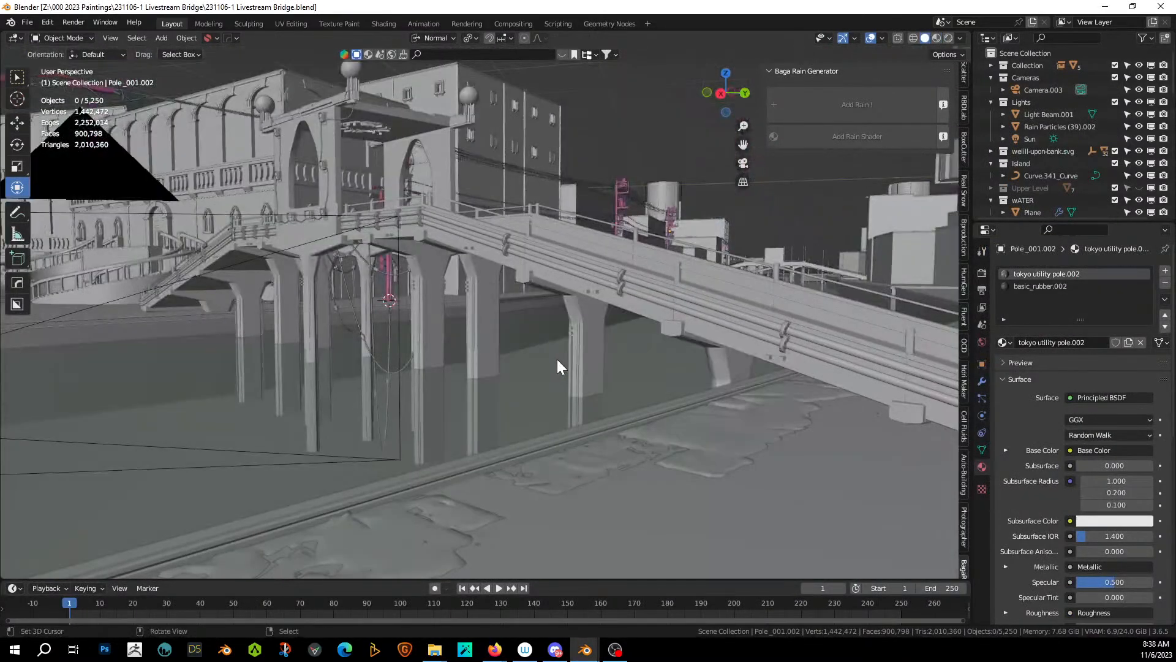
{"action": "left_click", "coordinate": [293, 233]}
{"action": "middle_click_drag", "start_coordinate": [293, 234], "coordinate": [344, 252]}
{"action": "scroll", "coordinate": [344, 253], "scroll_direction": "up", "scroll_amount": 5}
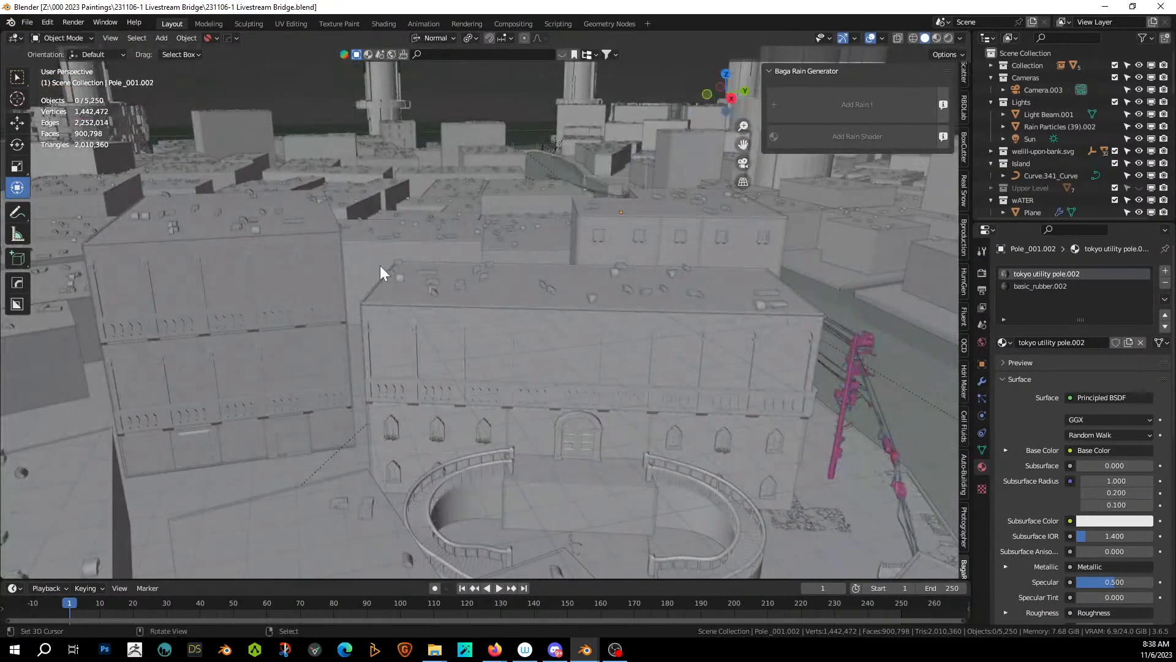
{"action": "key", "text": "ctrl+v"}
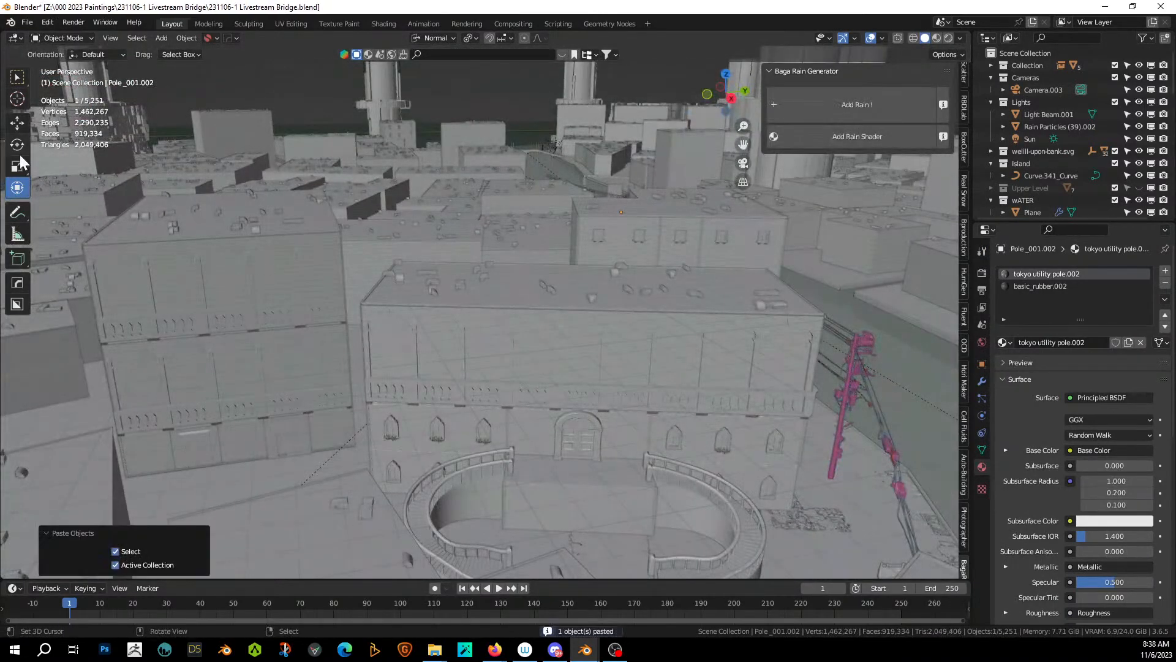
Set the pasted wire assembly's origin to the 3D cursor and bring its geometry to that origin.
{"action": "left_click", "coordinate": [179, 40]}
{"action": "mouse_move", "coordinate": [222, 65]}
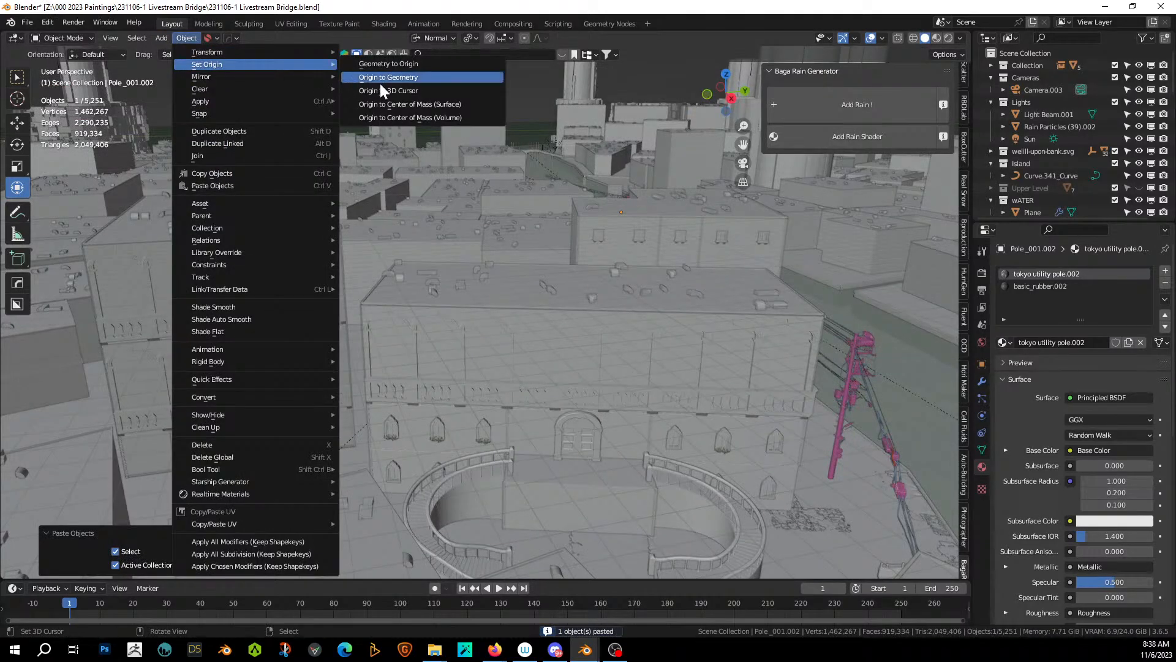
{"action": "left_click", "coordinate": [406, 92]}
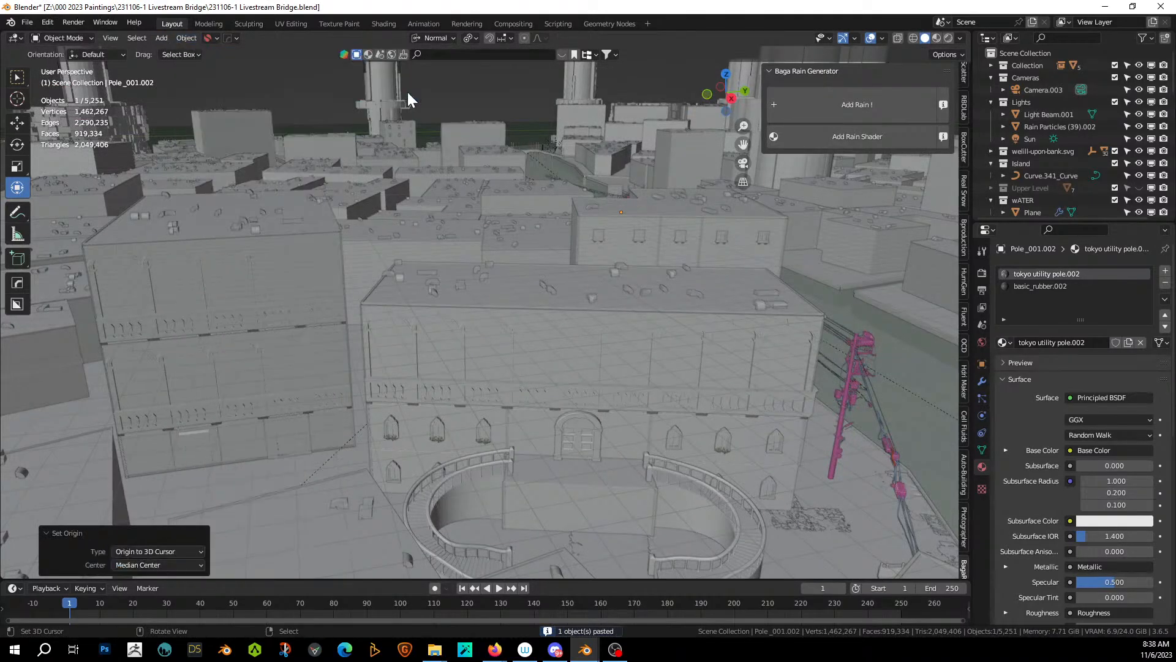
{"action": "left_click", "coordinate": [180, 39]}
{"action": "mouse_move", "coordinate": [195, 61]}
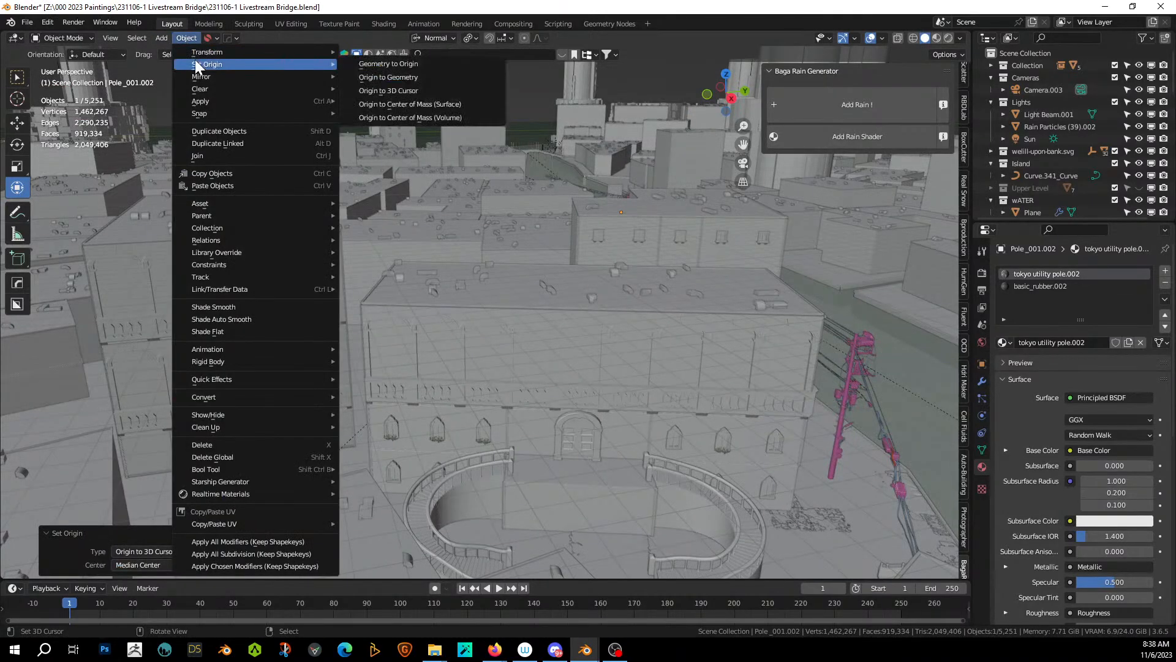
{"action": "left_click", "coordinate": [396, 66]}
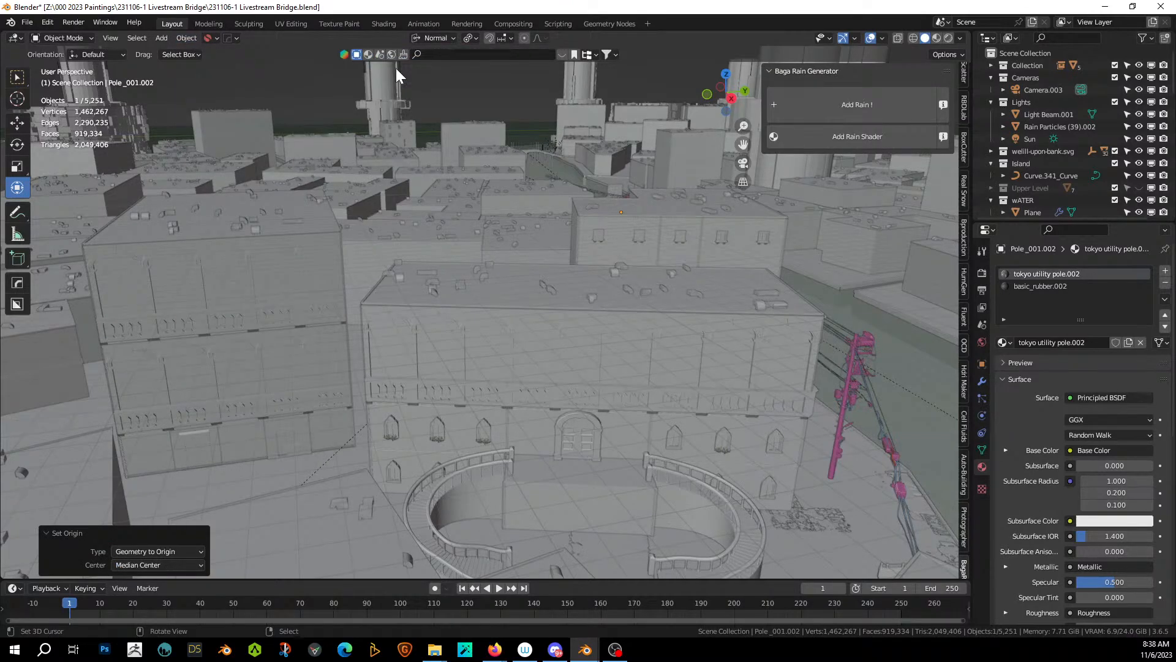
Select the pasted wire assembly at the 3D cursor and rotate it about 57.7° around Z, parallel to the bridge tower wall.
{"action": "key", "text": "KP_Decimal"}
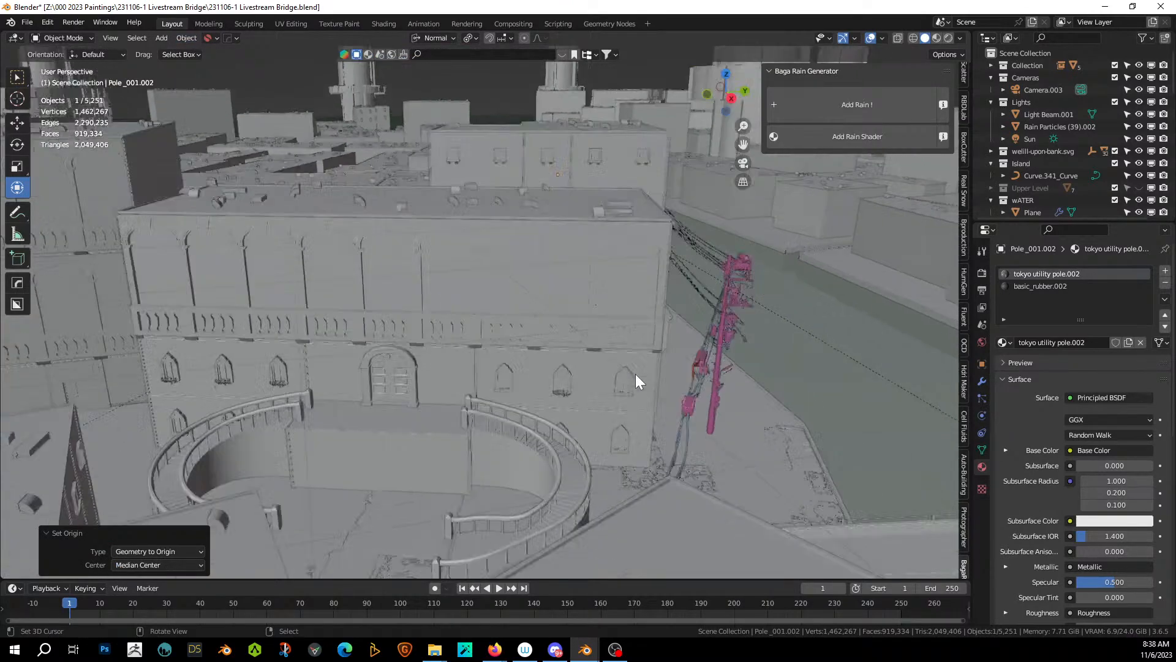
{"action": "middle_click_drag", "start_coordinate": [604, 381], "coordinate": [598, 448]}
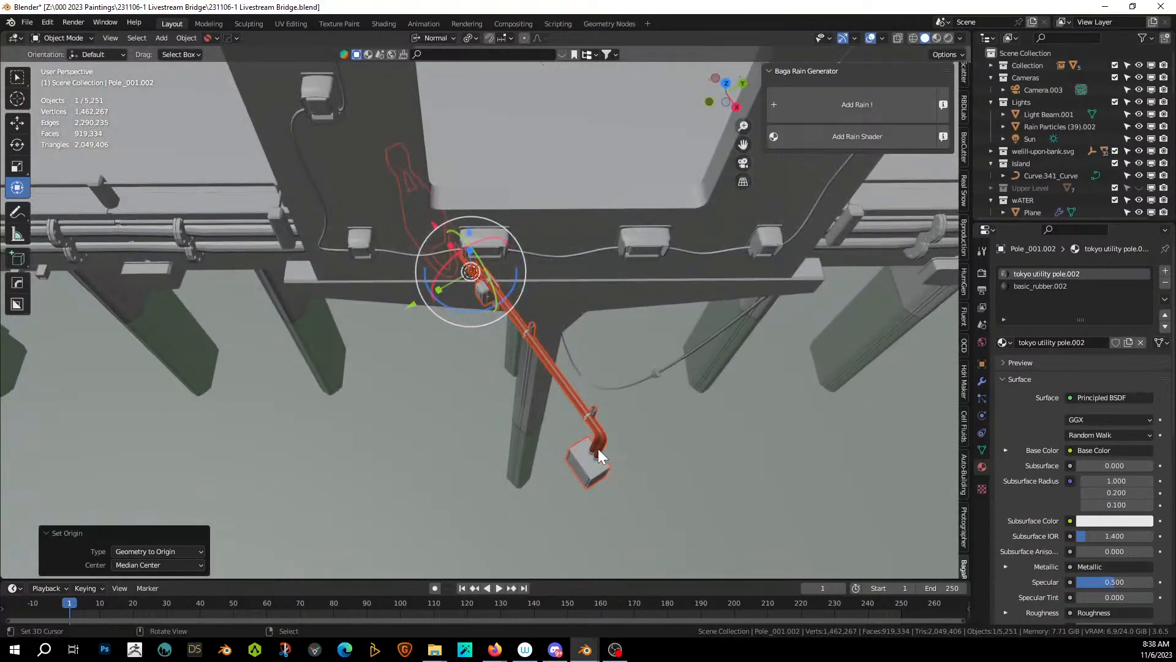
{"action": "left_click", "coordinate": [563, 385]}
{"action": "key", "text": "r"}
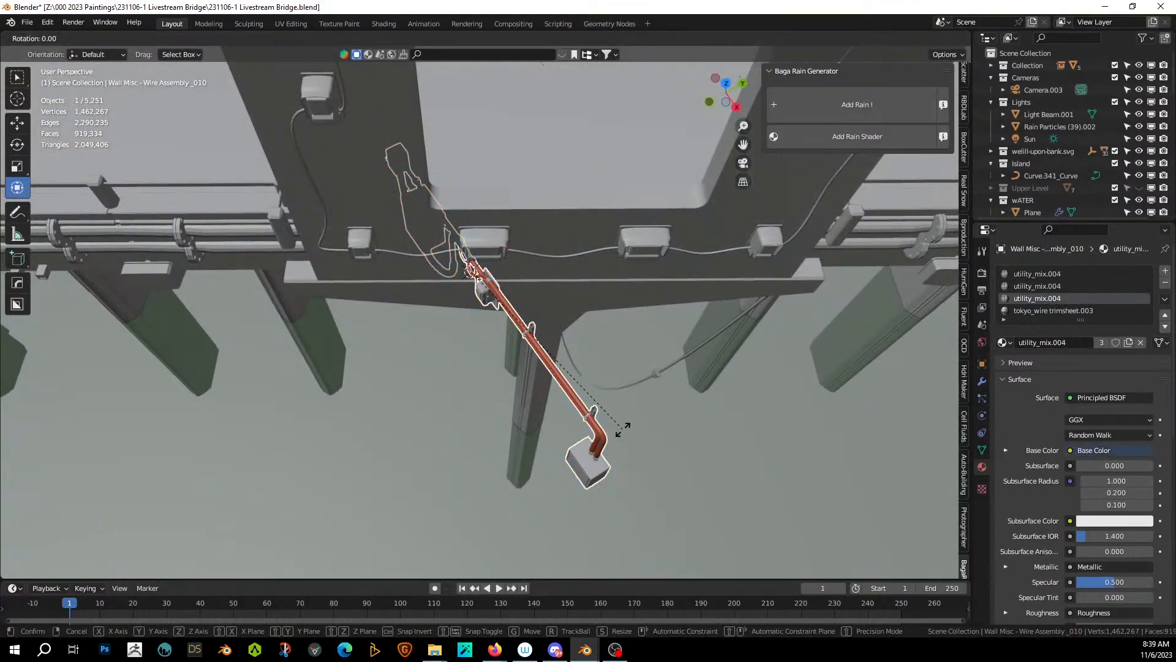
{"action": "key", "text": "z"}
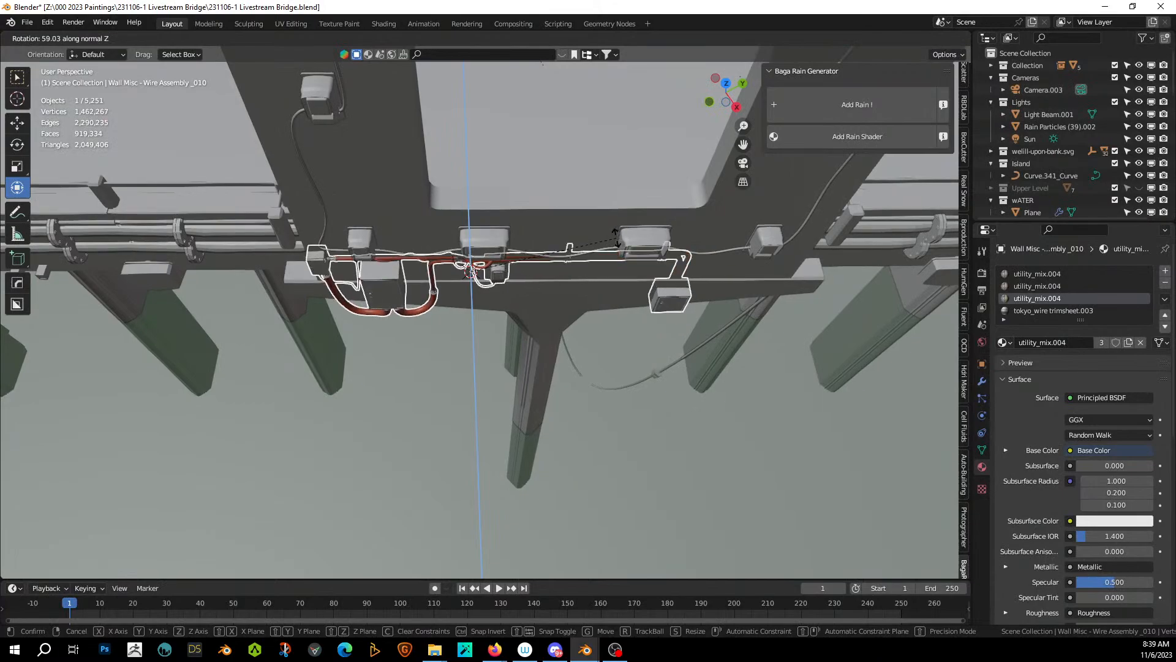
{"action": "left_click", "coordinate": [615, 241]}
Move the wire assembly about 0.59 m along its X axis on the bridge tower wall.
{"action": "middle_click_drag", "start_coordinate": [615, 241], "coordinate": [539, 262]}
{"action": "mouse_move", "coordinate": [487, 330]}
{"action": "middle_mouse_down"}
{"action": "mouse_move", "coordinate": [559, 341]}
{"action": "mouse_move", "coordinate": [499, 343]}
{"action": "middle_mouse_up"}
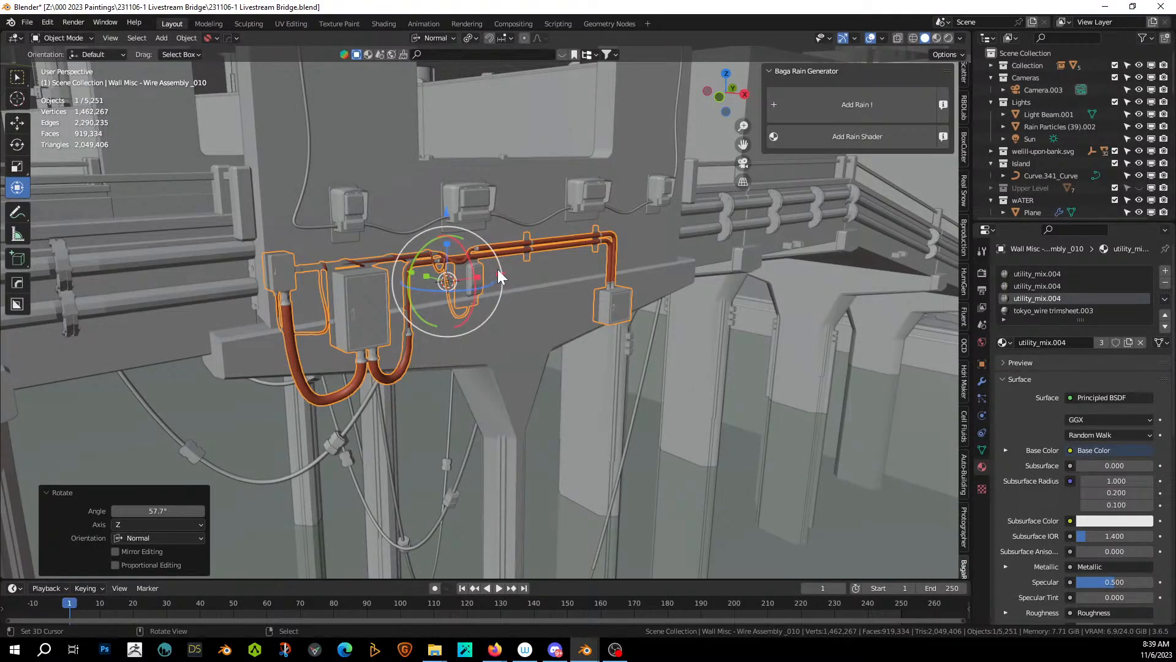
{"action": "key", "text": "g"}
{"action": "key", "text": "x"}
{"action": "left_click", "coordinate": [564, 271]}
Shift the wire assembly about -0.07 m along its Y axis to fit it against the wall.
{"action": "mouse_move", "coordinate": [563, 271]}
{"action": "middle_mouse_down"}
{"action": "mouse_move", "coordinate": [553, 278]}
{"action": "mouse_move", "coordinate": [578, 281]}
{"action": "mouse_move", "coordinate": [560, 293]}
{"action": "middle_mouse_up"}
{"action": "scroll", "coordinate": [558, 292], "scroll_direction": "up", "scroll_amount": 4}
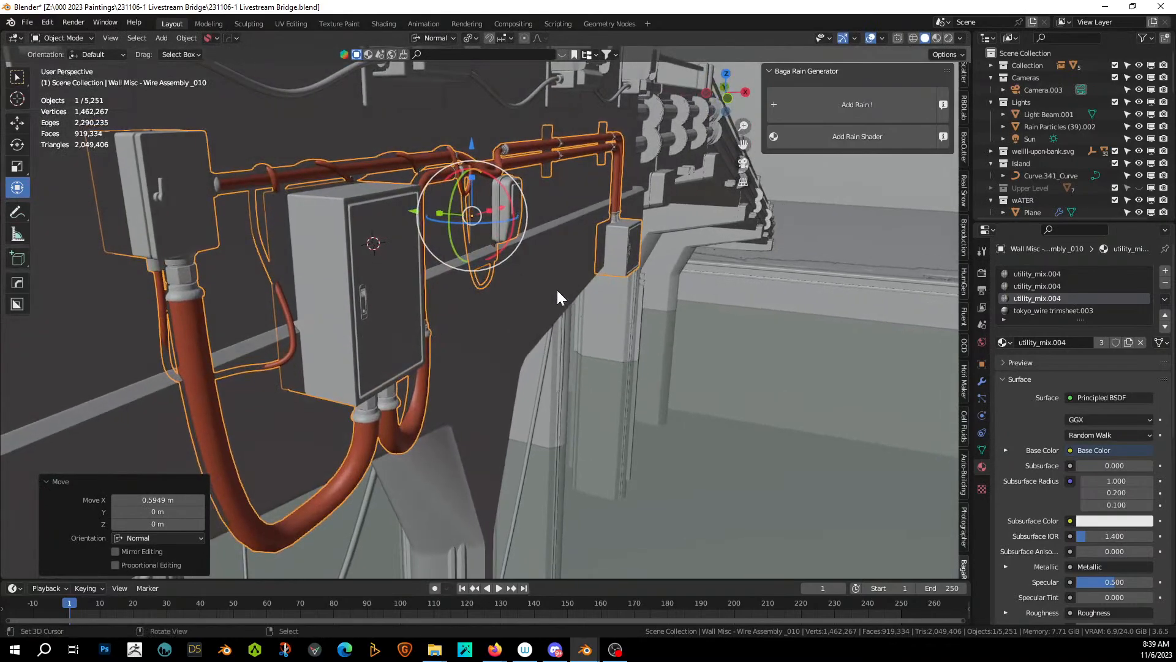
{"action": "left_click_drag", "start_coordinate": [418, 211], "coordinate": [421, 211]}
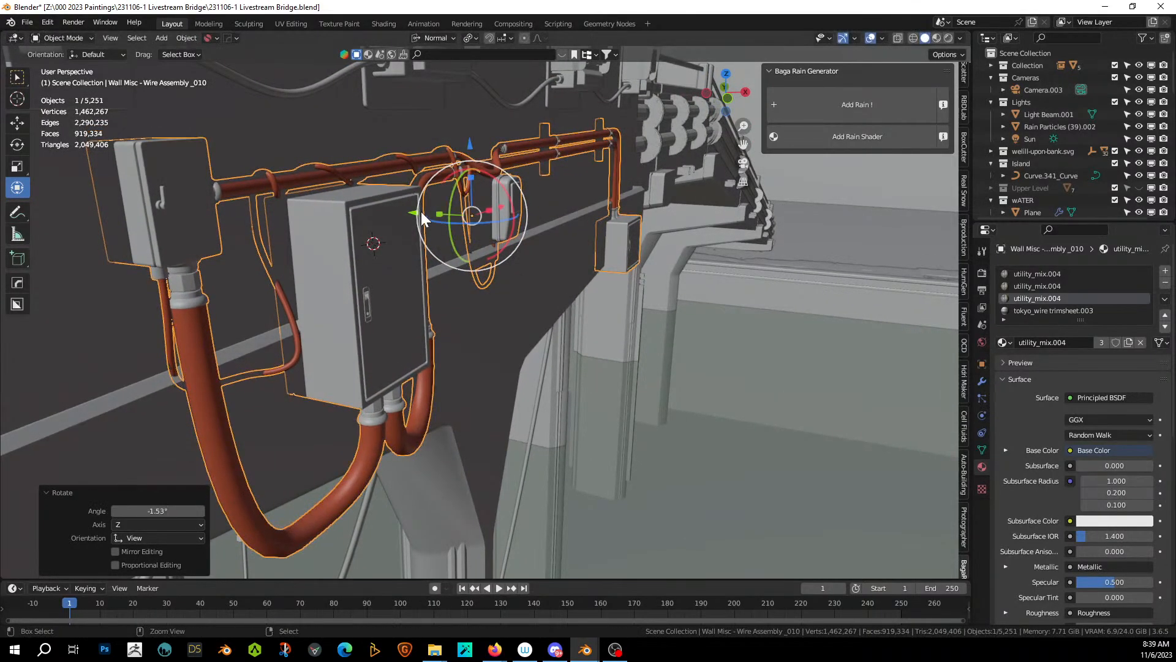
{"action": "key", "text": "ctrl+z"}
{"action": "key", "text": "g"}
{"action": "key", "text": "y"}
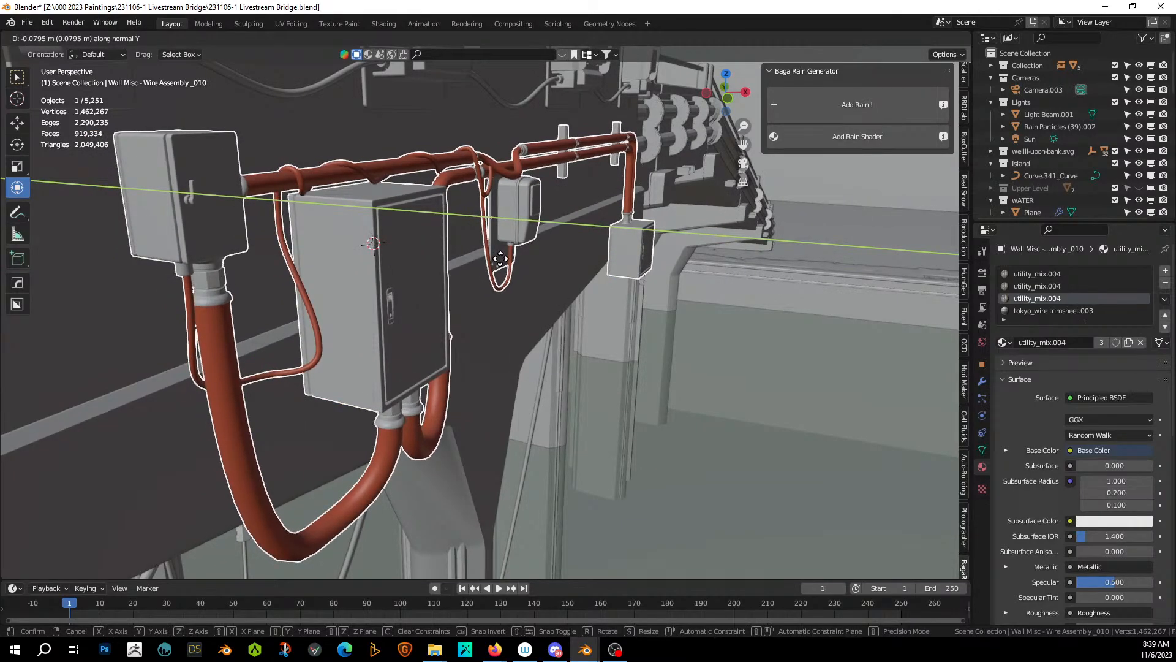
{"action": "left_click", "coordinate": [499, 265]}
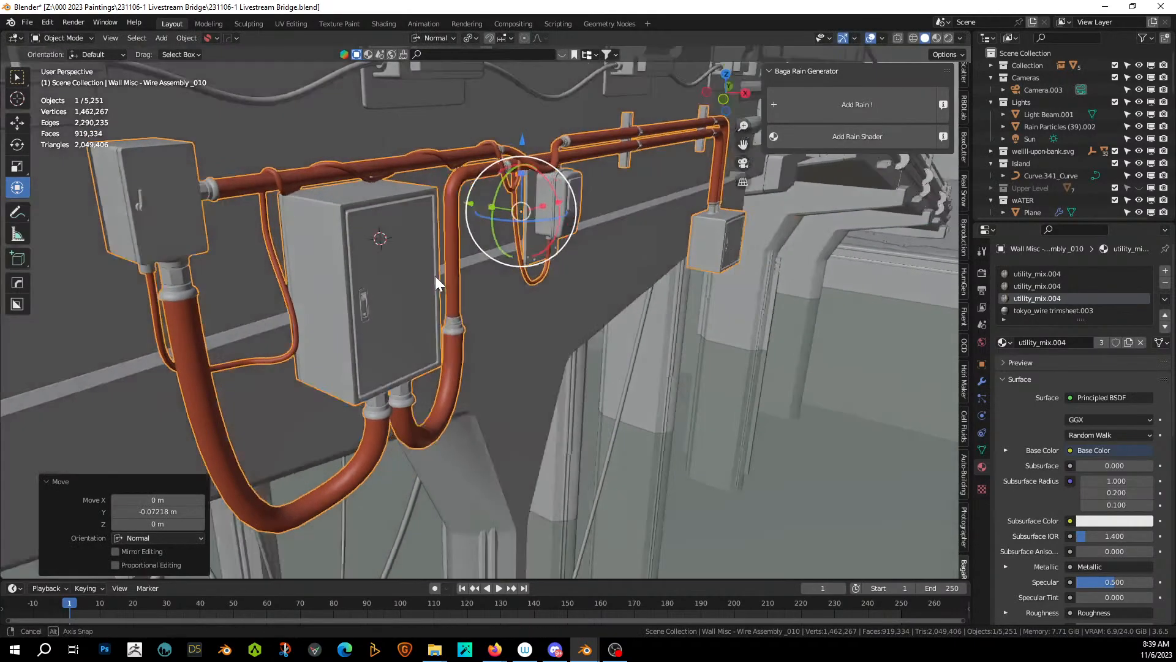
Create a cable from the assembly's small meter box to the wall lamp above it, with width 0.017 and tension 0.353.
{"action": "middle_click_drag", "start_coordinate": [435, 276], "coordinate": [296, 298]}
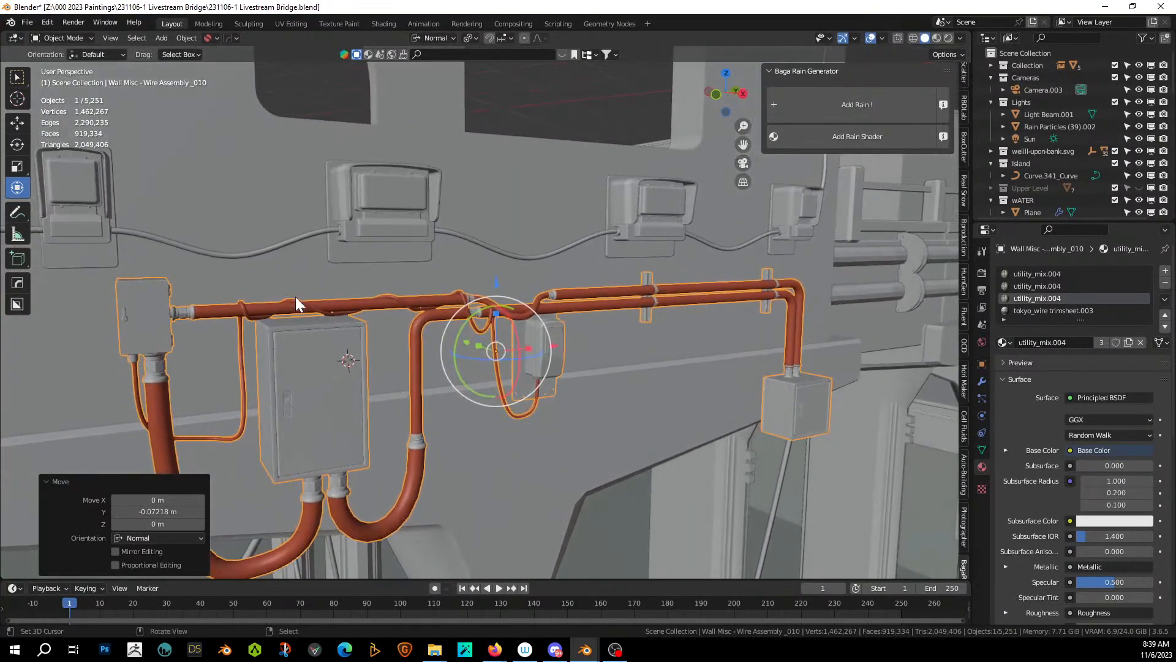
{"action": "right_click", "coordinate": [313, 332]}
{"action": "left_click", "coordinate": [236, 335]}
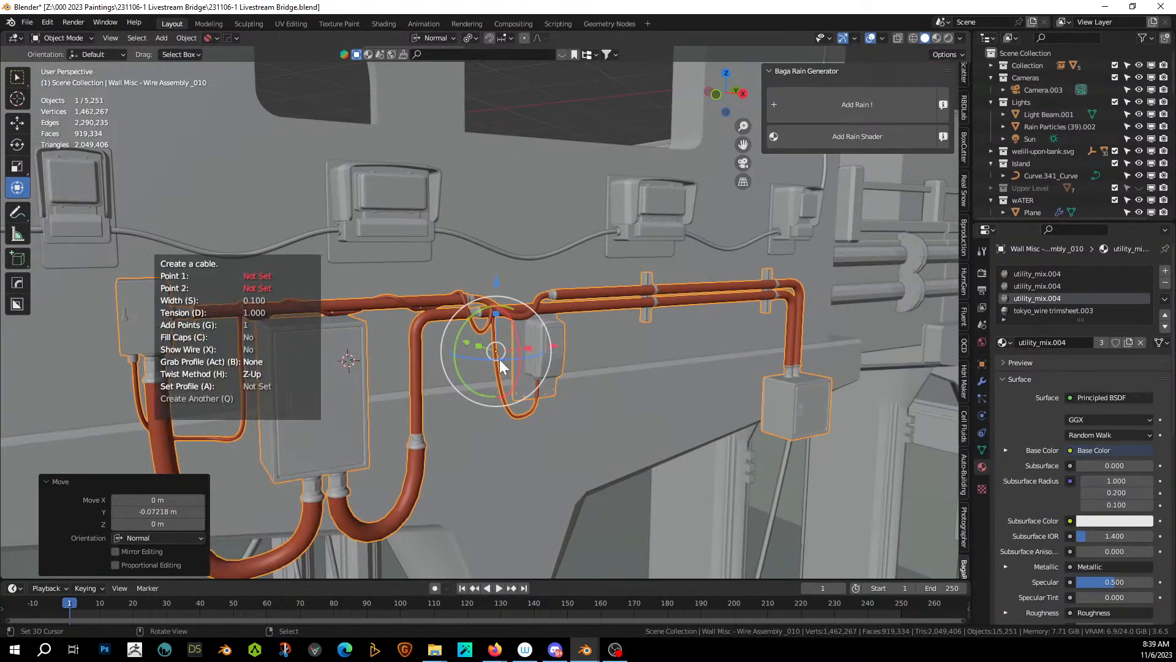
{"action": "left_click", "coordinate": [621, 197]}
{"action": "key", "text": "s"}
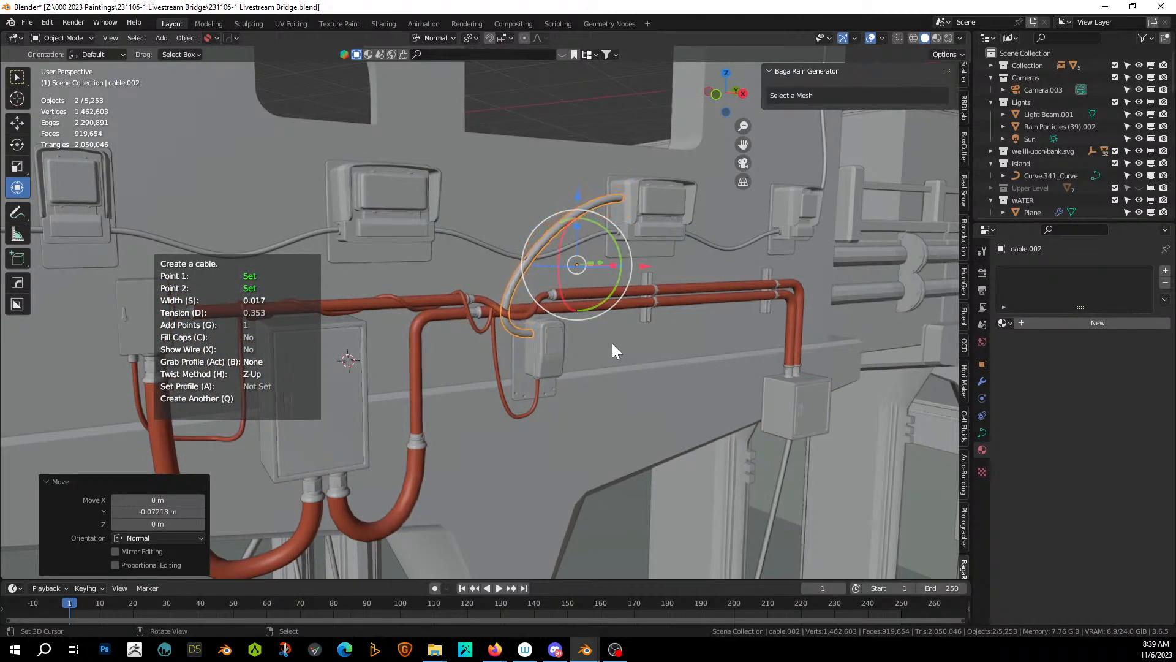
{"action": "middle_click_drag", "start_coordinate": [608, 347], "coordinate": [634, 377]}
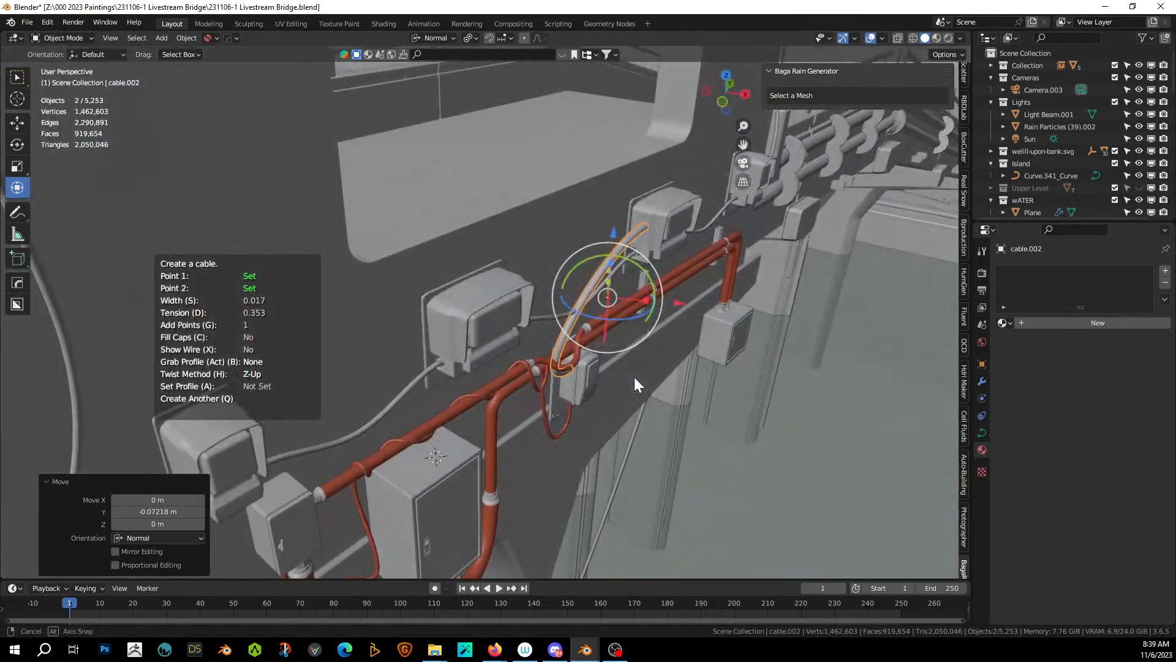
{"action": "key", "text": "Return"}
Move the new cable's middle control point about 0.27 m along X, away from the pipes.
{"action": "key", "text": "Tab"}
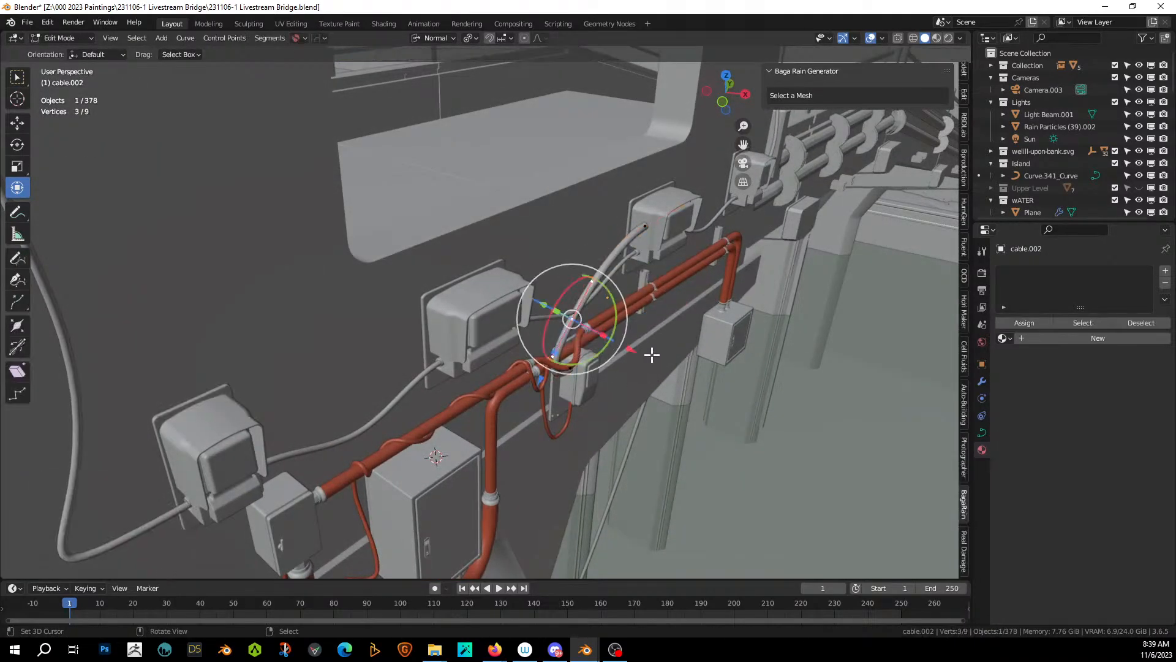
{"action": "left_click_drag", "start_coordinate": [629, 349], "coordinate": [685, 373]}
{"action": "middle_click_drag", "start_coordinate": [683, 373], "coordinate": [639, 373]}
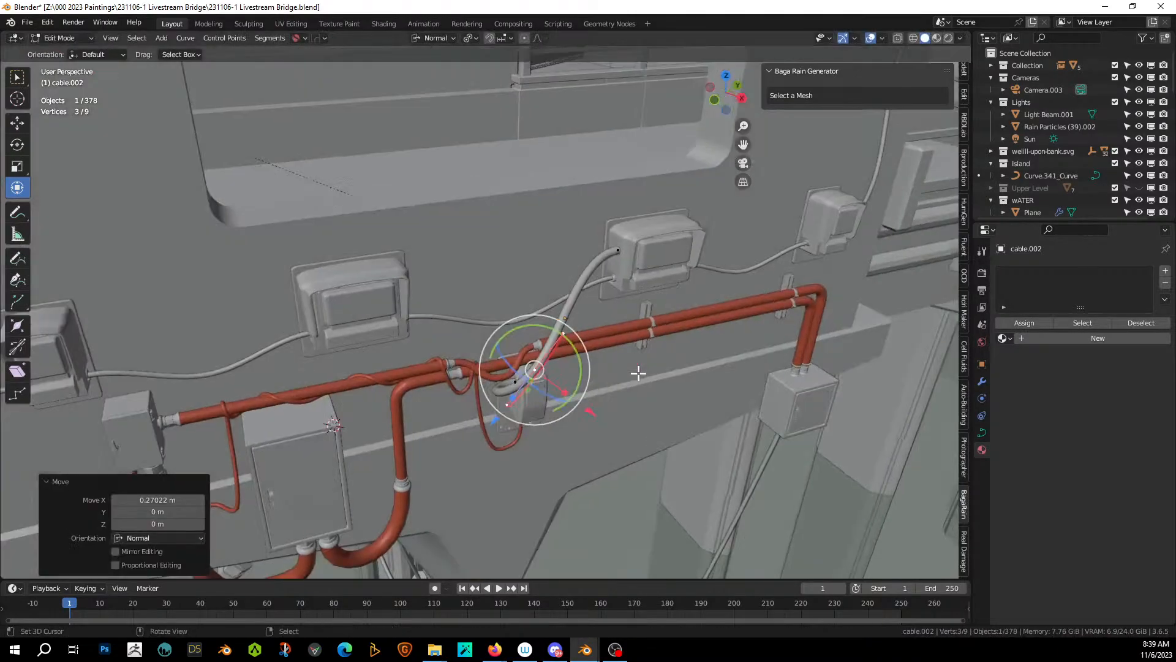
{"action": "key", "text": "Tab"}
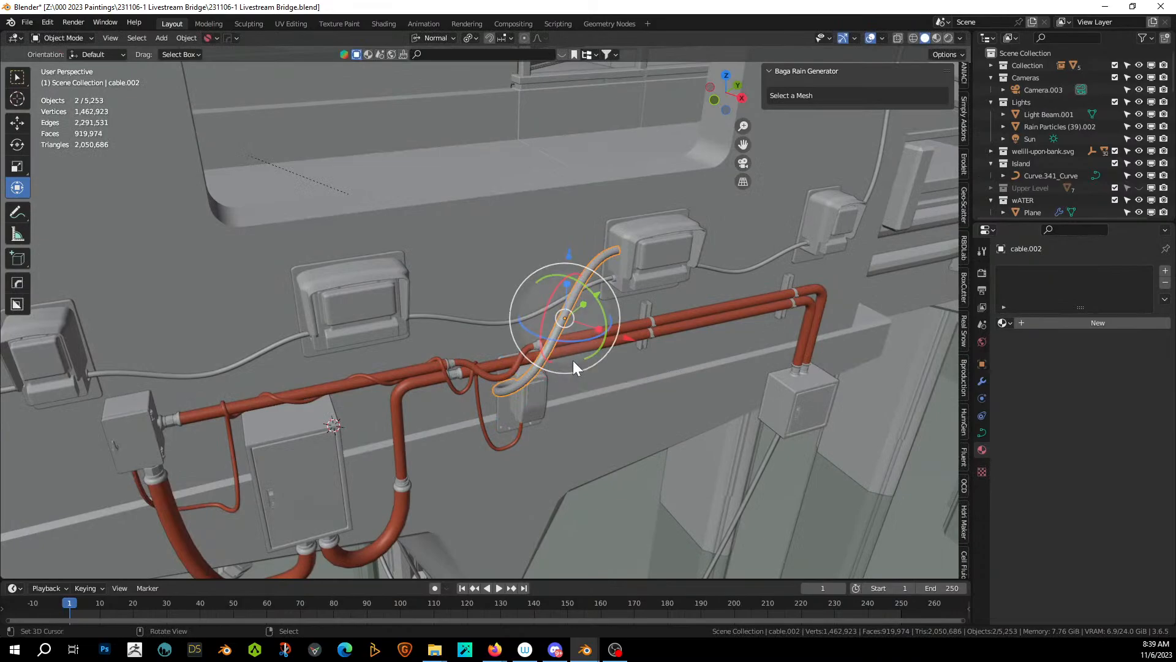
Simulate the cable's sag with Cablerator, using an expand length of 2 and a curve points multiplier of 1.
{"action": "key", "text": "shift+alt+c"}
{"action": "left_click", "coordinate": [531, 530]}
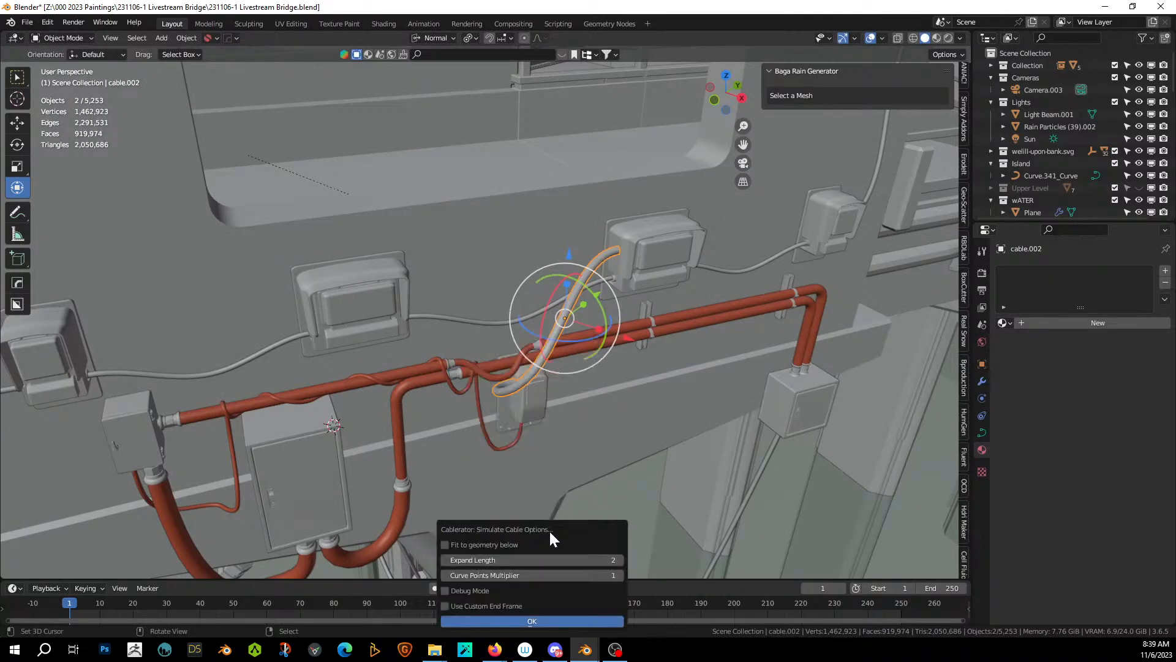
{"action": "left_click", "coordinate": [540, 621]}
Adjust the curve handle of the sagging cable near the small meter box to reshape its lower loop.
{"action": "middle_click_drag", "start_coordinate": [545, 573], "coordinate": [596, 459]}
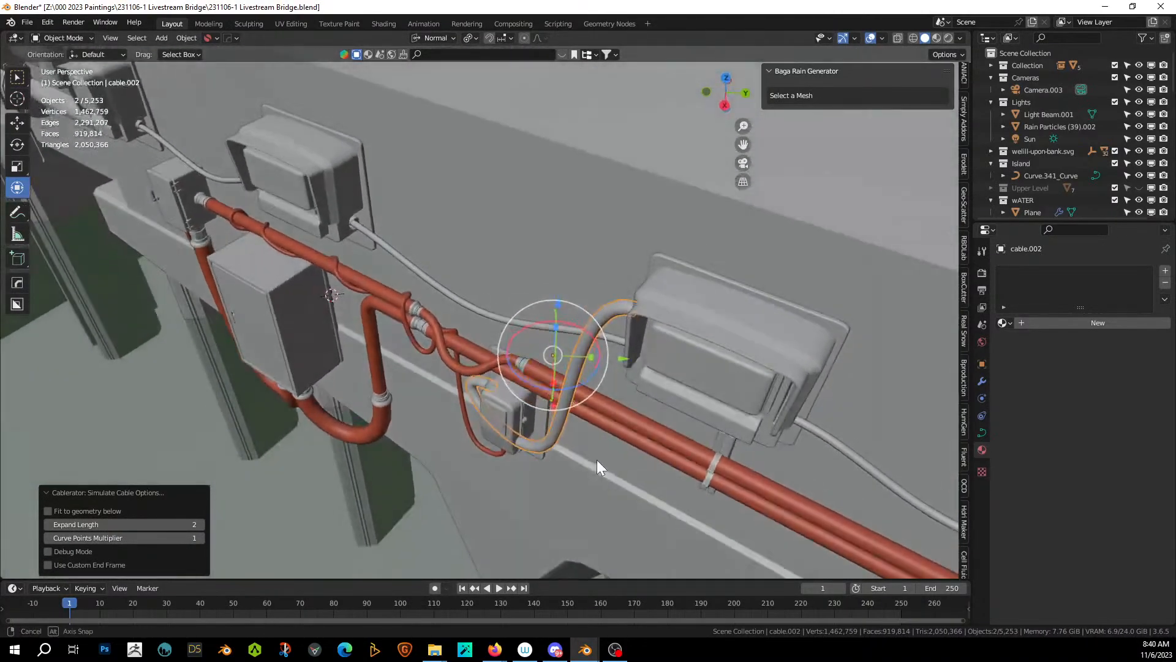
{"action": "key", "text": "Tab"}
{"action": "left_click", "coordinate": [548, 442]}
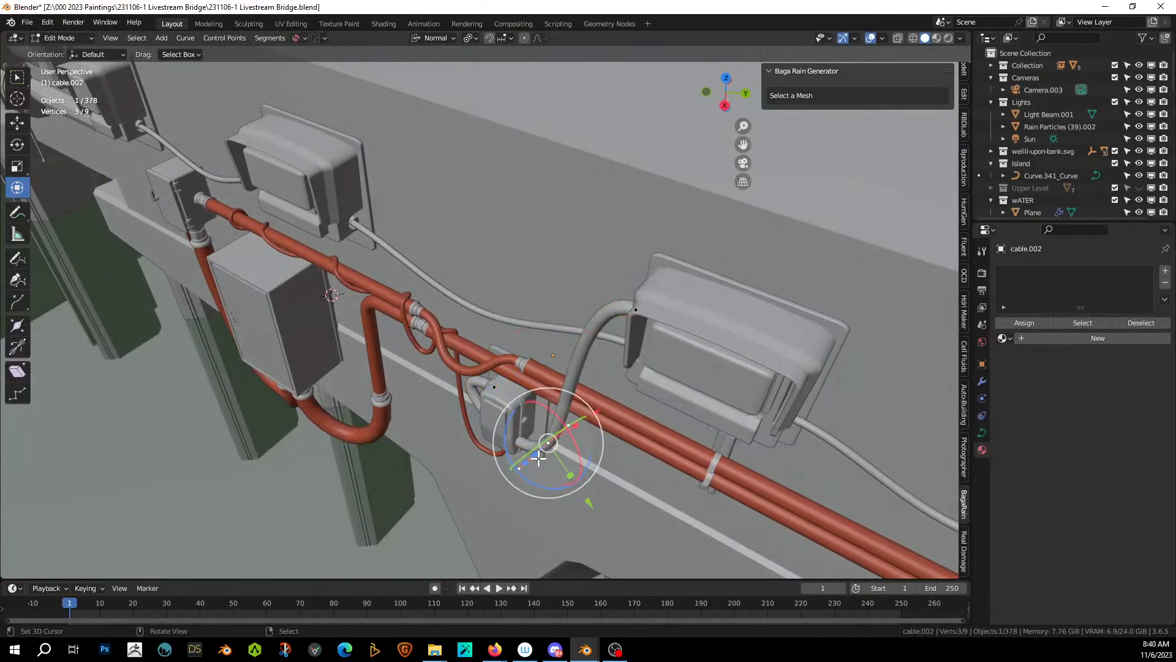
{"action": "left_click", "coordinate": [494, 390]}
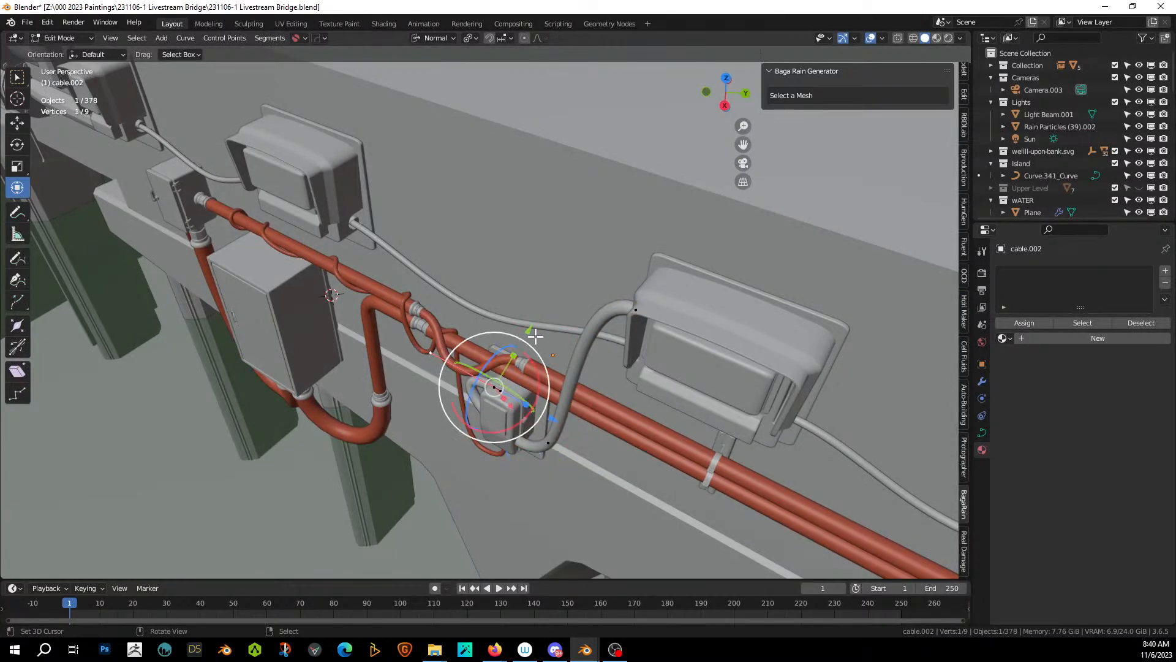
{"action": "left_click_drag", "start_coordinate": [528, 330], "coordinate": [495, 421]}
{"action": "middle_click_drag", "start_coordinate": [495, 421], "coordinate": [544, 374]}
{"action": "key", "text": "Tab"}
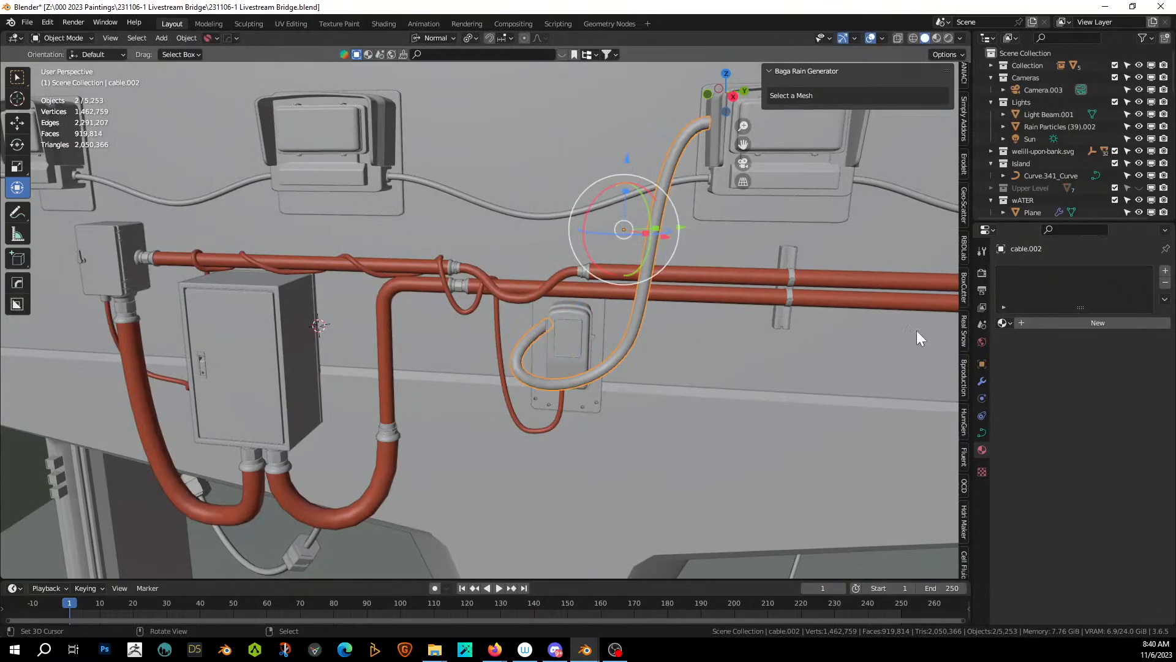
Assign the existing wires_mat material to the cable and save the file.
{"action": "left_click", "coordinate": [1008, 323]}
{"action": "type", "text": "wire"}
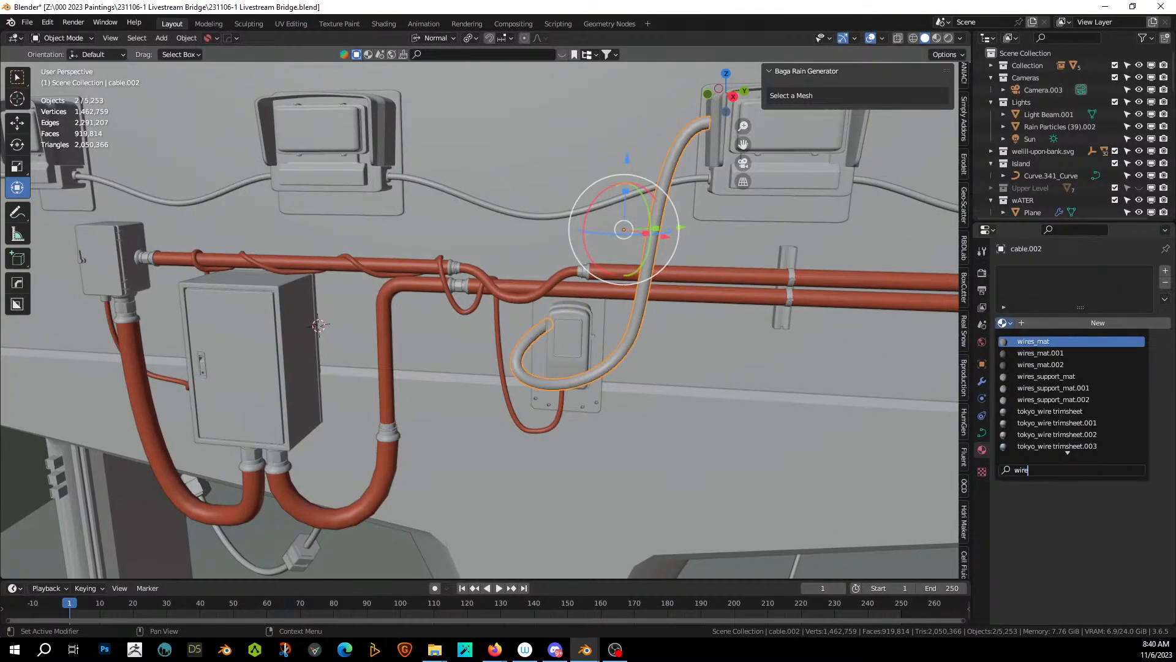
{"action": "key", "text": "Return"}
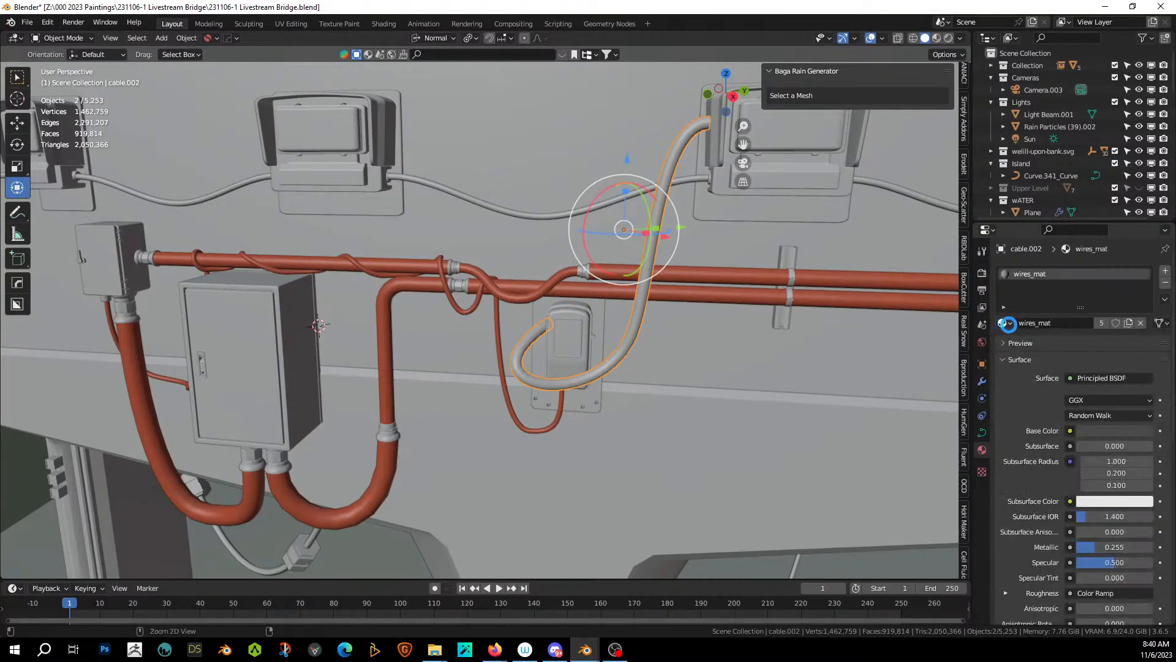
{"action": "key", "text": "ctrl+s"}
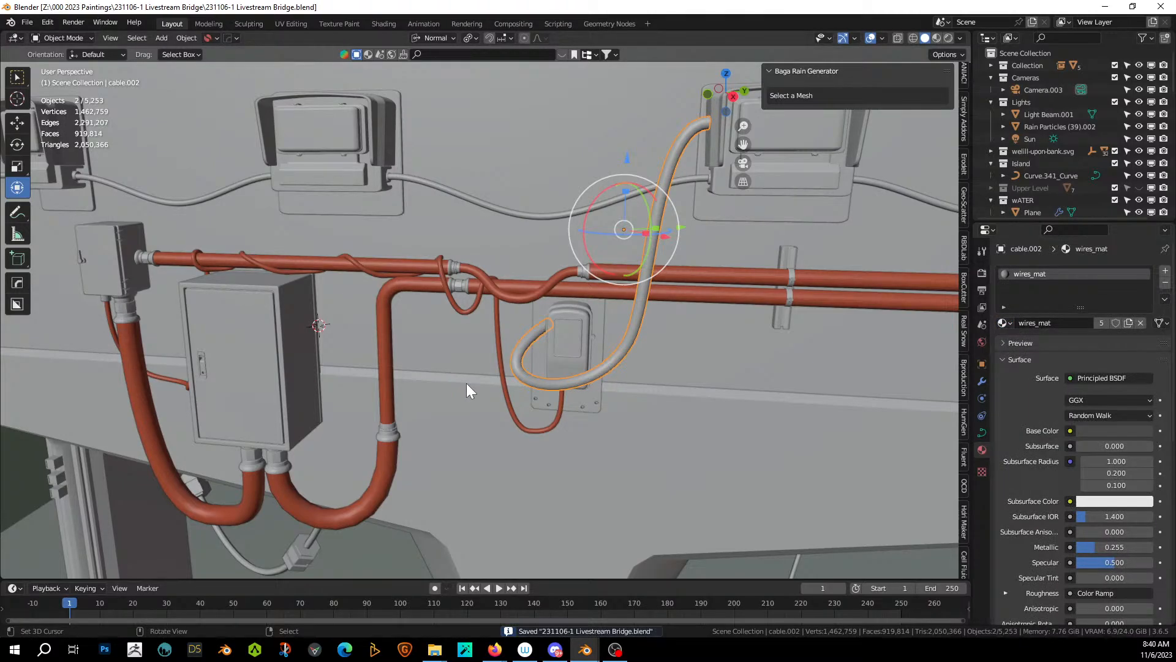
Check the bridge detailing through the scene camera, save the file, and inspect the quay beside the bridge.
{"action": "middle_click_drag", "start_coordinate": [466, 384], "coordinate": [542, 347]}
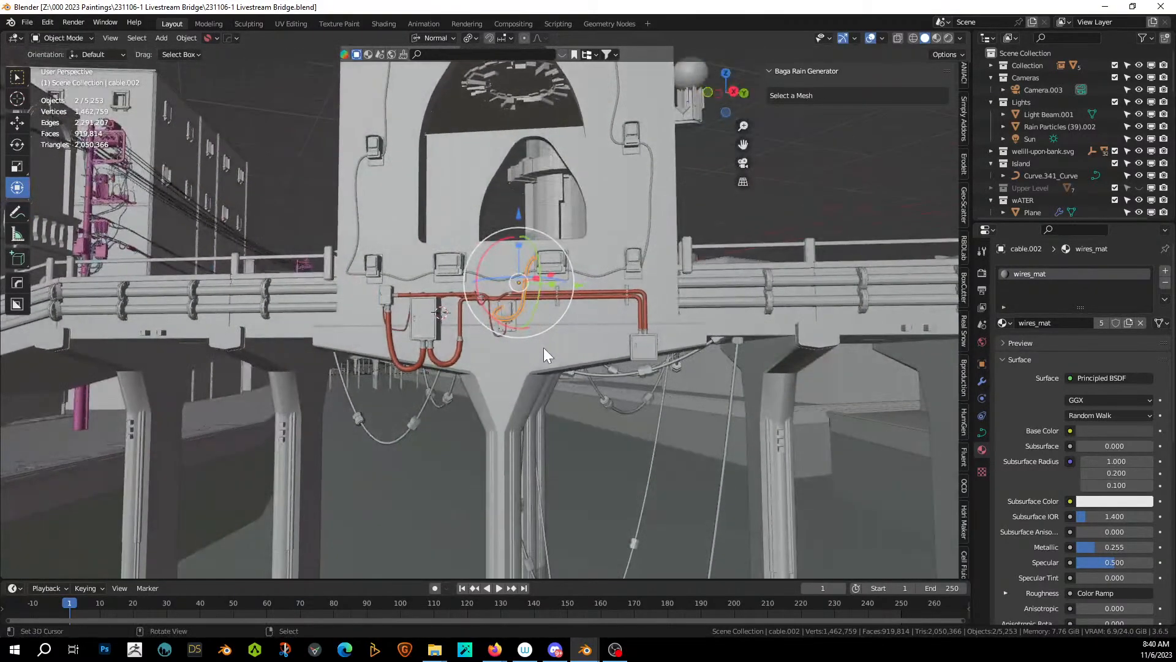
{"action": "key", "text": "KP_0"}
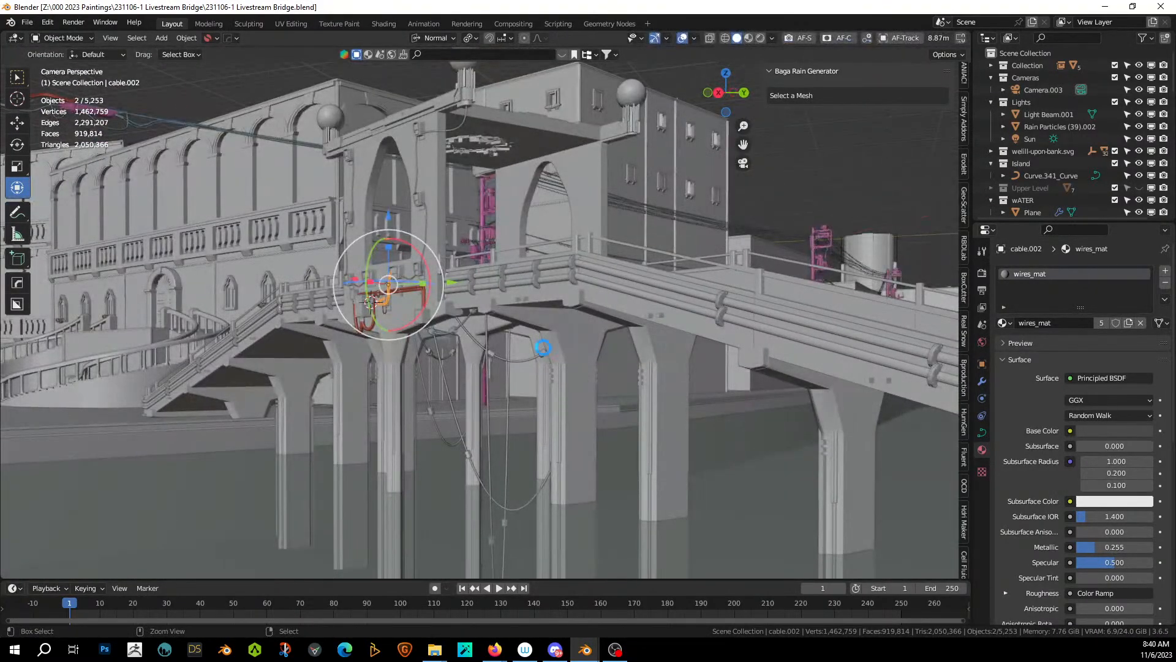
{"action": "key", "text": "ctrl+s"}
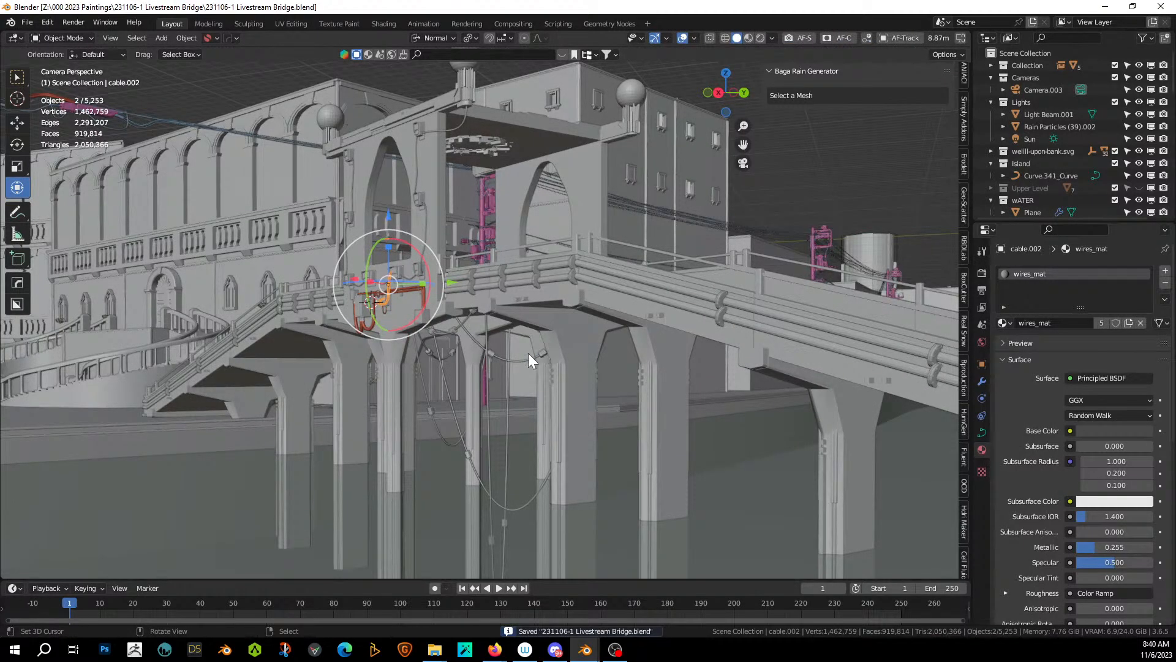
{"action": "scroll", "coordinate": [528, 353], "scroll_direction": "down", "scroll_amount": 2}
{"action": "scroll", "coordinate": [529, 354], "scroll_direction": "down", "scroll_amount": 1}
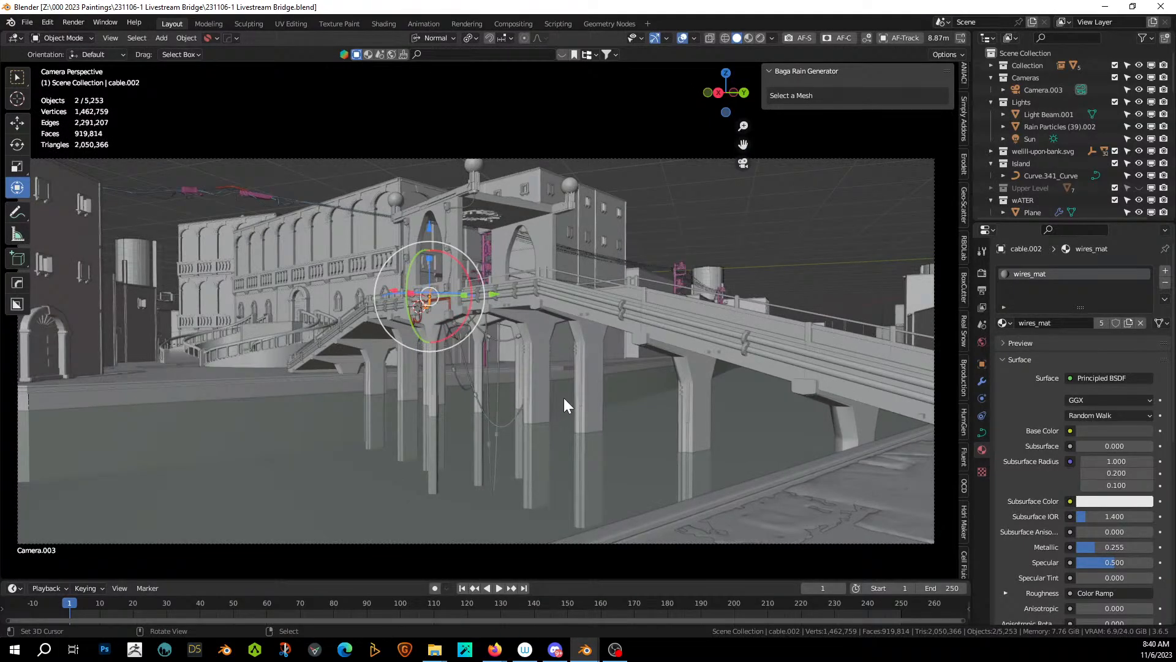
{"action": "middle_click_drag", "start_coordinate": [391, 371], "coordinate": [811, 387]}
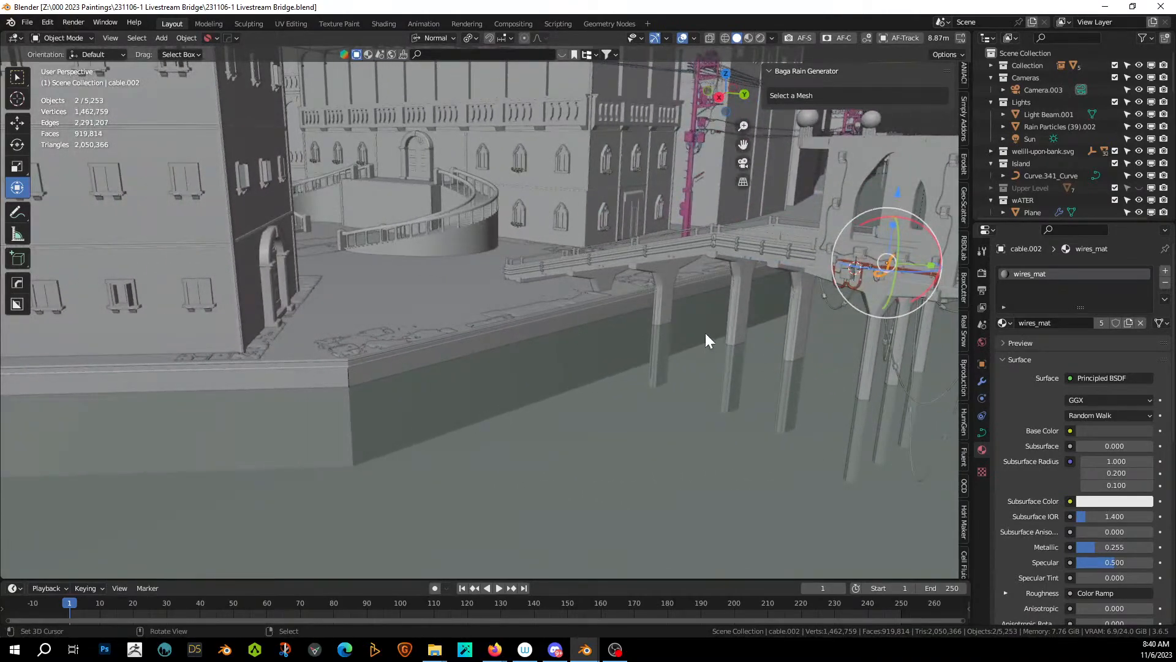
{"action": "middle_click_drag", "start_coordinate": [708, 340], "coordinate": [552, 356]}
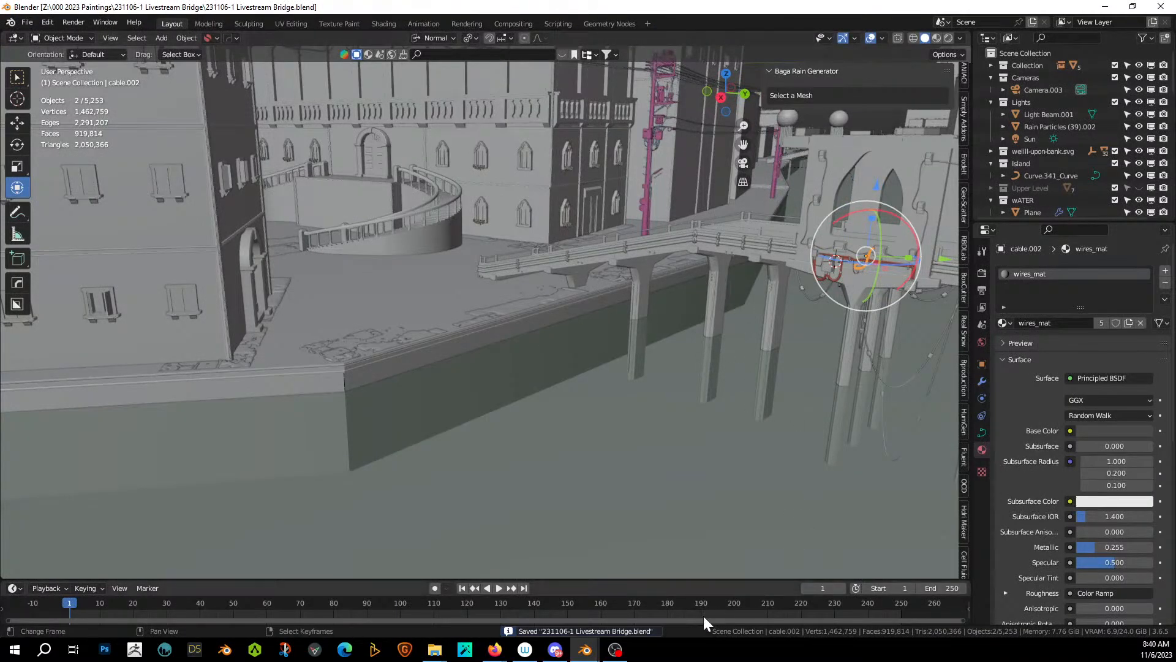
Copy Wall Misc - Wire Assembly _022 from the Tokyo street assets file and return to the bridge file's camera view.
{"action": "mouse_move", "coordinate": [585, 649]}
{"action": "left_click", "coordinate": [579, 619]}
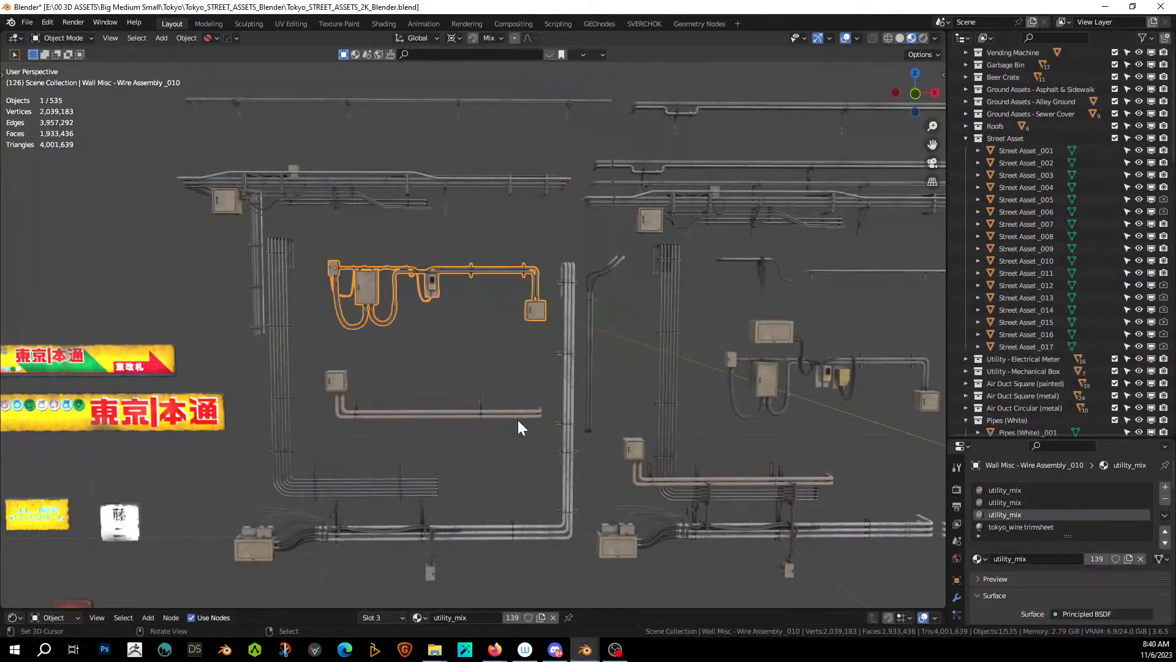
{"action": "middle_click_drag", "start_coordinate": [542, 385], "coordinate": [839, 439], "text": "shift"}
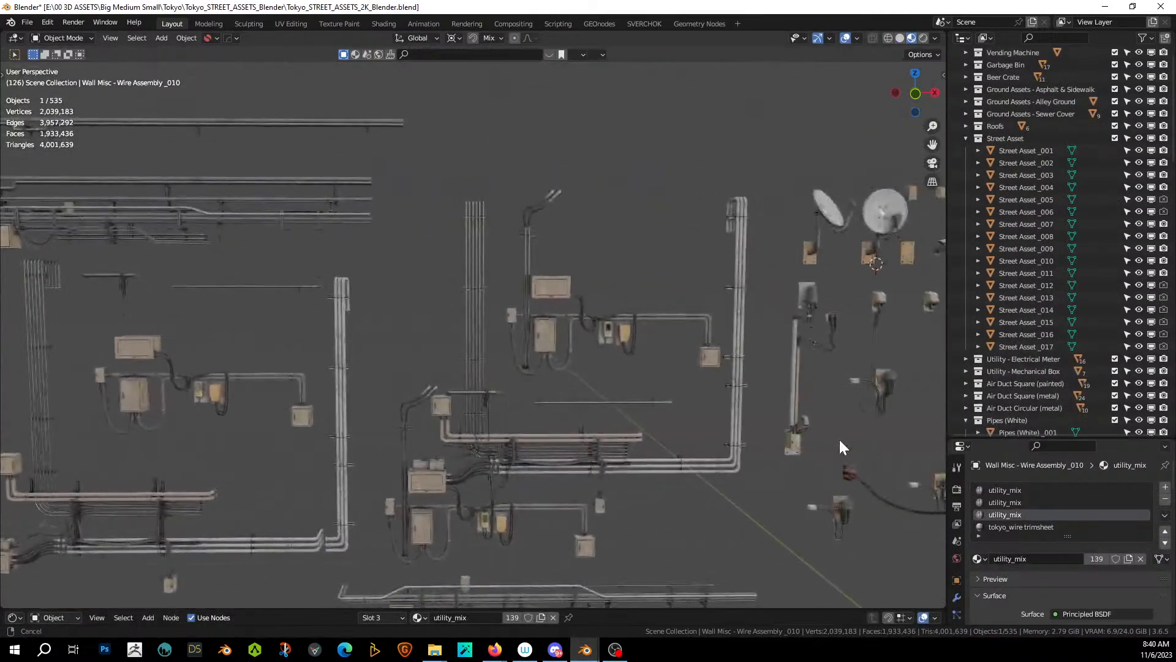
{"action": "left_click", "coordinate": [547, 439]}
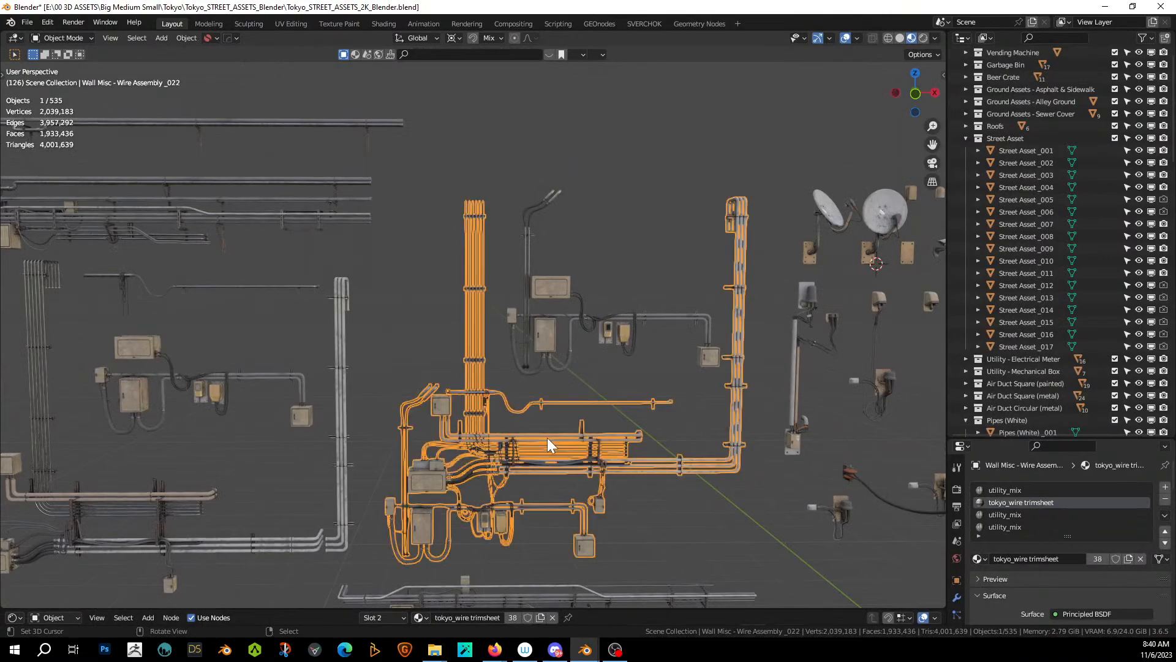
{"action": "key", "text": "ctrl+c"}
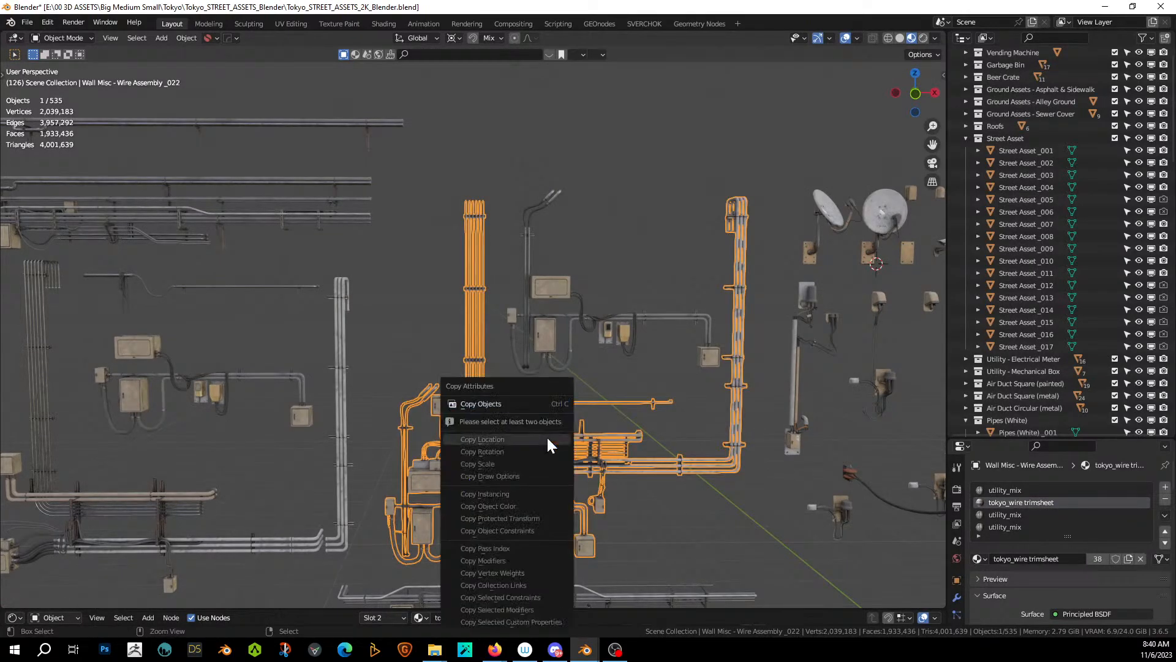
{"action": "left_click", "coordinate": [526, 403]}
{"action": "key", "text": "alt+Tab"}
{"action": "key", "text": "KP_0"}
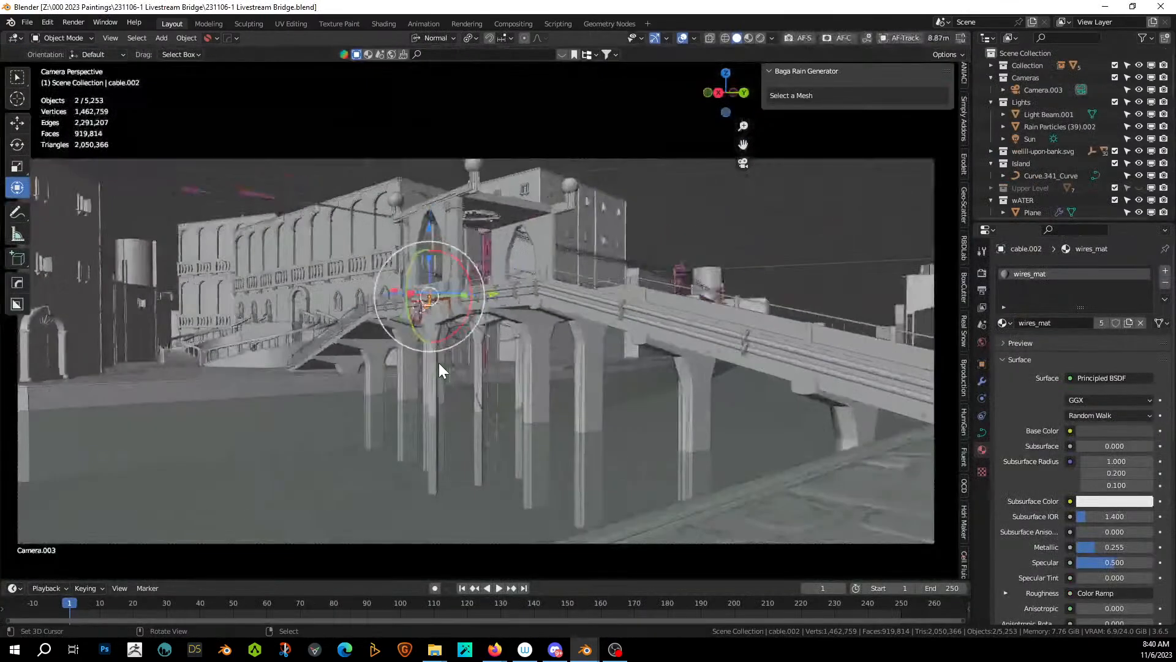
Paste the copied wire assembly, set its origin to the 3D cursor, and bring its geometry to that origin.
{"action": "scroll", "coordinate": [594, 376], "scroll_direction": "down", "scroll_amount": 1}
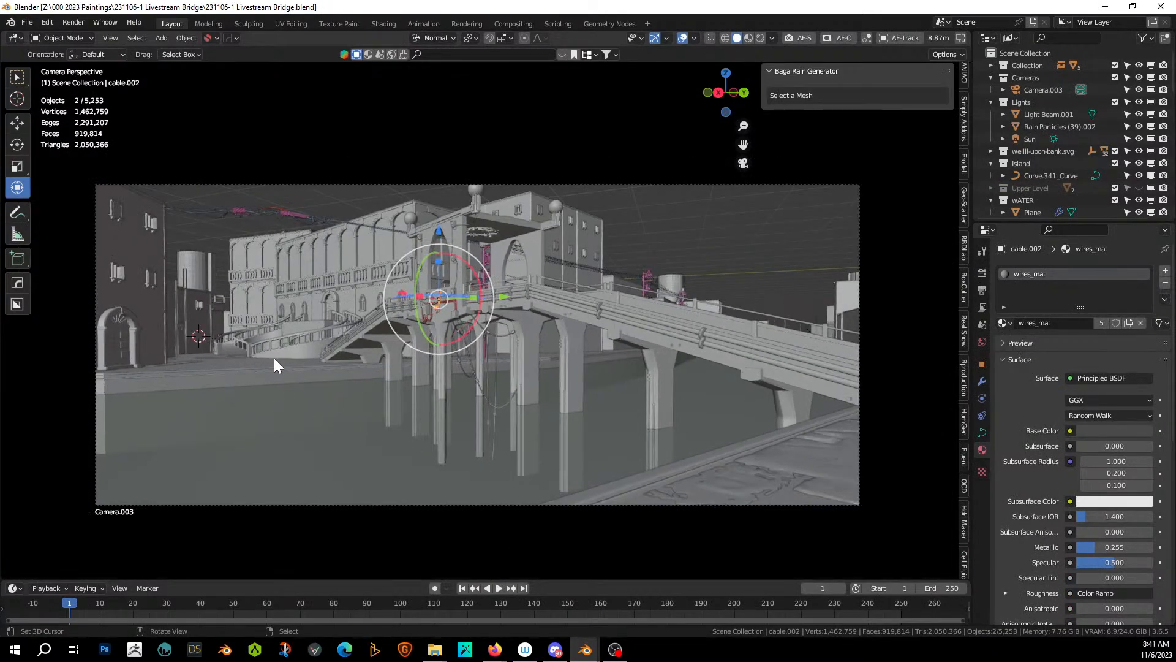
{"action": "key", "text": "ctrl+v"}
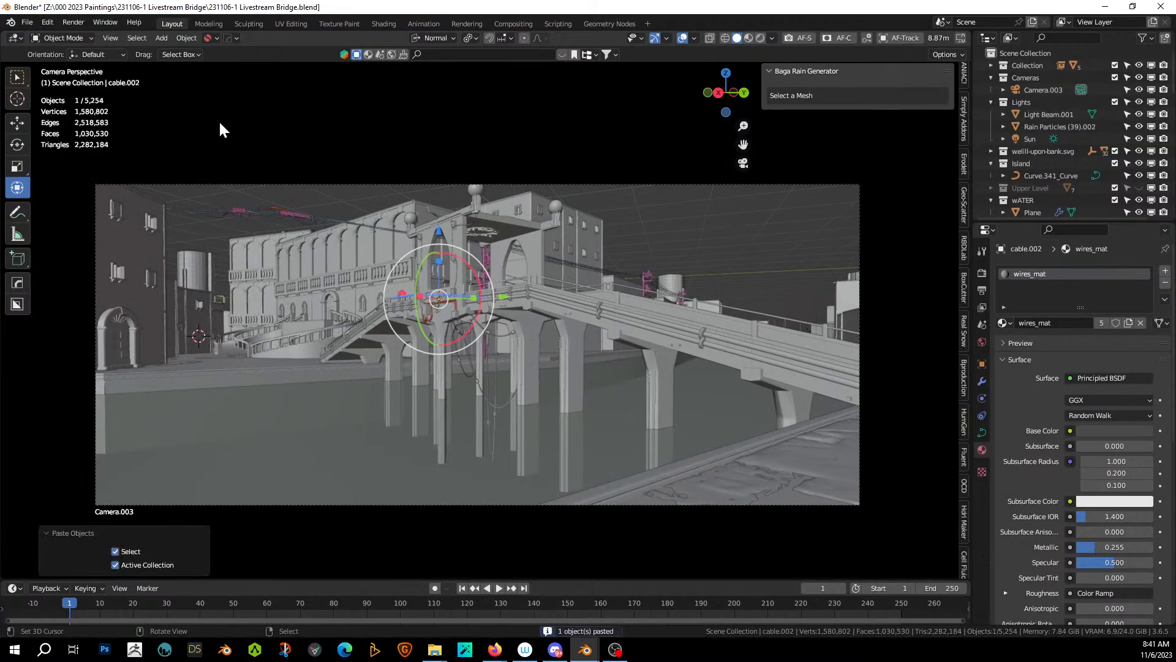
{"action": "left_click", "coordinate": [187, 38]}
{"action": "mouse_move", "coordinate": [286, 64]}
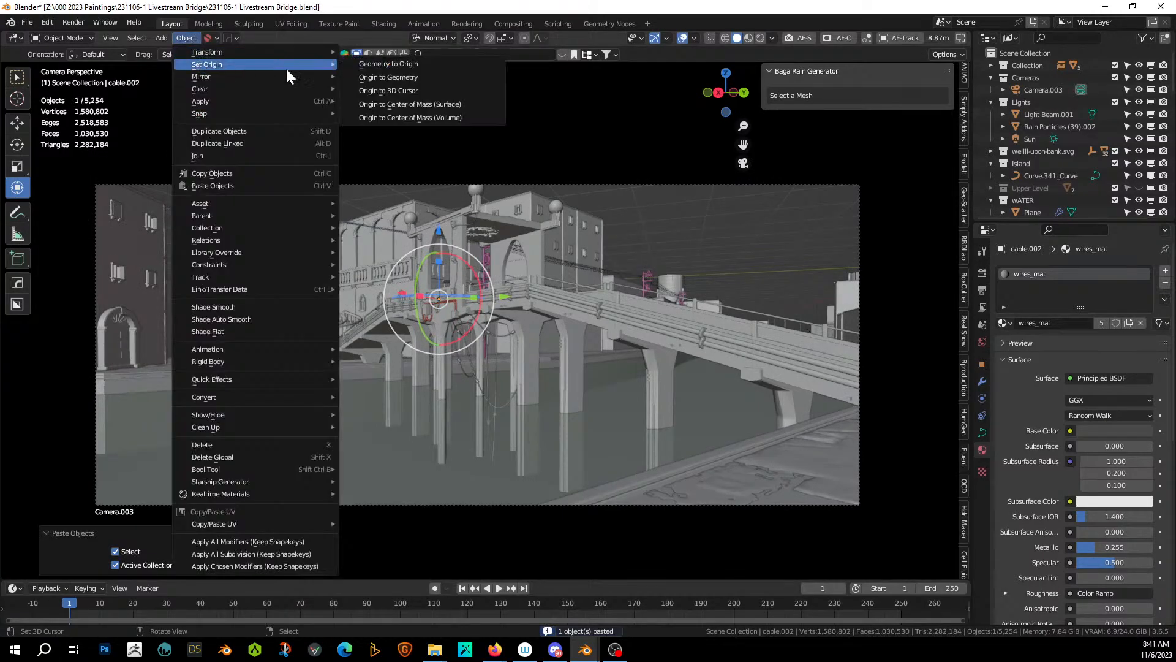
{"action": "left_click", "coordinate": [410, 89]}
{"action": "left_click", "coordinate": [186, 39]}
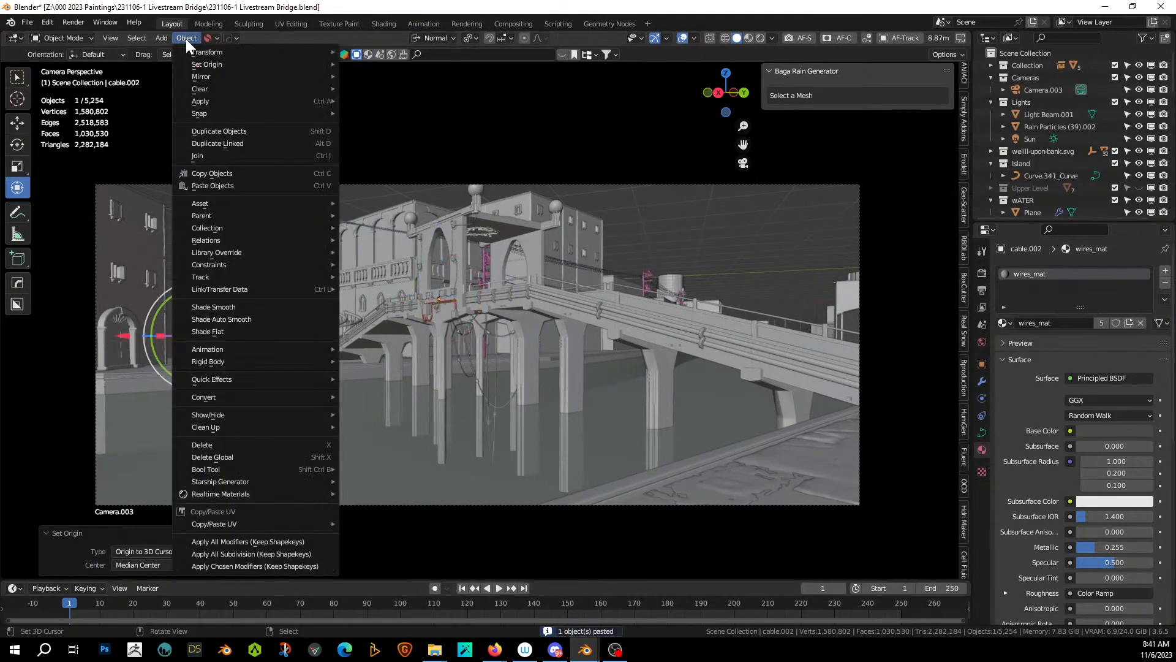
{"action": "mouse_move", "coordinate": [226, 62]}
{"action": "left_click", "coordinate": [390, 61]}
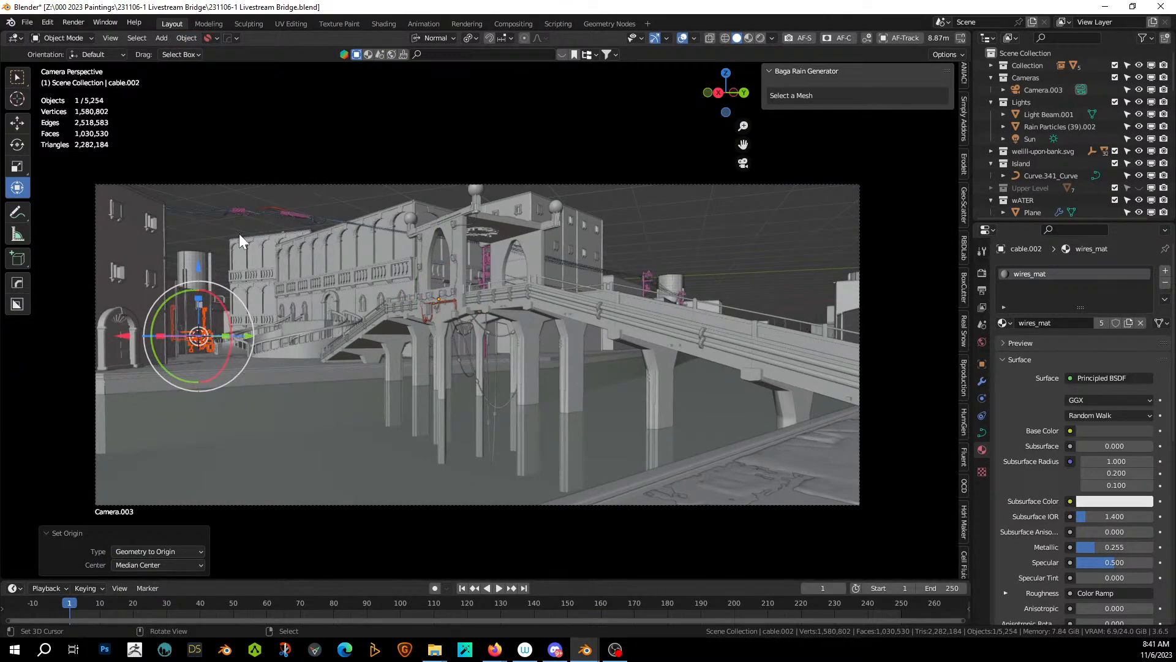
Rotate the wire assembly about -168° around Z in top view and move it against the building wall.
{"action": "key", "text": "KP_Decimal"}
{"action": "middle_click_drag", "start_coordinate": [400, 368], "coordinate": [290, 450]}
{"action": "key", "text": "KP_7"}
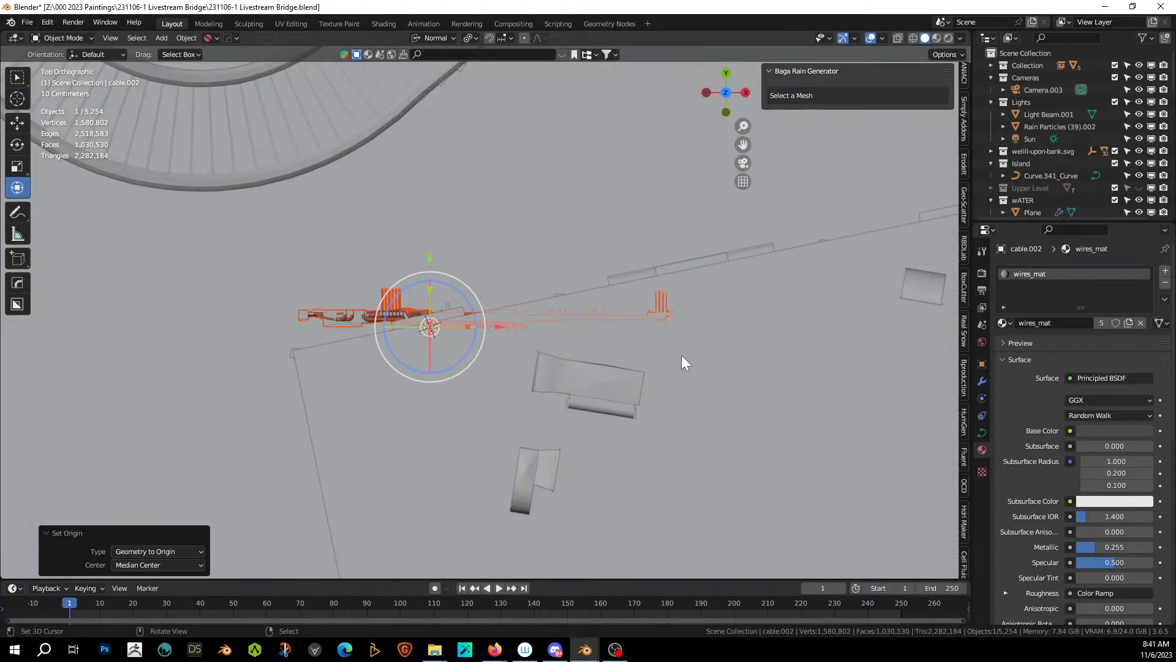
{"action": "middle_click_drag", "start_coordinate": [681, 355], "coordinate": [911, 321]}
{"action": "key", "text": "KP_7"}
{"action": "left_click_drag", "start_coordinate": [452, 284], "coordinate": [395, 444]}
{"action": "key", "text": "g"}
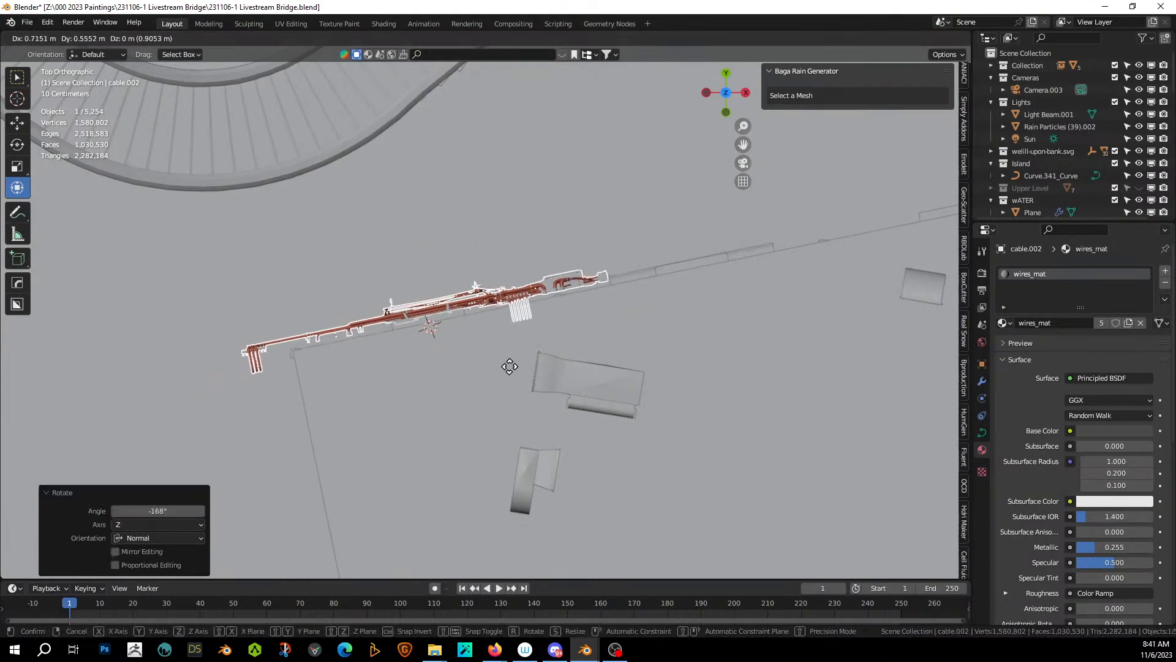
{"action": "left_click", "coordinate": [509, 372]}
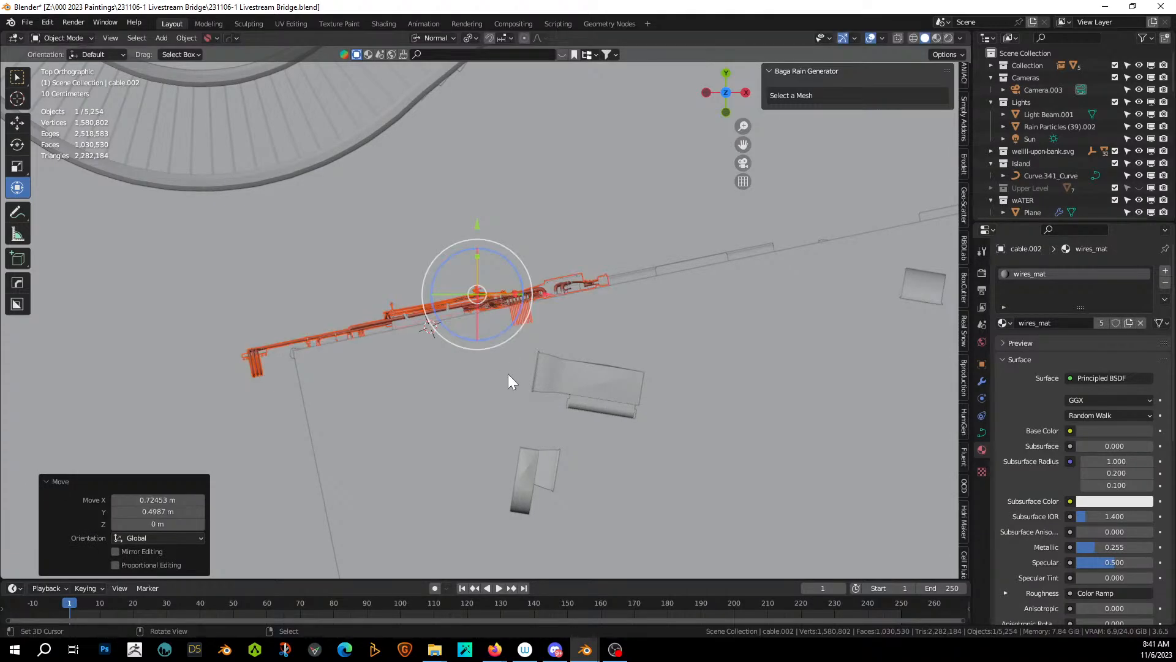
Shift the wire assembly along the wall about -1.19 m in X and -0.24 m in Y, and raise it about 1.14 m.
{"action": "middle_click_drag", "start_coordinate": [508, 374], "coordinate": [767, 276]}
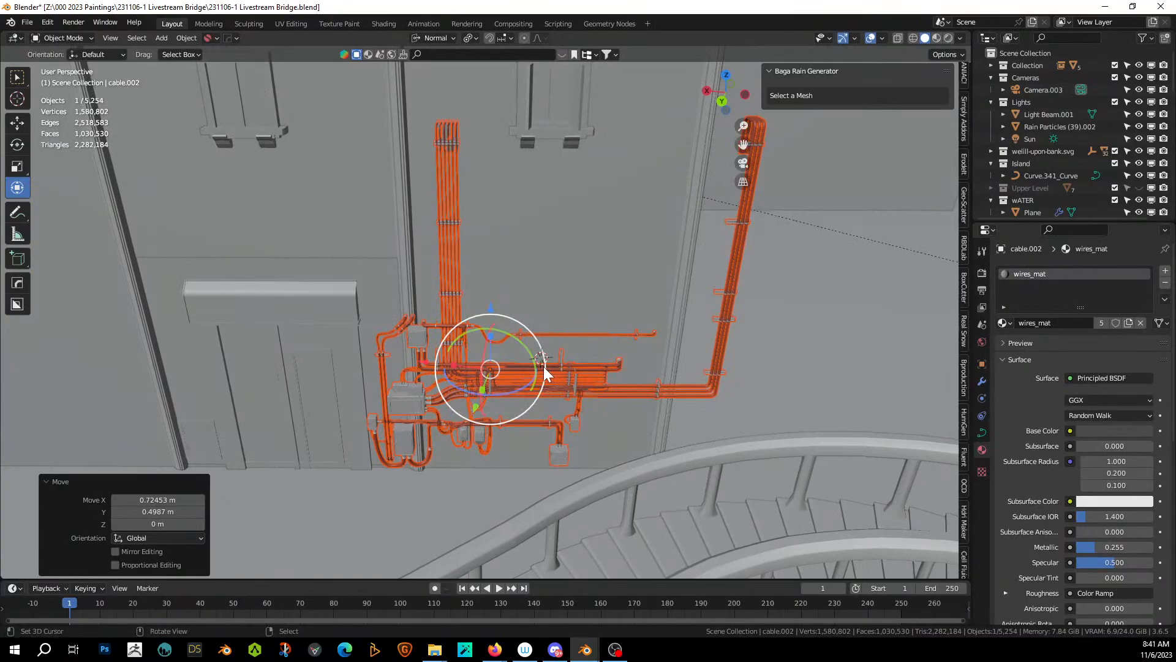
{"action": "middle_click_drag", "start_coordinate": [543, 366], "coordinate": [549, 444]}
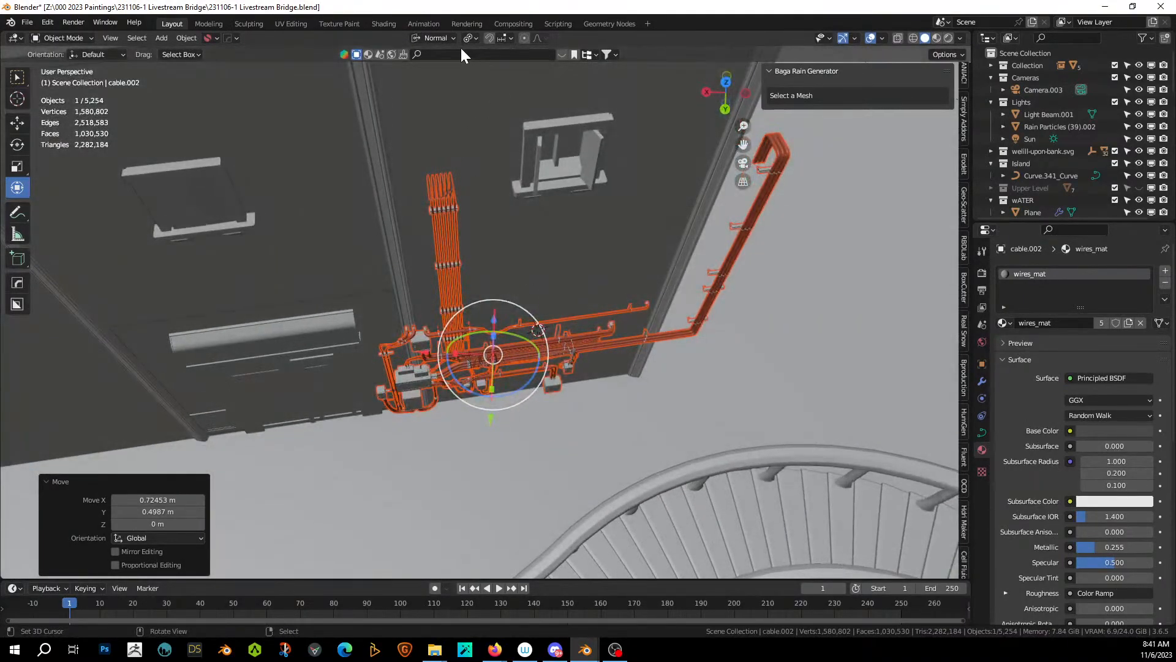
{"action": "key", "text": "KP_7"}
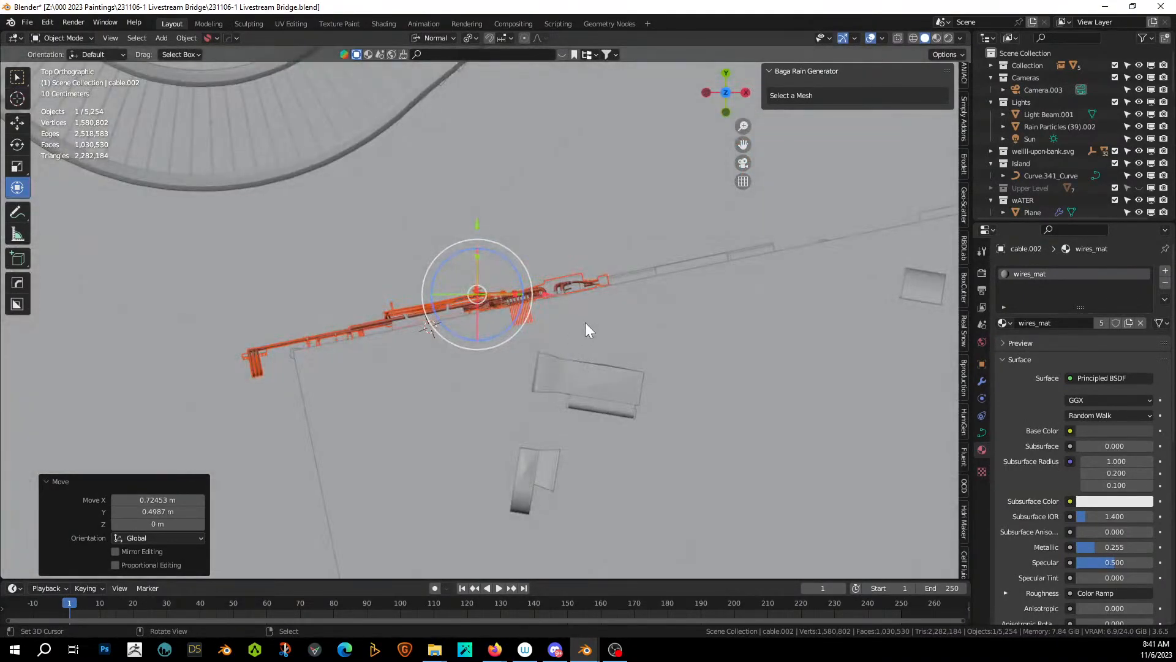
{"action": "key", "text": "g"}
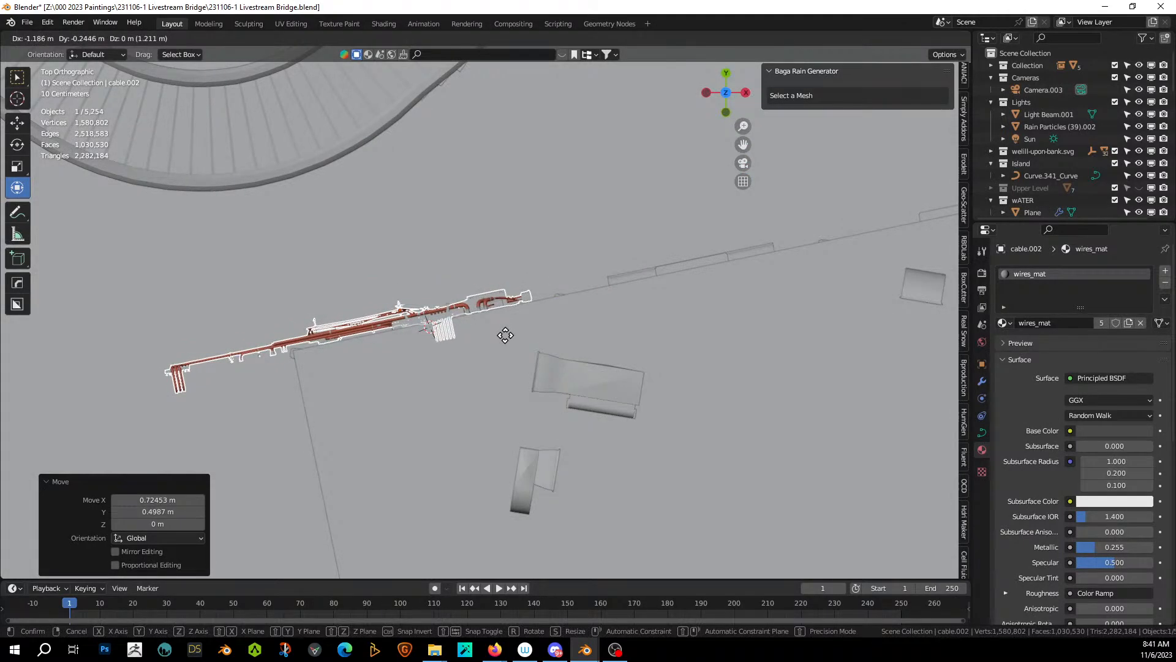
{"action": "left_click", "coordinate": [505, 335]}
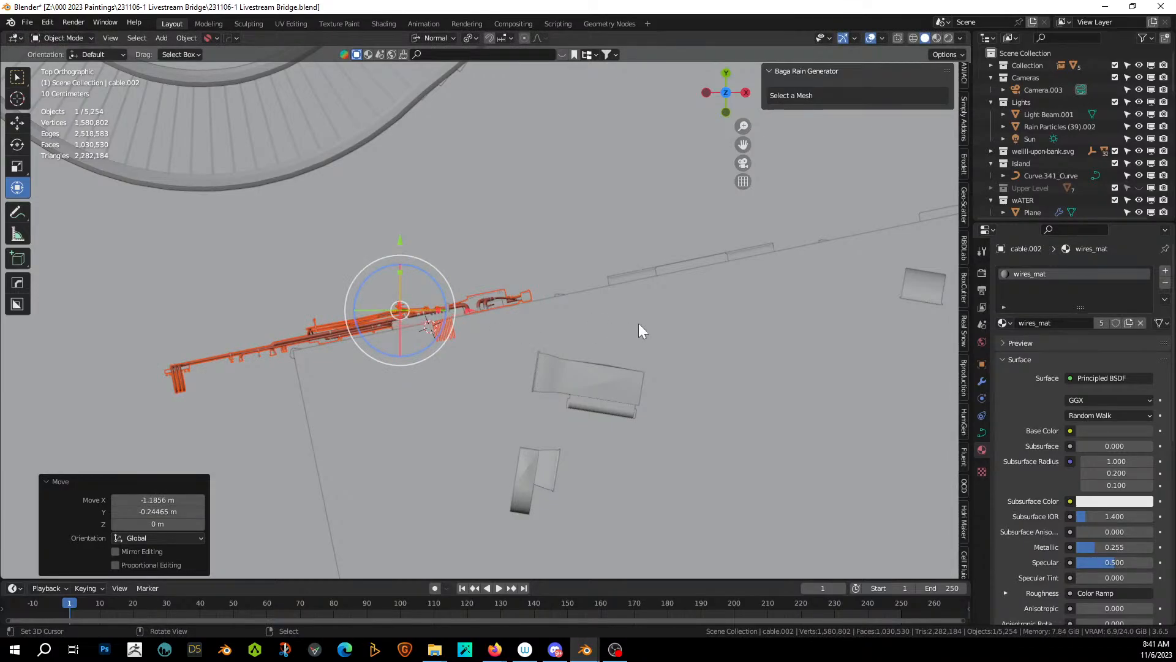
{"action": "middle_click_drag", "start_coordinate": [436, 357], "coordinate": [578, 340]}
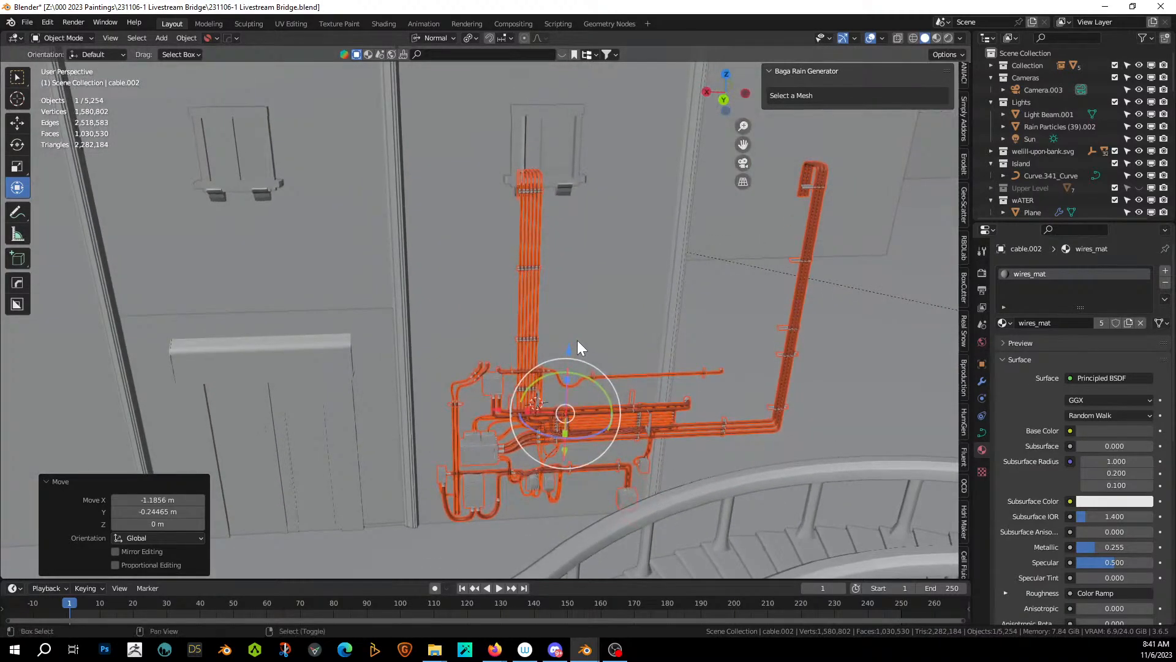
{"action": "left_click_drag", "start_coordinate": [568, 352], "coordinate": [568, 292]}
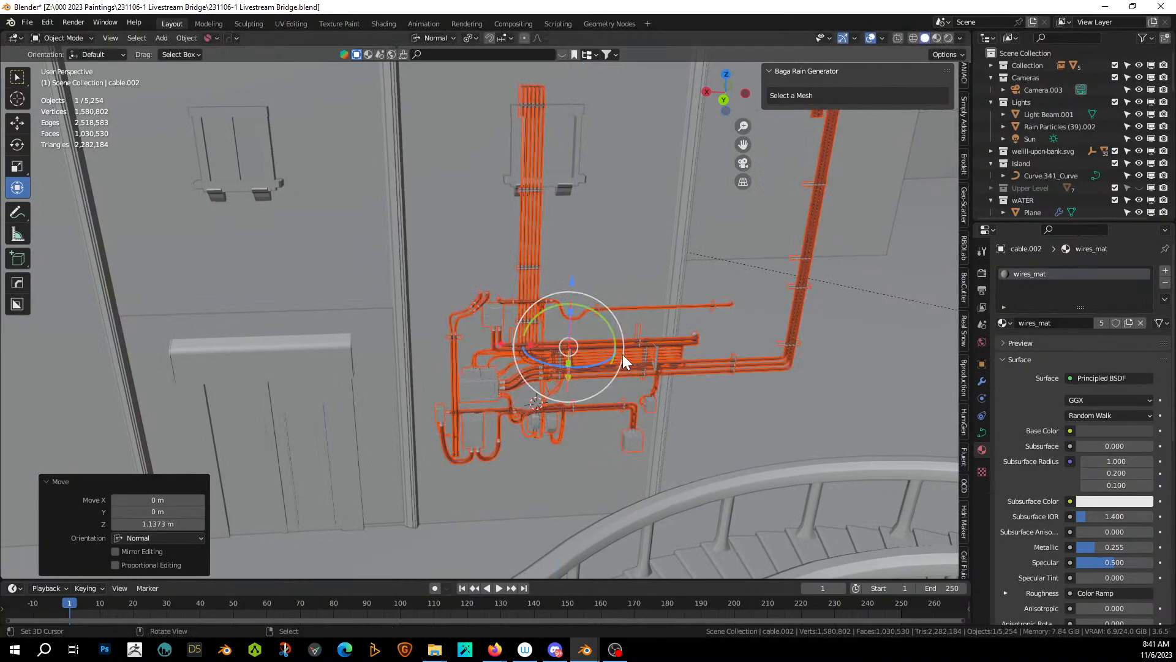
Set the transform orientation to Local, shift the wire assembly about 0.52 m in X and 0.19 m in Y, and save the file.
{"action": "middle_click_drag", "start_coordinate": [641, 364], "coordinate": [644, 464]}
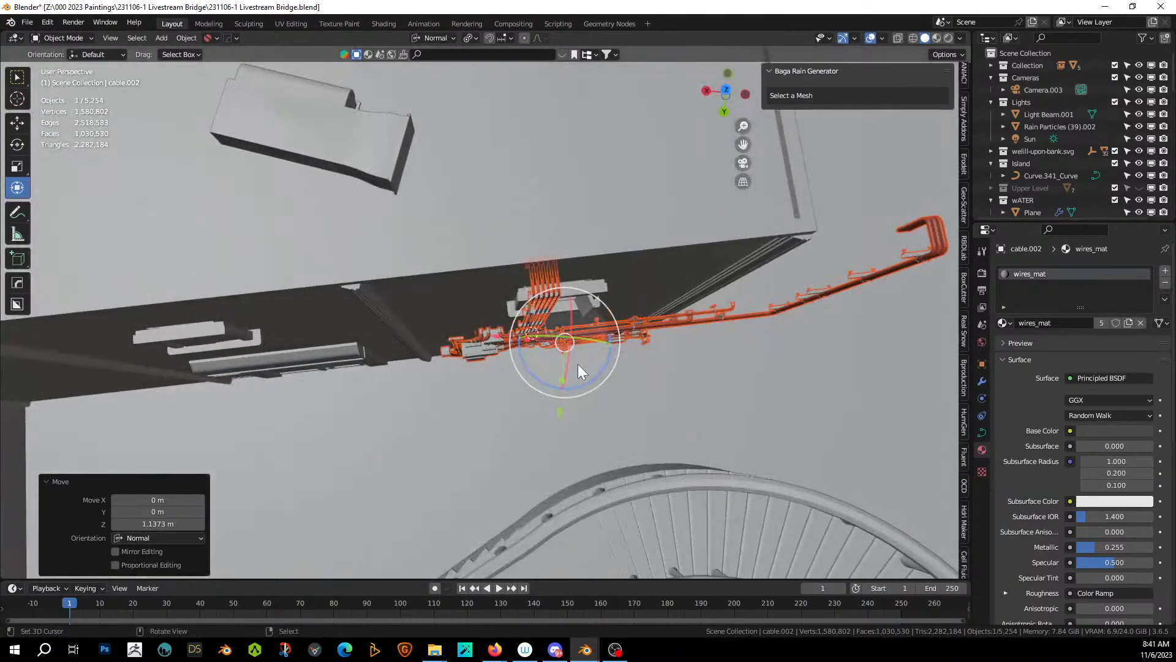
{"action": "left_click", "coordinate": [442, 40]}
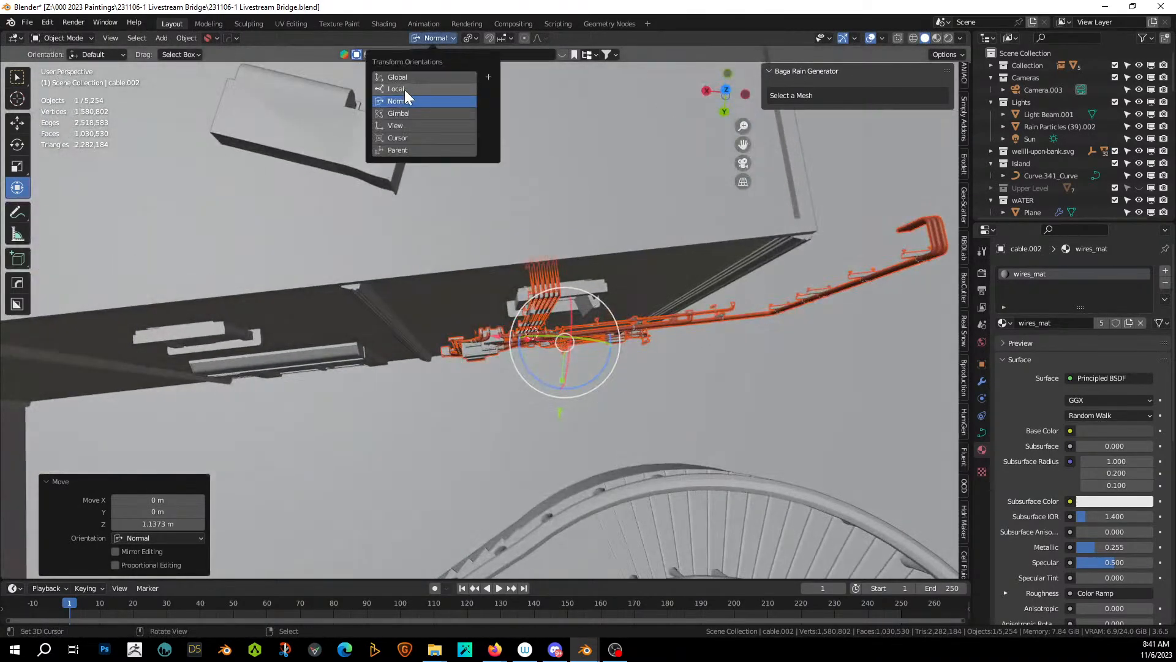
{"action": "left_click", "coordinate": [404, 90]}
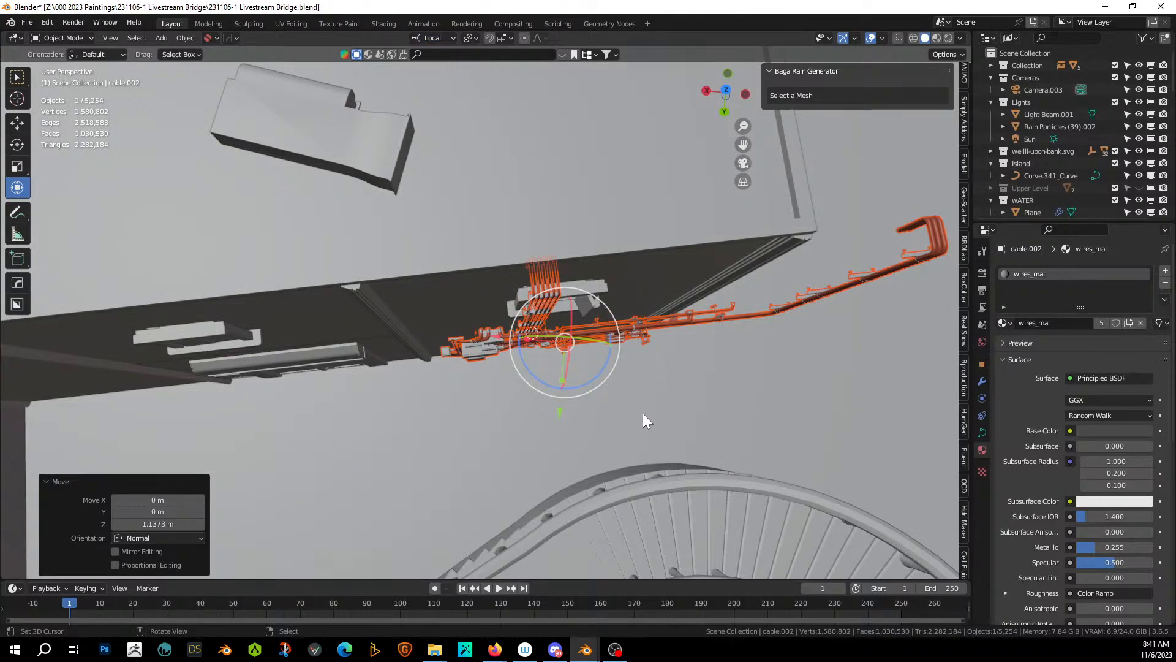
{"action": "key", "text": "KP_7"}
{"action": "key", "text": "g"}
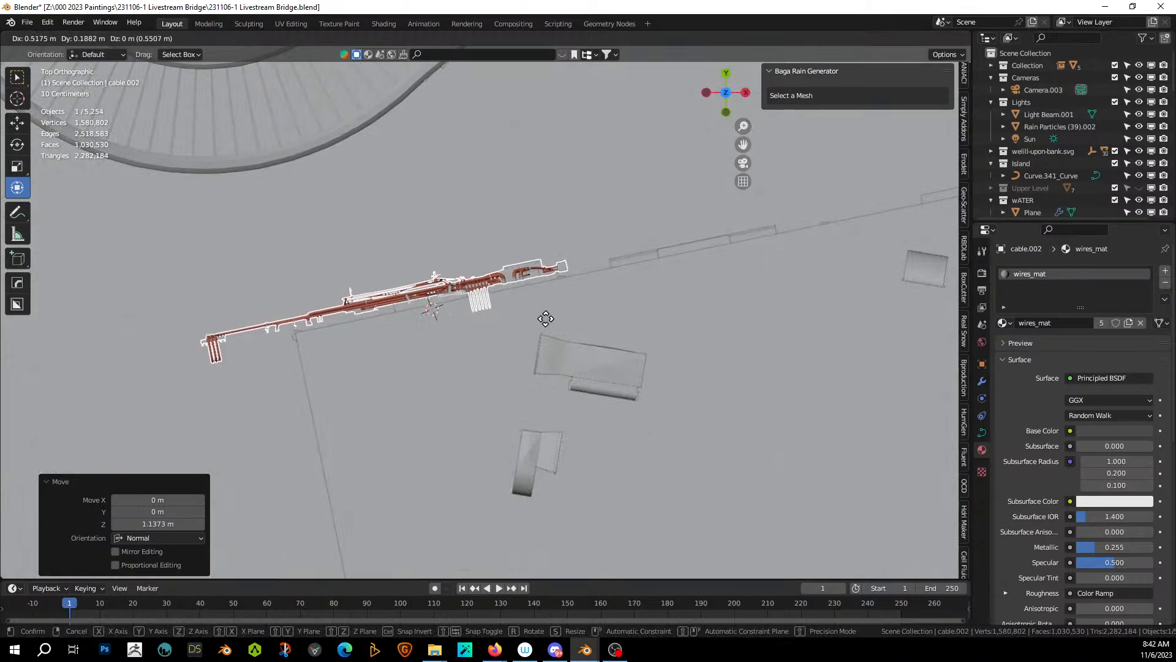
{"action": "left_click", "coordinate": [546, 319]}
{"action": "middle_click_drag", "start_coordinate": [547, 318], "coordinate": [429, 463]}
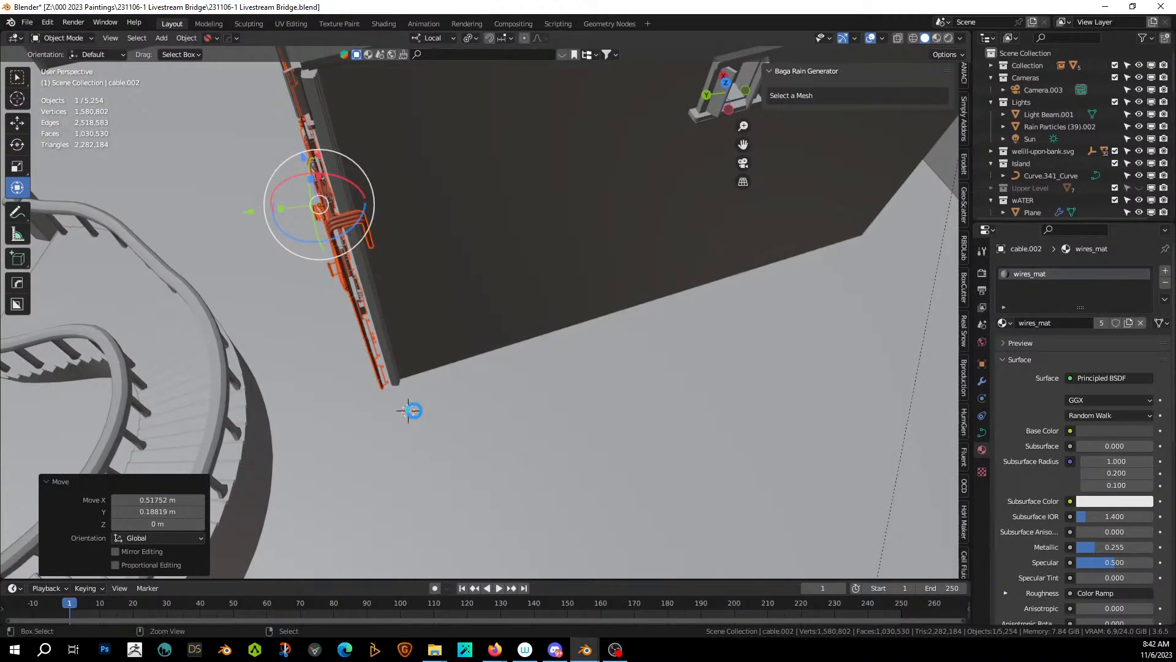
{"action": "key", "text": "ctrl+s"}
Add a cylinder at the 3D cursor by the wall corner and scale it to about 0.39 in X and Y only.
{"action": "key", "text": "shift+a"}
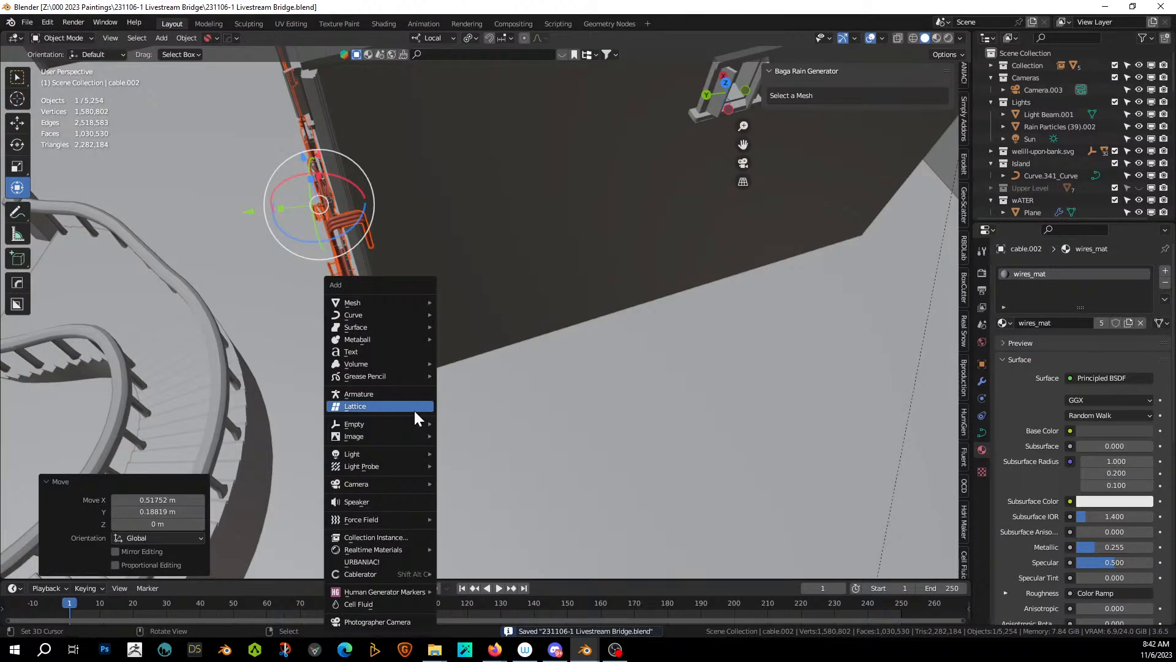
{"action": "mouse_move", "coordinate": [385, 304]}
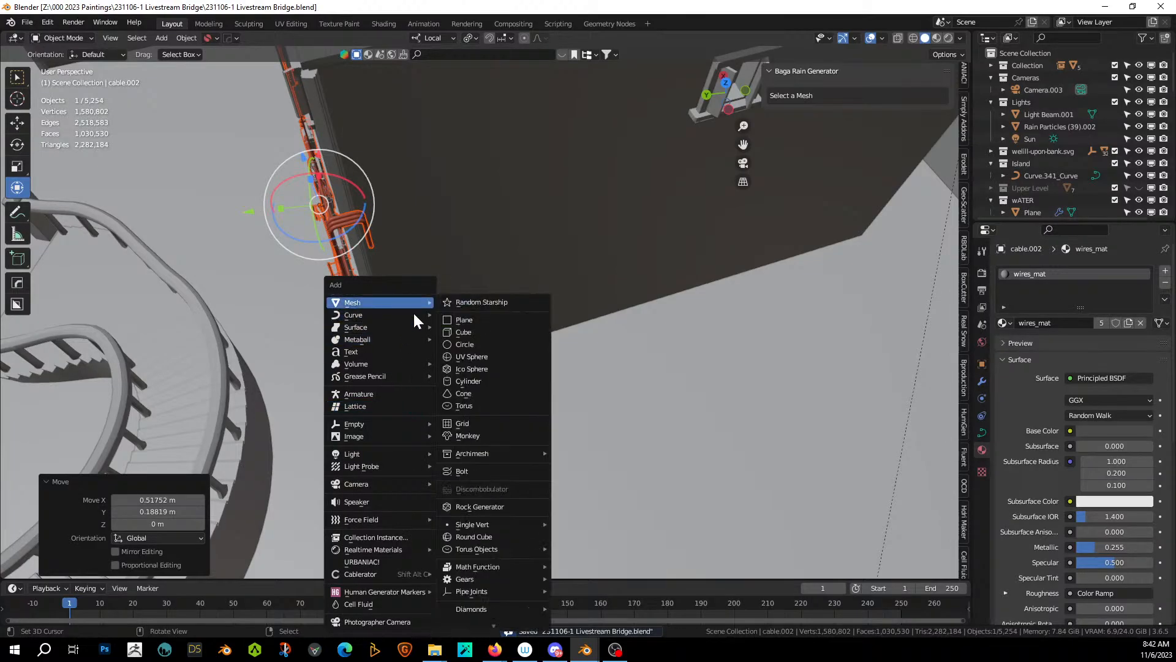
{"action": "left_click", "coordinate": [513, 383]}
{"action": "middle_click_drag", "start_coordinate": [513, 383], "coordinate": [553, 425]}
{"action": "key", "text": "s"}
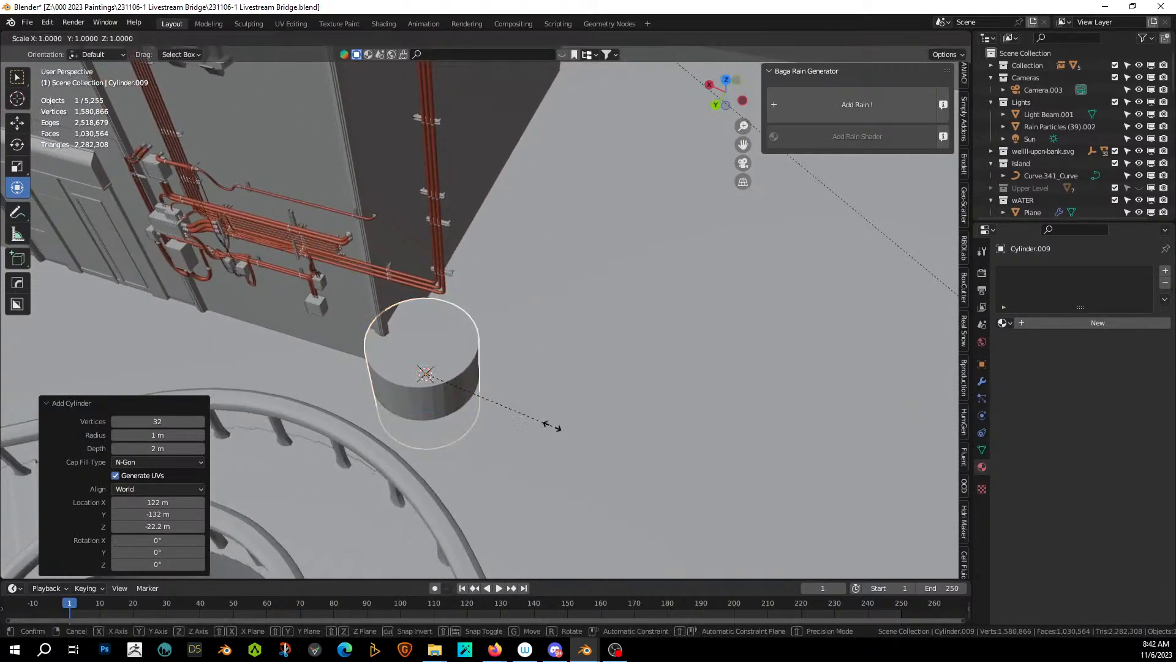
{"action": "key", "text": "shift+z"}
{"action": "key", "text": "shift+z"}
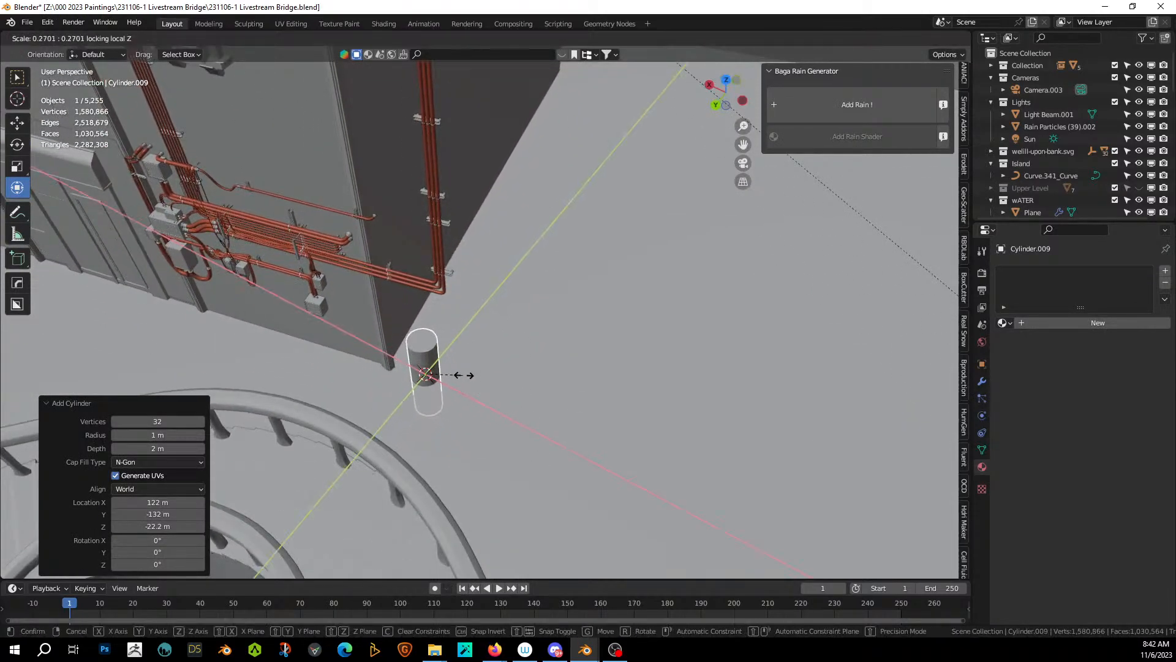
{"action": "left_click", "coordinate": [469, 391]}
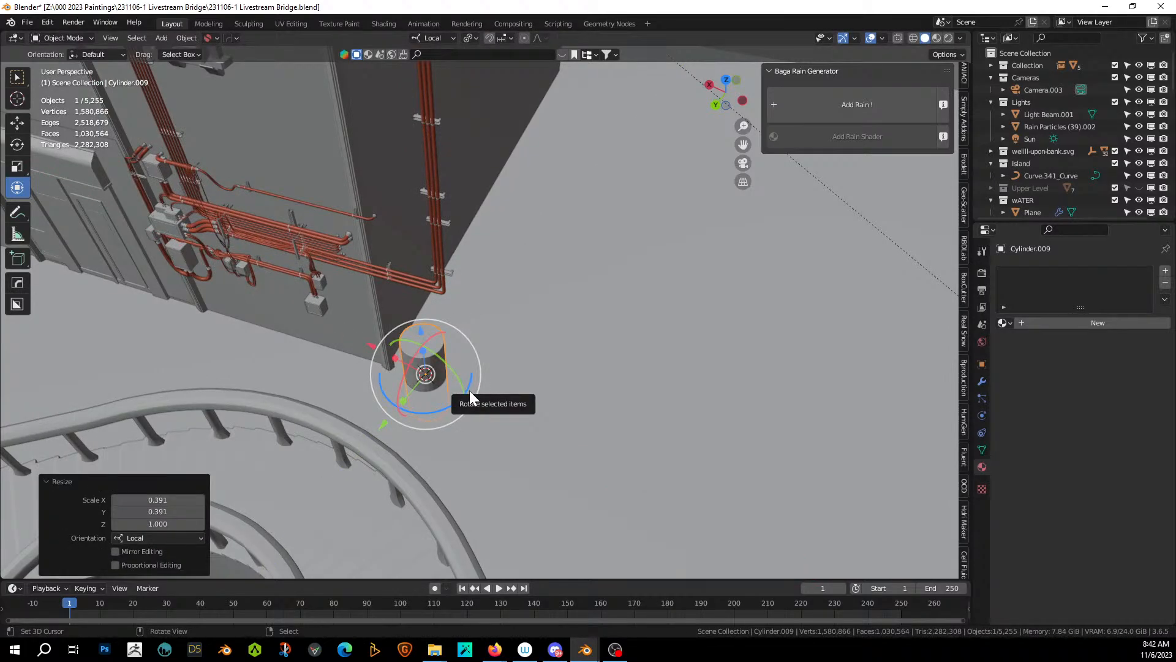
Raise the cylinder 1 m along Z and position it in top view beside the wire bundle's bent end.
{"action": "key", "text": "g"}
{"action": "key", "text": "z"}
{"action": "key", "text": "z"}
{"action": "key", "text": "1"}
{"action": "key", "text": "Return"}
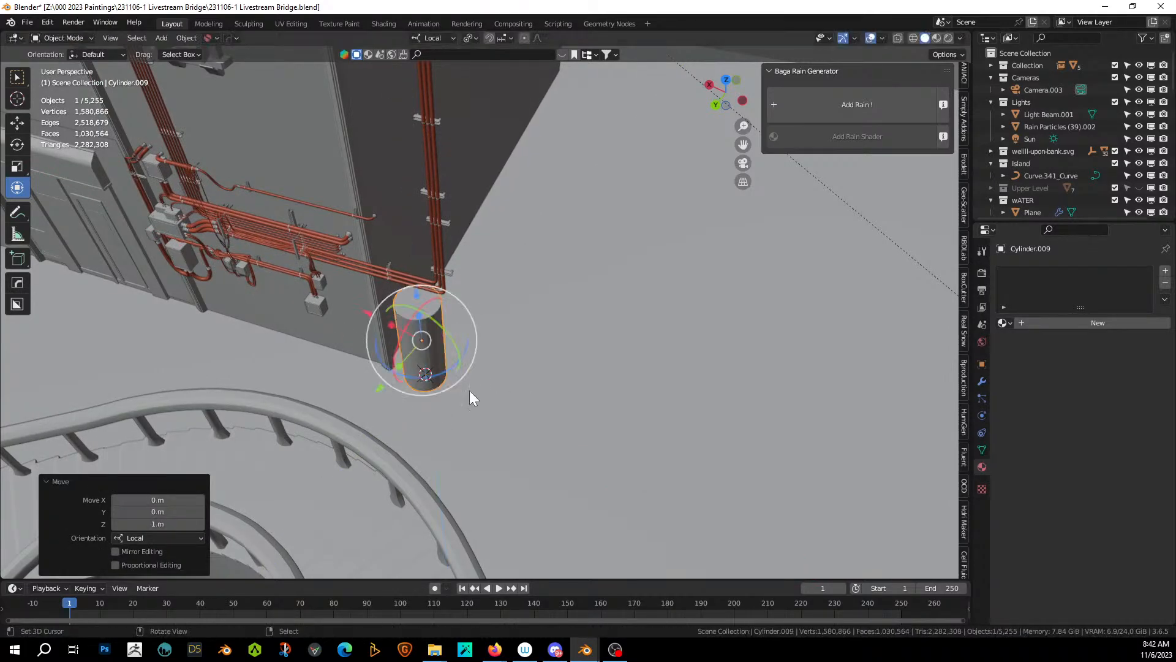
{"action": "key", "text": "KP_7"}
{"action": "key", "text": "g"}
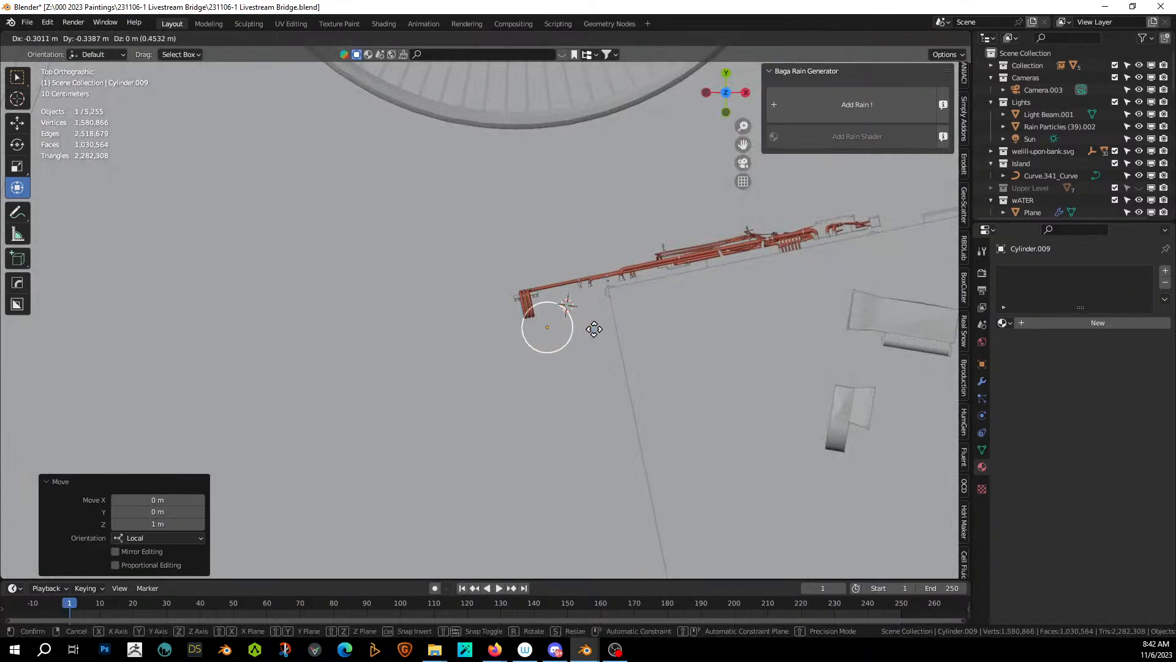
{"action": "left_click", "coordinate": [582, 334]}
{"action": "middle_click_drag", "start_coordinate": [582, 334], "coordinate": [682, 237]}
Raise the cylinder's top face about 4.66 m along Z to make a tall column.
{"action": "key", "text": "Tab"}
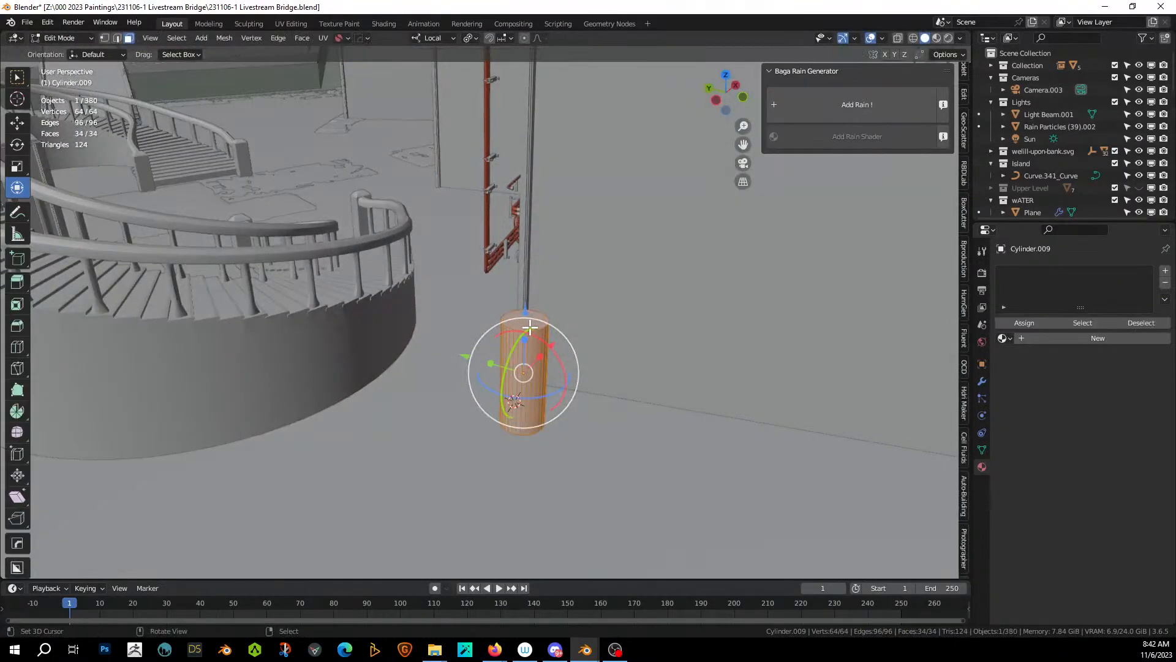
{"action": "left_click", "coordinate": [518, 321]}
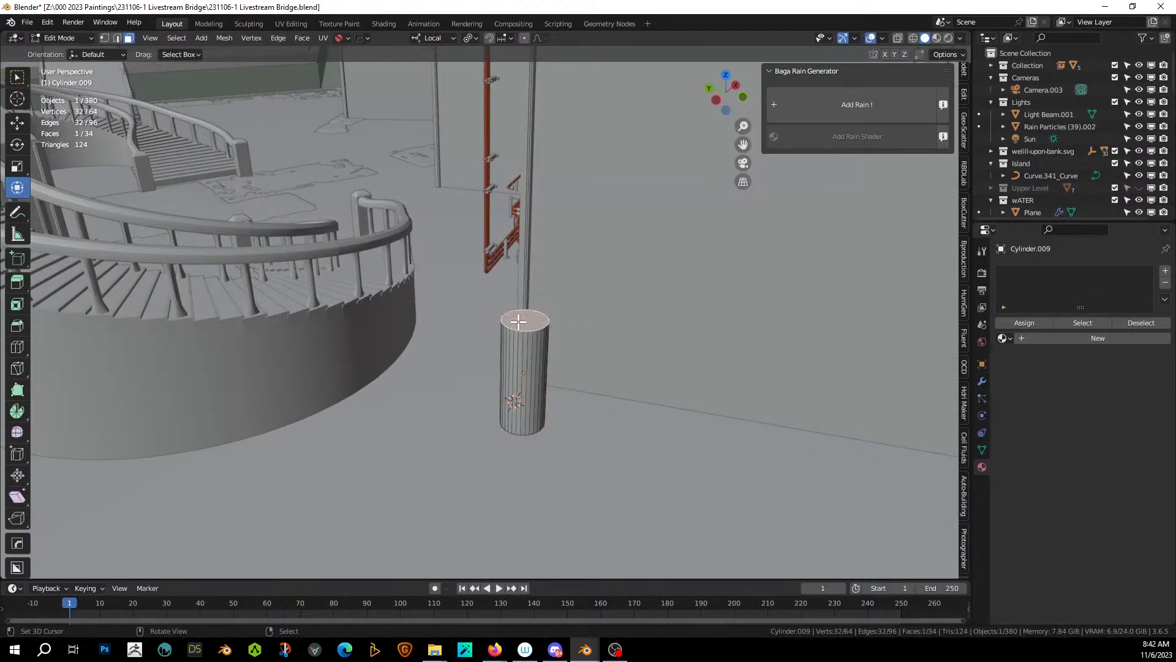
{"action": "middle_click_drag", "start_coordinate": [518, 321], "coordinate": [576, 391]}
{"action": "key", "text": "e"}
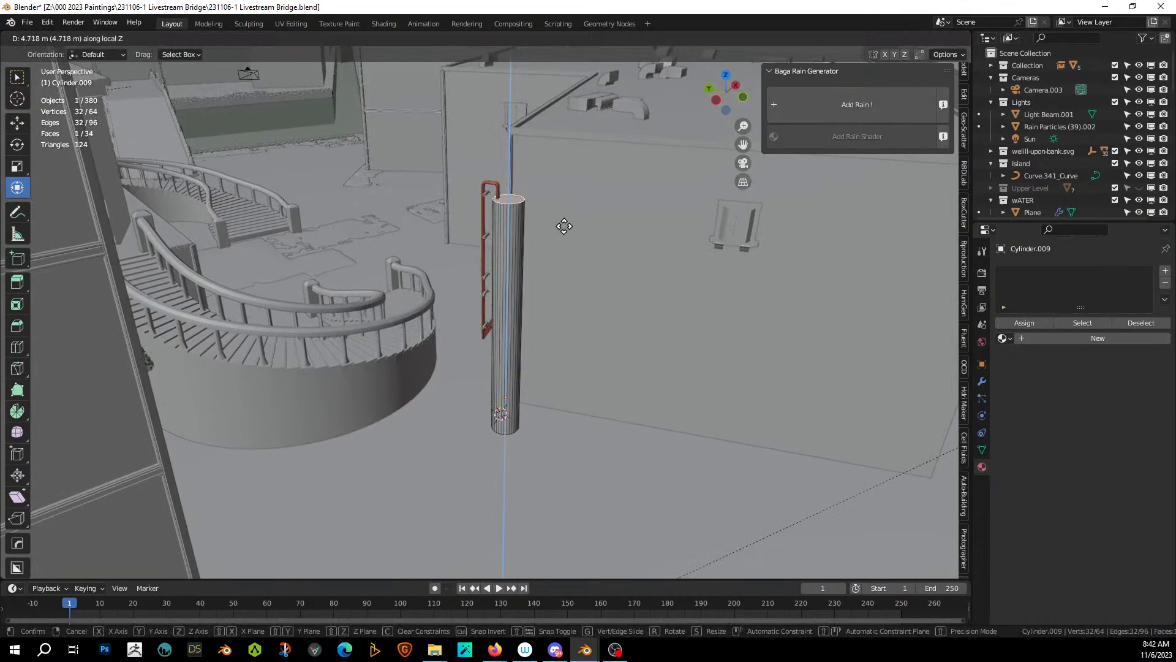
{"action": "left_click", "coordinate": [562, 228]}
{"action": "middle_click_drag", "start_coordinate": [552, 223], "coordinate": [842, 278]}
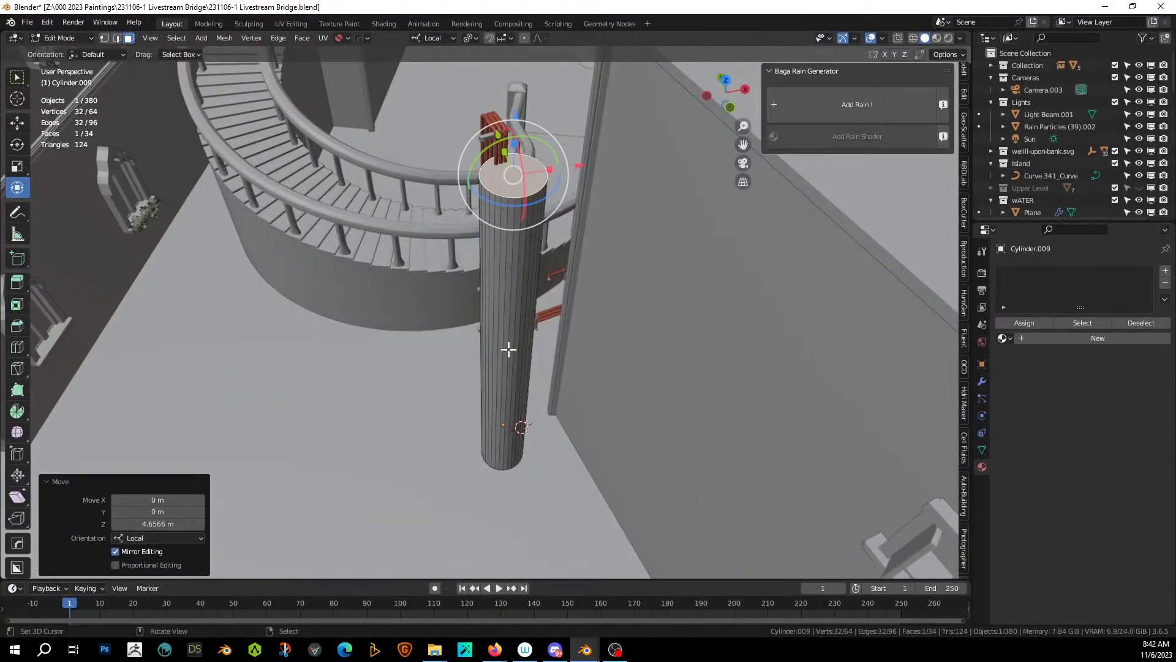
Add 10 evenly spaced horizontal loop cuts along the column, without sliding them.
{"action": "middle_click_drag", "start_coordinate": [509, 349], "coordinate": [501, 398]}
{"action": "left_click", "coordinate": [500, 422]}
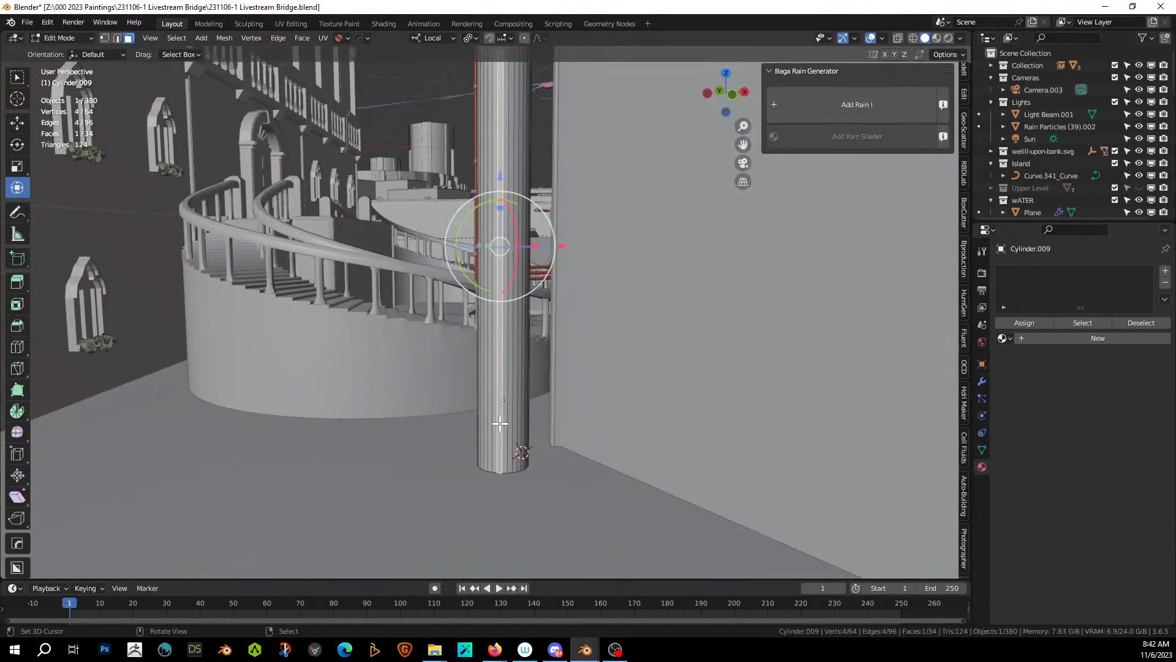
{"action": "key", "text": "2"}
{"action": "left_click", "coordinate": [500, 422]}
{"action": "key", "text": "ctrl+r"}
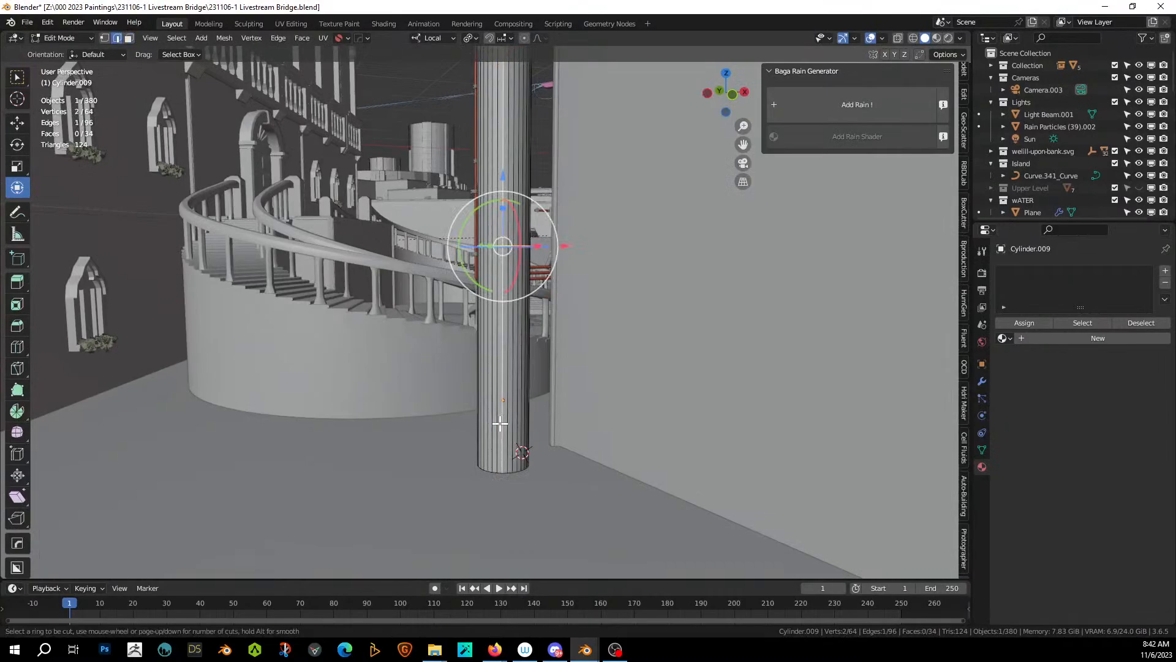
{"action": "scroll", "coordinate": [500, 423], "scroll_direction": "up", "scroll_amount": 4}
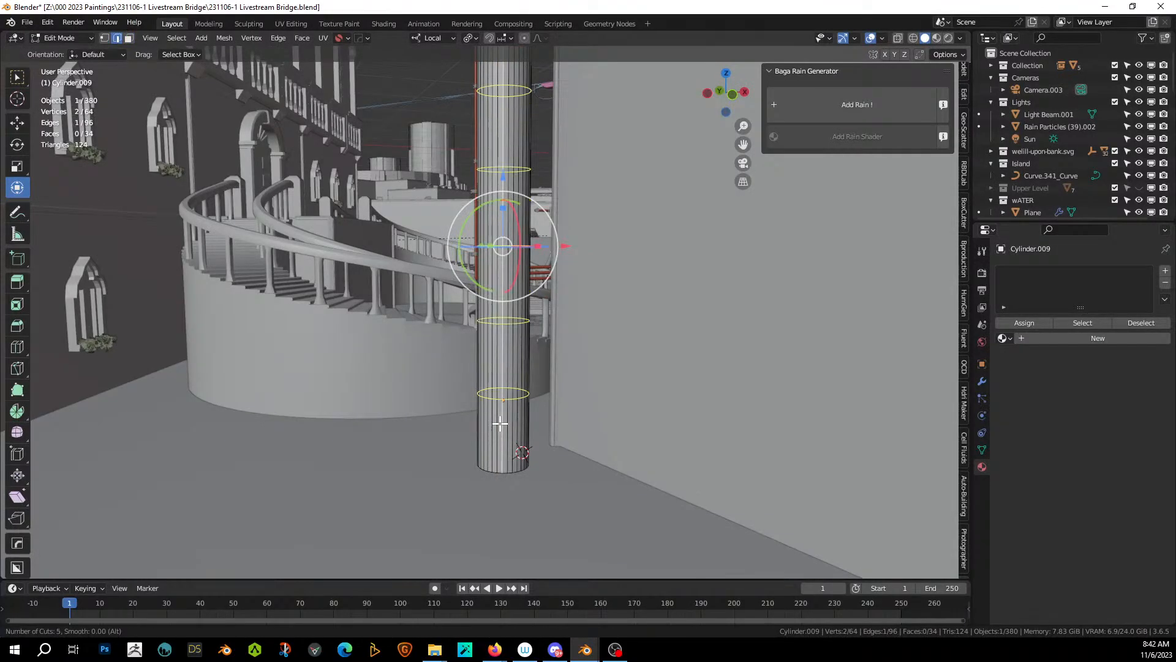
{"action": "scroll", "coordinate": [500, 423], "scroll_direction": "up", "scroll_amount": 3}
{"action": "scroll", "coordinate": [500, 423], "scroll_direction": "up", "scroll_amount": 2}
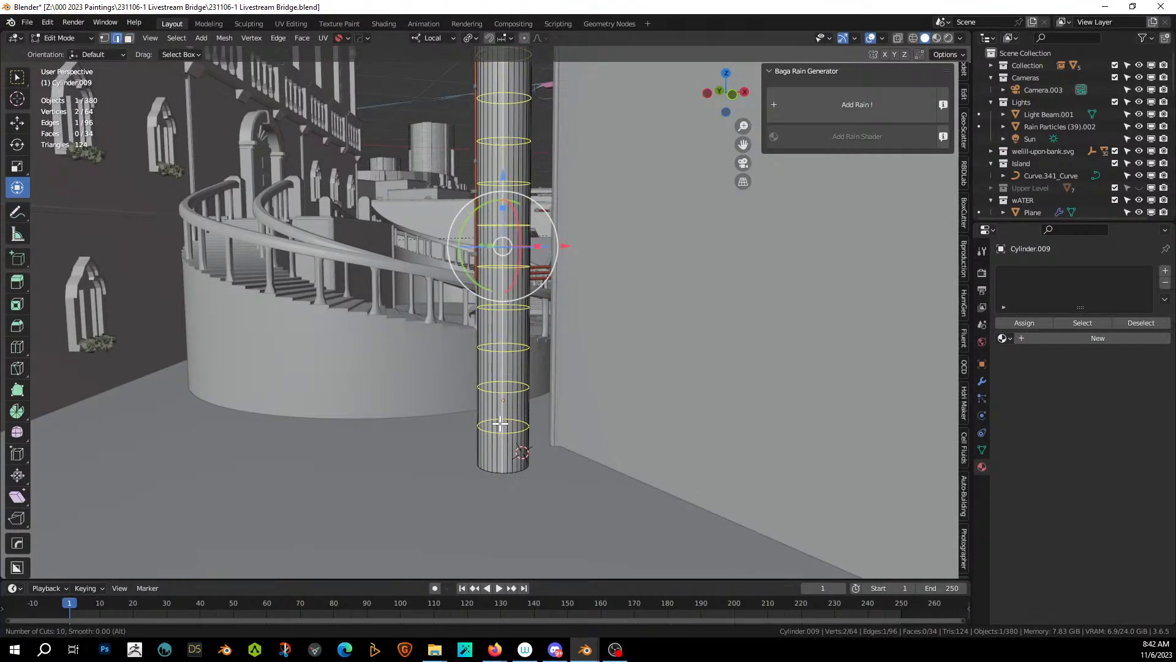
{"action": "left_click", "coordinate": [500, 423]}
{"action": "right_click", "coordinate": [500, 423]}
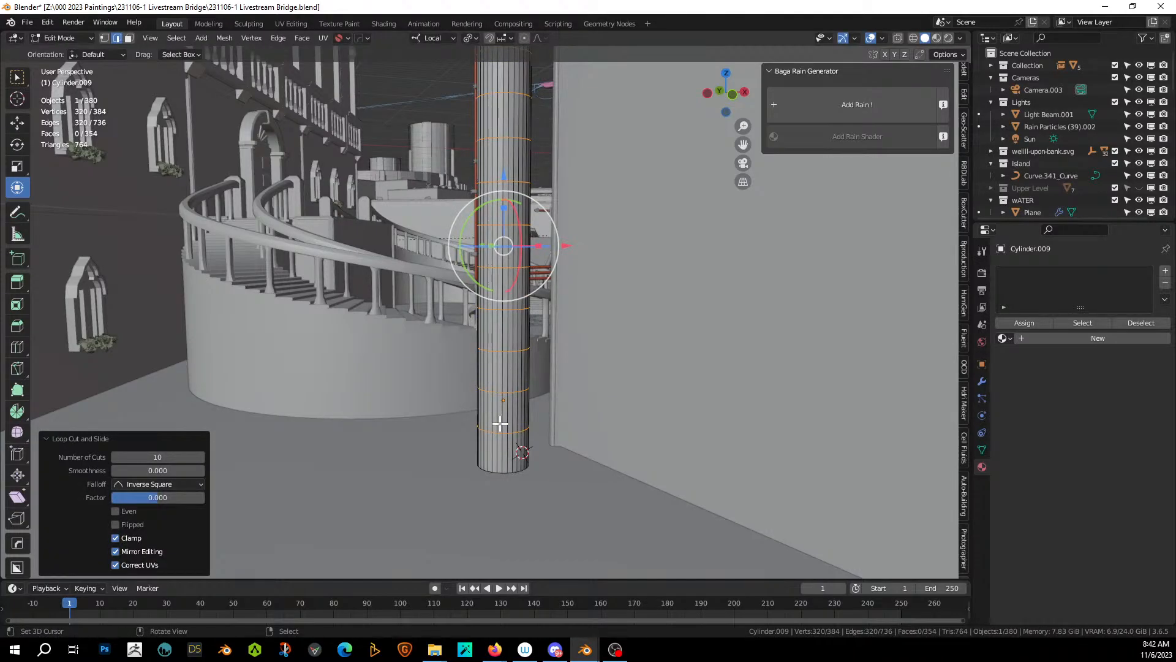
Select three edge loops near the column's bottom, middle and top and bevel them into bands with a width of about 0.149 m.
{"action": "right_click", "coordinate": [506, 433]}
{"action": "scroll", "coordinate": [507, 433], "scroll_direction": "up", "scroll_amount": 2}
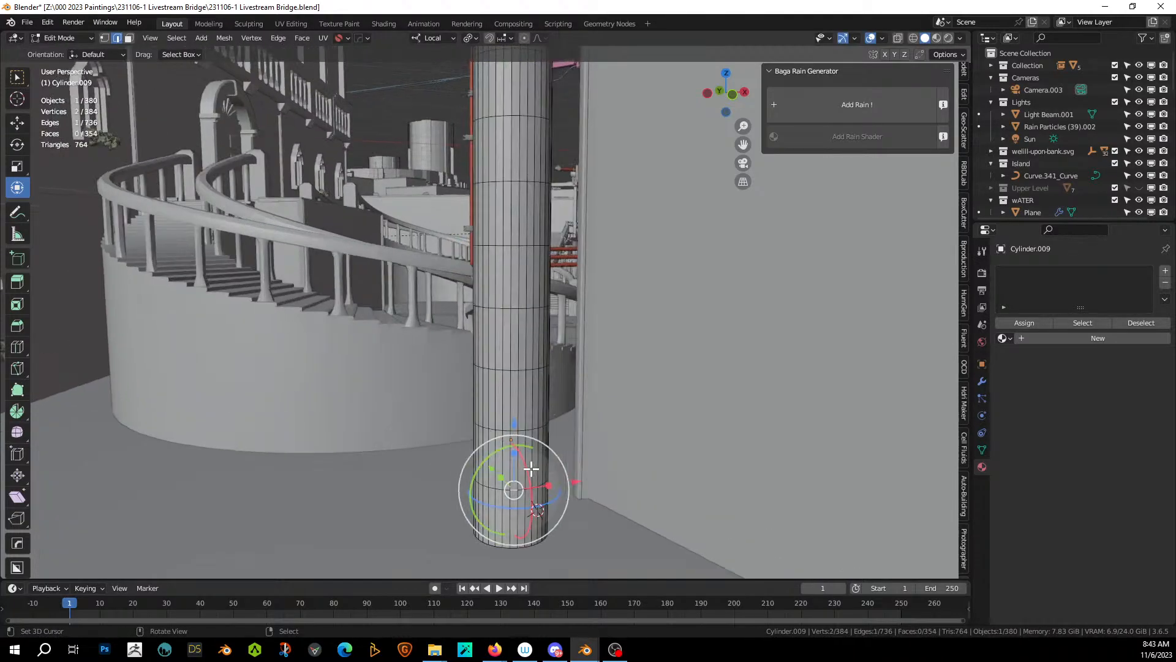
{"action": "scroll", "coordinate": [531, 470], "scroll_direction": "up", "scroll_amount": 2}
{"action": "right_click", "coordinate": [516, 573], "text": "alt"}
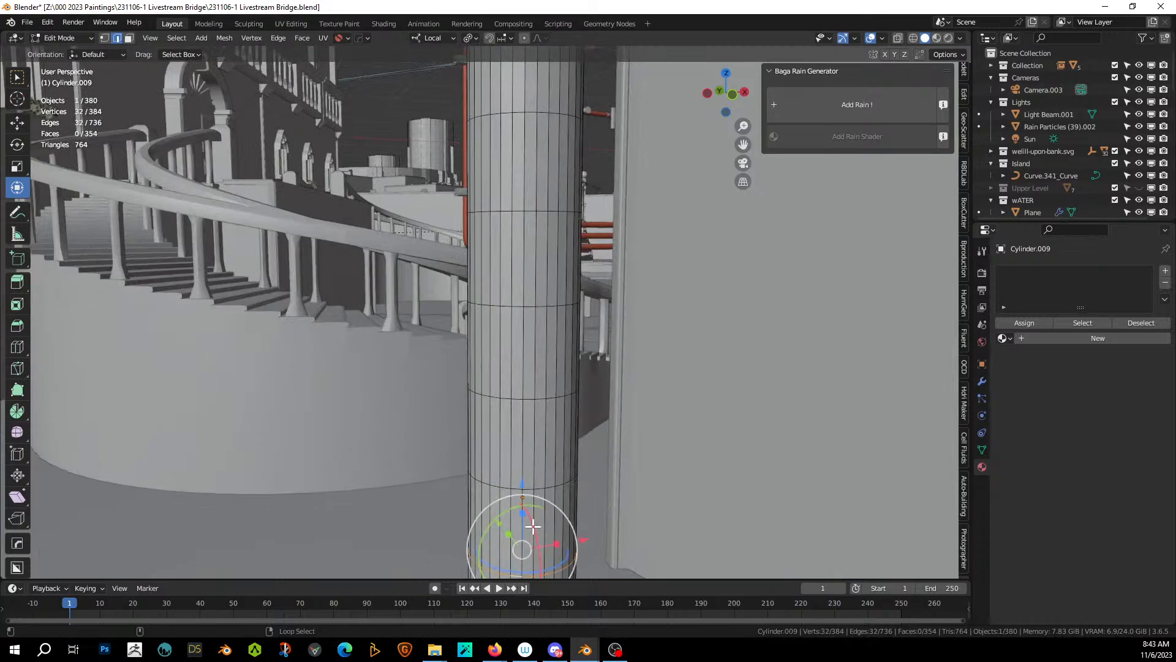
{"action": "scroll", "coordinate": [541, 348], "scroll_direction": "down", "scroll_amount": 3}
{"action": "middle_click_drag", "start_coordinate": [546, 344], "coordinate": [565, 484], "text": "shift"}
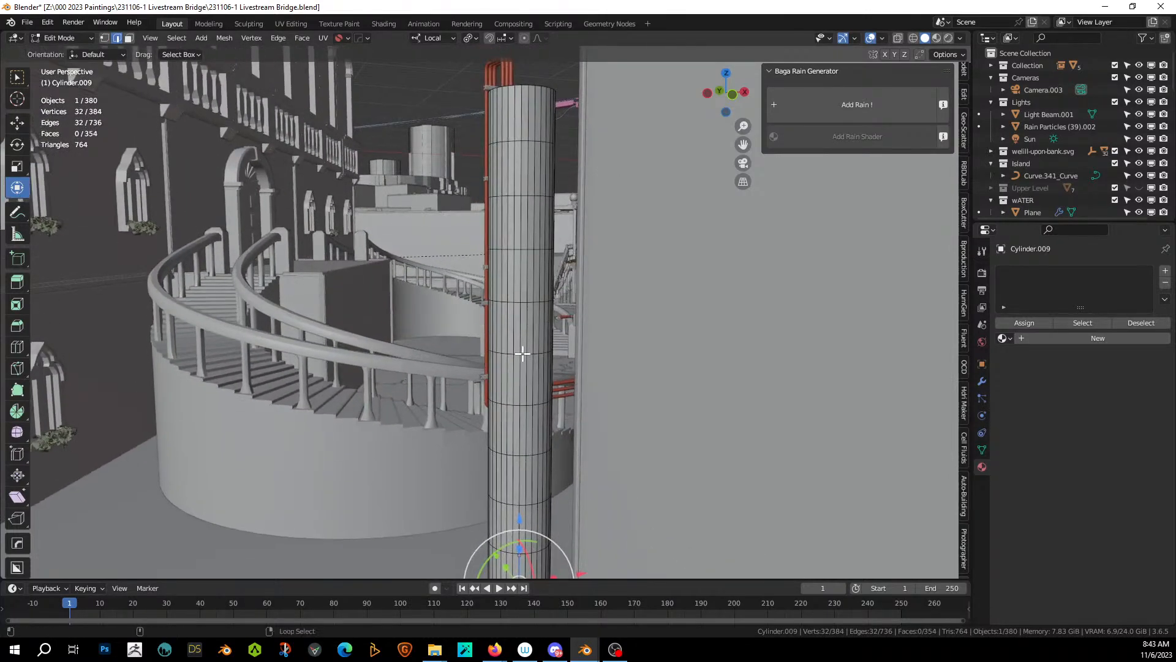
{"action": "right_click", "coordinate": [518, 353], "text": "alt+shift"}
{"action": "middle_click_drag", "start_coordinate": [517, 352], "coordinate": [533, 281]}
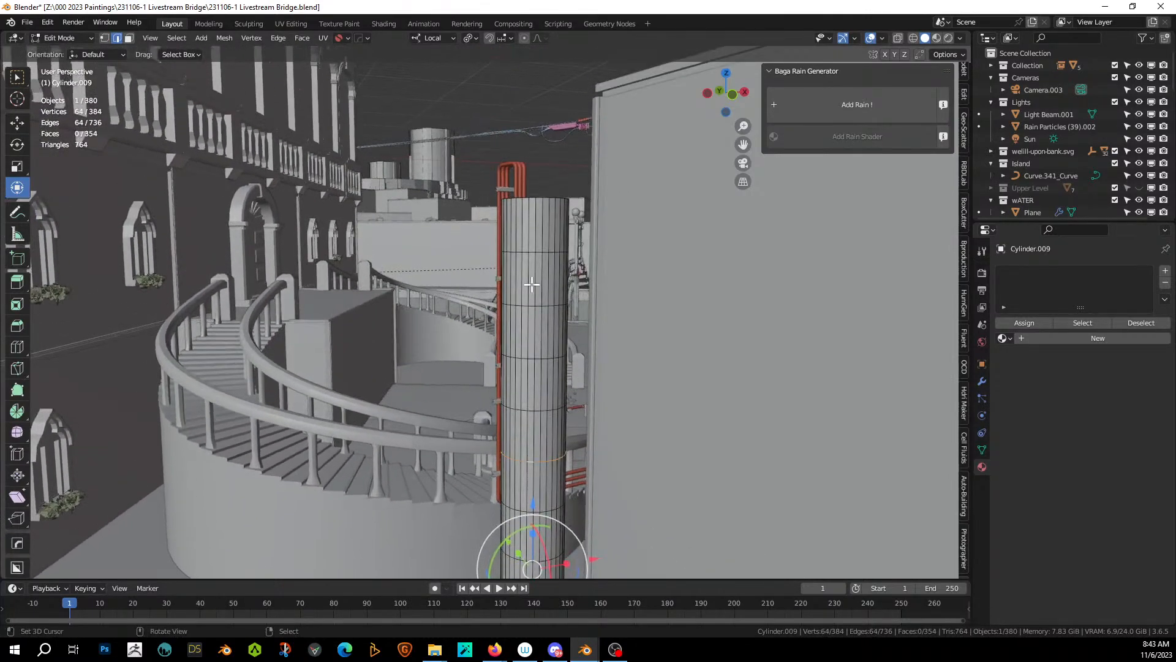
{"action": "right_click", "coordinate": [535, 251], "text": "alt+shift"}
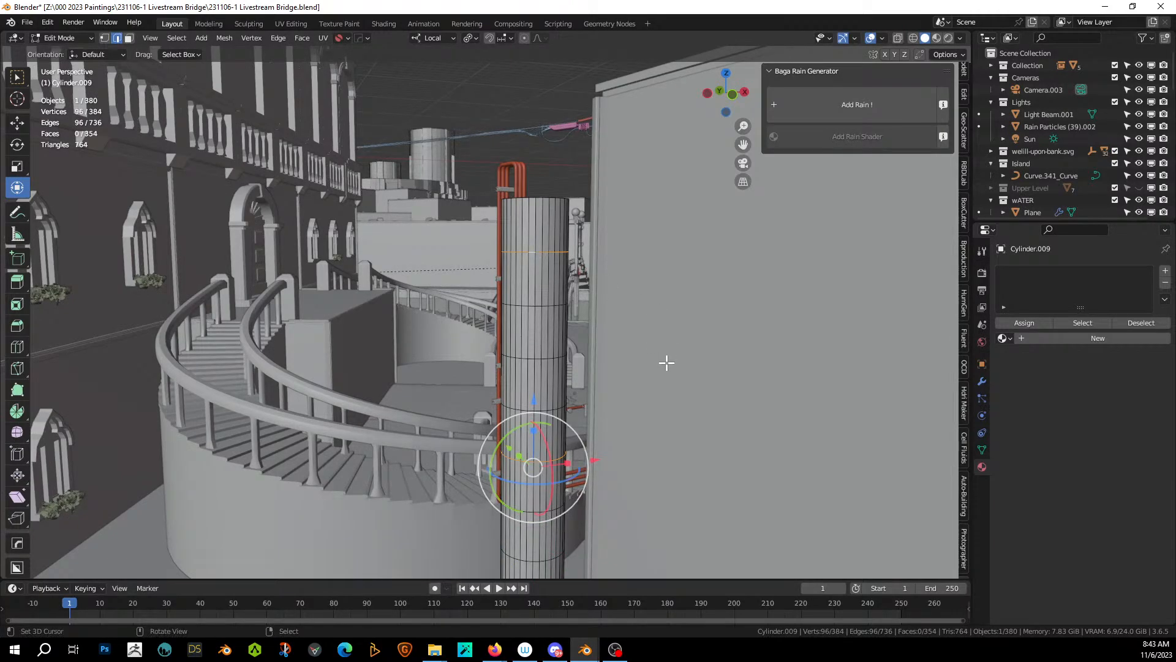
{"action": "key", "text": "ctrl+b"}
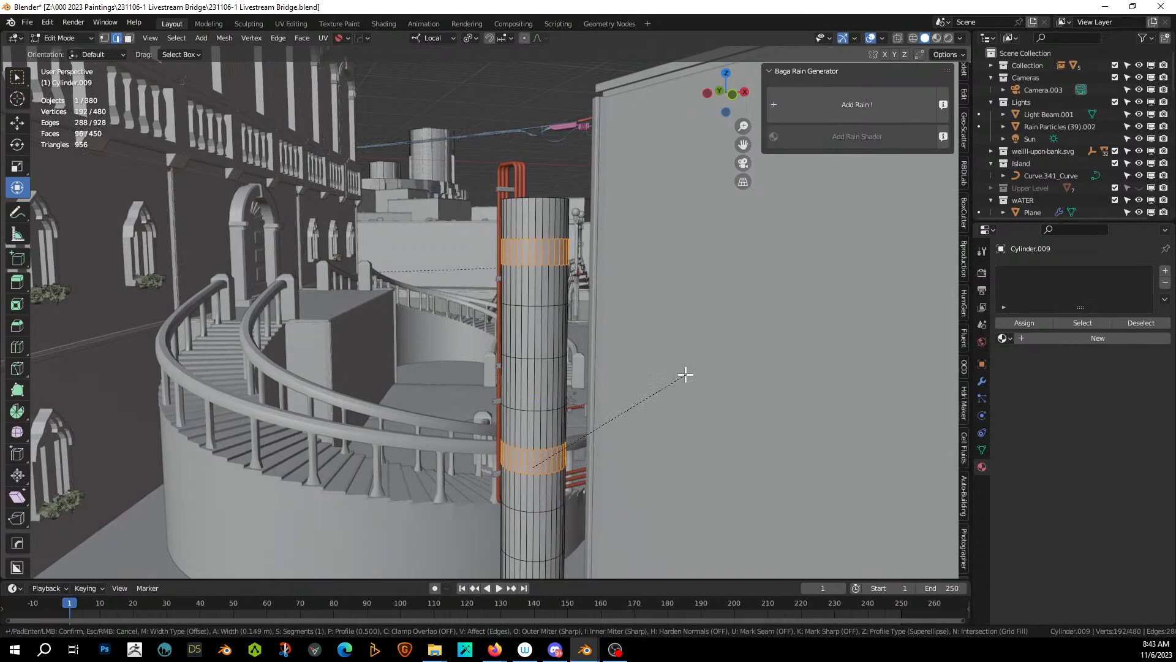
{"action": "left_click", "coordinate": [685, 374]}
Select two adjacent faces on a beveled band facing the wall and isolate the column in local view.
{"action": "middle_click_drag", "start_coordinate": [688, 389], "coordinate": [442, 425]}
{"action": "scroll", "coordinate": [470, 347], "scroll_direction": "up", "scroll_amount": 4}
{"action": "middle_click_drag", "start_coordinate": [417, 333], "coordinate": [627, 221]}
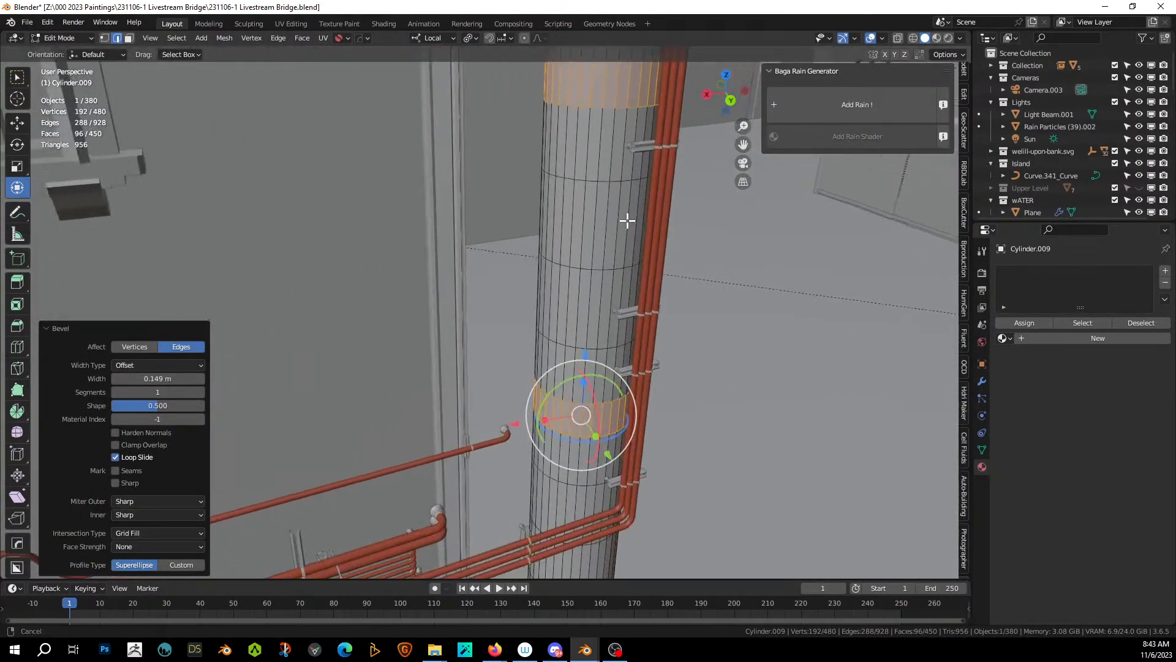
{"action": "middle_click_drag", "start_coordinate": [609, 289], "coordinate": [596, 484]}
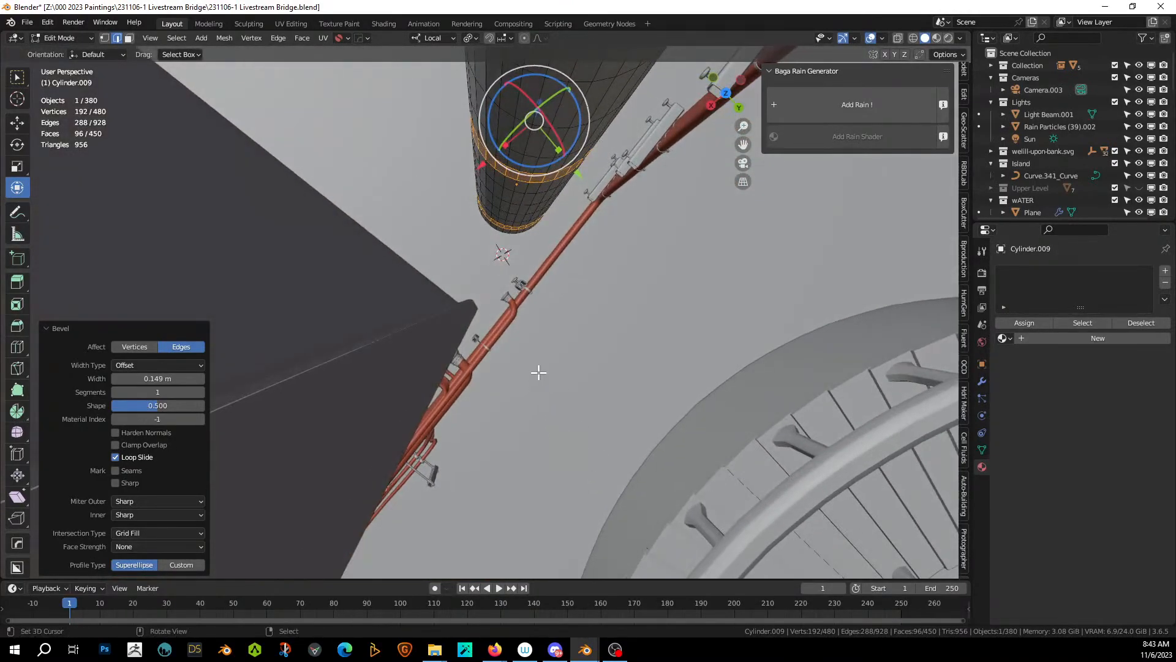
{"action": "left_click", "coordinate": [488, 172]}
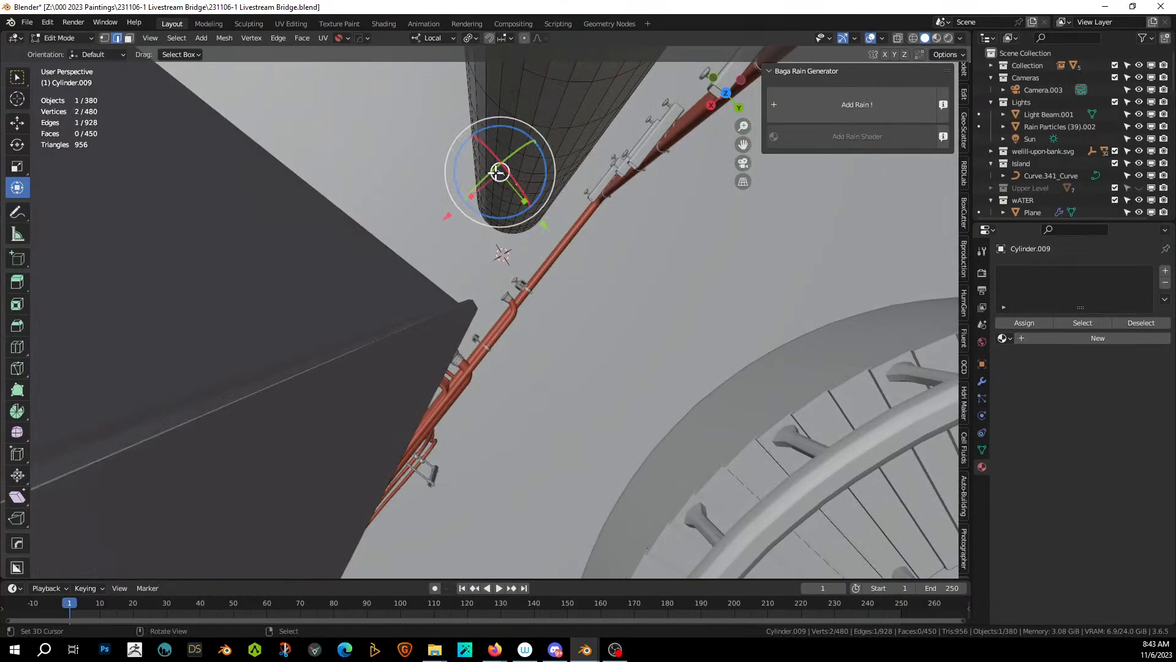
{"action": "key", "text": "3"}
{"action": "left_click", "coordinate": [497, 174]}
{"action": "left_click", "coordinate": [495, 173], "text": "shift"}
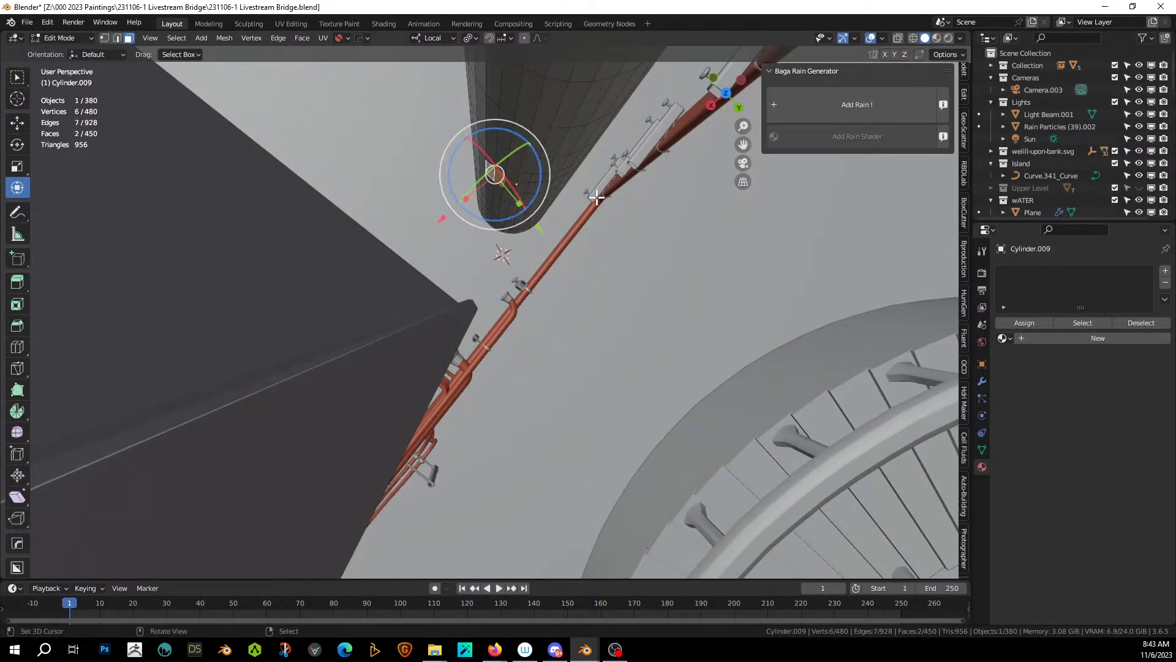
{"action": "key", "text": "KP_Divide"}
{"action": "middle_click_drag", "start_coordinate": [596, 196], "coordinate": [578, 71]}
{"action": "key", "text": "KP_Decimal"}
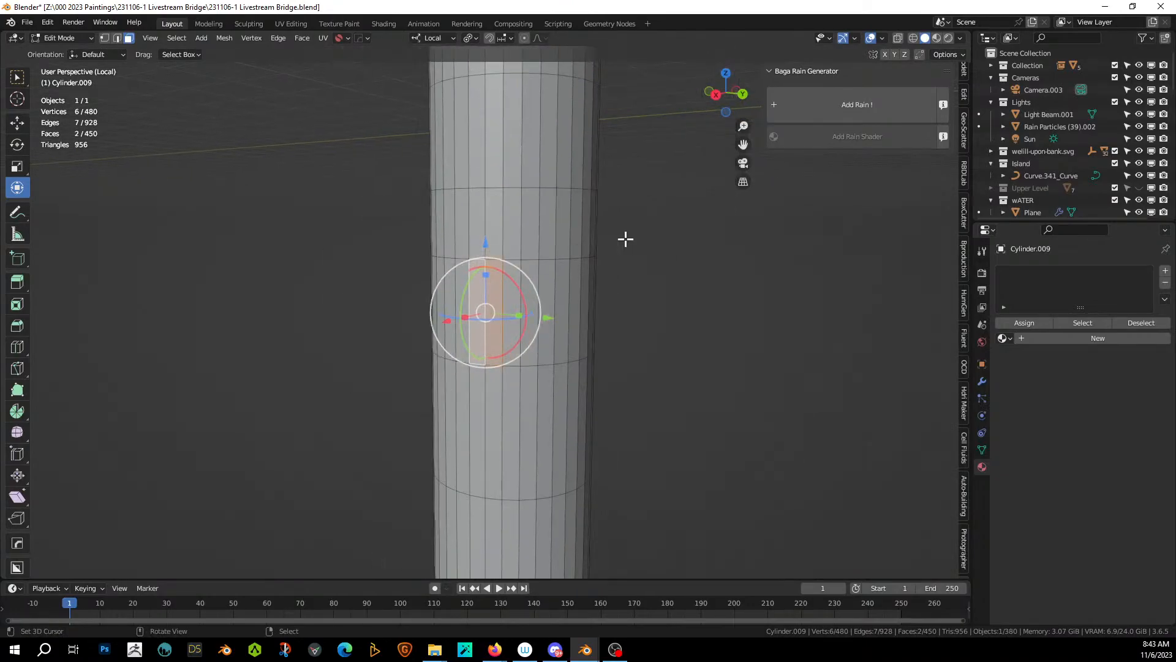
{"action": "scroll", "coordinate": [626, 239], "scroll_direction": "down", "scroll_amount": 4}
{"action": "mouse_move", "coordinate": [630, 244]}
{"action": "middle_mouse_down"}
{"action": "mouse_move", "coordinate": [654, 281]}
{"action": "mouse_move", "coordinate": [653, 268]}
{"action": "mouse_move", "coordinate": [609, 252]}
{"action": "middle_mouse_up"}
{"action": "scroll", "coordinate": [640, 268], "scroll_direction": "down", "scroll_amount": 2}
{"action": "scroll", "coordinate": [579, 263], "scroll_direction": "up", "scroll_amount": 1}
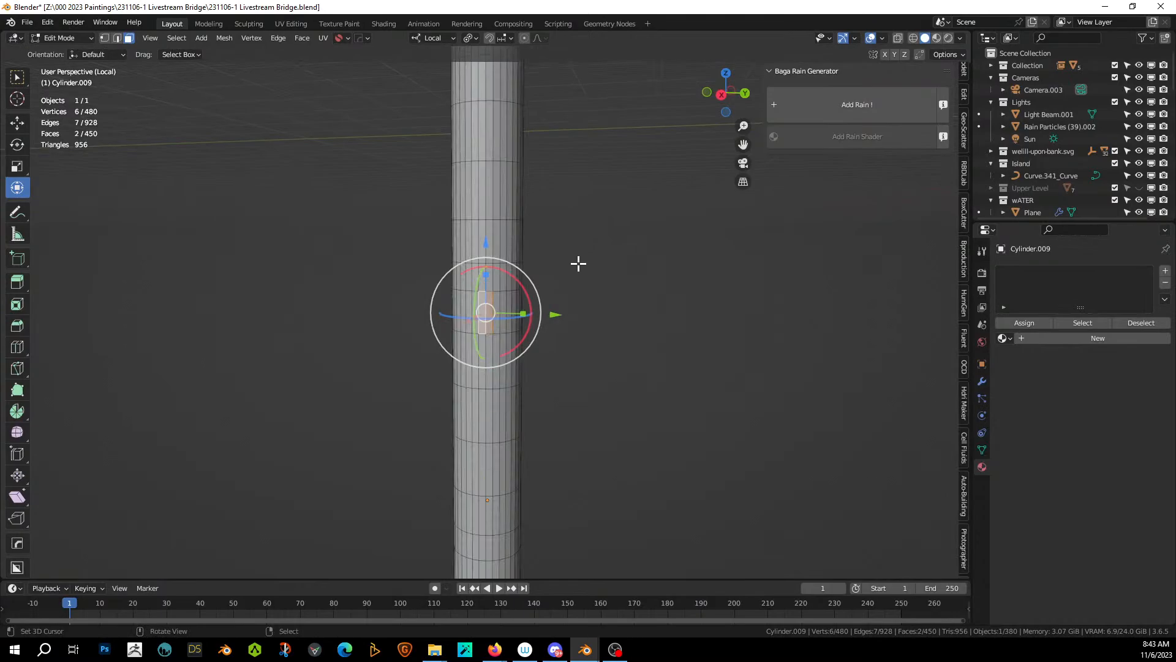
{"action": "scroll", "coordinate": [579, 263], "scroll_direction": "down", "scroll_amount": 2}
{"action": "scroll", "coordinate": [524, 194], "scroll_direction": "up", "scroll_amount": 1}
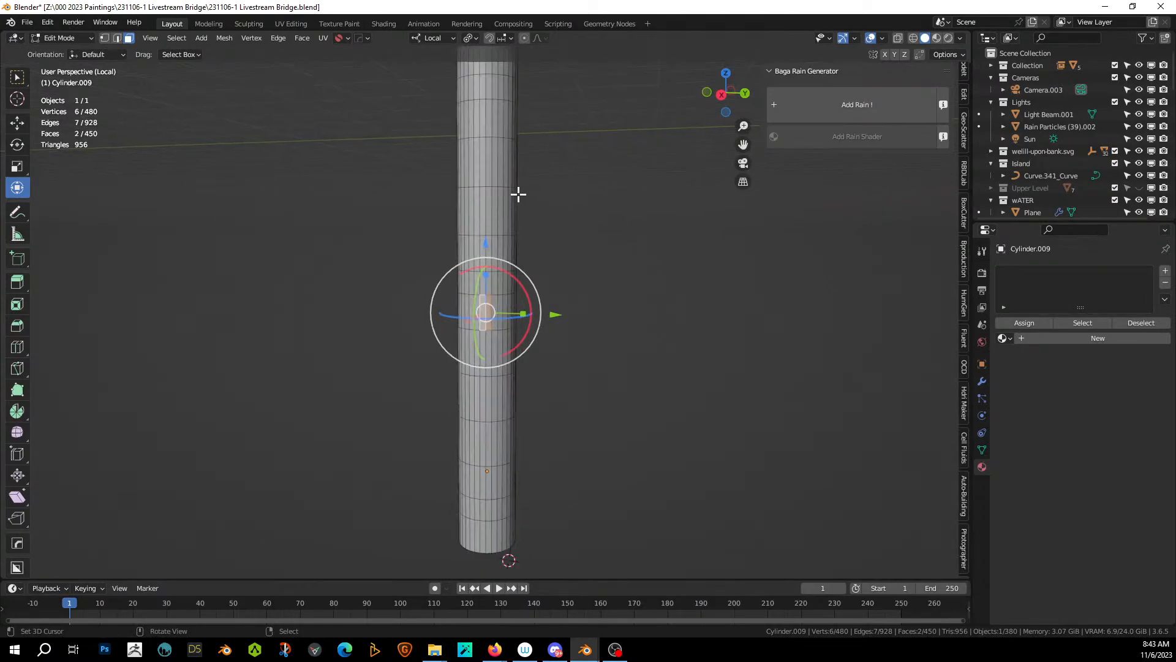
{"action": "left_click", "coordinate": [485, 507]}
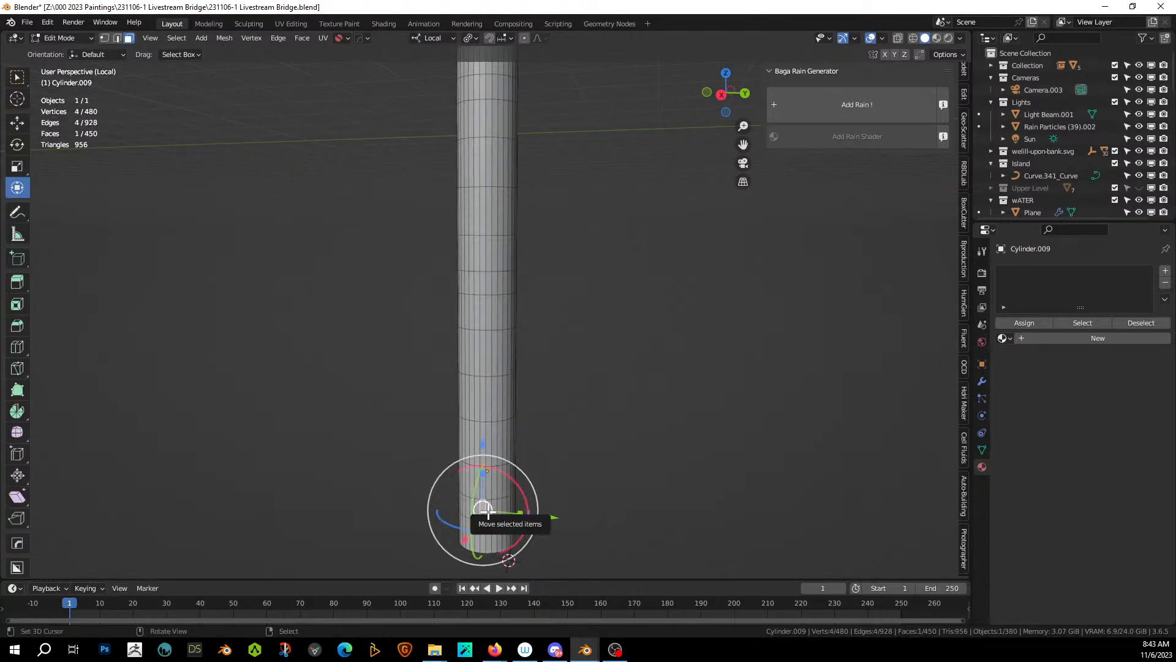
{"action": "left_click", "coordinate": [485, 508], "text": "alt"}
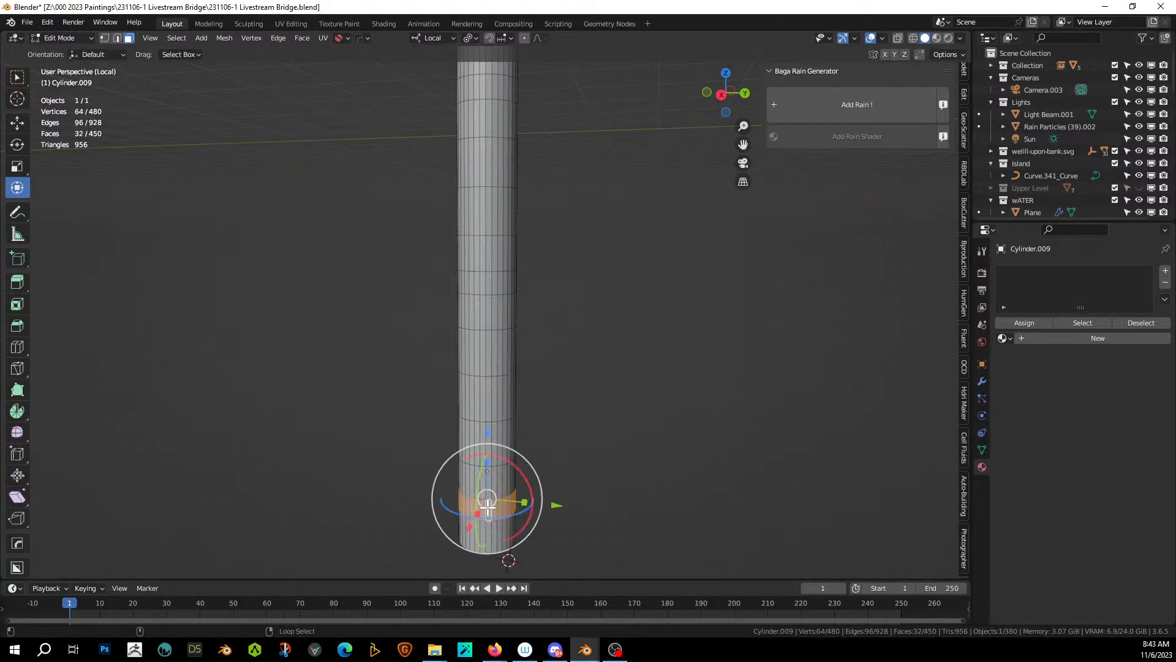
{"action": "scroll", "coordinate": [487, 507], "scroll_direction": "up", "scroll_amount": 2}
{"action": "middle_click_drag", "start_coordinate": [502, 470], "coordinate": [480, 263], "text": "shift"}
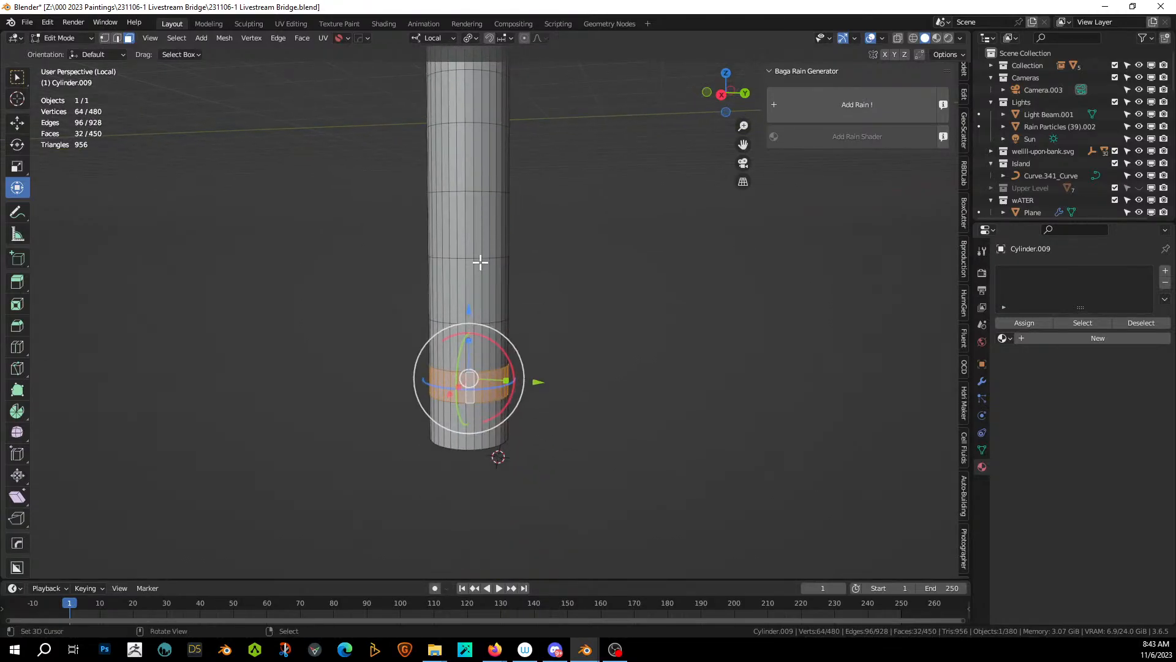
{"action": "key", "text": "2"}
{"action": "key", "text": "3"}
Select two adjacent, vertically aligned faces on each of the column's bottom, middle and top bands.
{"action": "right_click", "coordinate": [470, 395]}
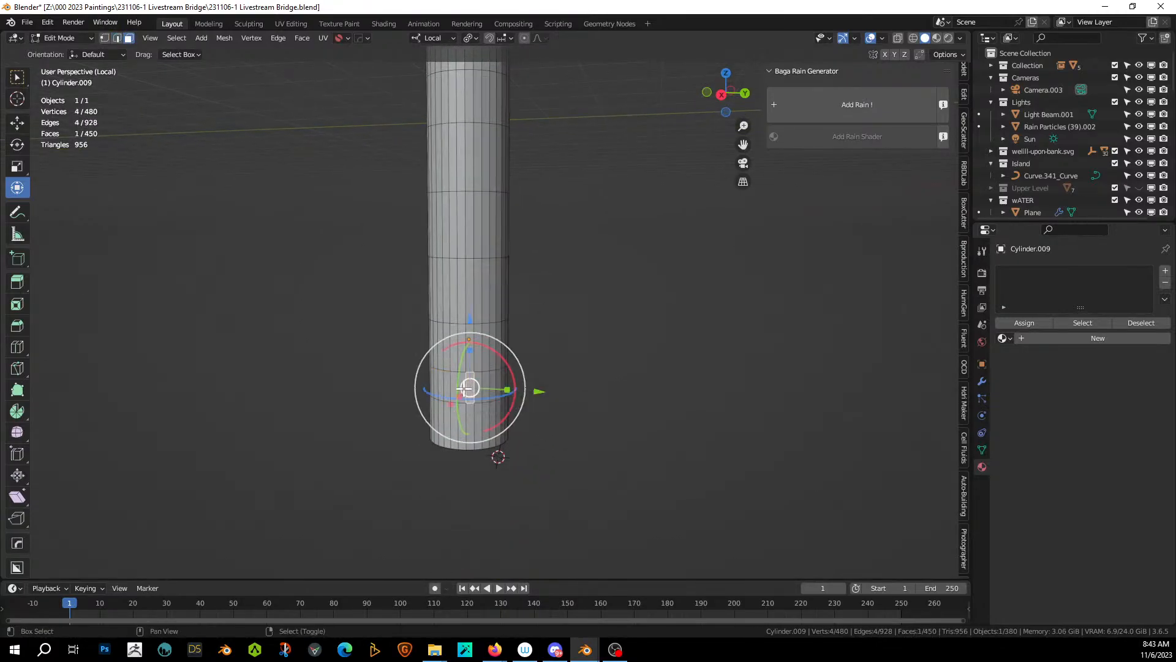
{"action": "right_click", "coordinate": [461, 391], "text": "shift"}
{"action": "middle_click_drag", "start_coordinate": [514, 278], "coordinate": [521, 454], "text": "shift"}
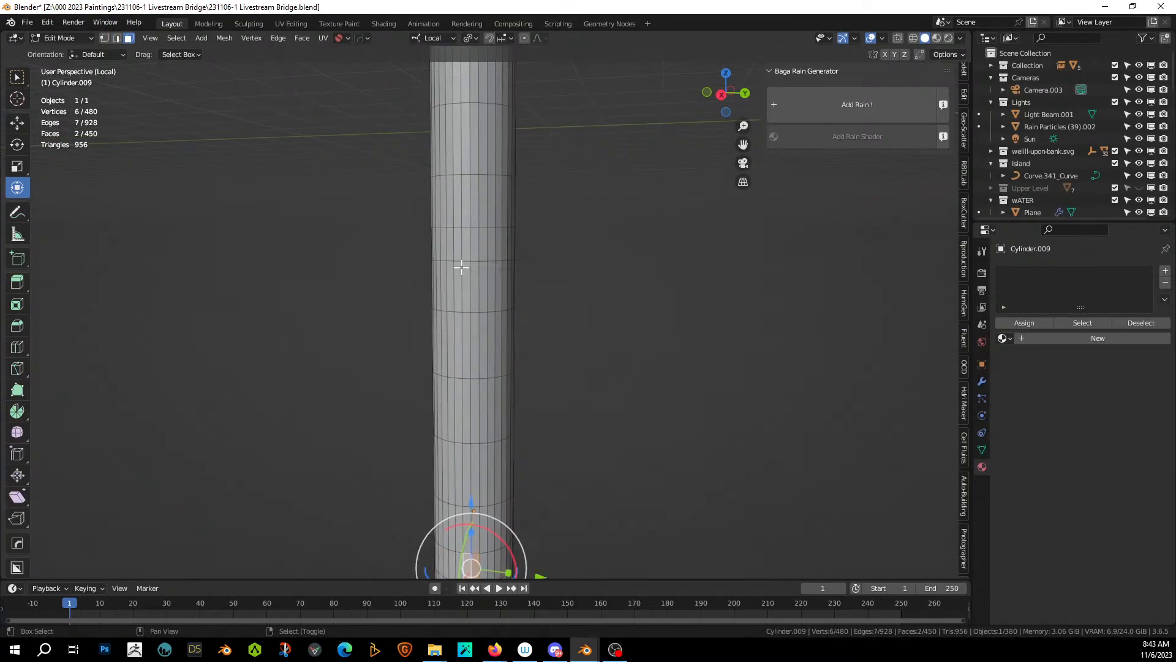
{"action": "right_click", "coordinate": [473, 237], "text": "shift"}
{"action": "right_click", "coordinate": [467, 244], "text": "shift"}
{"action": "middle_click_drag", "start_coordinate": [496, 220], "coordinate": [530, 417], "text": "shift"}
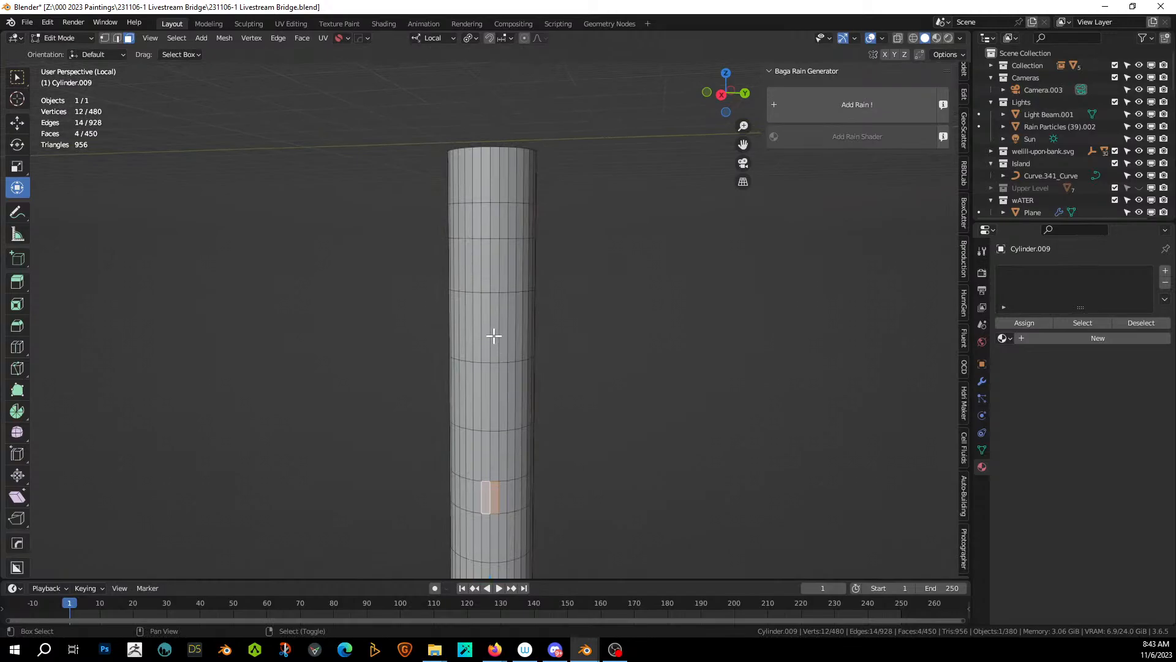
{"action": "left_click", "coordinate": [488, 222], "text": "shift"}
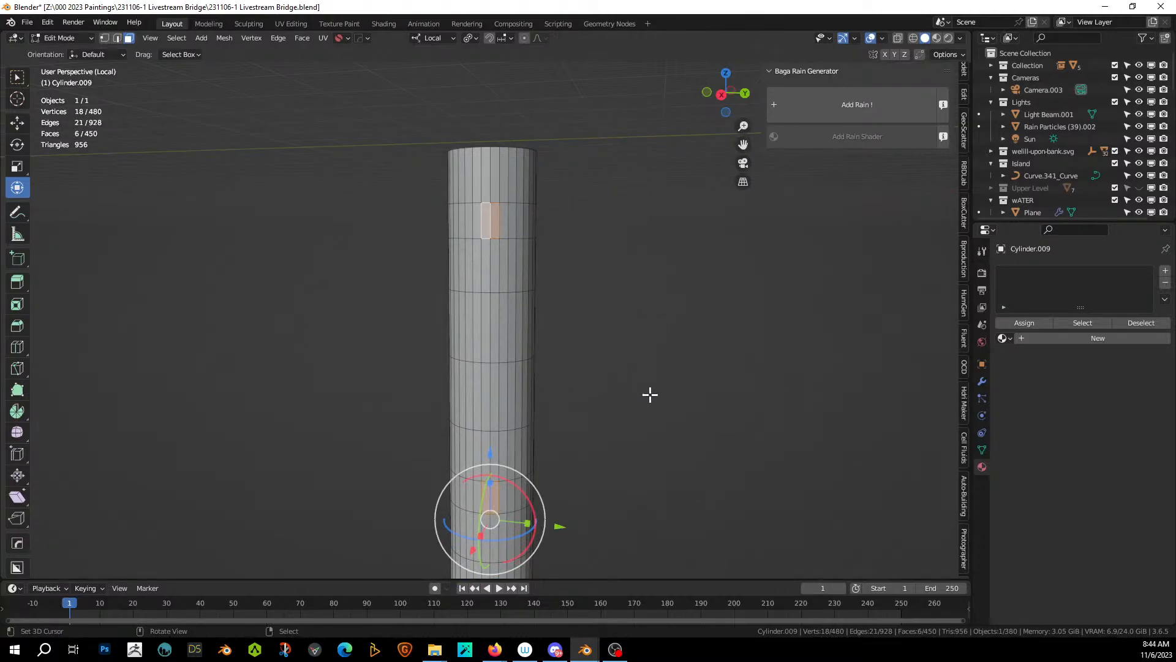
Extrude the six selected faces about 0.99 m toward the wall as three support arms and return to the full scene.
{"action": "middle_click_drag", "start_coordinate": [649, 394], "coordinate": [641, 475]}
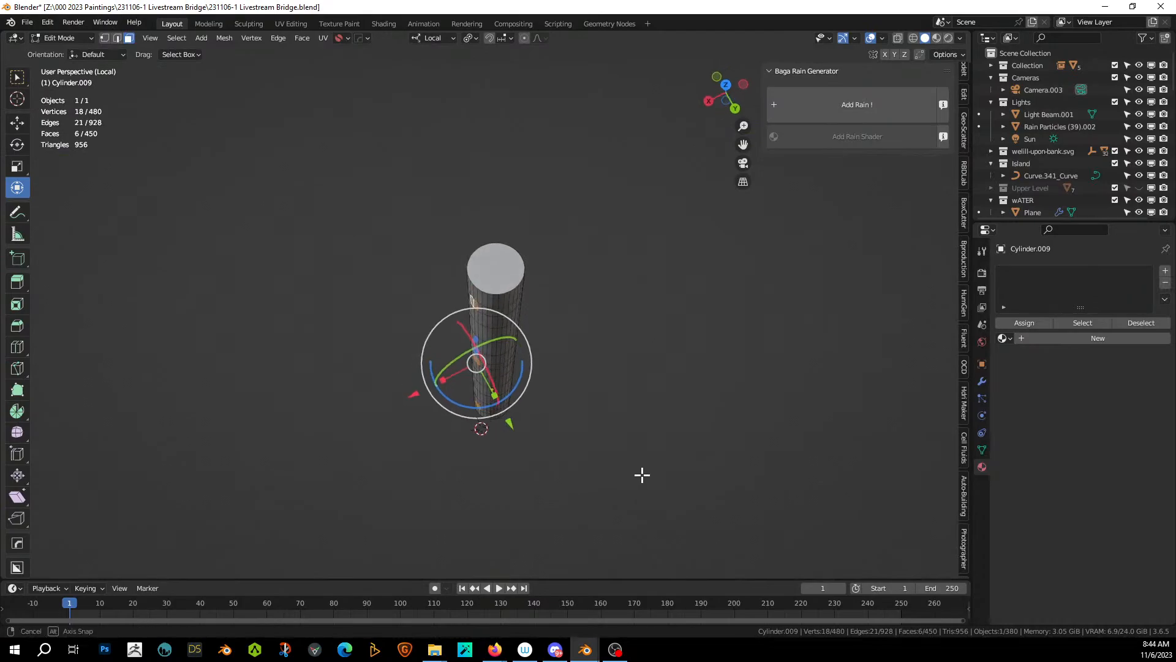
{"action": "key", "text": "e"}
{"action": "left_click", "coordinate": [572, 486]}
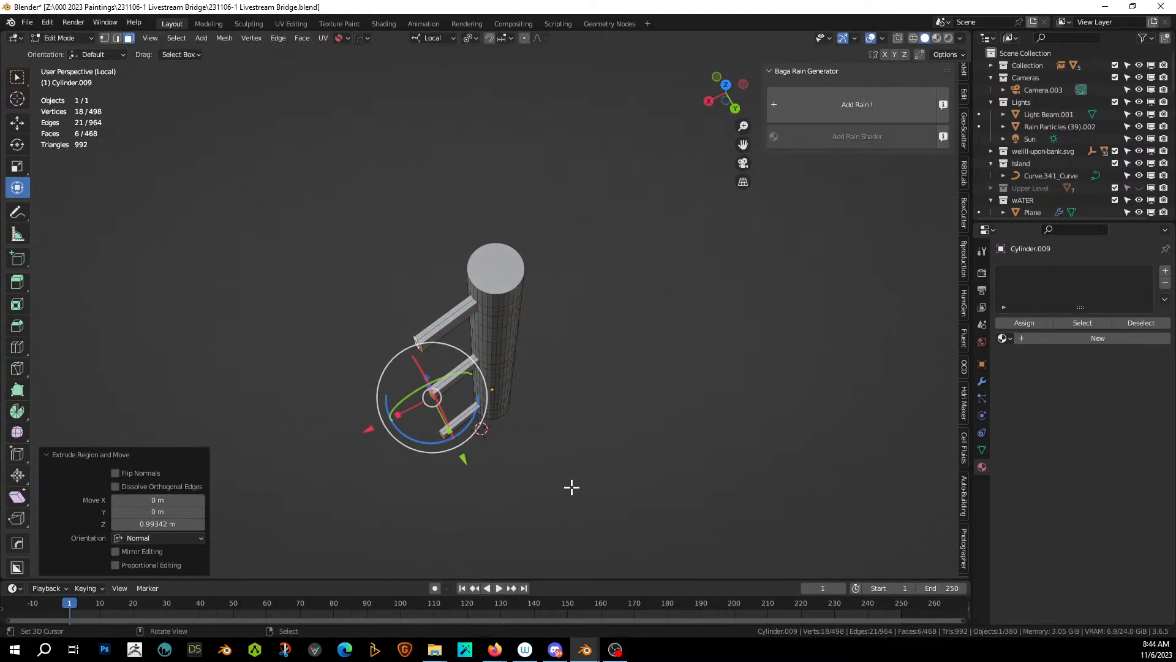
{"action": "key", "text": "KP_Divide"}
{"action": "middle_click_drag", "start_coordinate": [571, 487], "coordinate": [500, 258]}
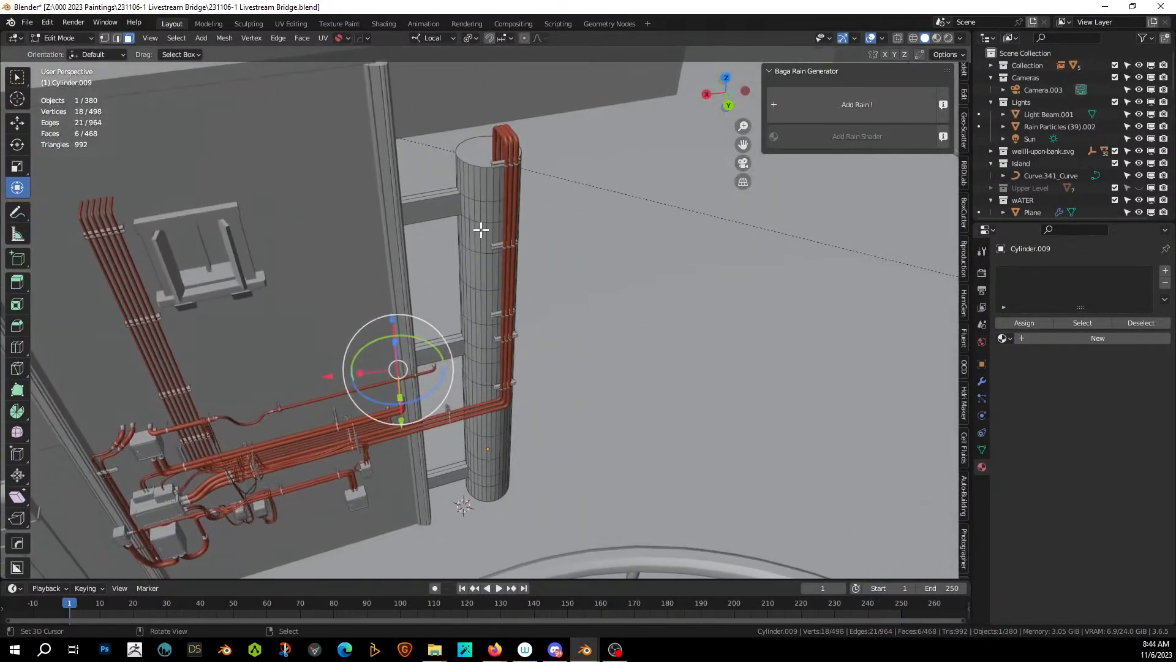
Select the whole column mesh, isolate it in local view, and deselect its top and bottom cap faces.
{"action": "key", "text": "a"}
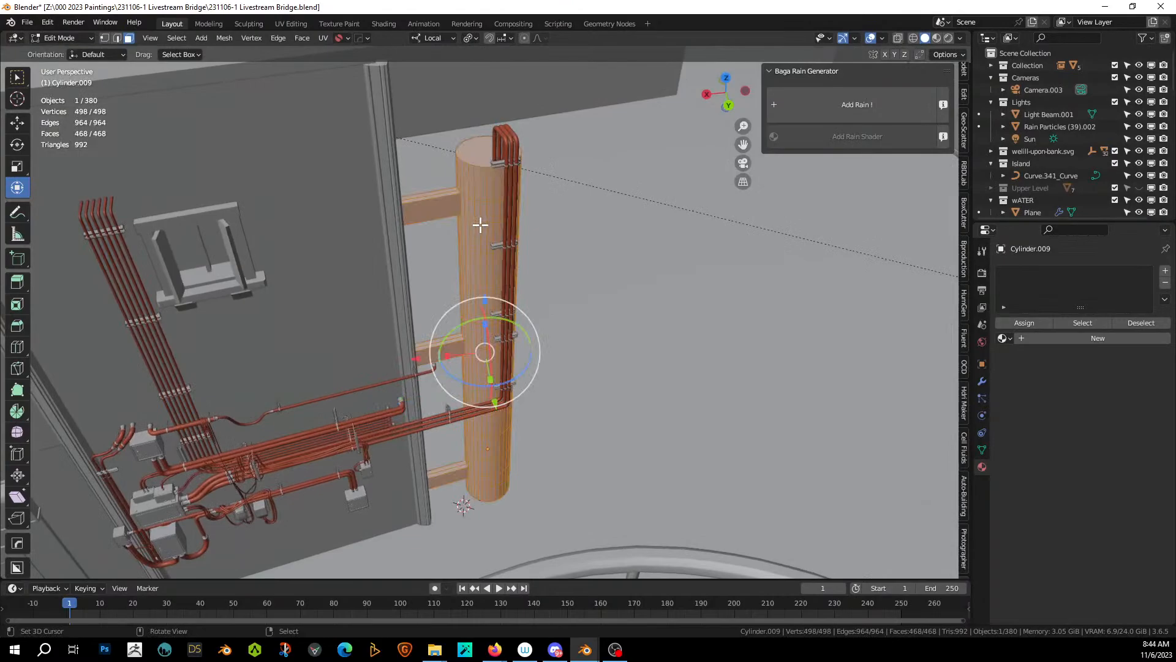
{"action": "right_click", "coordinate": [477, 152], "text": "shift"}
{"action": "key", "text": "KP_Divide"}
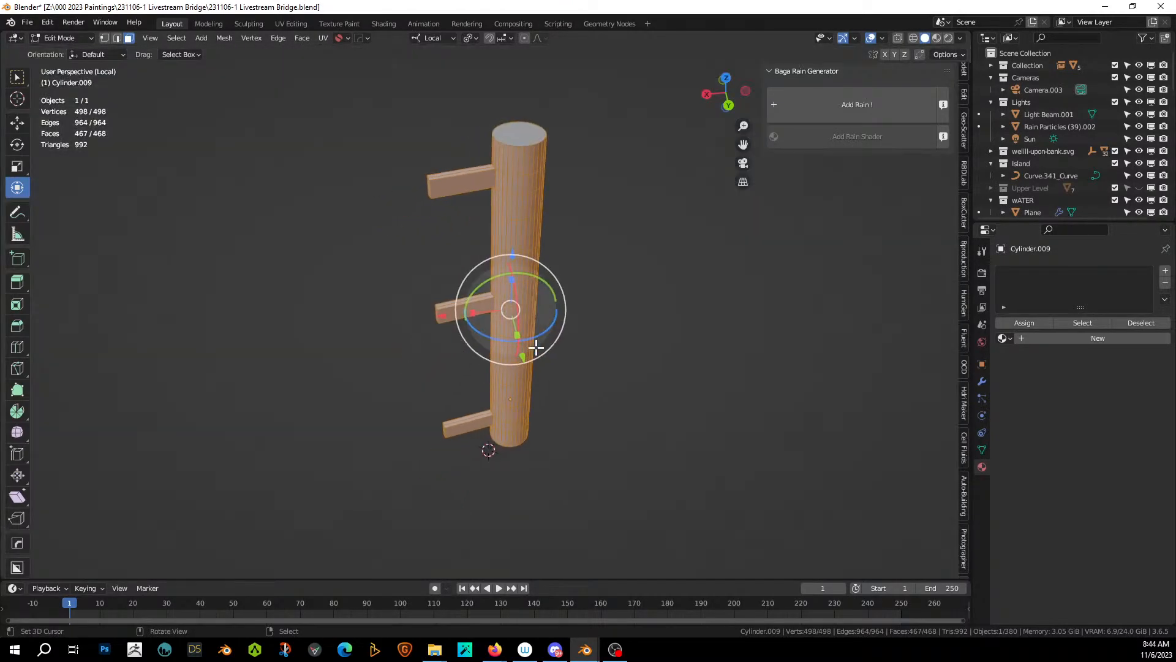
{"action": "middle_click_drag", "start_coordinate": [539, 381], "coordinate": [596, 228]}
{"action": "right_click", "coordinate": [524, 430], "text": "shift"}
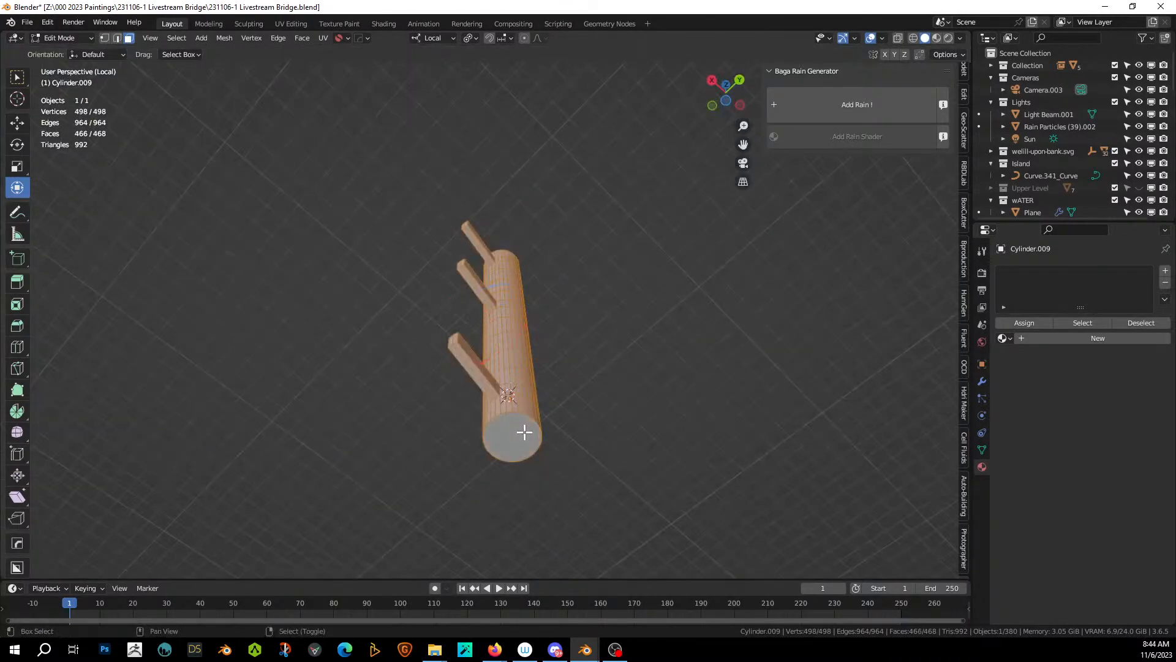
Deselect the two end faces on each of the three support arms.
{"action": "middle_click_drag", "start_coordinate": [524, 431], "coordinate": [570, 446]}
{"action": "right_click", "coordinate": [489, 404], "text": "shift"}
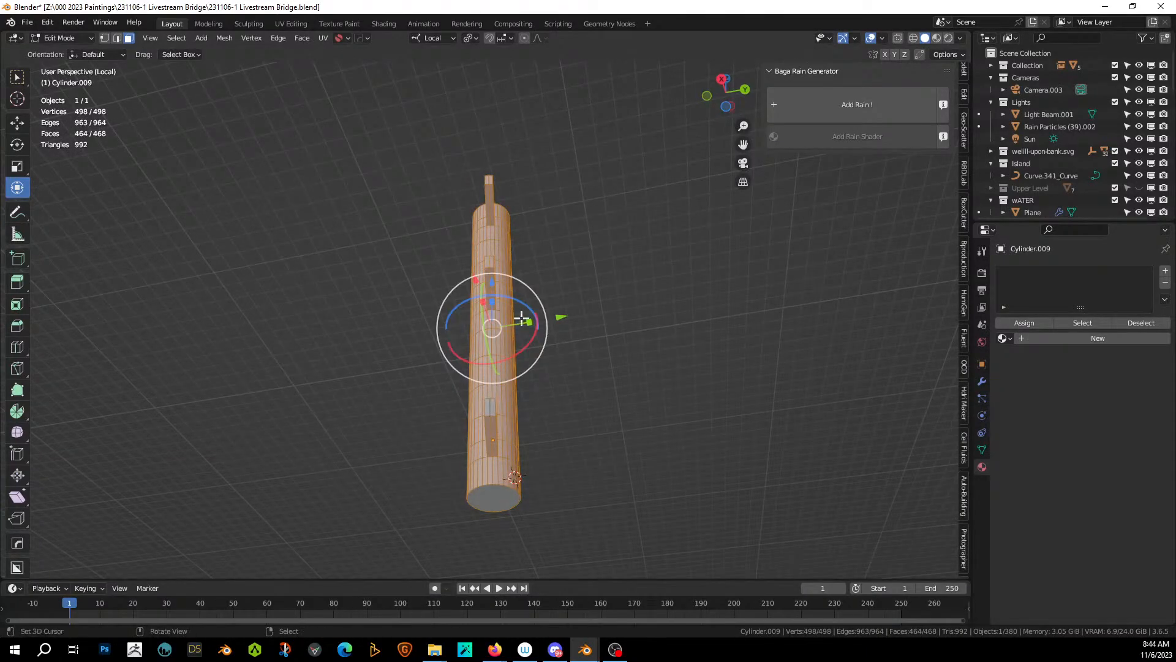
{"action": "scroll", "coordinate": [528, 307], "scroll_direction": "up", "scroll_amount": 4}
{"action": "right_click", "coordinate": [501, 204], "text": "shift"}
{"action": "right_click", "coordinate": [502, 205], "text": "shift"}
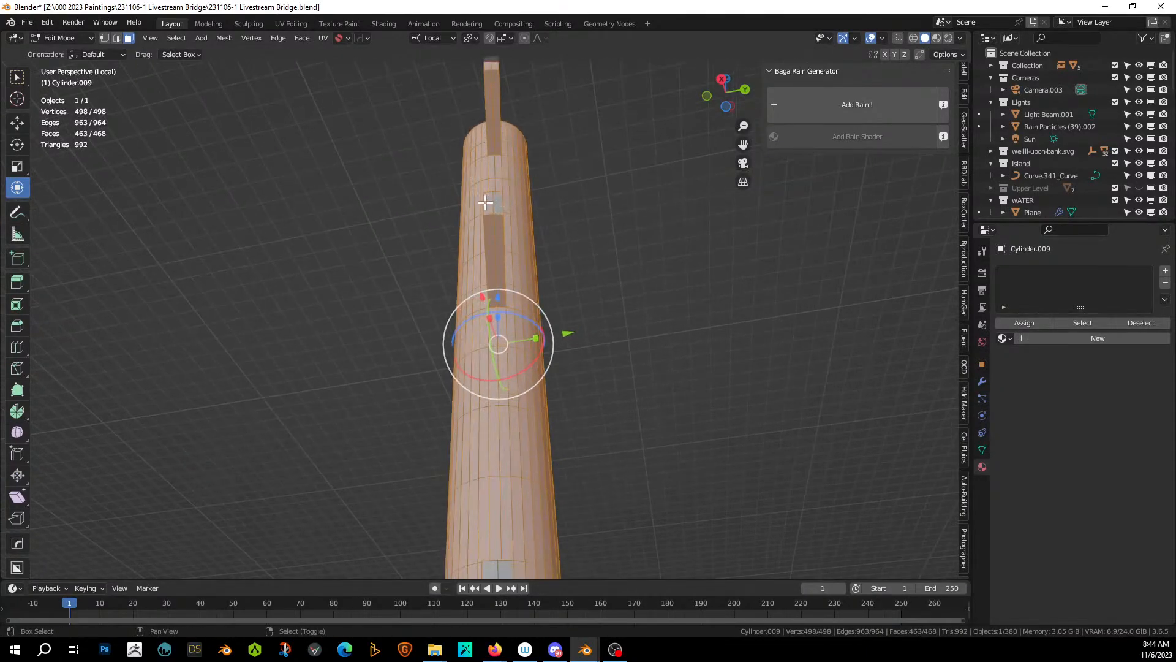
{"action": "right_click", "coordinate": [486, 203], "text": "shift"}
{"action": "middle_click_drag", "start_coordinate": [552, 166], "coordinate": [536, 379], "text": "shift"}
{"action": "right_click", "coordinate": [487, 250], "text": "shift"}
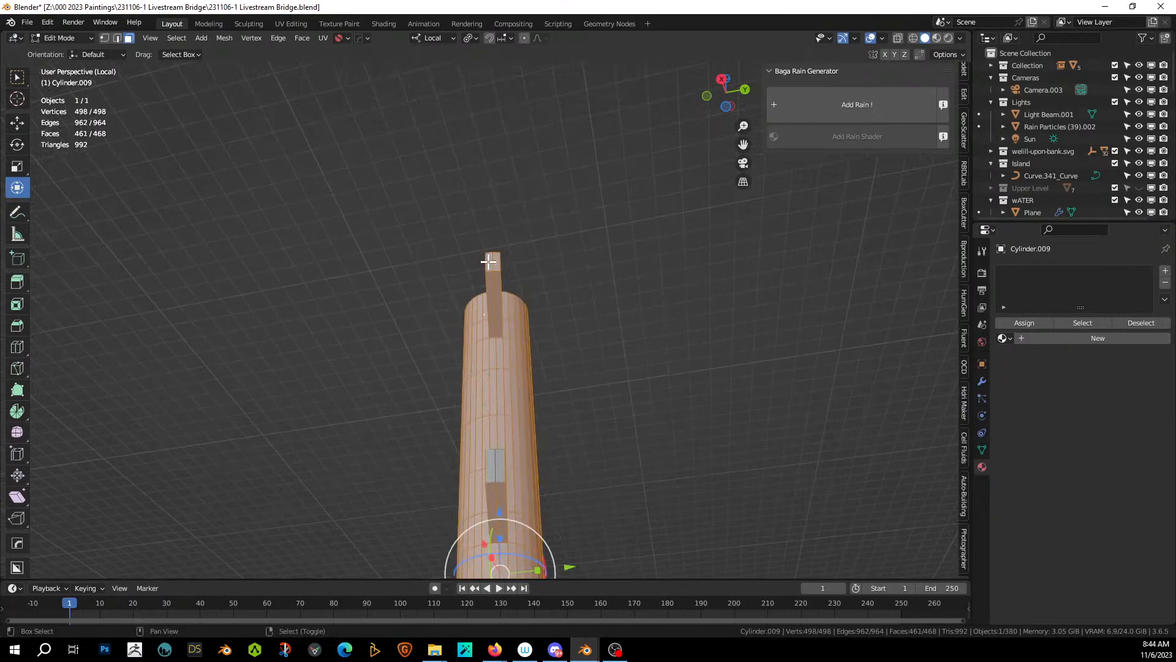
{"action": "right_click", "coordinate": [498, 259], "text": "shift"}
{"action": "middle_click_drag", "start_coordinate": [644, 284], "coordinate": [670, 368]}
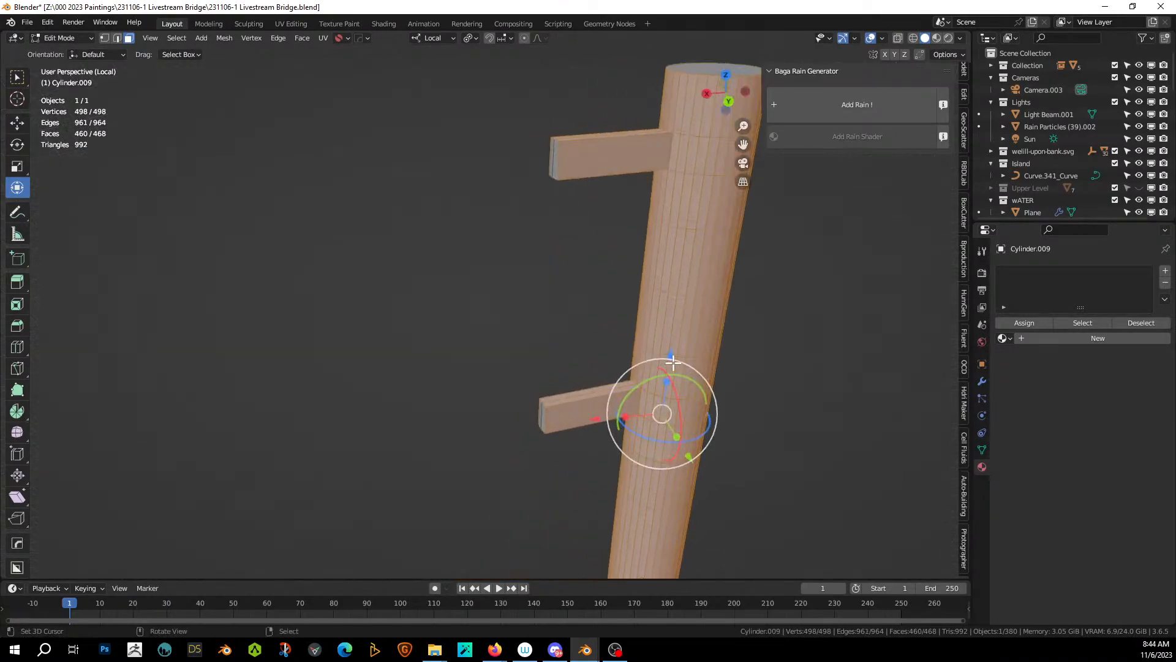
Apply Random Slice to the selected column and arm faces with cut seed 2, cut amount 250 and maximum depth 0.25.
{"action": "scroll", "coordinate": [691, 363], "scroll_direction": "down", "scroll_amount": 2}
{"action": "key", "text": "w"}
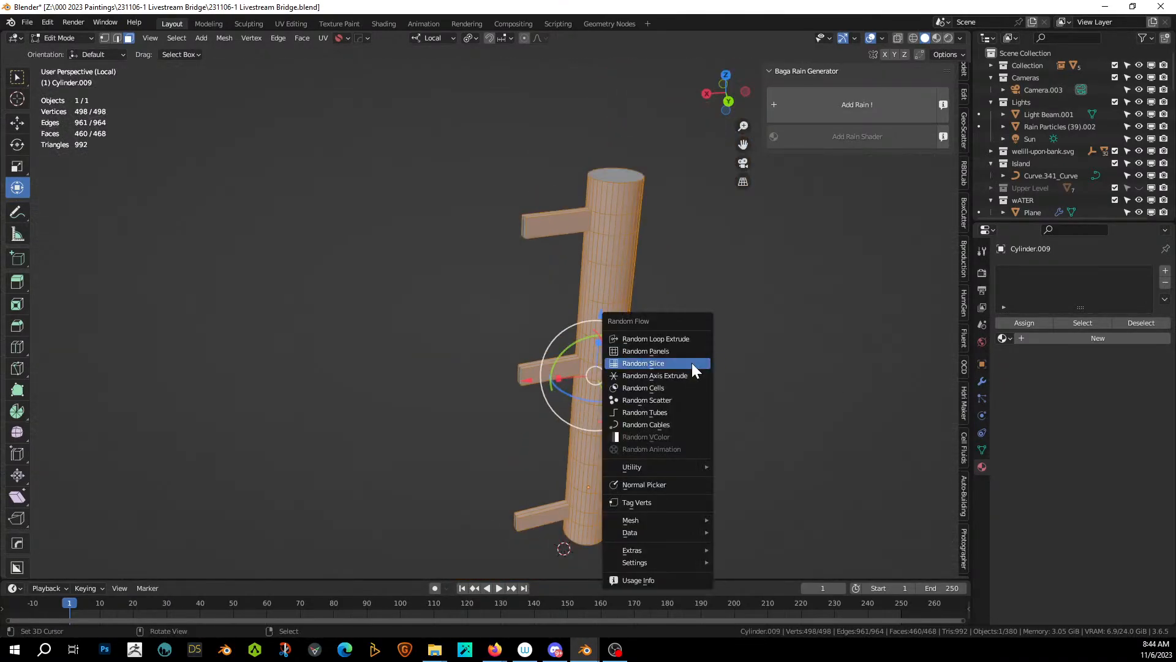
{"action": "left_click", "coordinate": [693, 362]}
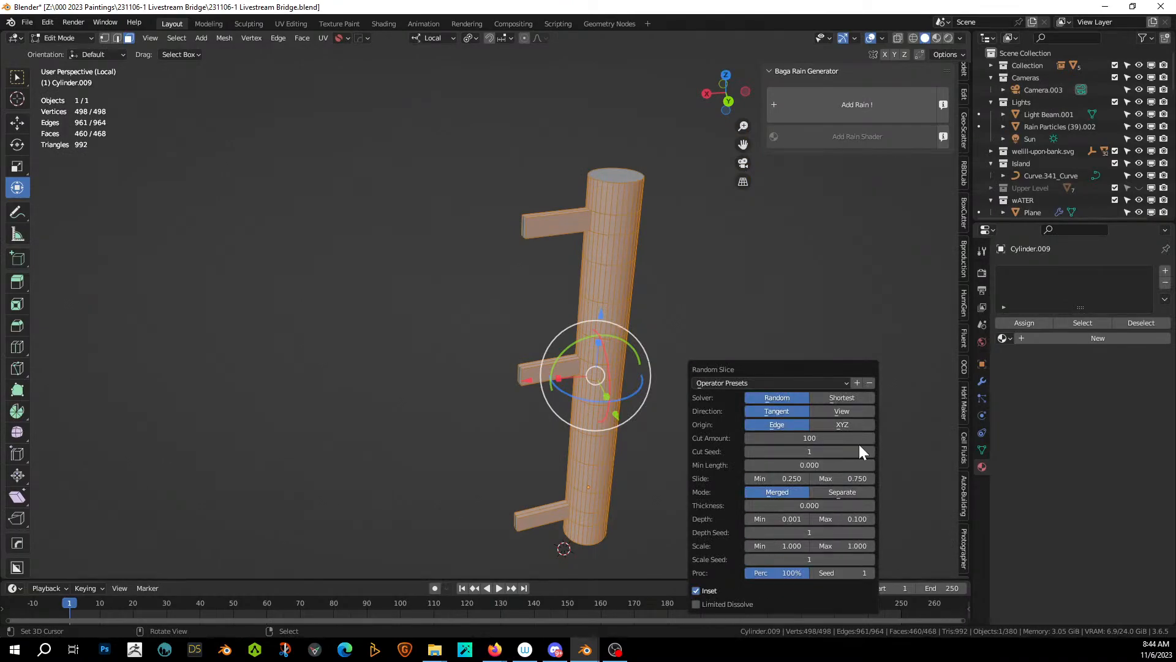
{"action": "left_click", "coordinate": [873, 452]}
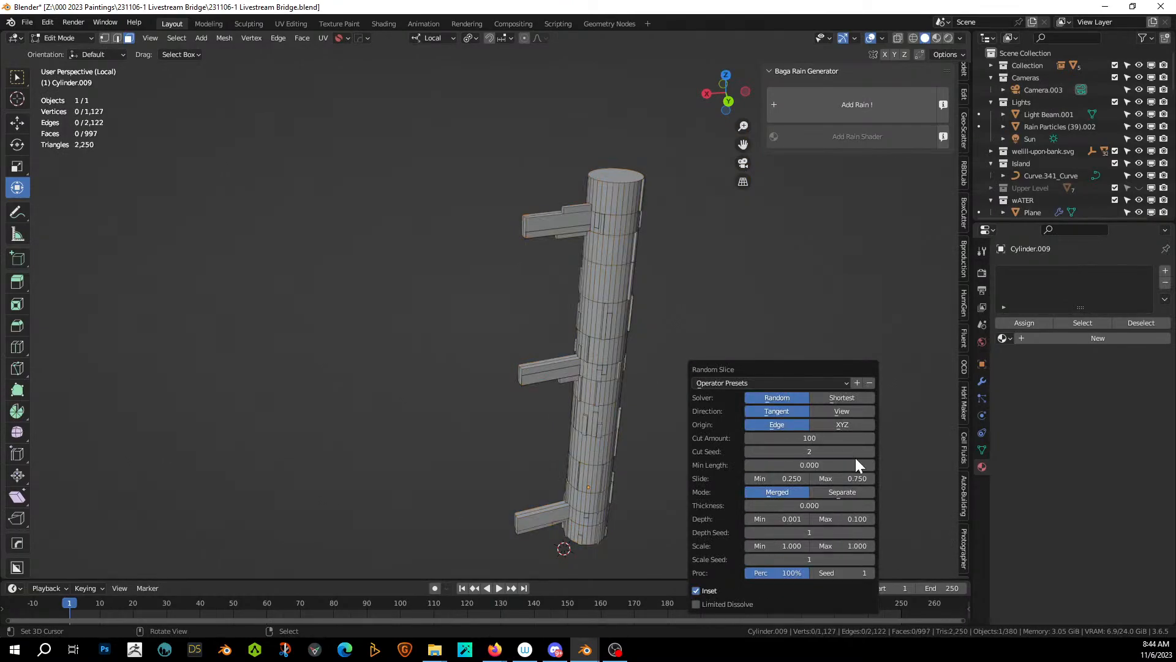
{"action": "left_click", "coordinate": [790, 438]}
{"action": "type", "text": "250"}
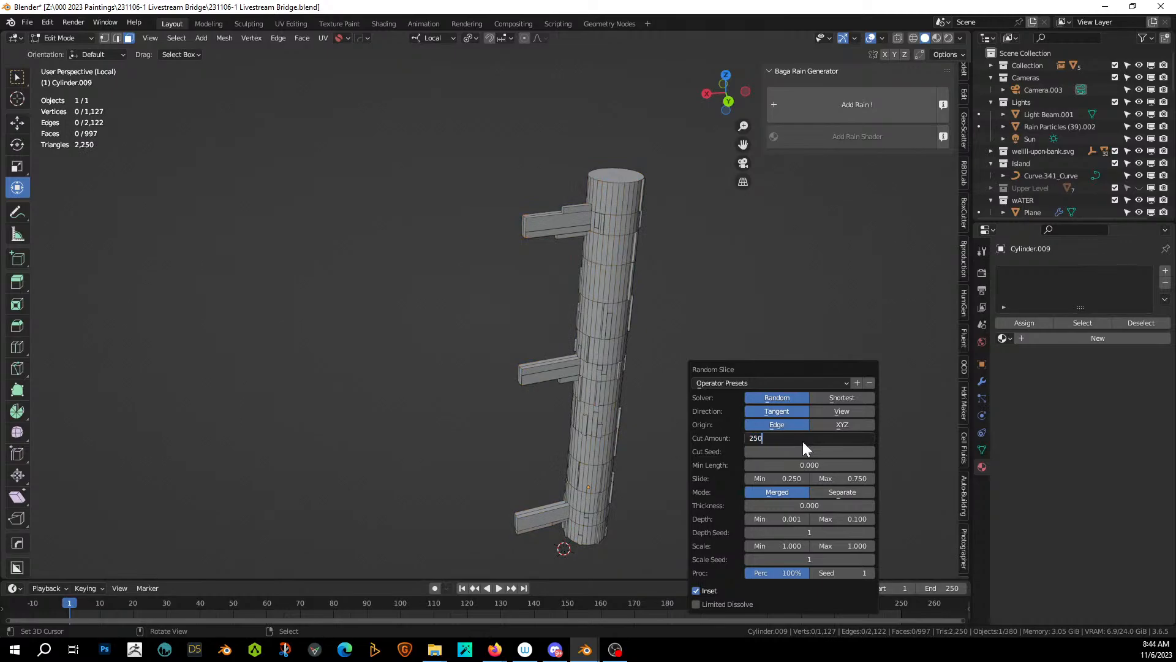
{"action": "key", "text": "Return"}
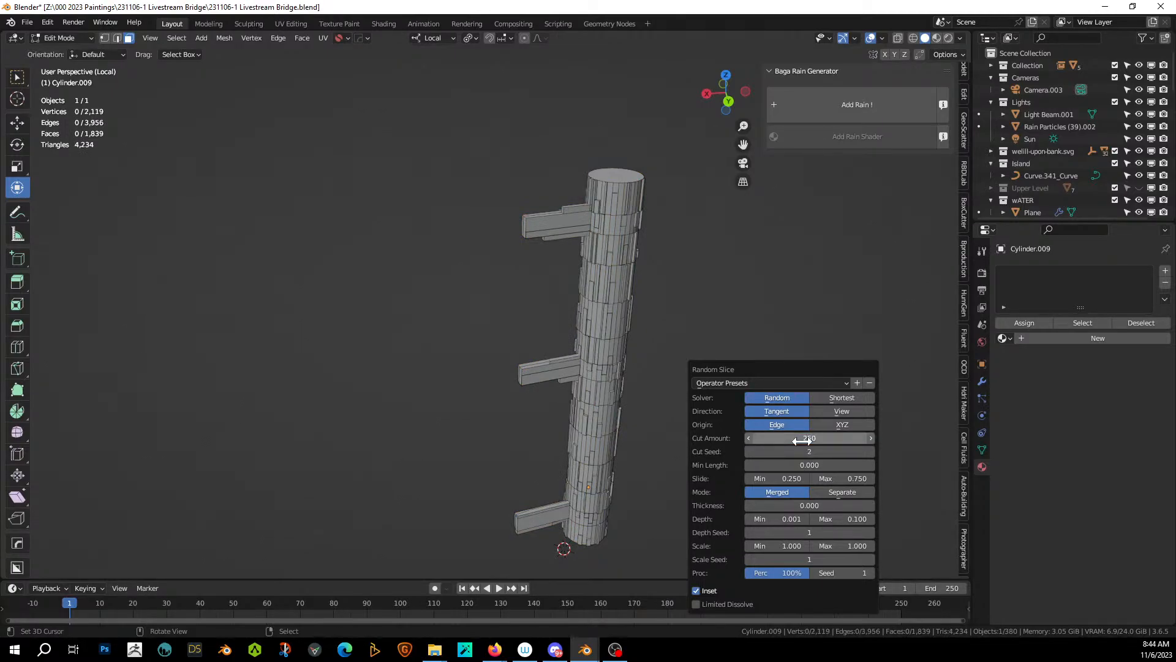
{"action": "left_click", "coordinate": [856, 519]}
{"action": "type", "text": ".25"}
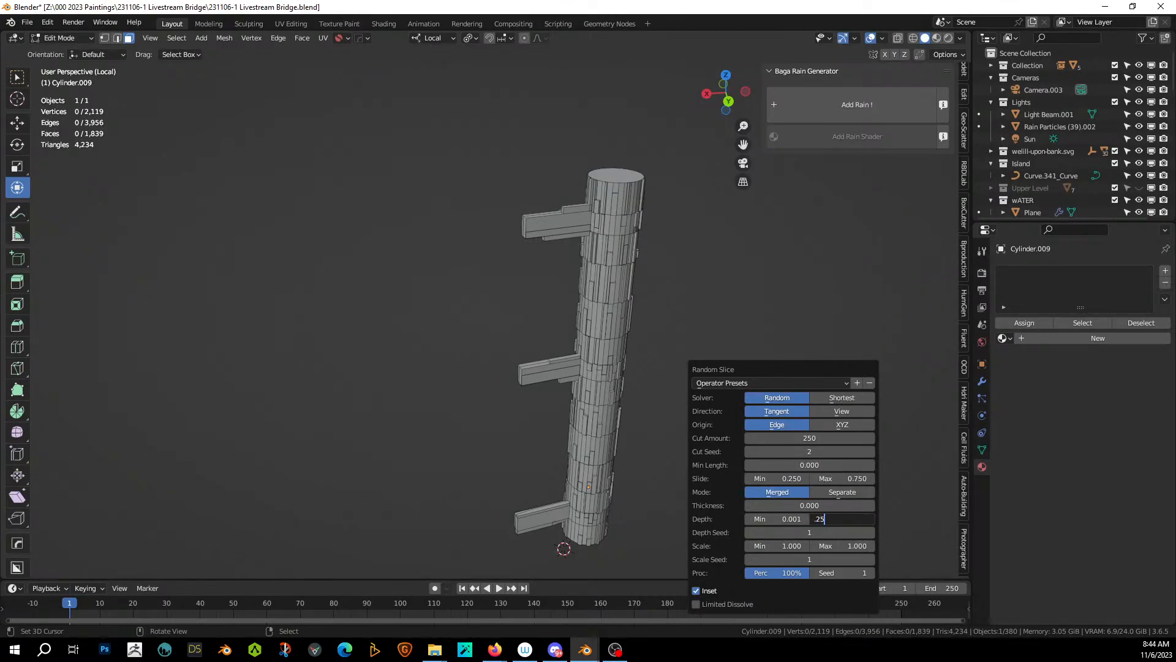
{"action": "key", "text": "Return"}
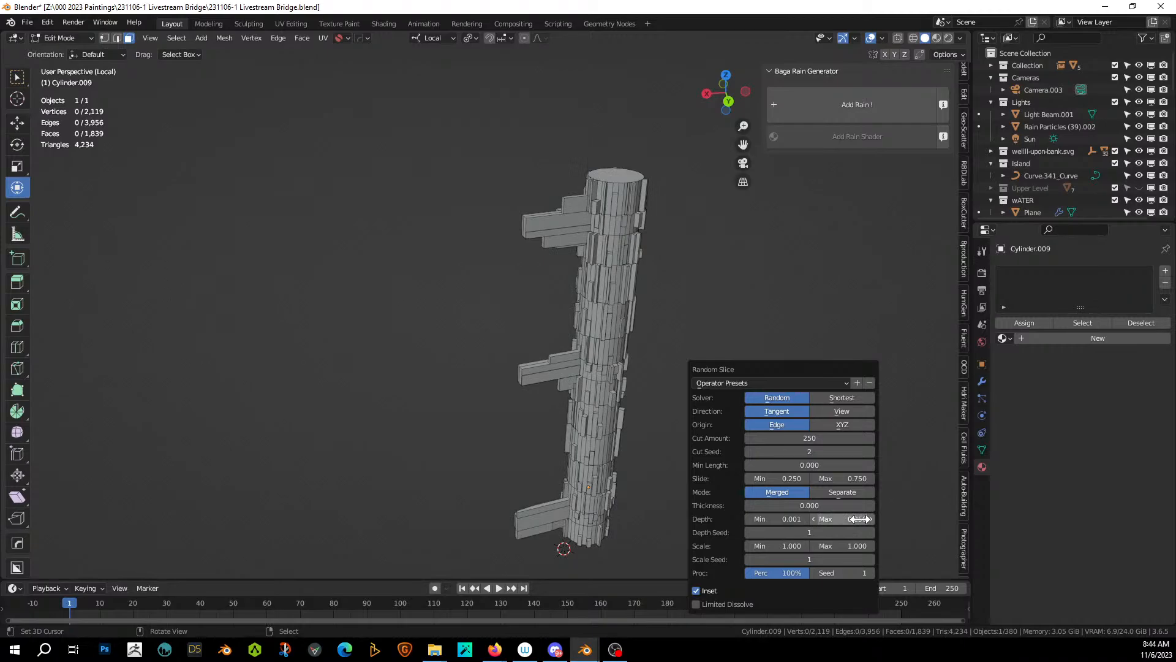
Save the file and bring the sliced column out of local view into the full scene.
{"action": "middle_click_drag", "start_coordinate": [707, 337], "coordinate": [672, 328]}
{"action": "key", "text": "ctrl+s"}
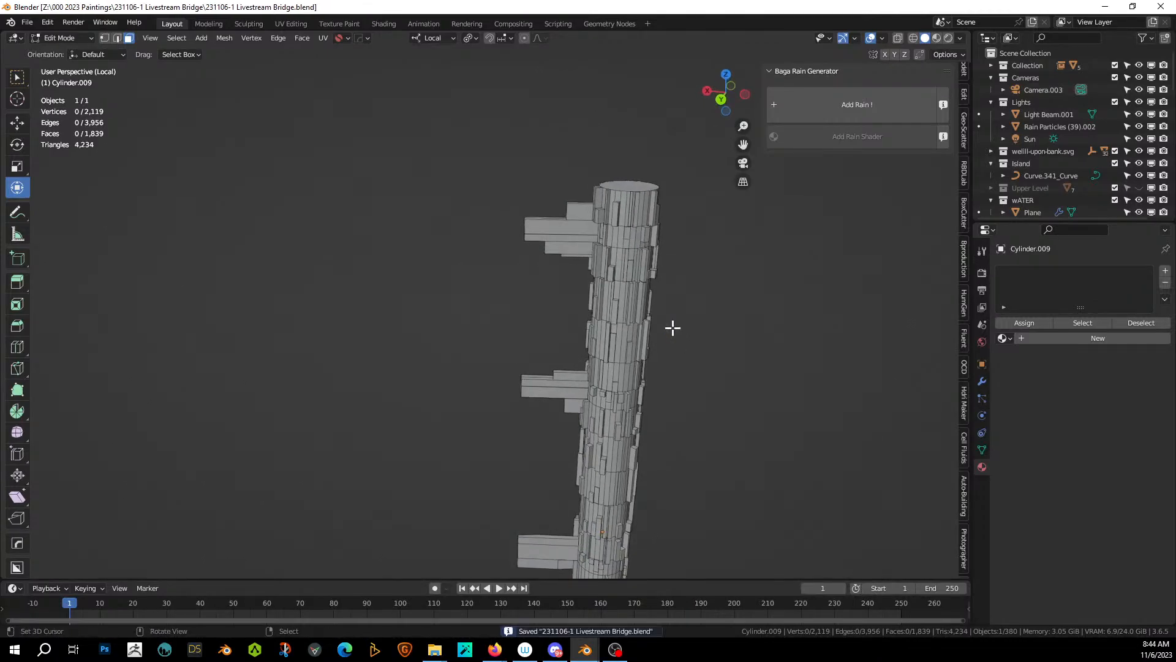
{"action": "key", "text": "KP_Divide"}
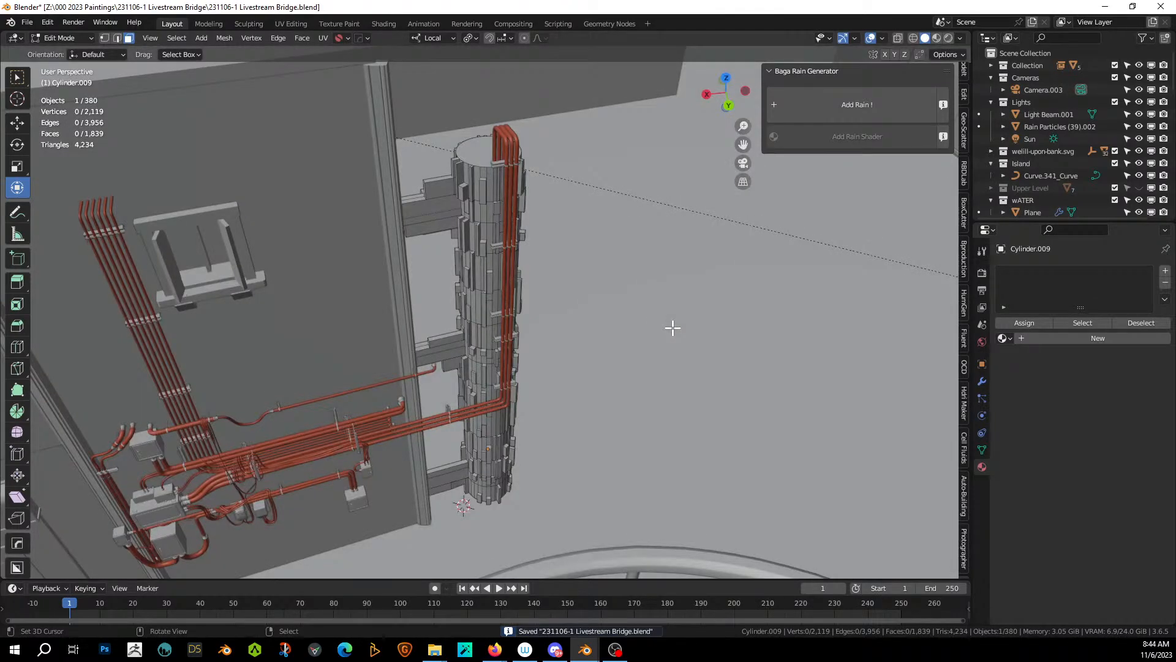
{"action": "middle_click_drag", "start_coordinate": [665, 328], "coordinate": [631, 303]}
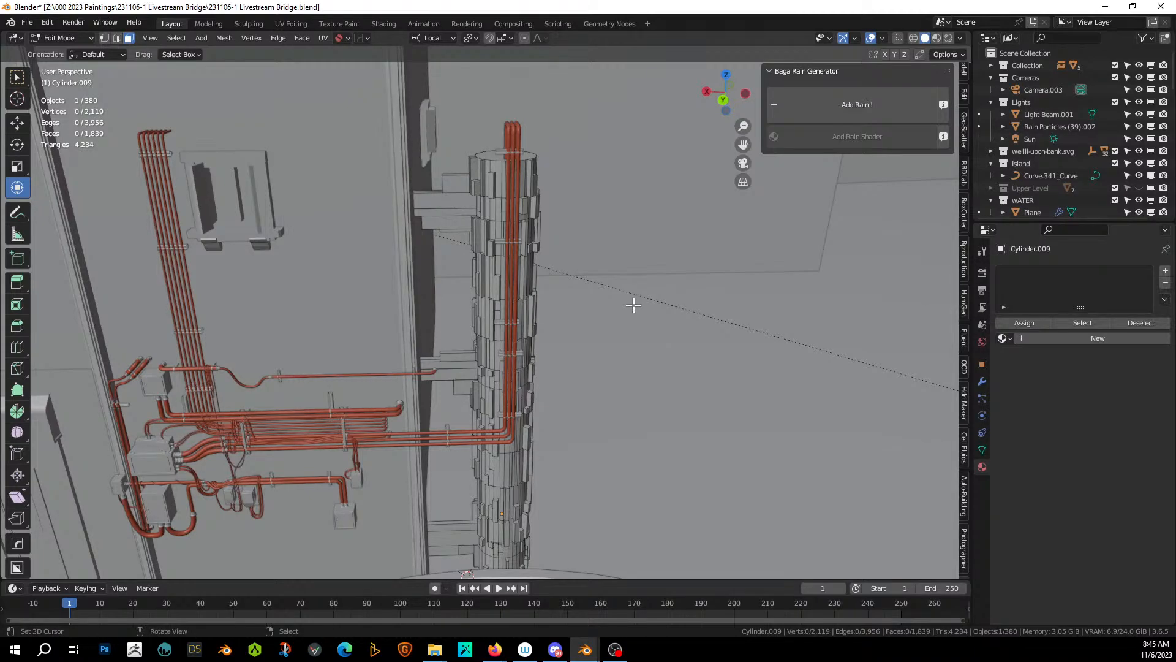
{"action": "middle_click_drag", "start_coordinate": [656, 381], "coordinate": [538, 263]}
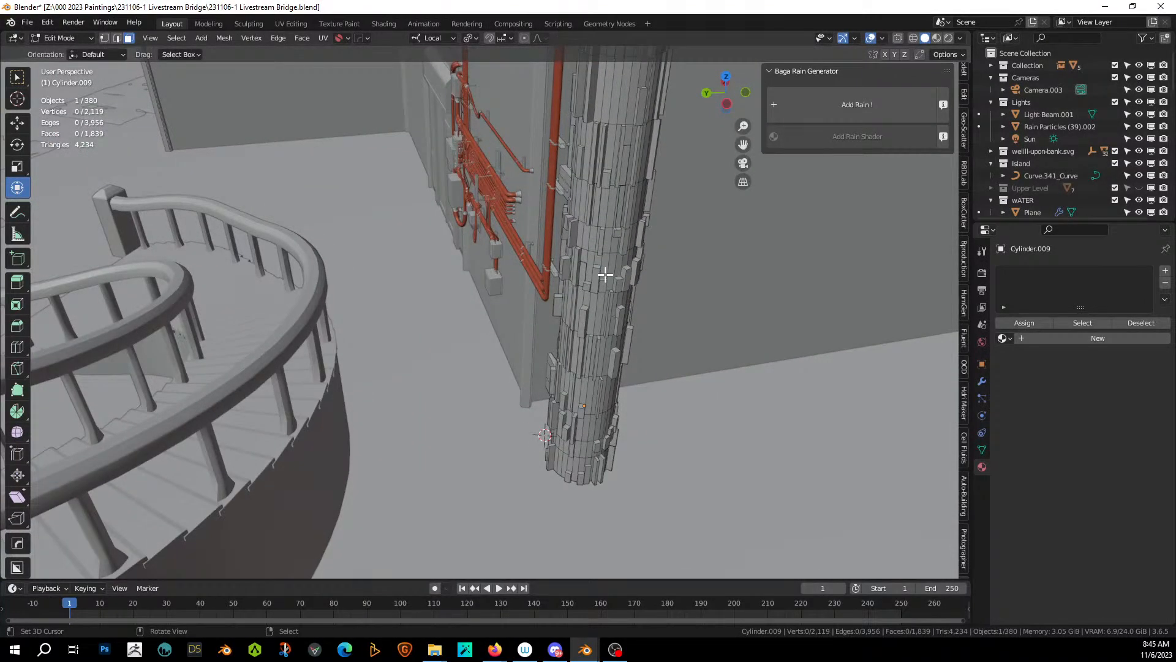
Return the column to Object Mode and assign it the existing Grunge Yellow Painted Metal WET material.
{"action": "middle_click_drag", "start_coordinate": [727, 336], "coordinate": [476, 317]}
{"action": "scroll", "coordinate": [548, 384], "scroll_direction": "up", "scroll_amount": 3}
{"action": "key", "text": "Tab"}
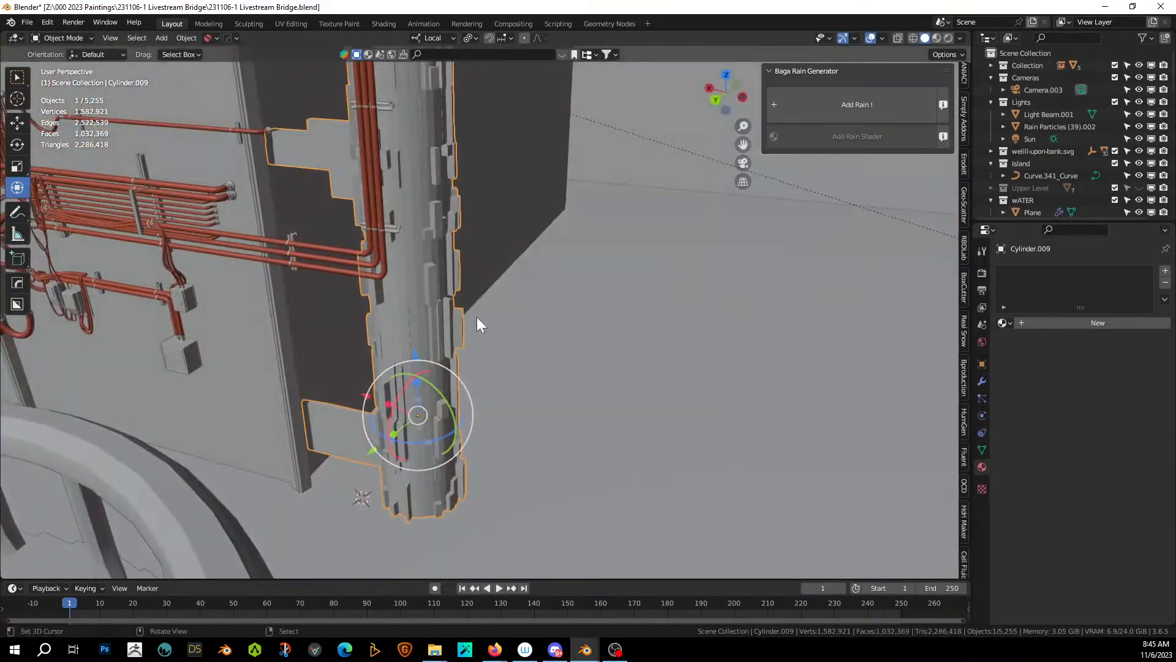
{"action": "left_click", "coordinate": [1005, 322]}
{"action": "type", "text": "wet"}
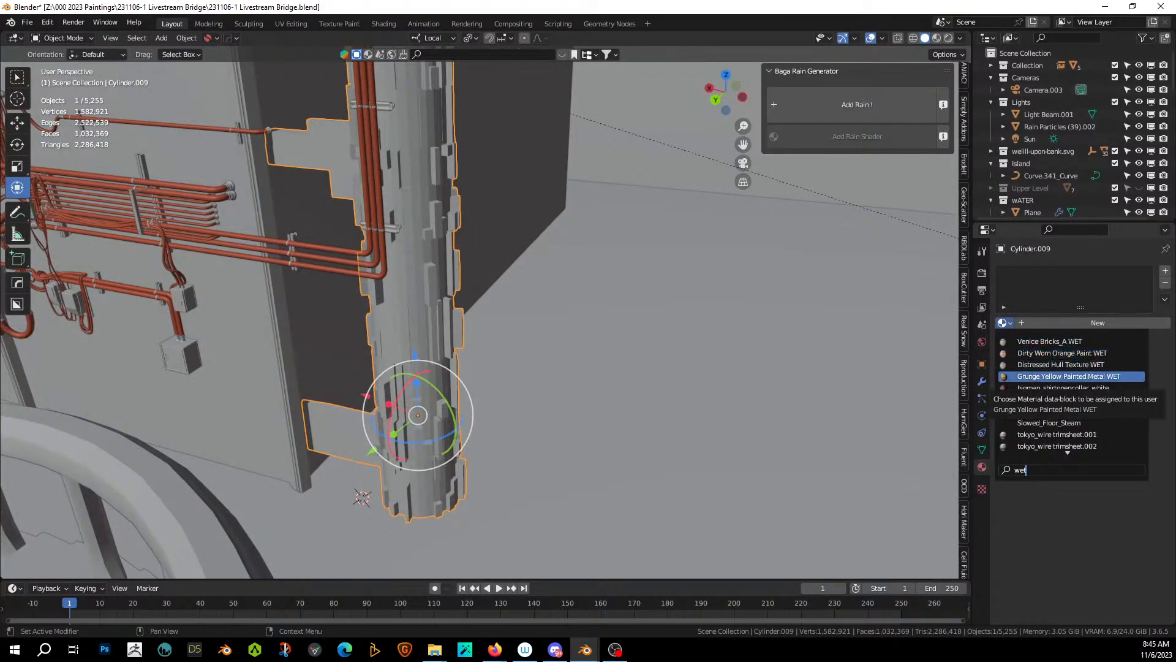
{"action": "left_click", "coordinate": [1062, 376]}
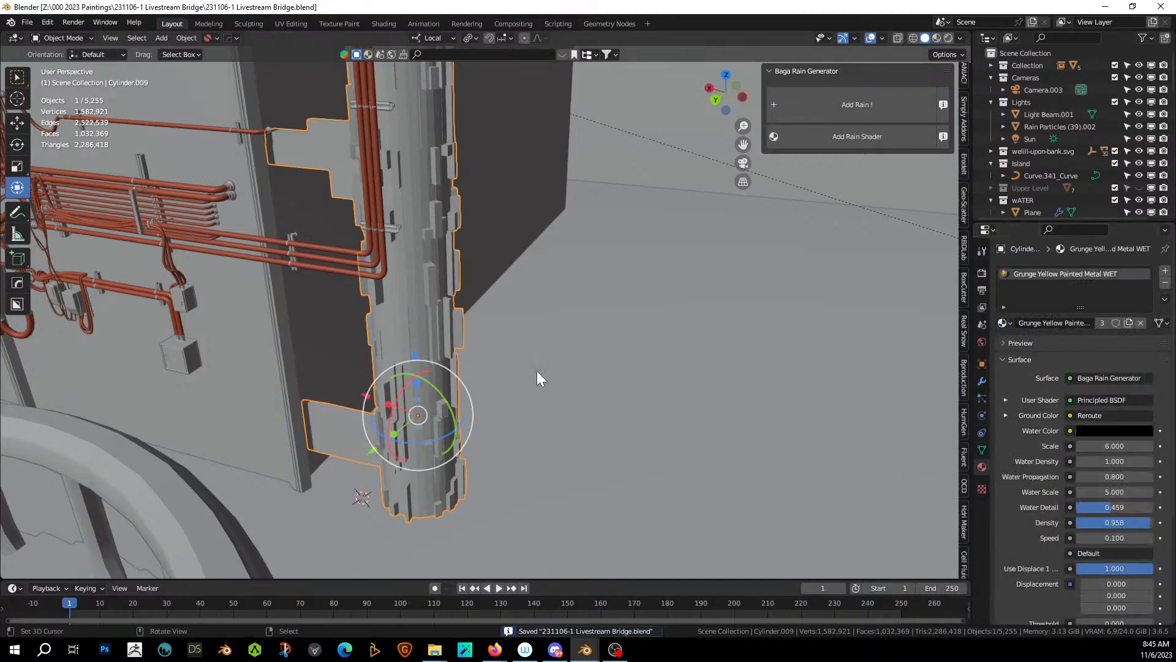
Preview the scene in rendered shading through the scene camera with the column deselected.
{"action": "left_click", "coordinate": [948, 39]}
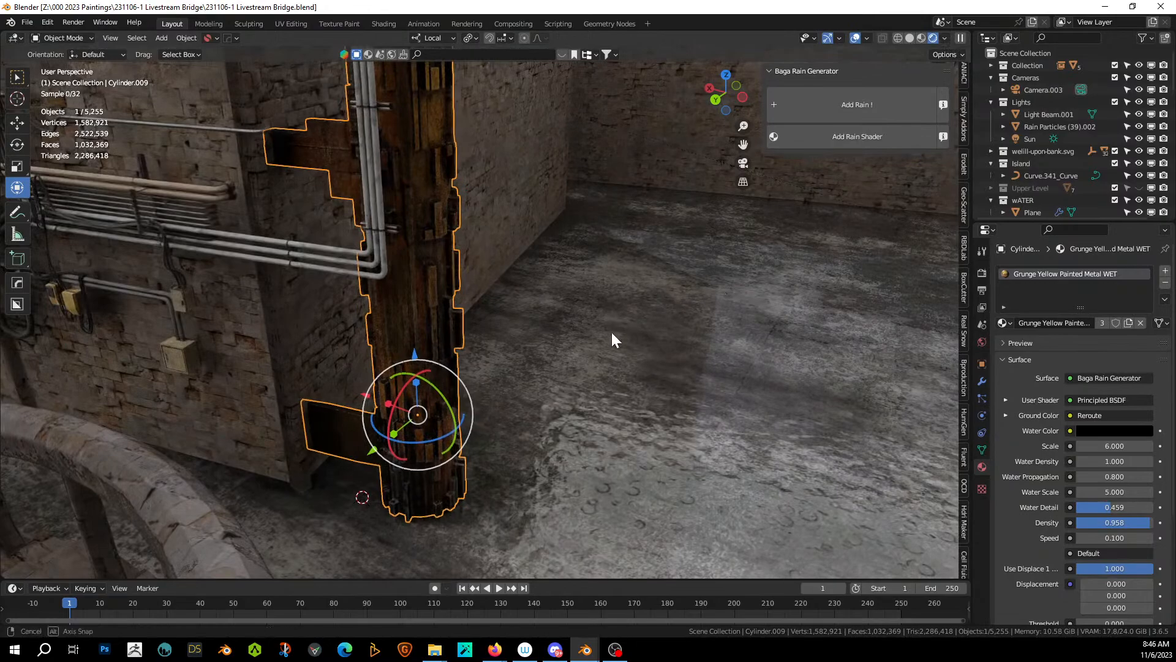
{"action": "key", "text": "KP_0"}
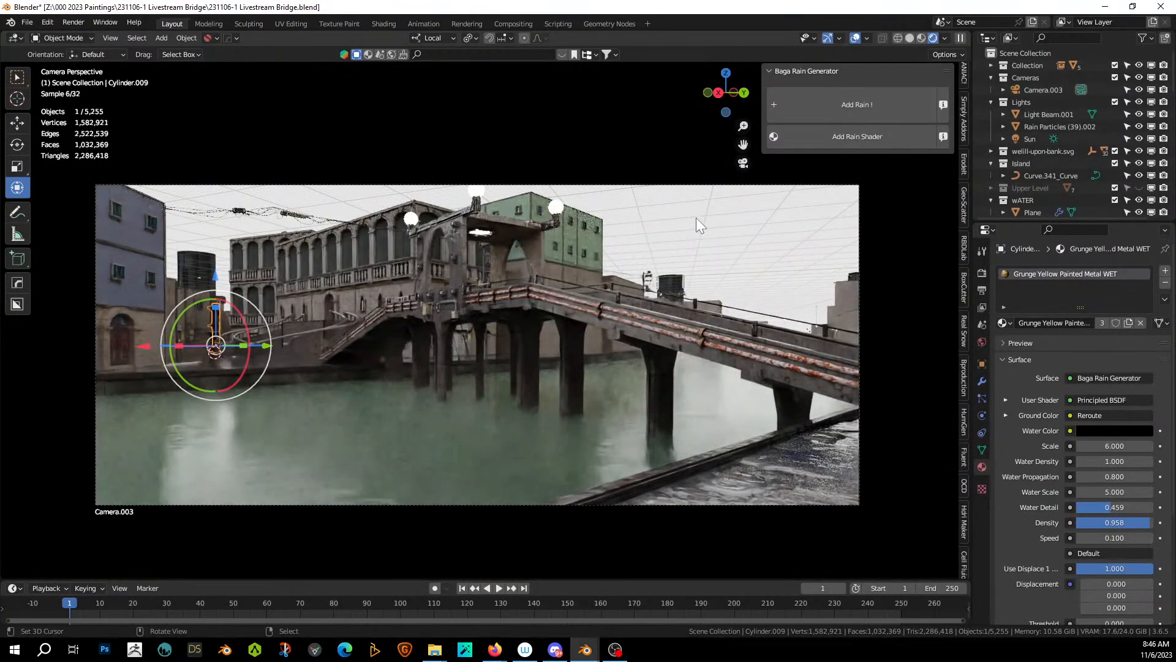
{"action": "left_click", "coordinate": [696, 218]}
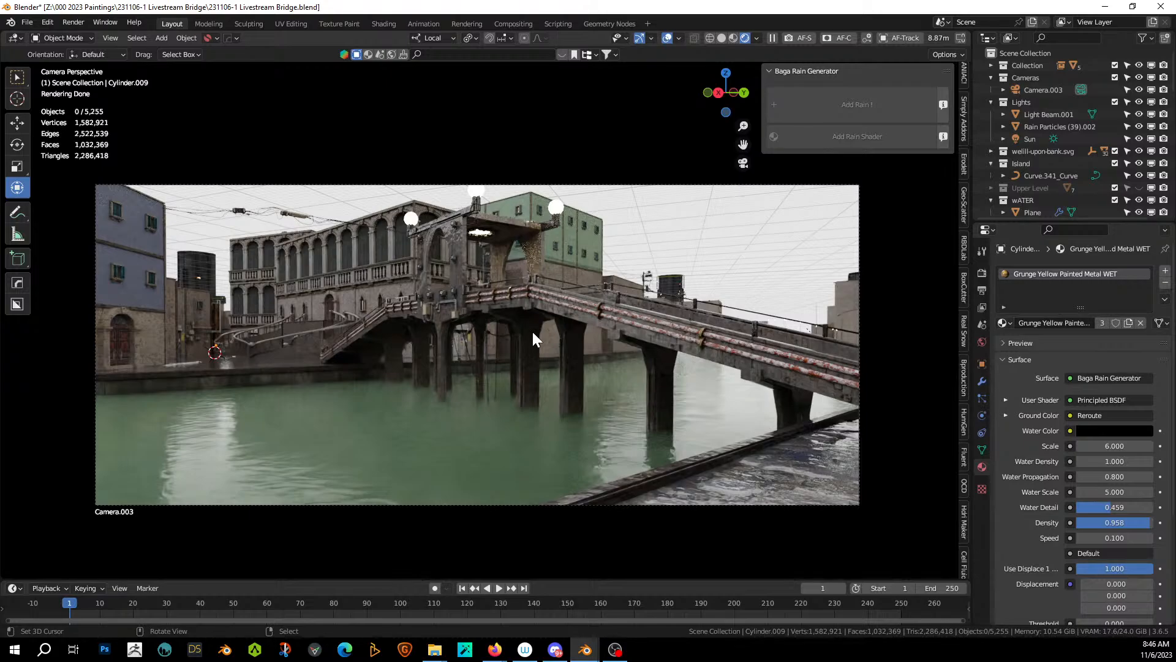
Examine the rendered quay, bridge and arcaded building, closing in on the curved staircases and terrace at its entrance.
{"action": "middle_click_drag", "start_coordinate": [532, 334], "coordinate": [538, 351]}
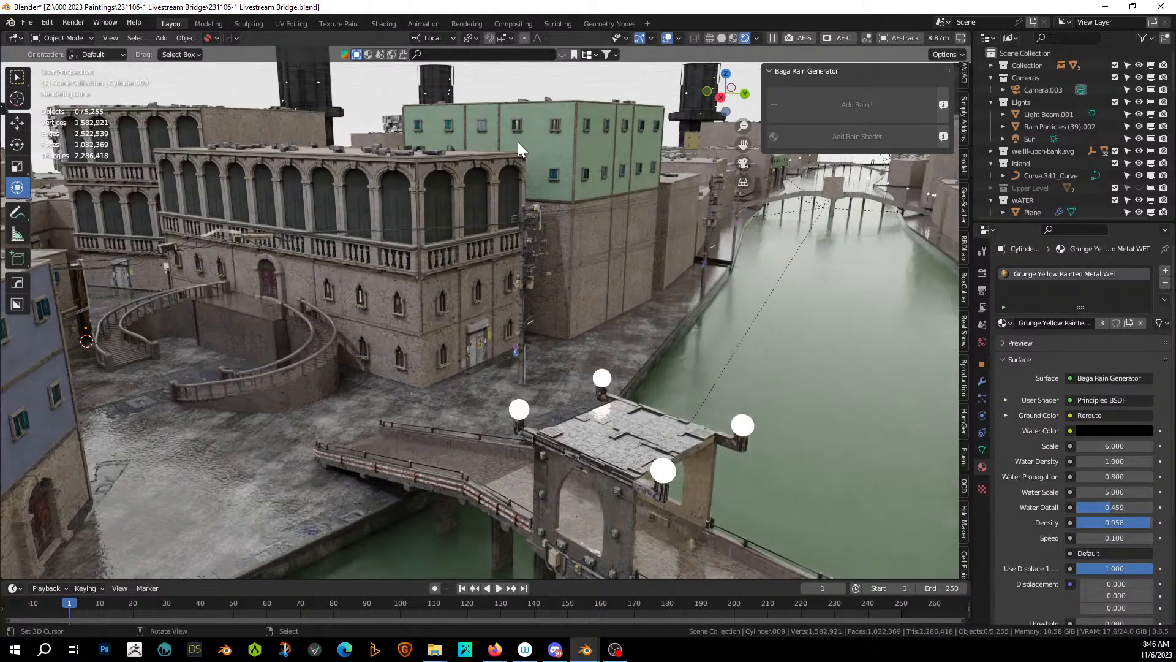
{"action": "middle_click_drag", "start_coordinate": [564, 351], "coordinate": [616, 359]}
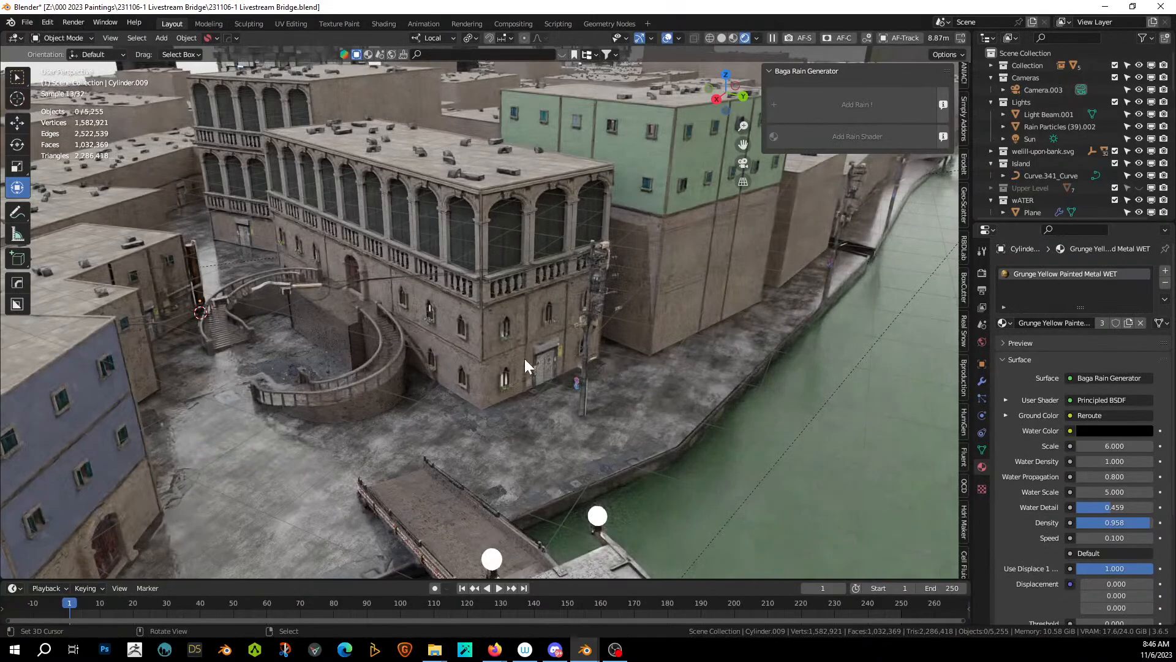
{"action": "middle_click_drag", "start_coordinate": [525, 362], "coordinate": [396, 348]}
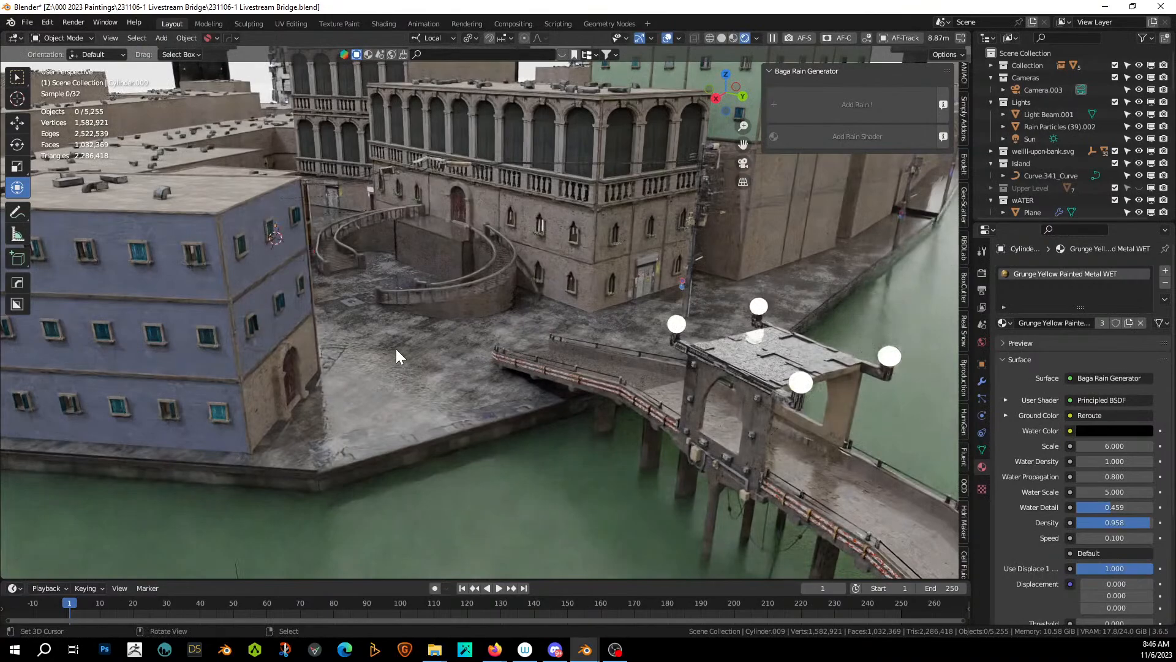
{"action": "scroll", "coordinate": [396, 348], "scroll_direction": "up", "scroll_amount": 2}
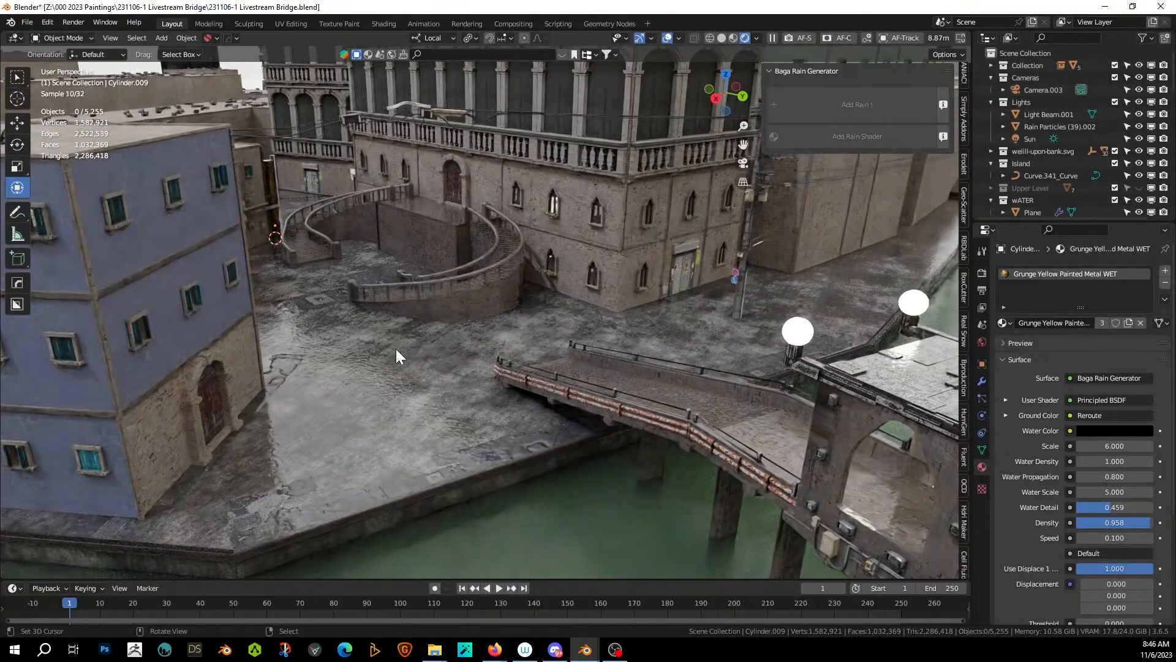
{"action": "mouse_move", "coordinate": [396, 348]}
{"action": "middle_mouse_down"}
{"action": "mouse_move", "coordinate": [461, 381]}
{"action": "mouse_move", "coordinate": [374, 337]}
{"action": "mouse_move", "coordinate": [380, 347]}
{"action": "middle_mouse_up"}
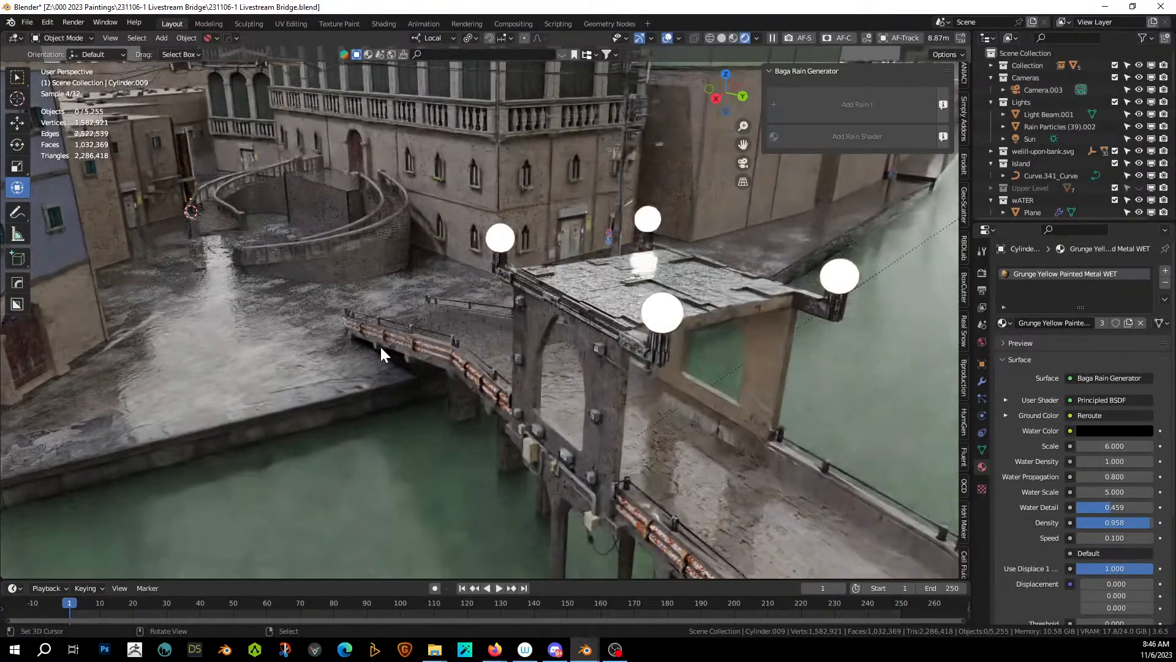
{"action": "scroll", "coordinate": [380, 345], "scroll_direction": "down", "scroll_amount": 3}
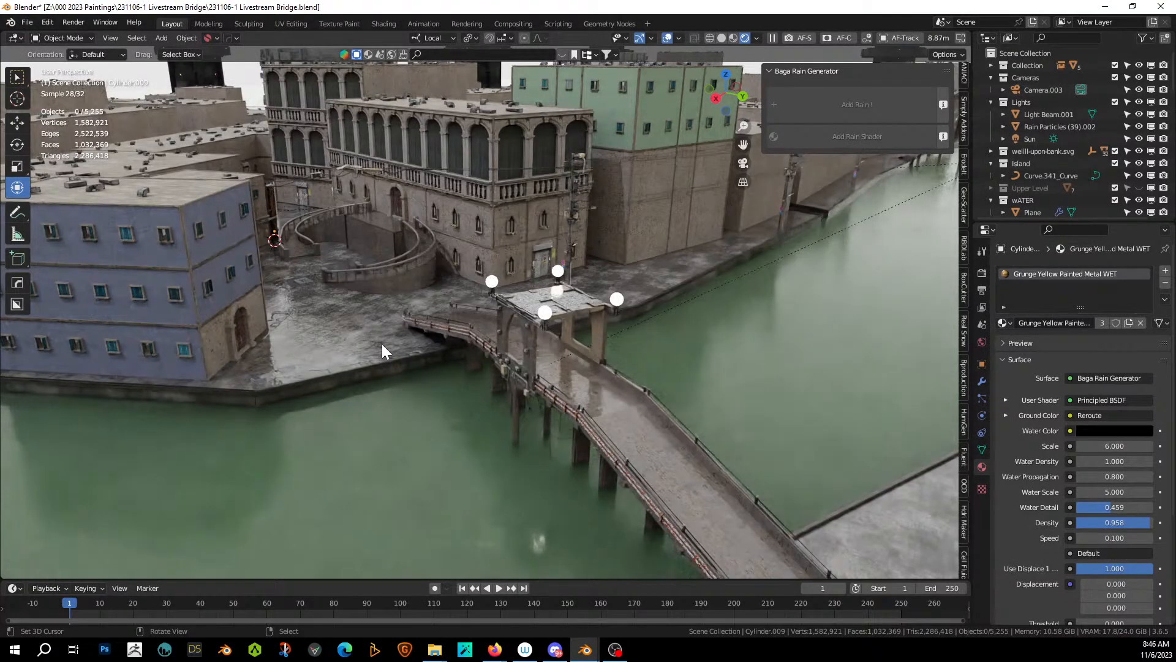
{"action": "middle_click_drag", "start_coordinate": [433, 350], "coordinate": [452, 357]}
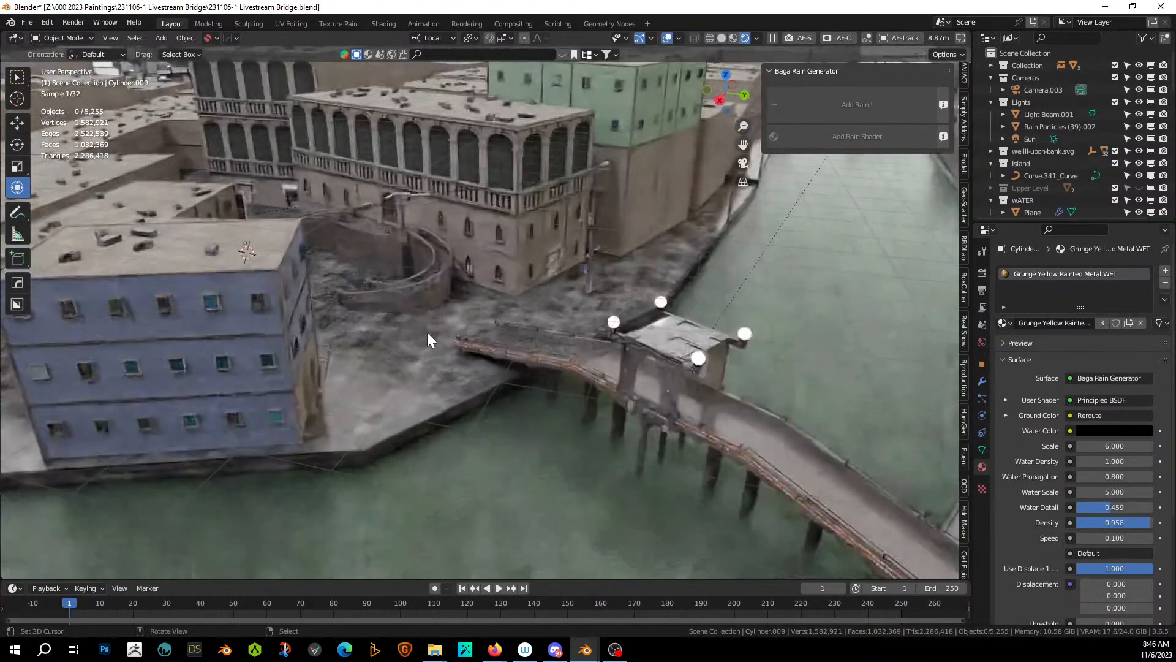
{"action": "scroll", "coordinate": [374, 255], "scroll_direction": "up", "scroll_amount": 3}
{"action": "middle_click_drag", "start_coordinate": [374, 255], "coordinate": [440, 362], "text": "shift"}
{"action": "scroll", "coordinate": [384, 332], "scroll_direction": "up", "scroll_amount": 5}
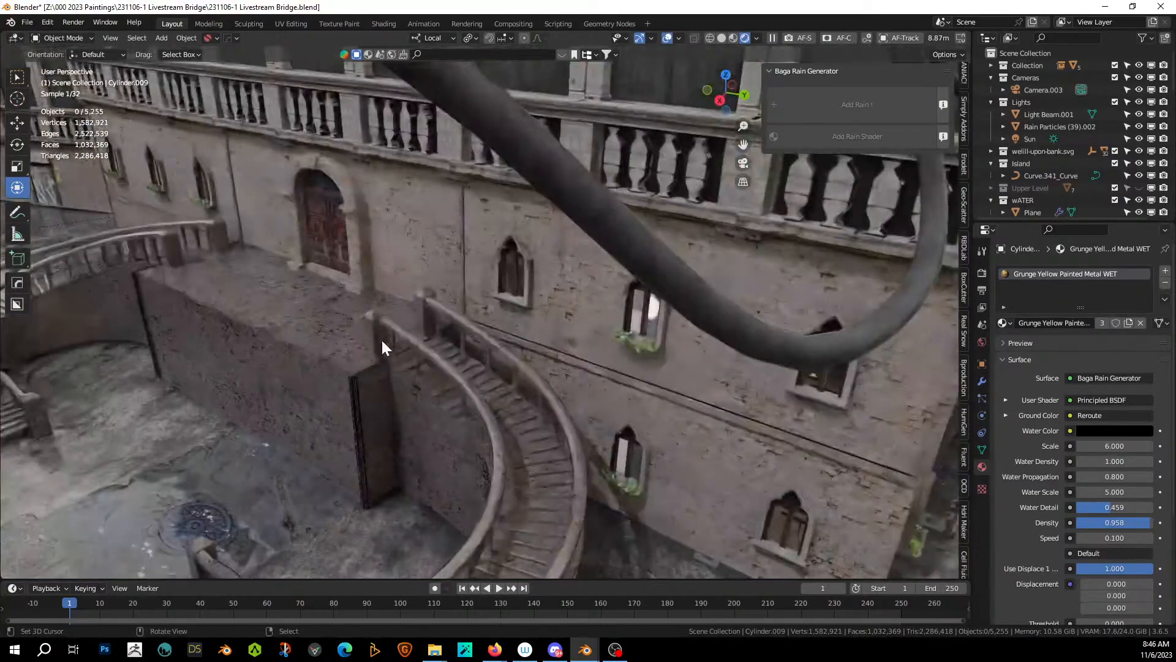
{"action": "middle_click_drag", "start_coordinate": [354, 352], "coordinate": [388, 354]}
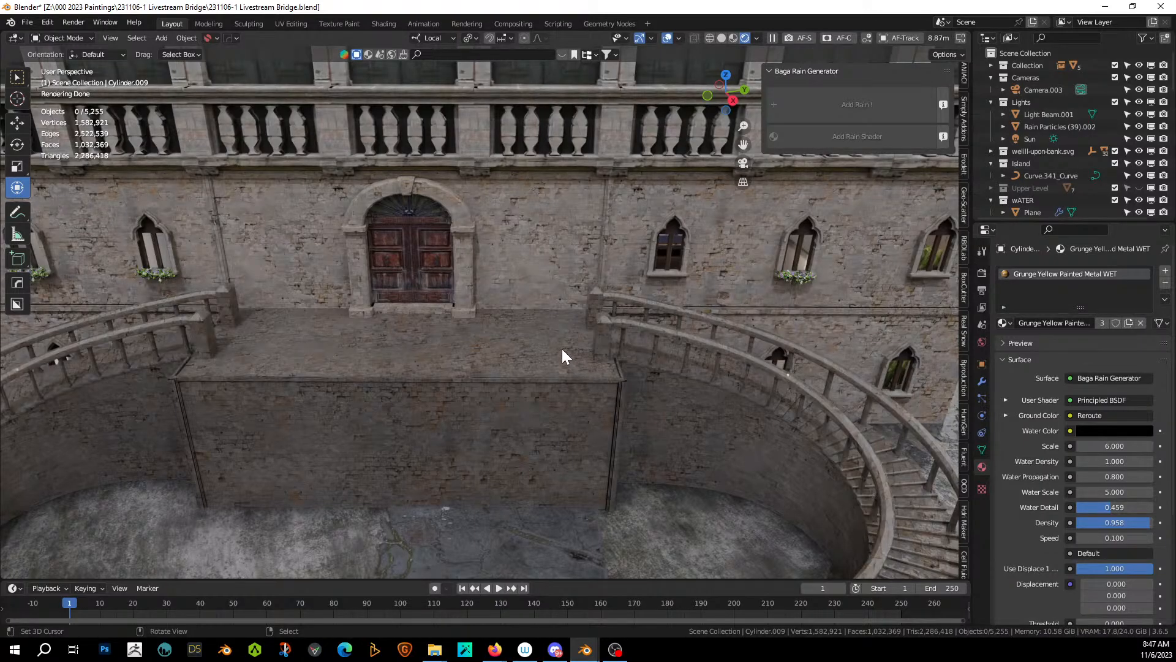
Find the spare building parts laid out beyond the water plane and select the tall arched window with the balustrade.
{"action": "scroll", "coordinate": [535, 314], "scroll_direction": "down", "scroll_amount": 6}
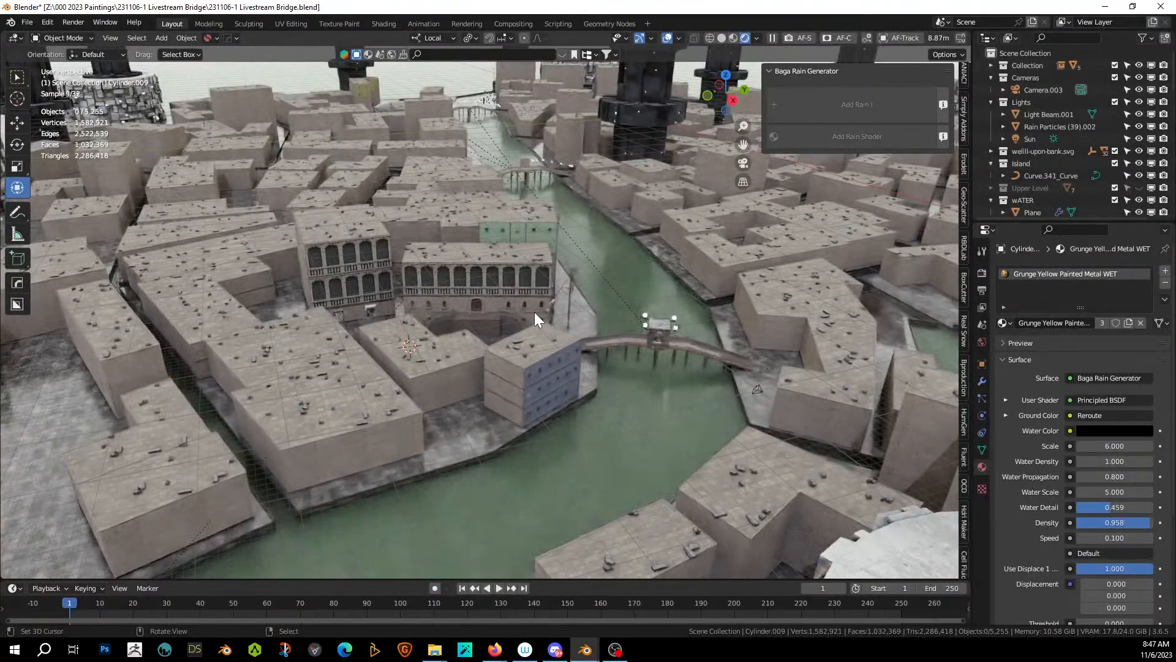
{"action": "scroll", "coordinate": [526, 340], "scroll_direction": "down", "scroll_amount": 4}
{"action": "scroll", "coordinate": [525, 339], "scroll_direction": "down", "scroll_amount": 5}
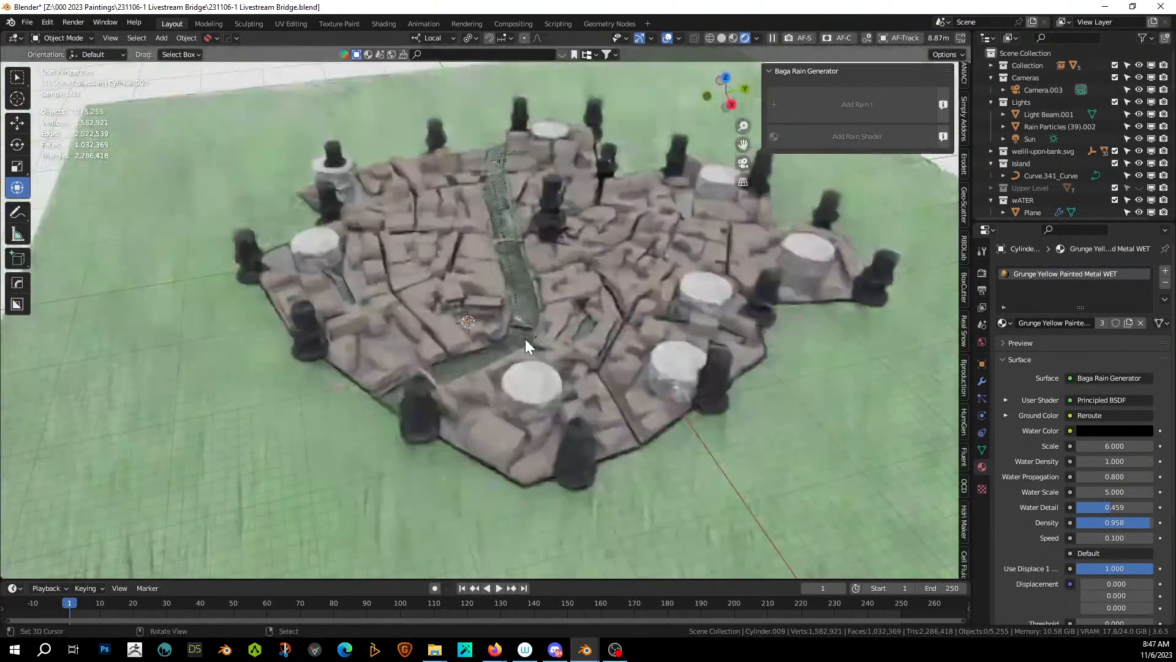
{"action": "middle_click_drag", "start_coordinate": [263, 429], "coordinate": [90, 464], "text": "shift"}
{"action": "middle_click_drag", "start_coordinate": [592, 379], "coordinate": [421, 391], "text": "shift"}
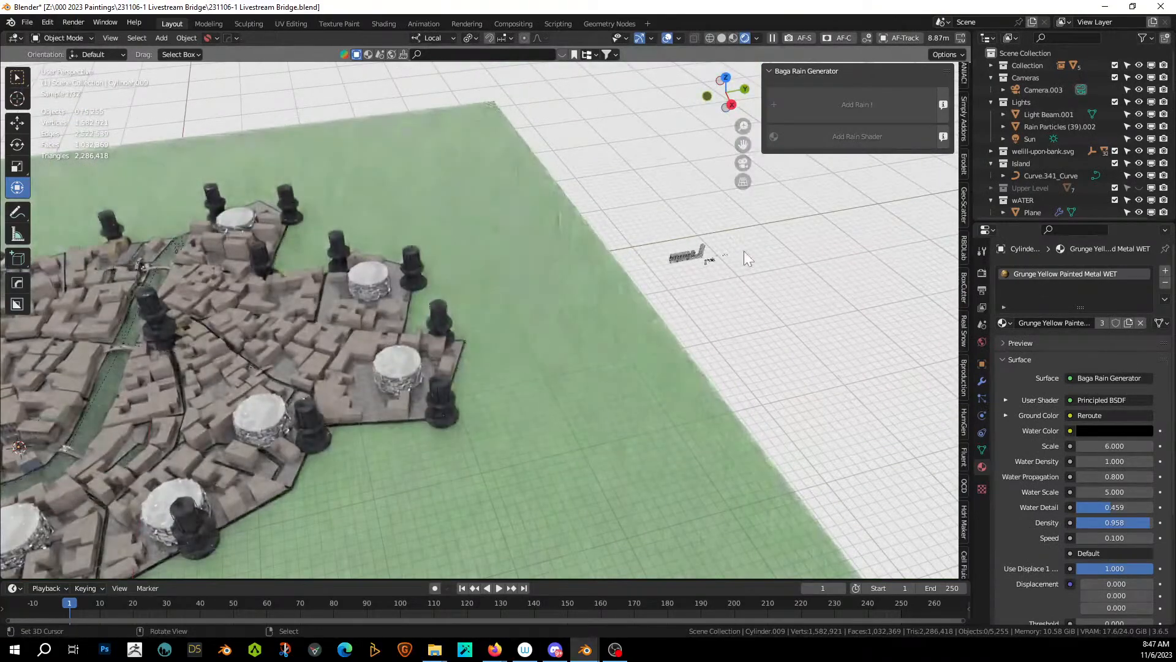
{"action": "left_click", "coordinate": [709, 262]}
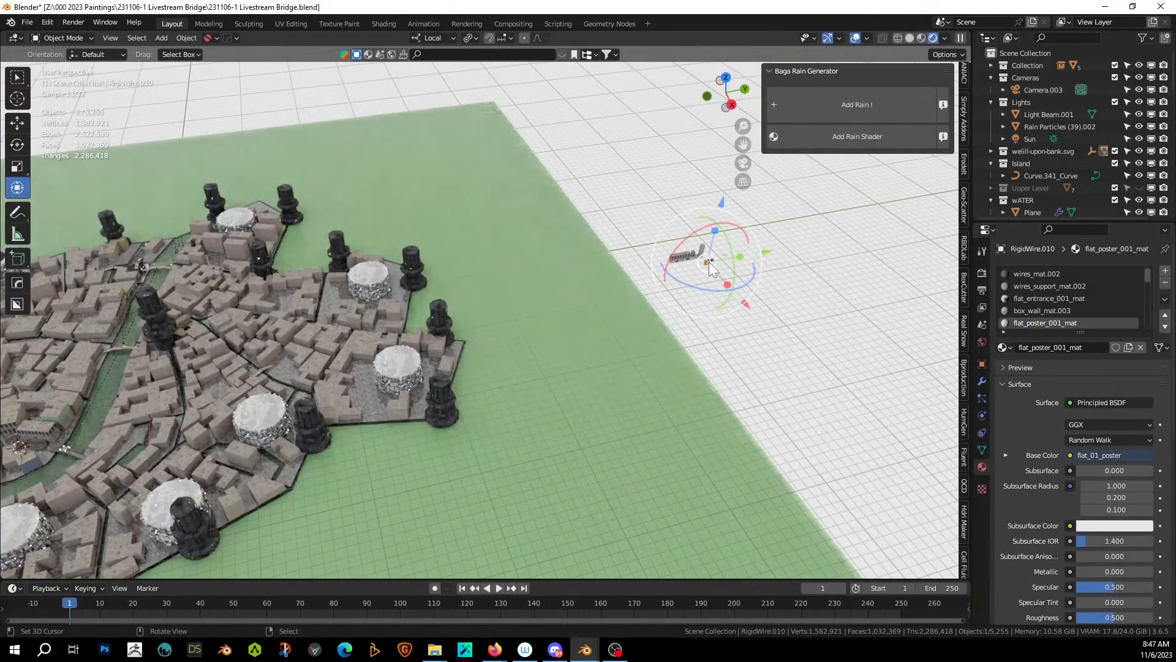
{"action": "key", "text": "KP_Decimal"}
{"action": "middle_click_drag", "start_coordinate": [696, 267], "coordinate": [418, 74]}
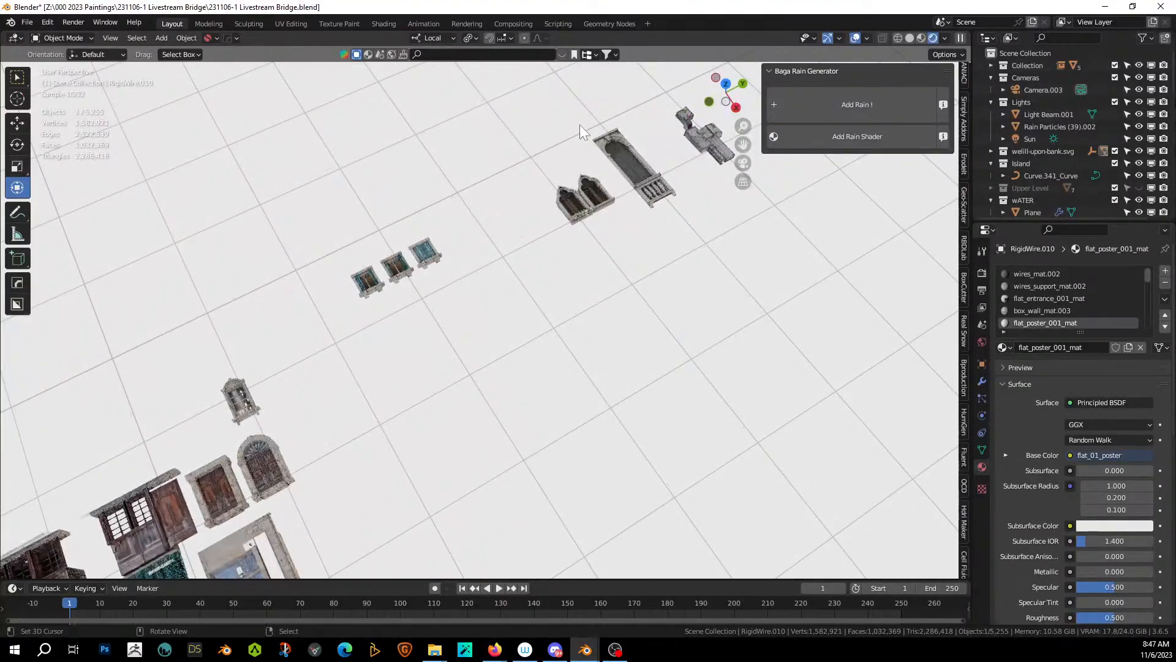
{"action": "left_click", "coordinate": [635, 192]}
{"action": "key", "text": "KP_Decimal"}
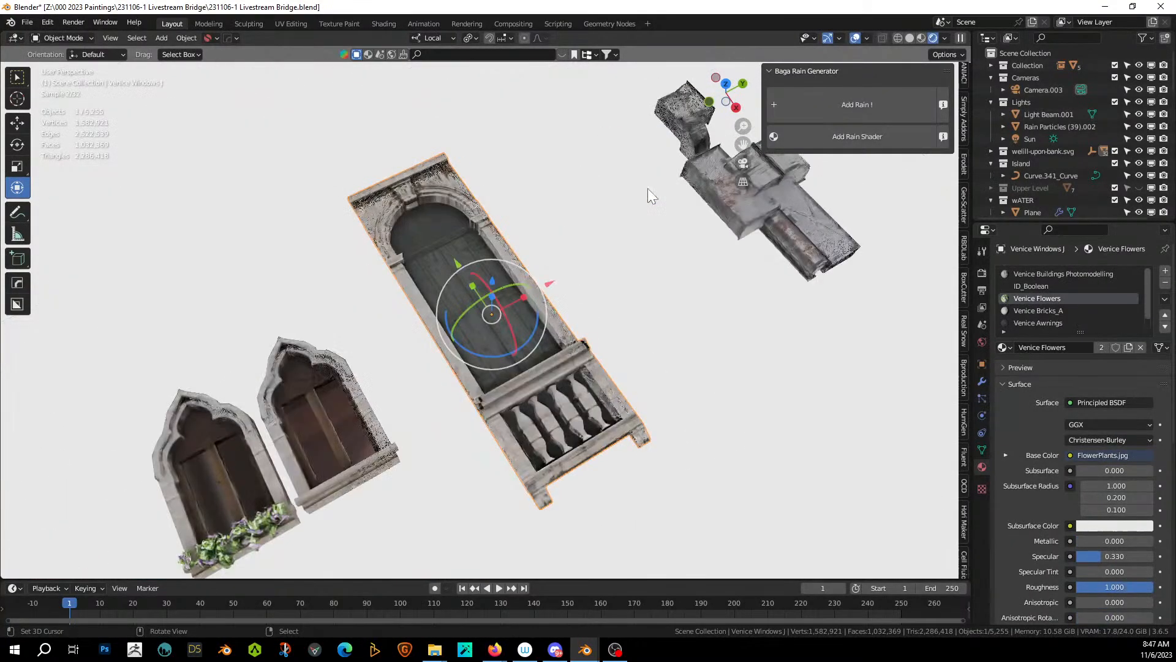
Duplicate the arched window with the balustrade in place and put the copy in a new collection named Railing.
{"action": "middle_click_drag", "start_coordinate": [644, 191], "coordinate": [564, 164]}
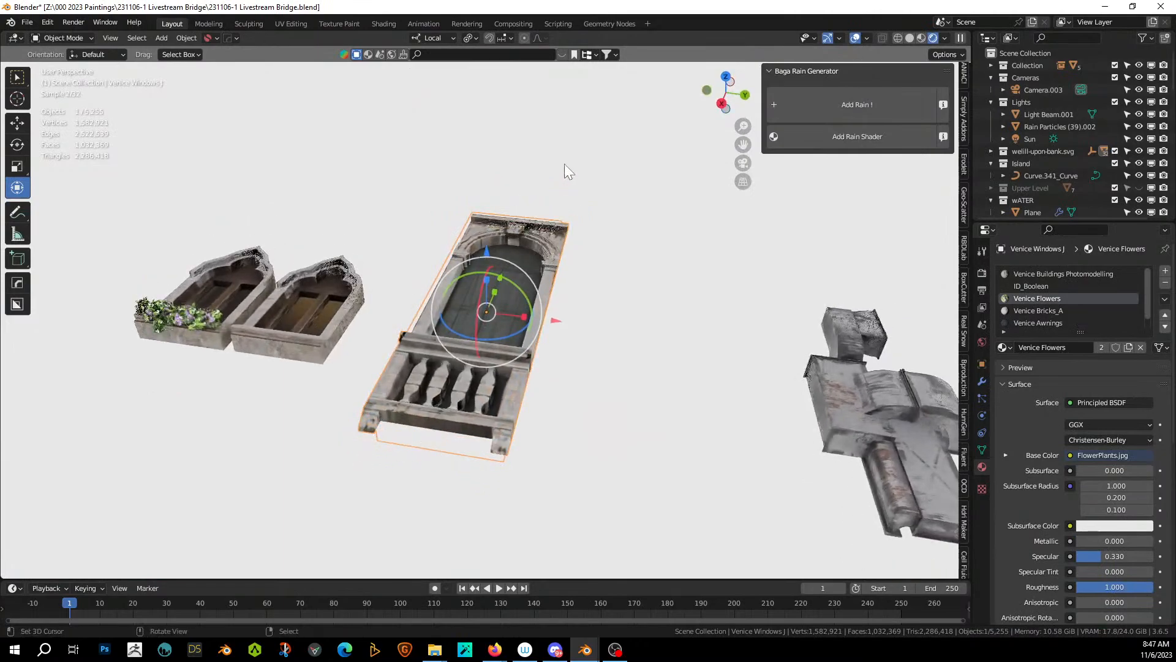
{"action": "middle_click_drag", "start_coordinate": [582, 318], "coordinate": [509, 355]}
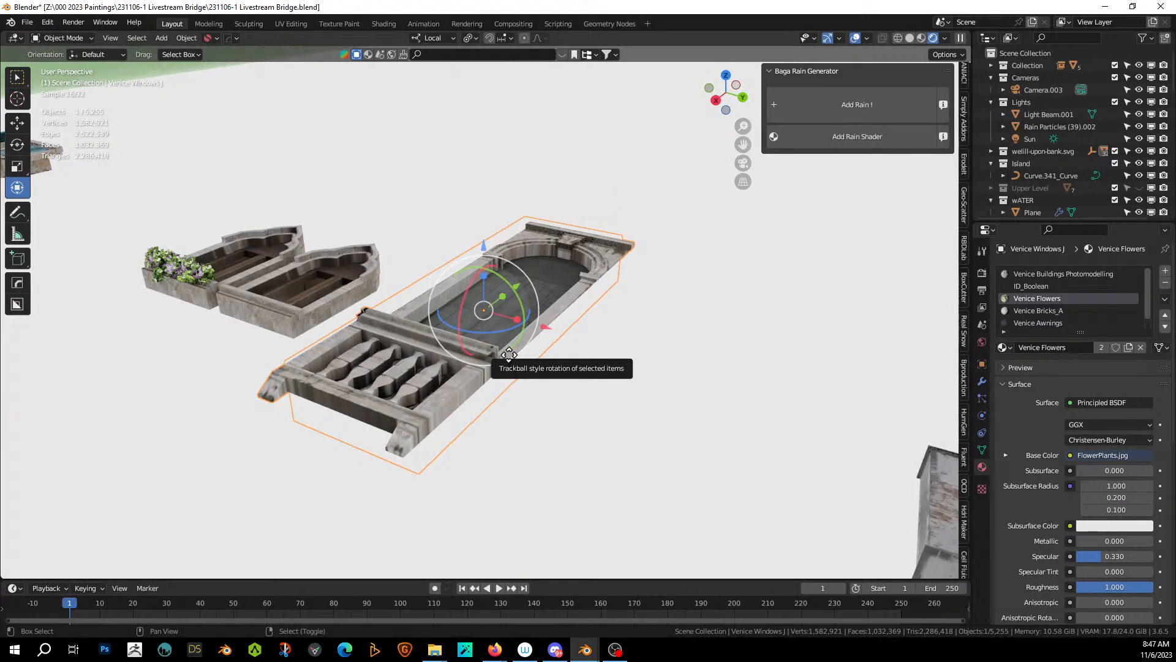
{"action": "key", "text": "shift+d"}
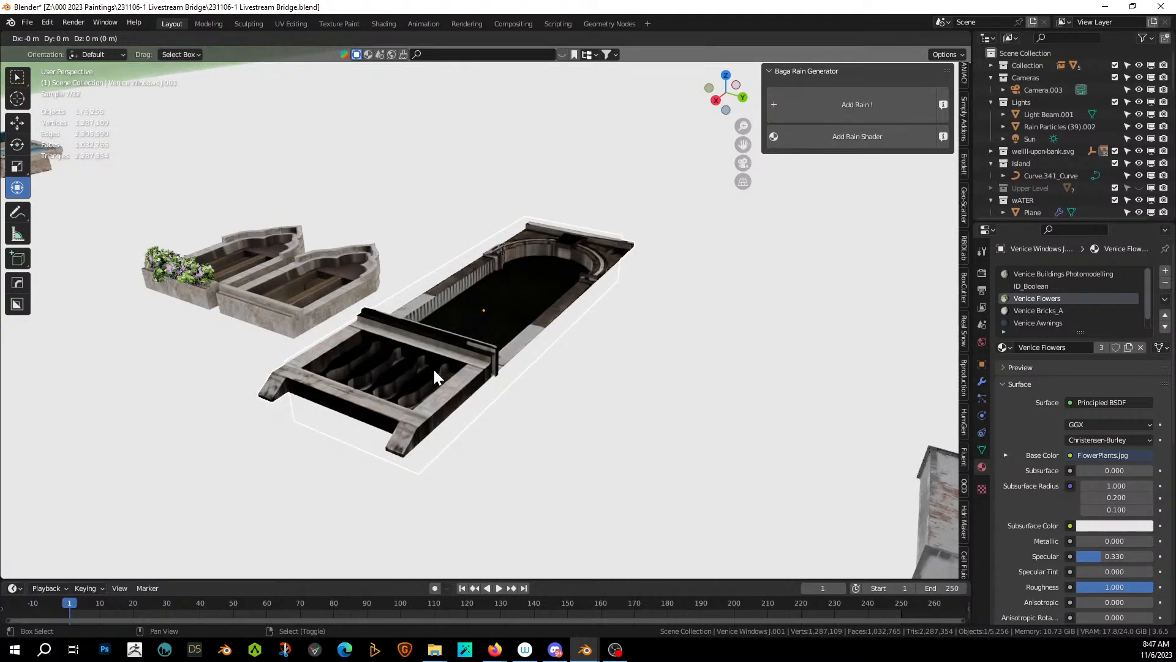
{"action": "right_click", "coordinate": [433, 366]}
{"action": "key", "text": "m"}
{"action": "left_click", "coordinate": [410, 279]}
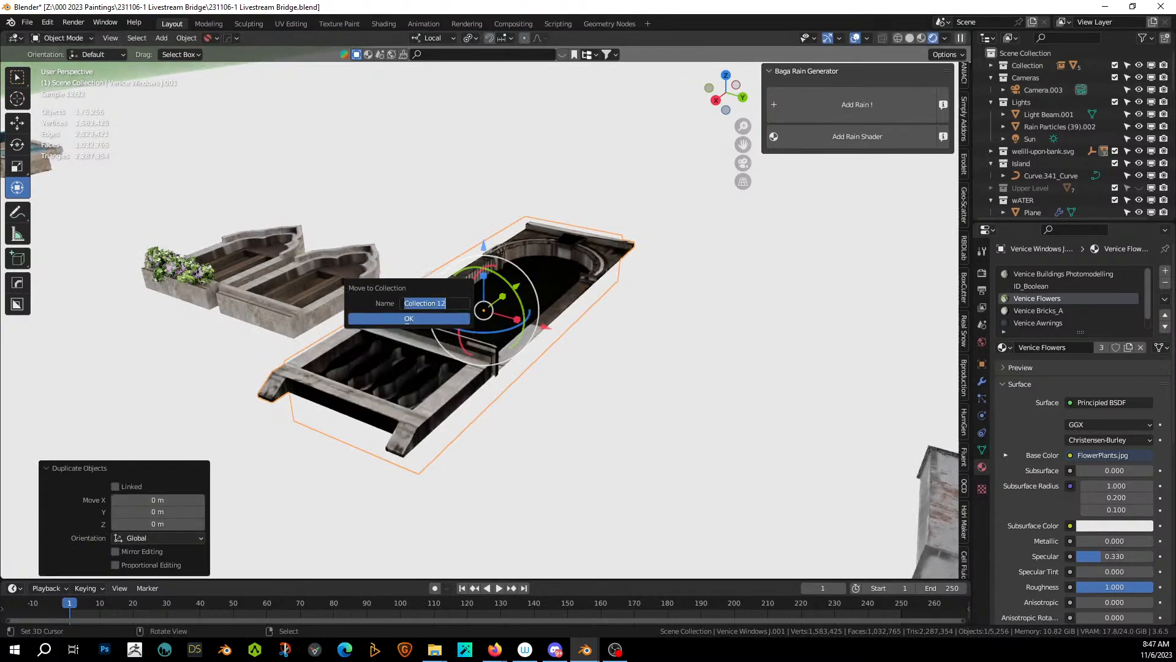
{"action": "type", "text": "Railing"}
{"action": "left_click", "coordinate": [403, 318]}
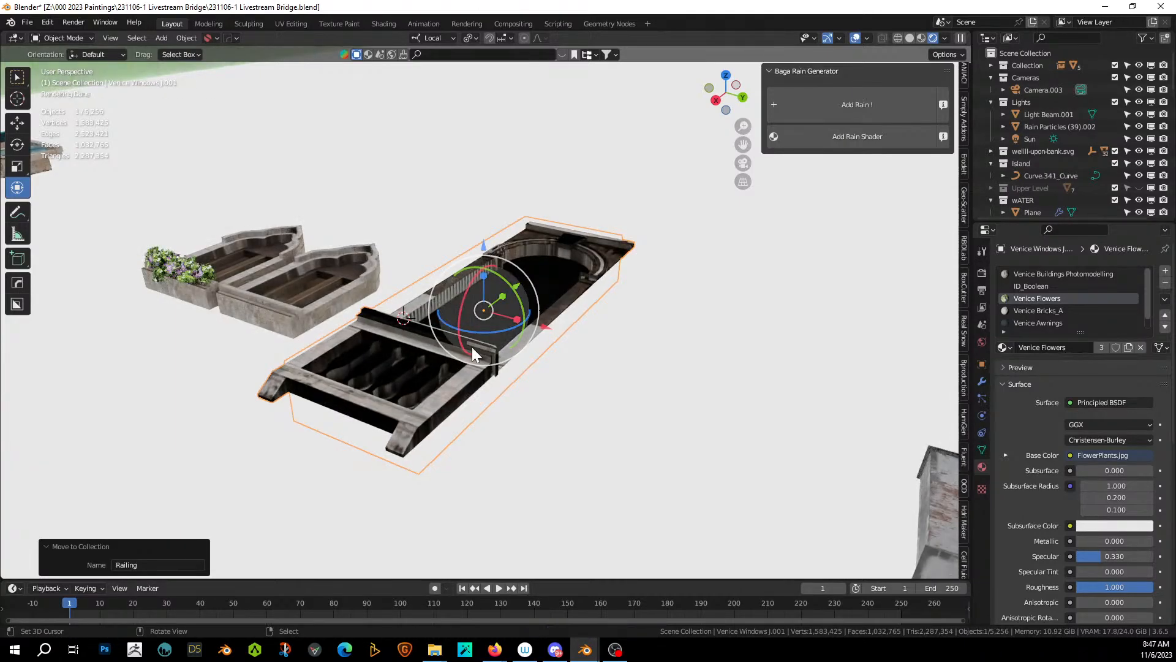
Move the window copy about 2.09 m along its local X axis, clear of the original, and switch to solid shading.
{"action": "left_click_drag", "start_coordinate": [545, 331], "coordinate": [763, 401]}
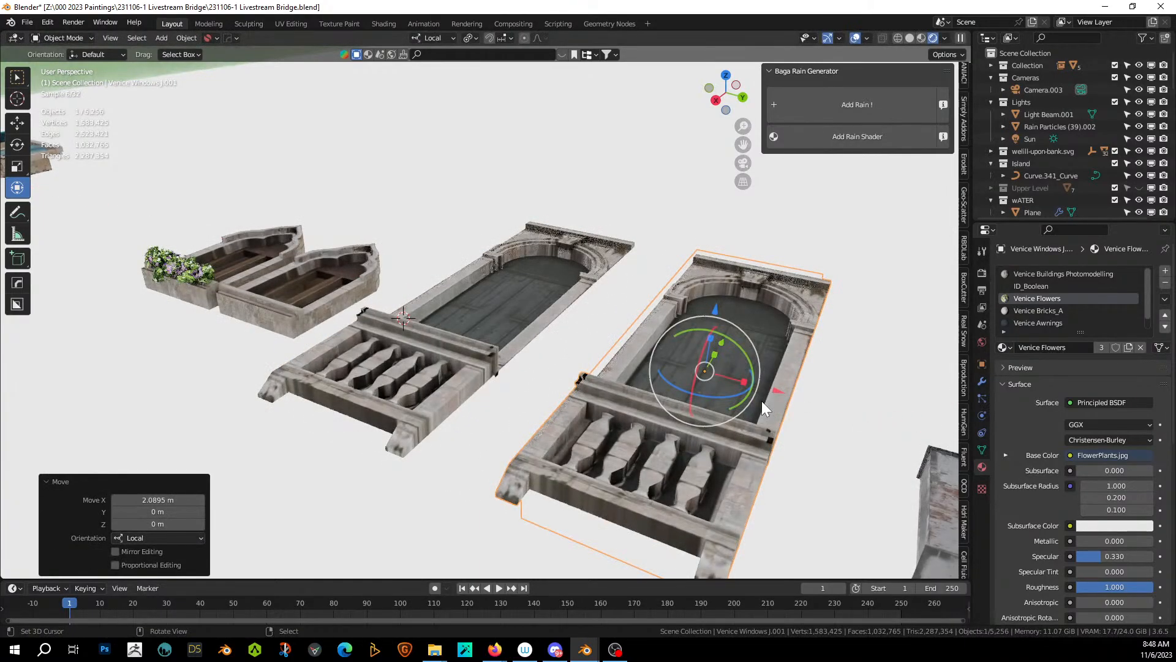
{"action": "middle_click_drag", "start_coordinate": [766, 421], "coordinate": [574, 366]}
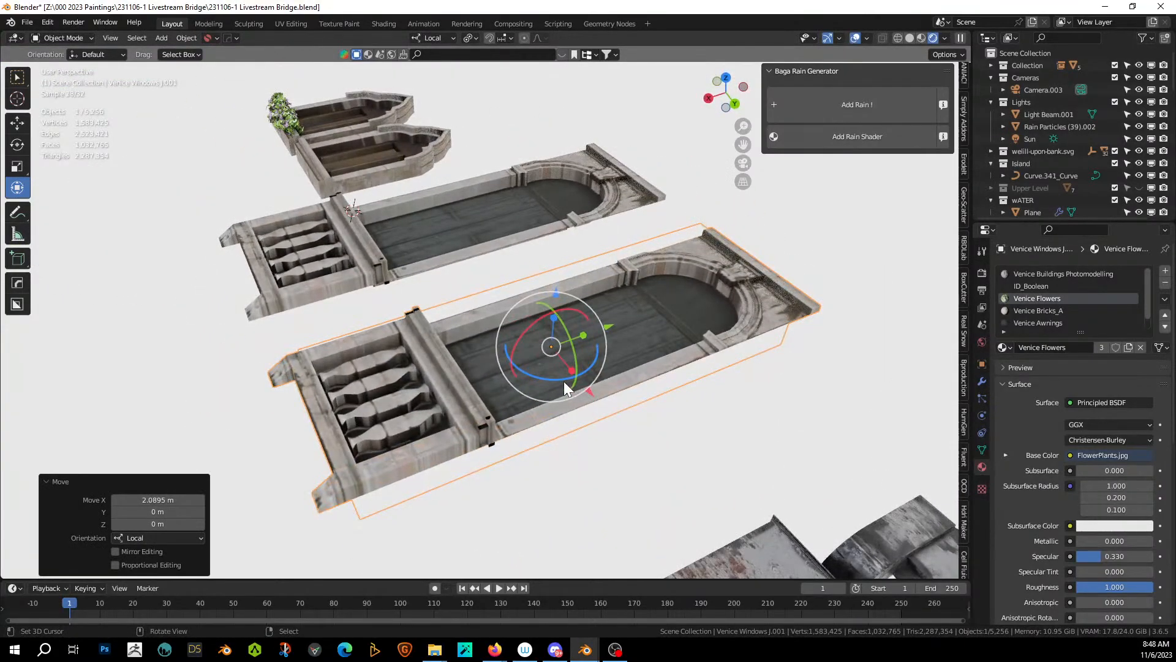
{"action": "left_click", "coordinate": [909, 38]}
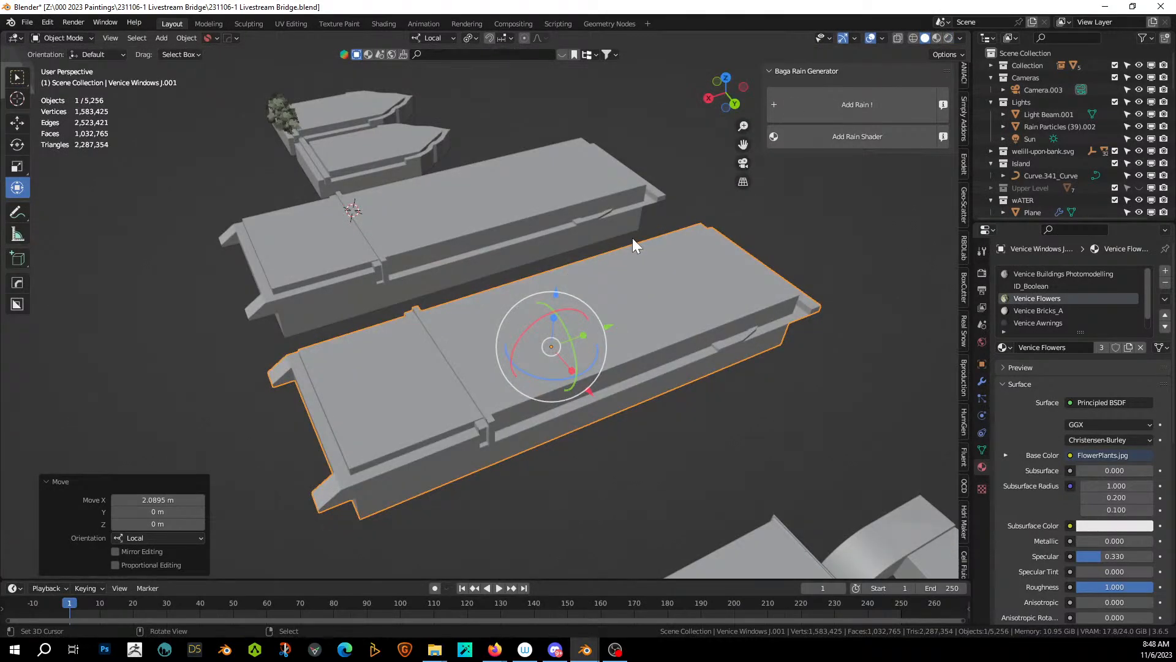
In Edit Mode, select all faces of the window copy that use the ID_Boolean material and delete them.
{"action": "key", "text": "Tab"}
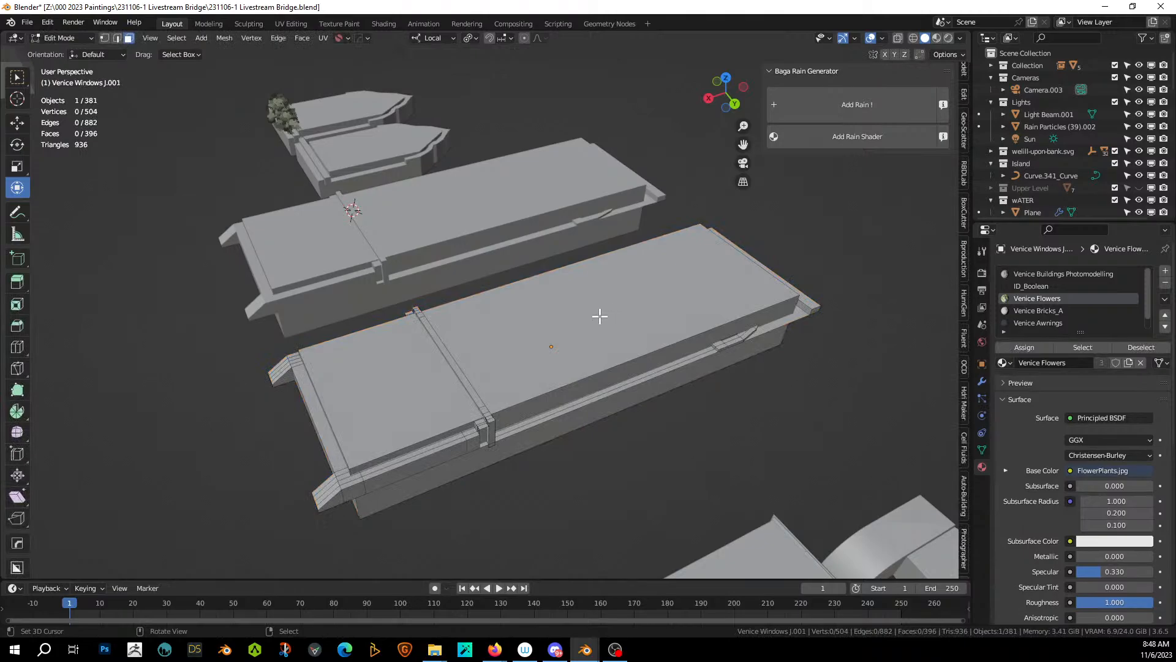
{"action": "left_click", "coordinate": [1038, 286]}
{"action": "left_click", "coordinate": [1081, 348]}
{"action": "key", "text": "x"}
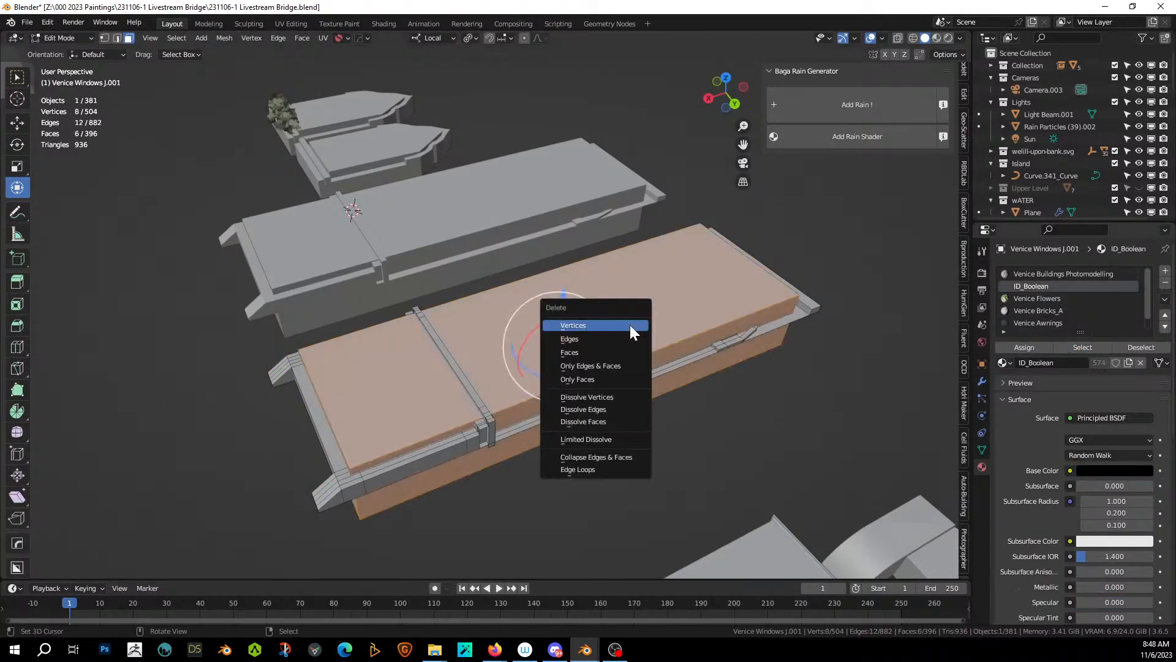
Delete the vertices of the selected backing block geometry from the window object's mesh.
{"action": "left_click", "coordinate": [630, 325]}
{"action": "middle_click_drag", "start_coordinate": [559, 344], "coordinate": [517, 386]}
{"action": "scroll", "coordinate": [664, 400], "scroll_direction": "up", "scroll_amount": 4}
From the top view, select the whole arched window section through the mesh and delete it, keeping only the baluster end.
{"action": "key", "text": "KP_1"}
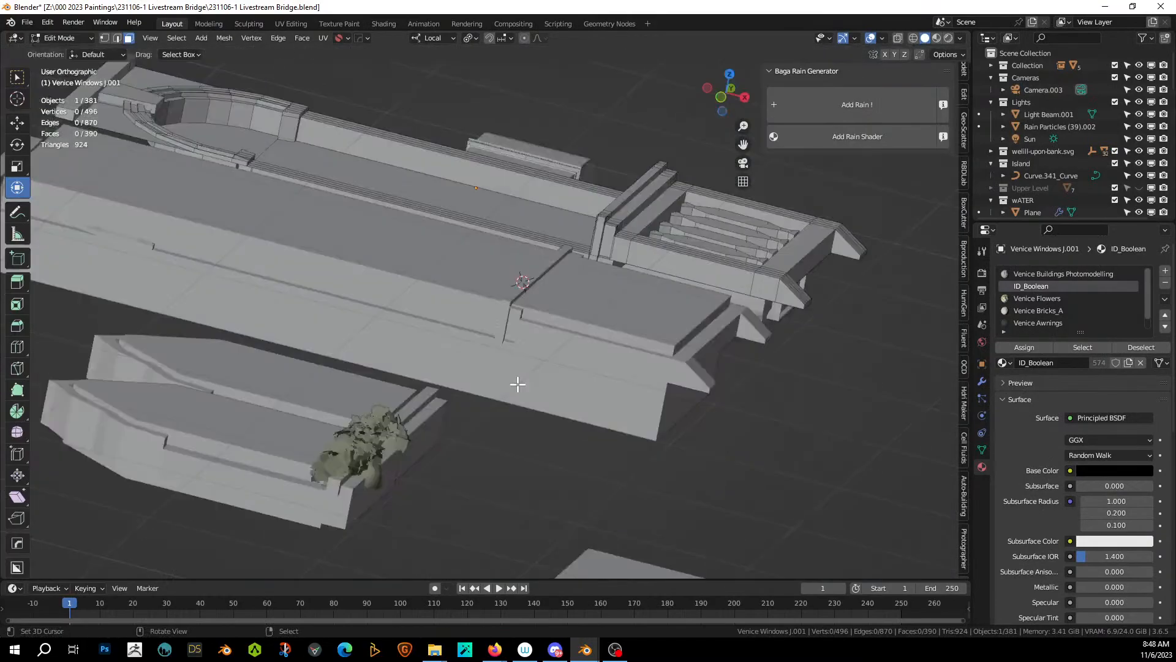
{"action": "key", "text": "KP_7"}
{"action": "scroll", "coordinate": [517, 386], "scroll_direction": "down", "scroll_amount": 4}
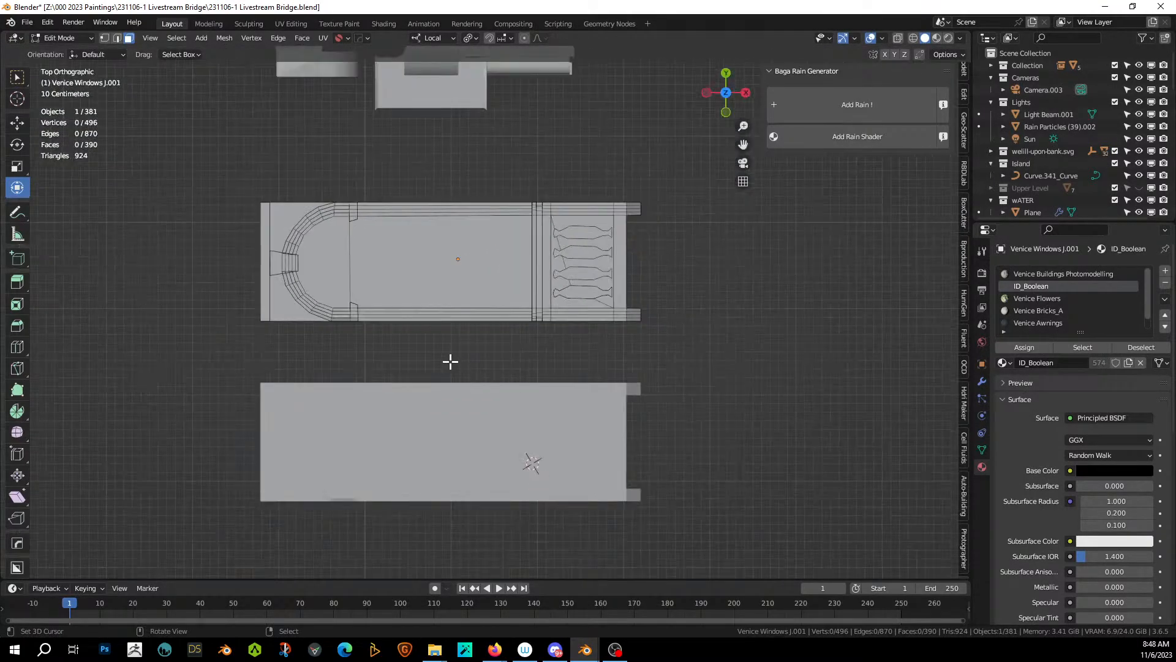
{"action": "key", "text": "alt+z"}
{"action": "key", "text": "b"}
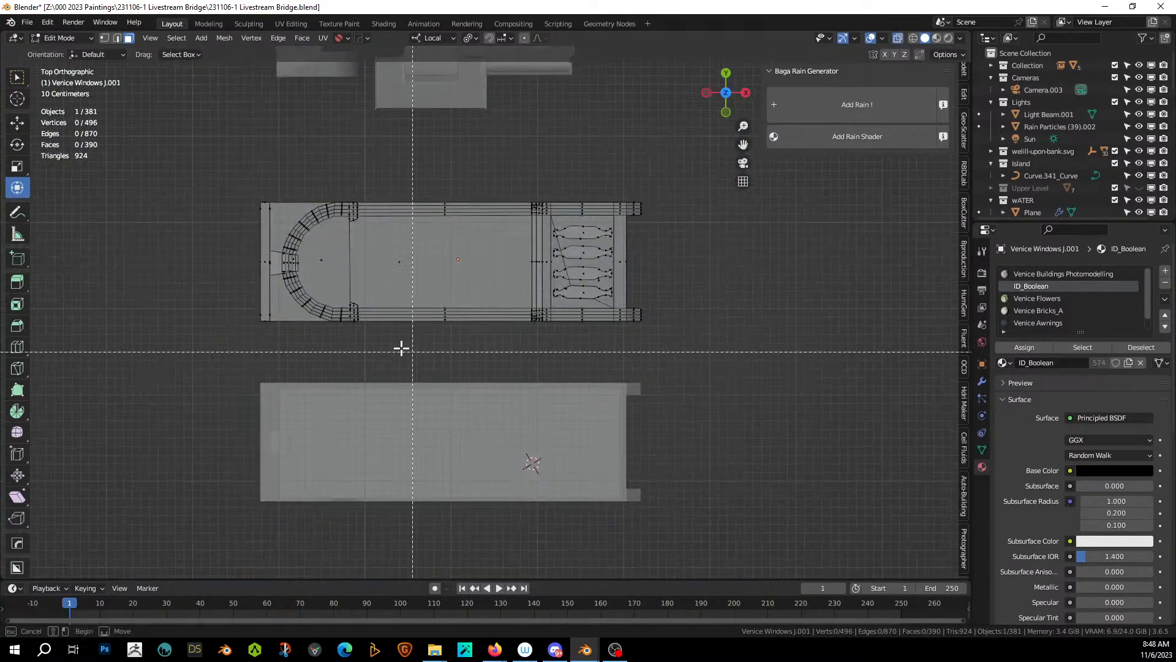
{"action": "left_click_drag", "start_coordinate": [237, 170], "coordinate": [527, 366]}
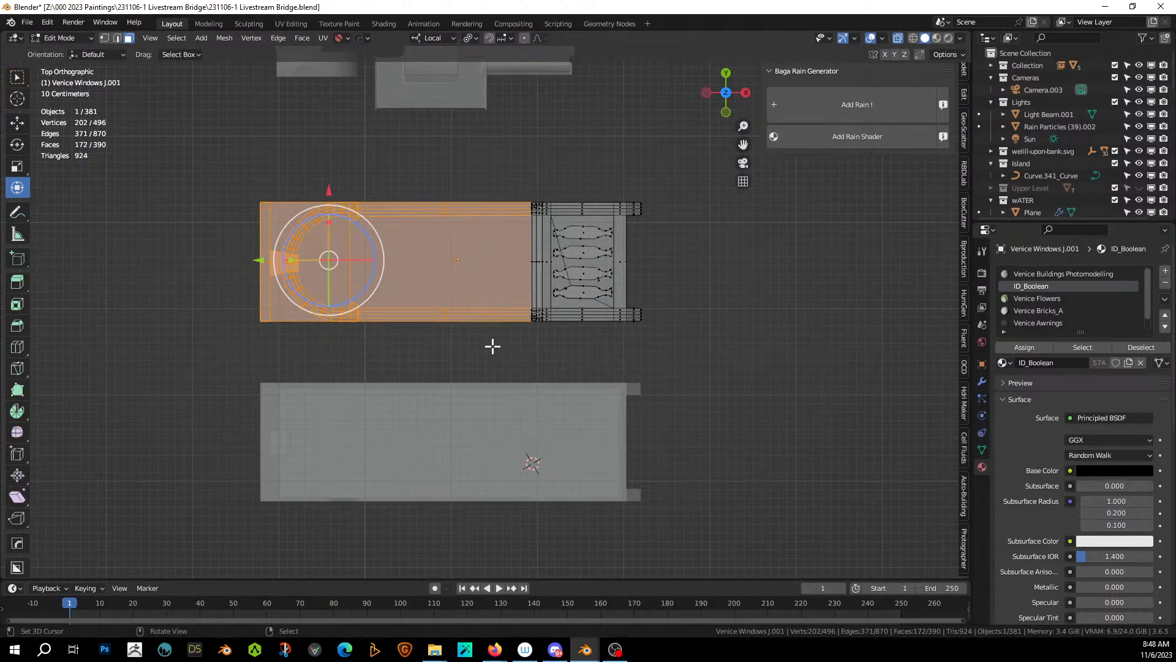
{"action": "key", "text": "x"}
{"action": "left_click", "coordinate": [470, 336]}
Delete the two backing faces behind the four balusters so the panel is open between them.
{"action": "scroll", "coordinate": [470, 333], "scroll_direction": "up", "scroll_amount": 3}
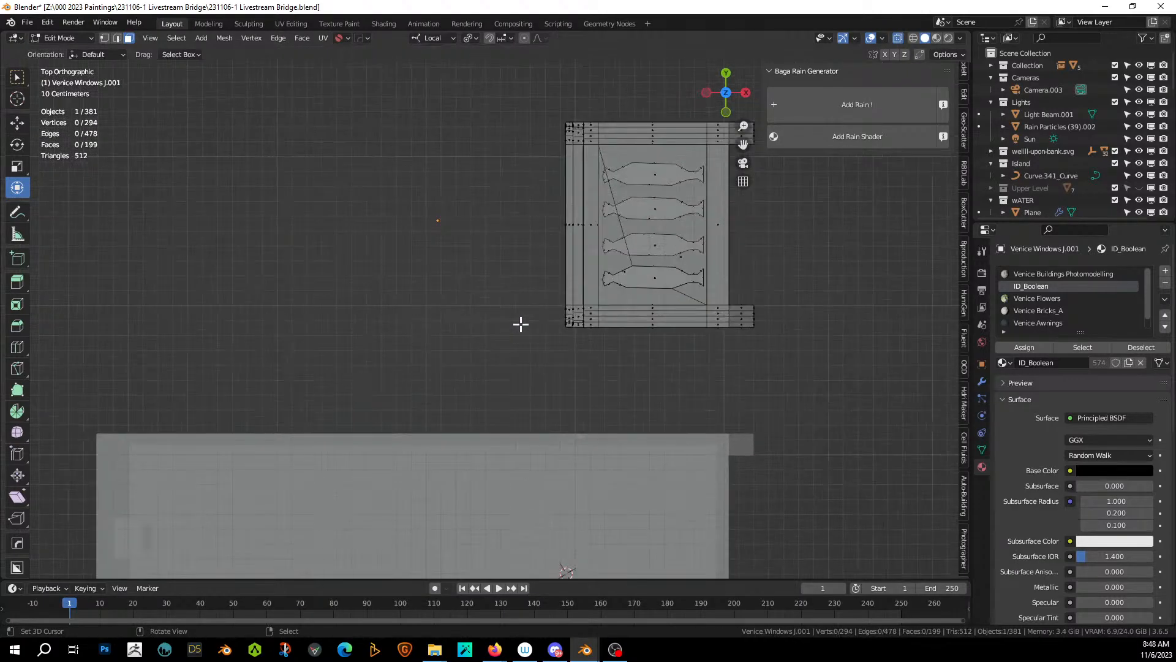
{"action": "middle_click_drag", "start_coordinate": [520, 323], "coordinate": [776, 91]}
{"action": "key", "text": "alt+z"}
{"action": "middle_click_drag", "start_coordinate": [484, 296], "coordinate": [590, 329]}
{"action": "left_click", "coordinate": [462, 285]}
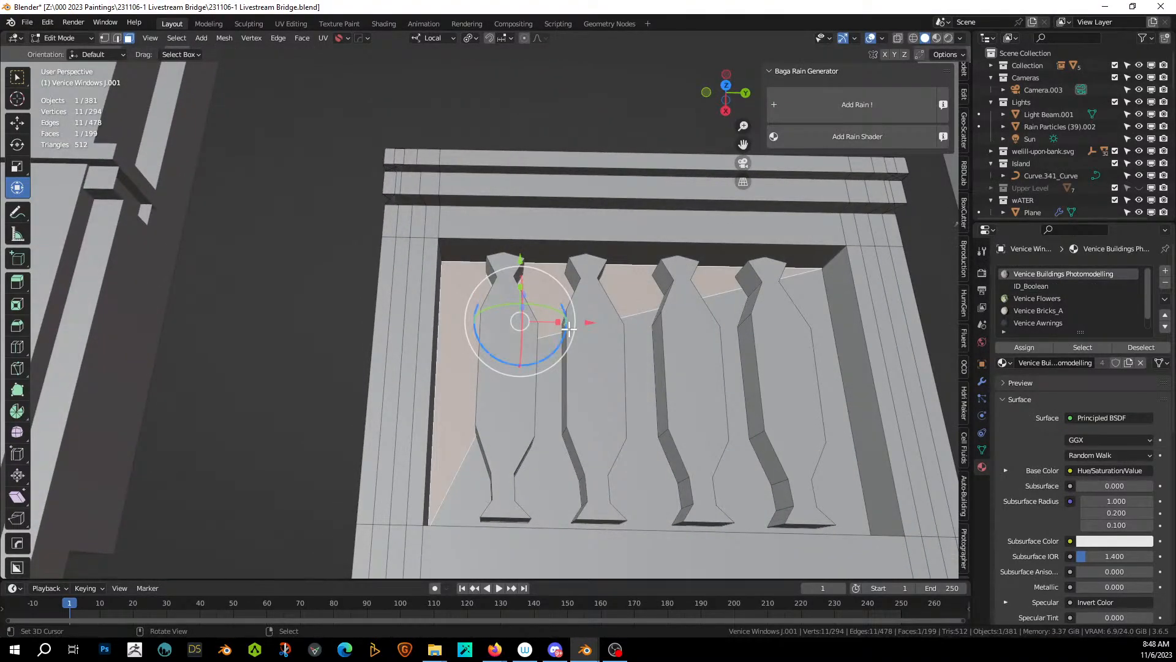
{"action": "left_click", "coordinate": [558, 364], "text": "shift"}
{"action": "key", "text": "x"}
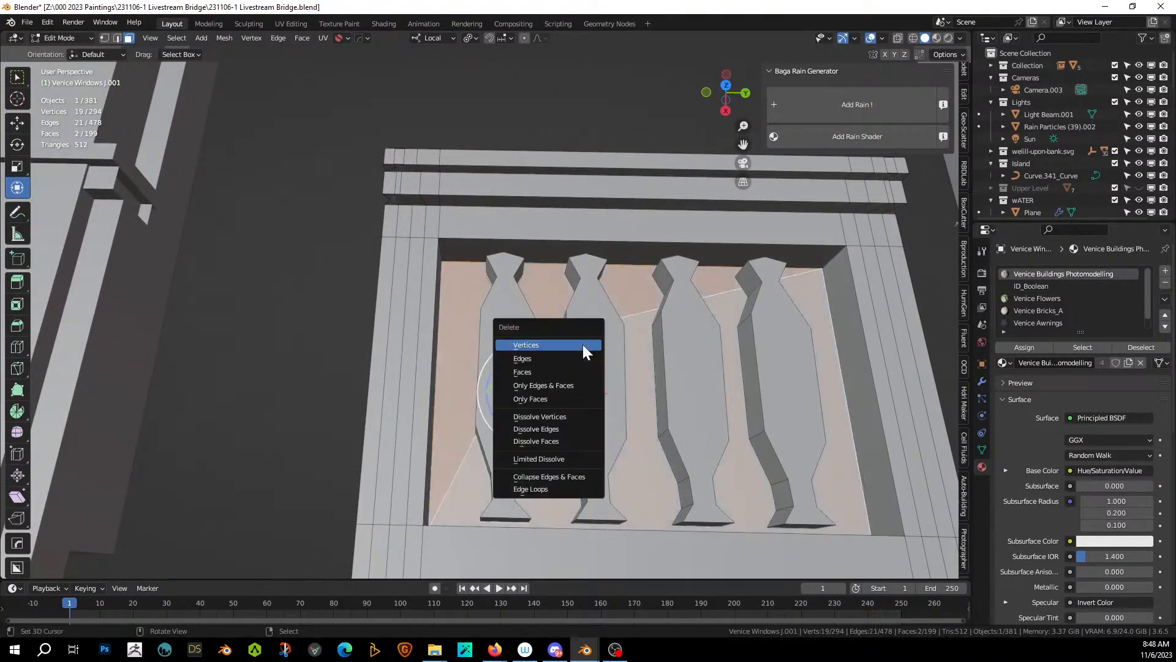
{"action": "left_click", "coordinate": [556, 345]}
{"action": "middle_click_drag", "start_coordinate": [581, 352], "coordinate": [586, 390]}
{"action": "key", "text": "ctrl+z"}
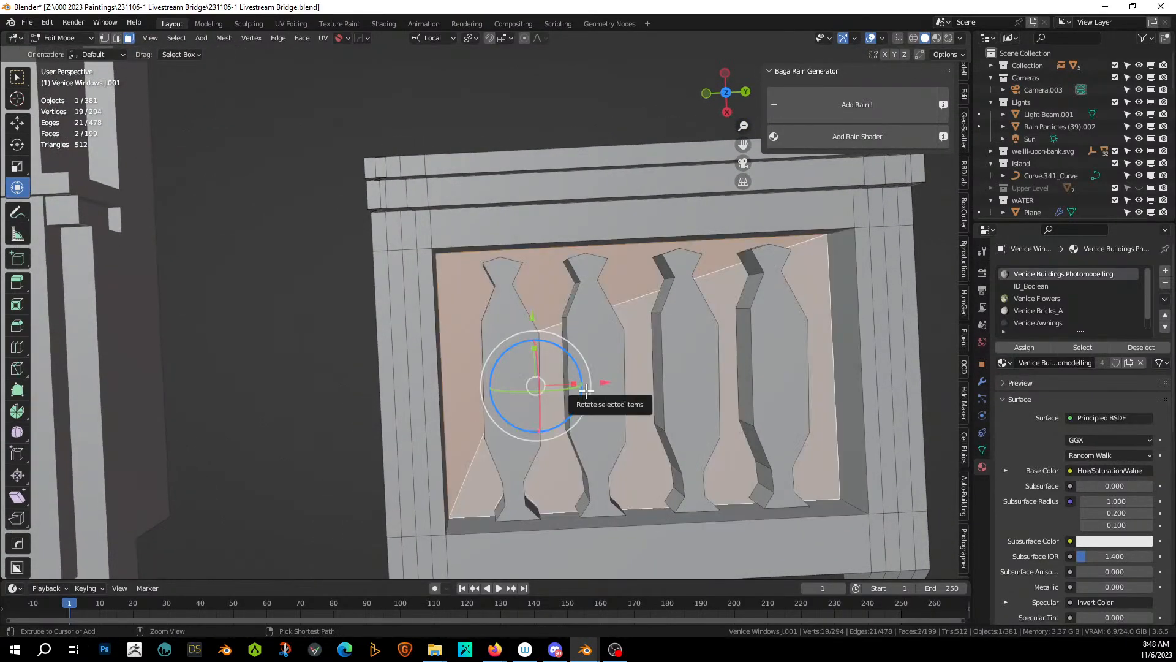
{"action": "key", "text": "ctrl+shift+z"}
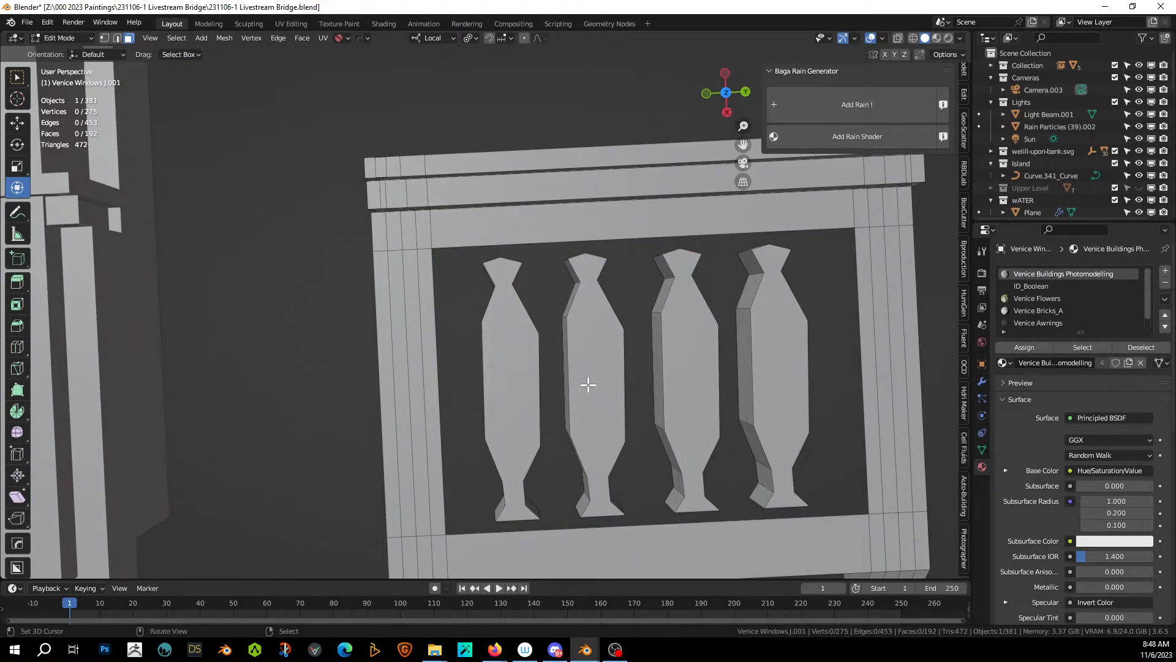
Select the four balusters with their linked geometry and scale them by about 1.11 along local Y.
{"action": "middle_click_drag", "start_coordinate": [582, 383], "coordinate": [623, 393]}
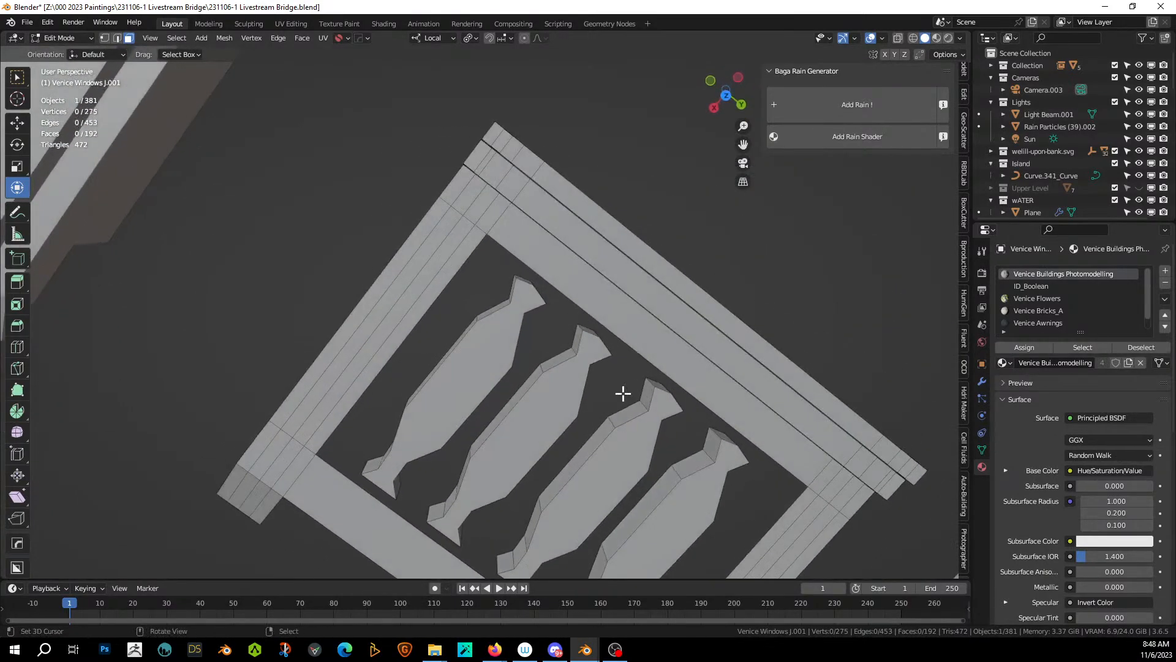
{"action": "left_click", "coordinate": [498, 375]}
{"action": "left_click", "coordinate": [551, 412], "text": "shift"}
{"action": "left_click", "coordinate": [622, 468], "text": "shift"}
{"action": "left_click", "coordinate": [672, 528], "text": "shift"}
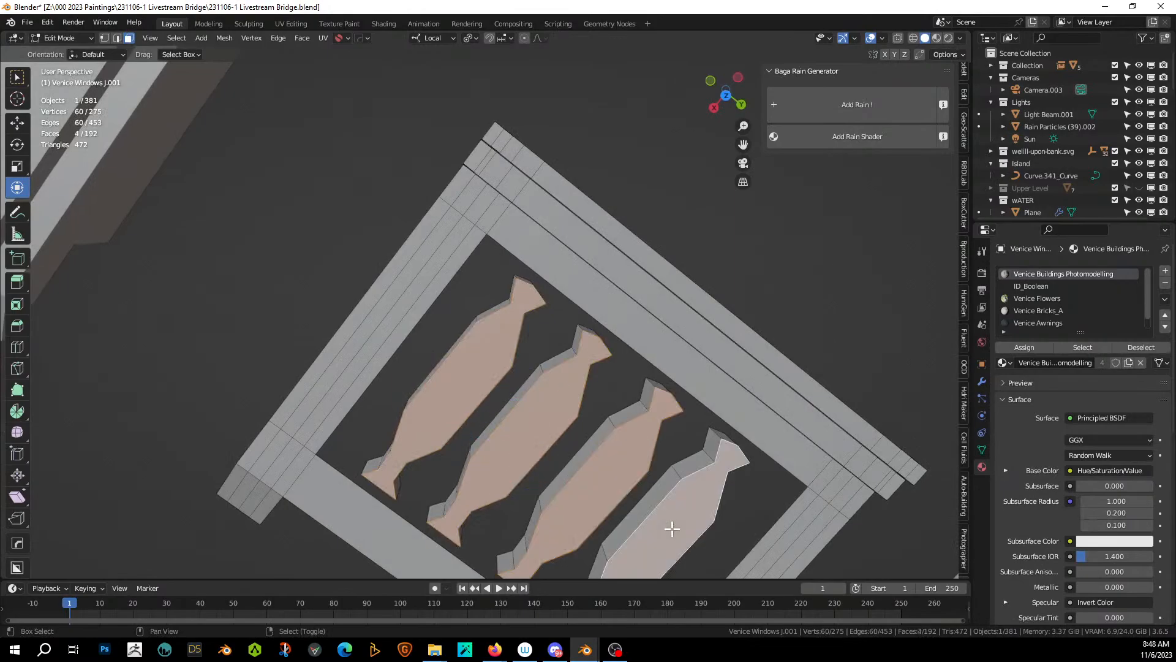
{"action": "key", "text": "ctrl+l"}
{"action": "key", "text": "KP_5"}
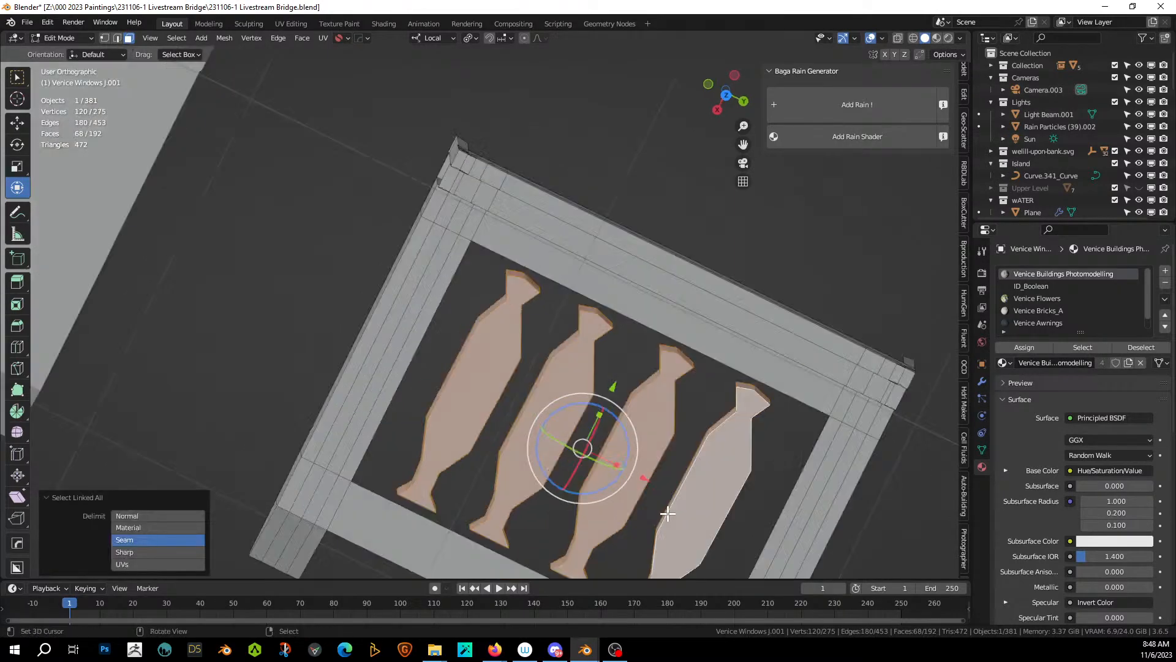
{"action": "key", "text": "KP_7"}
{"action": "key", "text": "s"}
{"action": "key", "text": "y"}
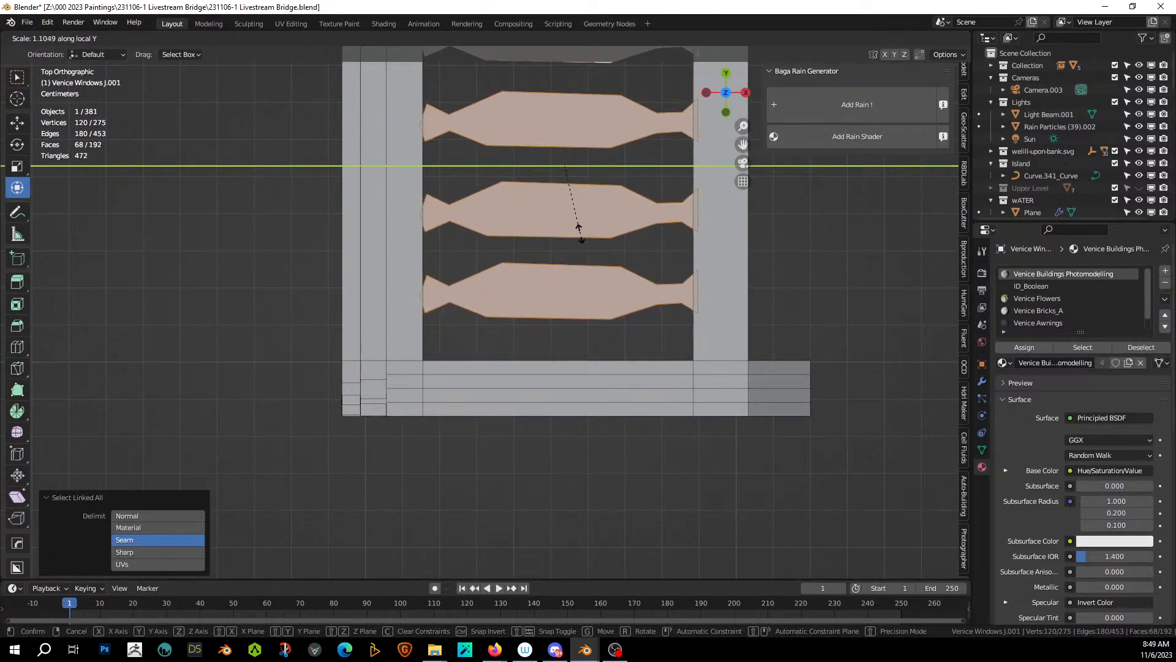
{"action": "left_click", "coordinate": [583, 232]}
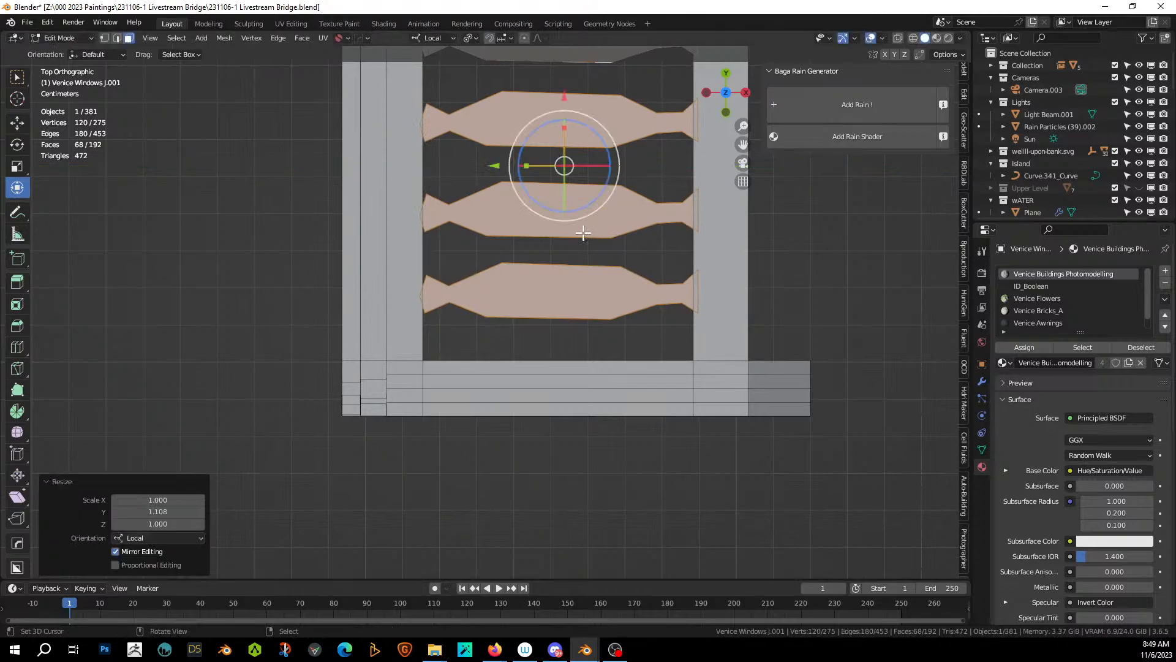
Shift the four balusters about 0.008 m along local Y to fit them between the two rails.
{"action": "key", "text": "g"}
{"action": "key", "text": "y"}
{"action": "left_click", "coordinate": [581, 234]}
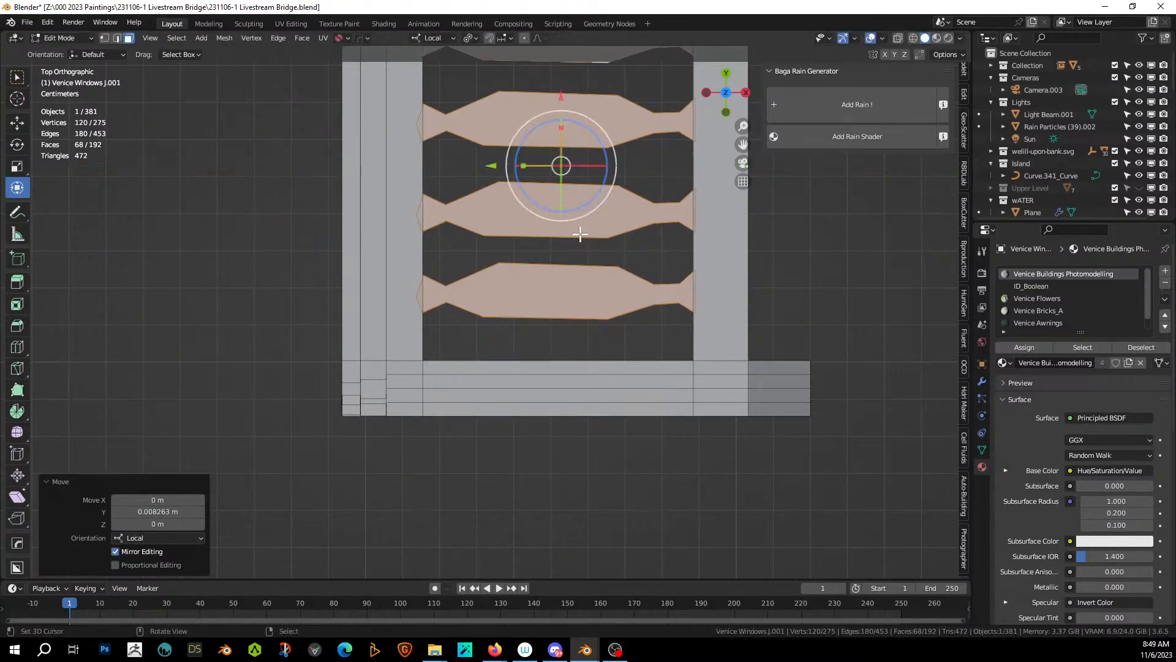
Delete the single leftover face on the back of the balustrade panel.
{"action": "scroll", "coordinate": [582, 245], "scroll_direction": "down", "scroll_amount": 4}
{"action": "middle_click_drag", "start_coordinate": [582, 245], "coordinate": [758, 191]}
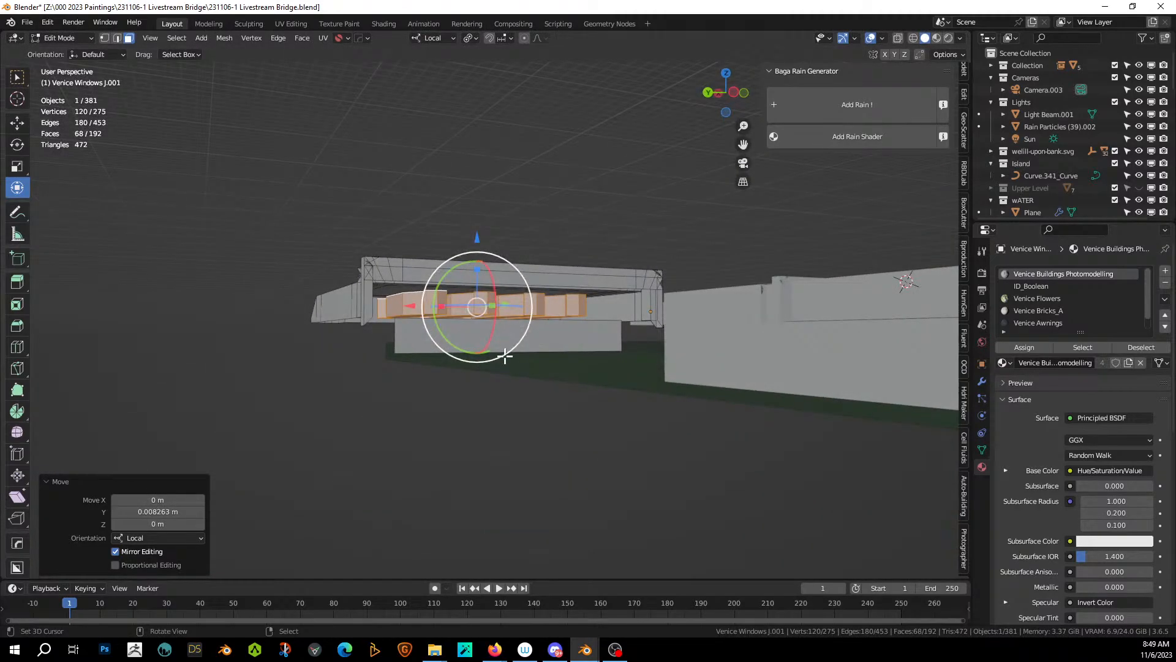
{"action": "left_click", "coordinate": [511, 339]}
{"action": "middle_click_drag", "start_coordinate": [511, 339], "coordinate": [616, 370]}
{"action": "key", "text": "x"}
{"action": "left_click", "coordinate": [543, 352]}
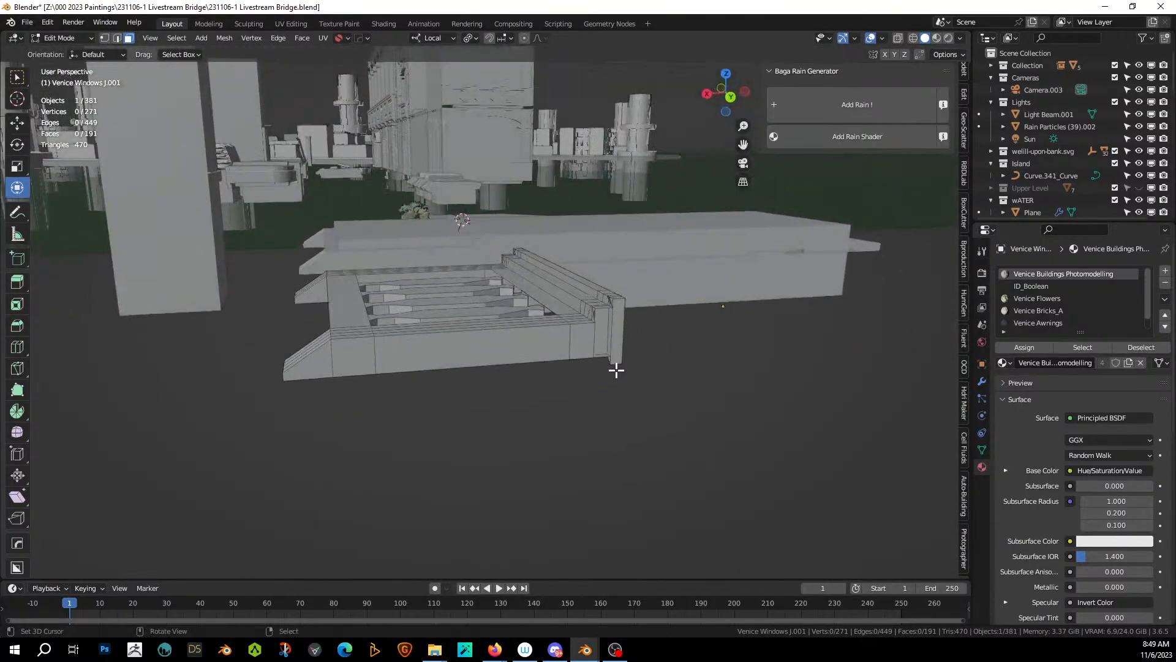
Place the 3D cursor at the centre of the panel's long outer side face and set the object's origin to it.
{"action": "right_click", "coordinate": [475, 348], "text": "shift"}
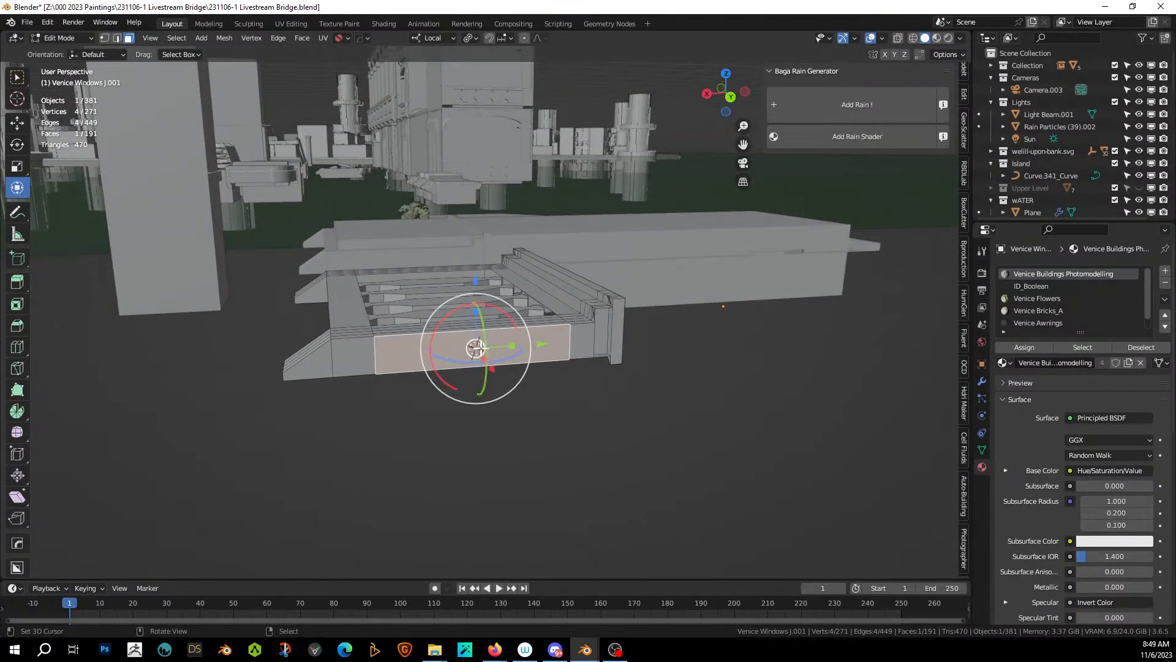
{"action": "key", "text": "Tab"}
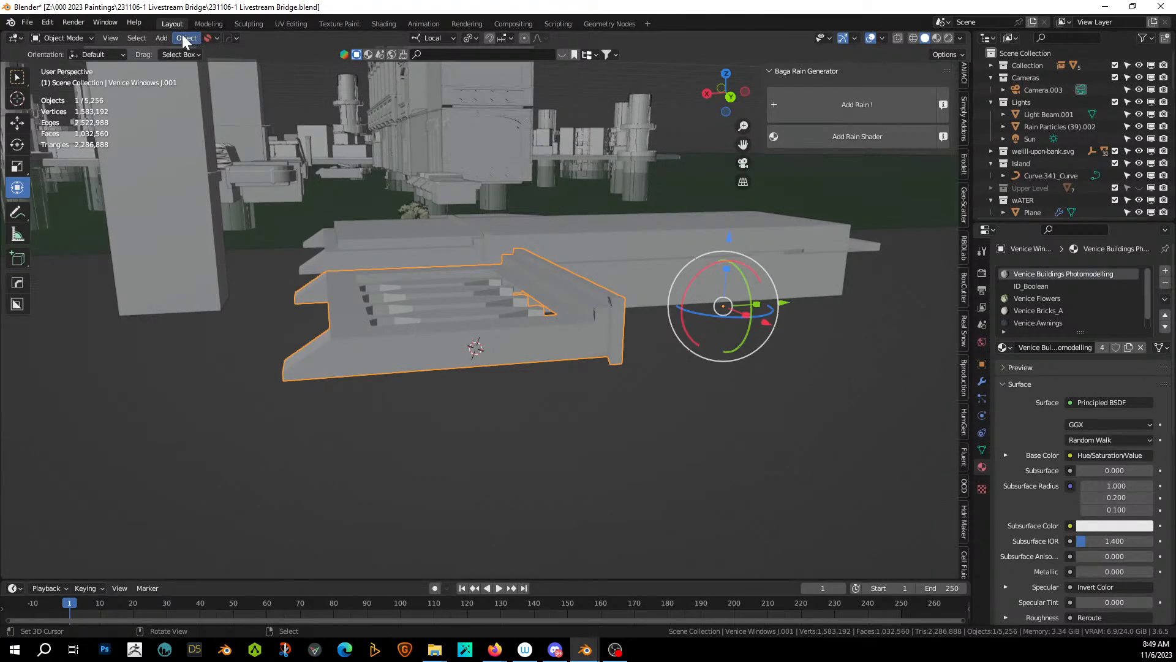
{"action": "left_click", "coordinate": [184, 38]}
{"action": "mouse_move", "coordinate": [230, 65]}
{"action": "left_click", "coordinate": [414, 94]}
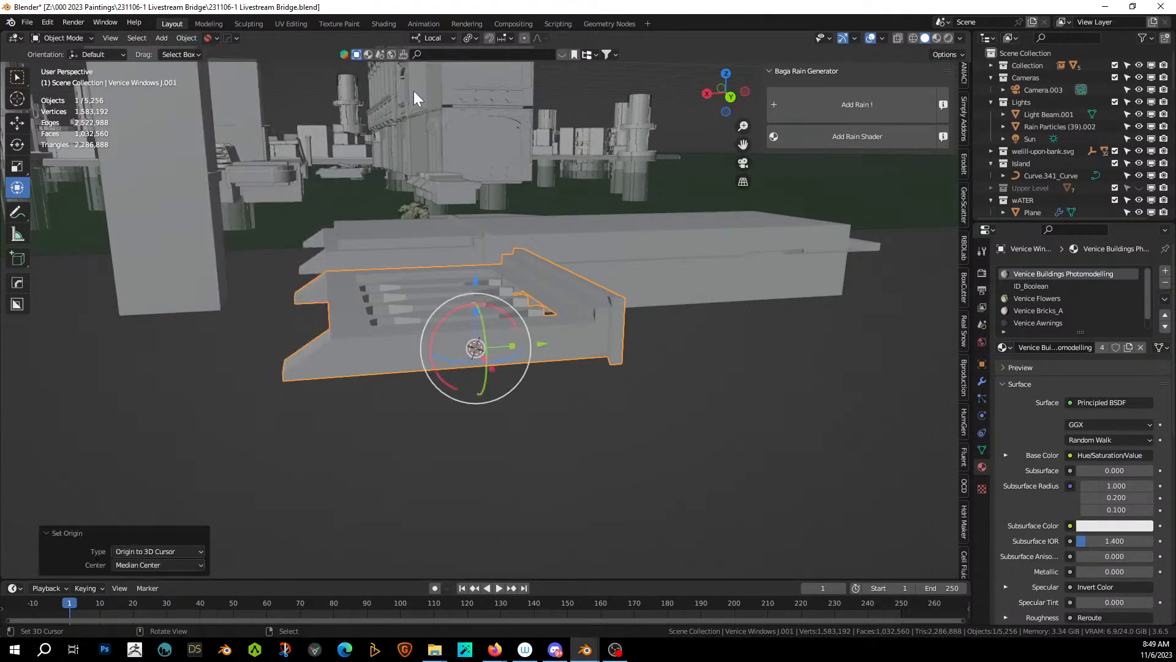
Mirror the balustrade panel through its thickness about the new origin and save the file.
{"action": "middle_click_drag", "start_coordinate": [524, 278], "coordinate": [539, 280]}
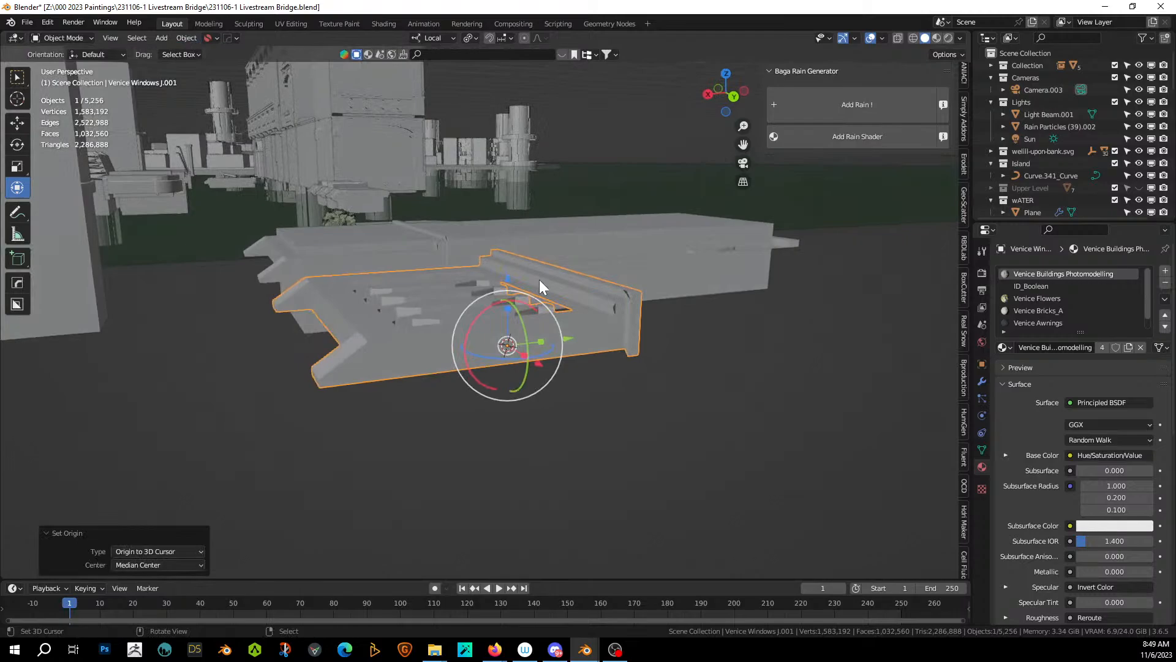
{"action": "key", "text": "alt+x"}
{"action": "left_click", "coordinate": [509, 260]}
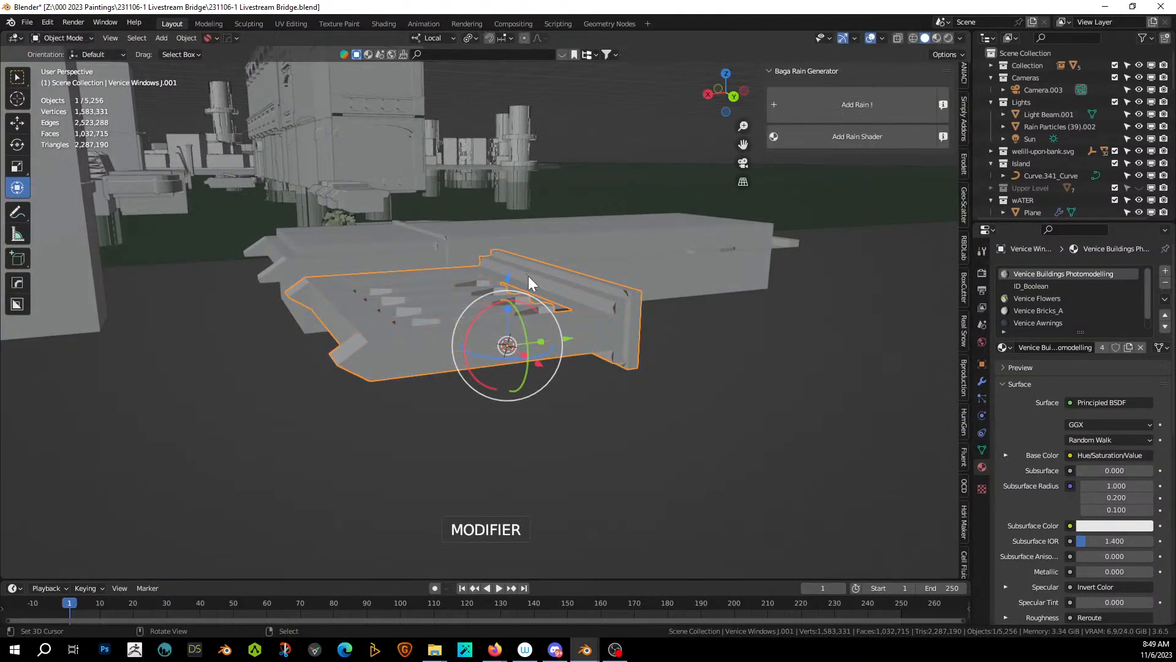
{"action": "middle_click_drag", "start_coordinate": [528, 276], "coordinate": [613, 365]}
{"action": "scroll", "coordinate": [612, 365], "scroll_direction": "down", "scroll_amount": 2}
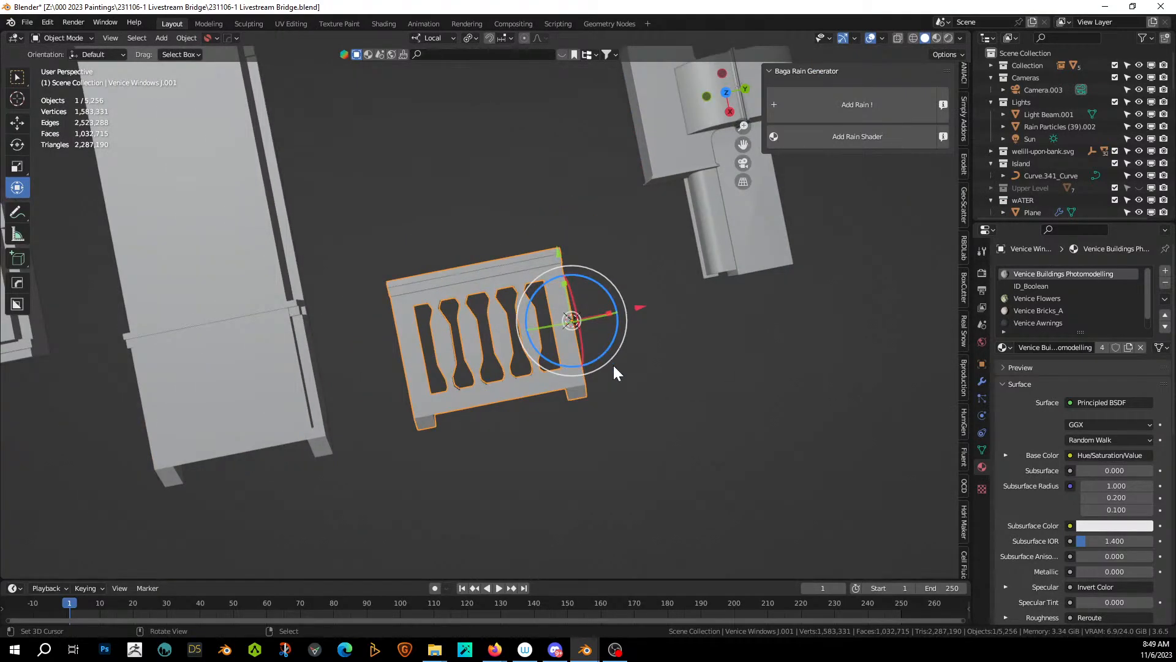
{"action": "key", "text": "ctrl+z"}
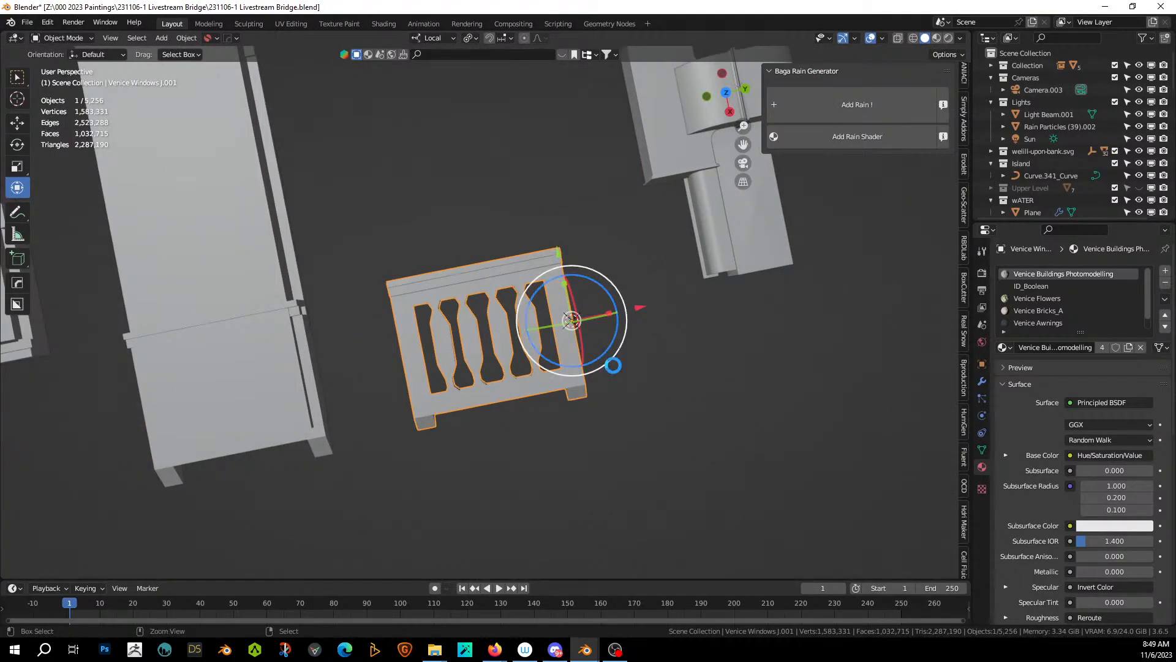
{"action": "scroll", "coordinate": [613, 363], "scroll_direction": "down", "scroll_amount": 4}
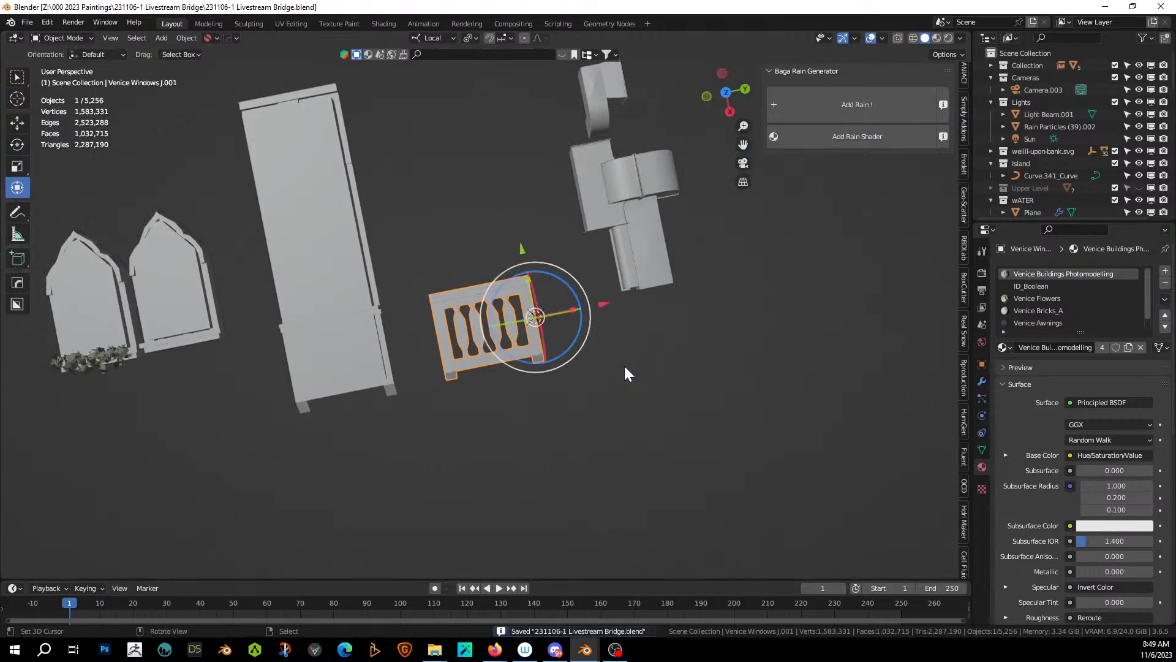
Return to the camera view, select the landing block between the two curved staircases, and frame it from above.
{"action": "key", "text": "KP_0"}
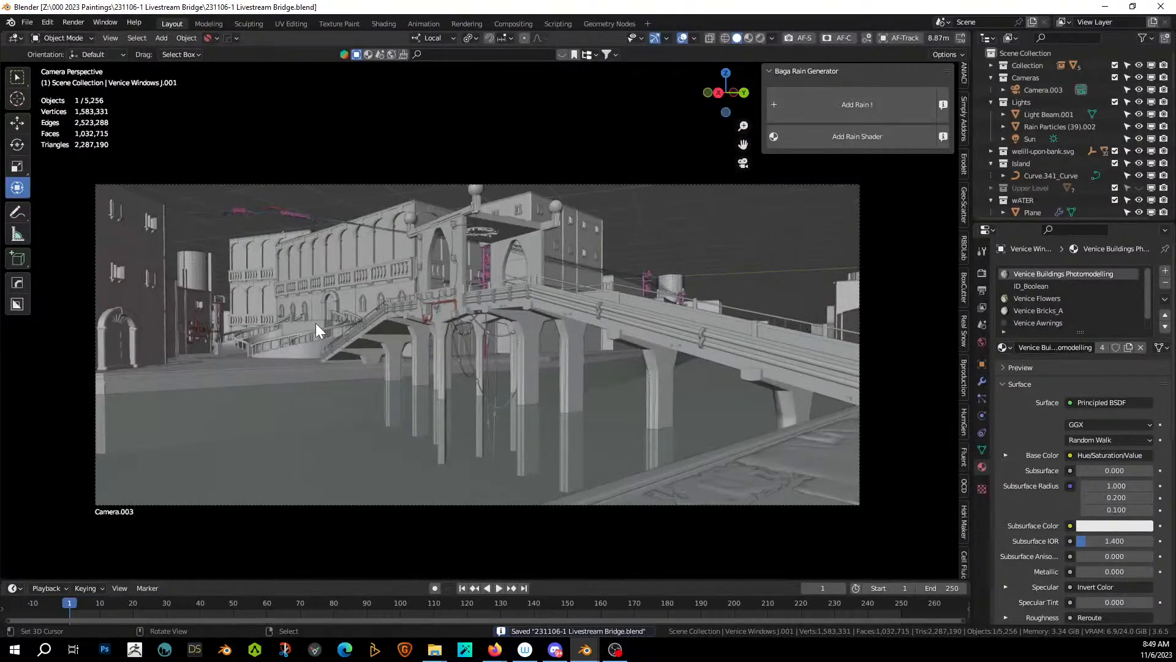
{"action": "right_click", "coordinate": [317, 324]}
{"action": "key", "text": "KP_Decimal"}
{"action": "middle_click_drag", "start_coordinate": [412, 329], "coordinate": [508, 398]}
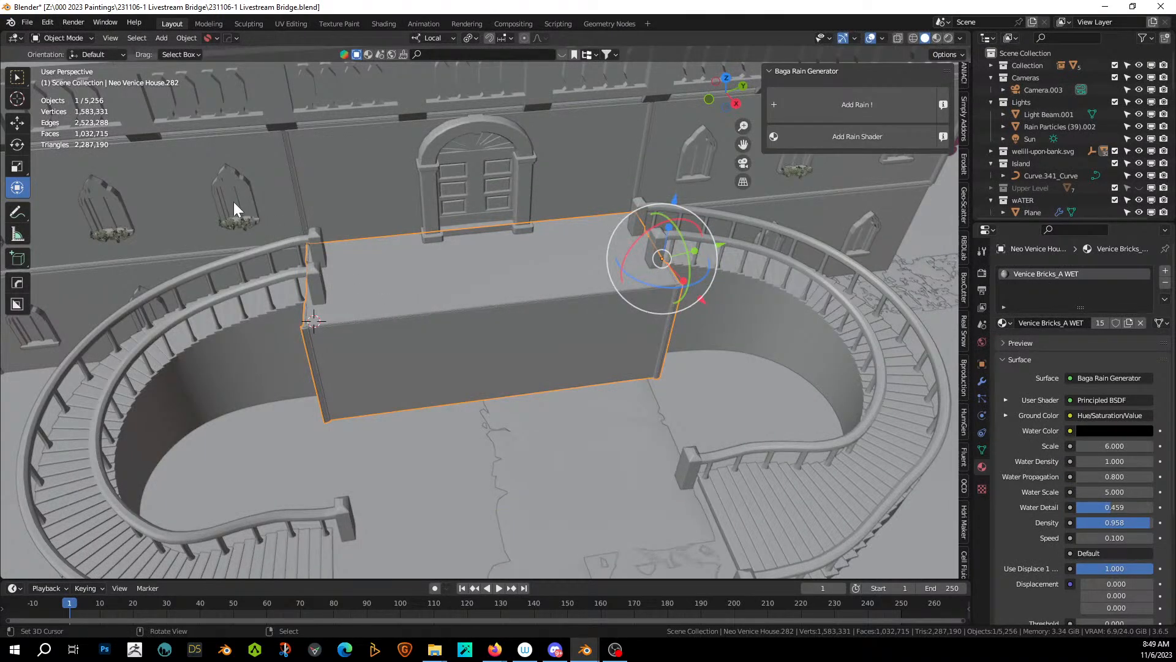
Try setting the landing block's origin to the 3D cursor and moving its geometry to the origin, and undo the geometry move.
{"action": "left_click", "coordinate": [174, 38]}
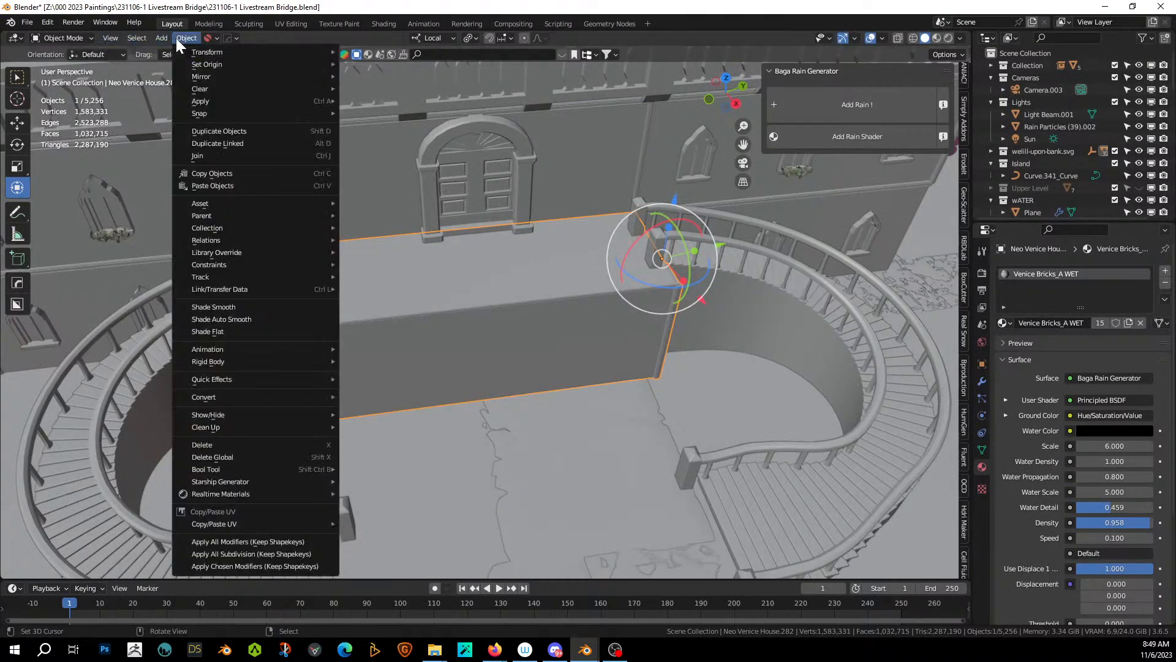
{"action": "mouse_move", "coordinate": [202, 62]}
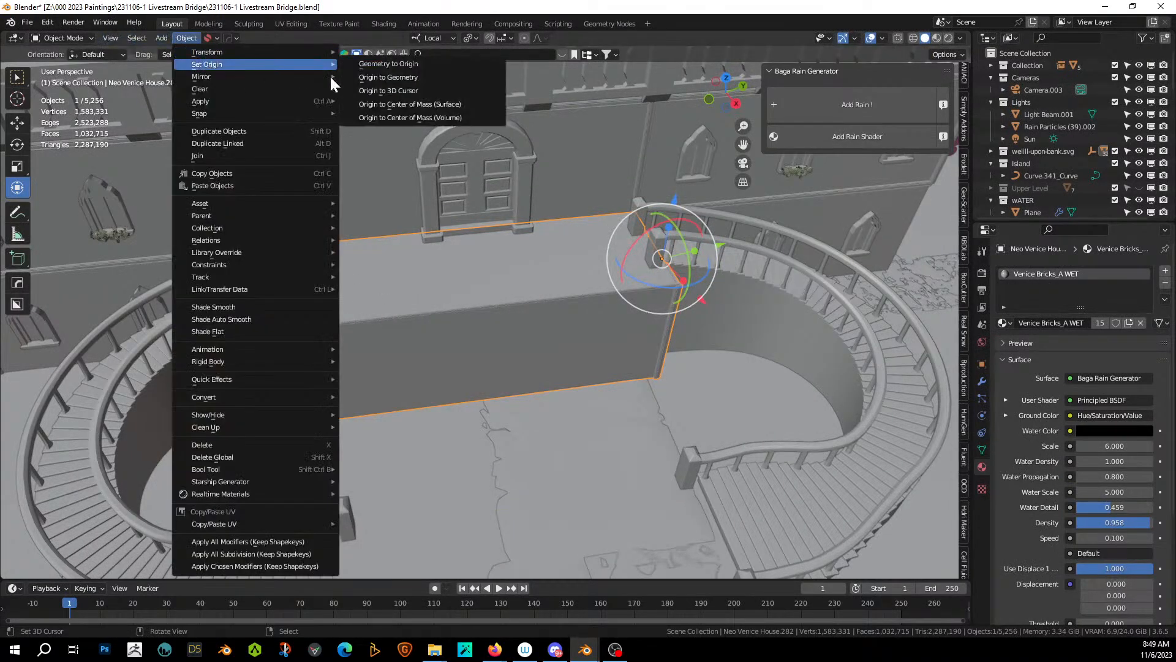
{"action": "left_click", "coordinate": [422, 91]}
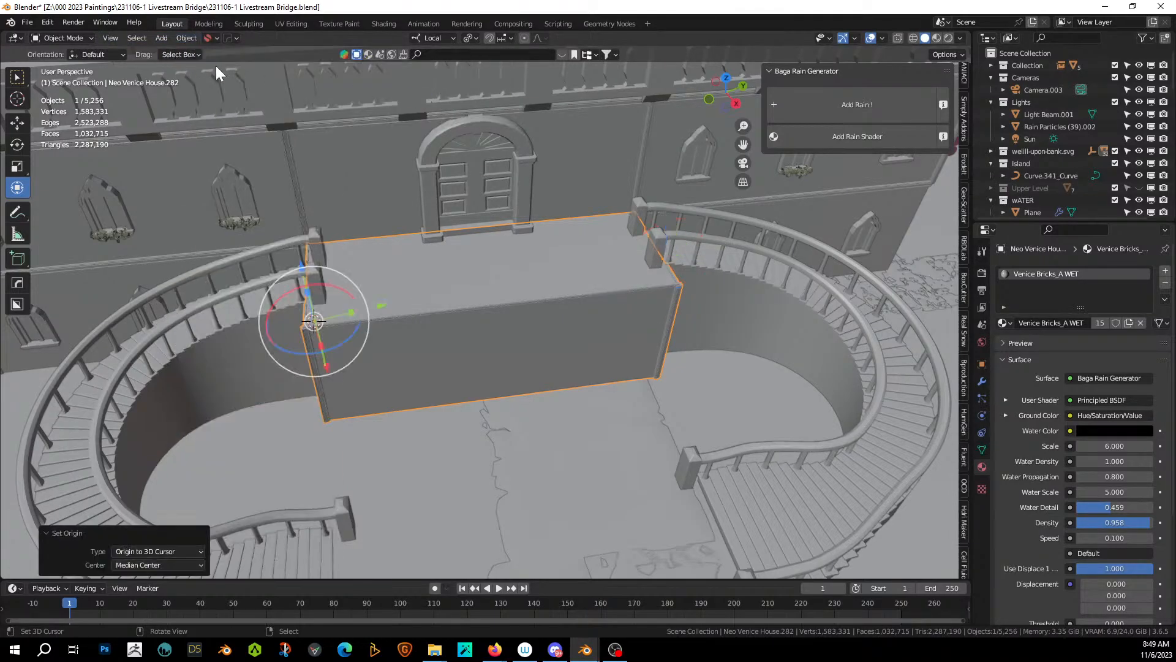
{"action": "left_click", "coordinate": [186, 38]}
{"action": "mouse_move", "coordinate": [194, 65]}
{"action": "left_click", "coordinate": [385, 65]}
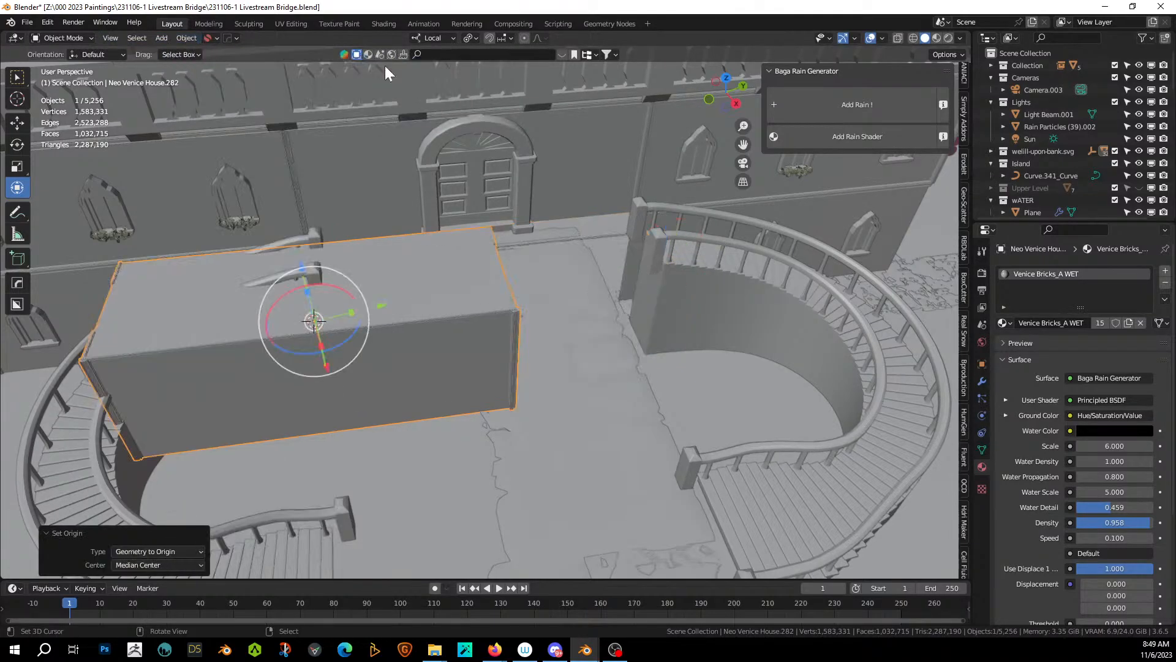
{"action": "key", "text": "ctrl+z"}
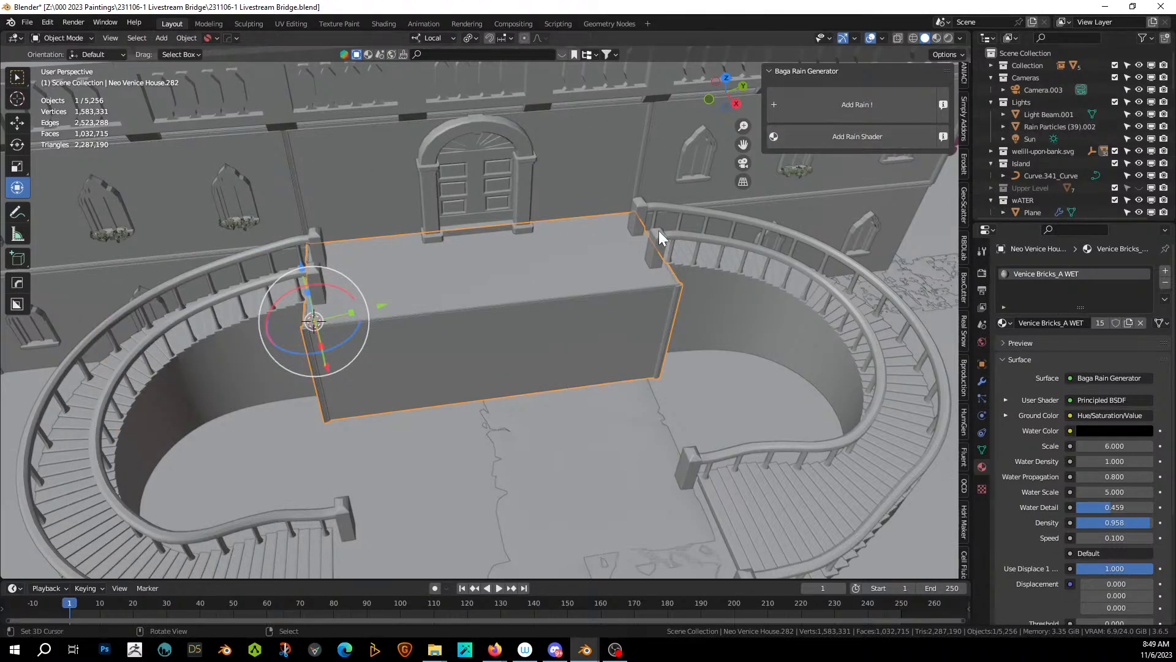
Select the balustrade panel in the Railing collection, set its origin to the 3D cursor, and move its geometry to that origin.
{"action": "left_click", "coordinate": [487, 279]}
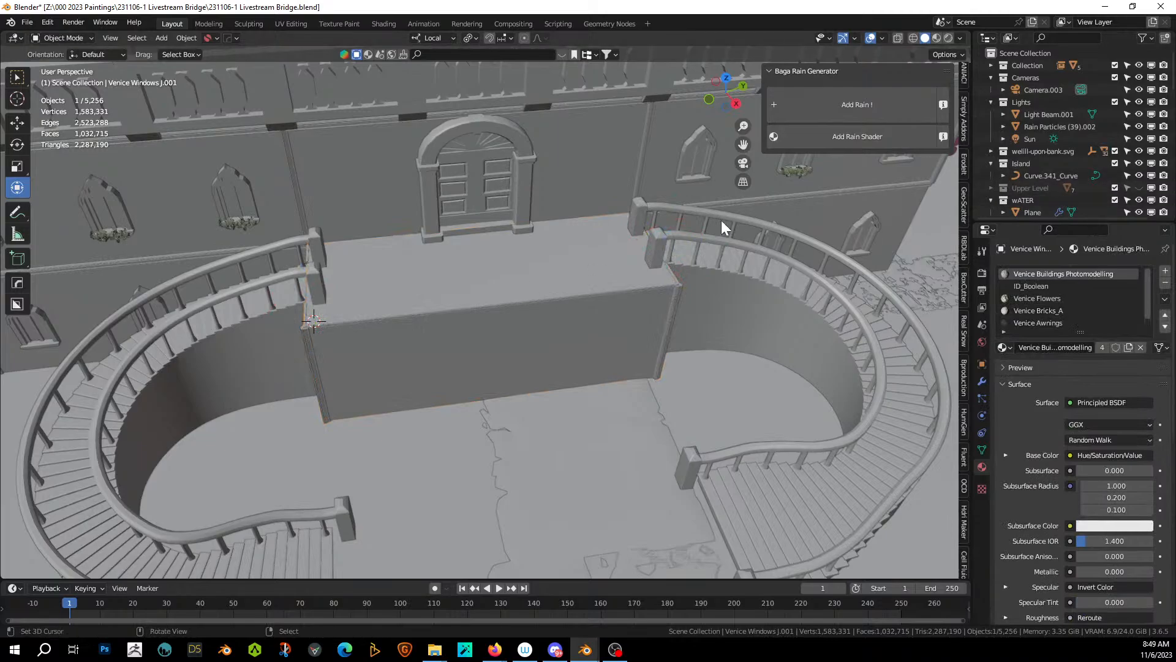
{"action": "left_click", "coordinate": [449, 274]}
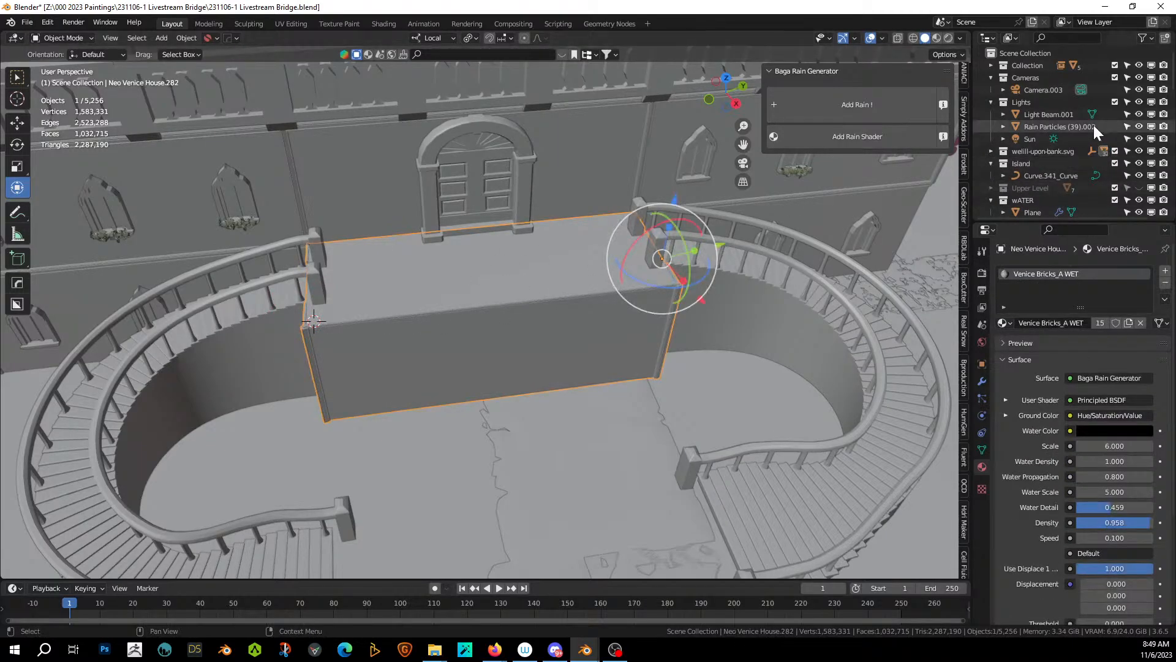
{"action": "scroll", "coordinate": [1082, 137], "scroll_direction": "down", "scroll_amount": 10}
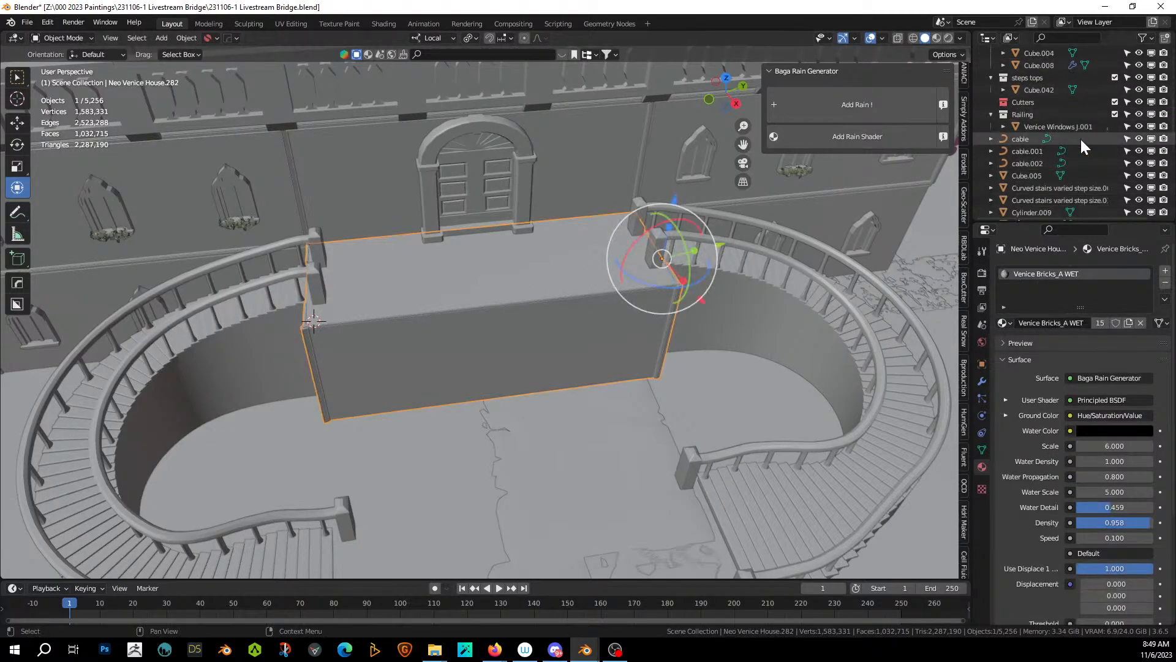
{"action": "left_click", "coordinate": [1060, 126]}
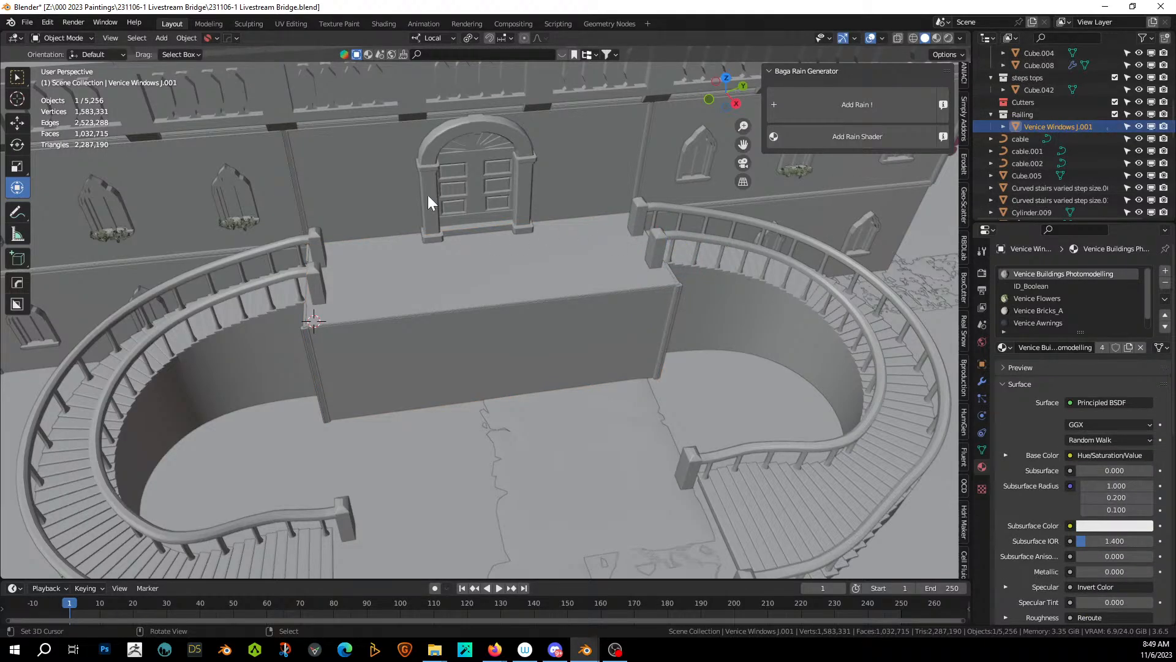
{"action": "left_click", "coordinate": [181, 38]}
{"action": "mouse_move", "coordinate": [247, 64]}
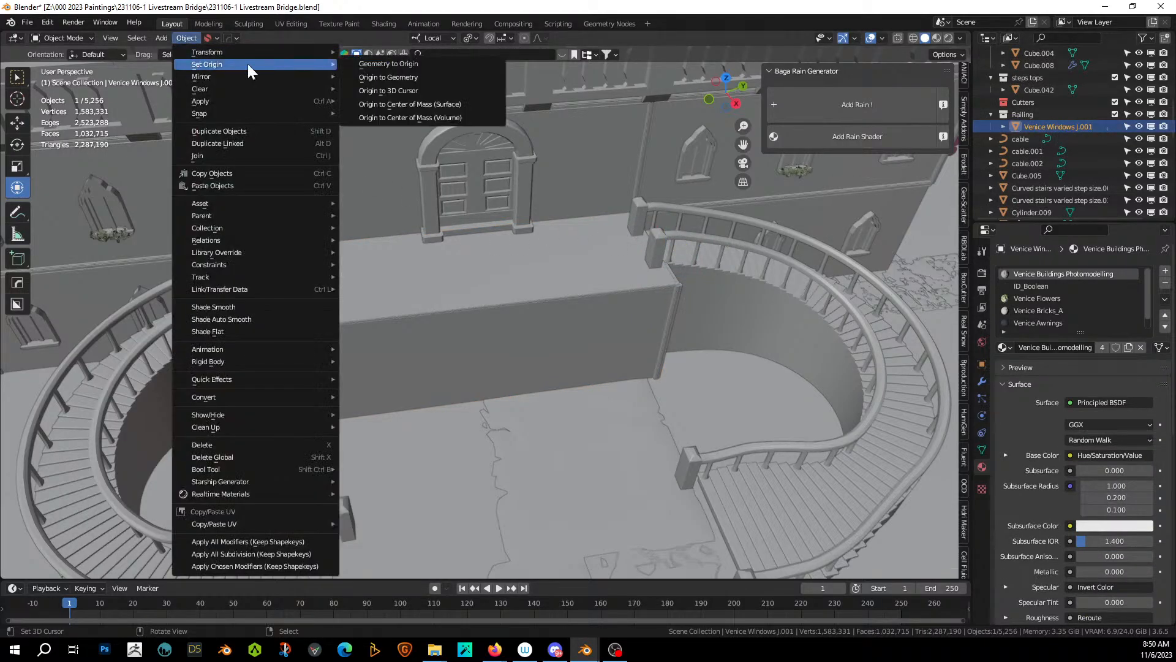
{"action": "left_click", "coordinate": [433, 91]}
{"action": "left_click", "coordinate": [189, 39]}
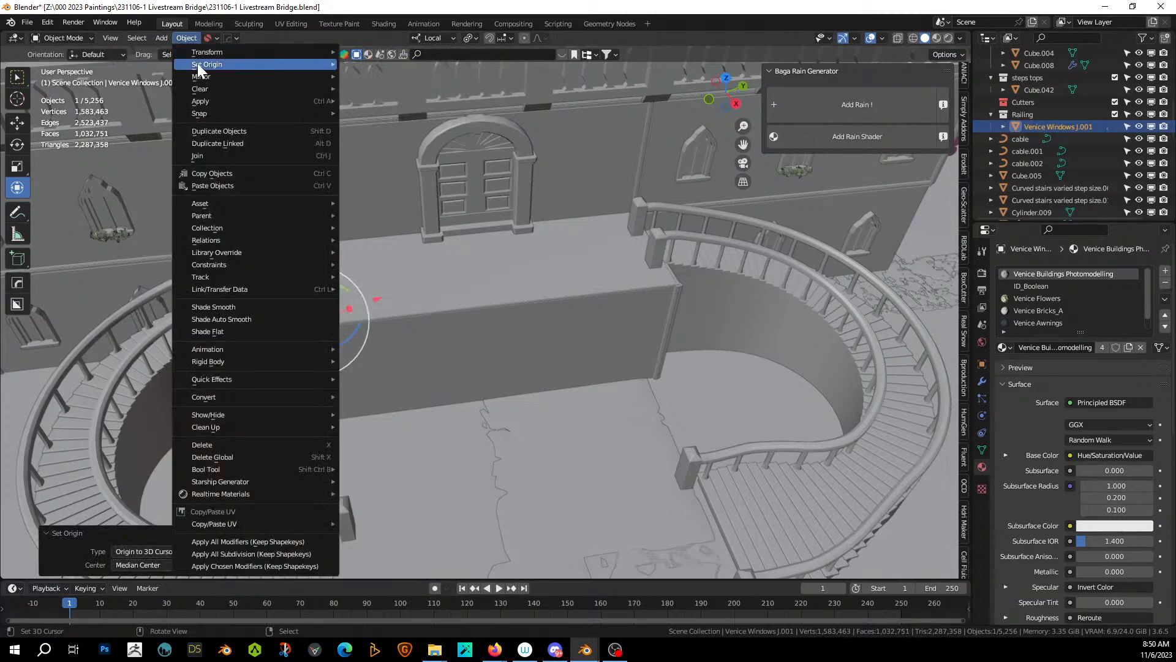
{"action": "mouse_move", "coordinate": [197, 63]}
{"action": "left_click", "coordinate": [418, 64]}
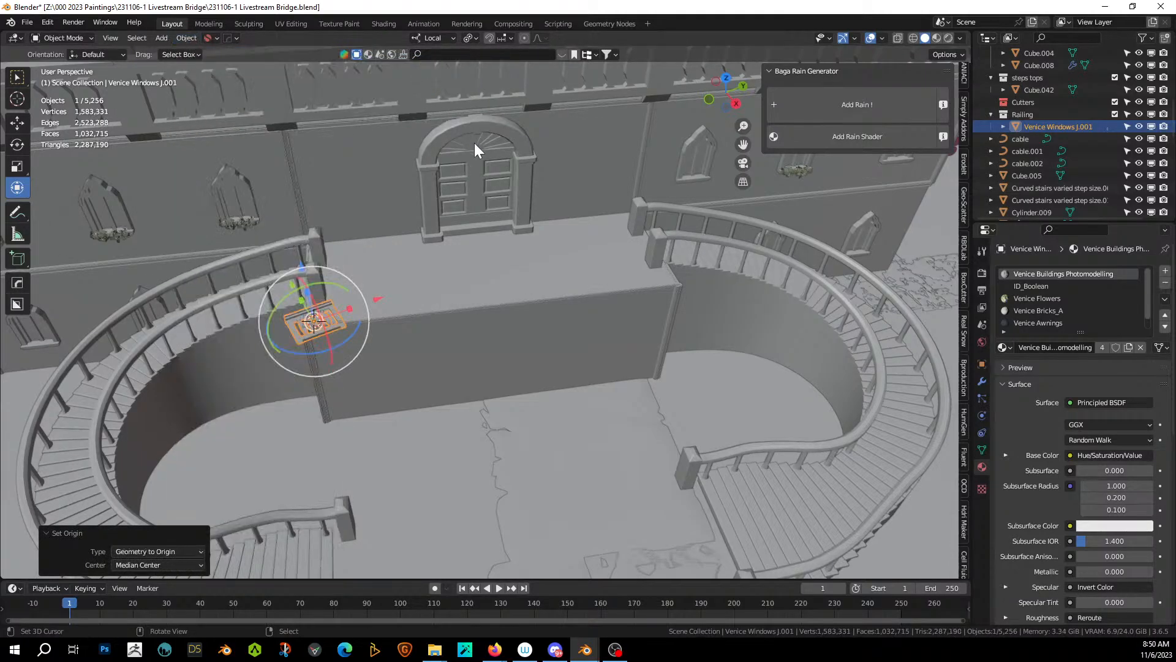
Frame the balustrade panel at the landing's corner and rotate it 90° about its local X axis so it stands upright.
{"action": "left_click", "coordinate": [289, 314]}
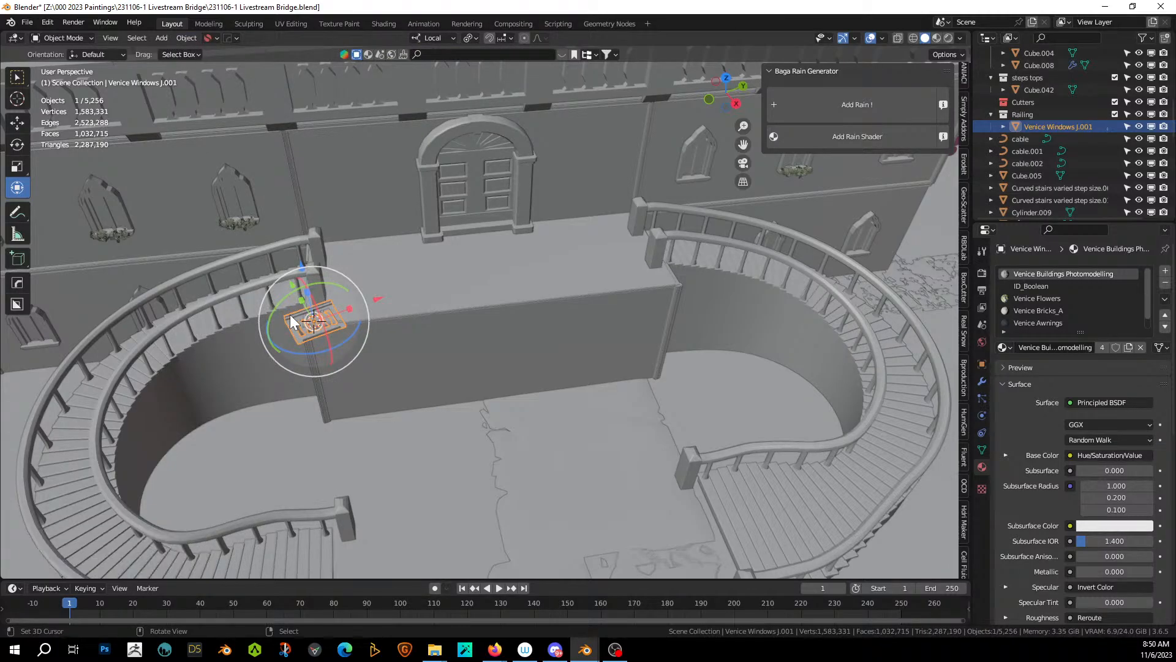
{"action": "scroll", "coordinate": [295, 313], "scroll_direction": "up", "scroll_amount": 11}
{"action": "middle_click_drag", "start_coordinate": [386, 334], "coordinate": [535, 313]}
{"action": "scroll", "coordinate": [498, 352], "scroll_direction": "down", "scroll_amount": 2}
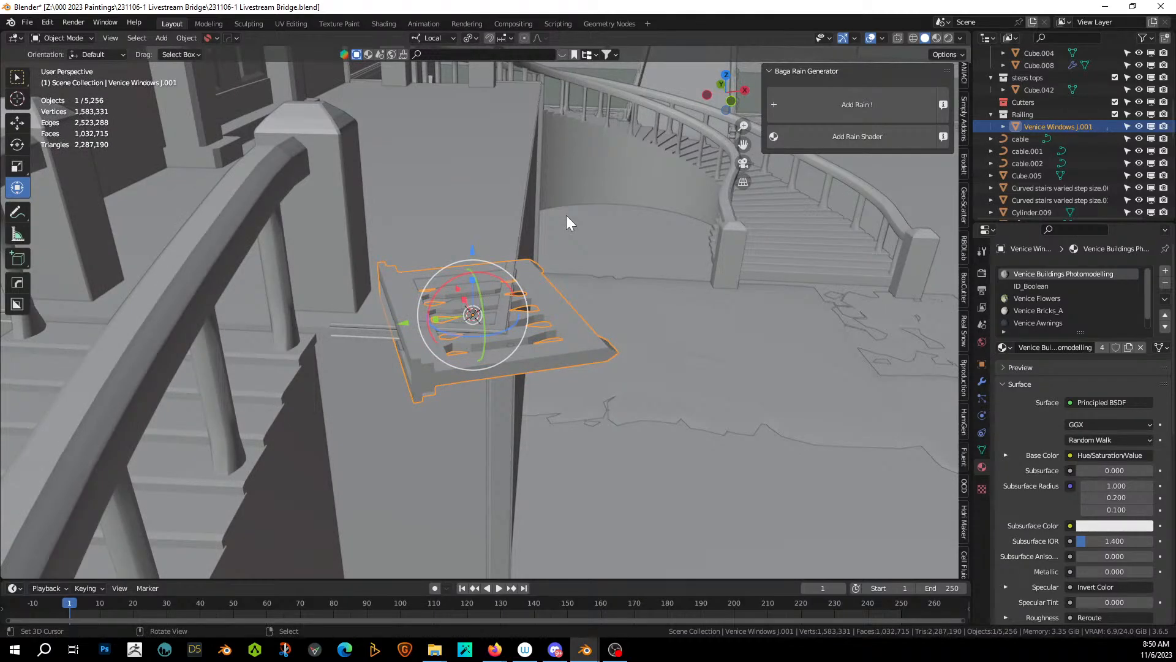
{"action": "type", "text": "rx"}
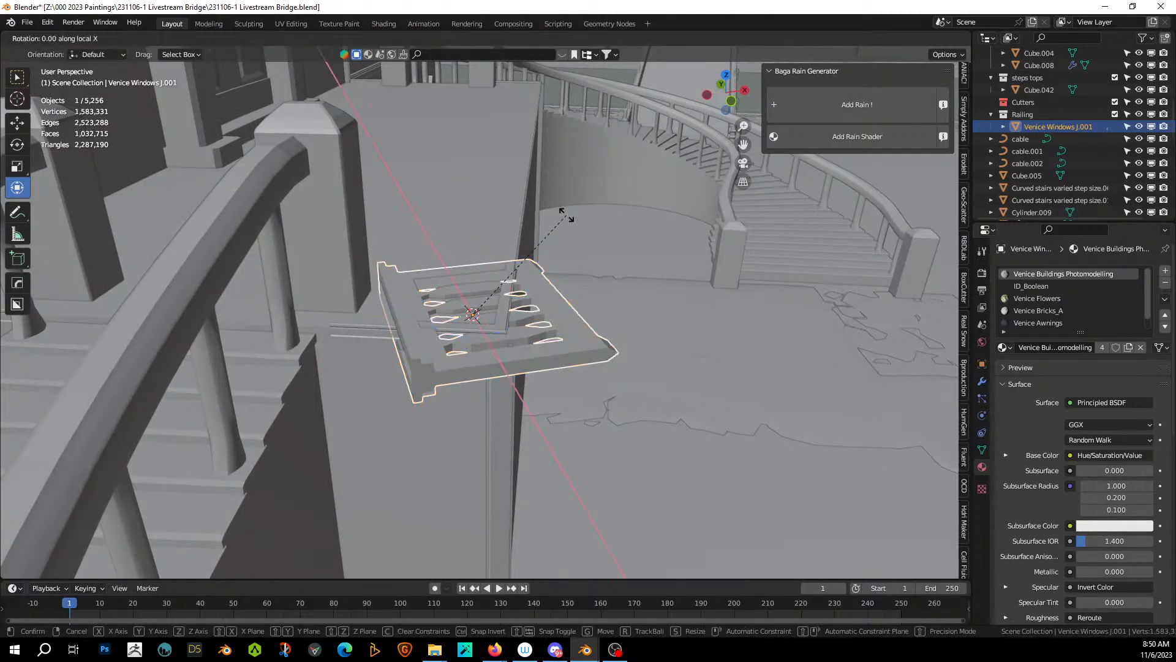
{"action": "type", "text": "x90"}
{"action": "key", "text": "Return"}
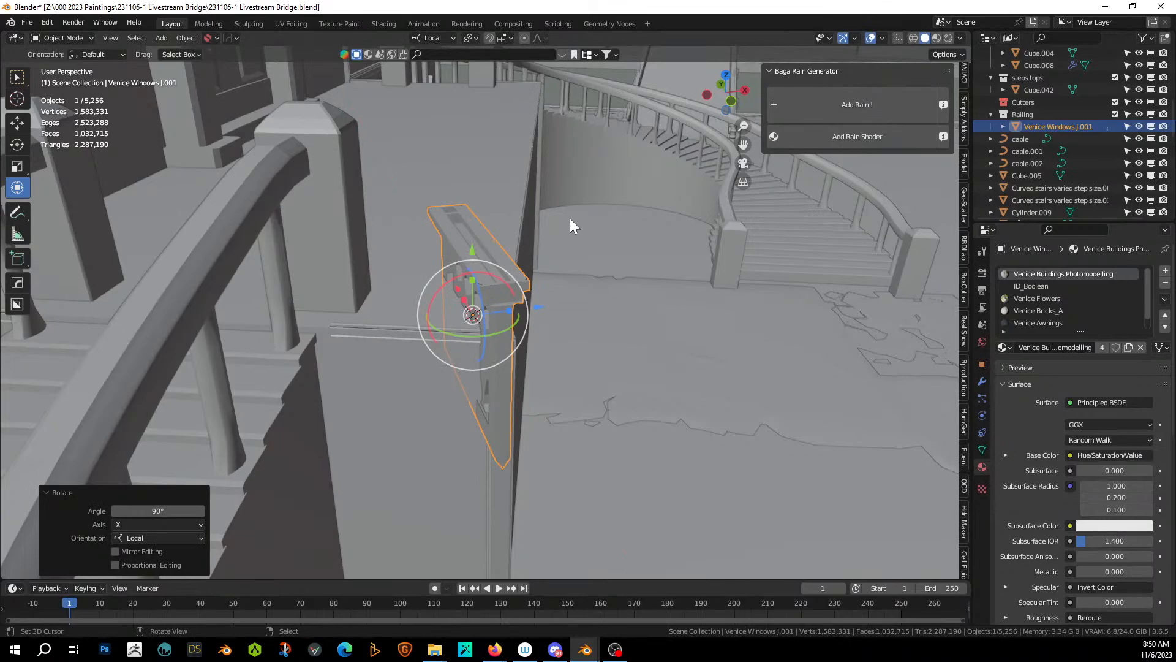
In top view, rotate the panel about 21.2° parallel to the landing's front edge and move it about 0.44 m along its local X axis.
{"action": "middle_click_drag", "start_coordinate": [570, 218], "coordinate": [538, 308]}
{"action": "key", "text": "KP_7"}
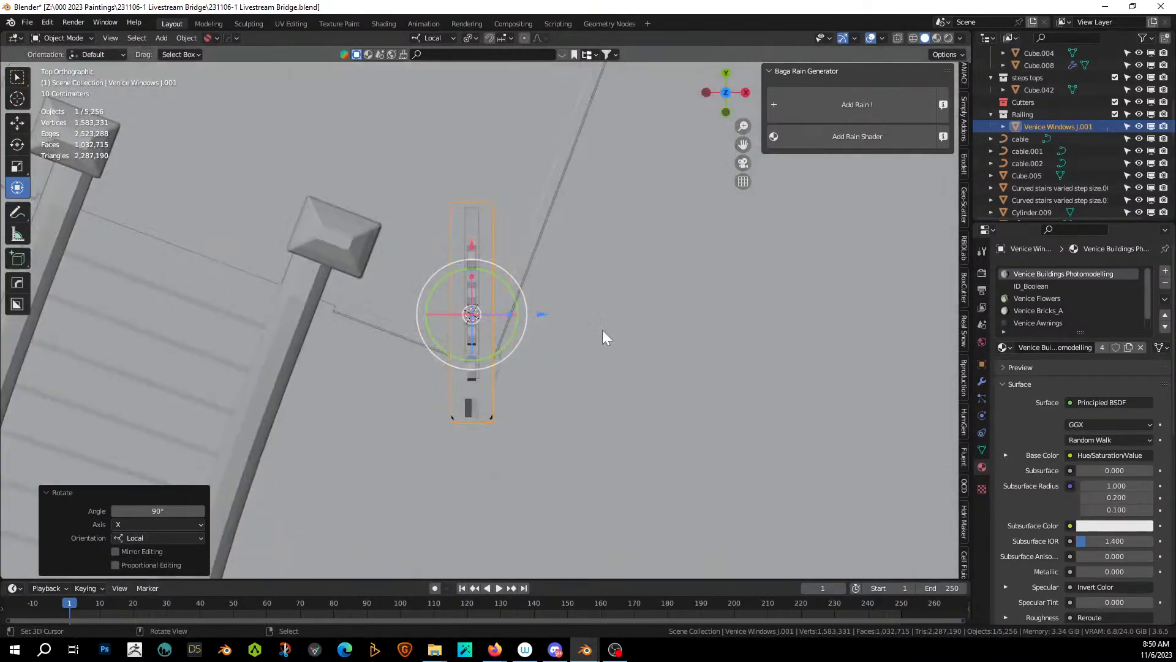
{"action": "key", "text": "r"}
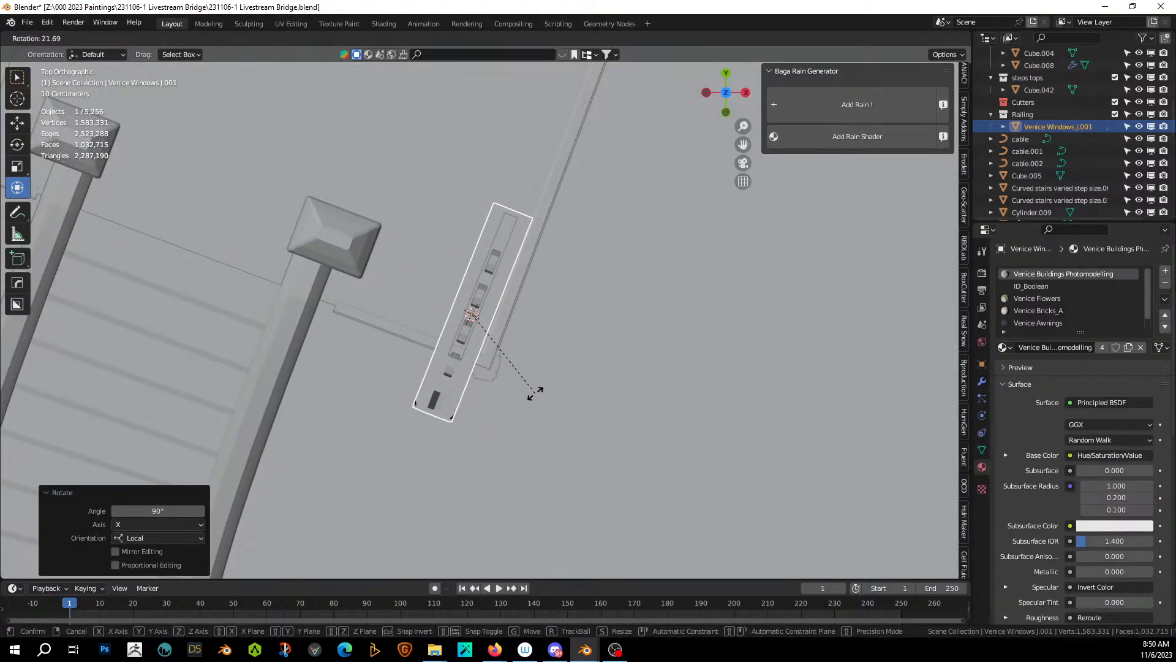
{"action": "left_click", "coordinate": [531, 390]}
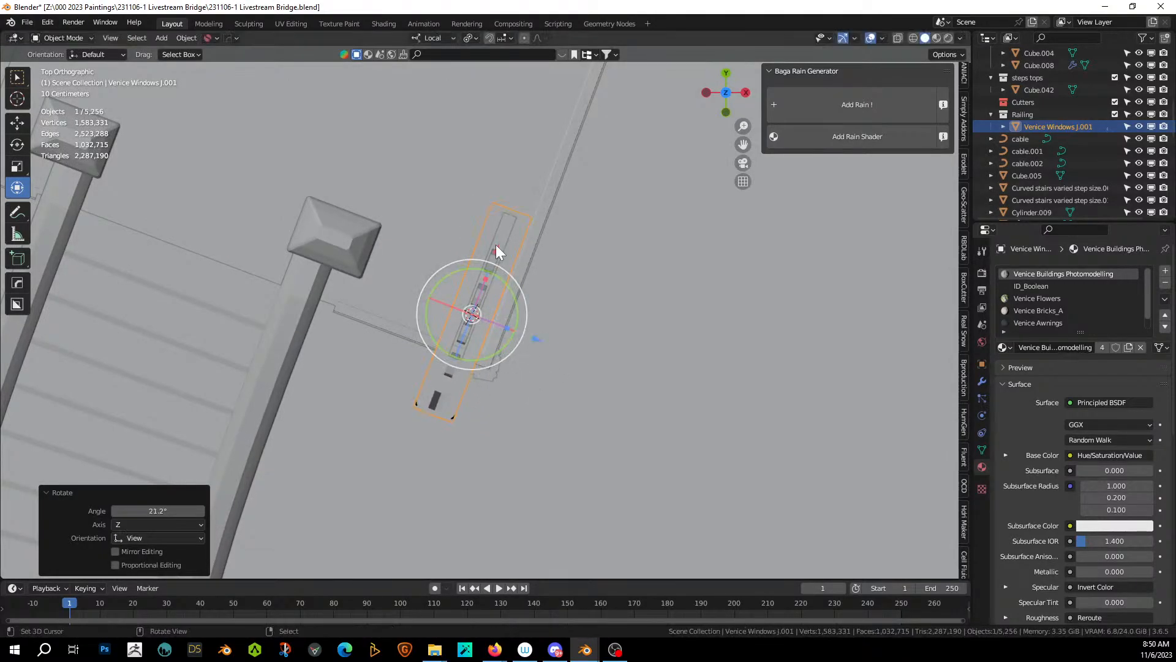
{"action": "key", "text": "g"}
{"action": "key", "text": "x"}
{"action": "key", "text": "x"}
{"action": "left_click_drag", "start_coordinate": [538, 170], "coordinate": [532, 188]}
Raise the panel about 0.57 m onto the landing's surface and shift it outward toward the front edge.
{"action": "middle_click_drag", "start_coordinate": [532, 187], "coordinate": [506, 108]}
{"action": "scroll", "coordinate": [543, 215], "scroll_direction": "up", "scroll_amount": 3}
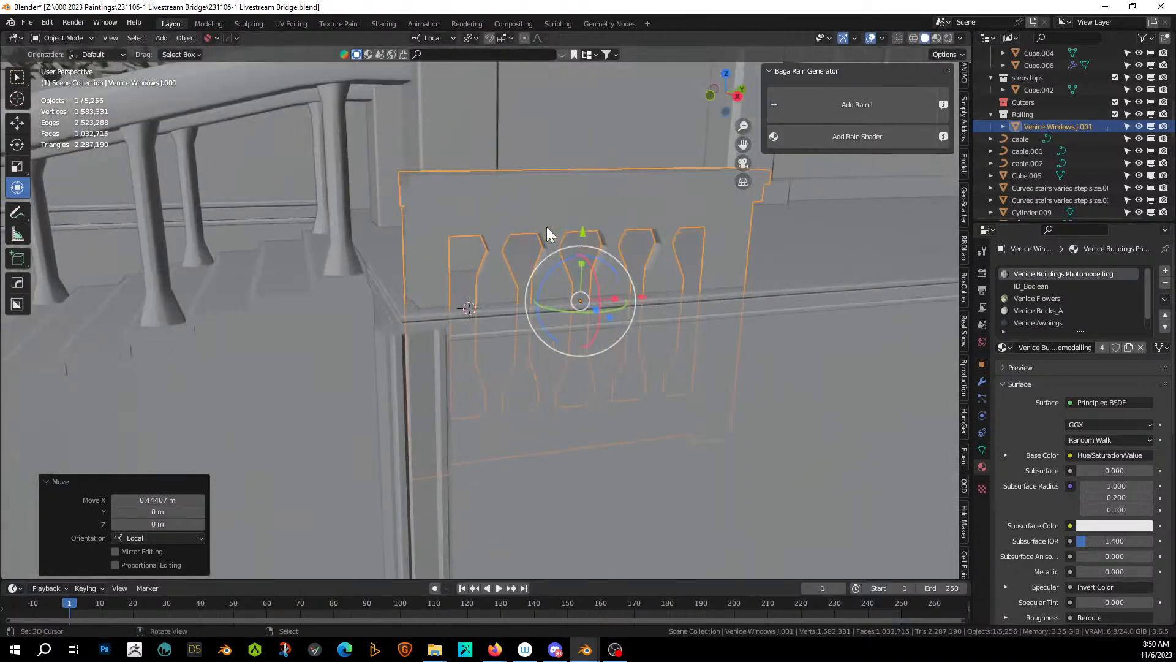
{"action": "left_click_drag", "start_coordinate": [582, 233], "coordinate": [590, 91]}
{"action": "middle_click_drag", "start_coordinate": [590, 91], "coordinate": [630, 168]}
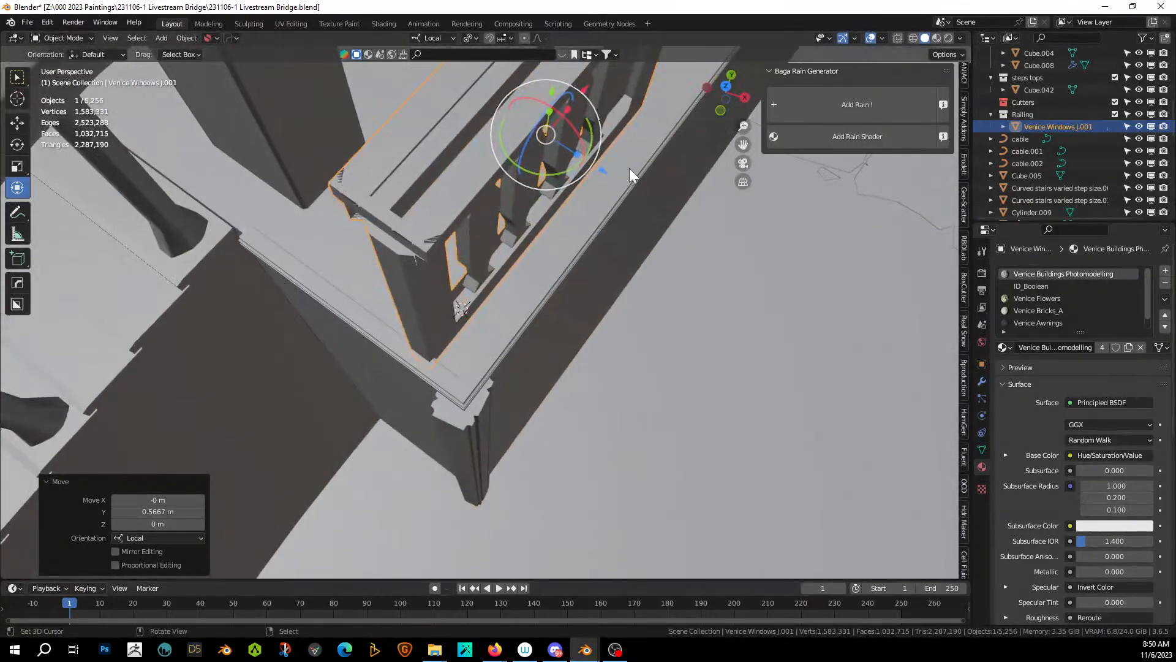
{"action": "left_click_drag", "start_coordinate": [605, 170], "coordinate": [632, 196]}
{"action": "middle_click_drag", "start_coordinate": [632, 196], "coordinate": [484, 296]}
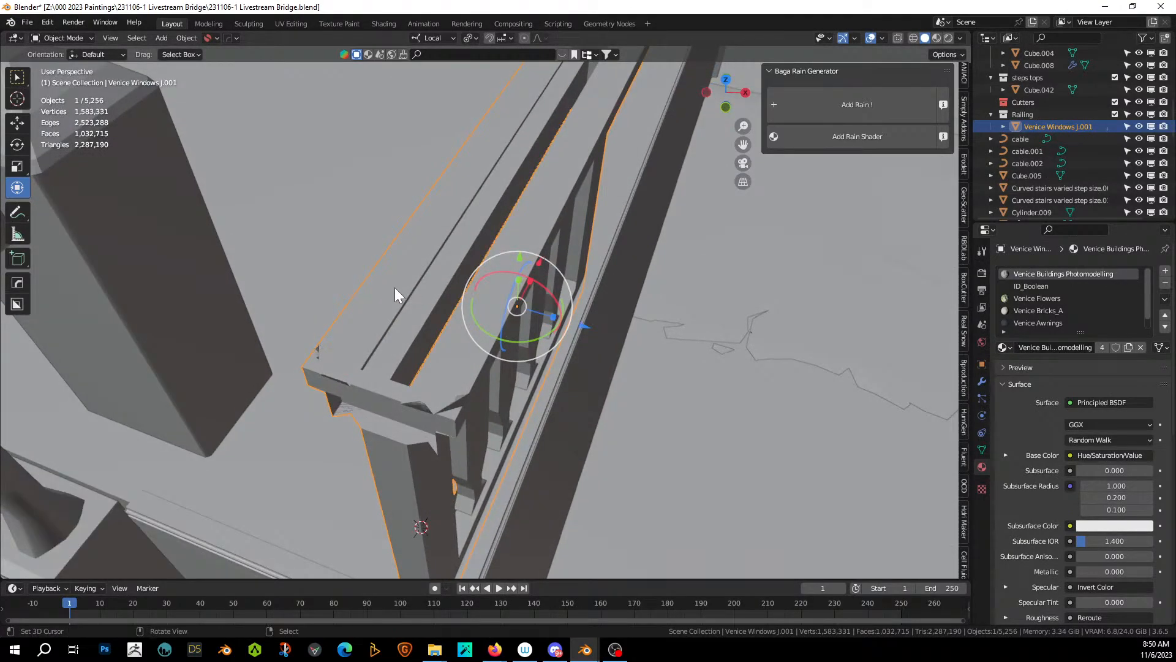
Isolate the balustrade panel, enter Edit Mode on its mesh, and show its mirror modifier settings.
{"action": "key", "text": "KP_Divide"}
{"action": "key", "text": "Tab"}
{"action": "scroll", "coordinate": [393, 282], "scroll_direction": "up", "scroll_amount": 4}
{"action": "middle_click_drag", "start_coordinate": [391, 281], "coordinate": [537, 328]}
{"action": "left_click", "coordinate": [982, 381]}
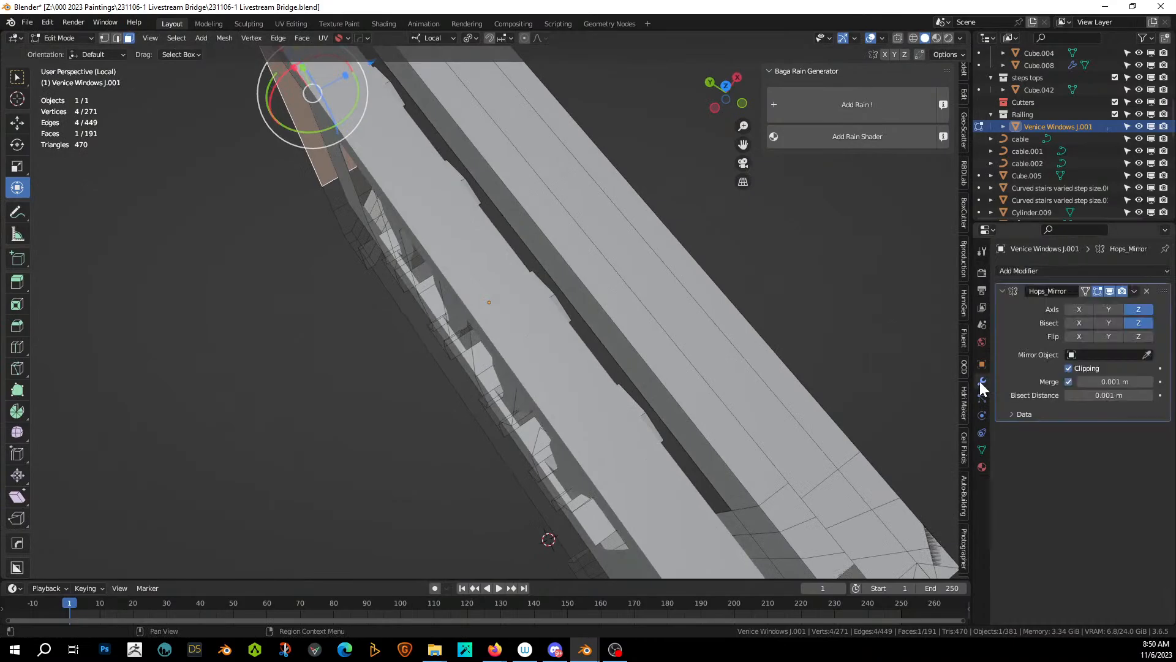
Select the full strip of faces along the inner side of the top rail's slot and extrude it about 0.063 m across the gap.
{"action": "left_click", "coordinate": [599, 330]}
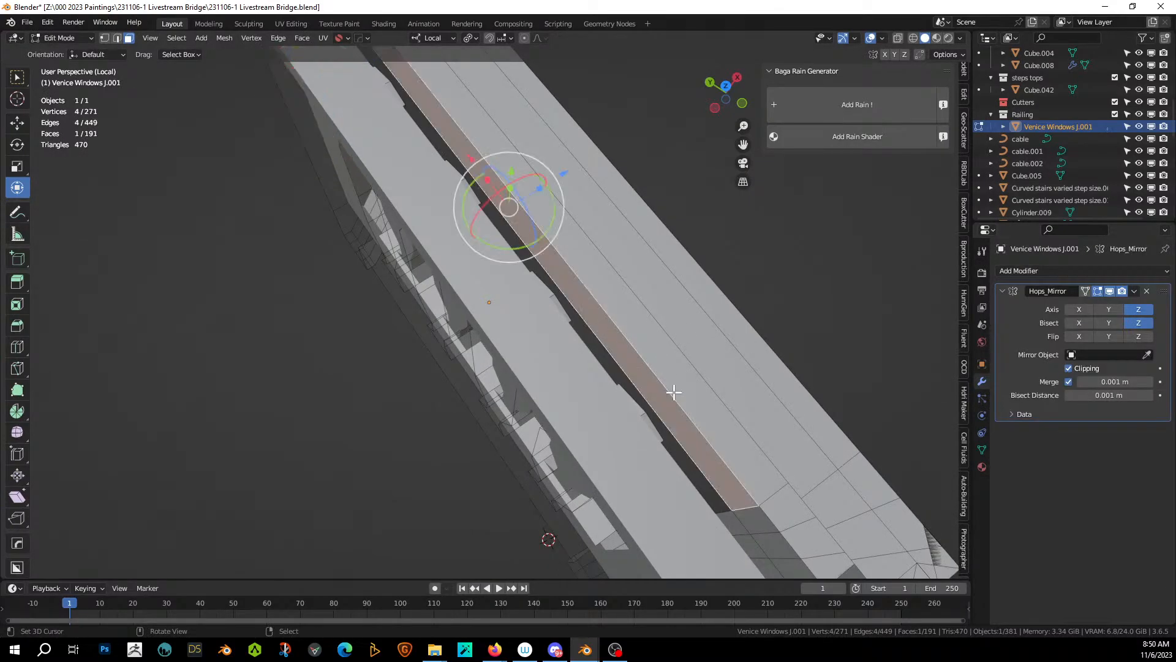
{"action": "right_click", "coordinate": [751, 515], "text": "shift"}
{"action": "right_click", "coordinate": [779, 552], "text": "shift"}
{"action": "right_click", "coordinate": [794, 570], "text": "shift"}
{"action": "scroll", "coordinate": [679, 428], "scroll_direction": "down", "scroll_amount": 1}
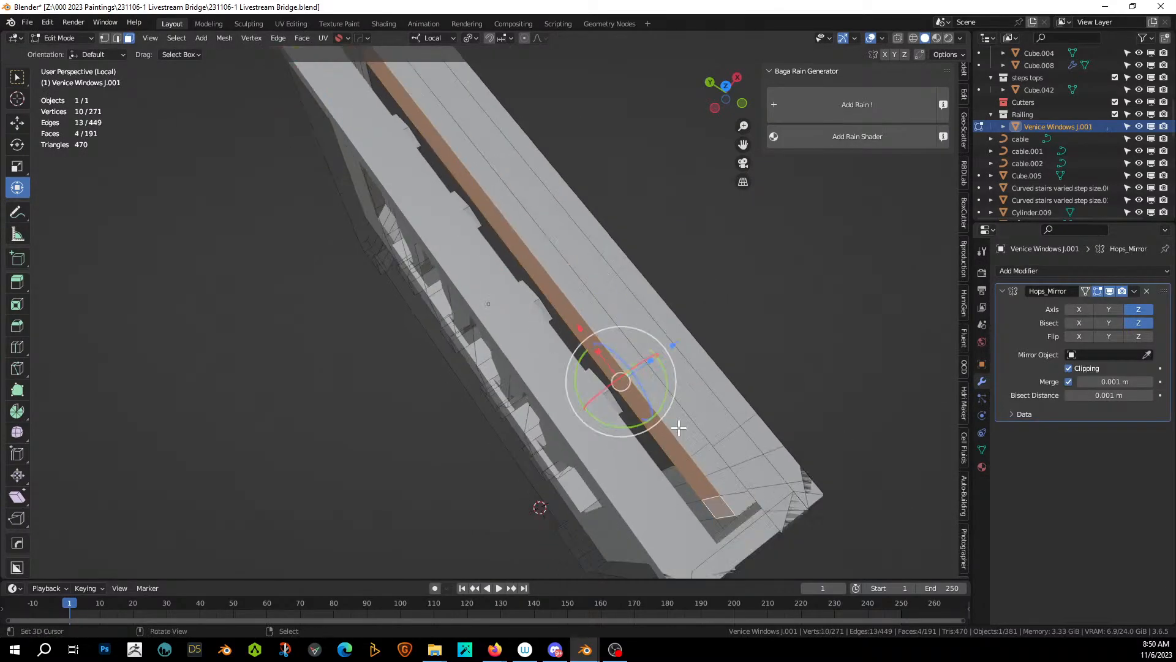
{"action": "scroll", "coordinate": [679, 427], "scroll_direction": "down", "scroll_amount": 1}
{"action": "middle_click_drag", "start_coordinate": [465, 222], "coordinate": [554, 233]}
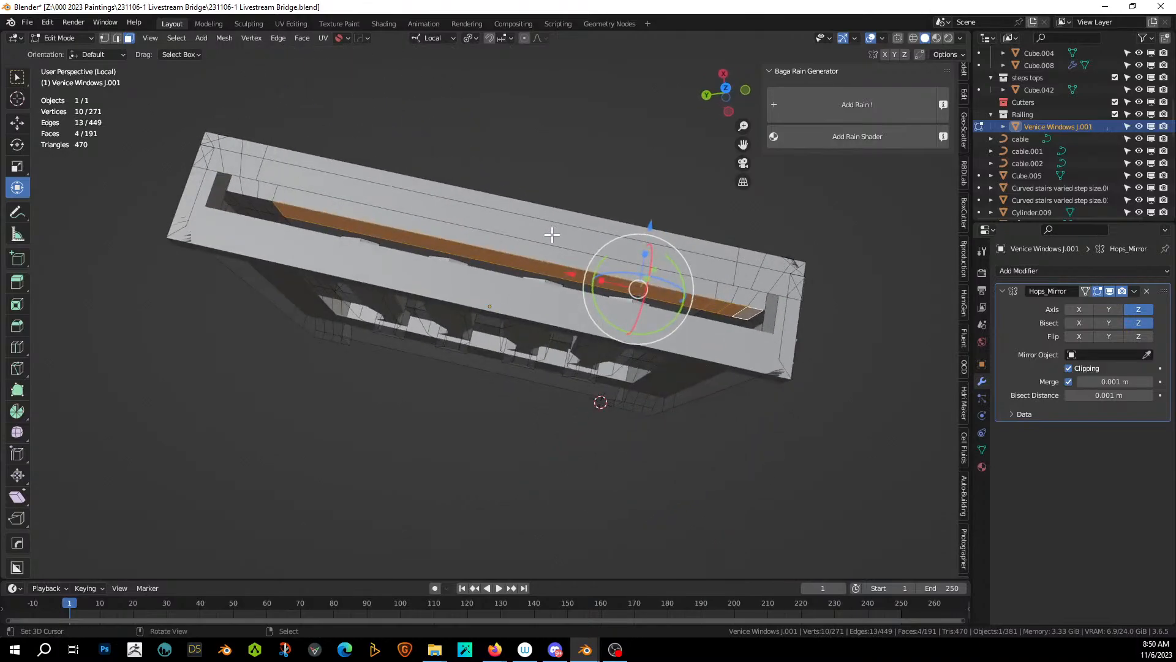
{"action": "right_click", "coordinate": [271, 204], "text": "shift"}
{"action": "right_click", "coordinate": [261, 203], "text": "shift"}
{"action": "right_click", "coordinate": [236, 202], "text": "shift"}
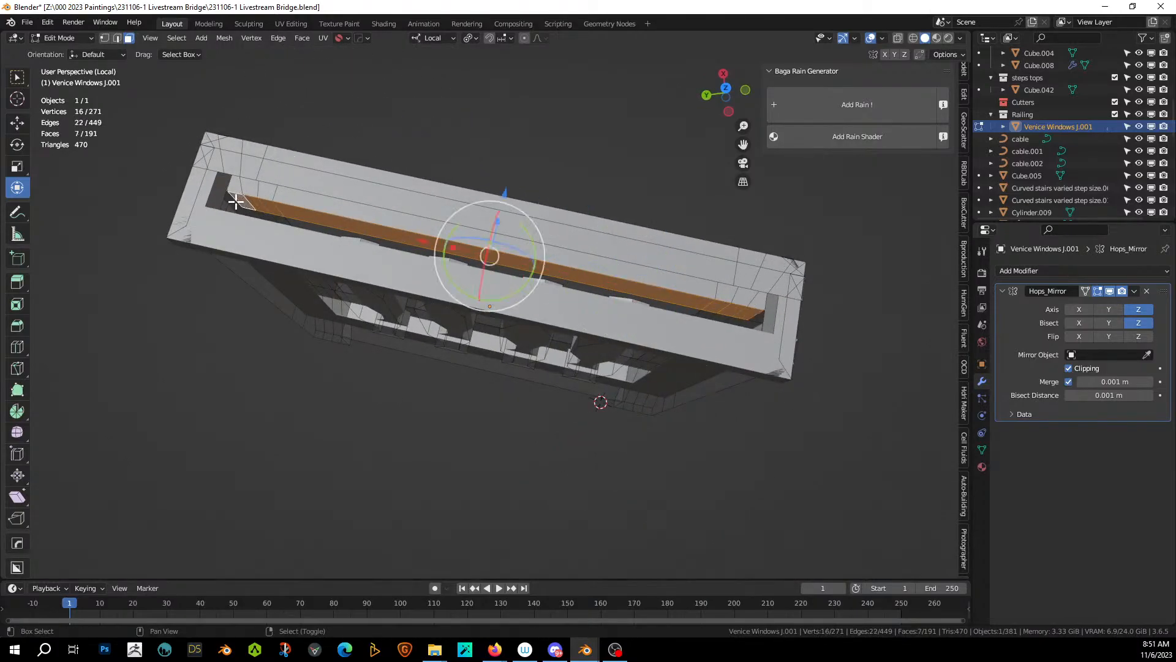
{"action": "right_click", "coordinate": [231, 199], "text": "shift"}
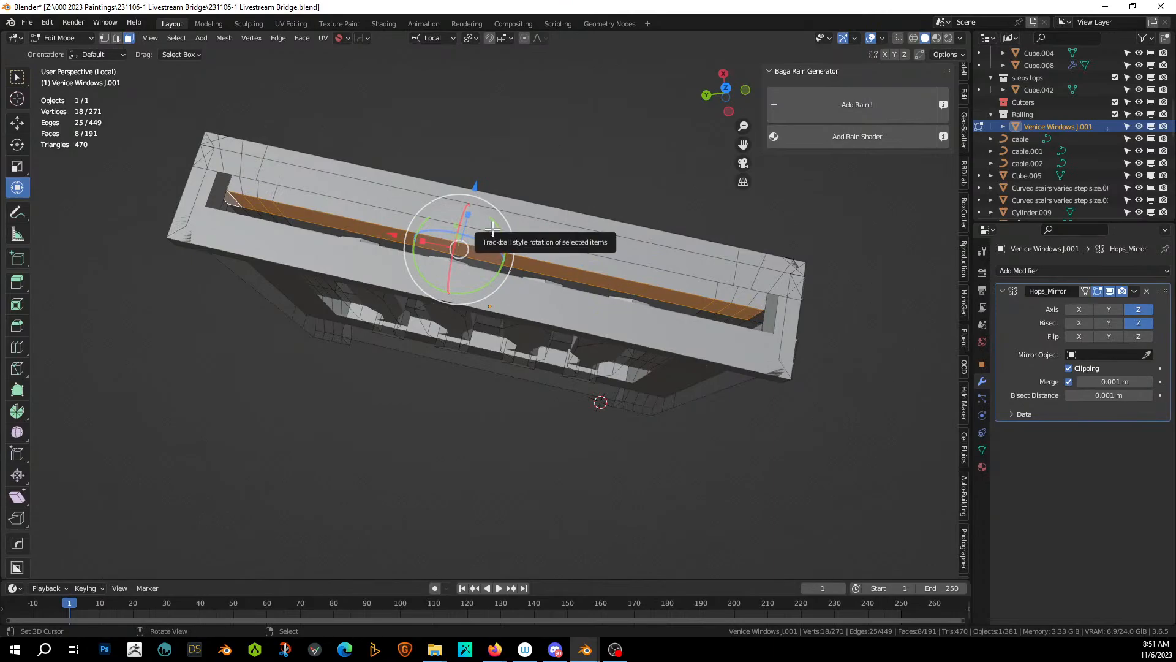
{"action": "key", "text": "e"}
{"action": "left_click", "coordinate": [481, 252]}
{"action": "middle_click_drag", "start_coordinate": [477, 250], "coordinate": [489, 183]}
{"action": "scroll", "coordinate": [478, 189], "scroll_direction": "up", "scroll_amount": 1}
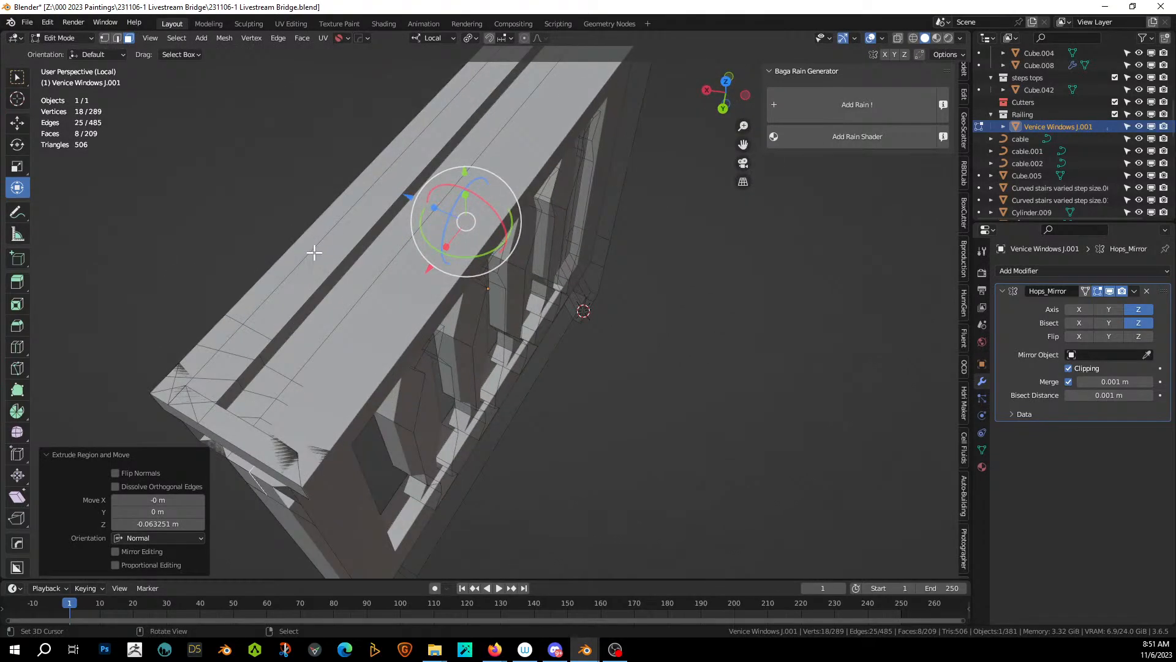
Select the run of faces along the remaining slot from end to end, extrude it across the gap, and return to Object Mode.
{"action": "left_click", "coordinate": [234, 392]}
{"action": "middle_click_drag", "start_coordinate": [484, 192], "coordinate": [464, 207]}
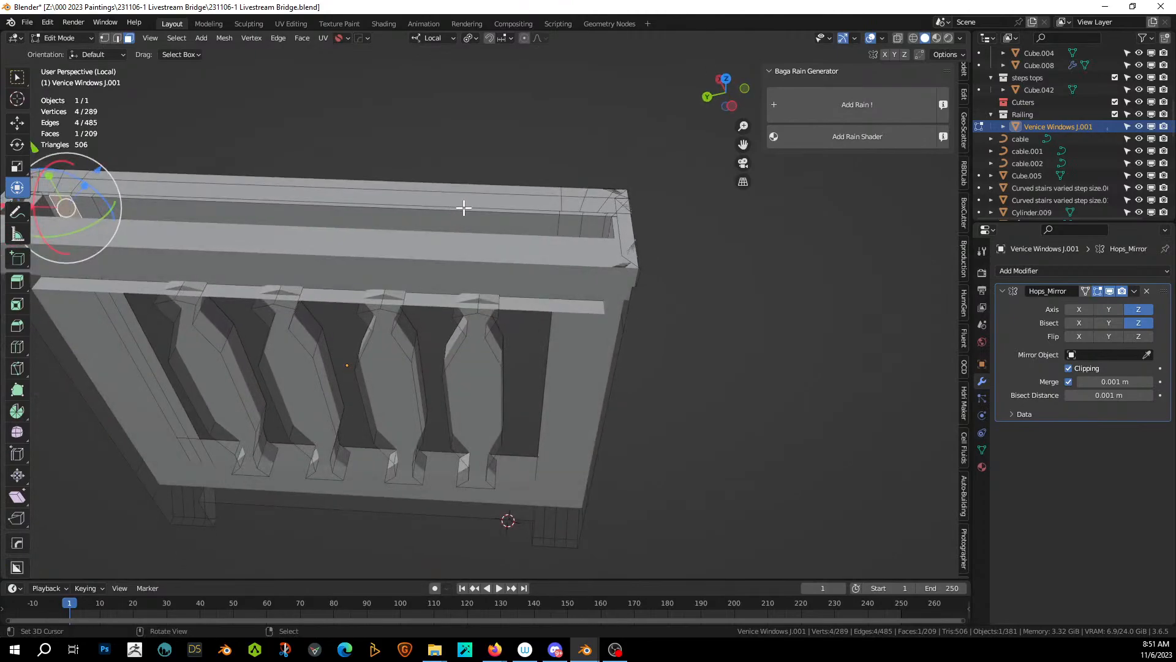
{"action": "left_click", "coordinate": [607, 226], "text": "ctrl"}
{"action": "middle_click_drag", "start_coordinate": [607, 226], "coordinate": [494, 253]}
{"action": "key", "text": "e"}
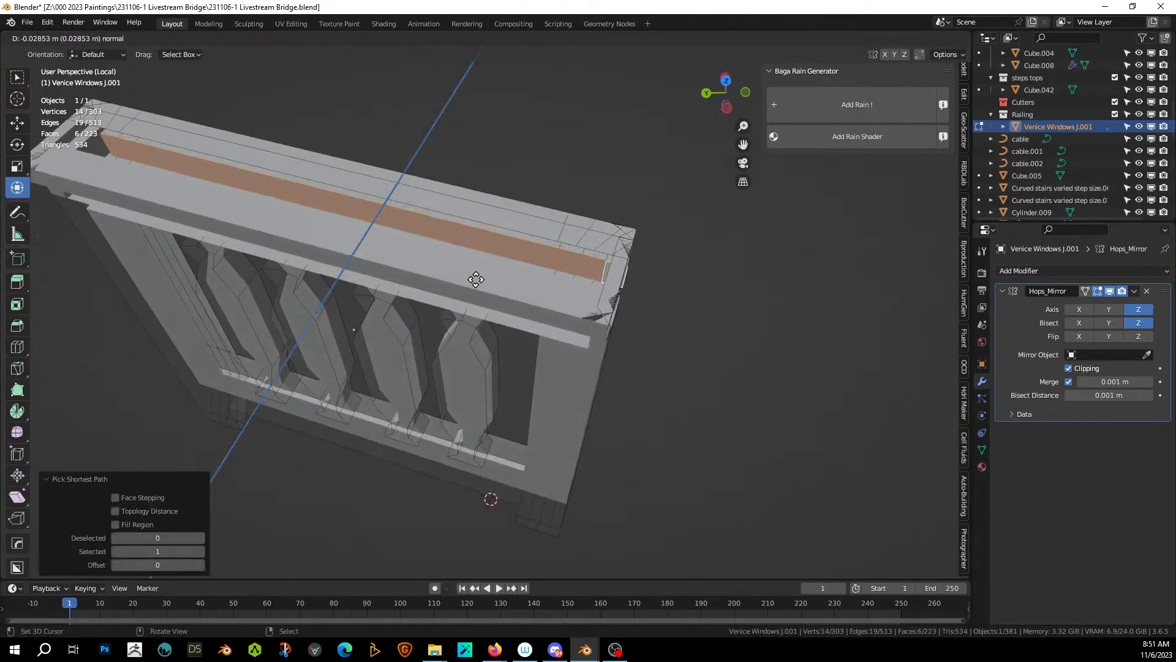
{"action": "left_click", "coordinate": [460, 307]}
{"action": "middle_click_drag", "start_coordinate": [461, 308], "coordinate": [651, 245]}
{"action": "key", "text": "Tab"}
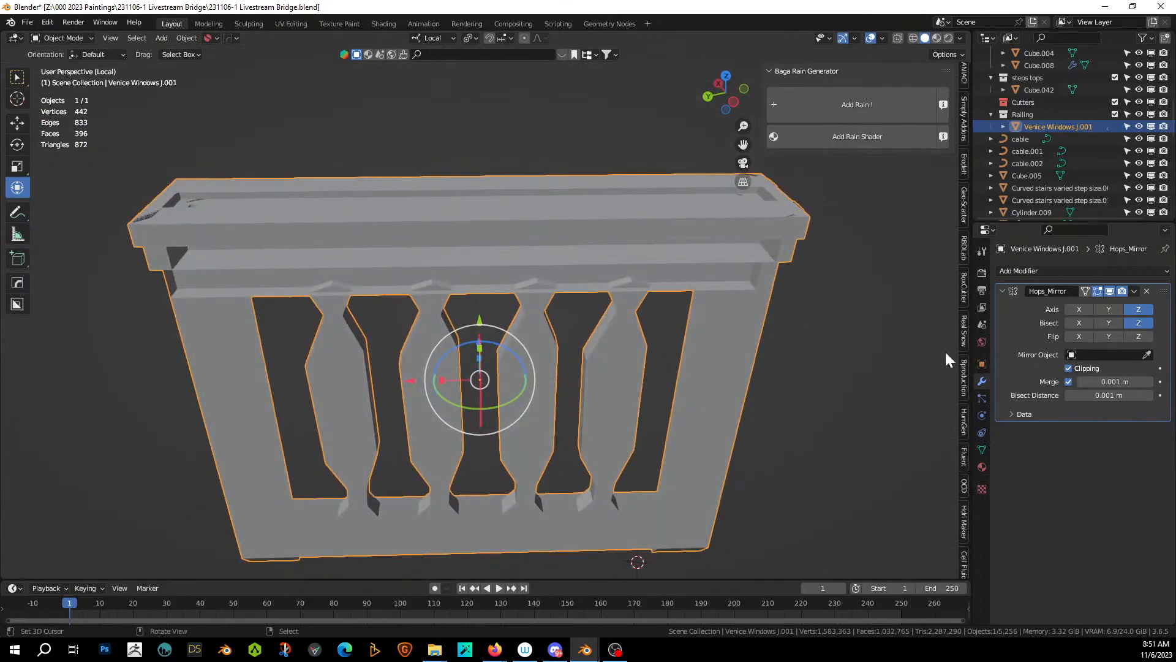
Enable the X axis in the panel's mirror modifier, try bisecting on X, and turn the X bisect off again.
{"action": "left_click", "coordinate": [1079, 310]}
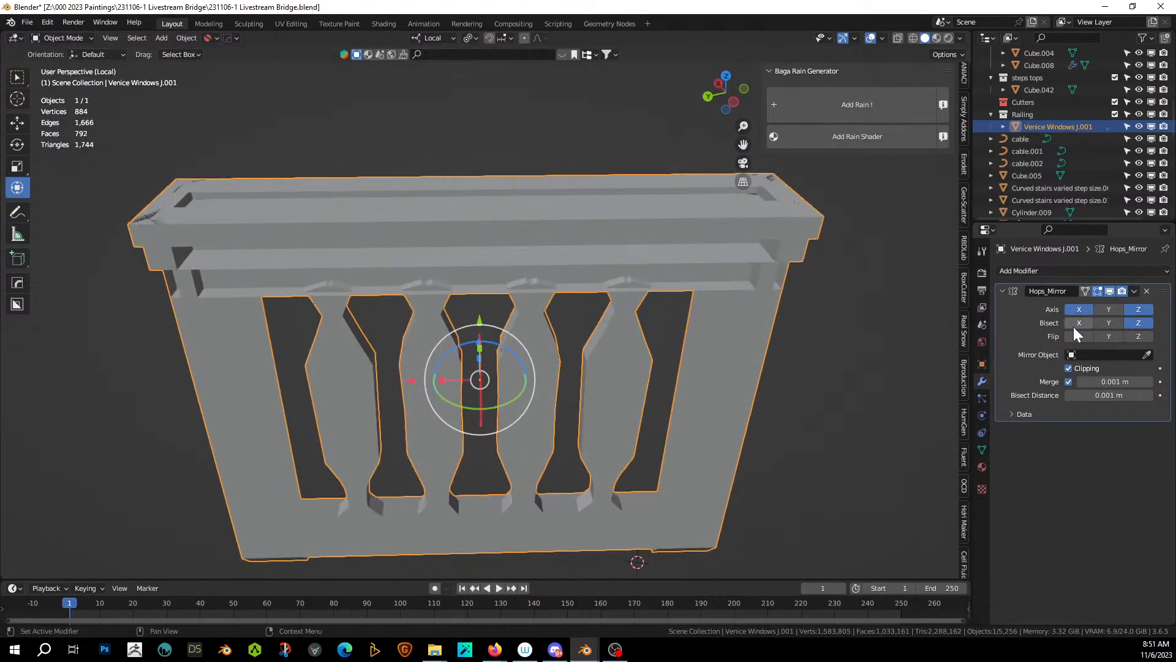
{"action": "left_click", "coordinate": [1079, 325]}
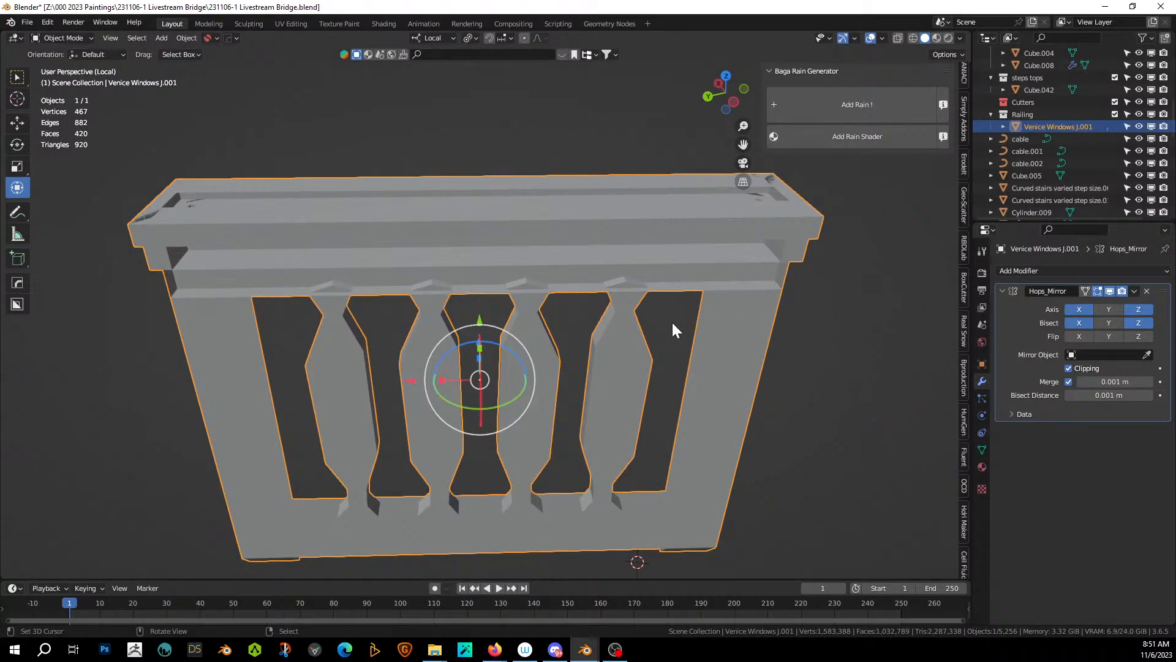
{"action": "middle_click_drag", "start_coordinate": [673, 325], "coordinate": [674, 387]}
{"action": "left_click", "coordinate": [1079, 325]}
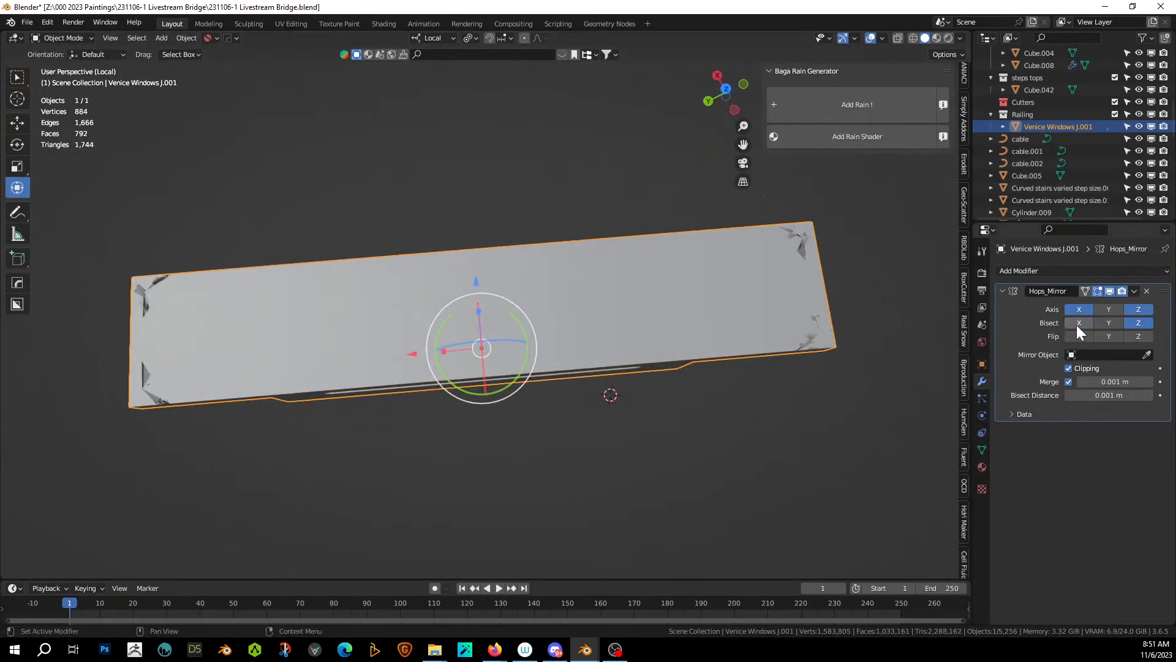
{"action": "middle_click_drag", "start_coordinate": [657, 311], "coordinate": [597, 241]}
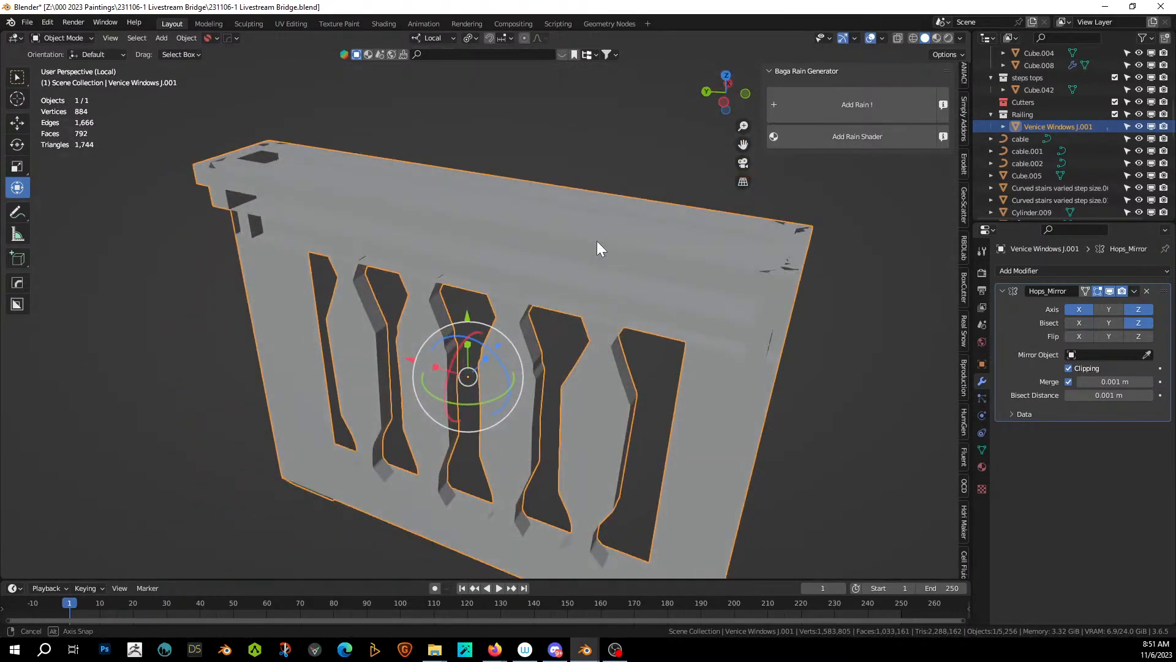
Leave the isolated view for the full scene and apply the panel's mirror modifier.
{"action": "key", "text": "Tab"}
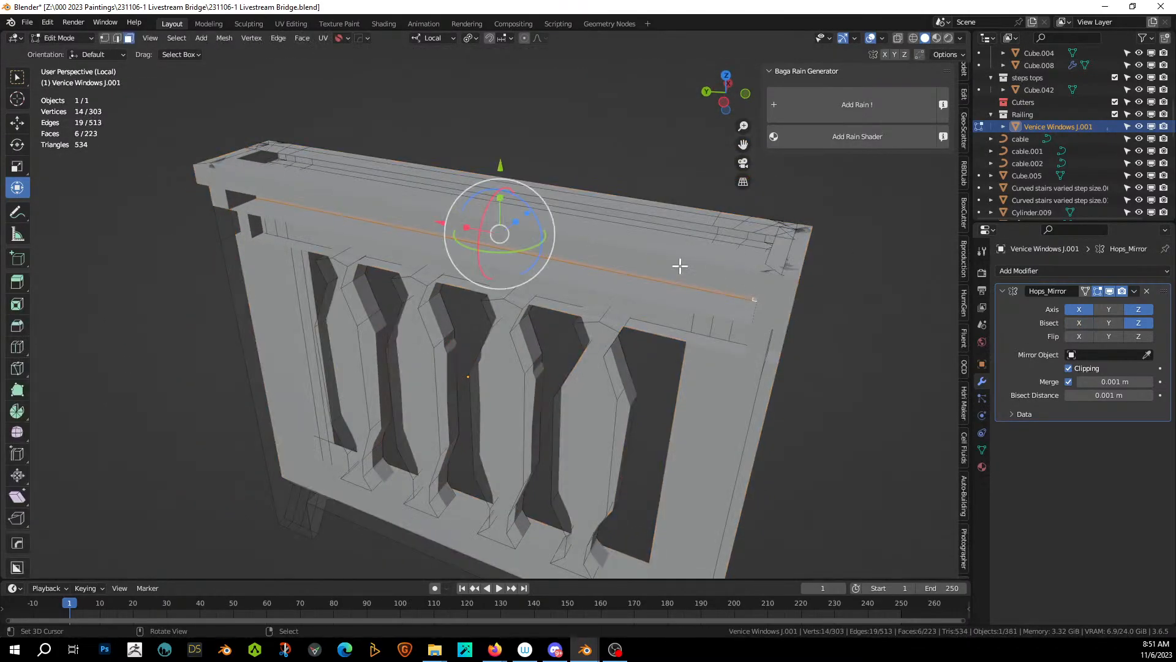
{"action": "key", "text": "Tab"}
{"action": "key", "text": "KP_Divide"}
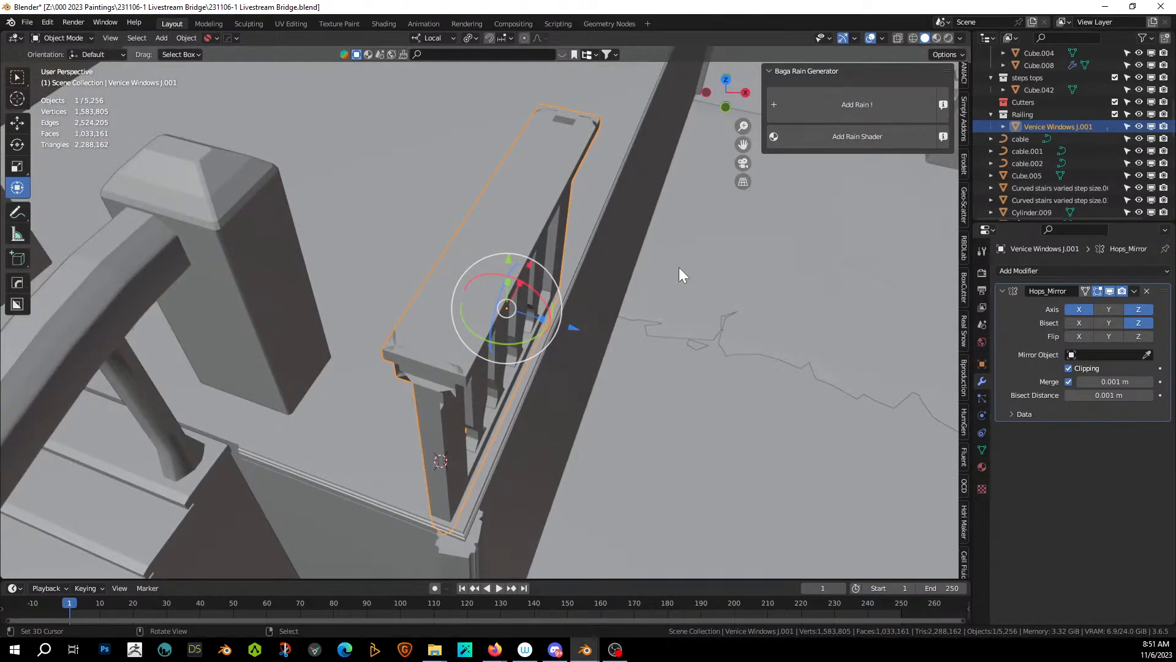
{"action": "middle_click_drag", "start_coordinate": [680, 268], "coordinate": [451, 277]}
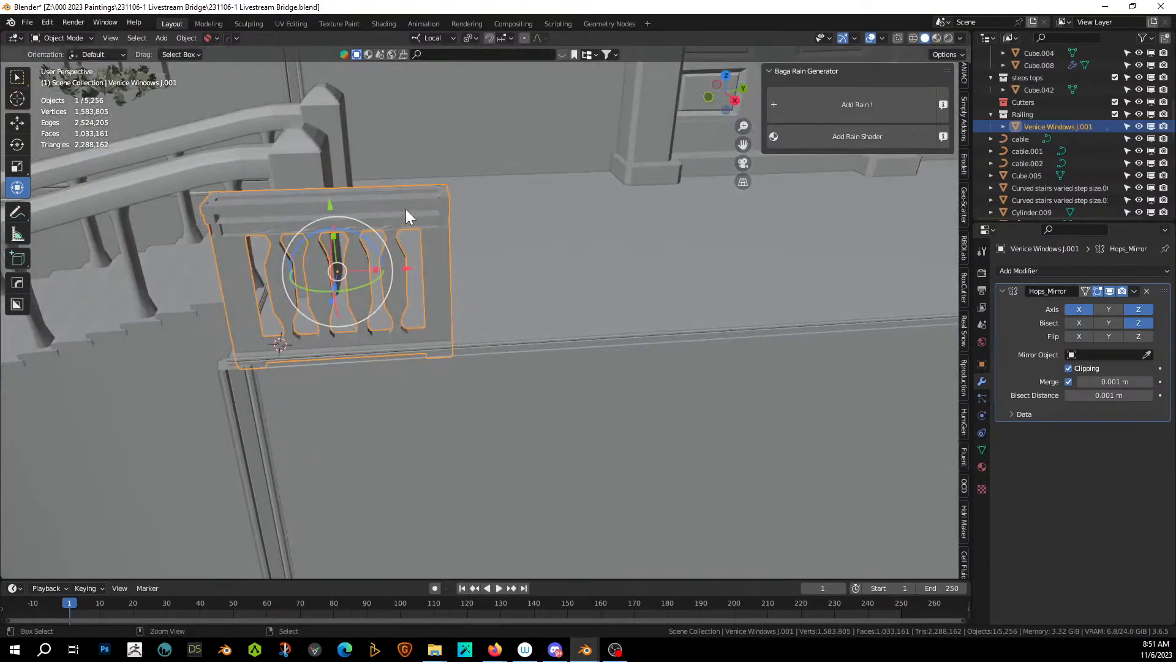
{"action": "key", "text": "ctrl+a"}
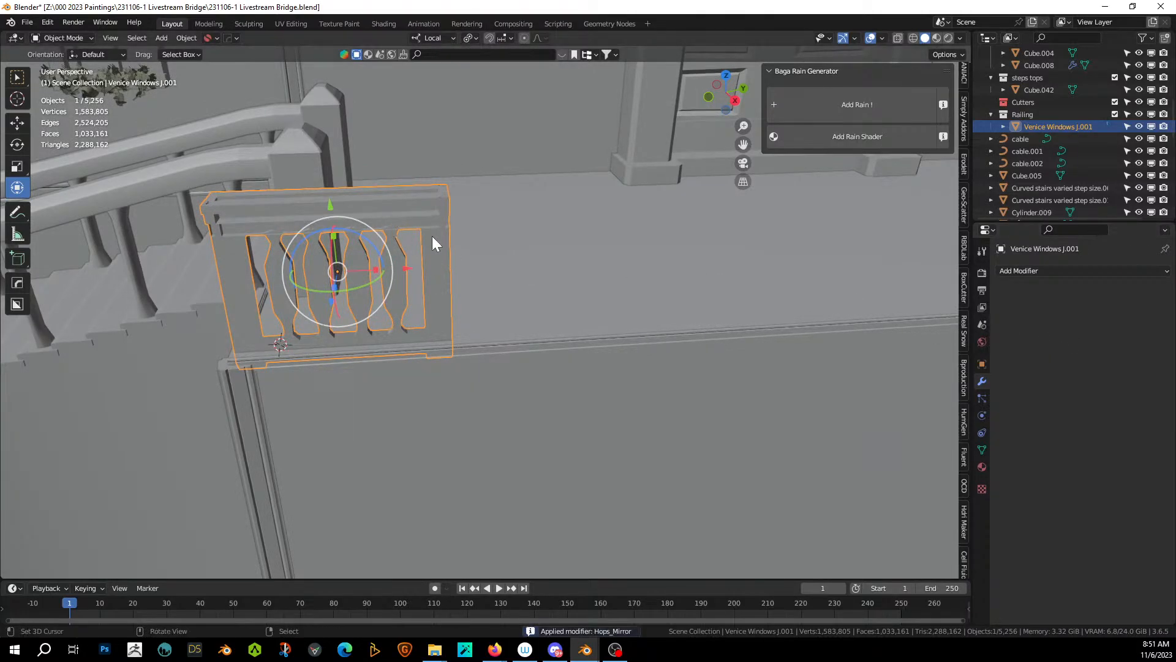
Array the balustrade panel six times along its X axis with a constant offset using the Hard Ops array.
{"action": "key", "text": "q"}
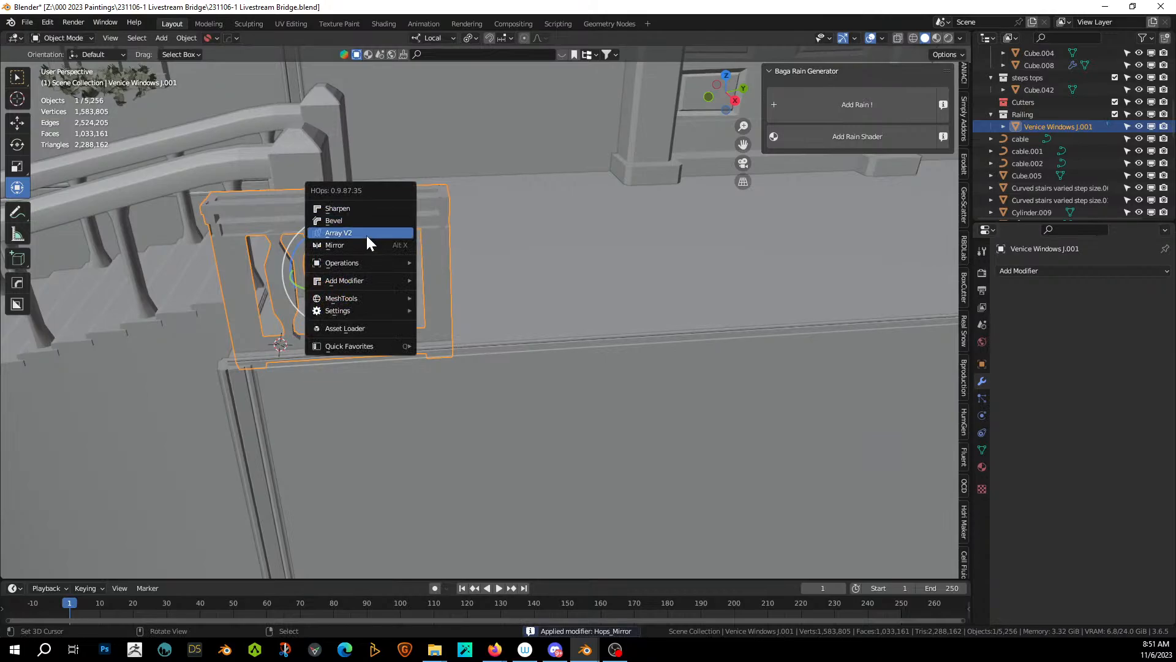
{"action": "left_click", "coordinate": [366, 236]}
{"action": "scroll", "coordinate": [366, 235], "scroll_direction": "up", "scroll_amount": 2}
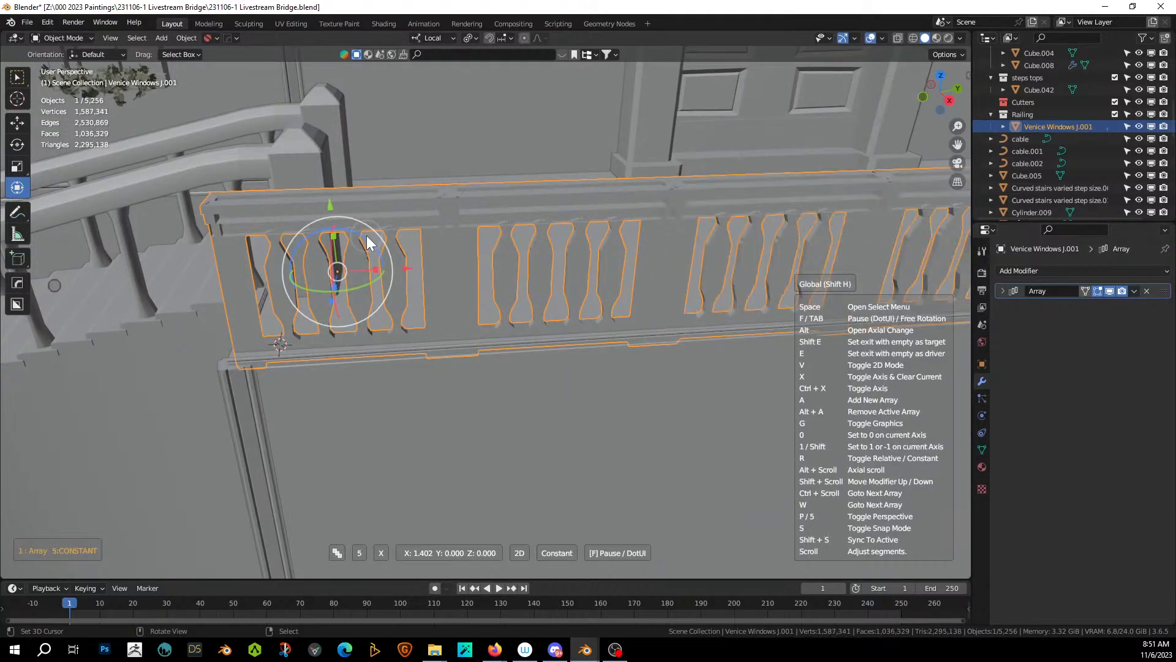
{"action": "left_click", "coordinate": [367, 236]}
{"action": "middle_click_drag", "start_coordinate": [366, 234], "coordinate": [140, 290]}
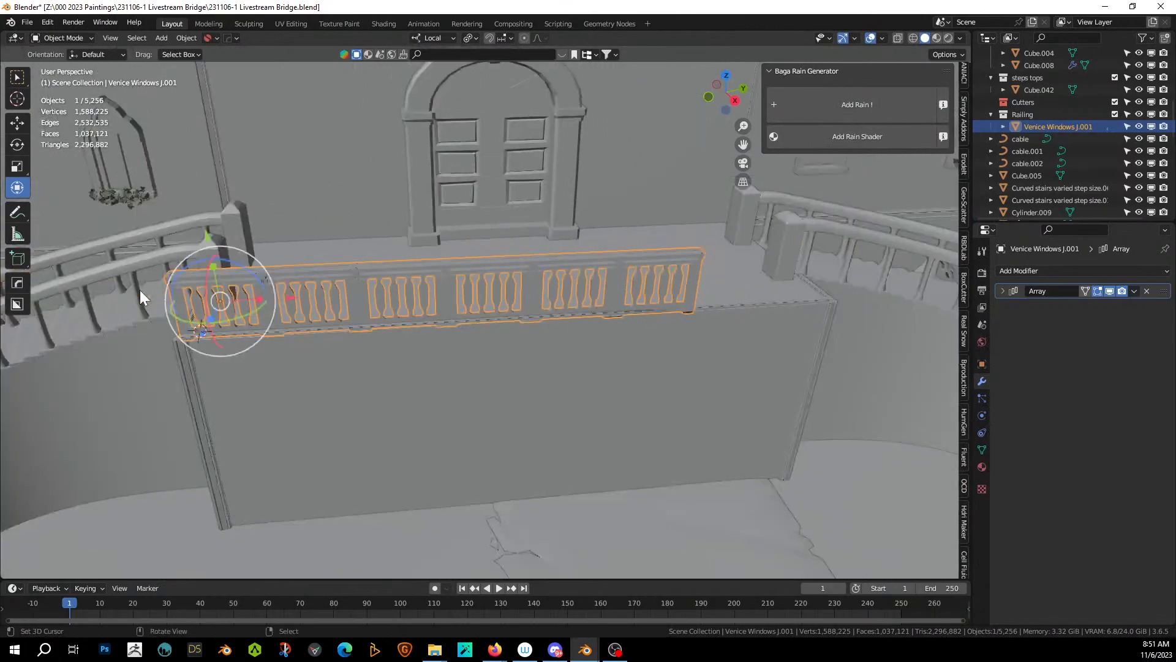
Set the array count to 8 and shift the railing row about -0.18 m along its local X axis.
{"action": "left_click", "coordinate": [1003, 291]}
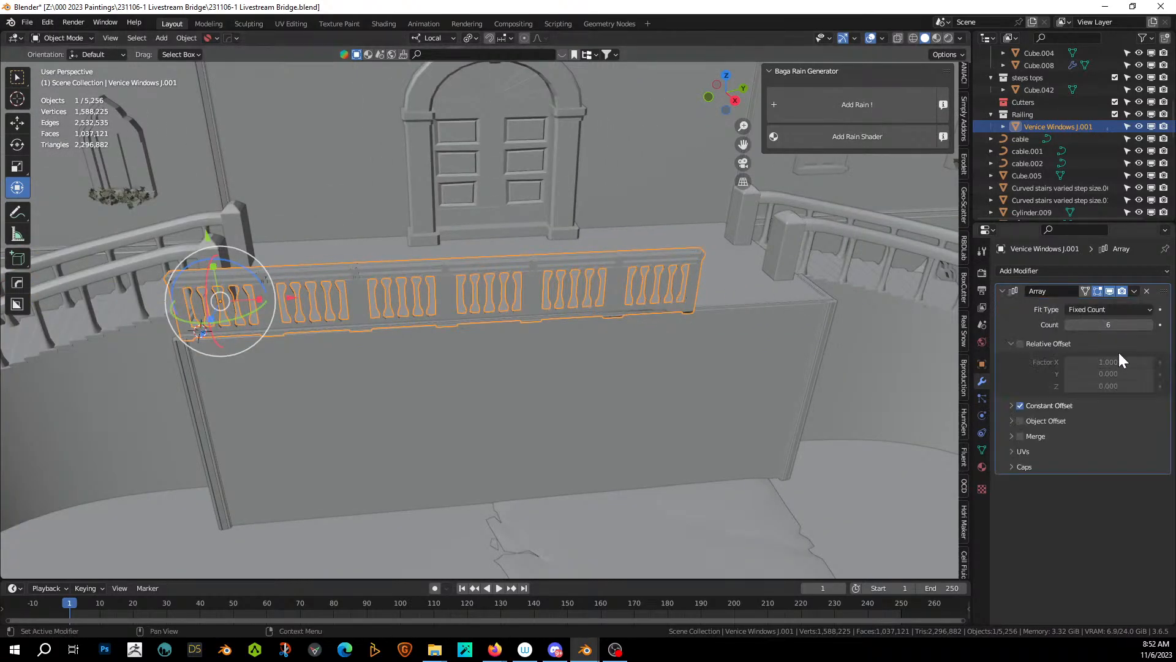
{"action": "left_click", "coordinate": [1149, 324]}
{"action": "left_click", "coordinate": [1149, 324]}
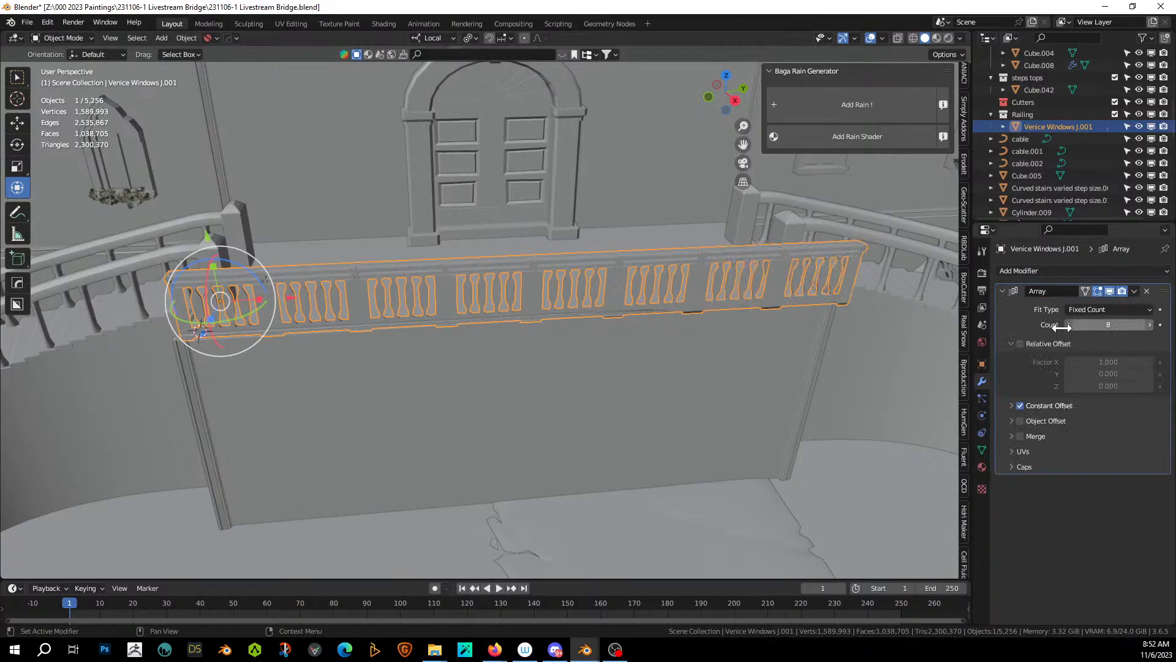
{"action": "left_click_drag", "start_coordinate": [290, 303], "coordinate": [284, 301]}
Duplicate the panel in place without its array modifier, leaving the array displayed on the original railing row.
{"action": "middle_click_drag", "start_coordinate": [285, 302], "coordinate": [576, 413]}
{"action": "scroll", "coordinate": [377, 307], "scroll_direction": "up", "scroll_amount": 4}
{"action": "scroll", "coordinate": [576, 413], "scroll_direction": "up", "scroll_amount": 3}
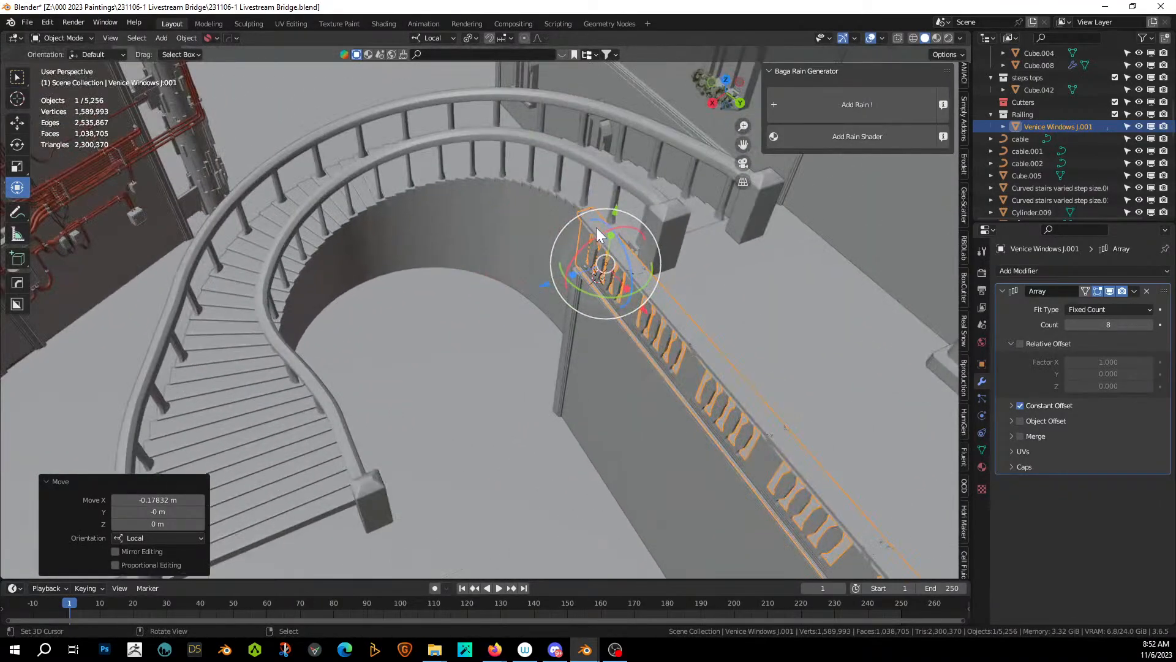
{"action": "left_click", "coordinate": [1109, 291]}
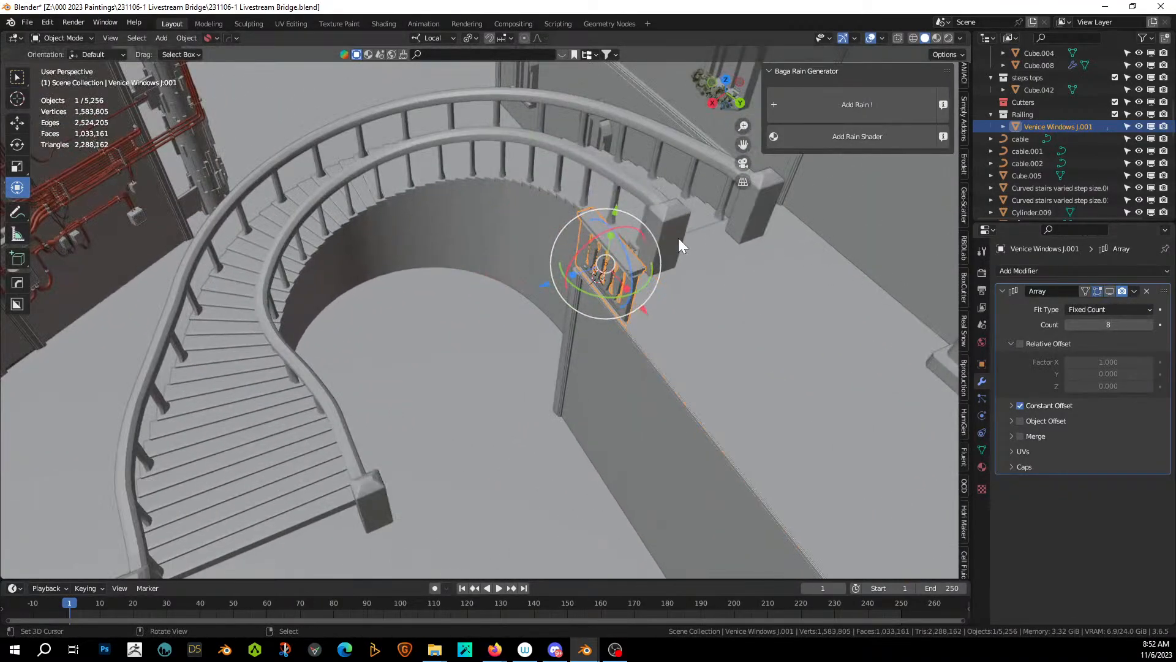
{"action": "key", "text": "shift+d"}
{"action": "right_click", "coordinate": [598, 222]}
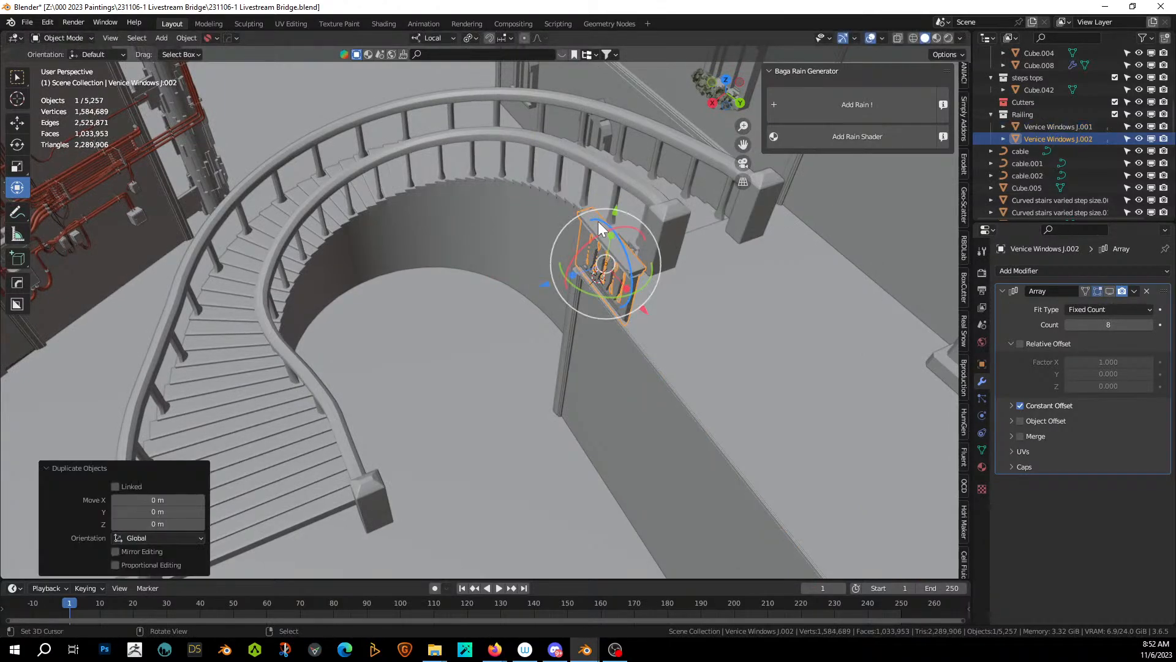
{"action": "left_click", "coordinate": [1148, 292]}
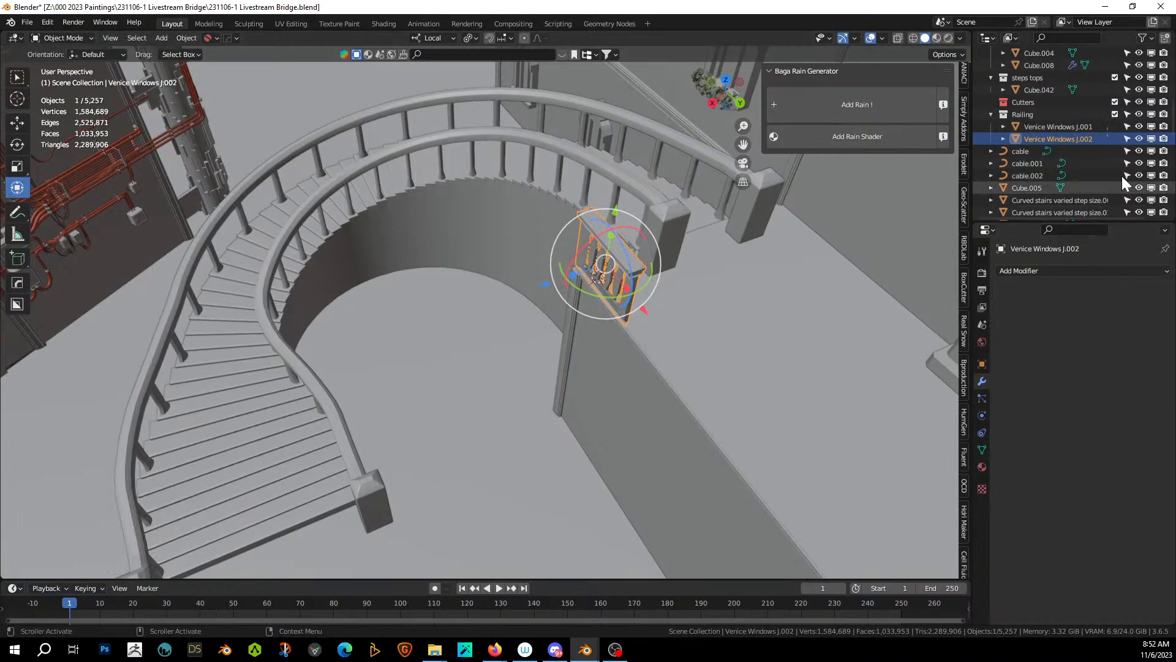
{"action": "left_click", "coordinate": [1046, 126]}
{"action": "left_click", "coordinate": [1110, 291]}
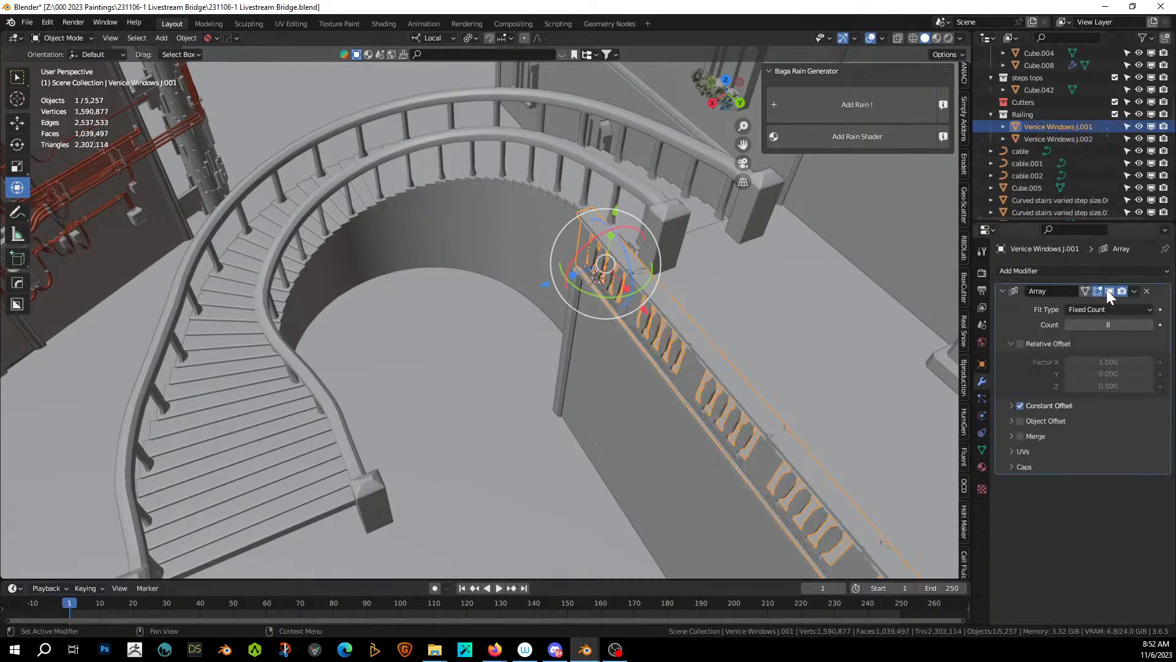
From the top view, rotate the single copy 90° about its local Y axis and move it between the stair post and the railing's end.
{"action": "left_click", "coordinate": [1045, 140]}
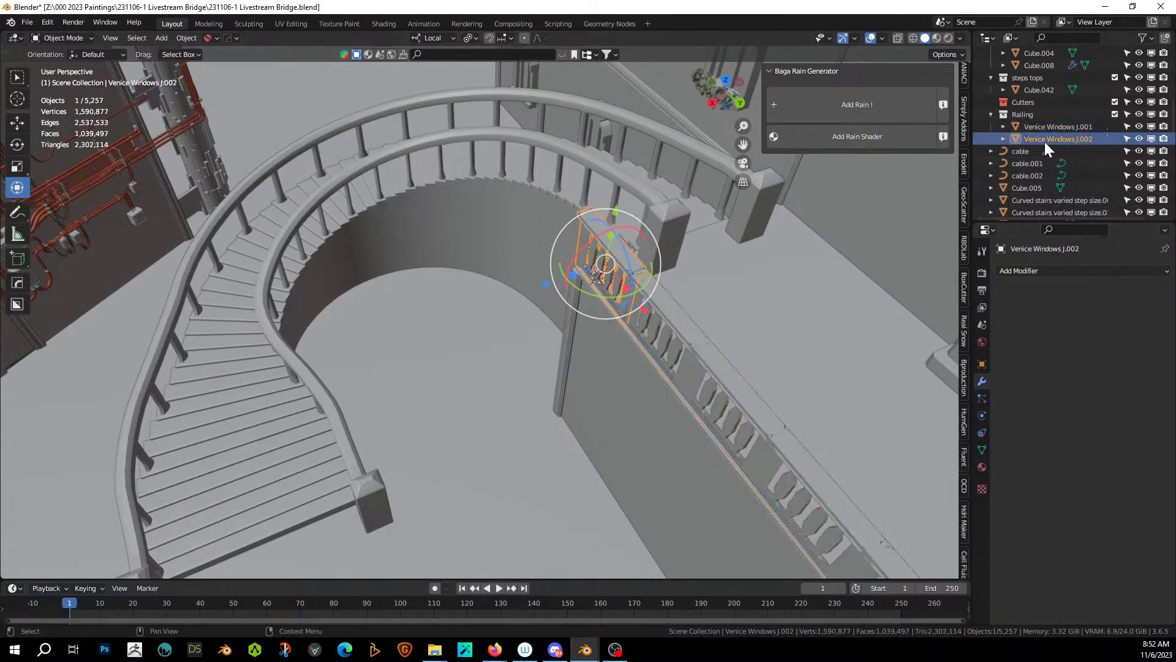
{"action": "key", "text": "KP_7"}
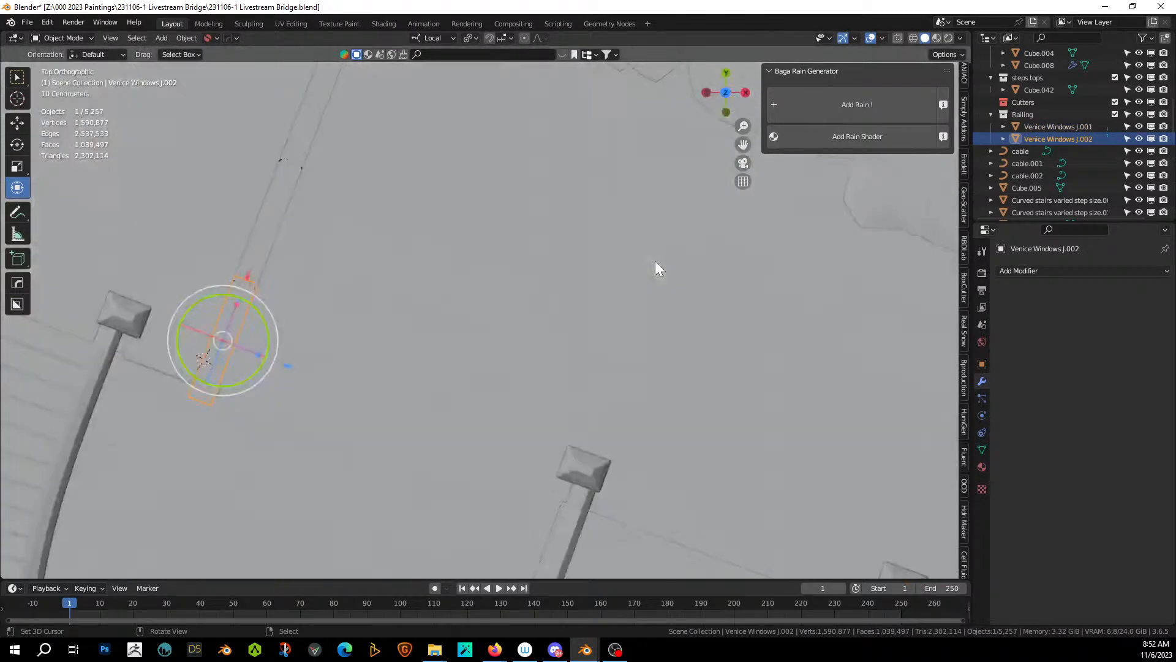
{"action": "key", "text": "r"}
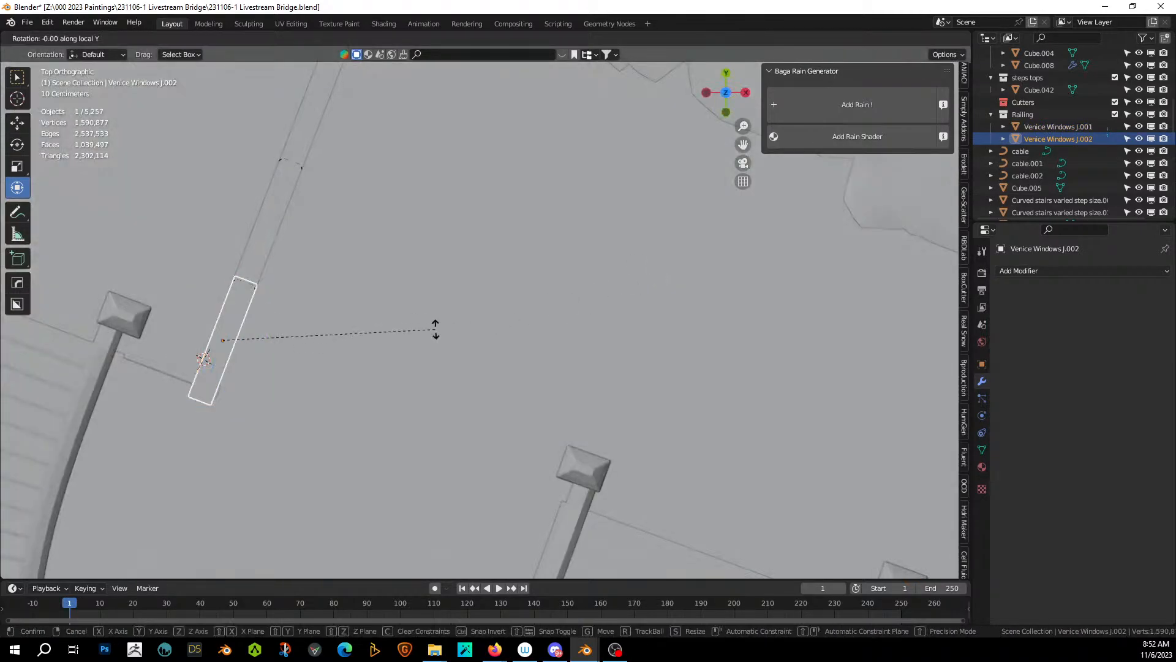
{"action": "key", "text": "y"}
{"action": "key", "text": "y"}
{"action": "type", "text": "90"}
{"action": "key", "text": "Return"}
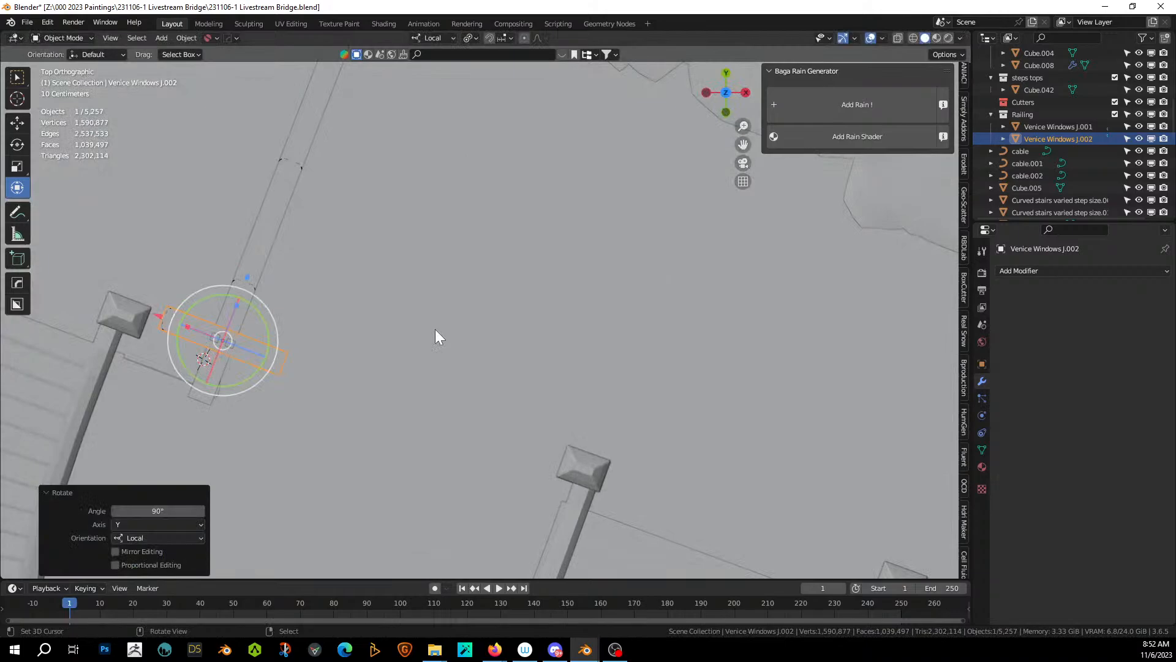
{"action": "key", "text": "g"}
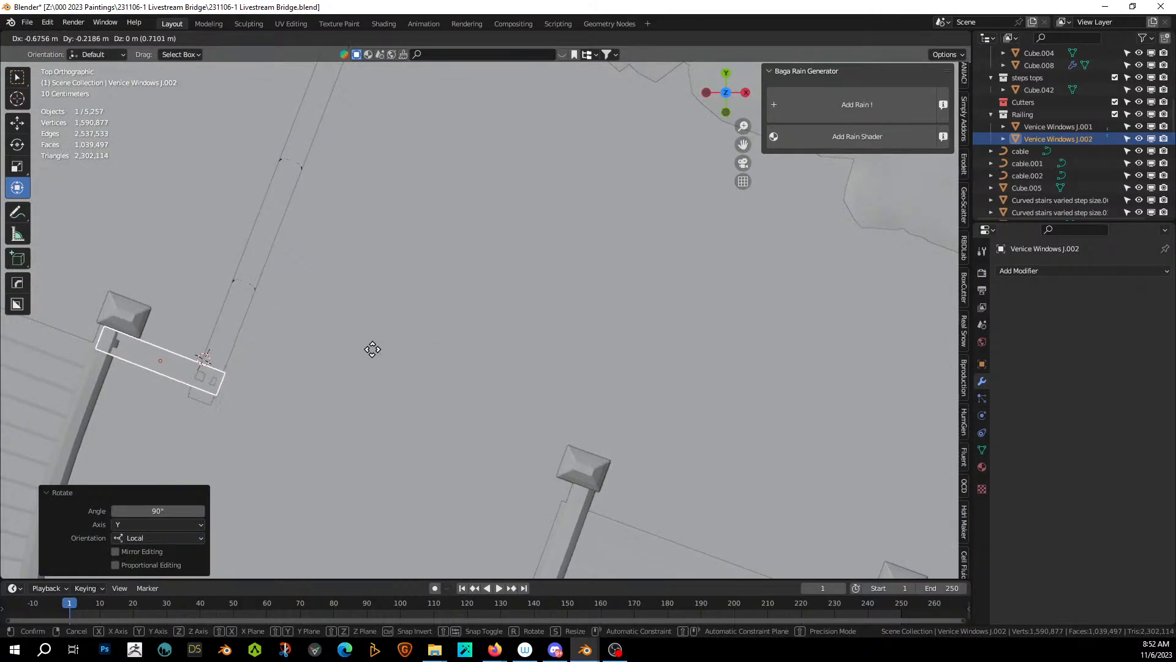
{"action": "left_click", "coordinate": [372, 349]}
Make a linked duplicate of the side panel, move it about 10.8 m along local Z to the landing's far end, and save the file.
{"action": "scroll", "coordinate": [374, 353], "scroll_direction": "down", "scroll_amount": 2}
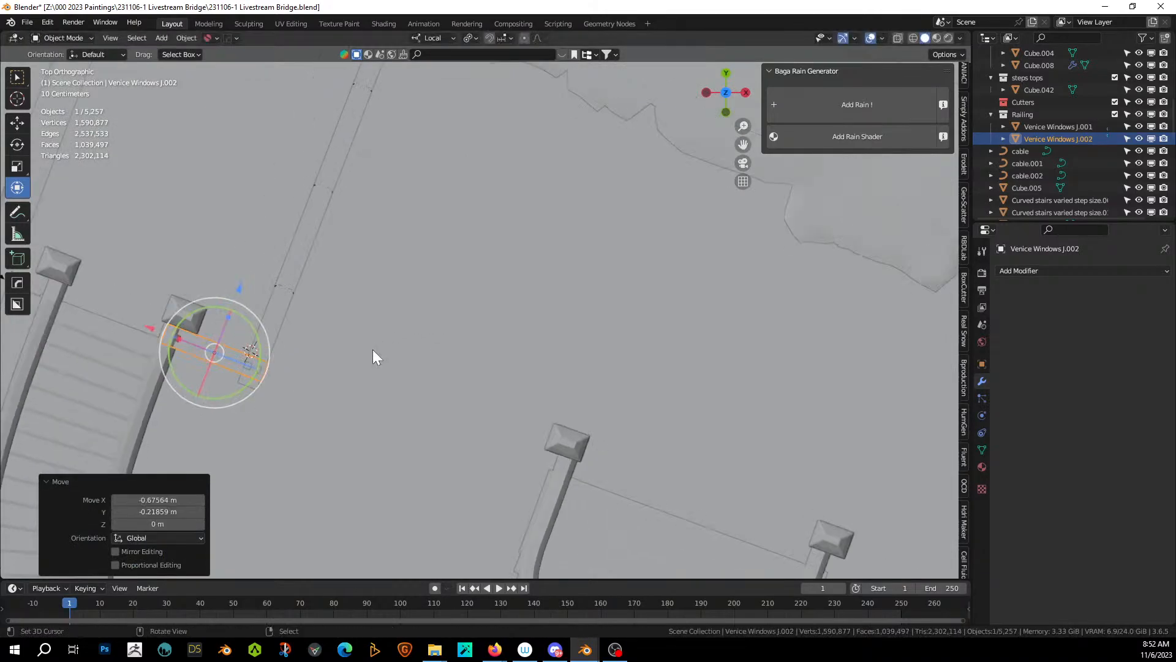
{"action": "scroll", "coordinate": [372, 349], "scroll_direction": "down", "scroll_amount": 3}
{"action": "middle_click_drag", "start_coordinate": [373, 349], "coordinate": [358, 528], "text": "shift"}
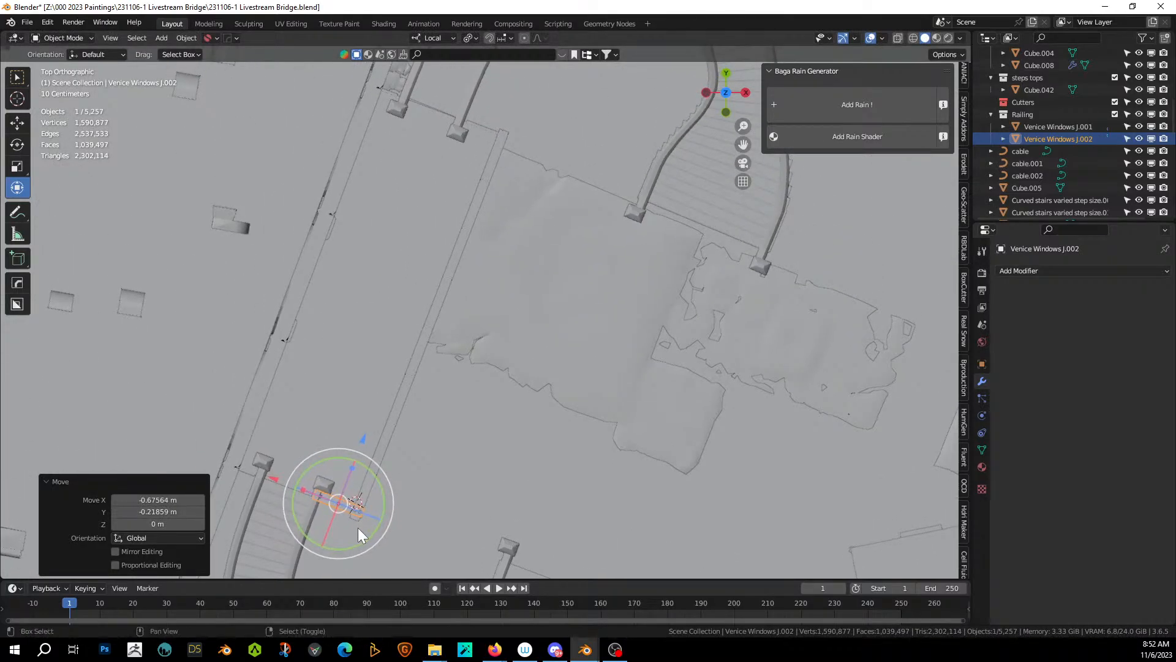
{"action": "key", "text": "alt+d"}
{"action": "key", "text": "Escape"}
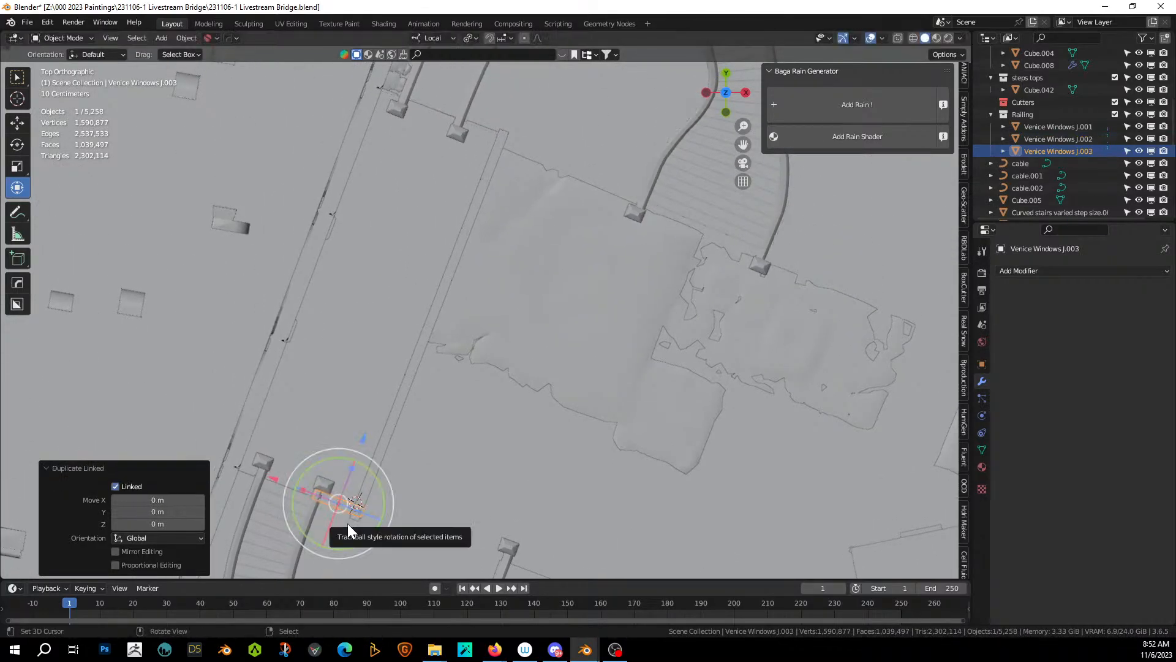
{"action": "key", "text": "g"}
{"action": "key", "text": "z"}
{"action": "key", "text": "z"}
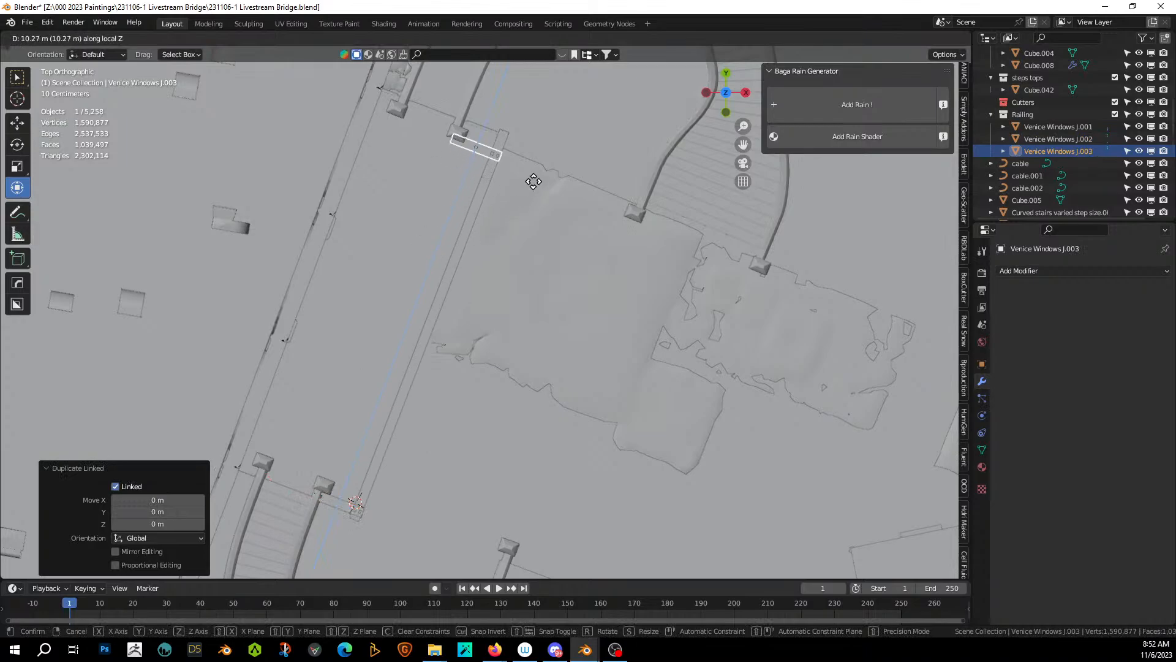
{"action": "left_click", "coordinate": [538, 168]}
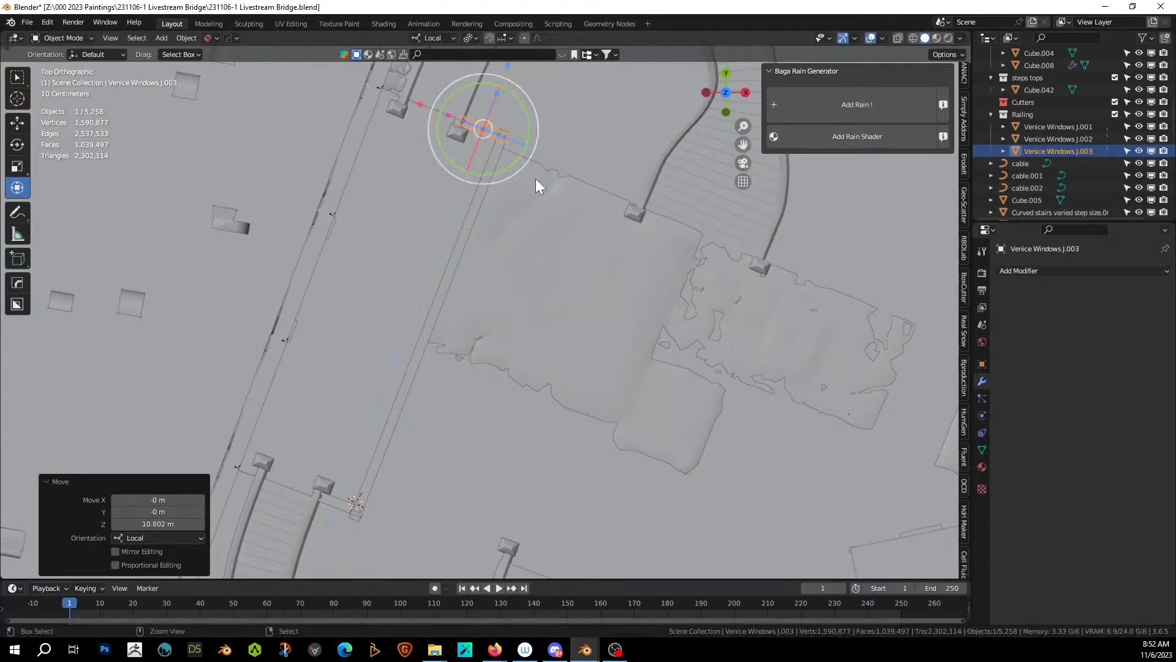
{"action": "key", "text": "ctrl+s"}
Replace the Venice Bricks_A material on the arrayed railing with Venice Bricks_A WET.
{"action": "middle_click_drag", "start_coordinate": [490, 309], "coordinate": [432, 207]}
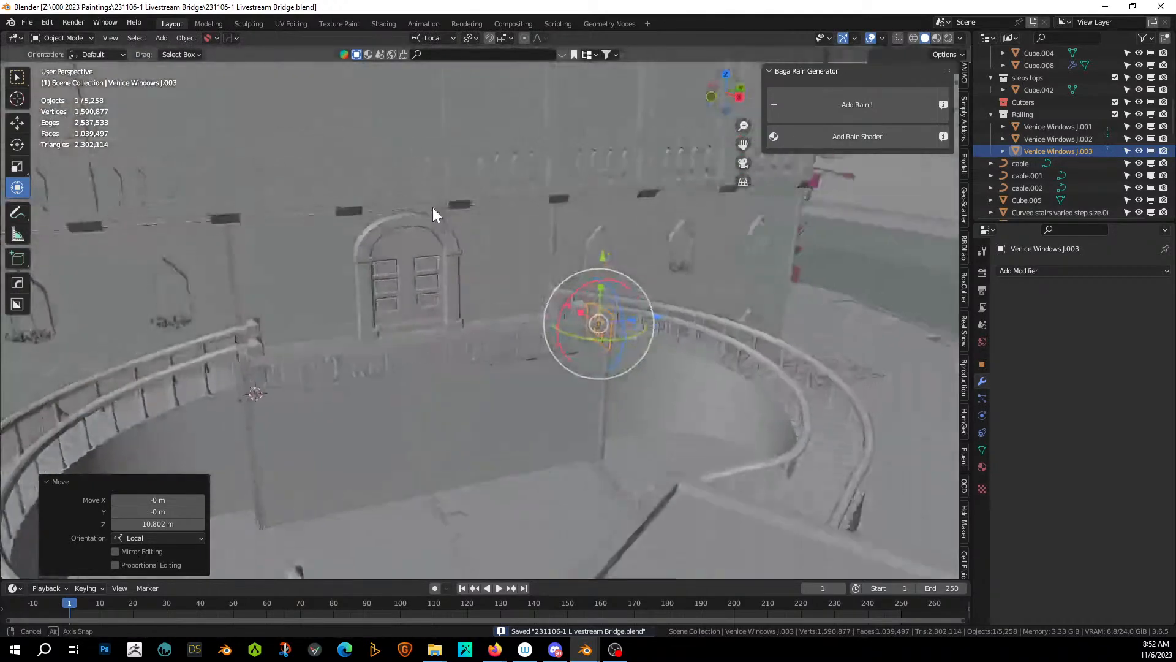
{"action": "scroll", "coordinate": [422, 291], "scroll_direction": "up", "scroll_amount": 3}
{"action": "middle_click_drag", "start_coordinate": [421, 292], "coordinate": [755, 181], "text": "shift"}
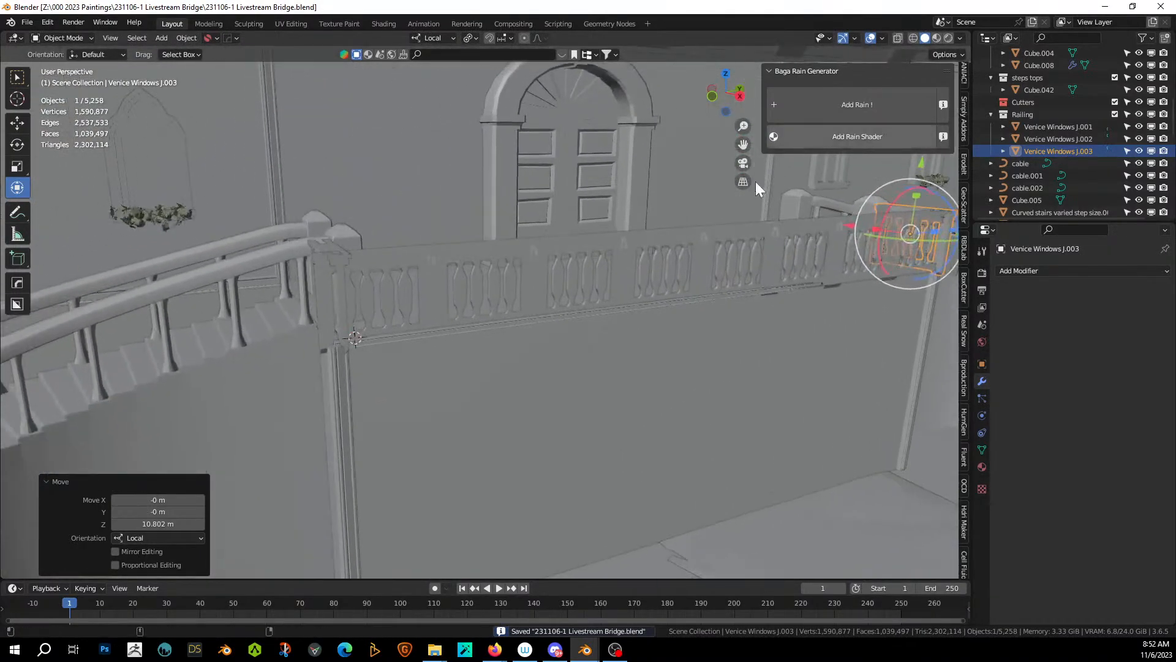
{"action": "left_click", "coordinate": [512, 261]}
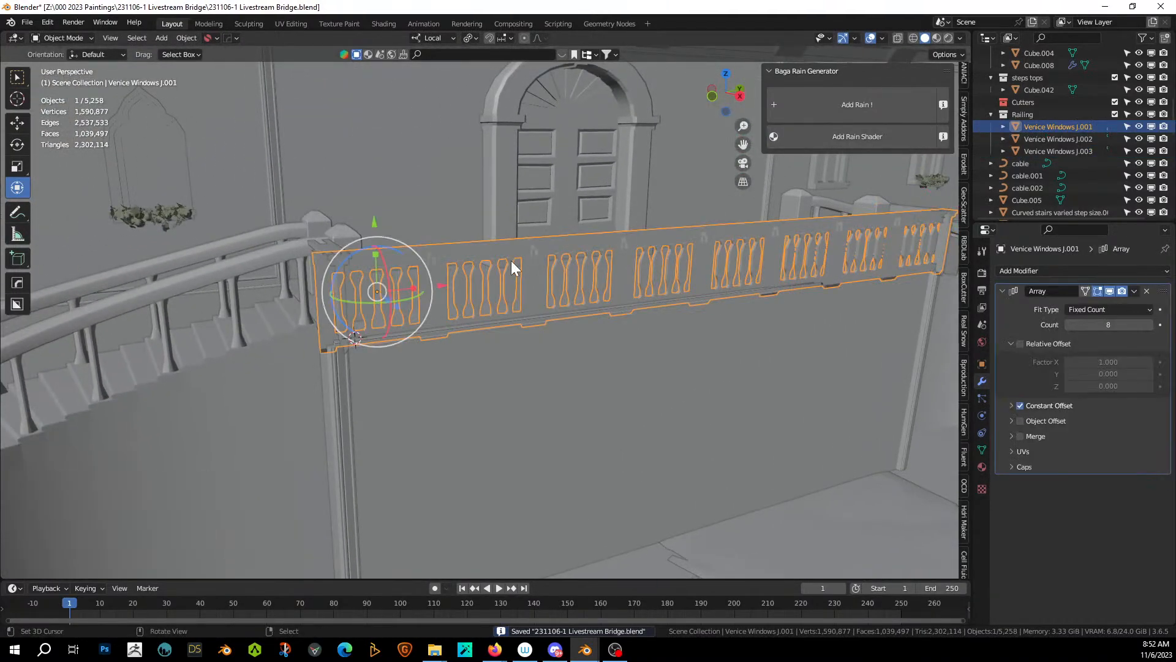
{"action": "left_click", "coordinate": [981, 467]}
{"action": "left_click", "coordinate": [1053, 310]}
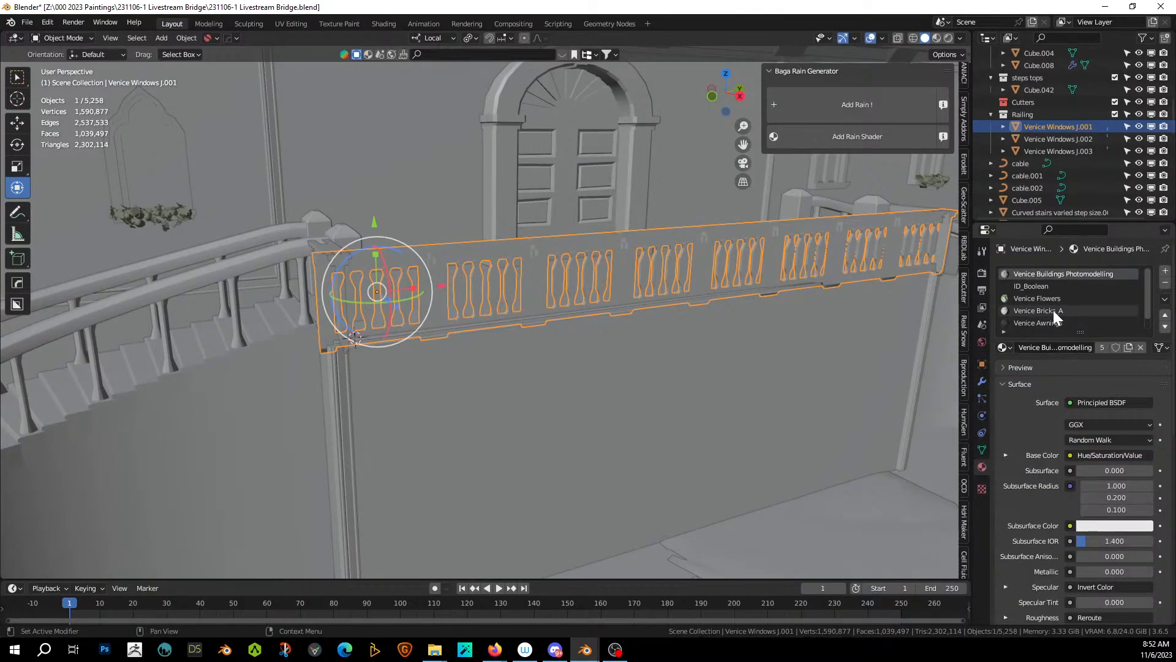
{"action": "left_click", "coordinate": [1004, 347]}
{"action": "type", "text": "wet"}
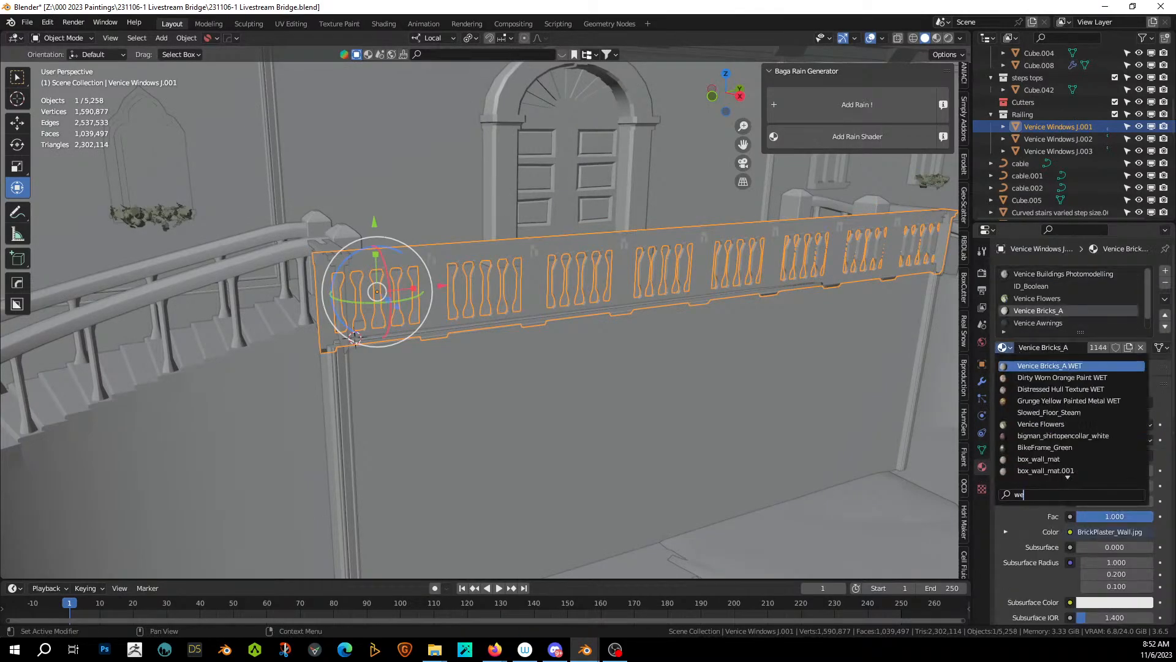
{"action": "left_click", "coordinate": [1065, 365]}
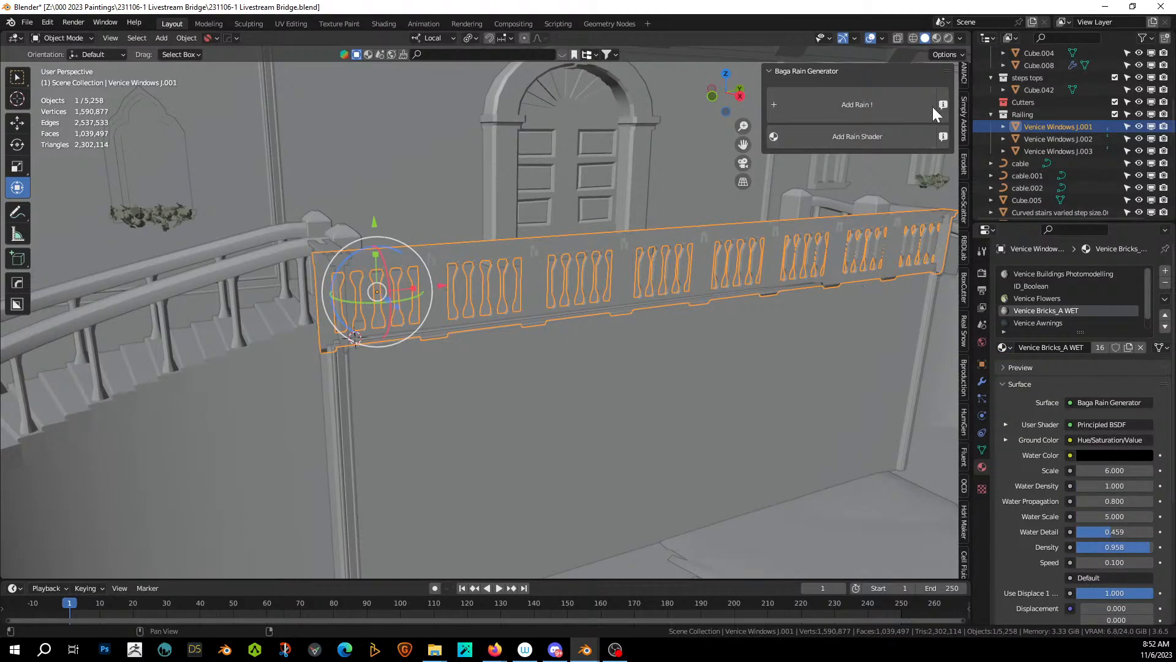
Preview the scene in rendered shading and clear the arrayed railing's custom split normals data.
{"action": "left_click", "coordinate": [949, 39]}
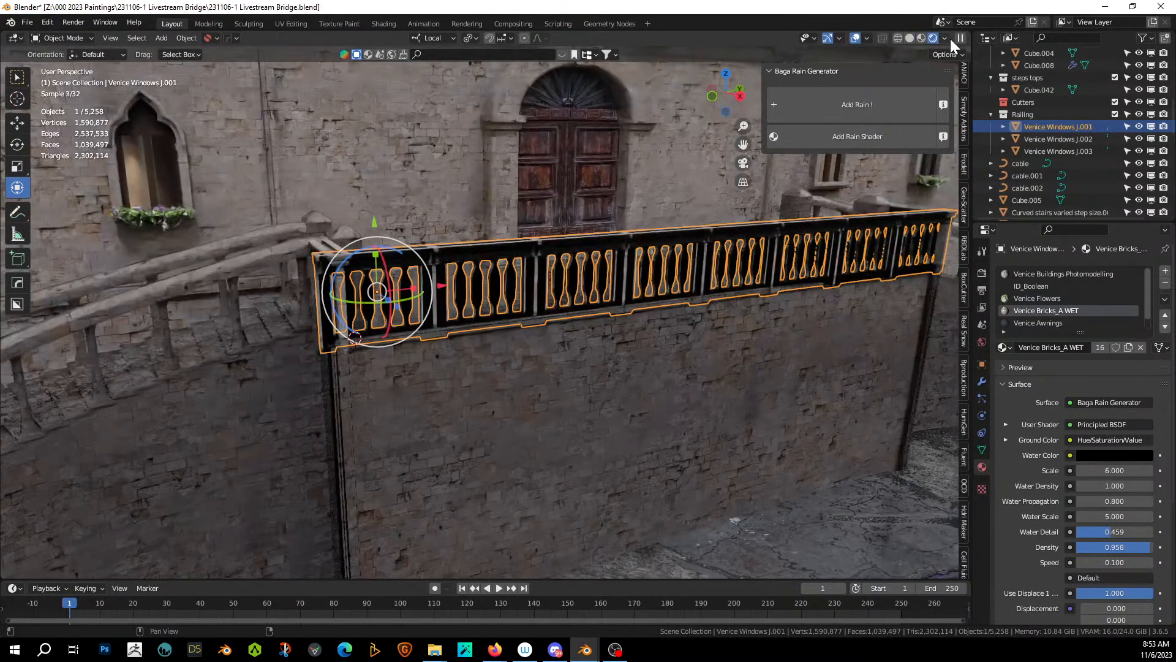
{"action": "left_click", "coordinate": [669, 405]}
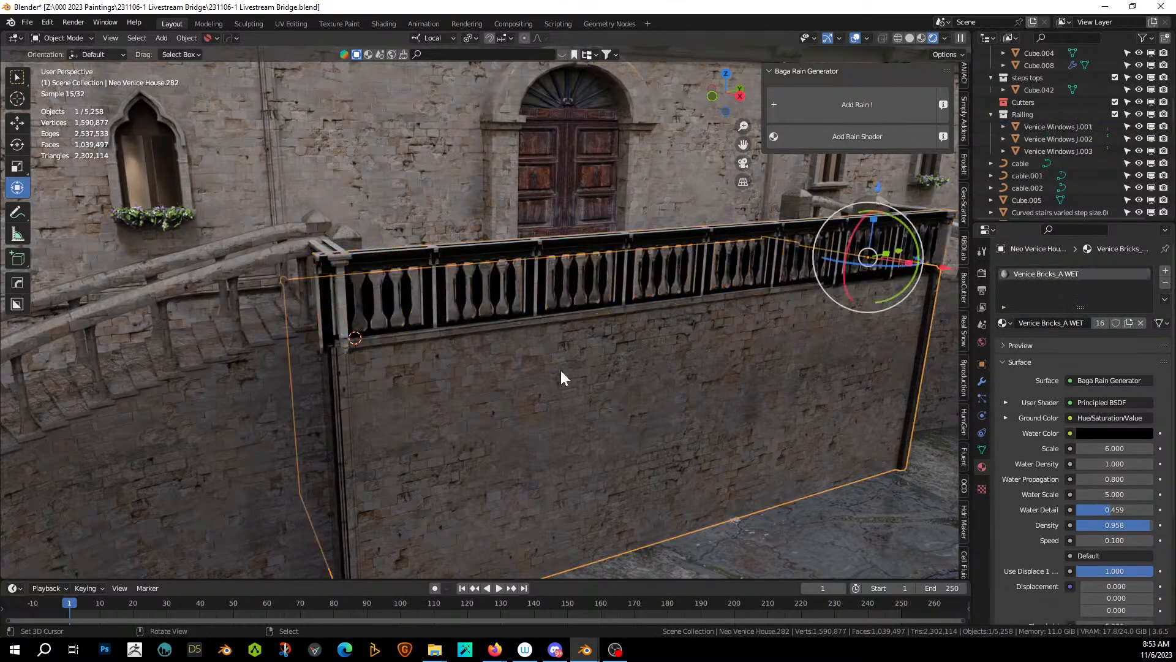
{"action": "scroll", "coordinate": [560, 368], "scroll_direction": "up", "scroll_amount": 3}
{"action": "middle_click_drag", "start_coordinate": [553, 336], "coordinate": [439, 274]}
{"action": "left_click", "coordinate": [366, 241]}
{"action": "left_click", "coordinate": [982, 449]}
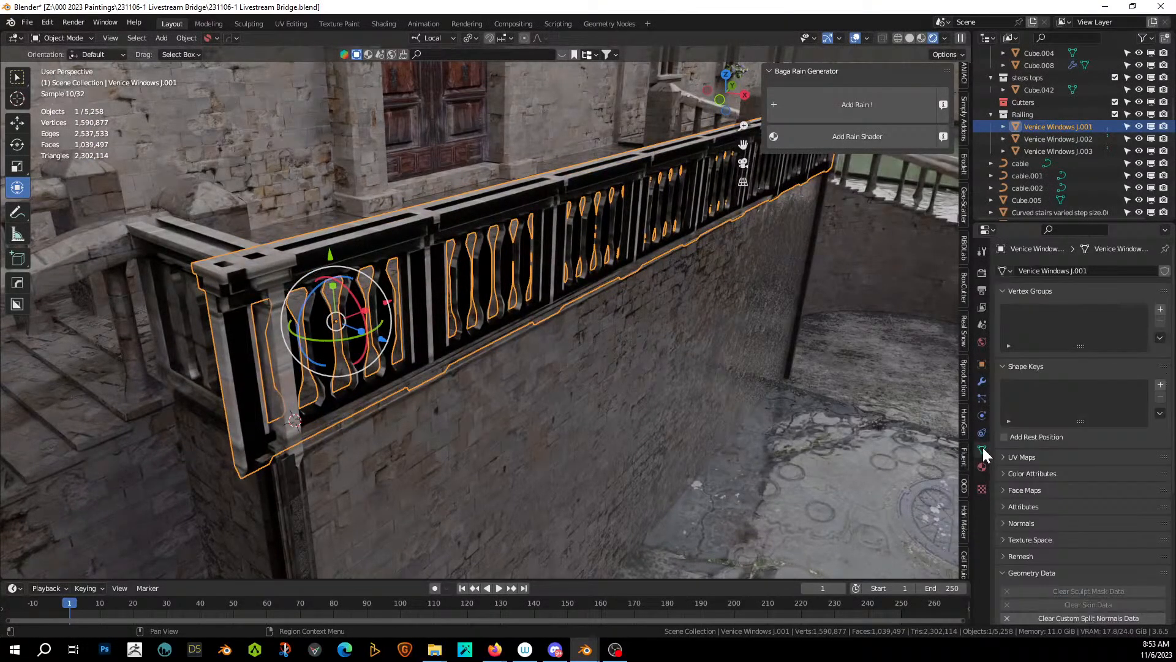
{"action": "left_click", "coordinate": [1059, 615]}
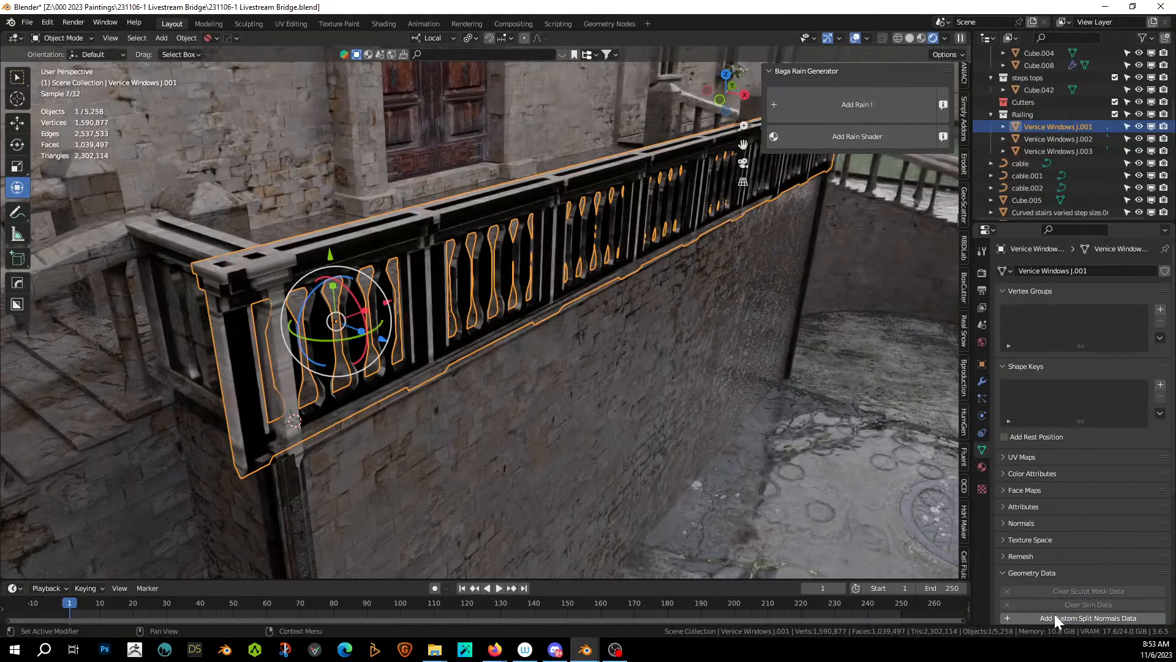
Isolate the arrayed railing in solid shading and unwrap all faces of its panel mesh with Cube Projection.
{"action": "middle_click_drag", "start_coordinate": [535, 312], "coordinate": [359, 296]}
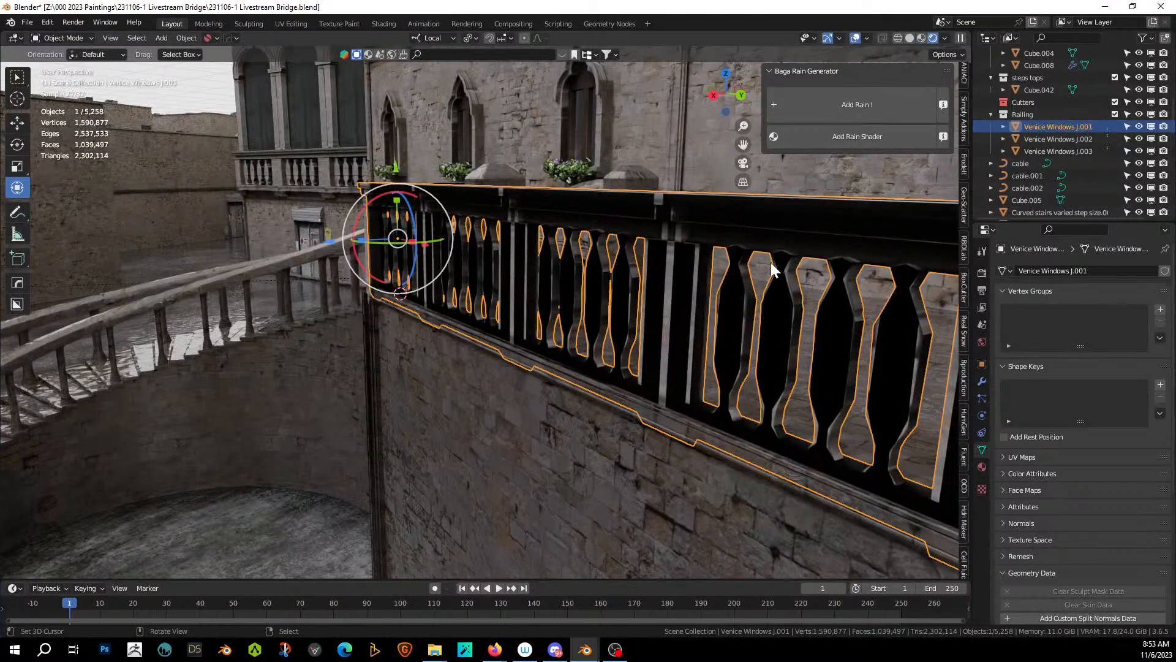
{"action": "key", "text": "KP_Divide"}
{"action": "mouse_move", "coordinate": [770, 260]}
{"action": "middle_mouse_down"}
{"action": "mouse_move", "coordinate": [673, 256]}
{"action": "mouse_move", "coordinate": [718, 262]}
{"action": "mouse_move", "coordinate": [753, 248]}
{"action": "mouse_move", "coordinate": [754, 267]}
{"action": "middle_mouse_up"}
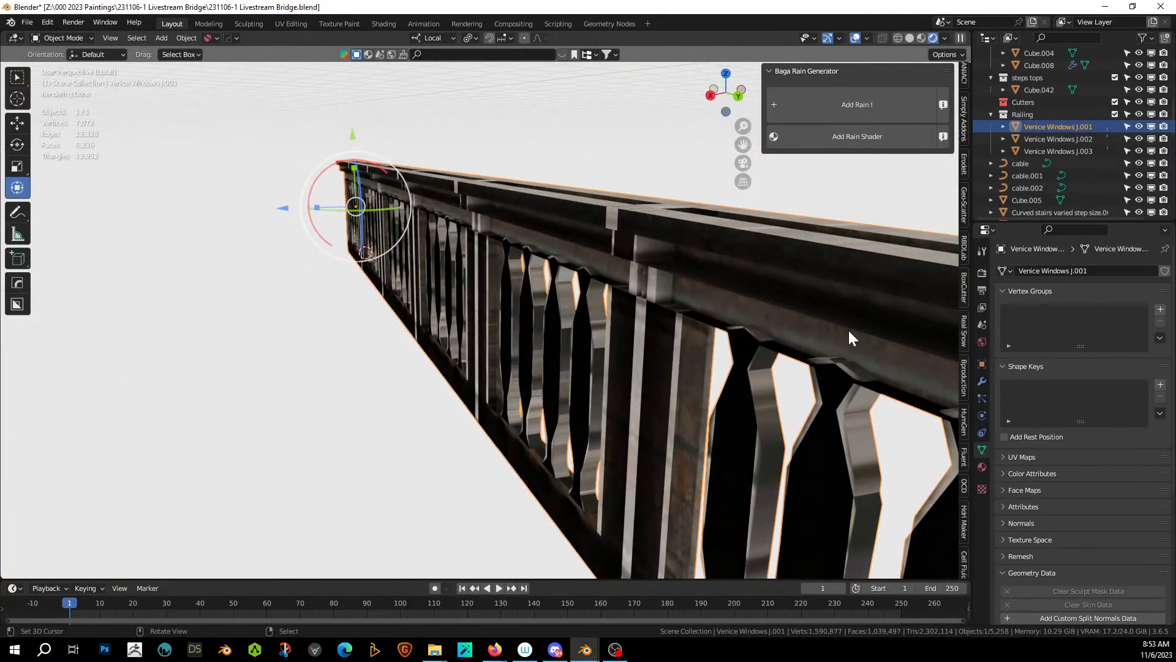
{"action": "left_click", "coordinate": [910, 39]}
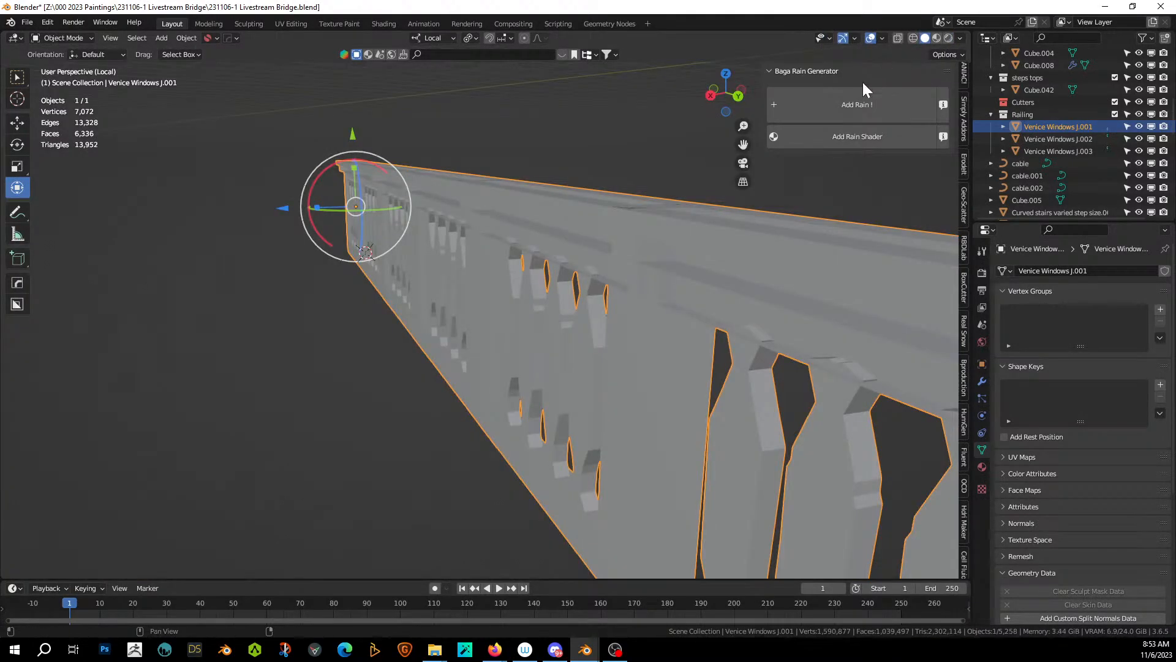
{"action": "key", "text": "Tab"}
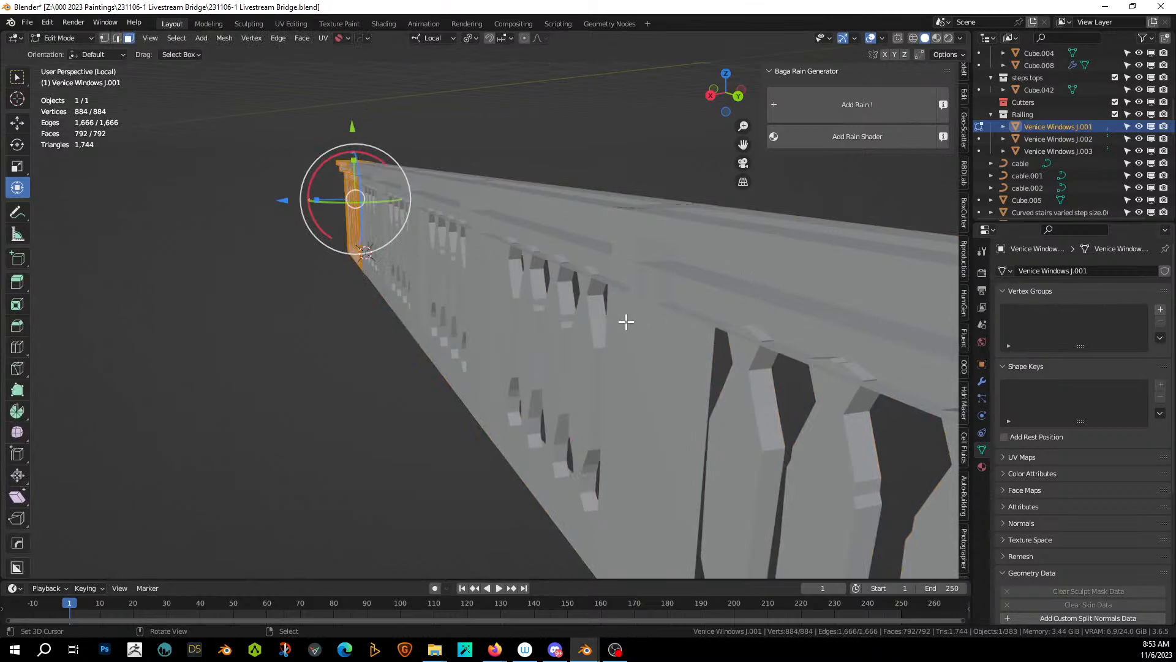
{"action": "key", "text": "u"}
{"action": "left_click", "coordinate": [594, 309]}
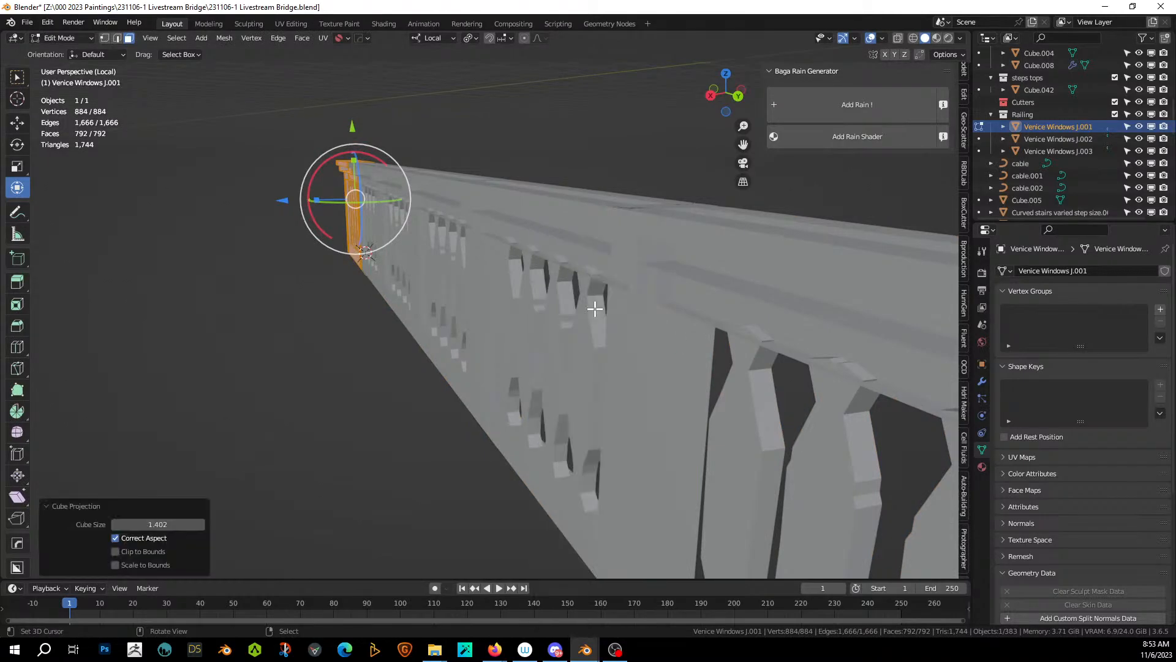
Remove every material slot from the isolated arrayed railing except Venice Bricks_A WET.
{"action": "middle_click_drag", "start_coordinate": [618, 315], "coordinate": [781, 321]}
{"action": "scroll", "coordinate": [590, 337], "scroll_direction": "down", "scroll_amount": 3}
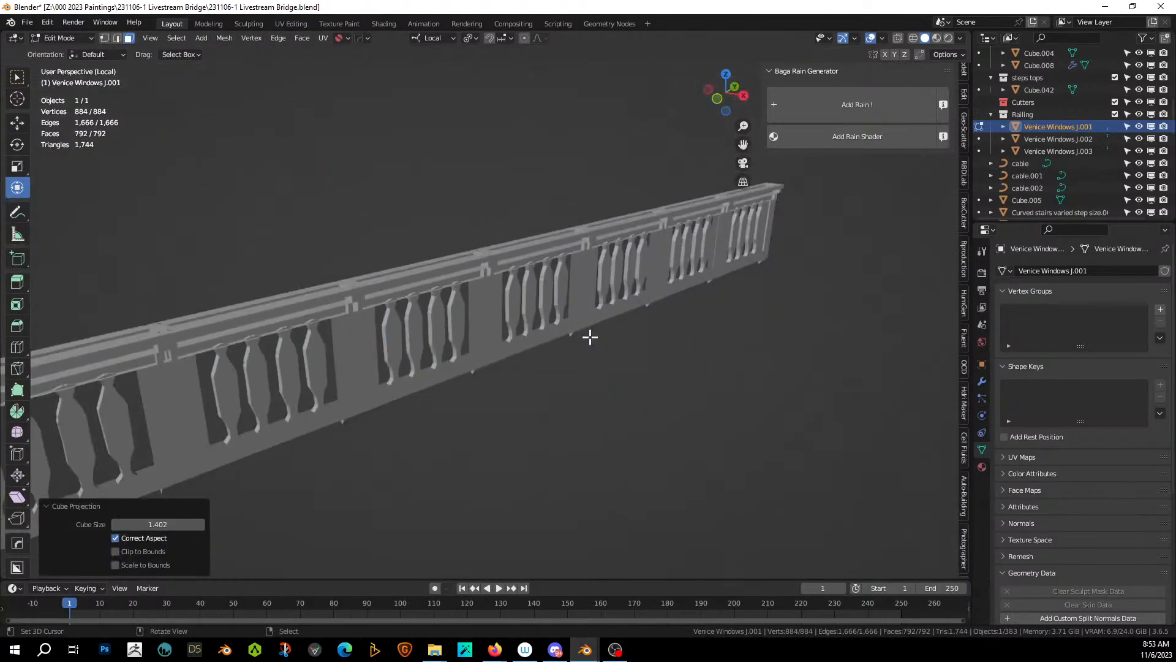
{"action": "key", "text": "Tab"}
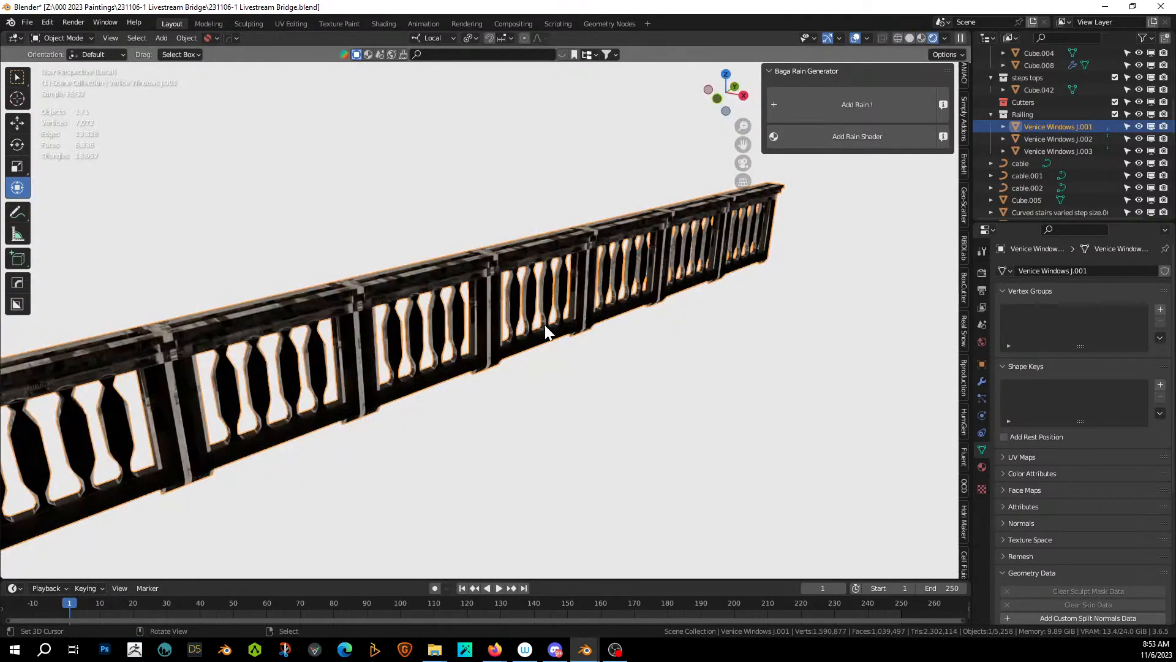
{"action": "middle_click_drag", "start_coordinate": [332, 325], "coordinate": [455, 276]}
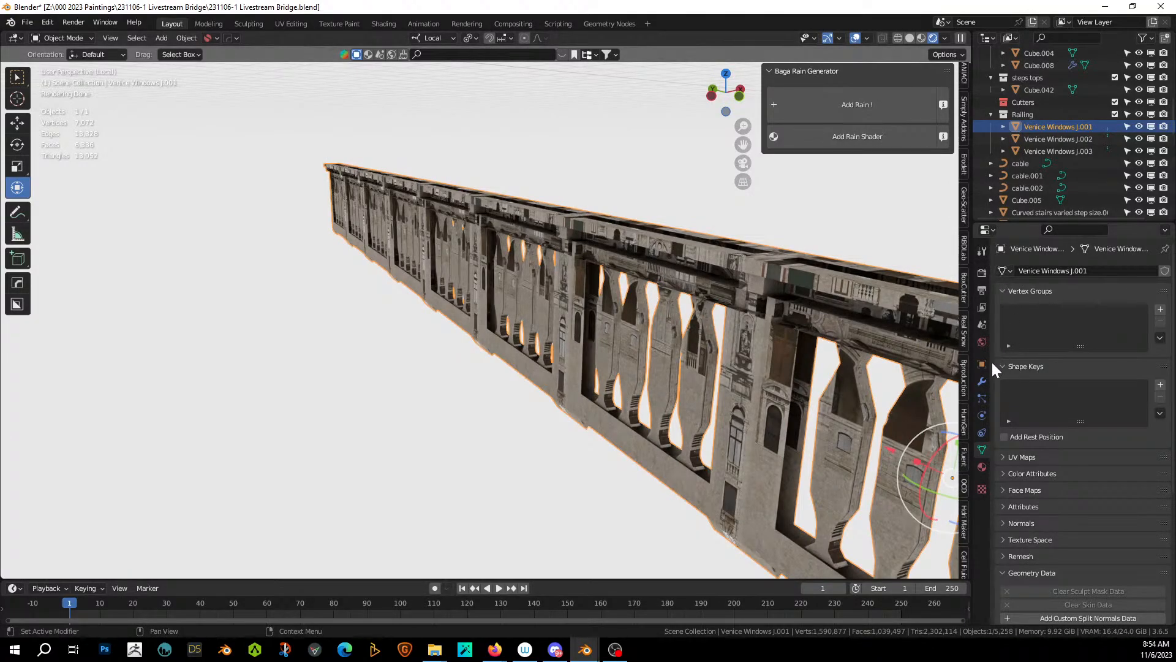
{"action": "left_click", "coordinate": [983, 381]}
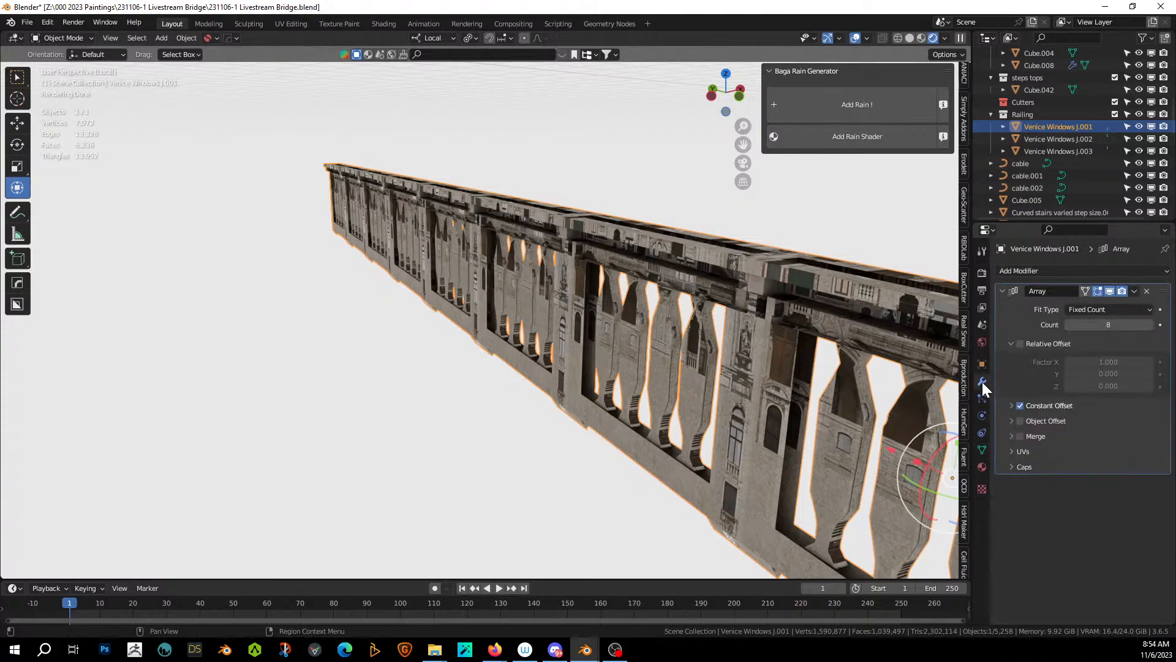
{"action": "left_click", "coordinate": [982, 467]}
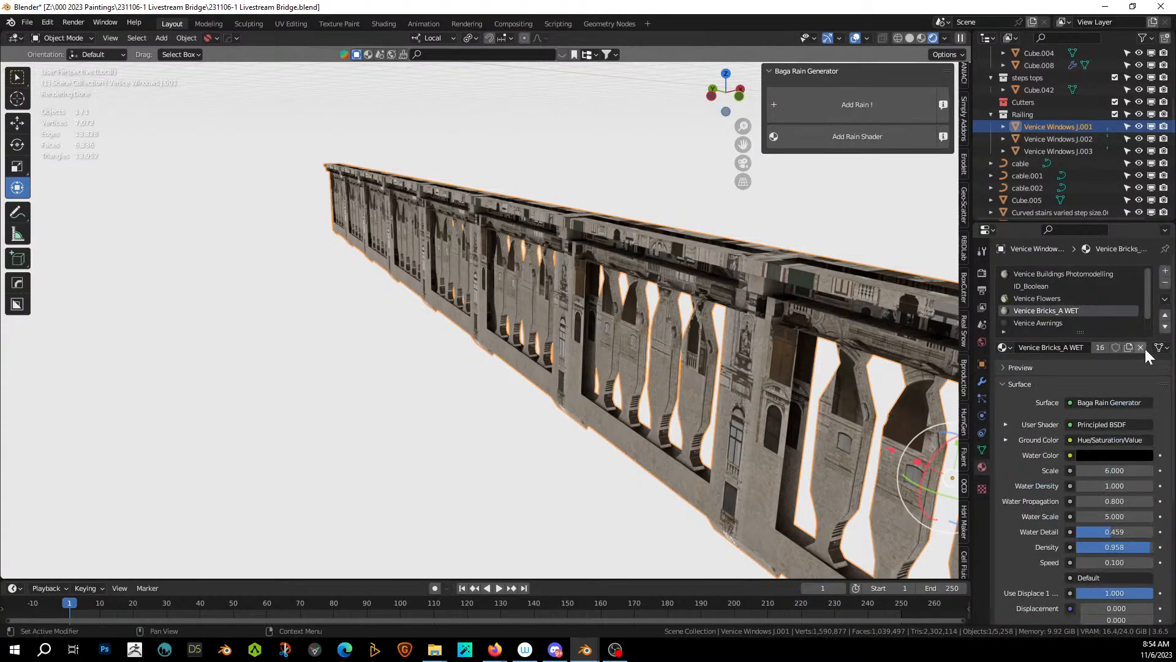
{"action": "left_click", "coordinate": [1135, 274]}
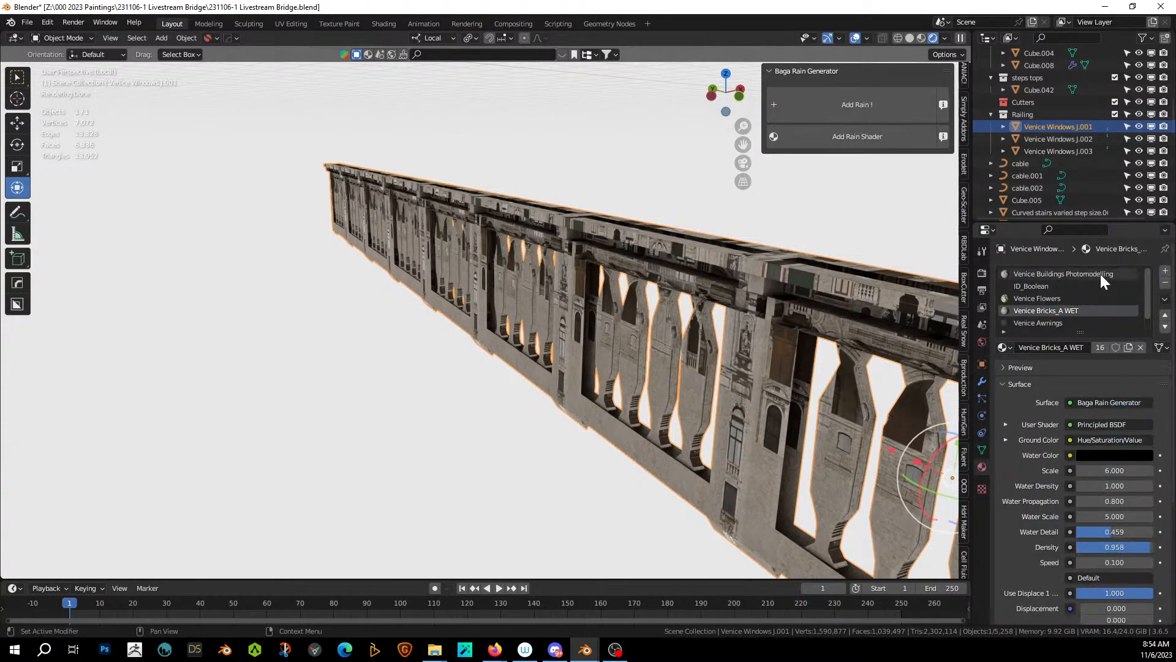
{"action": "left_click", "coordinate": [1166, 284]}
{"action": "left_click", "coordinate": [1166, 284]}
{"action": "left_click", "coordinate": [1165, 283]}
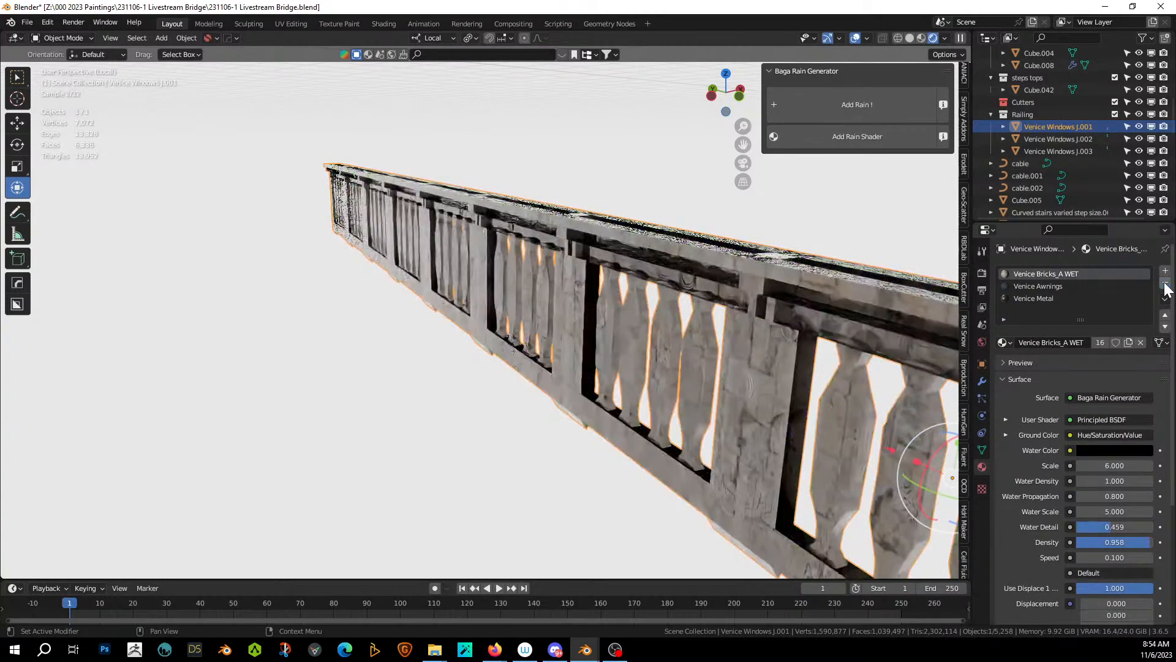
{"action": "left_click", "coordinate": [1164, 285]}
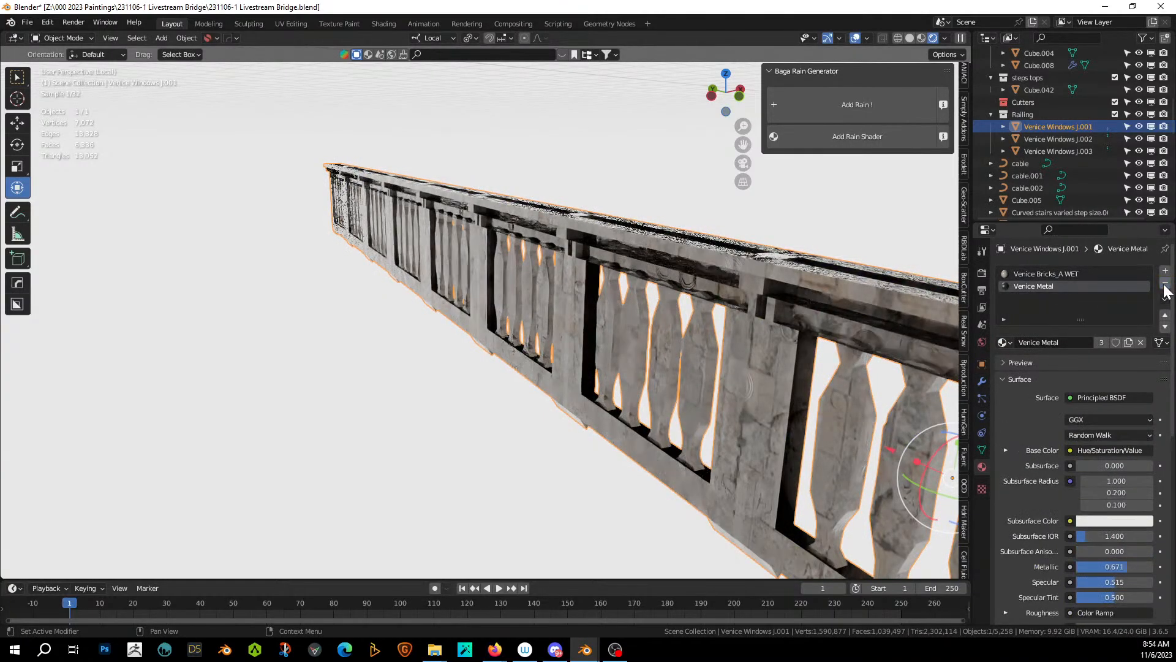
{"action": "left_click", "coordinate": [1164, 284]}
Hide the railing's Array modifier in the viewport and unwrap the single panel again with Cube Projection.
{"action": "middle_click_drag", "start_coordinate": [815, 300], "coordinate": [740, 331]}
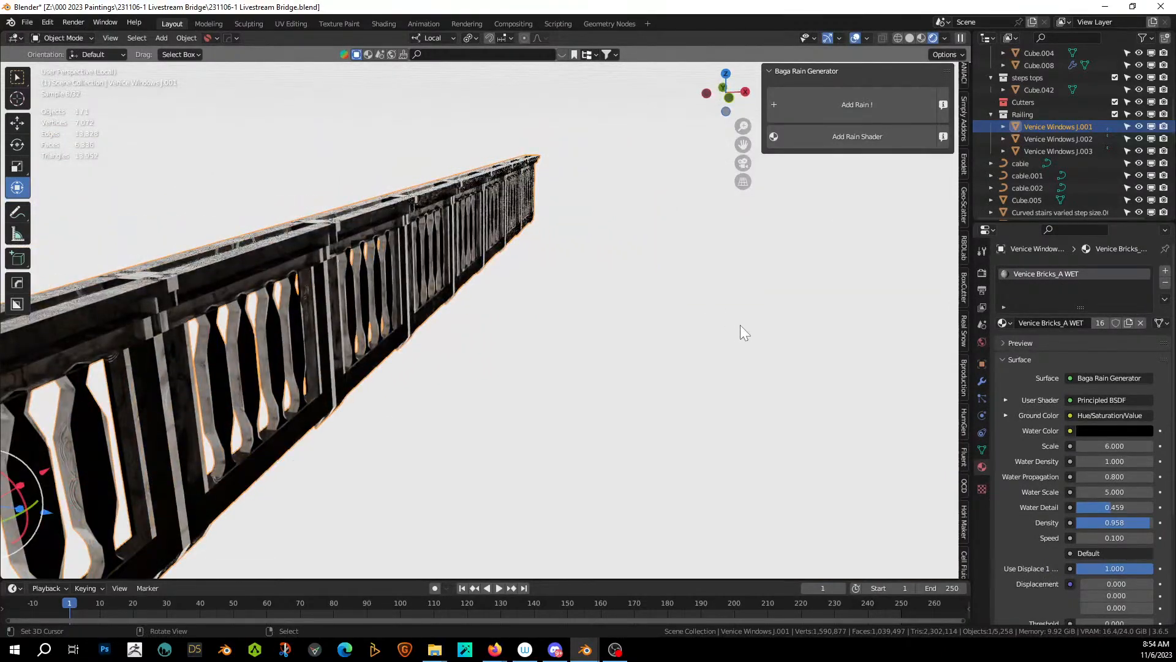
{"action": "middle_click_drag", "start_coordinate": [635, 334], "coordinate": [701, 303]}
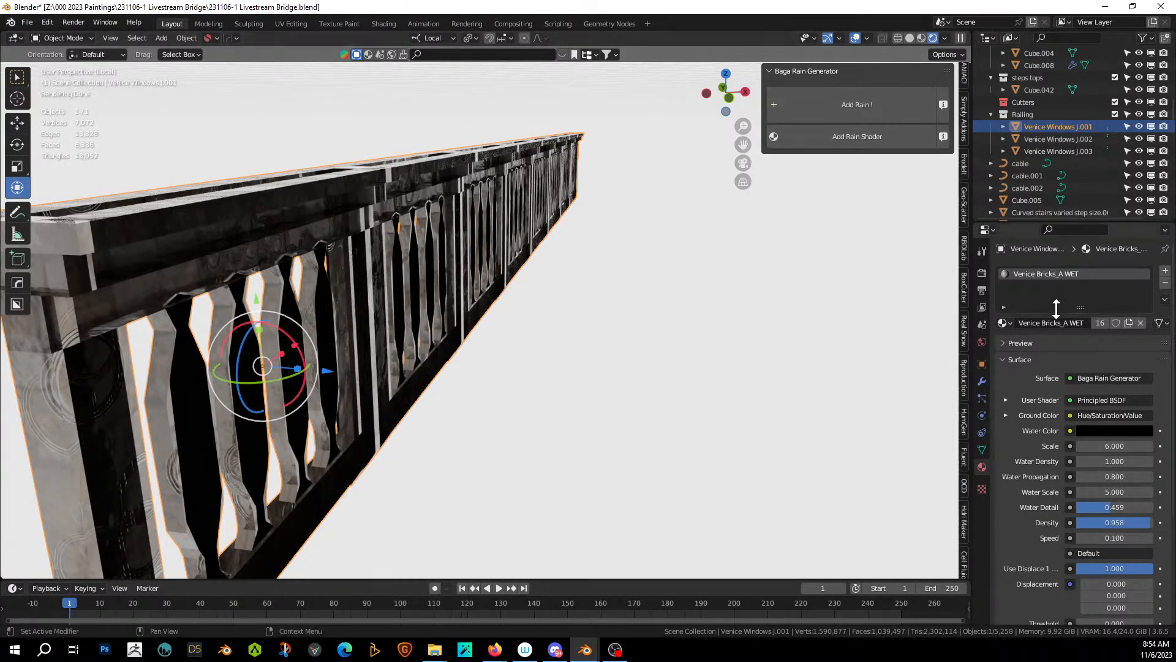
{"action": "left_click", "coordinate": [984, 380]}
{"action": "left_click", "coordinate": [1110, 291]}
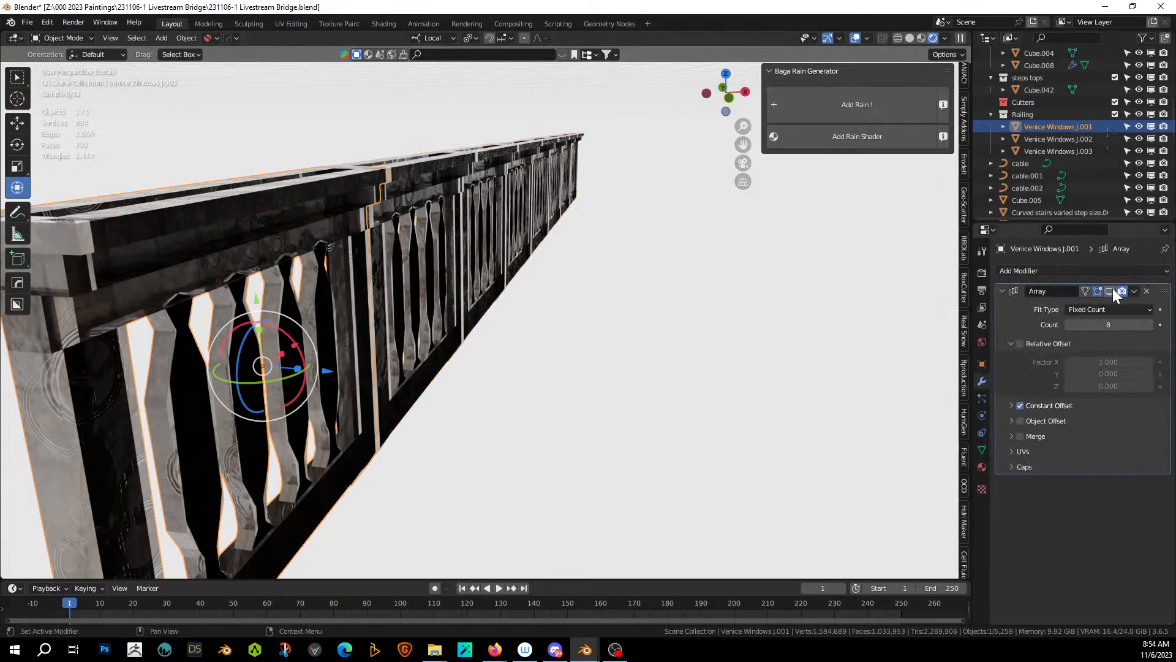
{"action": "middle_click_drag", "start_coordinate": [487, 312], "coordinate": [744, 344]}
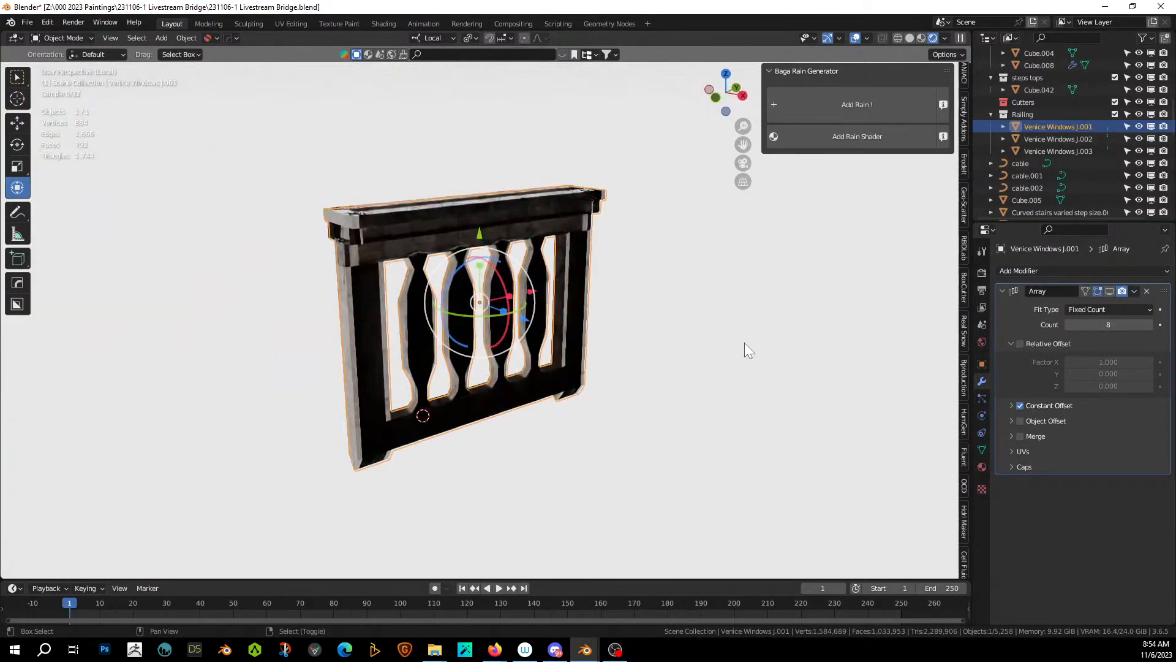
{"action": "scroll", "coordinate": [605, 354], "scroll_direction": "up", "scroll_amount": 5}
{"action": "middle_click_drag", "start_coordinate": [560, 359], "coordinate": [524, 359]}
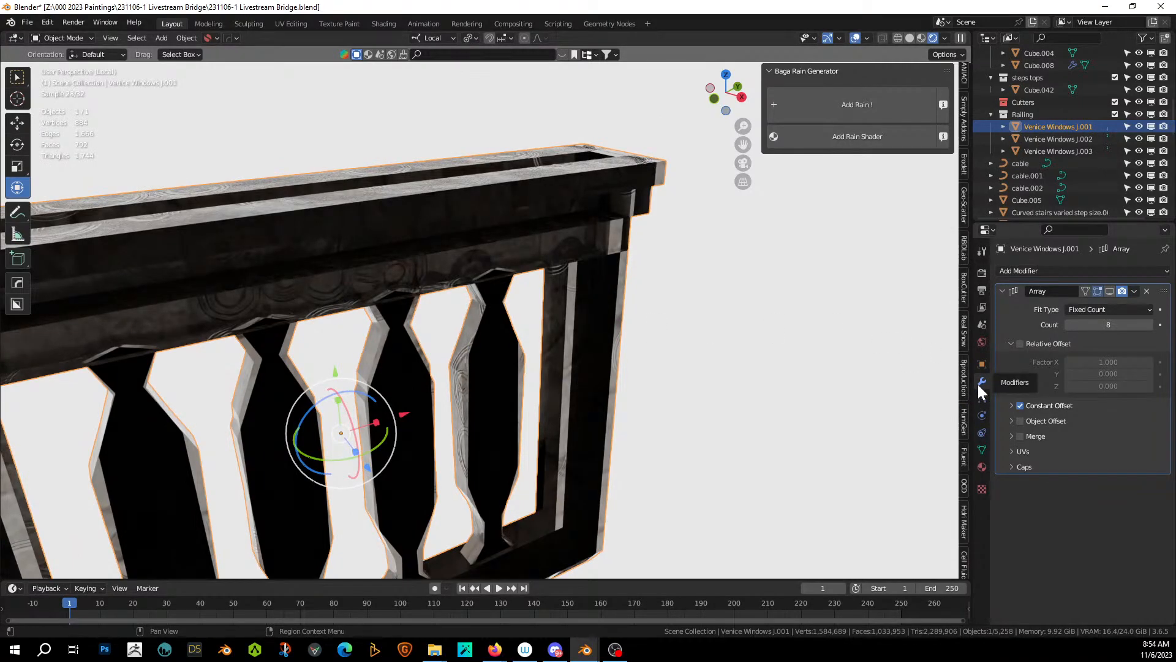
{"action": "key", "text": "Tab"}
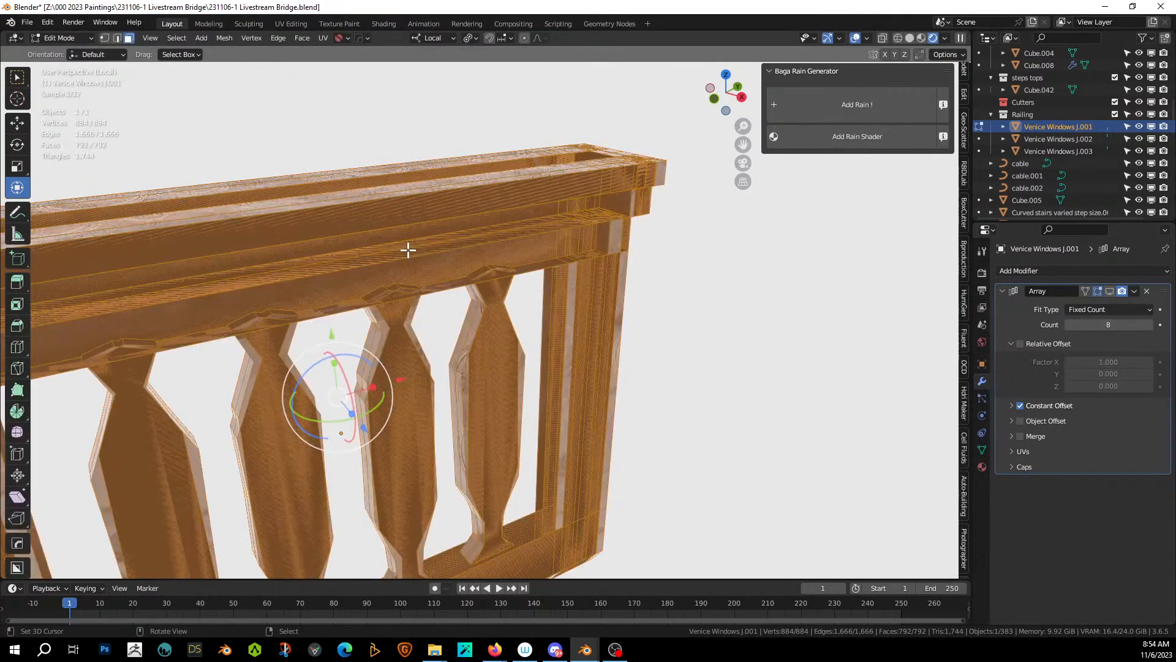
{"action": "key", "text": "u"}
{"action": "left_click", "coordinate": [408, 250]}
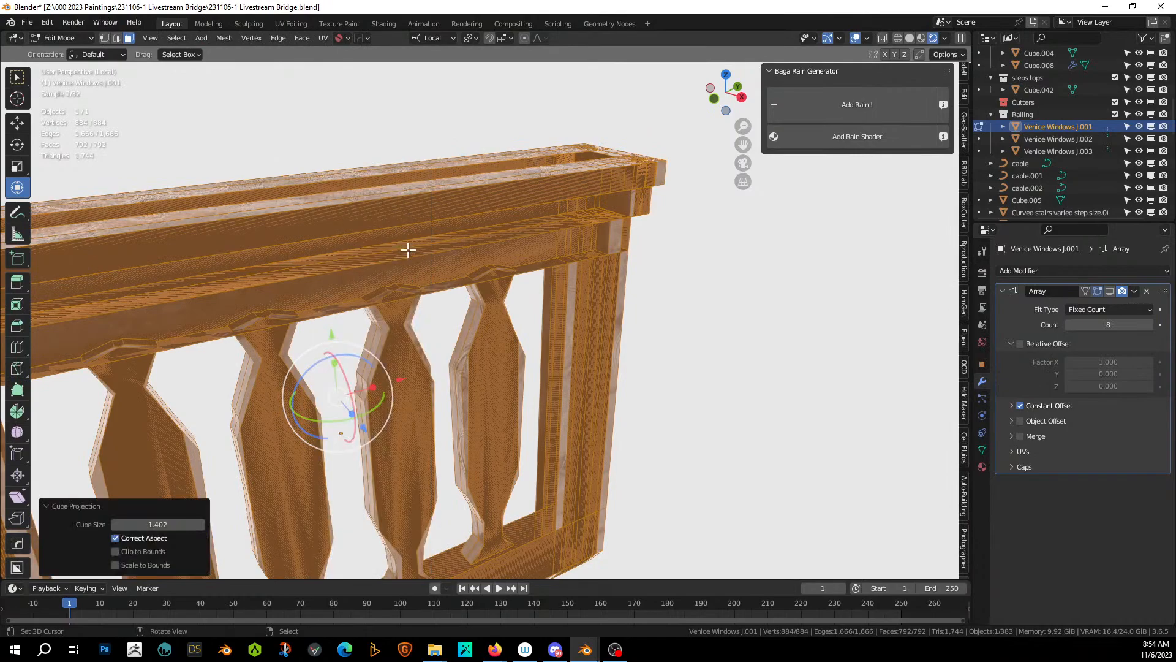
{"action": "key", "text": "Tab"}
Check the single panel's face directions with the Face Orientation overlay and turn the overlay off again.
{"action": "scroll", "coordinate": [439, 283], "scroll_direction": "down", "scroll_amount": 3}
{"action": "key", "text": "q"}
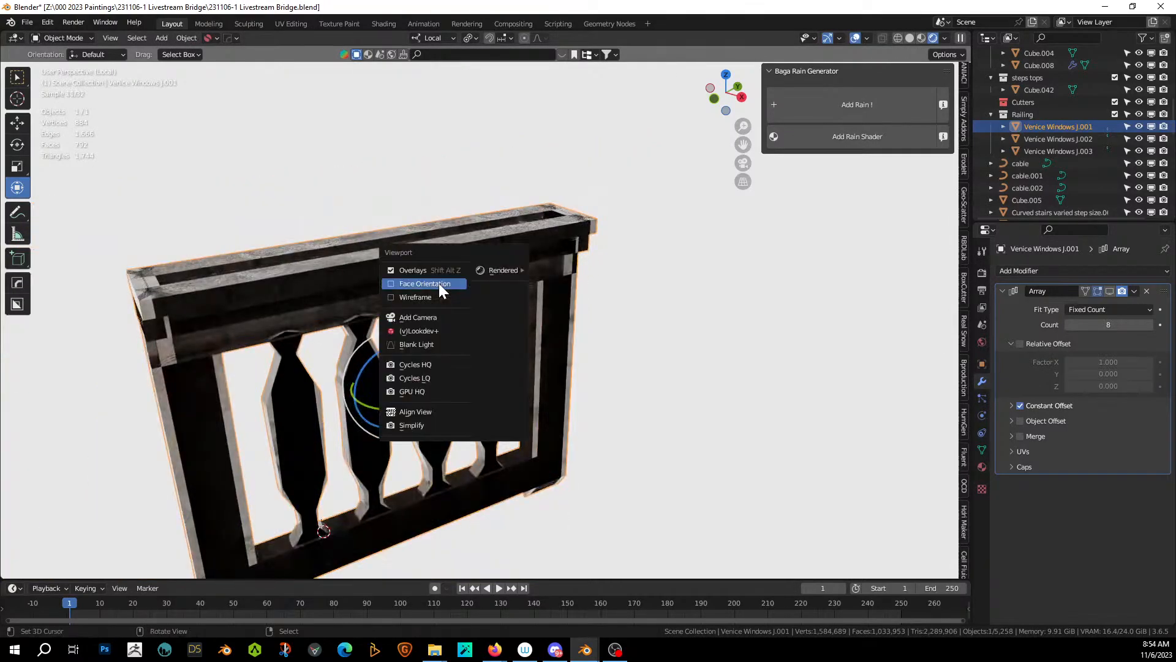
{"action": "left_click", "coordinate": [438, 283]}
{"action": "middle_click_drag", "start_coordinate": [439, 283], "coordinate": [482, 284], "text": "shift"}
{"action": "key", "text": "q"}
{"action": "left_click", "coordinate": [483, 284]}
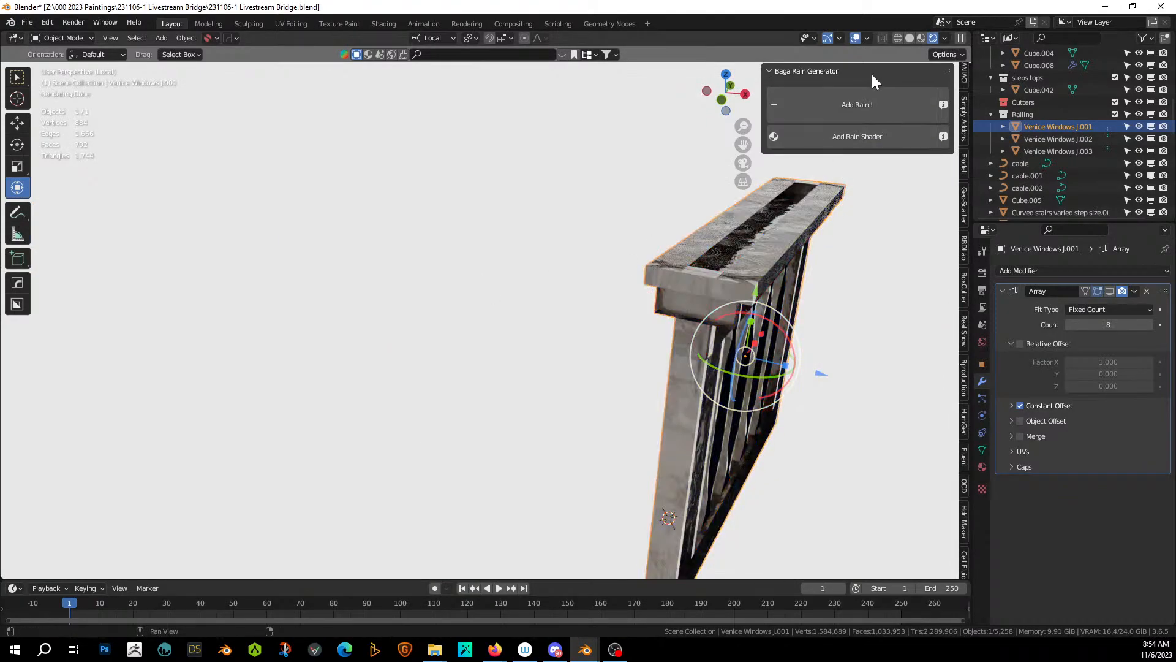
Return to solid shading, leave the isolated view and rotate the railing panel 180° about its local Y axis.
{"action": "left_click", "coordinate": [910, 38]}
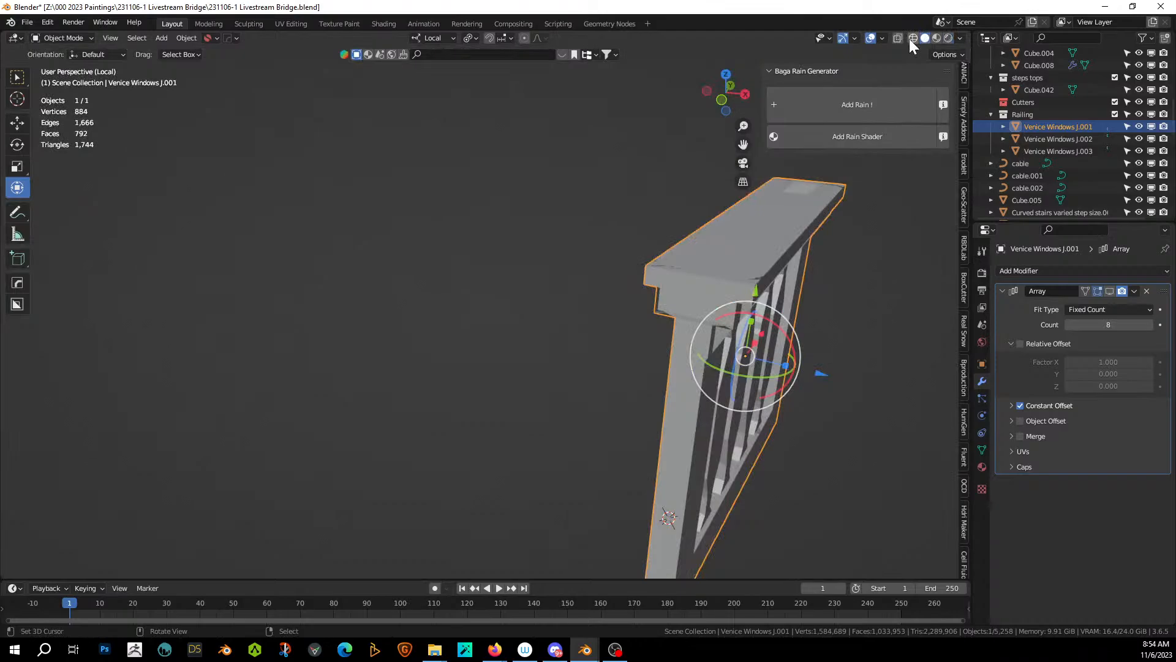
{"action": "middle_click_drag", "start_coordinate": [767, 293], "coordinate": [660, 368]}
{"action": "key", "text": "KP_Divide"}
{"action": "scroll", "coordinate": [424, 333], "scroll_direction": "up", "scroll_amount": 3}
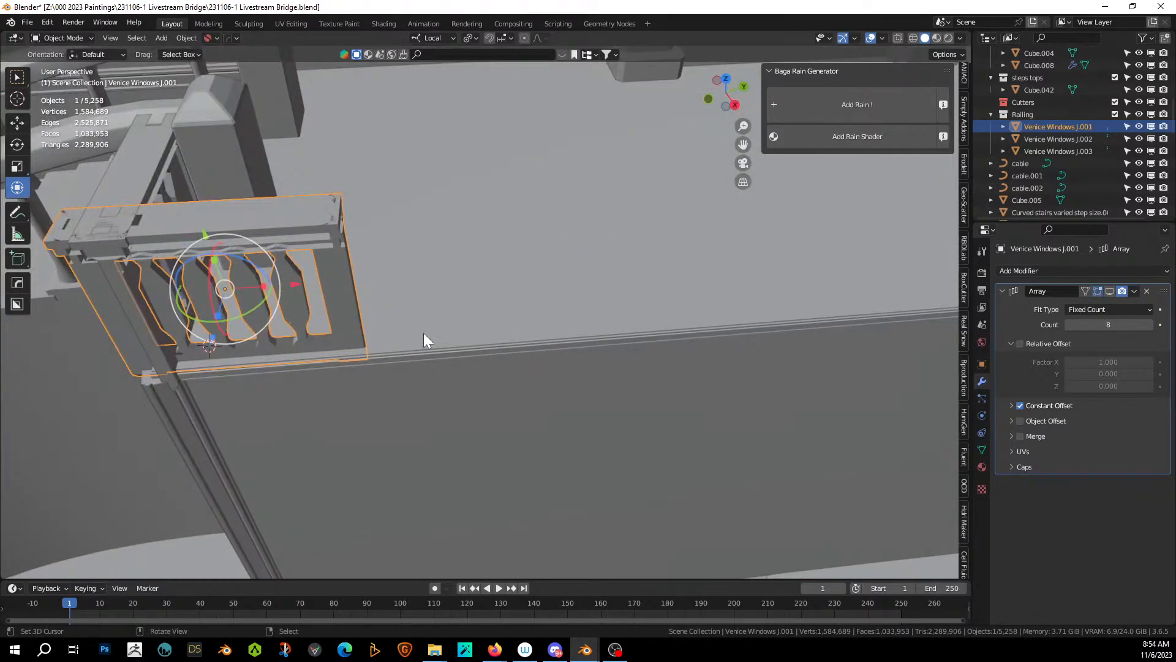
{"action": "key", "text": "r"}
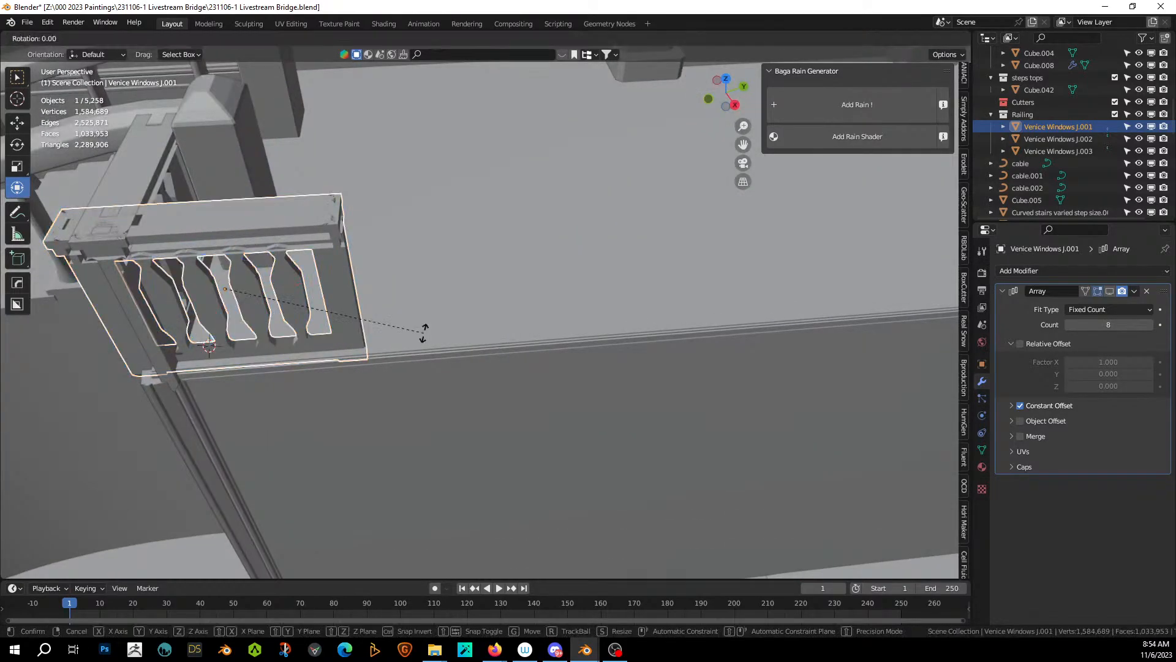
{"action": "key", "text": "y"}
{"action": "key", "text": "y"}
{"action": "type", "text": "180"}
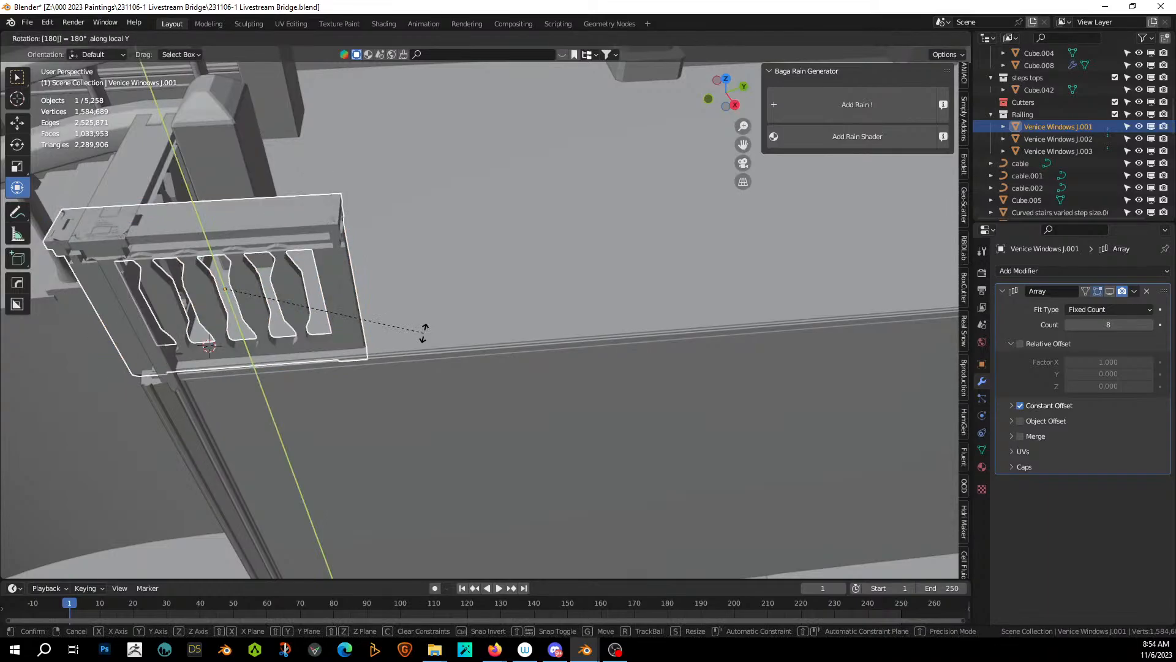
{"action": "key", "text": "Return"}
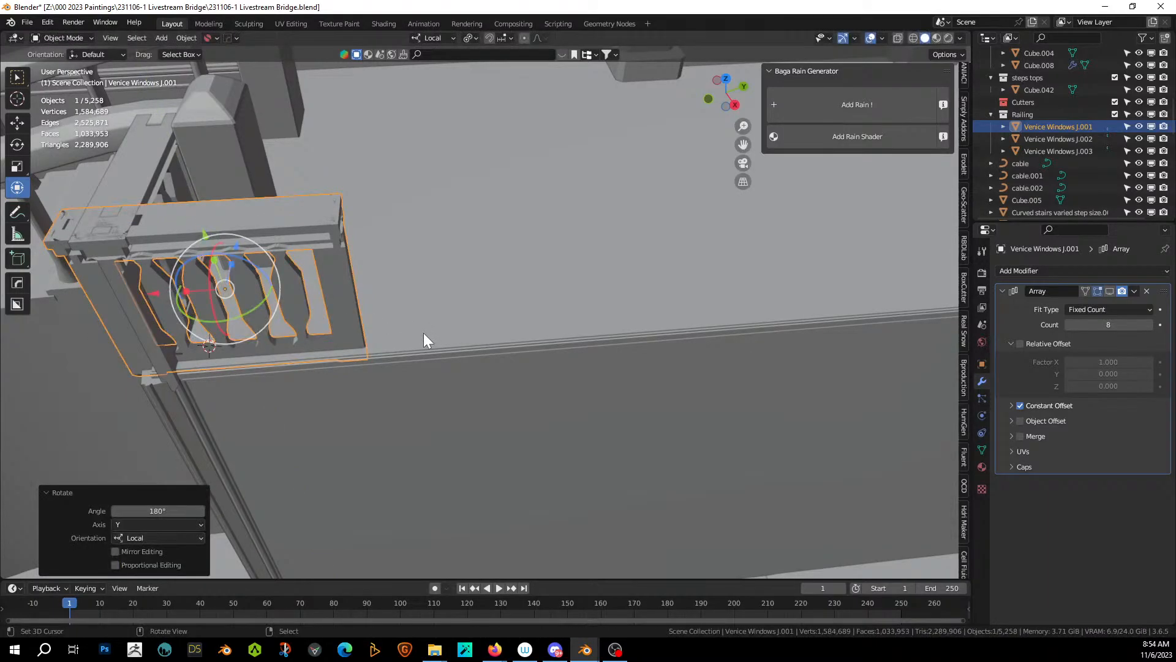
Show the railing's array in the viewport again, set its constant X offset to -1.4025 m, and preview in rendered shading.
{"action": "left_click", "coordinate": [1108, 289]}
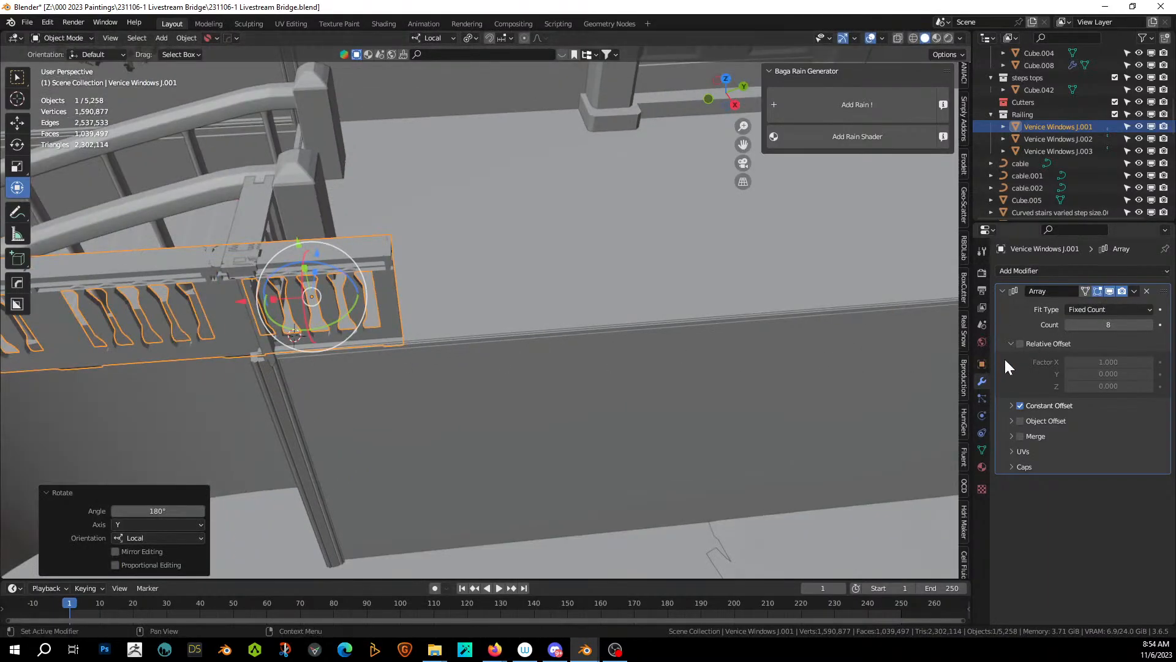
{"action": "left_click", "coordinate": [1003, 406]}
{"action": "left_click", "coordinate": [1078, 423]}
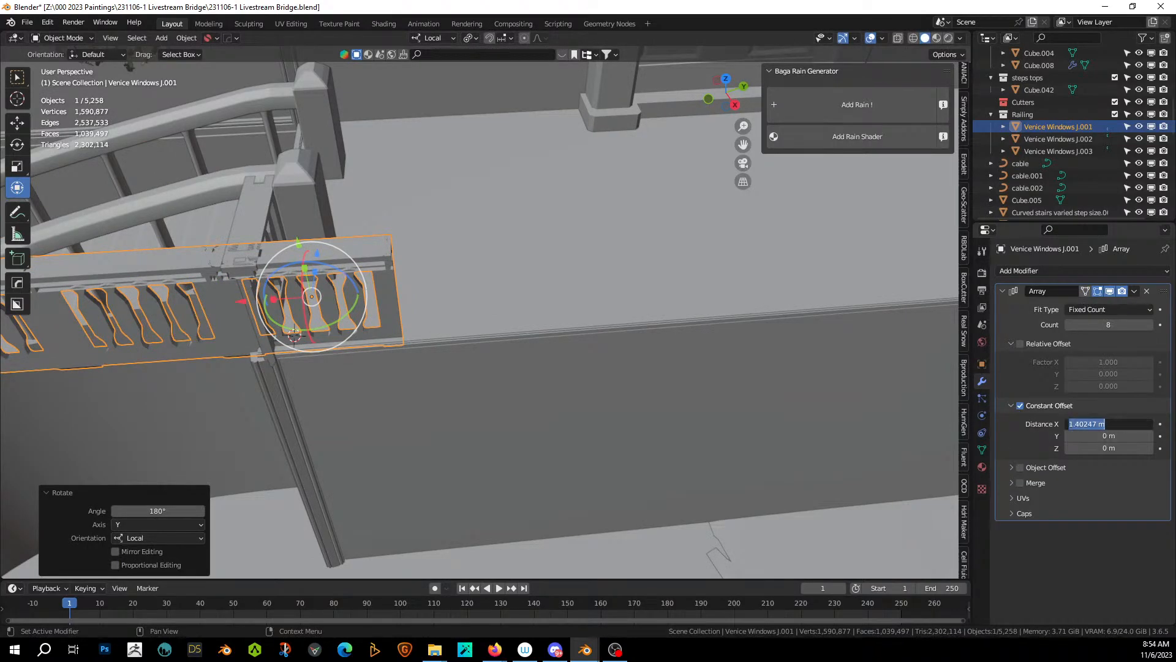
{"action": "left_click", "coordinate": [1070, 424]}
{"action": "type", "text": "-"}
{"action": "key", "text": "Return"}
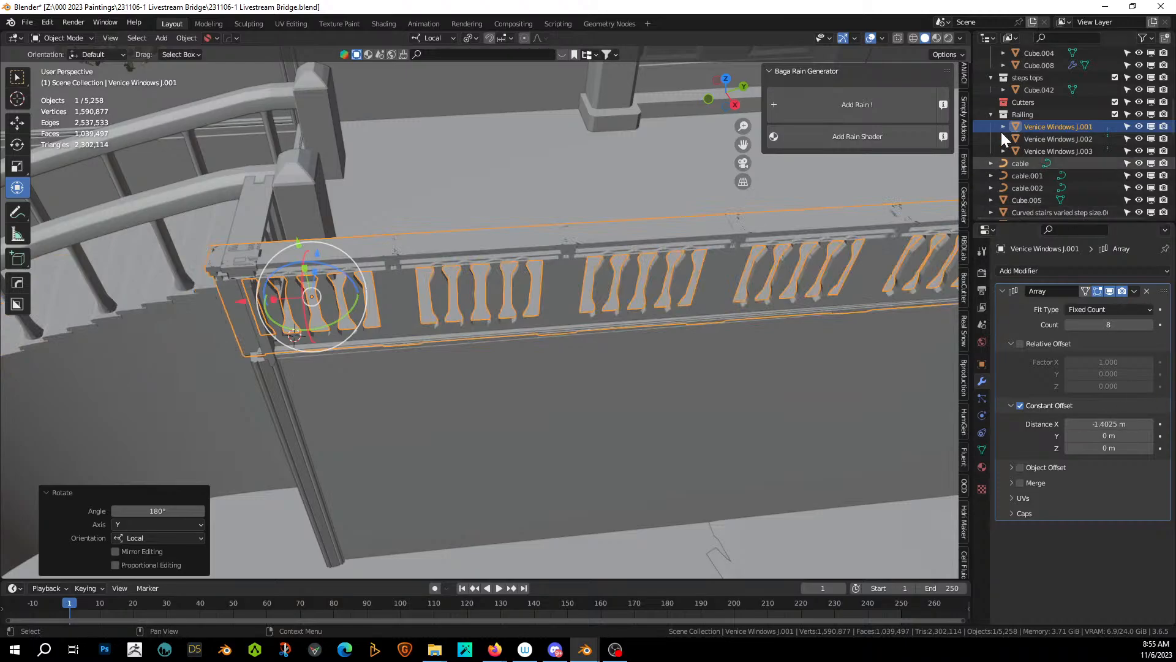
{"action": "left_click", "coordinate": [948, 38]}
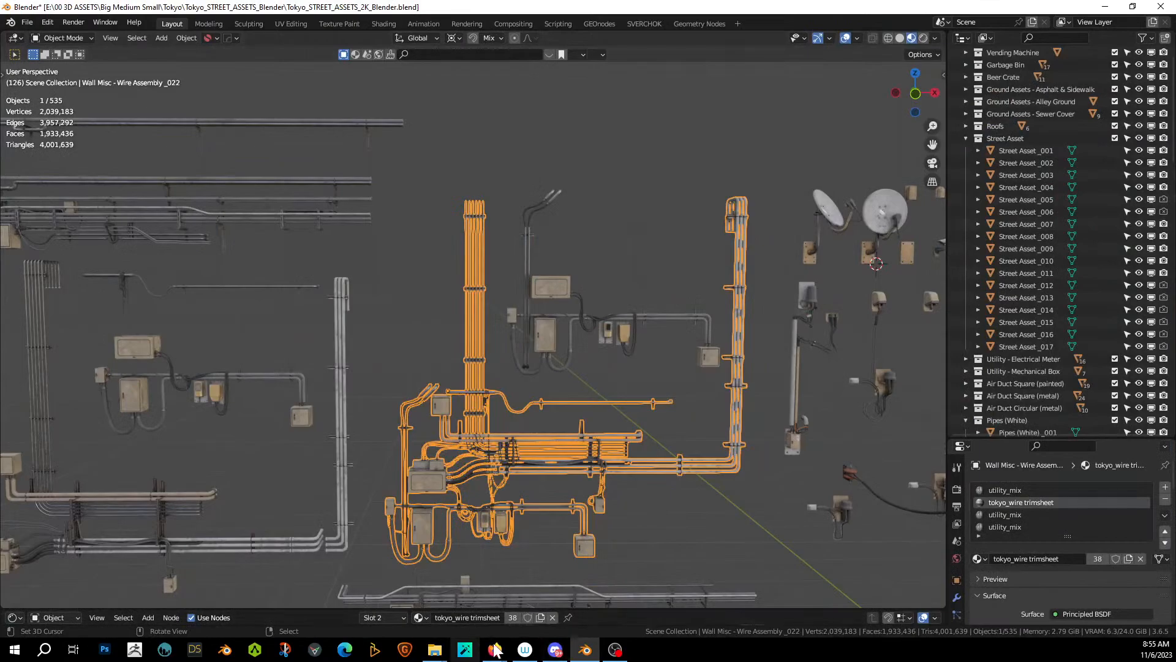
Start a new Blender instance and open the recent file 231106-1 Livestream Bridge.blend.
{"action": "left_click", "coordinate": [584, 649]}
{"action": "right_click", "coordinate": [583, 649]}
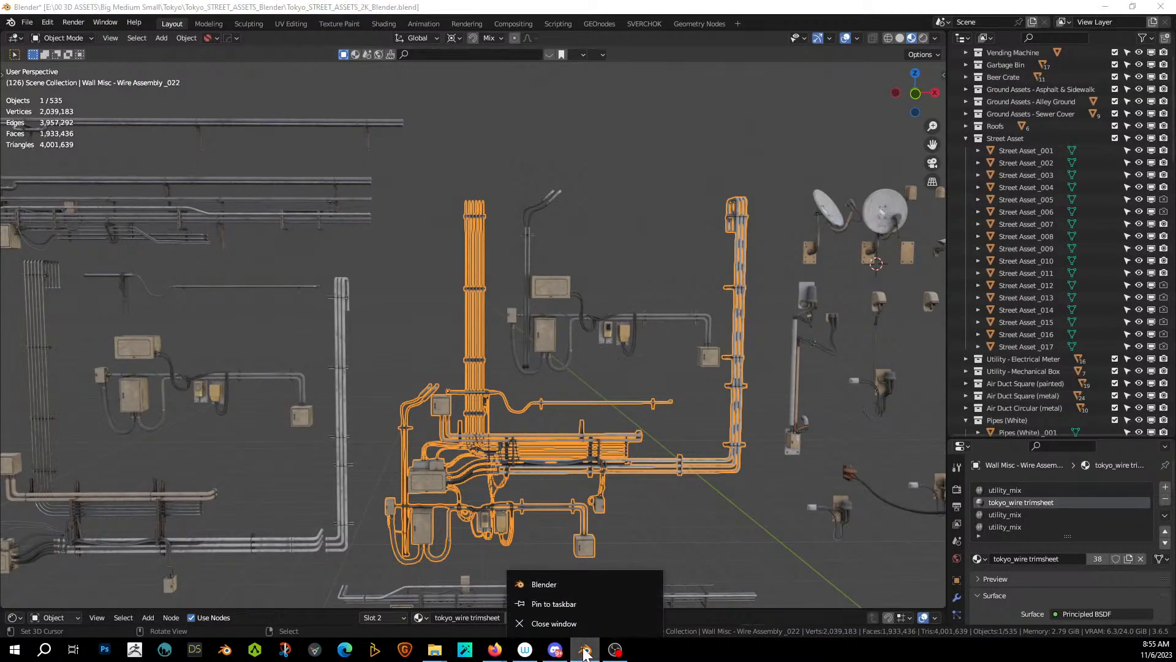
{"action": "left_click", "coordinate": [544, 585]}
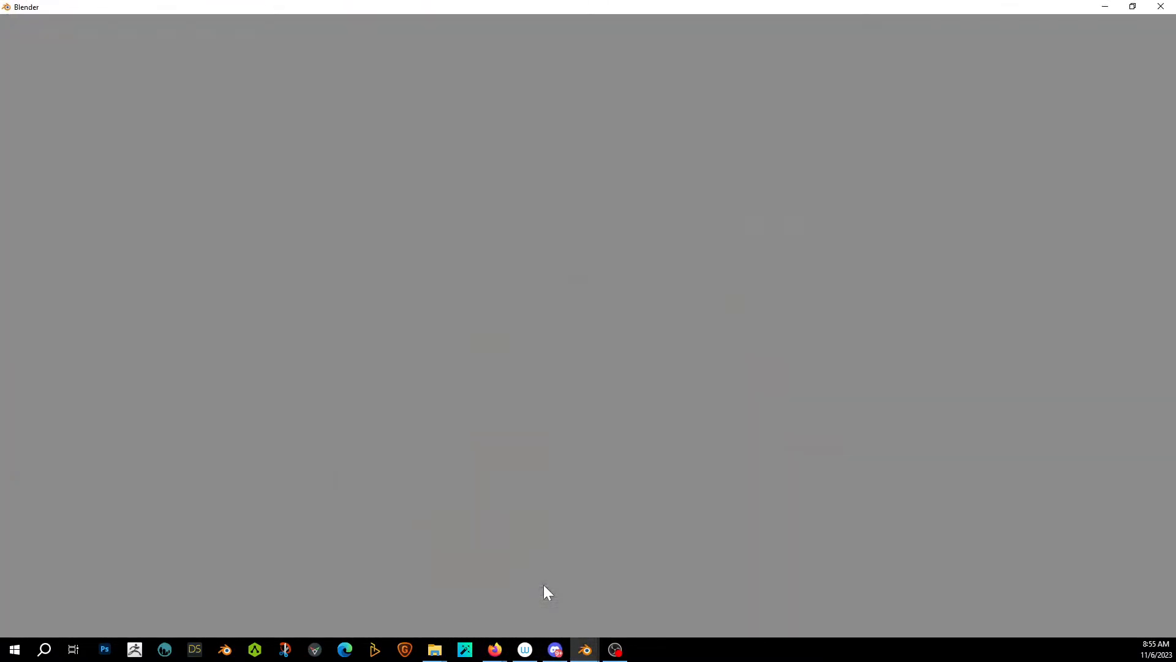
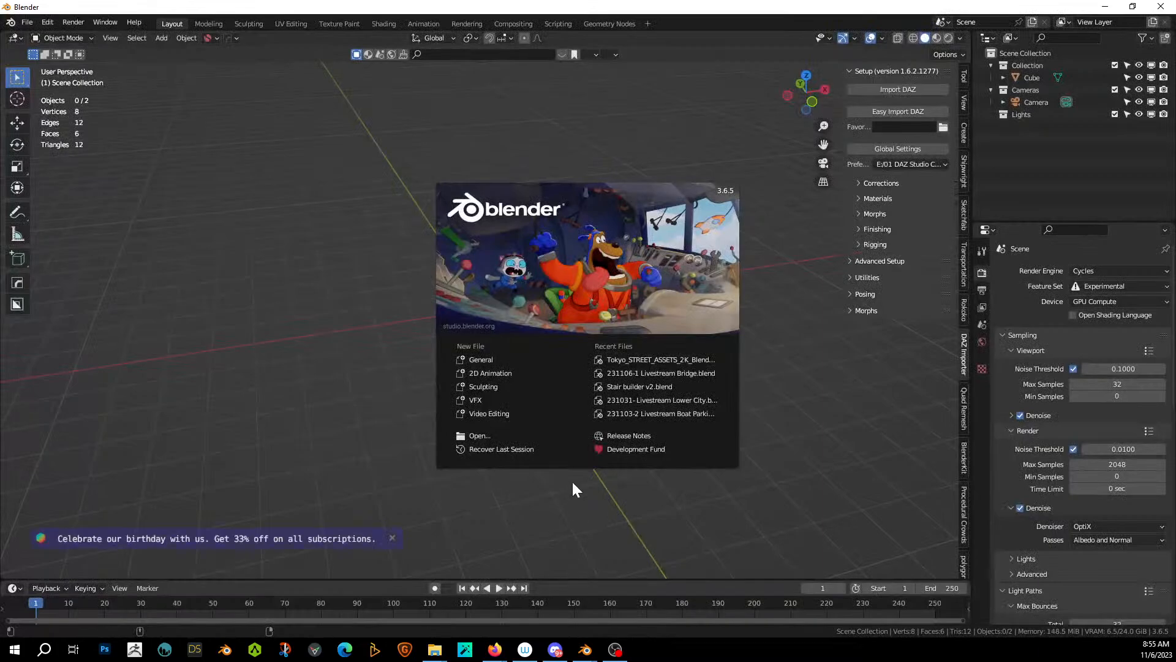
{"action": "left_click", "coordinate": [674, 373]}
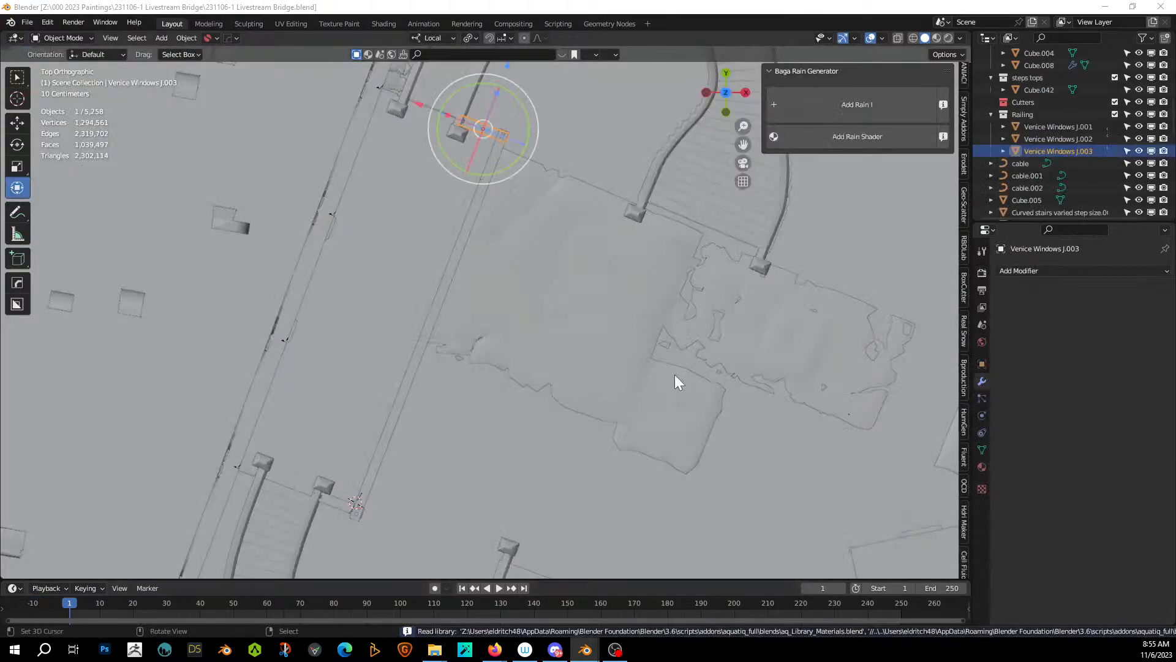
Remove every material slot from the long arrayed railing at the landing's front edge except Venice Bricks_A.
{"action": "middle_click_drag", "start_coordinate": [546, 447], "coordinate": [383, 384]}
{"action": "left_click", "coordinate": [315, 407]}
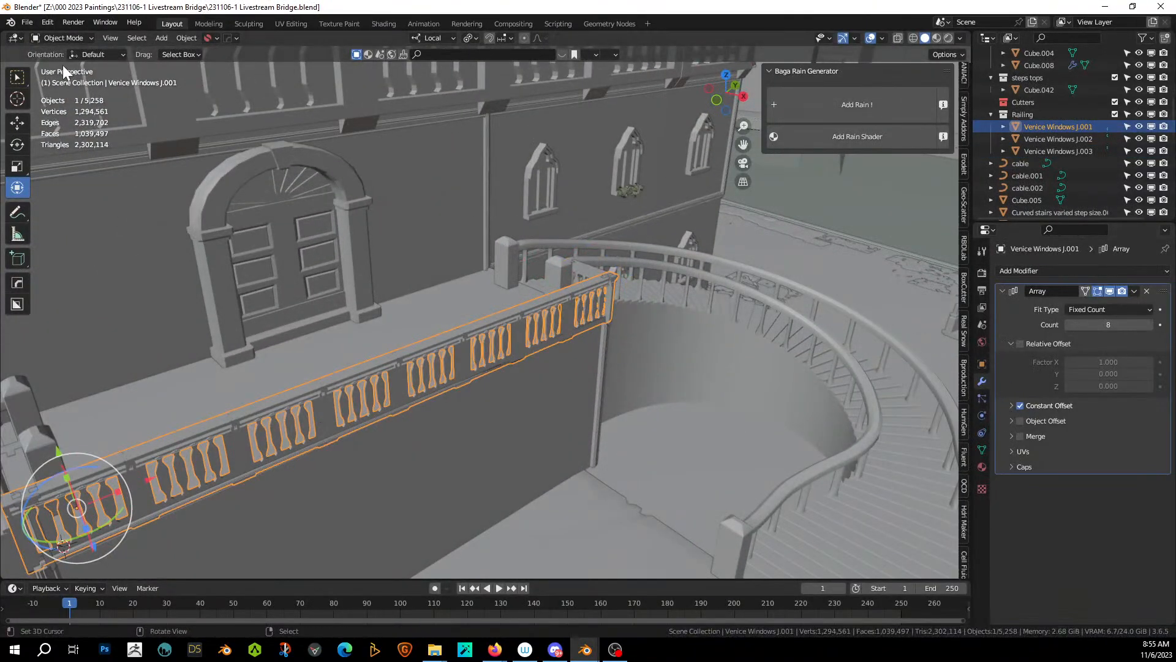
{"action": "left_click", "coordinate": [983, 466]}
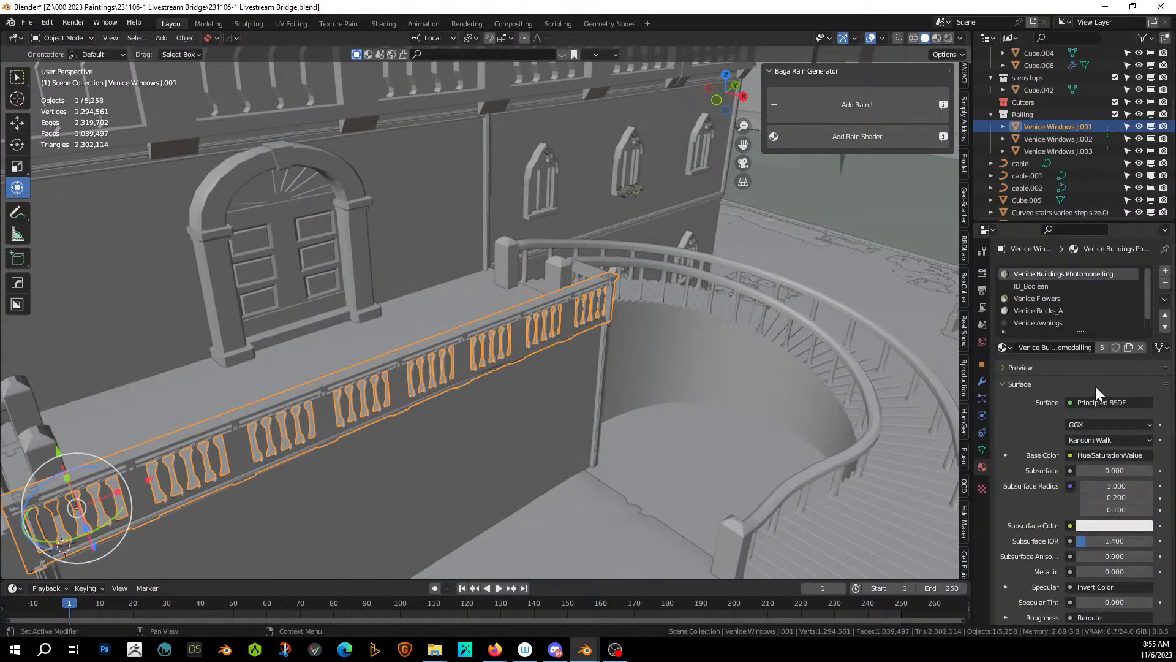
{"action": "left_click", "coordinate": [1165, 283]}
{"action": "left_click", "coordinate": [1165, 283]}
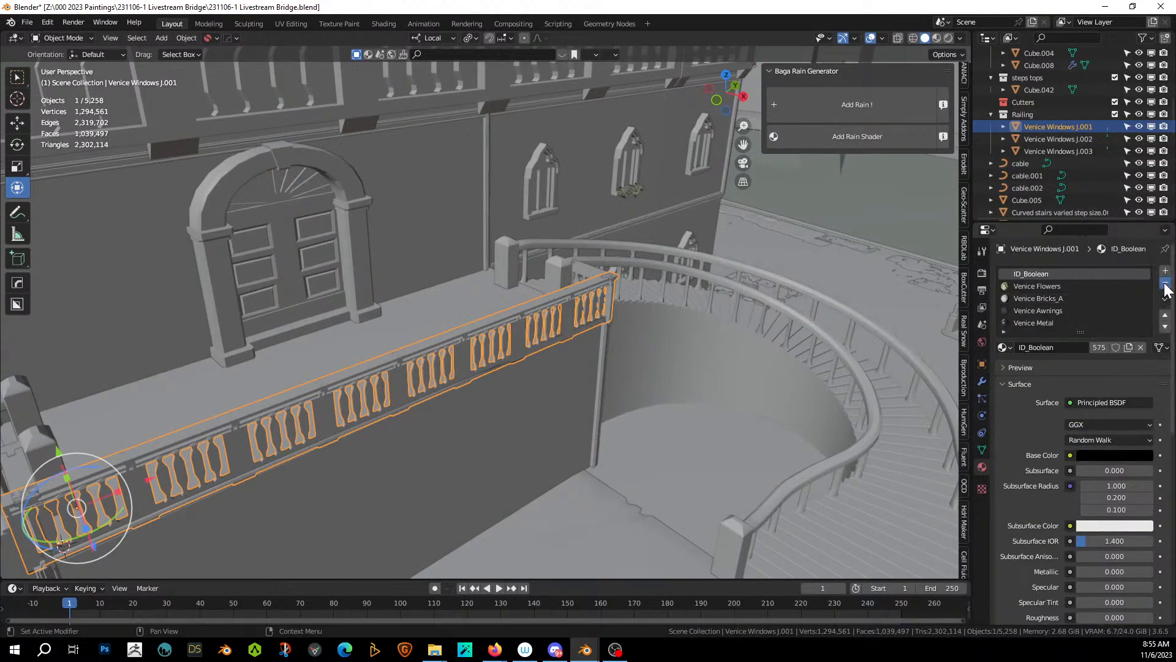
{"action": "left_click", "coordinate": [1165, 282]}
{"action": "left_click", "coordinate": [1035, 298]}
{"action": "left_click", "coordinate": [1165, 283]}
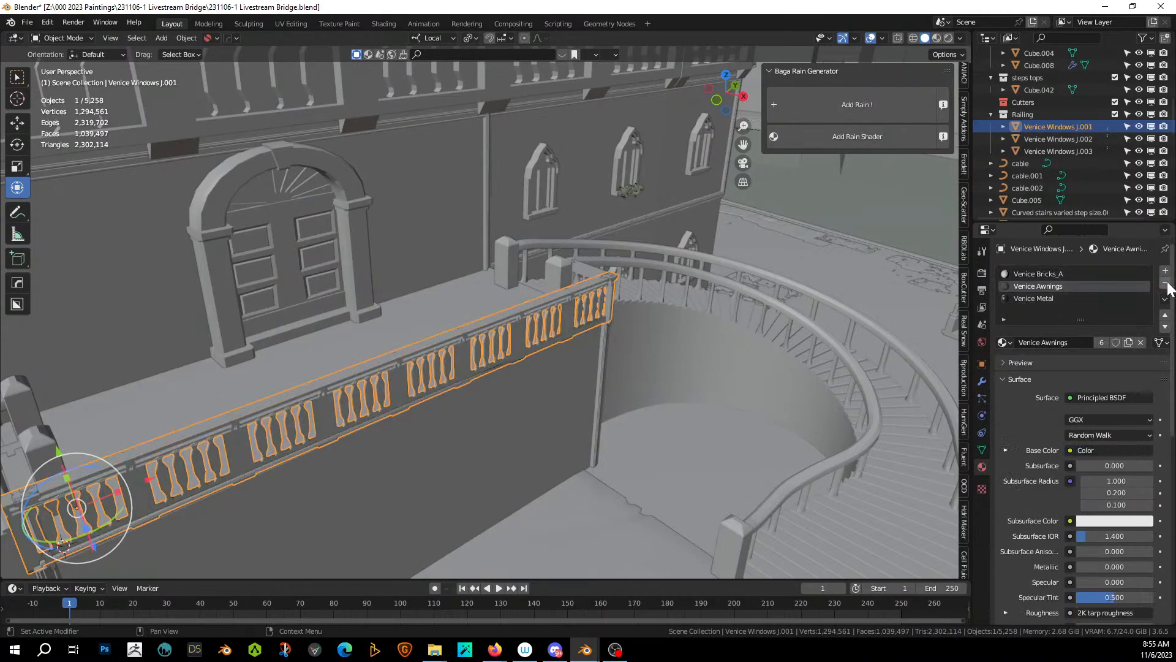
{"action": "left_click", "coordinate": [1165, 283]}
{"action": "middle_click_drag", "start_coordinate": [630, 344], "coordinate": [624, 332]}
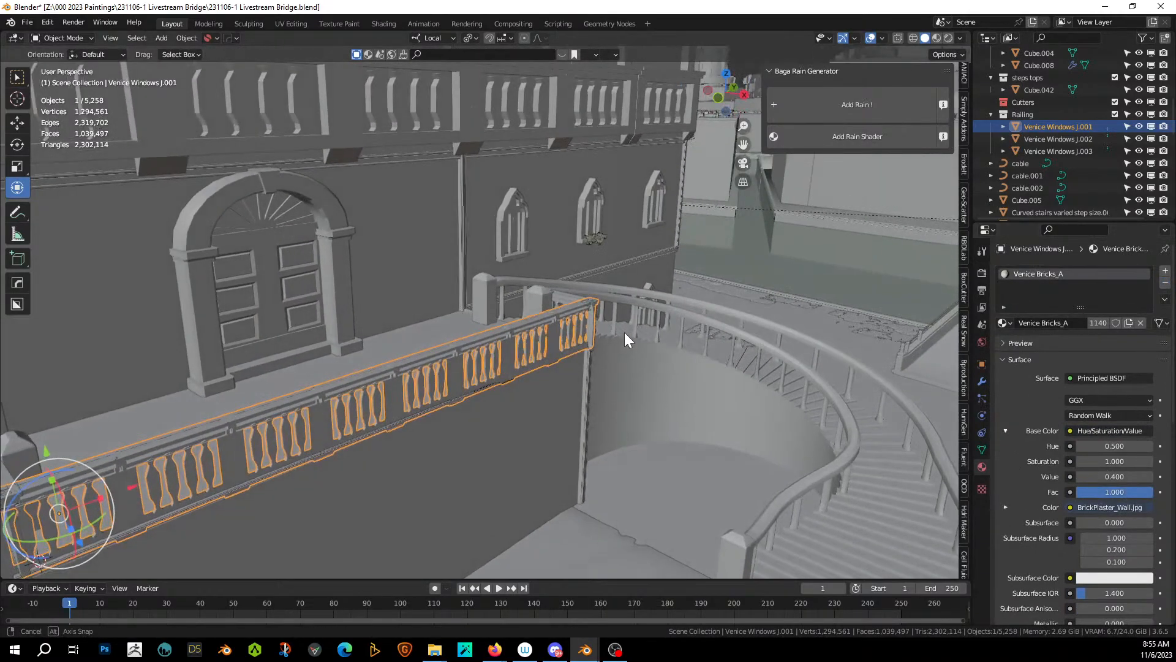
Isolate the long arrayed railing, save the file and preview the railing in rendered shading.
{"action": "key", "text": "KP_Divide"}
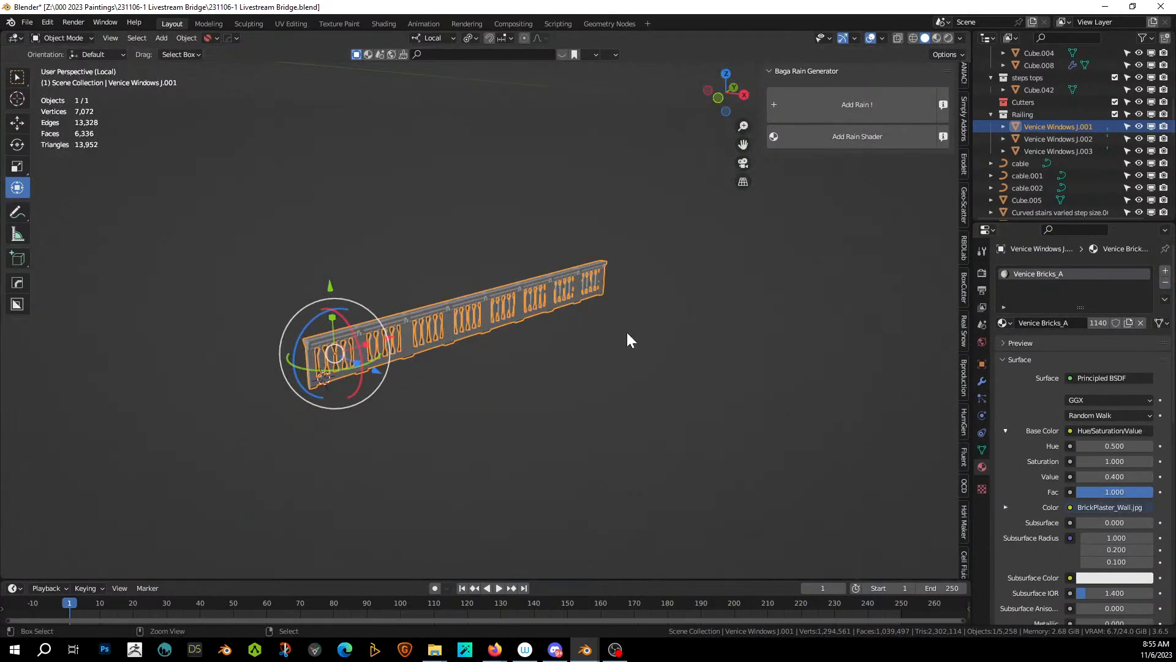
{"action": "key", "text": "ctrl+s"}
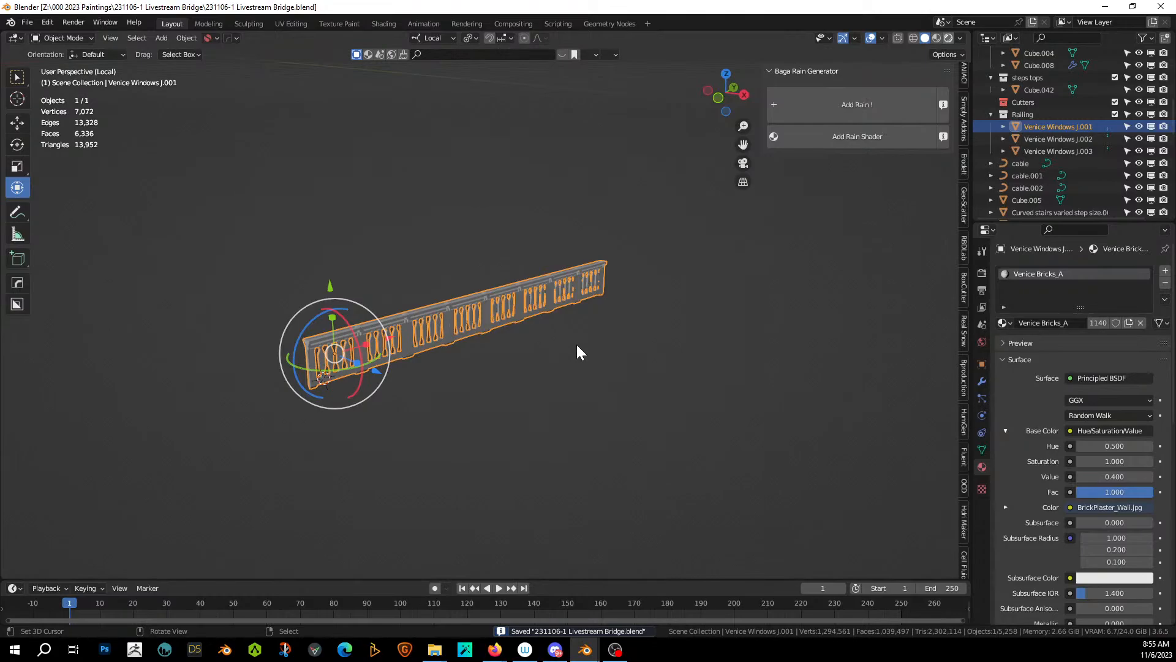
{"action": "key", "text": "shift+z"}
Mirror the isolated railing by scaling it by -1 along its local Z axis.
{"action": "scroll", "coordinate": [483, 395], "scroll_direction": "up", "scroll_amount": 6}
{"action": "middle_click_drag", "start_coordinate": [482, 395], "coordinate": [528, 402]}
{"action": "scroll", "coordinate": [529, 402], "scroll_direction": "down", "scroll_amount": 2}
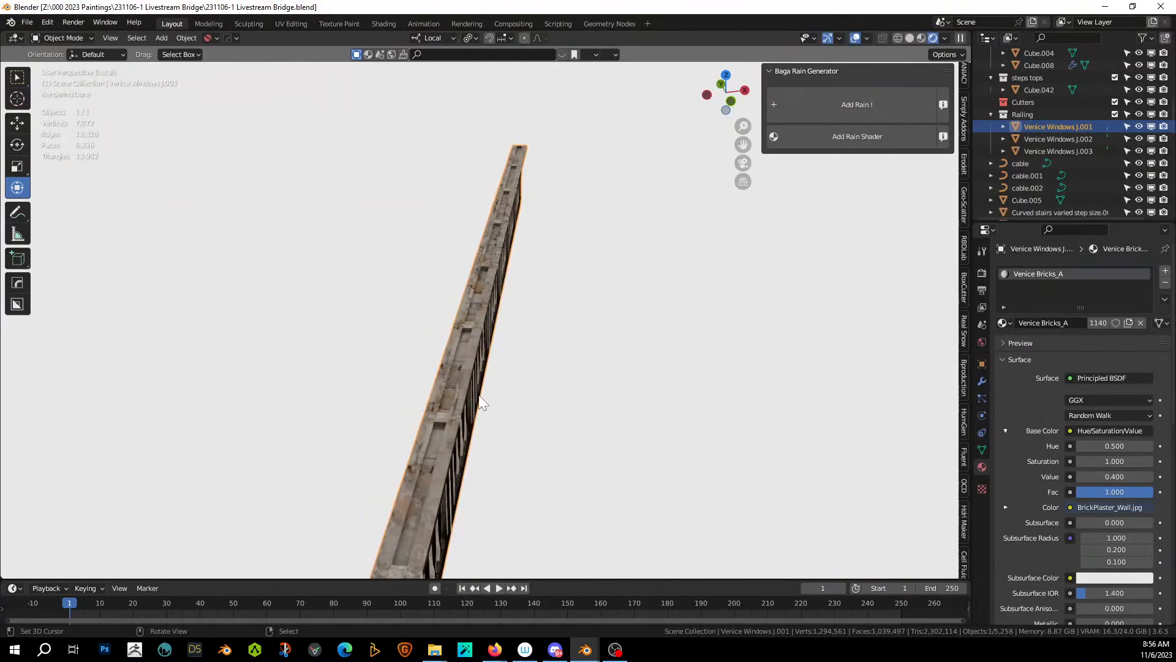
{"action": "scroll", "coordinate": [506, 358], "scroll_direction": "down", "scroll_amount": 2}
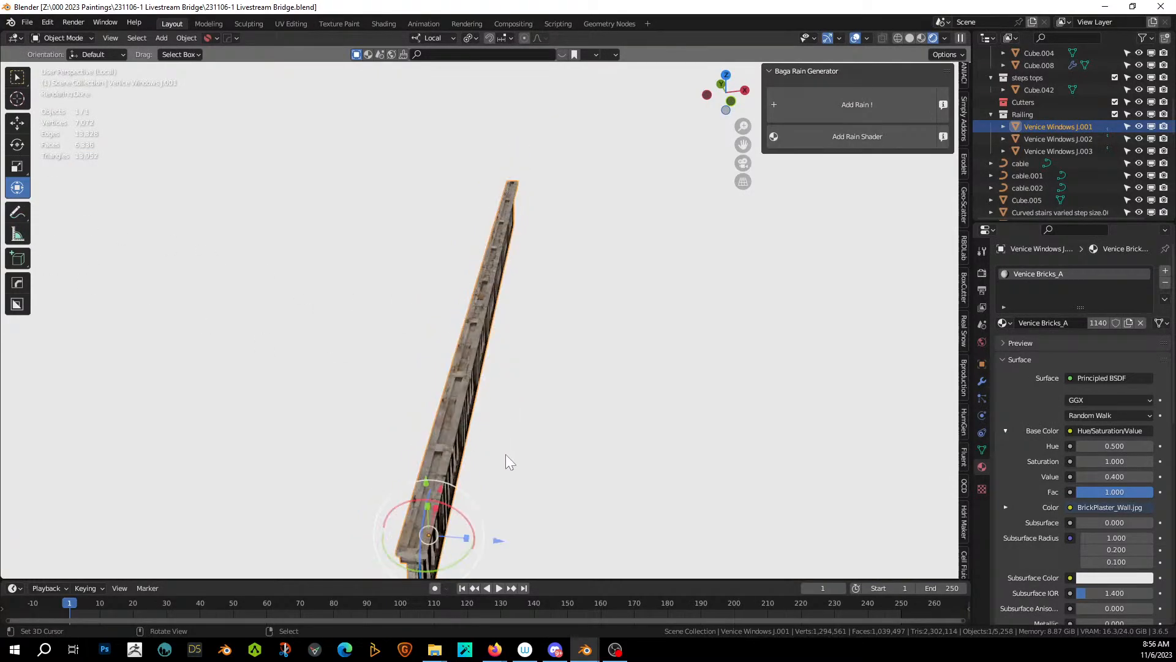
{"action": "type", "text": "sz-1"}
{"action": "key", "text": "Return"}
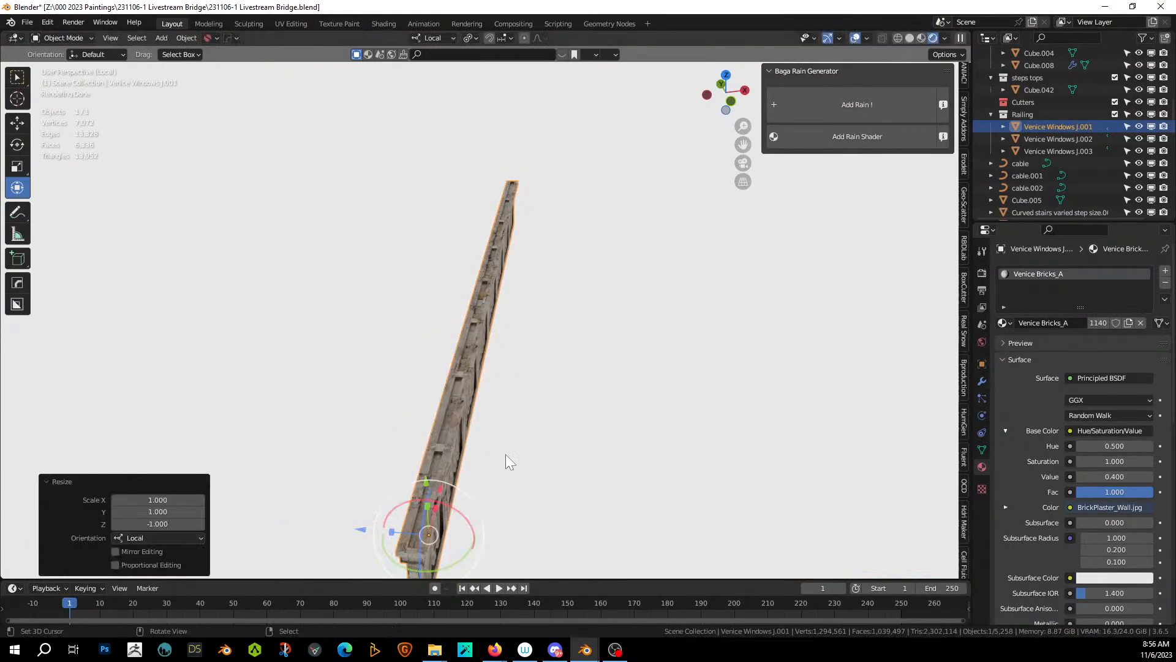
{"action": "middle_click_drag", "start_coordinate": [506, 455], "coordinate": [436, 416]}
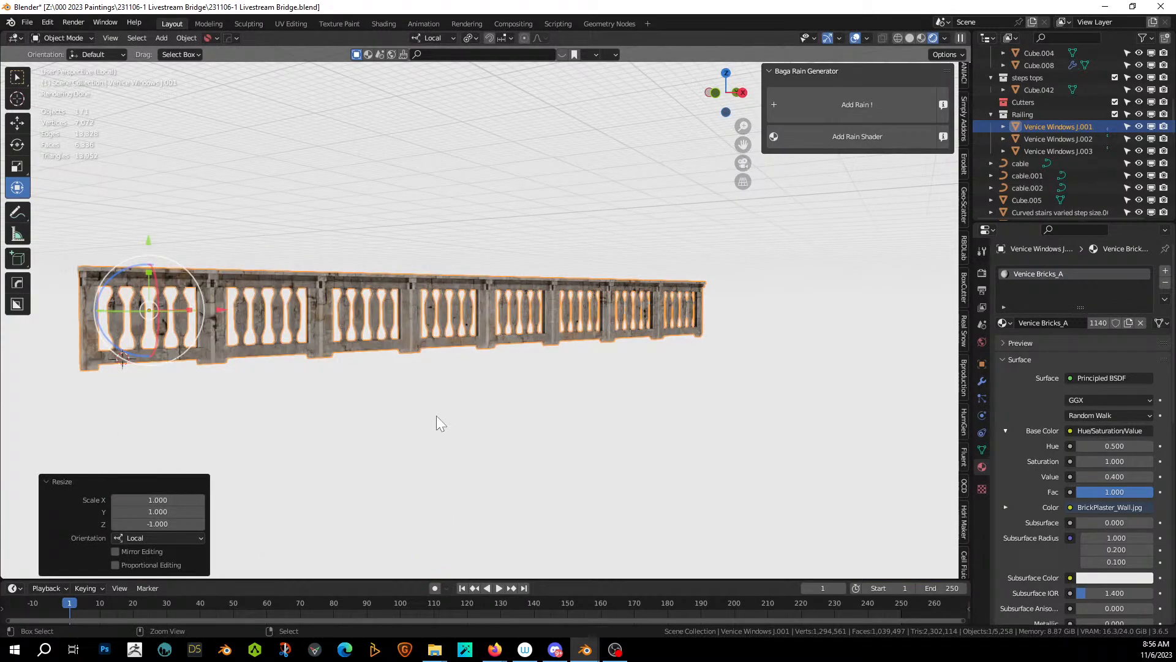
Try adding the rain shader to the railing's Venice Bricks_A material and undo it.
{"action": "left_click", "coordinate": [860, 137]}
{"action": "left_click", "coordinate": [844, 417]}
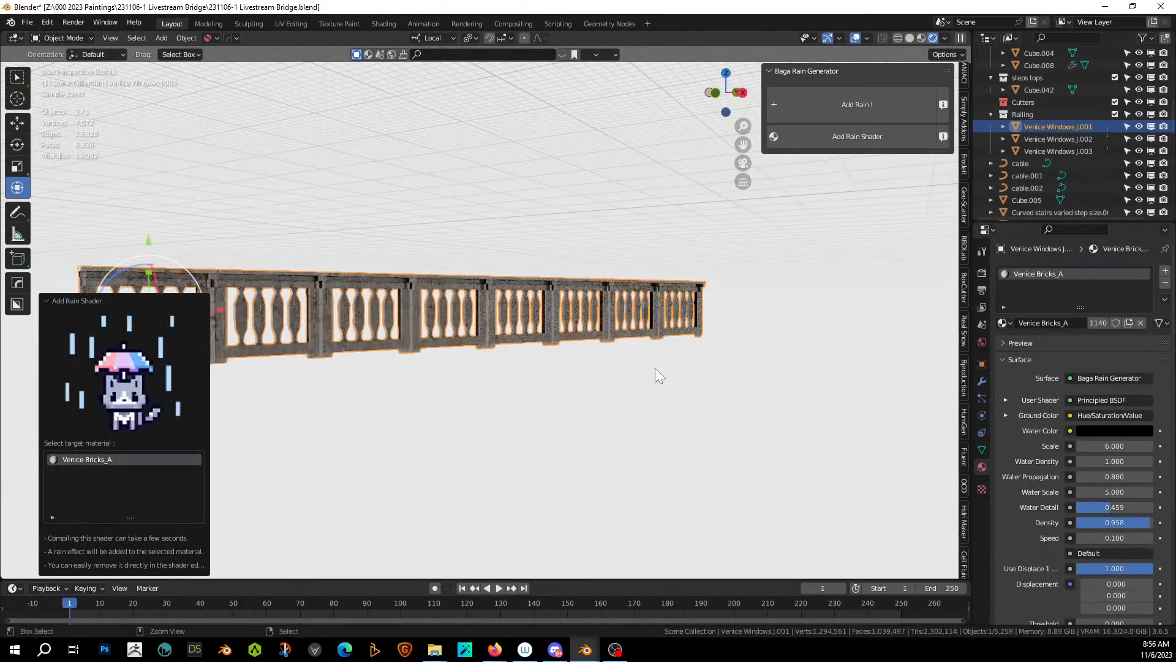
{"action": "key", "text": "ctrl+z"}
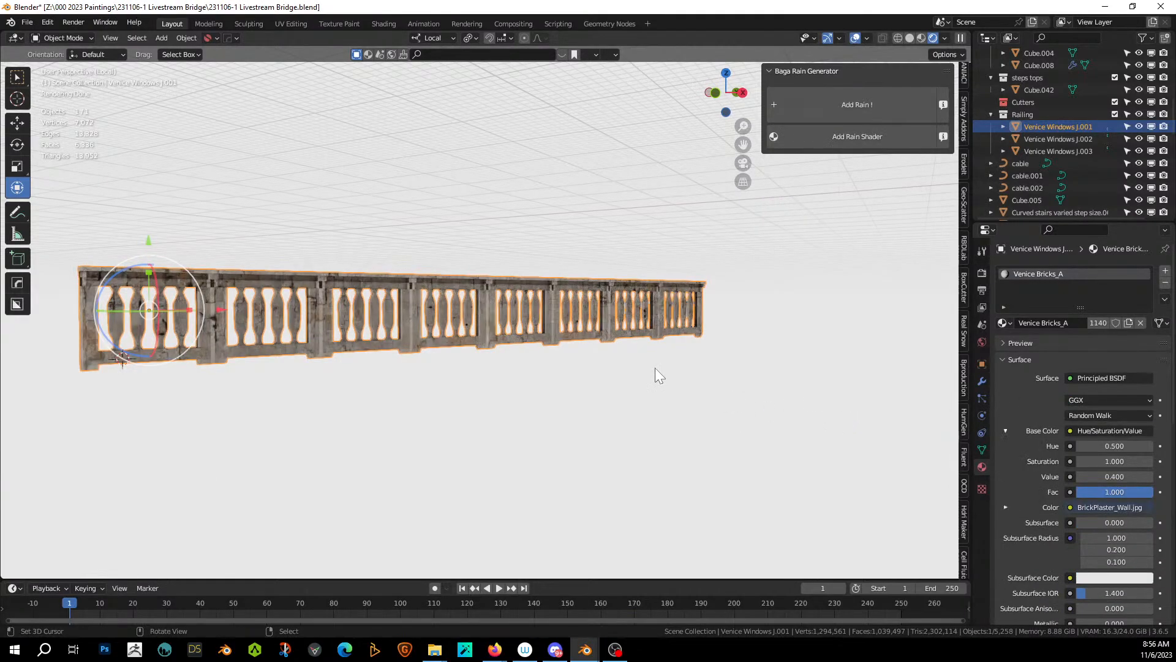
Assign the Venice Bricks_A WET material to the railing, save the file and leave the isolated view.
{"action": "left_click", "coordinate": [1005, 323]}
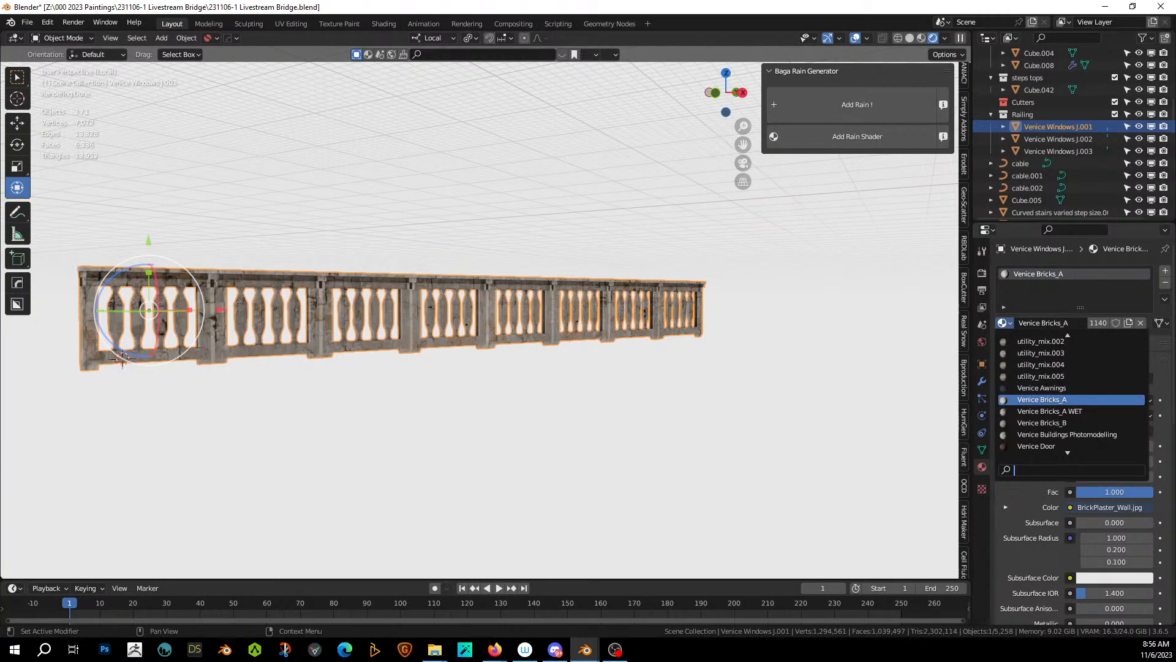
{"action": "left_click", "coordinate": [1070, 411]}
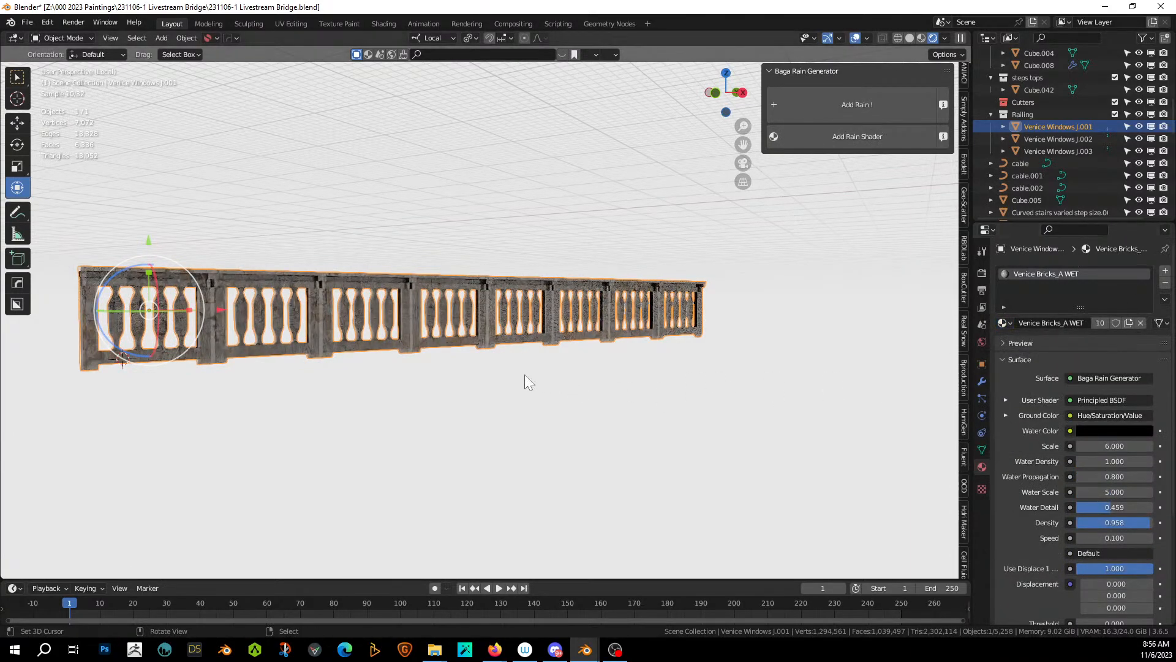
{"action": "middle_click_drag", "start_coordinate": [525, 375], "coordinate": [553, 394]}
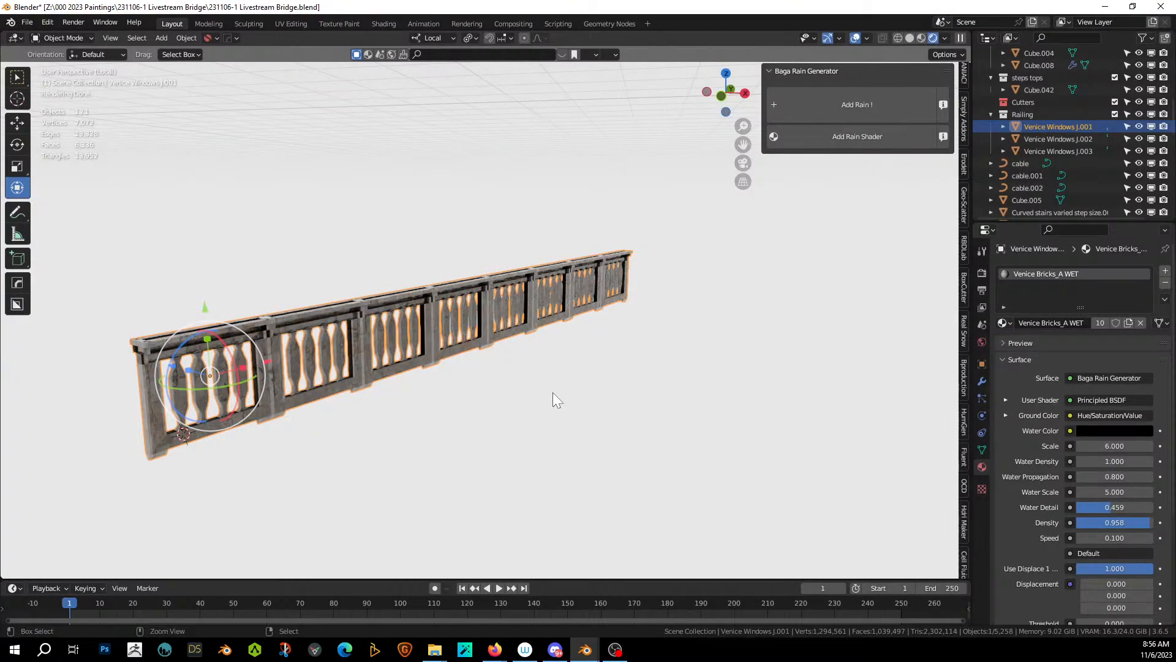
{"action": "key", "text": "ctrl+s"}
{"action": "key", "text": "KP_Divide"}
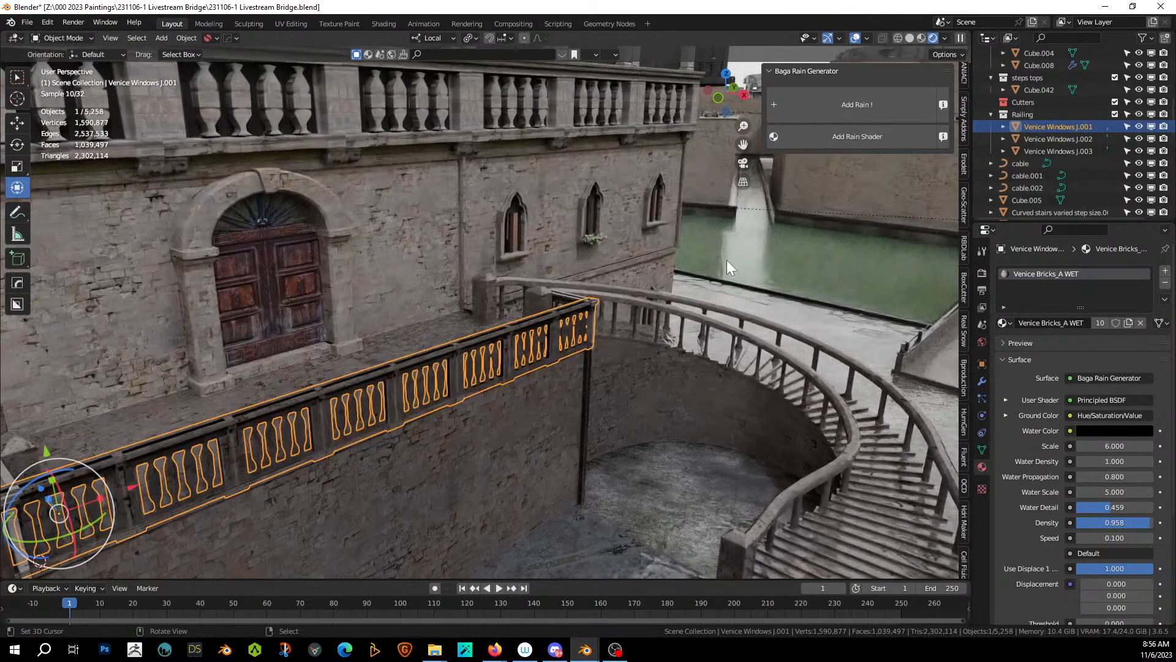
Deselect the railing and inspect the rendered scene through the camera.
{"action": "key", "text": "KP_0"}
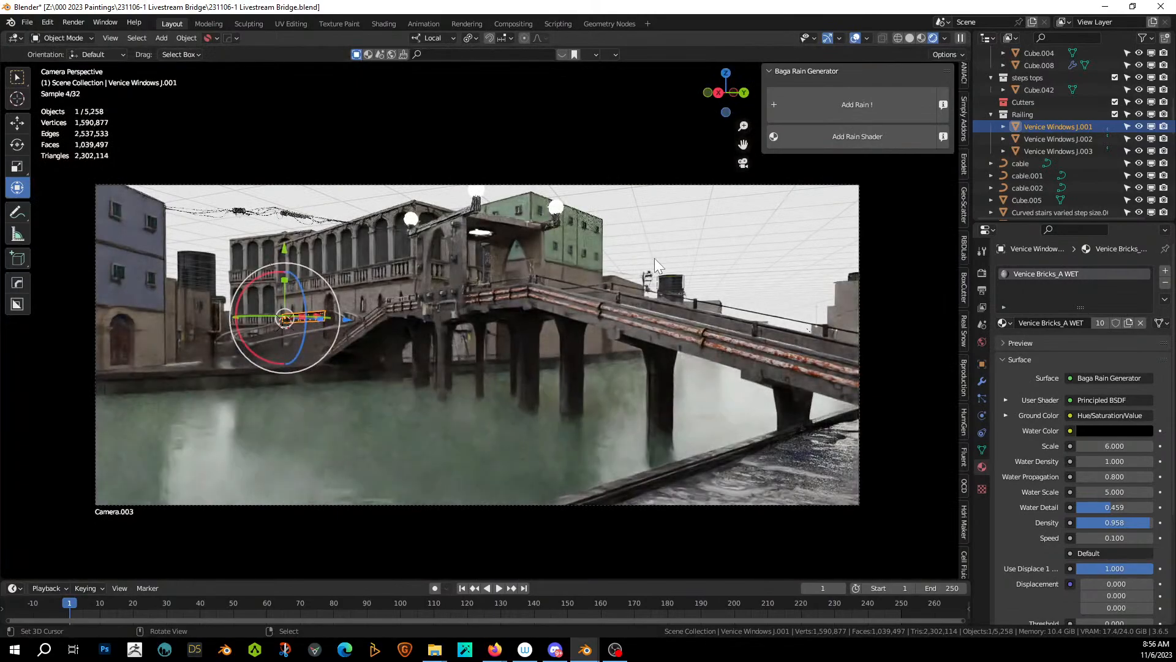
{"action": "left_click", "coordinate": [686, 226]}
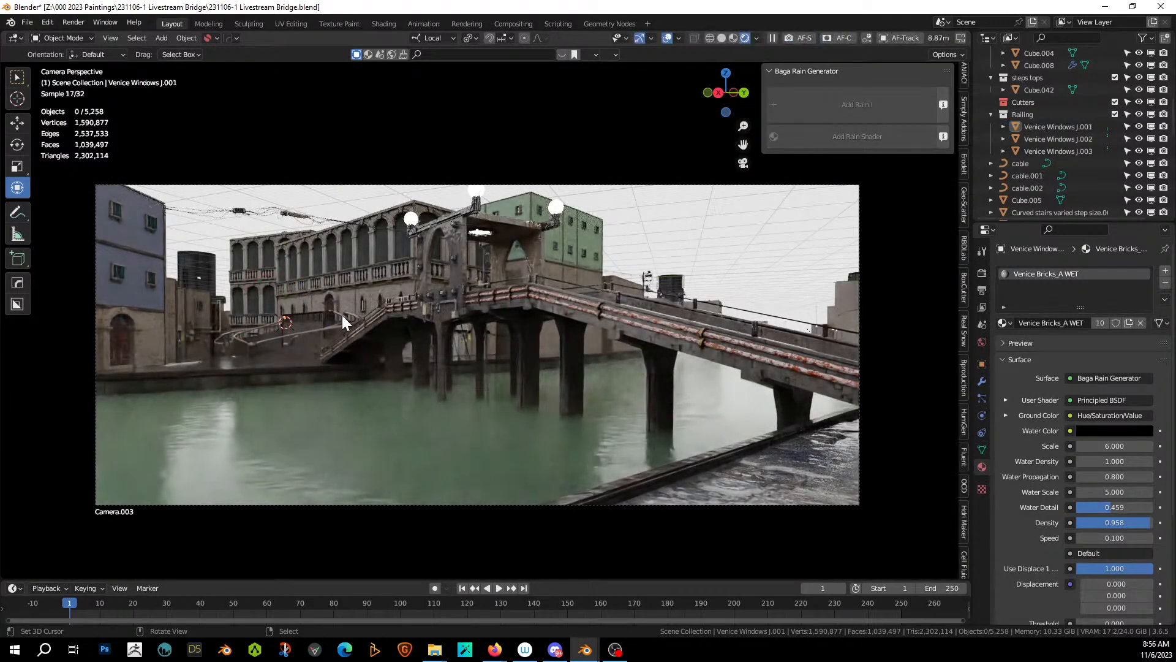
{"action": "scroll", "coordinate": [341, 314], "scroll_direction": "up", "scroll_amount": 3}
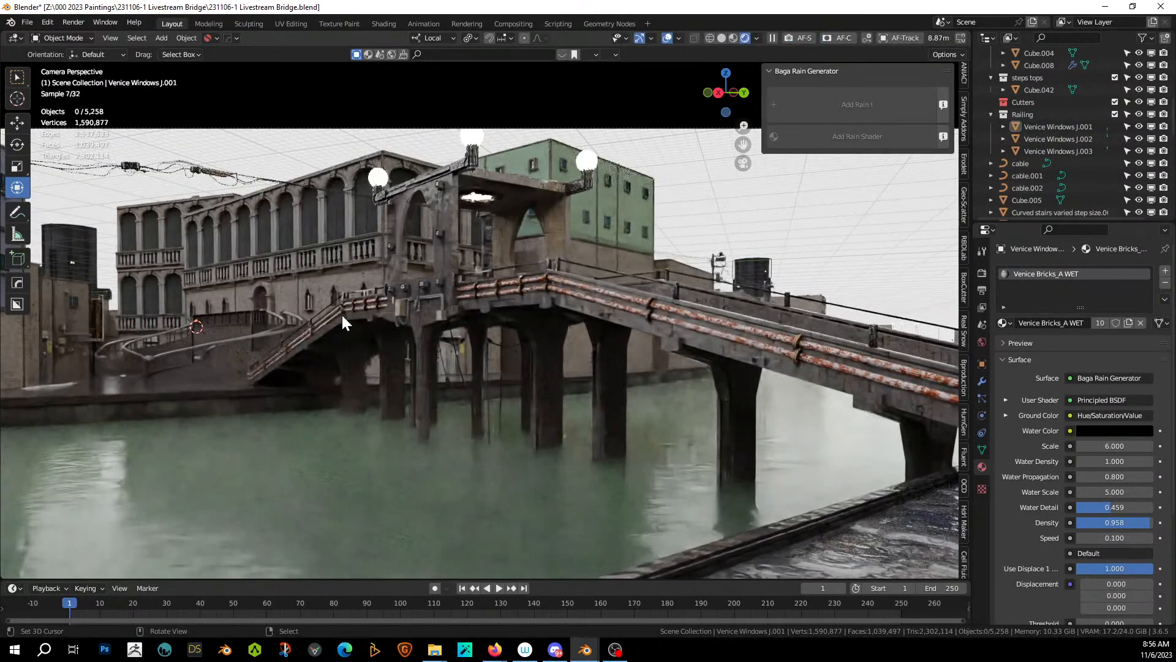
{"action": "scroll", "coordinate": [342, 321], "scroll_direction": "down", "scroll_amount": 2}
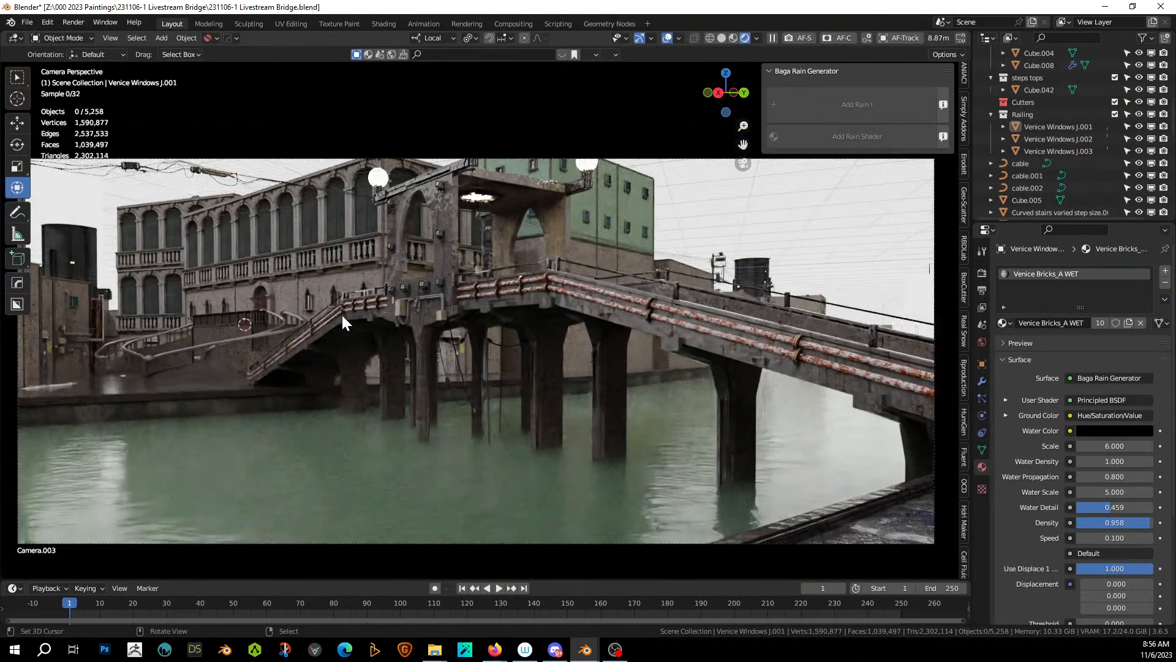
{"action": "scroll", "coordinate": [341, 314], "scroll_direction": "down", "scroll_amount": 1}
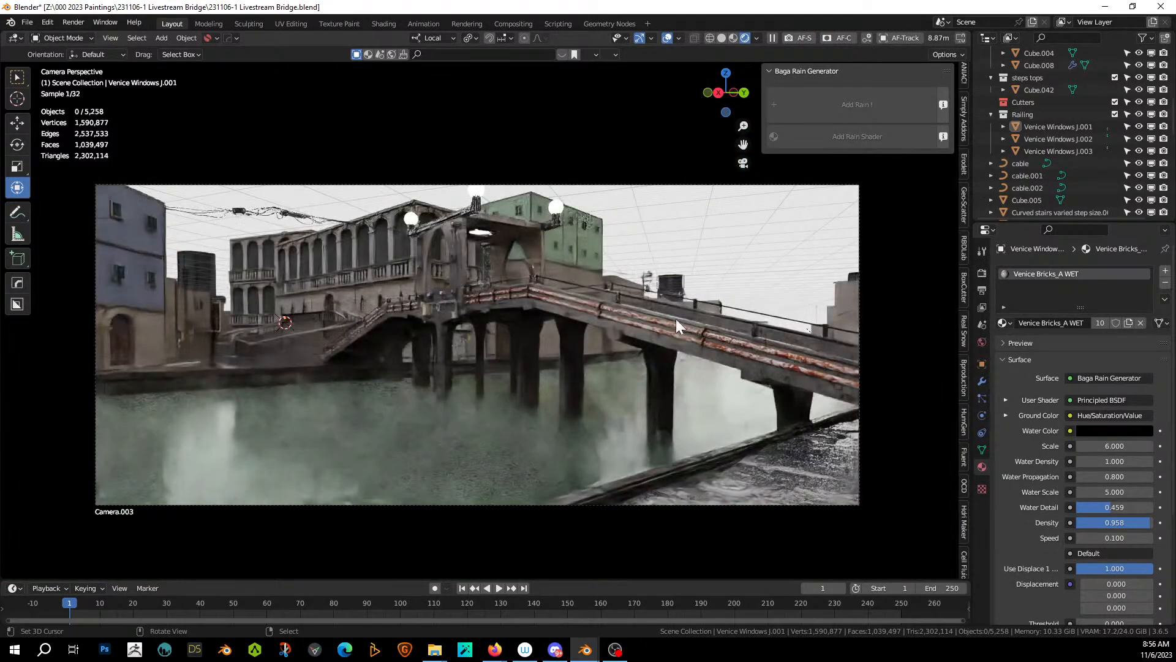
Show the Upper Level collection in the rendered camera view.
{"action": "scroll", "coordinate": [1042, 166], "scroll_direction": "up", "scroll_amount": 3}
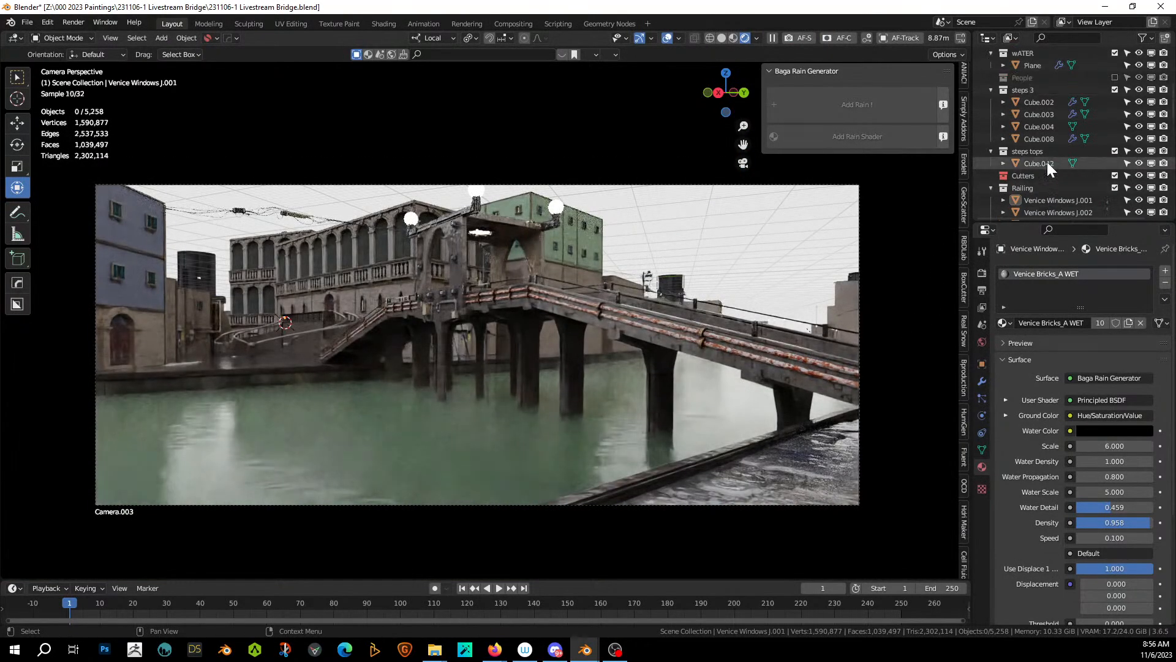
{"action": "scroll", "coordinate": [1048, 161], "scroll_direction": "up", "scroll_amount": 6}
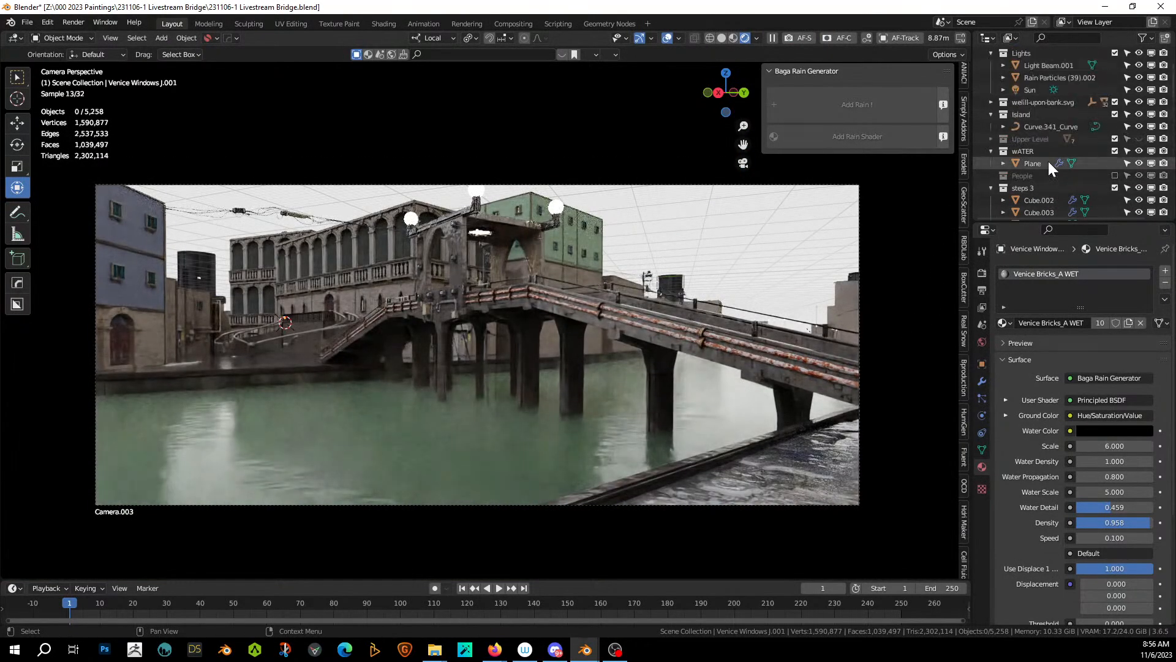
{"action": "scroll", "coordinate": [1049, 161], "scroll_direction": "down", "scroll_amount": 2}
{"action": "left_click", "coordinate": [1139, 138]}
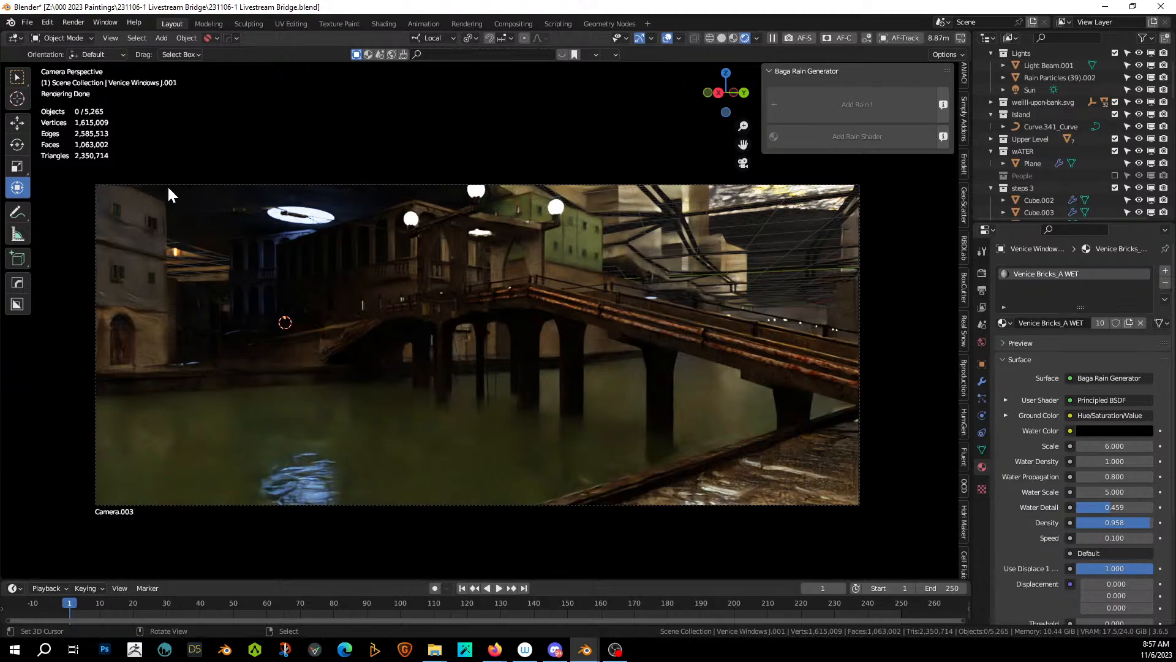
Switch to solid shading, hide the Upper Level collection and save the file.
{"action": "left_click", "coordinate": [721, 38]}
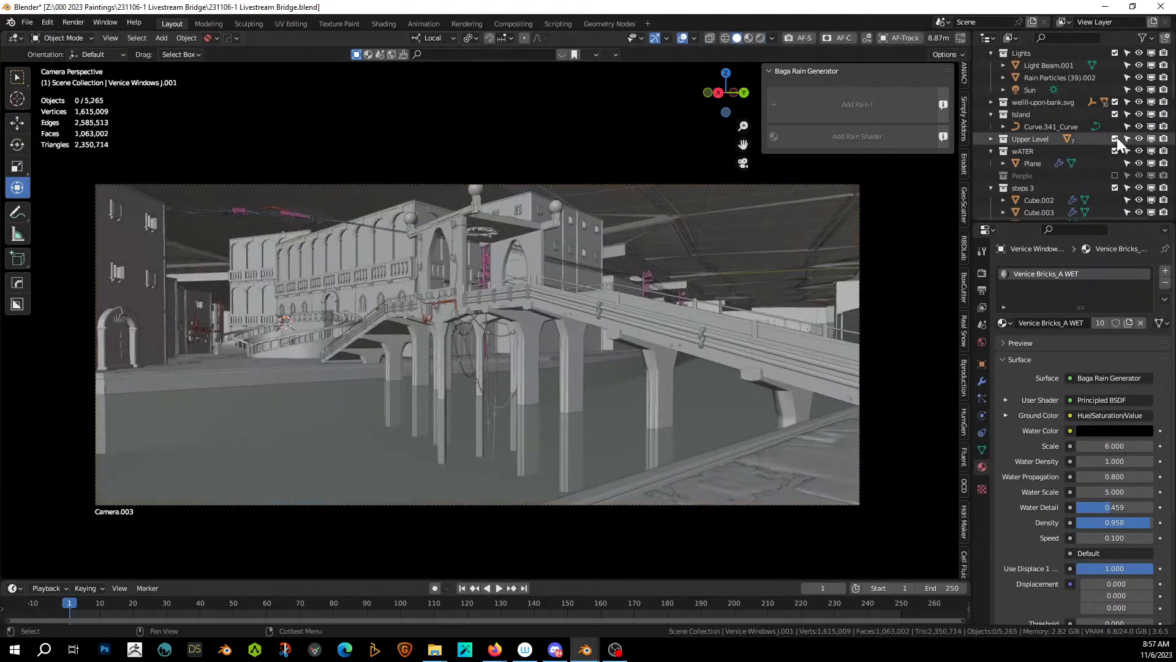
{"action": "left_click", "coordinate": [1139, 139]}
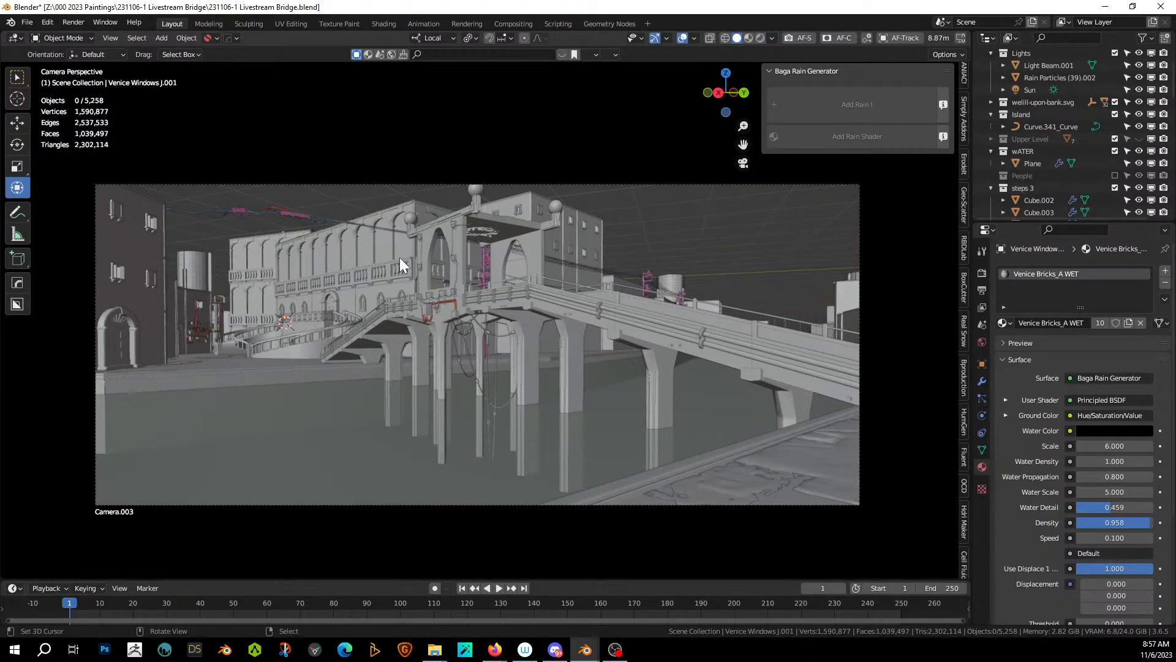
{"action": "key", "text": "ctrl+s"}
Select the water plane and enter its edit mode in top view around the bridge.
{"action": "left_click", "coordinate": [304, 429]}
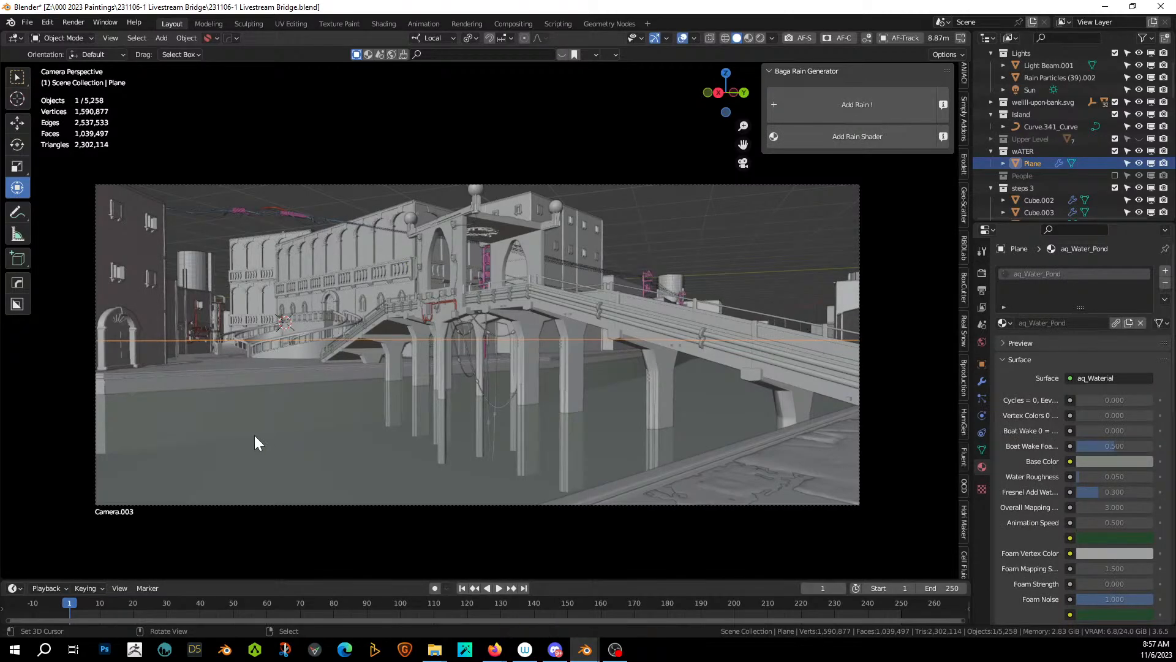
{"action": "middle_click_drag", "start_coordinate": [273, 452], "coordinate": [469, 426]}
{"action": "scroll", "coordinate": [270, 464], "scroll_direction": "down", "scroll_amount": 8}
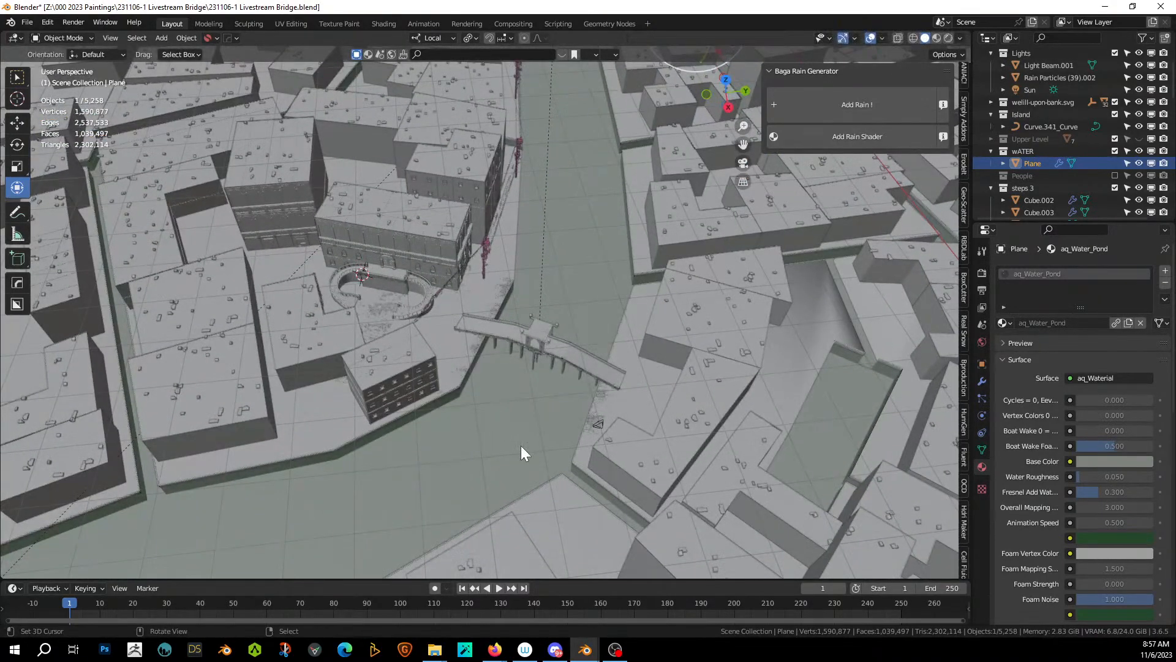
{"action": "key", "text": "KP_7"}
{"action": "scroll", "coordinate": [522, 454], "scroll_direction": "up", "scroll_amount": 2}
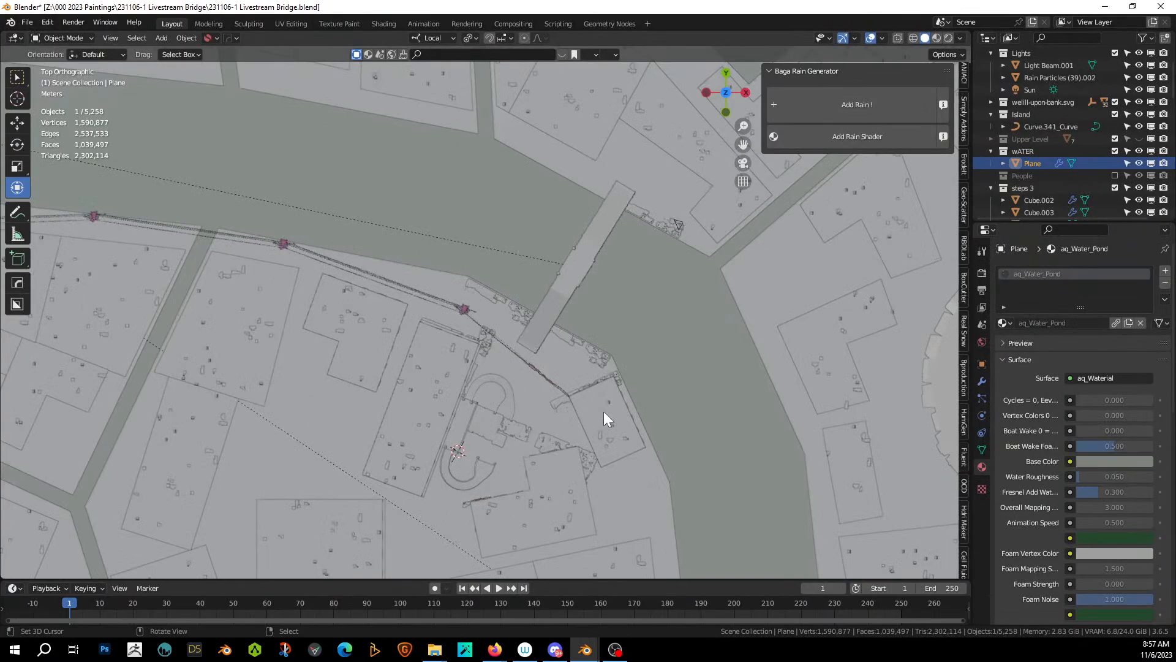
{"action": "middle_click_drag", "start_coordinate": [604, 411], "coordinate": [468, 435], "text": "shift"}
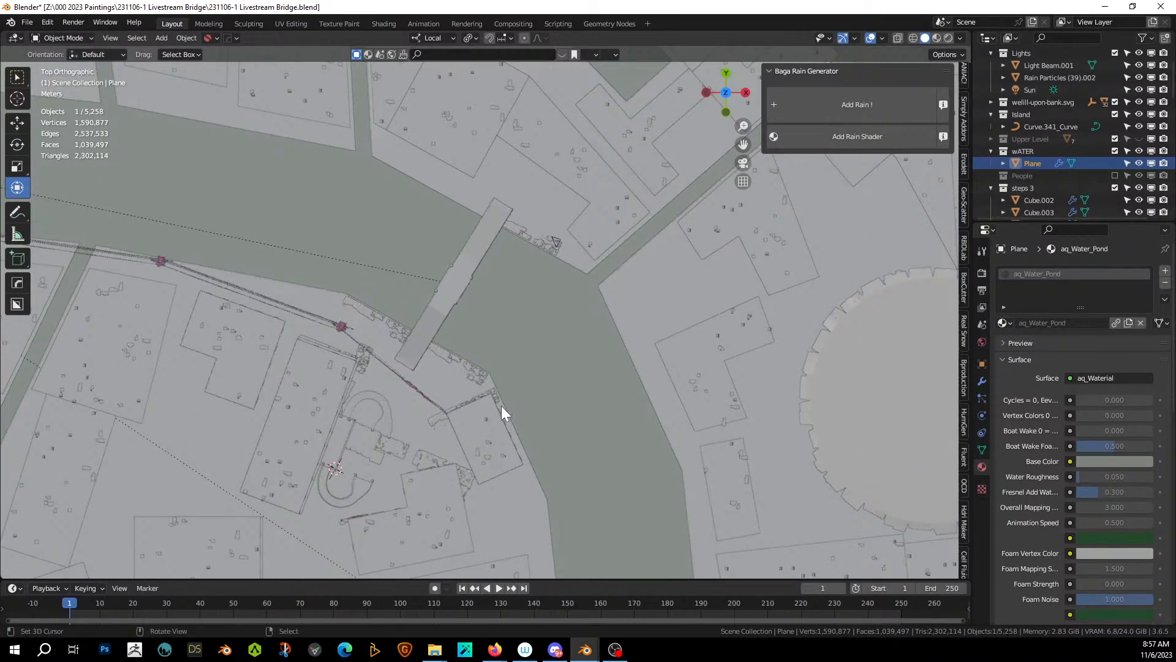
{"action": "key", "text": "Tab"}
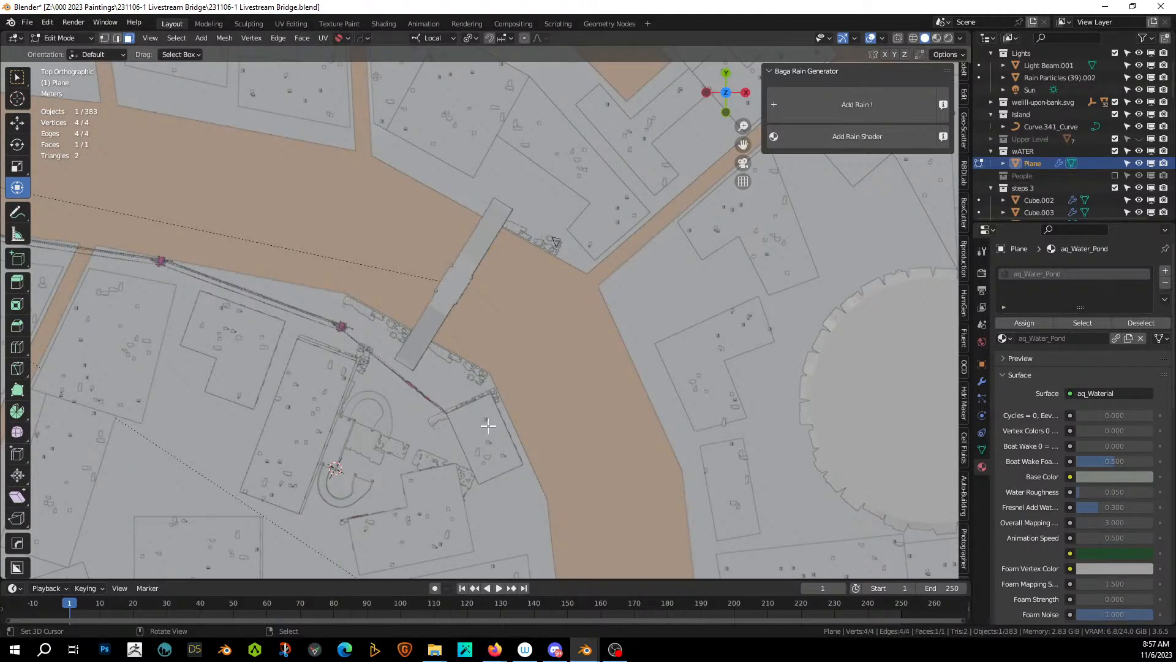
Knife-cut a closed outline into the water plane following both canal banks along the stretch that passes under the bridge.
{"action": "key", "text": "k"}
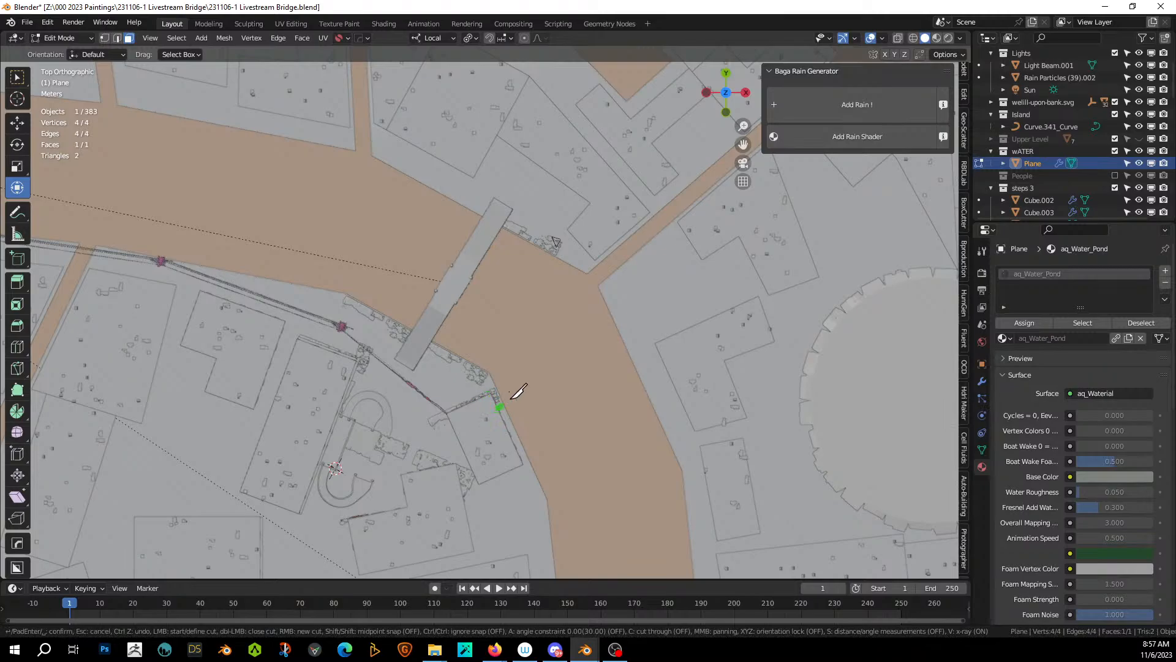
{"action": "left_click", "coordinate": [500, 407]}
{"action": "left_click", "coordinate": [636, 334]}
{"action": "left_click", "coordinate": [587, 264]}
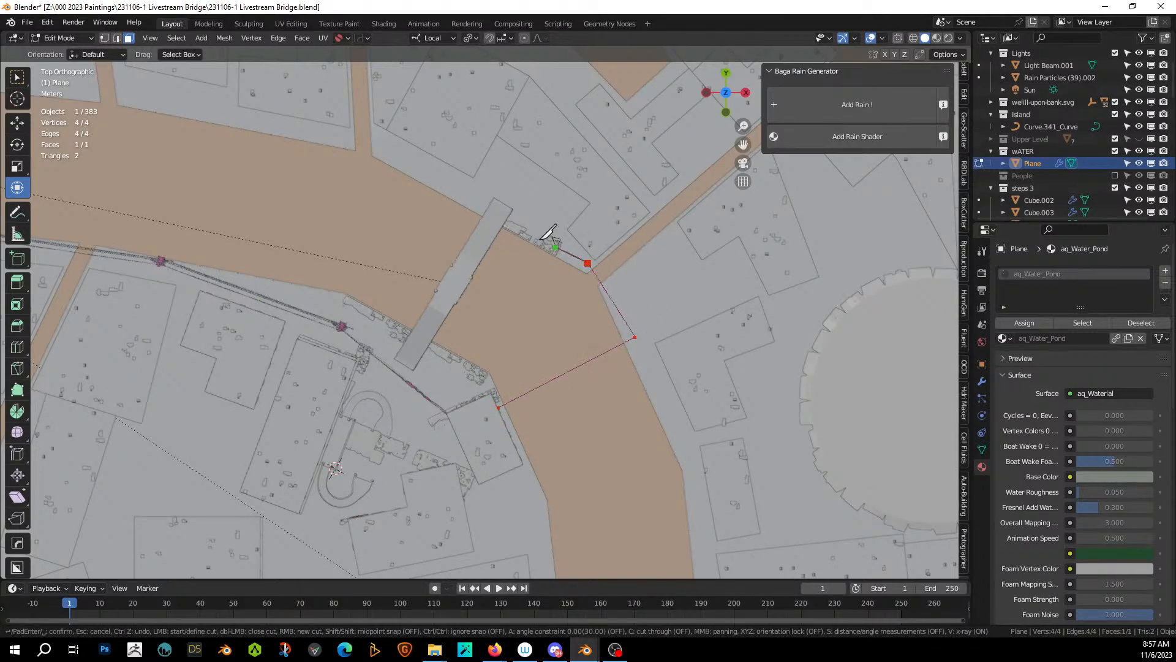
{"action": "left_click", "coordinate": [378, 148]}
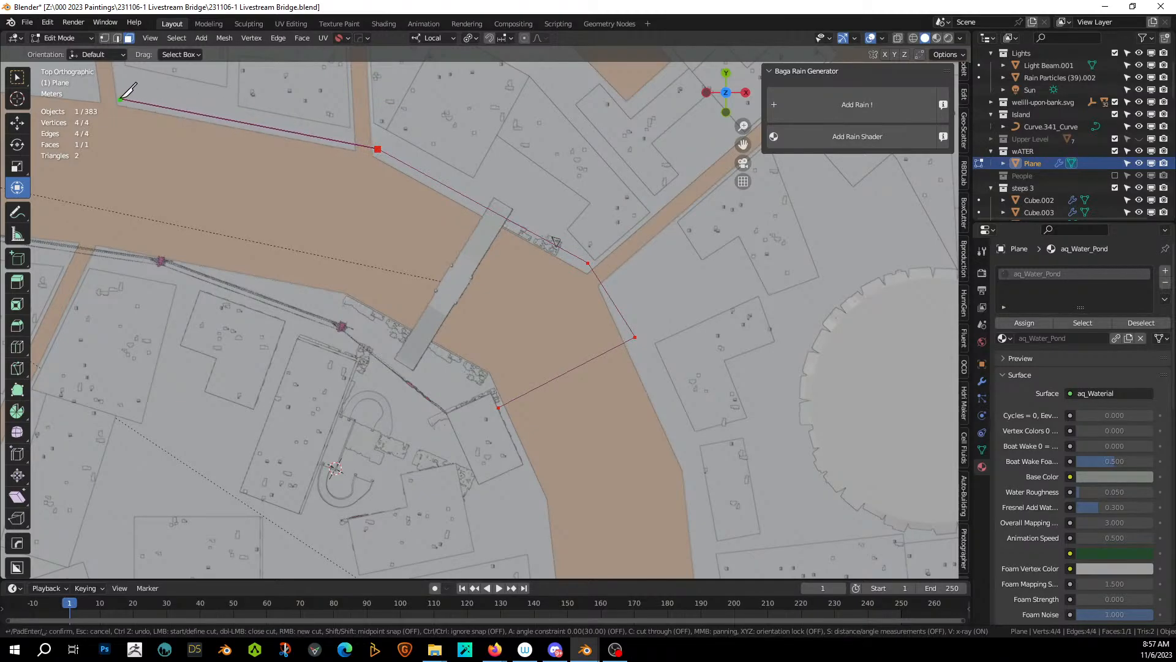
{"action": "left_click", "coordinate": [118, 99]}
{"action": "left_click", "coordinate": [97, 254]}
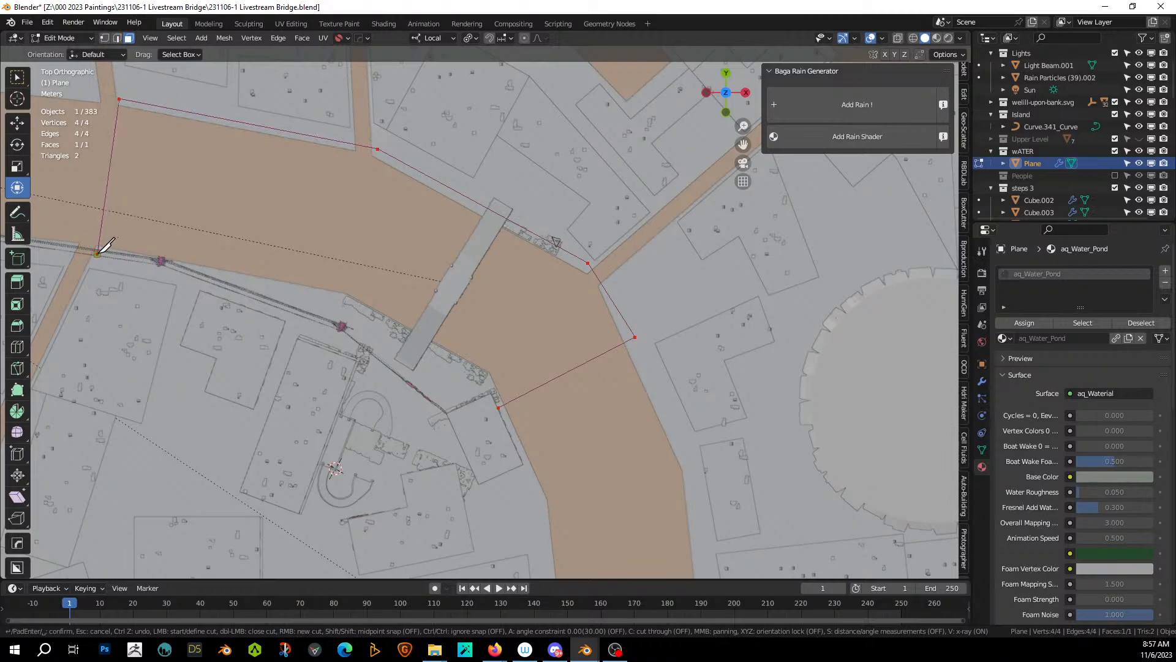
{"action": "left_click", "coordinate": [332, 298]}
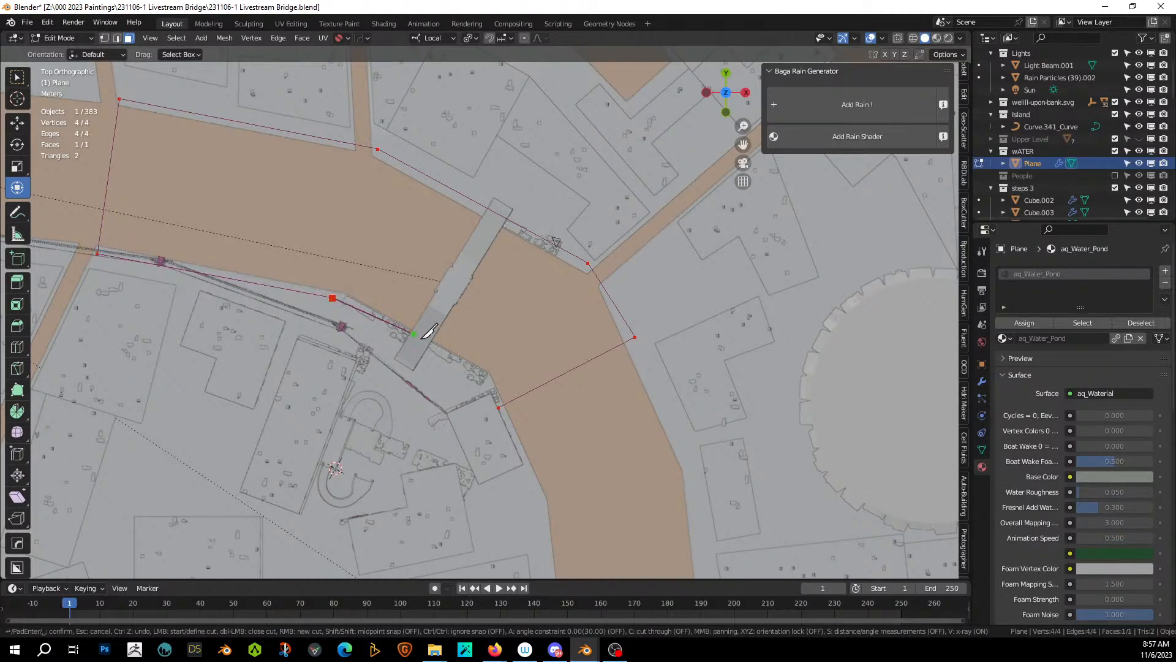
{"action": "left_click", "coordinate": [477, 375]}
{"action": "left_click", "coordinate": [498, 407]}
{"action": "key", "text": "Return"}
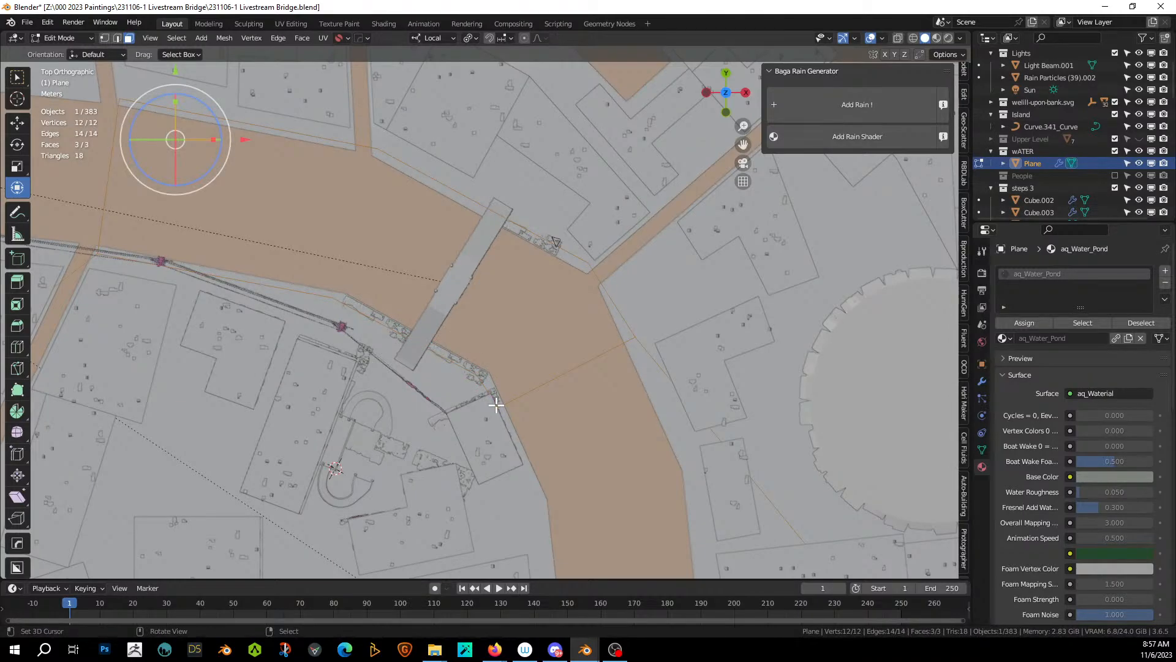
Select the cut-out water face under the bridge in camera view and save the file.
{"action": "key", "text": "KP_0"}
{"action": "left_click", "coordinate": [411, 458]}
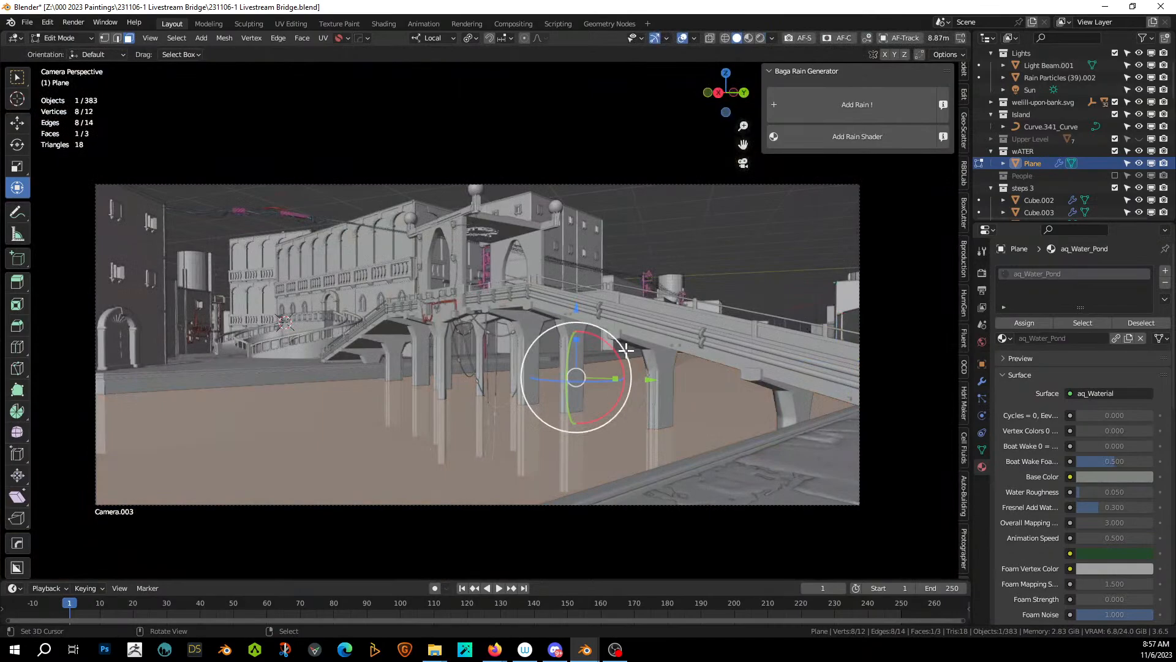
{"action": "key", "text": "ctrl+s"}
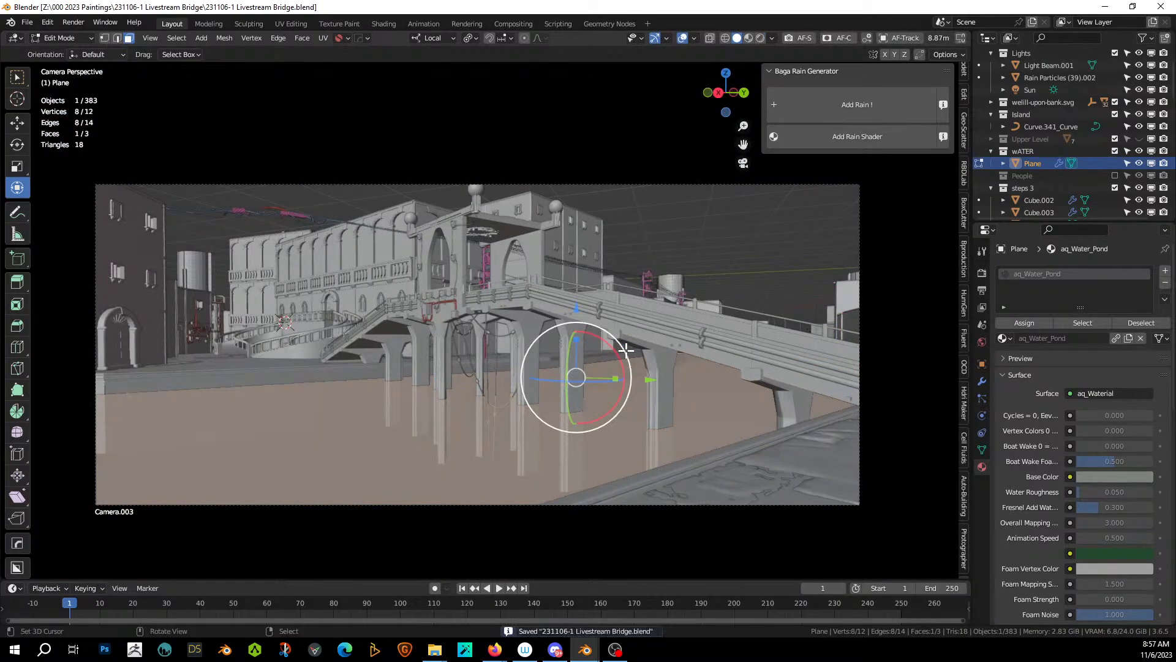
{"action": "left_click", "coordinate": [861, 102]}
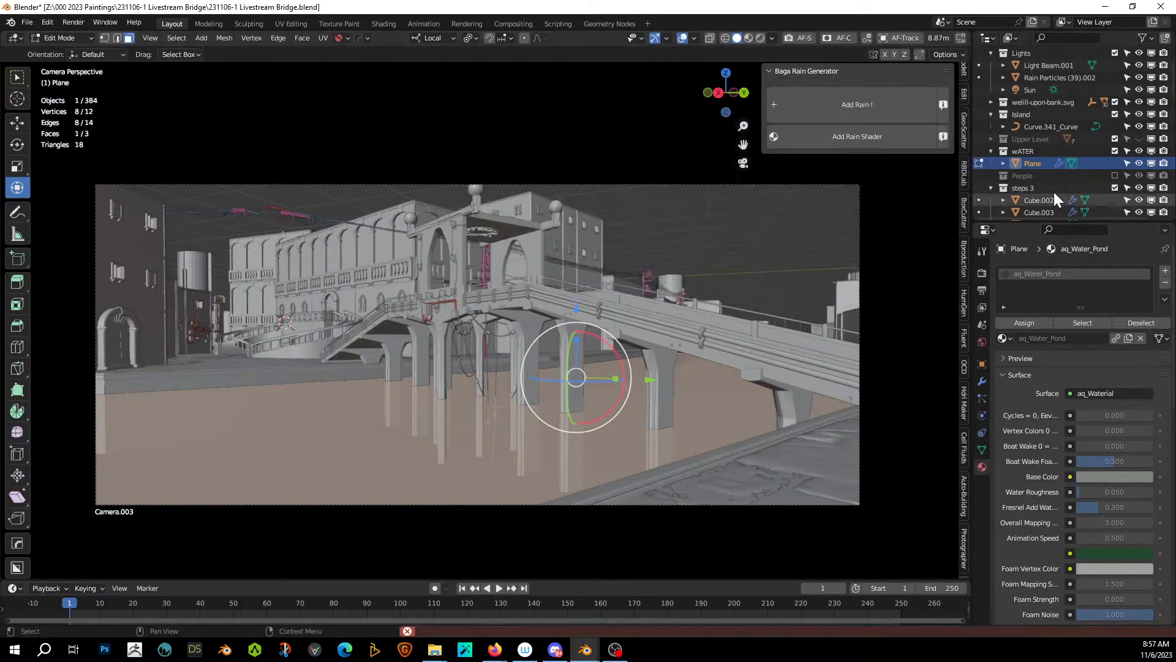
{"action": "scroll", "coordinate": [1060, 168], "scroll_direction": "down", "scroll_amount": 5}
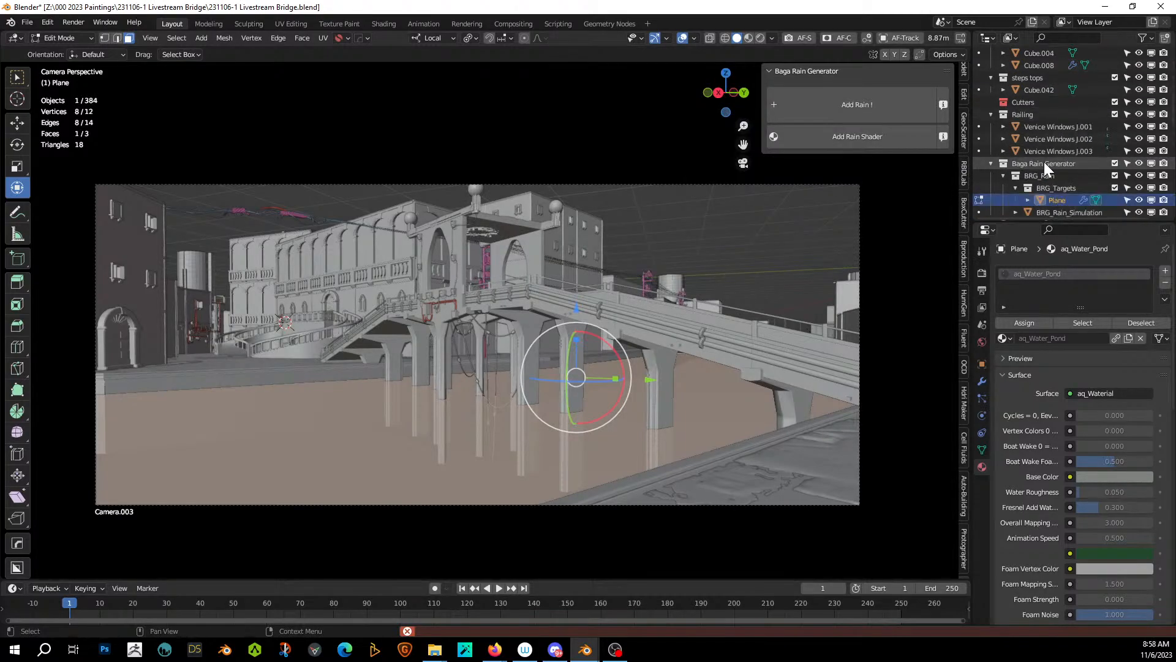
{"action": "right_click", "coordinate": [1044, 163]}
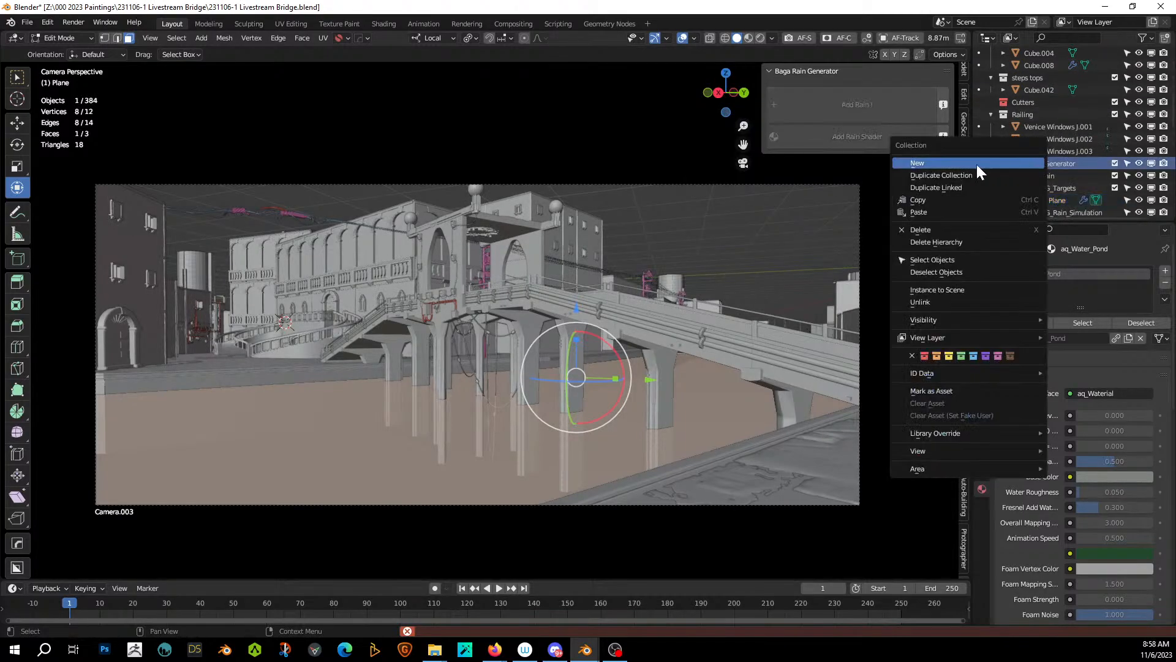
{"action": "left_click", "coordinate": [965, 241]}
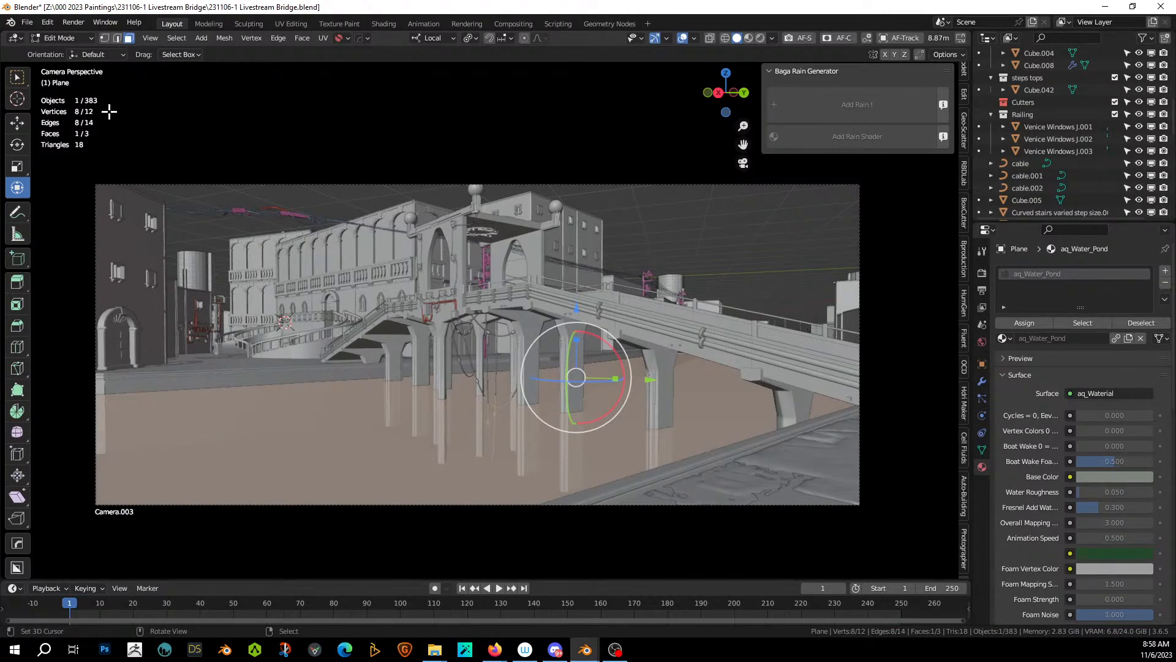
Separate the selected water face under the bridge into its own object and return to object mode.
{"action": "key", "text": "Tab"}
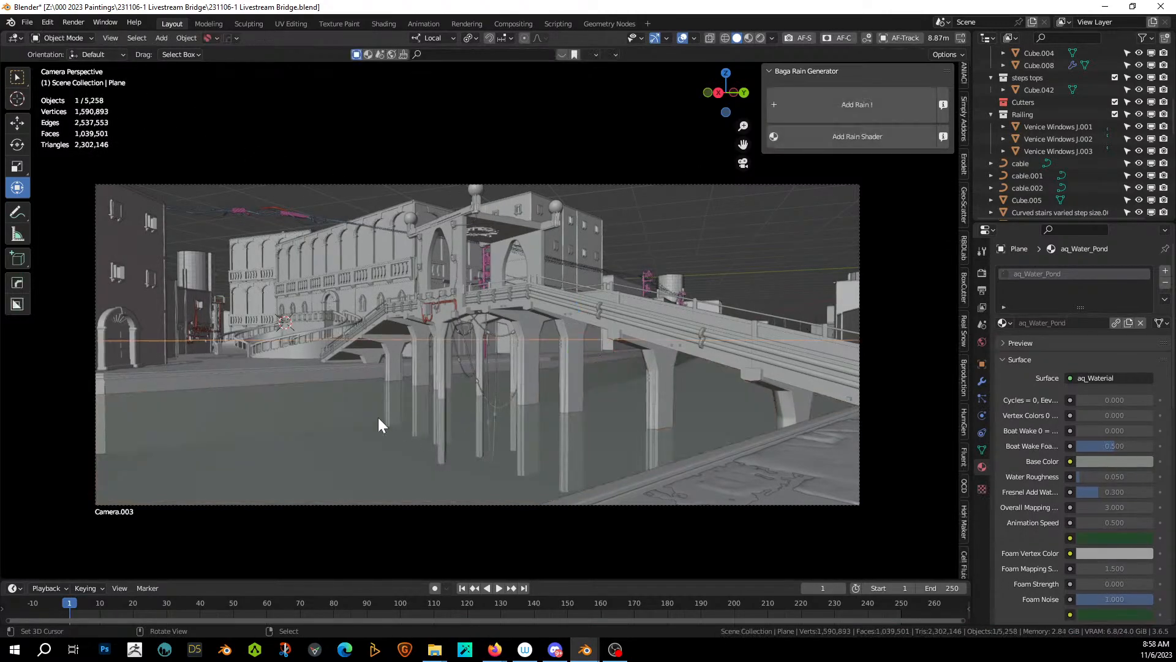
{"action": "key", "text": "Tab"}
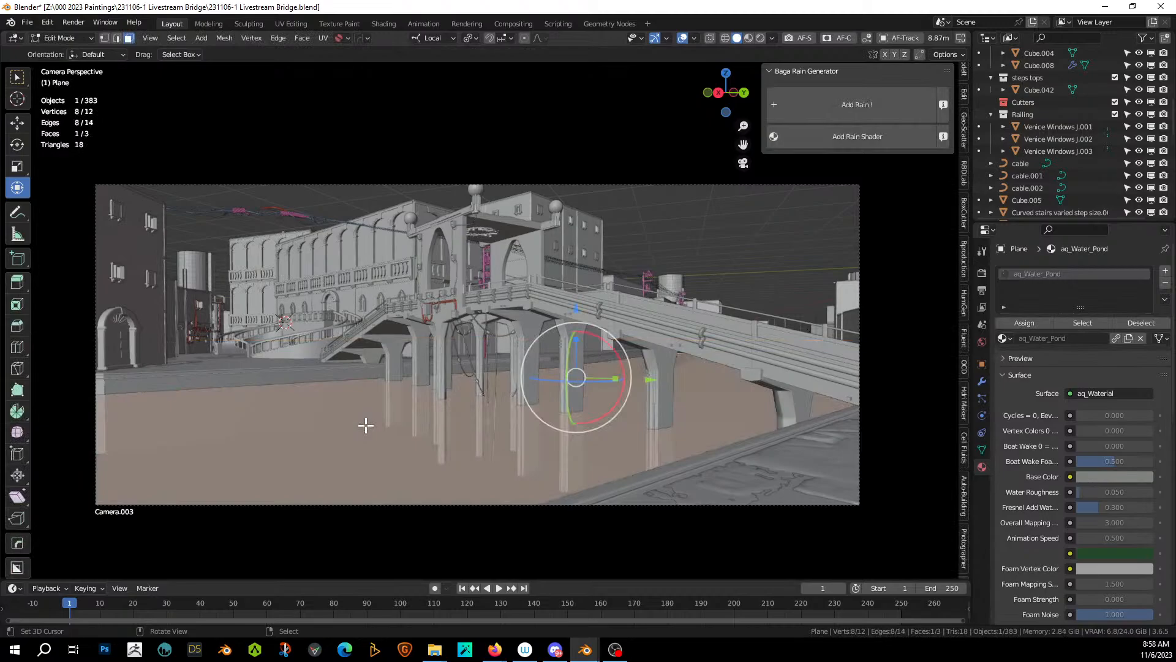
{"action": "key", "text": "p"}
{"action": "left_click", "coordinate": [366, 426]}
{"action": "key", "text": "Tab"}
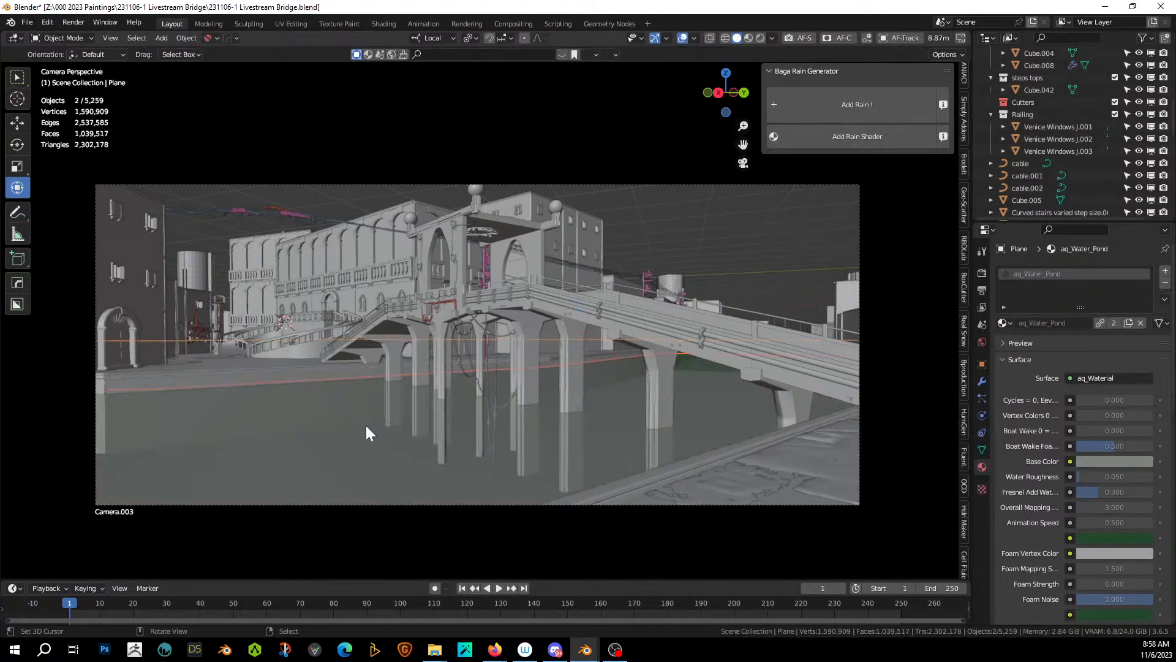
Add rain with Baga Rain Generator to the separated water piece under the bridge.
{"action": "left_click", "coordinate": [336, 432]}
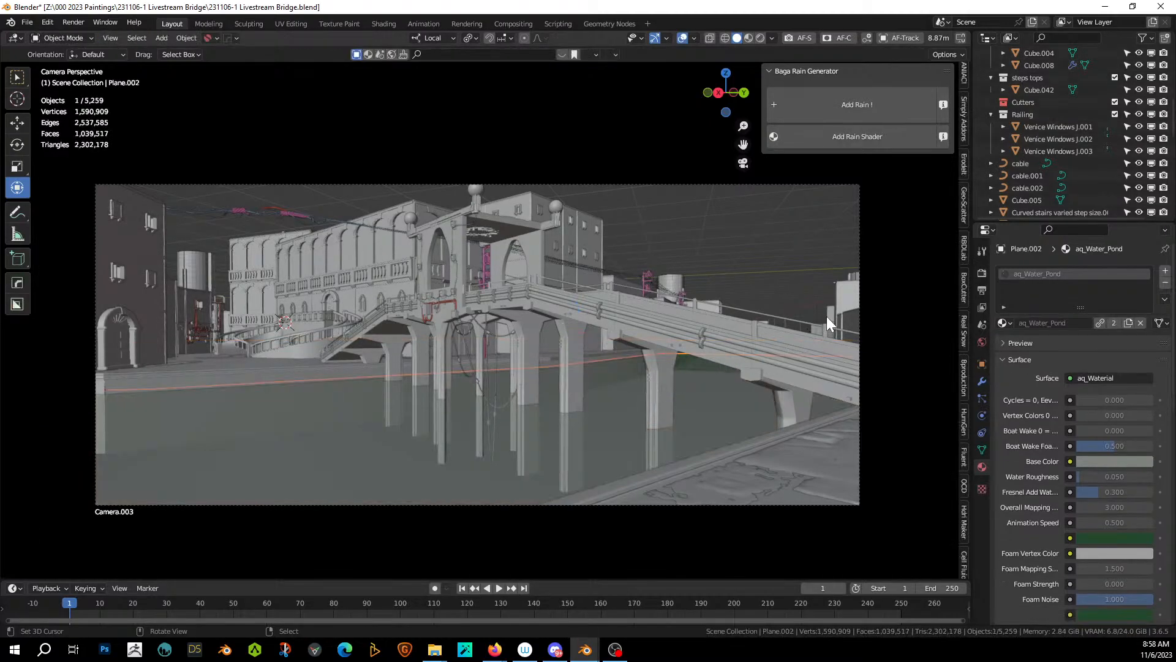
{"action": "left_click", "coordinate": [859, 103]}
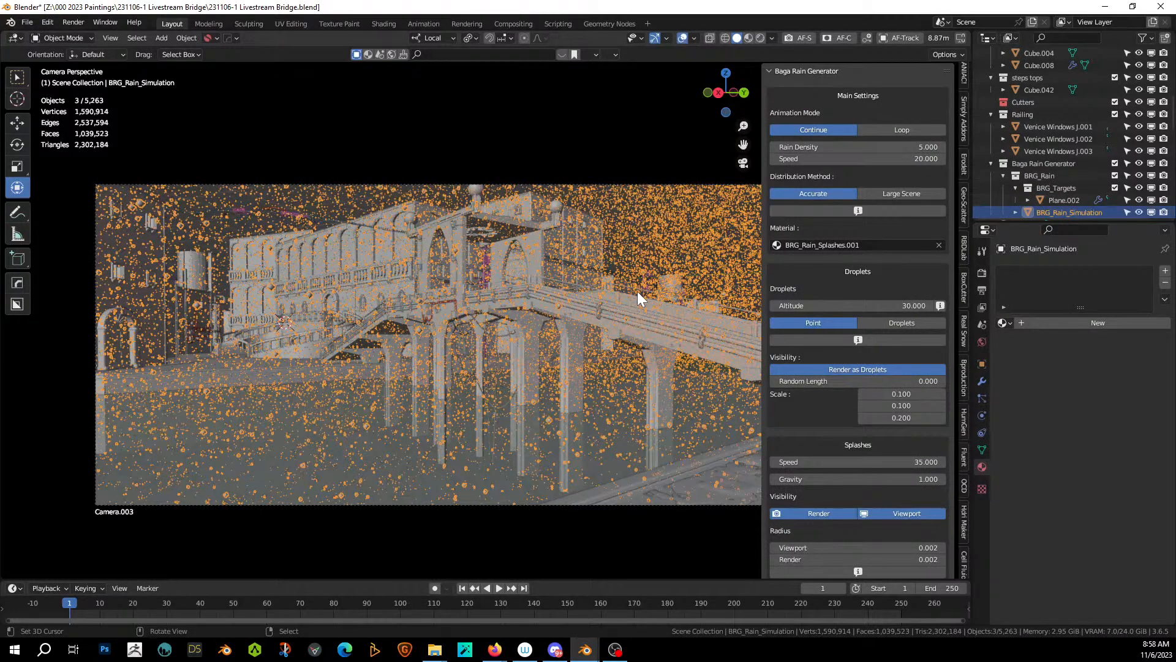
{"action": "middle_click_drag", "start_coordinate": [465, 282], "coordinate": [519, 449]}
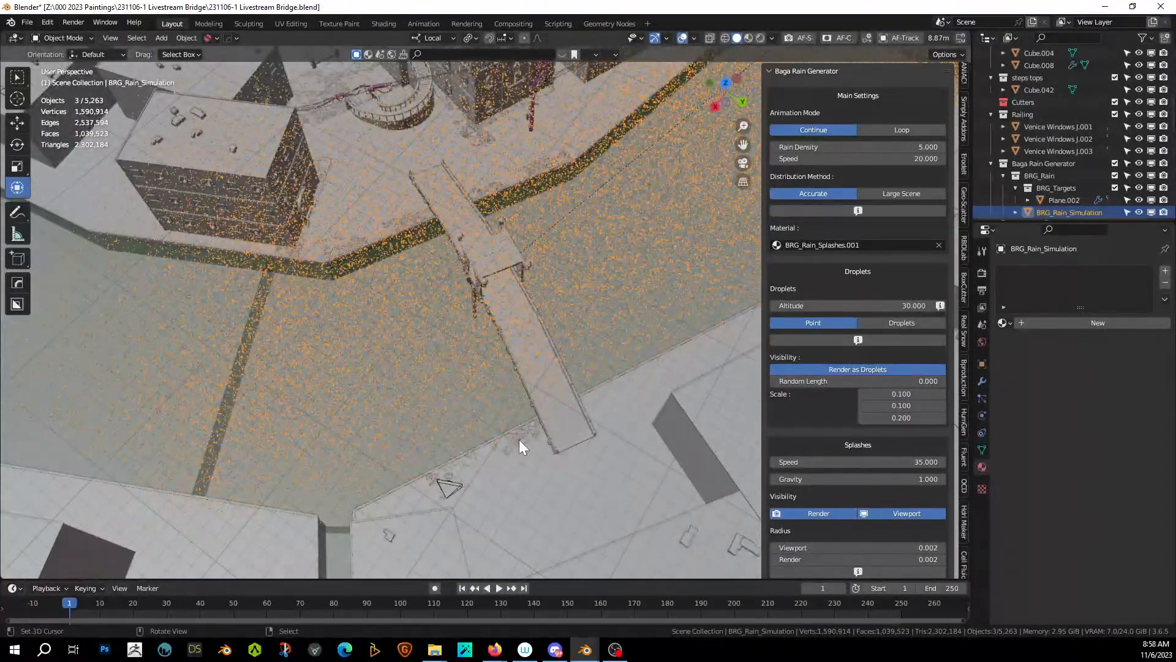
Select the alley ground strip beside the camera on the canal bank and hide the BRG_Rain_Simulation object.
{"action": "left_click", "coordinate": [510, 450]}
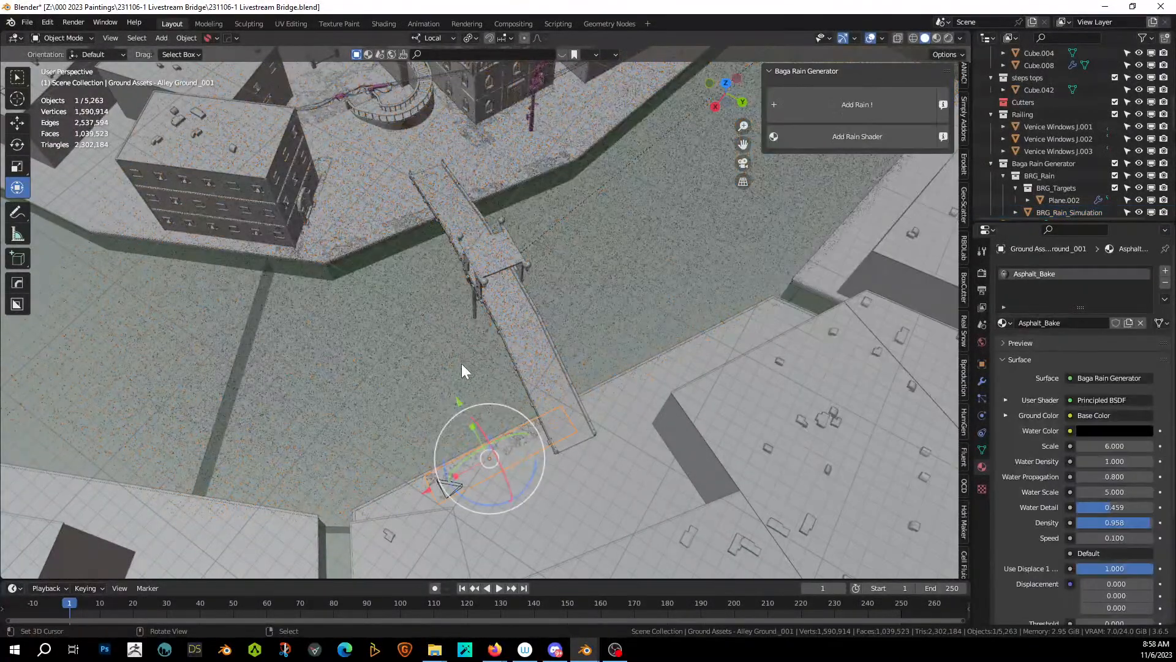
{"action": "middle_click_drag", "start_coordinate": [534, 349], "coordinate": [399, 386]}
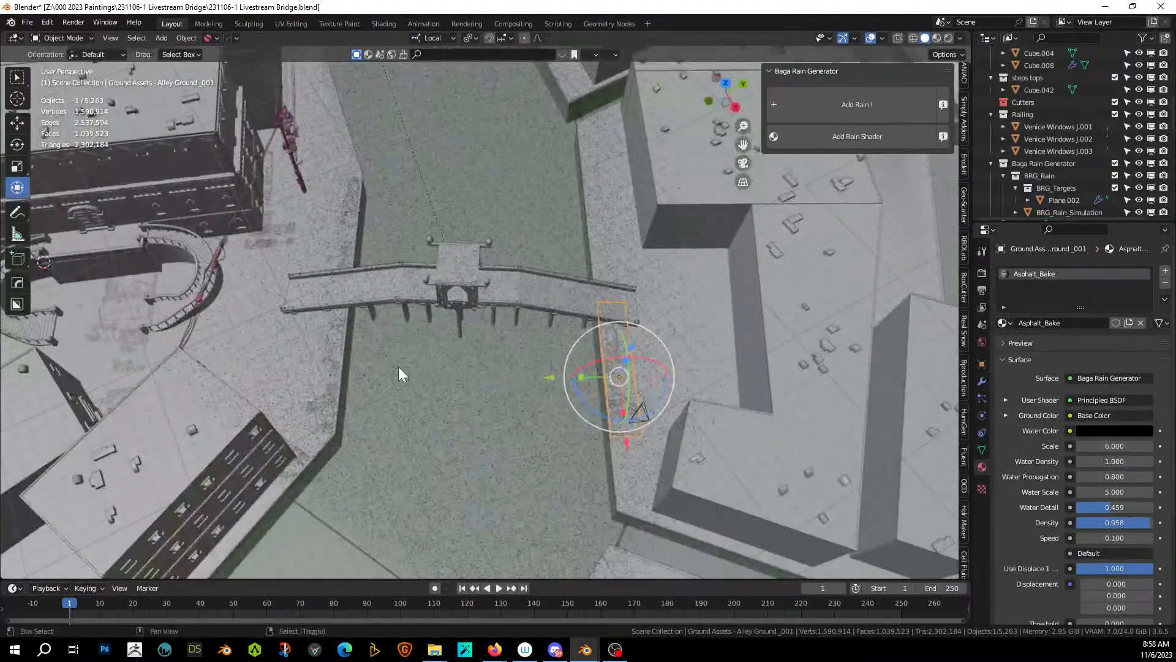
{"action": "scroll", "coordinate": [1125, 196], "scroll_direction": "down", "scroll_amount": 4}
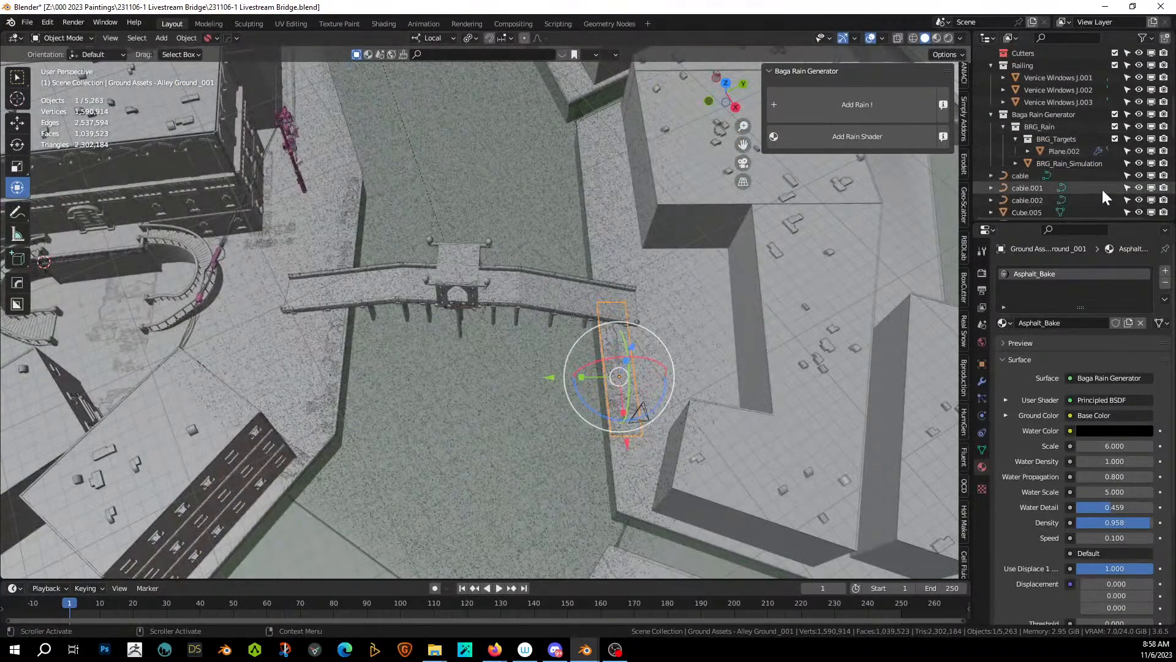
{"action": "left_click", "coordinate": [1138, 163]}
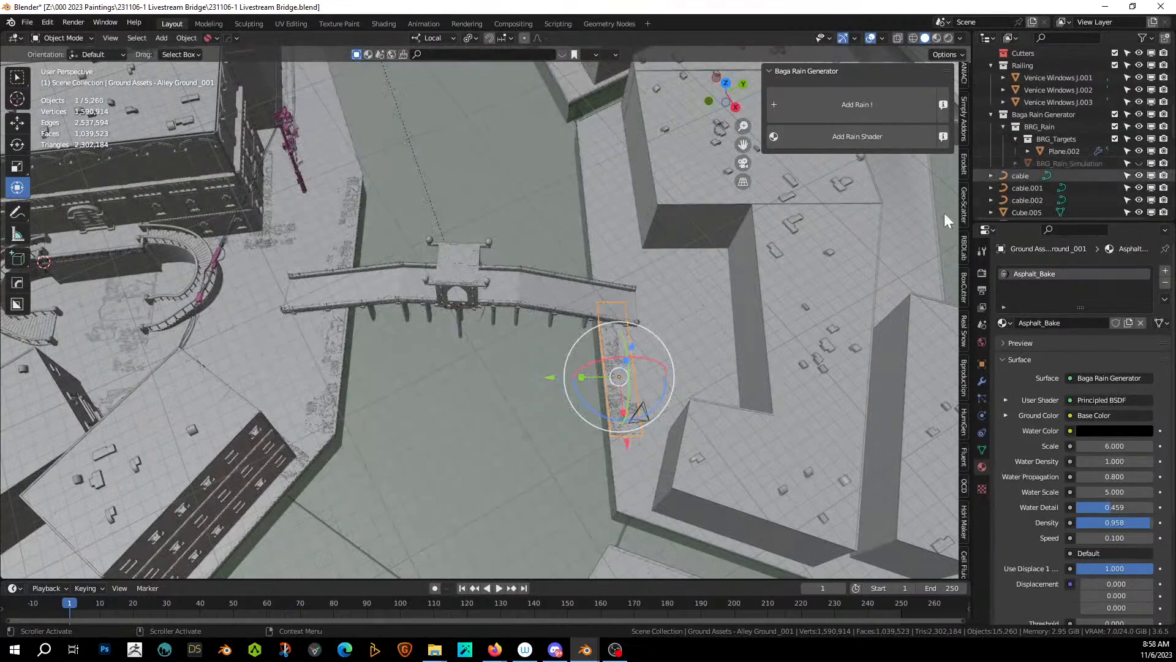
Add the remaining alley ground strips across the canal to the selection, move them all into the BRG_Targets collection and save the file.
{"action": "left_click", "coordinate": [331, 400], "text": "shift"}
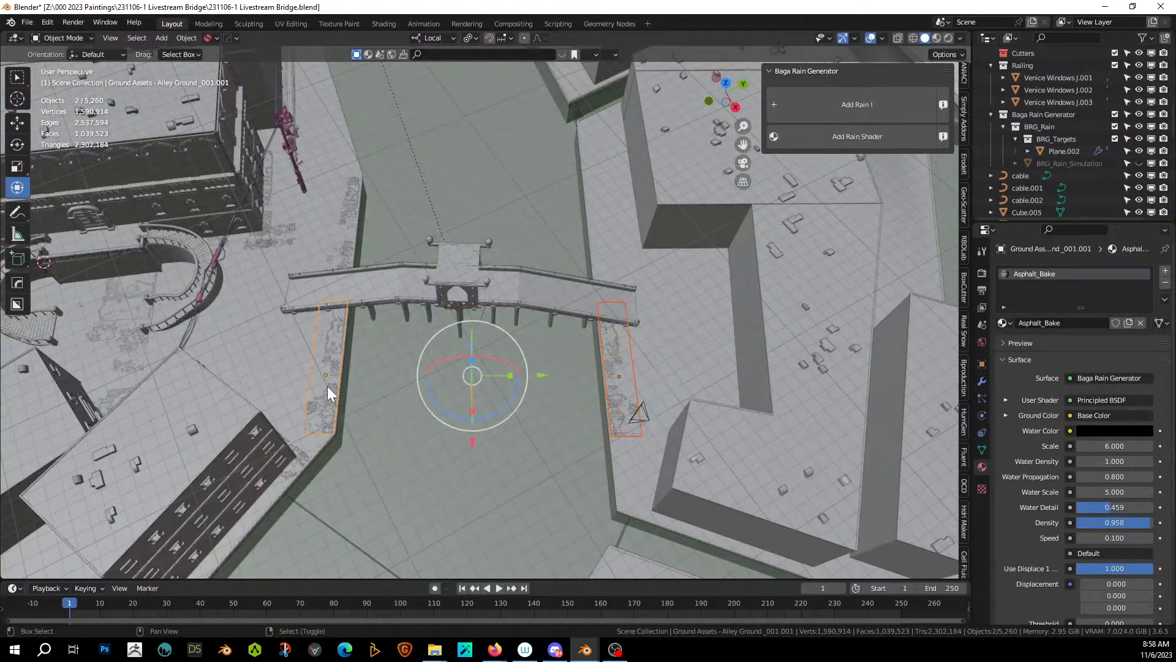
{"action": "left_click", "coordinate": [351, 209], "text": "shift"}
{"action": "left_click", "coordinate": [277, 235], "text": "shift"}
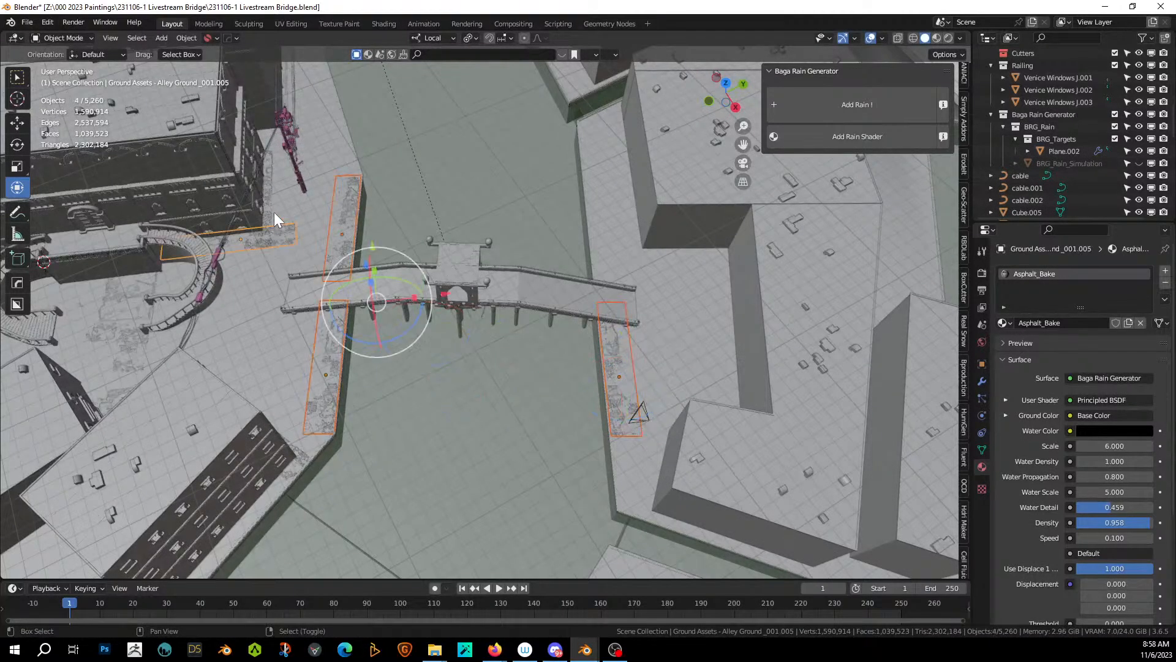
{"action": "left_click", "coordinate": [263, 222], "text": "shift"}
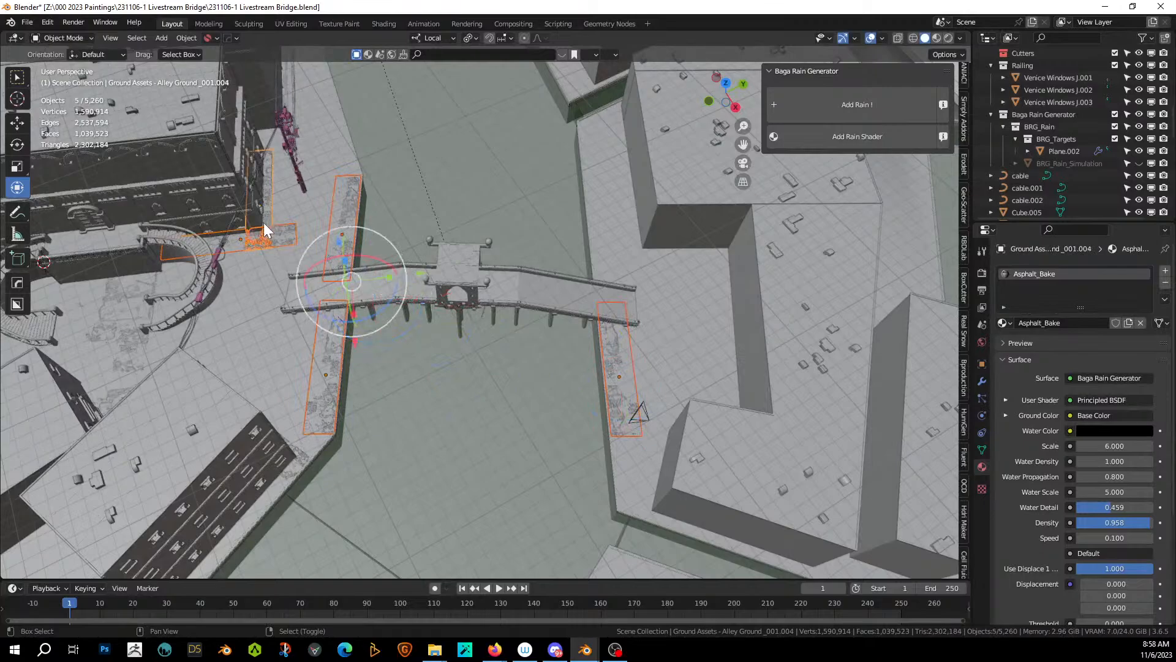
{"action": "left_click", "coordinate": [126, 317], "text": "shift"}
{"action": "middle_click_drag", "start_coordinate": [171, 336], "coordinate": [388, 381]}
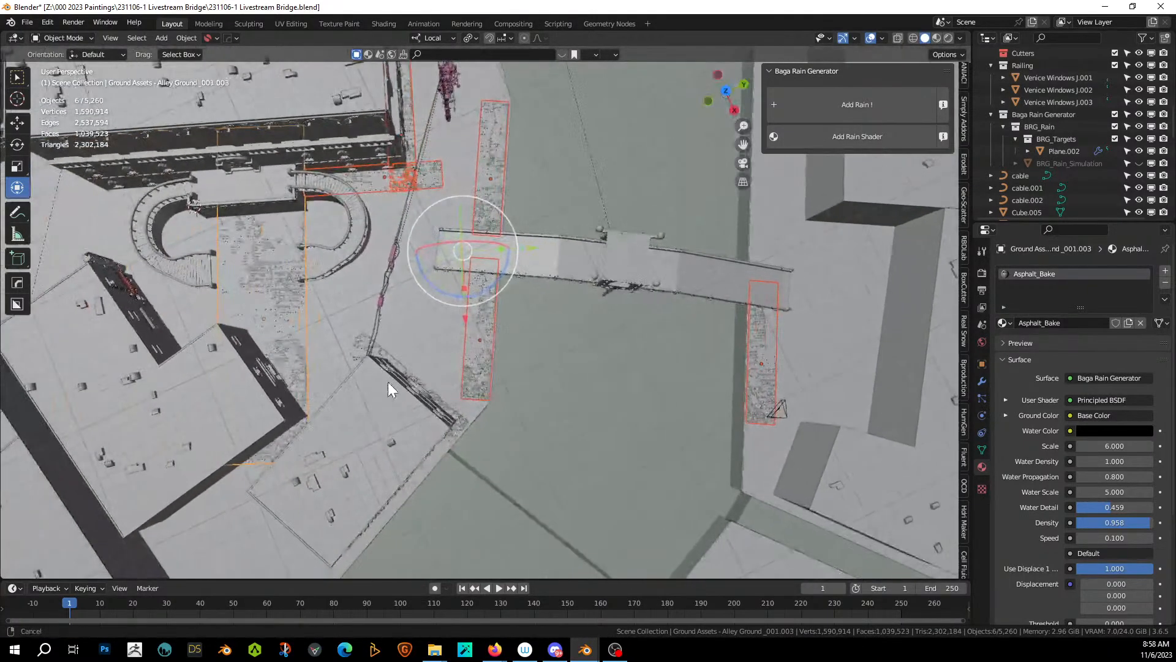
{"action": "left_click", "coordinate": [362, 337], "text": "shift"}
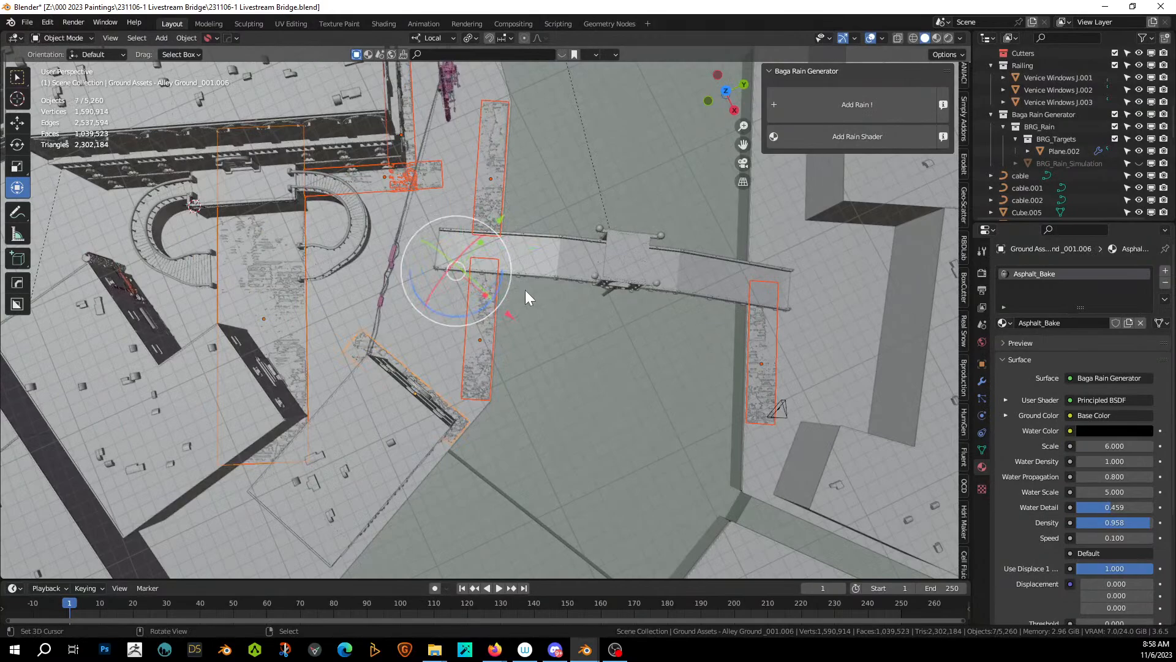
{"action": "key", "text": "m"}
{"action": "mouse_move", "coordinate": [514, 470]}
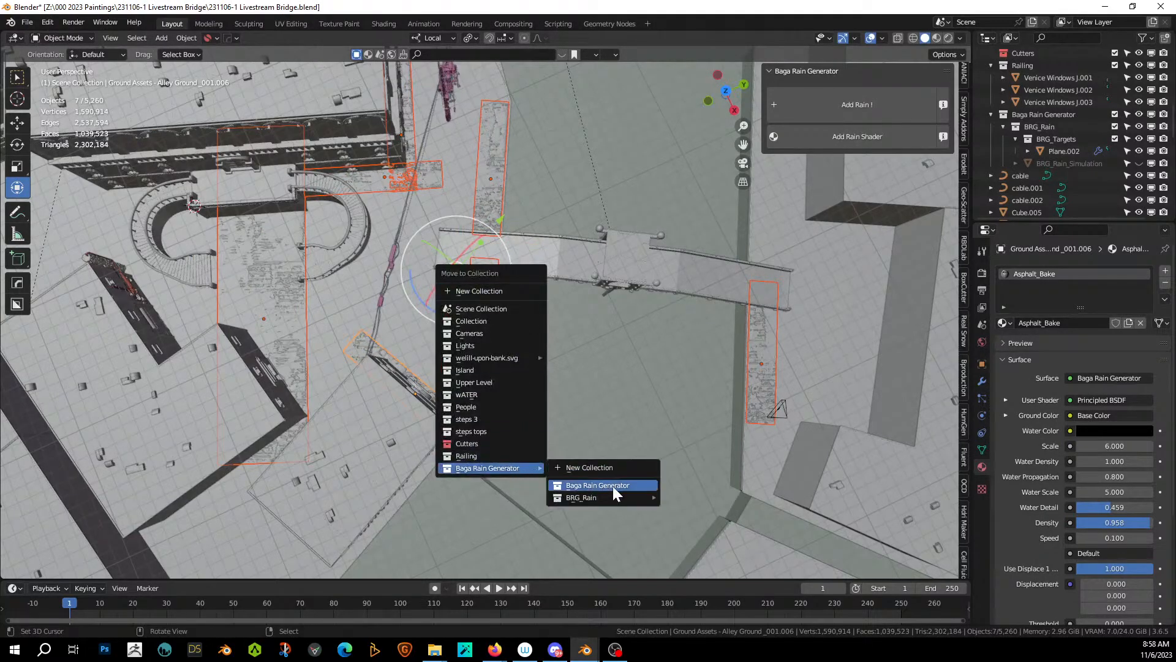
{"action": "mouse_move", "coordinate": [627, 496]}
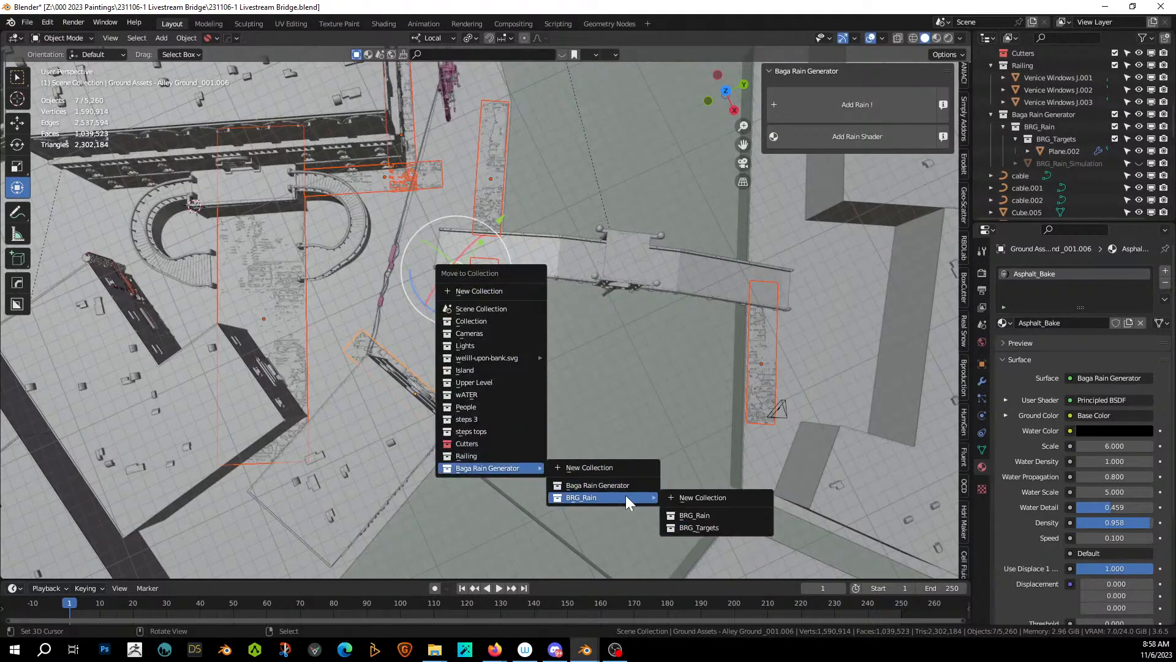
{"action": "left_click", "coordinate": [741, 527]}
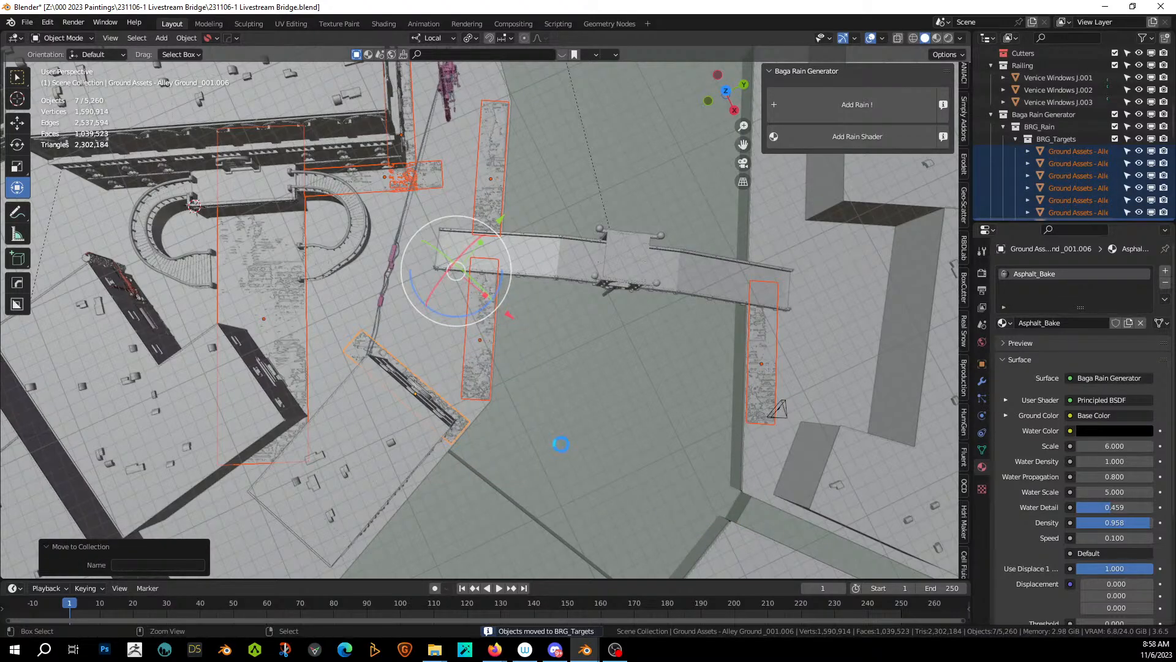
{"action": "key", "text": "ctrl+s"}
Move the bridge object into the BRG_Targets collection.
{"action": "left_click", "coordinate": [532, 249]}
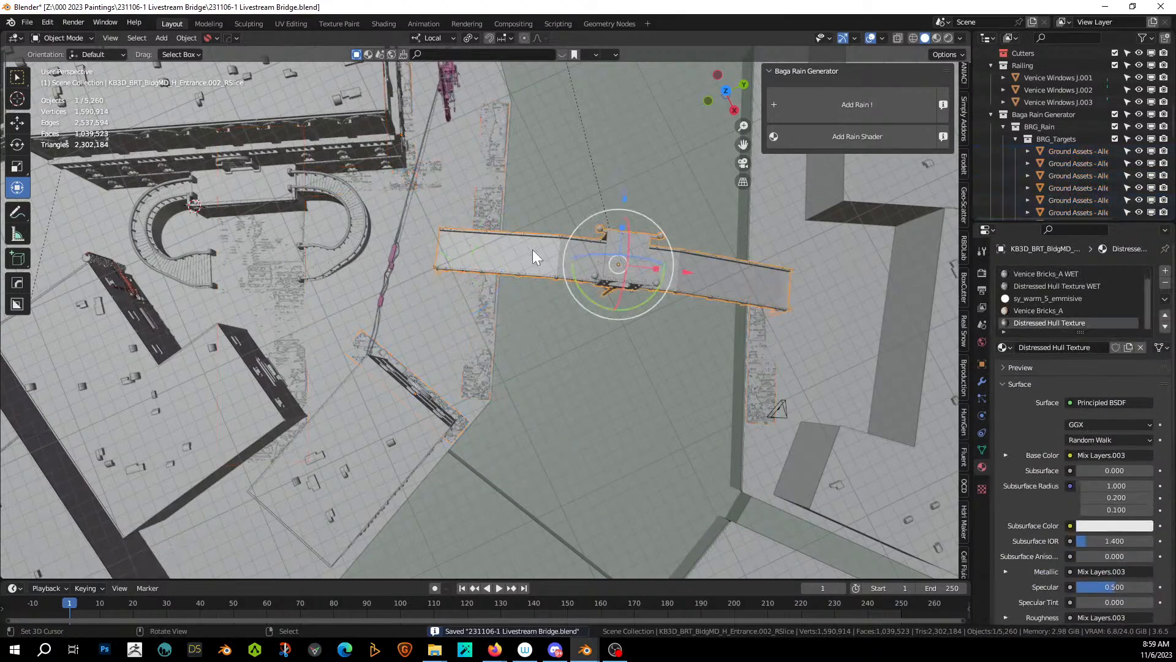
{"action": "key", "text": "m"}
{"action": "mouse_move", "coordinate": [532, 249]}
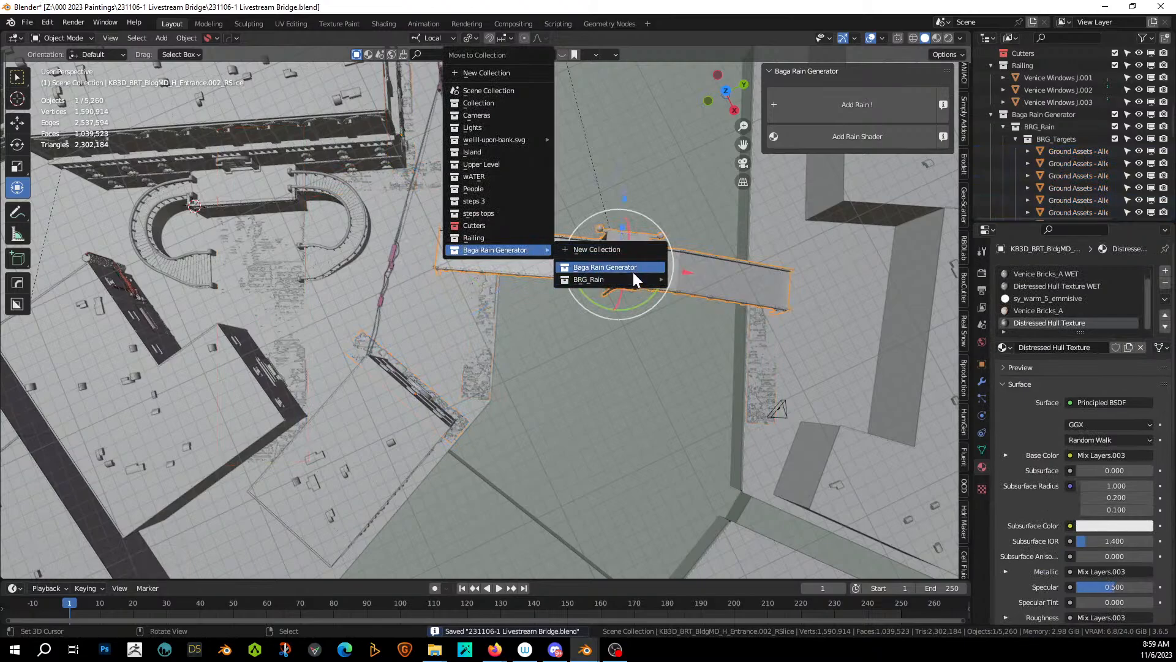
{"action": "mouse_move", "coordinate": [635, 281]}
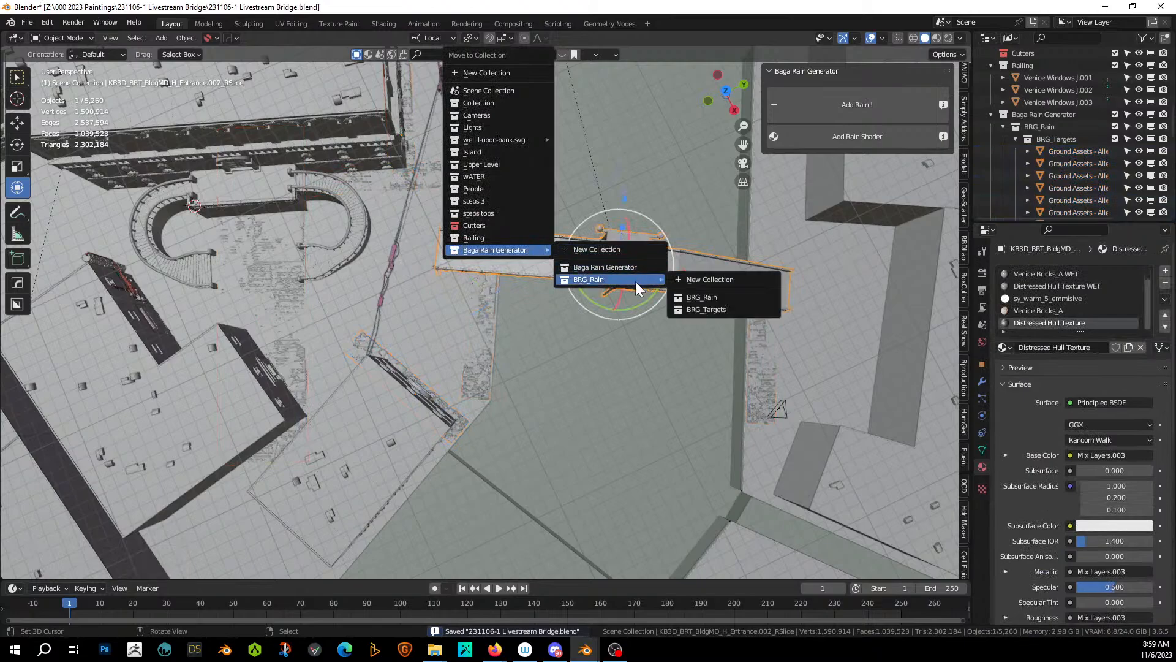
{"action": "left_click", "coordinate": [725, 310]}
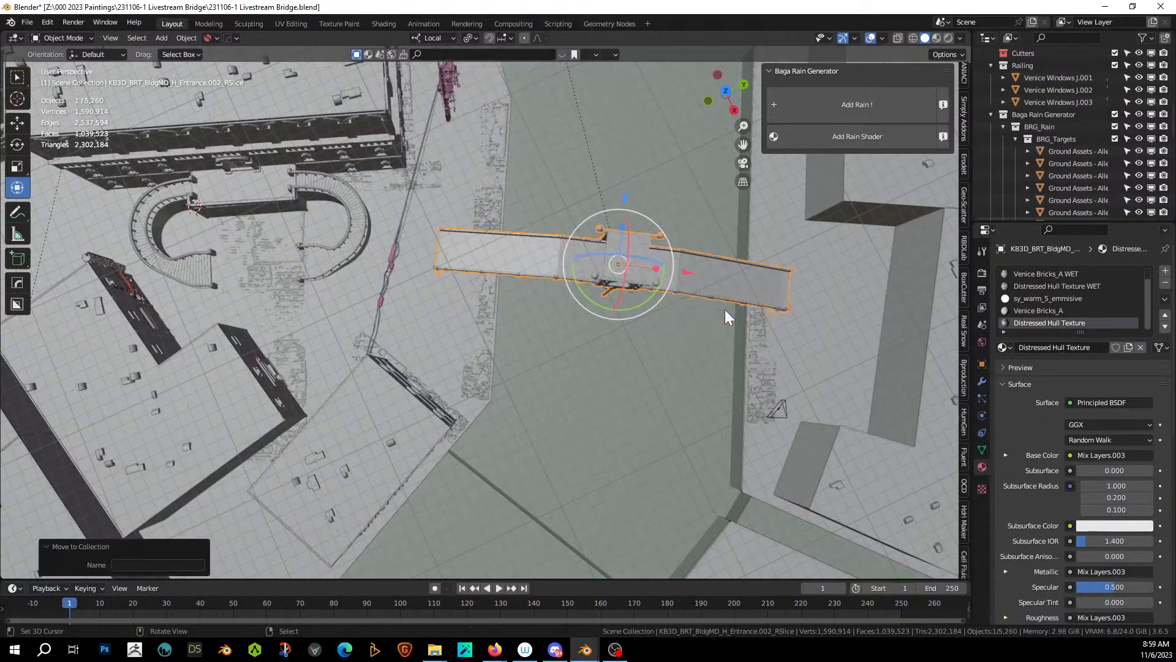
Move both curved staircases and the landing between them into the BRG_Targets collection and save the file.
{"action": "left_click", "coordinate": [350, 193]}
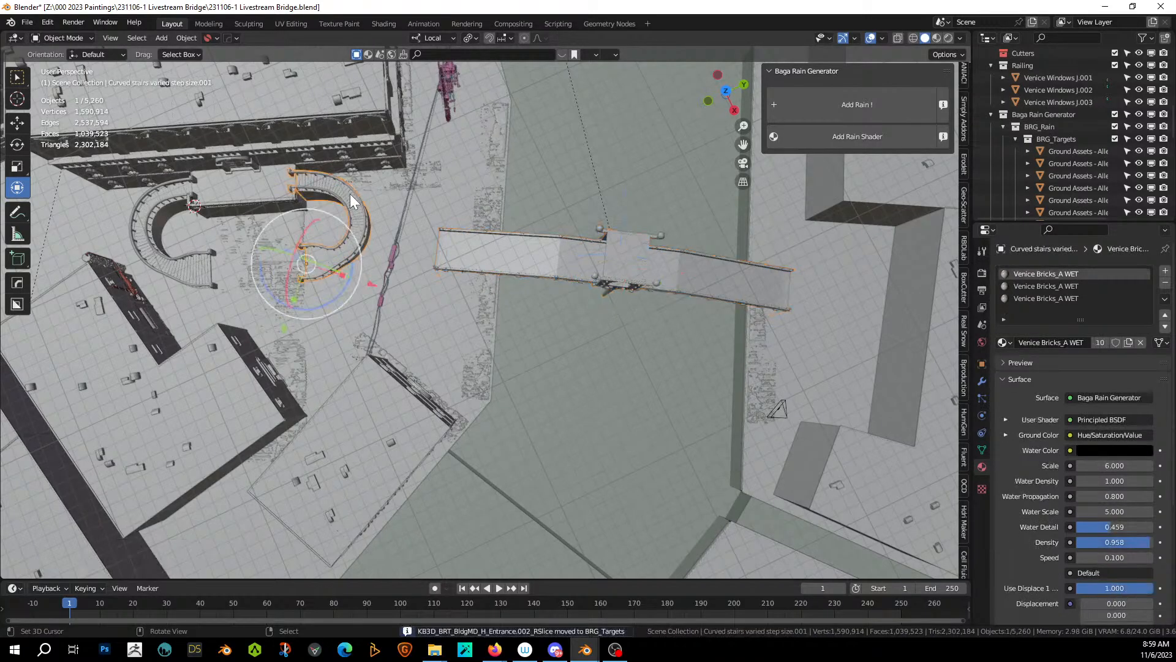
{"action": "left_click", "coordinate": [168, 193], "text": "shift"}
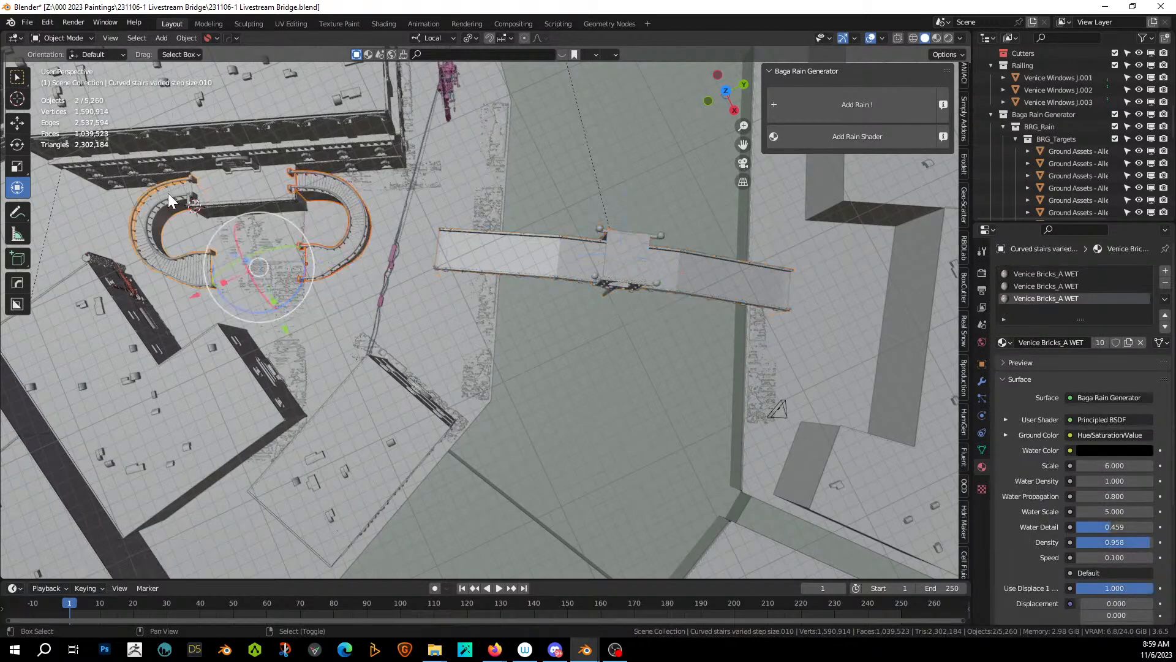
{"action": "left_click", "coordinate": [234, 189], "text": "shift"}
{"action": "key", "text": "m"}
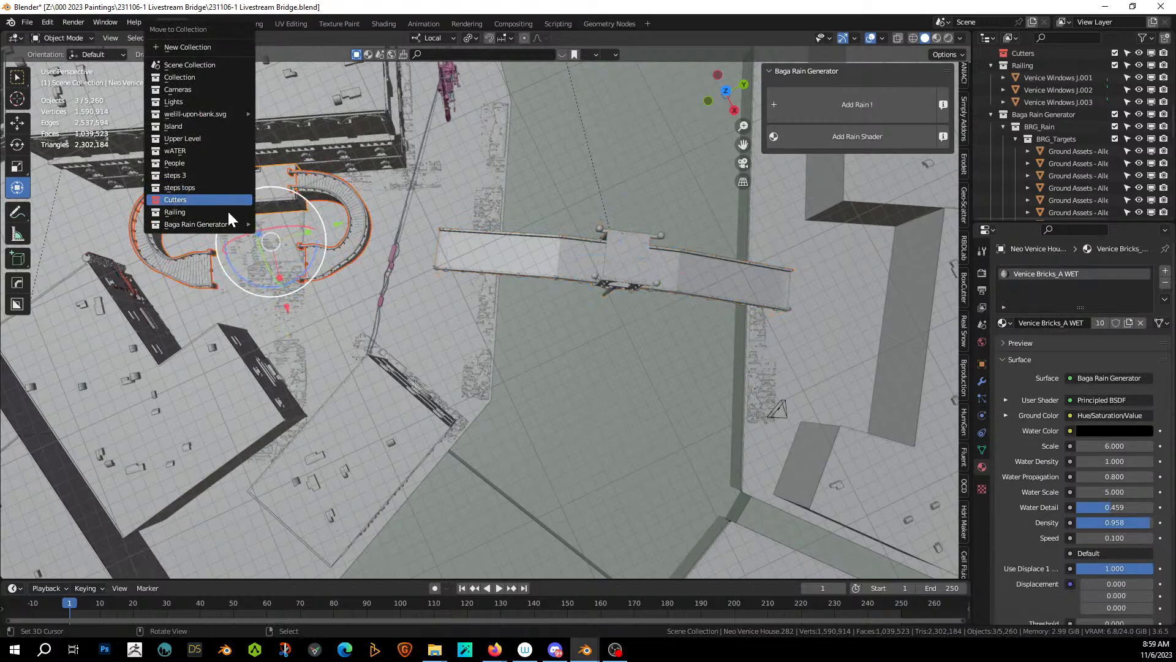
{"action": "mouse_move", "coordinate": [224, 224]}
{"action": "mouse_move", "coordinate": [326, 252]}
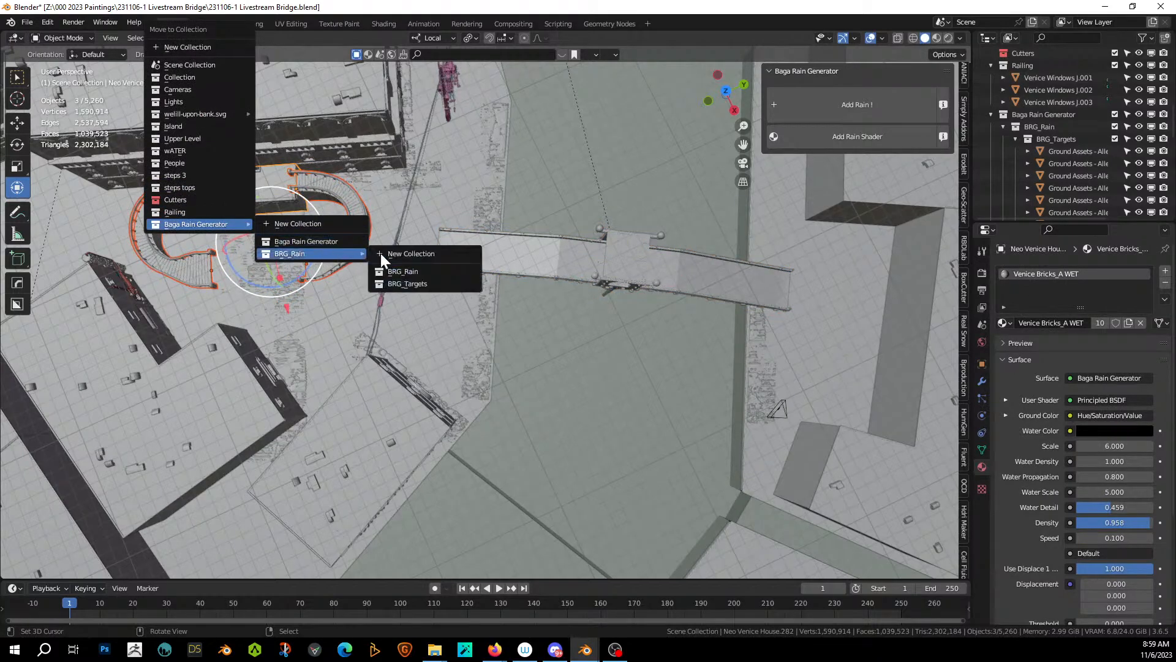
{"action": "left_click", "coordinate": [422, 282]}
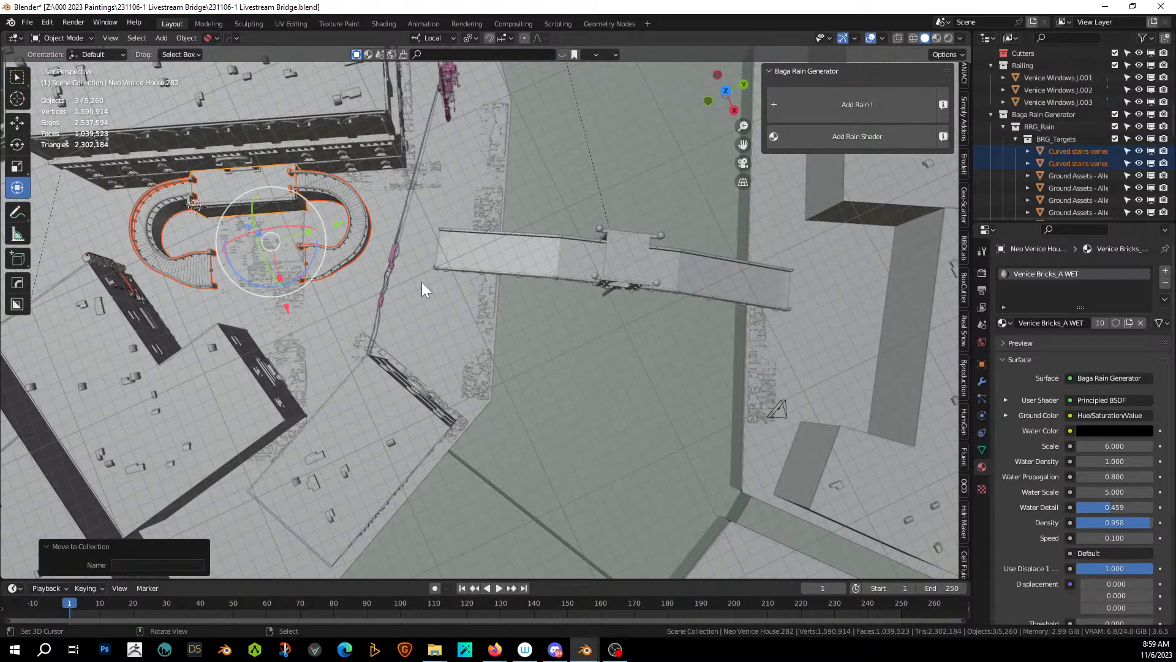
{"action": "key", "text": "ctrl+s"}
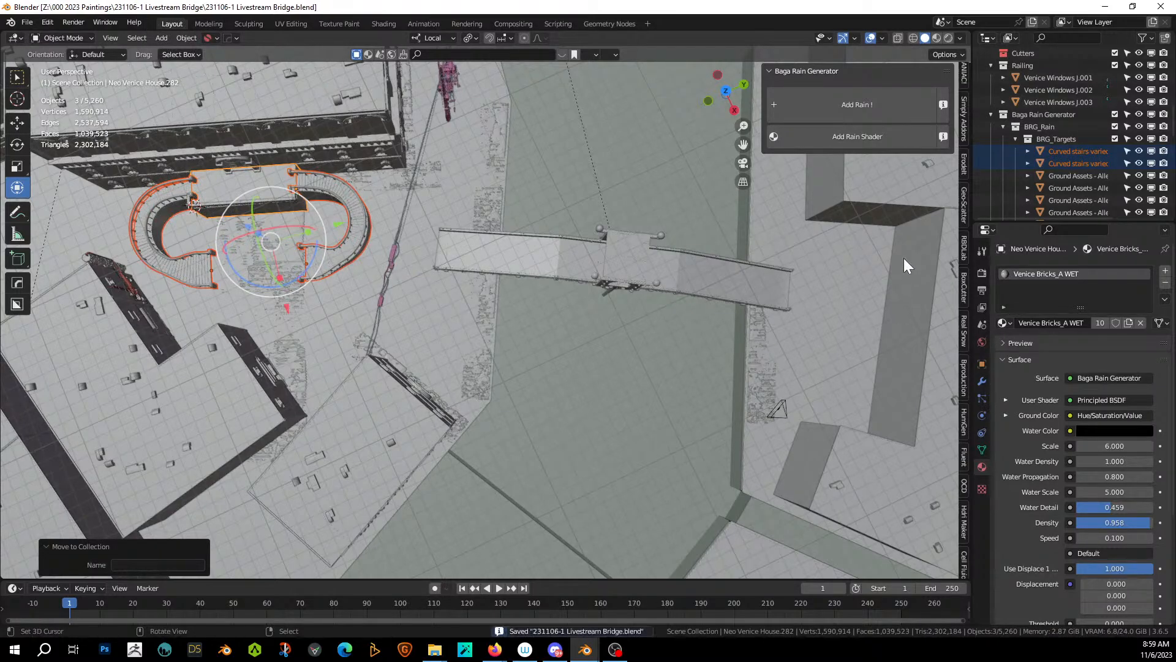
Show the BRG_Rain_Simulation object again and return to the camera view.
{"action": "scroll", "coordinate": [1105, 157], "scroll_direction": "down", "scroll_amount": 5}
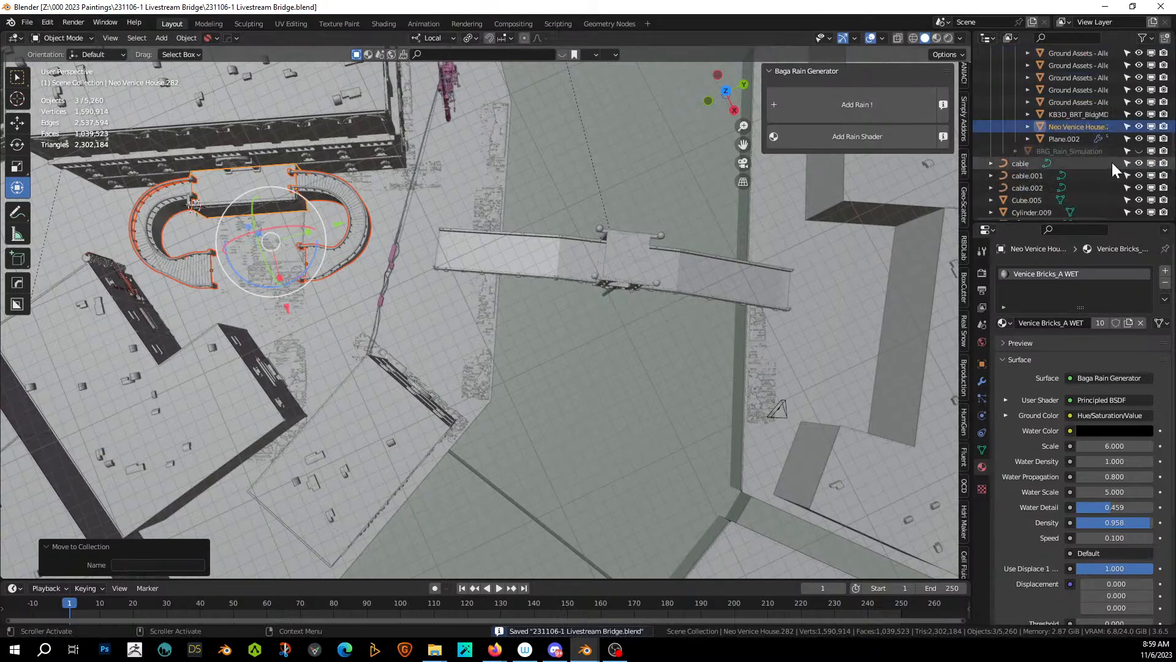
{"action": "left_click", "coordinate": [1140, 150]}
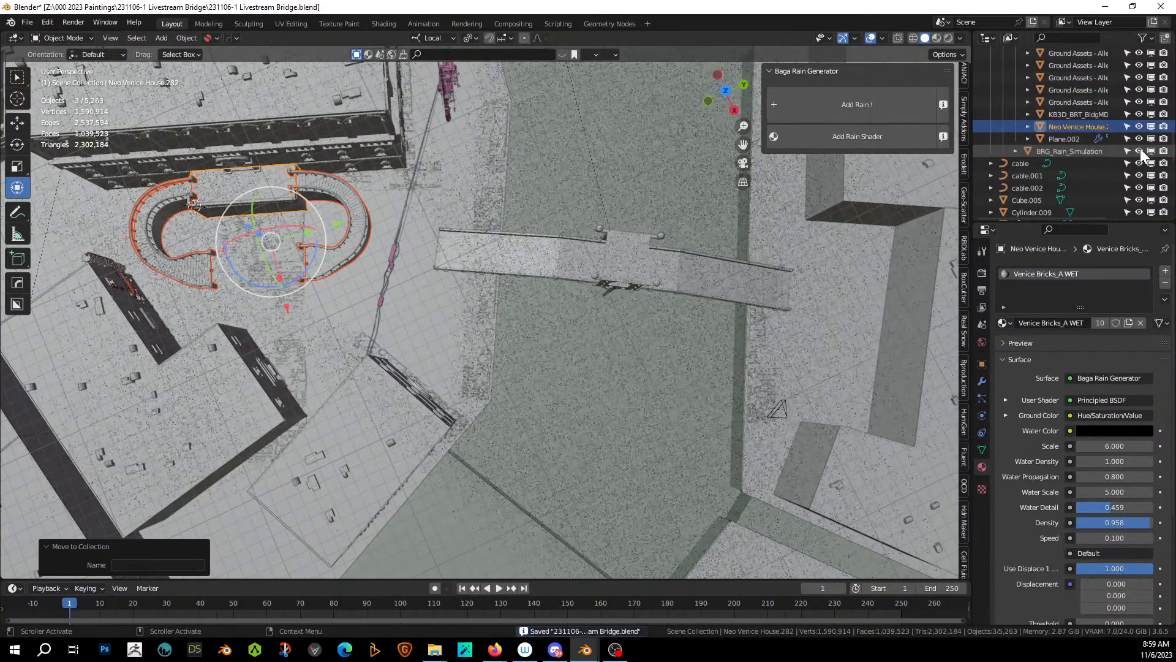
{"action": "middle_click_drag", "start_coordinate": [554, 399], "coordinate": [466, 314]}
{"action": "key", "text": "KP_0"}
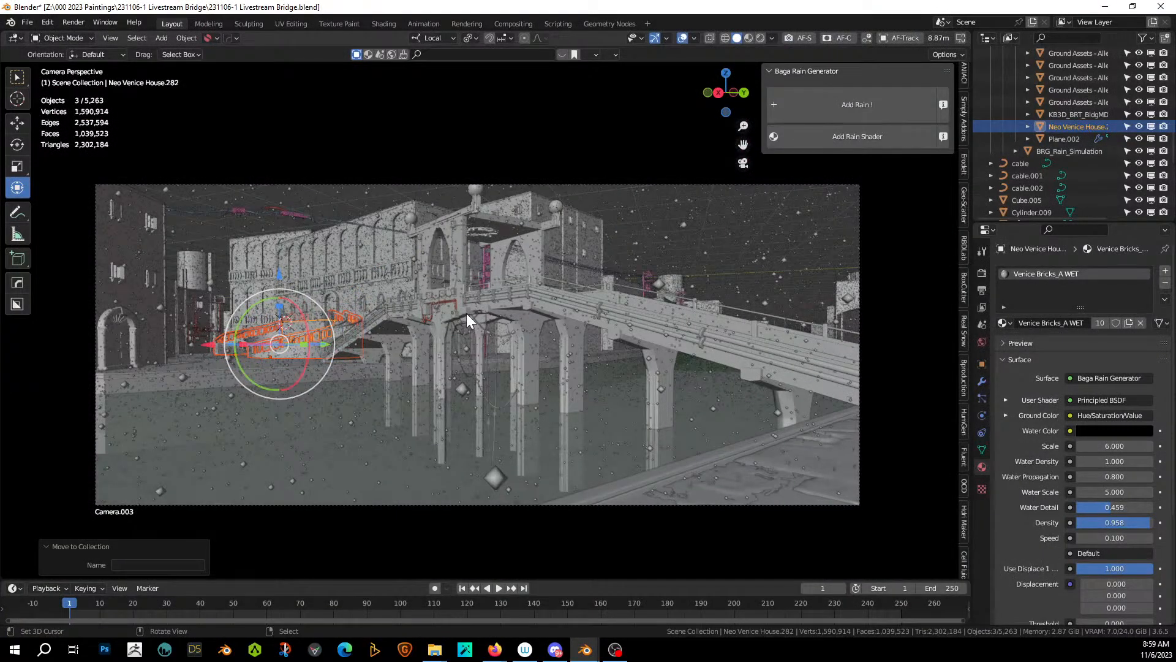
Save the file and hide the BRG_Rain_Simulation object to clear the view of the city.
{"action": "key", "text": "ctrl+s"}
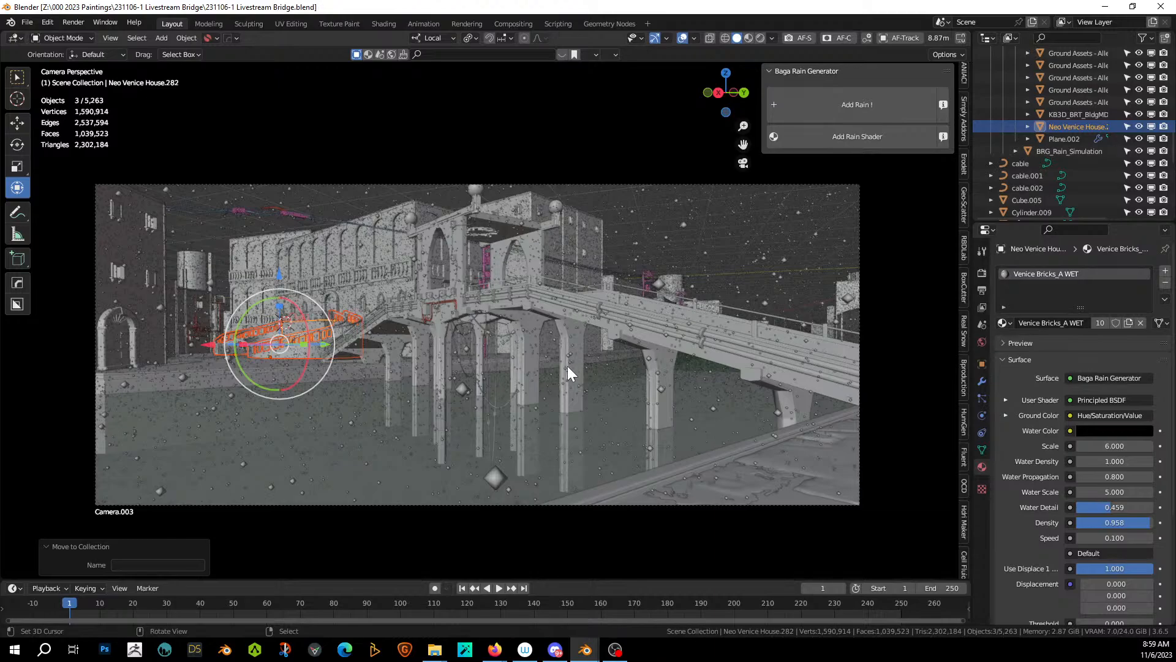
{"action": "middle_click_drag", "start_coordinate": [567, 366], "coordinate": [564, 377]}
{"action": "scroll", "coordinate": [564, 376], "scroll_direction": "down", "scroll_amount": 7}
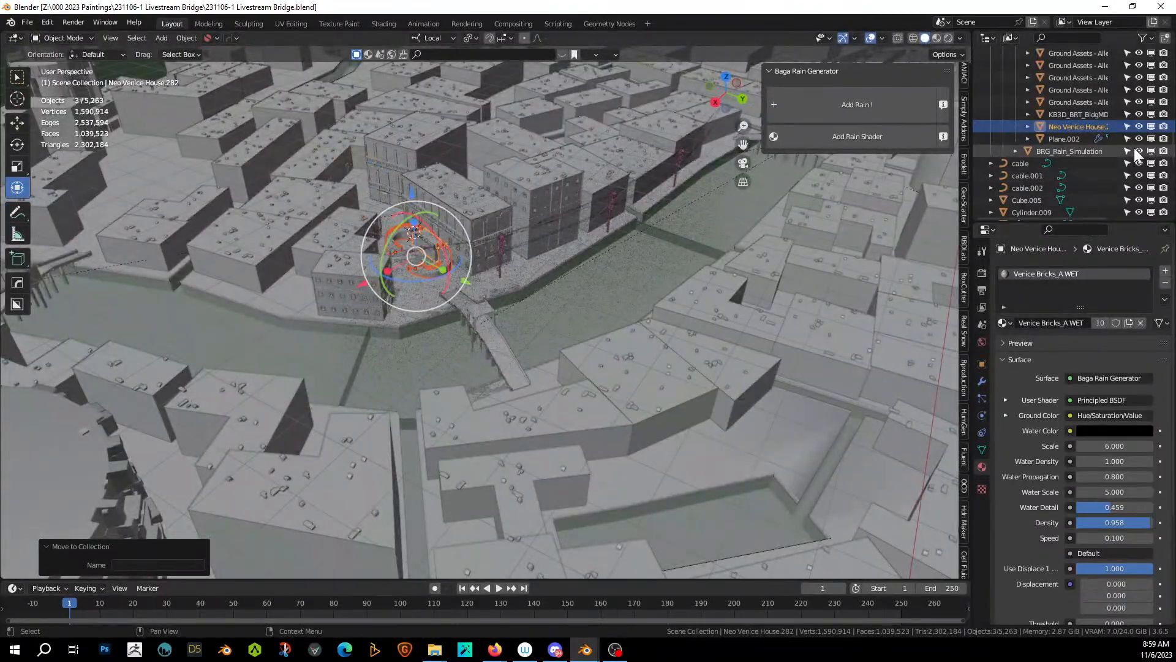
{"action": "left_click", "coordinate": [1138, 151]}
{"action": "middle_click_drag", "start_coordinate": [461, 306], "coordinate": [17, 218]}
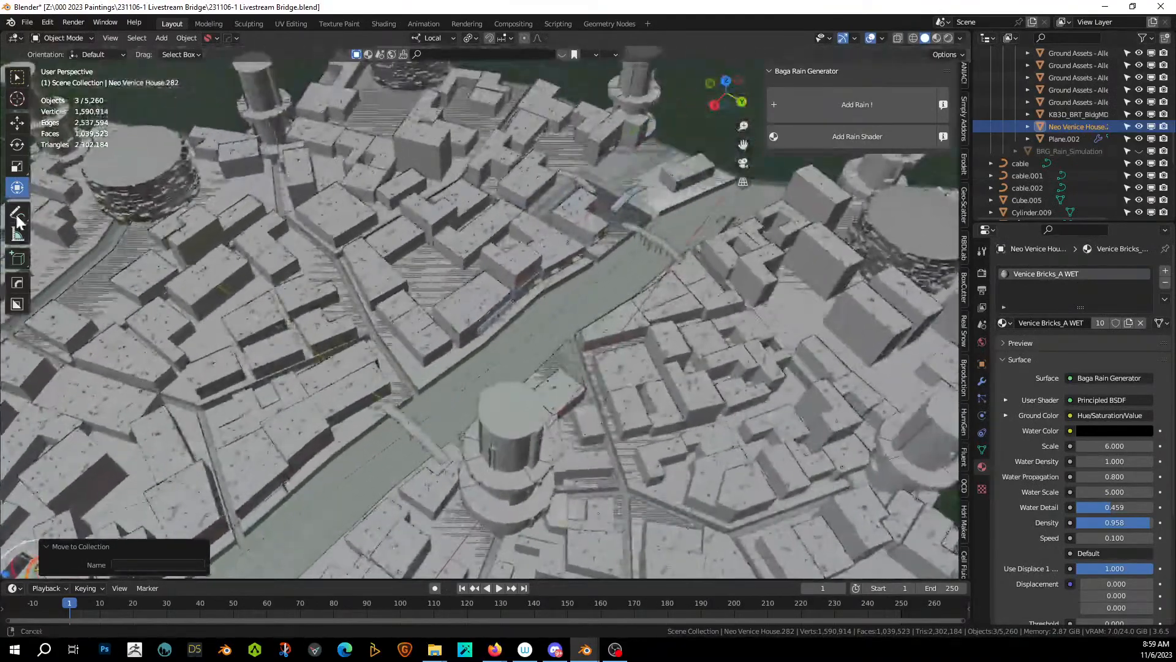
Move the Rain Particles plane and the Light Beam plane together about 355 m in X and -84 m in Y, beside the camera near the bridge.
{"action": "left_click", "coordinate": [719, 218]}
{"action": "key", "text": "KP_Decimal"}
{"action": "scroll", "coordinate": [733, 221], "scroll_direction": "down", "scroll_amount": 12}
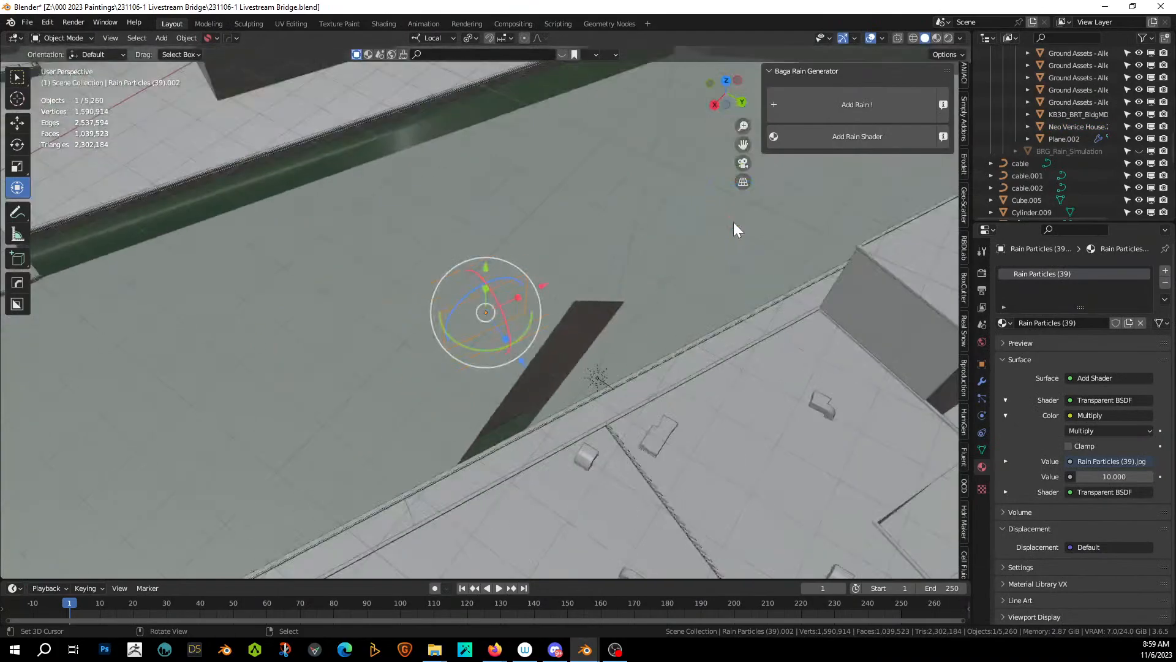
{"action": "middle_click_drag", "start_coordinate": [734, 222], "coordinate": [826, 220]}
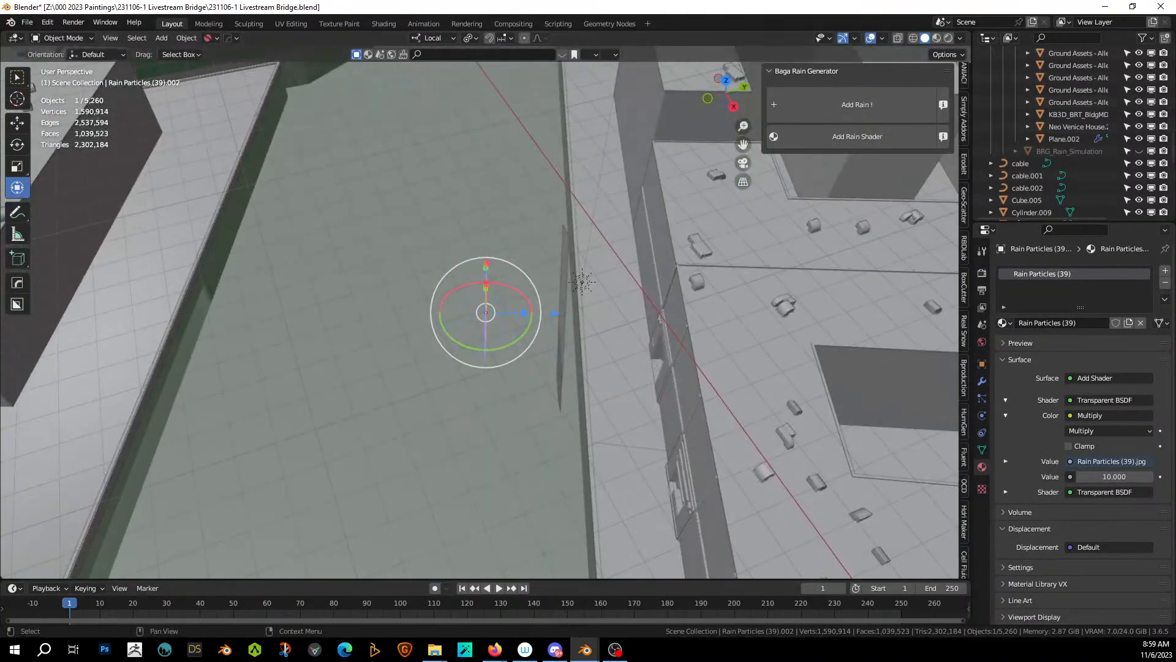
{"action": "key", "text": "KP_Decimal"}
{"action": "middle_click_drag", "start_coordinate": [606, 293], "coordinate": [649, 274]}
{"action": "left_click", "coordinate": [482, 218], "text": "shift"}
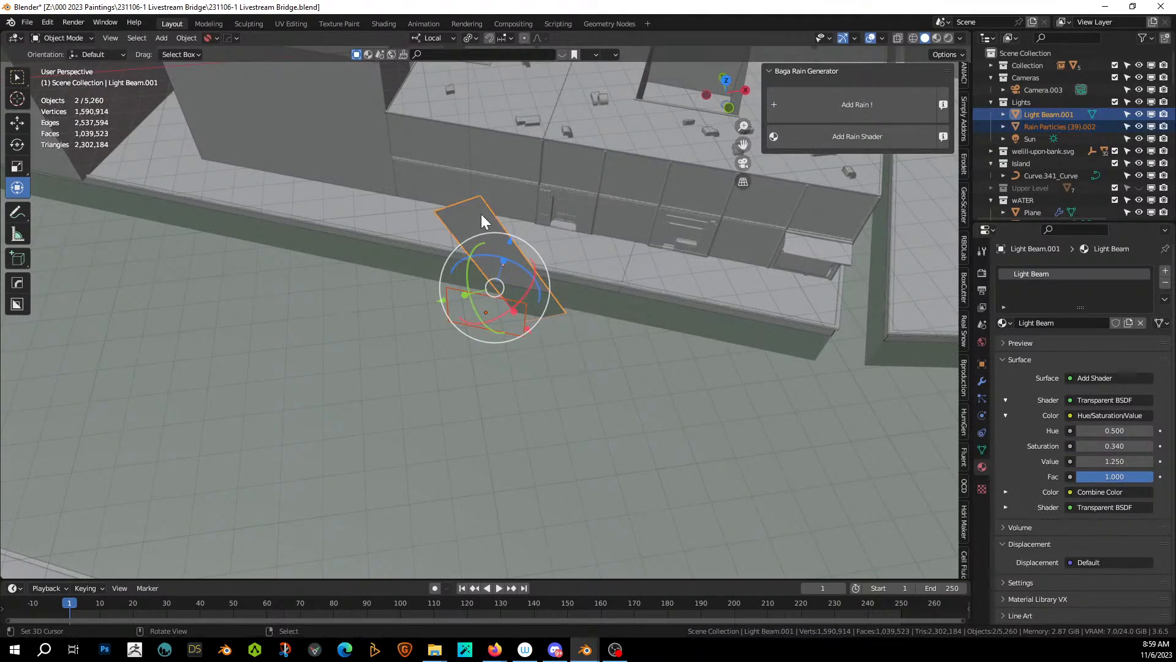
{"action": "key", "text": "KP_7"}
{"action": "middle_click_drag", "start_coordinate": [479, 222], "coordinate": [806, 72], "text": "shift"}
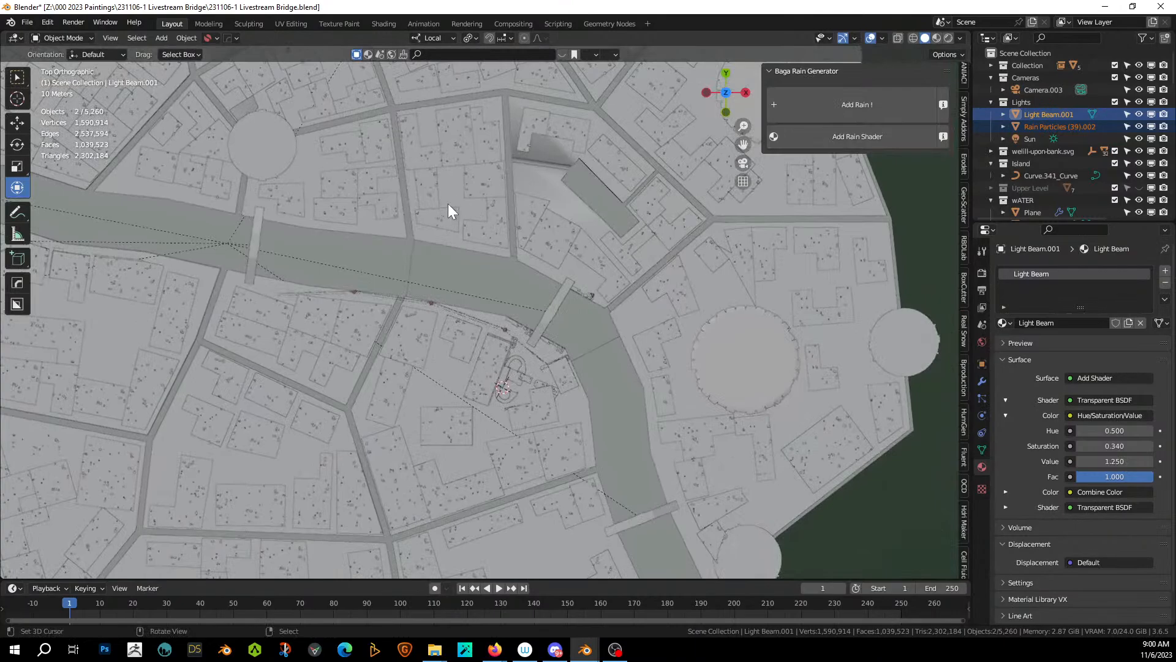
{"action": "key", "text": "g"}
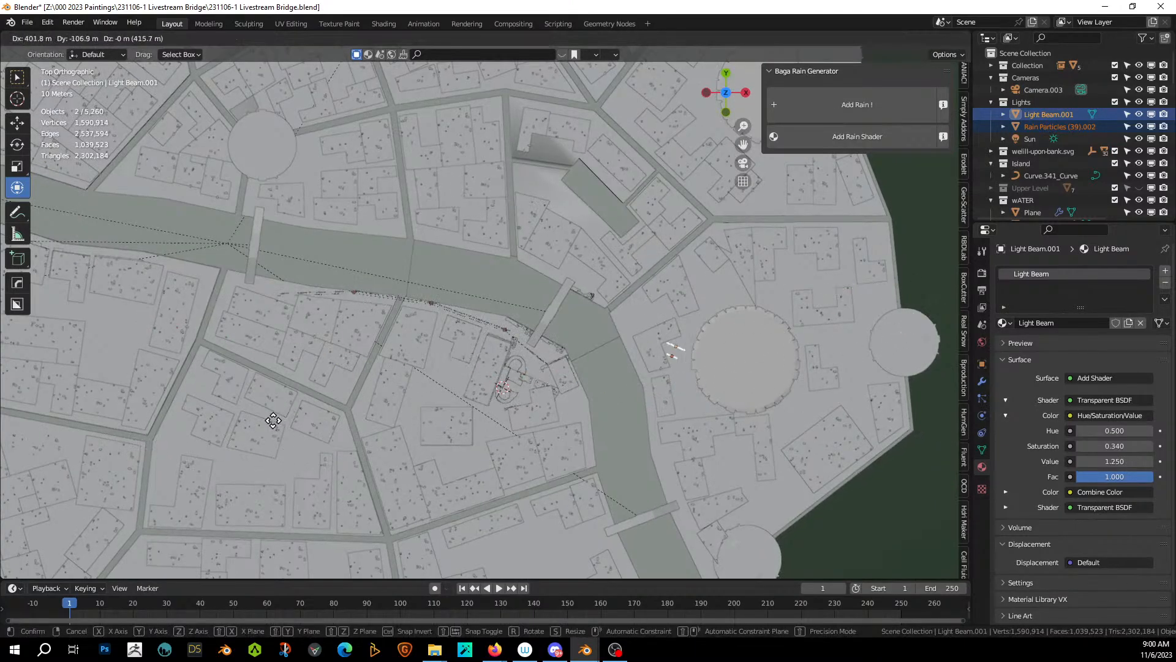
{"action": "left_click", "coordinate": [188, 371]}
{"action": "key", "text": "KP_Decimal"}
{"action": "middle_click_drag", "start_coordinate": [289, 402], "coordinate": [115, 377]}
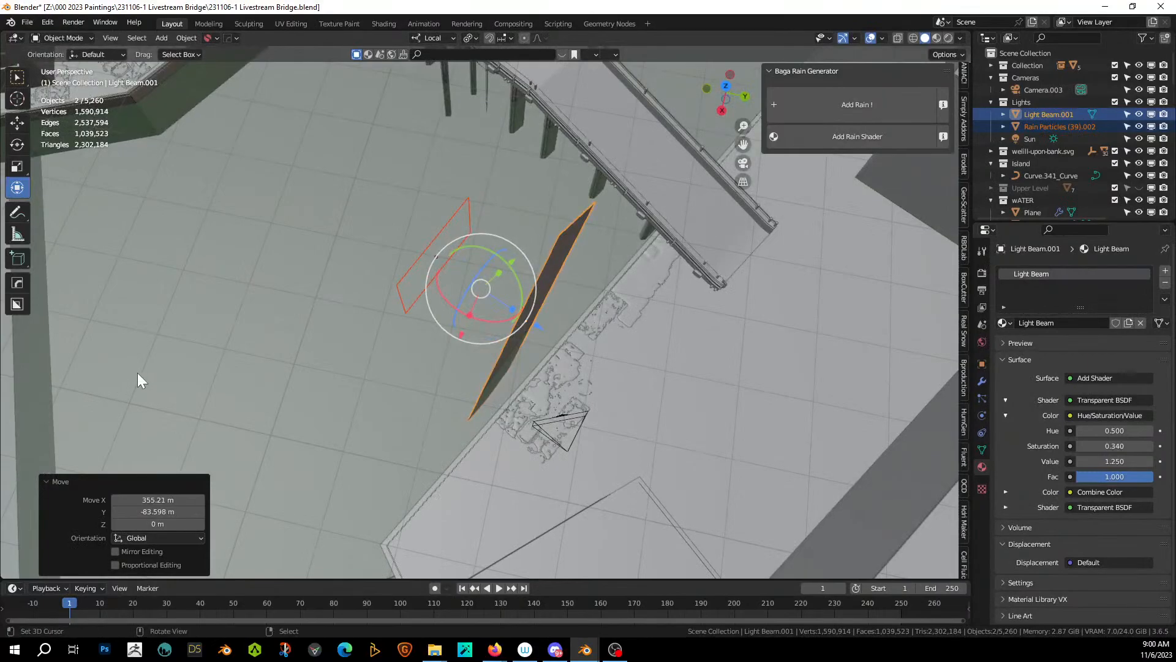
Place the Rain Particles plane in front of the camera, rotating it about 48° around the vertical view axis, and save the file.
{"action": "left_click", "coordinate": [439, 234]}
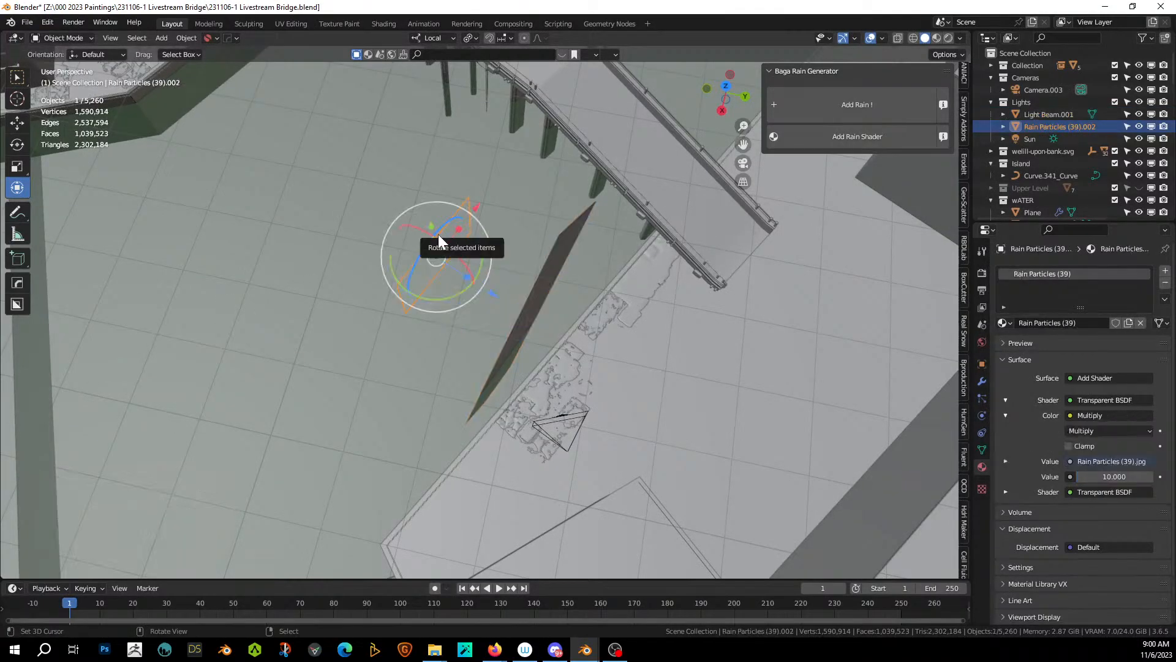
{"action": "key", "text": "KP_7"}
{"action": "key", "text": "g"}
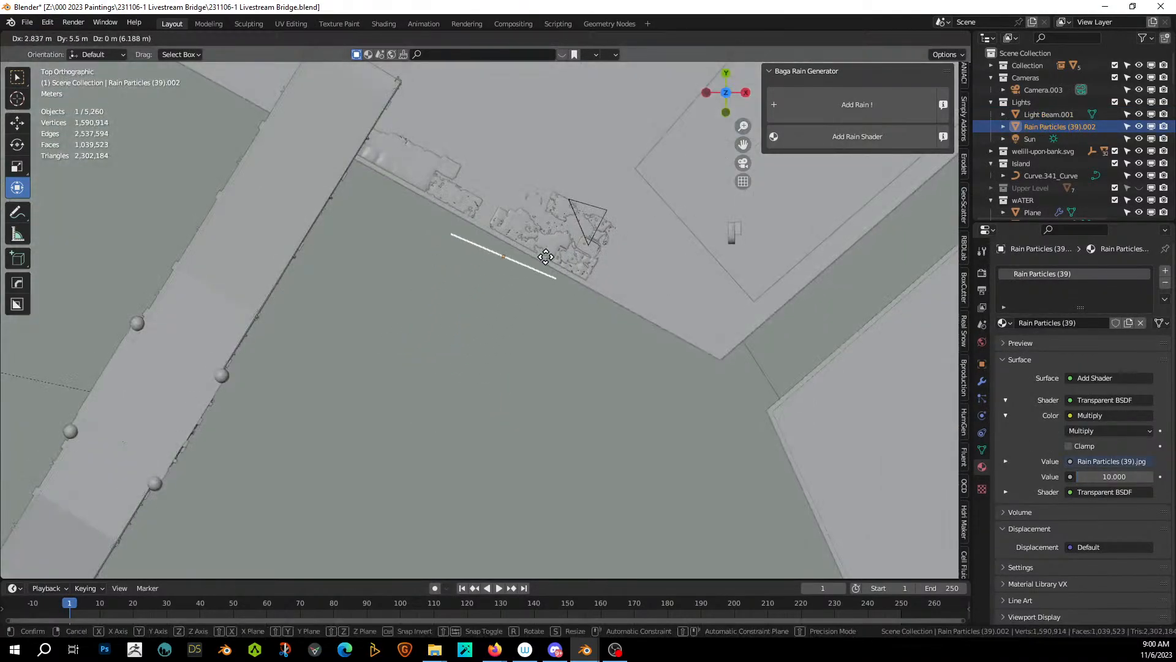
{"action": "left_click", "coordinate": [549, 273]}
{"action": "key", "text": "r"}
{"action": "left_click", "coordinate": [530, 333]}
{"action": "key", "text": "g"}
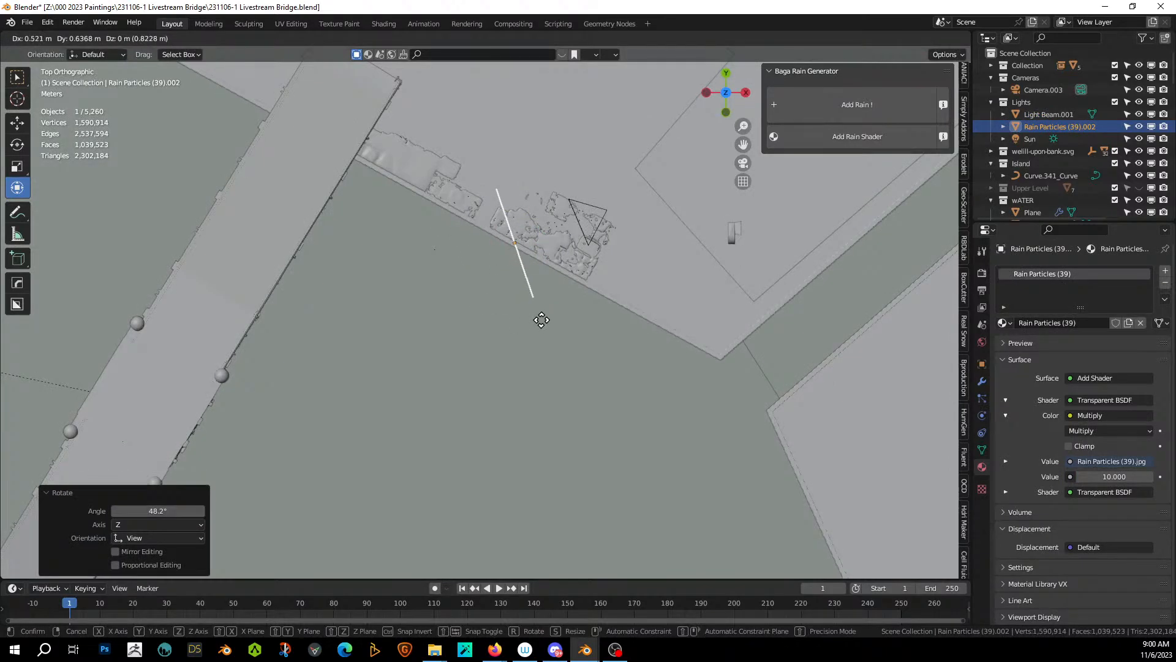
{"action": "left_click", "coordinate": [576, 315]}
{"action": "key", "text": "KP_0"}
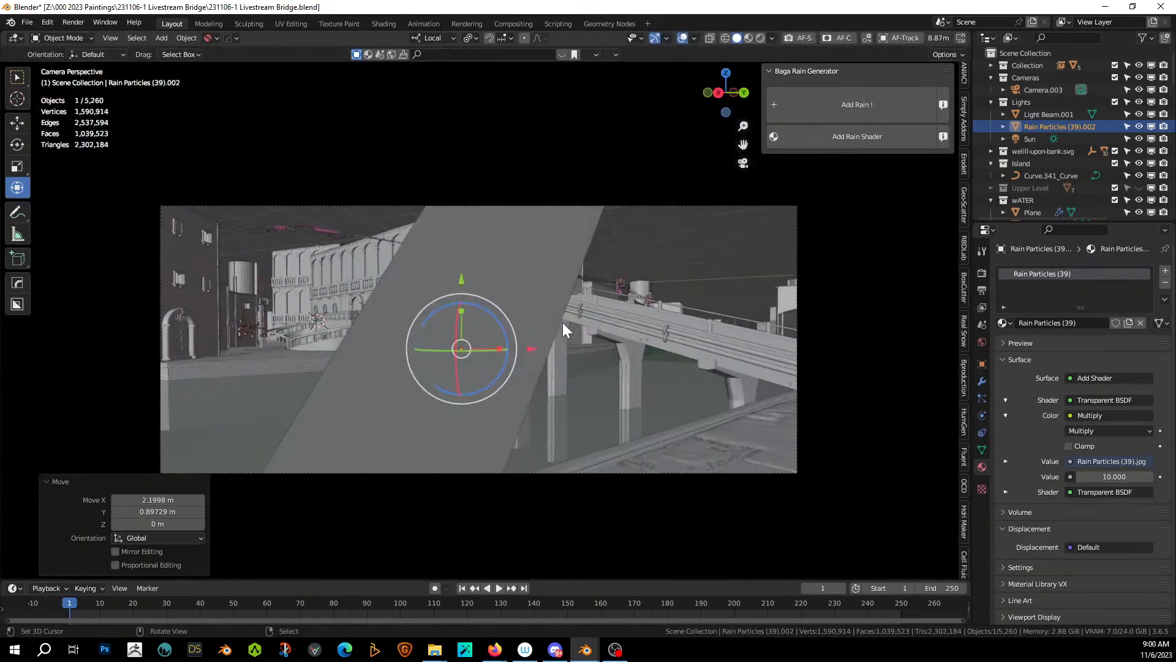
{"action": "key", "text": "ctrl+s"}
Scale the Light Beam plane up by about 5.4 and move it about -13.6 m along its local Z axis.
{"action": "middle_click_drag", "start_coordinate": [635, 233], "coordinate": [549, 468]}
{"action": "scroll", "coordinate": [651, 316], "scroll_direction": "down", "scroll_amount": 3}
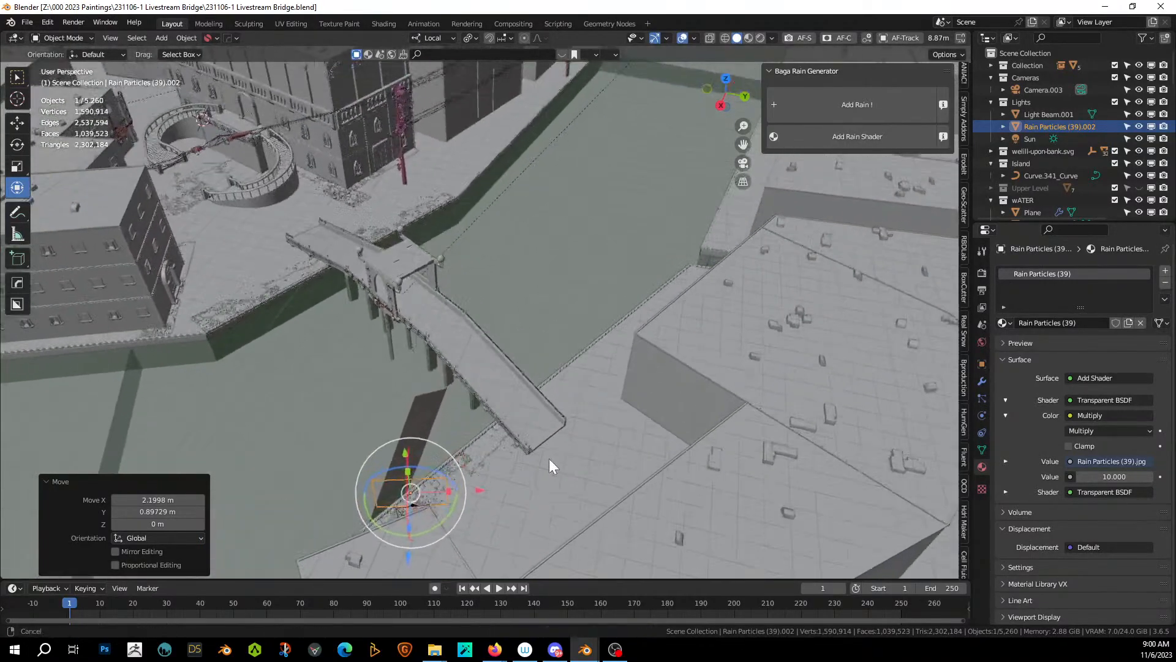
{"action": "left_click", "coordinate": [431, 416]}
{"action": "middle_click_drag", "start_coordinate": [425, 405], "coordinate": [424, 404]}
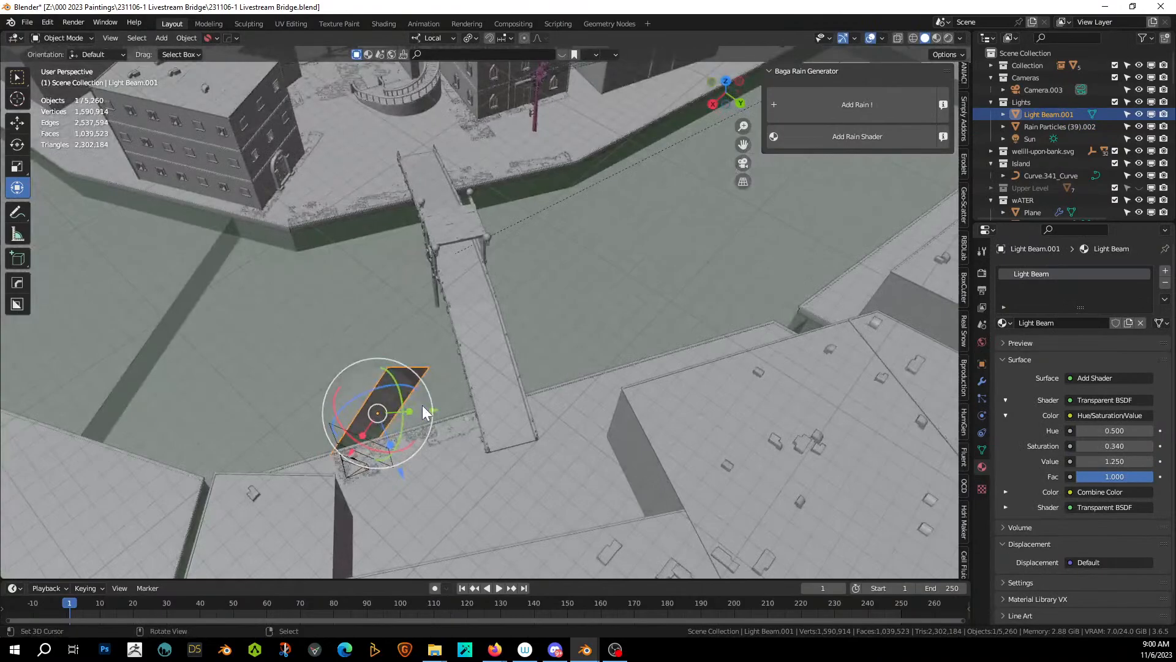
{"action": "key", "text": "s"}
{"action": "left_click", "coordinate": [614, 399]}
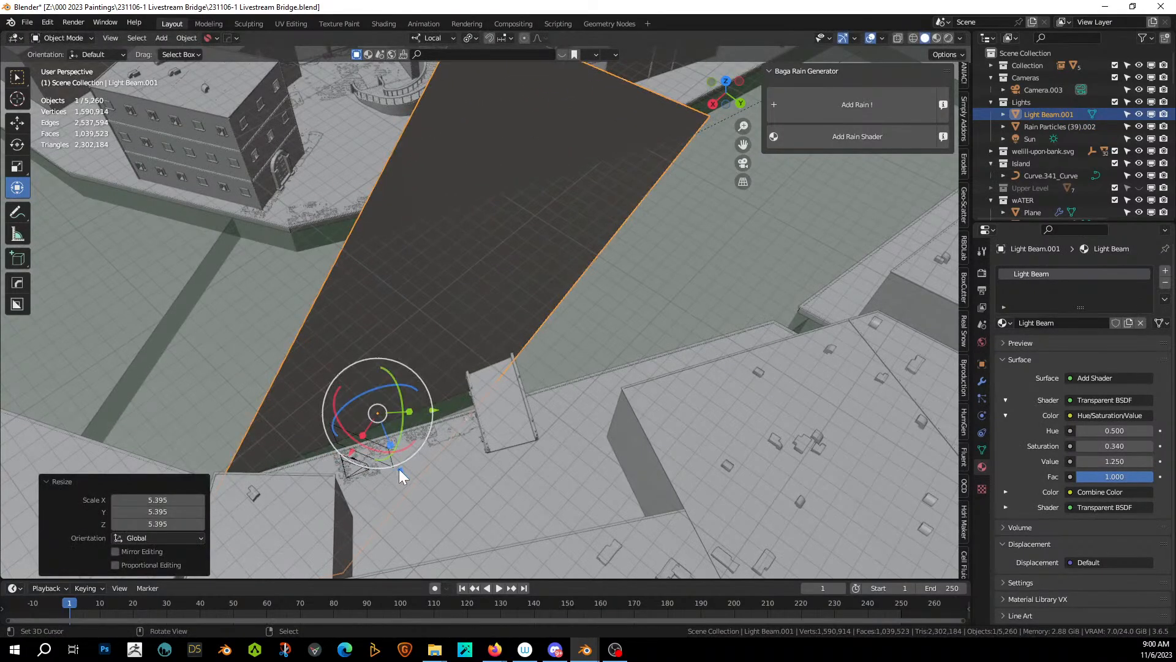
{"action": "key", "text": "g"}
{"action": "key", "text": "z"}
{"action": "key", "text": "z"}
{"action": "left_click", "coordinate": [389, 359]}
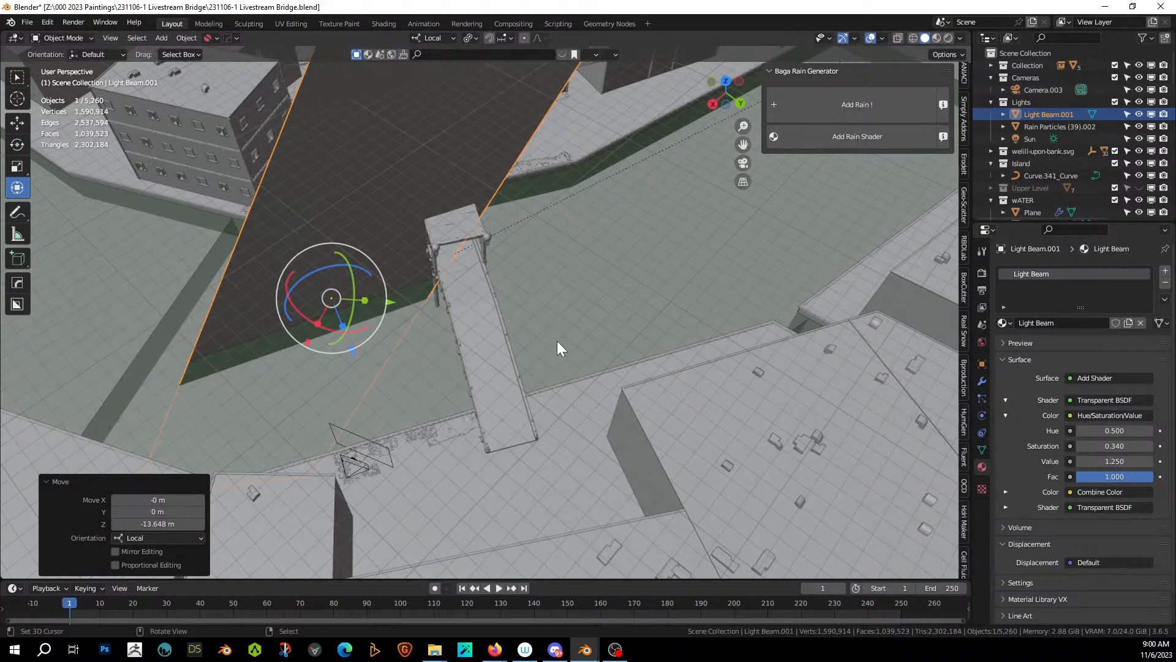
Switch the transform orientation to Global, move the Light Beam horizontally about -28 m in X and 14 m in Y behind the bridge, and save.
{"action": "key", "text": "KP_0"}
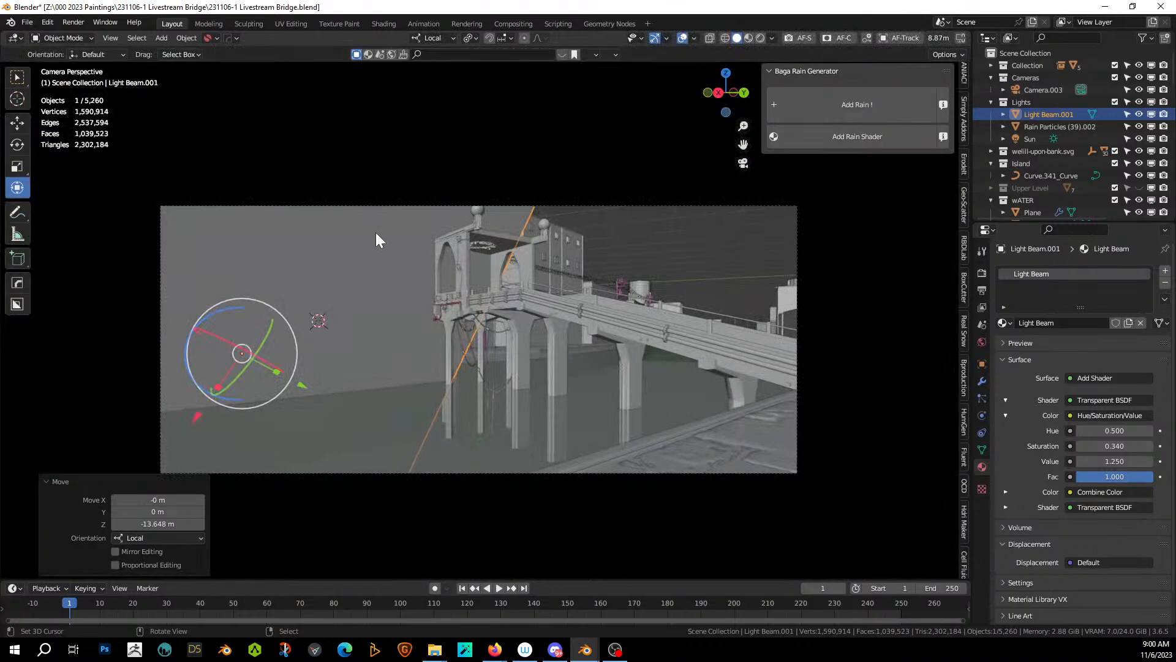
{"action": "left_click", "coordinate": [436, 36]}
{"action": "left_click", "coordinate": [405, 76]}
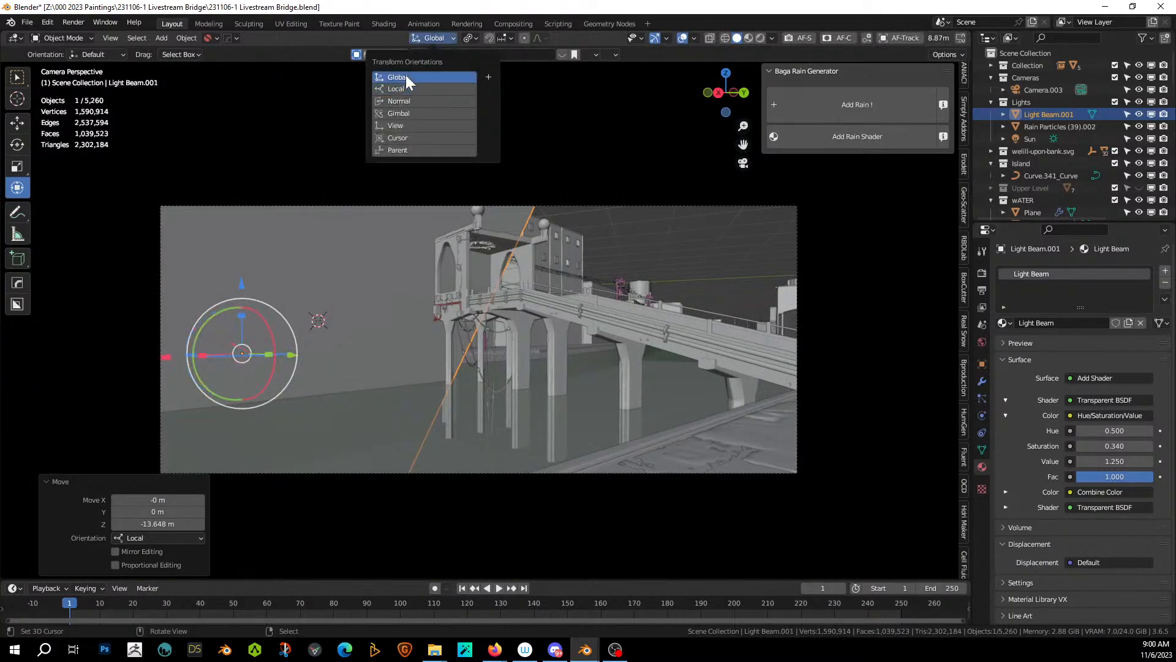
{"action": "key", "text": "g"}
{"action": "key", "text": "shift+z"}
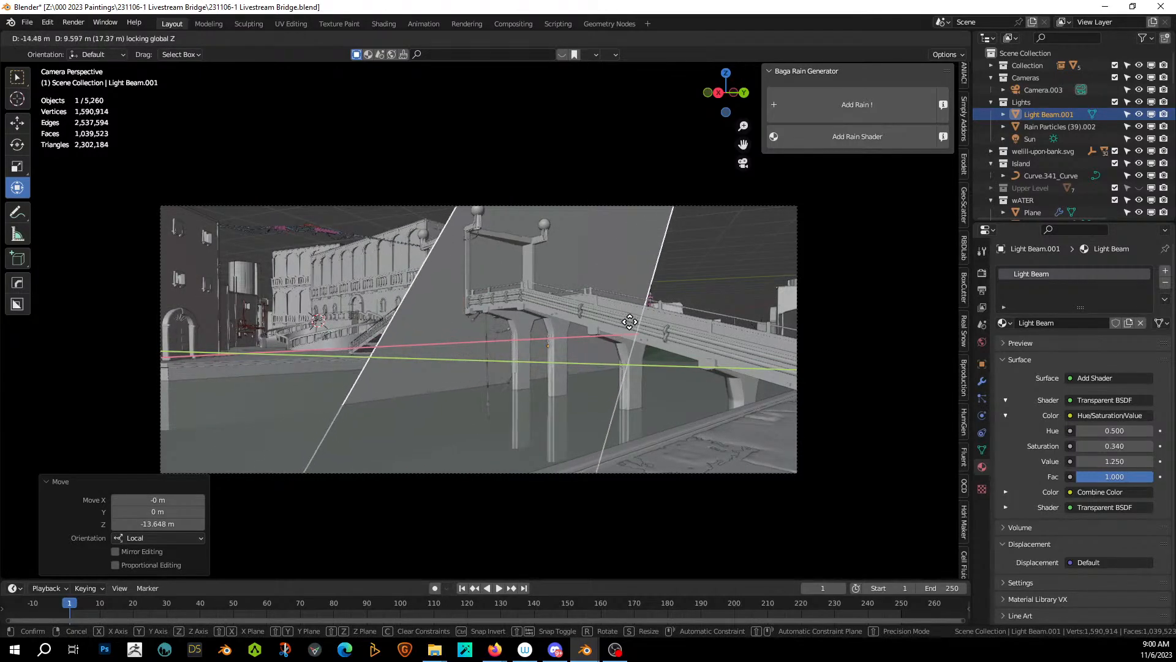
{"action": "left_click", "coordinate": [702, 318]}
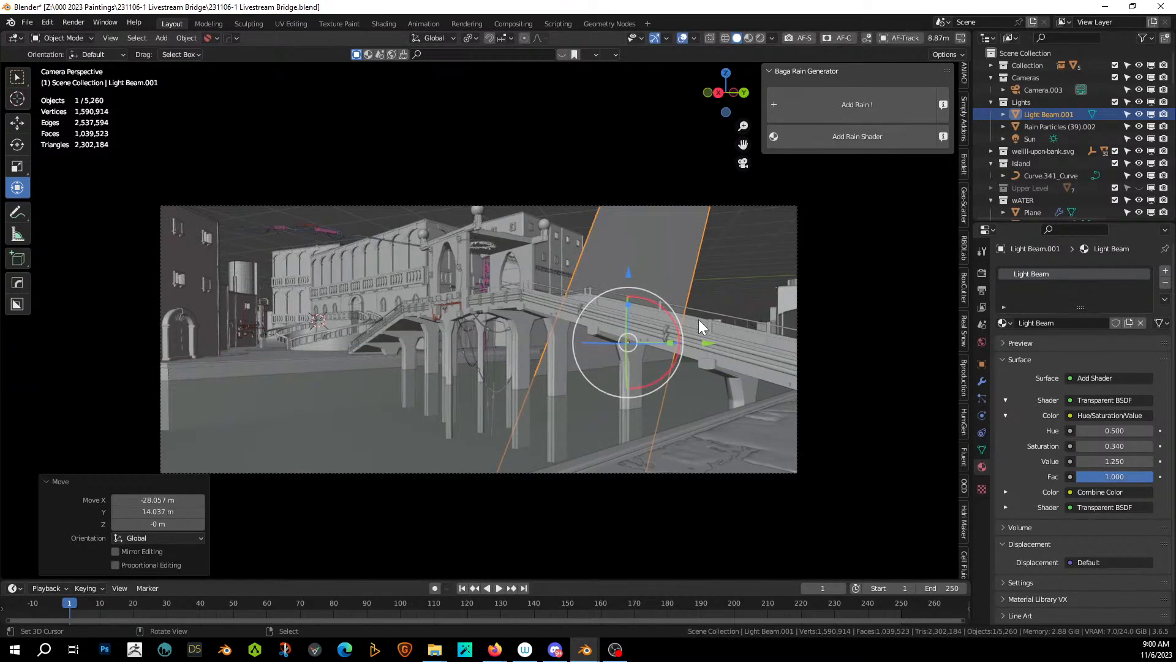
{"action": "key", "text": "ctrl+s"}
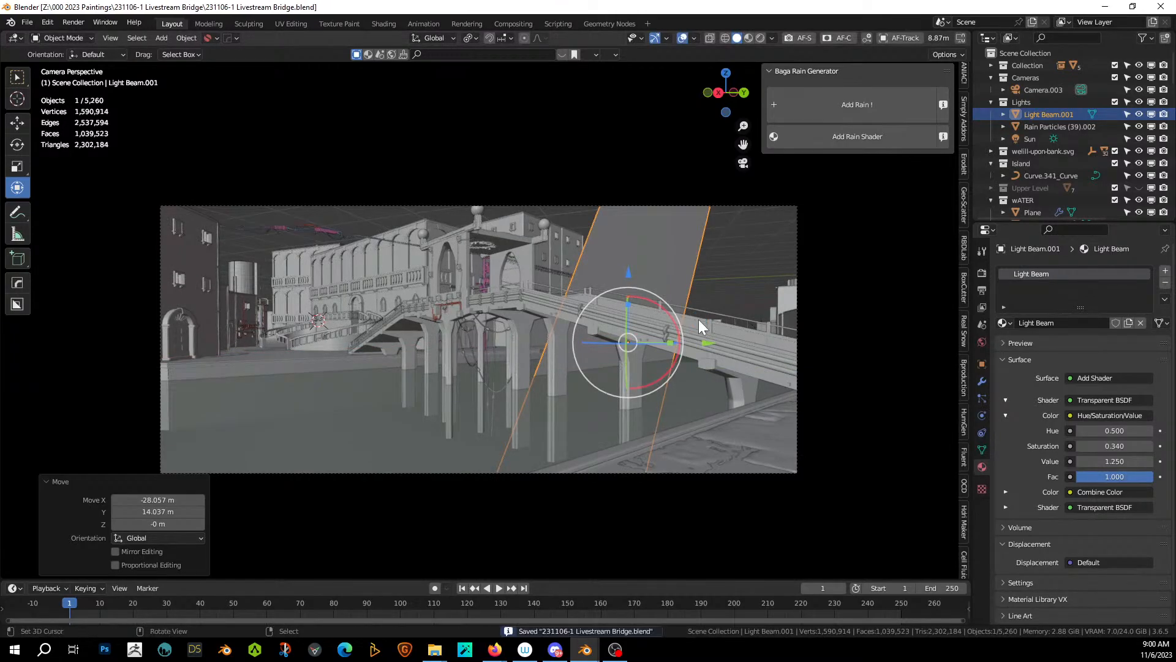
Preview the camera view in rendered shading, show the Upper Level collection and save the file.
{"action": "left_click", "coordinate": [759, 37]}
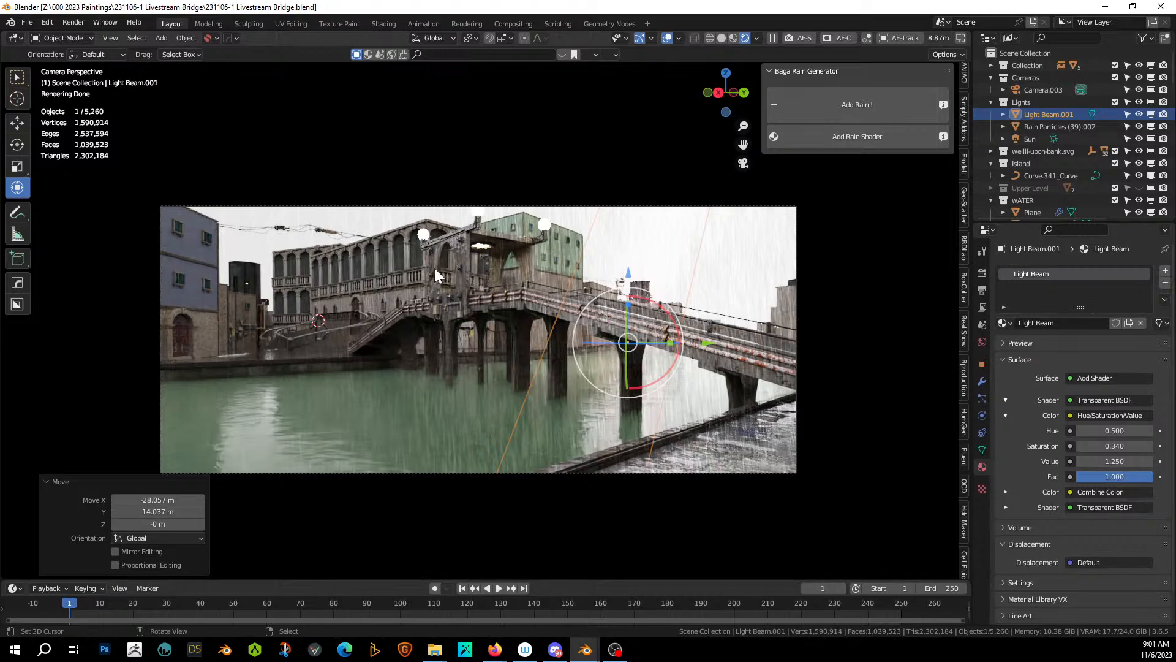
{"action": "left_click", "coordinate": [333, 329]}
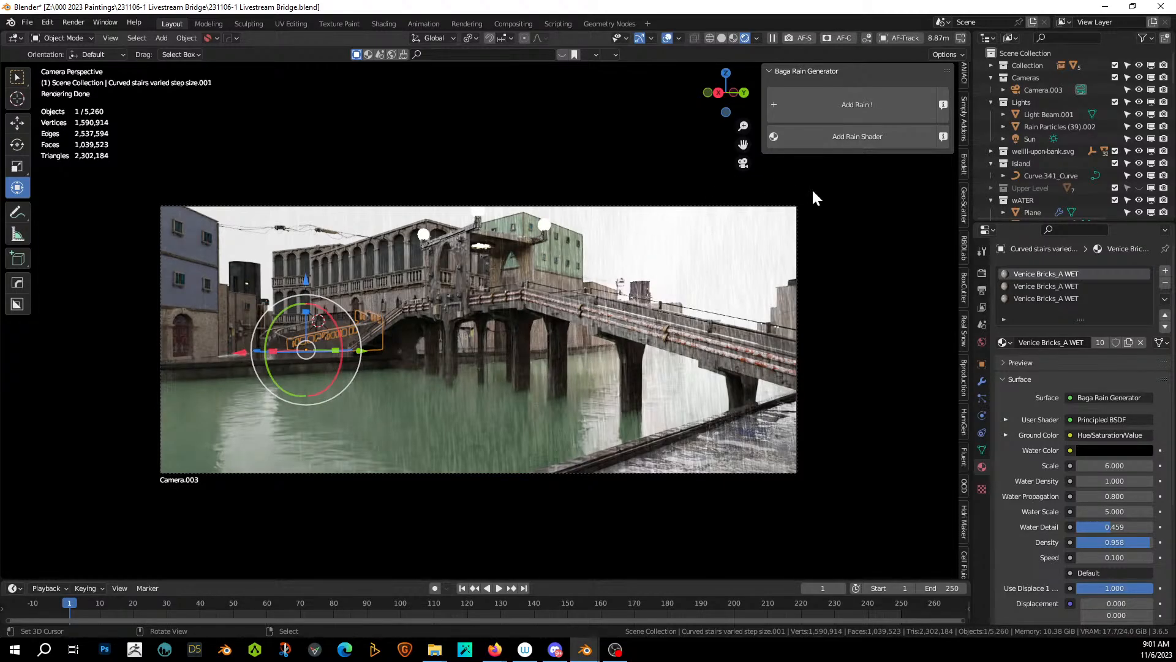
{"action": "left_click", "coordinate": [1139, 187]}
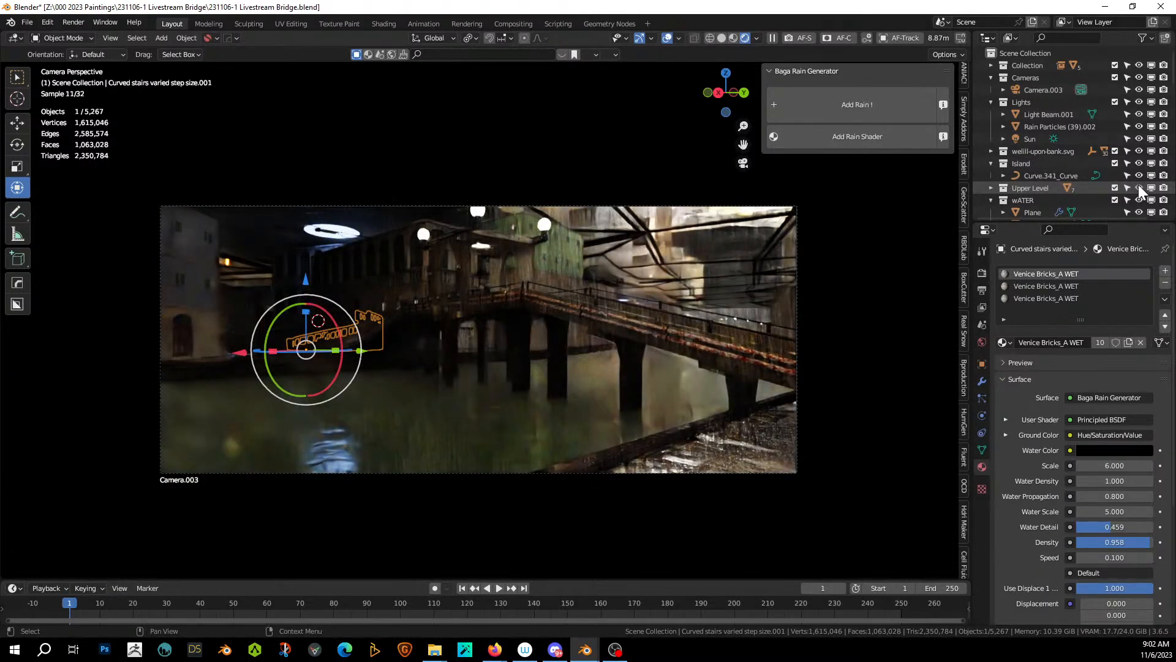
{"action": "key", "text": "ctrl+s"}
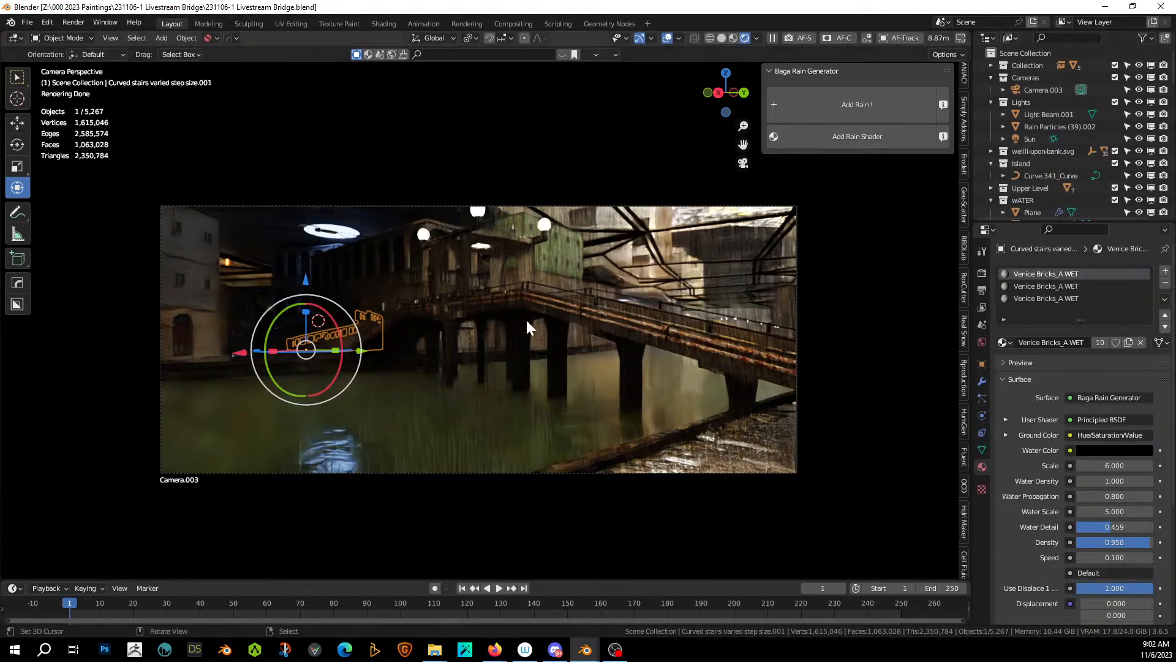
Show the BRG_Rain_Simulation object again in the rendered camera view and save the file.
{"action": "scroll", "coordinate": [1093, 167], "scroll_direction": "down", "scroll_amount": 2}
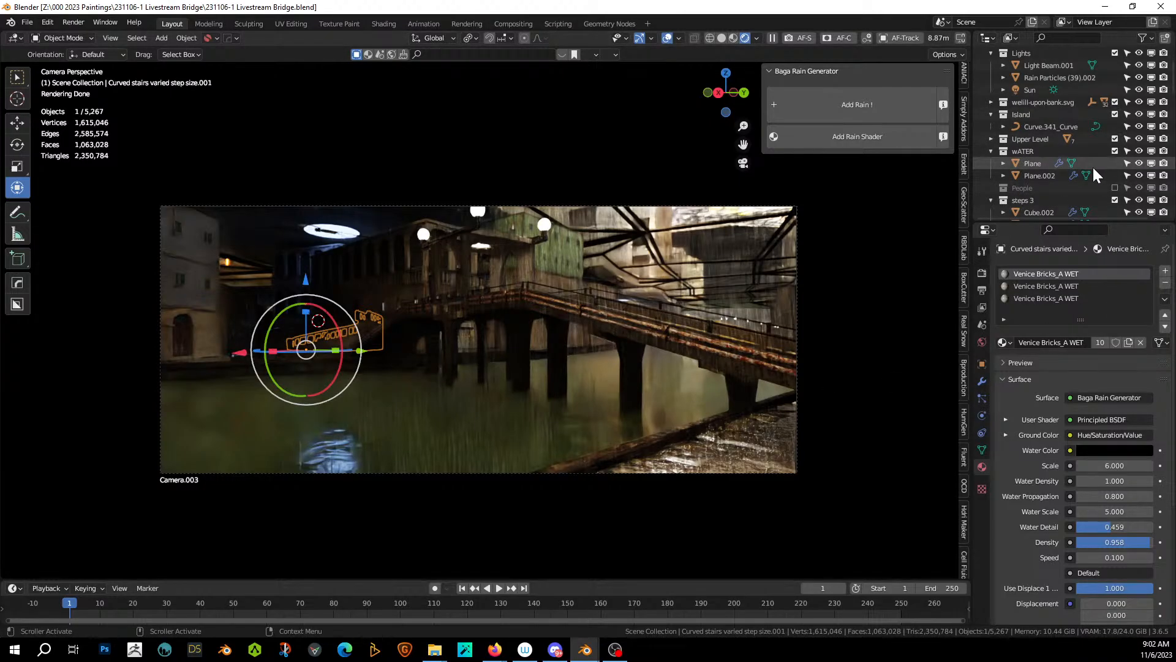
{"action": "scroll", "coordinate": [1093, 165], "scroll_direction": "down", "scroll_amount": 10}
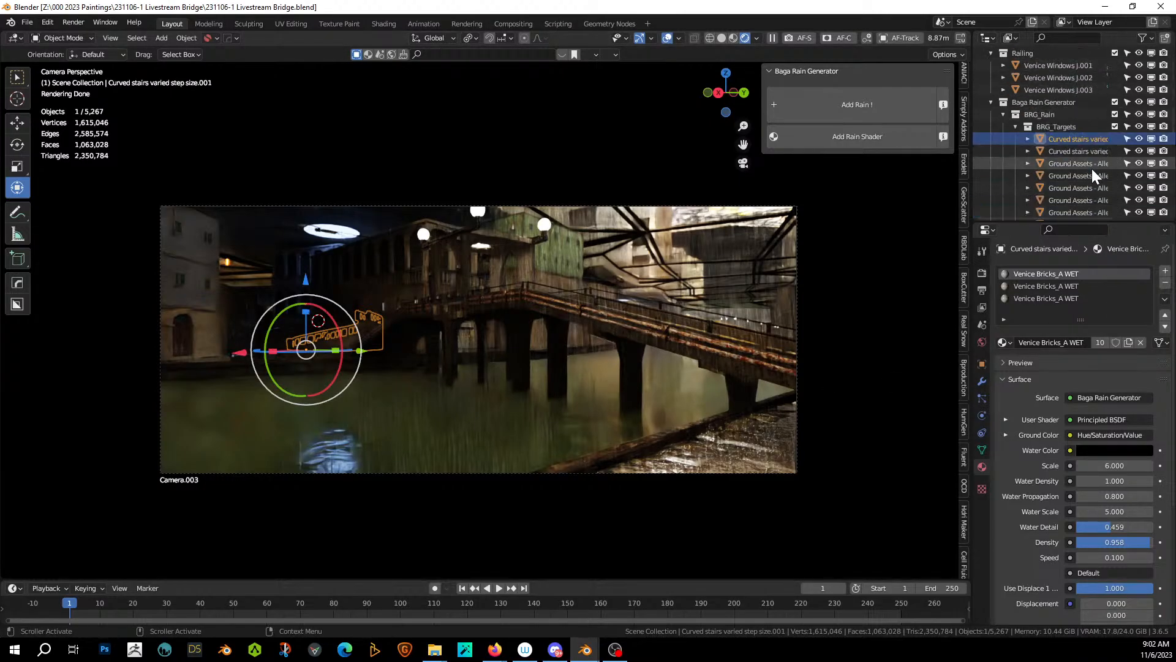
{"action": "scroll", "coordinate": [1092, 168], "scroll_direction": "down", "scroll_amount": 4}
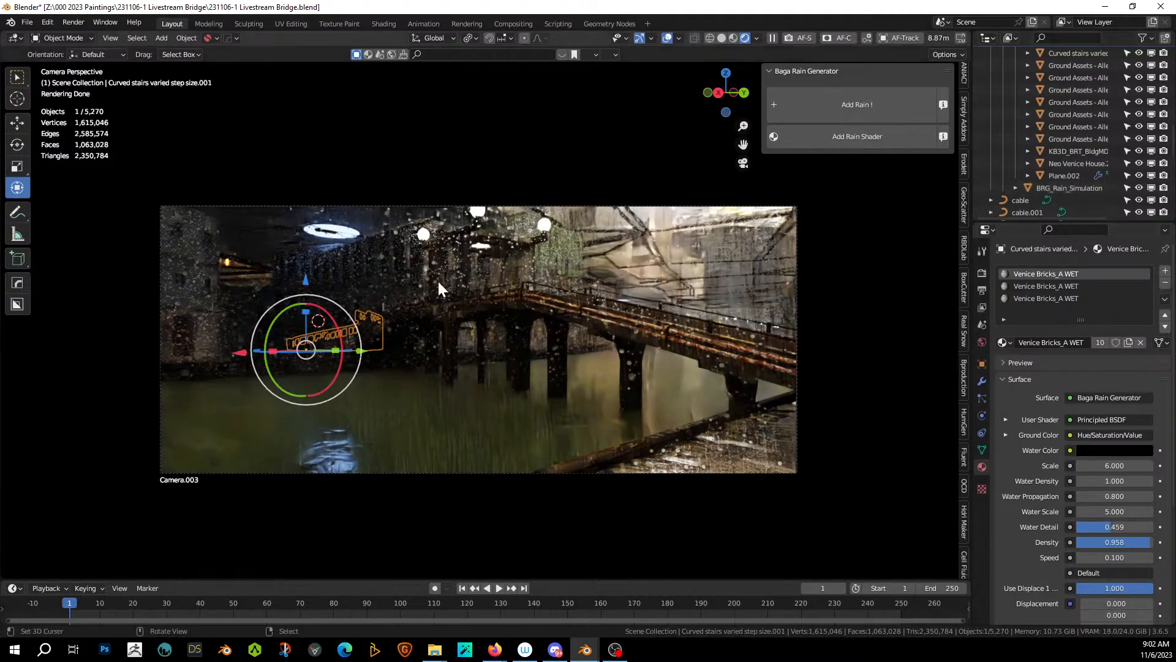
{"action": "left_click", "coordinate": [23, 24]}
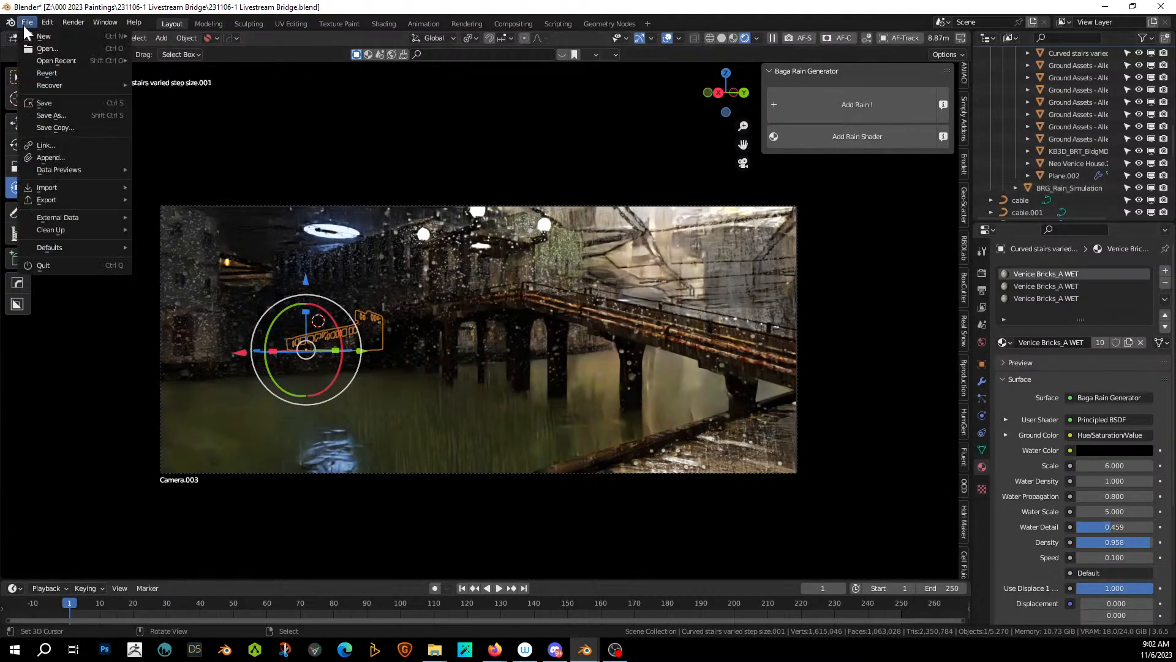
{"action": "left_click", "coordinate": [61, 105]}
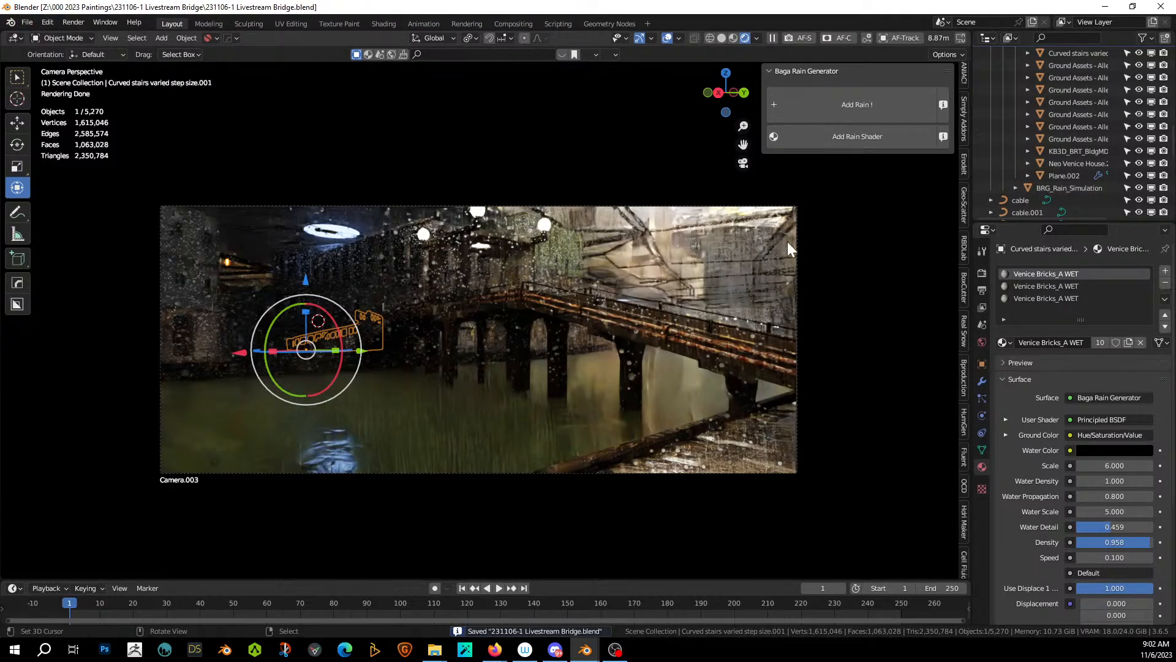
{"action": "middle_click_drag", "start_coordinate": [795, 307], "coordinate": [795, 310]}
{"action": "scroll", "coordinate": [796, 311], "scroll_direction": "down", "scroll_amount": 7}
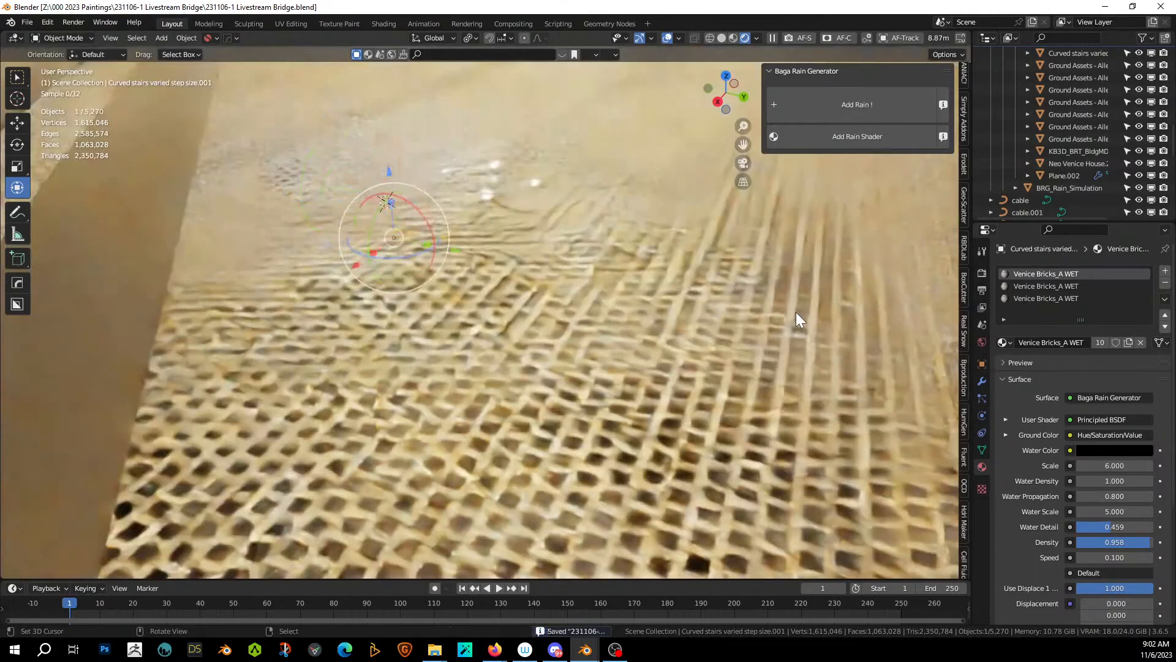
{"action": "scroll", "coordinate": [796, 311], "scroll_direction": "down", "scroll_amount": 10}
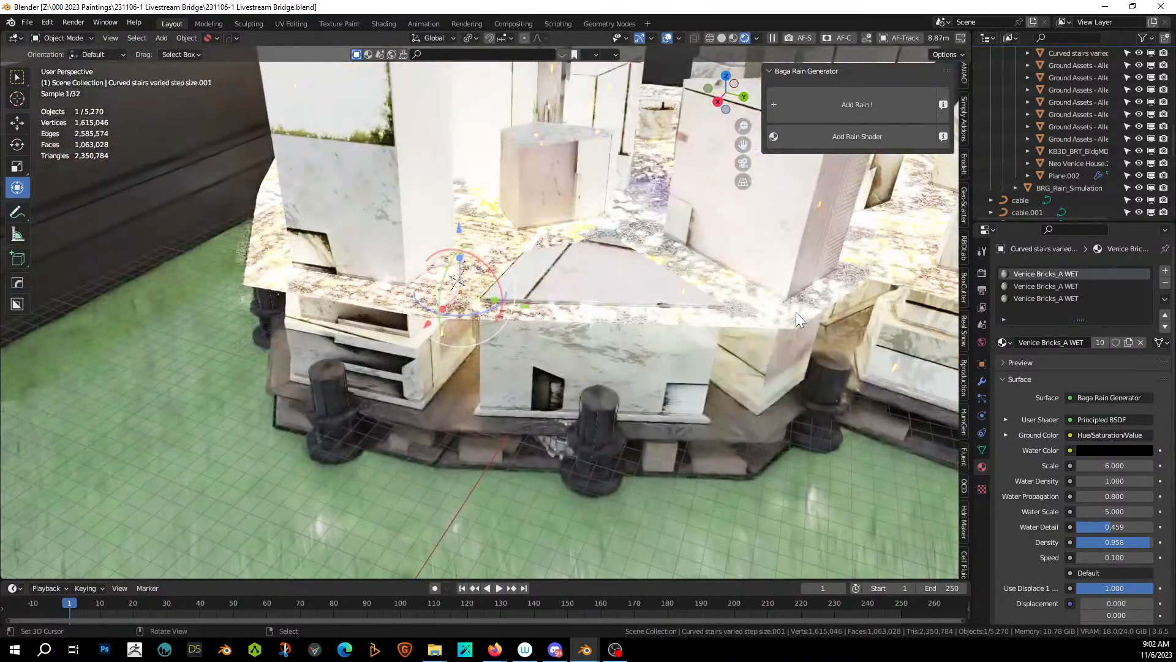
{"action": "mouse_move", "coordinate": [796, 311]}
{"action": "middle_mouse_down"}
{"action": "mouse_move", "coordinate": [775, 317]}
{"action": "mouse_move", "coordinate": [793, 291]}
{"action": "middle_mouse_up"}
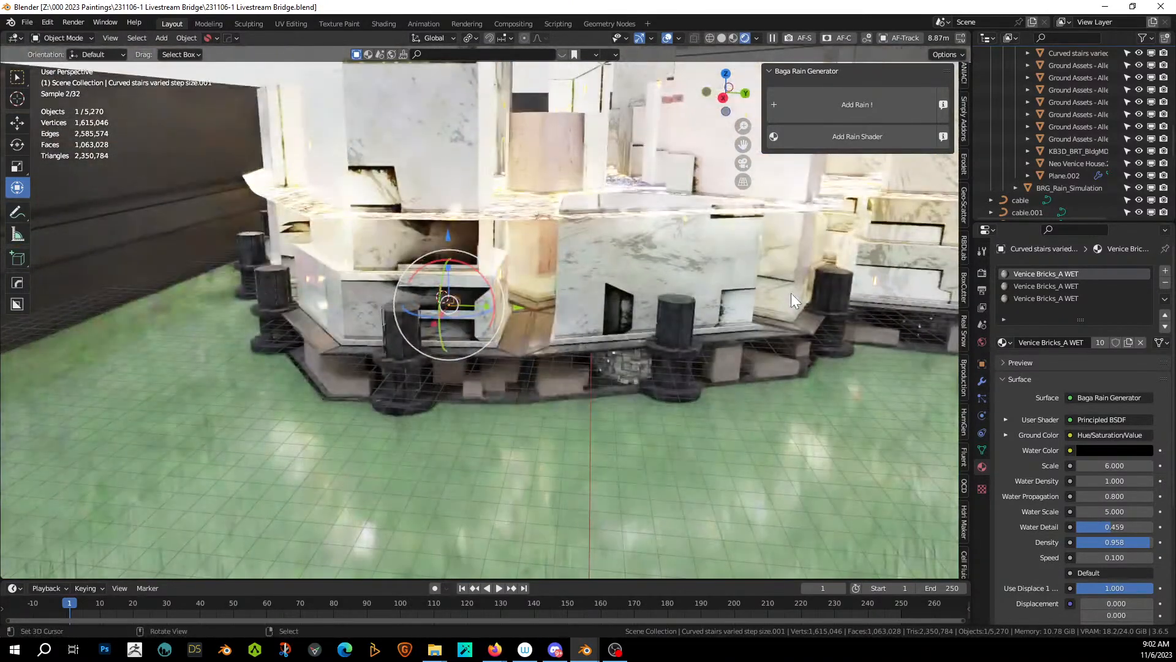
{"action": "key", "text": "KP_0"}
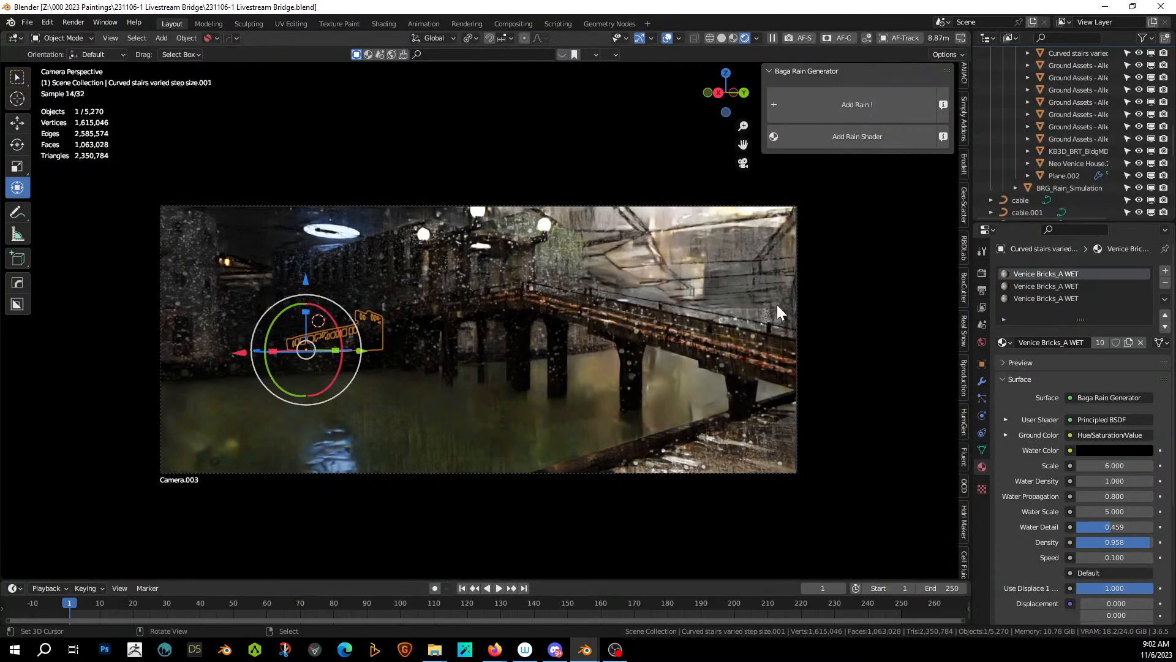
Browse the HDRi Maker library and add the 1k Mud Road HDRI from the Road category as the world background.
{"action": "left_click", "coordinate": [721, 38]}
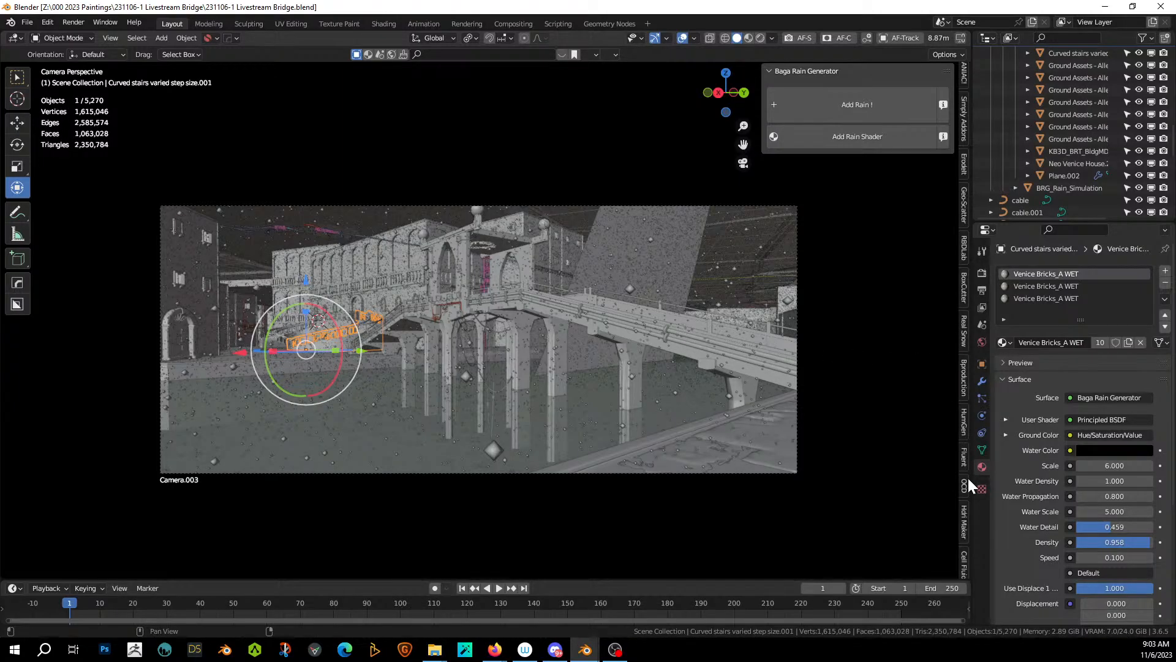
{"action": "left_click", "coordinate": [965, 516]}
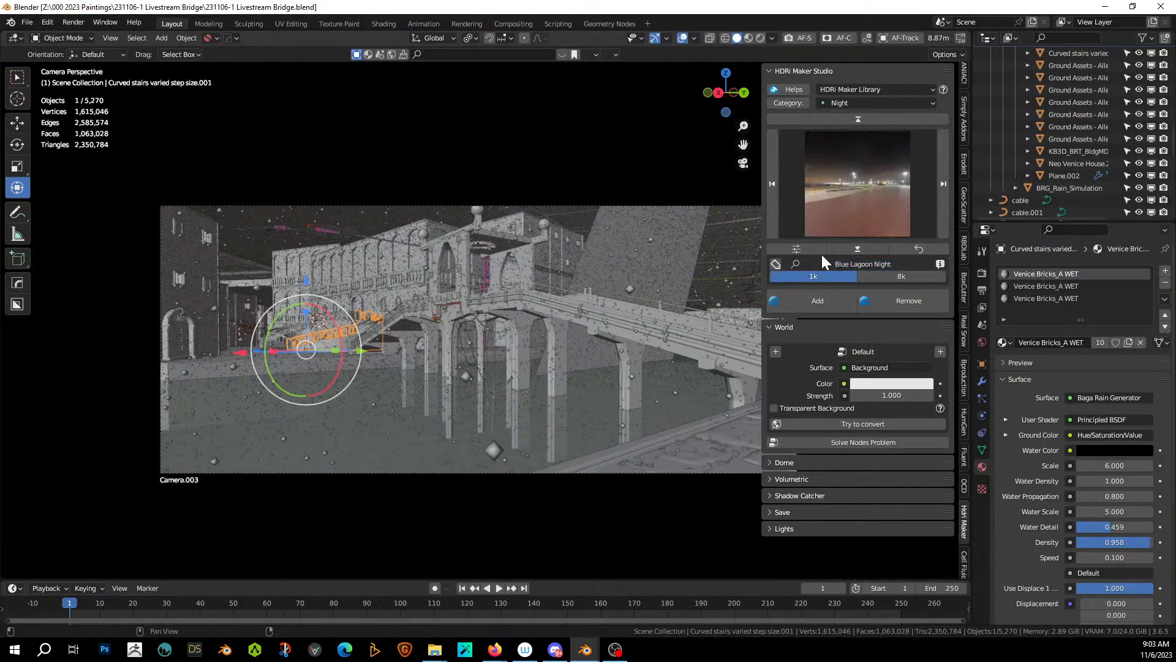
{"action": "left_click", "coordinate": [832, 175]}
{"action": "left_click", "coordinate": [884, 102]}
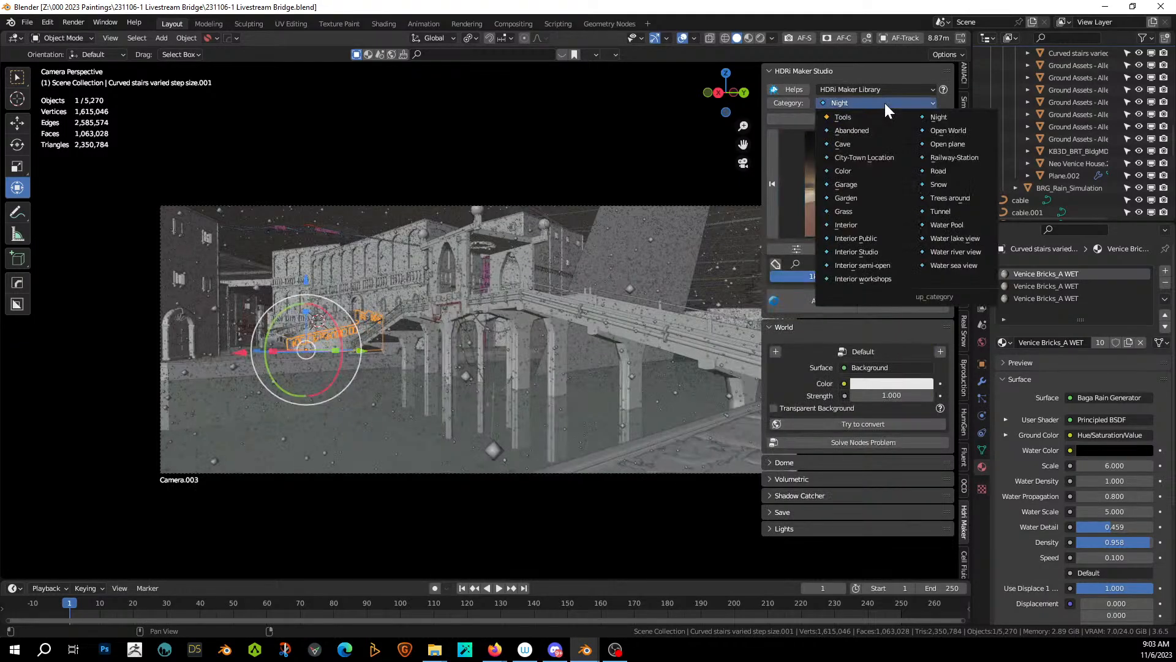
{"action": "left_click", "coordinate": [972, 143]}
{"action": "left_click", "coordinate": [865, 183]}
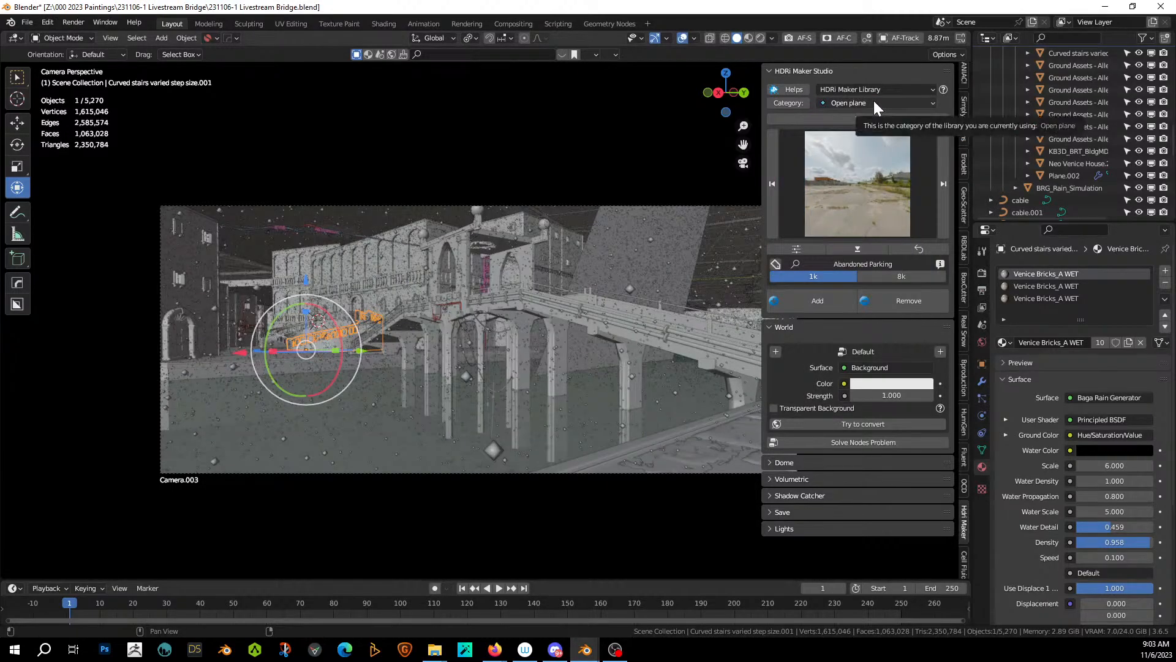
{"action": "left_click", "coordinate": [874, 104]}
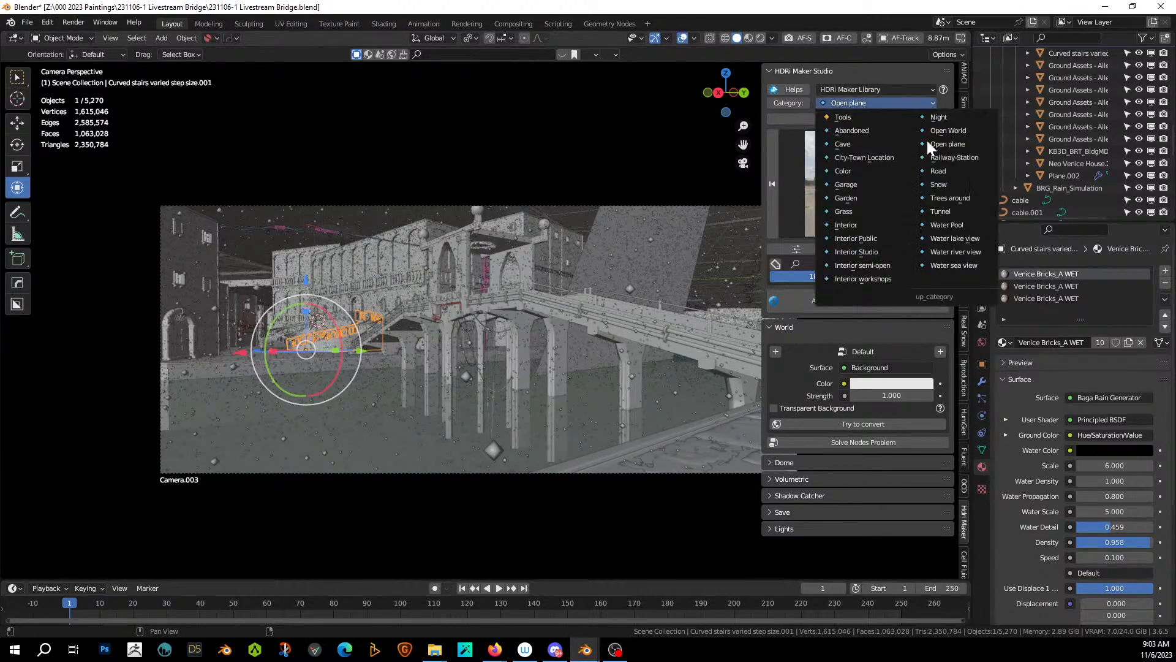
{"action": "left_click", "coordinate": [946, 170]}
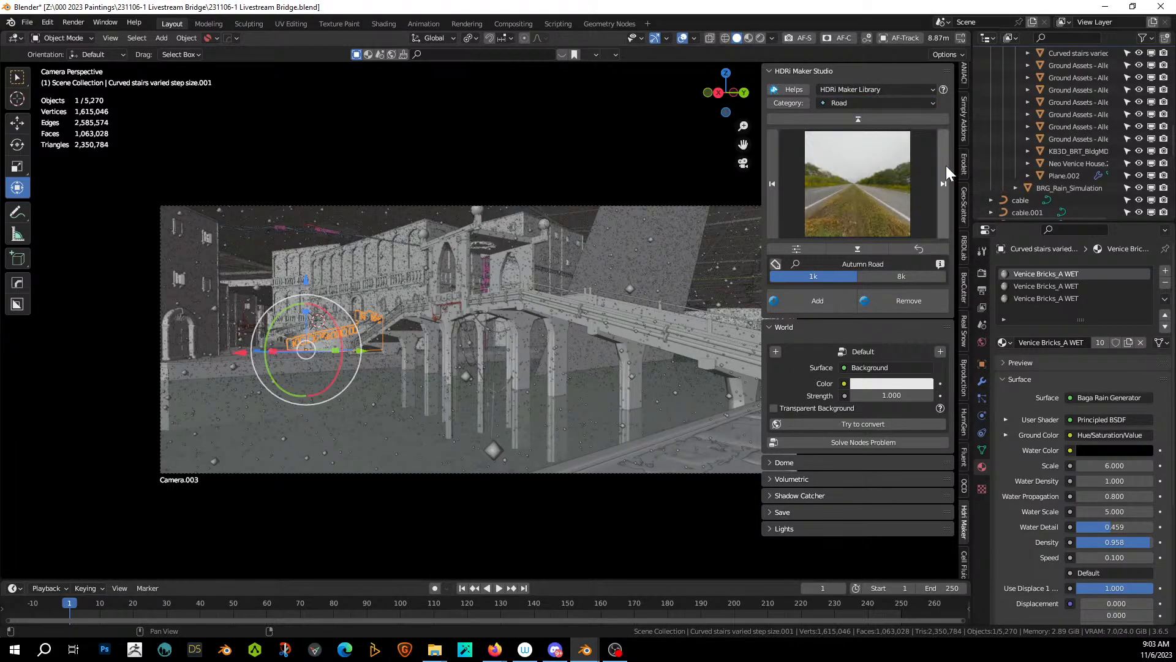
{"action": "left_click", "coordinate": [856, 167]}
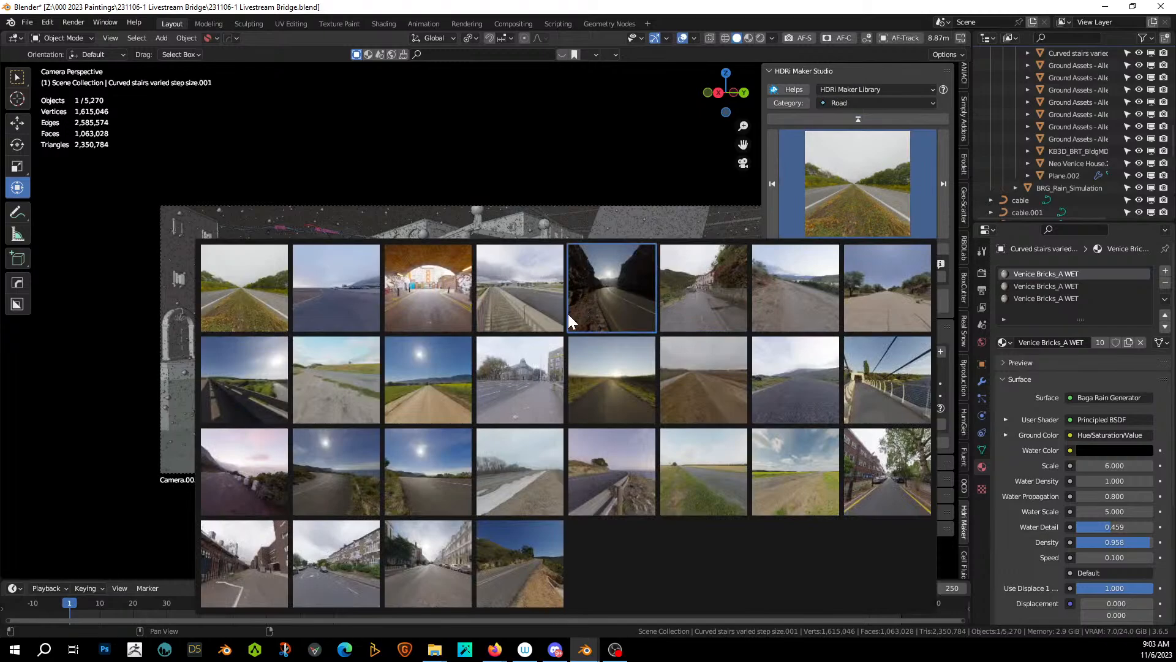
{"action": "left_click", "coordinate": [710, 375]}
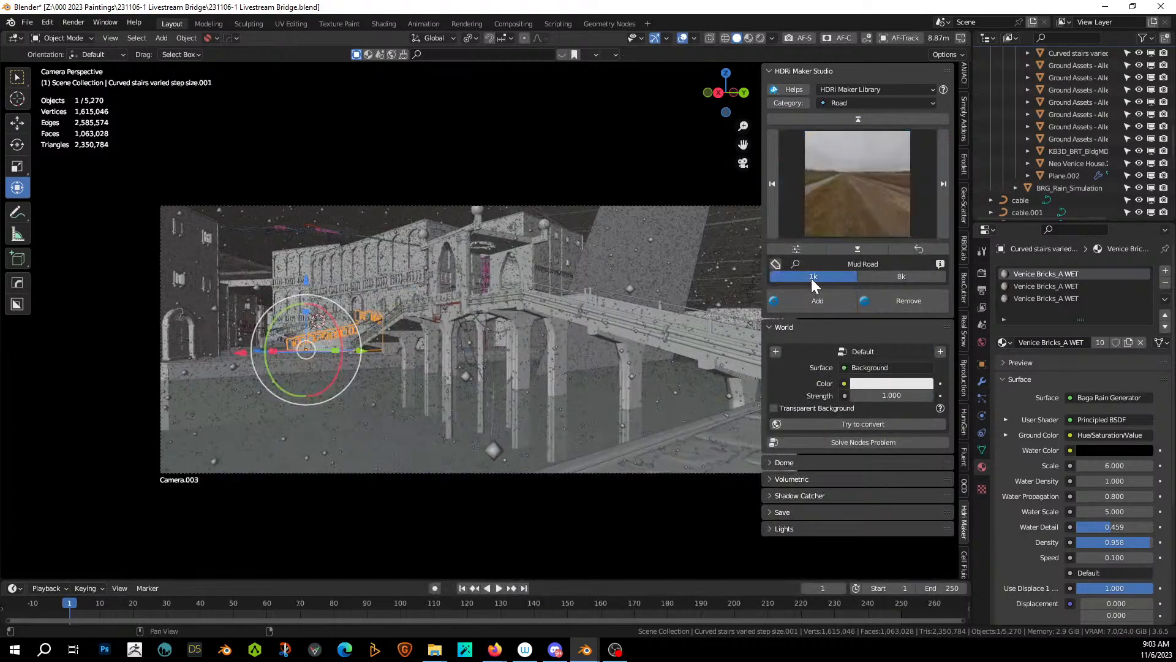
{"action": "left_click", "coordinate": [818, 302]}
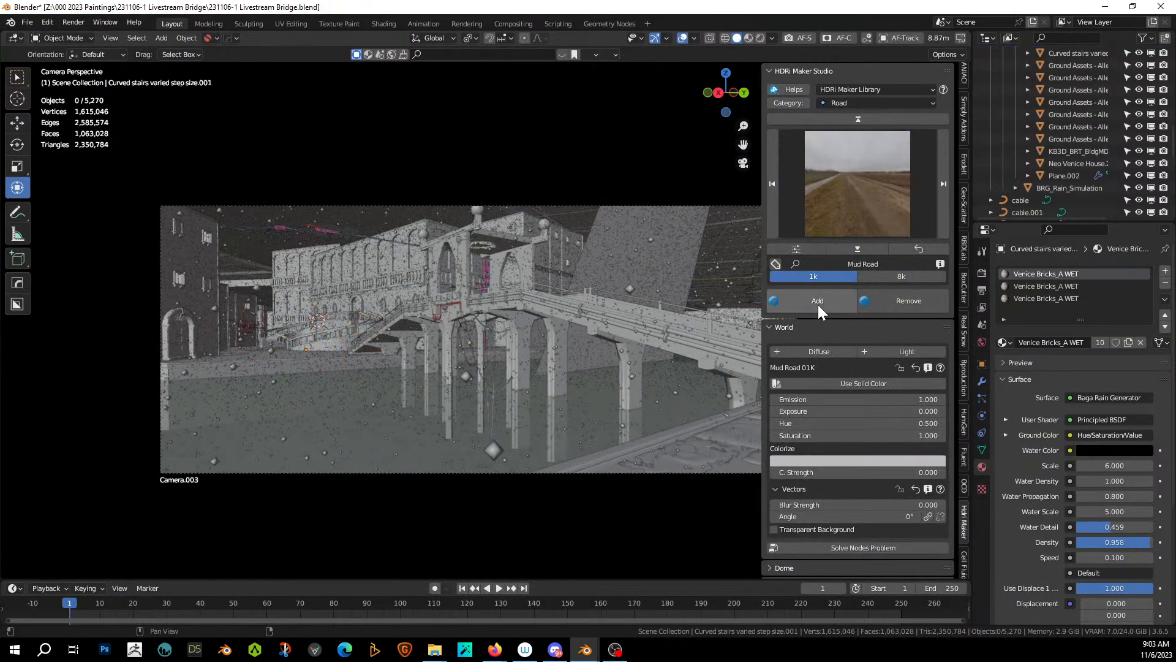
Preview the camera view in rendered shading, hide the BRG_Rain_Simulation object and return to solid shading.
{"action": "left_click", "coordinate": [769, 32]}
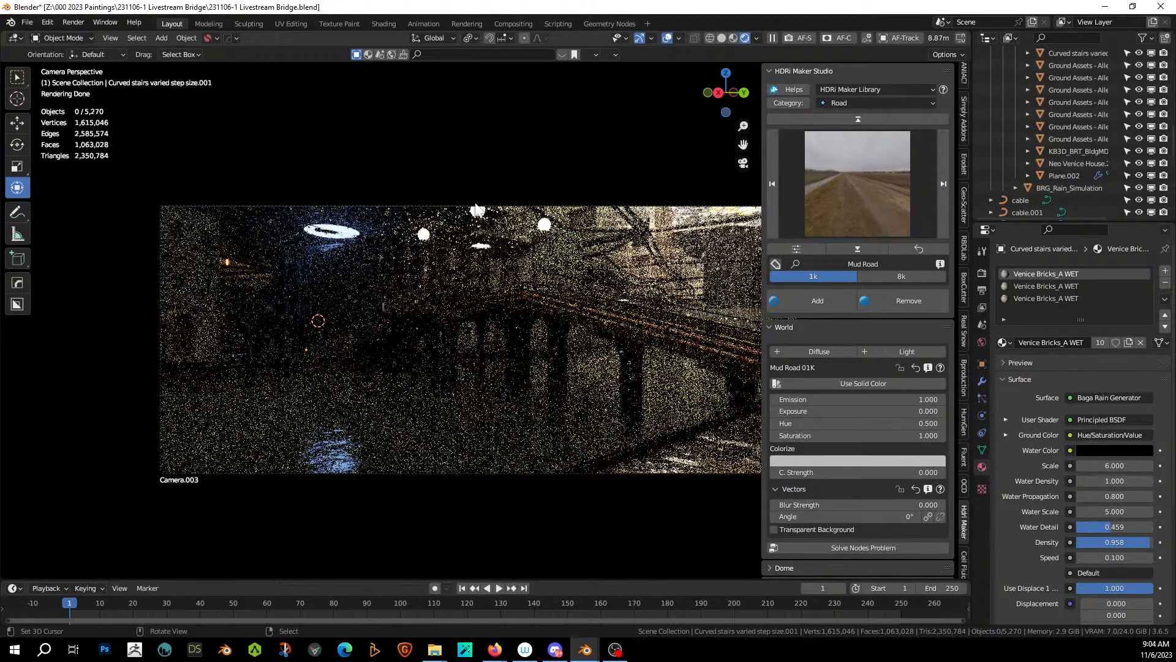
{"action": "left_click", "coordinate": [1139, 187]}
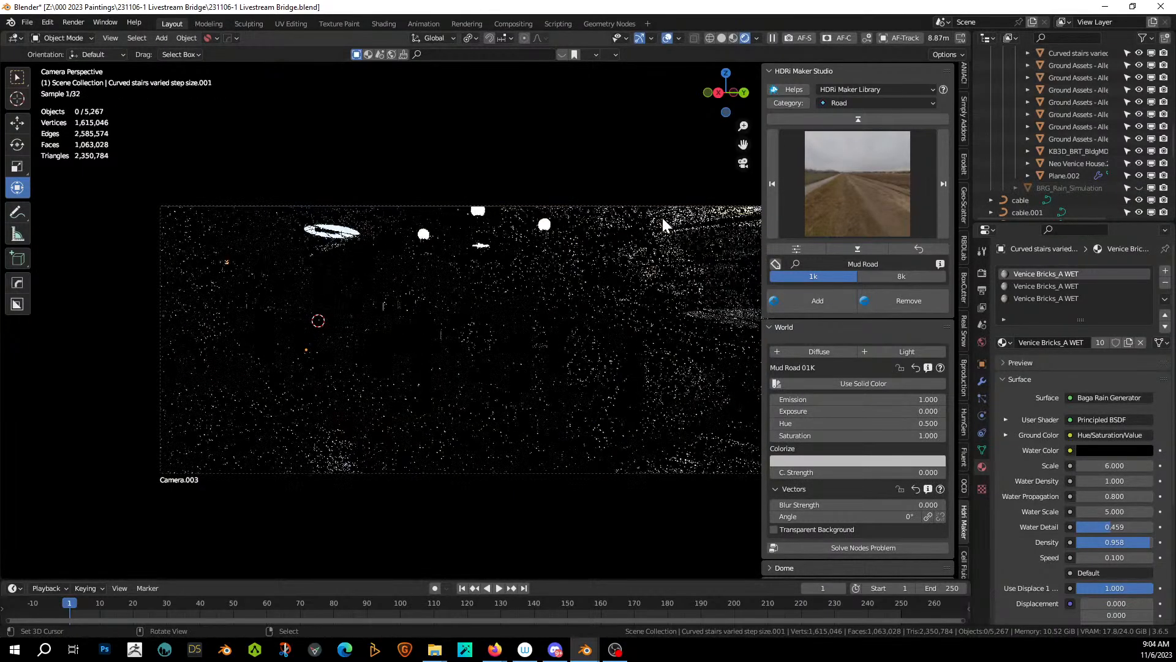
{"action": "left_click", "coordinate": [723, 38]}
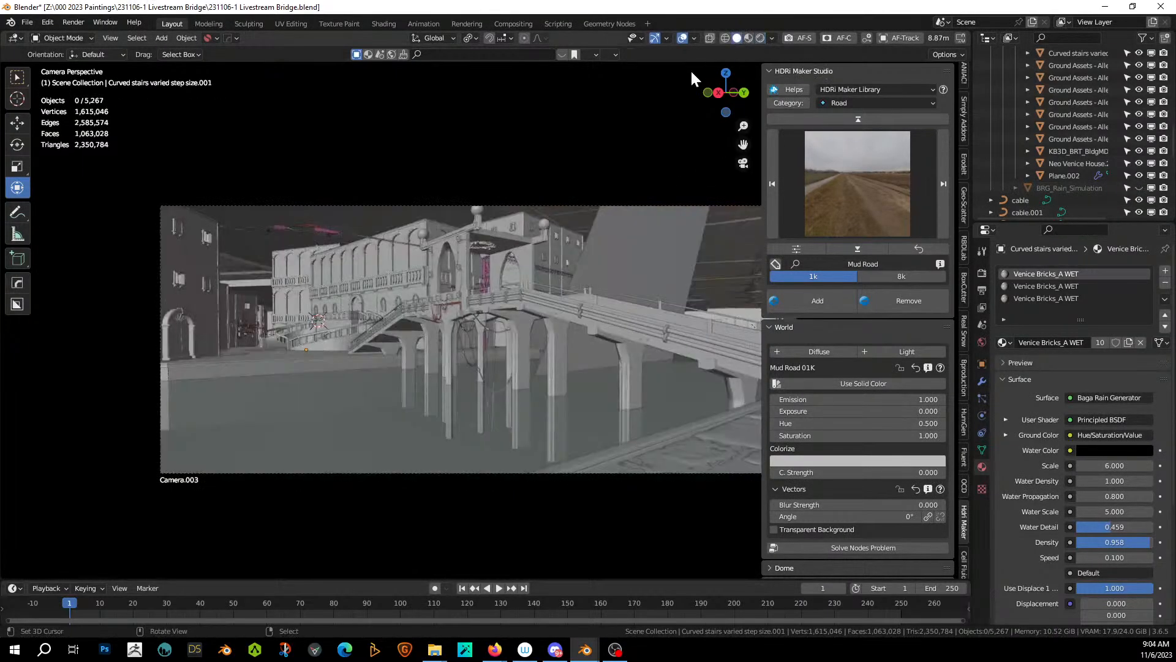
Try sampling Camera.003's focus distance from the bridge tower with the Photographer focus picker.
{"action": "middle_click_drag", "start_coordinate": [568, 255], "coordinate": [512, 251], "text": "shift"}
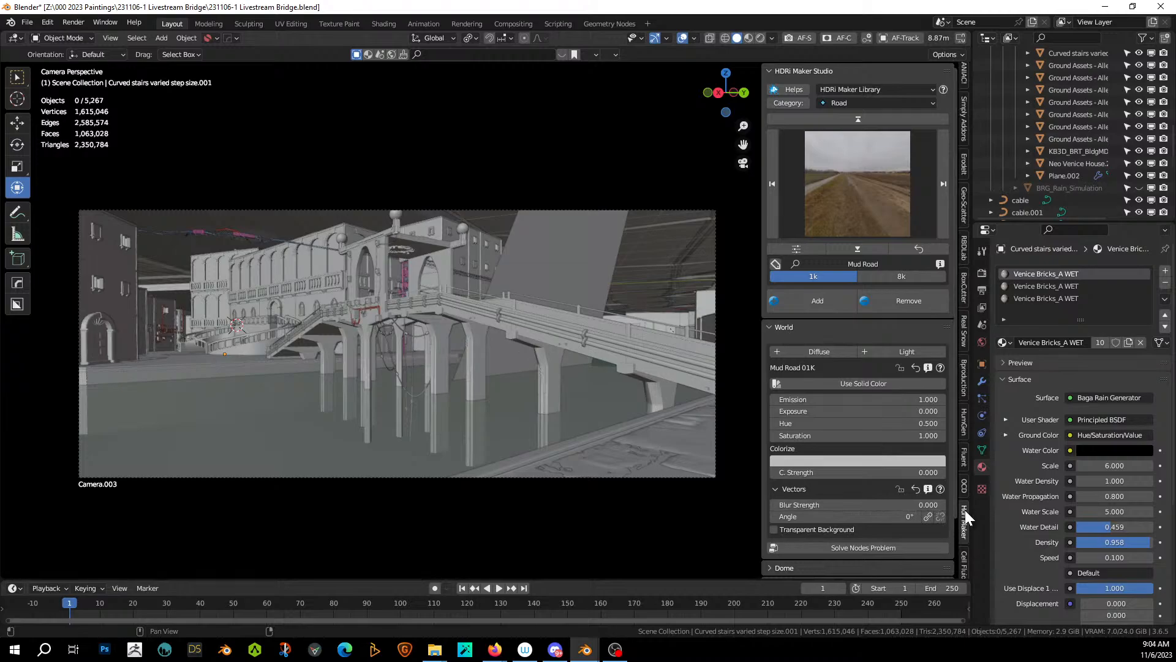
{"action": "scroll", "coordinate": [965, 510], "scroll_direction": "down", "scroll_amount": 6}
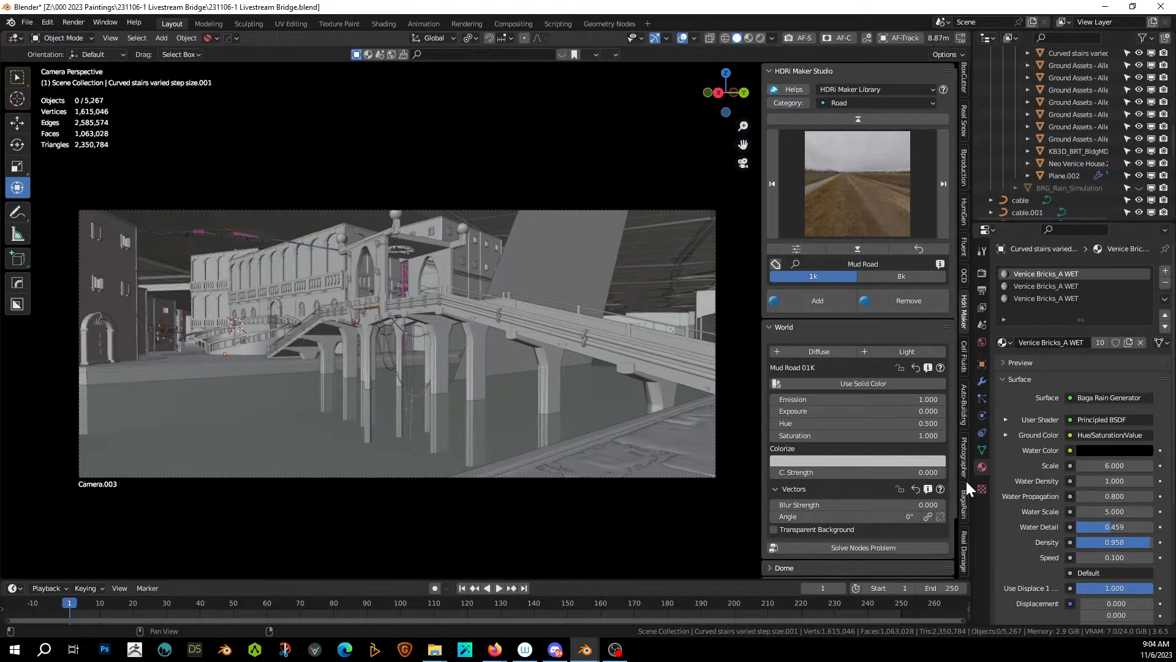
{"action": "left_click", "coordinate": [964, 463]}
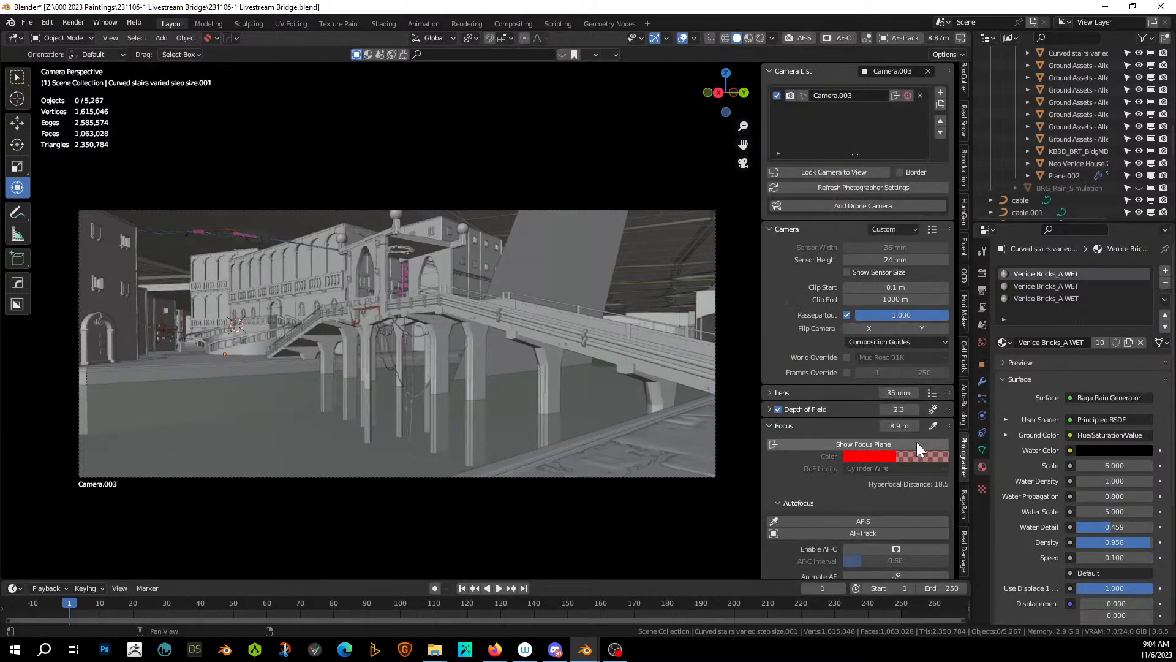
{"action": "left_click", "coordinate": [932, 426]}
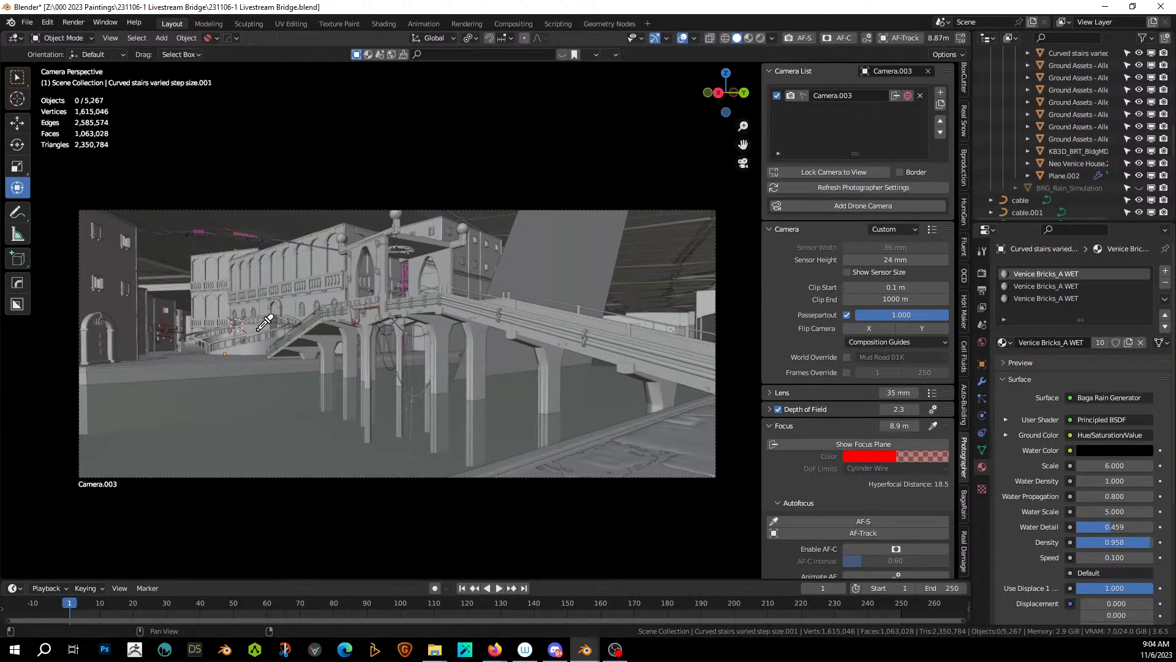
{"action": "left_click", "coordinate": [380, 252]}
Set Camera.003's focus distance to about 21 m with the help of the focus plane, then save and preview the render.
{"action": "left_click", "coordinate": [901, 444]}
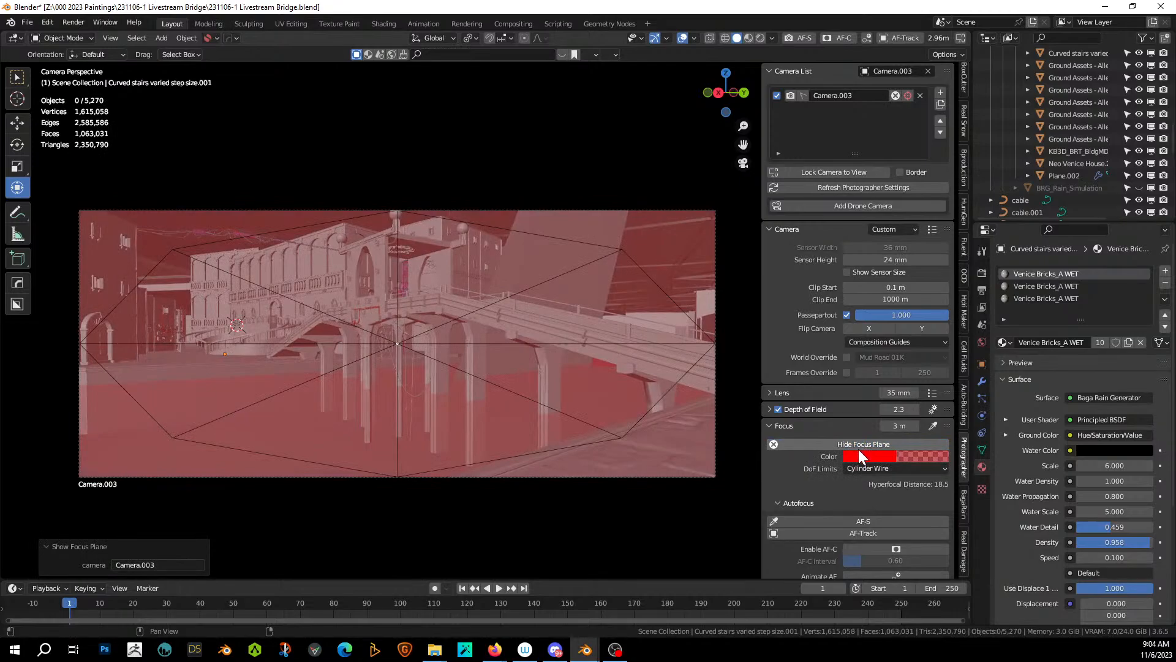
{"action": "left_click_drag", "start_coordinate": [898, 428], "coordinate": [961, 428]}
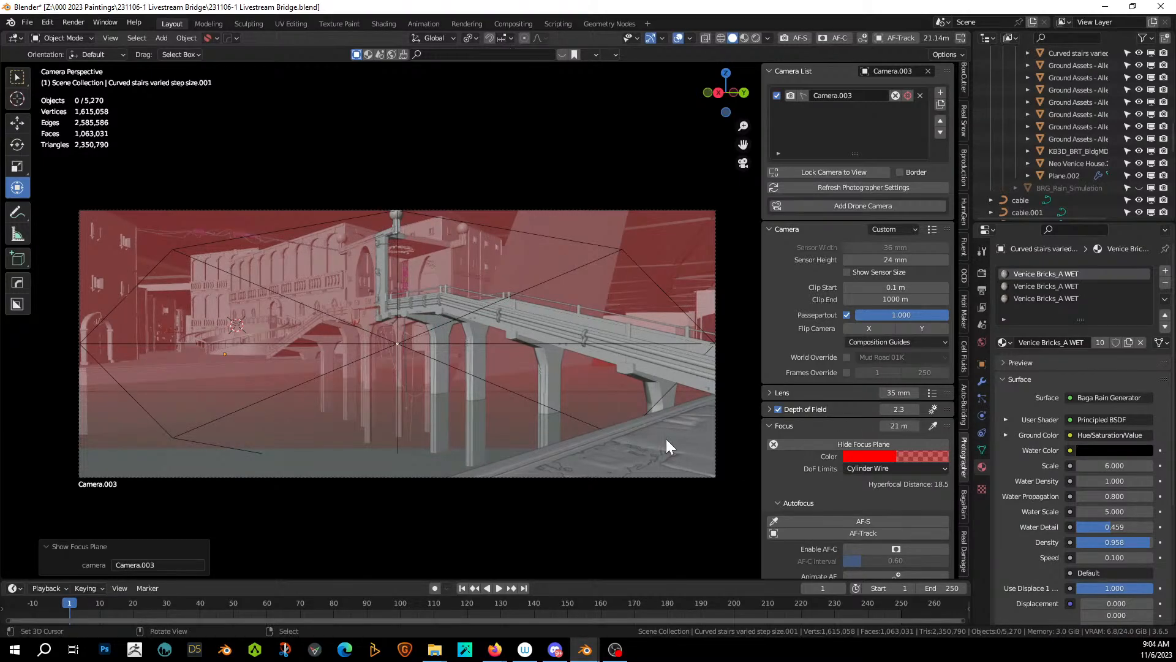
{"action": "left_click", "coordinate": [841, 443]}
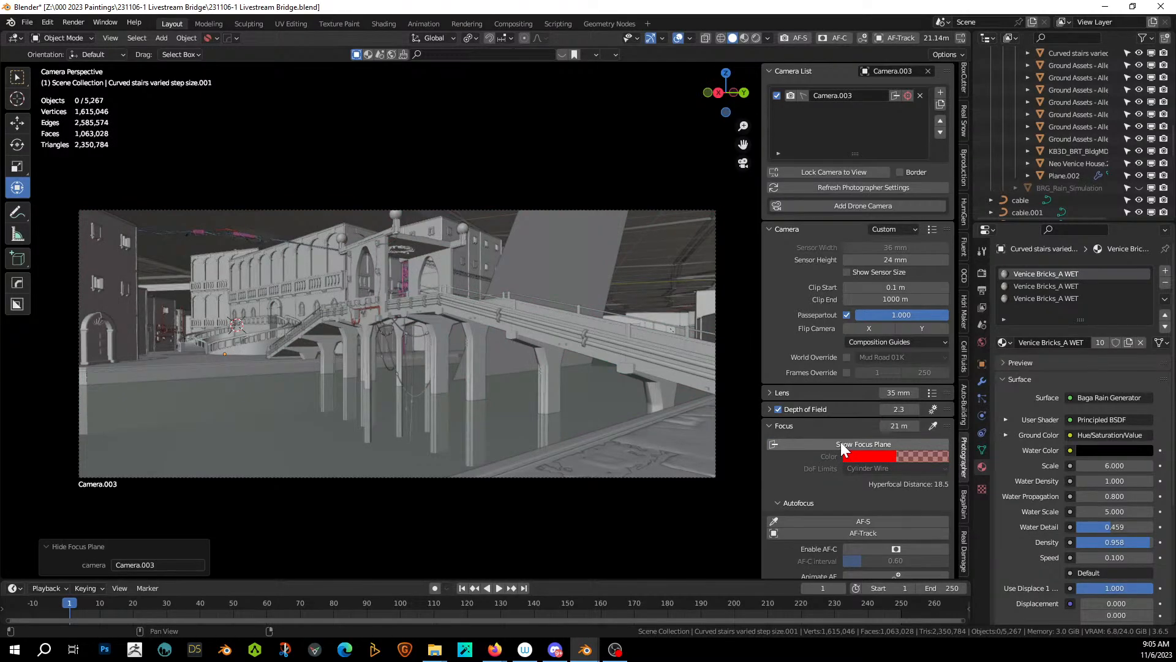
{"action": "key", "text": "ctrl+s"}
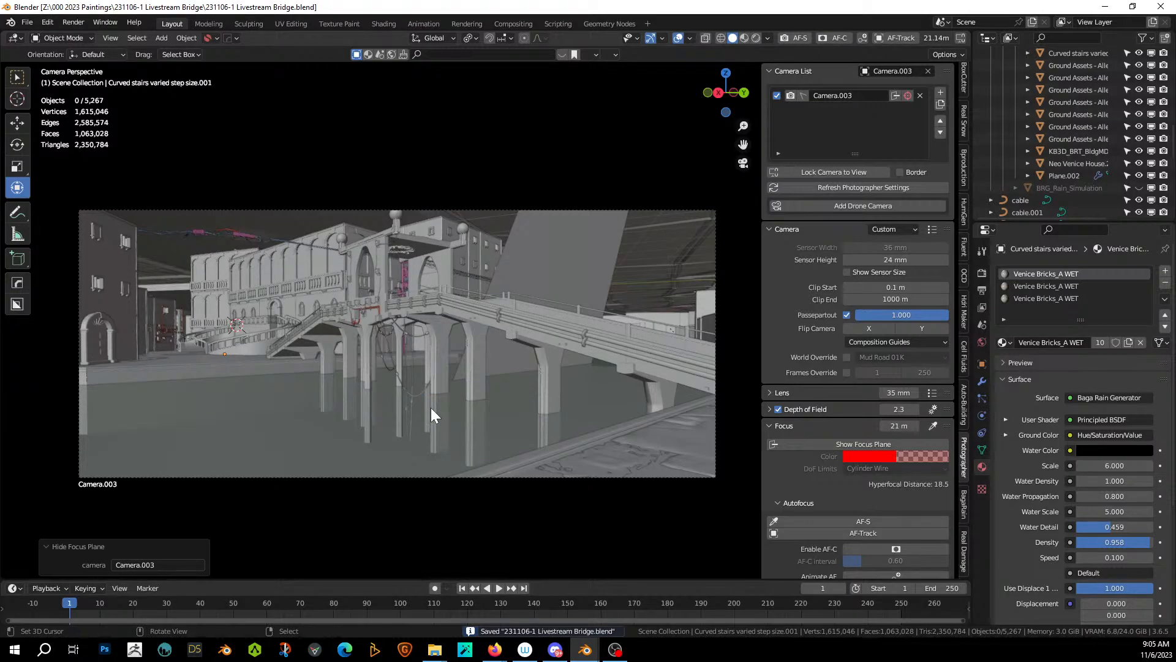
{"action": "left_click", "coordinate": [758, 38]}
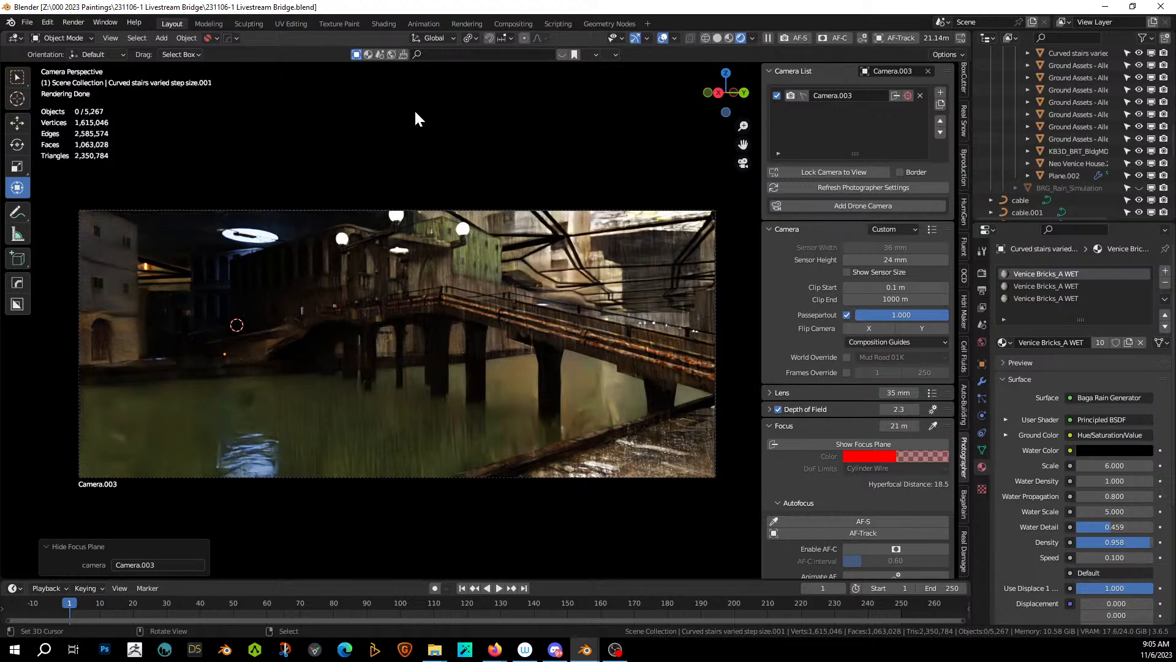
{"action": "left_click", "coordinate": [717, 38]}
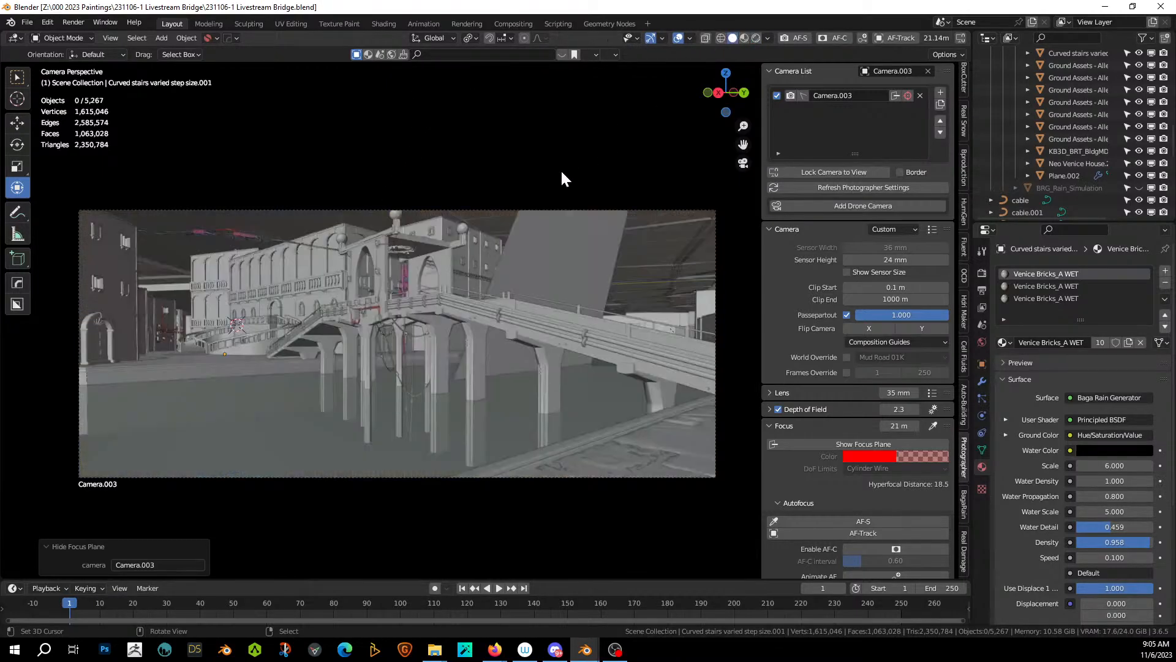
Place the 3D cursor above the doorway behind the curved stairs and add an area light there in the Lights collection.
{"action": "mouse_move", "coordinate": [296, 306]}
{"action": "middle_mouse_down"}
{"action": "mouse_move", "coordinate": [314, 314]}
{"action": "mouse_move", "coordinate": [187, 237]}
{"action": "middle_mouse_up"}
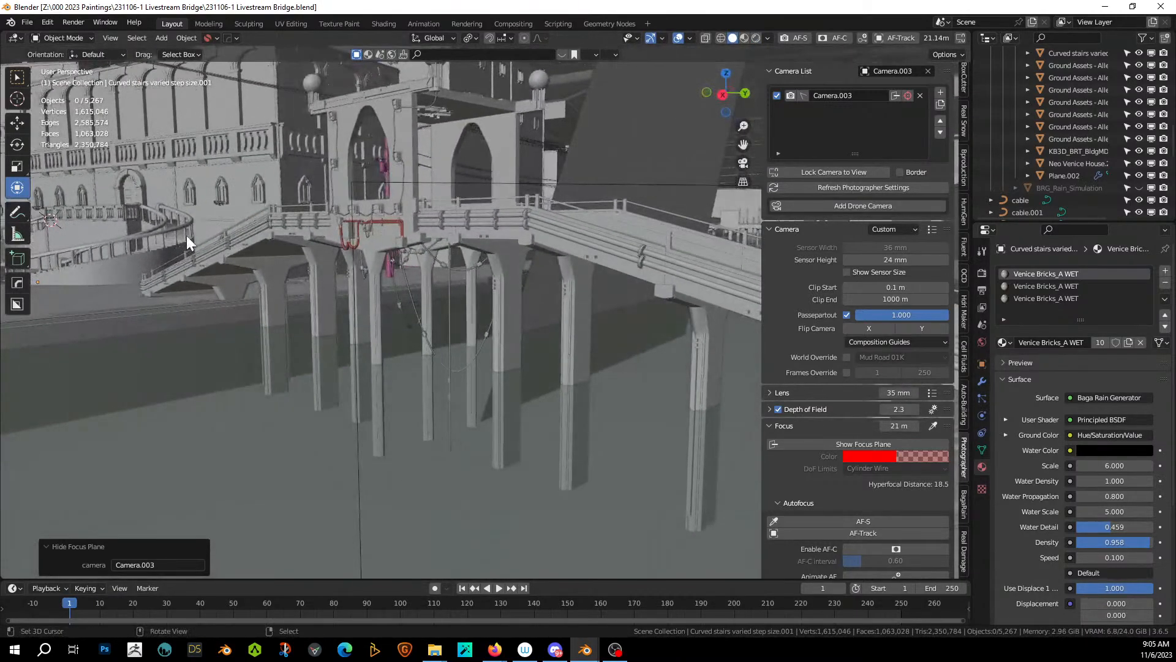
{"action": "right_click", "coordinate": [126, 173], "text": "shift"}
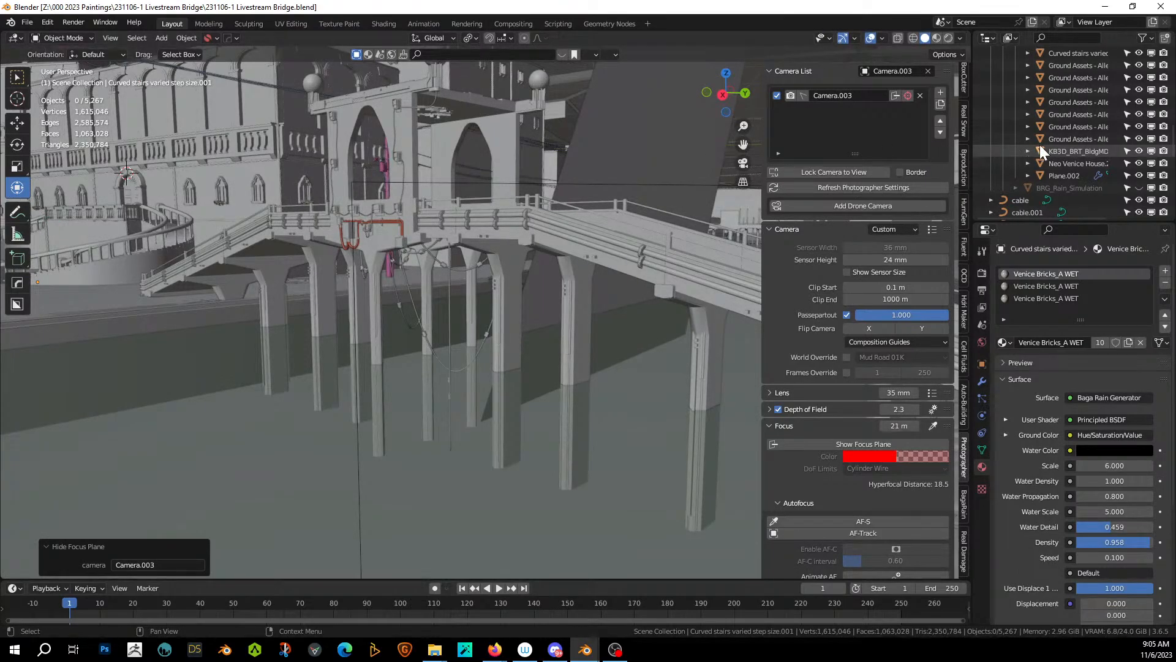
{"action": "scroll", "coordinate": [1057, 138], "scroll_direction": "up", "scroll_amount": 5}
{"action": "scroll", "coordinate": [1075, 120], "scroll_direction": "up", "scroll_amount": 6}
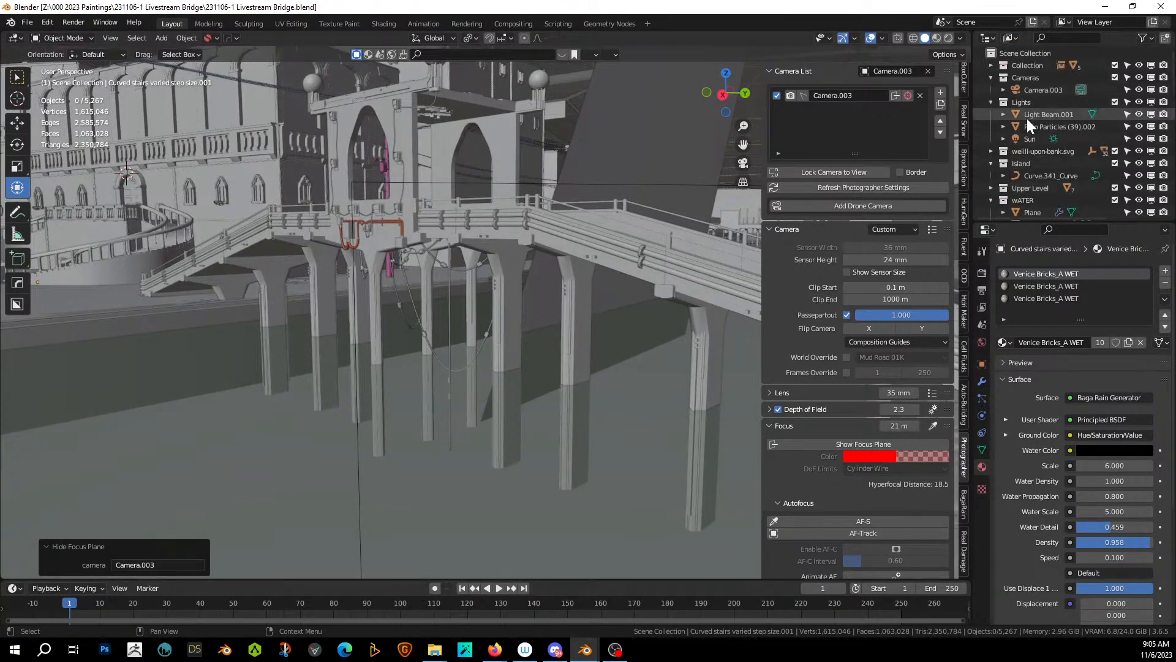
{"action": "left_click", "coordinate": [1030, 102]}
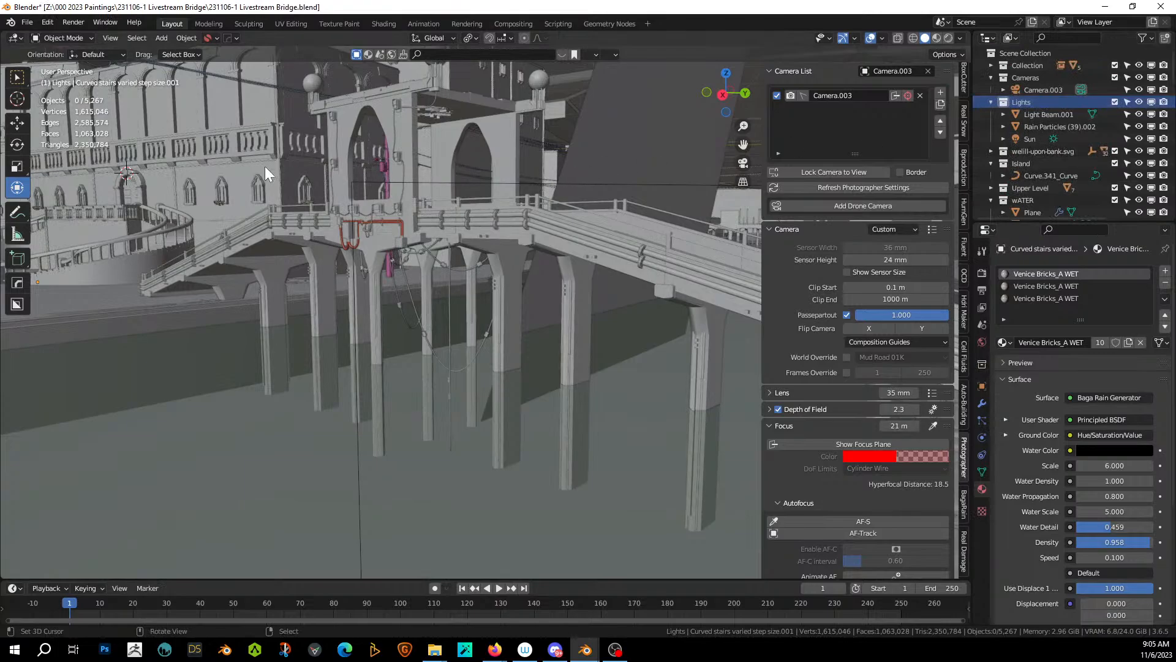
{"action": "key", "text": "shift+a"}
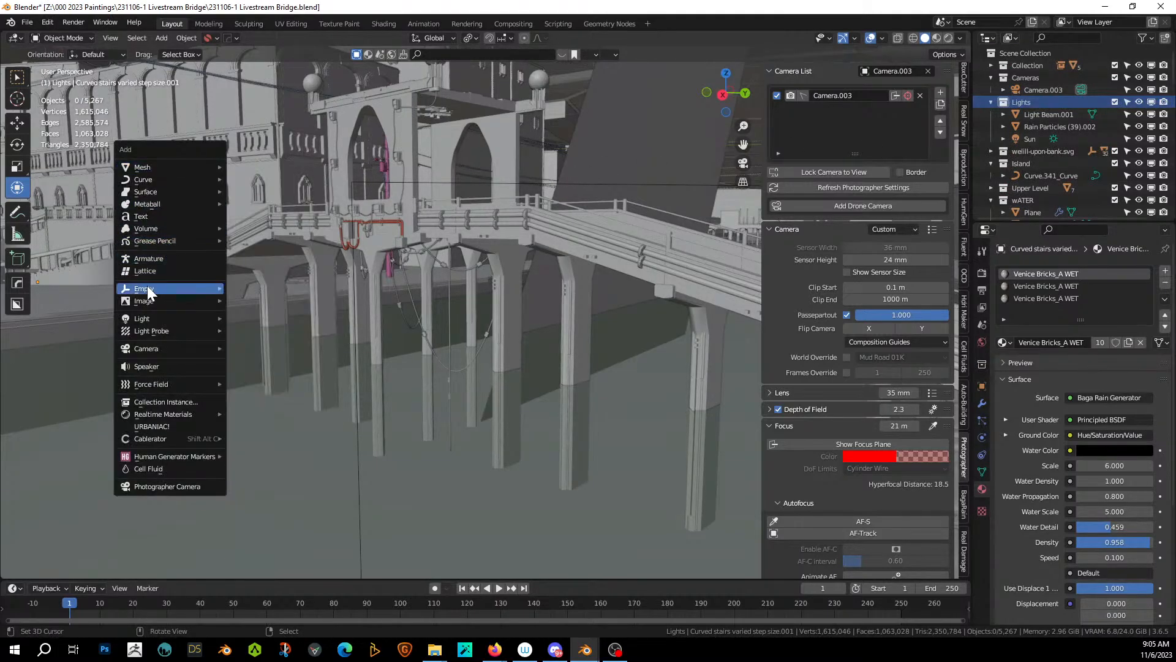
{"action": "mouse_move", "coordinate": [155, 319]}
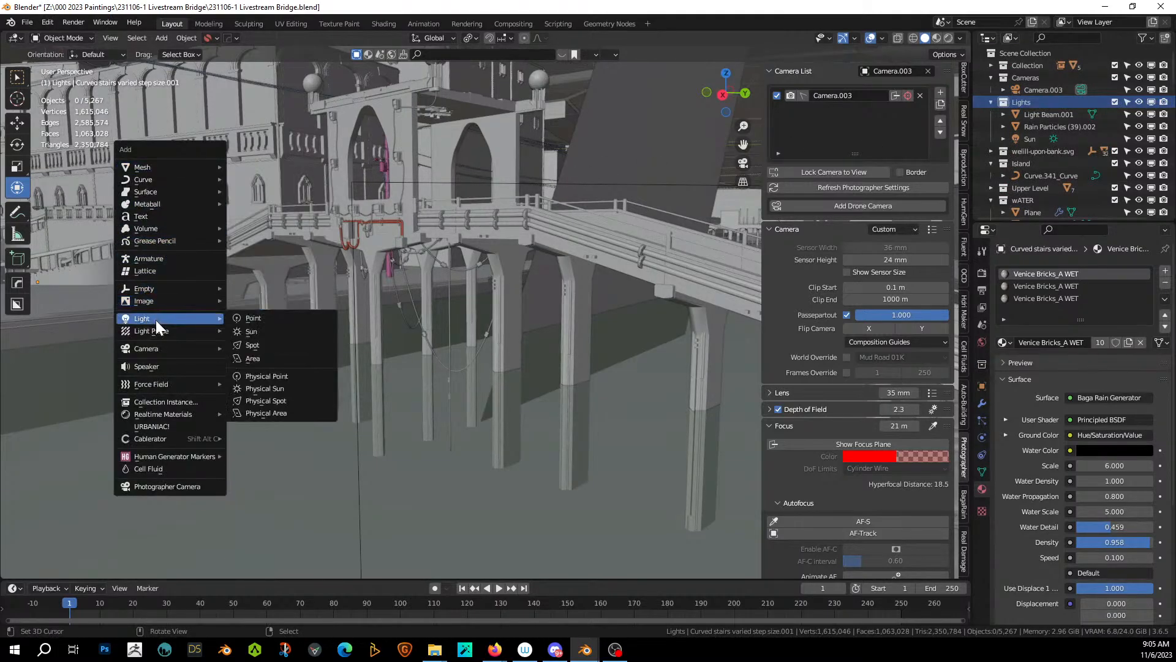
{"action": "left_click", "coordinate": [288, 356]}
{"action": "key", "text": "KP_Decimal"}
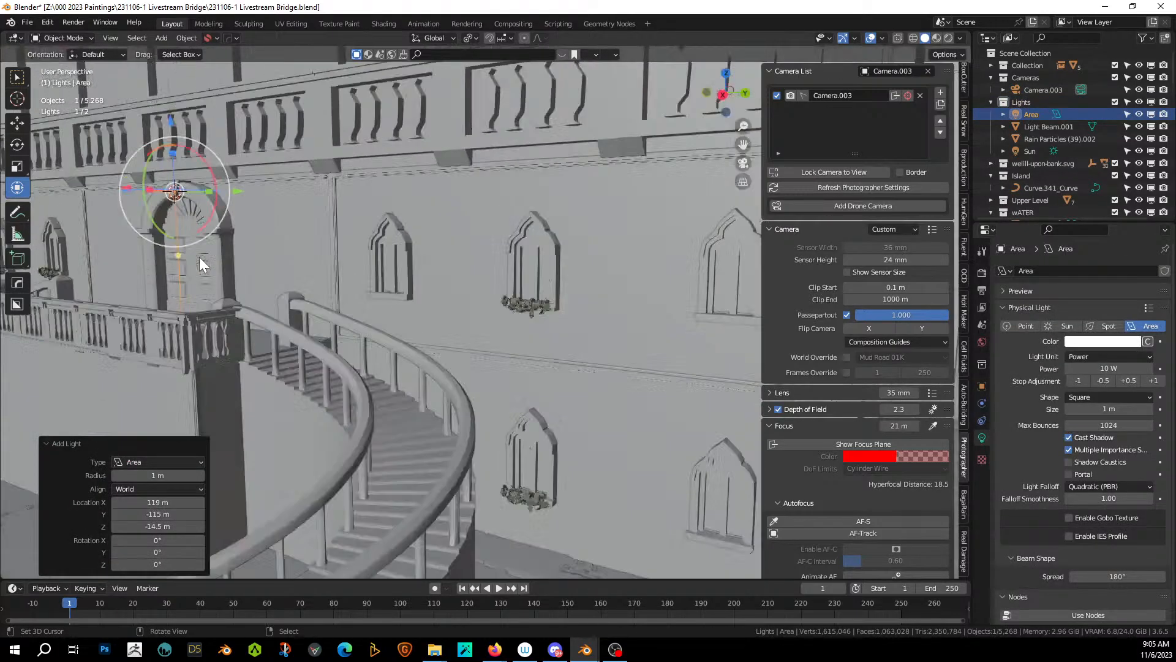
Lower the area light along Z beneath the doorway arch and scale it to about 0.564.
{"action": "middle_click_drag", "start_coordinate": [442, 320], "coordinate": [620, 294]}
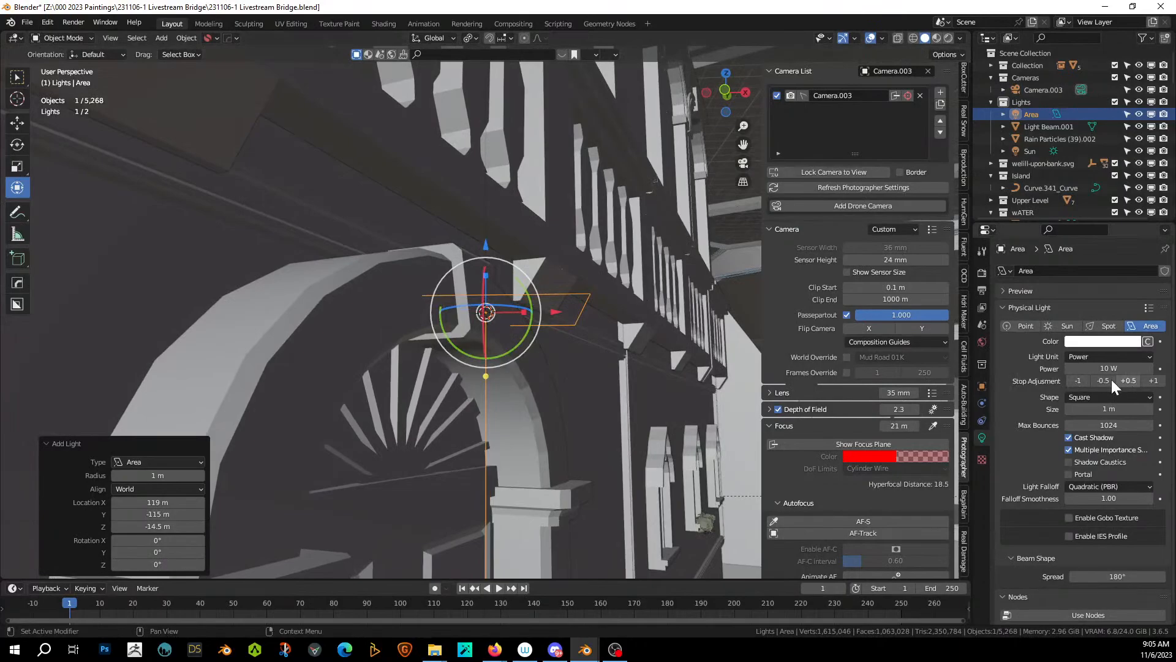
{"action": "key", "text": "g"}
{"action": "key", "text": "z"}
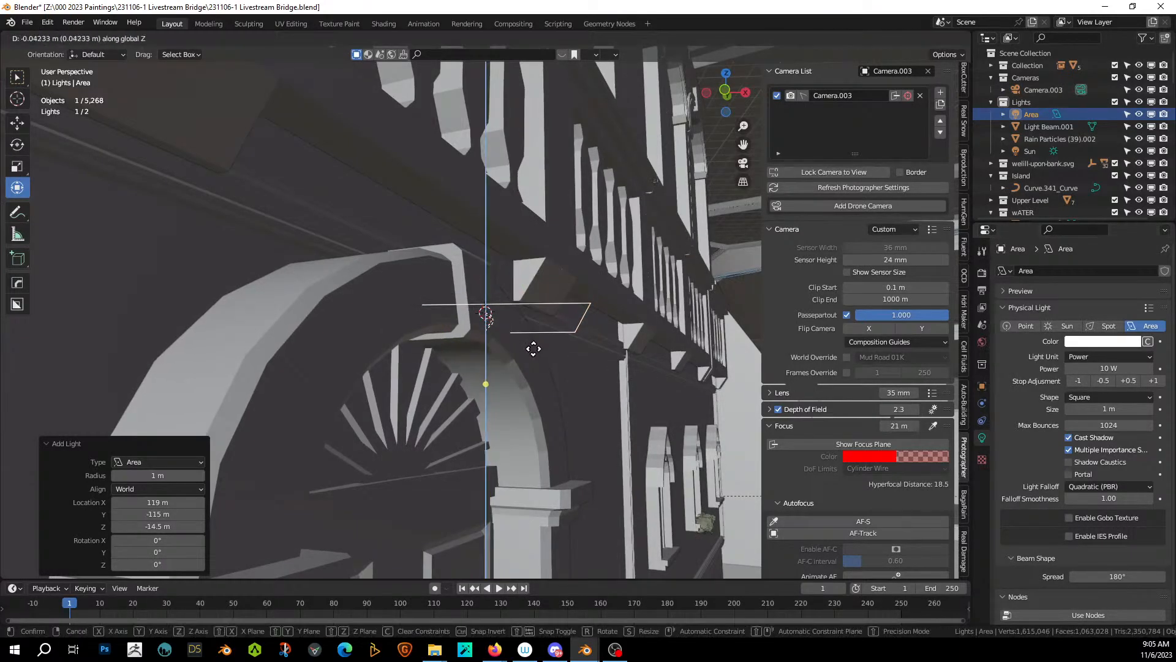
{"action": "left_click", "coordinate": [528, 375]}
{"action": "key", "text": "s"}
{"action": "left_click", "coordinate": [552, 388]}
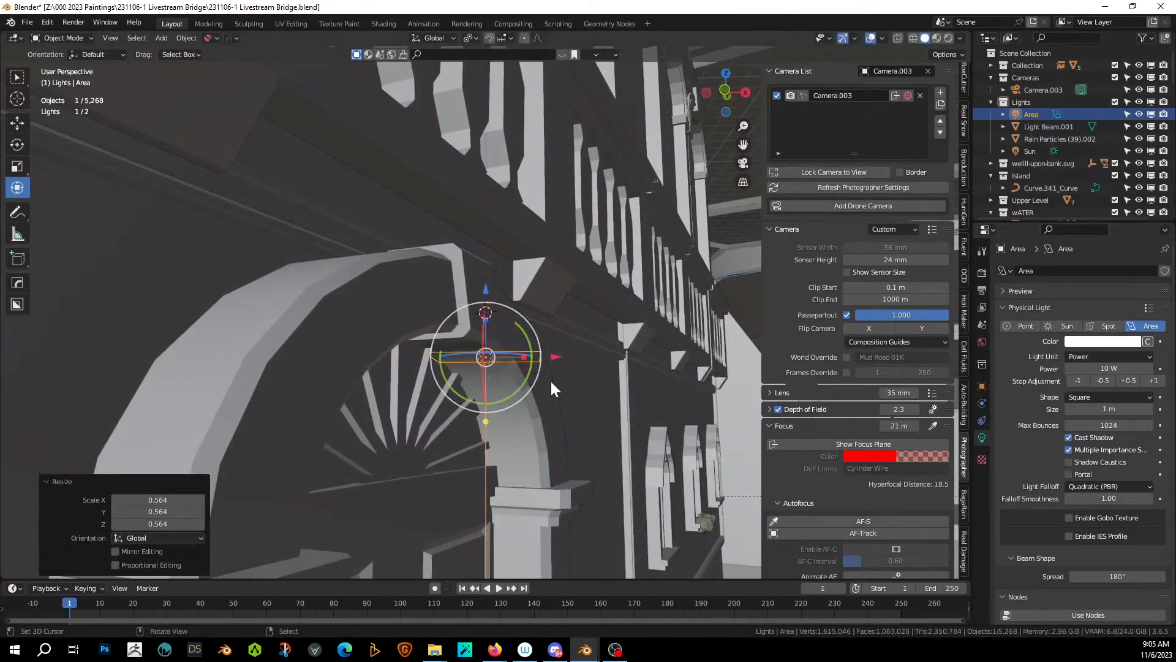
Rotate the doorway area light about -20.8° around Z and set its beam spread to 120°.
{"action": "middle_click_drag", "start_coordinate": [552, 390], "coordinate": [564, 479]}
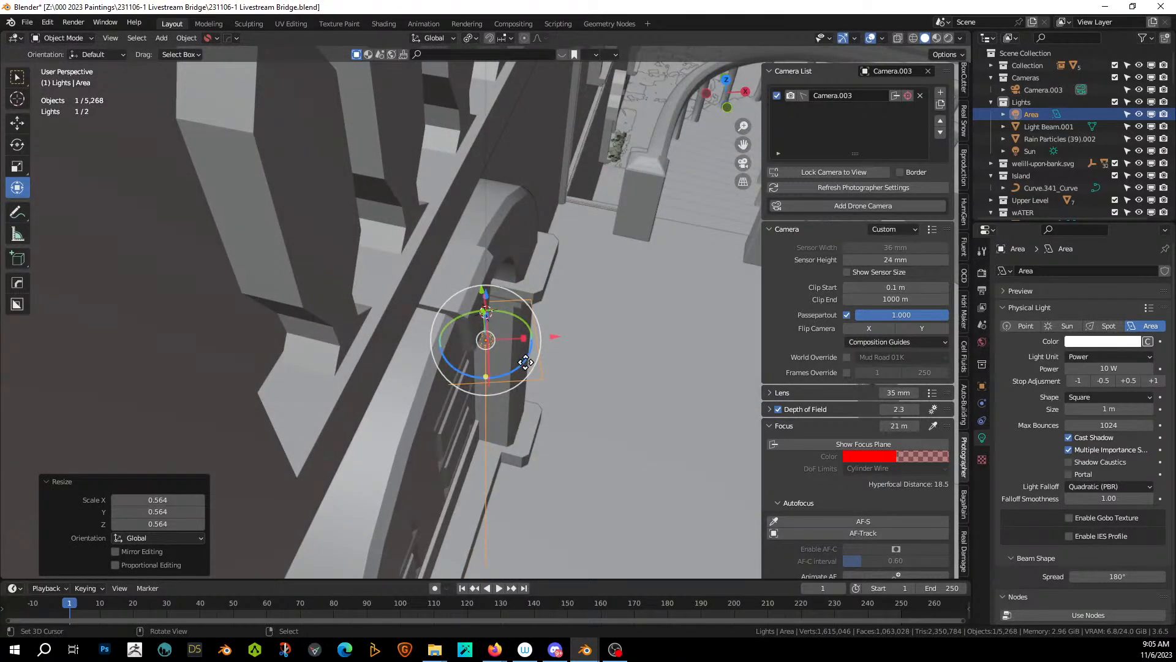
{"action": "left_click_drag", "start_coordinate": [525, 362], "coordinate": [522, 387]}
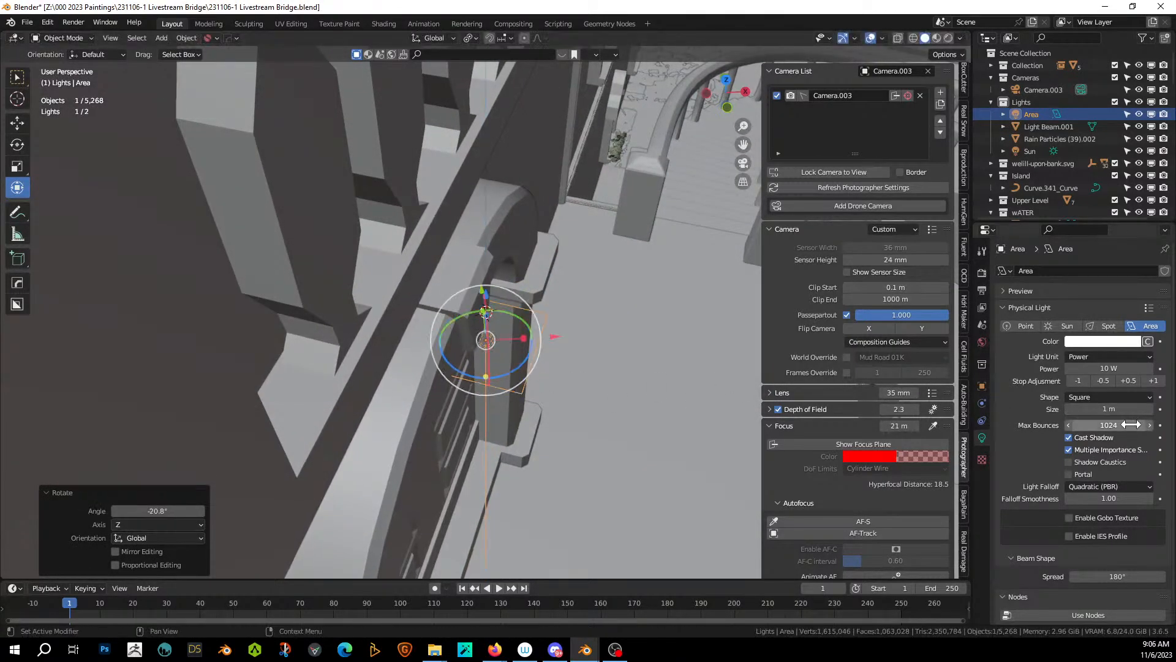
{"action": "left_click", "coordinate": [1115, 576]}
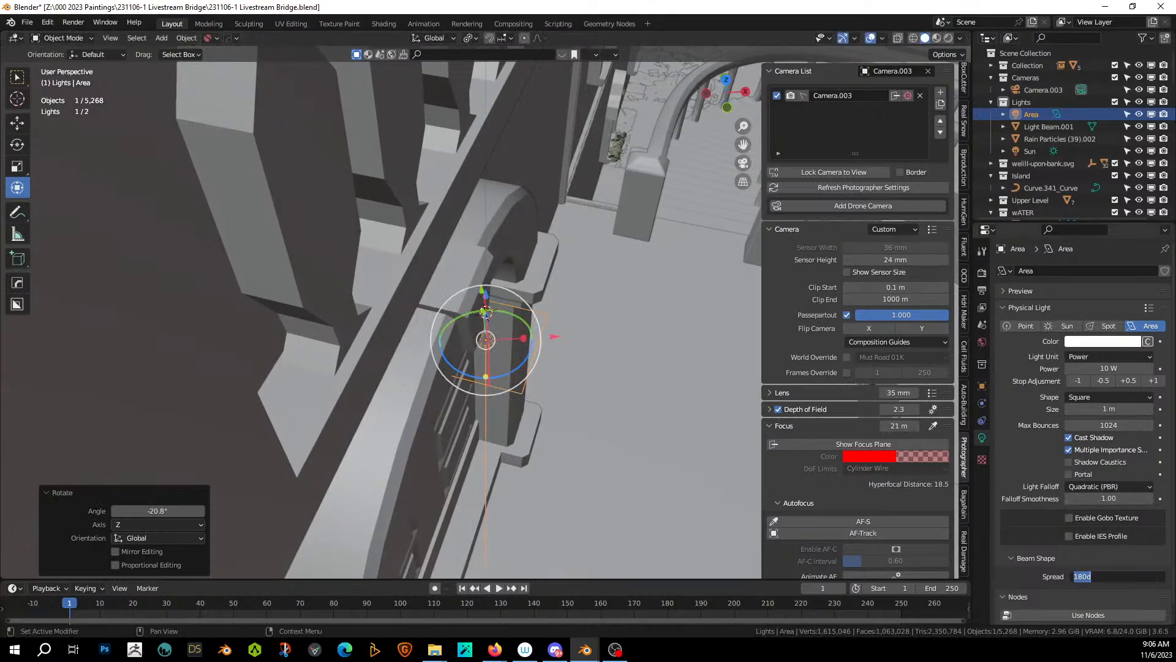
{"action": "type", "text": "120"}
{"action": "key", "text": "Return"}
Set the area light's power to 25 W and its colour temperature to 5000, then save the file.
{"action": "middle_click_drag", "start_coordinate": [597, 399], "coordinate": [616, 328]}
{"action": "left_click_drag", "start_coordinate": [1126, 373], "coordinate": [1115, 367]}
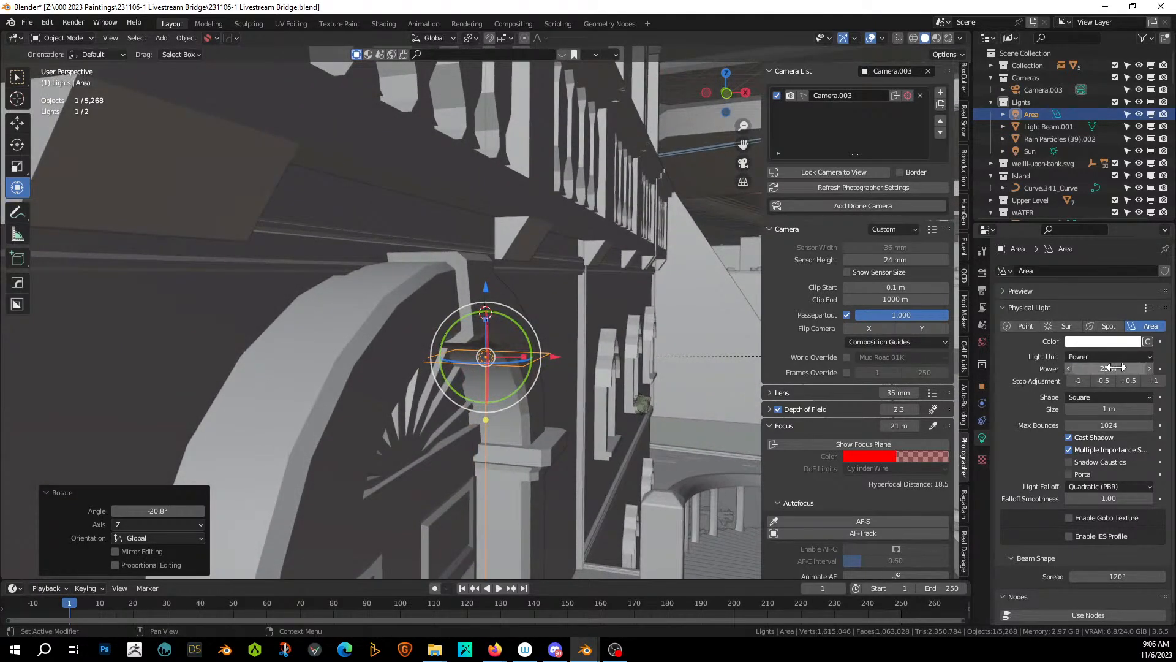
{"action": "left_click", "coordinate": [1148, 341]}
{"action": "left_click", "coordinate": [1094, 341]}
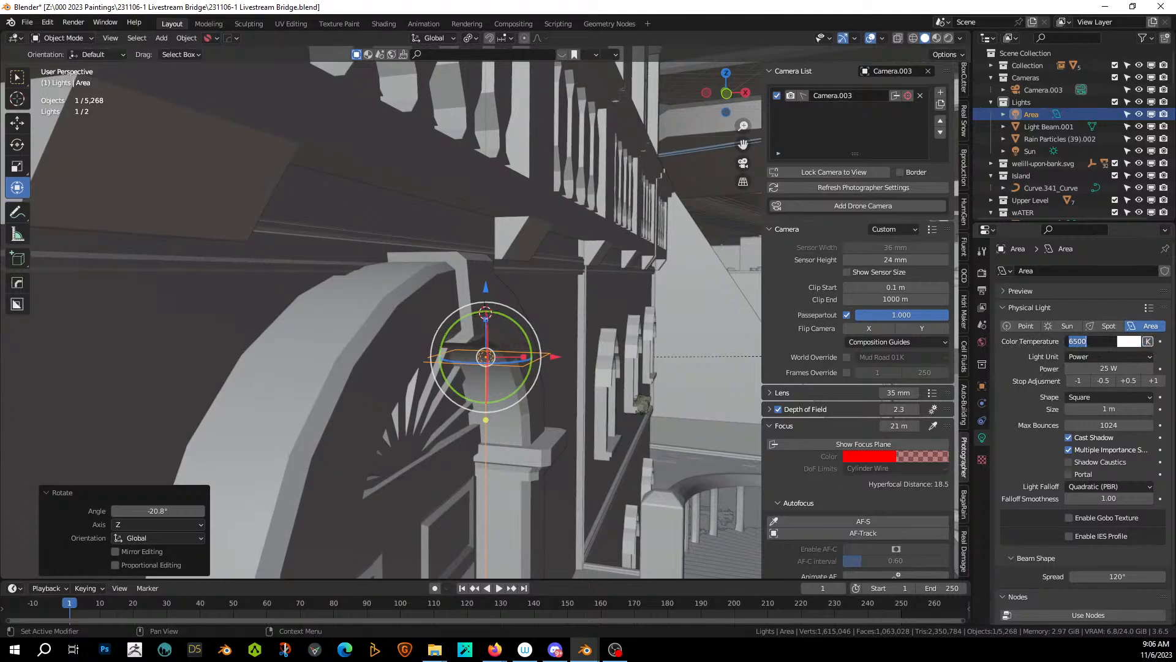
{"action": "type", "text": "5000"}
{"action": "key", "text": "Return"}
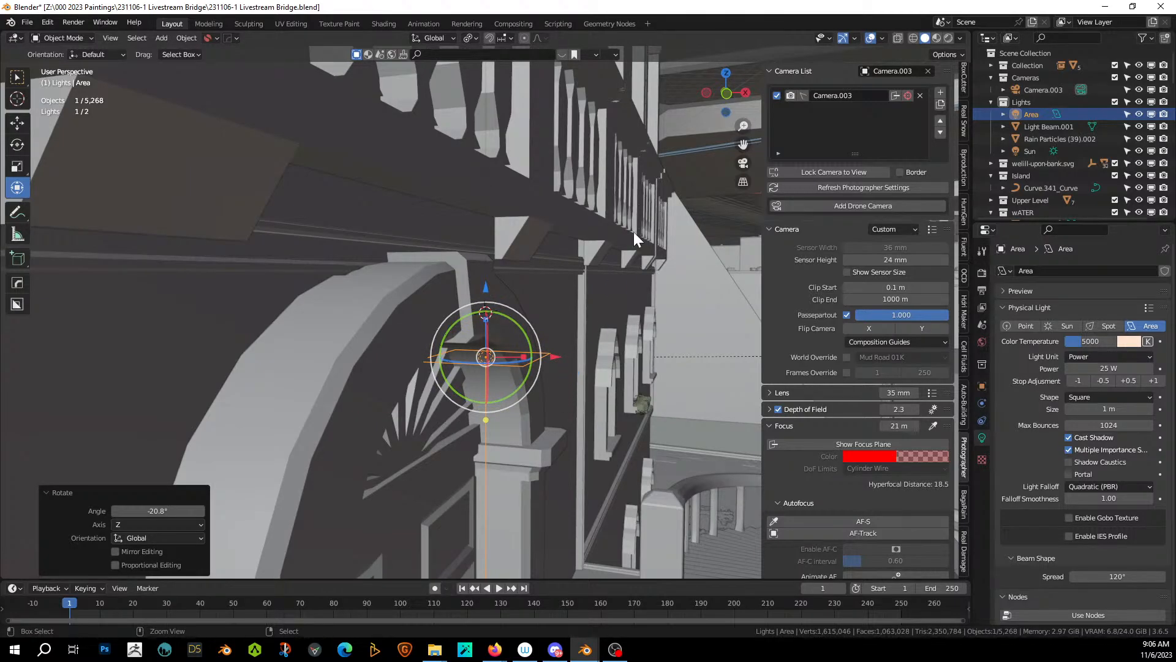
{"action": "key", "text": "ctrl+s"}
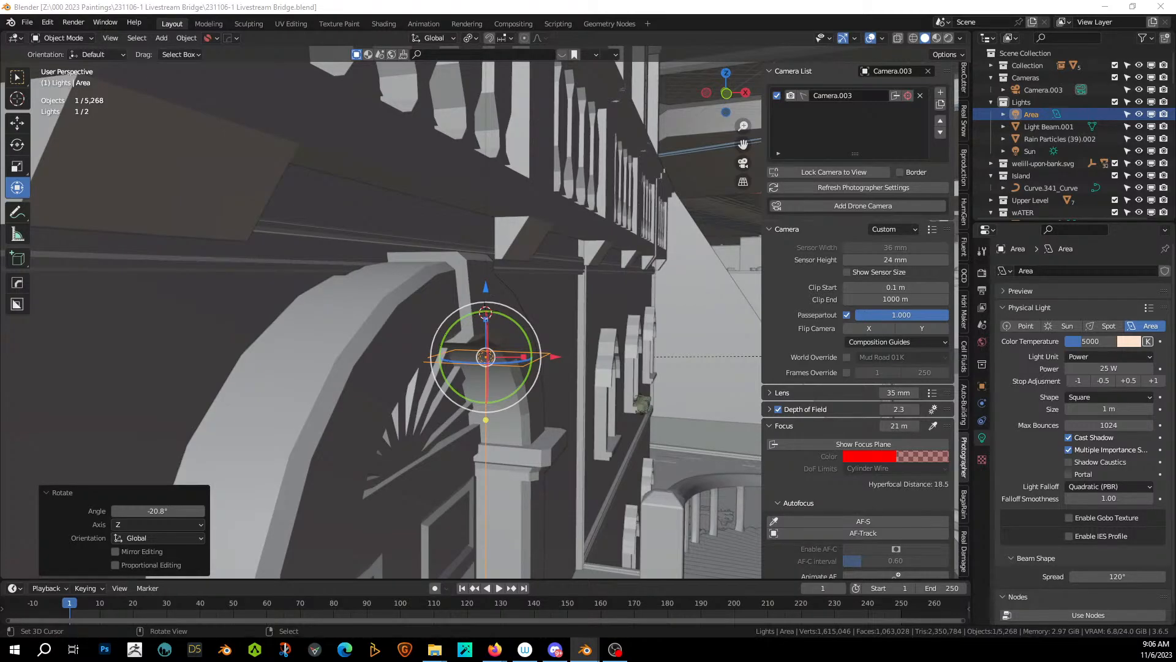
Preview Camera.003's view in rendered shading and try a power of 500 W for the doorway area light.
{"action": "middle_click_drag", "start_coordinate": [648, 364], "coordinate": [590, 381]}
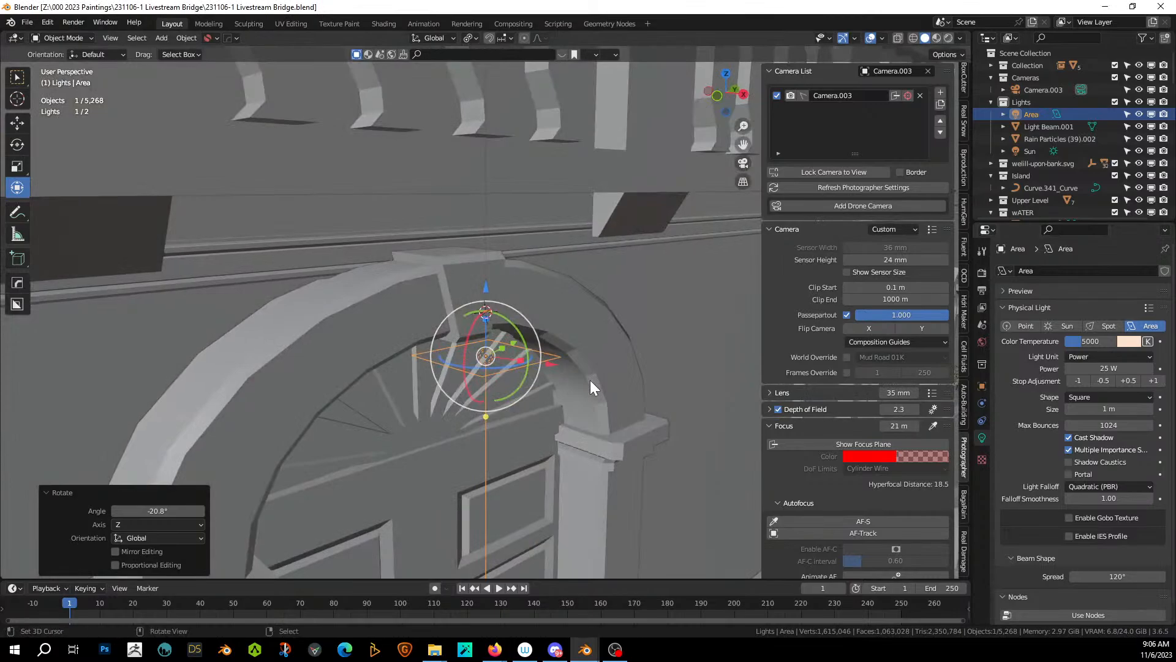
{"action": "key", "text": "KP_0"}
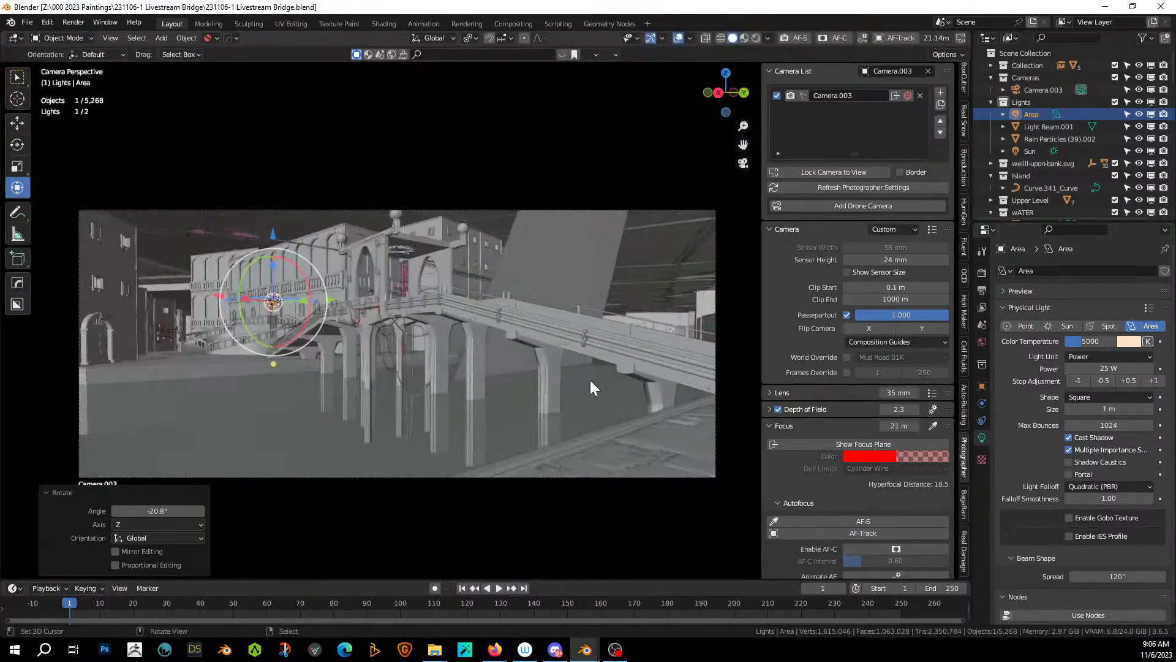
{"action": "left_click", "coordinate": [757, 38]}
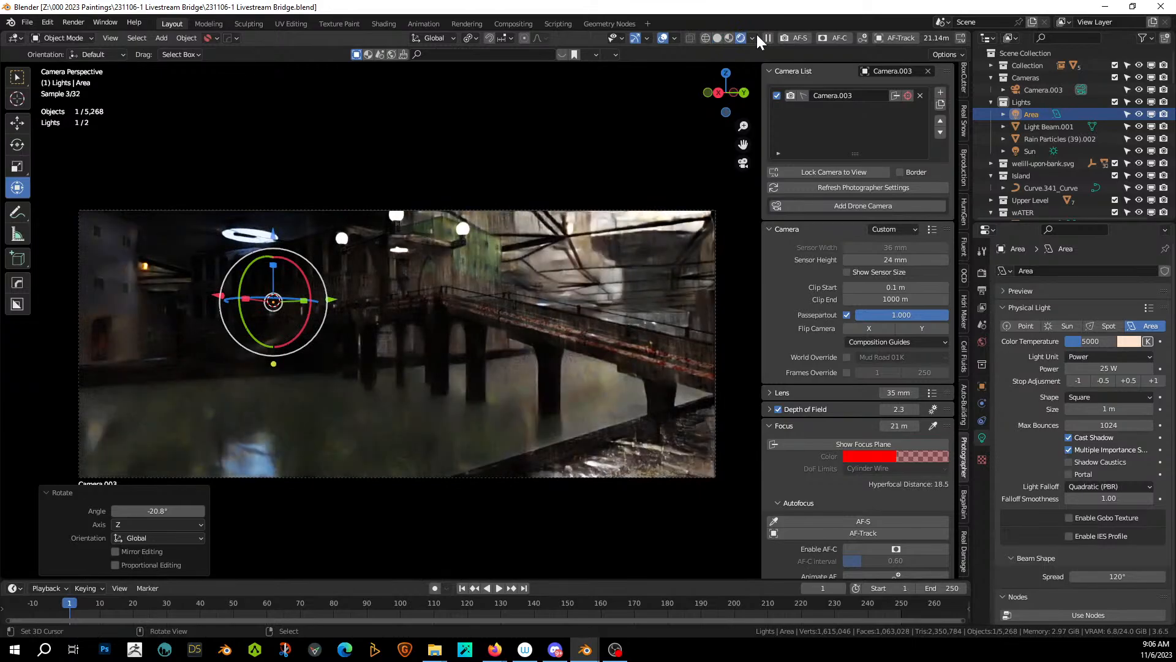
{"action": "left_click", "coordinate": [1109, 368]}
{"action": "type", "text": "500 W"}
{"action": "key", "text": "Return"}
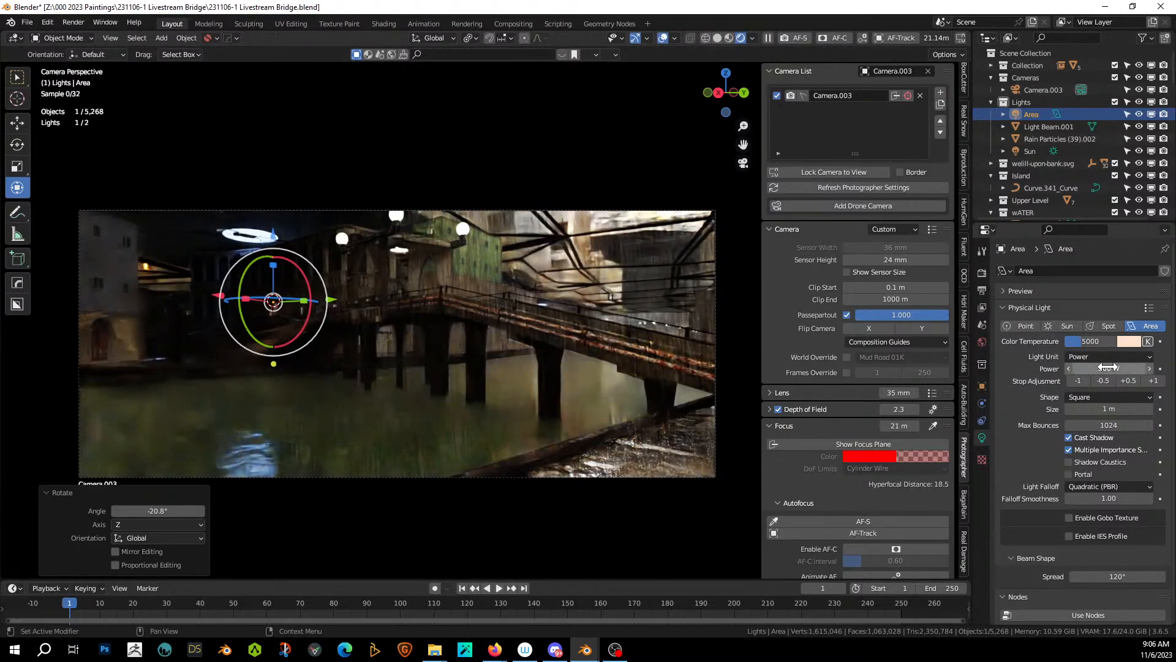
Set the doorway area light's power to 50 W, then return to solid shading and save the file.
{"action": "right_click", "coordinate": [483, 246], "text": "shift"}
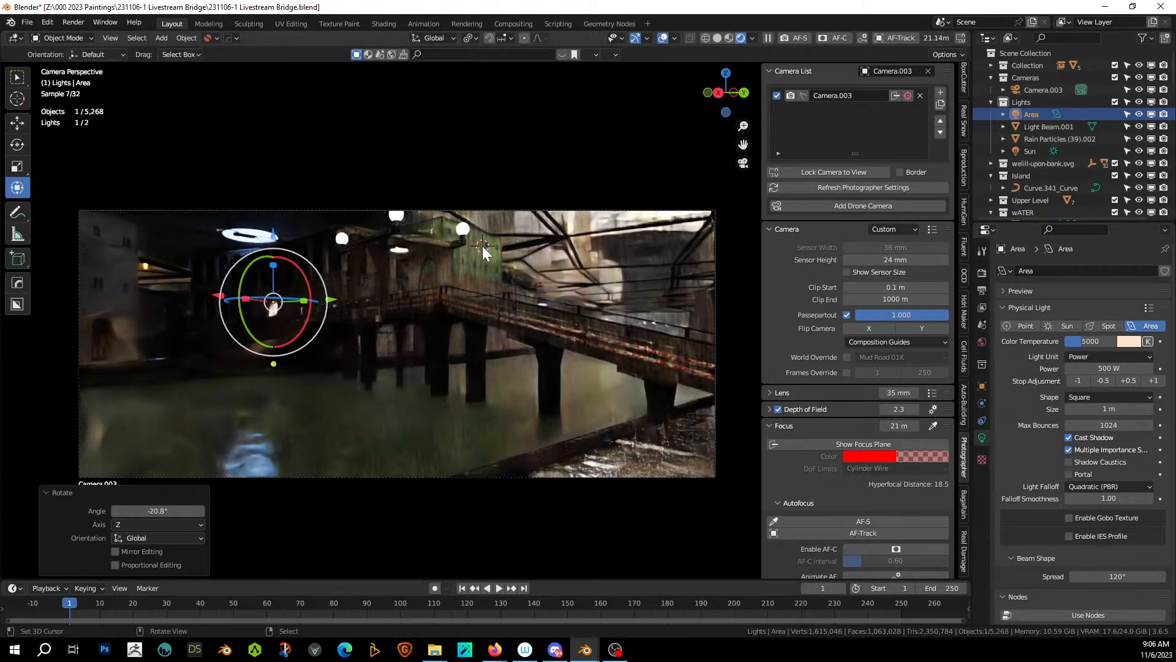
{"action": "left_click", "coordinate": [467, 331]}
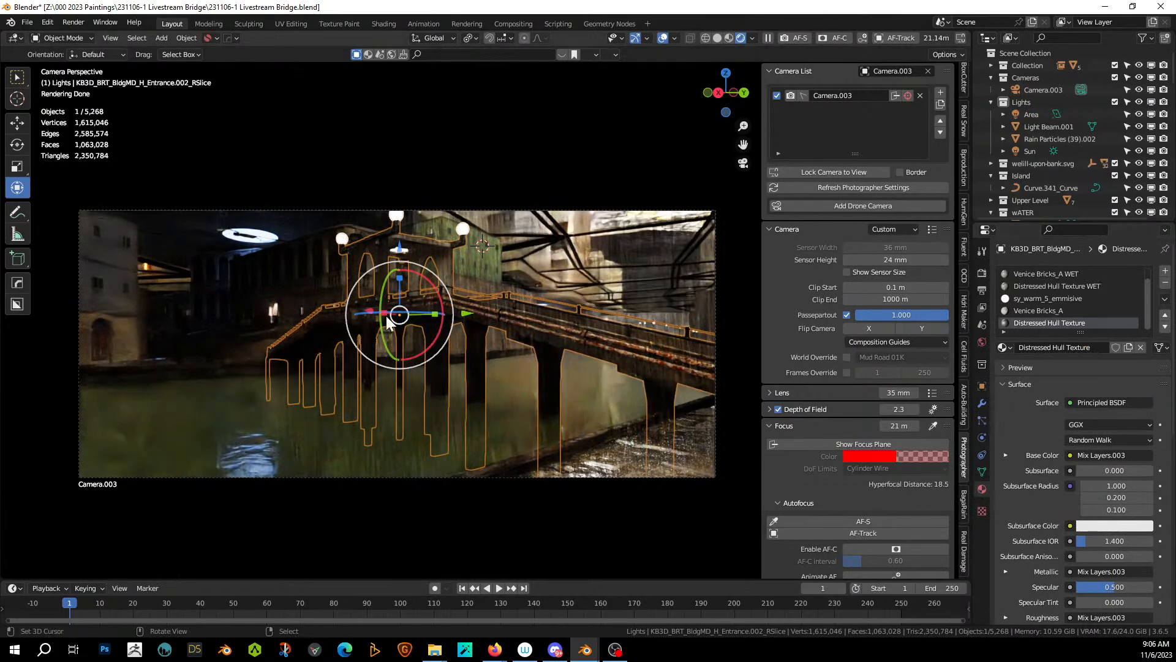
{"action": "left_click", "coordinate": [273, 306]}
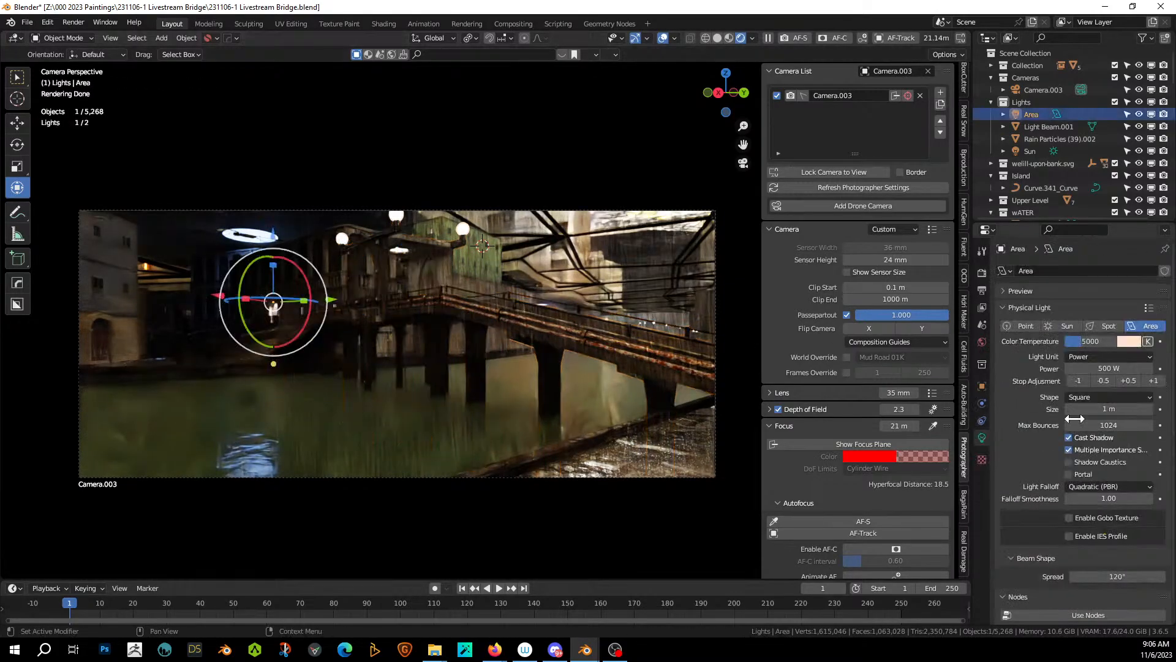
{"action": "left_click", "coordinate": [1104, 368]}
{"action": "type", "text": "50"}
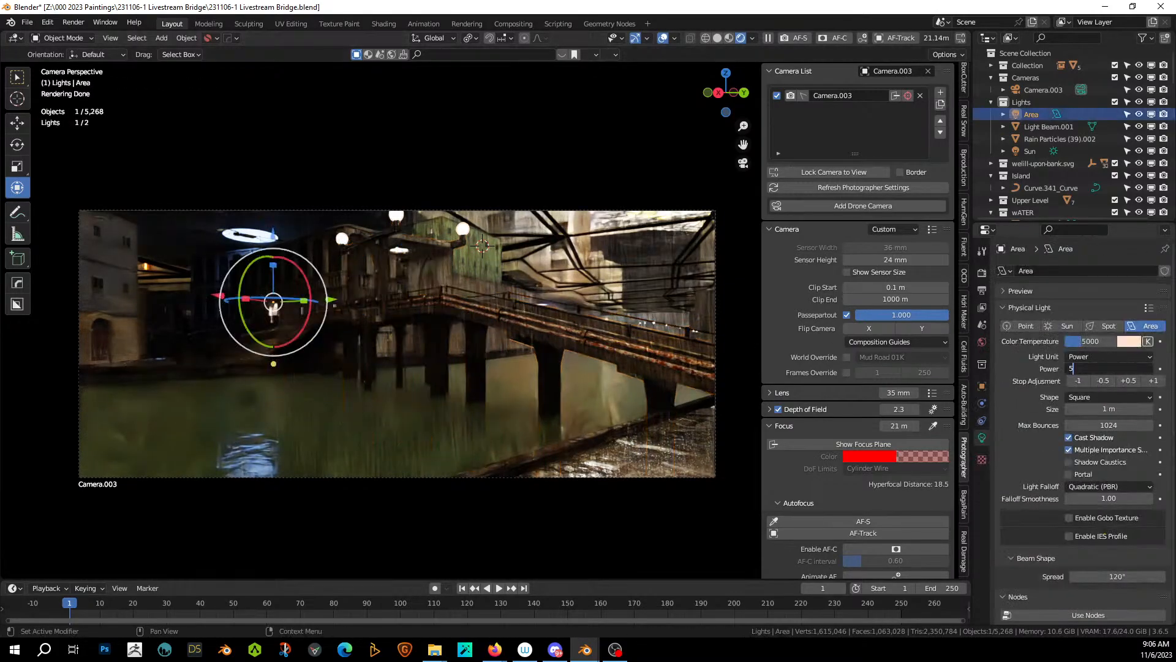
{"action": "key", "text": "Return"}
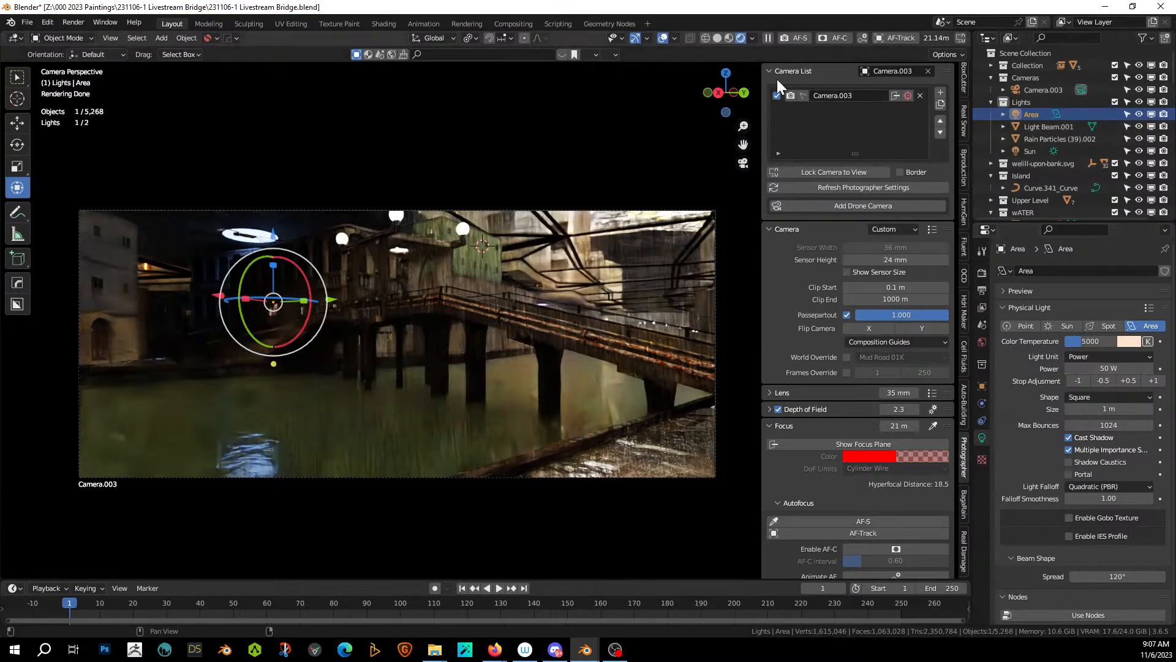
{"action": "left_click", "coordinate": [718, 38]}
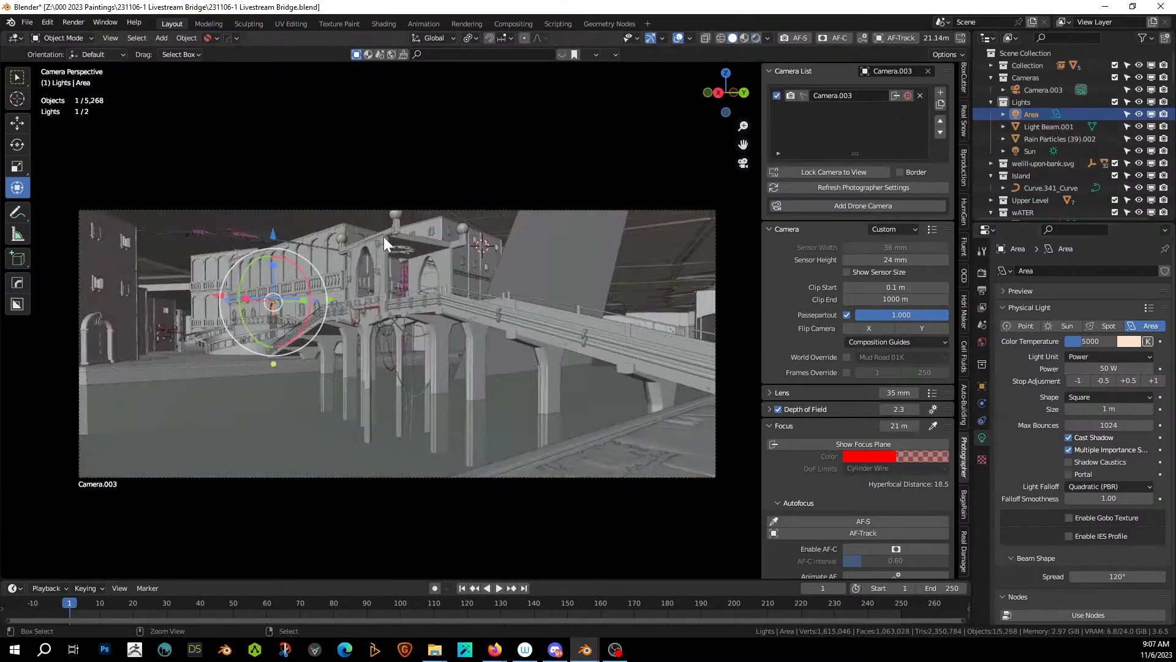
{"action": "key", "text": "ctrl+s"}
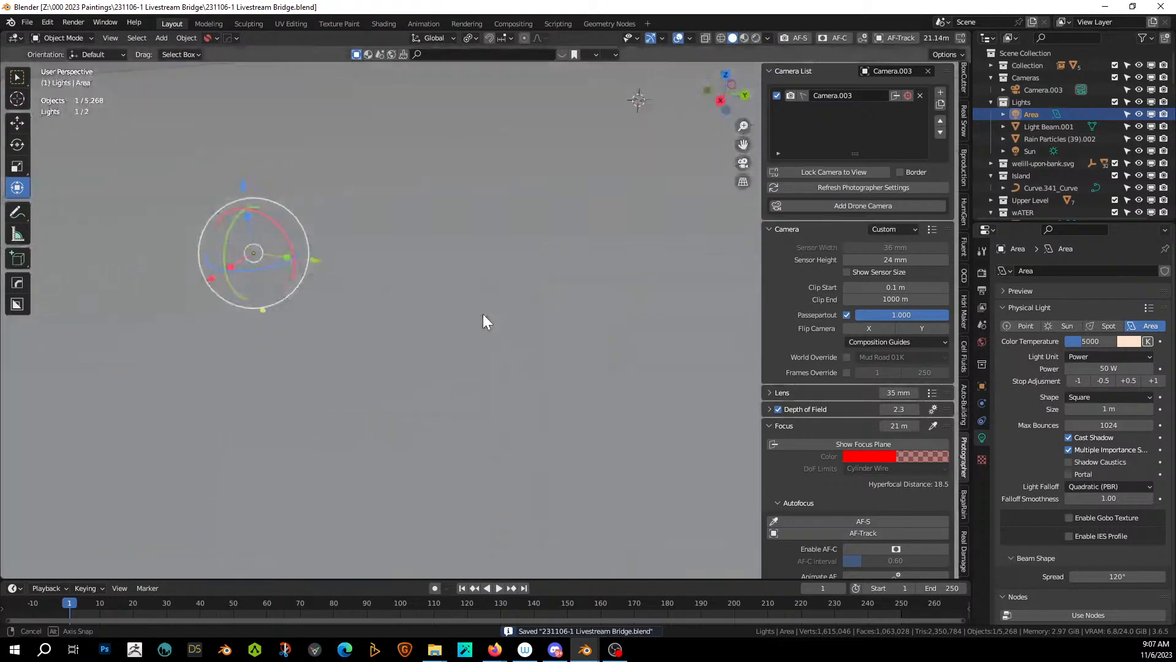
Hide the Upper Level collection and place the 3D cursor in the gap between the two buildings beside the curved stairs.
{"action": "key", "text": "KP_0"}
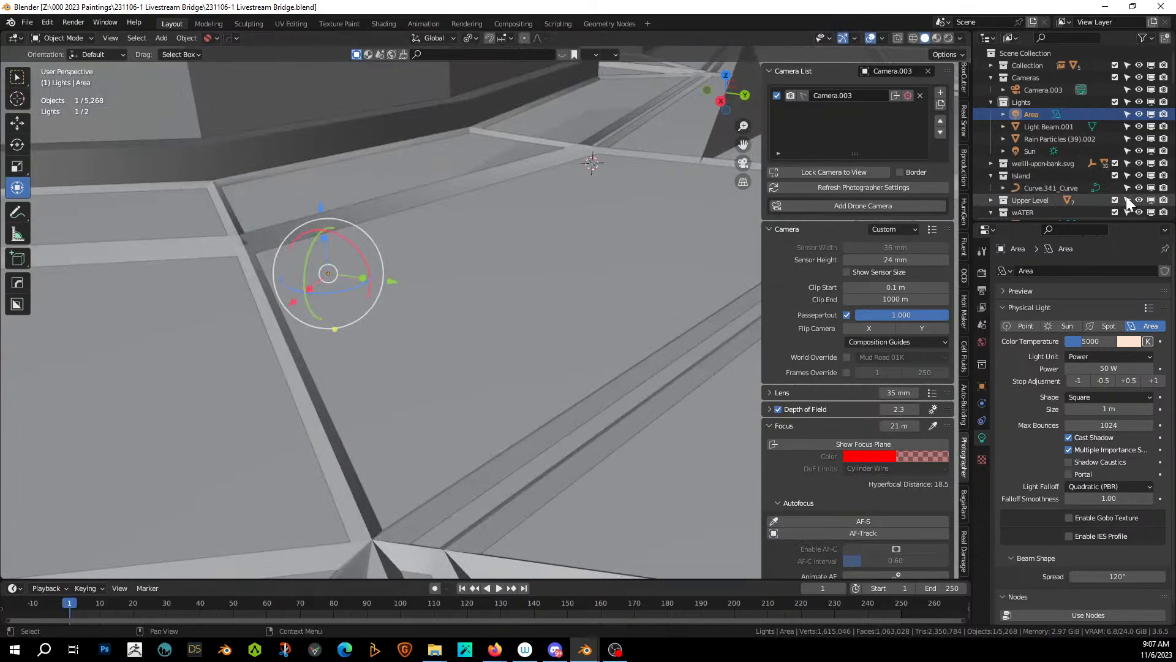
{"action": "left_click", "coordinate": [1139, 200]}
{"action": "middle_click_drag", "start_coordinate": [490, 271], "coordinate": [438, 389]}
{"action": "middle_click_drag", "start_coordinate": [400, 329], "coordinate": [375, 299]}
{"action": "left_click", "coordinate": [399, 244]}
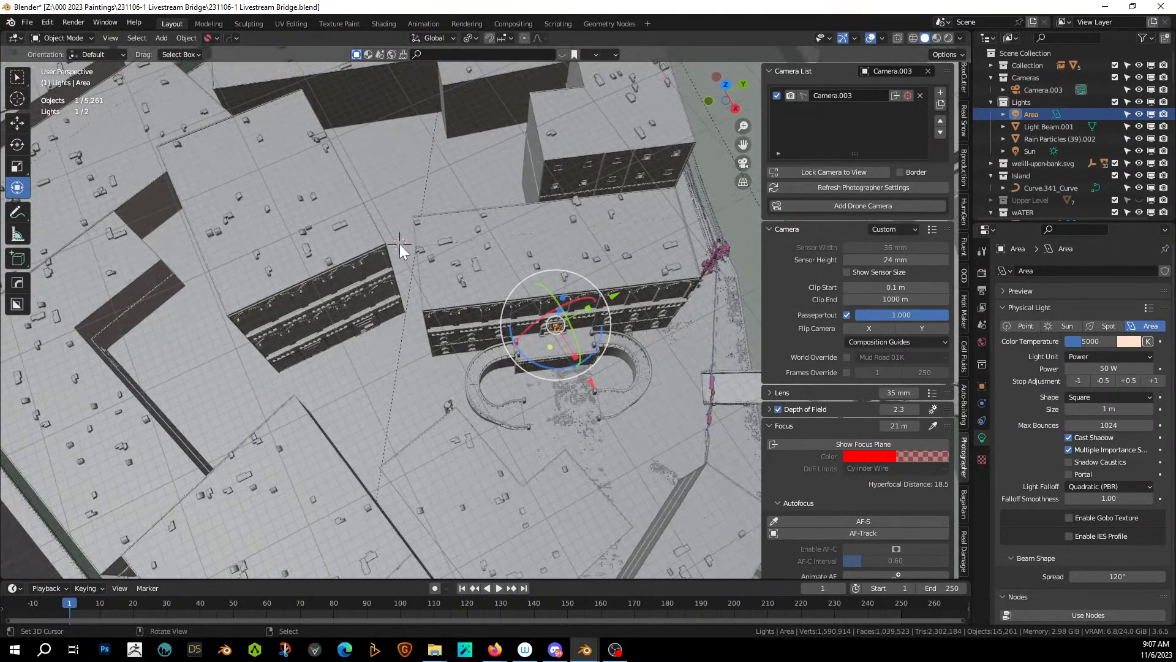
Add a point light at the 3D cursor and raise it about 5.38 m along Z.
{"action": "key", "text": "shift+a"}
{"action": "mouse_move", "coordinate": [400, 244]}
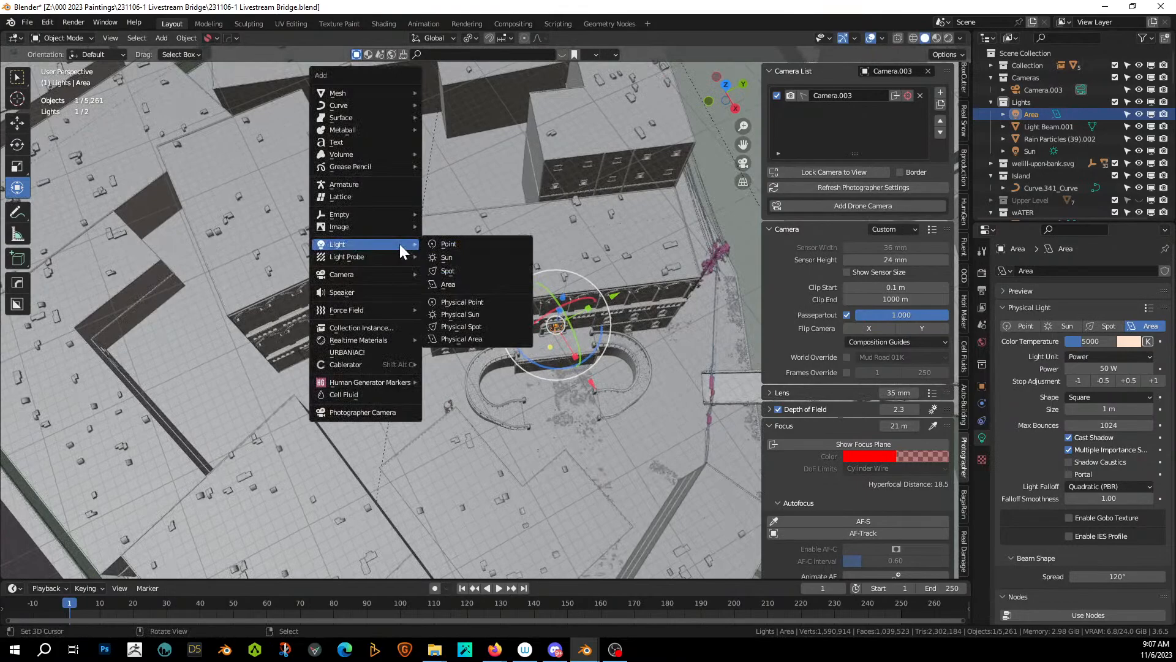
{"action": "left_click", "coordinate": [466, 245]}
{"action": "middle_click_drag", "start_coordinate": [458, 265], "coordinate": [475, 207]}
{"action": "key", "text": "g"}
{"action": "key", "text": "z"}
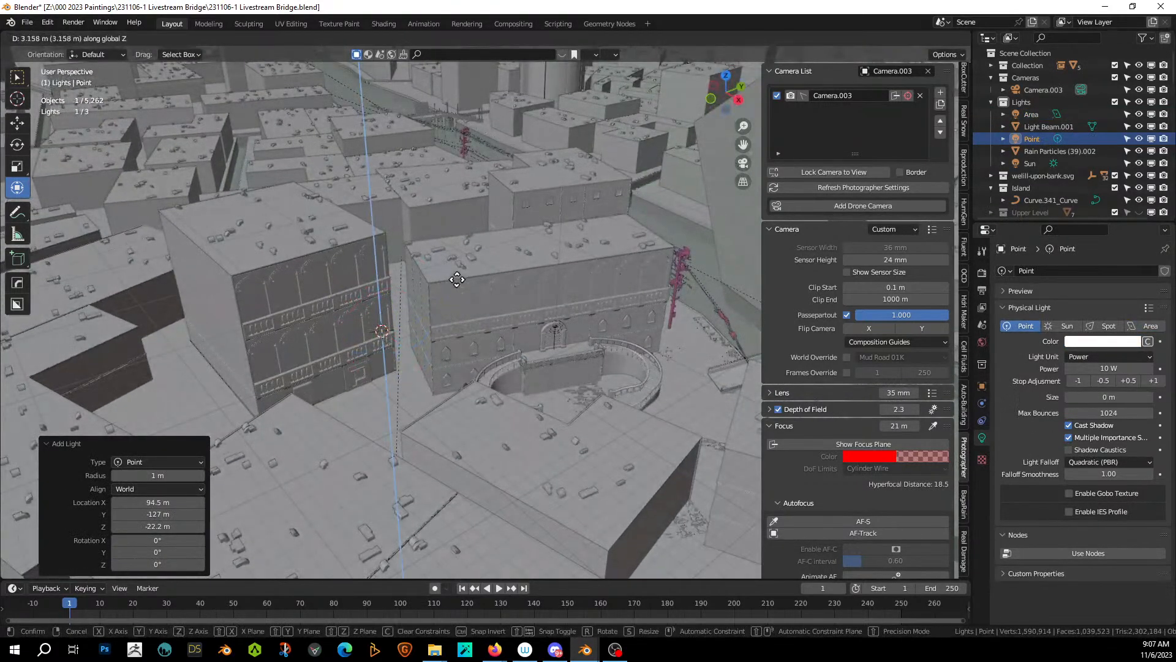
{"action": "left_click", "coordinate": [457, 272]}
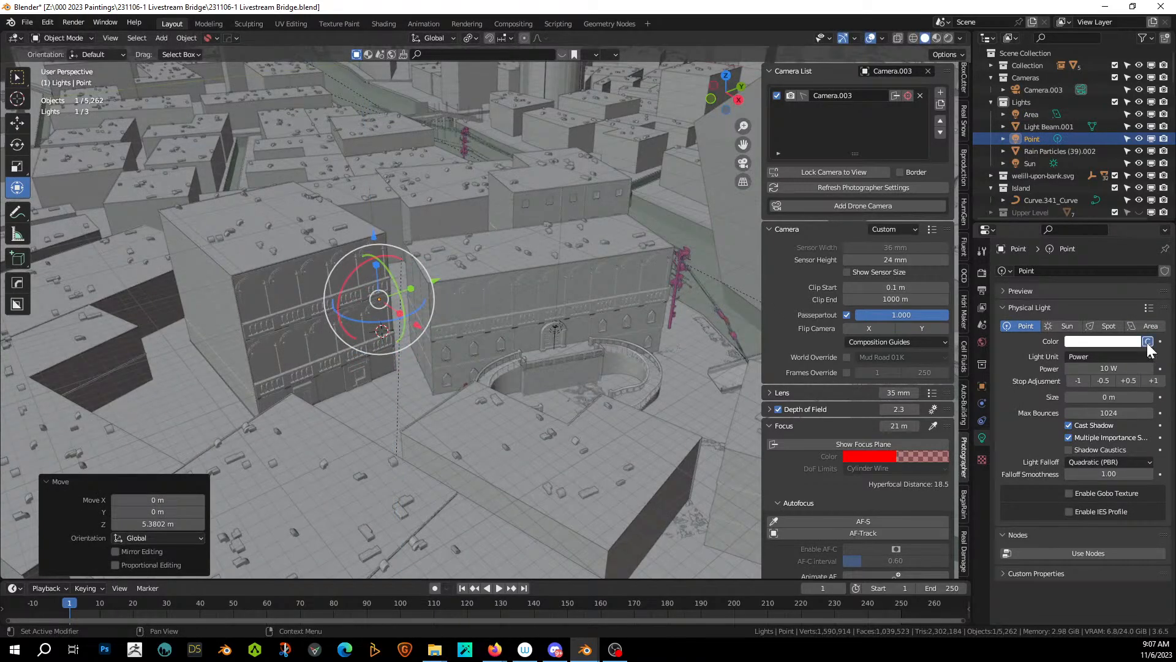
Set the point light's colour temperature to 4000 and its power to 5000 W, then save the file.
{"action": "left_click", "coordinate": [1148, 342]}
{"action": "type", "text": "4000"}
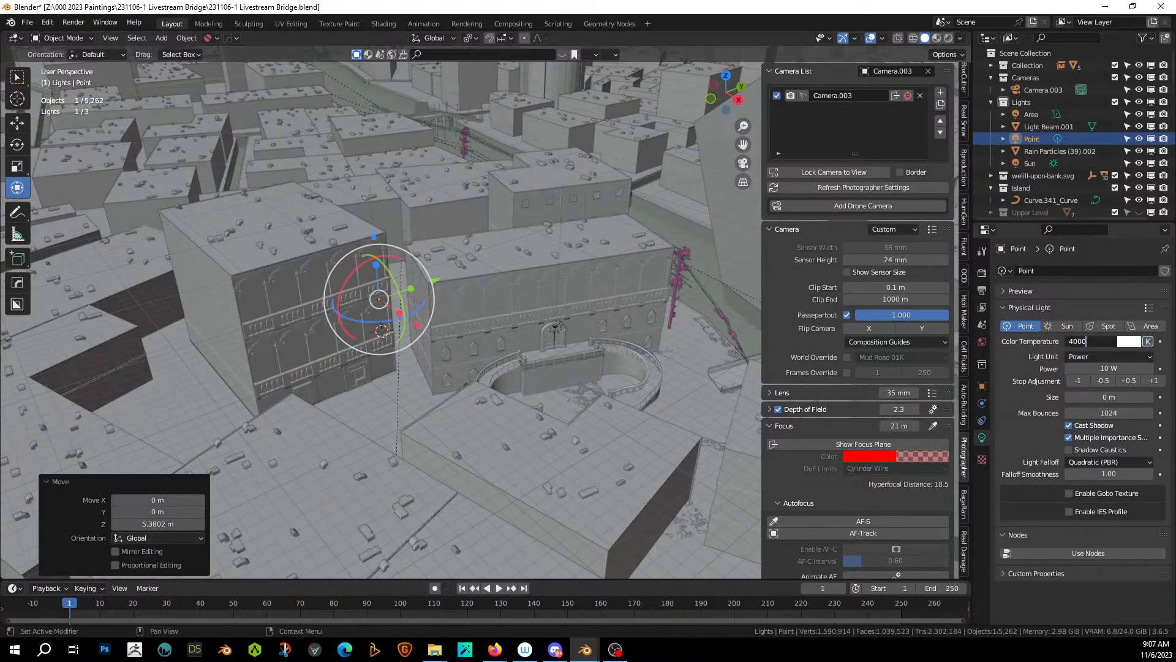
{"action": "key", "text": "Return"}
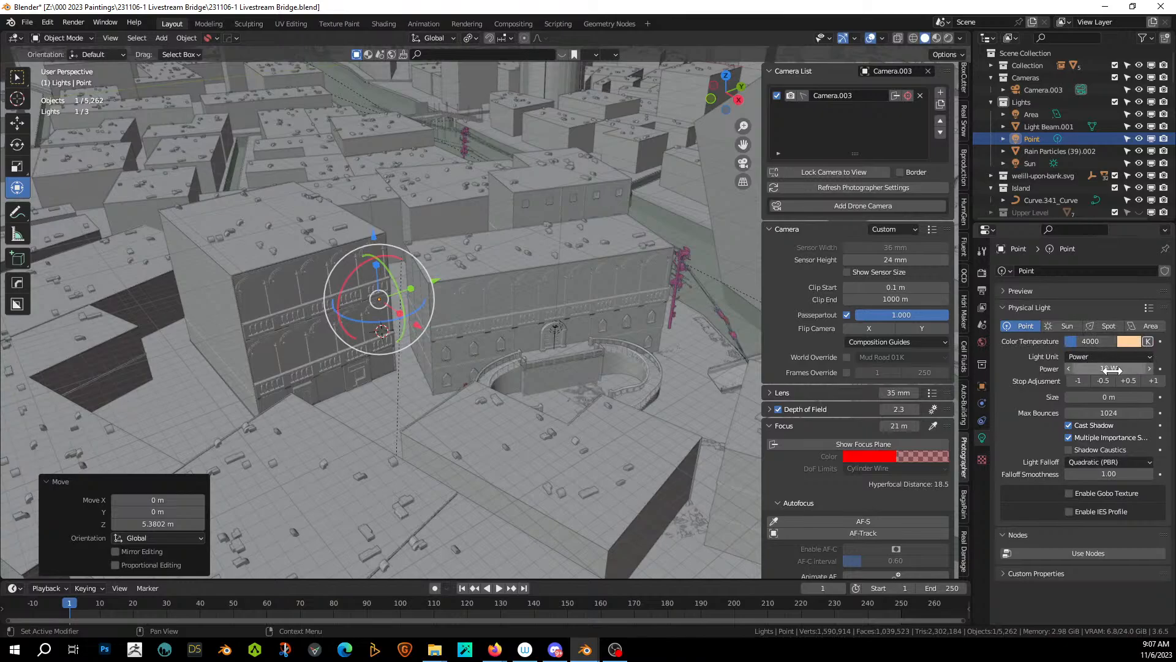
{"action": "left_click", "coordinate": [1110, 369]}
{"action": "type", "text": "5000"}
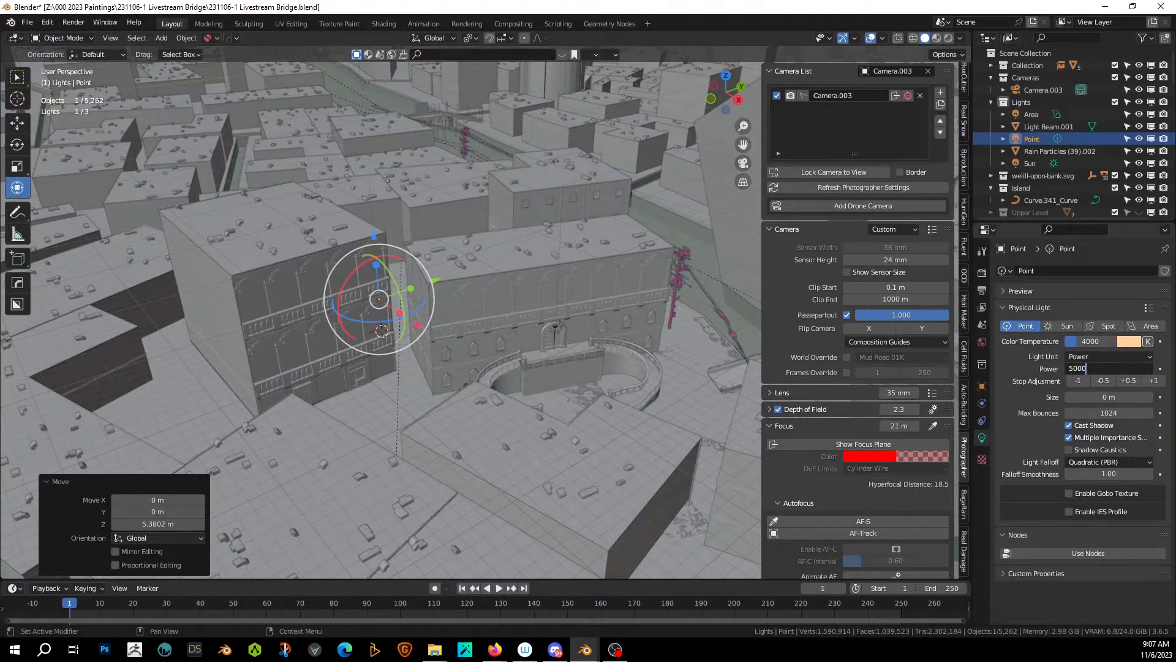
{"action": "key", "text": "Return"}
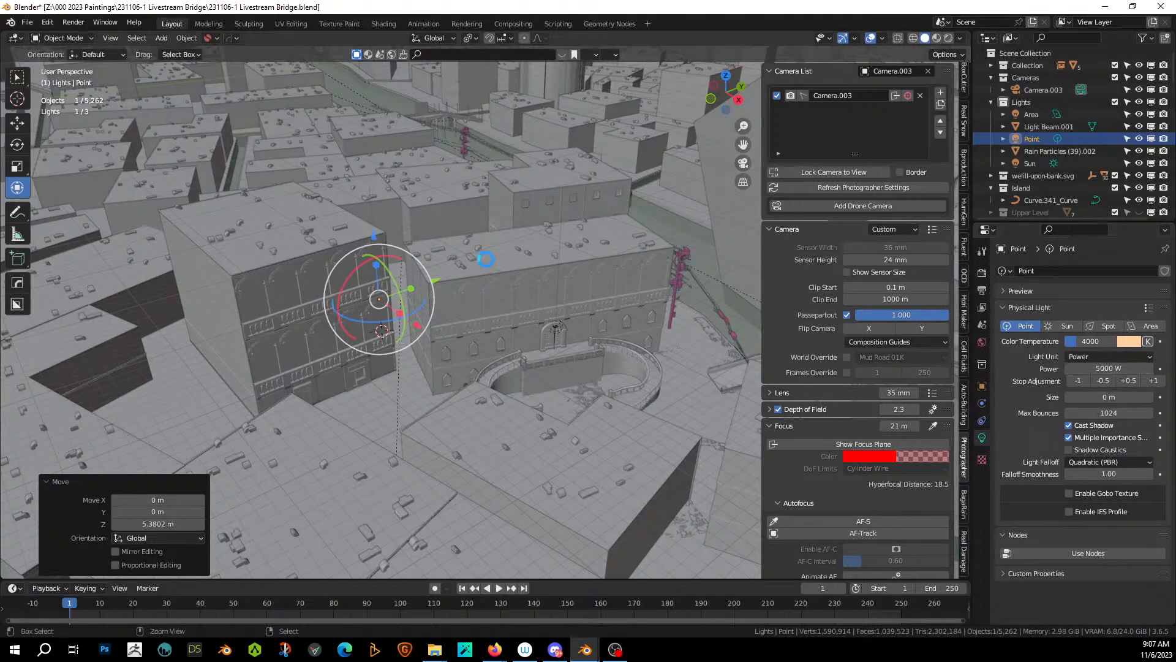
{"action": "key", "text": "ctrl+s"}
Make a linked duplicate of the point light in top view, moved about -8.57 m in X and -26.93 m in Y.
{"action": "key", "text": "KP_7"}
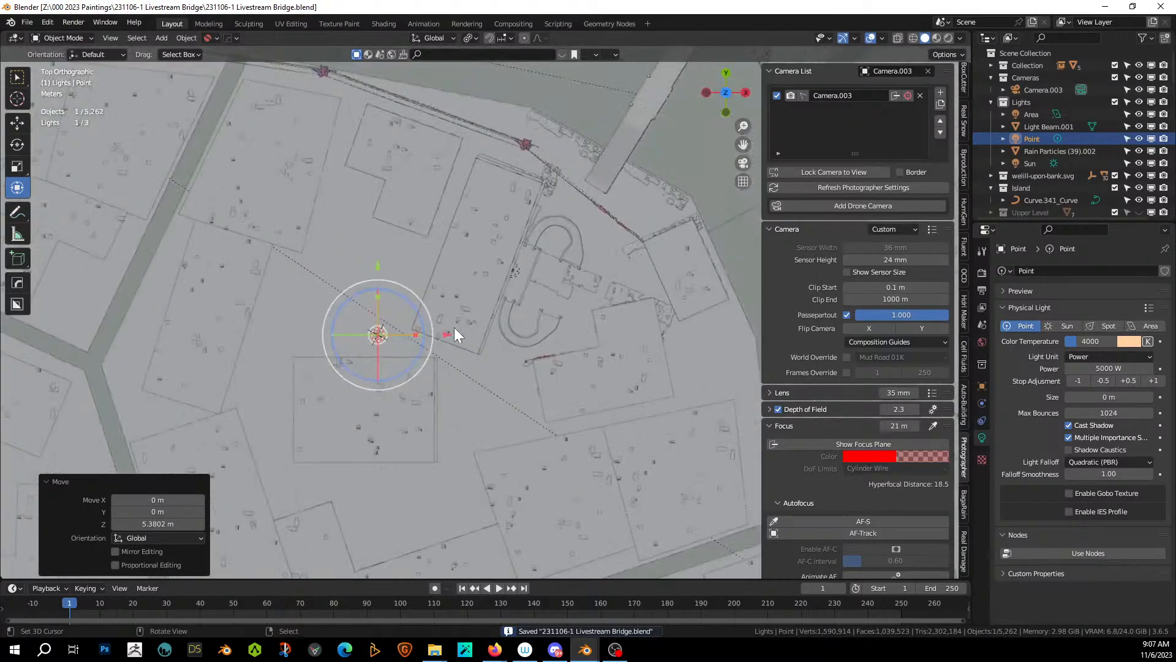
{"action": "key", "text": "shift+d"}
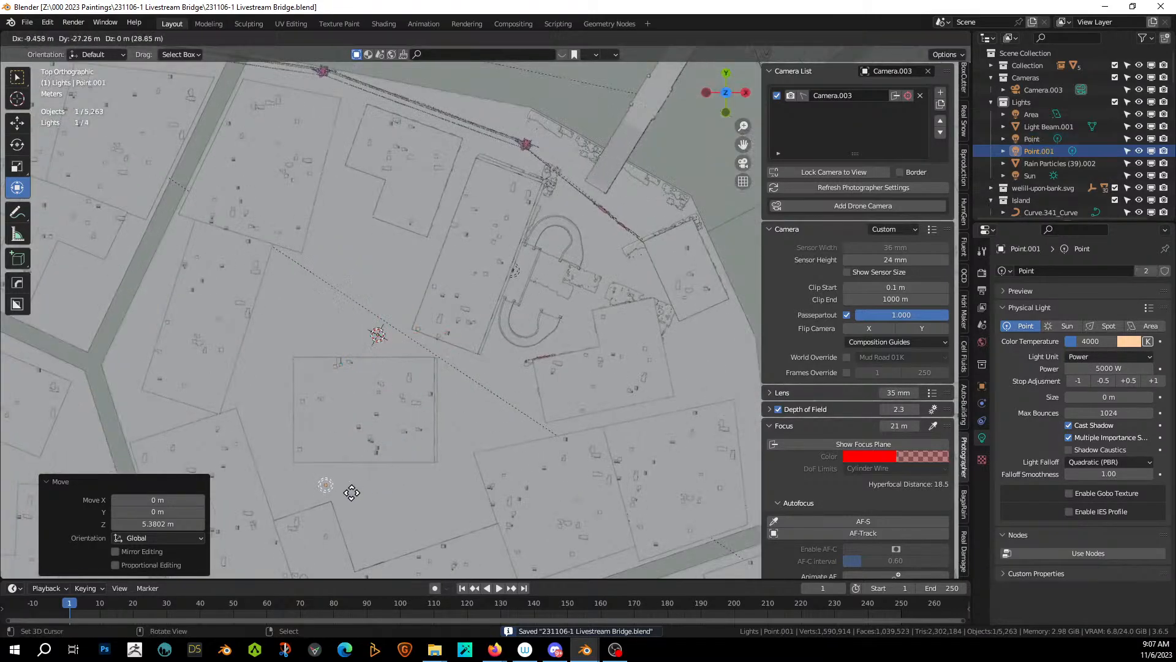
{"action": "left_click", "coordinate": [356, 491]}
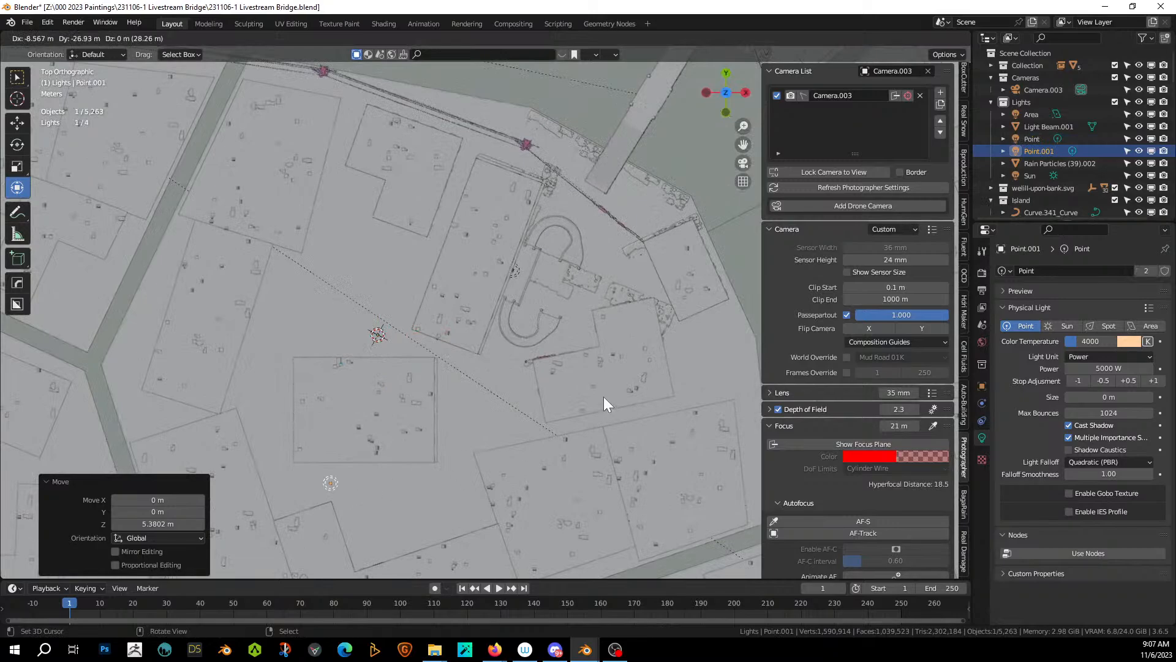
Unhide the Upper Level collection and preview Camera.003's view in rendered shading.
{"action": "key", "text": "KP_0"}
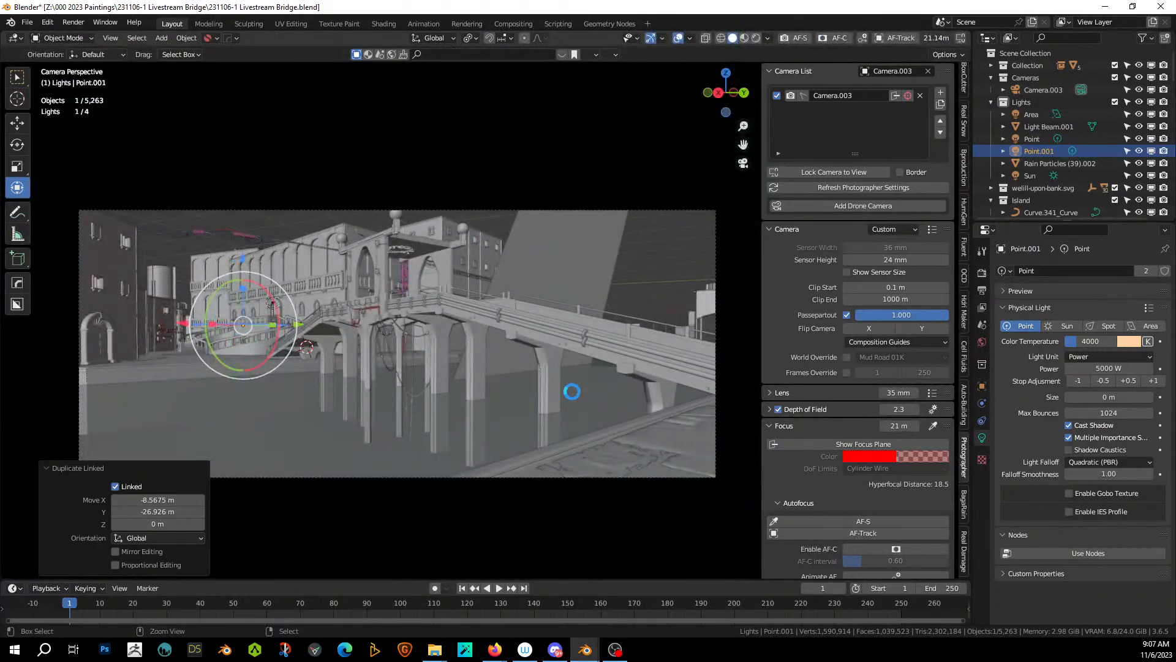
{"action": "scroll", "coordinate": [1123, 195], "scroll_direction": "down", "scroll_amount": 2}
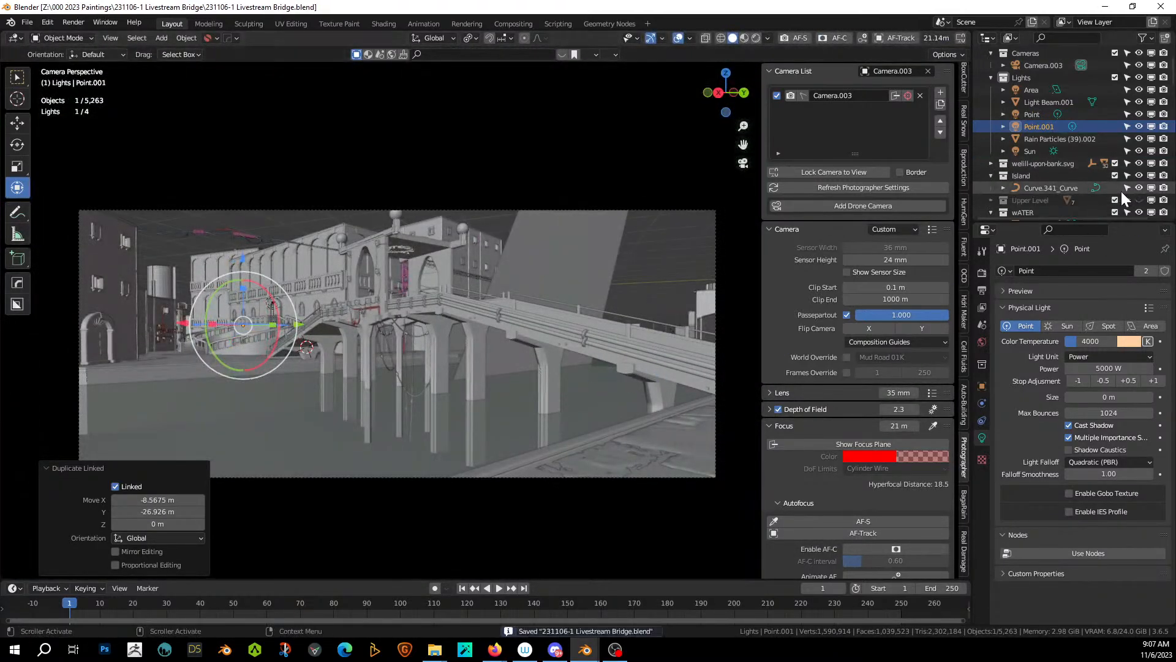
{"action": "scroll", "coordinate": [1123, 194], "scroll_direction": "down", "scroll_amount": 2}
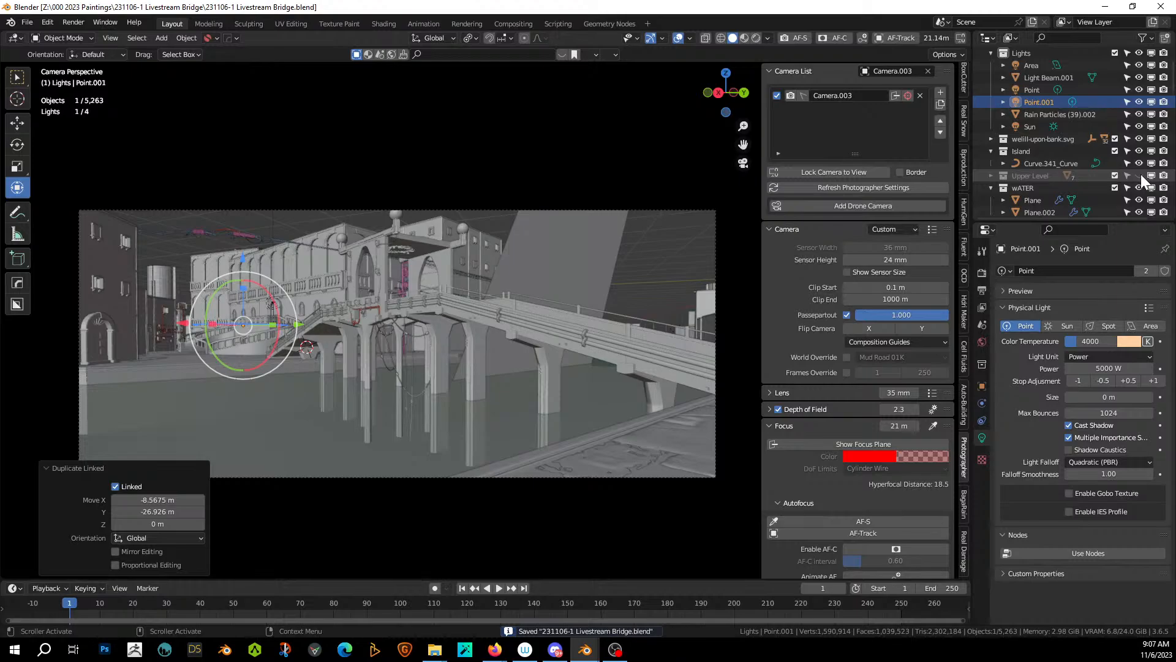
{"action": "left_click", "coordinate": [1140, 175]}
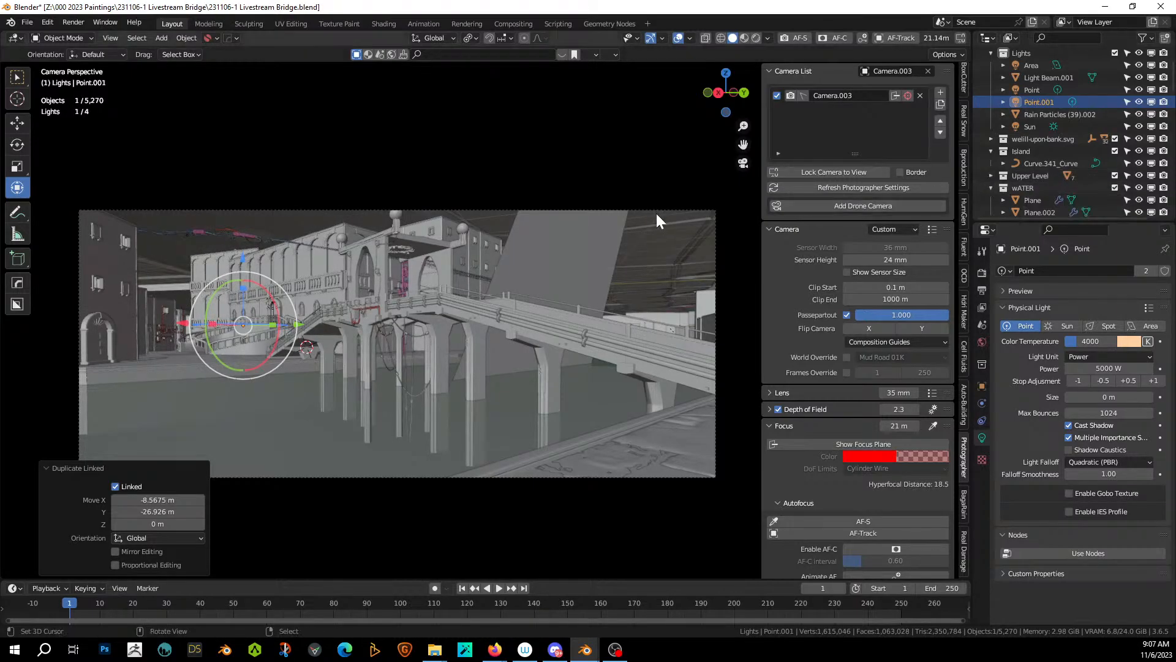
{"action": "left_click", "coordinate": [756, 37]}
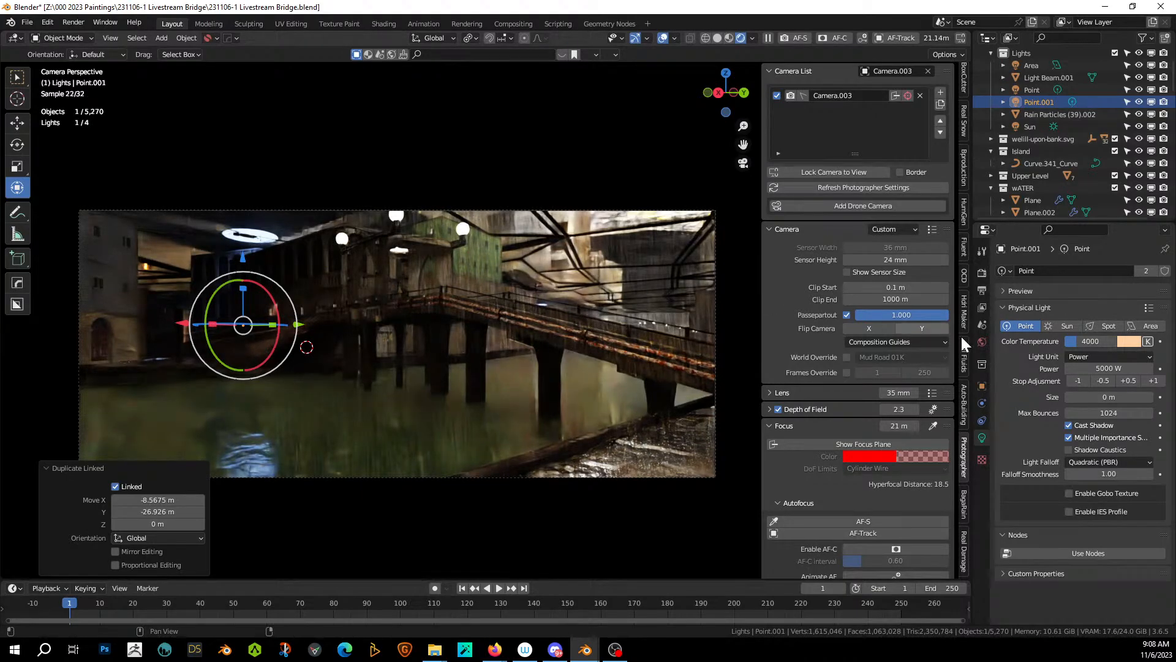
Try a different power value on the linked point lights, and restore it to 5000 W.
{"action": "left_click", "coordinate": [1103, 368]}
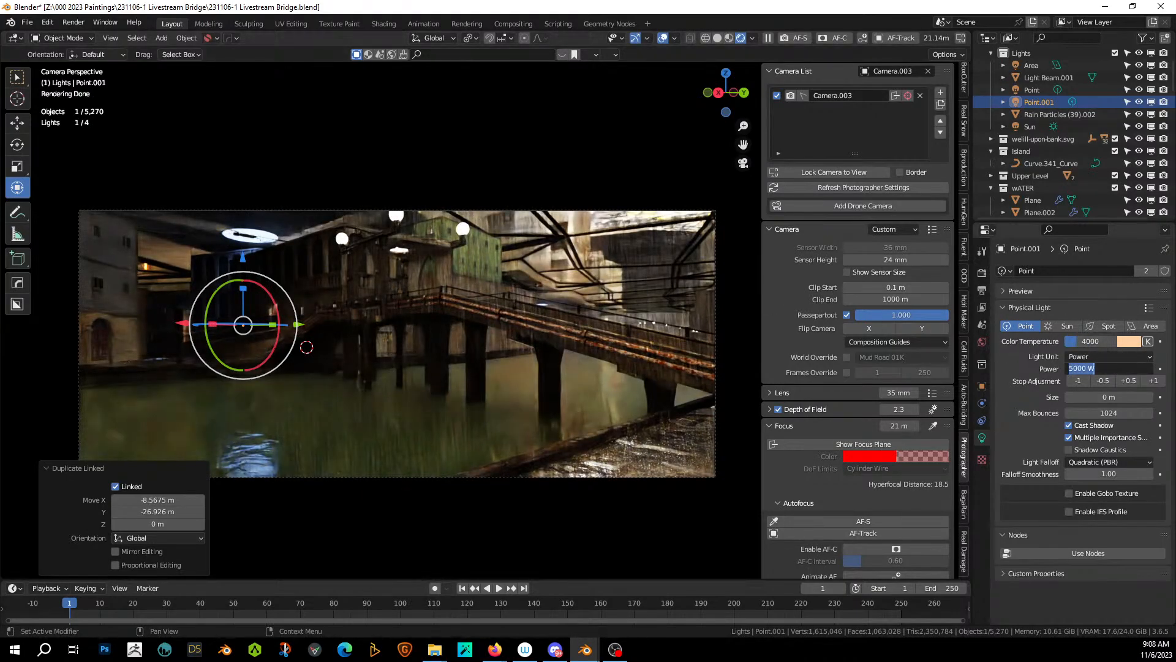
{"action": "type", "text": "50"}
{"action": "key", "text": "Return"}
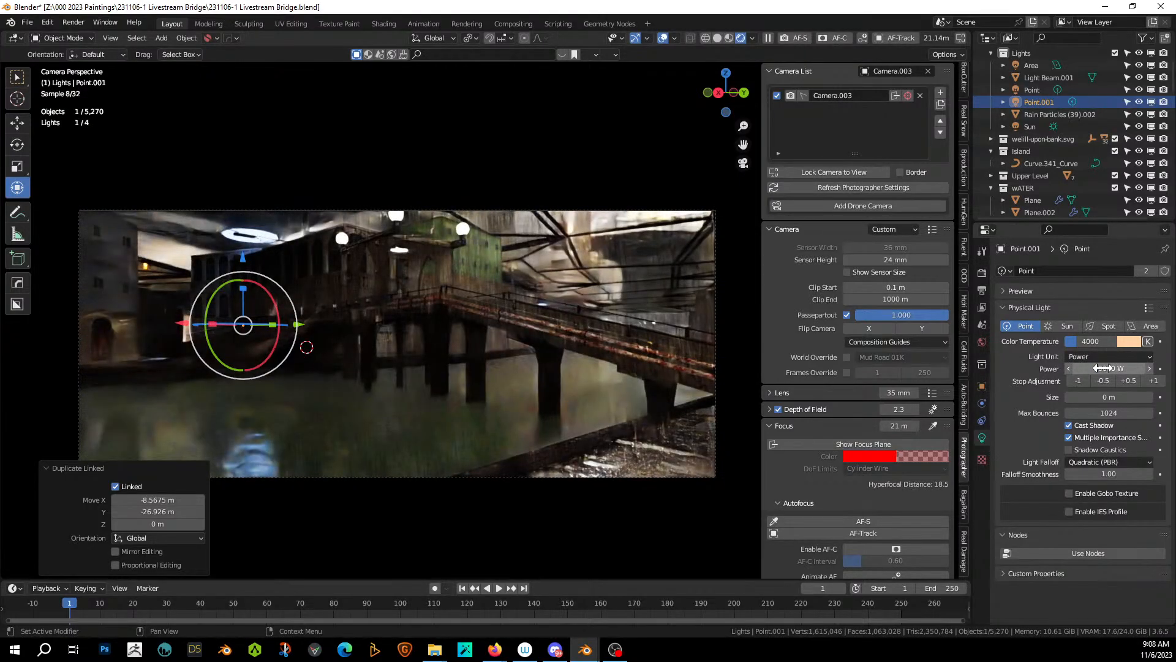
{"action": "left_click", "coordinate": [1103, 368]}
{"action": "type", "text": "5000"}
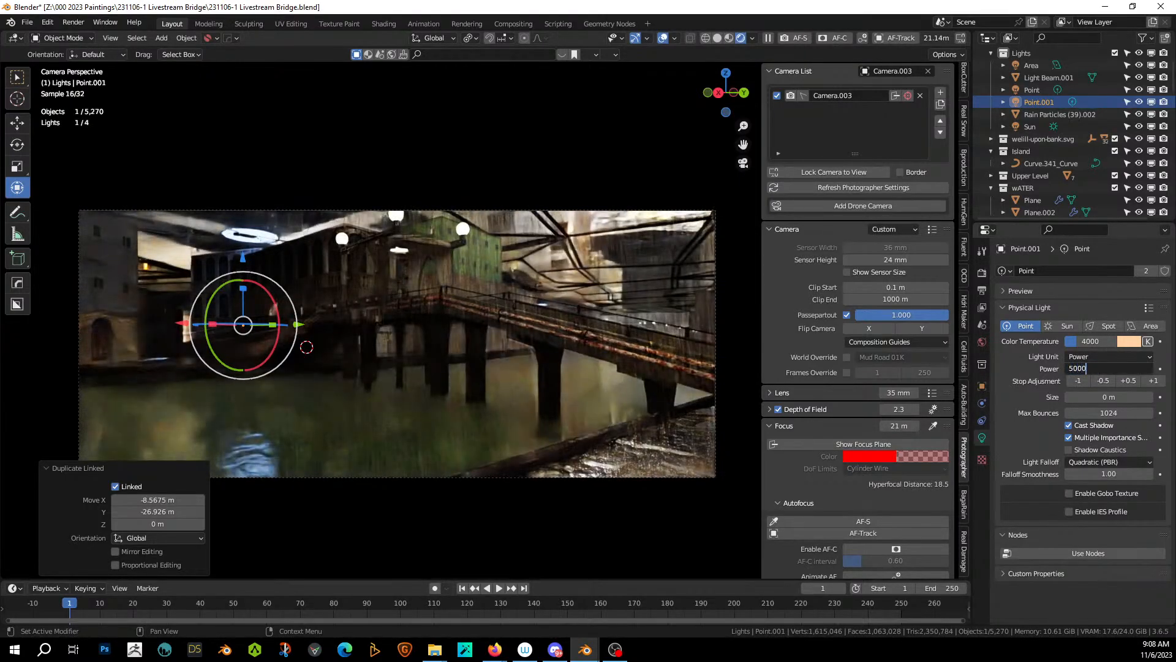
{"action": "key", "text": "Return"}
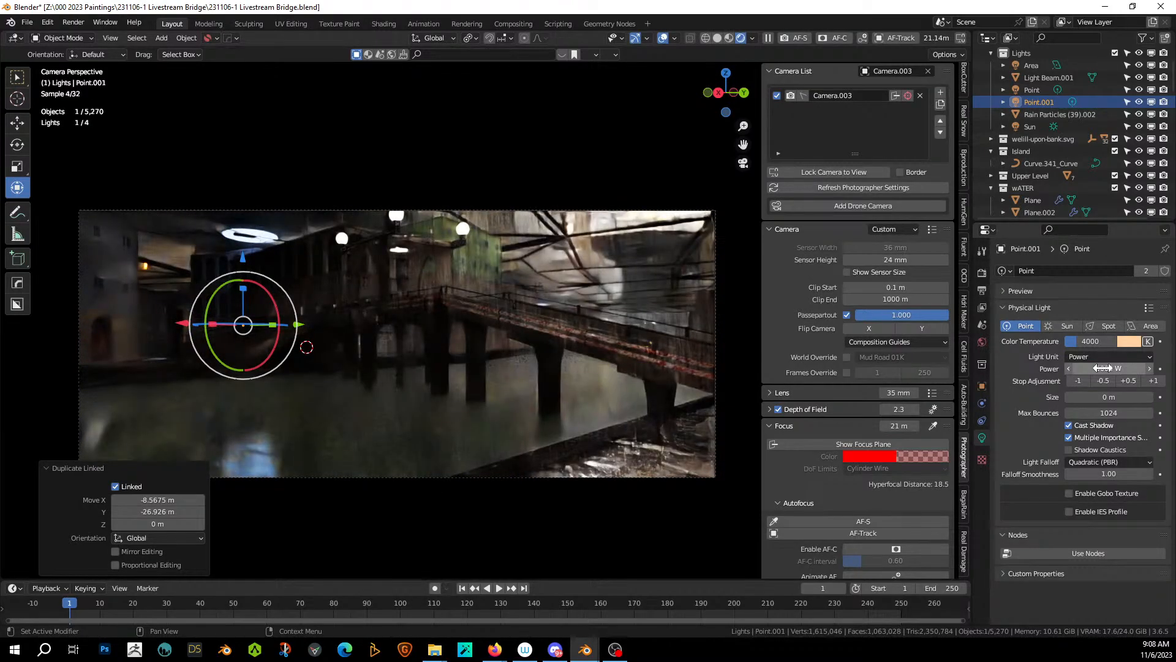
Select the original point light and hide the Upper Level collection to expose the buildings below.
{"action": "left_click", "coordinate": [413, 350]}
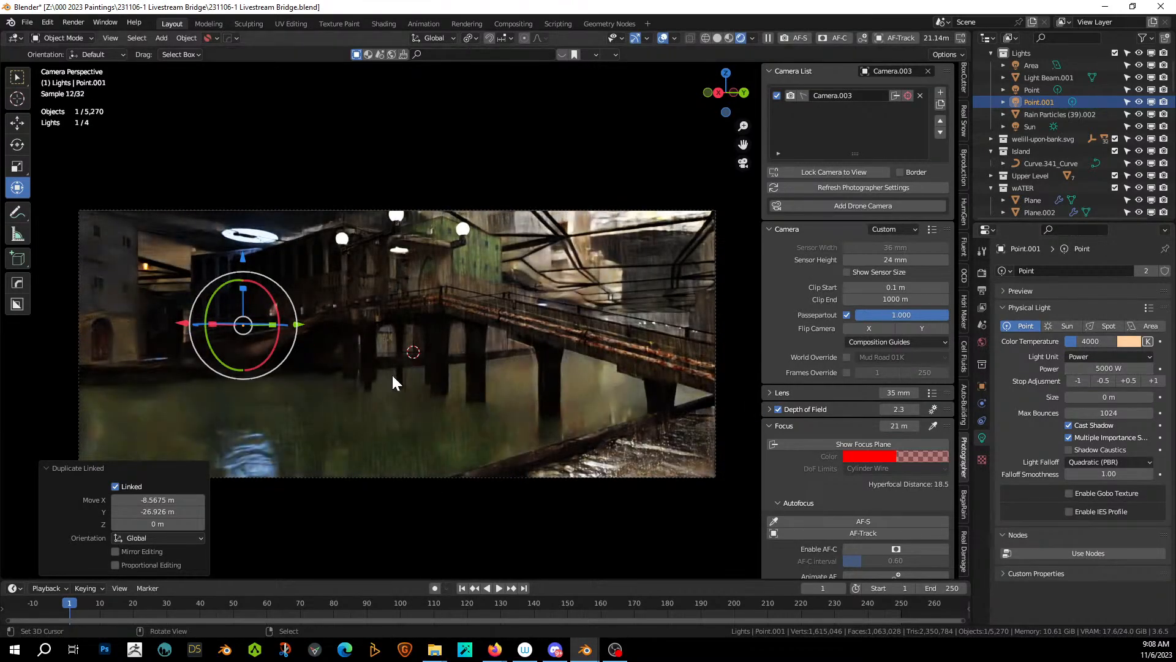
{"action": "left_click", "coordinate": [374, 393]}
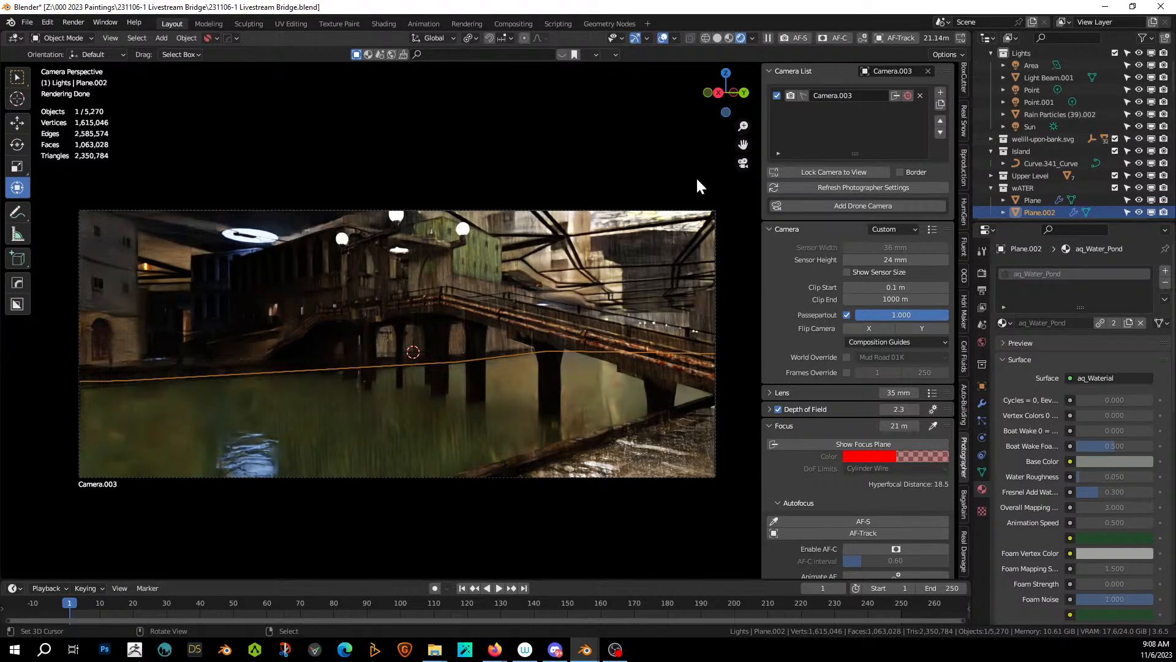
{"action": "left_click", "coordinate": [1042, 90]}
{"action": "middle_click_drag", "start_coordinate": [284, 381], "coordinate": [363, 448]}
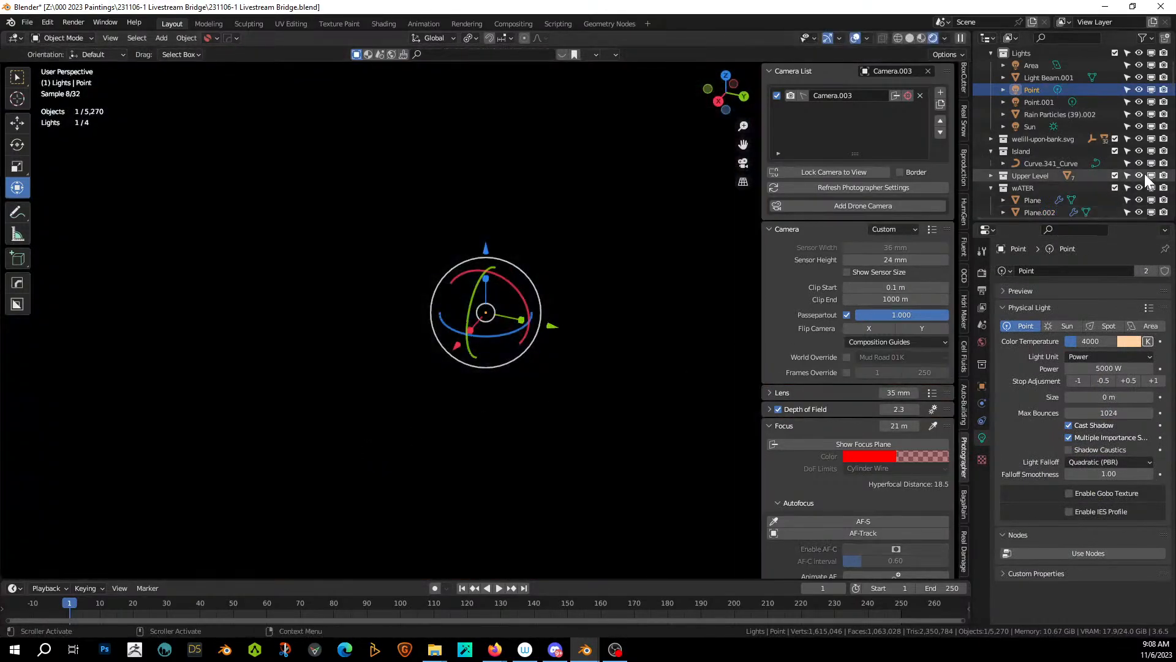
{"action": "left_click", "coordinate": [1139, 175]}
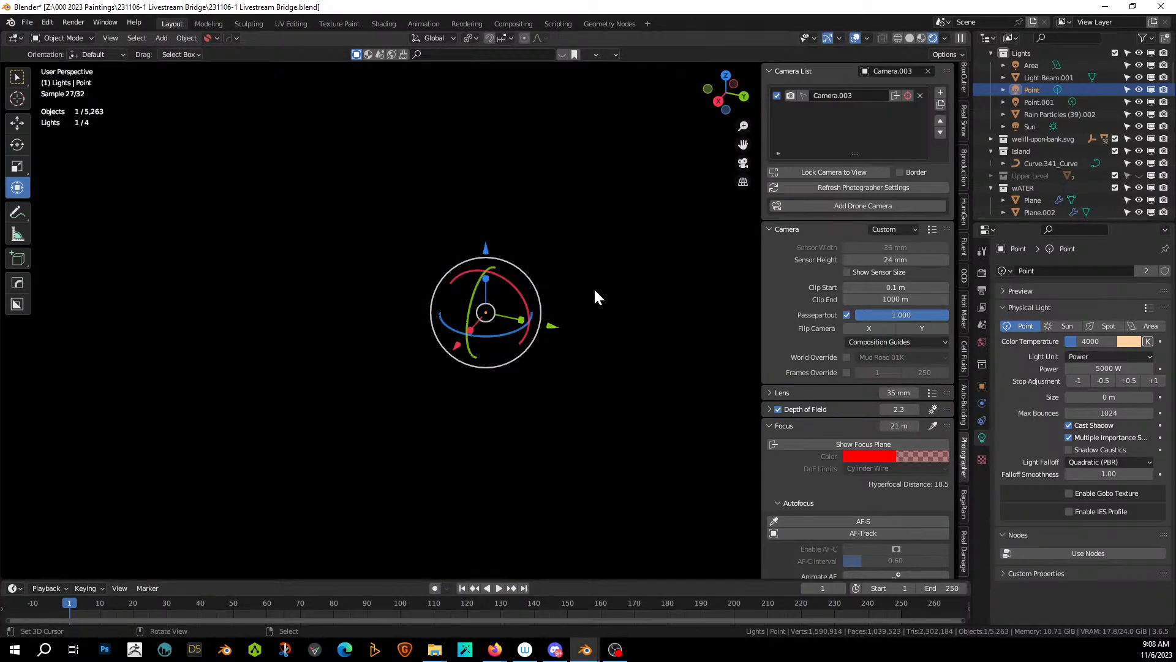
In top view, move the original point light about 10.76 m in X and -2.33 m in Y into the gap between two buildings.
{"action": "scroll", "coordinate": [366, 348], "scroll_direction": "down", "scroll_amount": 8}
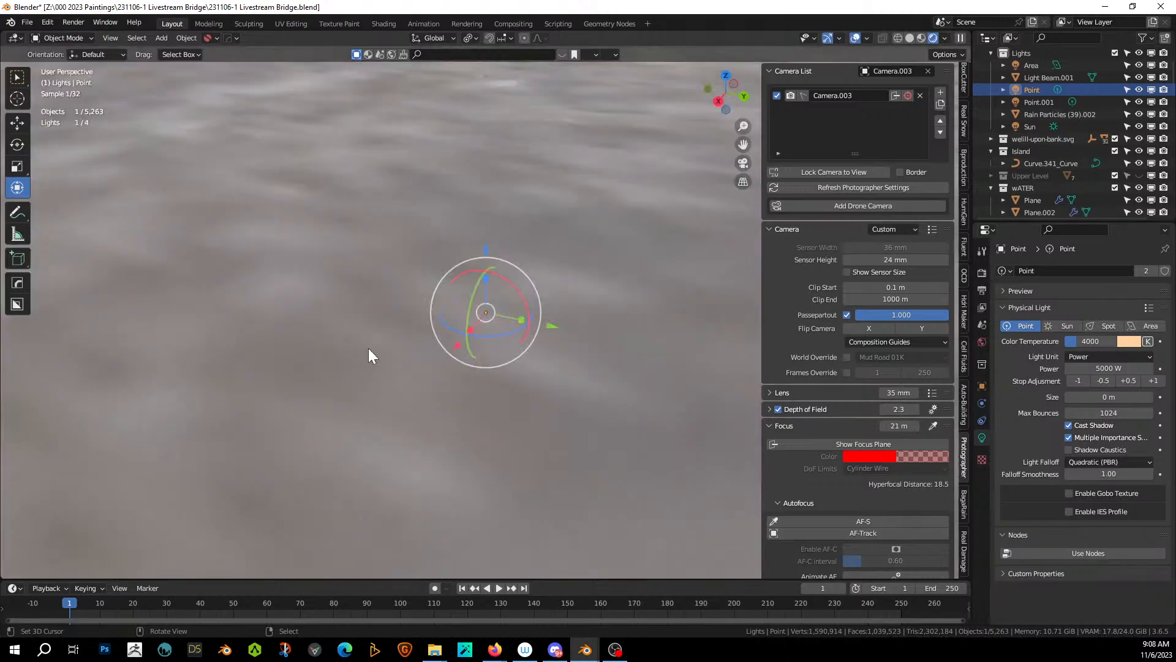
{"action": "scroll", "coordinate": [384, 347], "scroll_direction": "down", "scroll_amount": 2}
{"action": "middle_click_drag", "start_coordinate": [387, 344], "coordinate": [502, 411]}
{"action": "key", "text": "KP_7"}
{"action": "key", "text": "g"}
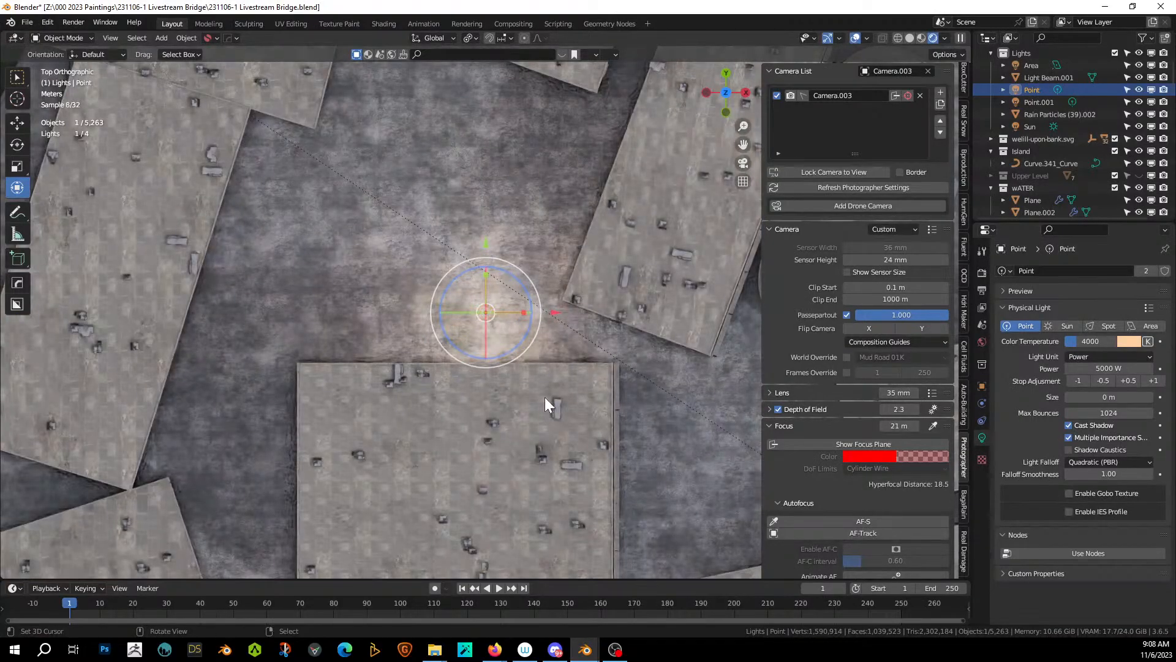
{"action": "left_click", "coordinate": [675, 424]}
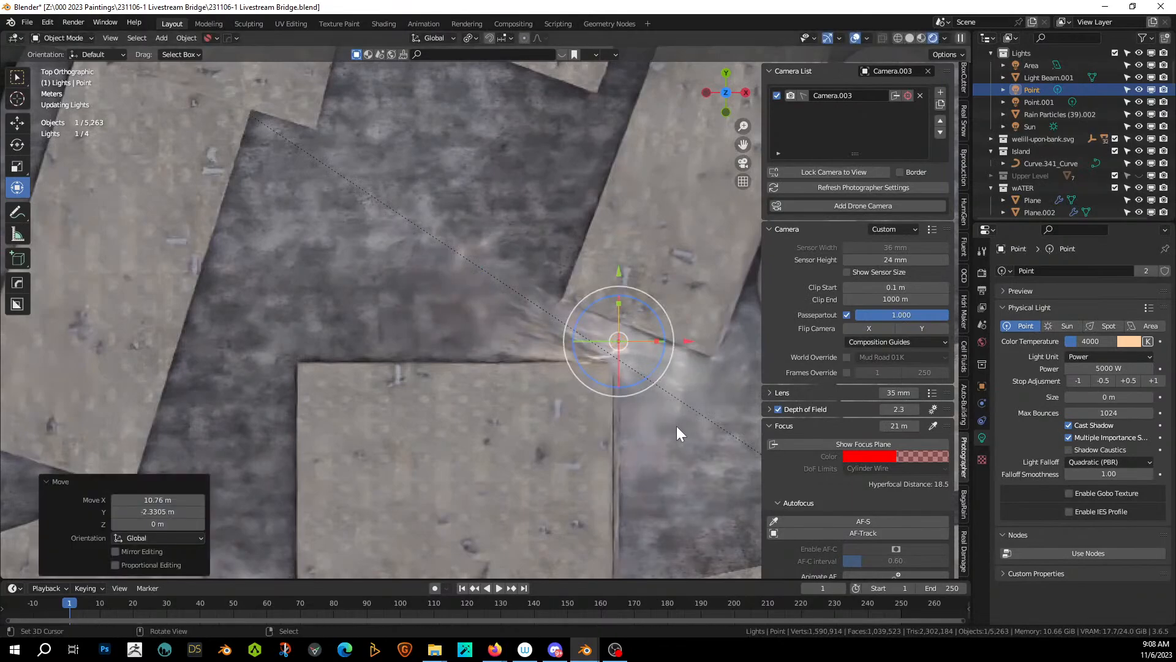
{"action": "middle_click_drag", "start_coordinate": [677, 425], "coordinate": [465, 366]}
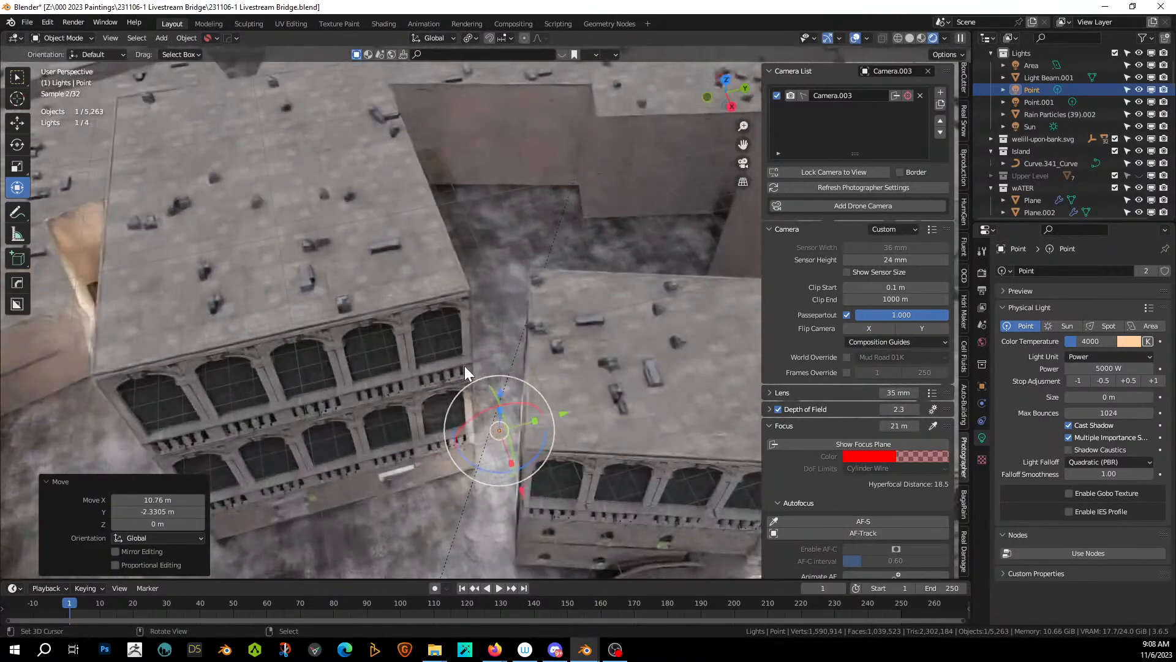
{"action": "middle_click_drag", "start_coordinate": [398, 350], "coordinate": [509, 403]}
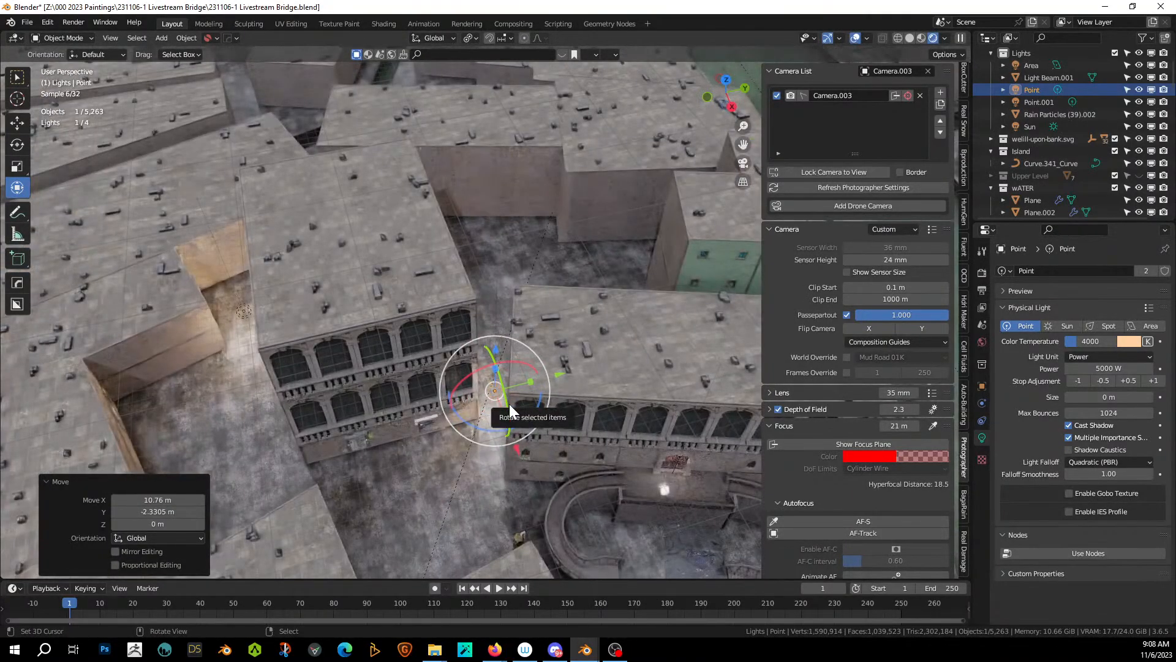
Unhide the Upper Level collection in Camera.003's view and toggle the original point light off and on to compare its effect.
{"action": "key", "text": "KP_0"}
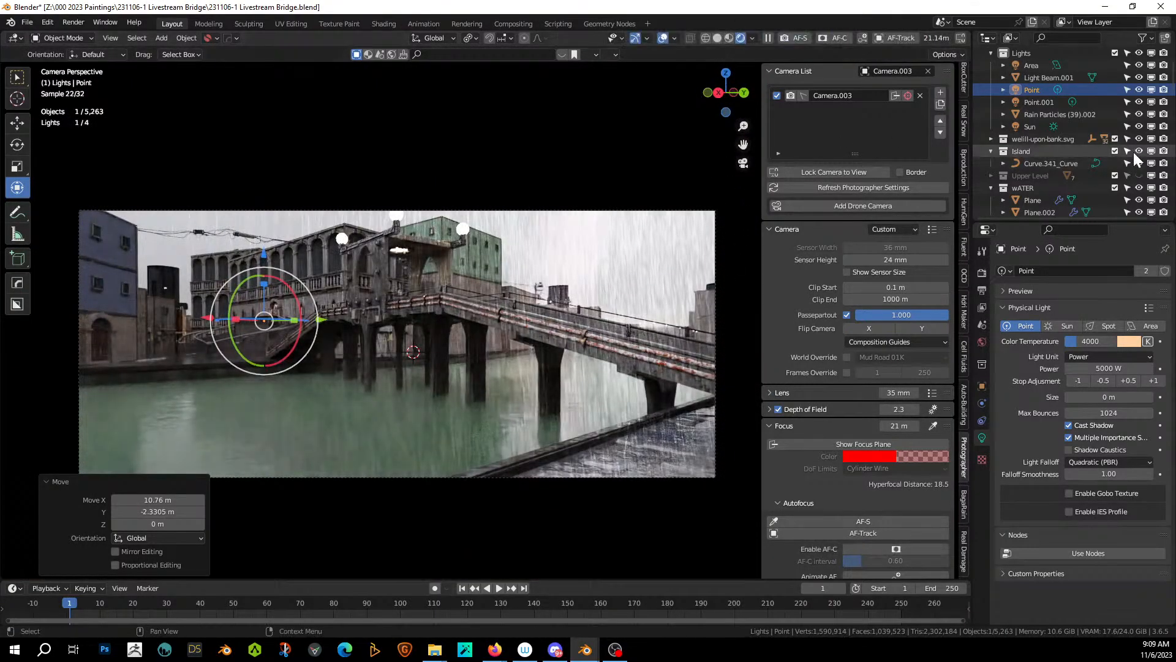
{"action": "left_click", "coordinate": [1137, 176]}
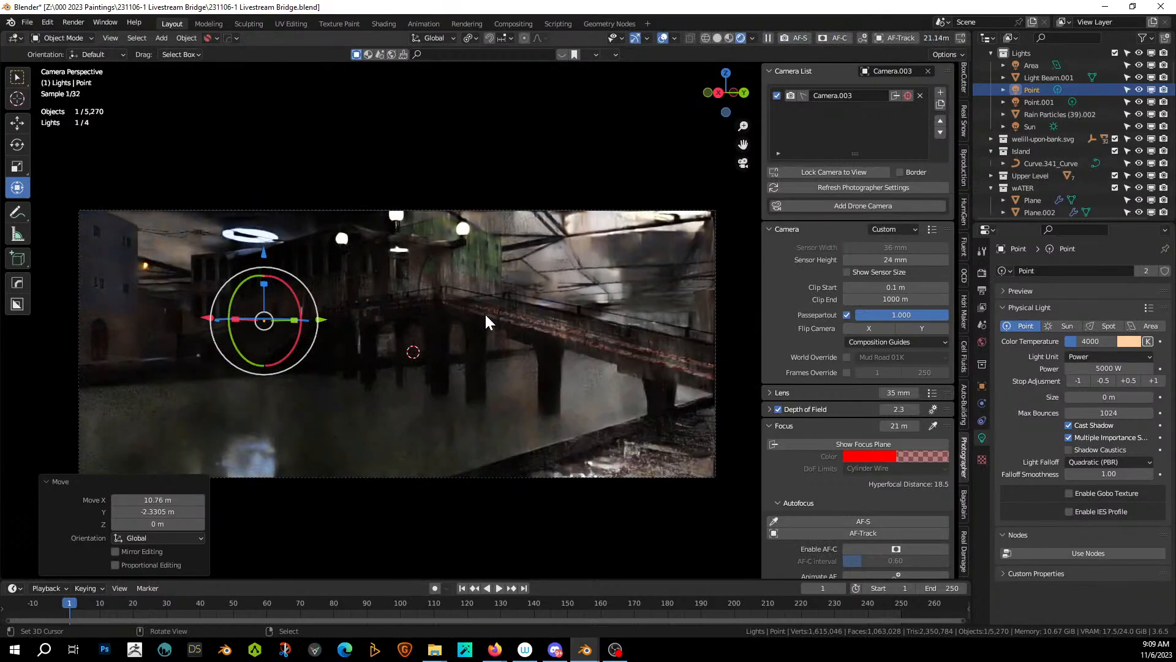
{"action": "left_click", "coordinate": [460, 392]}
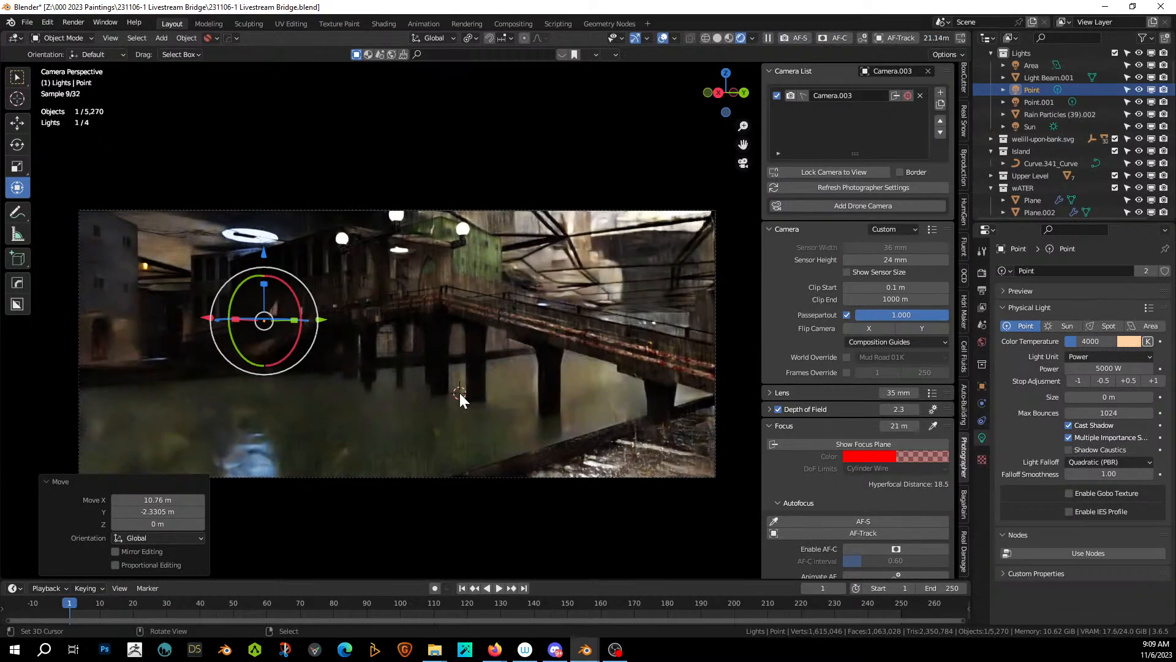
{"action": "right_click", "coordinate": [452, 410]}
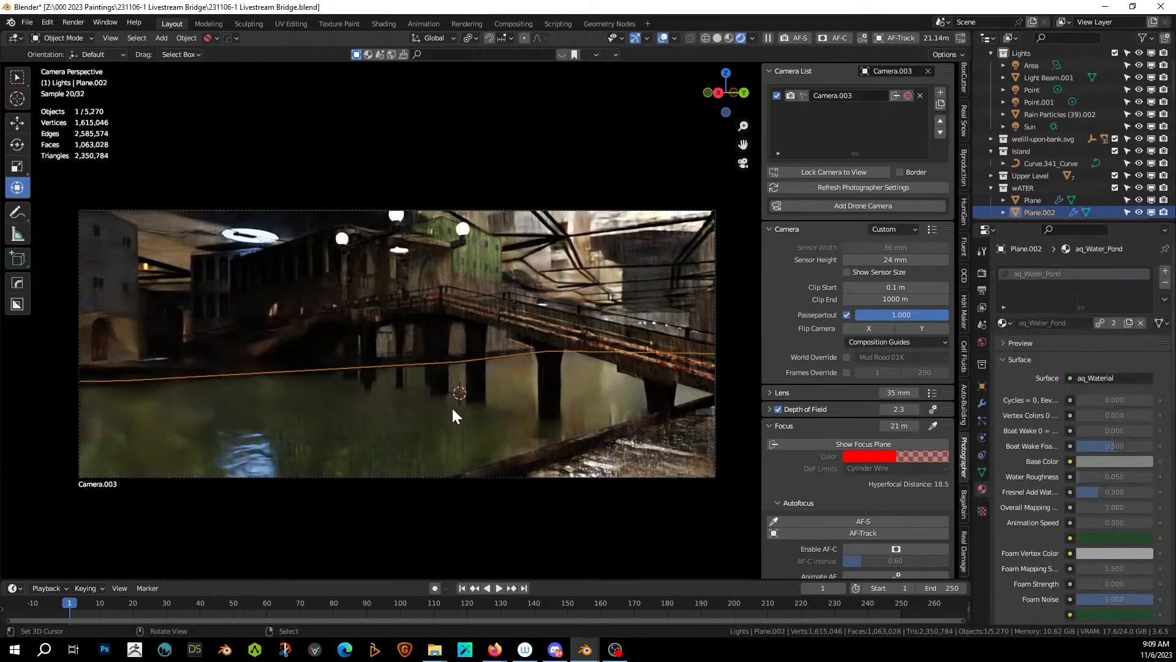
{"action": "left_click", "coordinate": [1137, 89]}
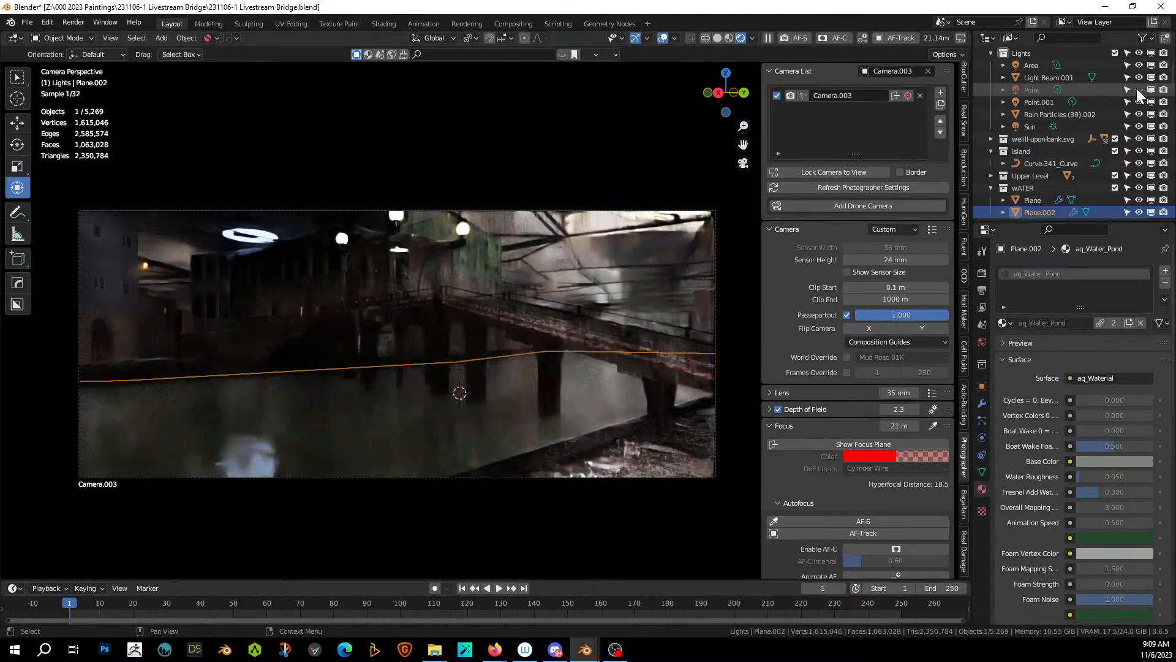
{"action": "left_click", "coordinate": [1137, 88]}
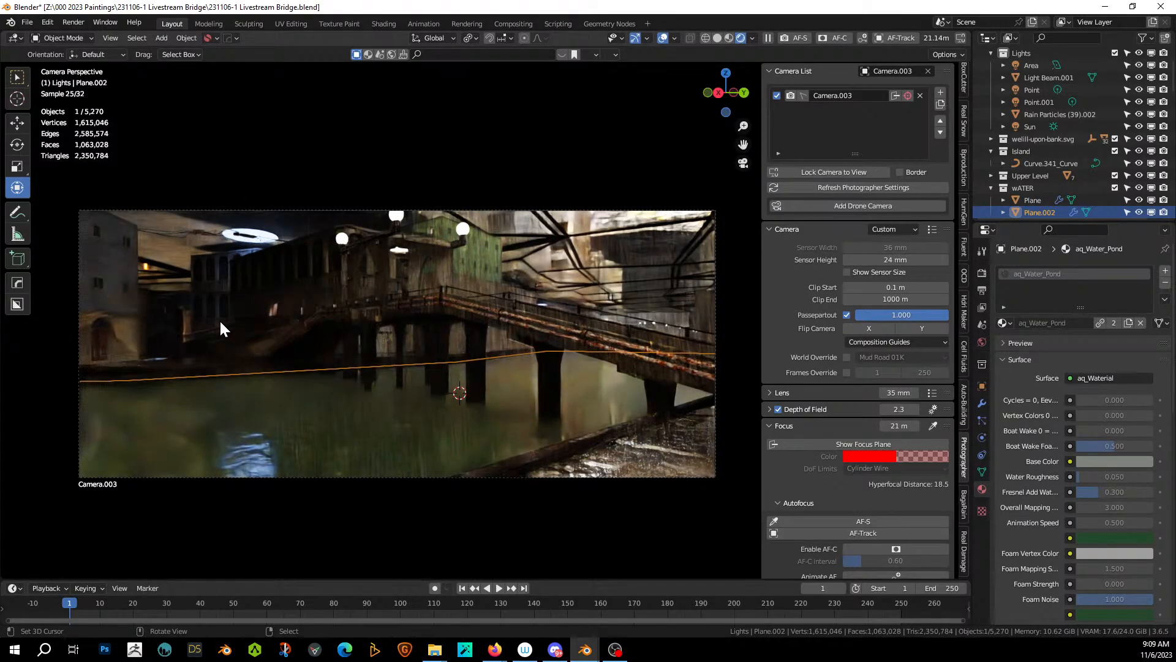
In solid shading, walk in between the buildings to the original point light and move it horizontally about 5.64 m in X and -2.16 m in Y.
{"action": "left_click", "coordinate": [718, 38]}
{"action": "mouse_move", "coordinate": [213, 337]}
{"action": "middle_mouse_down"}
{"action": "mouse_move", "coordinate": [235, 321]}
{"action": "mouse_move", "coordinate": [245, 328]}
{"action": "middle_mouse_up"}
{"action": "key", "text": "shift+grave"}
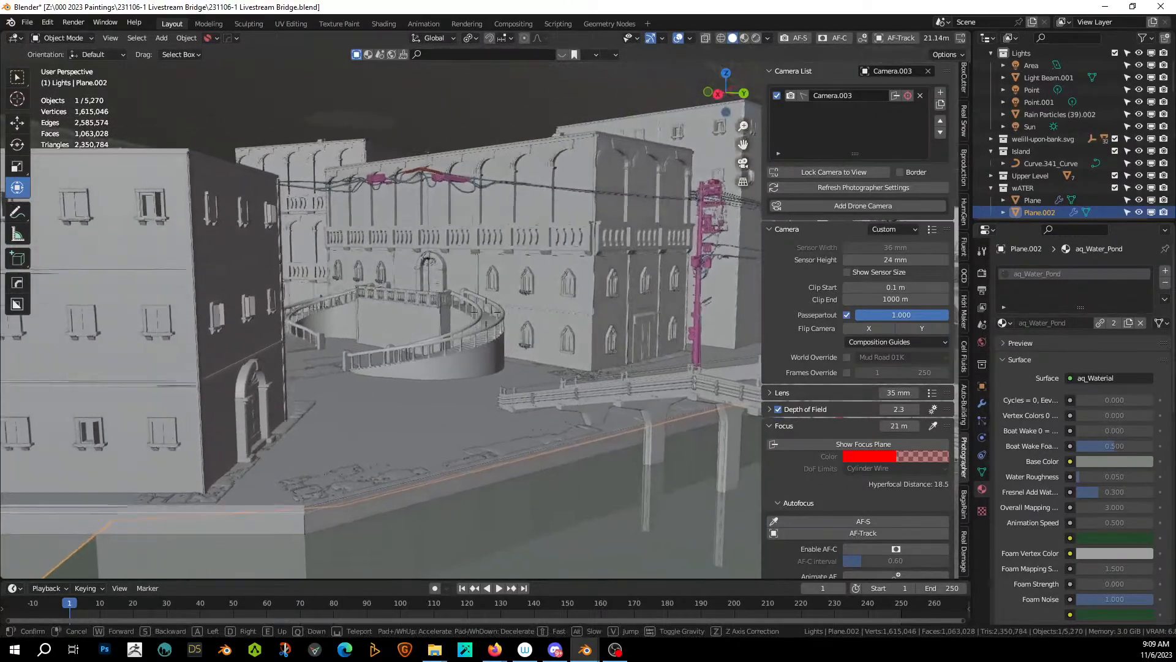
{"action": "key", "text": "w"}
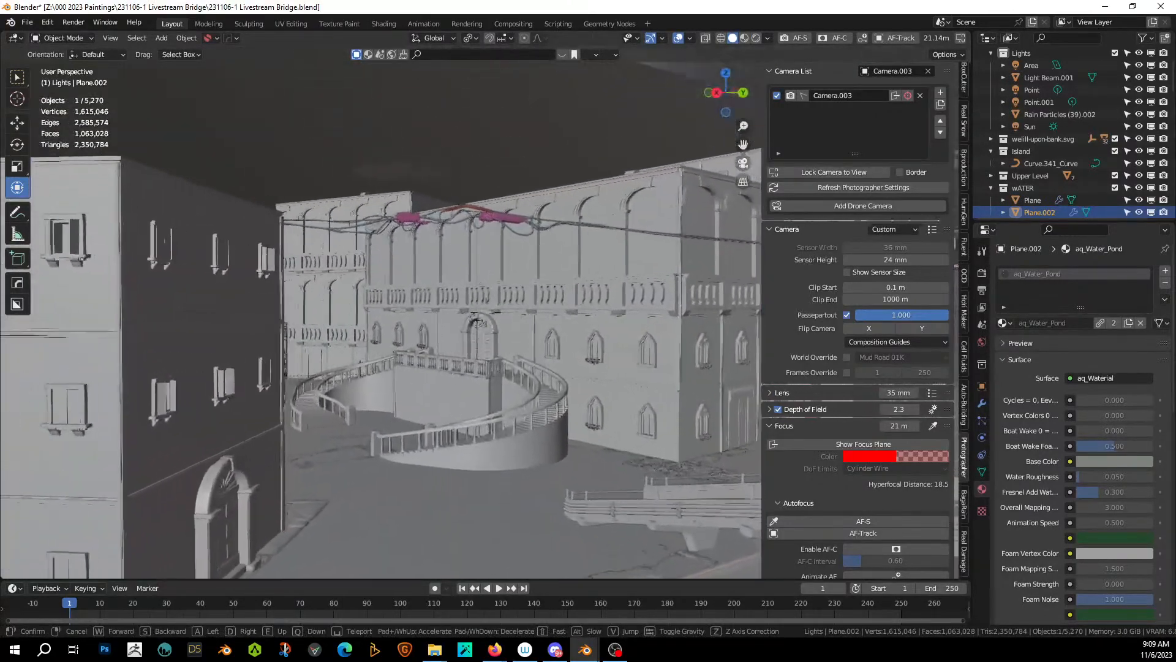
{"action": "key", "text": "w"}
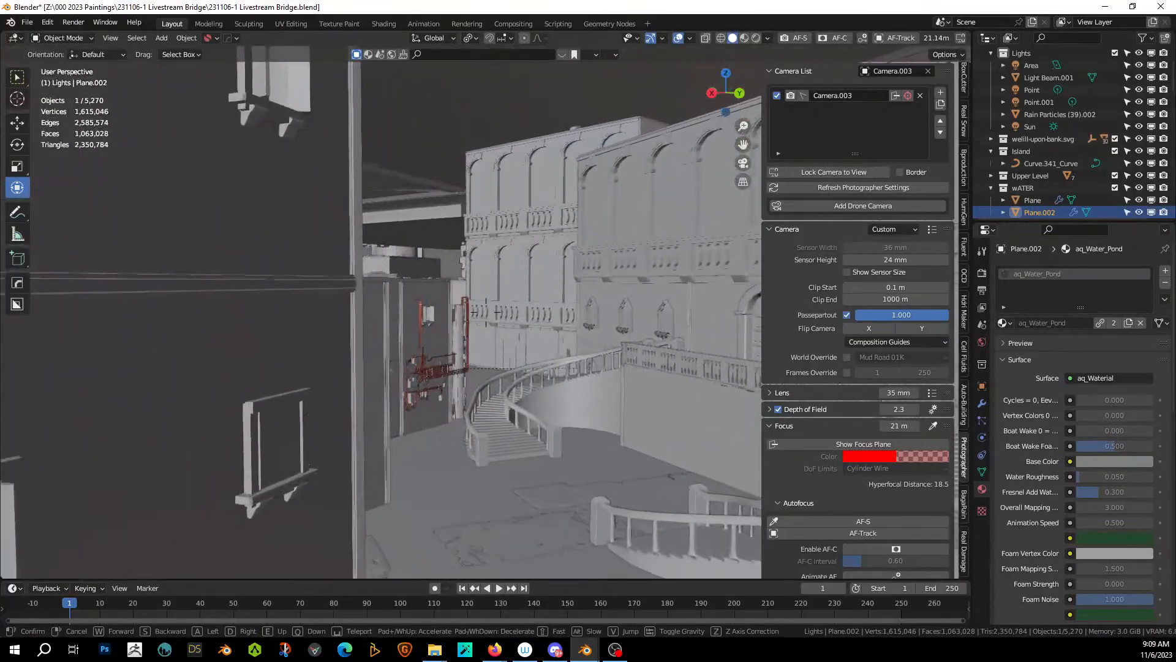
{"action": "key", "text": "w"}
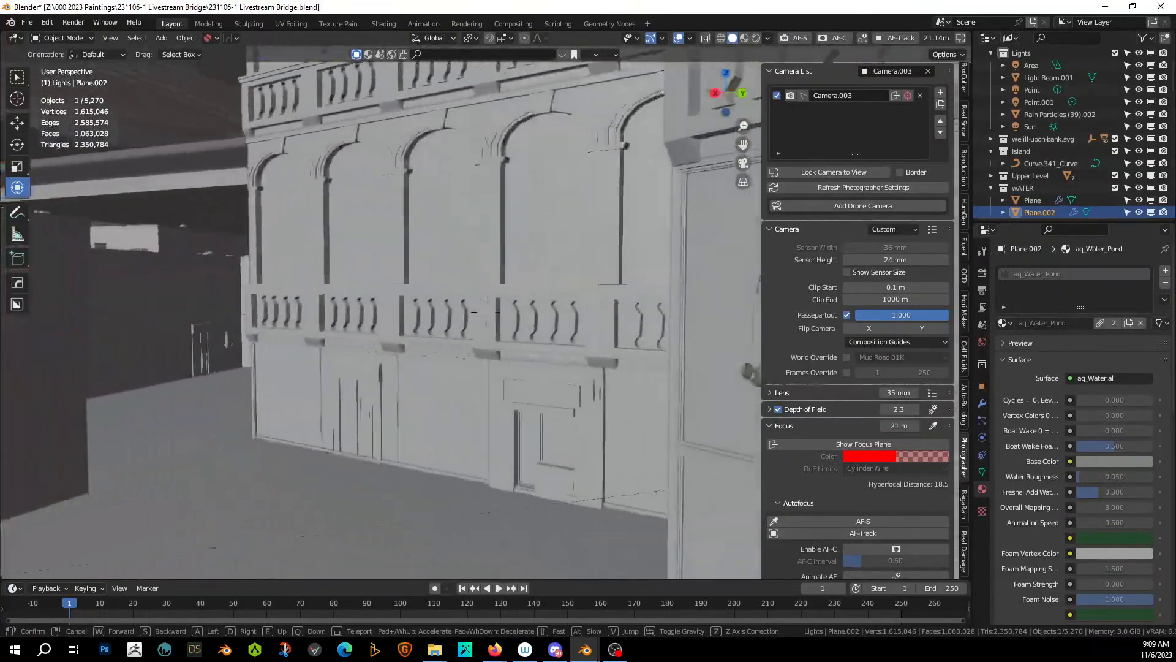
{"action": "key", "text": "w"}
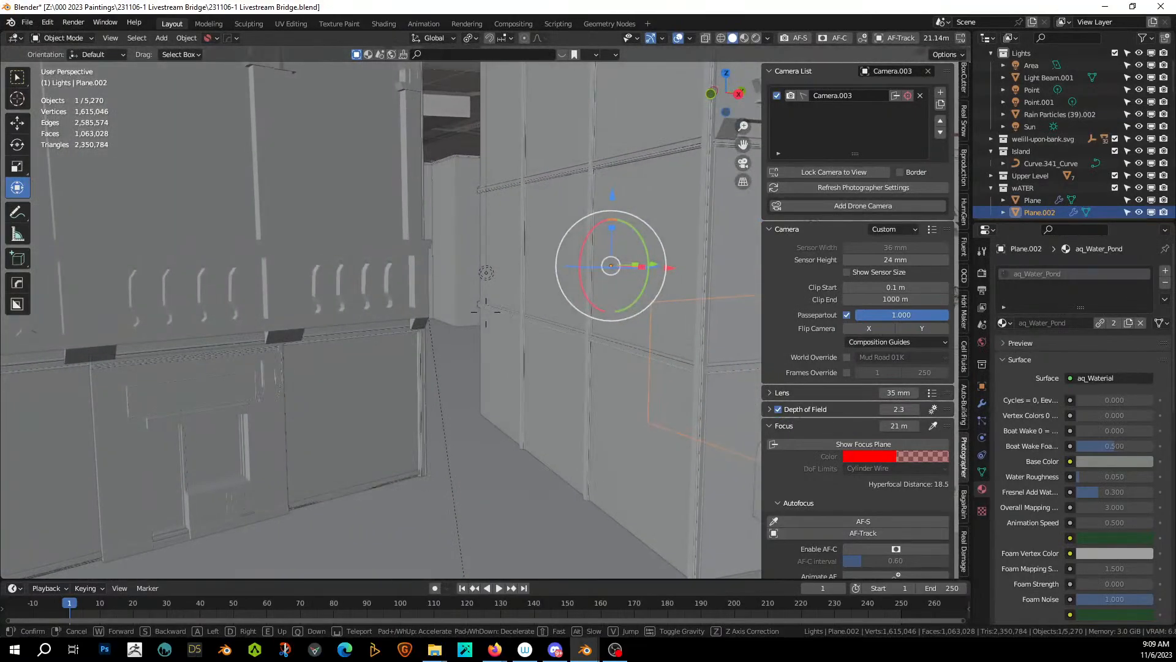
{"action": "left_click", "coordinate": [486, 311]}
{"action": "middle_click_drag", "start_coordinate": [523, 306], "coordinate": [522, 331]}
{"action": "left_click", "coordinate": [503, 396]}
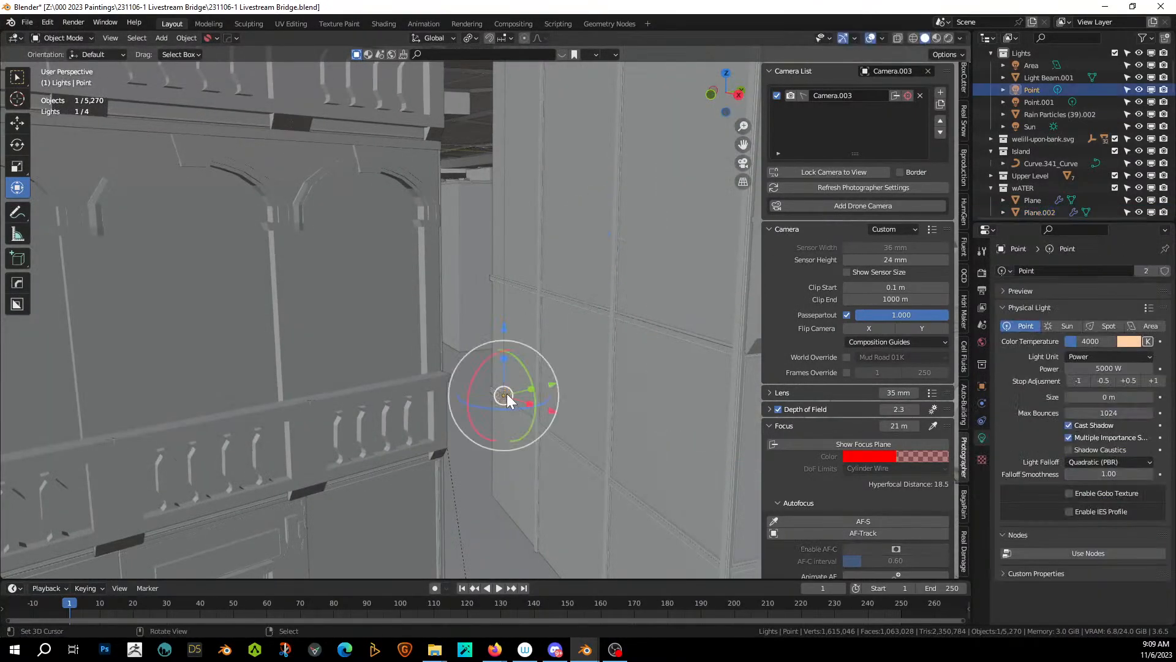
{"action": "key", "text": "g"}
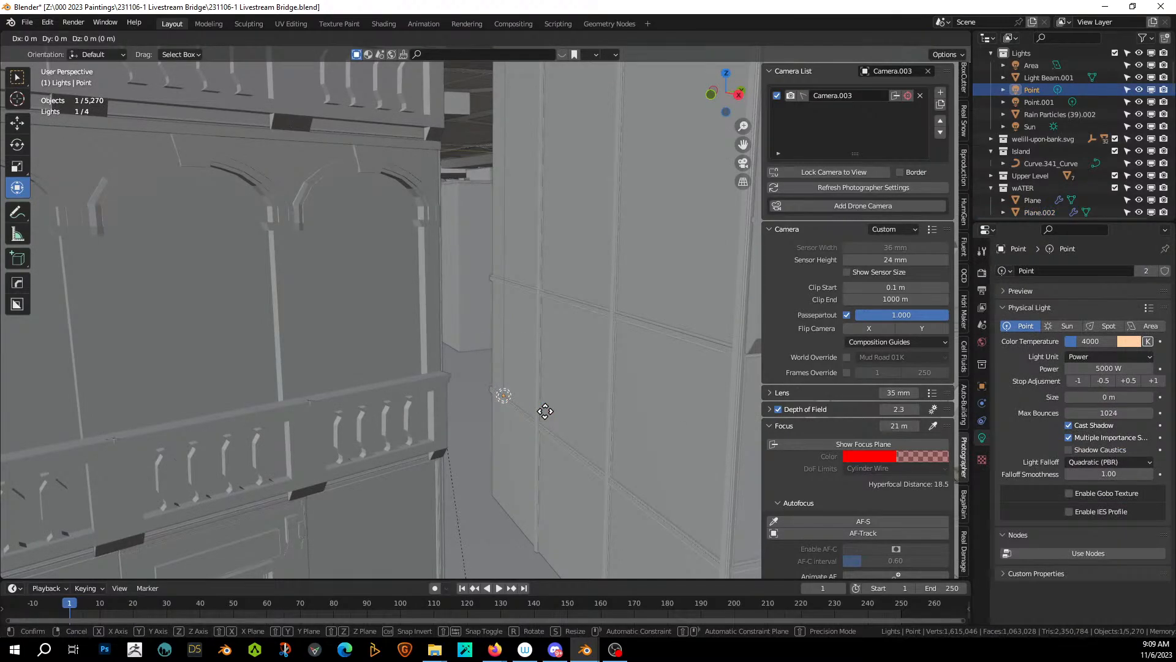
{"action": "key", "text": "shift+z"}
{"action": "left_click", "coordinate": [657, 496]}
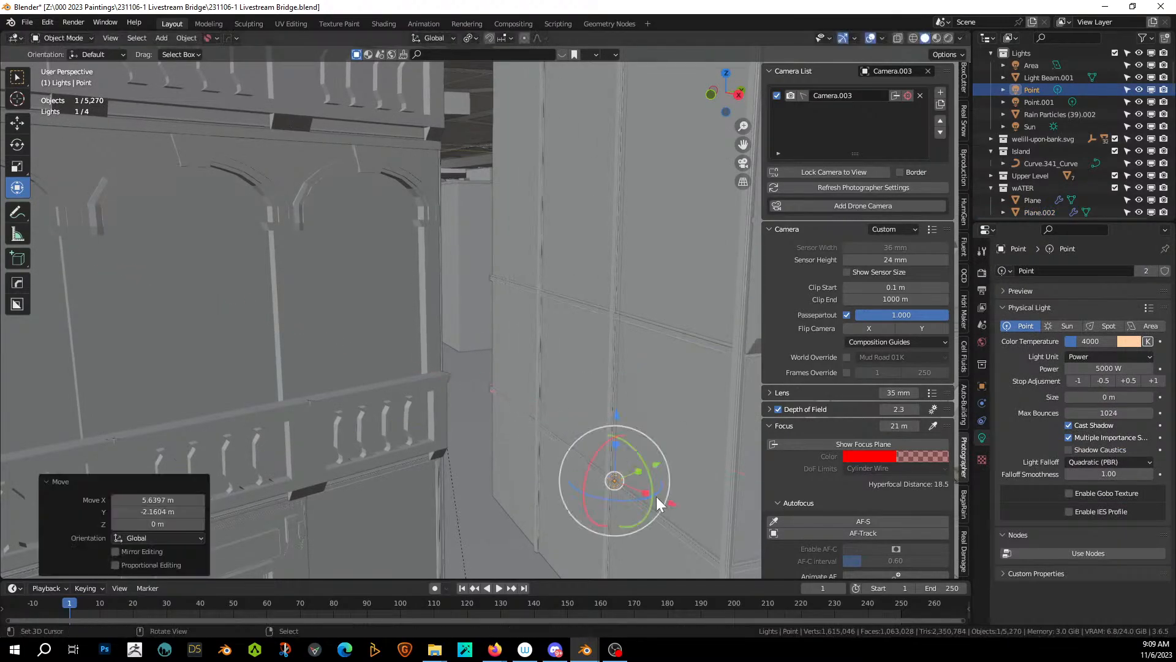
From the camera view, shift the point light about -1.97 m and another -2.12 m along X, checking it in rendered shading.
{"action": "key", "text": "KP_0"}
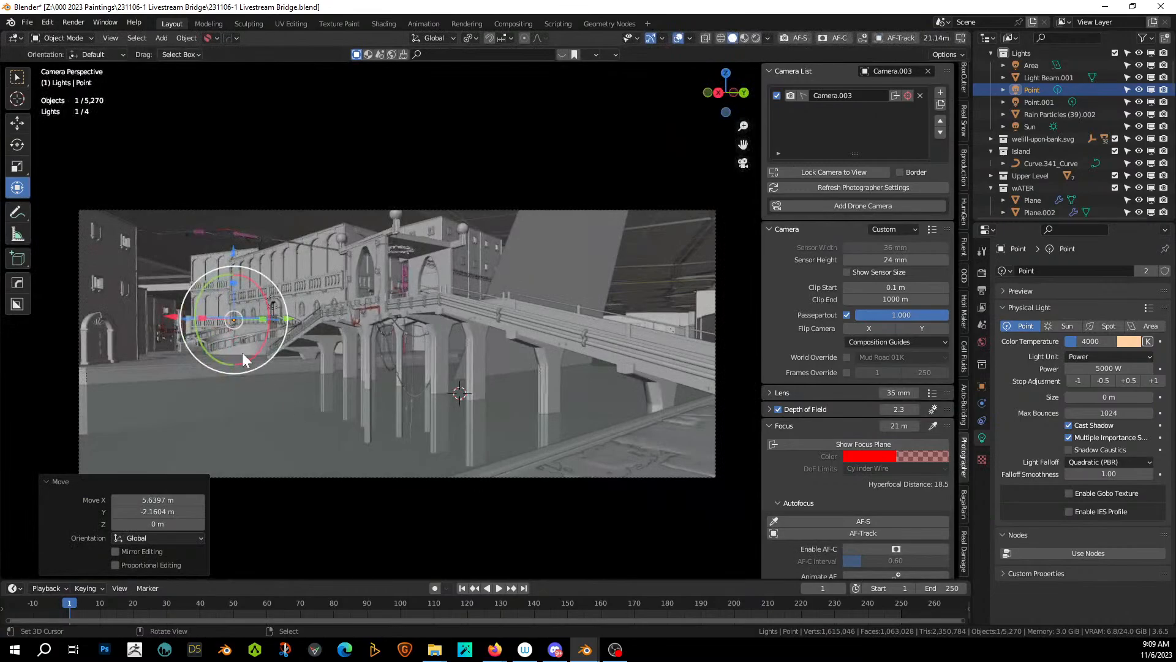
{"action": "left_click_drag", "start_coordinate": [162, 316], "coordinate": [178, 315]}
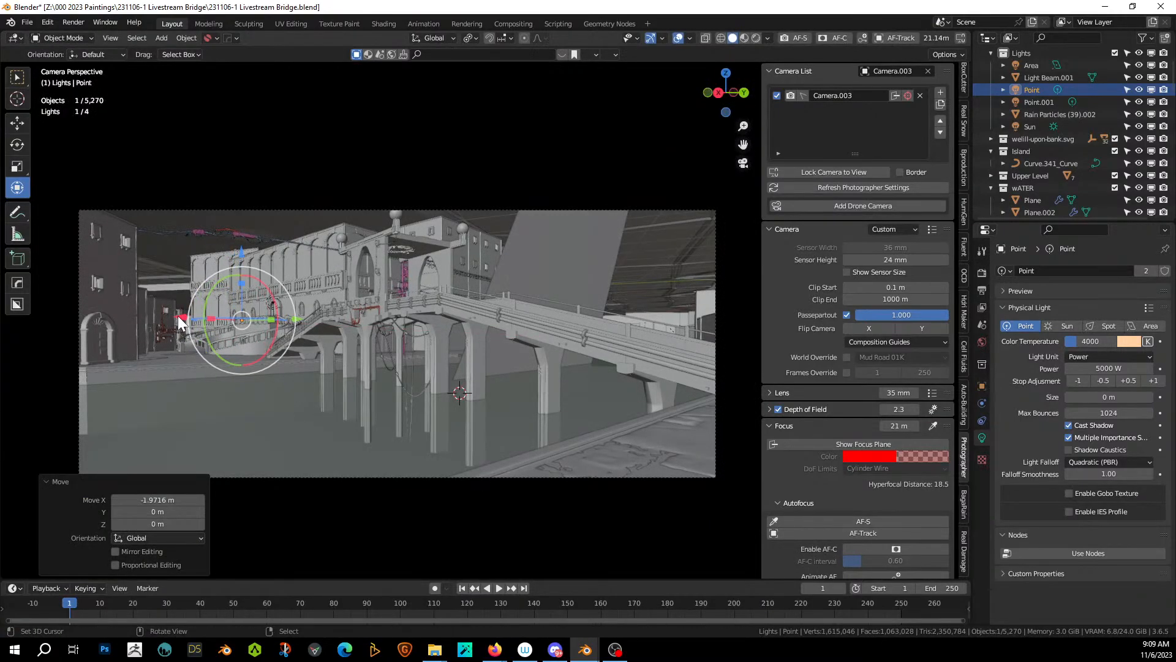
{"action": "left_click", "coordinate": [756, 38]}
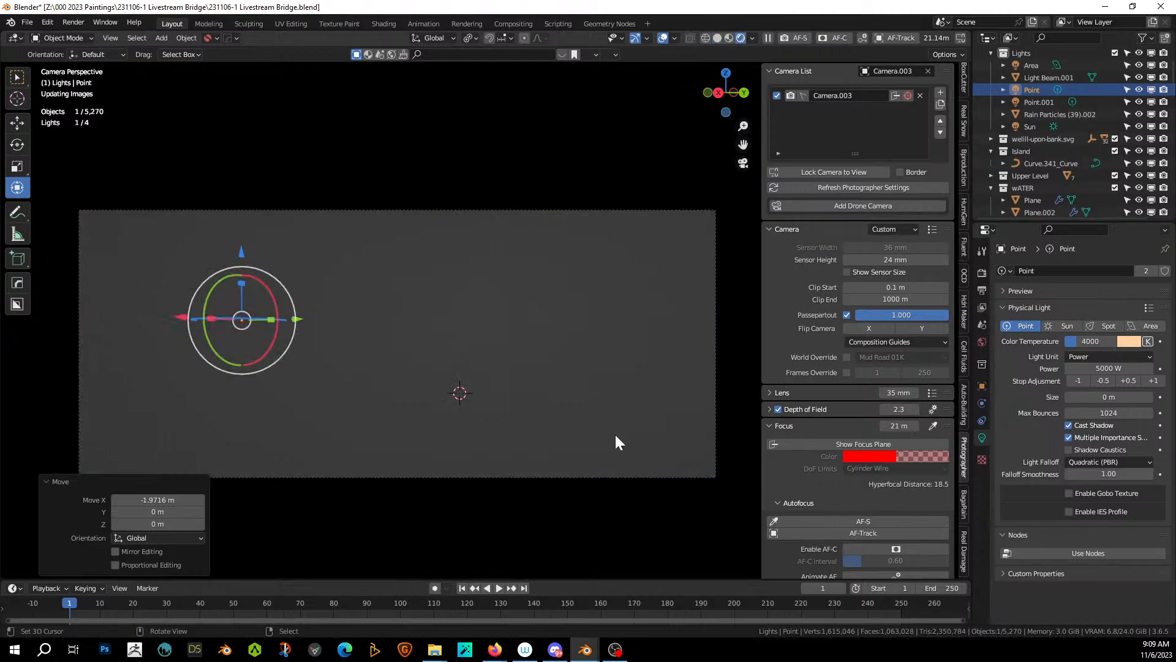
{"action": "left_click", "coordinate": [643, 463]}
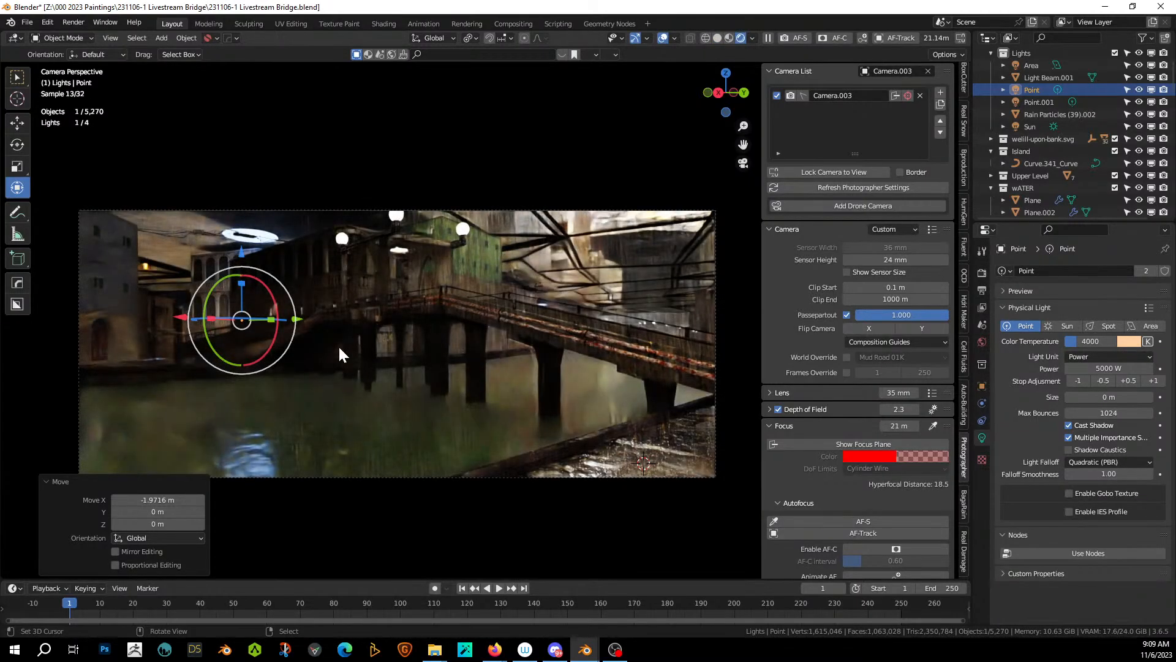
{"action": "left_click_drag", "start_coordinate": [178, 318], "coordinate": [185, 319]}
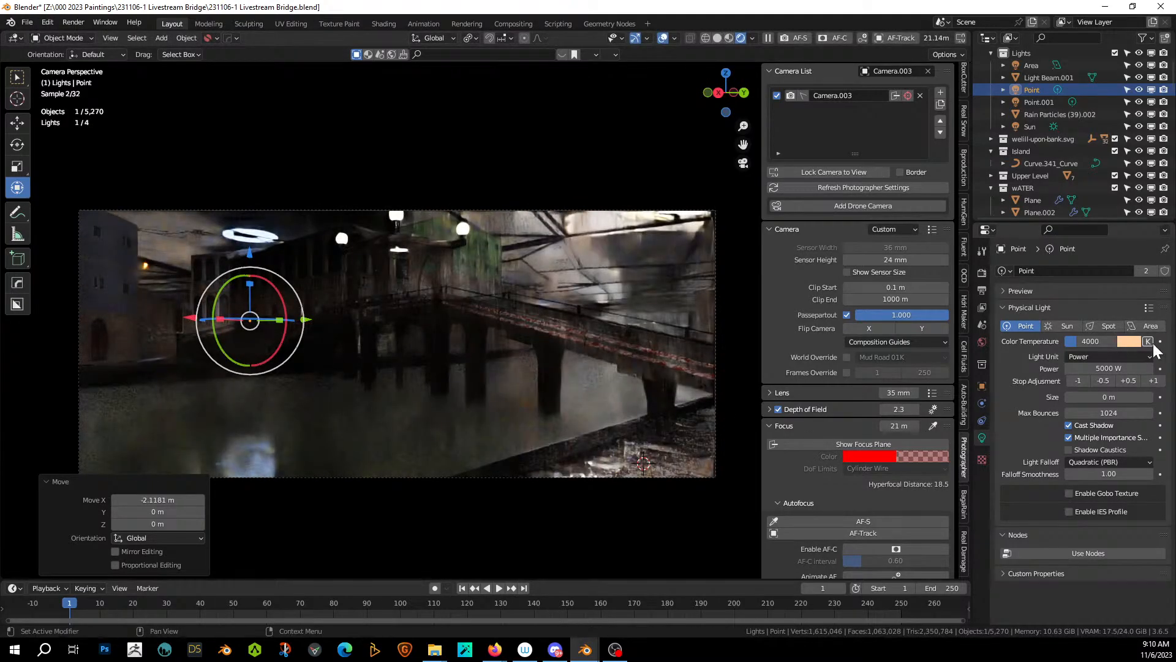
Make the original point light's data single-user and set its power to 1000 W.
{"action": "left_click", "coordinate": [1146, 270]}
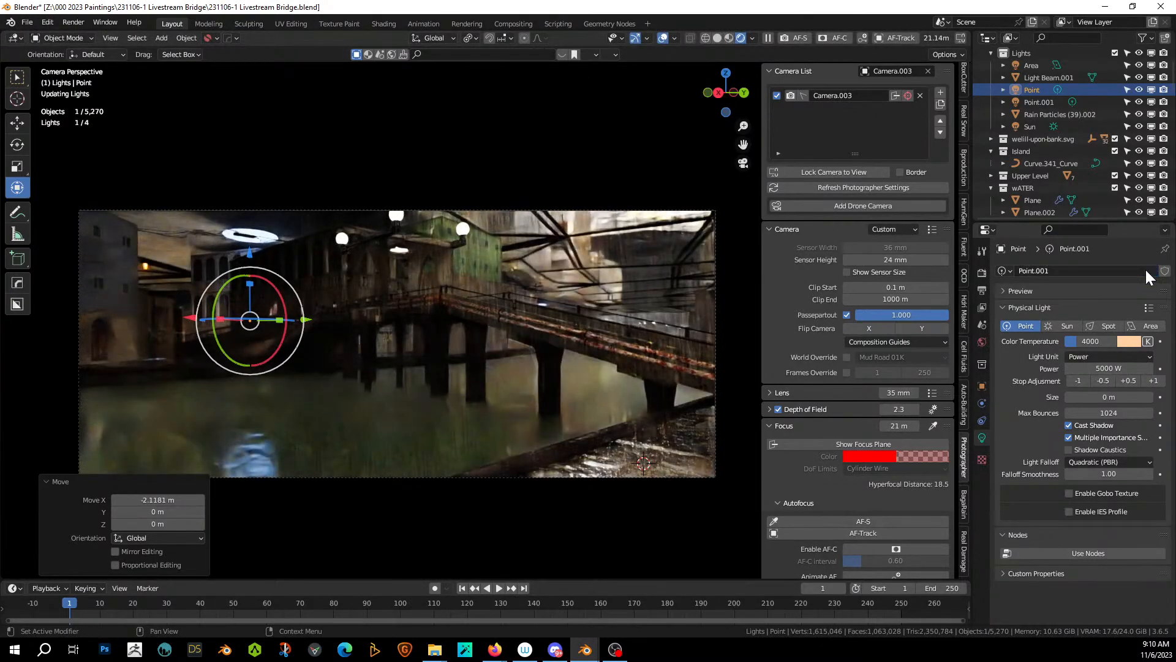
{"action": "double_click", "coordinate": [1109, 369]}
{"action": "type", "text": "100"}
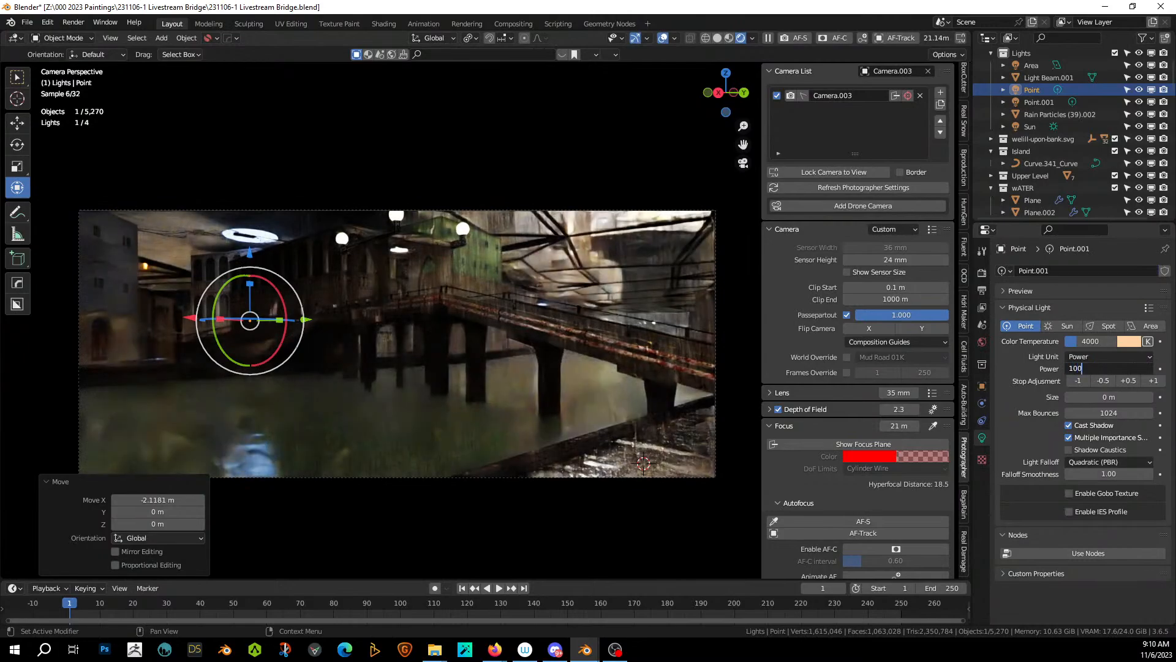
{"action": "type", "text": "0"}
{"action": "key", "text": "Return"}
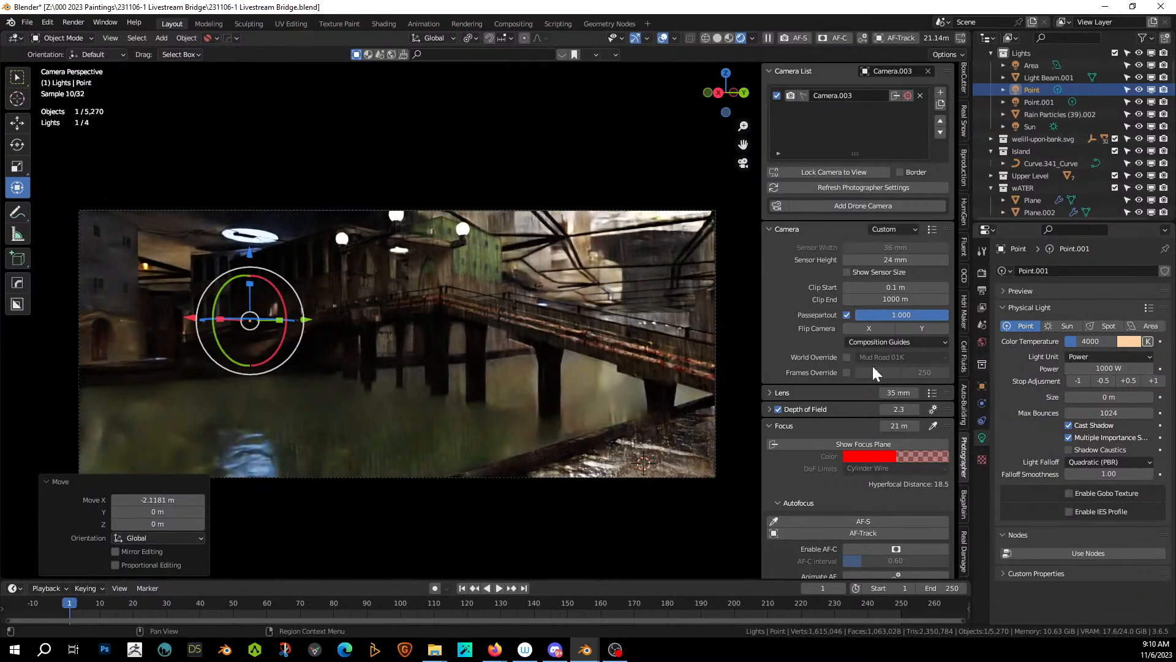
Select the canal's water plane in the camera view and save the Blender file.
{"action": "left_click", "coordinate": [452, 412]}
{"action": "left_click", "coordinate": [523, 422]}
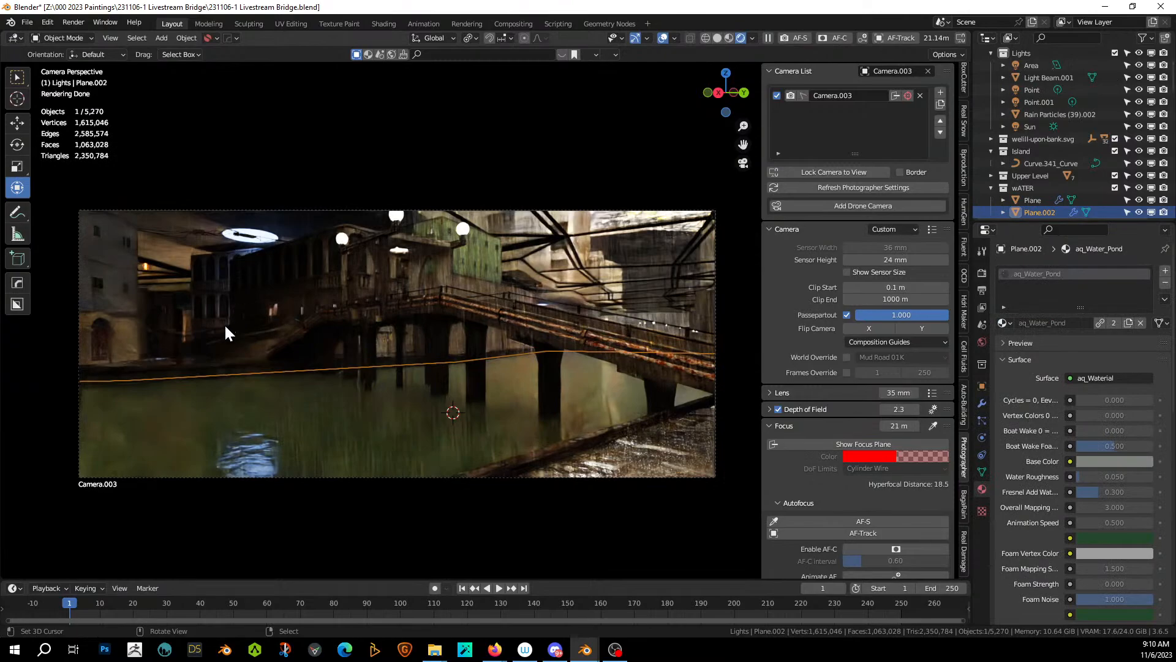
{"action": "key", "text": "ctrl+s"}
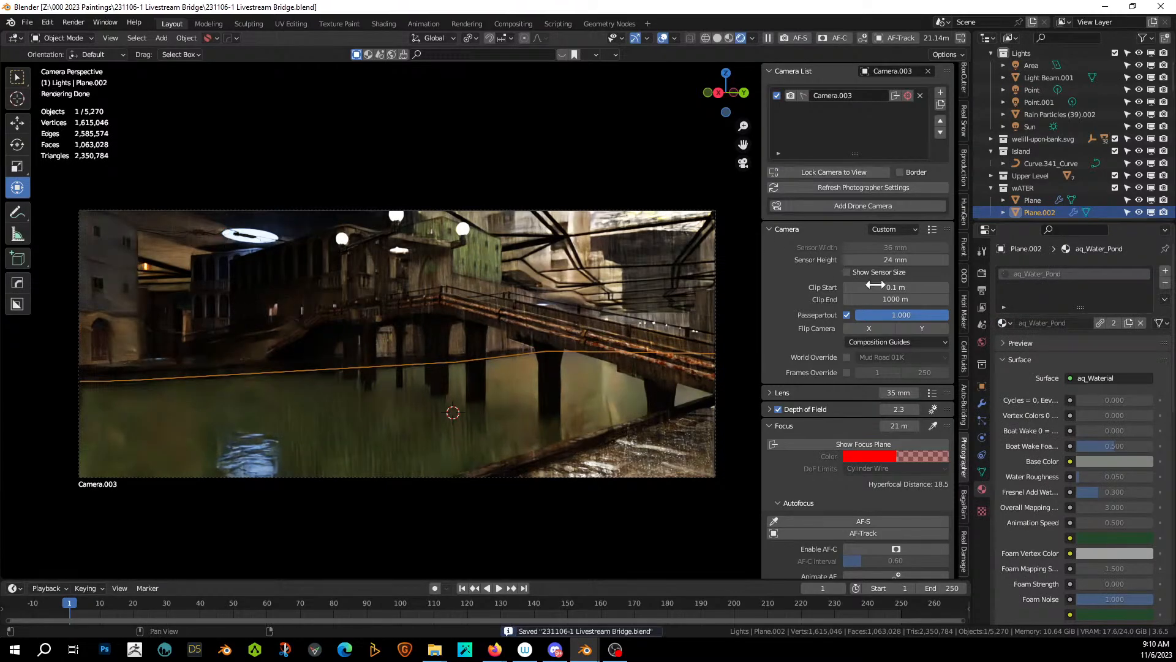
Set the world's mist pass to start at 0 m with a depth of 250 m.
{"action": "left_click", "coordinate": [982, 343]}
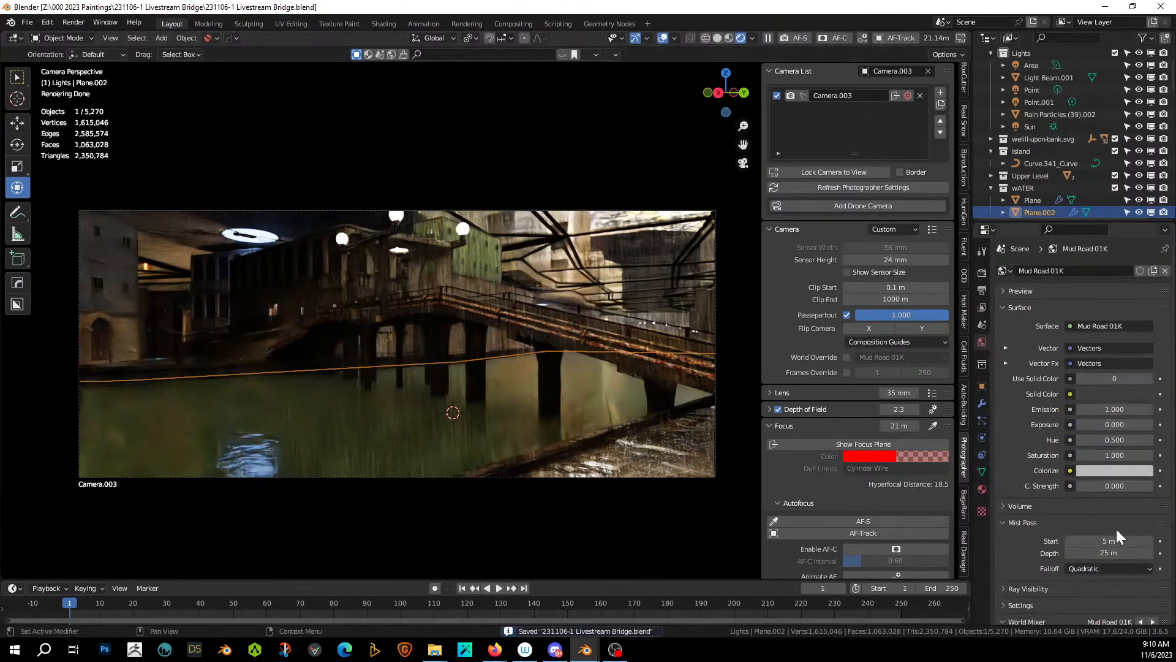
{"action": "left_click_drag", "start_coordinate": [1097, 542], "coordinate": [1070, 543]}
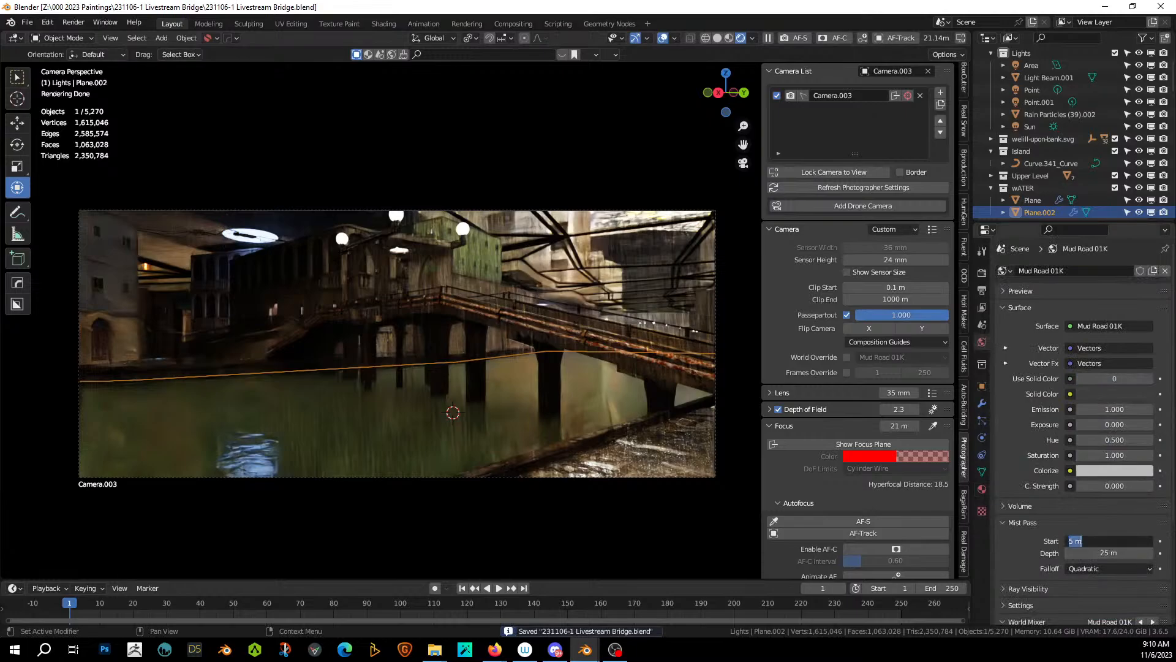
{"action": "left_click", "coordinate": [1109, 552]}
{"action": "type", "text": "250"}
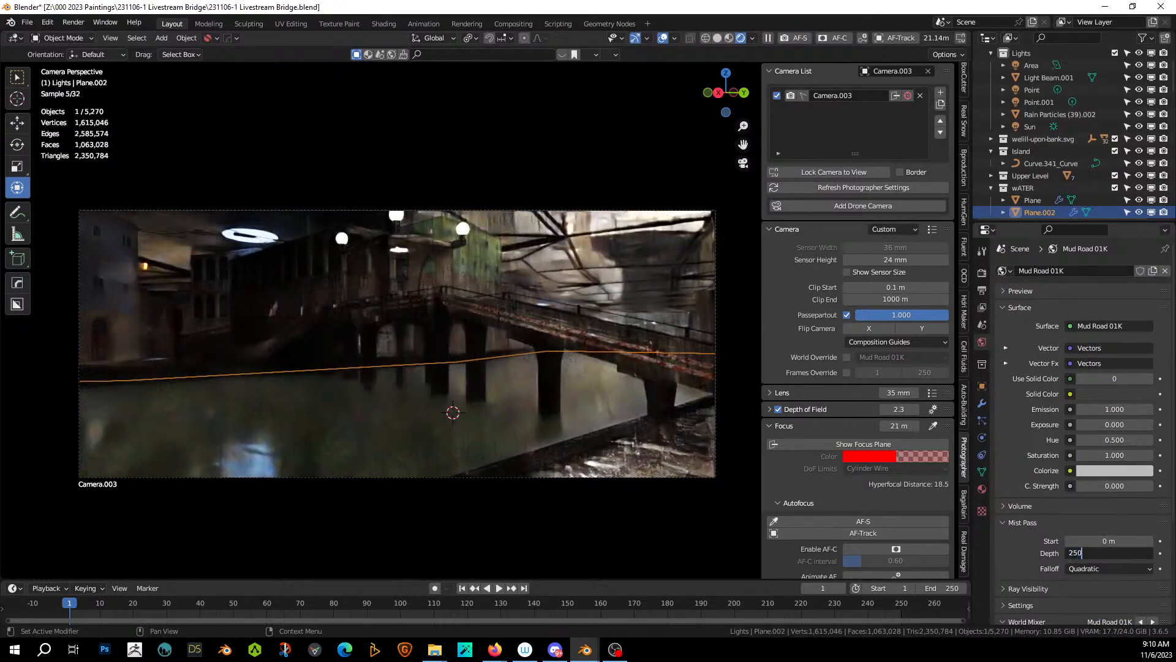
{"action": "key", "text": "Return"}
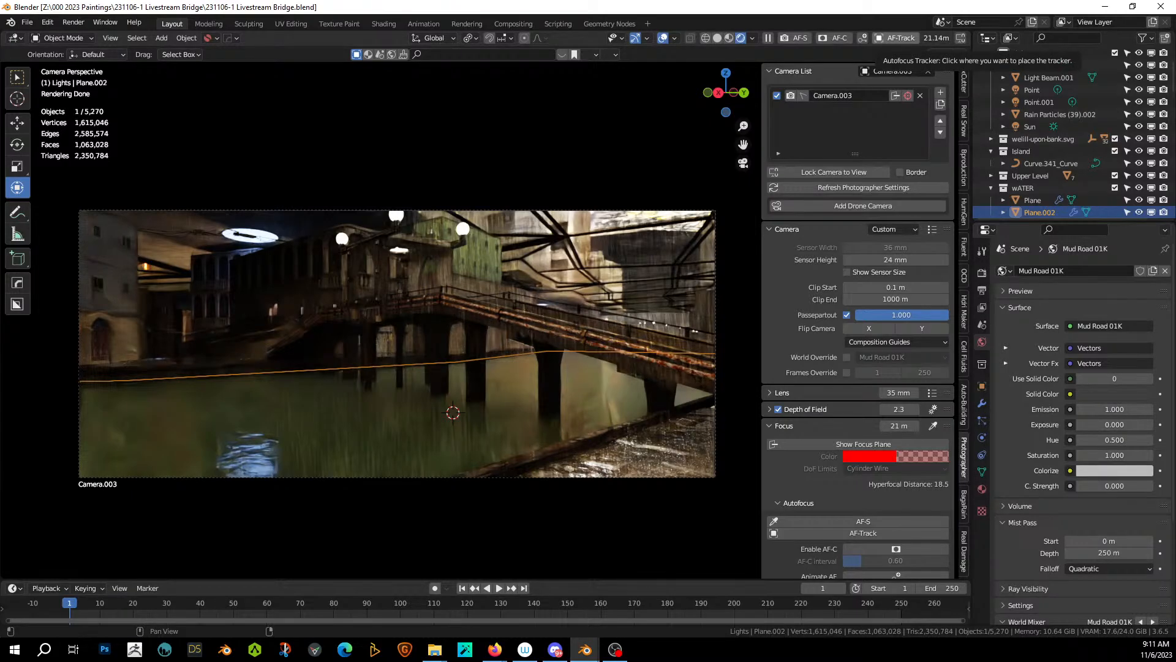
{"action": "key", "text": "alt+Tab"}
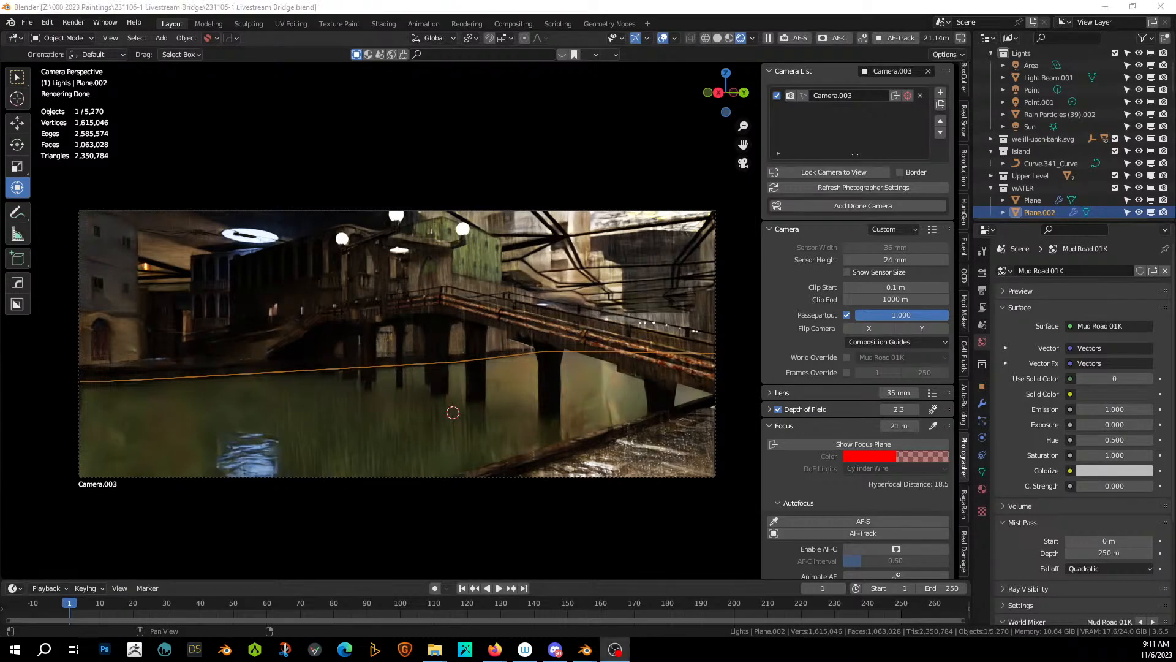